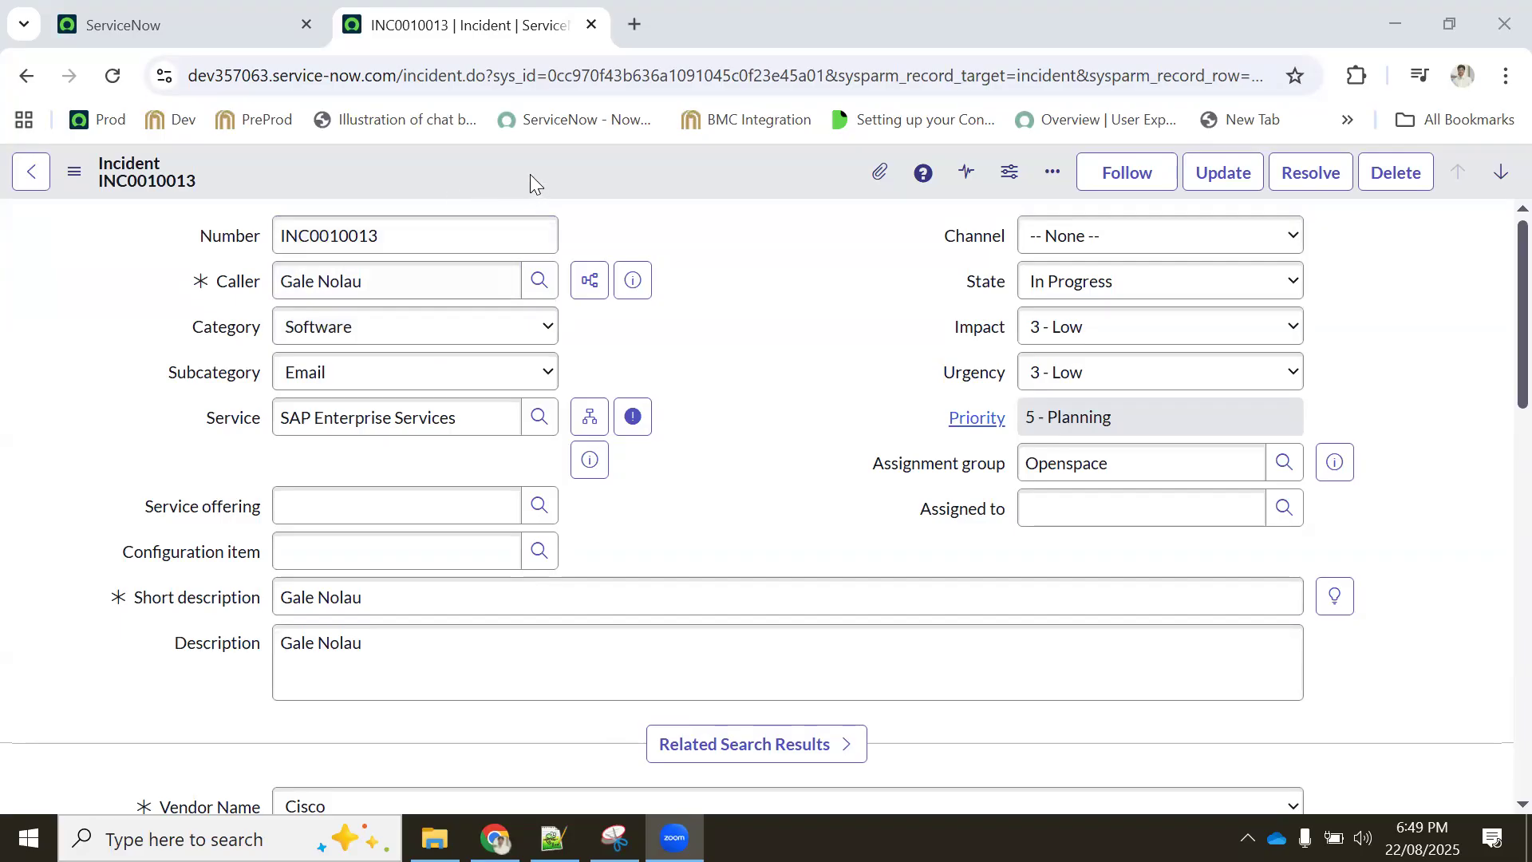
Open the Incident form's default view in Form Design, declining the suggestion to use Form Builder
{"action": "right_click", "coordinate": [530, 174]}
{"action": "mouse_move", "coordinate": [649, 629]}
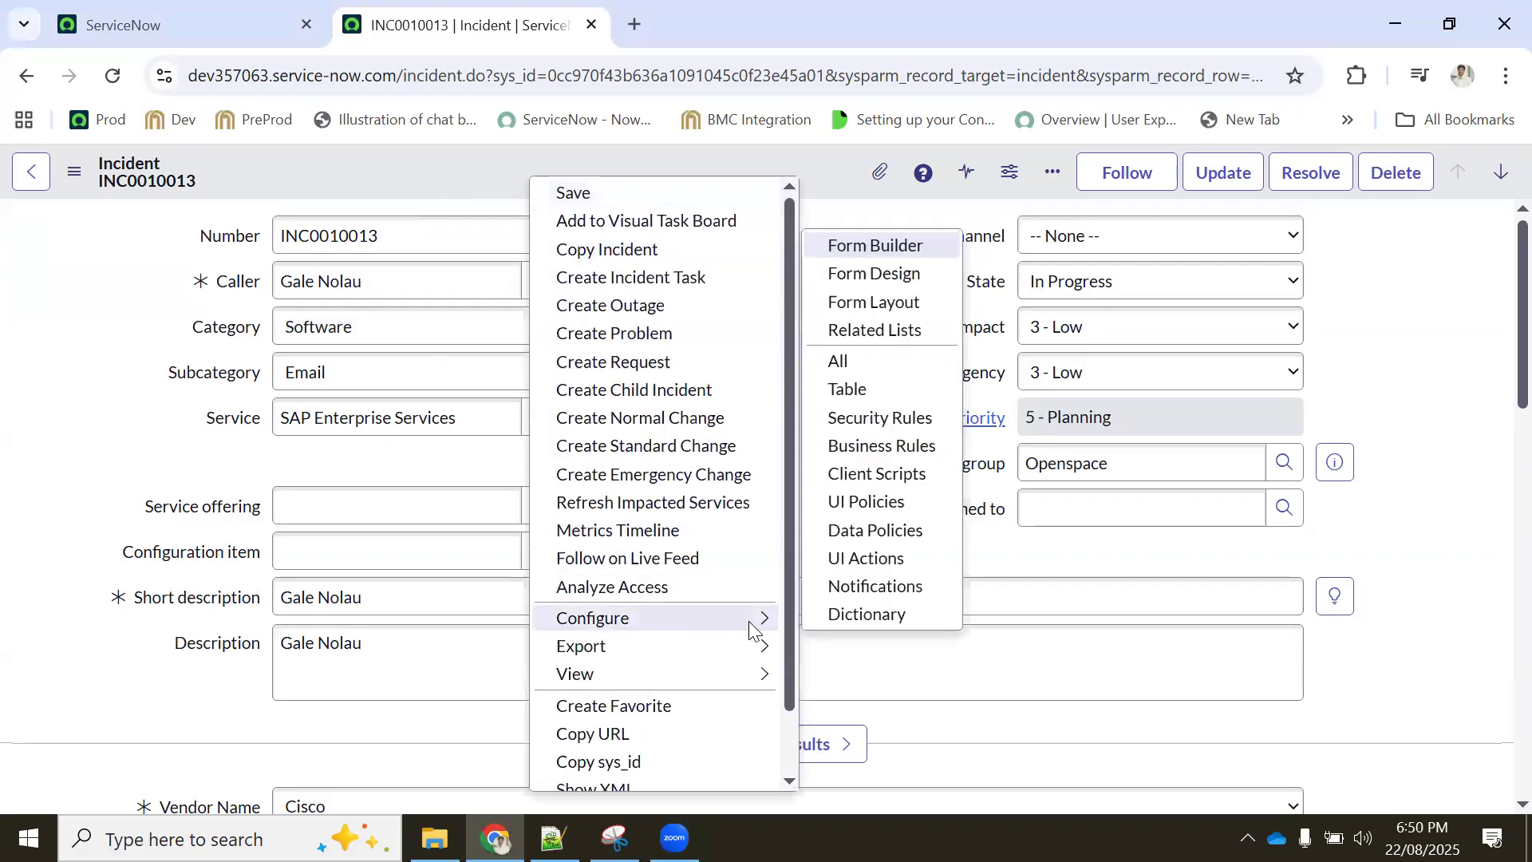
{"action": "left_click", "coordinate": [888, 279]}
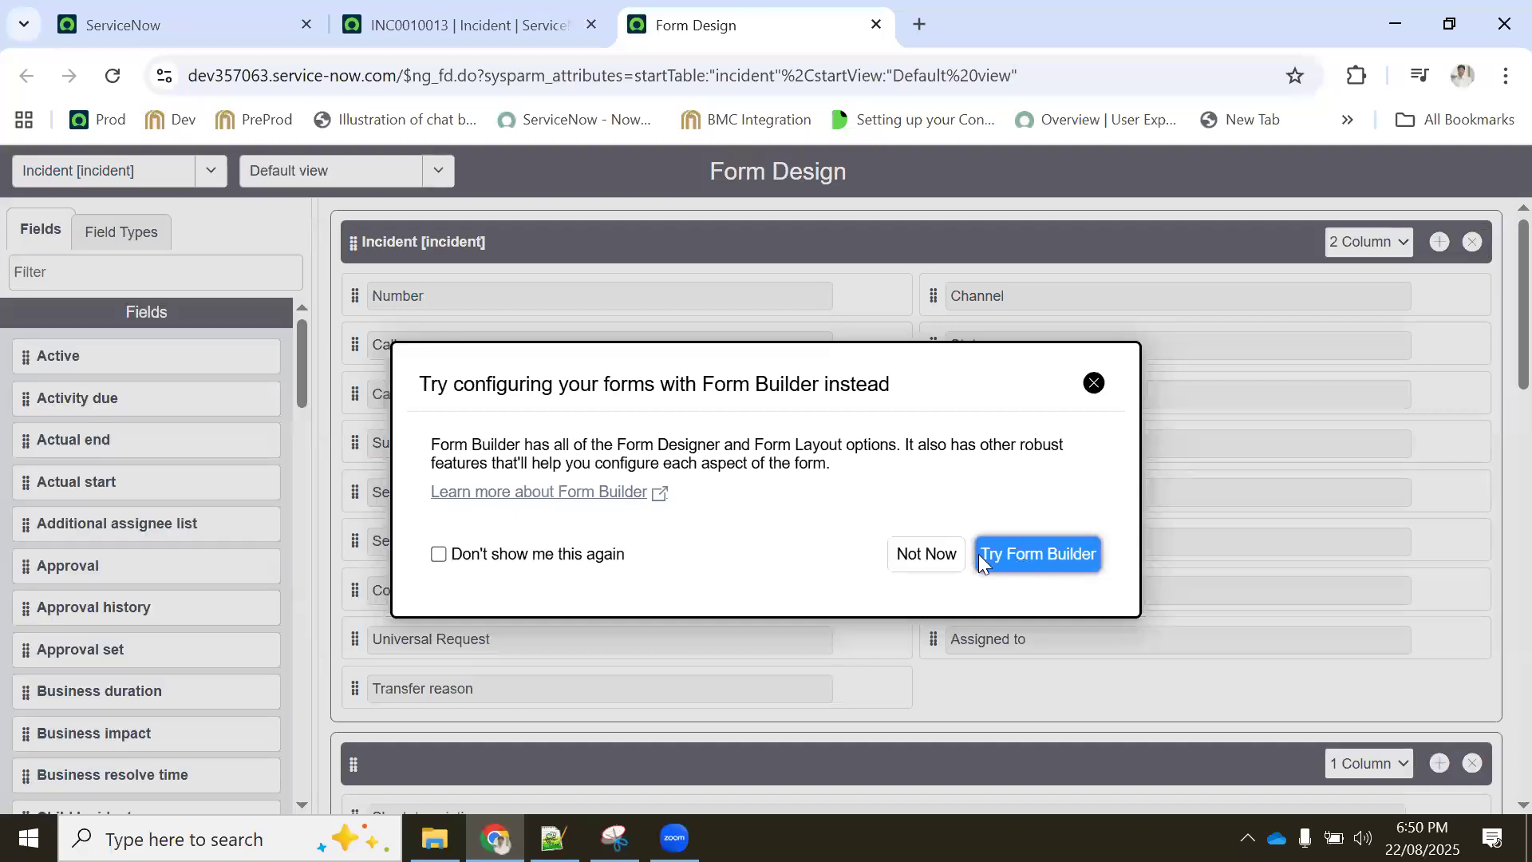
{"action": "left_click", "coordinate": [926, 554]}
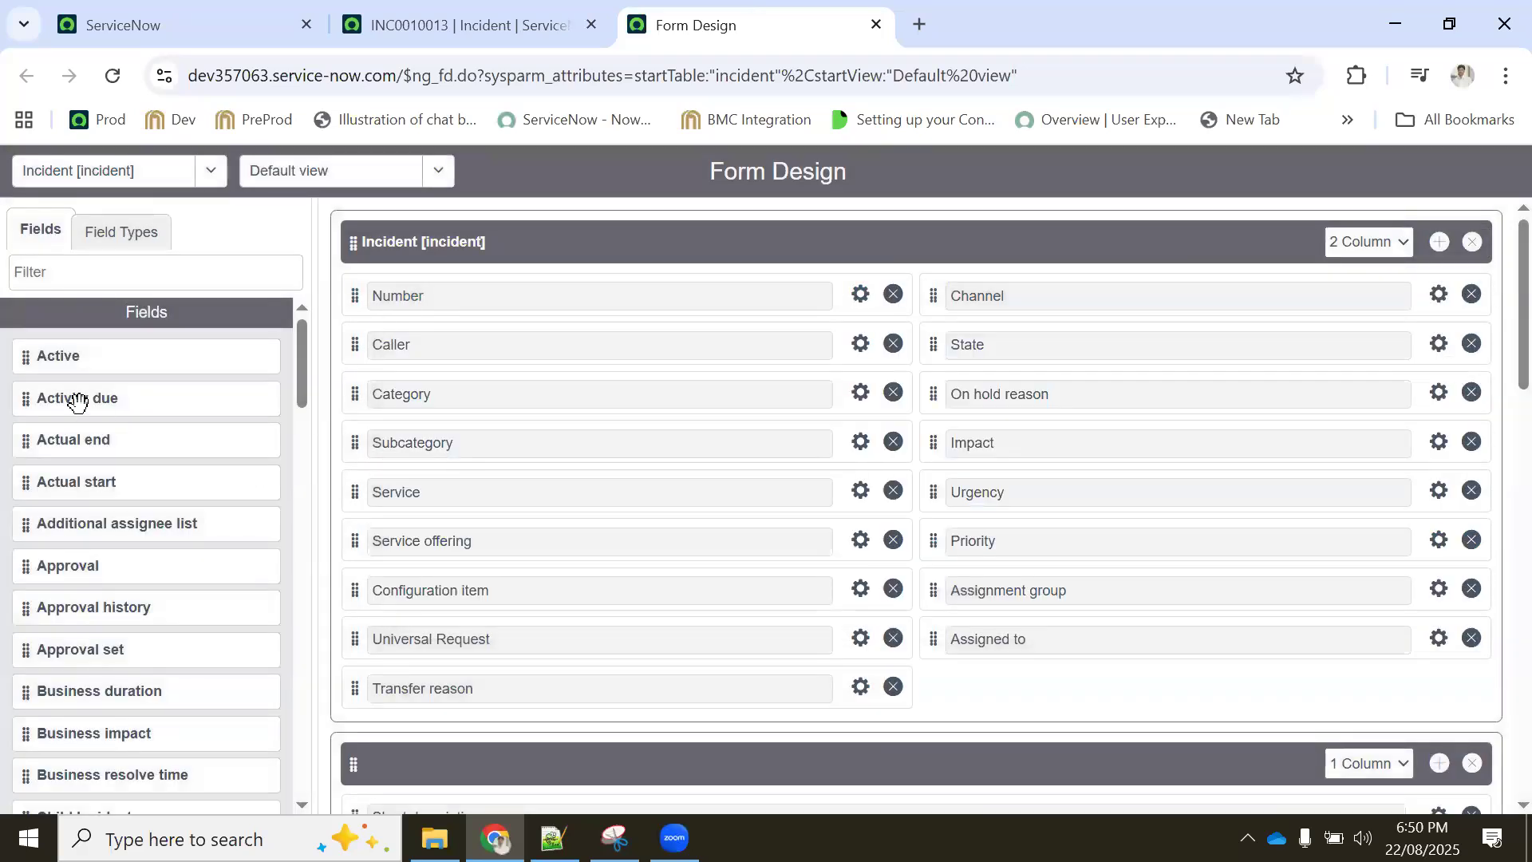
{"action": "left_click", "coordinate": [74, 273]}
{"action": "type", "text": "de"}
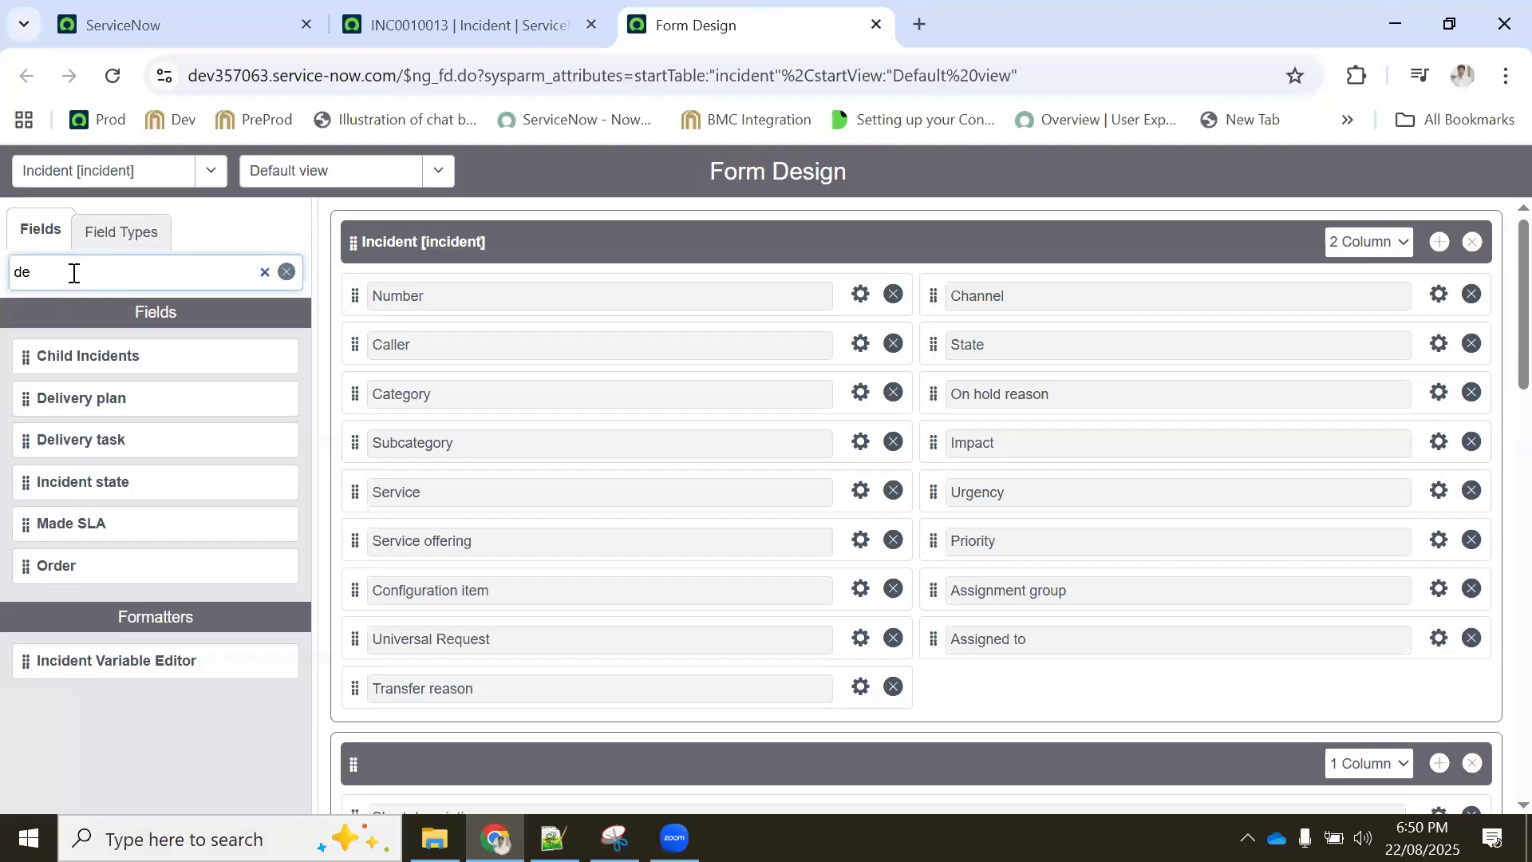
{"action": "key", "text": "BackSpace"}
{"action": "key", "text": "BackSpace"}
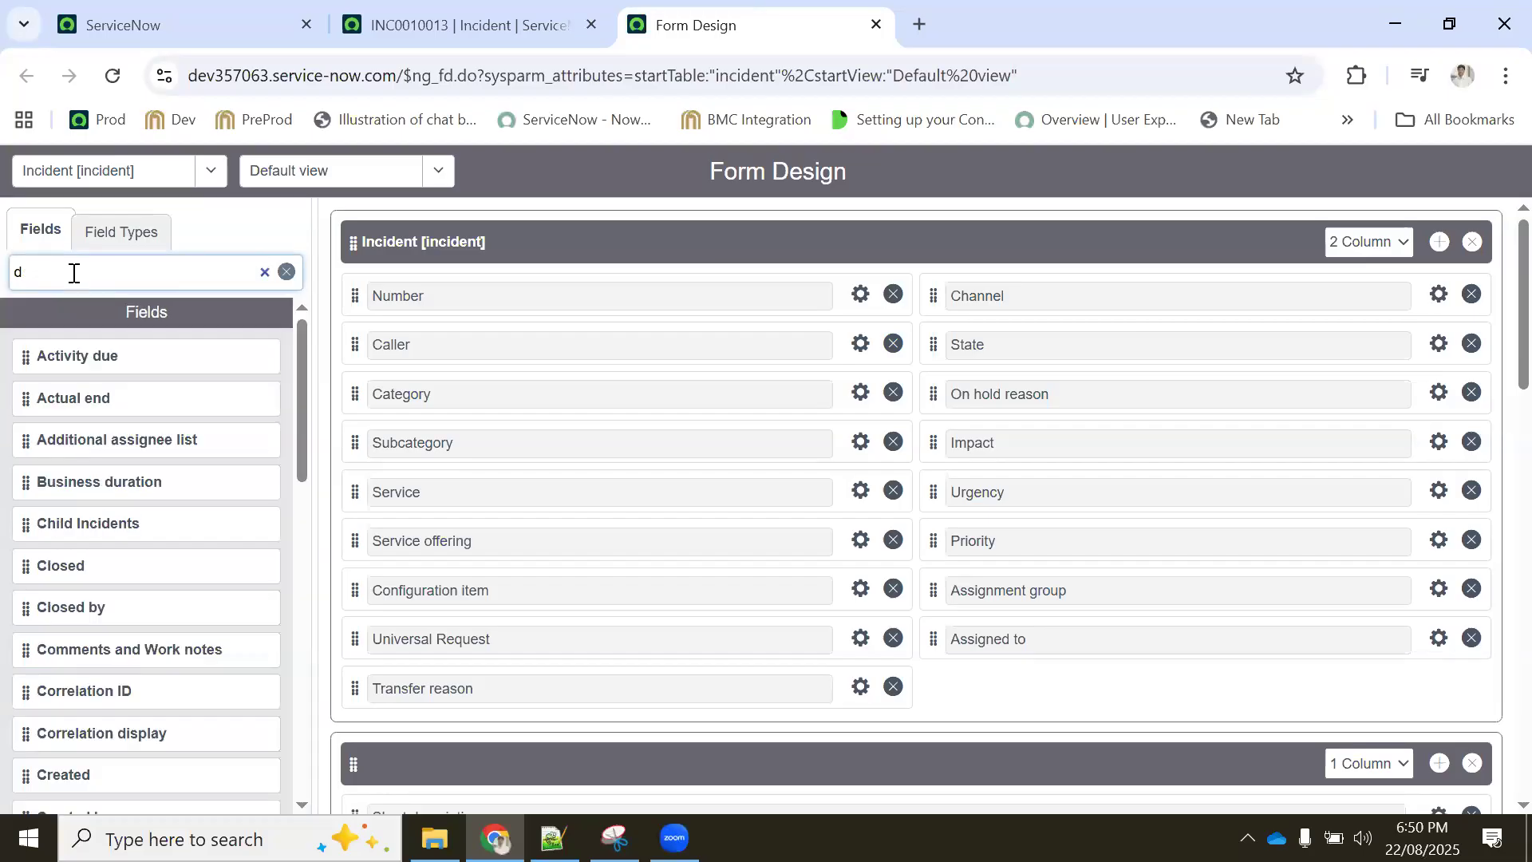
Find the Reference field type with the filter "re" and add it between Caller and Category in the Incident section
{"action": "left_click", "coordinate": [121, 241]}
{"action": "left_click", "coordinate": [80, 268]}
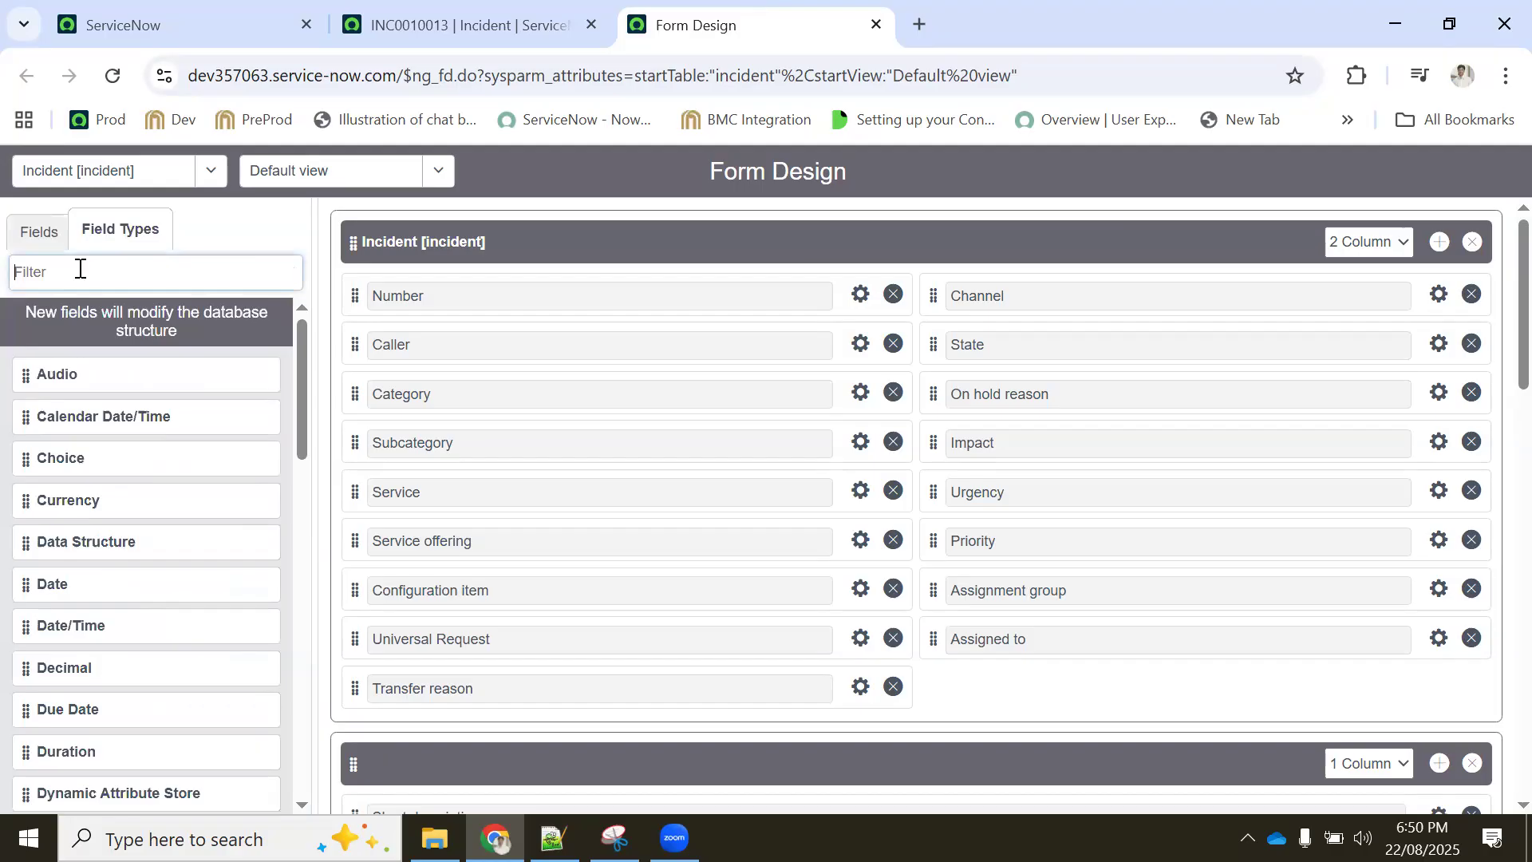
{"action": "type", "text": "re"}
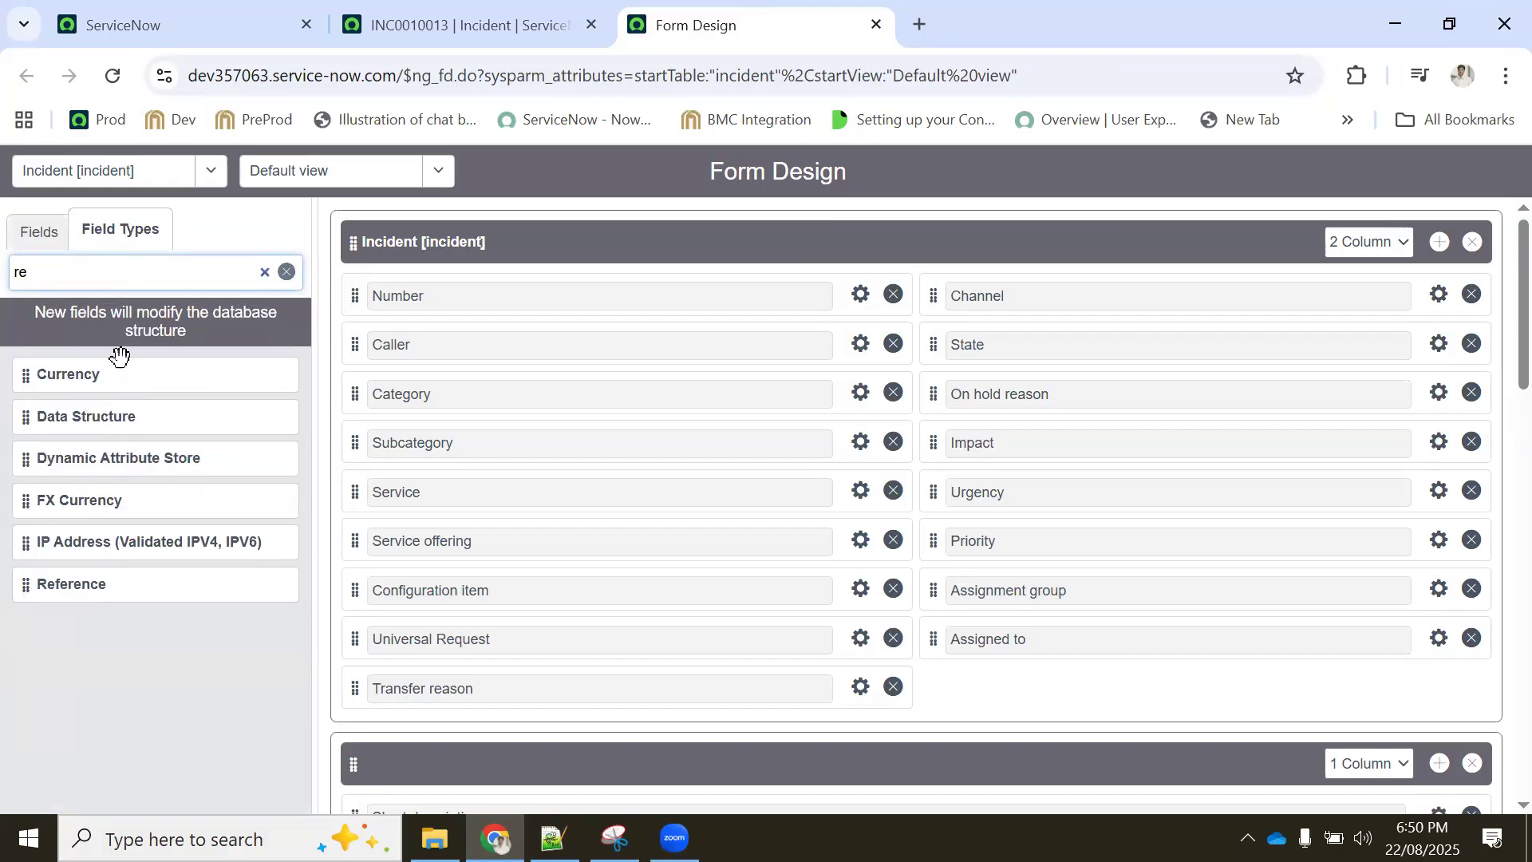
{"action": "left_click_drag", "start_coordinate": [68, 585], "coordinate": [430, 397]}
Set the new reference field's label to Department and its name to u_Department
{"action": "left_click", "coordinate": [860, 393]}
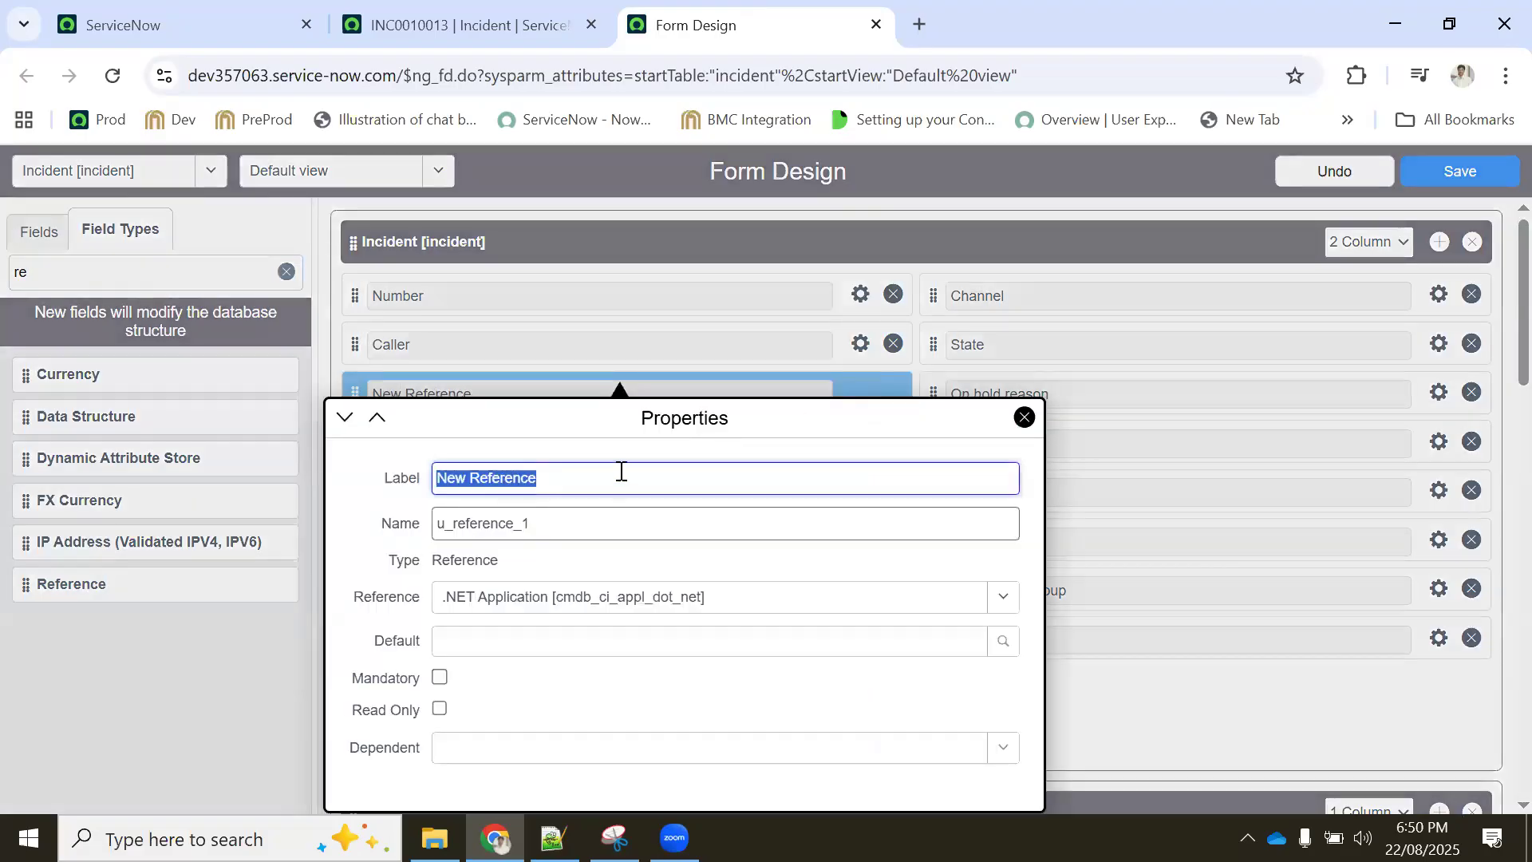
{"action": "type", "text": "Department"}
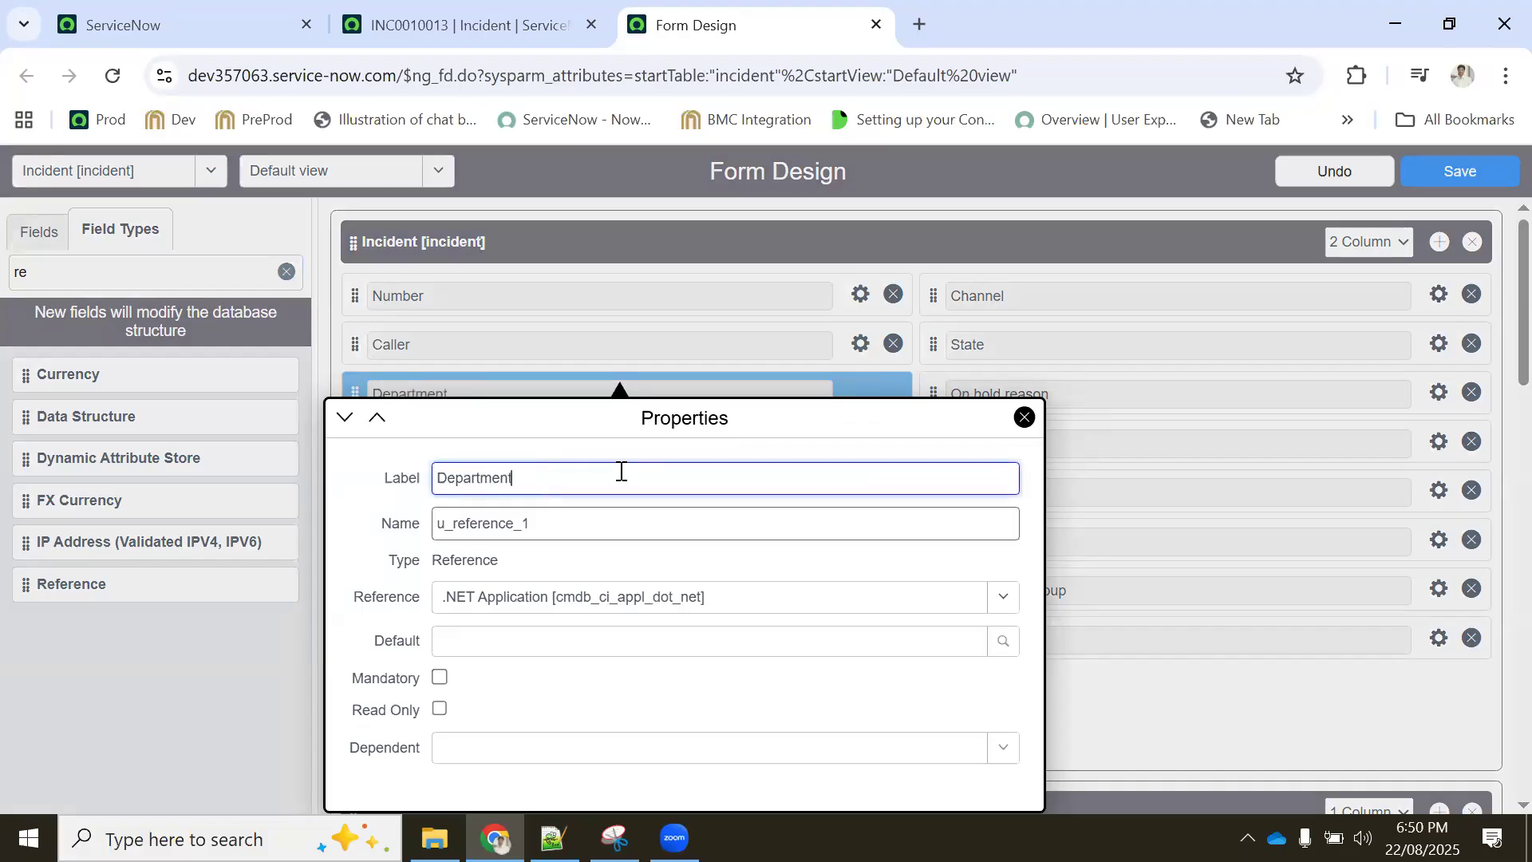
{"action": "key", "text": "Tab"}
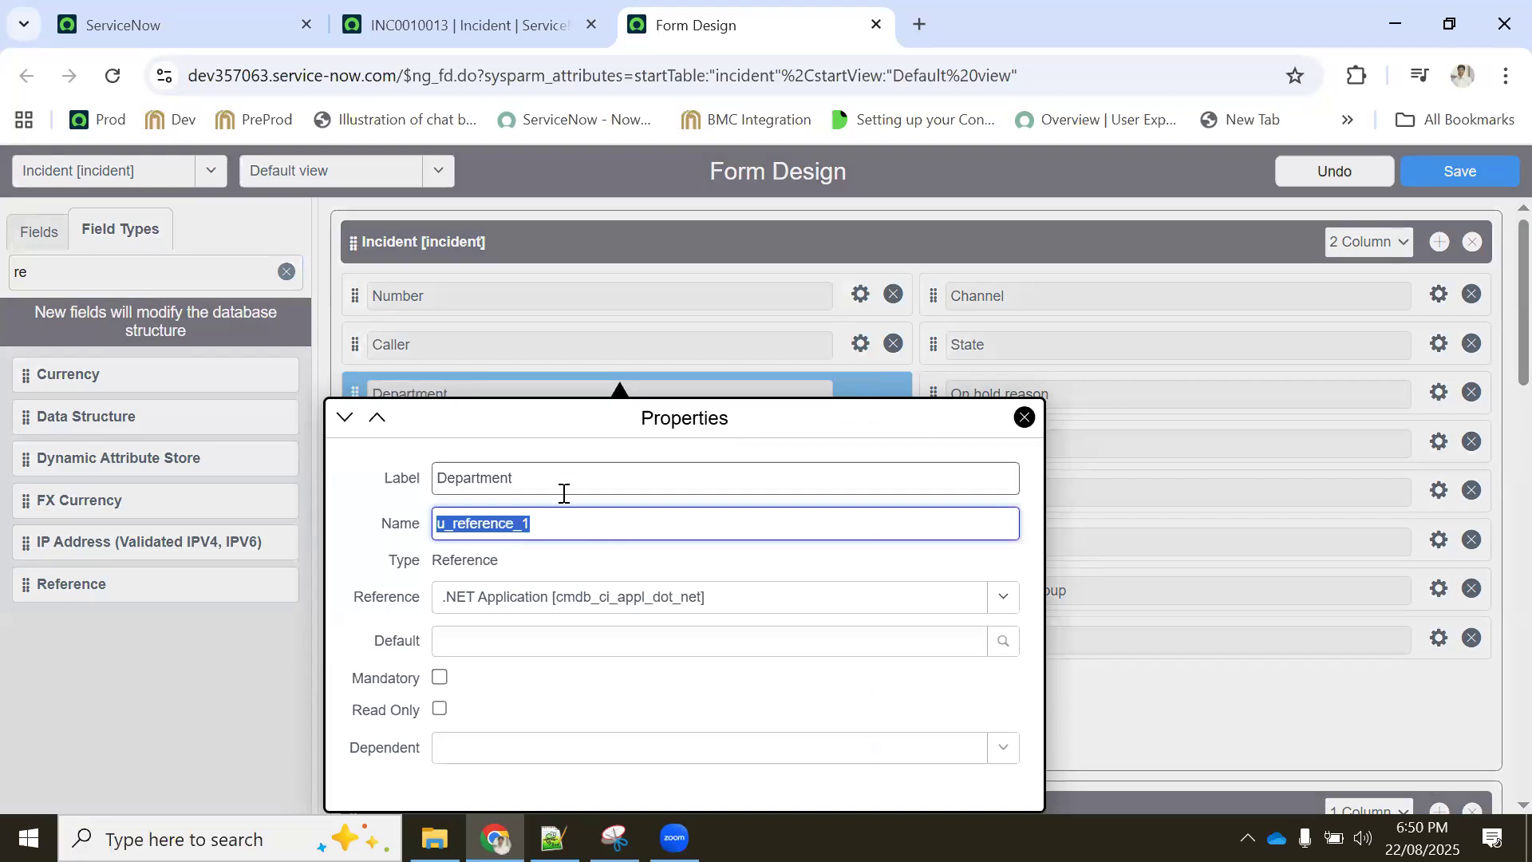
{"action": "left_click_drag", "start_coordinate": [561, 482], "coordinate": [431, 491]}
{"action": "key", "text": "ctrl+c"}
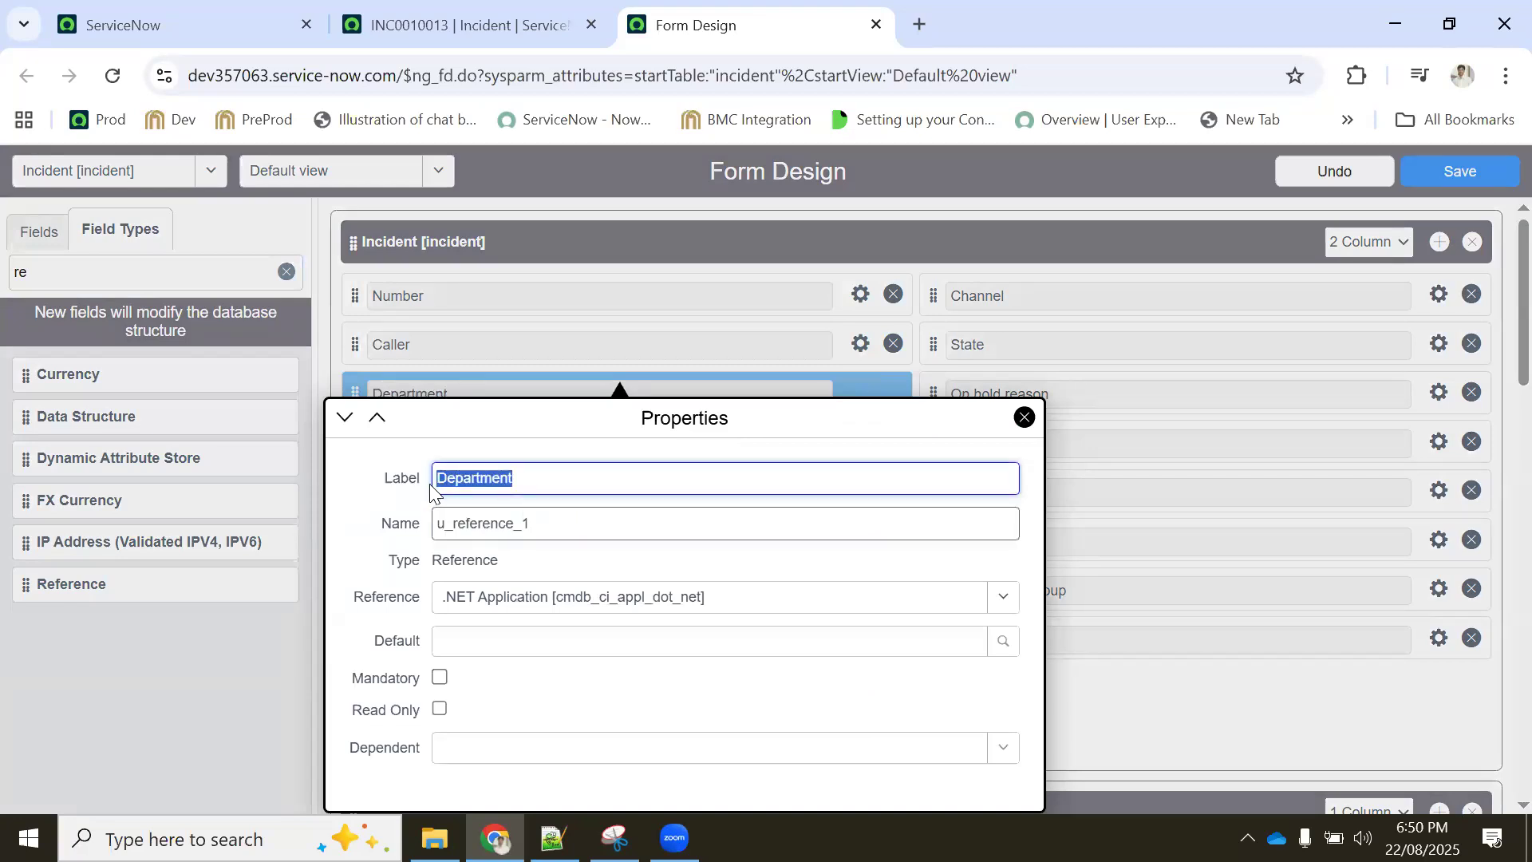
{"action": "mouse_move", "coordinate": [588, 525]}
{"action": "left_mouse_down"}
{"action": "mouse_move", "coordinate": [493, 521]}
{"action": "mouse_move", "coordinate": [570, 524]}
{"action": "left_mouse_up"}
{"action": "left_click", "coordinate": [500, 525]}
{"action": "key", "text": "ctrl+v"}
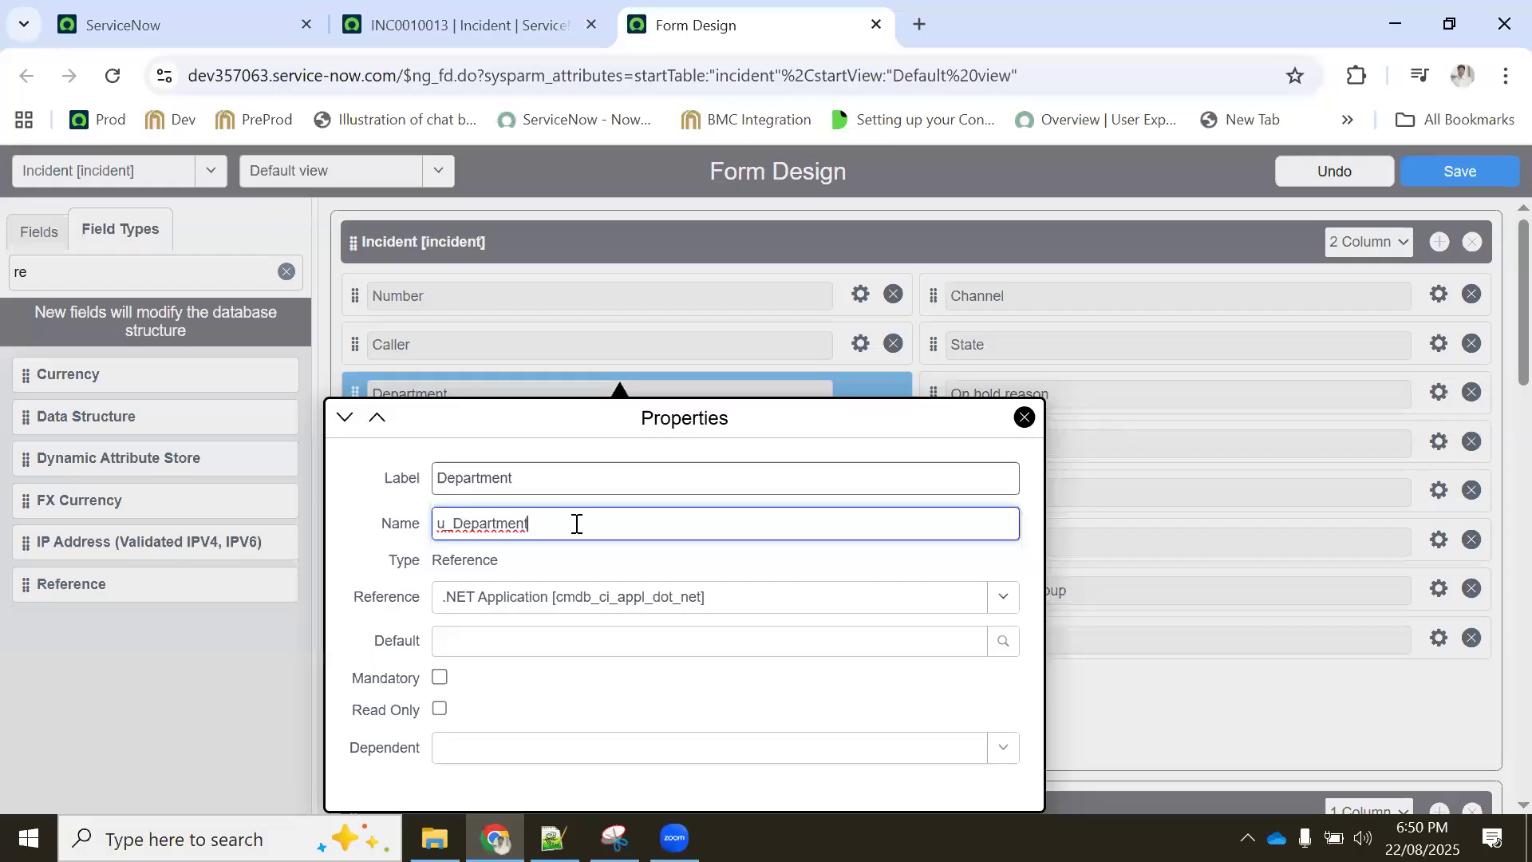
Search for "sys_user" and set the Department field's reference table to User [sys_user]
{"action": "left_click", "coordinate": [631, 598]}
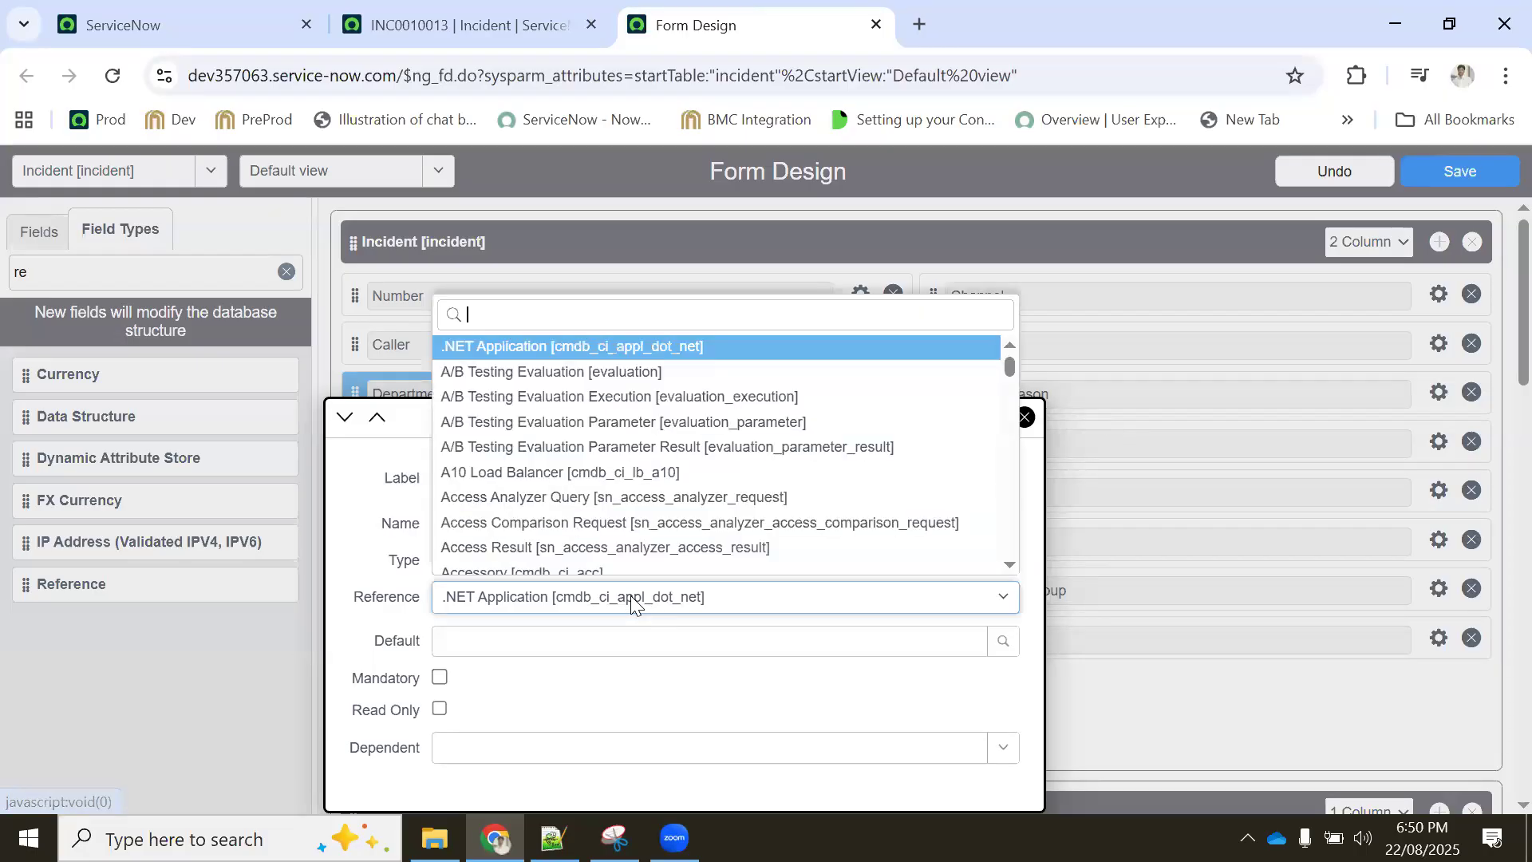
{"action": "type", "text": "user"}
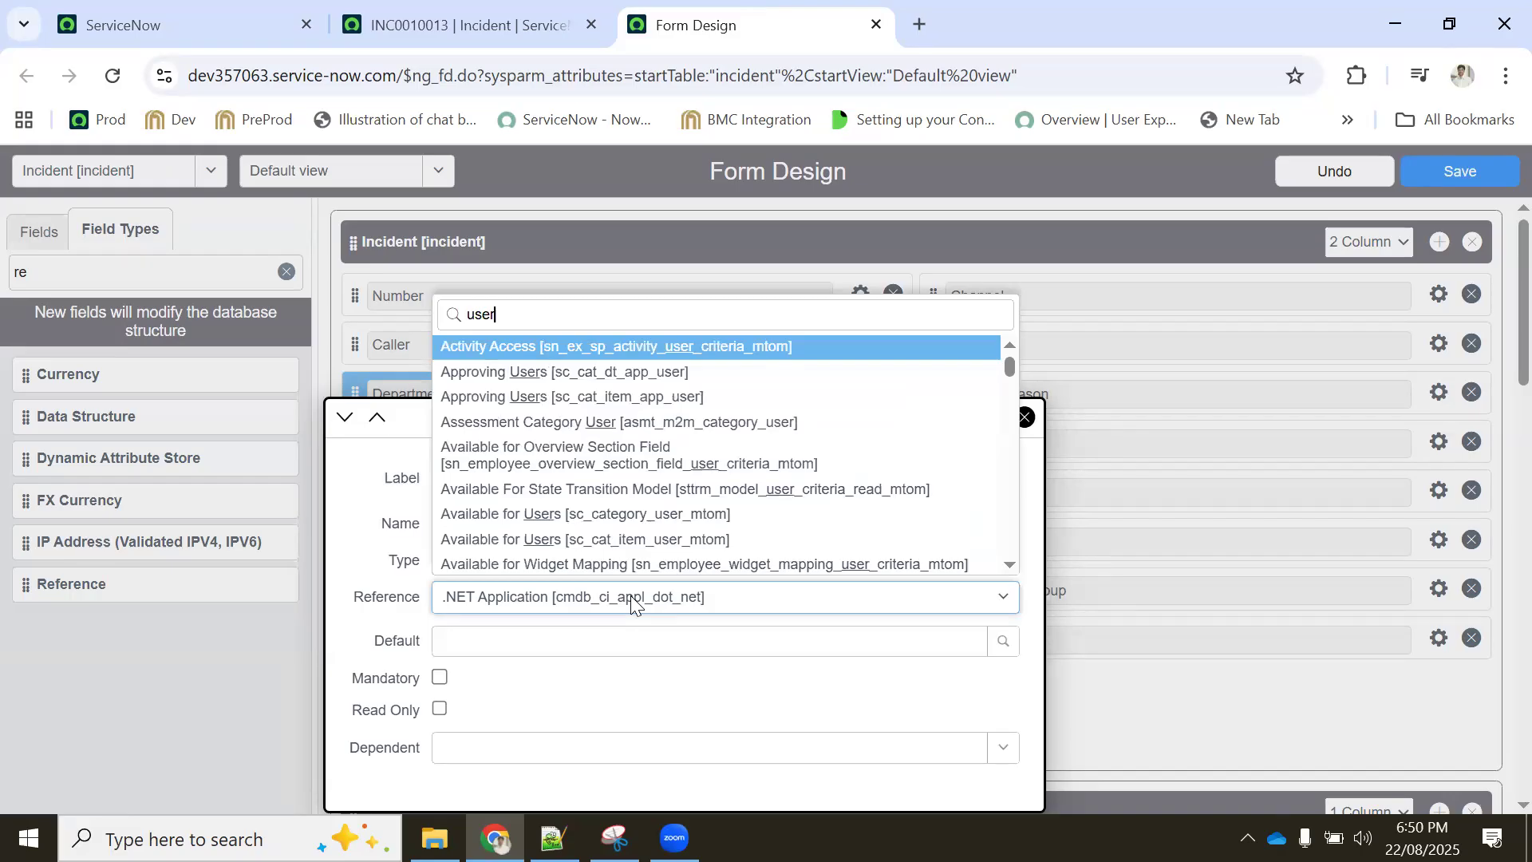
{"action": "double_click", "coordinate": [477, 314]}
{"action": "type", "text": "sy"}
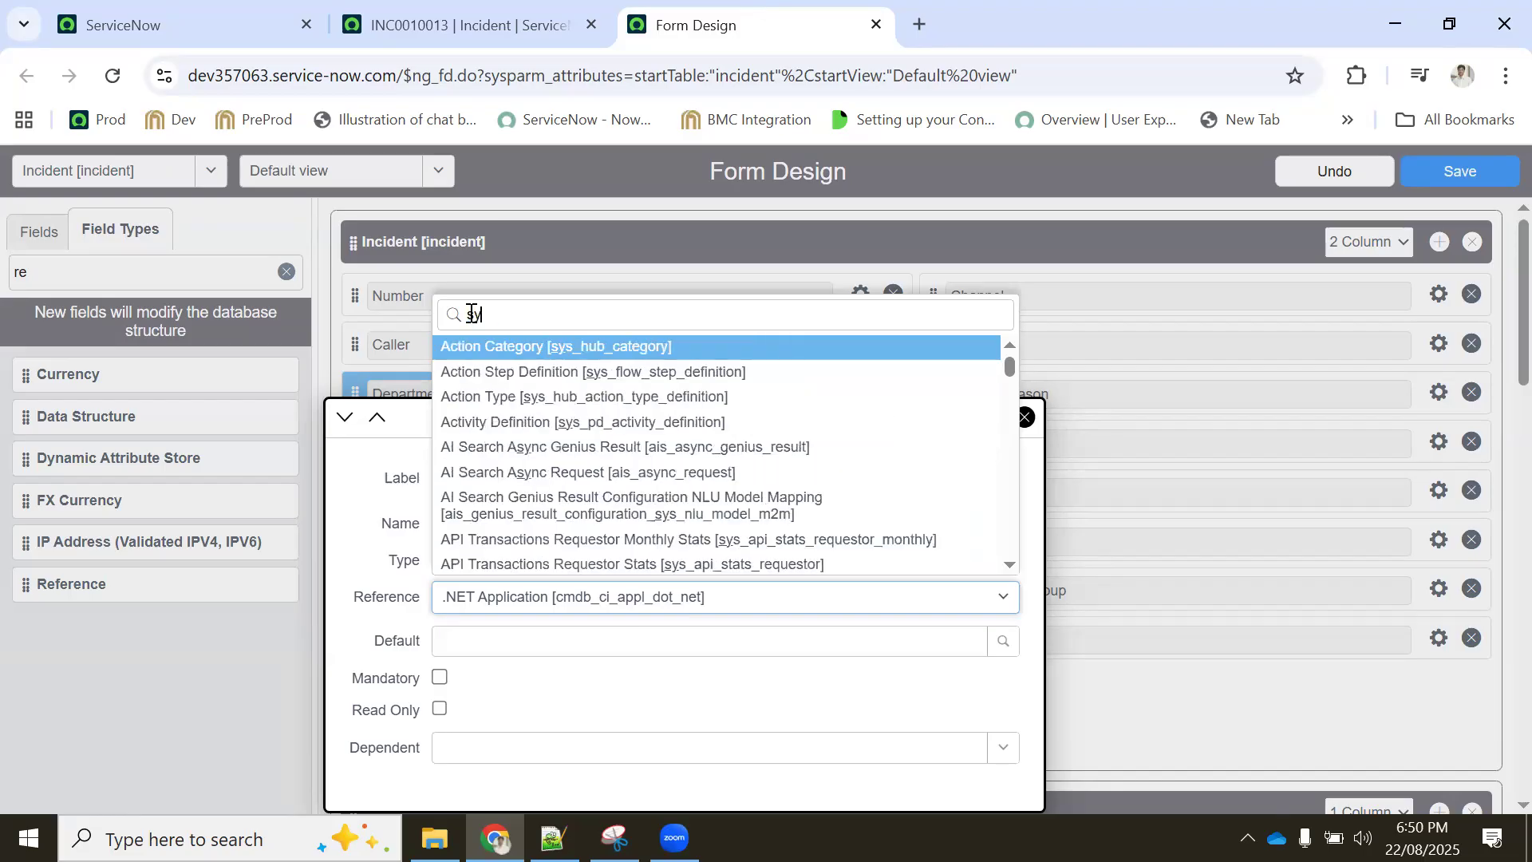
{"action": "type", "text": "s"}
{"action": "type", "text": "_und"}
{"action": "key", "text": "BackSpace"}
{"action": "key", "text": "BackSpace"}
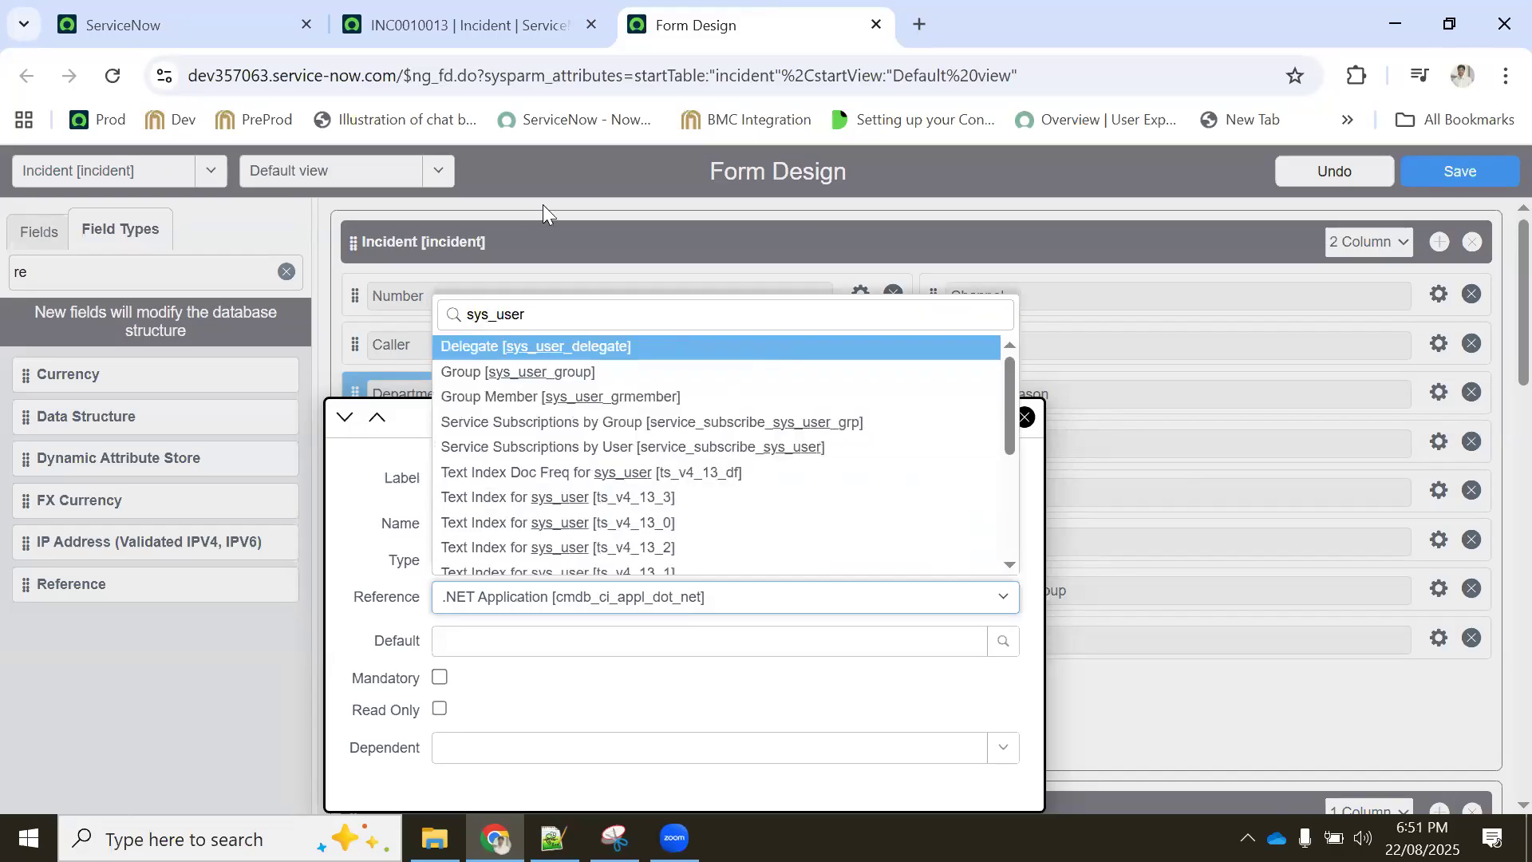
{"action": "scroll", "coordinate": [663, 503], "scroll_direction": "down", "scroll_amount": 2}
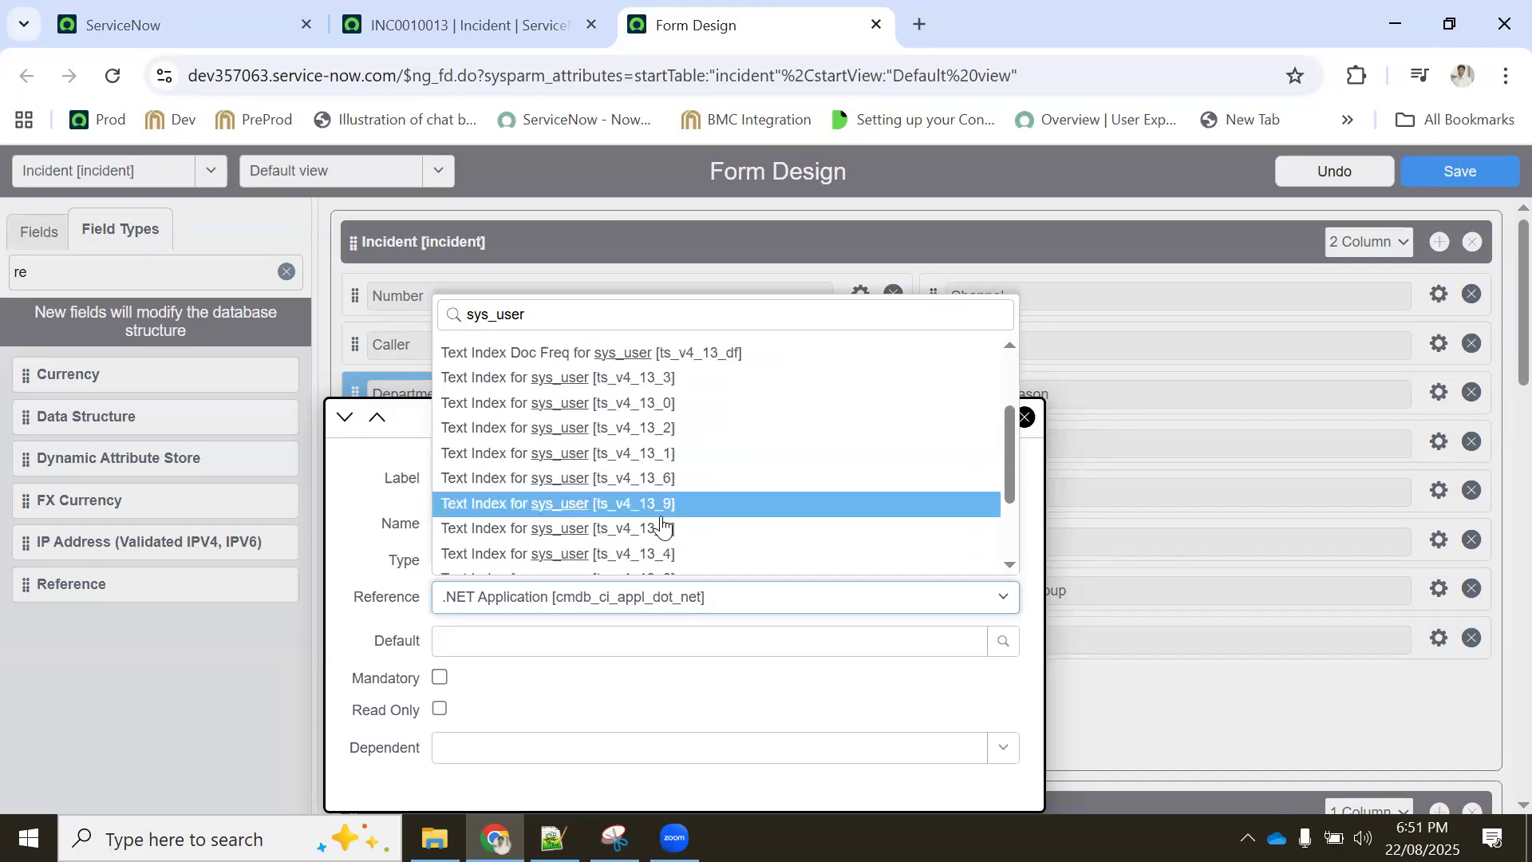
{"action": "scroll", "coordinate": [661, 527], "scroll_direction": "down", "scroll_amount": 1}
{"action": "left_click", "coordinate": [568, 514]}
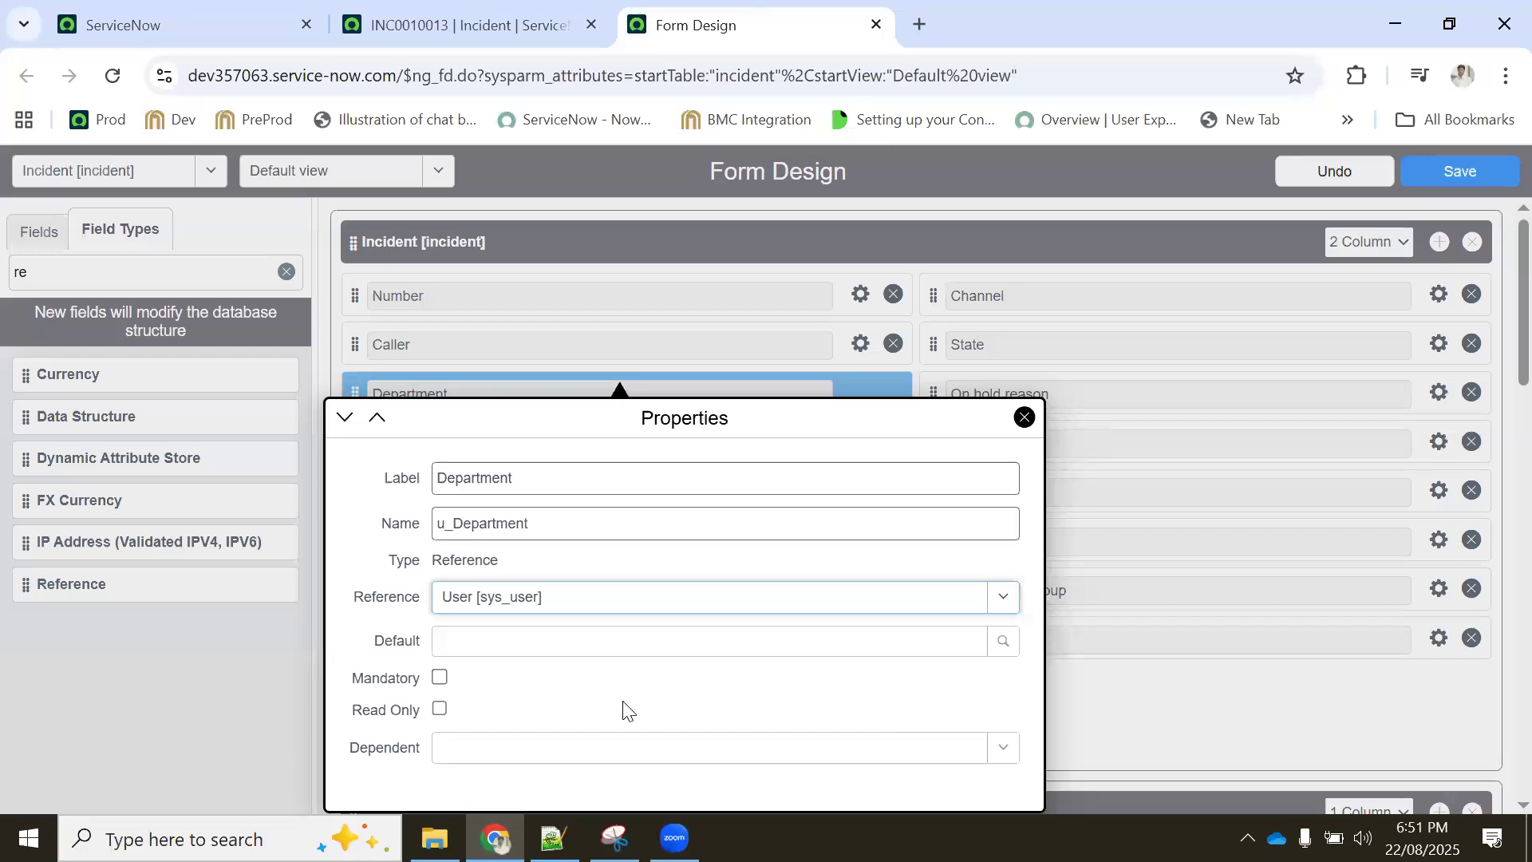
{"action": "left_click", "coordinate": [996, 759]}
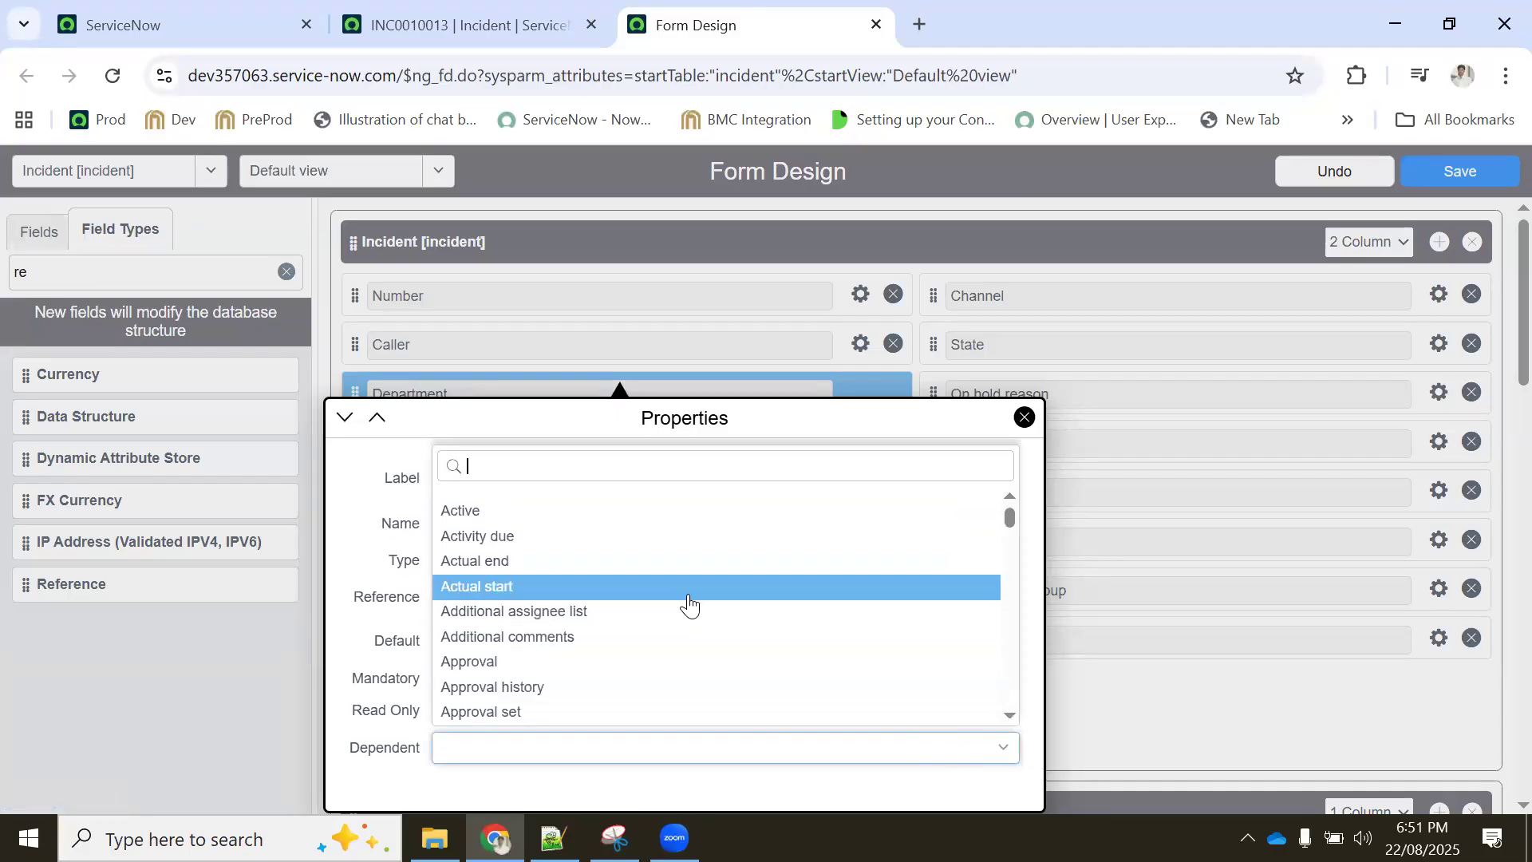
{"action": "scroll", "coordinate": [636, 571], "scroll_direction": "down", "scroll_amount": 3}
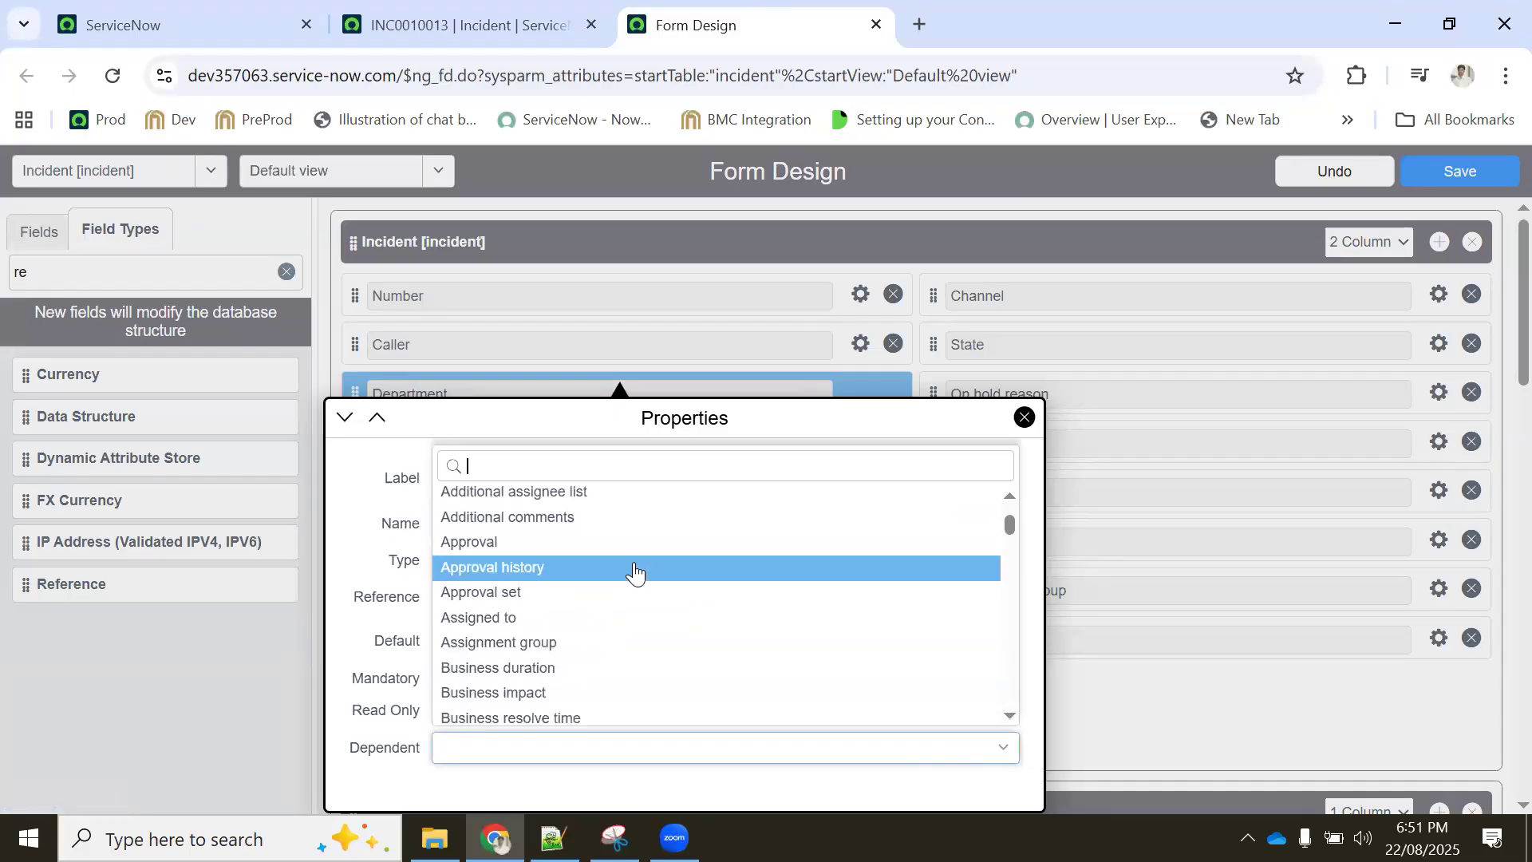
{"action": "scroll", "coordinate": [636, 571], "scroll_direction": "up", "scroll_amount": 2}
{"action": "scroll", "coordinate": [635, 571], "scroll_direction": "down", "scroll_amount": 3}
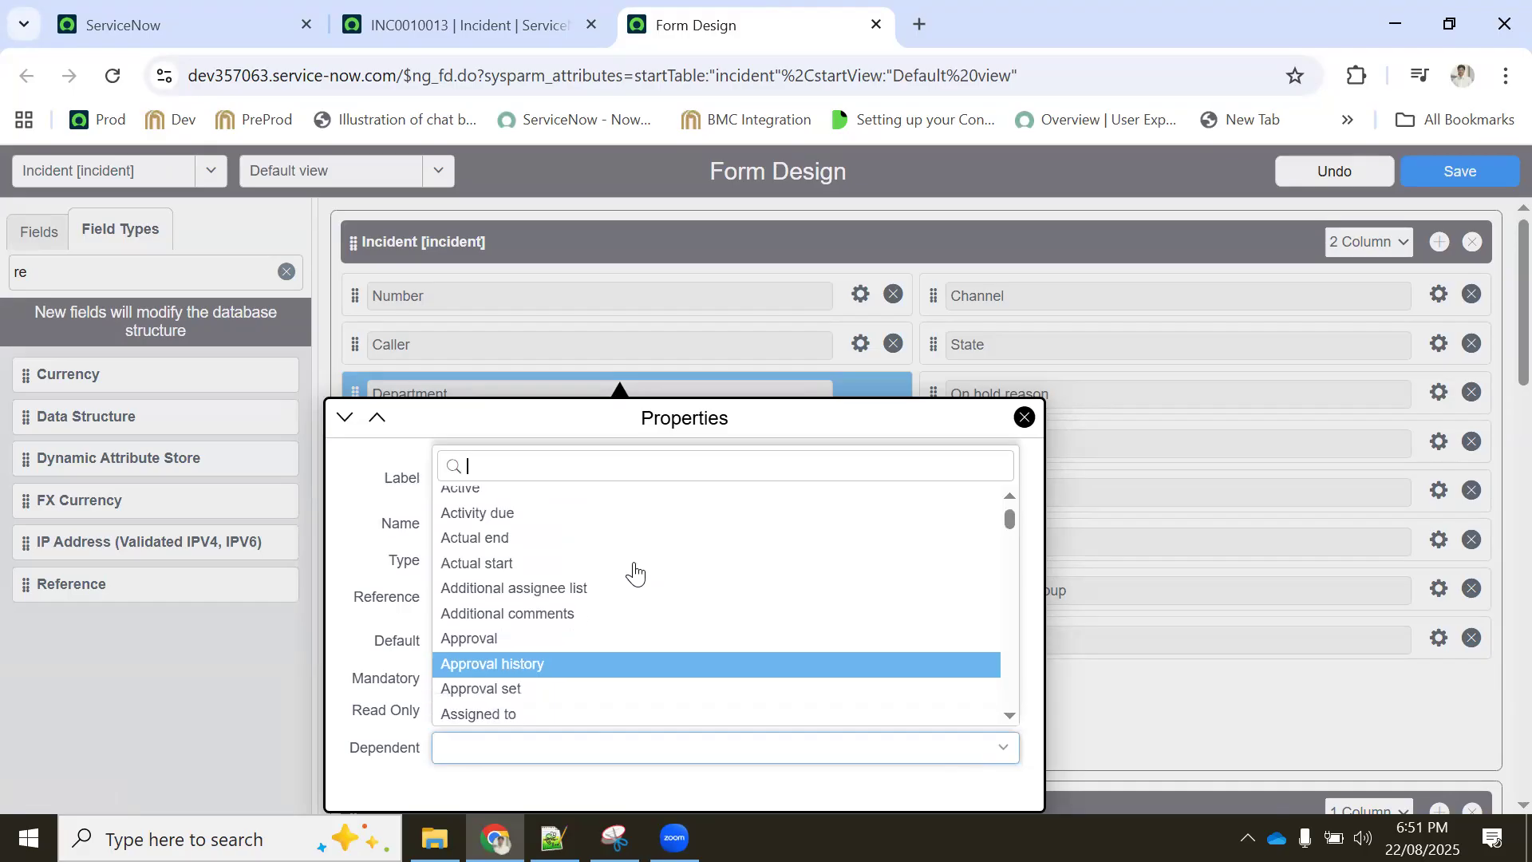
{"action": "scroll", "coordinate": [634, 572], "scroll_direction": "down", "scroll_amount": 5}
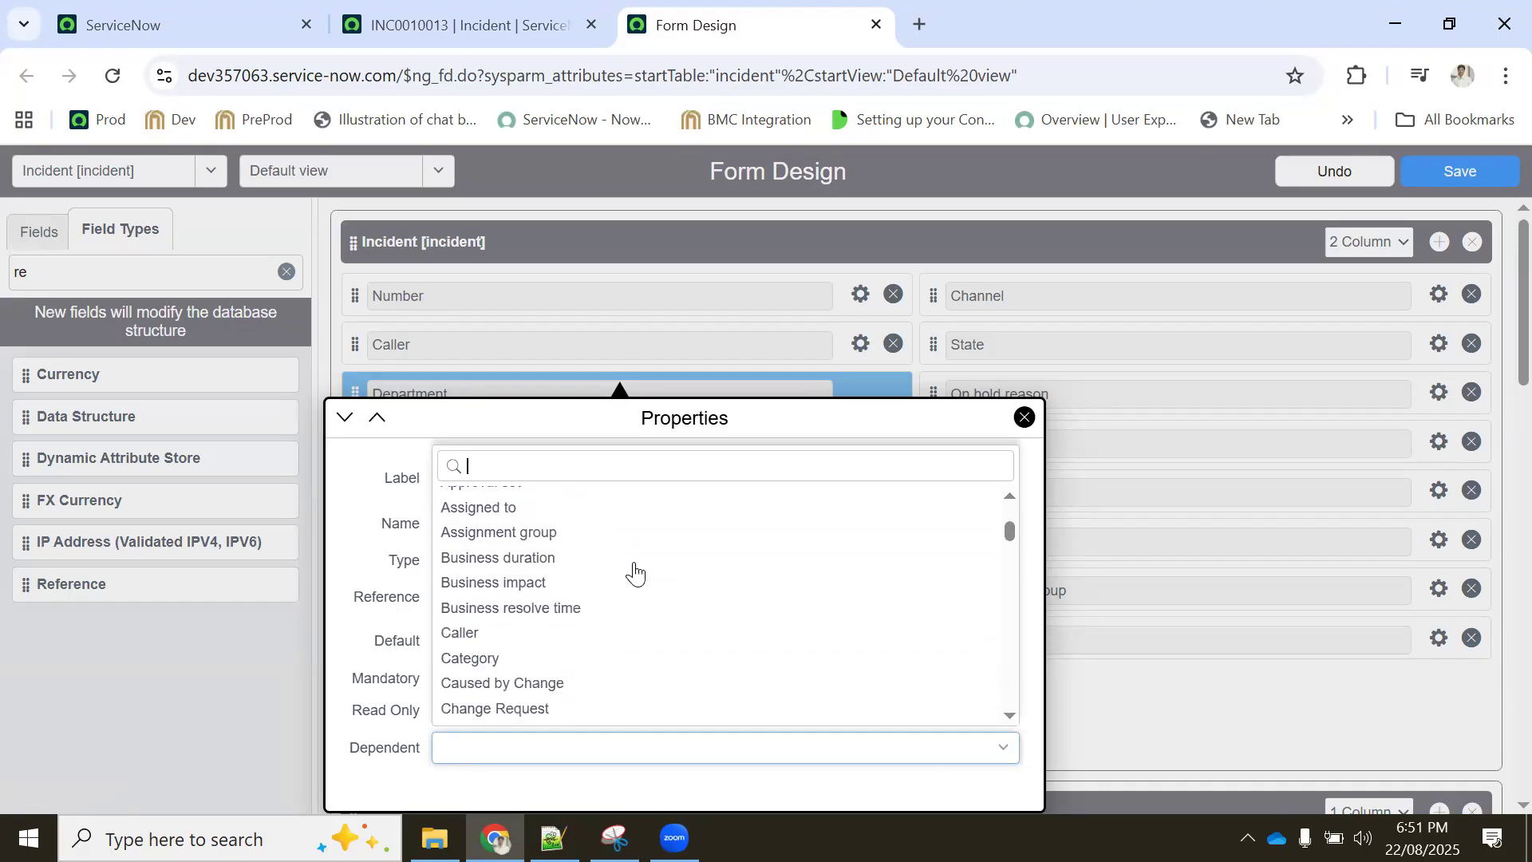
{"action": "left_click", "coordinate": [380, 778]}
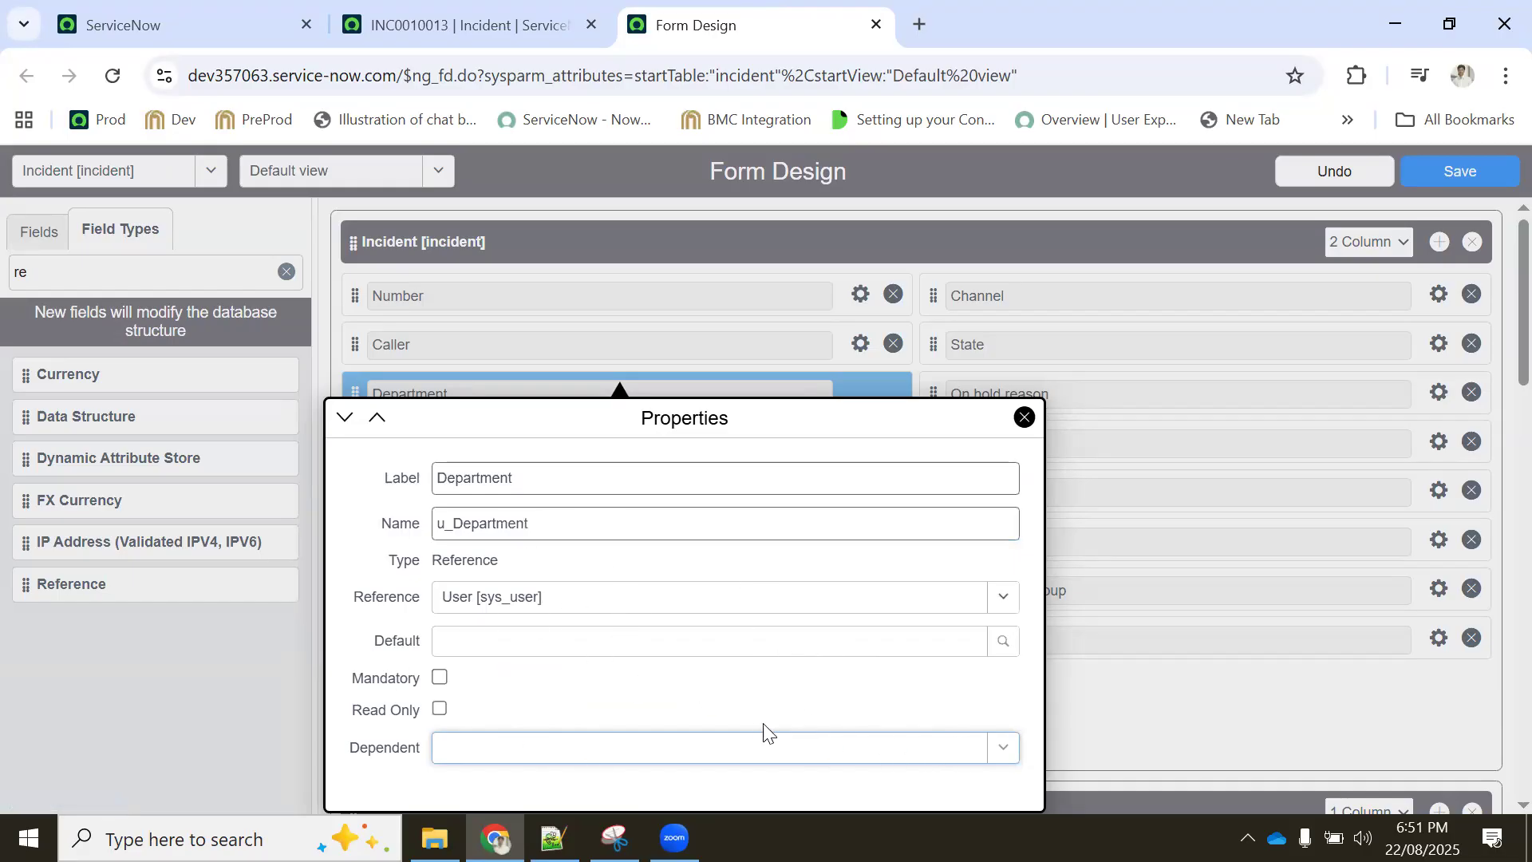
Make the Department field dependent on Caller, then check its properties and close them
{"action": "left_click", "coordinate": [1003, 756]}
{"action": "scroll", "coordinate": [572, 589], "scroll_direction": "down", "scroll_amount": 4}
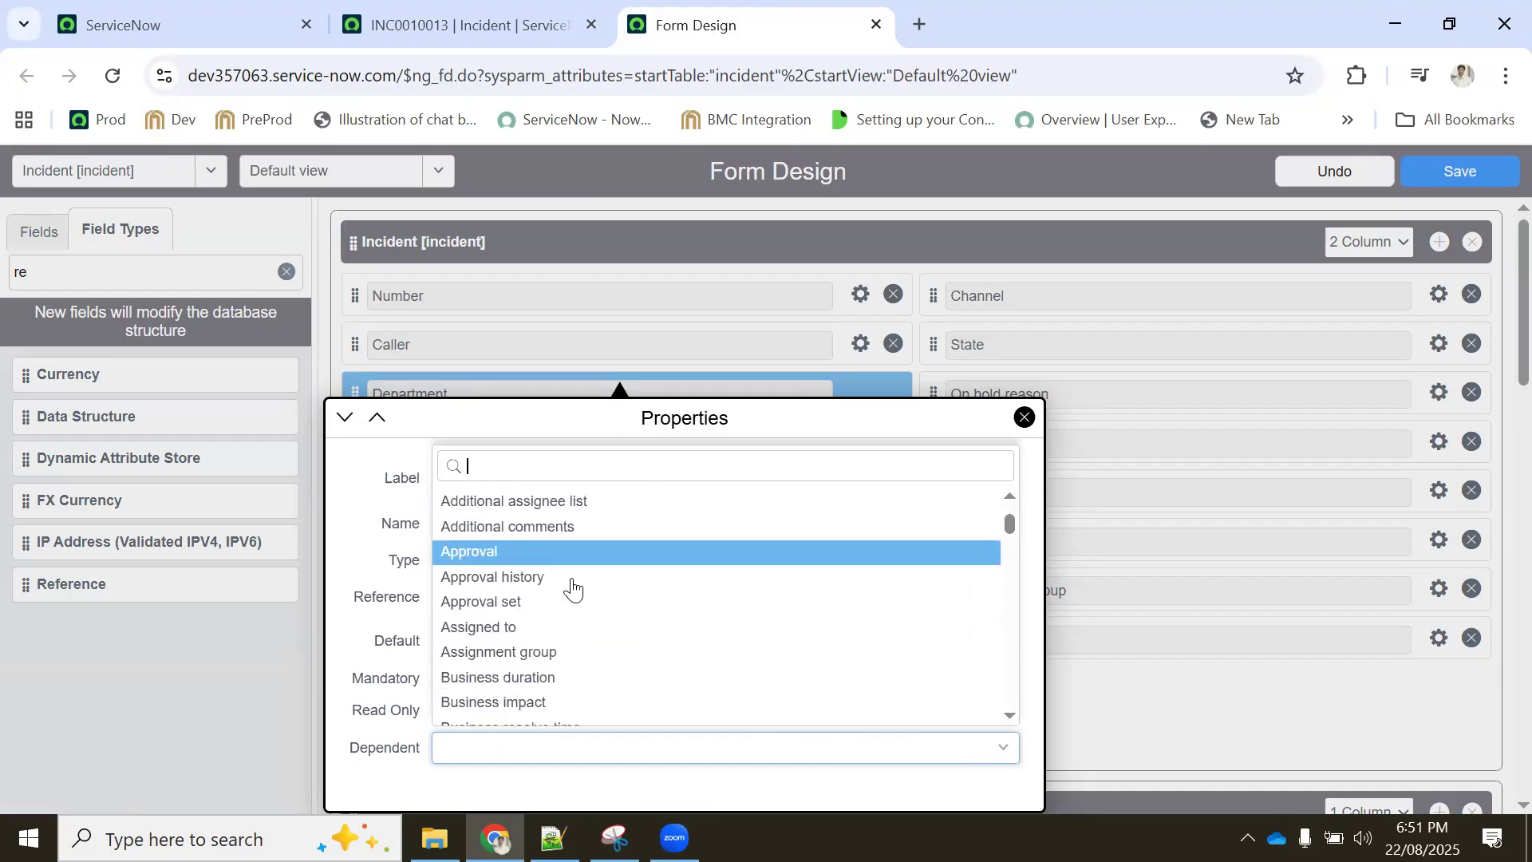
{"action": "scroll", "coordinate": [572, 589], "scroll_direction": "down", "scroll_amount": 3}
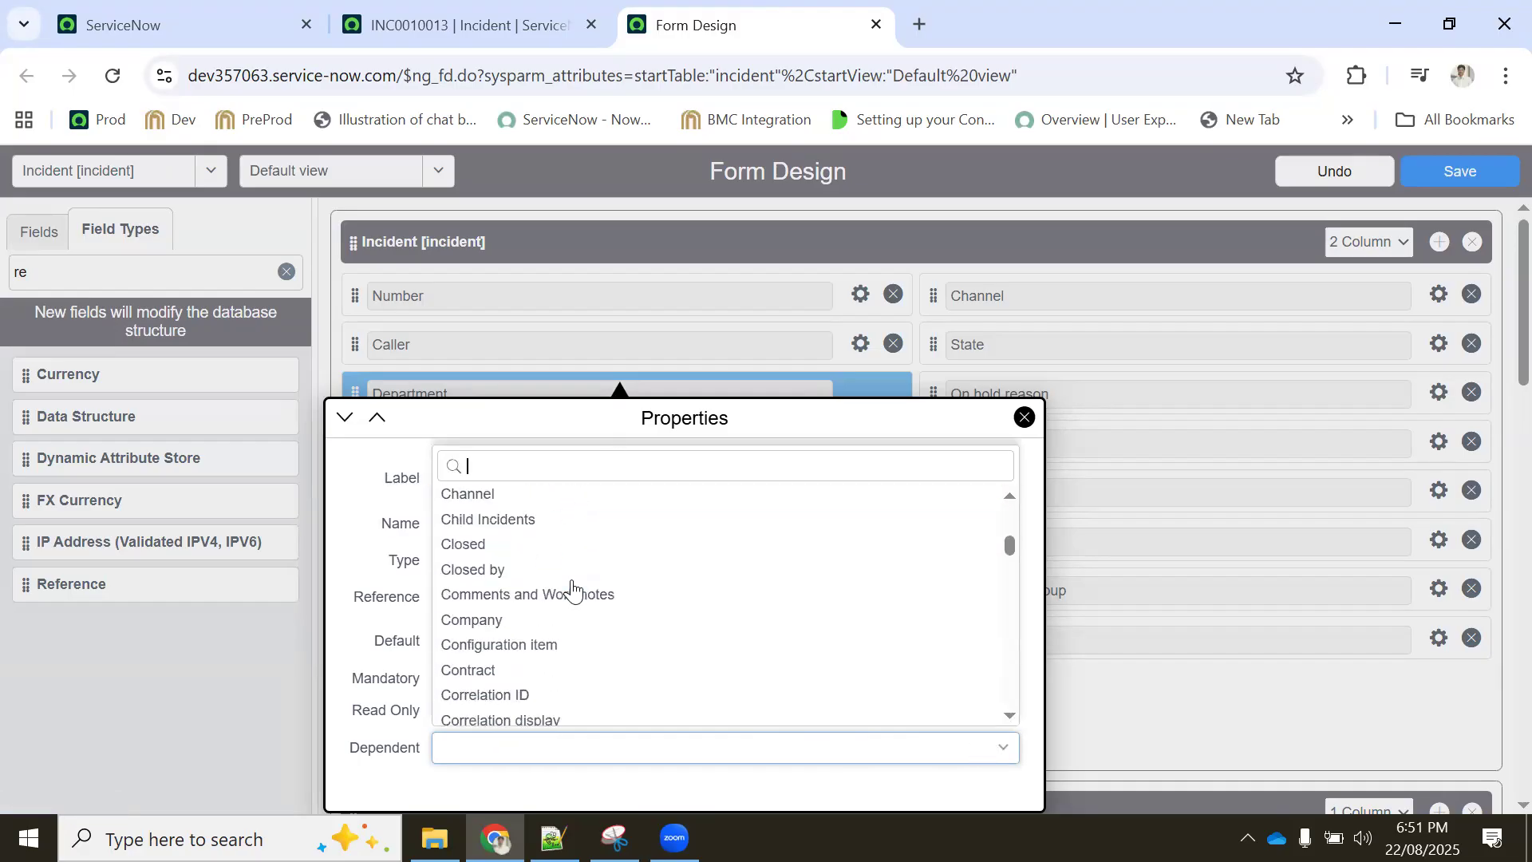
{"action": "scroll", "coordinate": [572, 589], "scroll_direction": "down", "scroll_amount": 2}
{"action": "scroll", "coordinate": [572, 589], "scroll_direction": "down", "scroll_amount": 5}
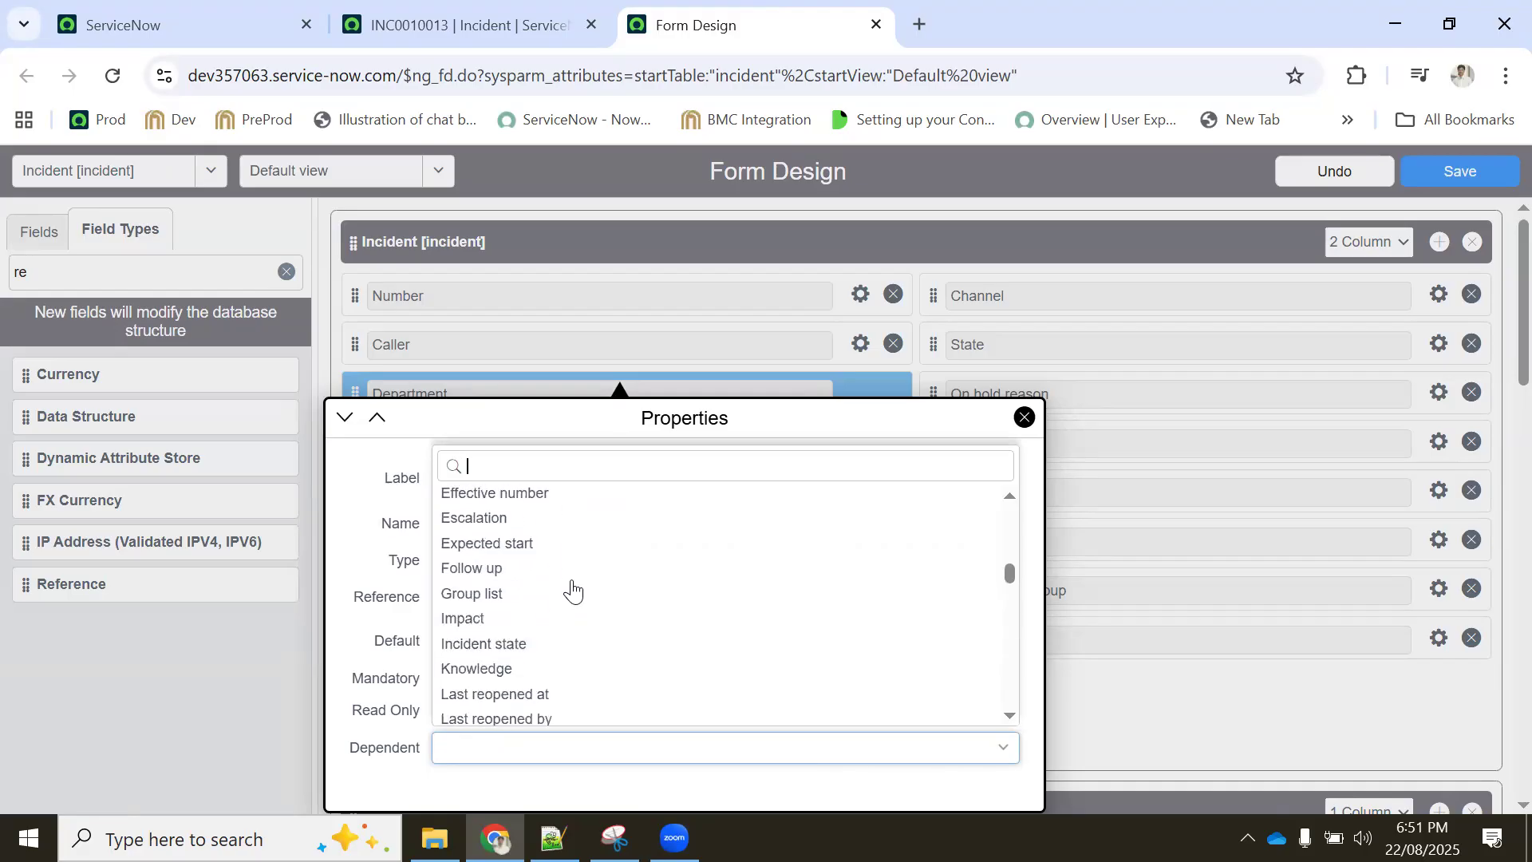
{"action": "scroll", "coordinate": [572, 589], "scroll_direction": "down", "scroll_amount": 3}
{"action": "type", "text": "ca"}
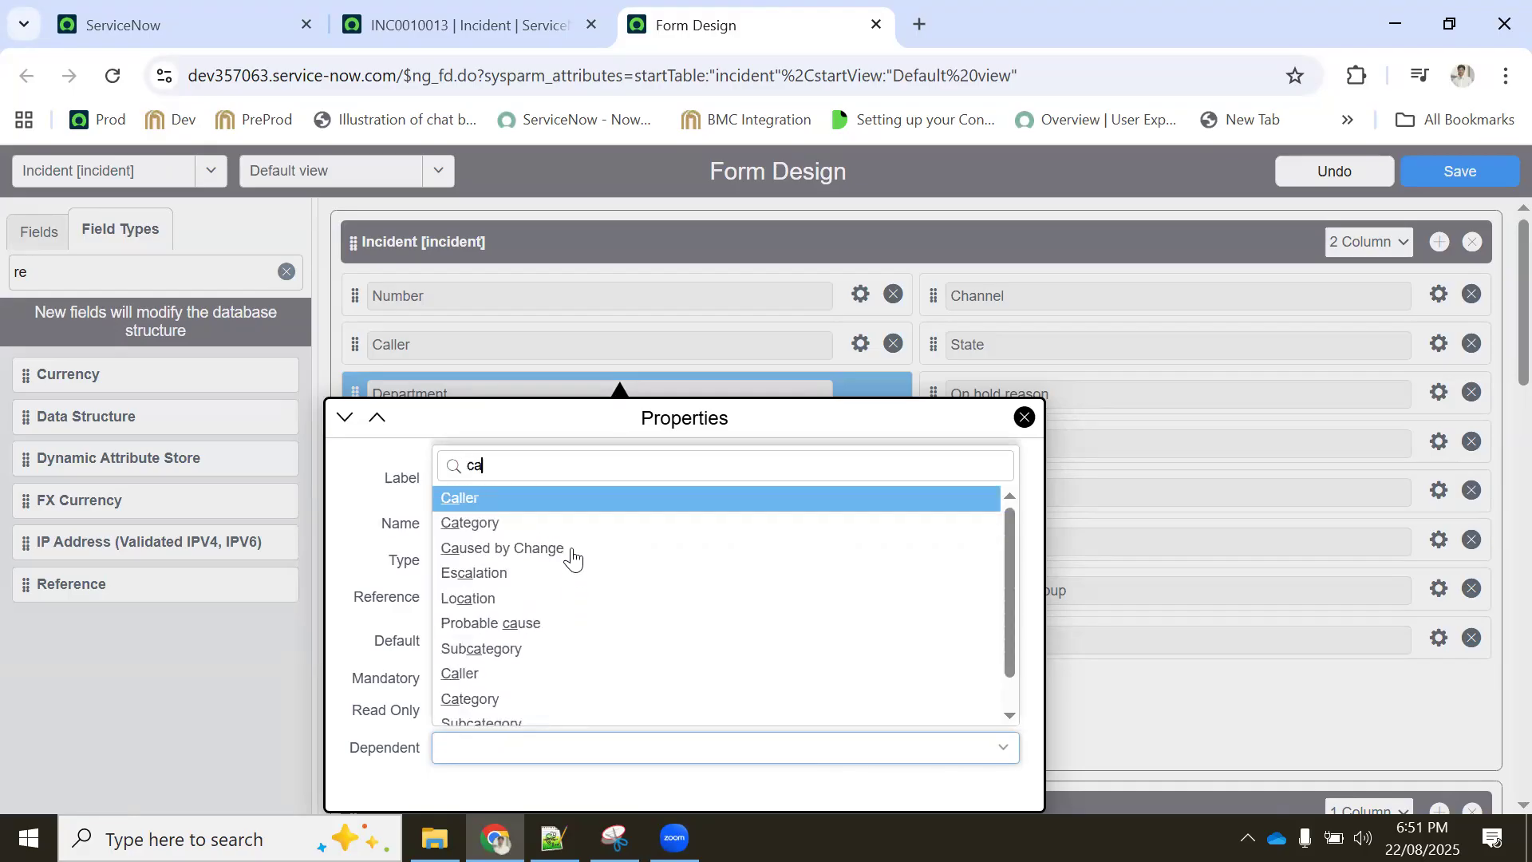
{"action": "left_click", "coordinate": [515, 494]}
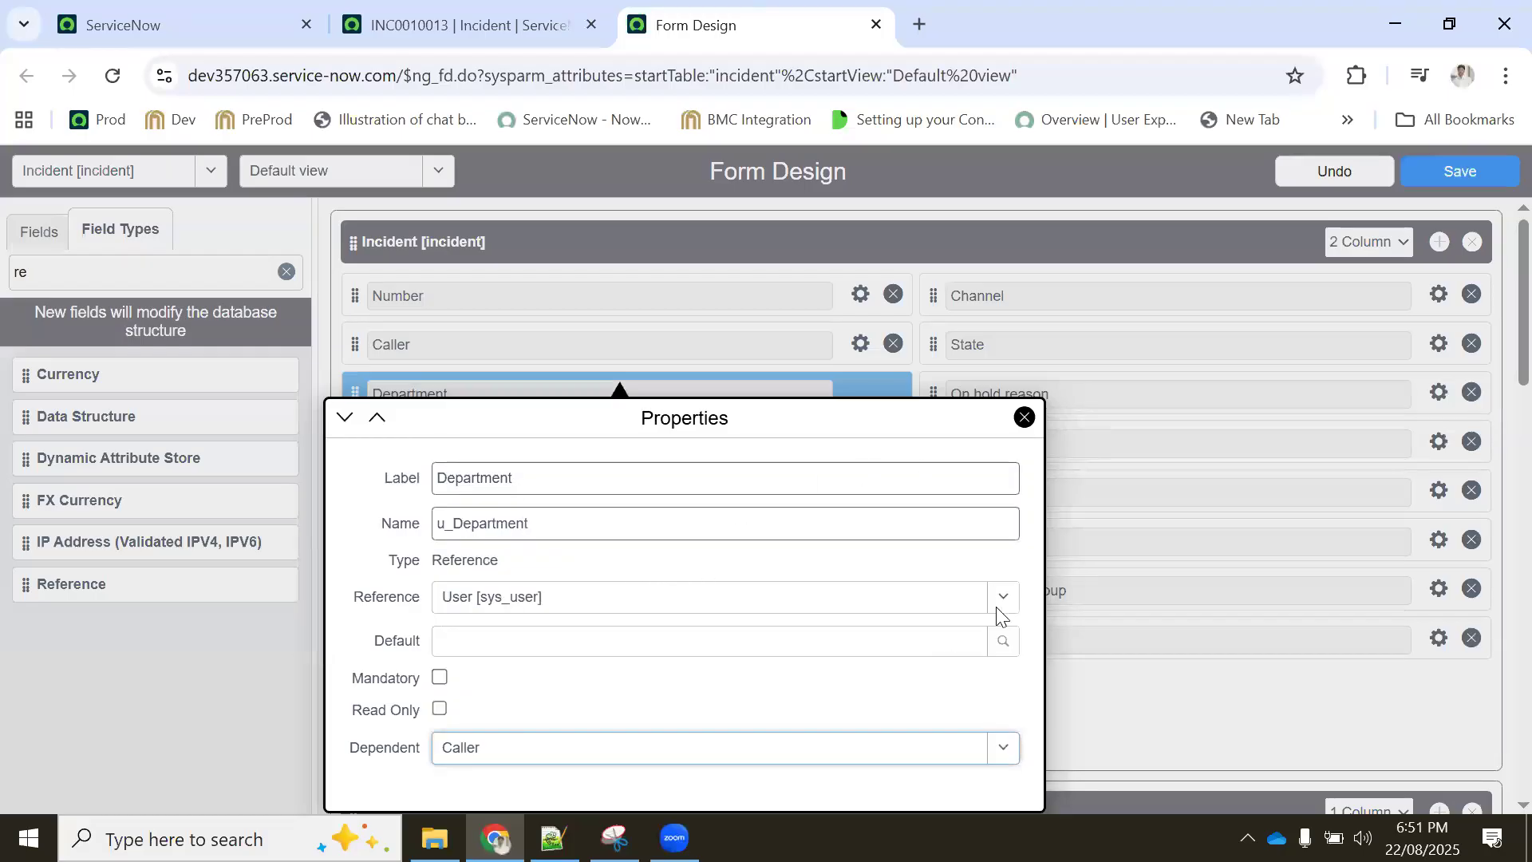
{"action": "left_click", "coordinate": [1495, 338]}
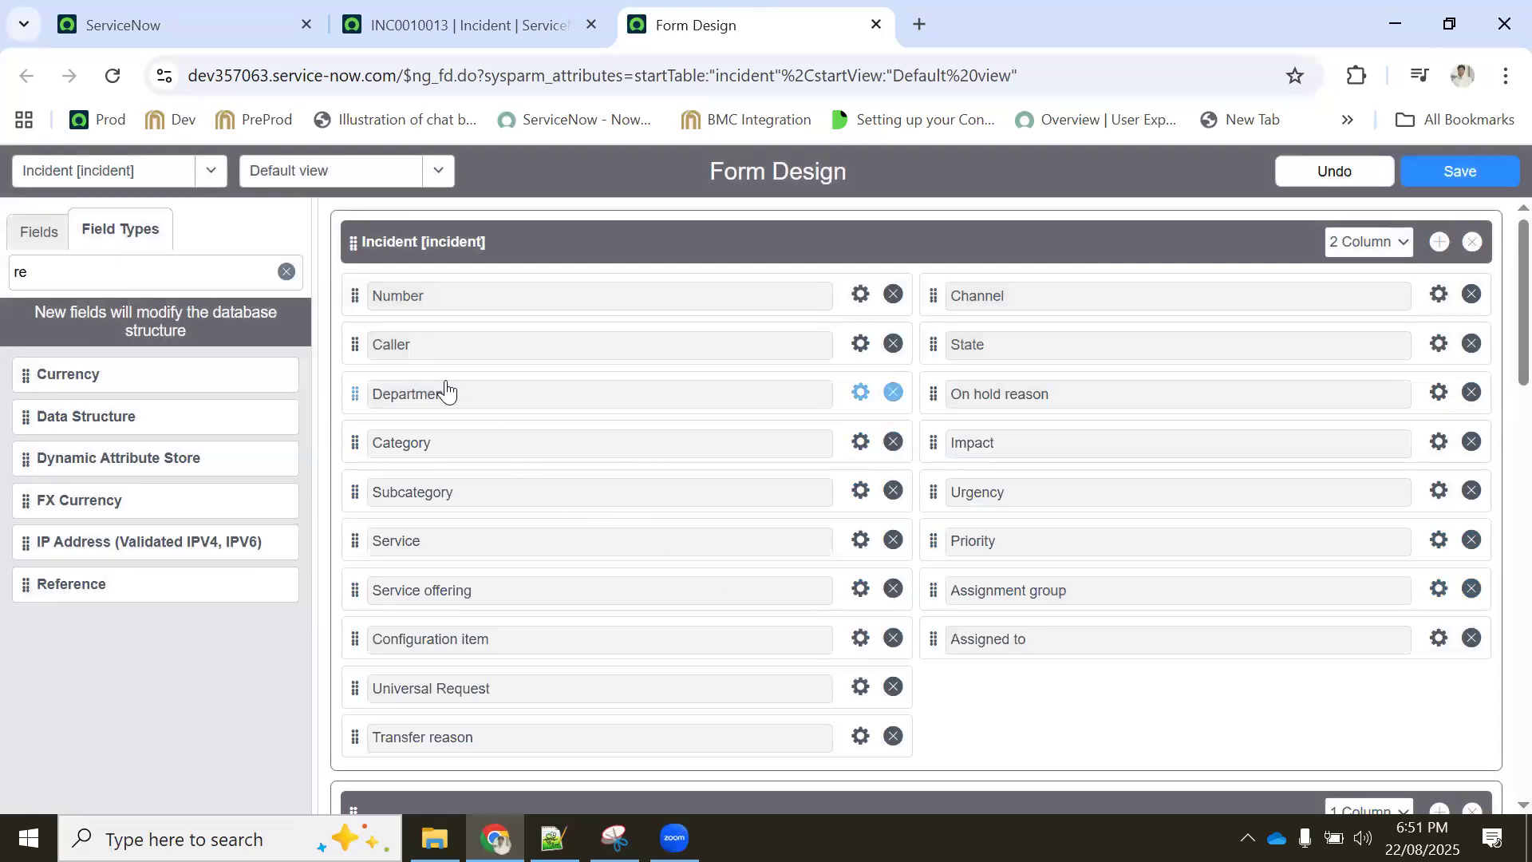
{"action": "left_click", "coordinate": [860, 392]}
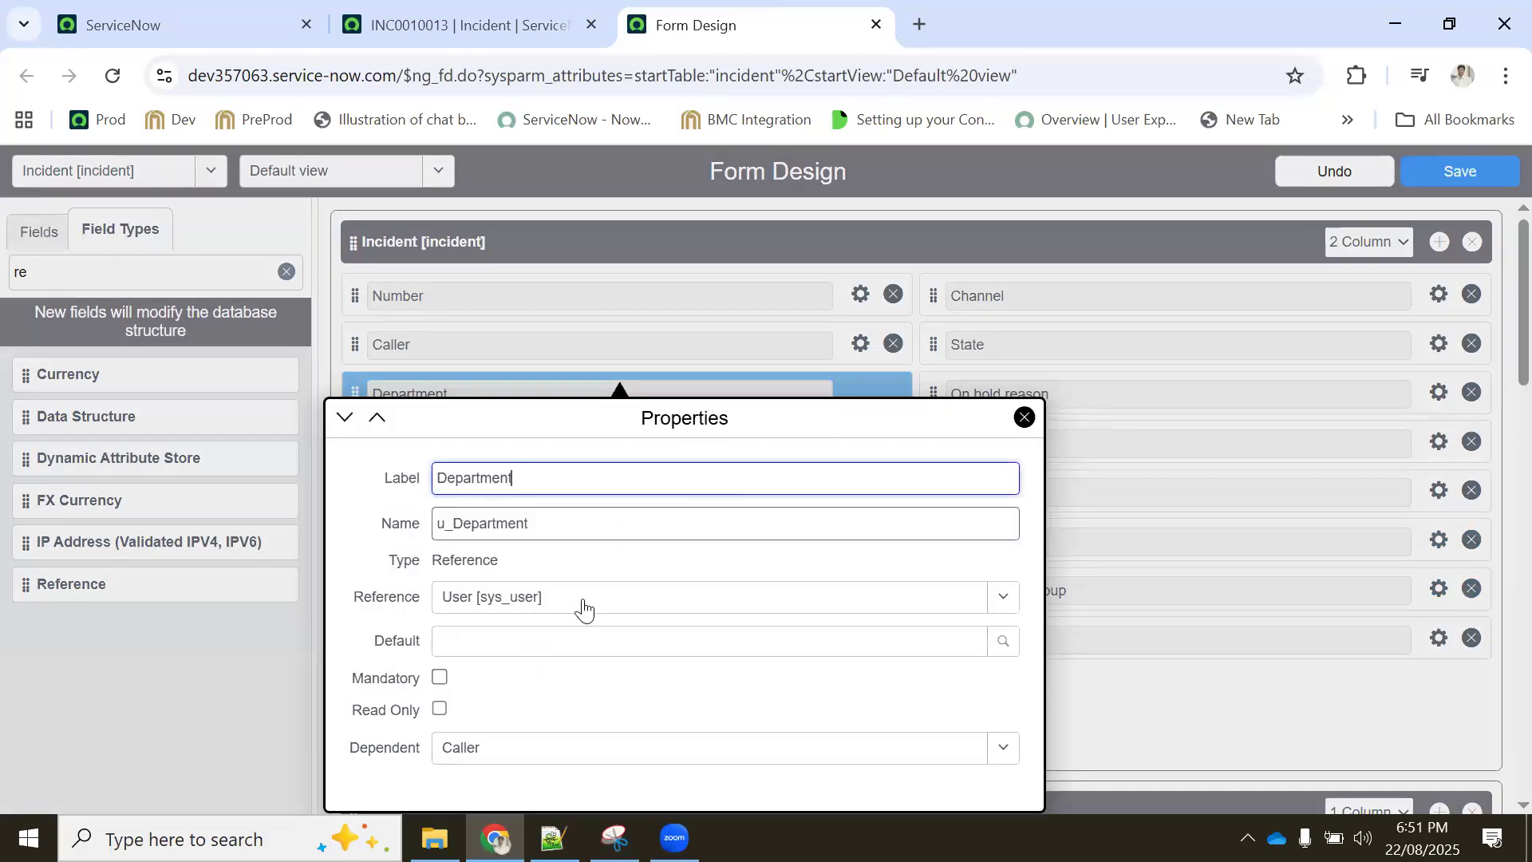
{"action": "left_click", "coordinate": [1025, 418]}
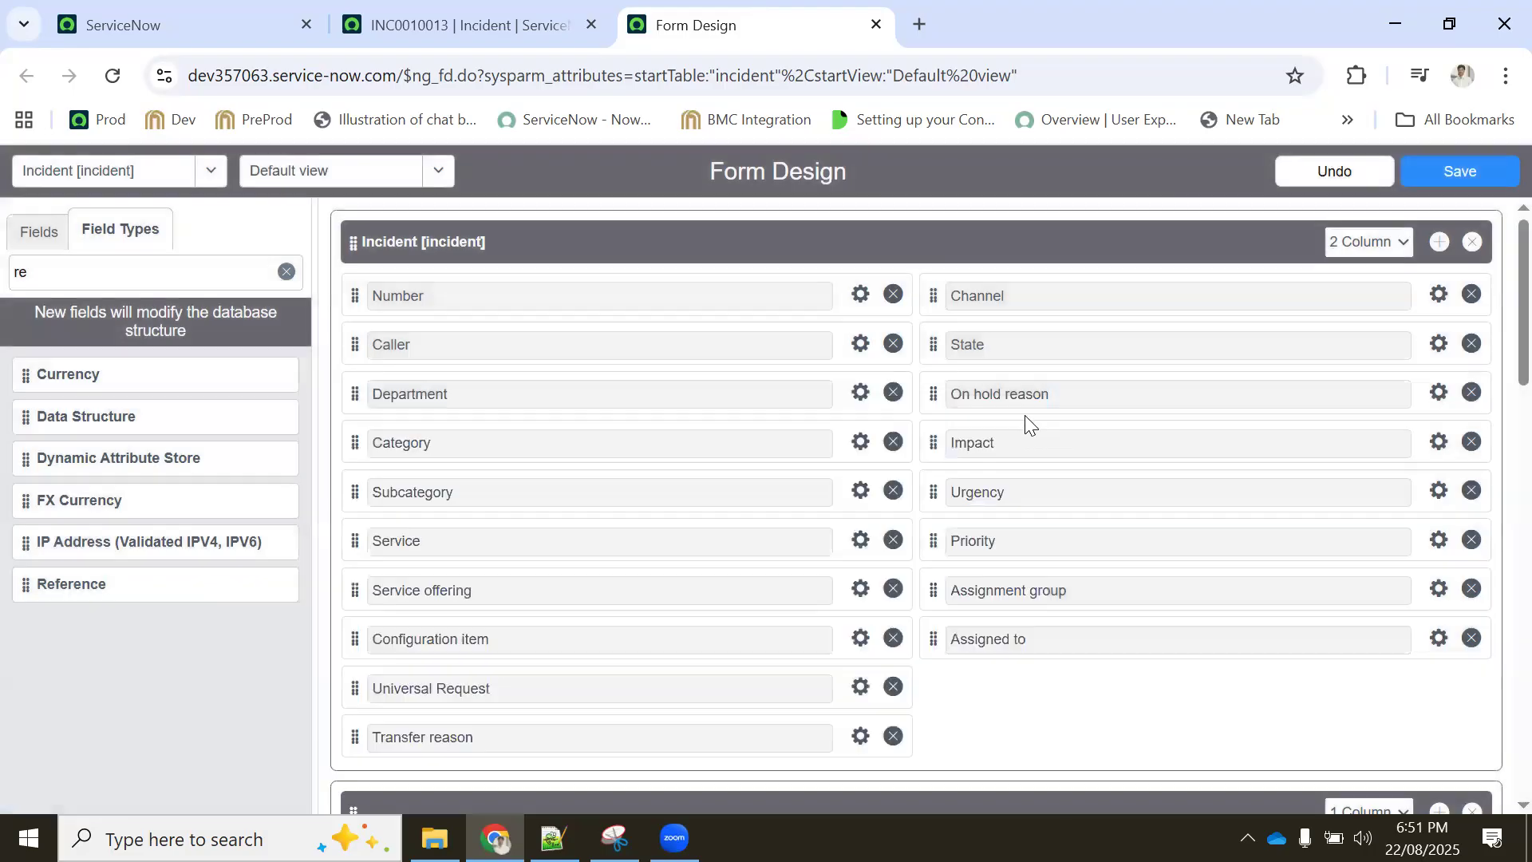
Save the Incident form design and dismiss the save progress dialog
{"action": "scroll", "coordinate": [1227, 540], "scroll_direction": "down", "scroll_amount": 3}
{"action": "scroll", "coordinate": [865, 503], "scroll_direction": "up", "scroll_amount": 3}
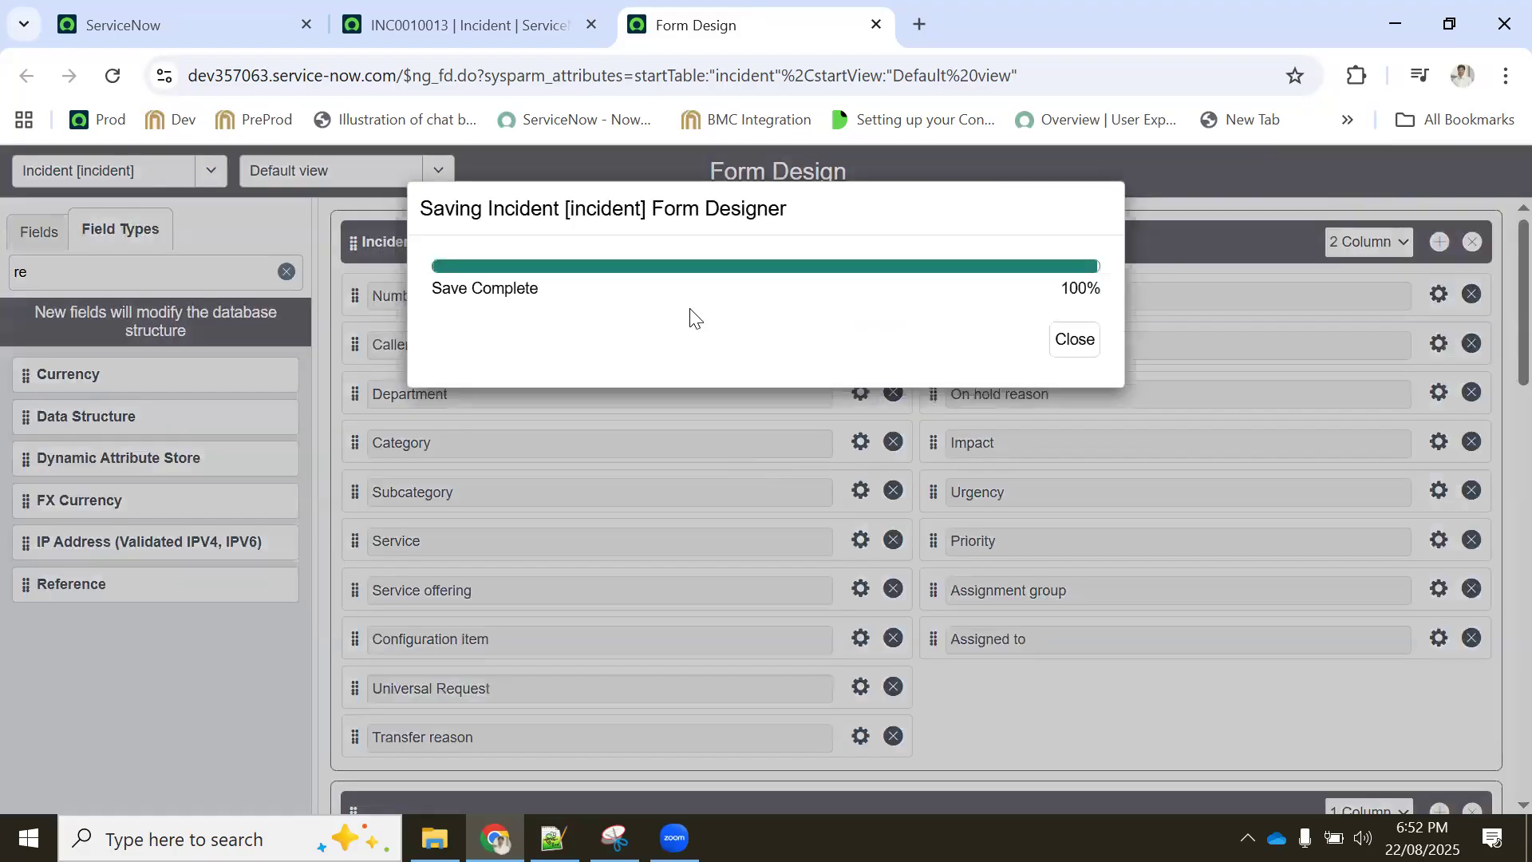
{"action": "left_click", "coordinate": [1073, 338]}
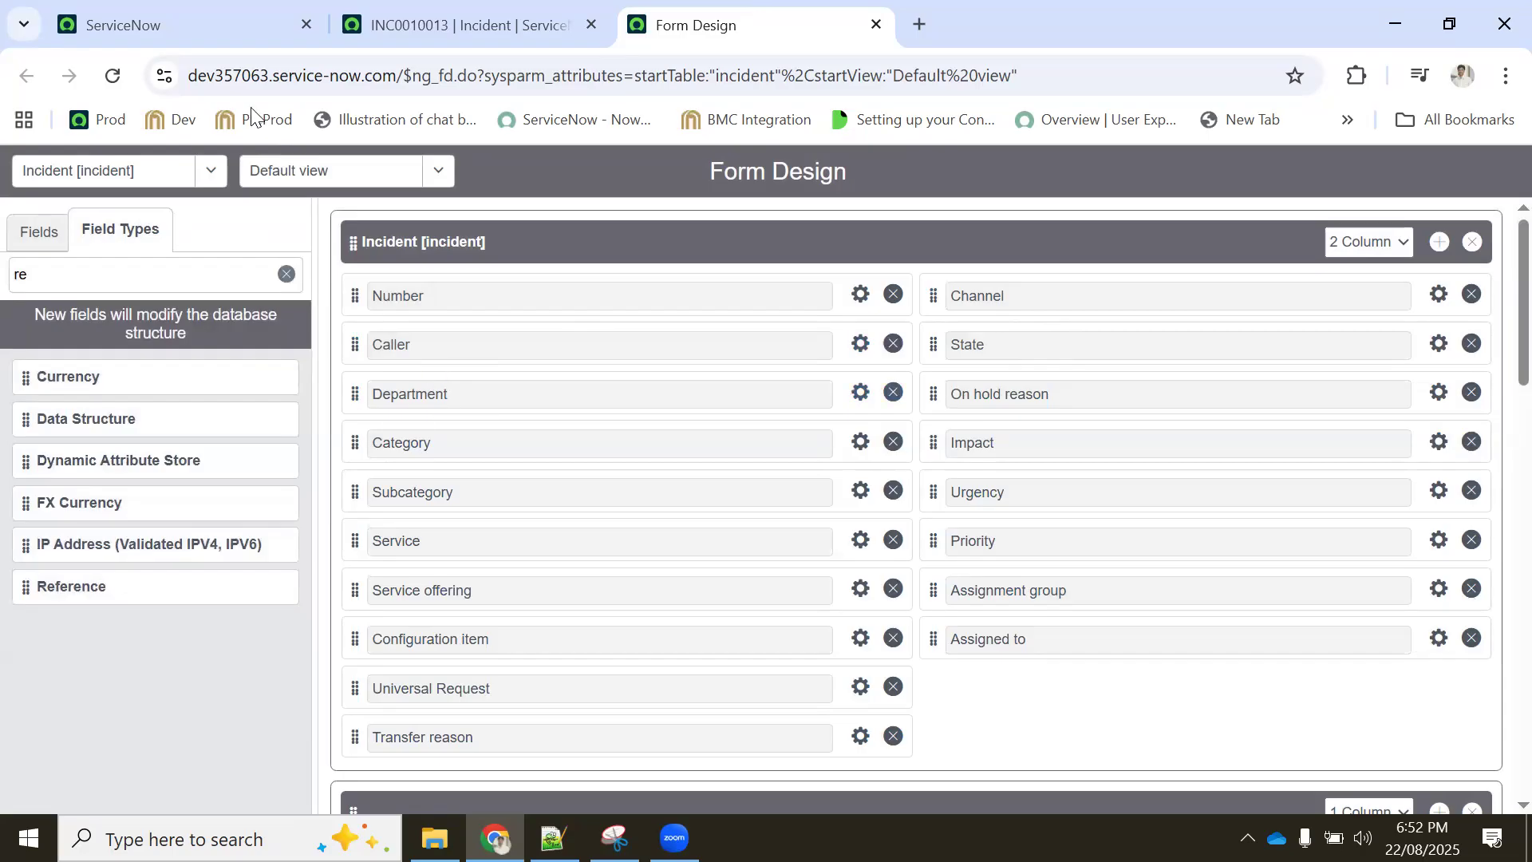
Return to the open incident record and reload it, discarding its unsaved changes
{"action": "left_click", "coordinate": [438, 27]}
{"action": "left_click", "coordinate": [112, 86]}
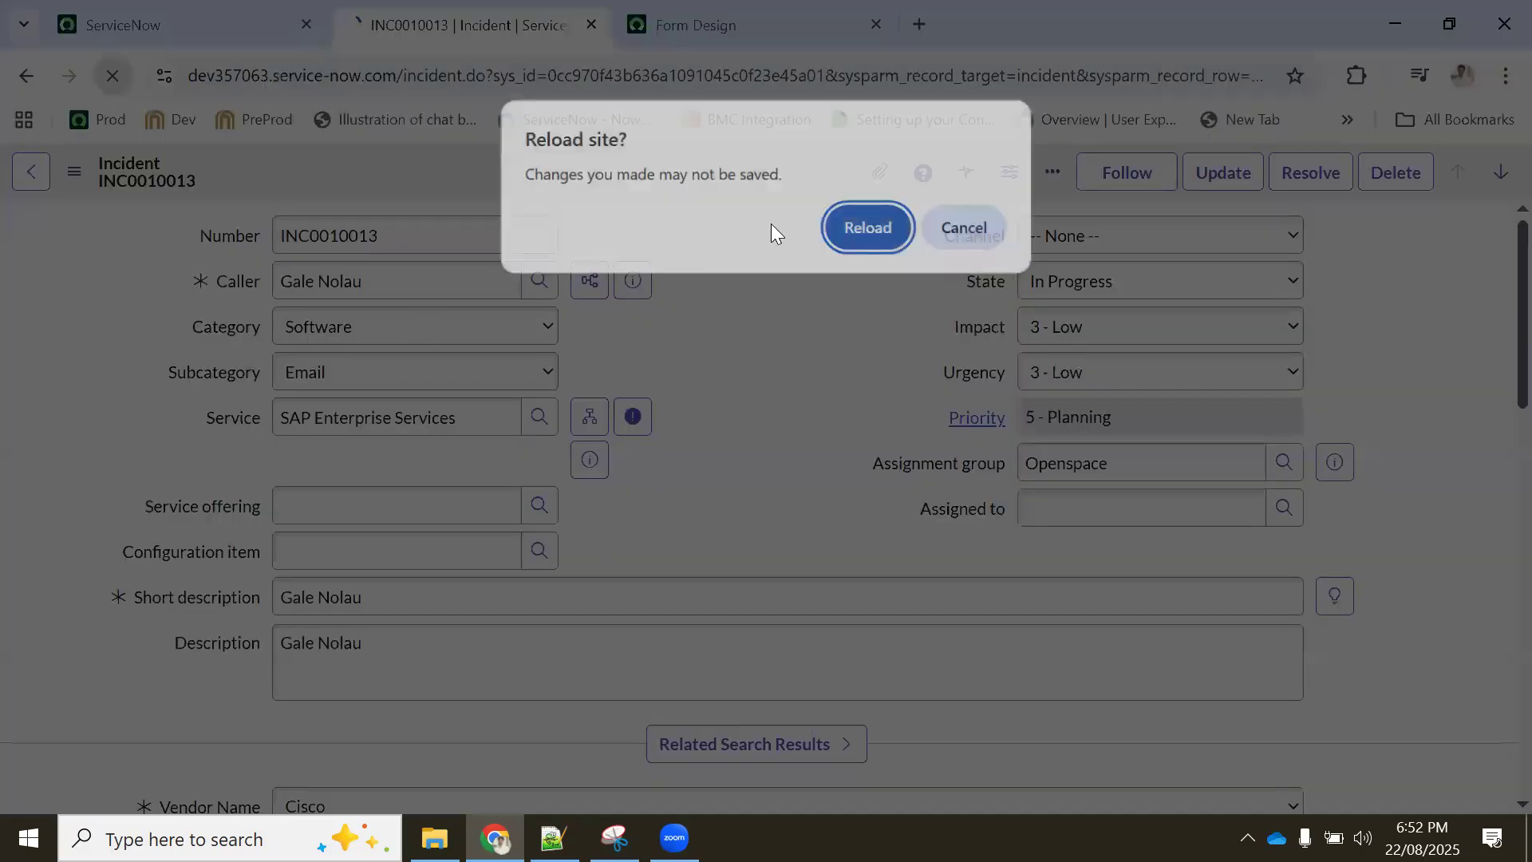
{"action": "left_click", "coordinate": [867, 228]}
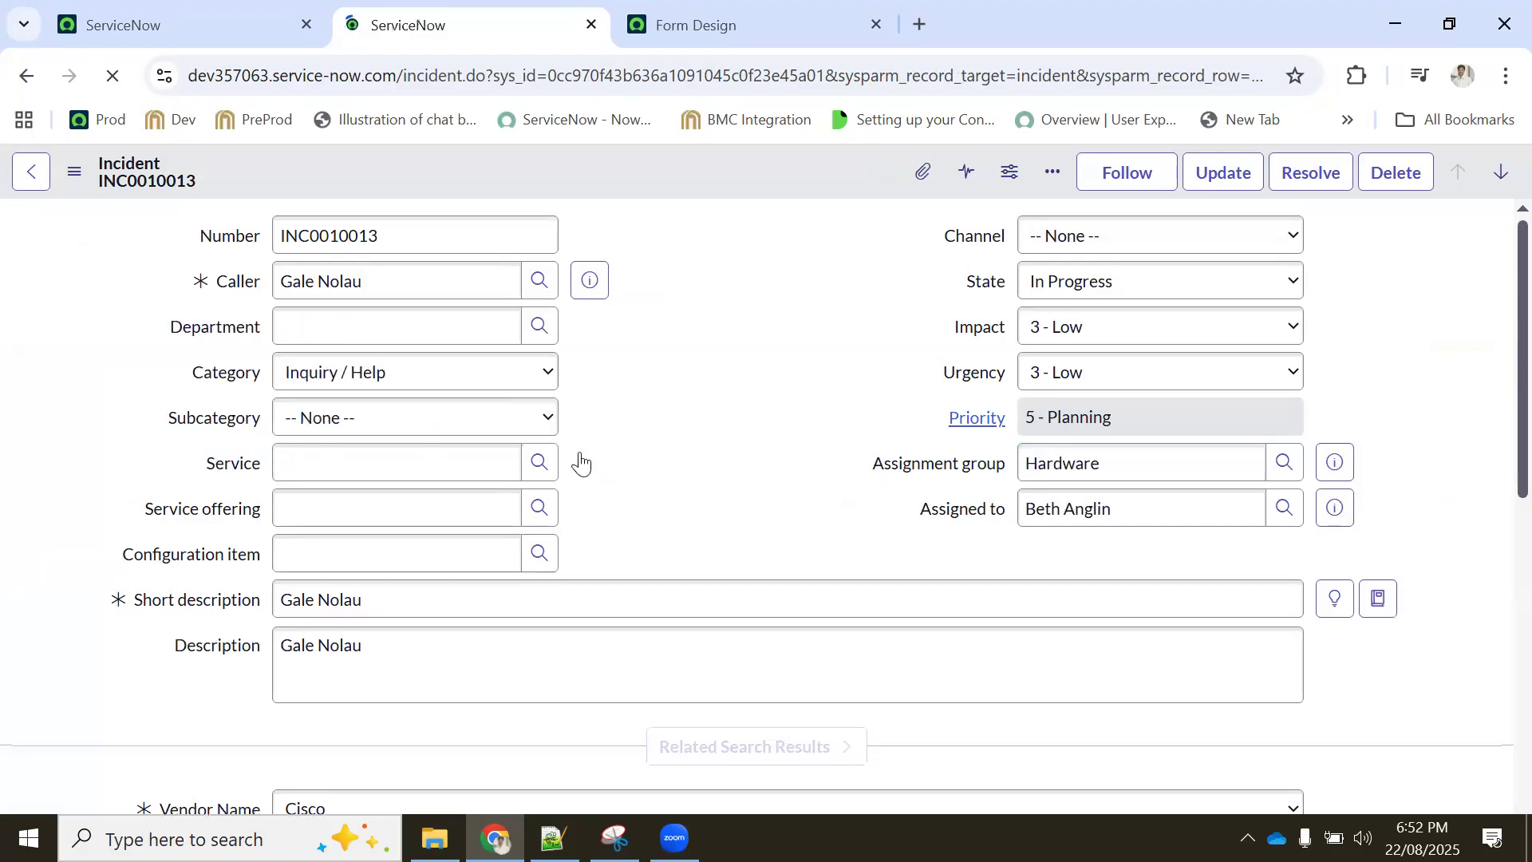
Open the dictionary entry of the incident form's Department field and make the field read only
{"action": "right_click", "coordinate": [254, 328]}
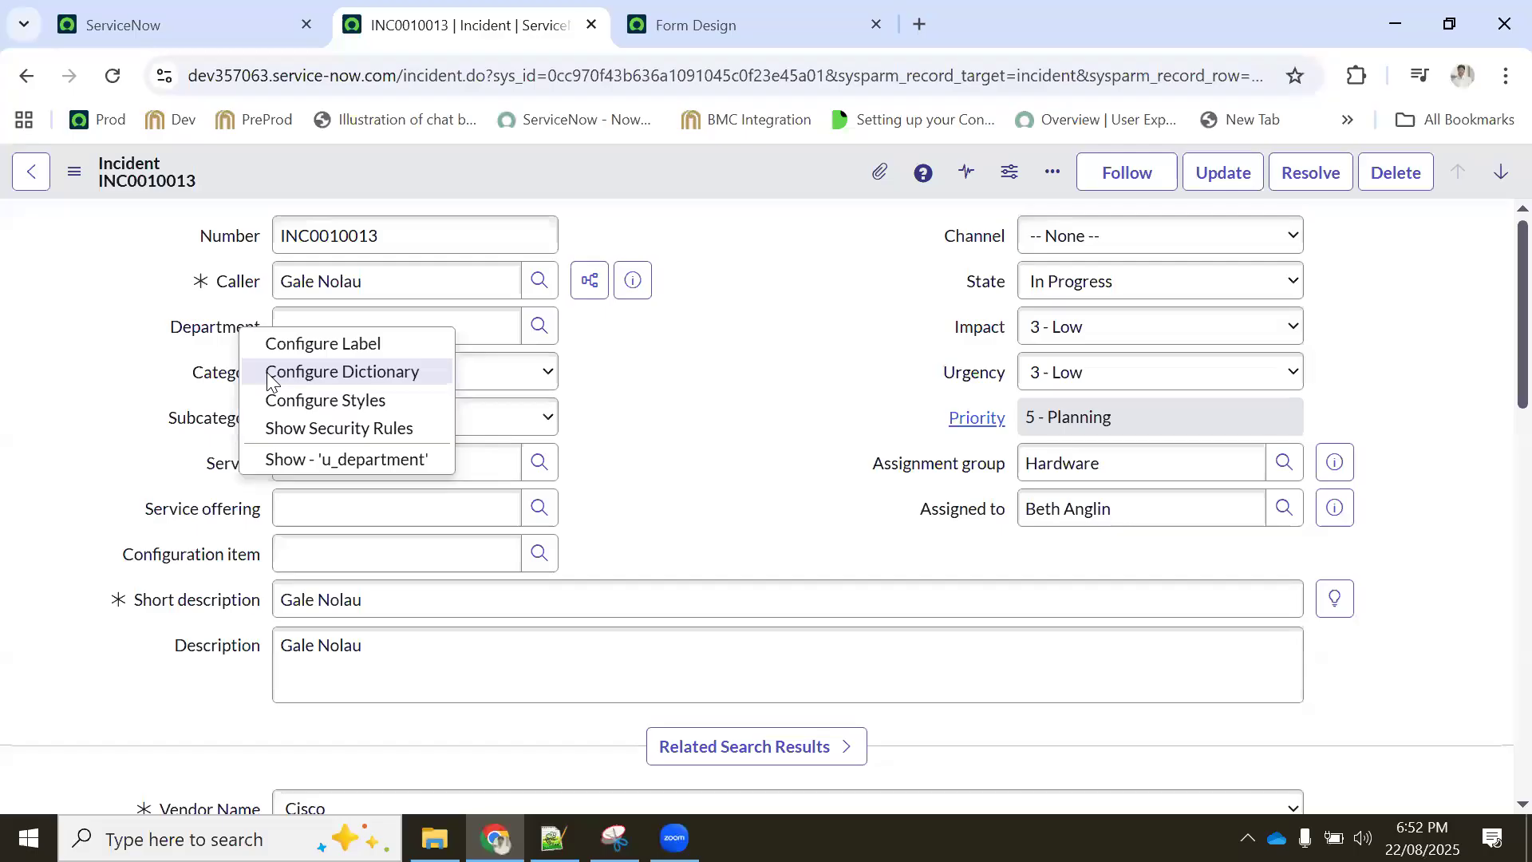
{"action": "left_click", "coordinate": [270, 375]}
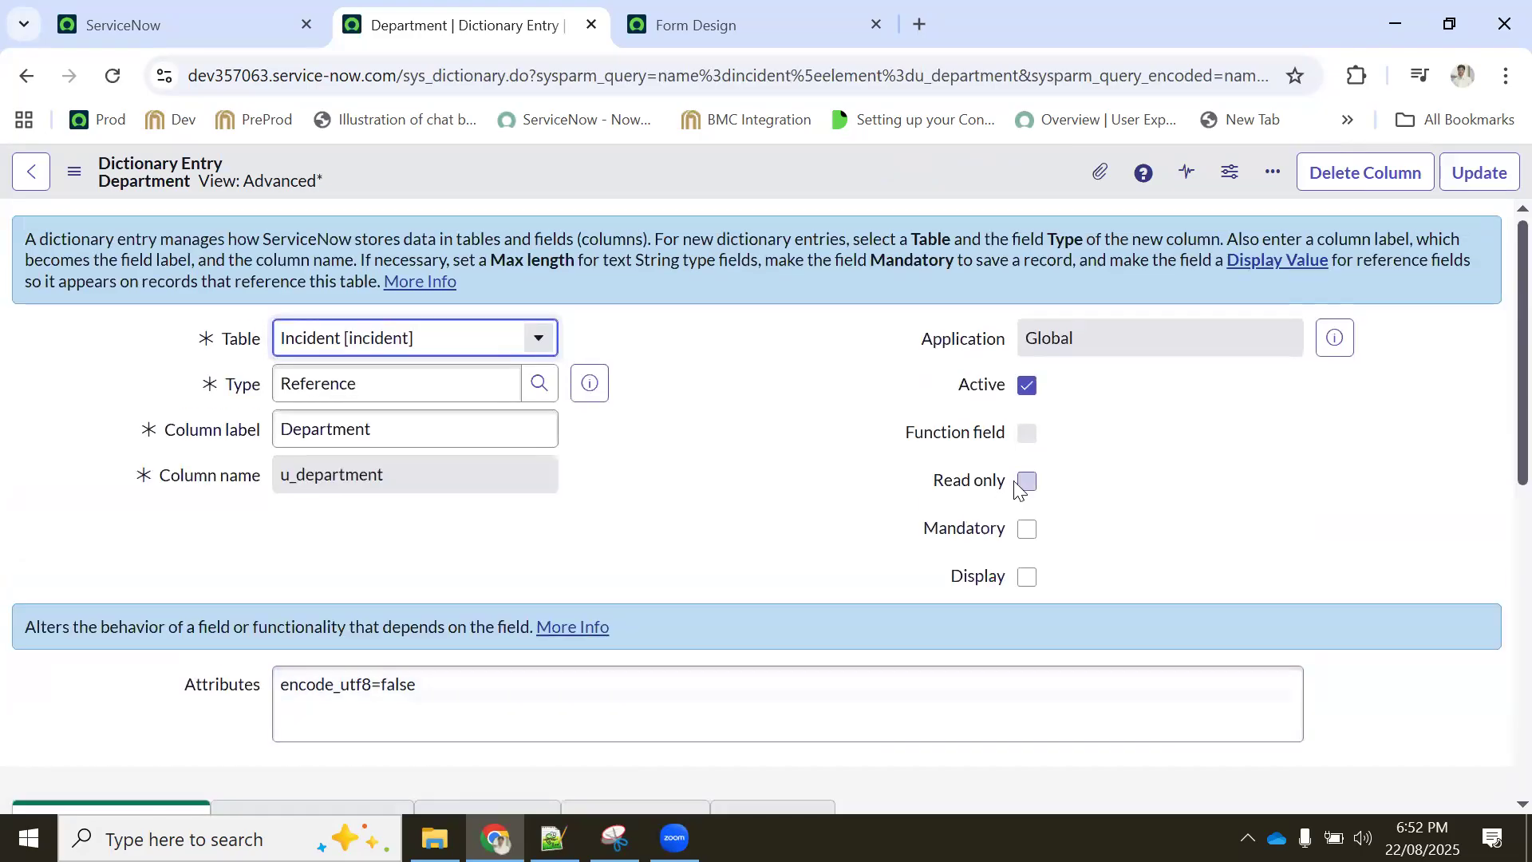
{"action": "left_click", "coordinate": [1028, 482]}
Examine the Department dictionary entry's attributes, related lists, reference specification, dependent field and calculated value settings
{"action": "scroll", "coordinate": [213, 519], "scroll_direction": "down", "scroll_amount": 4}
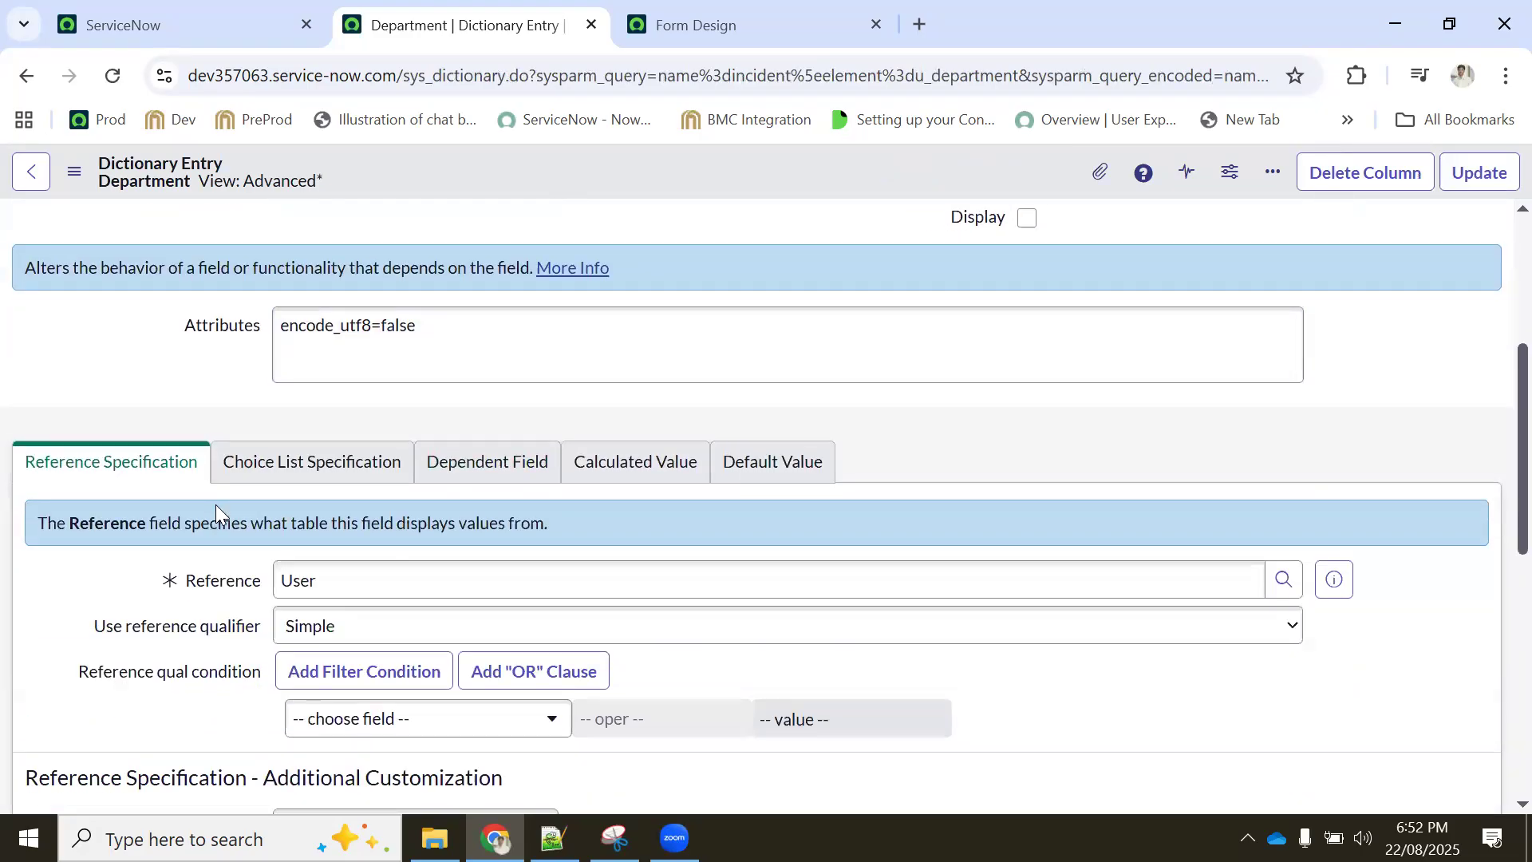
{"action": "scroll", "coordinate": [215, 505], "scroll_direction": "down", "scroll_amount": 3}
{"action": "scroll", "coordinate": [309, 513], "scroll_direction": "down", "scroll_amount": 5}
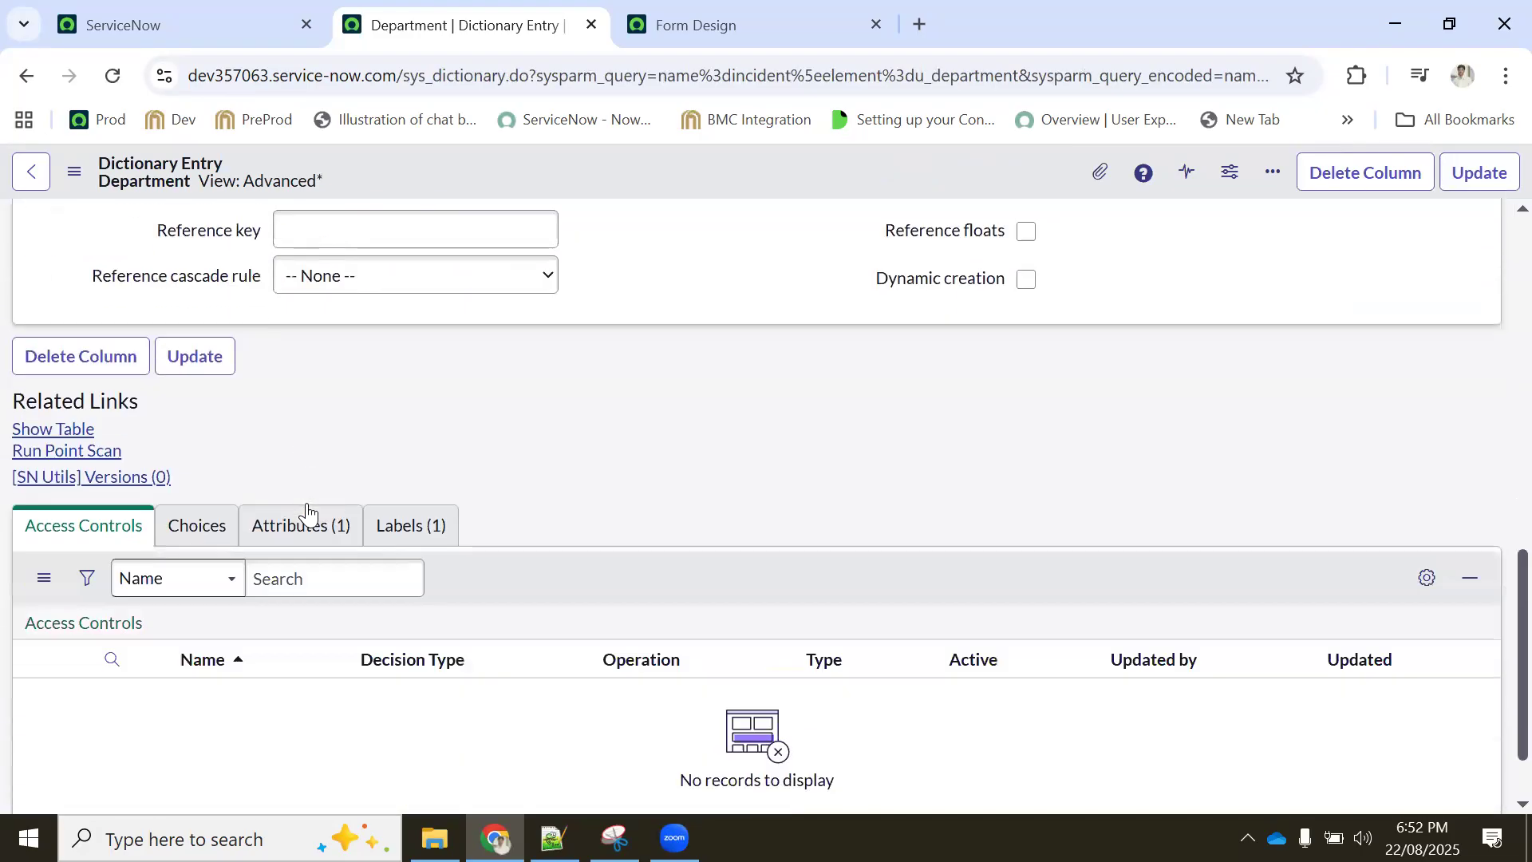
{"action": "scroll", "coordinate": [269, 526], "scroll_direction": "up", "scroll_amount": 2}
{"action": "scroll", "coordinate": [269, 527], "scroll_direction": "up", "scroll_amount": 5}
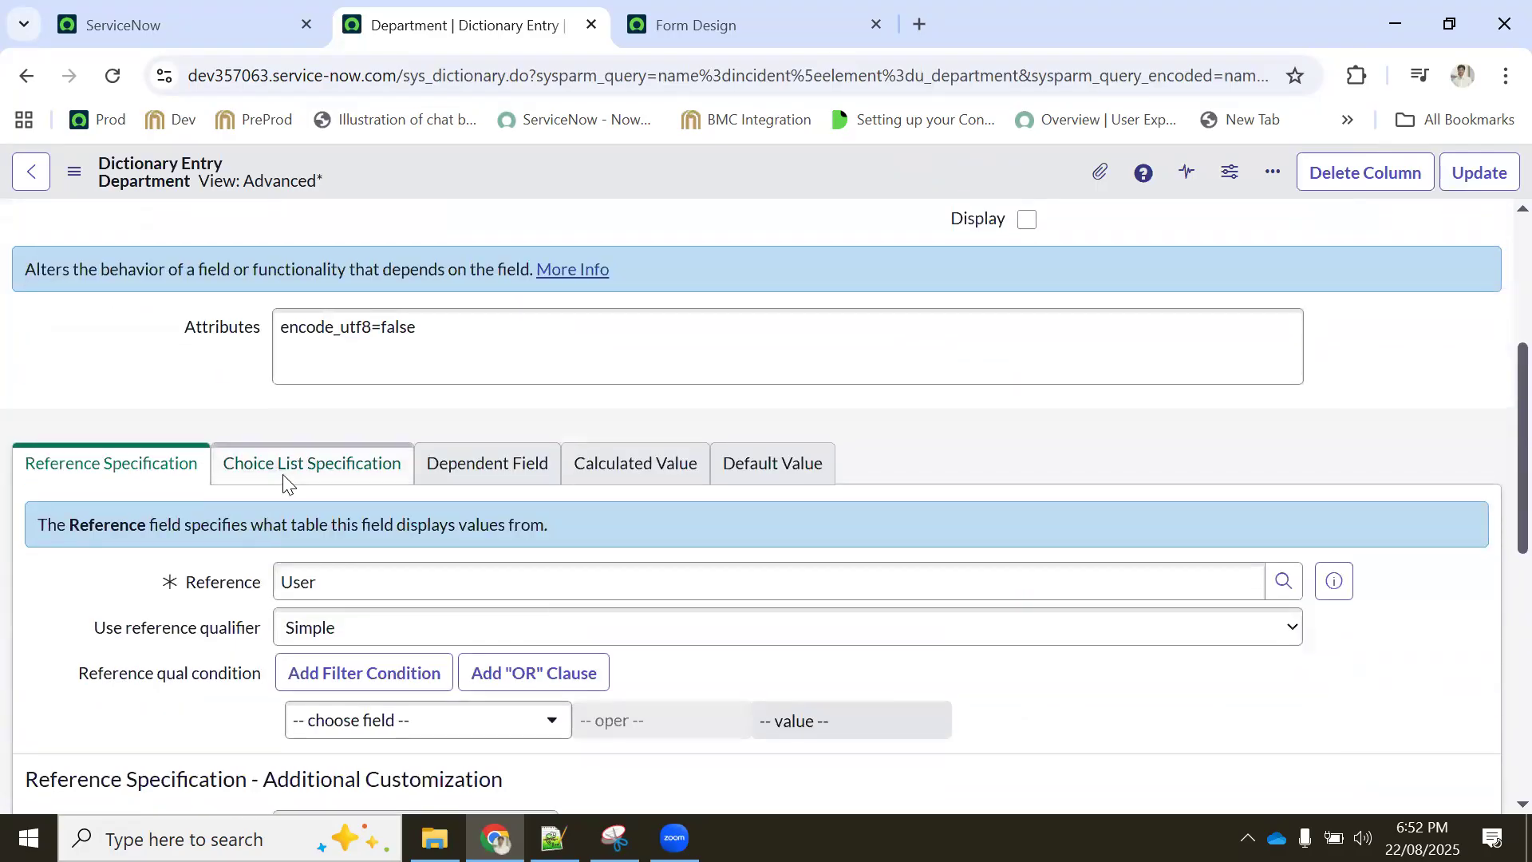
{"action": "scroll", "coordinate": [281, 486], "scroll_direction": "up", "scroll_amount": 3}
{"action": "scroll", "coordinate": [279, 488], "scroll_direction": "down", "scroll_amount": 3}
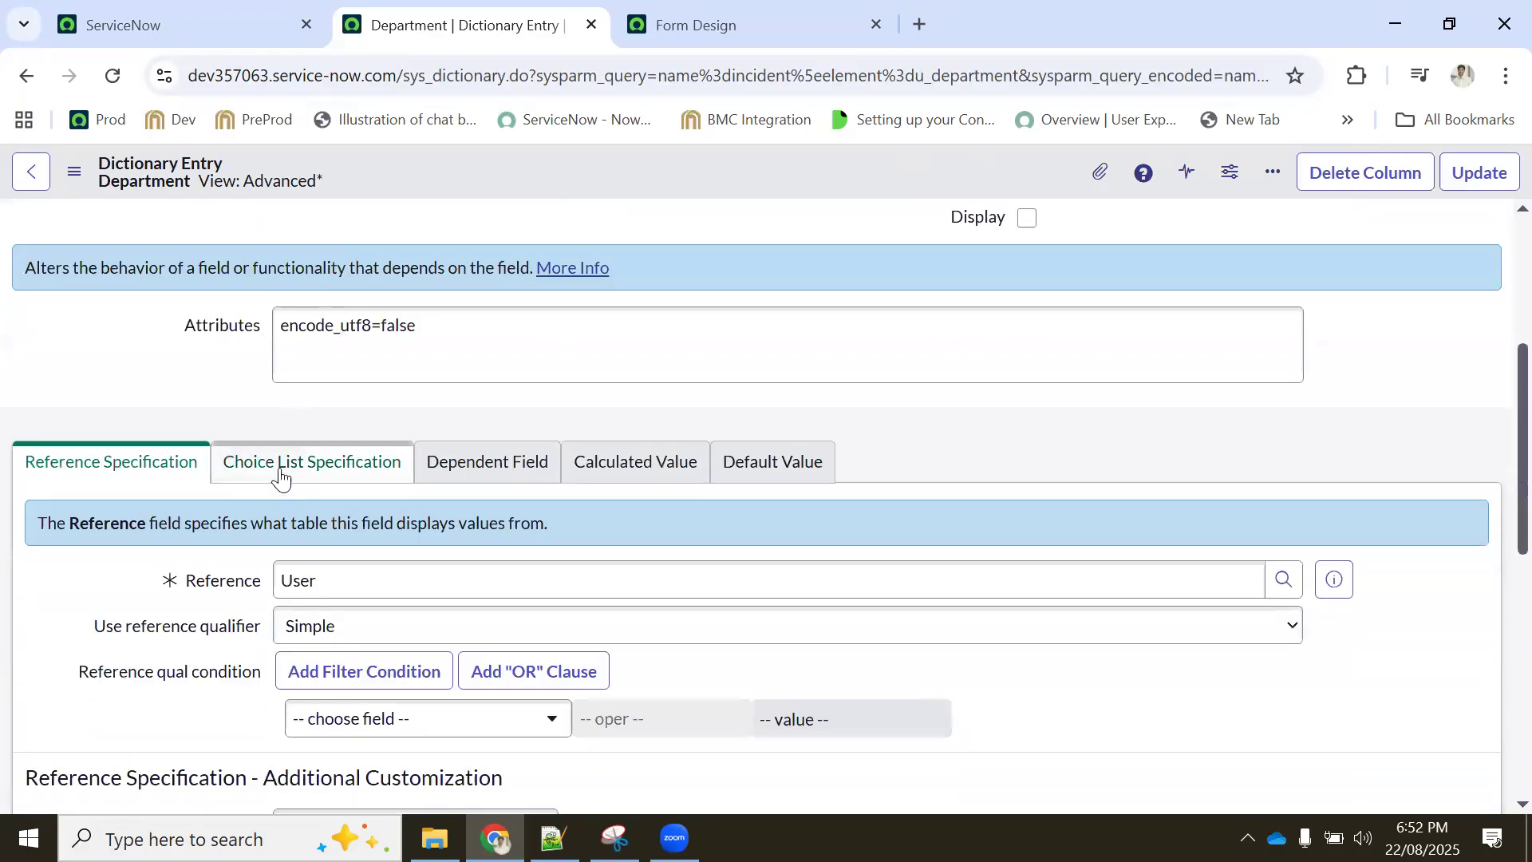
{"action": "left_click", "coordinate": [281, 463]}
{"action": "left_click", "coordinate": [491, 470]}
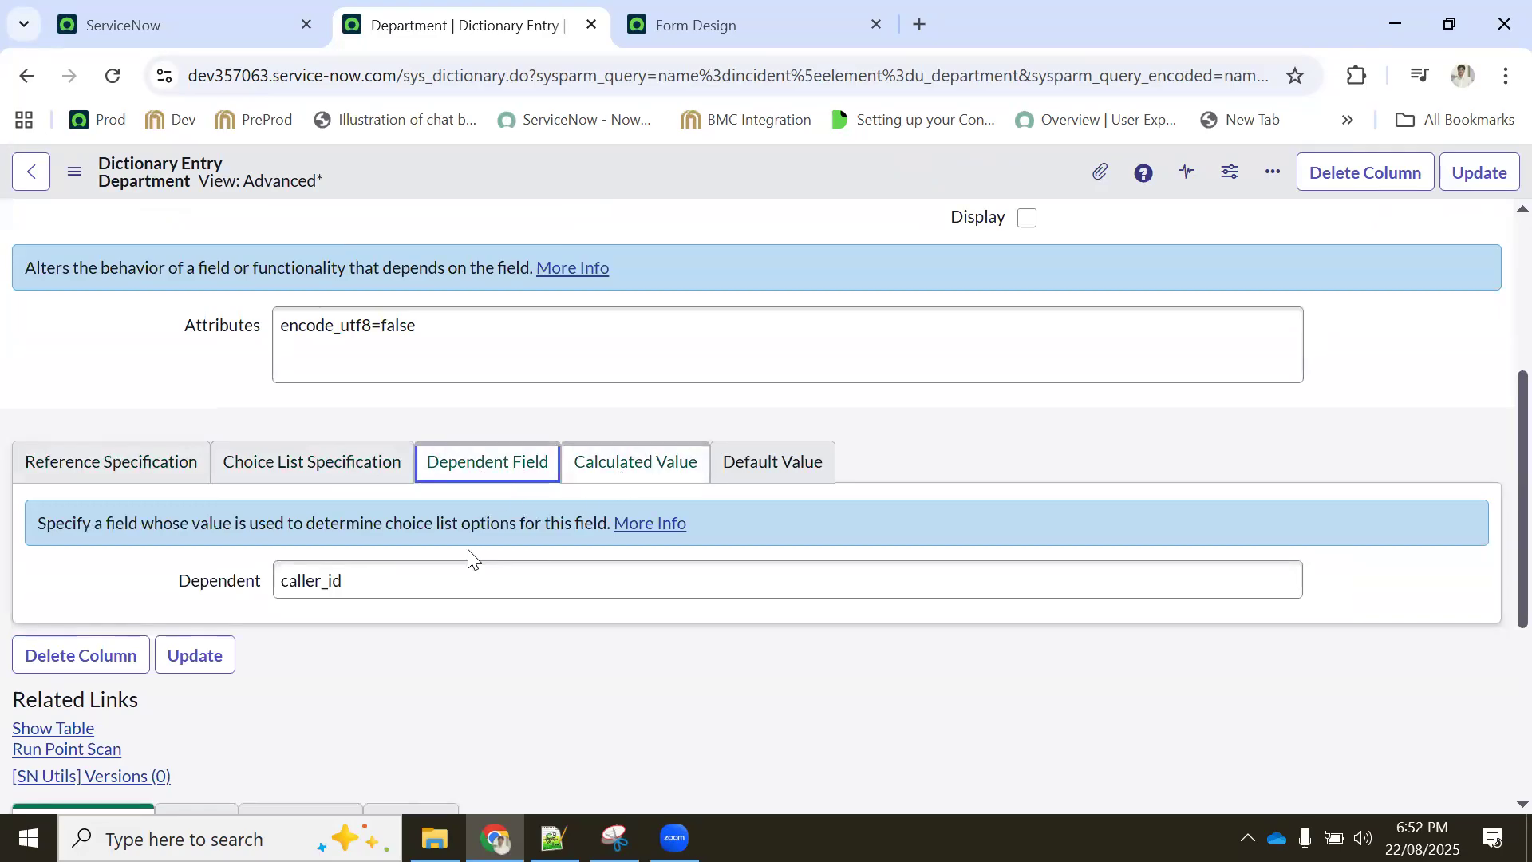
{"action": "left_click", "coordinate": [650, 462]}
{"action": "left_click", "coordinate": [328, 463]}
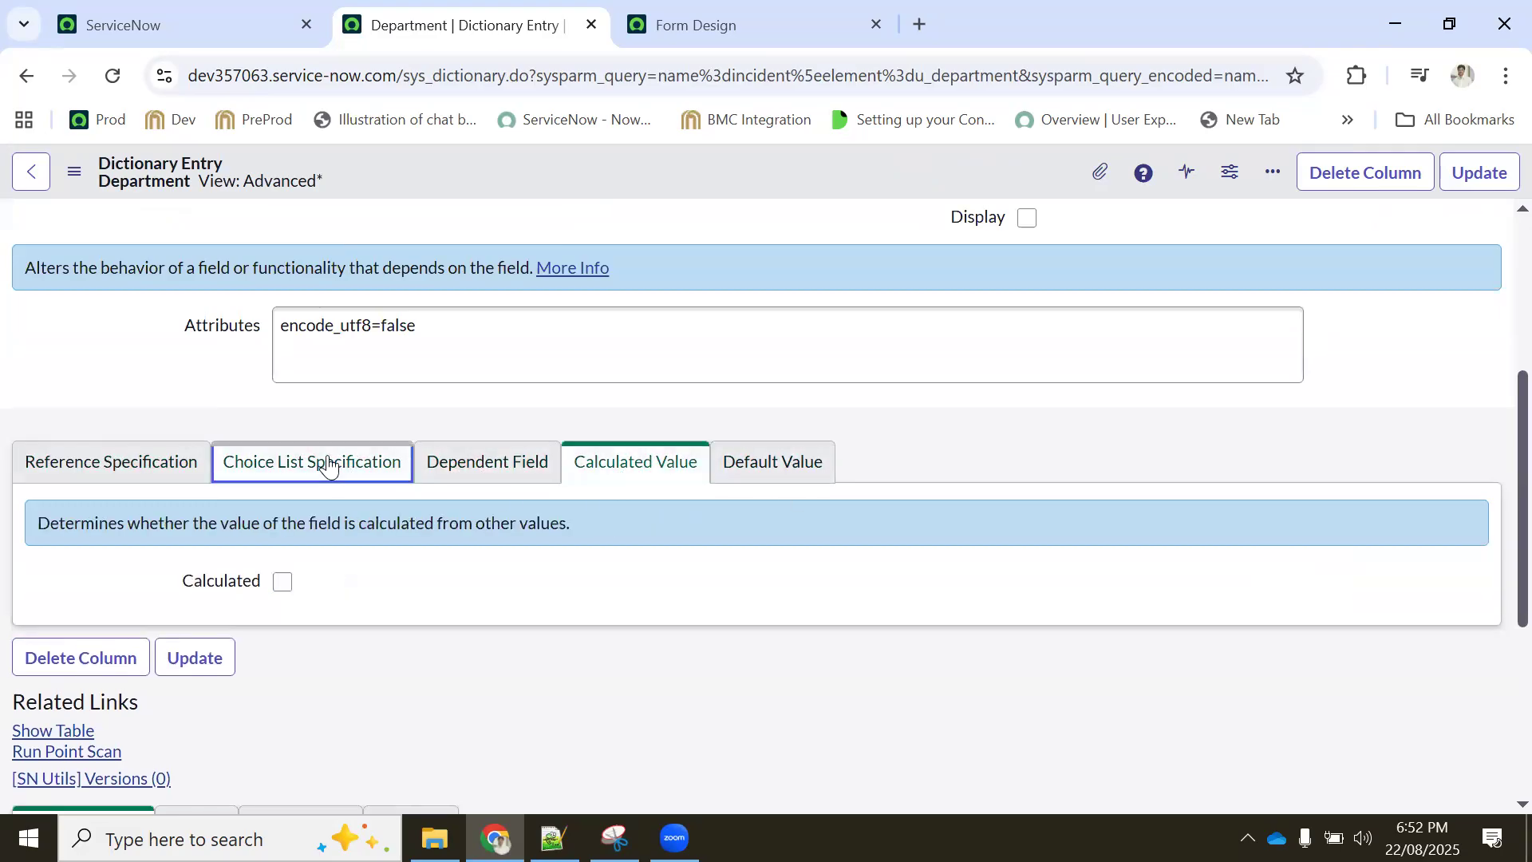
{"action": "left_click", "coordinate": [499, 464]}
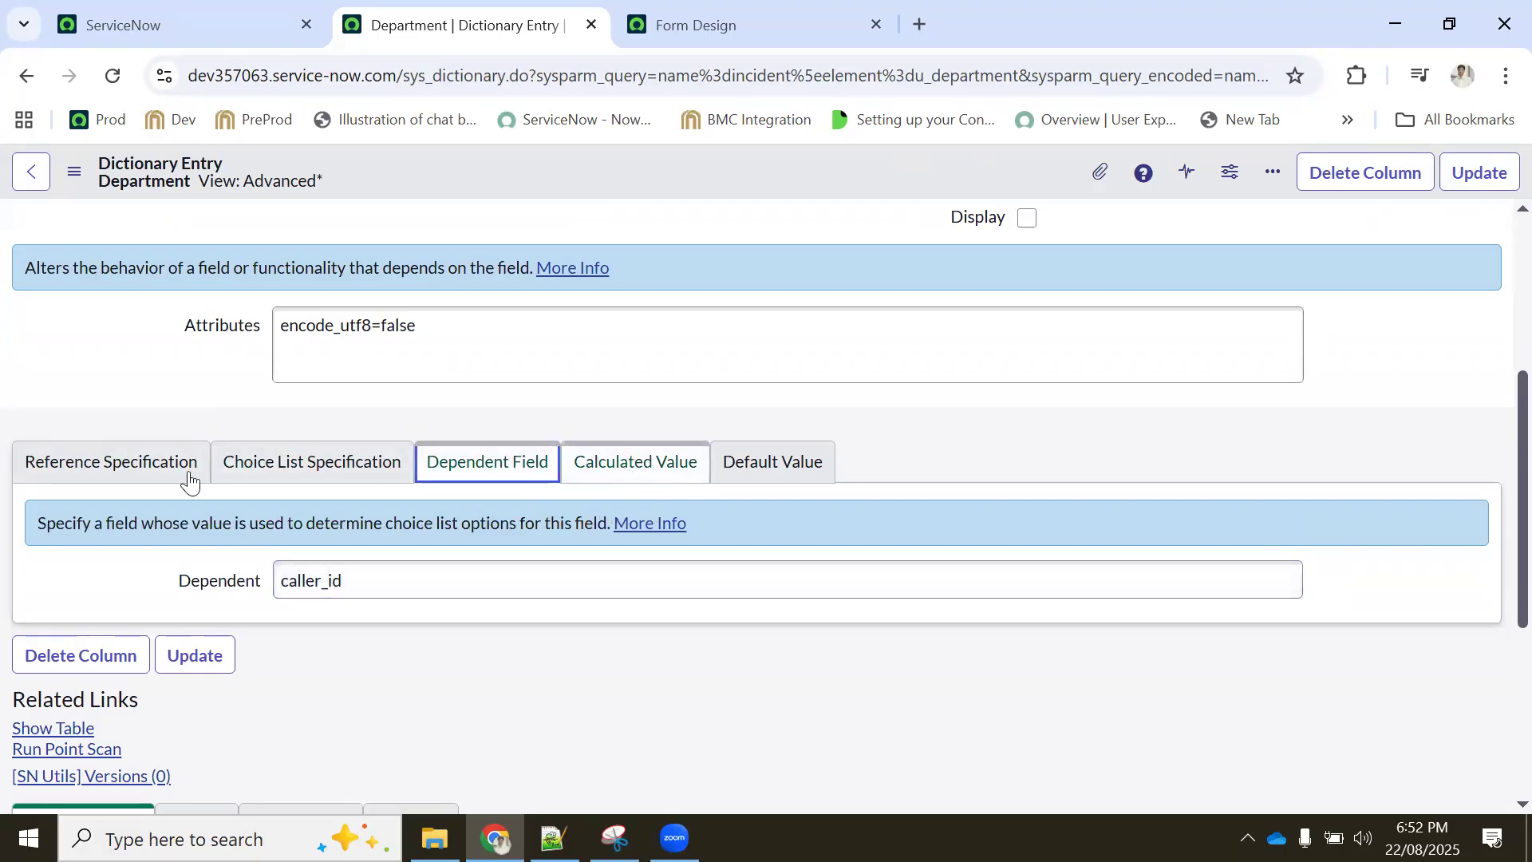
{"action": "left_click", "coordinate": [154, 476]}
{"action": "scroll", "coordinate": [318, 494], "scroll_direction": "down", "scroll_amount": 5}
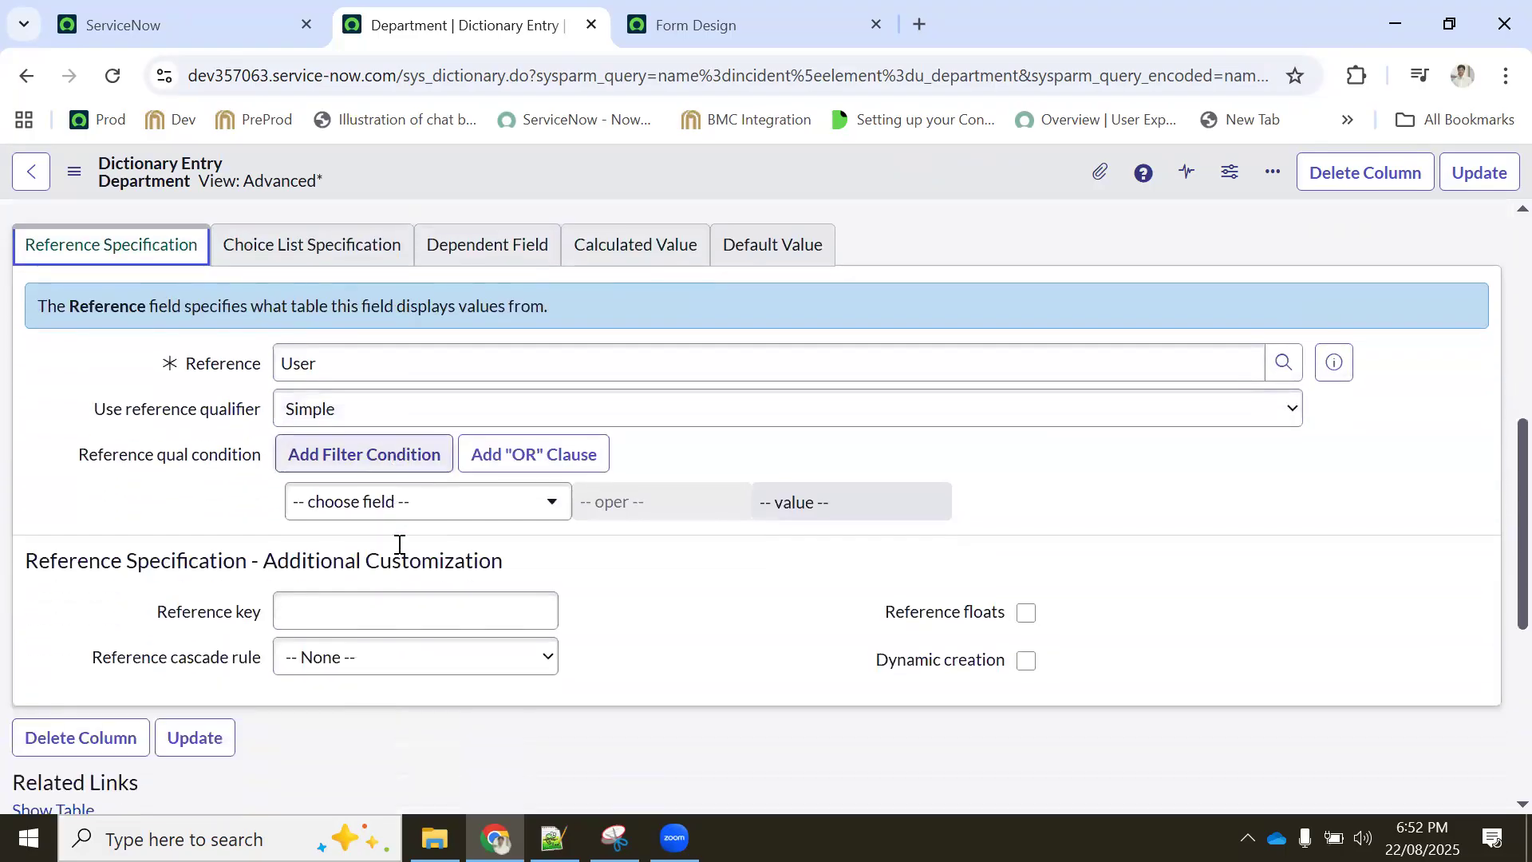
{"action": "scroll", "coordinate": [311, 468], "scroll_direction": "up", "scroll_amount": 6}
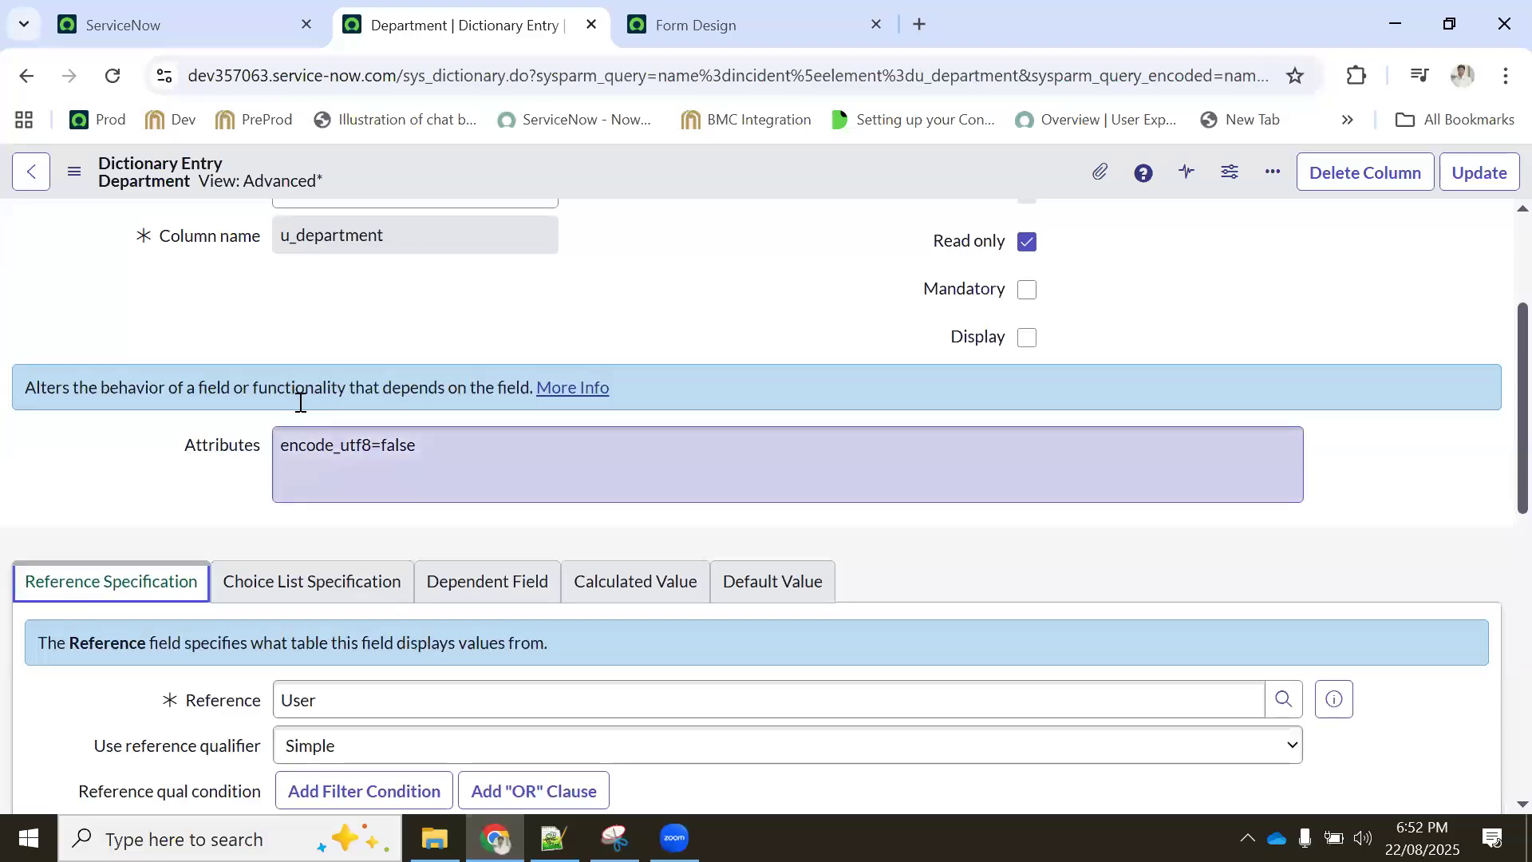
Examine Department's choice list options and compare its dependent field, calculated value and default value settings
{"action": "left_click", "coordinate": [385, 570]}
{"action": "scroll", "coordinate": [386, 570], "scroll_direction": "down", "scroll_amount": 3}
{"action": "left_click", "coordinate": [436, 474]}
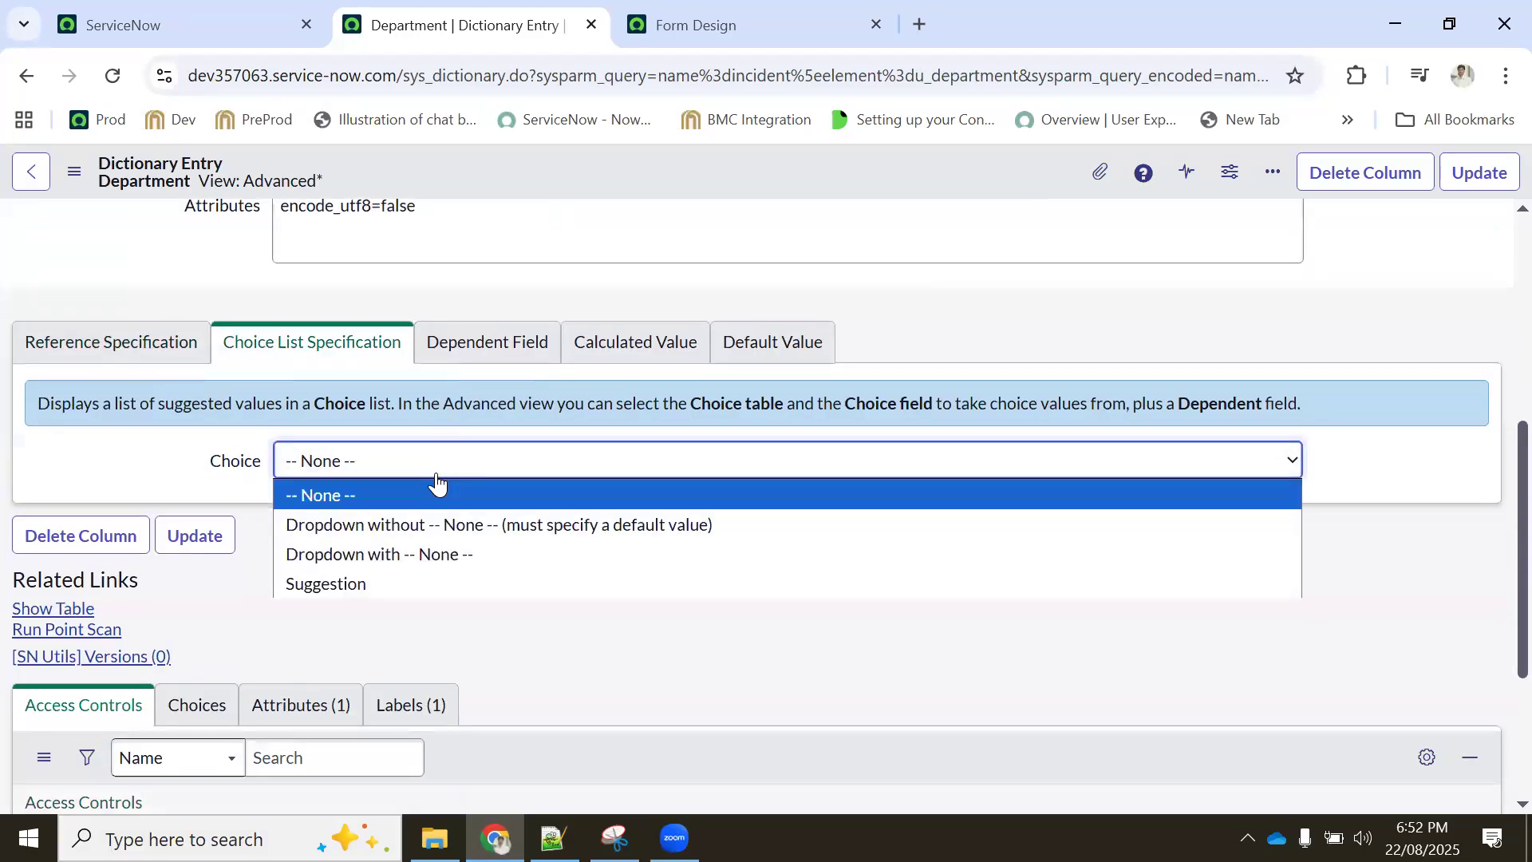
{"action": "left_click", "coordinate": [487, 339]}
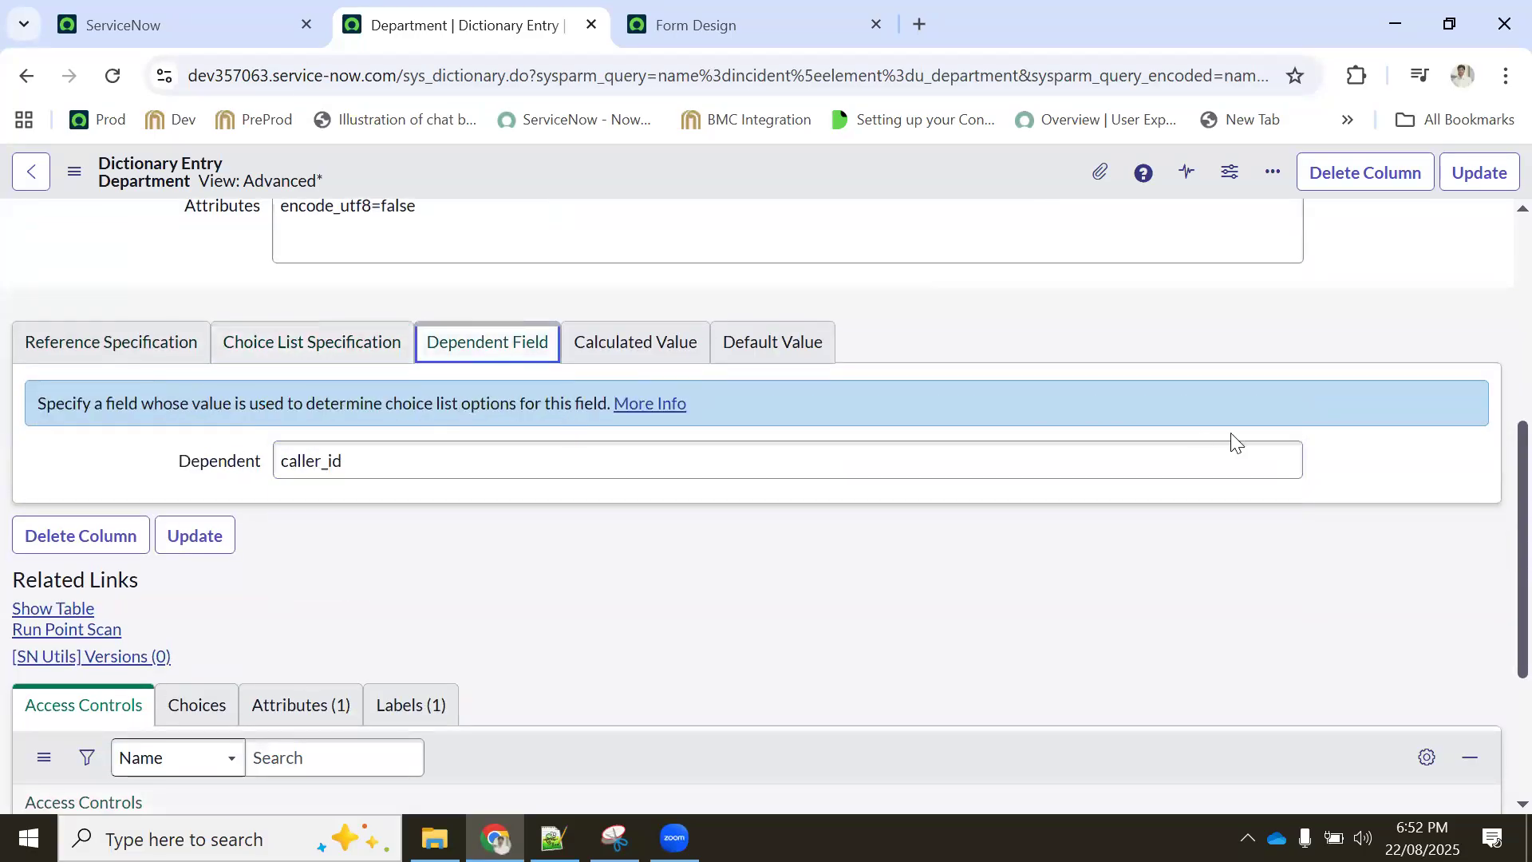
{"action": "left_click", "coordinate": [630, 351]}
{"action": "left_click", "coordinate": [495, 345]}
{"action": "left_click", "coordinate": [732, 349]}
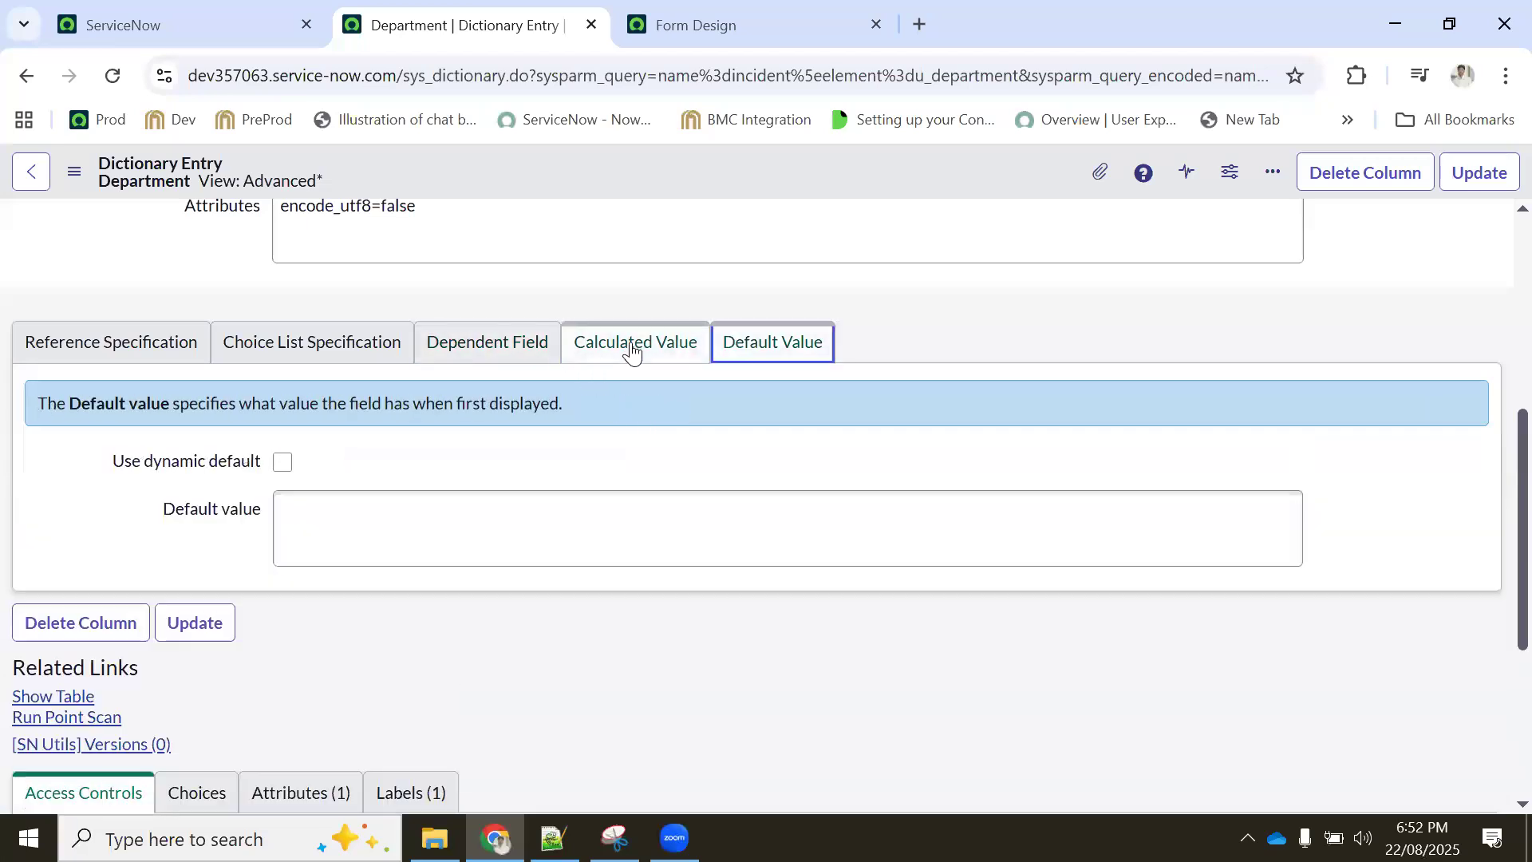
{"action": "left_click", "coordinate": [632, 351]}
{"action": "left_click", "coordinate": [458, 349]}
{"action": "left_click", "coordinate": [137, 342]}
{"action": "scroll", "coordinate": [323, 391], "scroll_direction": "up", "scroll_amount": 4}
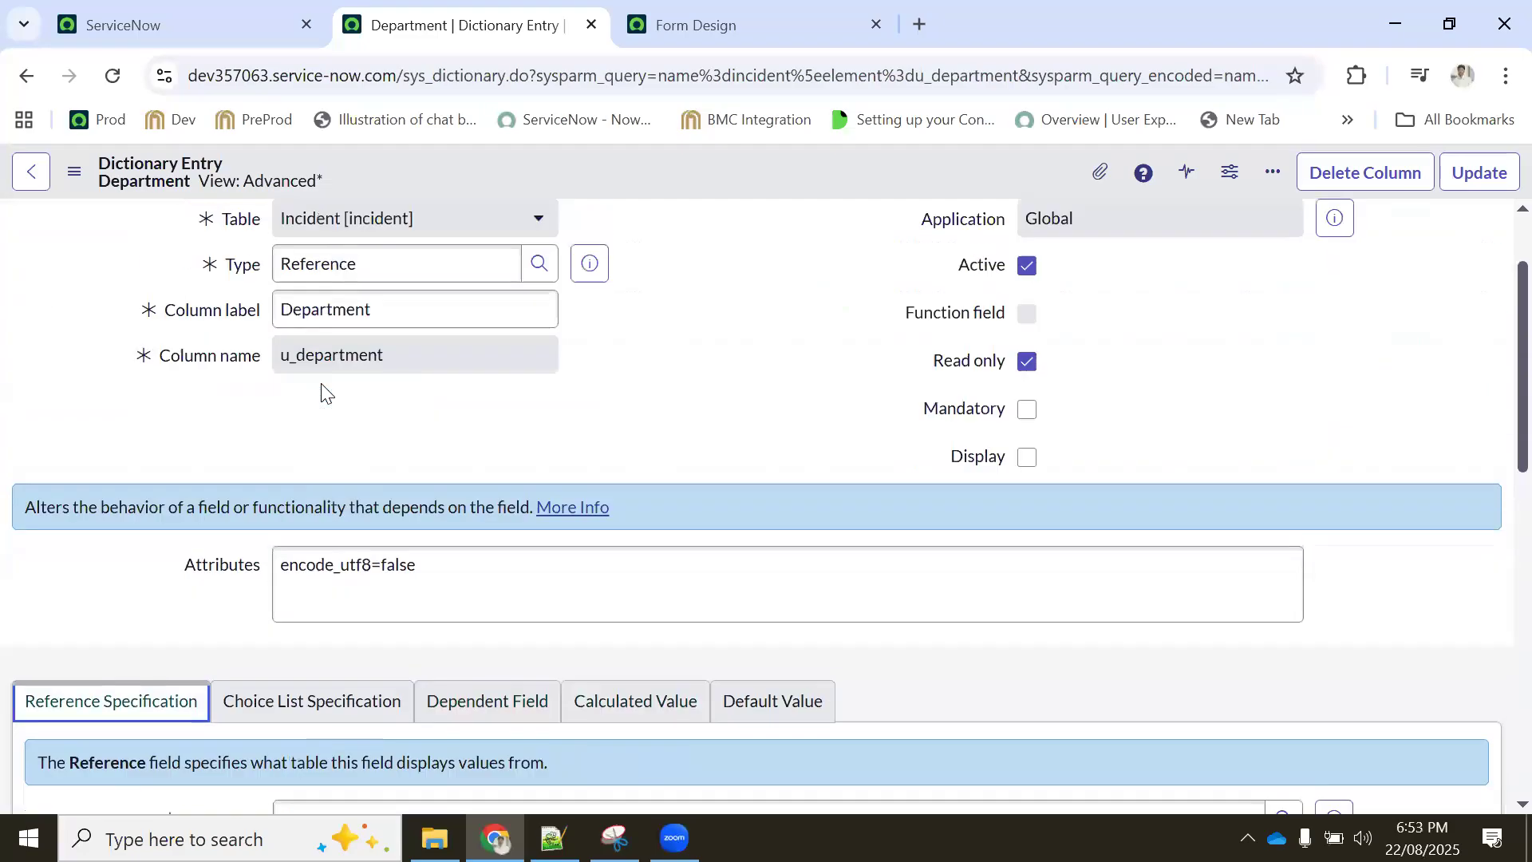
{"action": "scroll", "coordinate": [323, 391], "scroll_direction": "up", "scroll_amount": 2}
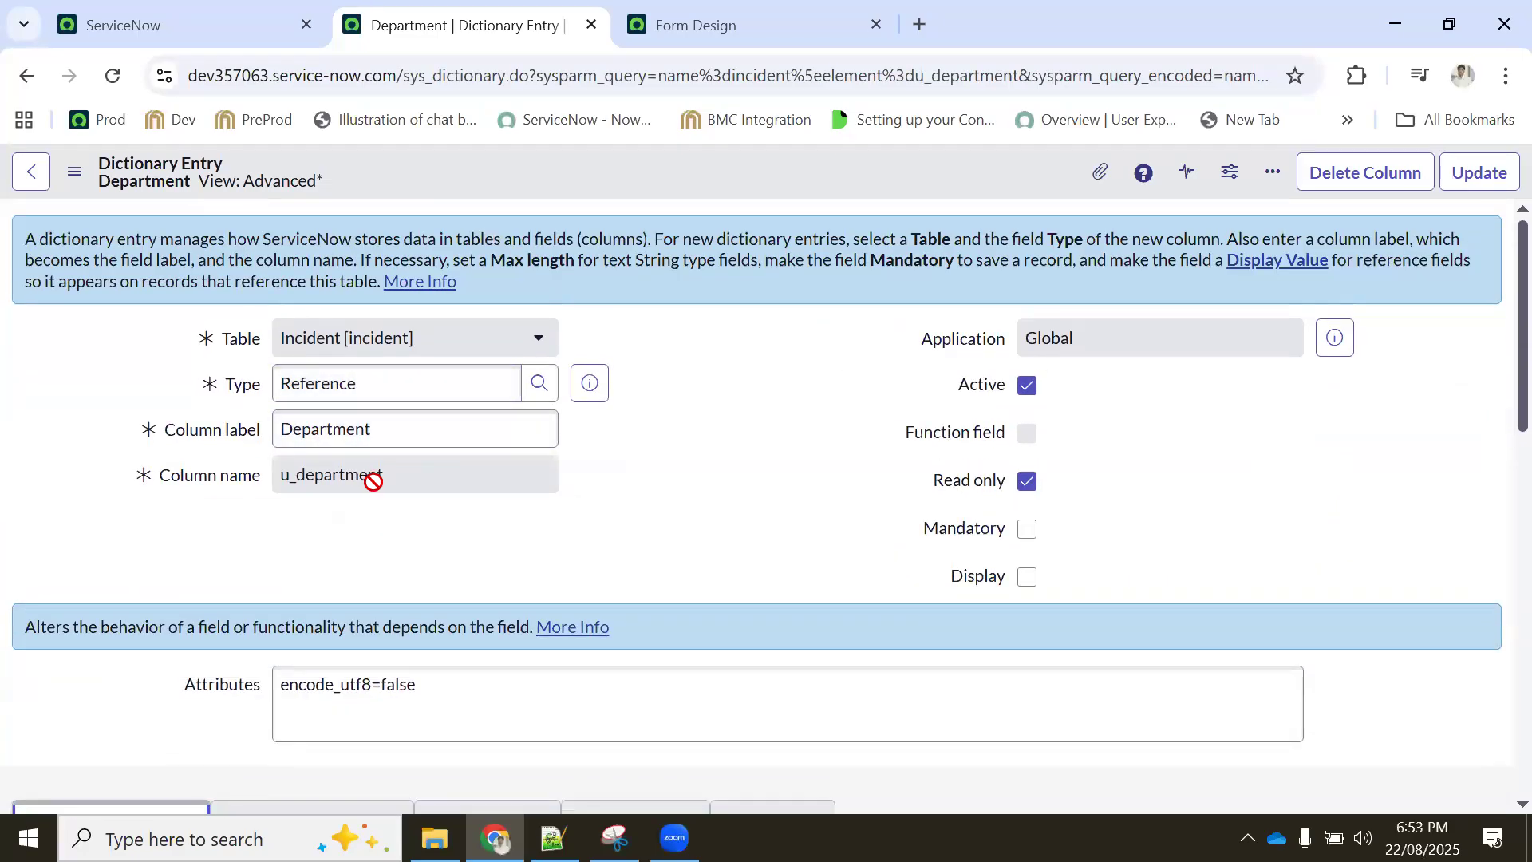
Check Department's related choices, the fields available for its reference qualifier condition, and its dependent field setting
{"action": "scroll", "coordinate": [374, 479], "scroll_direction": "down", "scroll_amount": 10}
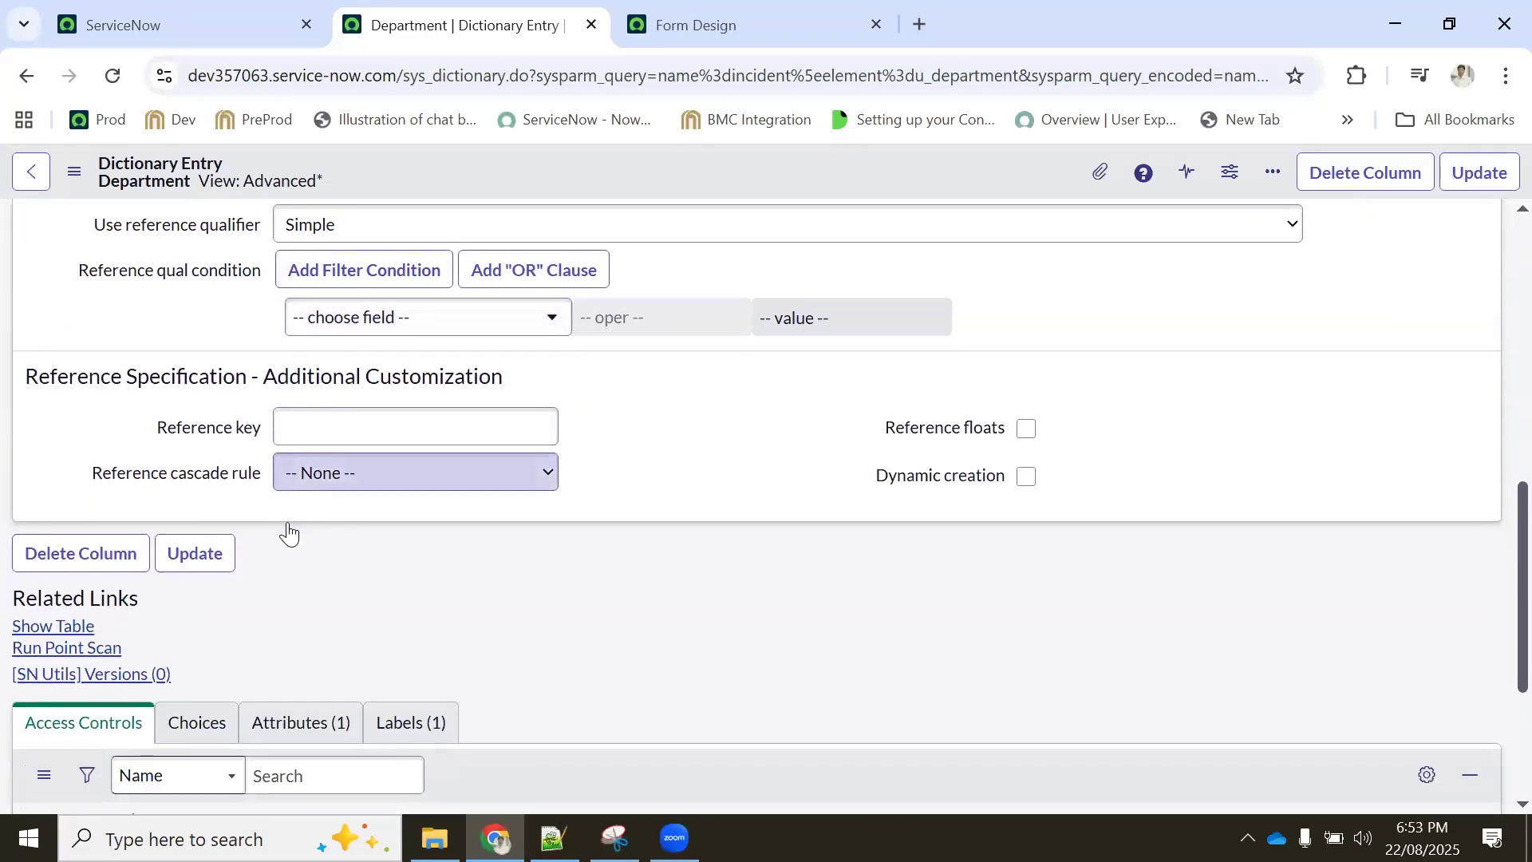
{"action": "scroll", "coordinate": [289, 533], "scroll_direction": "down", "scroll_amount": 3}
{"action": "left_click", "coordinate": [196, 447]}
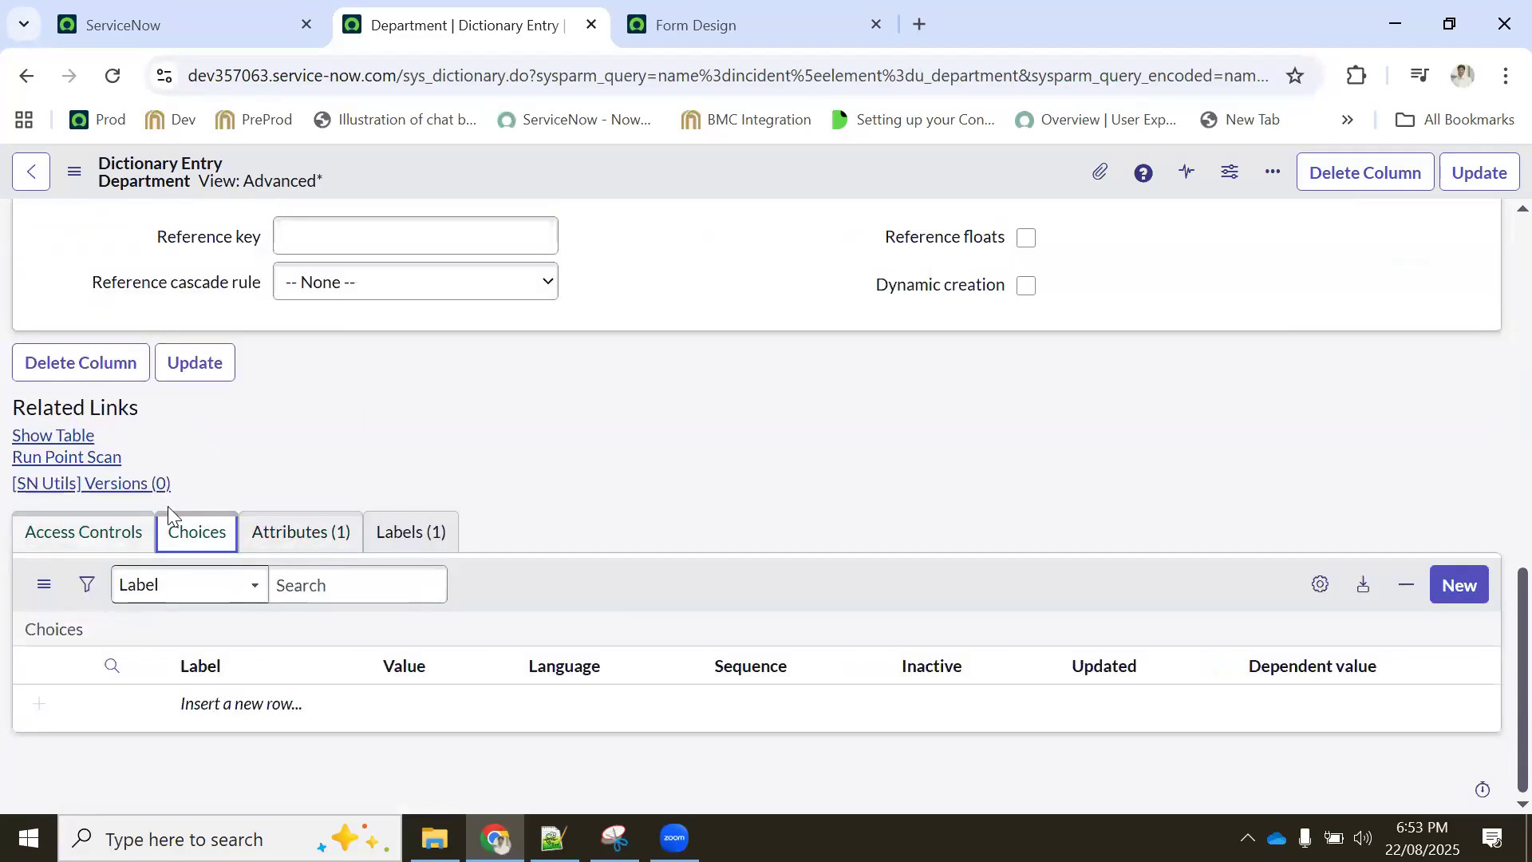
{"action": "scroll", "coordinate": [239, 503], "scroll_direction": "up", "scroll_amount": 5}
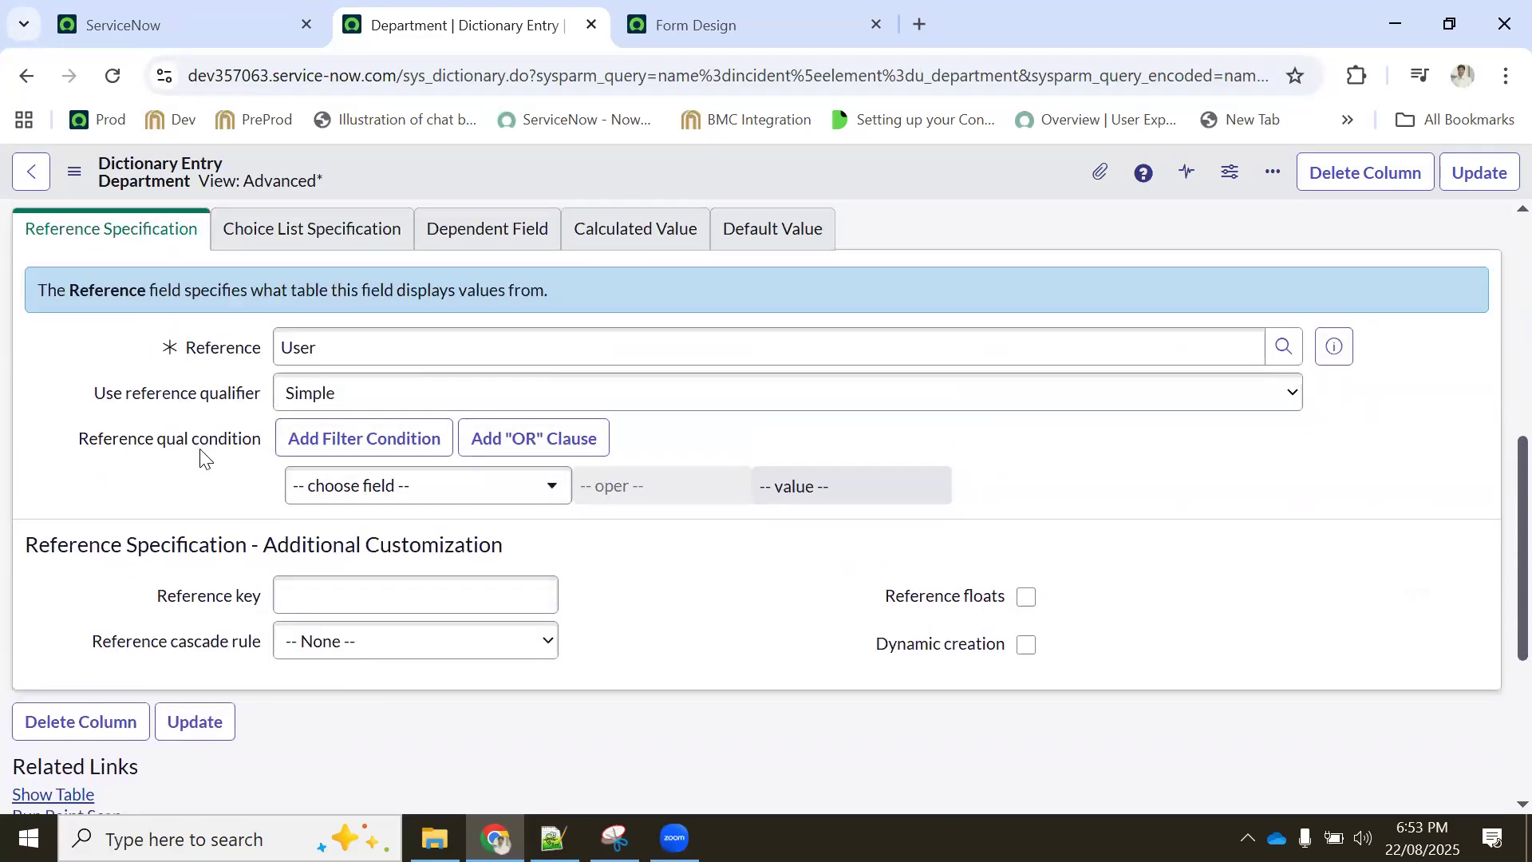
{"action": "left_click", "coordinate": [373, 486]}
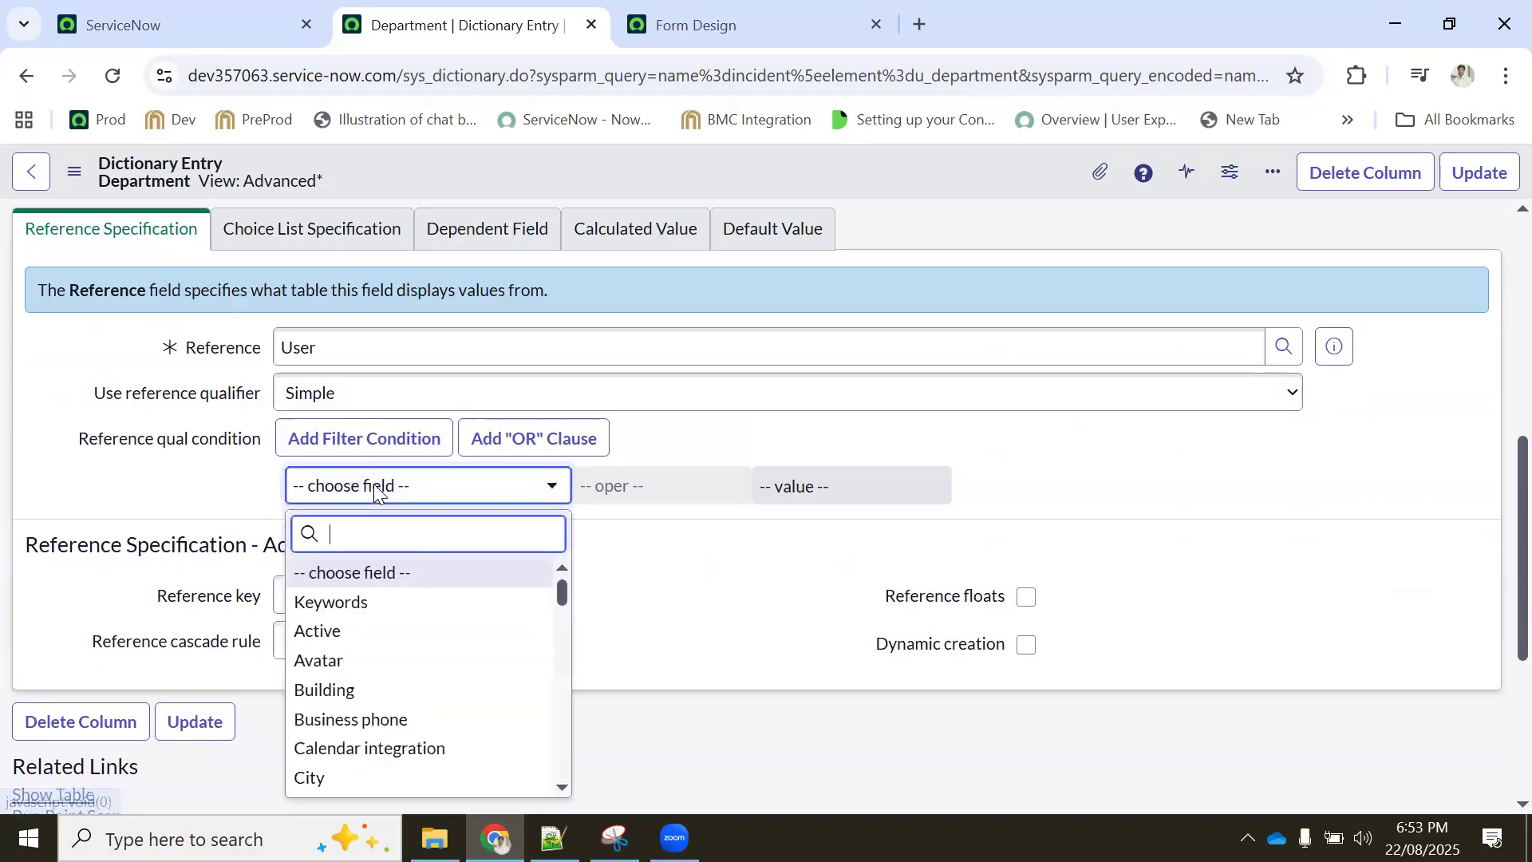
{"action": "left_click", "coordinate": [371, 241]}
{"action": "left_click", "coordinate": [483, 232]}
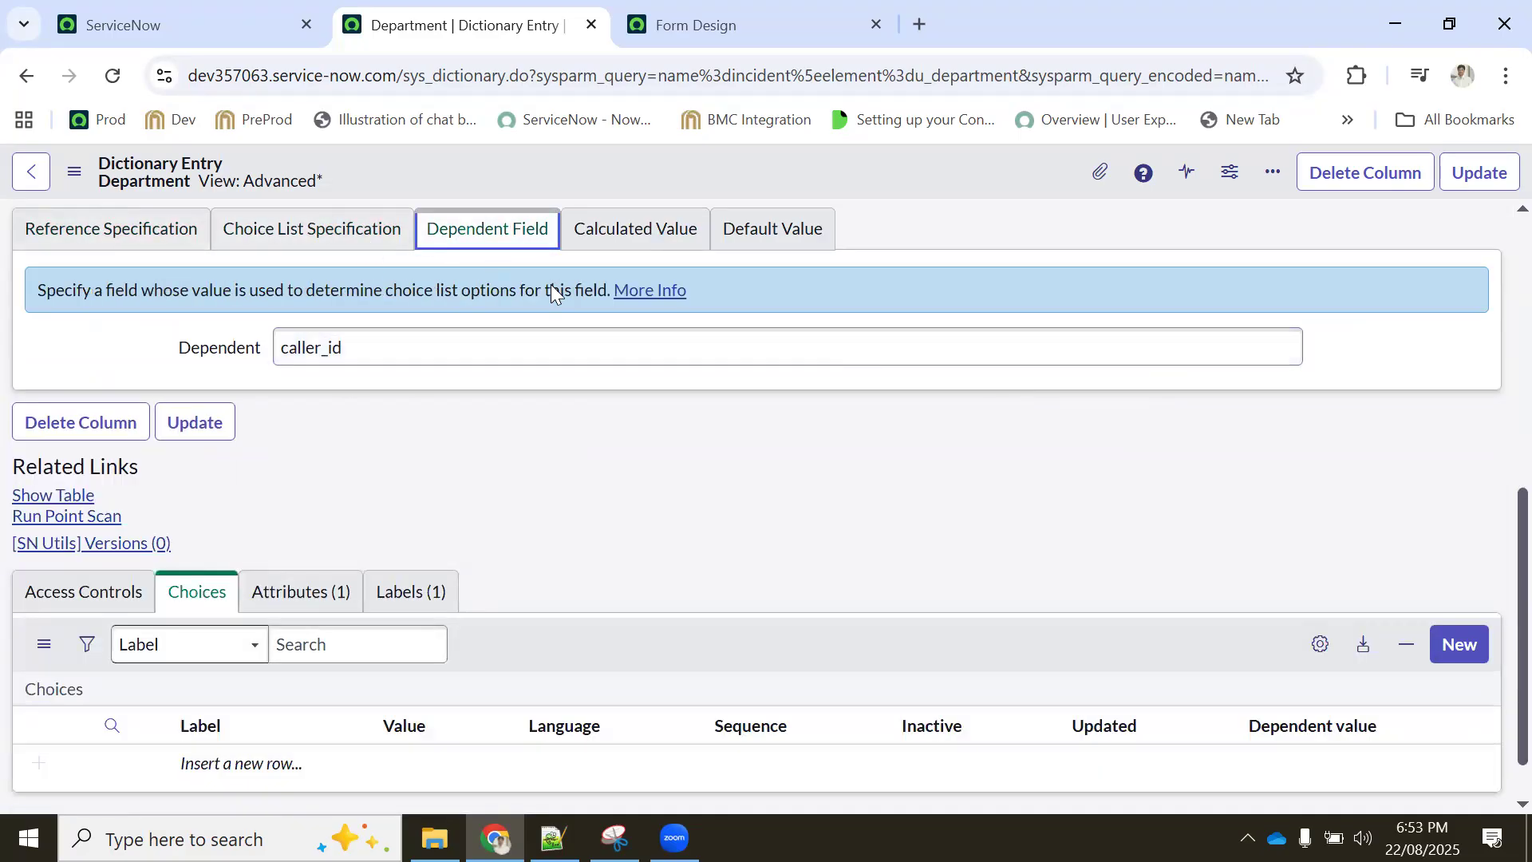
{"action": "scroll", "coordinate": [467, 352], "scroll_direction": "up", "scroll_amount": 3}
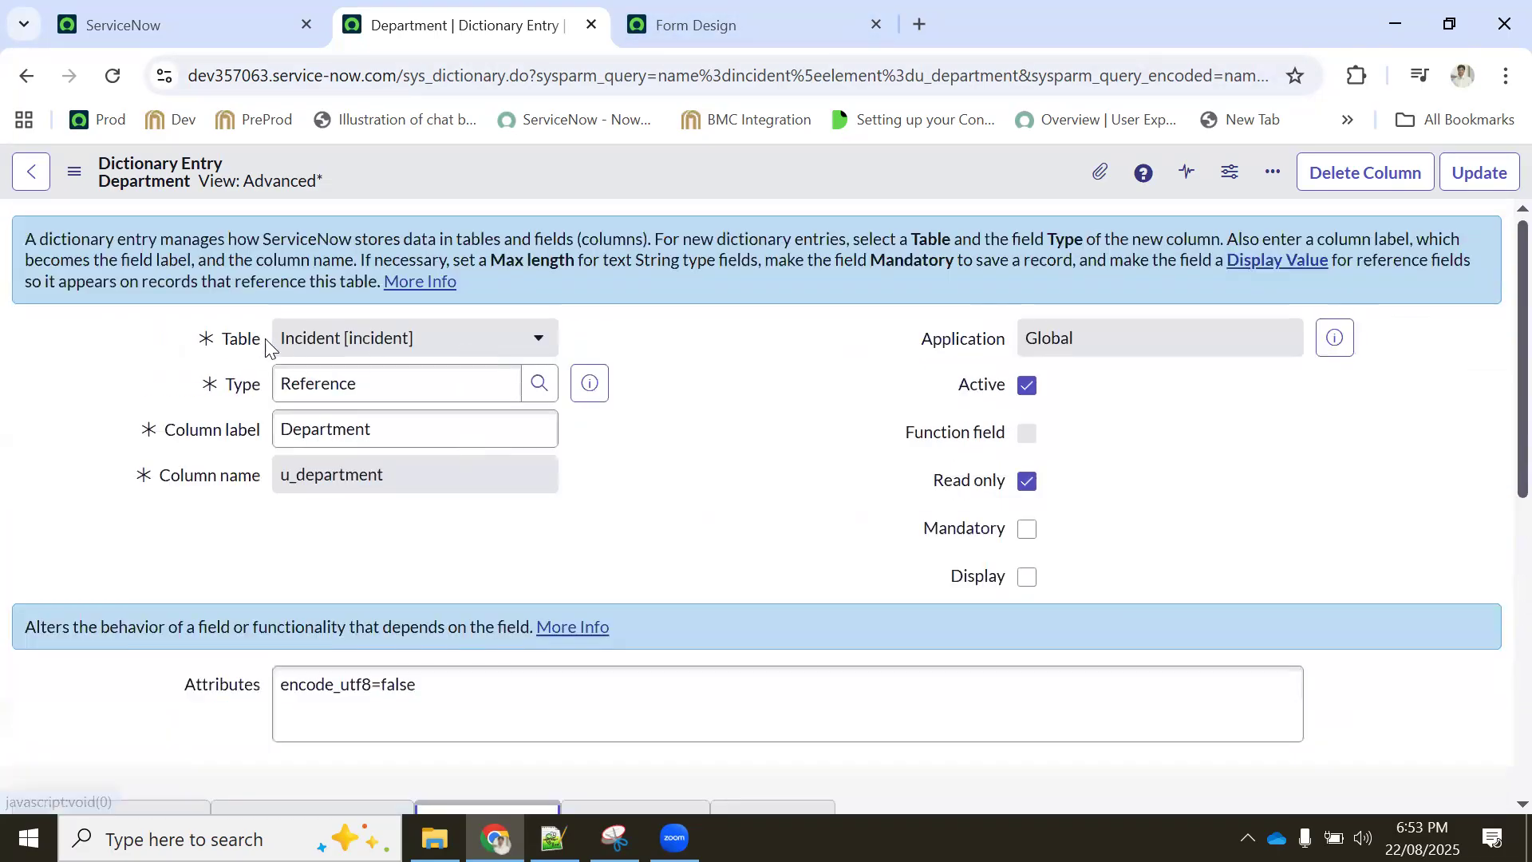
{"action": "left_click", "coordinate": [207, 22]}
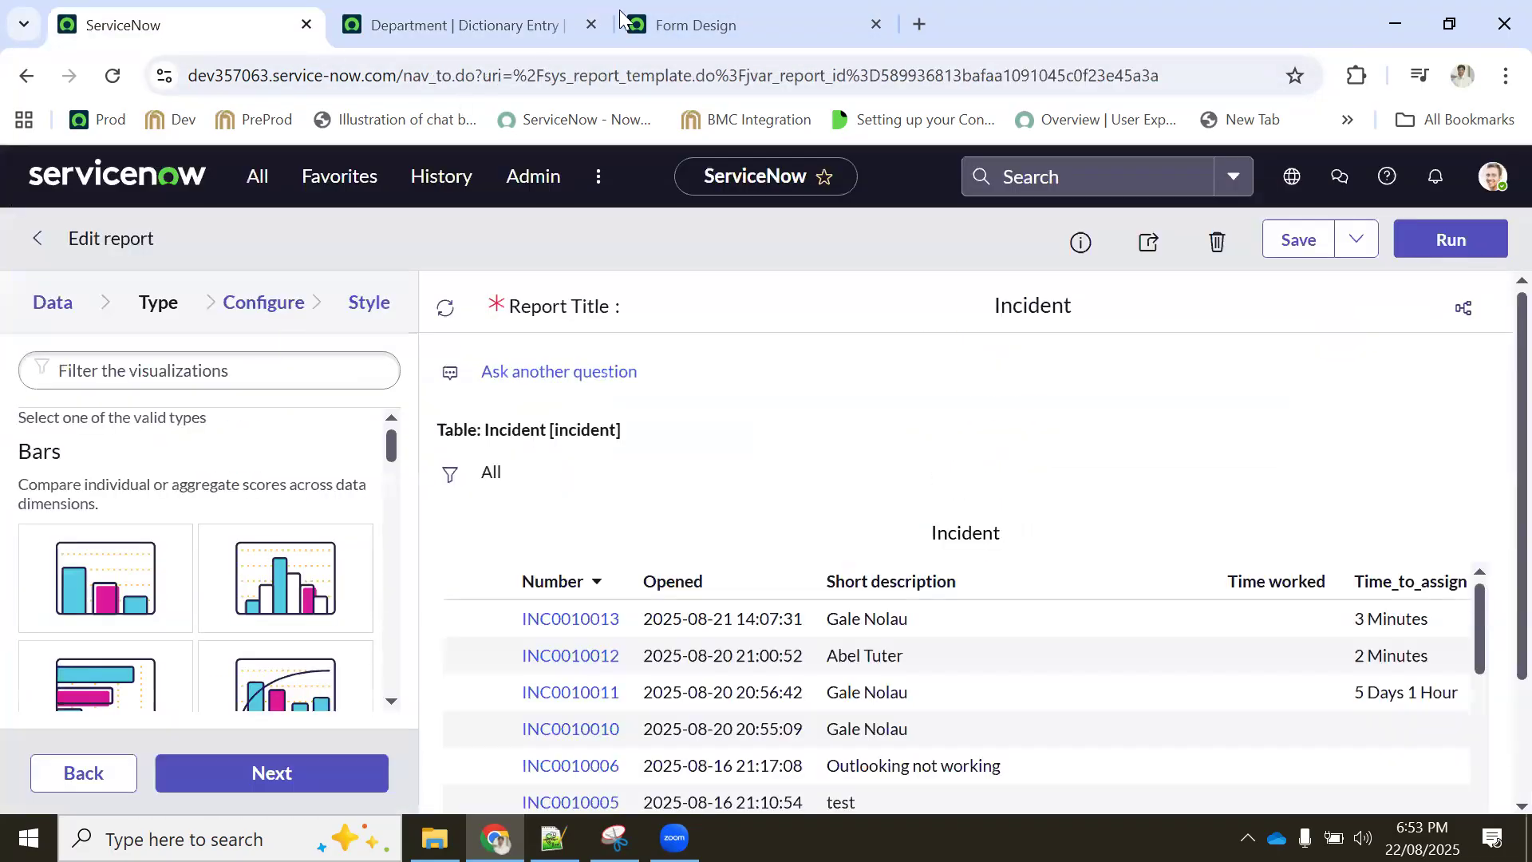
{"action": "left_click", "coordinate": [738, 24]}
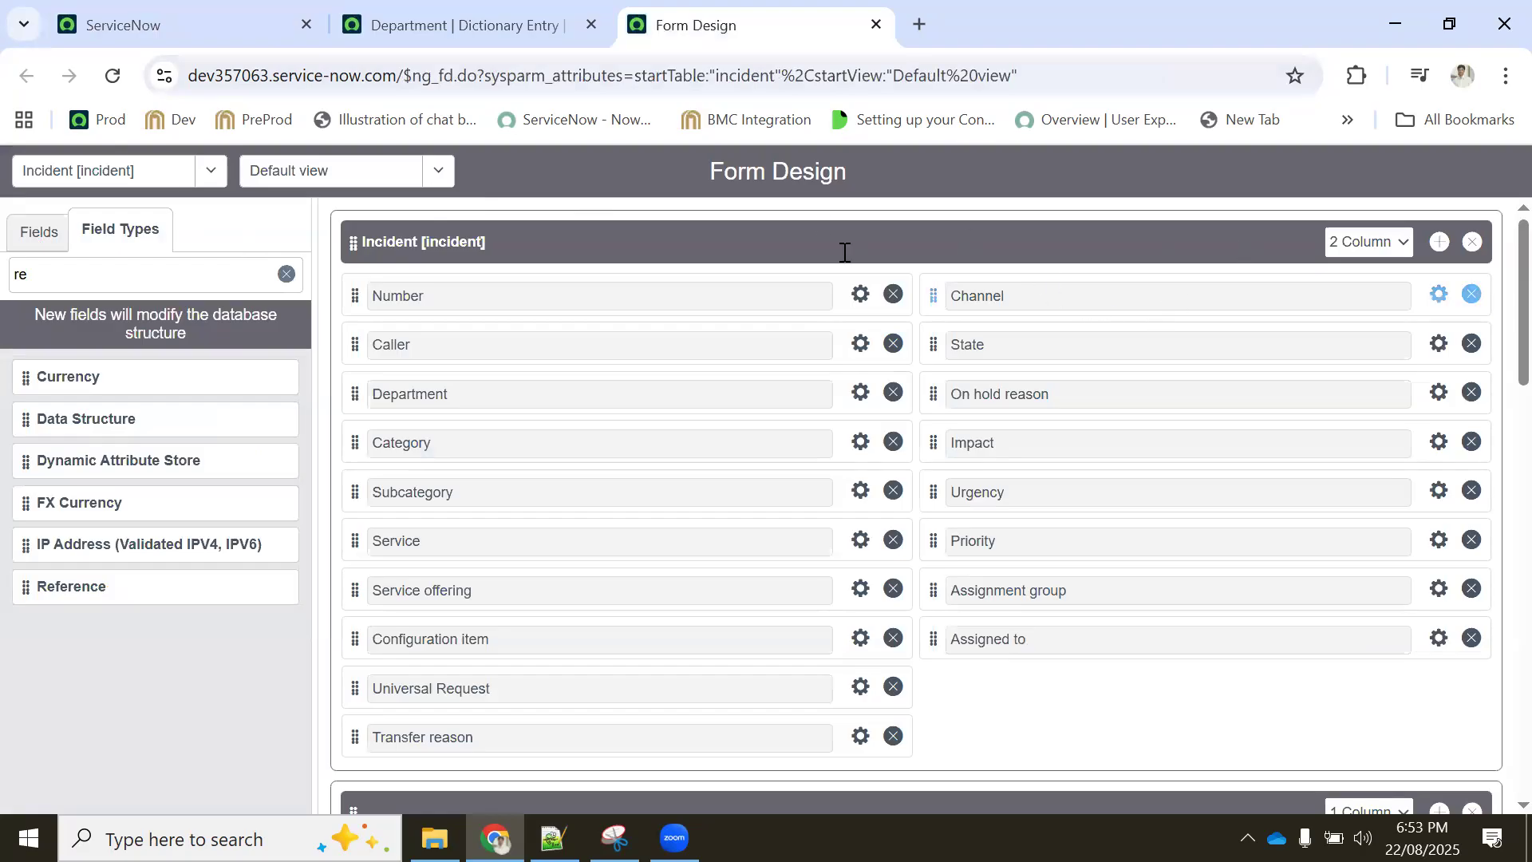
{"action": "scroll", "coordinate": [444, 352], "scroll_direction": "down", "scroll_amount": 4}
Leave the Department dictionary entry and return to the incident record, saving the pending change
{"action": "left_click", "coordinate": [455, 23]}
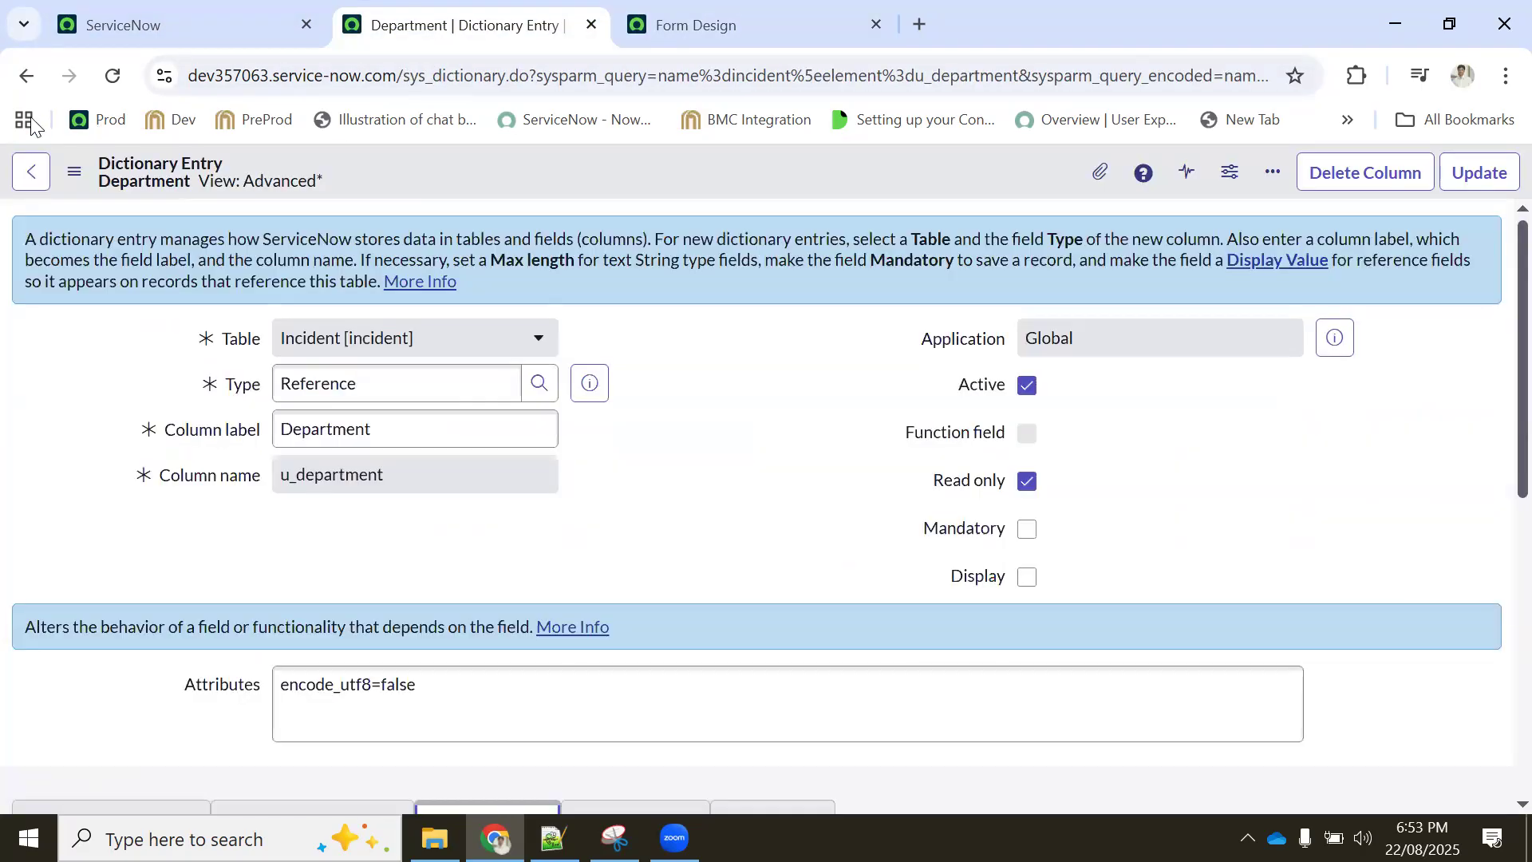
{"action": "left_click", "coordinate": [30, 174]}
{"action": "left_click", "coordinate": [832, 316]}
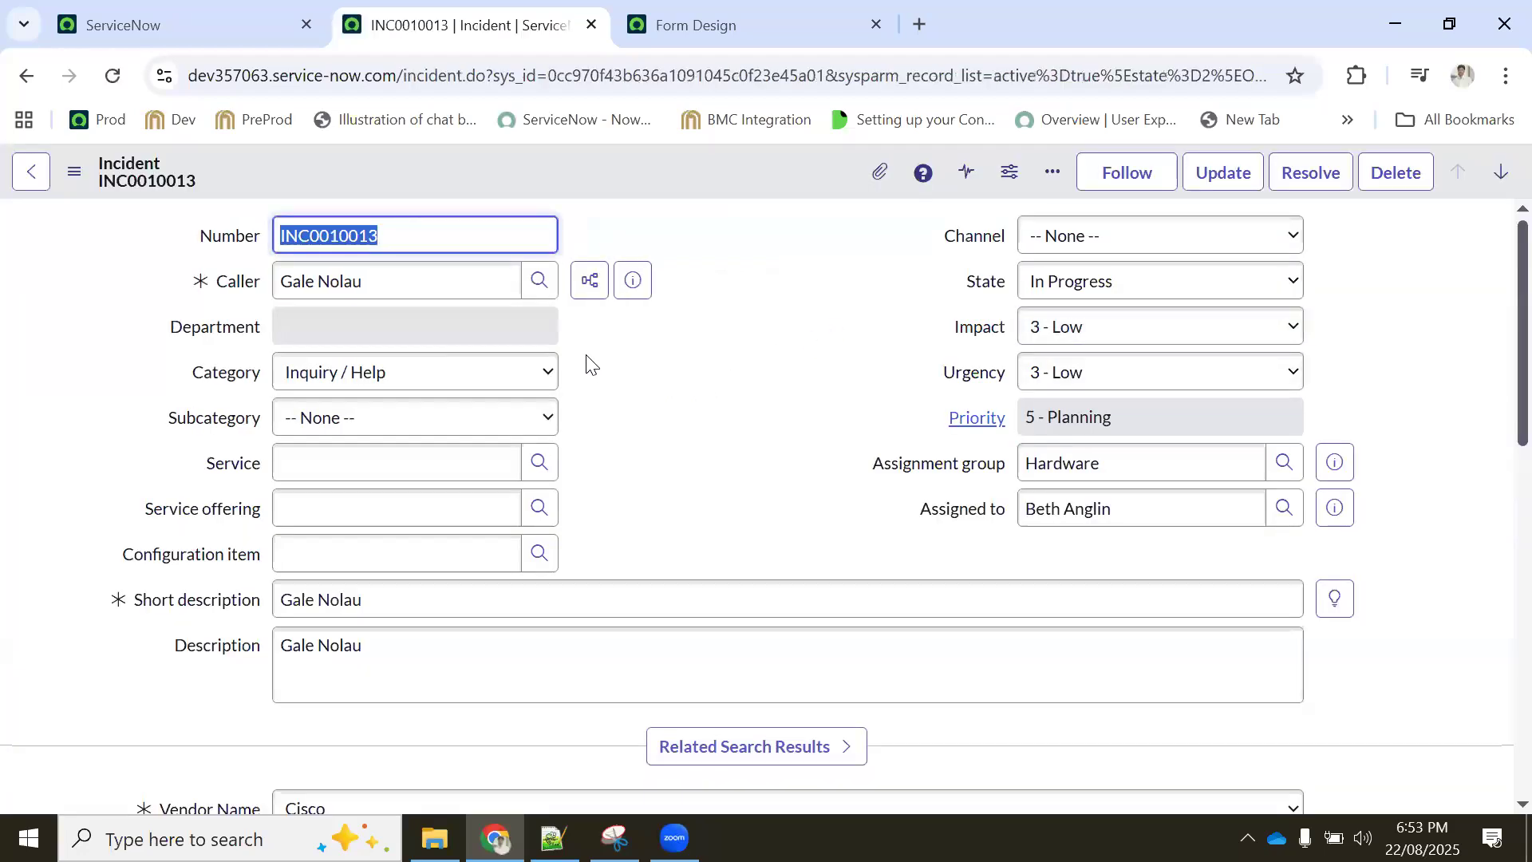
Open the list of dictionary entries for the Incident table and sort it by Updated in descending order
{"action": "right_click", "coordinate": [561, 172]}
{"action": "mouse_move", "coordinate": [662, 621]}
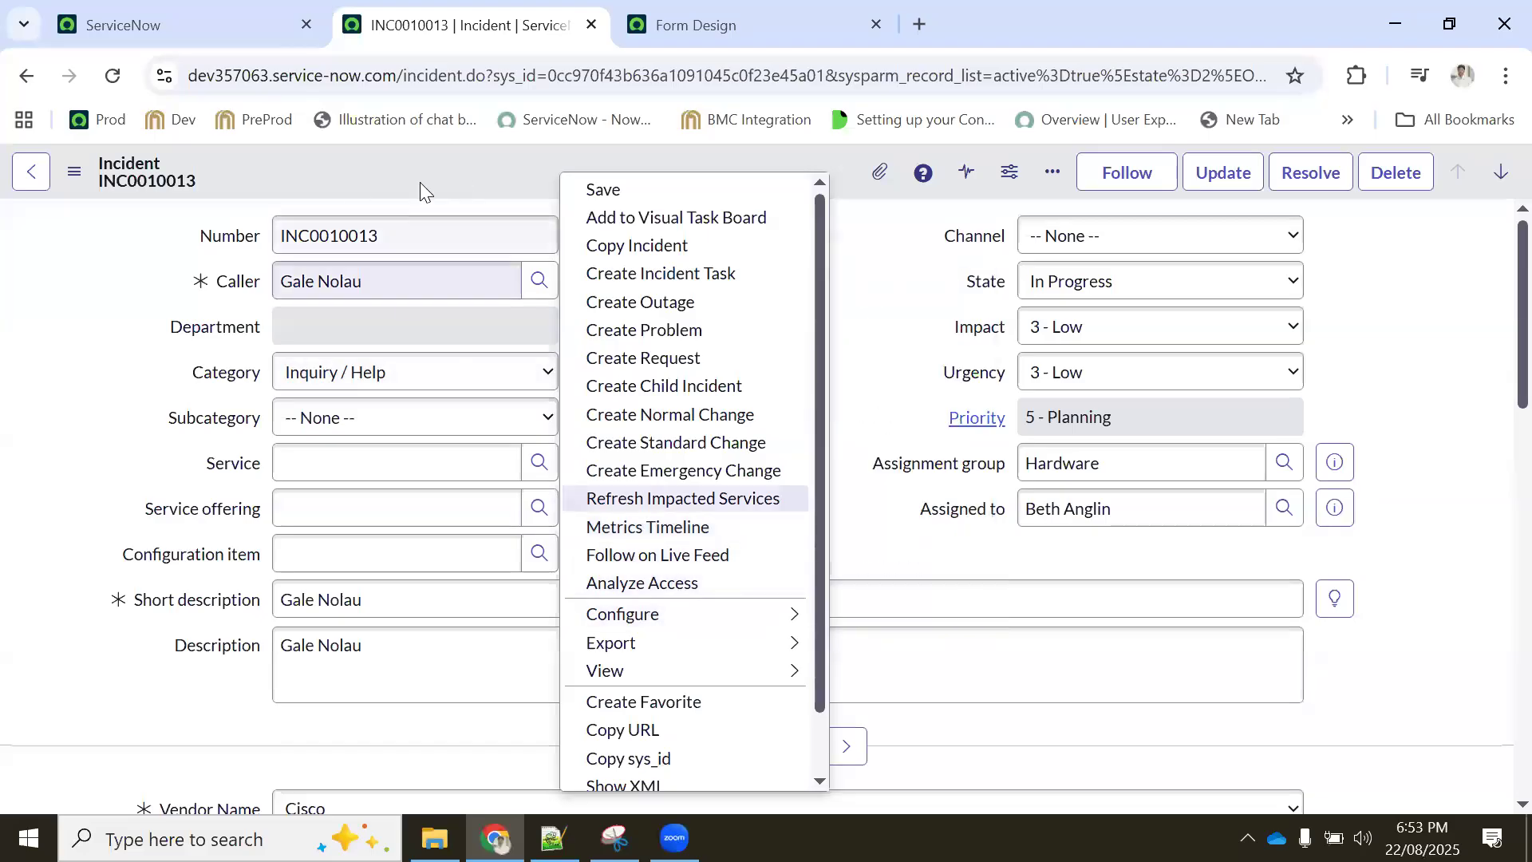
{"action": "mouse_move", "coordinate": [759, 612]}
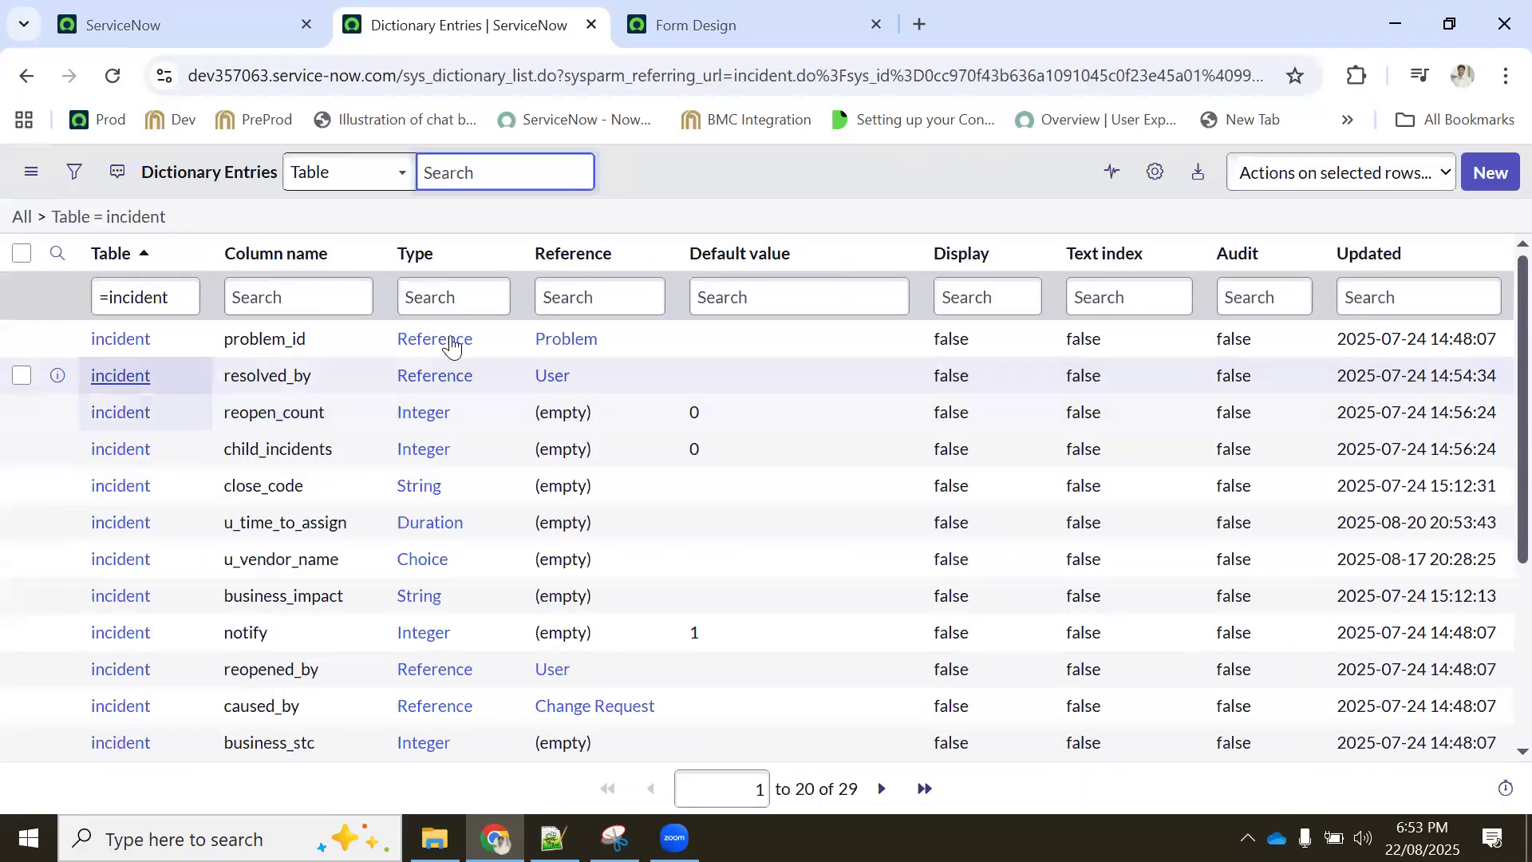
{"action": "left_click", "coordinate": [1372, 259]}
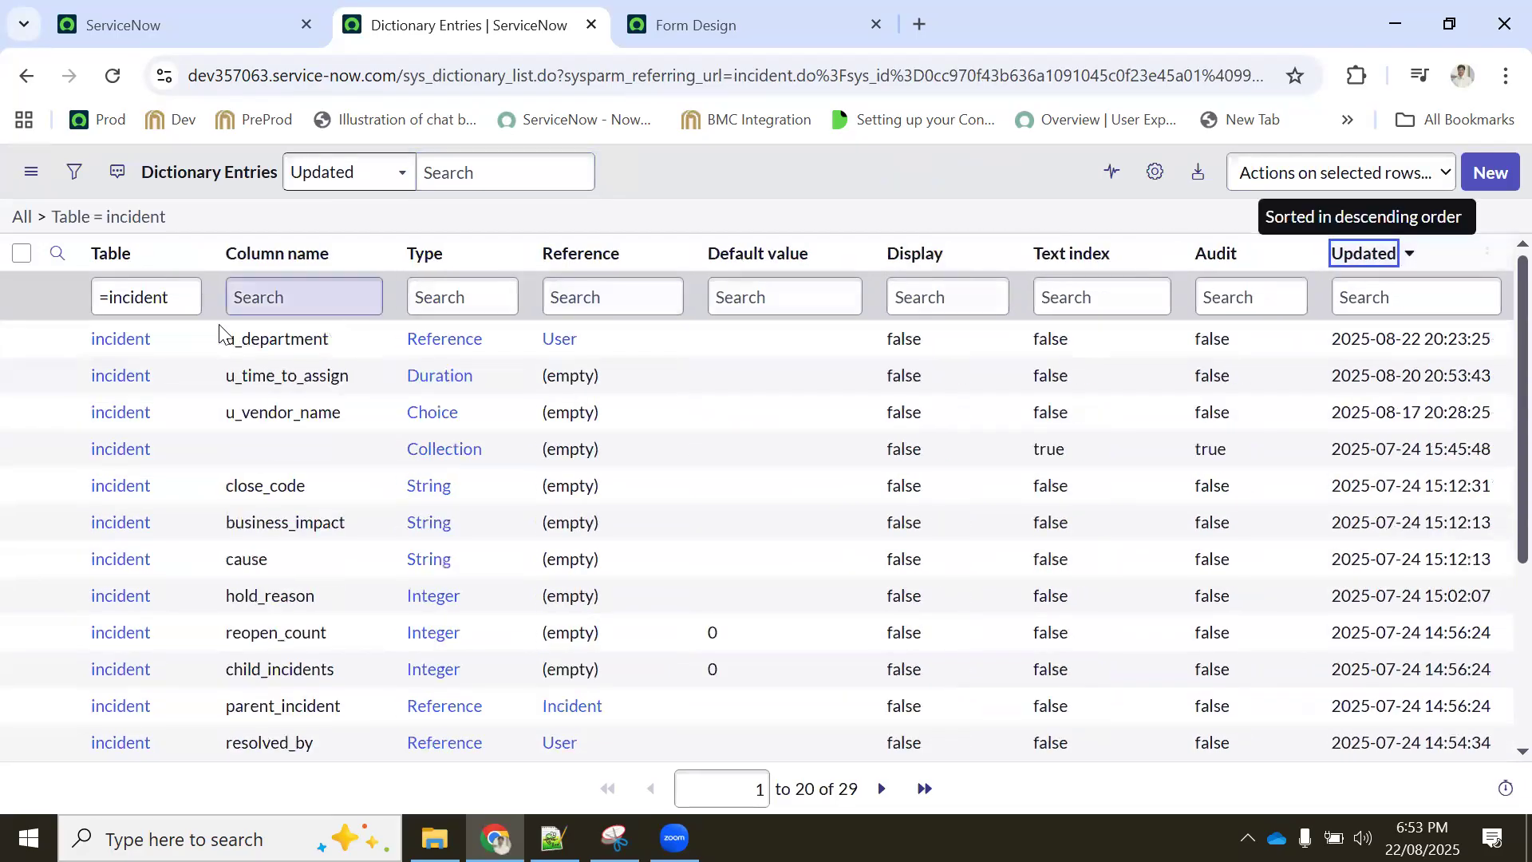
Preview the u_department entry, open its full record in a separate browser tab for inspection, and return to the dictionary list
{"action": "left_click", "coordinate": [59, 340]}
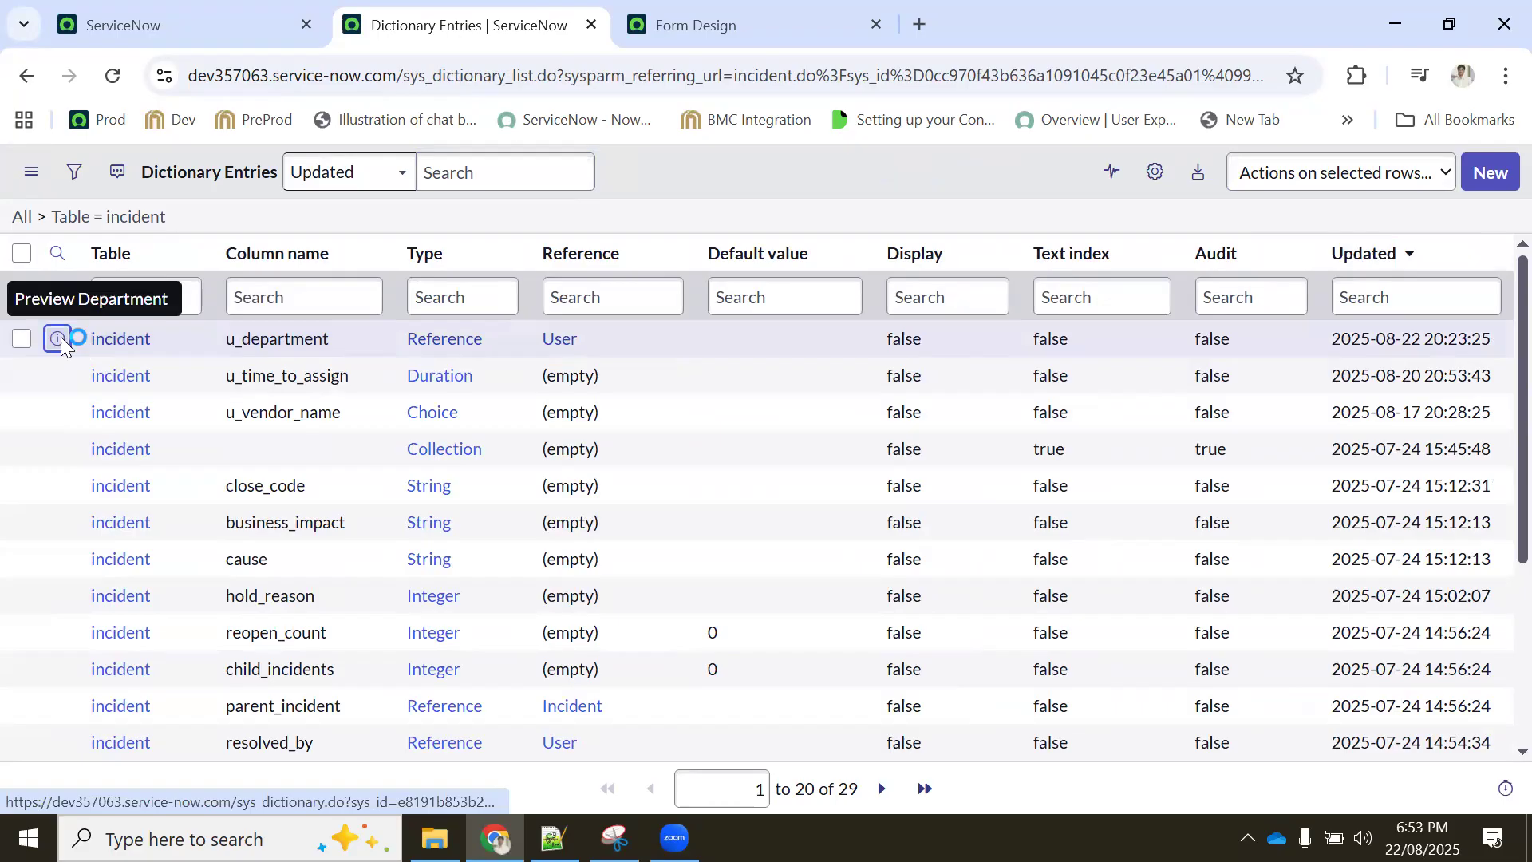
{"action": "left_click", "coordinate": [638, 394]}
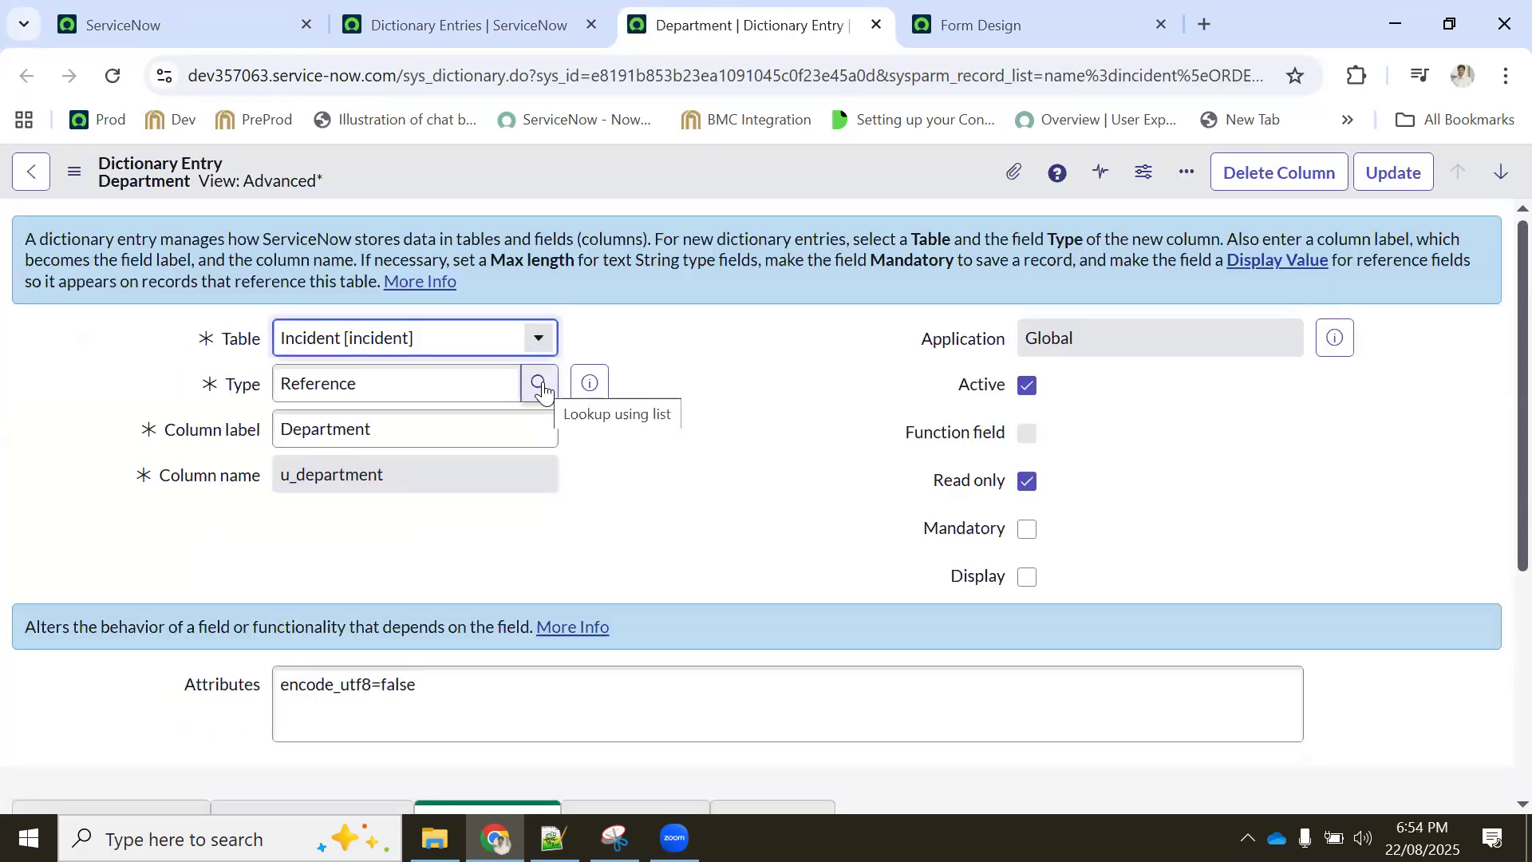
{"action": "scroll", "coordinate": [526, 431], "scroll_direction": "down", "scroll_amount": 5}
{"action": "left_click", "coordinate": [489, 24]}
{"action": "left_click", "coordinate": [701, 16]}
{"action": "left_click", "coordinate": [461, 27]}
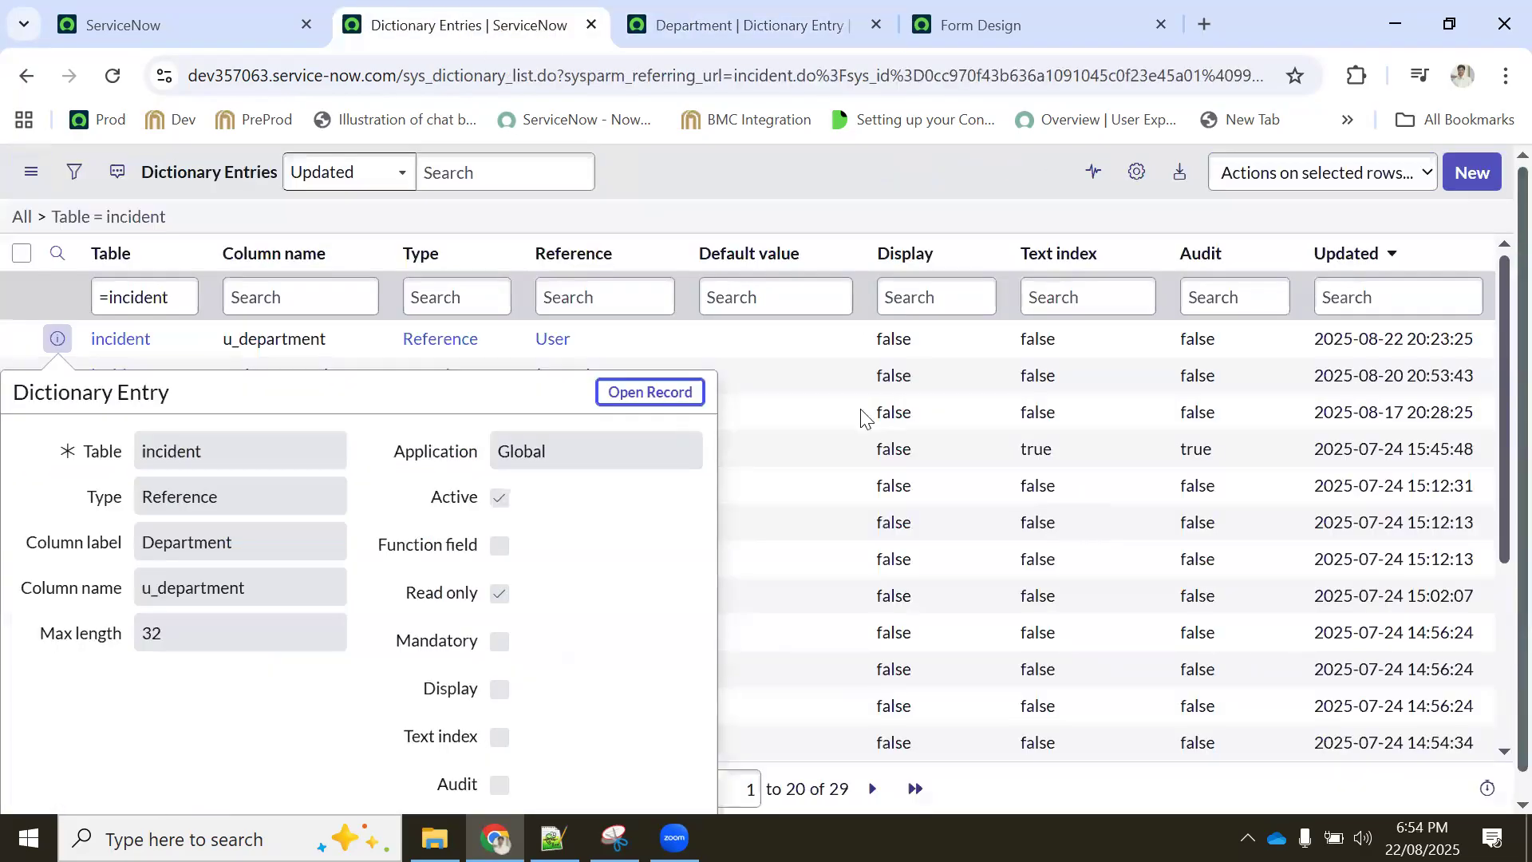
Start a new dictionary entry on the Incident table with type Reference and column label Dept, leaving the max length empty
{"action": "left_click", "coordinate": [1476, 174]}
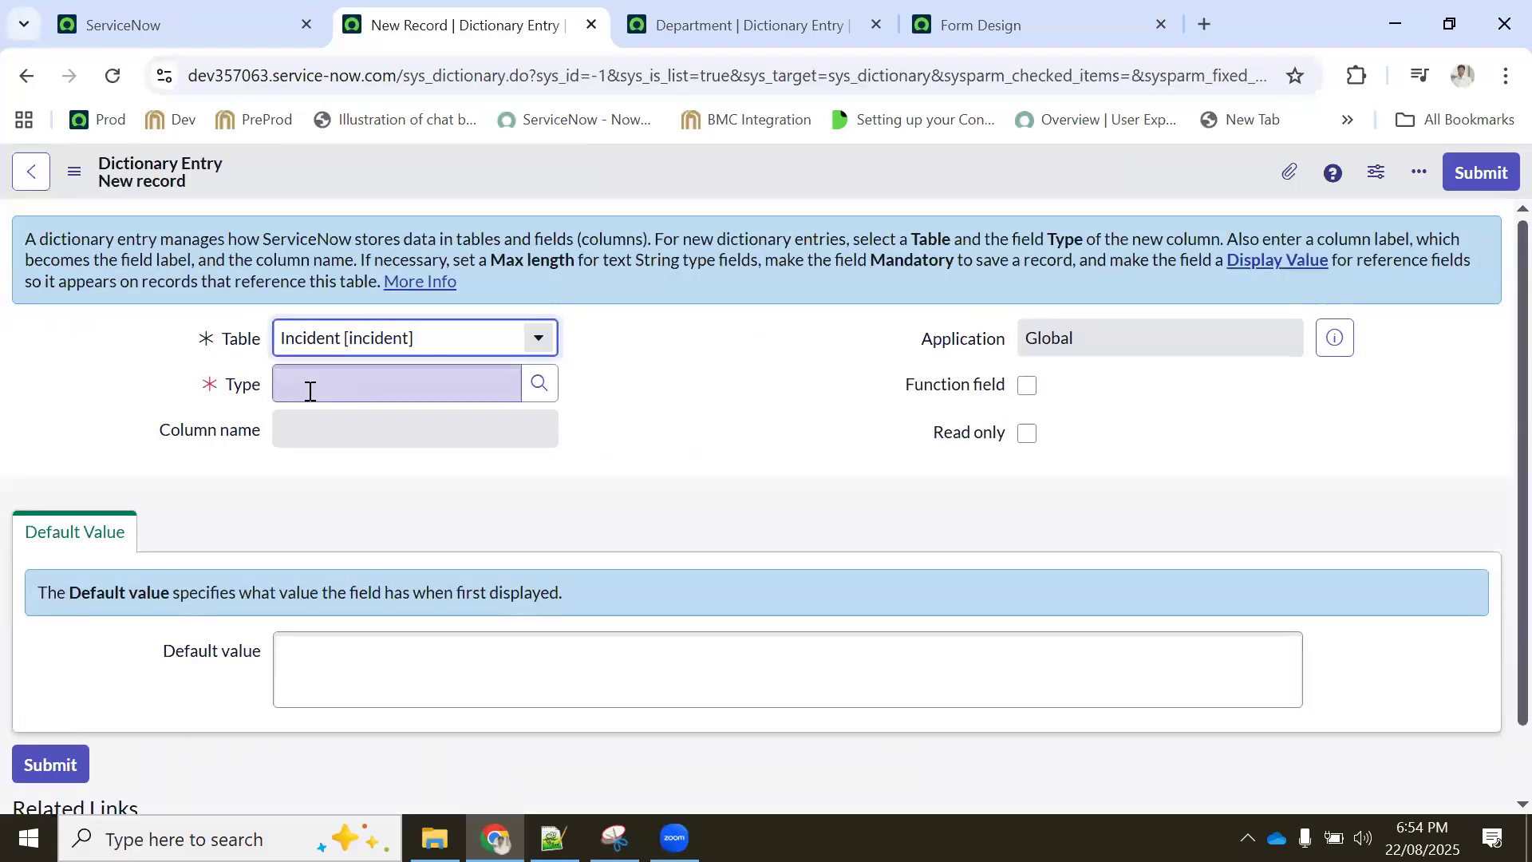
{"action": "left_click", "coordinate": [311, 391]}
{"action": "type", "text": "ref"}
{"action": "left_click", "coordinate": [342, 414]}
{"action": "left_click", "coordinate": [341, 431]}
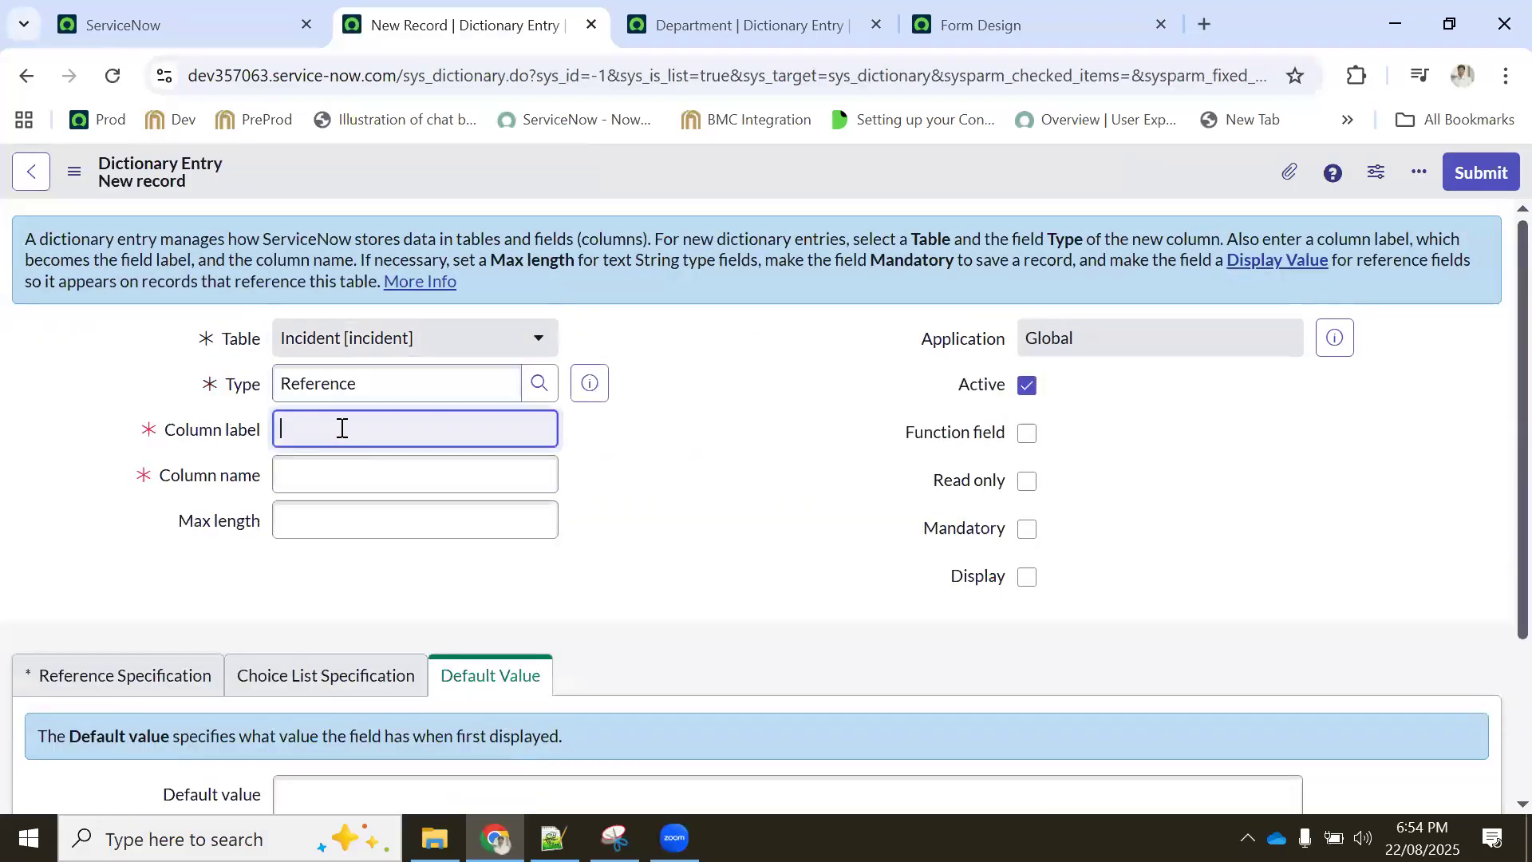
{"action": "left_click", "coordinate": [364, 474]}
{"action": "left_click", "coordinate": [541, 546]}
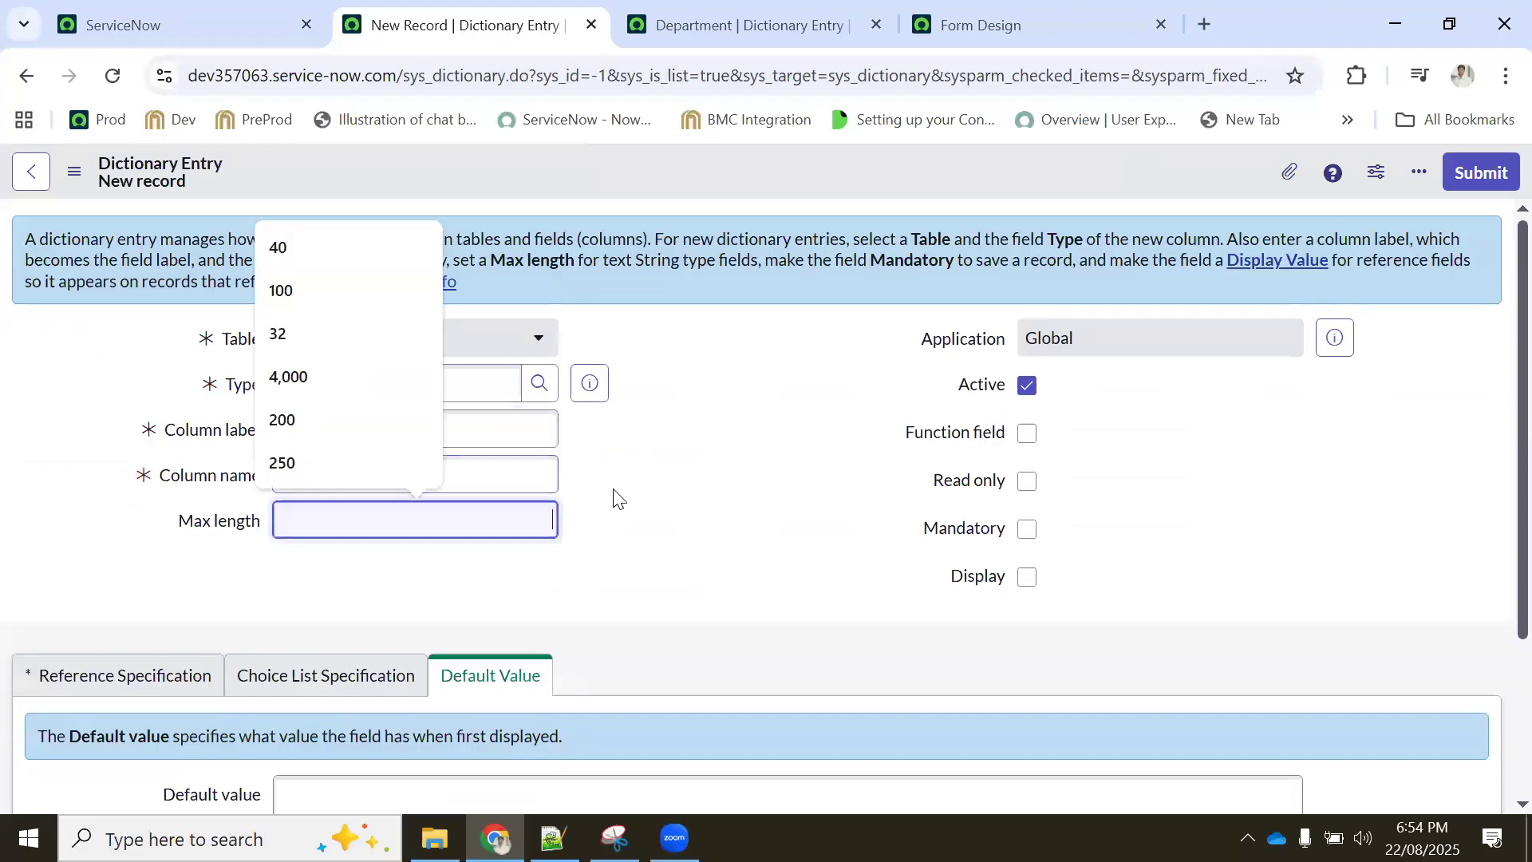
{"action": "left_click", "coordinate": [727, 476]}
{"action": "scroll", "coordinate": [198, 480], "scroll_direction": "down", "scroll_amount": 3}
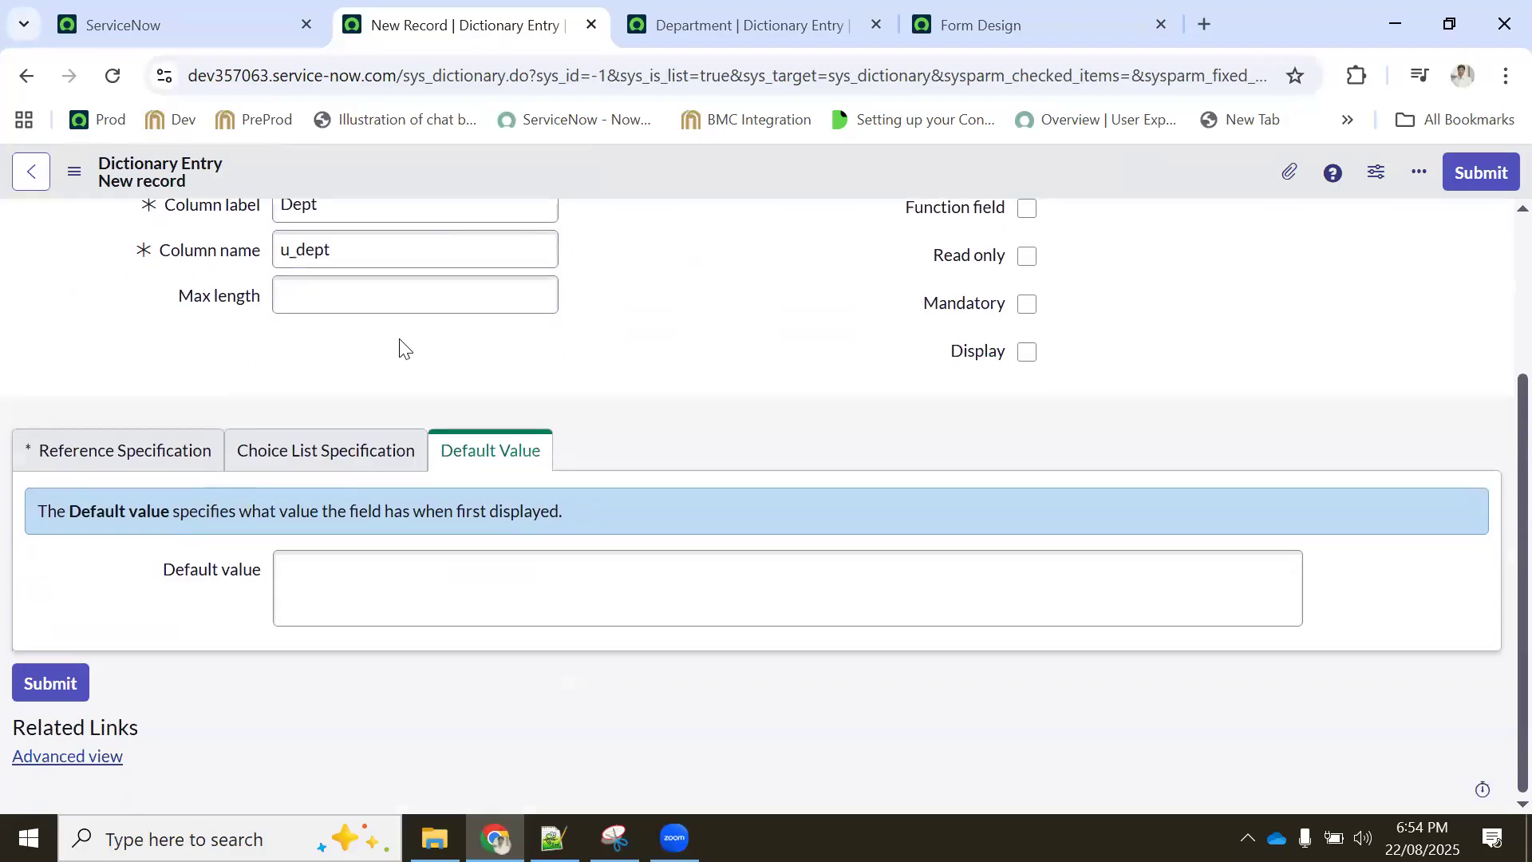
Set the new entry's reference table to User (sys_user) in its reference specification
{"action": "scroll", "coordinate": [104, 550], "scroll_direction": "up", "scroll_amount": 2}
{"action": "left_click", "coordinate": [104, 586]}
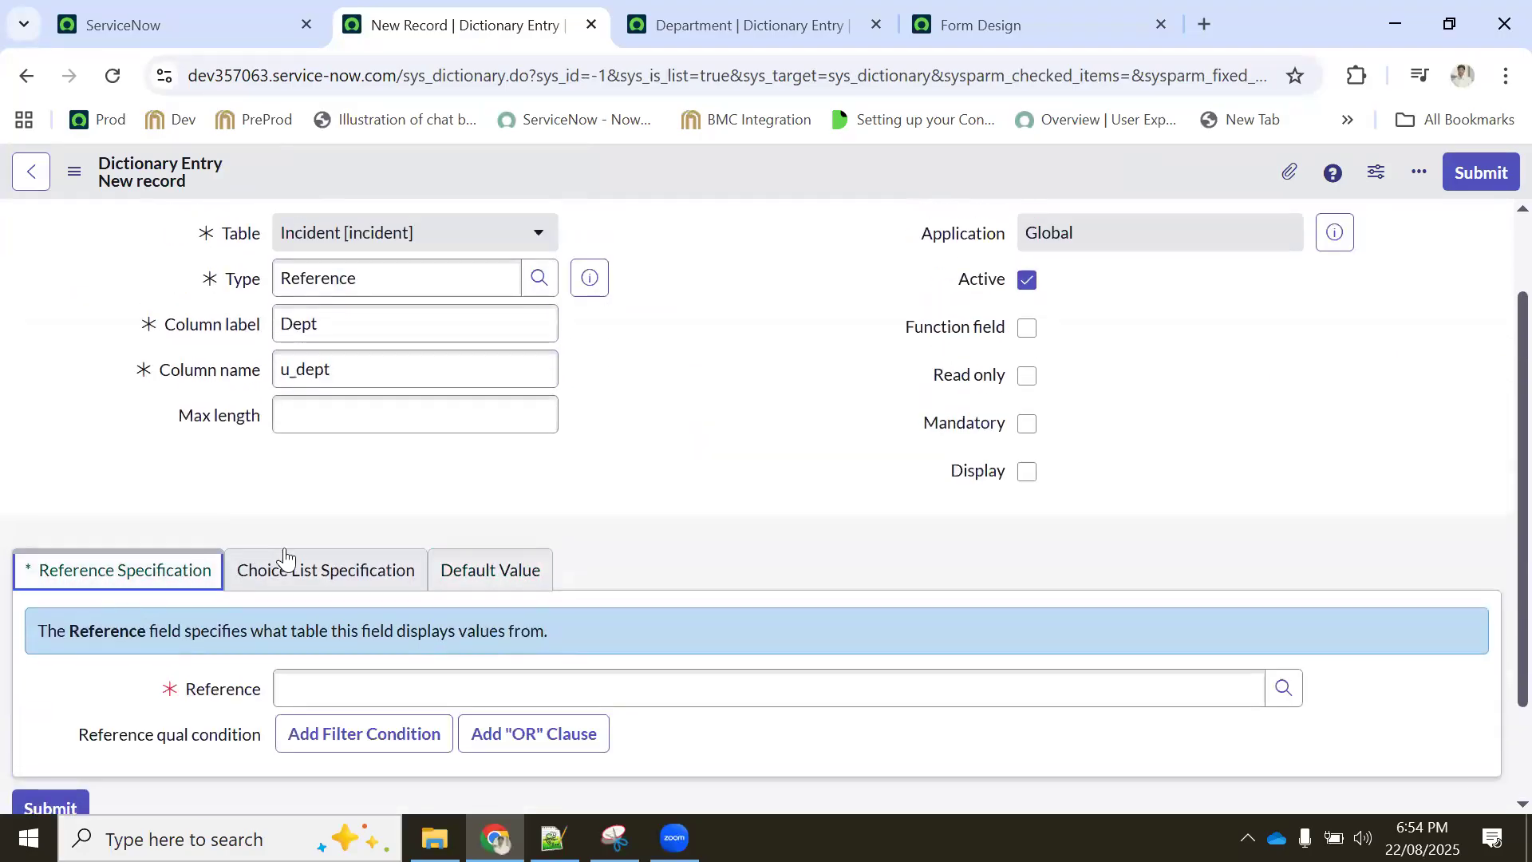
{"action": "scroll", "coordinate": [356, 561], "scroll_direction": "down", "scroll_amount": 2}
{"action": "left_click", "coordinate": [349, 568]}
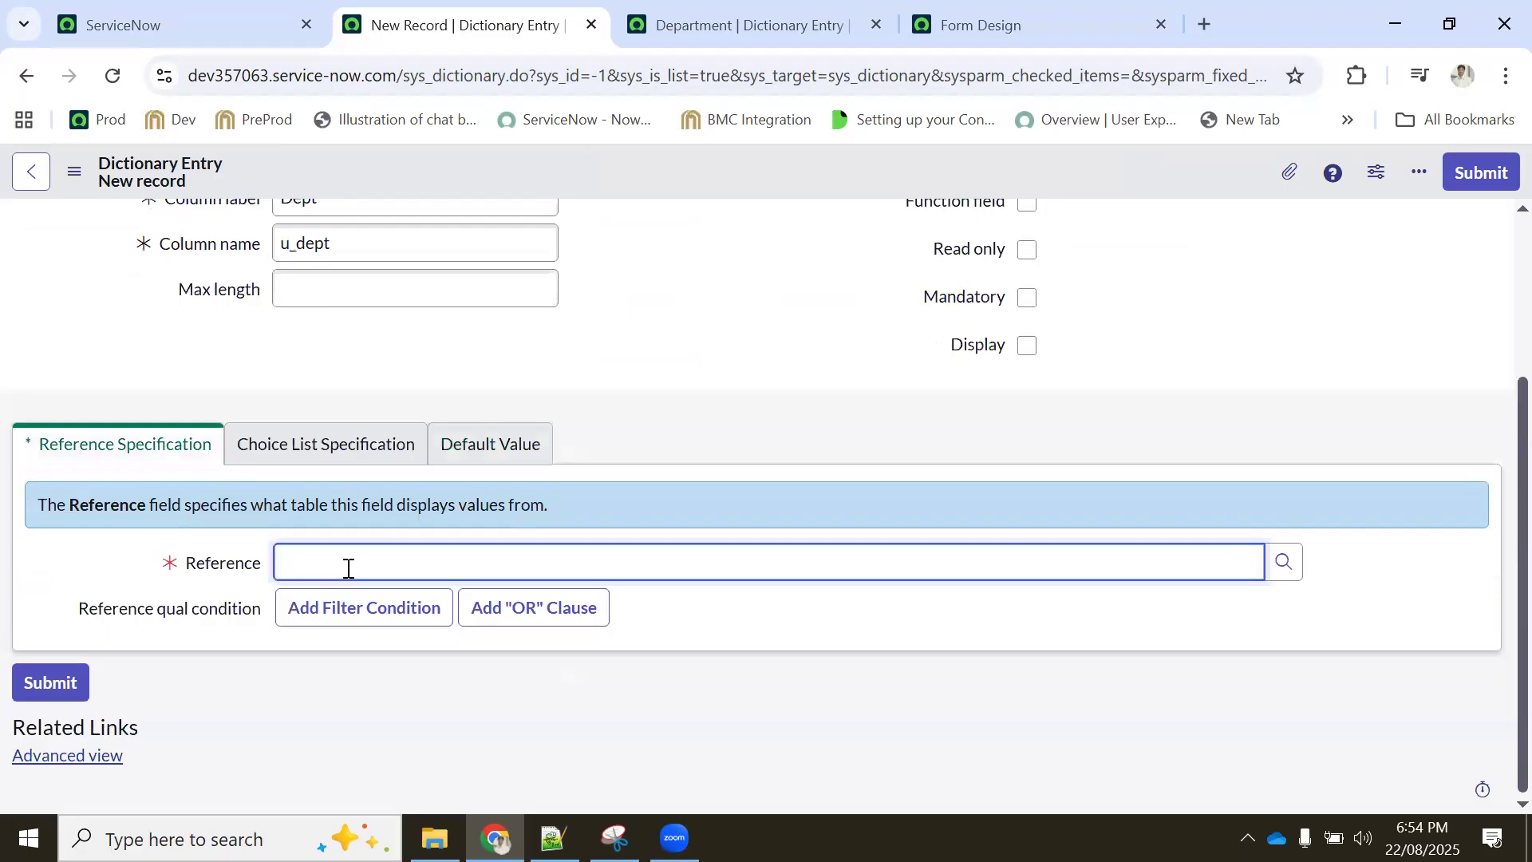
{"action": "type", "text": "sys_user"}
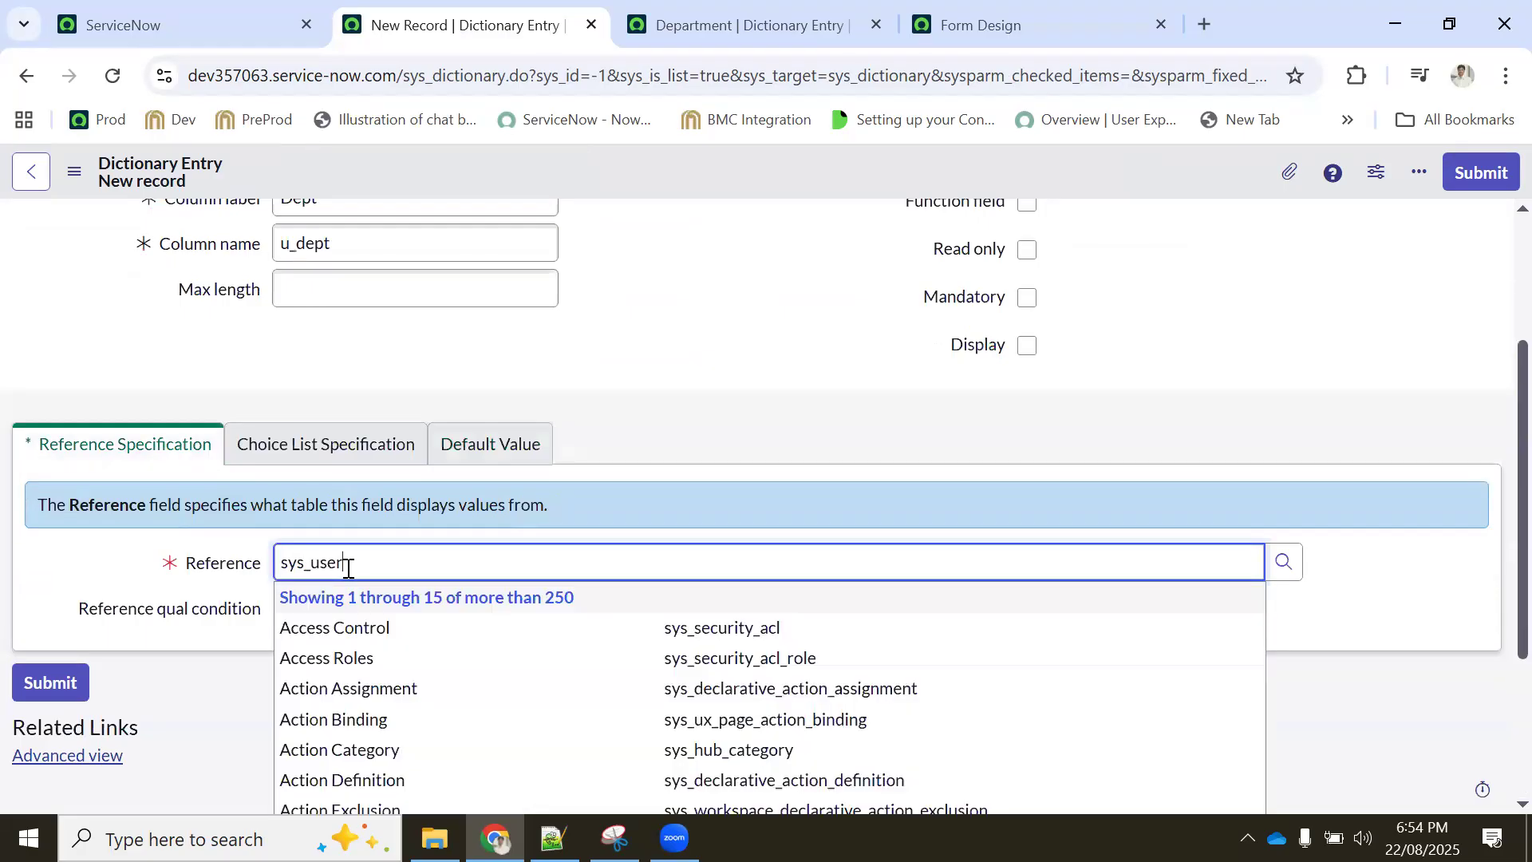
{"action": "scroll", "coordinate": [375, 598], "scroll_direction": "down", "scroll_amount": 2}
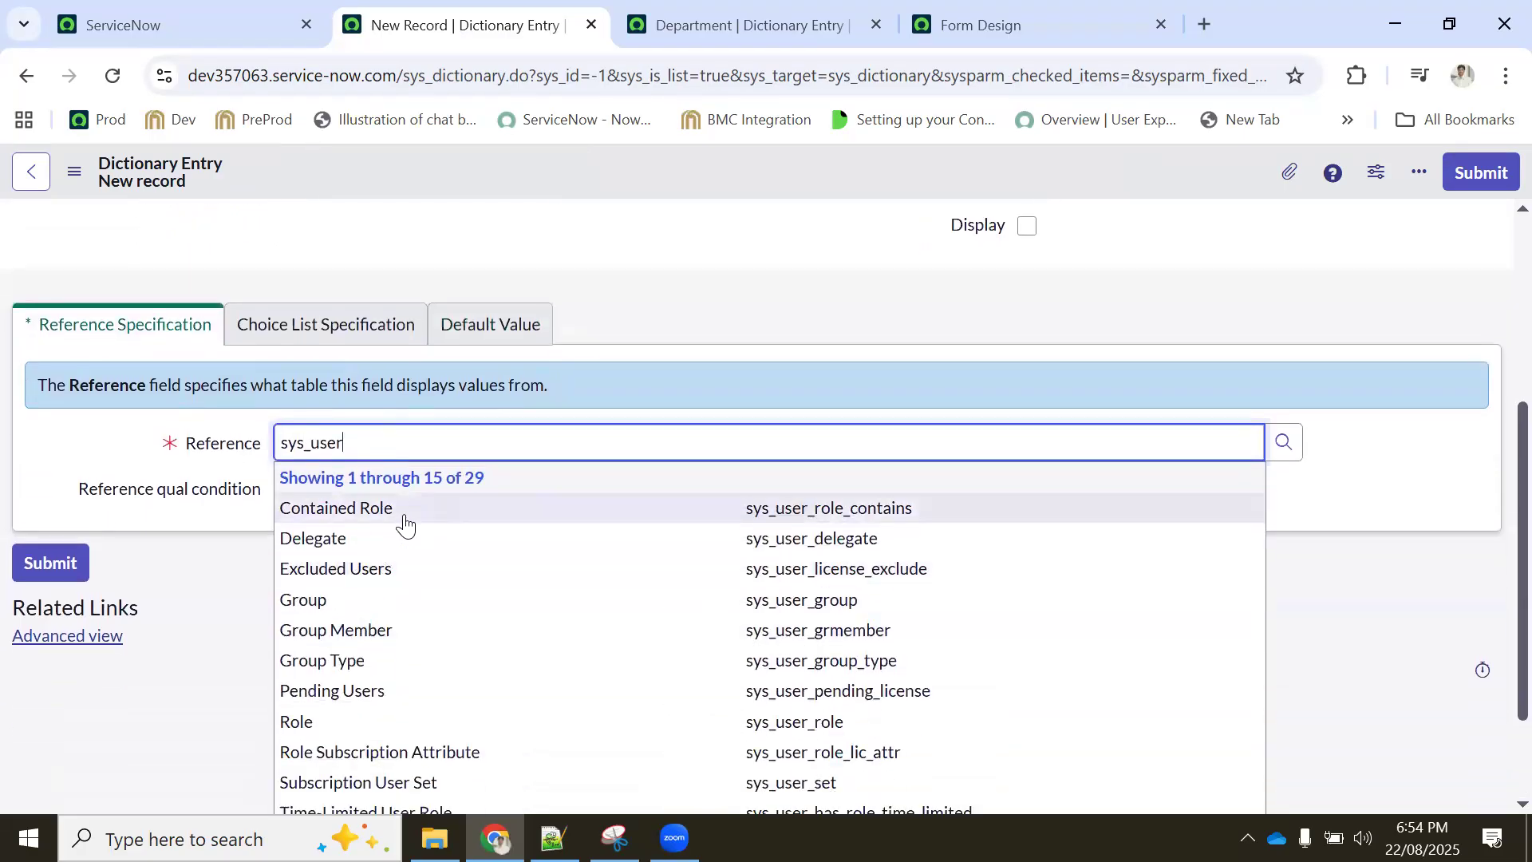
{"action": "scroll", "coordinate": [763, 479], "scroll_direction": "down", "scroll_amount": 2}
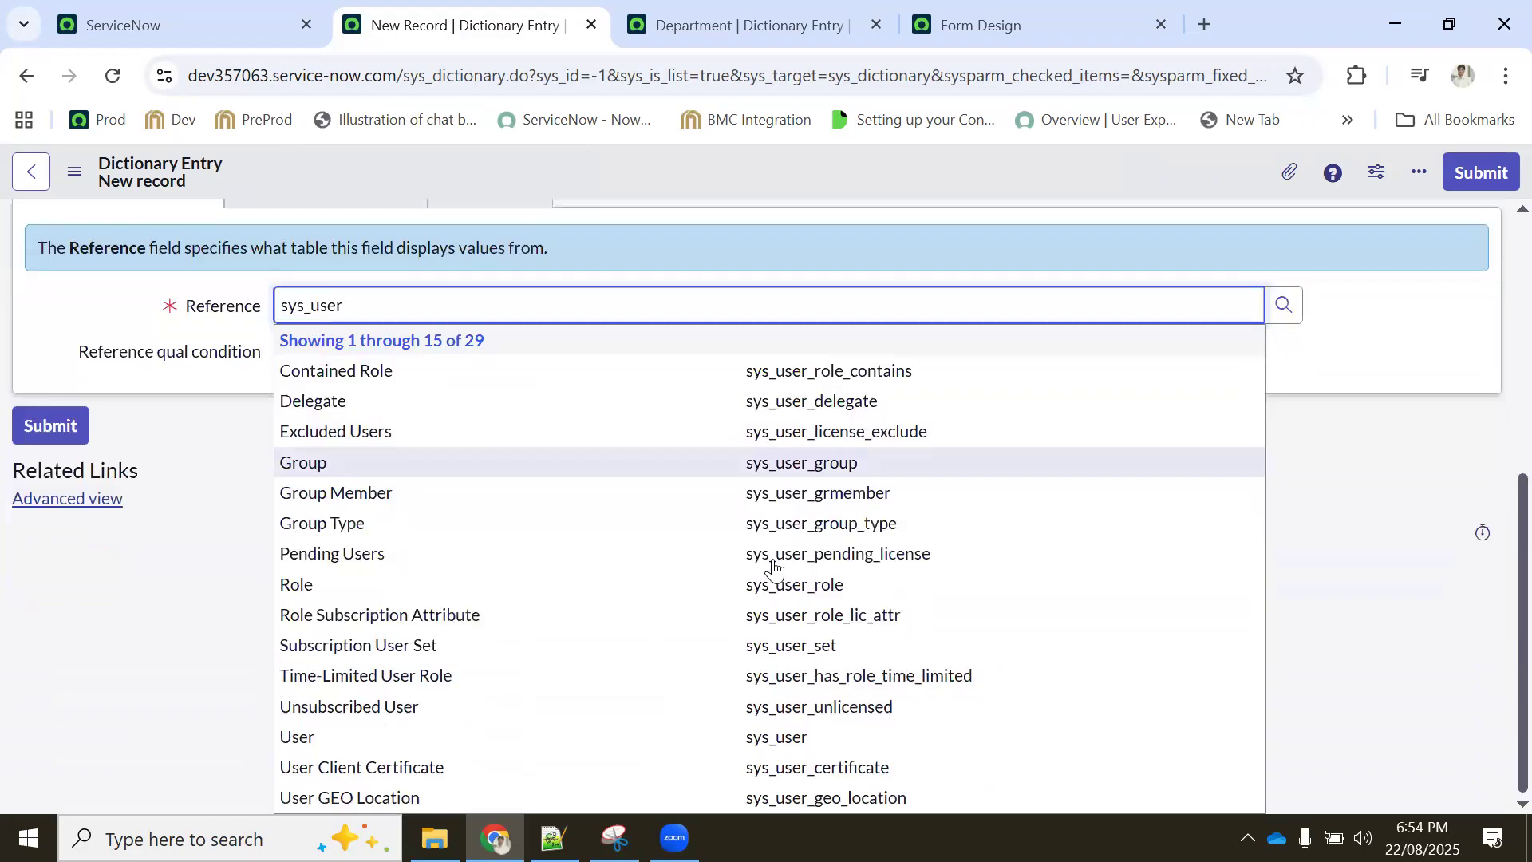
{"action": "left_click", "coordinate": [741, 738]}
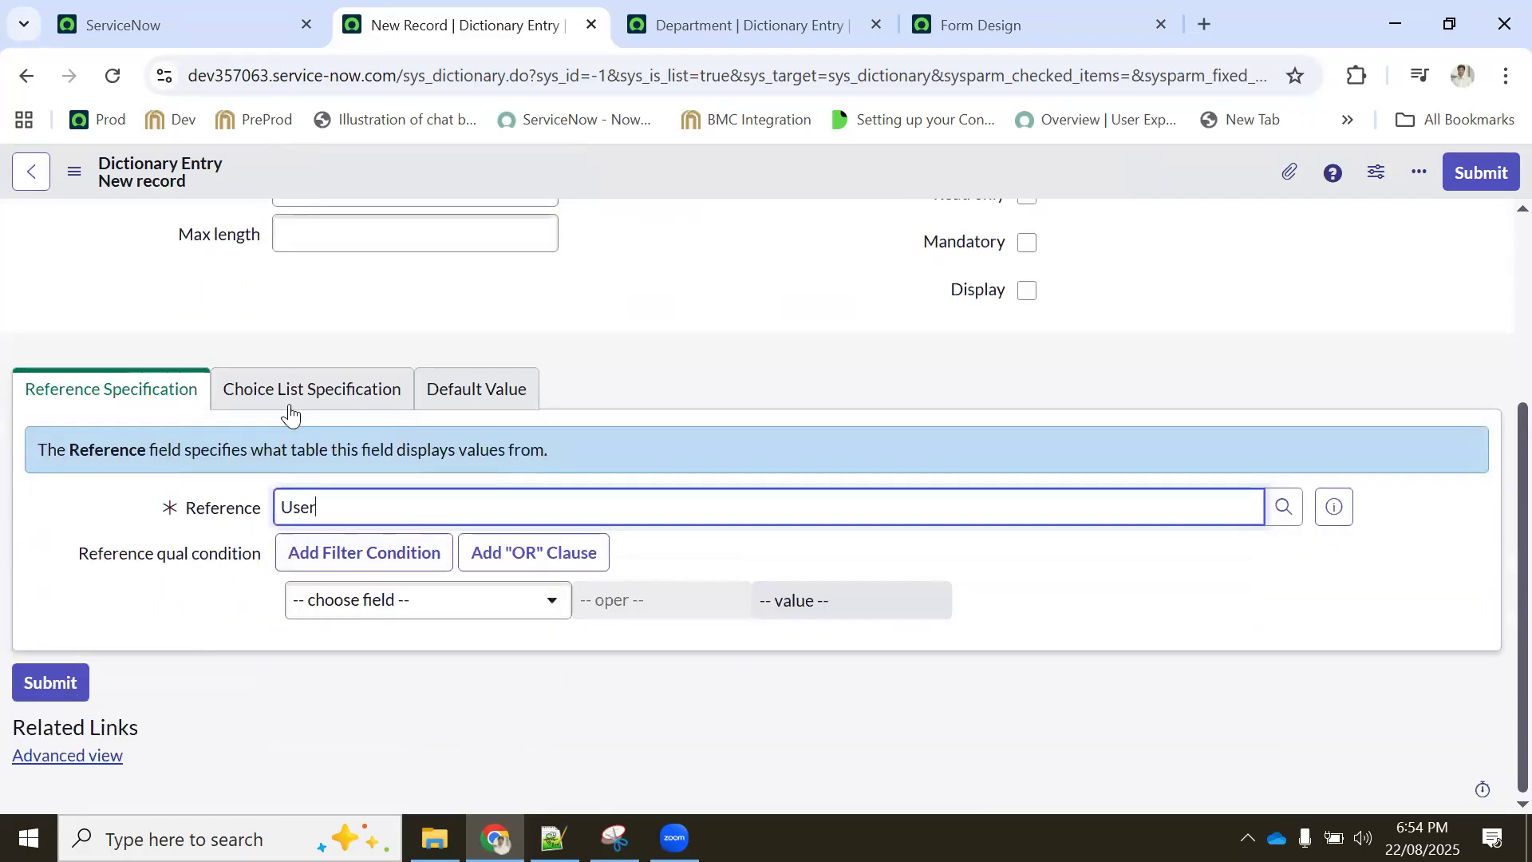
Save the new Dept dictionary entry while staying on its record
{"action": "scroll", "coordinate": [575, 518], "scroll_direction": "up", "scroll_amount": 3}
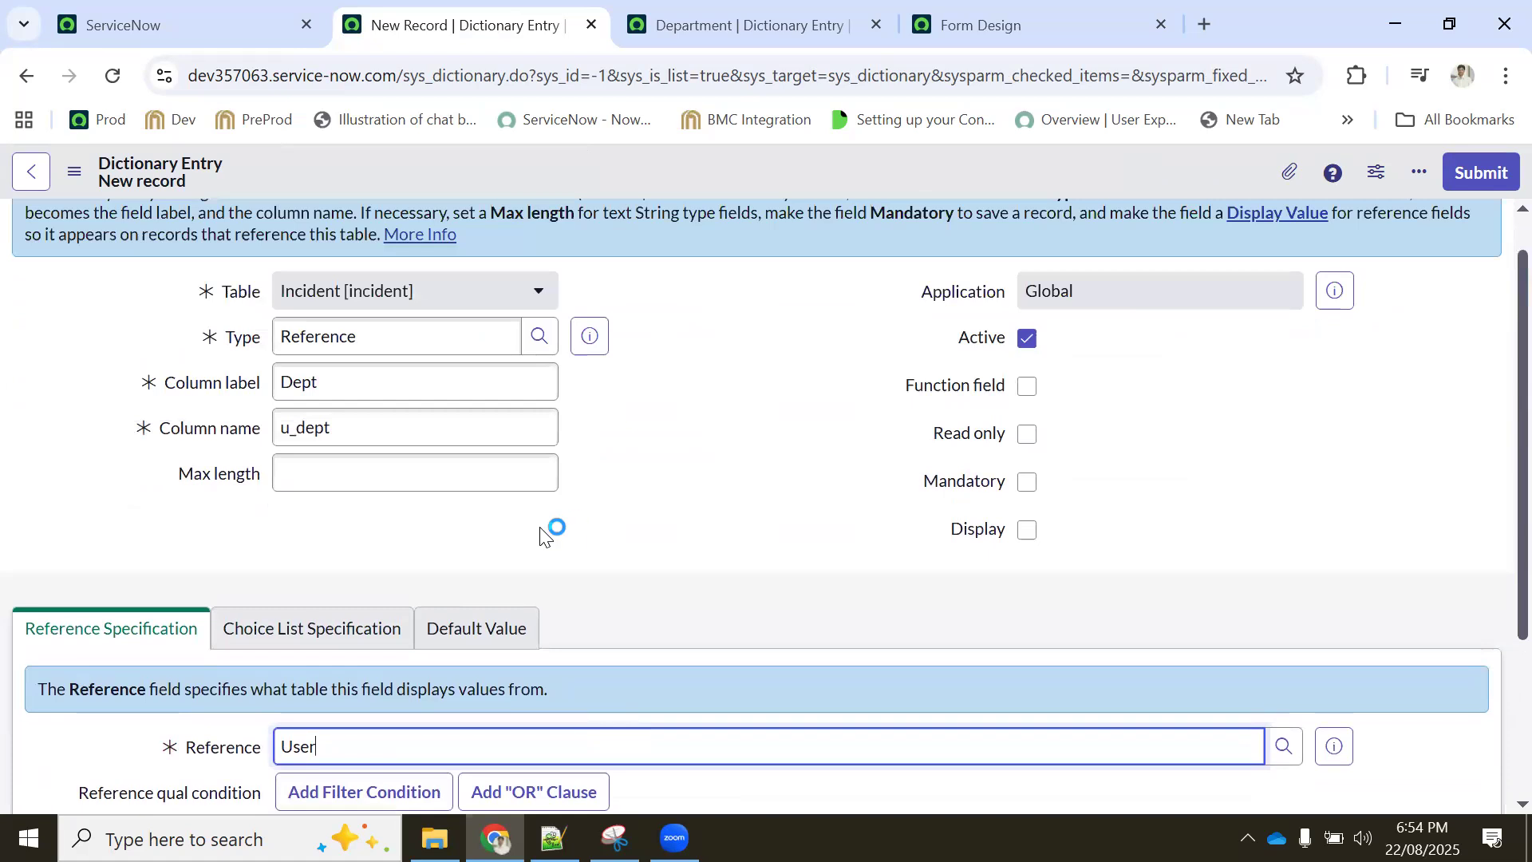
{"action": "right_click", "coordinate": [740, 171]}
{"action": "left_click", "coordinate": [777, 182]}
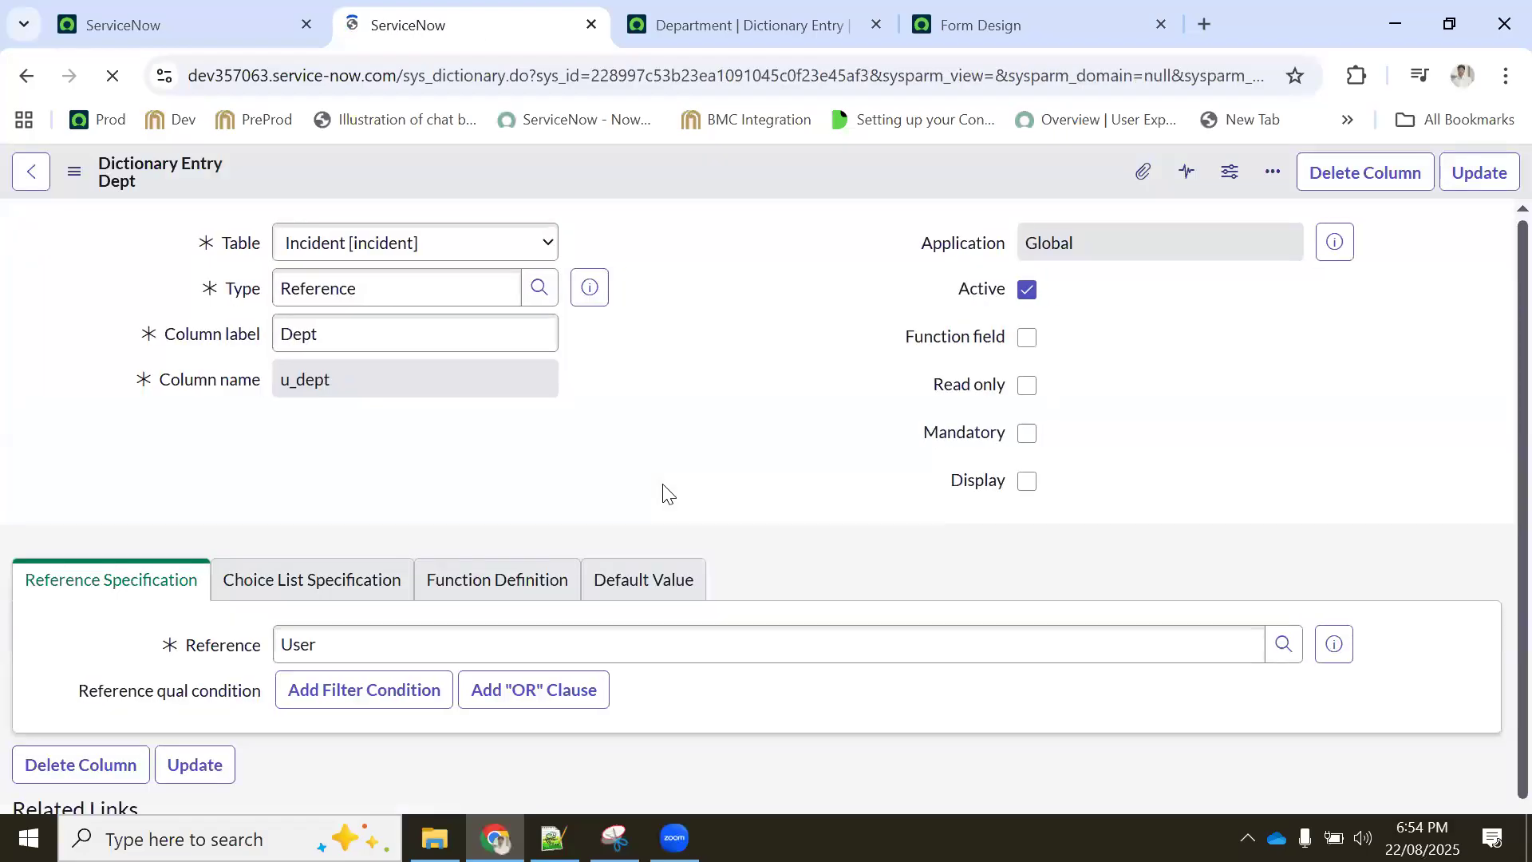
Examine the saved Dept entry's reference, choice list and default value specifications for a dependent field option
{"action": "scroll", "coordinate": [669, 492], "scroll_direction": "down", "scroll_amount": 6}
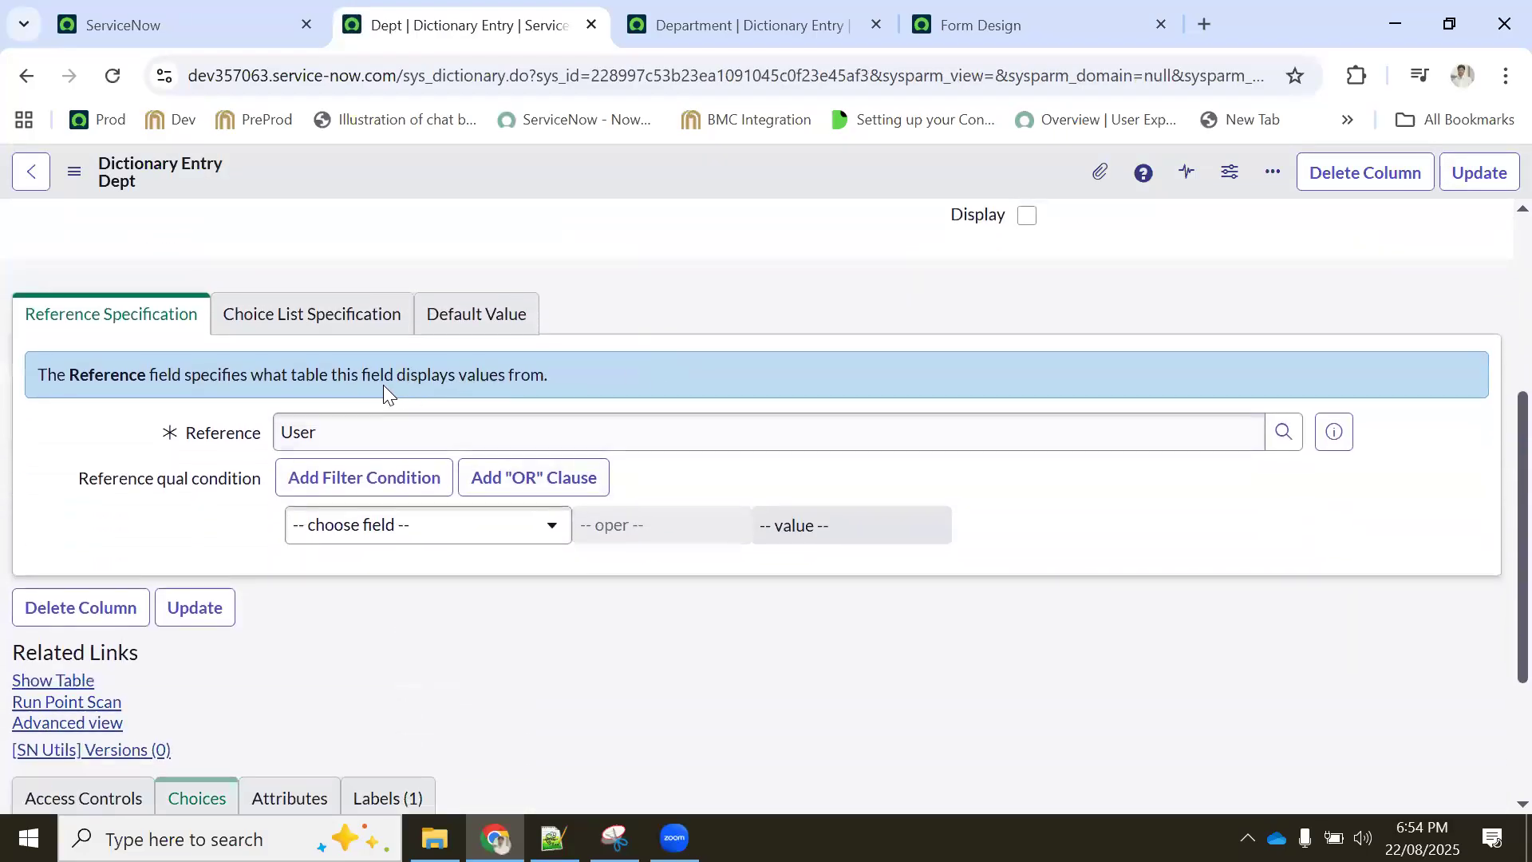
{"action": "scroll", "coordinate": [372, 402], "scroll_direction": "up", "scroll_amount": 5}
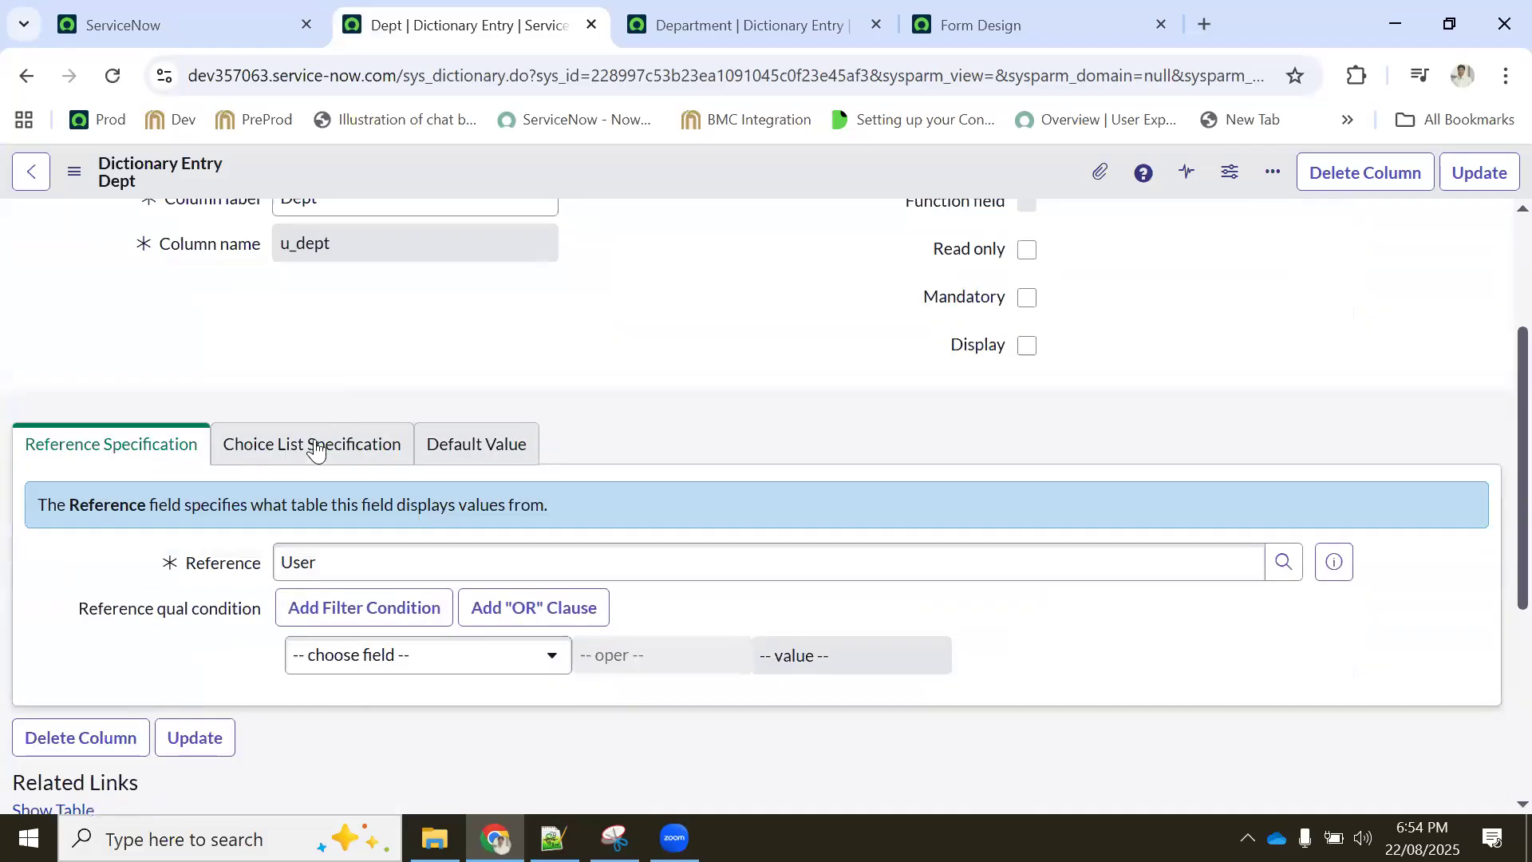
{"action": "left_click", "coordinate": [316, 449]}
{"action": "left_click", "coordinate": [477, 444]}
{"action": "left_click", "coordinate": [327, 445]}
{"action": "left_click", "coordinate": [140, 448]}
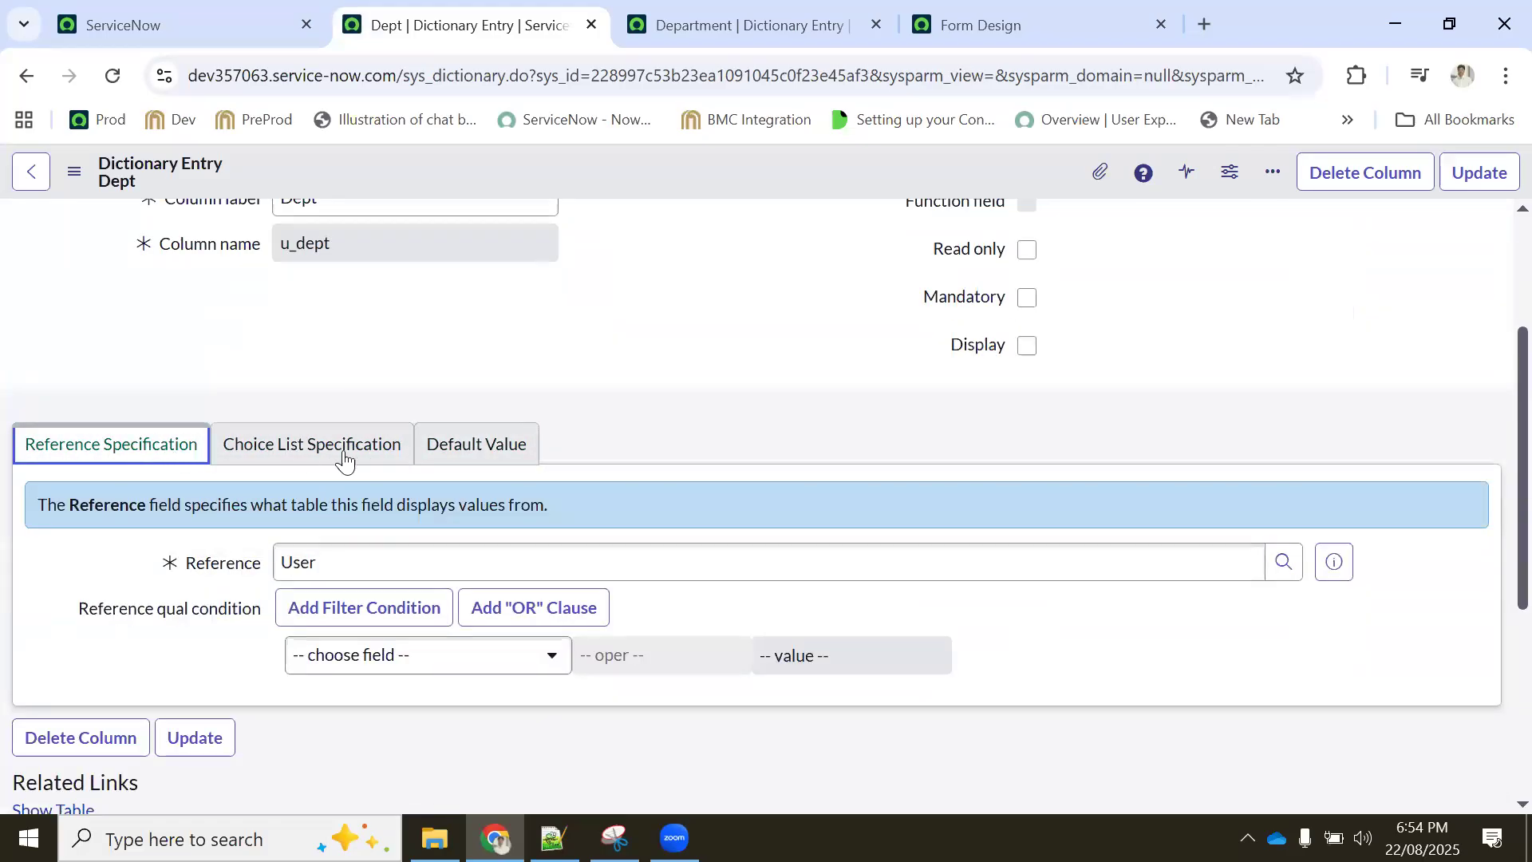
{"action": "left_click", "coordinate": [239, 452]}
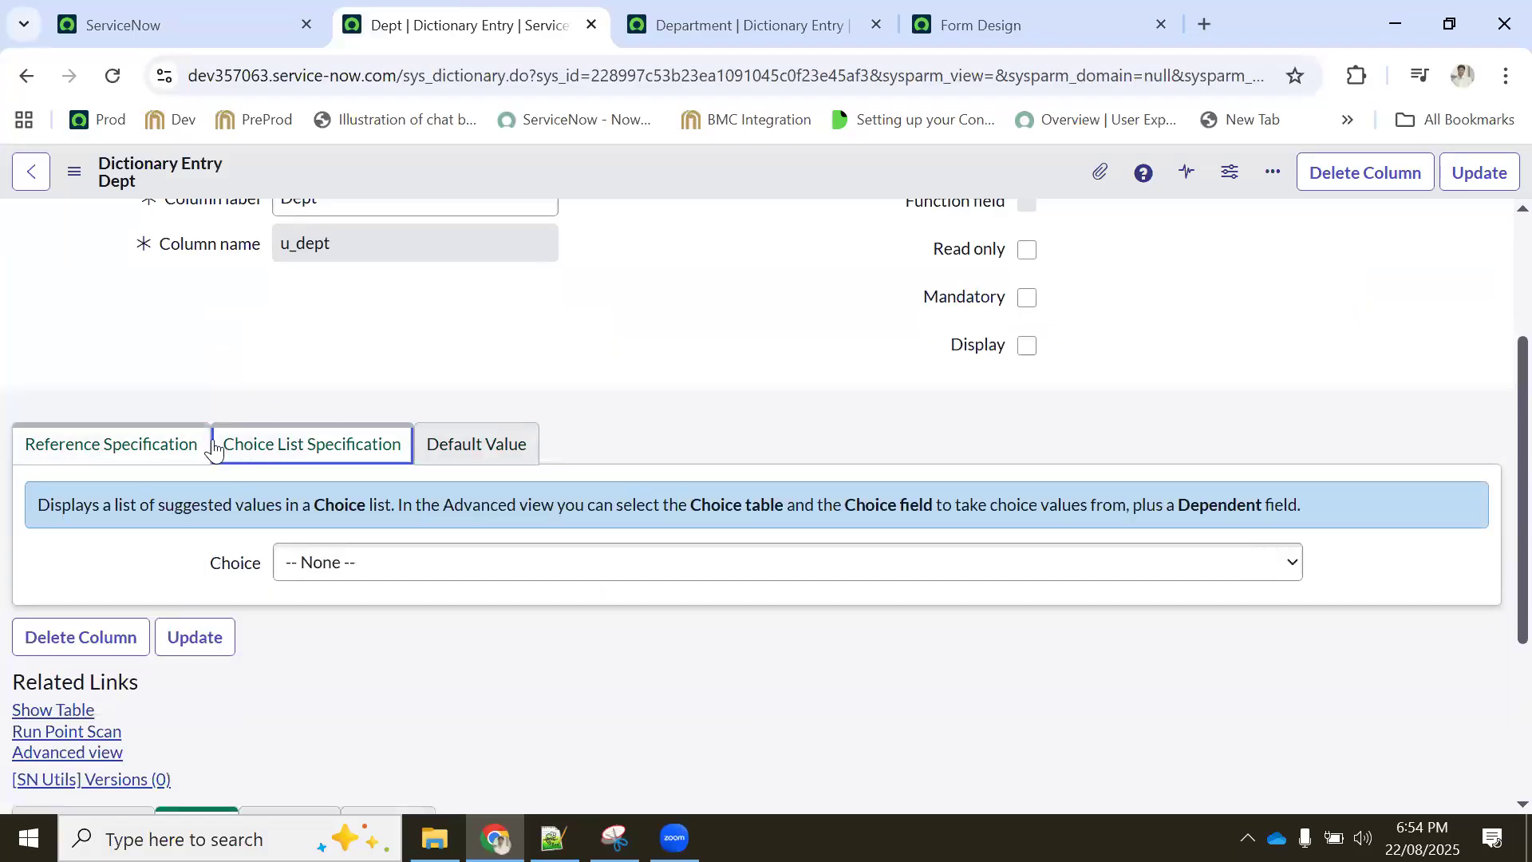
{"action": "scroll", "coordinate": [294, 438], "scroll_direction": "up", "scroll_amount": 3}
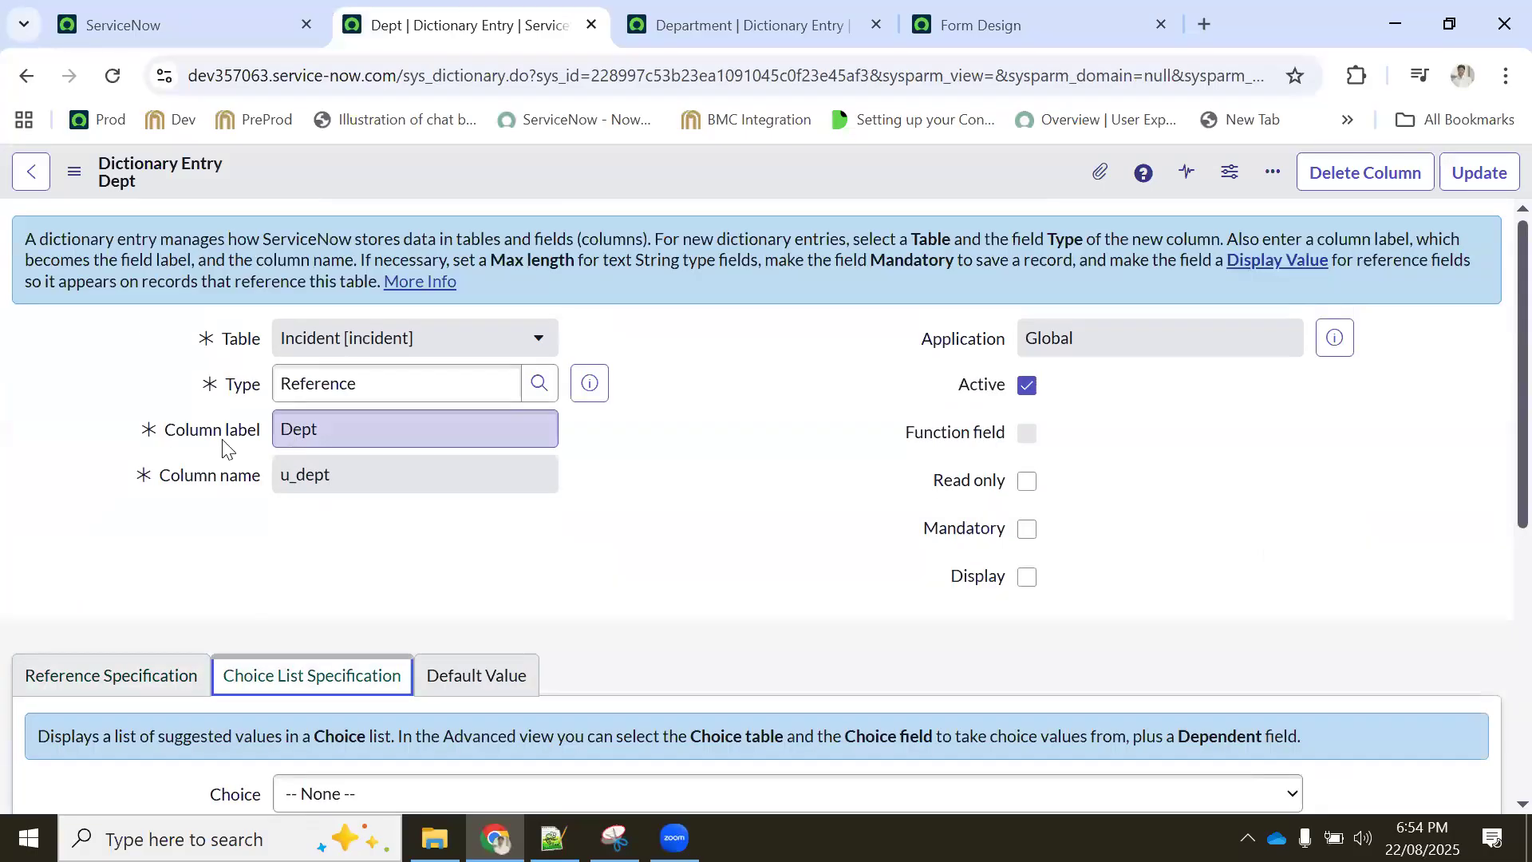
{"action": "scroll", "coordinate": [231, 506], "scroll_direction": "down", "scroll_amount": 2}
{"action": "left_click", "coordinate": [146, 557]}
{"action": "left_click", "coordinate": [363, 558]}
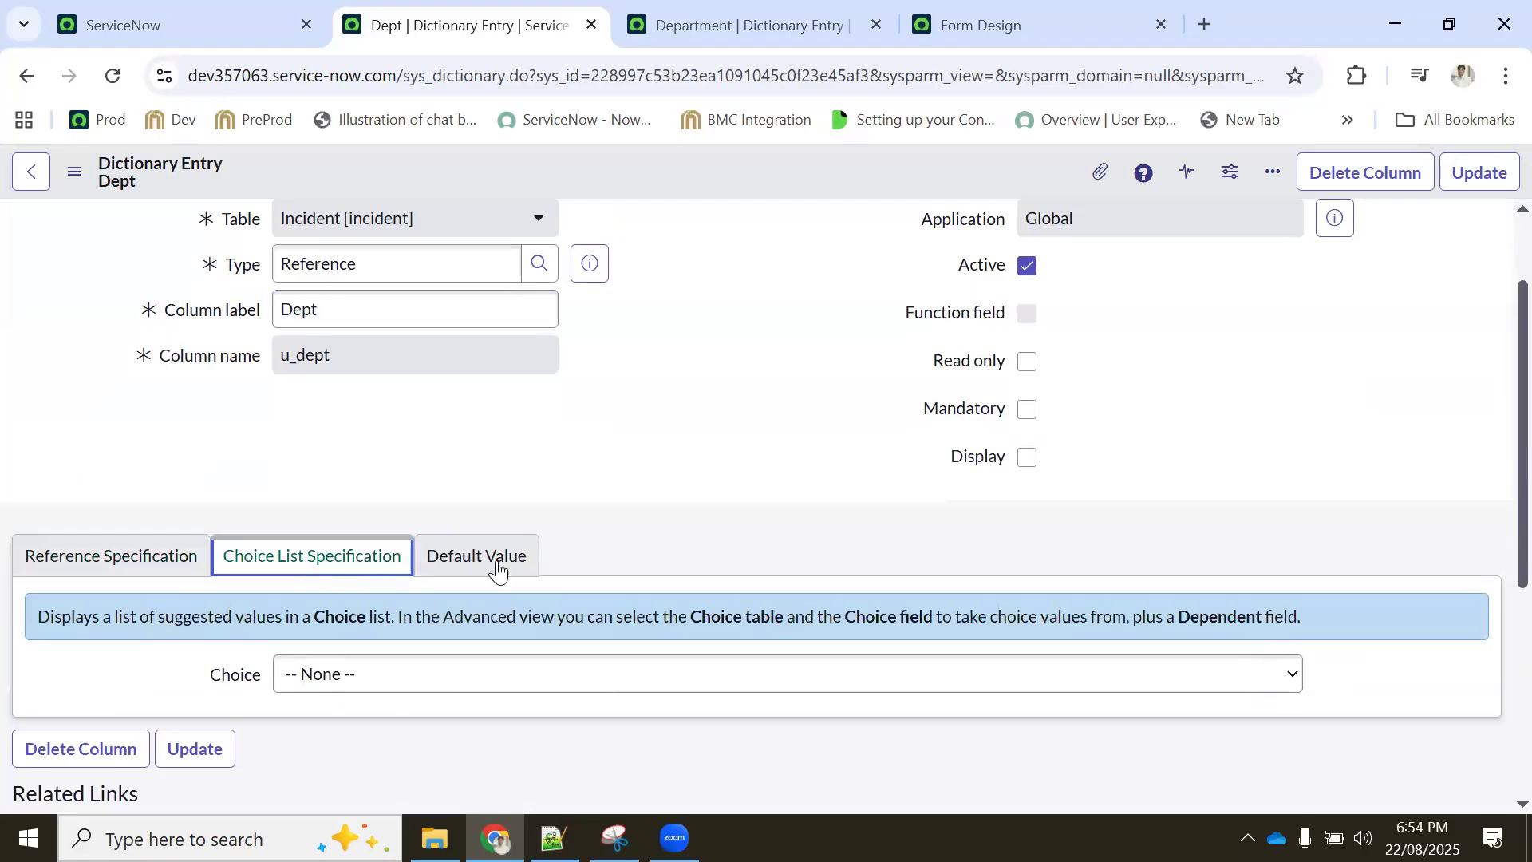
Switch to the Department dictionary entry in the other browser tab and clear its Dependent value
{"action": "left_click", "coordinate": [668, 21]}
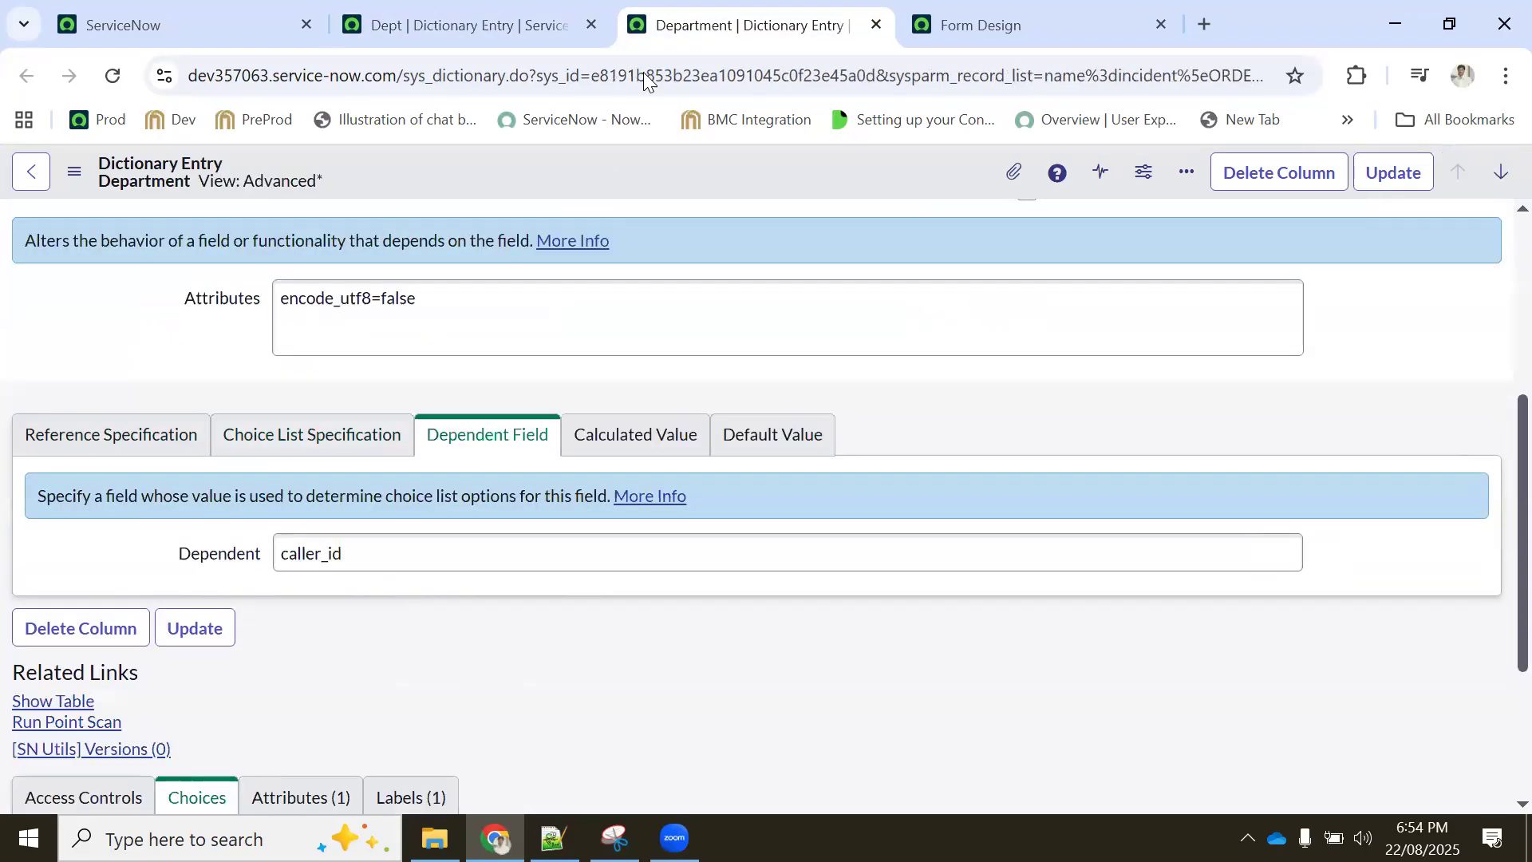
{"action": "left_click", "coordinate": [538, 565]}
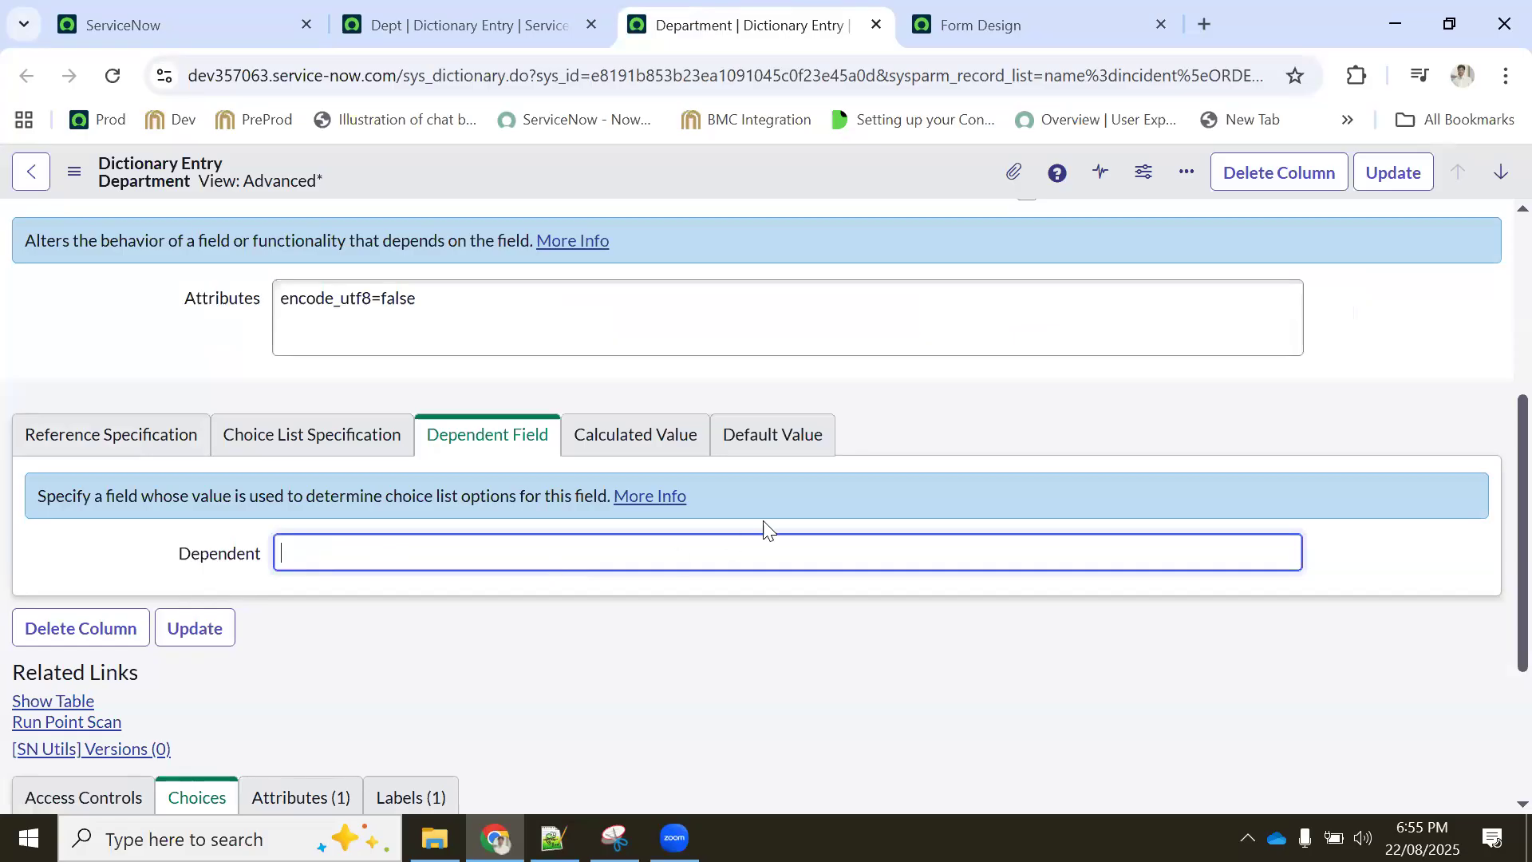
{"action": "scroll", "coordinate": [684, 458], "scroll_direction": "up", "scroll_amount": 3}
{"action": "scroll", "coordinate": [690, 609], "scroll_direction": "down", "scroll_amount": 2}
Compare the Department entry's calculated value, default value, dependent field, choice list and reference specification sections
{"action": "left_click", "coordinate": [686, 559]}
{"action": "left_click", "coordinate": [744, 560]}
{"action": "left_click", "coordinate": [518, 558]}
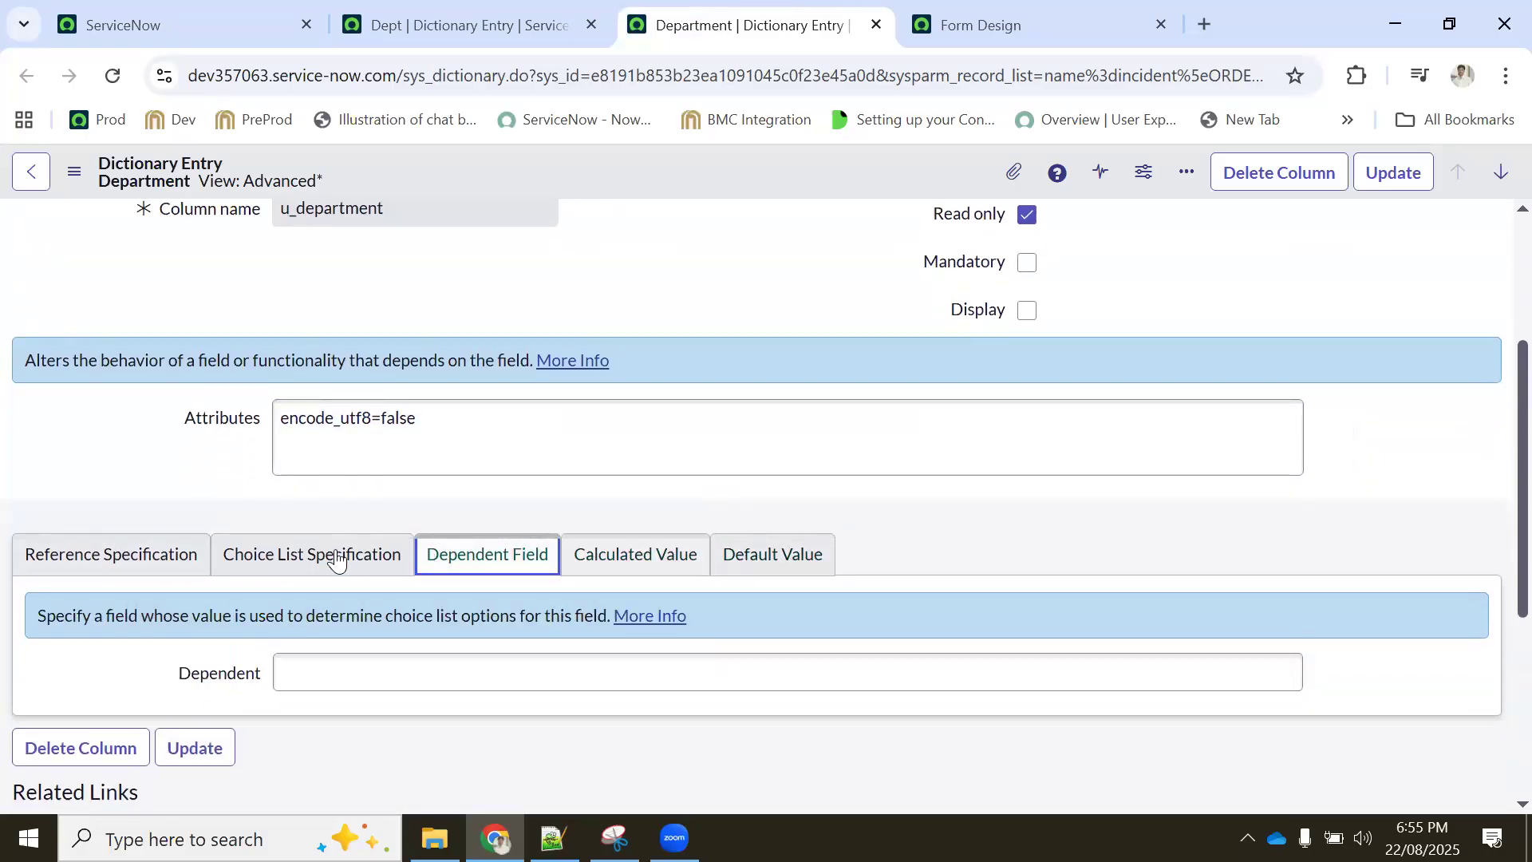
{"action": "left_click", "coordinate": [319, 558]}
{"action": "left_click", "coordinate": [174, 564]}
{"action": "left_click", "coordinate": [299, 563]}
{"action": "left_click", "coordinate": [479, 558]}
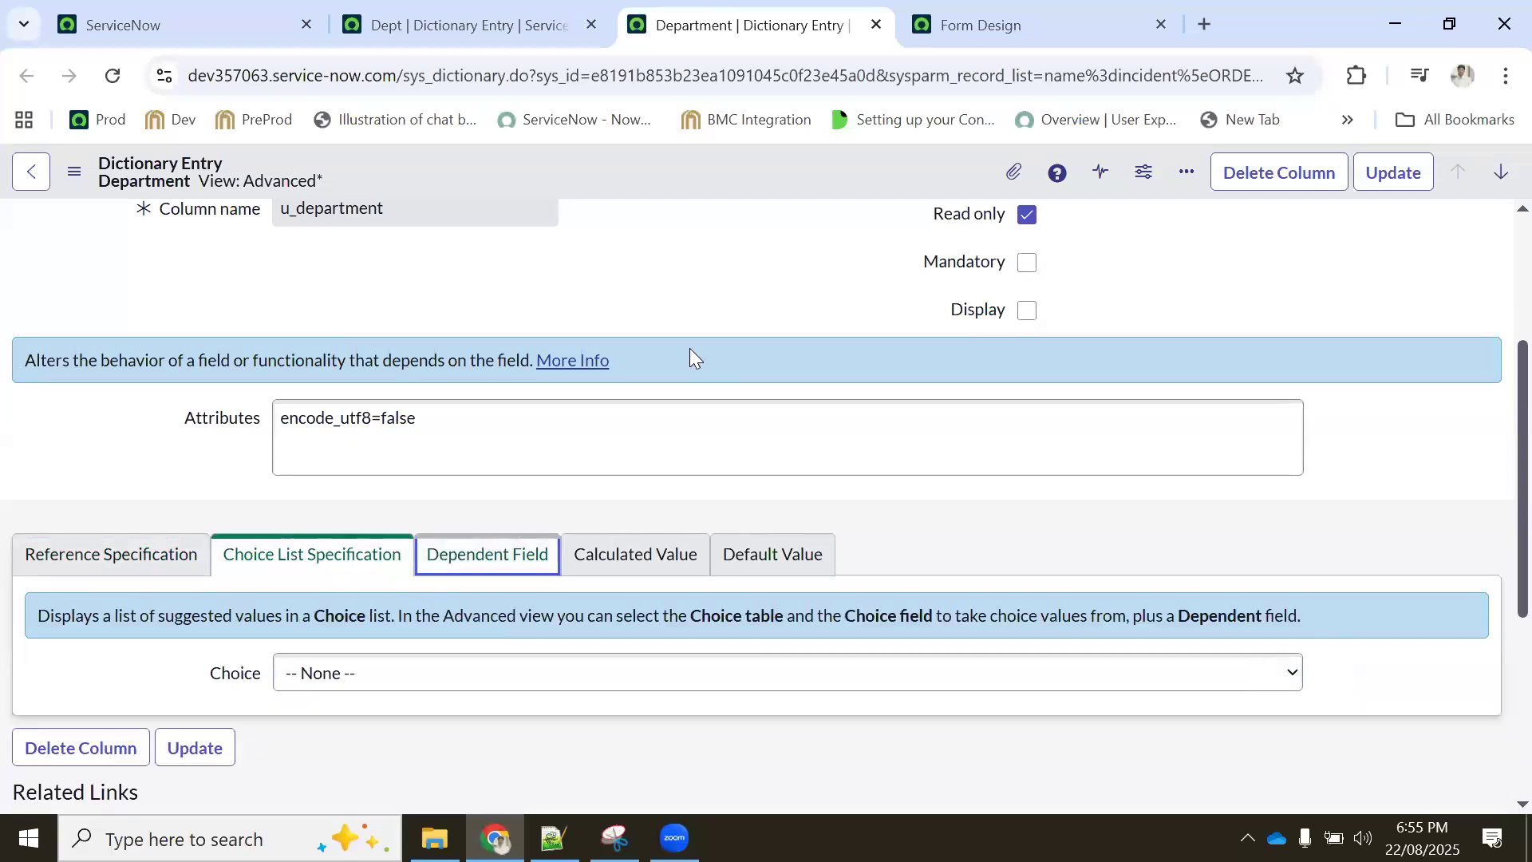
Go back to the Dept entry's browser tab and leave it for the Incident table's list of dictionary entries
{"action": "left_click", "coordinate": [494, 9]}
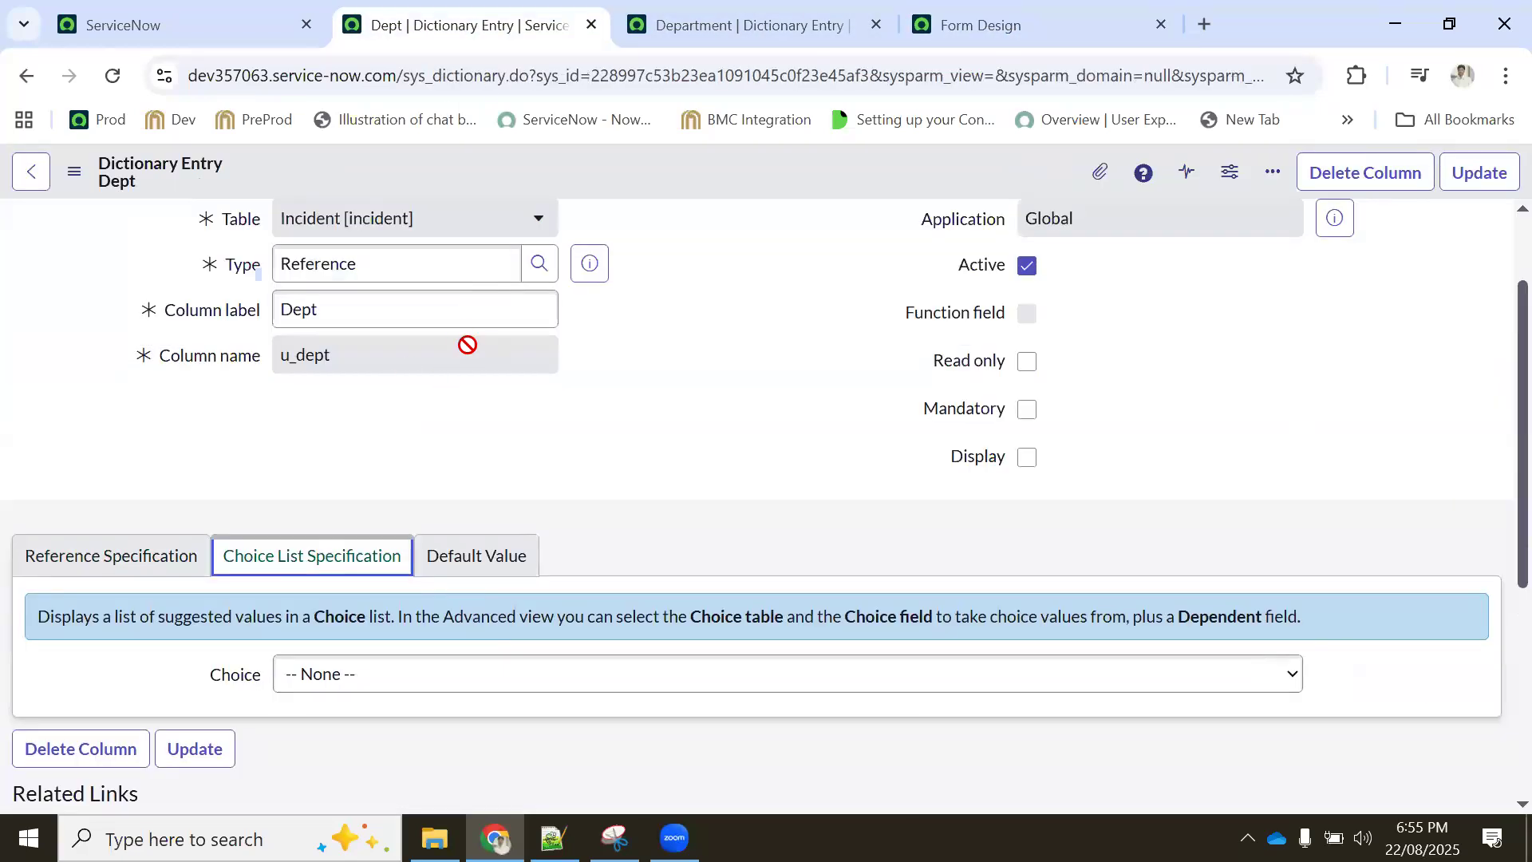
{"action": "scroll", "coordinate": [290, 215], "scroll_direction": "up", "scroll_amount": 3}
{"action": "left_click", "coordinate": [31, 171]}
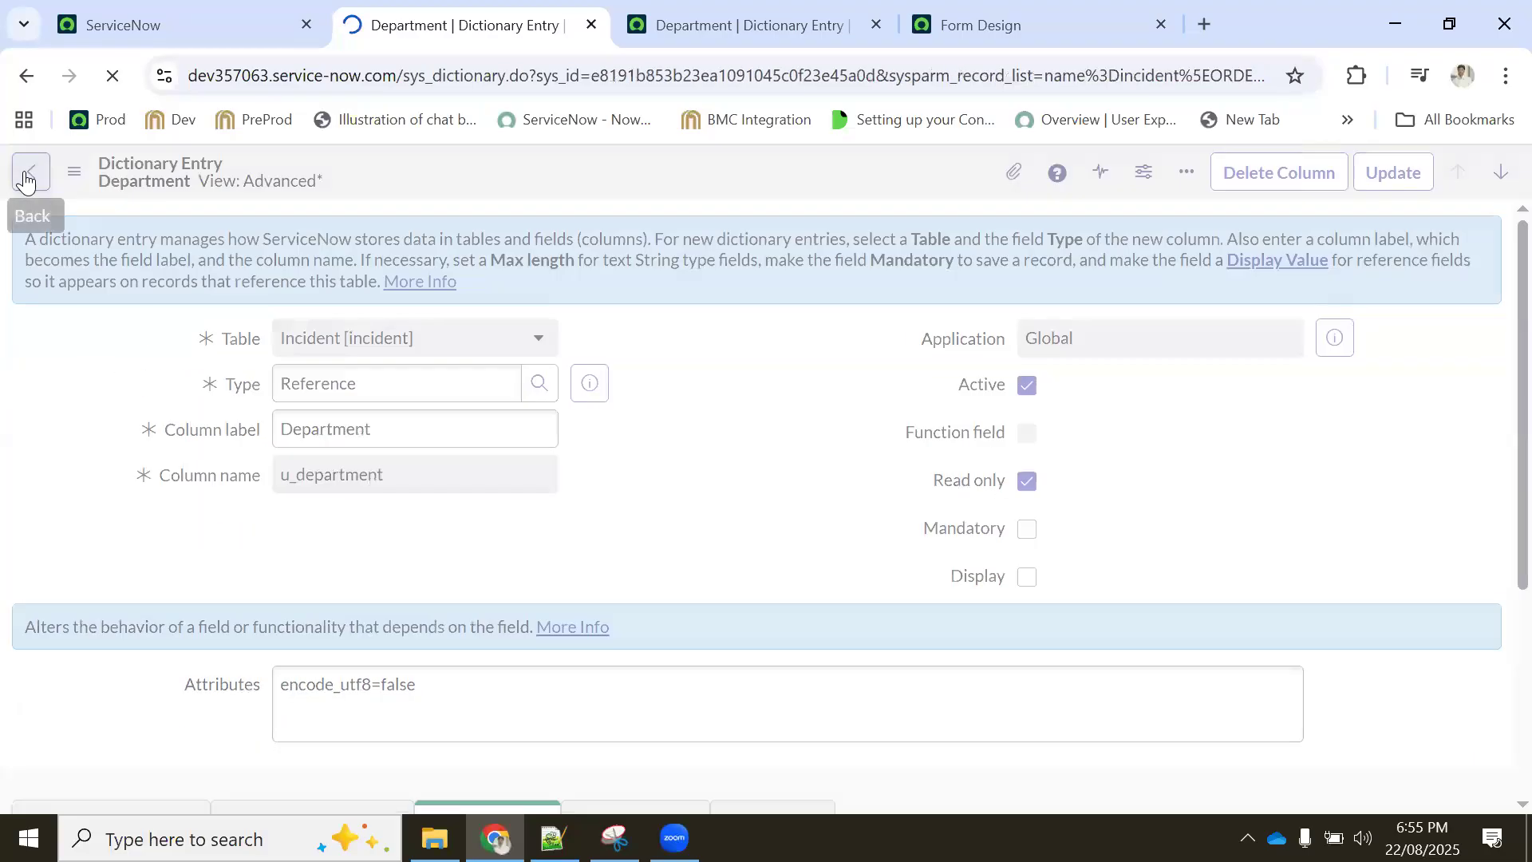
{"action": "left_click", "coordinate": [27, 180]}
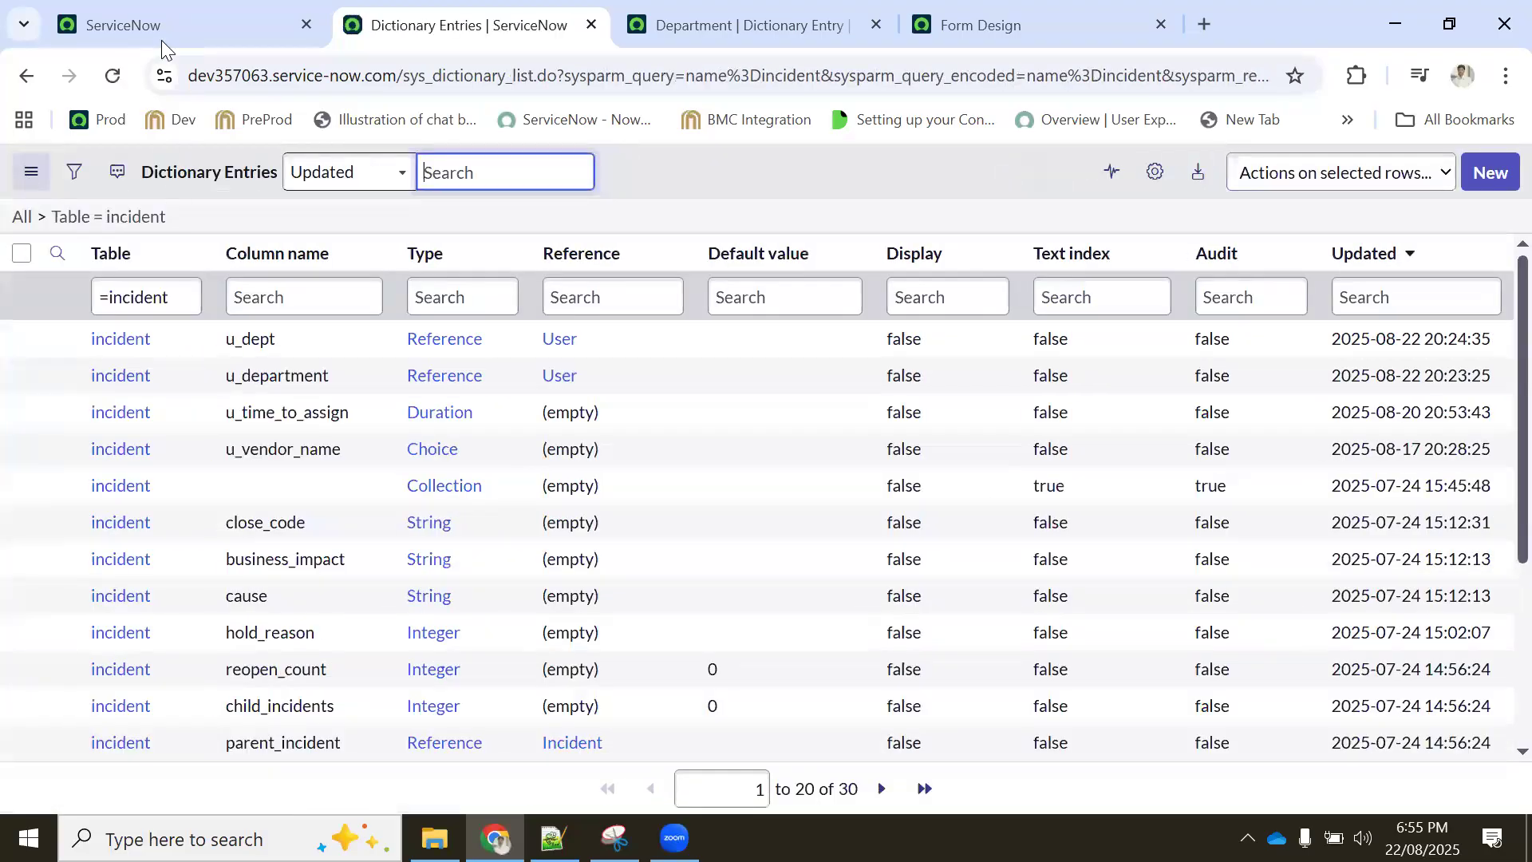
Open the first incident listed in the Incident report in a separate browser tab and switch to it
{"action": "left_click", "coordinate": [186, 20]}
{"action": "left_click", "coordinate": [511, 23]}
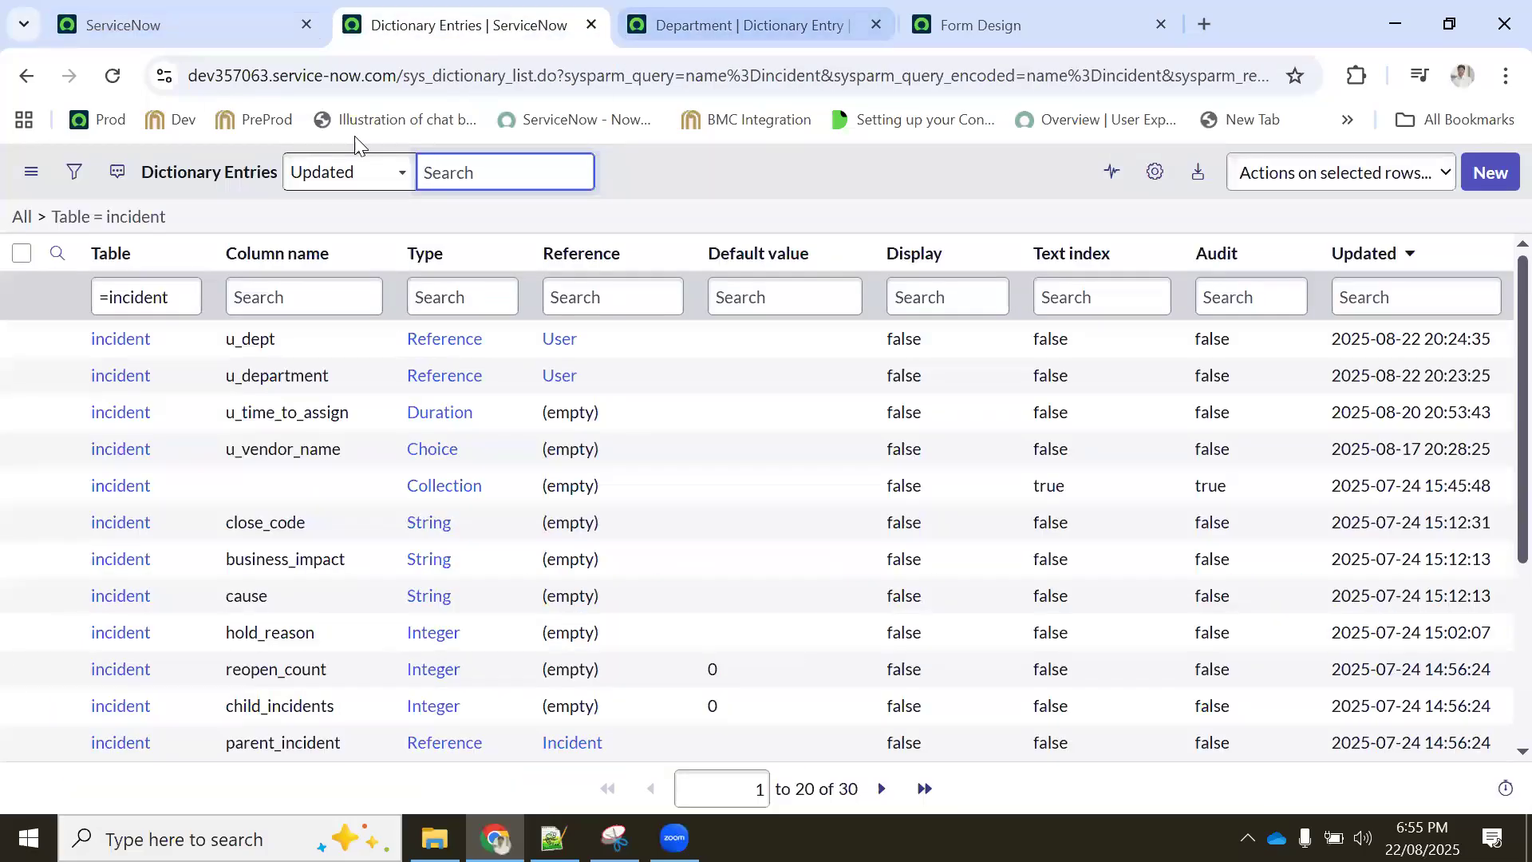
{"action": "left_click", "coordinate": [184, 24]}
{"action": "left_click", "coordinate": [570, 619], "text": "ctrl"}
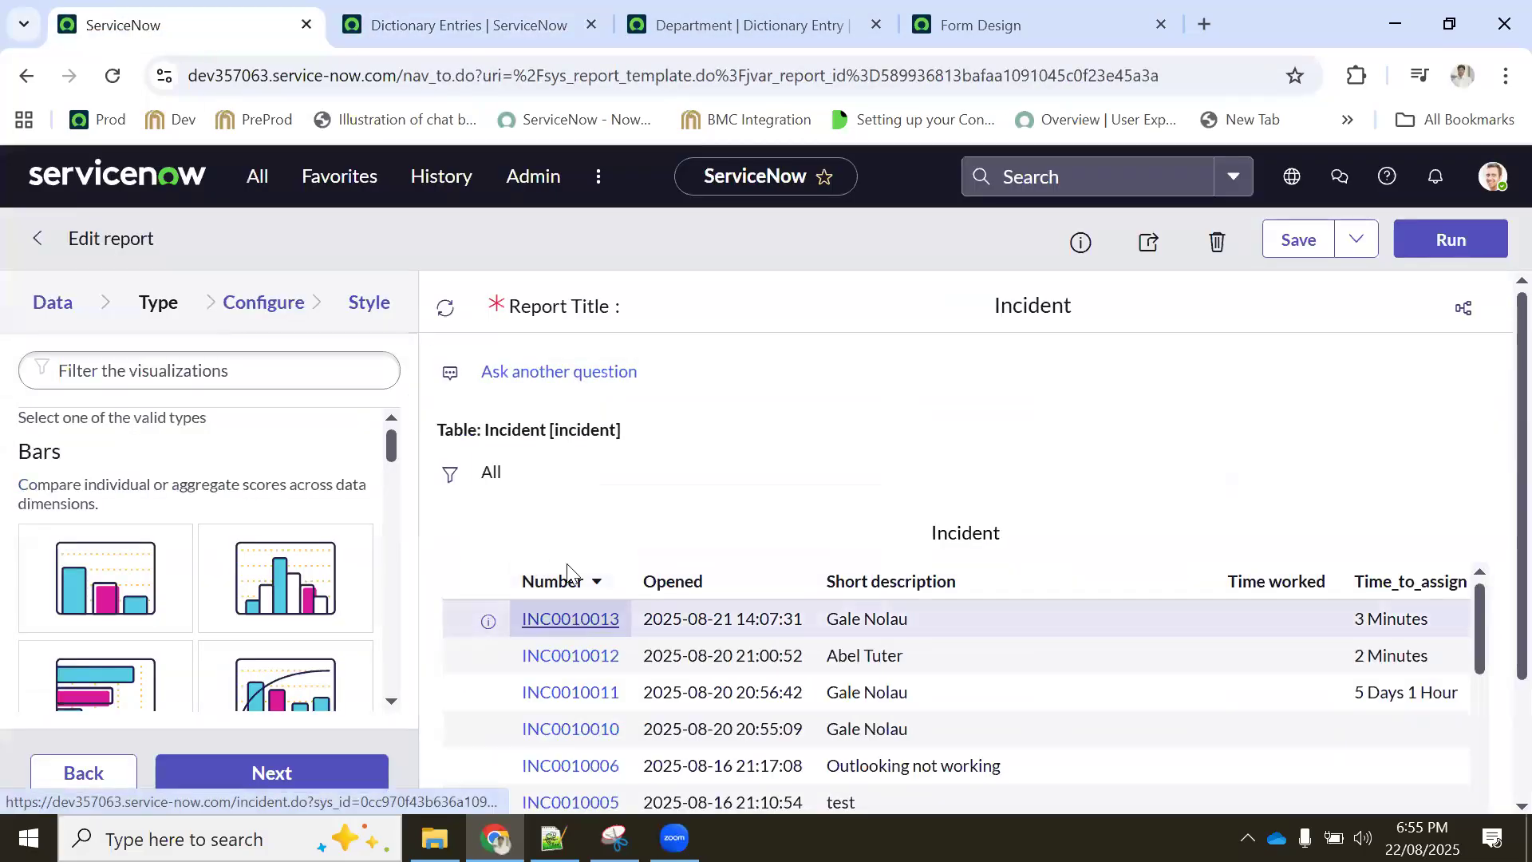
{"action": "left_click", "coordinate": [352, 26]}
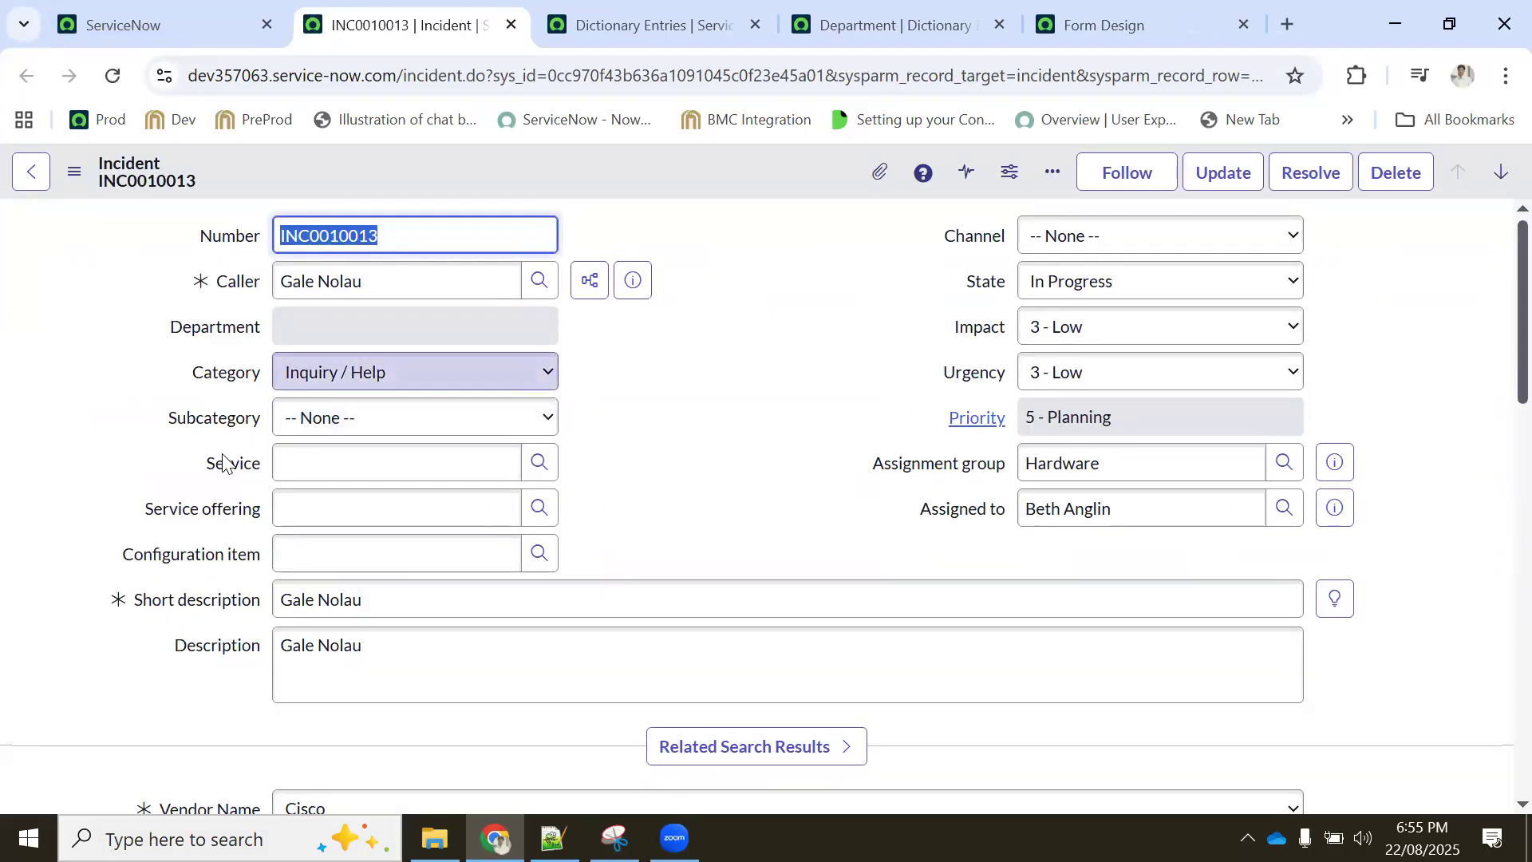
Inspect the Category field's dictionary entry, checking its default value, choice list specification and related choices, and return to the incident
{"action": "right_click", "coordinate": [226, 376]}
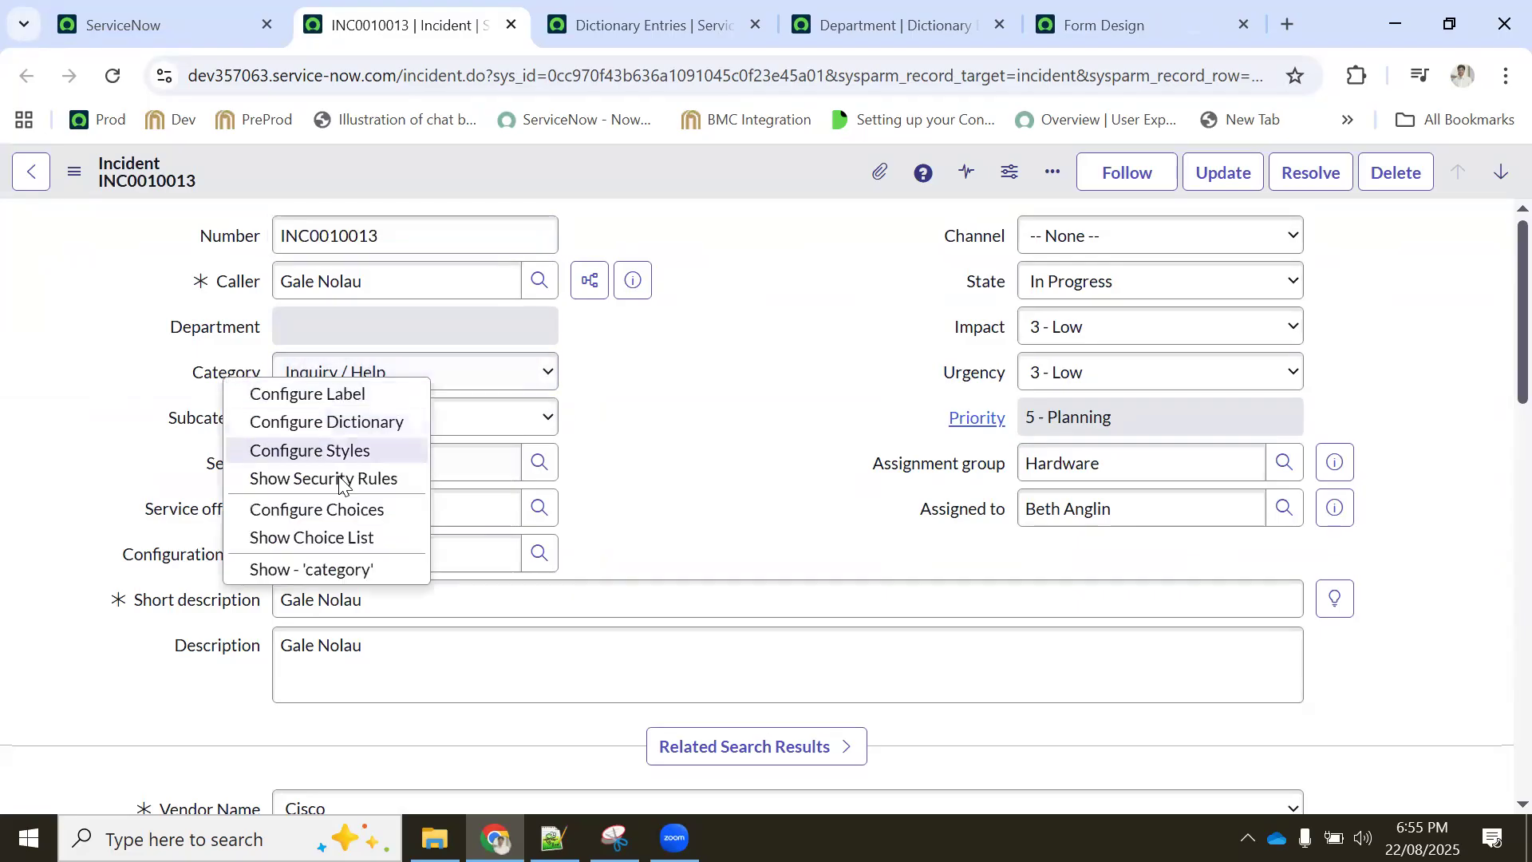
{"action": "left_click", "coordinate": [332, 423]}
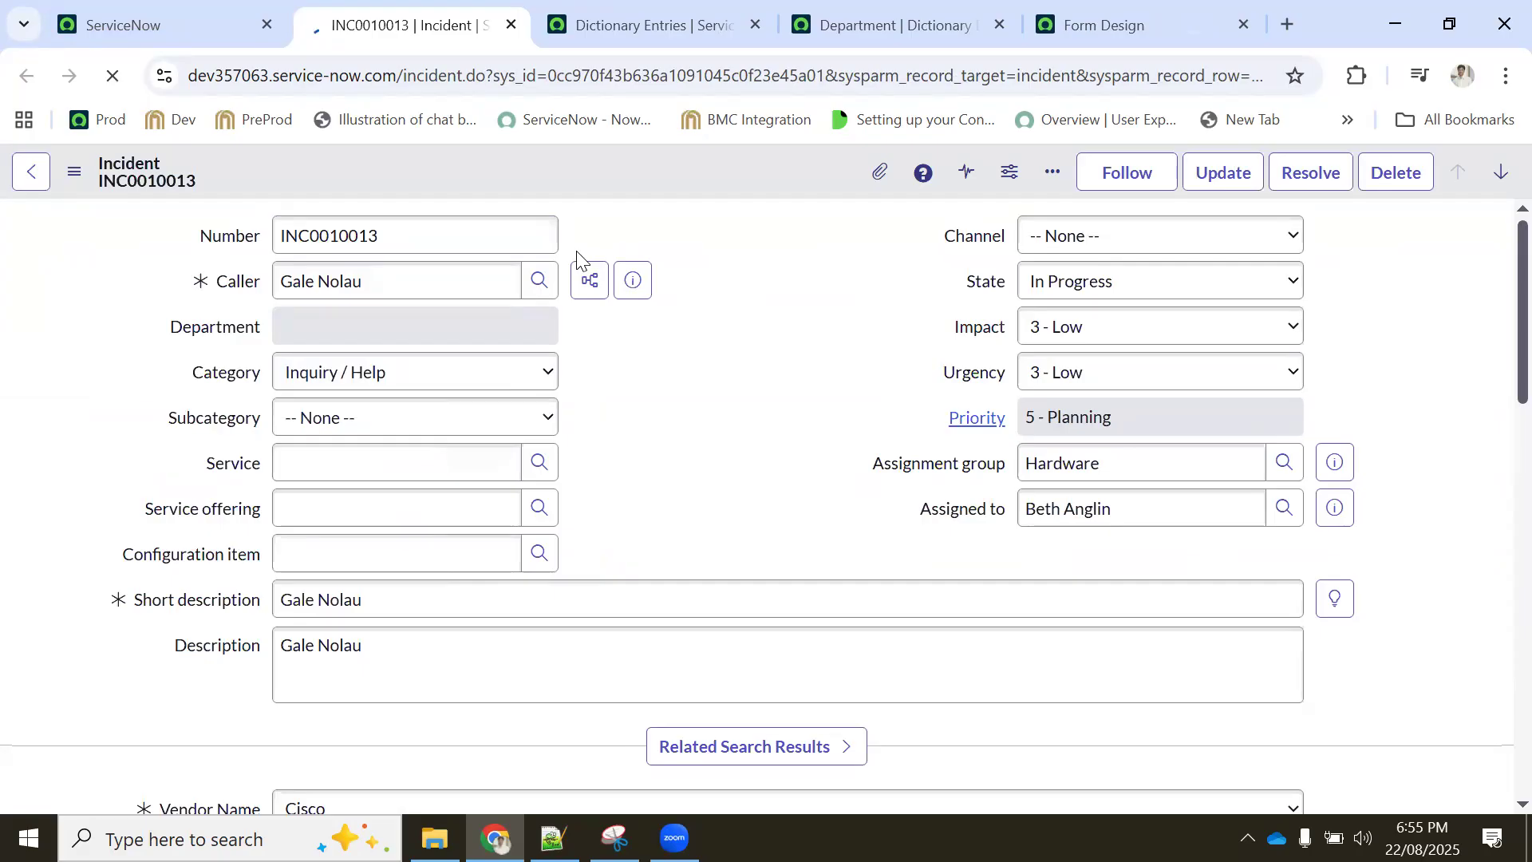
{"action": "scroll", "coordinate": [411, 526], "scroll_direction": "down", "scroll_amount": 3}
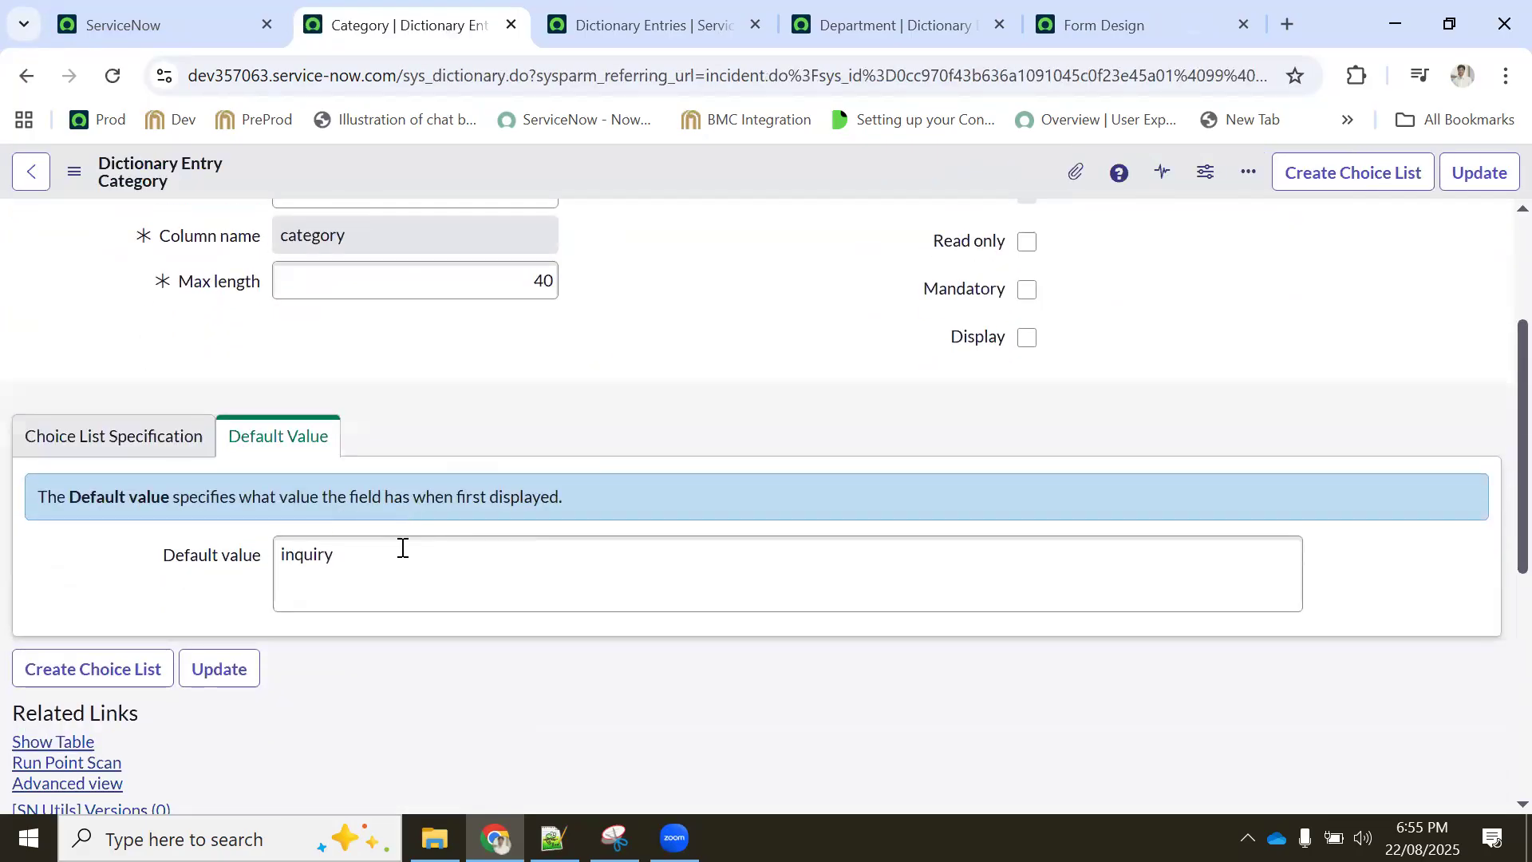
{"action": "left_click", "coordinate": [414, 559]}
{"action": "double_click", "coordinate": [311, 552]}
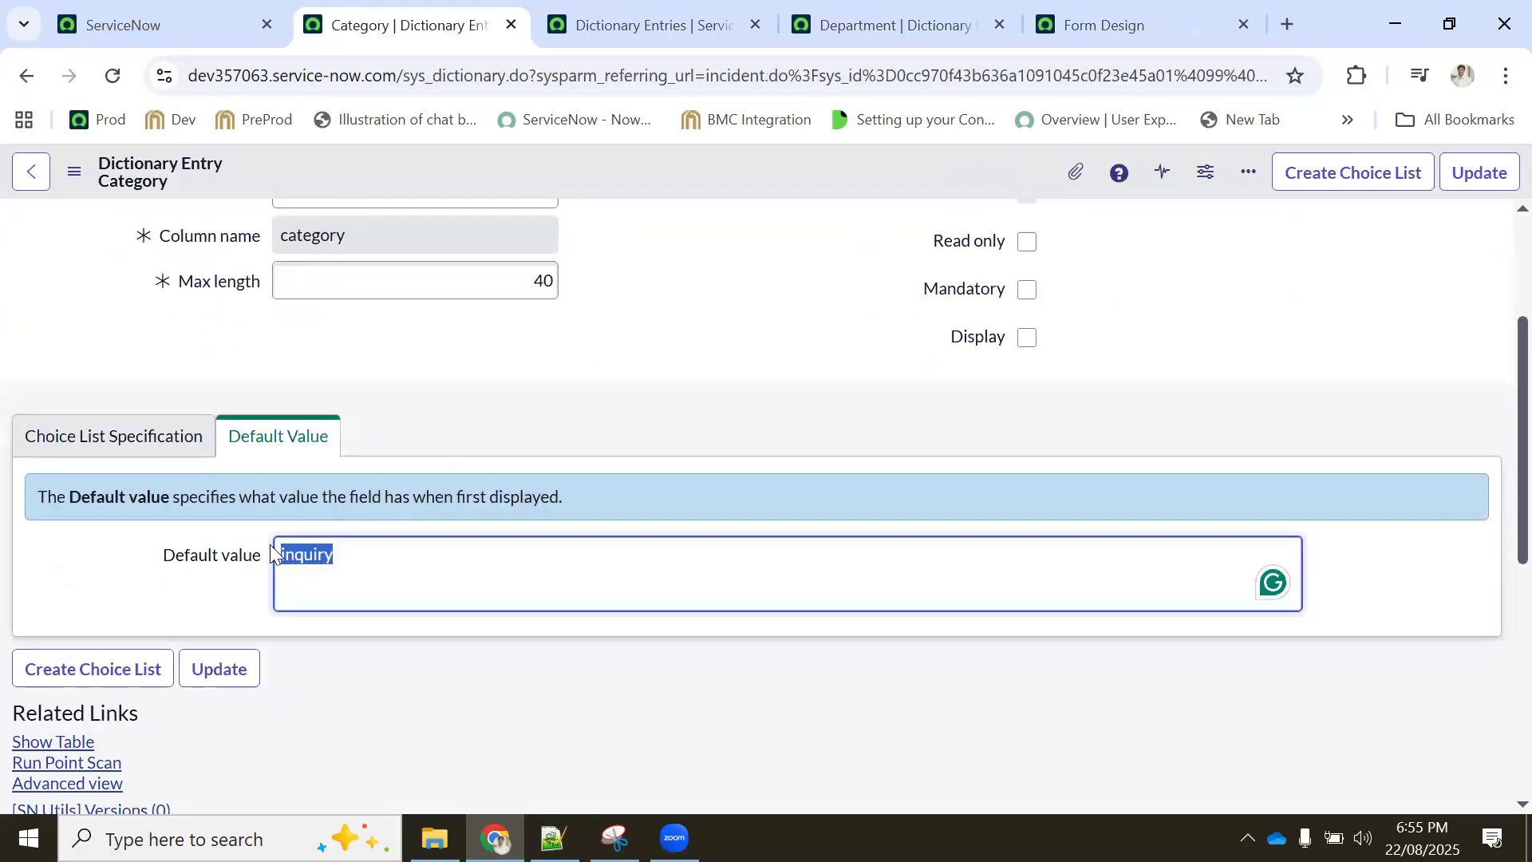
{"action": "left_click", "coordinate": [120, 437]}
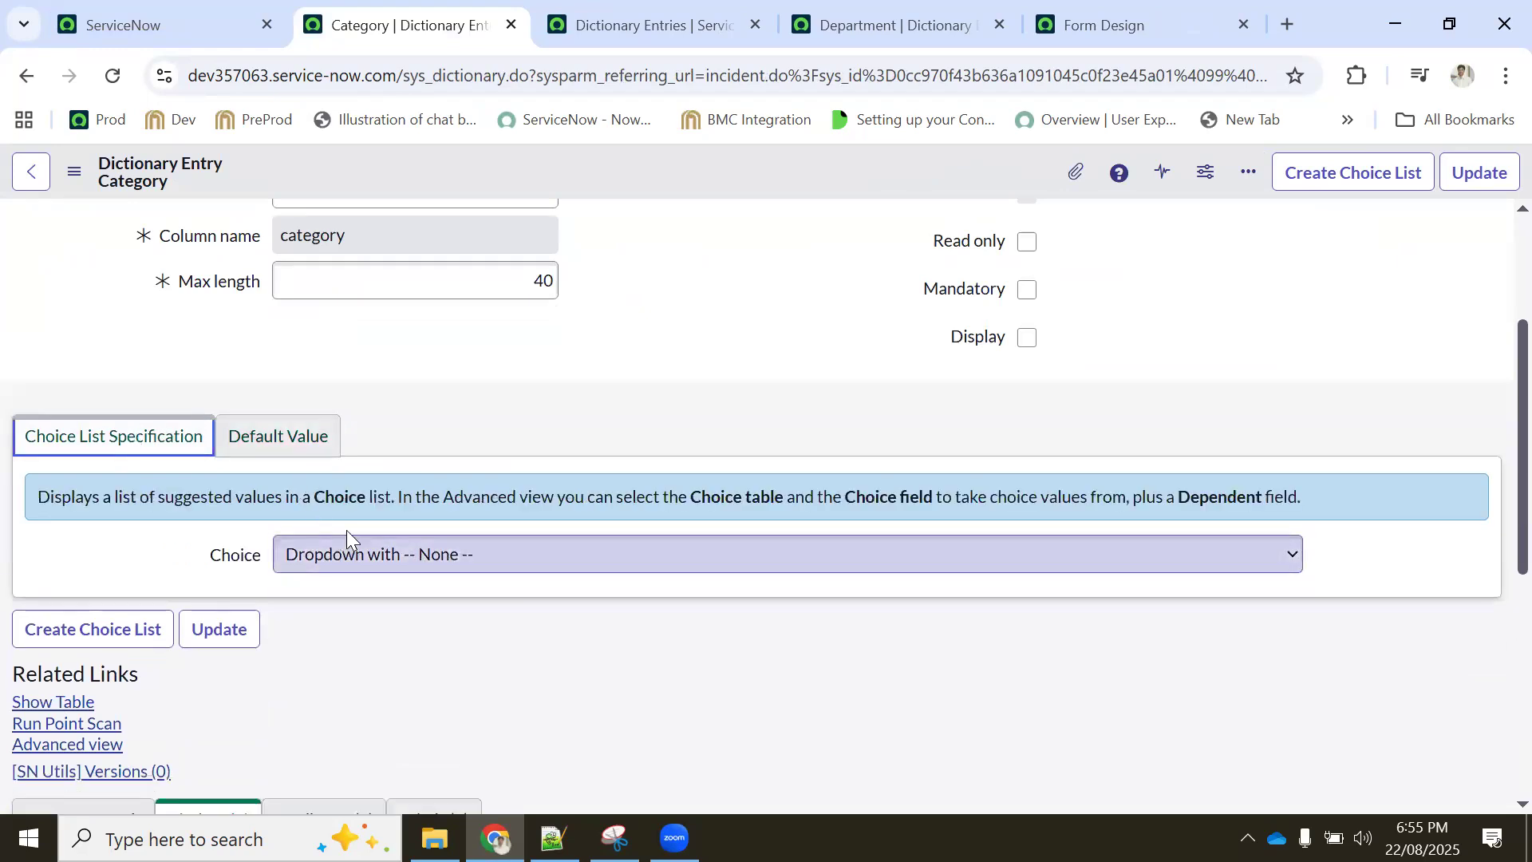
{"action": "scroll", "coordinate": [369, 537], "scroll_direction": "down", "scroll_amount": 6}
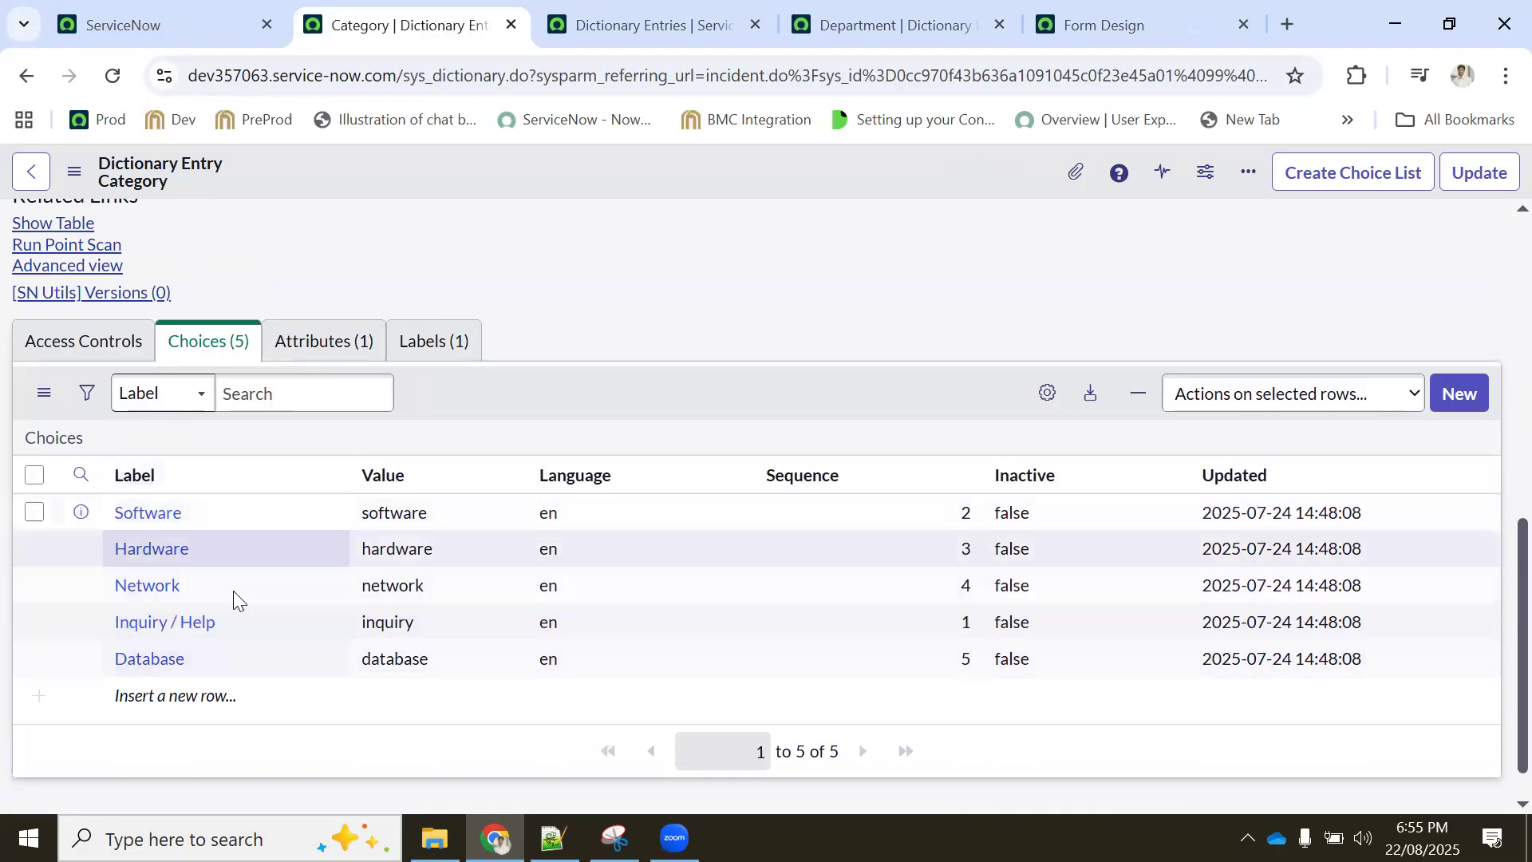
{"action": "scroll", "coordinate": [168, 525], "scroll_direction": "up", "scroll_amount": 2}
{"action": "left_click", "coordinate": [29, 171]}
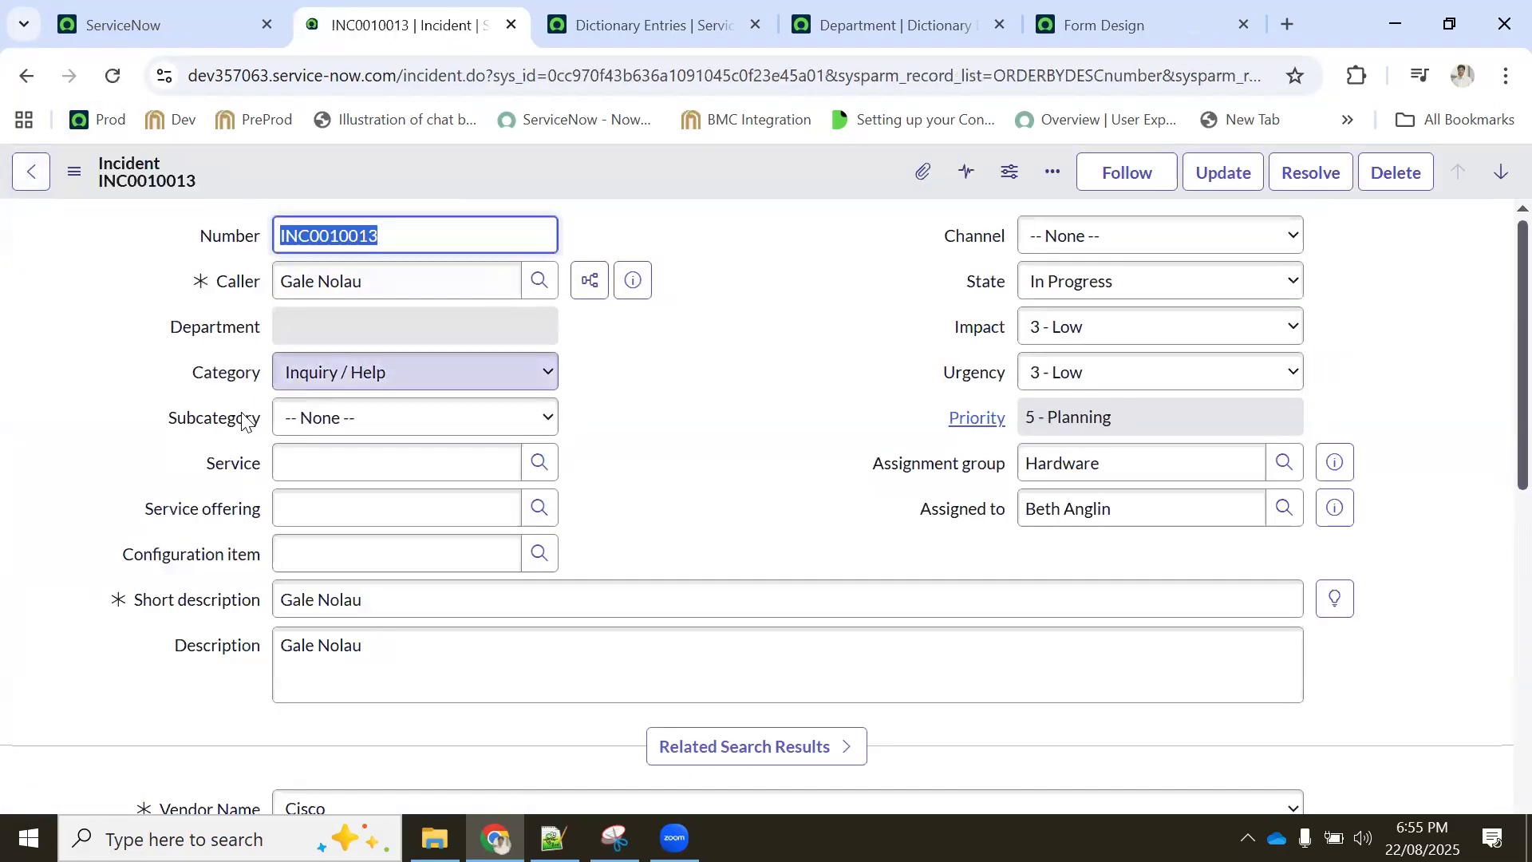
Open the dictionary entry of the incident's Subcategory field and review its related choices with their dependent values
{"action": "right_click", "coordinate": [226, 430]}
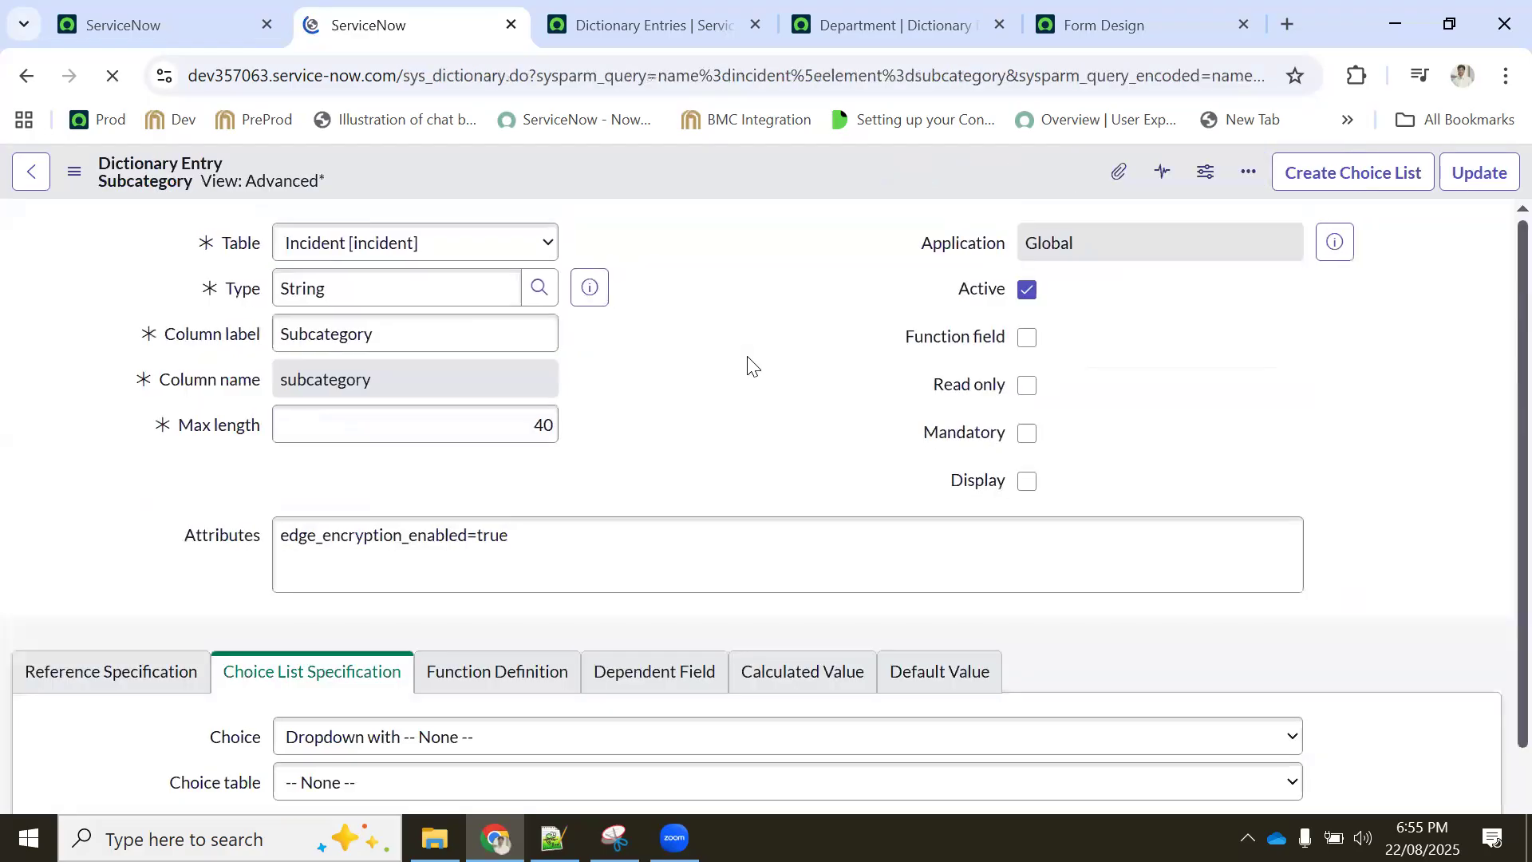
{"action": "scroll", "coordinate": [701, 465], "scroll_direction": "down", "scroll_amount": 5}
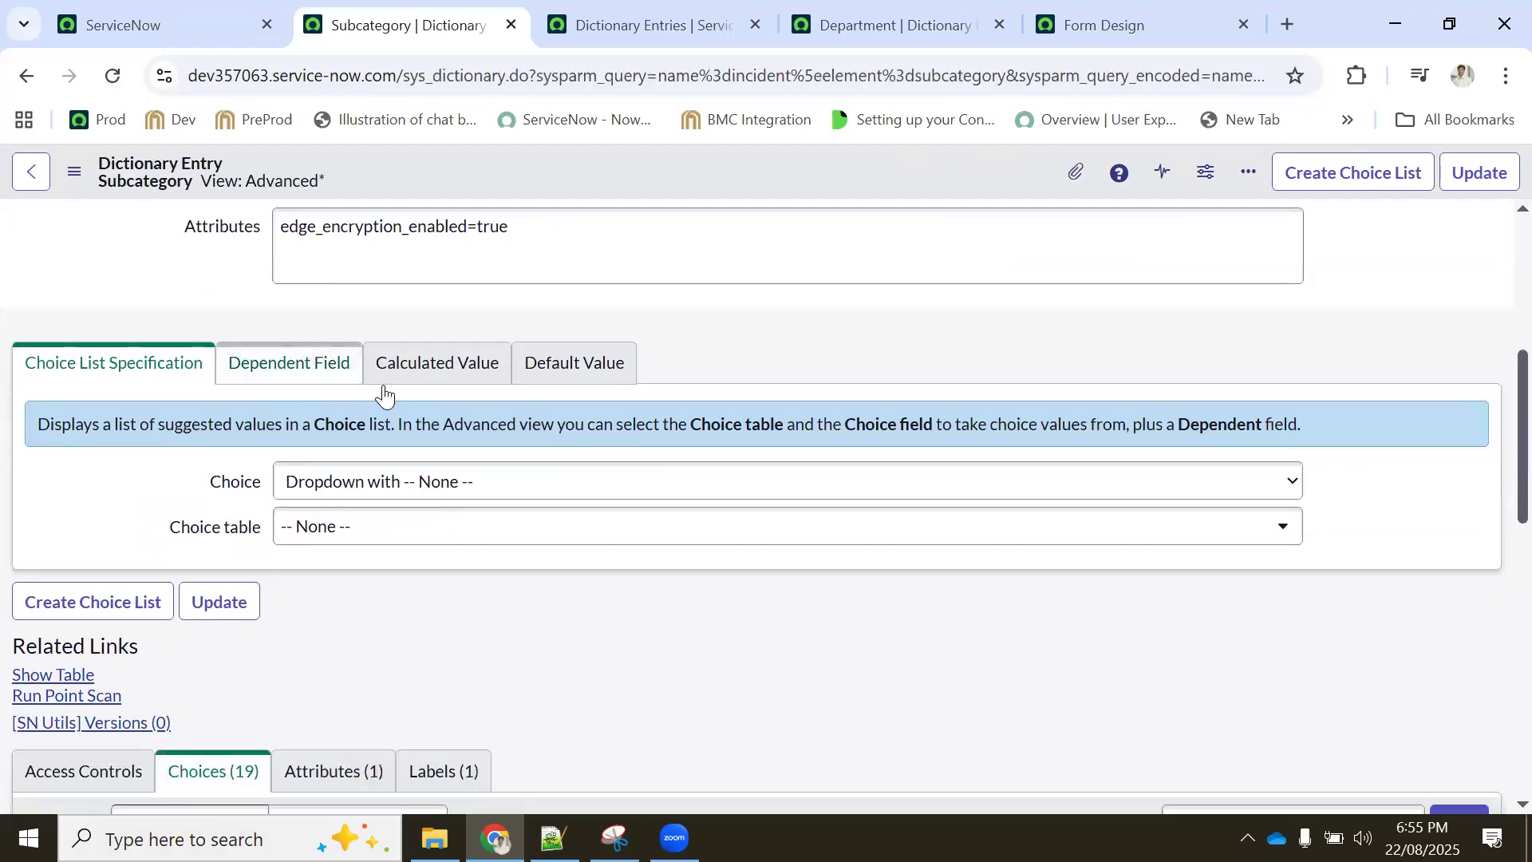
{"action": "scroll", "coordinate": [383, 390], "scroll_direction": "down", "scroll_amount": 5}
{"action": "scroll", "coordinate": [266, 582], "scroll_direction": "down", "scroll_amount": 8}
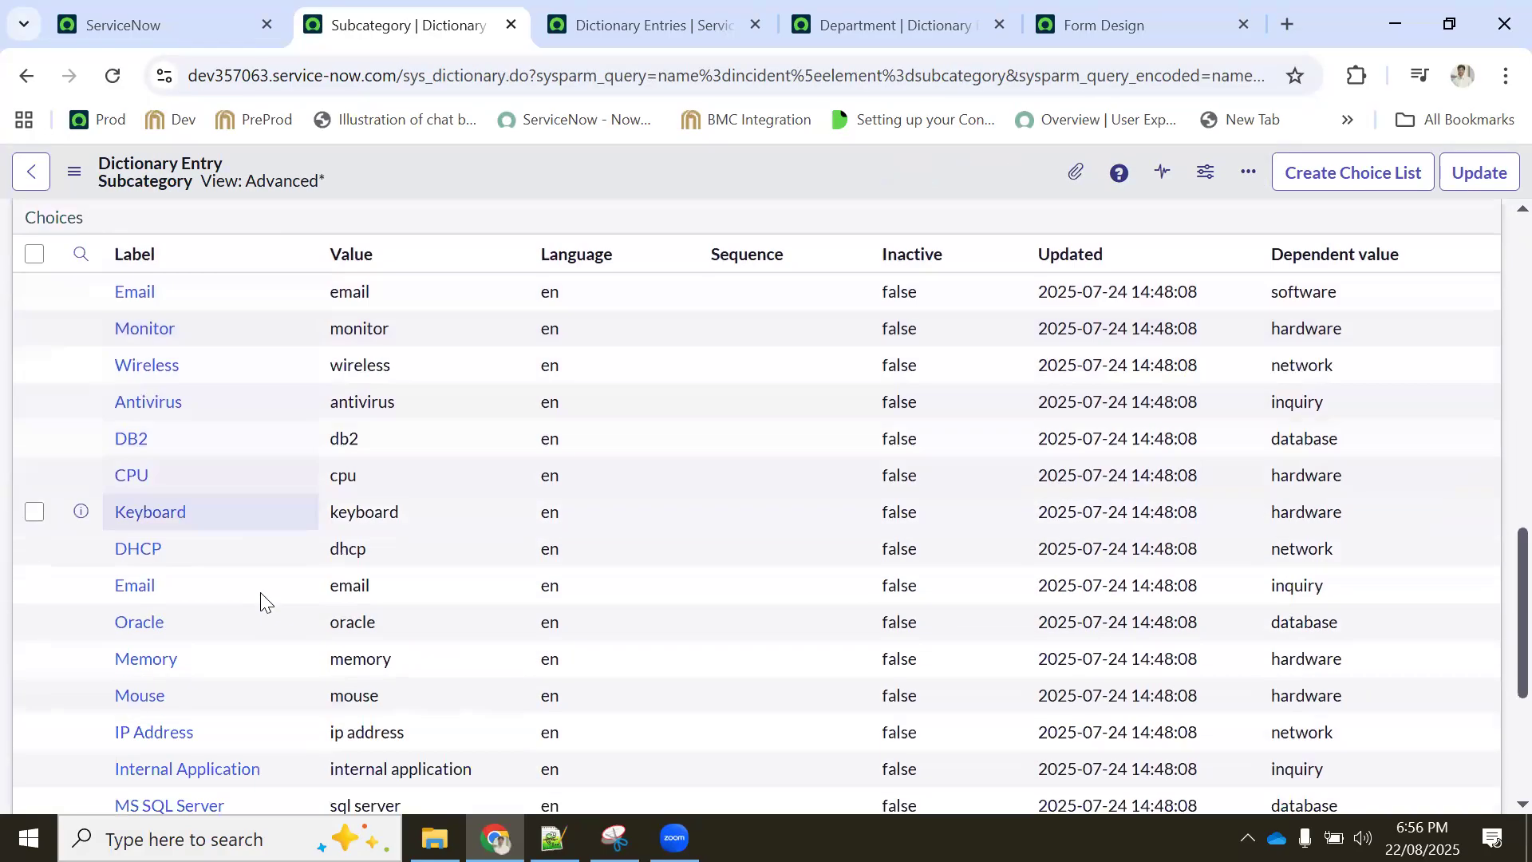
{"action": "scroll", "coordinate": [266, 517], "scroll_direction": "up", "scroll_amount": 5}
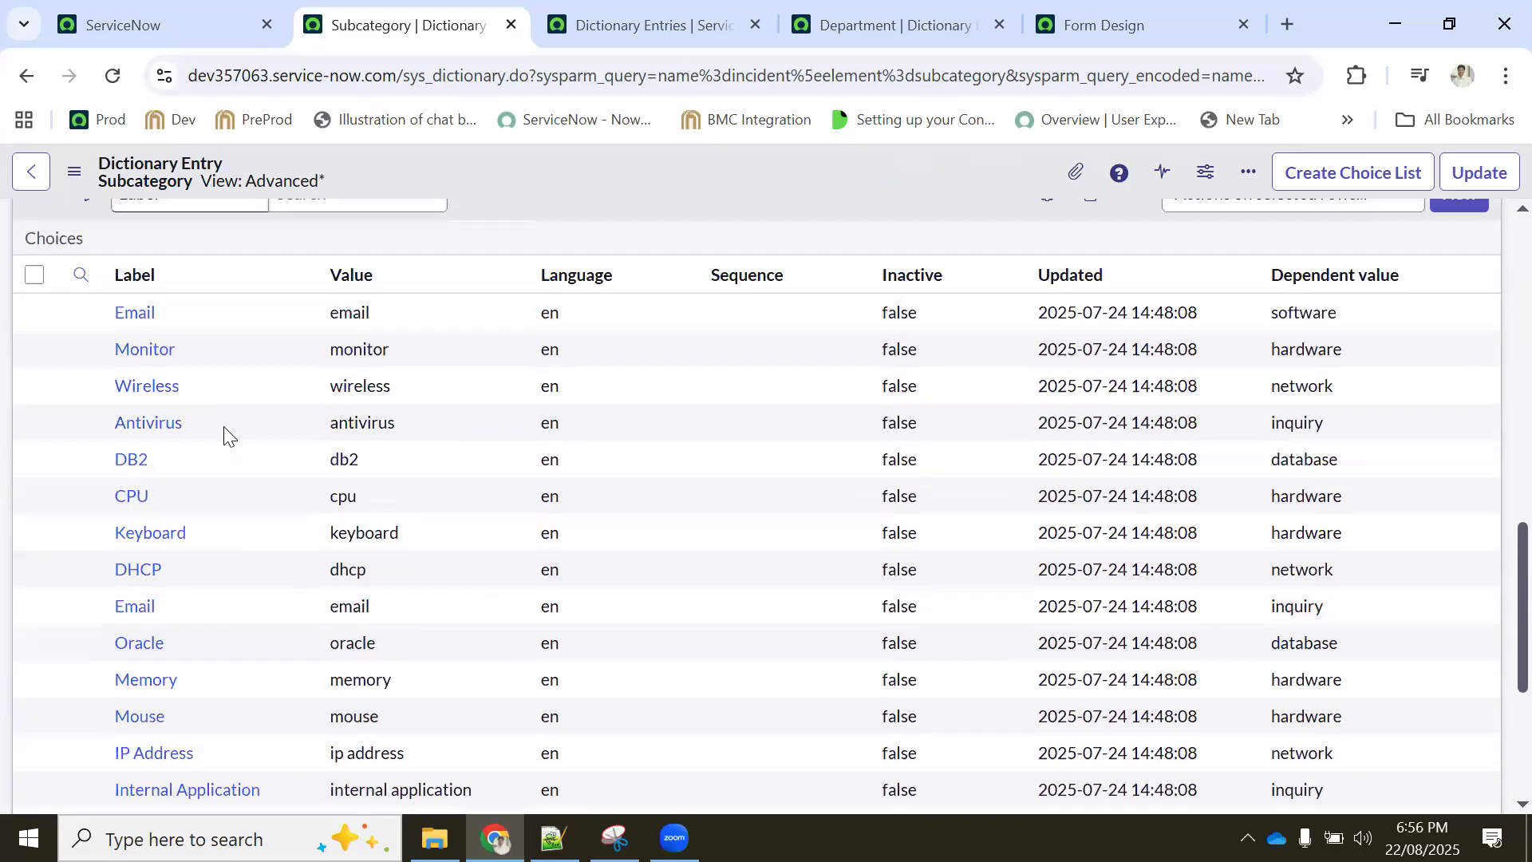
{"action": "scroll", "coordinate": [228, 482], "scroll_direction": "up", "scroll_amount": 3}
{"action": "scroll", "coordinate": [239, 541], "scroll_direction": "down", "scroll_amount": 3}
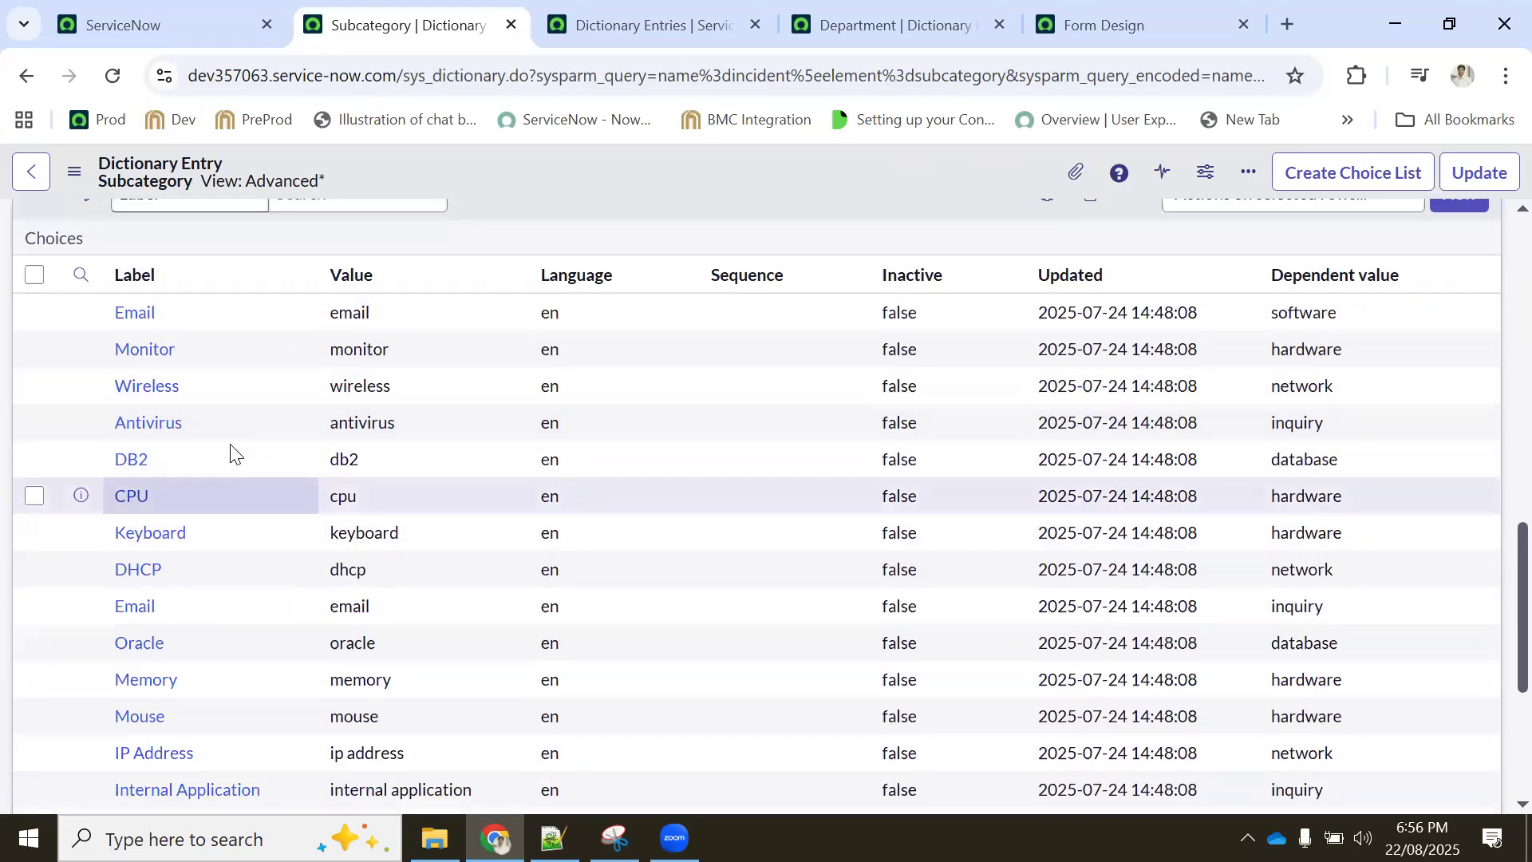
{"action": "scroll", "coordinate": [223, 479], "scroll_direction": "up", "scroll_amount": 2}
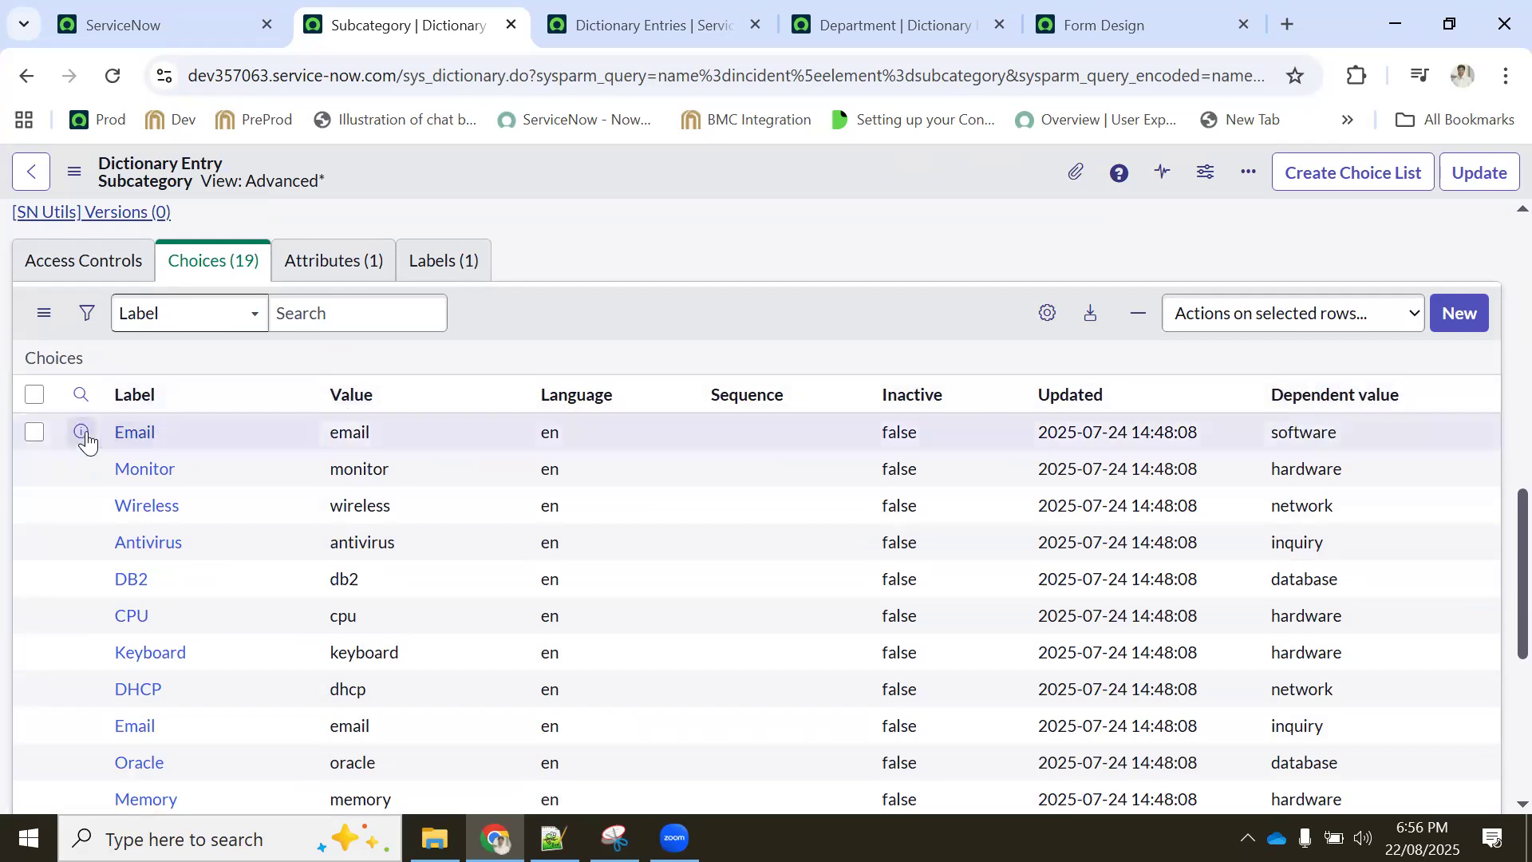
Open the first Email choice of the Subcategory field as a full record in a separate browser tab and switch to it
{"action": "left_click", "coordinate": [82, 432]}
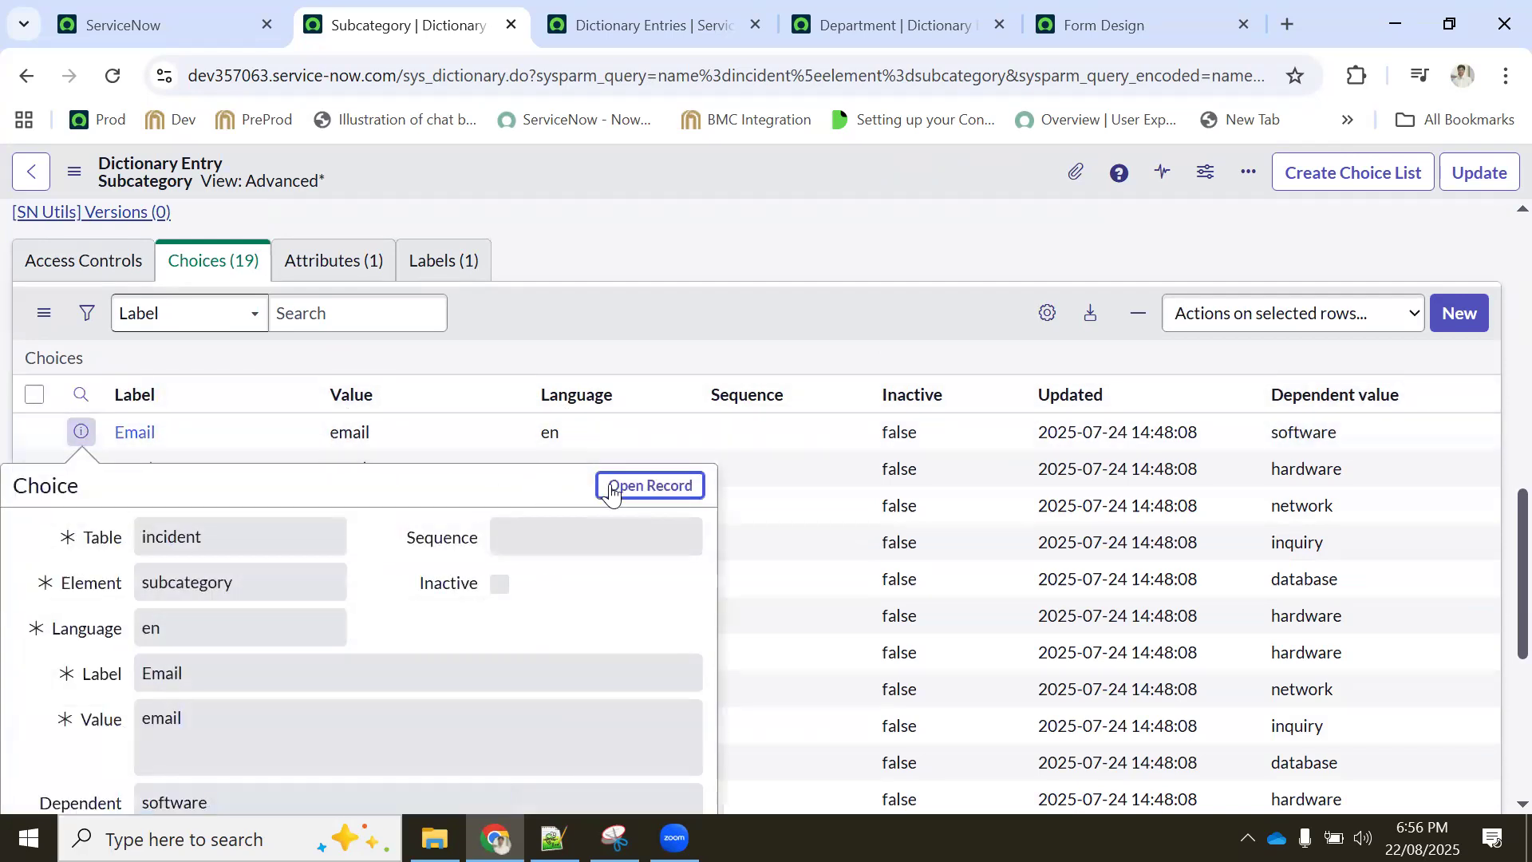
{"action": "left_click", "coordinate": [650, 485], "text": "ctrl"}
{"action": "left_click", "coordinate": [509, 19]}
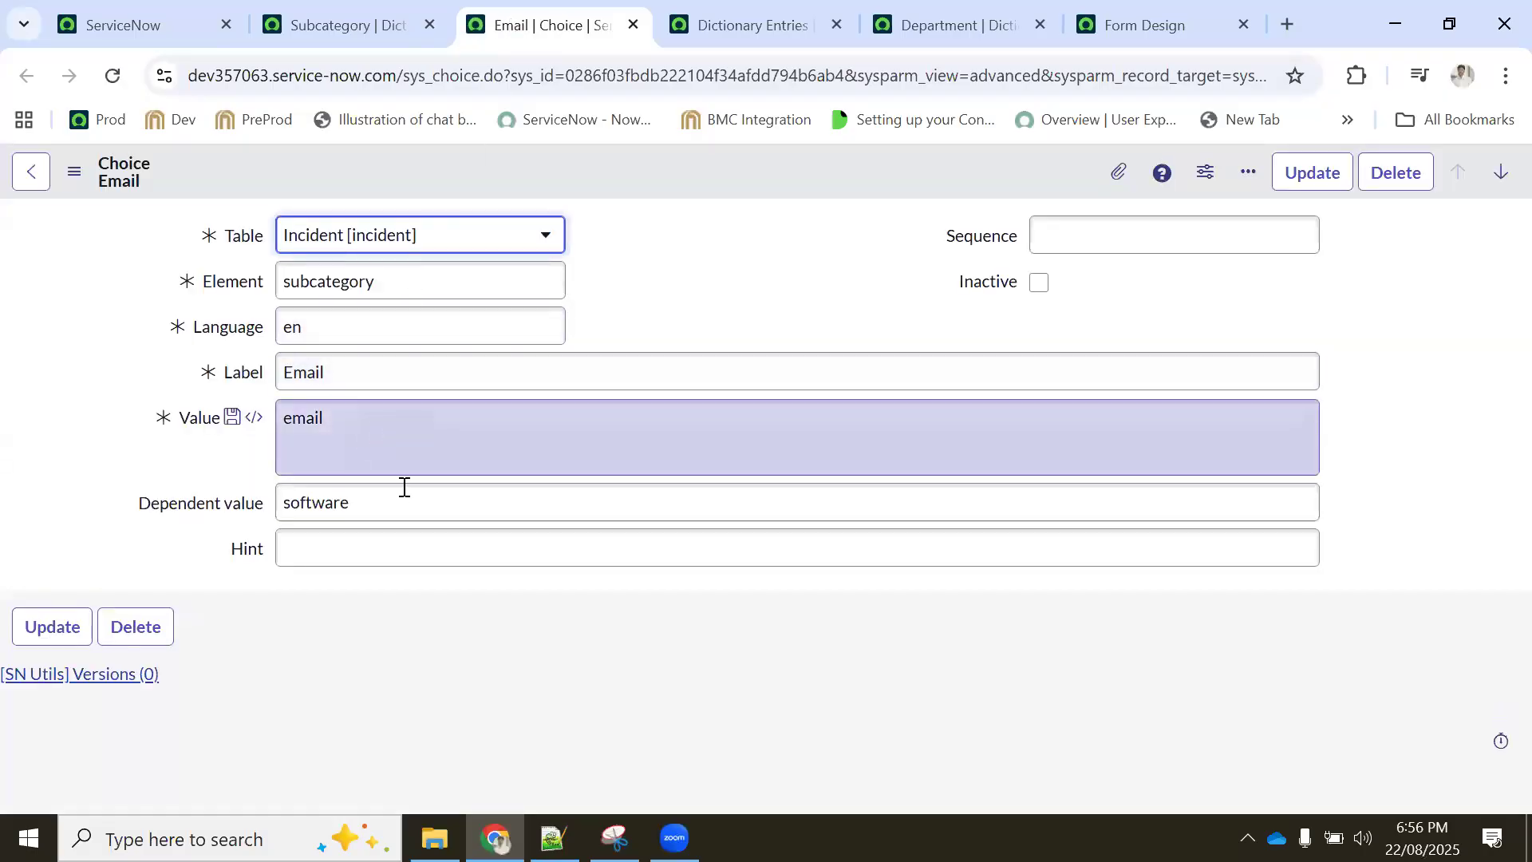
Examine how the Email choice's label, value and dependent value relate to each other
{"action": "left_click_drag", "start_coordinate": [386, 501], "coordinate": [283, 500]}
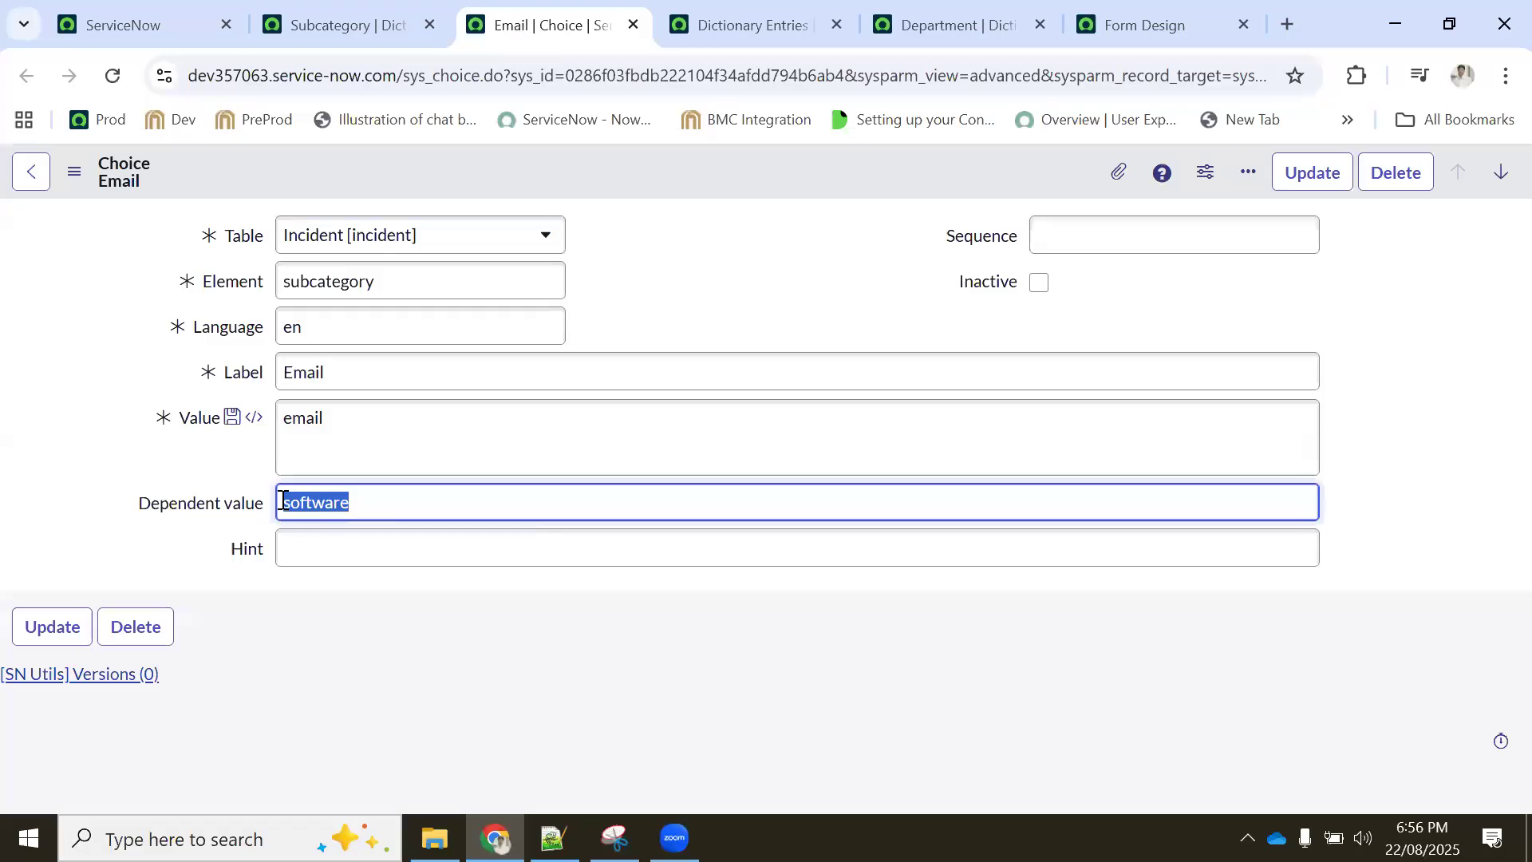
{"action": "left_click", "coordinate": [369, 413]}
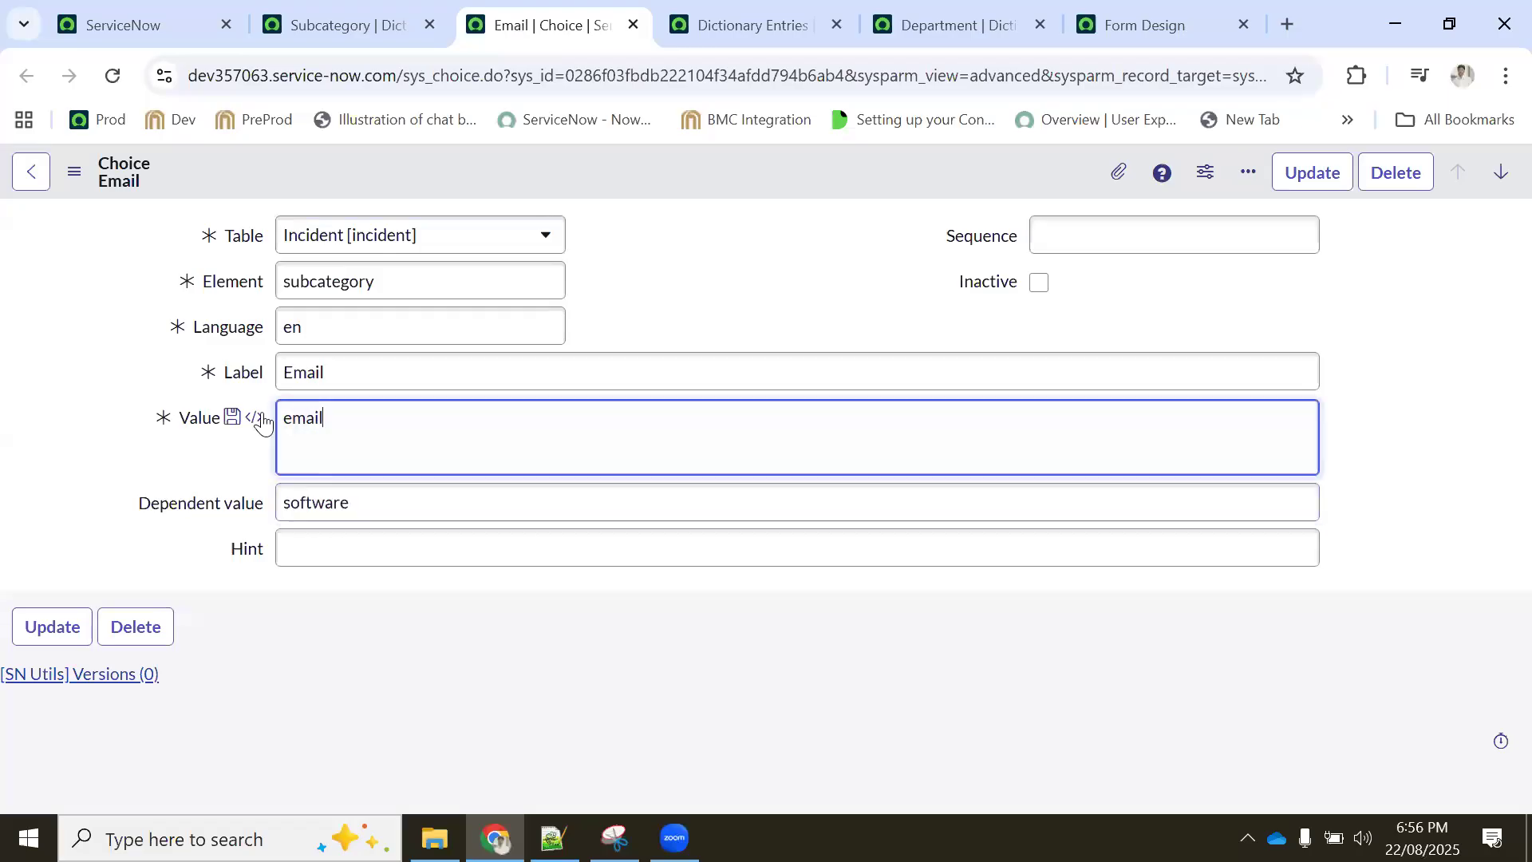
{"action": "left_click", "coordinate": [383, 494]}
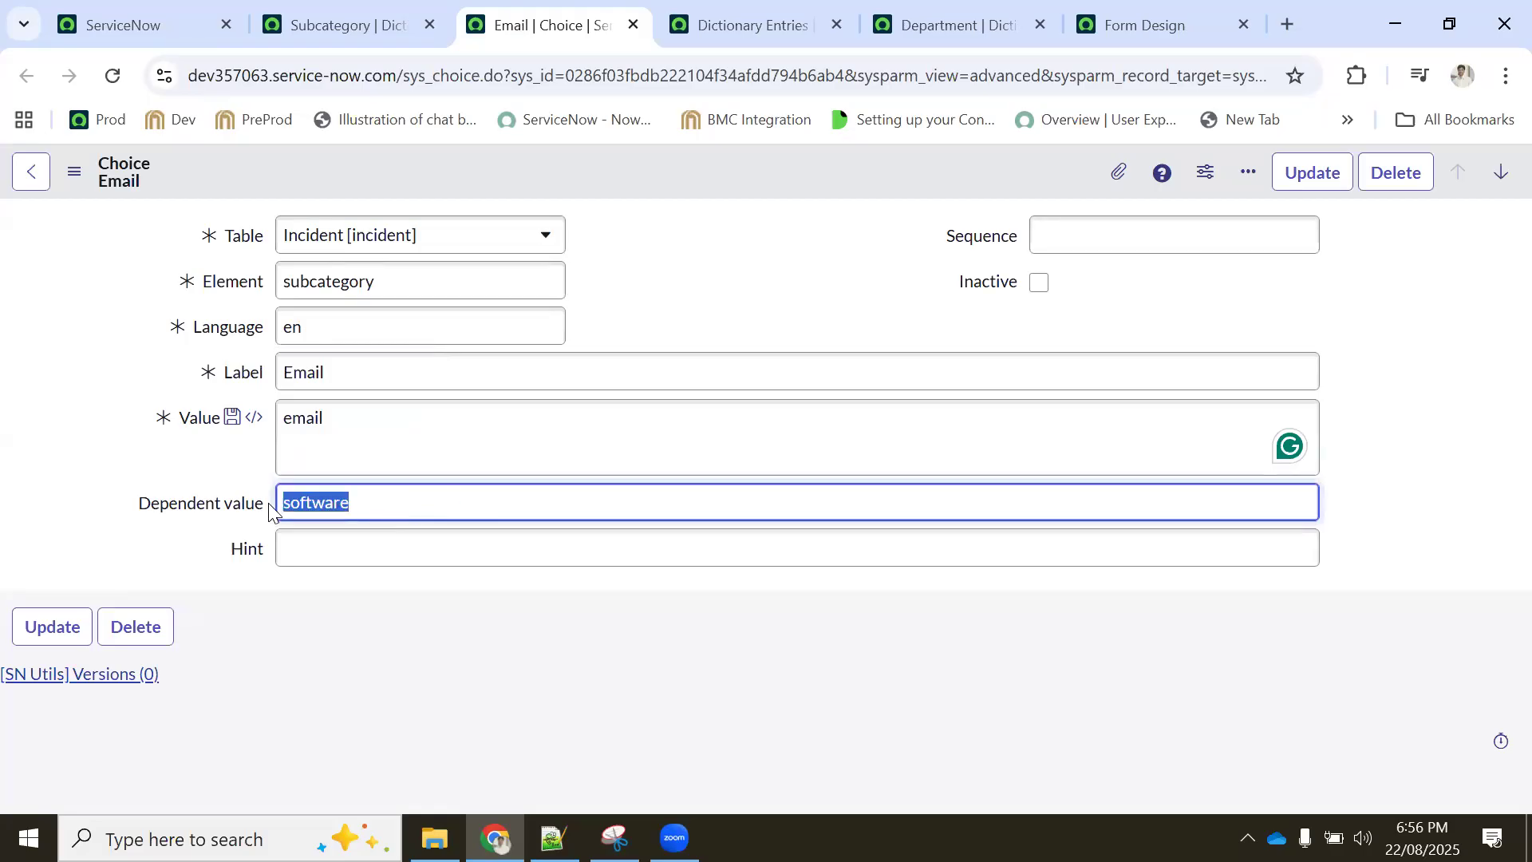
{"action": "left_click_drag", "start_coordinate": [349, 417], "coordinate": [264, 420]}
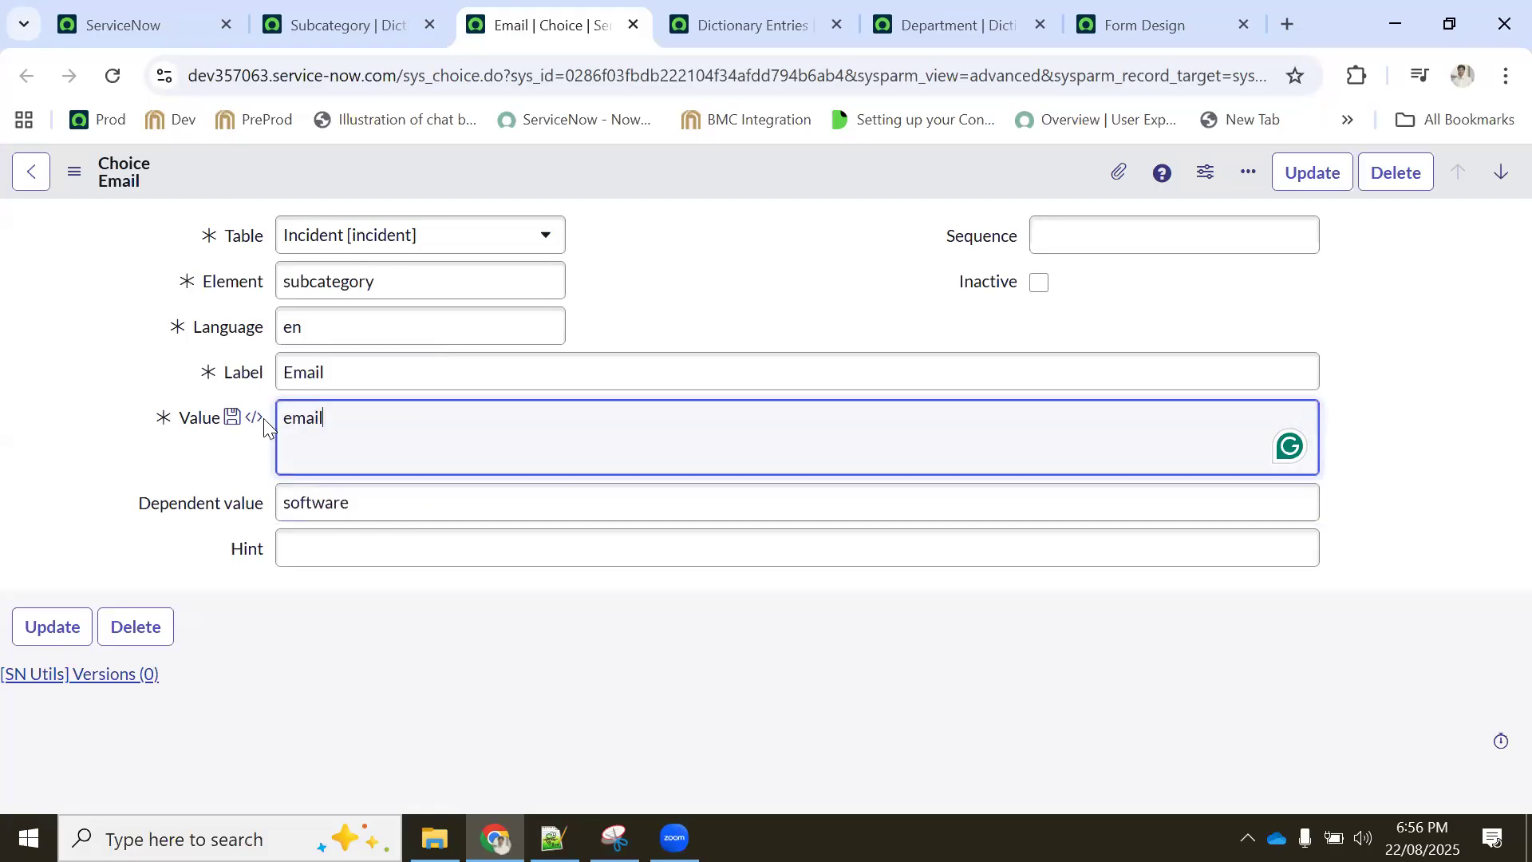
{"action": "left_click_drag", "start_coordinate": [359, 368], "coordinate": [242, 379]}
{"action": "left_click_drag", "start_coordinate": [362, 421], "coordinate": [229, 422]}
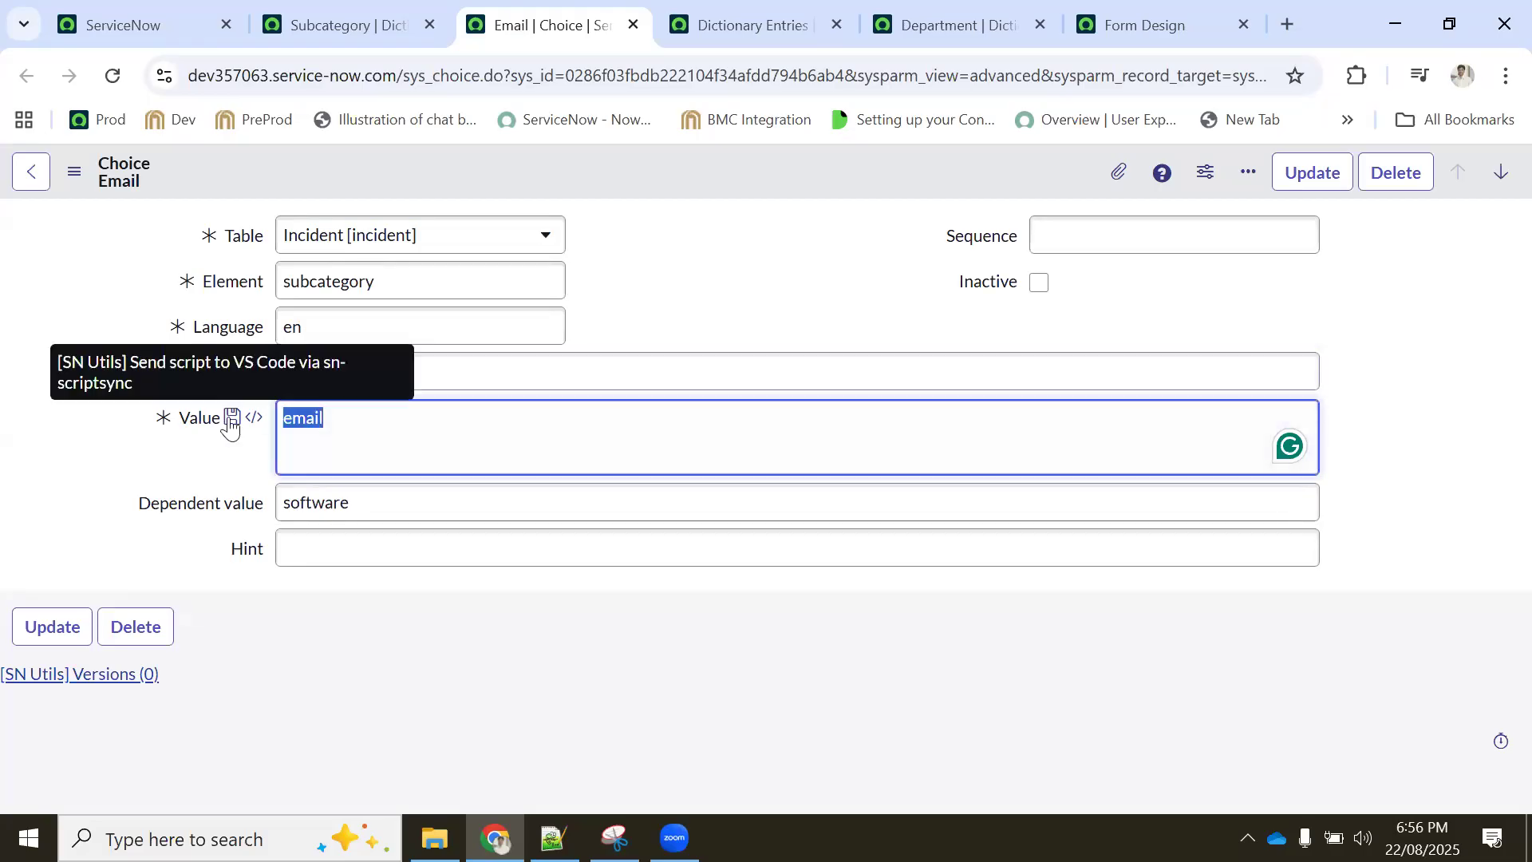
{"action": "left_click_drag", "start_coordinate": [396, 371], "coordinate": [284, 372]}
{"action": "mouse_move", "coordinate": [355, 422]}
{"action": "left_mouse_down"}
{"action": "mouse_move", "coordinate": [249, 425]}
{"action": "mouse_move", "coordinate": [371, 420]}
{"action": "left_mouse_up"}
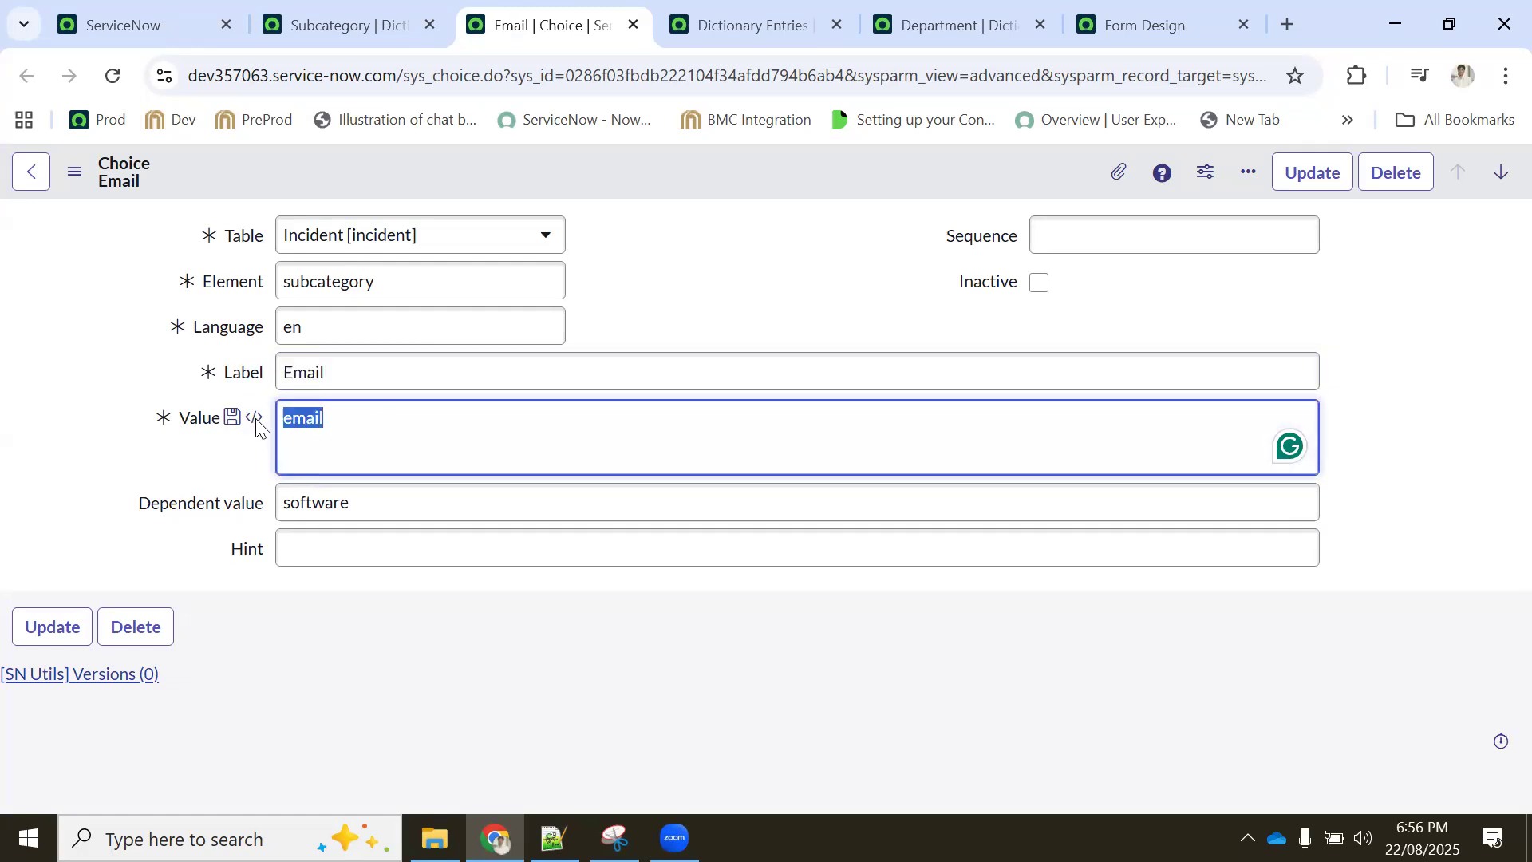
{"action": "left_click_drag", "start_coordinate": [479, 371], "coordinate": [277, 372]}
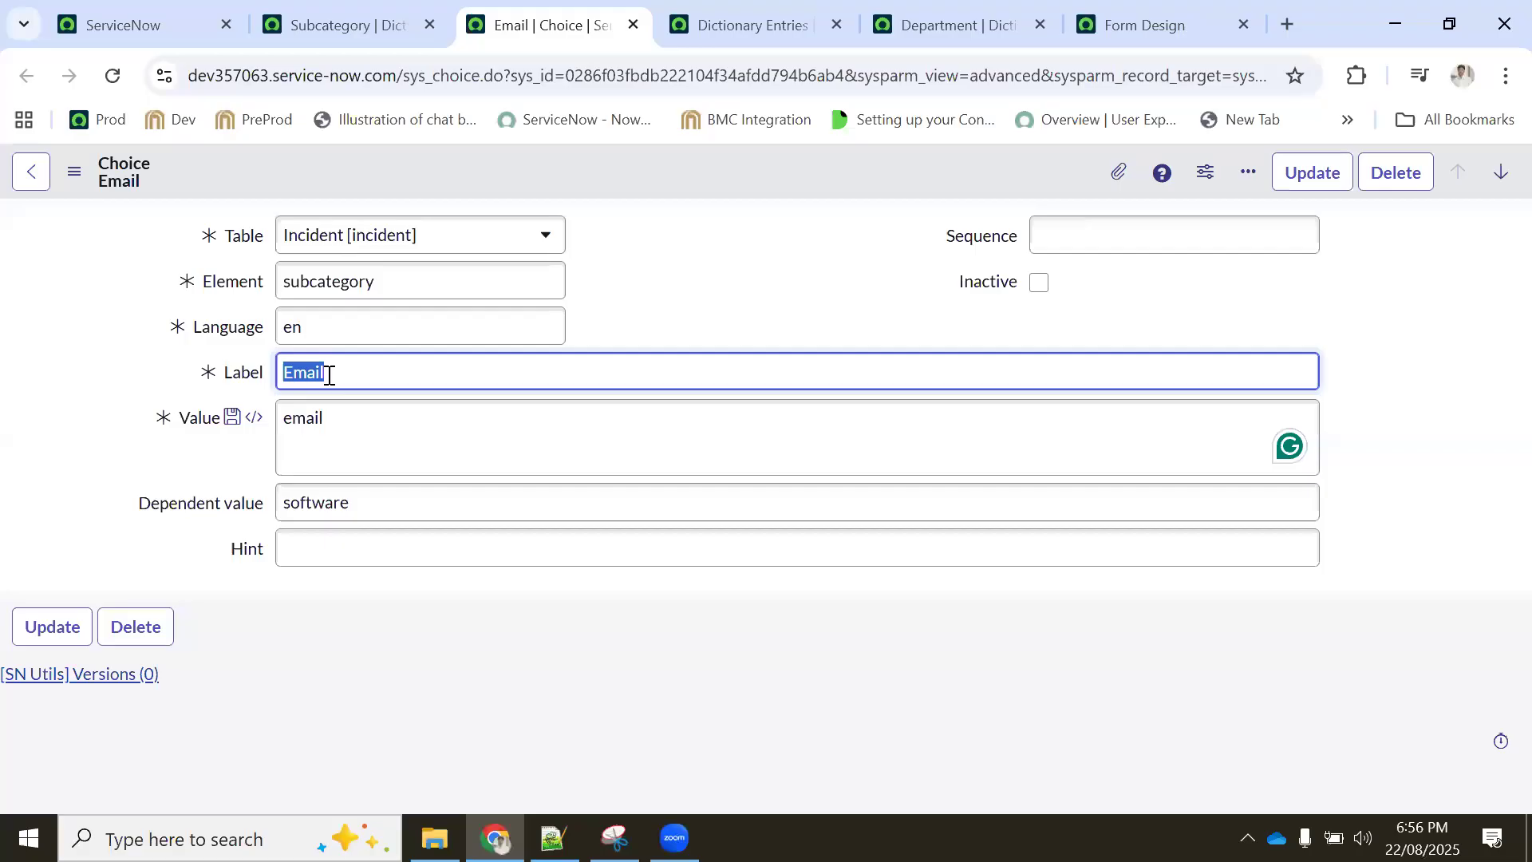
{"action": "left_click_drag", "start_coordinate": [391, 509], "coordinate": [265, 509]}
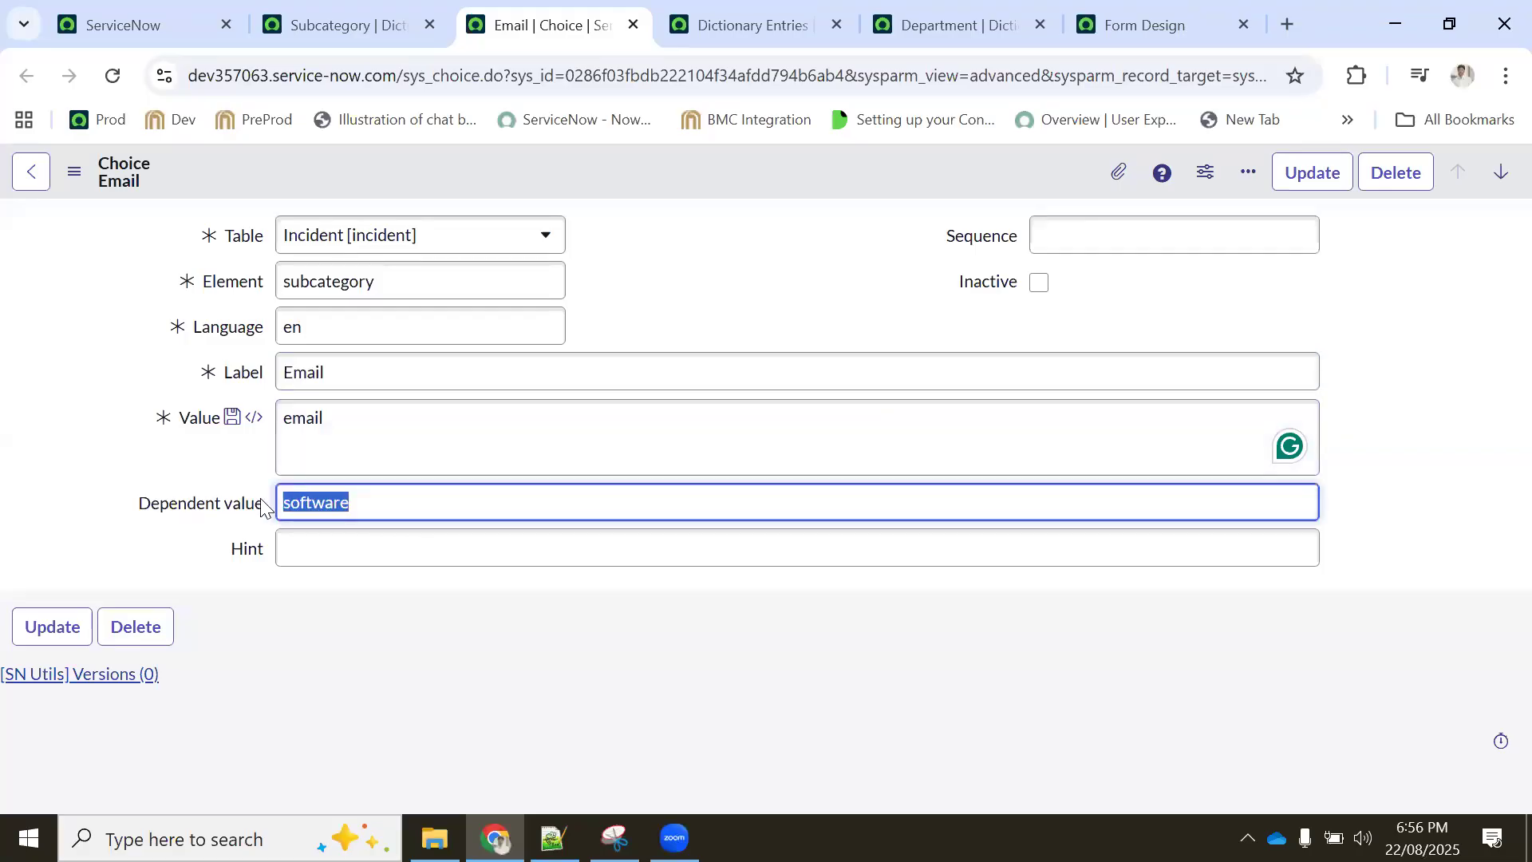
{"action": "left_click_drag", "start_coordinate": [355, 418], "coordinate": [291, 403]}
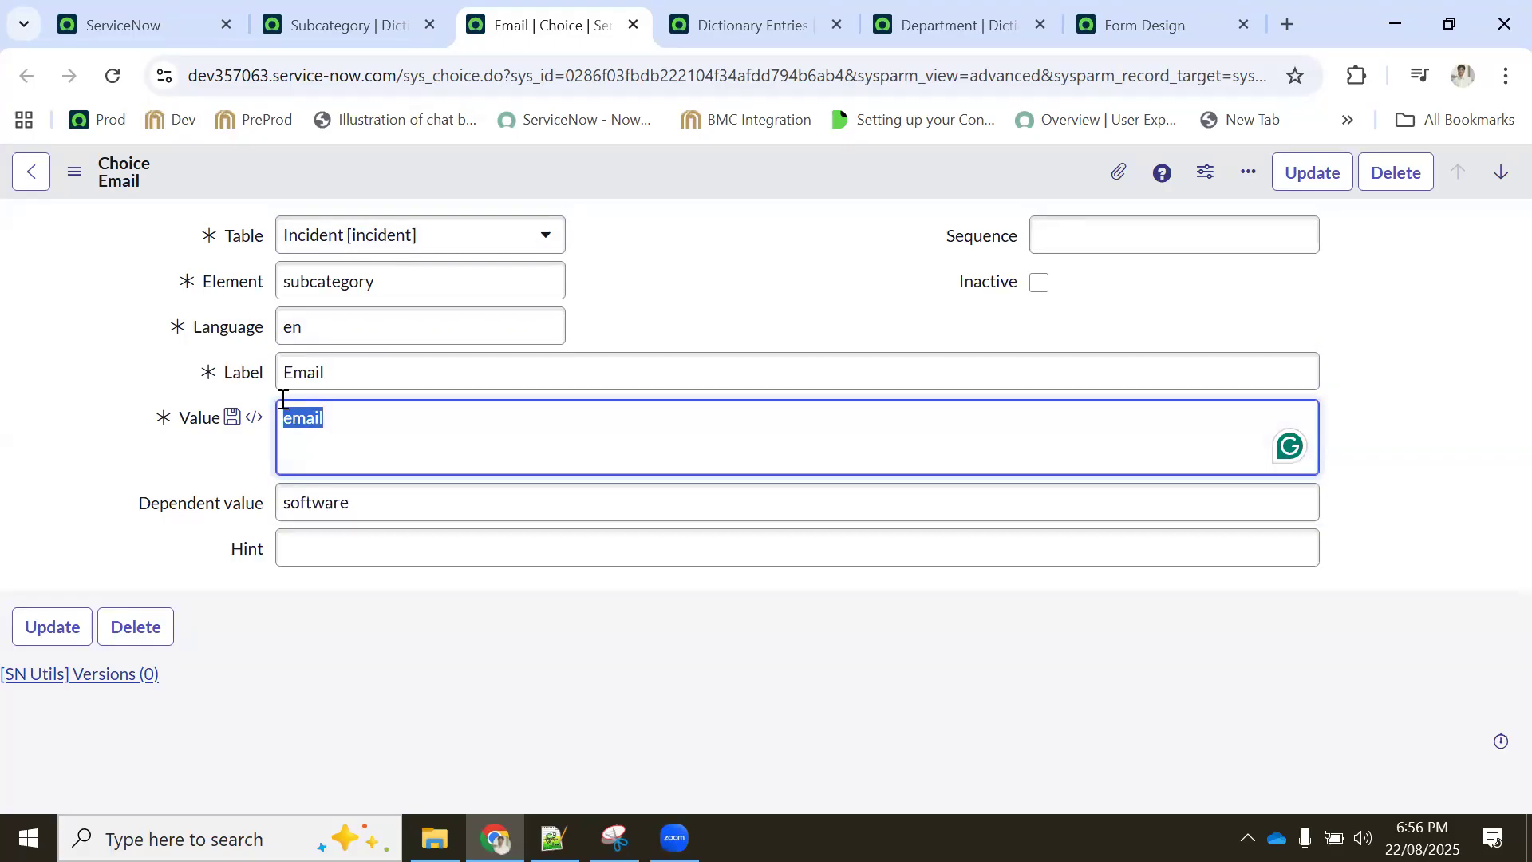
Open the second incident listed in the Incident report and review the choices defined for its Category field
{"action": "left_click", "coordinate": [352, 24]}
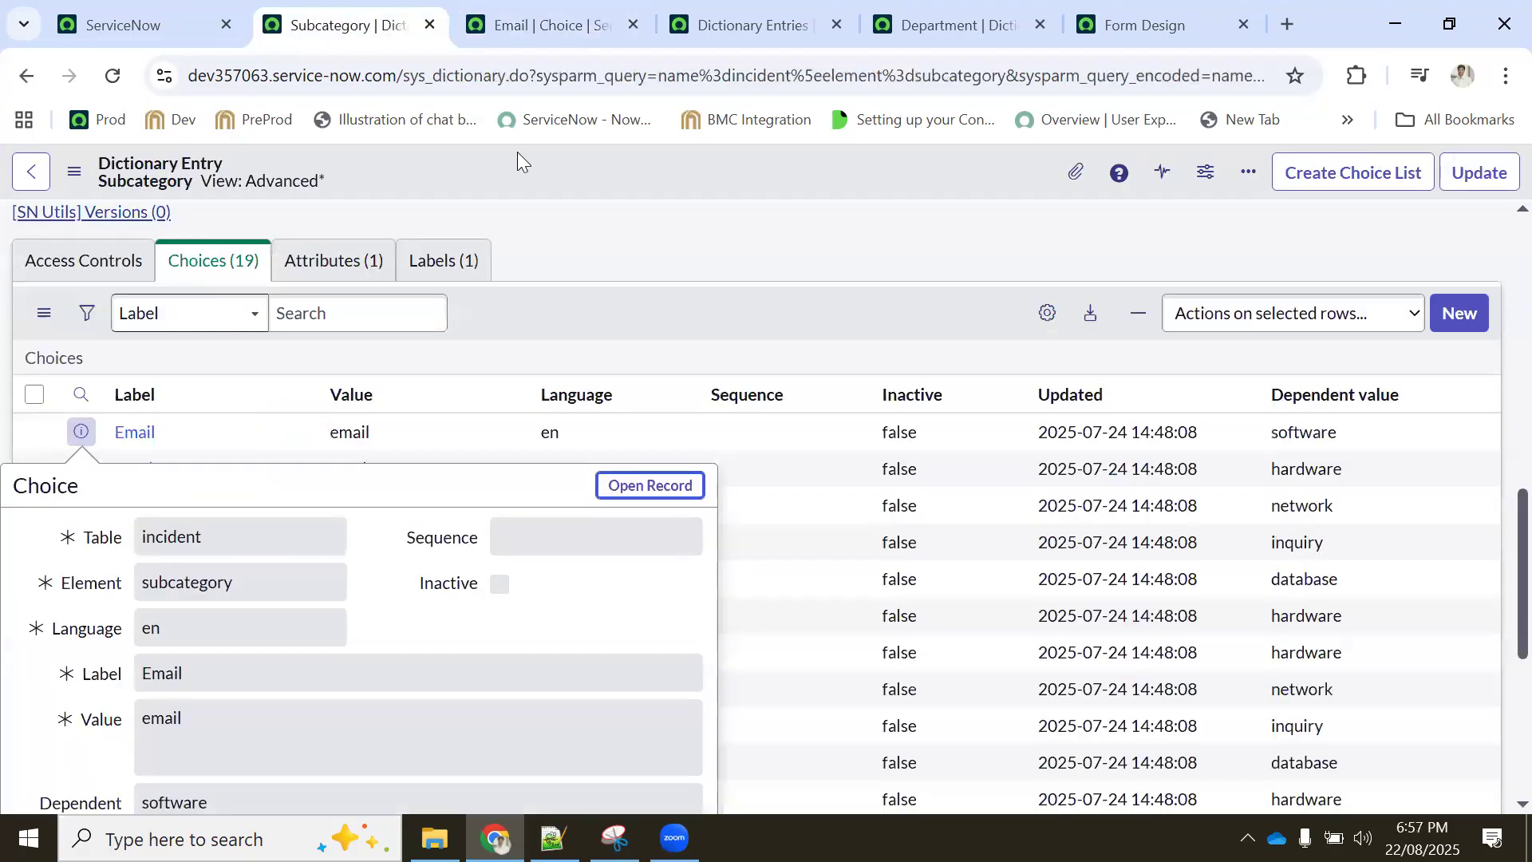
{"action": "left_click", "coordinate": [121, 13]}
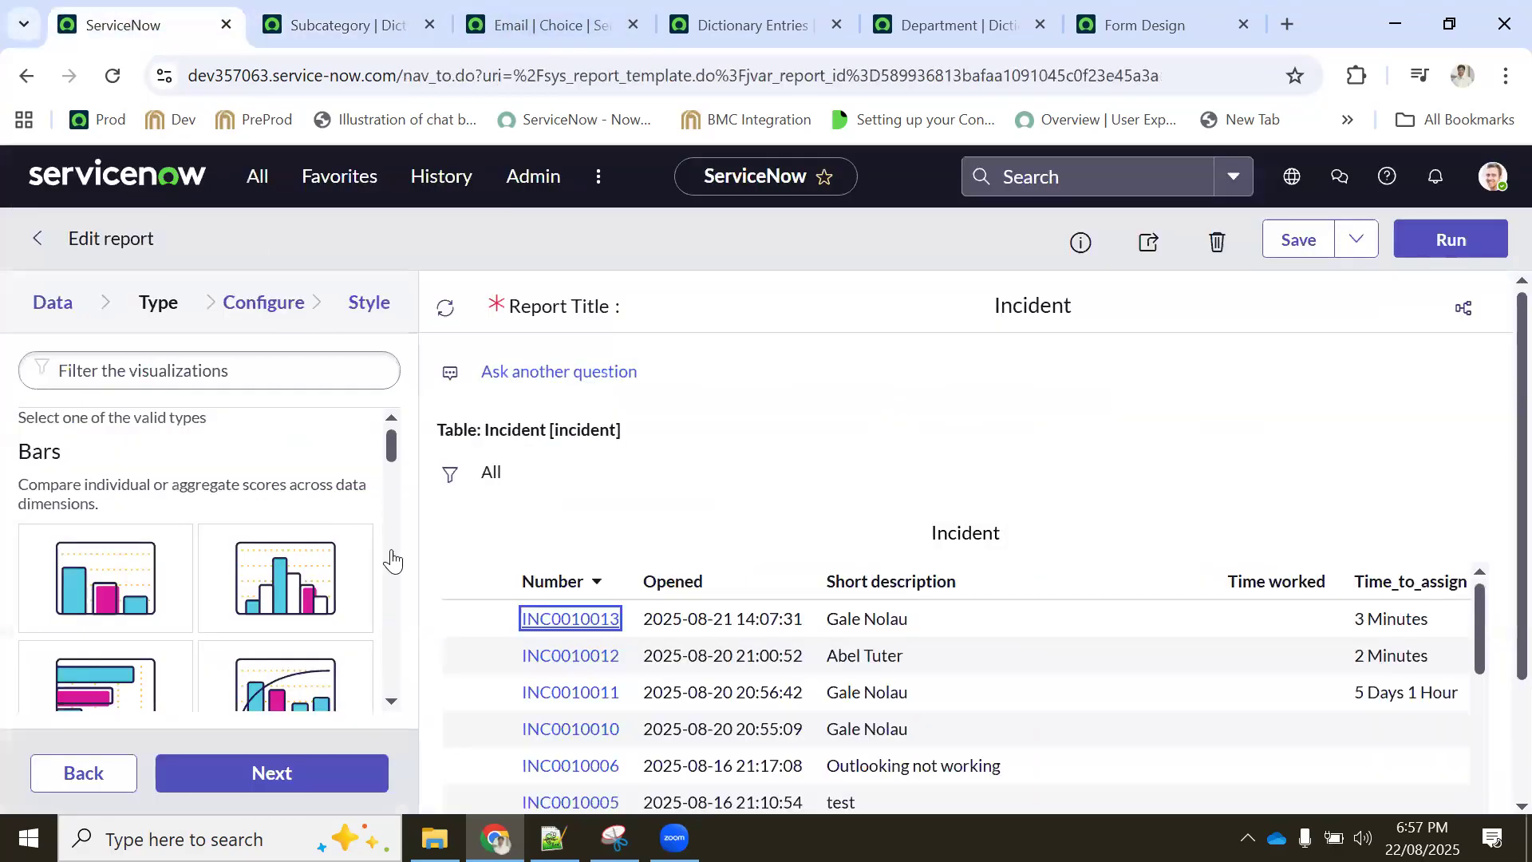
{"action": "left_click", "coordinate": [591, 657]}
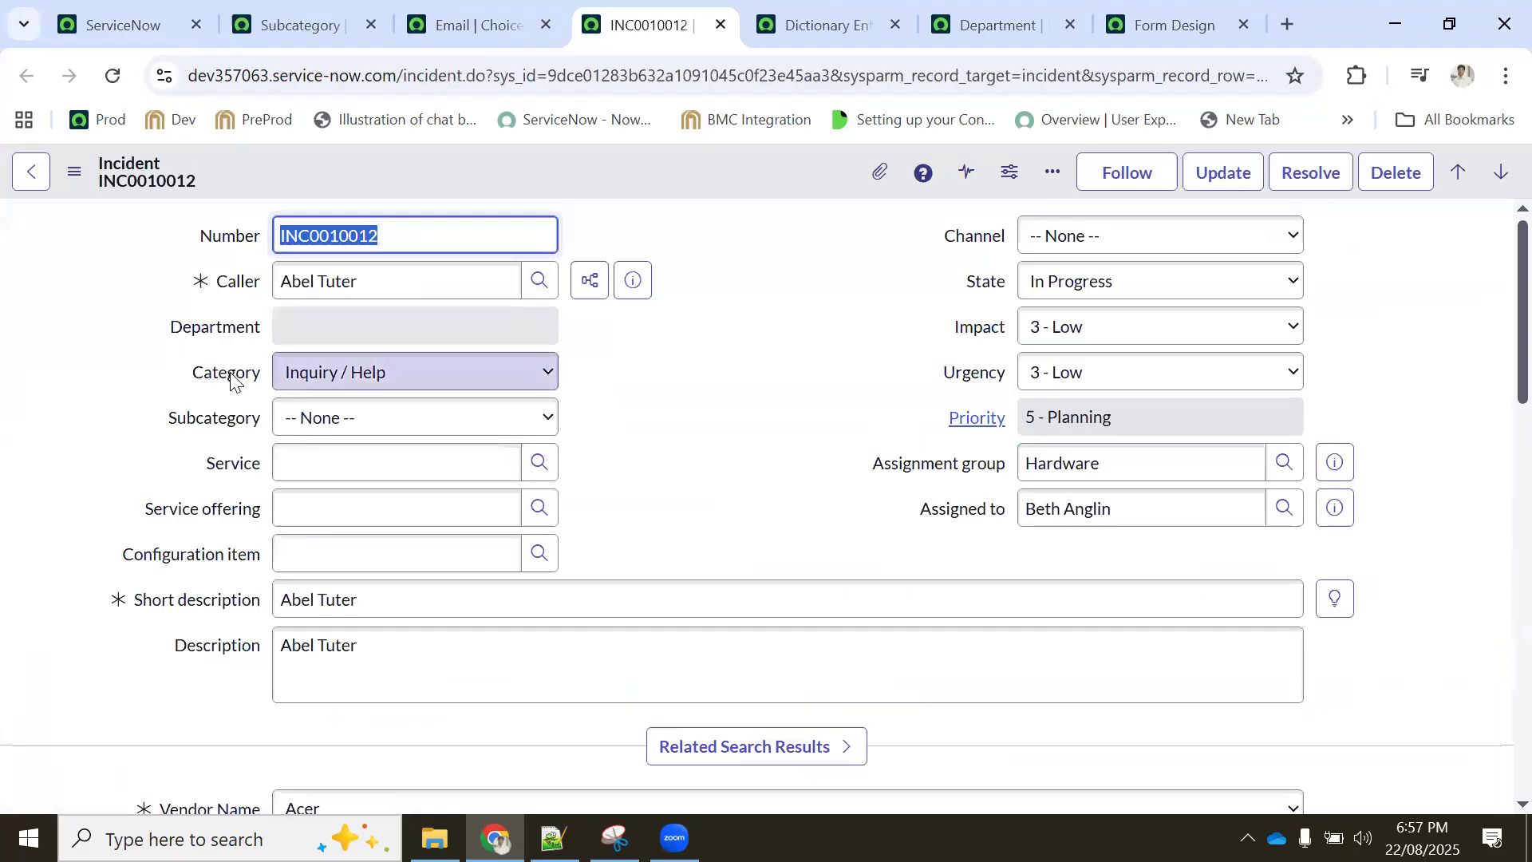
{"action": "right_click", "coordinate": [230, 380]}
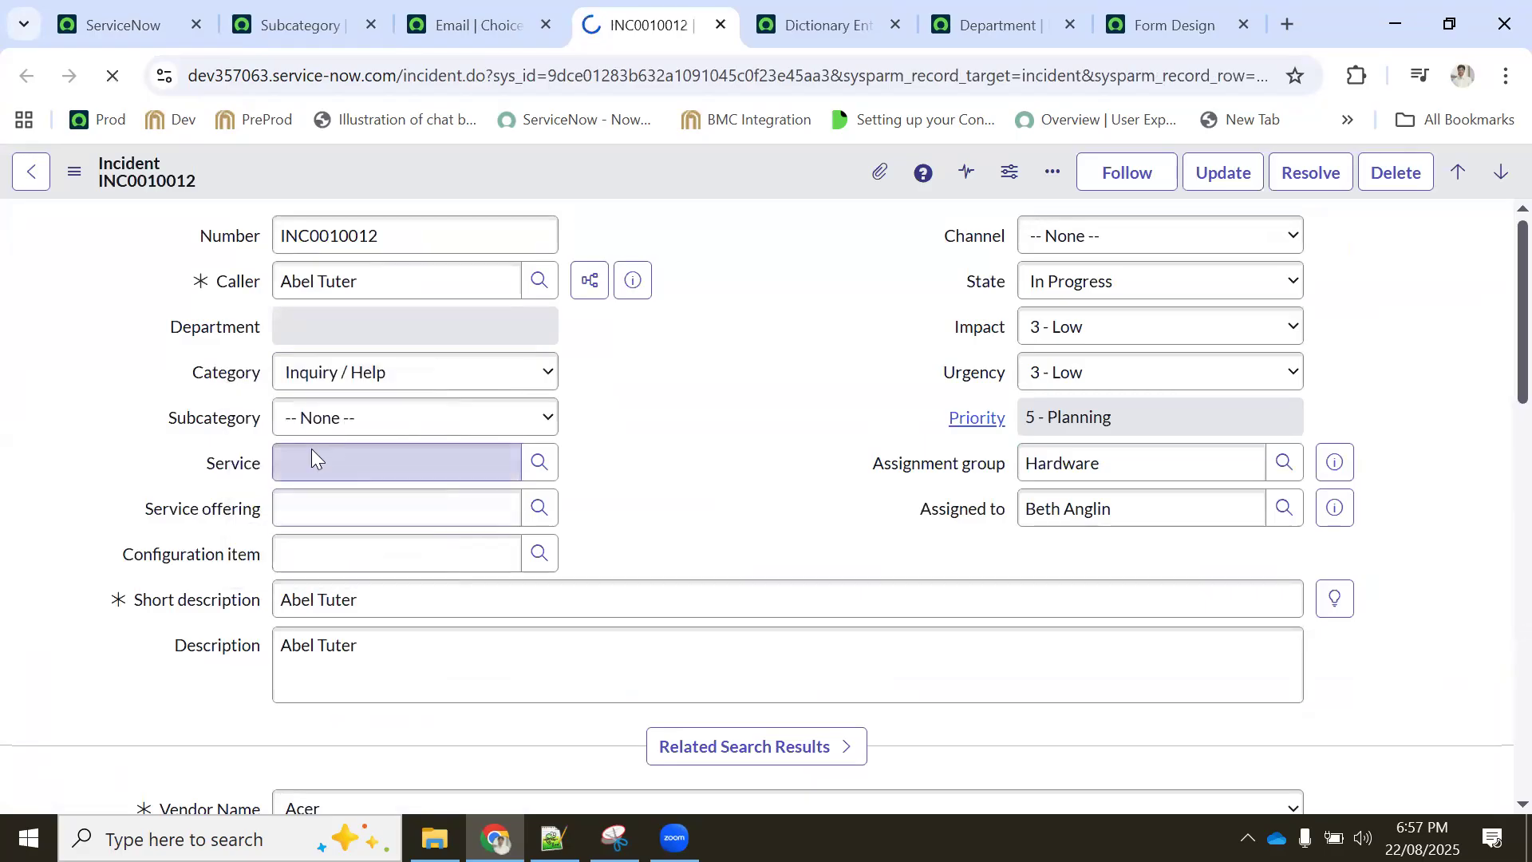
{"action": "scroll", "coordinate": [309, 448], "scroll_direction": "down", "scroll_amount": 5}
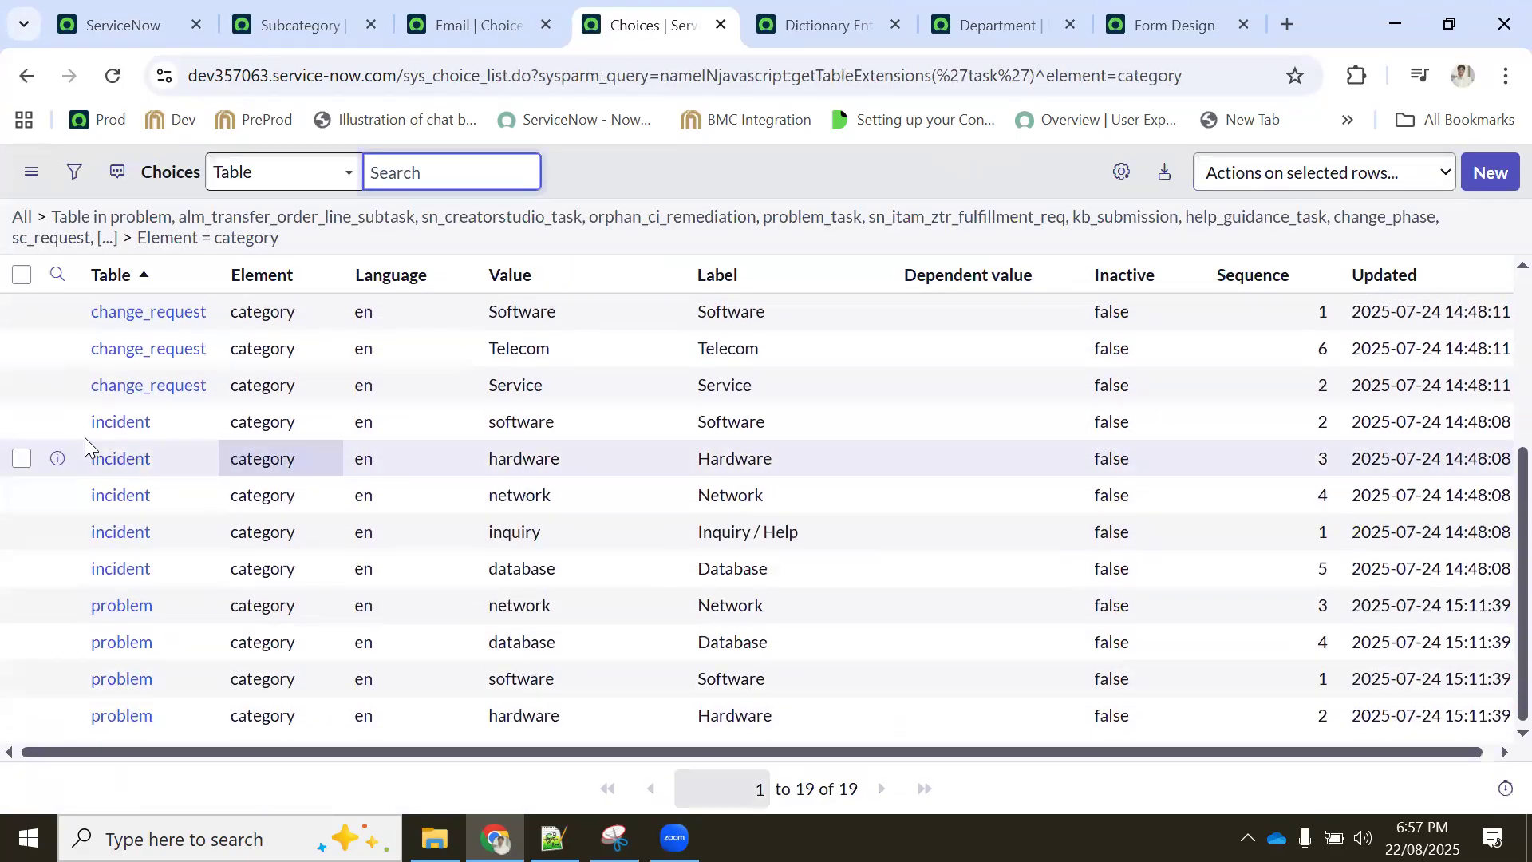
{"action": "left_click", "coordinate": [434, 467]}
{"action": "scroll", "coordinate": [406, 426], "scroll_direction": "up", "scroll_amount": 4}
{"action": "scroll", "coordinate": [399, 431], "scroll_direction": "down", "scroll_amount": 4}
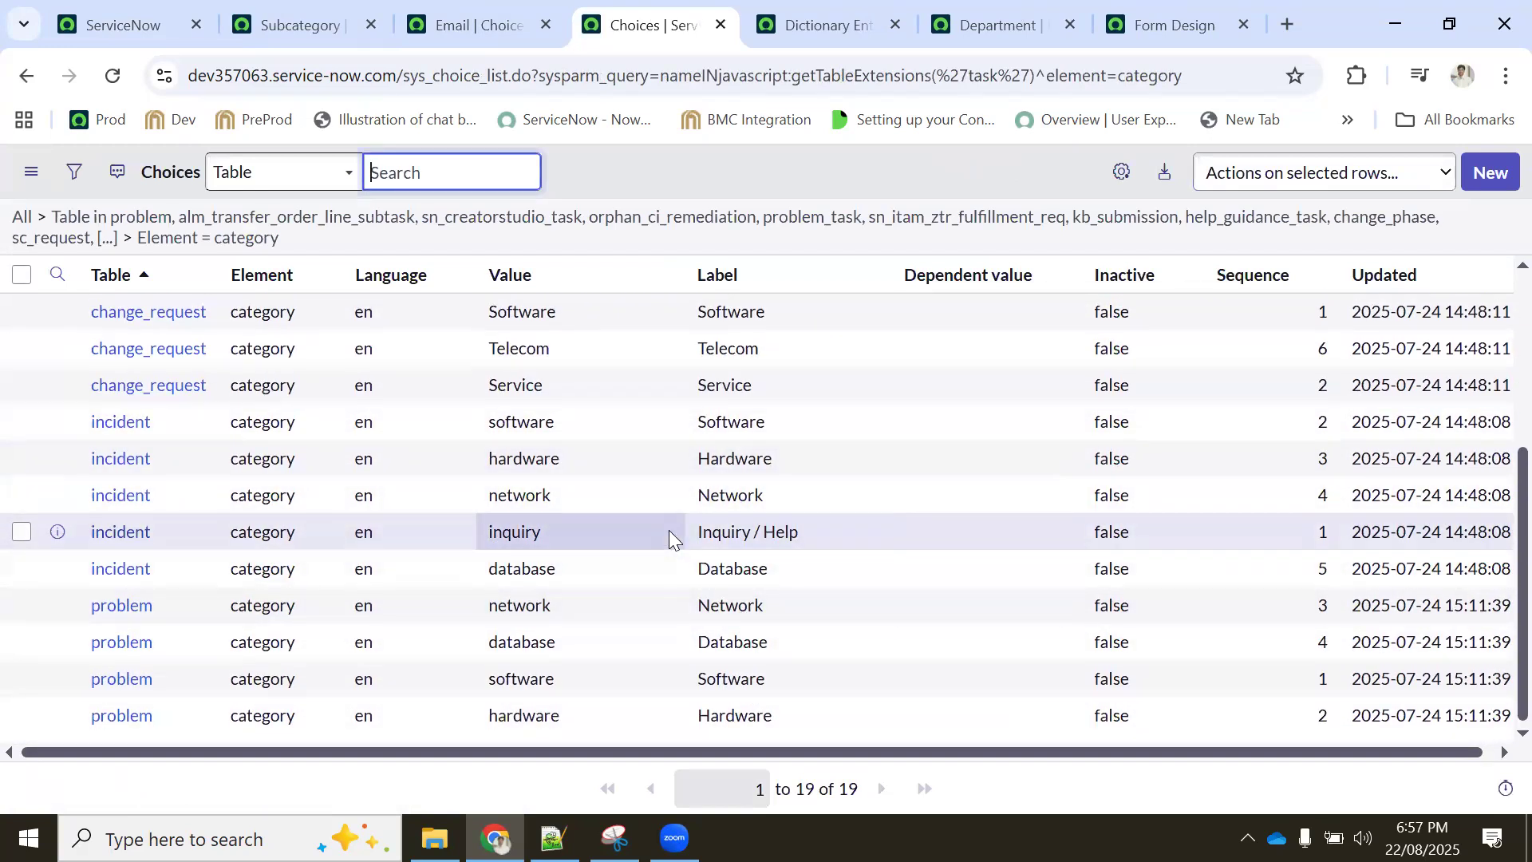
Find the Choice Lists module by filtering for "choice" and open it in a separate browser tab
{"action": "left_click", "coordinate": [139, 27]}
{"action": "left_click", "coordinate": [257, 181]}
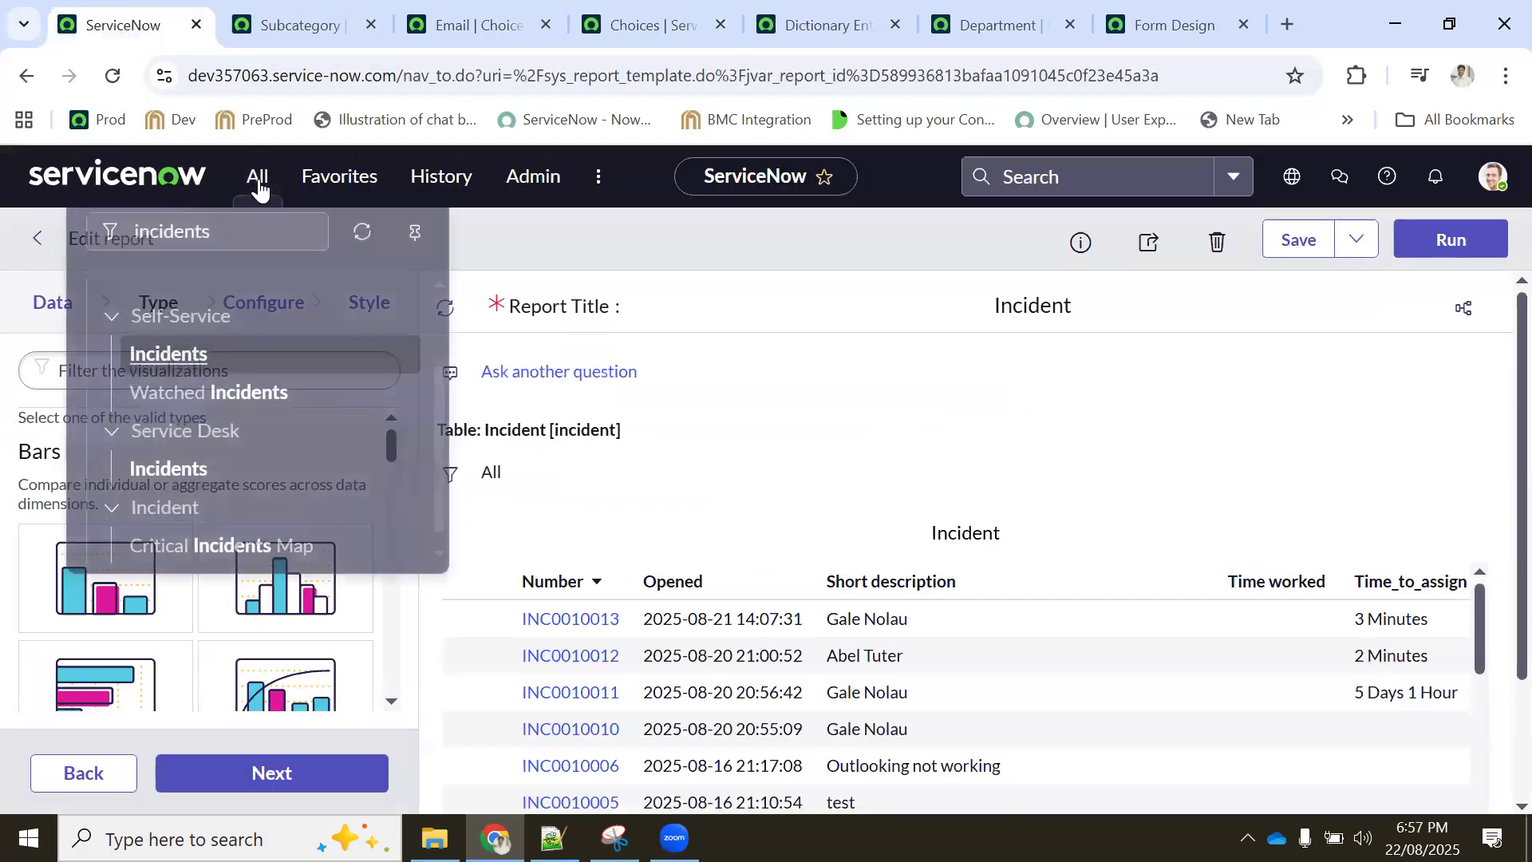
{"action": "type", "text": "choice"}
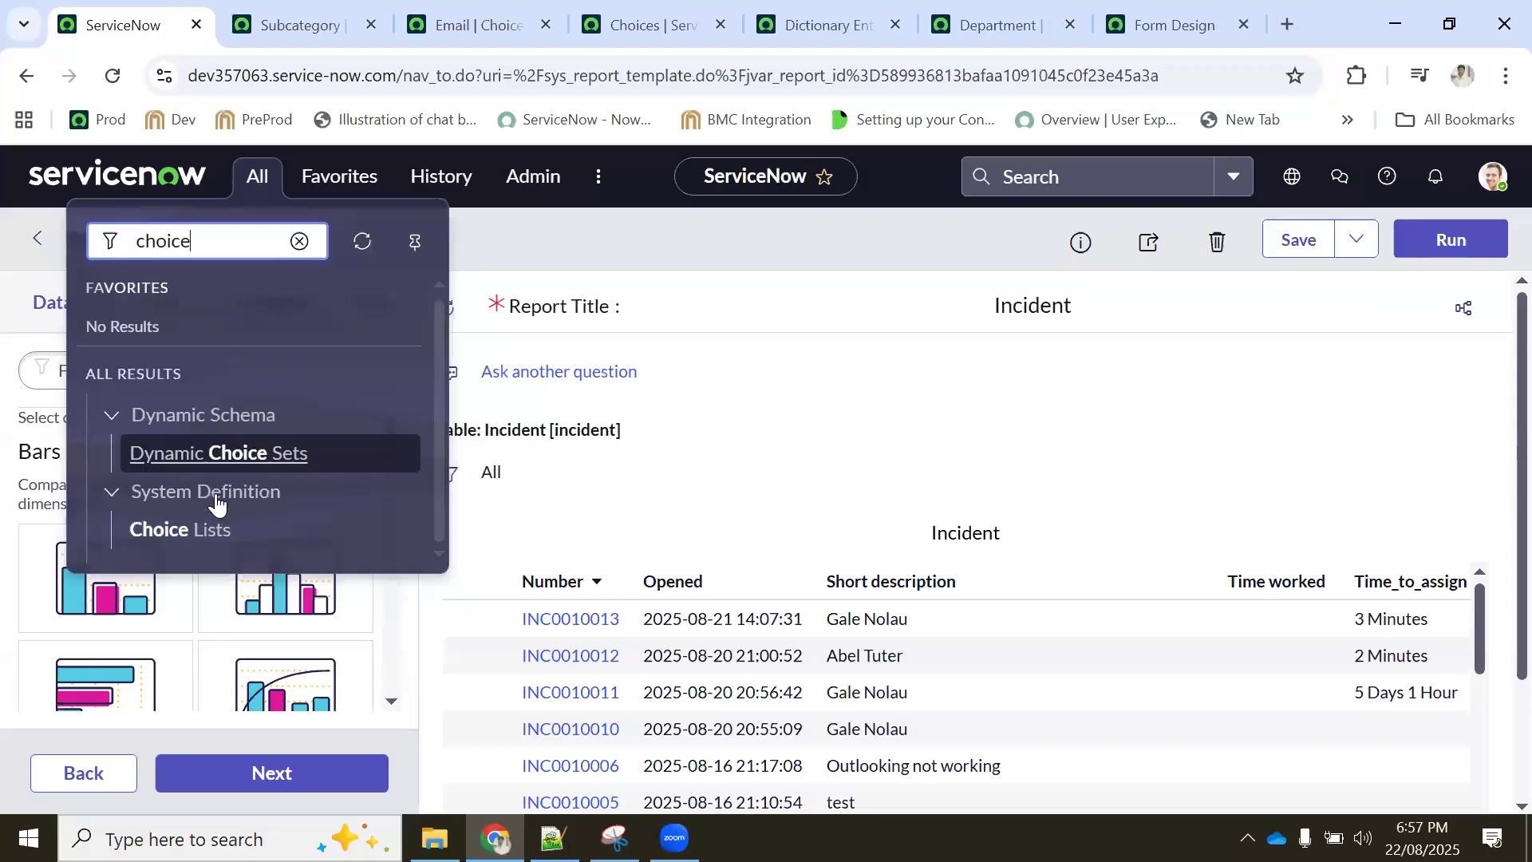
{"action": "left_click", "coordinate": [190, 526], "text": "ctrl"}
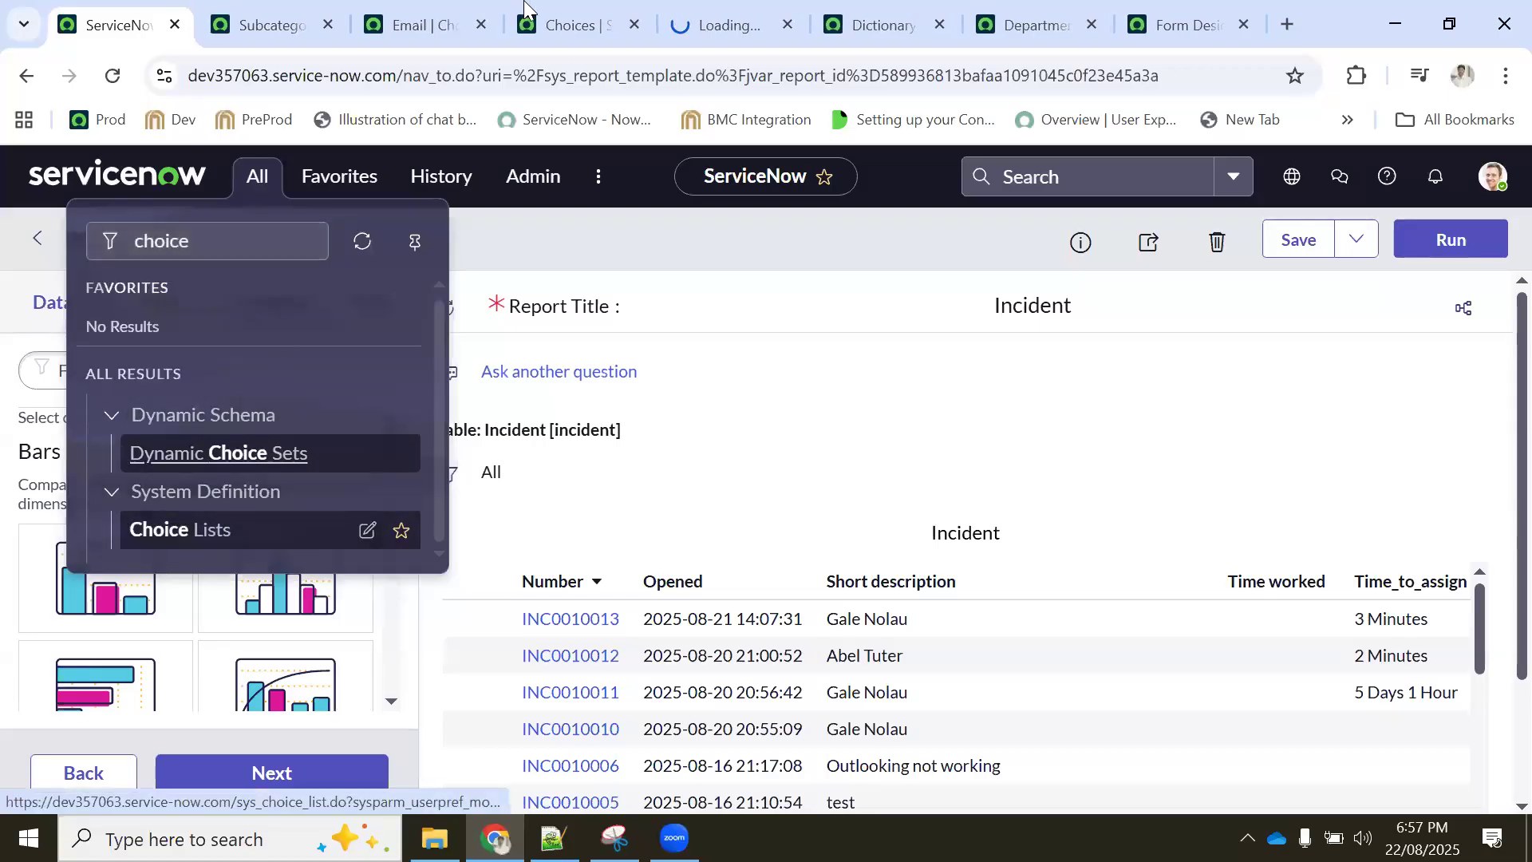
{"action": "left_click", "coordinate": [708, 27]}
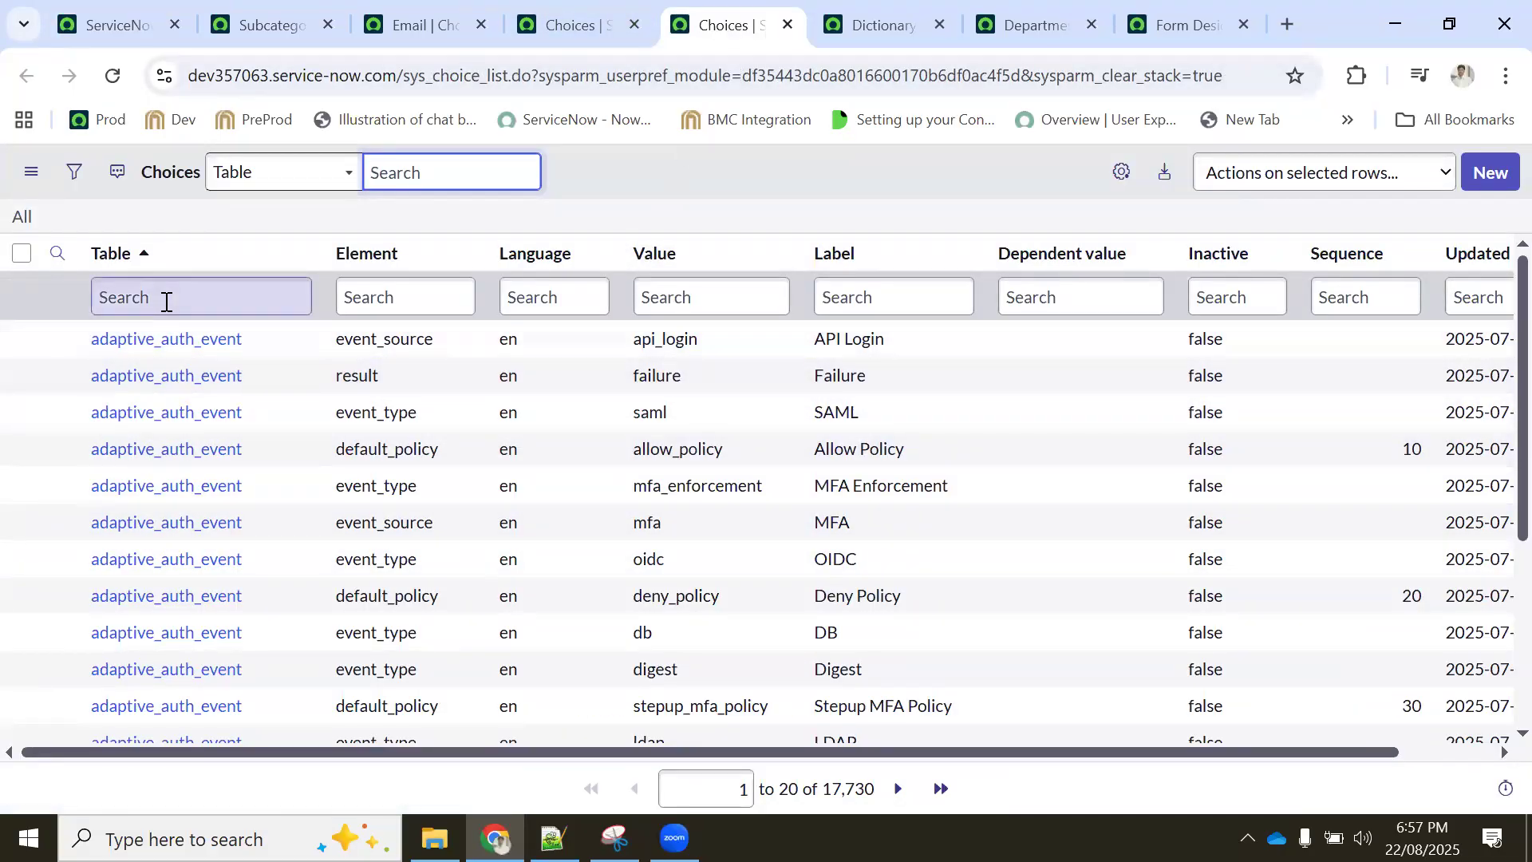
Filter the choices to the incident table and group them by Element
{"action": "left_click", "coordinate": [166, 300]}
{"action": "type", "text": "incident"}
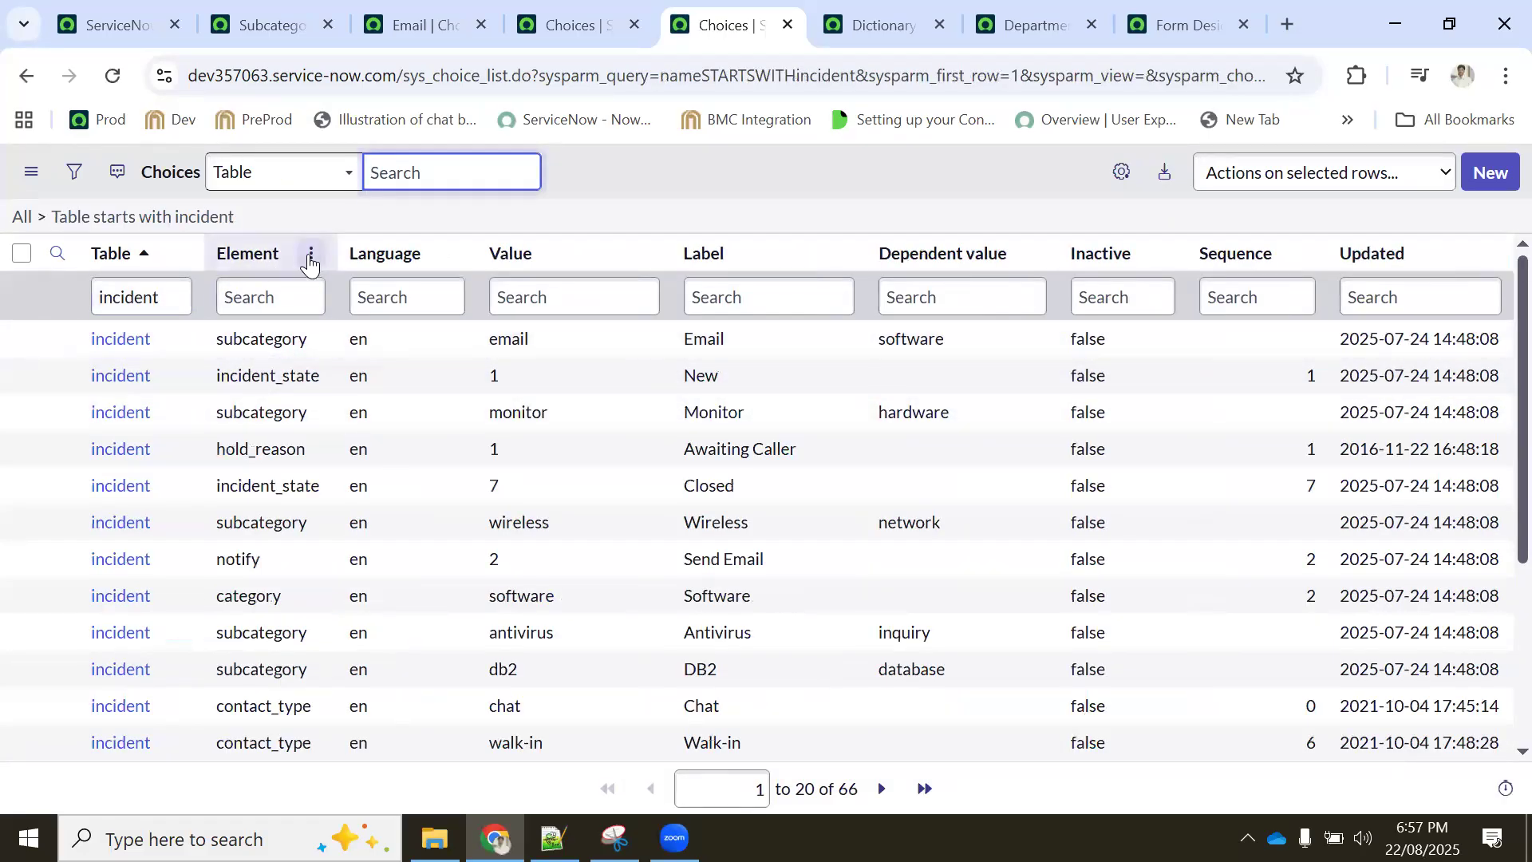
{"action": "left_click", "coordinate": [310, 261]}
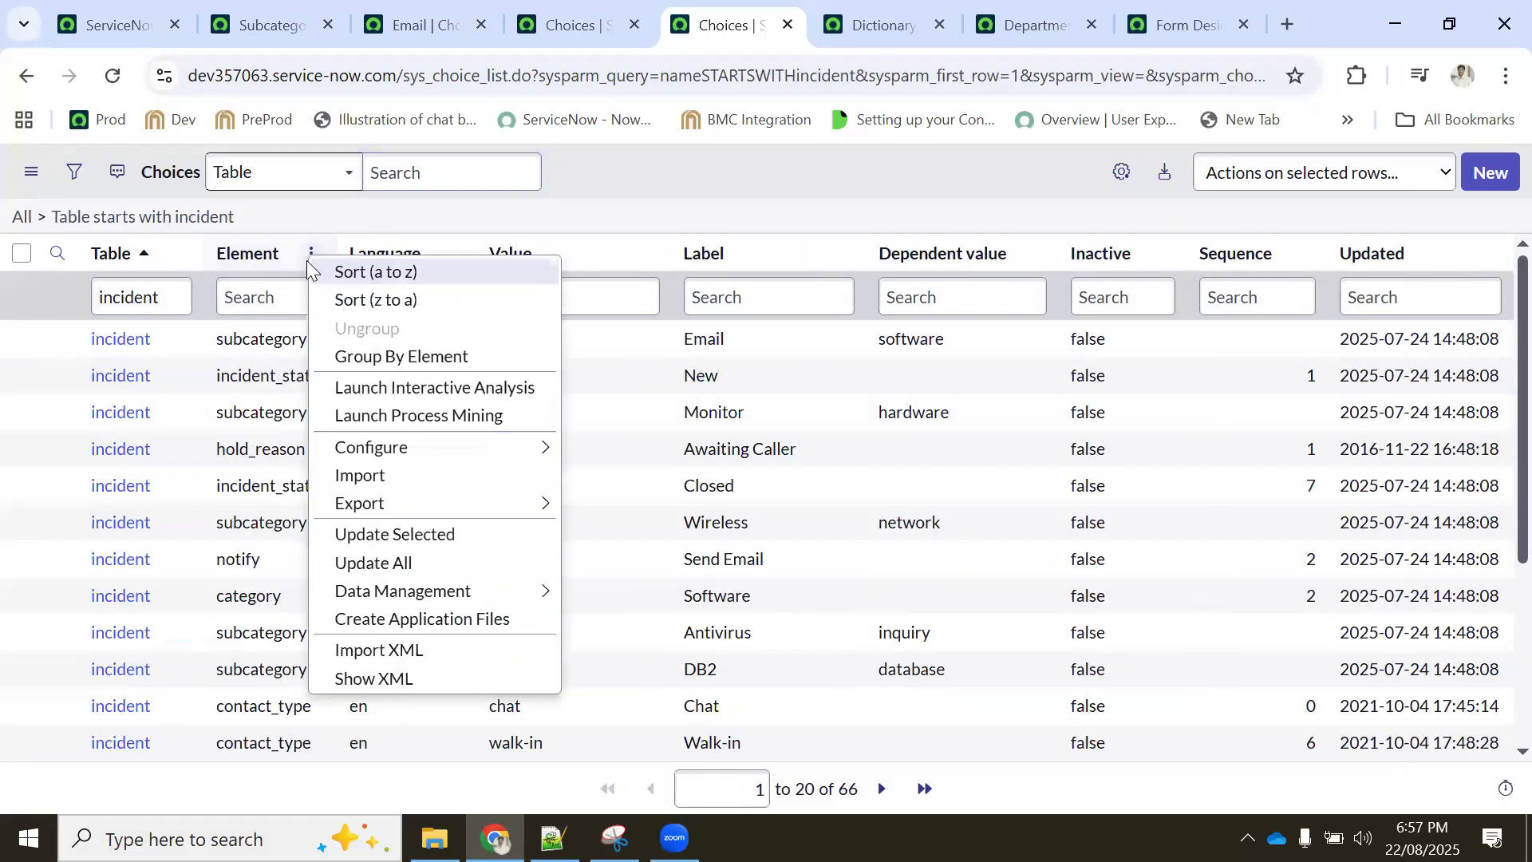
{"action": "left_click", "coordinate": [368, 356]}
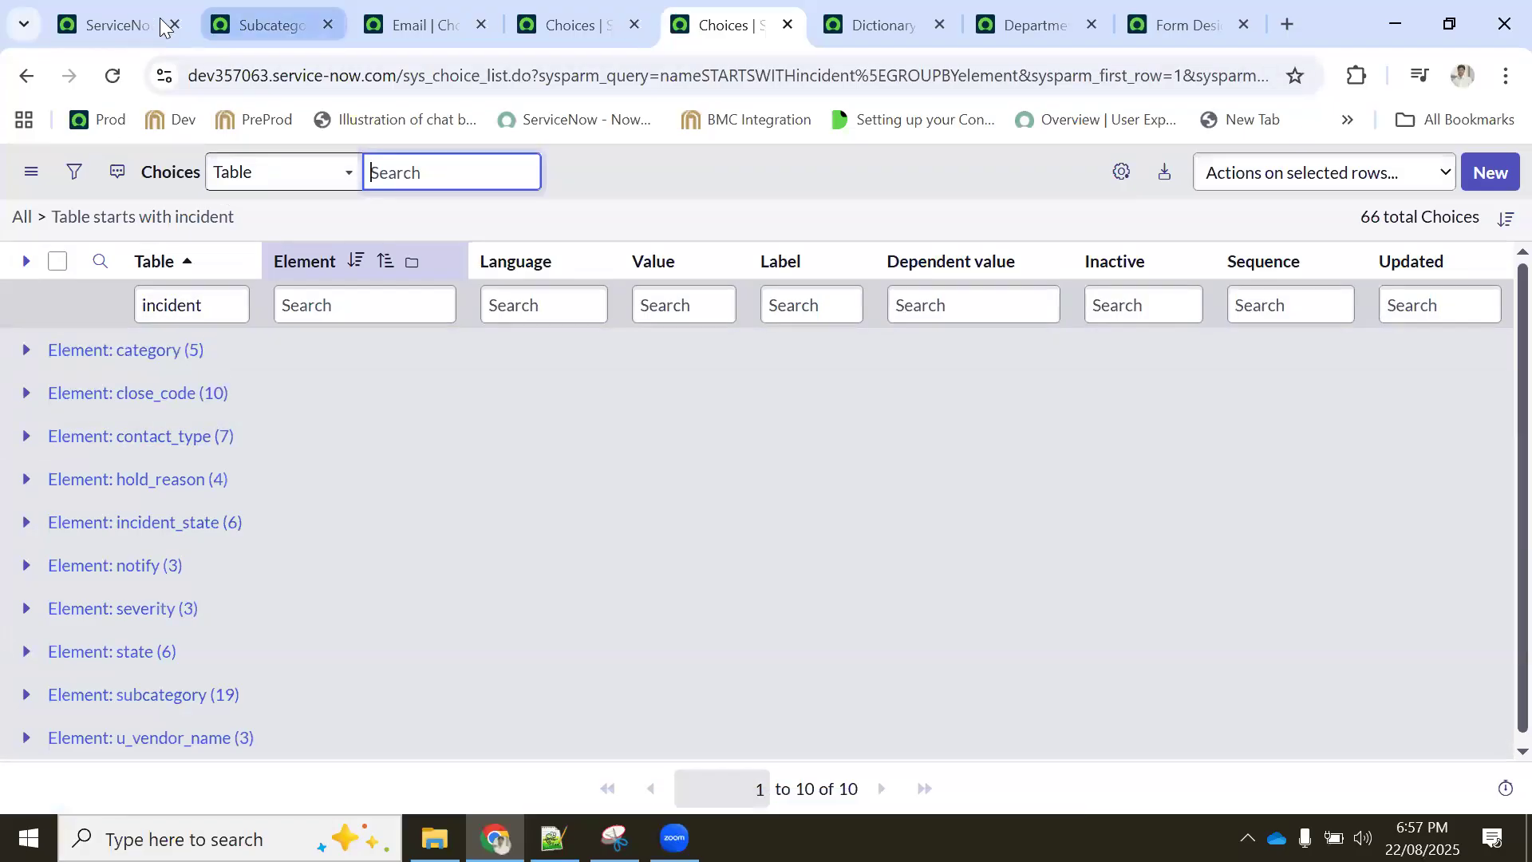
Open the first incident in the report in a separate browser tab and view the options of its Channel field
{"action": "left_click", "coordinate": [285, 24]}
{"action": "left_click", "coordinate": [116, 24]}
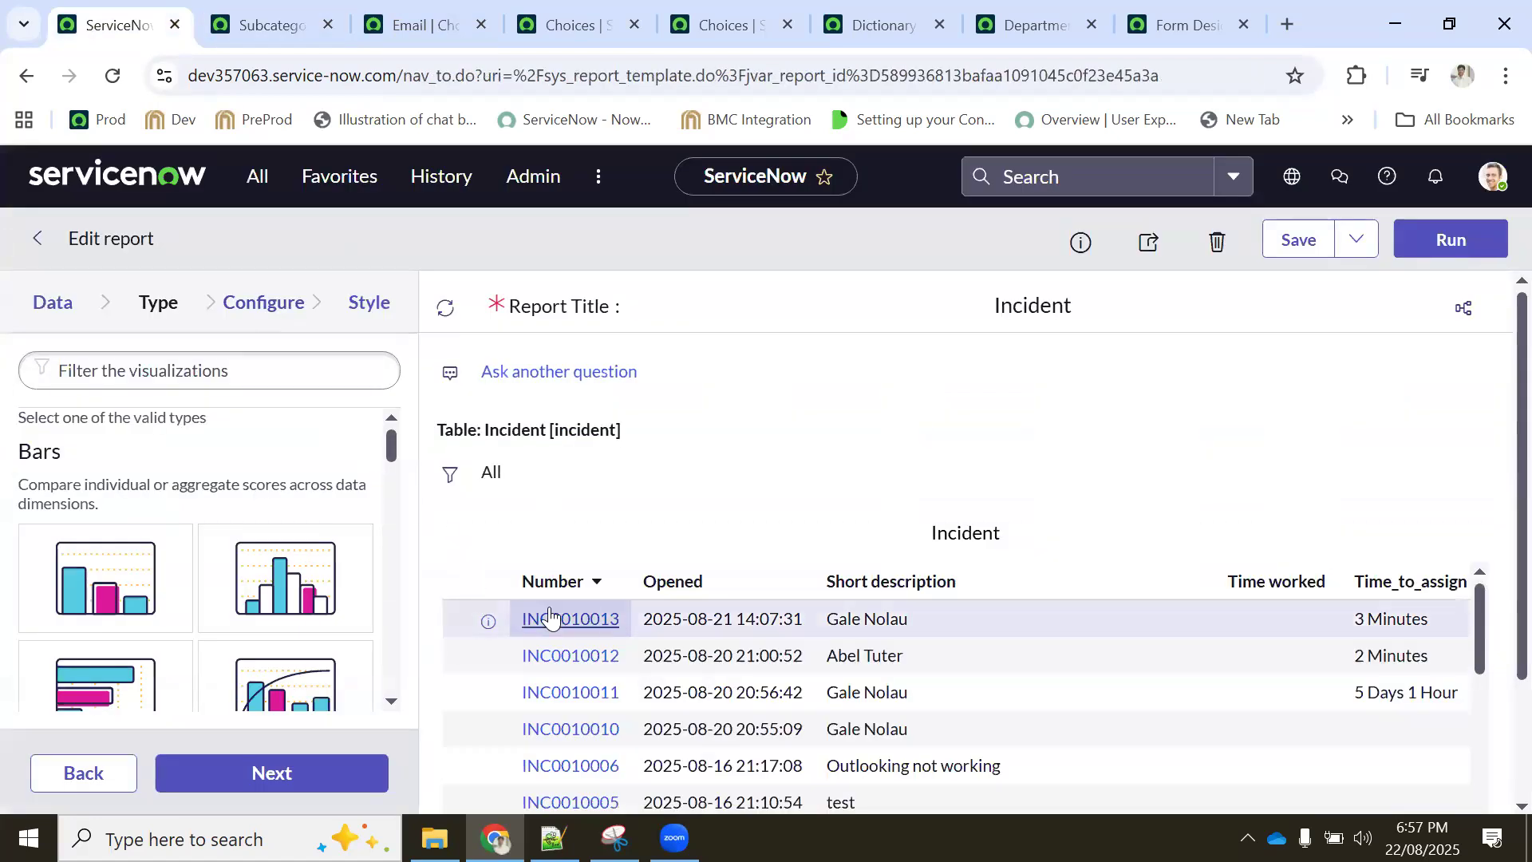
{"action": "left_click", "coordinate": [526, 616], "text": "ctrl"}
{"action": "left_click", "coordinate": [281, 24]}
{"action": "left_click_drag", "start_coordinate": [281, 27], "coordinate": [238, 28]}
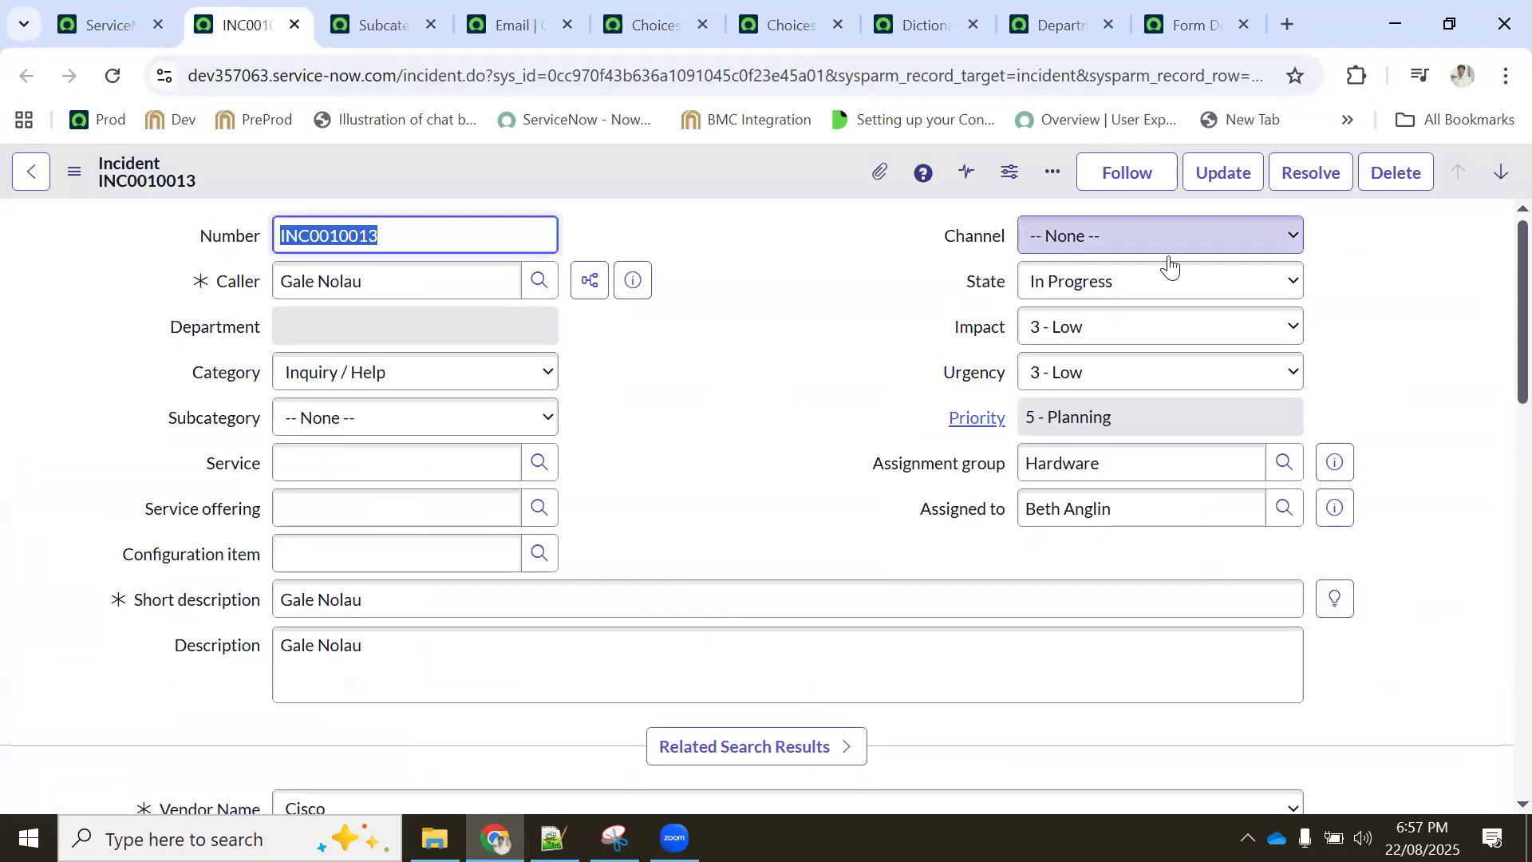
{"action": "left_click", "coordinate": [1086, 241]}
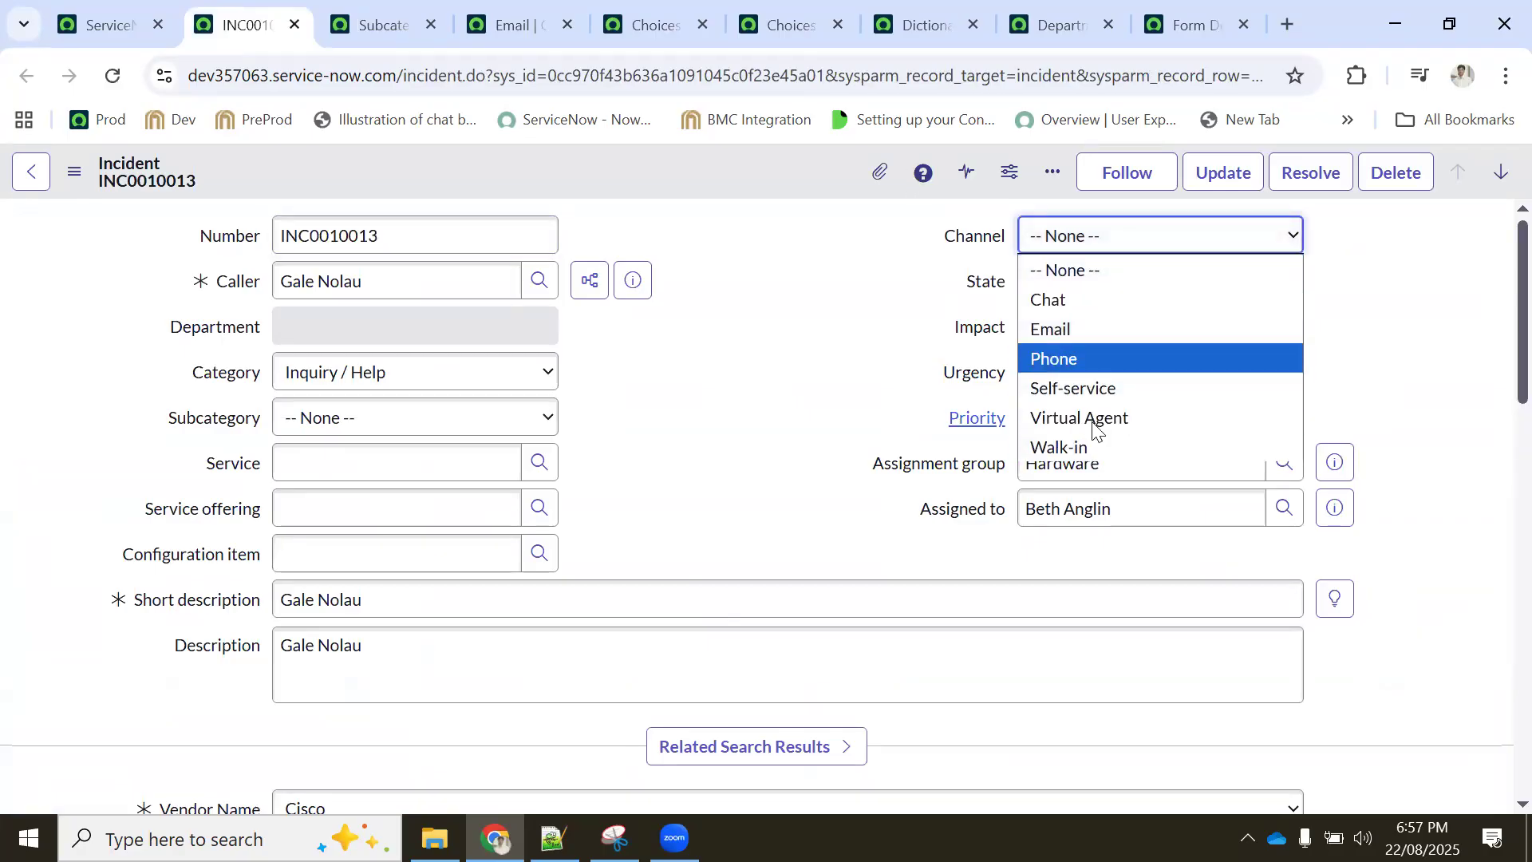
Compare the Category choices list with the incident choices grouped by element in the other browser tab
{"action": "left_click", "coordinate": [529, 11]}
{"action": "left_click", "coordinate": [654, 24]}
{"action": "scroll", "coordinate": [260, 417], "scroll_direction": "up", "scroll_amount": 3}
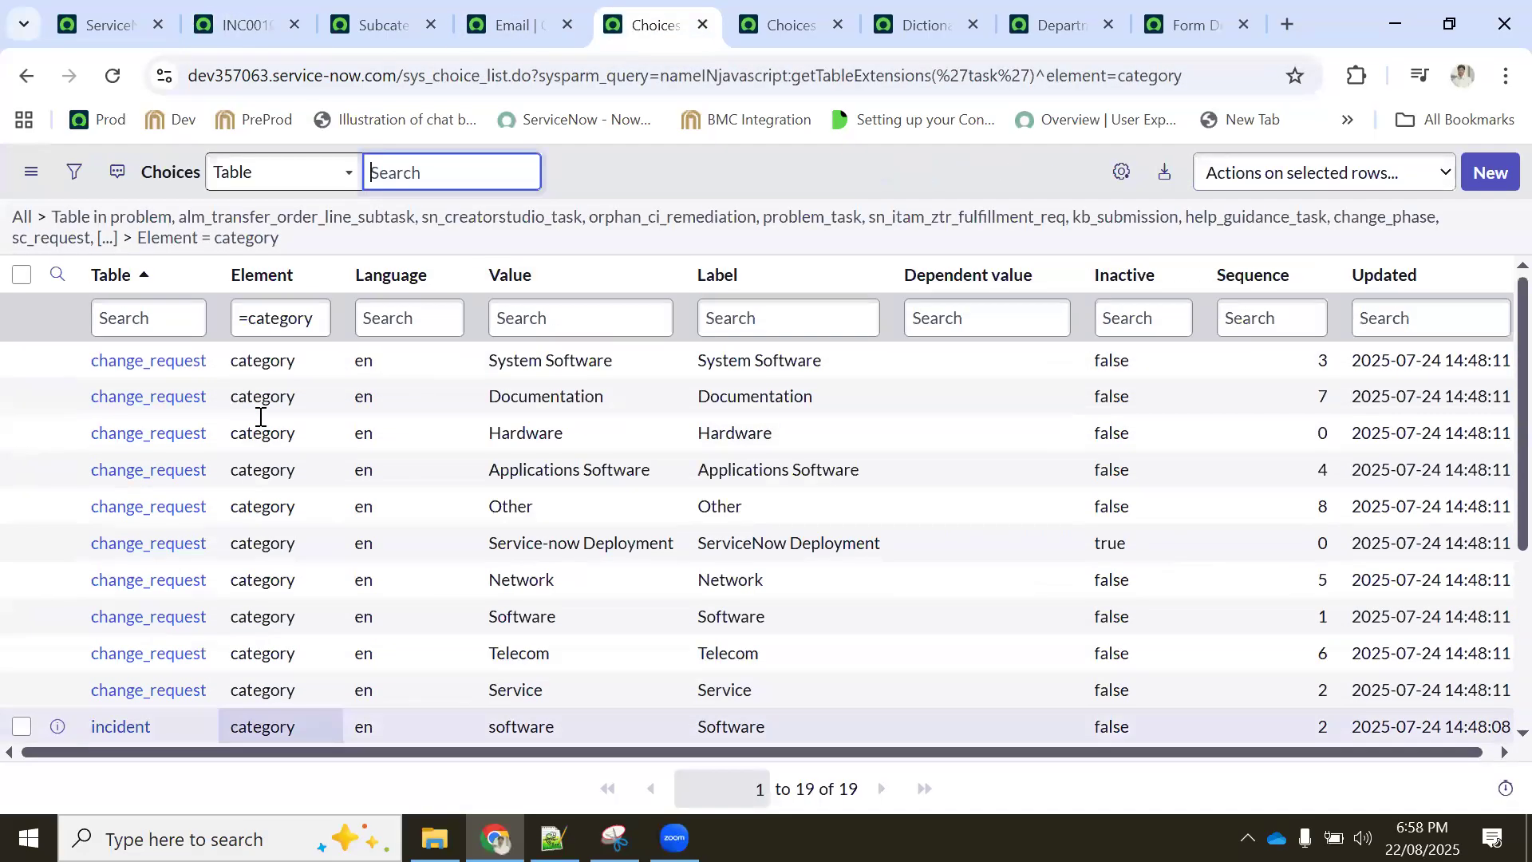
{"action": "left_click", "coordinate": [783, 24]}
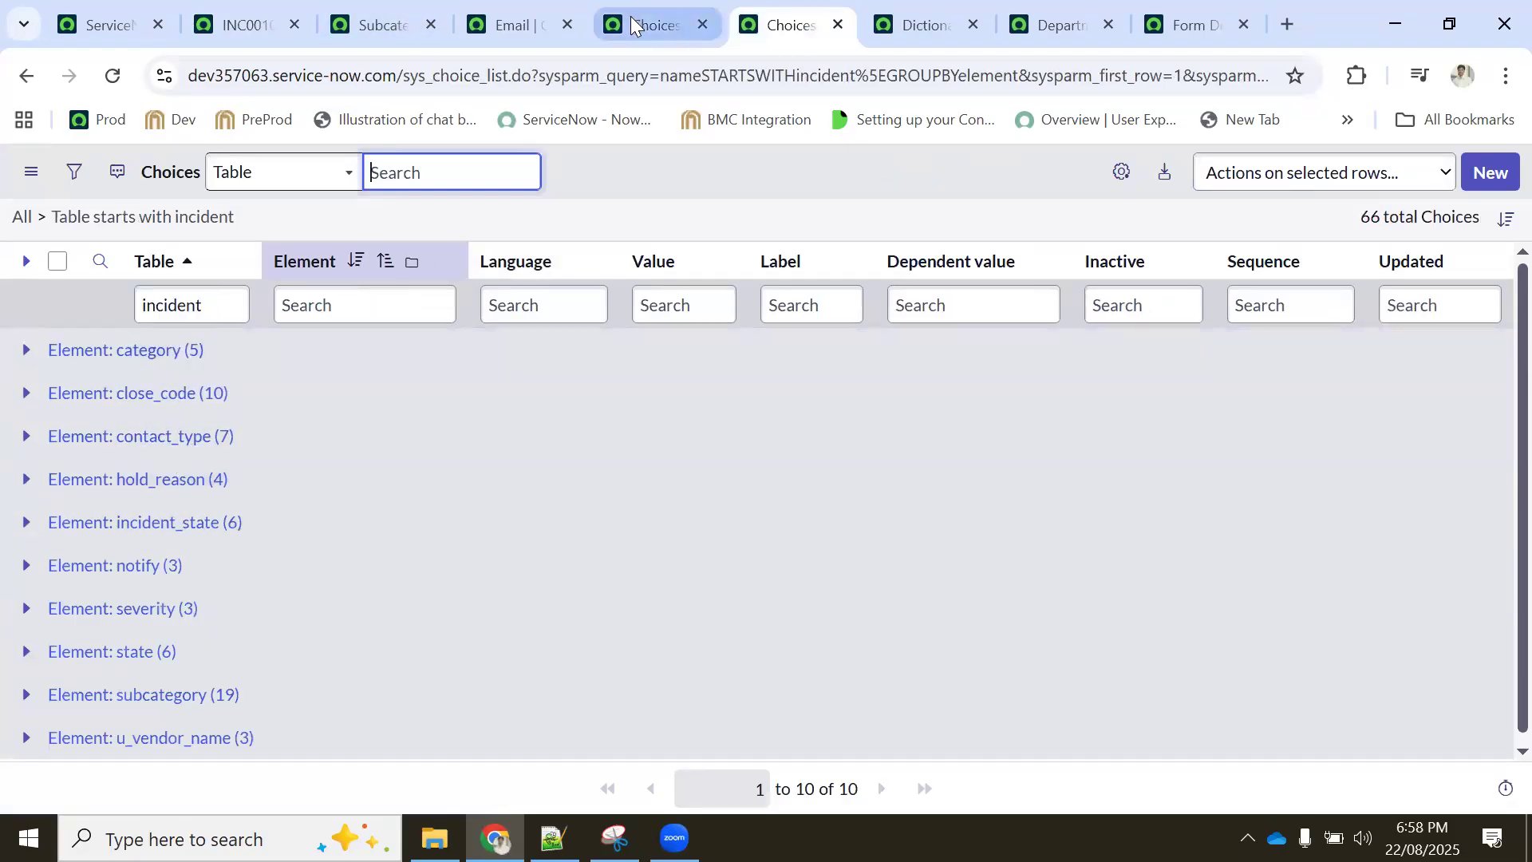
Compare the incident's Category options with the category group in the incident choices list
{"action": "left_click", "coordinate": [239, 24]}
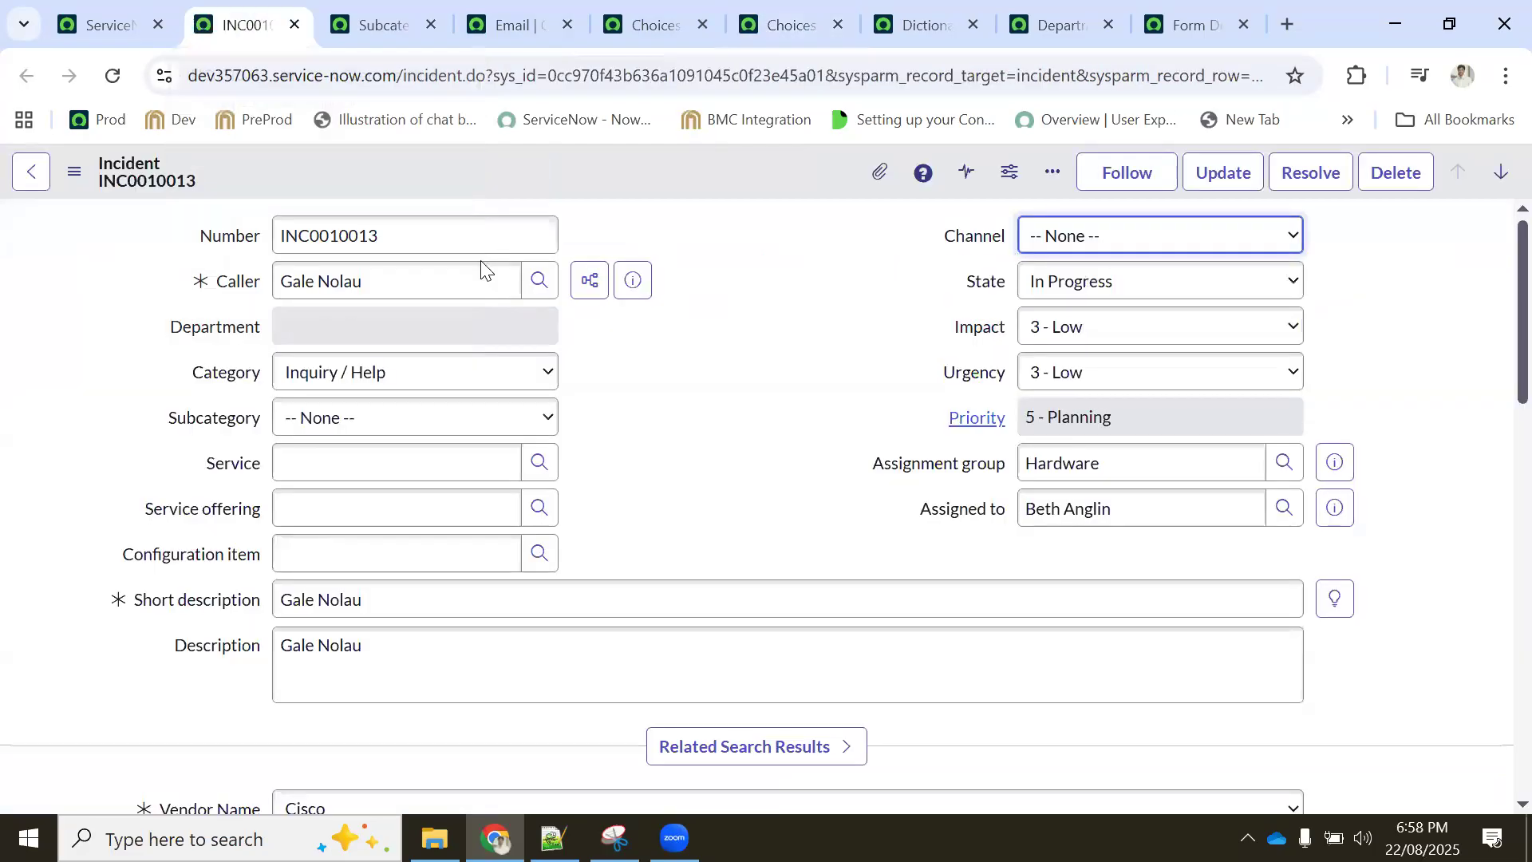
{"action": "left_click", "coordinate": [327, 381]}
{"action": "left_click", "coordinate": [778, 24]}
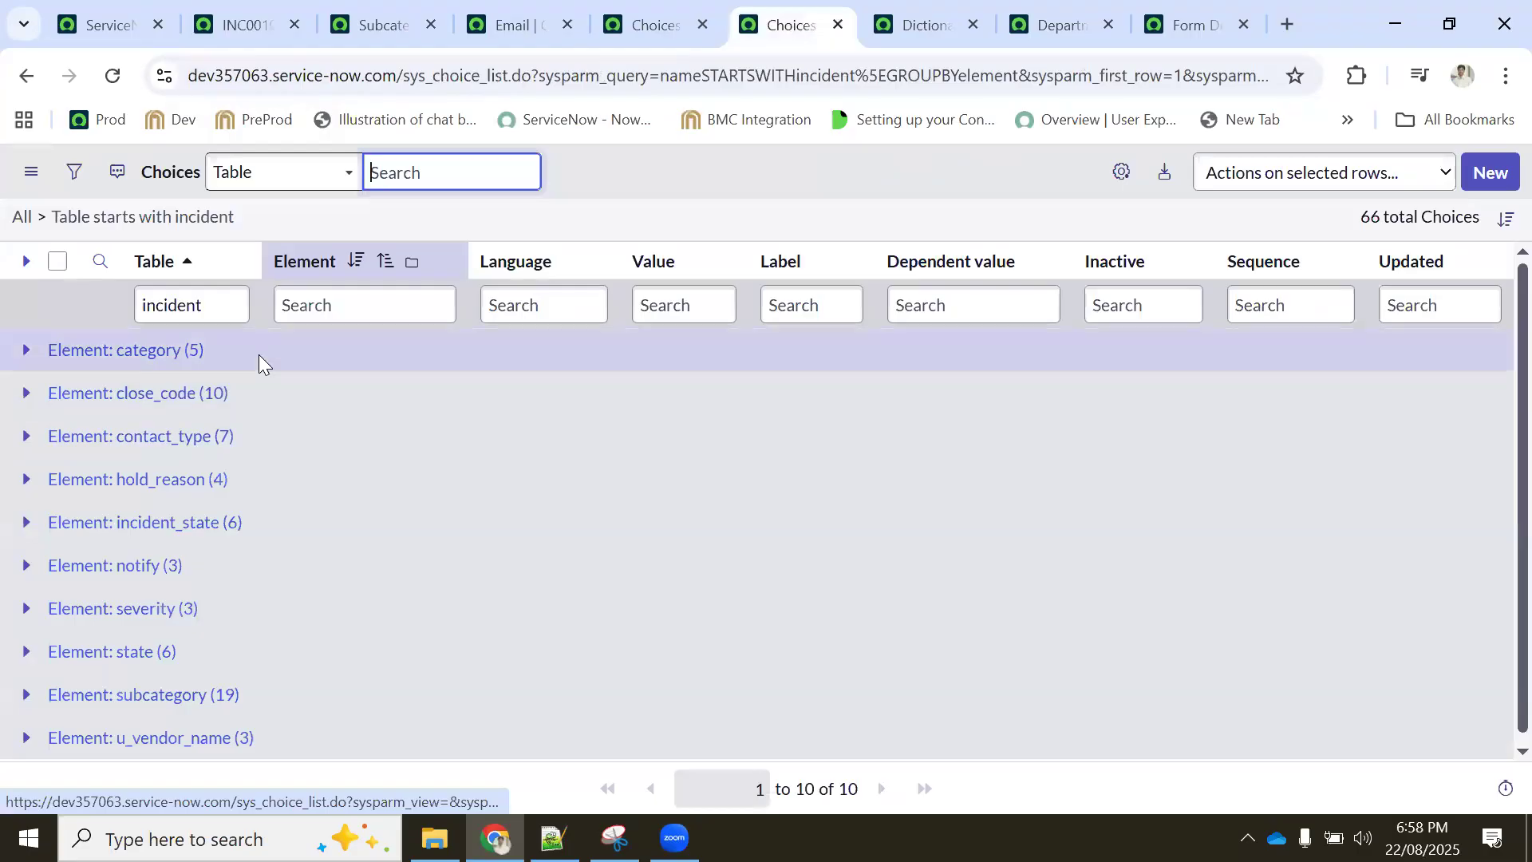
Try to resolve the incident, view its Resolution code options, and compare them with the close_code group in the incident choices list
{"action": "left_click", "coordinate": [292, 11]}
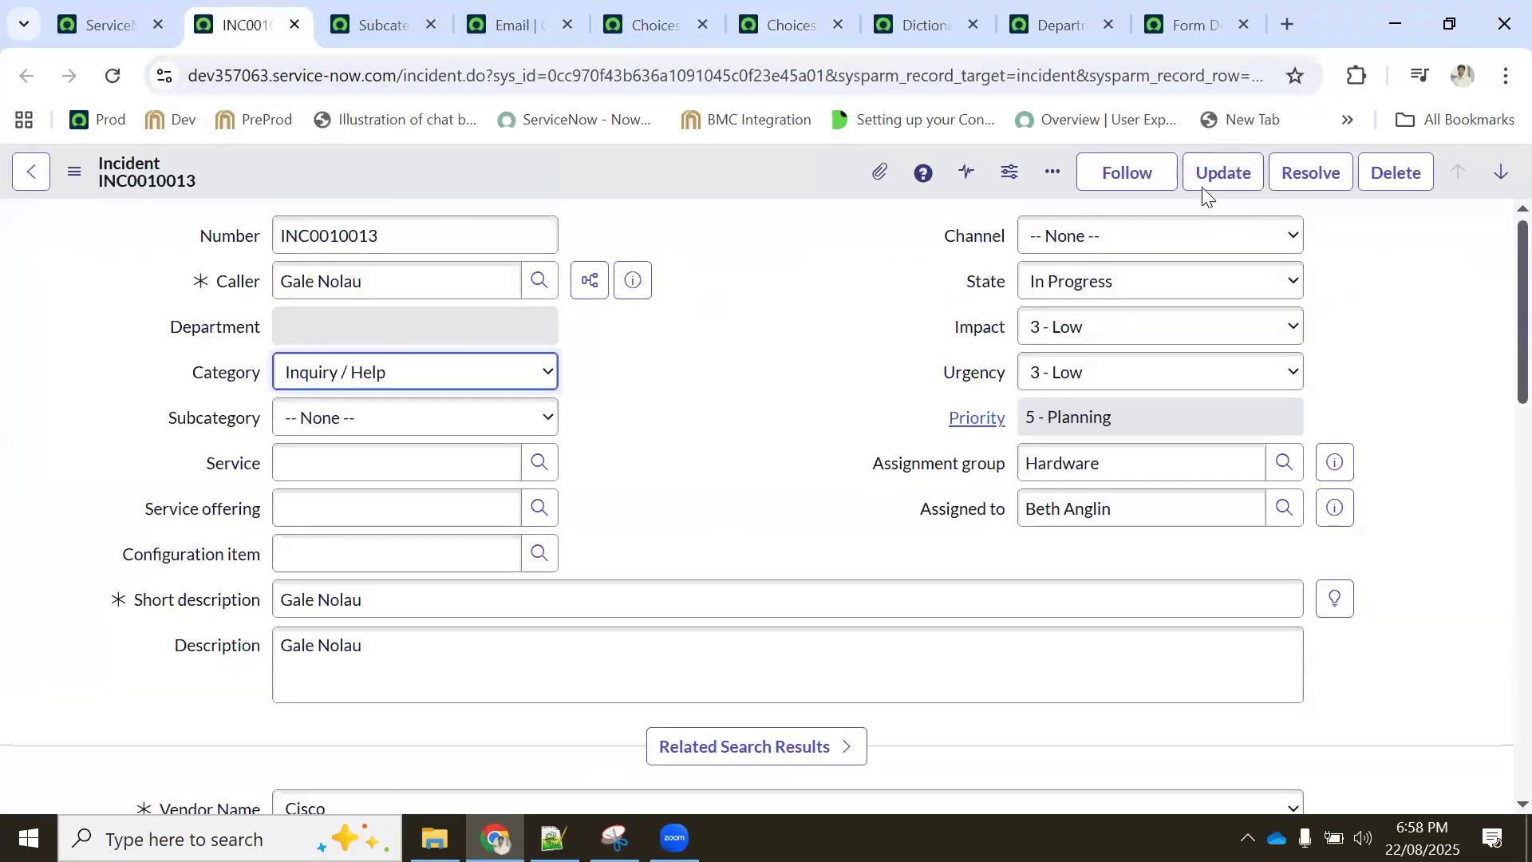
{"action": "left_click", "coordinate": [1299, 177]}
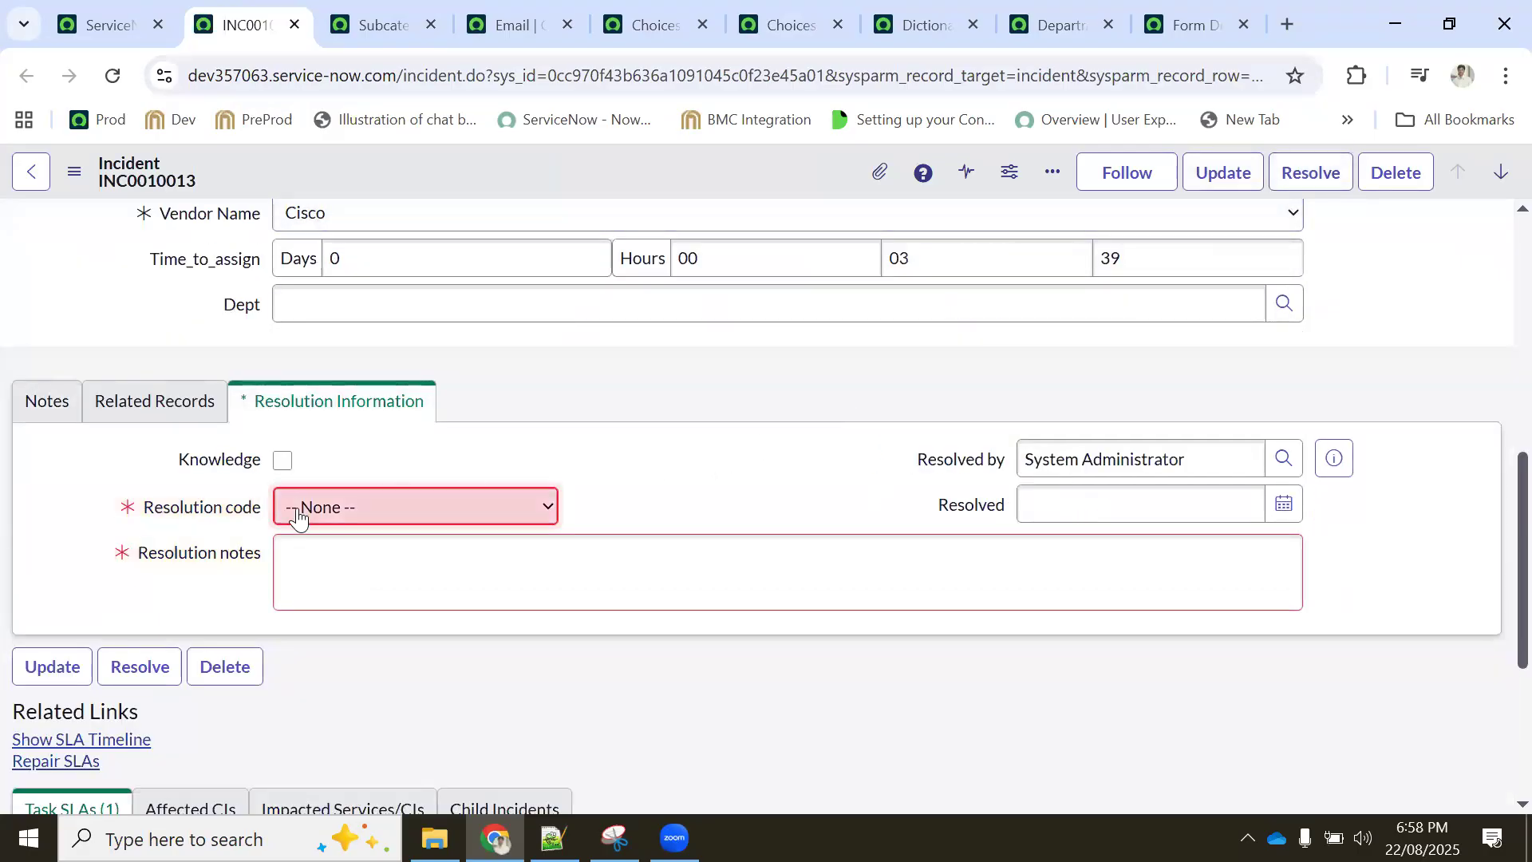
{"action": "left_click", "coordinate": [297, 517]}
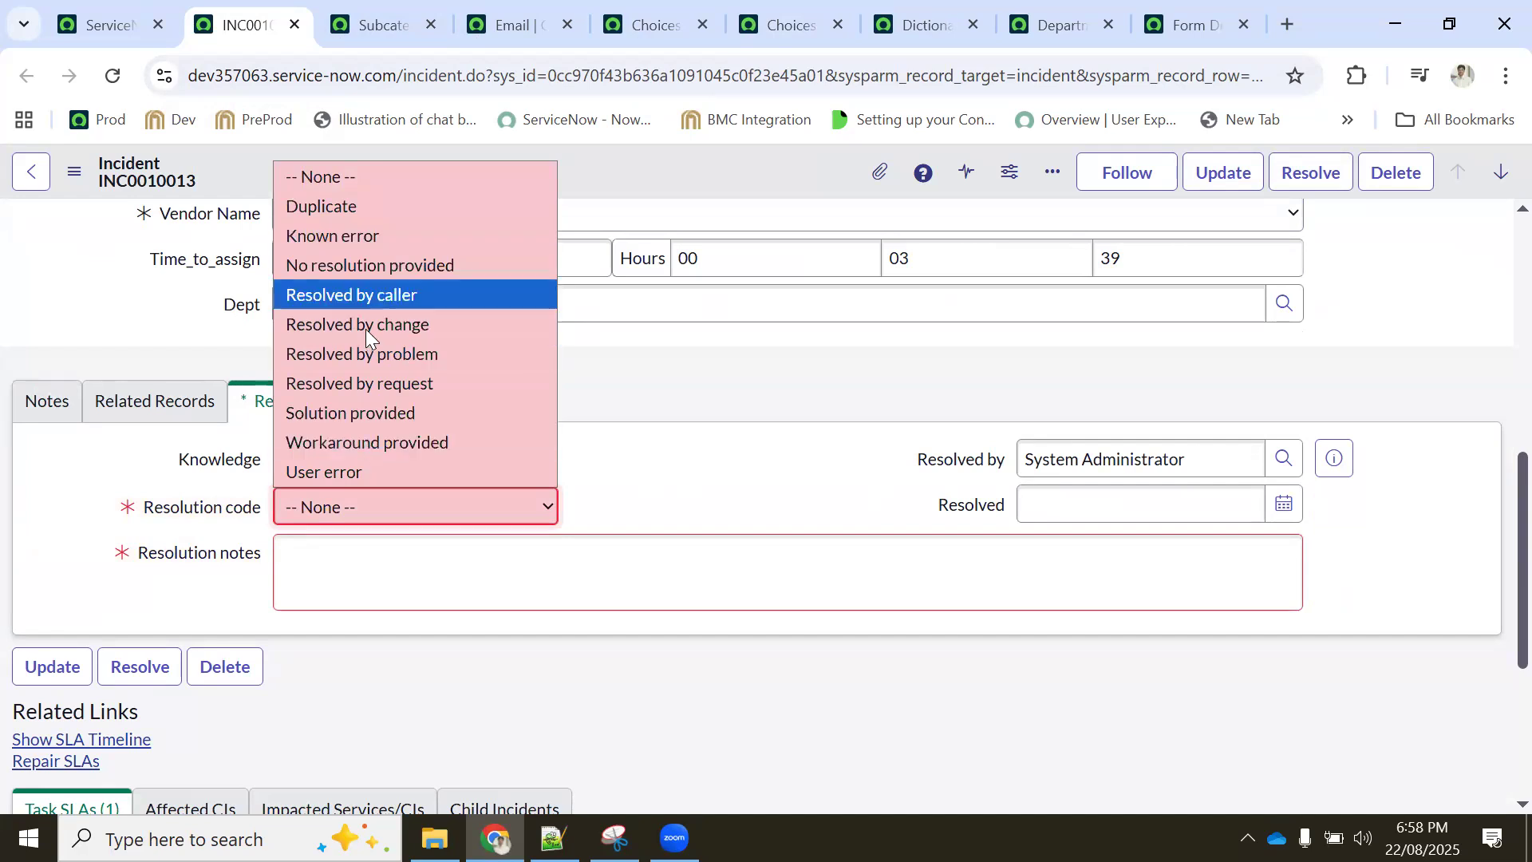
{"action": "left_click", "coordinate": [772, 24]}
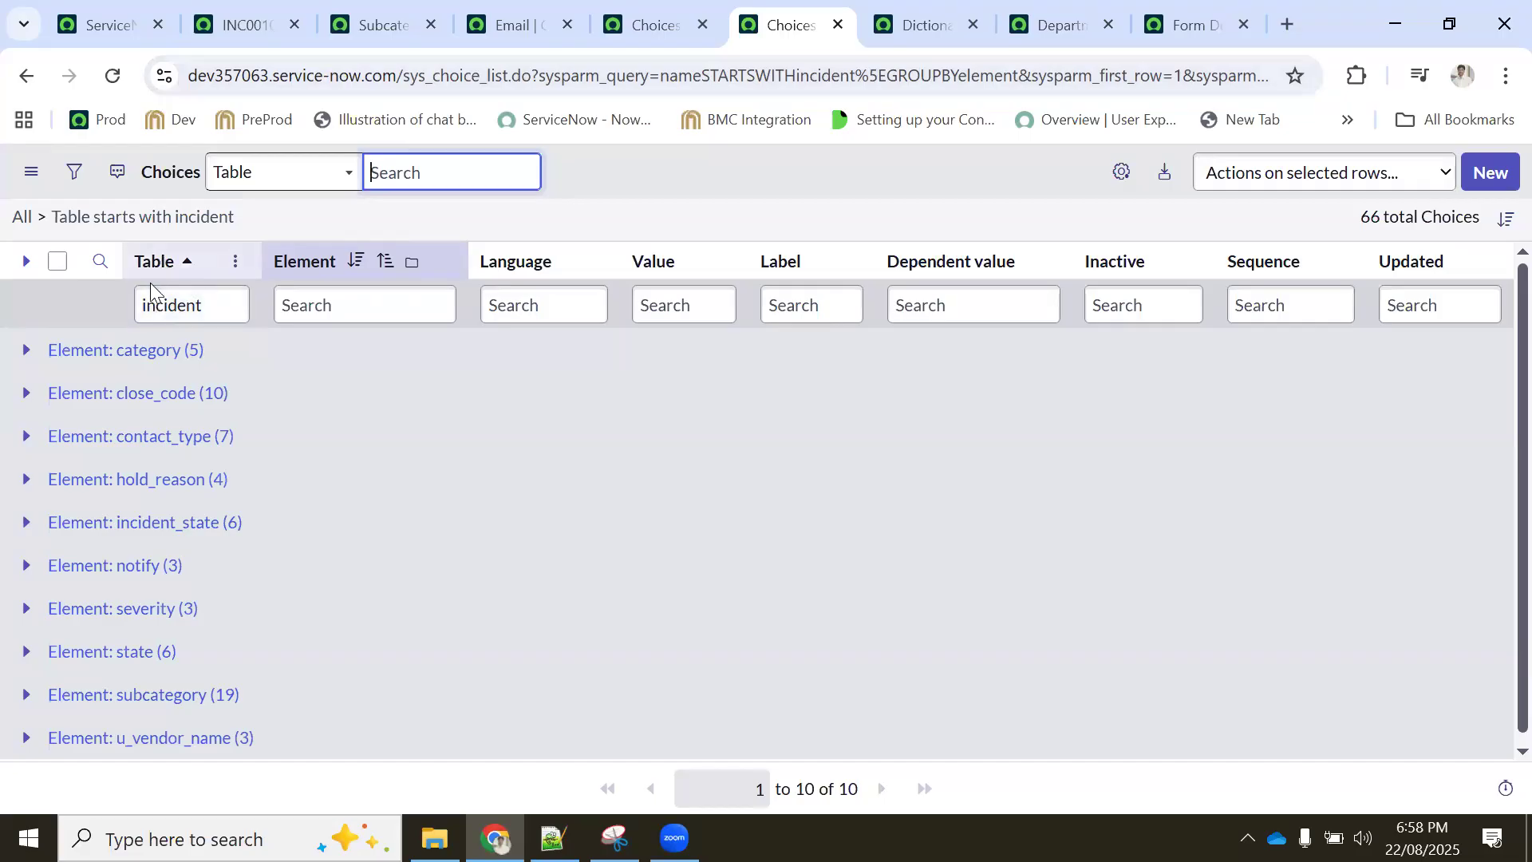
{"action": "left_click", "coordinate": [200, 309]}
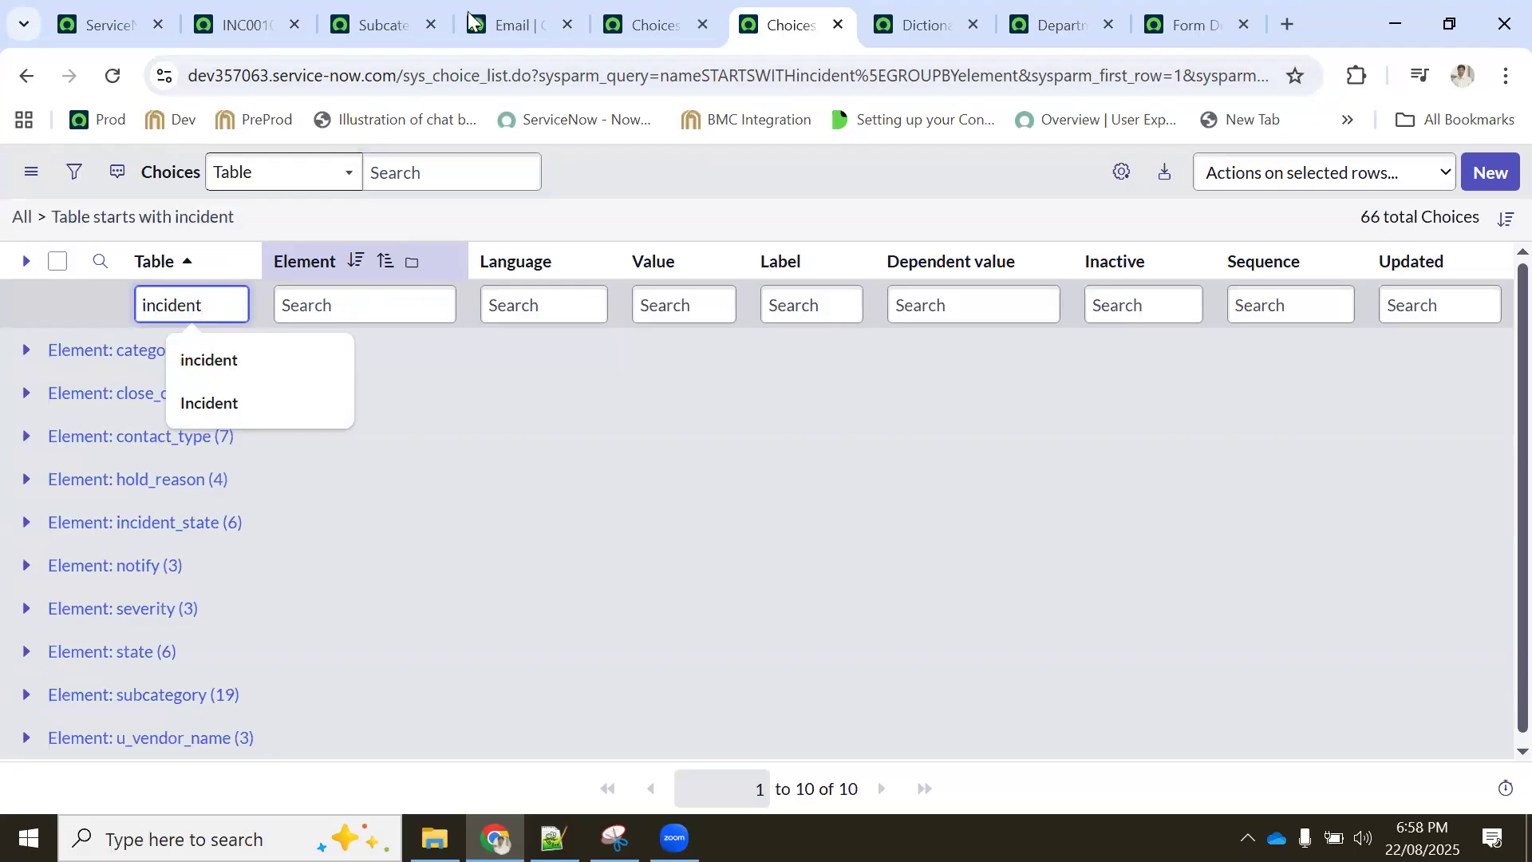
Group the Category choices list by Table in its browser tab
{"action": "left_click", "coordinate": [656, 27]}
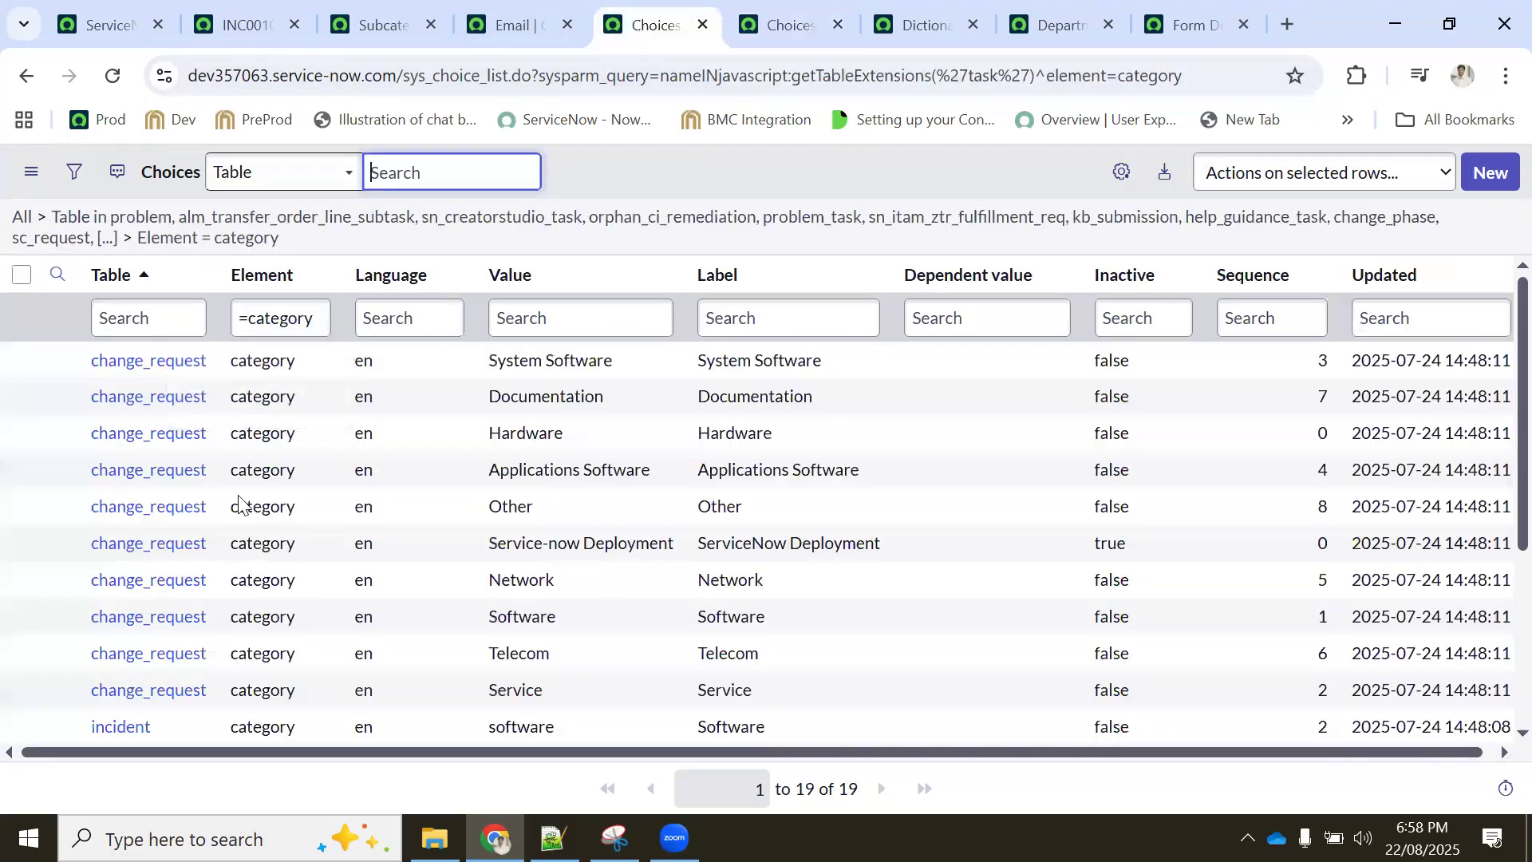
{"action": "left_click", "coordinate": [192, 278]}
{"action": "left_click", "coordinate": [247, 389]}
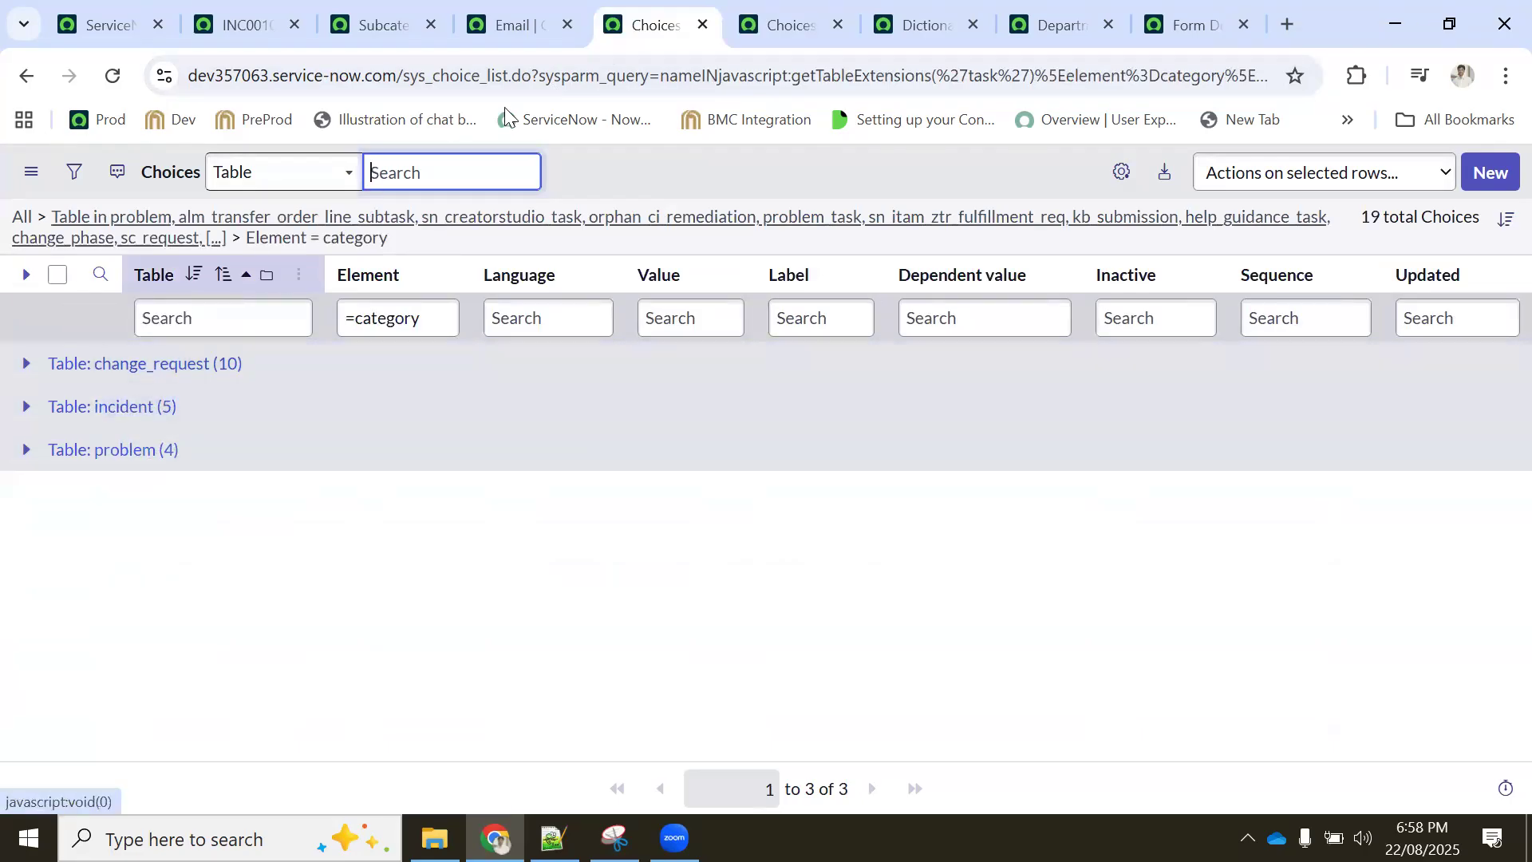
Set the incident's State to On Hold and view the options of the On hold reason field
{"action": "left_click", "coordinate": [790, 25]}
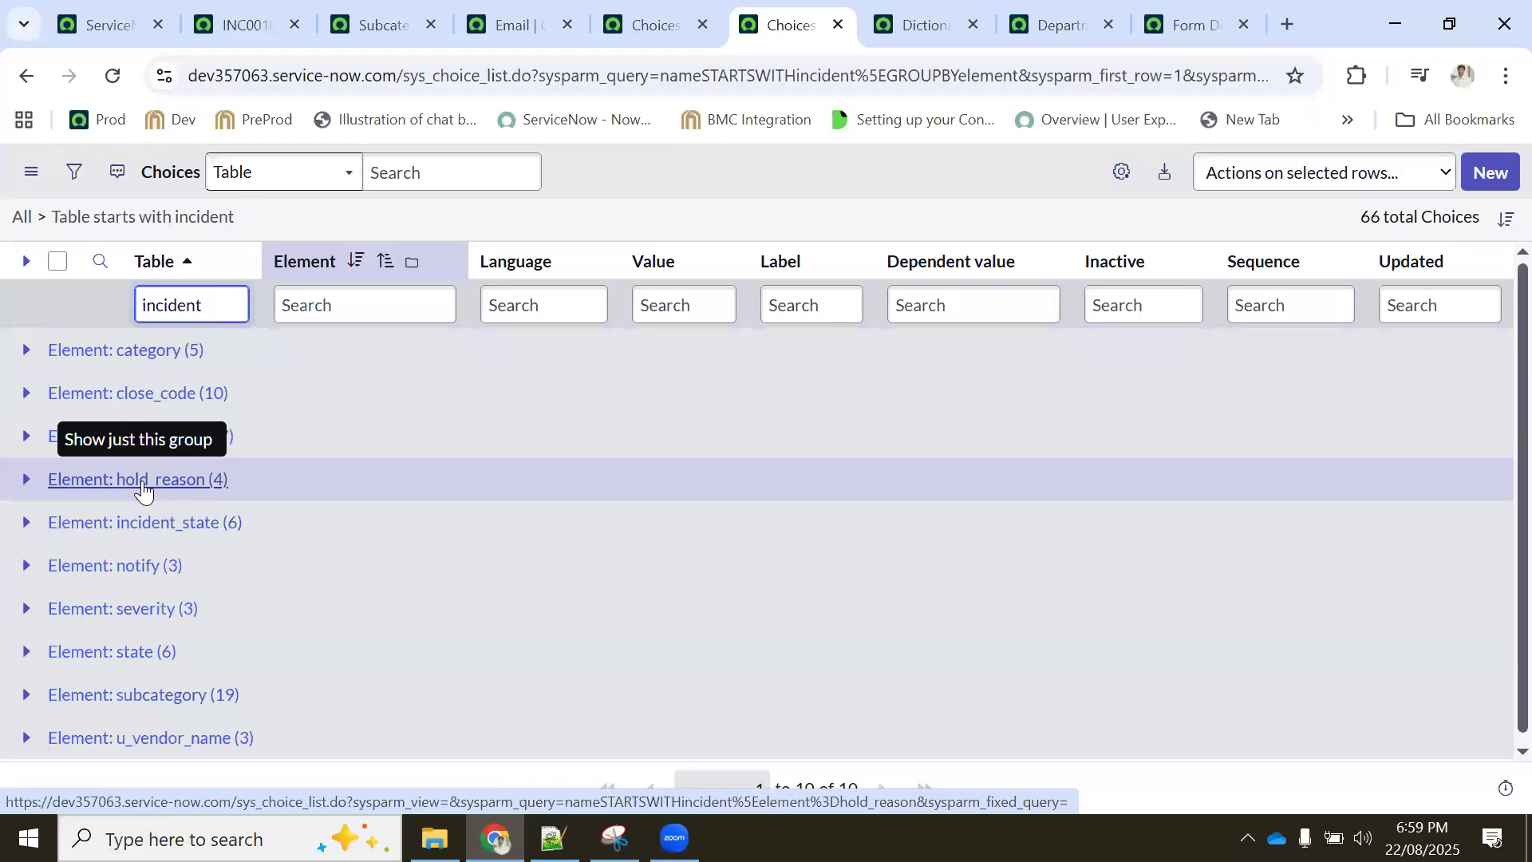
{"action": "left_click", "coordinate": [249, 18]}
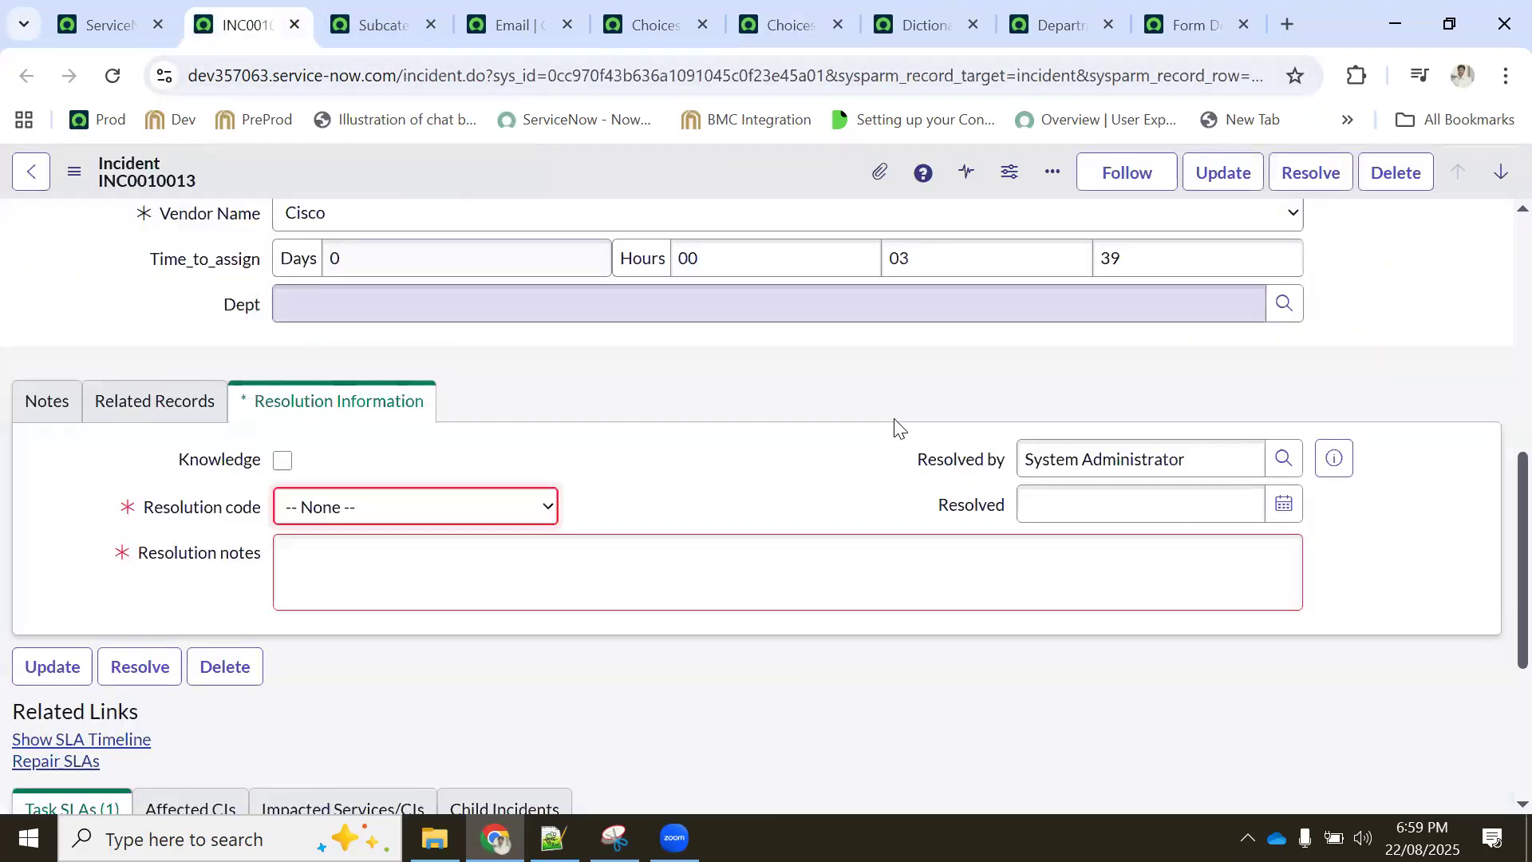
{"action": "scroll", "coordinate": [894, 428], "scroll_direction": "up", "scroll_amount": 10}
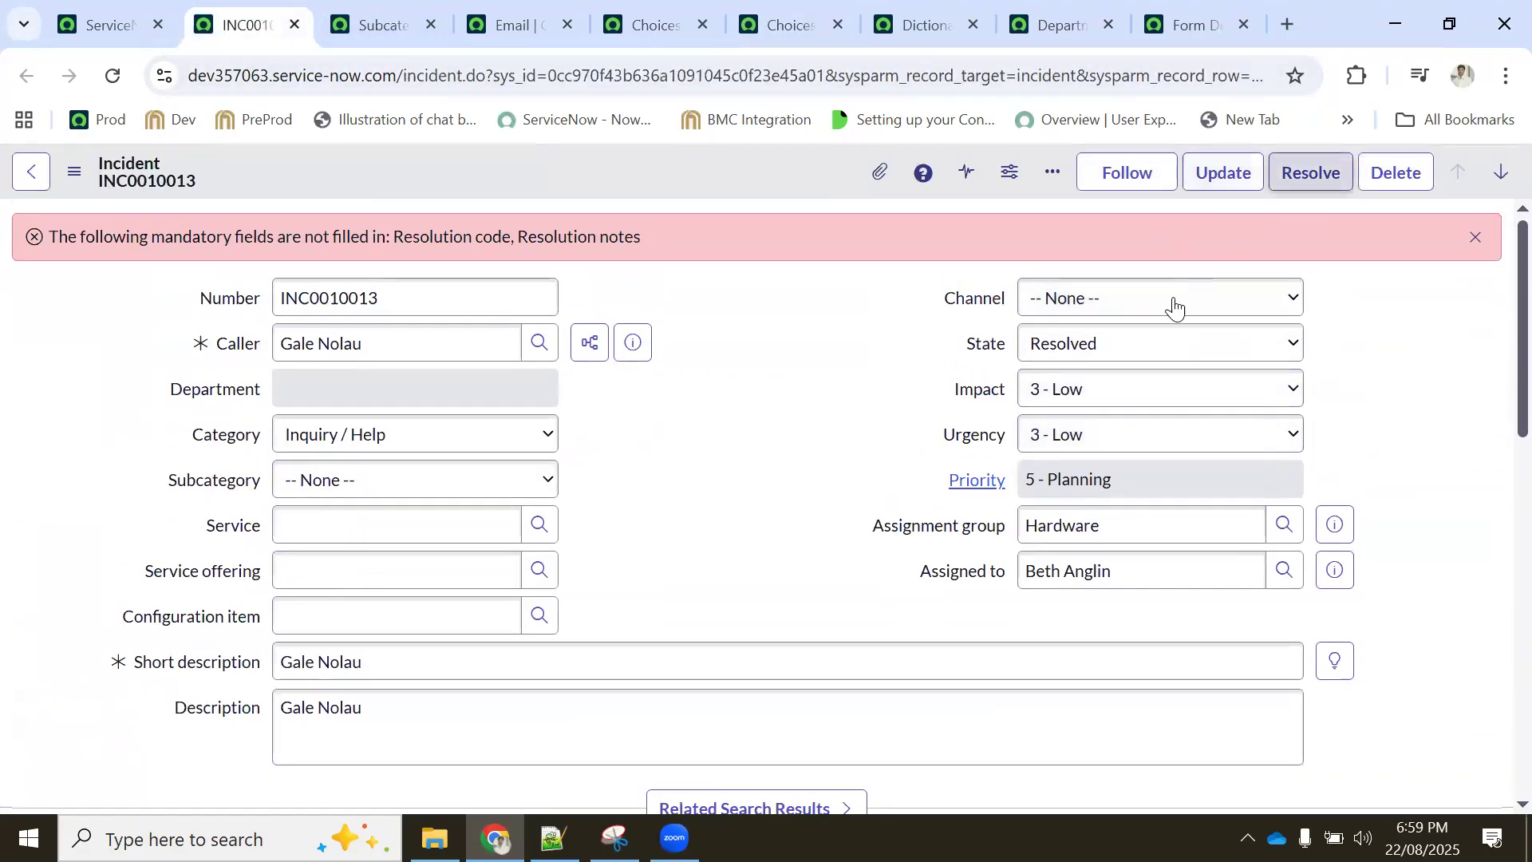
{"action": "left_click", "coordinate": [1066, 347]}
{"action": "left_click", "coordinate": [1071, 437]}
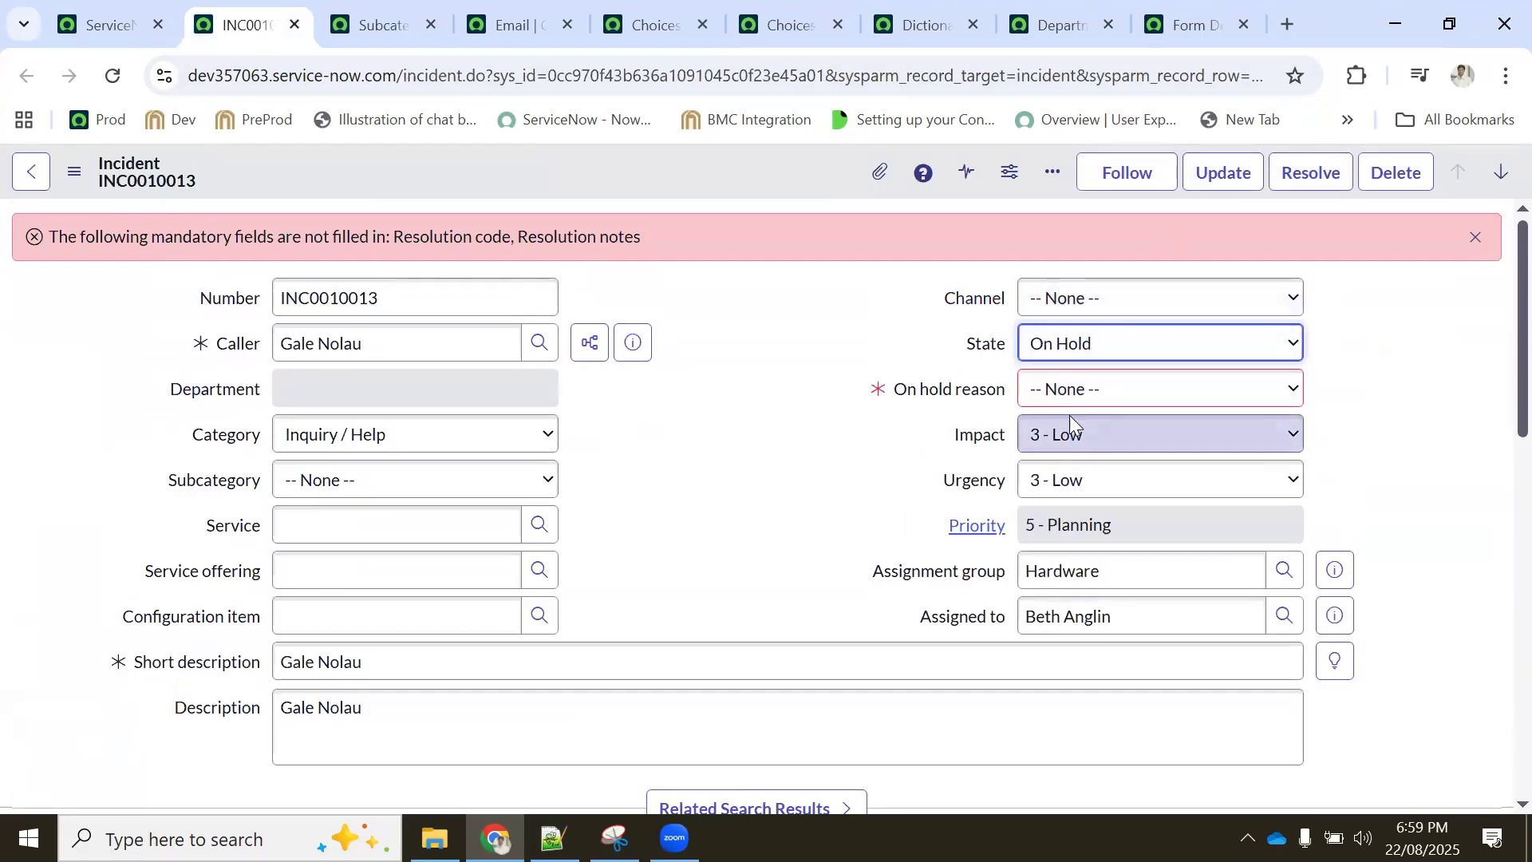
{"action": "left_click", "coordinate": [1063, 389]}
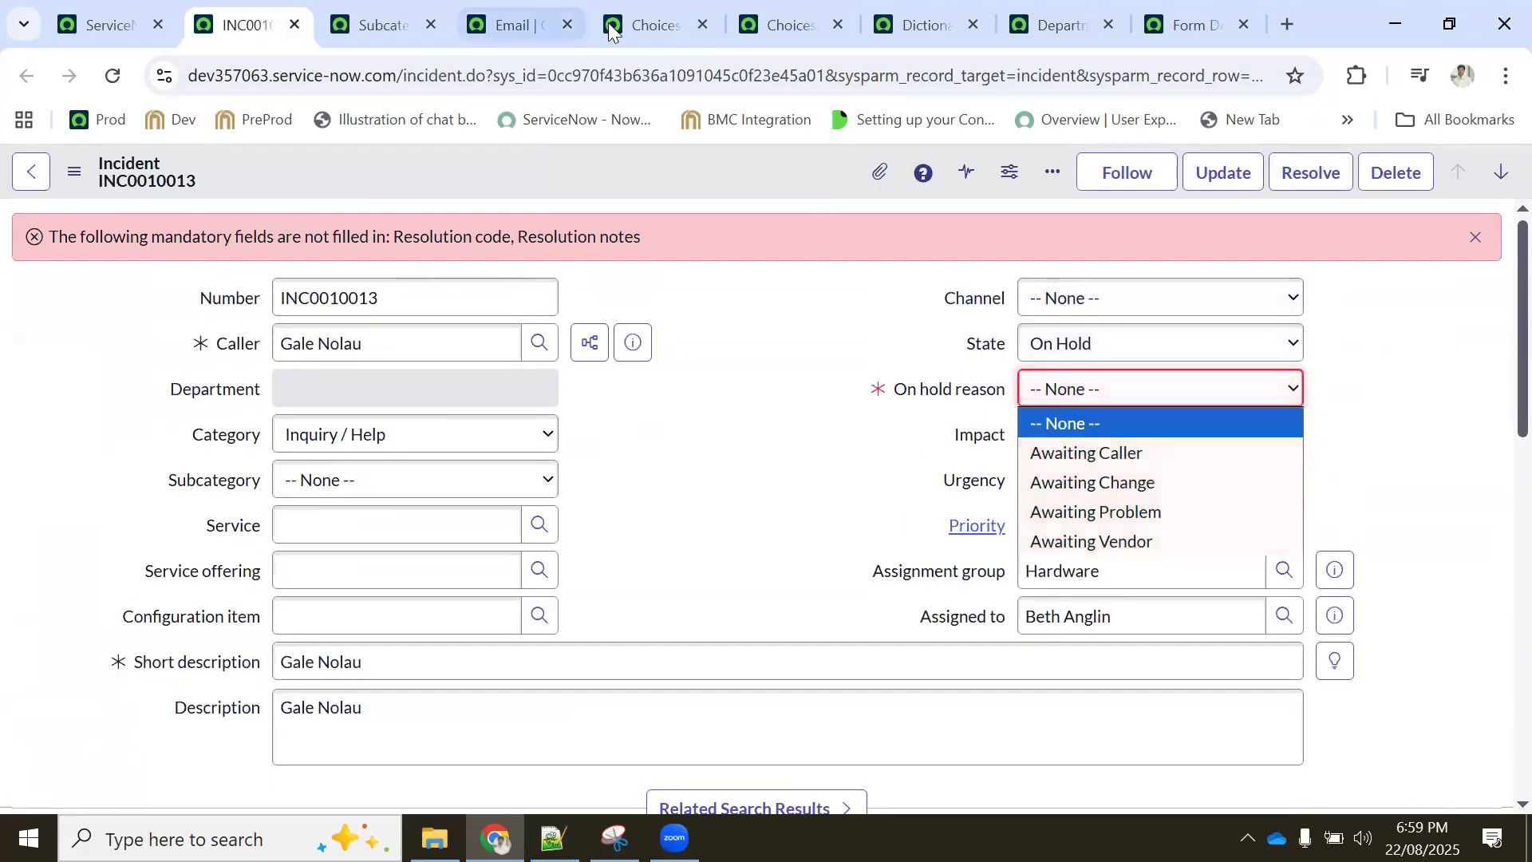
Compare the incident's State options with the incident_state group in the choices list, and check the incident dictionary entries
{"action": "left_click", "coordinate": [640, 19]}
{"action": "left_click", "coordinate": [753, 21]}
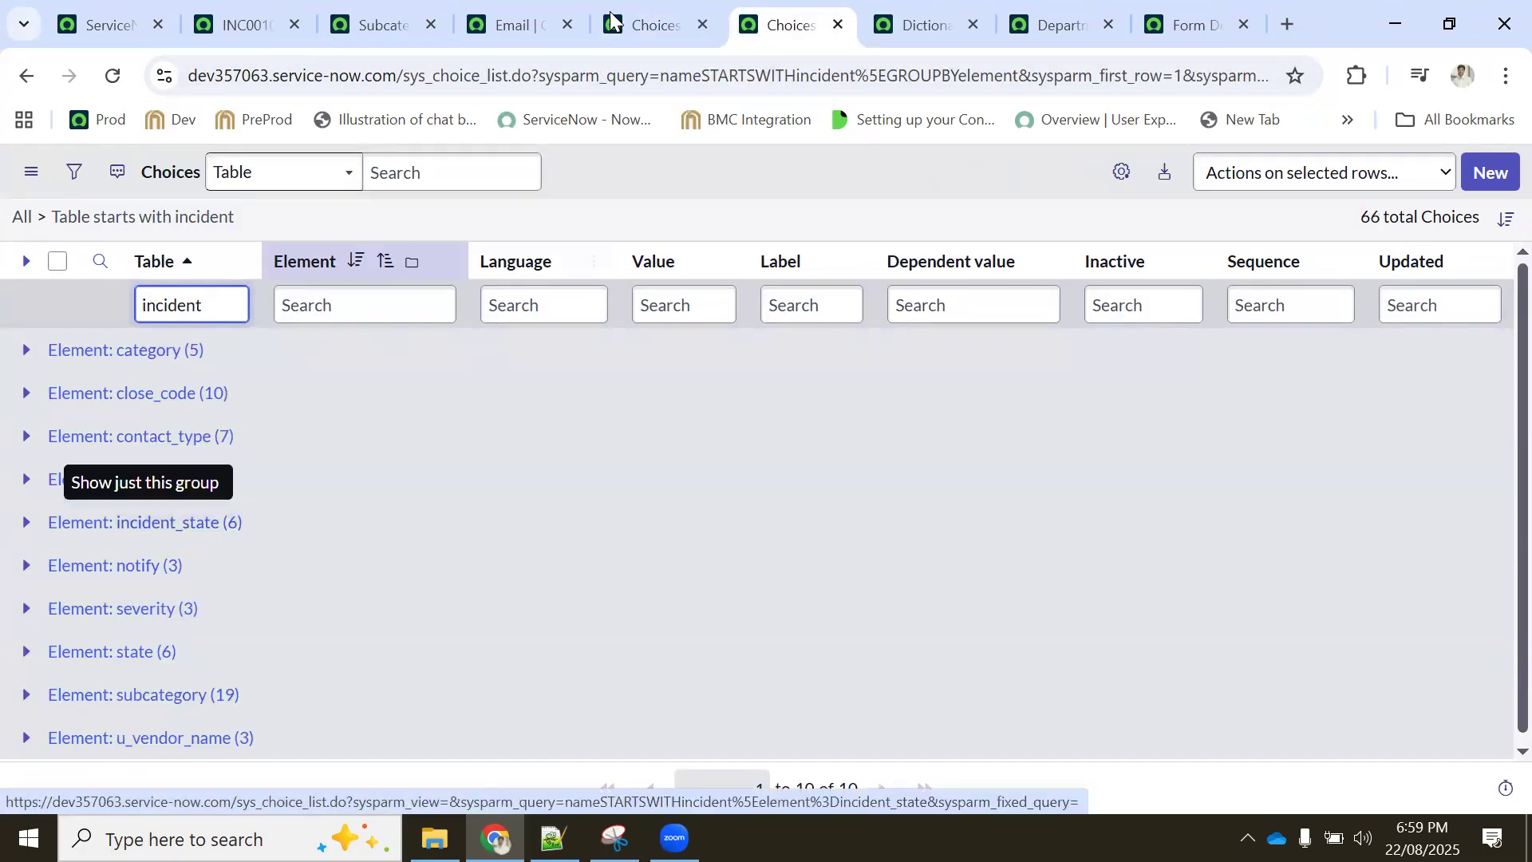
{"action": "left_click", "coordinate": [239, 24]}
{"action": "left_click", "coordinate": [1075, 358]}
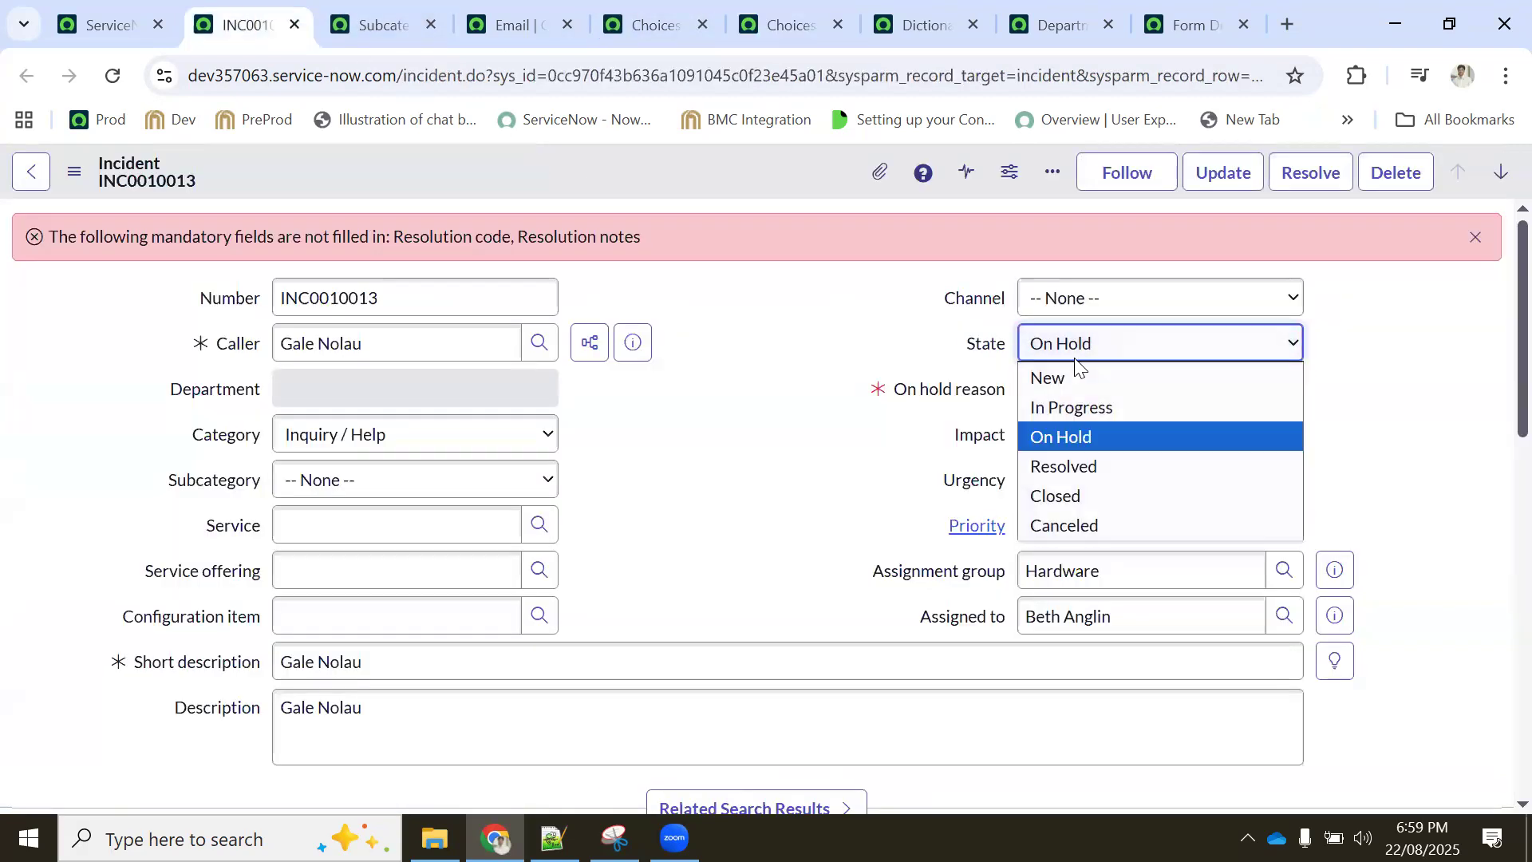
{"action": "left_click", "coordinate": [932, 10]}
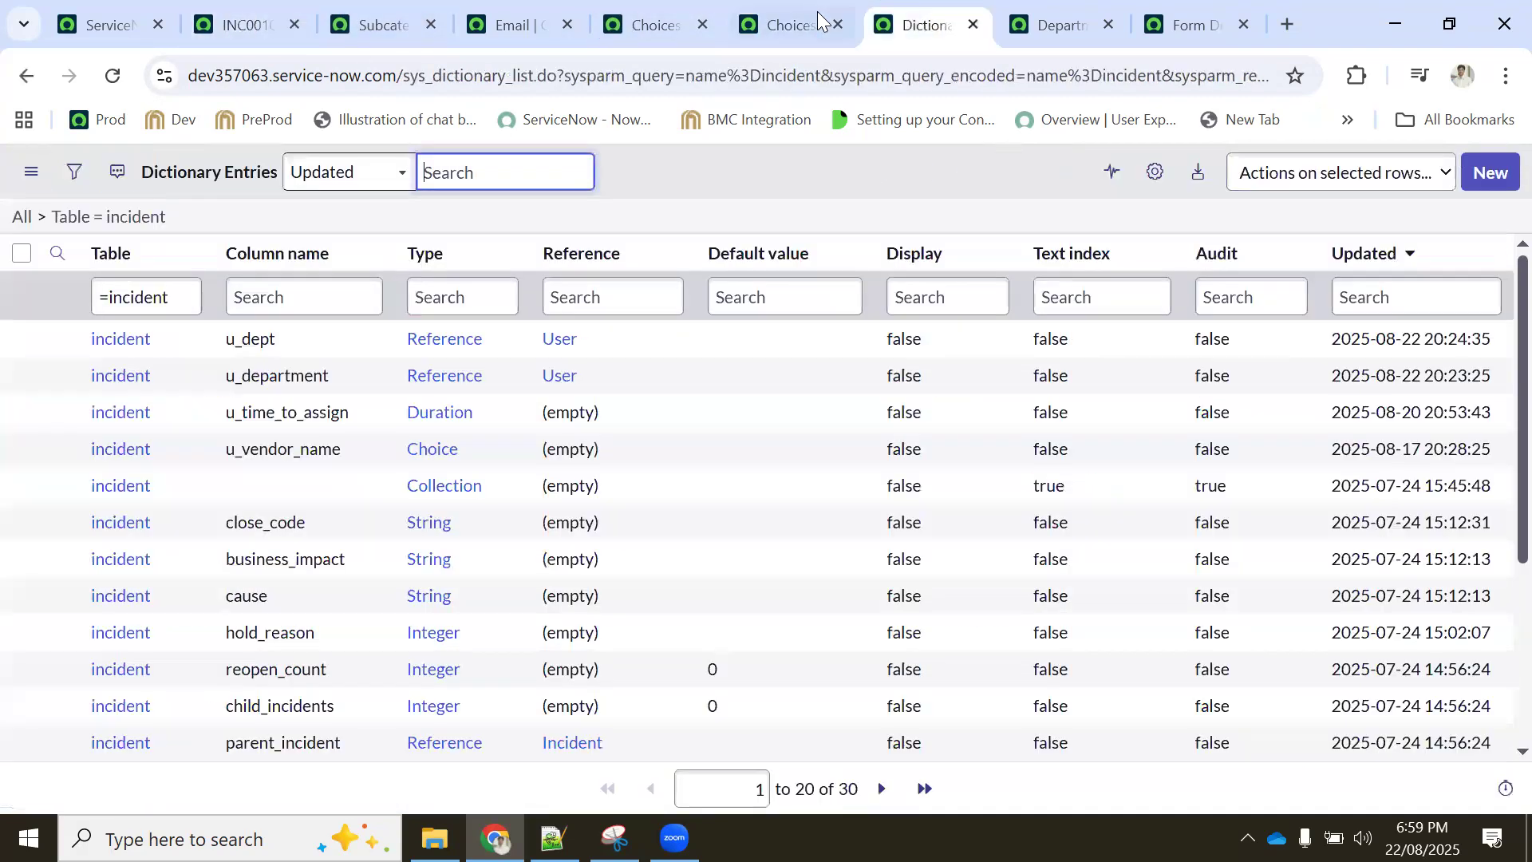
Expand the notify group in the incident choices list and look for a matching field on the incident form
{"action": "left_click", "coordinate": [786, 25]}
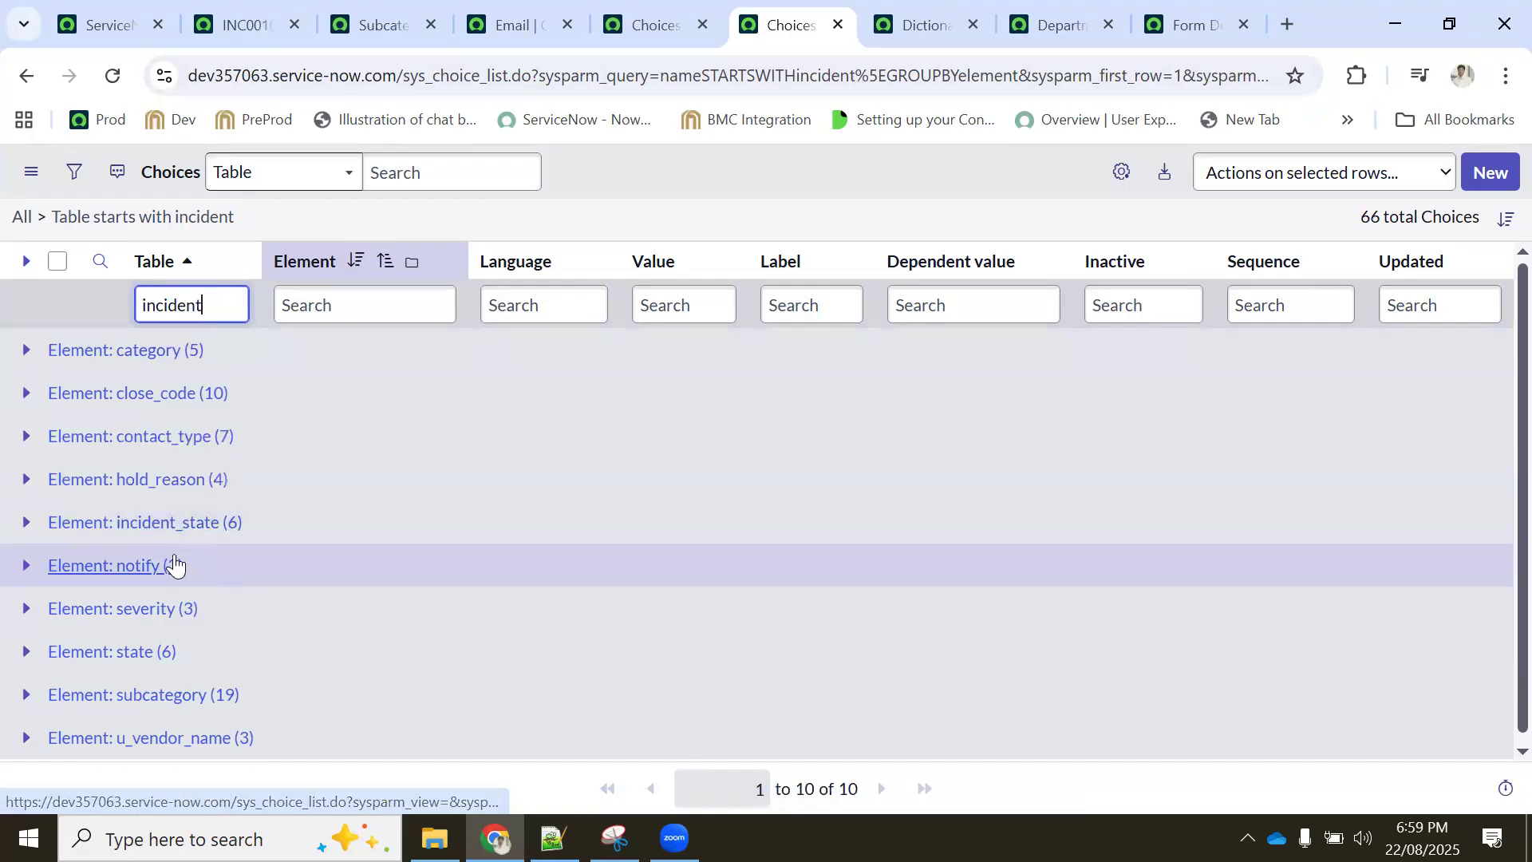
{"action": "left_click", "coordinate": [26, 565]}
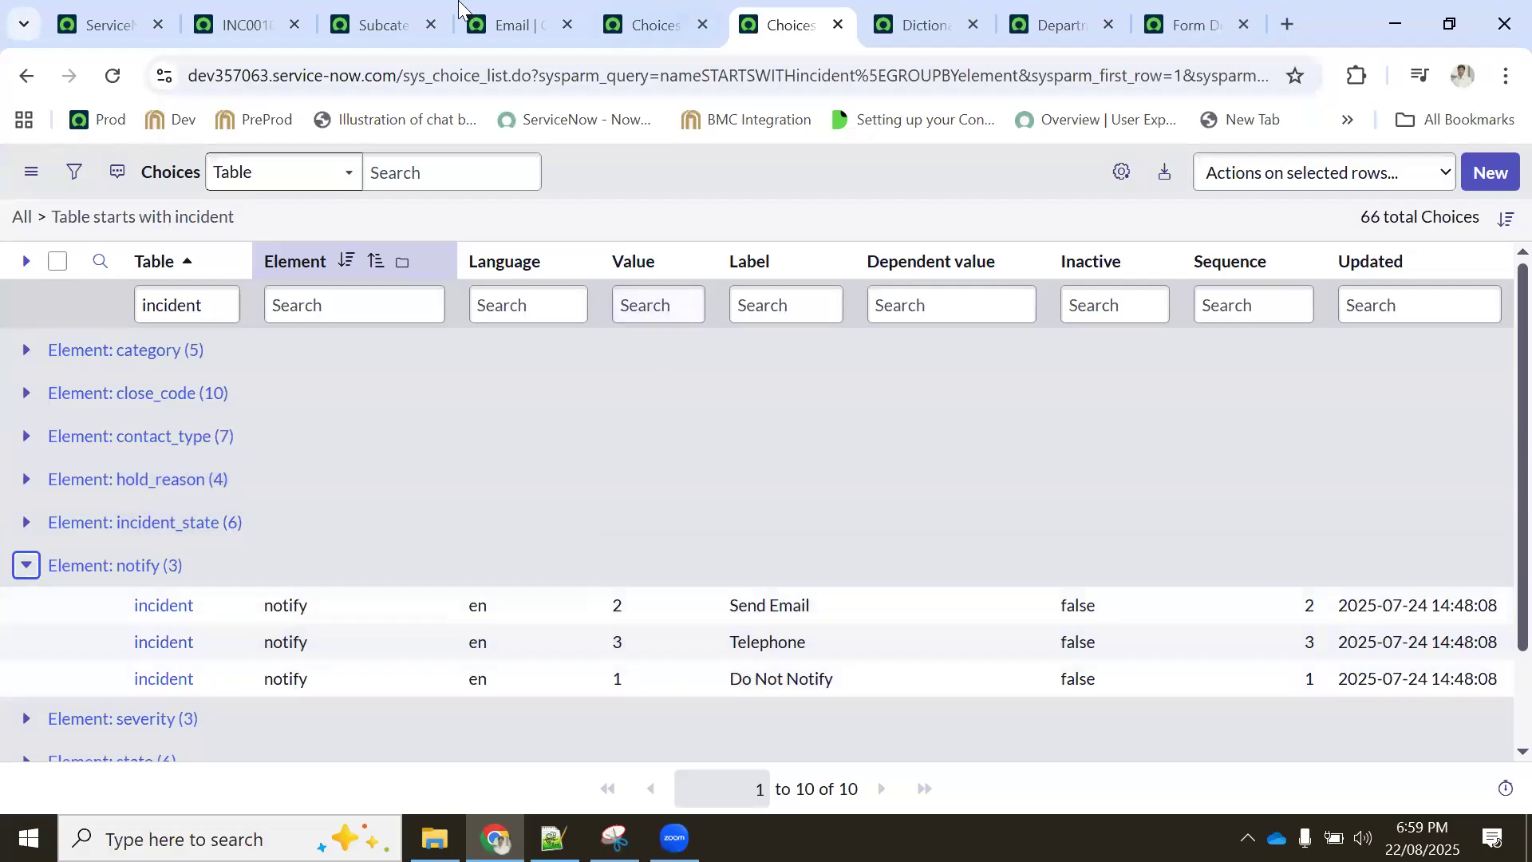
{"action": "left_click", "coordinate": [254, 24]}
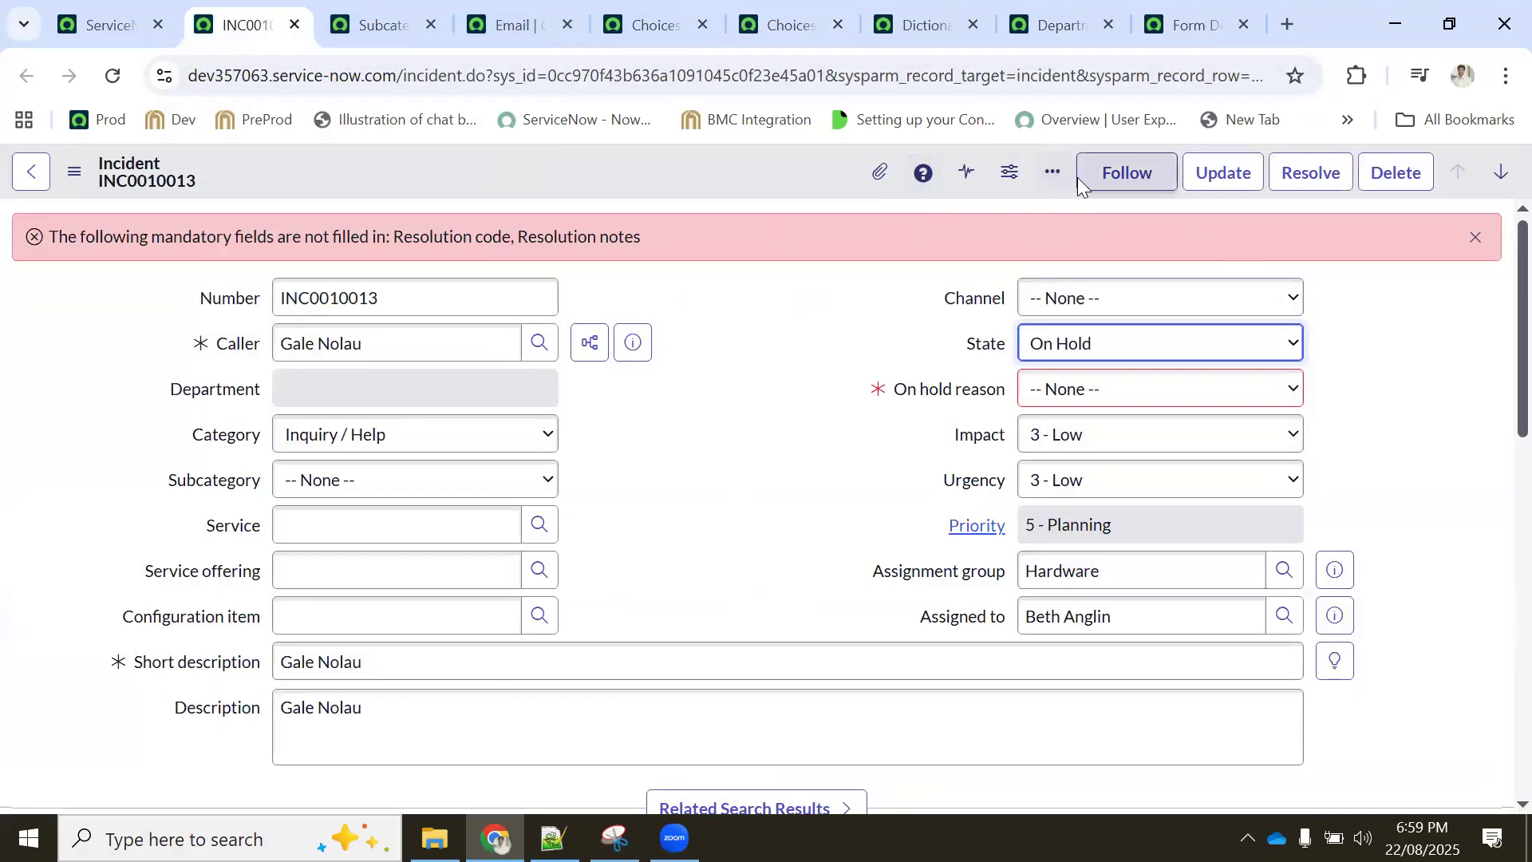
{"action": "scroll", "coordinate": [866, 403], "scroll_direction": "down", "scroll_amount": 7}
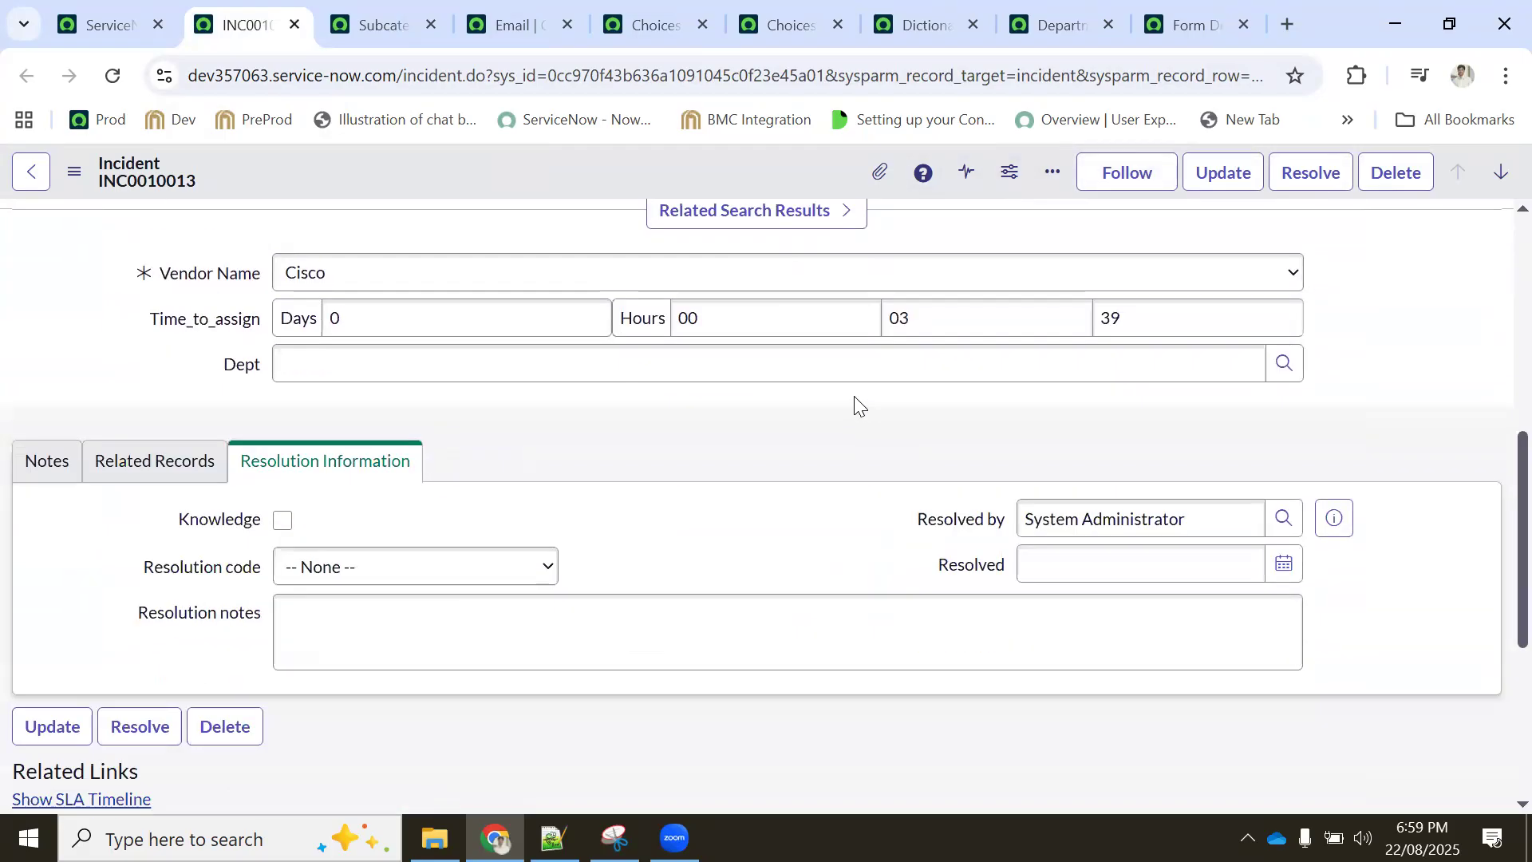
{"action": "scroll", "coordinate": [854, 397], "scroll_direction": "up", "scroll_amount": 7}
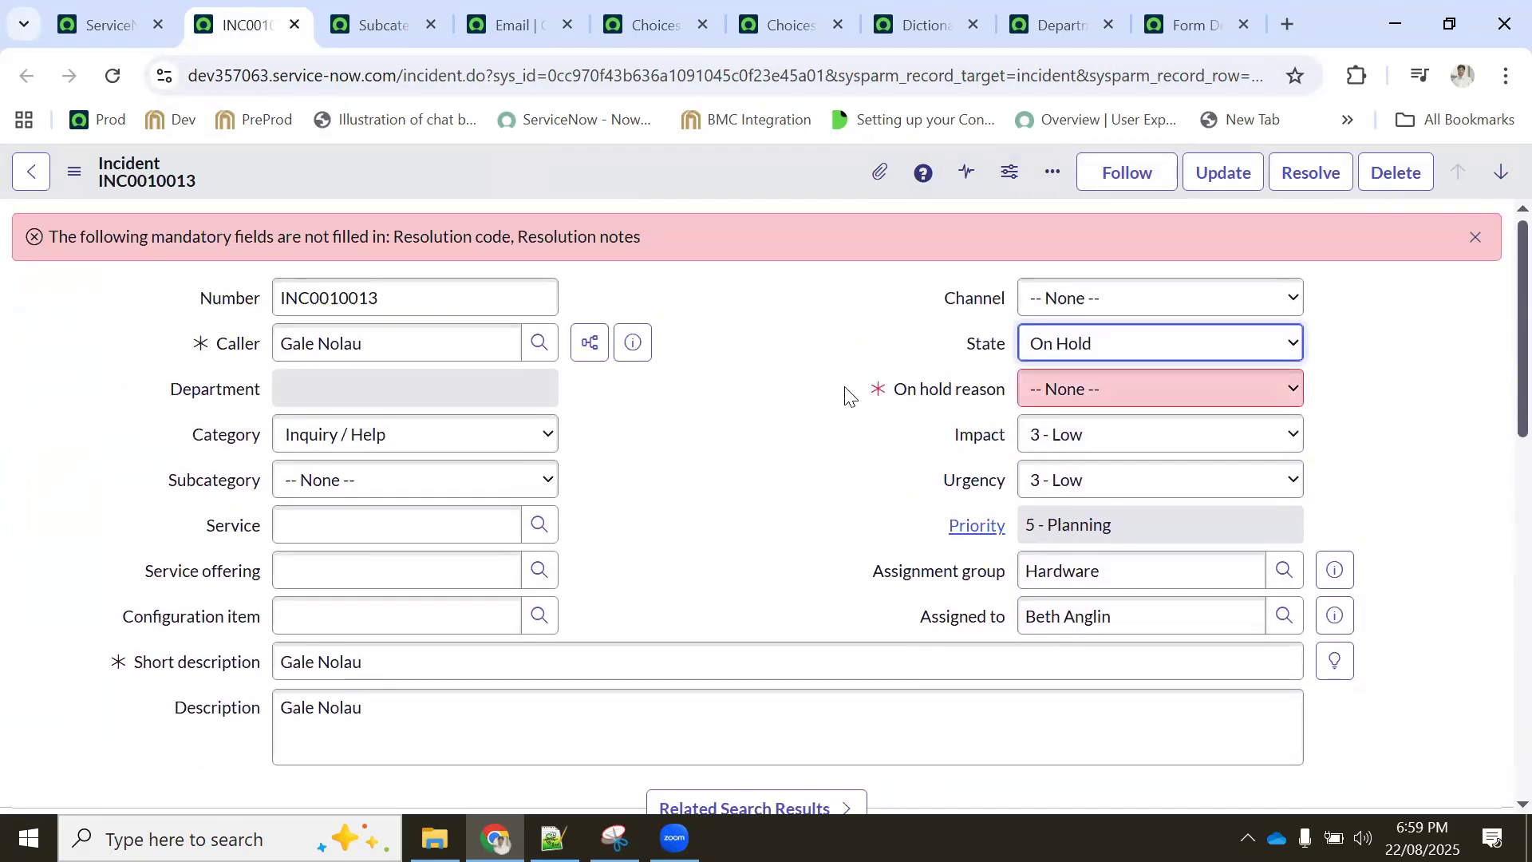
Review the remaining groups in the incident choices list and expand the category group
{"action": "left_click", "coordinate": [794, 24]}
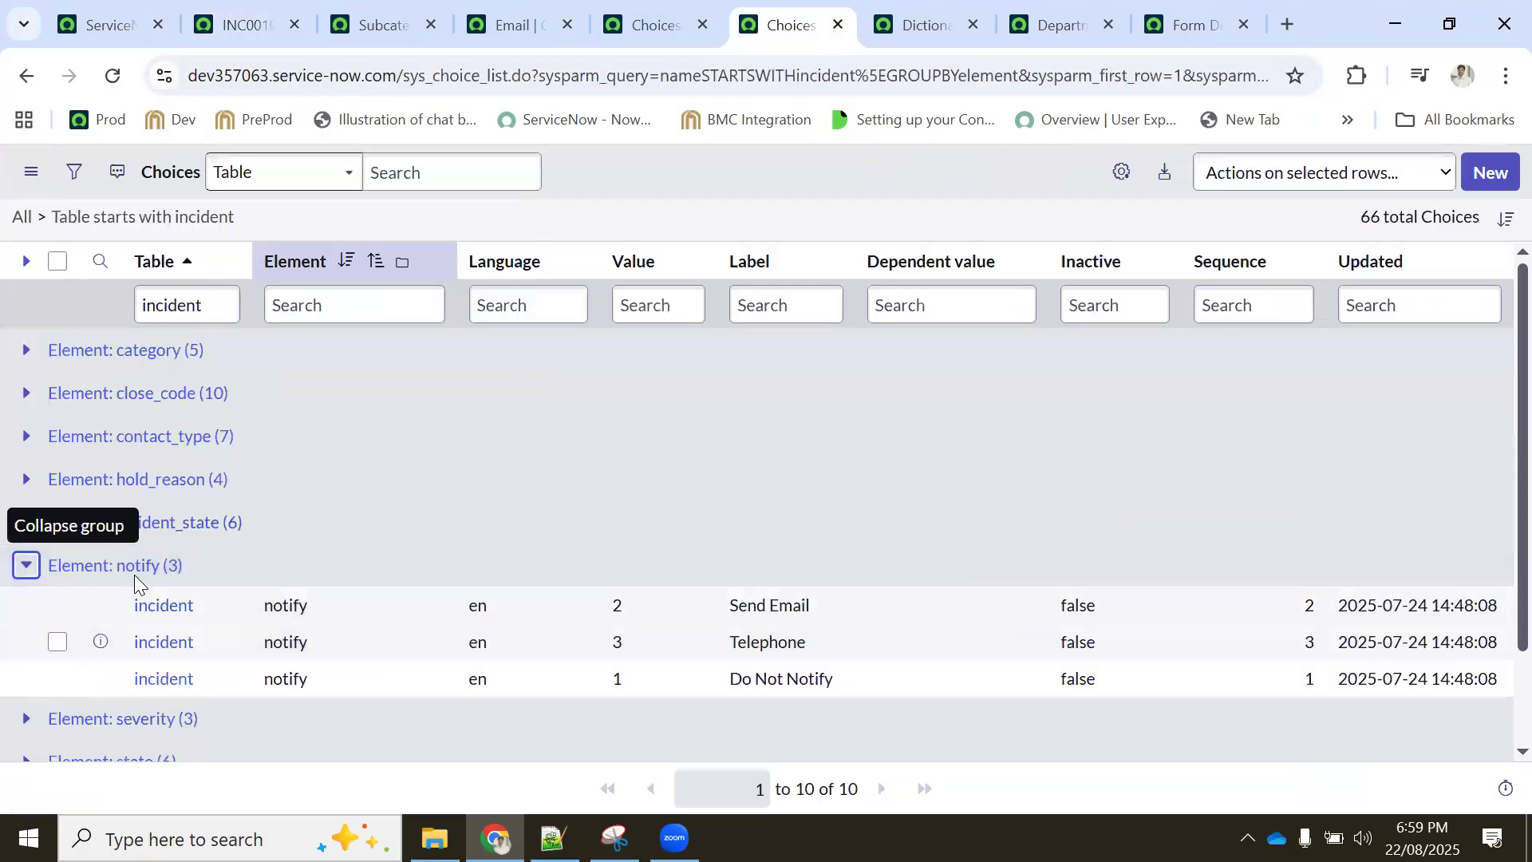
{"action": "scroll", "coordinate": [134, 574], "scroll_direction": "down", "scroll_amount": 2}
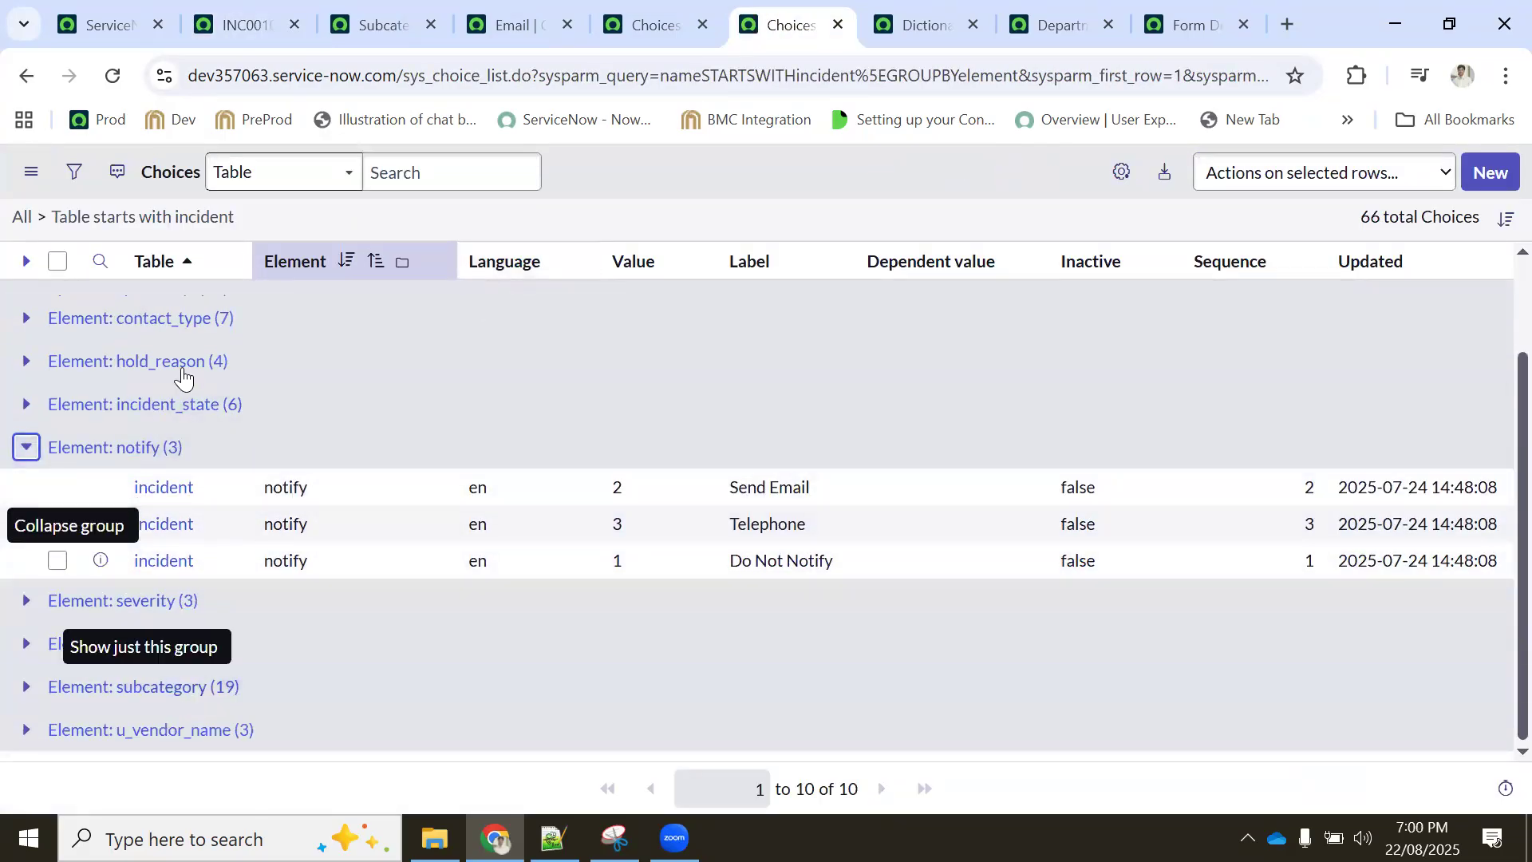
{"action": "scroll", "coordinate": [179, 417], "scroll_direction": "up", "scroll_amount": 3}
{"action": "left_click", "coordinate": [27, 351]}
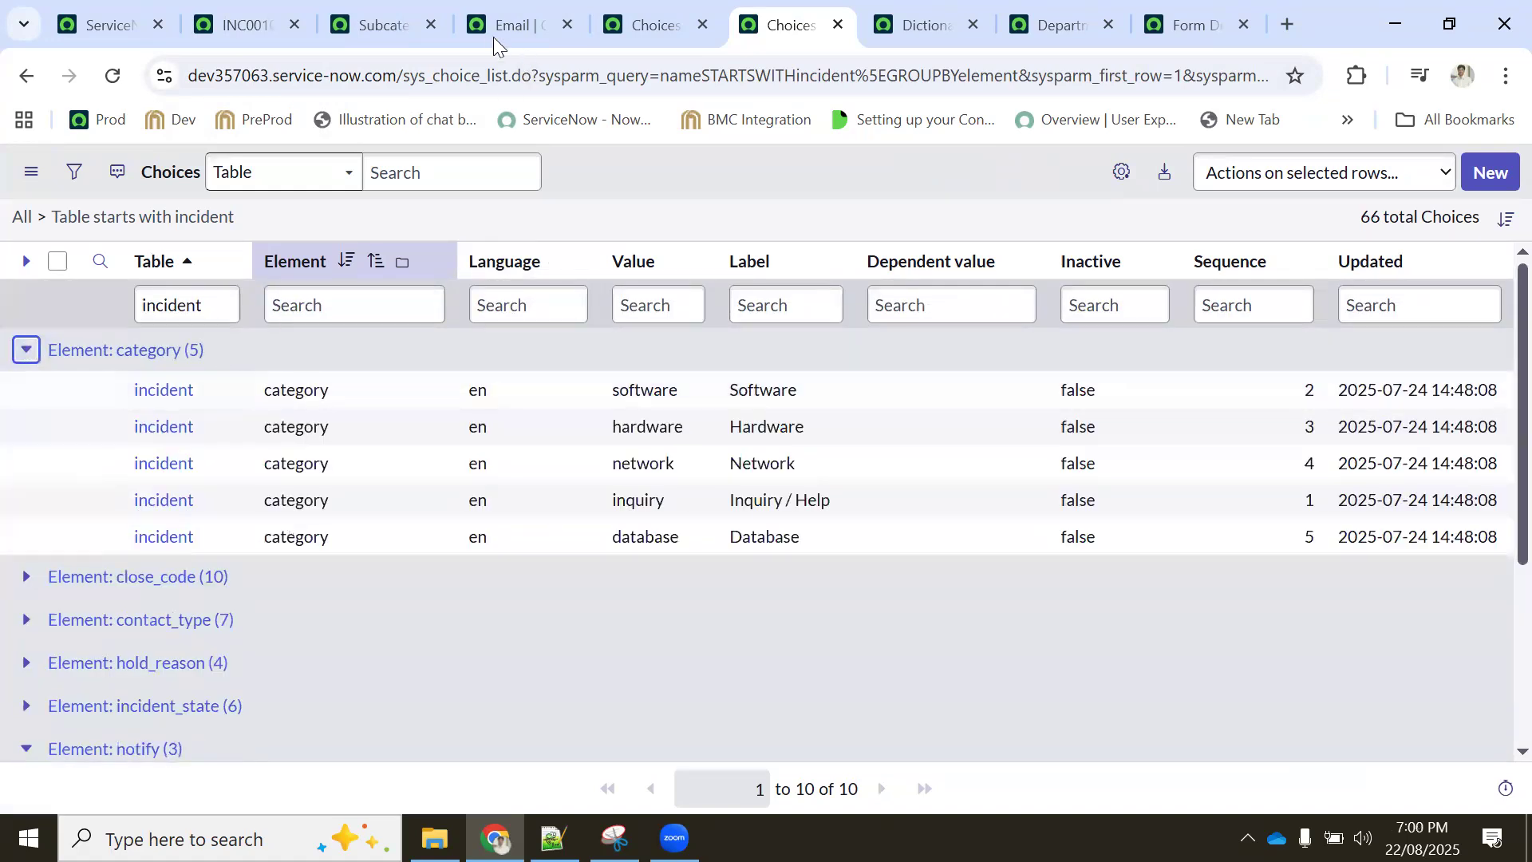
Close the browser tabs with the Category choices grouped by Table, the Email choice record and the Subcategory record
{"action": "left_click", "coordinate": [630, 22]}
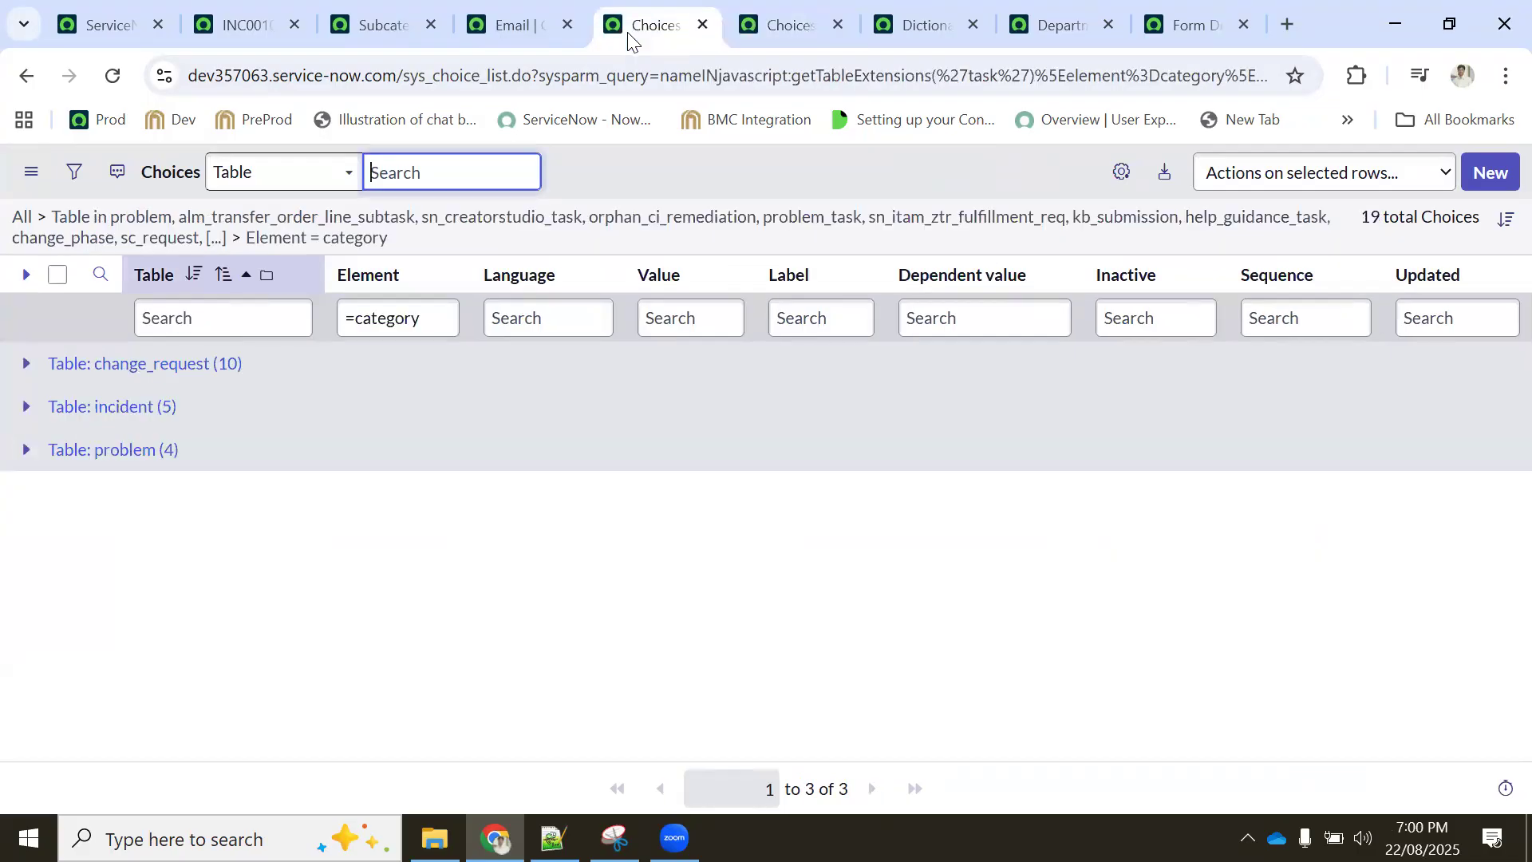
{"action": "left_click", "coordinate": [702, 27]}
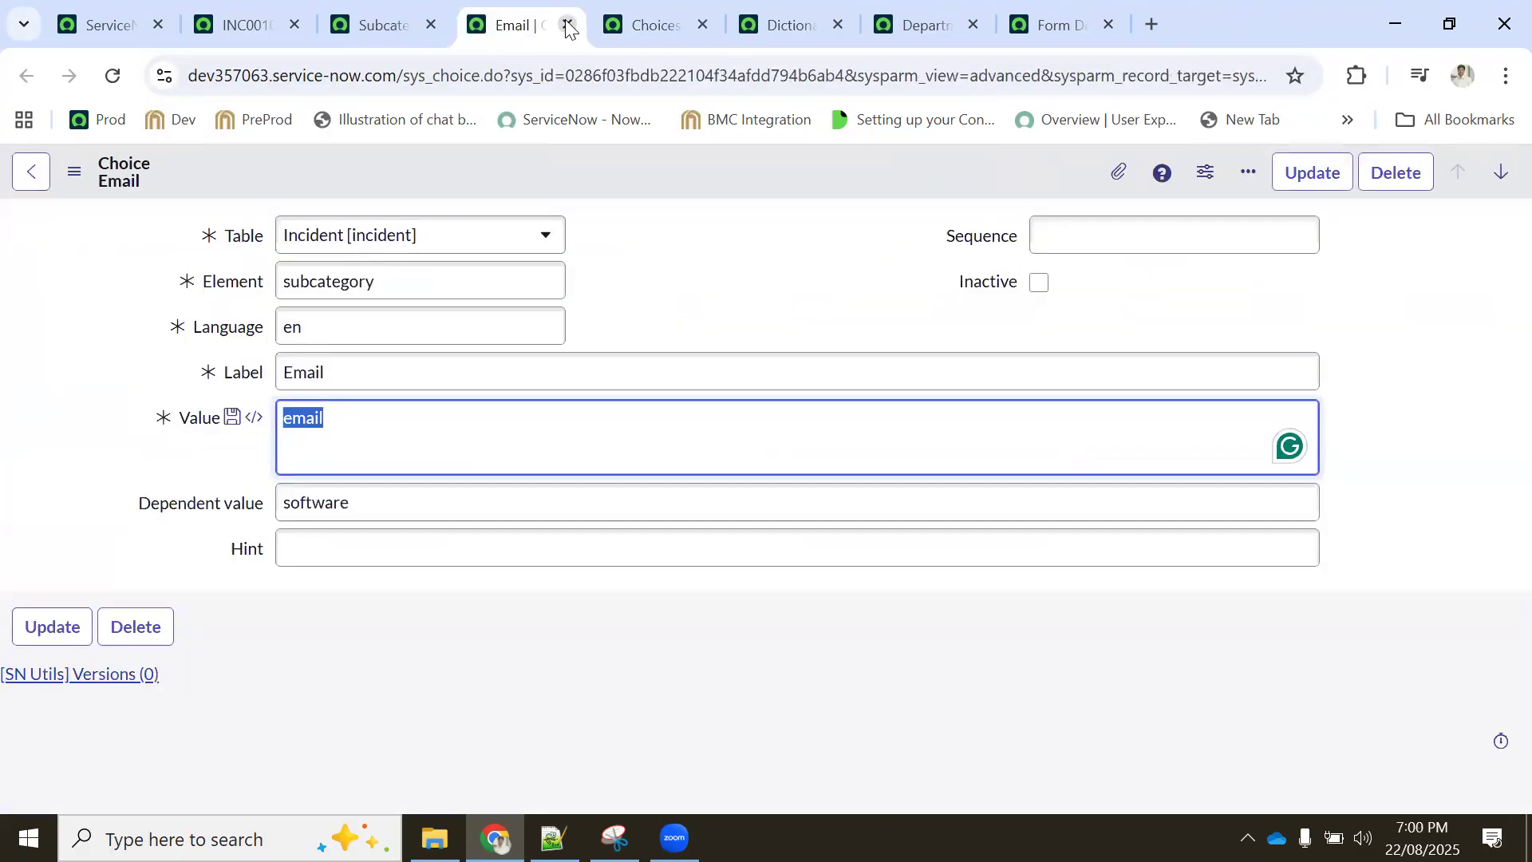
{"action": "left_click", "coordinate": [566, 28]}
{"action": "left_click", "coordinate": [395, 22]}
{"action": "left_click", "coordinate": [431, 24]}
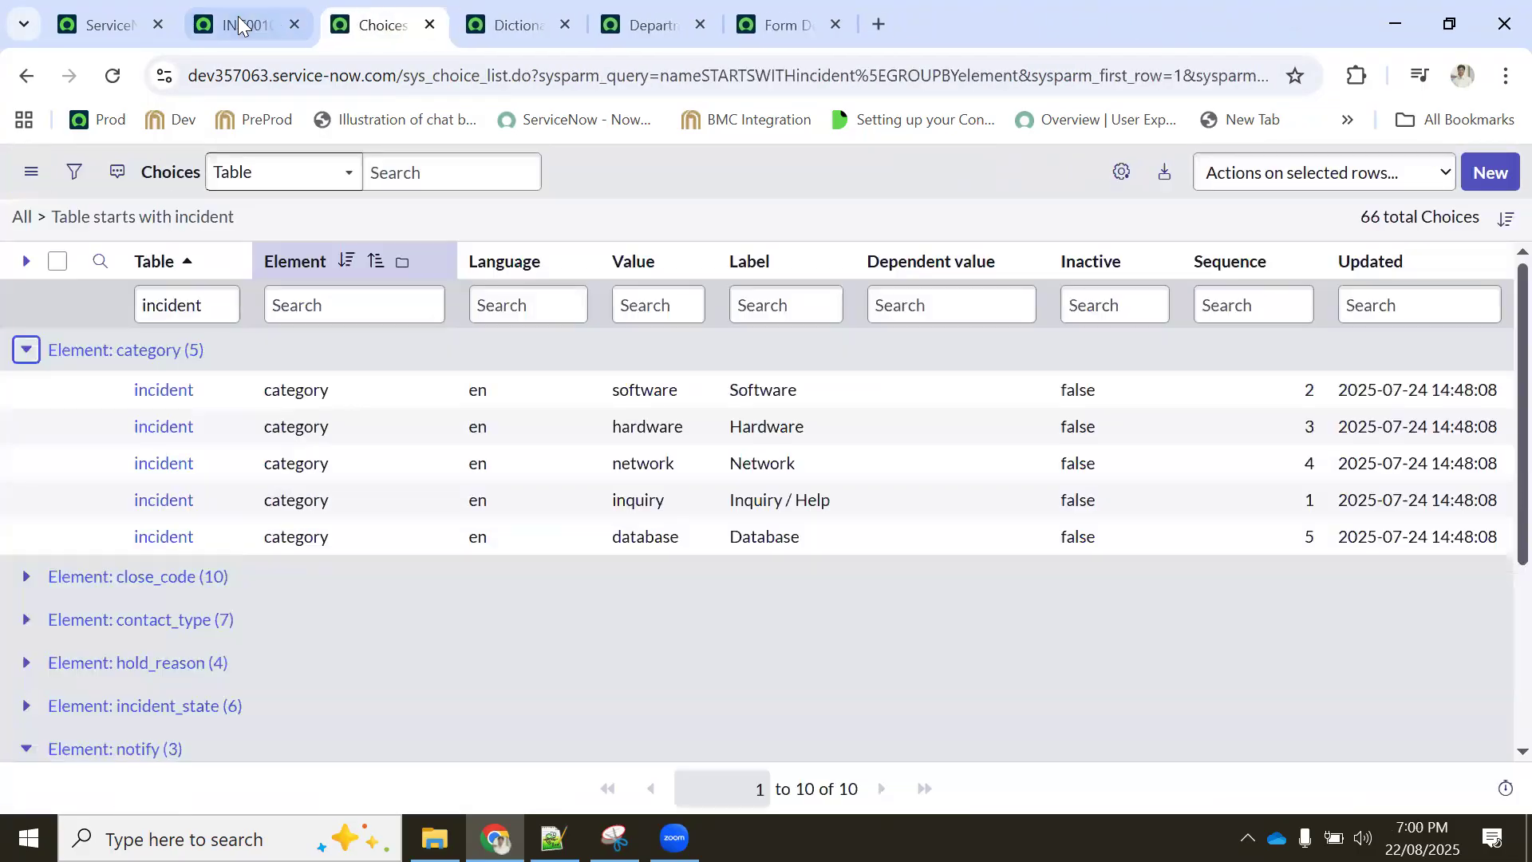
Show the Category field's configuration options on the incident form, and compare the grouped choices list with the incident dictionary entries
{"action": "left_click", "coordinate": [239, 24]}
{"action": "right_click", "coordinate": [226, 442]}
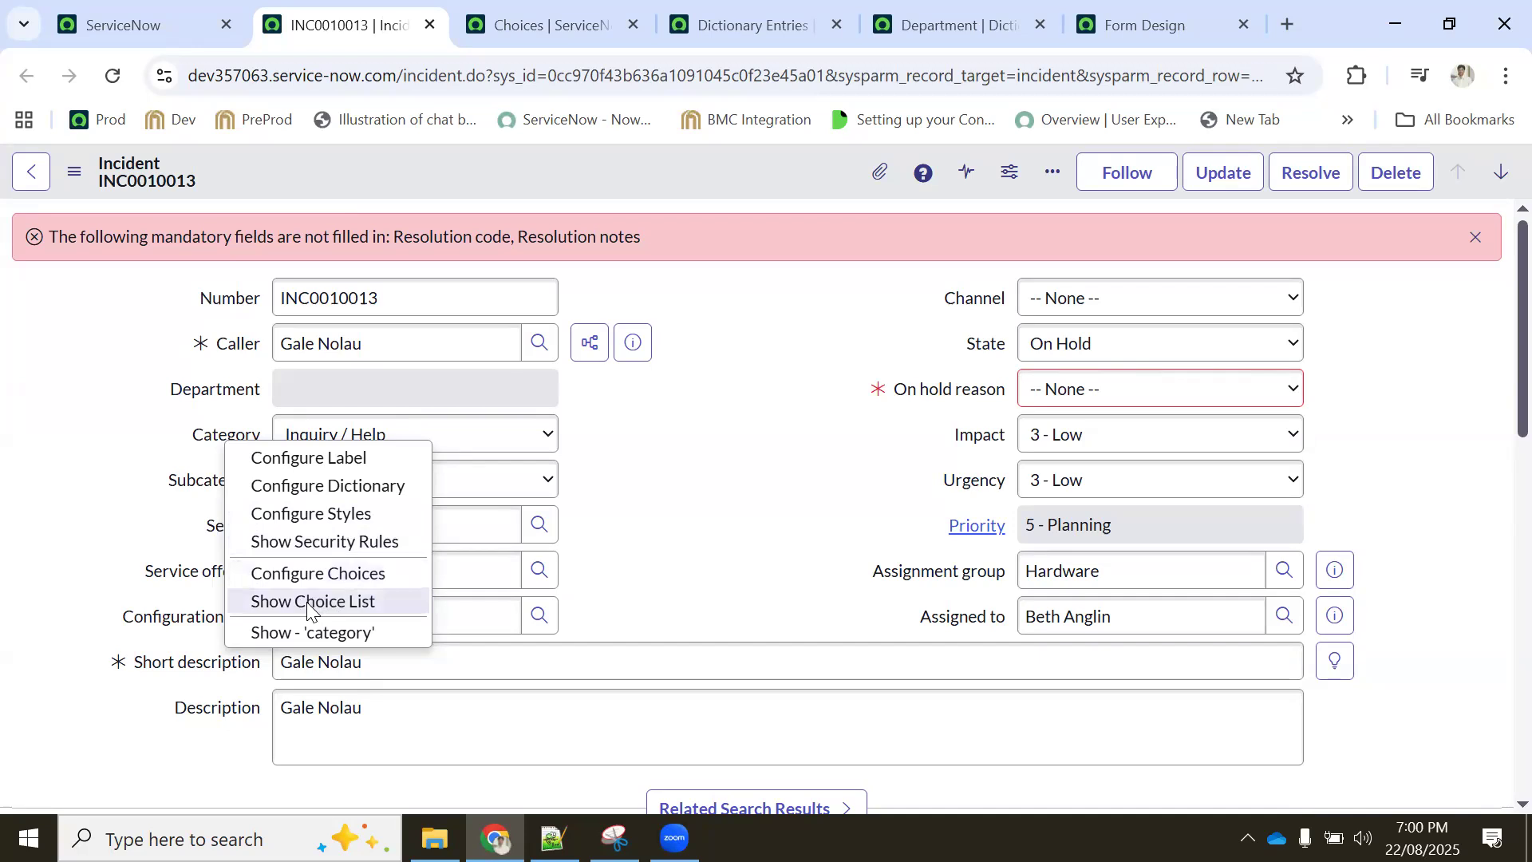
{"action": "left_click", "coordinate": [531, 11]}
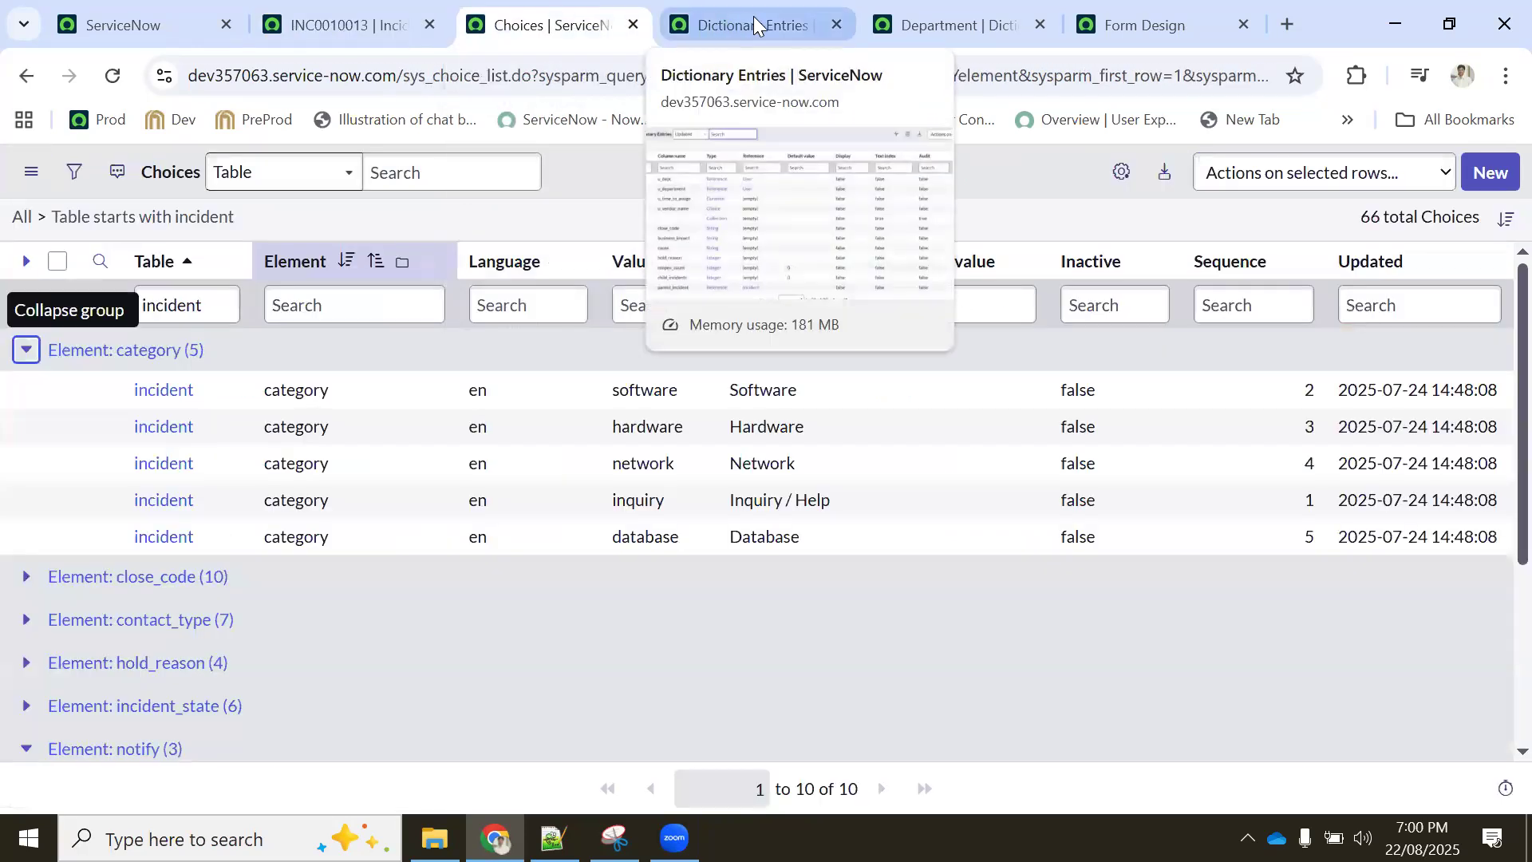
{"action": "left_click", "coordinate": [746, 24]}
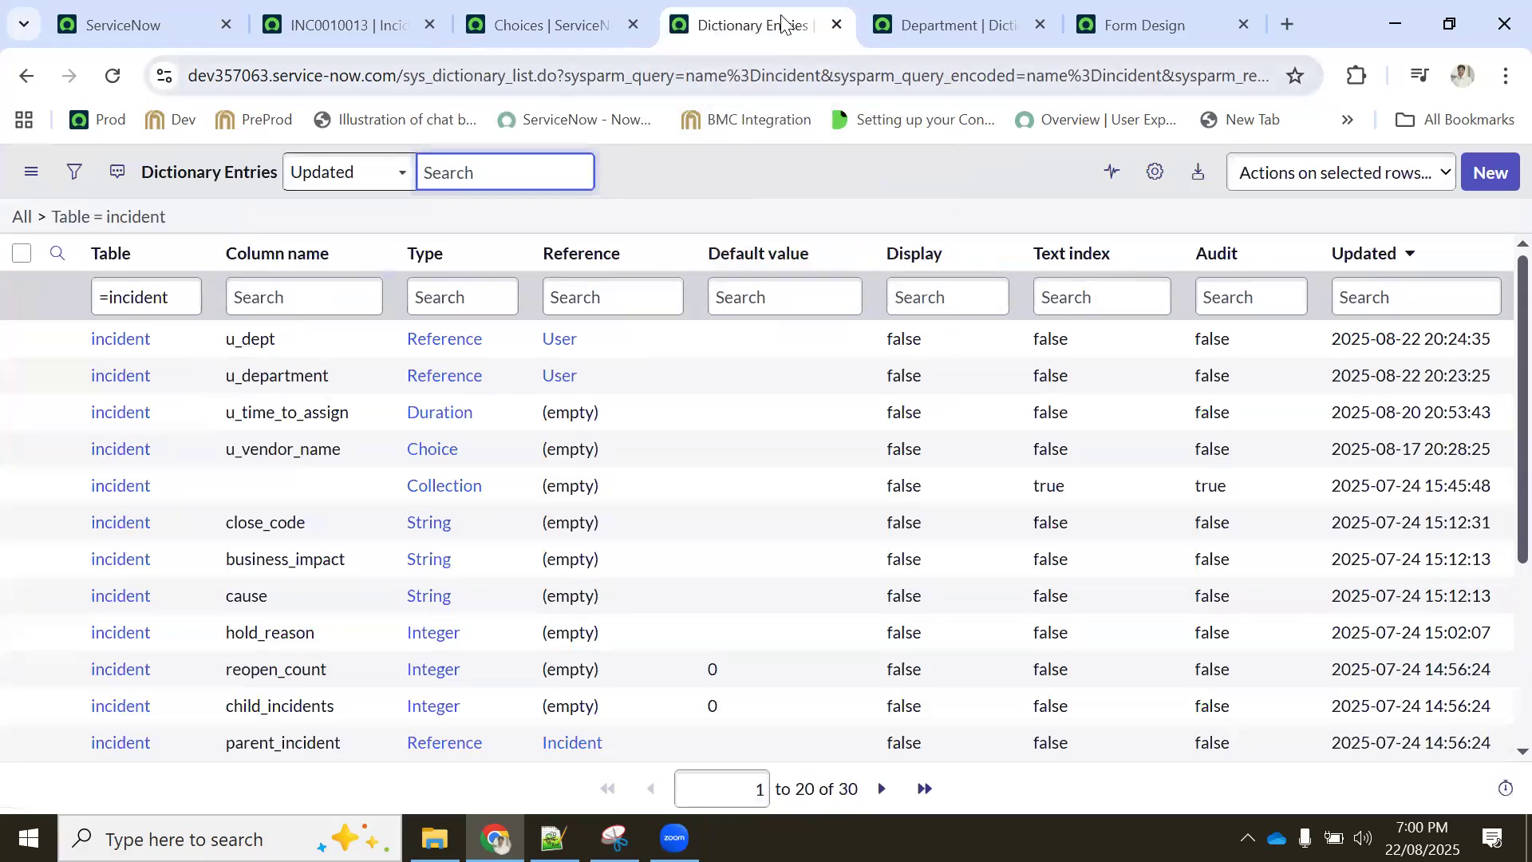
Filter the incident choices list to the records whose Element is category
{"action": "left_click", "coordinate": [581, 18]}
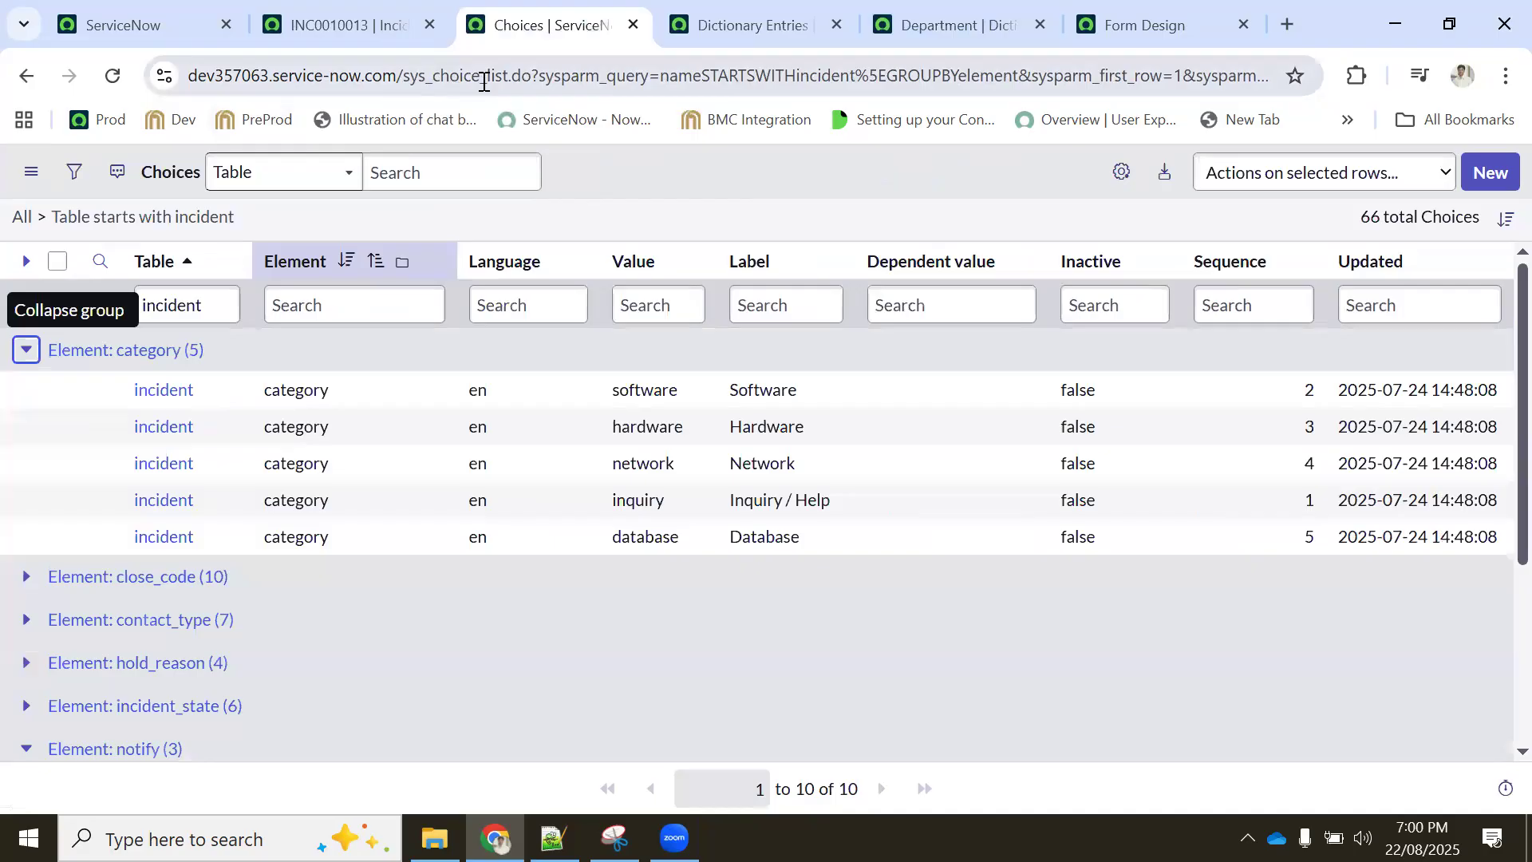
{"action": "double_click", "coordinate": [217, 305]}
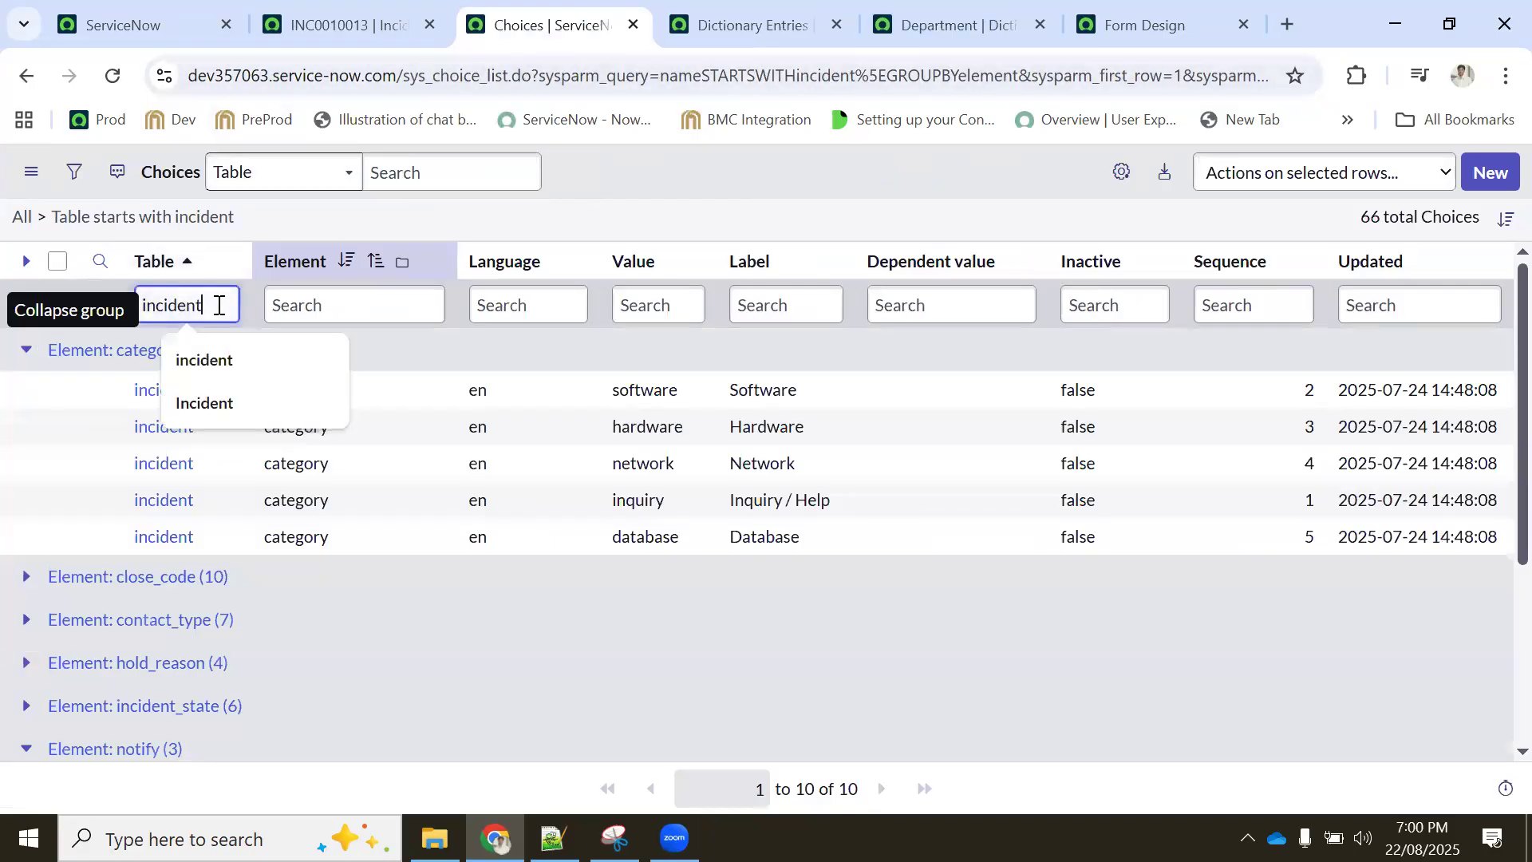
{"action": "left_click", "coordinate": [674, 179]}
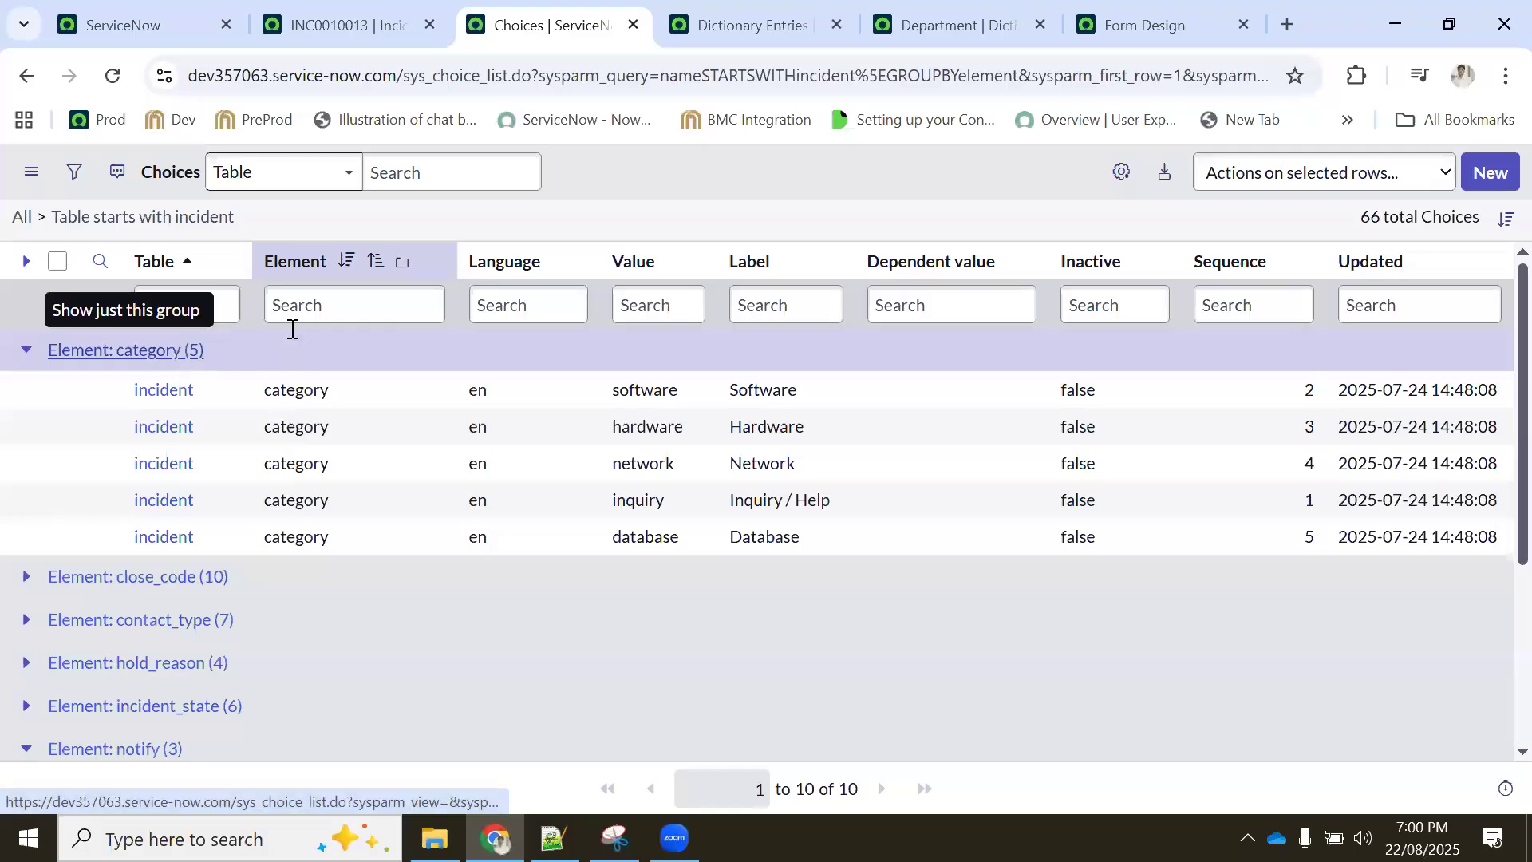
{"action": "right_click", "coordinate": [314, 389]}
{"action": "left_click", "coordinate": [358, 406]}
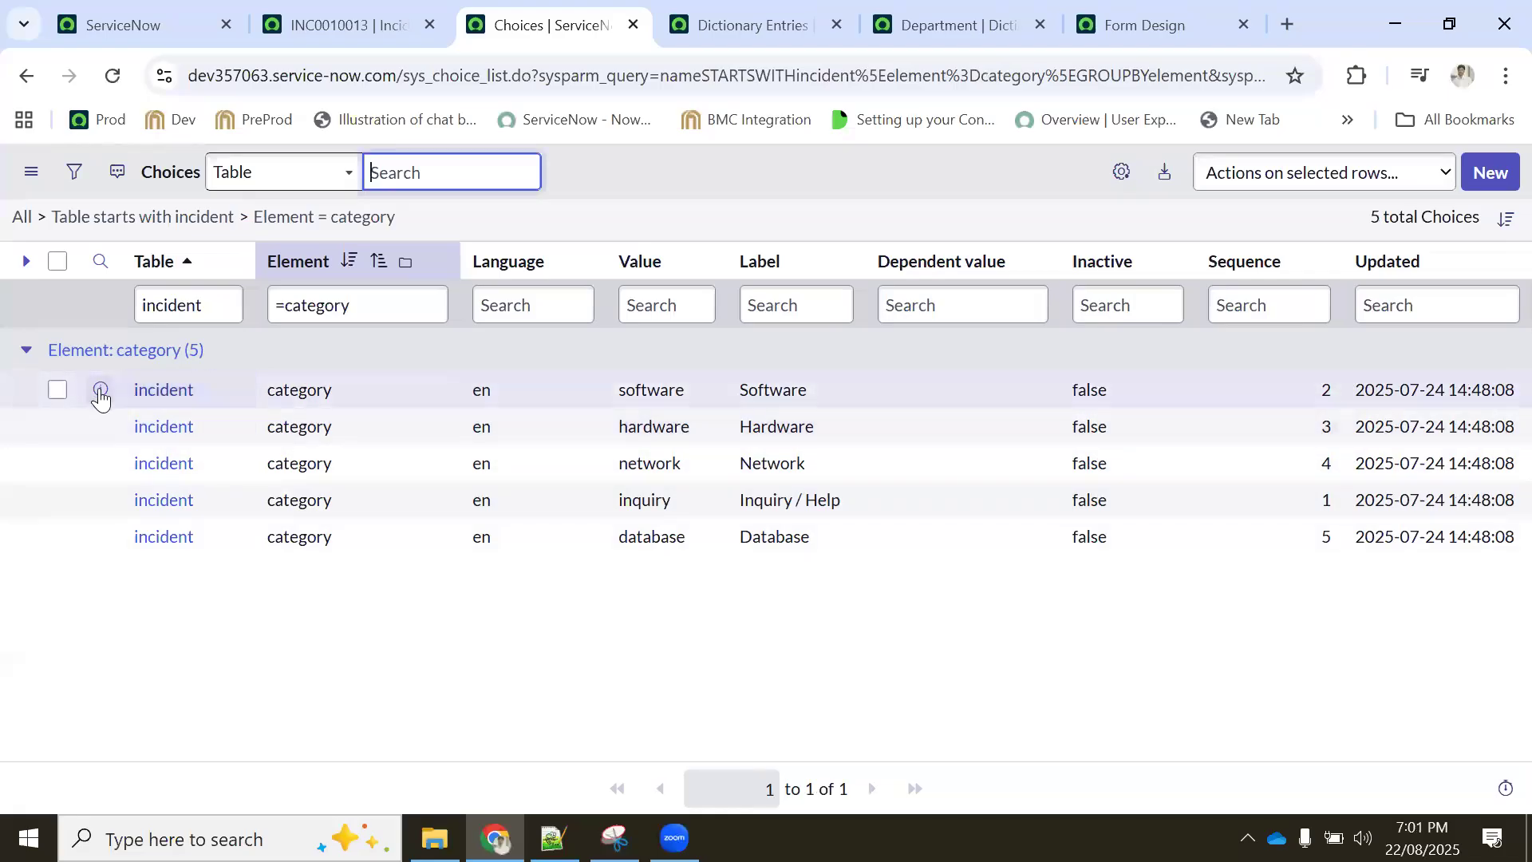
Open the Software category choice record and change its label to ServiceNow and its value to servicenow
{"action": "left_click", "coordinate": [101, 388]}
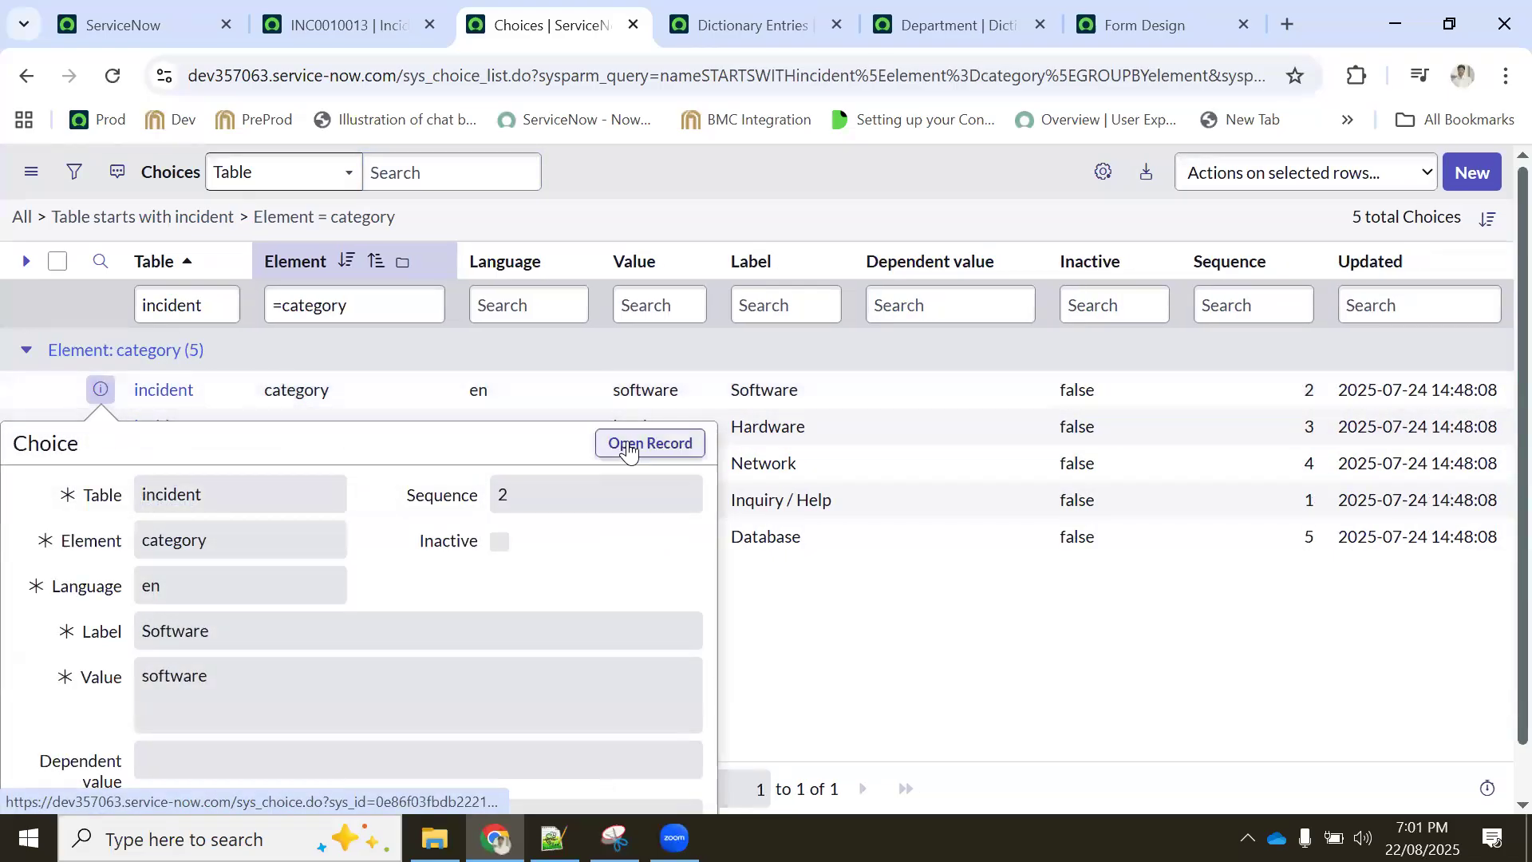
{"action": "left_click", "coordinate": [629, 444]}
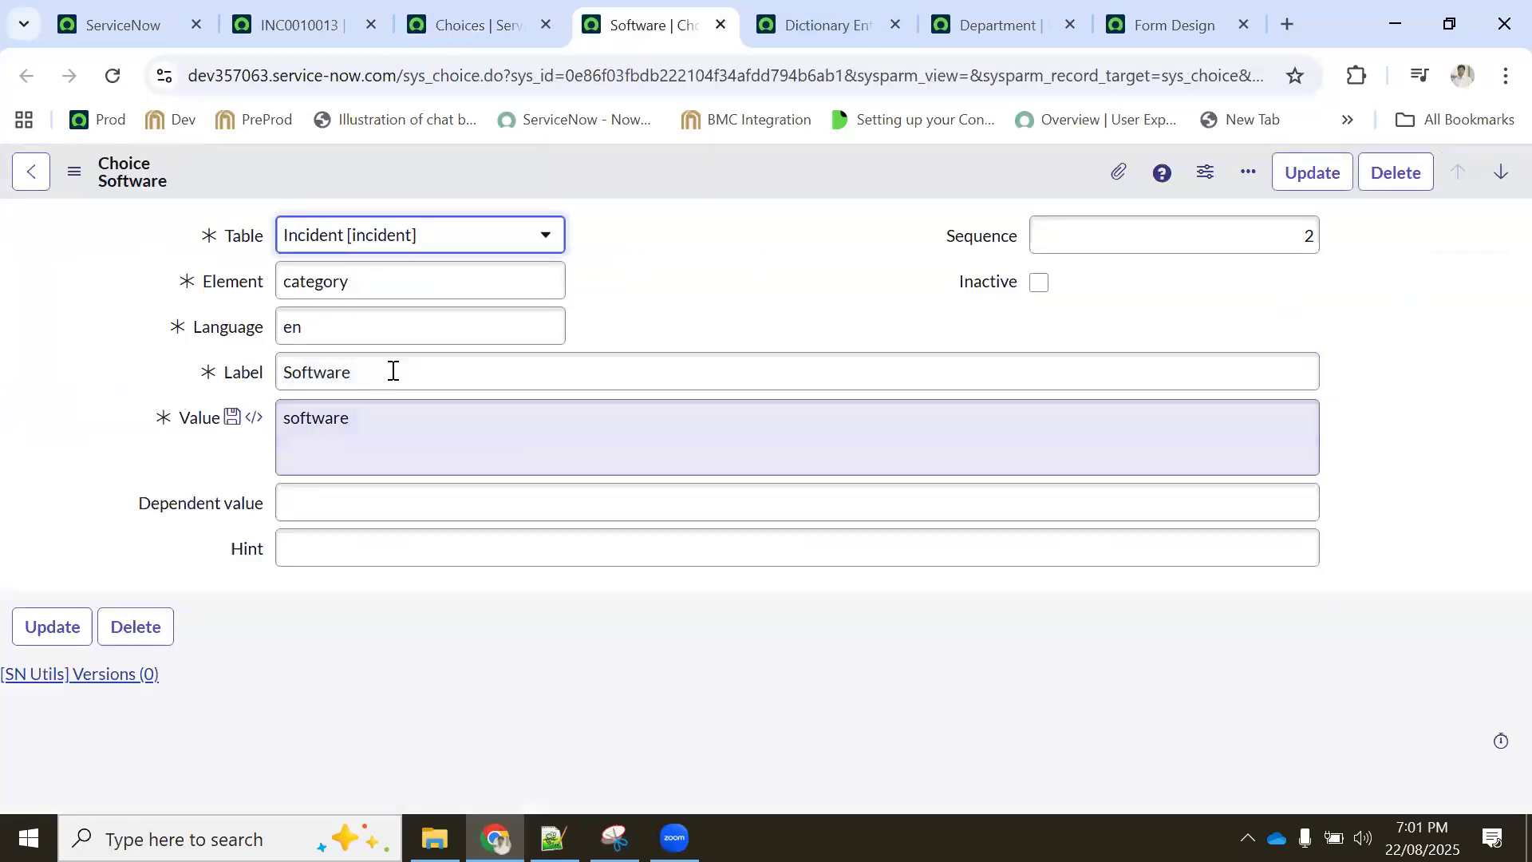
{"action": "double_click", "coordinate": [393, 371]}
{"action": "key", "text": "BackSpace"}
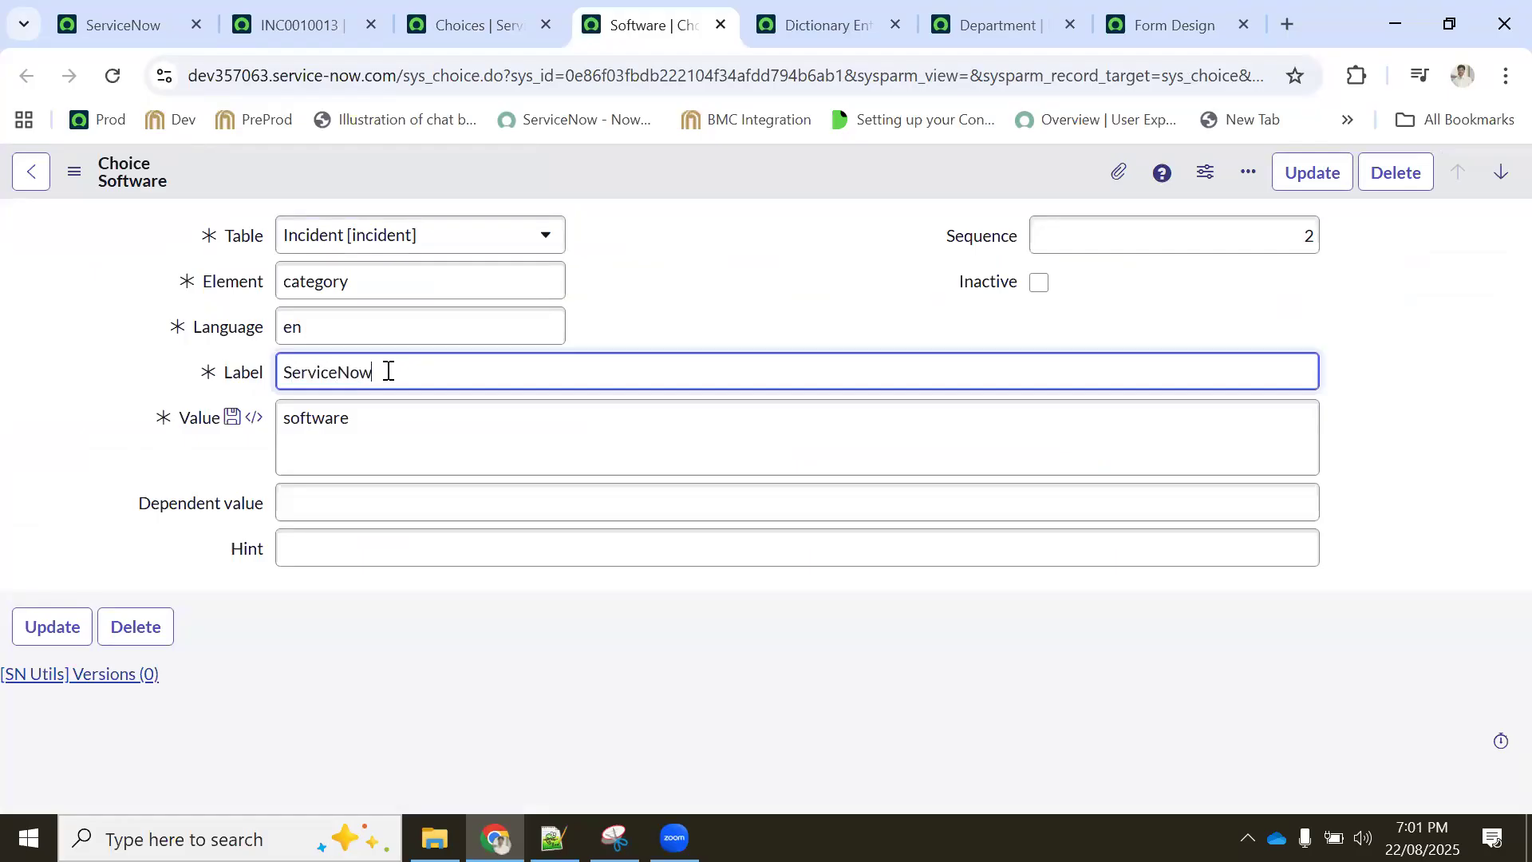
{"action": "double_click", "coordinate": [278, 372]}
{"action": "key", "text": "ctrl+c"}
{"action": "double_click", "coordinate": [303, 423]}
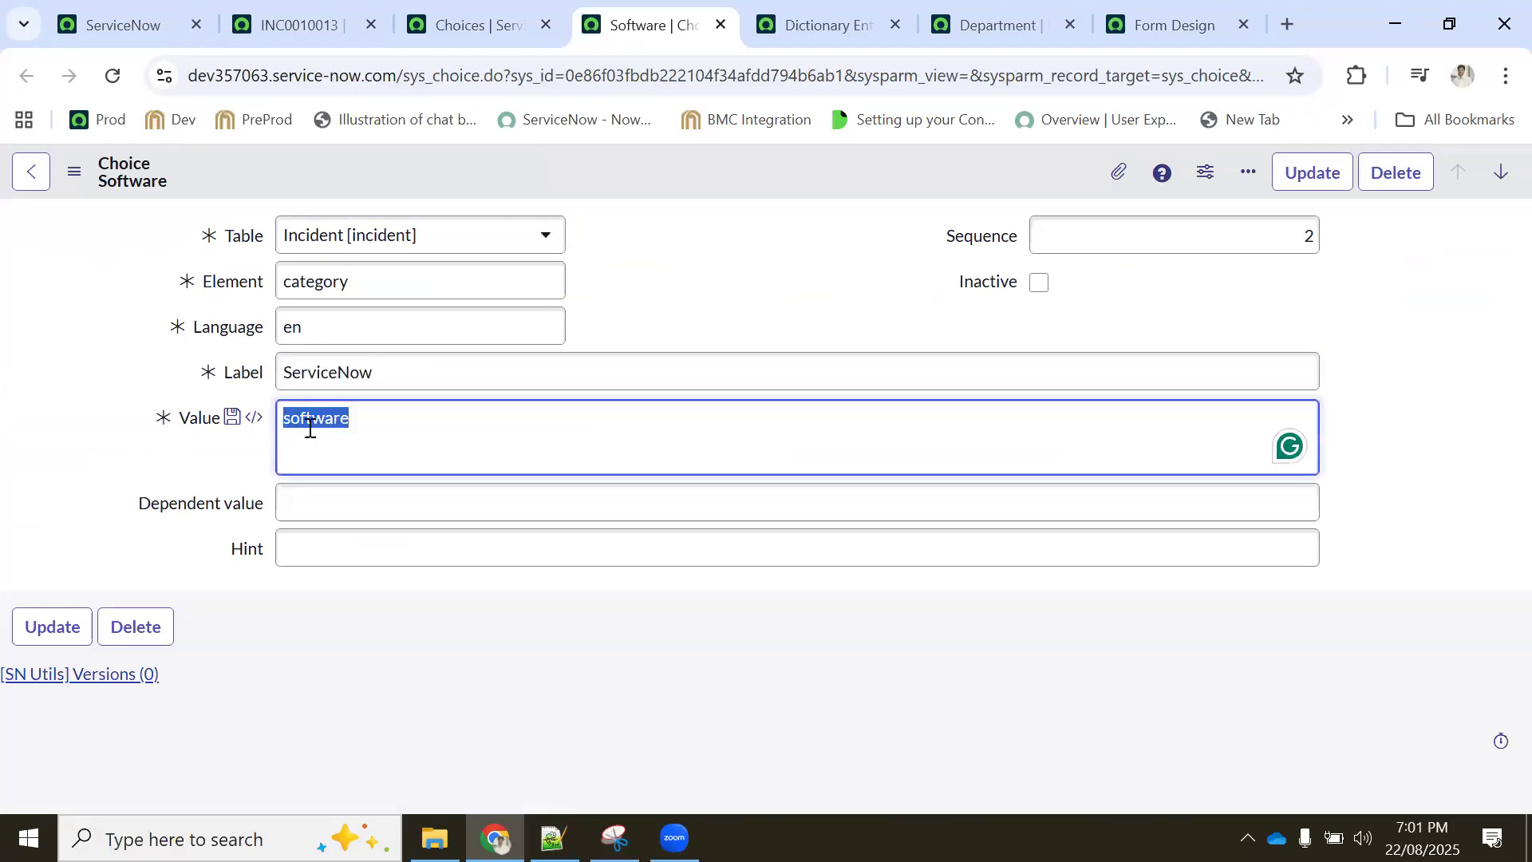
{"action": "key", "text": "ctrl+v"}
{"action": "type", "text": "s"}
{"action": "type", "text": "n"}
Set the choice's sequence to 7 and check the existing Category options on the incident form
{"action": "double_click", "coordinate": [1296, 233]}
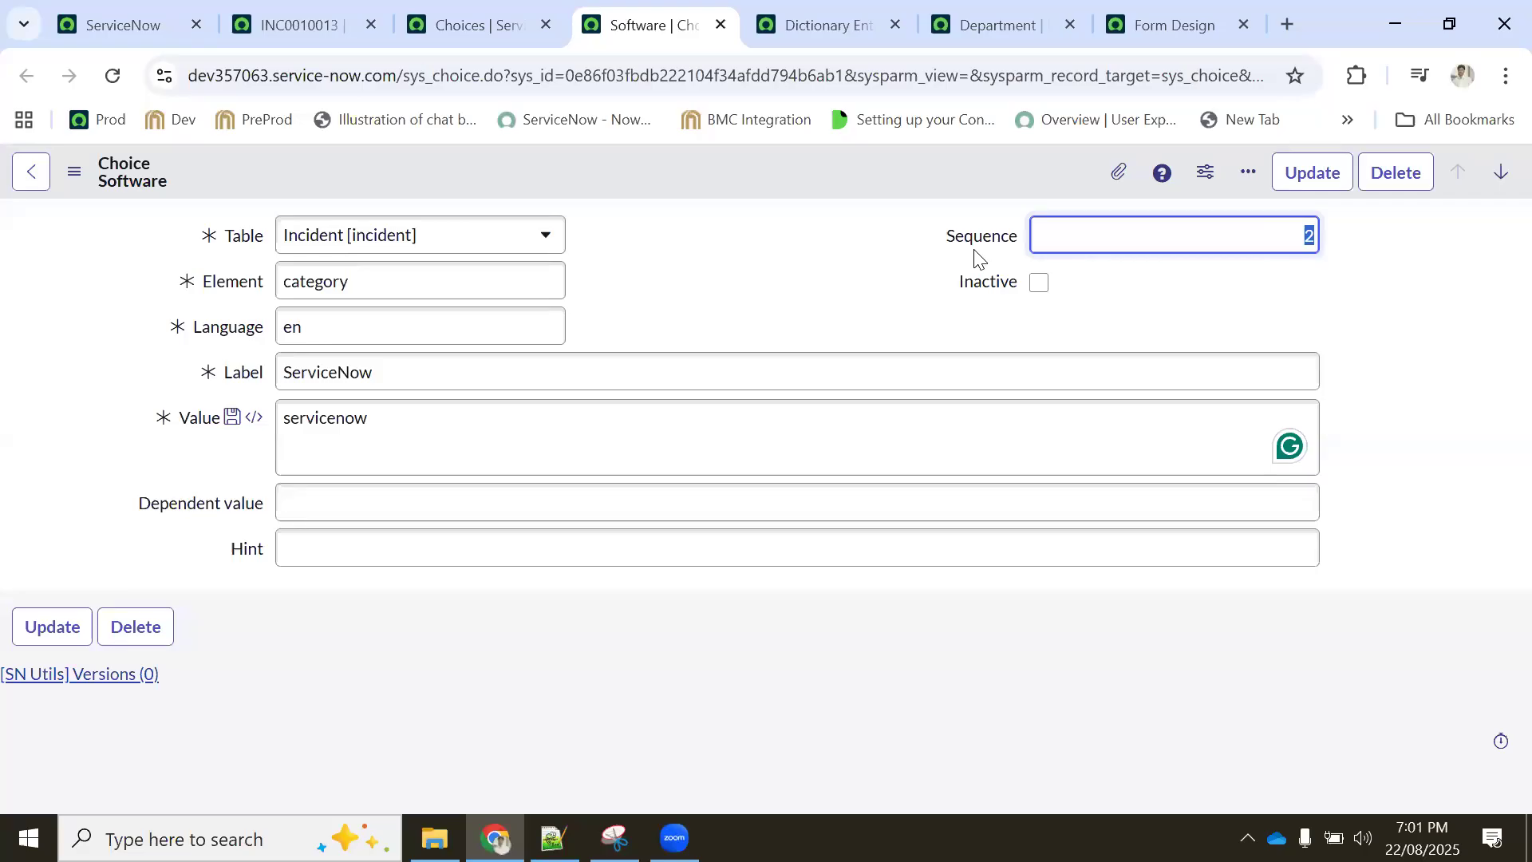
{"action": "type", "text": "7"}
{"action": "left_click", "coordinate": [316, 24]}
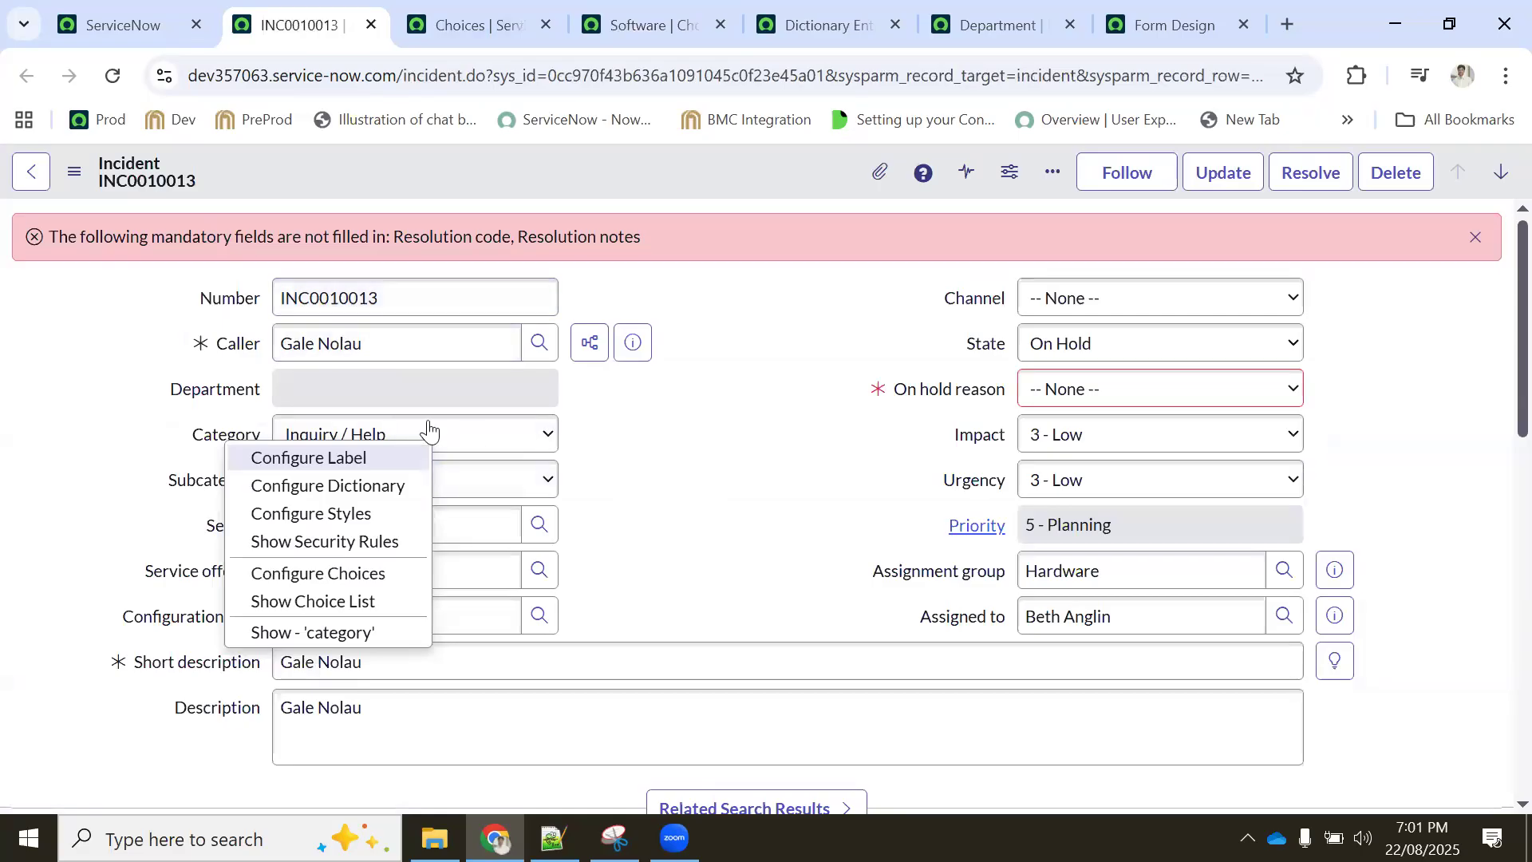
{"action": "left_click", "coordinate": [353, 441]}
{"action": "left_click", "coordinate": [353, 441]}
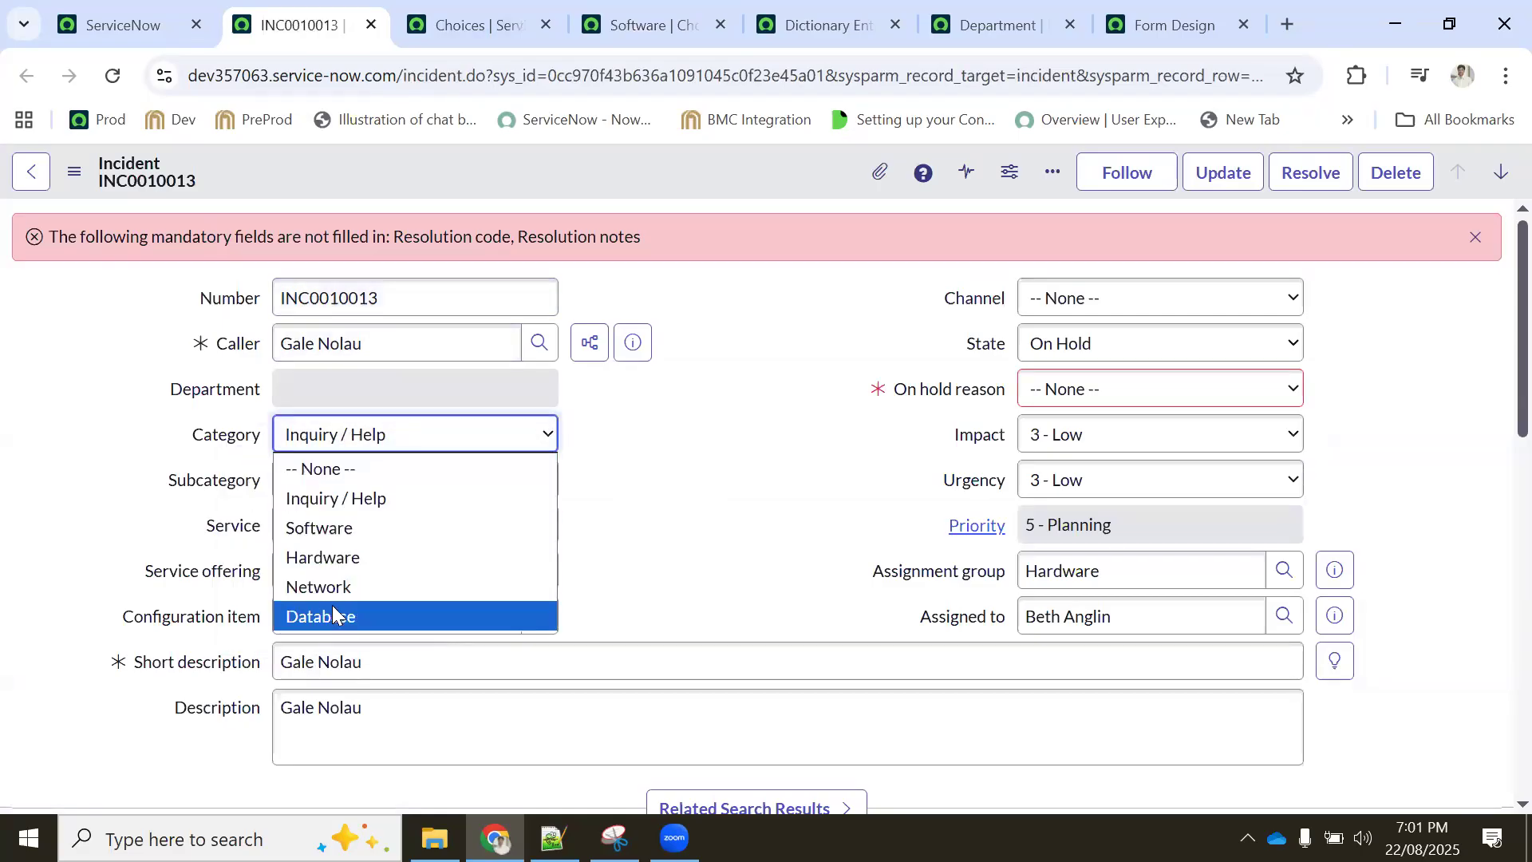
{"action": "left_click", "coordinate": [469, 16]}
{"action": "left_click", "coordinate": [623, 16]}
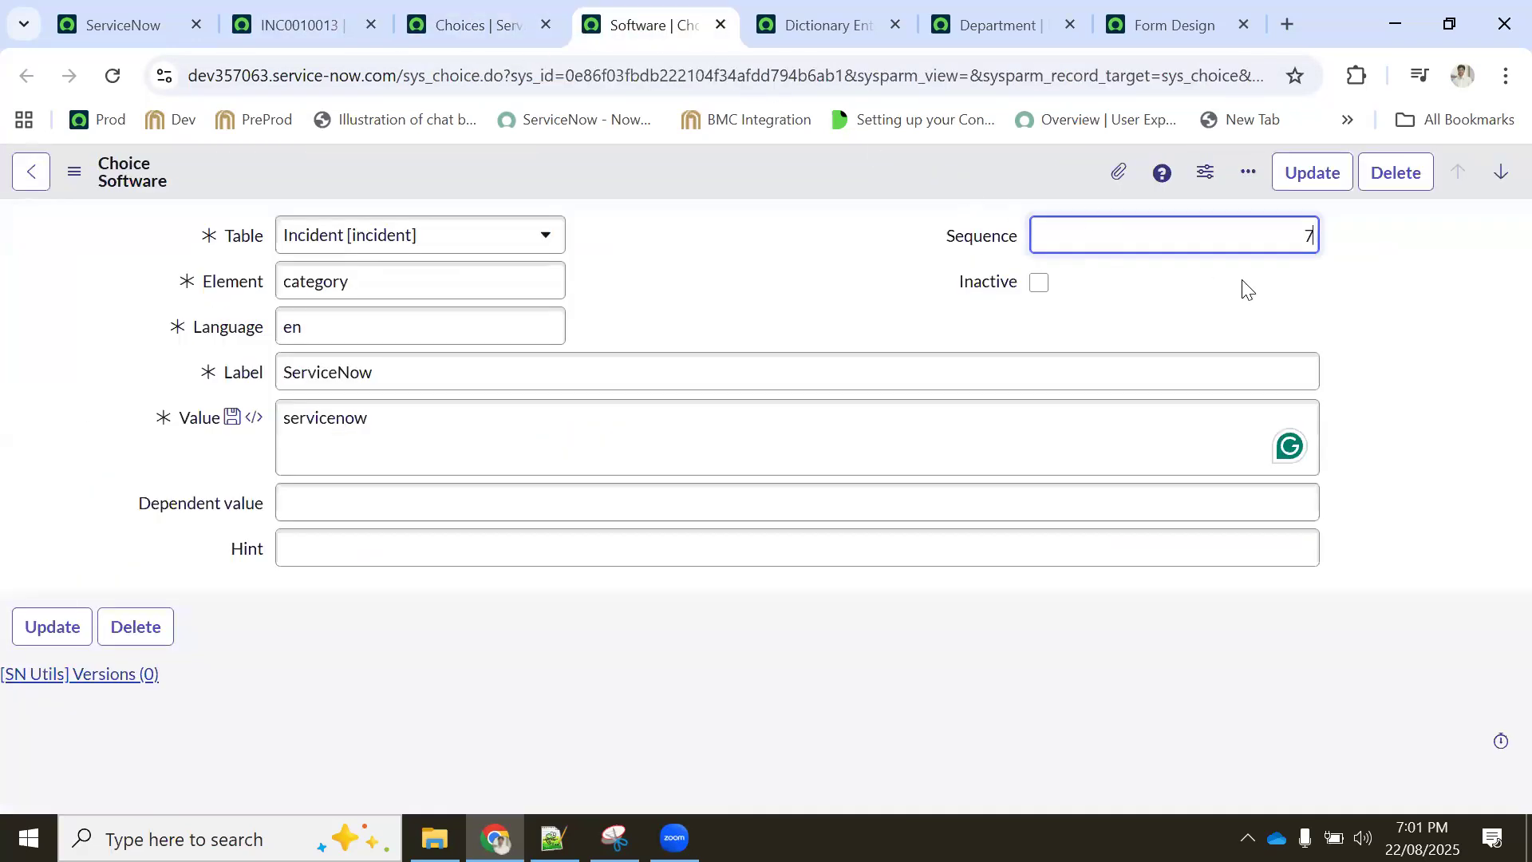
Set the sequence to 6 and insert the ServiceNow category choice as a new record, staying on it
{"action": "type", "text": "6"}
{"action": "right_click", "coordinate": [713, 171]}
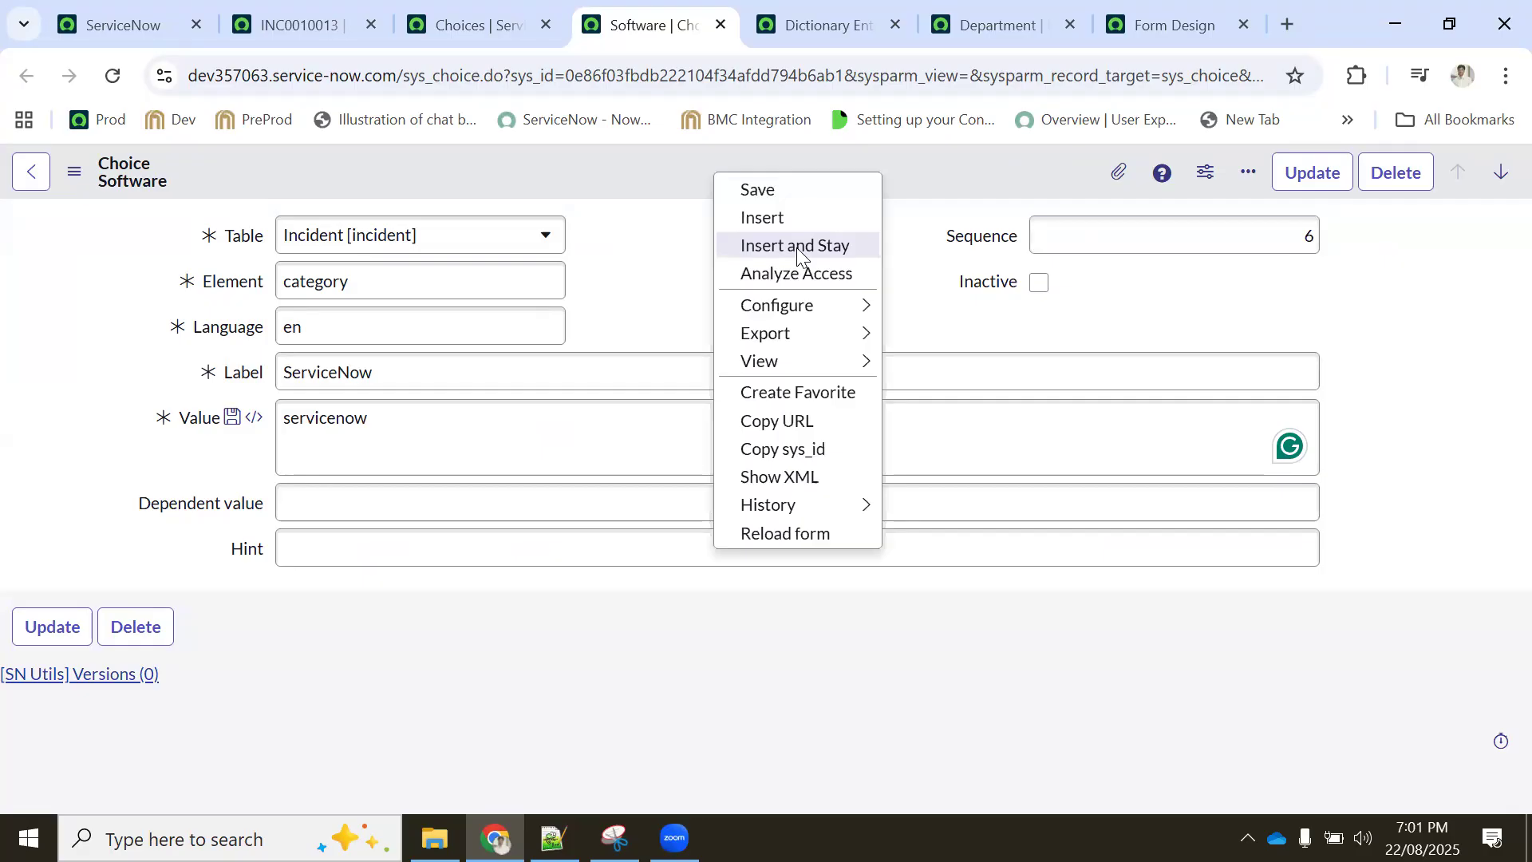
{"action": "left_click", "coordinate": [797, 245]}
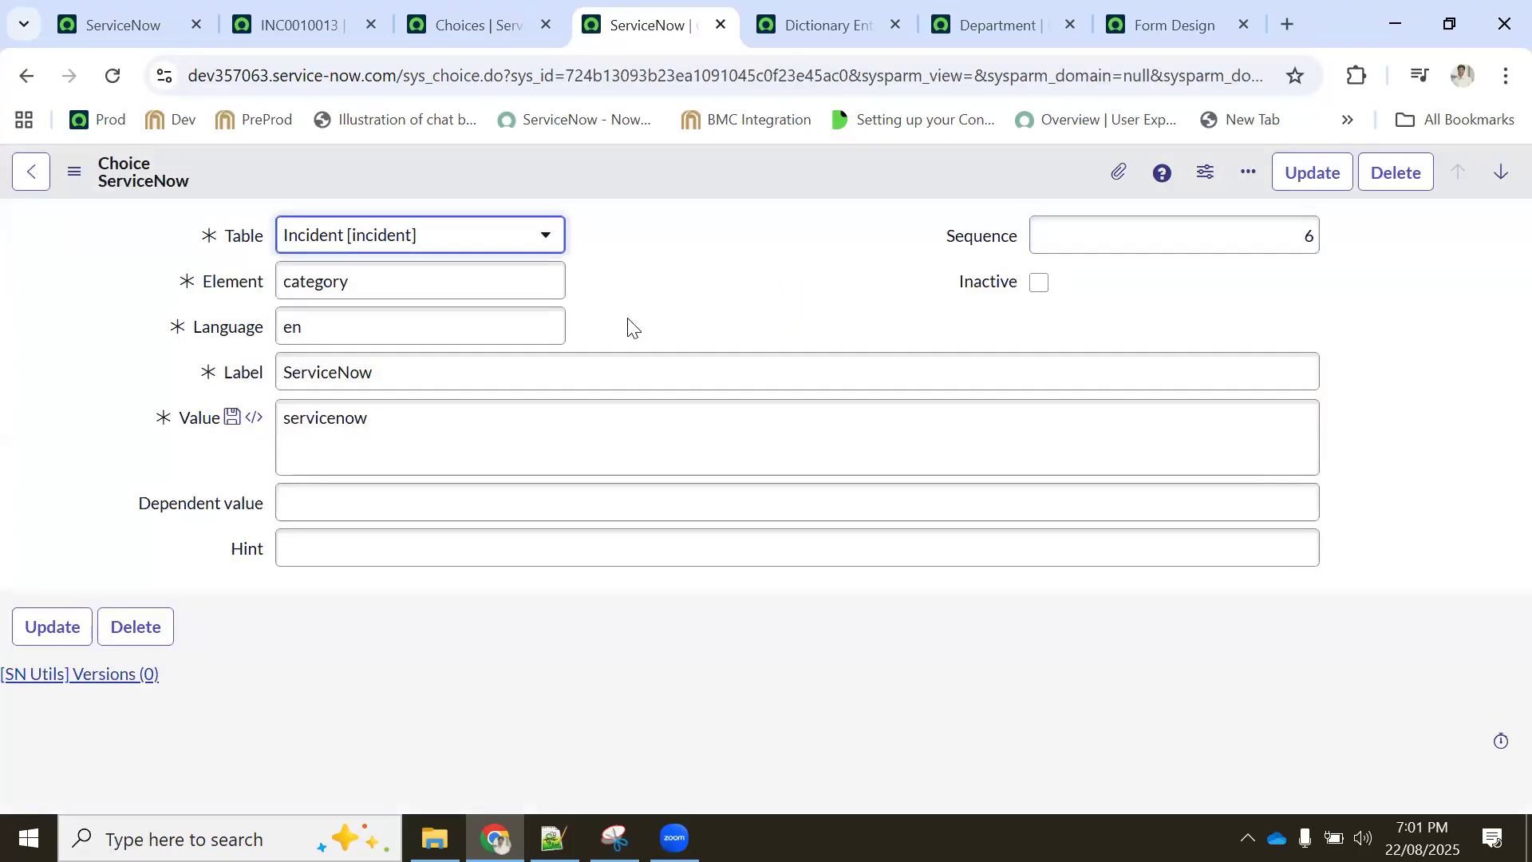
Refresh the category choices list, and open the subcategory group of the incident choices in a separate tab
{"action": "left_click", "coordinate": [479, 24]}
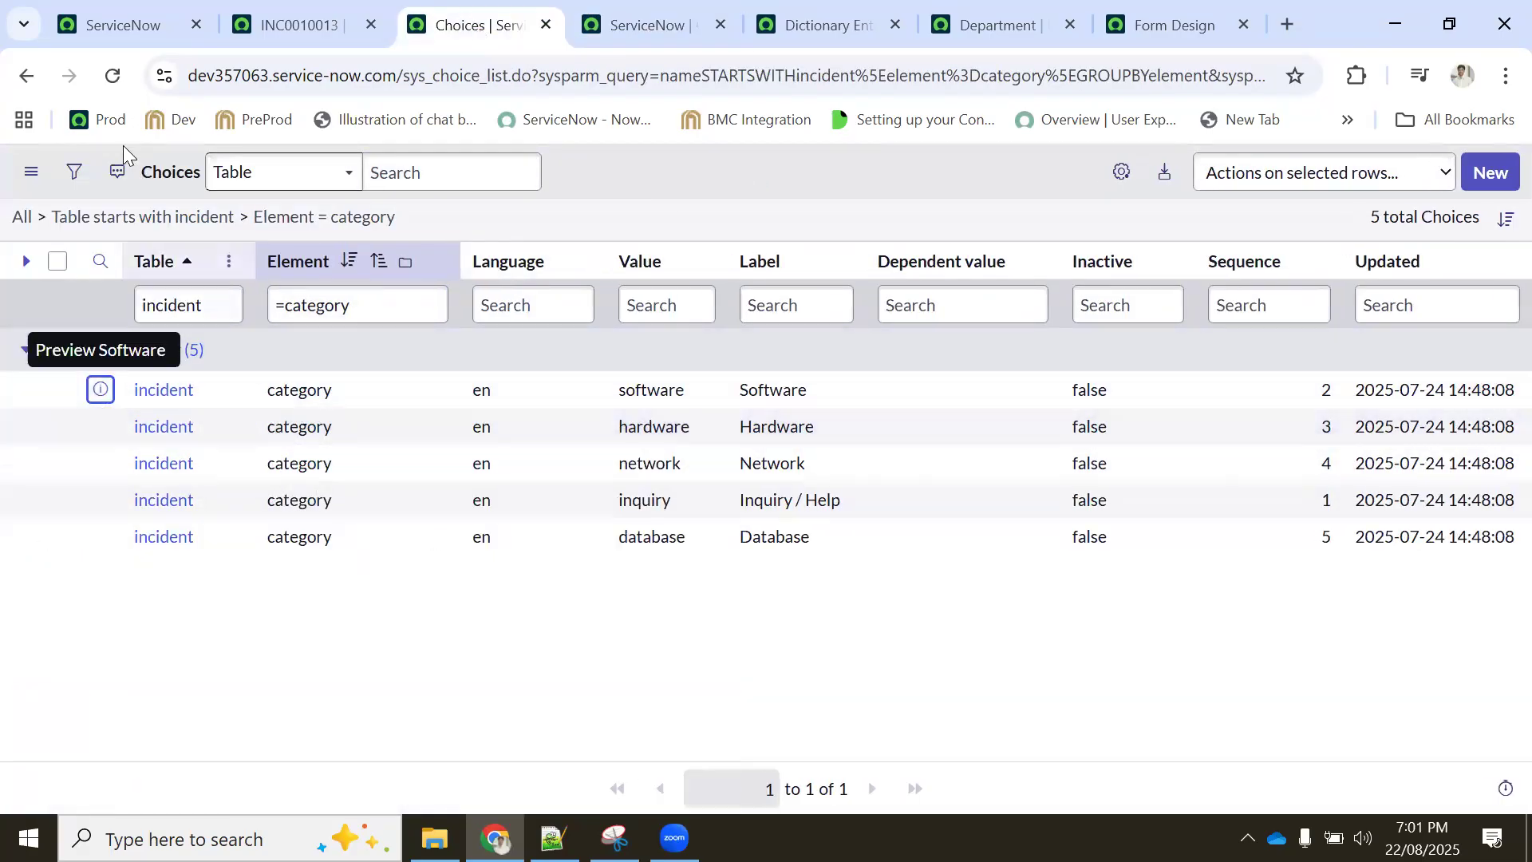
{"action": "left_click", "coordinate": [111, 76]}
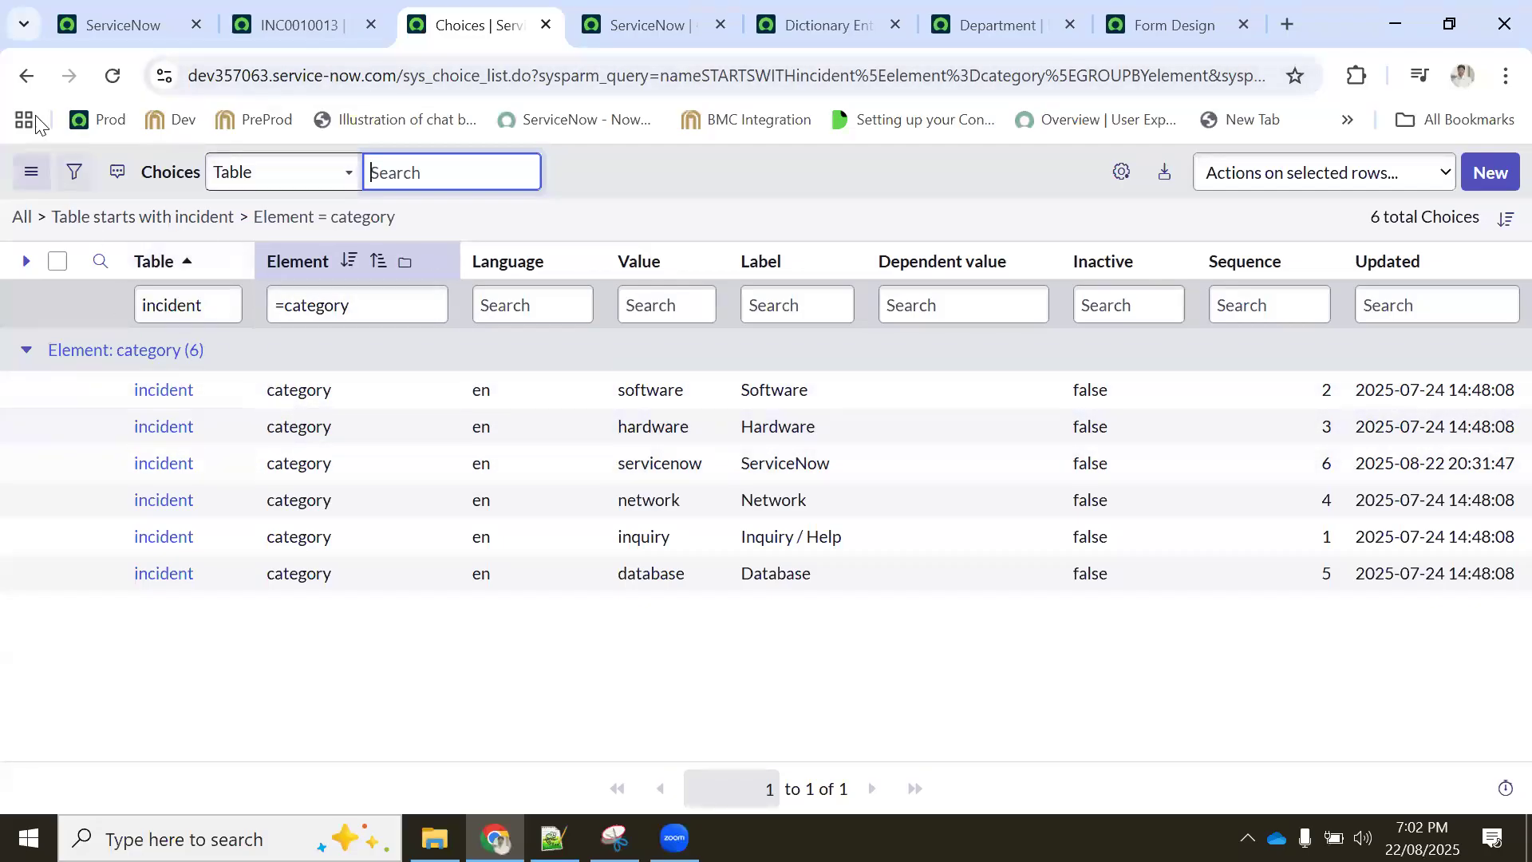
{"action": "left_click", "coordinate": [26, 75]}
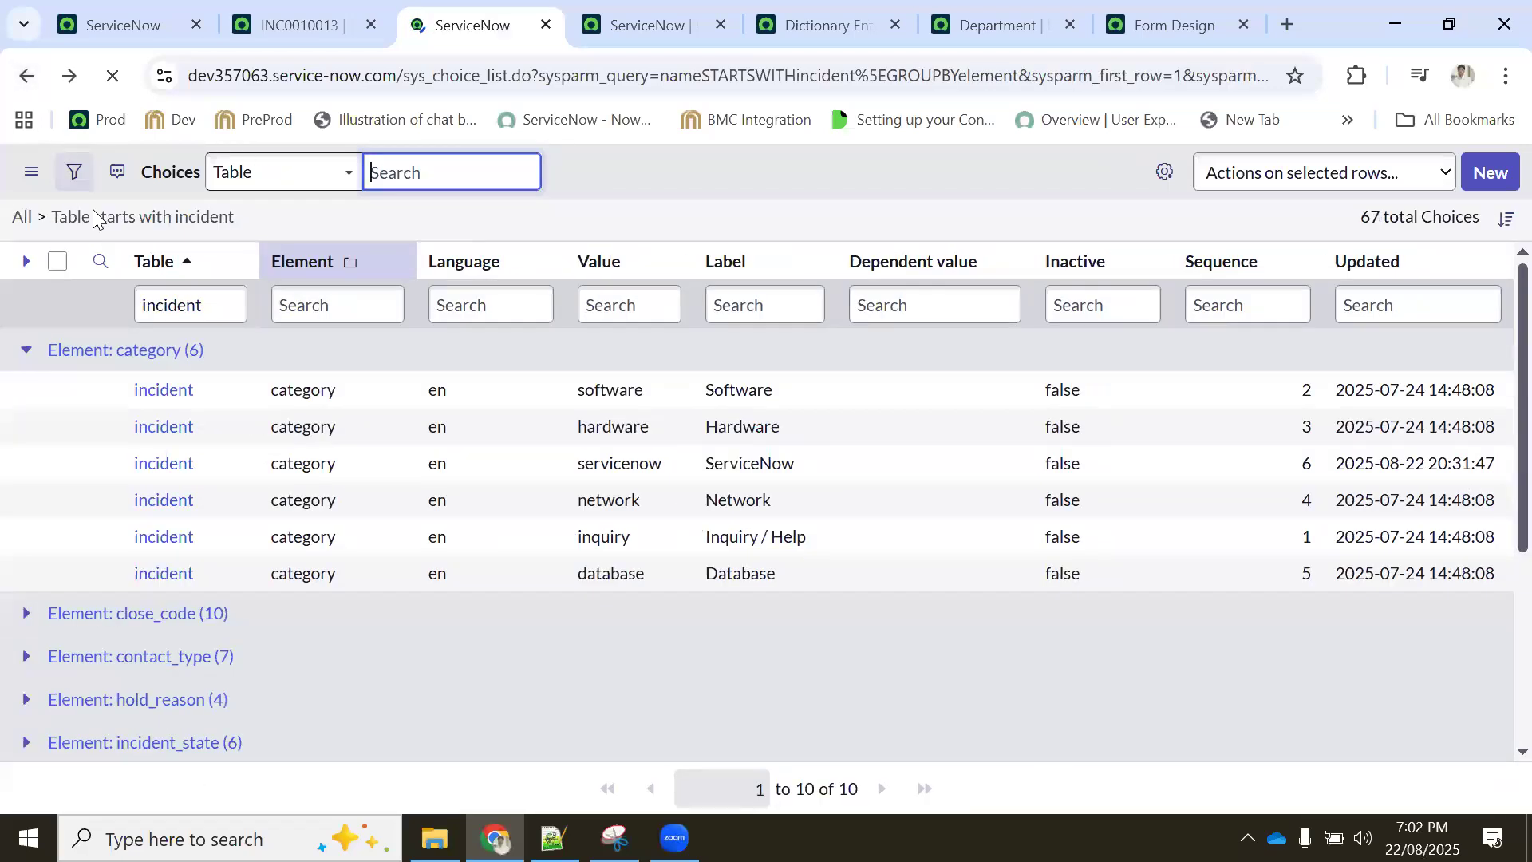
{"action": "scroll", "coordinate": [229, 393], "scroll_direction": "down", "scroll_amount": 3}
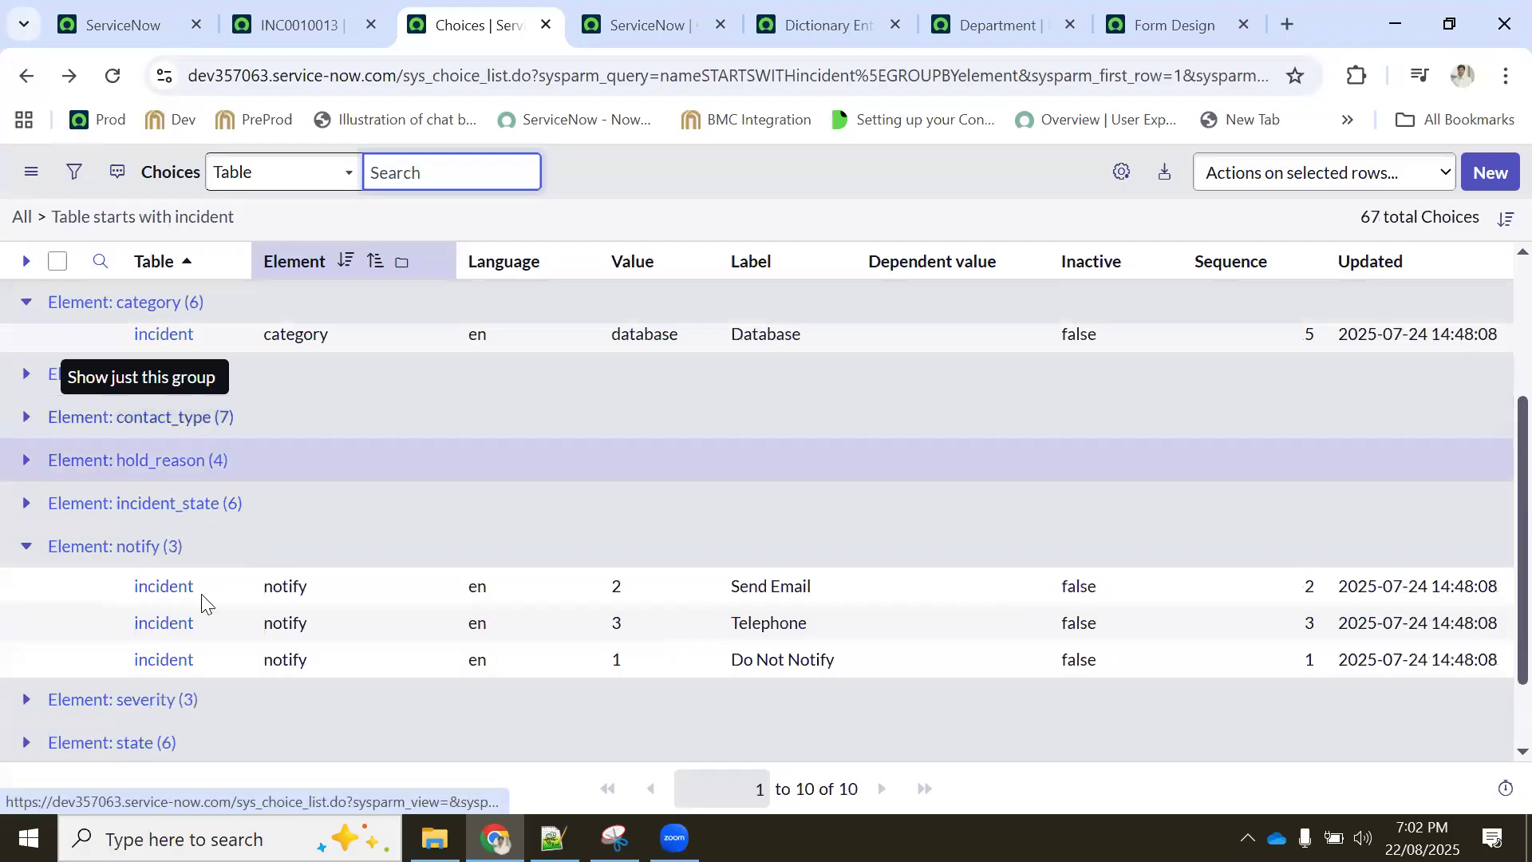
{"action": "scroll", "coordinate": [201, 604], "scroll_direction": "down", "scroll_amount": 1}
{"action": "middle_click", "coordinate": [164, 687]}
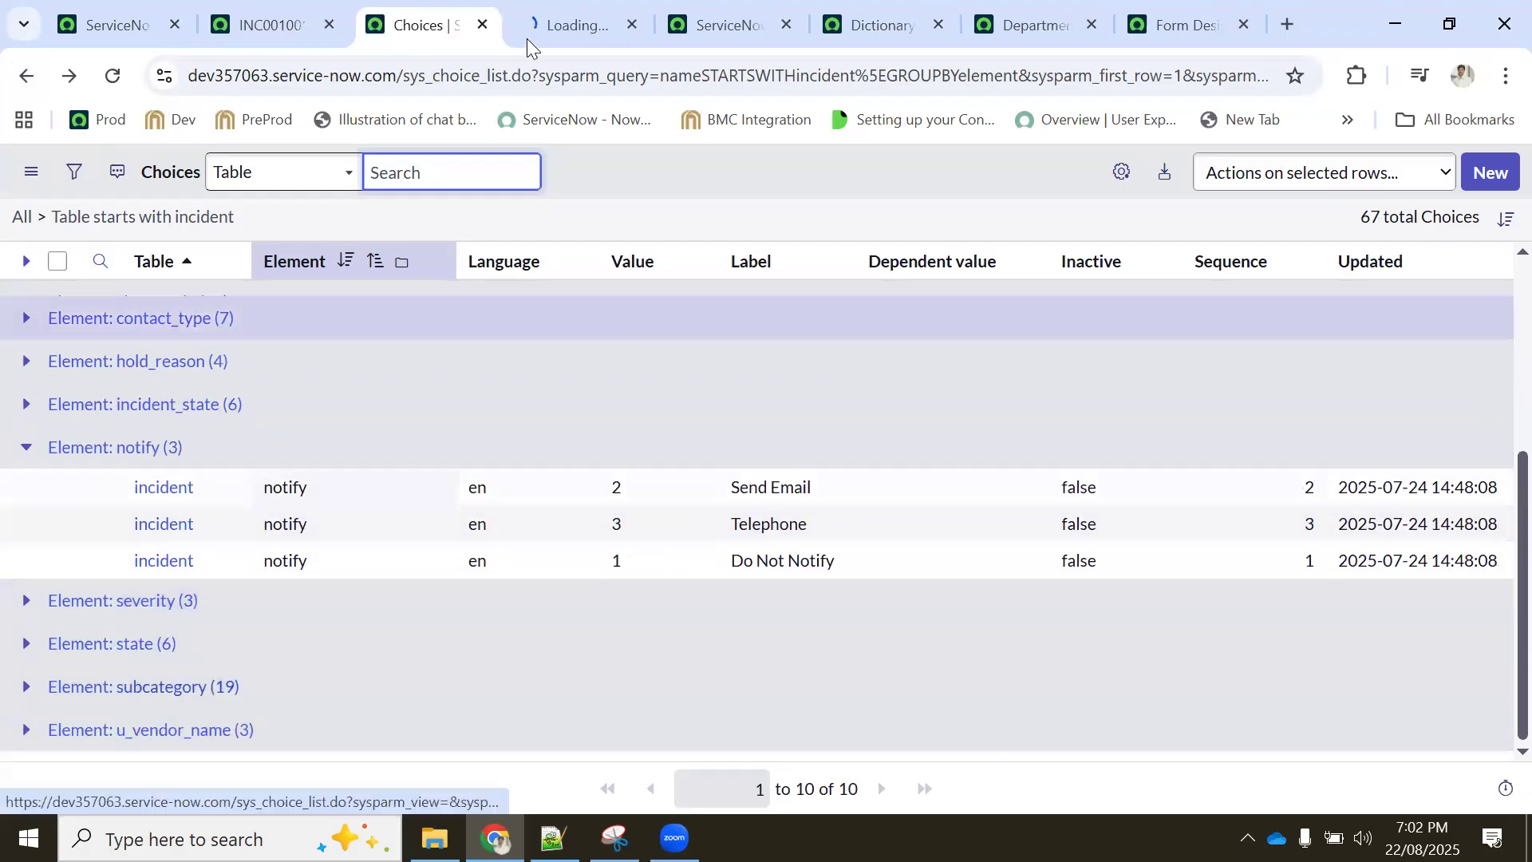
{"action": "left_click", "coordinate": [541, 14]}
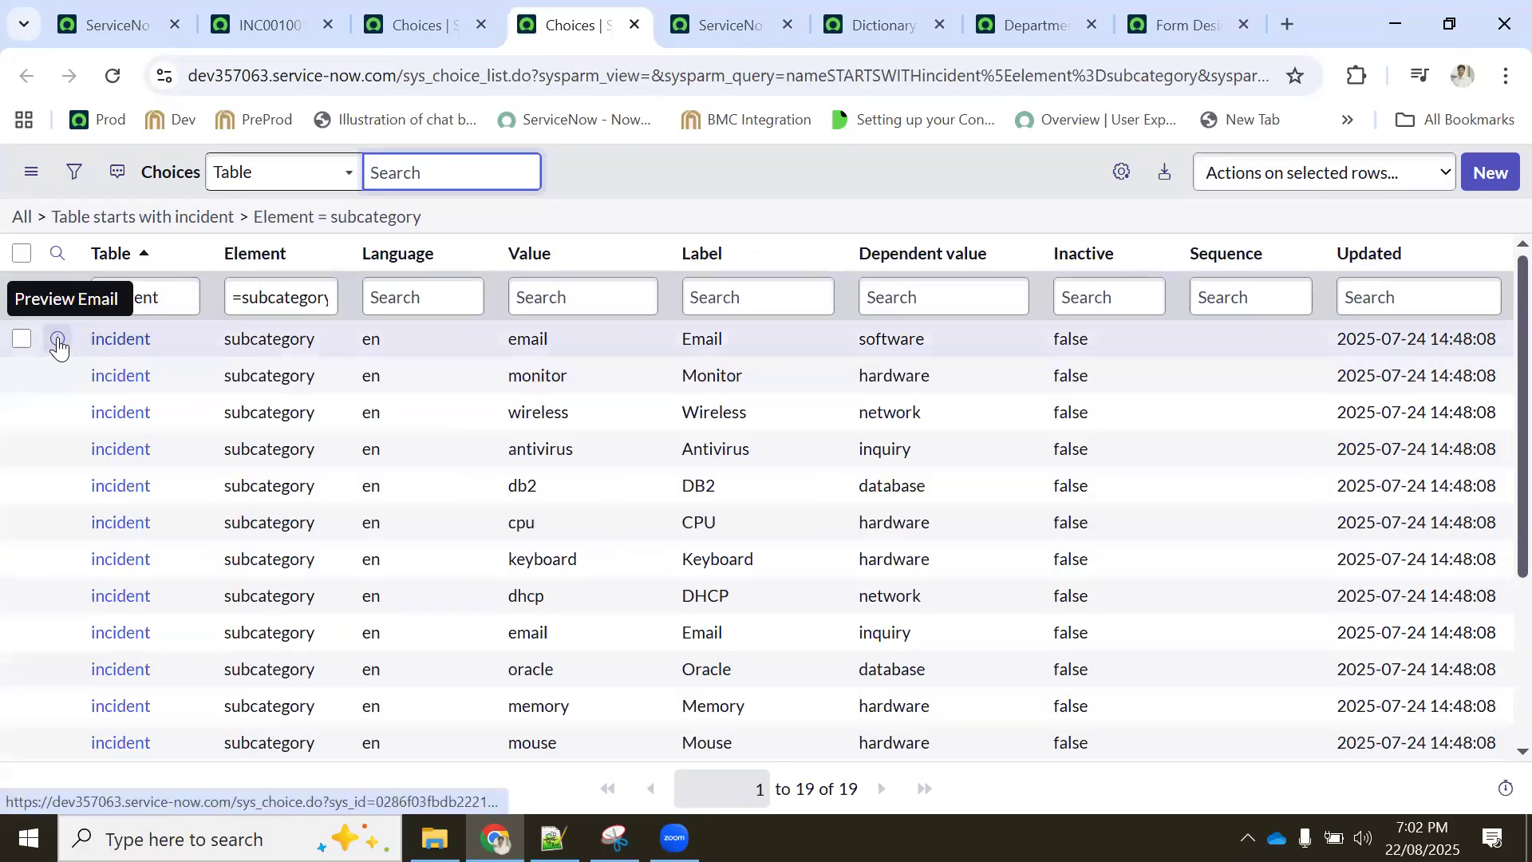
Open the Email subcategory choice record that depends on software and inspect its Dependent value field
{"action": "left_click", "coordinate": [58, 339]}
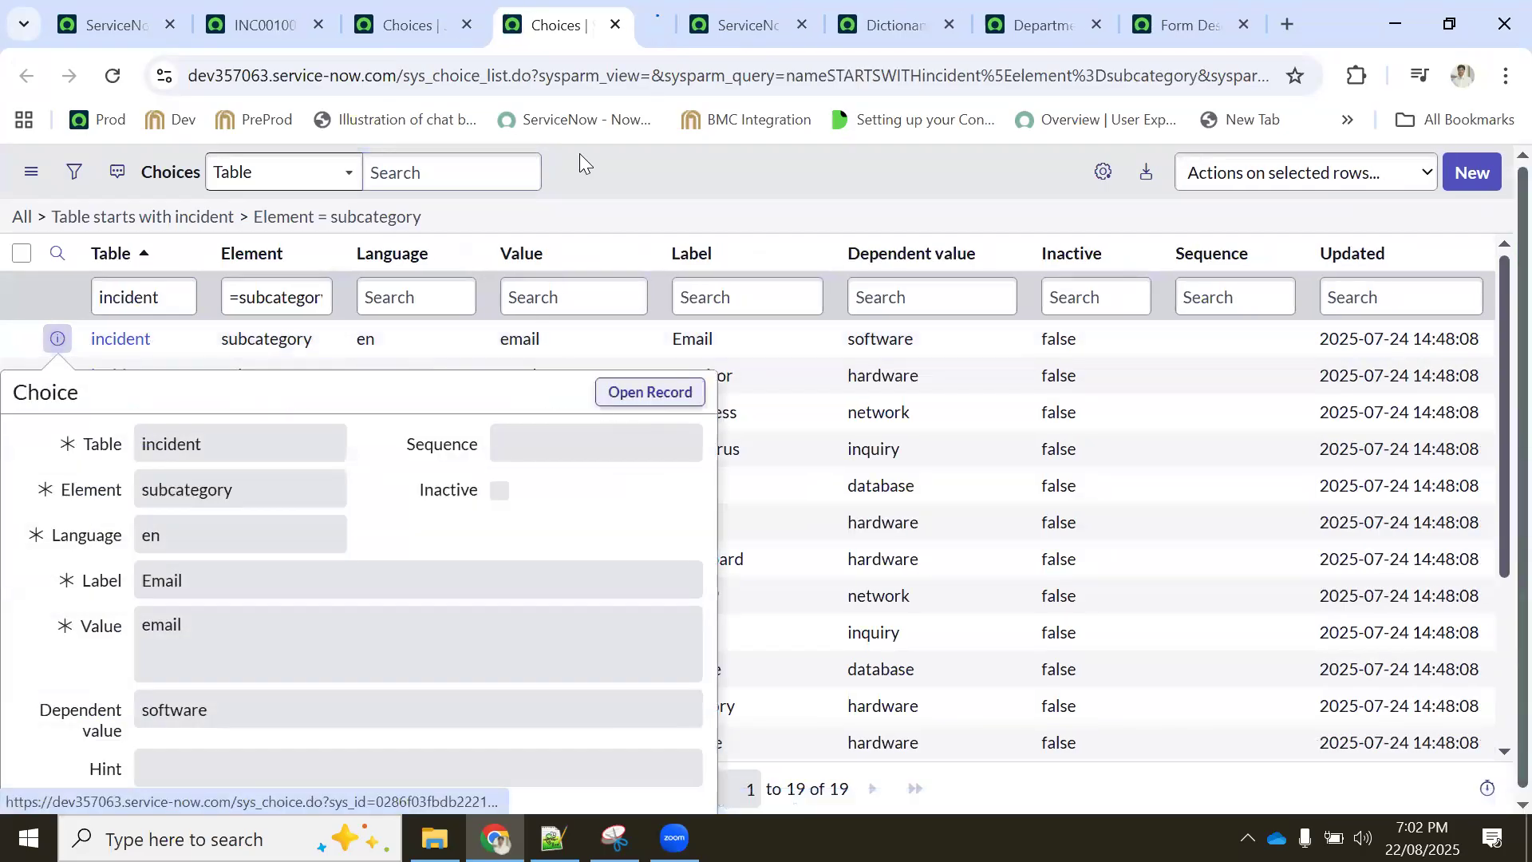
{"action": "left_click", "coordinate": [635, 22]}
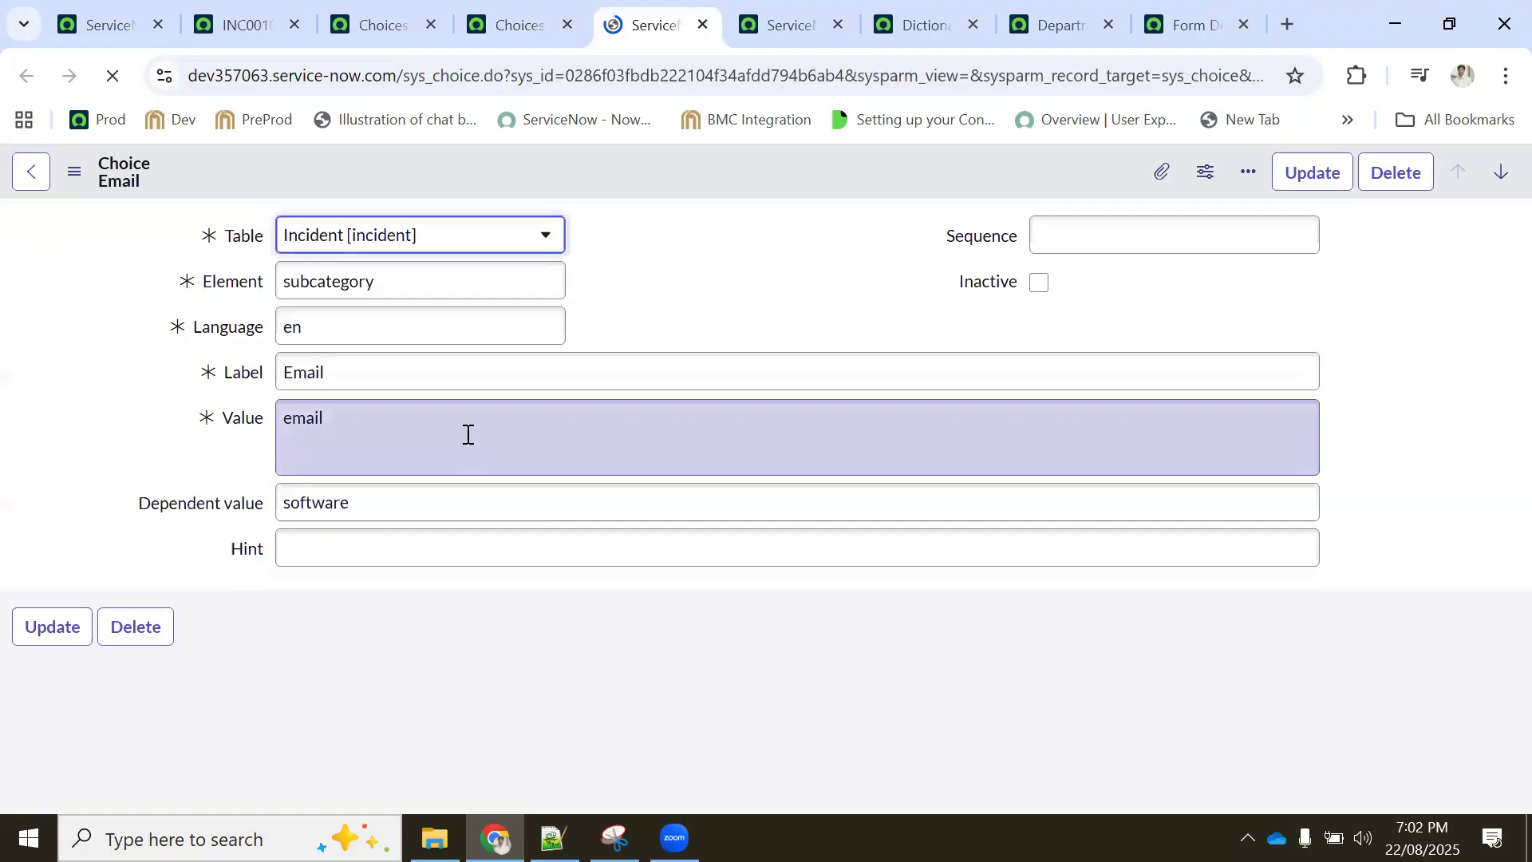
{"action": "left_click", "coordinate": [257, 511]}
Look up the ServiceNow category choice's value and set the Email choice's dependent value to servicenow
{"action": "left_click", "coordinate": [494, 24]}
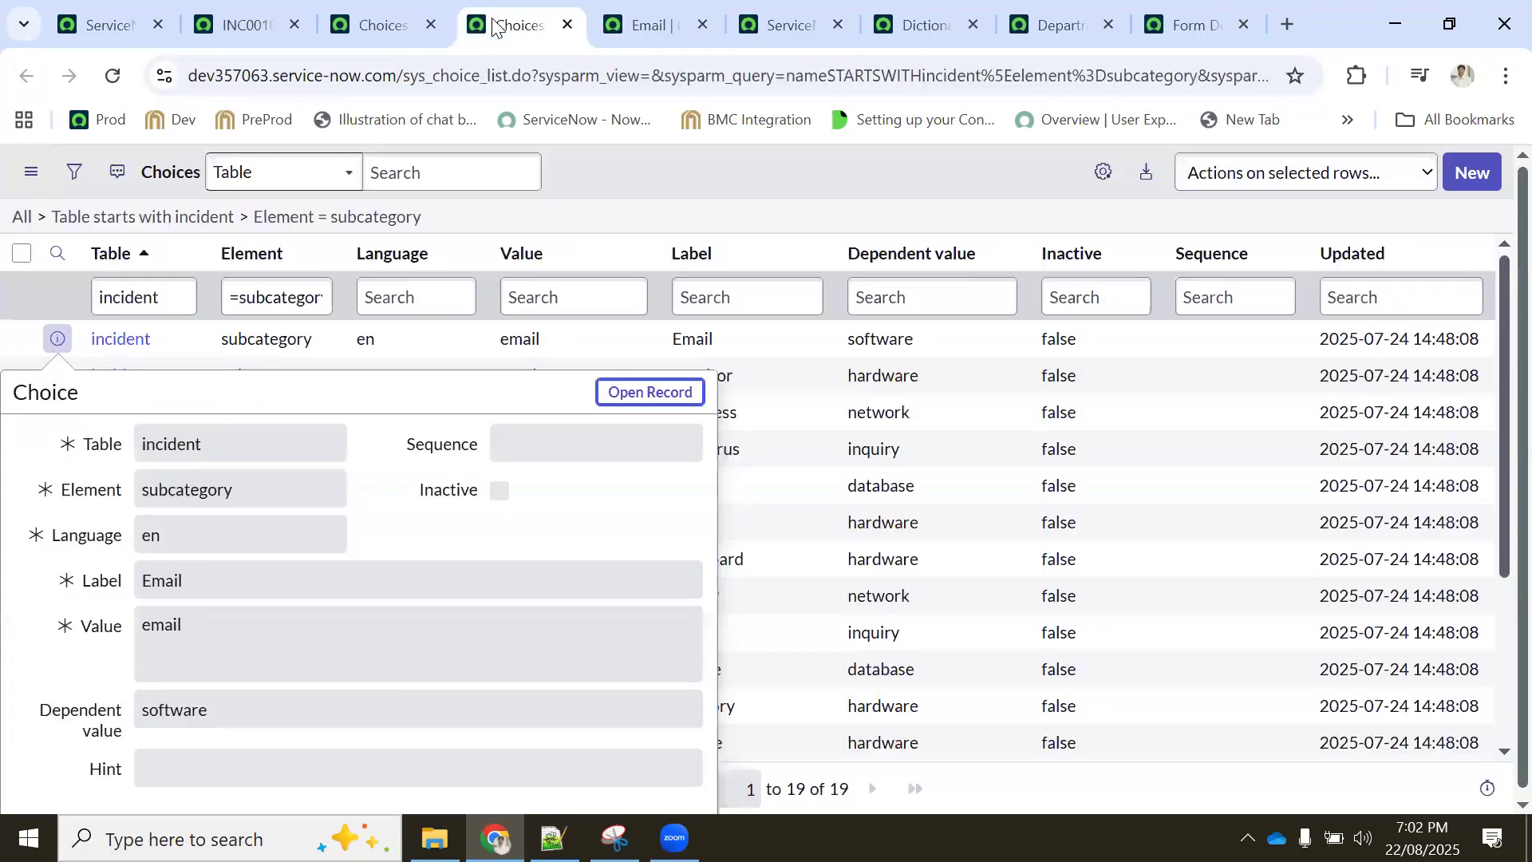
{"action": "left_click", "coordinate": [644, 180]}
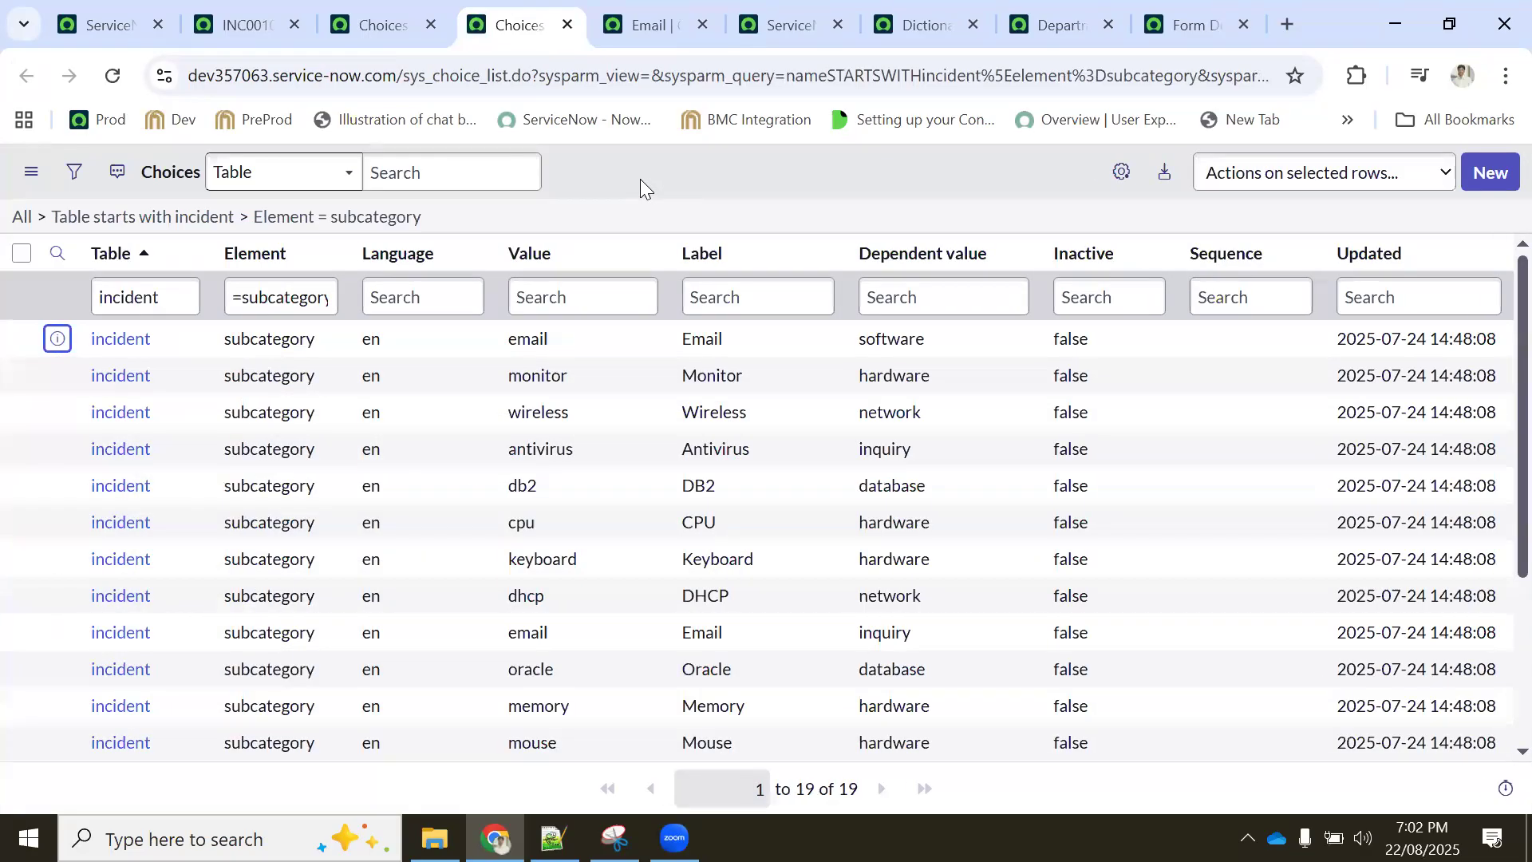
{"action": "left_click", "coordinate": [382, 24]}
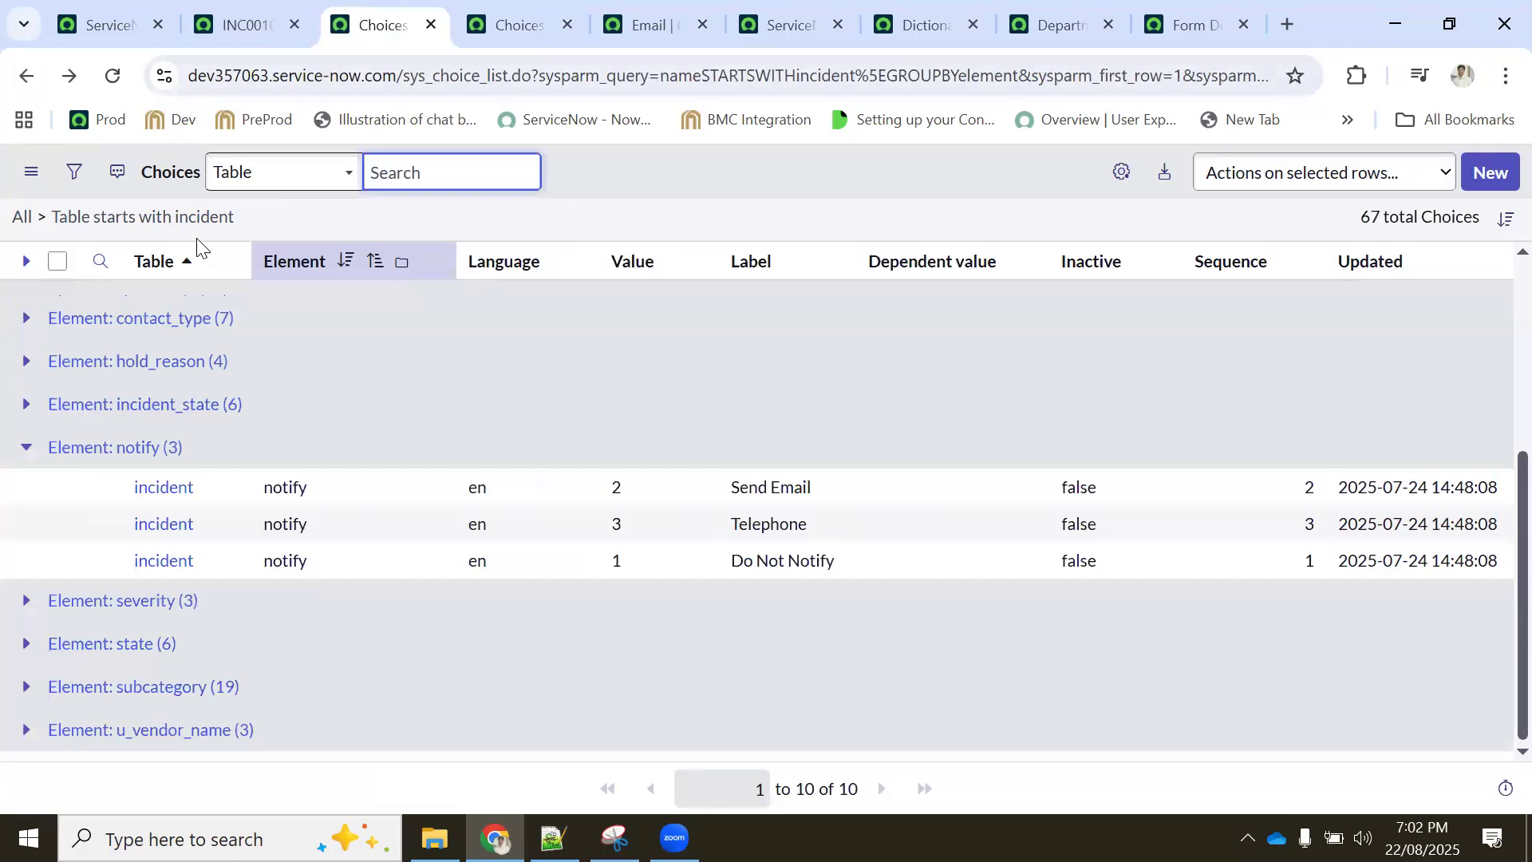
{"action": "scroll", "coordinate": [112, 352], "scroll_direction": "up", "scroll_amount": 5}
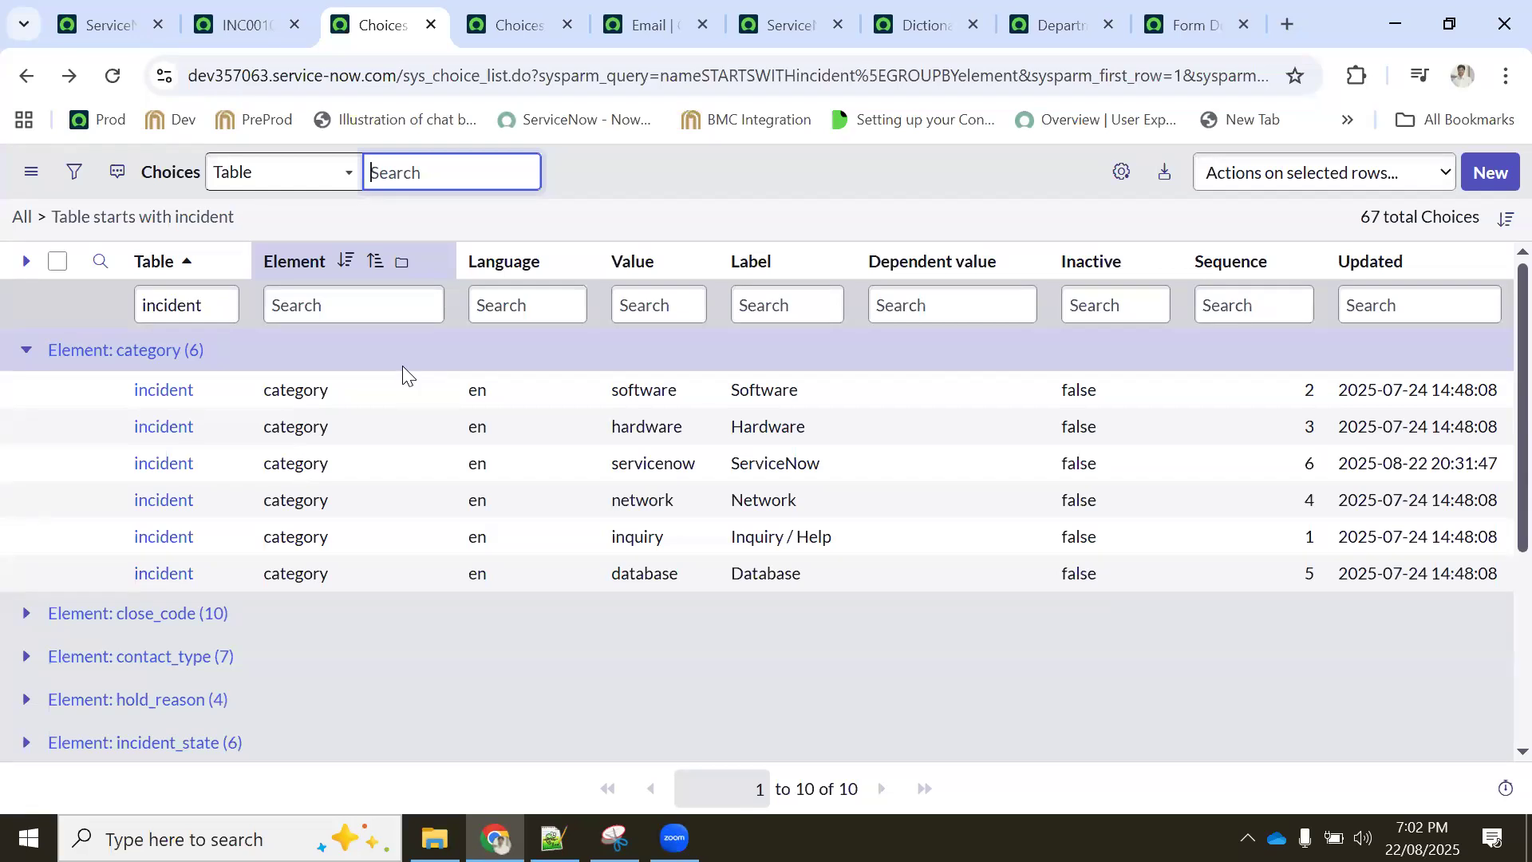
{"action": "left_click", "coordinate": [643, 469]}
{"action": "left_click_drag", "start_coordinate": [696, 465], "coordinate": [617, 468]}
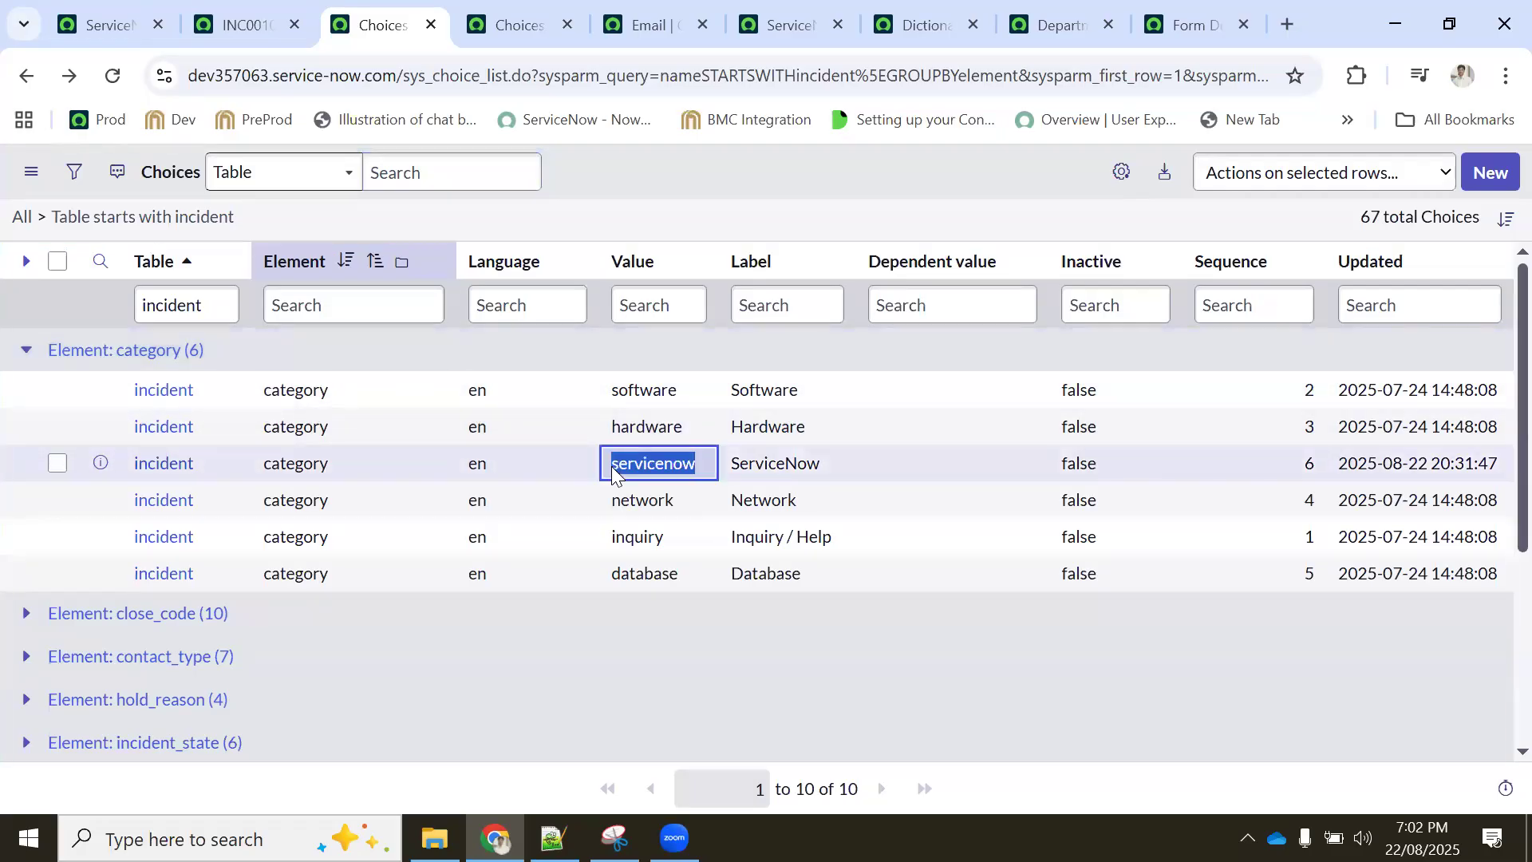
{"action": "left_click", "coordinate": [522, 31]}
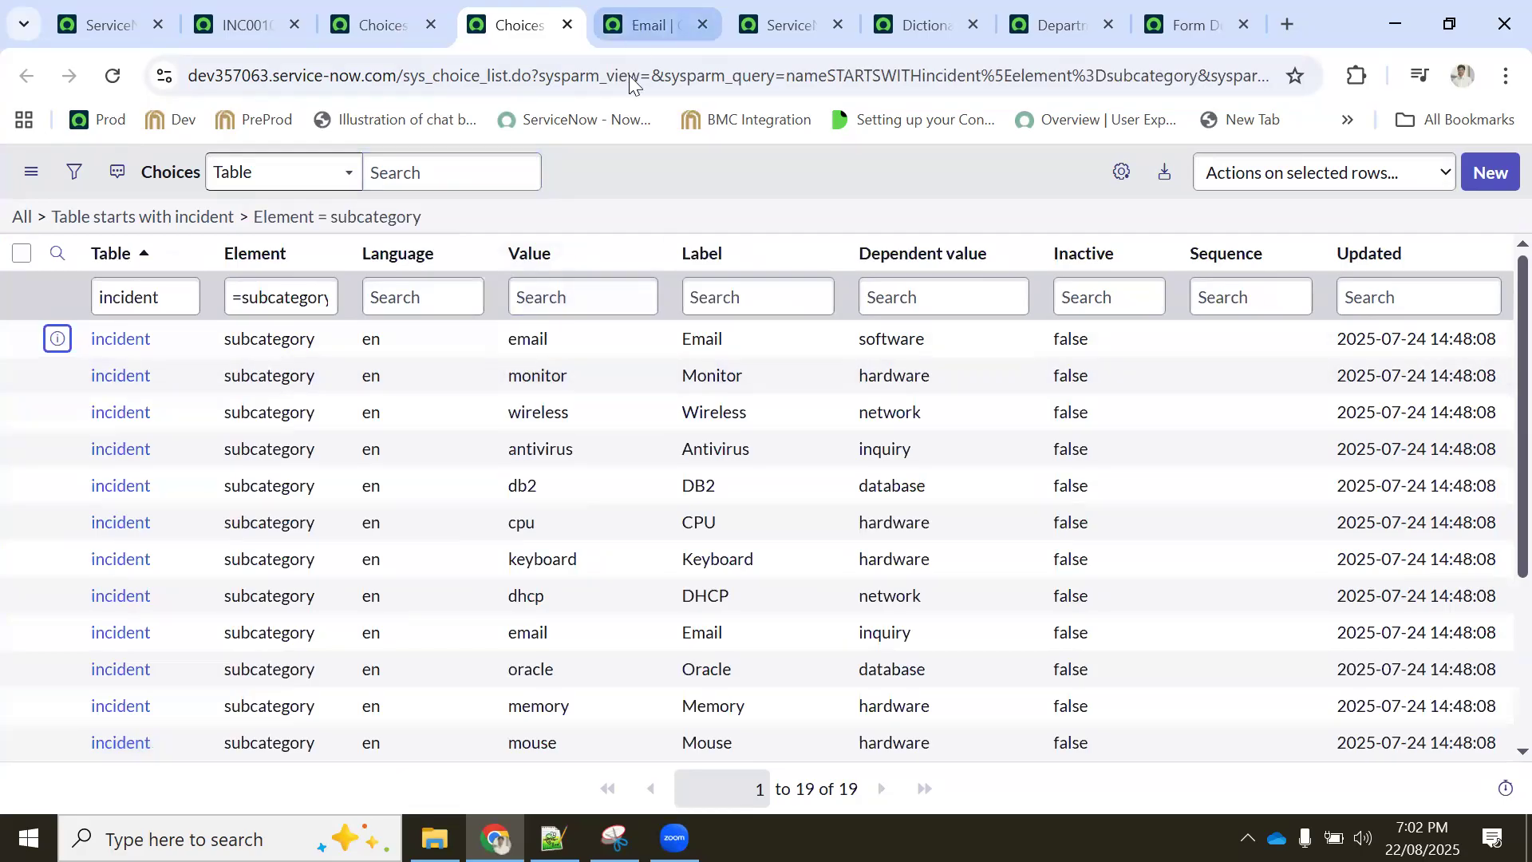
{"action": "left_click", "coordinate": [646, 25]}
{"action": "left_click", "coordinate": [381, 504]}
{"action": "double_click", "coordinate": [381, 504]}
{"action": "type", "text": "servicenow"}
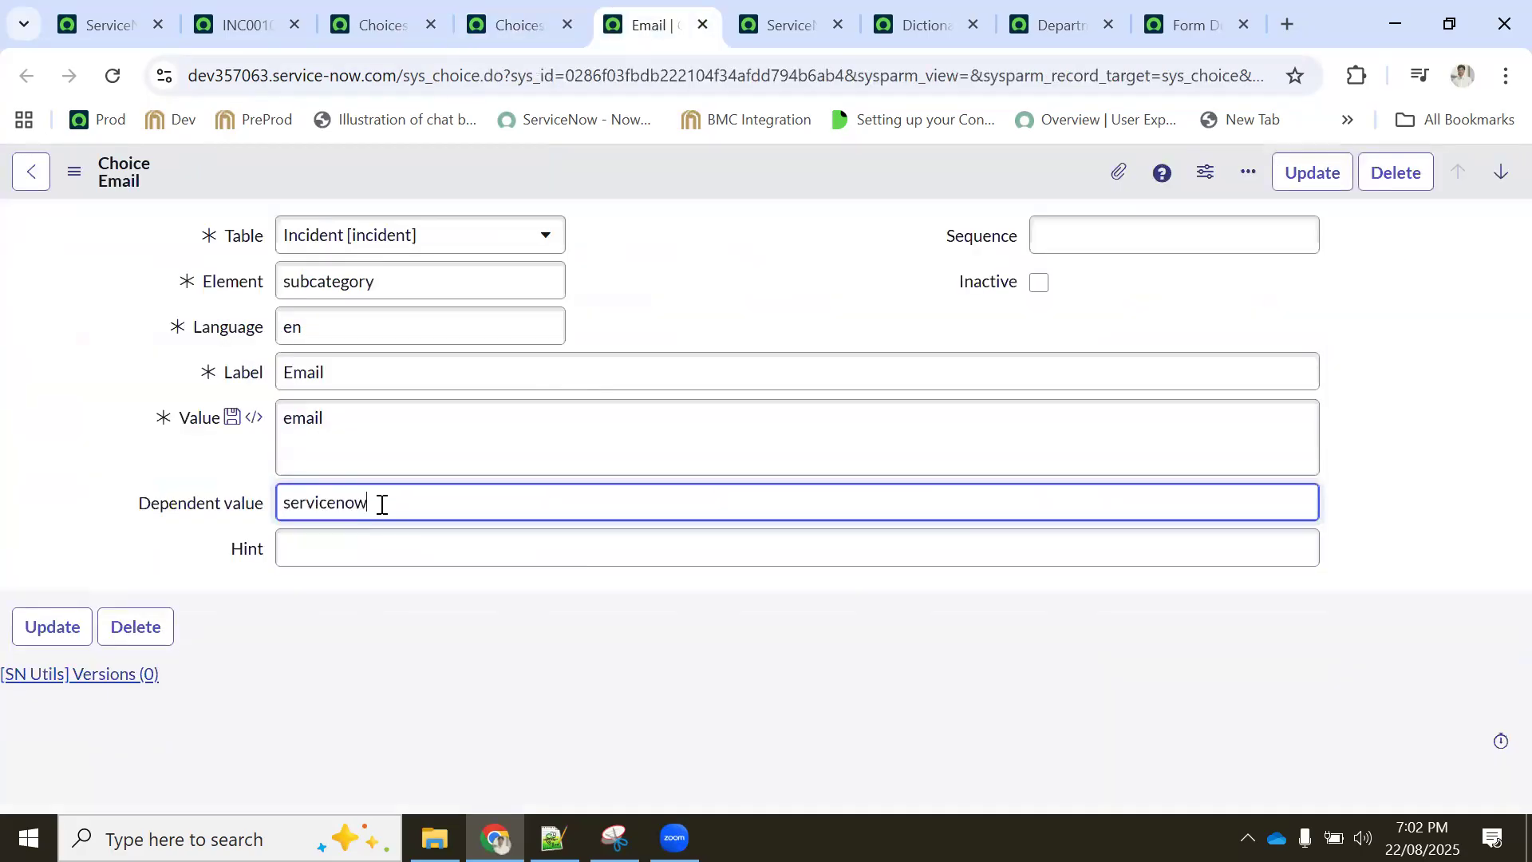
Change the subcategory choice's label to Access Issue and its value to access issue
{"action": "left_click_drag", "start_coordinate": [361, 372], "coordinate": [282, 372]}
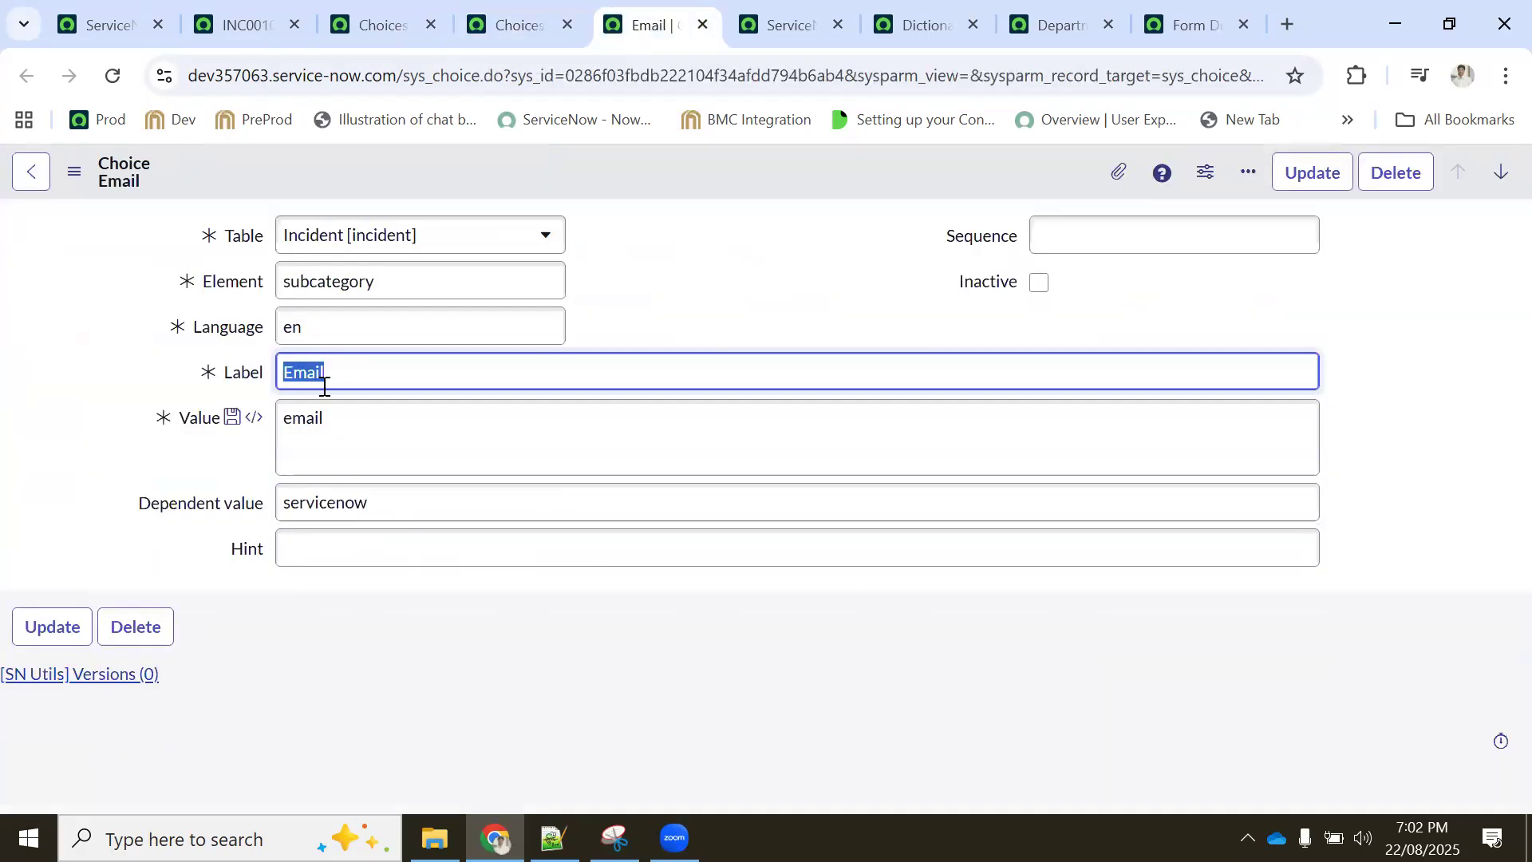
{"action": "type", "text": "Access Issue"}
{"action": "left_click_drag", "start_coordinate": [383, 363], "coordinate": [249, 383]}
{"action": "key", "text": "ctrl+c"}
{"action": "double_click", "coordinate": [315, 430]}
{"action": "key", "text": "ctrl+v"}
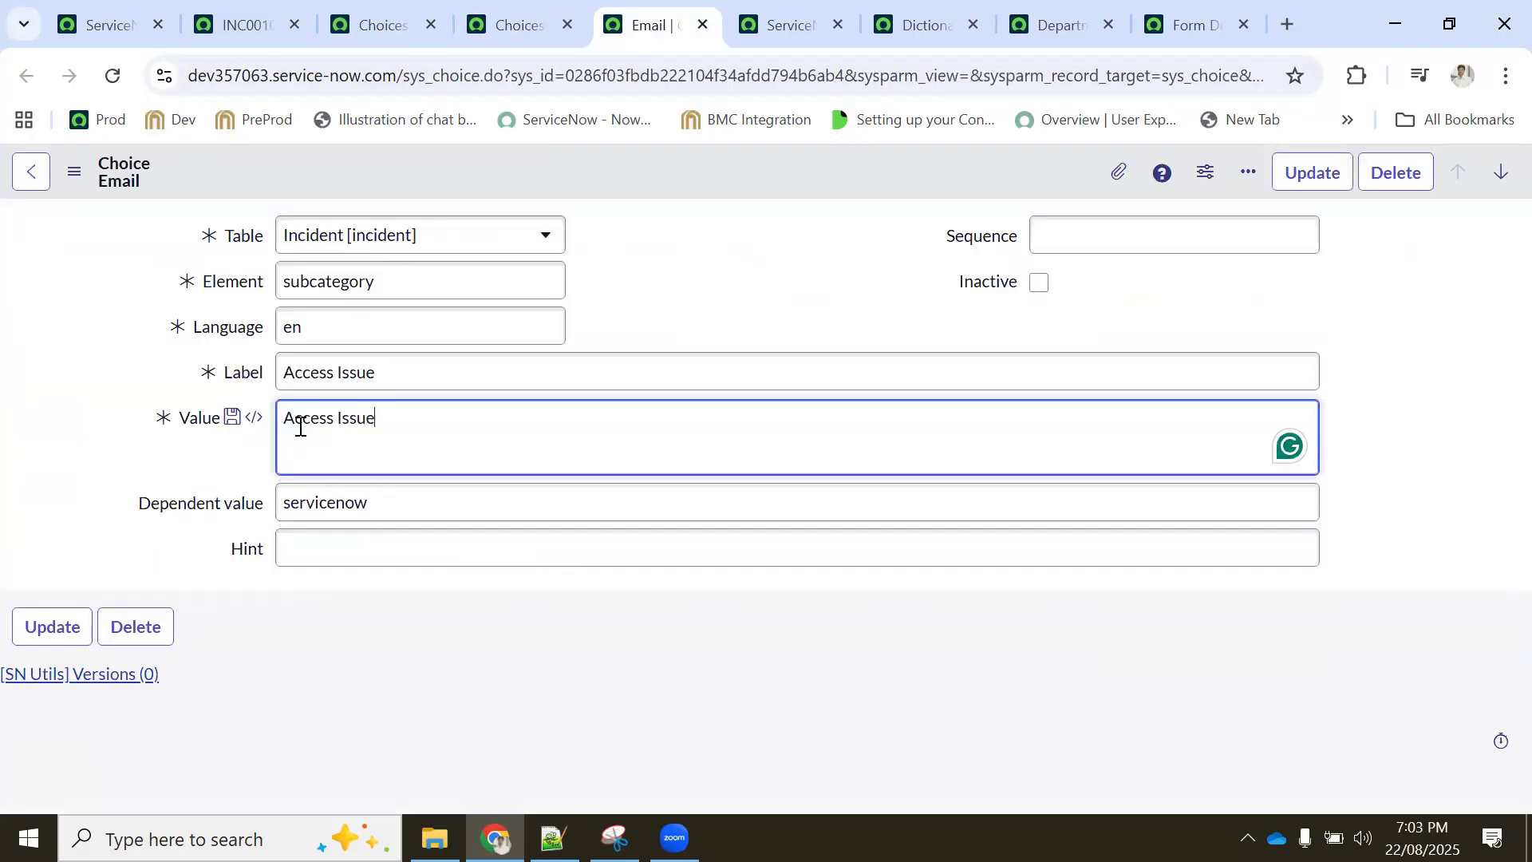
{"action": "left_click", "coordinate": [288, 419]}
{"action": "key", "text": "BackSpace"}
{"action": "type", "text": "a"}
{"action": "left_click_drag", "start_coordinate": [336, 416], "coordinate": [342, 418]}
{"action": "type", "text": "i"}
Insert the Access Issue subcategory choice as a new record and stay on it
{"action": "left_click", "coordinate": [680, 167]}
{"action": "right_click", "coordinate": [680, 167]}
{"action": "left_click", "coordinate": [728, 245]}
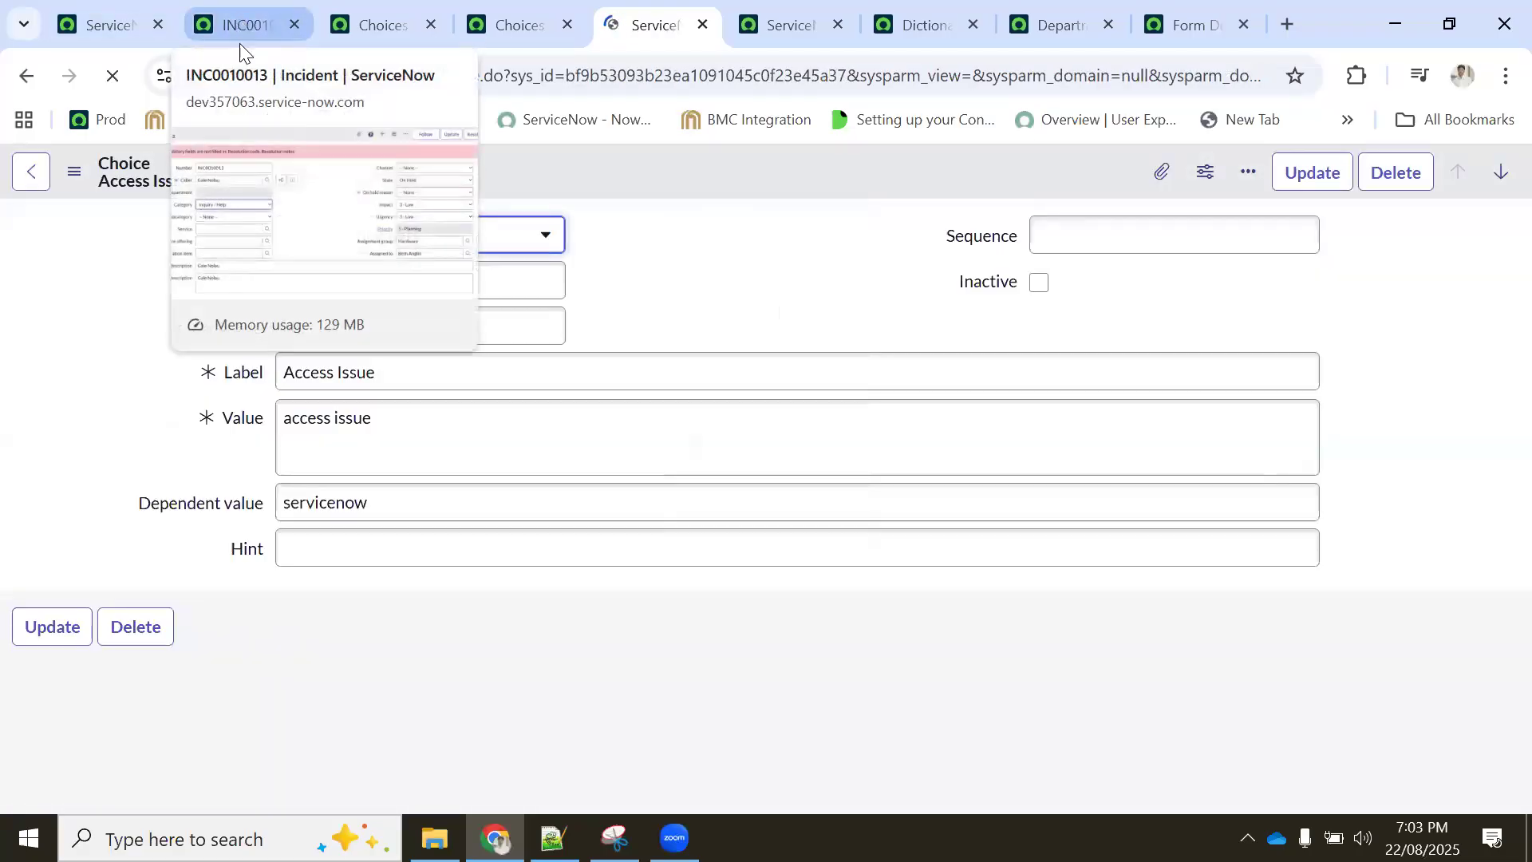
Reload the incident form, discarding unsaved changes, and set Category to ServiceNow and Subcategory to Access Issue
{"action": "left_click", "coordinate": [244, 25]}
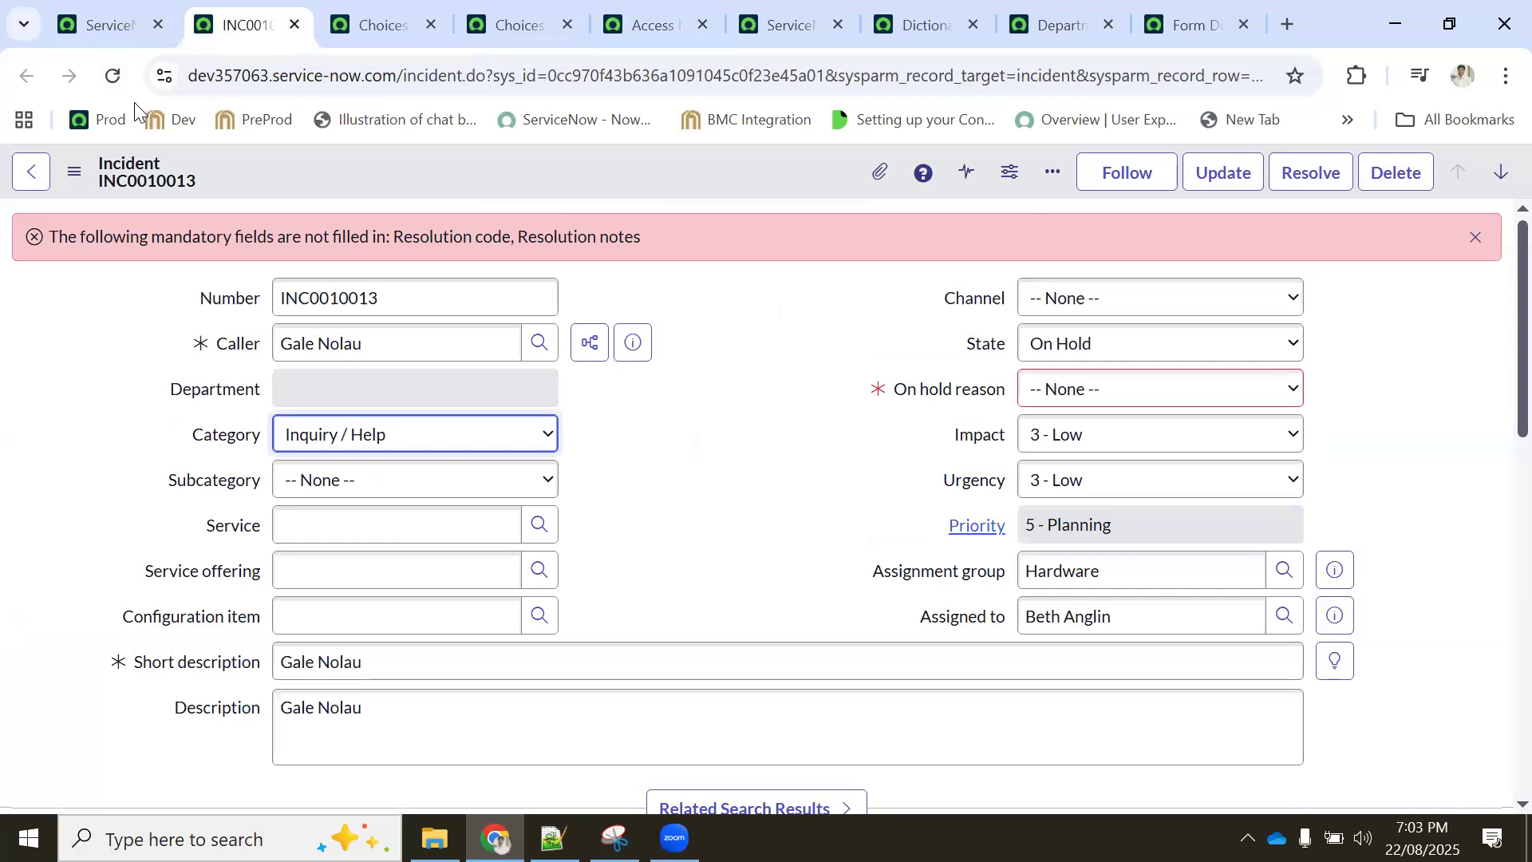
{"action": "left_click", "coordinate": [112, 75]}
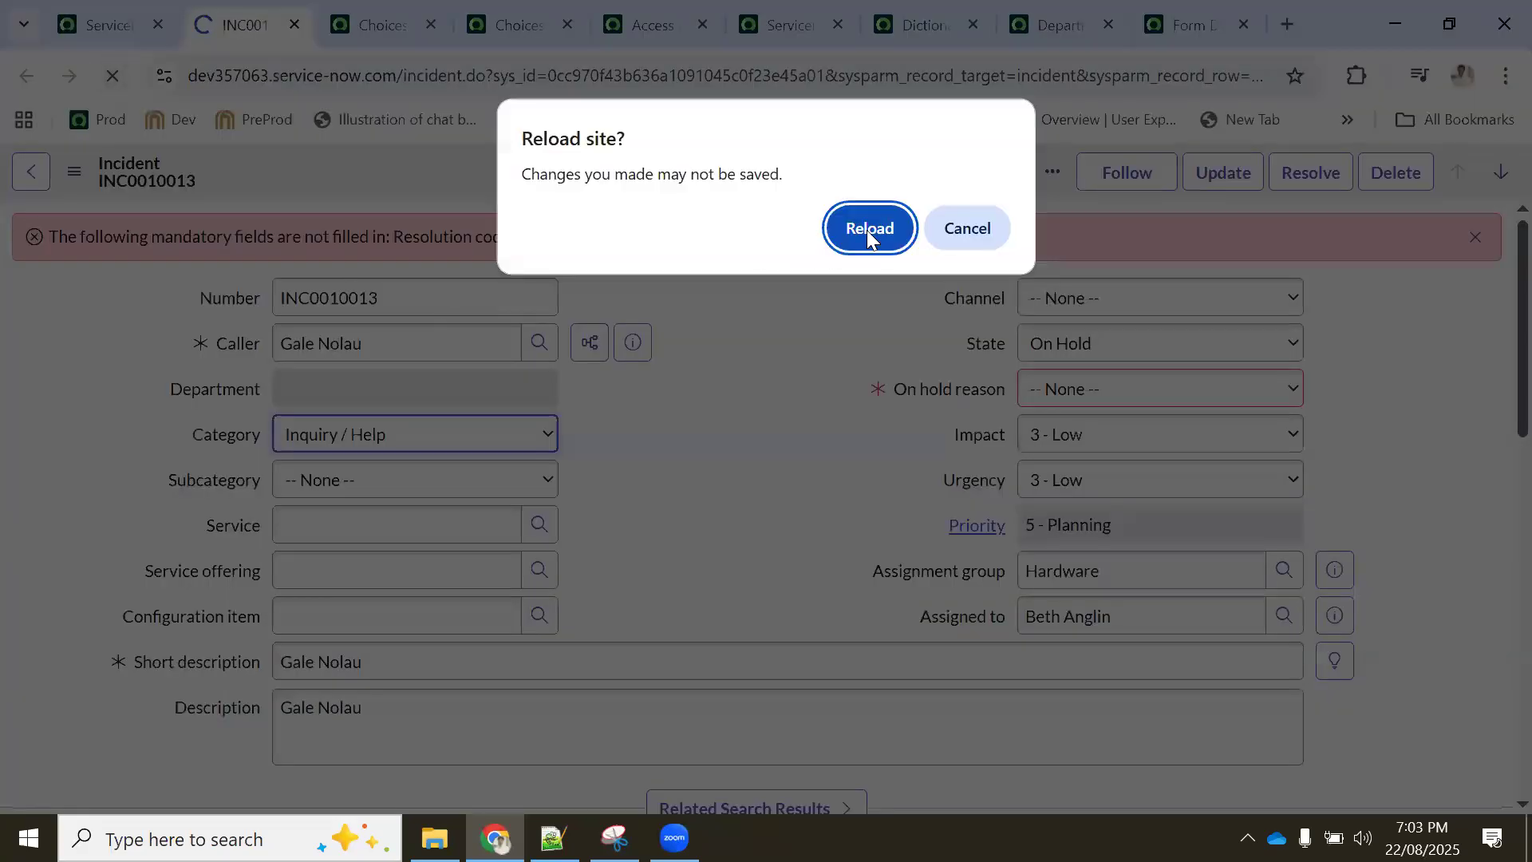
{"action": "left_click", "coordinate": [867, 230]}
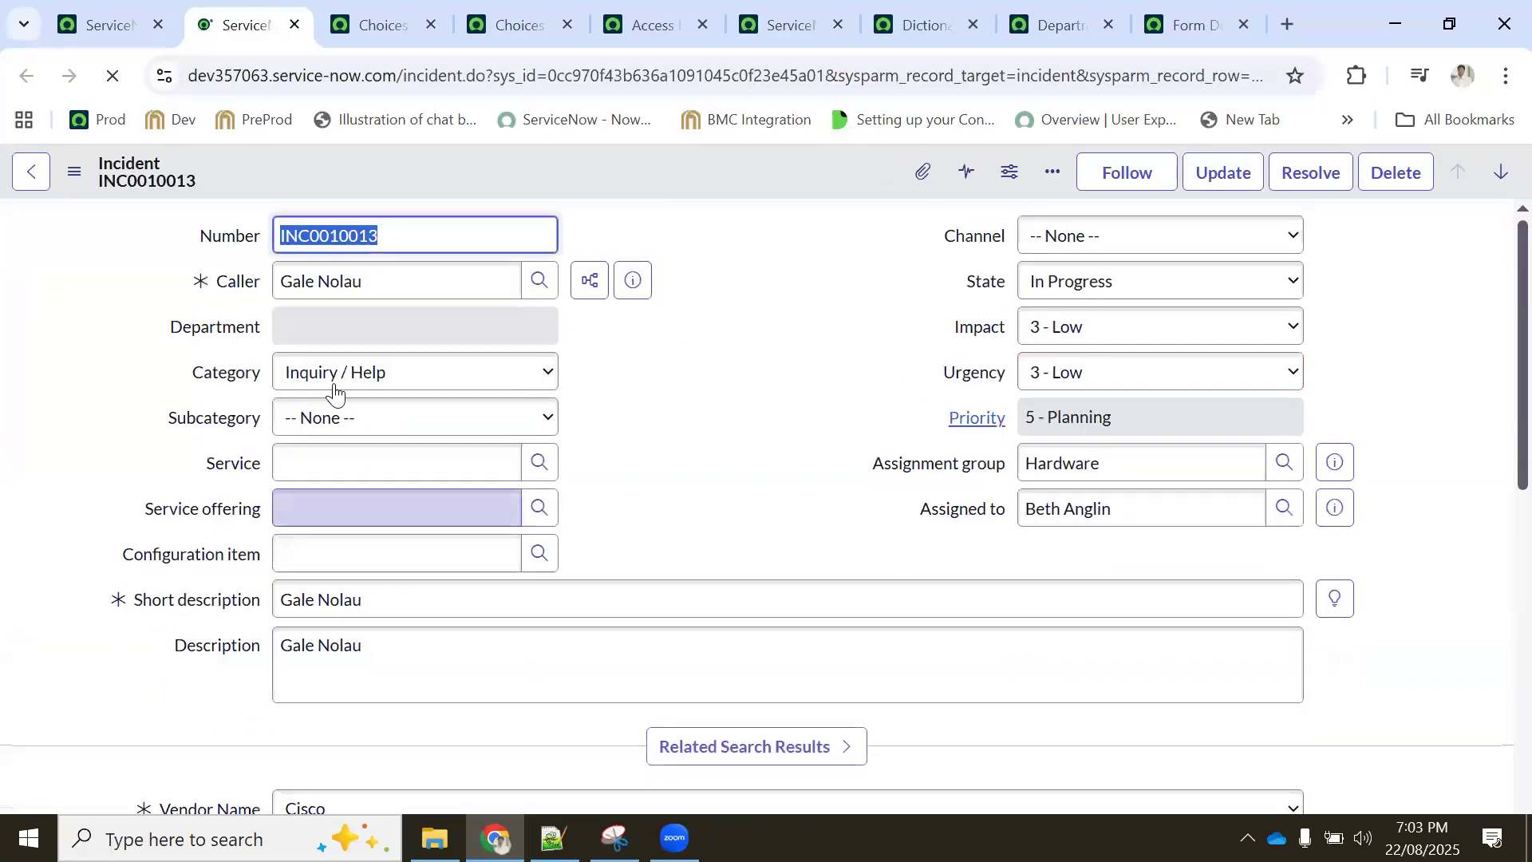
{"action": "left_click", "coordinate": [332, 380]}
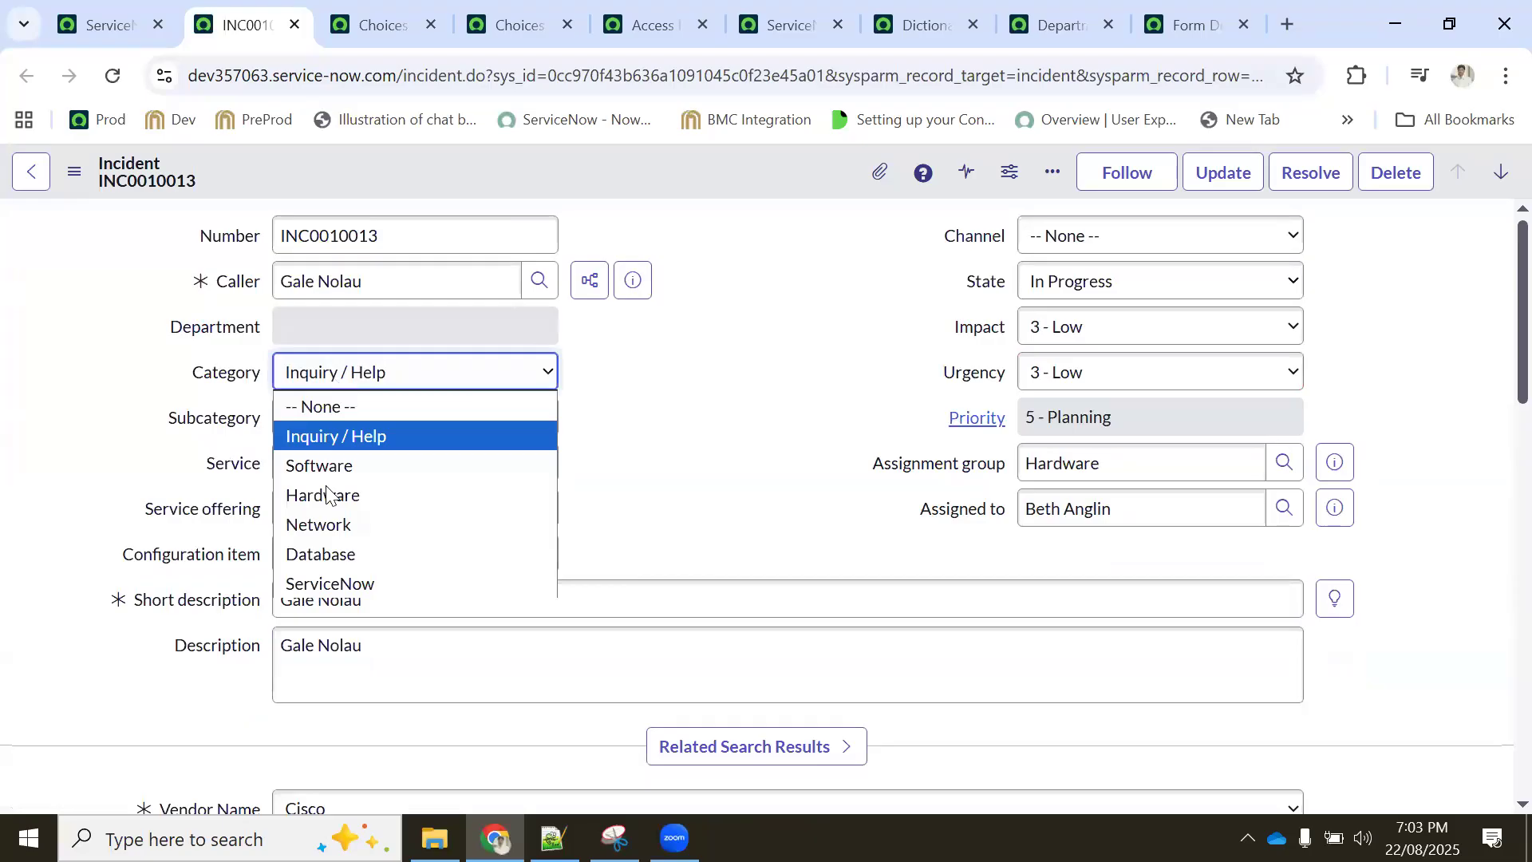
{"action": "left_click", "coordinate": [323, 584]}
{"action": "left_click", "coordinate": [367, 422]}
{"action": "left_click", "coordinate": [351, 482]}
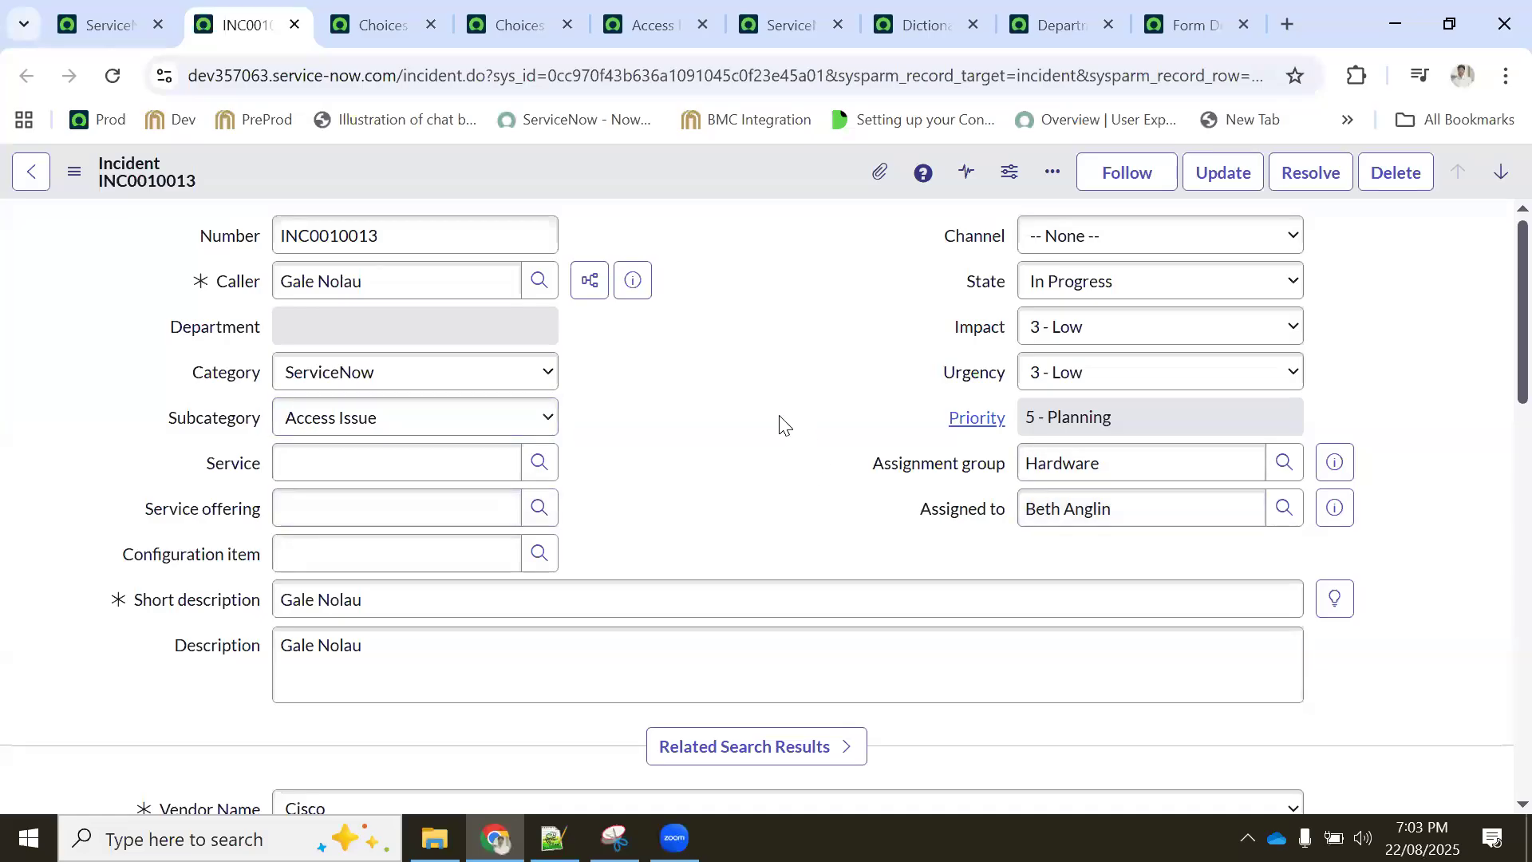
Close the subcategory choices list, the choice records, the dictionary entries and the Form Design page
{"action": "left_click", "coordinate": [380, 22]}
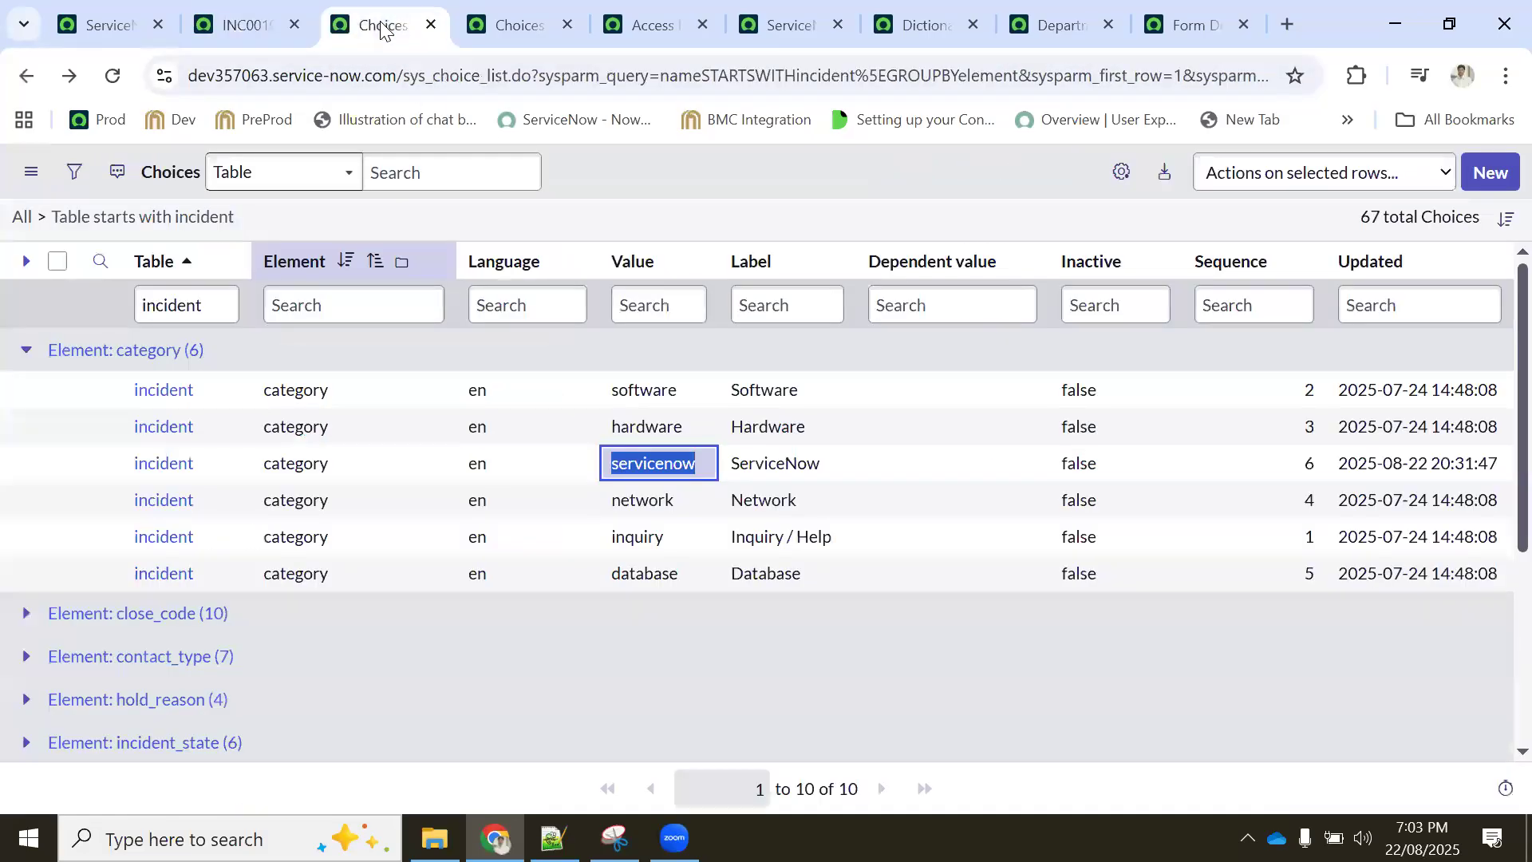
{"action": "left_click", "coordinate": [511, 24]}
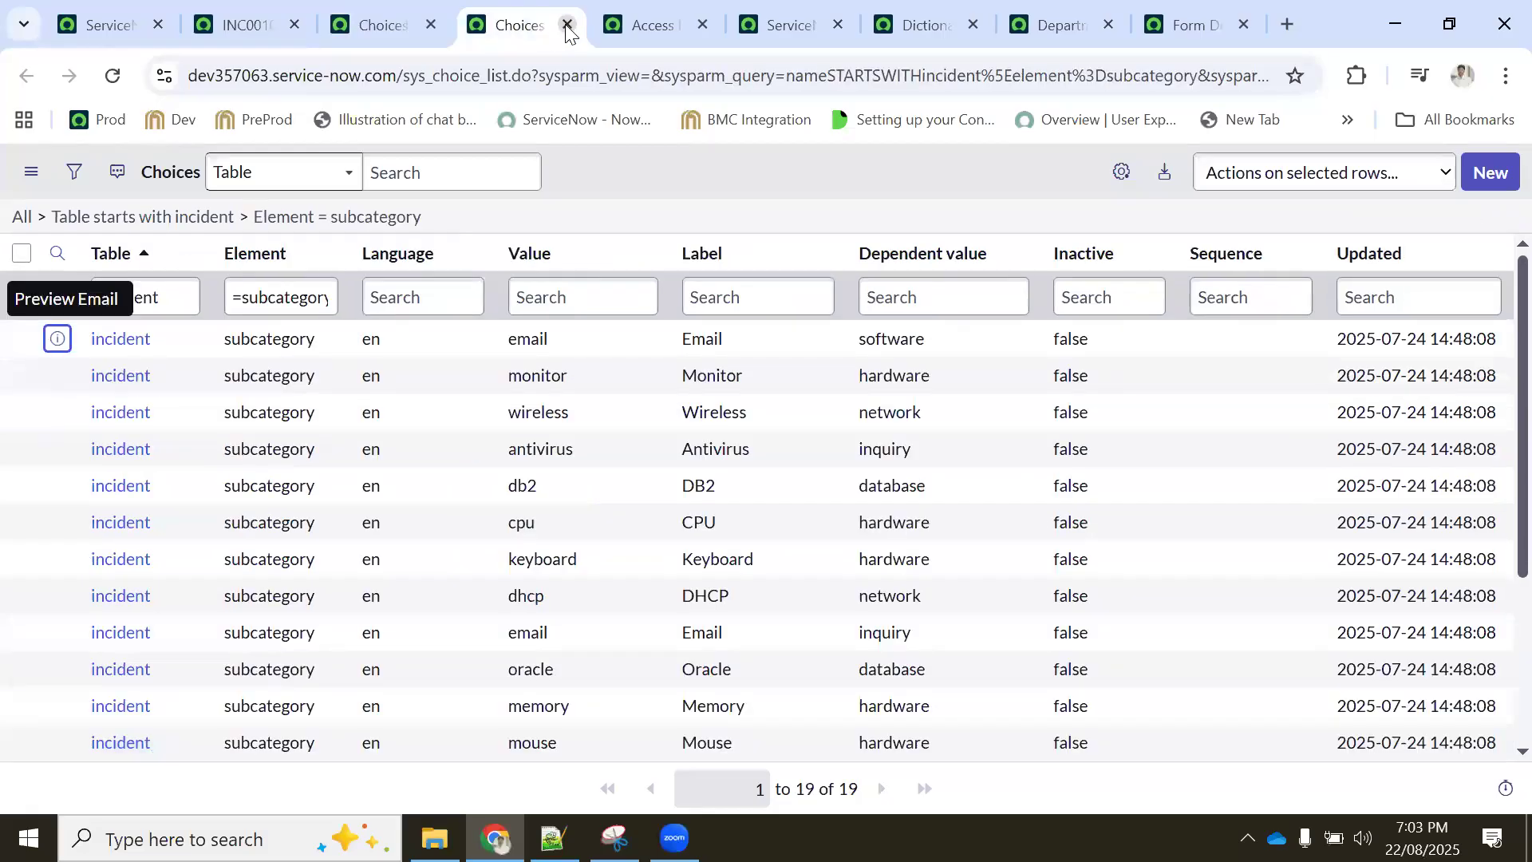
{"action": "left_click", "coordinate": [569, 31]}
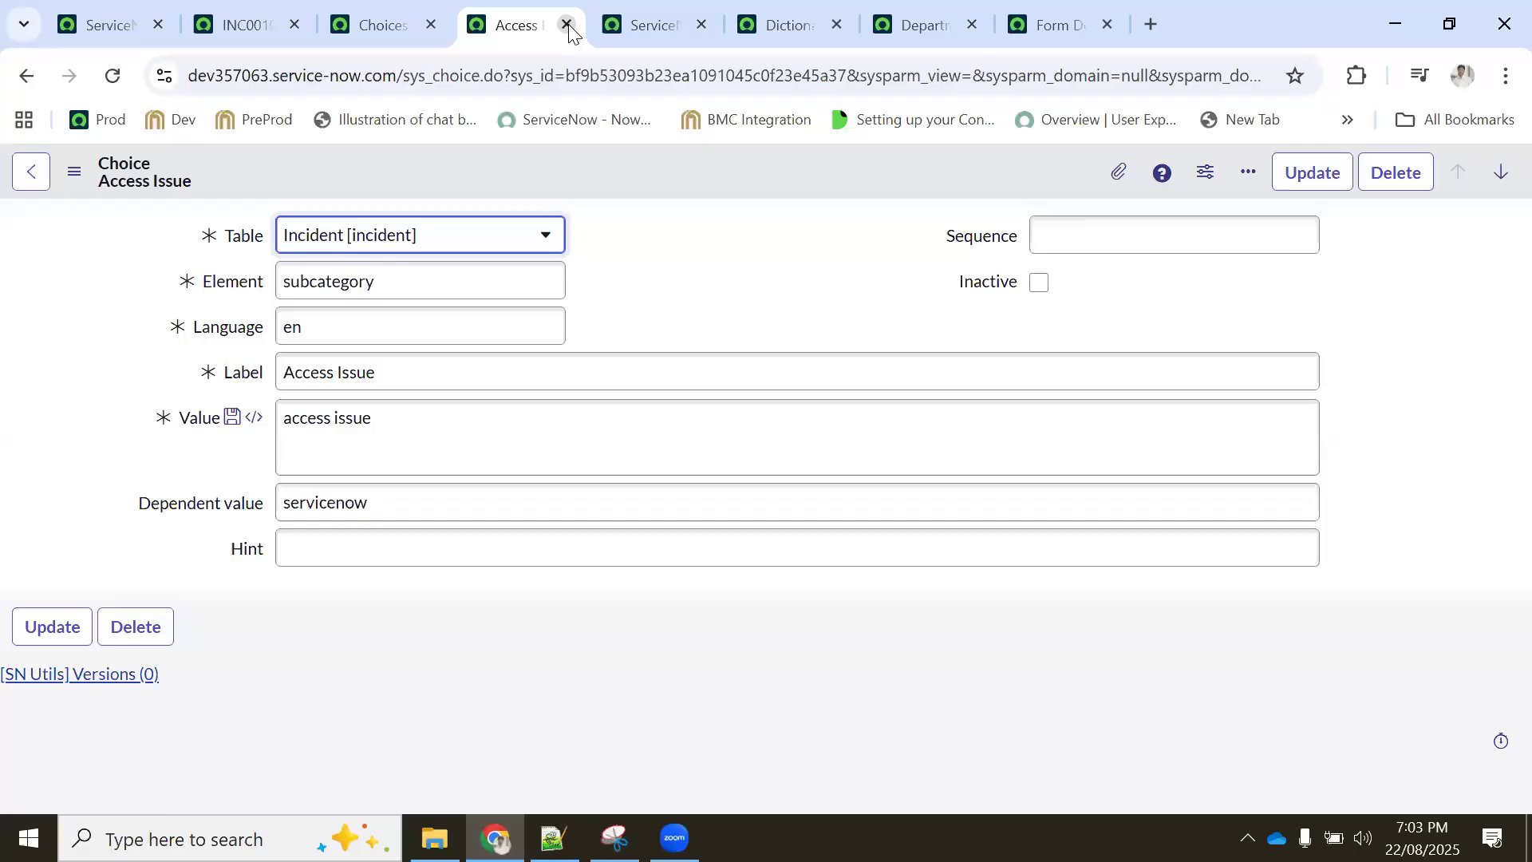
{"action": "left_click", "coordinate": [569, 30]}
{"action": "left_click", "coordinate": [569, 30]}
{"action": "left_click", "coordinate": [569, 30]}
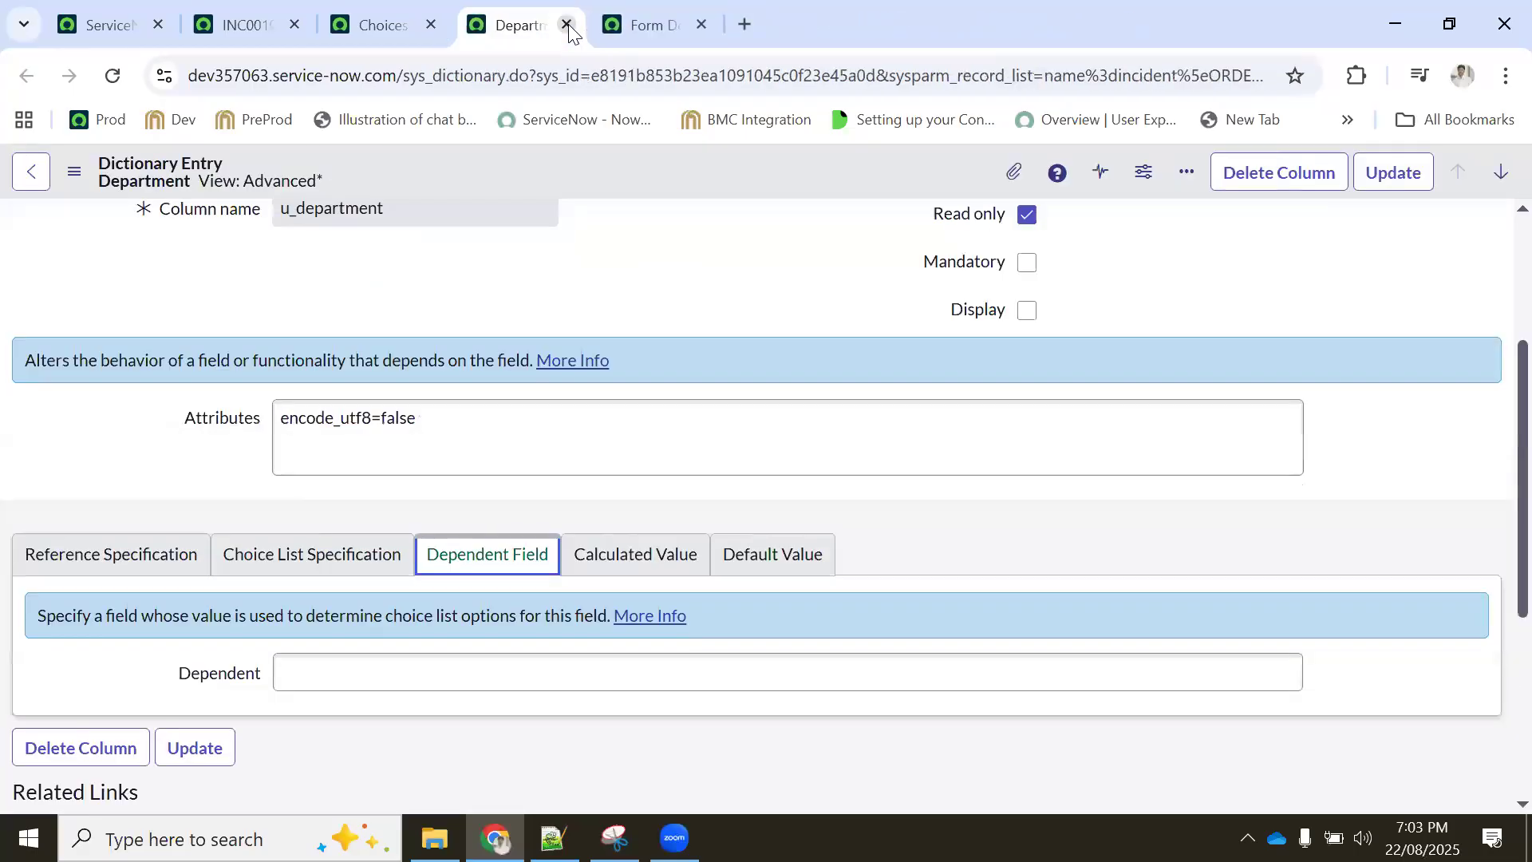
{"action": "left_click", "coordinate": [569, 30]}
{"action": "left_click", "coordinate": [868, 227]}
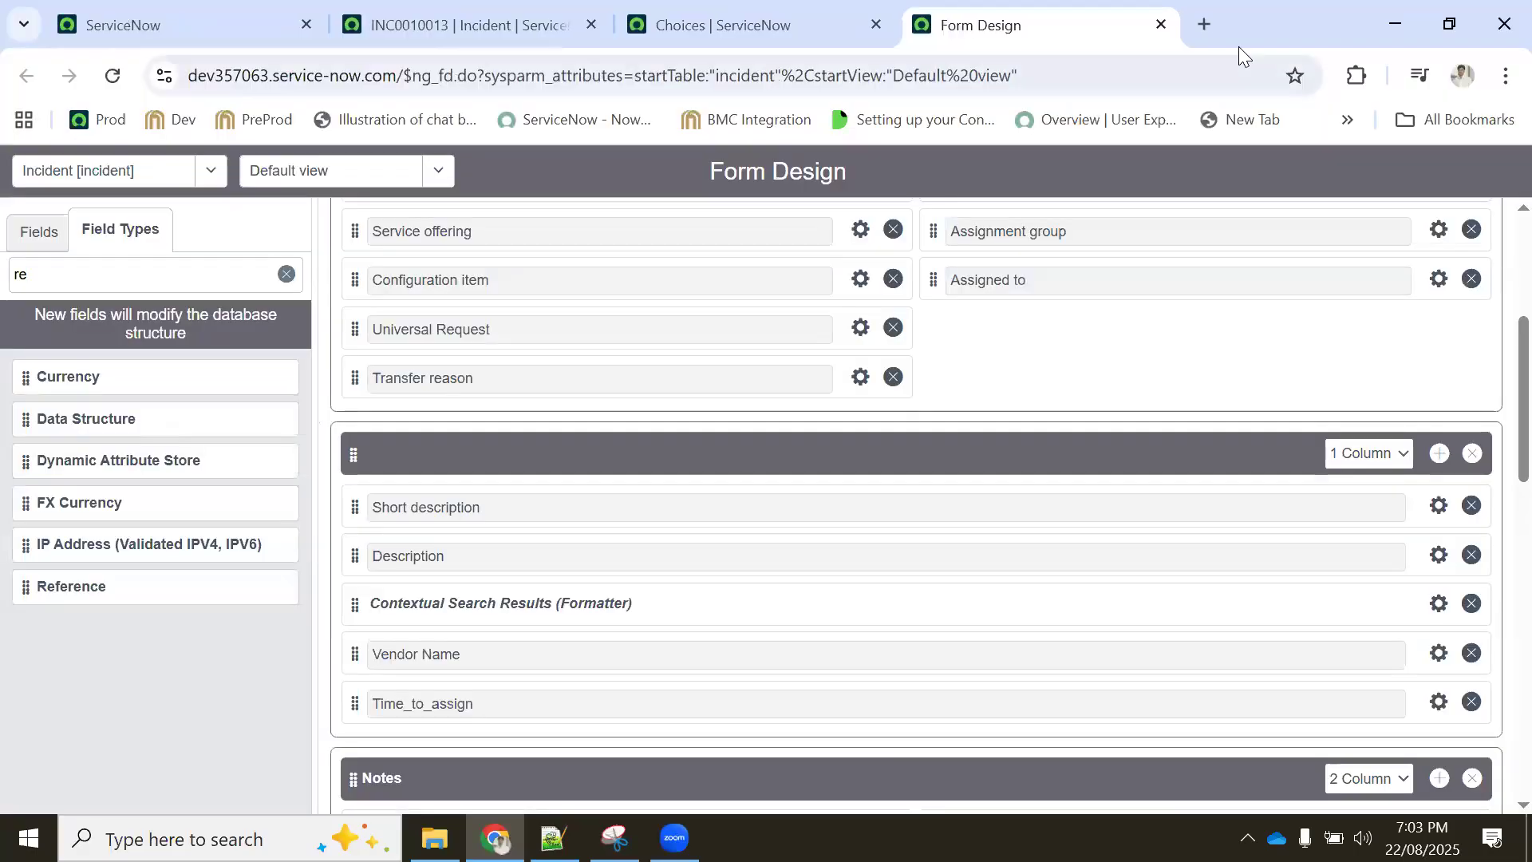
{"action": "left_click", "coordinate": [1162, 26]}
Check the incident form against the grouped Choices list and close that list's page
{"action": "left_click", "coordinate": [495, 24]}
{"action": "left_click", "coordinate": [710, 17]}
{"action": "left_click", "coordinate": [475, 12]}
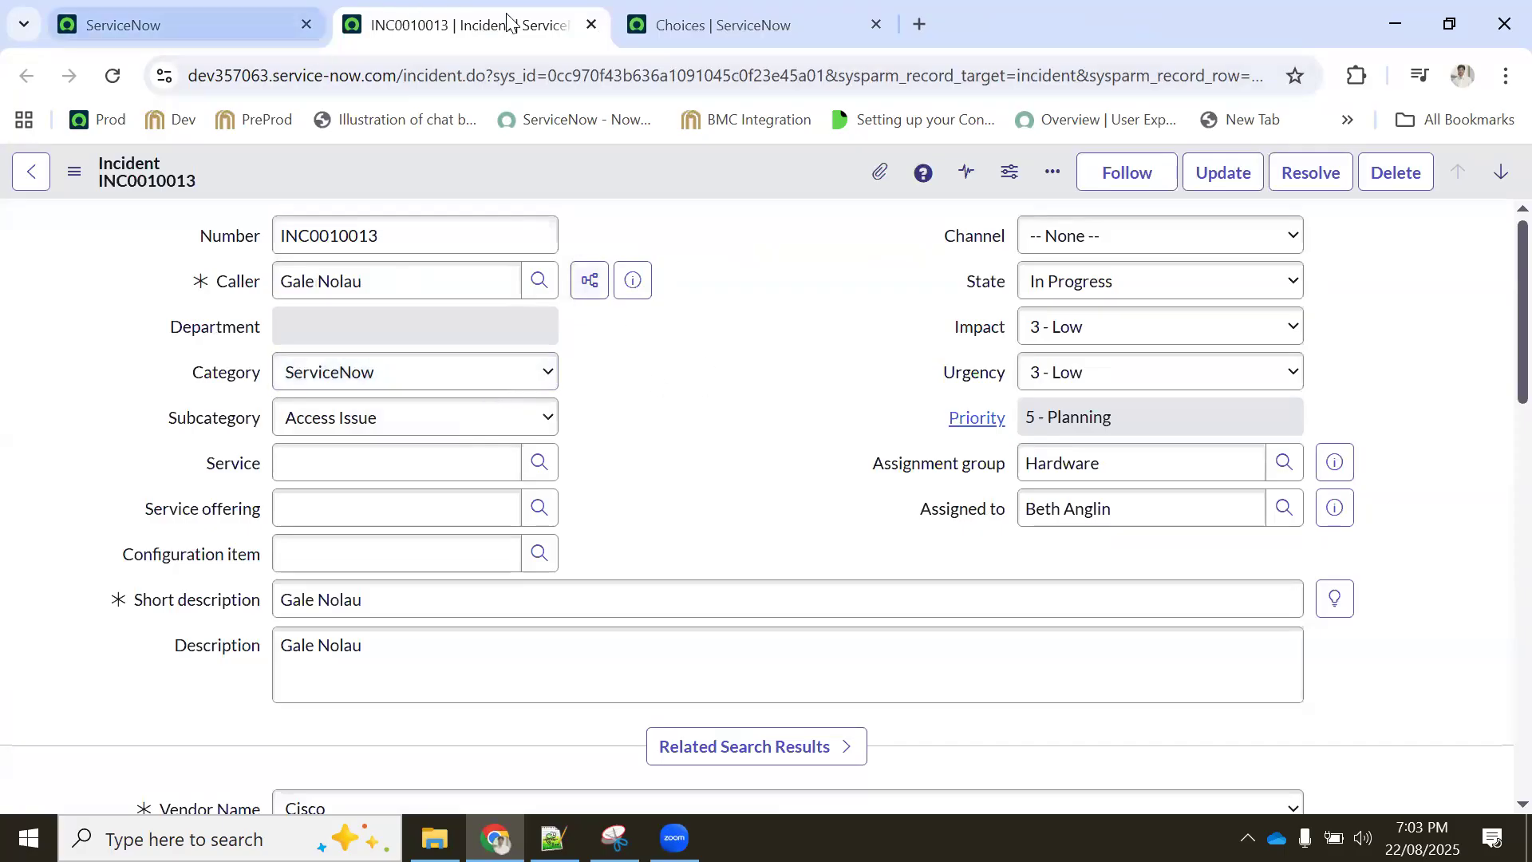
{"action": "left_click", "coordinate": [701, 24]}
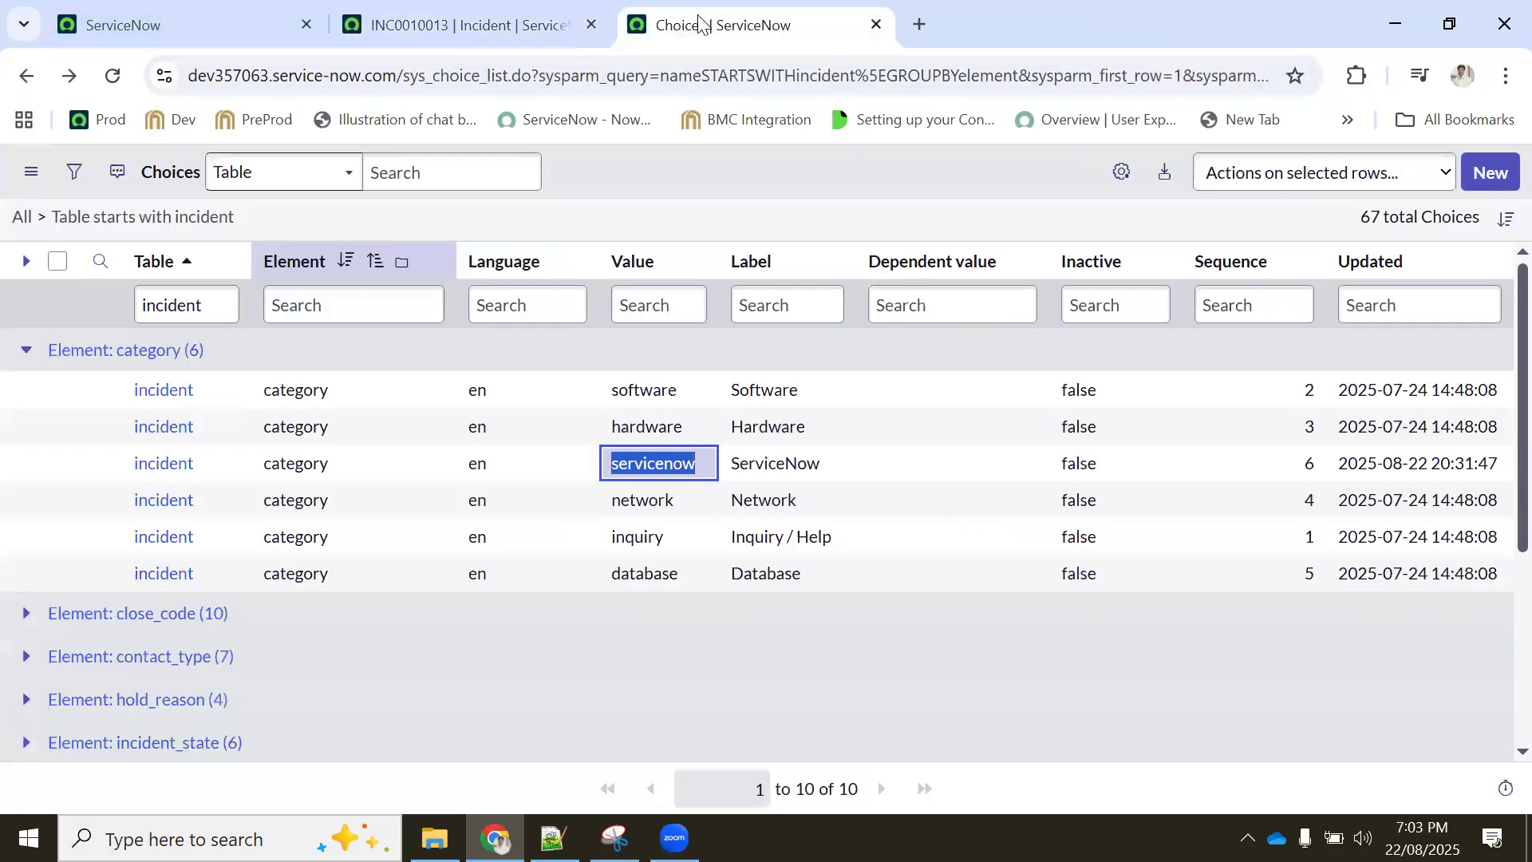
{"action": "left_click", "coordinate": [876, 24]}
Show the choice list of the incident's Category field and highlight the sys_choice table name in its URL
{"action": "left_click", "coordinate": [184, 22]}
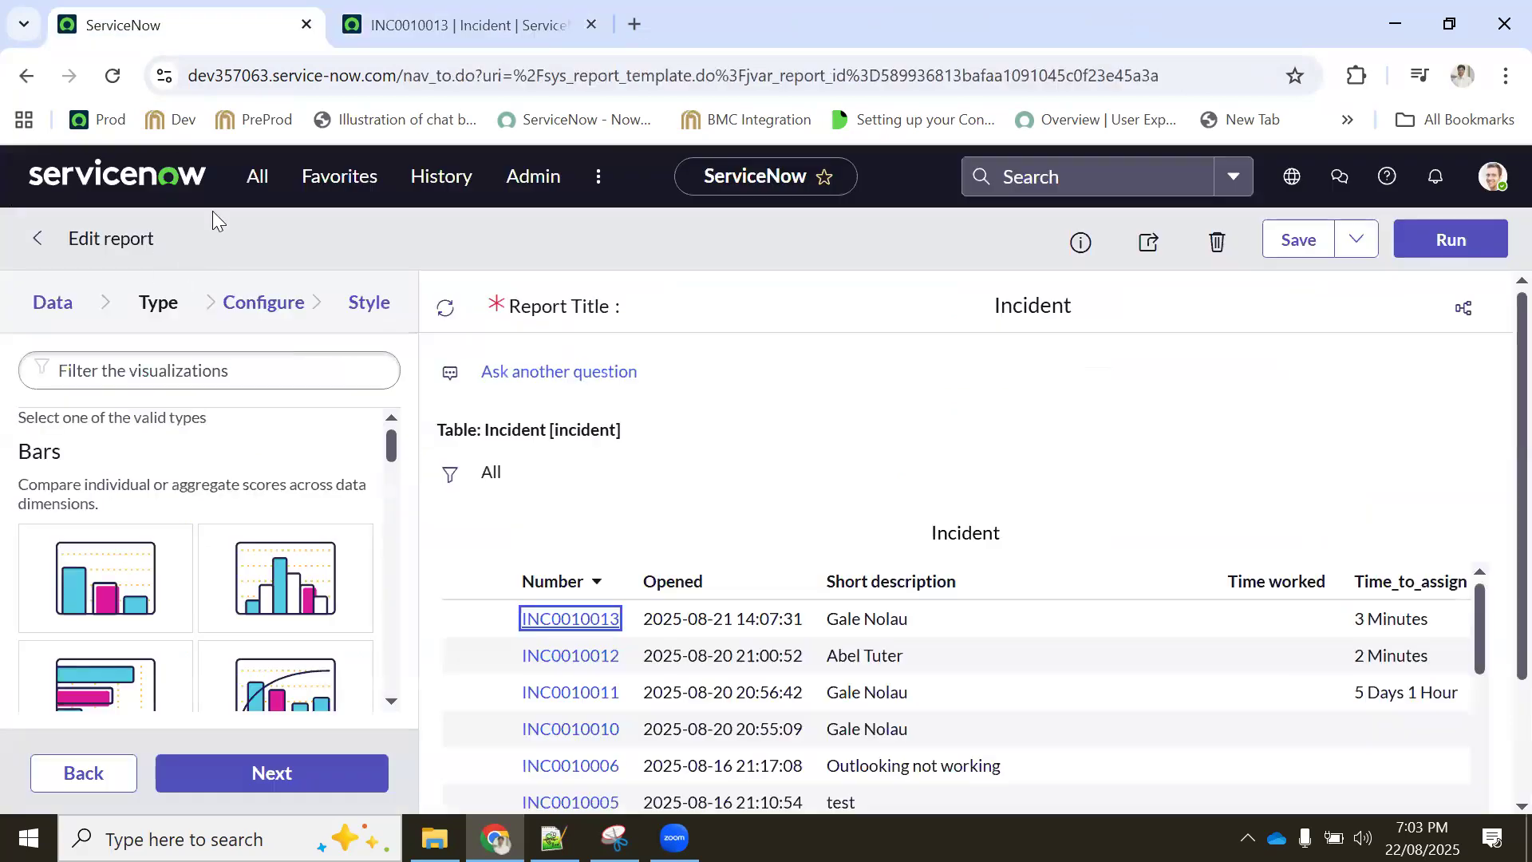
{"action": "left_click", "coordinate": [252, 179]}
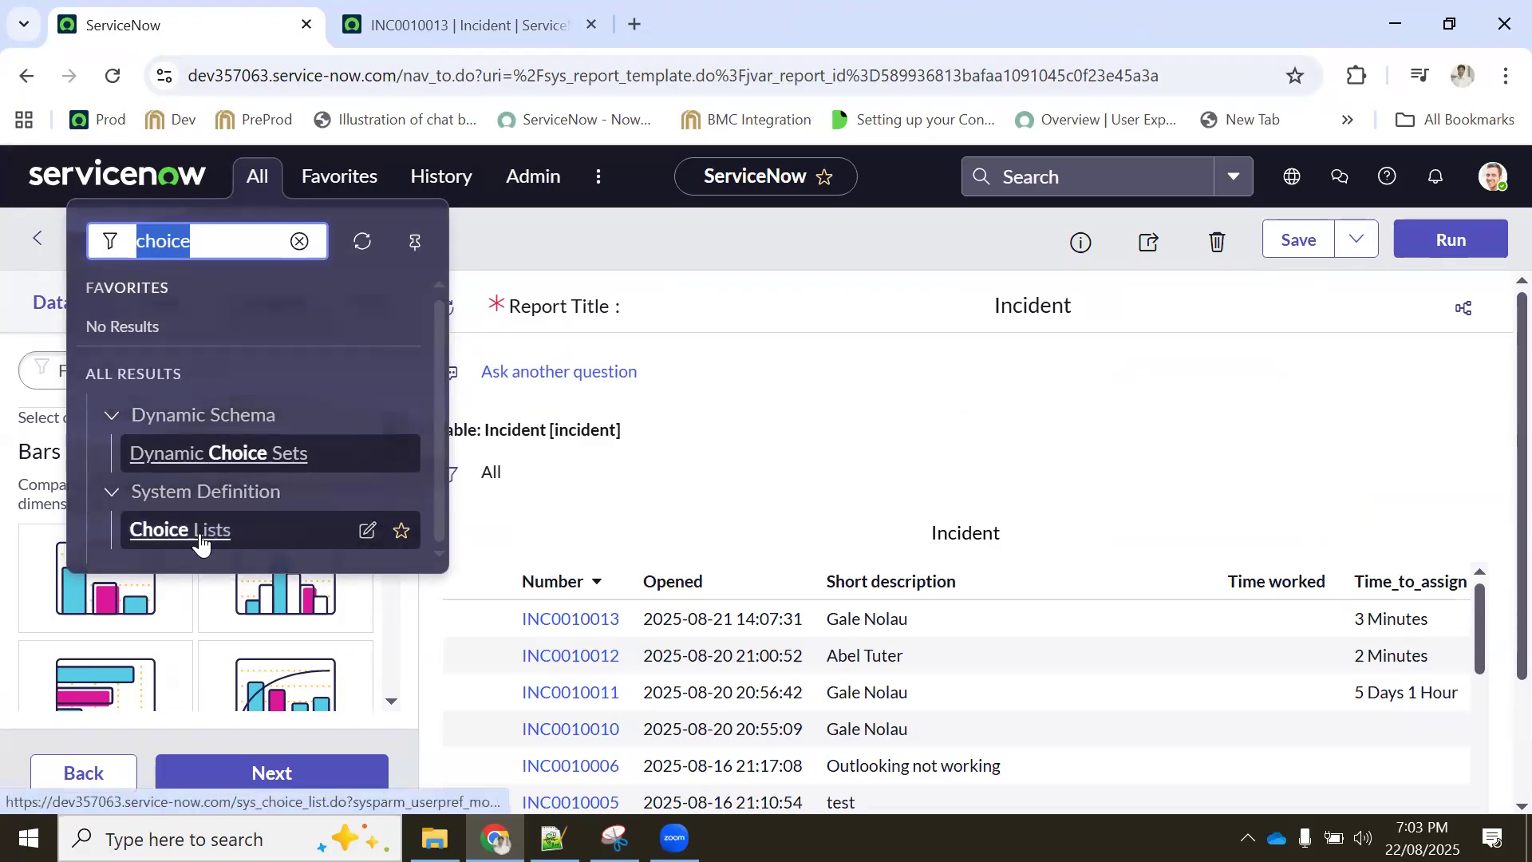
{"action": "left_click", "coordinate": [459, 24]}
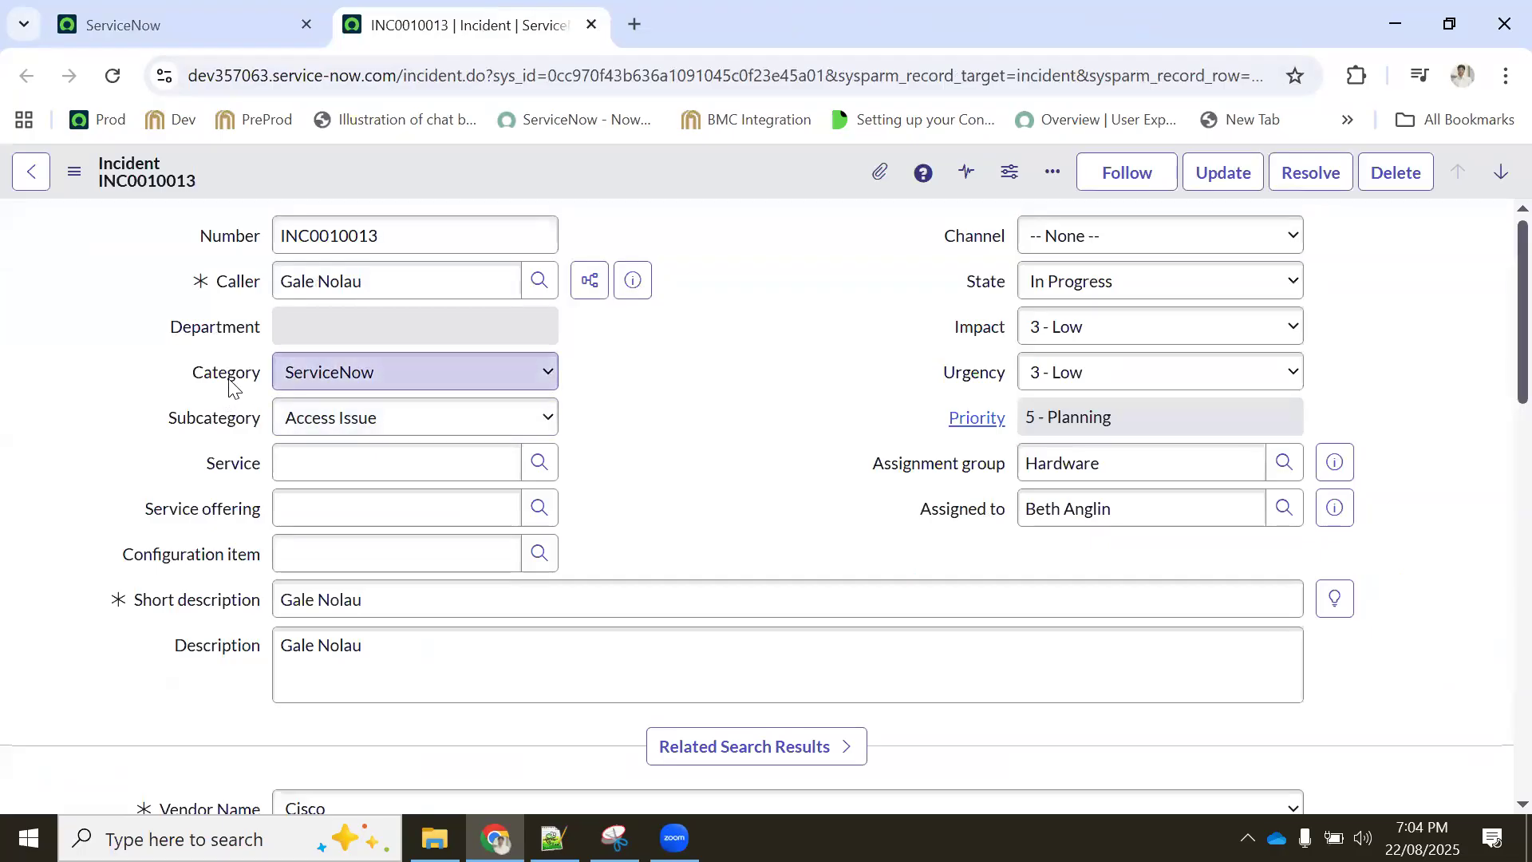
{"action": "right_click", "coordinate": [231, 385]}
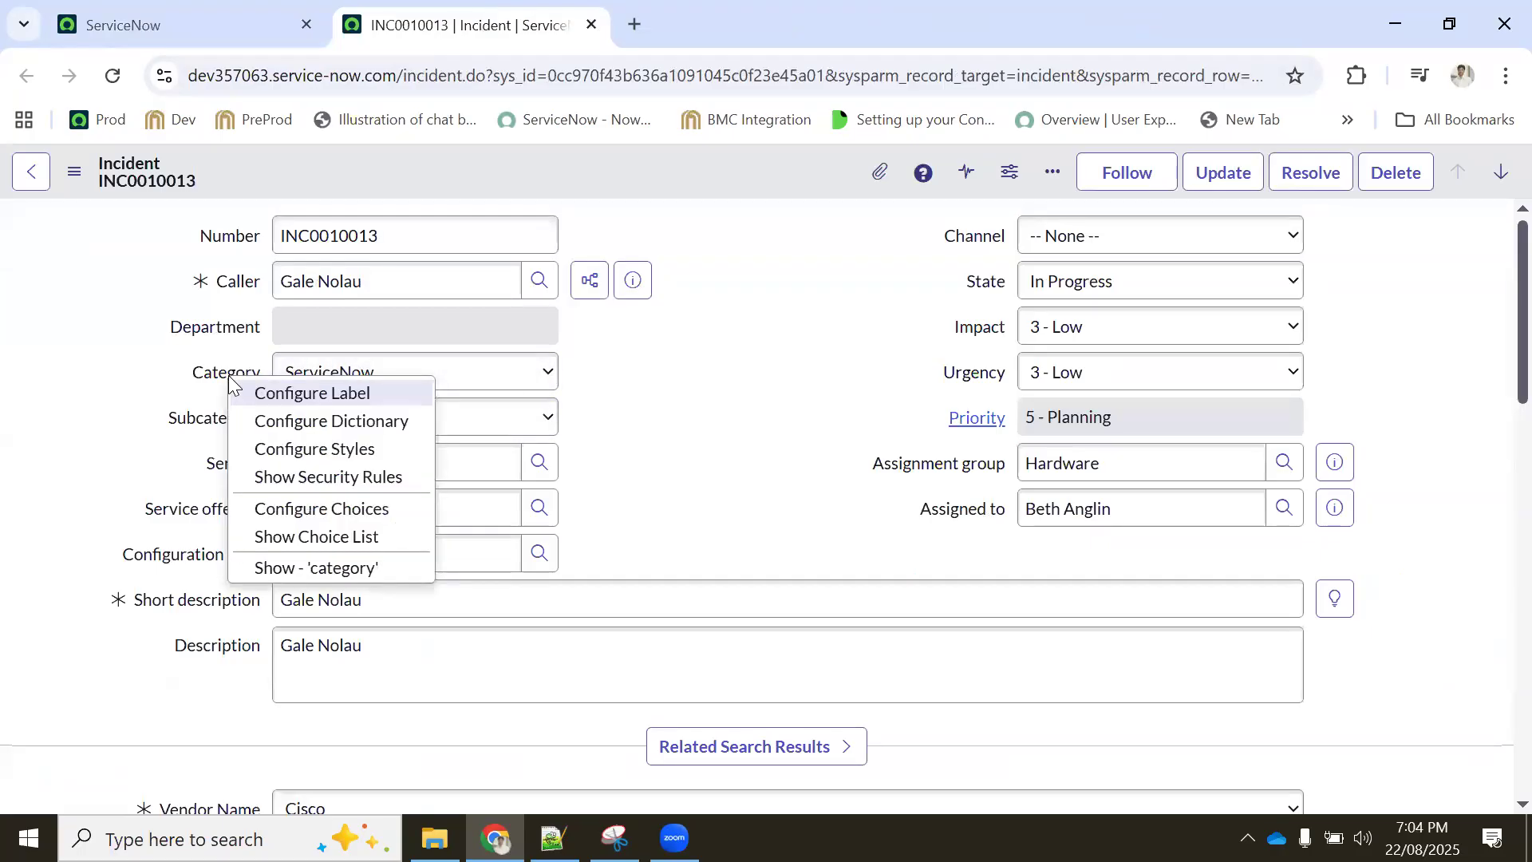
{"action": "left_click", "coordinate": [299, 541]}
{"action": "left_click", "coordinate": [867, 240]}
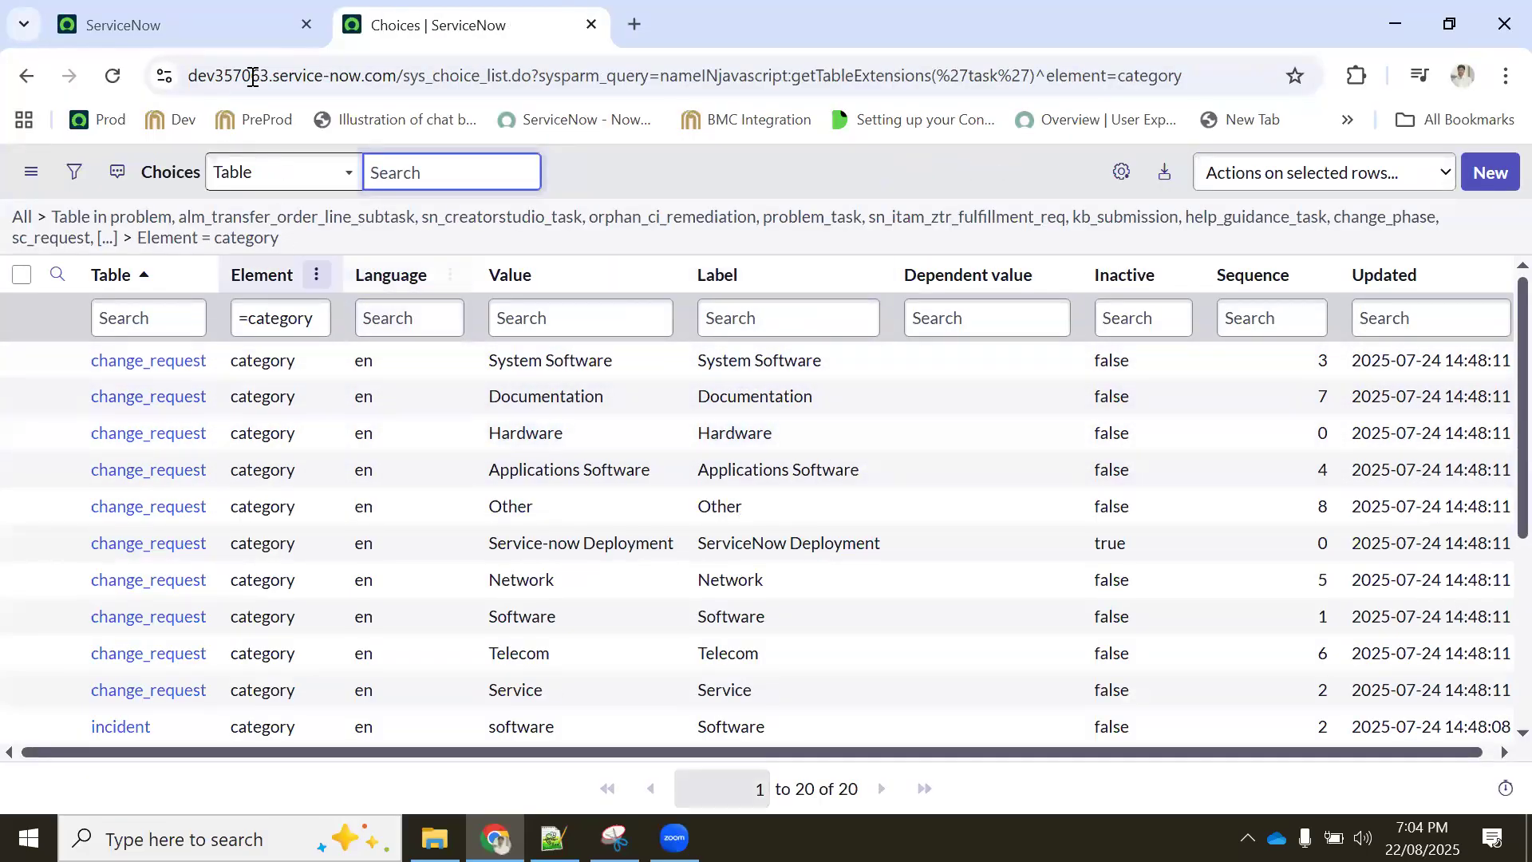
{"action": "left_click_drag", "start_coordinate": [403, 76], "coordinate": [474, 74]}
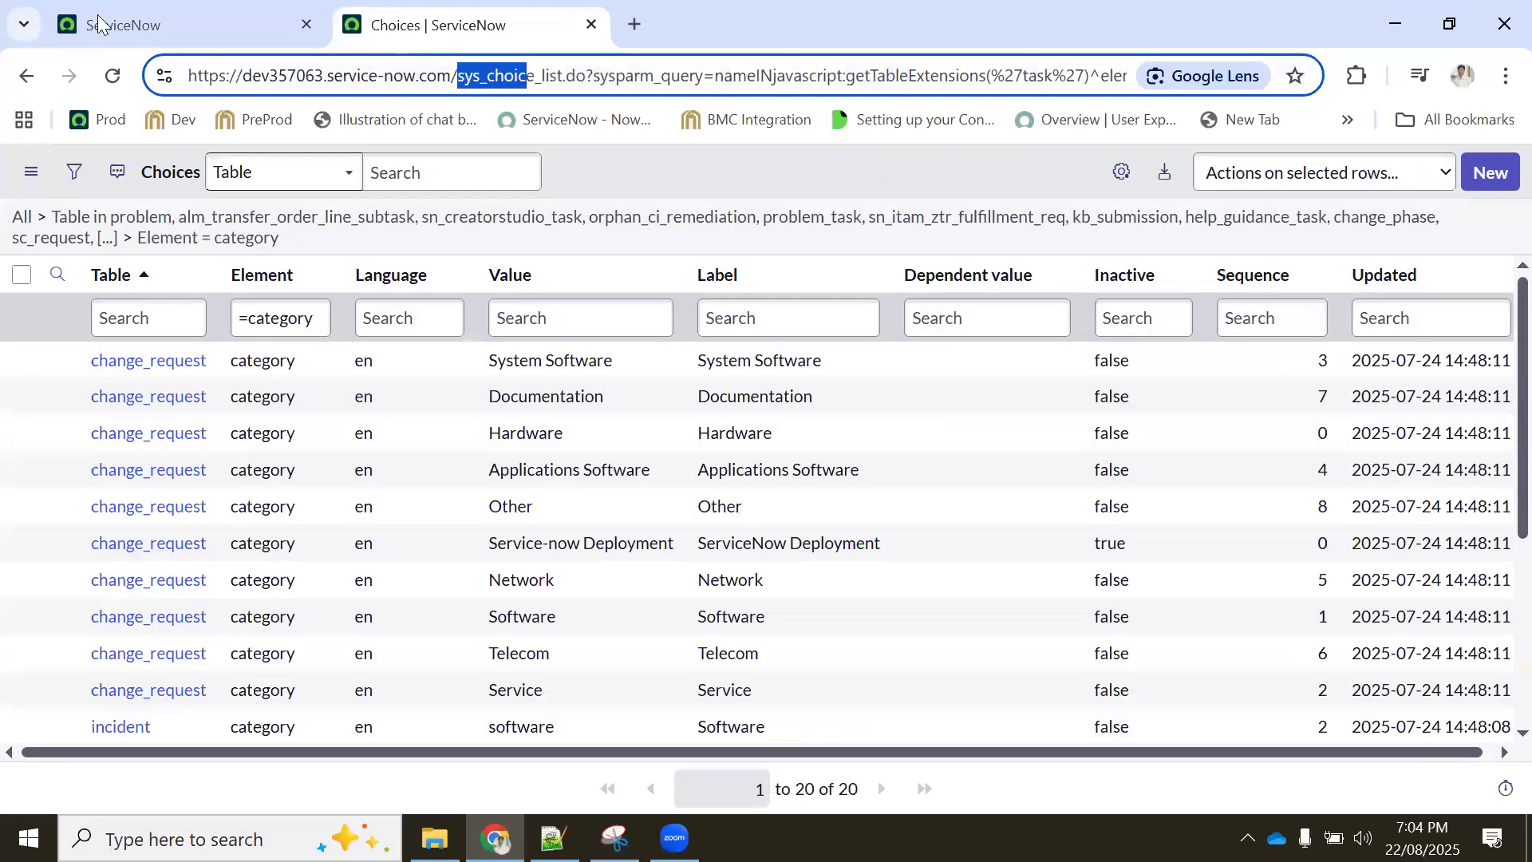
Open the Choice Lists module on a separate page and compare its URL's table name with the Category field's choice list
{"action": "left_click", "coordinate": [183, 25]}
{"action": "left_click", "coordinate": [257, 175]}
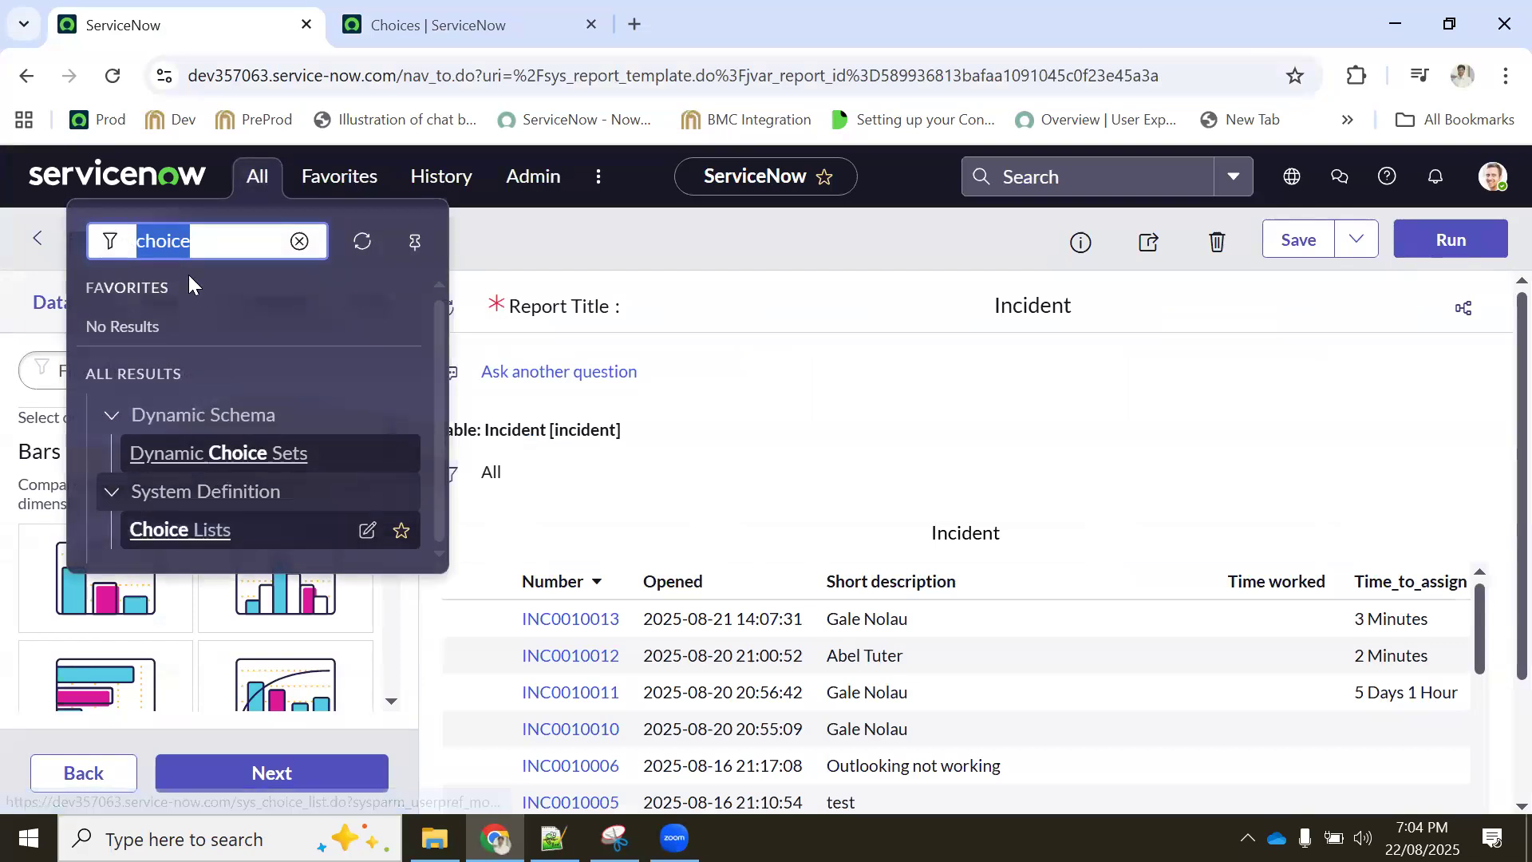
{"action": "left_click", "coordinate": [219, 241]}
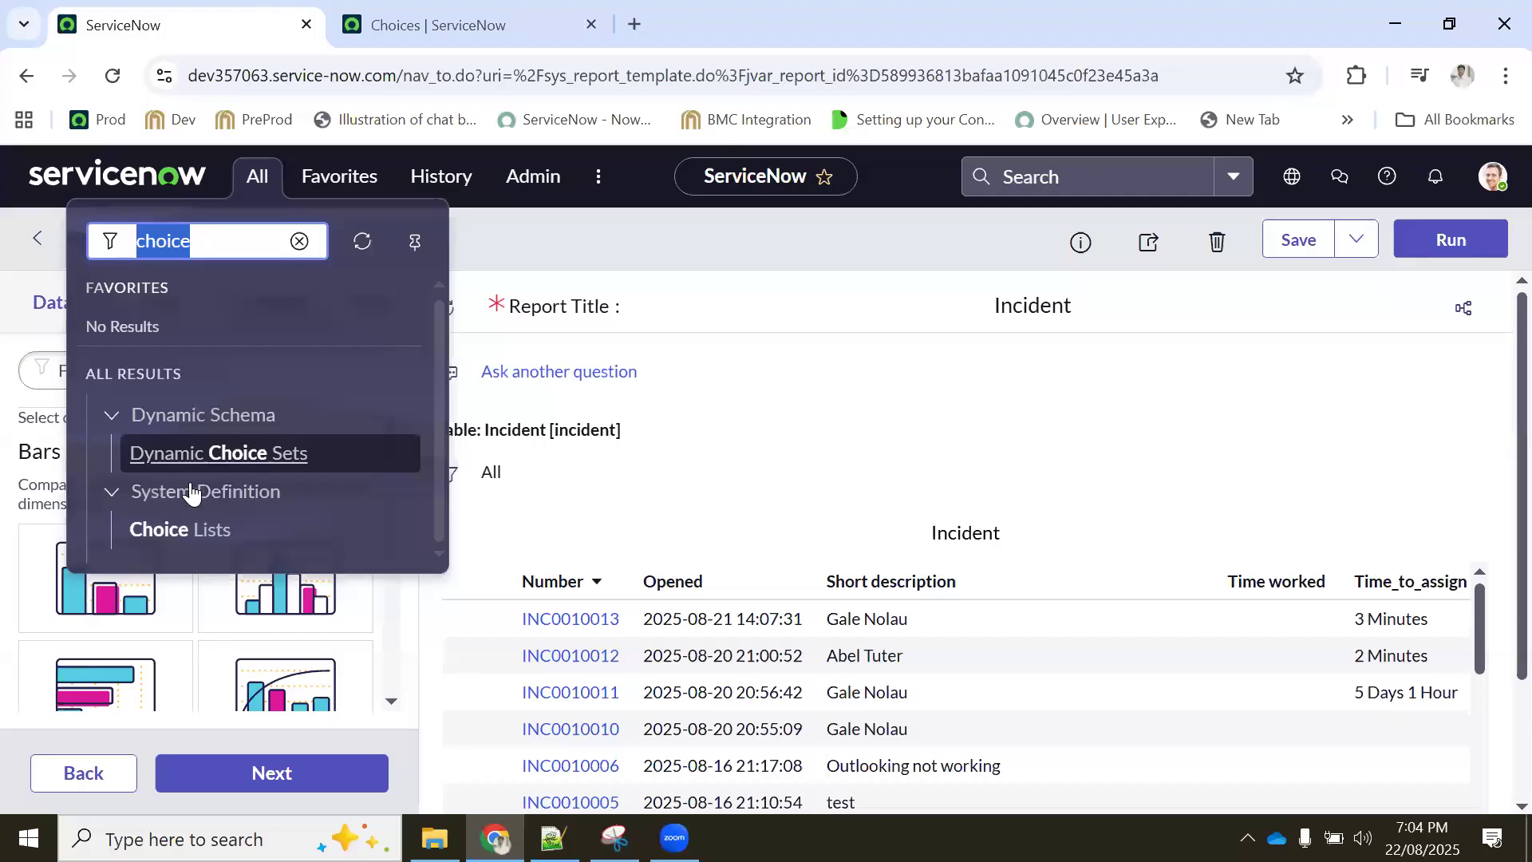
{"action": "middle_click", "coordinate": [179, 530]}
{"action": "left_click", "coordinate": [398, 27]}
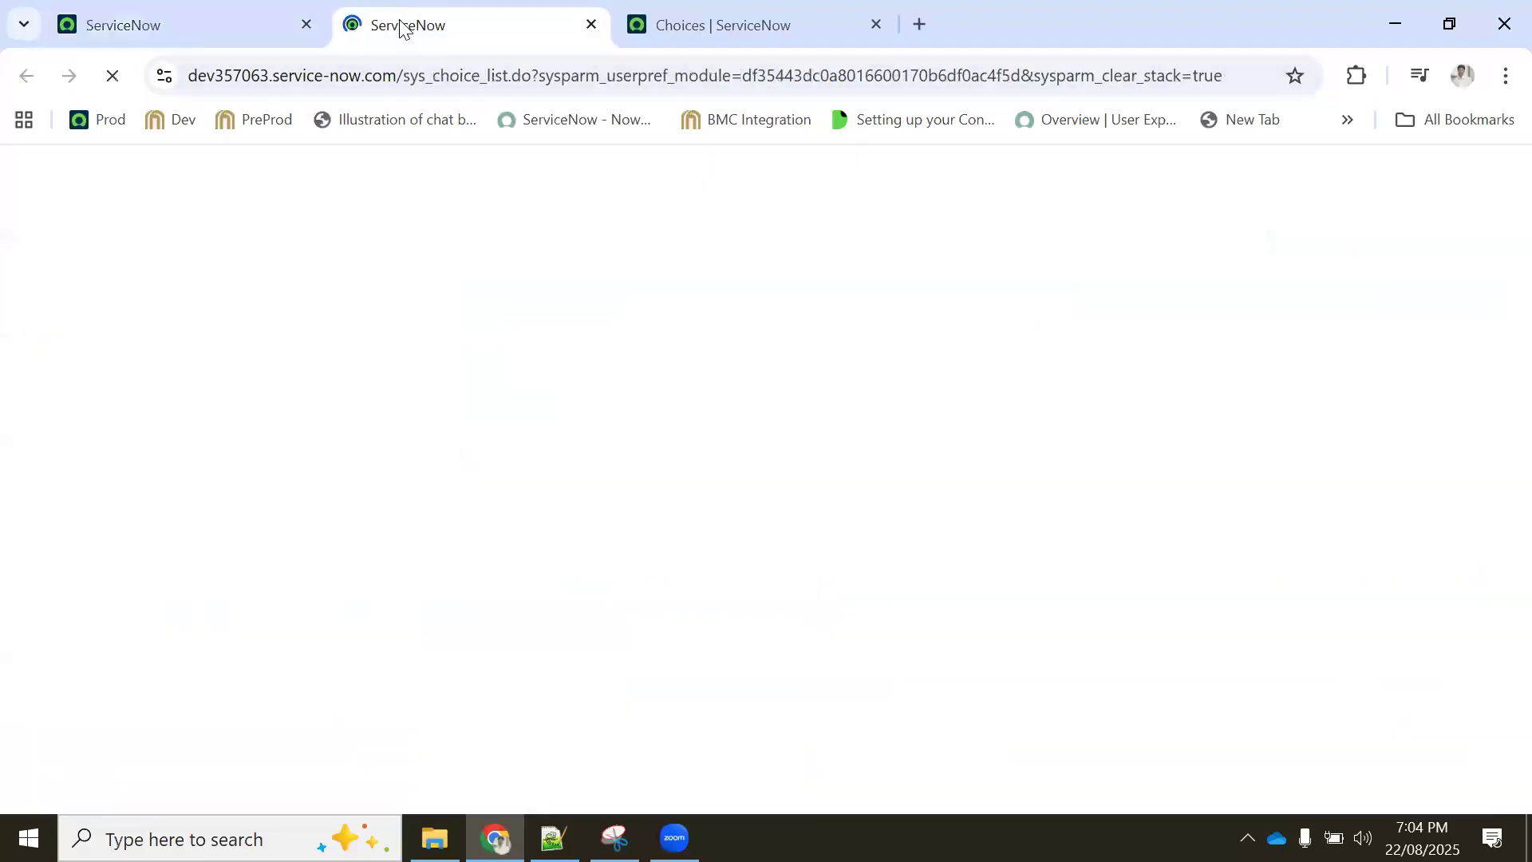
{"action": "left_click", "coordinate": [716, 16]}
{"action": "left_click_drag", "start_coordinate": [457, 75], "coordinate": [568, 74]}
{"action": "left_click", "coordinate": [414, 16]}
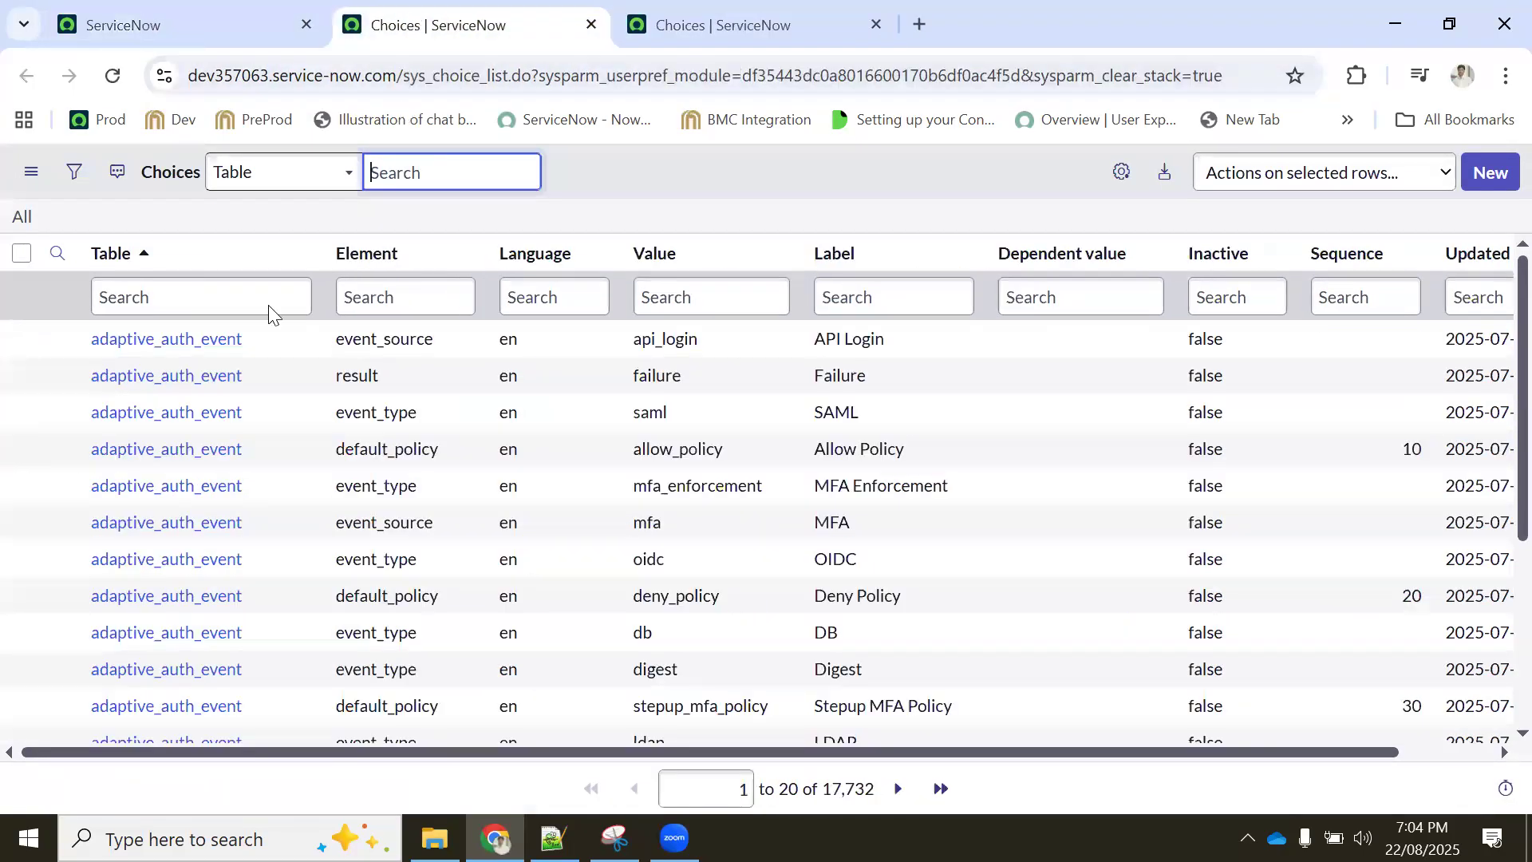
Filter the choices to those whose table is exactly incident and group them by Element
{"action": "left_click", "coordinate": [154, 291]}
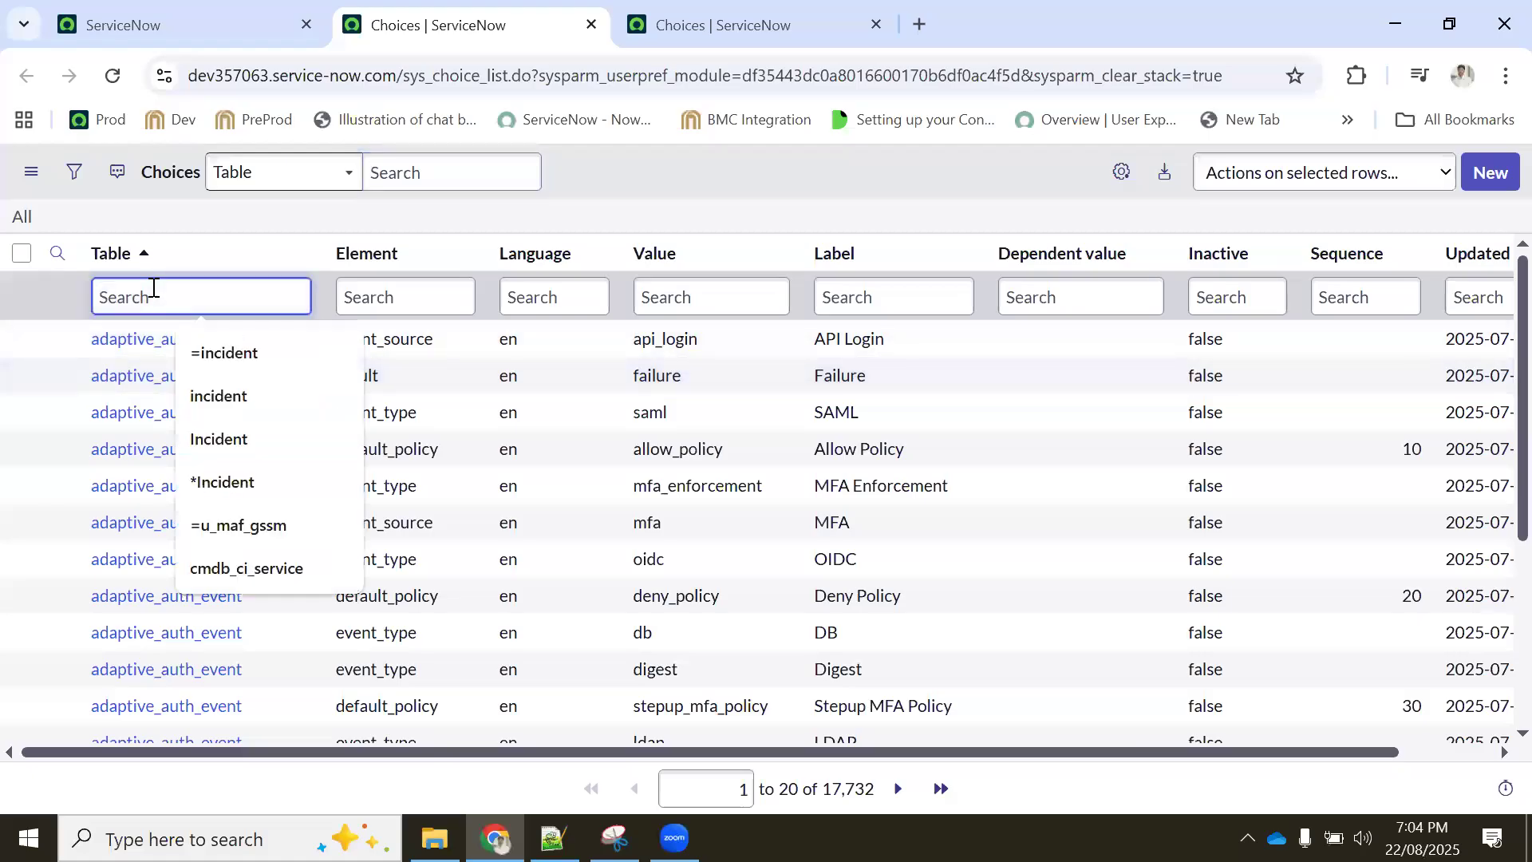
{"action": "left_click", "coordinate": [224, 353]}
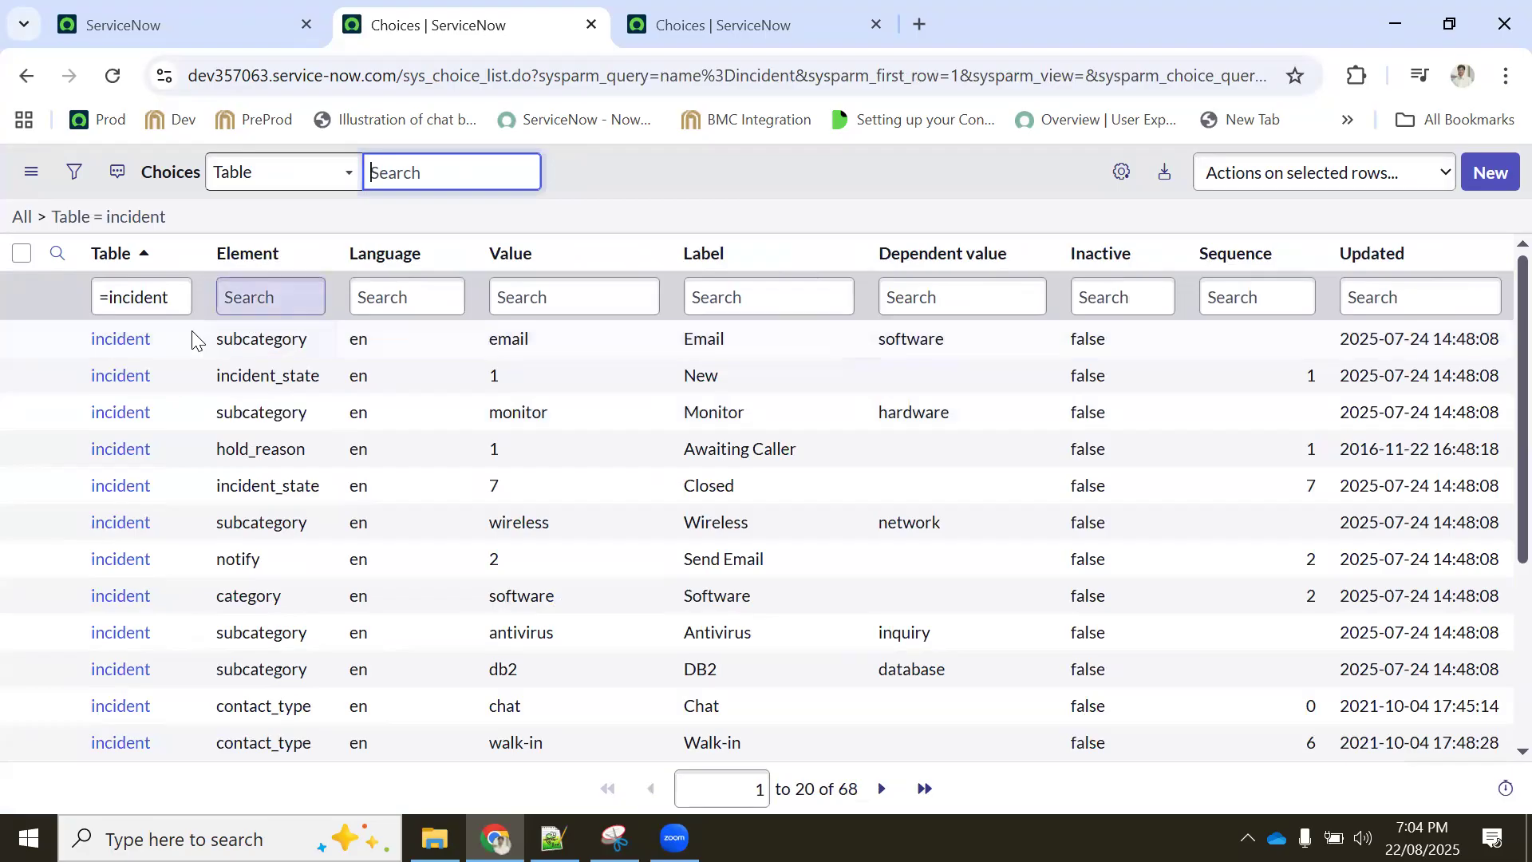
{"action": "left_click", "coordinate": [312, 260]}
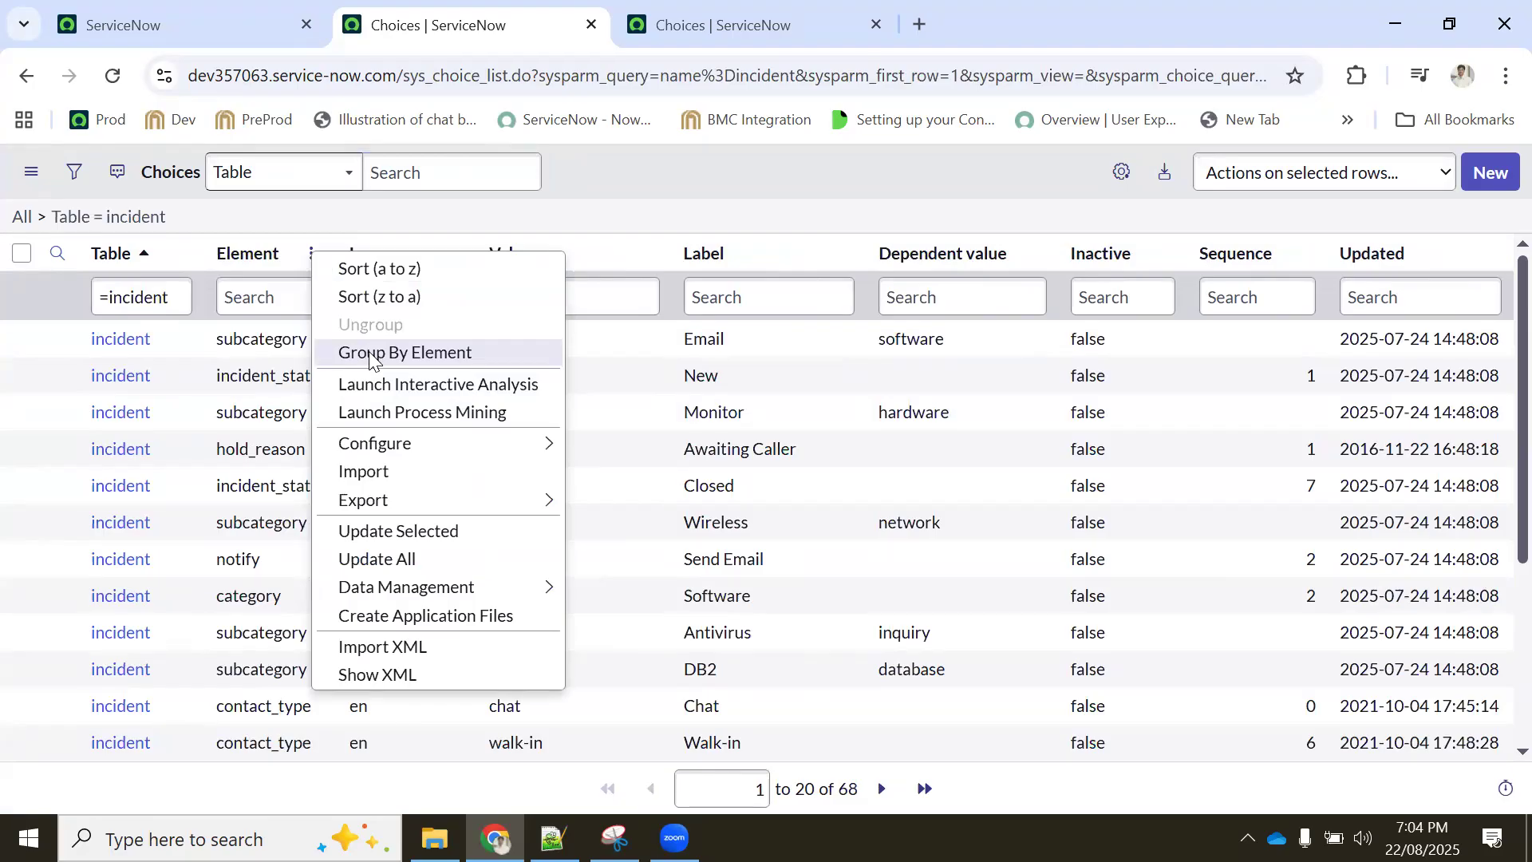
{"action": "left_click", "coordinate": [369, 354]}
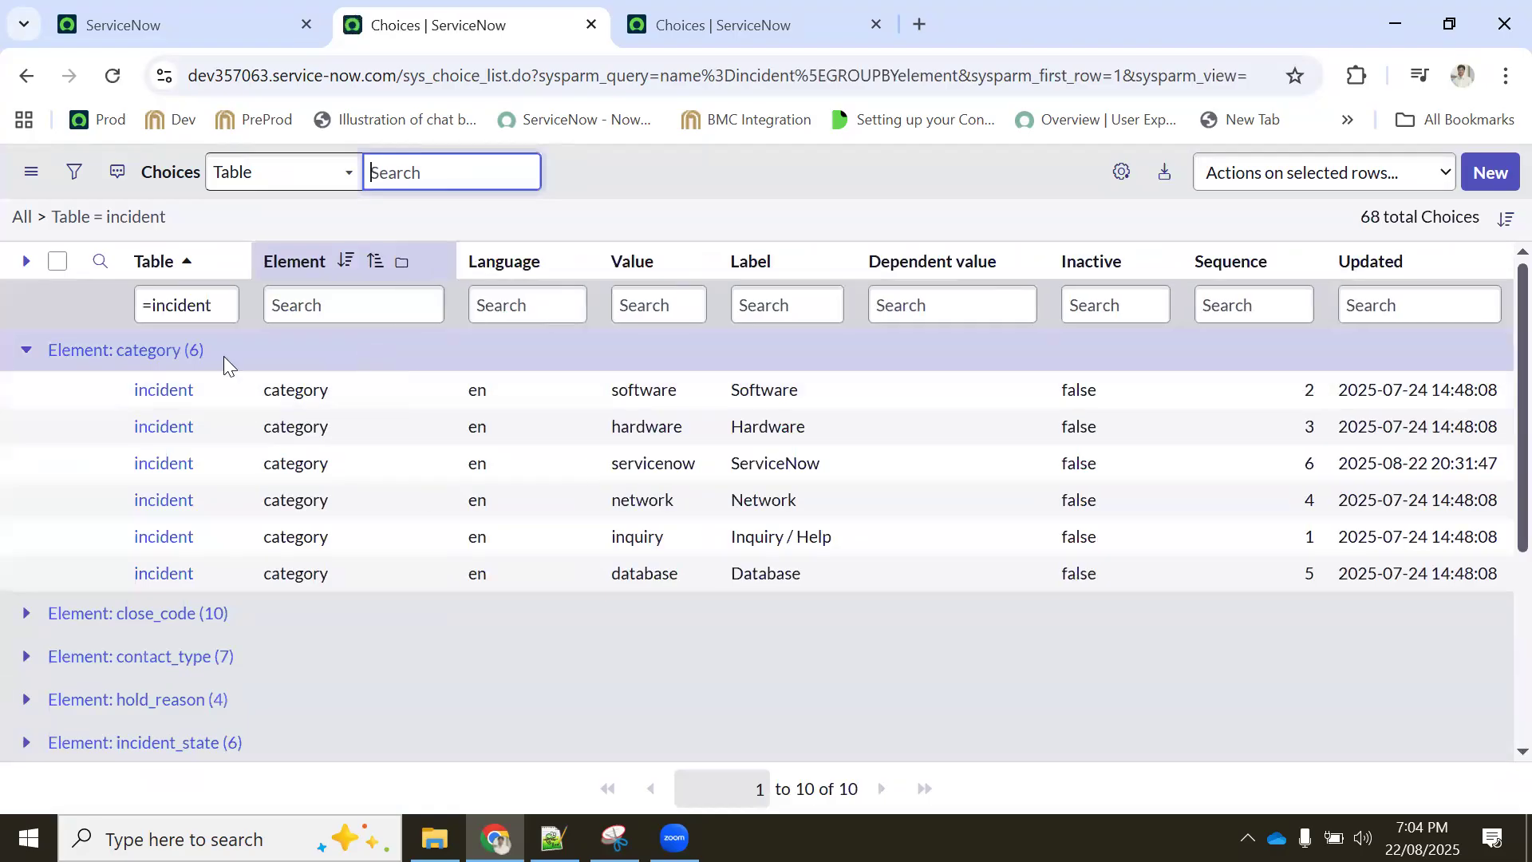
Collapse the category and notify groups to review all element groups, and expand the category group again
{"action": "left_click", "coordinate": [28, 354]}
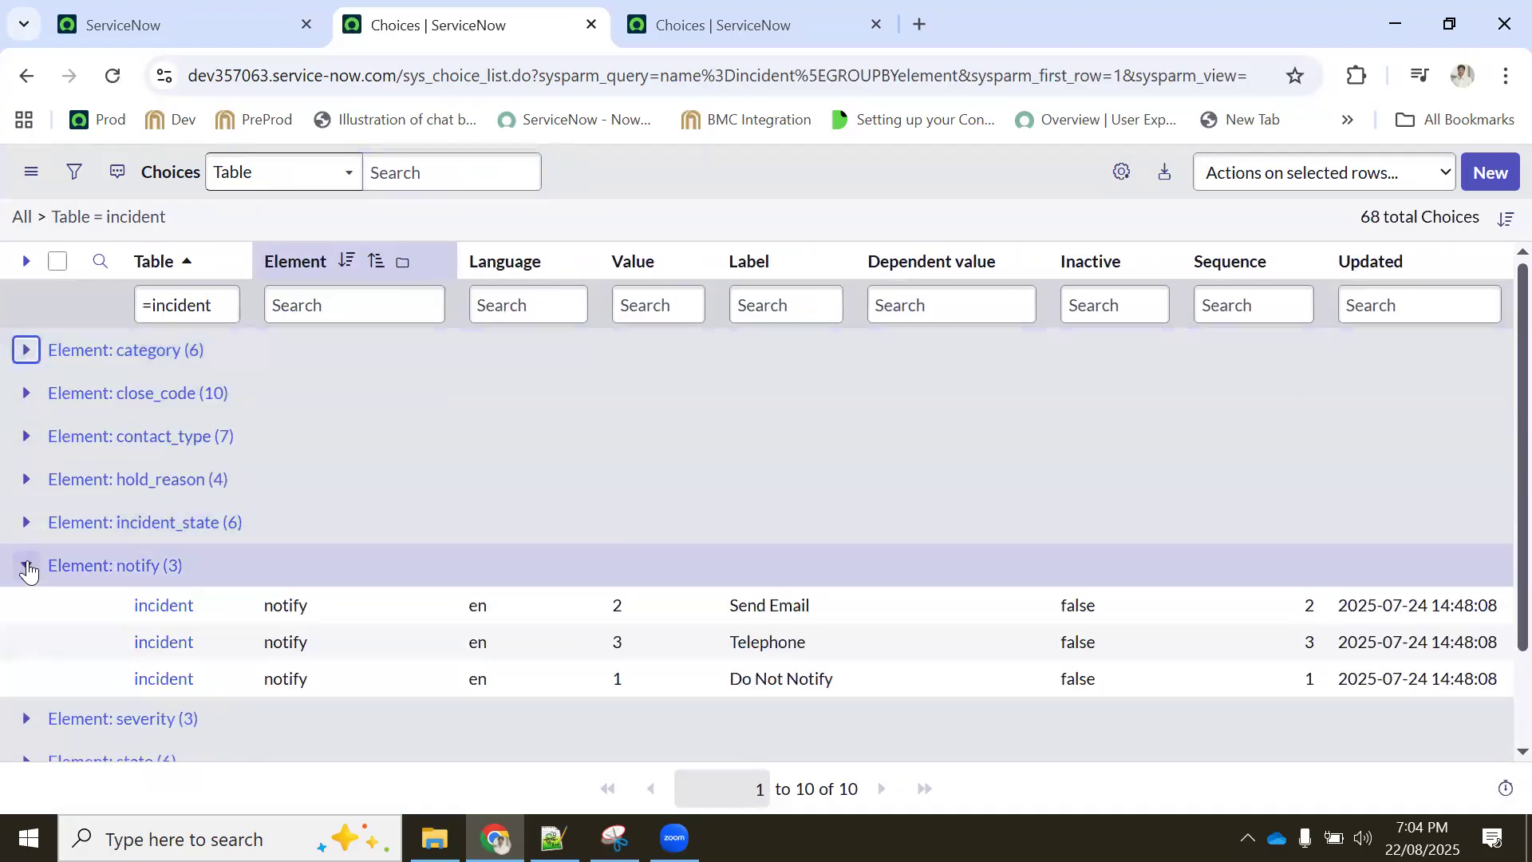
{"action": "left_click", "coordinate": [26, 564]}
{"action": "scroll", "coordinate": [130, 445], "scroll_direction": "down", "scroll_amount": 1}
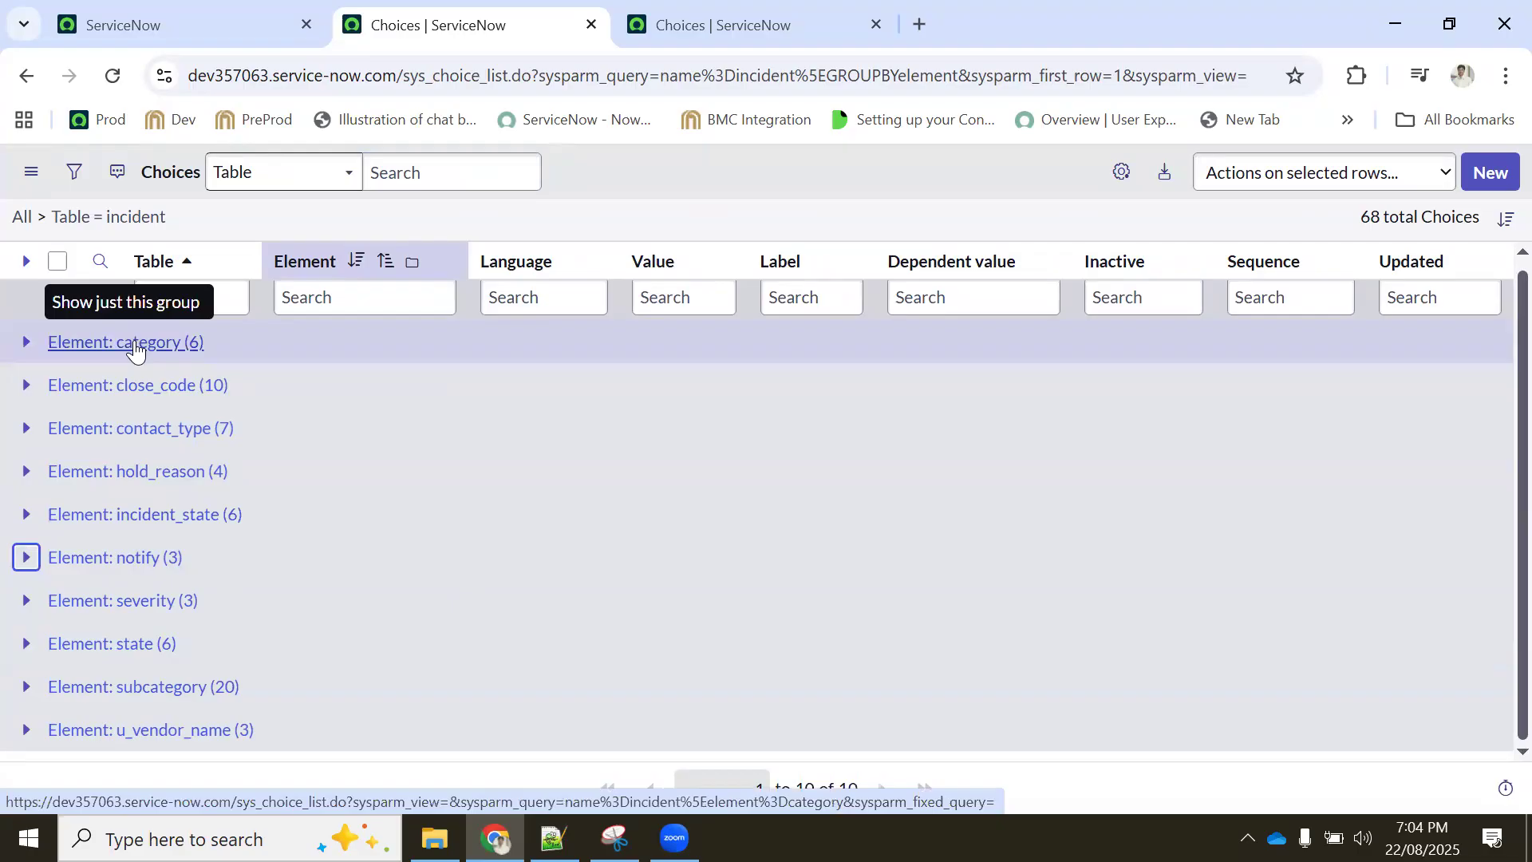
{"action": "left_click", "coordinate": [25, 342]}
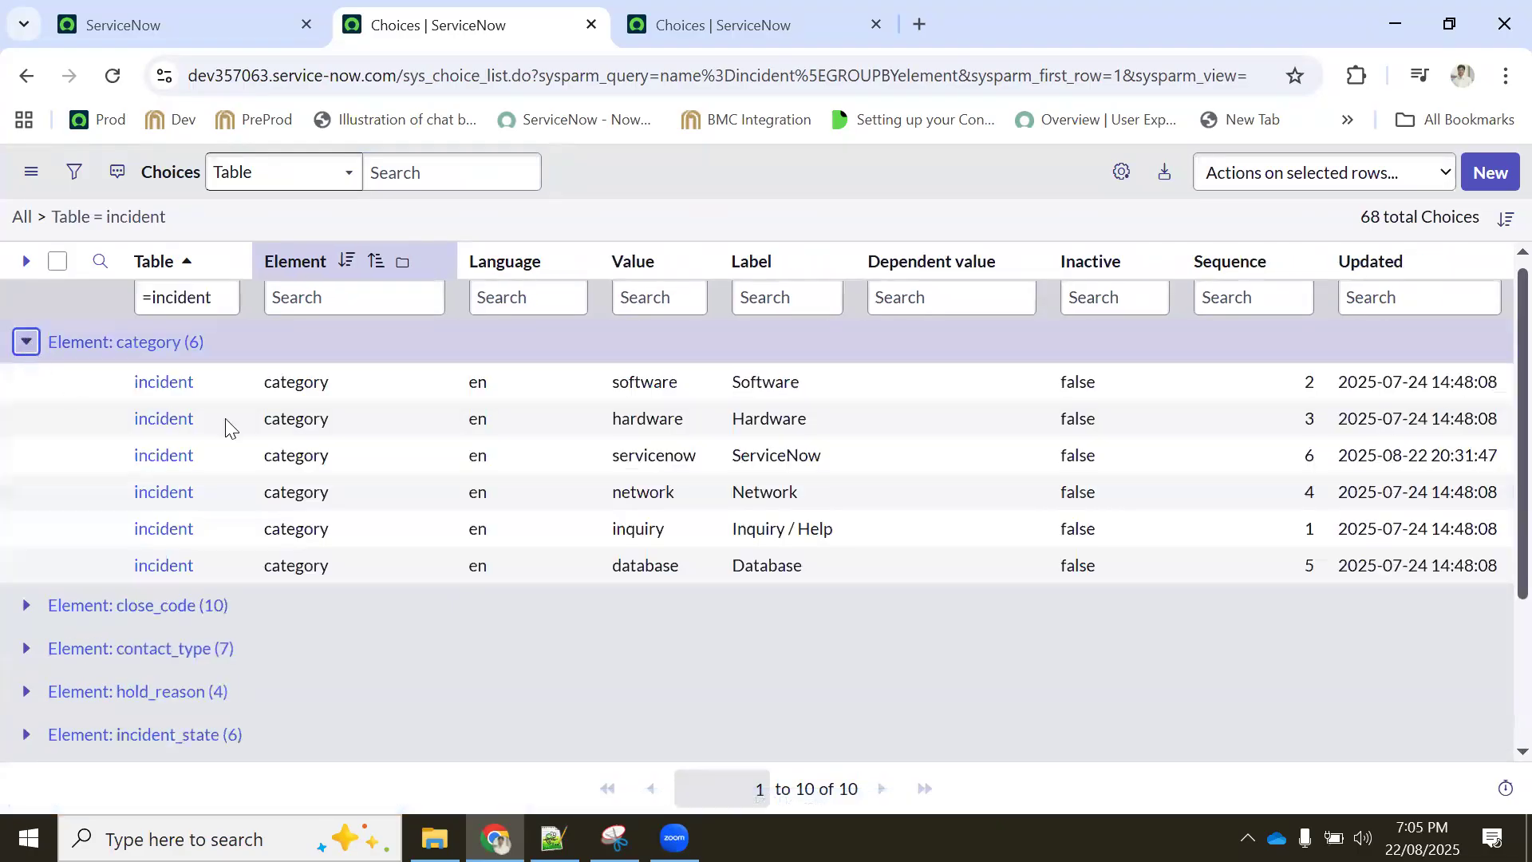
Preview the Software category choice, view its full record on a separate page, and dismiss the preview
{"action": "left_click", "coordinate": [103, 383]}
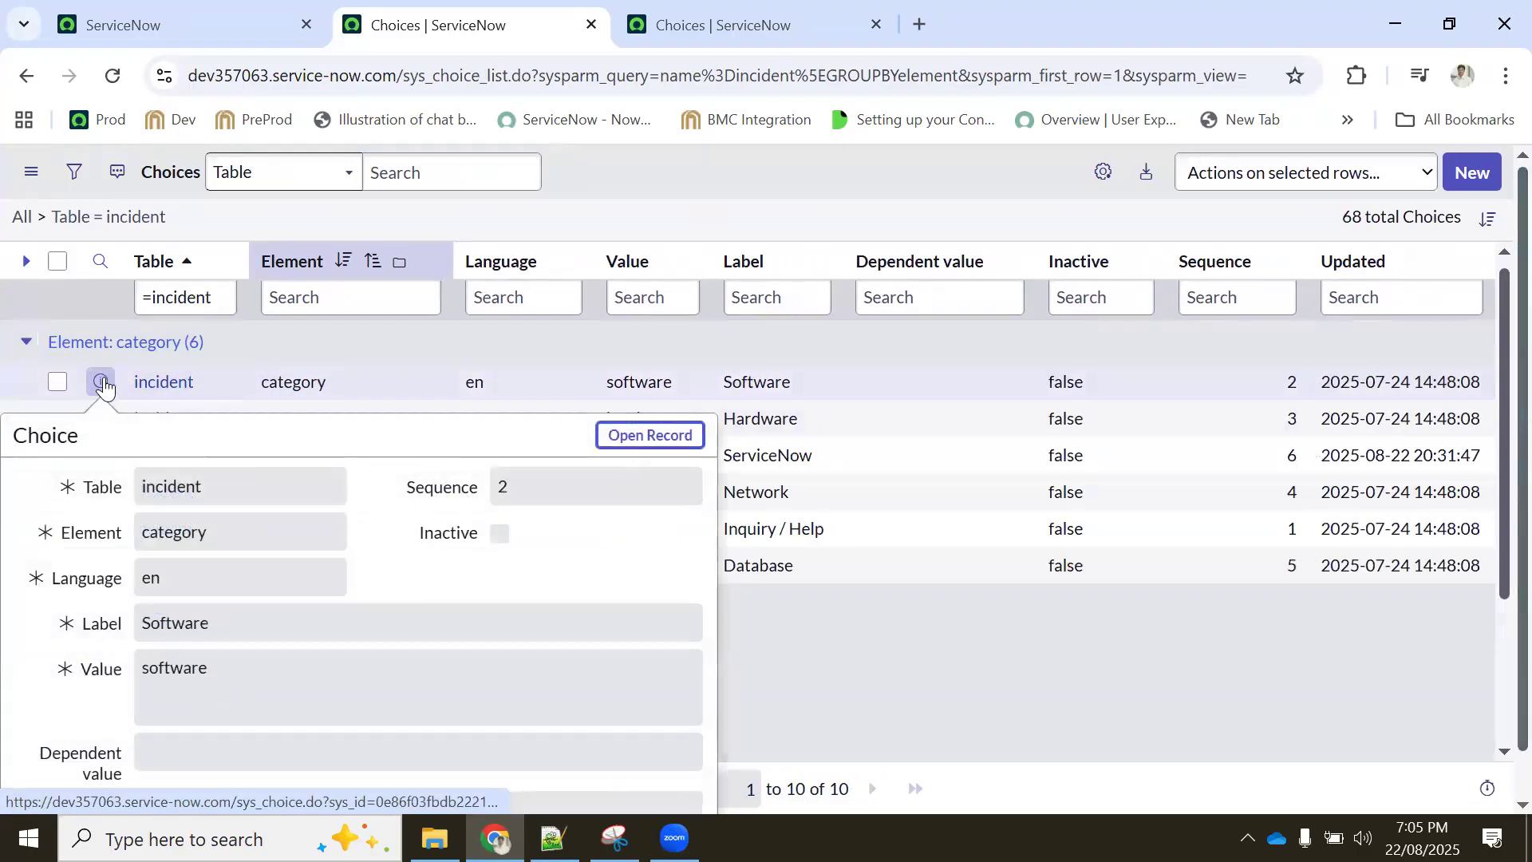
{"action": "left_click", "coordinate": [636, 437], "text": "ctrl"}
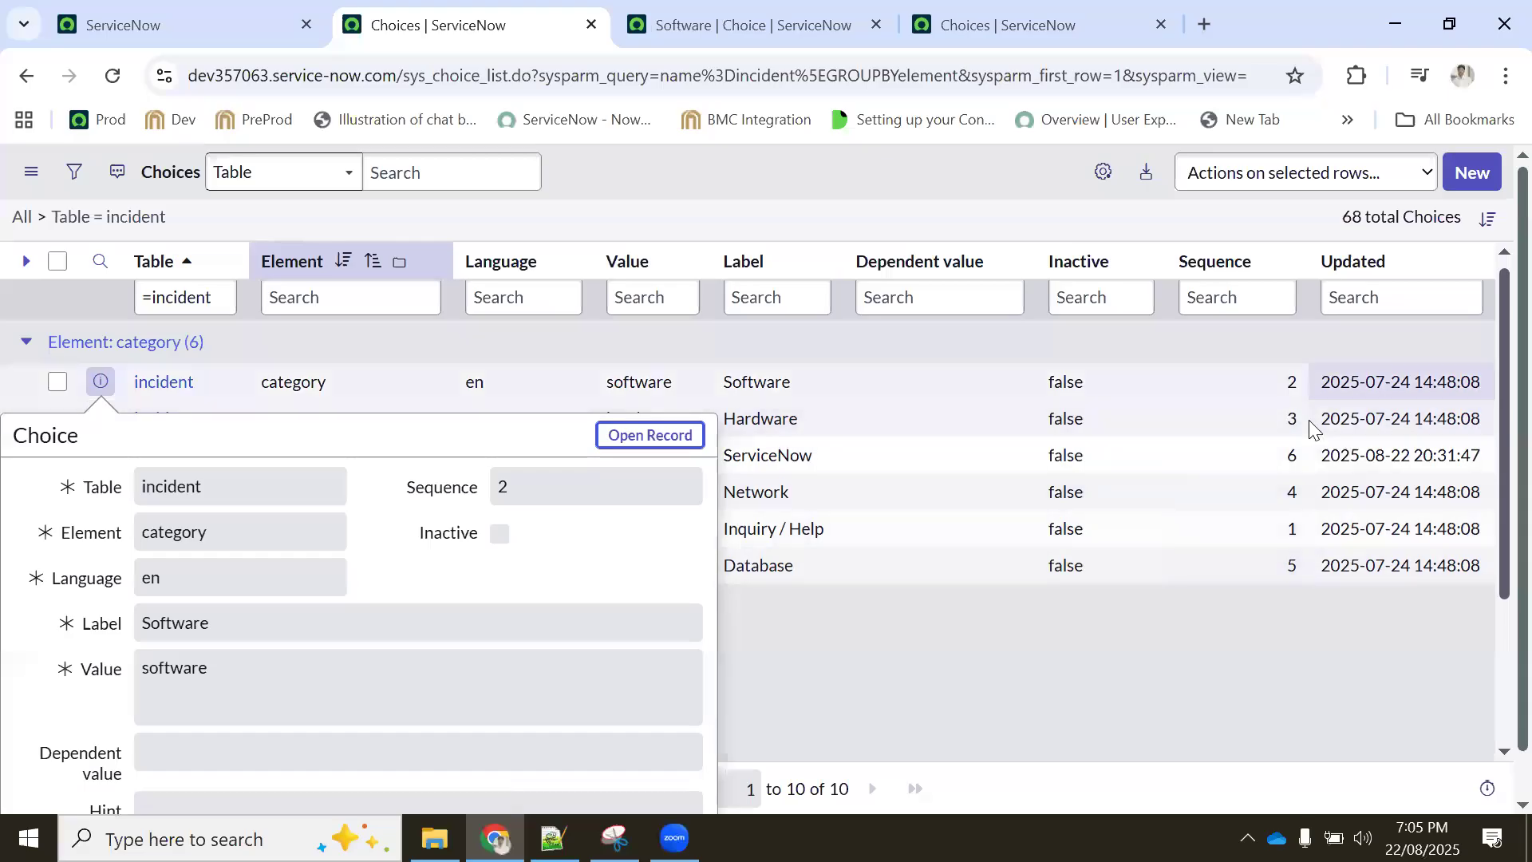
{"action": "left_click", "coordinate": [727, 23]}
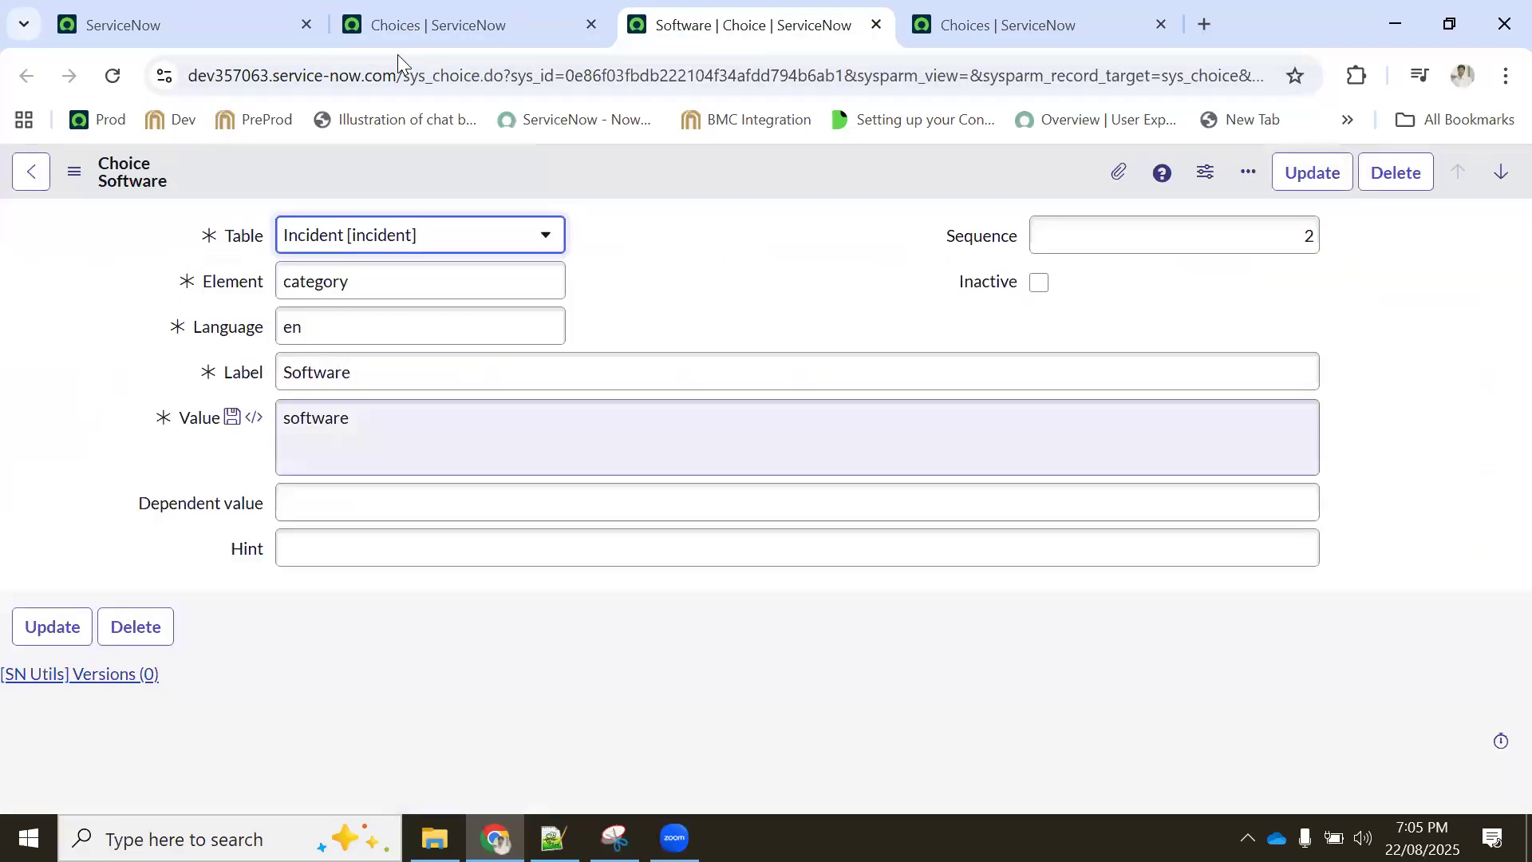
{"action": "left_click", "coordinate": [408, 23]}
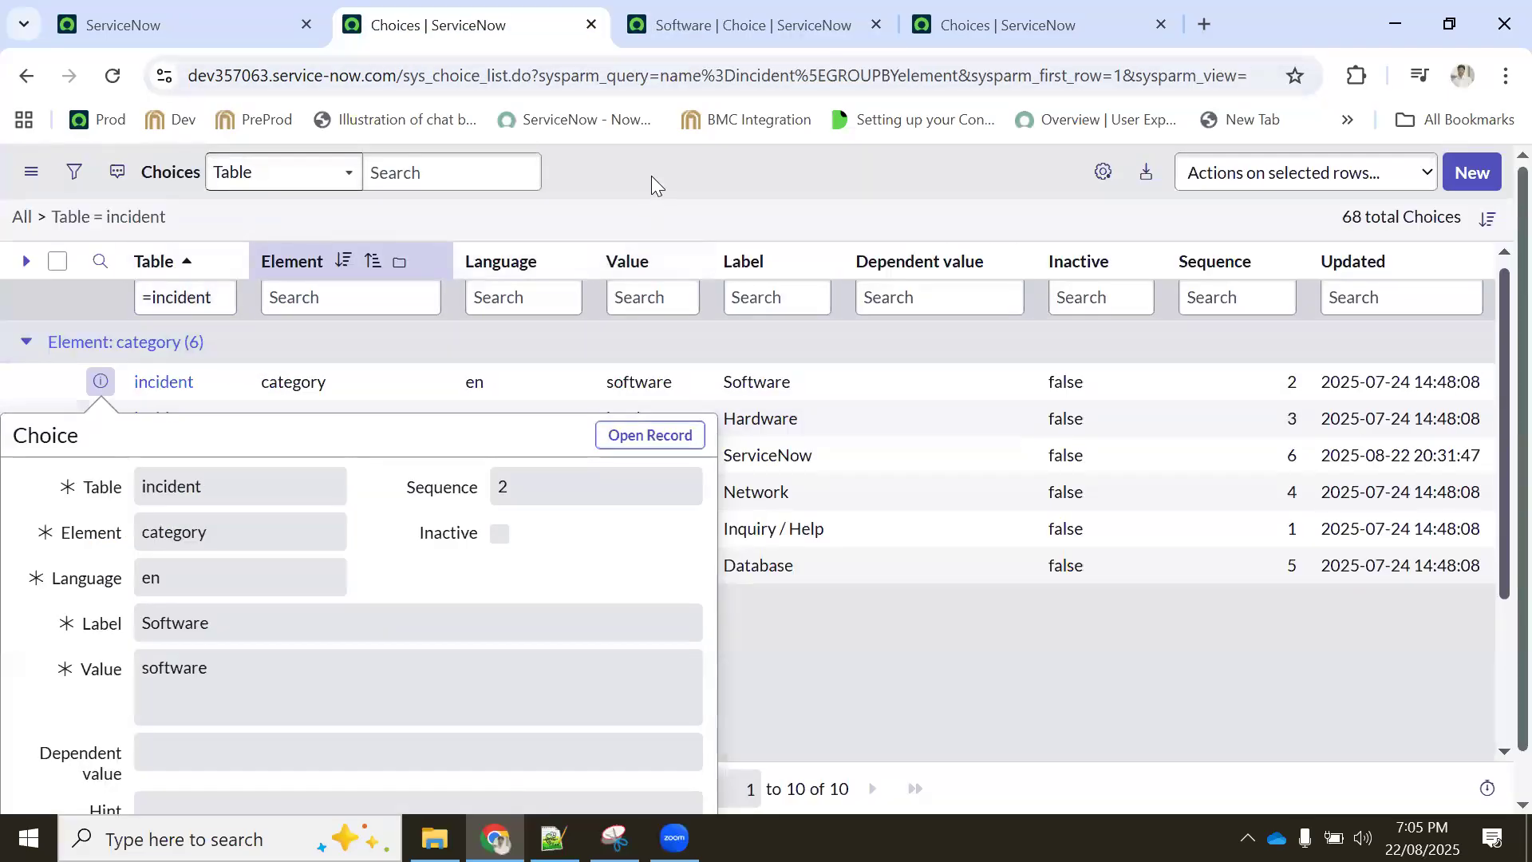
{"action": "key", "text": "Escape"}
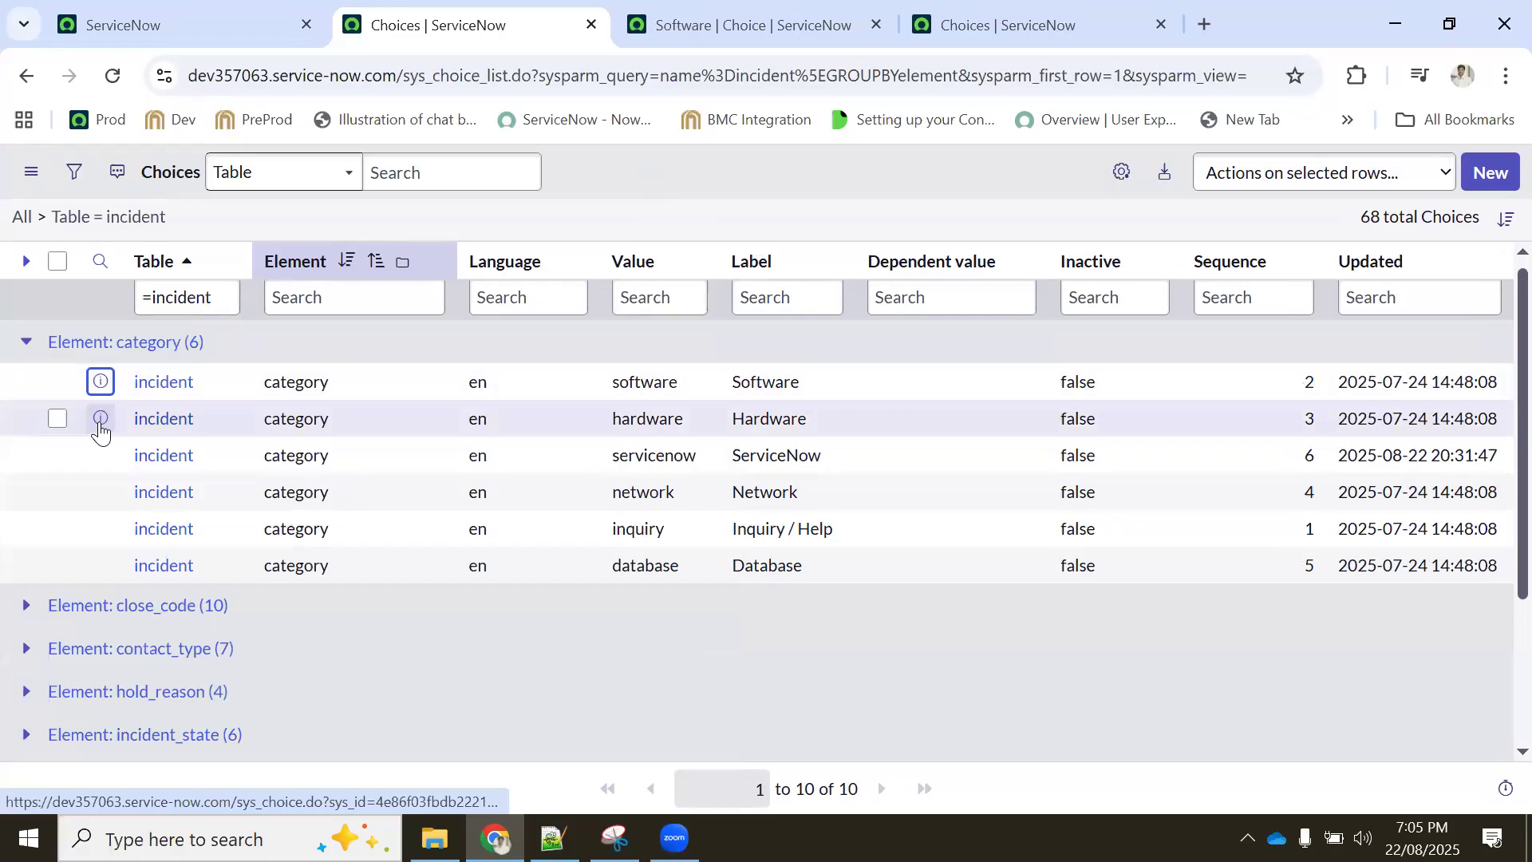
Open the Hardware category choice's record on a separate page, close the Software record, and dismiss the preview in the list
{"action": "left_click", "coordinate": [100, 421]}
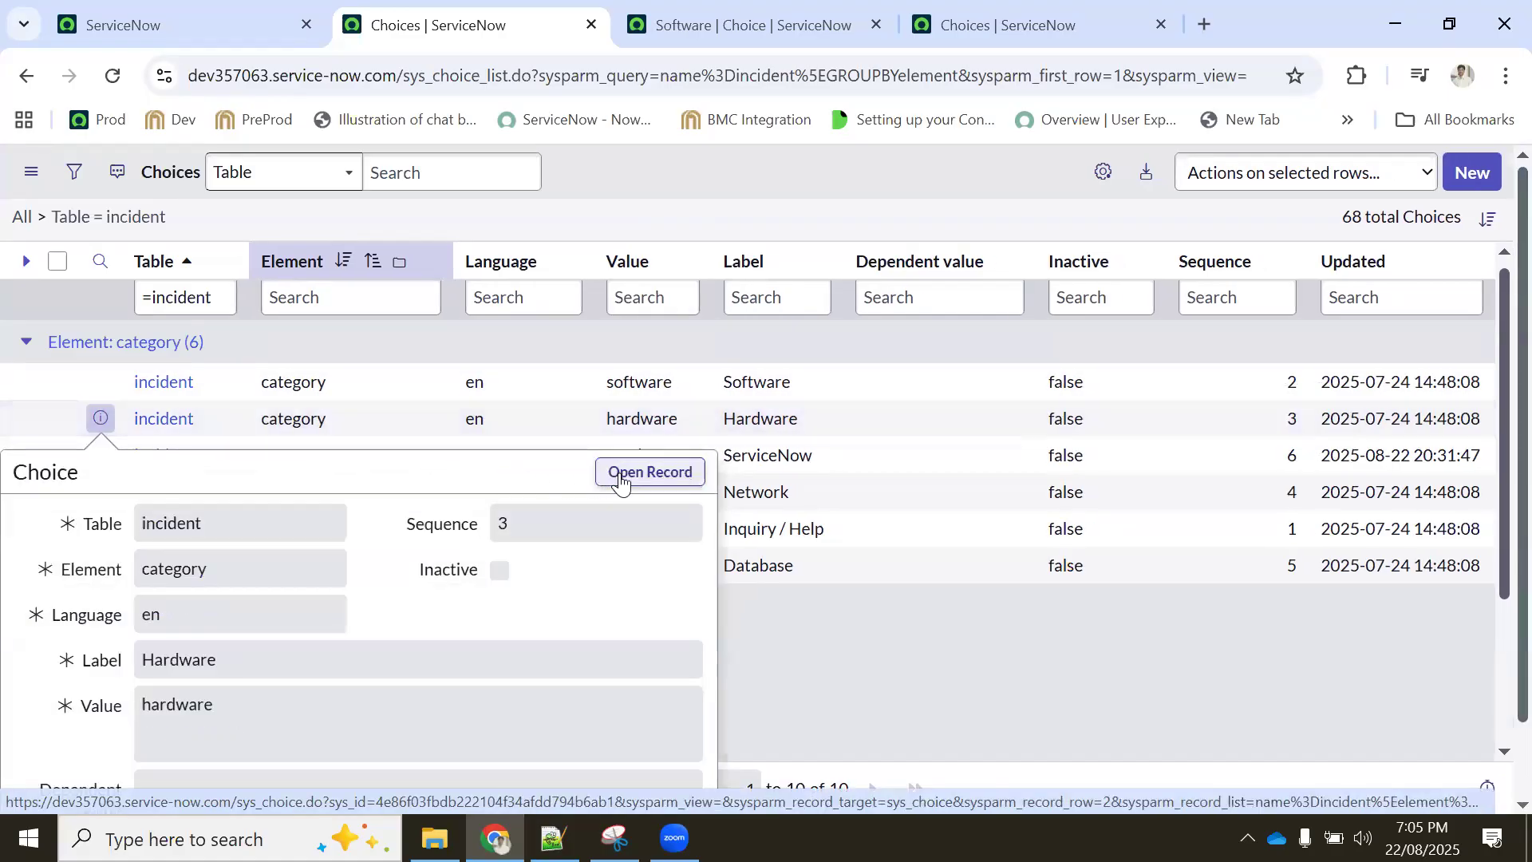
{"action": "middle_click", "coordinate": [620, 480]}
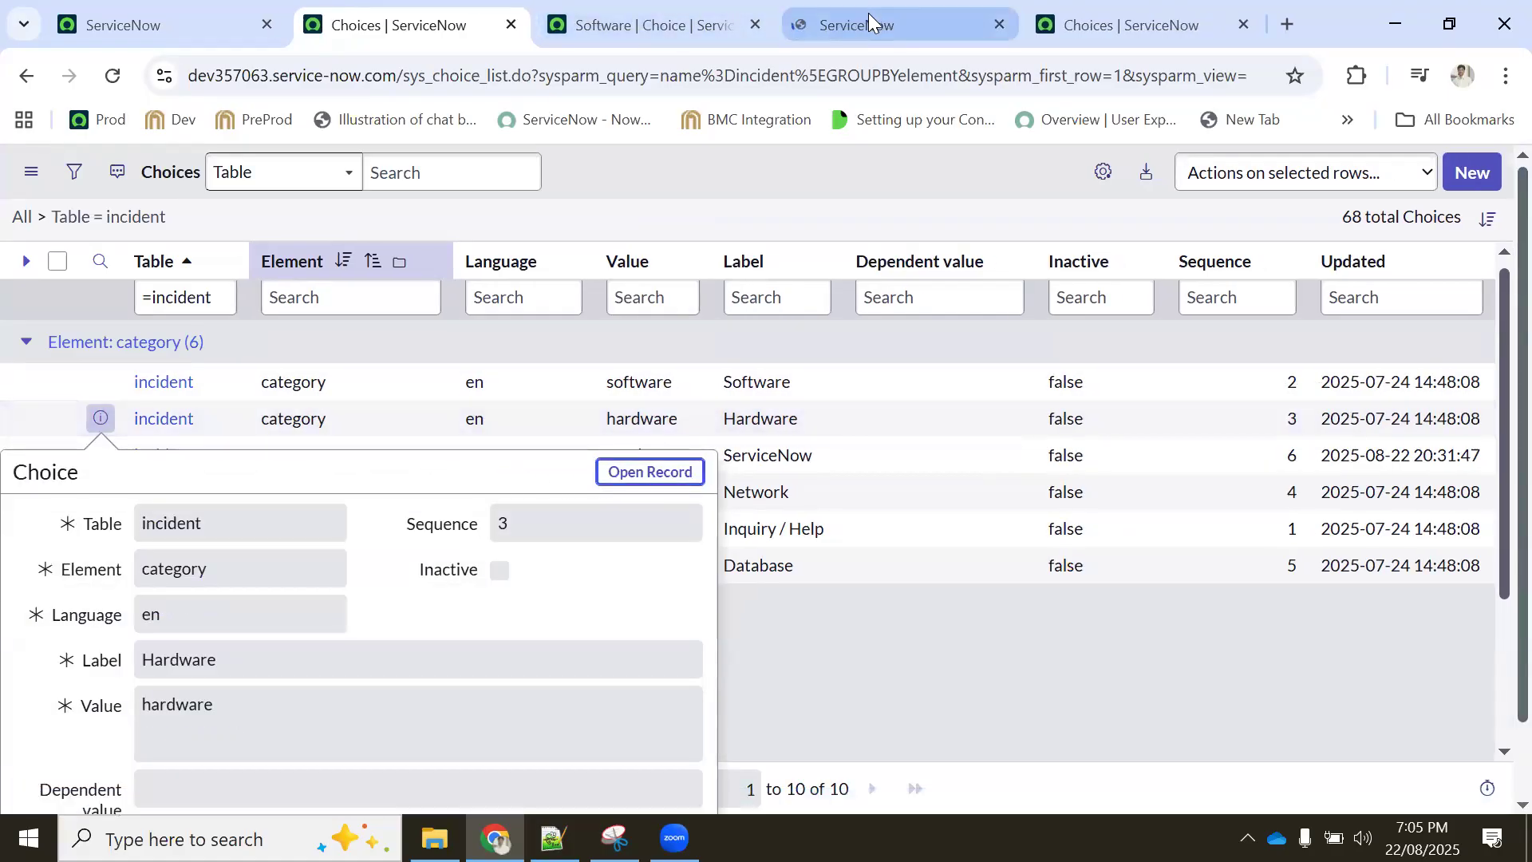
{"action": "left_click", "coordinate": [868, 13]}
{"action": "left_click", "coordinate": [735, 24]}
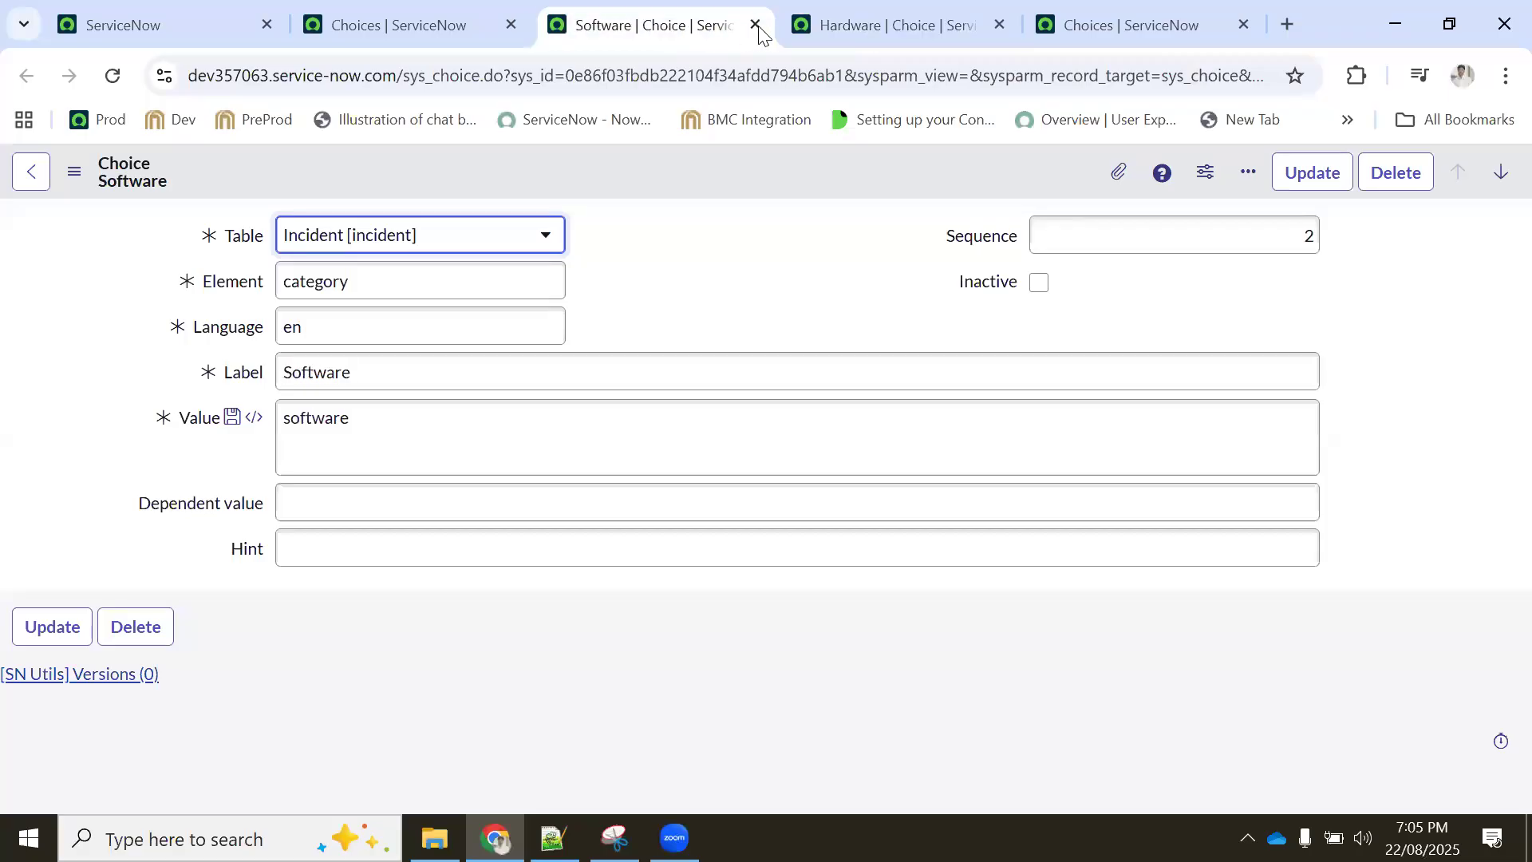
{"action": "left_click", "coordinate": [755, 25]}
{"action": "left_click", "coordinate": [367, 21]}
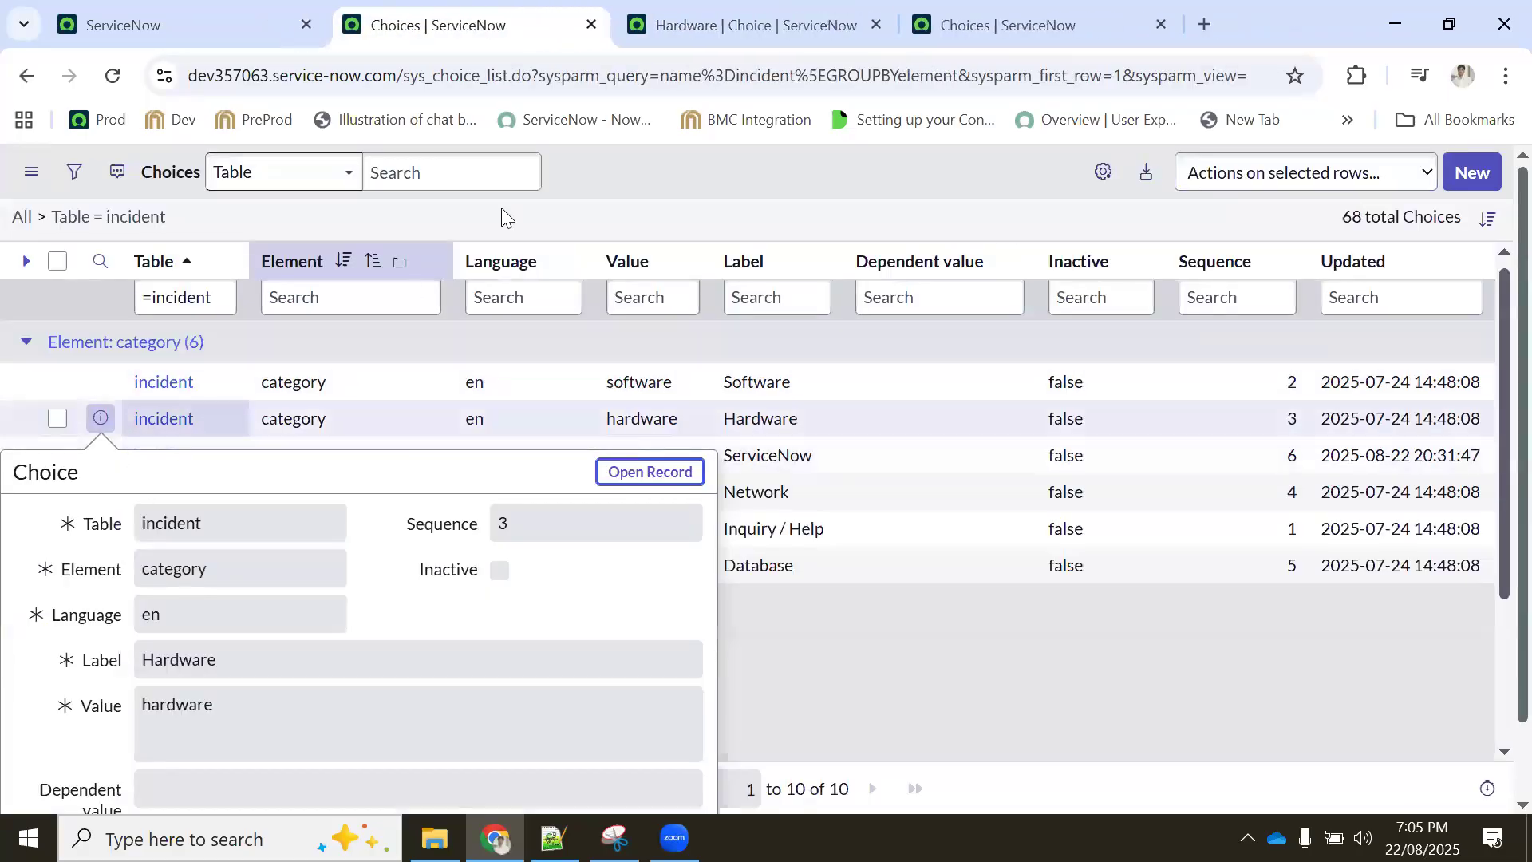
{"action": "left_click", "coordinate": [589, 179]}
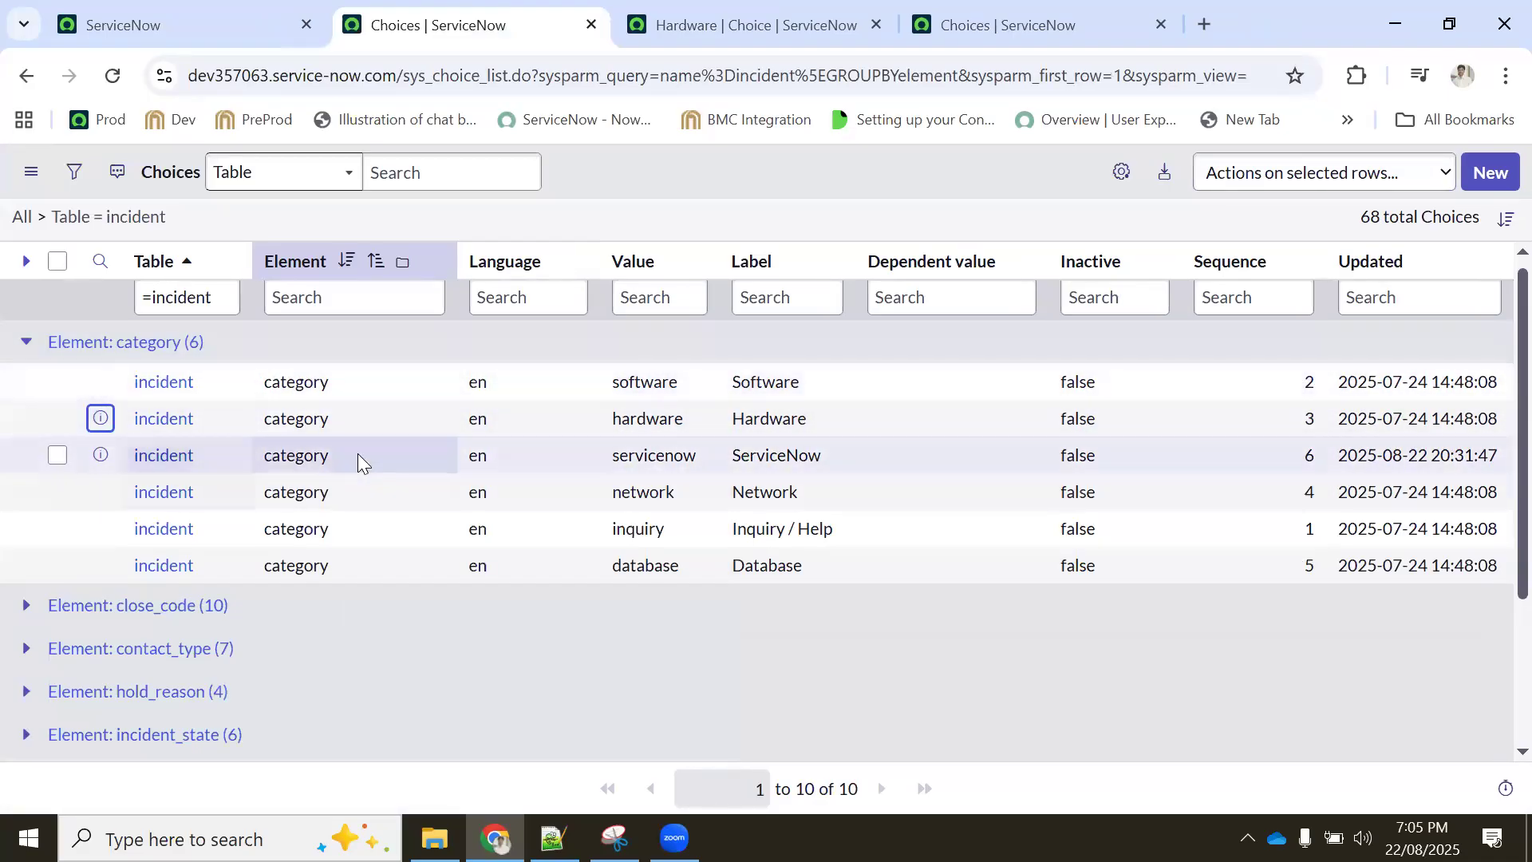
In the Hardware category choice record, set the label to Oracle and the value to oracle
{"action": "left_click", "coordinate": [641, 21]}
{"action": "left_click", "coordinate": [252, 380]}
{"action": "key", "text": "ctrl+a"}
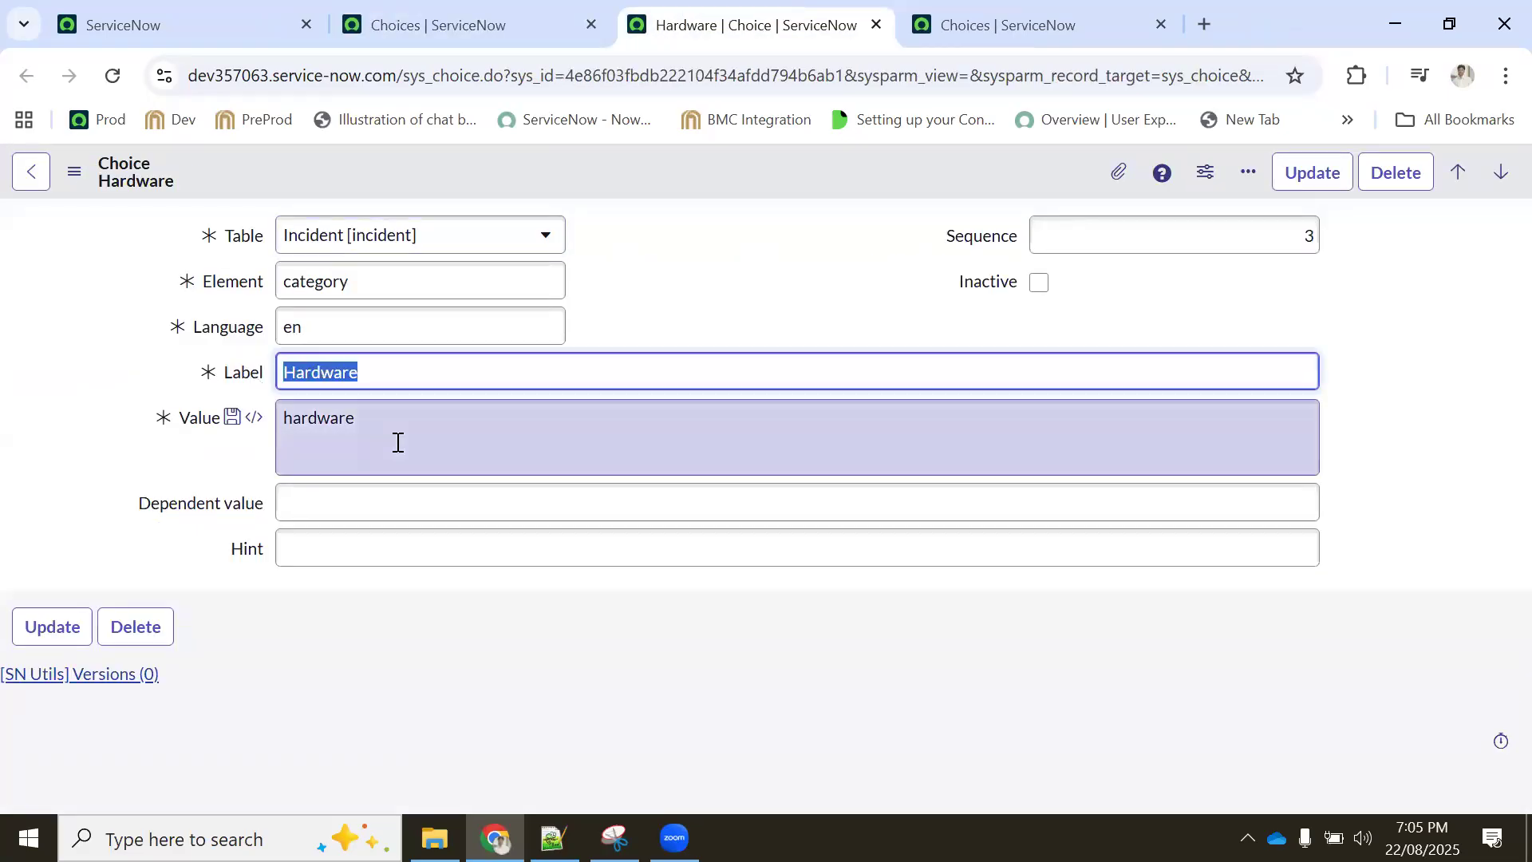
{"action": "key", "text": "BackSpace"}
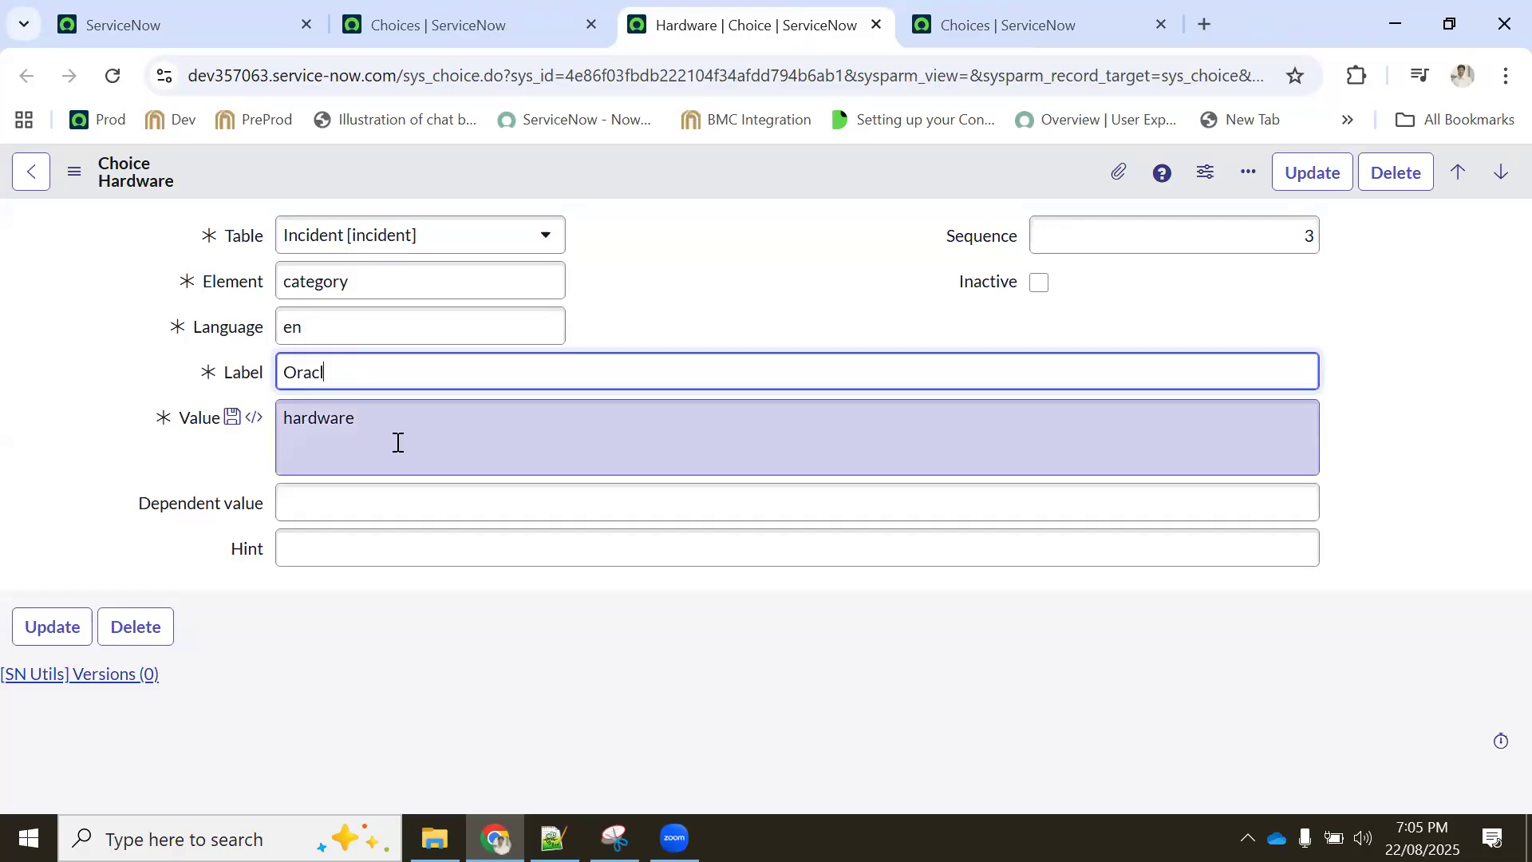
{"action": "left_click", "coordinate": [411, 406]}
{"action": "key", "text": "ctrl+a"}
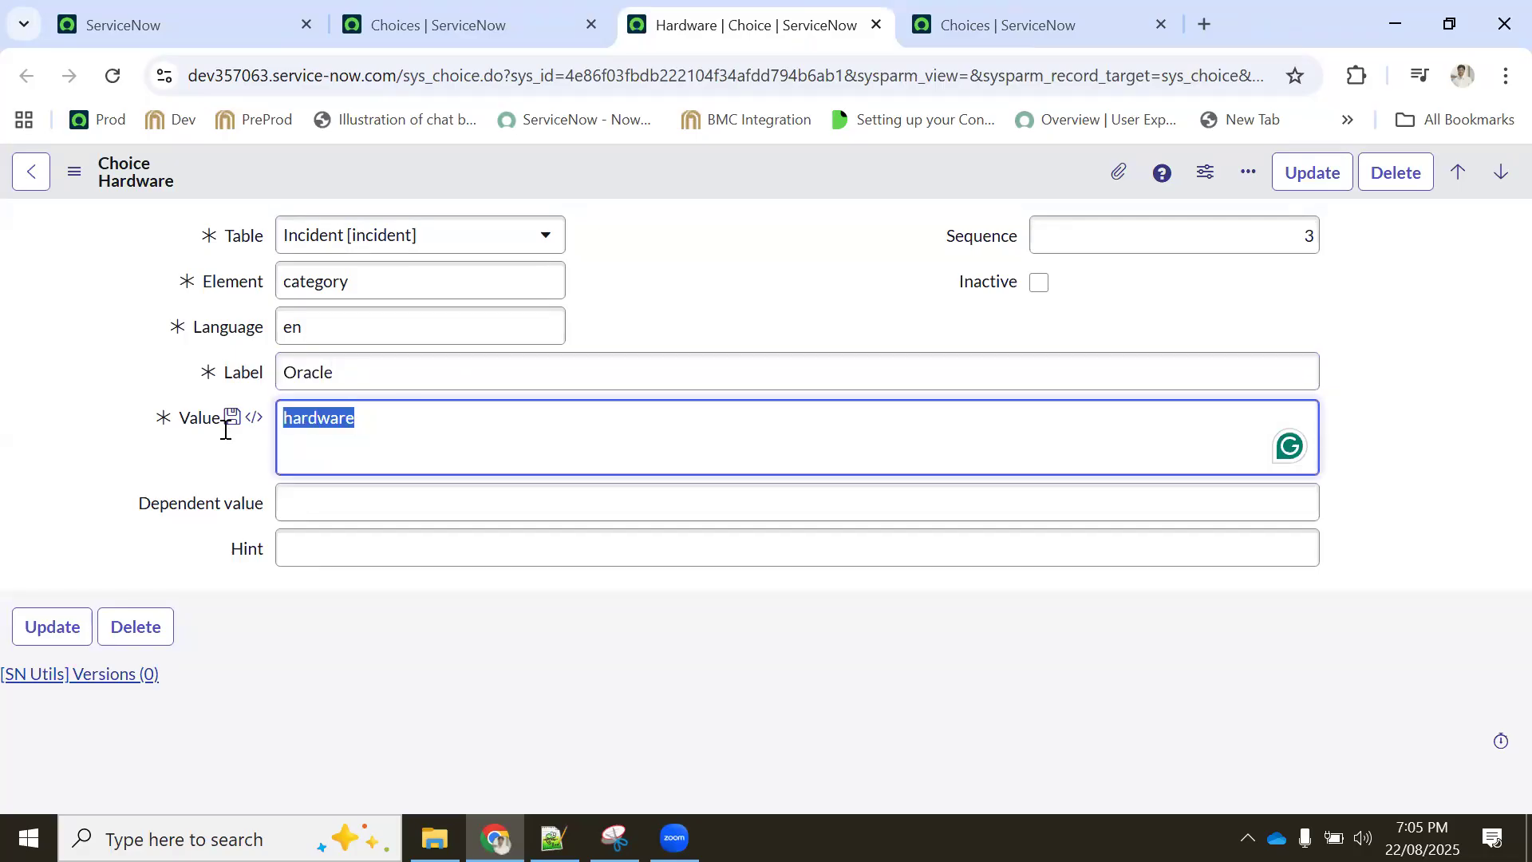
{"action": "type", "text": "oracle"}
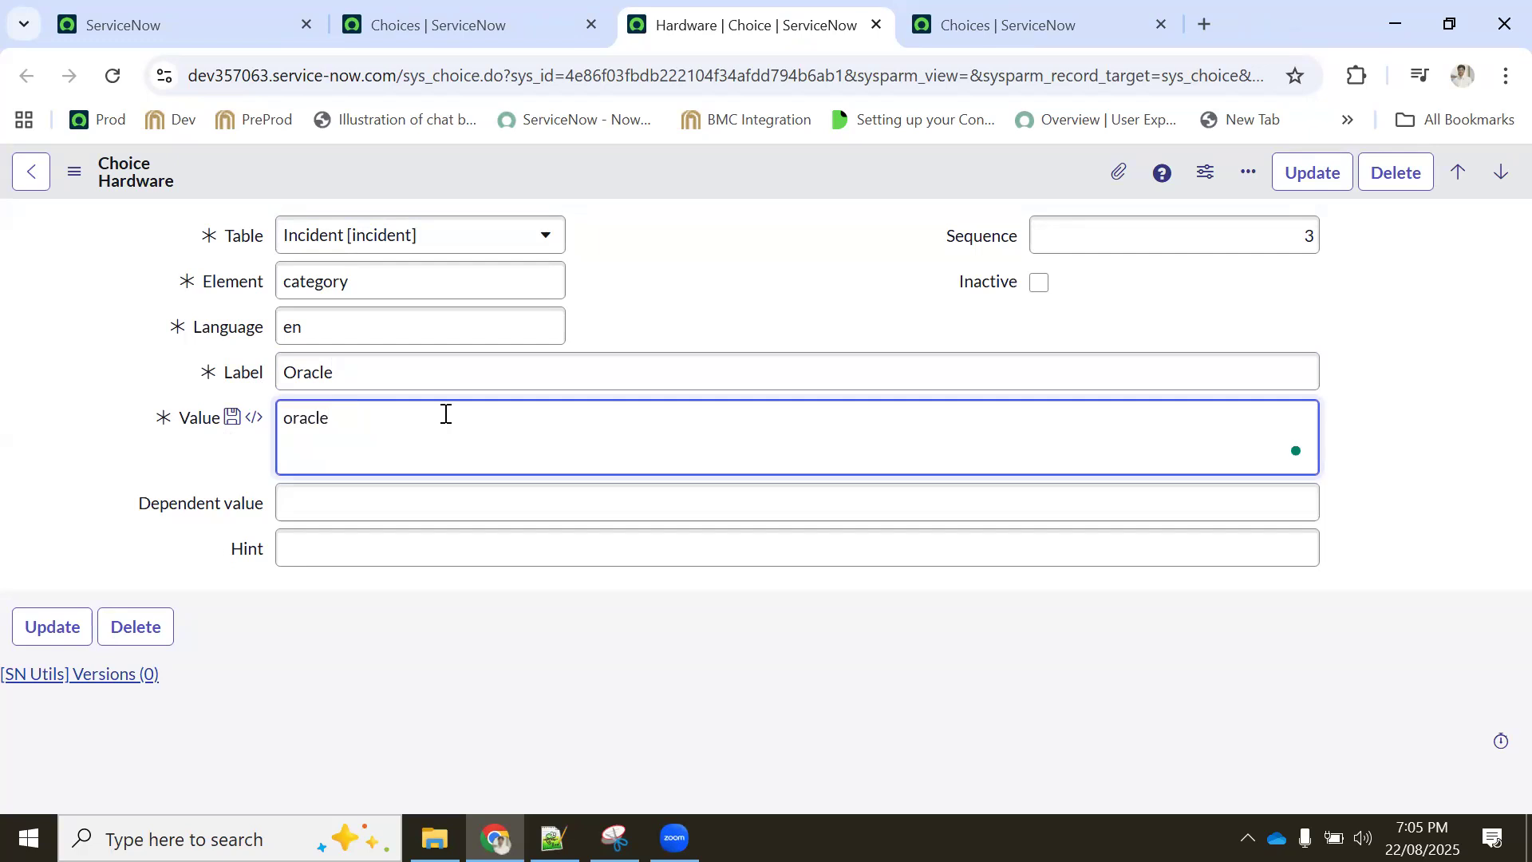
Set the choice's sequence to 7 and insert it as a new record with Insert and Stay
{"action": "double_click", "coordinate": [1309, 237]}
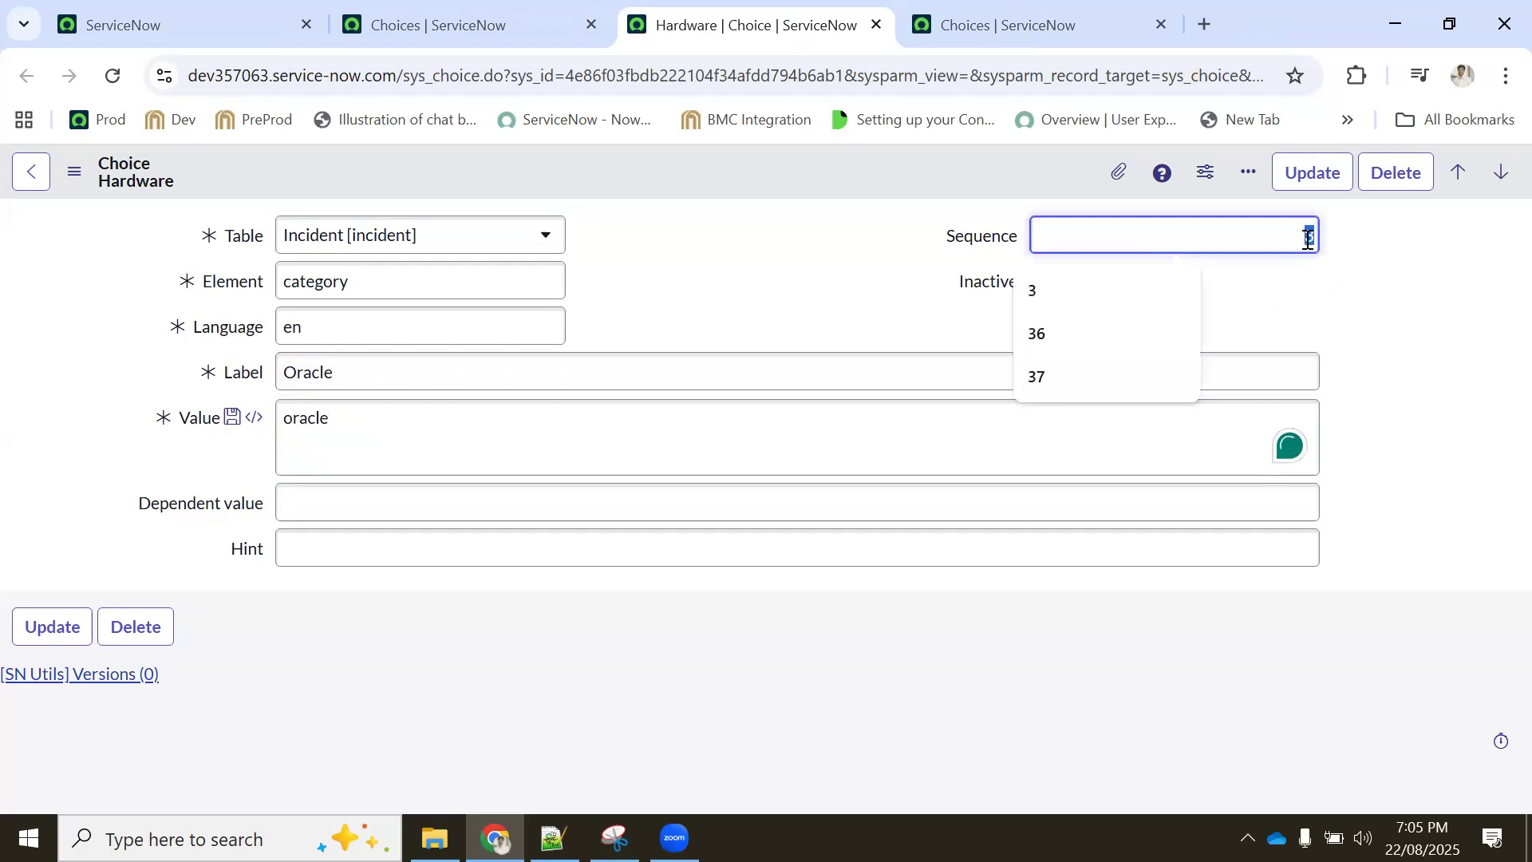
{"action": "type", "text": "7"}
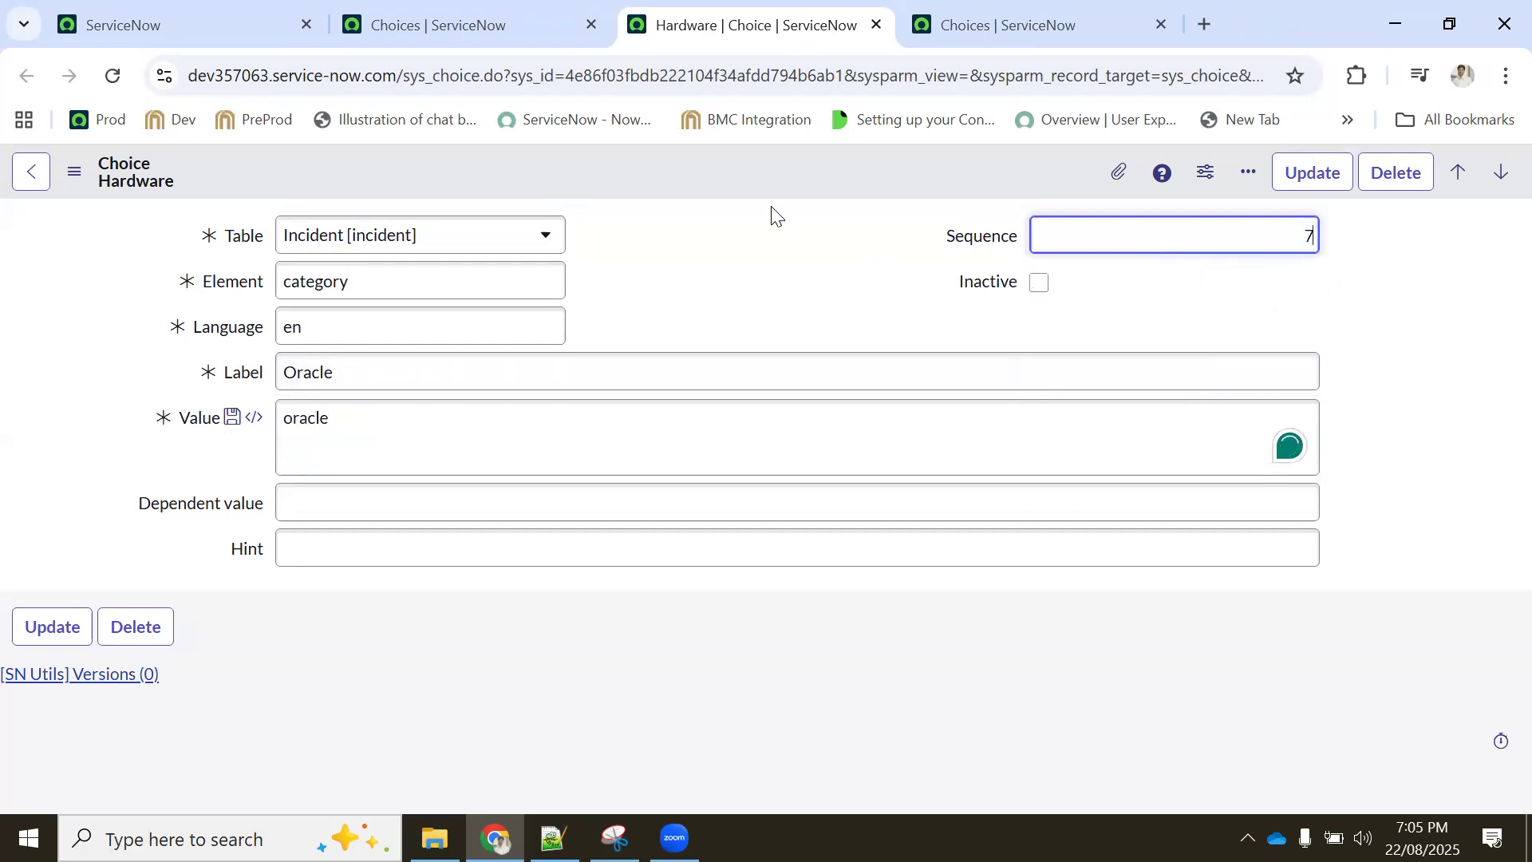
{"action": "right_click", "coordinate": [726, 175]}
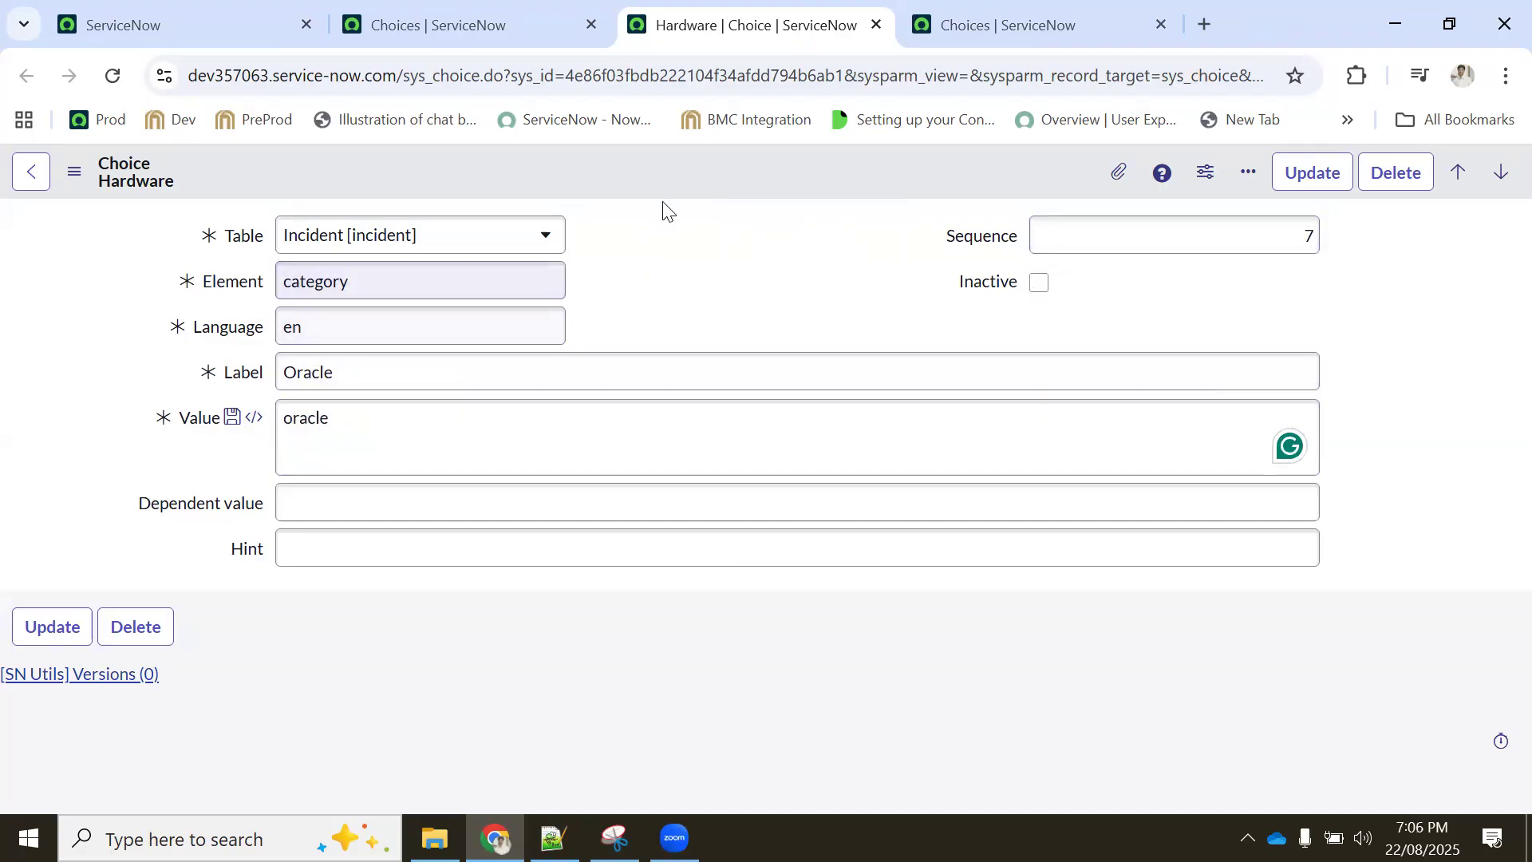
{"action": "right_click", "coordinate": [660, 176]}
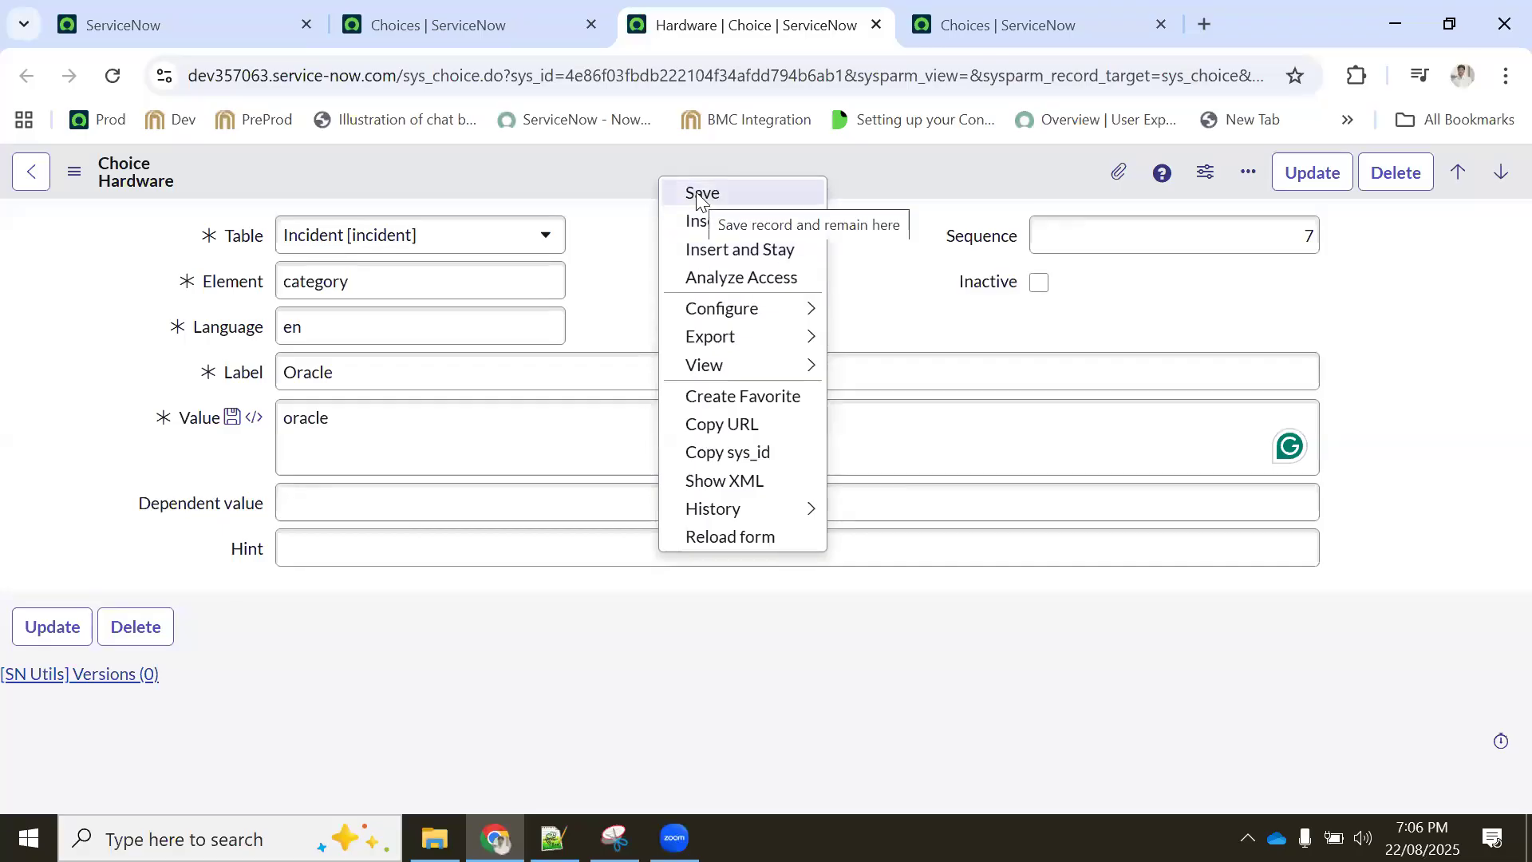
{"action": "left_click", "coordinate": [686, 250]}
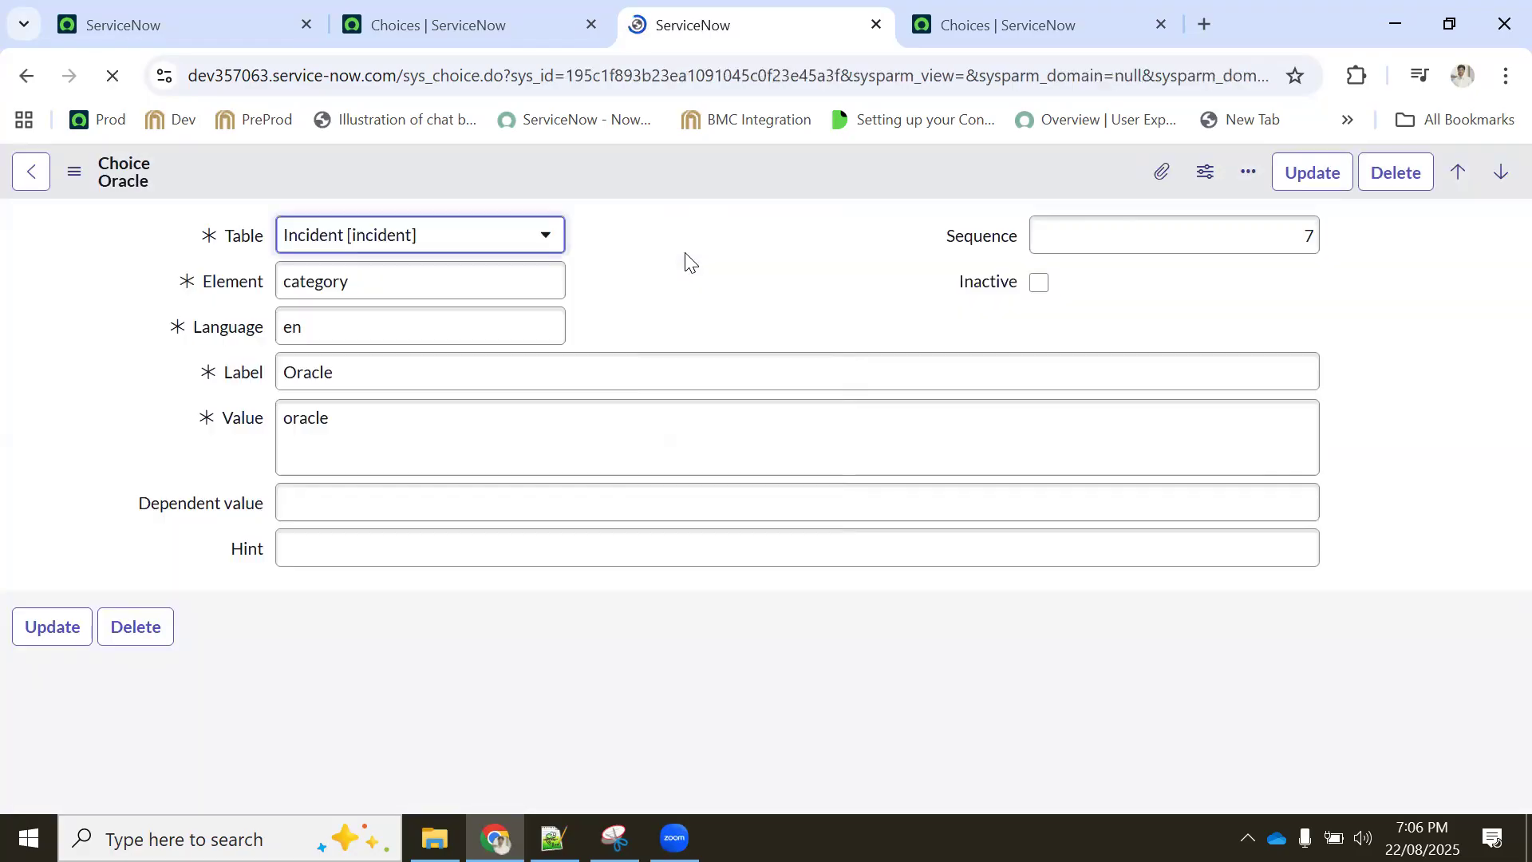
Open incident INC0010012 on a separate page, choose the Oracle category, and check which subcategory options it offers
{"action": "left_click", "coordinate": [419, 19]}
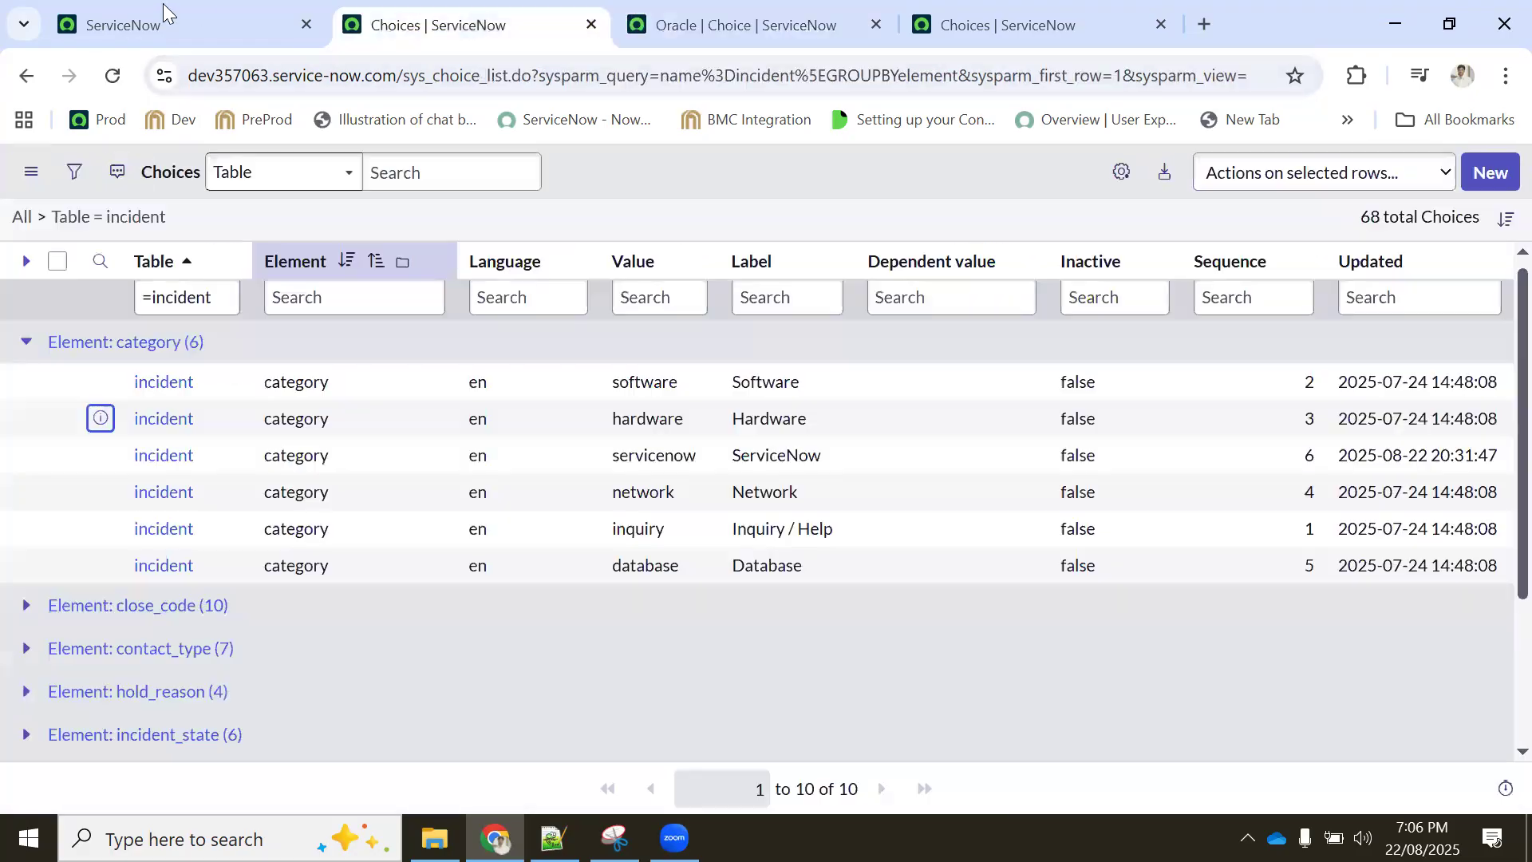
{"action": "left_click", "coordinate": [162, 6]}
{"action": "left_click", "coordinate": [579, 656]}
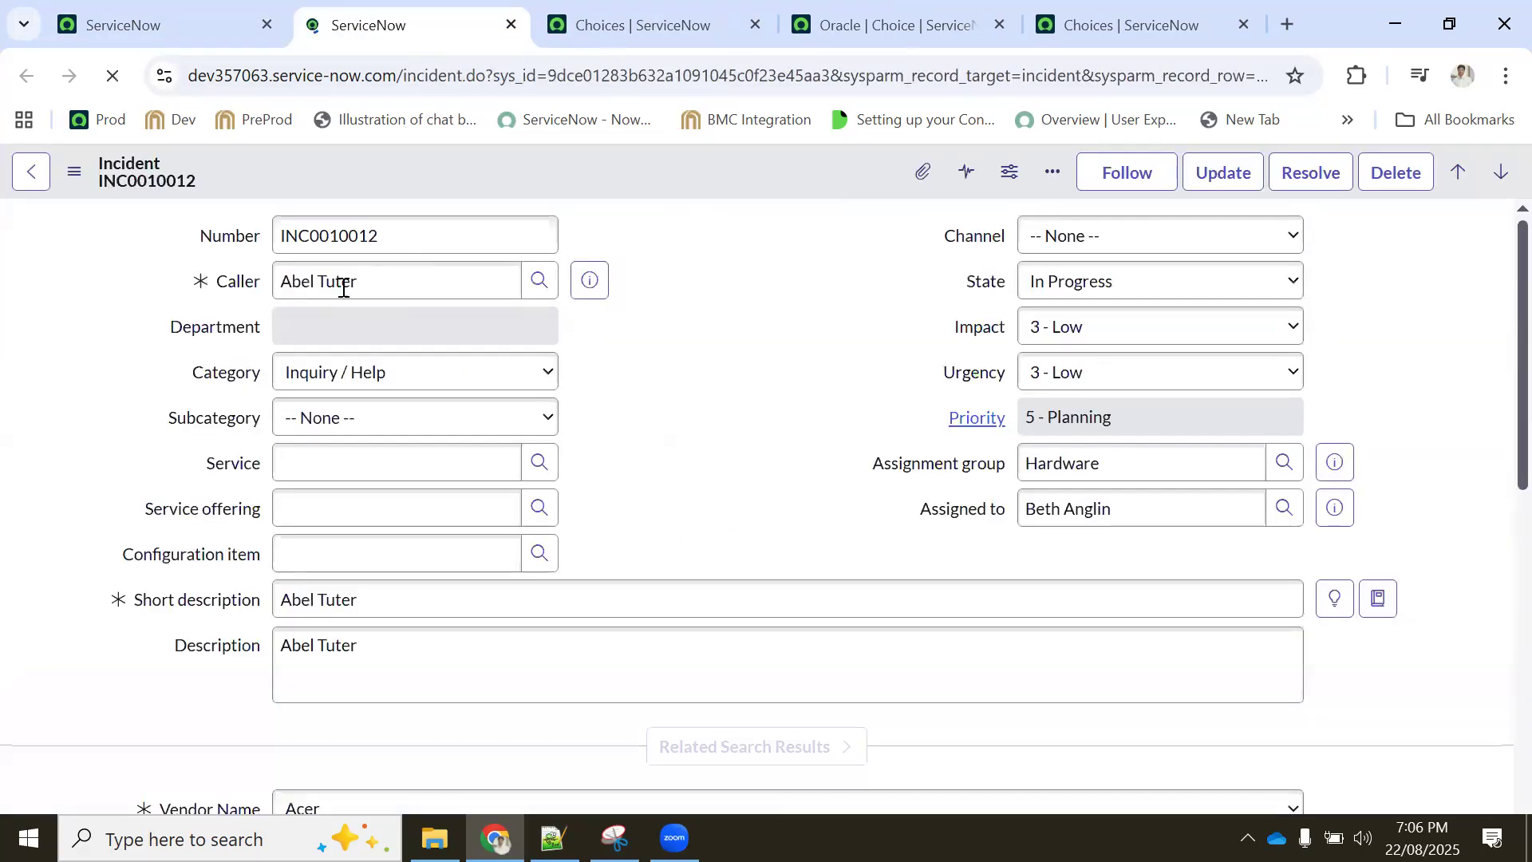
{"action": "left_click", "coordinate": [342, 373]}
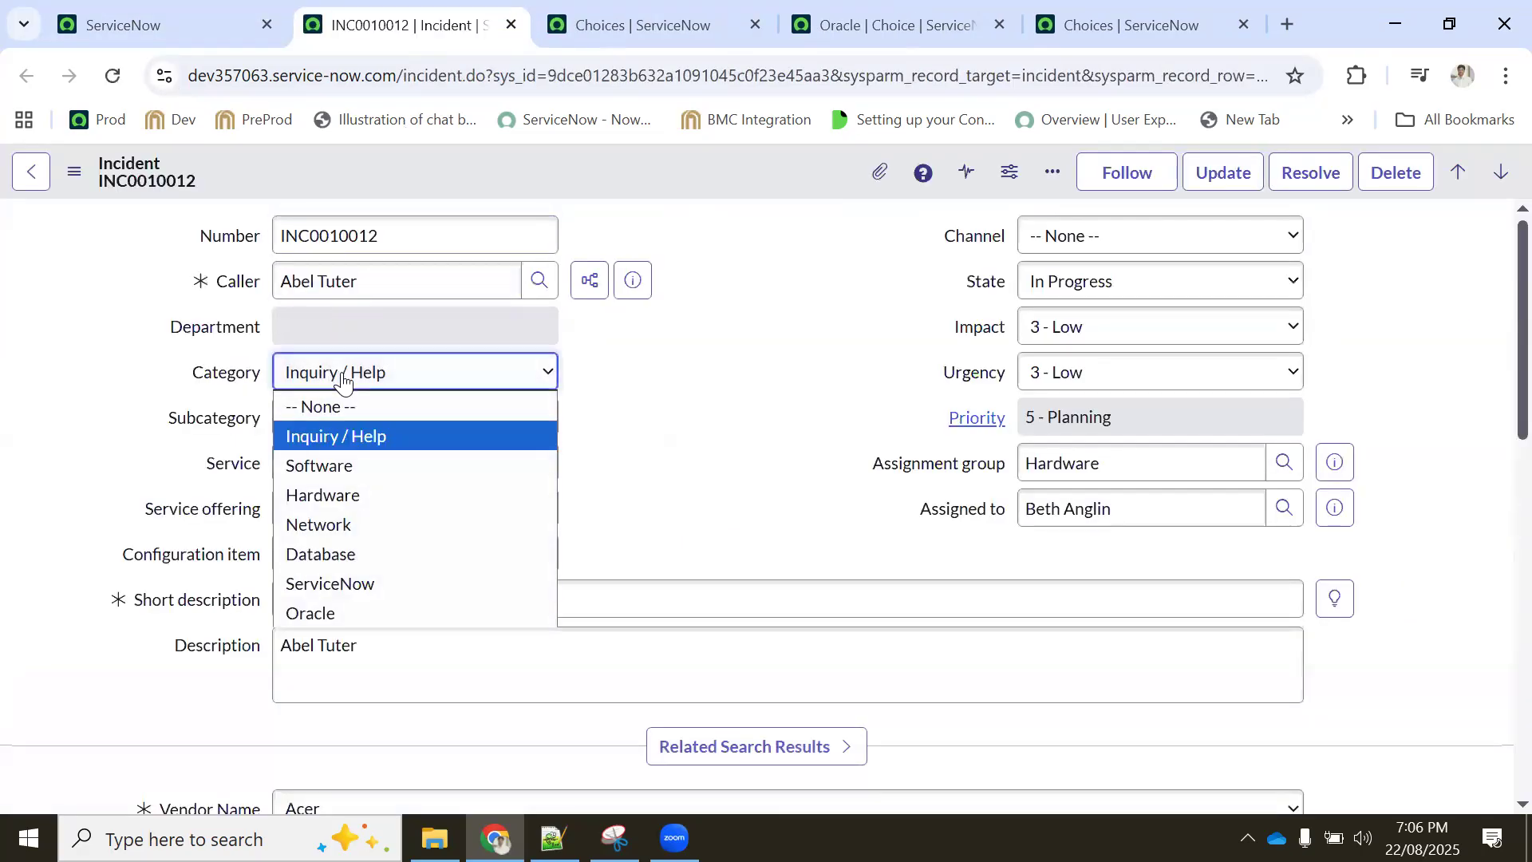
{"action": "left_click", "coordinate": [332, 611]}
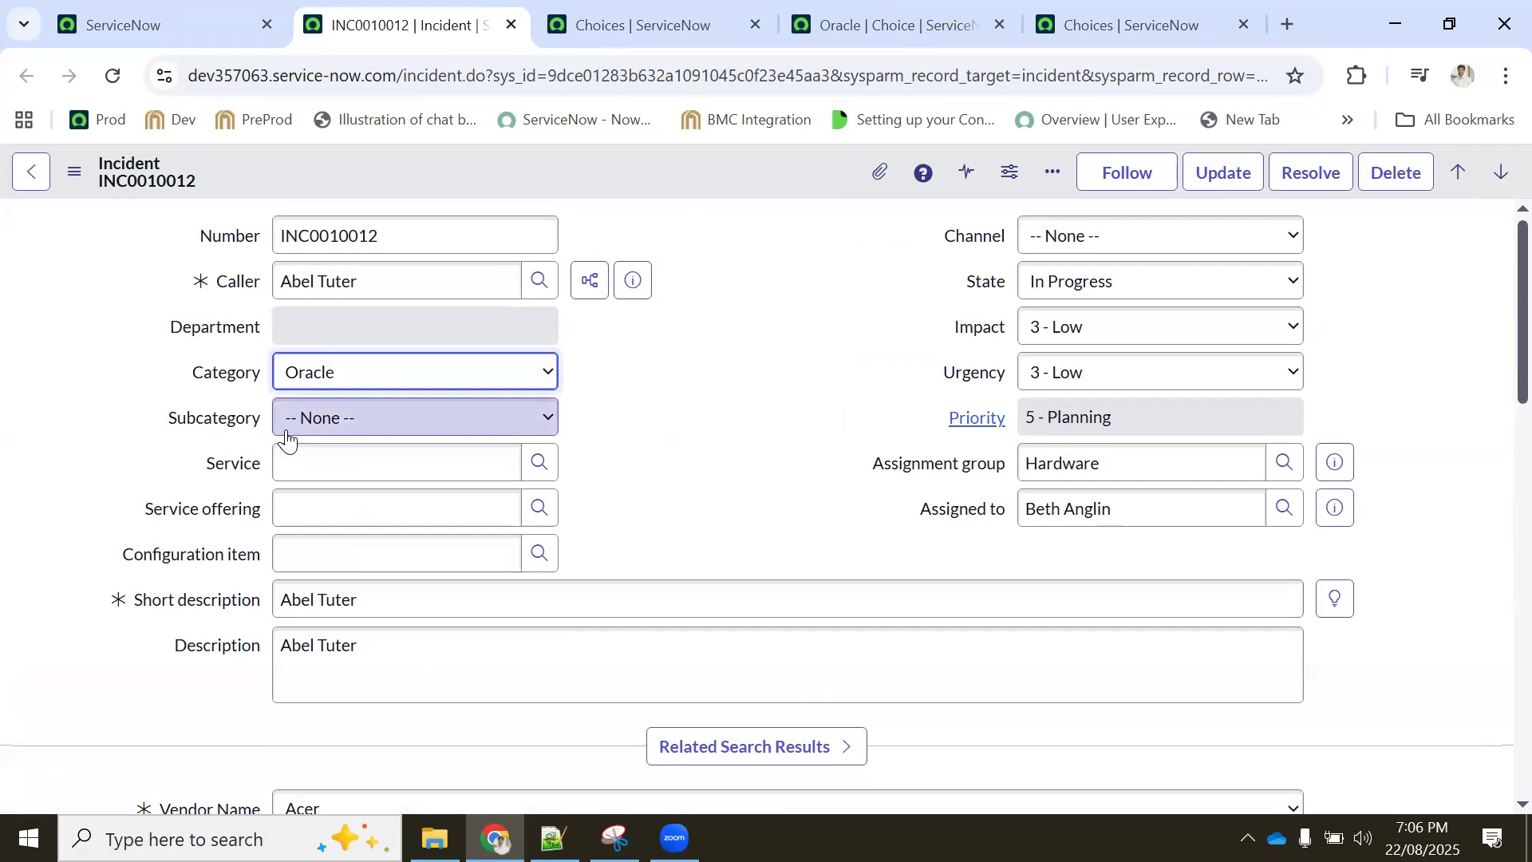
{"action": "left_click", "coordinate": [327, 419]}
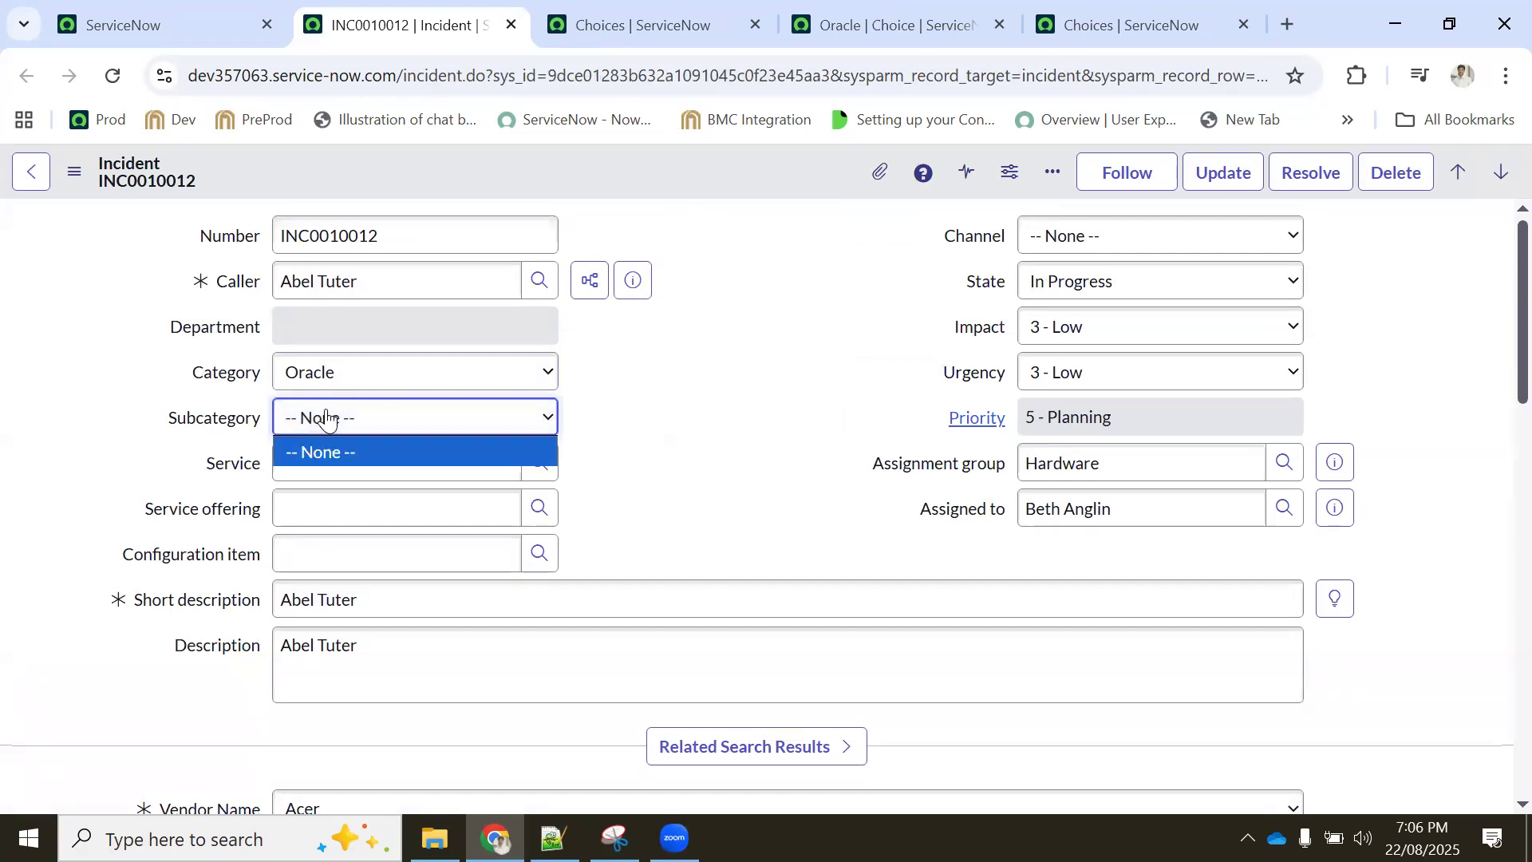
{"action": "left_click", "coordinate": [328, 420]}
{"action": "left_click", "coordinate": [327, 419]}
{"action": "left_click", "coordinate": [327, 419]}
{"action": "left_click", "coordinate": [328, 419]}
In the grouped Choices list, collapse the category group and open only the subcategory group on a separate page
{"action": "left_click", "coordinate": [628, 9]}
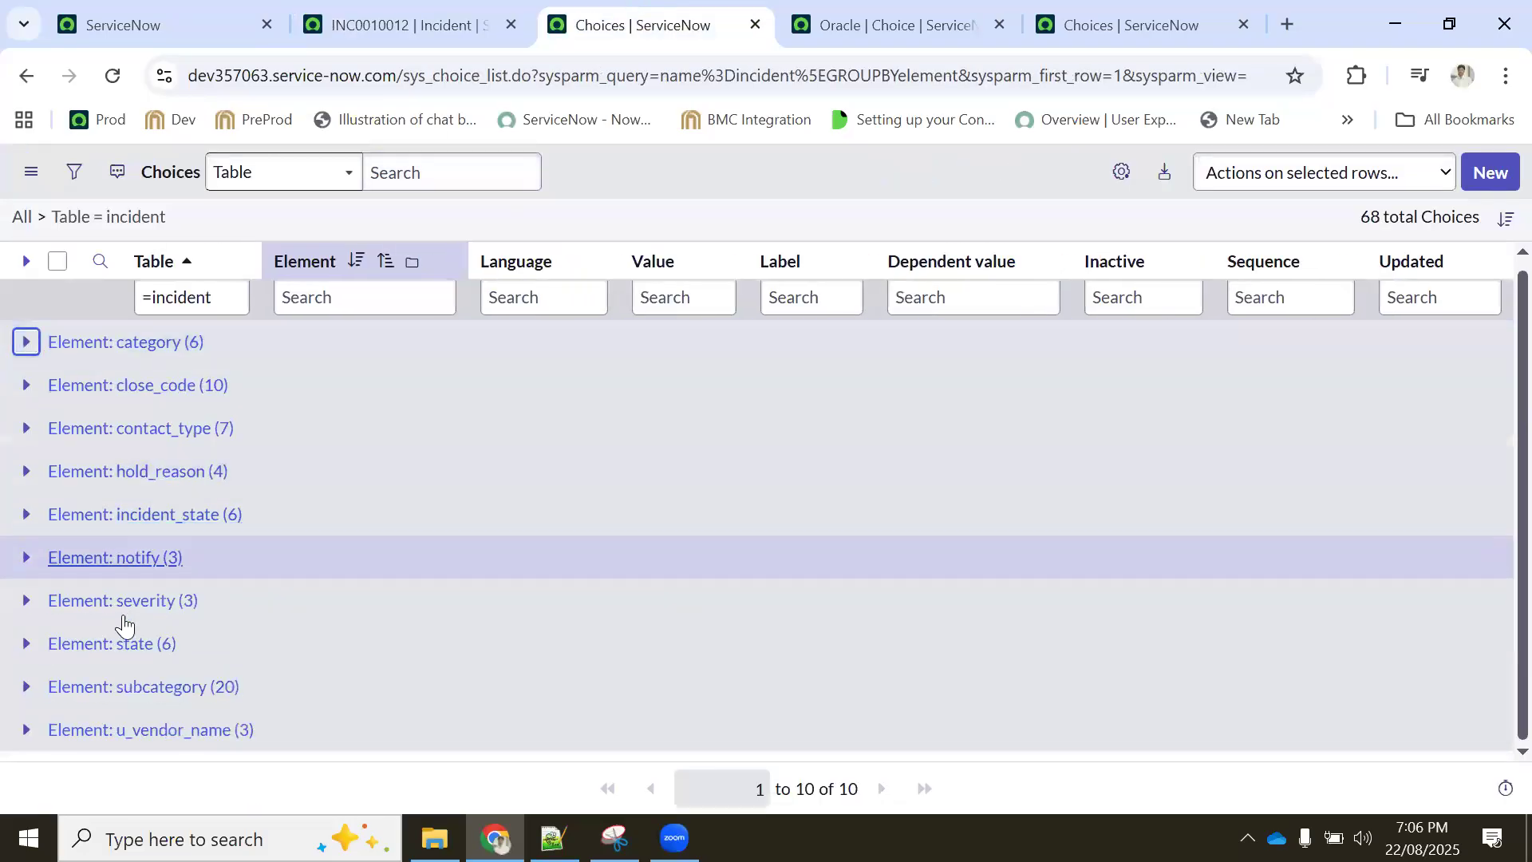
{"action": "left_click", "coordinate": [95, 696], "text": "ctrl"}
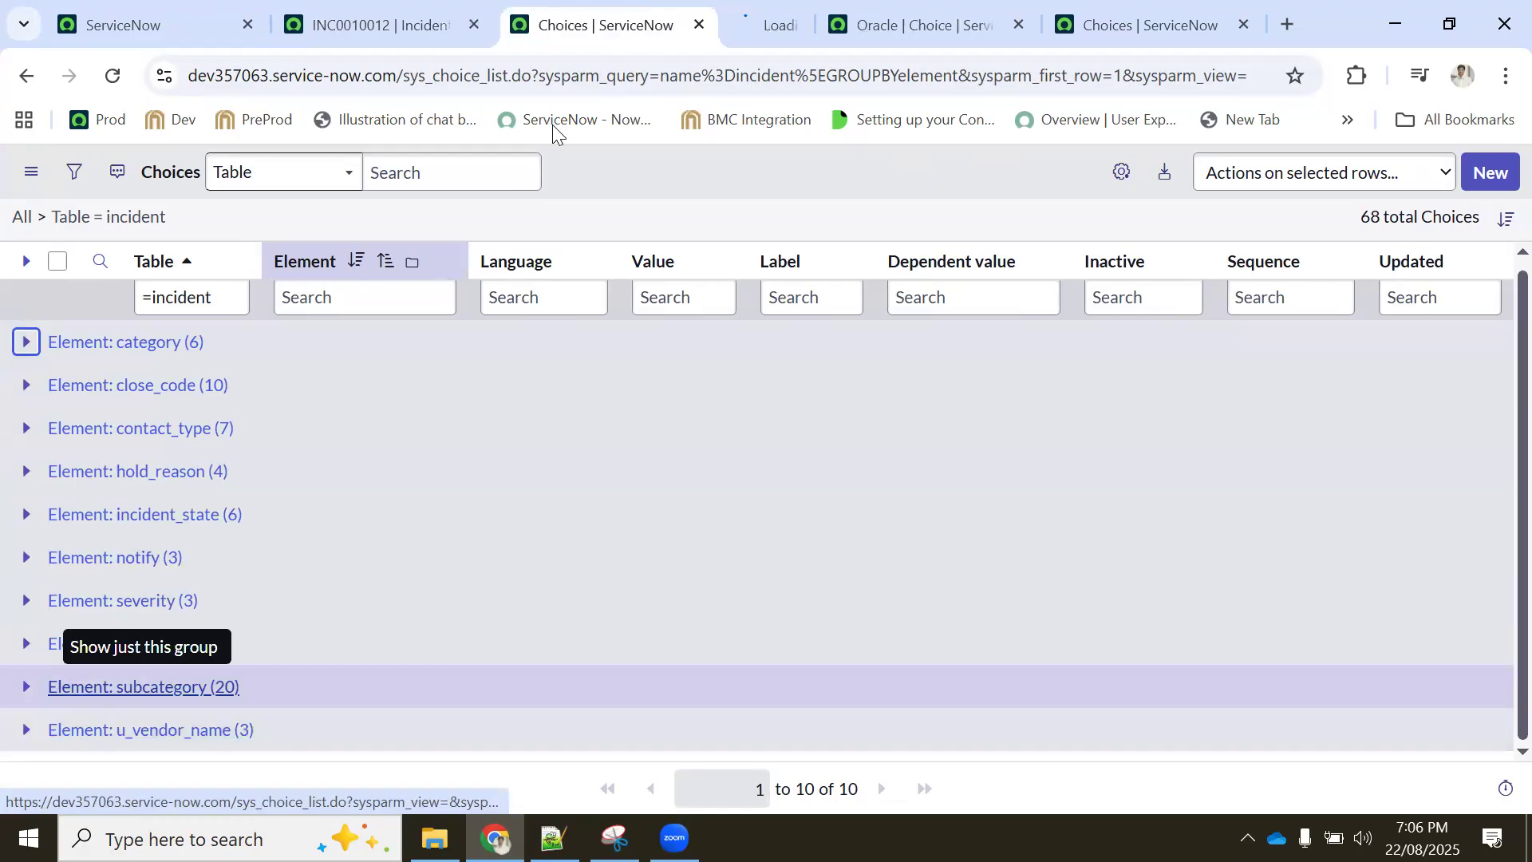
{"action": "left_click", "coordinate": [676, 12]}
{"action": "left_click", "coordinate": [538, 10]}
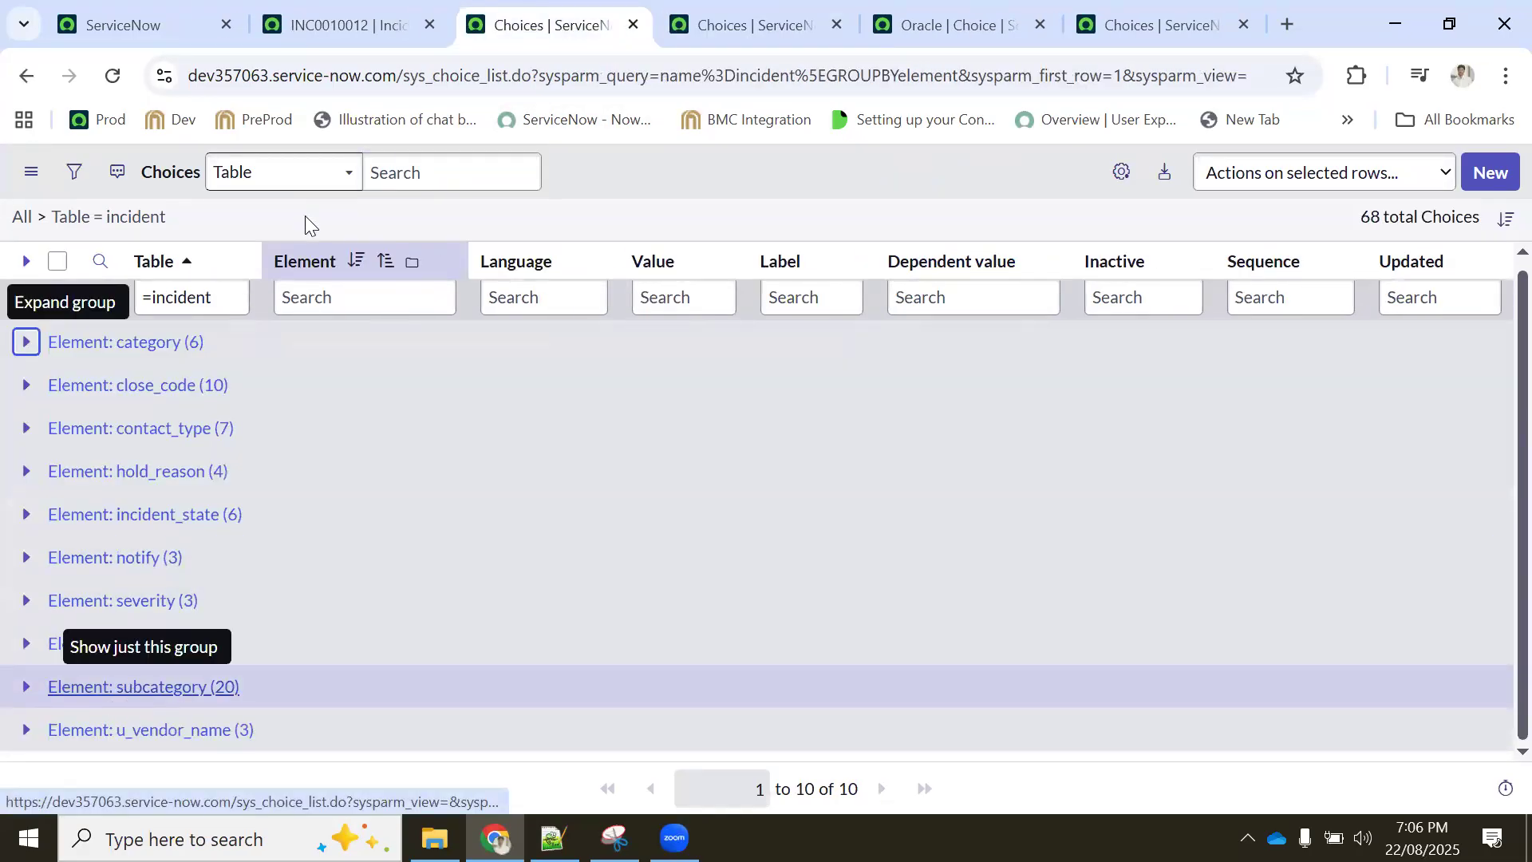
{"action": "left_click", "coordinate": [724, 24]}
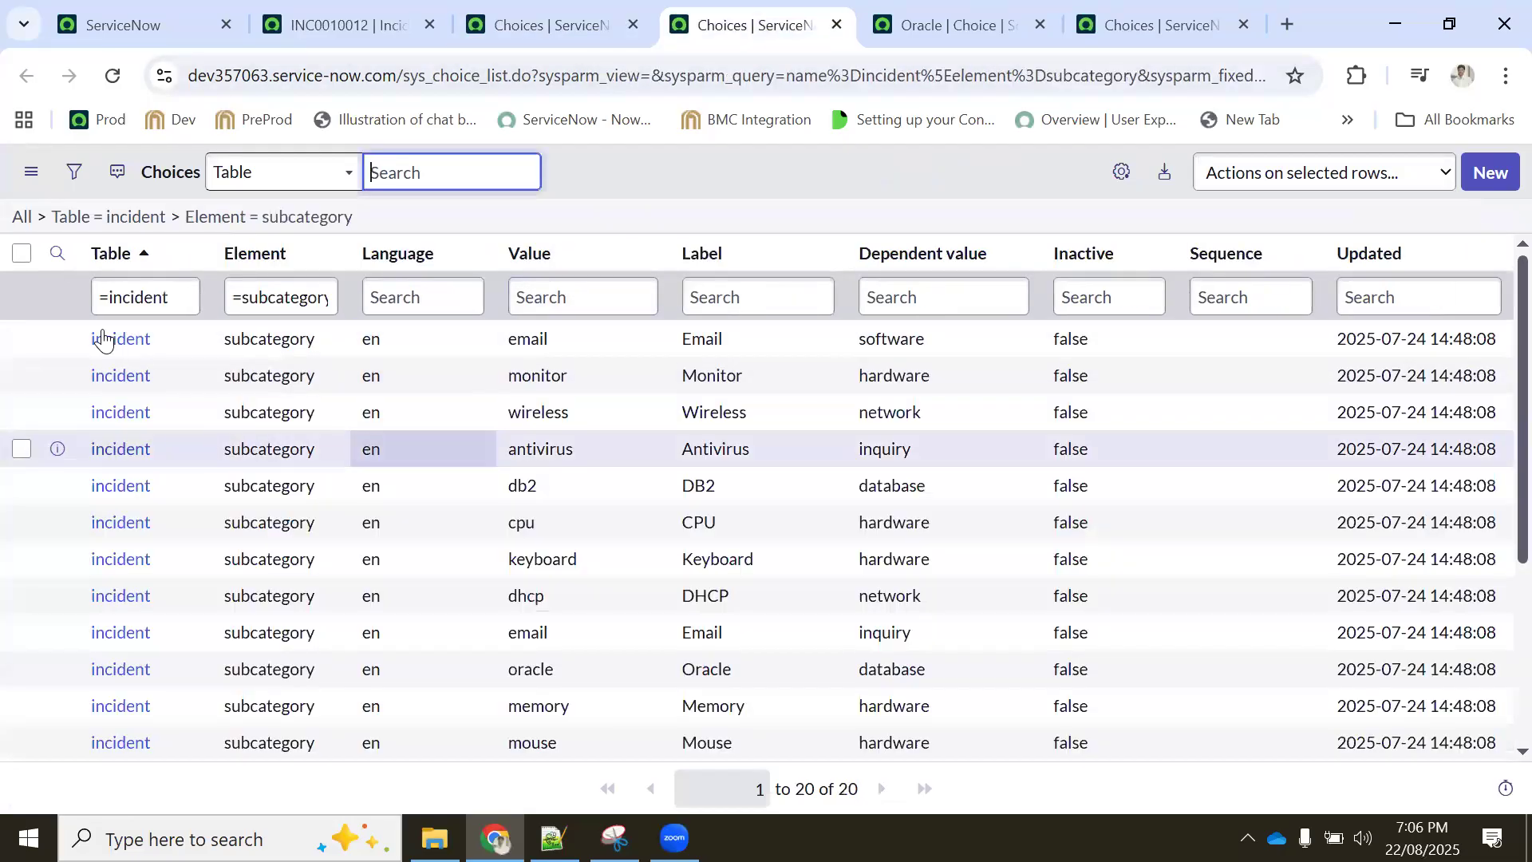
Open the full record of the Email subcategory choice on a separate page and set its dependent value to oracle
{"action": "left_click", "coordinate": [56, 338]}
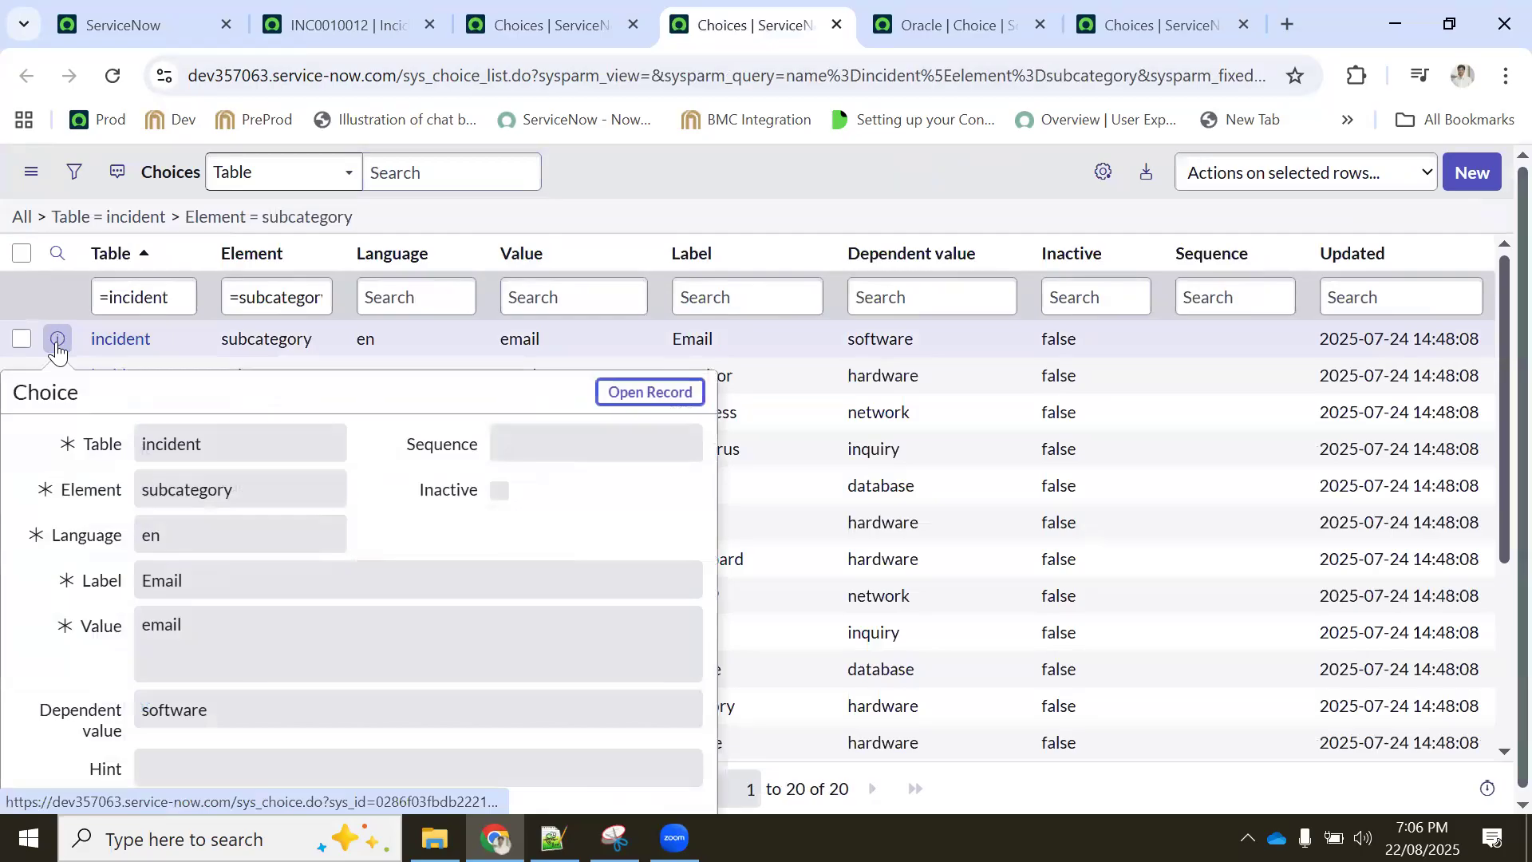
{"action": "left_click", "coordinate": [630, 398], "text": "ctrl"}
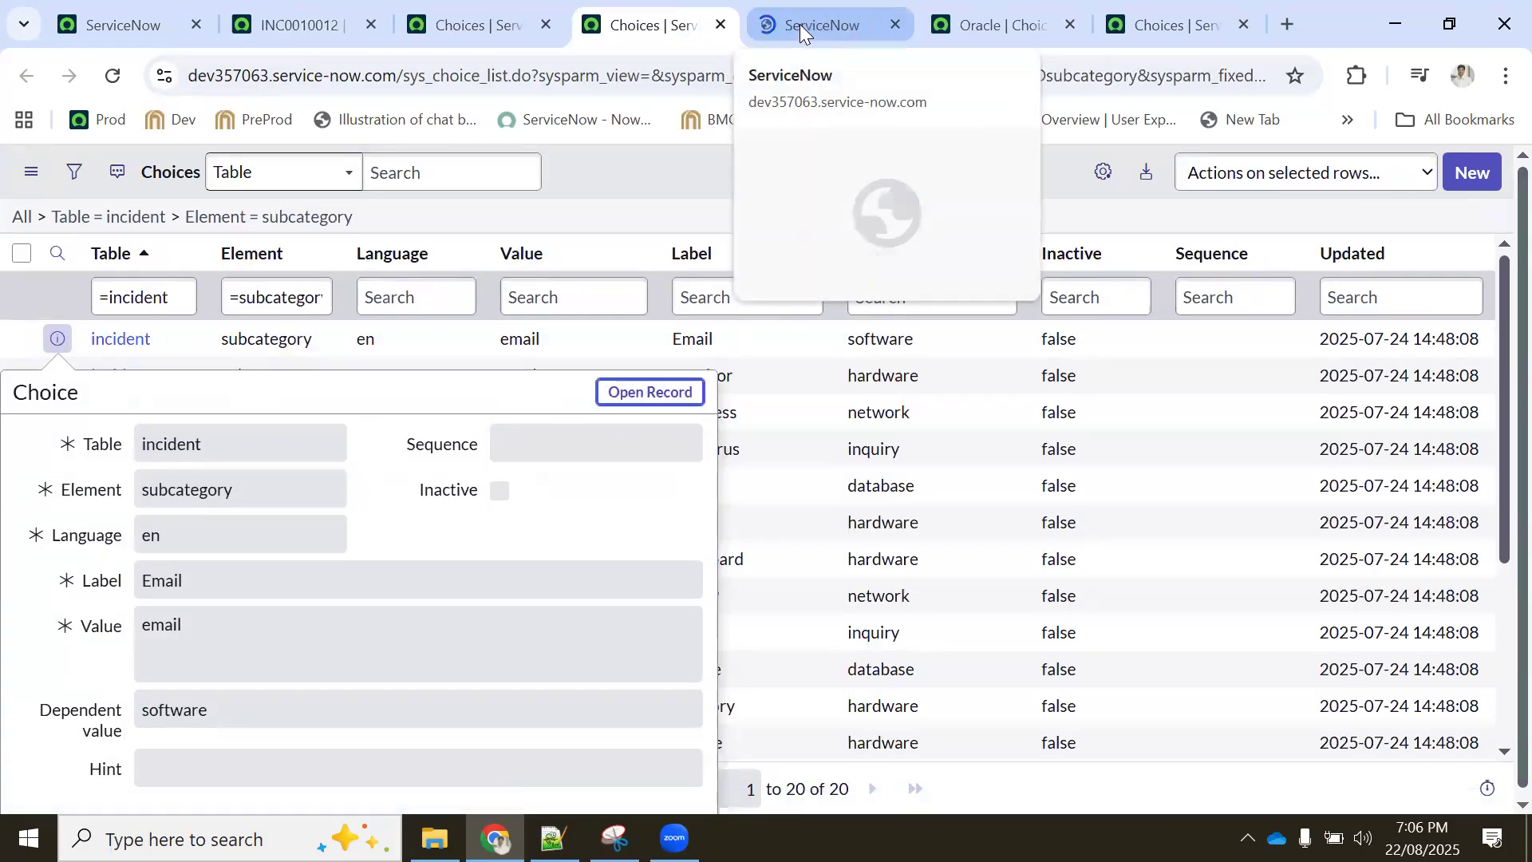
{"action": "left_click", "coordinate": [799, 24]}
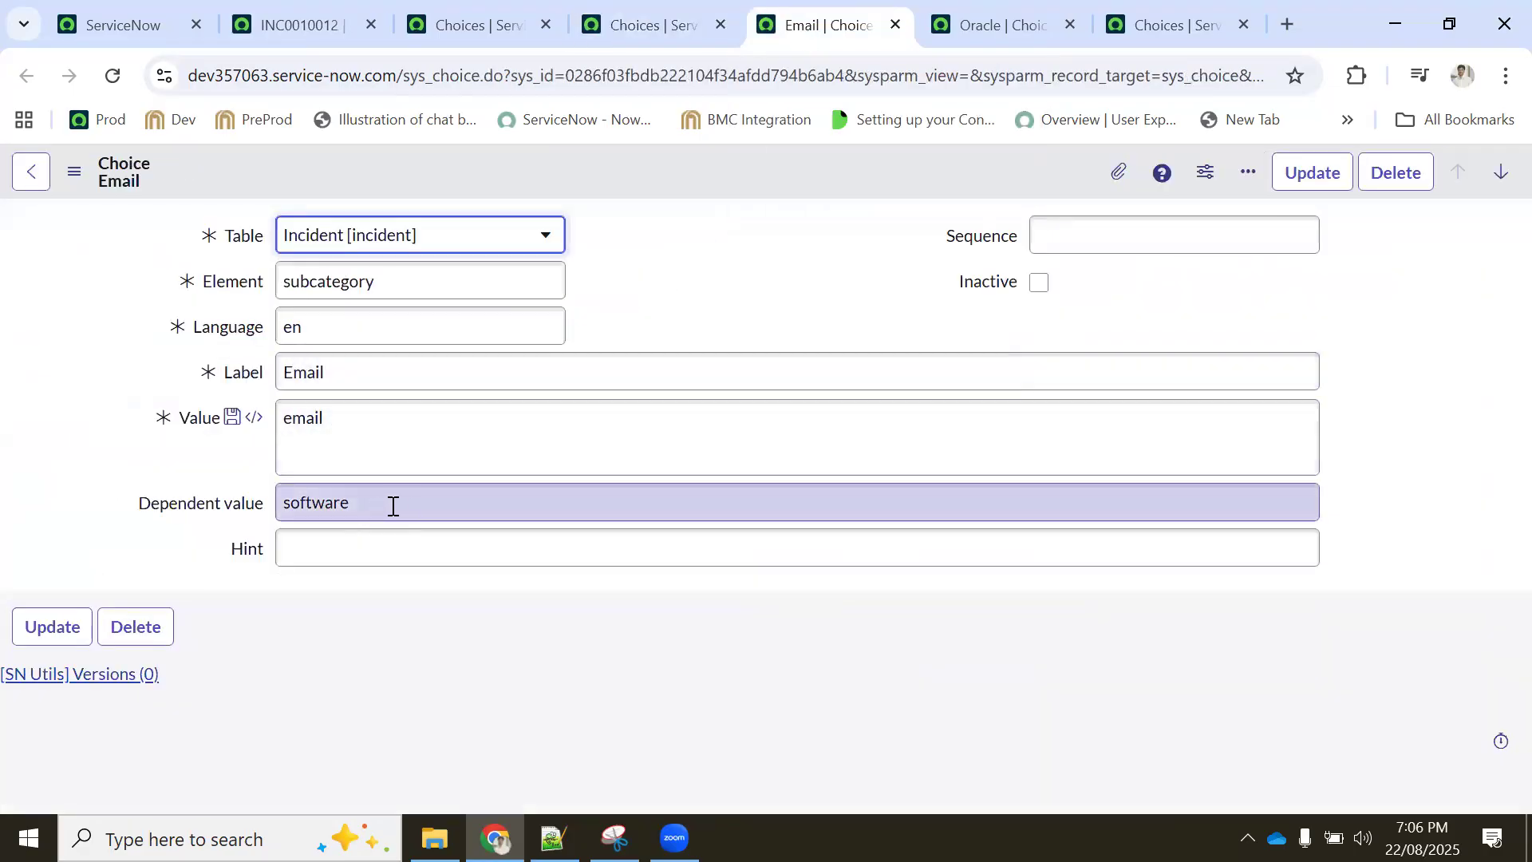
{"action": "left_click_drag", "start_coordinate": [408, 505], "coordinate": [273, 503]}
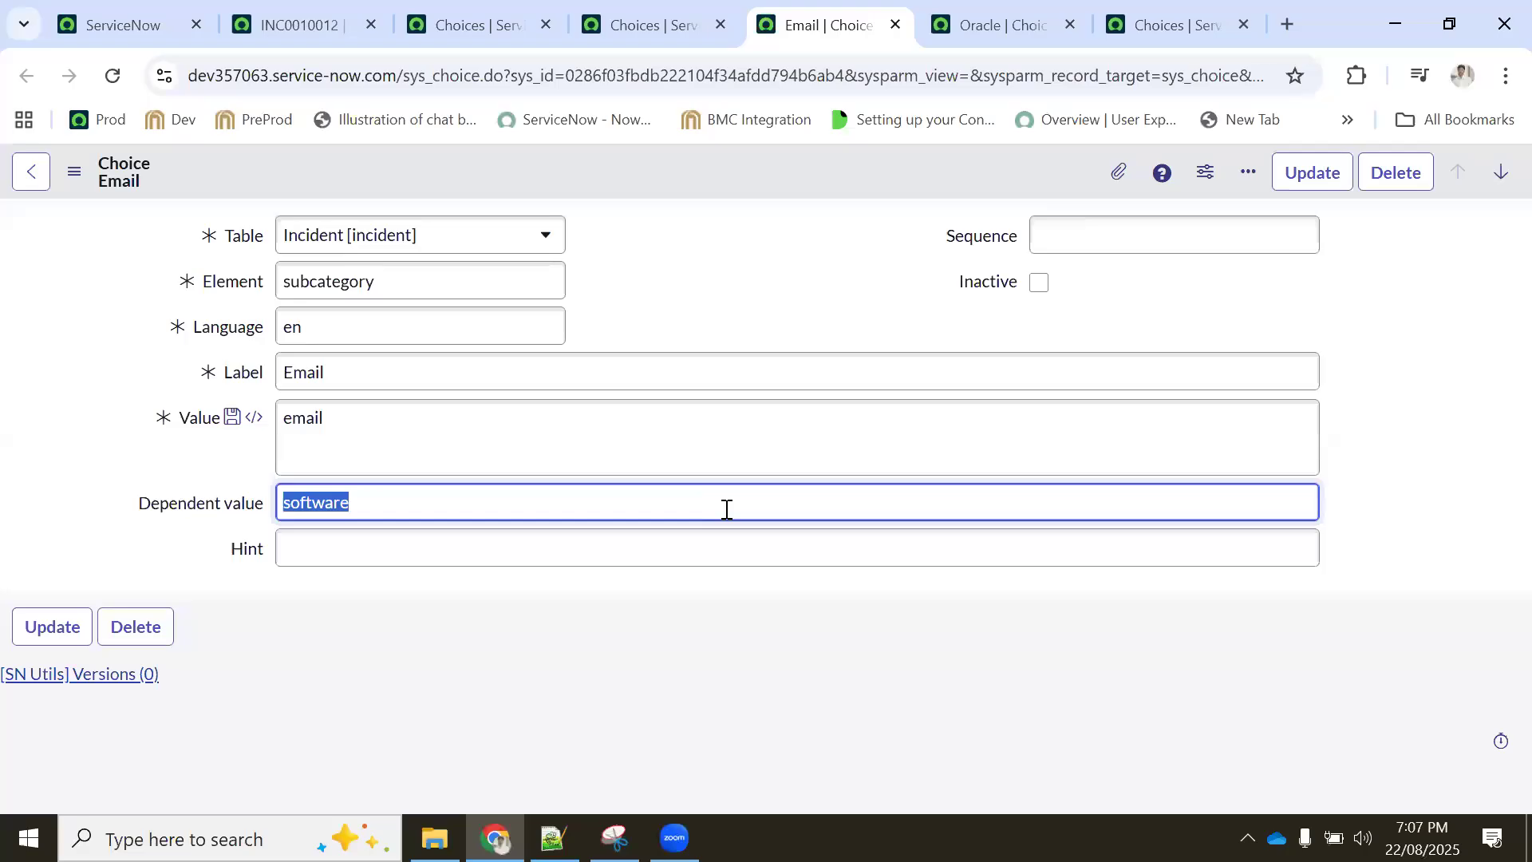
{"action": "type", "text": "oracle"}
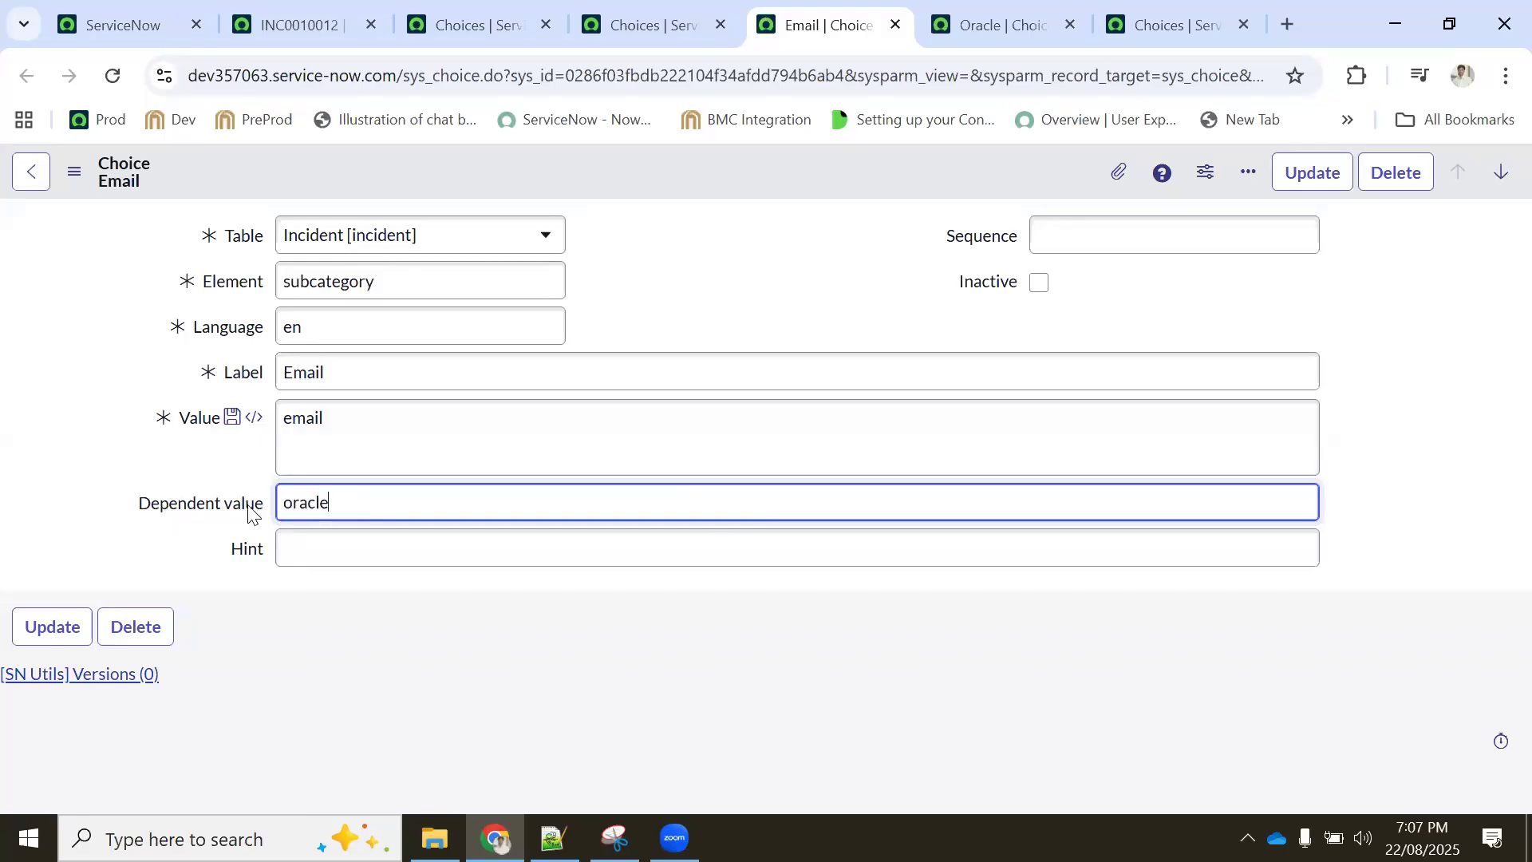
Compare the Oracle category choice's value with the dependent value entered in the Email subcategory record
{"action": "left_click", "coordinate": [651, 22]}
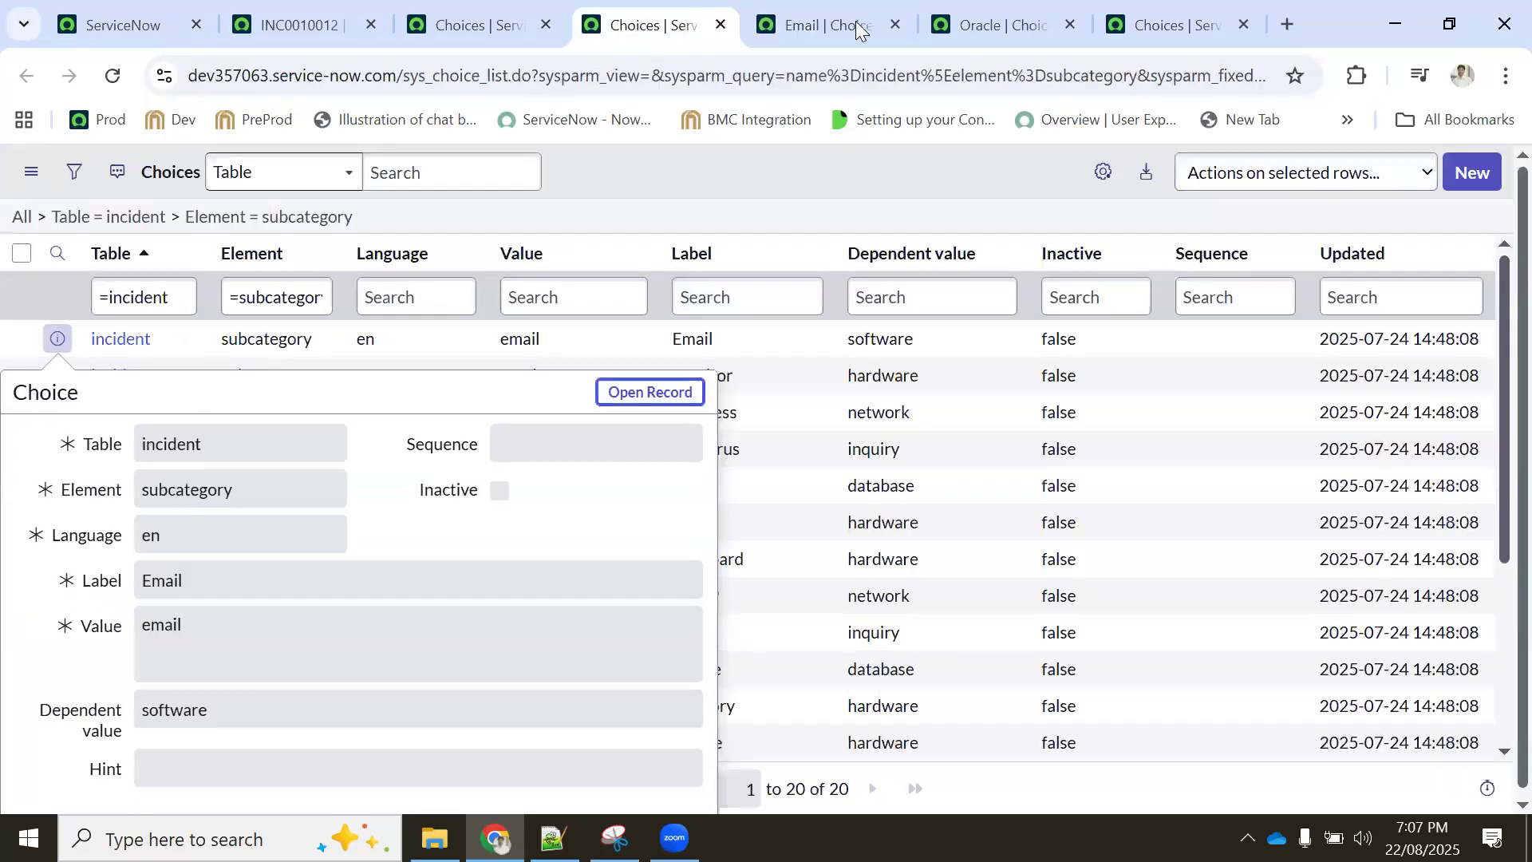
{"action": "left_click", "coordinate": [962, 21]}
{"action": "left_click_drag", "start_coordinate": [376, 427], "coordinate": [281, 419]}
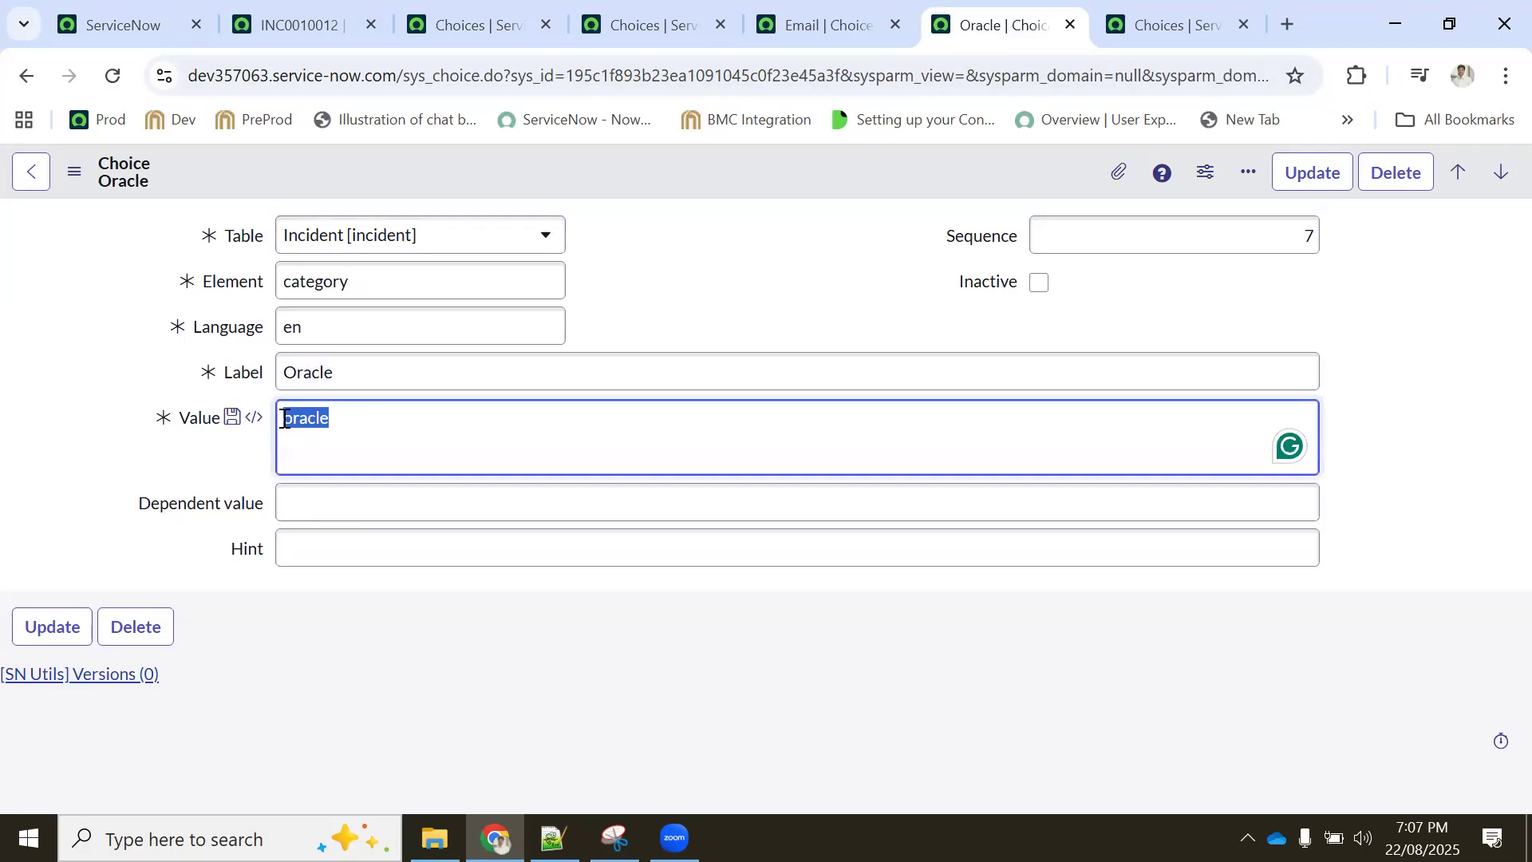
{"action": "left_click", "coordinate": [796, 21]}
{"action": "left_click_drag", "start_coordinate": [359, 502], "coordinate": [296, 511]}
{"action": "left_click", "coordinate": [416, 508]}
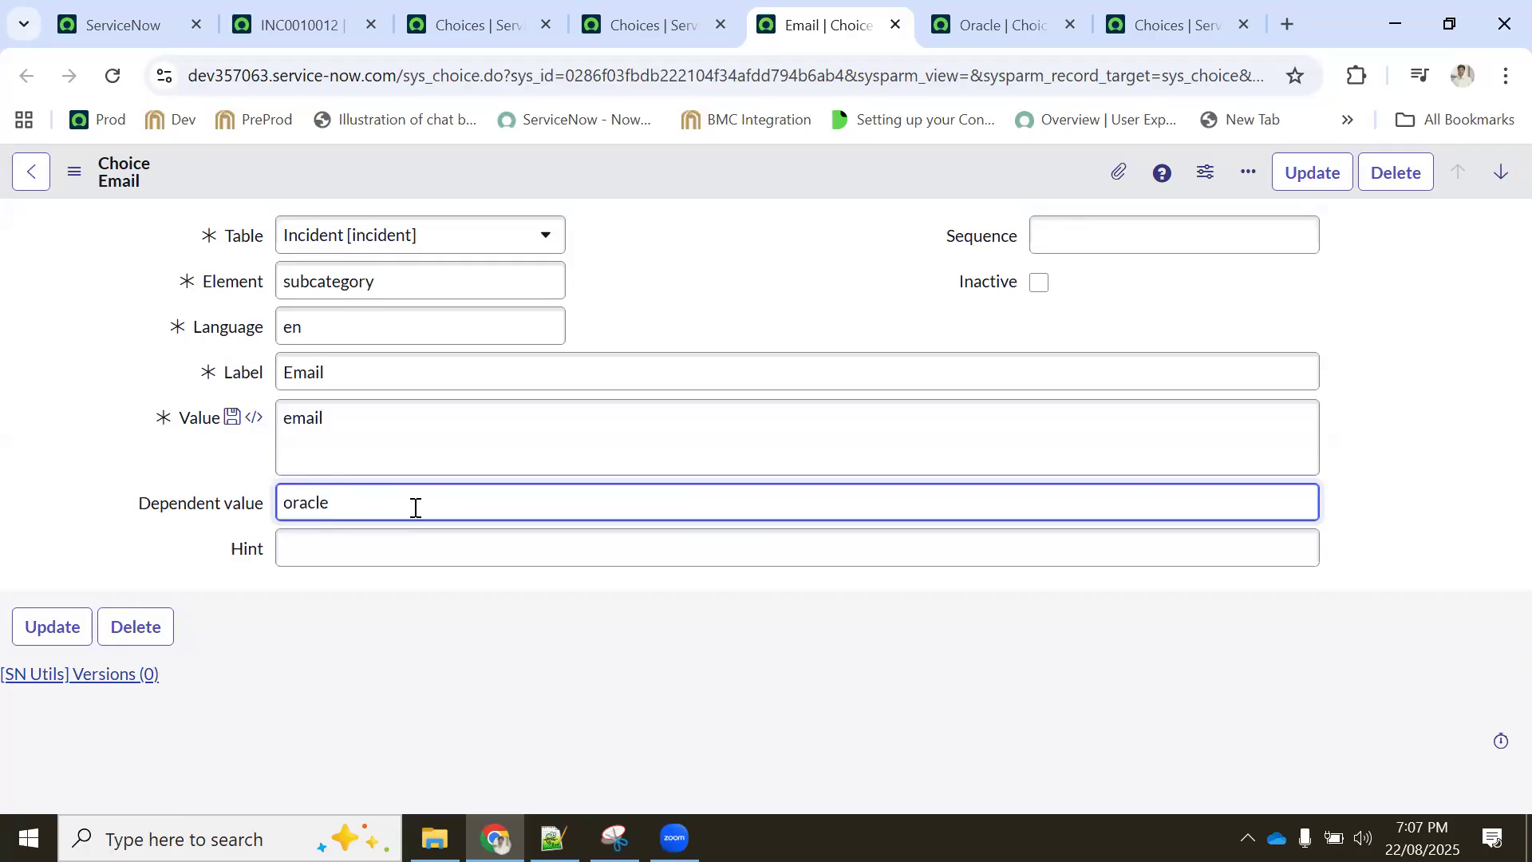
{"action": "left_click", "coordinate": [982, 23]}
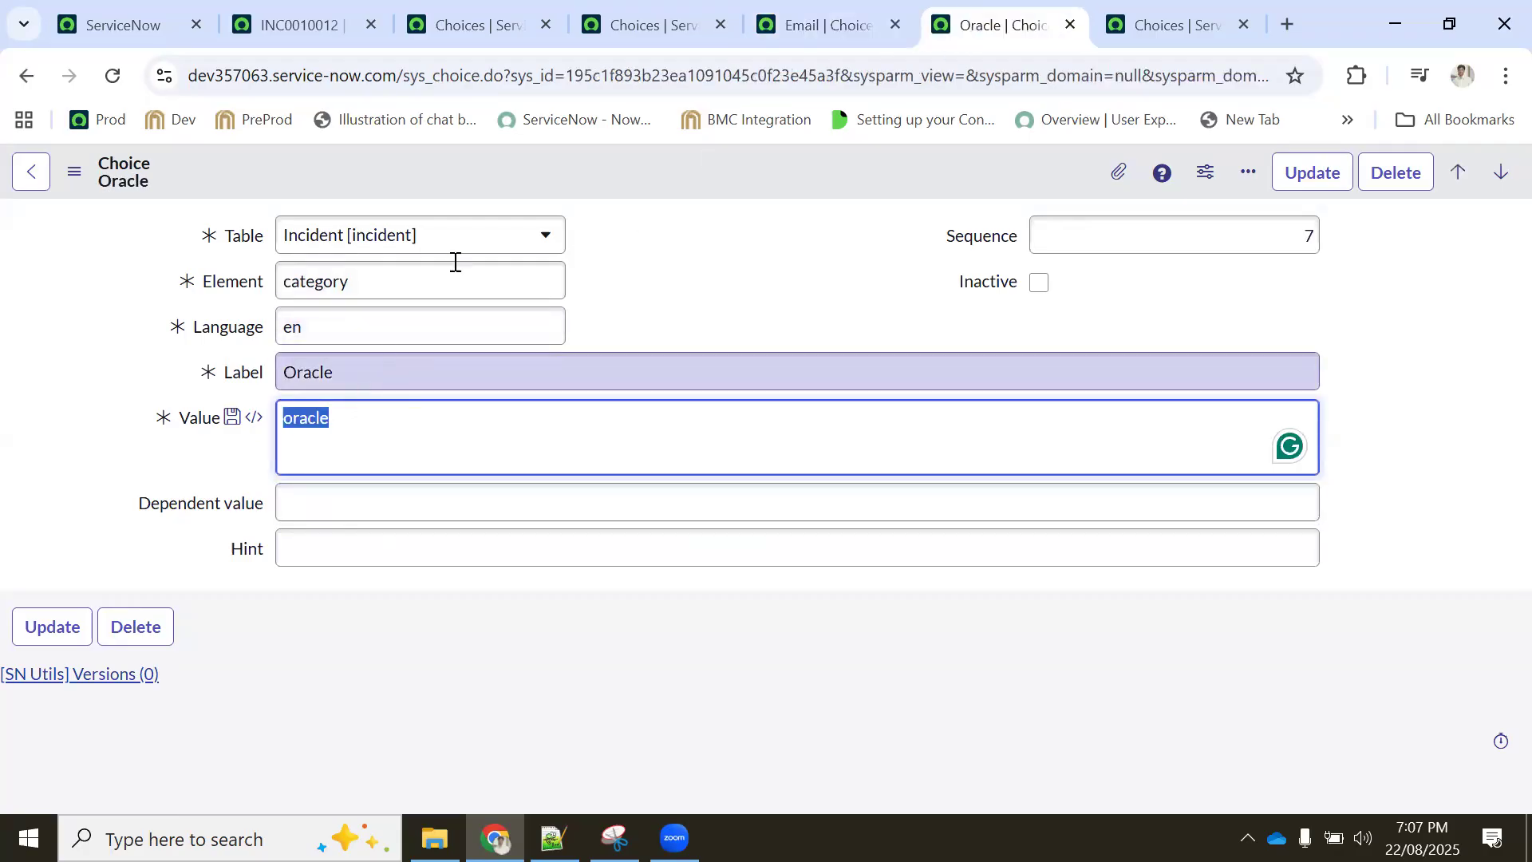
{"action": "left_click", "coordinate": [806, 24]}
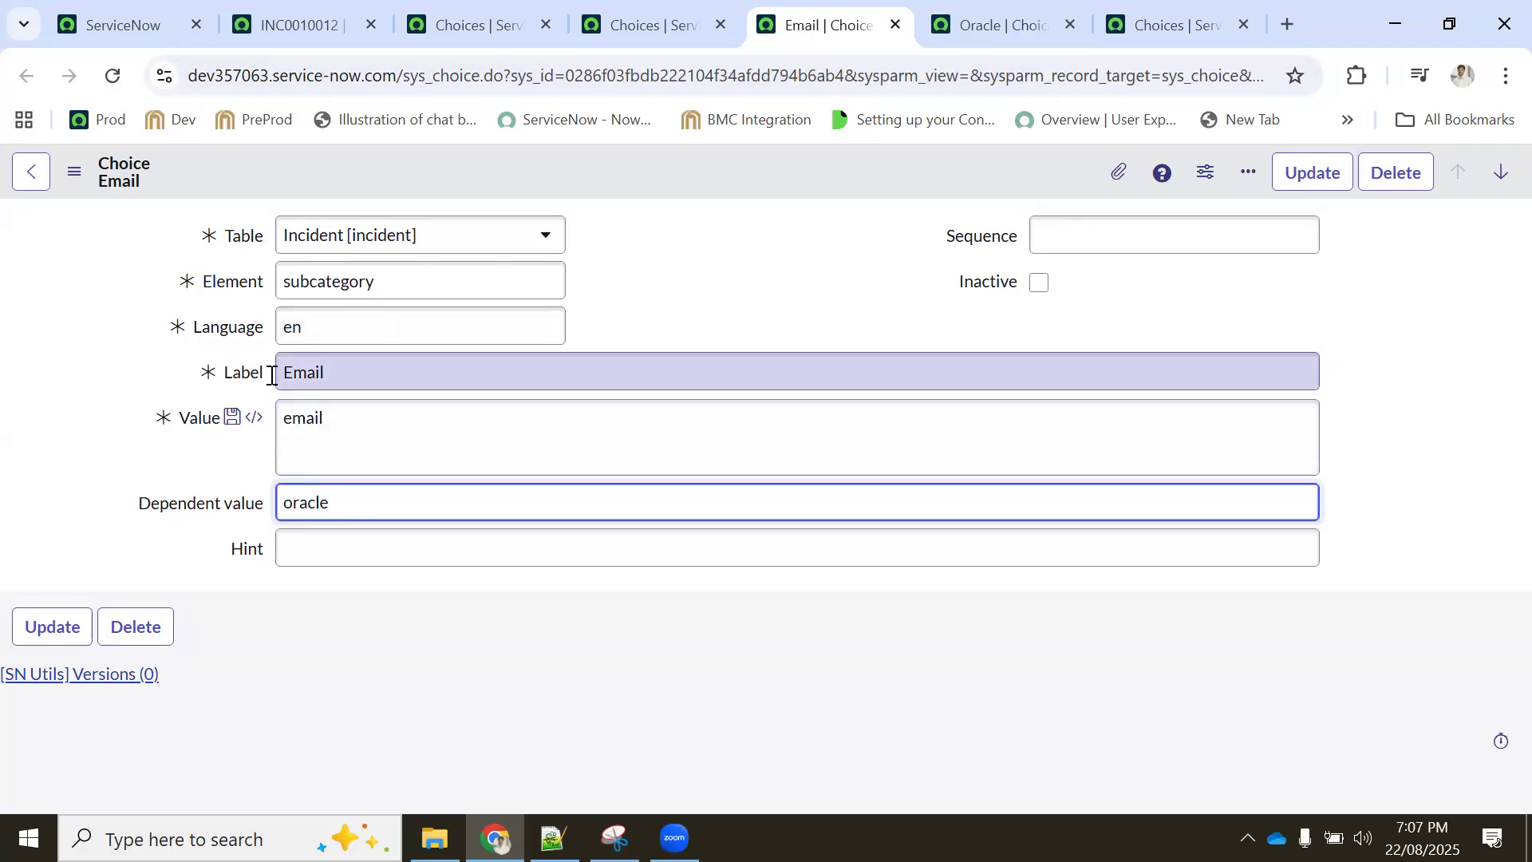
Replace the Email subcategory record's label with Database Issue
{"action": "left_click", "coordinate": [272, 375]}
{"action": "type", "text": "DB"}
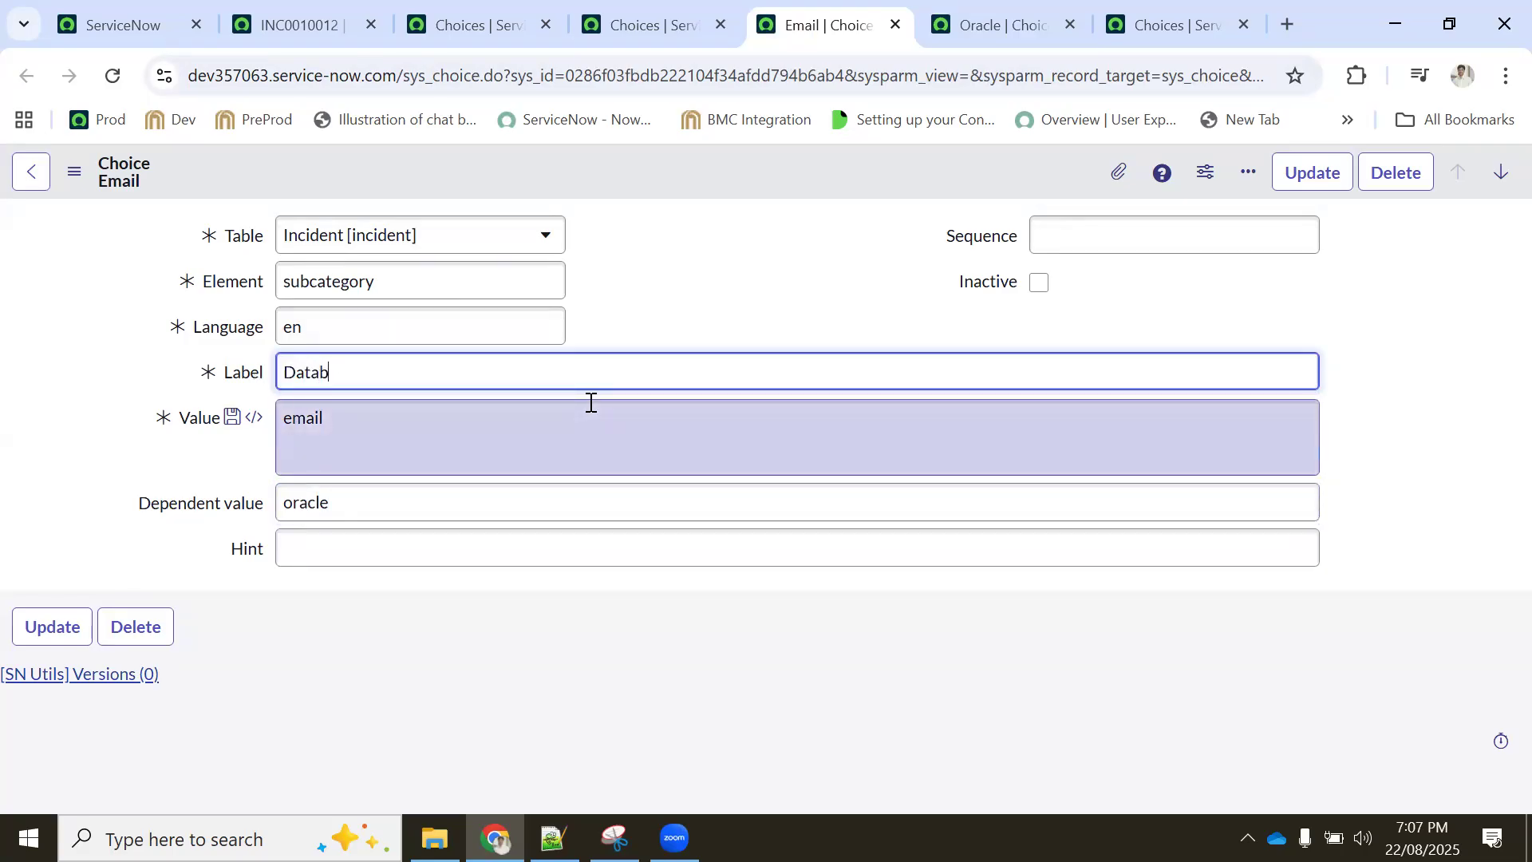
{"action": "type", "text": "ue"}
Set the subcategory choice's value to database issue and insert it as a new record with Insert and Stay
{"action": "left_click", "coordinate": [263, 375]}
{"action": "key", "text": "ctrl+c"}
{"action": "left_click_drag", "start_coordinate": [280, 414], "coordinate": [380, 417]}
{"action": "key", "text": "ctrl+v"}
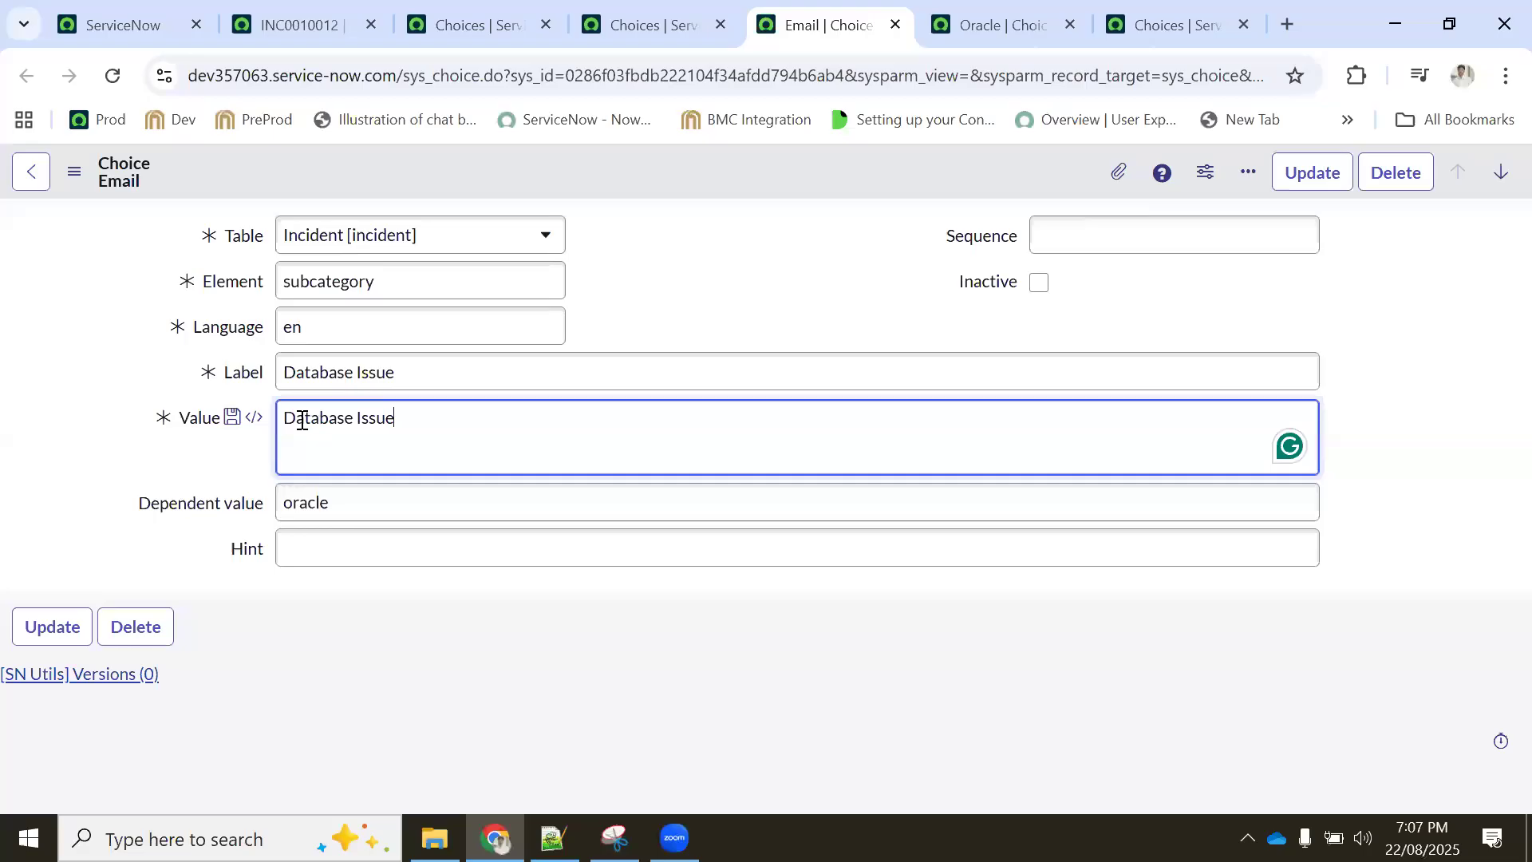
{"action": "left_click_drag", "start_coordinate": [284, 417], "coordinate": [296, 417]}
{"action": "type", "text": "d"}
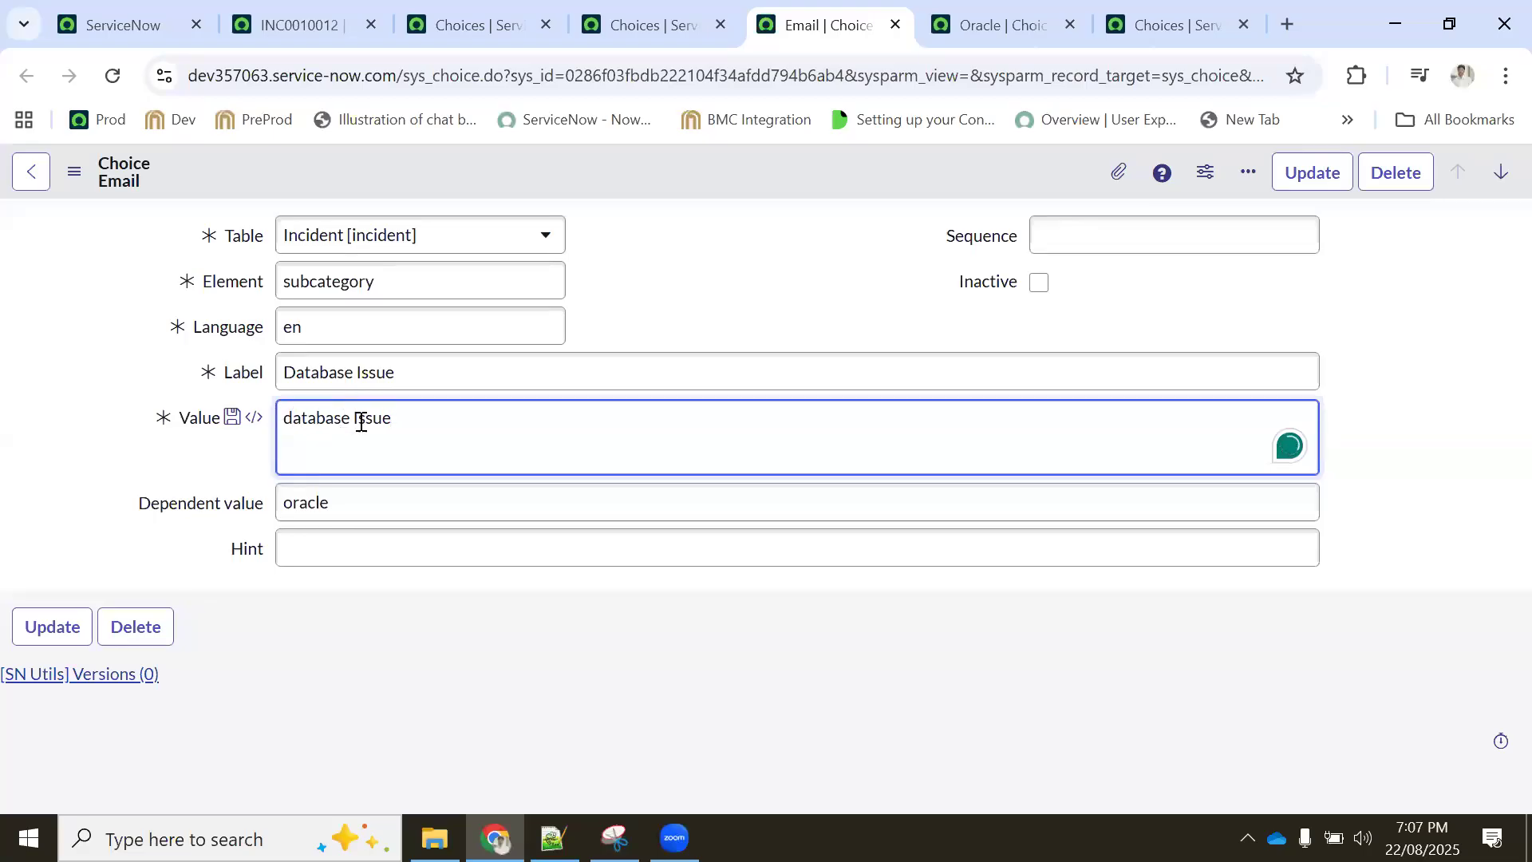
{"action": "type", "text": "i"}
{"action": "right_click", "coordinate": [644, 166]}
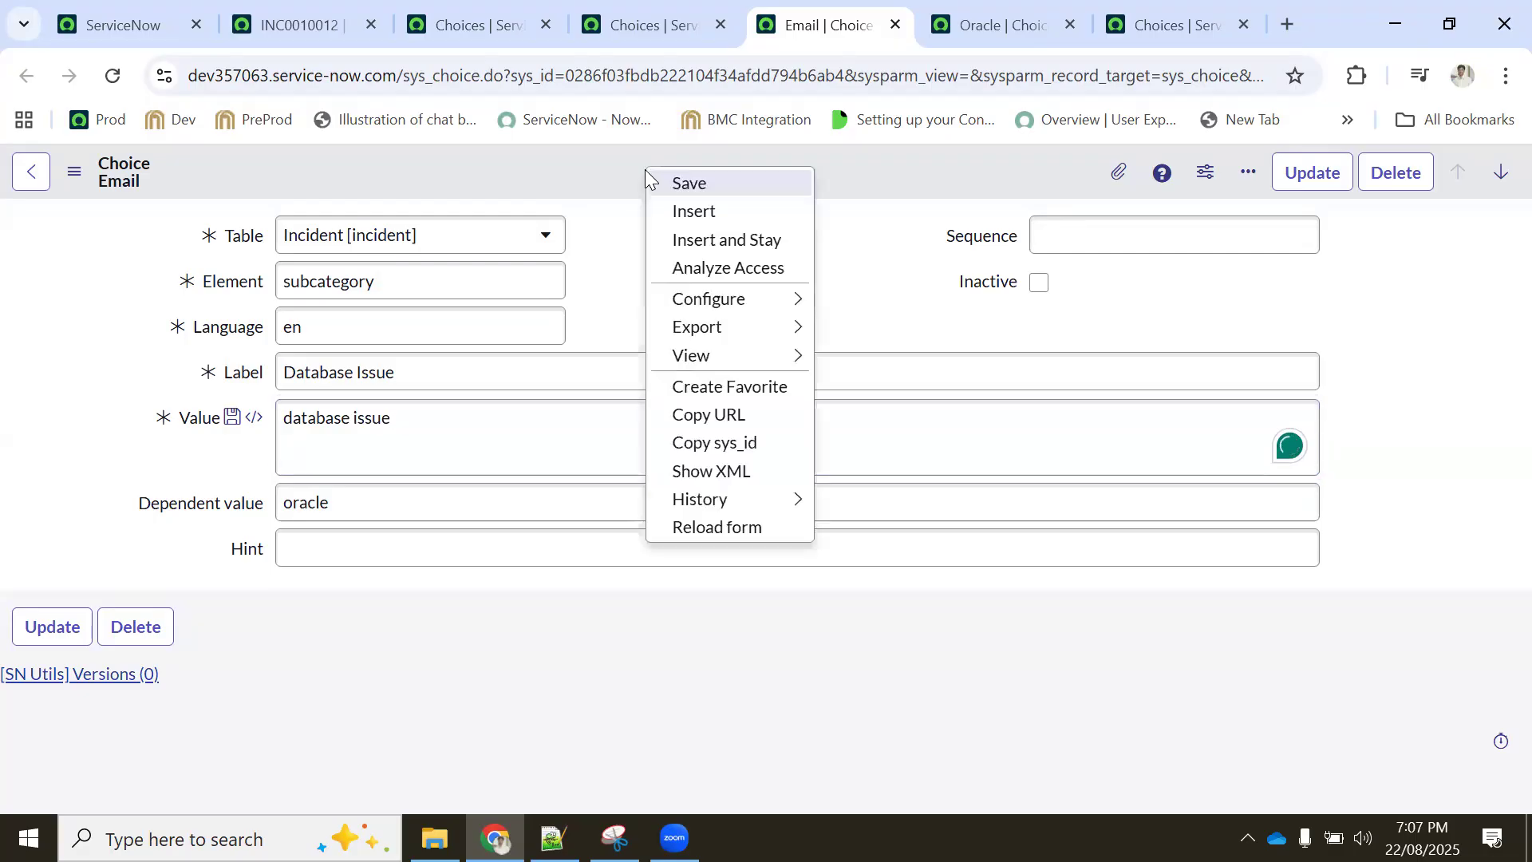
{"action": "left_click", "coordinate": [682, 241]}
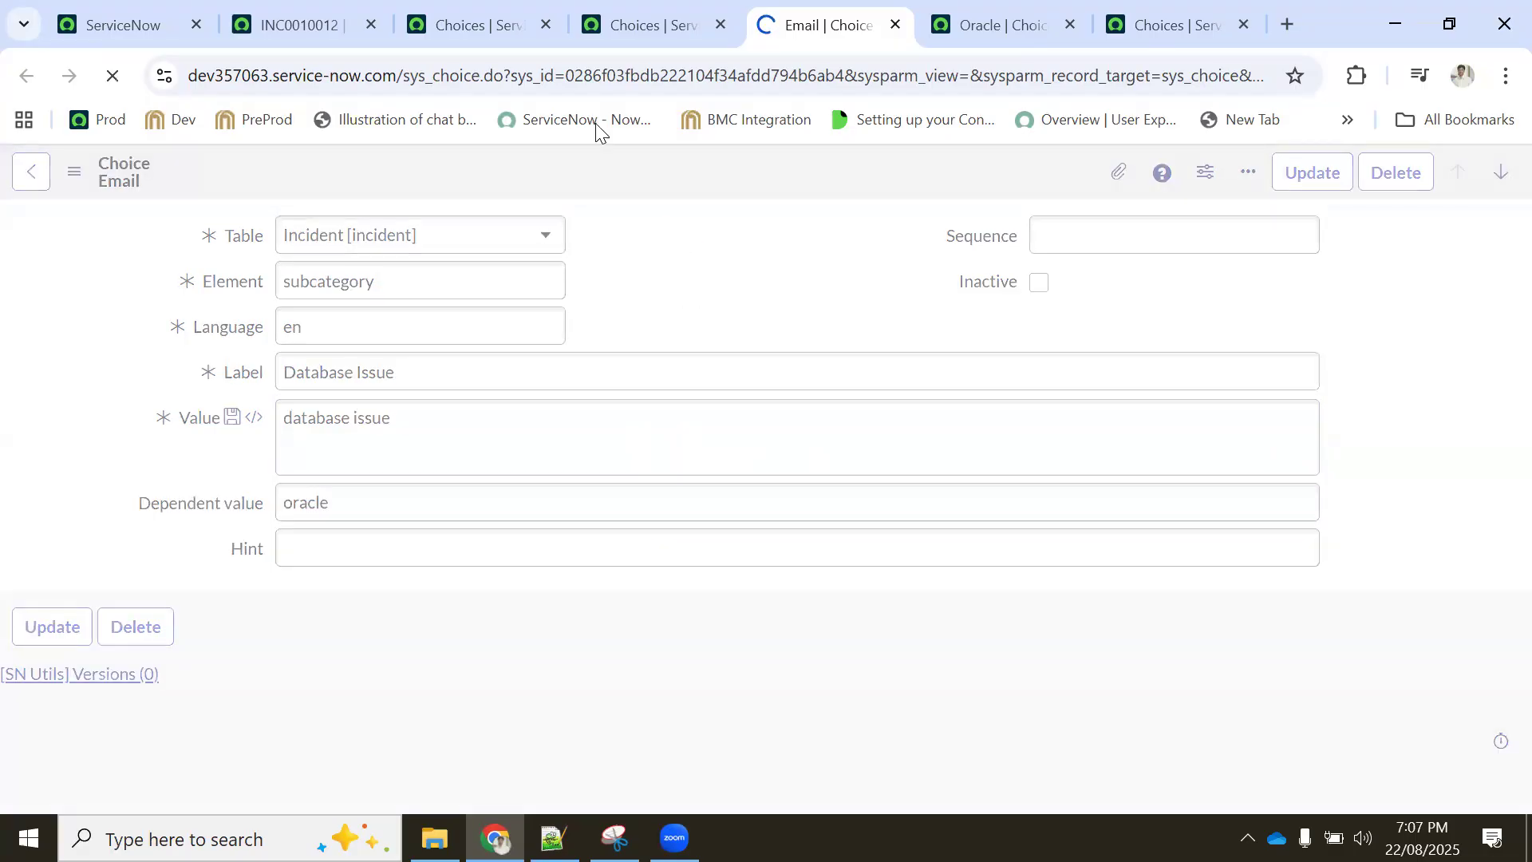
Return to incident INC0010012 and reload its form, discarding the unsaved changes
{"action": "left_click", "coordinate": [300, 22]}
{"action": "left_click", "coordinate": [112, 75]}
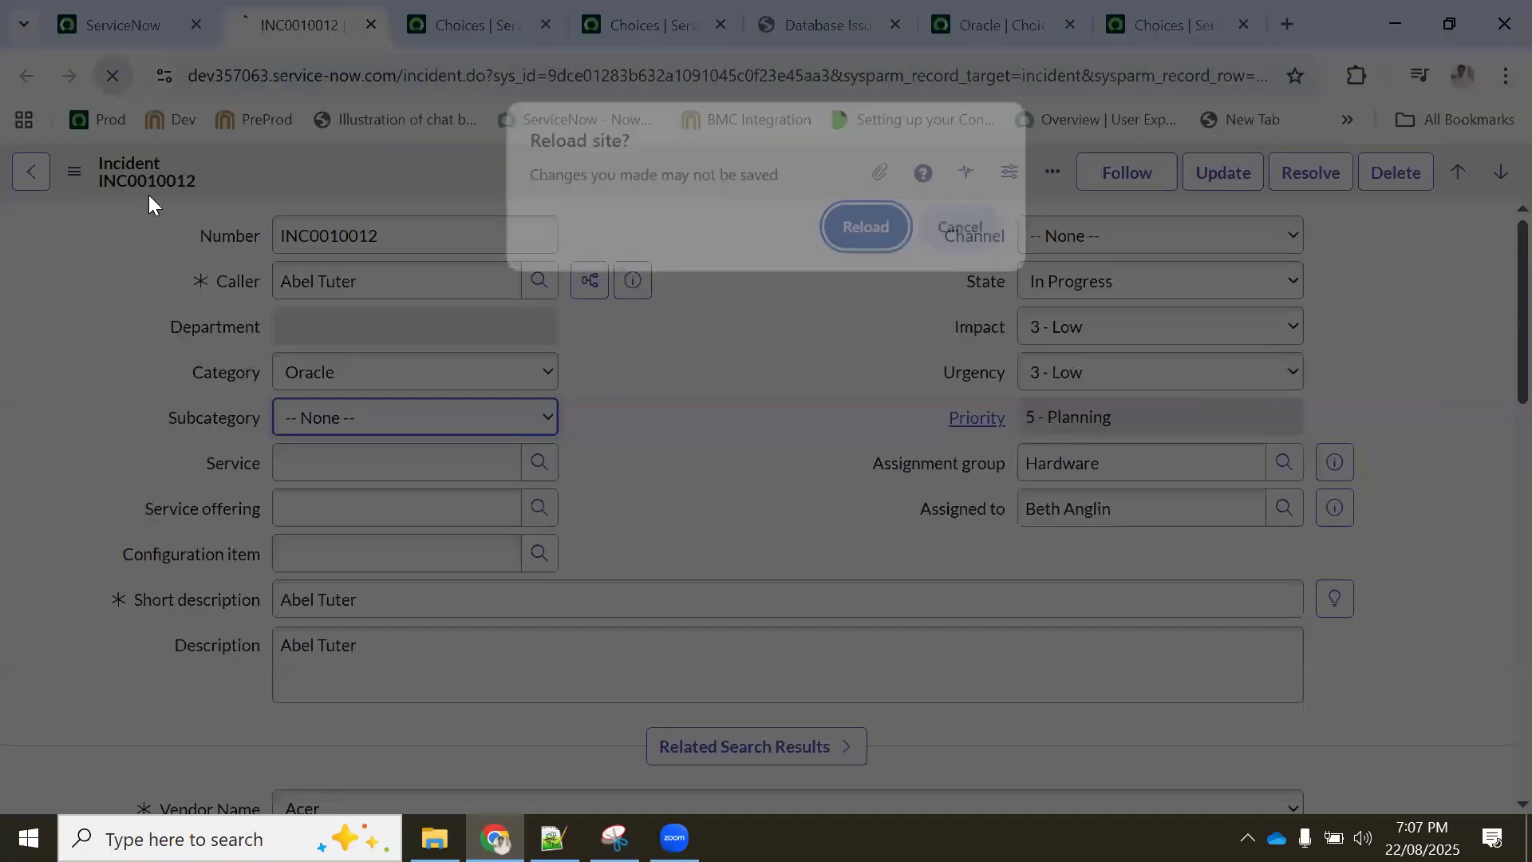
{"action": "left_click", "coordinate": [866, 229]}
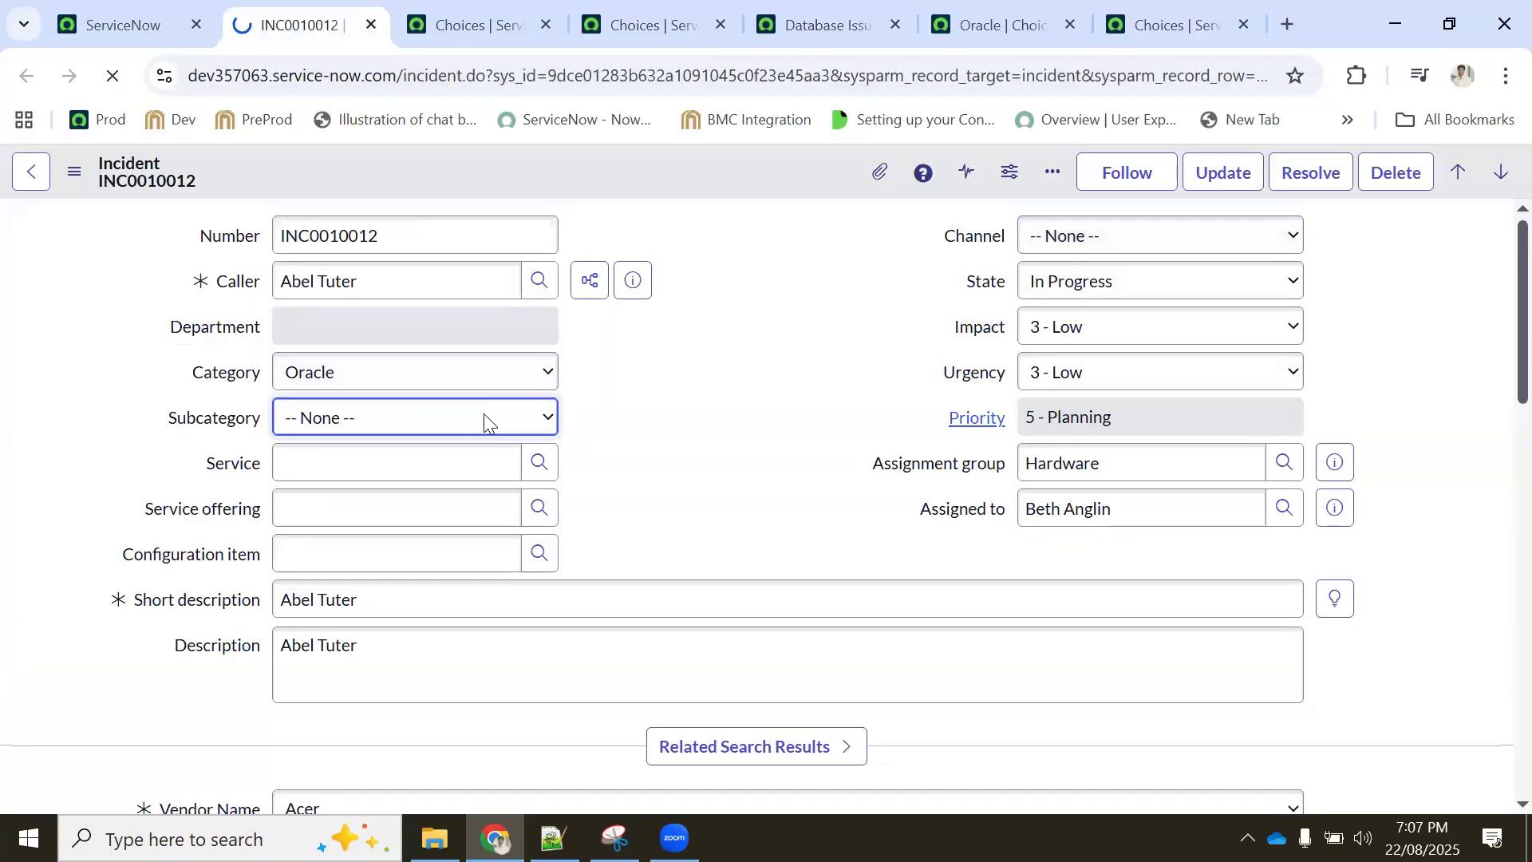
Choose the Oracle category and the Database Issue subcategory on the incident to check their dependency
{"action": "left_click", "coordinate": [326, 371]}
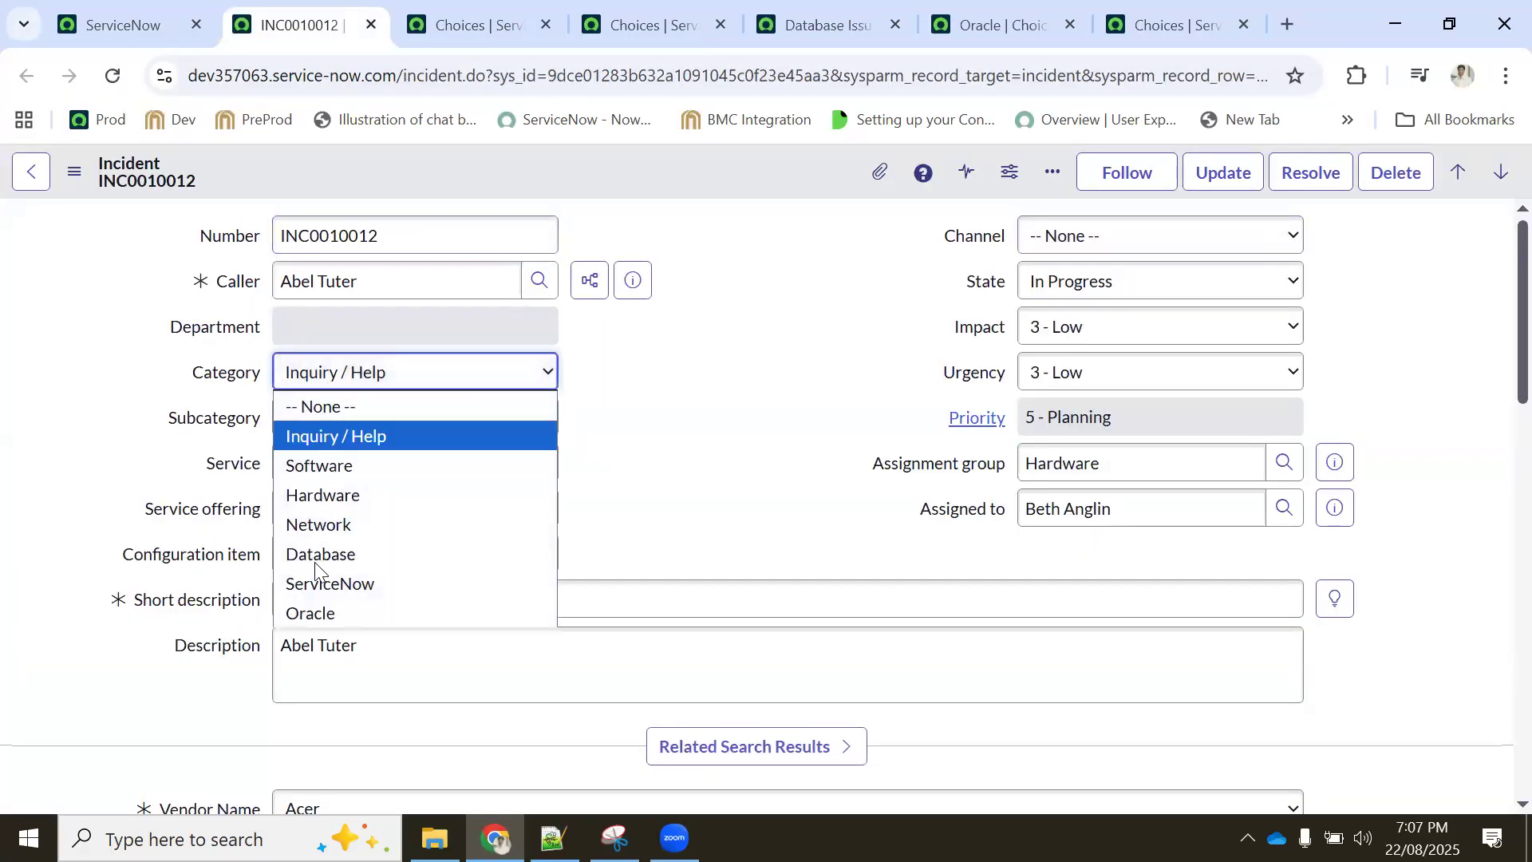
{"action": "left_click", "coordinate": [308, 616]}
{"action": "left_click", "coordinate": [345, 425]}
{"action": "left_click", "coordinate": [336, 481]}
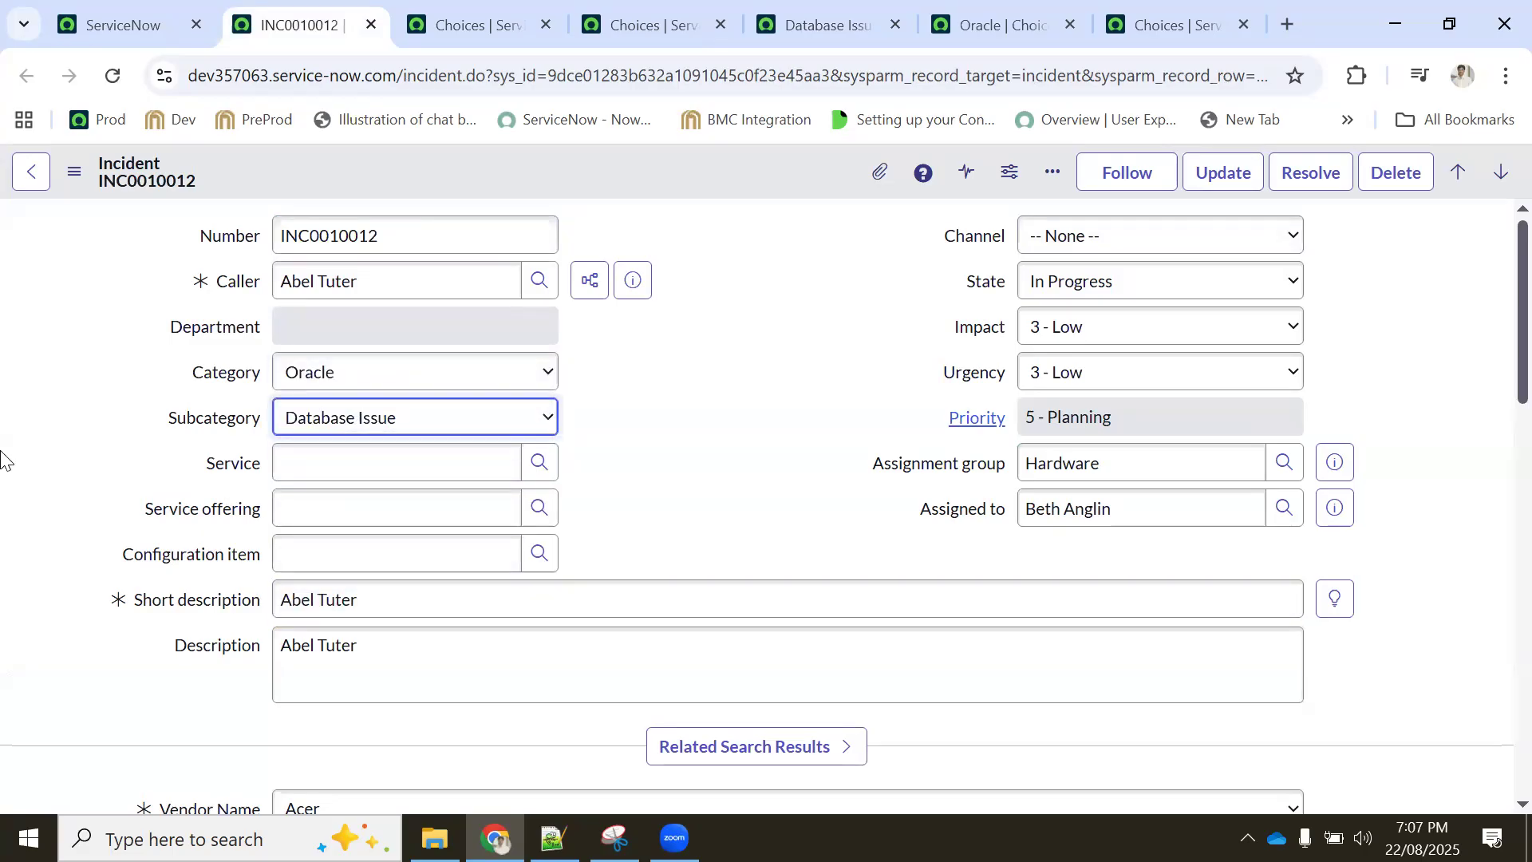
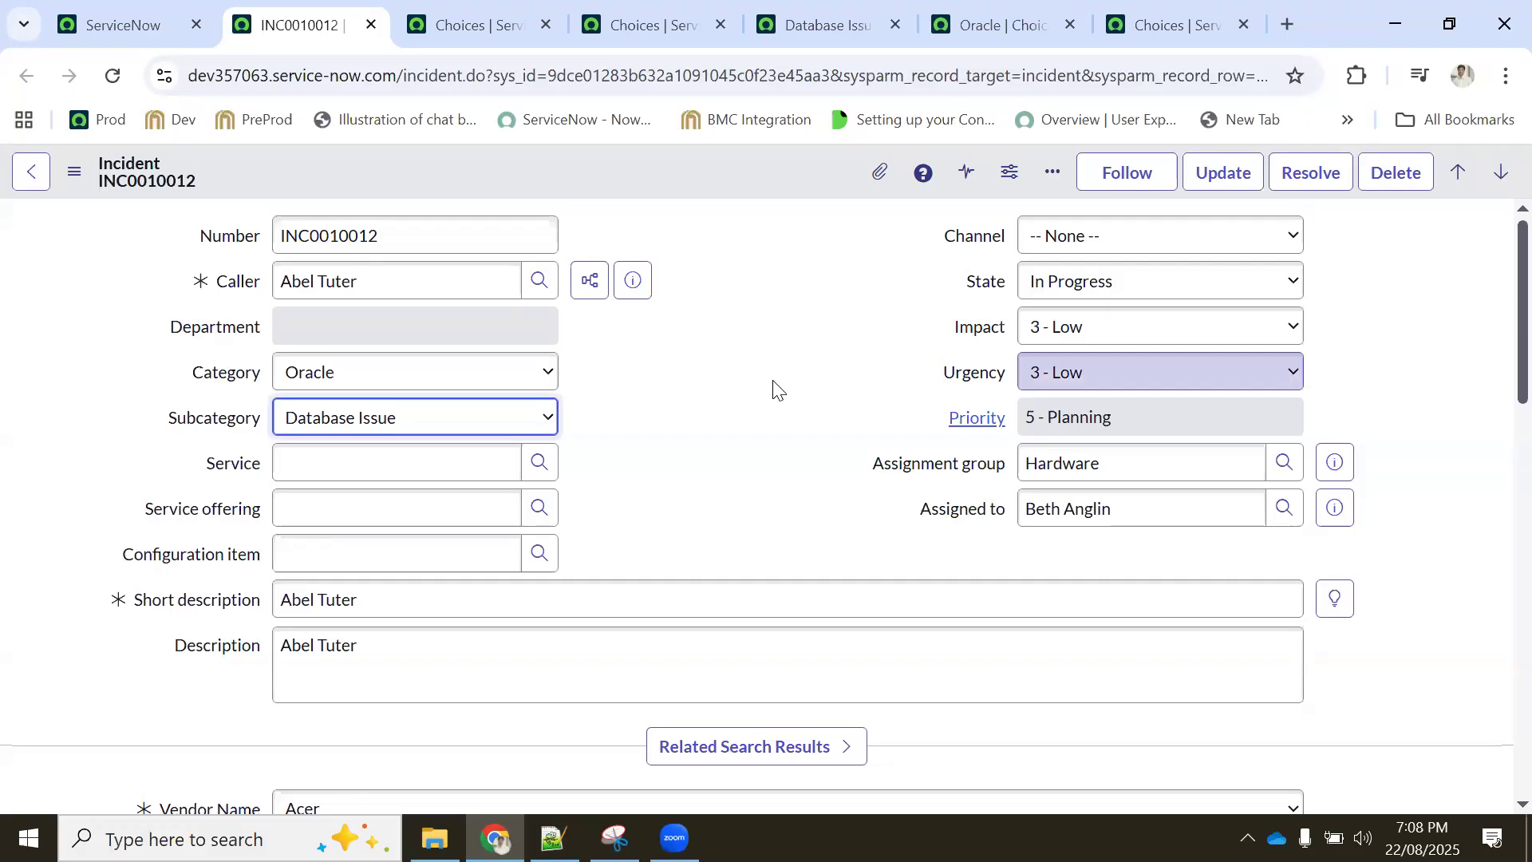
Change the Database Issue choice's label to Application Issue and its value to application issue, inserting it as a new record with Insert and Stay
{"action": "left_click", "coordinate": [822, 24]}
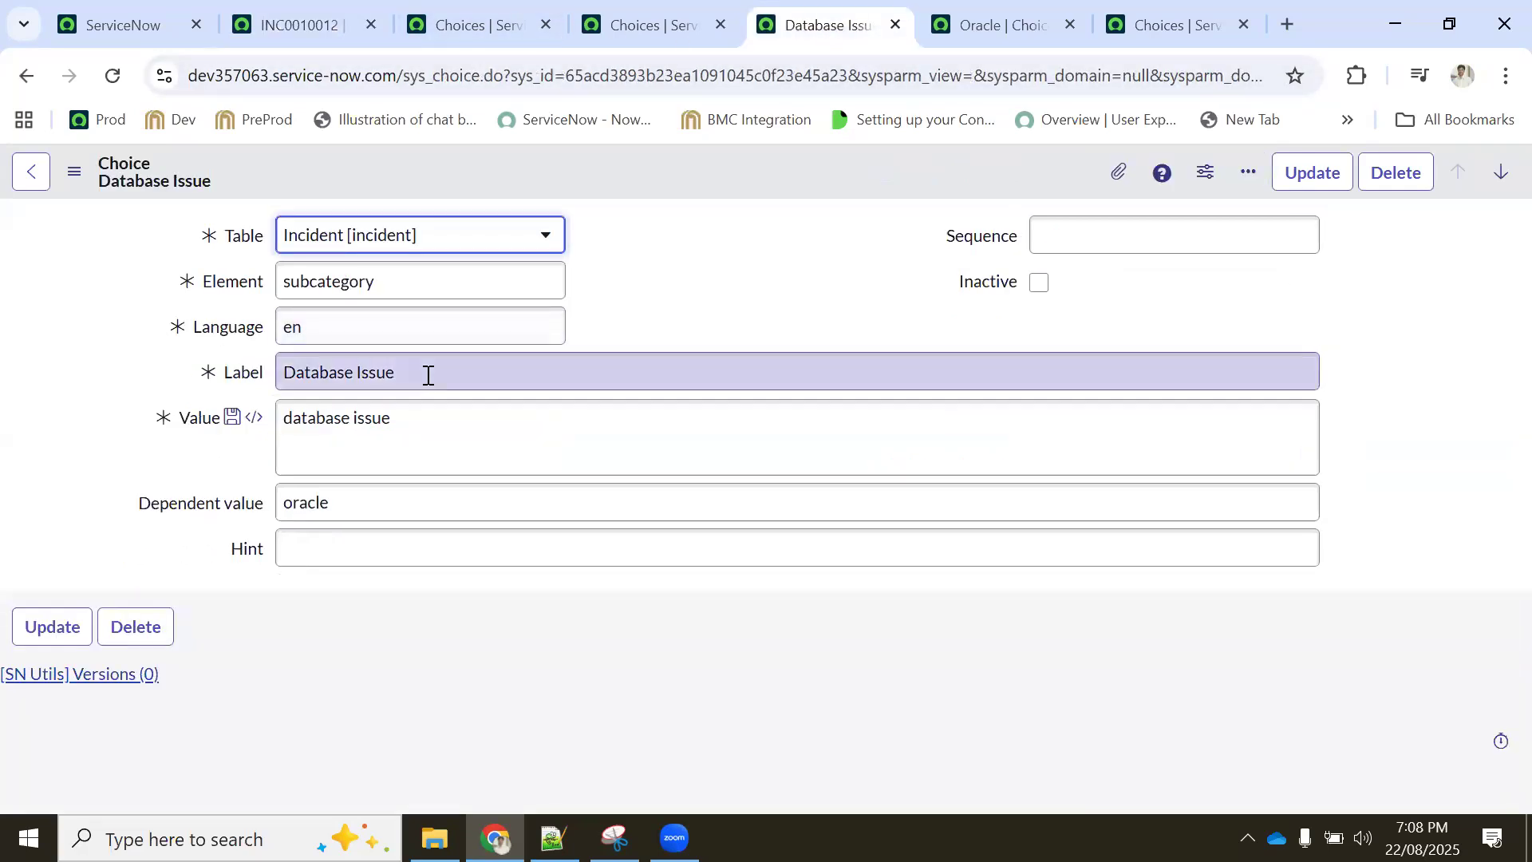
{"action": "left_click_drag", "start_coordinate": [254, 372], "coordinate": [402, 372]}
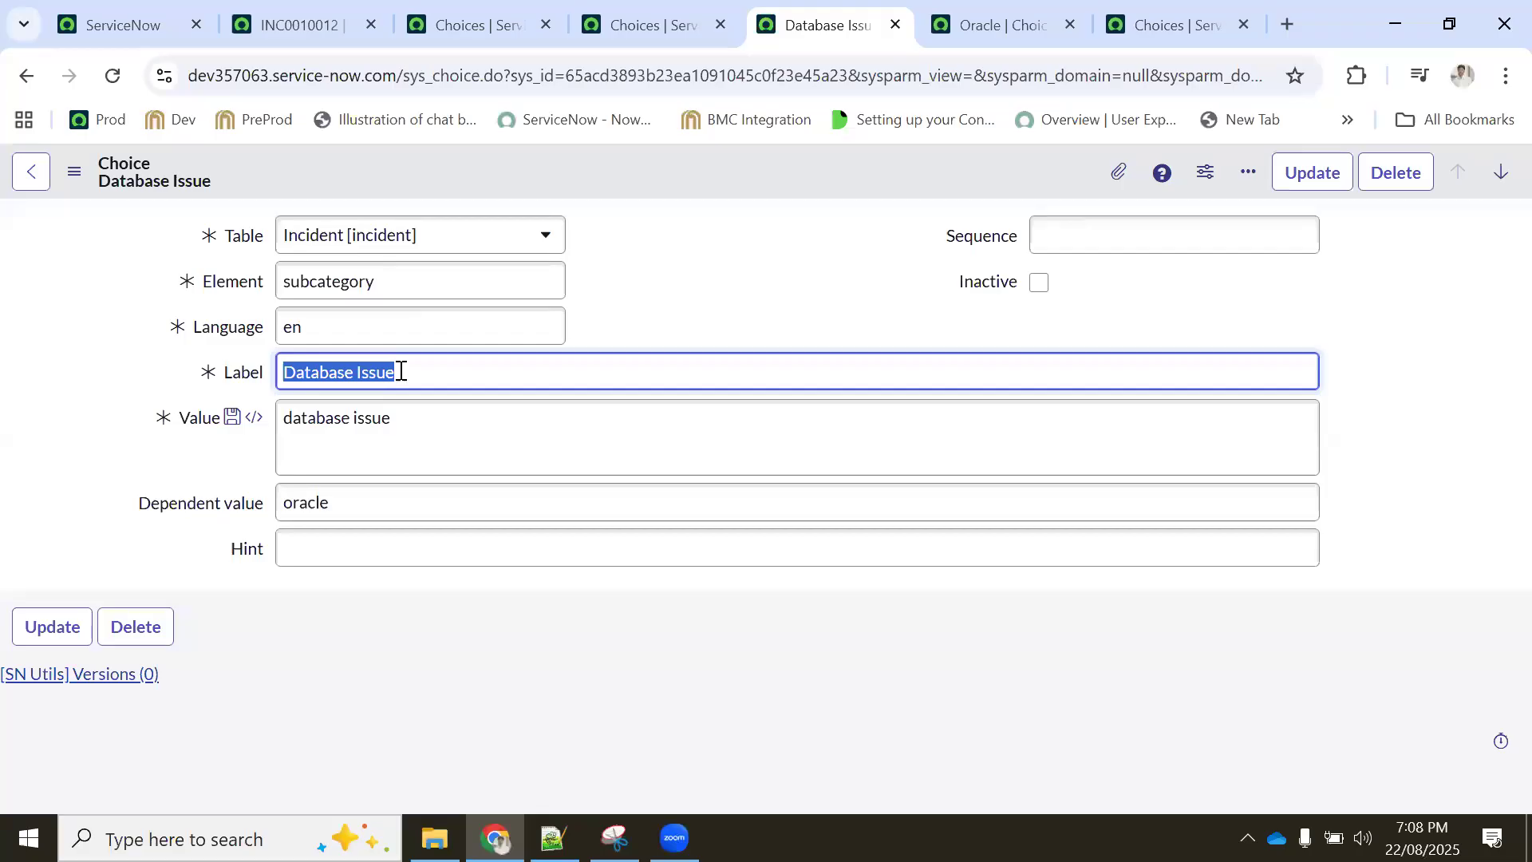
{"action": "type", "text": "Application"}
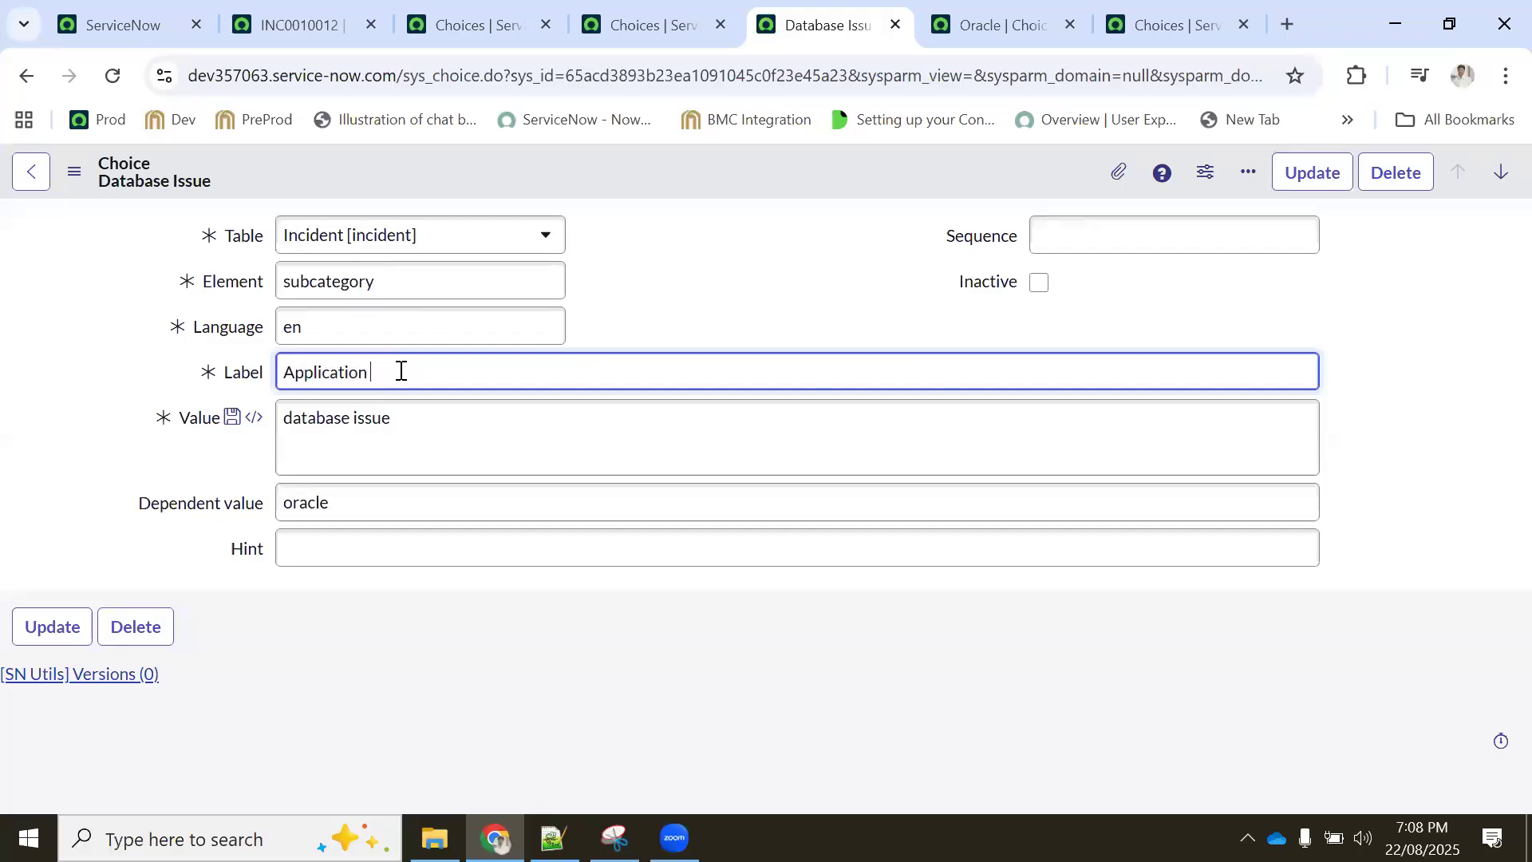
{"action": "left_click_drag", "start_coordinate": [420, 367], "coordinate": [383, 444]}
{"action": "type", "text": "Application Issue"}
{"action": "left_click_drag", "start_coordinate": [294, 422], "coordinate": [280, 419]}
{"action": "type", "text": "at"}
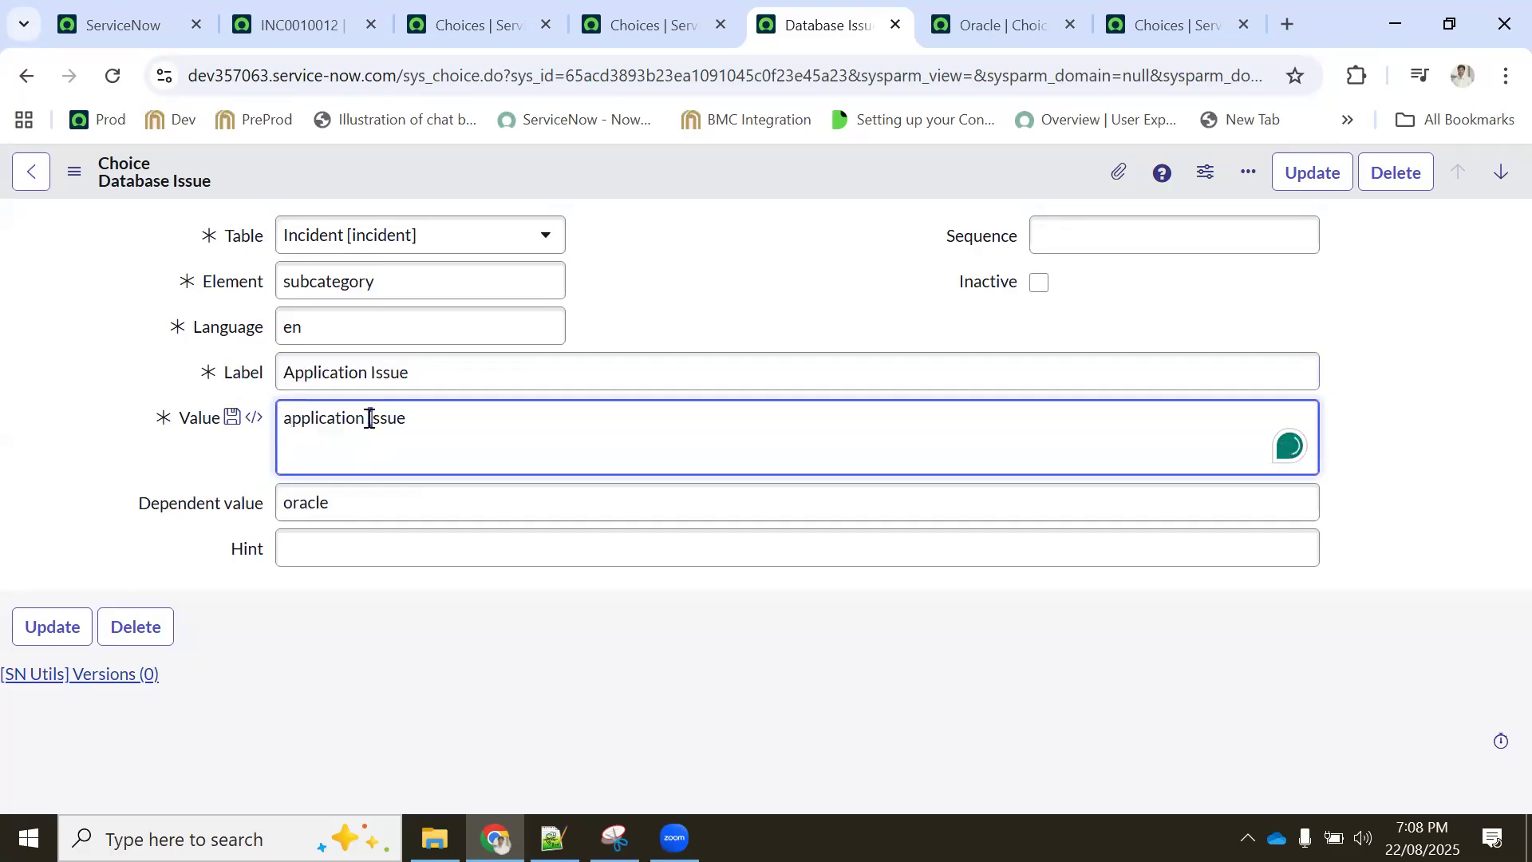
{"action": "type", "text": "i"}
{"action": "right_click", "coordinate": [614, 174]}
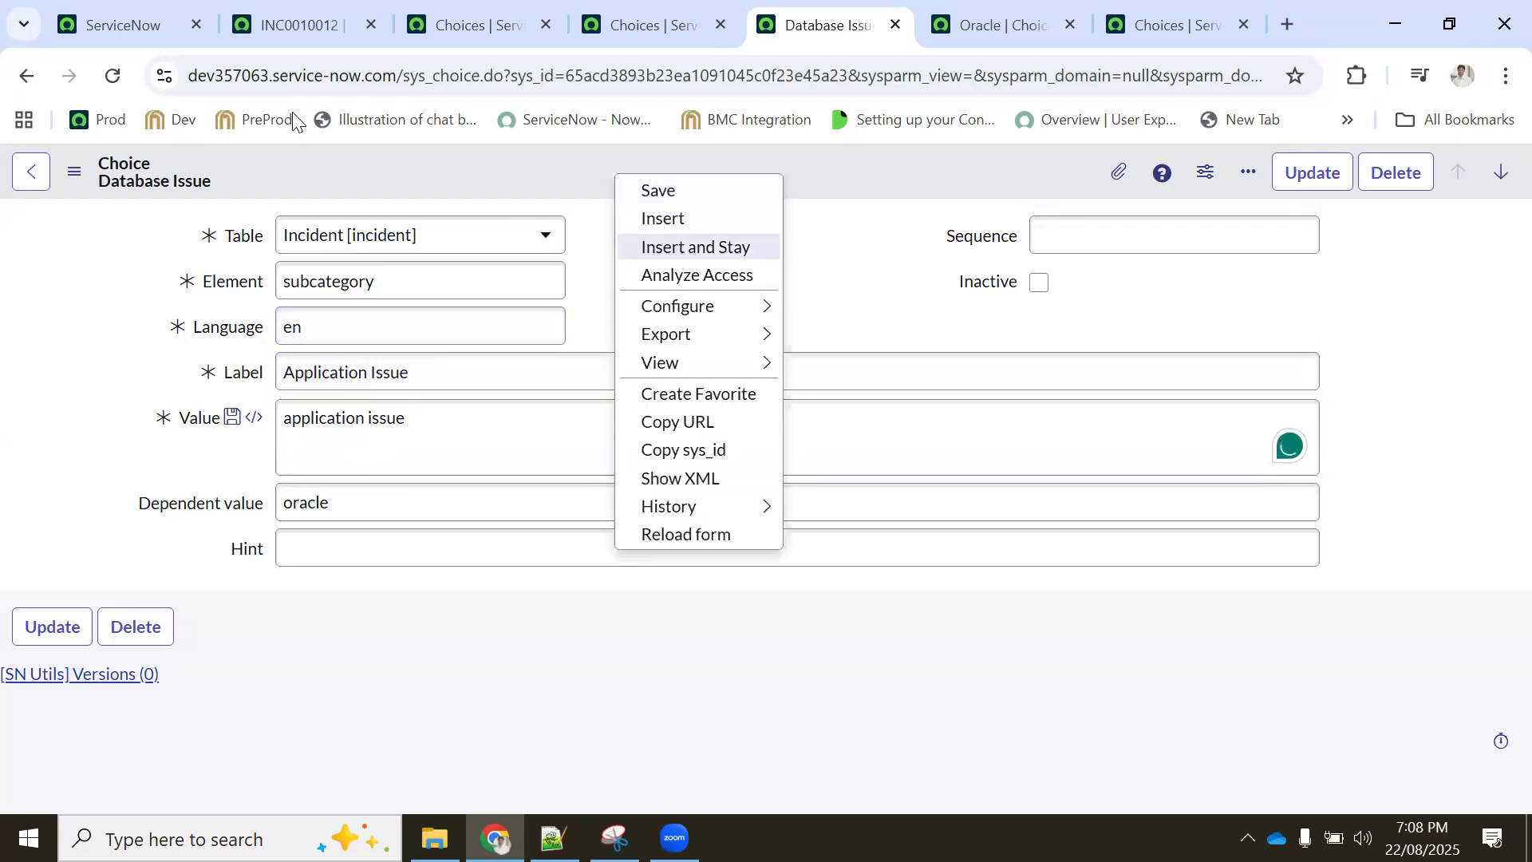
Return to incident INC0010012 and reload its form without keeping the unsaved category selections
{"action": "left_click", "coordinate": [300, 24]}
{"action": "left_click", "coordinate": [113, 75]}
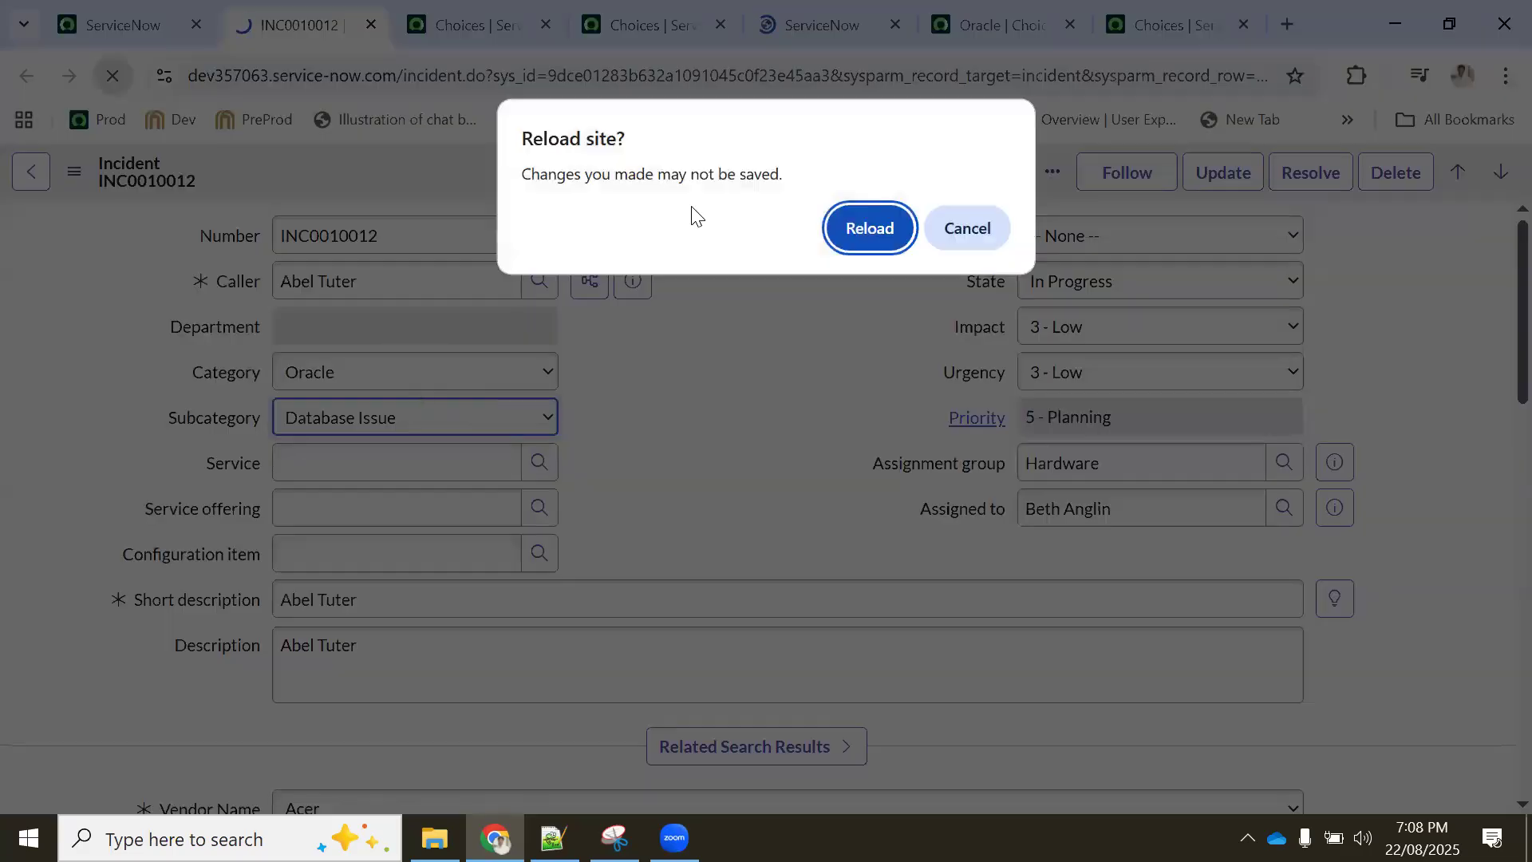
{"action": "left_click", "coordinate": [864, 227]}
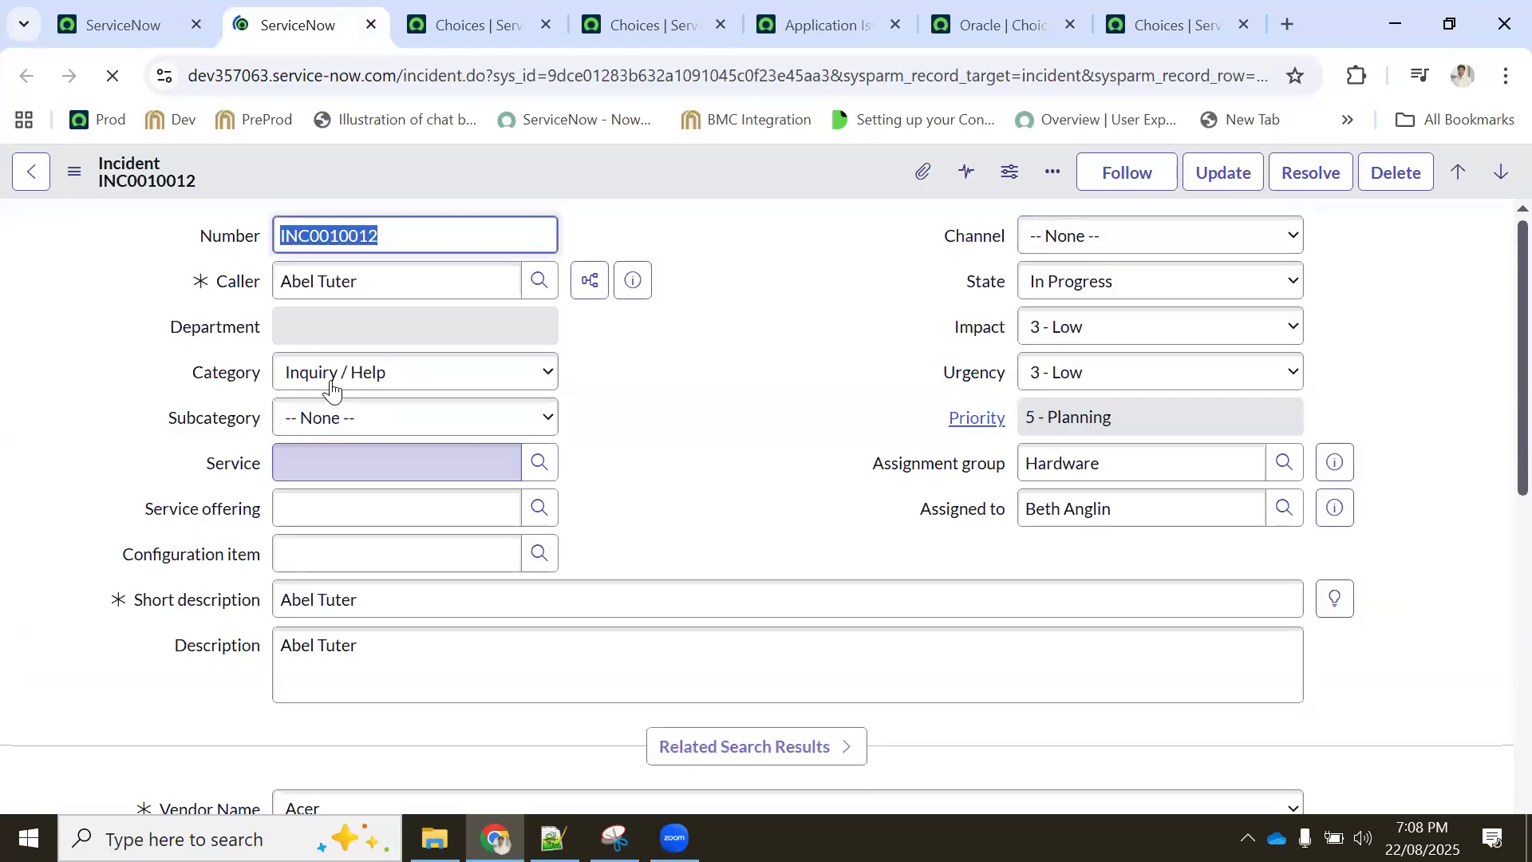
Set the incident's category to Oracle and try both the Application Issue and Database Issue subcategories
{"action": "left_click", "coordinate": [331, 389]}
{"action": "left_click", "coordinate": [313, 612]}
{"action": "left_click", "coordinate": [313, 425]}
{"action": "left_click", "coordinate": [301, 480]}
{"action": "left_click", "coordinate": [301, 415]}
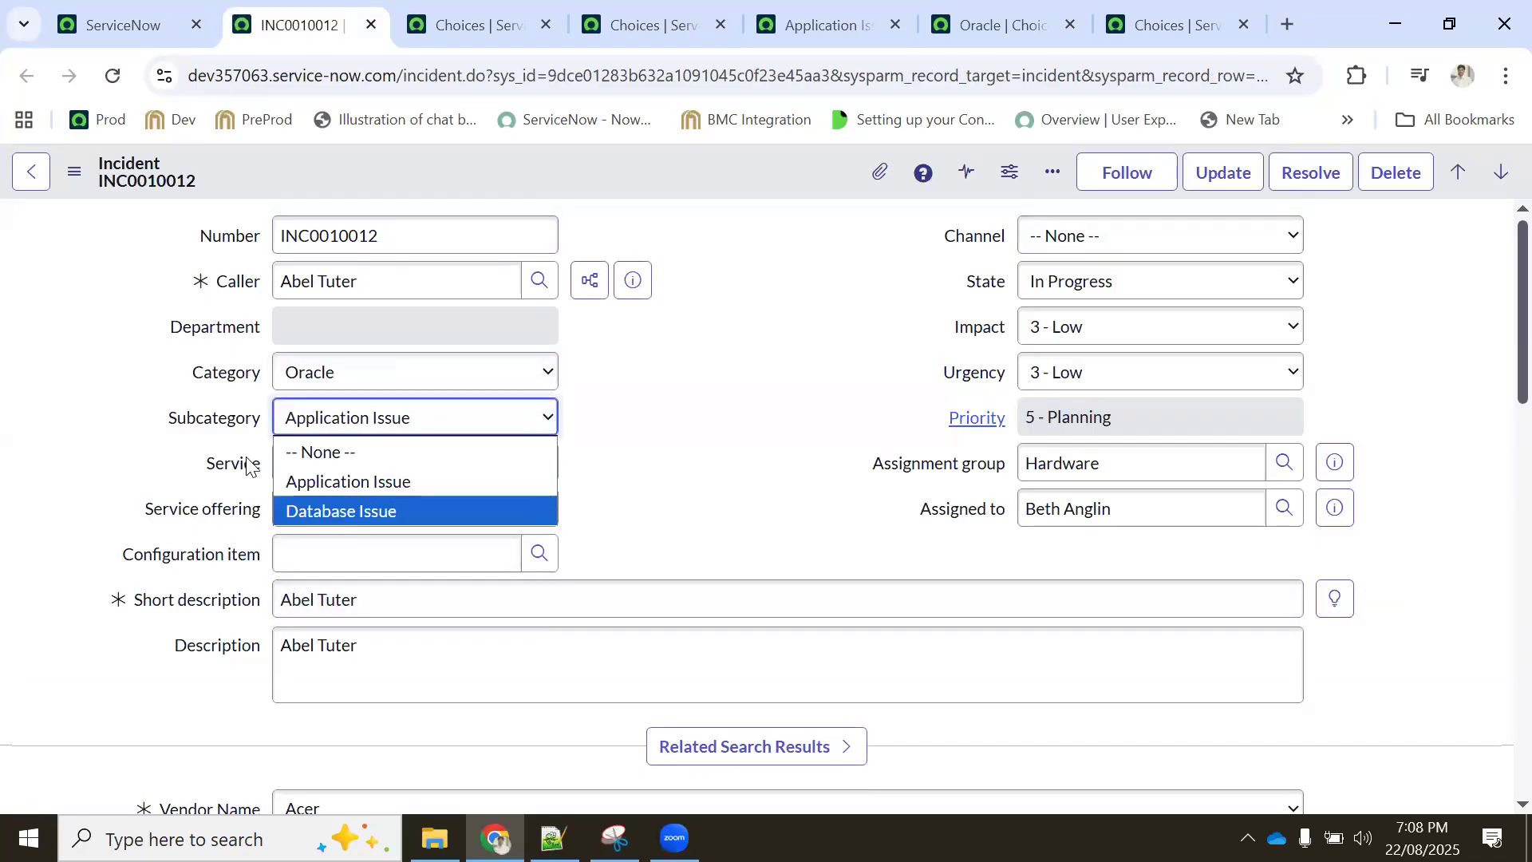
{"action": "left_click", "coordinate": [407, 504]}
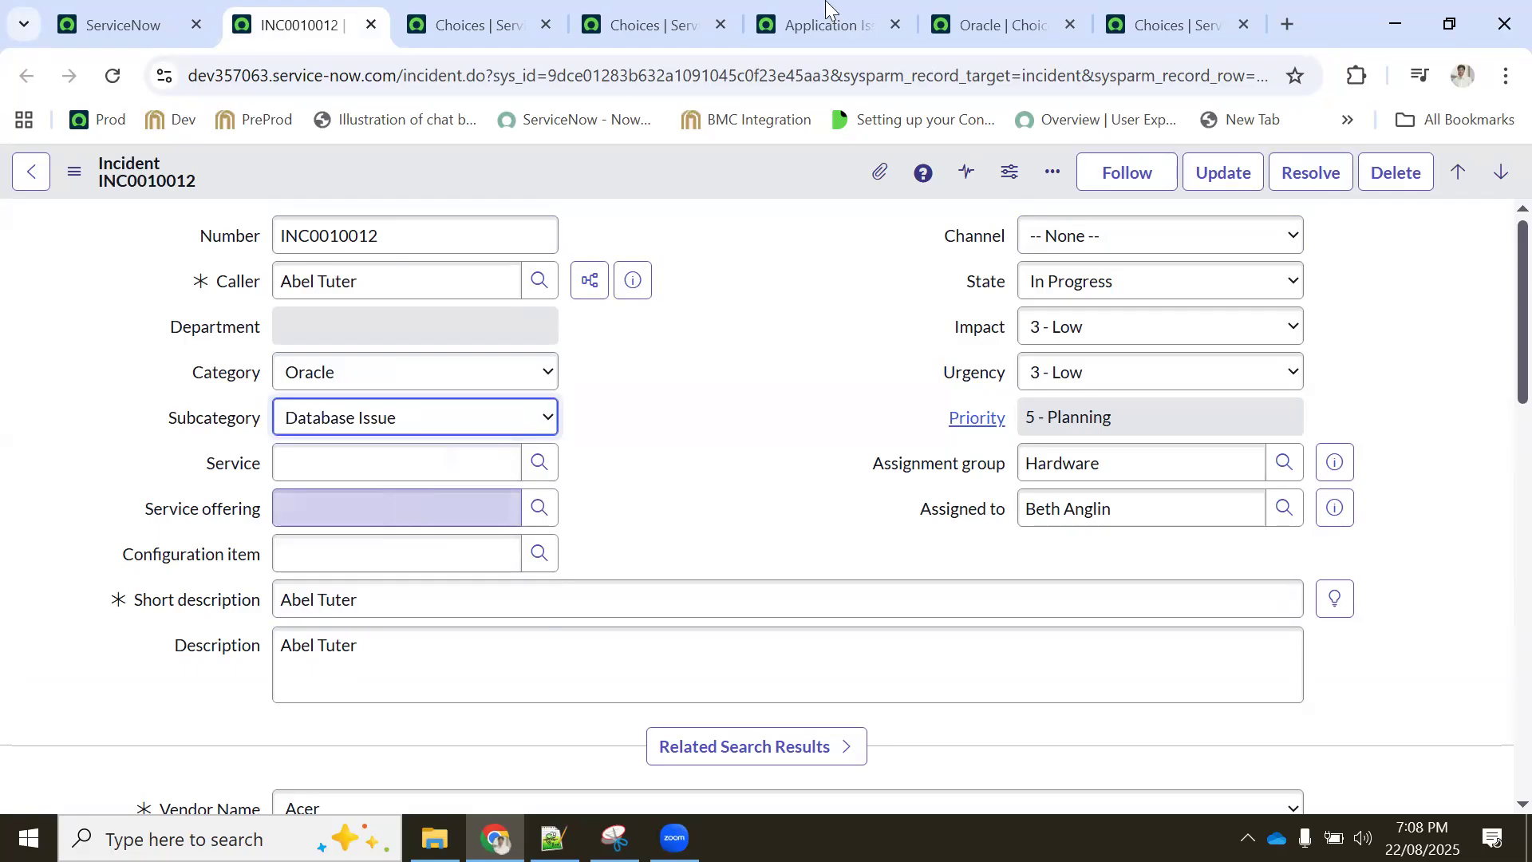
Review the label, value and dependent value of the Application Issue choice record
{"action": "left_click", "coordinate": [796, 24]}
{"action": "left_click_drag", "start_coordinate": [453, 429], "coordinate": [250, 424]}
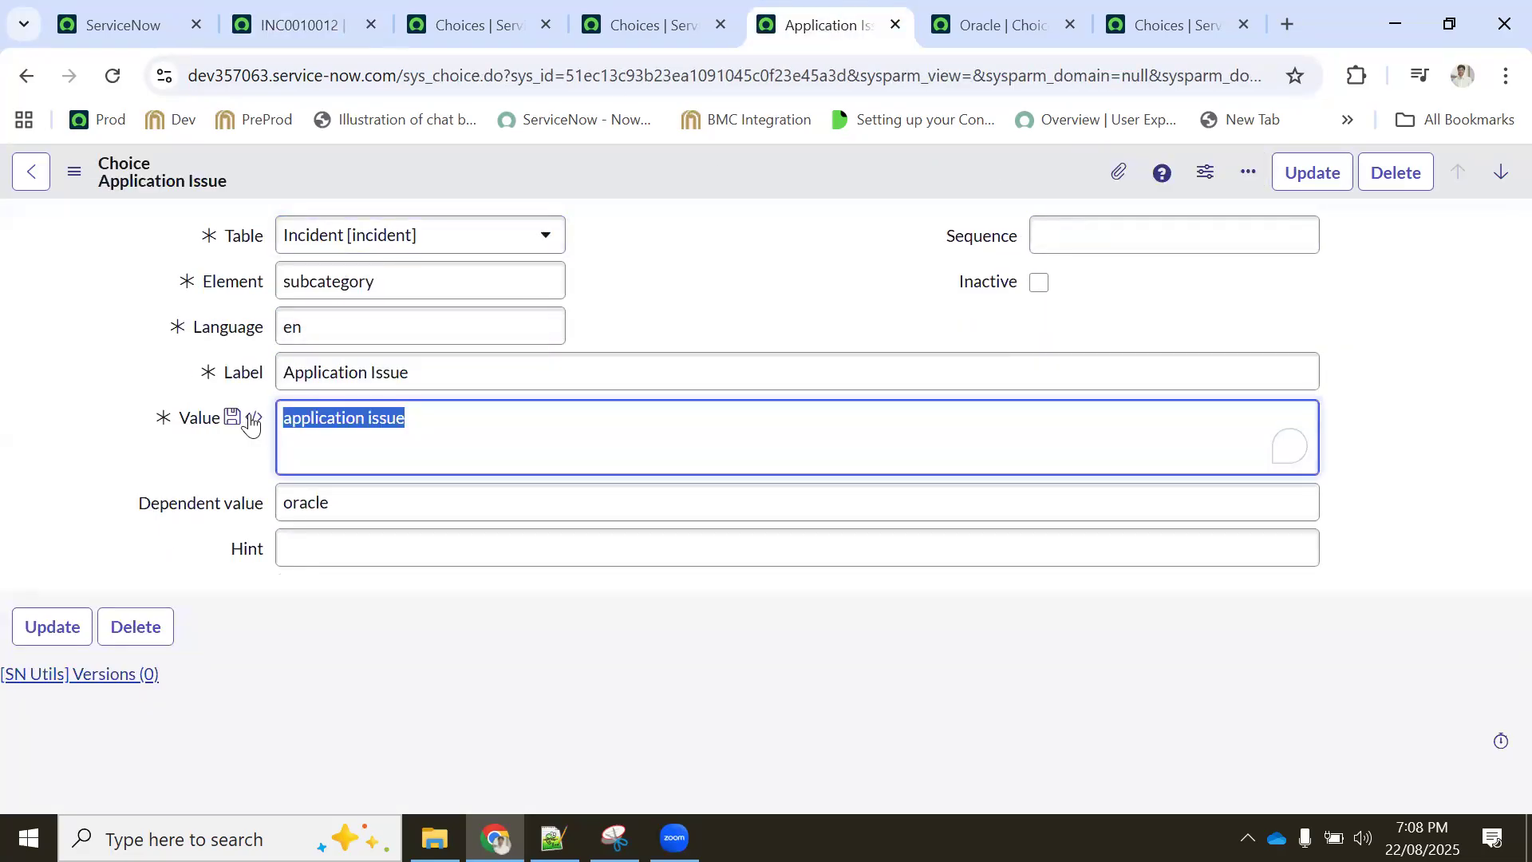
{"action": "left_click_drag", "start_coordinate": [445, 369], "coordinate": [263, 375]}
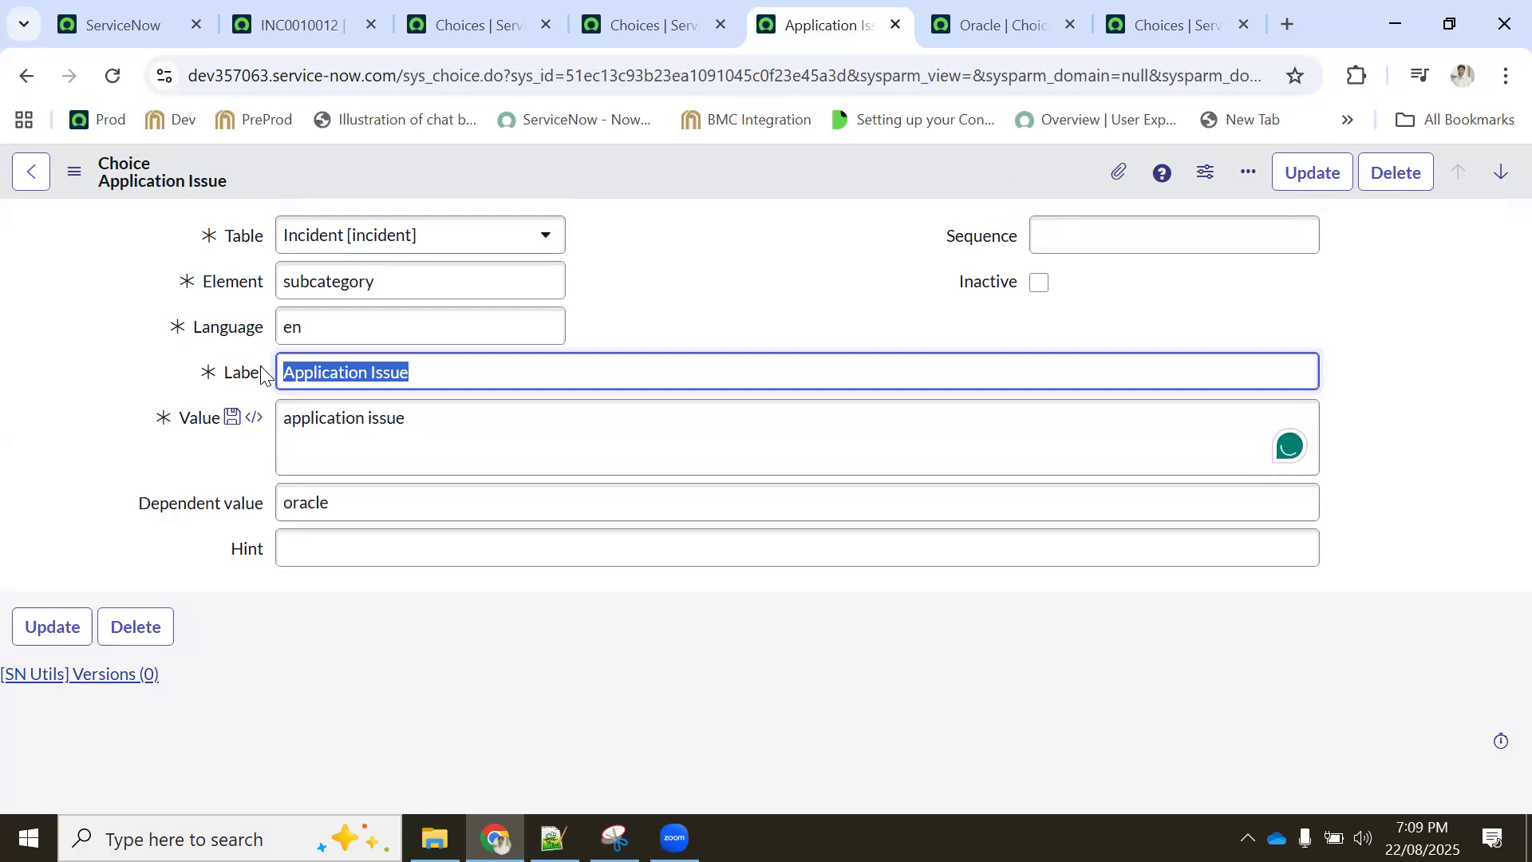
{"action": "double_click", "coordinate": [311, 503]}
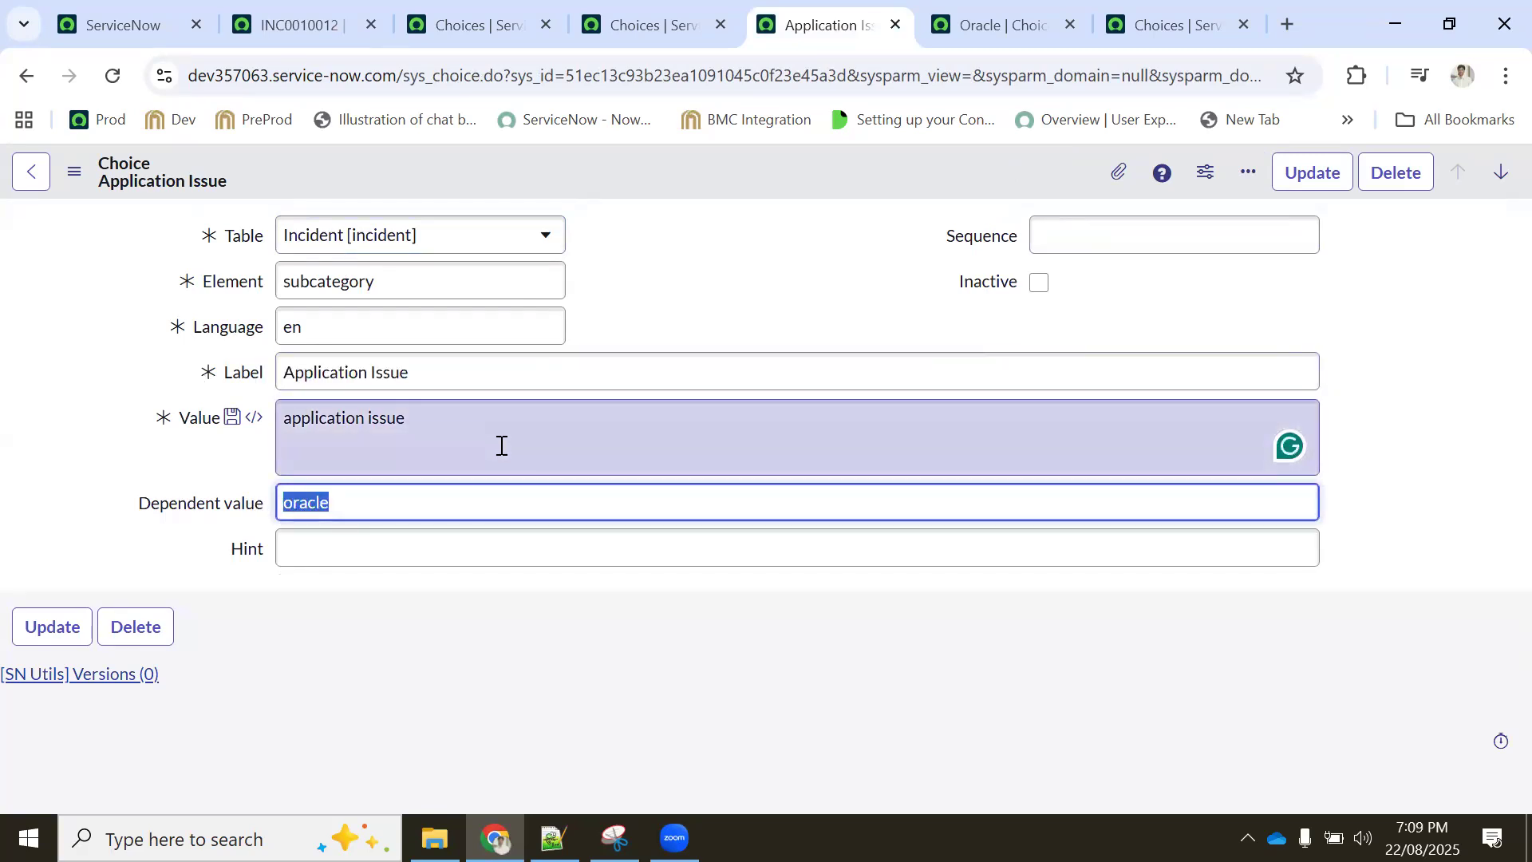
{"action": "left_click_drag", "start_coordinate": [465, 373], "coordinate": [184, 376]}
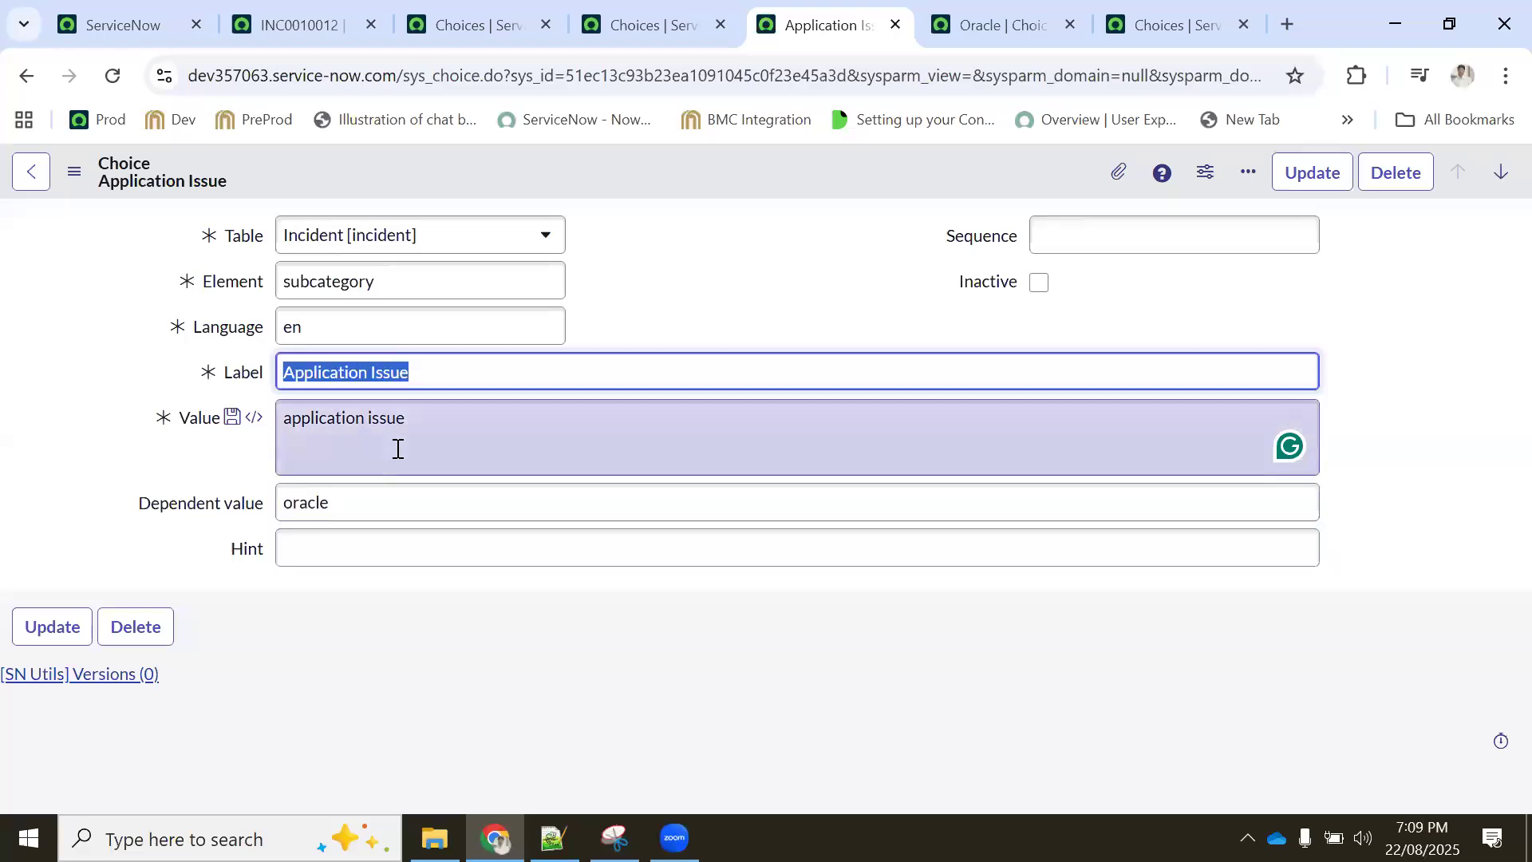
{"action": "left_click", "coordinate": [418, 424]}
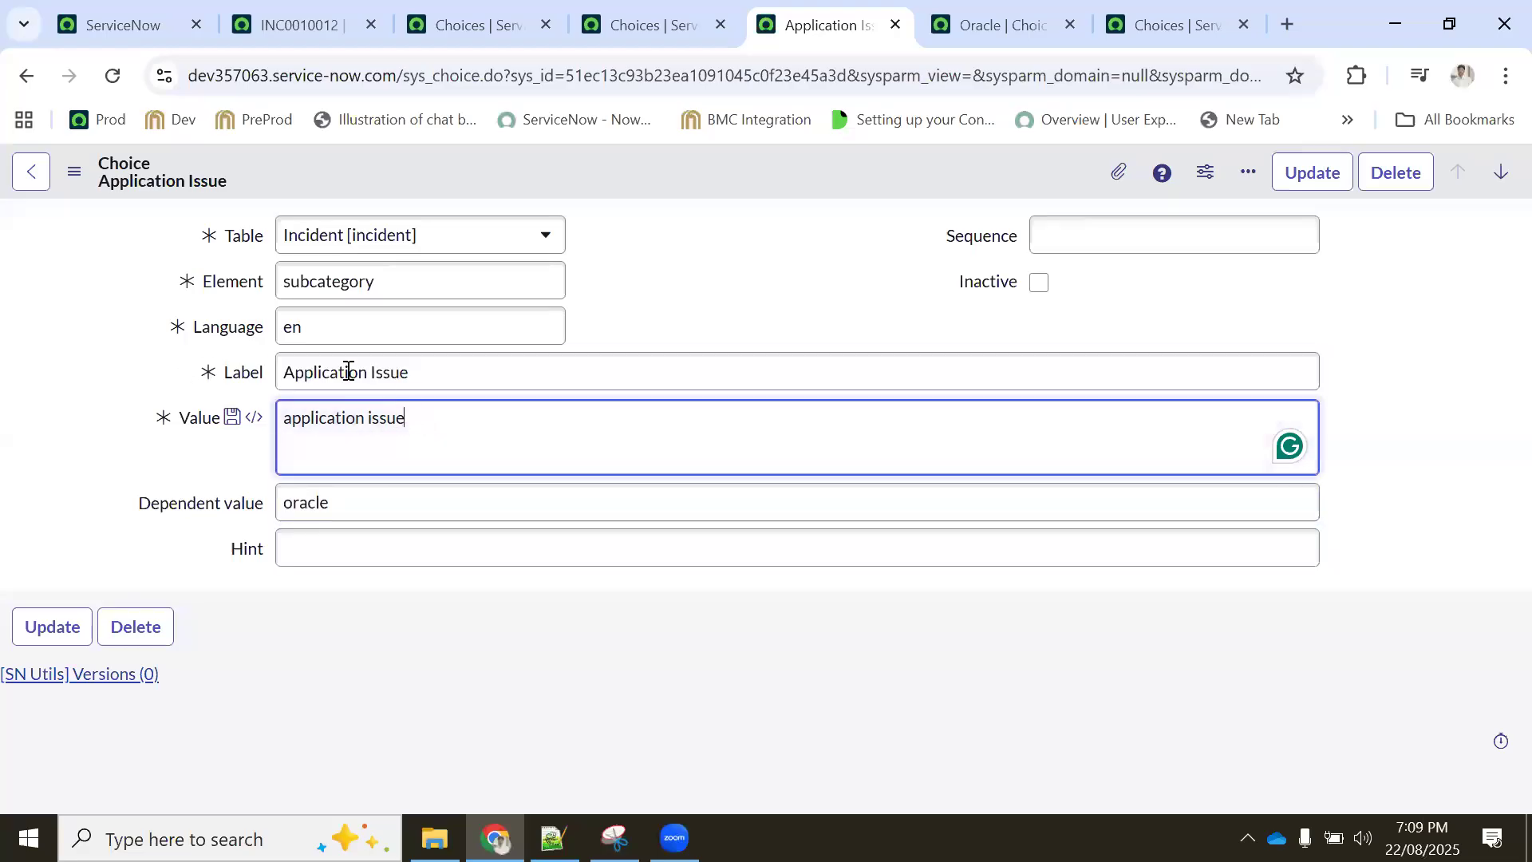
Replace the Application Issue choice record's label with Software issue
{"action": "left_click", "coordinate": [237, 373]}
{"action": "type", "text": "software"}
{"action": "key", "text": "BackSpace"}
{"action": "key", "text": "BackSpace"}
{"action": "key", "text": "BackSpace"}
{"action": "key", "text": "BackSpace"}
{"action": "key", "text": "BackSpace"}
{"action": "key", "text": "BackSpace"}
{"action": "key", "text": "BackSpace"}
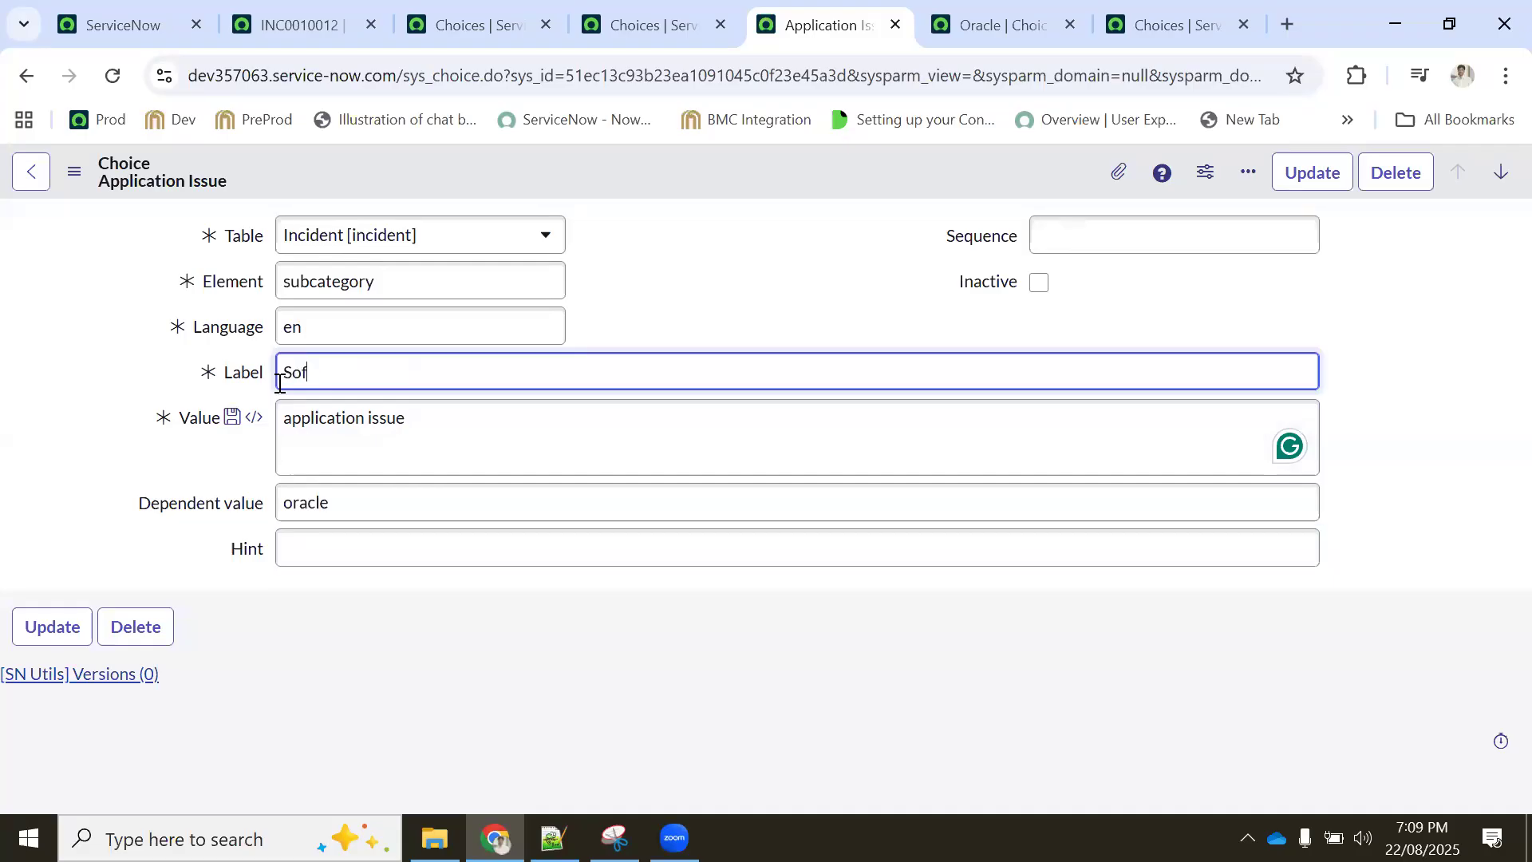
{"action": "type", "text": "Software issue"}
Complete the choice with the value software issue and label Software Issue, and insert it as a new record with Insert and Stay
{"action": "left_click_drag", "start_coordinate": [427, 372], "coordinate": [380, 445]}
{"action": "type", "text": "Software issue"}
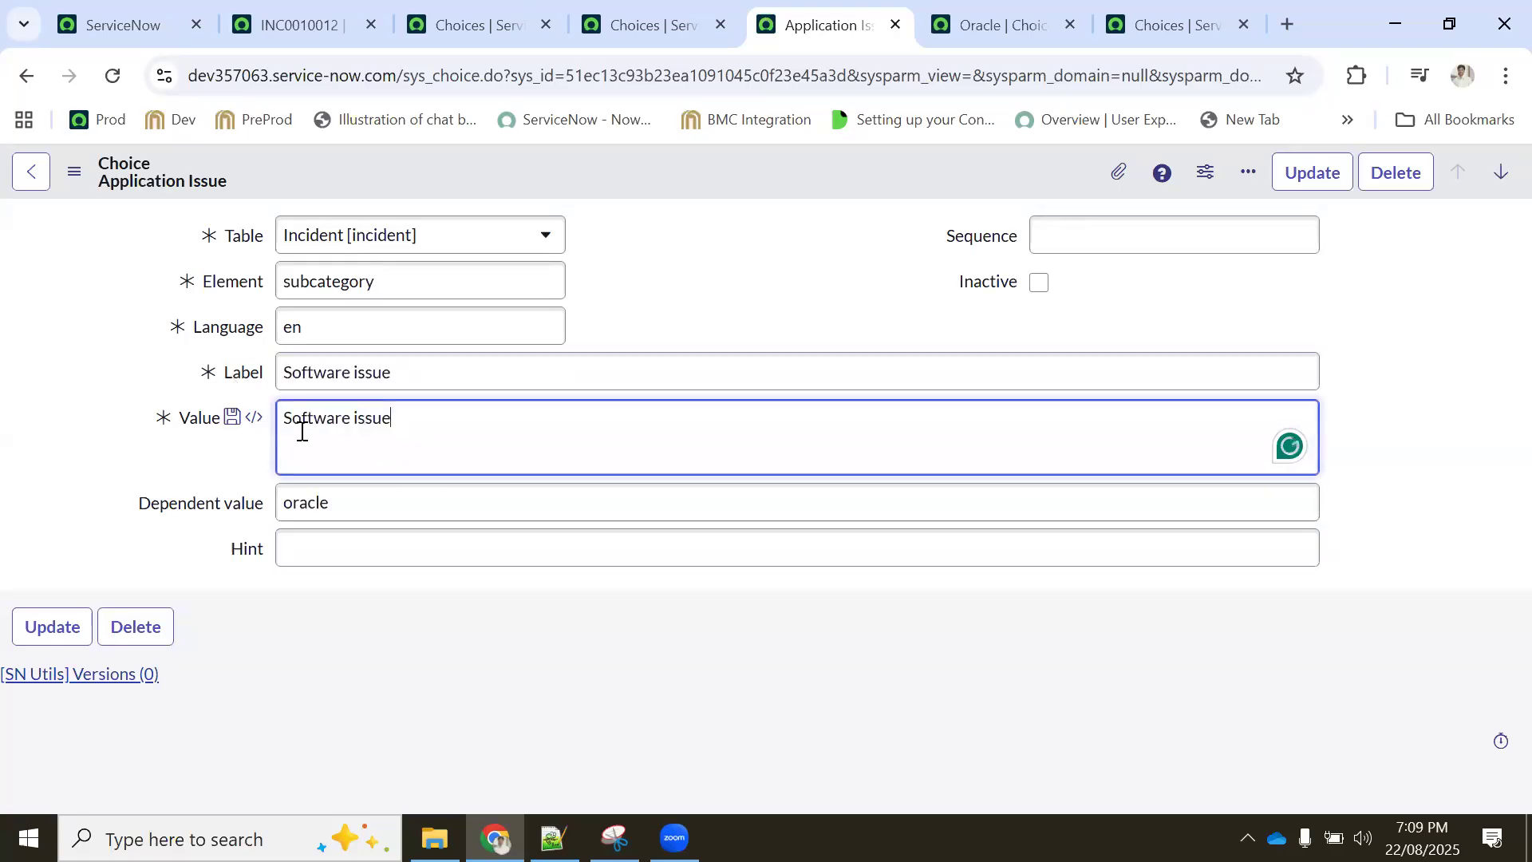
{"action": "left_click_drag", "start_coordinate": [284, 416], "coordinate": [293, 416]}
{"action": "type", "text": "s"}
{"action": "left_click", "coordinate": [415, 416]}
{"action": "left_click", "coordinate": [355, 372]}
{"action": "type", "text": "I"}
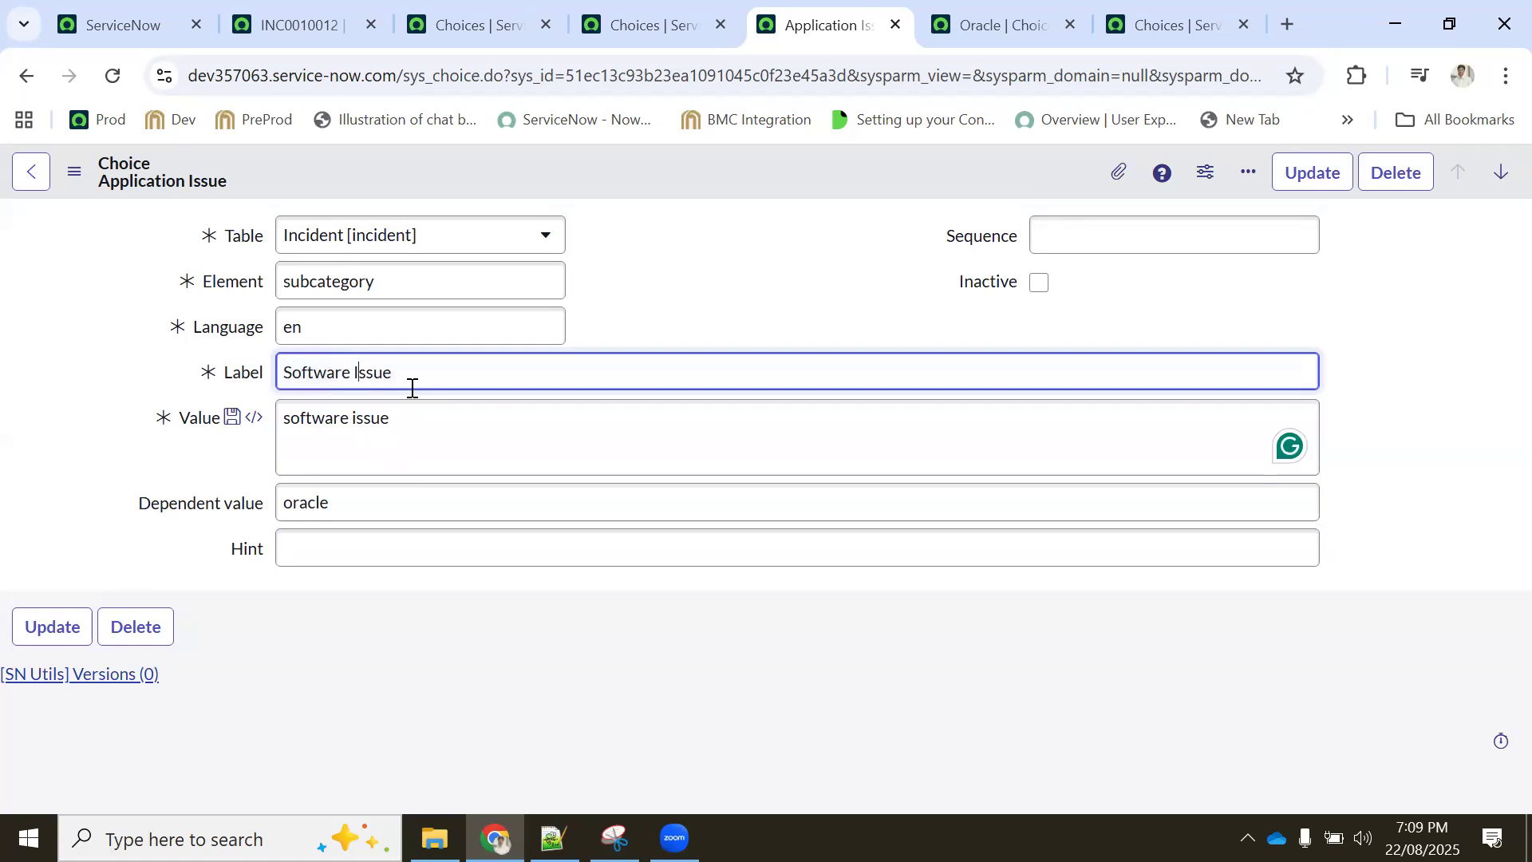
{"action": "right_click", "coordinate": [670, 167]}
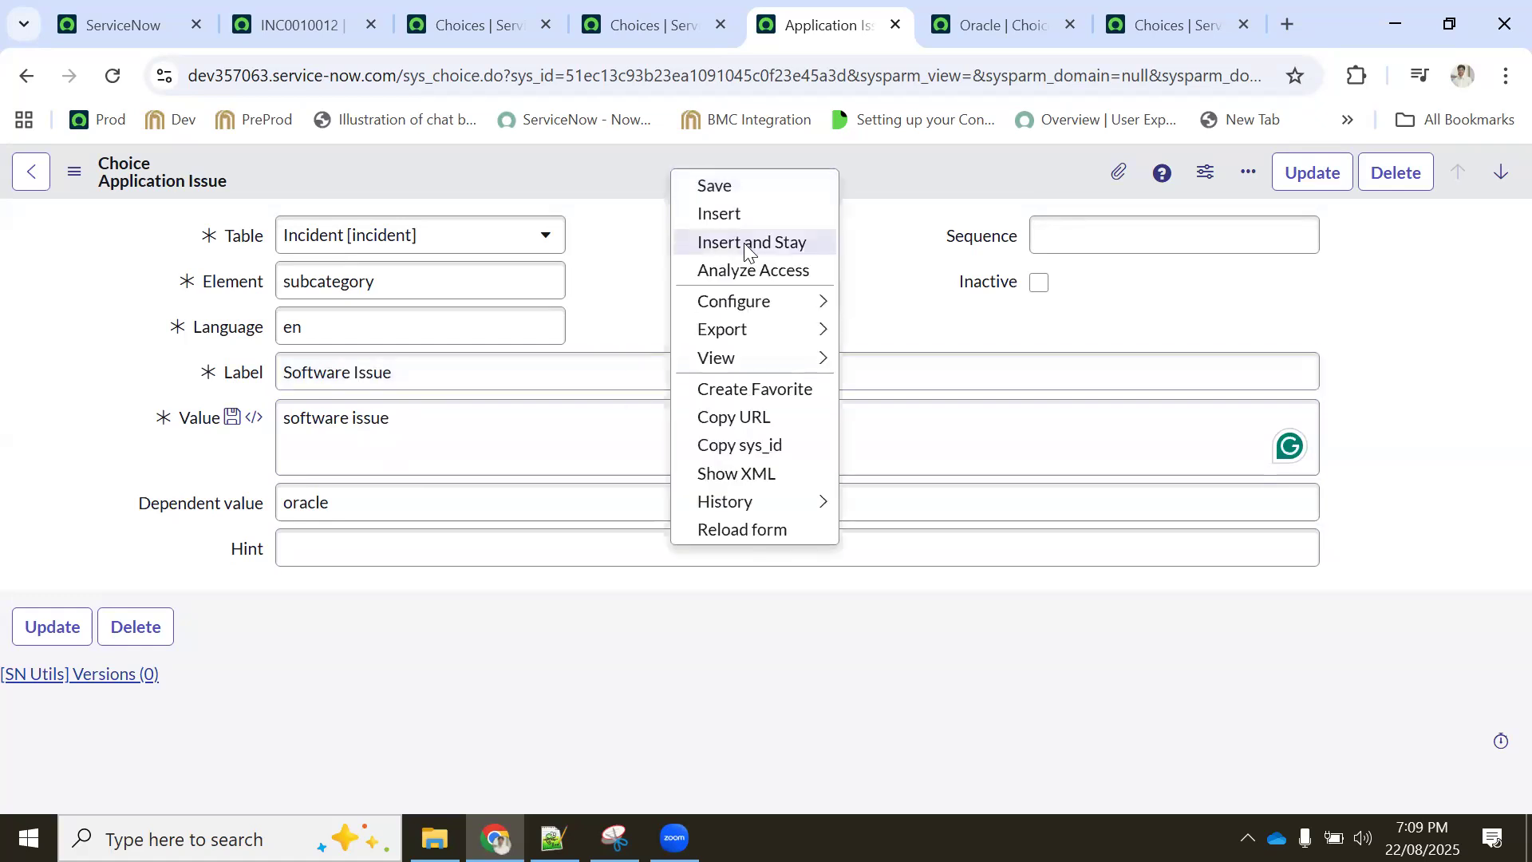
{"action": "left_click", "coordinate": [743, 243]}
Go back to incident INC0010012 and reload the form, discarding its unsaved changes
{"action": "left_click", "coordinate": [301, 24]}
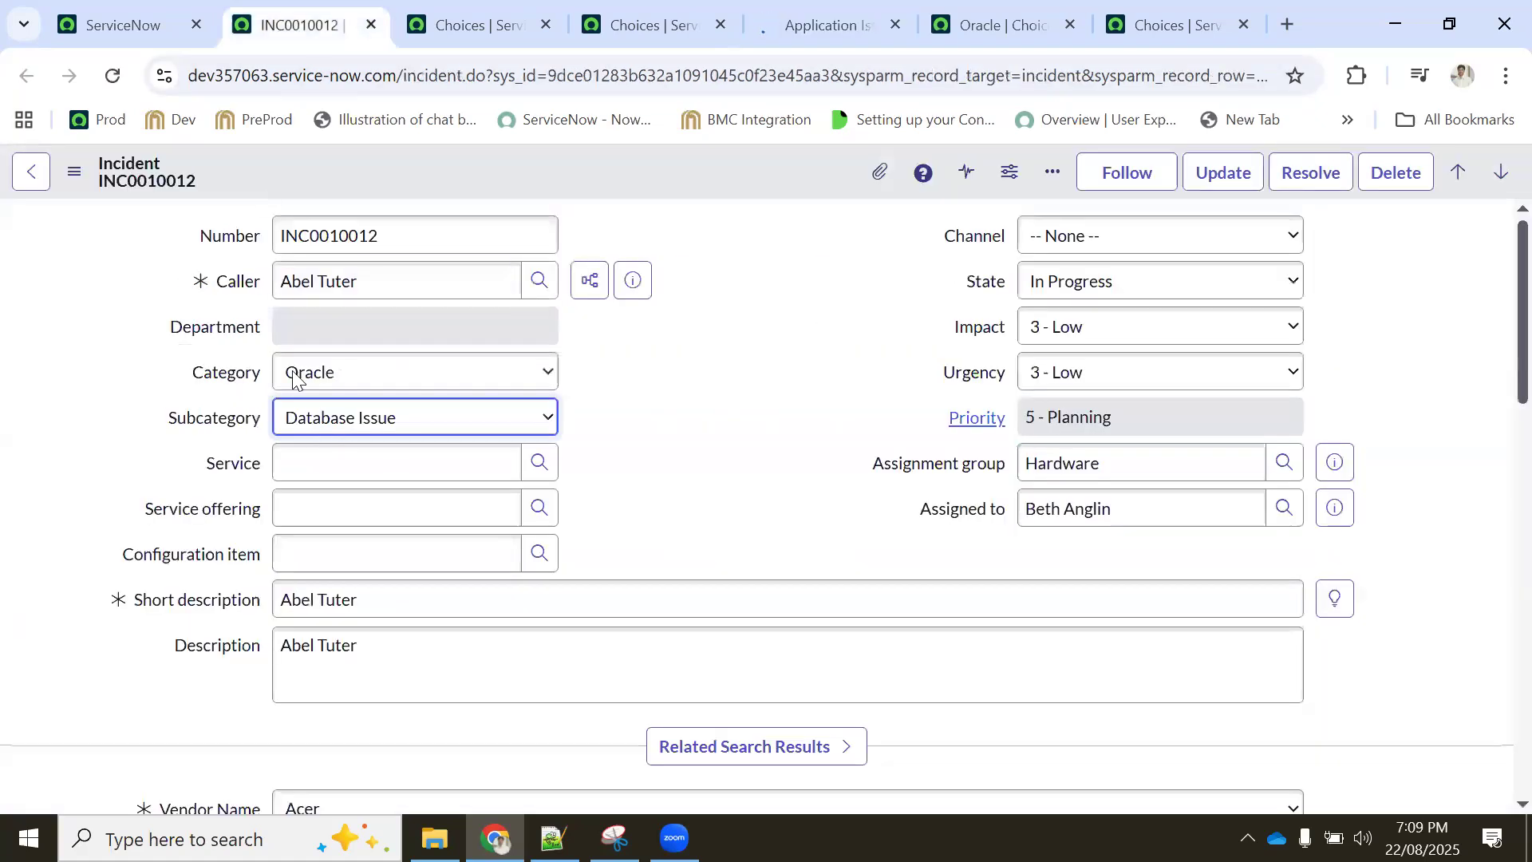
{"action": "left_click", "coordinate": [97, 68]}
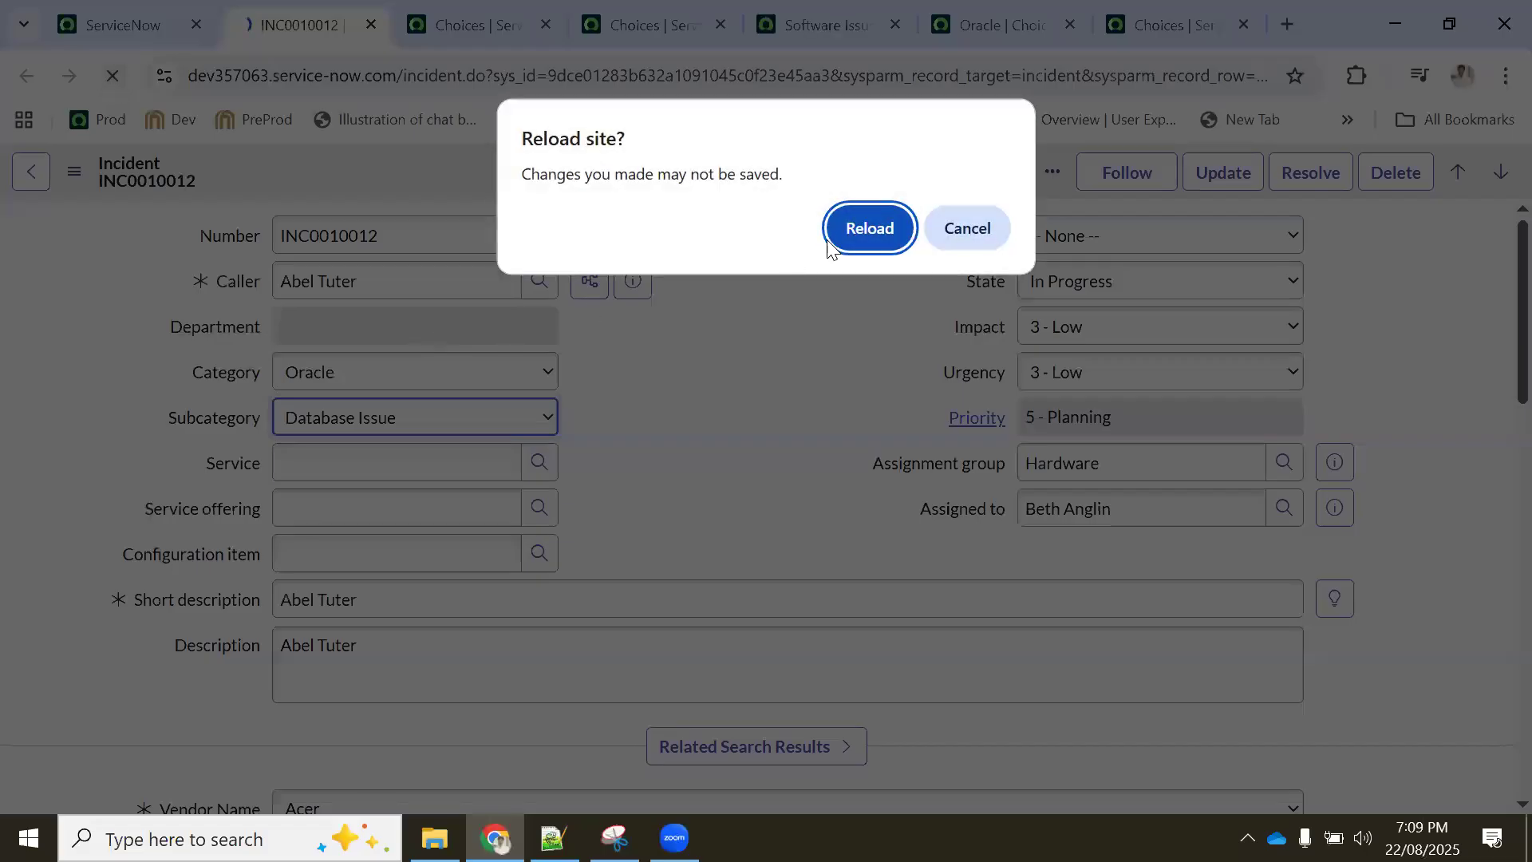
{"action": "key", "text": "Return"}
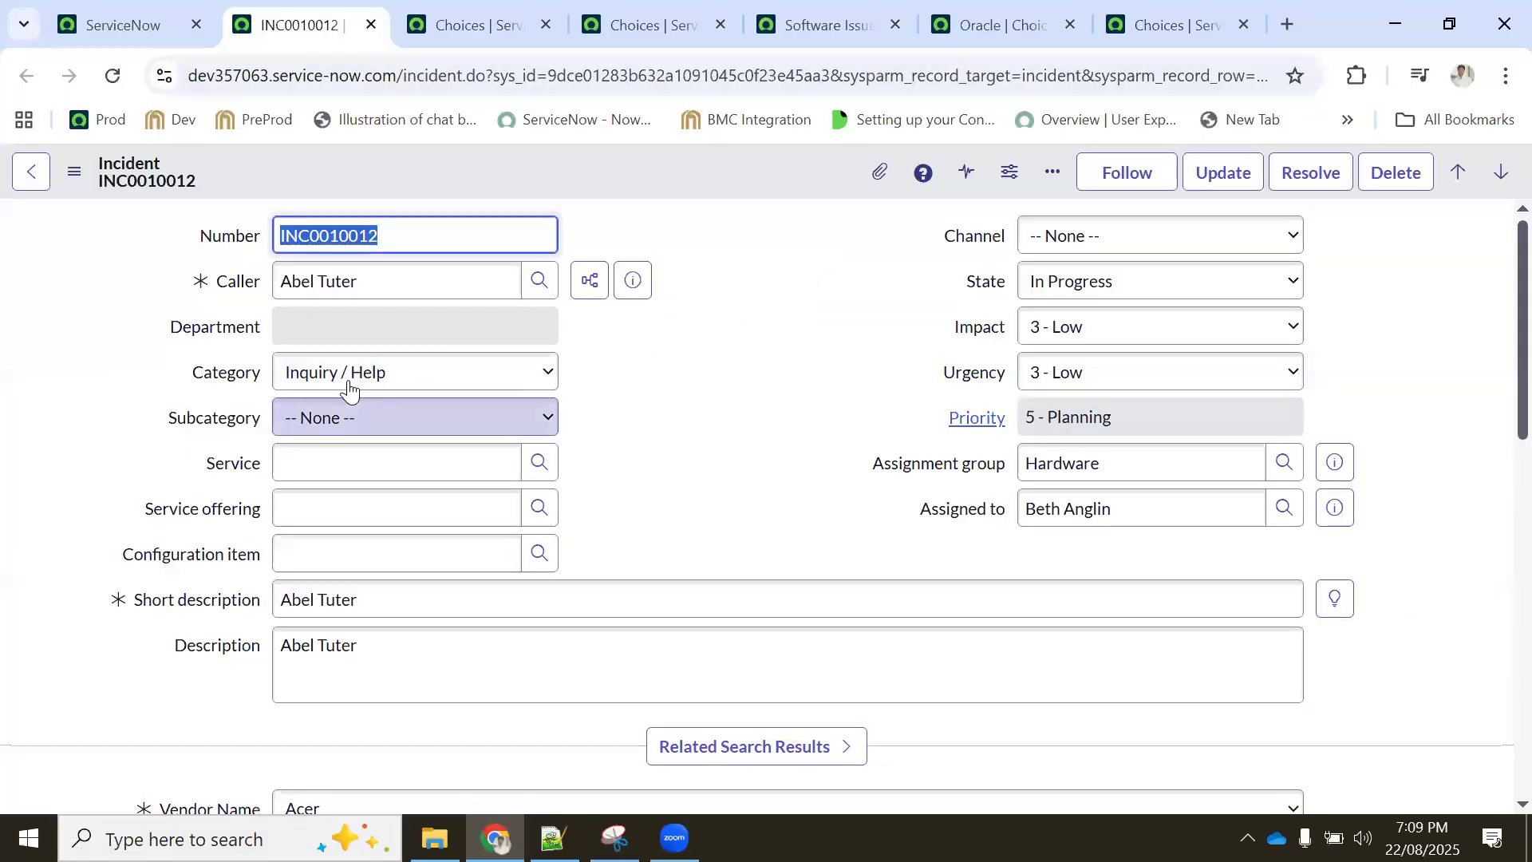
Set the incident's category to Oracle and examine the subcategory options that depend on it
{"action": "left_click", "coordinate": [349, 375]}
{"action": "left_click", "coordinate": [320, 612]}
{"action": "left_click", "coordinate": [316, 423]}
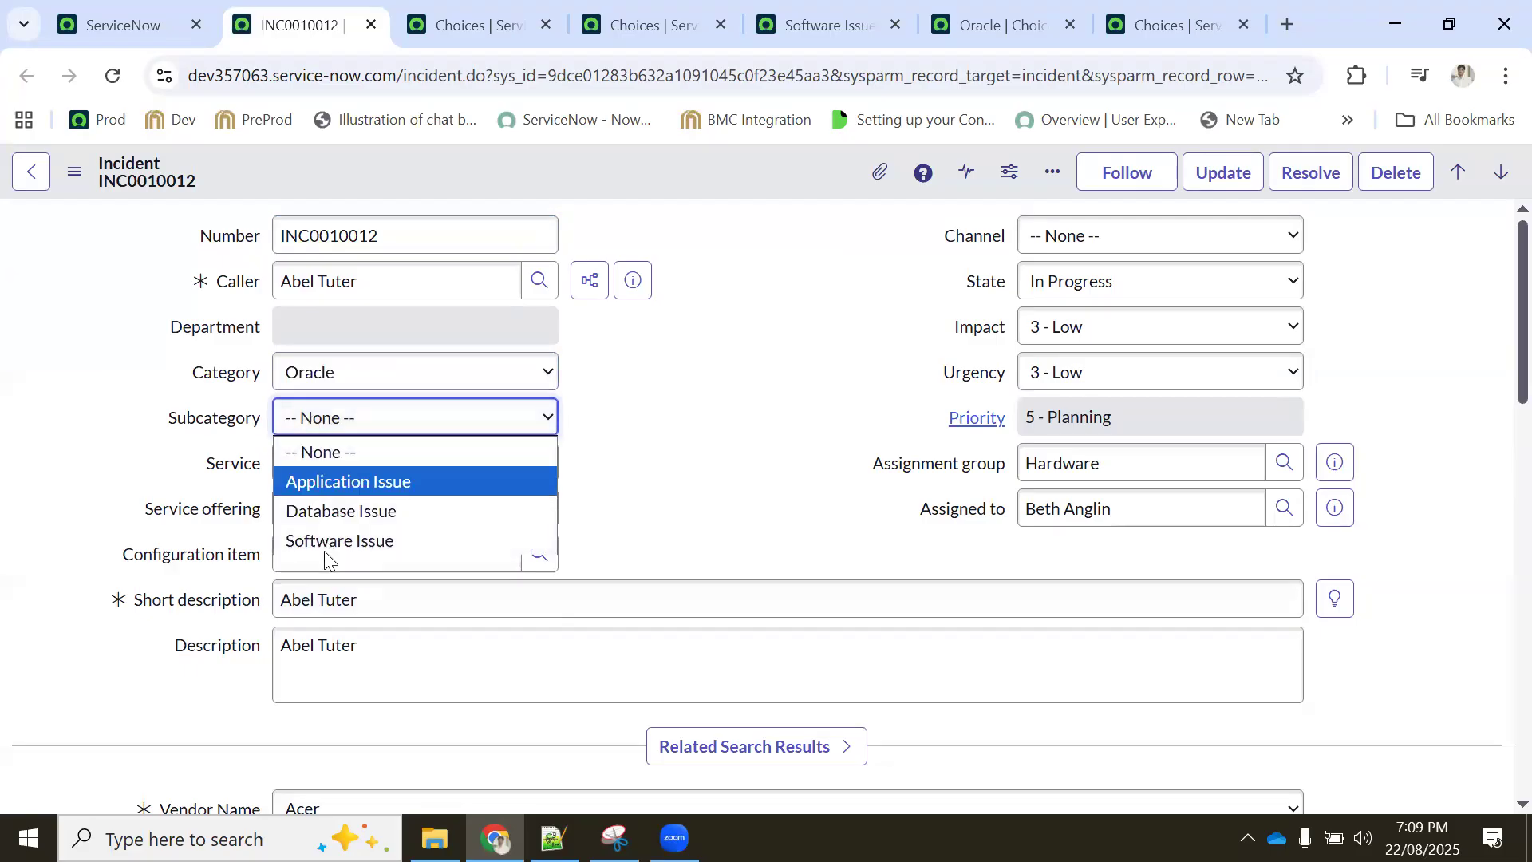
{"action": "left_click", "coordinate": [595, 471]}
Close the Oracle and Software Issue choice records and return to the incident subcategory choices list, dismissing the Email record preview
{"action": "left_click", "coordinate": [659, 20]}
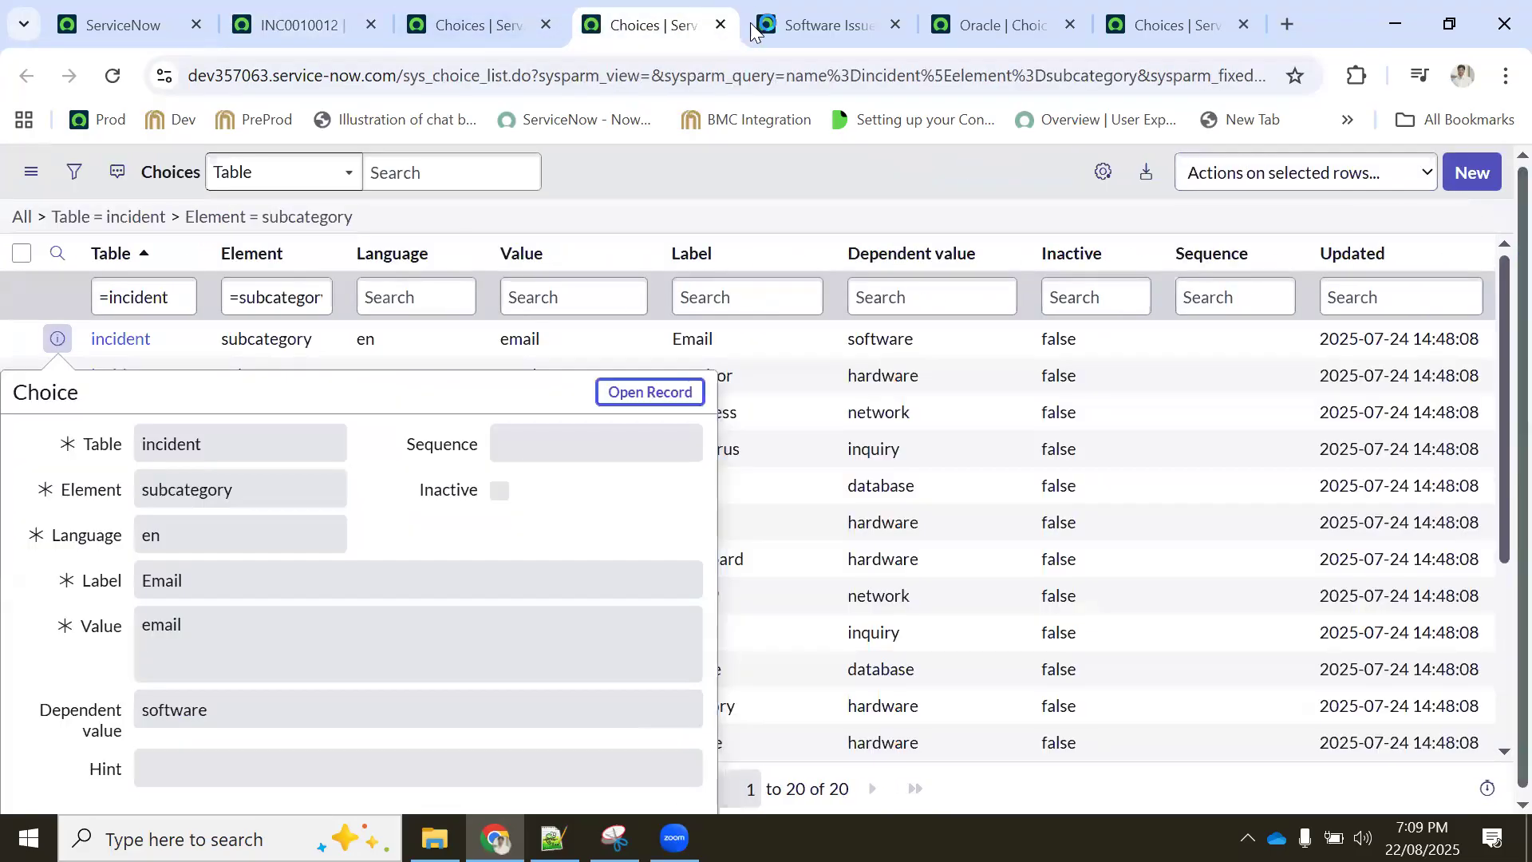
{"action": "left_click", "coordinate": [798, 25]}
{"action": "left_click", "coordinate": [975, 34]}
{"action": "left_click", "coordinate": [1070, 24]}
{"action": "left_click", "coordinate": [846, 26]}
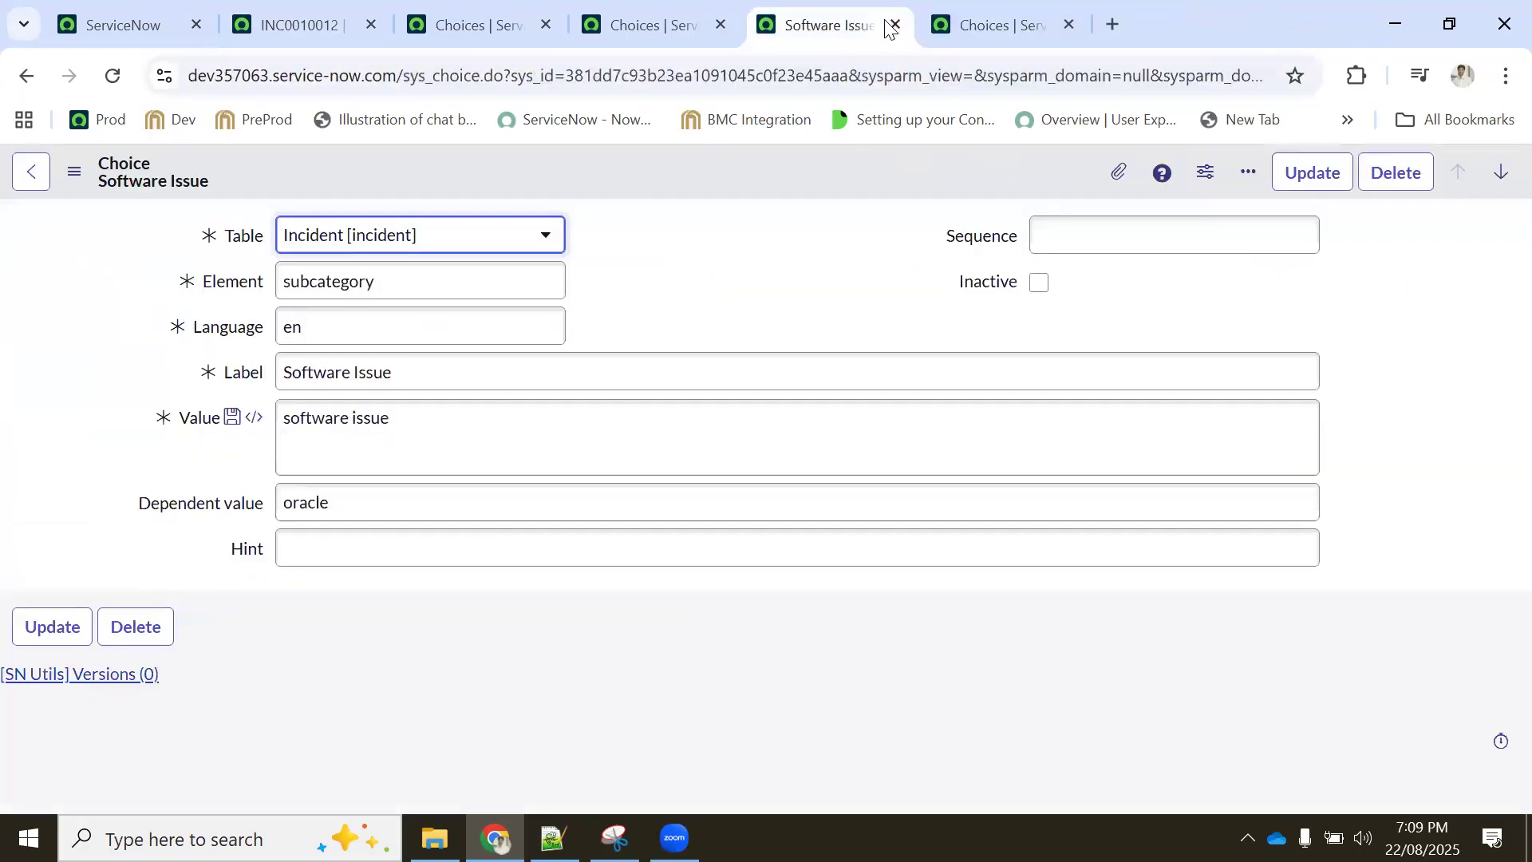
{"action": "left_click", "coordinate": [891, 29]}
{"action": "left_click", "coordinate": [631, 29]}
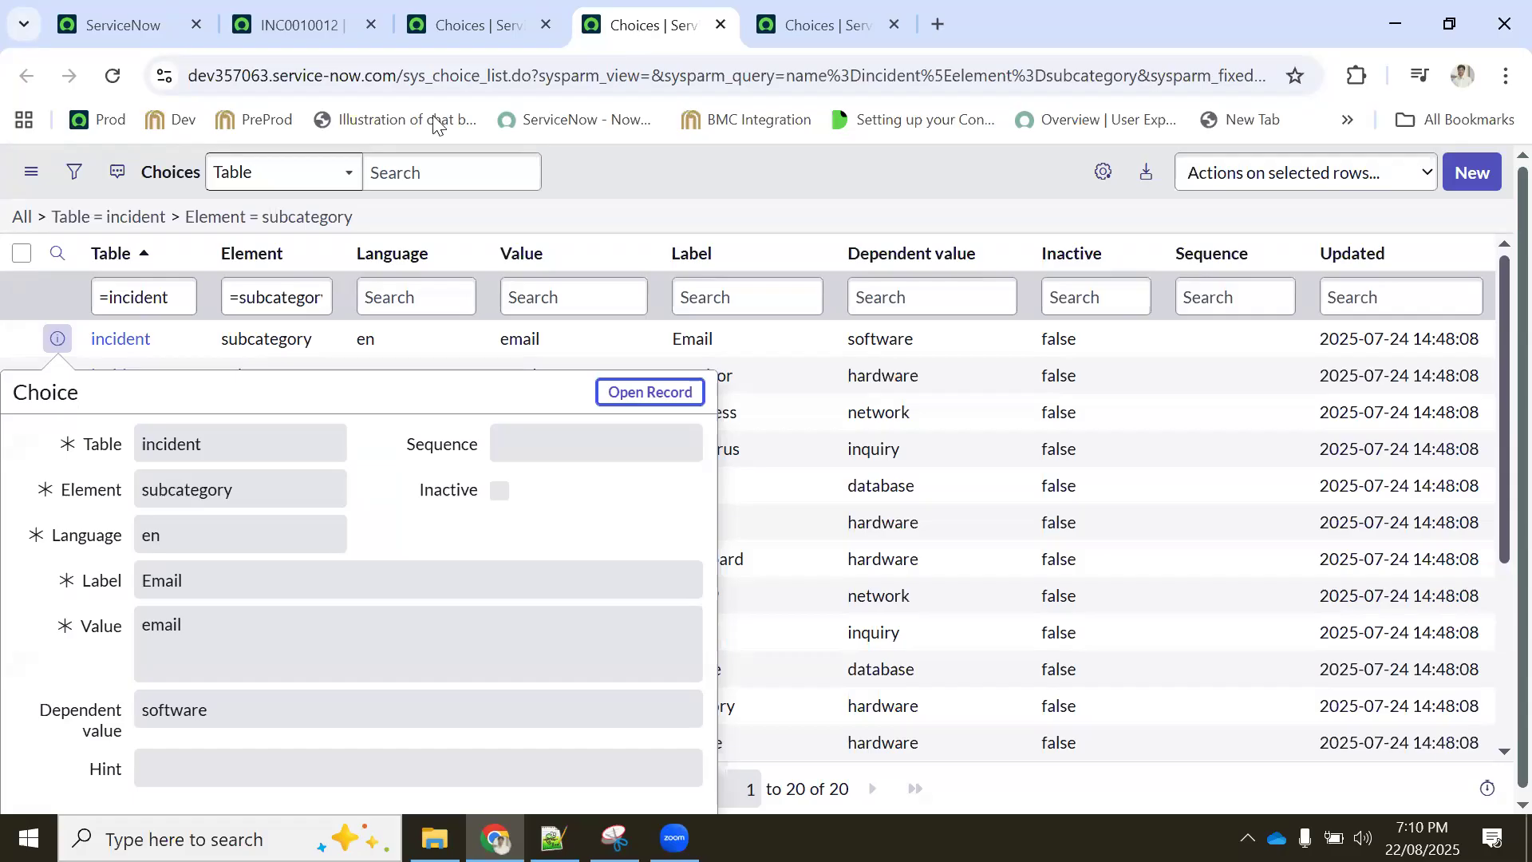
{"action": "left_click", "coordinate": [693, 193]}
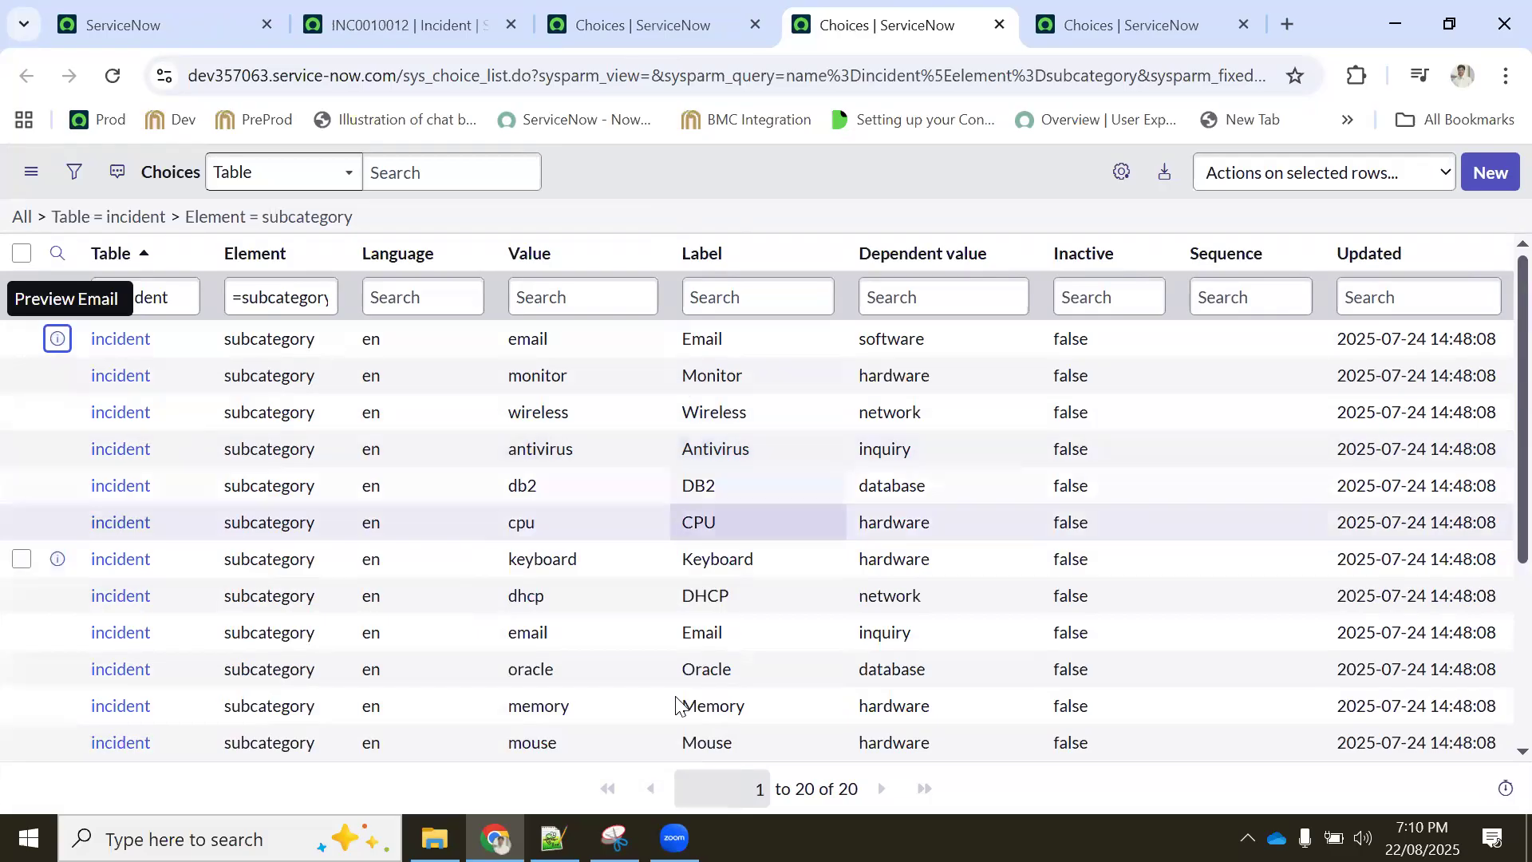
Switch to Notepad++, review the ServiceNow topic list while highlighting Choice Lists in ServiceNow, and return to the browser
{"action": "key", "text": "alt+Tab"}
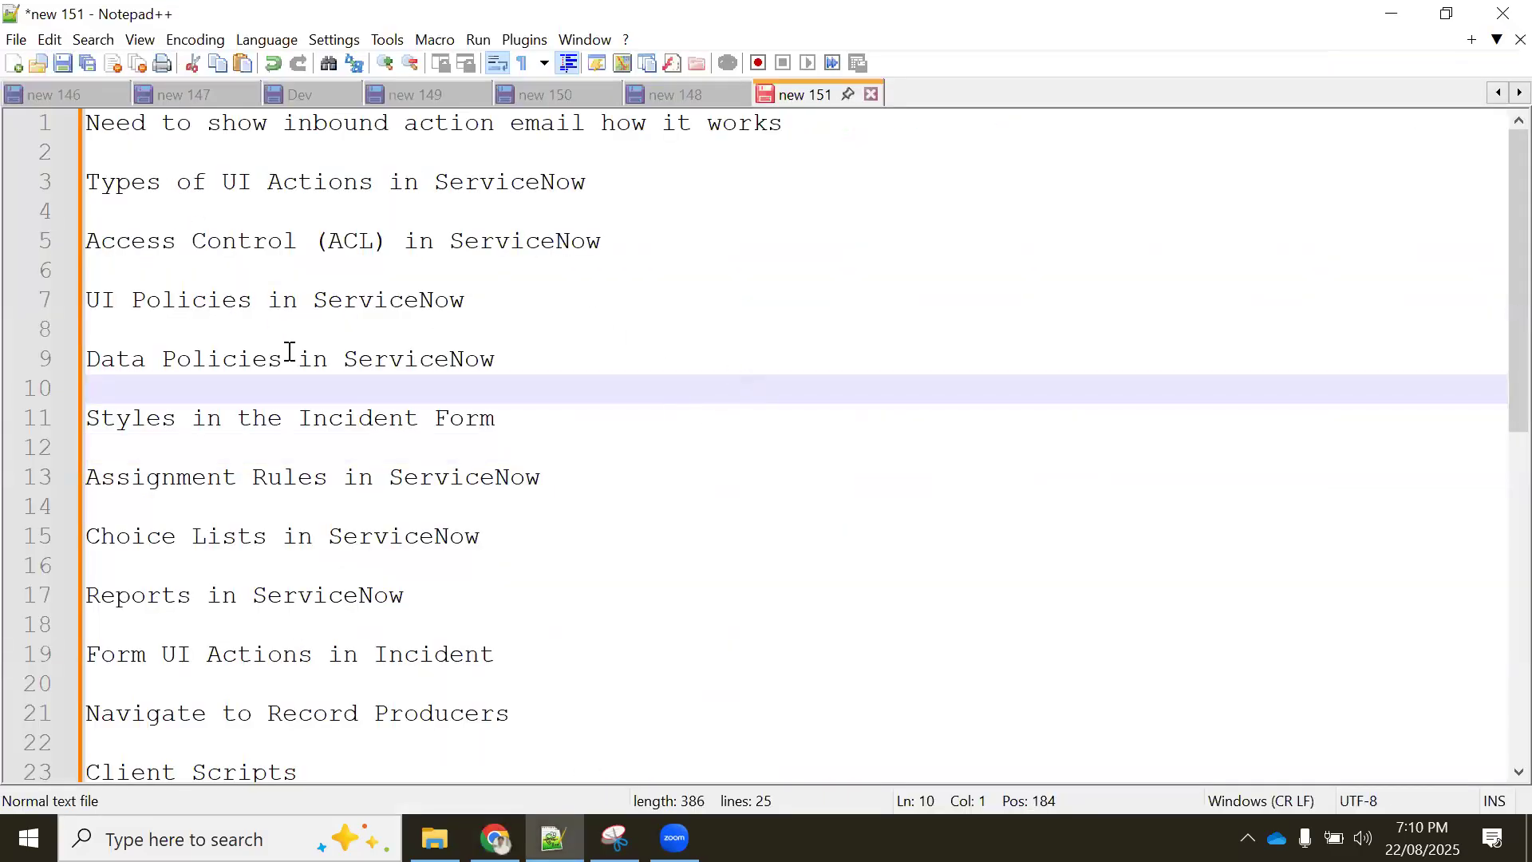
{"action": "scroll", "coordinate": [290, 352], "scroll_direction": "down", "scroll_amount": 1}
{"action": "left_click_drag", "start_coordinate": [575, 455], "coordinate": [88, 437]}
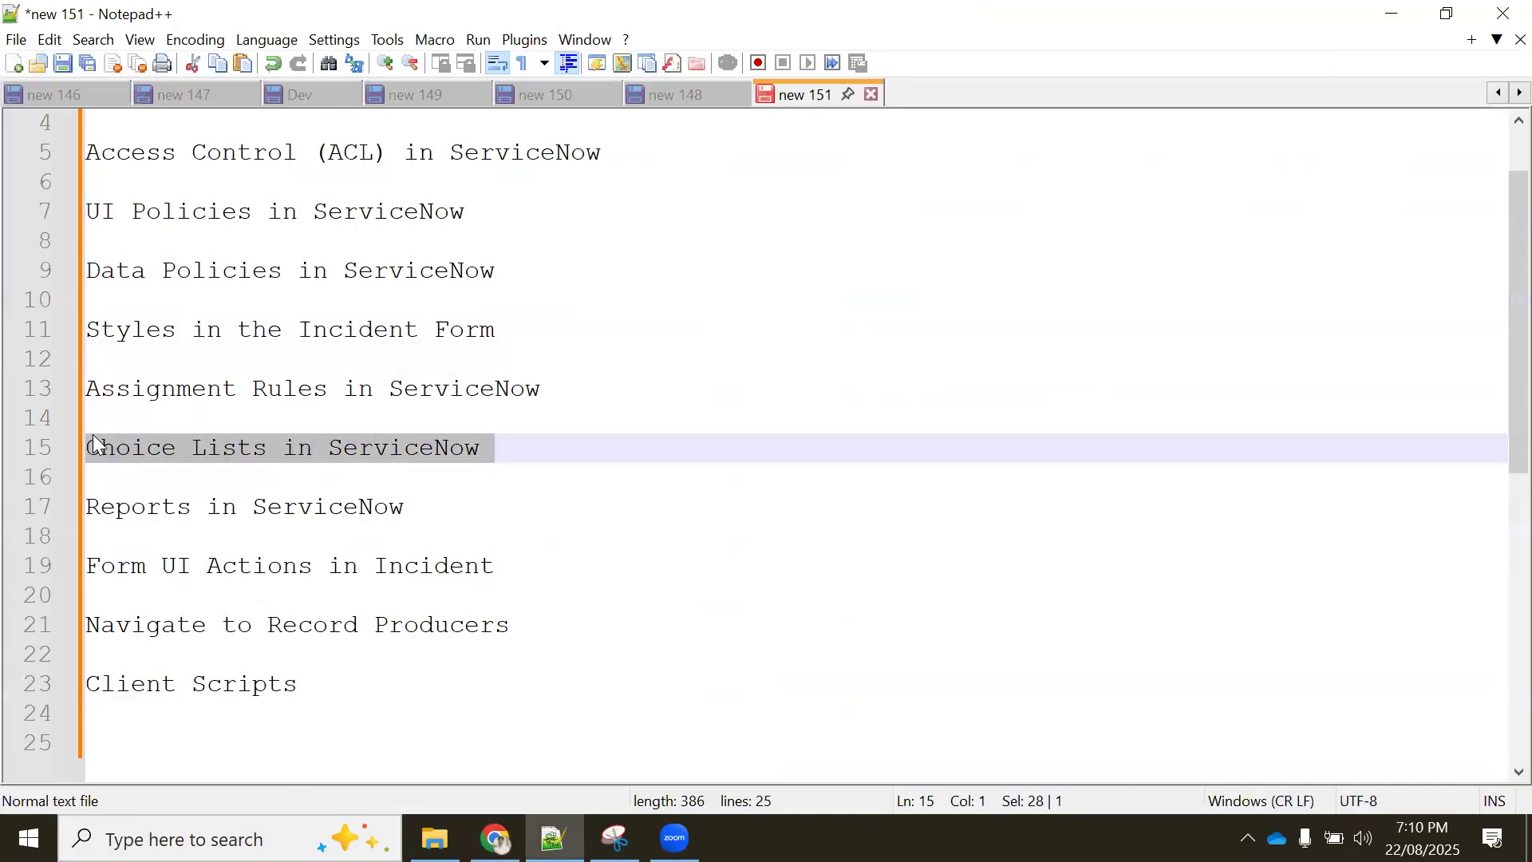
{"action": "scroll", "coordinate": [188, 355], "scroll_direction": "up", "scroll_amount": 1}
{"action": "left_click_drag", "start_coordinate": [117, 132], "coordinate": [162, 771]}
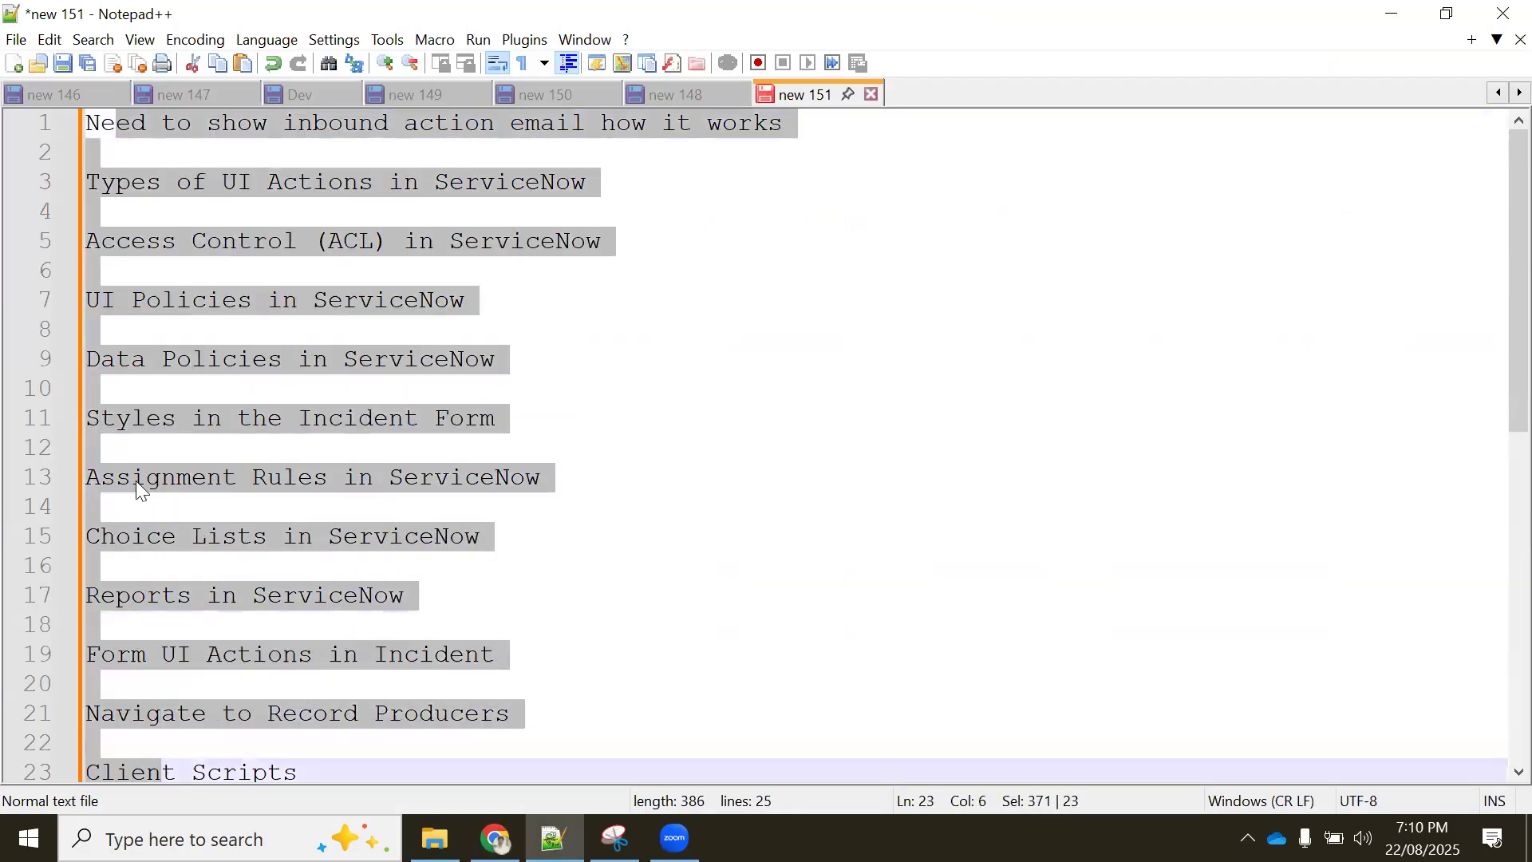
{"action": "scroll", "coordinate": [140, 488], "scroll_direction": "down", "scroll_amount": 1}
{"action": "left_click", "coordinate": [559, 292]}
{"action": "scroll", "coordinate": [272, 254], "scroll_direction": "up", "scroll_amount": 1}
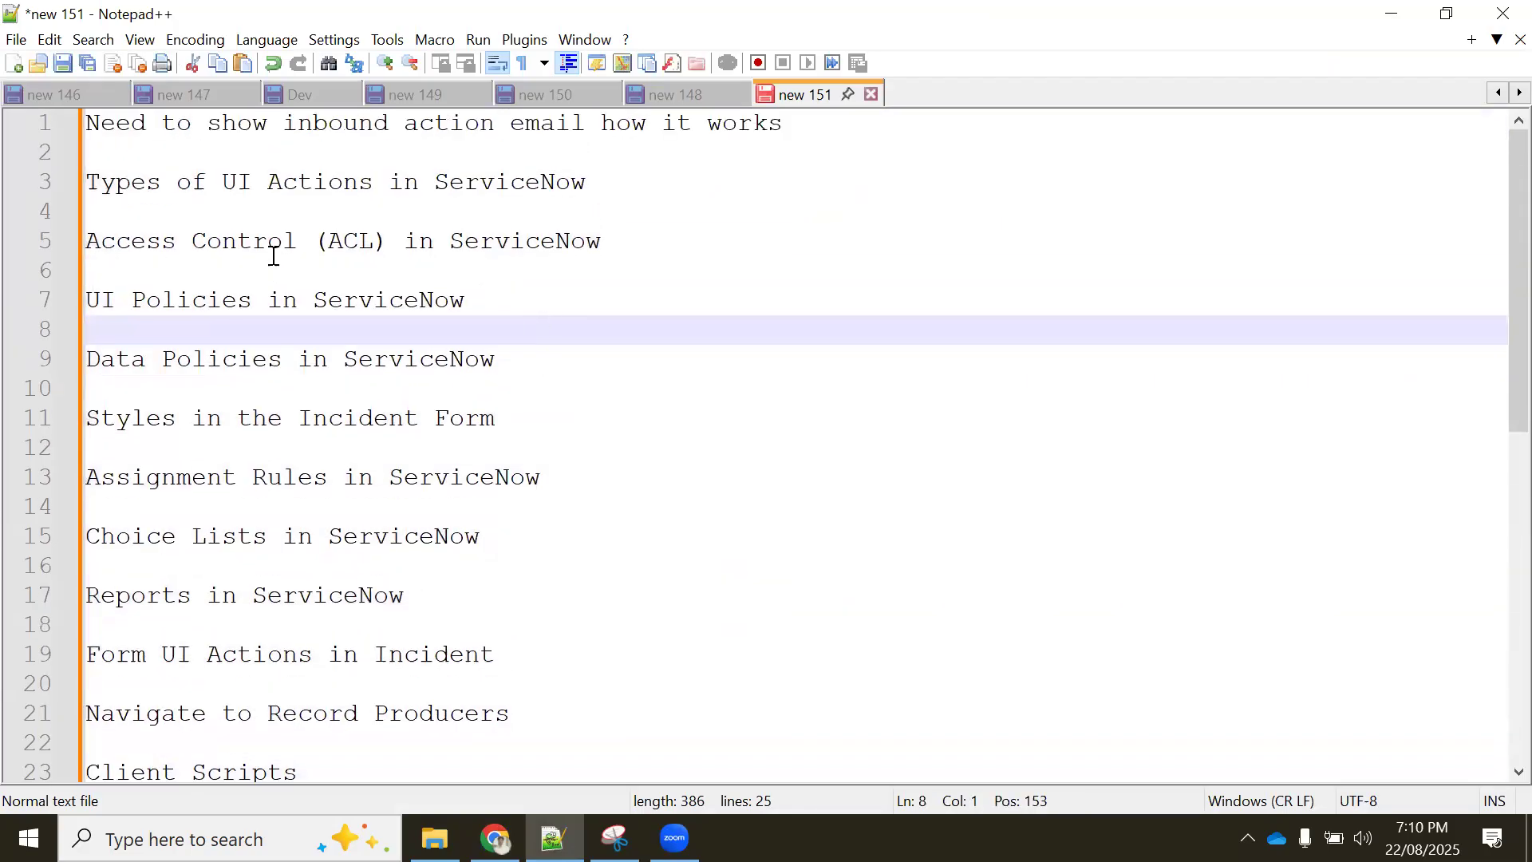
{"action": "scroll", "coordinate": [181, 352], "scroll_direction": "down", "scroll_amount": 1}
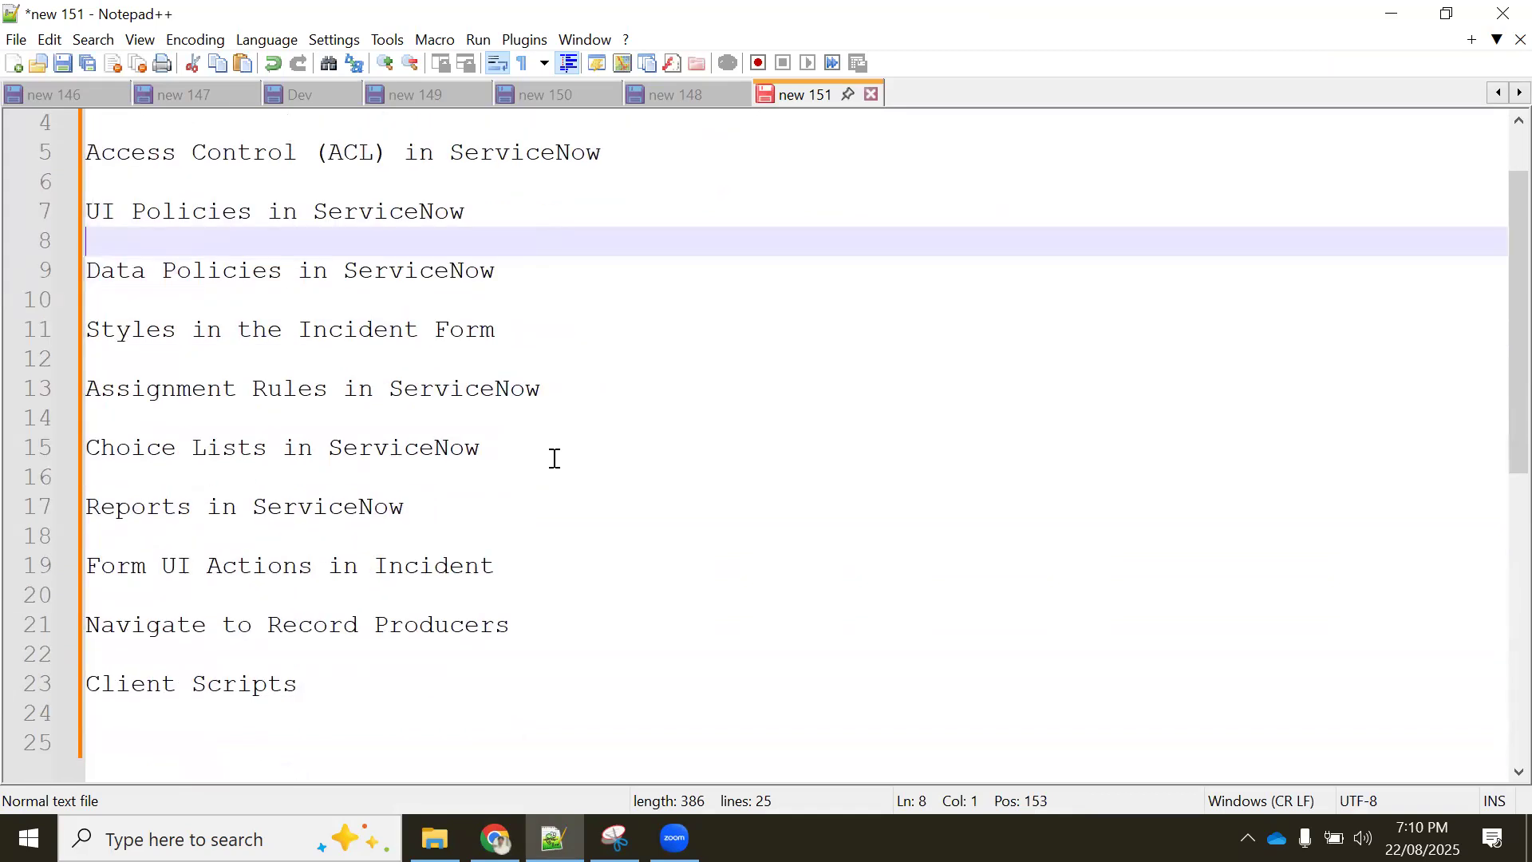
{"action": "left_click_drag", "start_coordinate": [555, 458], "coordinate": [65, 448]}
{"action": "left_click", "coordinate": [1392, 14]}
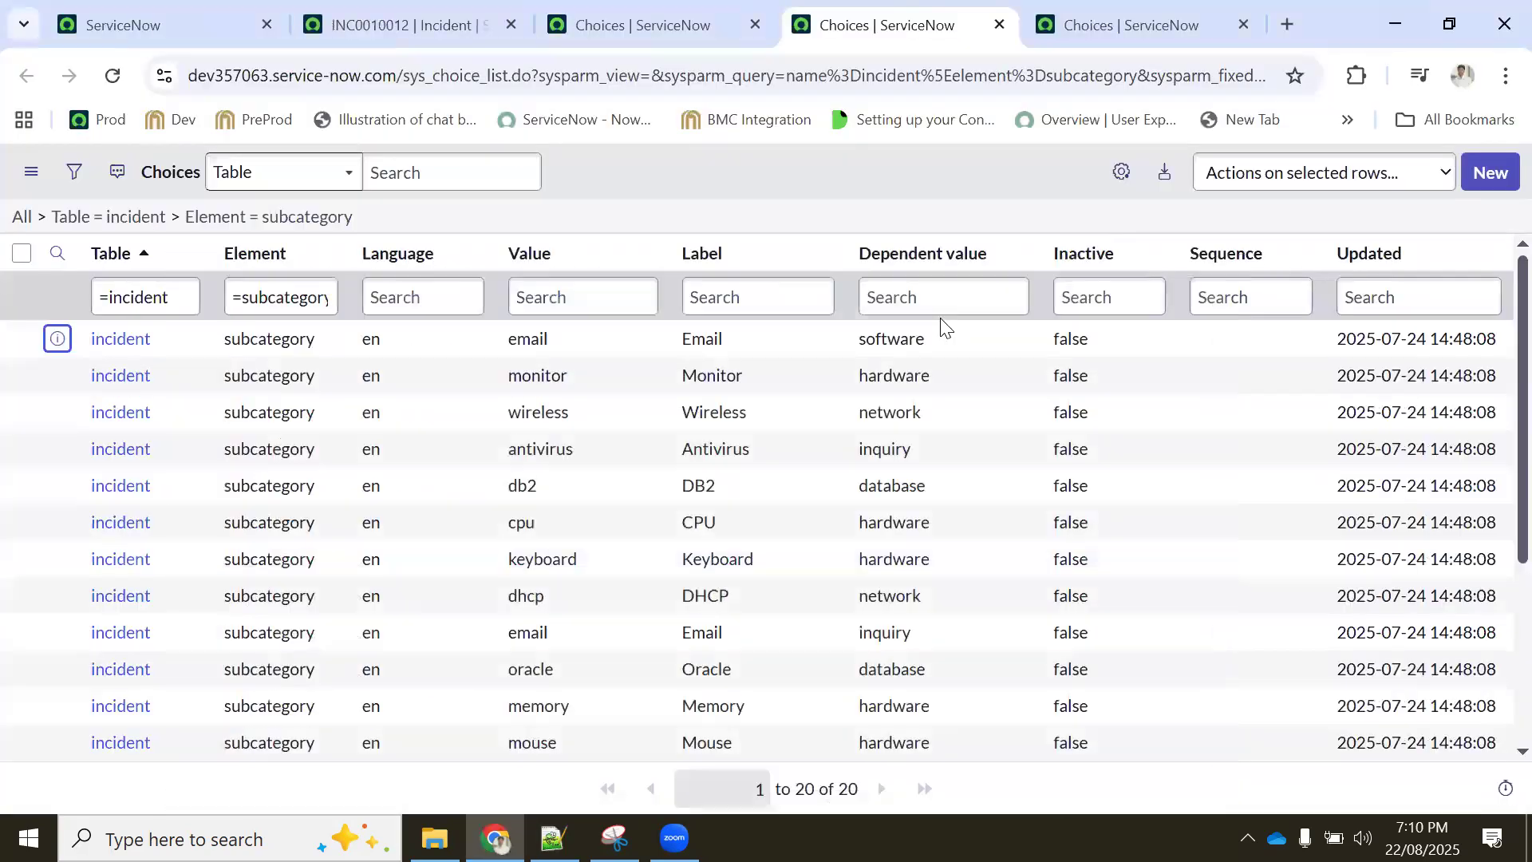
Return to incident INC0010012 and show the choice list for its Channel field
{"action": "left_click", "coordinate": [403, 25]}
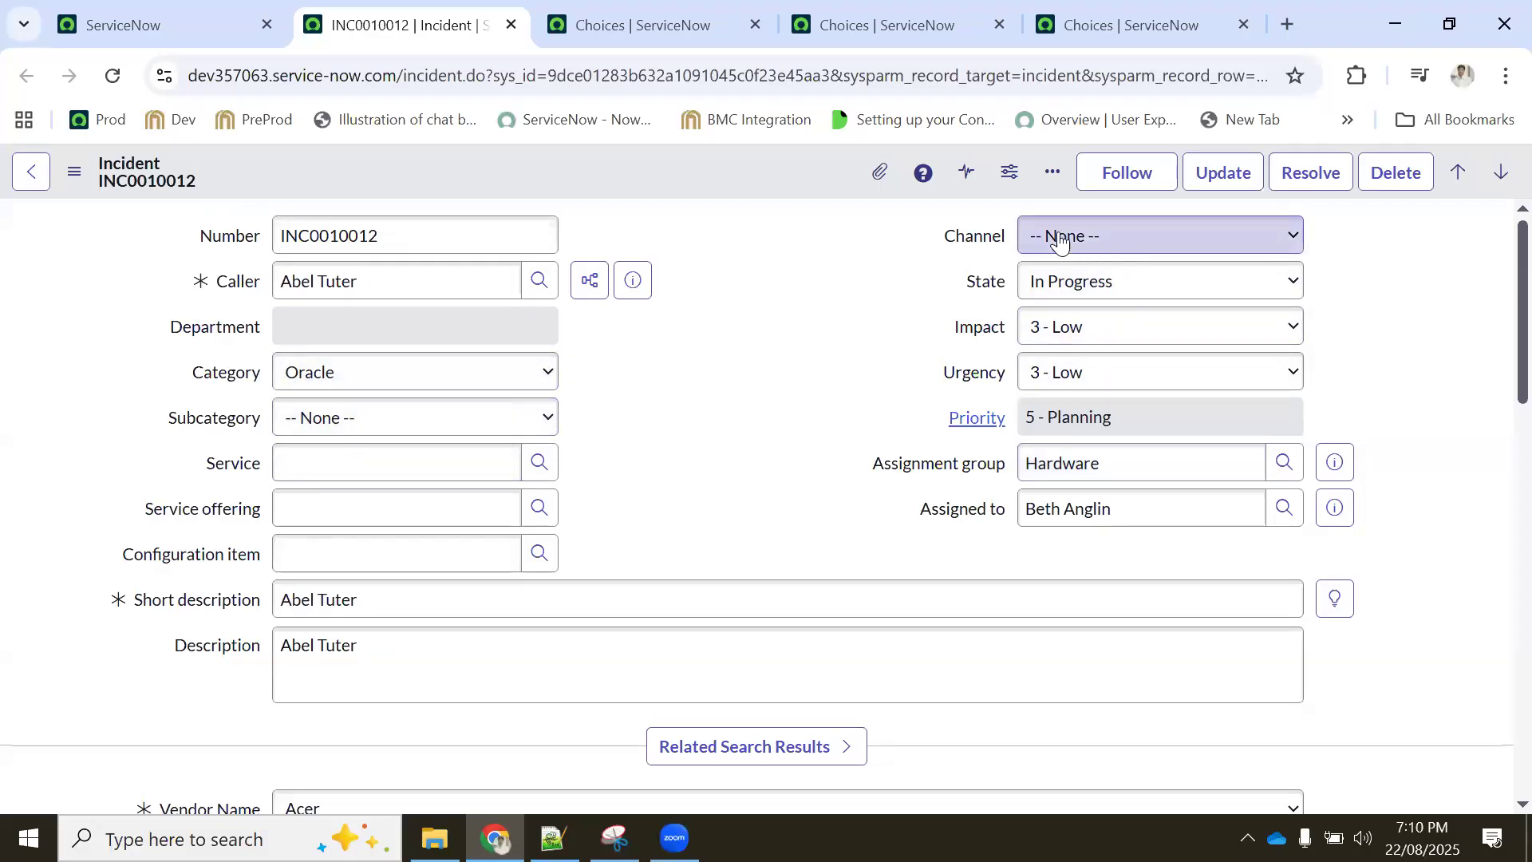
{"action": "right_click", "coordinate": [984, 241]}
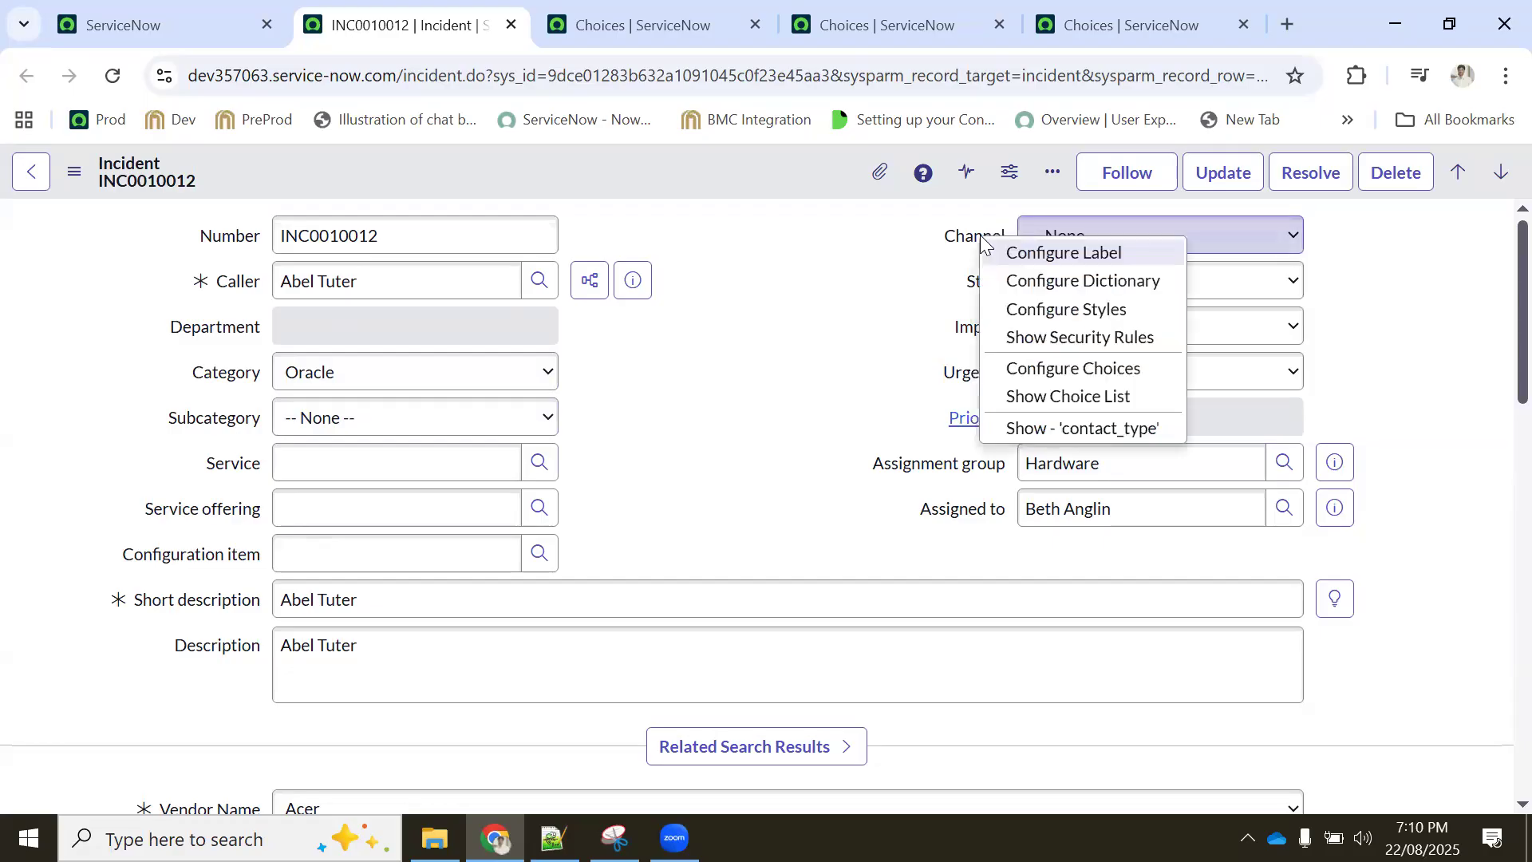
{"action": "left_click", "coordinate": [1041, 399]}
{"action": "left_click", "coordinate": [874, 223]}
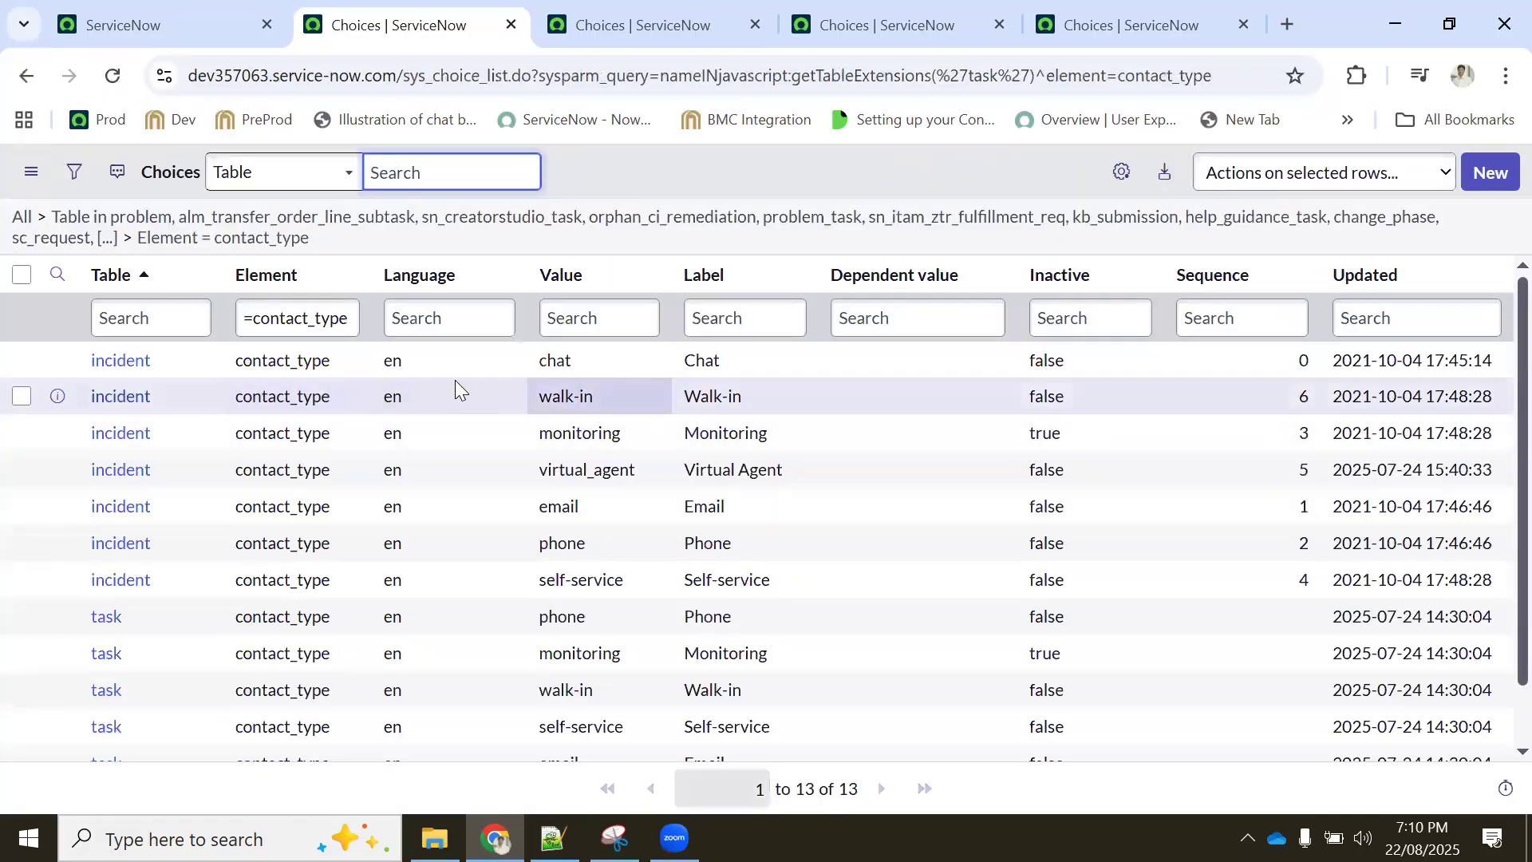
Filter the contact_type choices to show only those whose table is incident
{"action": "right_click", "coordinate": [299, 367]}
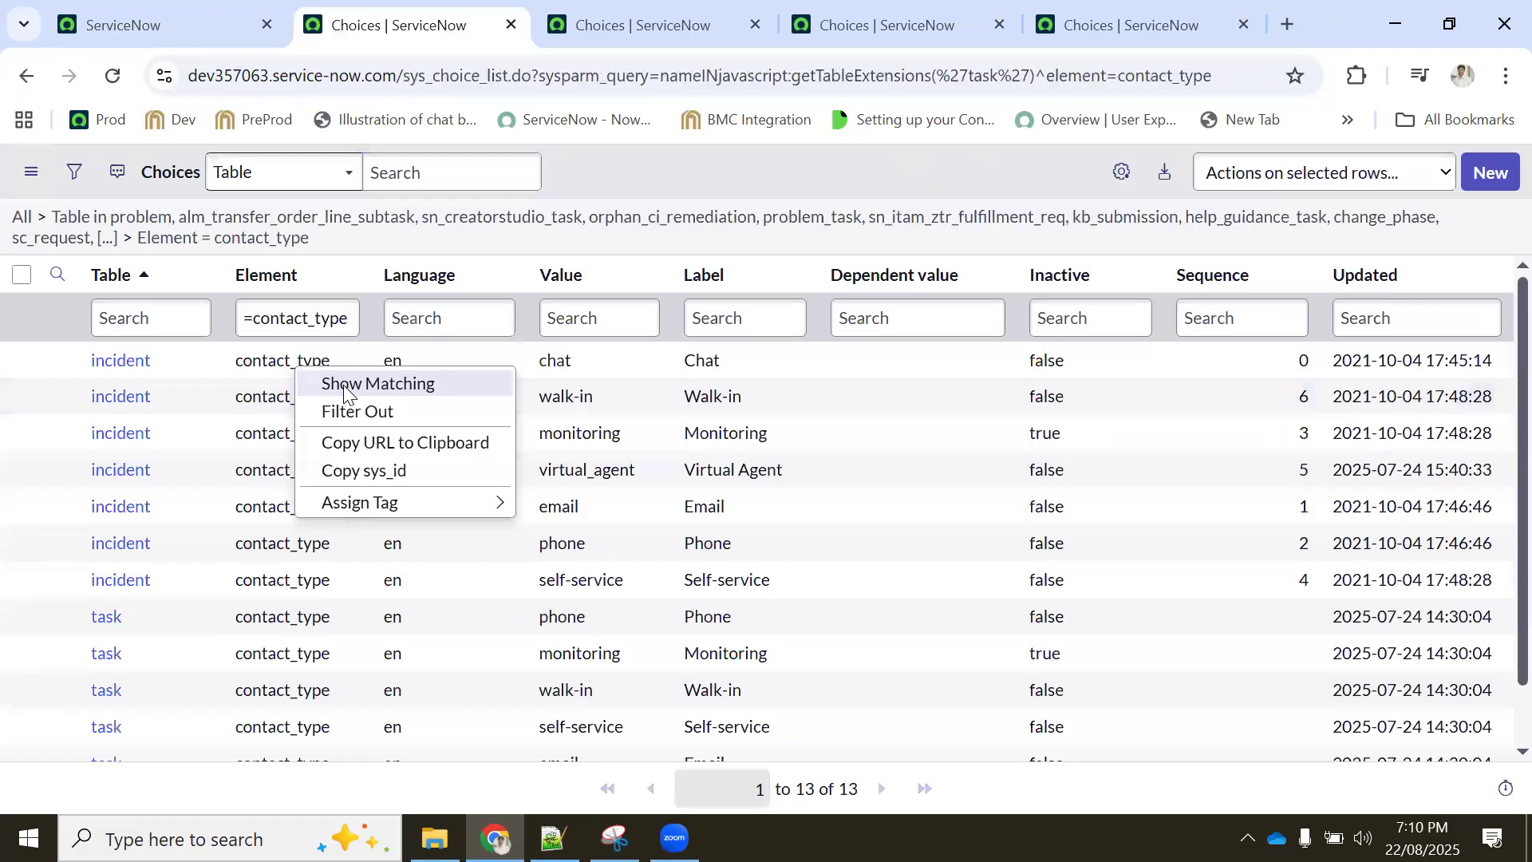
{"action": "left_click", "coordinate": [134, 366]}
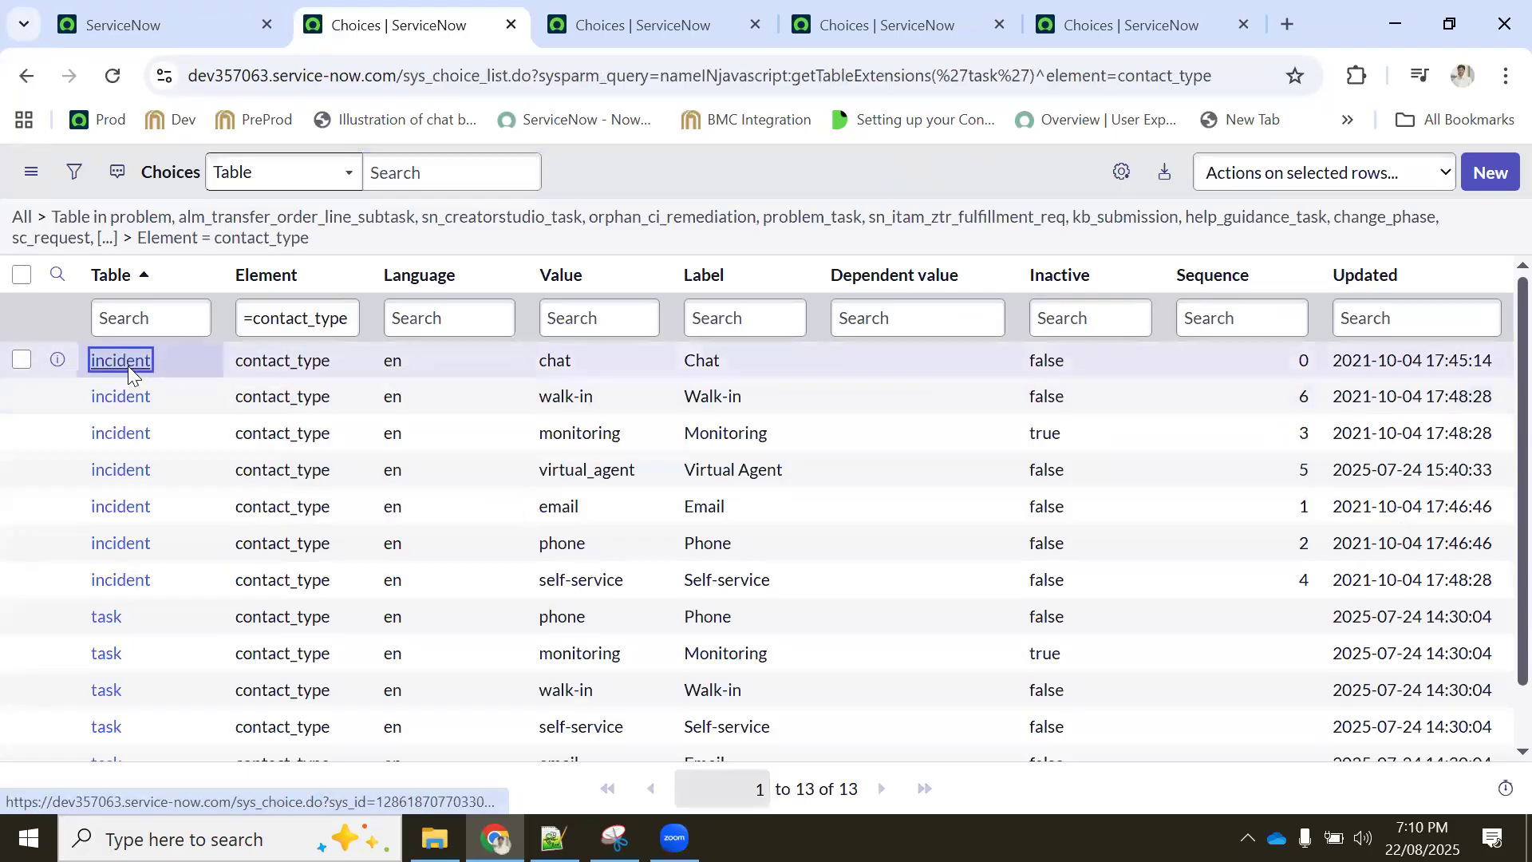
{"action": "right_click", "coordinate": [131, 367]}
{"action": "left_click", "coordinate": [174, 383]}
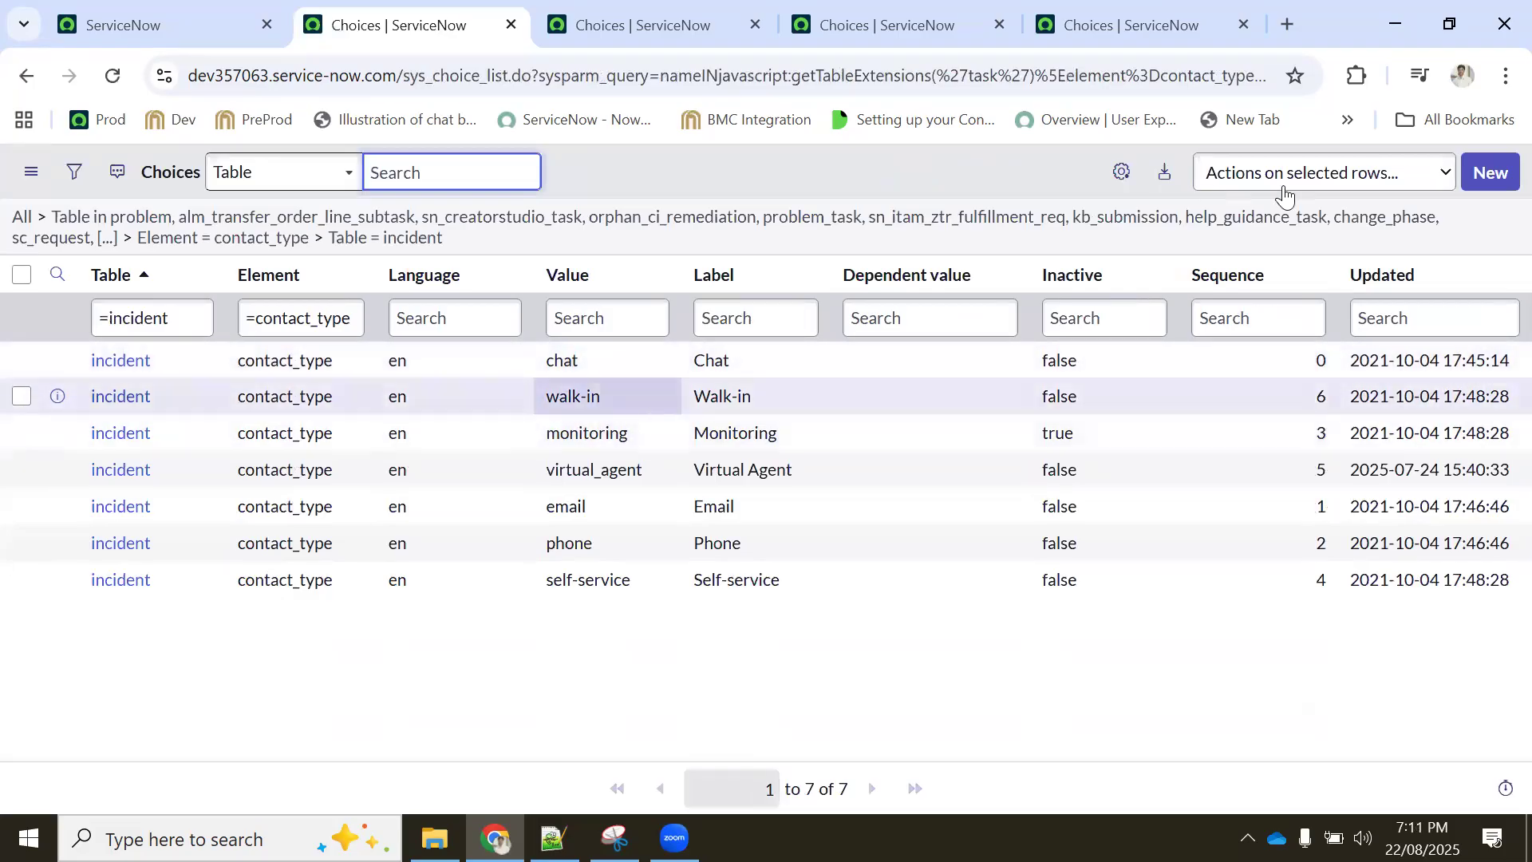
Preview the incident table's Chat choice for contact_type and open its full record in a separate tab
{"action": "left_click", "coordinate": [58, 361]}
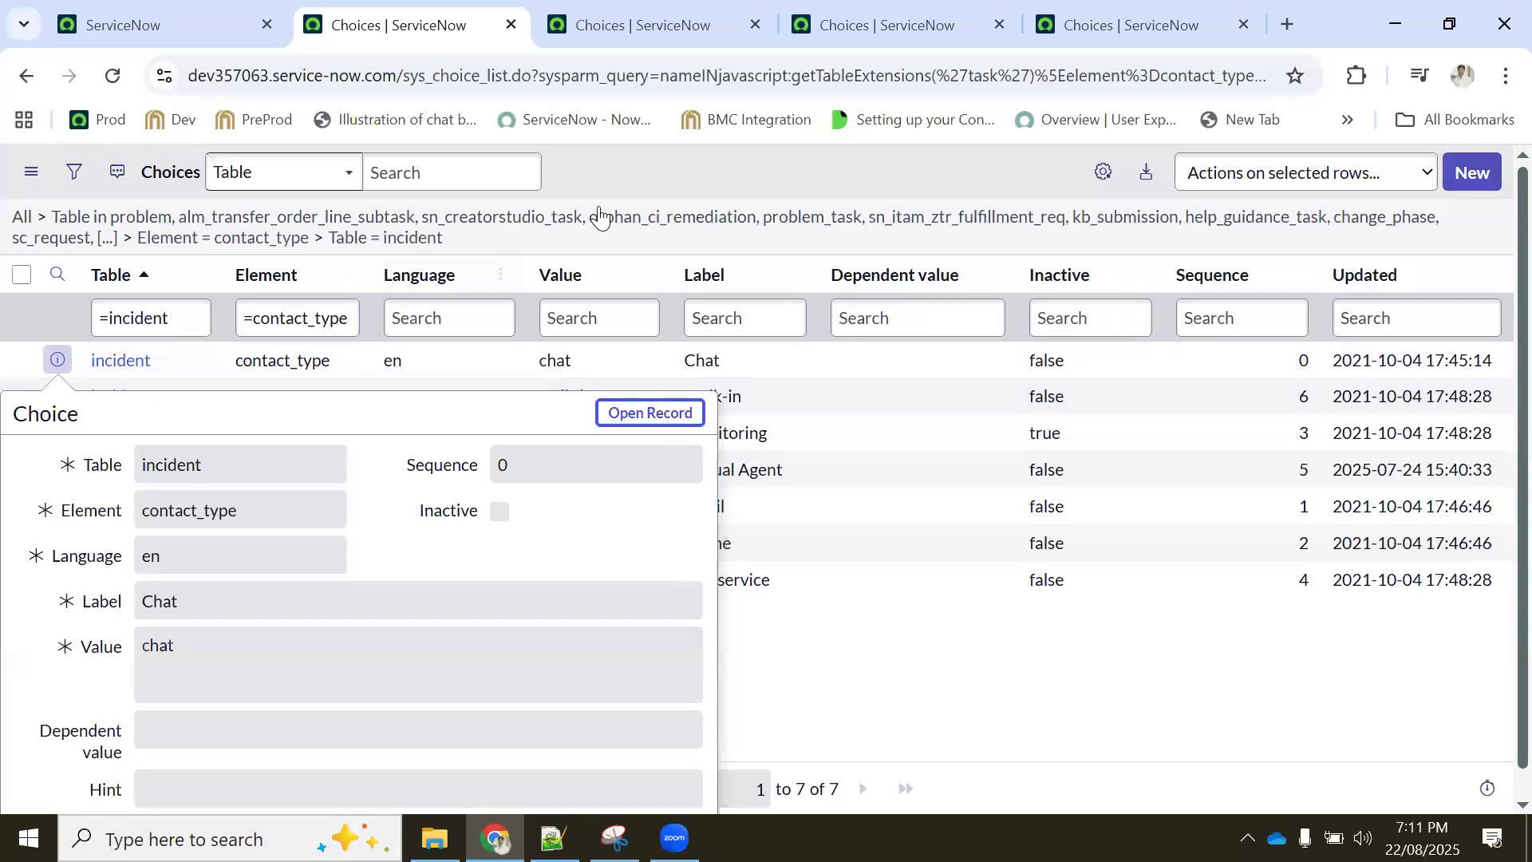
{"action": "left_click", "coordinate": [57, 360]}
{"action": "left_click", "coordinate": [61, 360]}
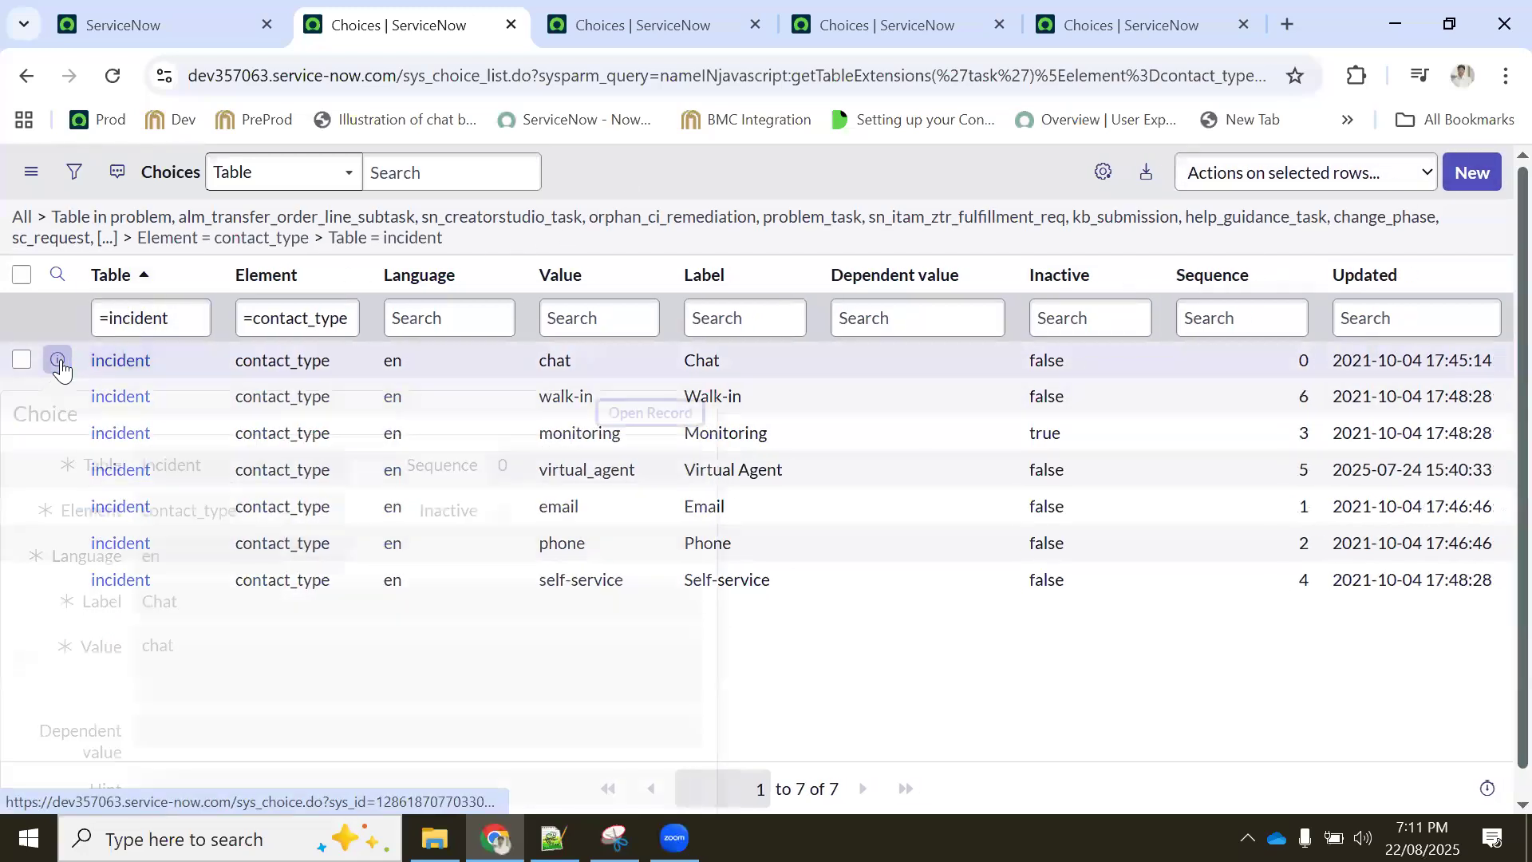
{"action": "left_click", "coordinate": [671, 414], "text": "ctrl"}
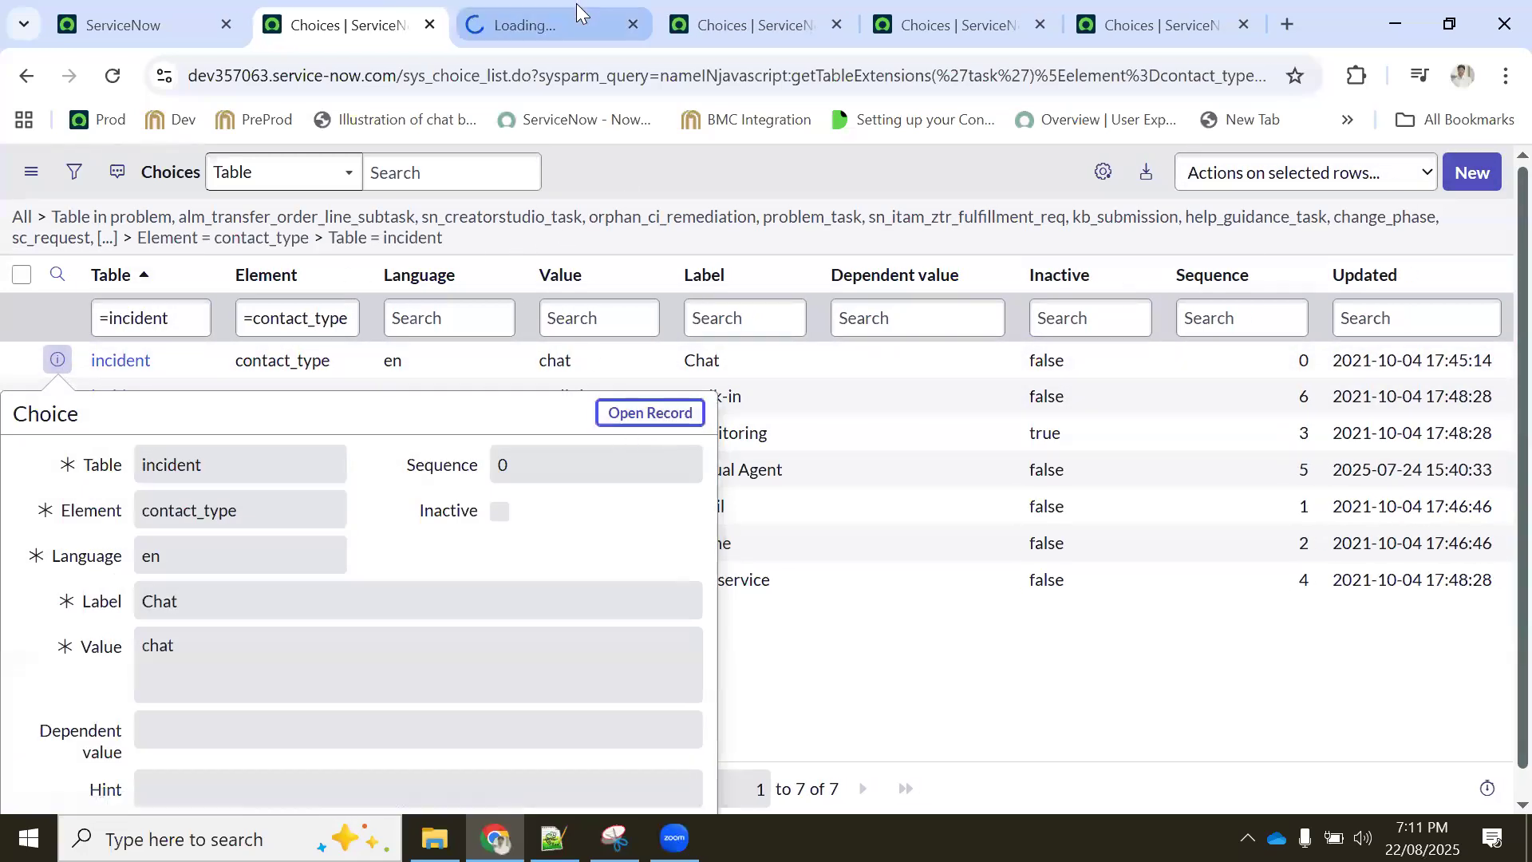
{"action": "left_click", "coordinate": [578, 11]}
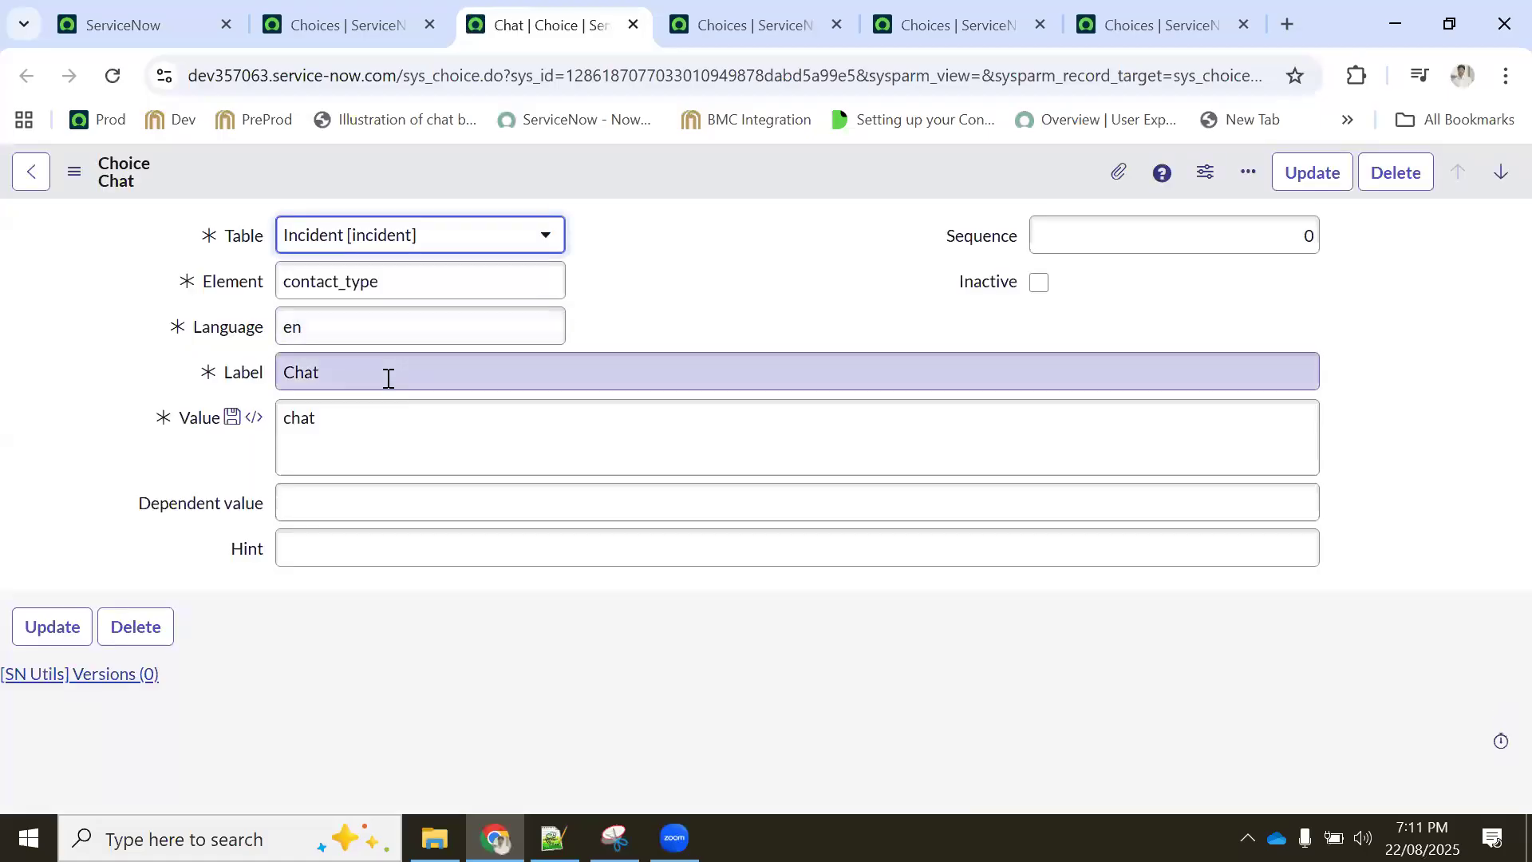
Change the choice's label to "Walk IN" and its value to "walk in"
{"action": "double_click", "coordinate": [387, 378]}
{"action": "type", "text": "Walk IN"}
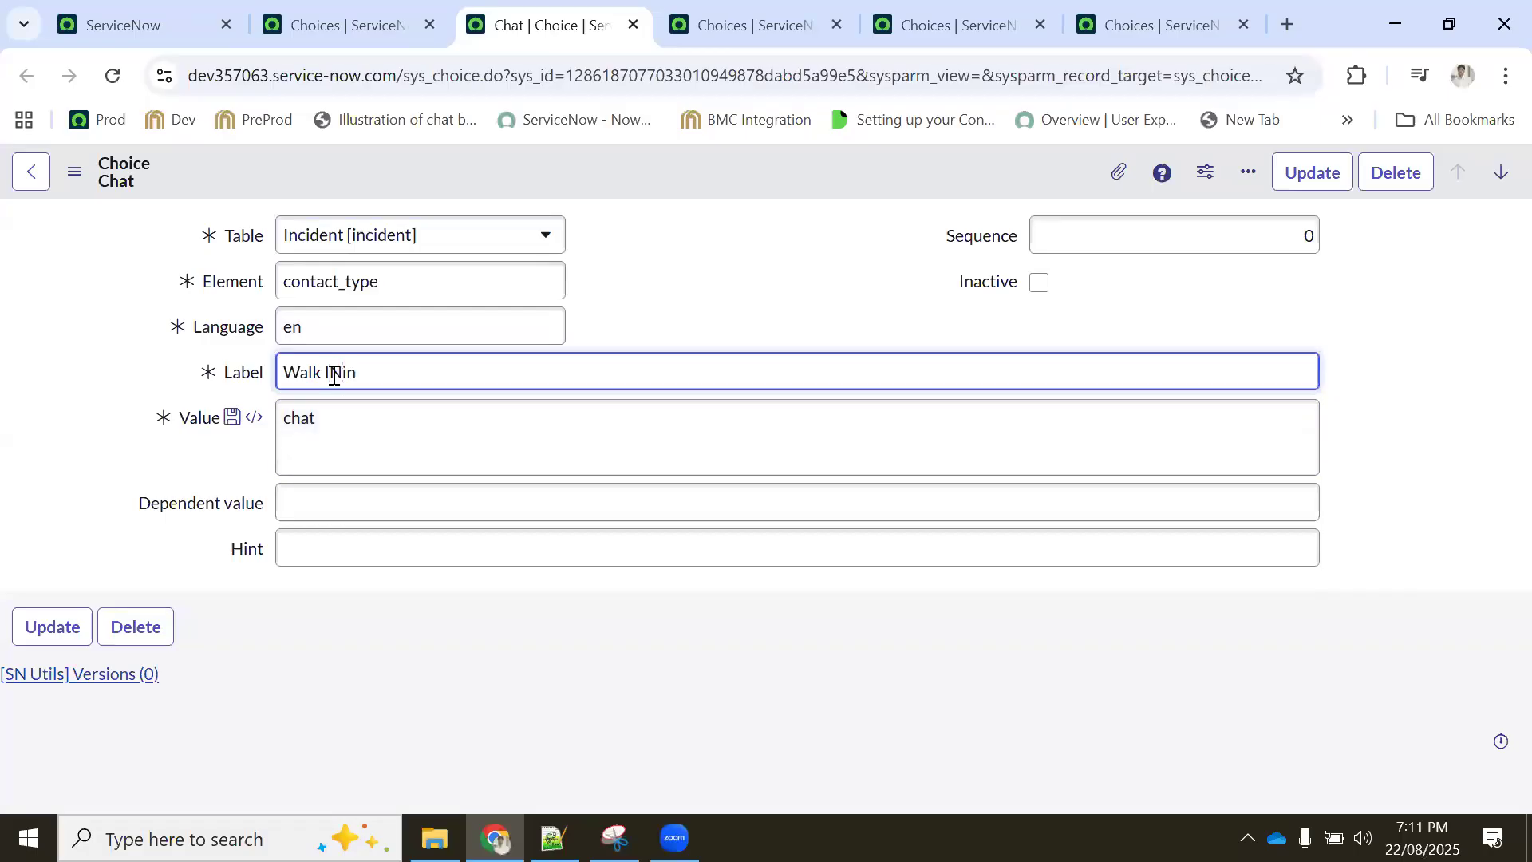
{"action": "double_click", "coordinate": [442, 471]}
{"action": "type", "text": "Walk"}
{"action": "key", "text": "BackSpace"}
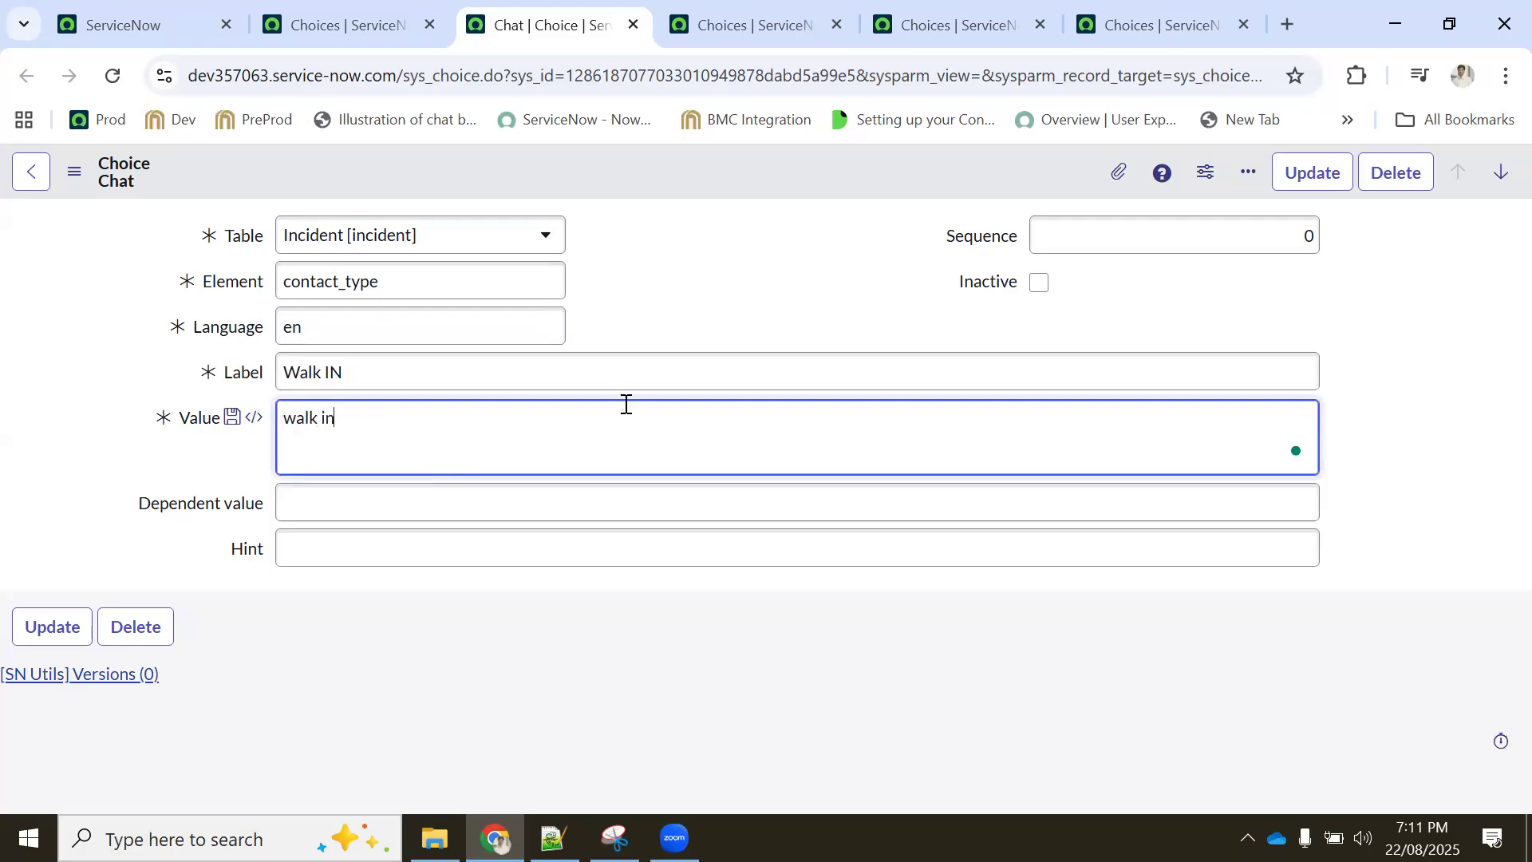
Insert the edited choice as a new record and stay on it, keeping its sequence at 0 and Inactive unticked
{"action": "right_click", "coordinate": [686, 182]}
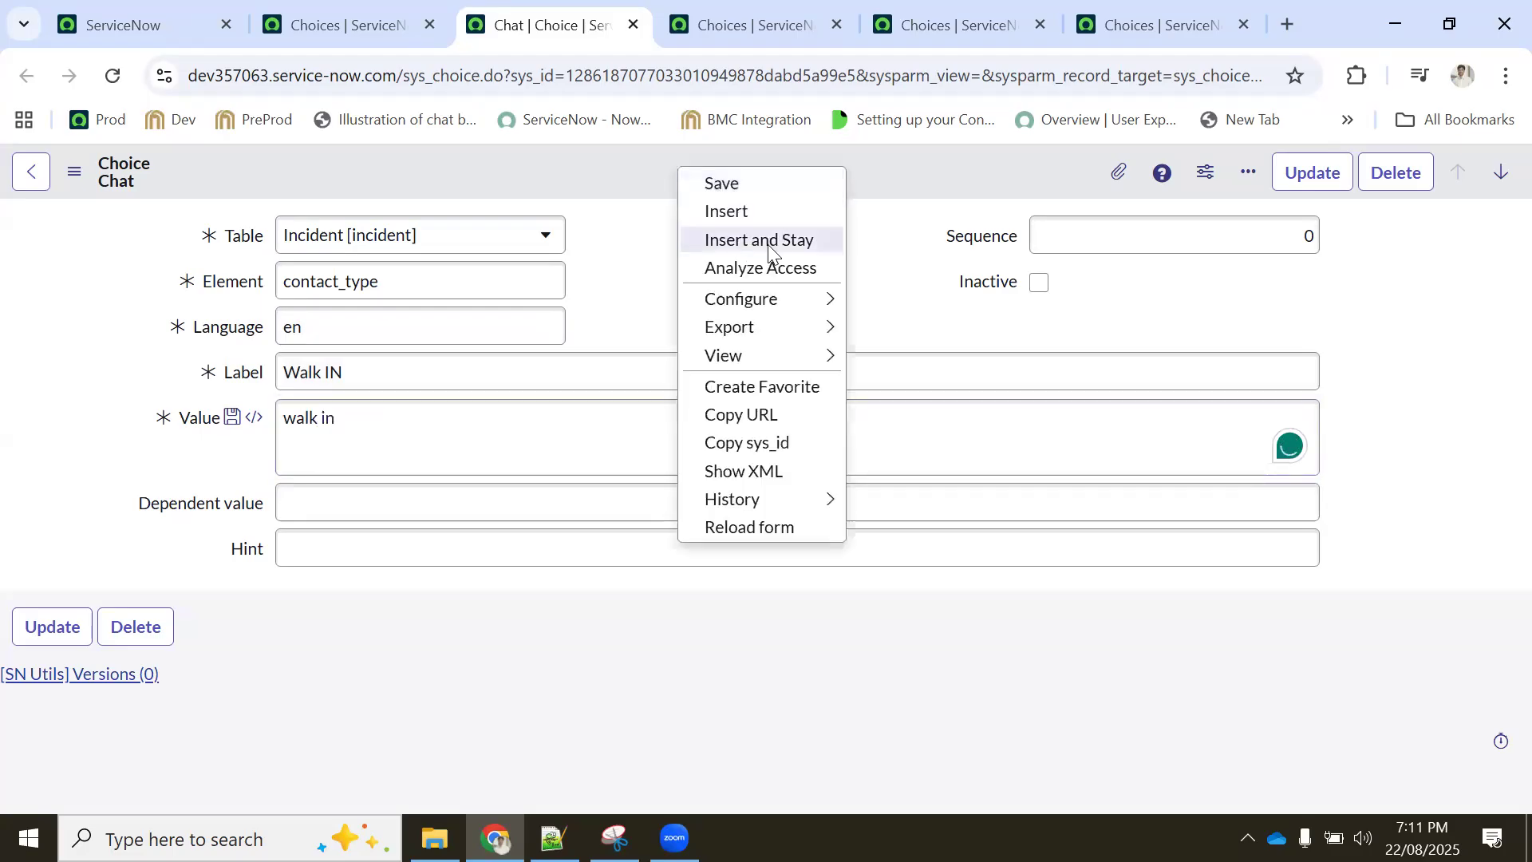
{"action": "left_click", "coordinate": [1282, 236]}
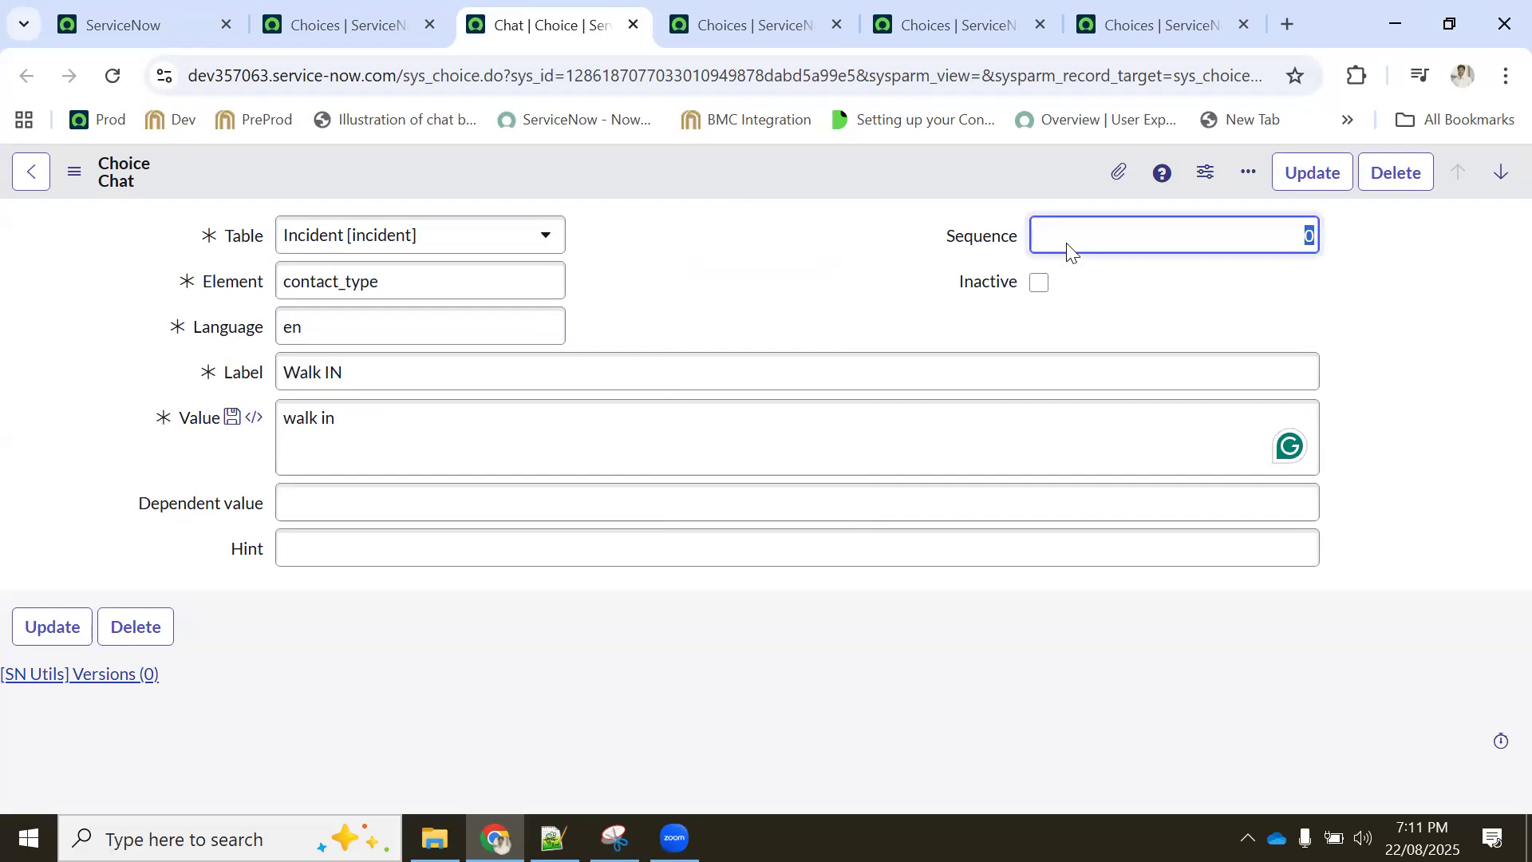
{"action": "left_click", "coordinate": [1057, 295]}
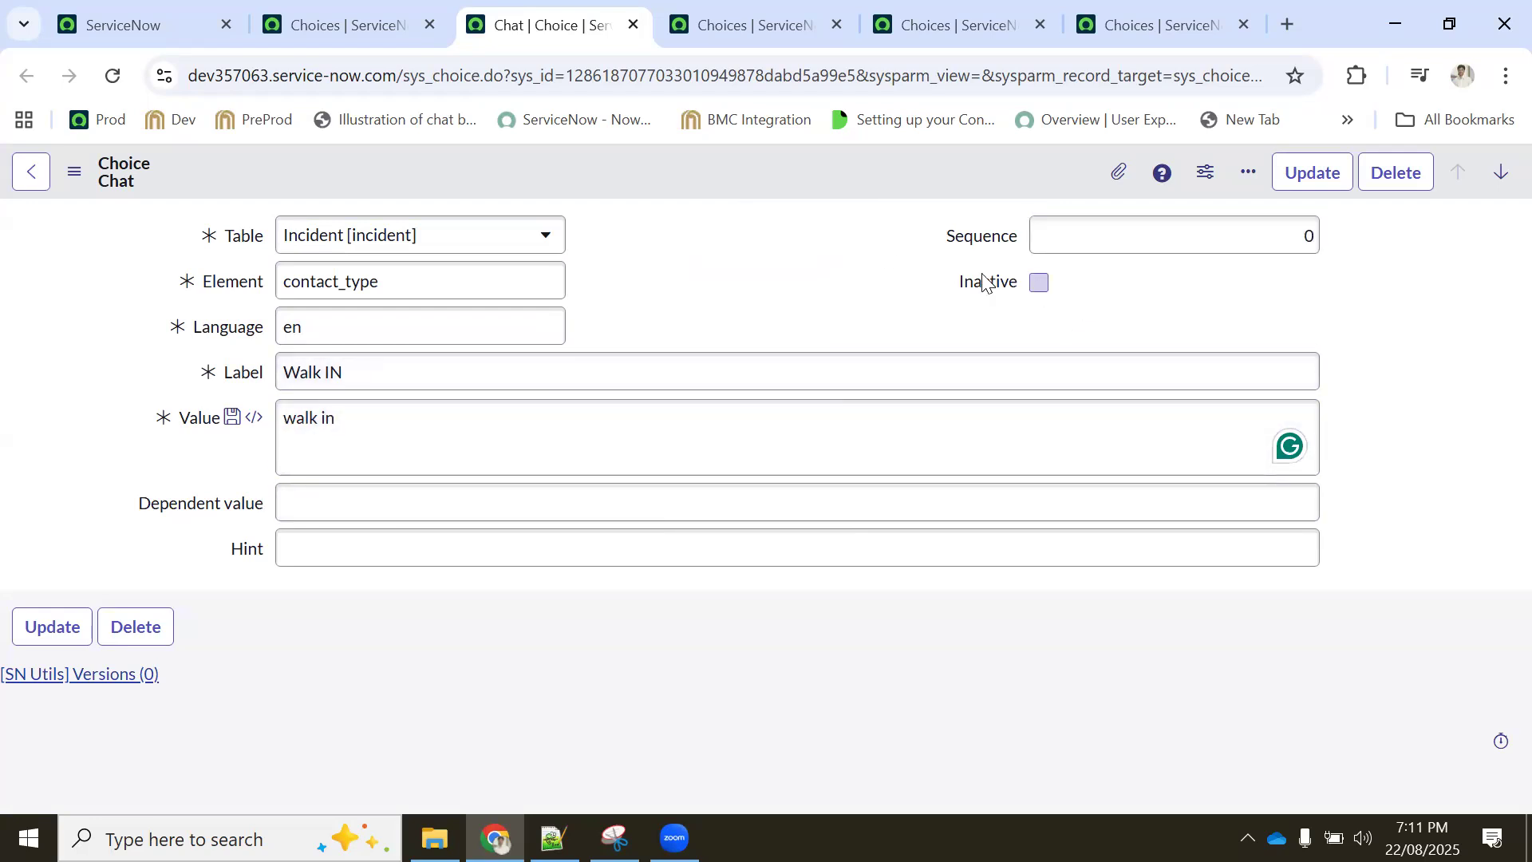
{"action": "right_click", "coordinate": [604, 161]}
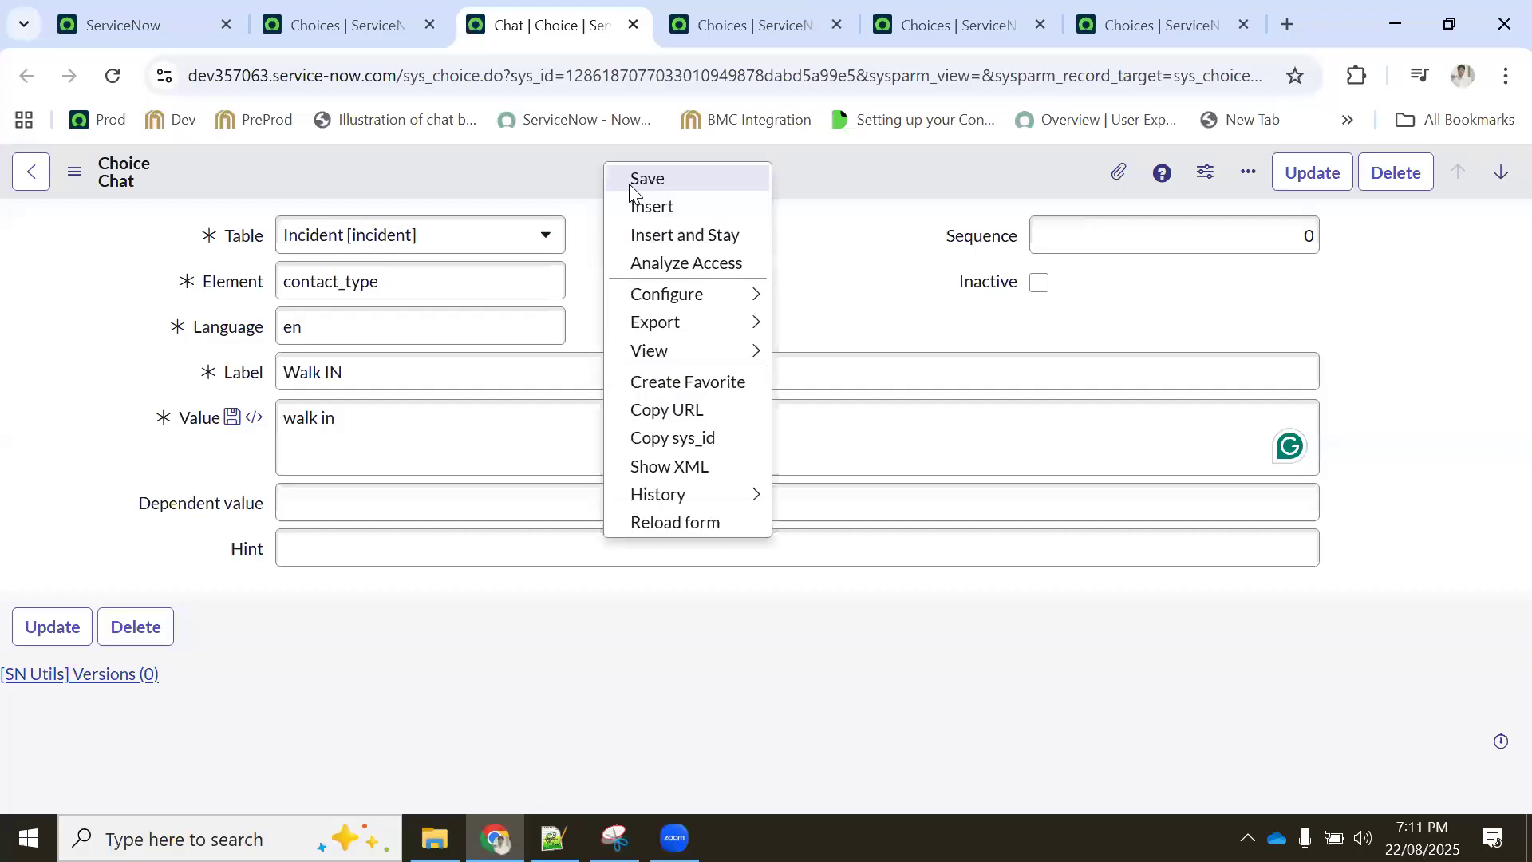
{"action": "left_click", "coordinate": [670, 236]}
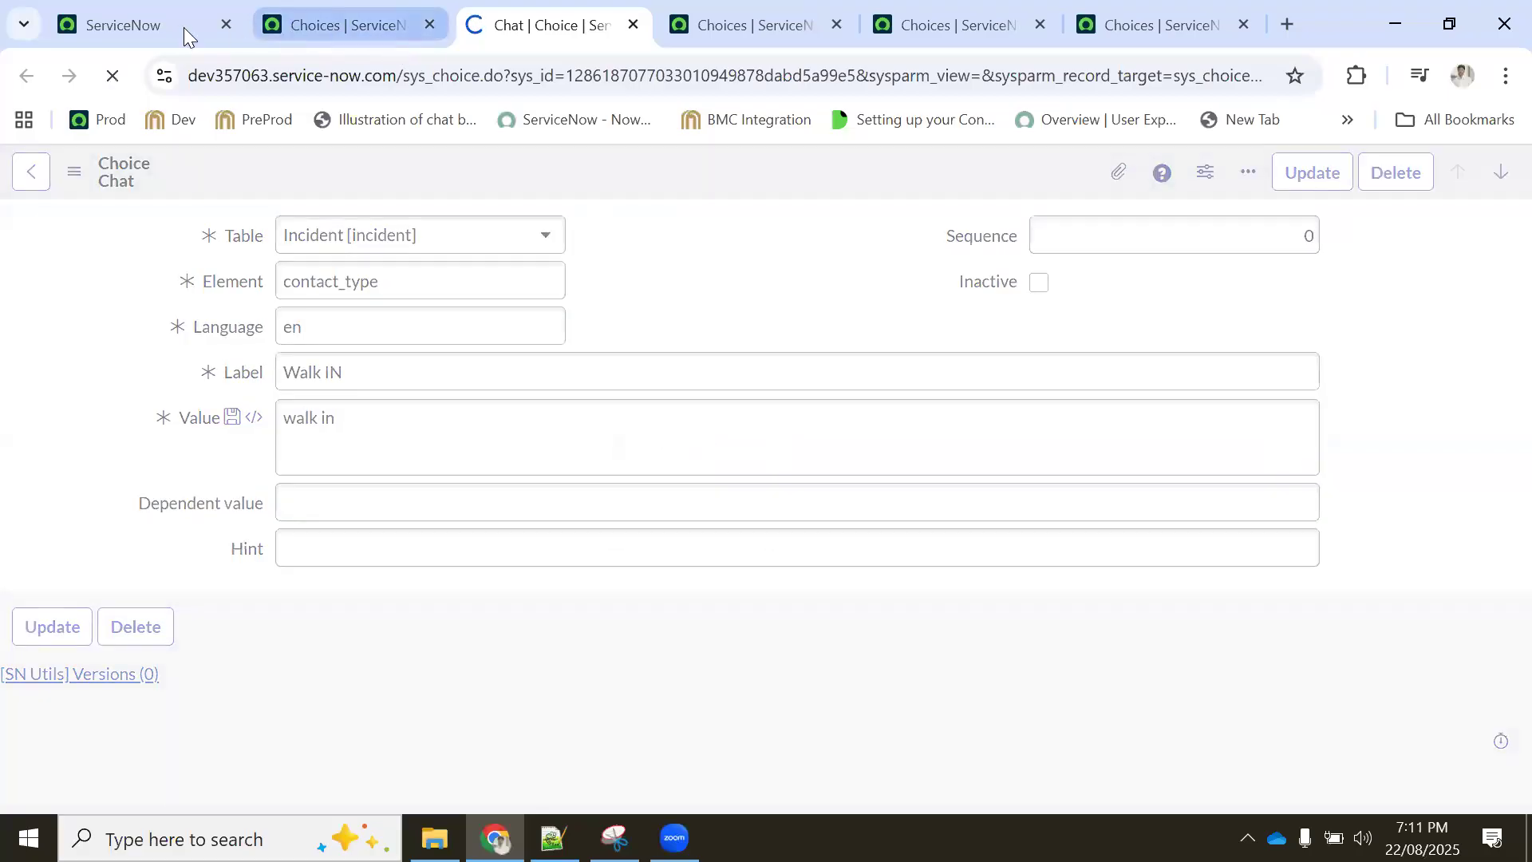
Open the incident record in its own tab and choose Walk IN as its Channel
{"action": "left_click", "coordinate": [151, 28]}
{"action": "left_click", "coordinate": [588, 619]}
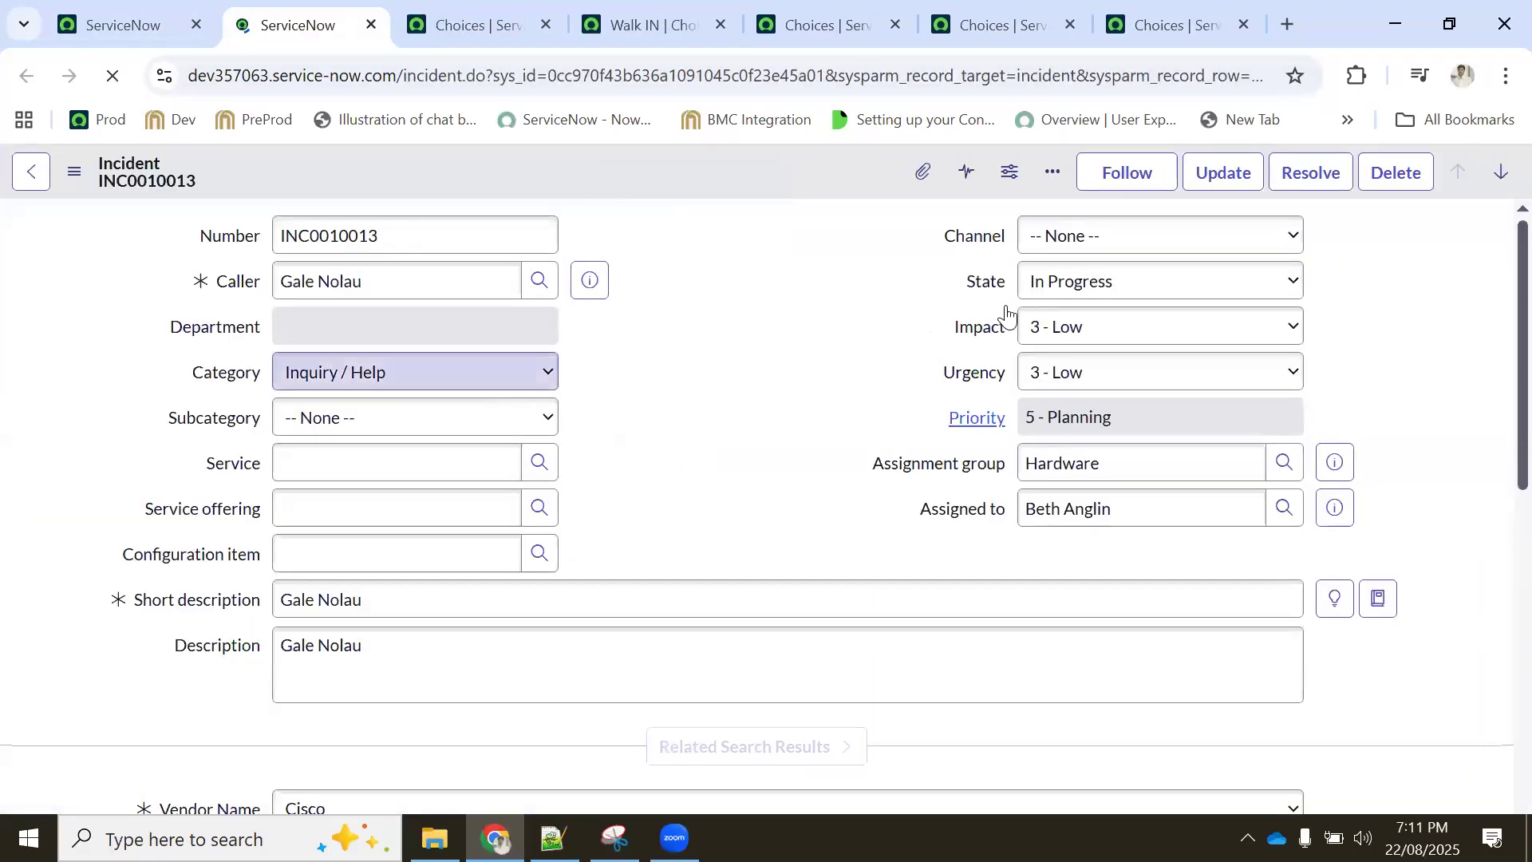
{"action": "left_click", "coordinate": [1071, 239]}
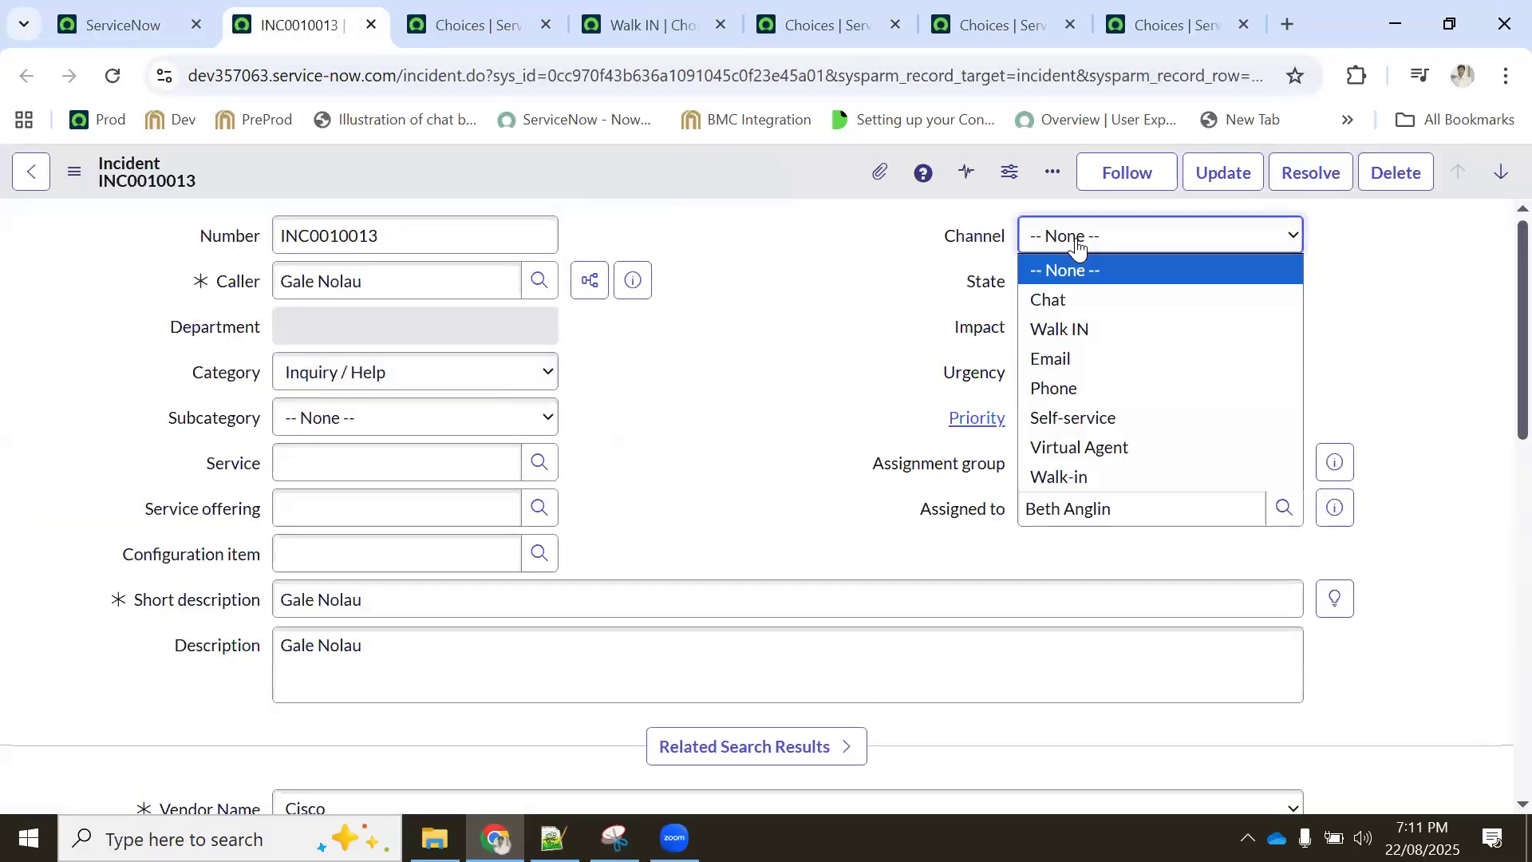
{"action": "left_click", "coordinate": [1067, 330]}
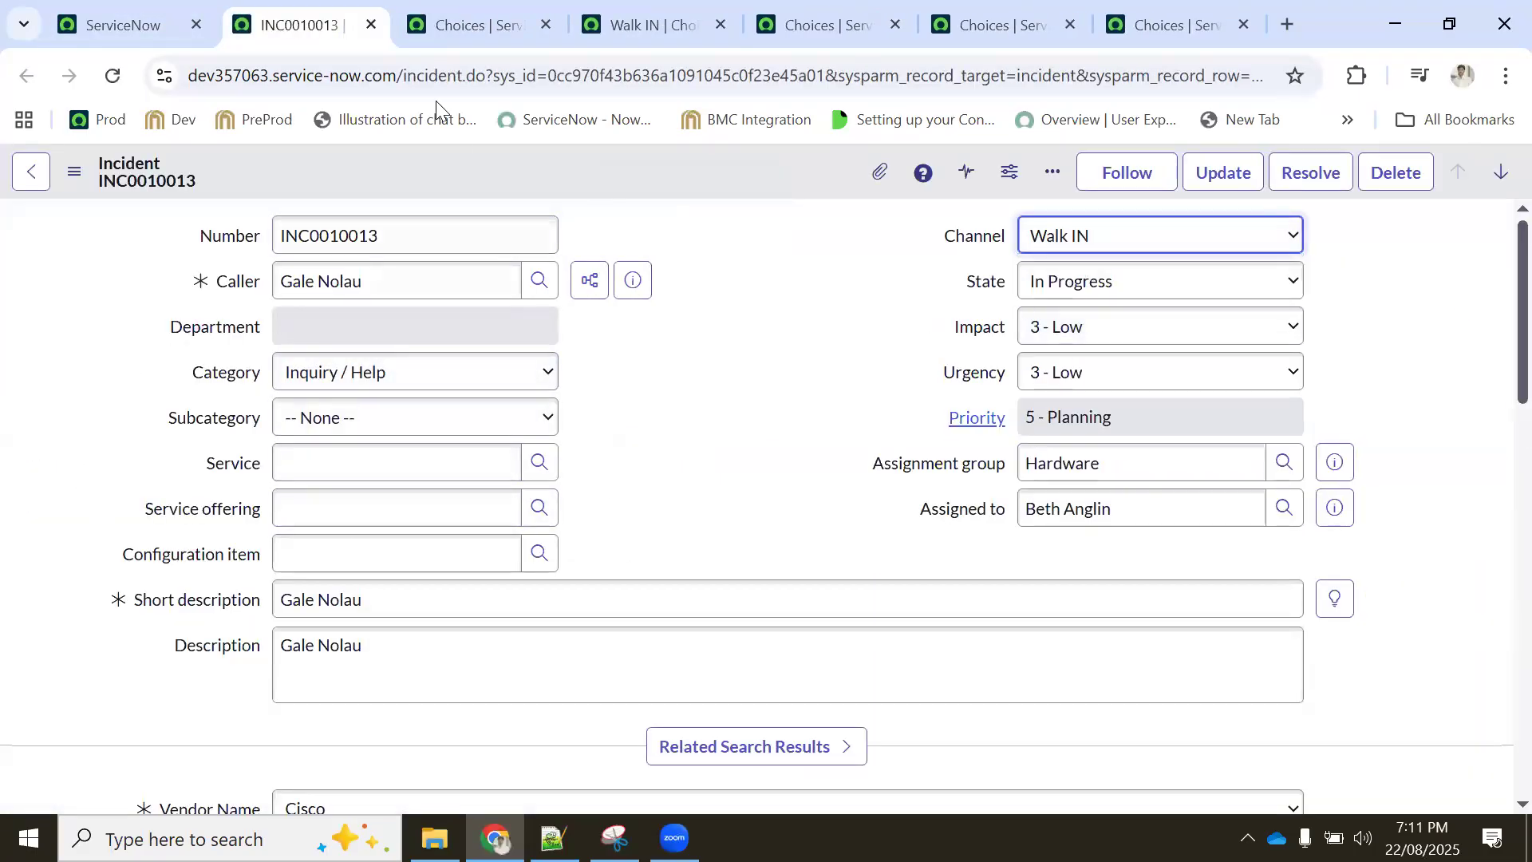
Compare the incident's Channel options with the contact_type choice list, and reload the list
{"action": "left_click", "coordinate": [454, 26]}
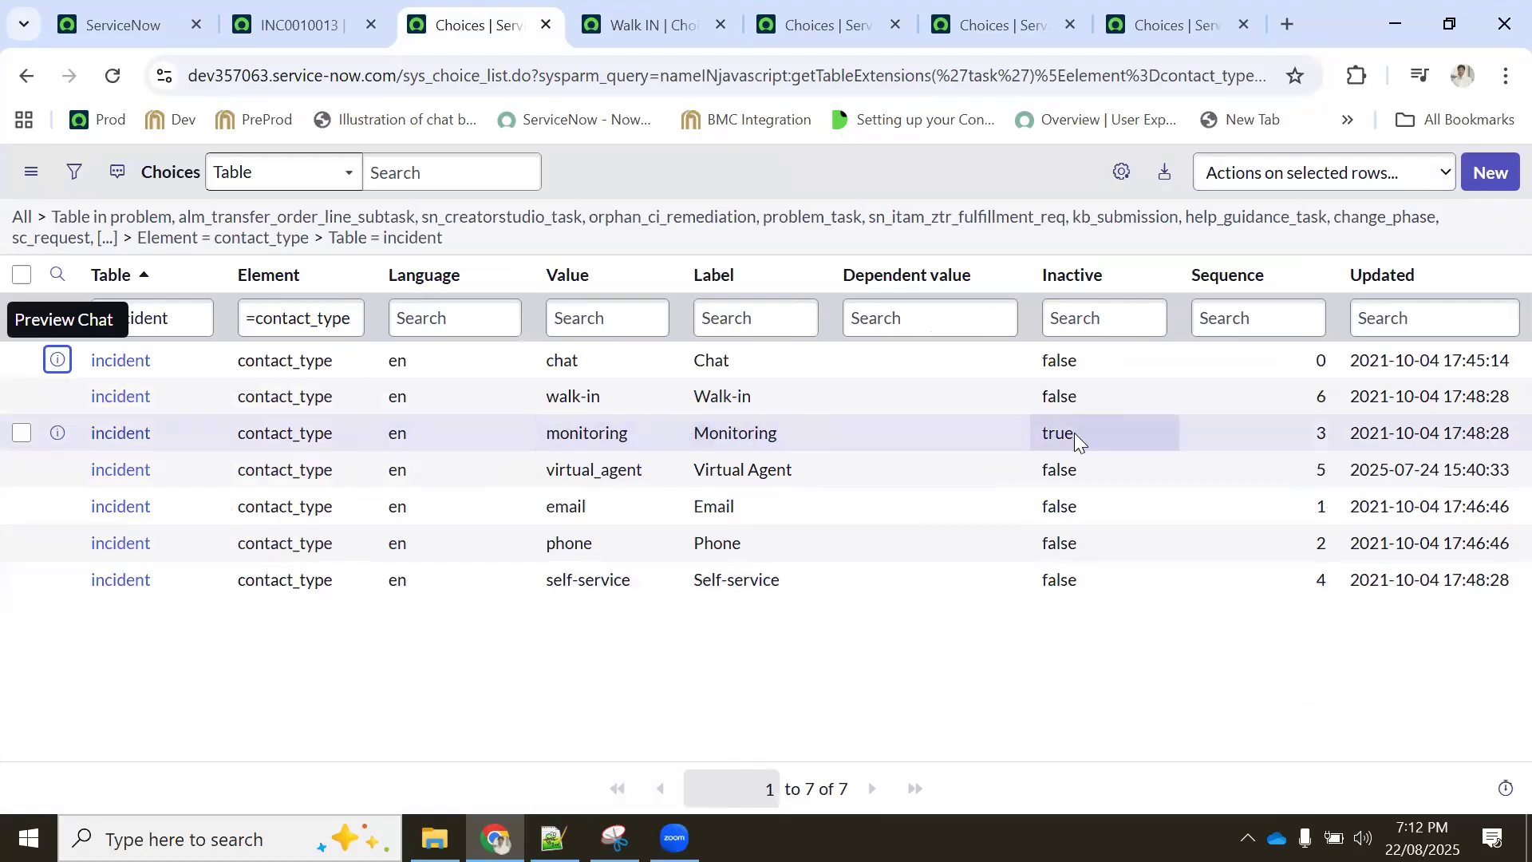
{"action": "left_click", "coordinate": [303, 24]}
{"action": "left_click", "coordinate": [1020, 235]}
{"action": "left_click", "coordinate": [479, 26]}
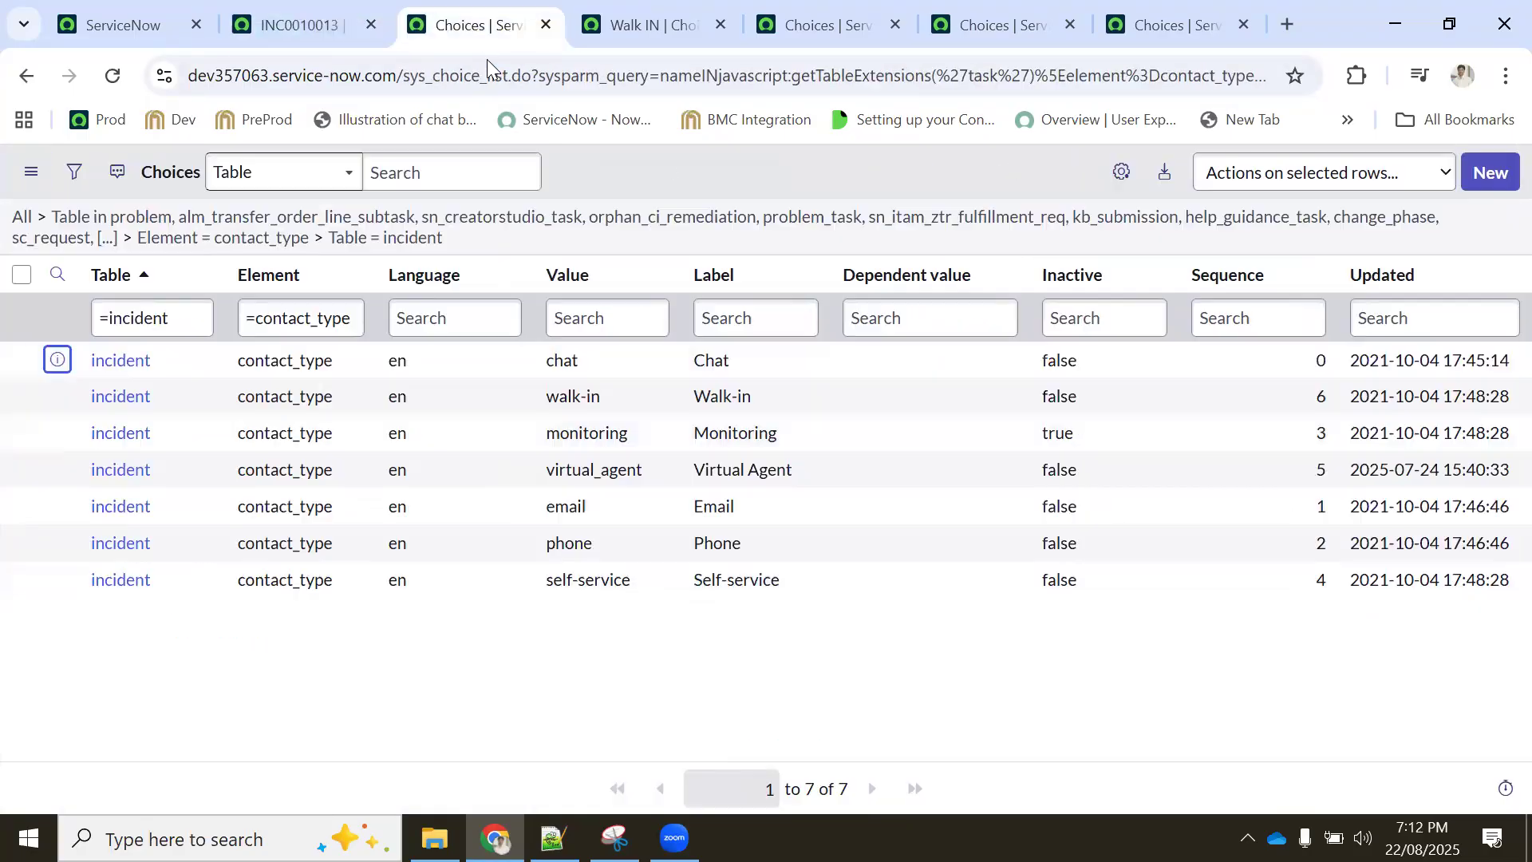
{"action": "left_click", "coordinate": [303, 24]}
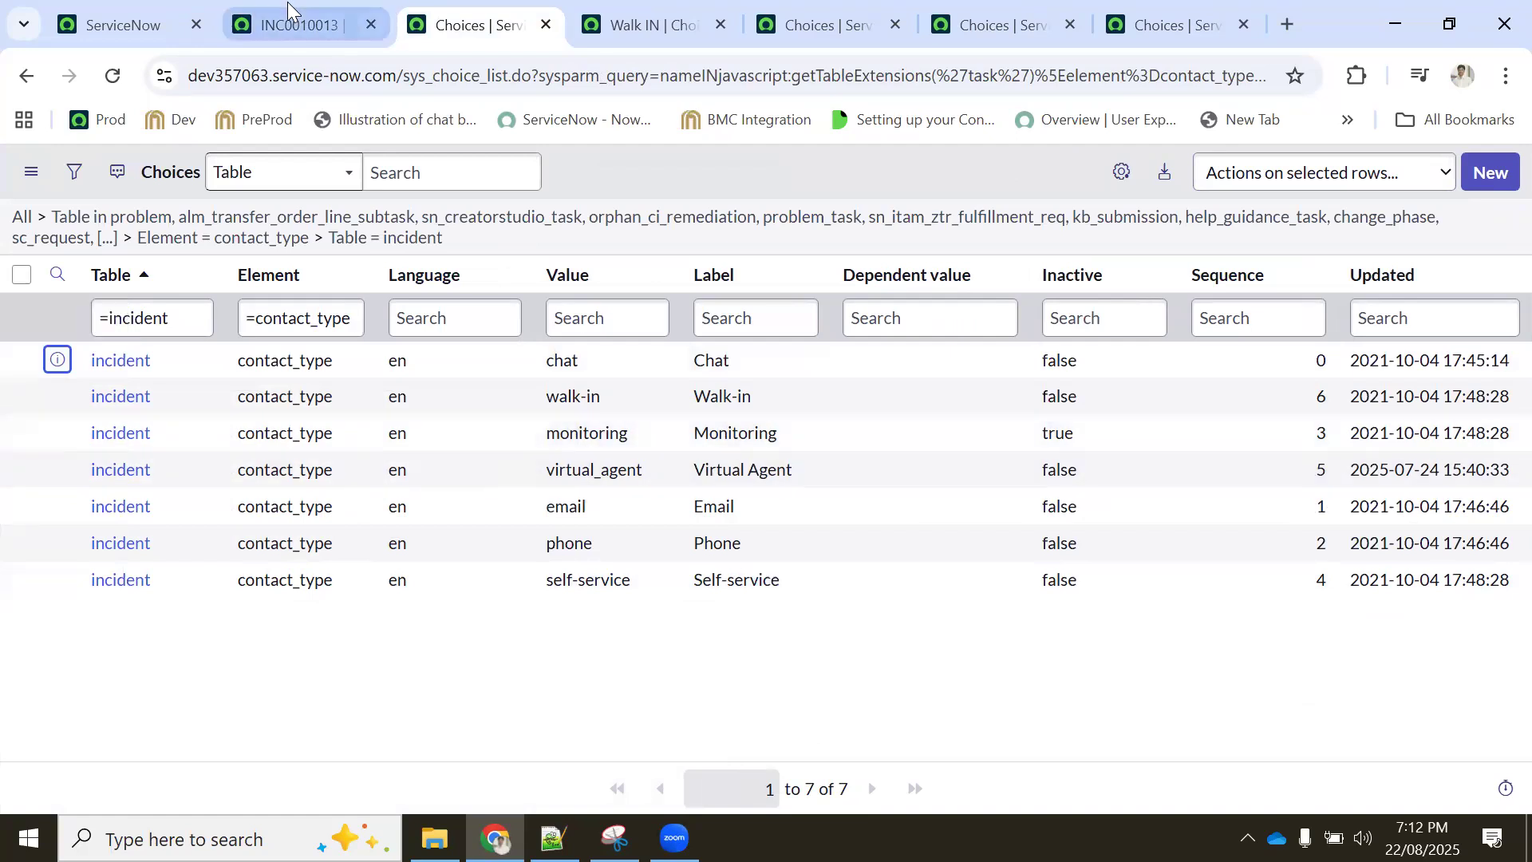
{"action": "left_click", "coordinate": [1105, 237]}
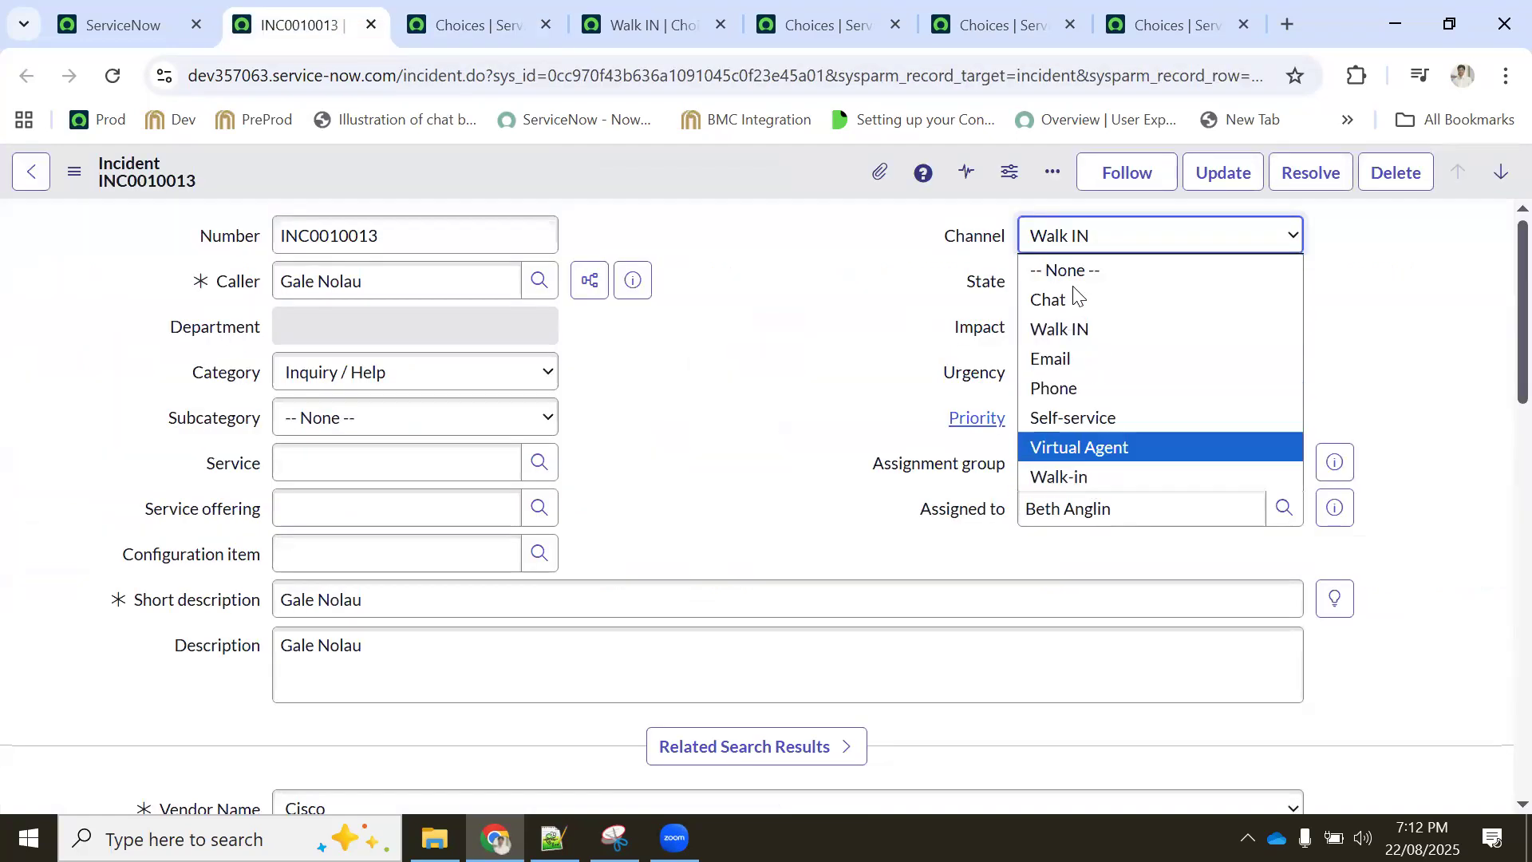
{"action": "left_click", "coordinate": [457, 20]}
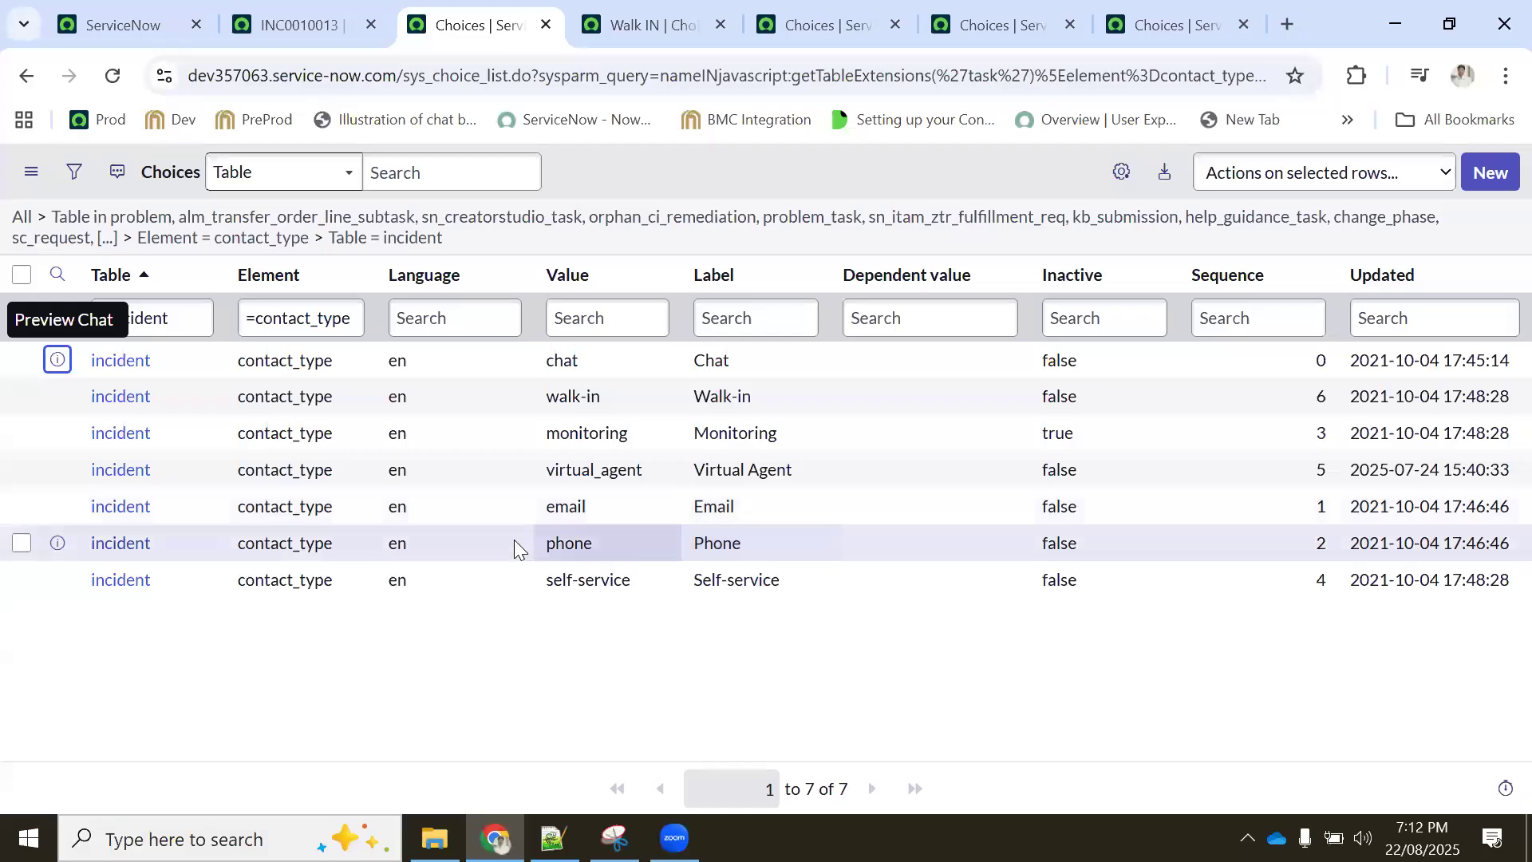
{"action": "left_click", "coordinate": [112, 75]}
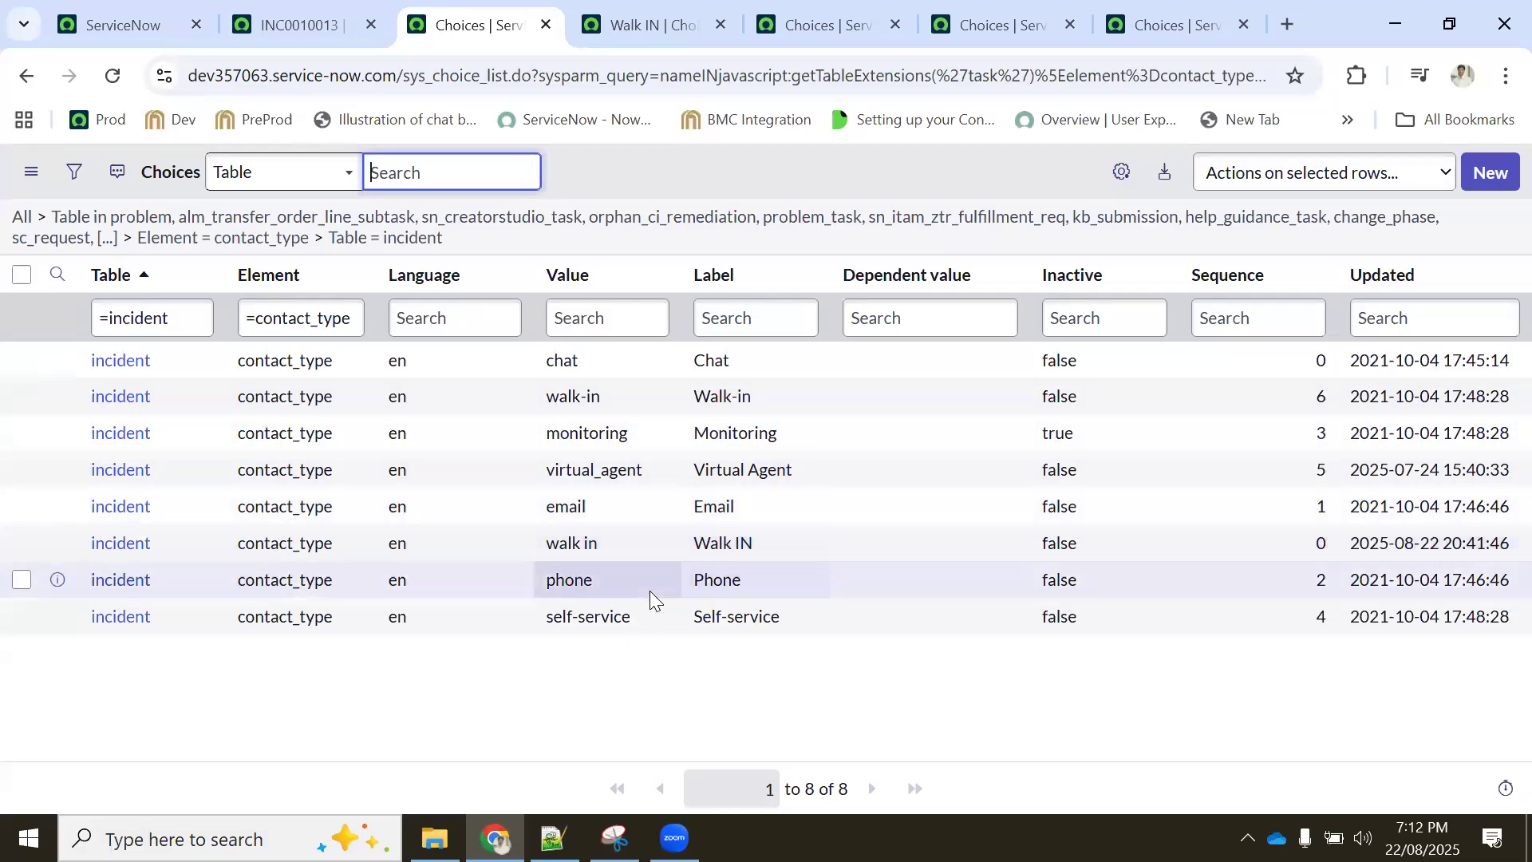
Open the phone choice's Inactive value for editing in the choice list
{"action": "left_click", "coordinate": [1090, 582]}
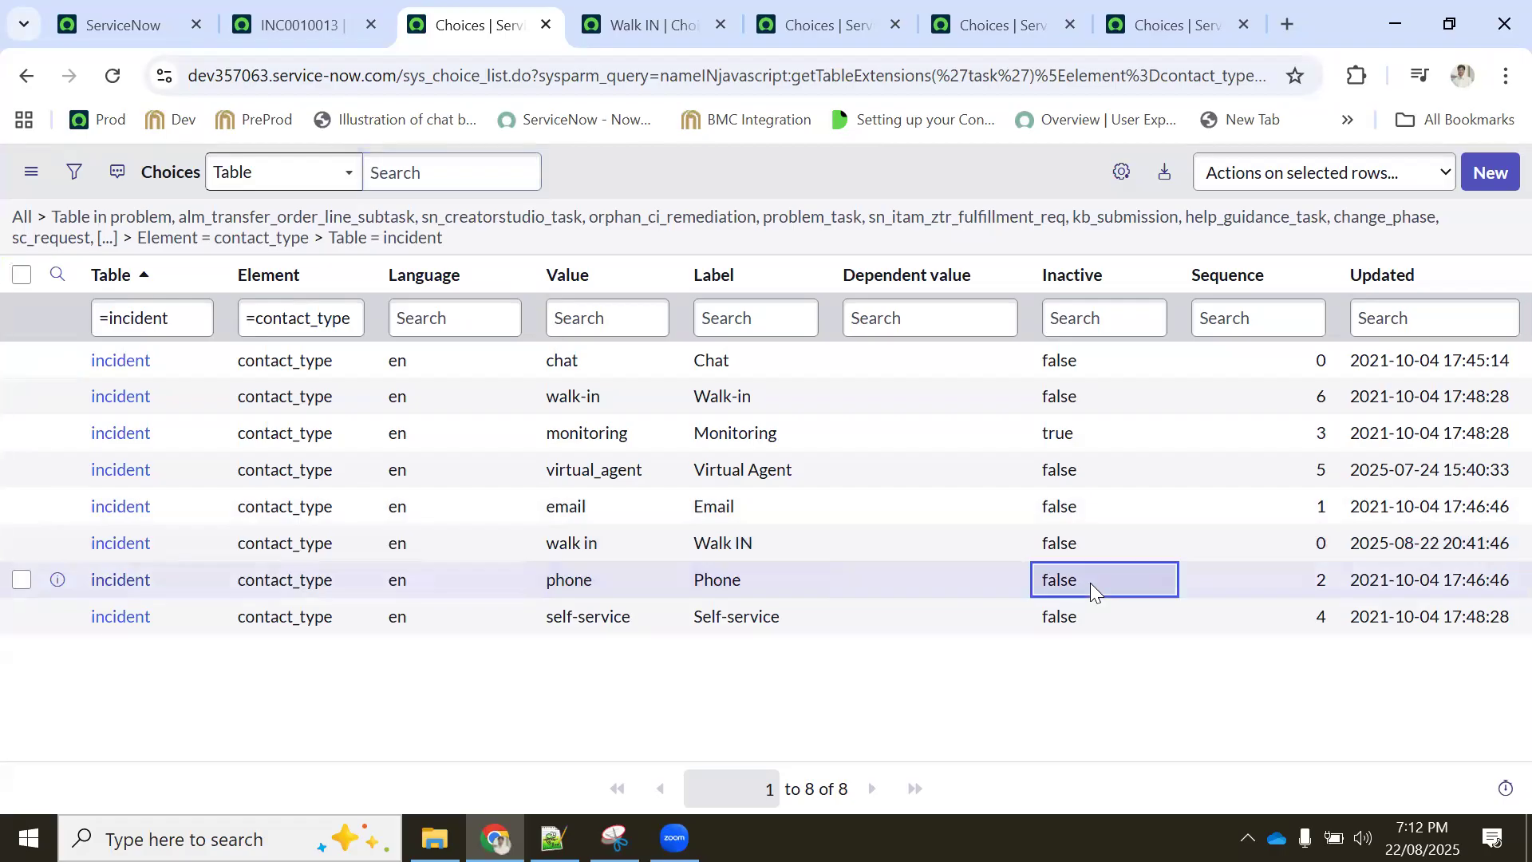
{"action": "double_click", "coordinate": [1090, 583]}
{"action": "left_click", "coordinate": [1090, 589]}
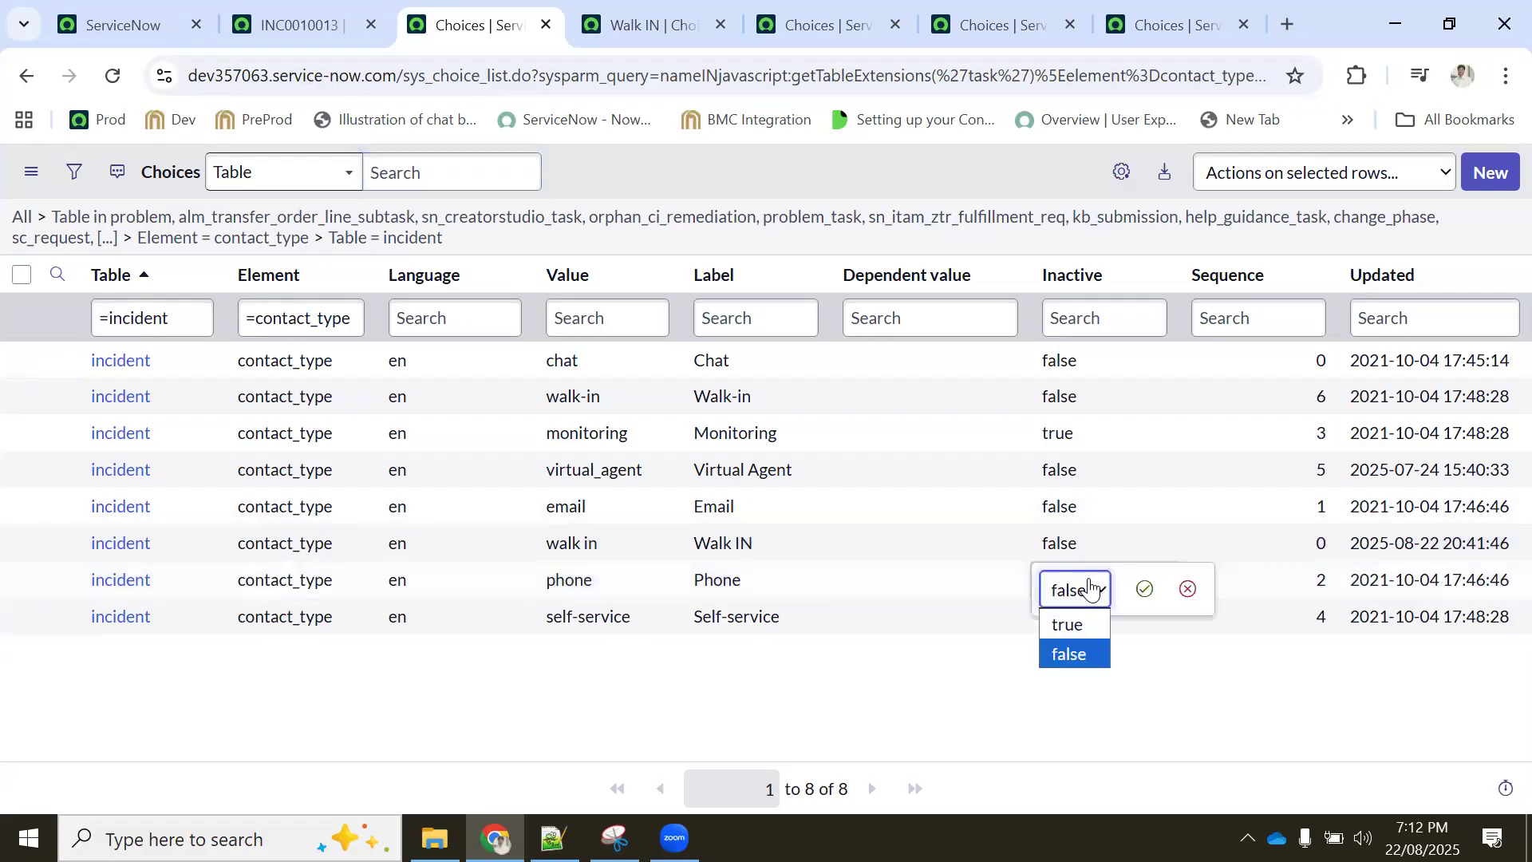
Tick Inactive on the Walk IN choice's form without saving it, and return to the incident form
{"action": "left_click", "coordinate": [627, 23]}
{"action": "left_click", "coordinate": [1039, 280]}
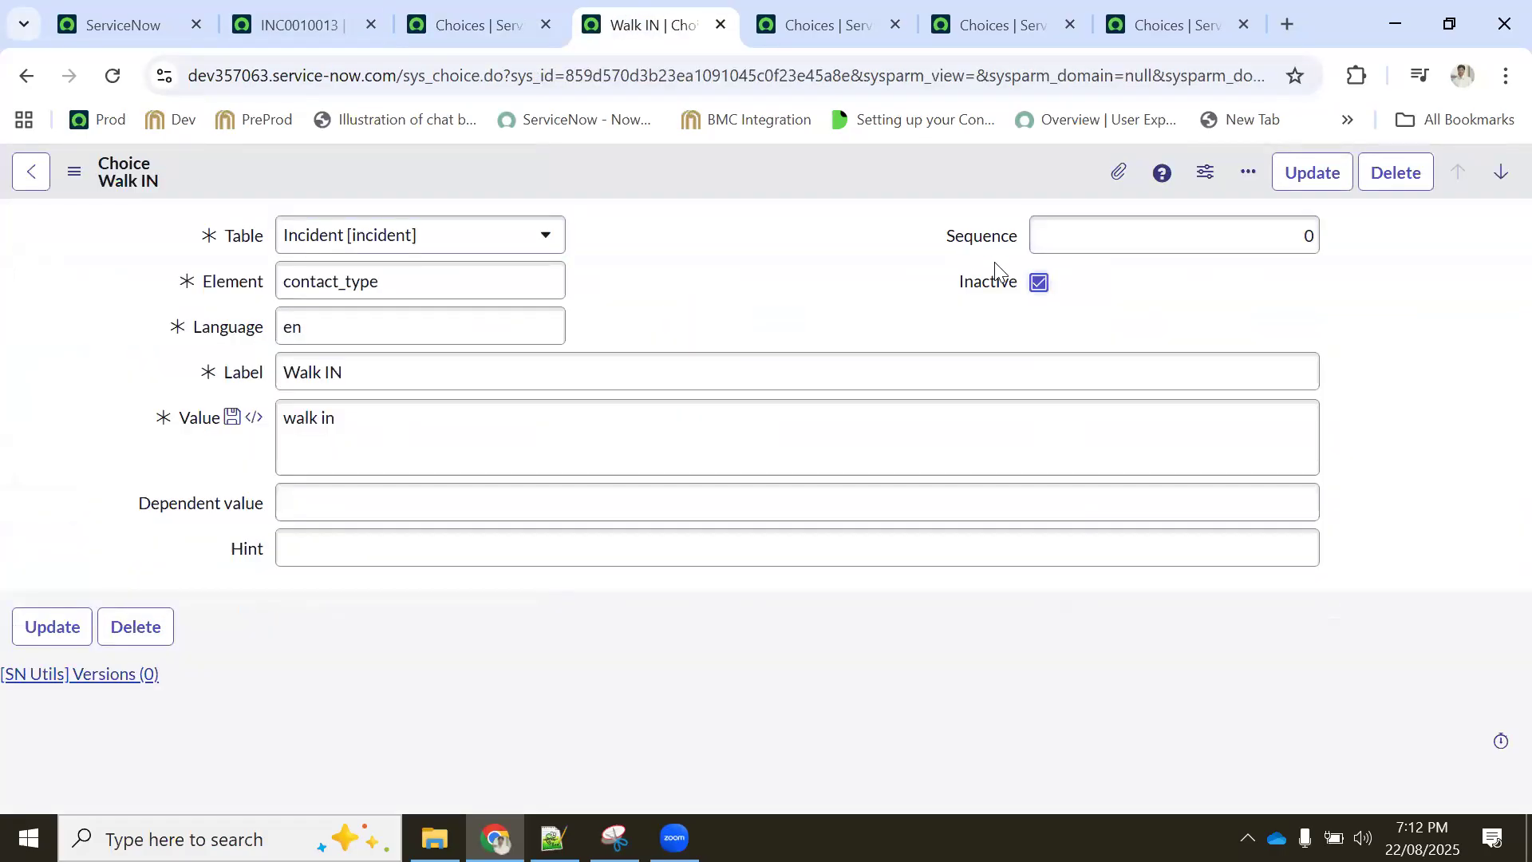
{"action": "left_click", "coordinate": [323, 12]}
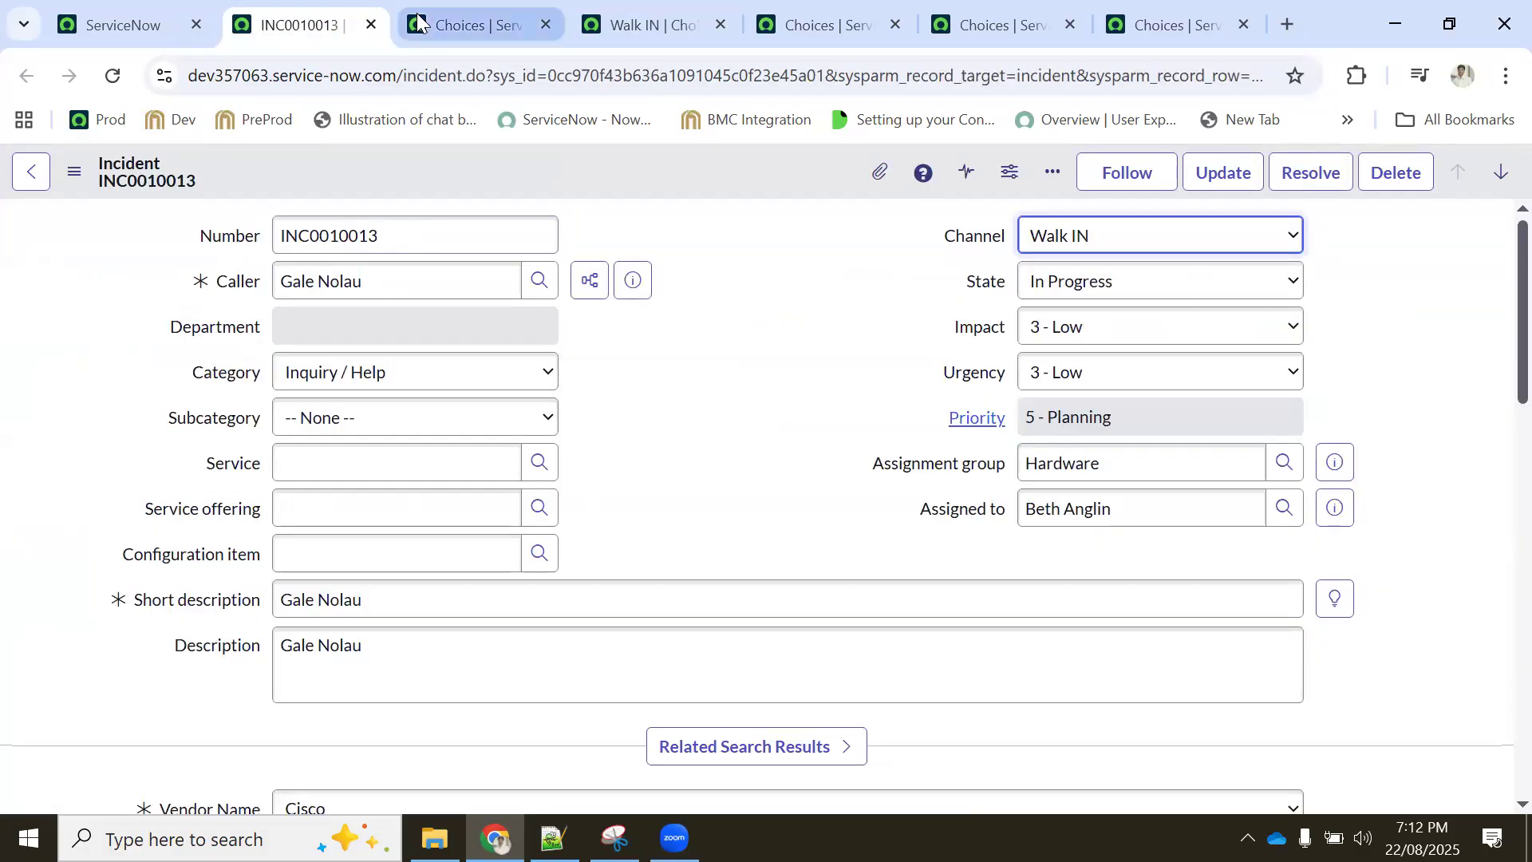
Set Inactive to true for the phone choice in the choice list and save the change
{"action": "left_click", "coordinate": [420, 23]}
{"action": "left_click", "coordinate": [1071, 597]}
{"action": "left_click", "coordinate": [1068, 624]}
{"action": "left_click", "coordinate": [1141, 590]}
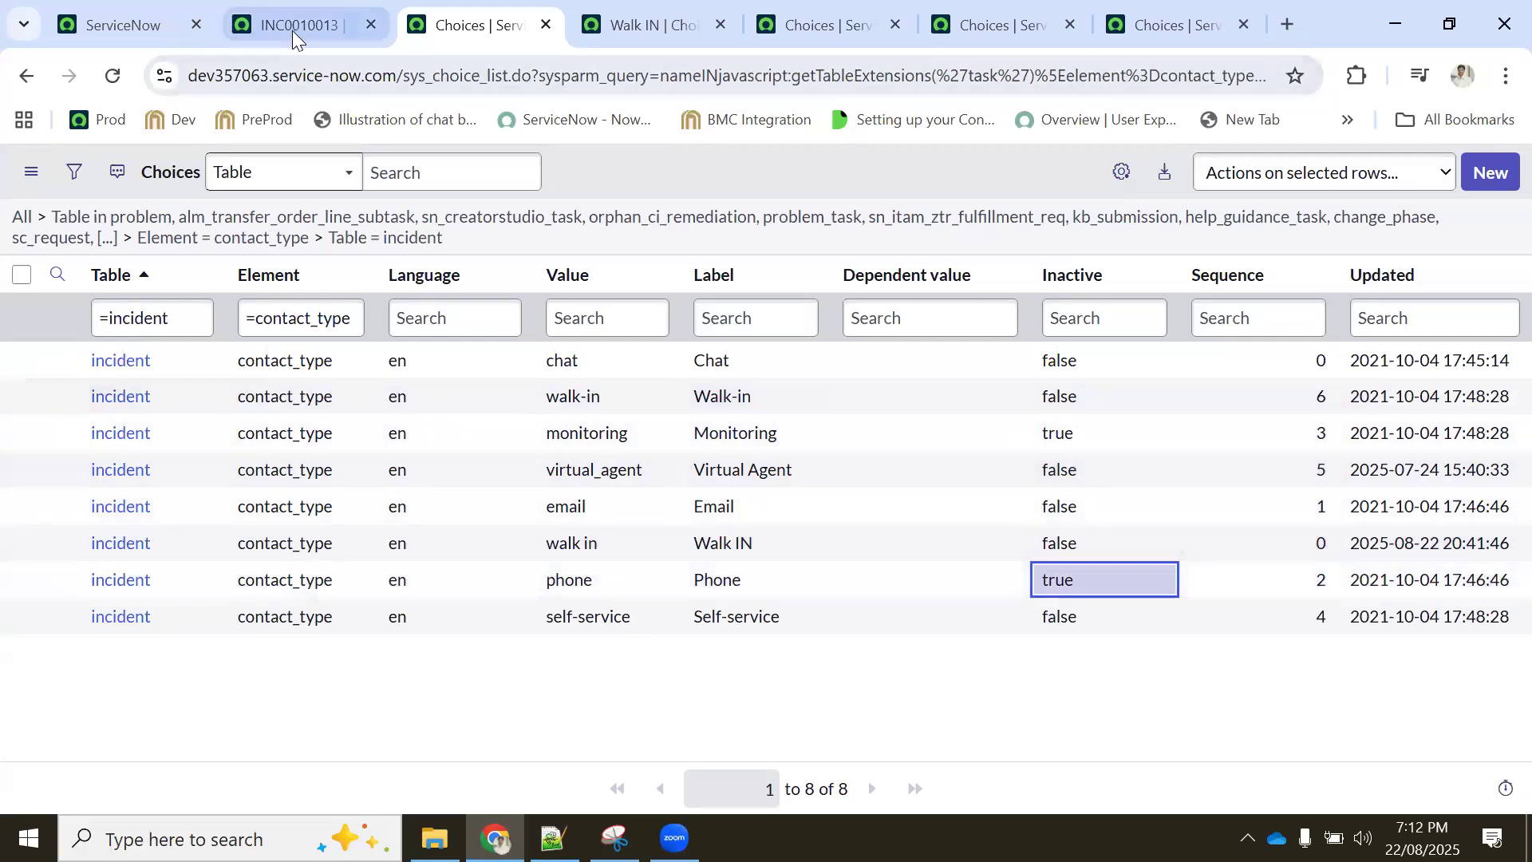
Reload the incident form and check which options its Channel field offers
{"action": "left_click", "coordinate": [274, 21]}
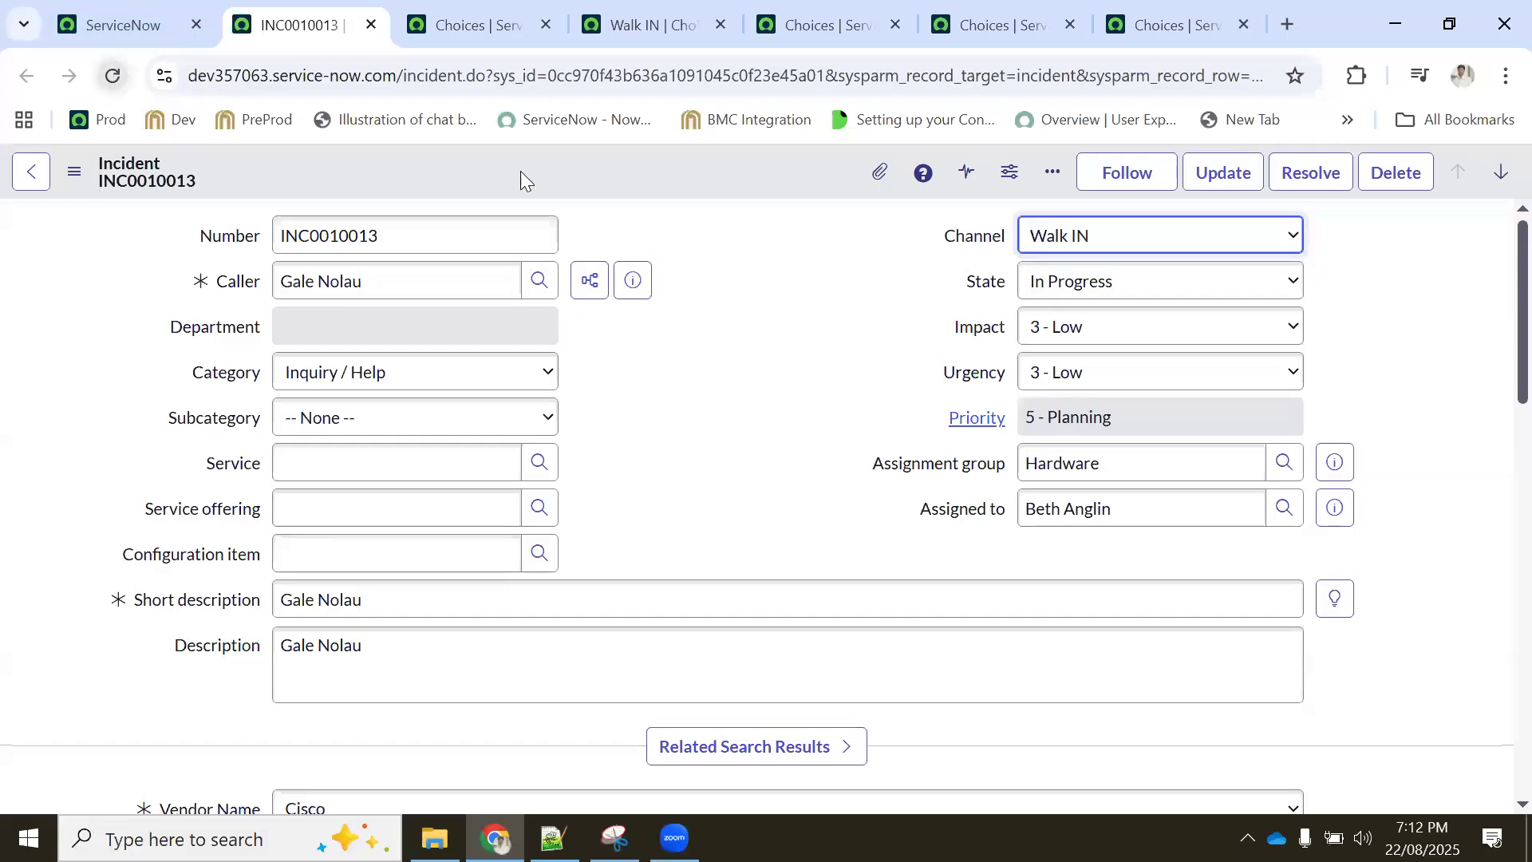
{"action": "left_click", "coordinate": [112, 75]}
{"action": "left_click", "coordinate": [842, 236]}
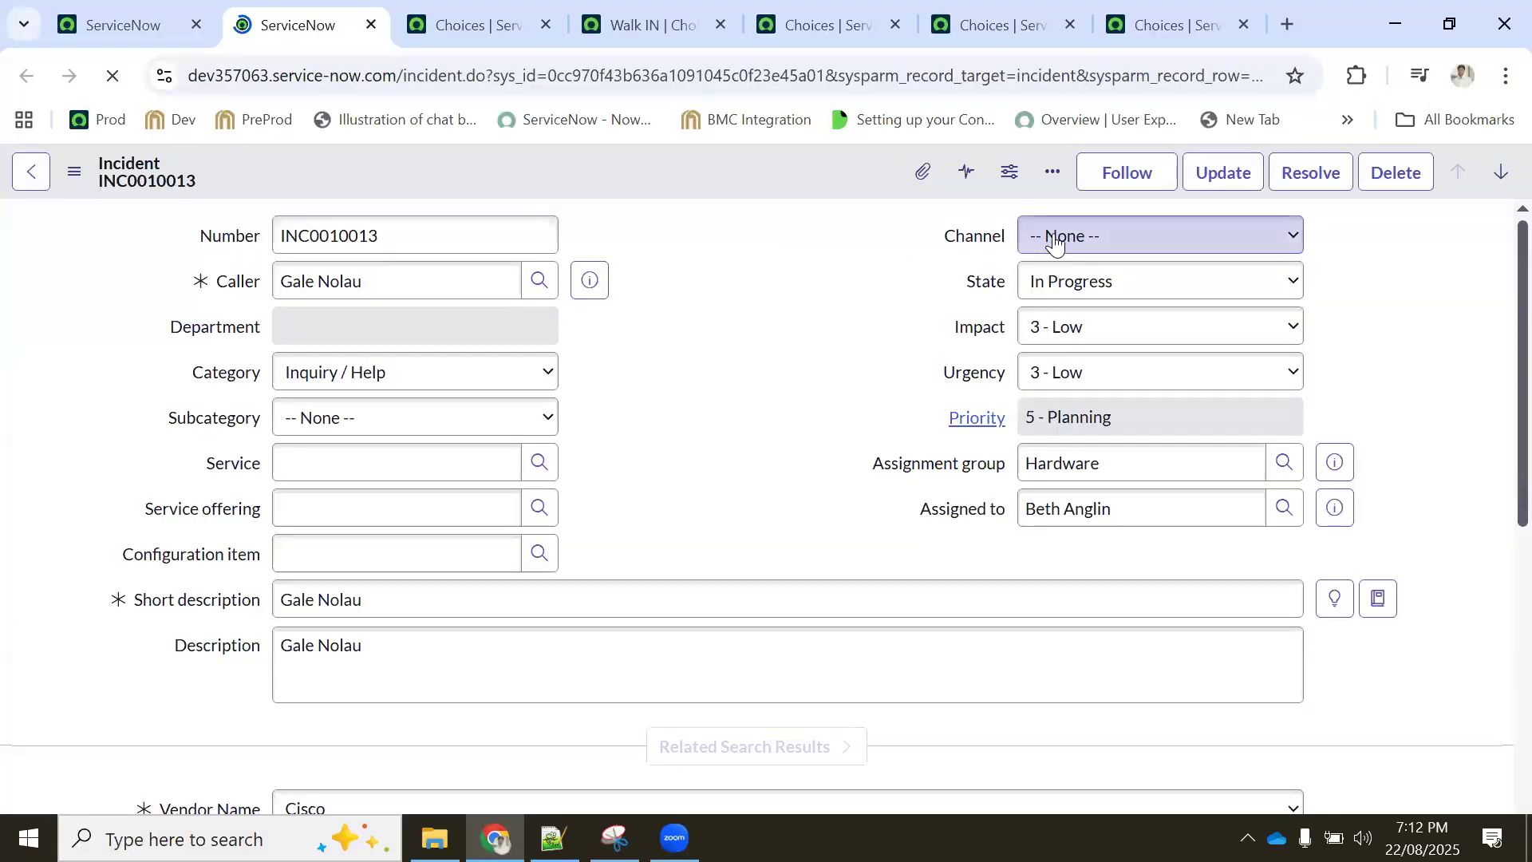
{"action": "left_click", "coordinate": [1059, 239]}
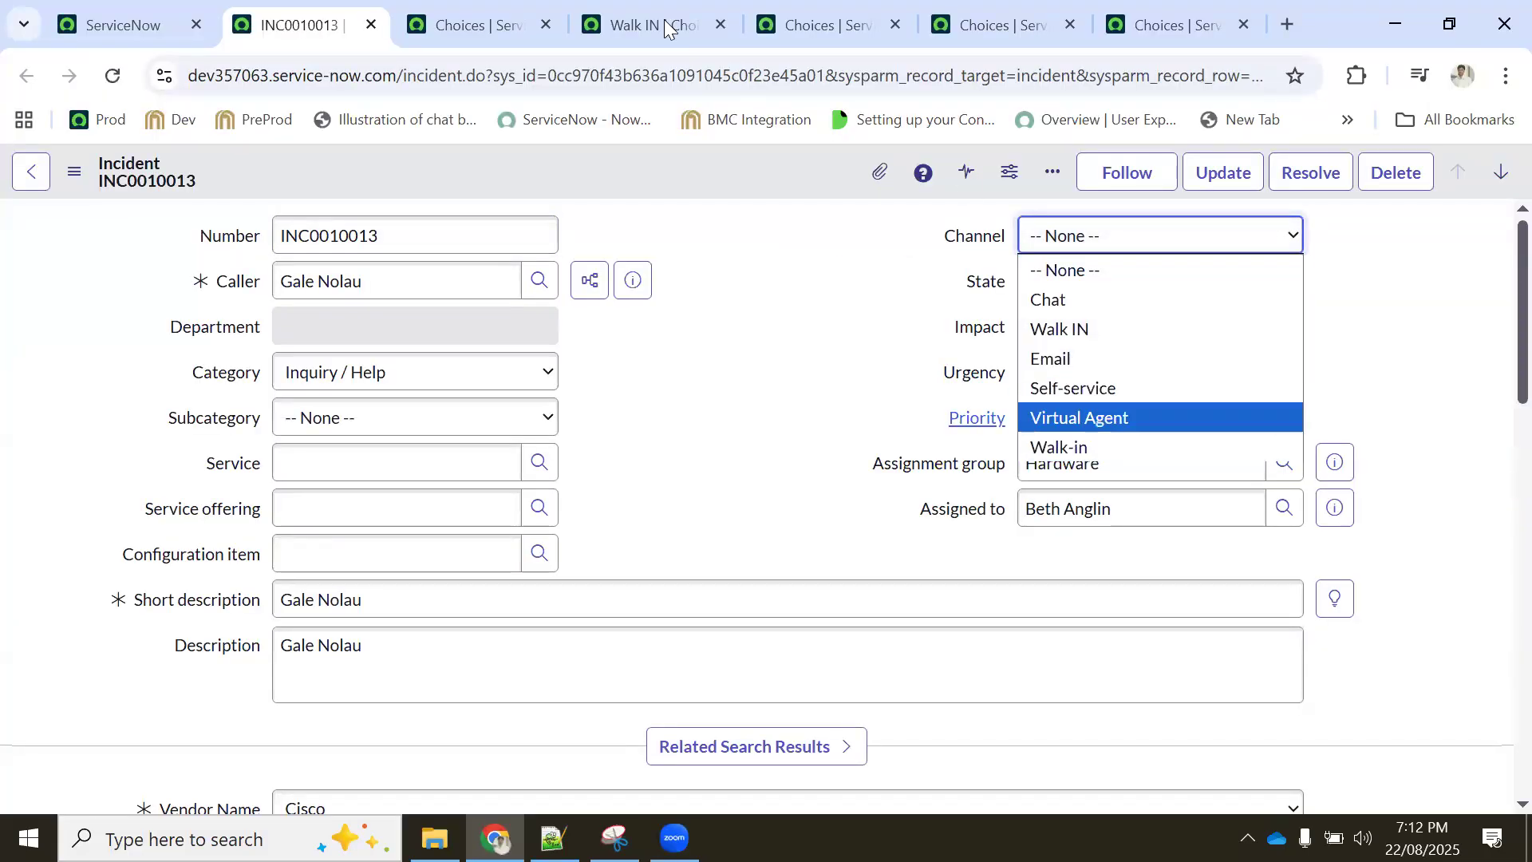
Set Inactive to true for the original walk-in choice in the choice list and save the change
{"action": "left_click", "coordinate": [479, 23]}
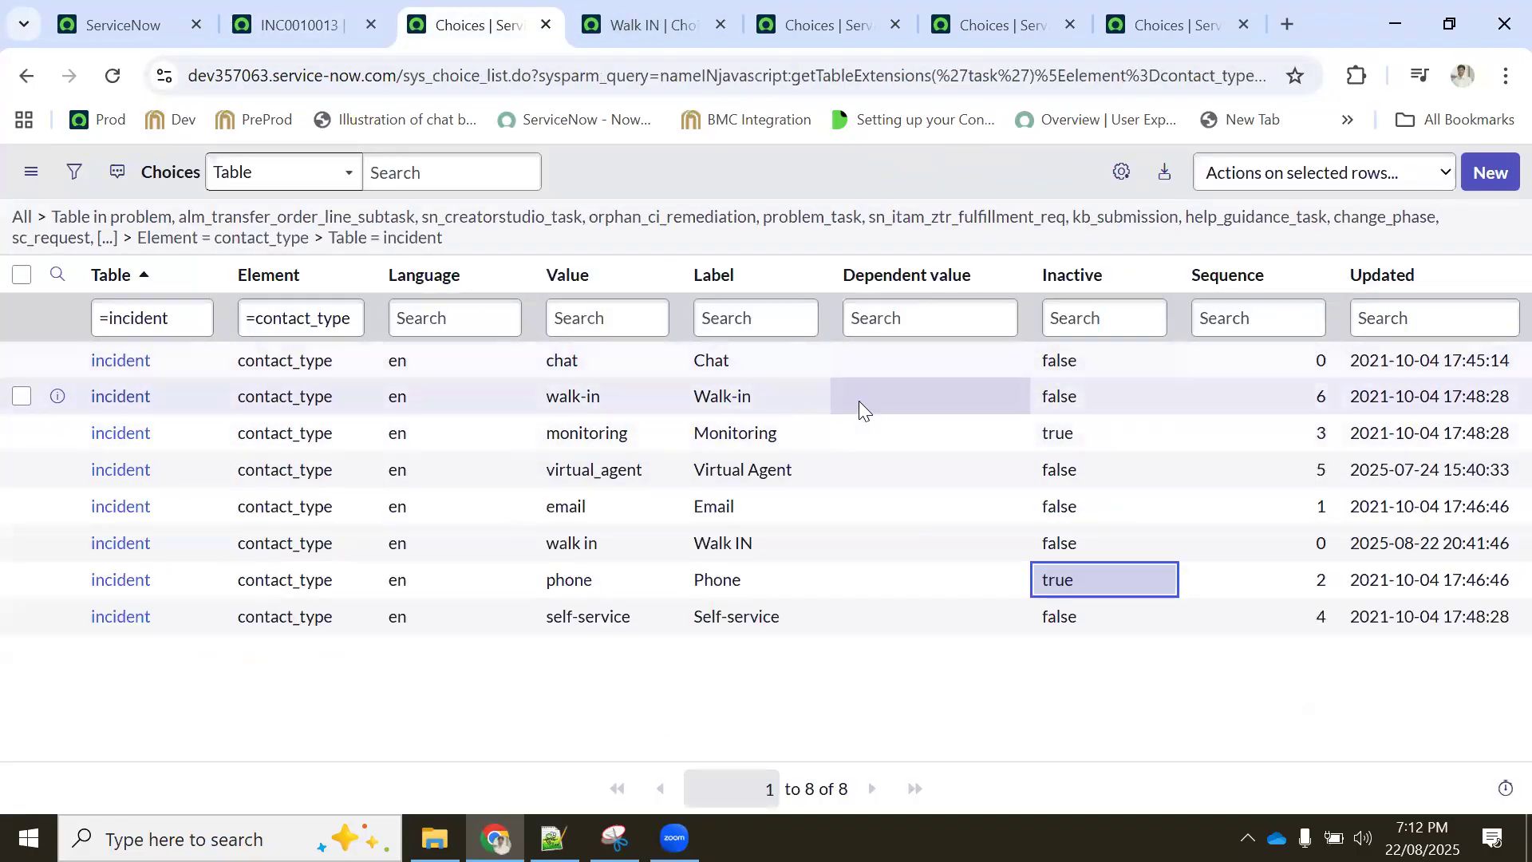
{"action": "left_click", "coordinate": [1087, 395]}
{"action": "double_click", "coordinate": [1085, 396]}
{"action": "left_click", "coordinate": [1090, 407]}
{"action": "left_click", "coordinate": [1067, 443]}
{"action": "left_click", "coordinate": [1144, 405]}
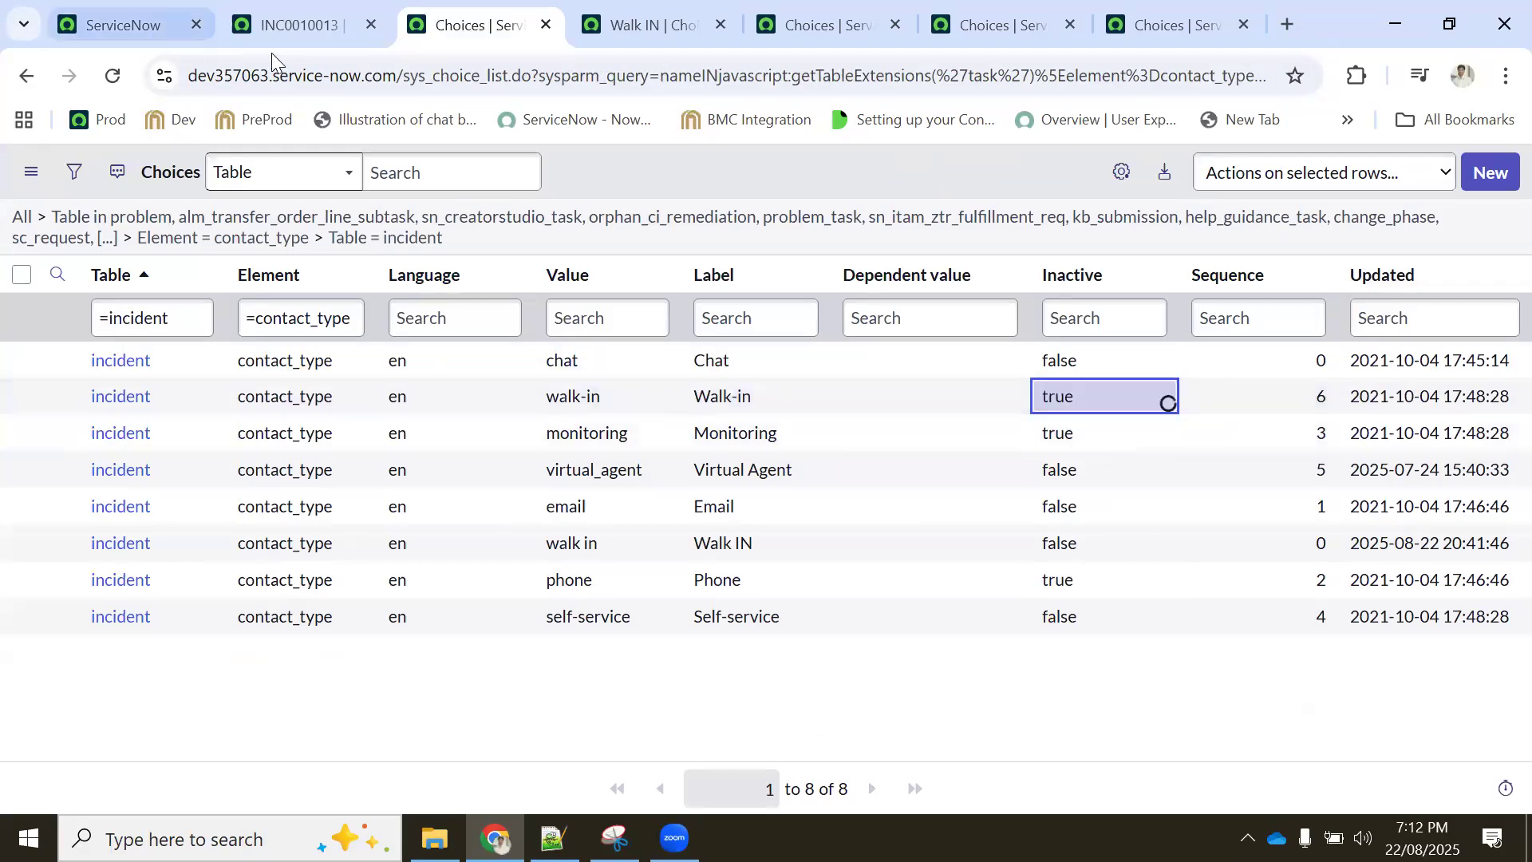
Reload the incident form, recheck its Channel options against the choice list, and look at the Category field's options
{"action": "left_click", "coordinate": [295, 24]}
{"action": "key", "text": "F5"}
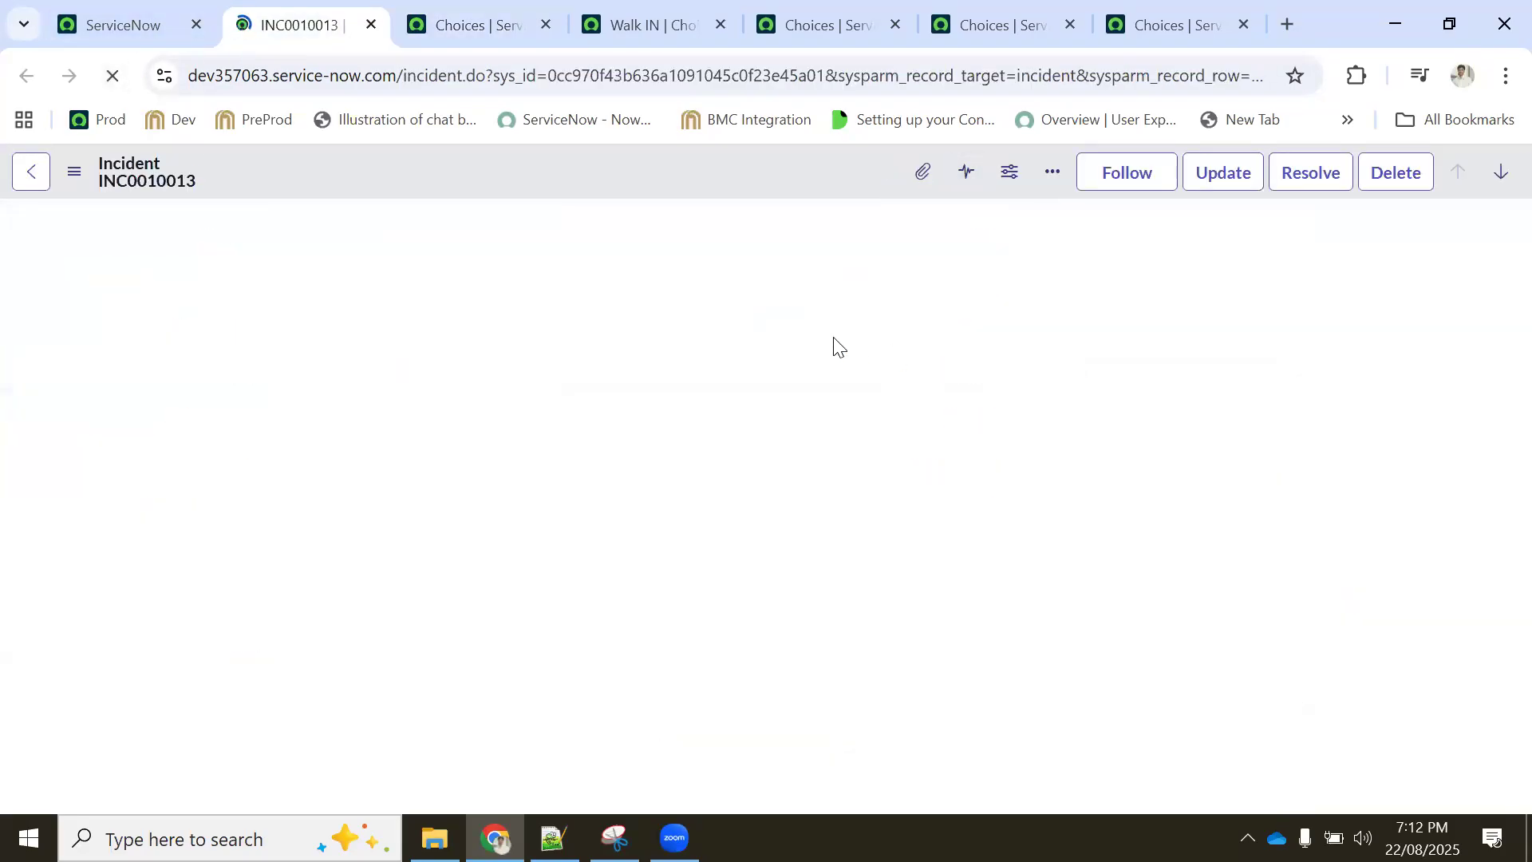
{"action": "left_click", "coordinate": [1061, 238]}
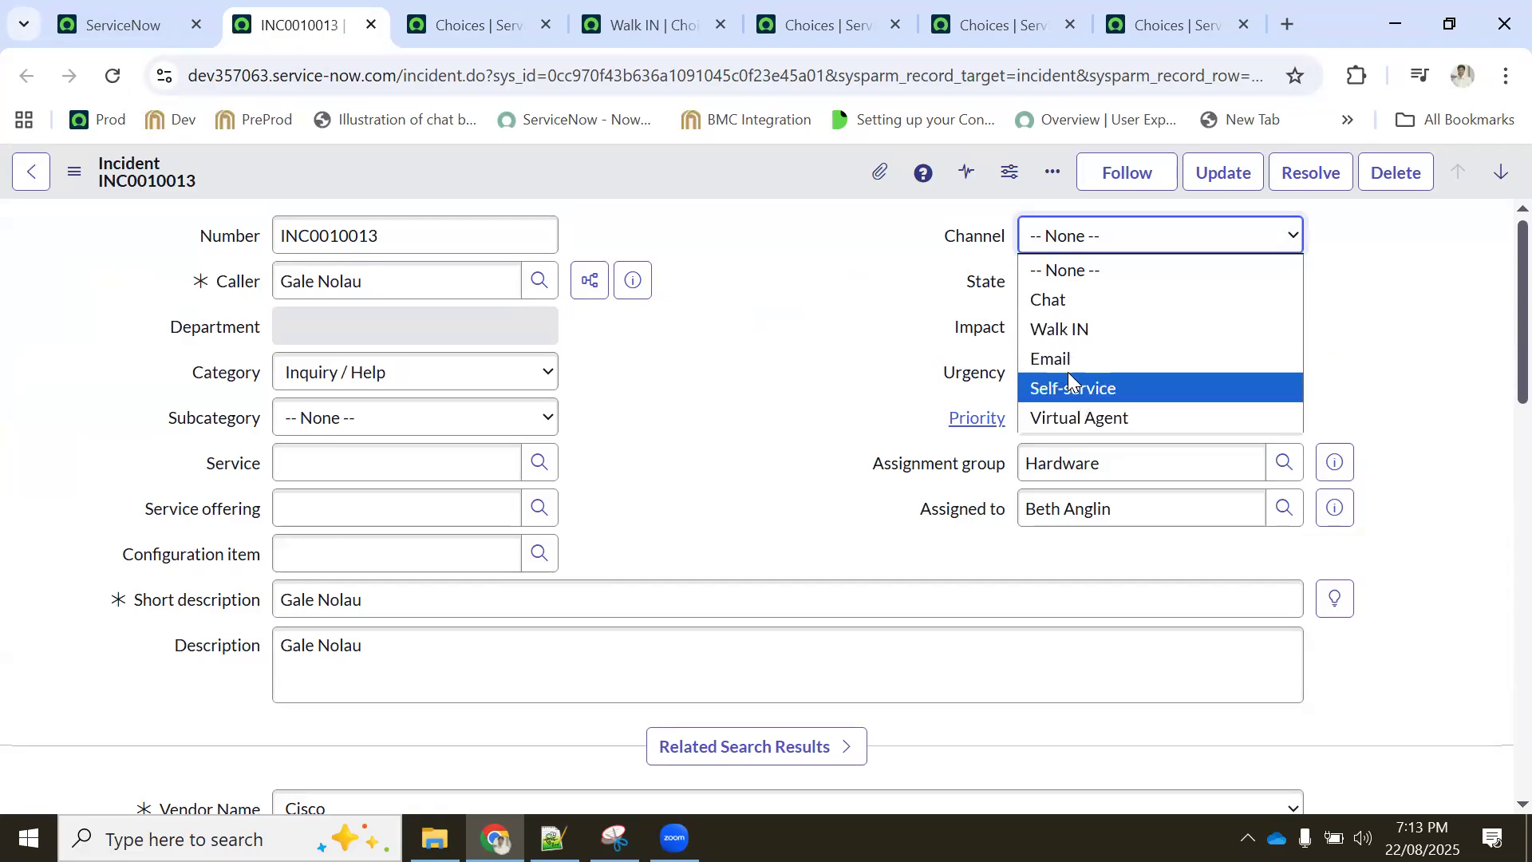
{"action": "left_click", "coordinate": [477, 20]}
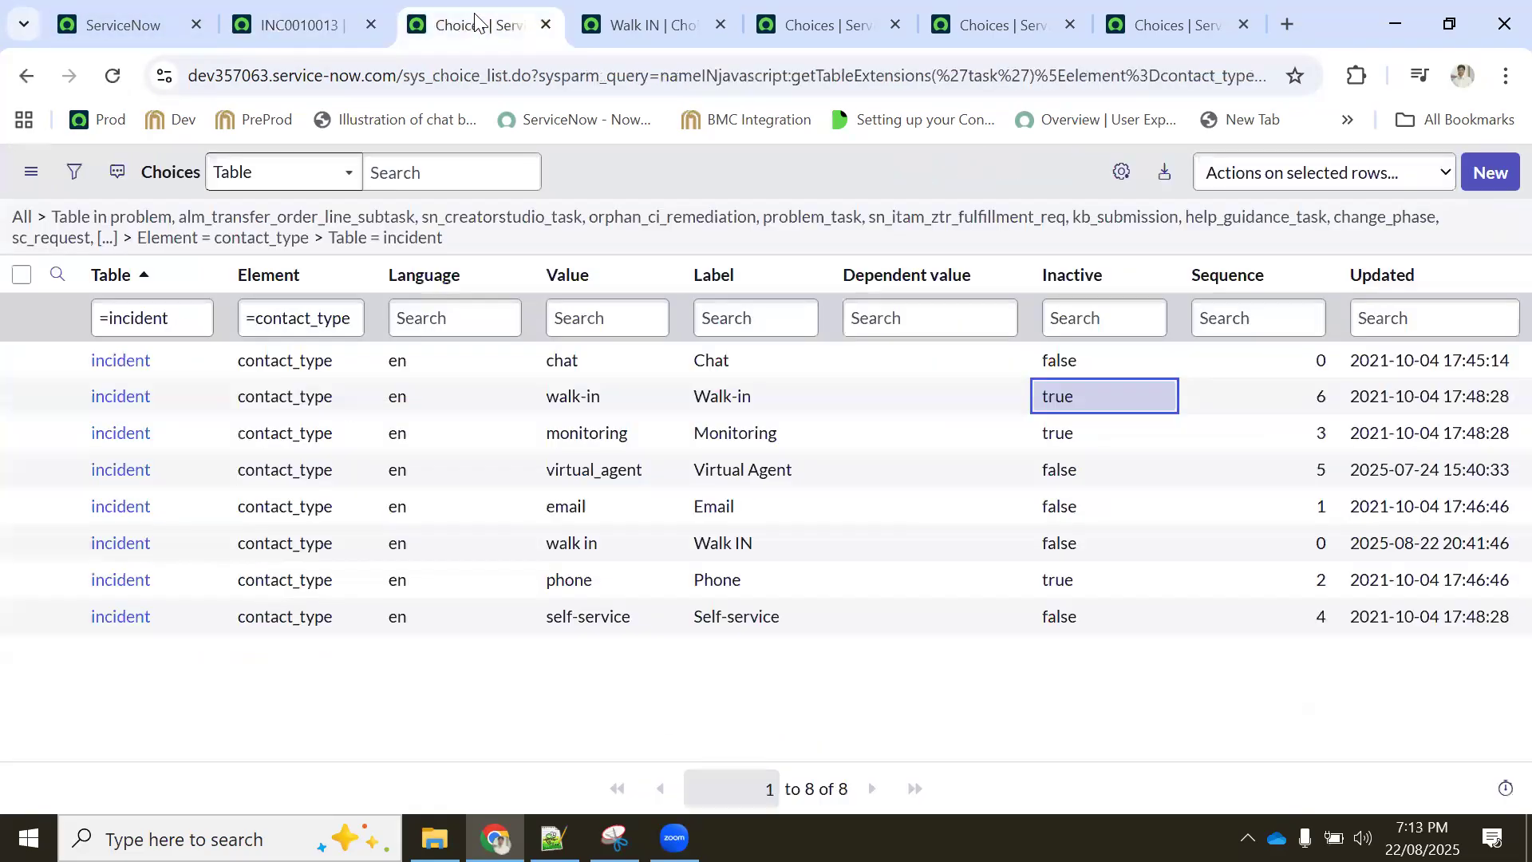
{"action": "left_click", "coordinate": [296, 23]}
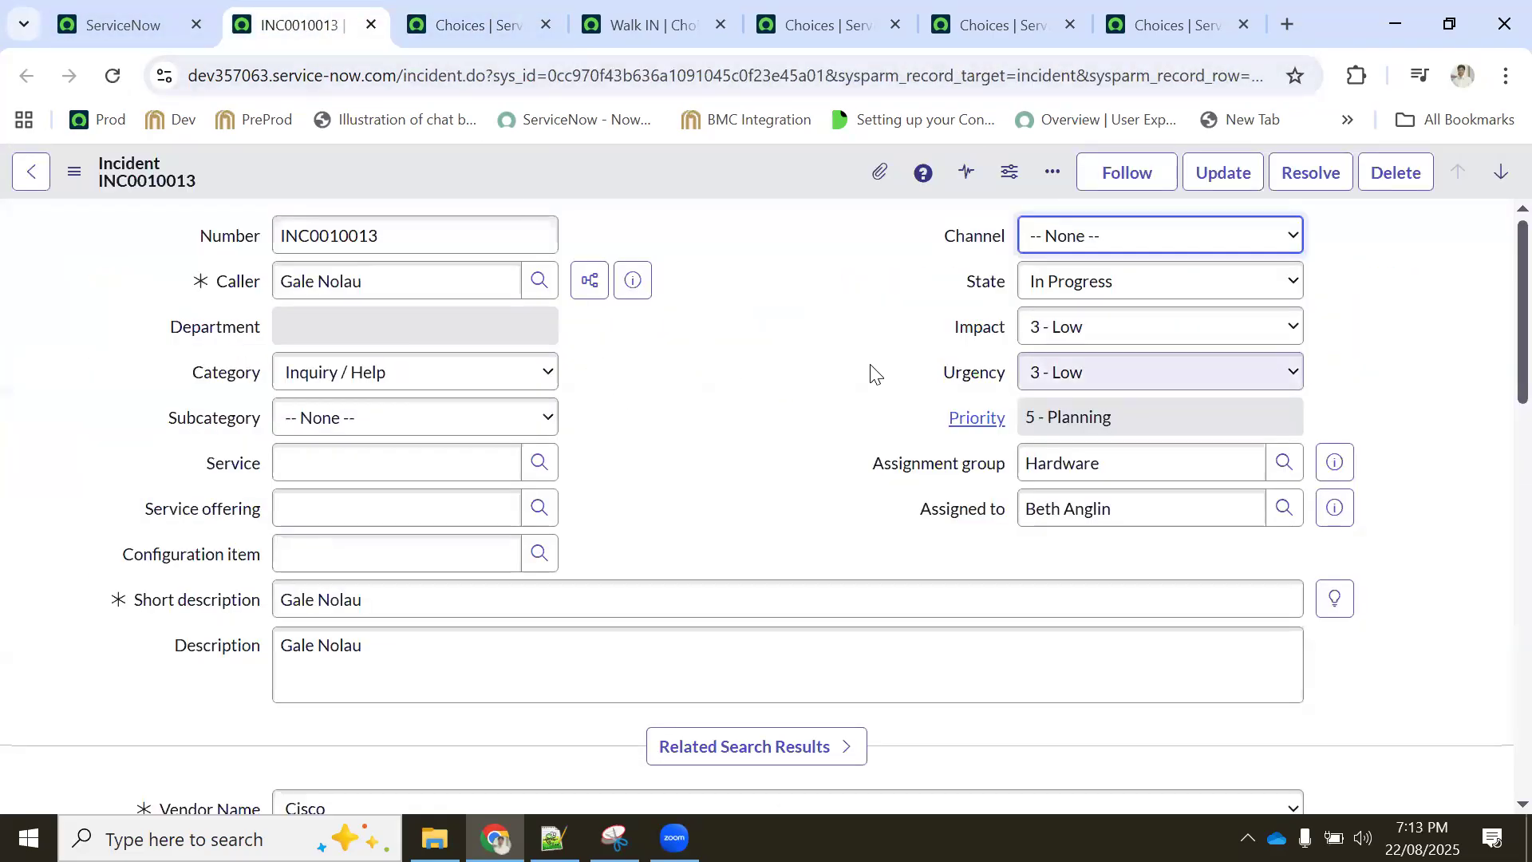
{"action": "left_click", "coordinate": [349, 379]}
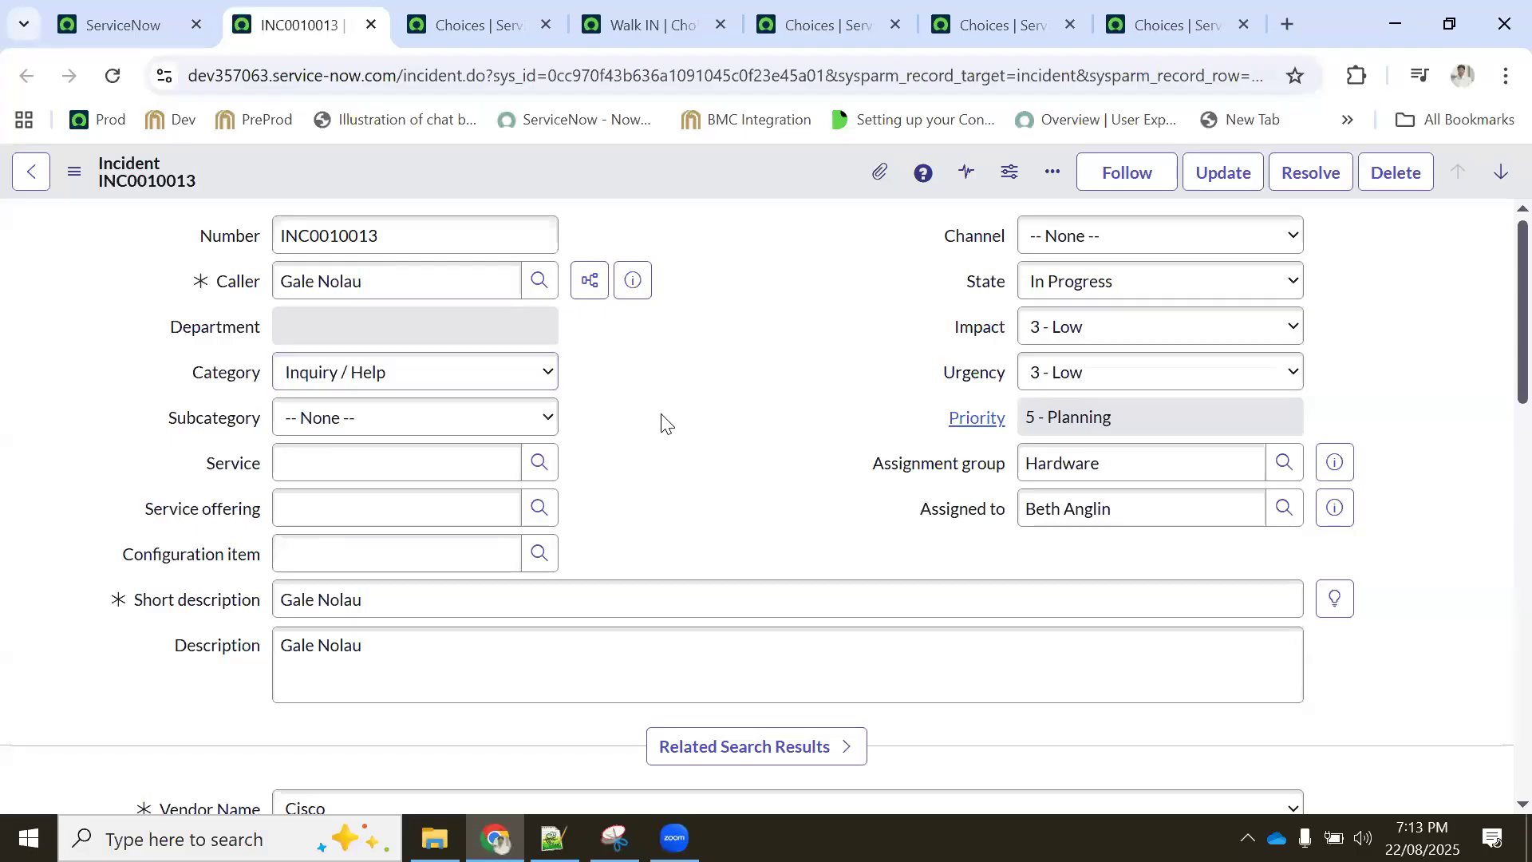
Review the contact_type choice list and the Walk IN choice record, and check the Category options on the incident form
{"action": "left_click", "coordinate": [459, 24]}
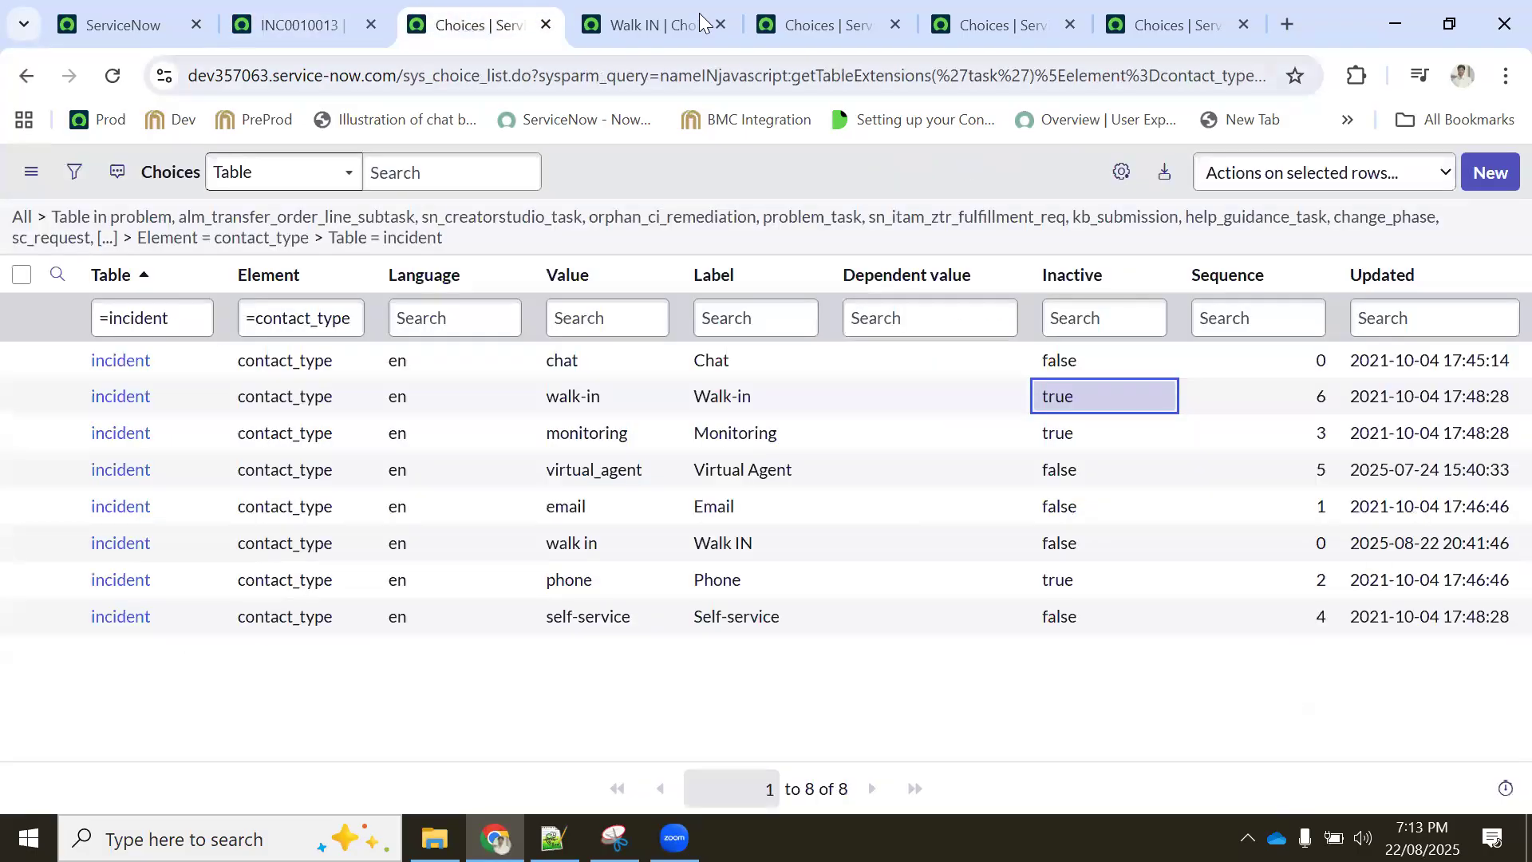
{"action": "left_click", "coordinate": [661, 24]}
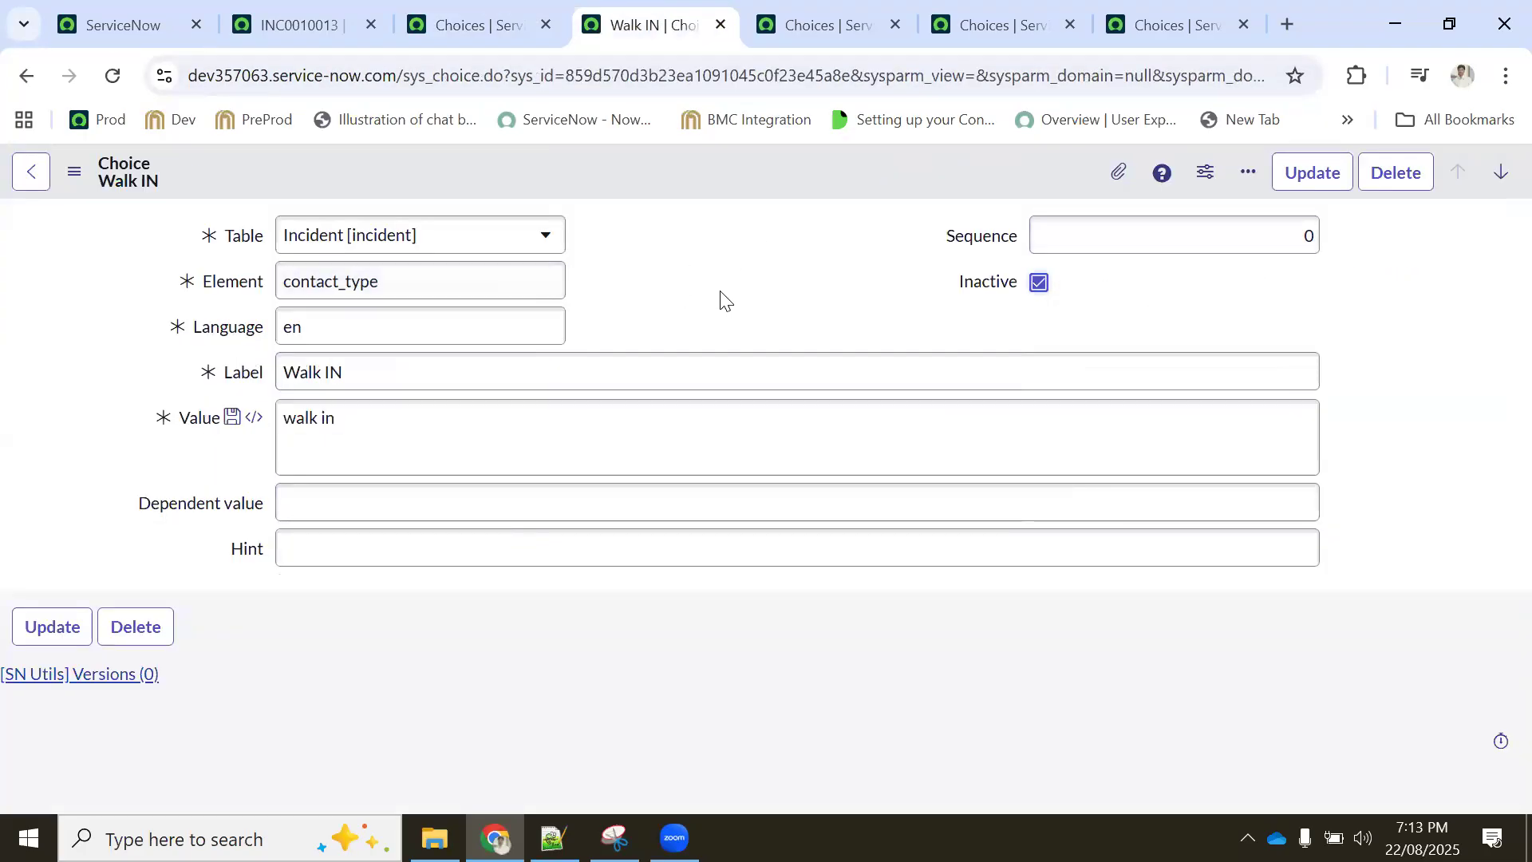
{"action": "left_click", "coordinate": [319, 25]}
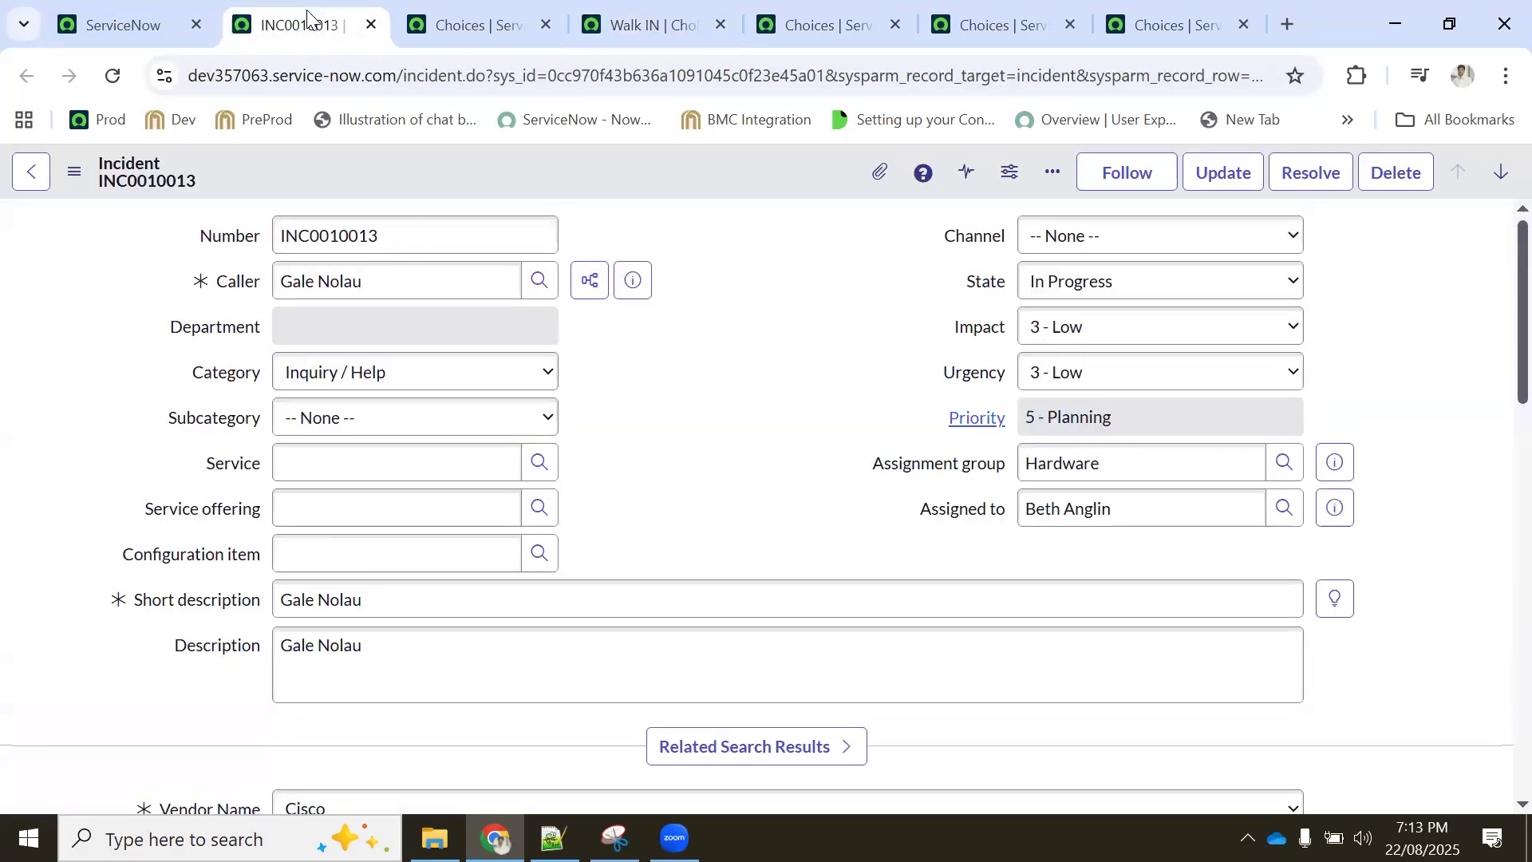
{"action": "left_click", "coordinate": [316, 372]}
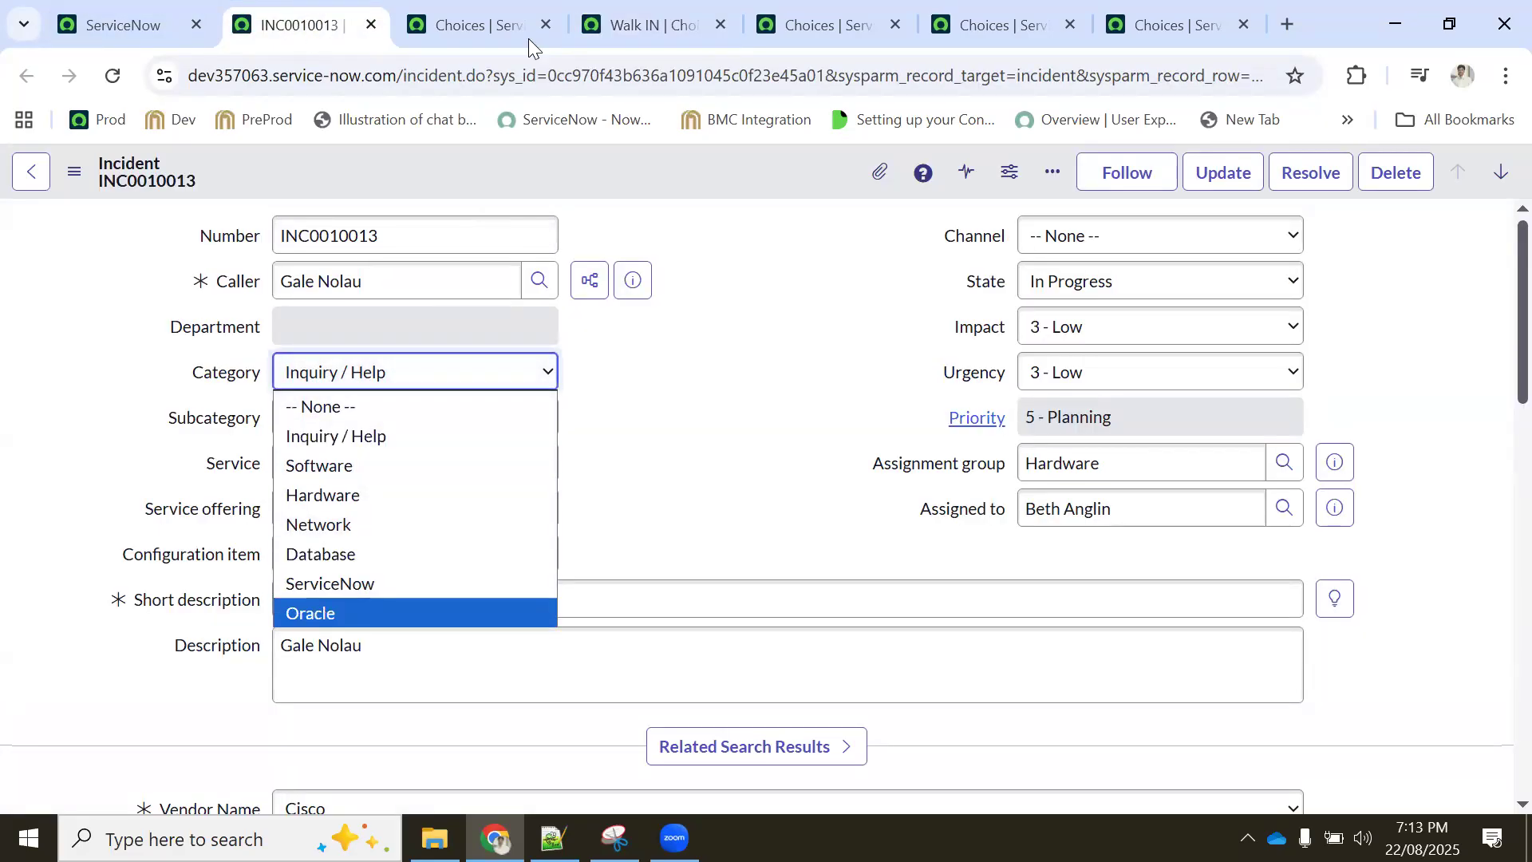
Expand the category group in the incident choices grouped by element, set Inactive to true for the ServiceNow choice and save it
{"action": "left_click", "coordinate": [657, 19]}
{"action": "left_click", "coordinate": [774, 12]}
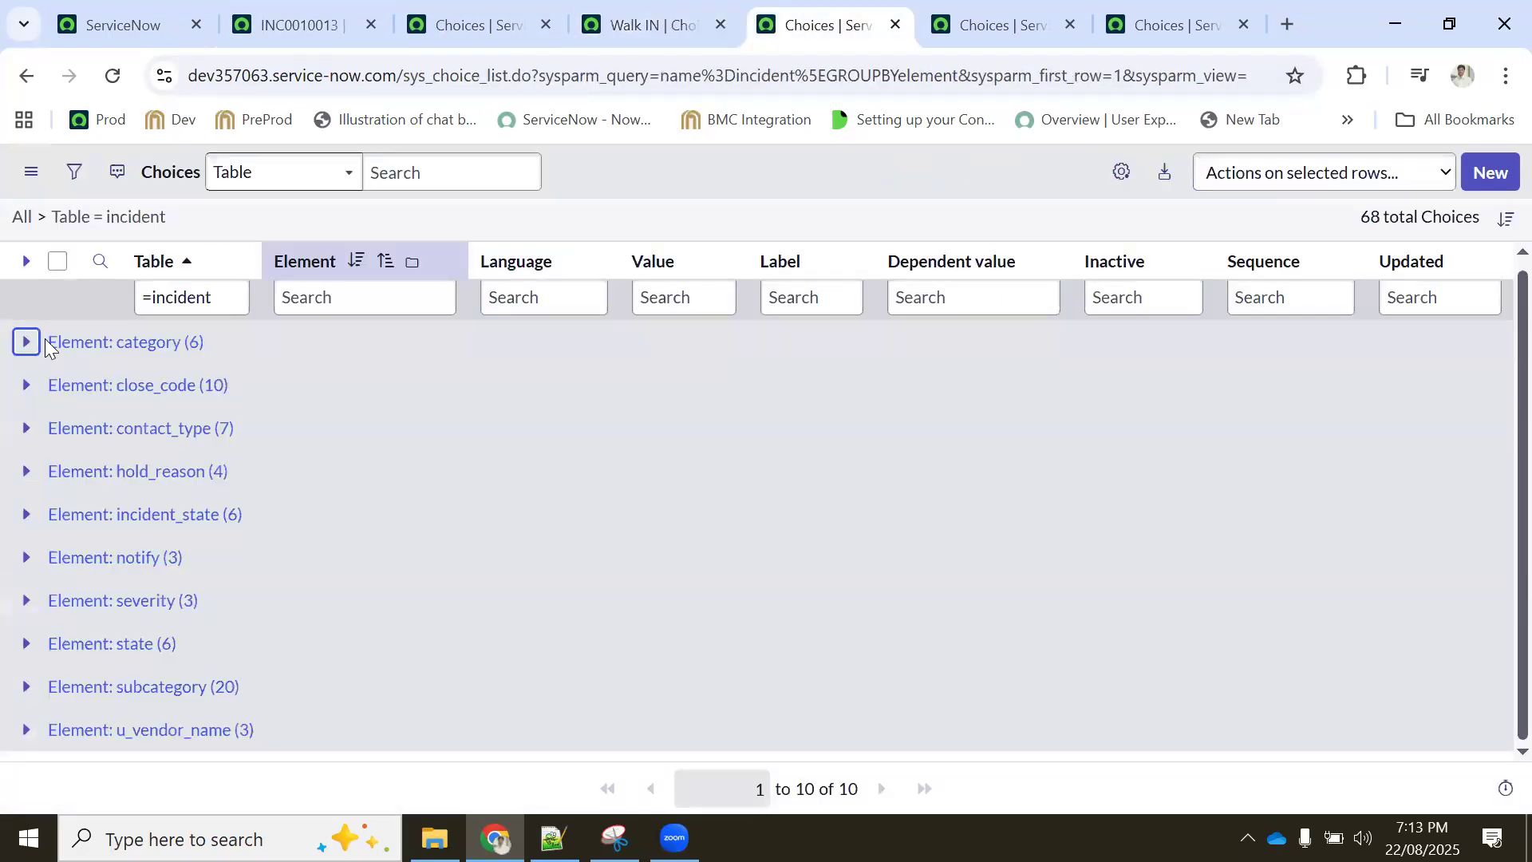
{"action": "left_click", "coordinate": [26, 341]}
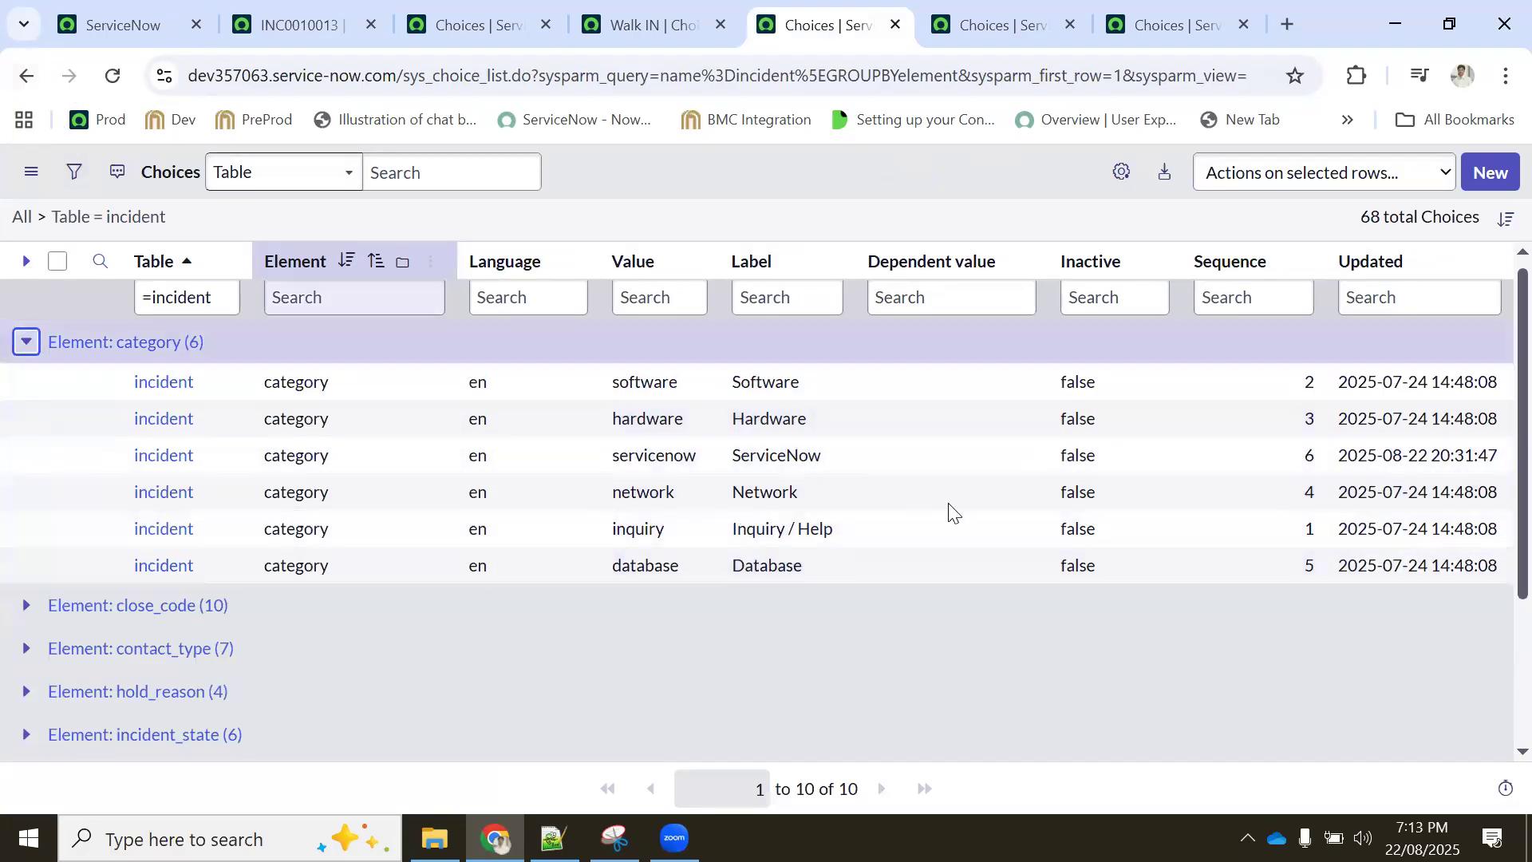
{"action": "left_click", "coordinate": [805, 387]}
{"action": "left_click_drag", "start_coordinate": [787, 417], "coordinate": [790, 456]}
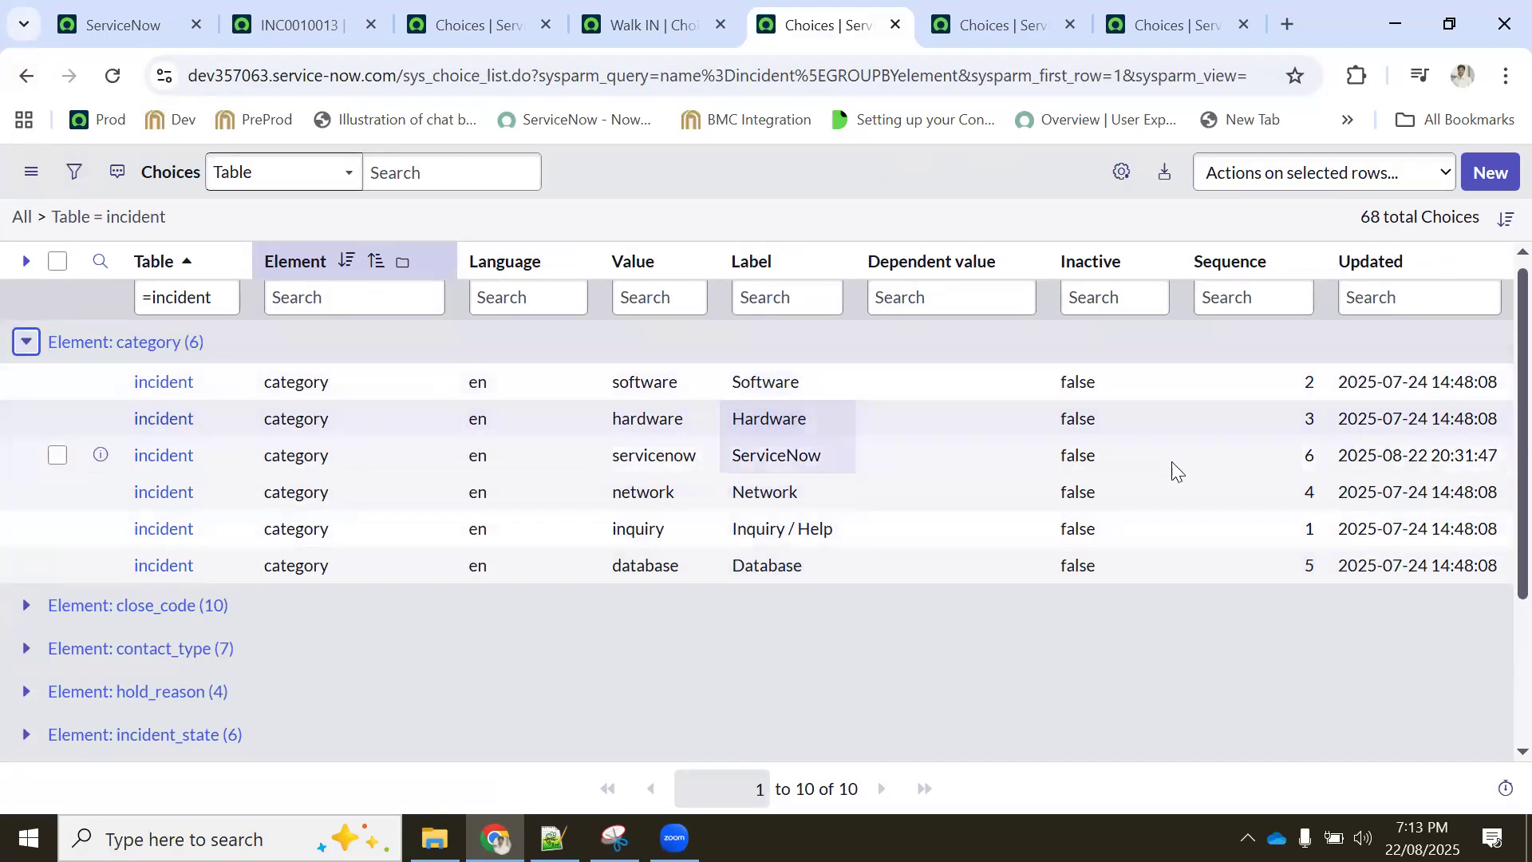
{"action": "double_click", "coordinate": [1118, 457]}
{"action": "left_click", "coordinate": [1103, 478]}
{"action": "left_click", "coordinate": [1087, 496]}
{"action": "left_click", "coordinate": [1163, 463]}
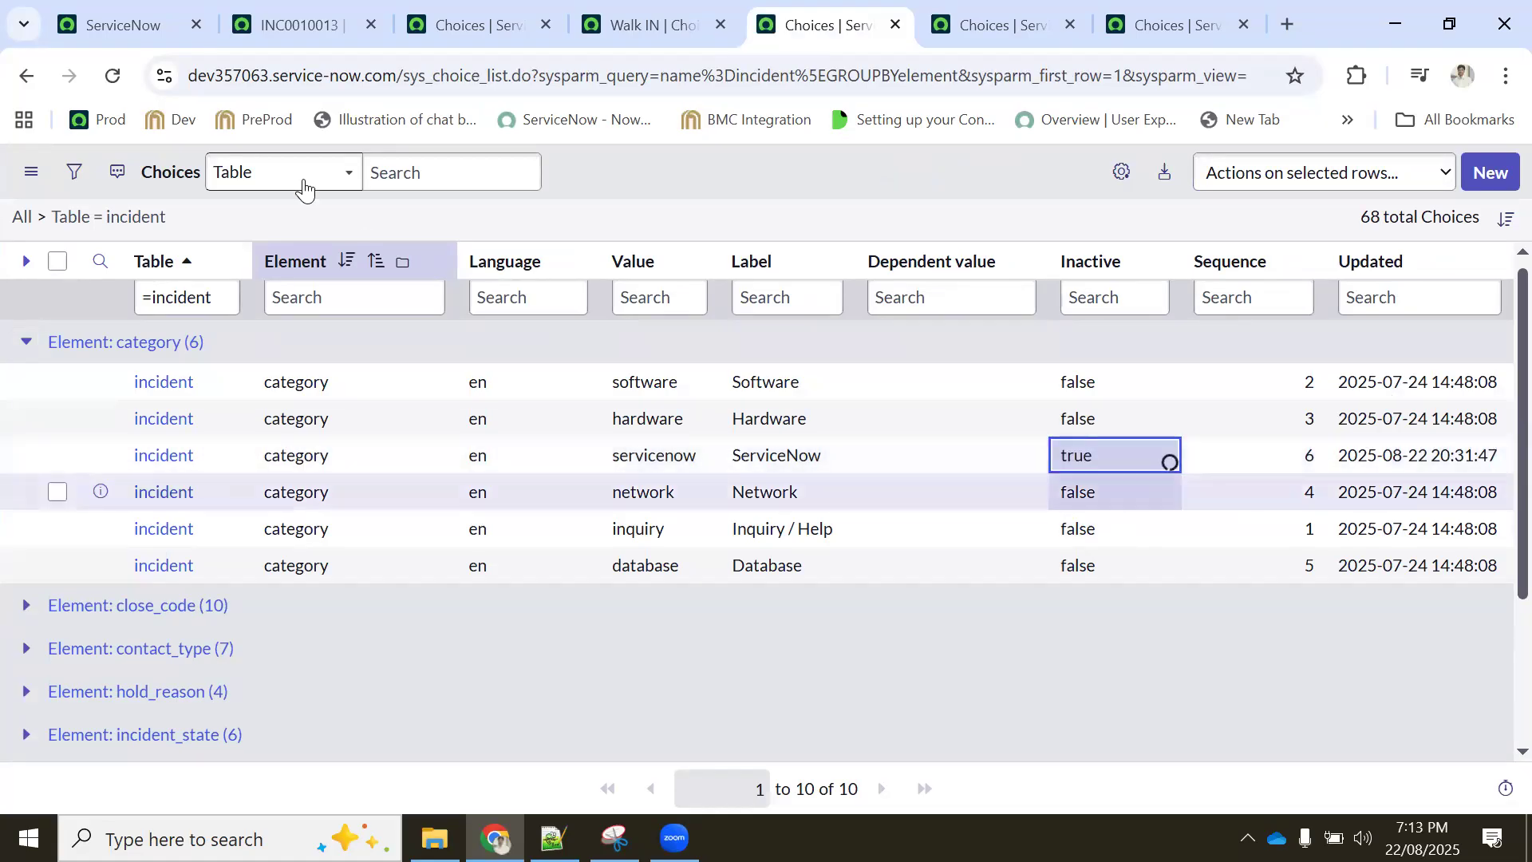
Reload the incident form and check which options its Category field offers
{"action": "left_click", "coordinate": [112, 75]}
{"action": "left_click", "coordinate": [255, 29]}
{"action": "left_click", "coordinate": [113, 76]}
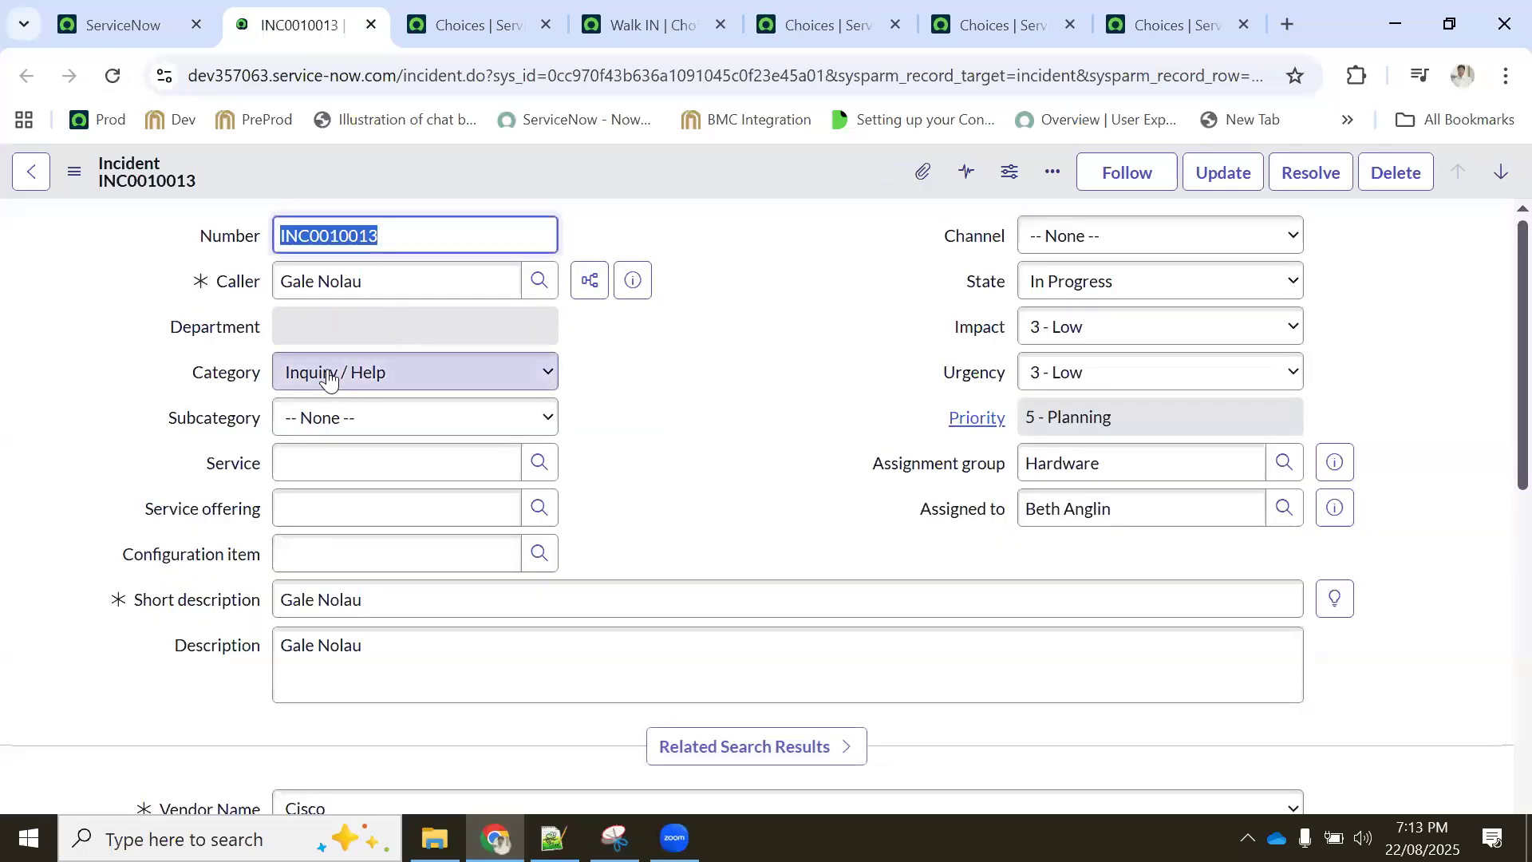
{"action": "left_click", "coordinate": [329, 381]}
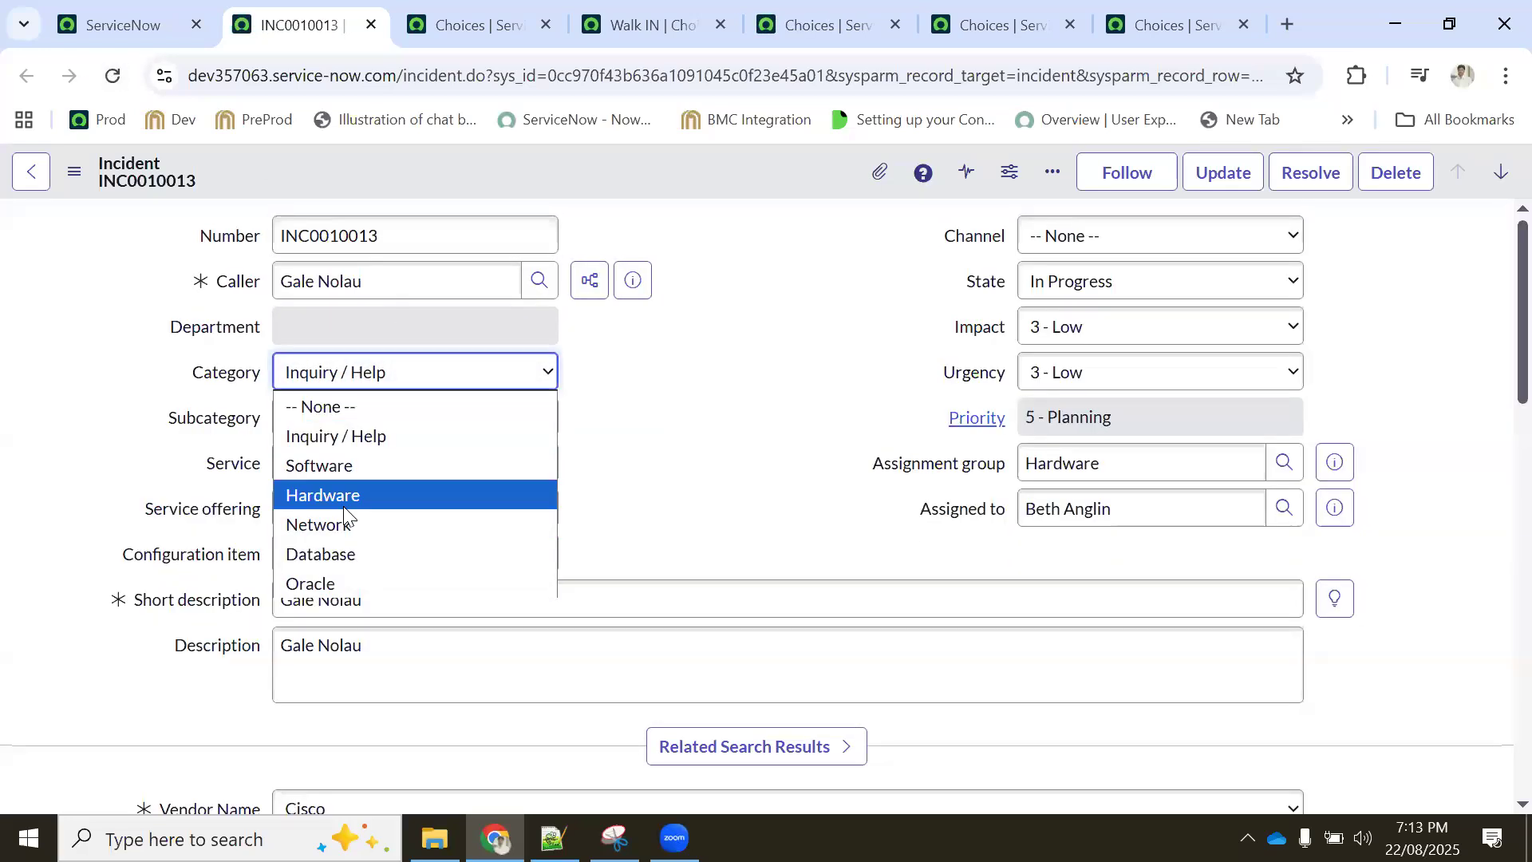
{"action": "left_click", "coordinate": [380, 383]}
Inspect the Category and Subcategory options on the incident form with Inquiry / Help as the category
{"action": "left_click", "coordinate": [343, 369]}
{"action": "left_click", "coordinate": [325, 420]}
{"action": "left_click", "coordinate": [324, 420]}
{"action": "left_click", "coordinate": [661, 438]}
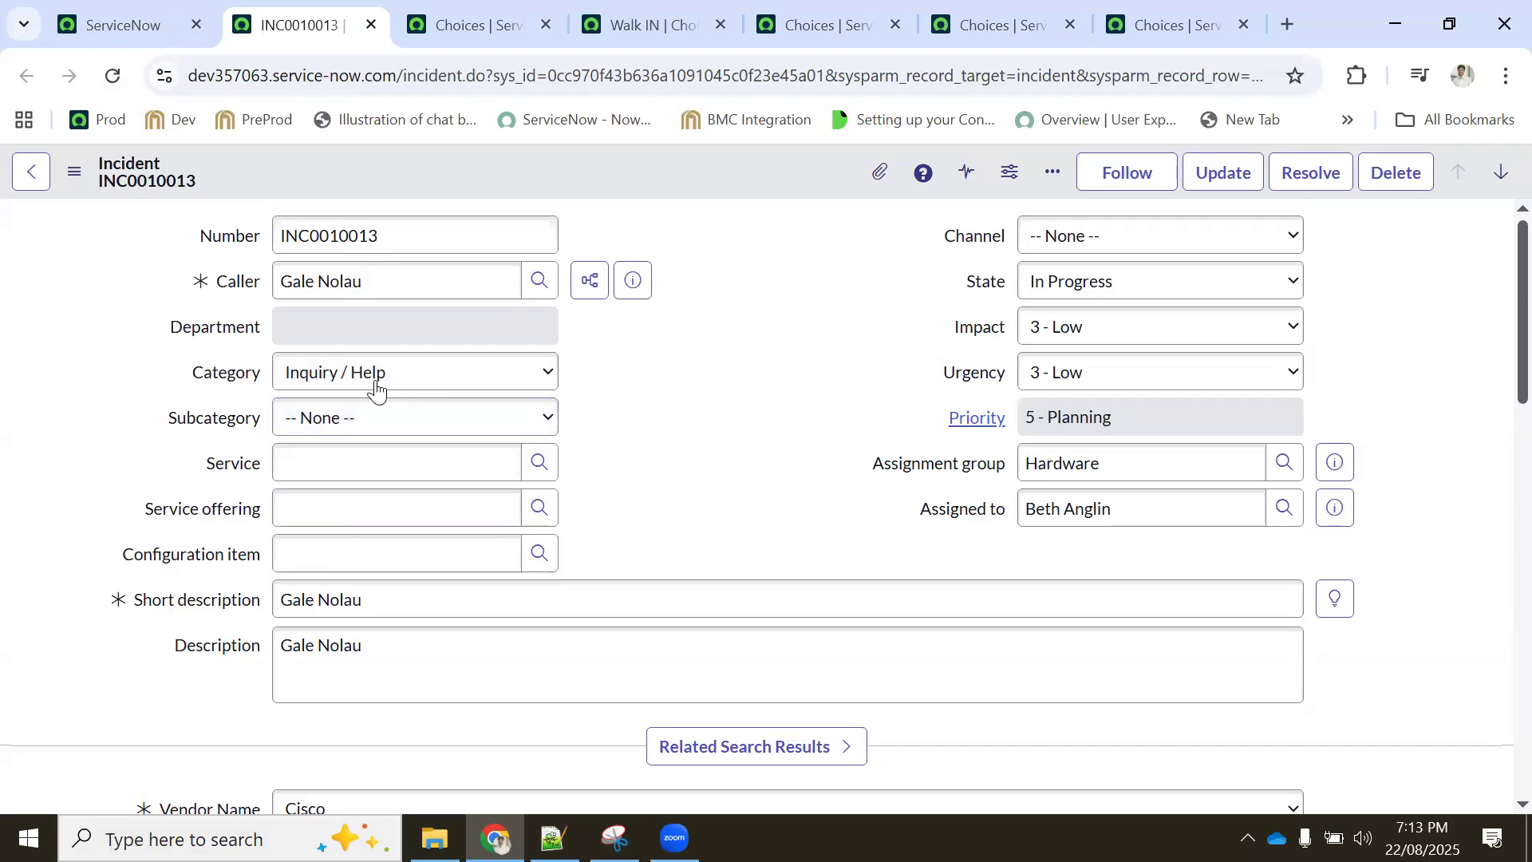
{"action": "left_click", "coordinate": [332, 381]}
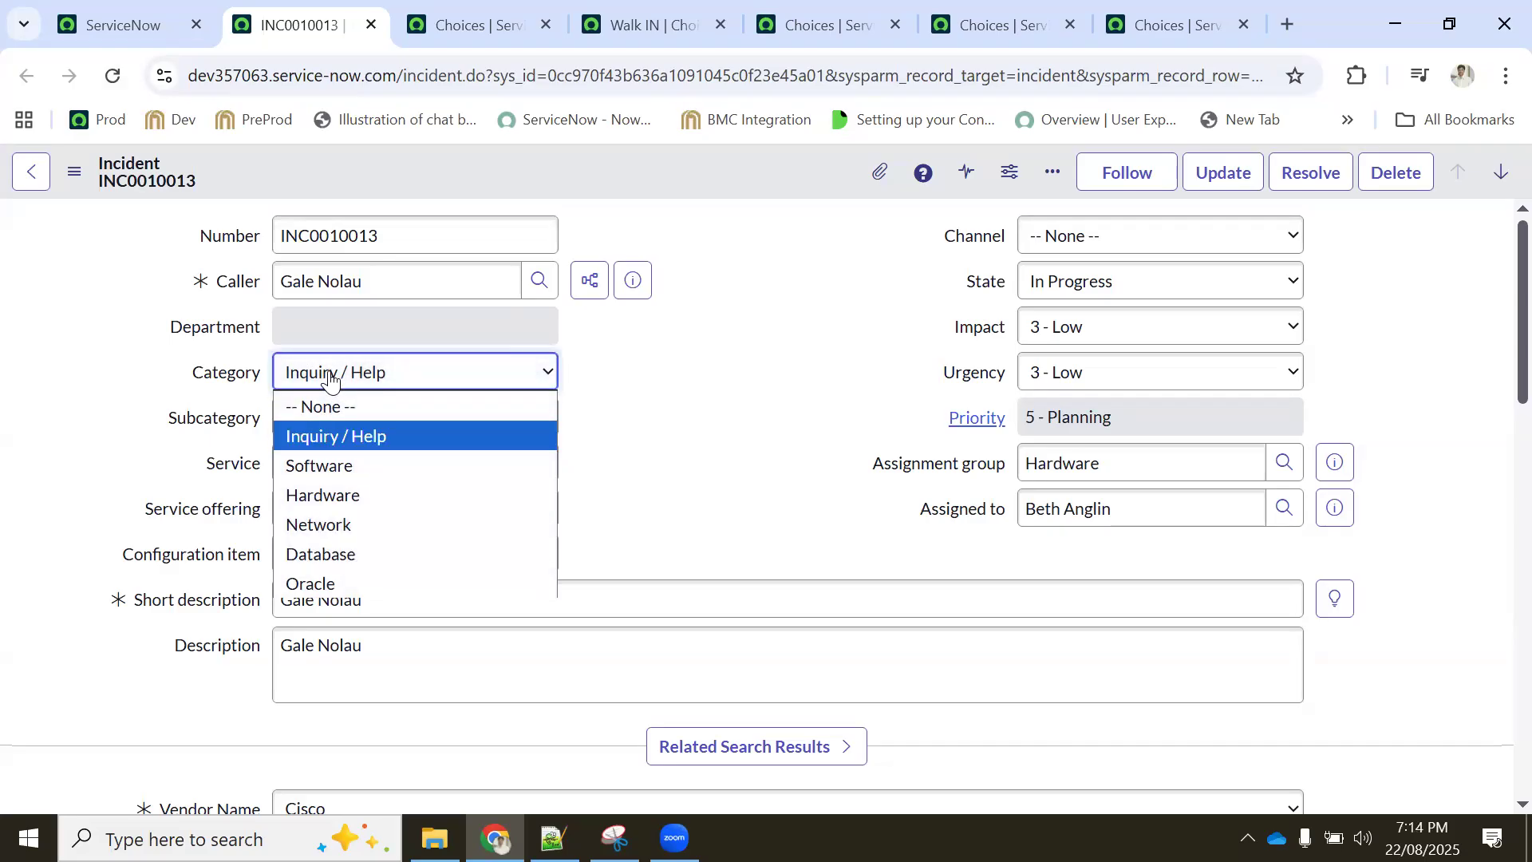
{"action": "left_click", "coordinate": [318, 431]}
{"action": "left_click", "coordinate": [318, 421]}
{"action": "left_click", "coordinate": [323, 383]}
{"action": "left_click", "coordinate": [602, 398]}
{"action": "left_click", "coordinate": [332, 420]}
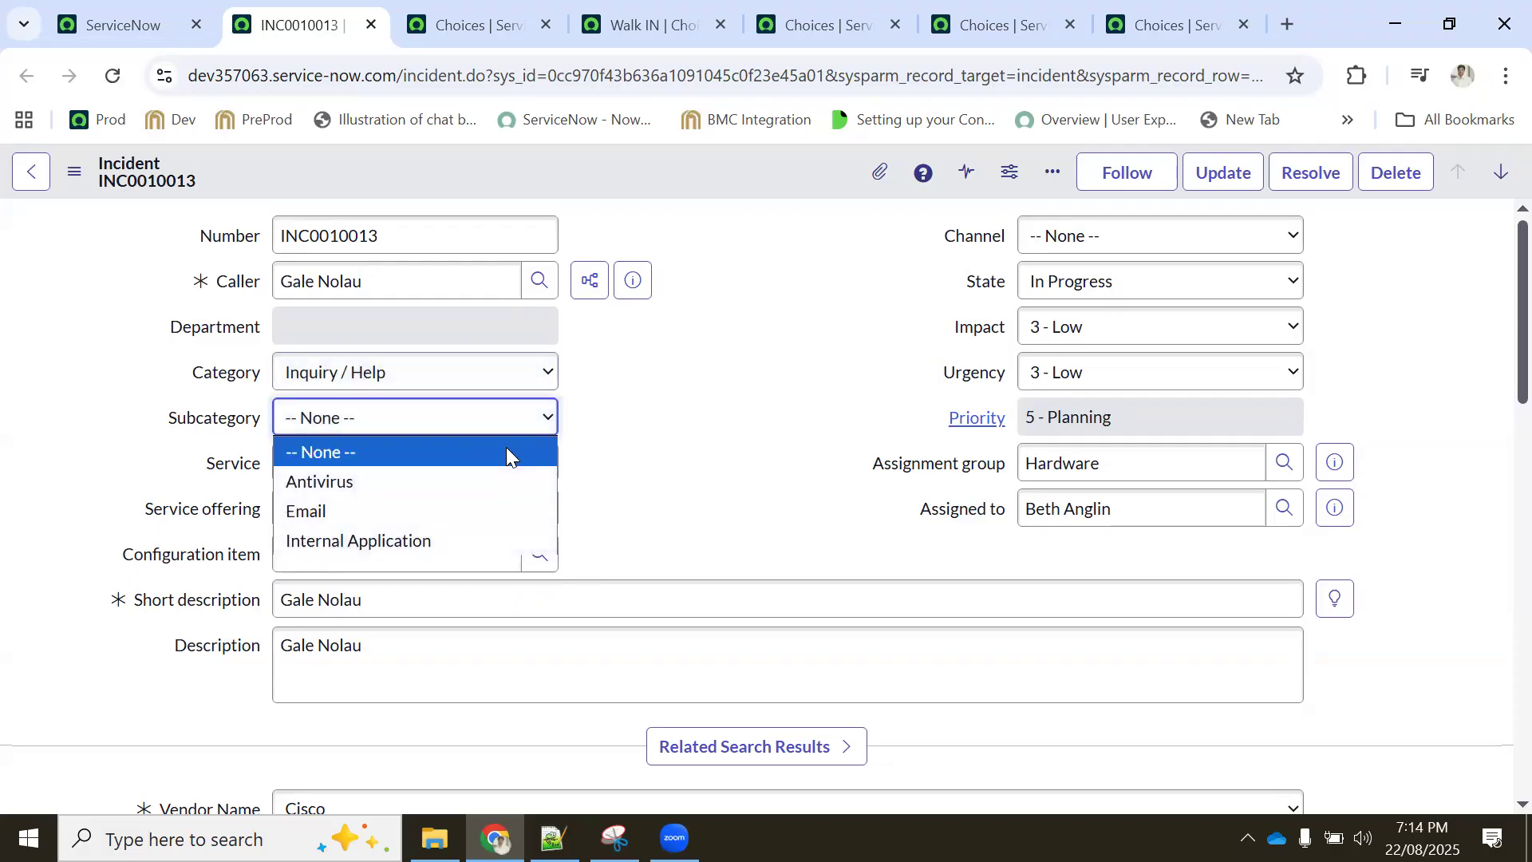
{"action": "left_click", "coordinate": [691, 416]}
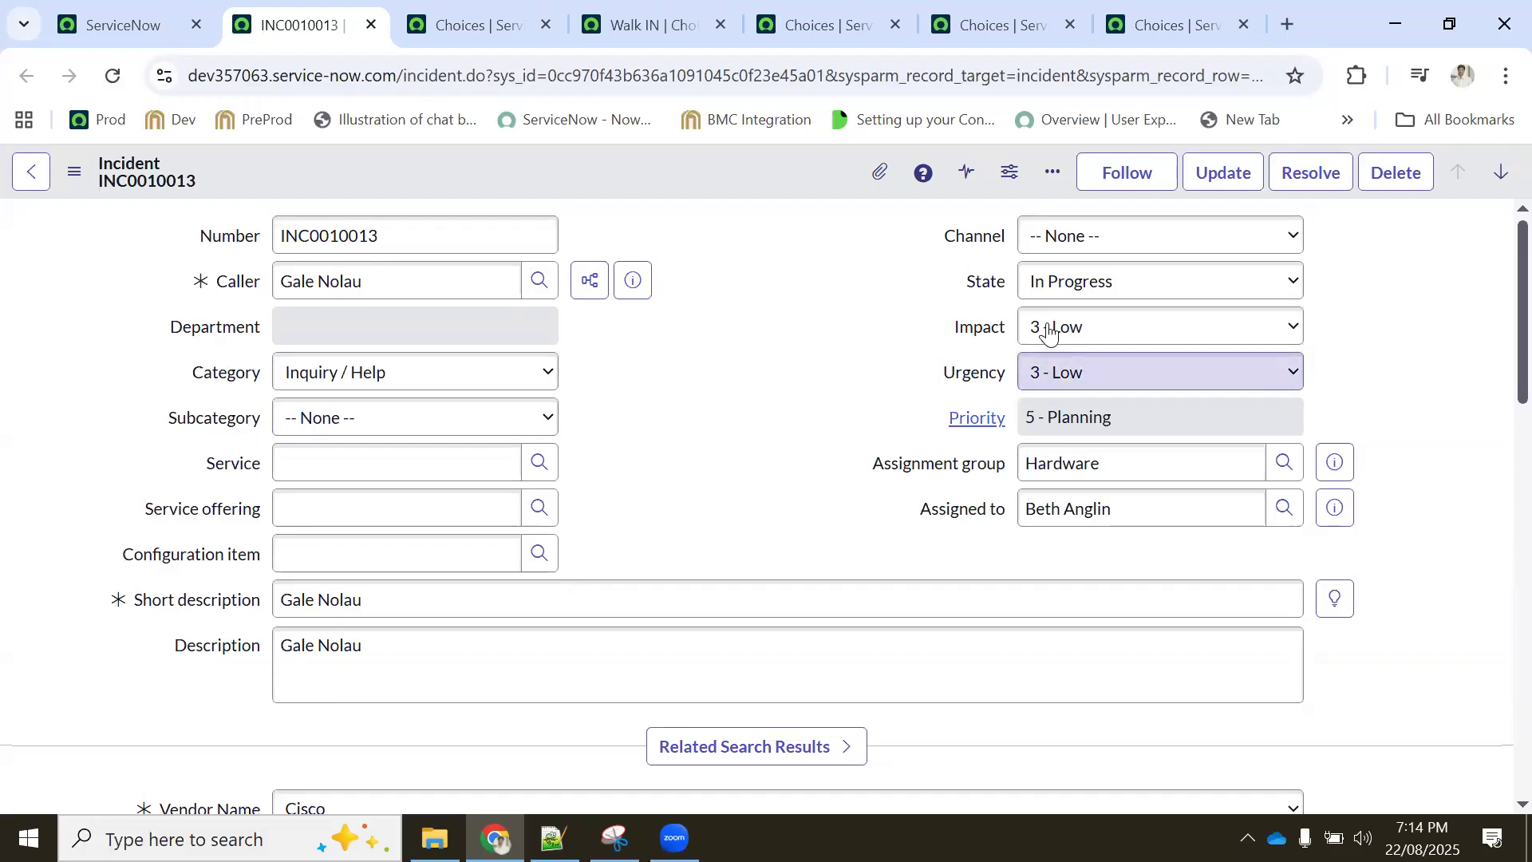
Close all the choice list and choice record pages, discarding unsaved changes, and return to the incident form
{"action": "left_click", "coordinate": [471, 20]}
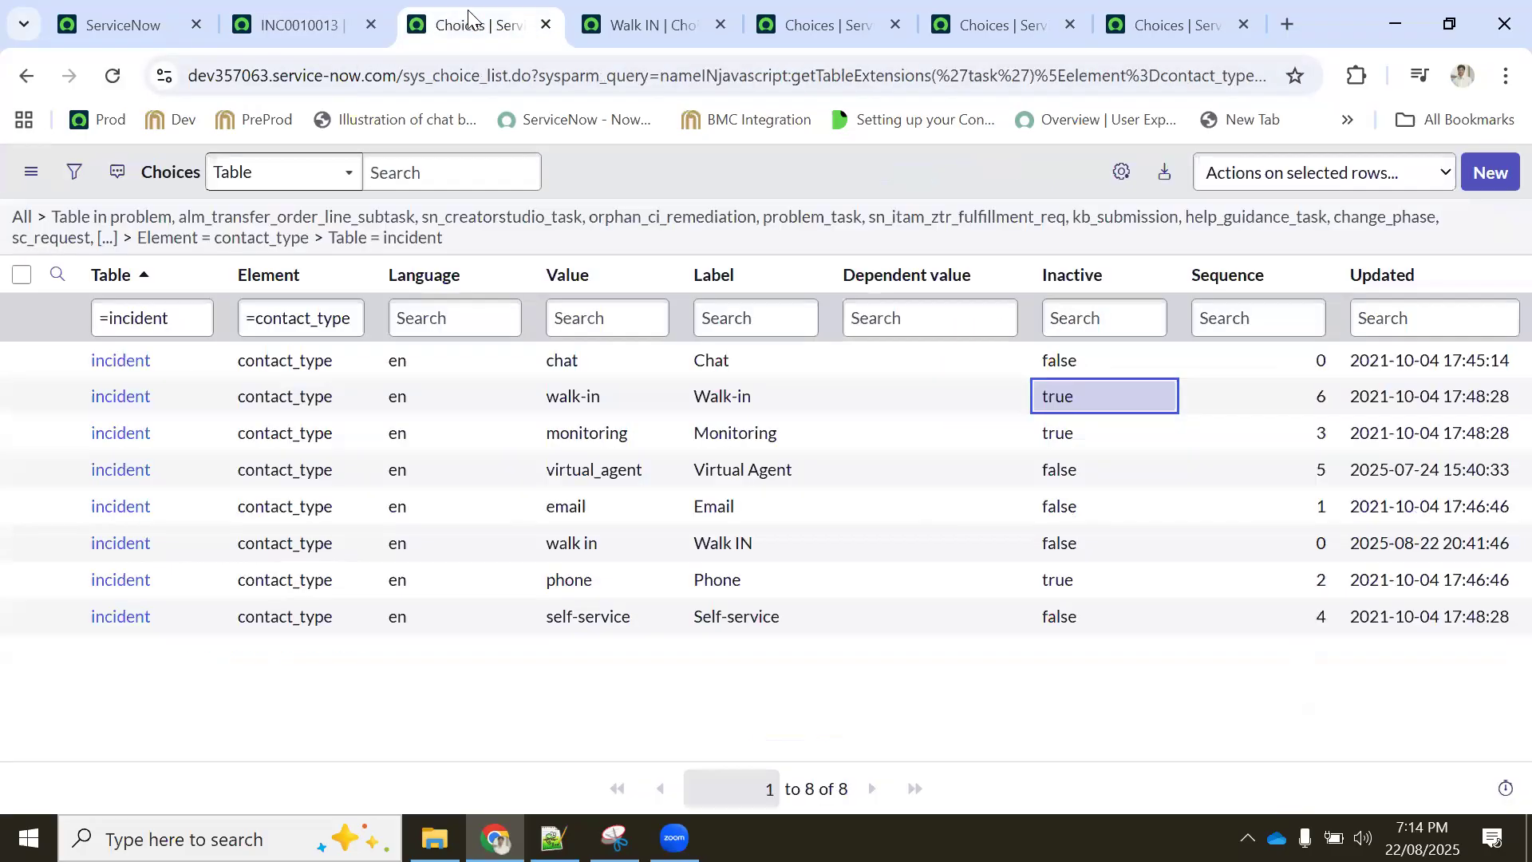
{"action": "left_click", "coordinate": [544, 28]}
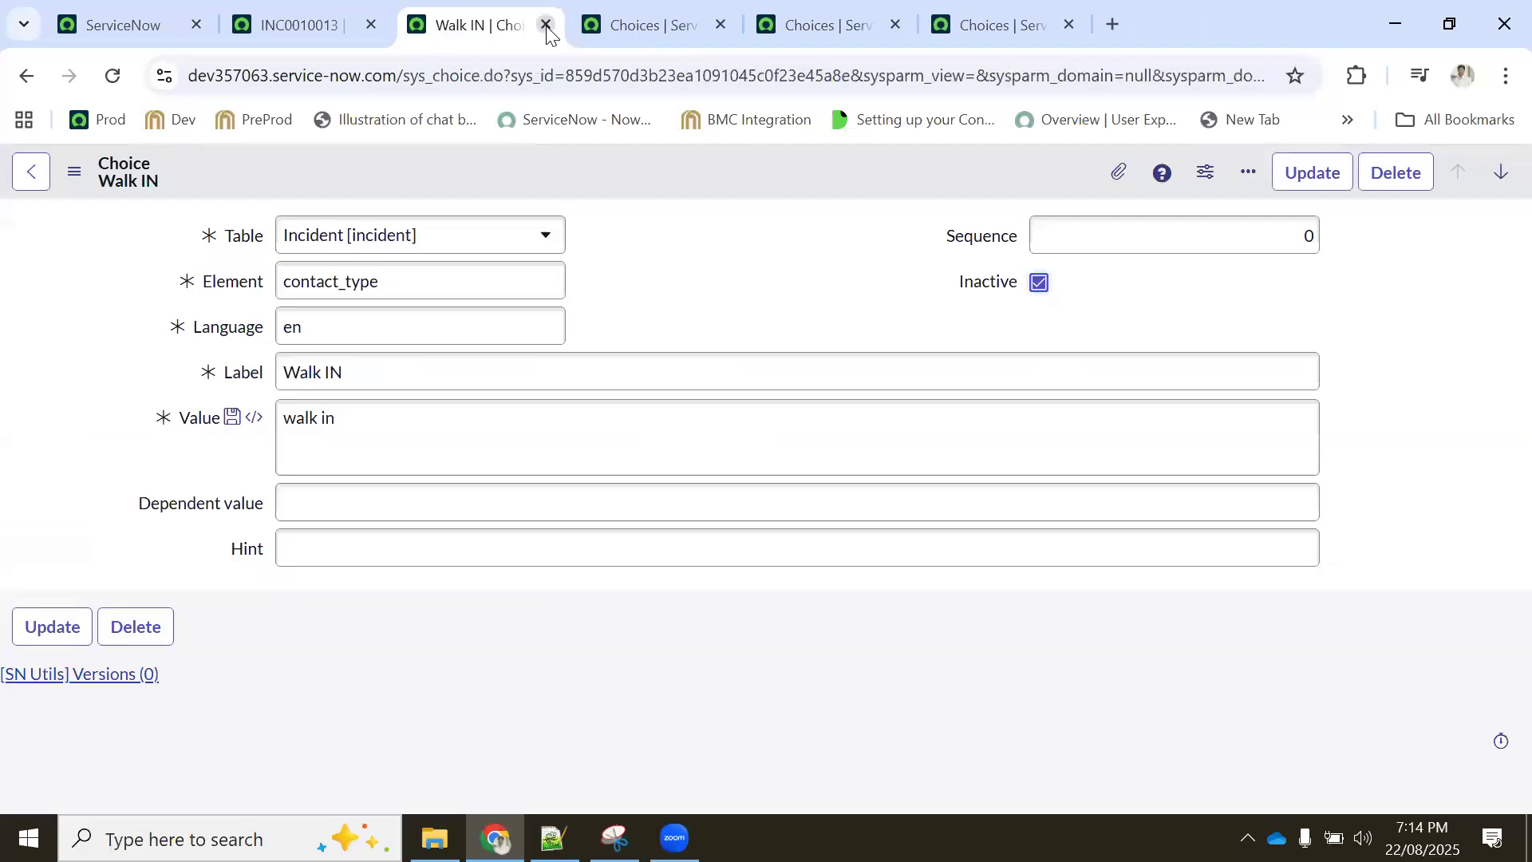
{"action": "left_click", "coordinate": [547, 28]}
{"action": "left_click", "coordinate": [872, 228]}
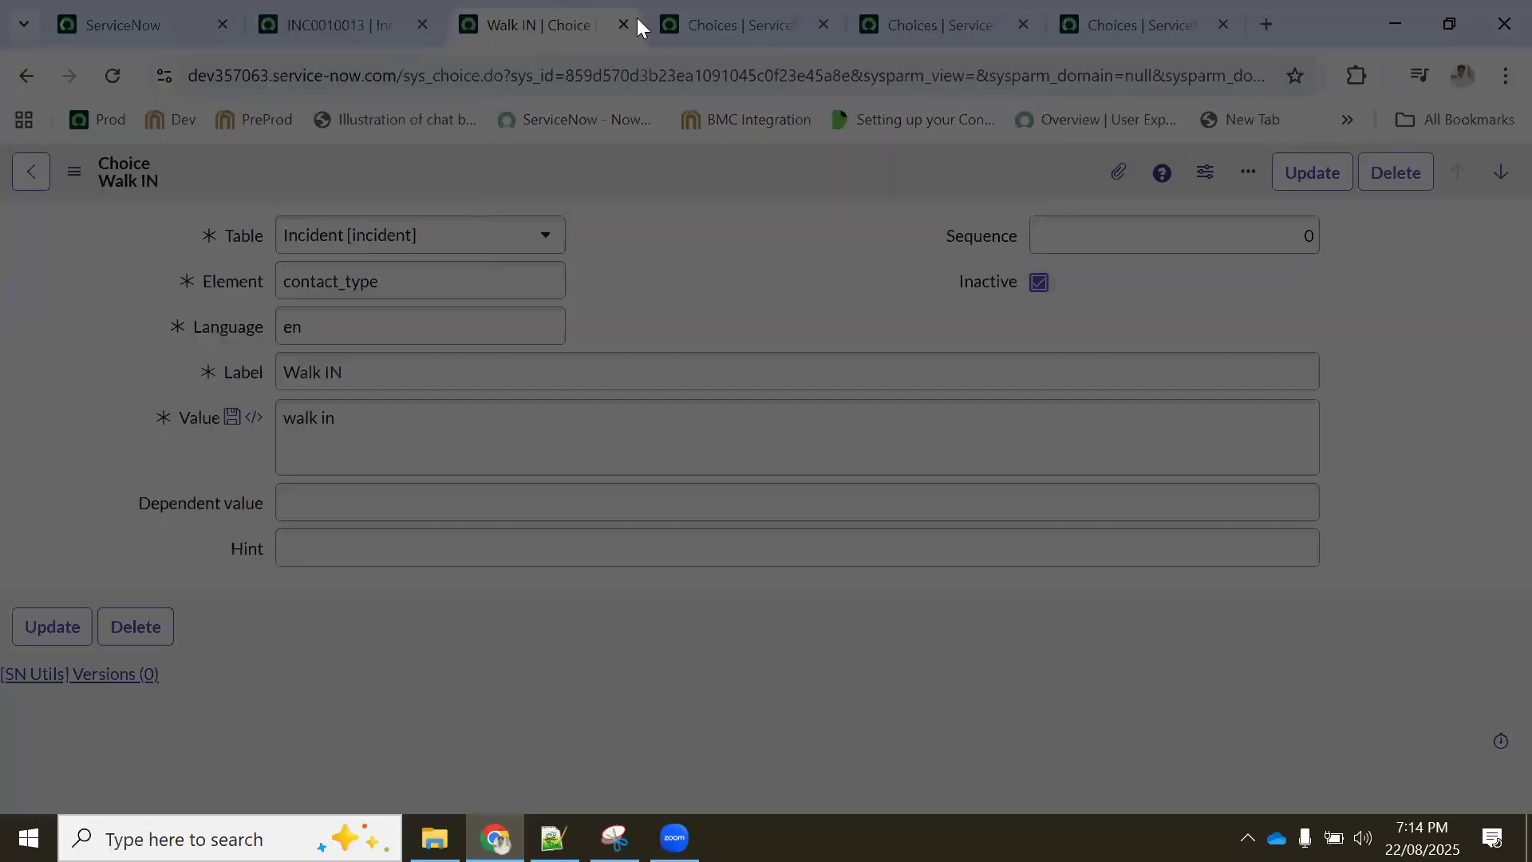
{"action": "left_click", "coordinate": [753, 26]}
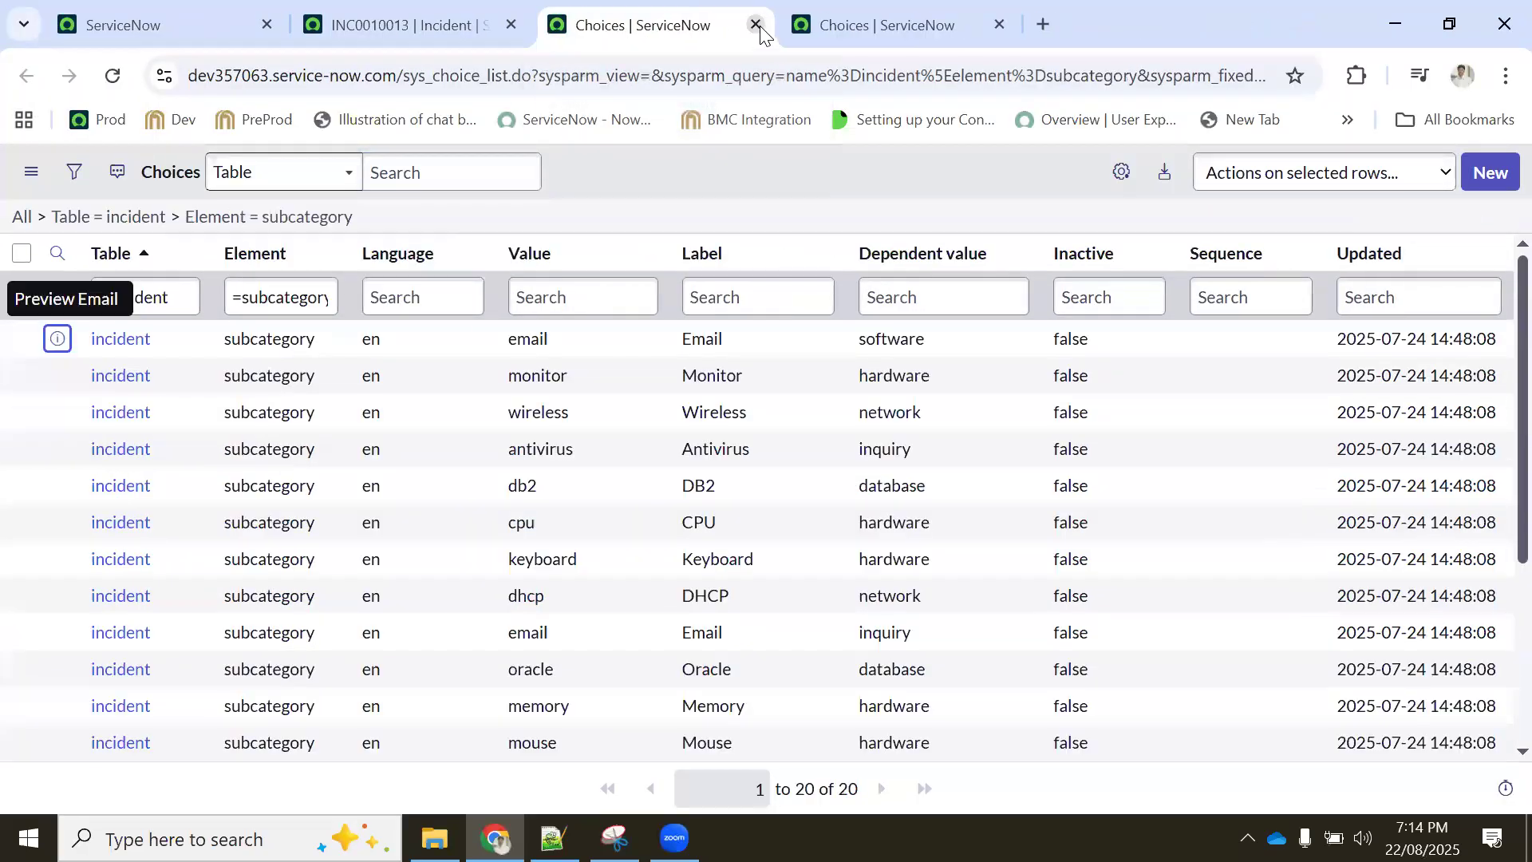
{"action": "left_click", "coordinate": [756, 25]}
{"action": "left_click", "coordinate": [755, 25]}
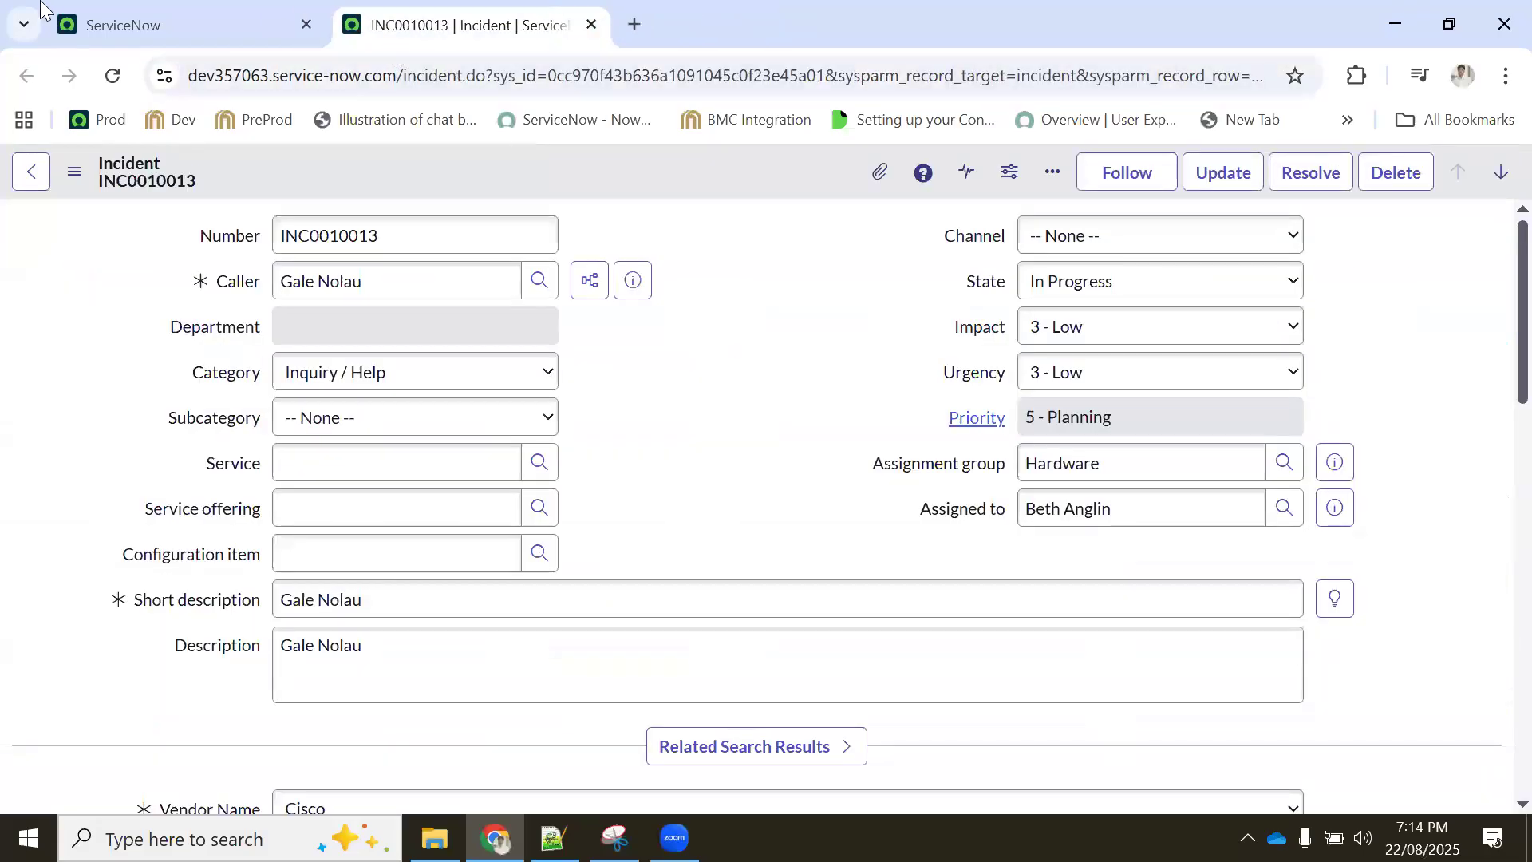
Switch to the Notepad++ topic list, highlight the line "Choice Lists in ServiceNow" and look over the remaining topics
{"action": "left_click", "coordinate": [553, 838]}
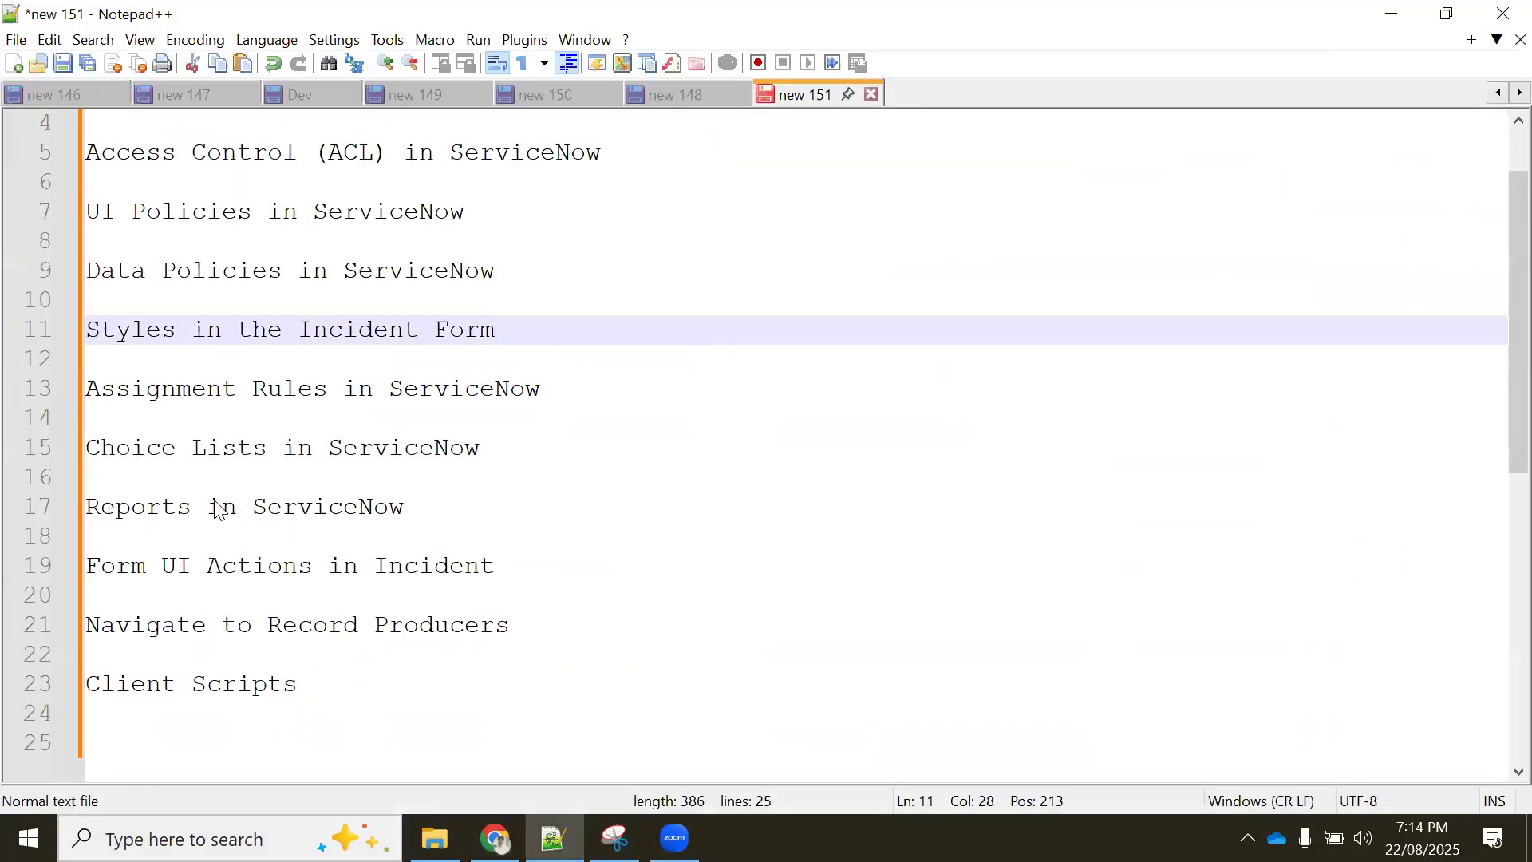
{"action": "scroll", "coordinate": [178, 463], "scroll_direction": "up", "scroll_amount": 1}
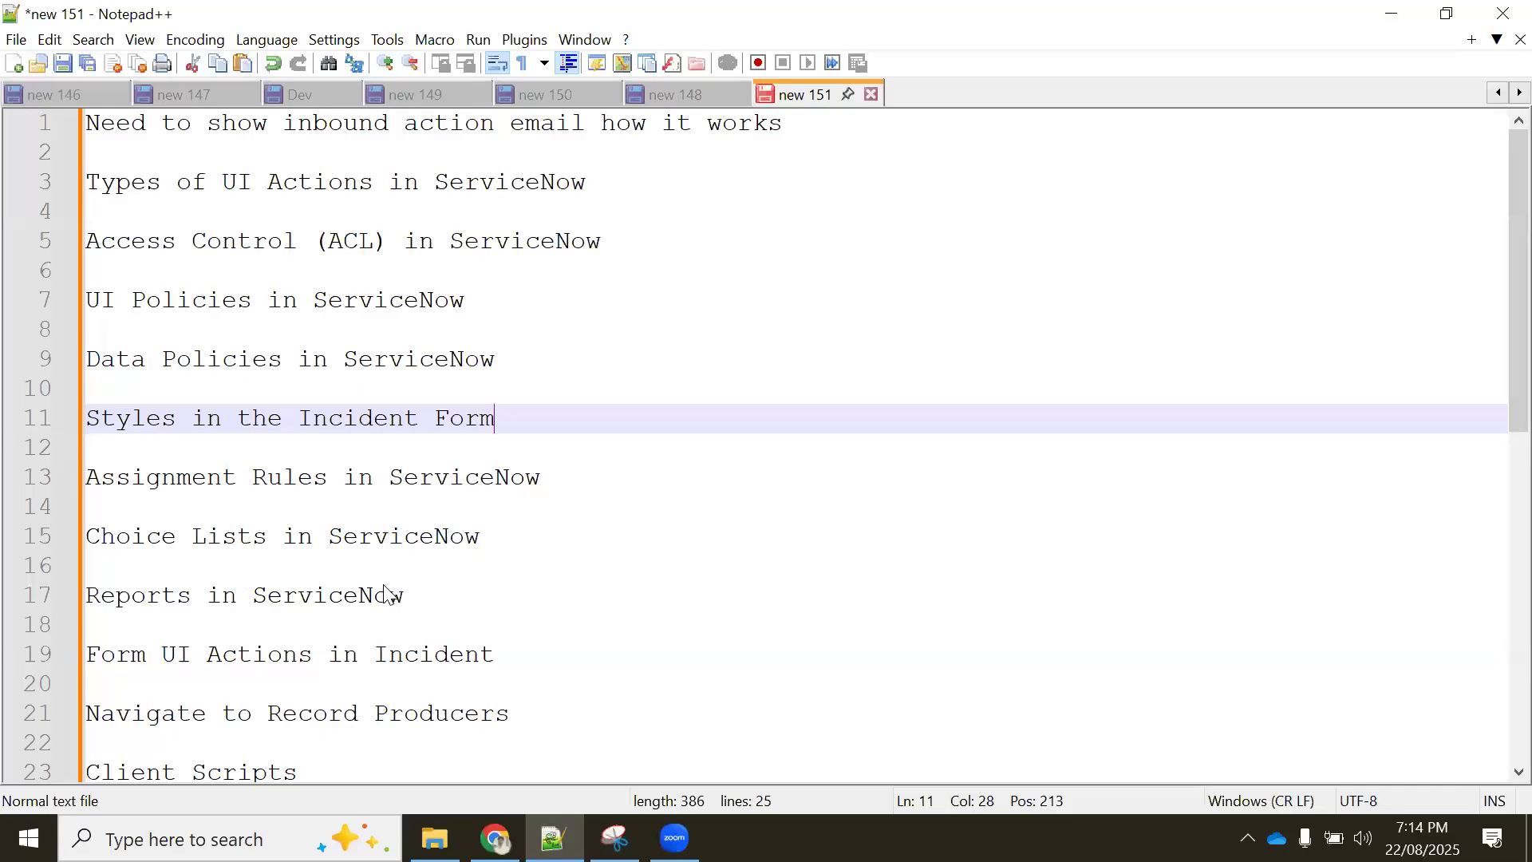
{"action": "left_click_drag", "start_coordinate": [502, 544], "coordinate": [77, 539]}
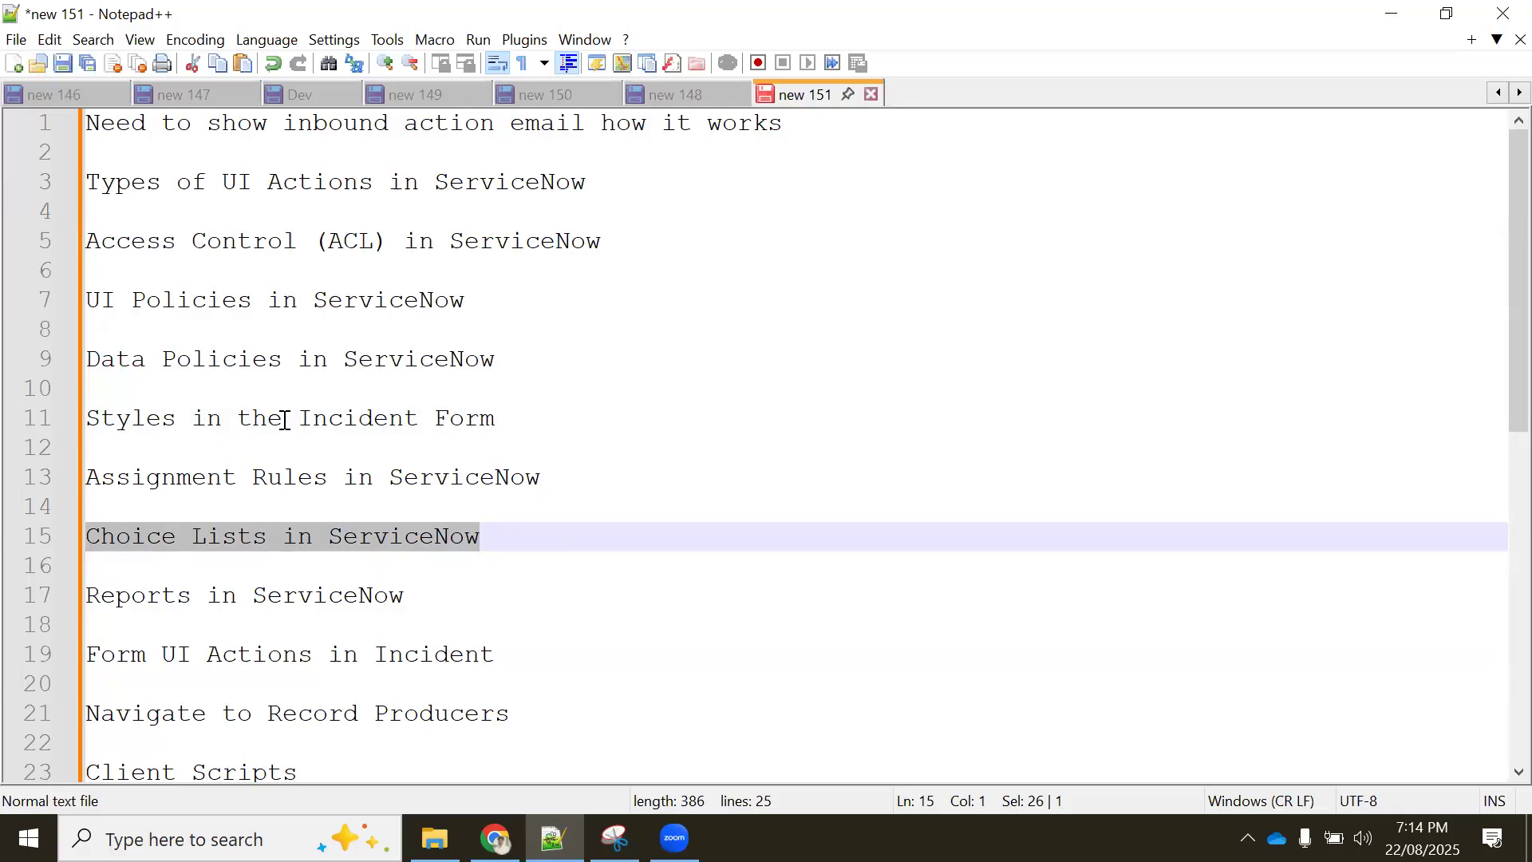
{"action": "scroll", "coordinate": [281, 427], "scroll_direction": "down", "scroll_amount": 3}
{"action": "scroll", "coordinate": [283, 443], "scroll_direction": "up", "scroll_amount": 2}
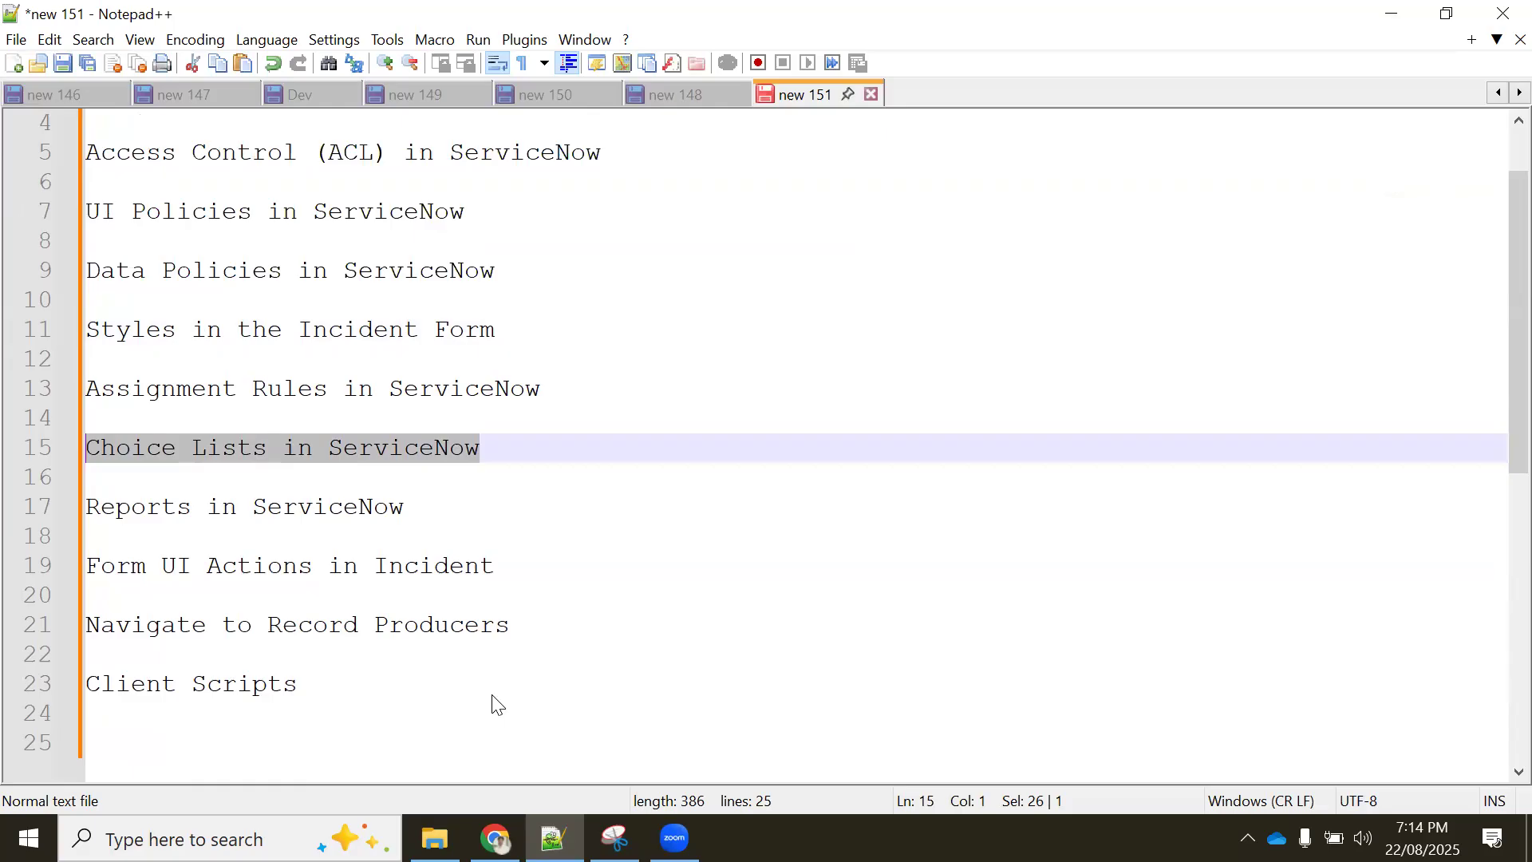
Switch to Chrome, open the Zoom web portal in a new tab and go to its Surveys page
{"action": "left_click", "coordinate": [495, 838]}
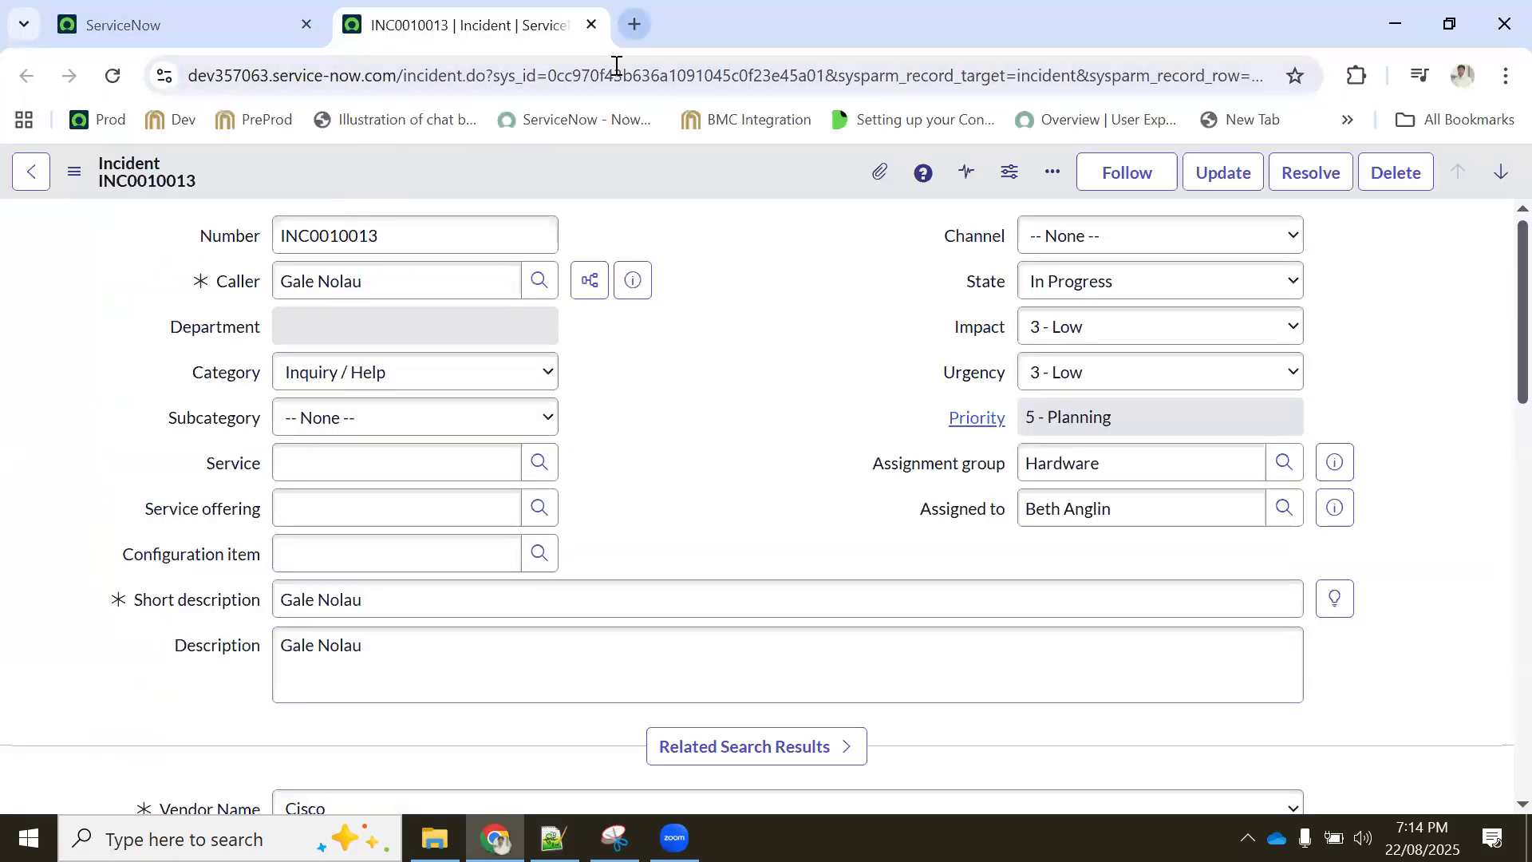
{"action": "key", "text": "ctrl+t"}
{"action": "type", "text": "zo"}
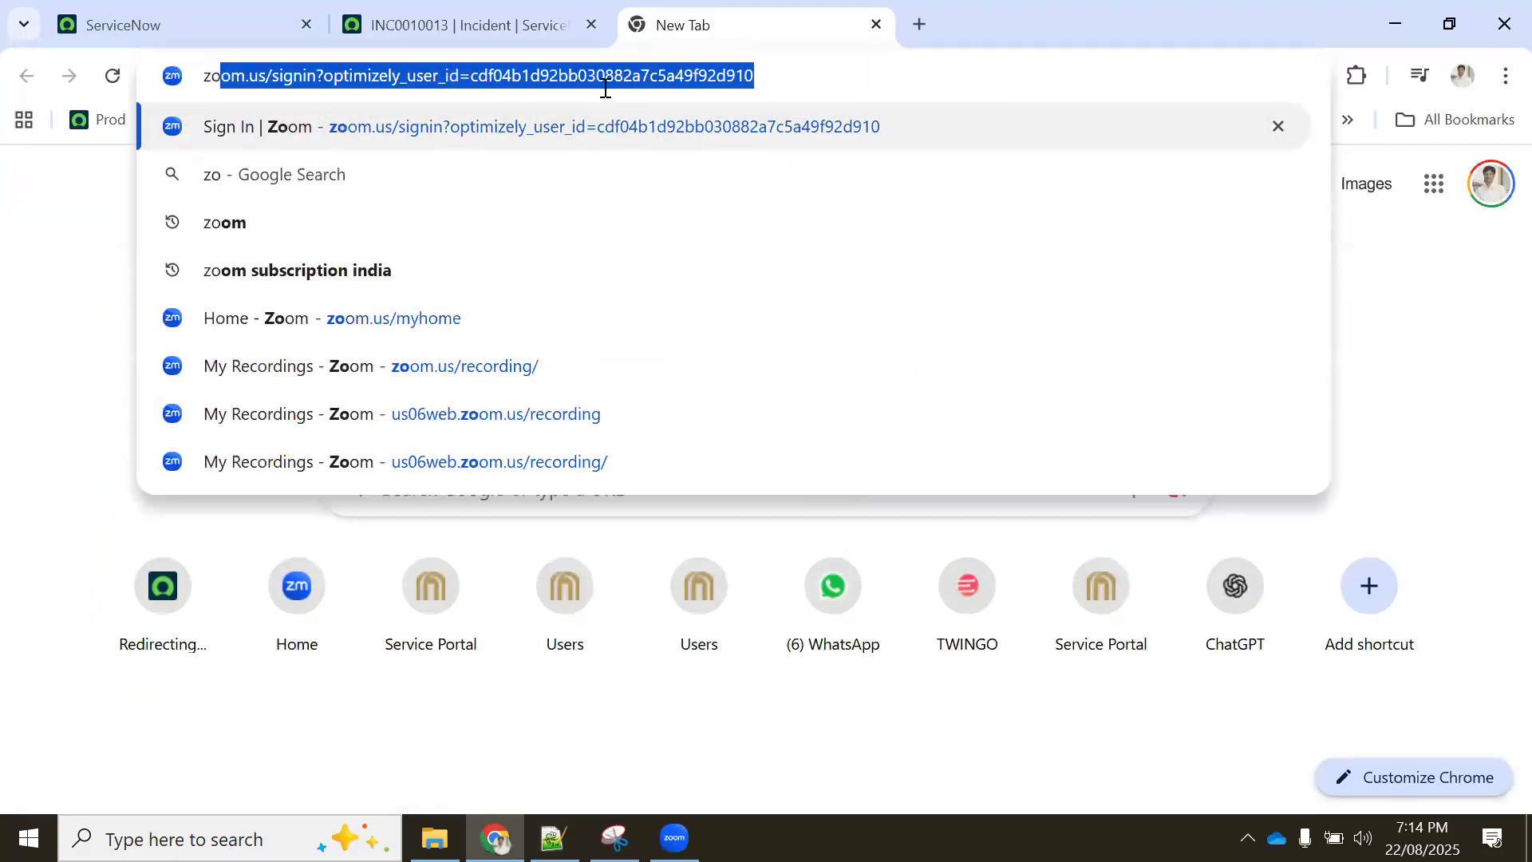
{"action": "key", "text": "Return"}
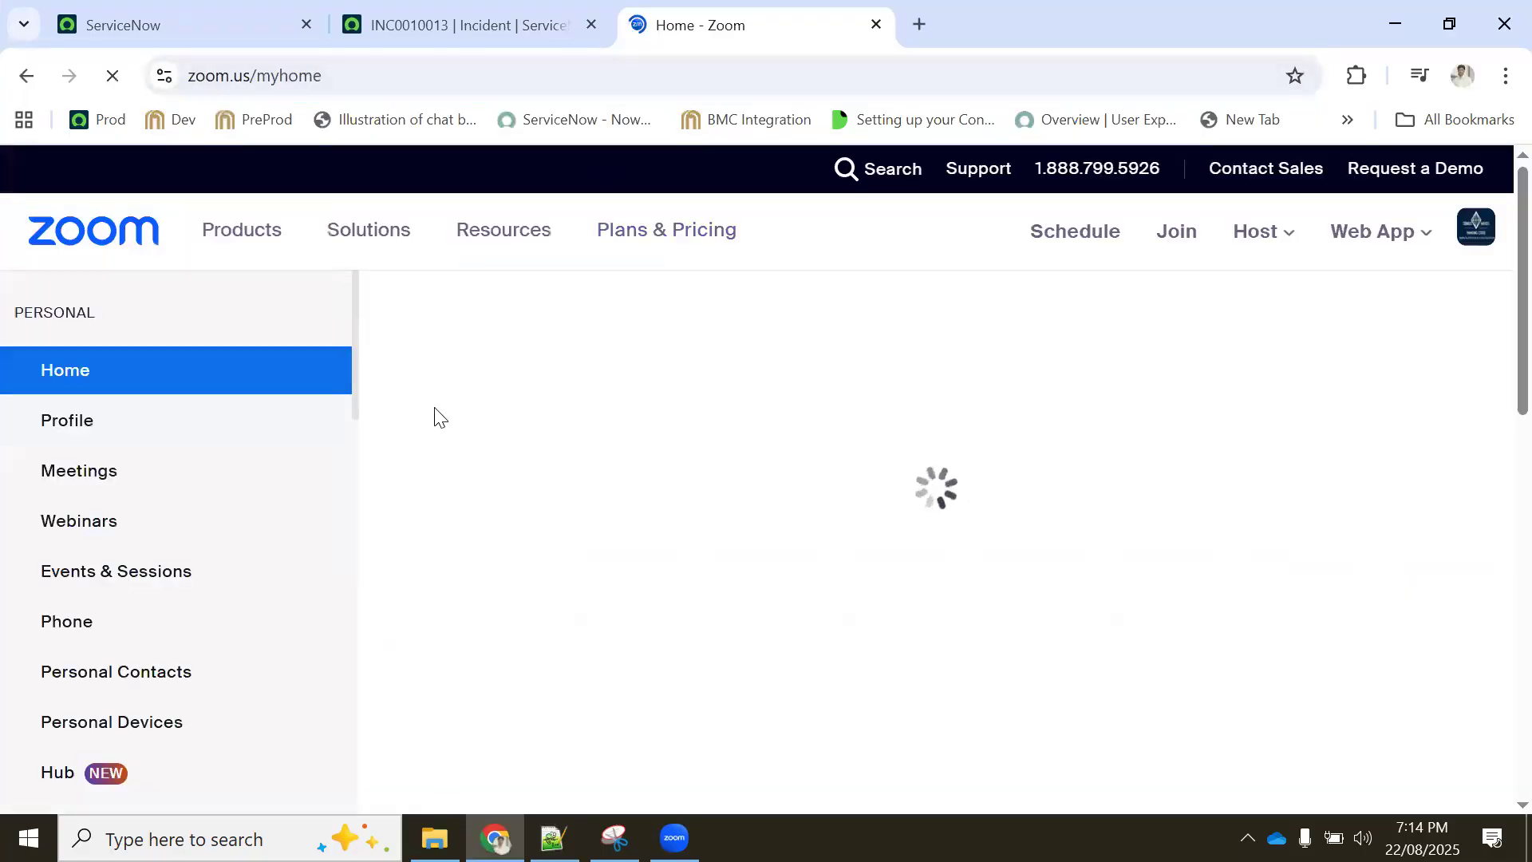
{"action": "scroll", "coordinate": [140, 461], "scroll_direction": "down", "scroll_amount": 12}
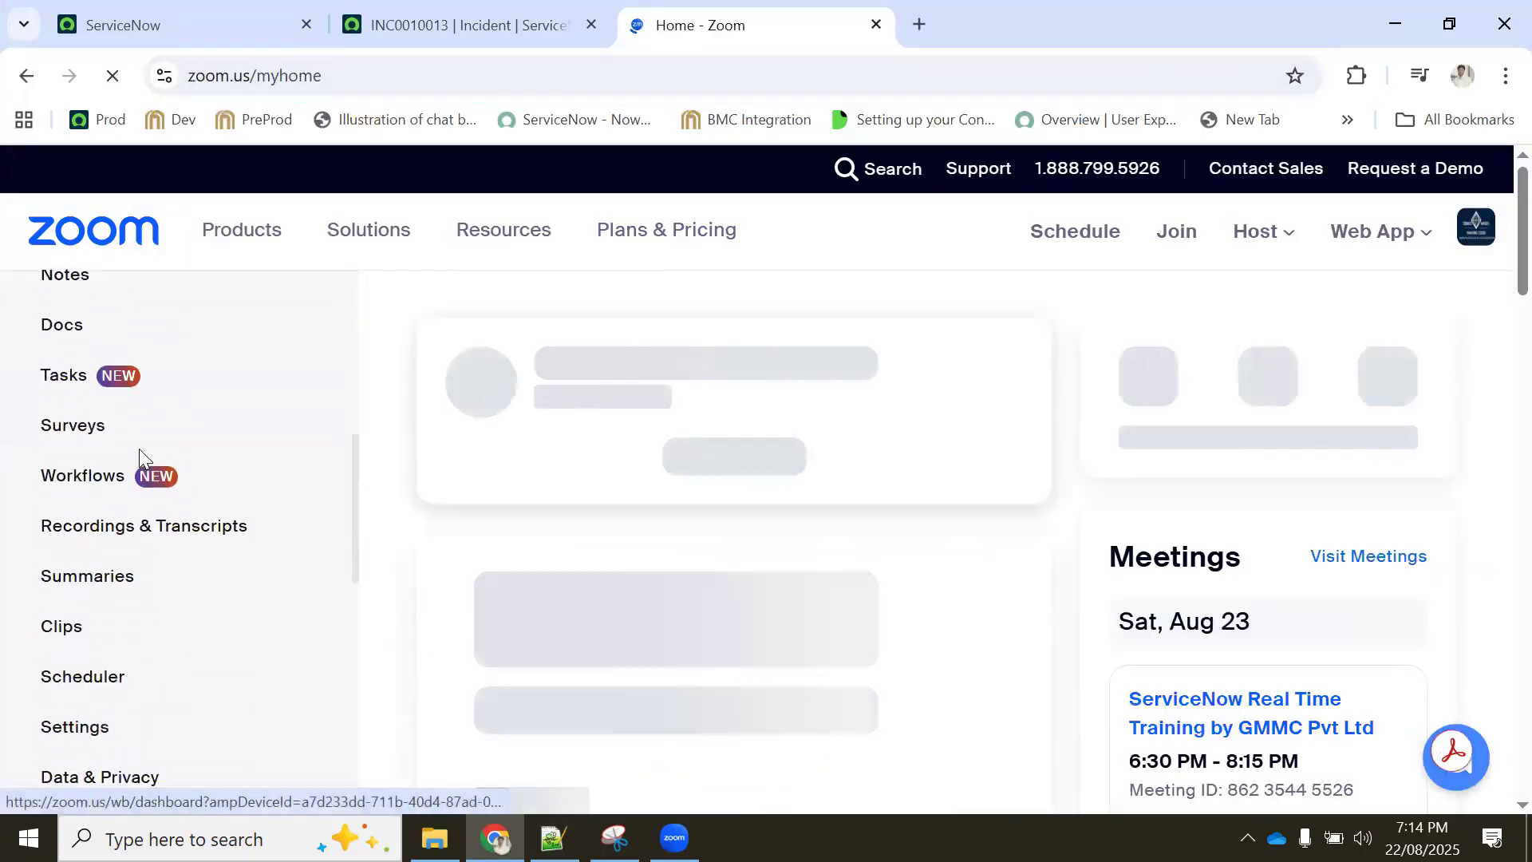
{"action": "scroll", "coordinate": [143, 509], "scroll_direction": "up", "scroll_amount": 5}
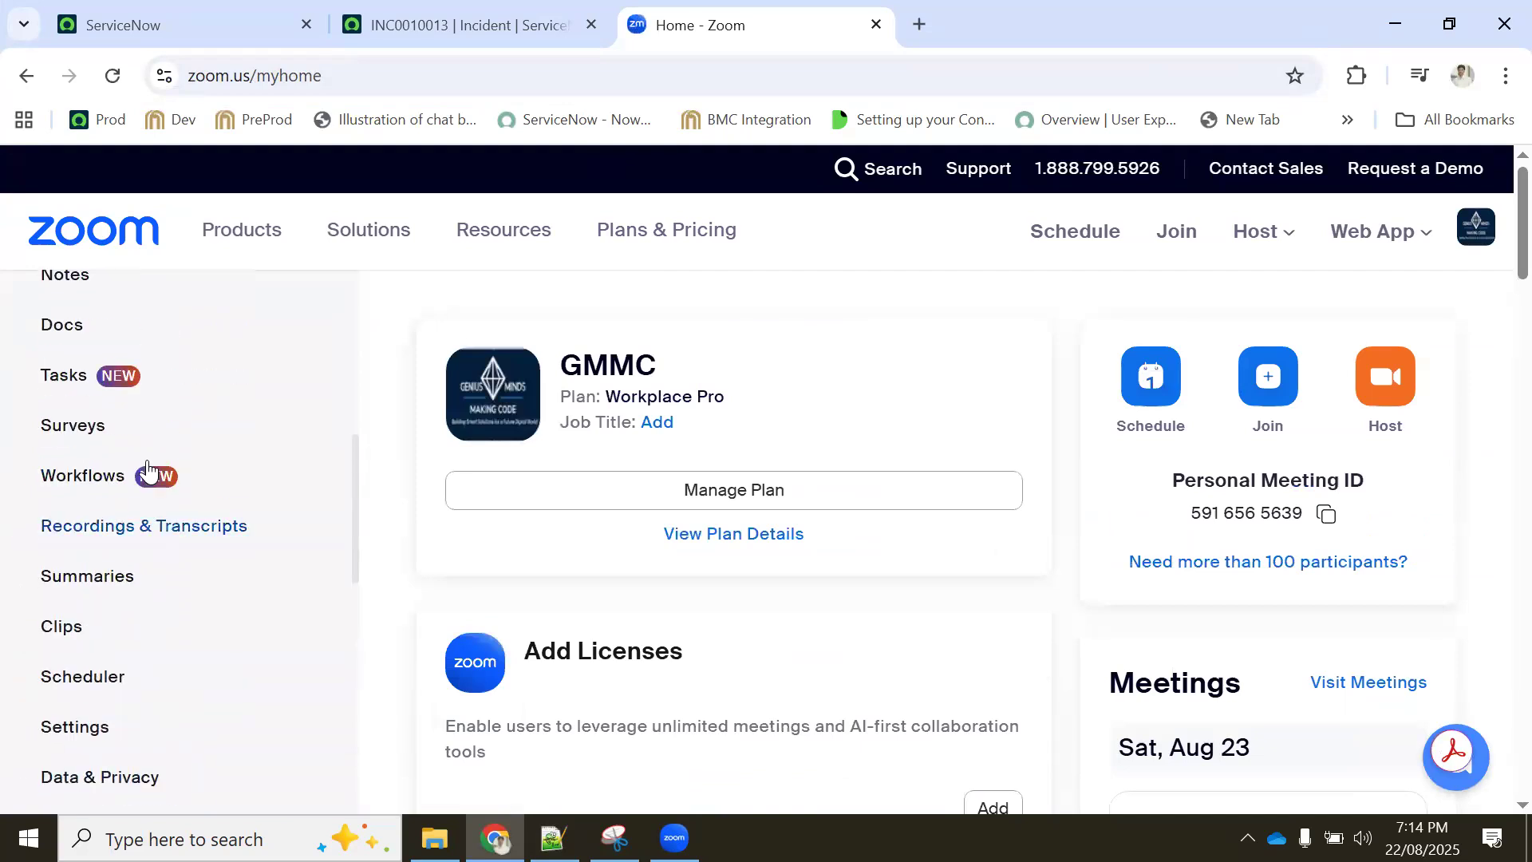
{"action": "left_click", "coordinate": [86, 439]}
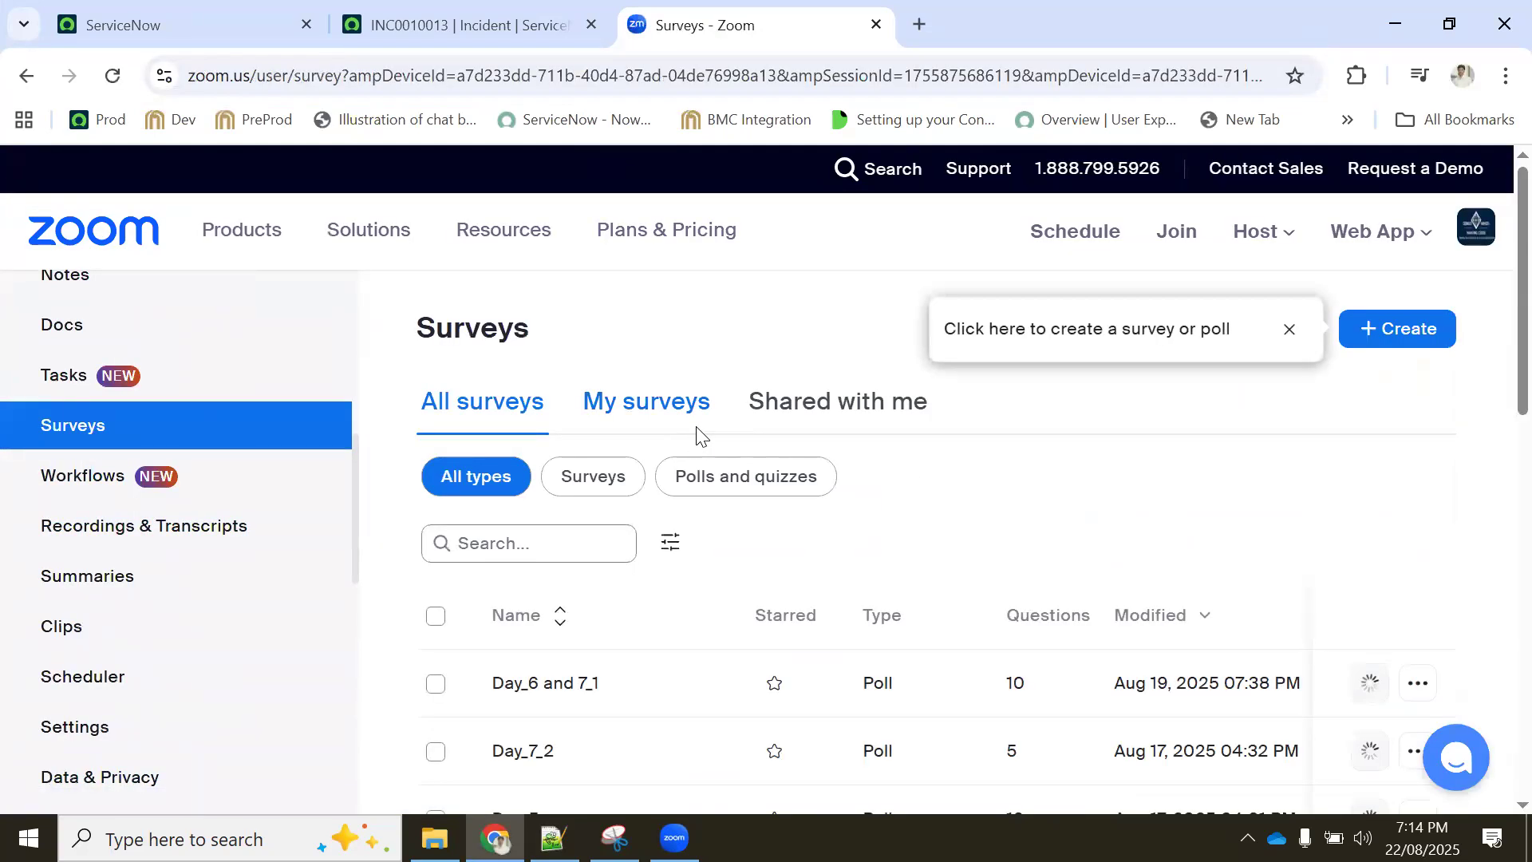
Find the Day_6 and 7_1 poll in the surveys list and open it in the poll designer
{"action": "scroll", "coordinate": [660, 438], "scroll_direction": "down", "scroll_amount": 3}
{"action": "scroll", "coordinate": [642, 433], "scroll_direction": "down", "scroll_amount": 3}
{"action": "scroll", "coordinate": [643, 438], "scroll_direction": "up", "scroll_amount": 3}
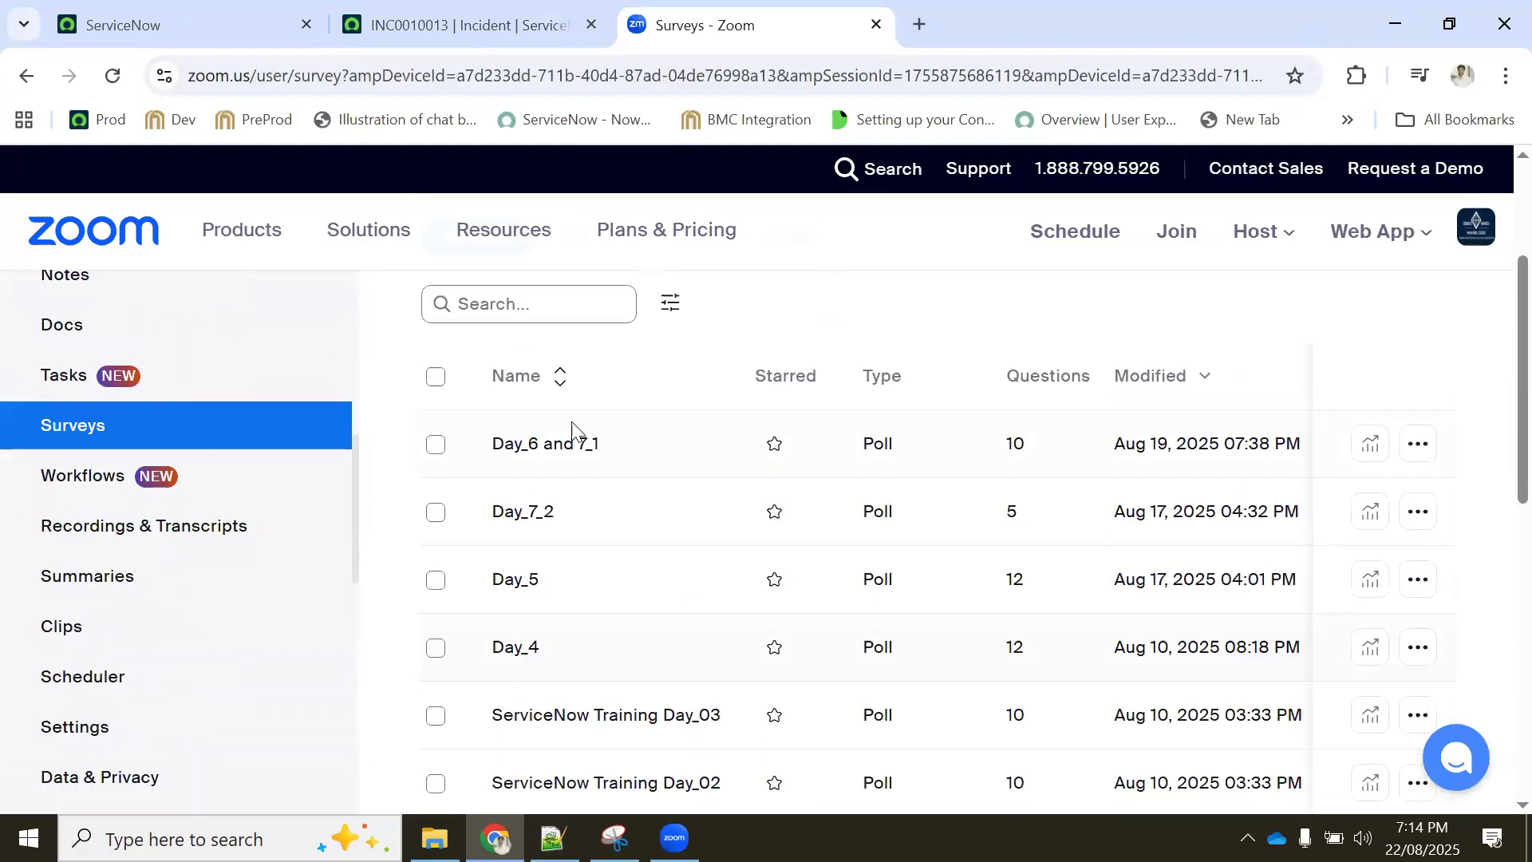
{"action": "left_click", "coordinate": [515, 447]}
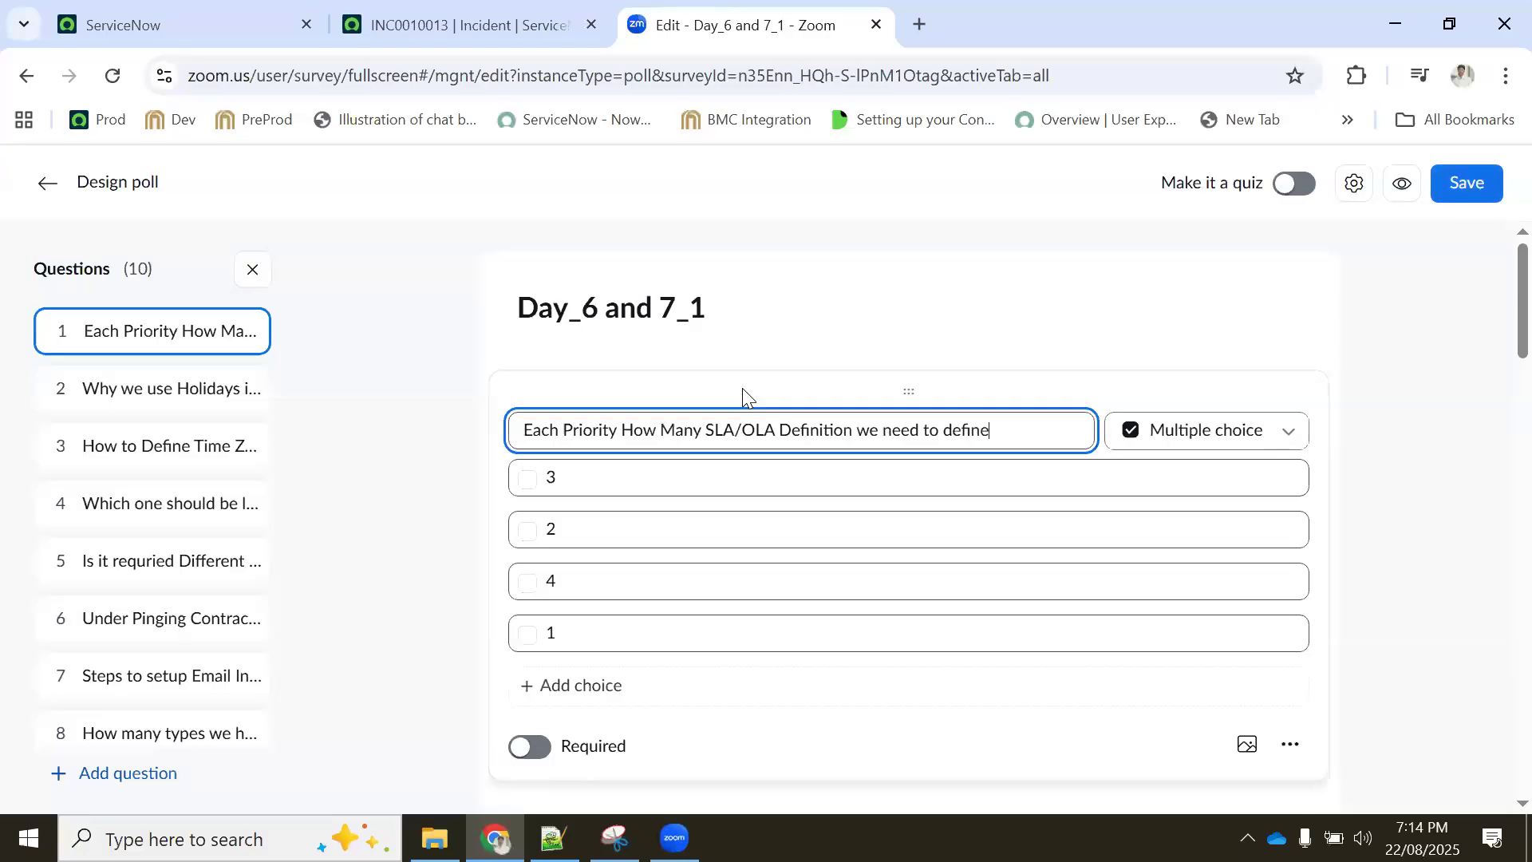
{"action": "left_click", "coordinate": [1391, 356]}
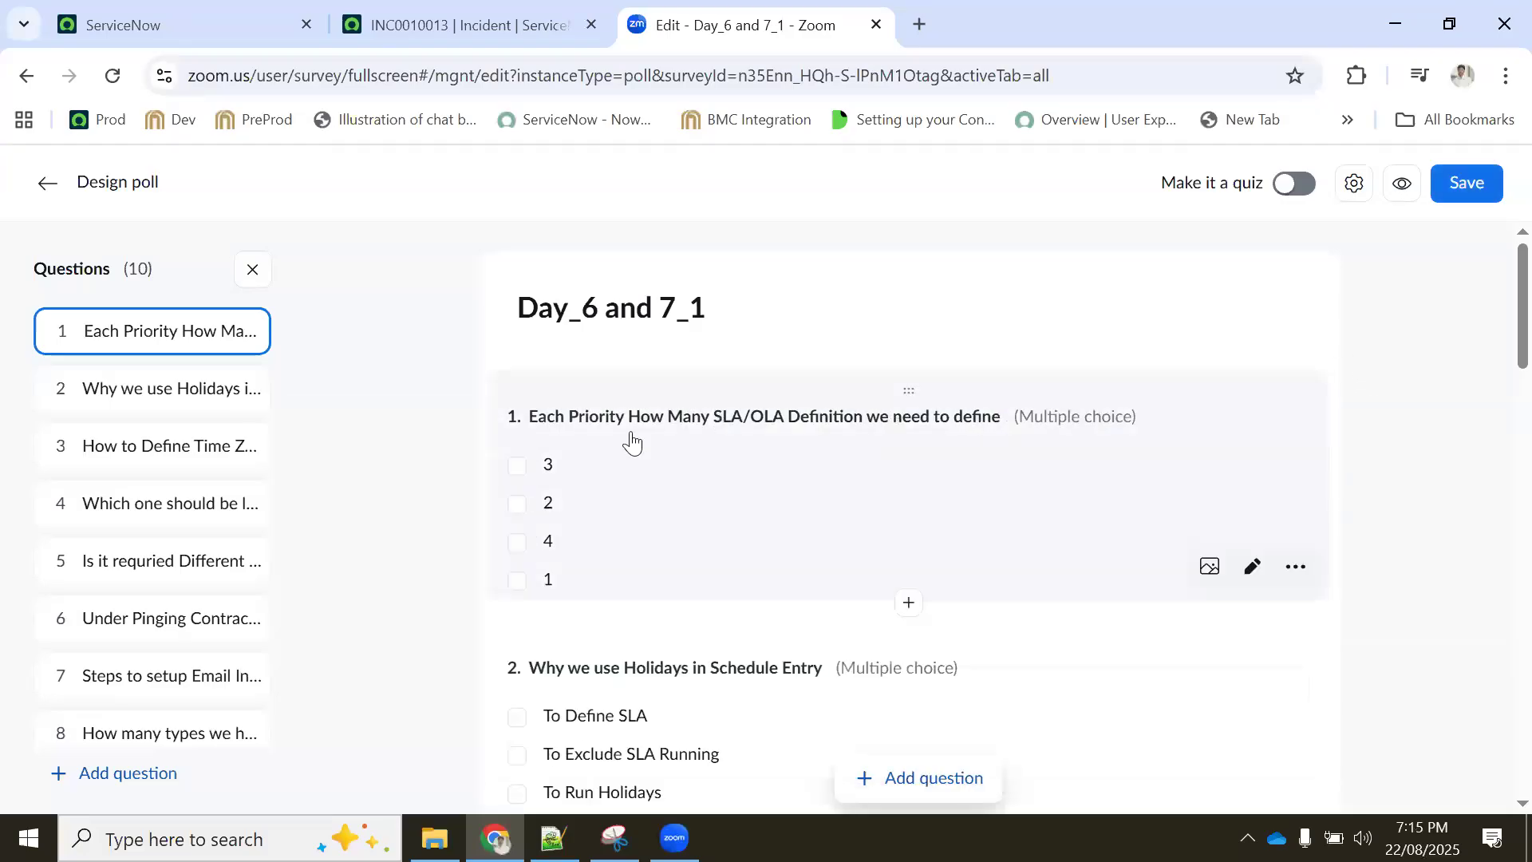
Look through all the multiple-choice questions and answer options of the Day_6 and 7_1 poll, then return to its first question
{"action": "scroll", "coordinate": [631, 439], "scroll_direction": "down", "scroll_amount": 3}
{"action": "scroll", "coordinate": [631, 439], "scroll_direction": "up", "scroll_amount": 3}
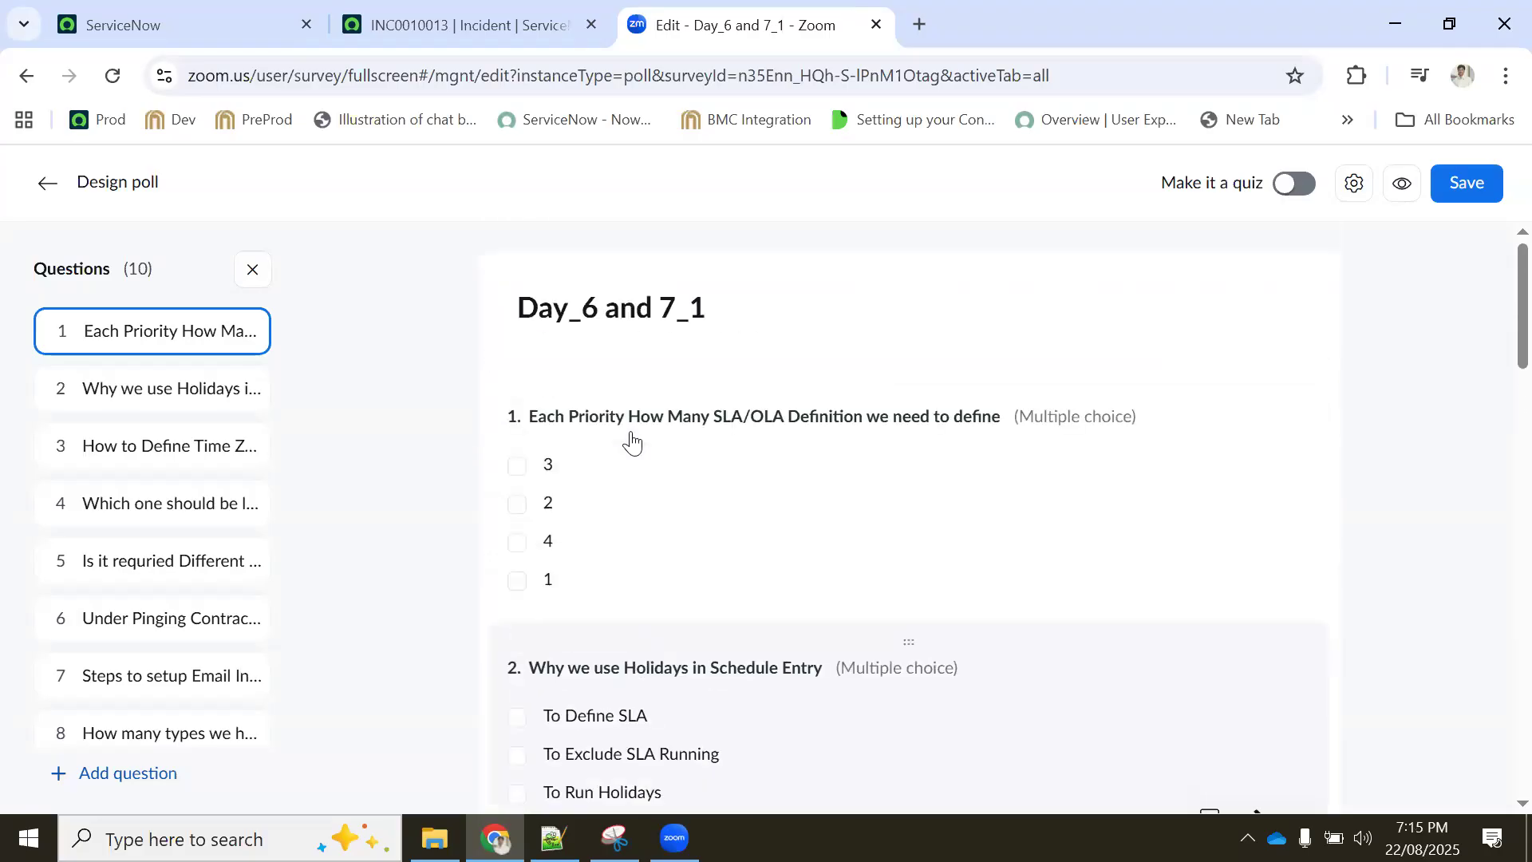
{"action": "scroll", "coordinate": [662, 415], "scroll_direction": "down", "scroll_amount": 2}
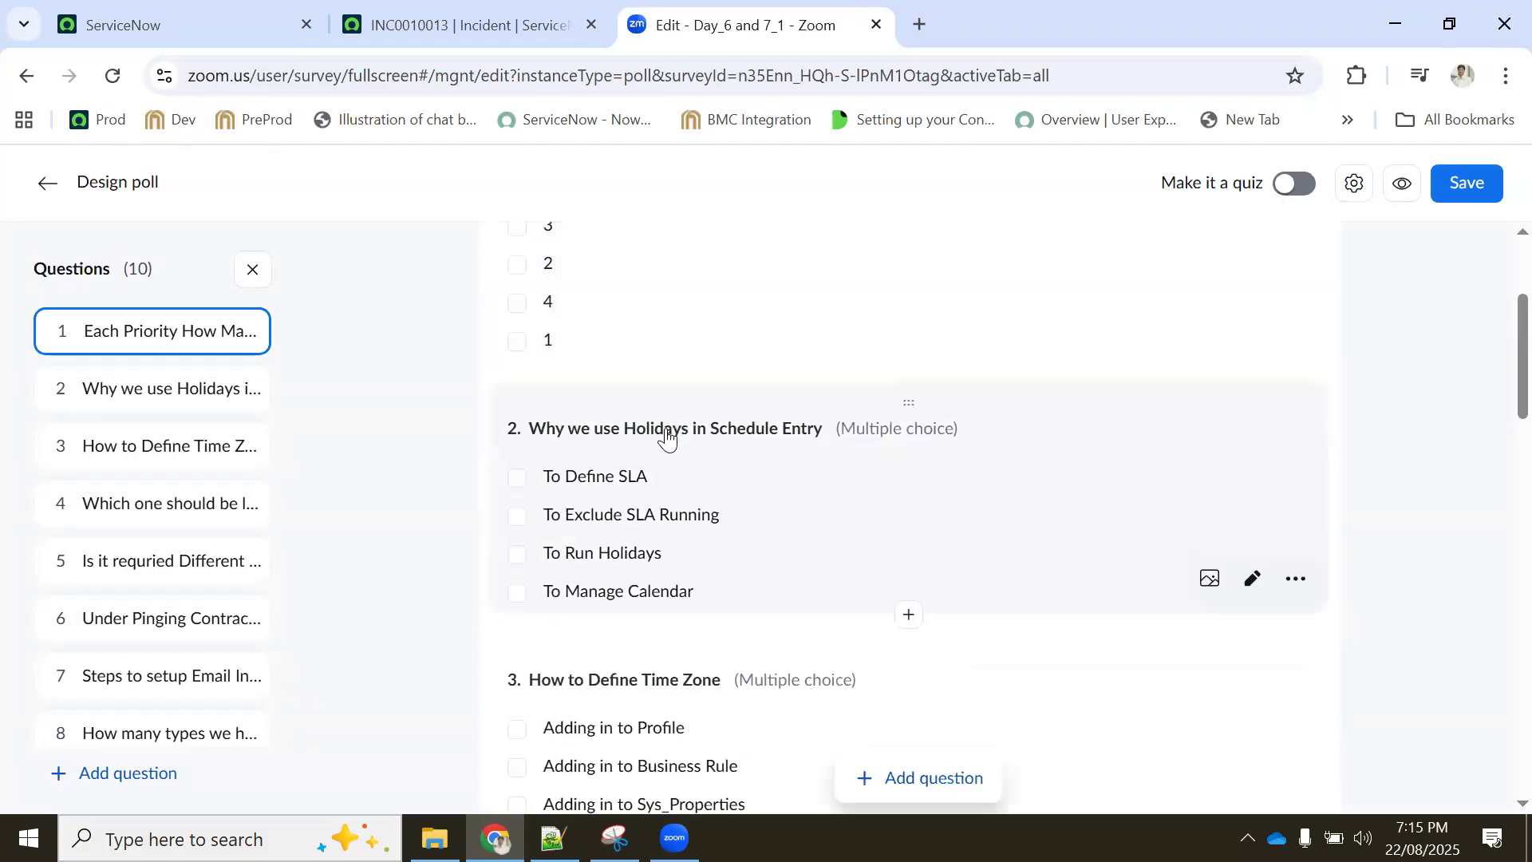
{"action": "scroll", "coordinate": [670, 434], "scroll_direction": "down", "scroll_amount": 1}
{"action": "scroll", "coordinate": [664, 437], "scroll_direction": "down", "scroll_amount": 1}
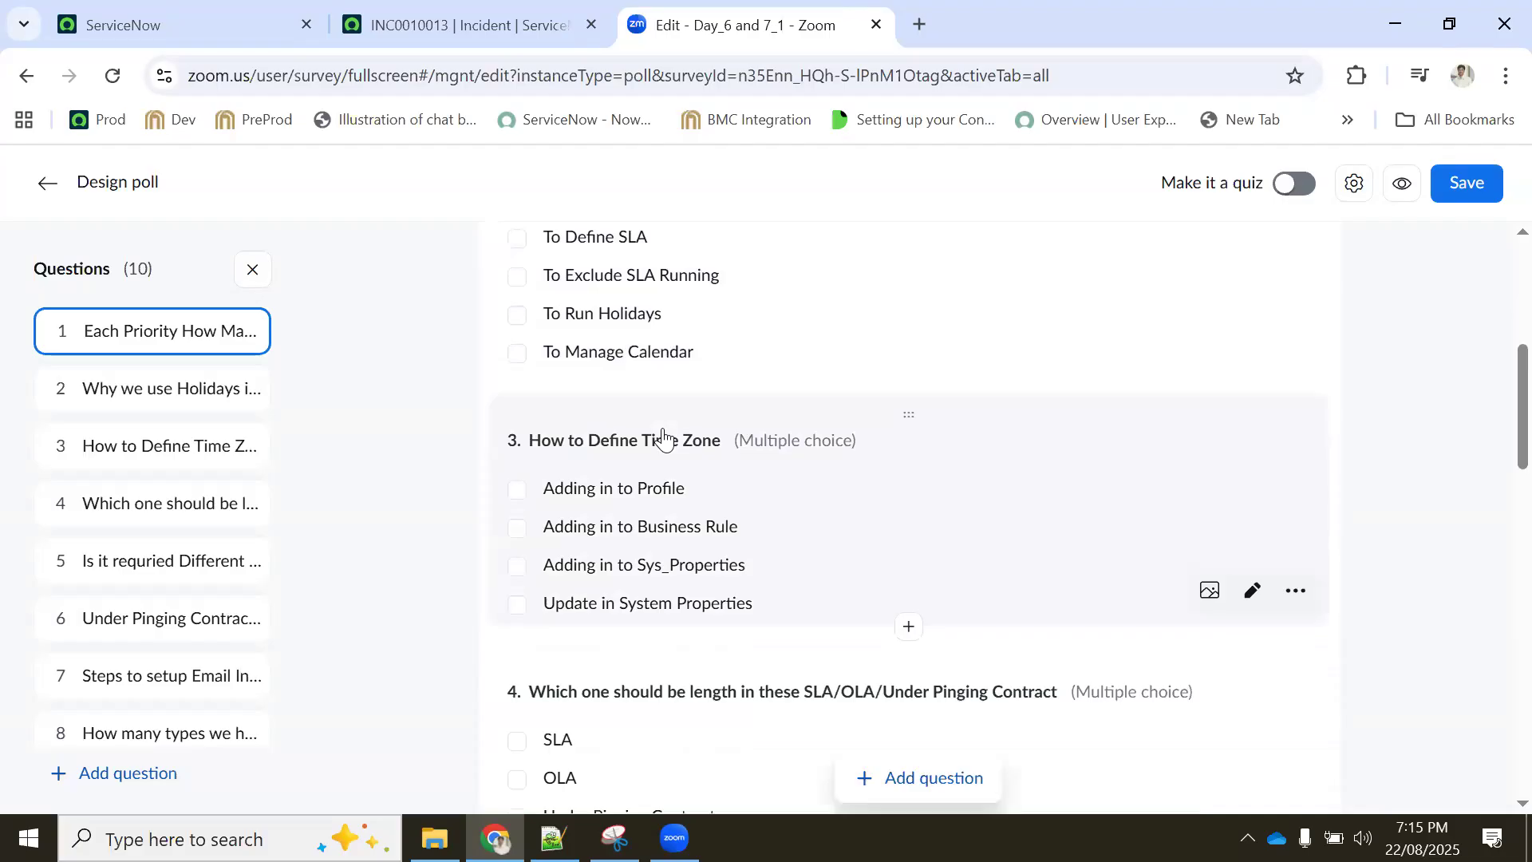
{"action": "scroll", "coordinate": [663, 437], "scroll_direction": "down", "scroll_amount": 3}
{"action": "scroll", "coordinate": [662, 437], "scroll_direction": "down", "scroll_amount": 10}
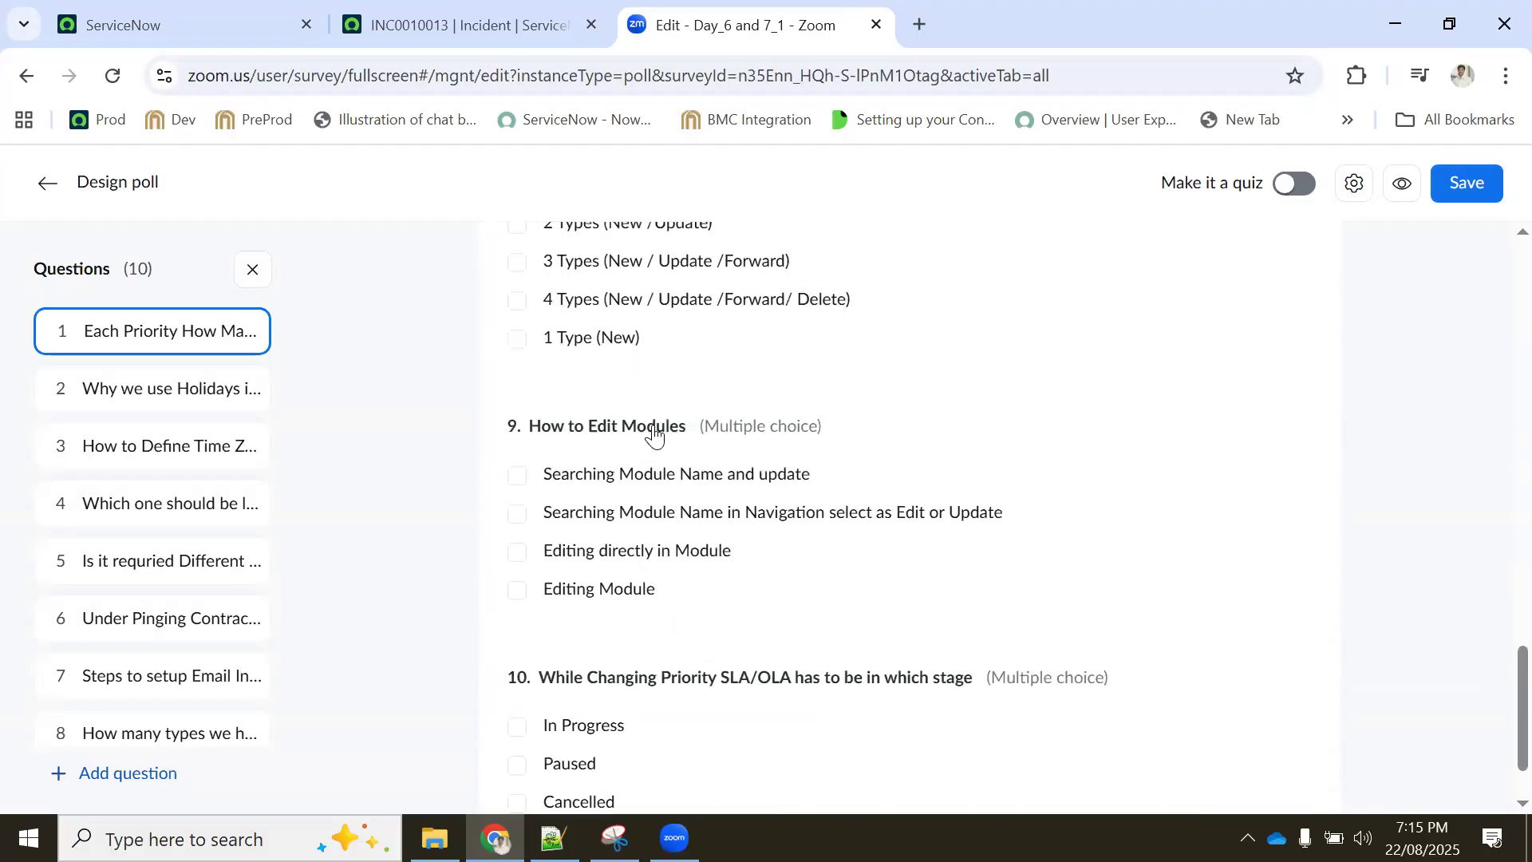
{"action": "scroll", "coordinate": [746, 489], "scroll_direction": "up", "scroll_amount": 6}
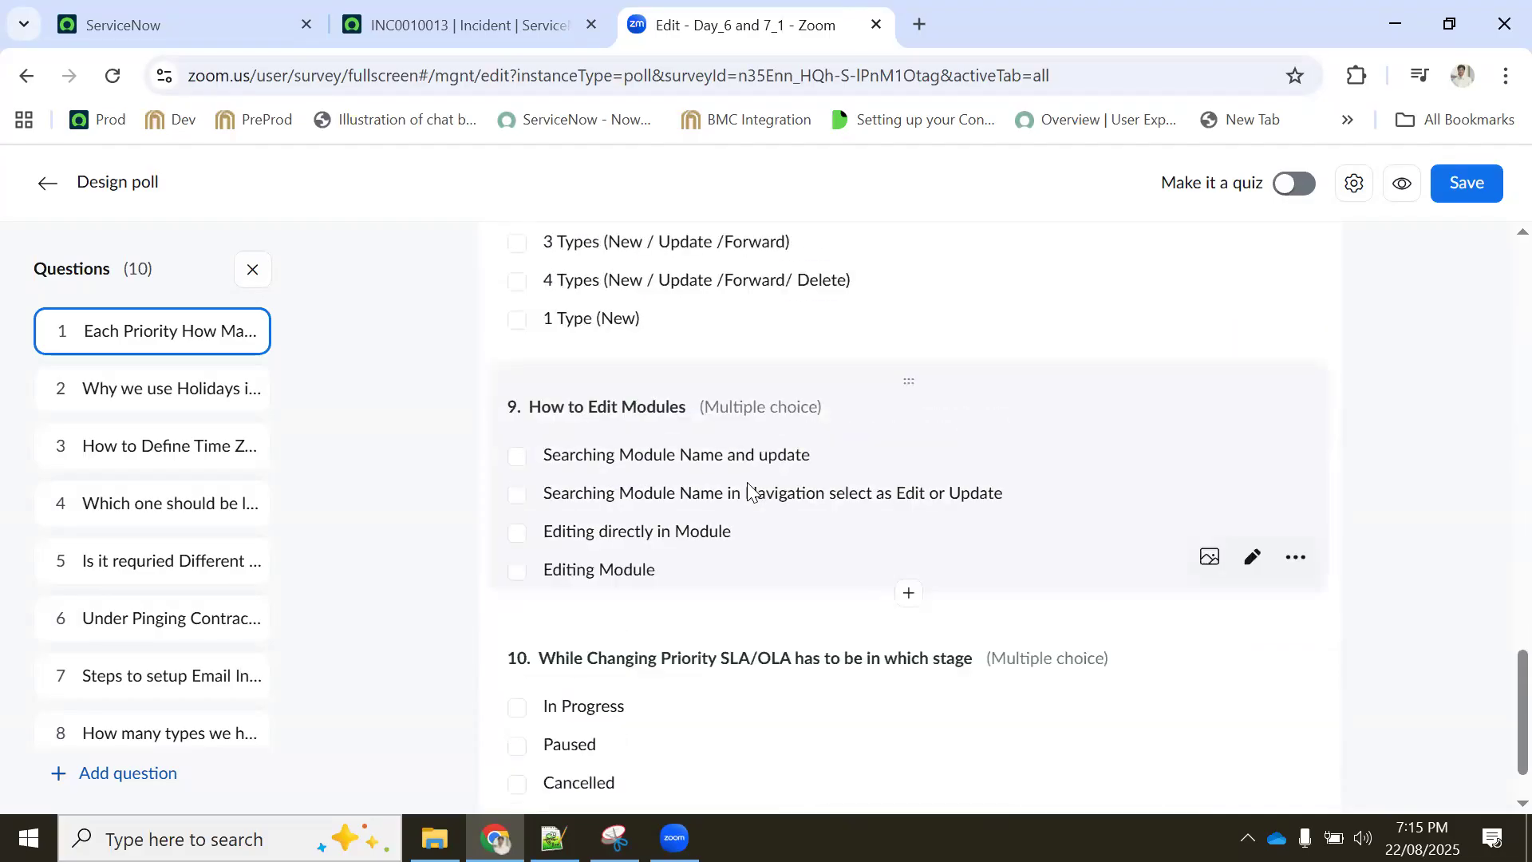
{"action": "scroll", "coordinate": [727, 481], "scroll_direction": "up", "scroll_amount": 8}
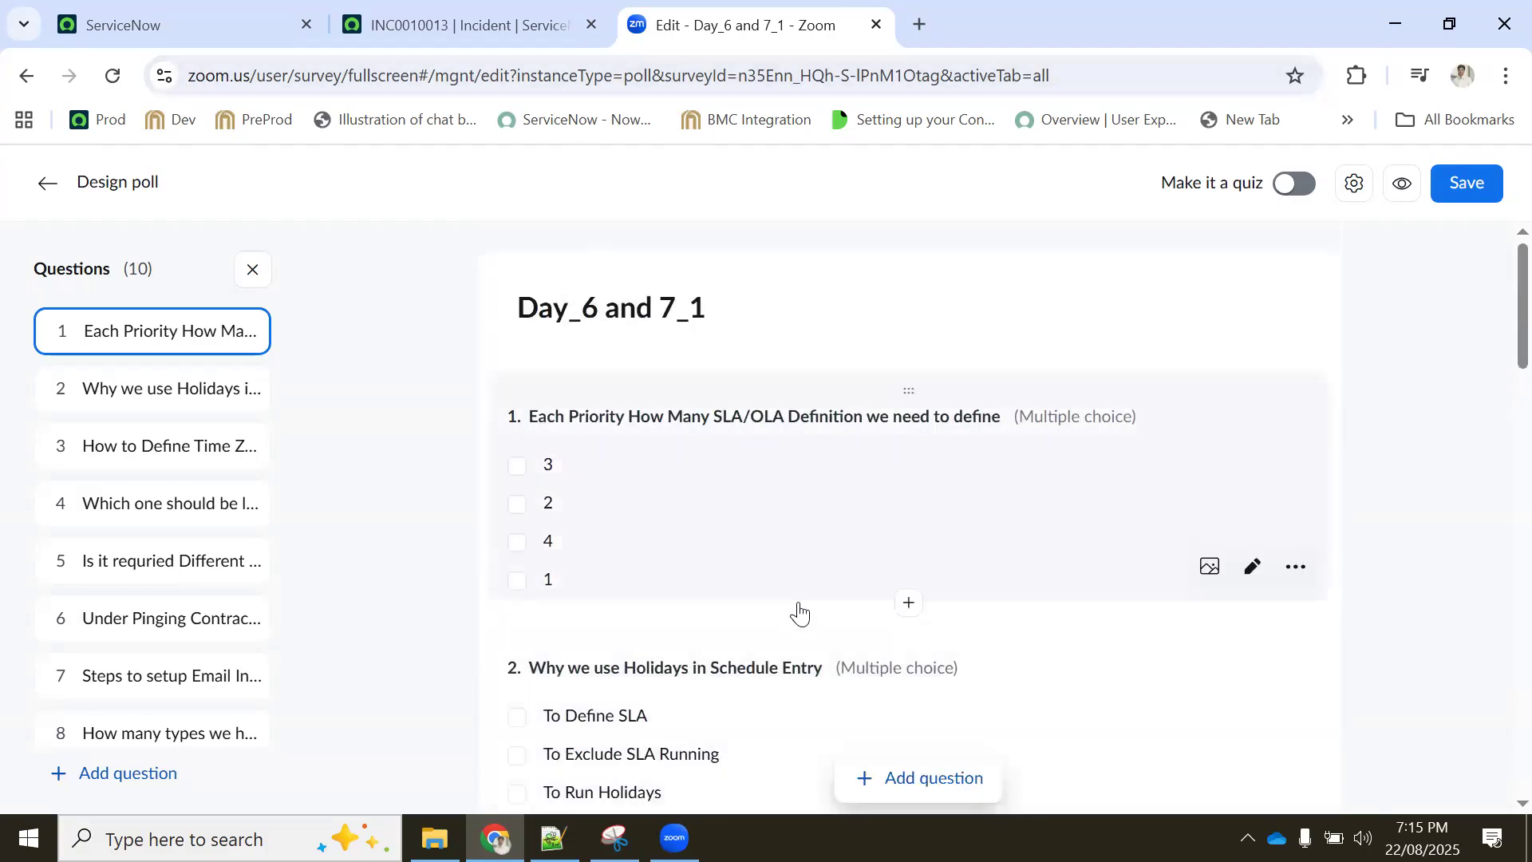
Switch to the Notepad++ topic list and highlight the line "Reports in ServiceNow"
{"action": "left_click", "coordinate": [554, 838]}
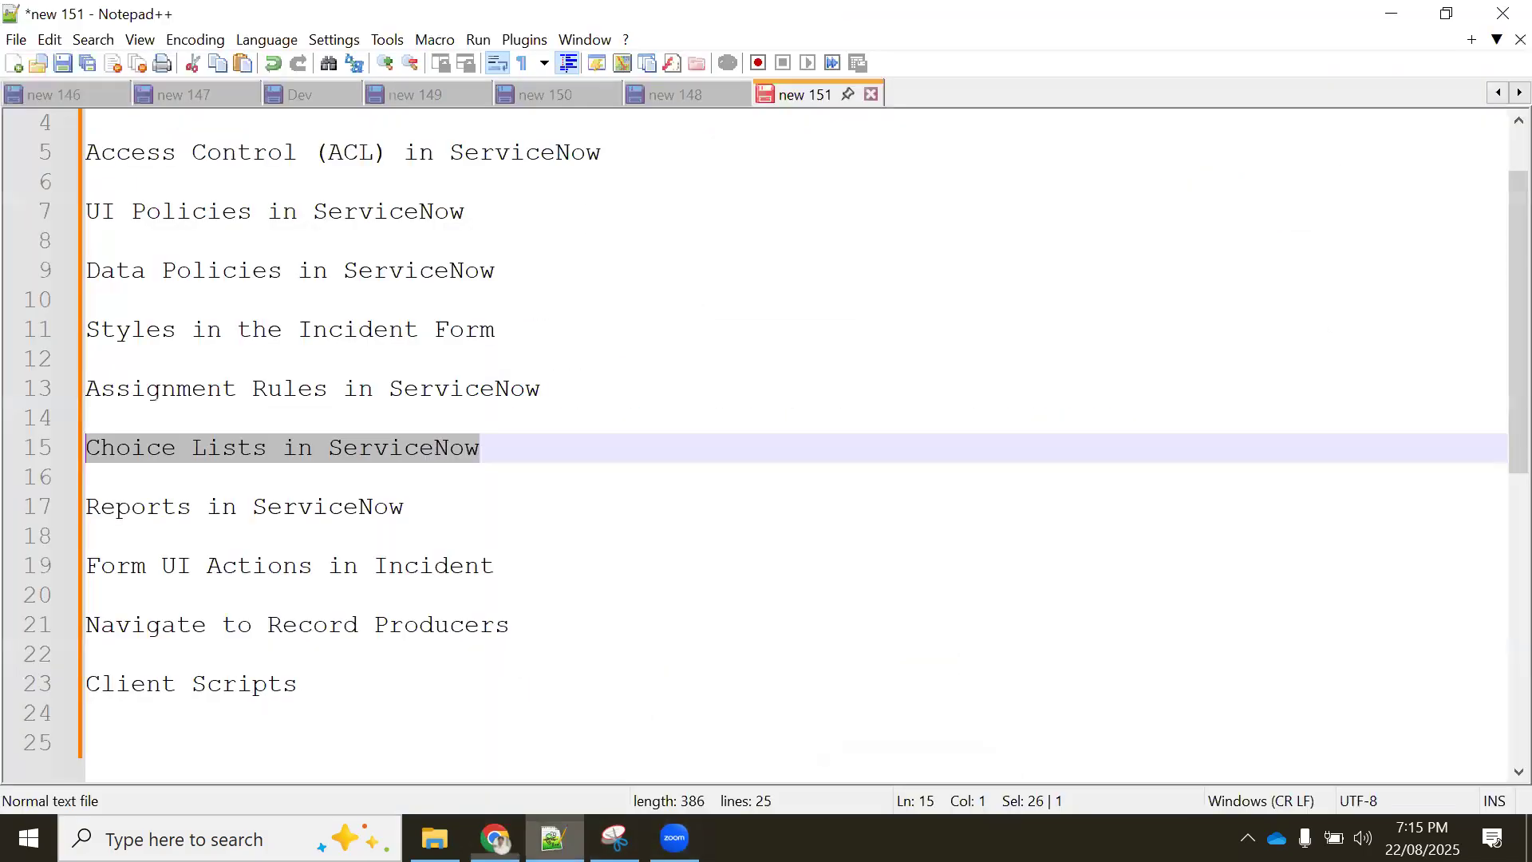
{"action": "key", "text": "Up"}
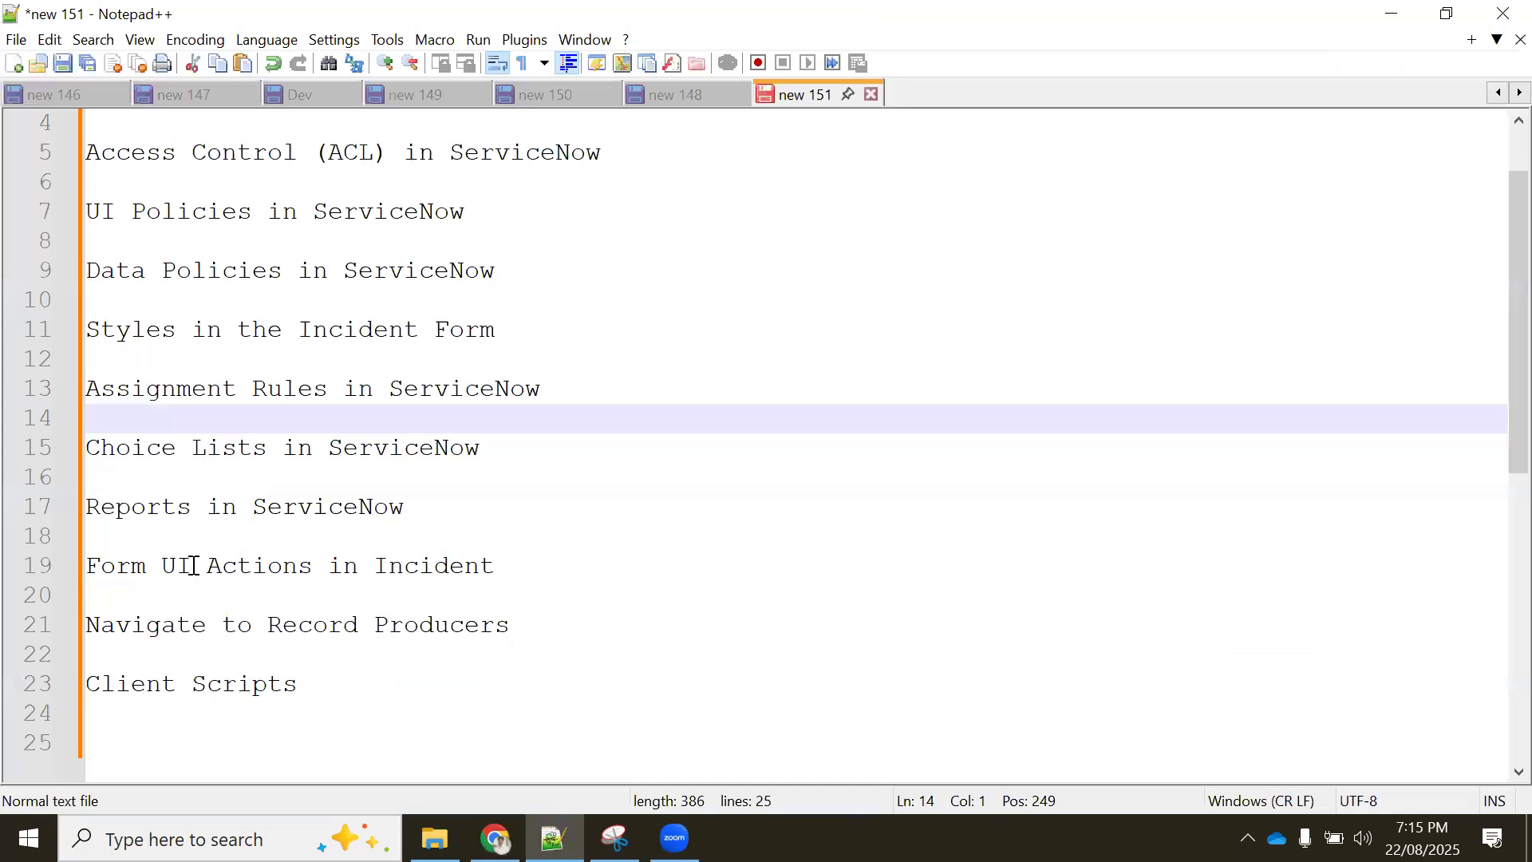
{"action": "scroll", "coordinate": [193, 566], "scroll_direction": "up", "scroll_amount": 1}
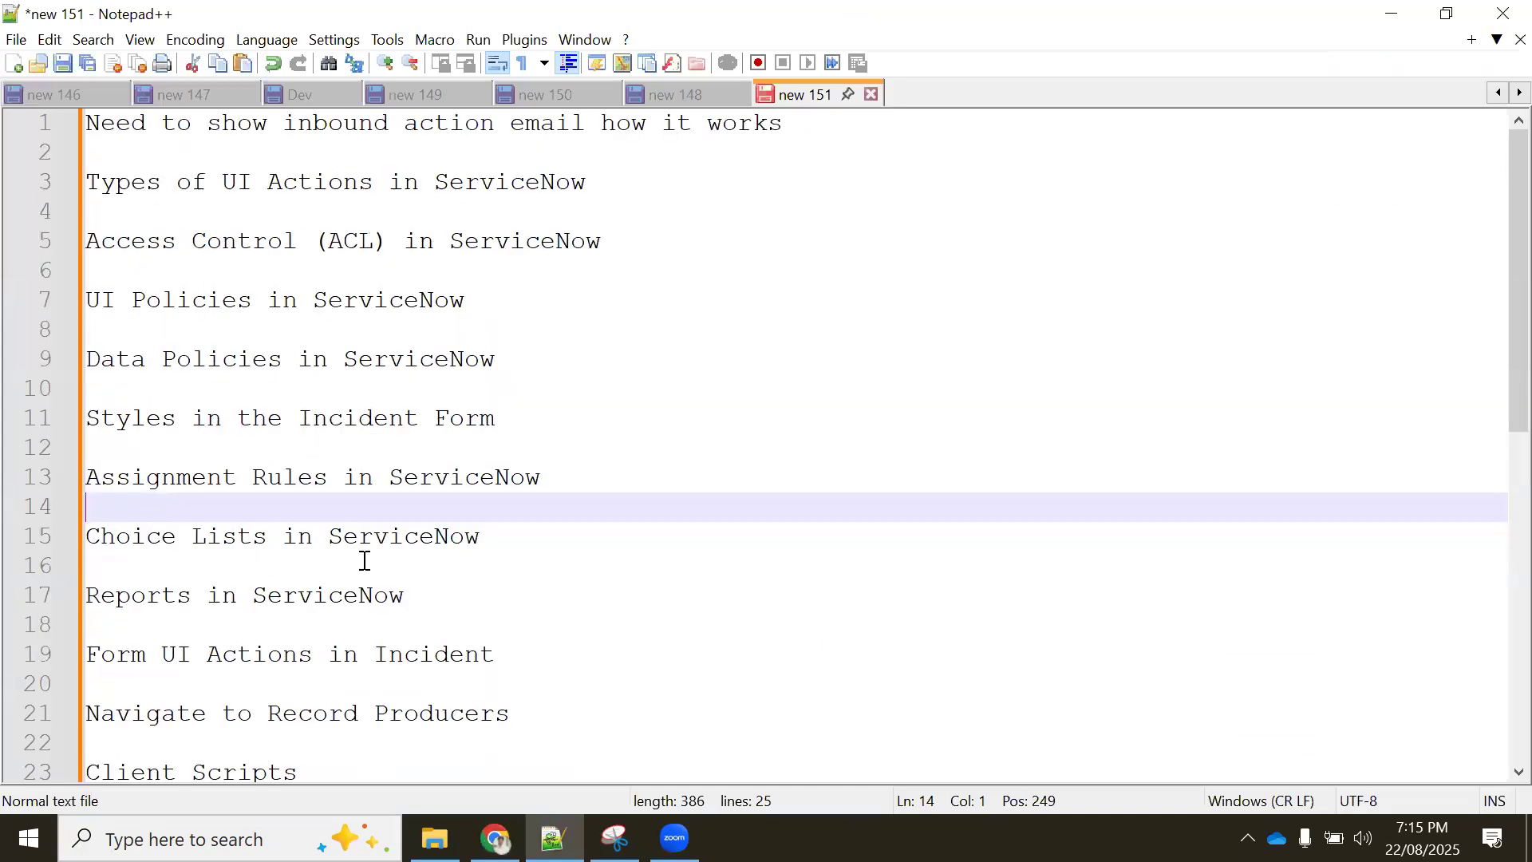
{"action": "left_click_drag", "start_coordinate": [446, 607], "coordinate": [84, 610]}
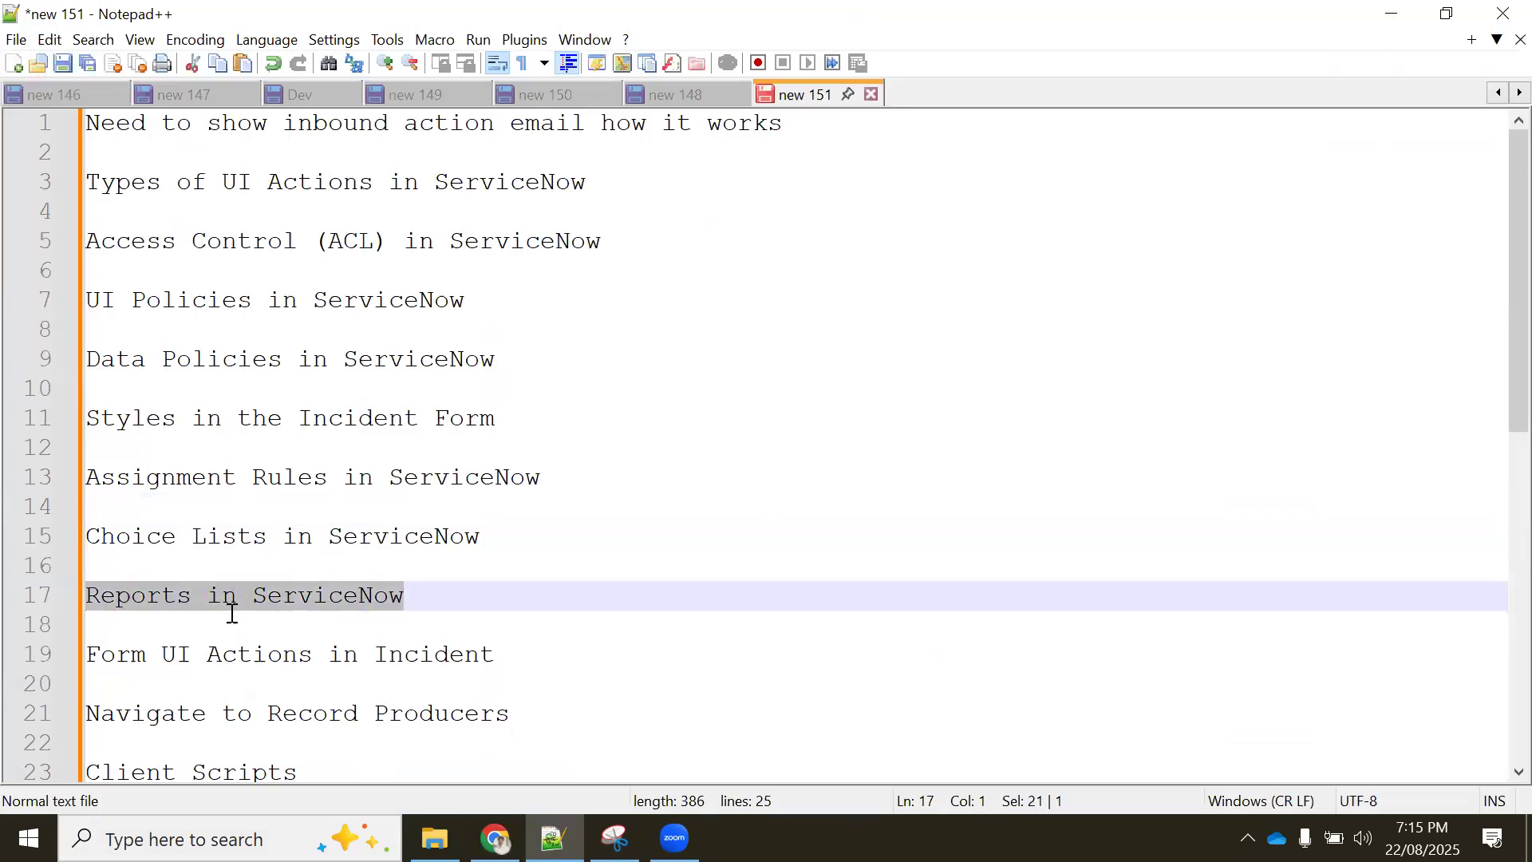
Switch to Chrome and, from the ServiceNow navigator, open the Service Desk Incidents list in a new browser tab
{"action": "left_click", "coordinate": [495, 837]}
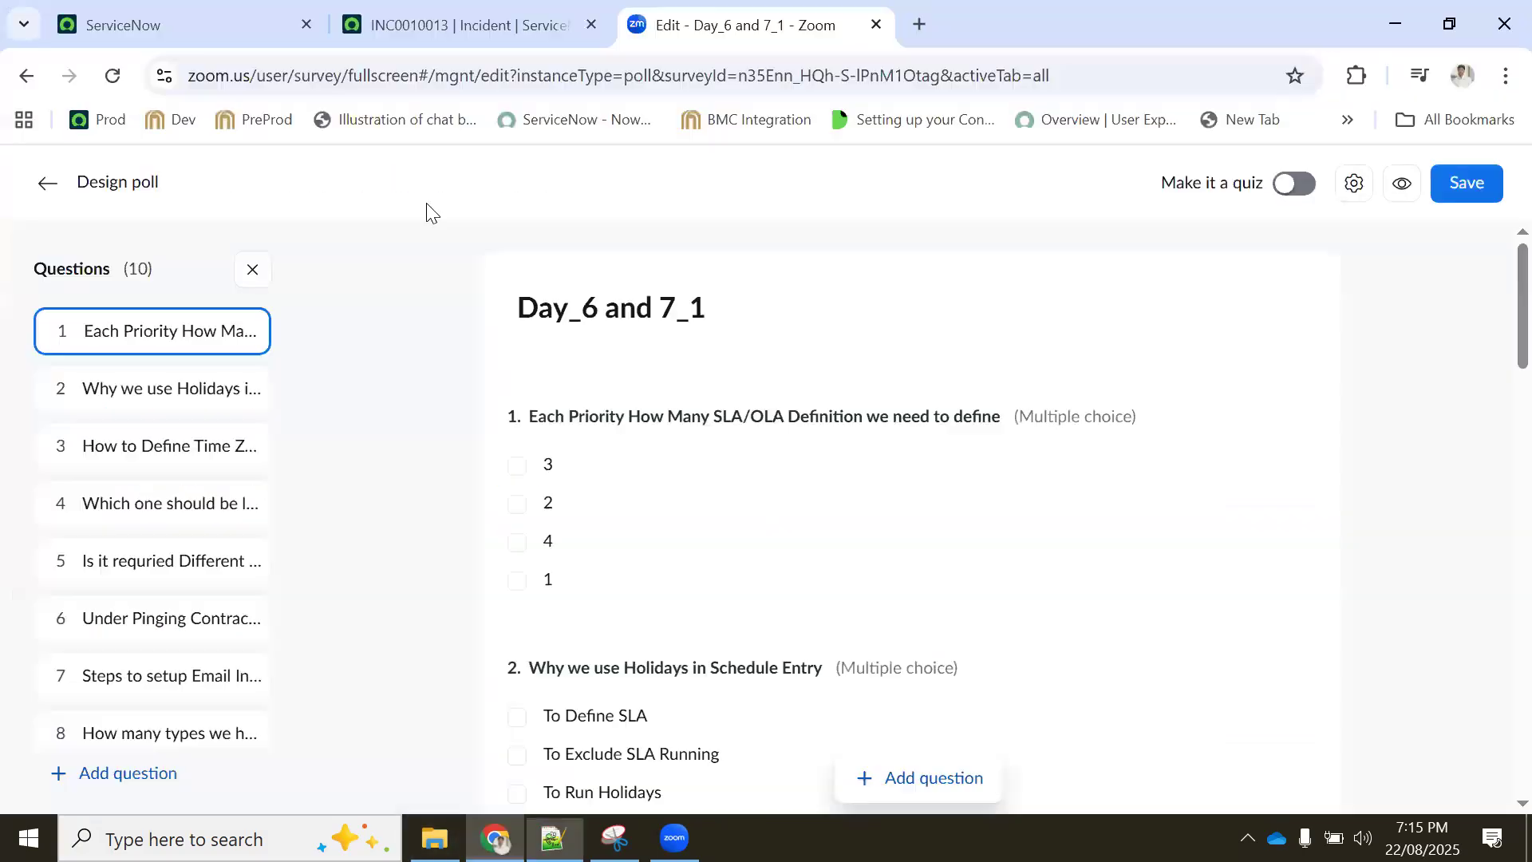
{"action": "left_click", "coordinate": [430, 12]}
{"action": "left_click", "coordinate": [131, 27]}
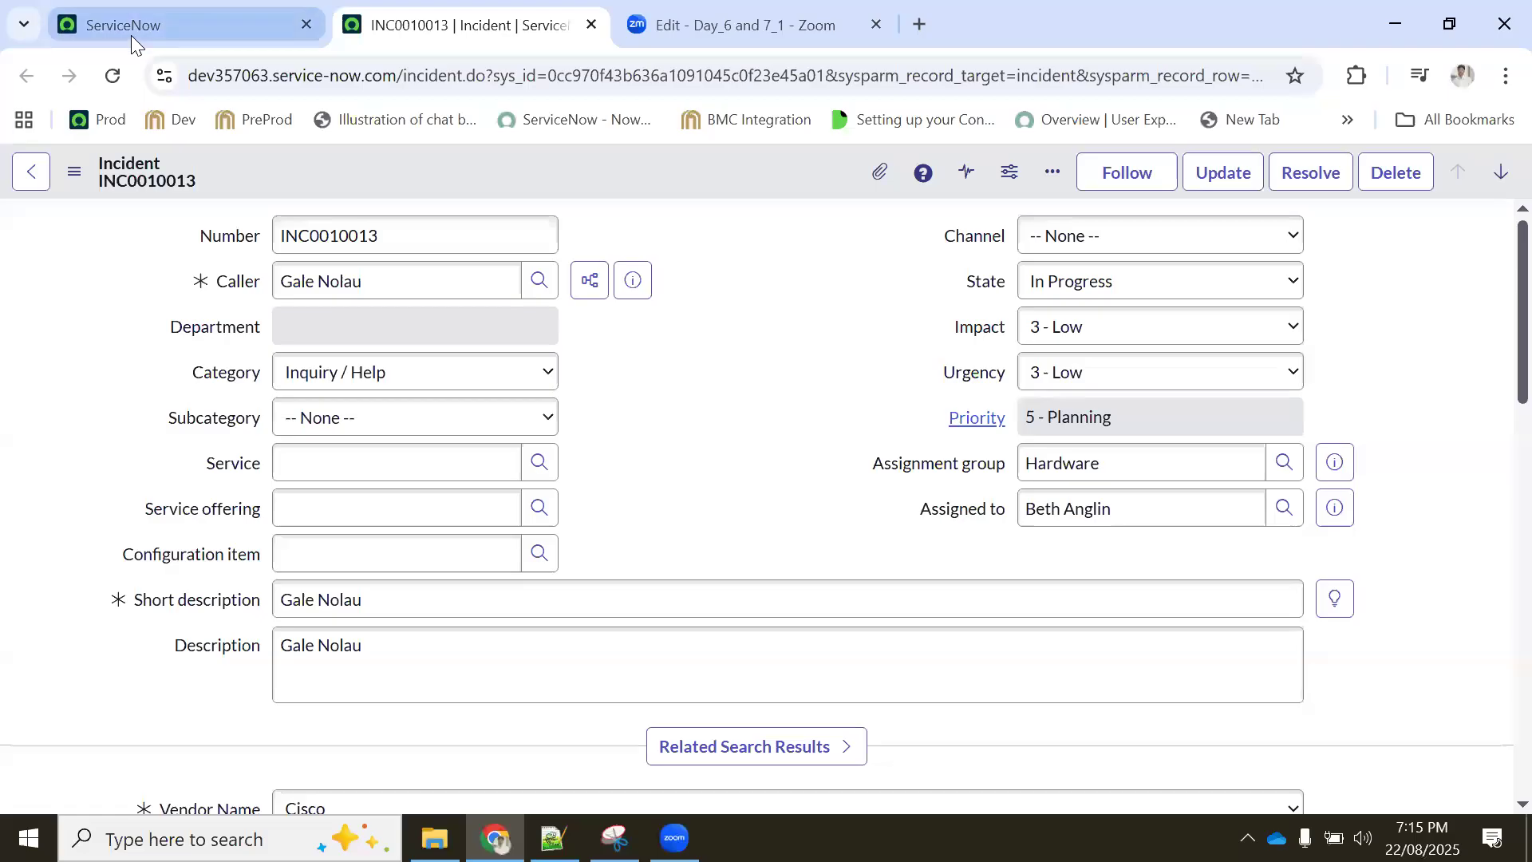
{"action": "left_click", "coordinate": [259, 188]}
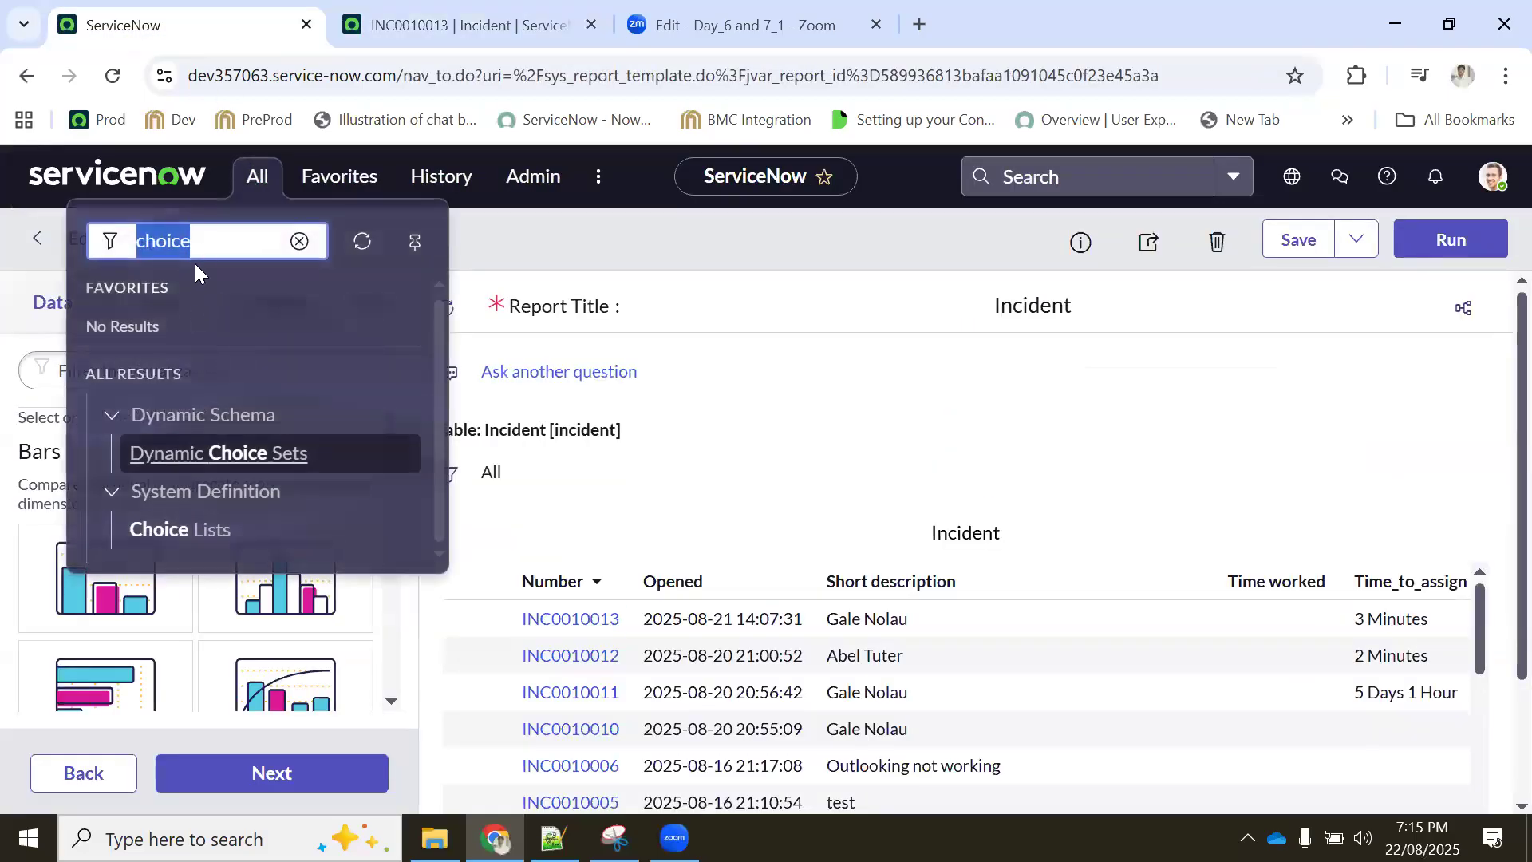
{"action": "type", "text": "inciden"}
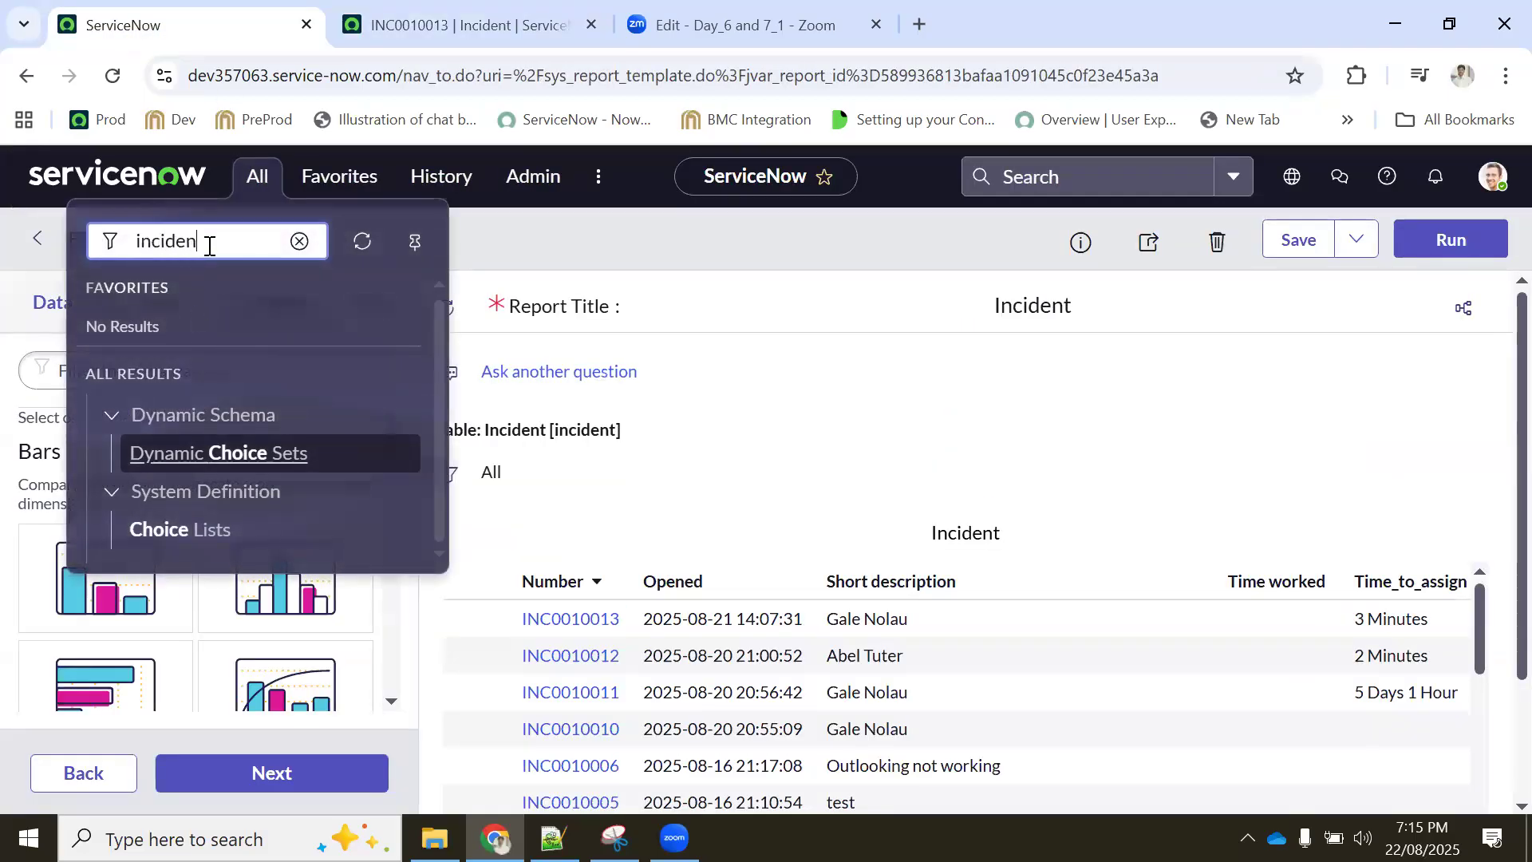
{"action": "type", "text": "ts"}
{"action": "scroll", "coordinate": [293, 430], "scroll_direction": "down", "scroll_amount": 2}
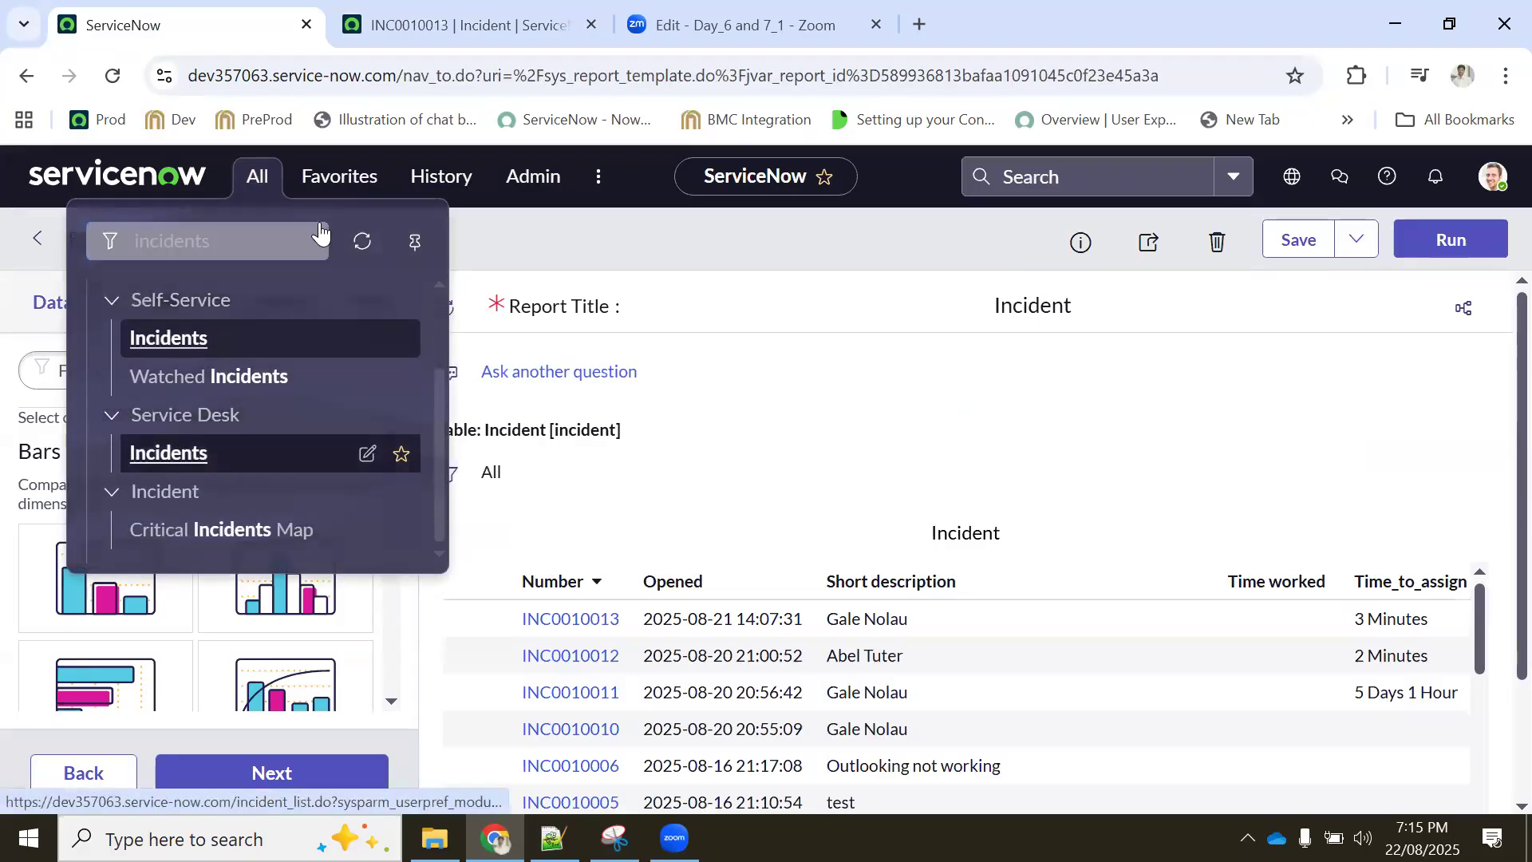
{"action": "left_click", "coordinate": [228, 453], "text": "ctrl"}
{"action": "left_click", "coordinate": [423, 7]}
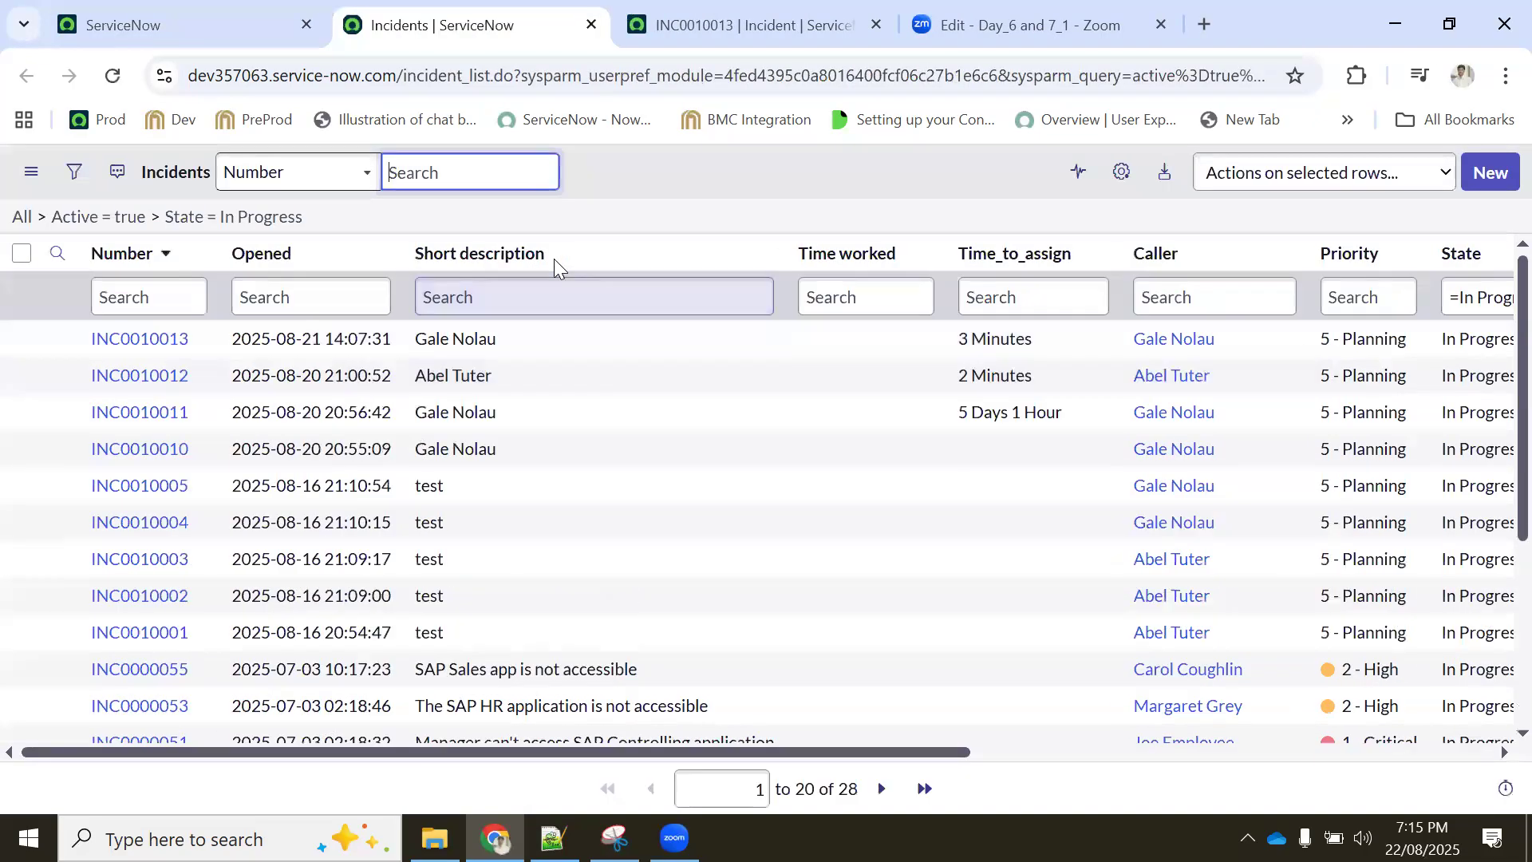
Open the page listing all configurations for the Incidents table from the incident list
{"action": "right_click", "coordinate": [557, 253]}
{"action": "mouse_move", "coordinate": [812, 536]}
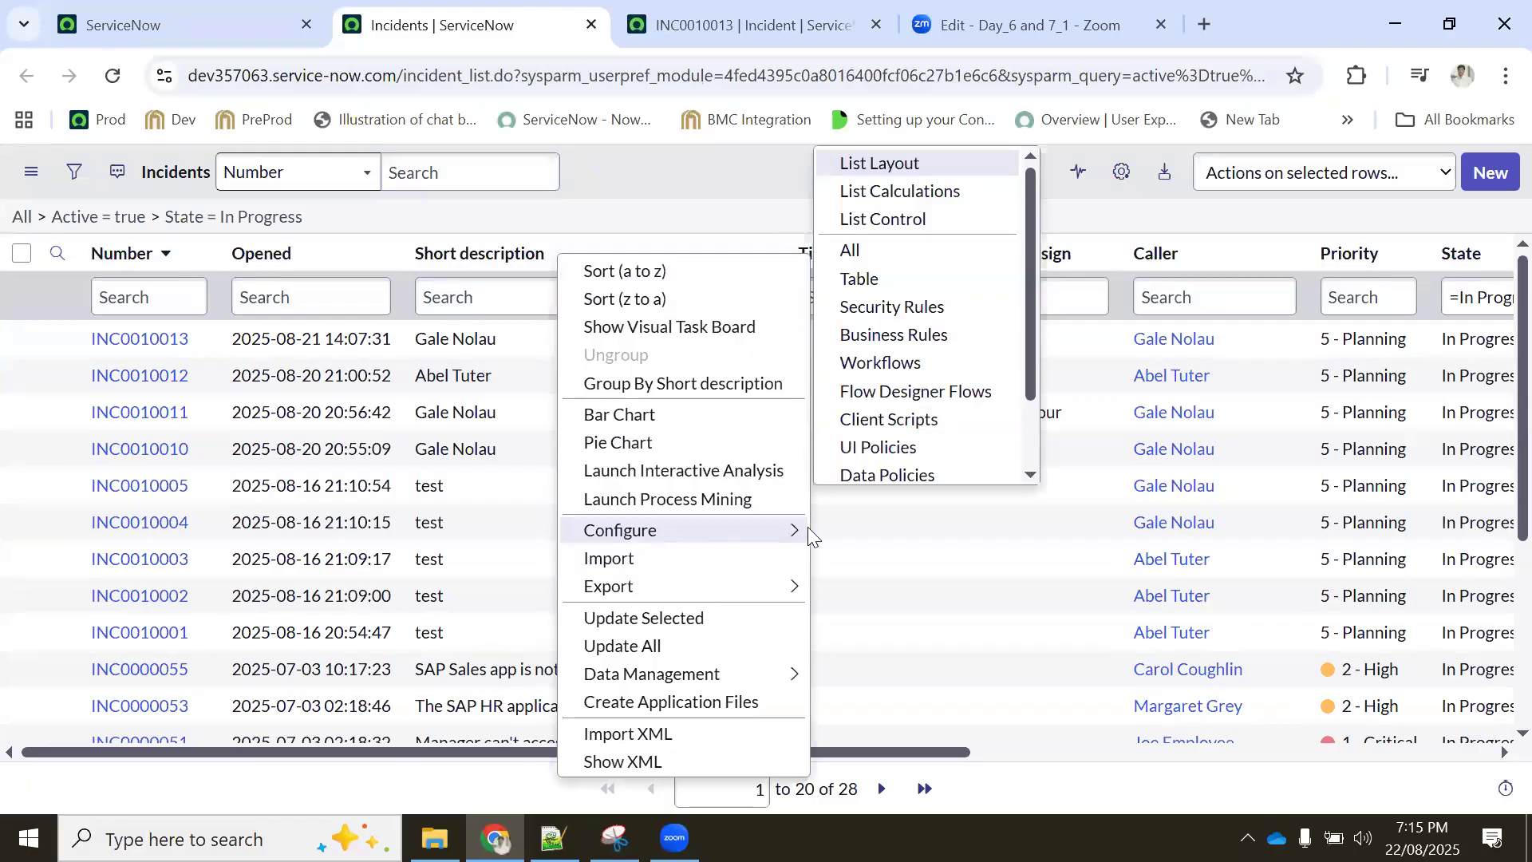
{"action": "scroll", "coordinate": [931, 345], "scroll_direction": "down", "scroll_amount": 2}
{"action": "scroll", "coordinate": [902, 271], "scroll_direction": "up", "scroll_amount": 2}
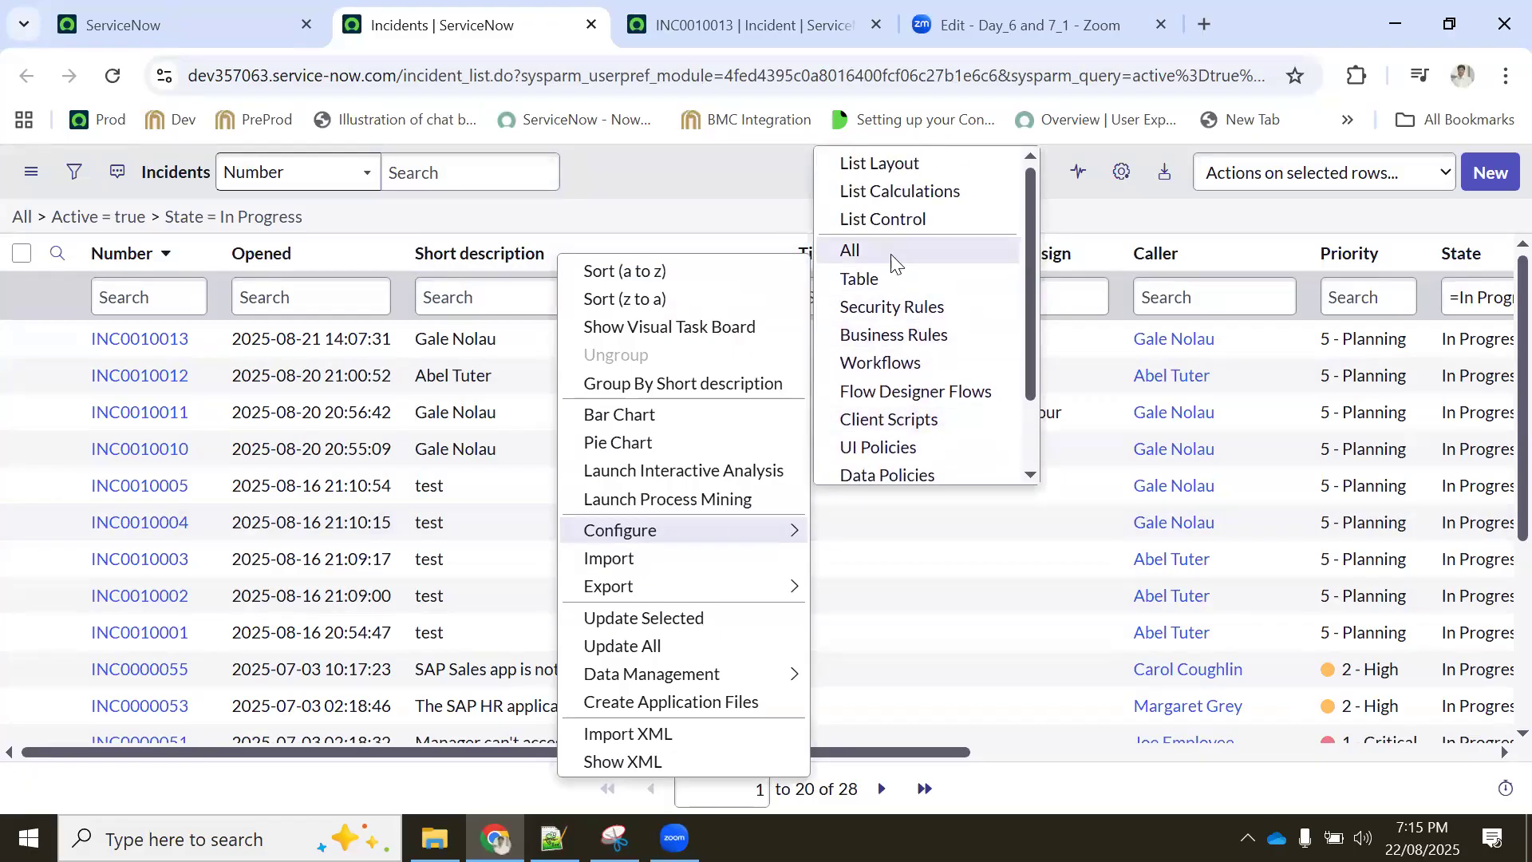
{"action": "left_click", "coordinate": [891, 254]}
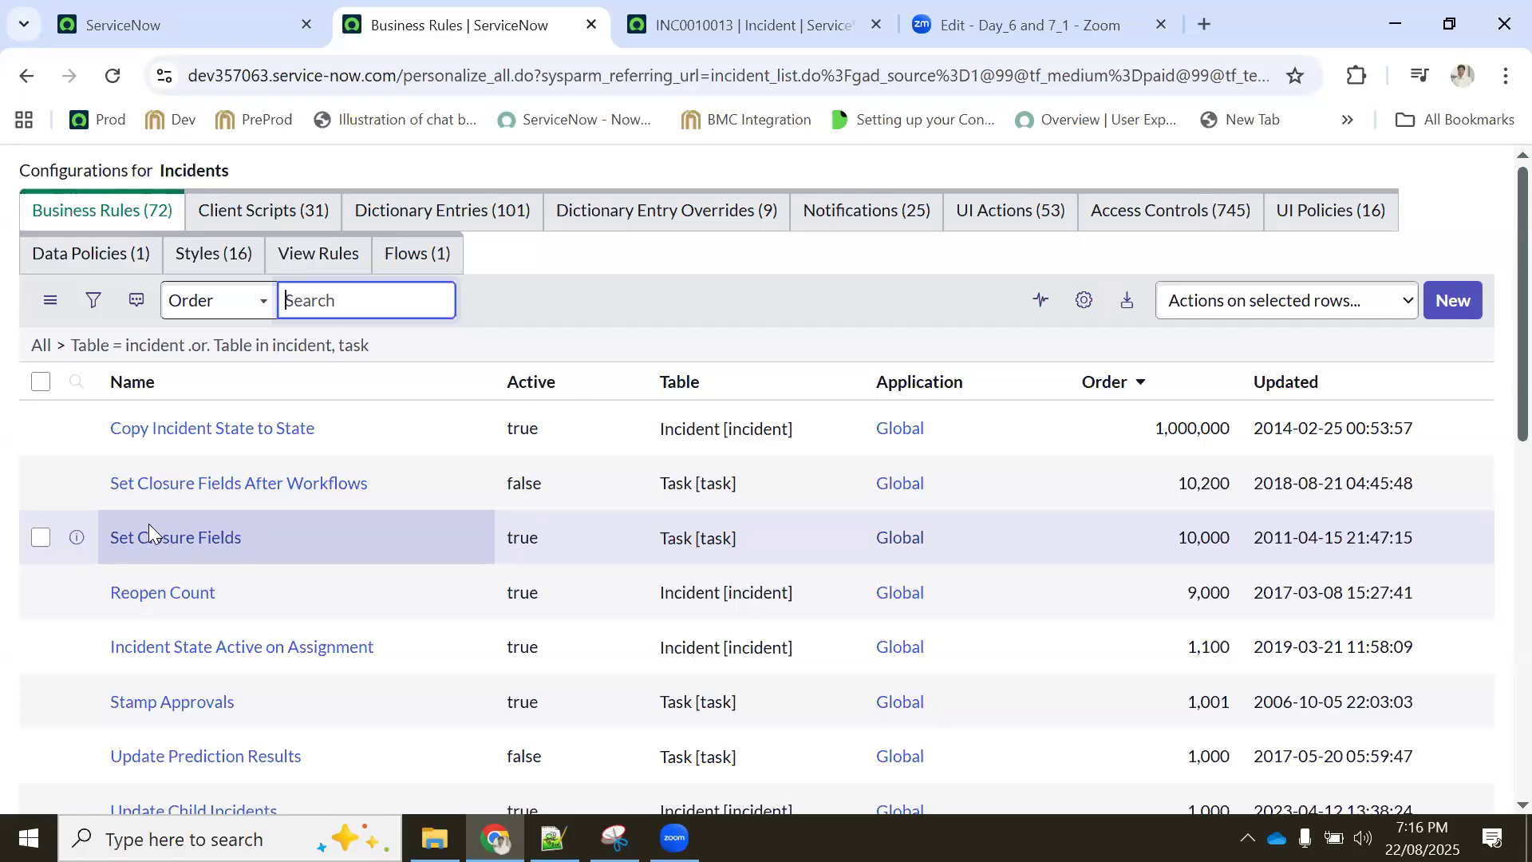
On the open incident form, set Category to Oracle and check the Subcategory options offered without choosing one
{"action": "left_click", "coordinate": [678, 22]}
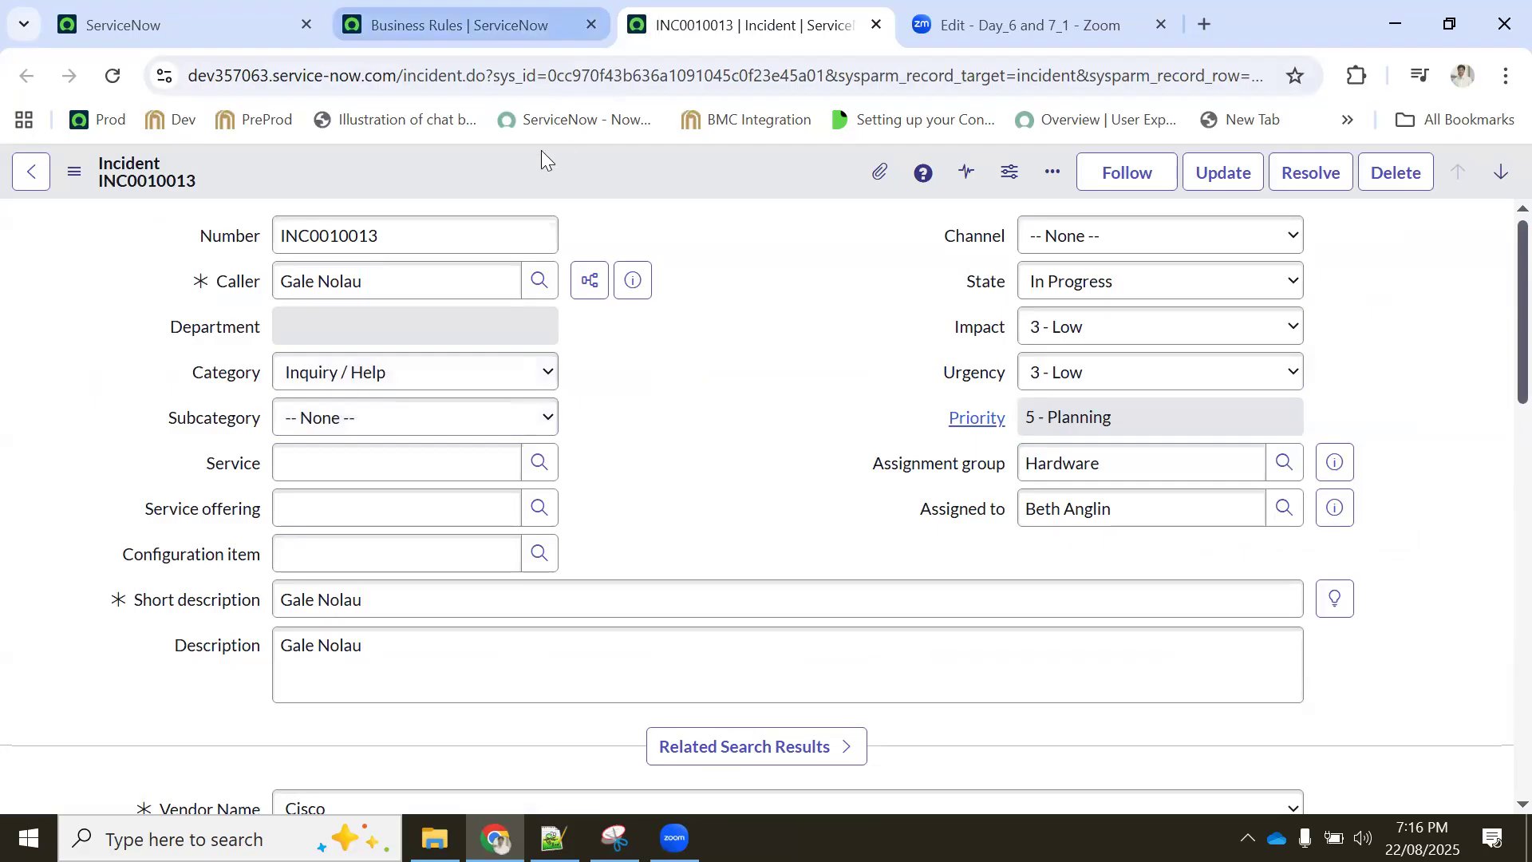
{"action": "left_click", "coordinate": [326, 389]}
{"action": "left_click", "coordinate": [333, 583]}
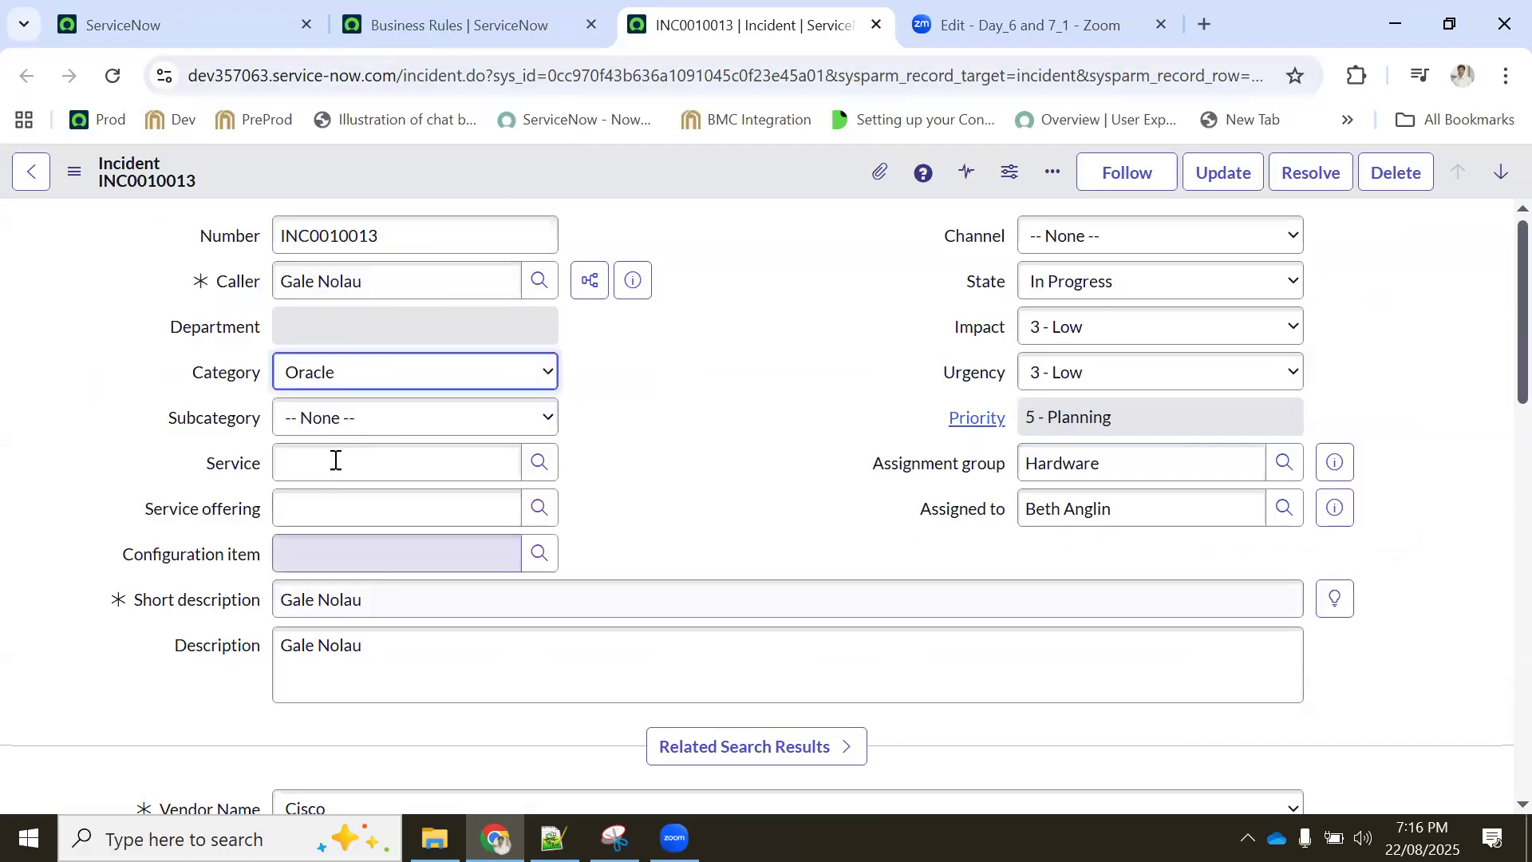
{"action": "left_click", "coordinate": [336, 423]}
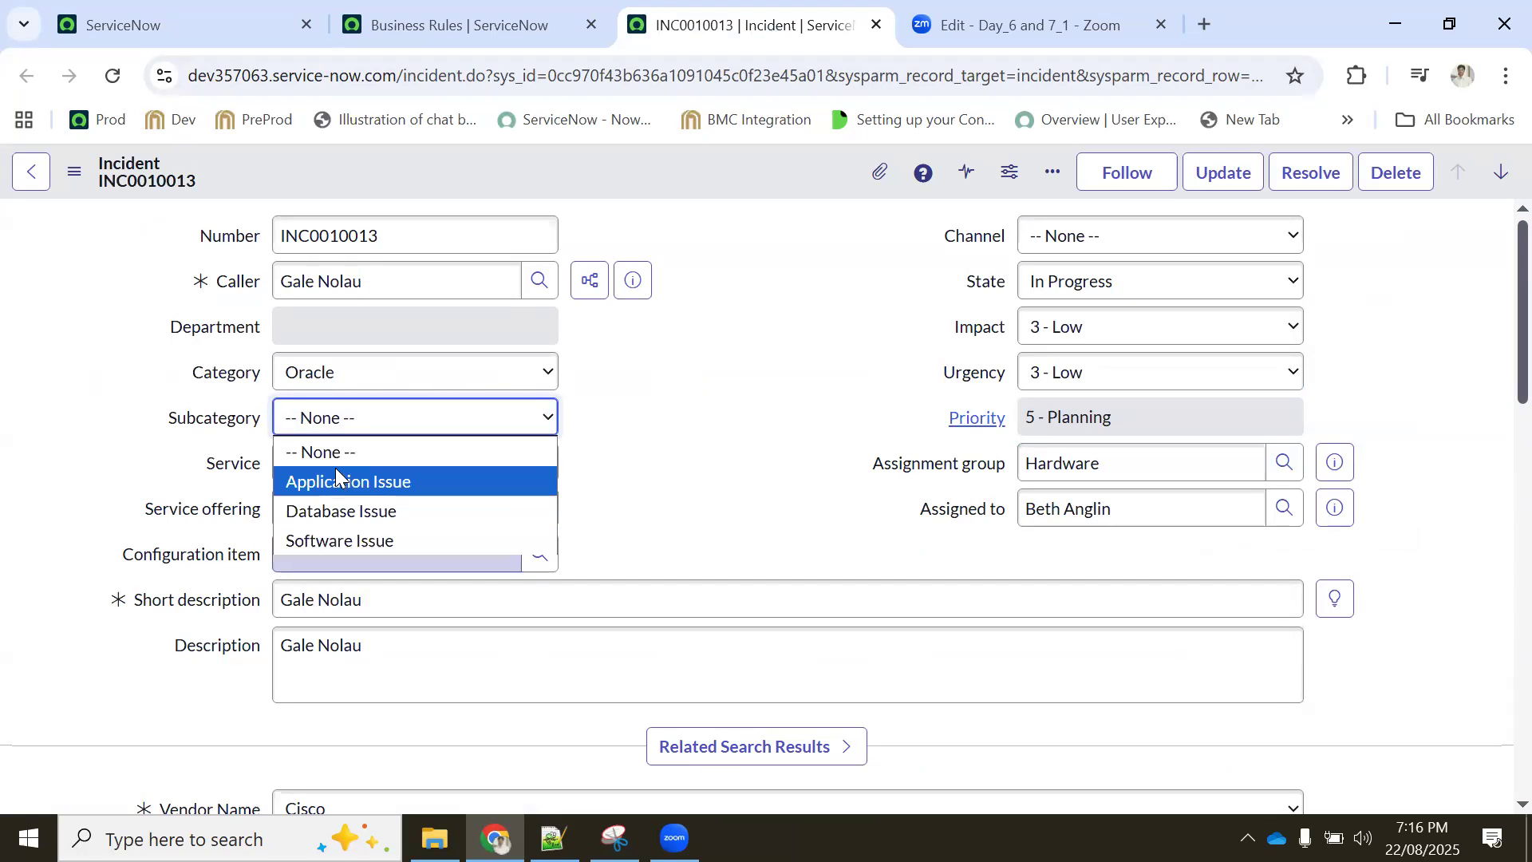
{"action": "left_click", "coordinate": [650, 456]}
Find Choice Lists by searching the ServiceNow navigator for "choice" and open it in a new browser tab
{"action": "left_click", "coordinate": [335, 18]}
{"action": "left_click", "coordinate": [193, 12]}
{"action": "left_click", "coordinate": [259, 178]}
{"action": "type", "text": "cho"}
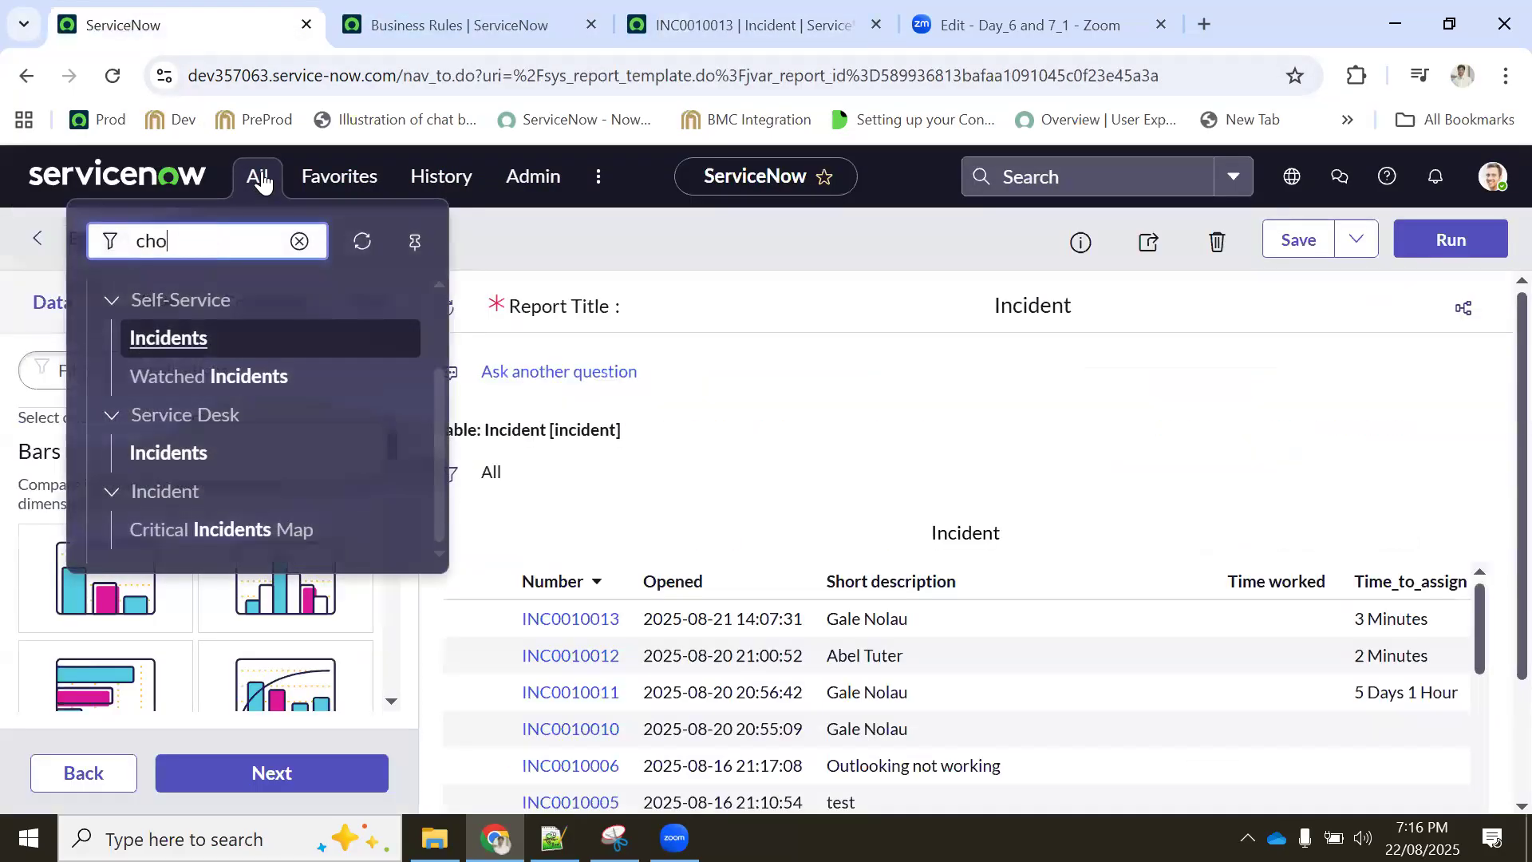
{"action": "type", "text": "ice"}
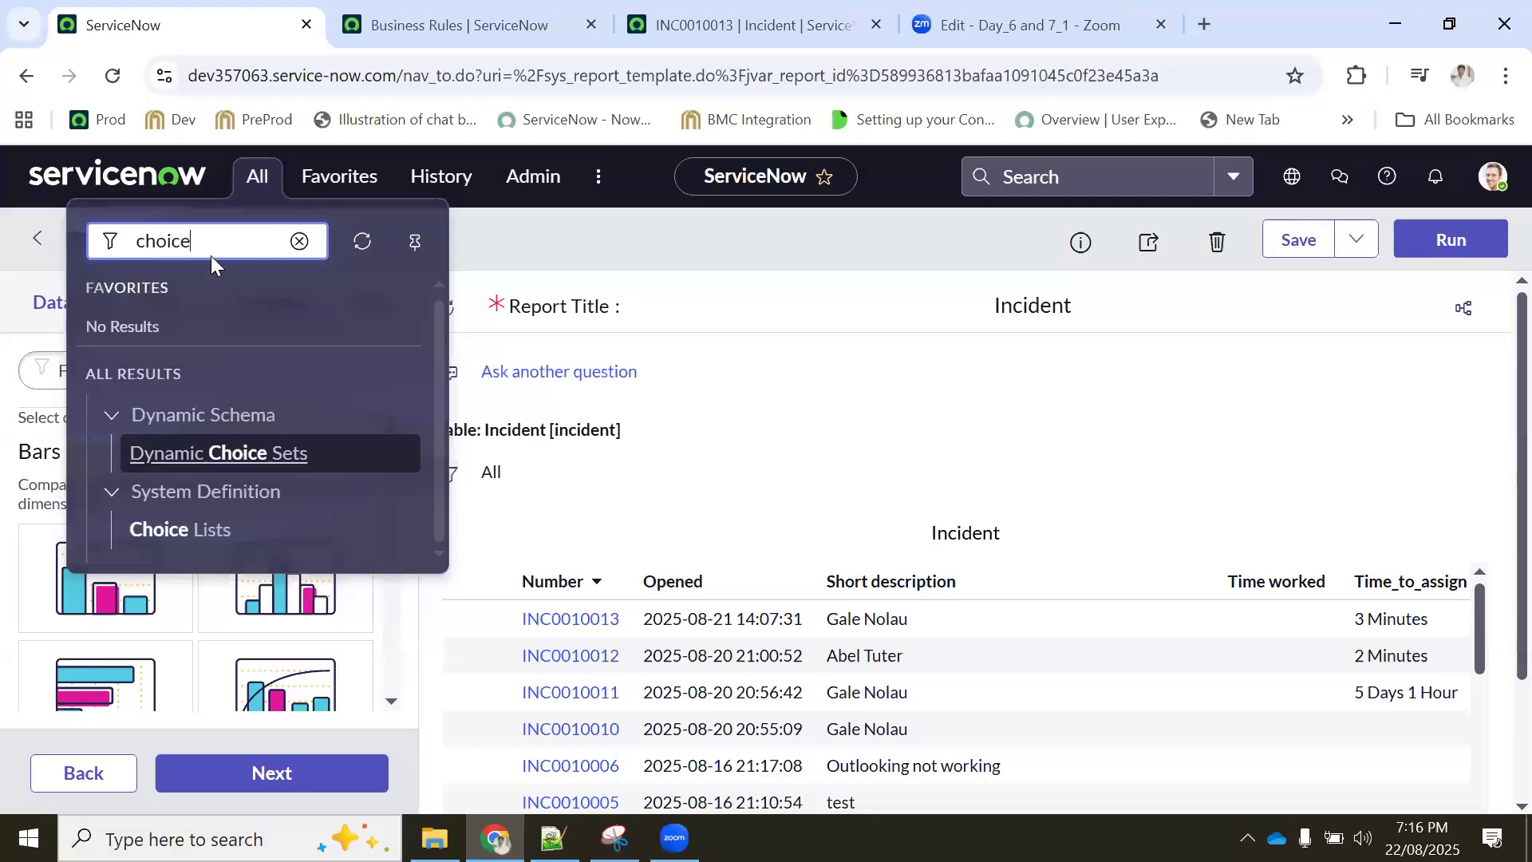
{"action": "middle_click", "coordinate": [209, 532]}
{"action": "left_click", "coordinate": [351, 16]}
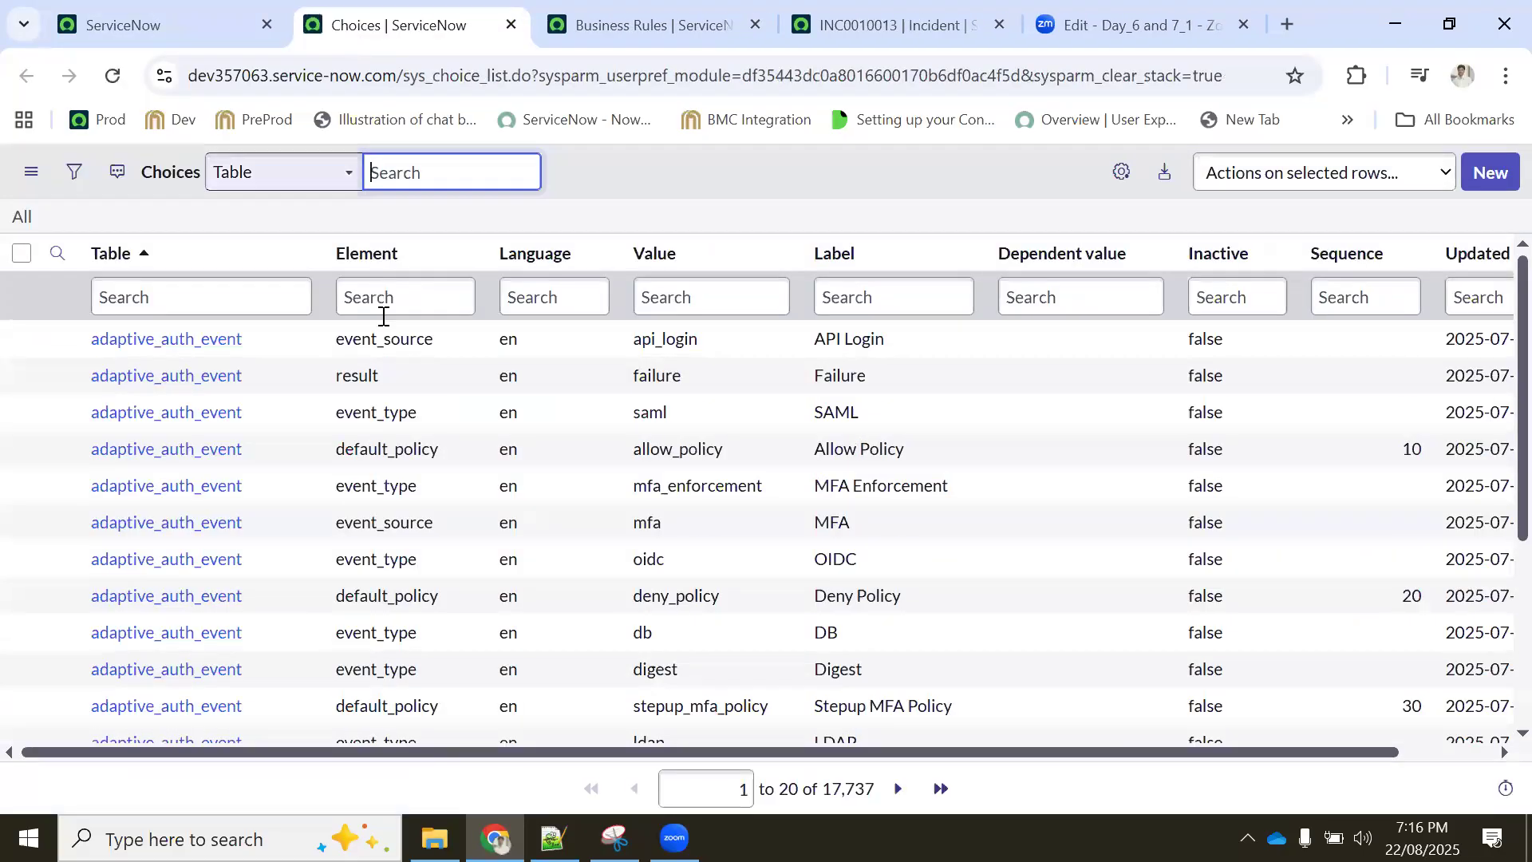
Filter the Choices list to the incident table and group it by Element
{"action": "left_click", "coordinate": [208, 294]}
{"action": "type", "text": "incident"}
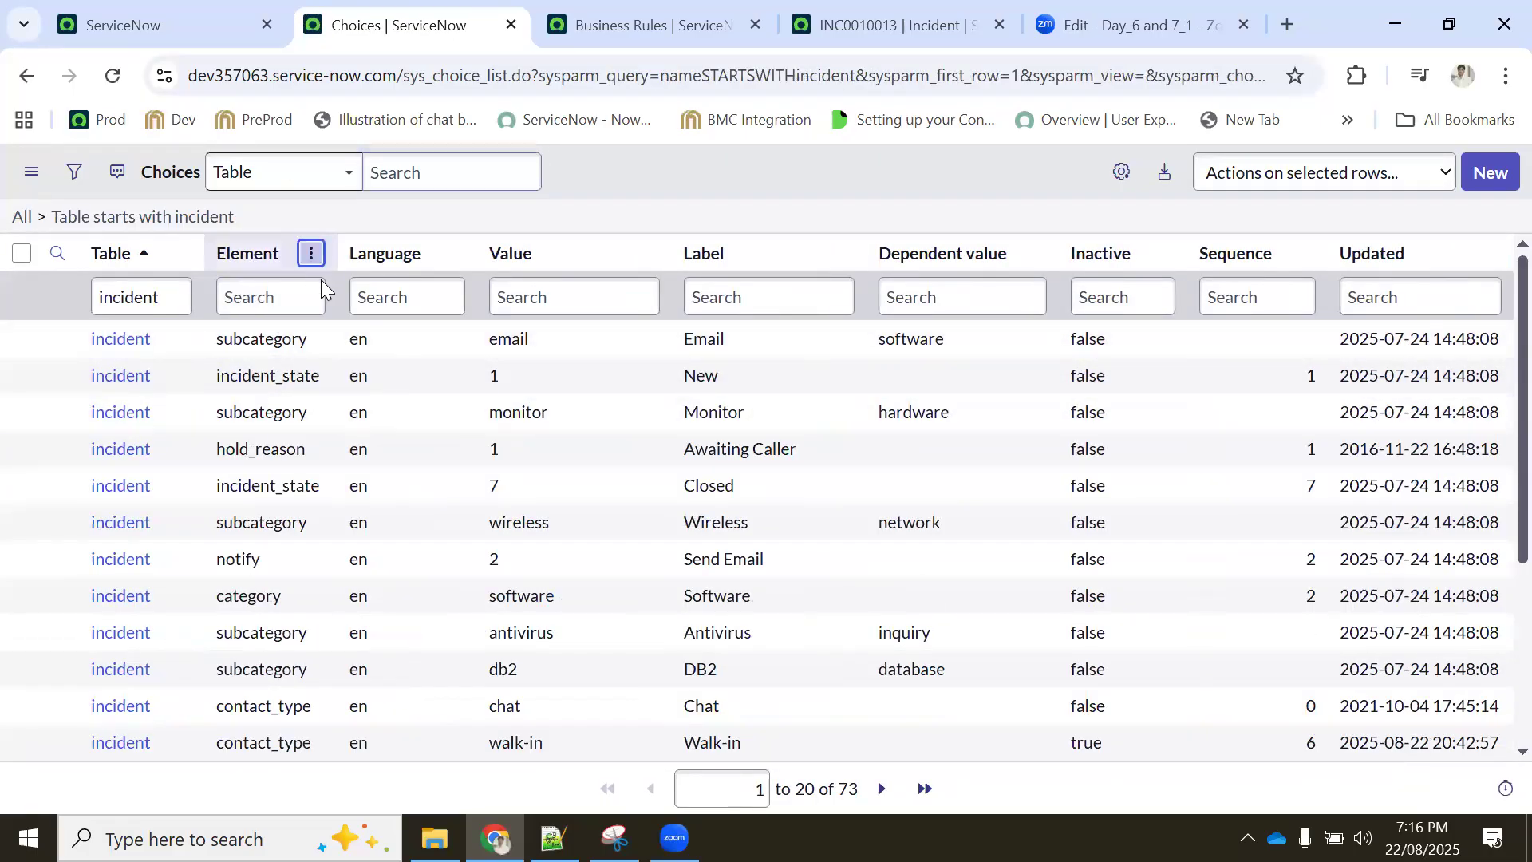
{"action": "left_click", "coordinate": [311, 253]}
{"action": "left_click", "coordinate": [382, 361]}
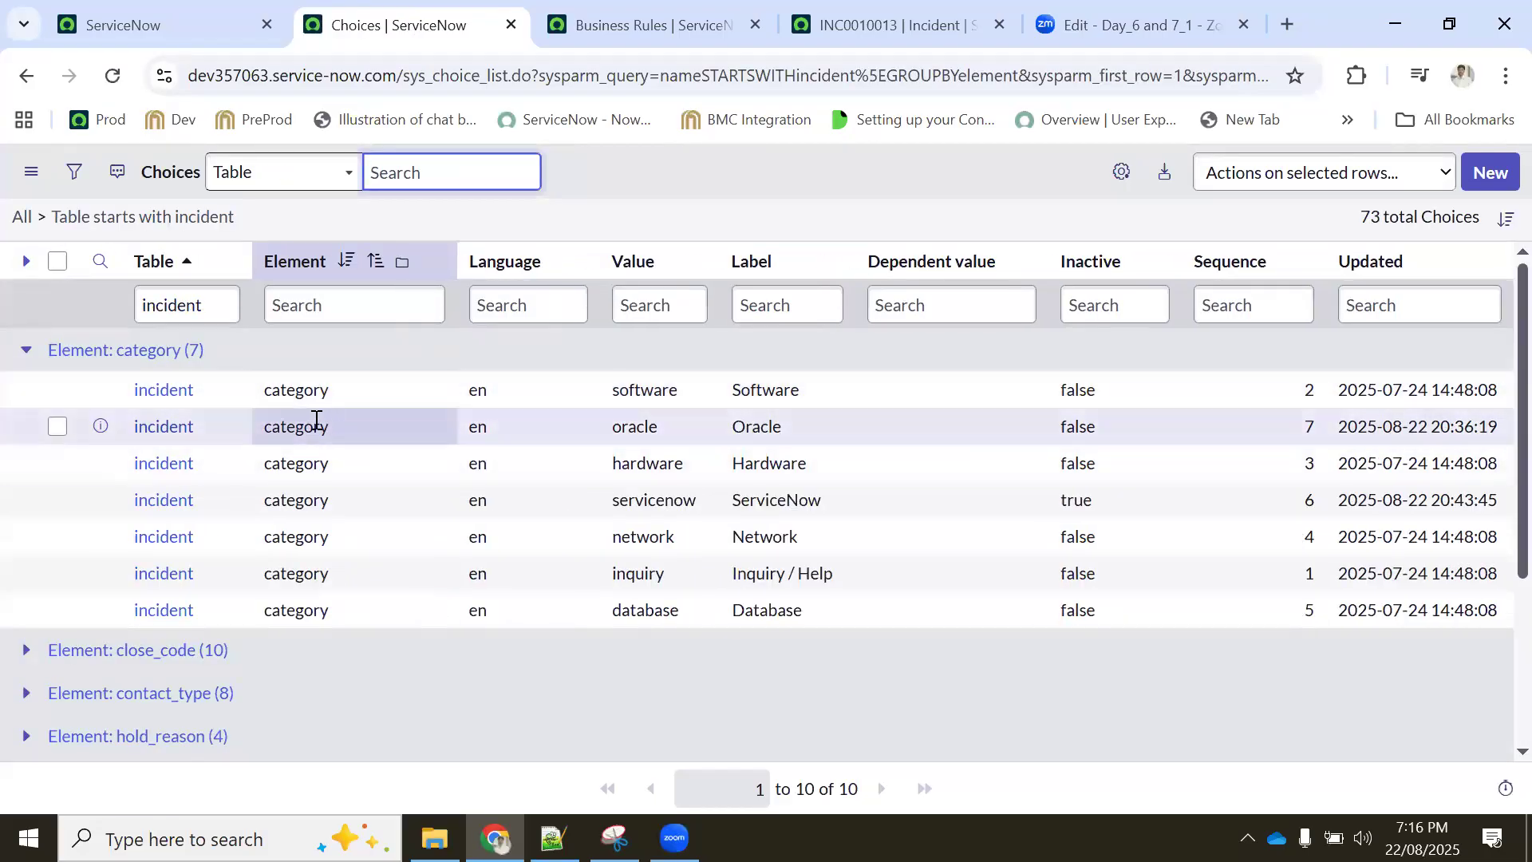
Open the incident subcategory choices in a new browser tab and compare their dependent values with the category choice values
{"action": "scroll", "coordinate": [225, 498], "scroll_direction": "down", "scroll_amount": 3}
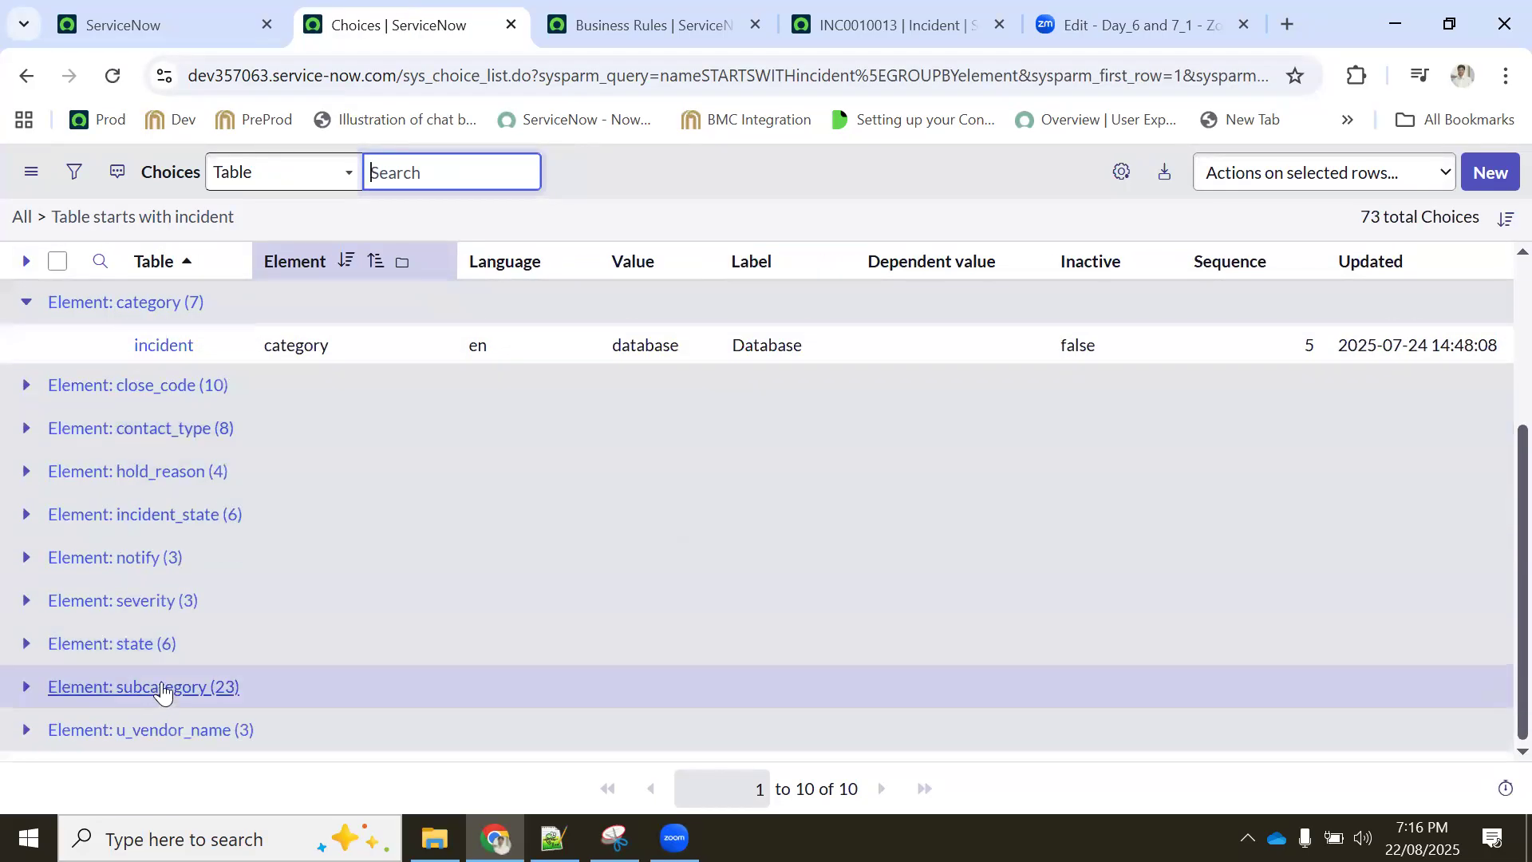
{"action": "middle_click", "coordinate": [157, 690]}
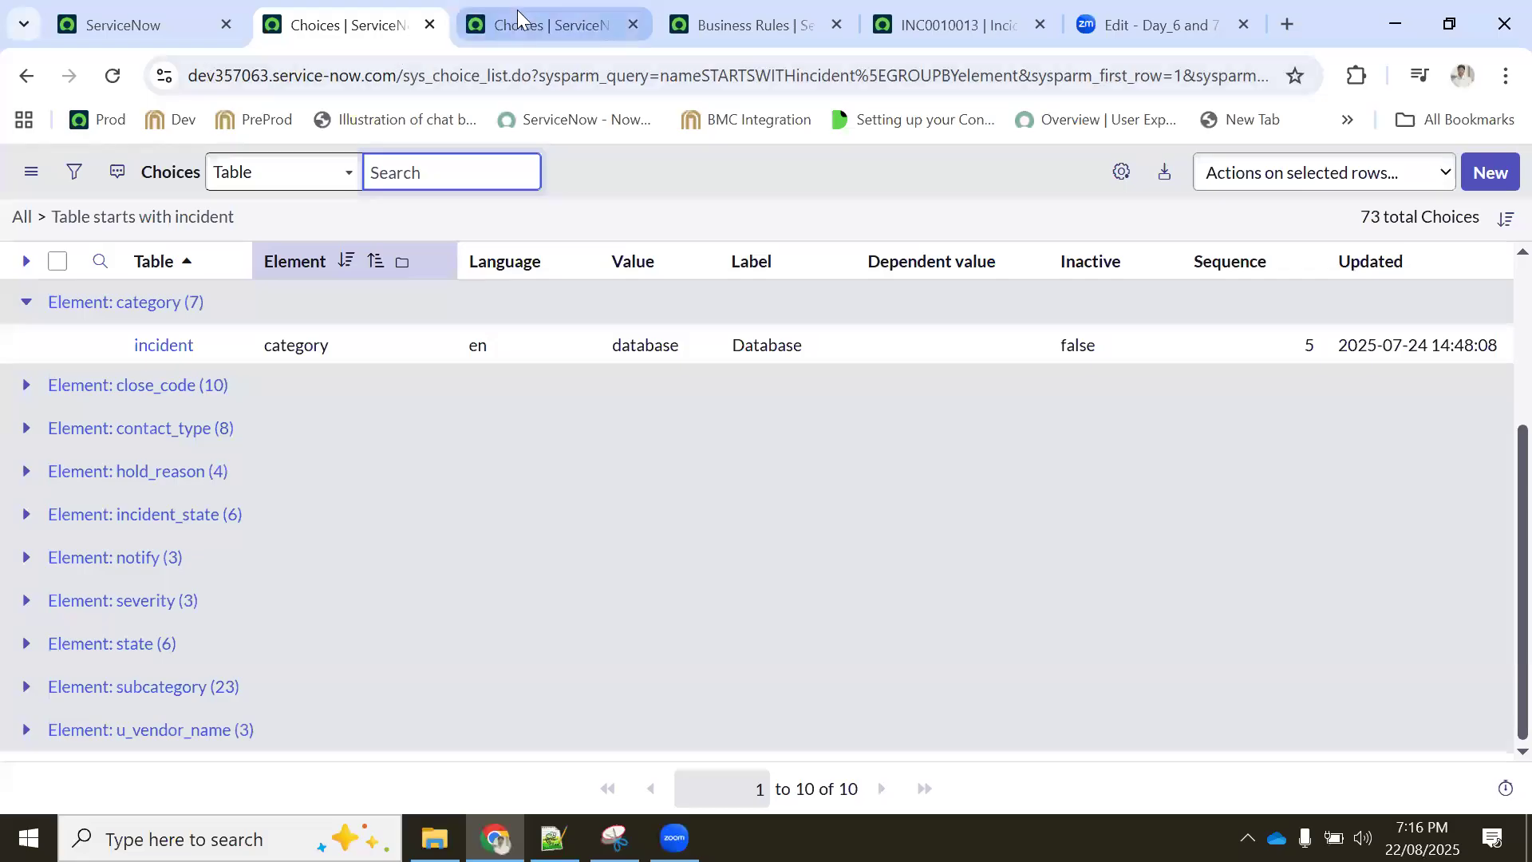
{"action": "left_click", "coordinate": [517, 10]}
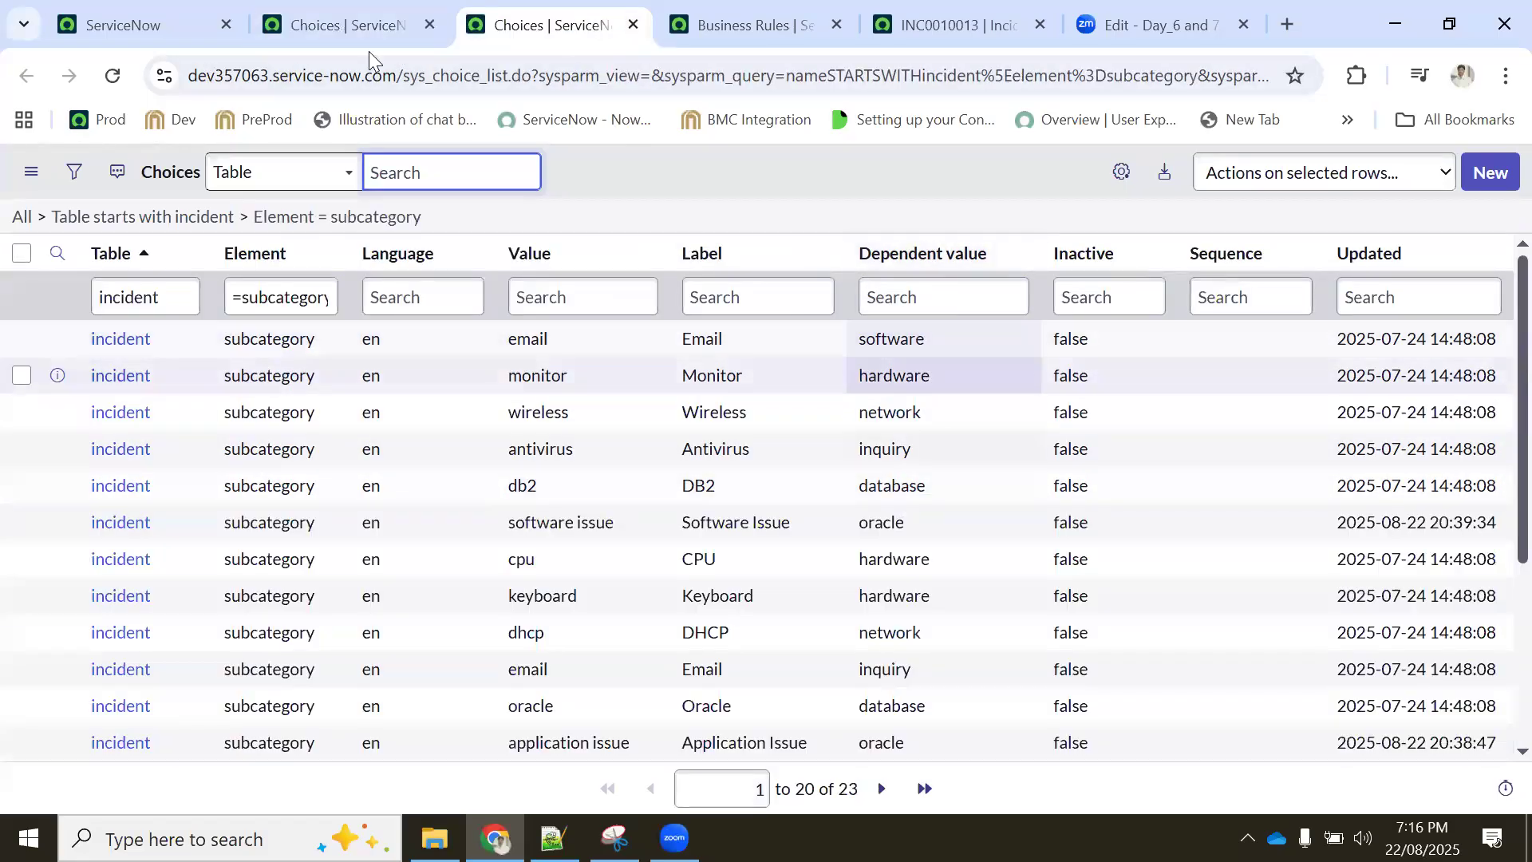
{"action": "left_click", "coordinate": [359, 24]}
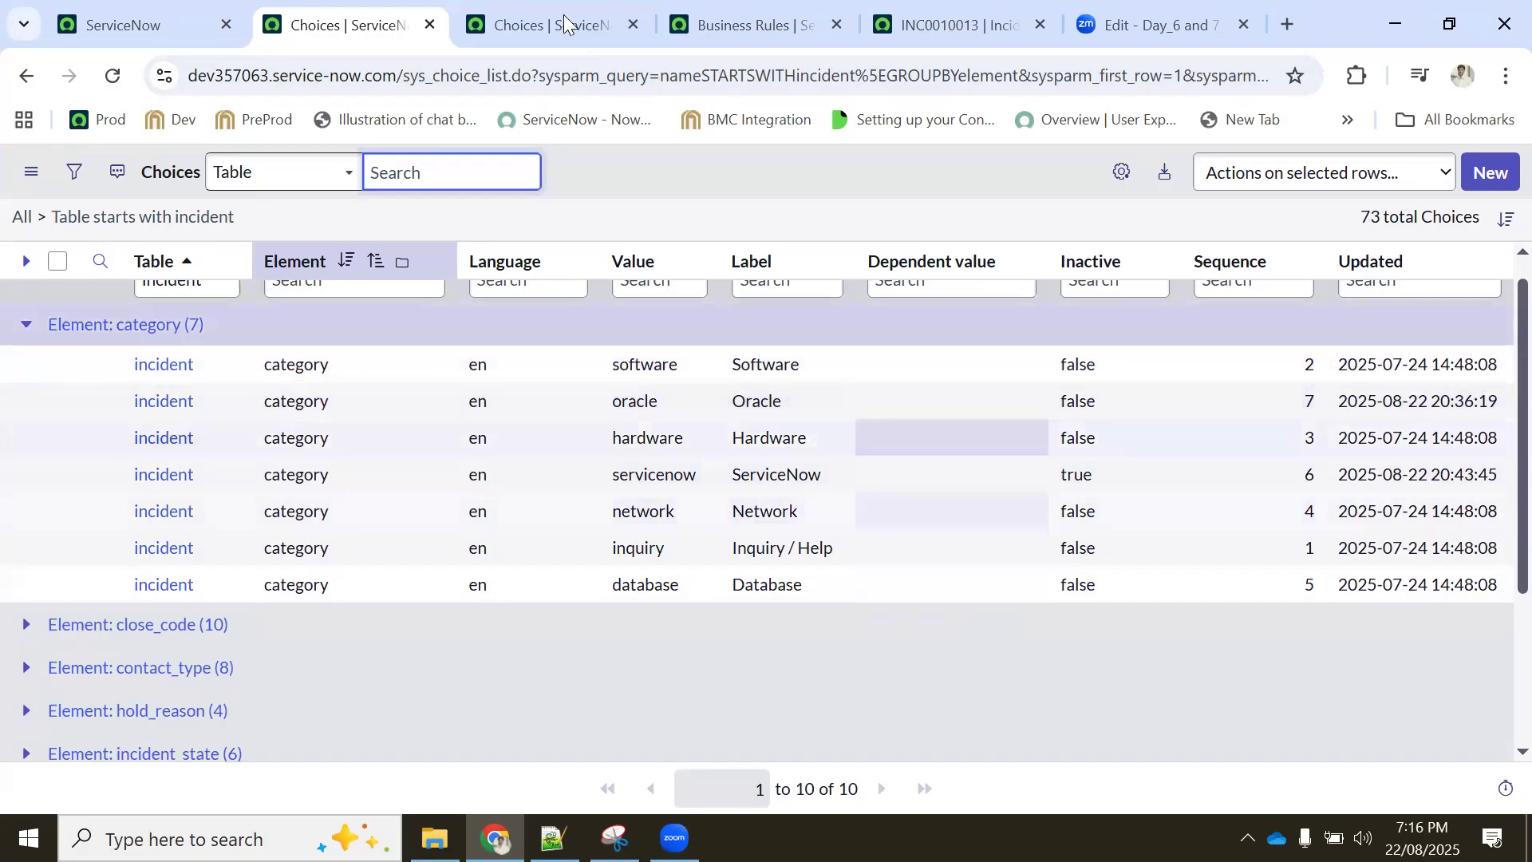
{"action": "left_click", "coordinate": [558, 22]}
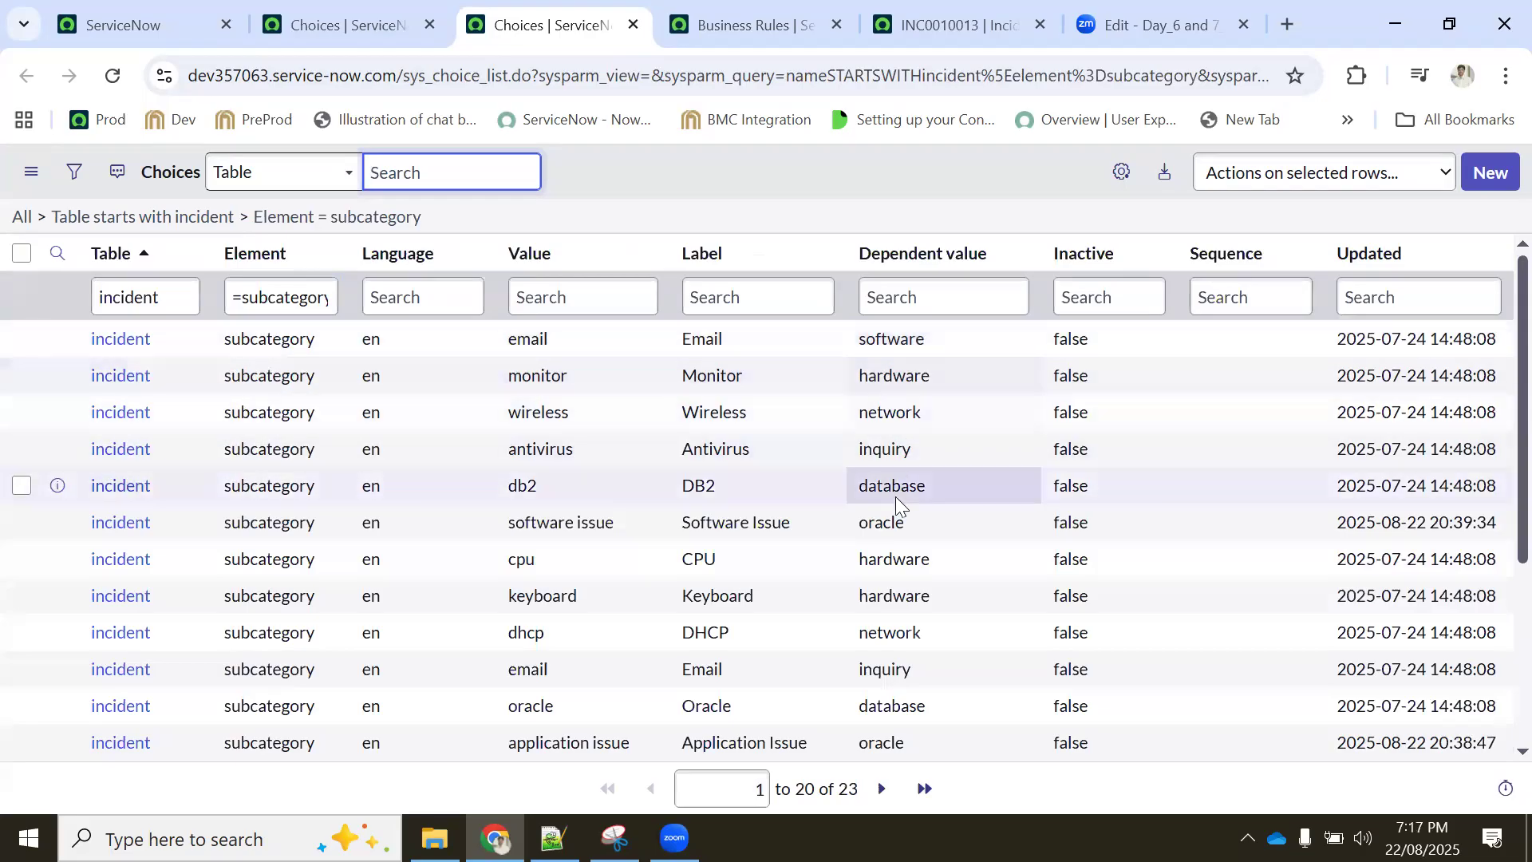
{"action": "left_click", "coordinate": [343, 22]}
Return to the Incidents configurations page and show the notifications defined for the table
{"action": "left_click", "coordinate": [774, 6]}
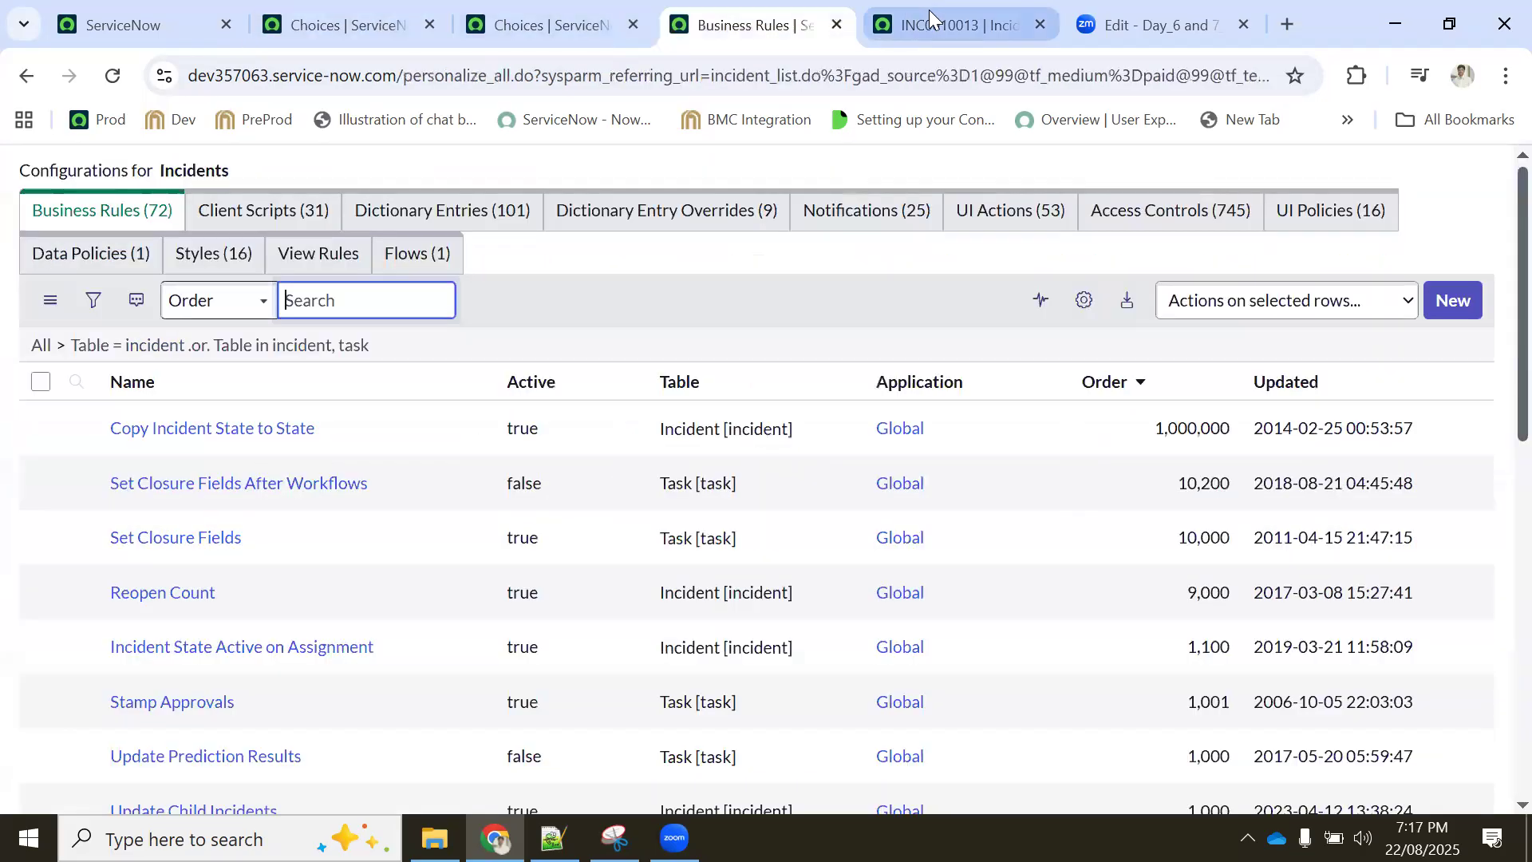
{"action": "left_click", "coordinate": [929, 11]}
{"action": "left_click", "coordinate": [770, 16]}
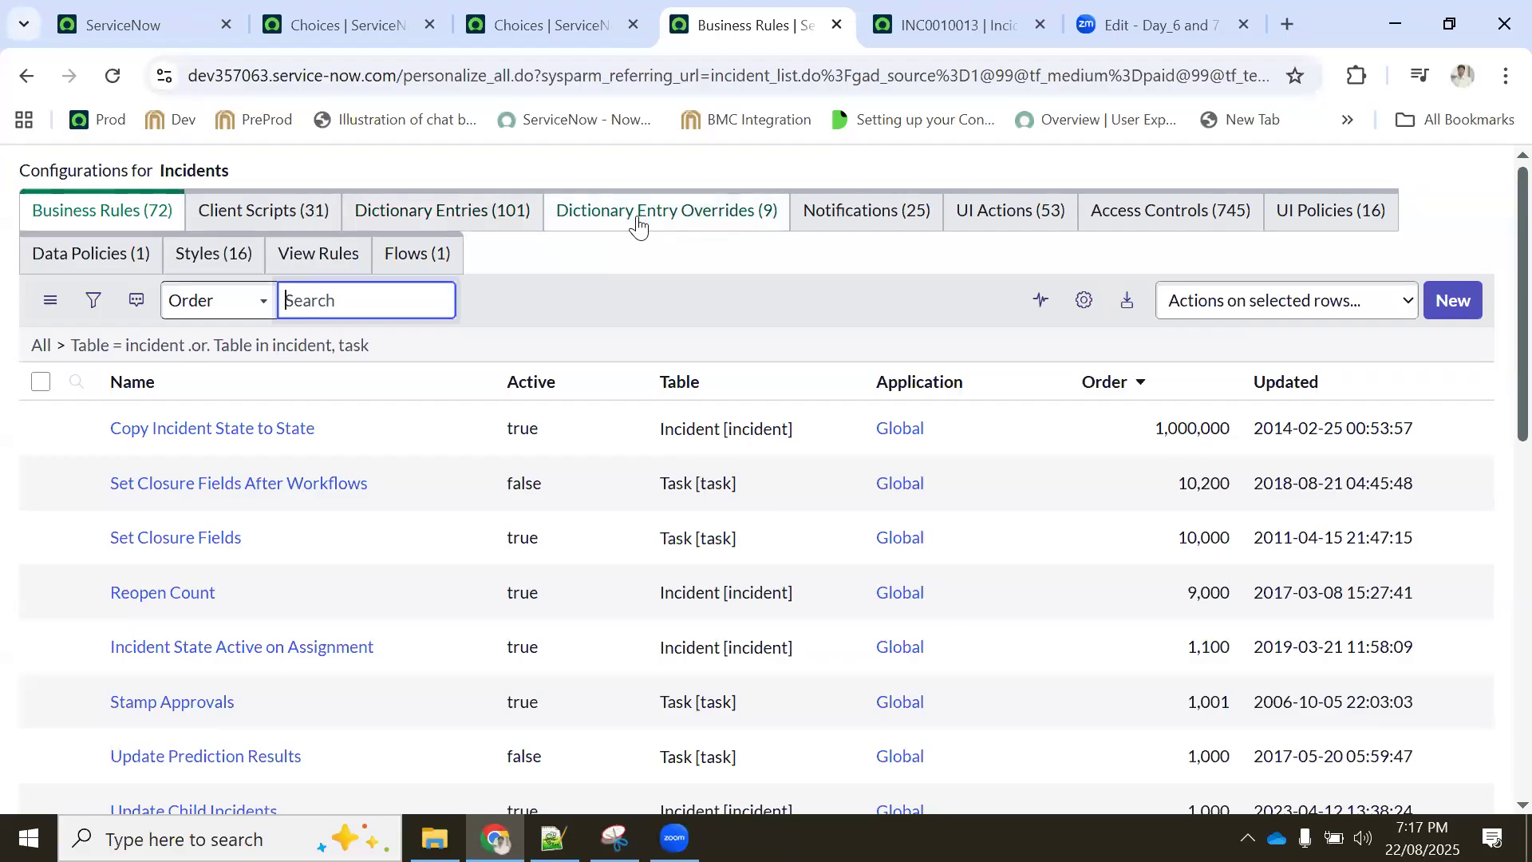
{"action": "left_click", "coordinate": [860, 225]}
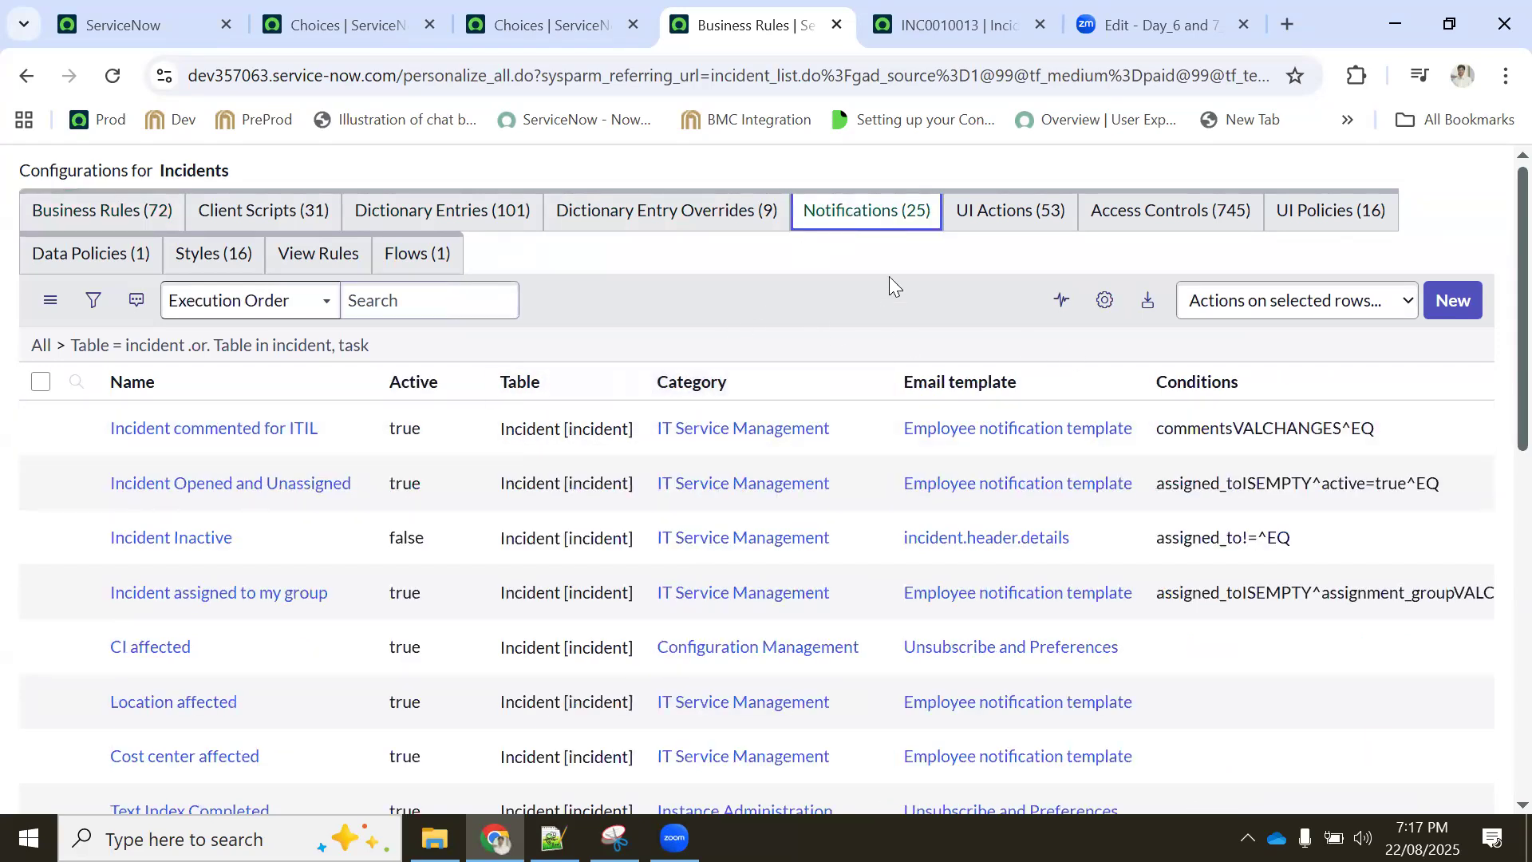
Find the email Notifications module by searching the ServiceNow navigator for "notifications" and open it in a new browser tab
{"action": "left_click", "coordinate": [136, 24]}
{"action": "left_click", "coordinate": [257, 177]}
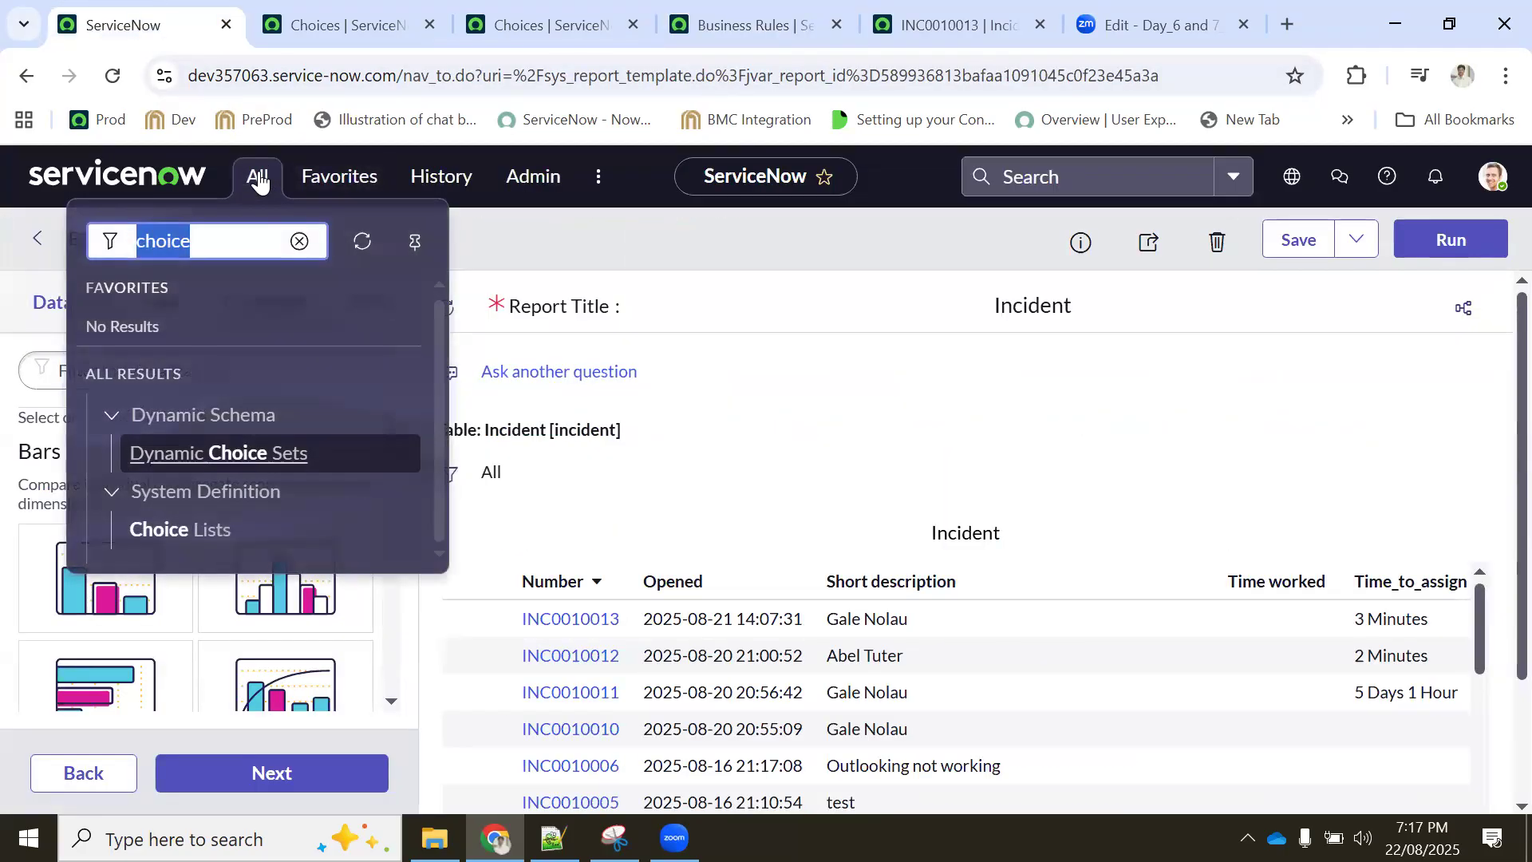
{"action": "type", "text": "notification"}
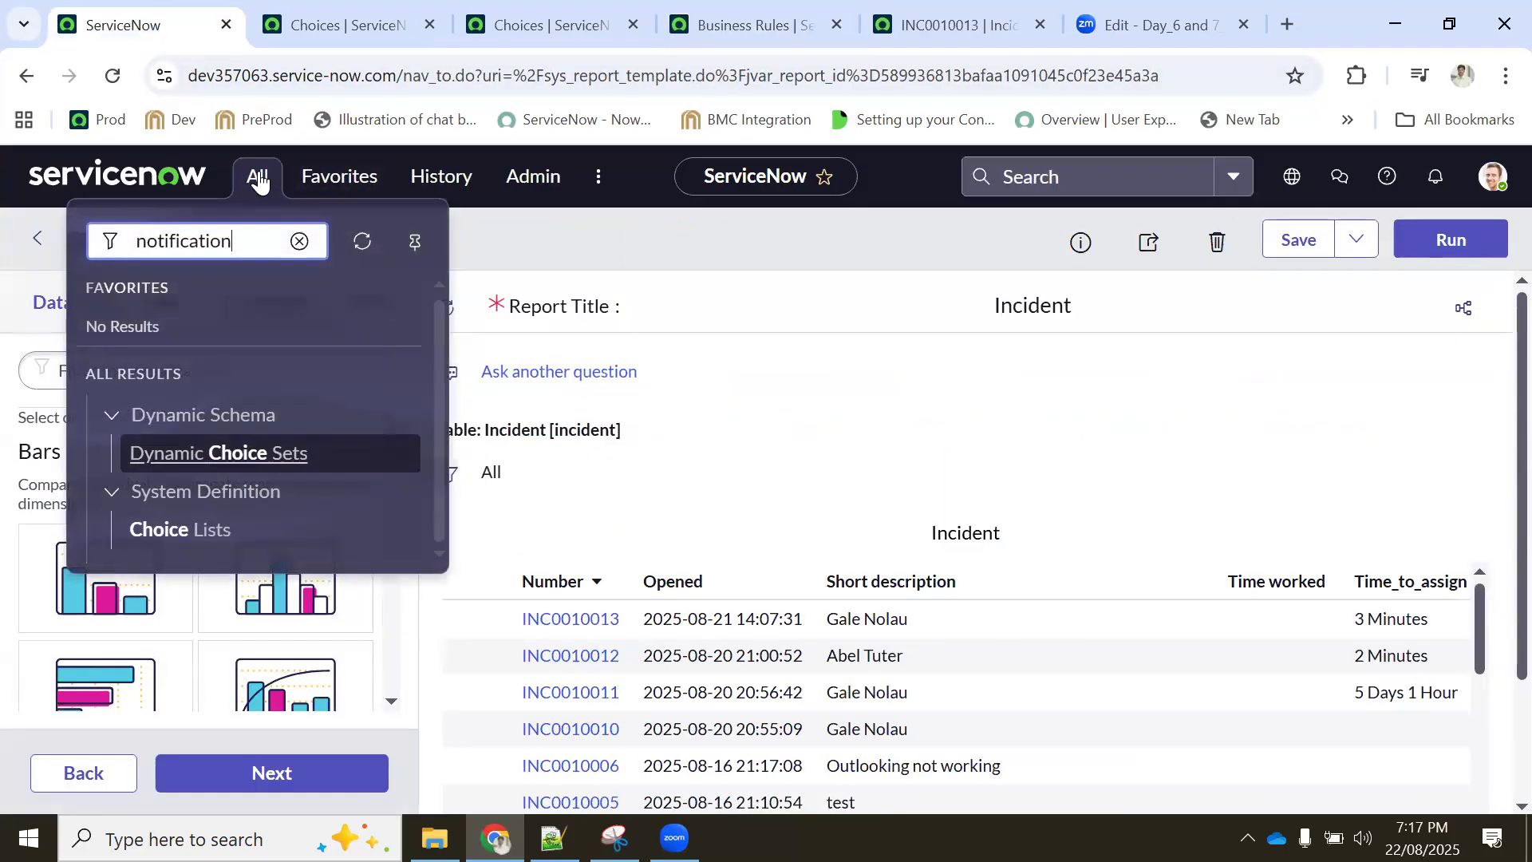
{"action": "type", "text": "s"}
{"action": "scroll", "coordinate": [311, 415], "scroll_direction": "down", "scroll_amount": 3}
{"action": "scroll", "coordinate": [326, 457], "scroll_direction": "down", "scroll_amount": 4}
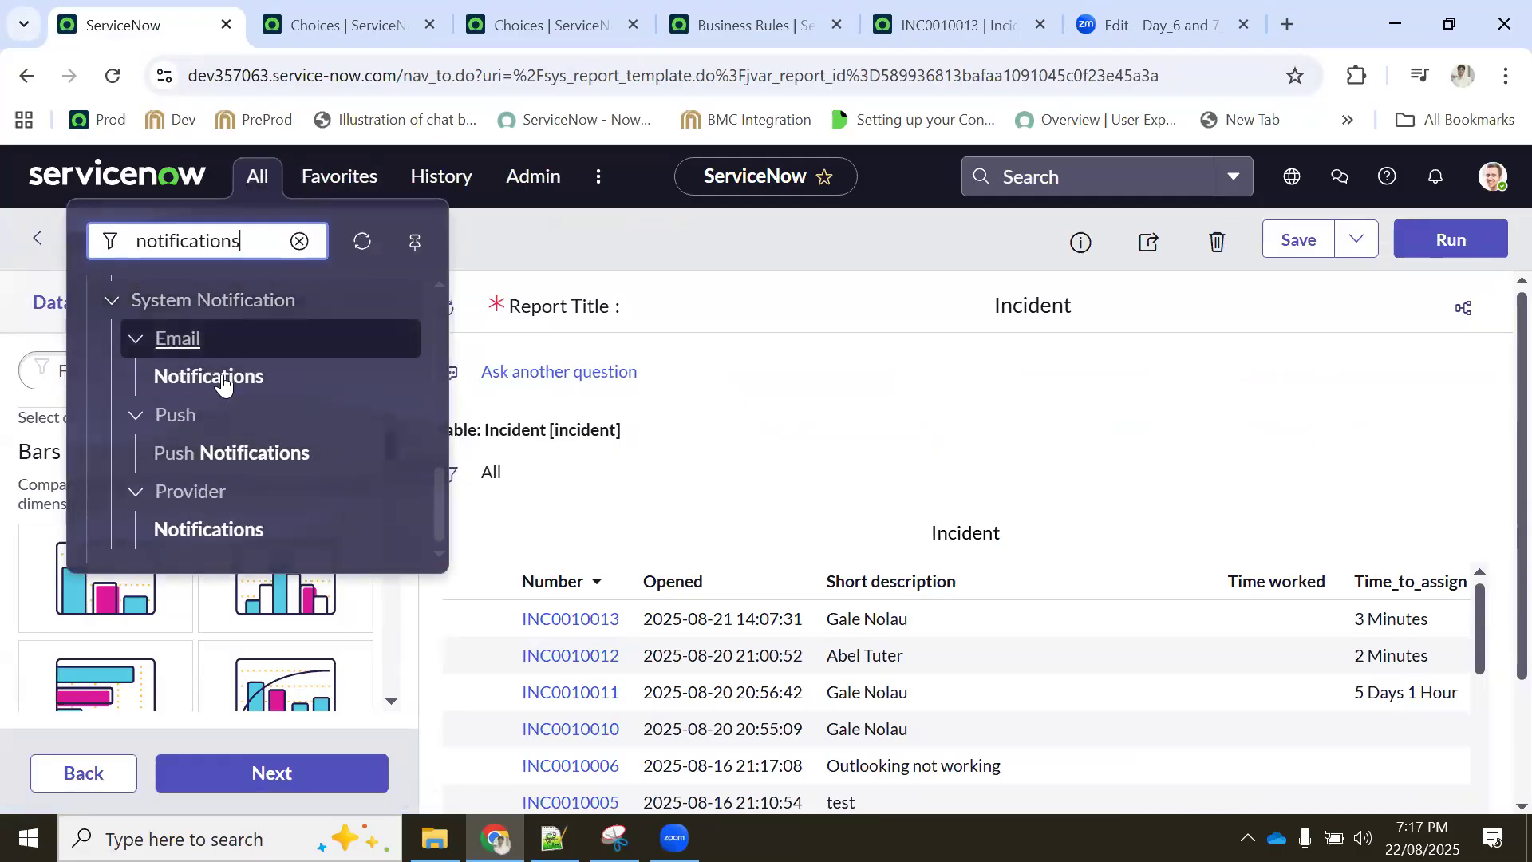
{"action": "left_click", "coordinate": [221, 384]}
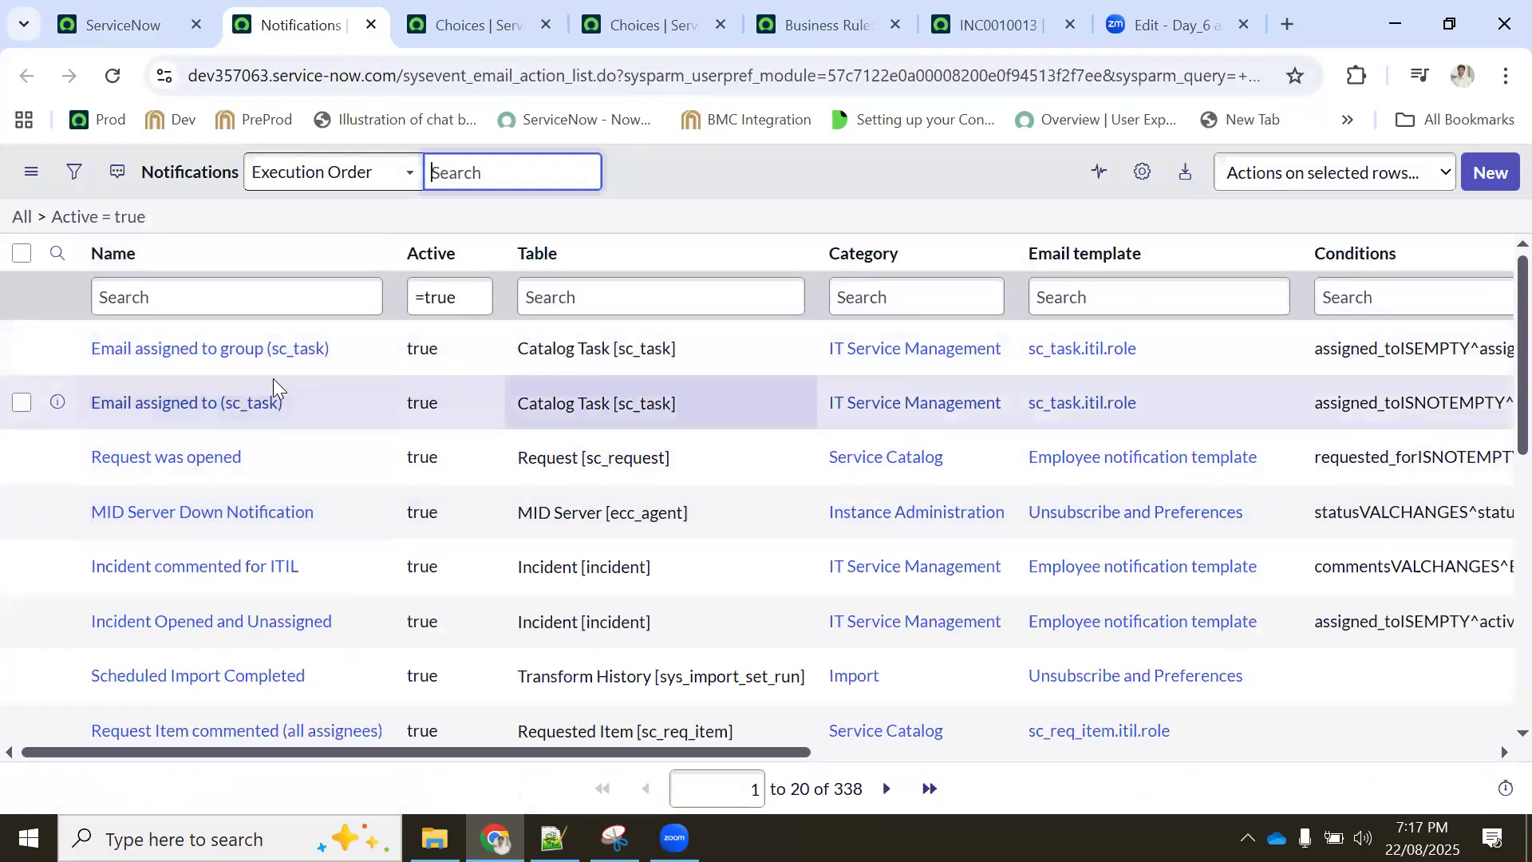
Filter the Notifications list to records matching the Incident table and Active = true
{"action": "right_click", "coordinate": [588, 619]}
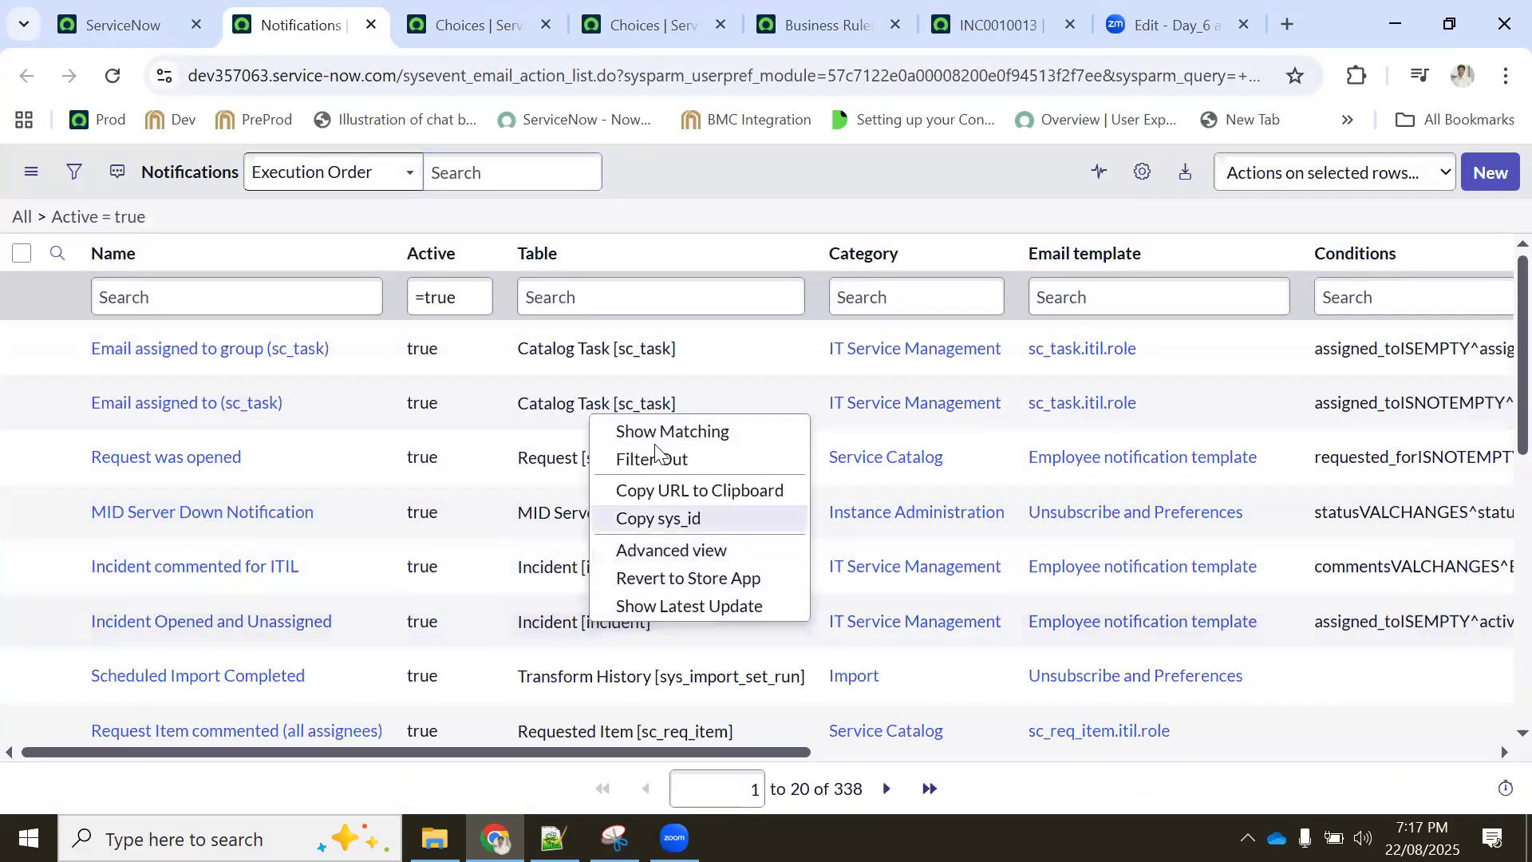
{"action": "left_click", "coordinate": [659, 432]}
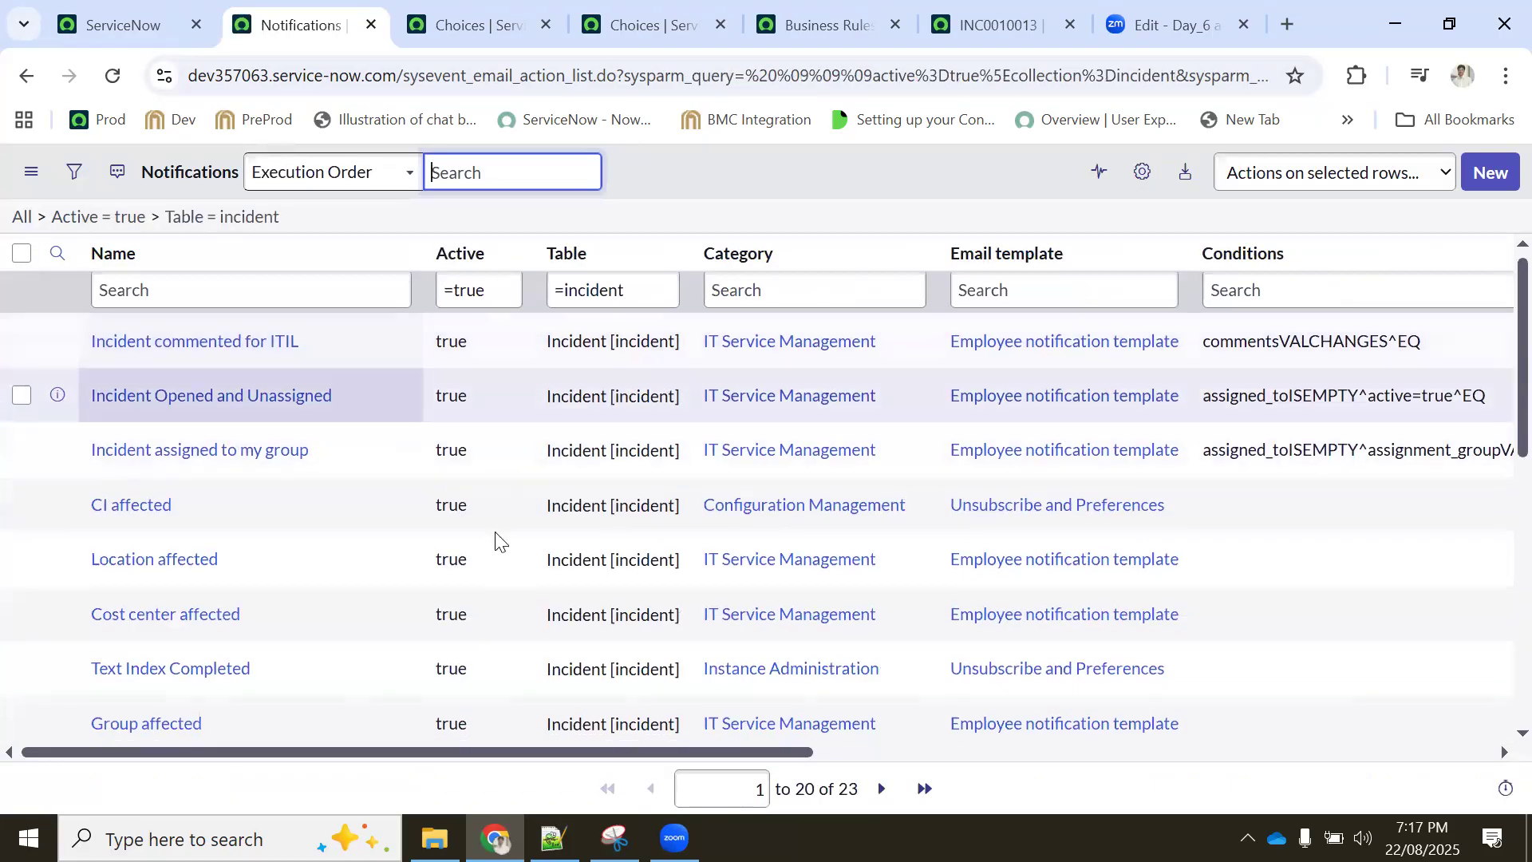
{"action": "scroll", "coordinate": [407, 528], "scroll_direction": "down", "scroll_amount": 5}
{"action": "scroll", "coordinate": [407, 529], "scroll_direction": "up", "scroll_amount": 5}
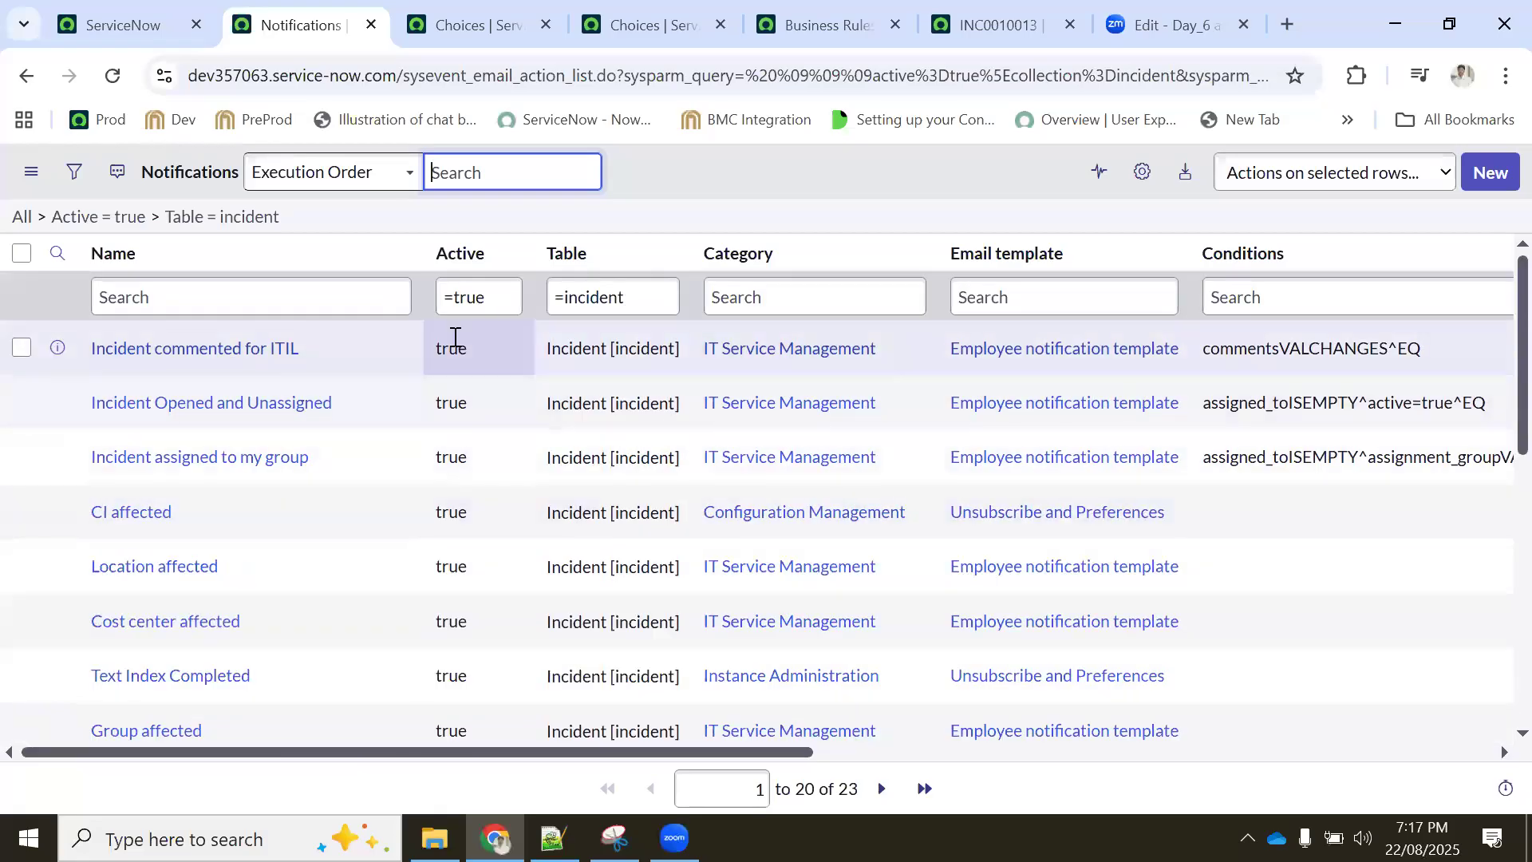
{"action": "right_click", "coordinate": [454, 348]}
{"action": "left_click", "coordinate": [479, 355]}
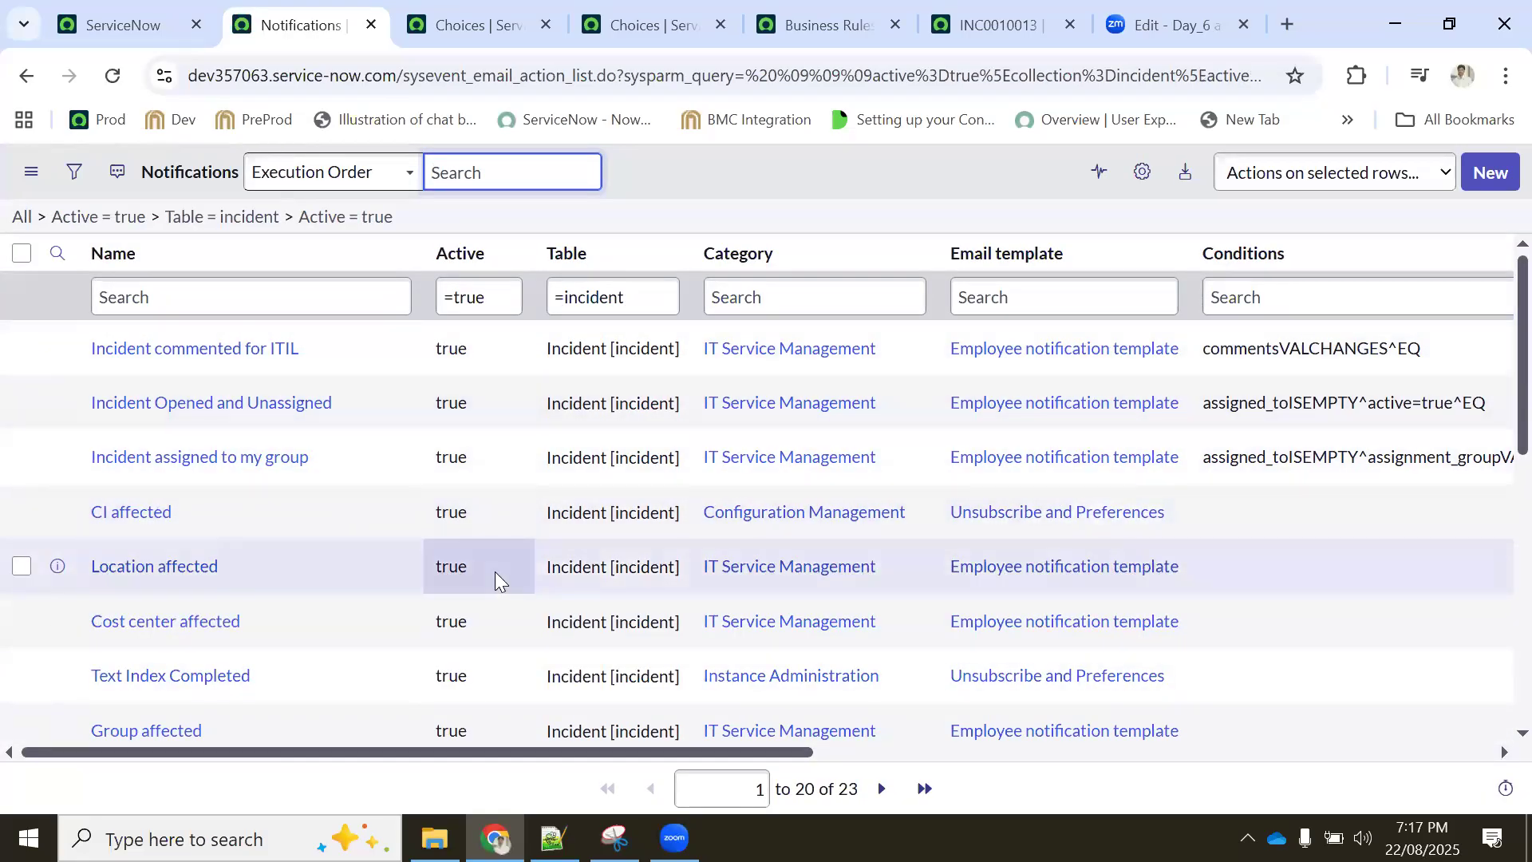
Examine the names and conditions of the active incident notifications in the filtered list
{"action": "scroll", "coordinate": [495, 572], "scroll_direction": "down", "scroll_amount": 5}
{"action": "scroll", "coordinate": [492, 568], "scroll_direction": "up", "scroll_amount": 5}
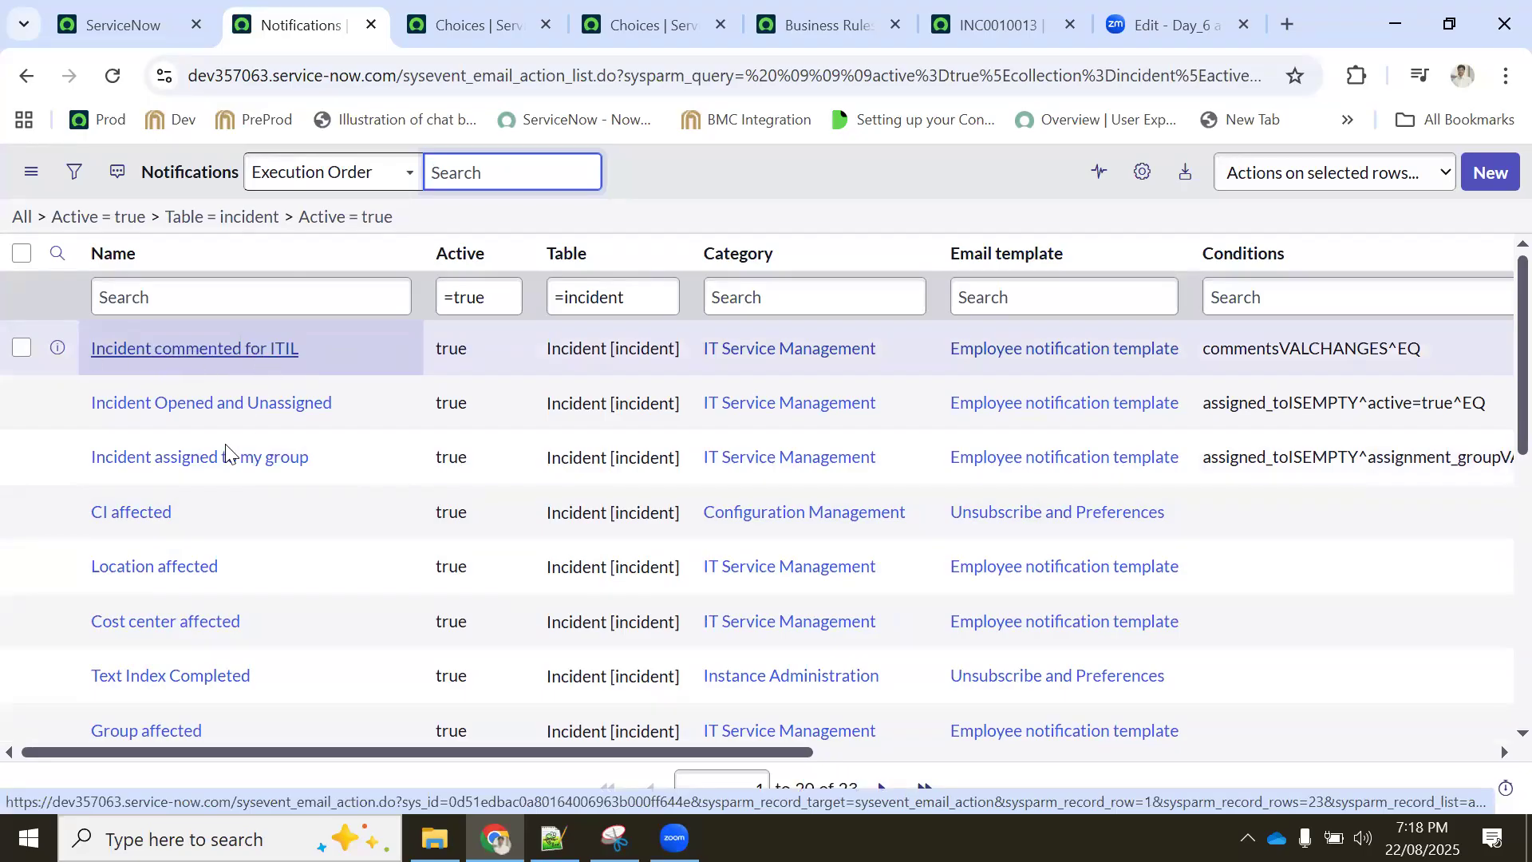
{"action": "scroll", "coordinate": [209, 497], "scroll_direction": "down", "scroll_amount": 1}
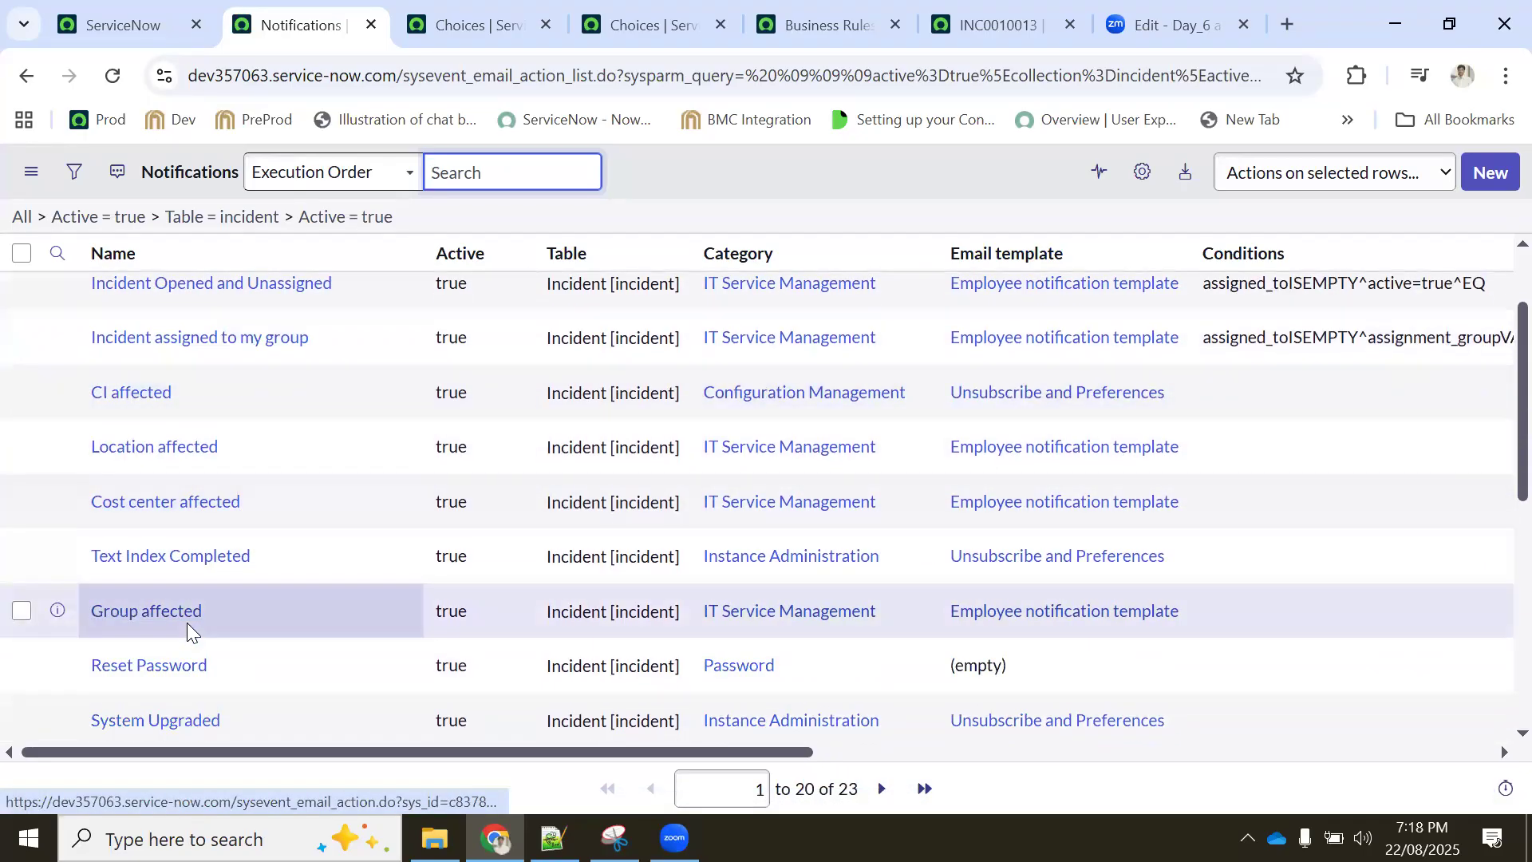
{"action": "scroll", "coordinate": [187, 622], "scroll_direction": "down", "scroll_amount": 1}
{"action": "scroll", "coordinate": [195, 545], "scroll_direction": "down", "scroll_amount": 1}
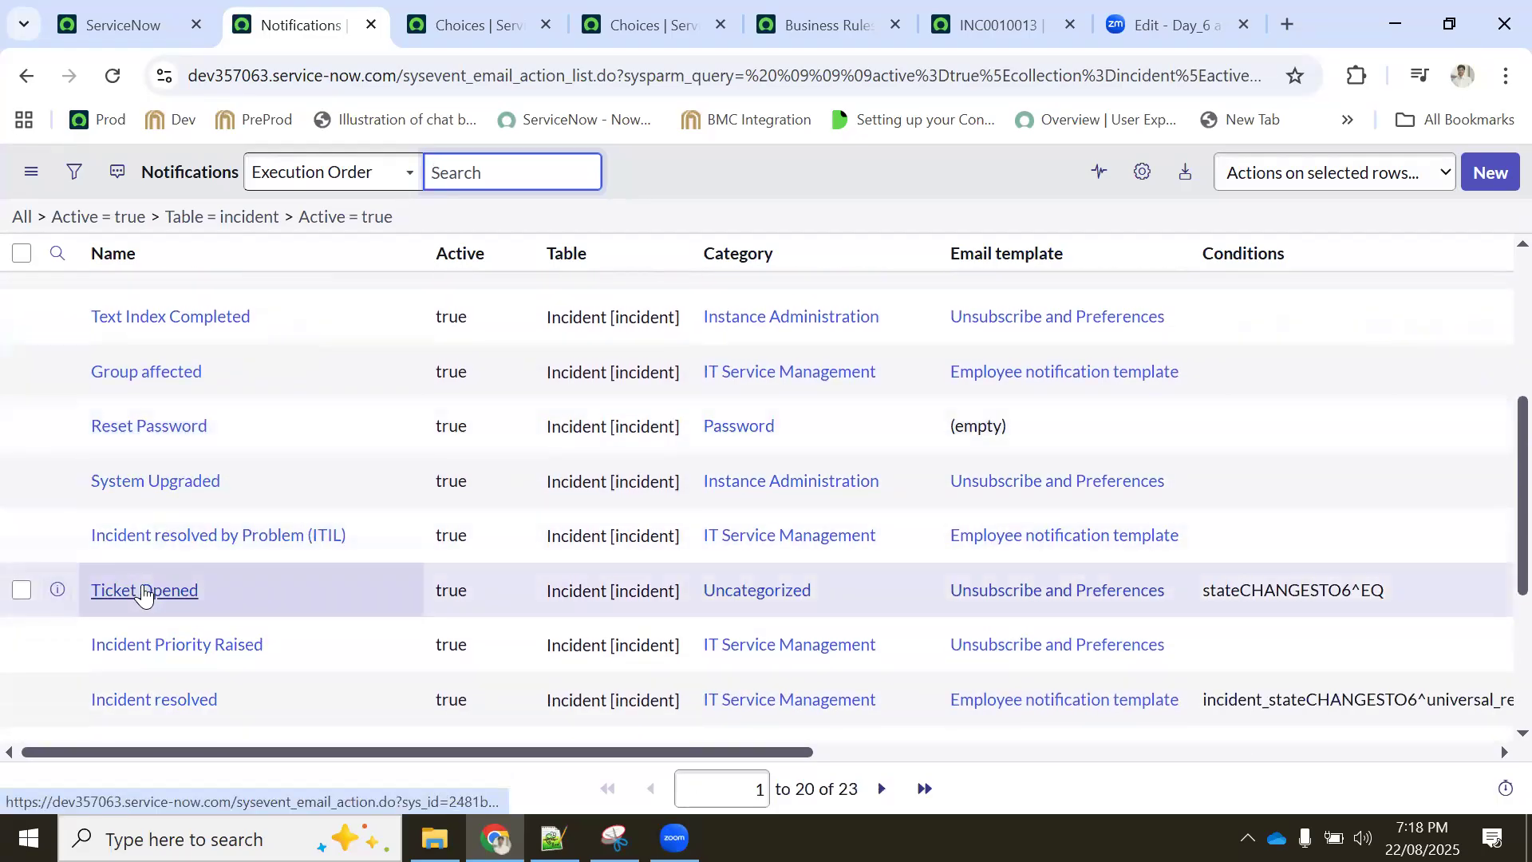
{"action": "scroll", "coordinate": [233, 589], "scroll_direction": "down", "scroll_amount": 1}
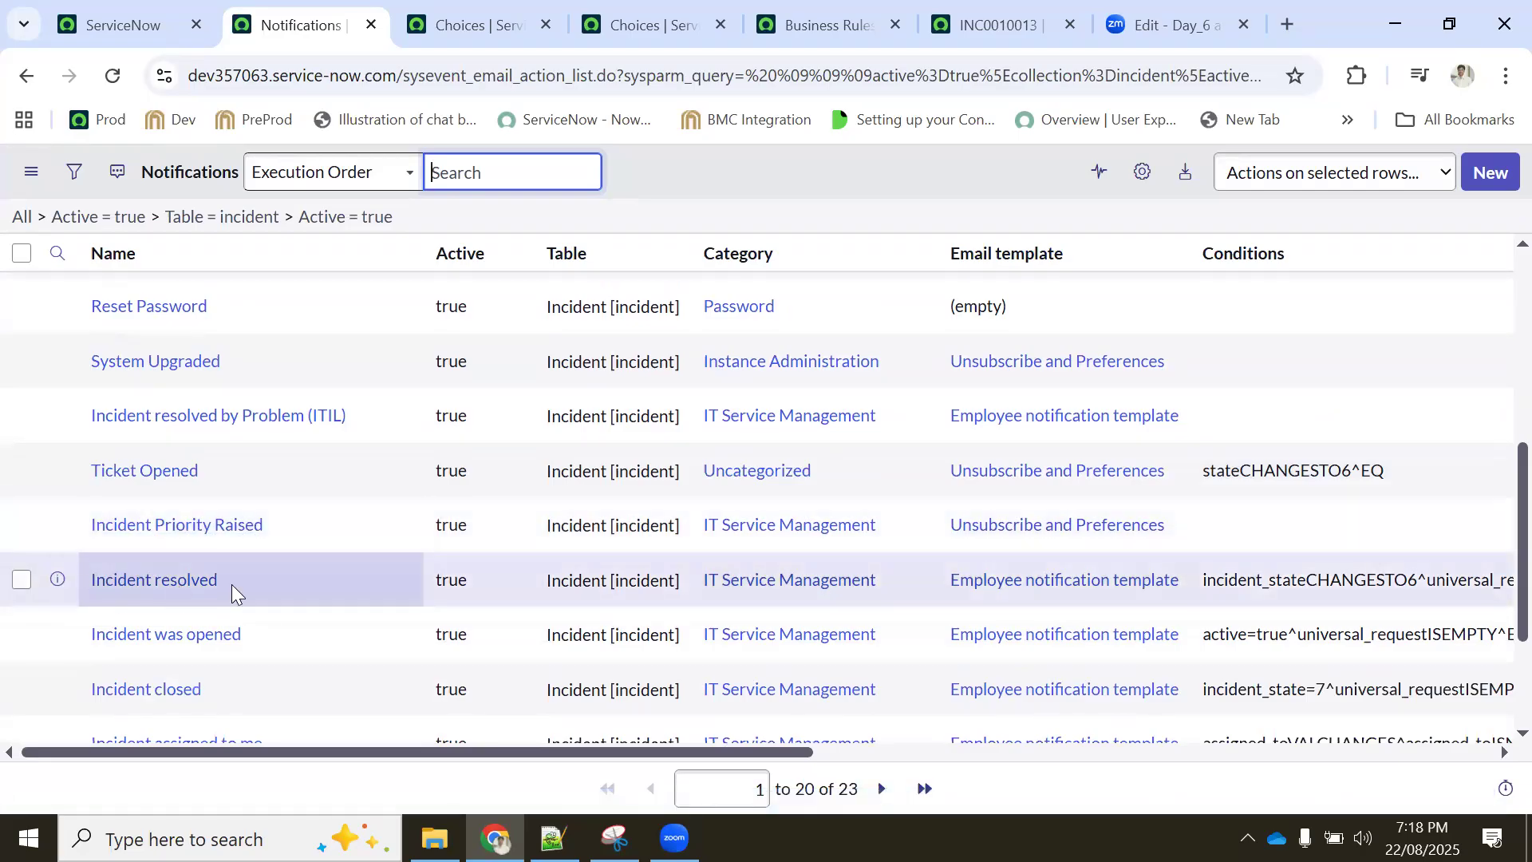
{"action": "scroll", "coordinate": [247, 633], "scroll_direction": "down", "scroll_amount": 1}
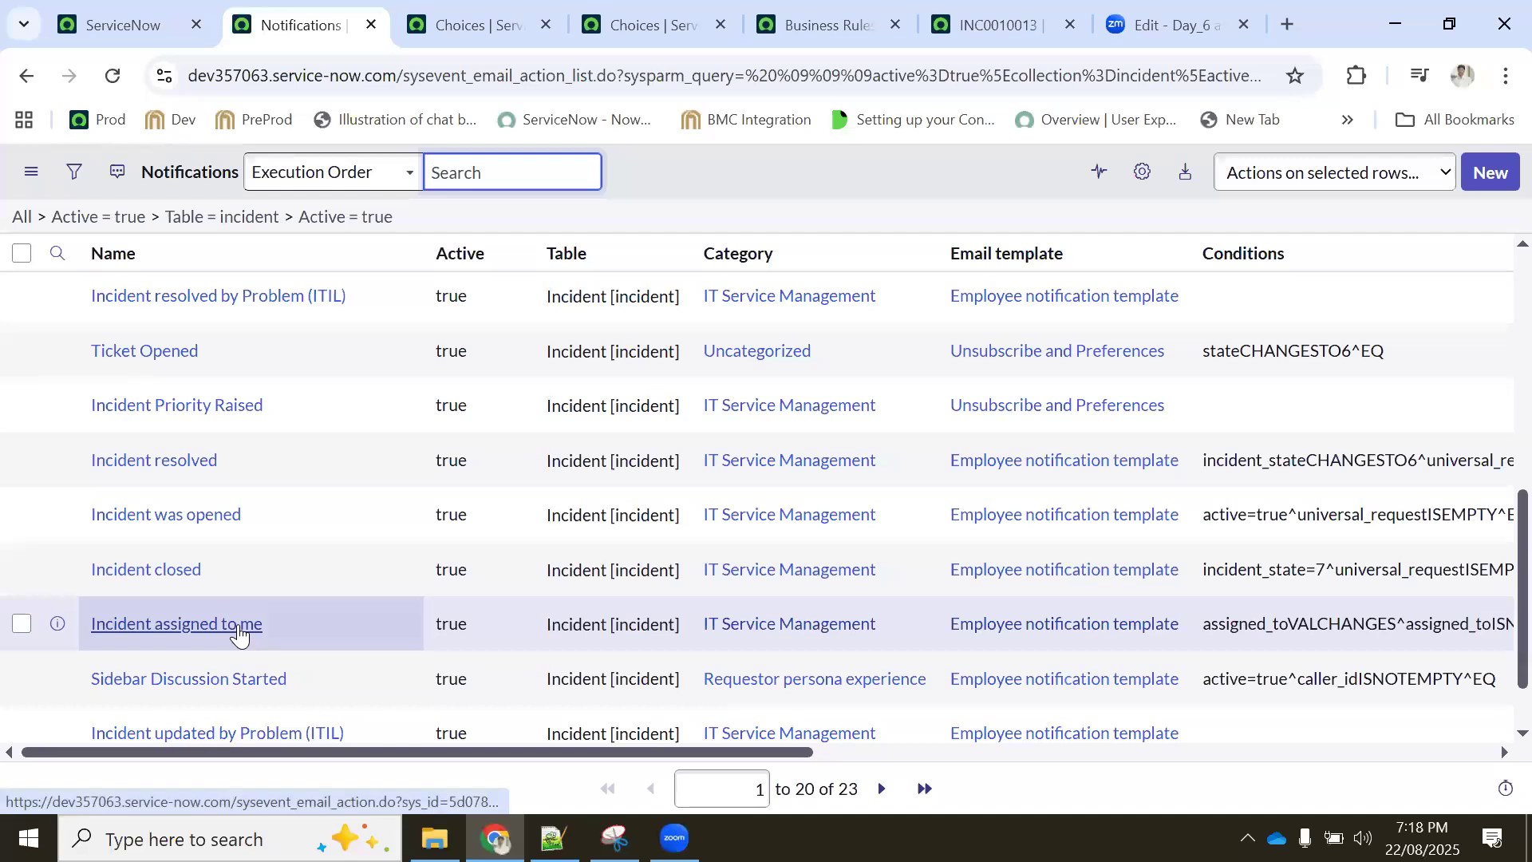
{"action": "scroll", "coordinate": [218, 600], "scroll_direction": "down", "scroll_amount": 1}
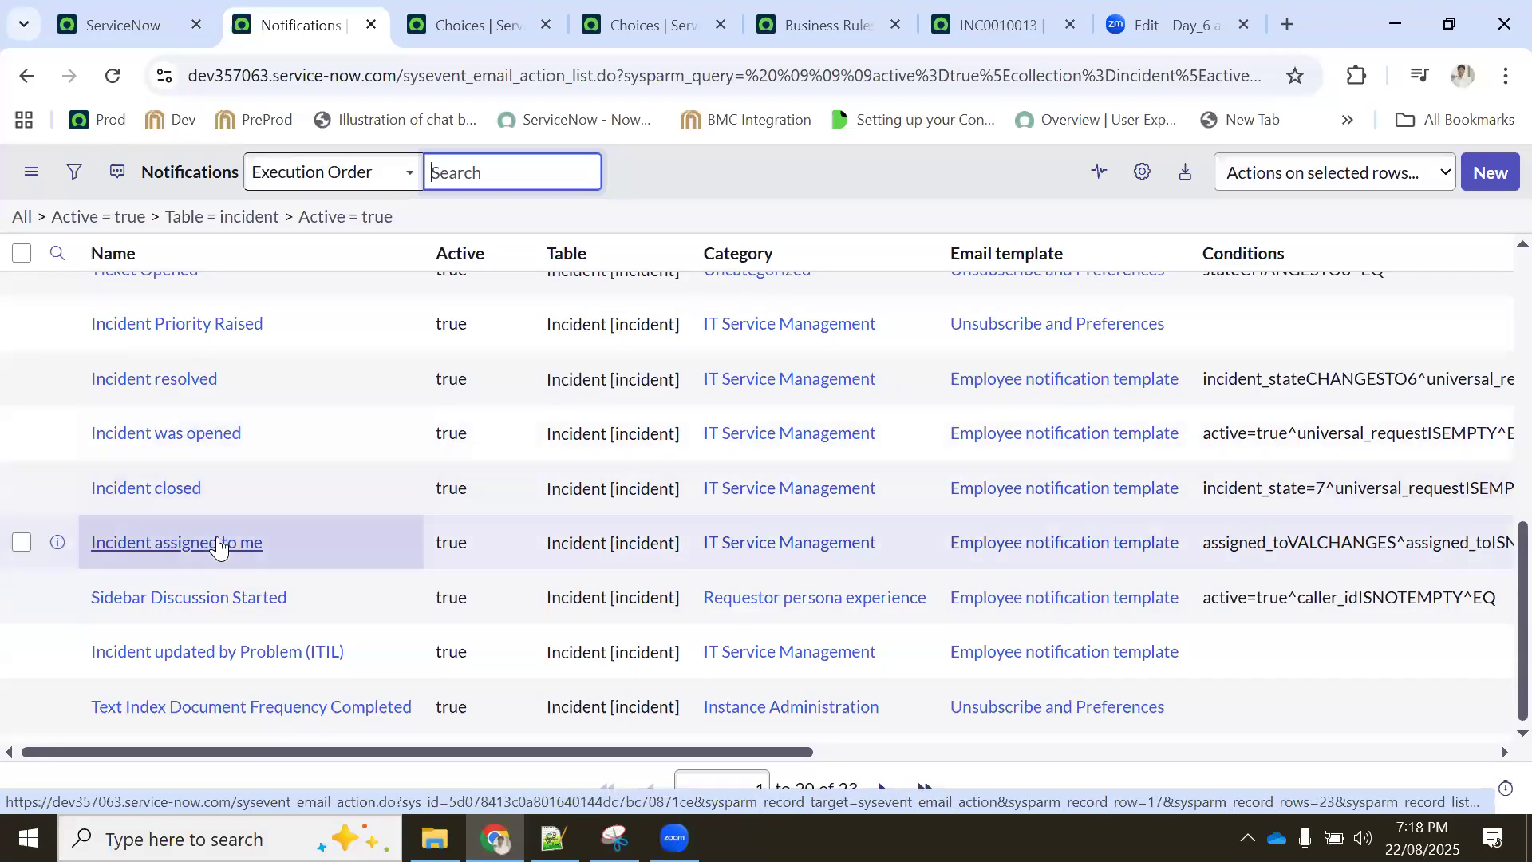
{"action": "scroll", "coordinate": [222, 544], "scroll_direction": "up", "scroll_amount": 5}
{"action": "scroll", "coordinate": [220, 536], "scroll_direction": "up", "scroll_amount": 3}
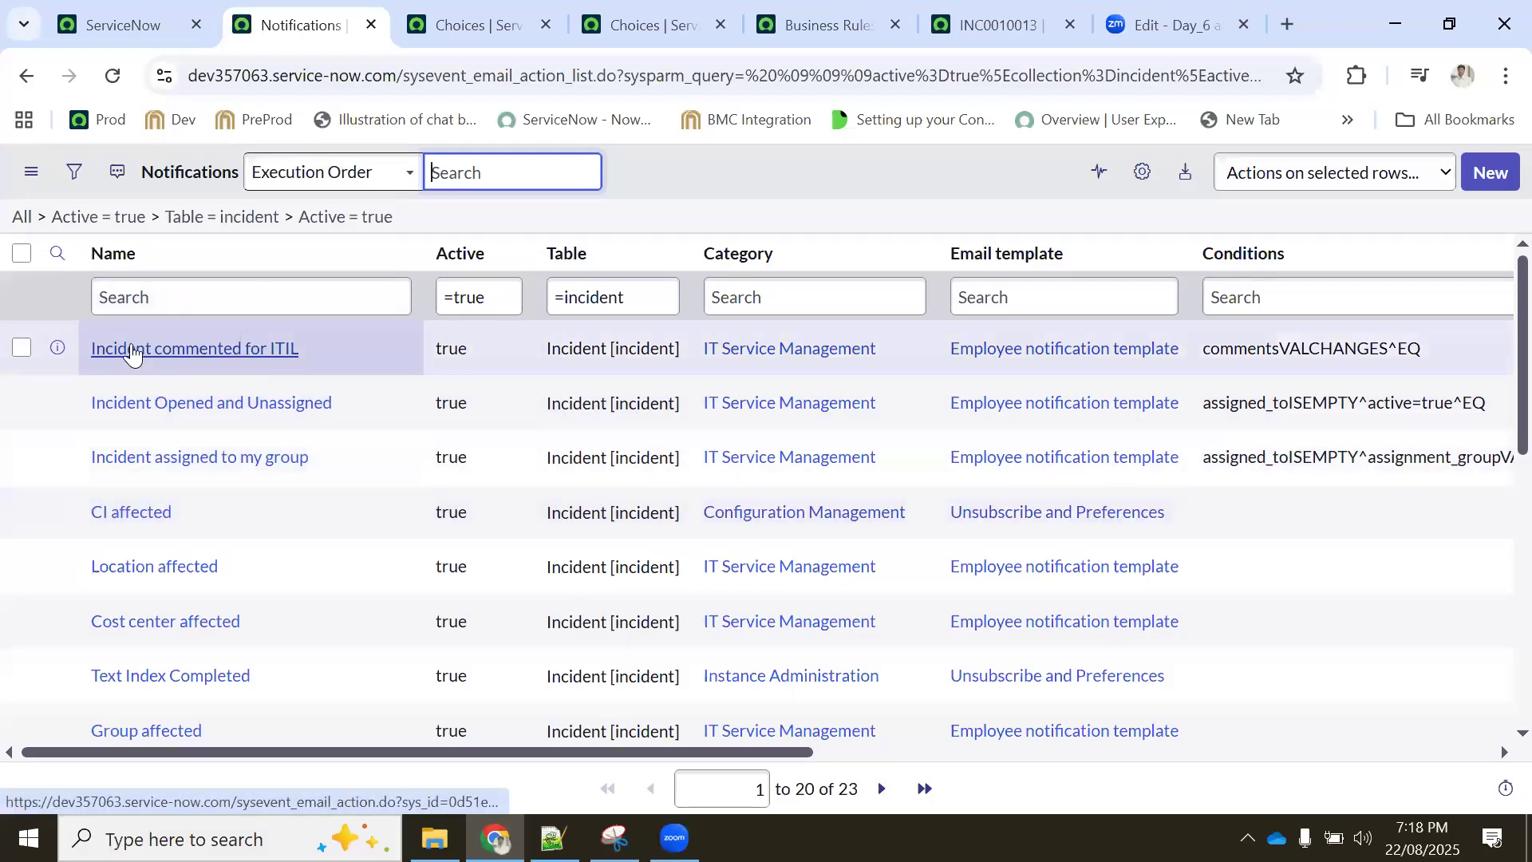
Open the "Incident commented for ITIL" notification in a new browser tab and examine when it is sent
{"action": "left_click", "coordinate": [216, 351], "text": "ctrl"}
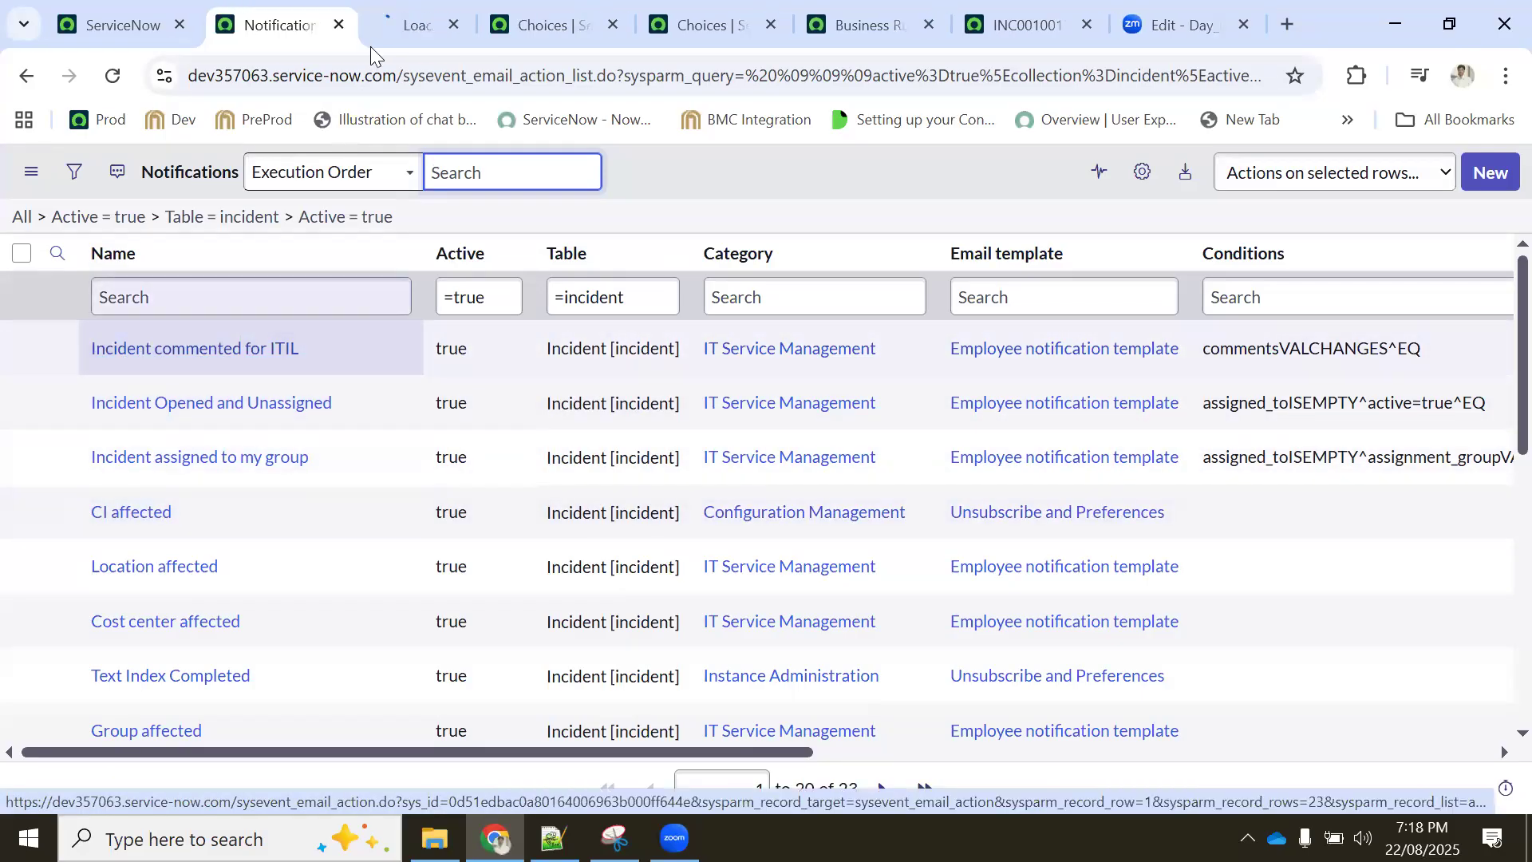
{"action": "left_click", "coordinate": [395, 20]}
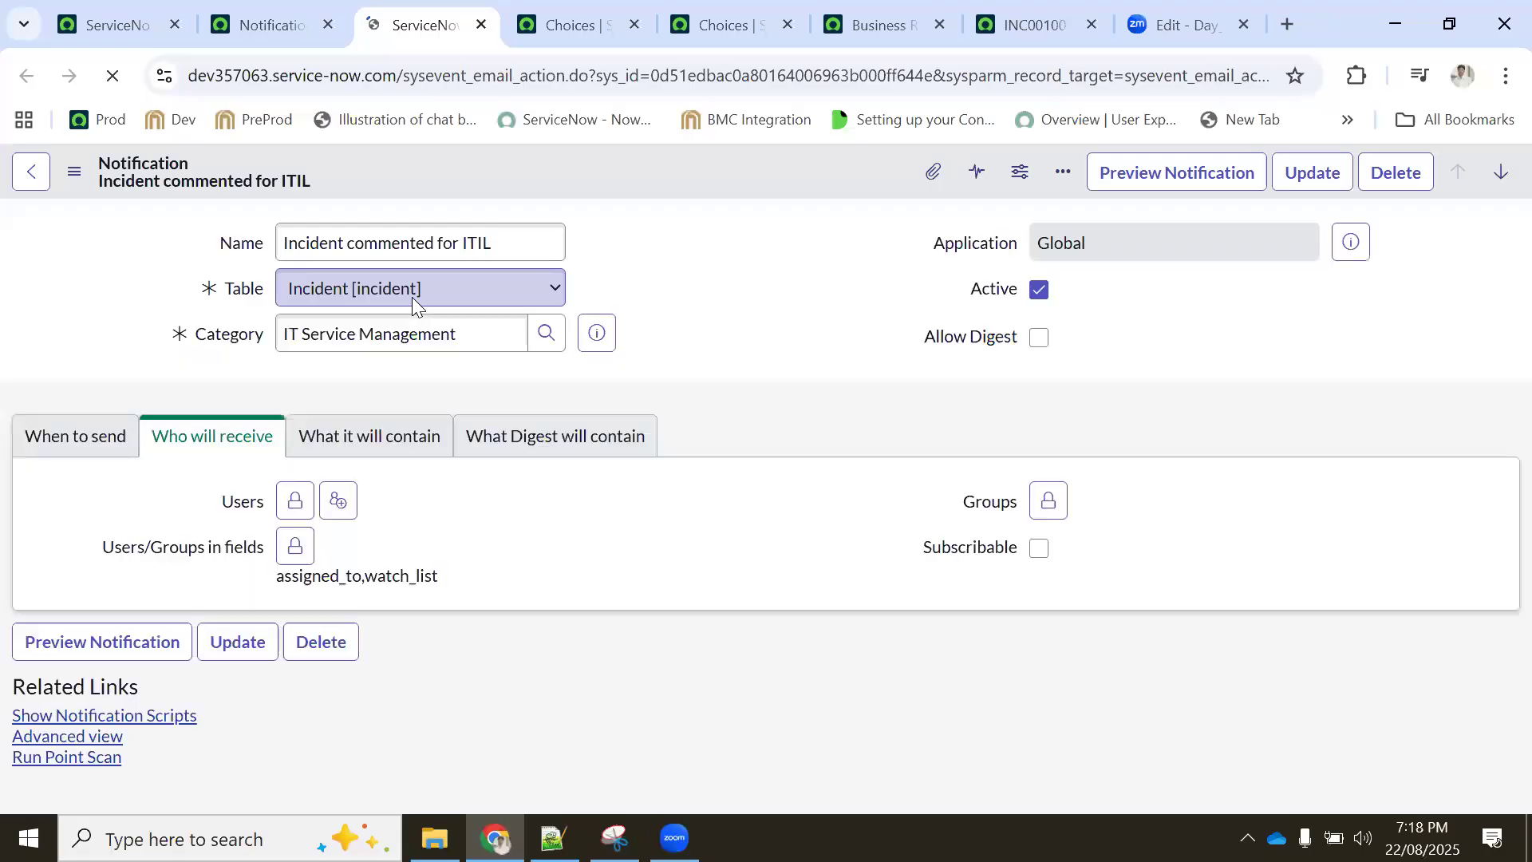
{"action": "scroll", "coordinate": [280, 537], "scroll_direction": "down", "scroll_amount": 3}
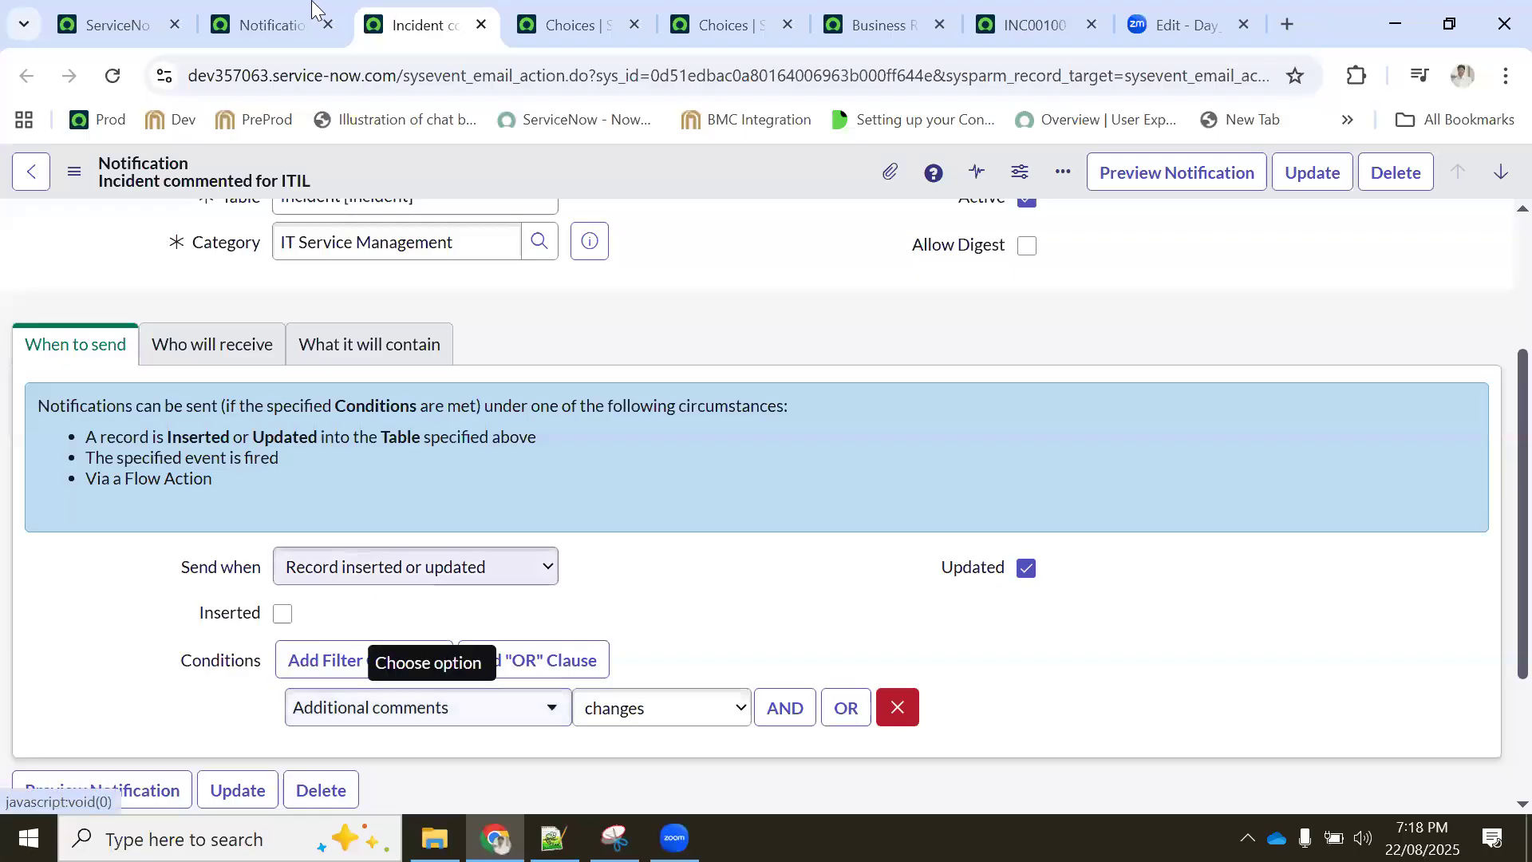
Check the work notes and additional comments area on incident INC0010013, and return to the "Incident commented for ITIL" notification
{"action": "left_click", "coordinate": [1021, 24]}
{"action": "scroll", "coordinate": [297, 583], "scroll_direction": "down", "scroll_amount": 5}
{"action": "scroll", "coordinate": [296, 583], "scroll_direction": "down", "scroll_amount": 1}
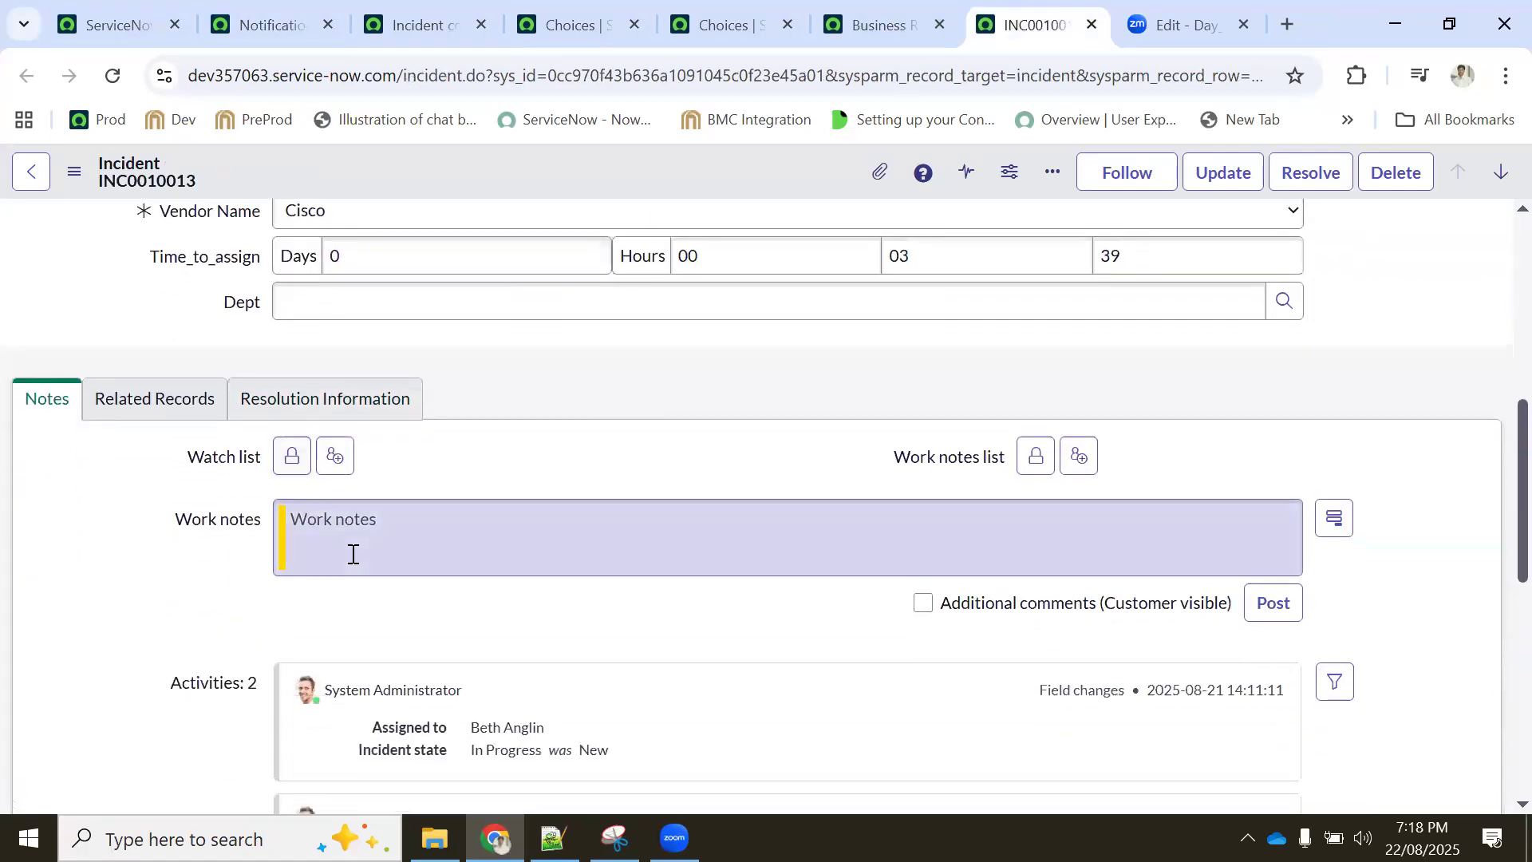
{"action": "left_click", "coordinate": [352, 542]}
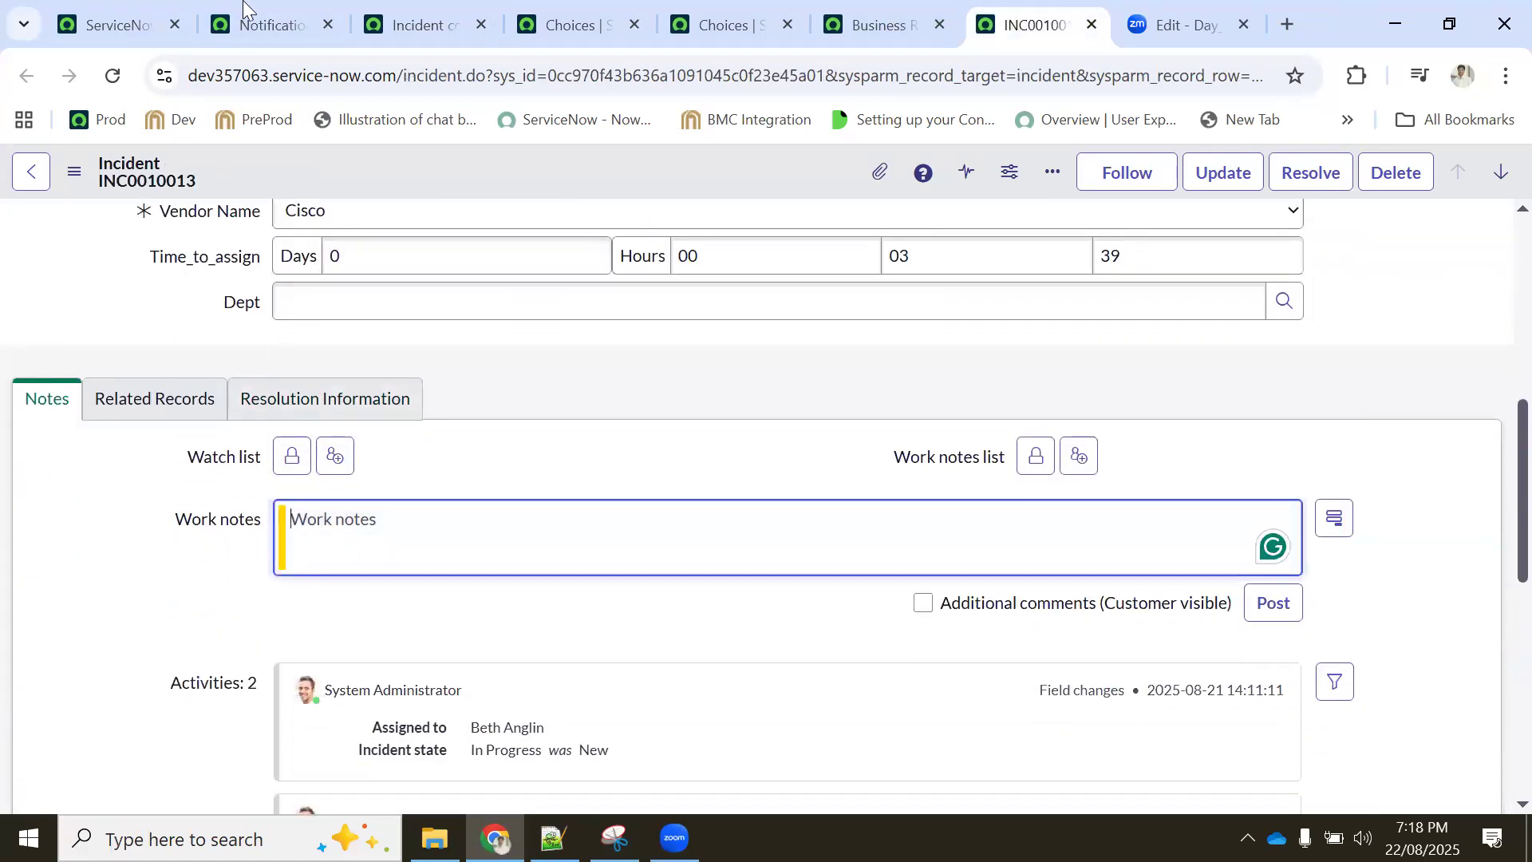
{"action": "left_click", "coordinate": [420, 21]}
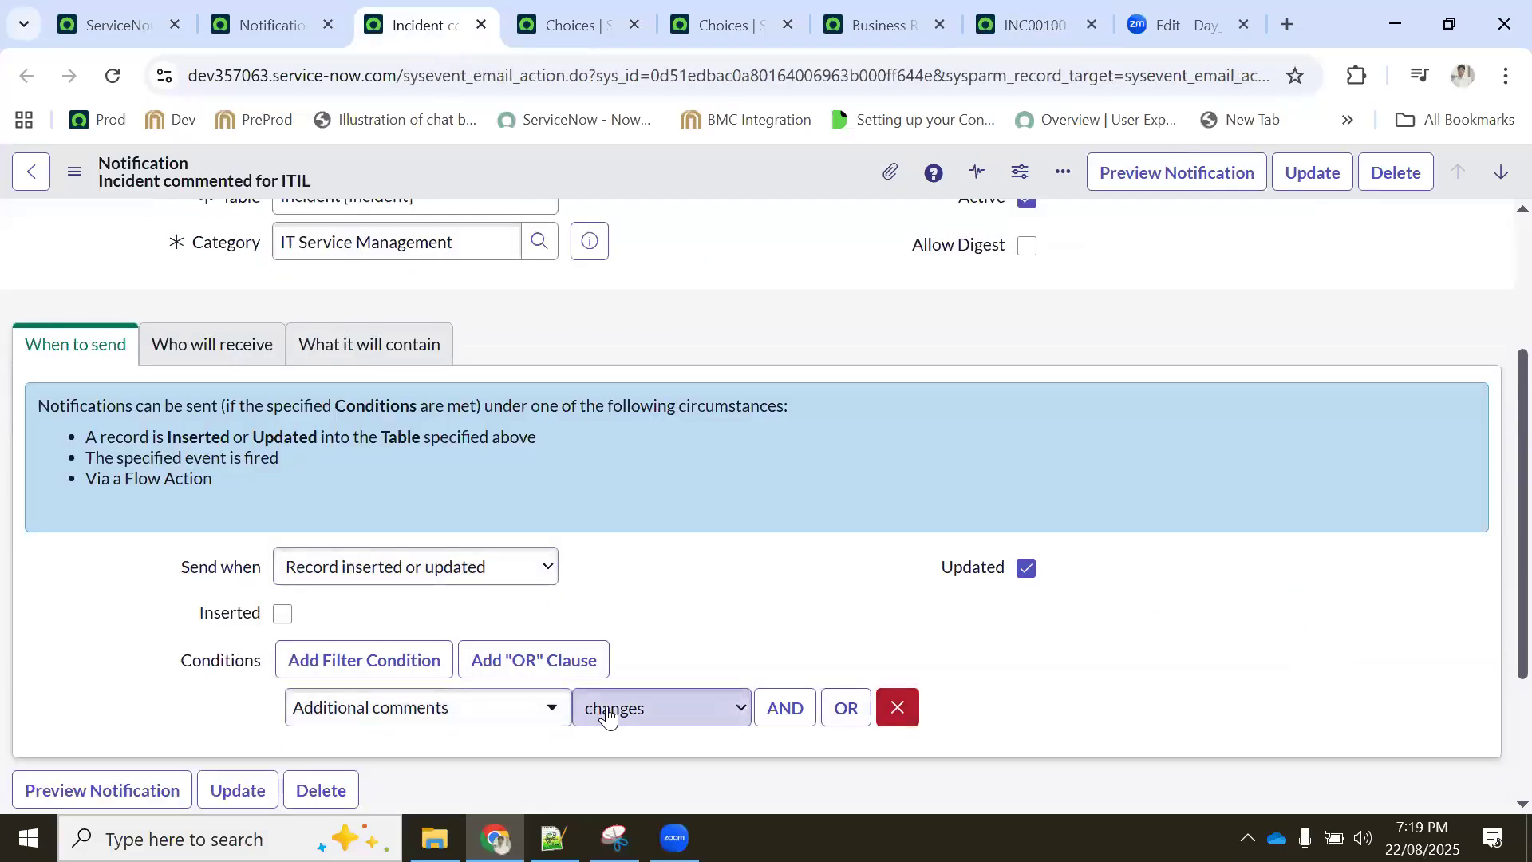
Review who receives the "Incident commented for ITIL" notification and its email template, subject and message content
{"action": "left_click", "coordinate": [212, 344]}
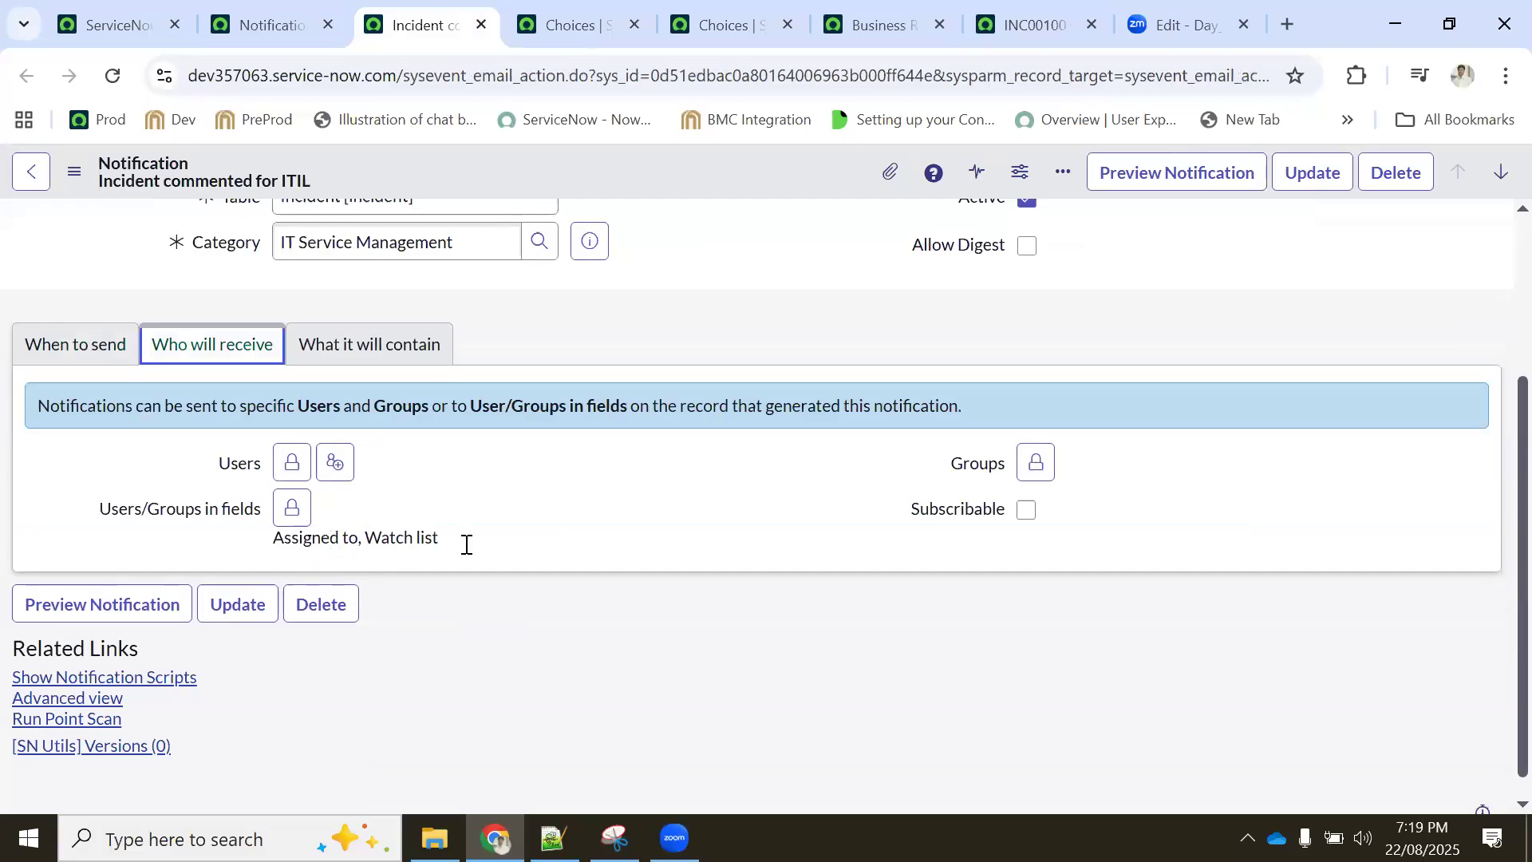
{"action": "left_click", "coordinate": [327, 346]}
{"action": "scroll", "coordinate": [983, 239], "scroll_direction": "up", "scroll_amount": 2}
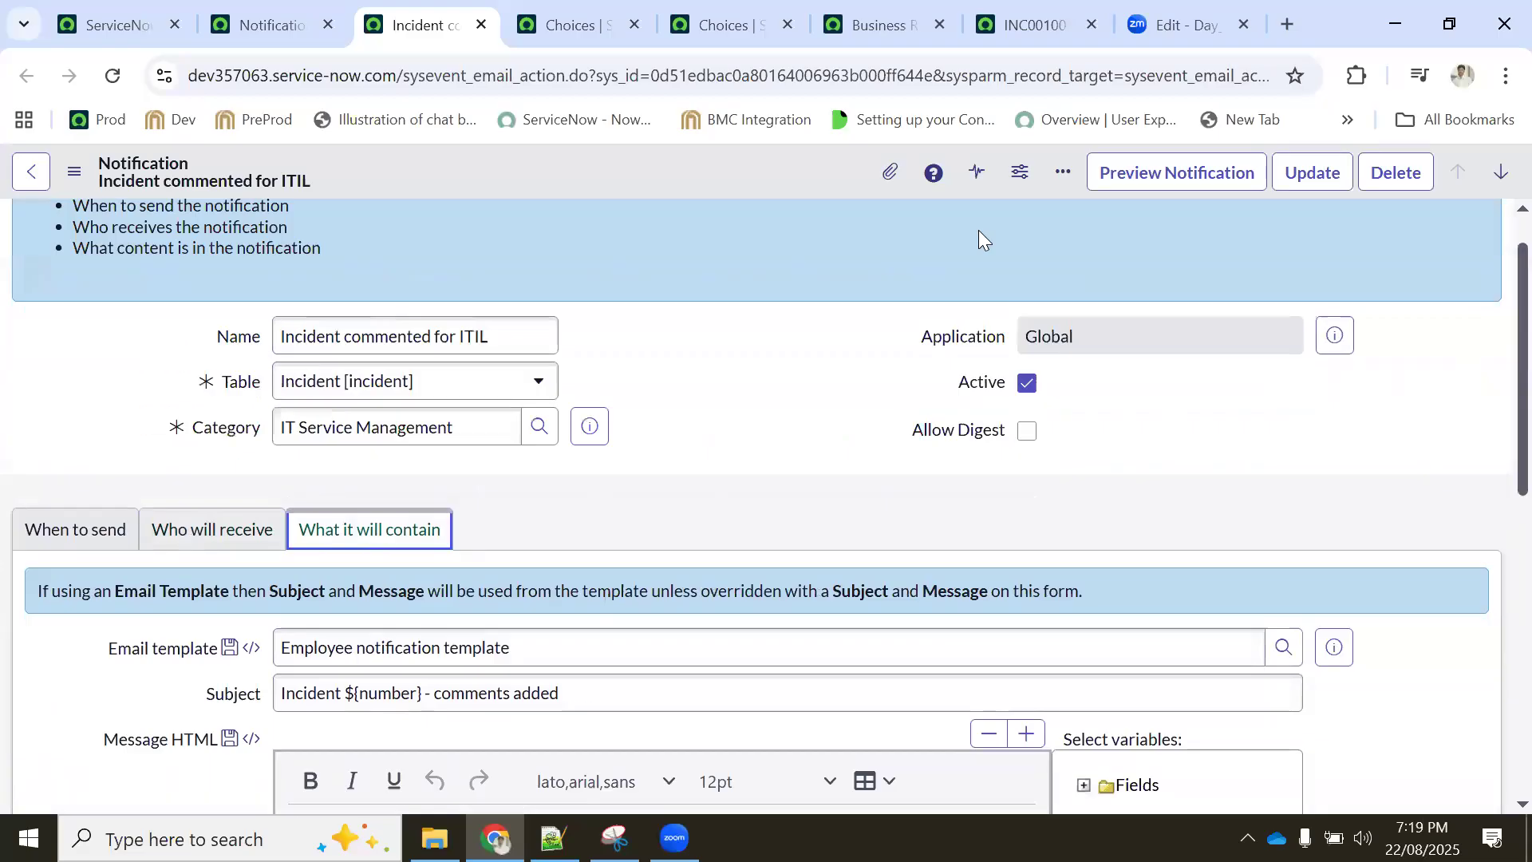
{"action": "scroll", "coordinate": [529, 619], "scroll_direction": "down", "scroll_amount": 4}
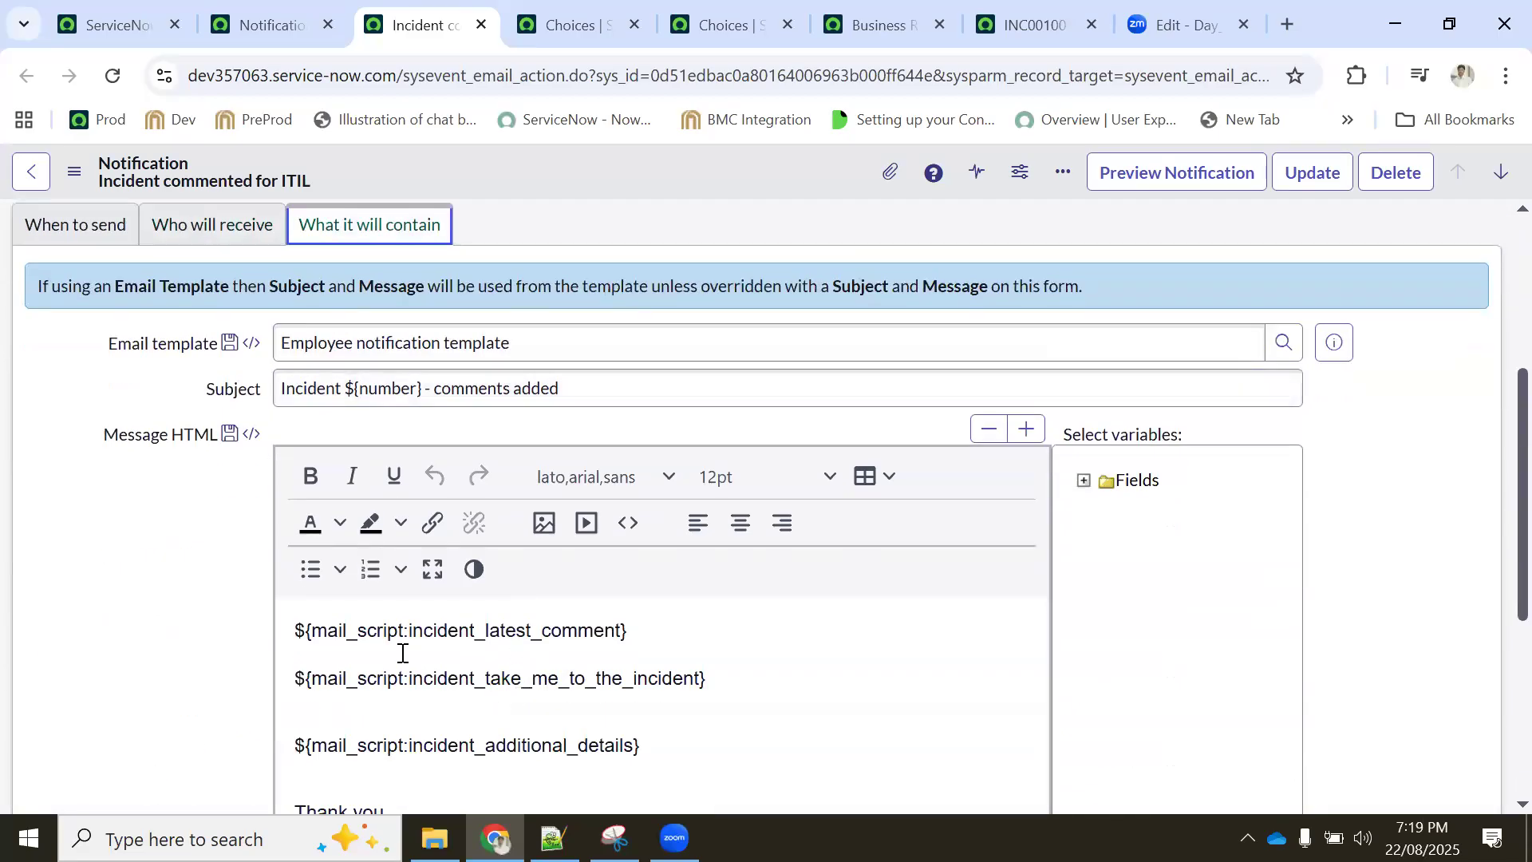
Preview the "Incident commented for ITIL" notification, examine the incident details in the email body, and close the preview
{"action": "left_click", "coordinate": [1149, 177]}
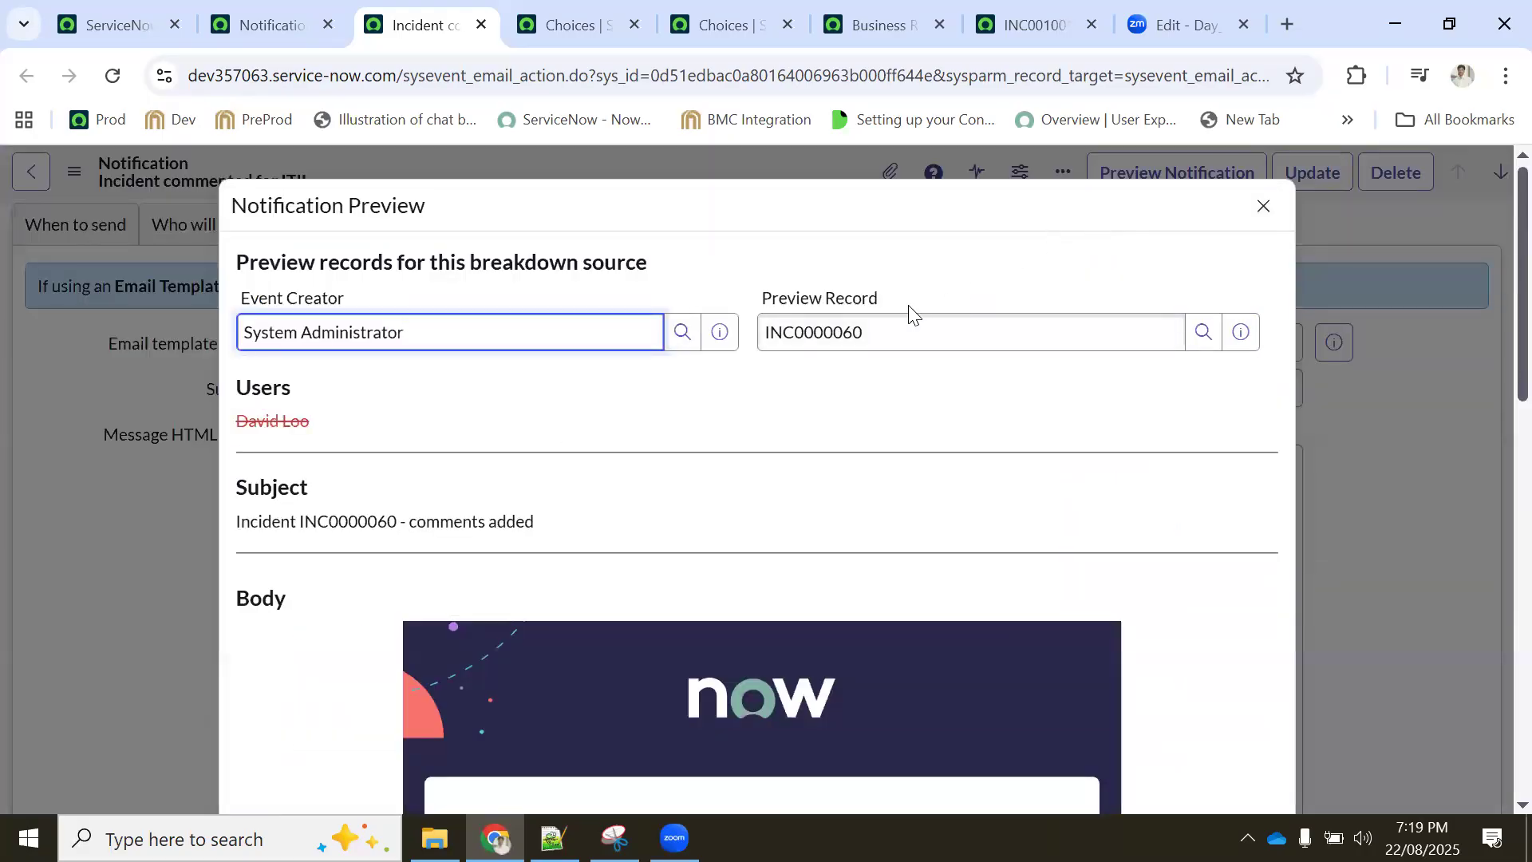
{"action": "scroll", "coordinate": [480, 449], "scroll_direction": "down", "scroll_amount": 7}
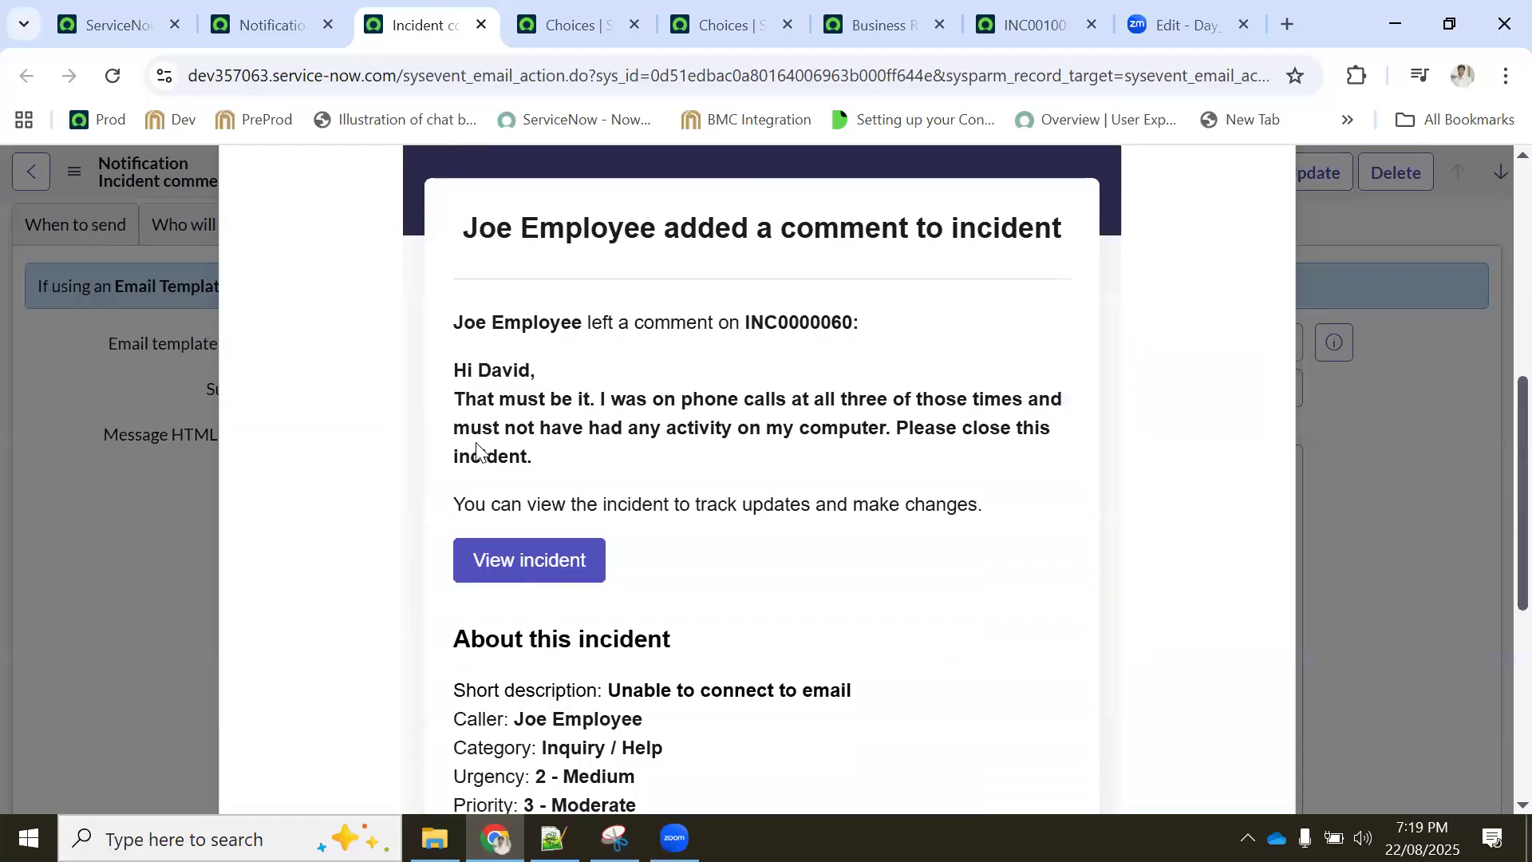
{"action": "scroll", "coordinate": [476, 449], "scroll_direction": "down", "scroll_amount": 4}
{"action": "left_click_drag", "start_coordinate": [513, 329], "coordinate": [556, 367]}
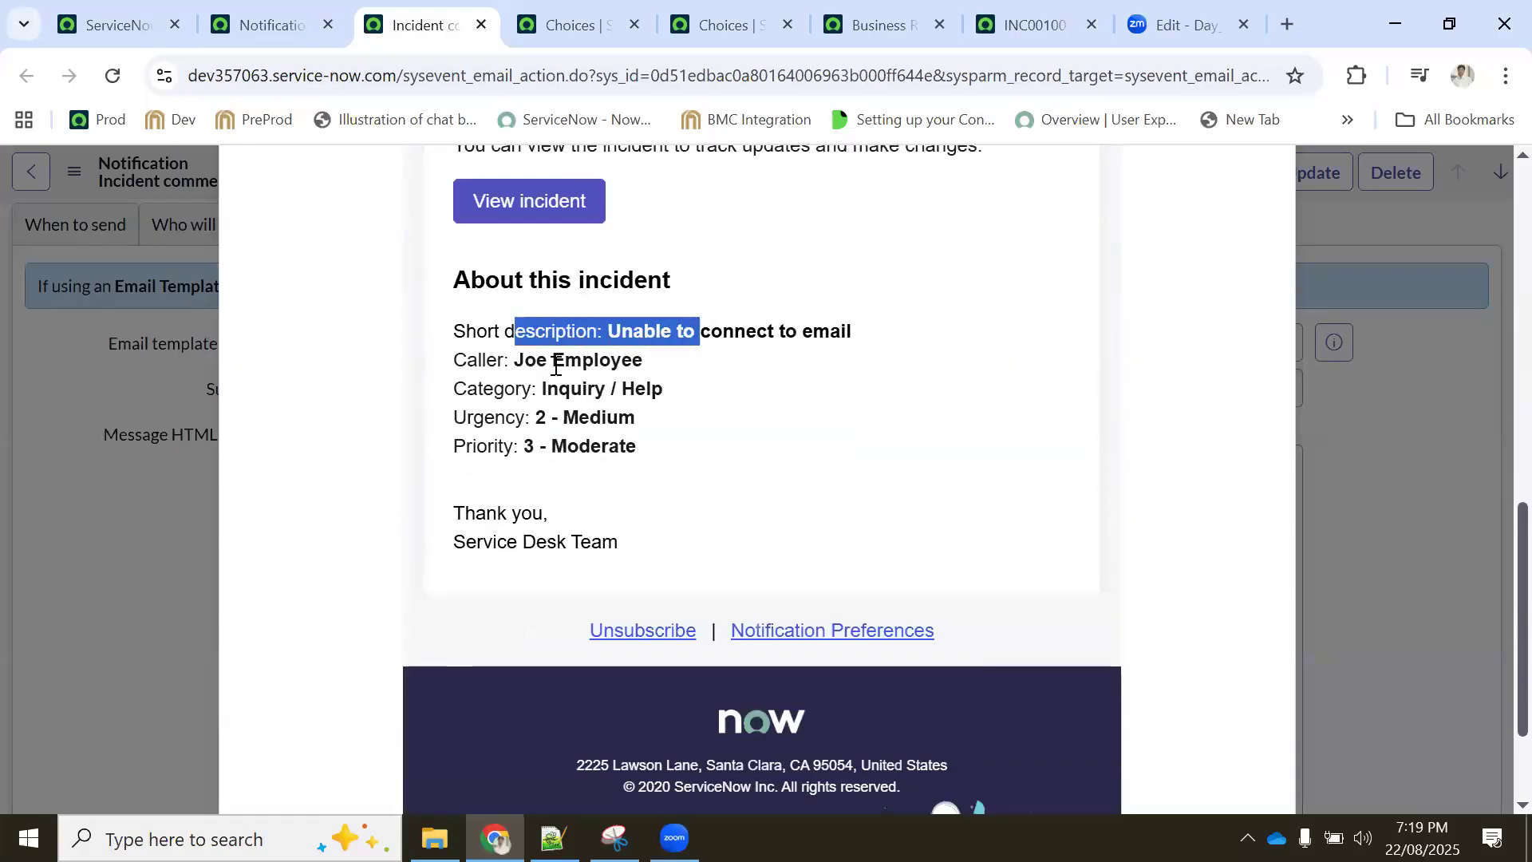
{"action": "left_click_drag", "start_coordinate": [653, 361], "coordinate": [636, 391]}
{"action": "left_click_drag", "start_coordinate": [467, 416], "coordinate": [620, 418]}
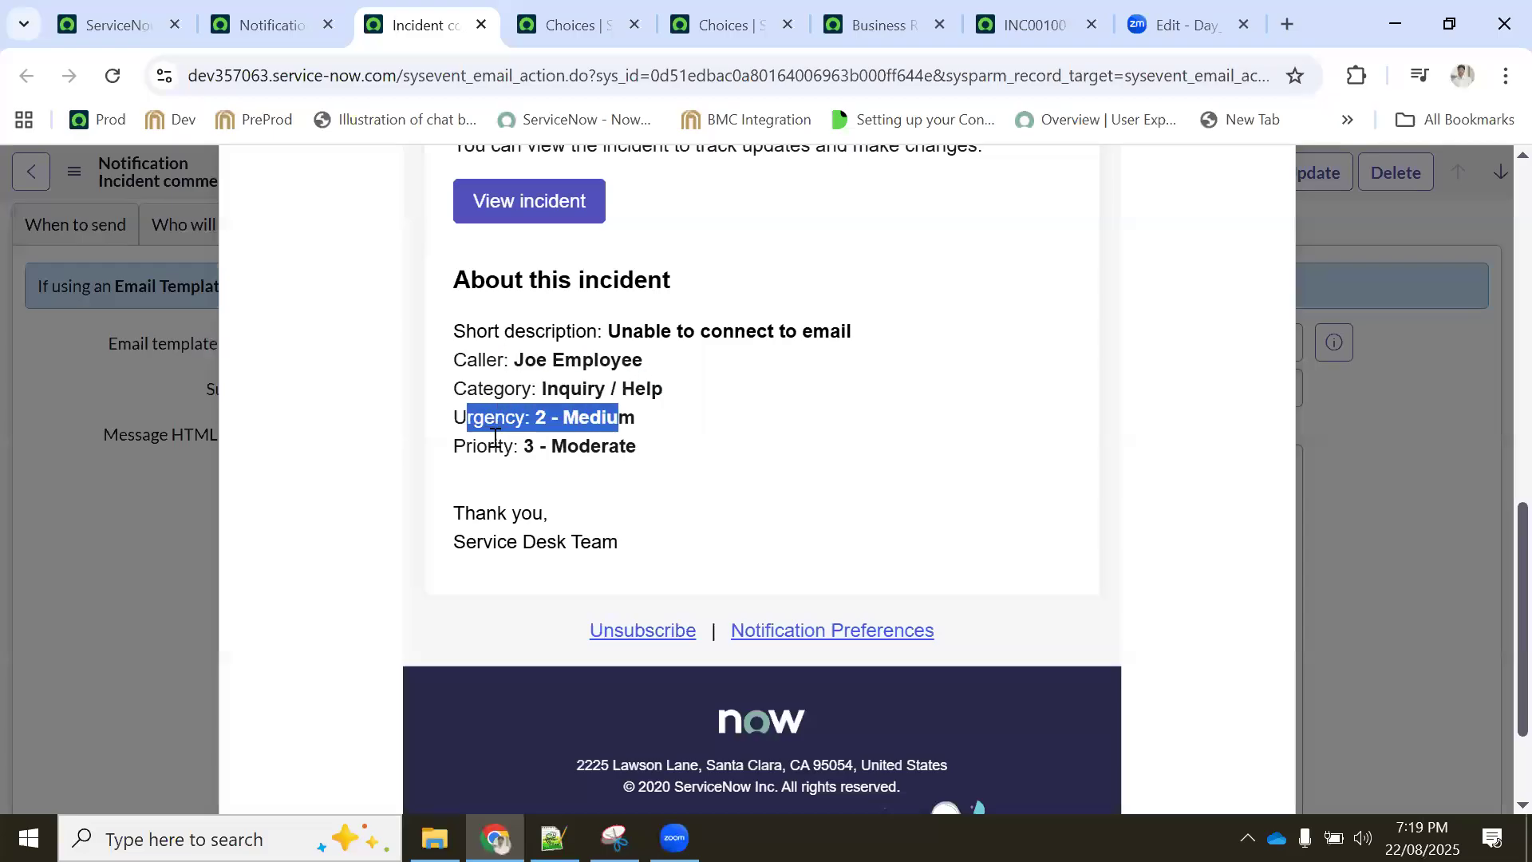
{"action": "left_click_drag", "start_coordinate": [489, 444], "coordinate": [722, 443]}
{"action": "scroll", "coordinate": [698, 434], "scroll_direction": "up", "scroll_amount": 4}
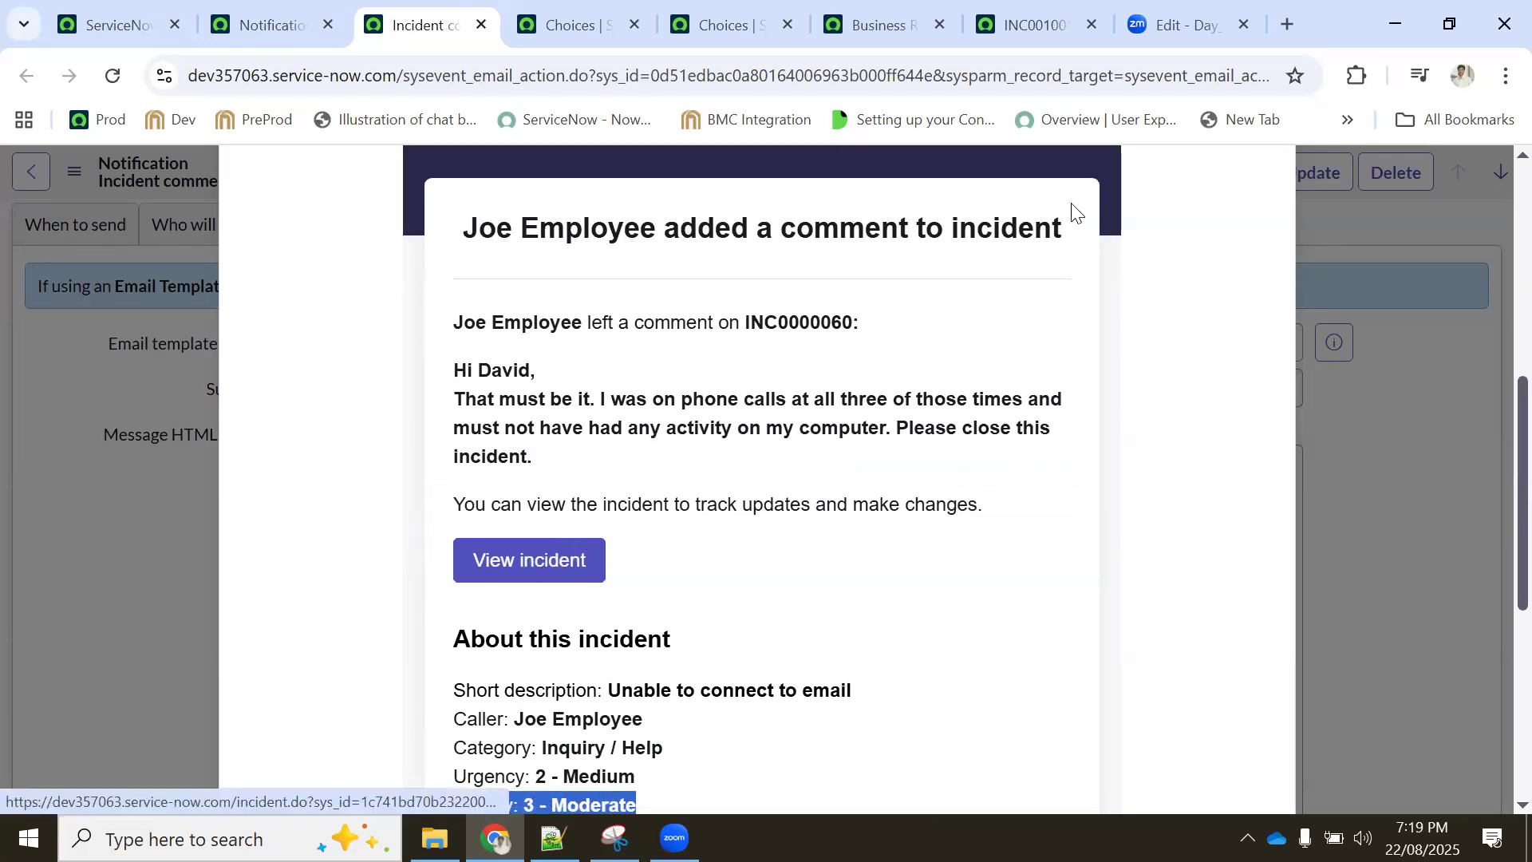
{"action": "scroll", "coordinate": [989, 338], "scroll_direction": "up", "scroll_amount": 8}
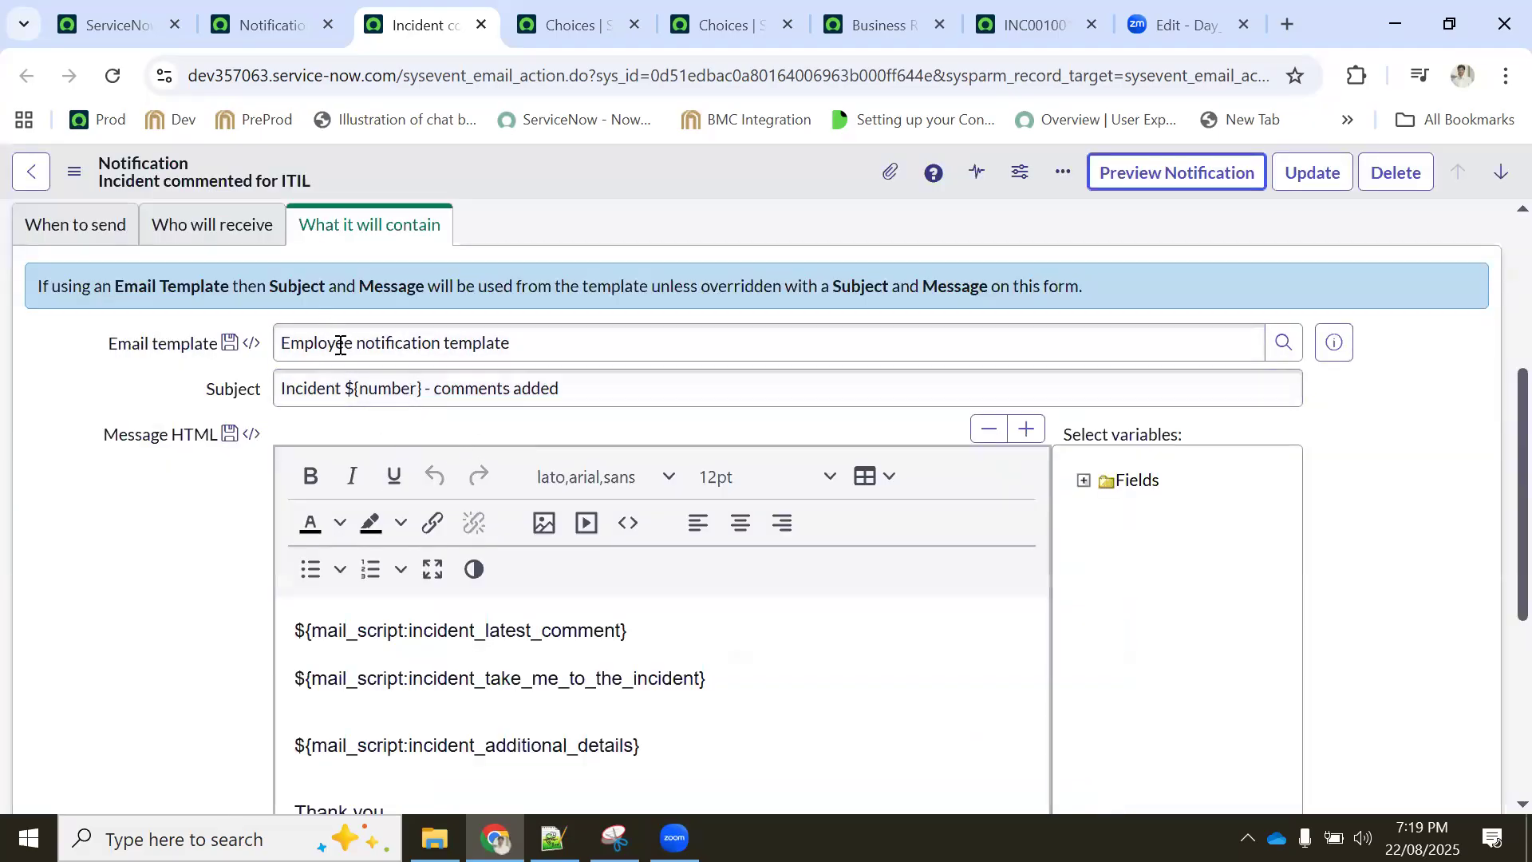
Close the "Incident commented for ITIL" notification and Notifications list browser tabs, and return to the grouped incident Choices list
{"action": "scroll", "coordinate": [339, 346], "scroll_direction": "up", "scroll_amount": 3}
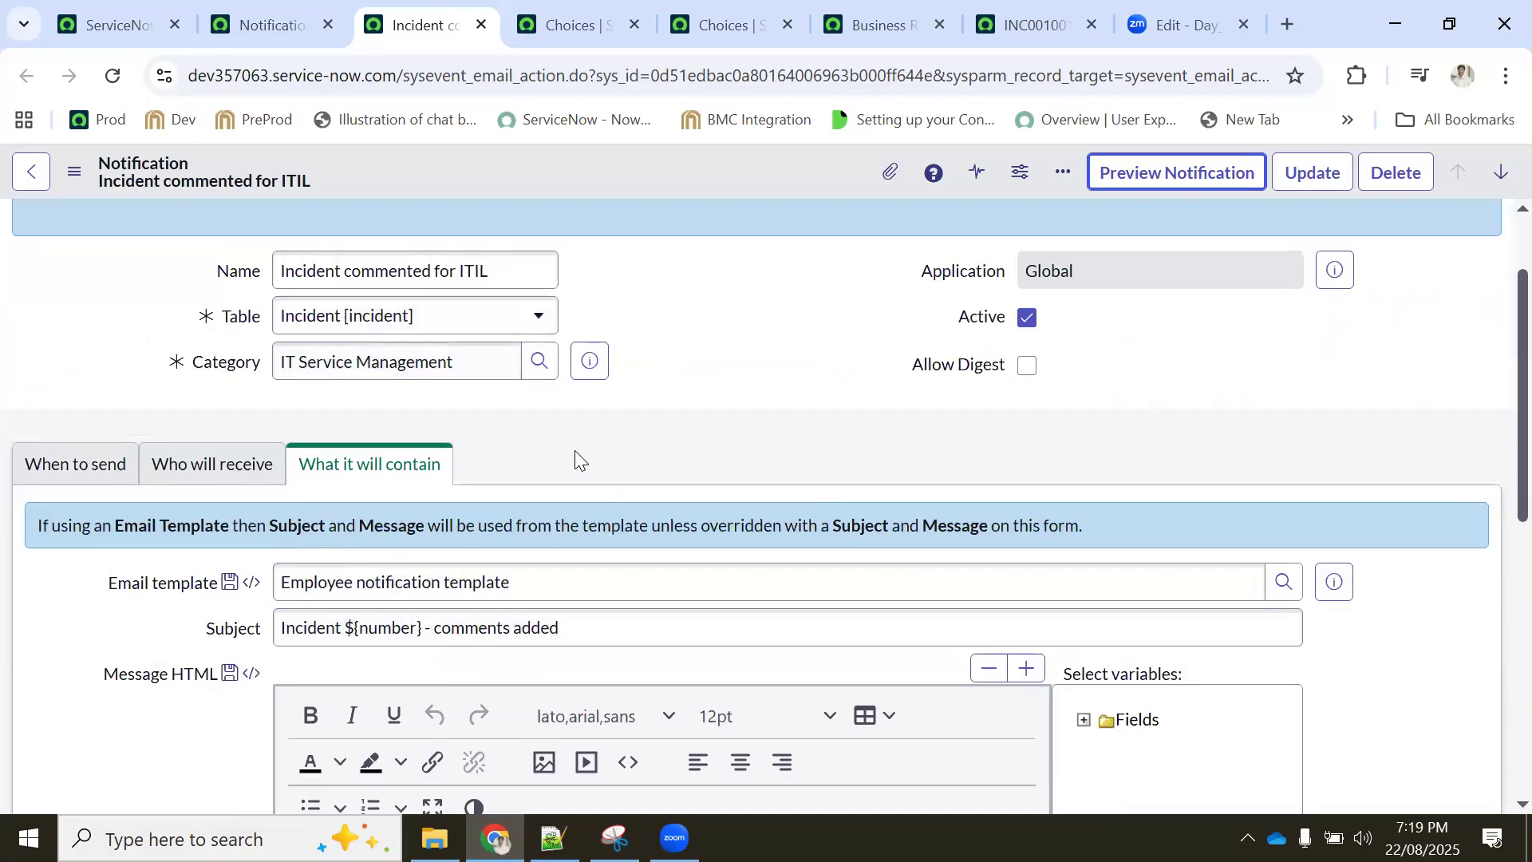
{"action": "left_click", "coordinate": [265, 13]}
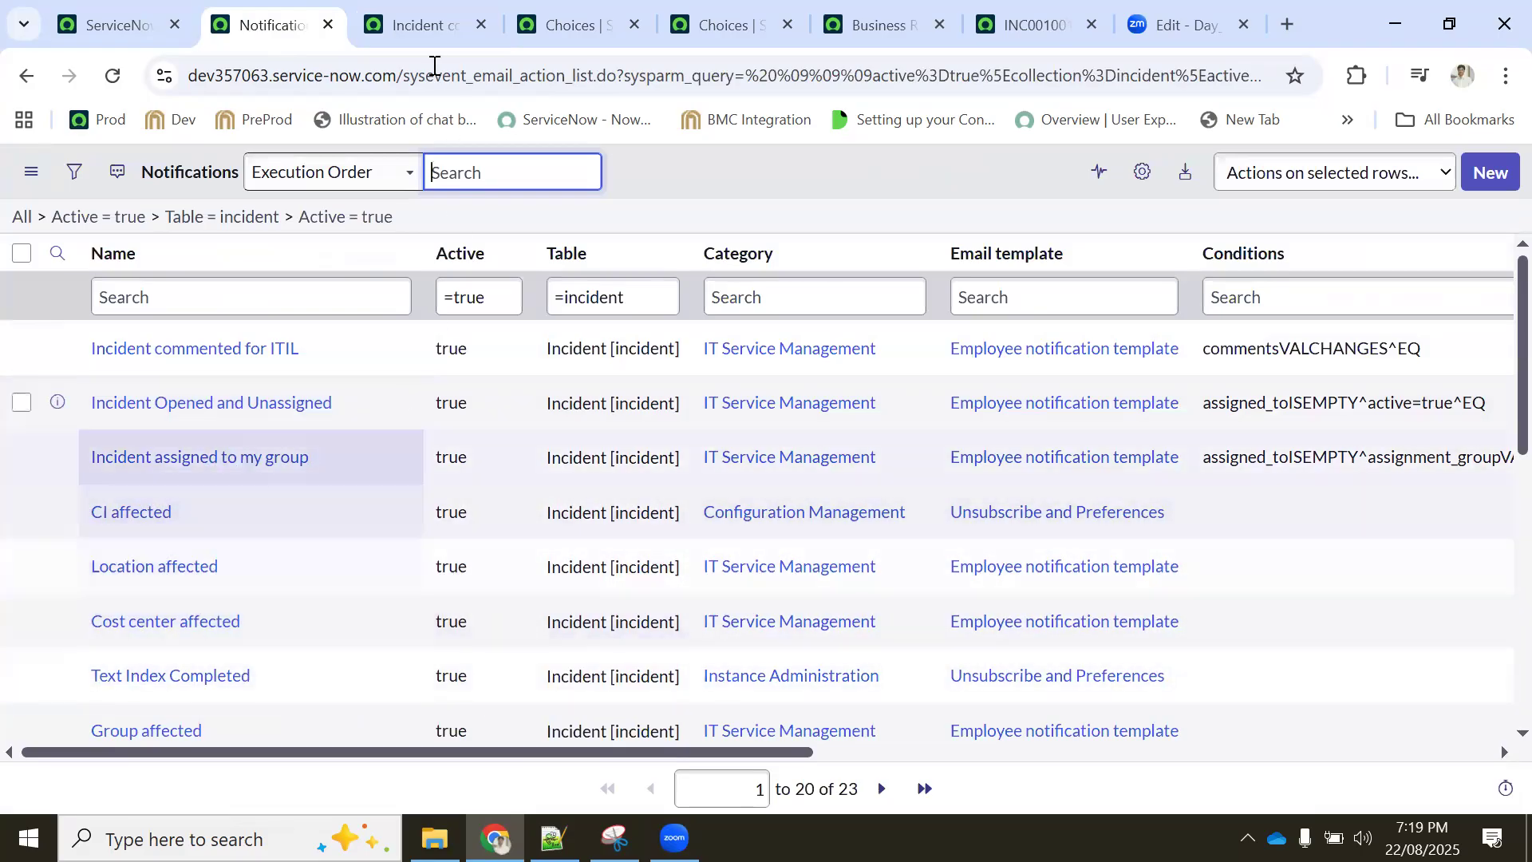
{"action": "left_click", "coordinate": [402, 12]}
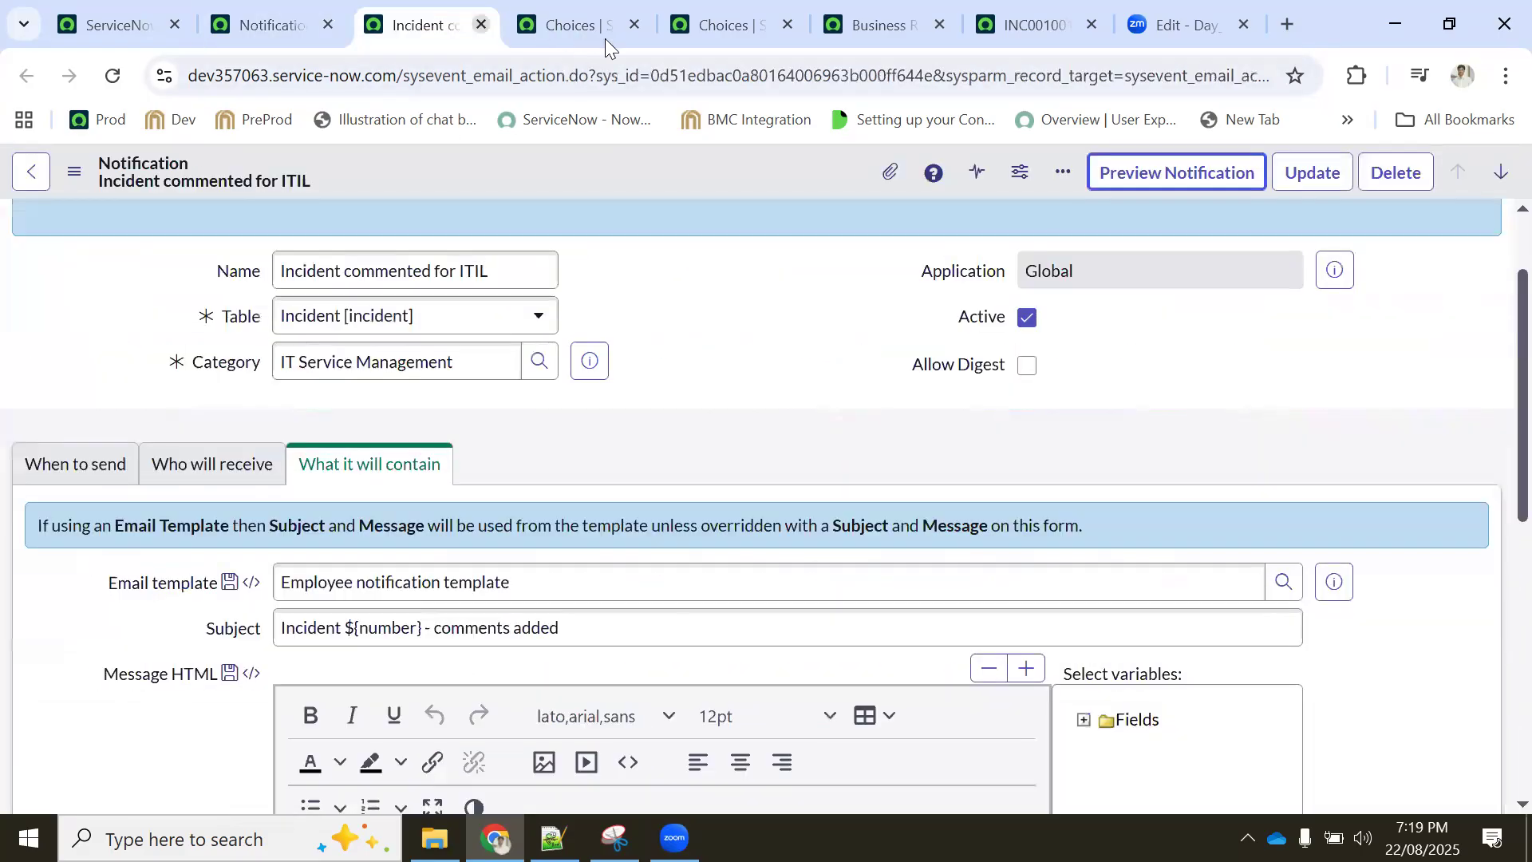
{"action": "left_click", "coordinate": [480, 24]}
{"action": "left_click", "coordinate": [308, 27]}
{"action": "left_click", "coordinate": [327, 26]}
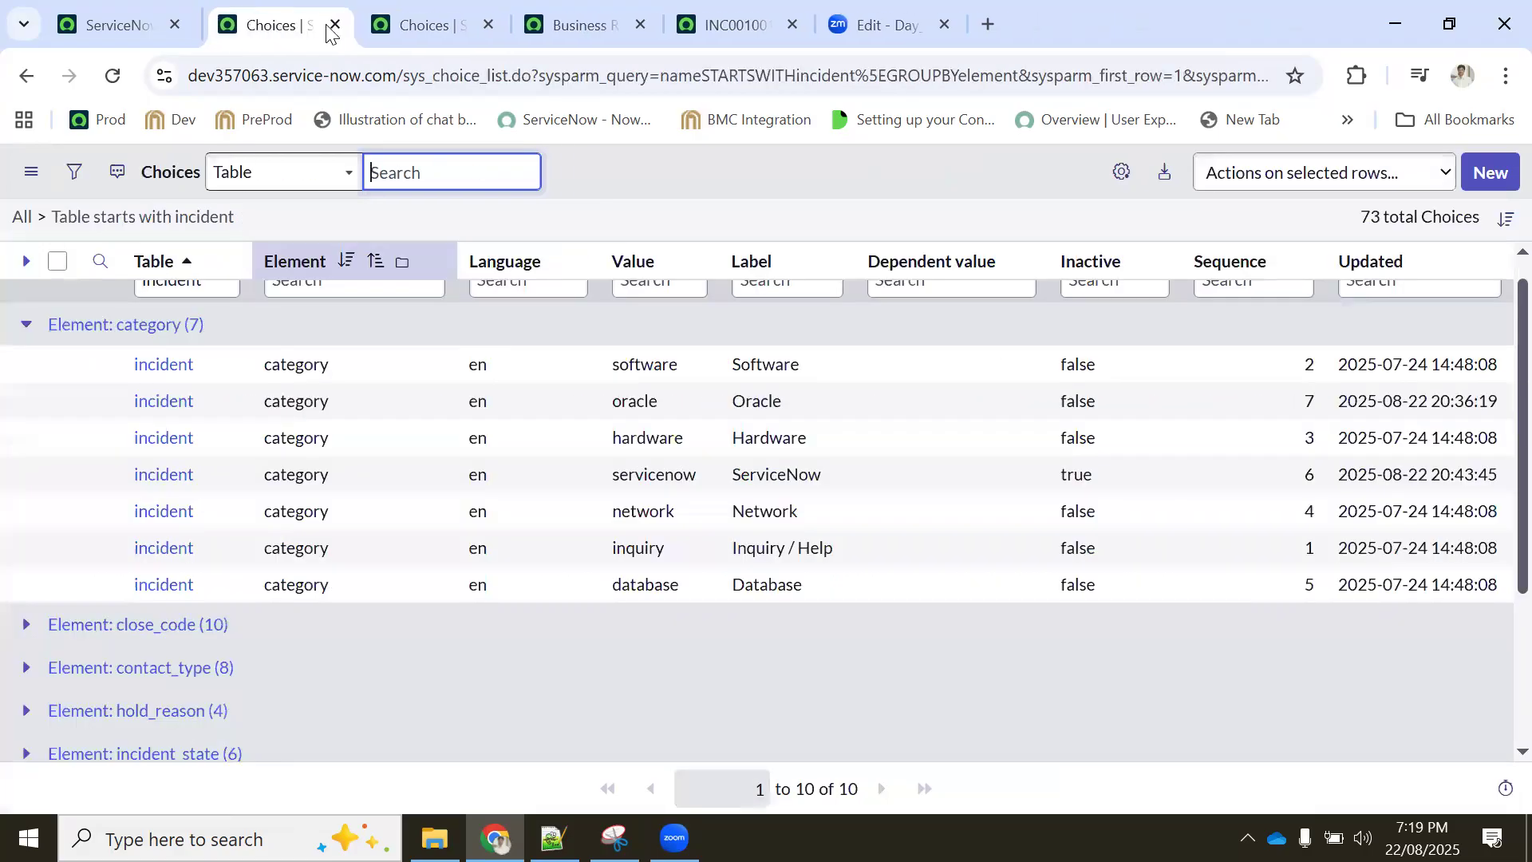
{"action": "left_click", "coordinate": [394, 20]}
{"action": "left_click", "coordinate": [253, 16]}
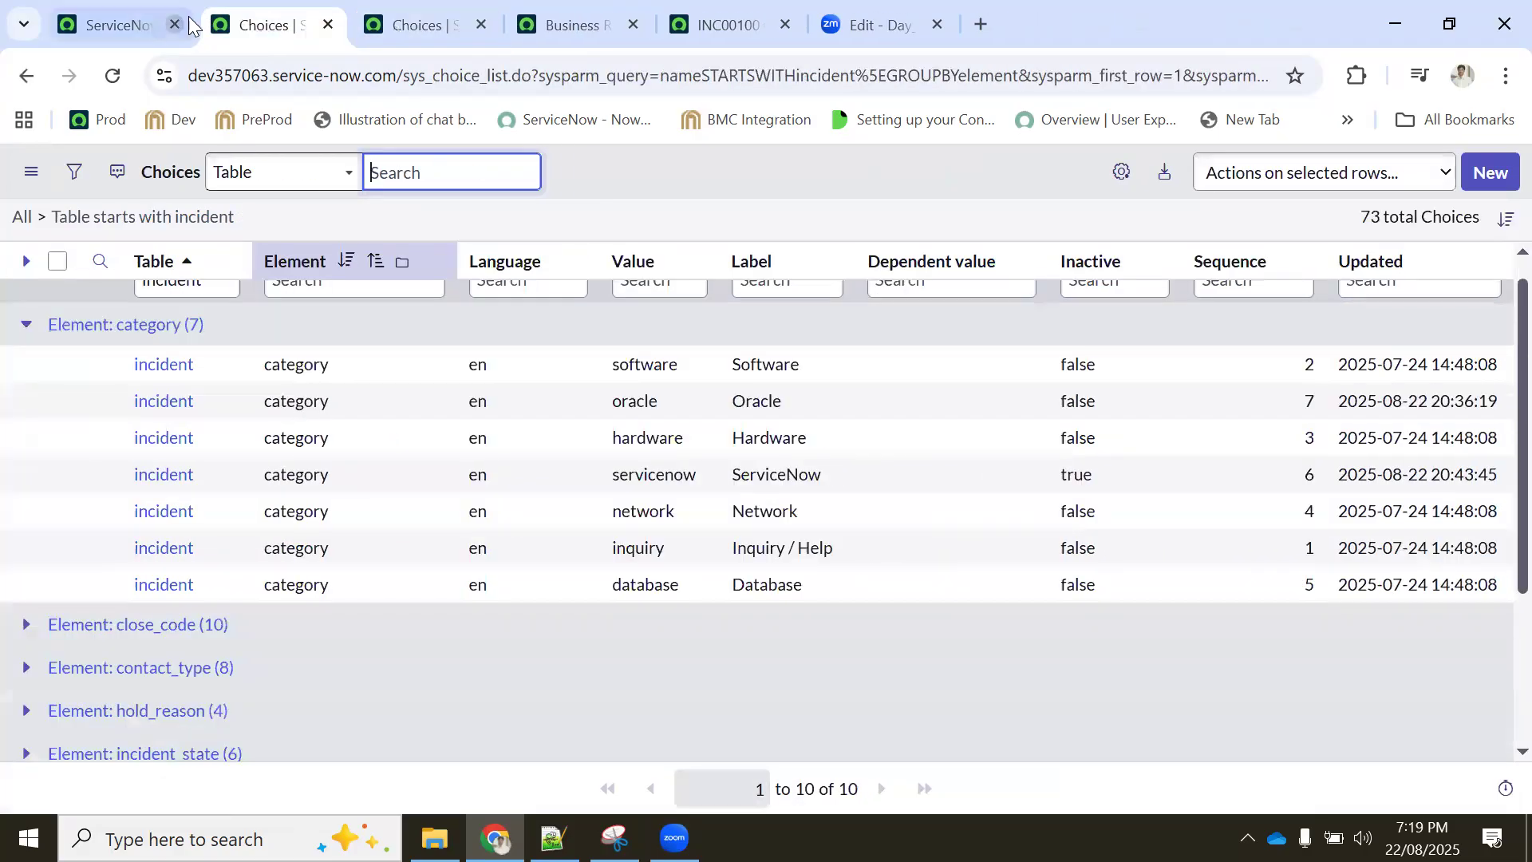
{"action": "left_click", "coordinate": [410, 28]}
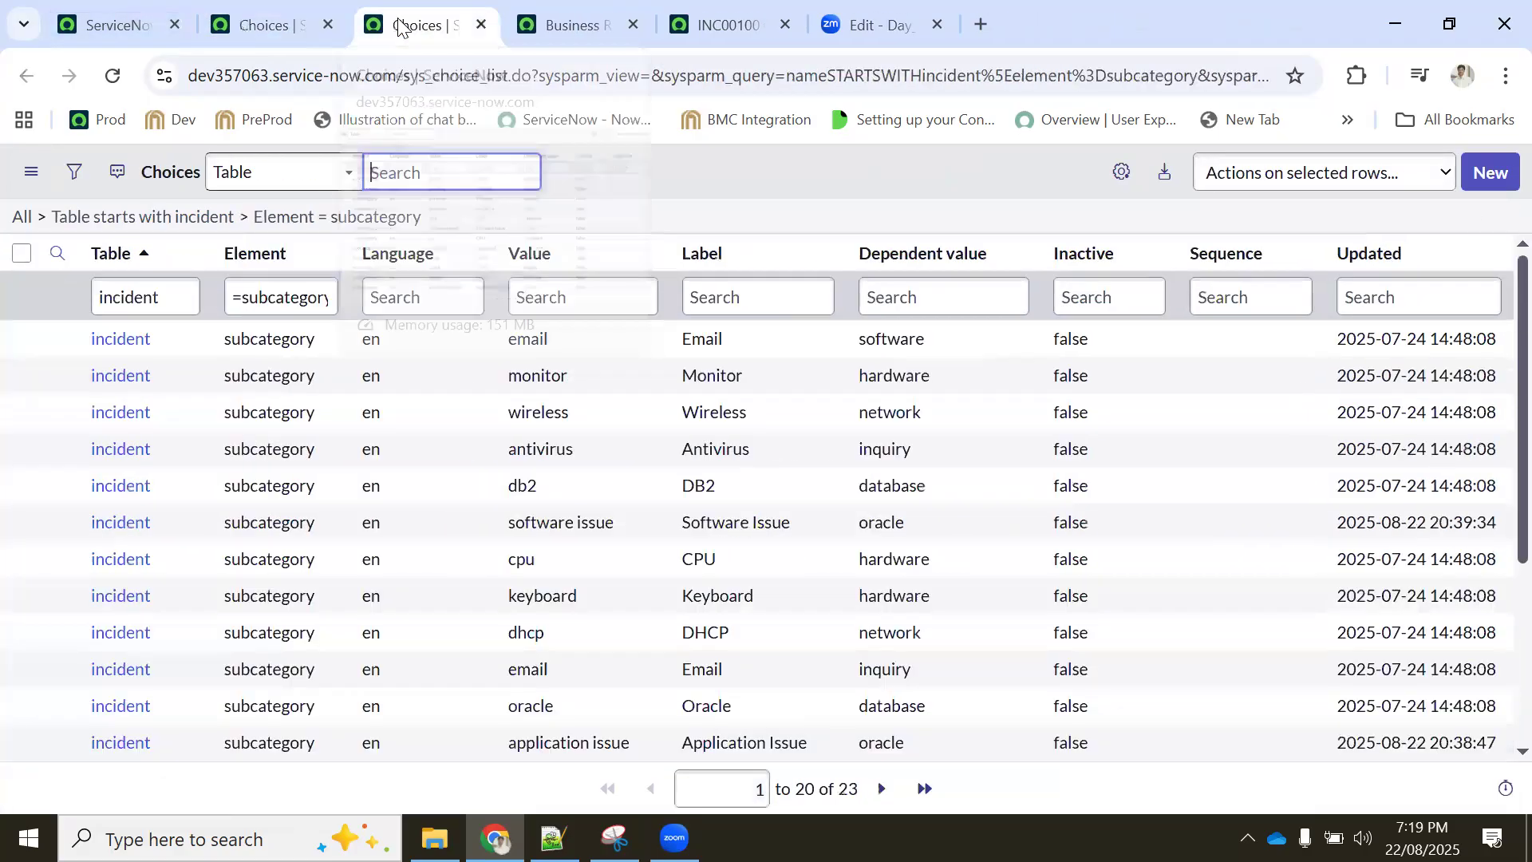
{"action": "left_click", "coordinate": [276, 25]}
{"action": "left_click", "coordinate": [429, 18]}
{"action": "left_click", "coordinate": [263, 19]}
{"action": "left_click", "coordinate": [393, 19]}
{"action": "left_click", "coordinate": [271, 24]}
{"action": "left_click", "coordinate": [378, 28]}
{"action": "left_click", "coordinate": [412, 33]}
{"action": "left_click", "coordinate": [273, 32]}
{"action": "left_click", "coordinate": [411, 32]}
{"action": "left_click", "coordinate": [273, 31]}
{"action": "left_click", "coordinate": [423, 32]}
{"action": "left_click", "coordinate": [292, 25]}
{"action": "left_click", "coordinate": [412, 27]}
{"action": "left_click", "coordinate": [275, 28]}
{"action": "left_click", "coordinate": [412, 28]}
Close the subcategory and grouped incident Choices list browser tabs, and return to the Incidents configurations page
{"action": "left_click", "coordinate": [540, 26]}
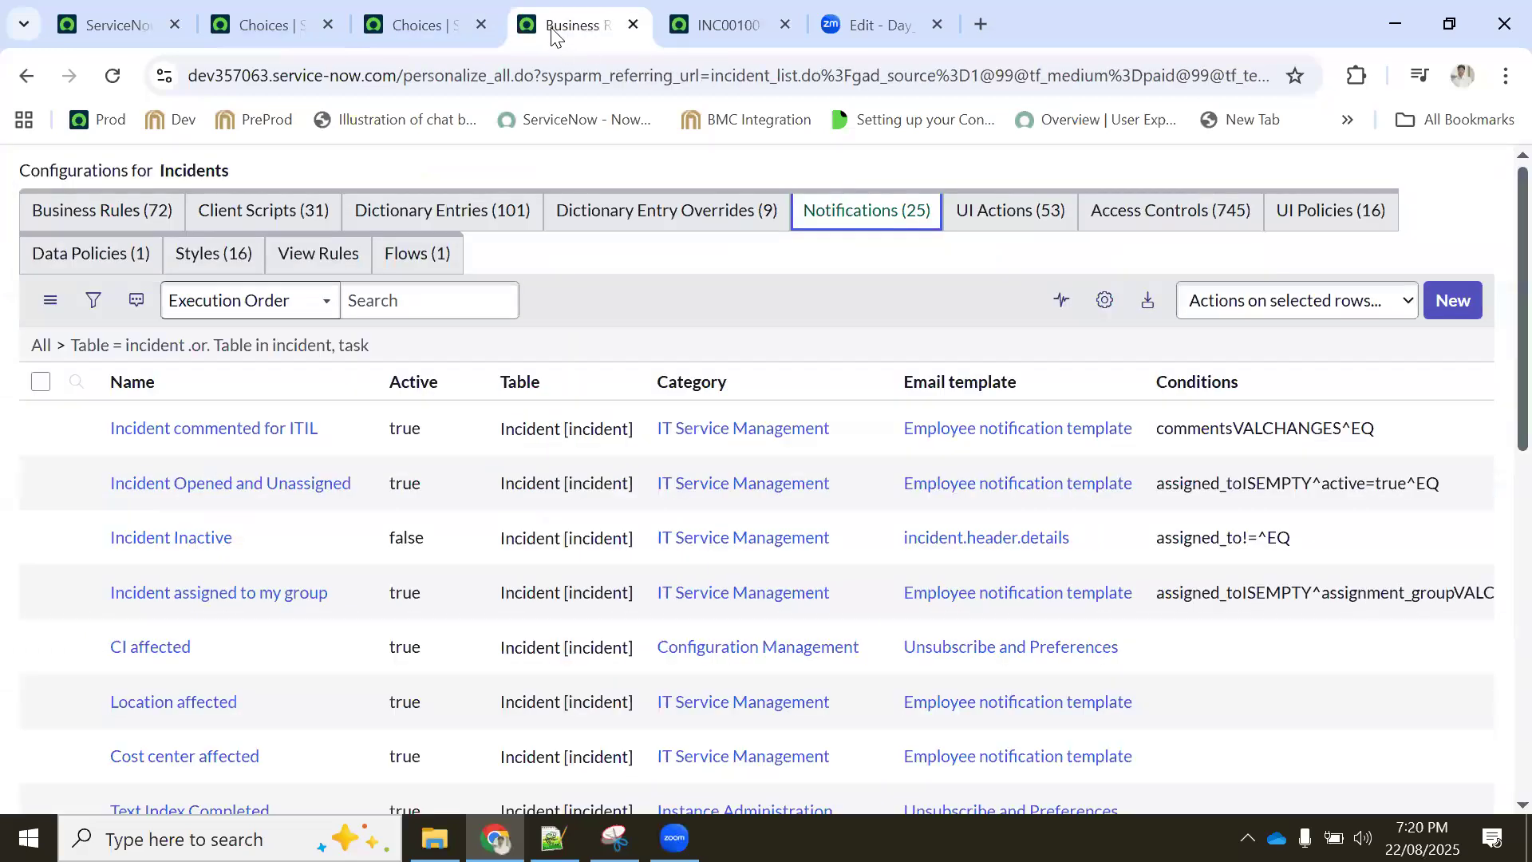
{"action": "left_click", "coordinate": [445, 26]}
{"action": "left_click", "coordinate": [481, 25]}
{"action": "left_click", "coordinate": [307, 27]}
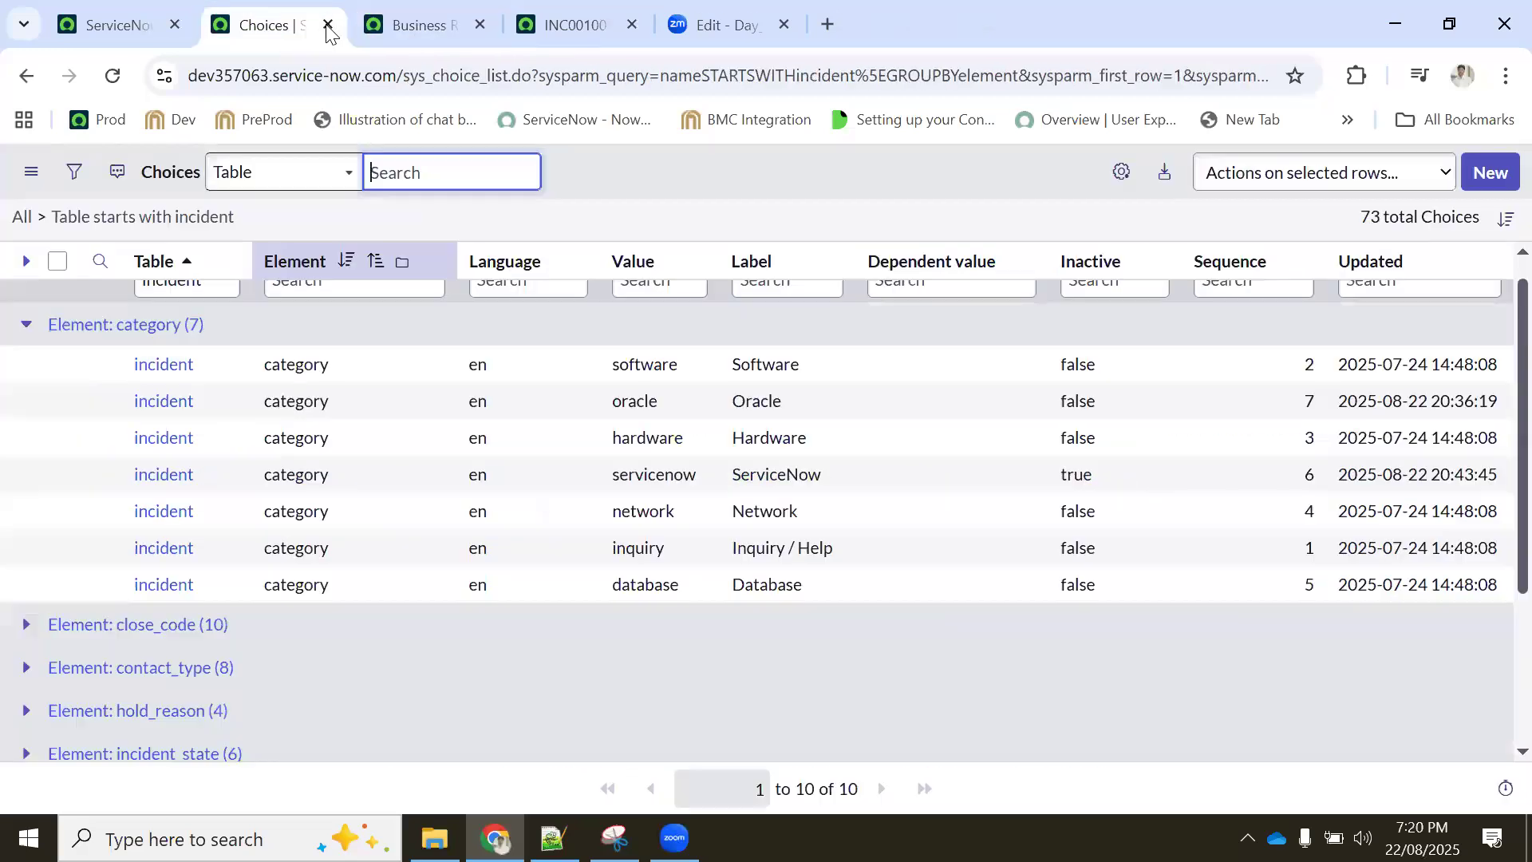
{"action": "left_click", "coordinate": [327, 25]}
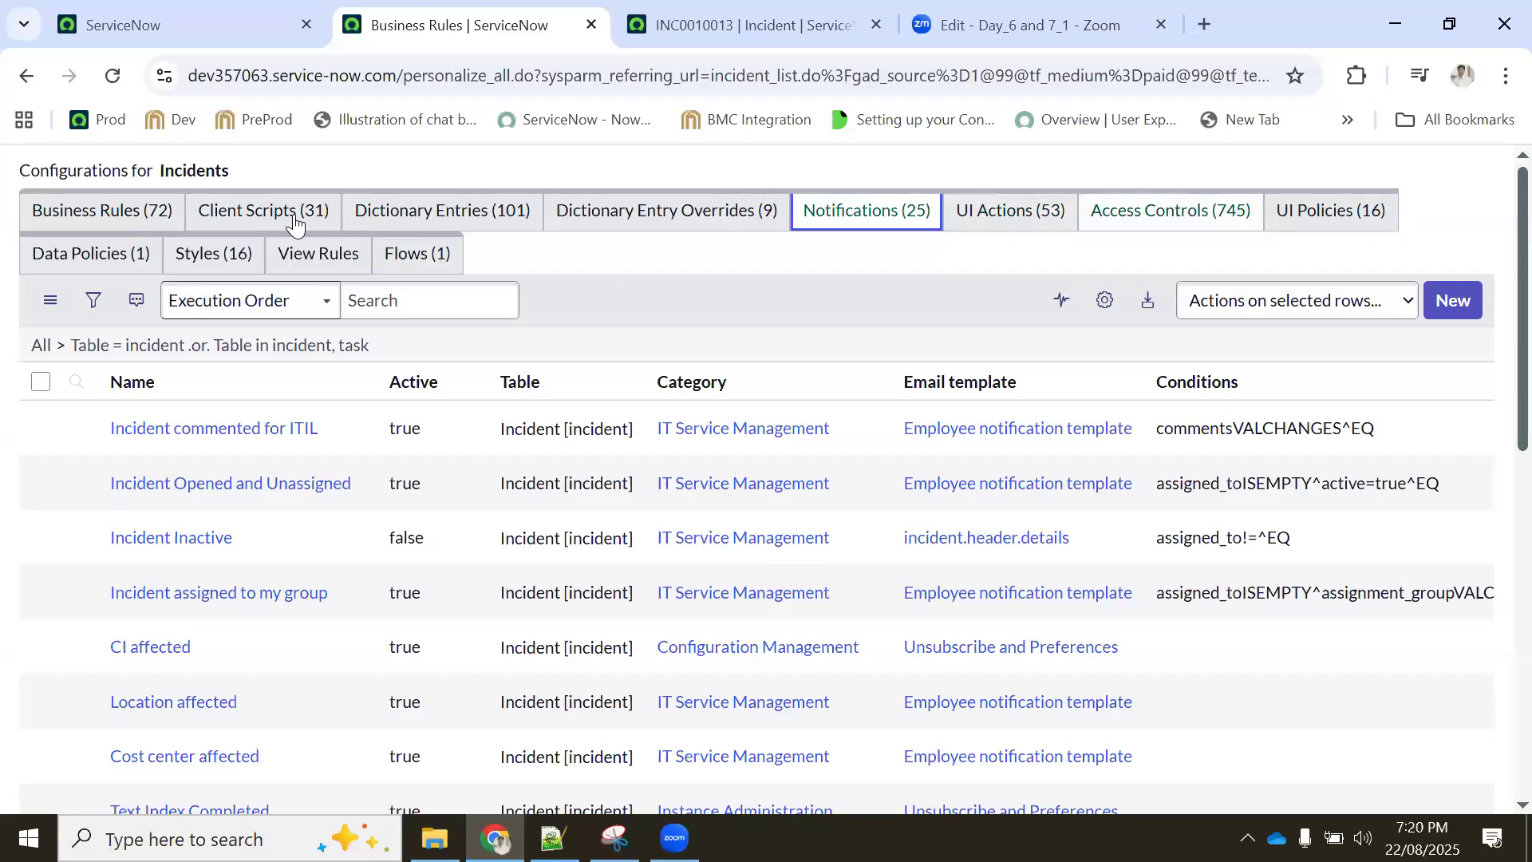
Show the Incident table's data policies, and try to resolve incident INC0010013 without a resolution code or resolution notes
{"action": "left_click", "coordinate": [86, 268]}
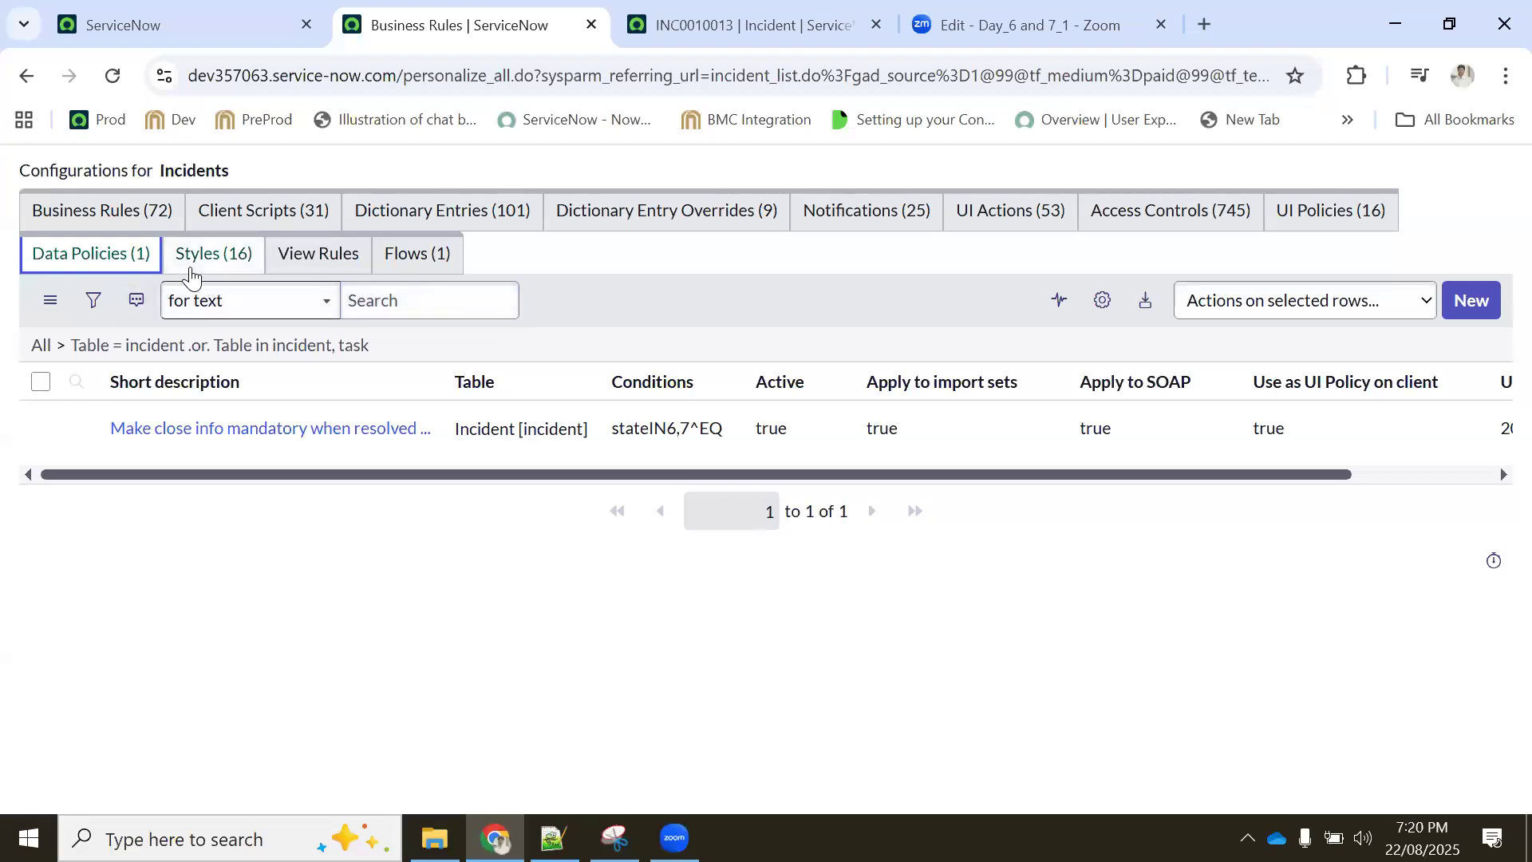
{"action": "left_click", "coordinate": [708, 23]}
{"action": "scroll", "coordinate": [1117, 284], "scroll_direction": "up", "scroll_amount": 7}
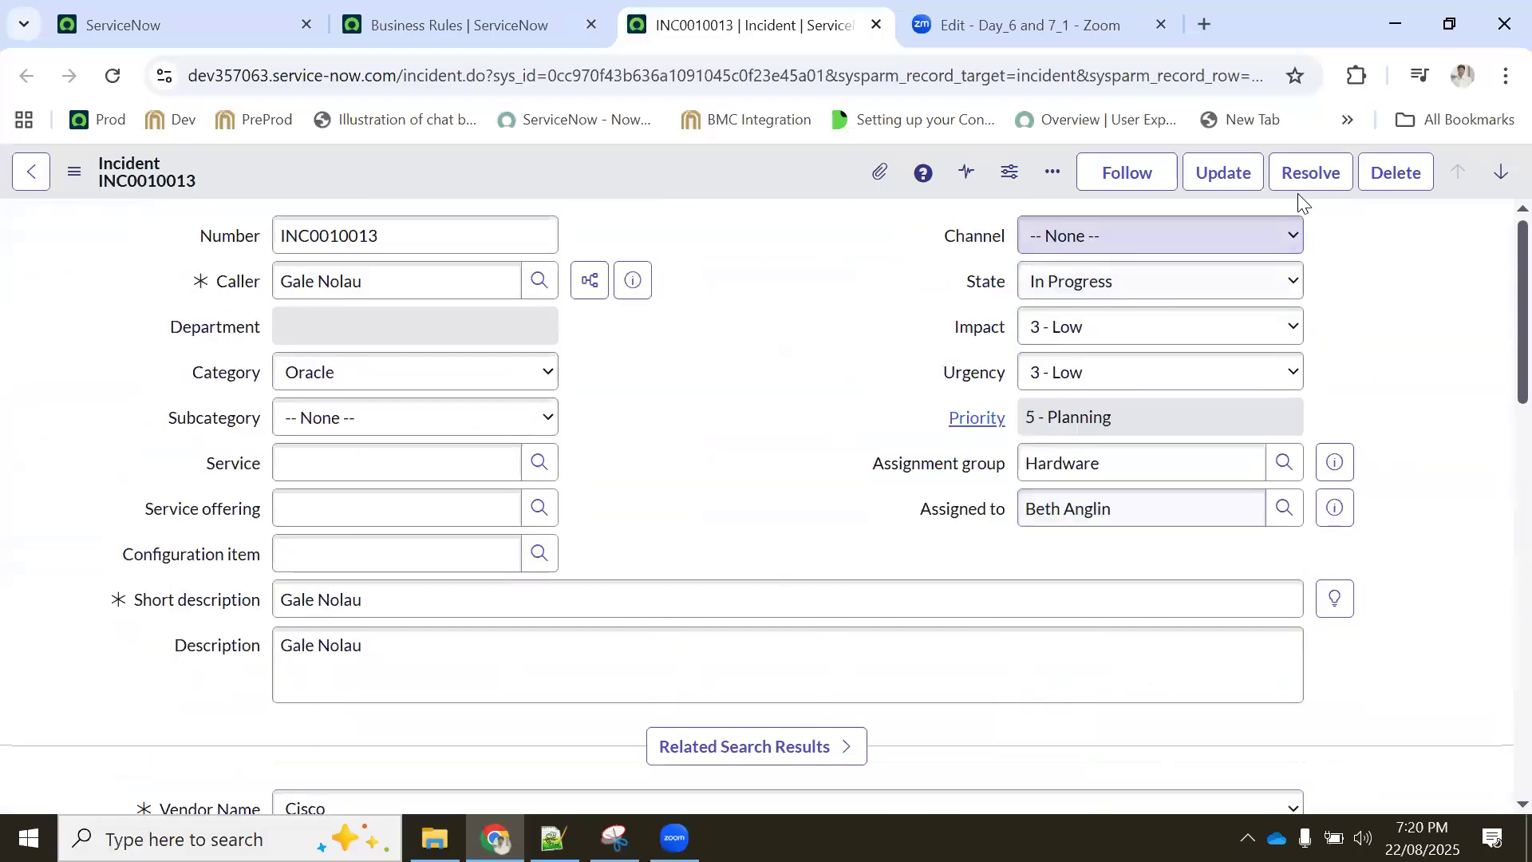
{"action": "left_click", "coordinate": [1310, 173]}
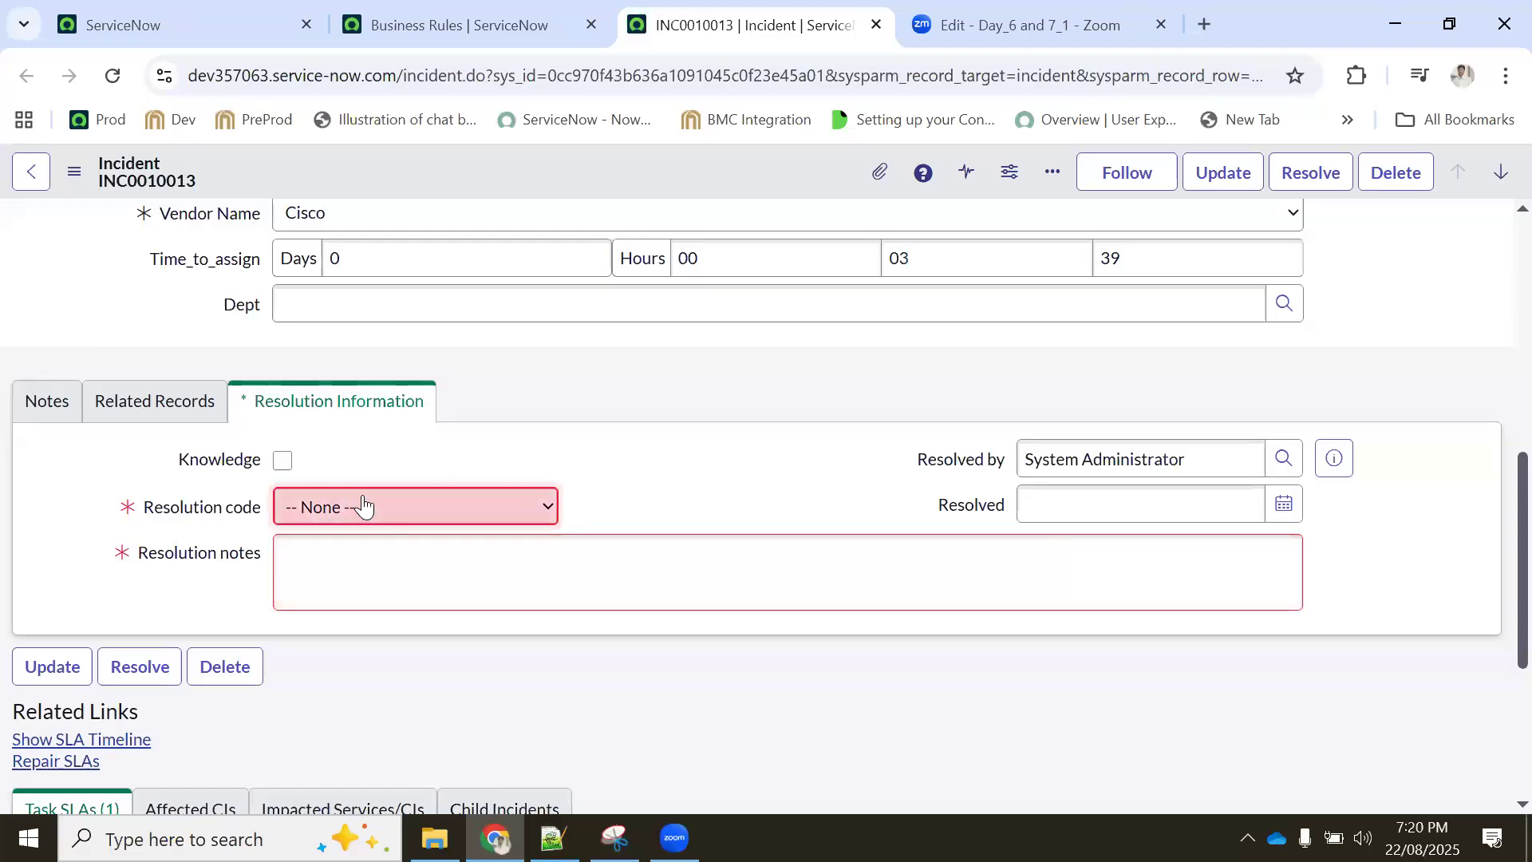
Open the "Make close info mandatory when resolved or closed" data policy record in a new browser tab from the Incidents configurations
{"action": "left_click", "coordinate": [423, 20]}
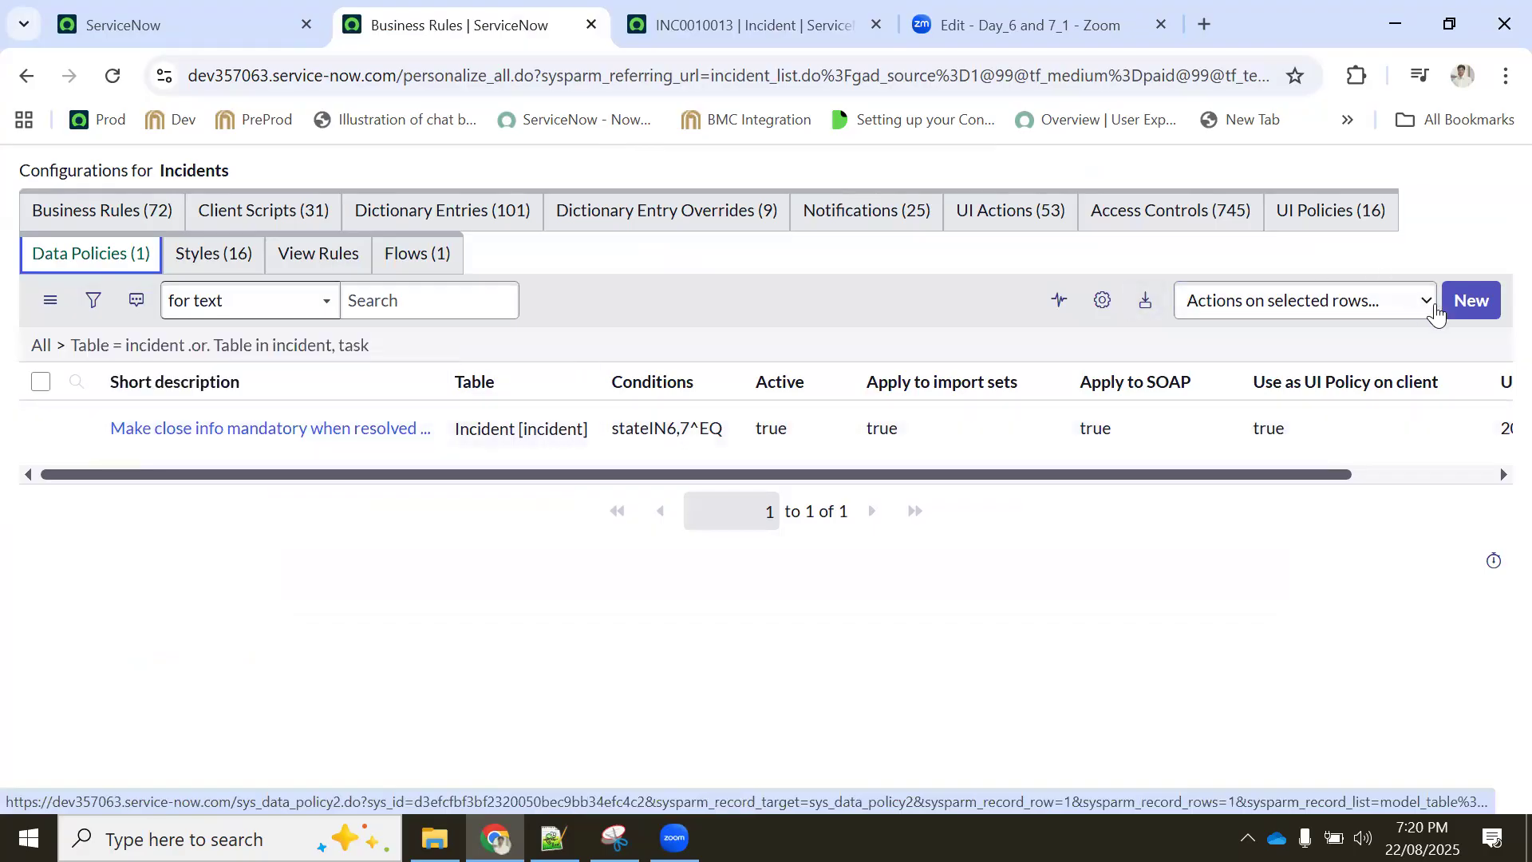
{"action": "left_click", "coordinate": [77, 429]}
{"action": "left_click", "coordinate": [650, 481], "text": "ctrl"}
{"action": "left_click", "coordinate": [603, 28]}
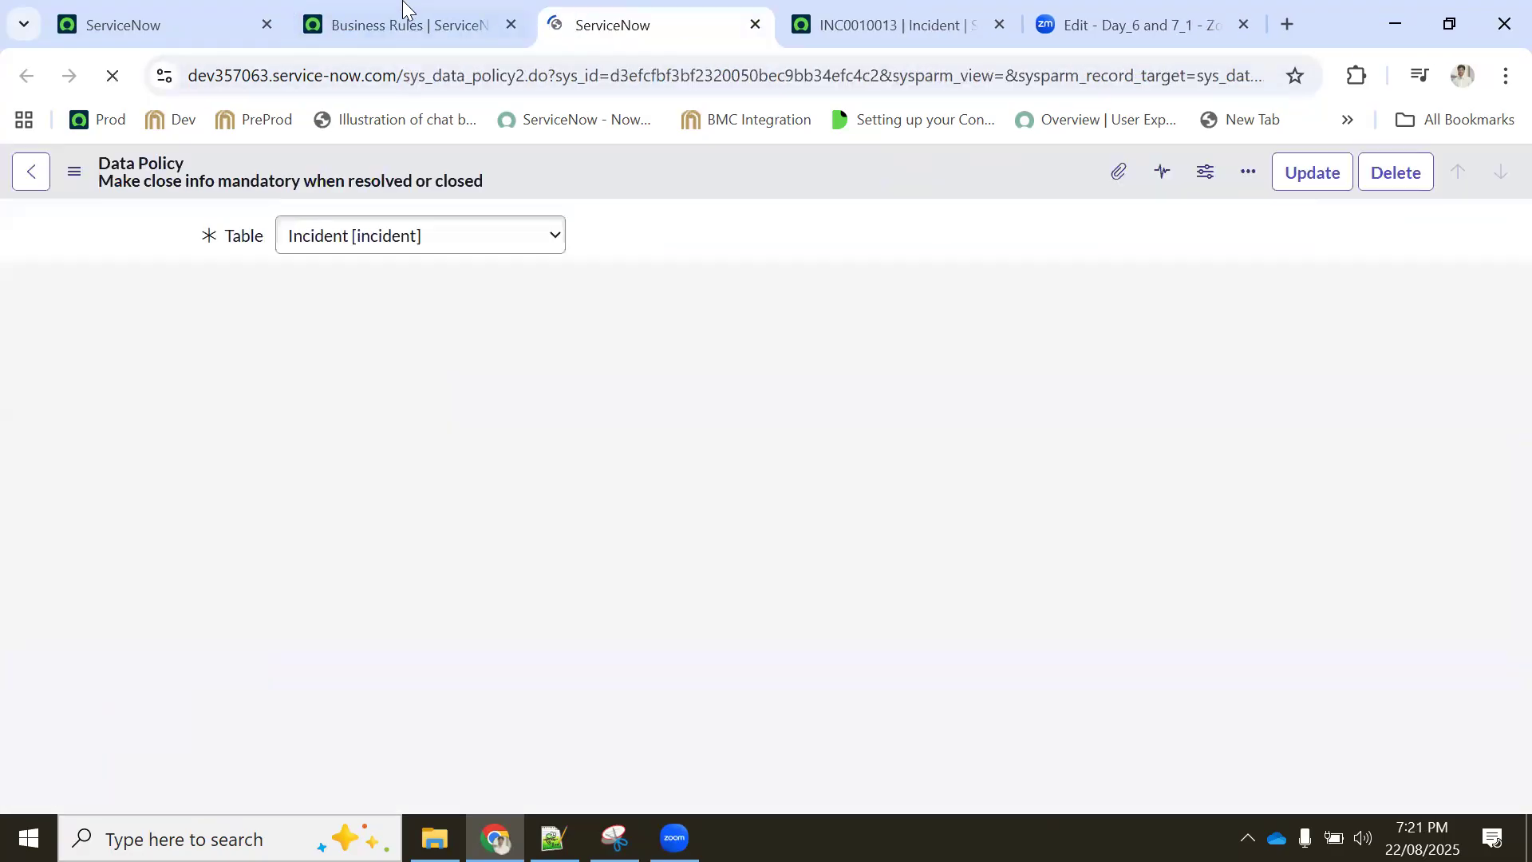
{"action": "left_click", "coordinate": [399, 20]}
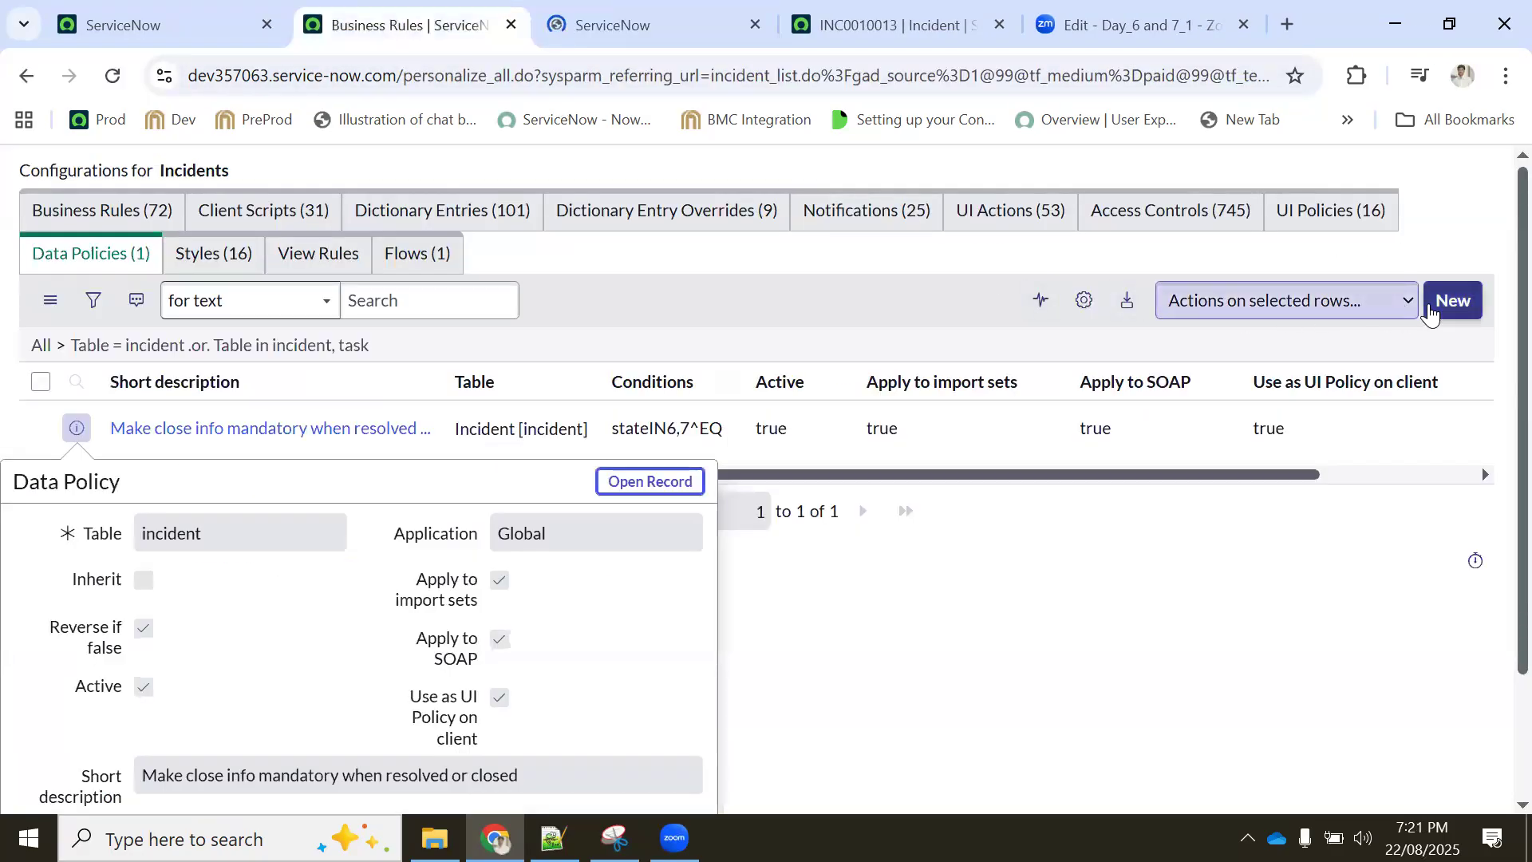
{"action": "left_click", "coordinate": [592, 31]}
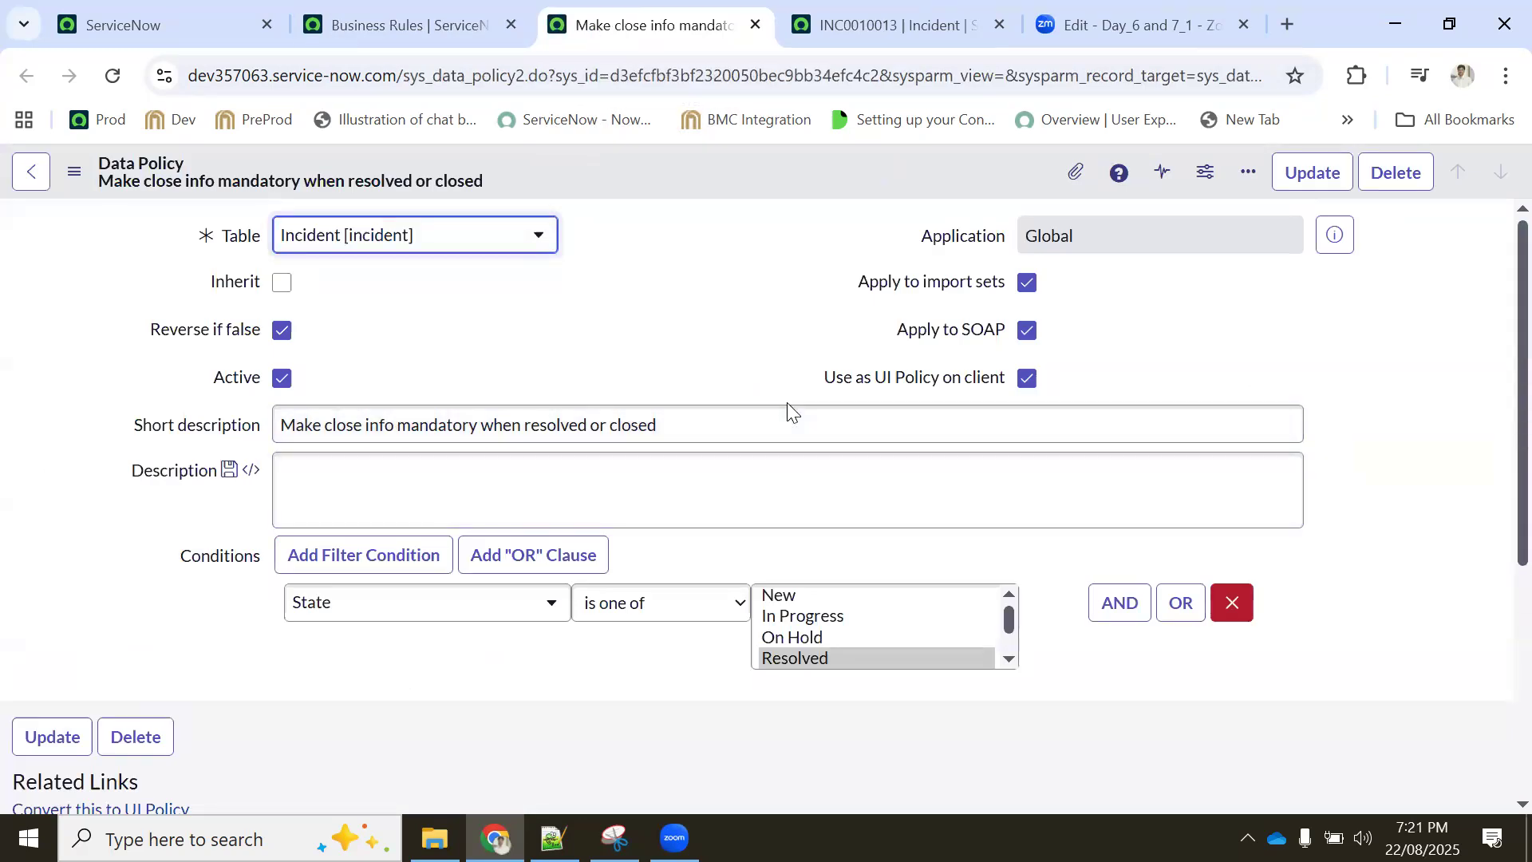
Review the data policy's State condition with its selected states, and the fields listed in its Data Policy Rules
{"action": "scroll", "coordinate": [787, 407], "scroll_direction": "down", "scroll_amount": 5}
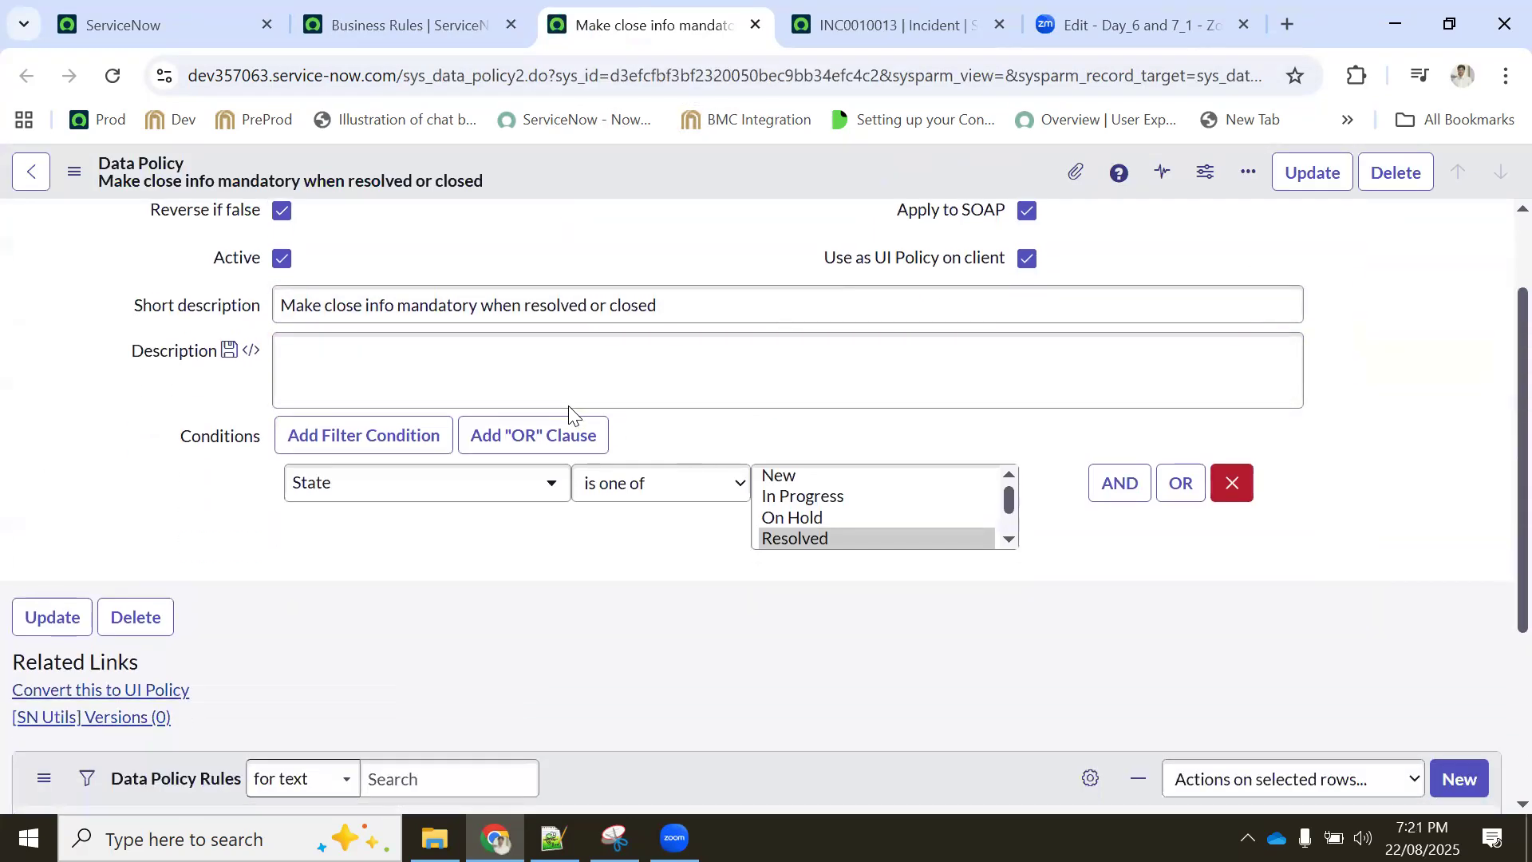
{"action": "scroll", "coordinate": [494, 416], "scroll_direction": "up", "scroll_amount": 5}
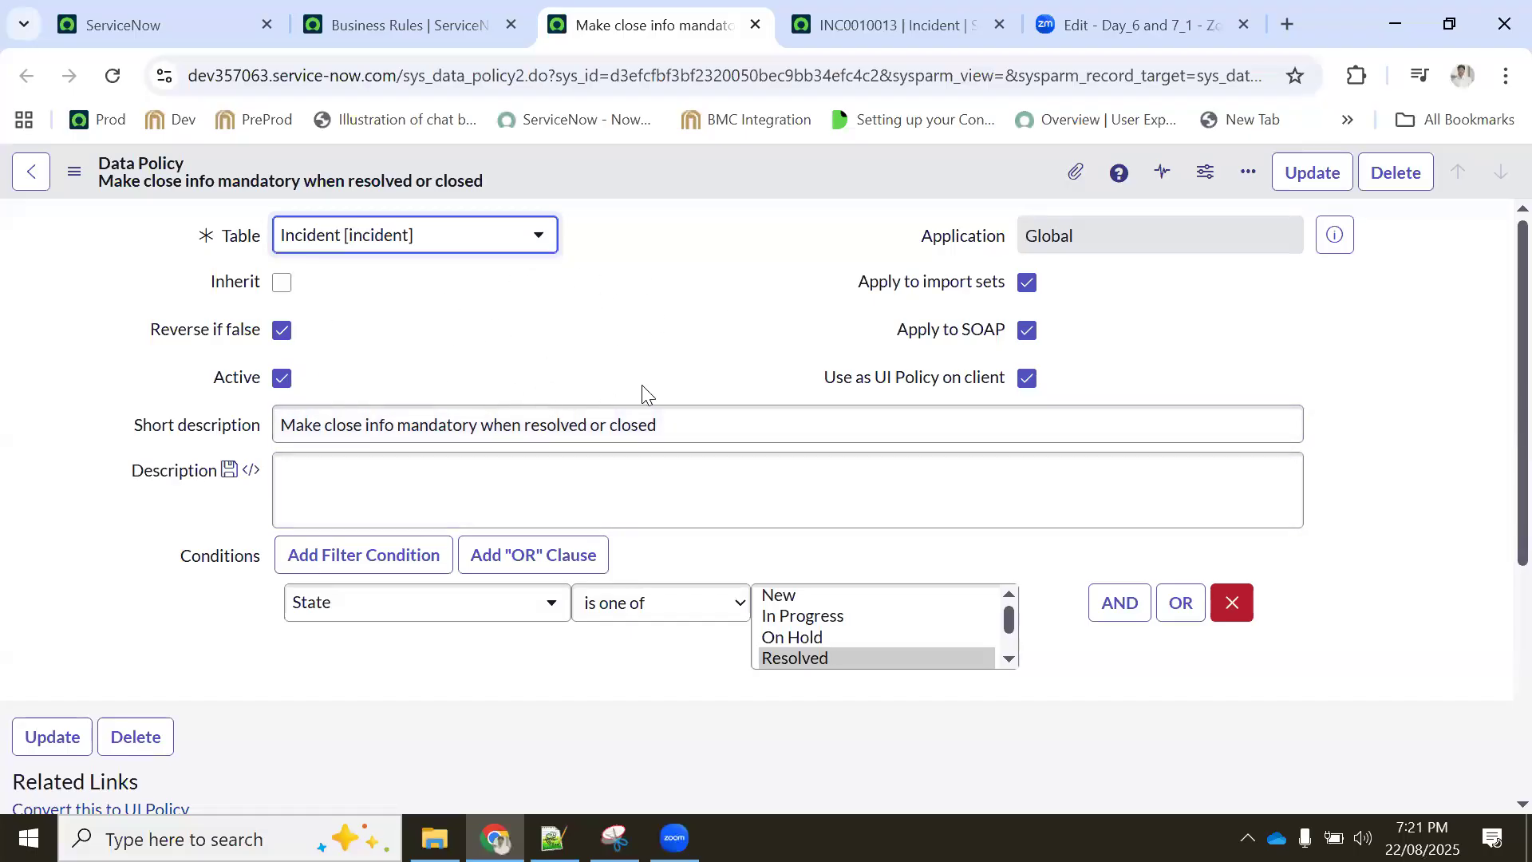
{"action": "scroll", "coordinate": [496, 537], "scroll_direction": "down", "scroll_amount": 2}
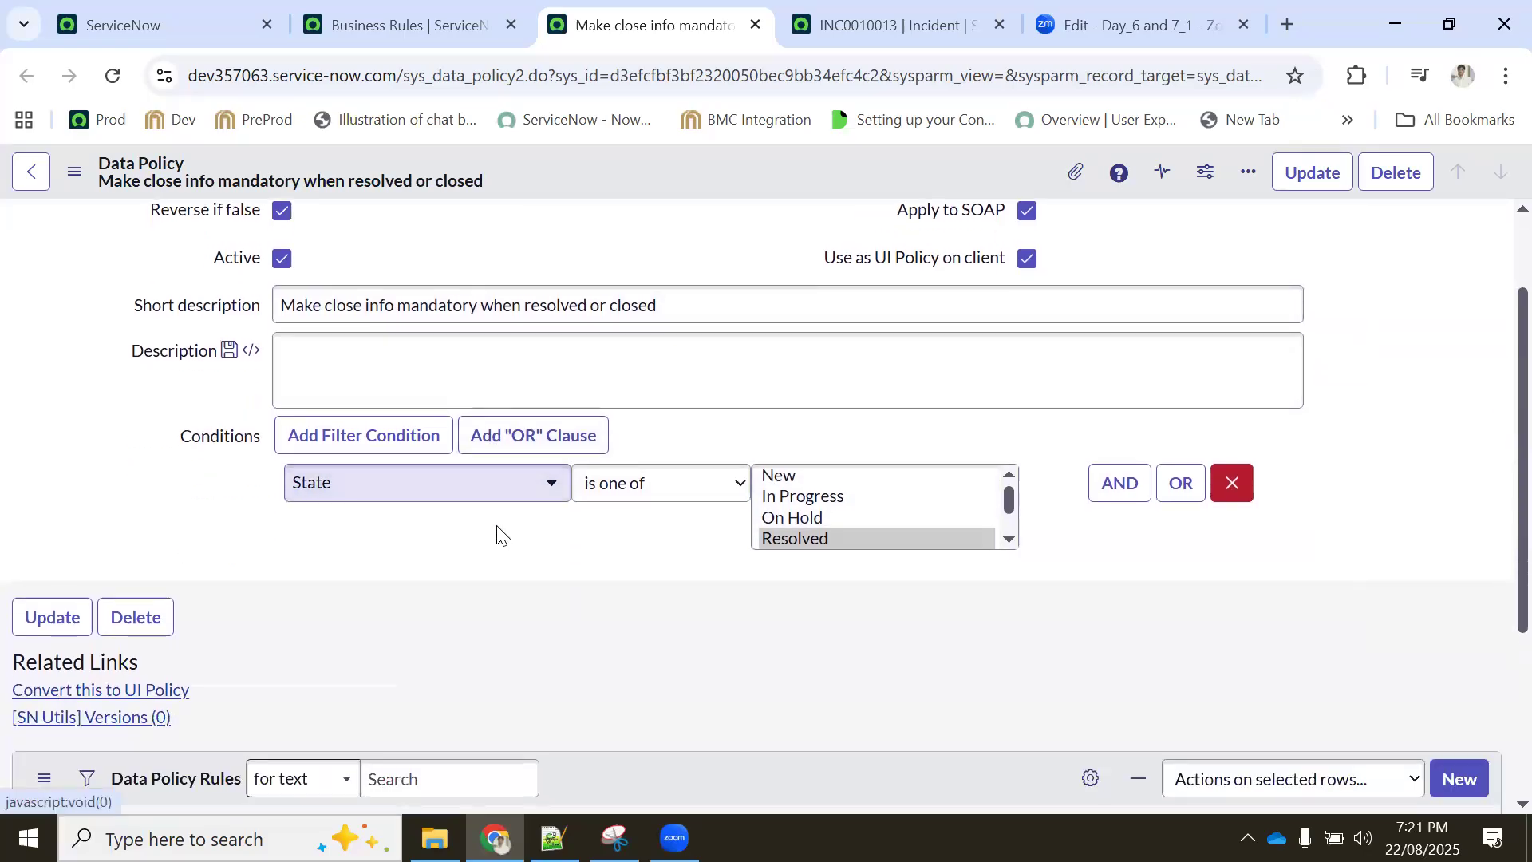
{"action": "scroll", "coordinate": [497, 534], "scroll_direction": "down", "scroll_amount": 4}
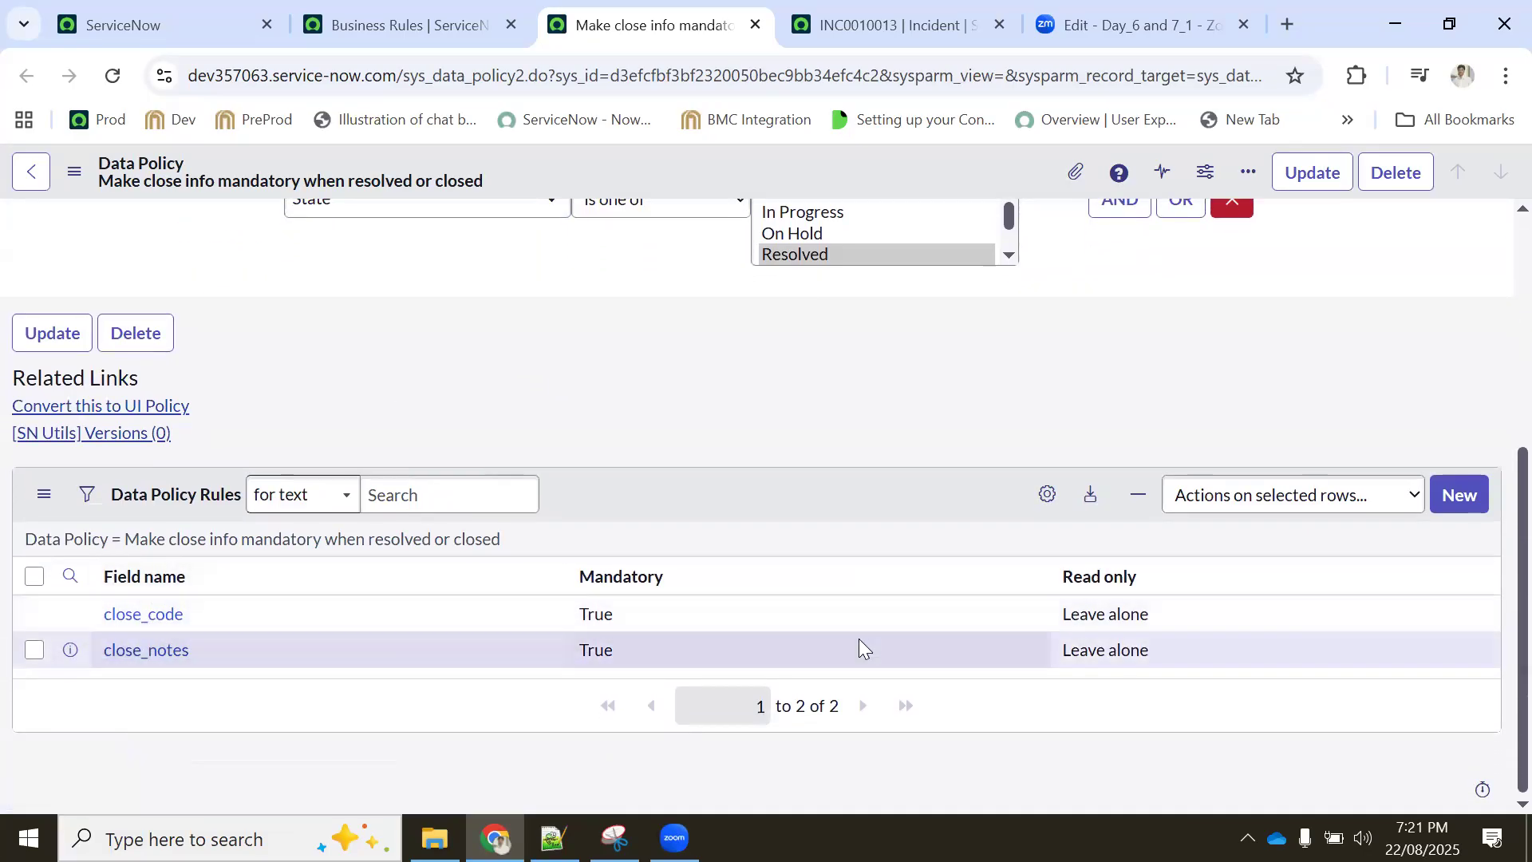
{"action": "left_click", "coordinate": [1010, 256]}
{"action": "scroll", "coordinate": [934, 280], "scroll_direction": "down", "scroll_amount": 1}
{"action": "scroll", "coordinate": [912, 335], "scroll_direction": "up", "scroll_amount": 2}
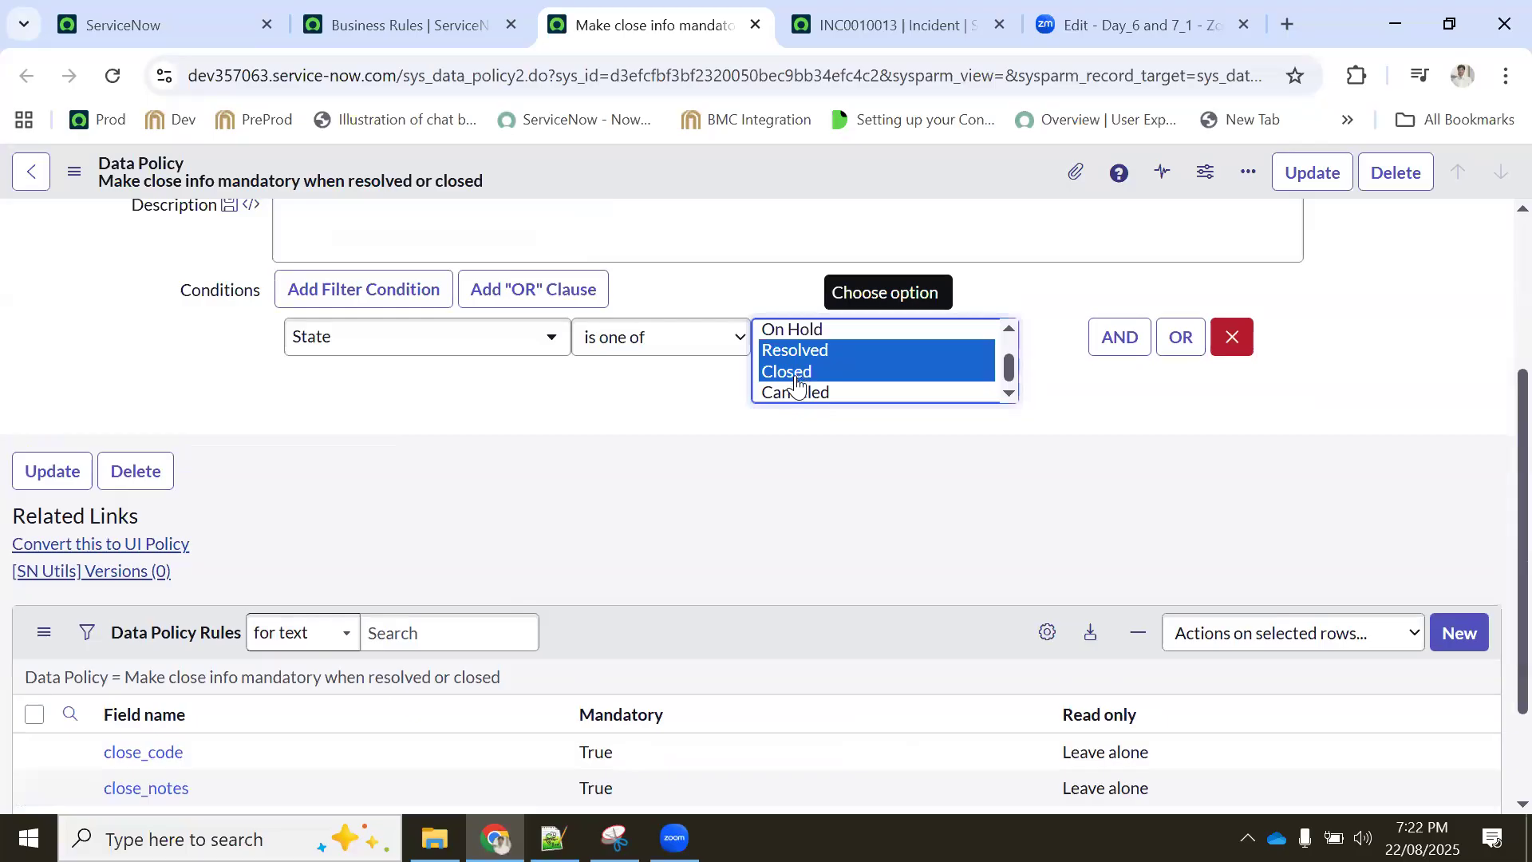
{"action": "scroll", "coordinate": [437, 473], "scroll_direction": "down", "scroll_amount": 2}
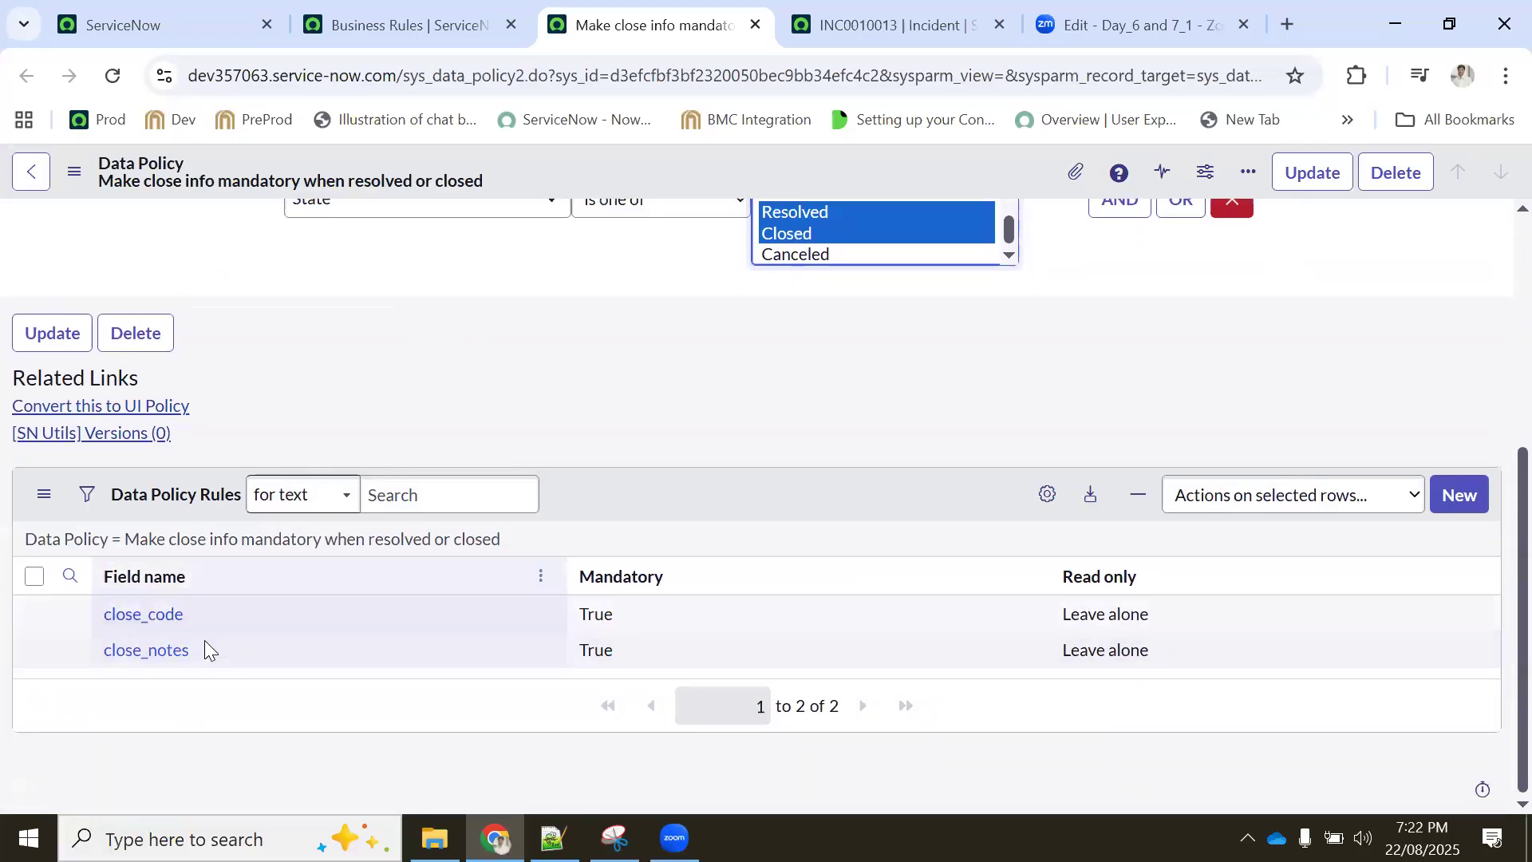
Examine the data policy's import set, SOAP and client UI policy options, and recheck its close_code and close_notes rules
{"action": "scroll", "coordinate": [438, 332], "scroll_direction": "up", "scroll_amount": 5}
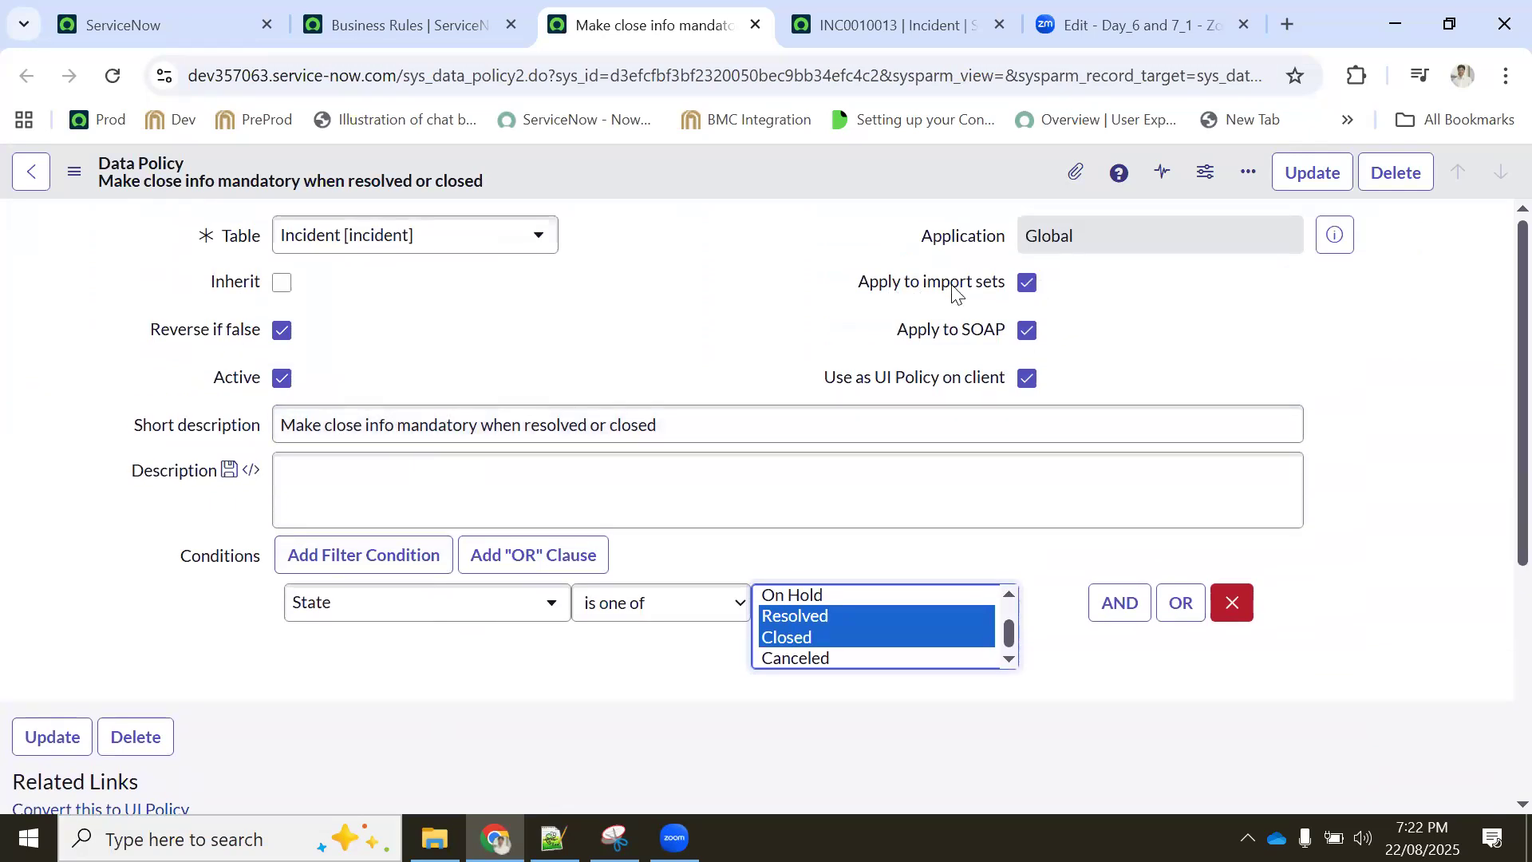
{"action": "mouse_move", "coordinate": [1002, 292]}
{"action": "mouse_move", "coordinate": [832, 391]}
{"action": "scroll", "coordinate": [708, 507], "scroll_direction": "down", "scroll_amount": 1}
{"action": "scroll", "coordinate": [707, 505], "scroll_direction": "down", "scroll_amount": 4}
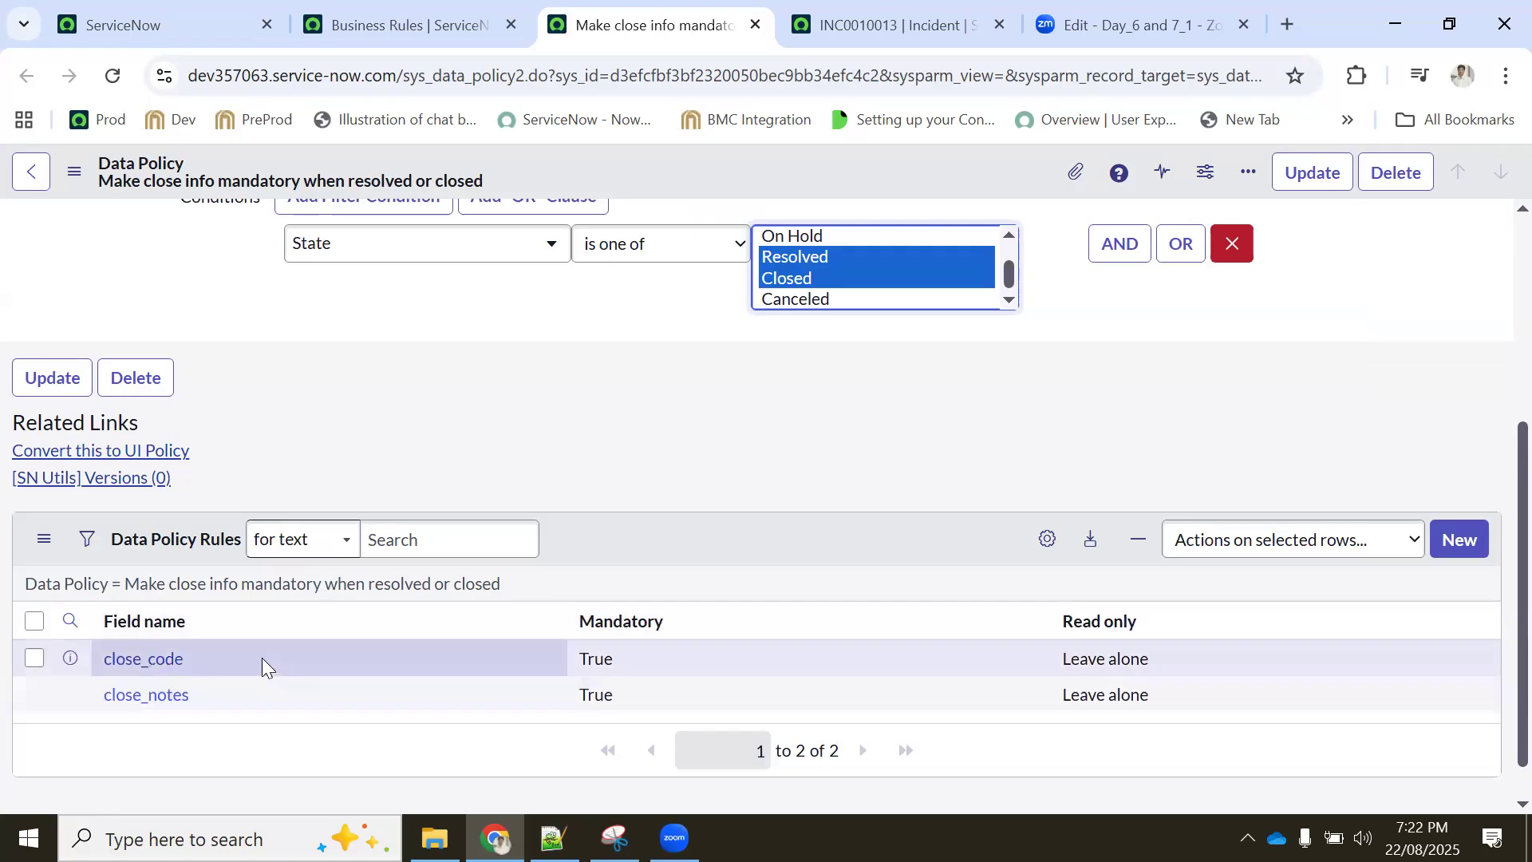
Check the state, related records and mandatory resolution code and resolution notes fields on incident INC0010013
{"action": "left_click", "coordinate": [402, 32]}
{"action": "left_click", "coordinate": [886, 24]}
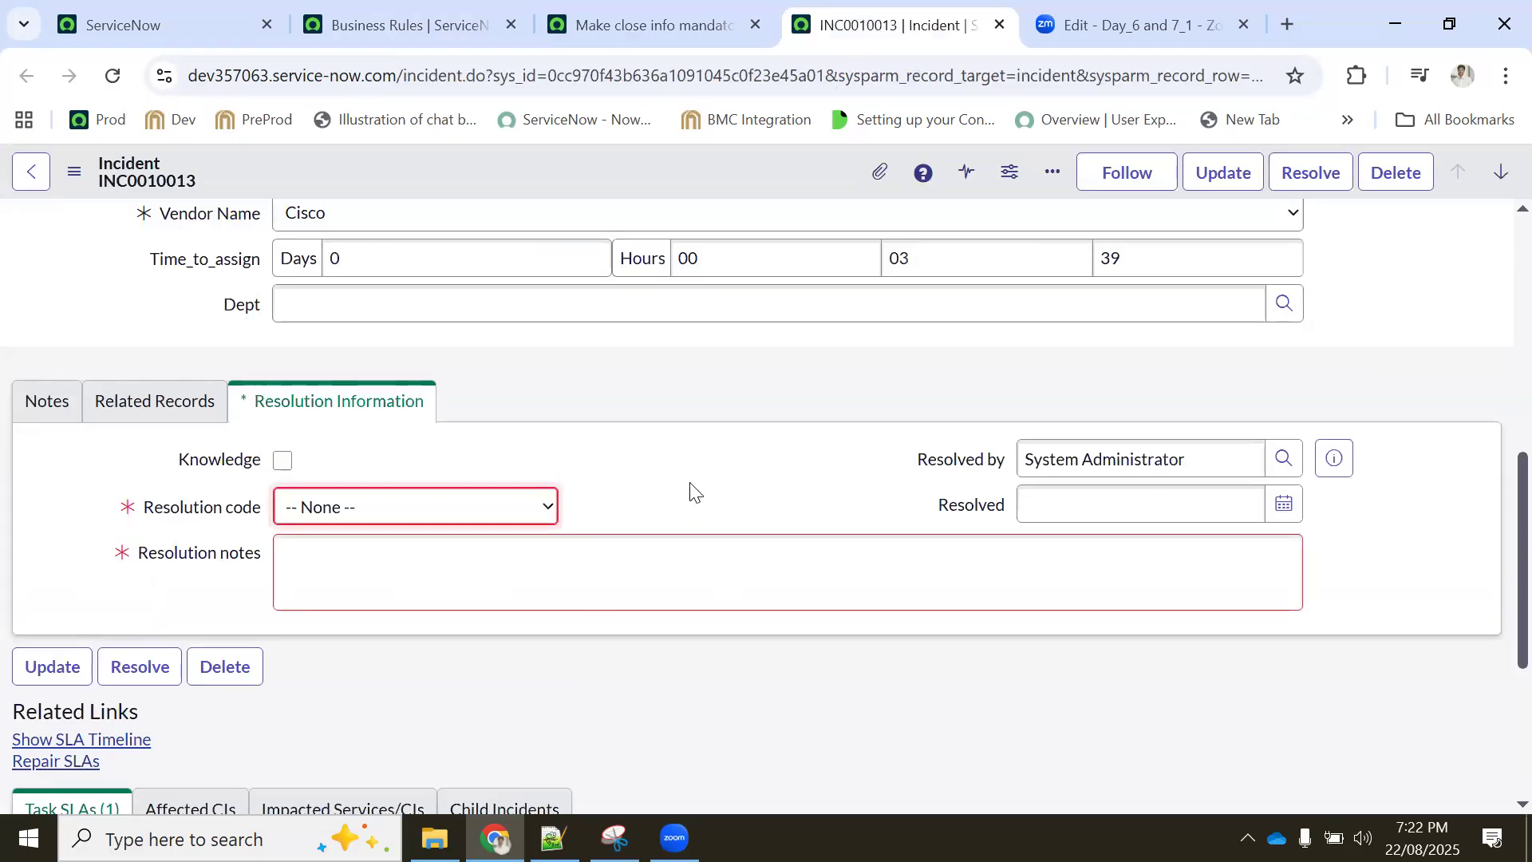
{"action": "scroll", "coordinate": [681, 478], "scroll_direction": "up", "scroll_amount": 6}
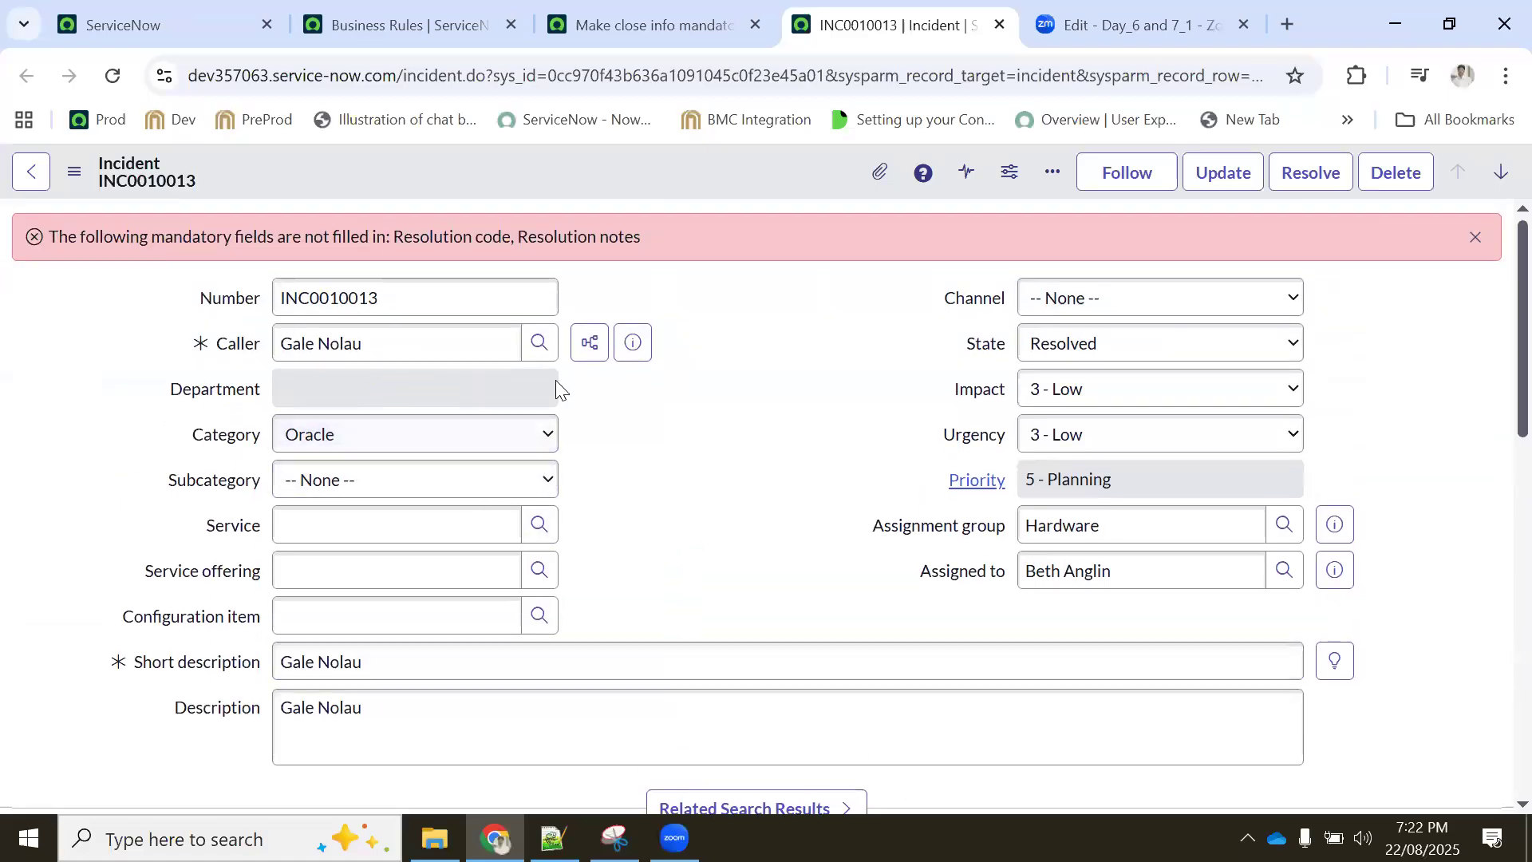
{"action": "scroll", "coordinate": [619, 488], "scroll_direction": "down", "scroll_amount": 7}
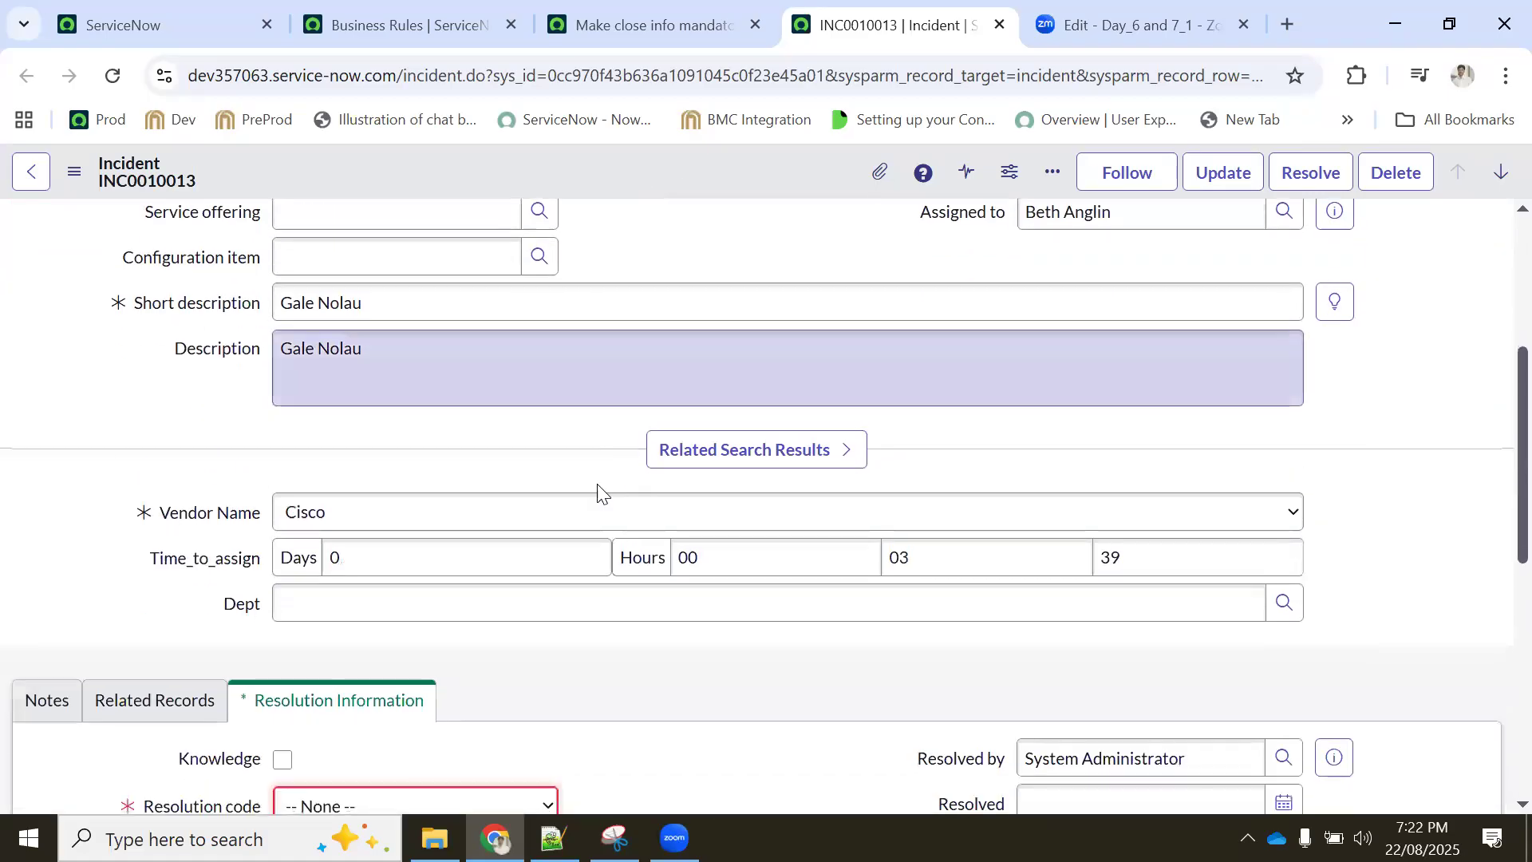
{"action": "left_click", "coordinate": [182, 471]}
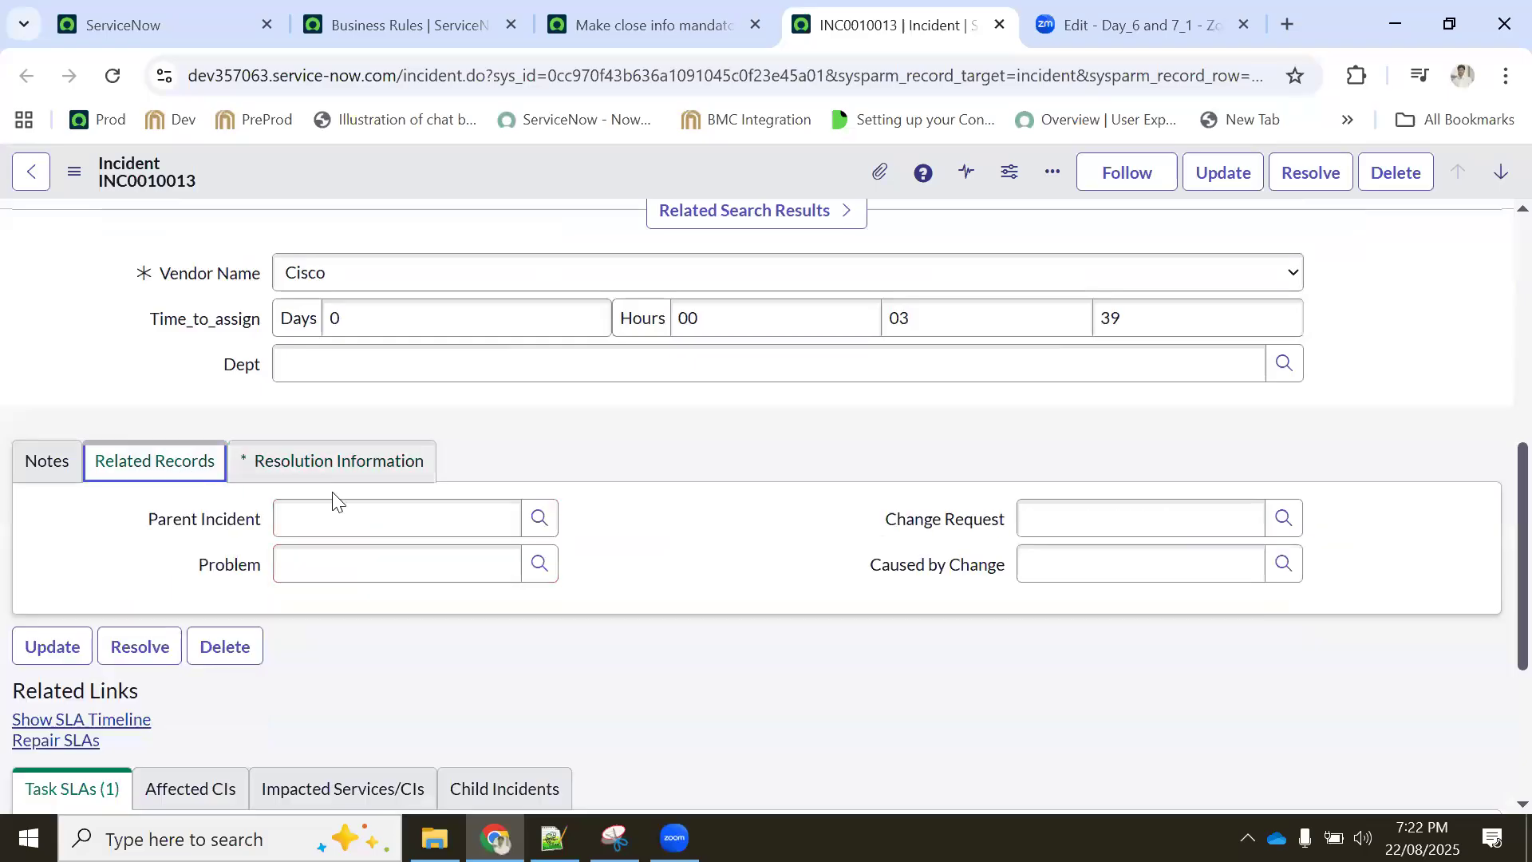
{"action": "left_click", "coordinate": [368, 469]}
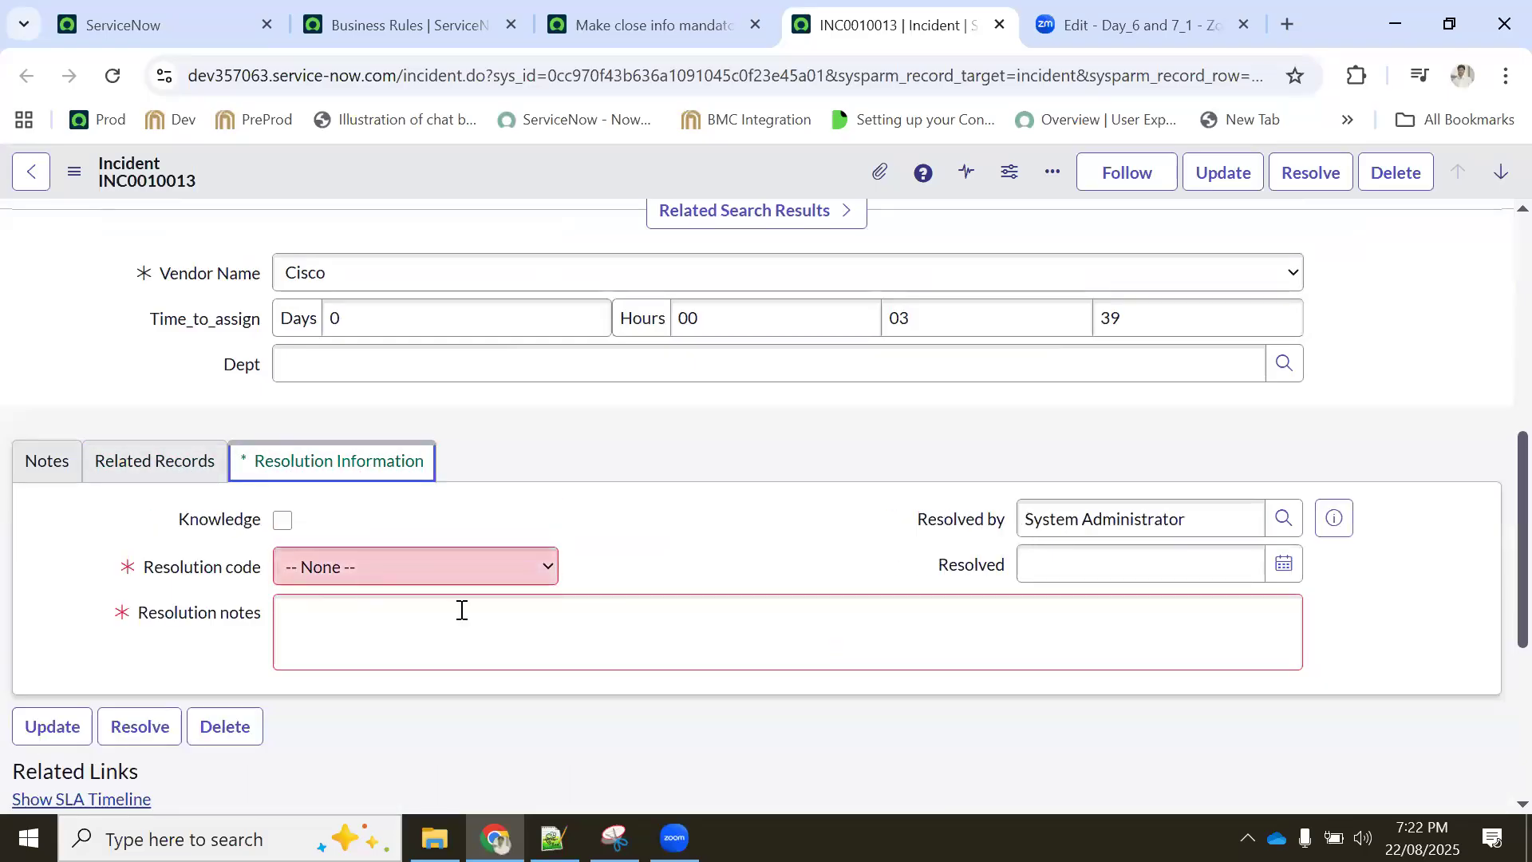
{"action": "left_click", "coordinate": [410, 651]}
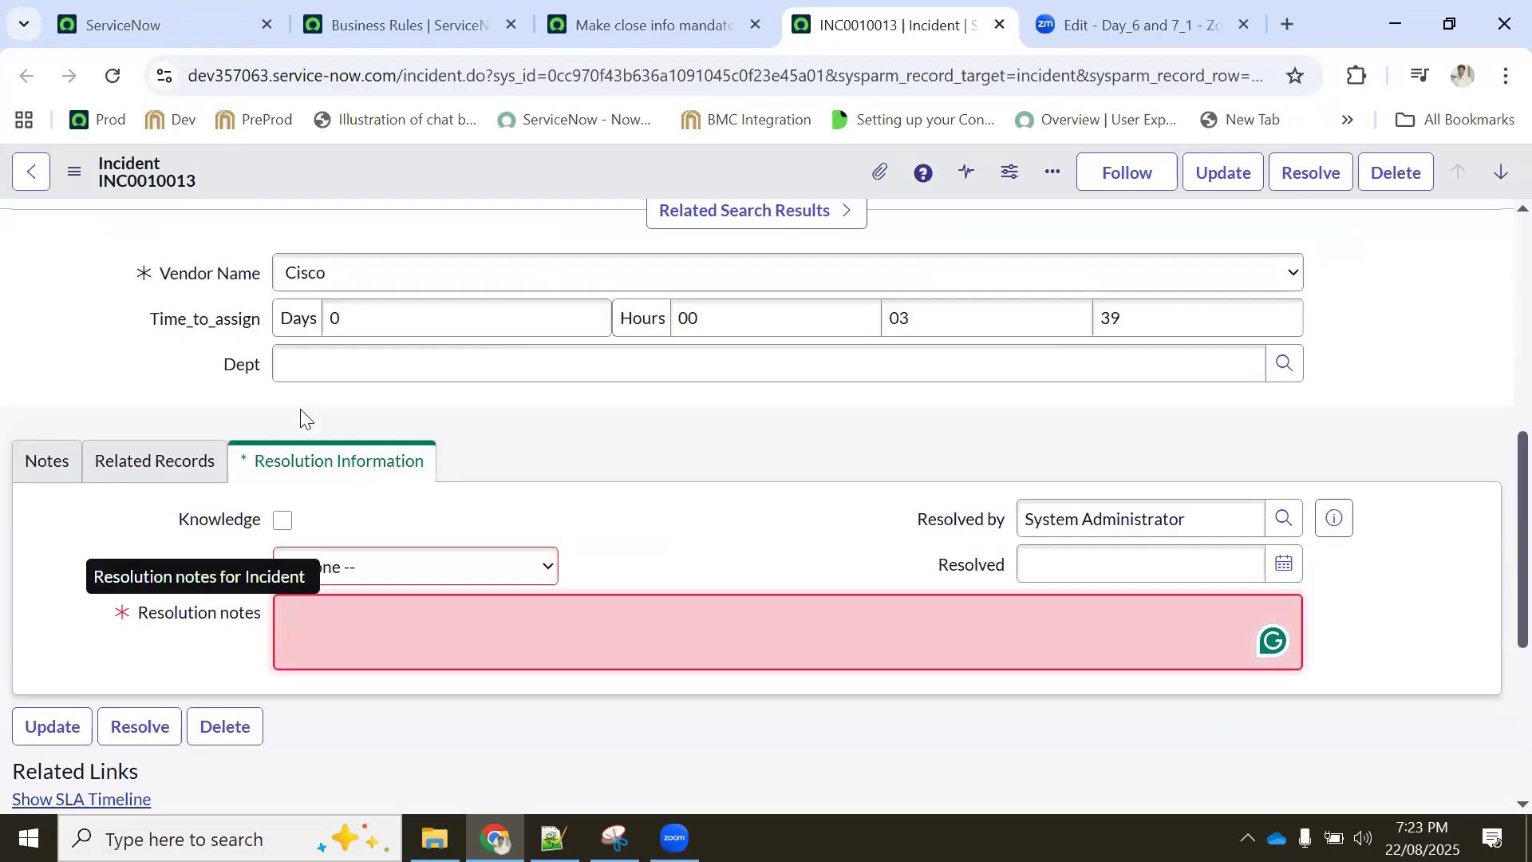
Open the Incident table's dictionary entries from INC0010013, leaving the form without saving its changes
{"action": "right_click", "coordinate": [430, 172]}
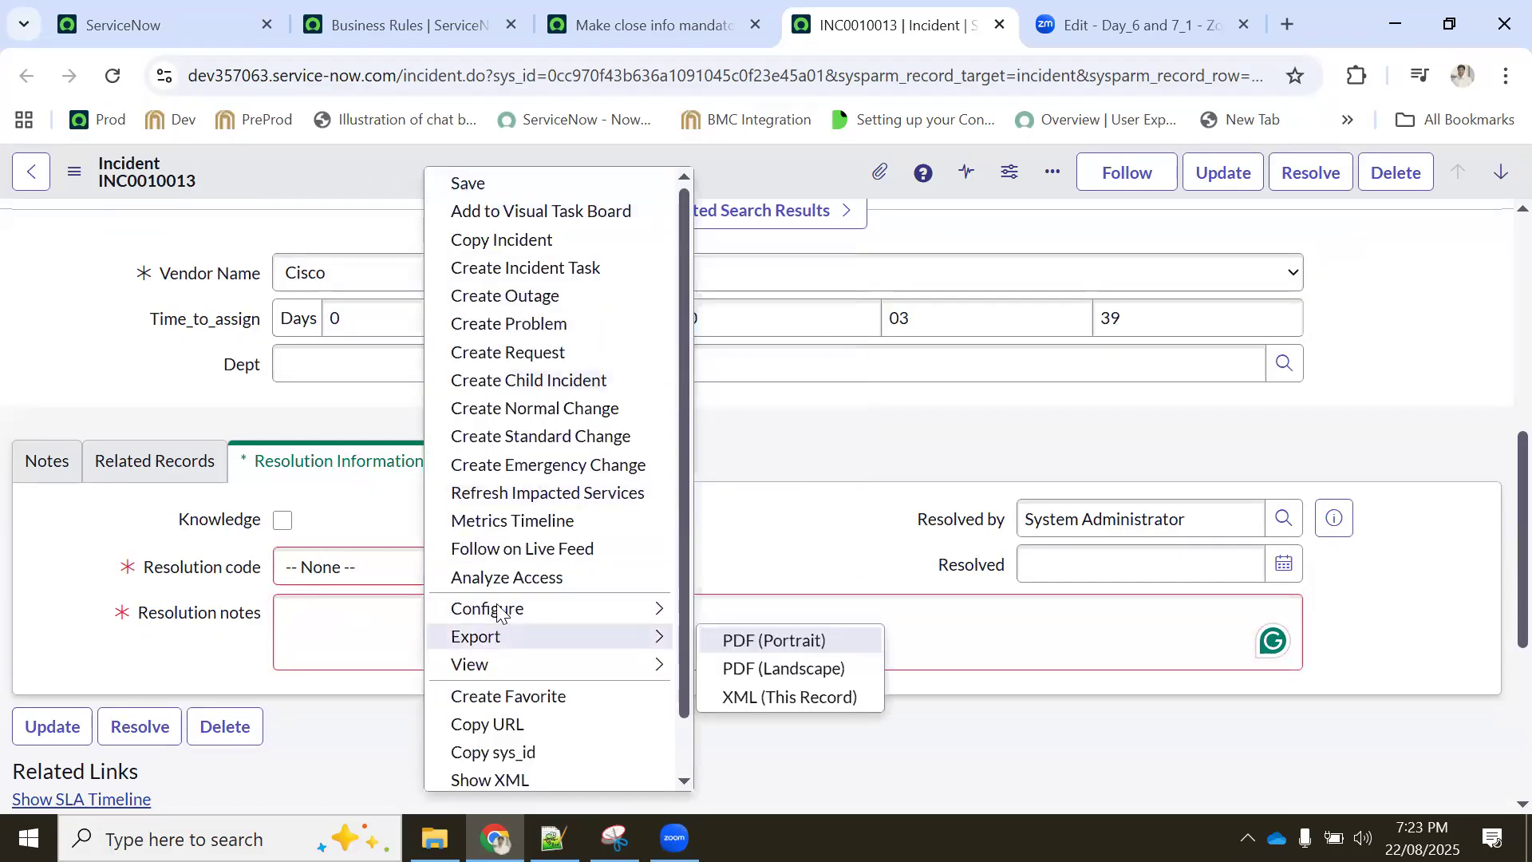
{"action": "mouse_move", "coordinate": [547, 609]}
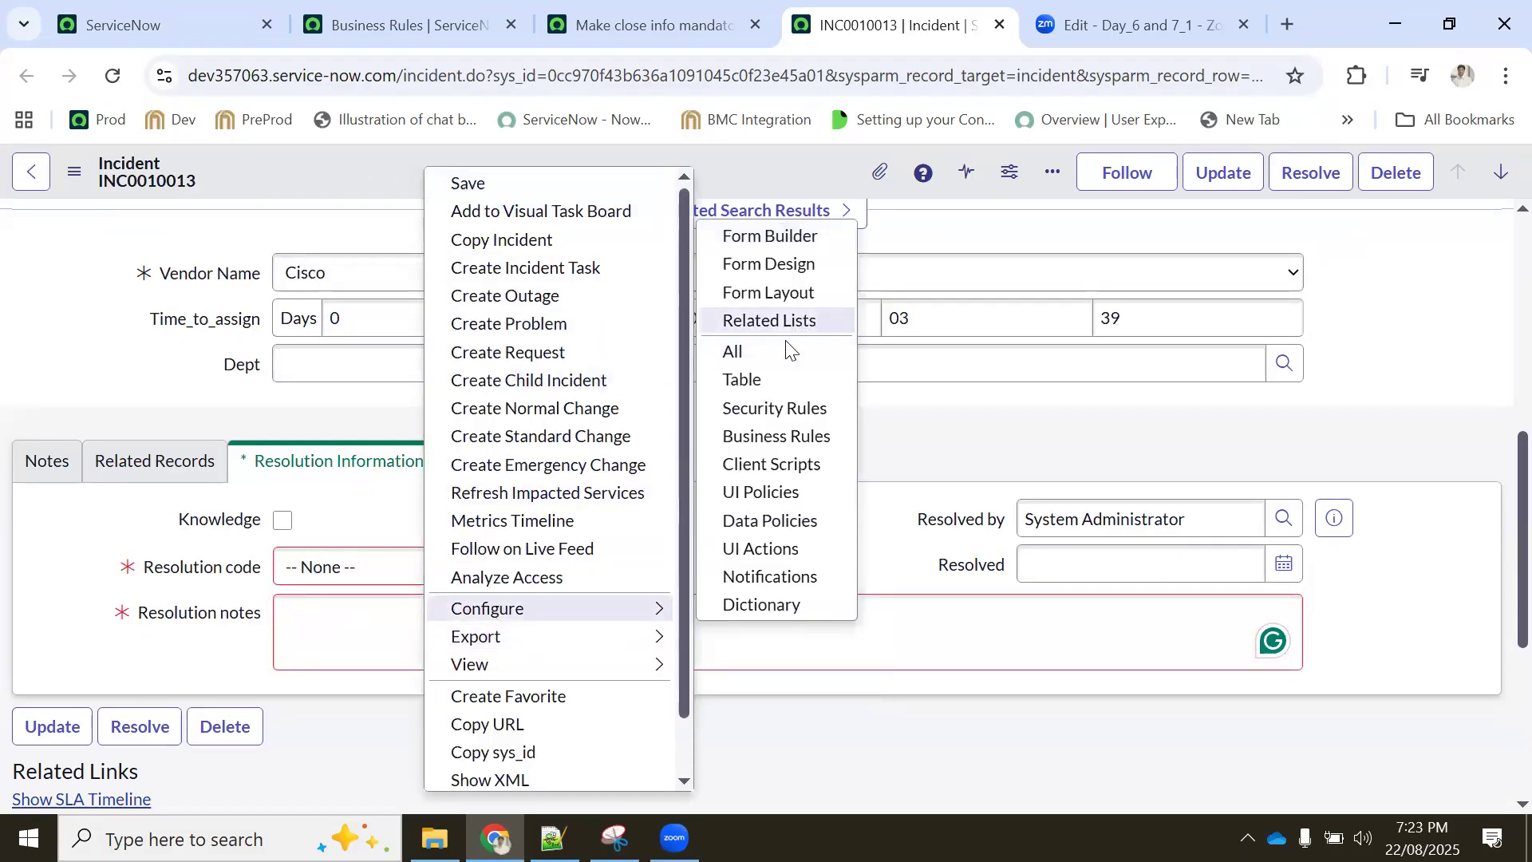
{"action": "left_click", "coordinate": [760, 603]}
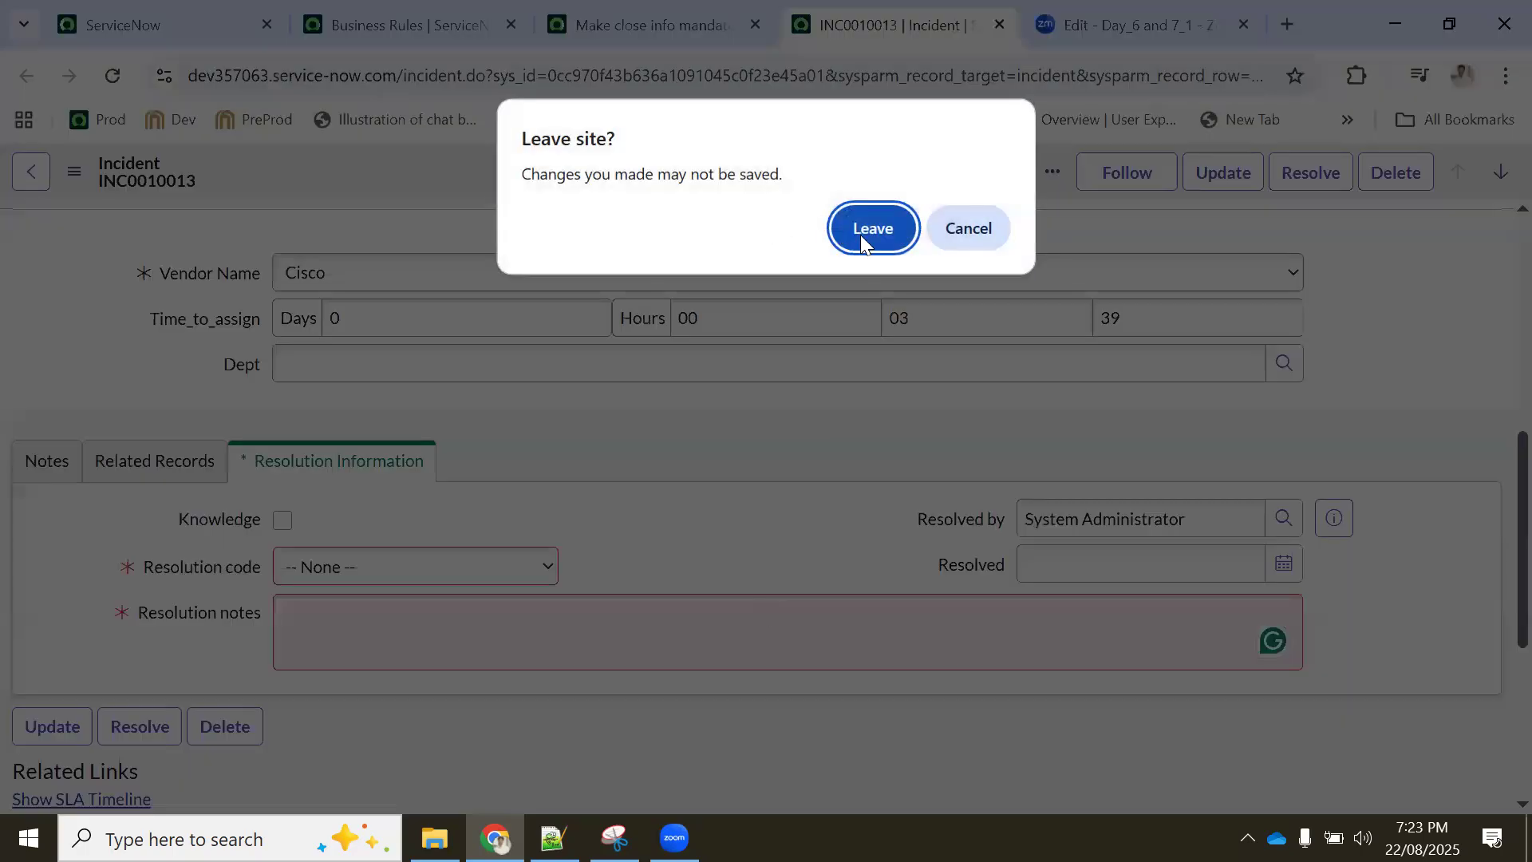
{"action": "left_click", "coordinate": [873, 229]}
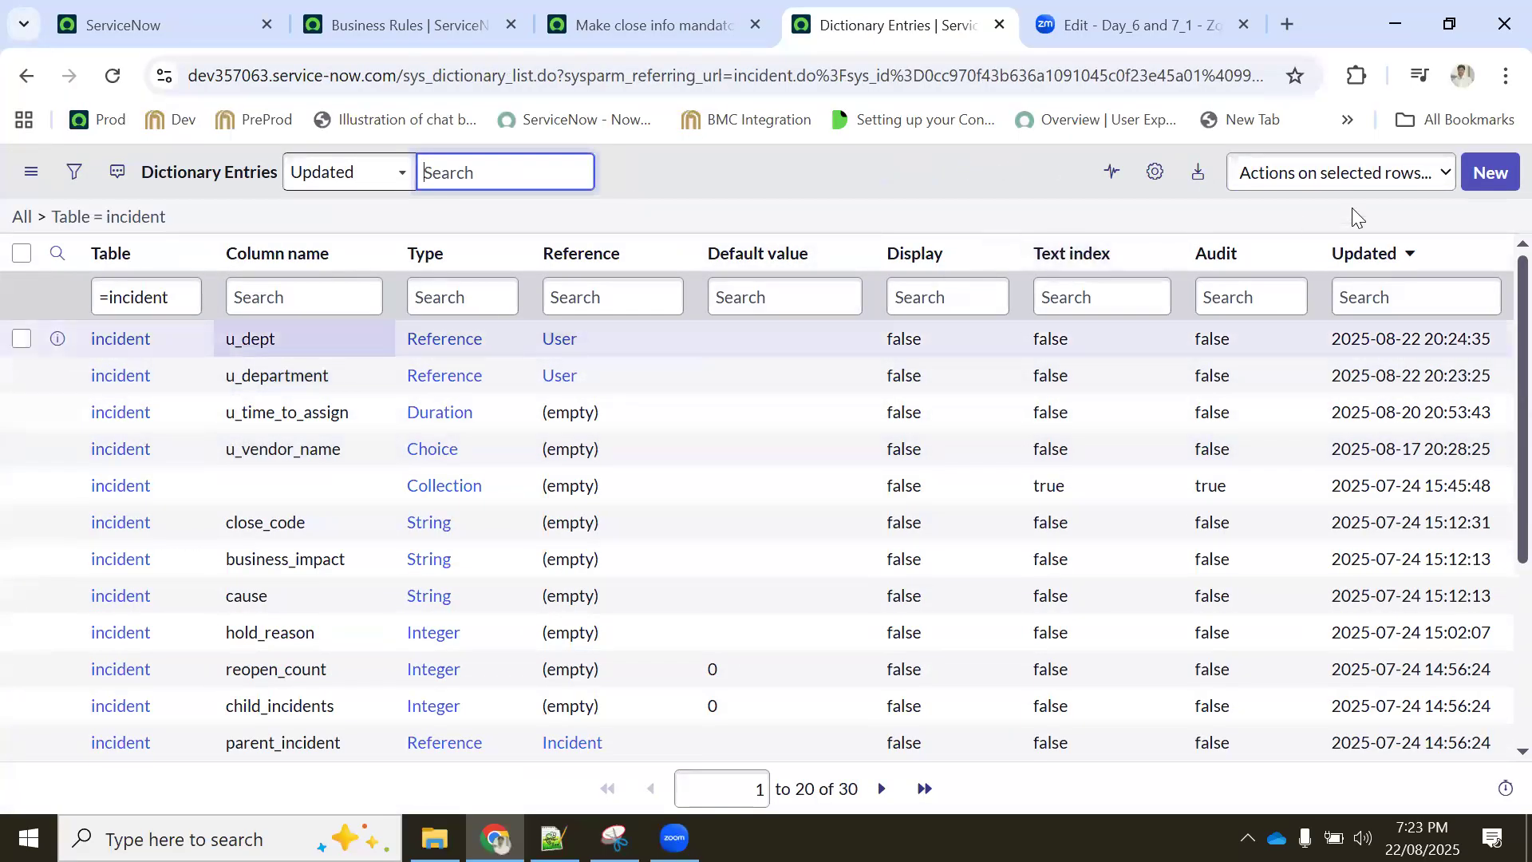
Start a new Incident dictionary entry of type Choice with column label "User Confirmation Type" and column name u_user_confirmation_type
{"action": "left_click", "coordinate": [1480, 182]}
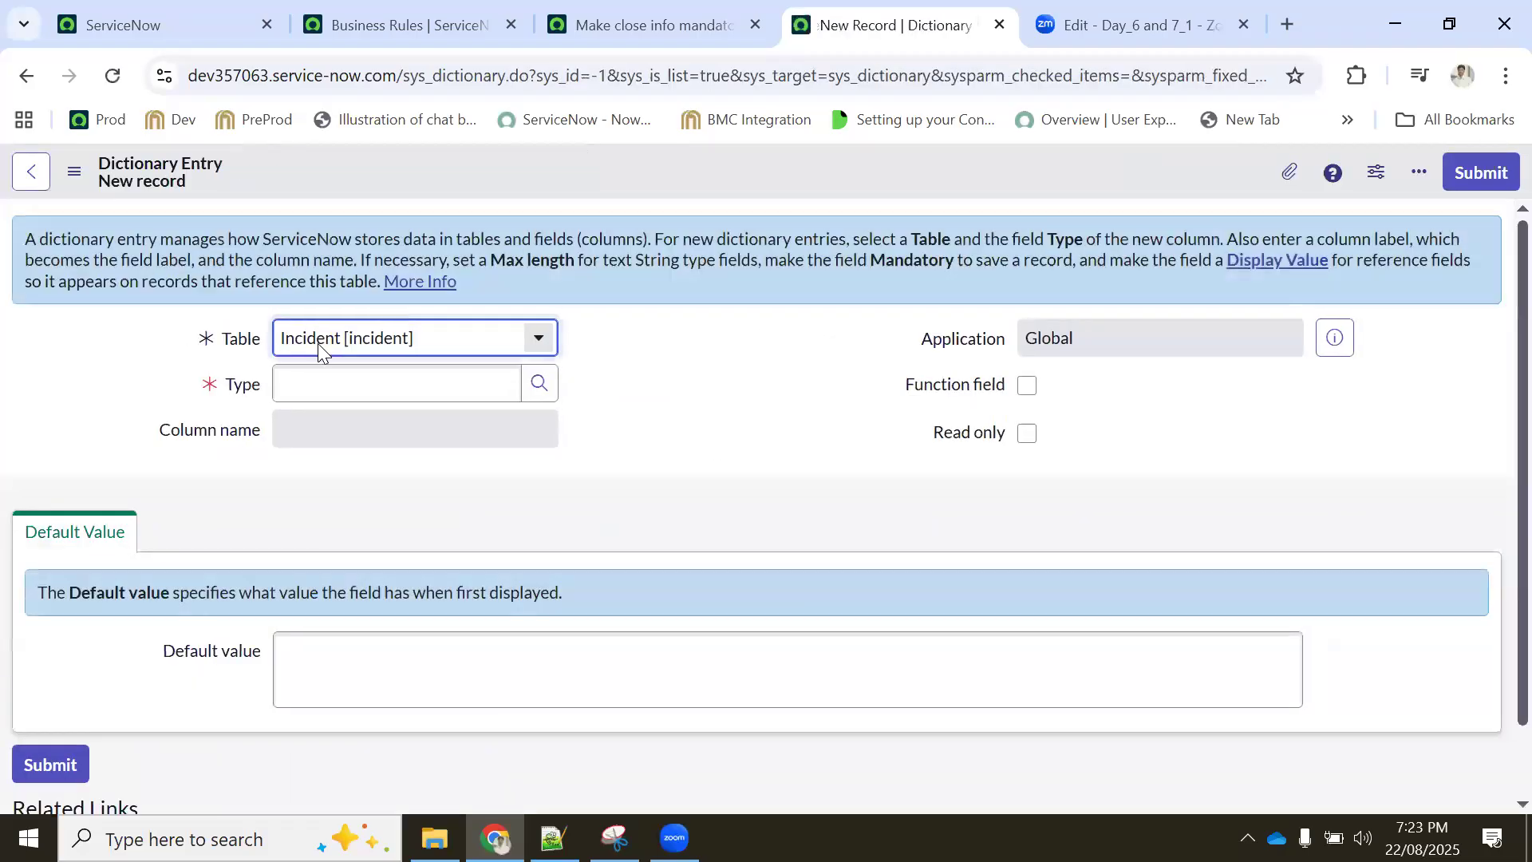
{"action": "left_click", "coordinate": [322, 383]}
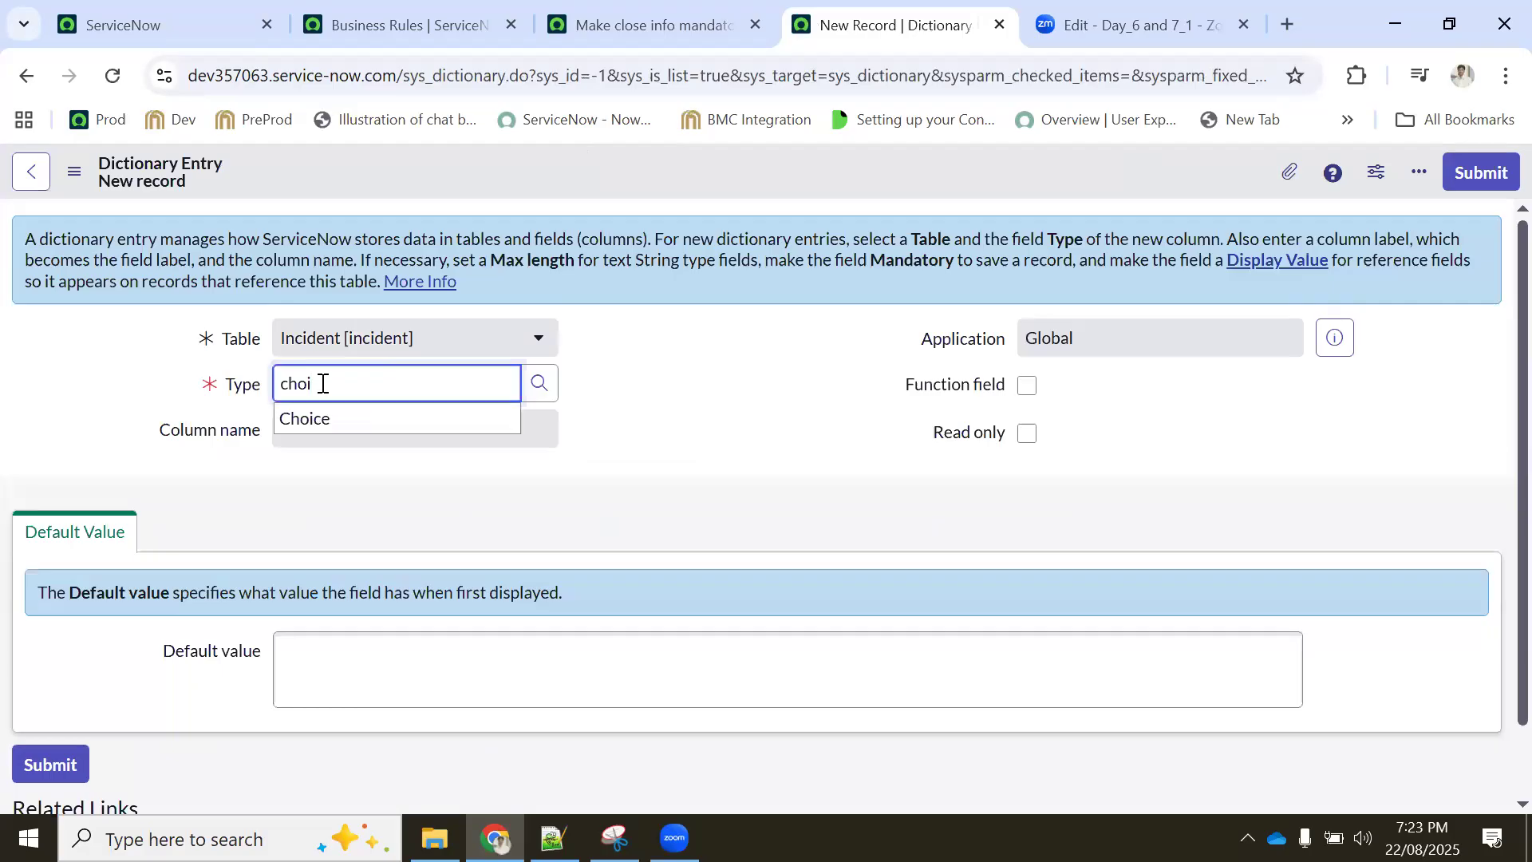
{"action": "left_click", "coordinate": [330, 419]}
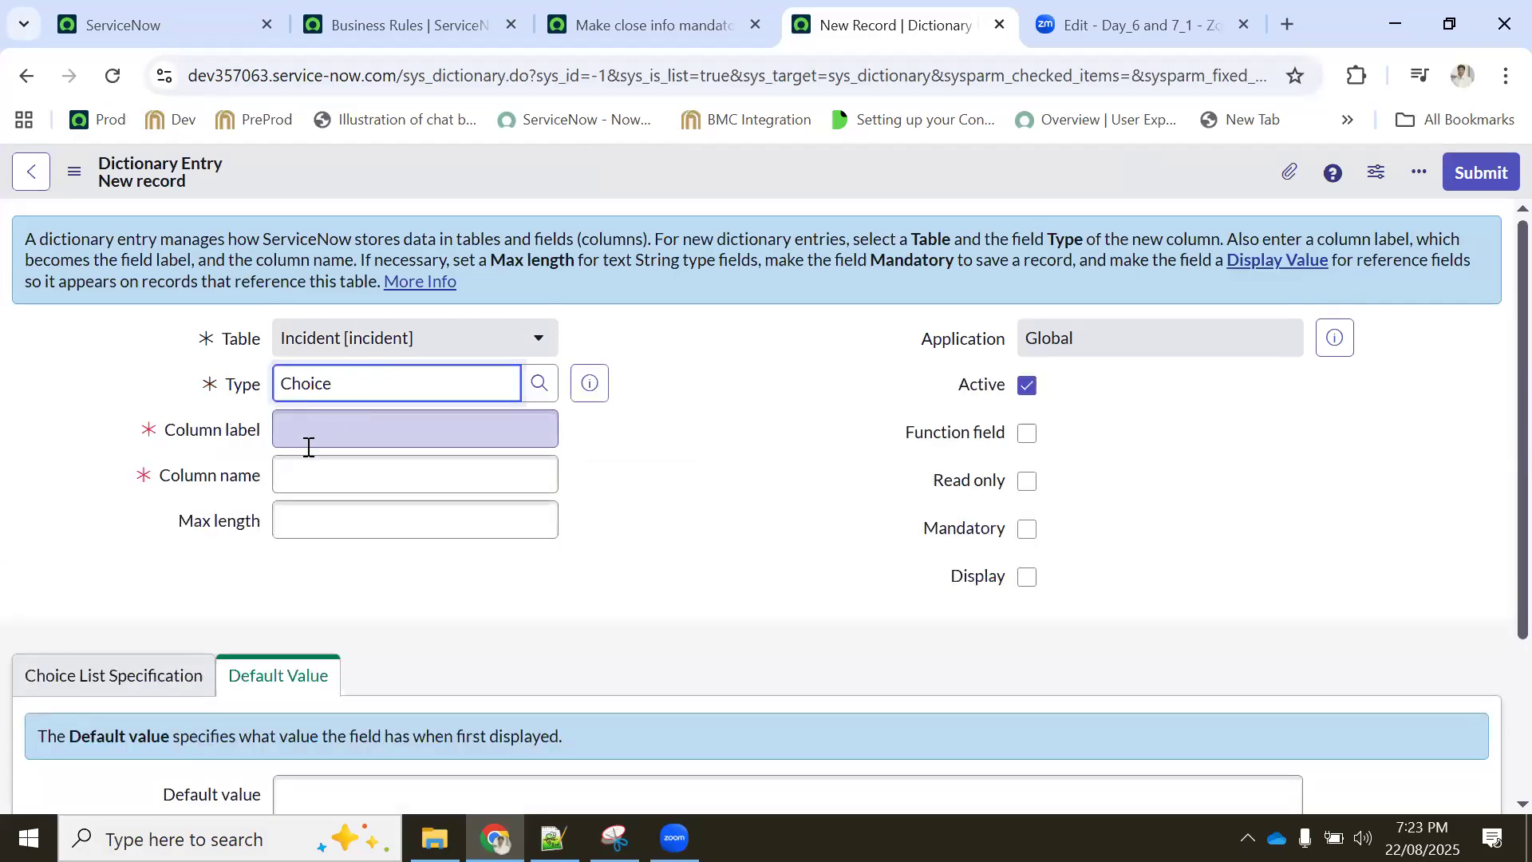
{"action": "left_click", "coordinate": [330, 431]}
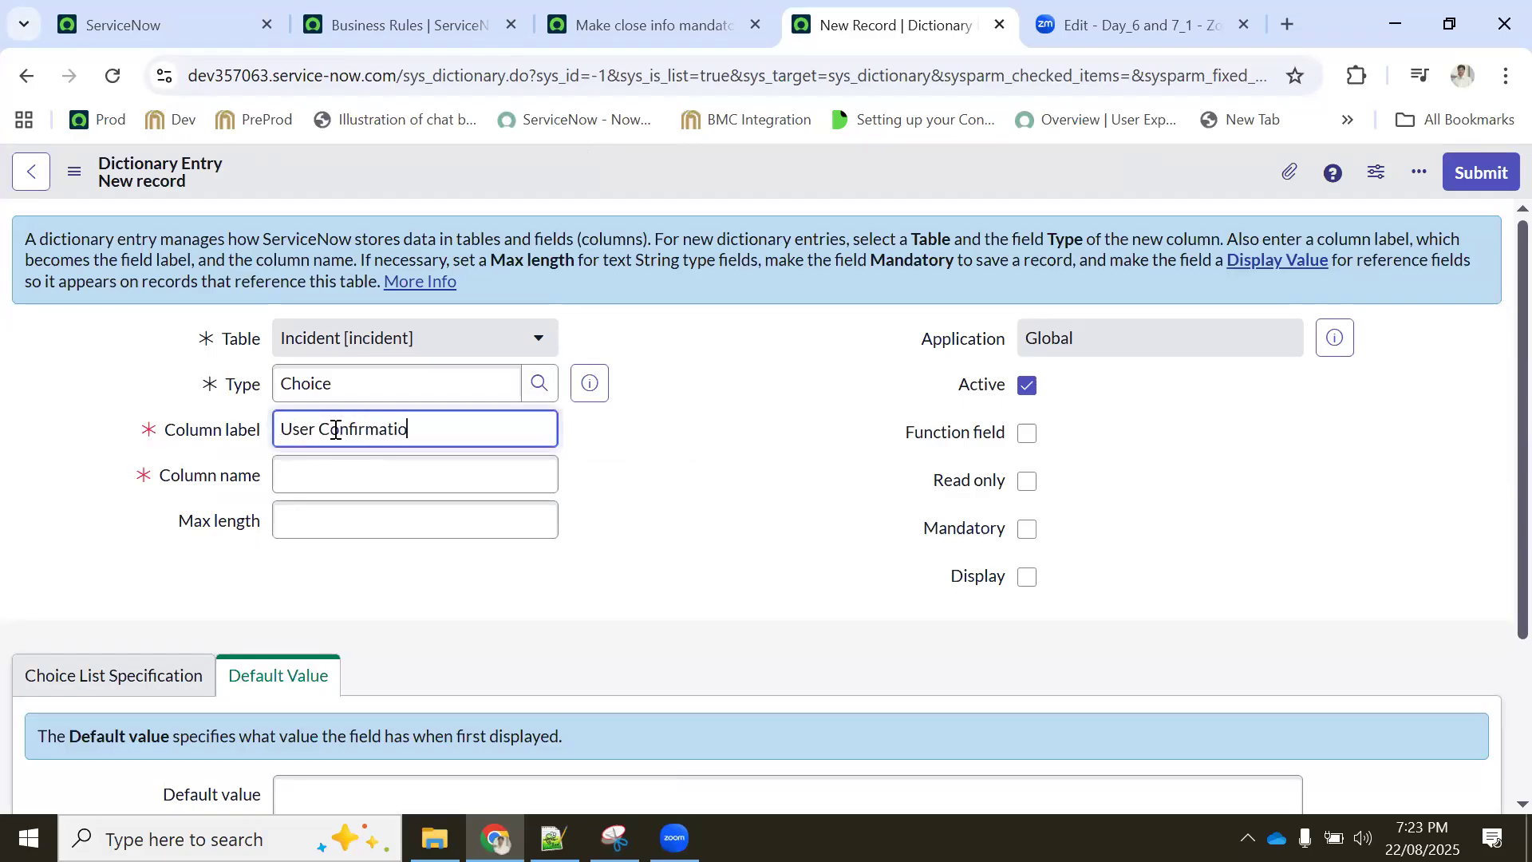
{"action": "left_click", "coordinate": [730, 476]}
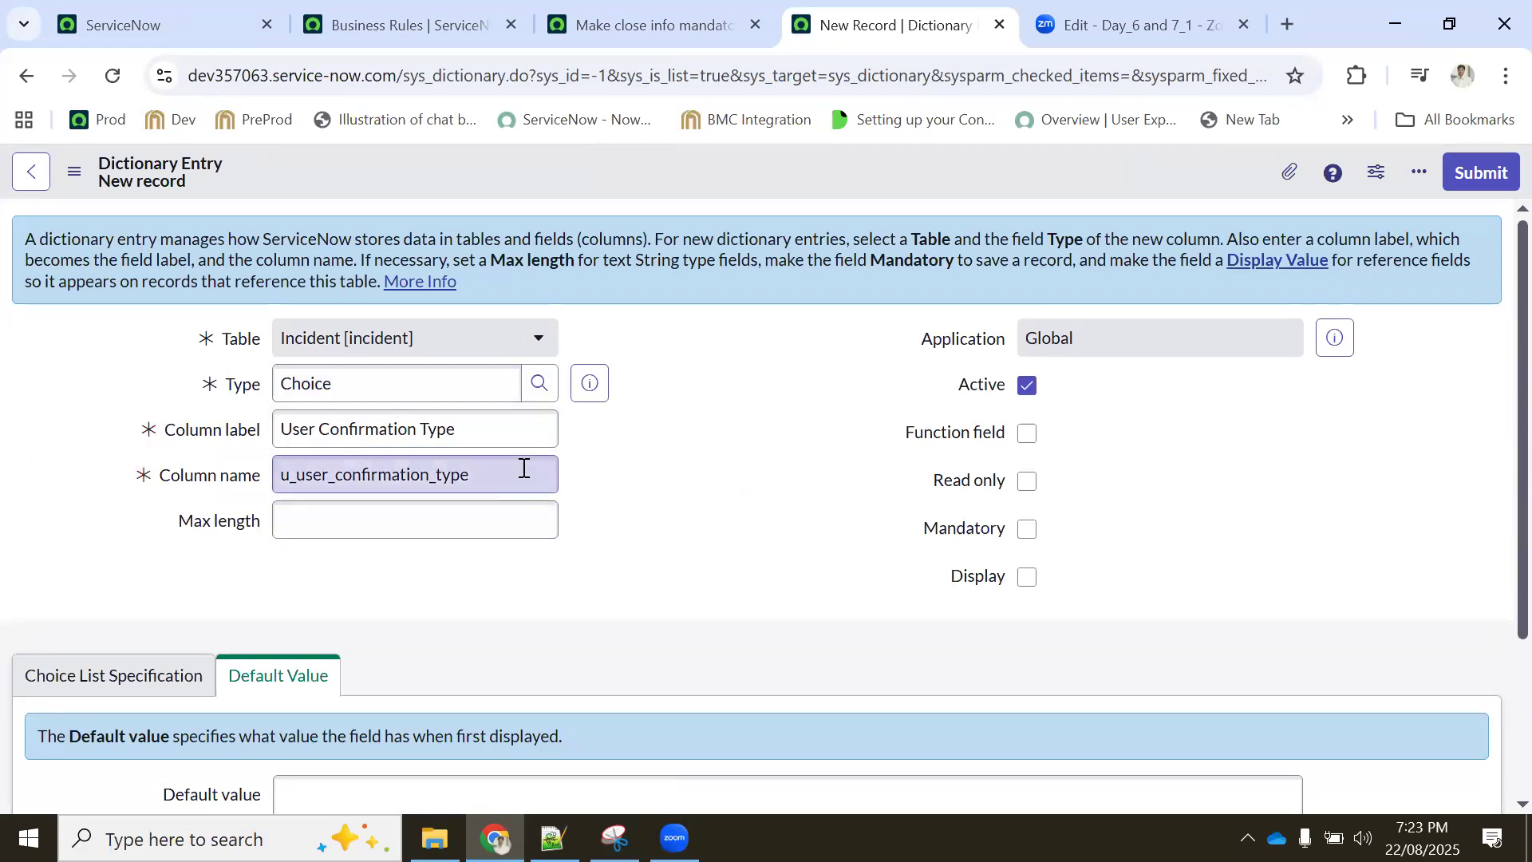
{"action": "scroll", "coordinate": [209, 513], "scroll_direction": "down", "scroll_amount": 3}
{"action": "scroll", "coordinate": [794, 435], "scroll_direction": "up", "scroll_amount": 3}
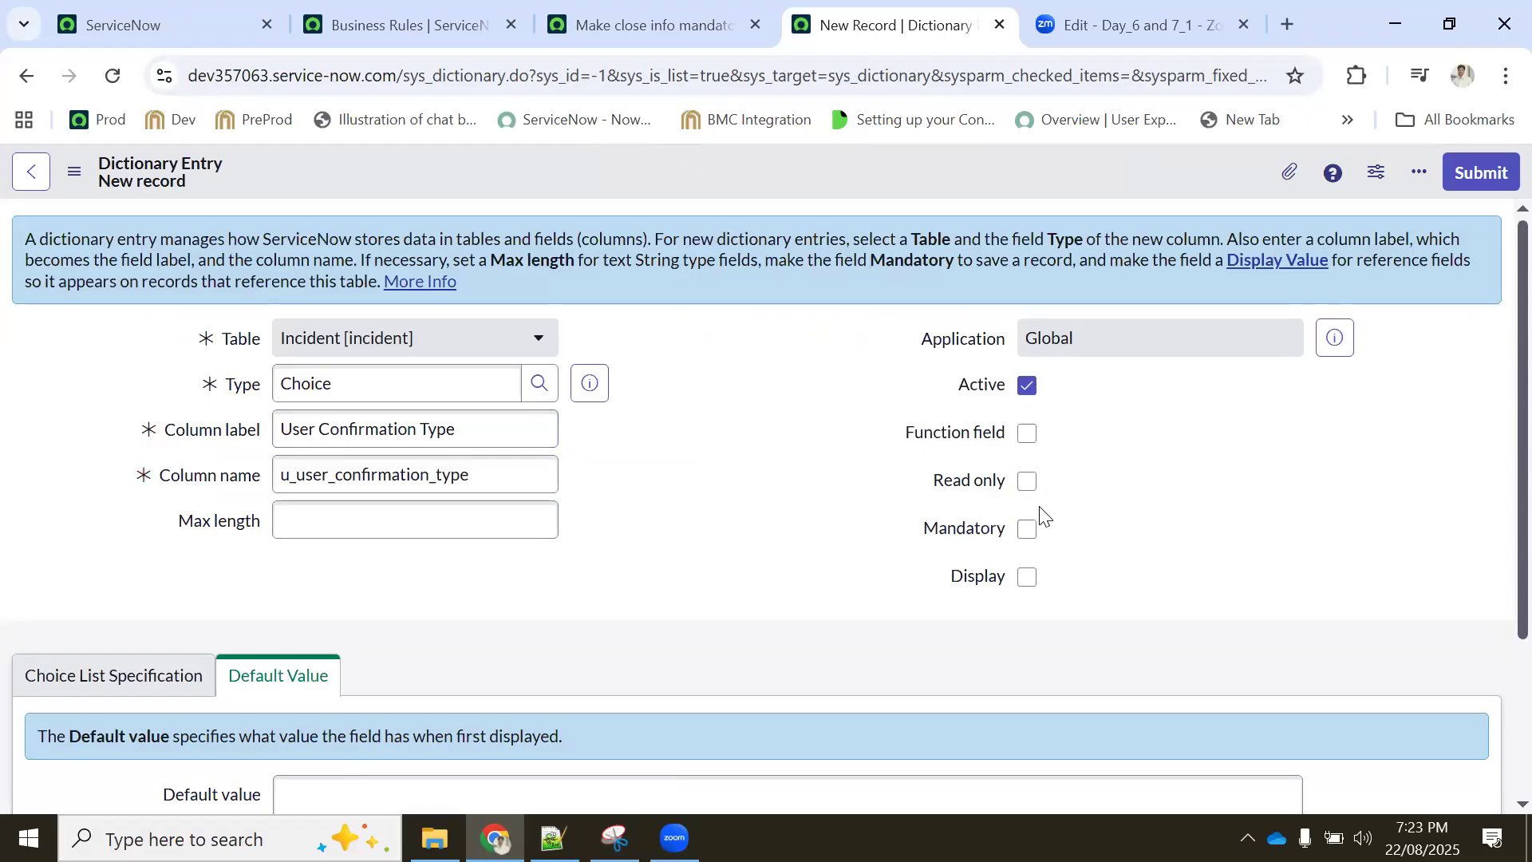
Save the new dictionary entry and add a choice with both label and value "Confirmed through Phone"
{"action": "right_click", "coordinate": [675, 176]}
{"action": "left_click", "coordinate": [710, 192]}
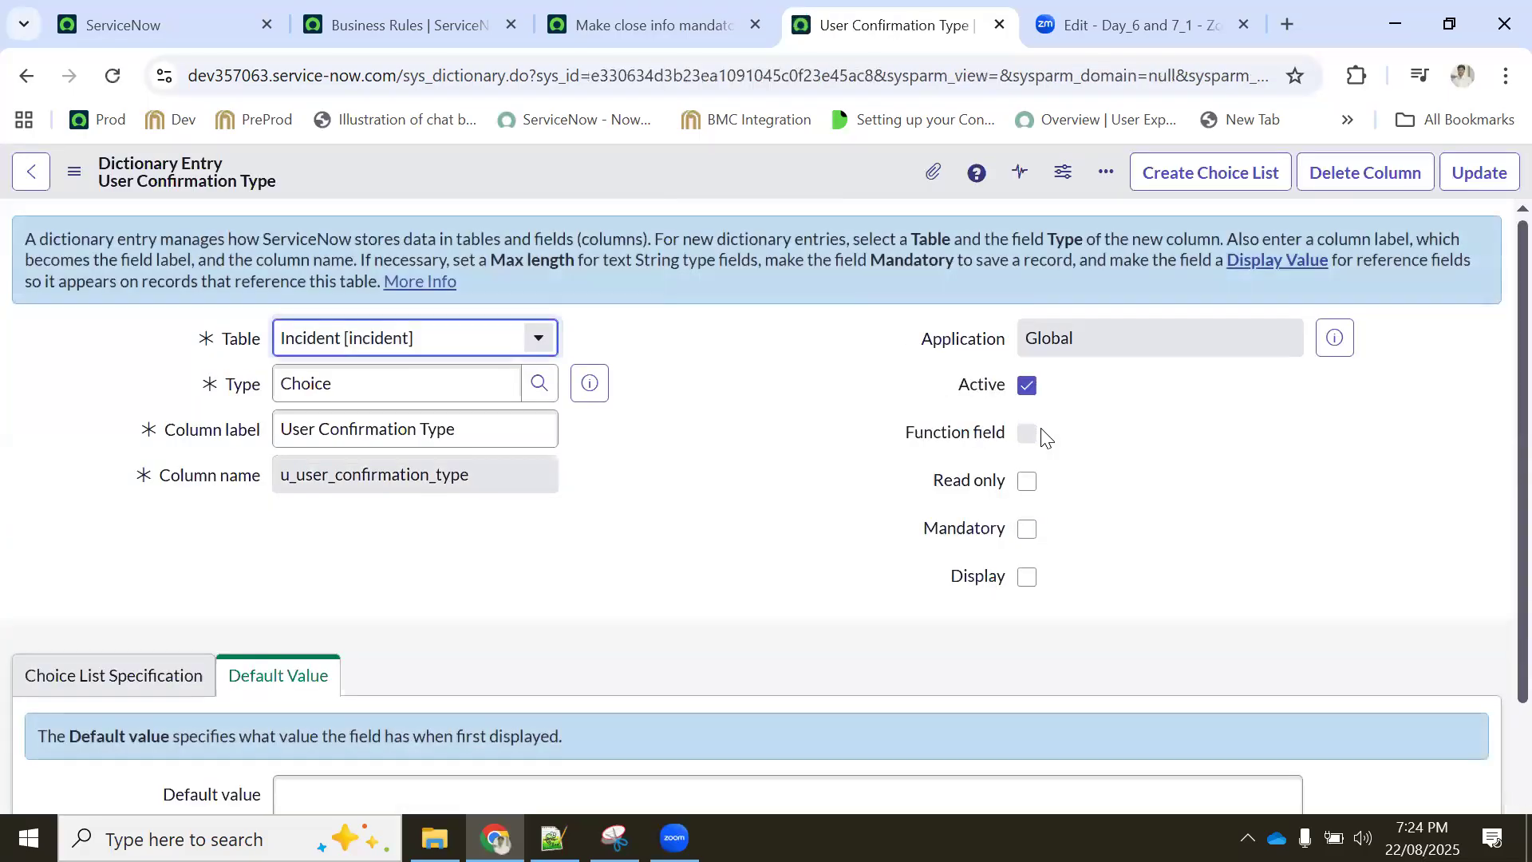
{"action": "scroll", "coordinate": [537, 472], "scroll_direction": "down", "scroll_amount": 7}
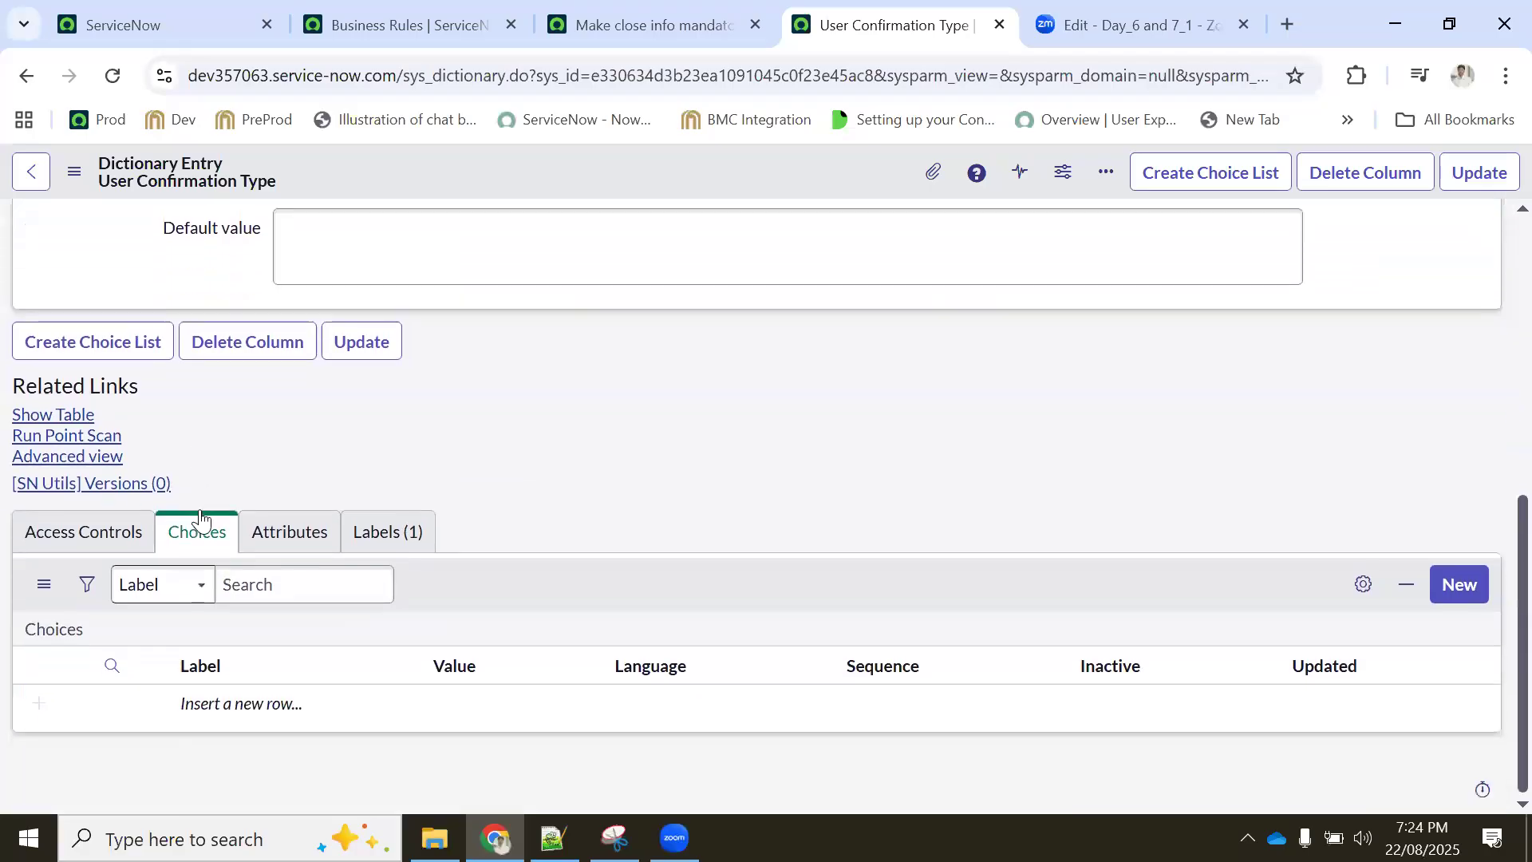
{"action": "double_click", "coordinate": [290, 703]}
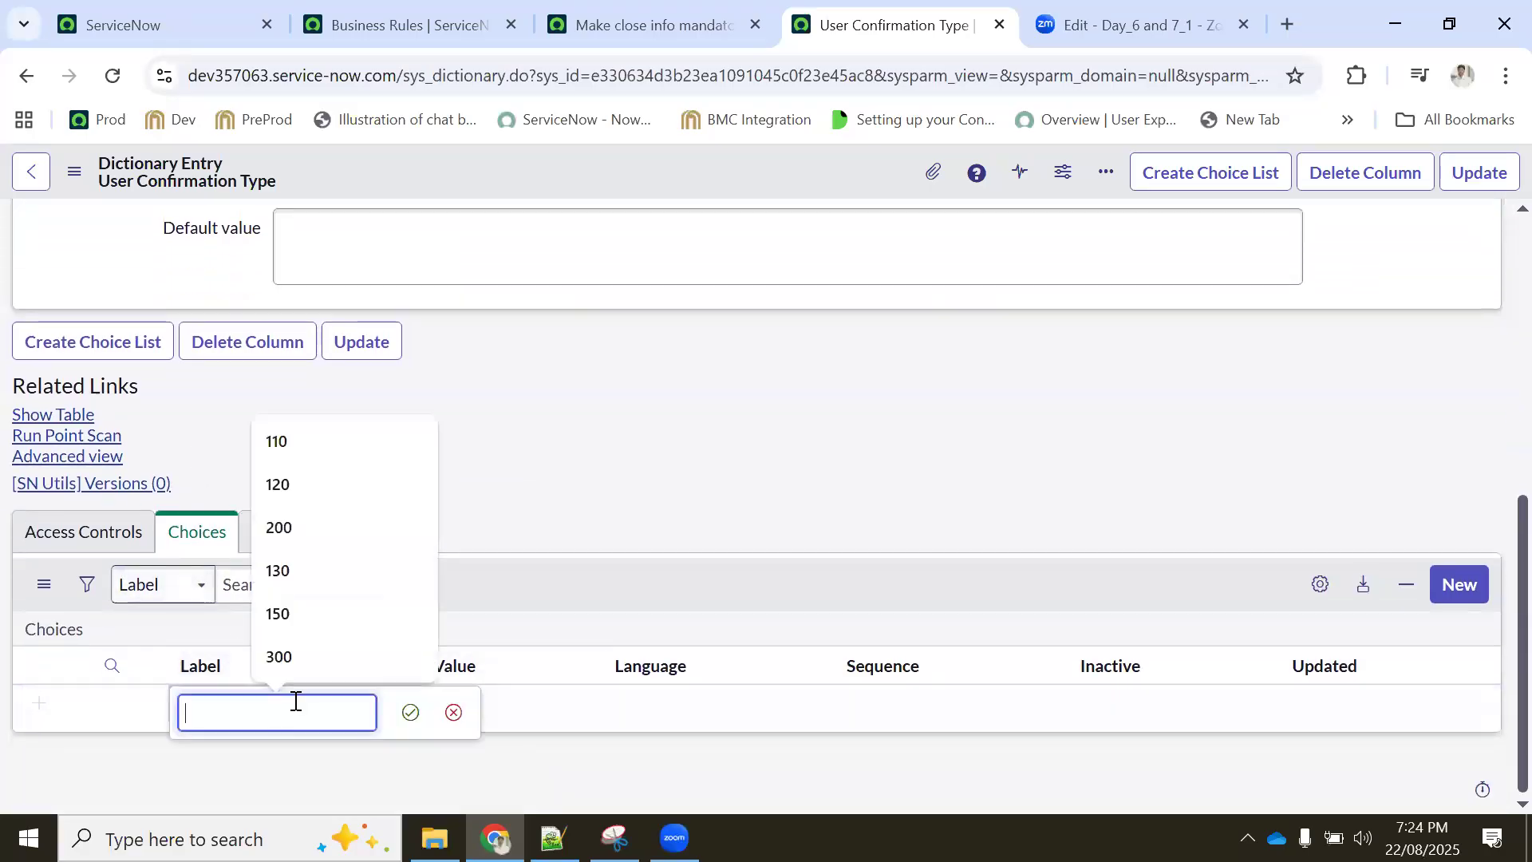
{"action": "type", "text": "Confirem"}
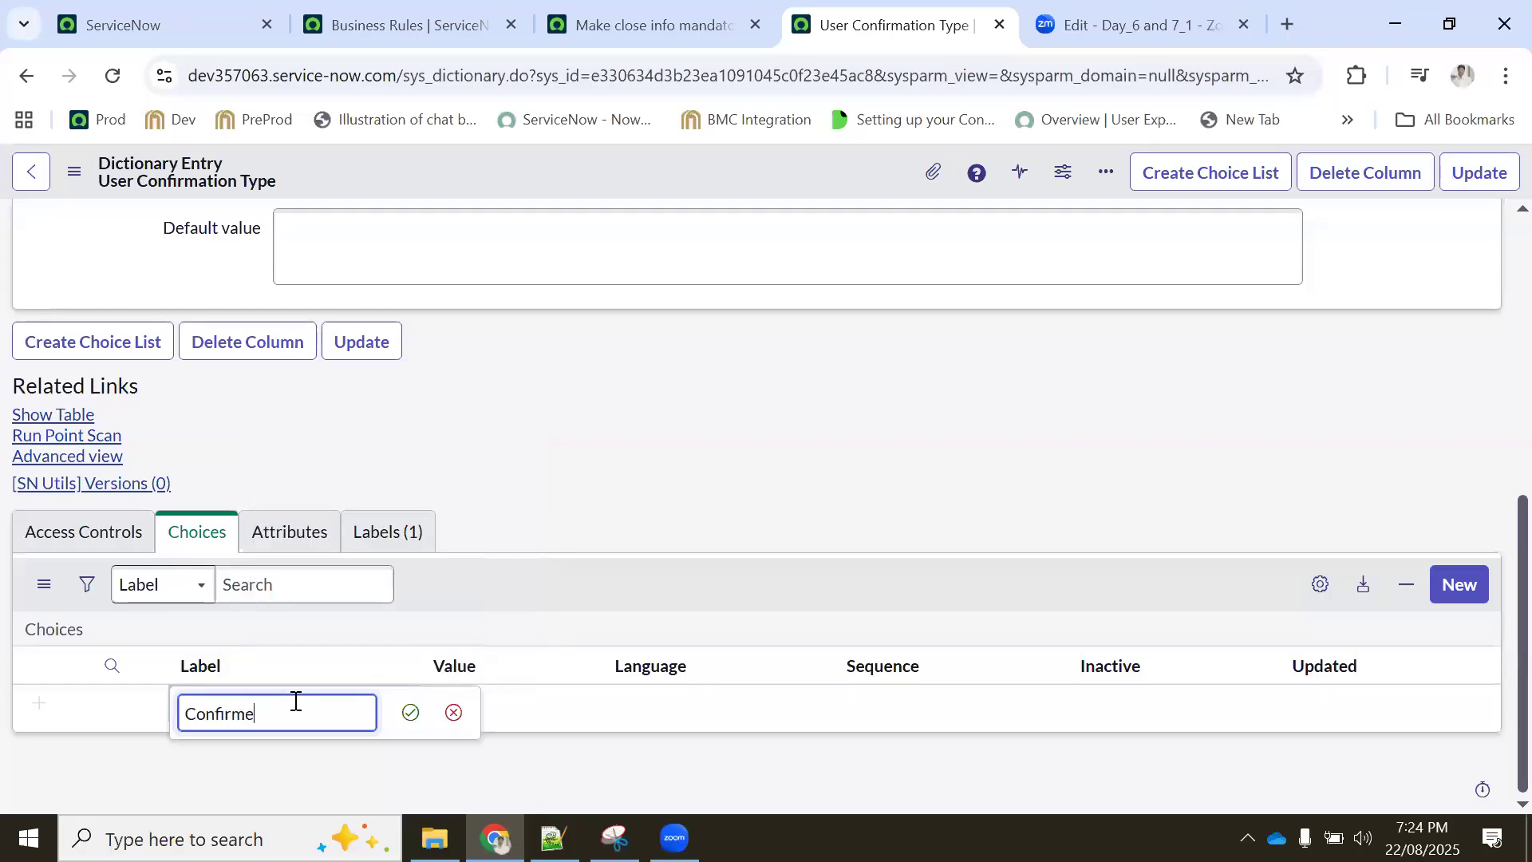
{"action": "type", "text": "d through Phone"}
{"action": "triple_click", "coordinate": [224, 709]}
{"action": "key", "text": "ctrl+c"}
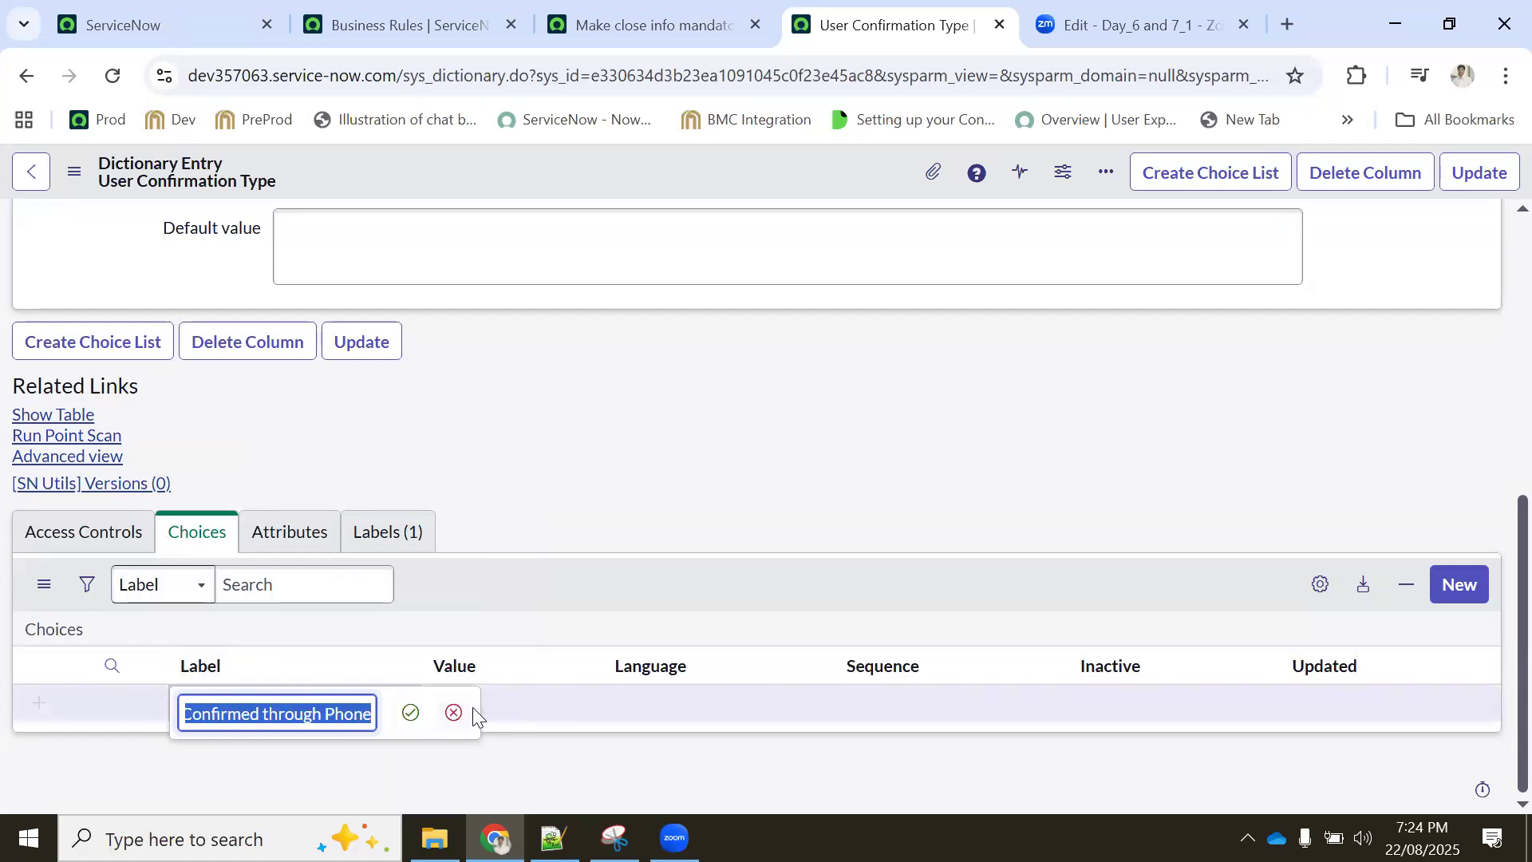
{"action": "left_click", "coordinate": [410, 712]}
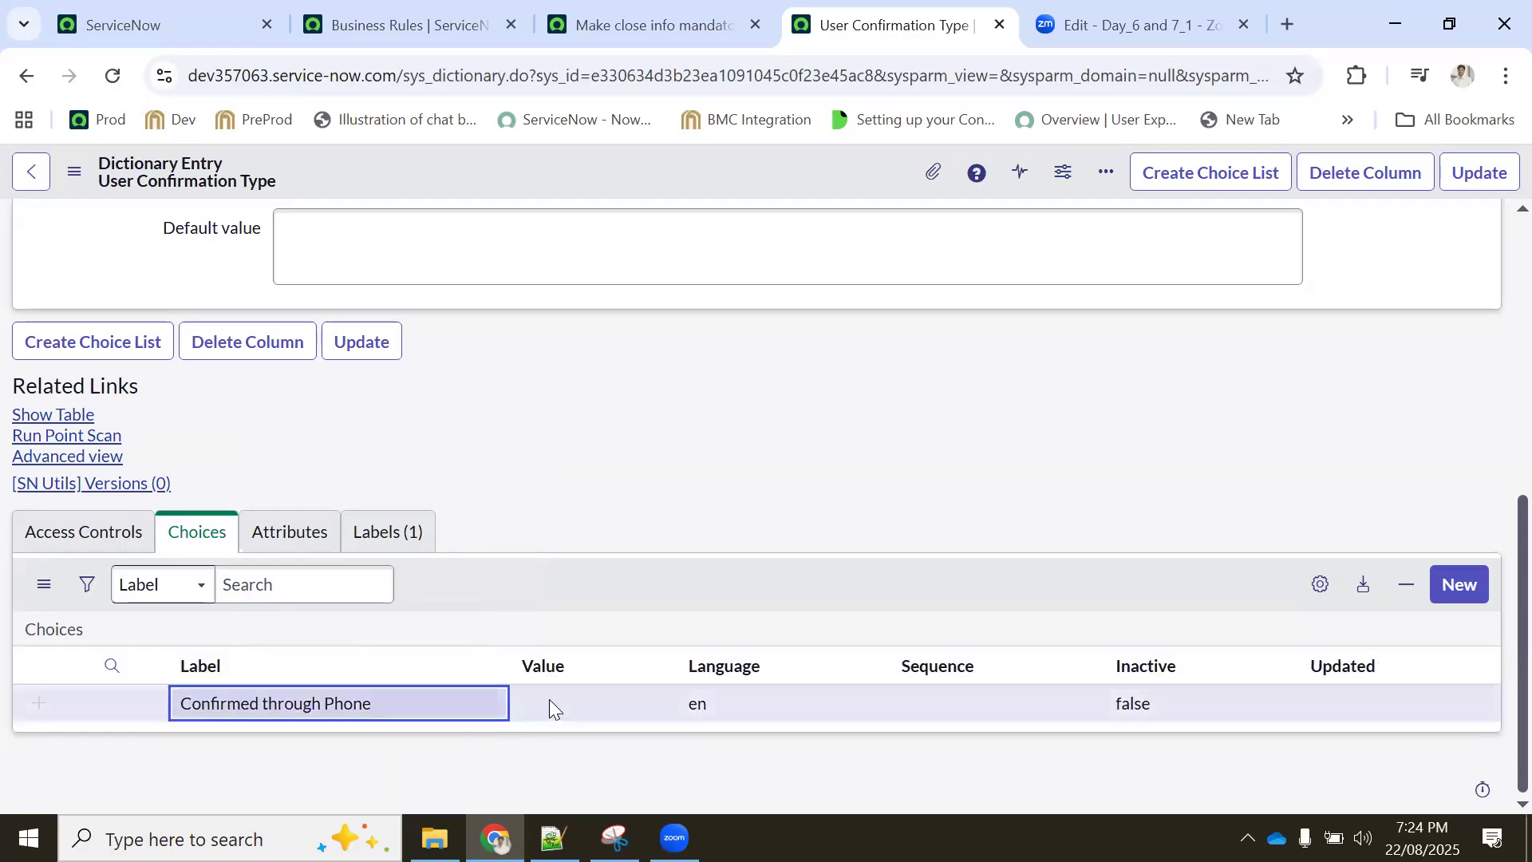
{"action": "left_click", "coordinate": [549, 699]}
{"action": "left_click", "coordinate": [549, 699]}
{"action": "key", "text": "ctrl+v"}
{"action": "left_click", "coordinate": [739, 713]}
{"action": "scroll", "coordinate": [305, 719], "scroll_direction": "down", "scroll_amount": 1}
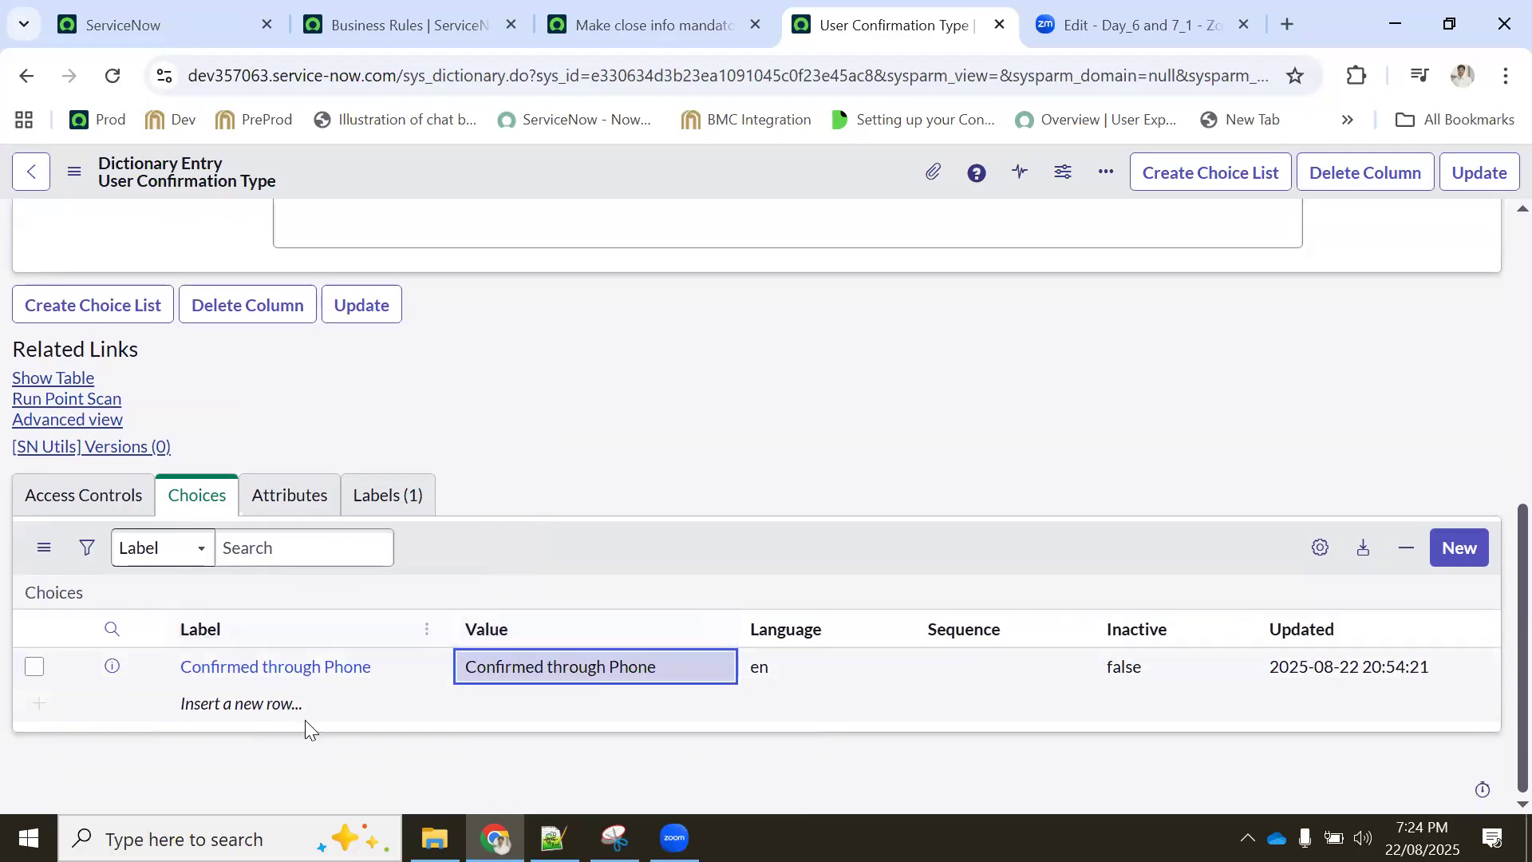
Add a second choice to the field with both label and value "Confirmed through Teams"
{"action": "left_click", "coordinate": [324, 702]}
{"action": "left_click", "coordinate": [324, 702]}
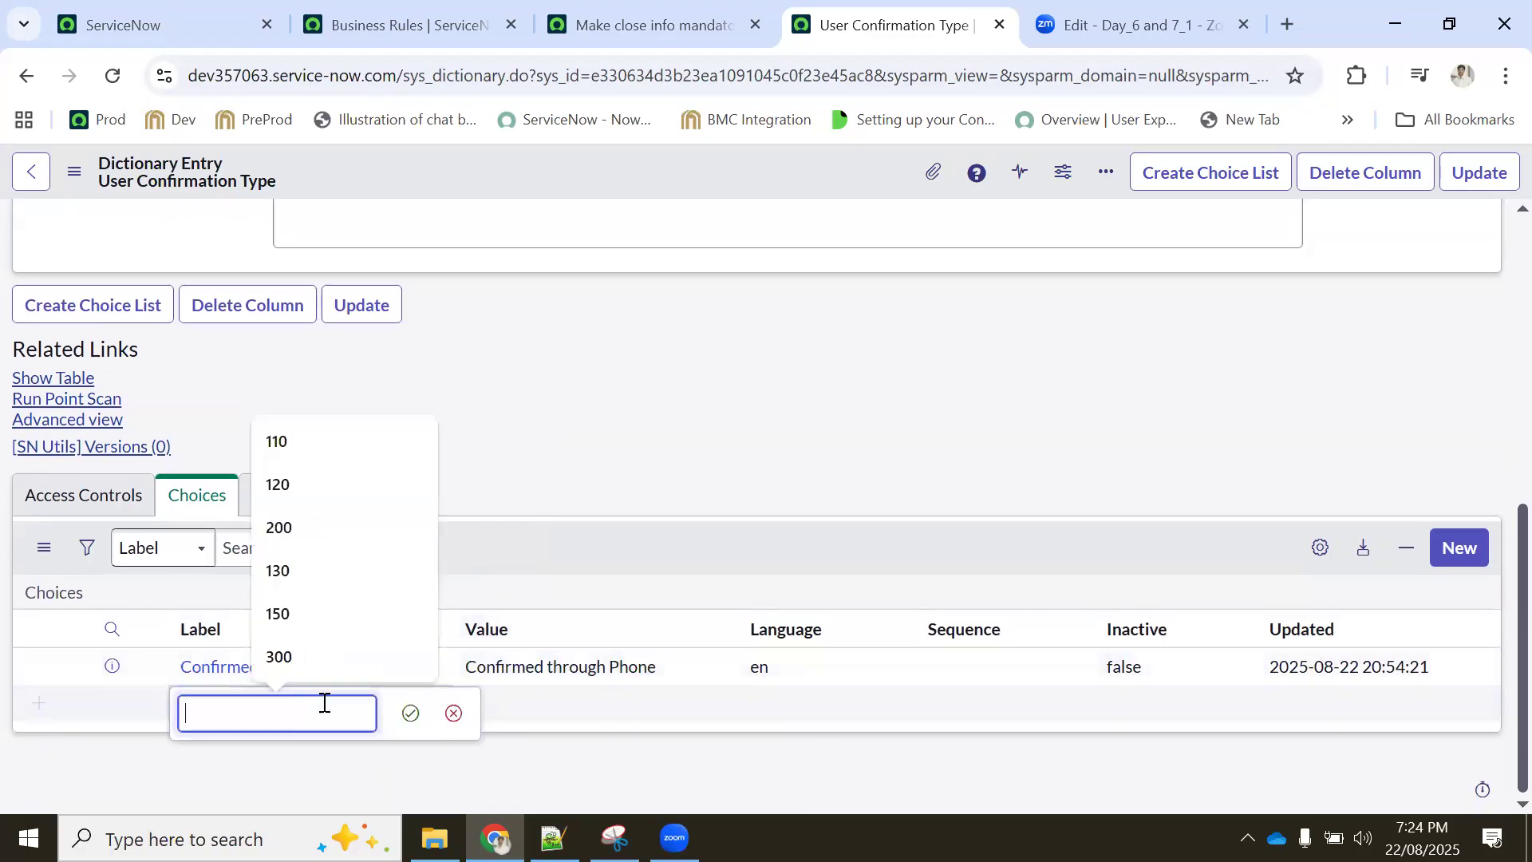
{"action": "type", "text": "Confirm"}
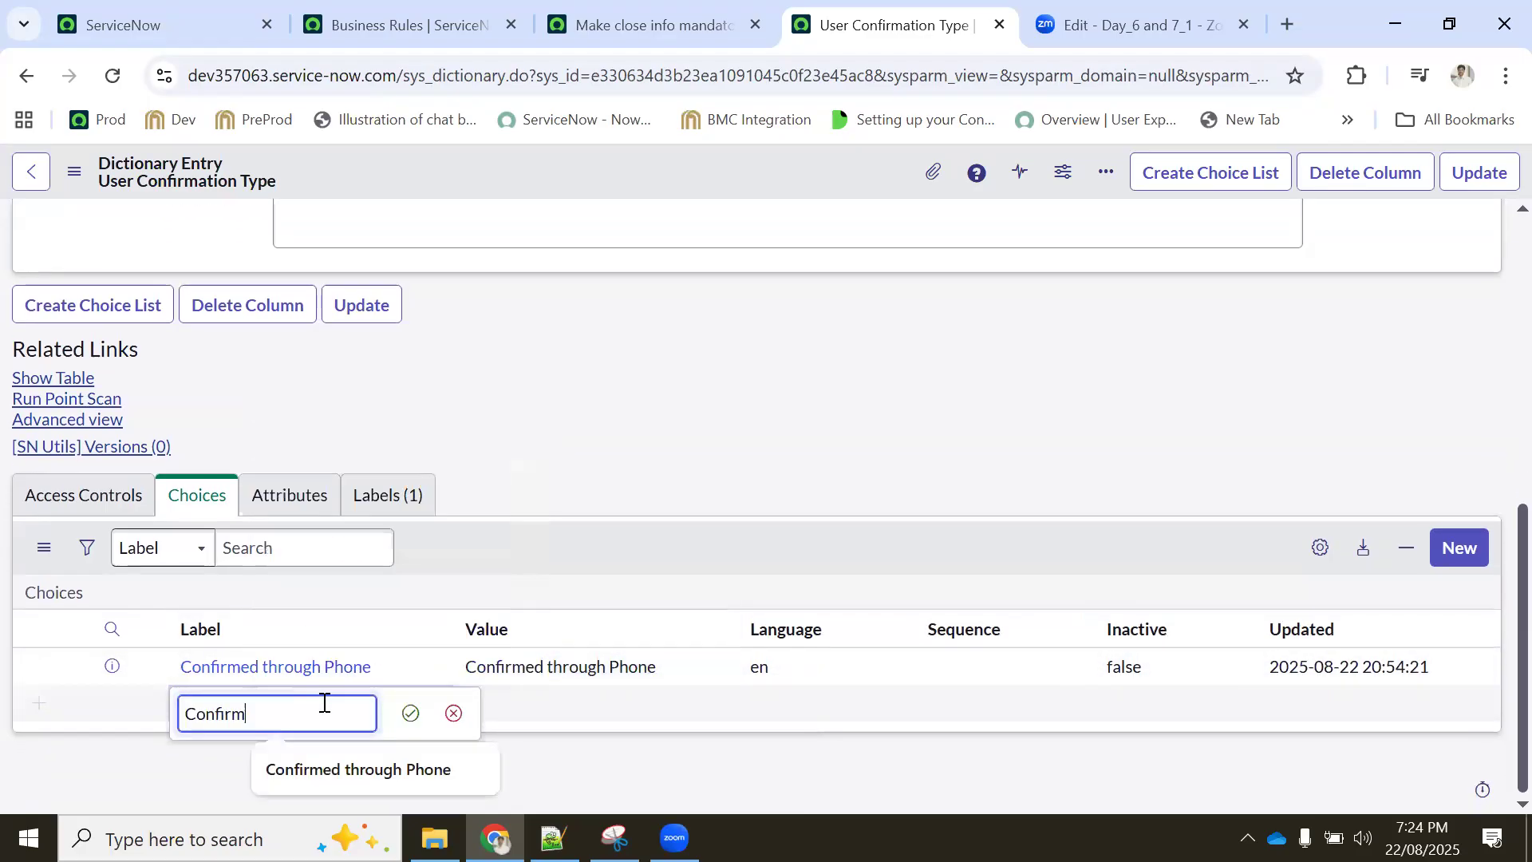
{"action": "type", "text": "ed through Teams"}
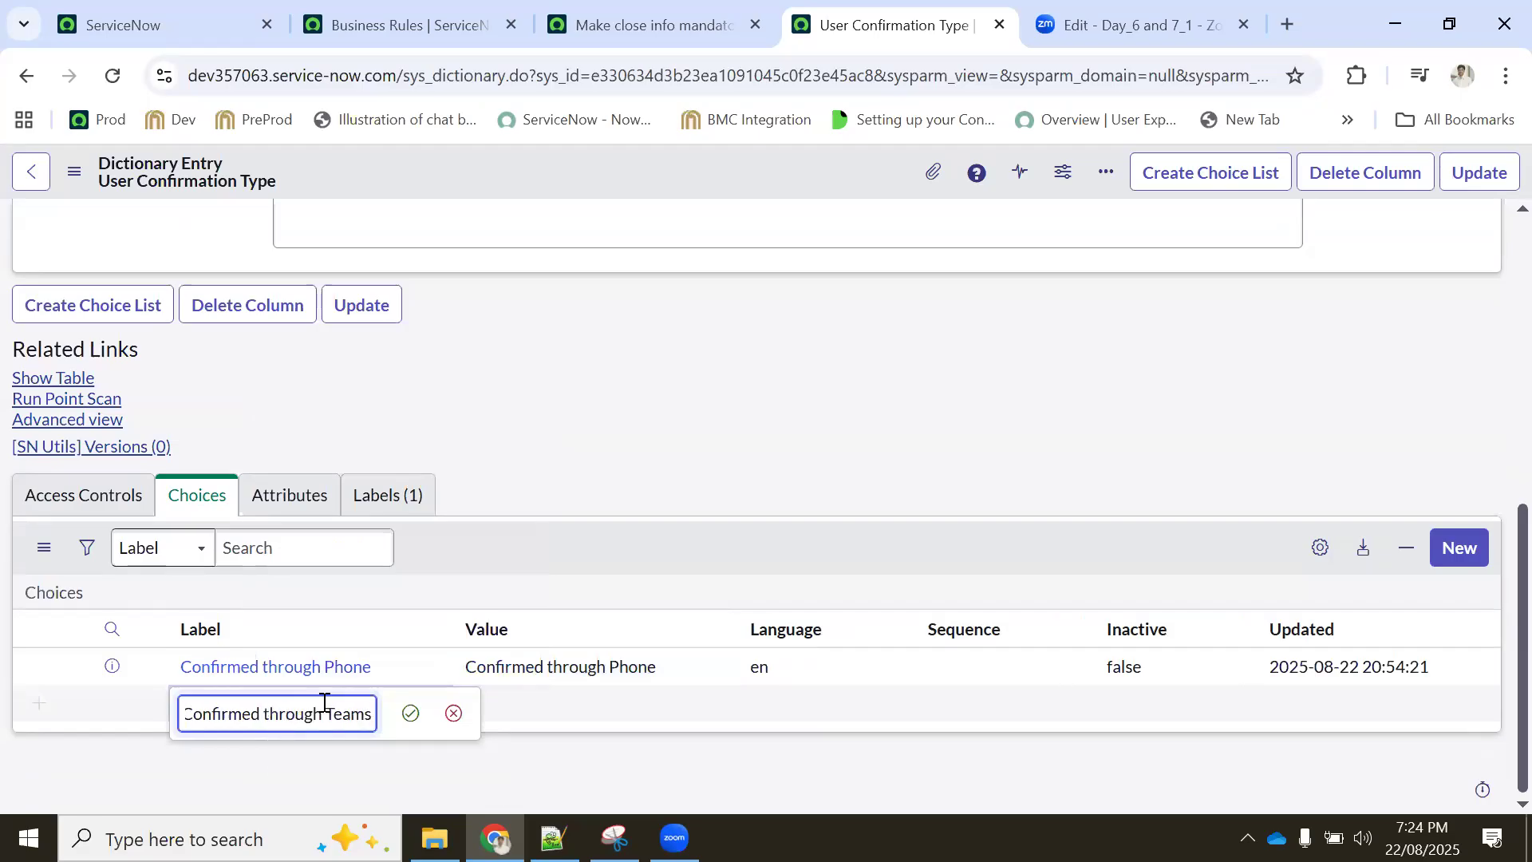
{"action": "key", "text": "ctrl+a"}
{"action": "key", "text": "ctrl+c"}
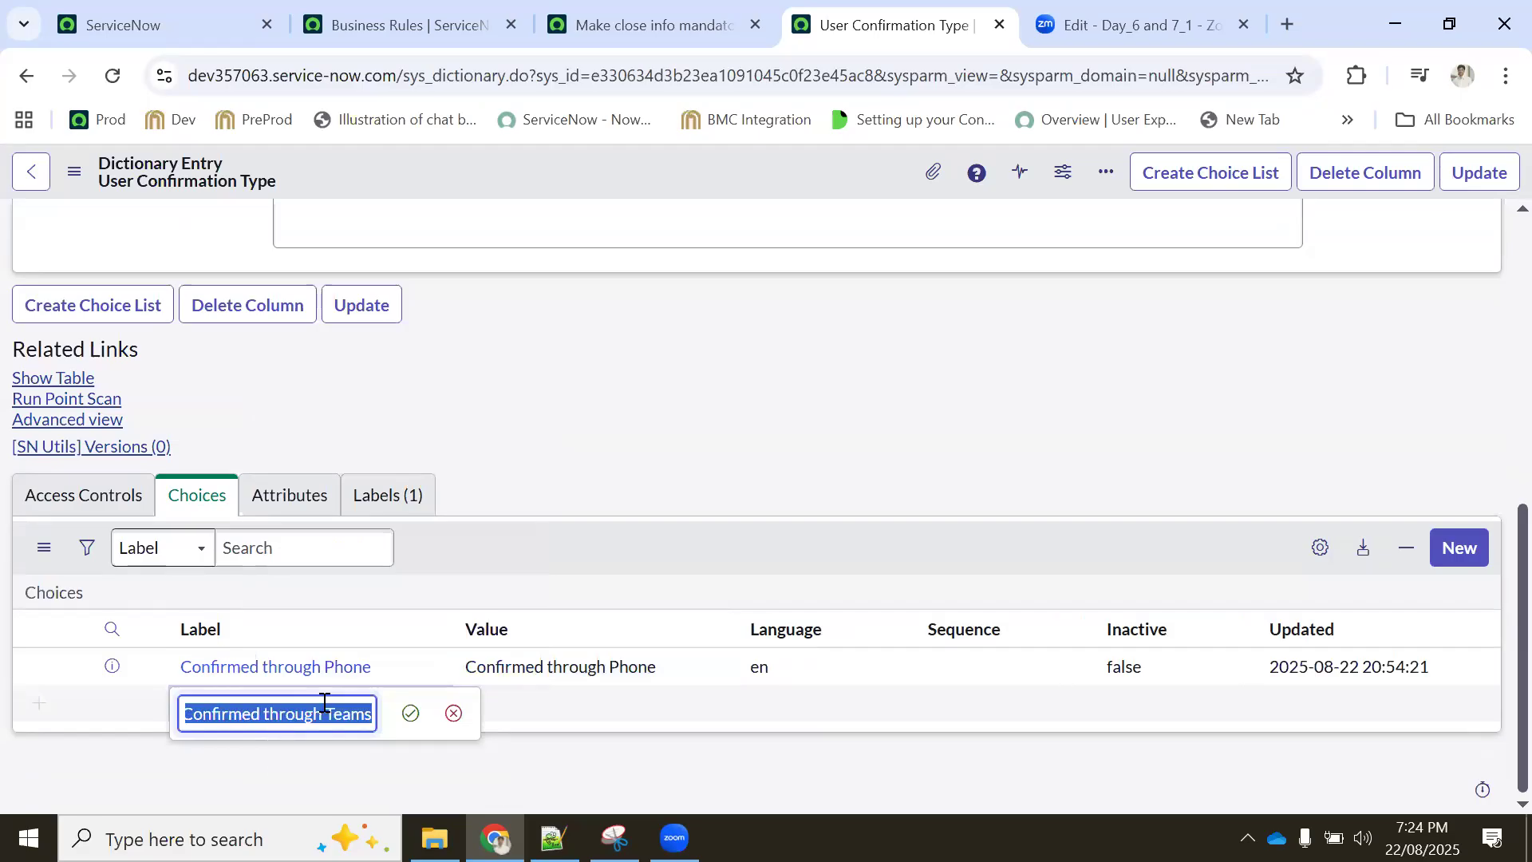
{"action": "left_click", "coordinate": [410, 714]}
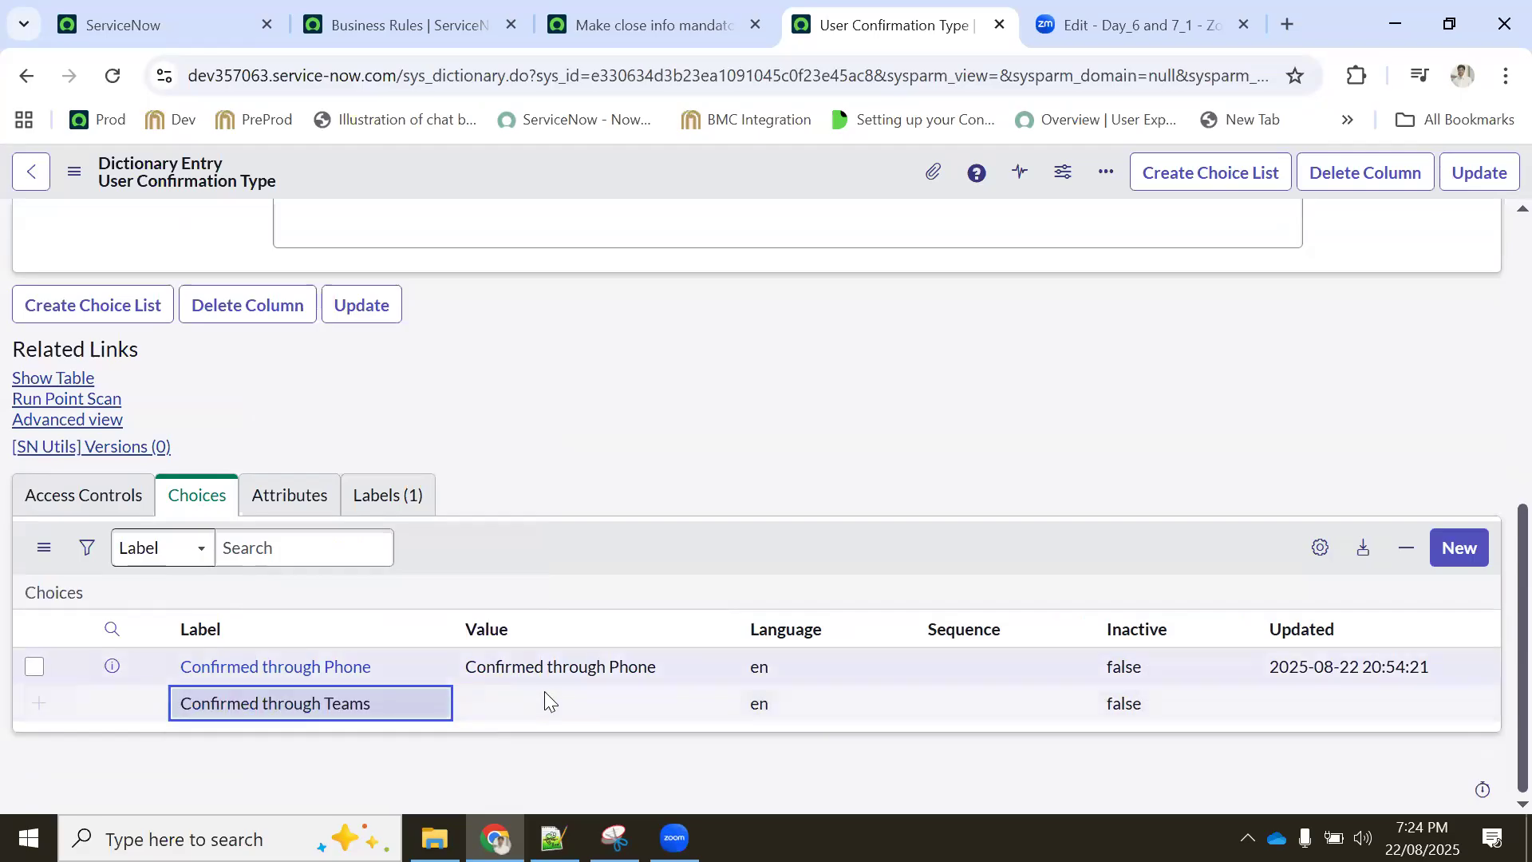
{"action": "left_click", "coordinate": [545, 695]}
{"action": "left_click", "coordinate": [545, 694]}
{"action": "key", "text": "ctrl+v"}
{"action": "left_click", "coordinate": [704, 712]}
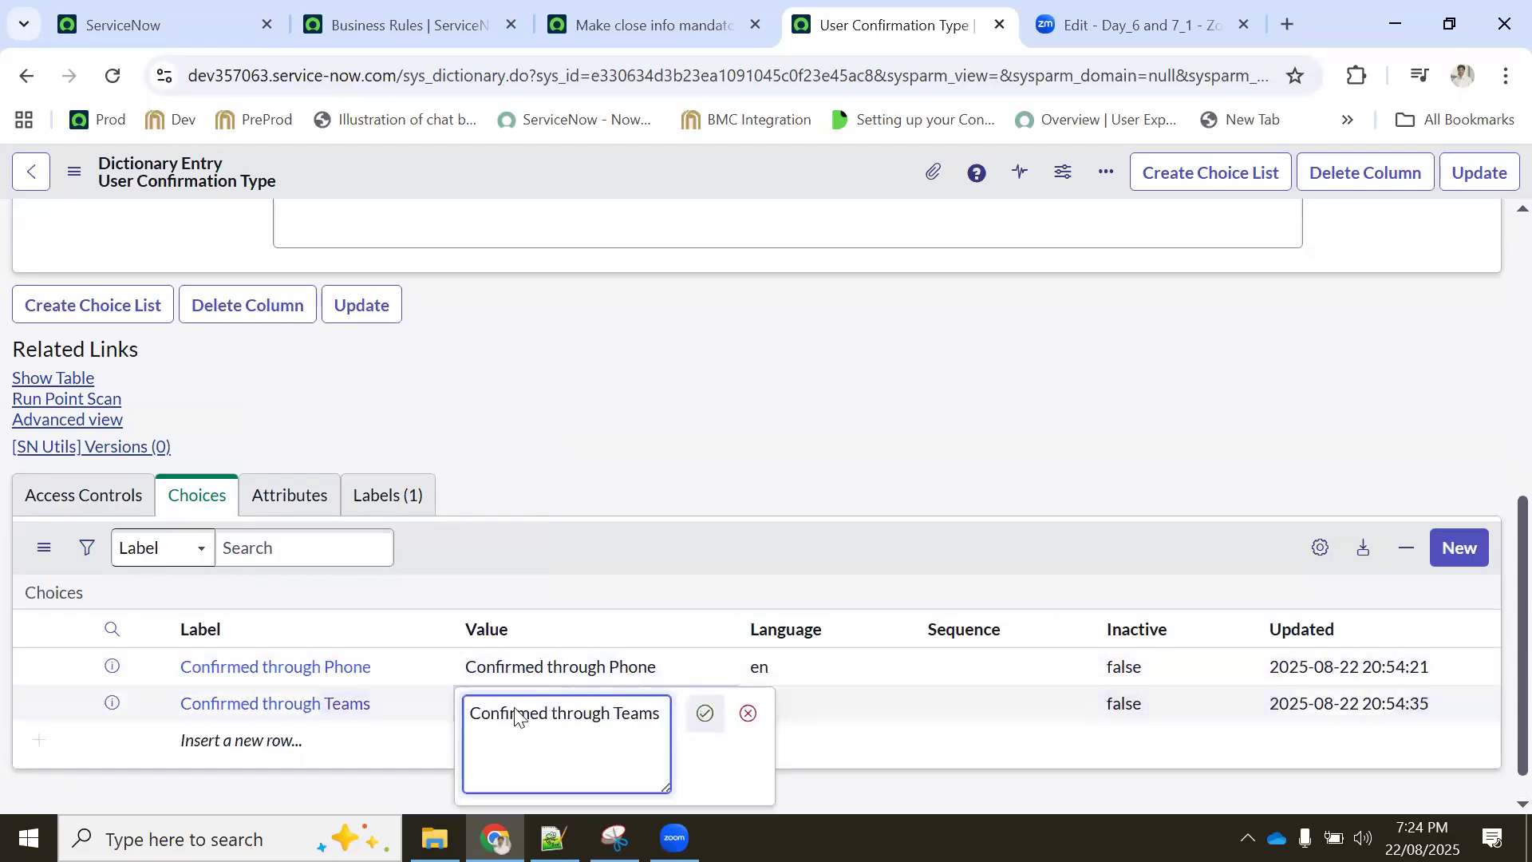
Check the field's Choice List Specification and save the User Confirmation Type dictionary entry
{"action": "scroll", "coordinate": [704, 349], "scroll_direction": "up", "scroll_amount": 3}
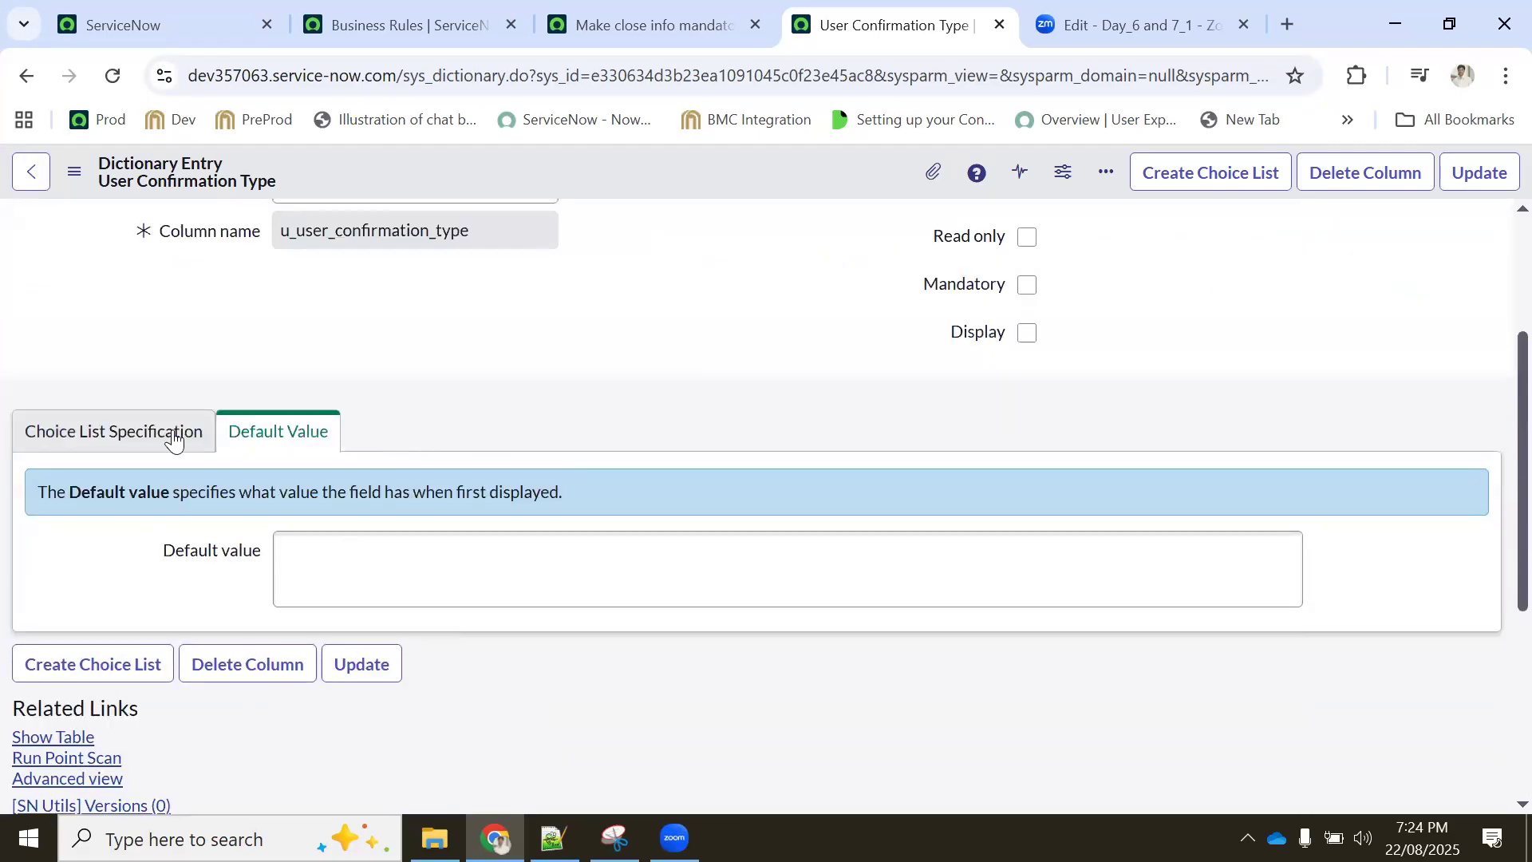
{"action": "left_click", "coordinate": [110, 438]}
{"action": "scroll", "coordinate": [212, 414], "scroll_direction": "down", "scroll_amount": 2}
{"action": "scroll", "coordinate": [213, 414], "scroll_direction": "up", "scroll_amount": 3}
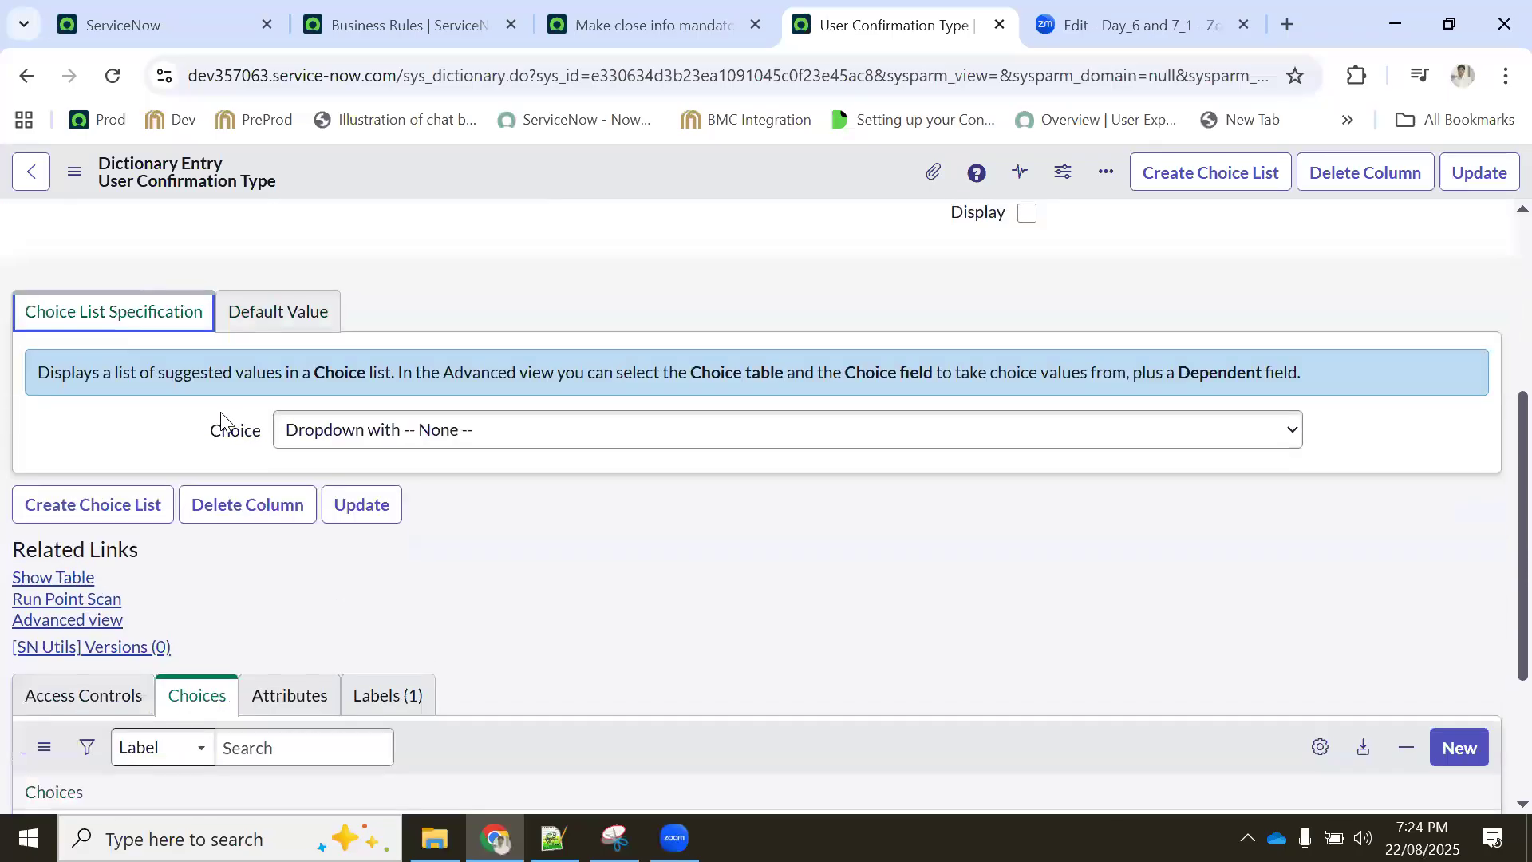
{"action": "scroll", "coordinate": [420, 428], "scroll_direction": "up", "scroll_amount": 2}
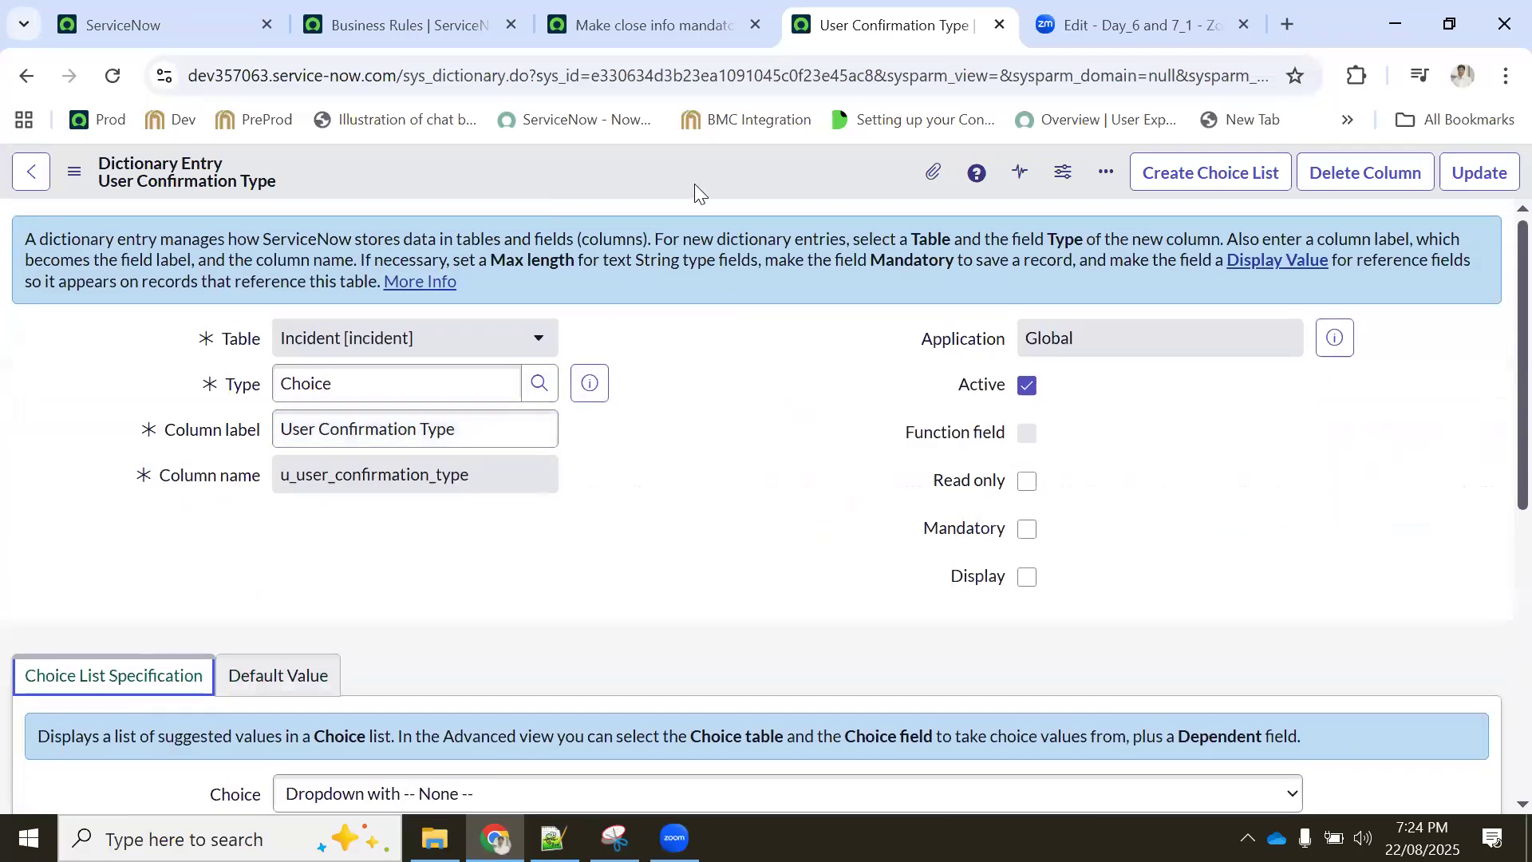
{"action": "right_click", "coordinate": [694, 183]}
{"action": "left_click", "coordinate": [734, 199]}
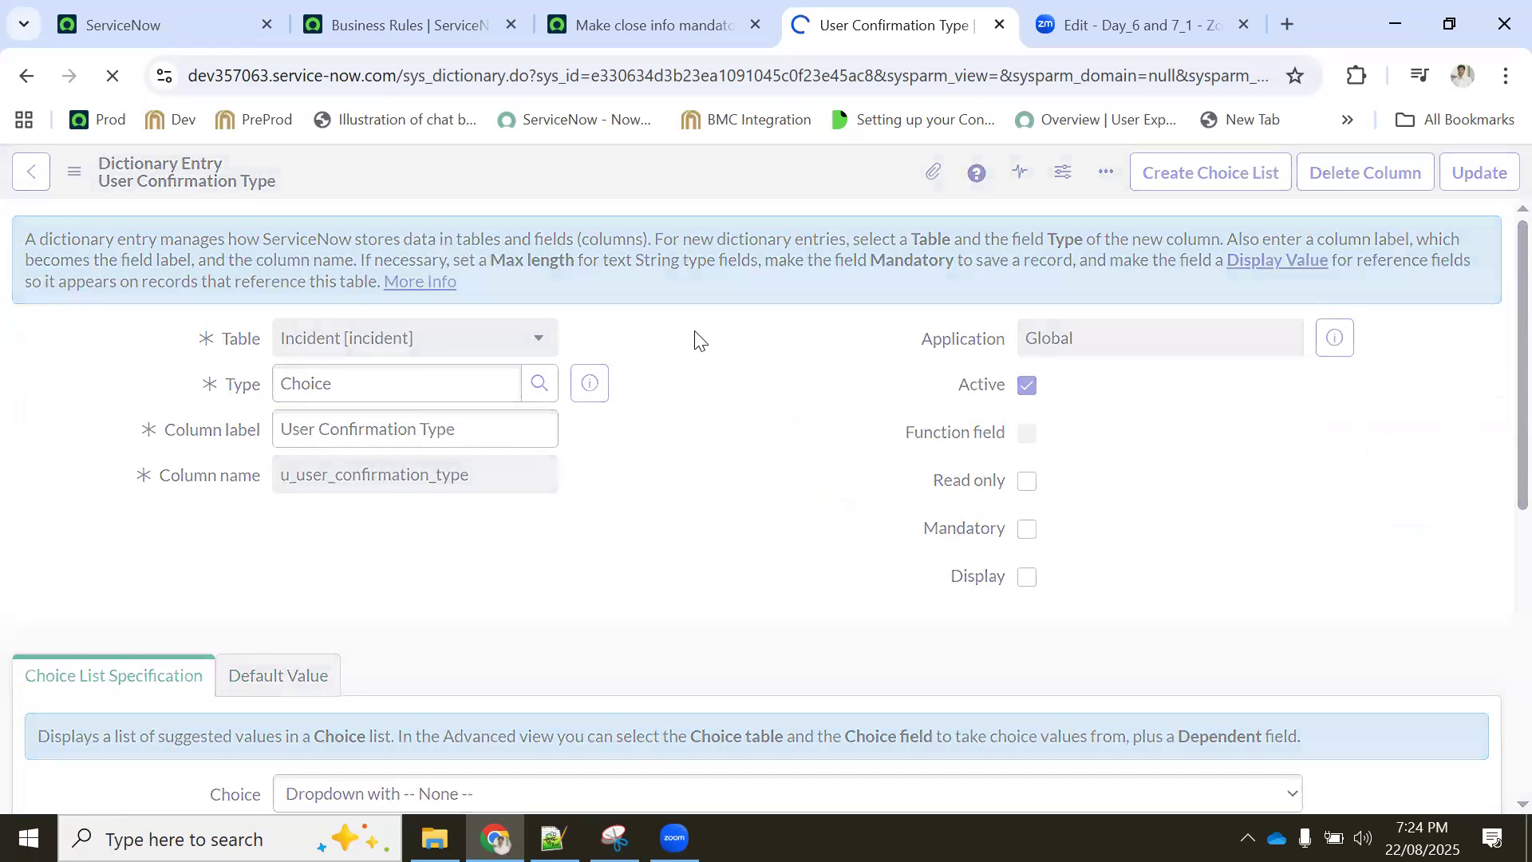
Review the saved dictionary entry's choice list specification, choices and column label
{"action": "scroll", "coordinate": [695, 330], "scroll_direction": "down", "scroll_amount": 4}
{"action": "scroll", "coordinate": [694, 332], "scroll_direction": "down", "scroll_amount": 3}
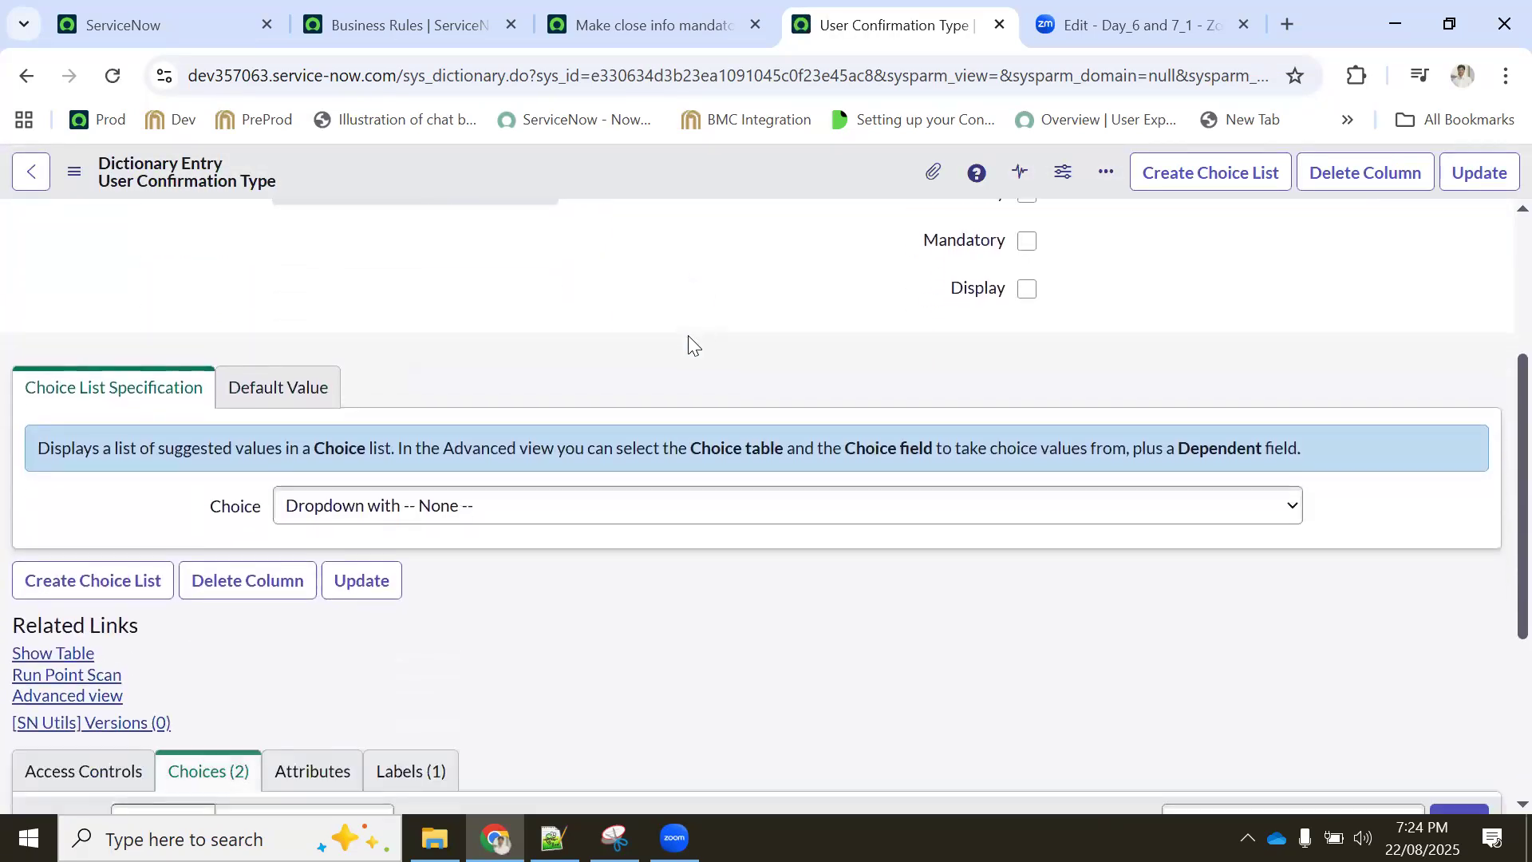
{"action": "scroll", "coordinate": [691, 343], "scroll_direction": "down", "scroll_amount": 5}
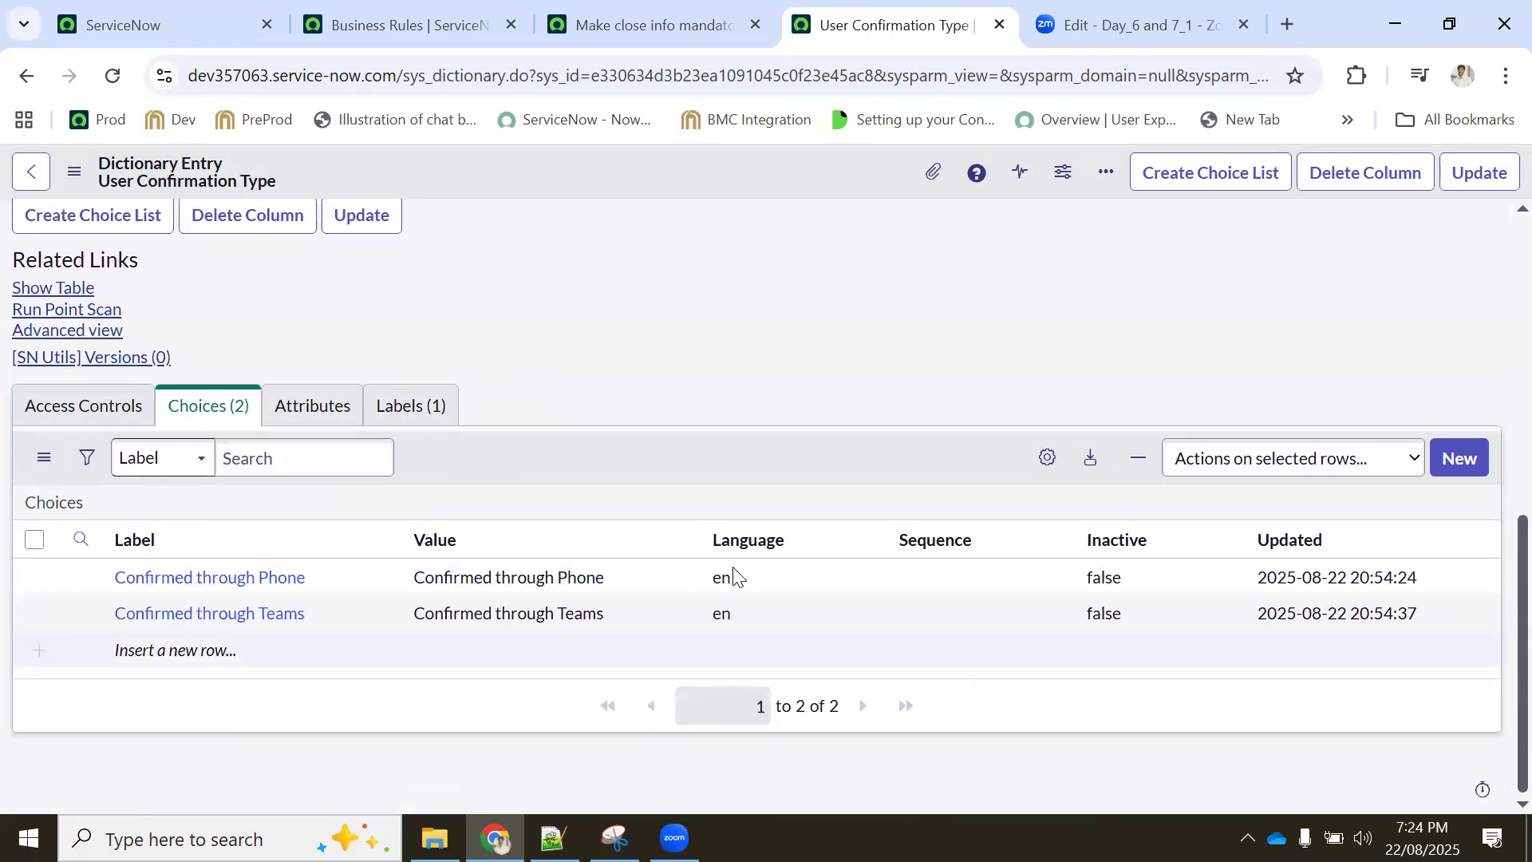
{"action": "scroll", "coordinate": [648, 359], "scroll_direction": "up", "scroll_amount": 8}
{"action": "scroll", "coordinate": [615, 299], "scroll_direction": "down", "scroll_amount": 5}
{"action": "scroll", "coordinate": [479, 343], "scroll_direction": "up", "scroll_amount": 5}
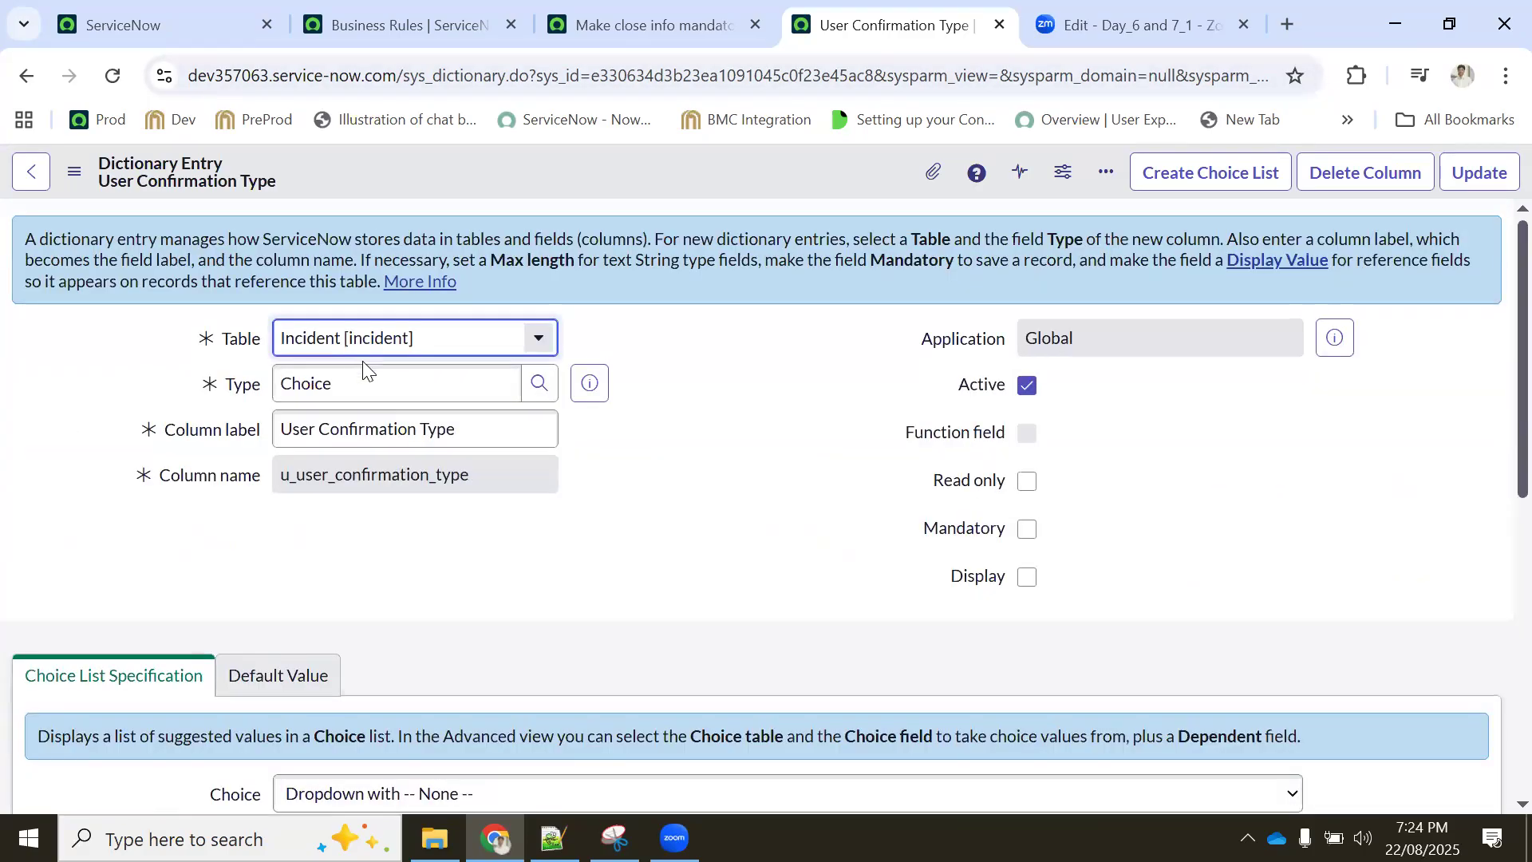
{"action": "left_click_drag", "start_coordinate": [512, 431], "coordinate": [260, 423]}
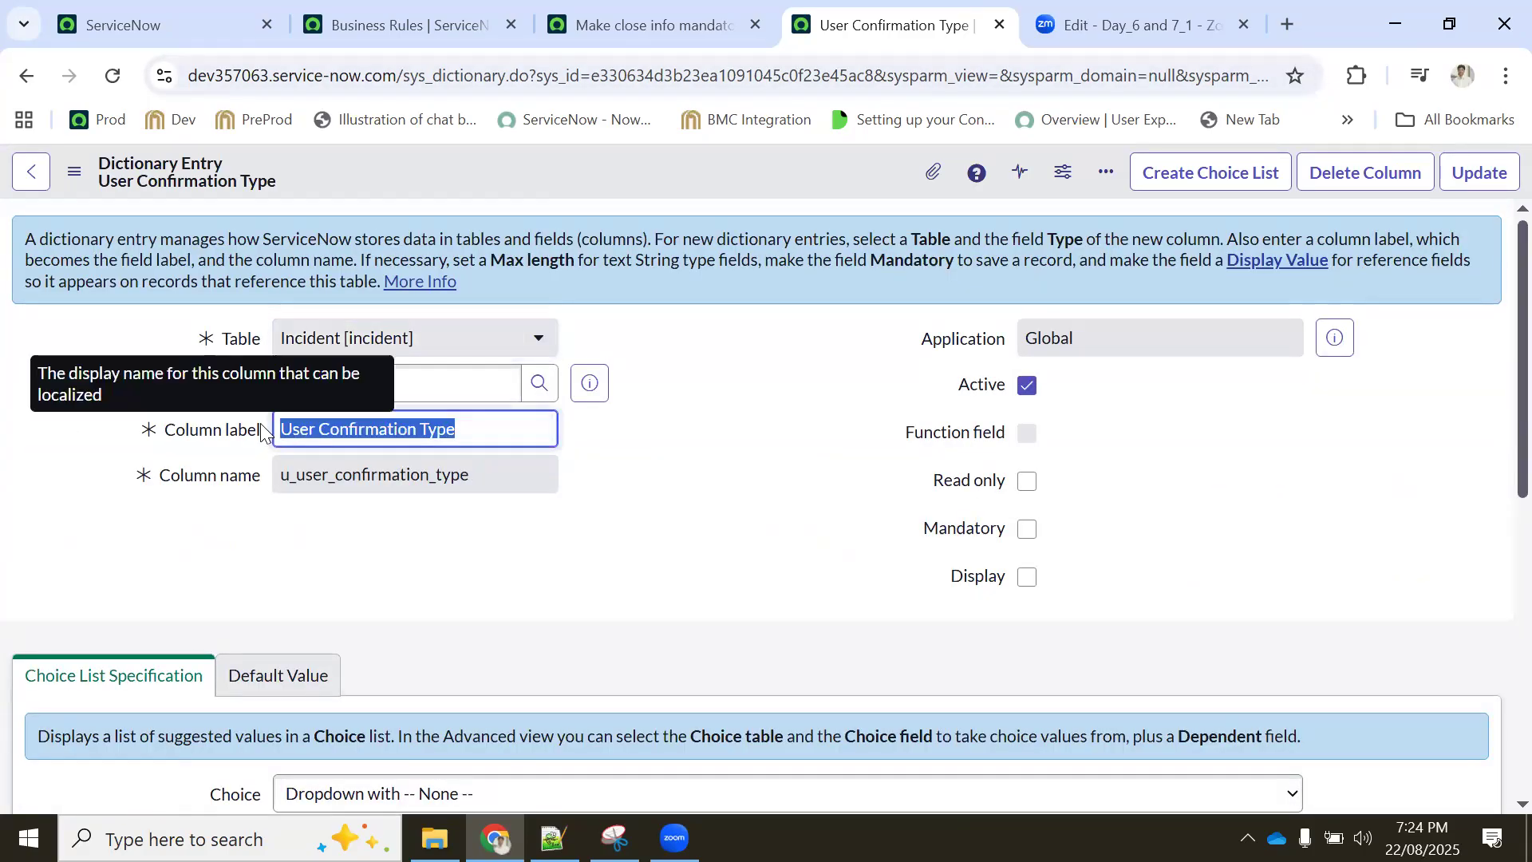
Open incident INC0010013 in a new browser tab and locate the User Confirmation Type field on its form
{"action": "left_click", "coordinate": [654, 15]}
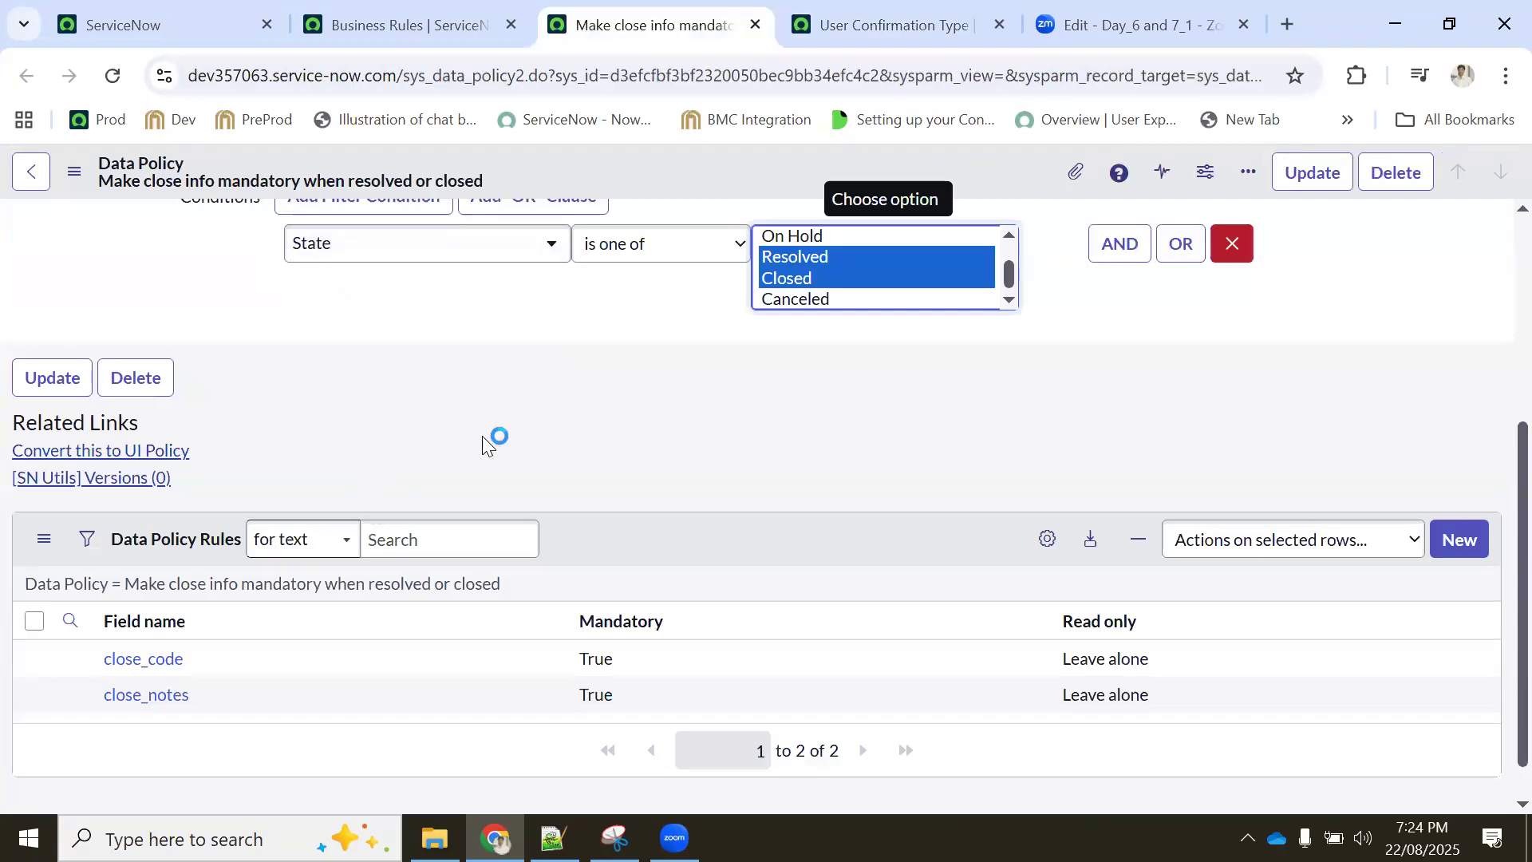
{"action": "left_click", "coordinate": [231, 25]}
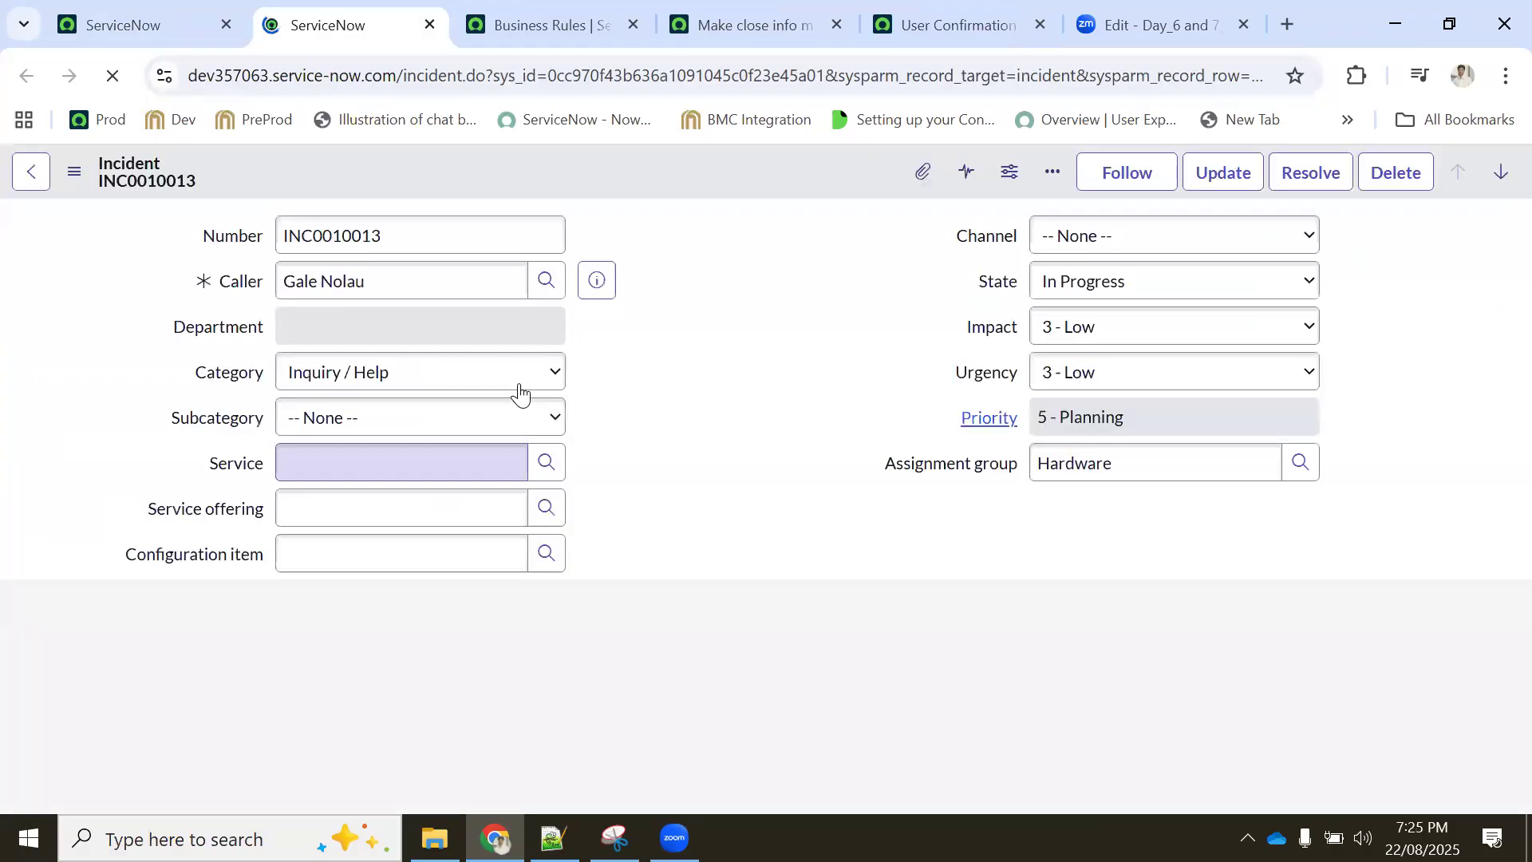
{"action": "scroll", "coordinate": [583, 435], "scroll_direction": "down", "scroll_amount": 8}
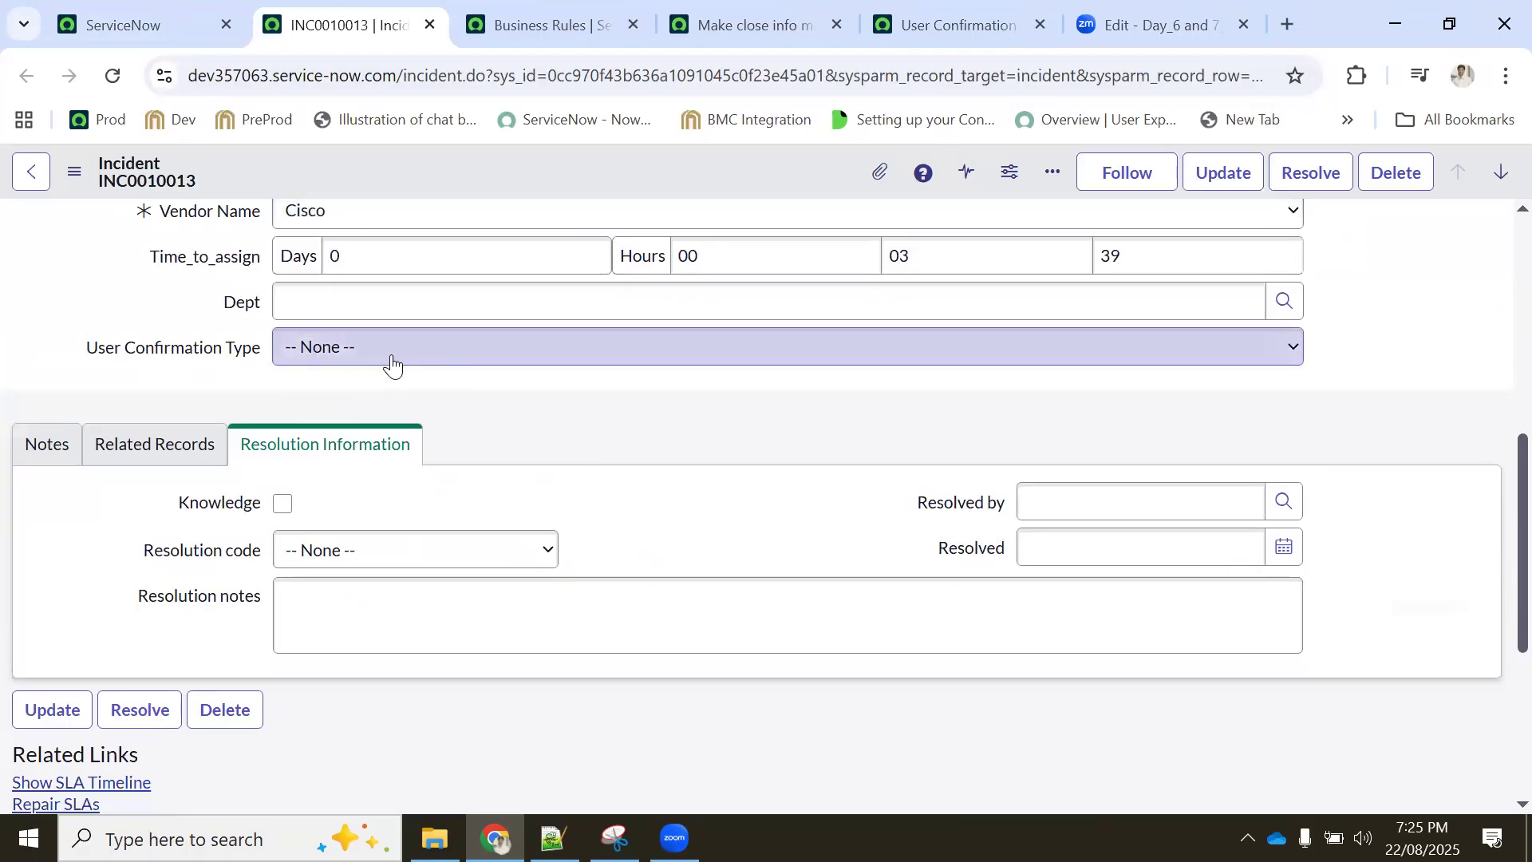
{"action": "scroll", "coordinate": [389, 362], "scroll_direction": "up", "scroll_amount": 3}
{"action": "scroll", "coordinate": [332, 445], "scroll_direction": "up", "scroll_amount": 4}
{"action": "scroll", "coordinate": [504, 220], "scroll_direction": "up", "scroll_amount": 1}
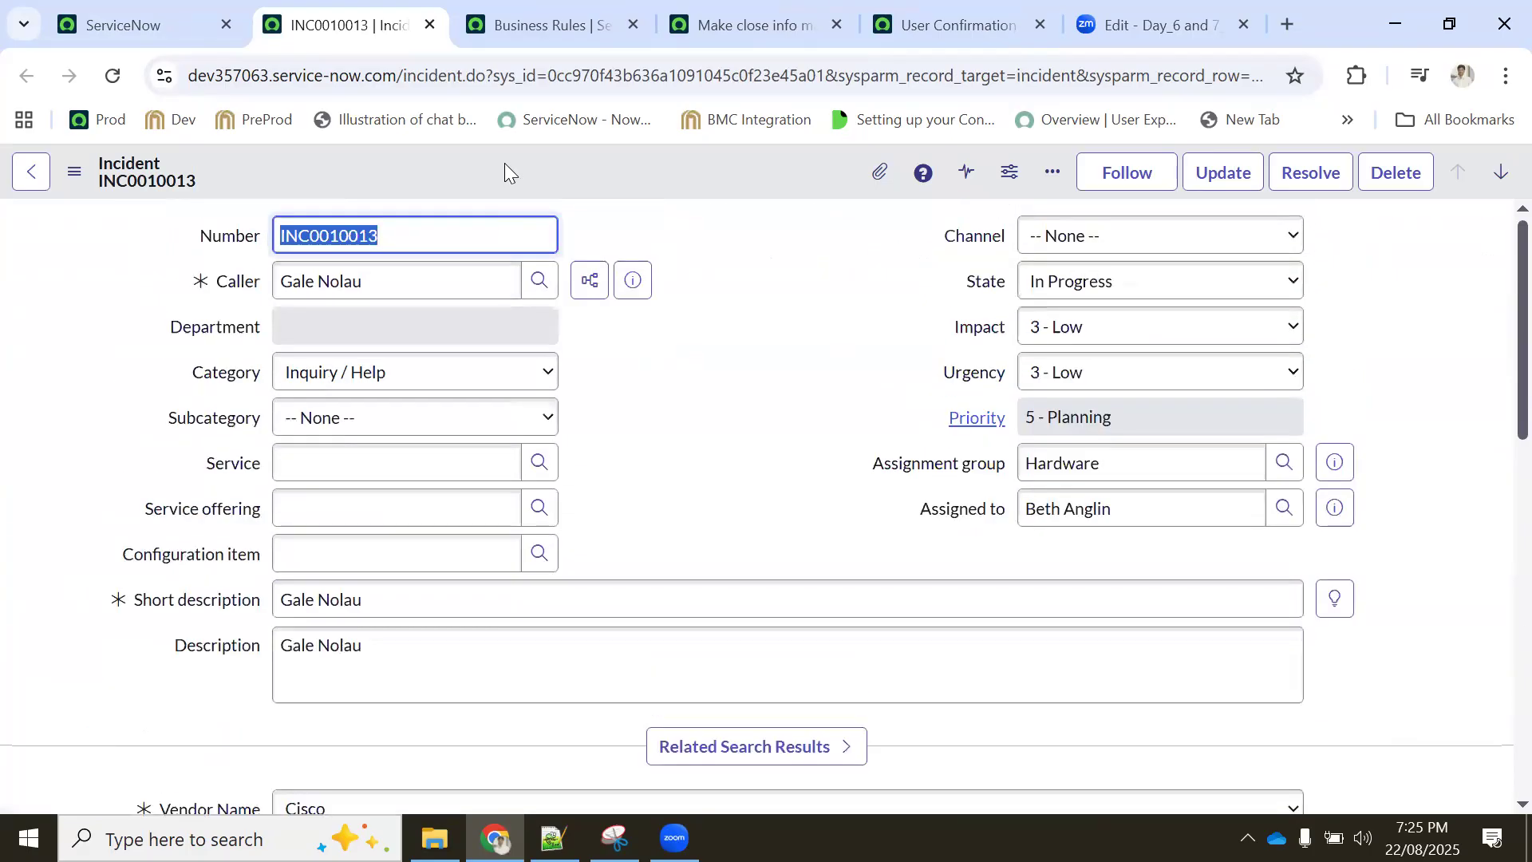
Open Form Design for the Incident form and decline the Form Builder suggestion, opting not to be shown it again
{"action": "right_click", "coordinate": [504, 163]}
{"action": "mouse_move", "coordinate": [577, 619]}
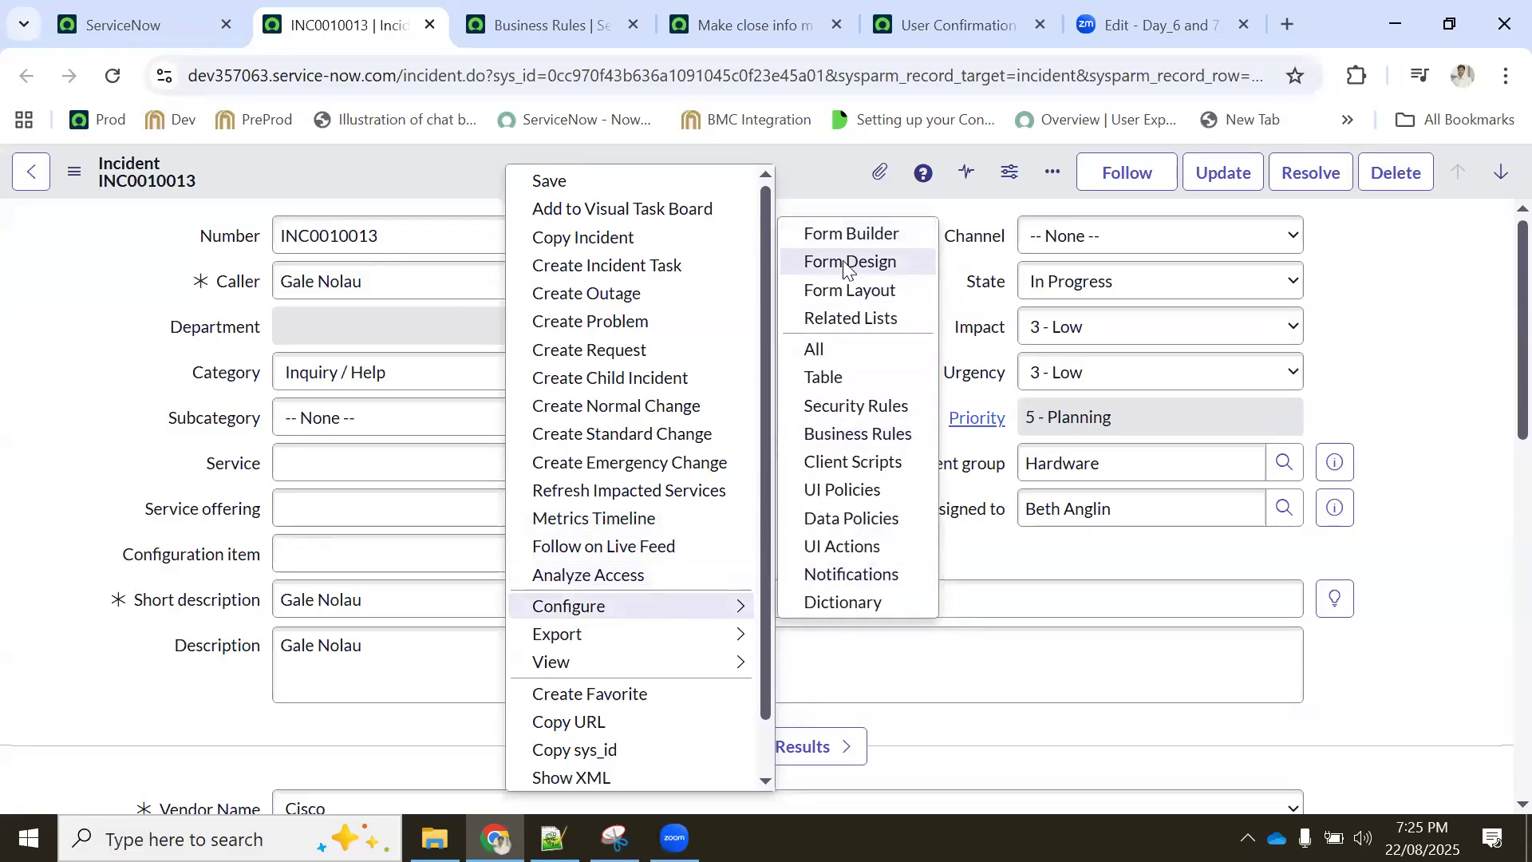
{"action": "left_click", "coordinate": [847, 269]}
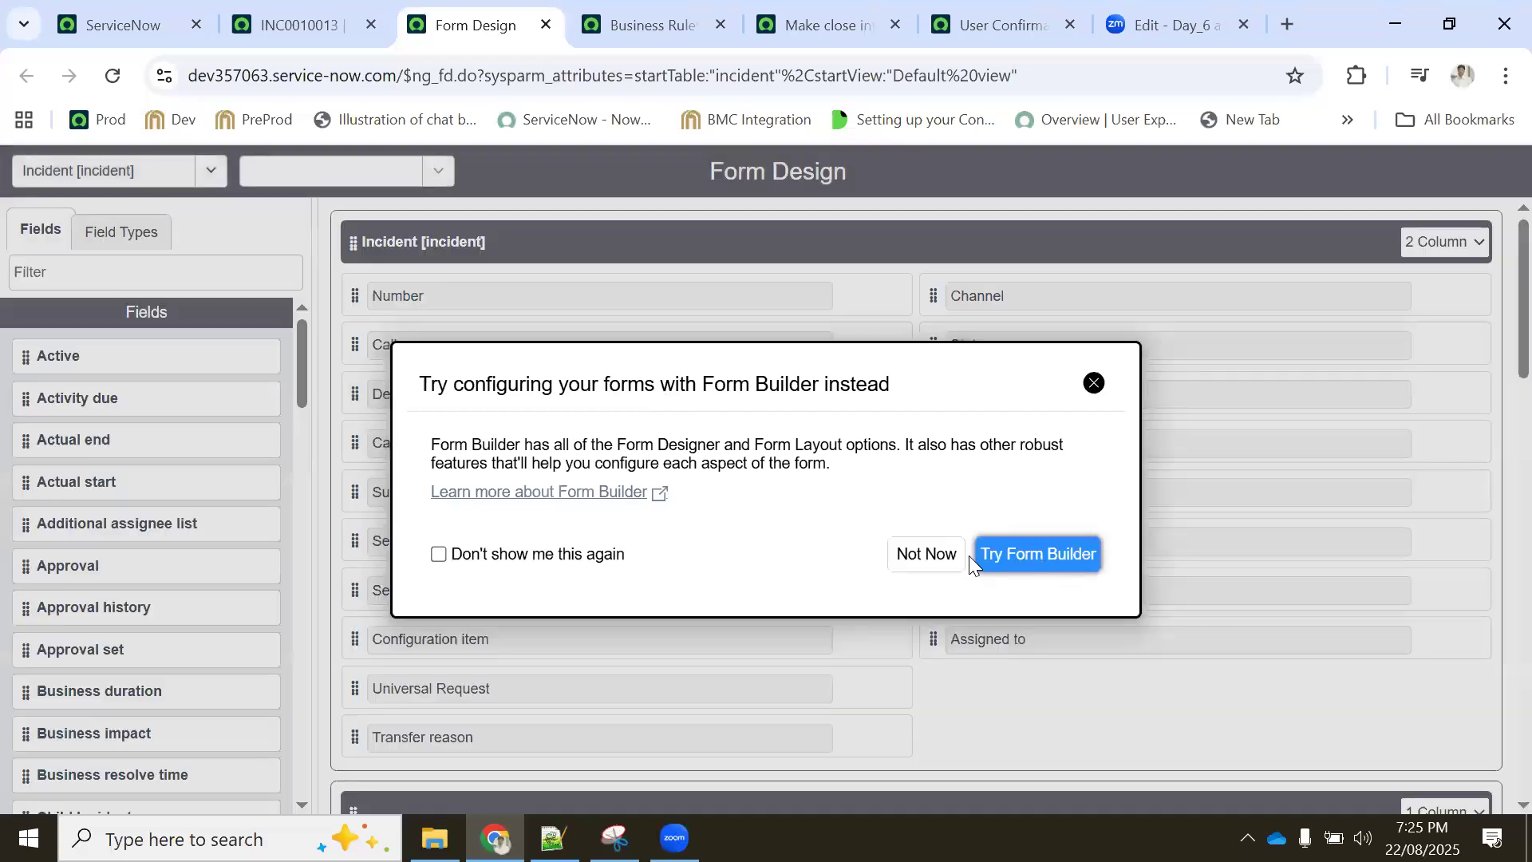
{"action": "left_click", "coordinate": [440, 553]}
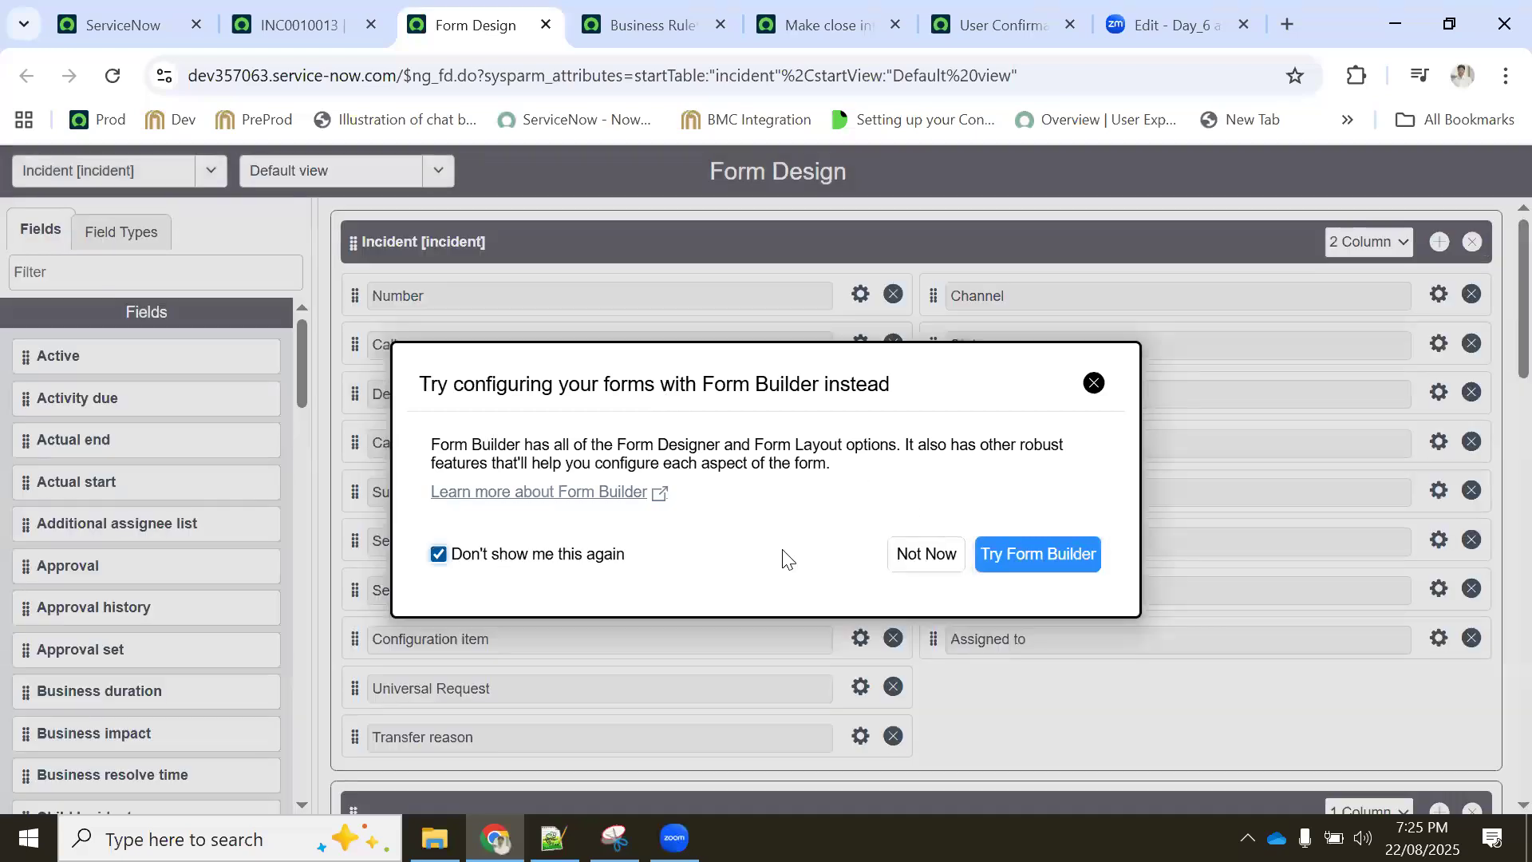
{"action": "left_click", "coordinate": [928, 554]}
Examine the Incident form layout to locate User Confirmation Type and the Resolution Information section
{"action": "scroll", "coordinate": [572, 458], "scroll_direction": "down", "scroll_amount": 6}
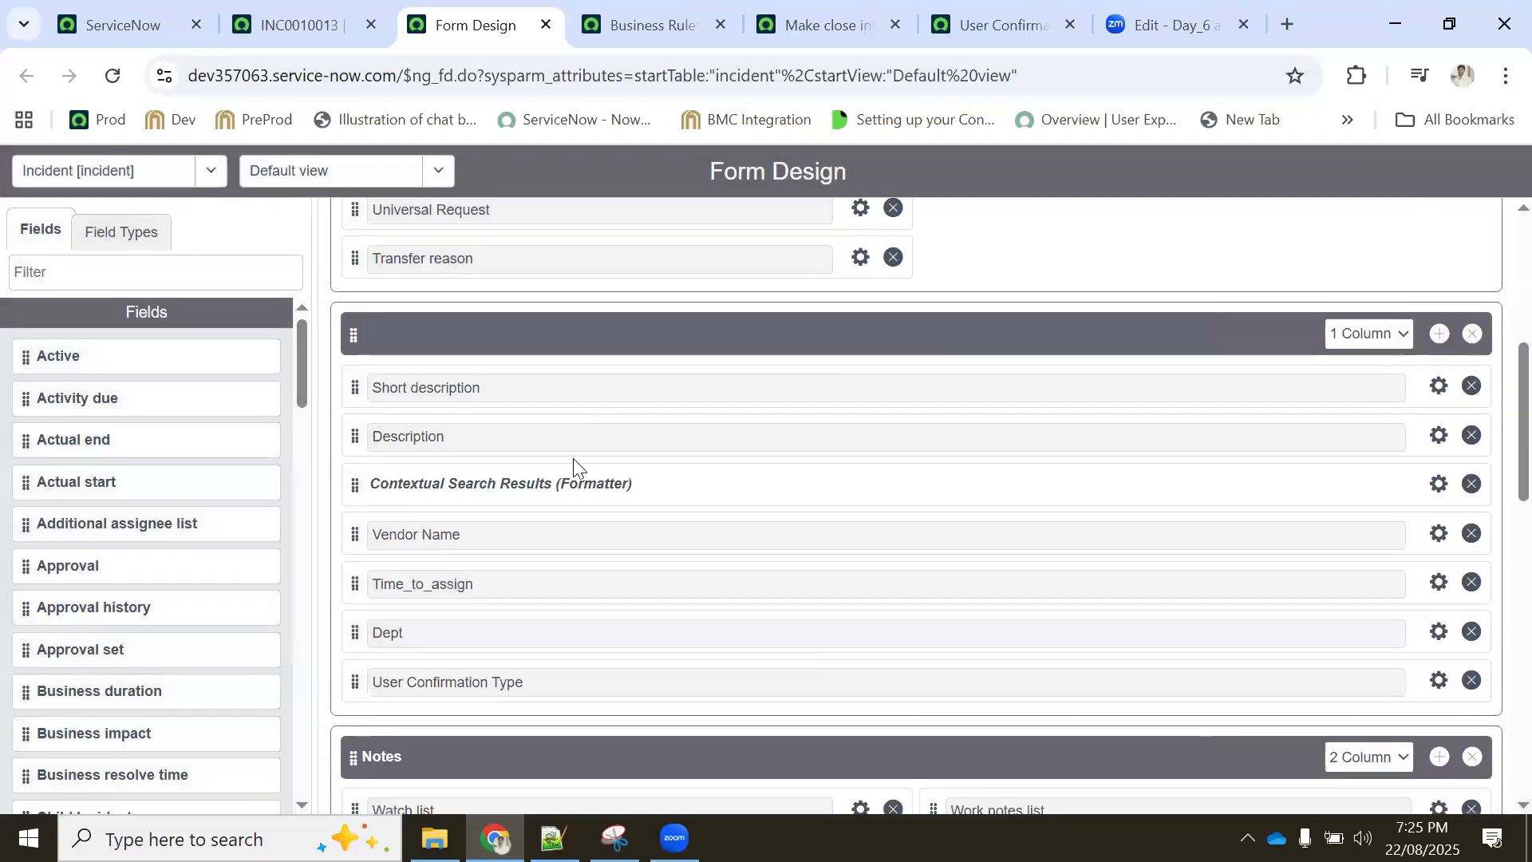
{"action": "scroll", "coordinate": [573, 458], "scroll_direction": "down", "scroll_amount": 2}
{"action": "scroll", "coordinate": [487, 519], "scroll_direction": "down", "scroll_amount": 2}
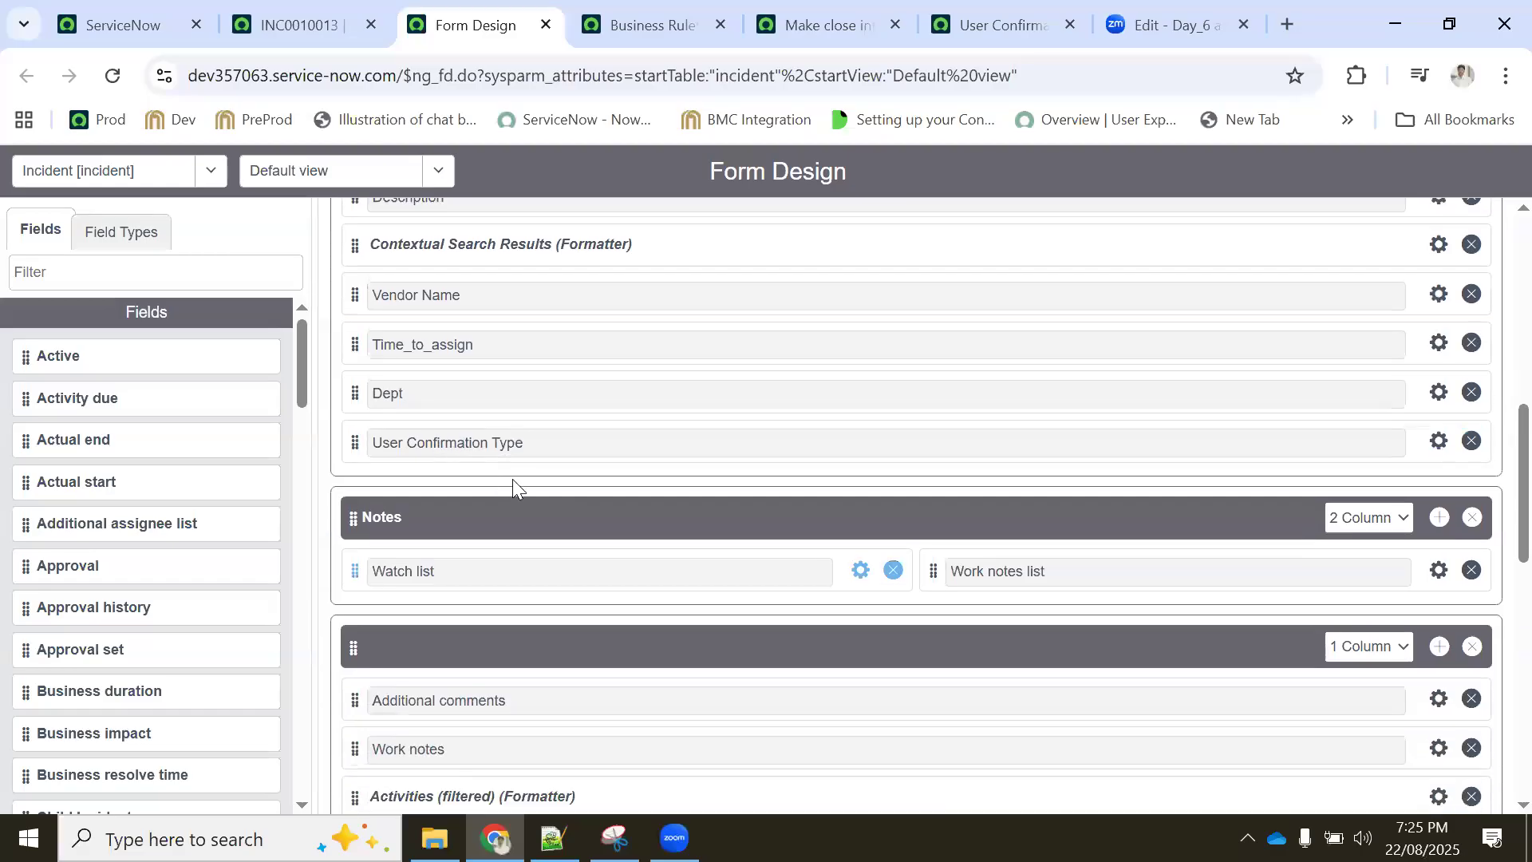
{"action": "scroll", "coordinate": [511, 451], "scroll_direction": "down", "scroll_amount": 2}
{"action": "scroll", "coordinate": [550, 391], "scroll_direction": "down", "scroll_amount": 3}
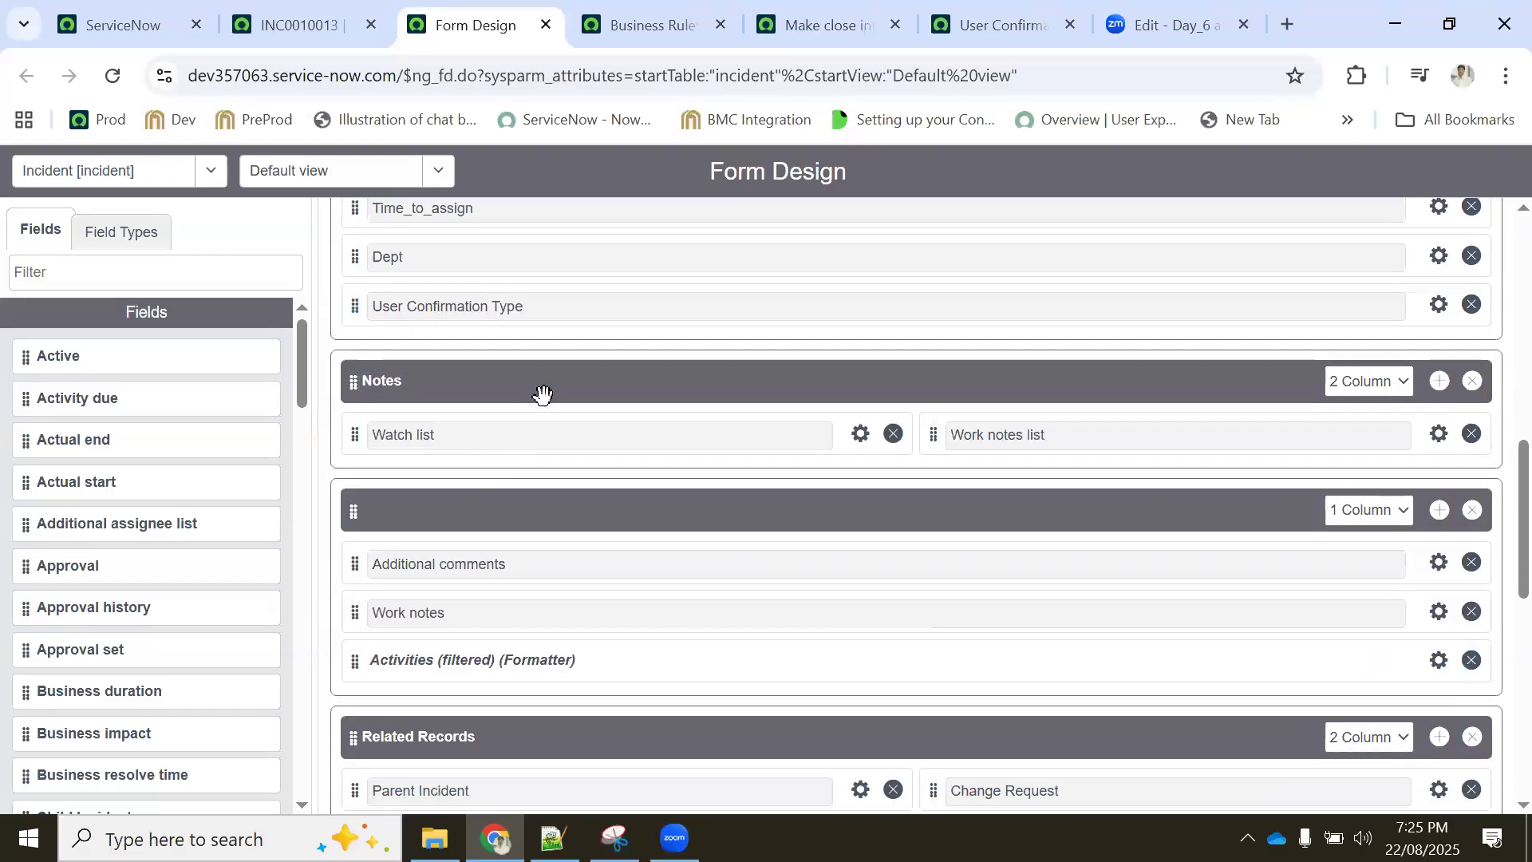
{"action": "scroll", "coordinate": [533, 406], "scroll_direction": "down", "scroll_amount": 4}
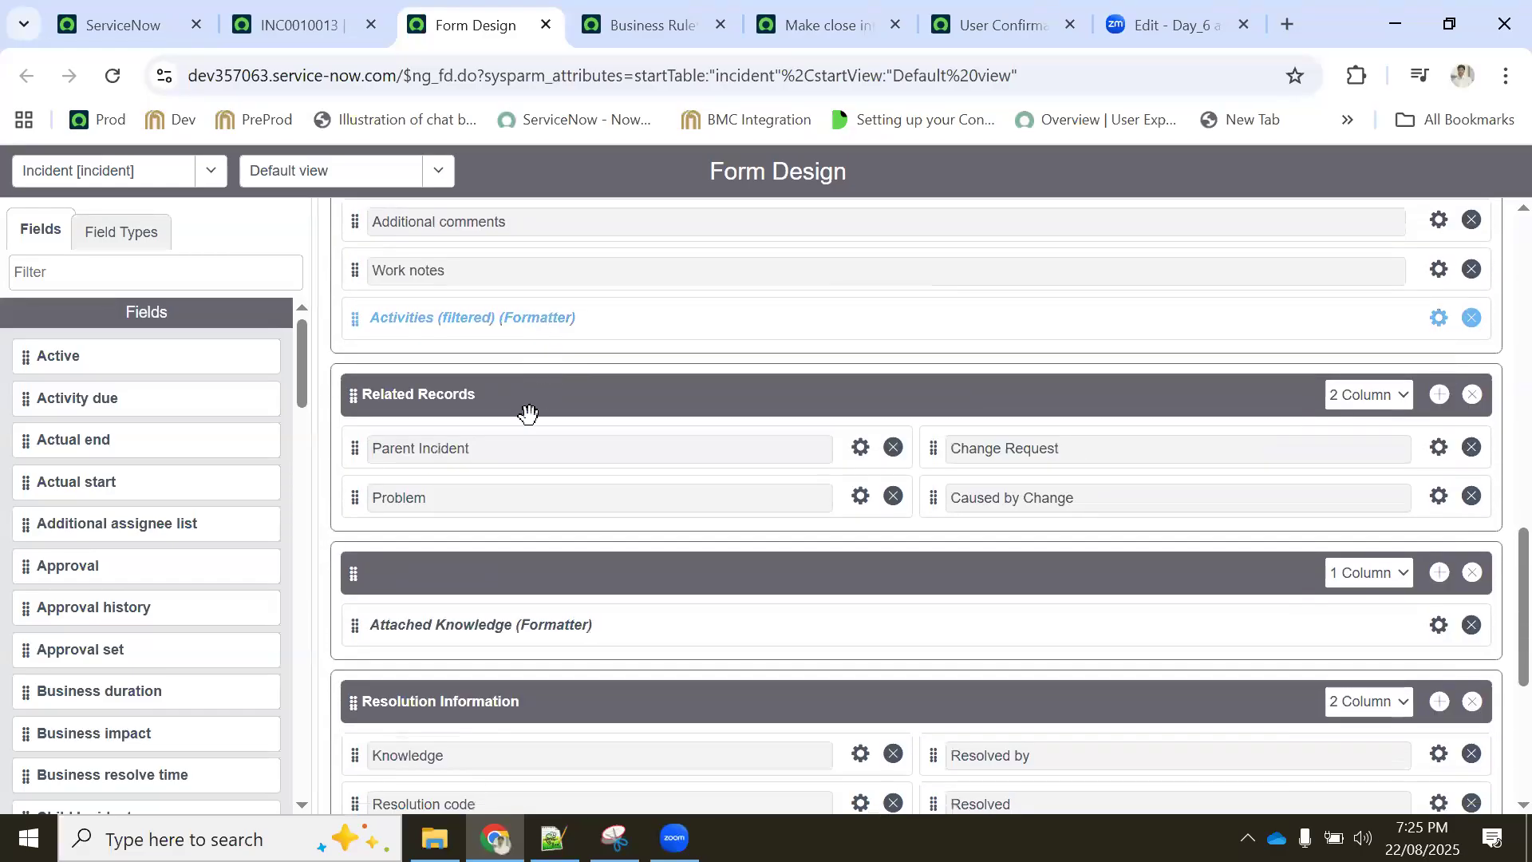
{"action": "scroll", "coordinate": [550, 431], "scroll_direction": "up", "scroll_amount": 7}
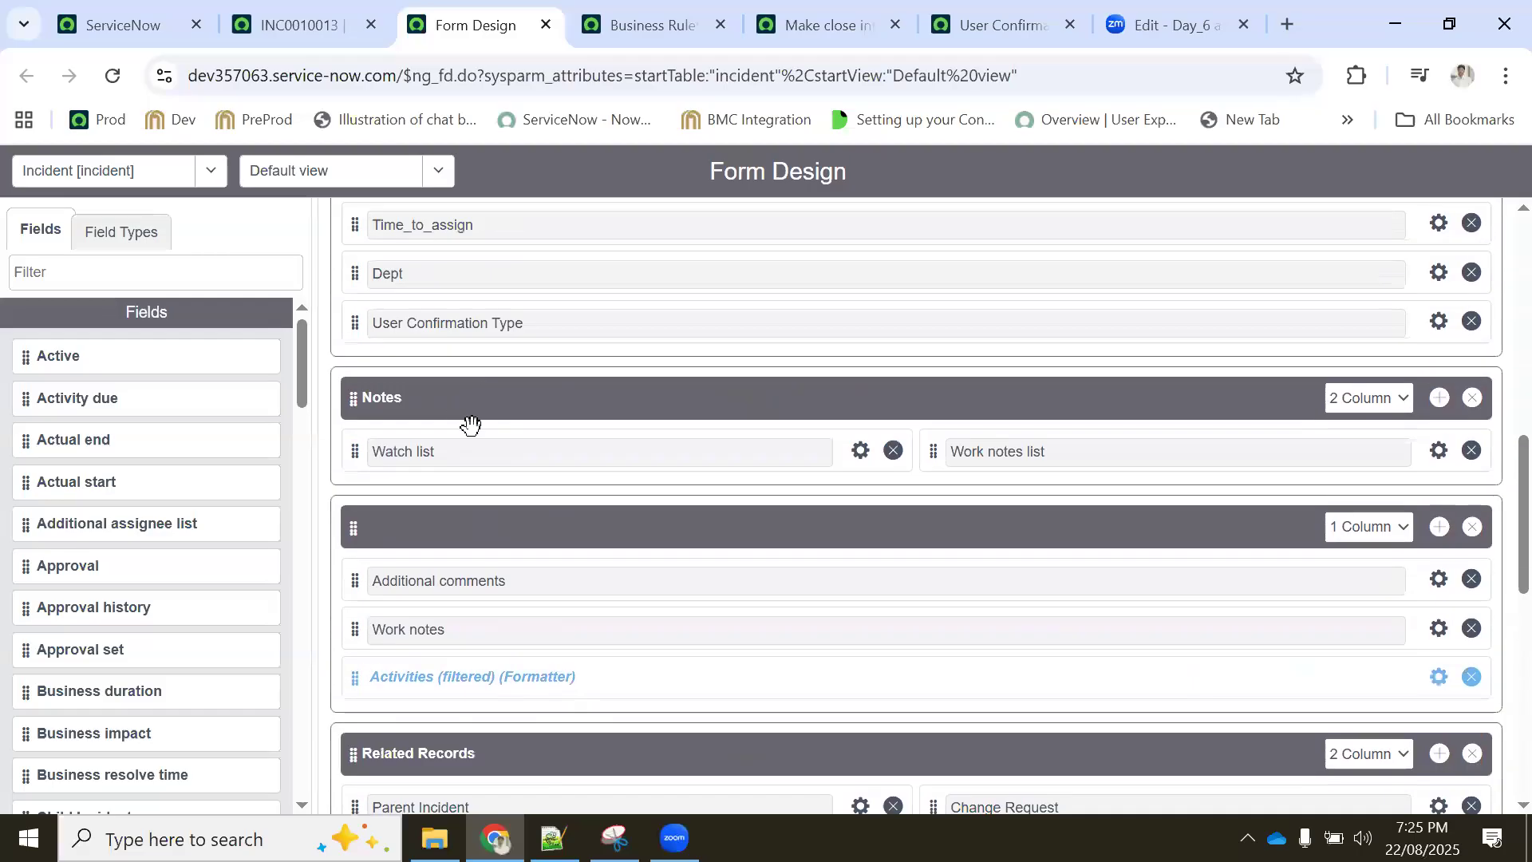
{"action": "scroll", "coordinate": [458, 372], "scroll_direction": "up", "scroll_amount": 2}
{"action": "scroll", "coordinate": [489, 427], "scroll_direction": "up", "scroll_amount": 2}
{"action": "scroll", "coordinate": [494, 459], "scroll_direction": "down", "scroll_amount": 1}
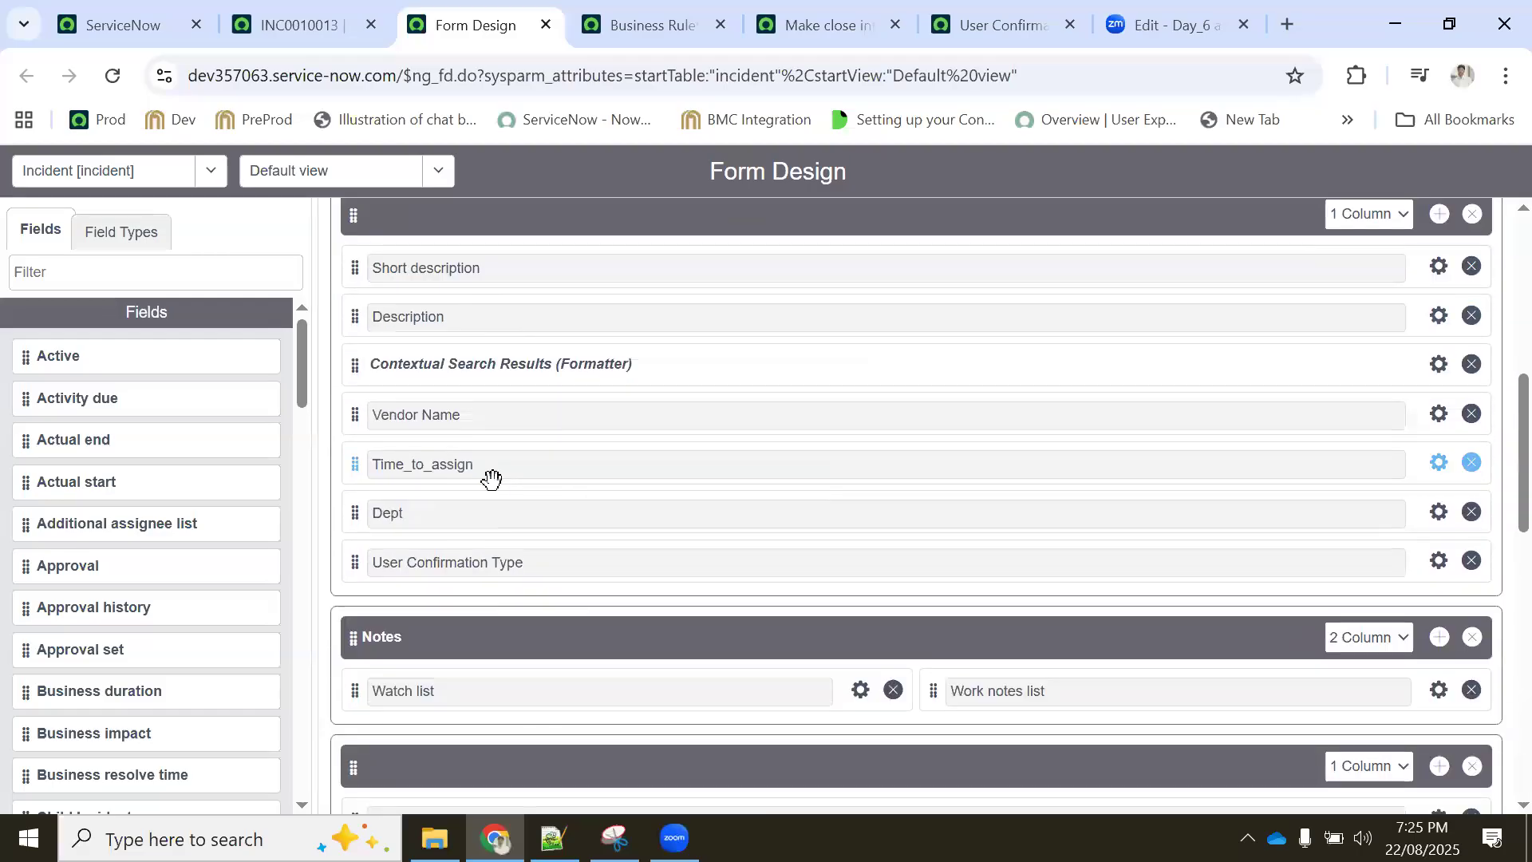
Remove User Confirmation Type from the section containing Short description and Dept in the Incident form layout
{"action": "key", "text": "ctrl+minus"}
{"action": "key", "text": "ctrl+minus"}
{"action": "key", "text": "ctrl+minus"}
{"action": "key", "text": "ctrl+minus"}
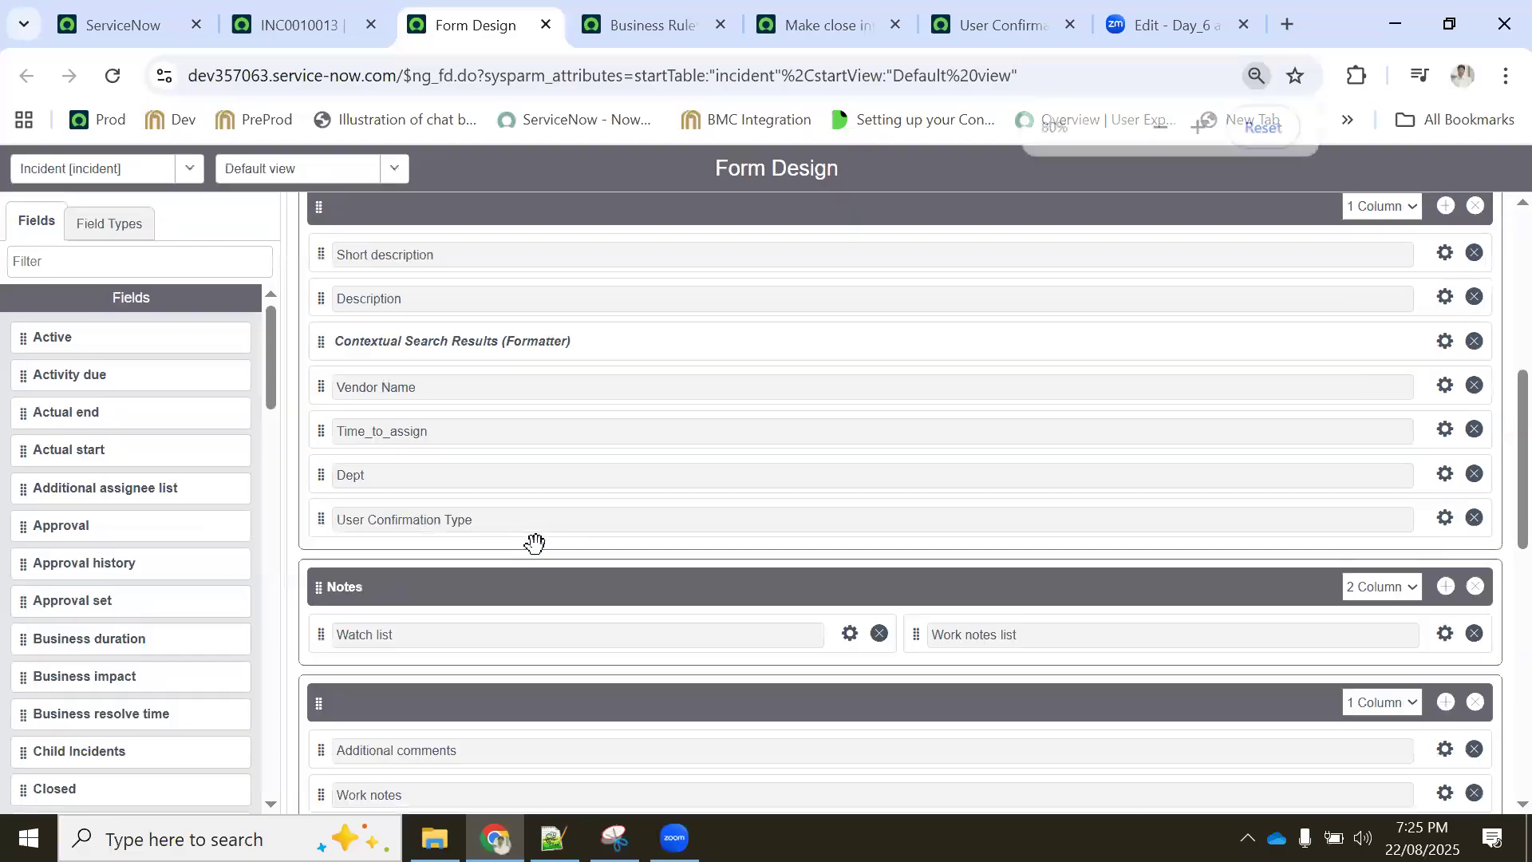
{"action": "key", "text": "ctrl+minus"}
{"action": "key", "text": "ctrl+minus"}
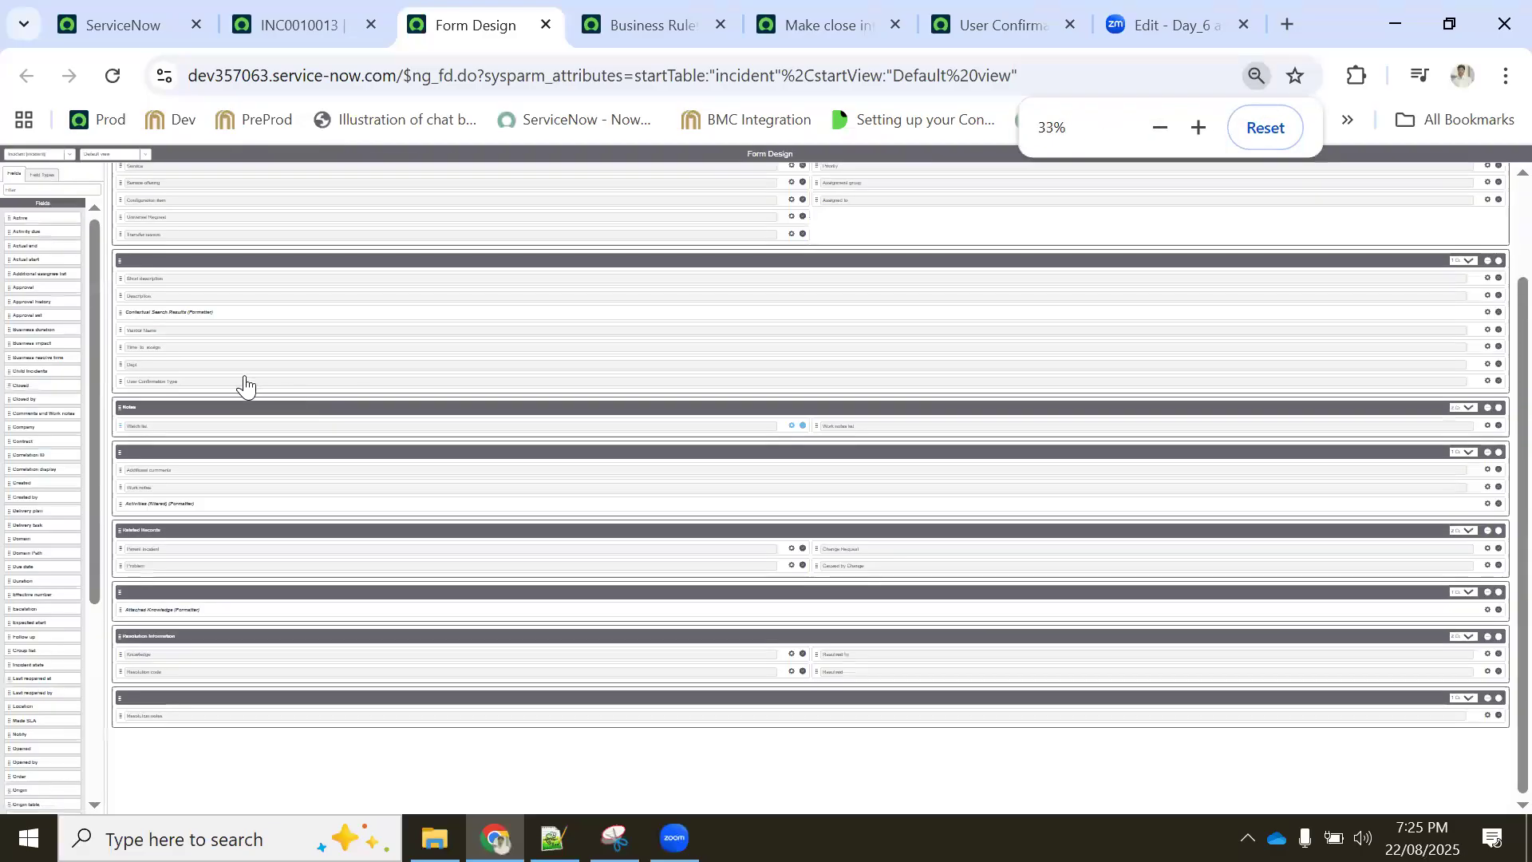
{"action": "left_click_drag", "start_coordinate": [160, 386], "coordinate": [172, 499]}
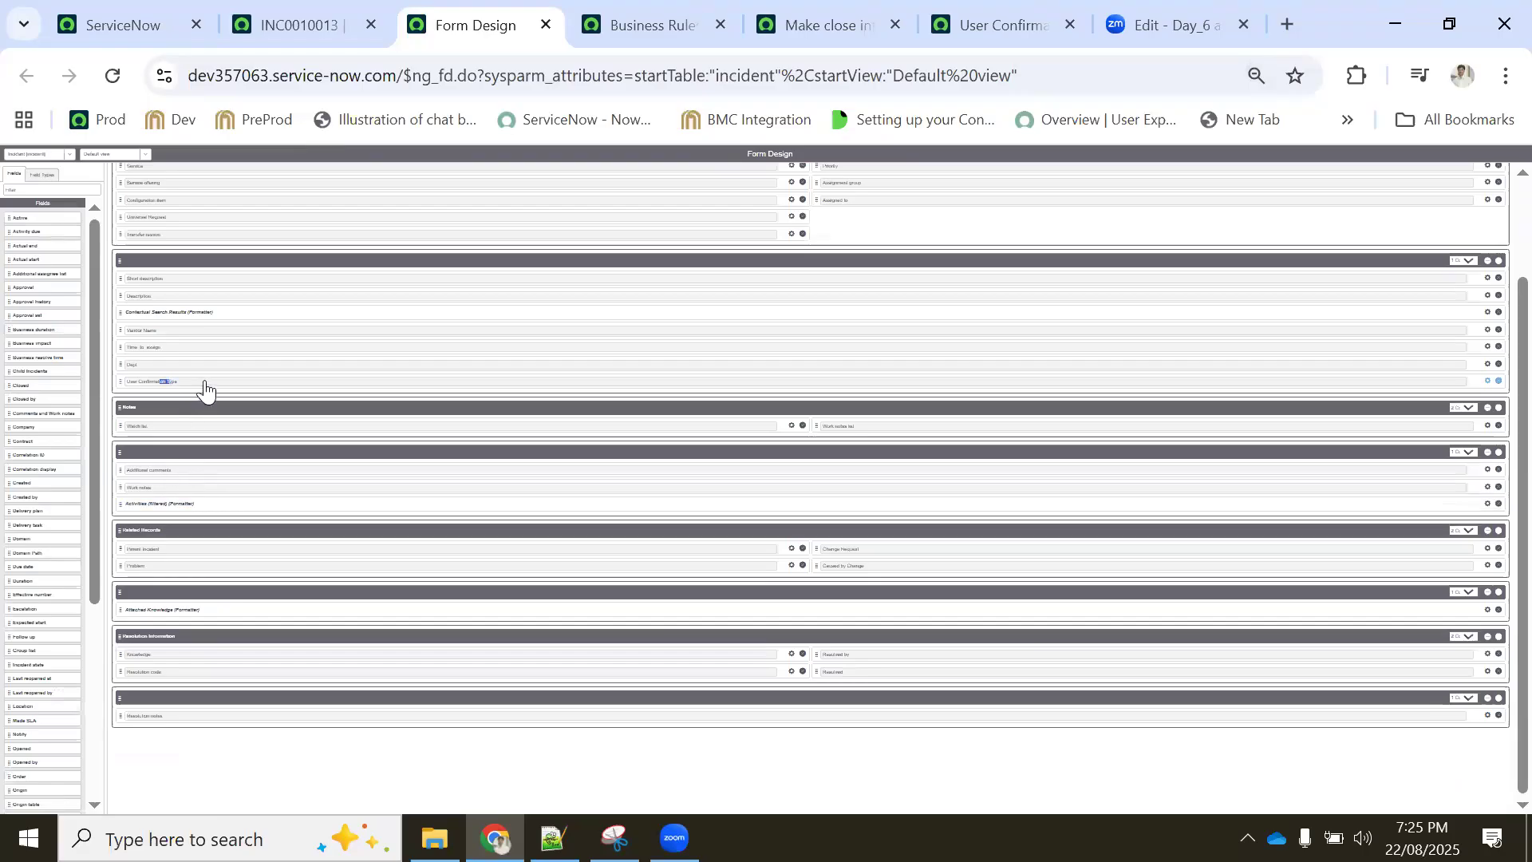
{"action": "left_click_drag", "start_coordinate": [1488, 399], "coordinate": [1505, 664]}
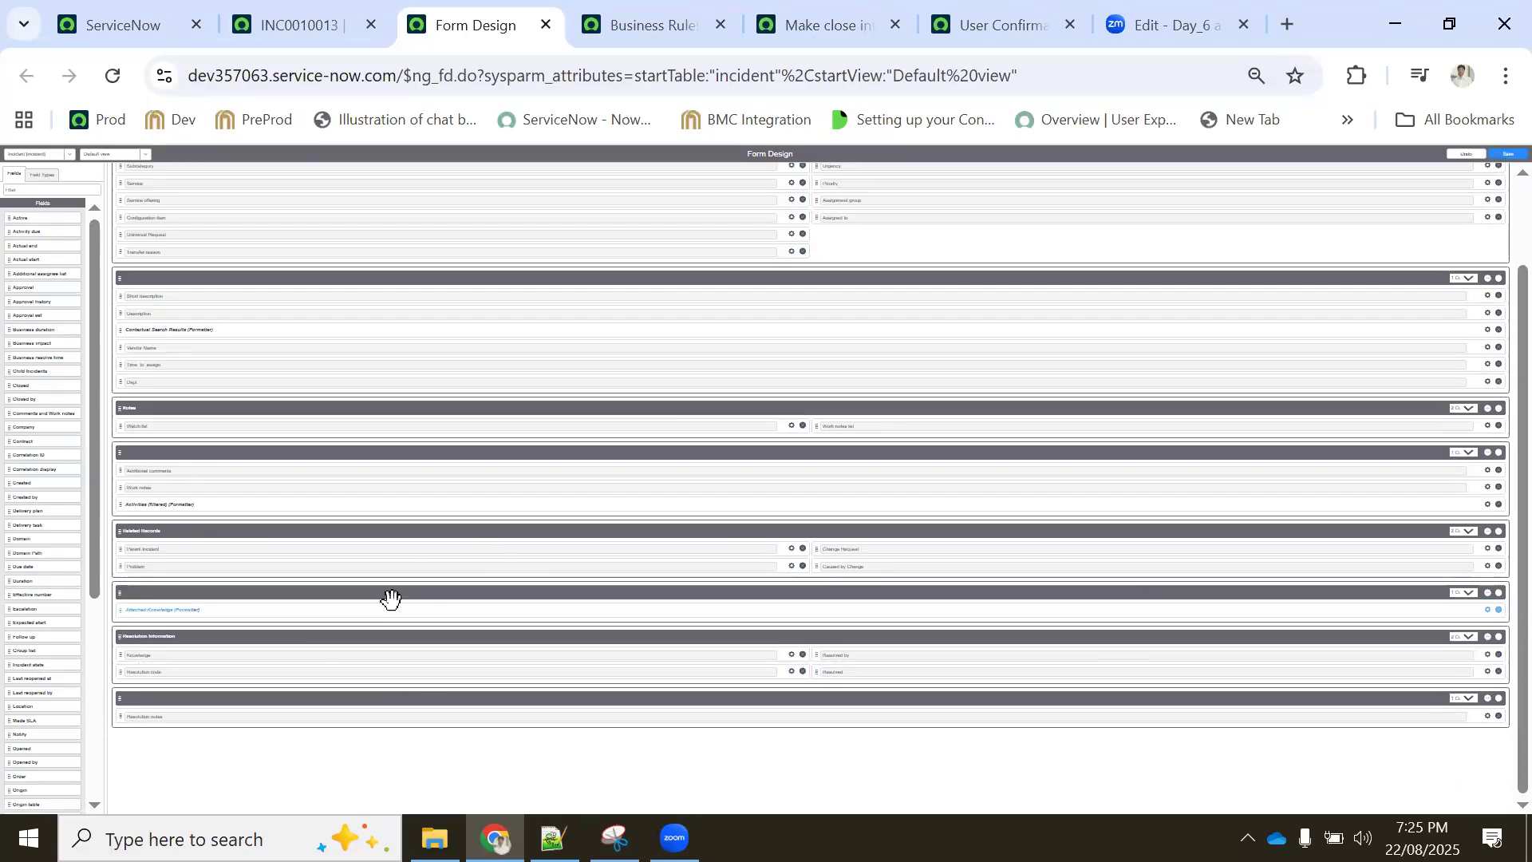
Check the Incident form layout's sections after the removal, from the main fields down to Resolution notes
{"action": "key", "text": "ctrl+plus"}
{"action": "scroll", "coordinate": [353, 588], "scroll_direction": "down", "scroll_amount": 2}
{"action": "scroll", "coordinate": [308, 554], "scroll_direction": "up", "scroll_amount": 1}
{"action": "key", "text": "ctrl+plus"}
{"action": "key", "text": "ctrl+plus"}
{"action": "scroll", "coordinate": [305, 553], "scroll_direction": "down", "scroll_amount": 2}
{"action": "scroll", "coordinate": [305, 550], "scroll_direction": "down", "scroll_amount": 4}
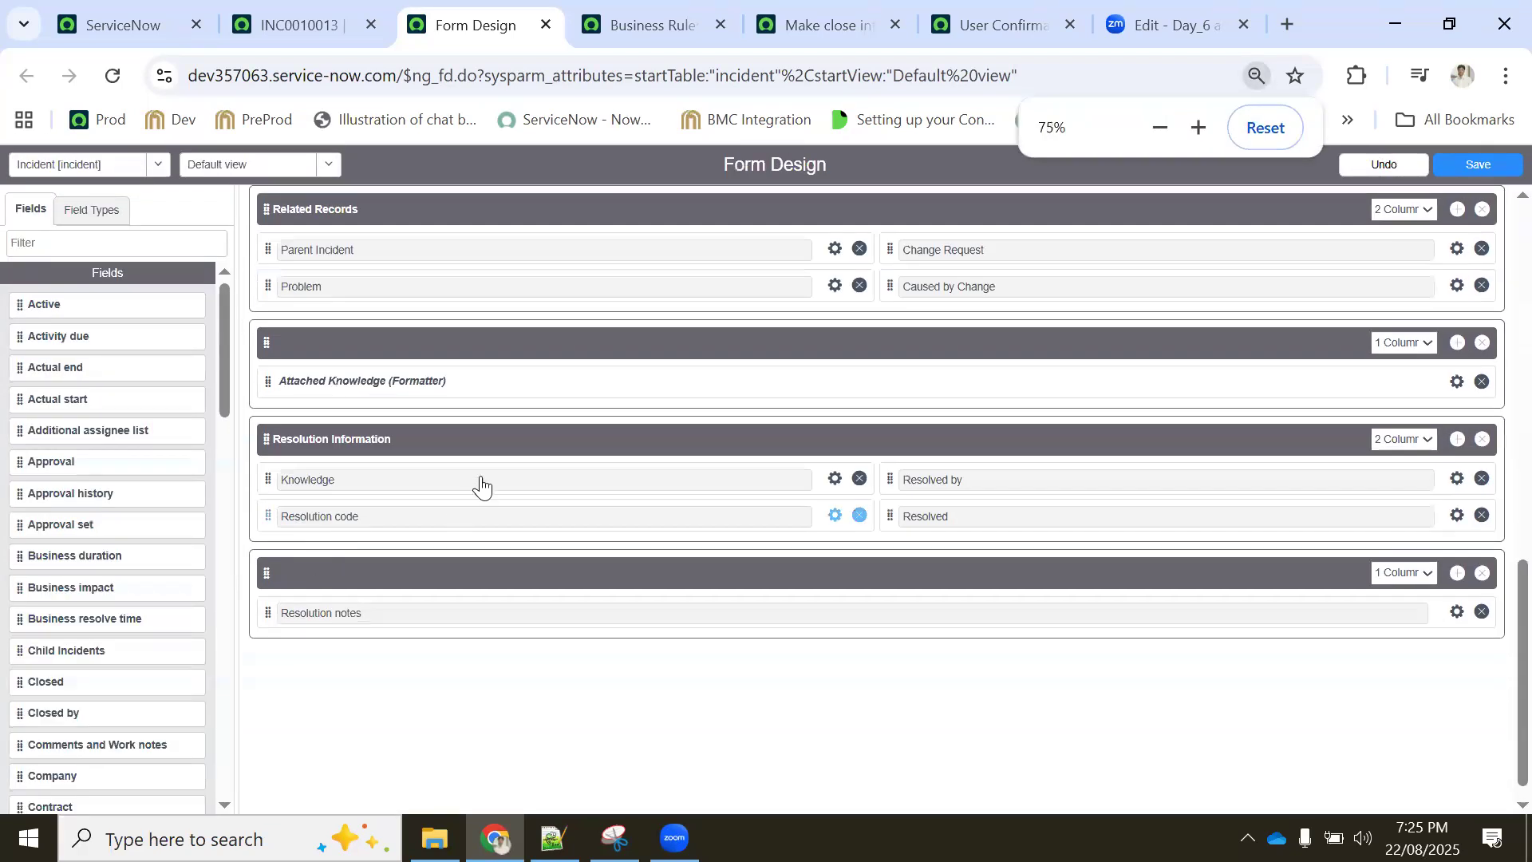
{"action": "scroll", "coordinate": [600, 535], "scroll_direction": "up", "scroll_amount": 8}
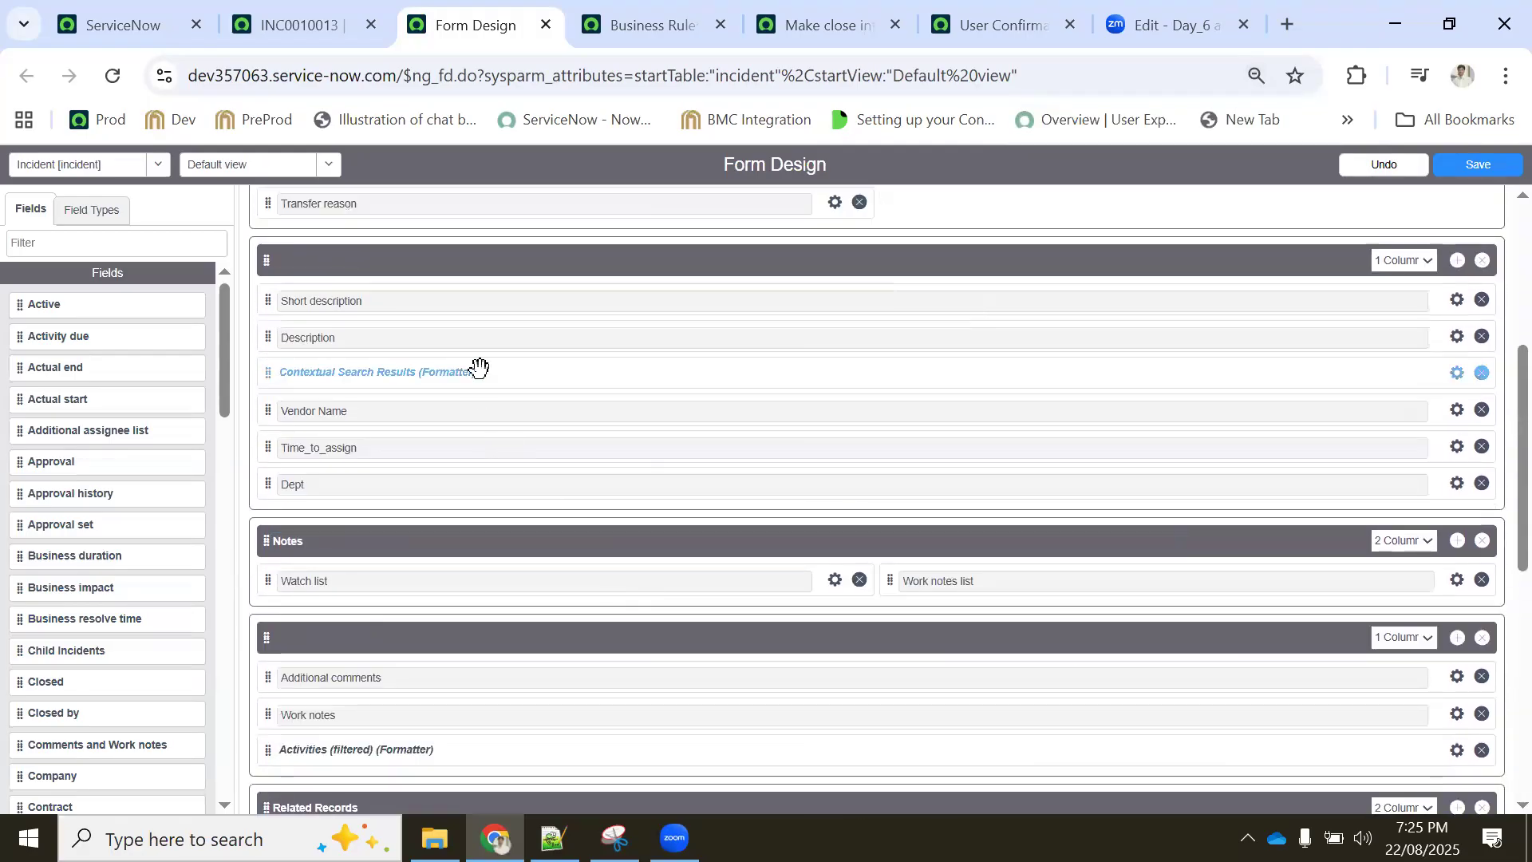
{"action": "scroll", "coordinate": [479, 375], "scroll_direction": "up", "scroll_amount": 3}
{"action": "scroll", "coordinate": [482, 451], "scroll_direction": "down", "scroll_amount": 6}
{"action": "scroll", "coordinate": [489, 478], "scroll_direction": "down", "scroll_amount": 4}
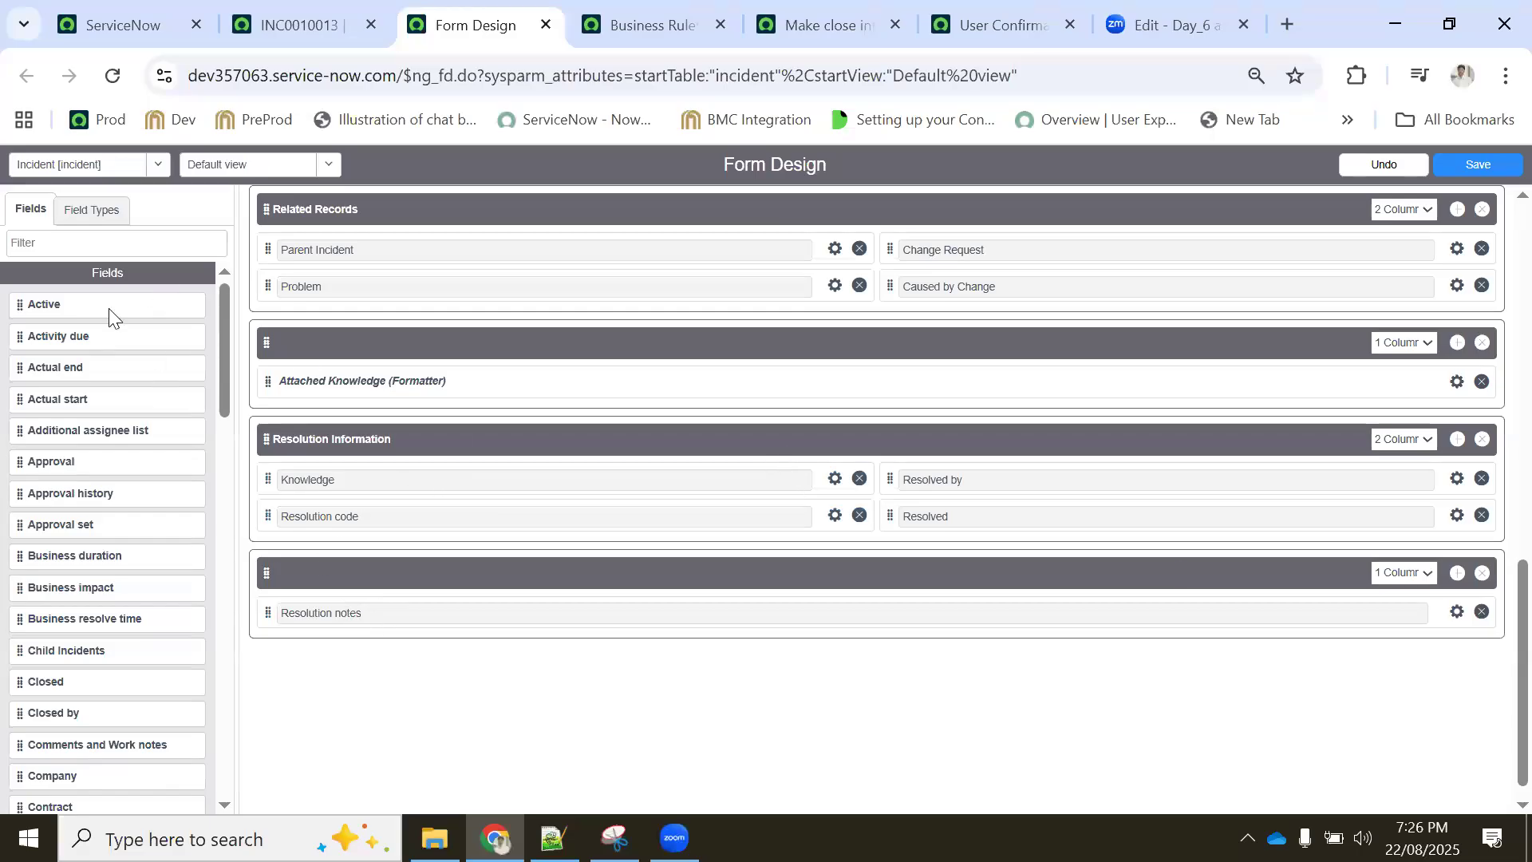
Find User Confirmation Type in the available fields, place it directly below Resolution notes, and save the form layout
{"action": "left_click", "coordinate": [62, 239]}
{"action": "type", "text": "user"}
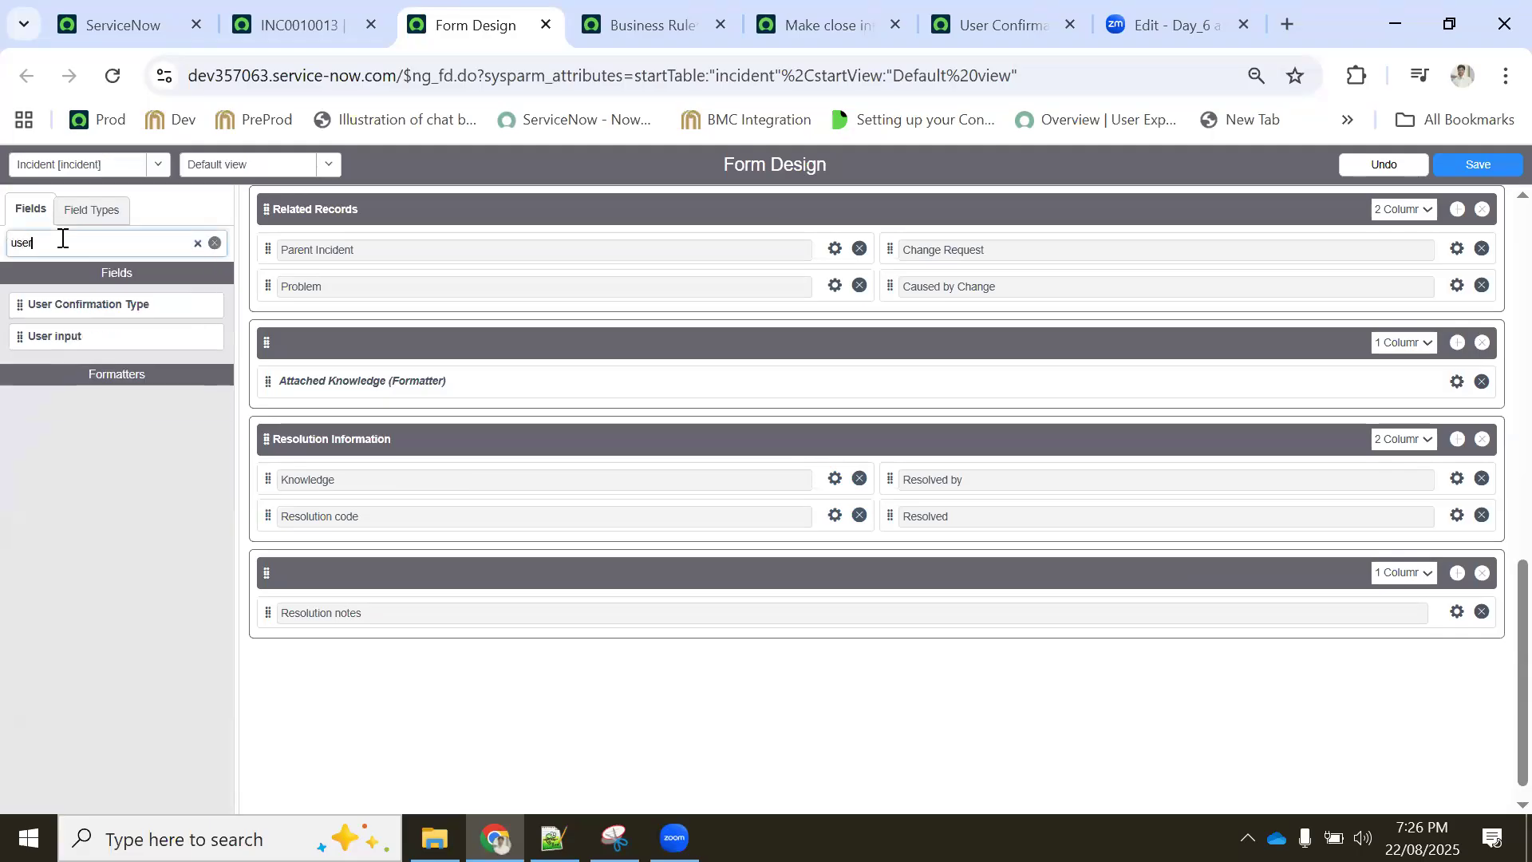
{"action": "left_click_drag", "start_coordinate": [70, 305], "coordinate": [605, 552]}
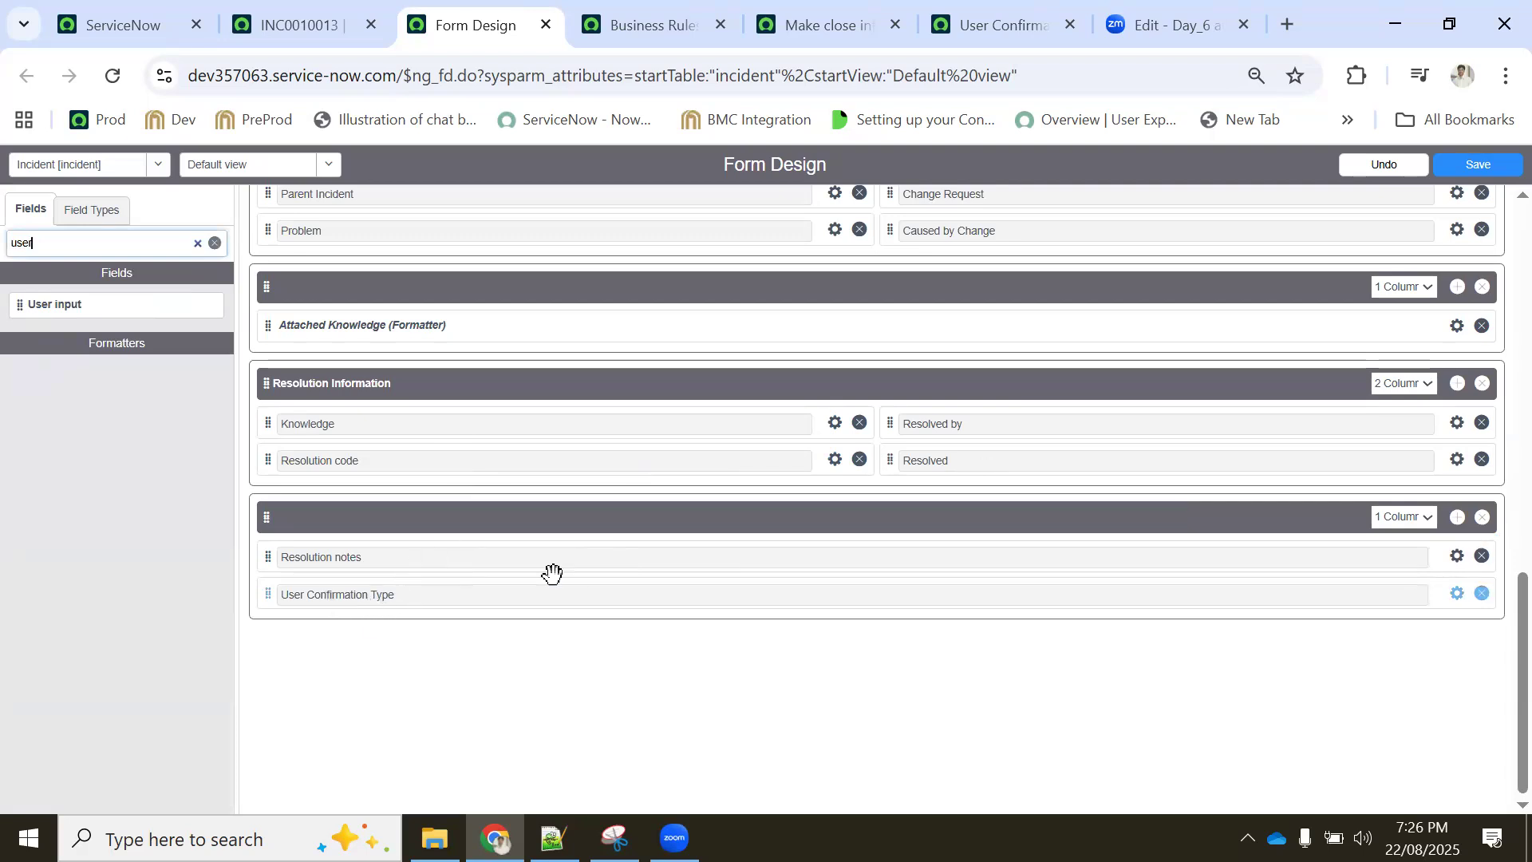
{"action": "mouse_move", "coordinate": [1454, 604]}
{"action": "left_mouse_down"}
{"action": "mouse_move", "coordinate": [1351, 500]}
{"action": "mouse_move", "coordinate": [1361, 490]}
{"action": "mouse_move", "coordinate": [1426, 605]}
{"action": "mouse_move", "coordinate": [1453, 597]}
{"action": "left_mouse_up"}
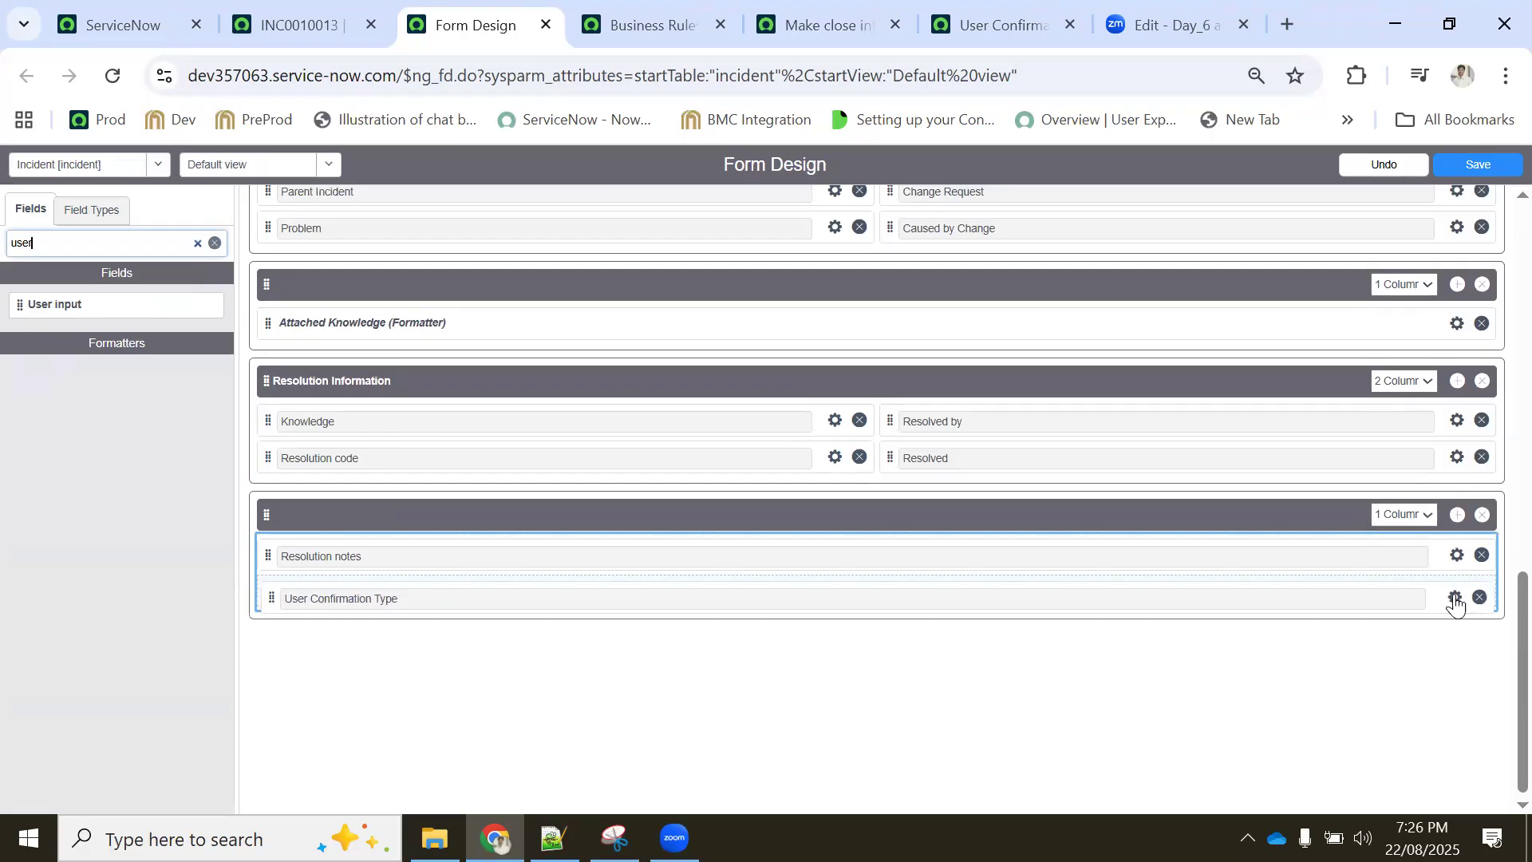
{"action": "left_click", "coordinate": [1478, 165]}
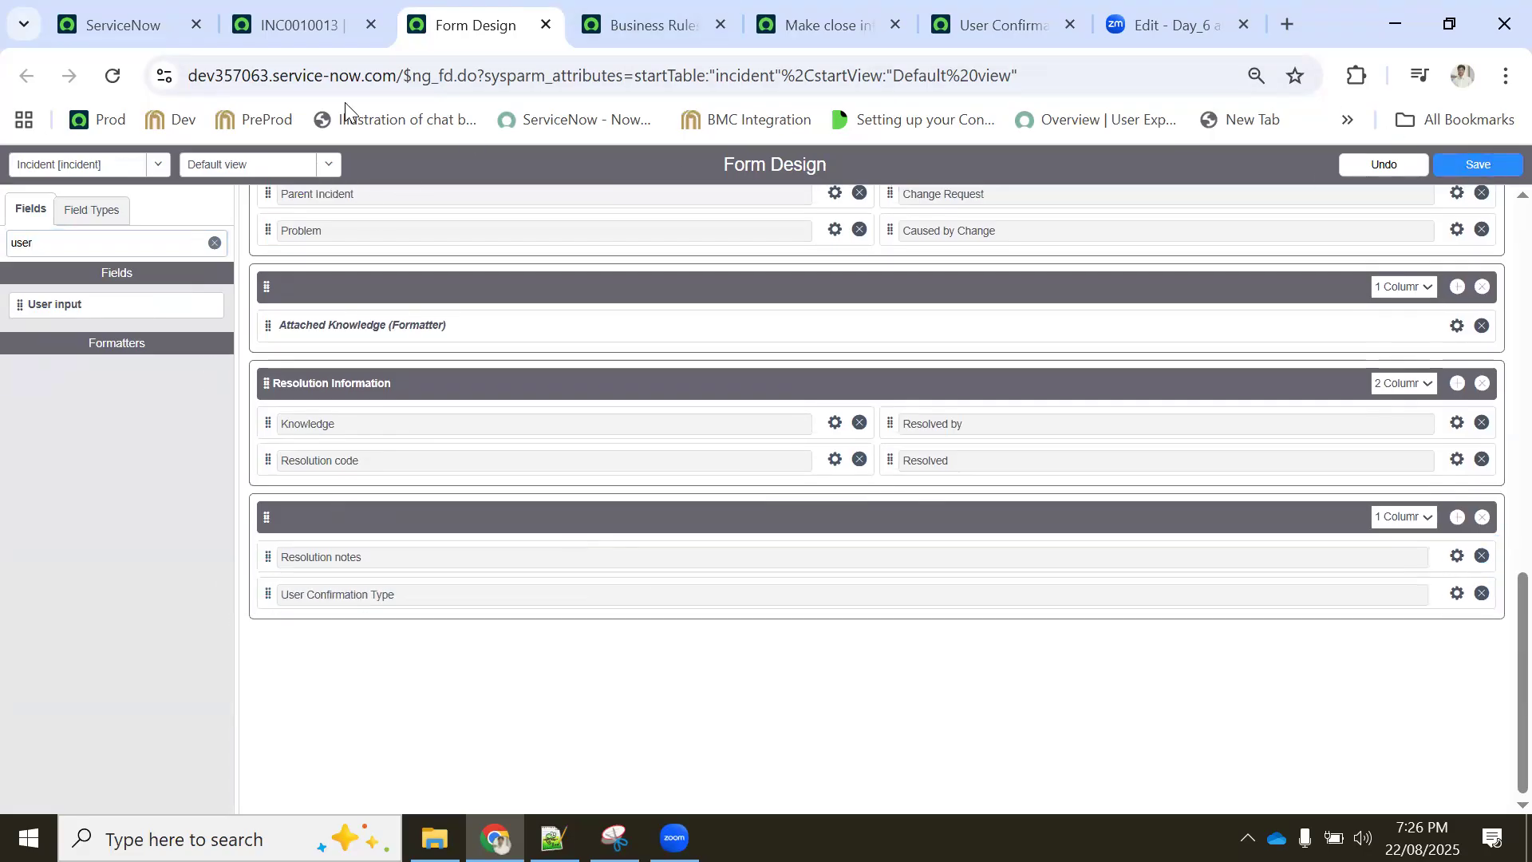
Reload incident INC0010013 and check its Resolution Information section for the User Confirmation Type field
{"action": "left_click", "coordinate": [297, 25]}
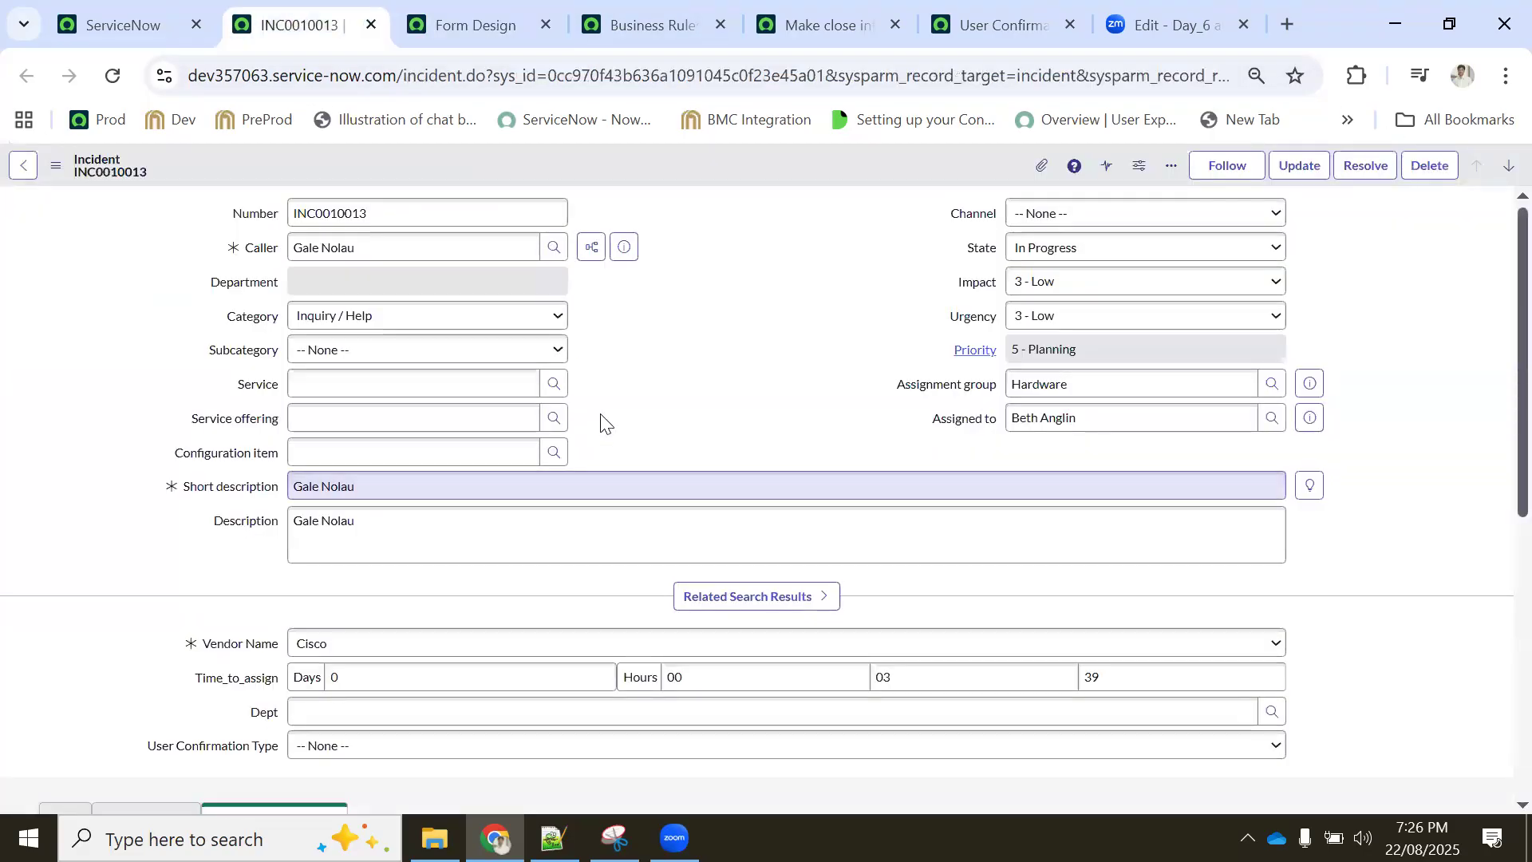
{"action": "scroll", "coordinate": [602, 421], "scroll_direction": "down", "scroll_amount": 7}
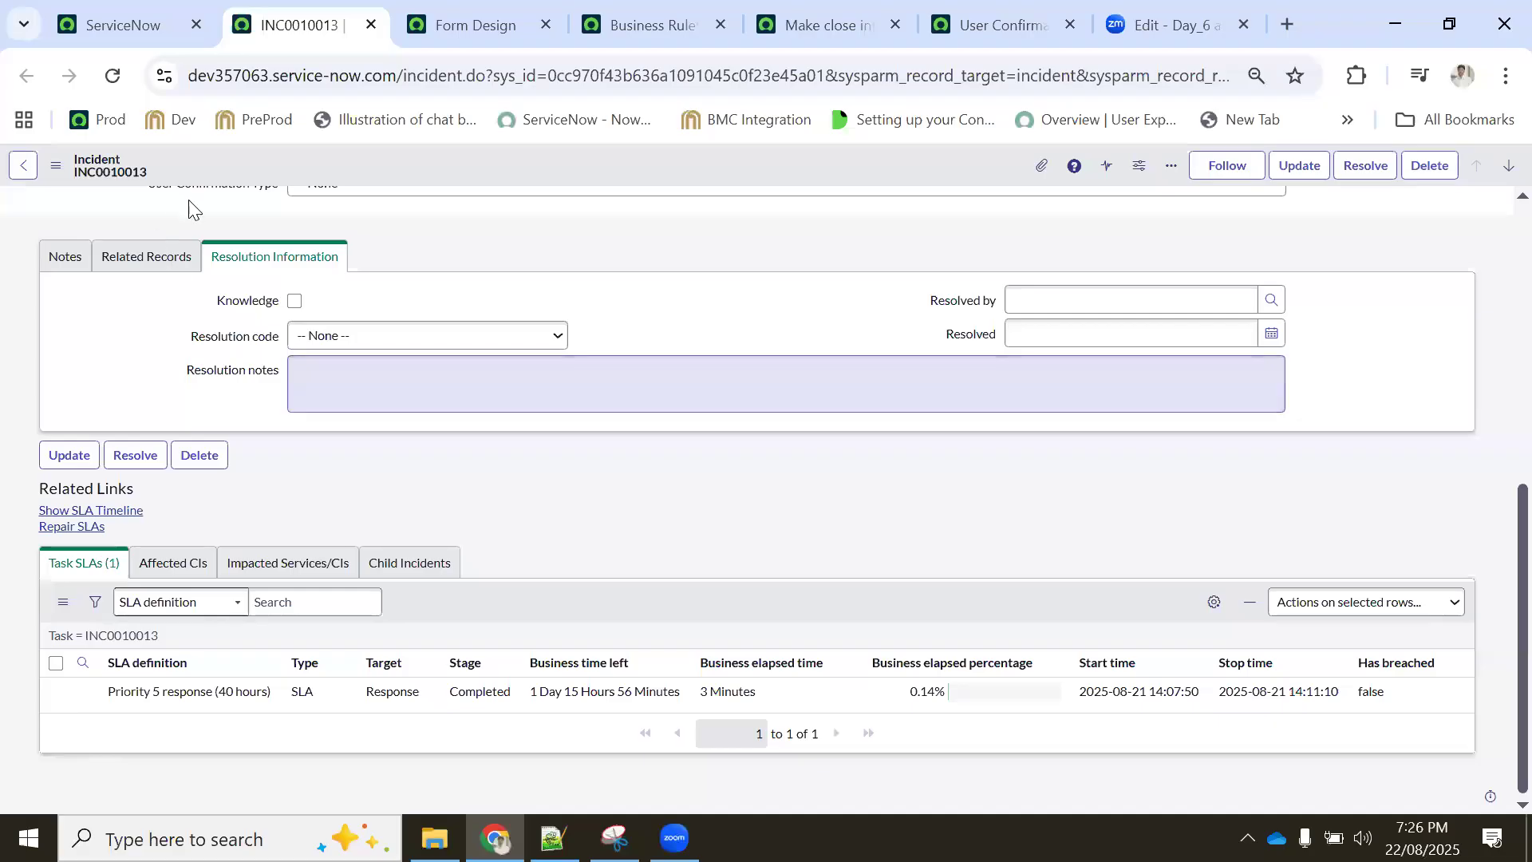
{"action": "left_click", "coordinate": [113, 75]}
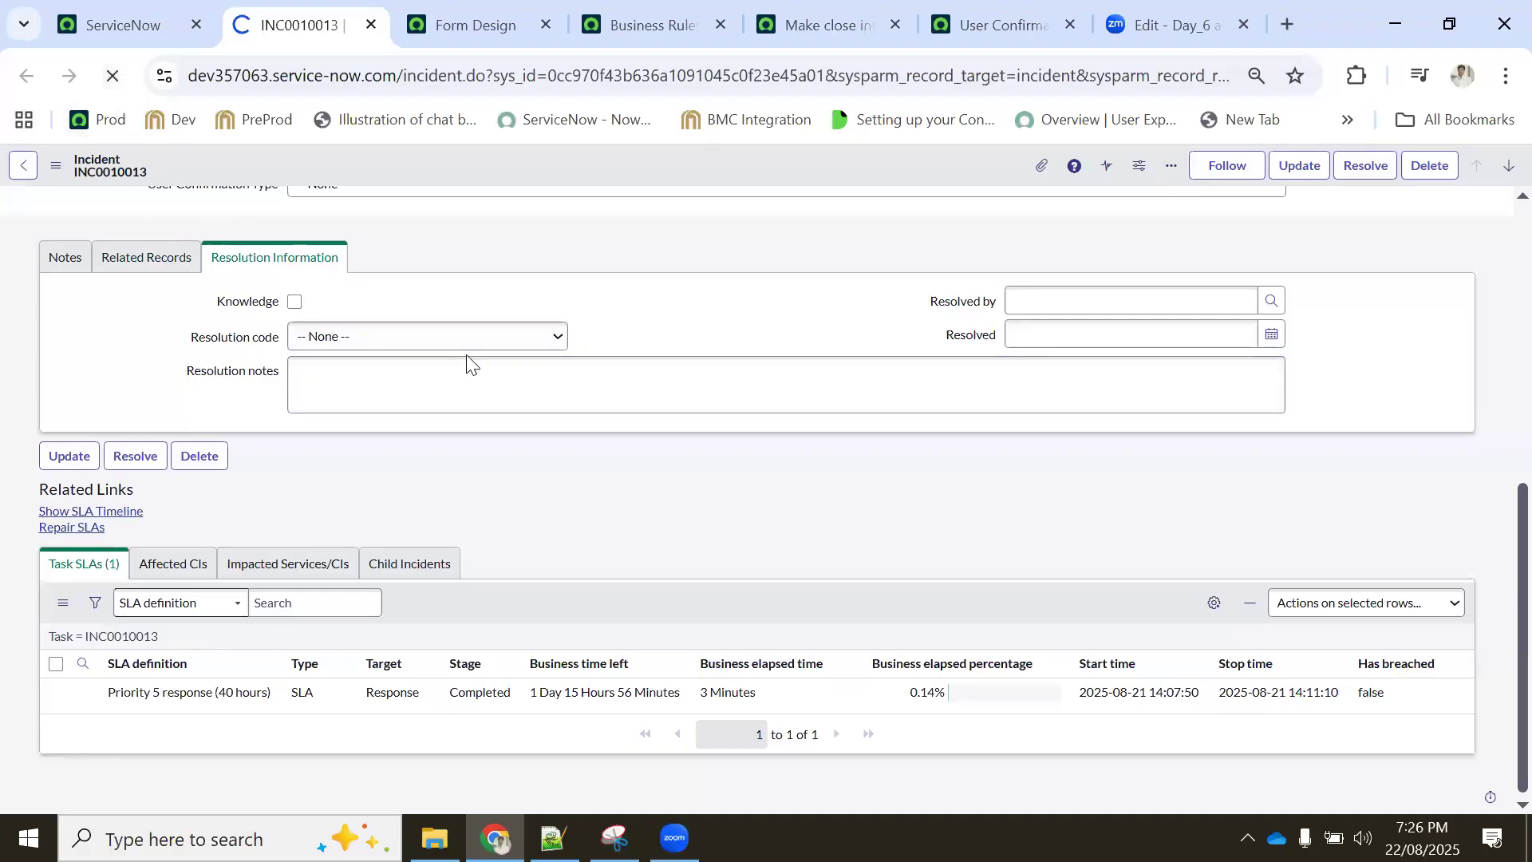
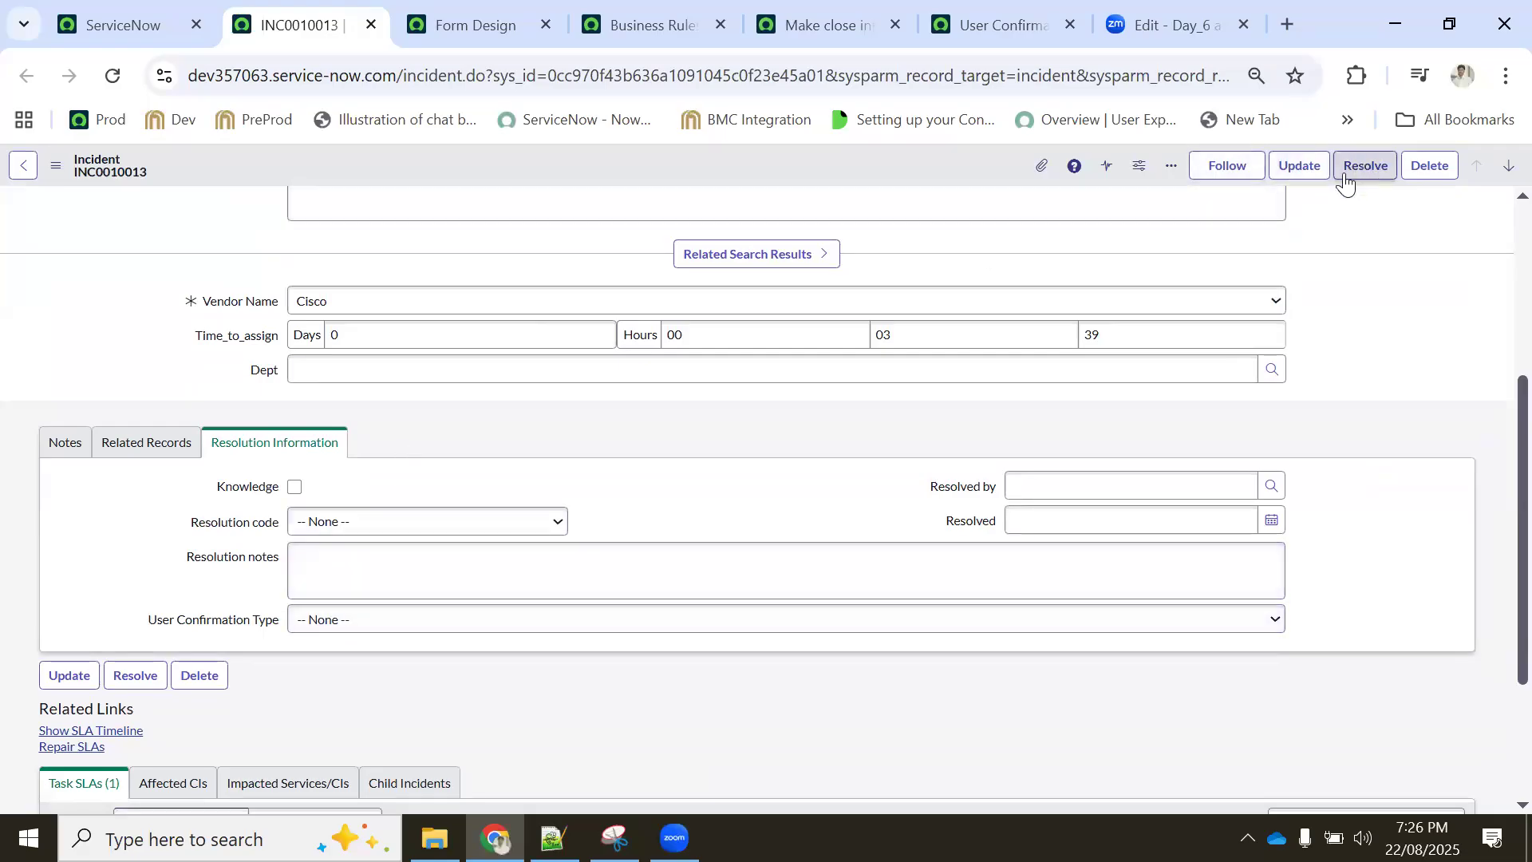
Review the state condition and field rules of the data policy "Make close info mandatory when resolved or closed"
{"action": "left_click", "coordinate": [806, 25]}
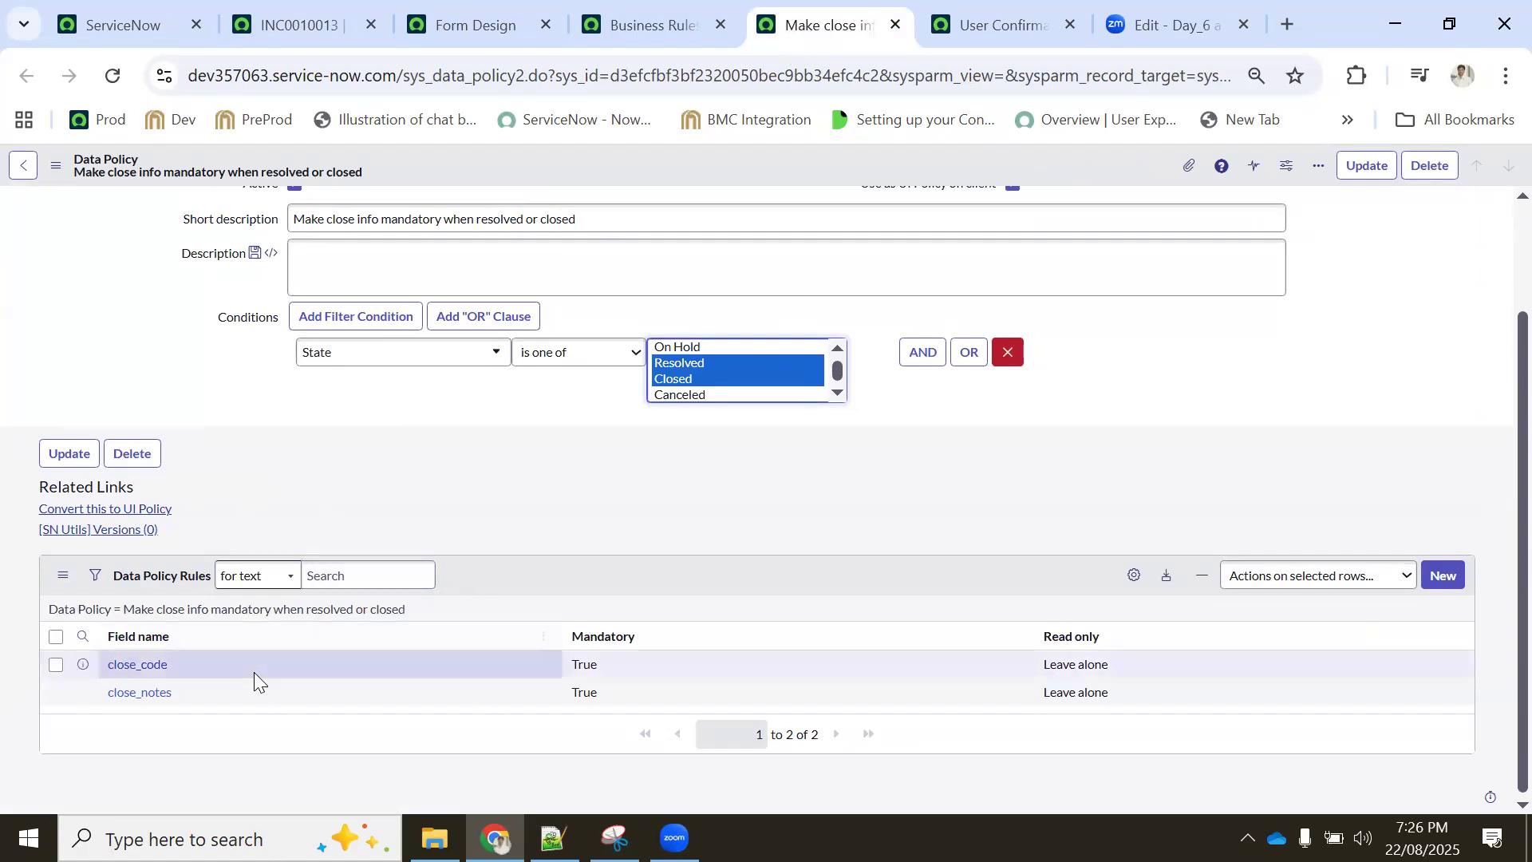
{"action": "scroll", "coordinate": [651, 624], "scroll_direction": "up", "scroll_amount": 2}
{"action": "scroll", "coordinate": [729, 541], "scroll_direction": "down", "scroll_amount": 2}
{"action": "scroll", "coordinate": [702, 498], "scroll_direction": "up", "scroll_amount": 2}
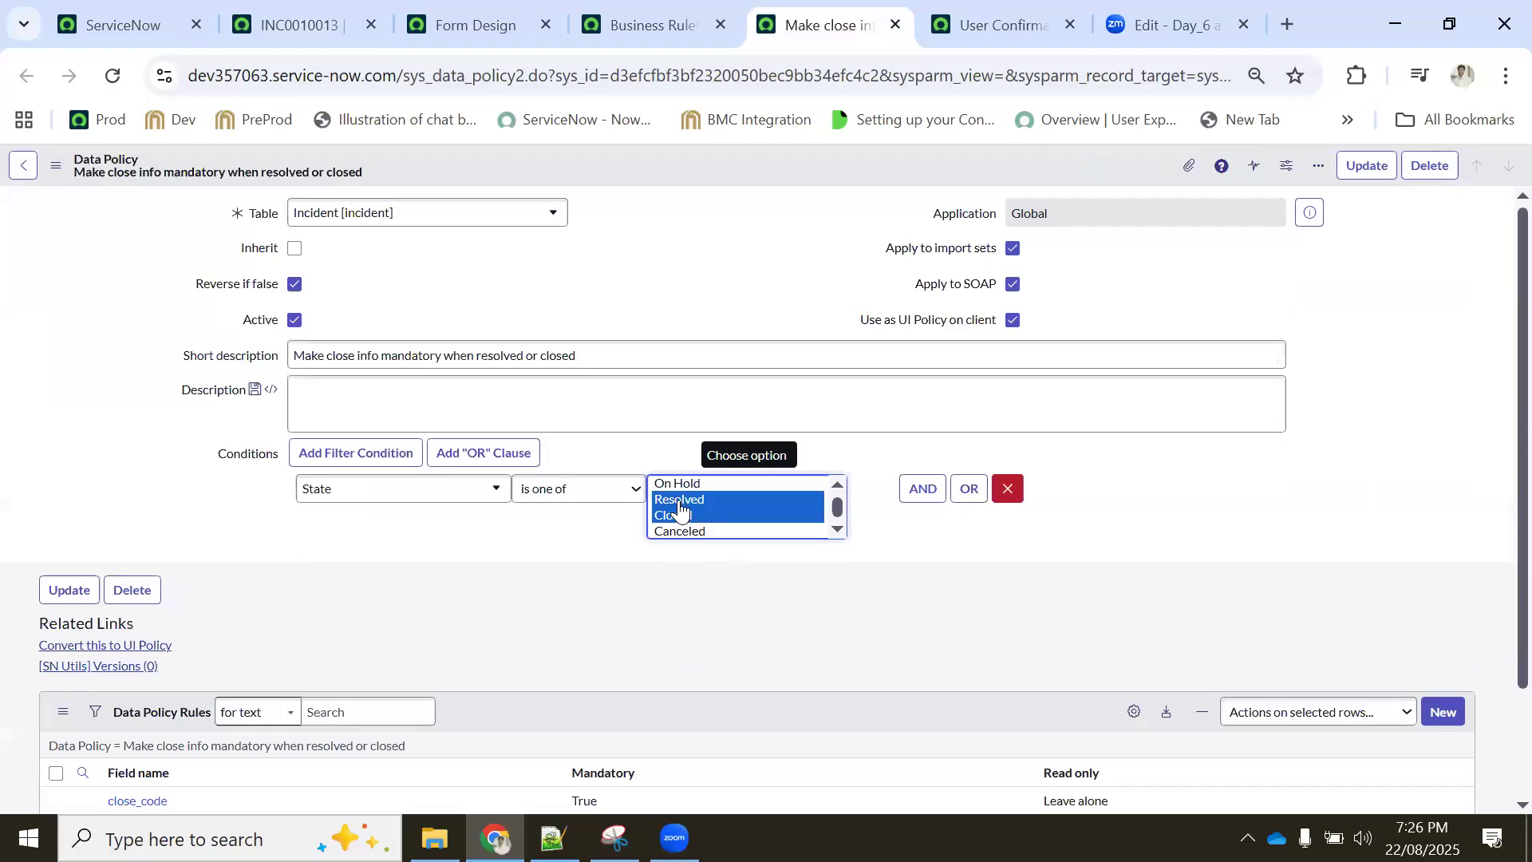
{"action": "scroll", "coordinate": [1052, 579], "scroll_direction": "down", "scroll_amount": 2}
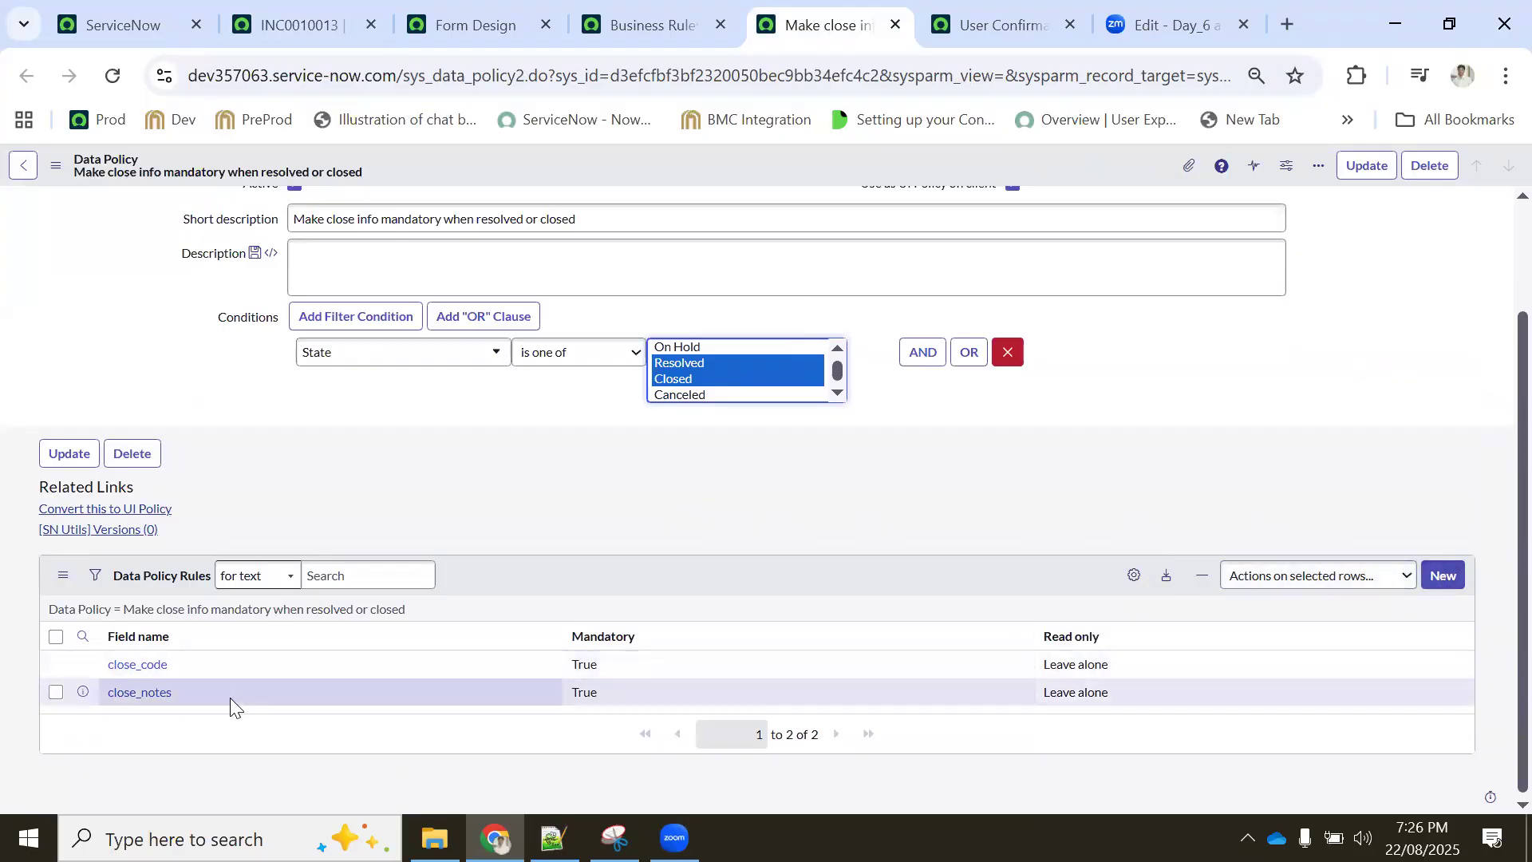
Open the close_notes data policy rule in a new browser tab and insert a copy of it for User Confirmation Type
{"action": "left_click", "coordinate": [83, 693]}
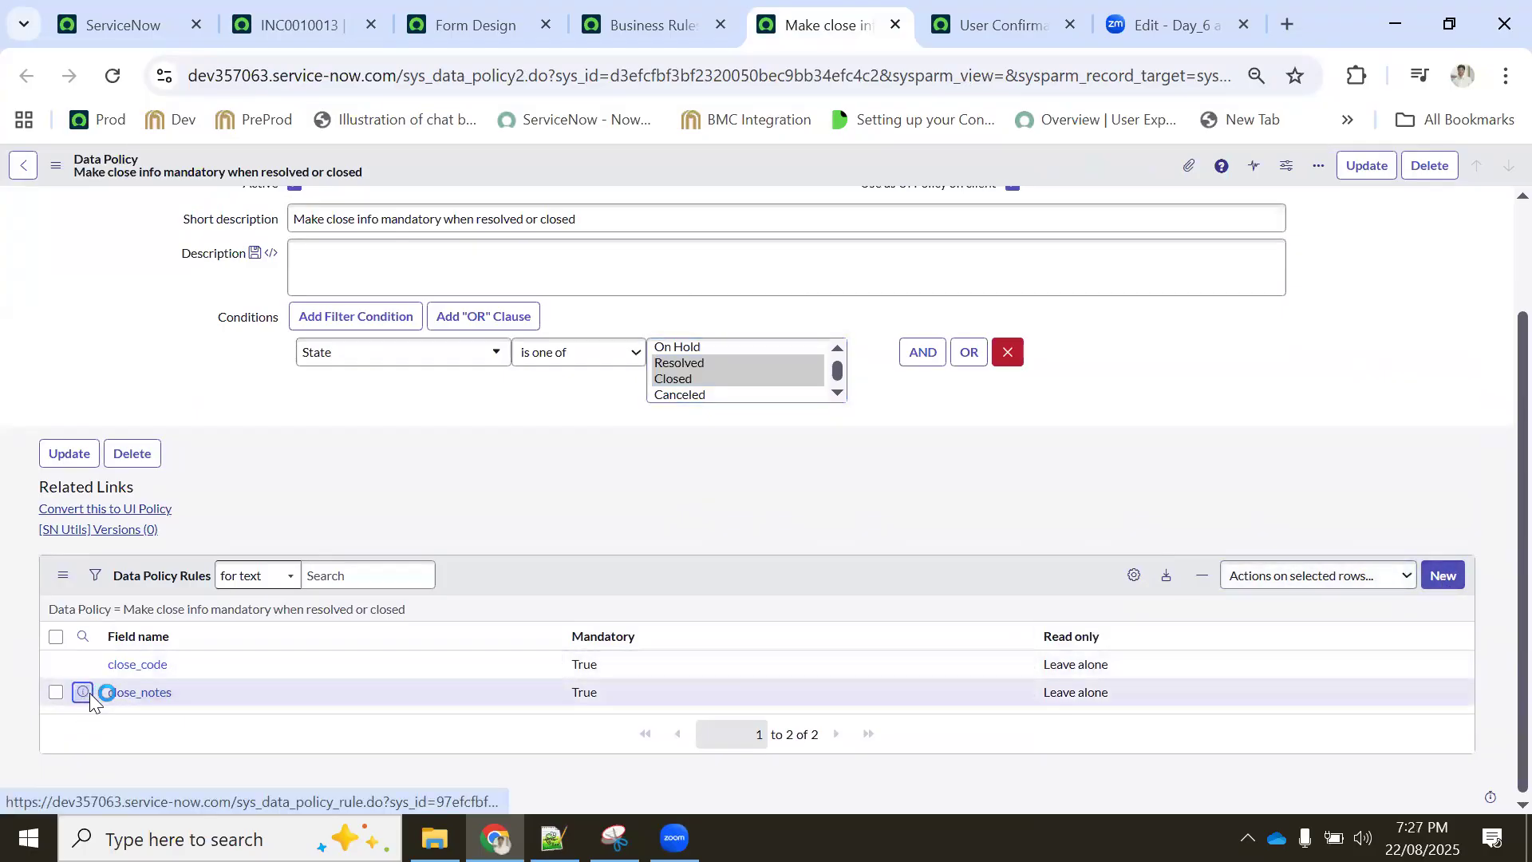
{"action": "left_click", "coordinate": [472, 523], "text": "ctrl"}
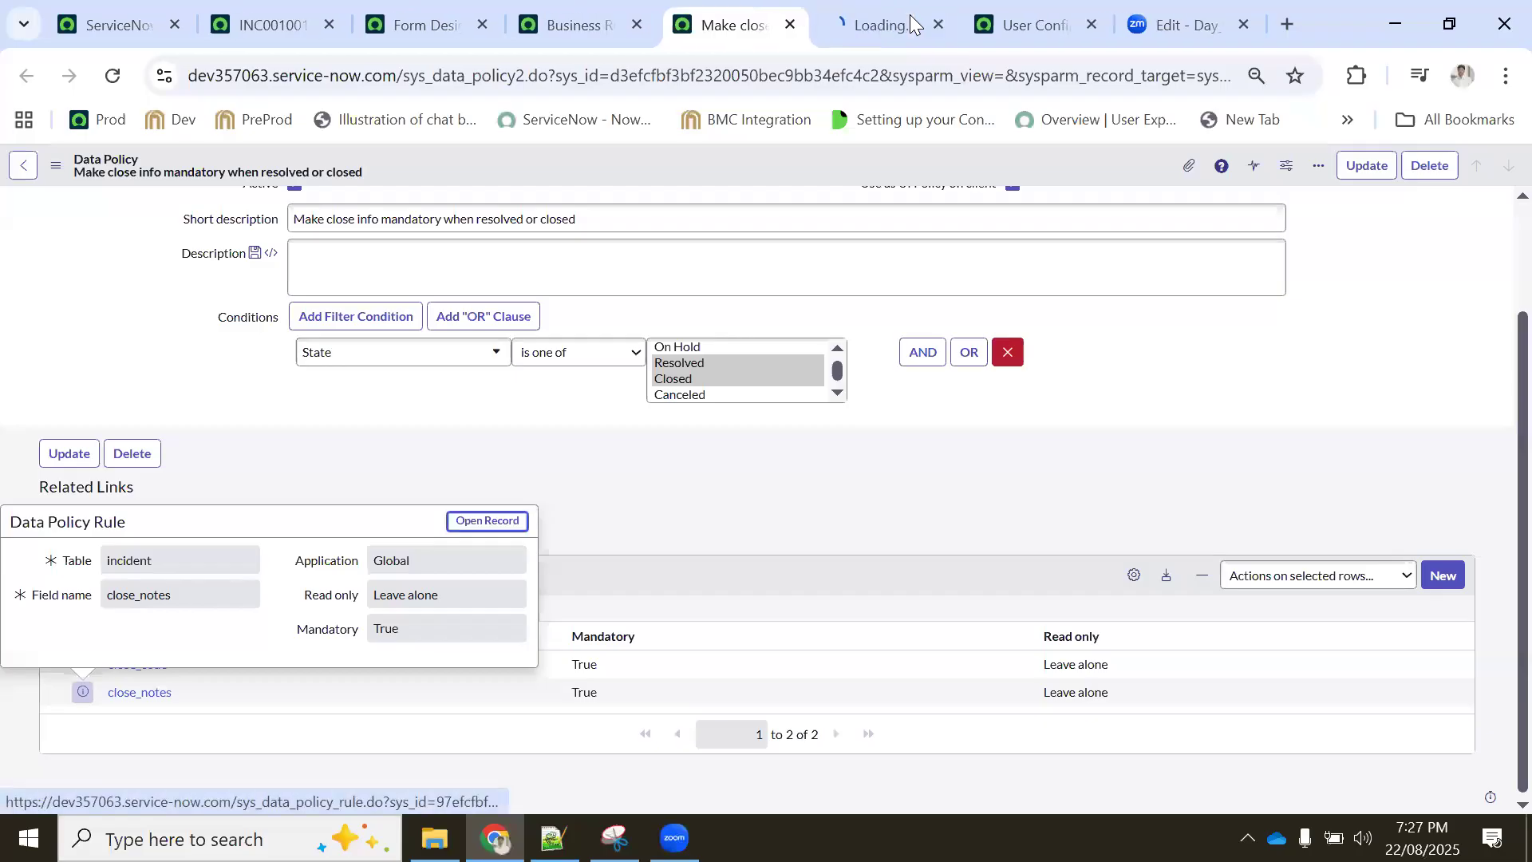
{"action": "left_click", "coordinate": [912, 24]}
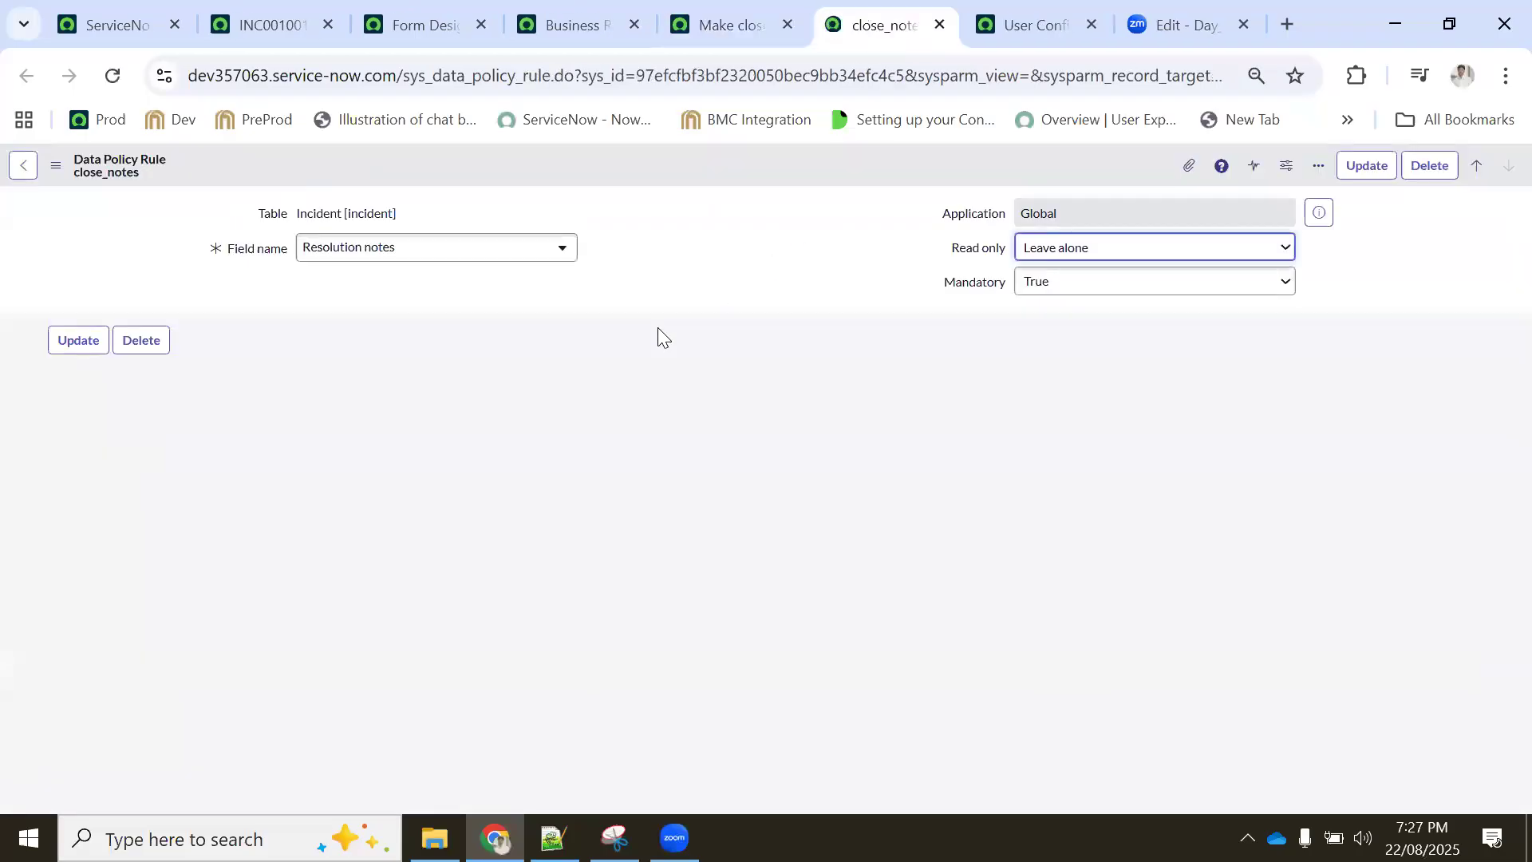
{"action": "left_click", "coordinate": [434, 250]}
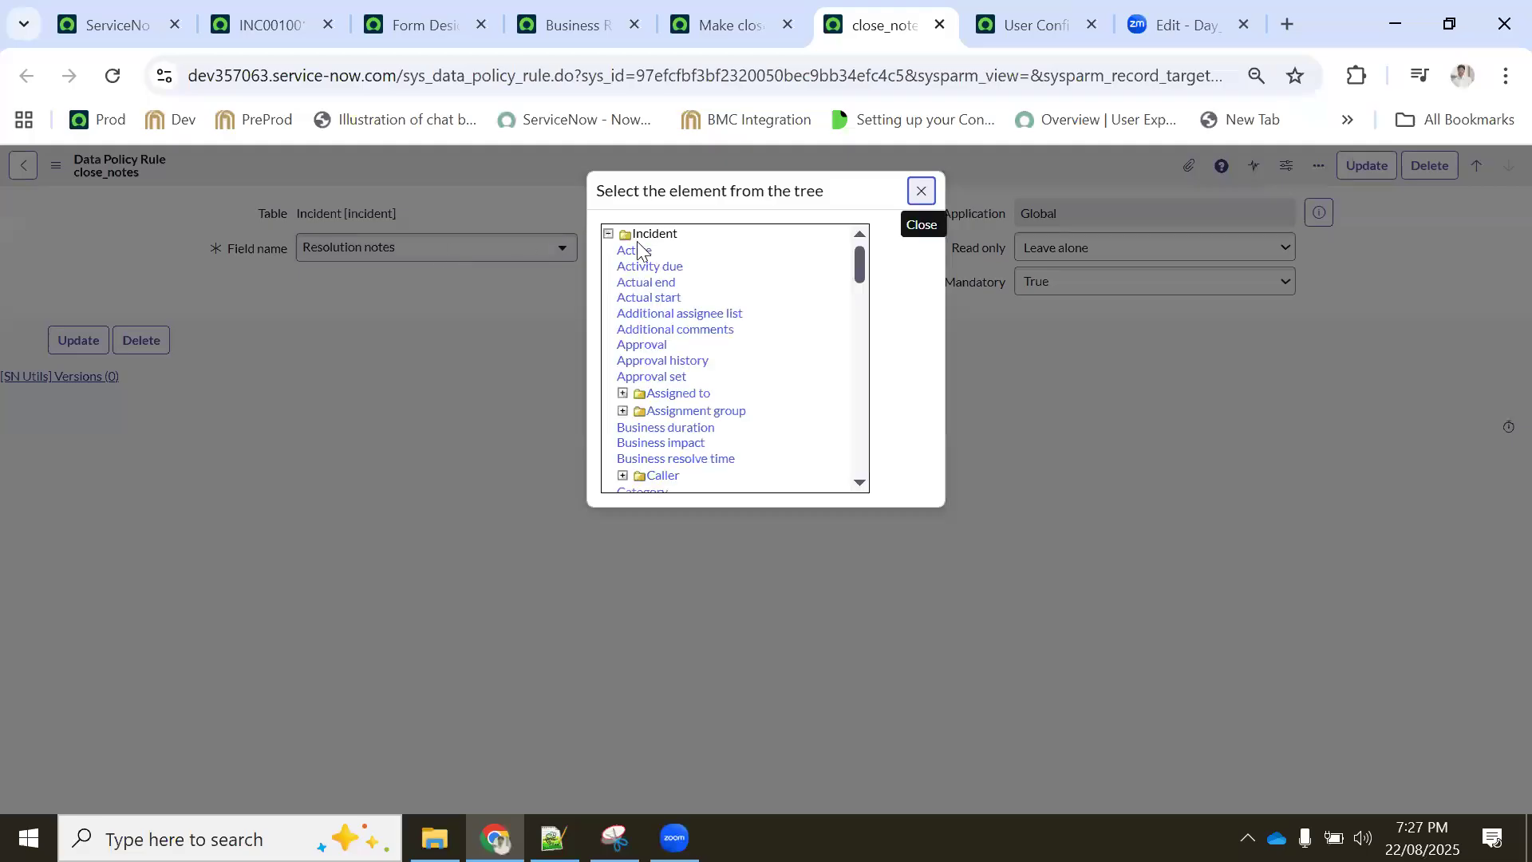
{"action": "scroll", "coordinate": [720, 339], "scroll_direction": "down", "scroll_amount": 20}
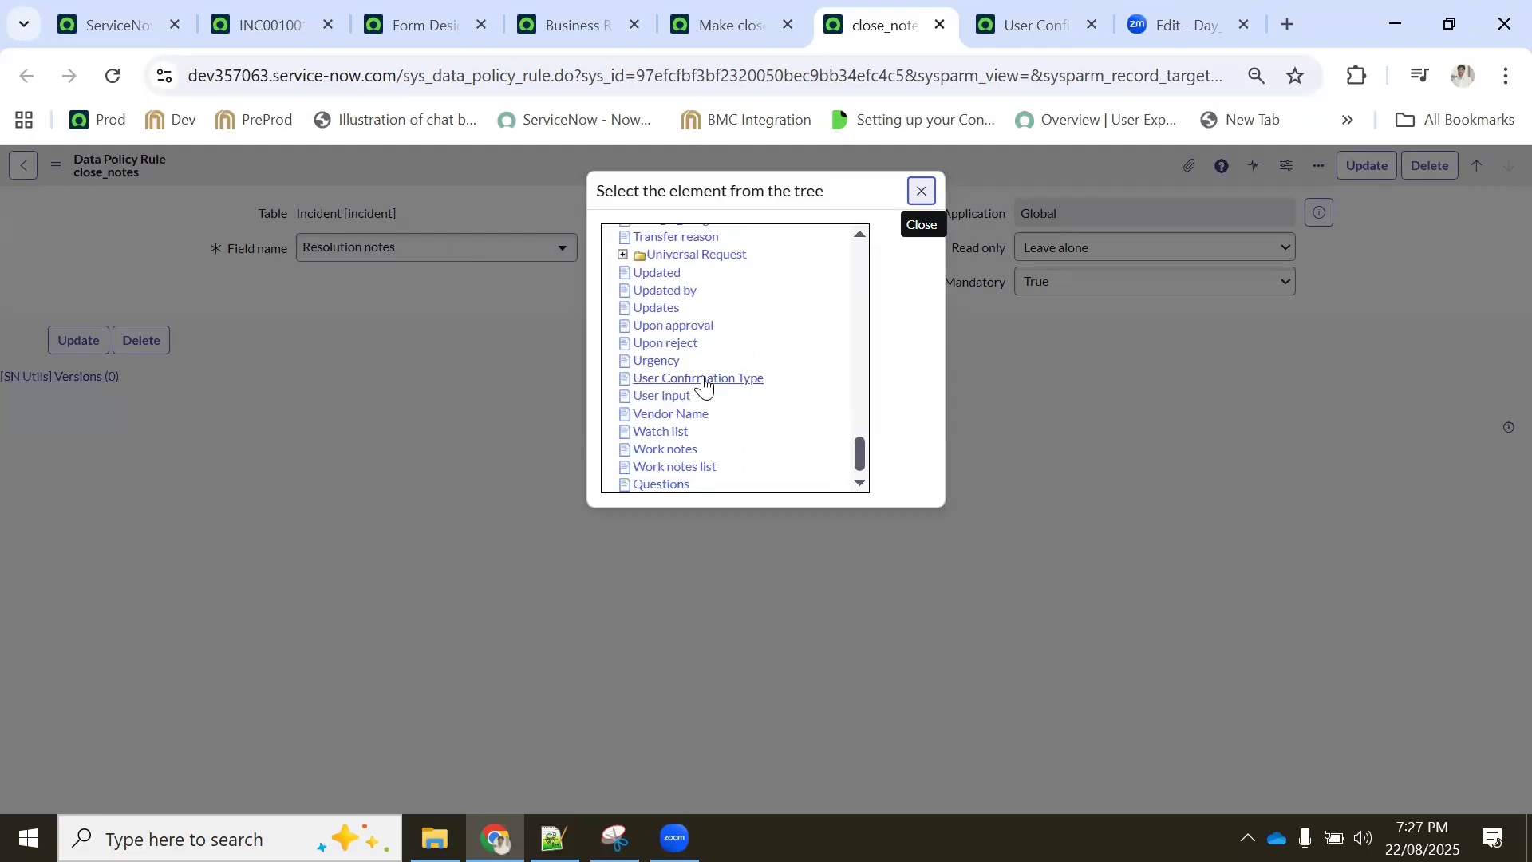
{"action": "left_click", "coordinate": [699, 379]}
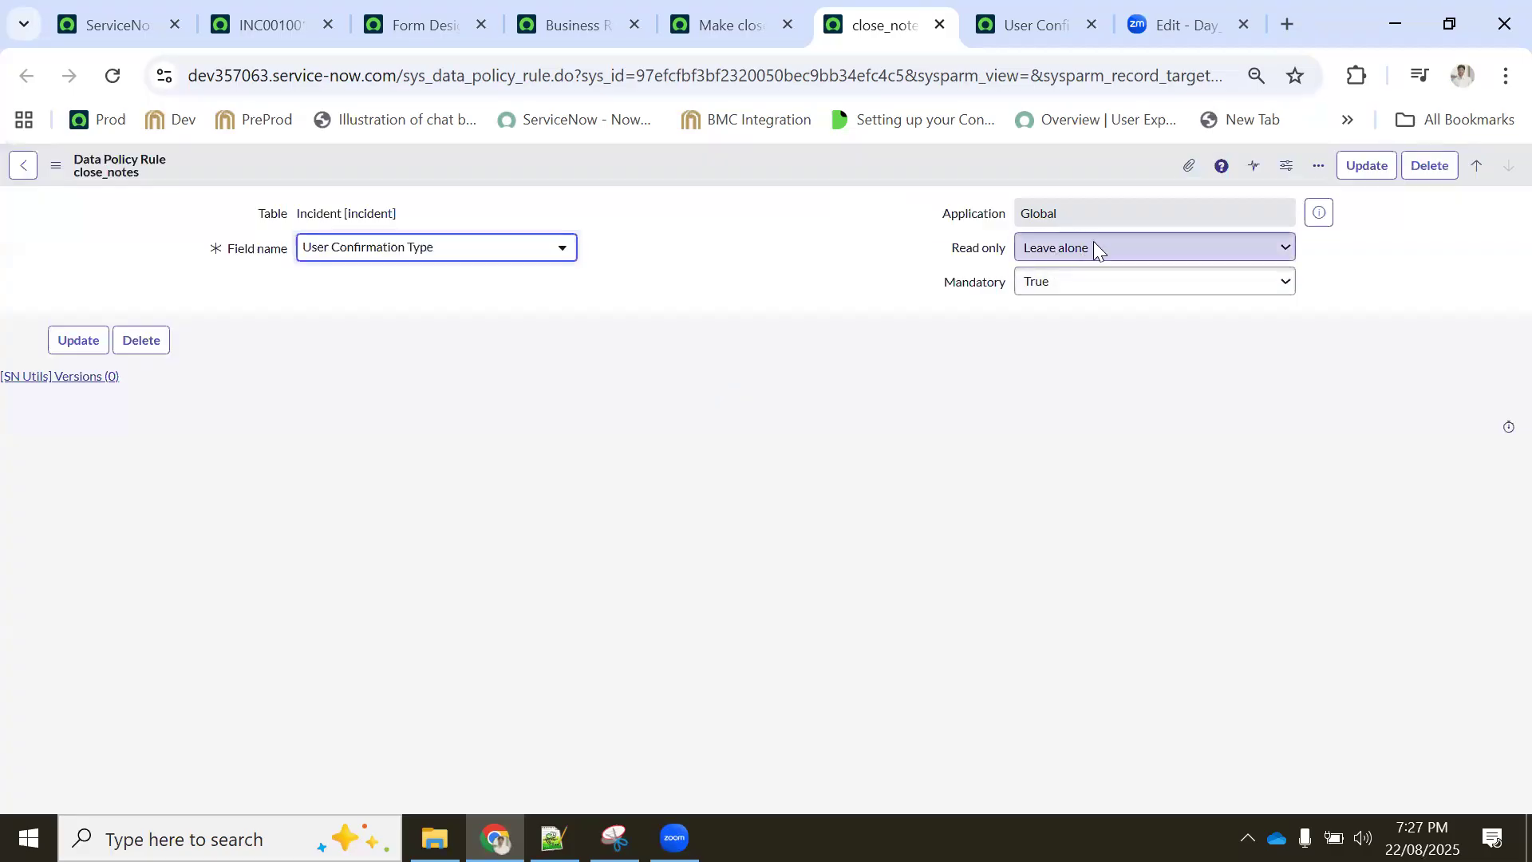
{"action": "right_click", "coordinate": [731, 163]}
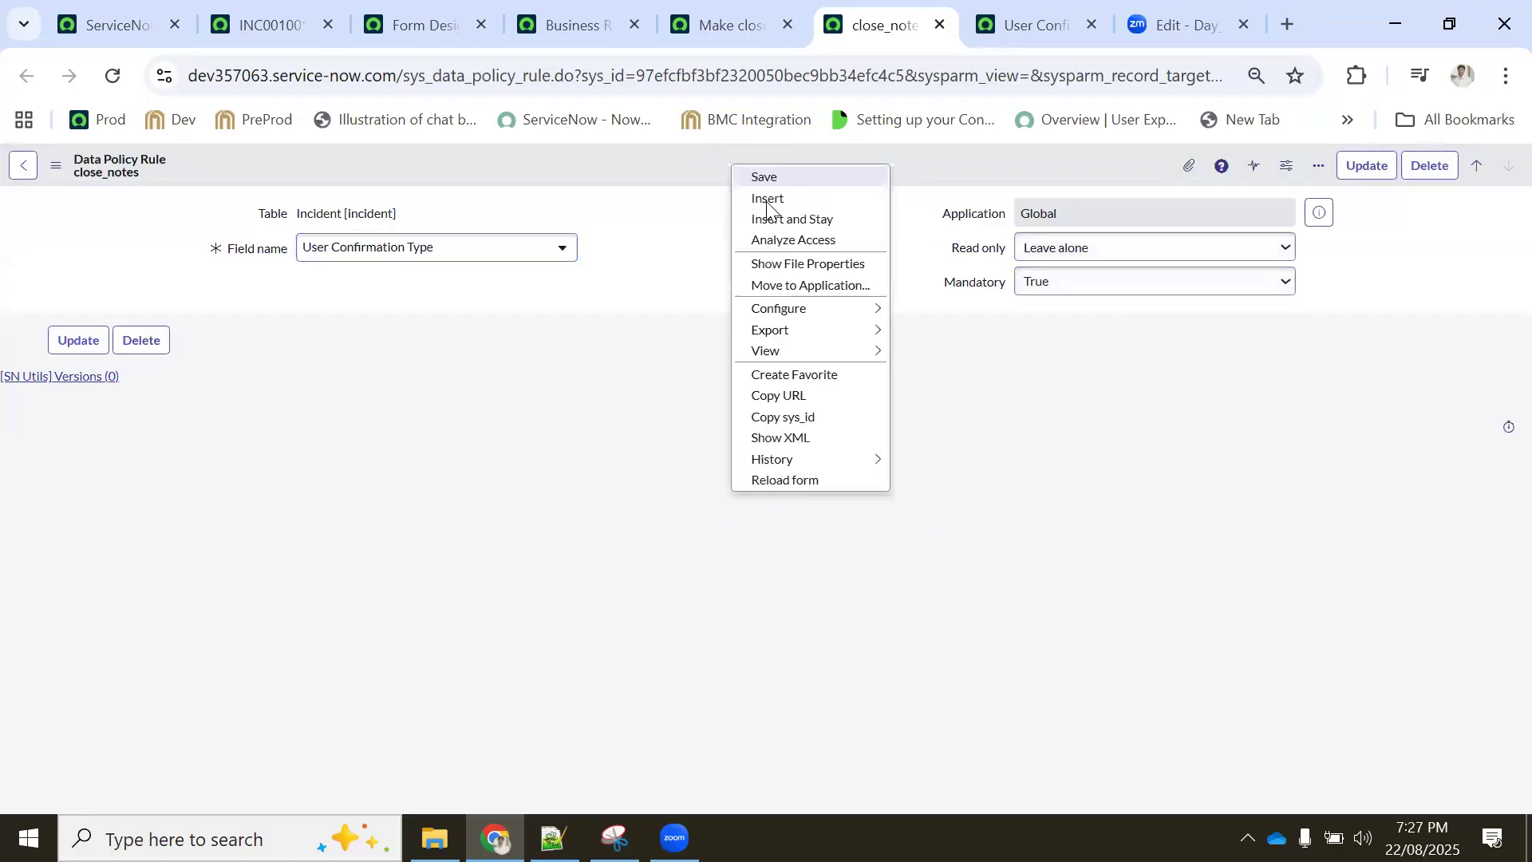
{"action": "left_click", "coordinate": [792, 218]}
Return to the data policy and check its rules for the u_user_confirmation_type entry
{"action": "left_click", "coordinate": [725, 23]}
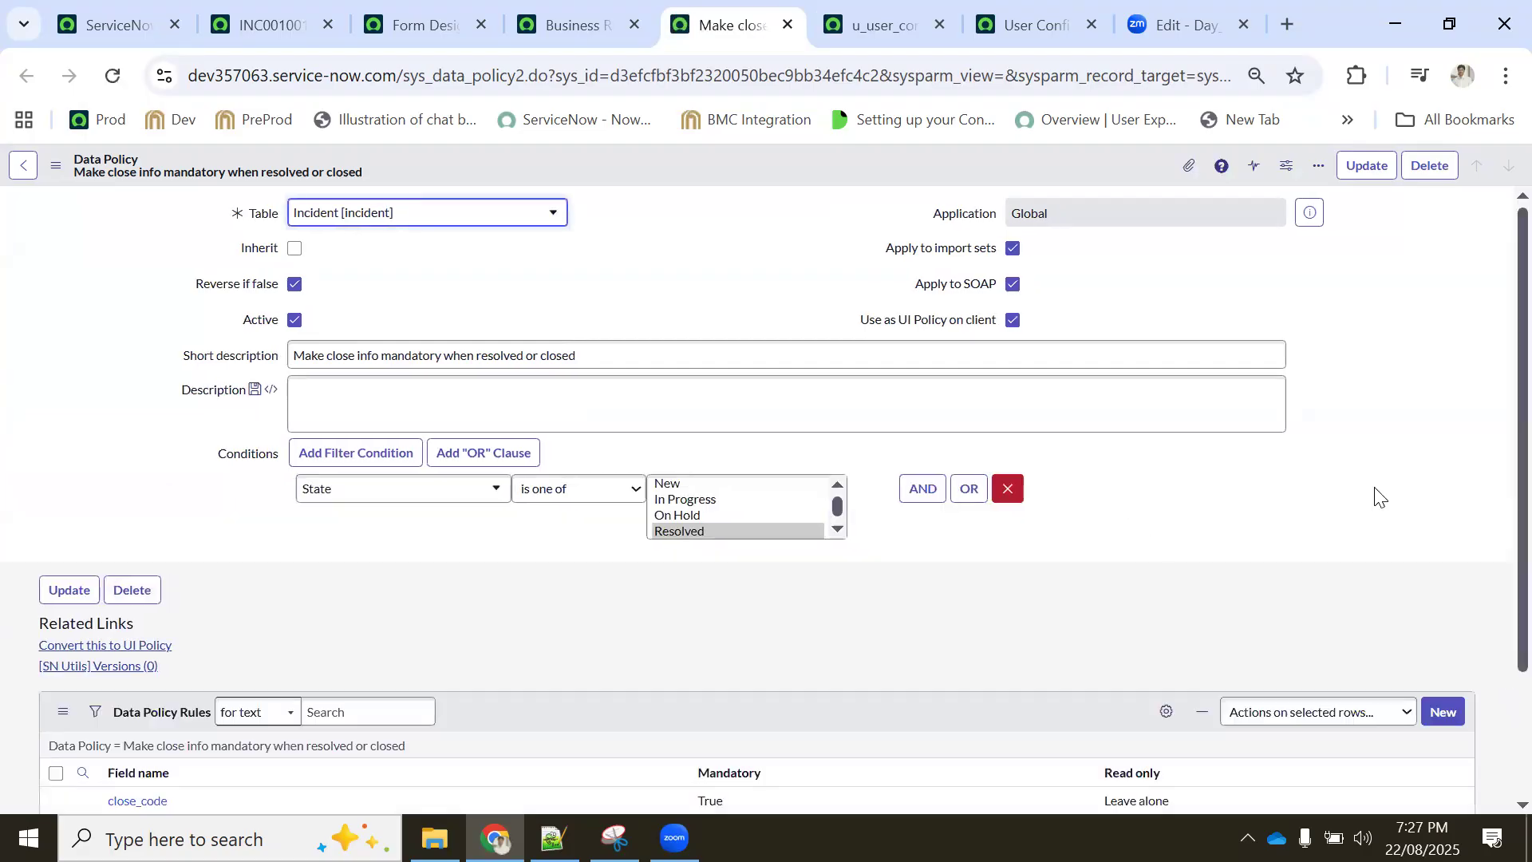
{"action": "scroll", "coordinate": [1374, 491], "scroll_direction": "down", "scroll_amount": 3}
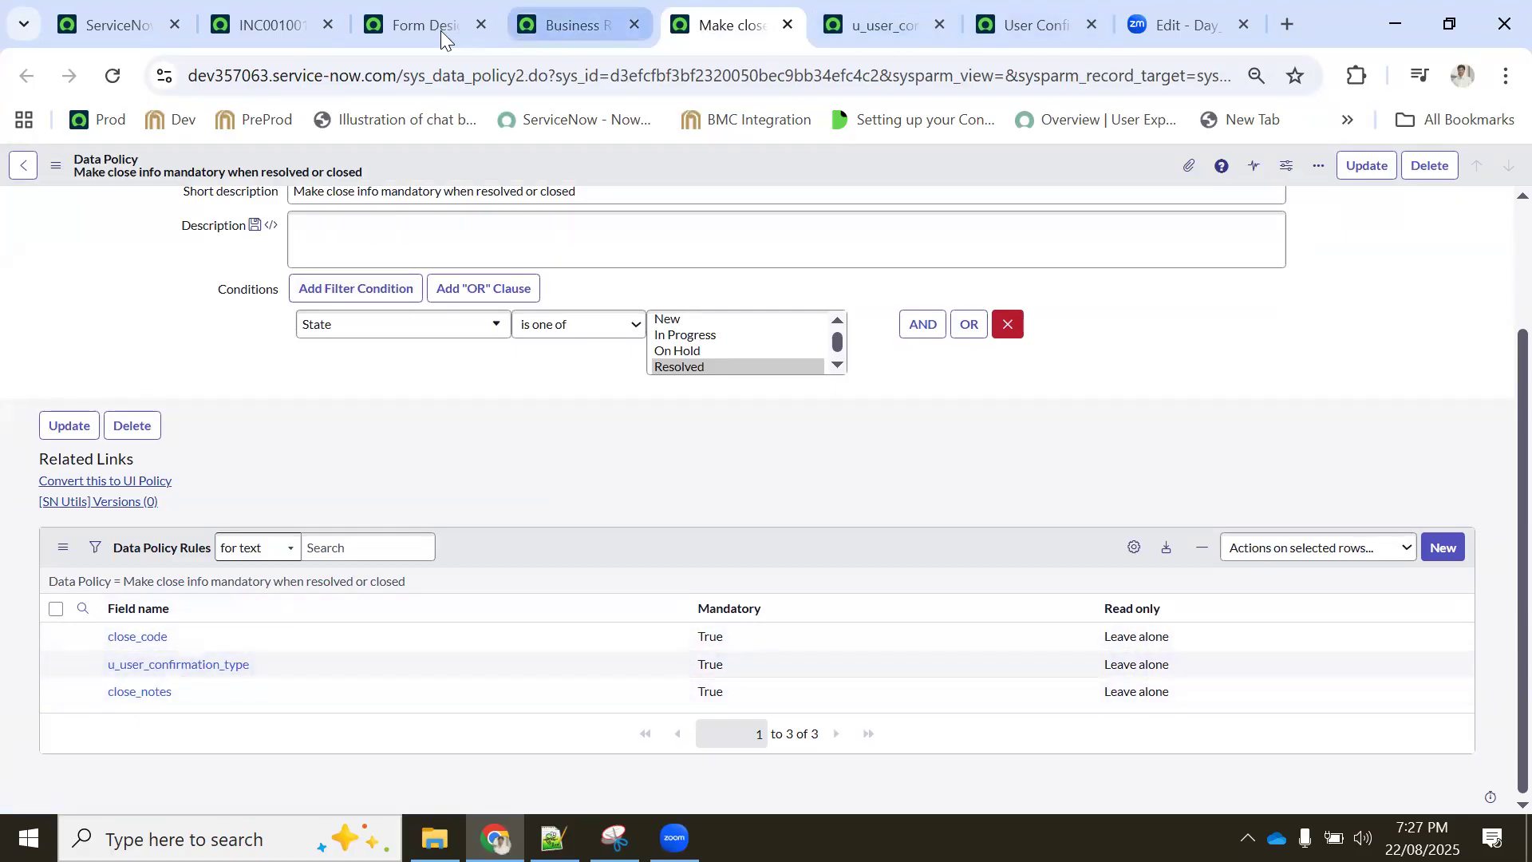
Try to resolve incident INC0010013 to test which resolution fields are mandatory
{"action": "left_click", "coordinate": [263, 22]}
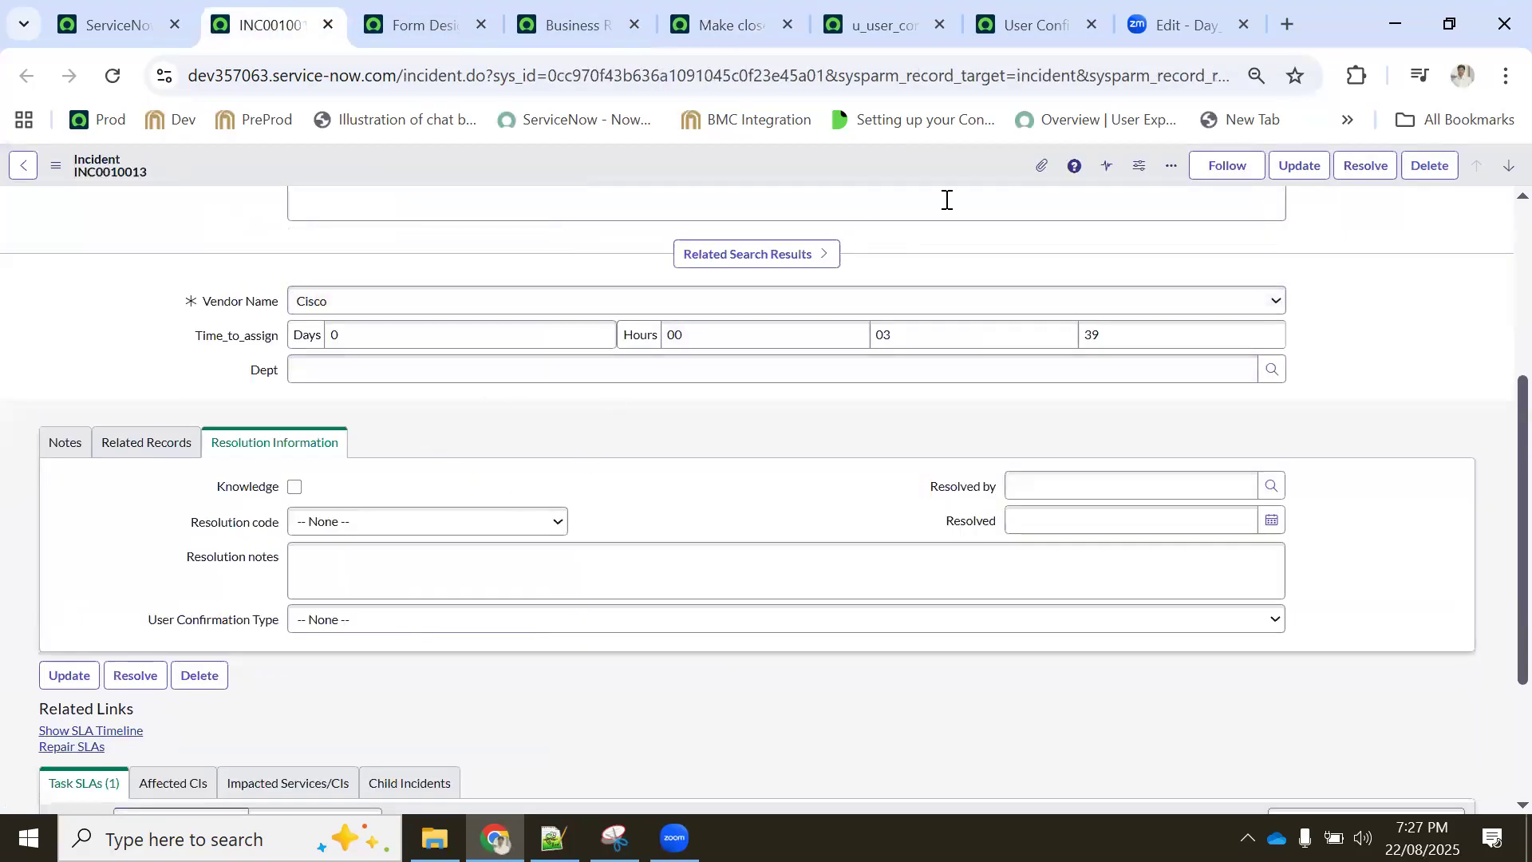
{"action": "left_click", "coordinate": [1365, 168]}
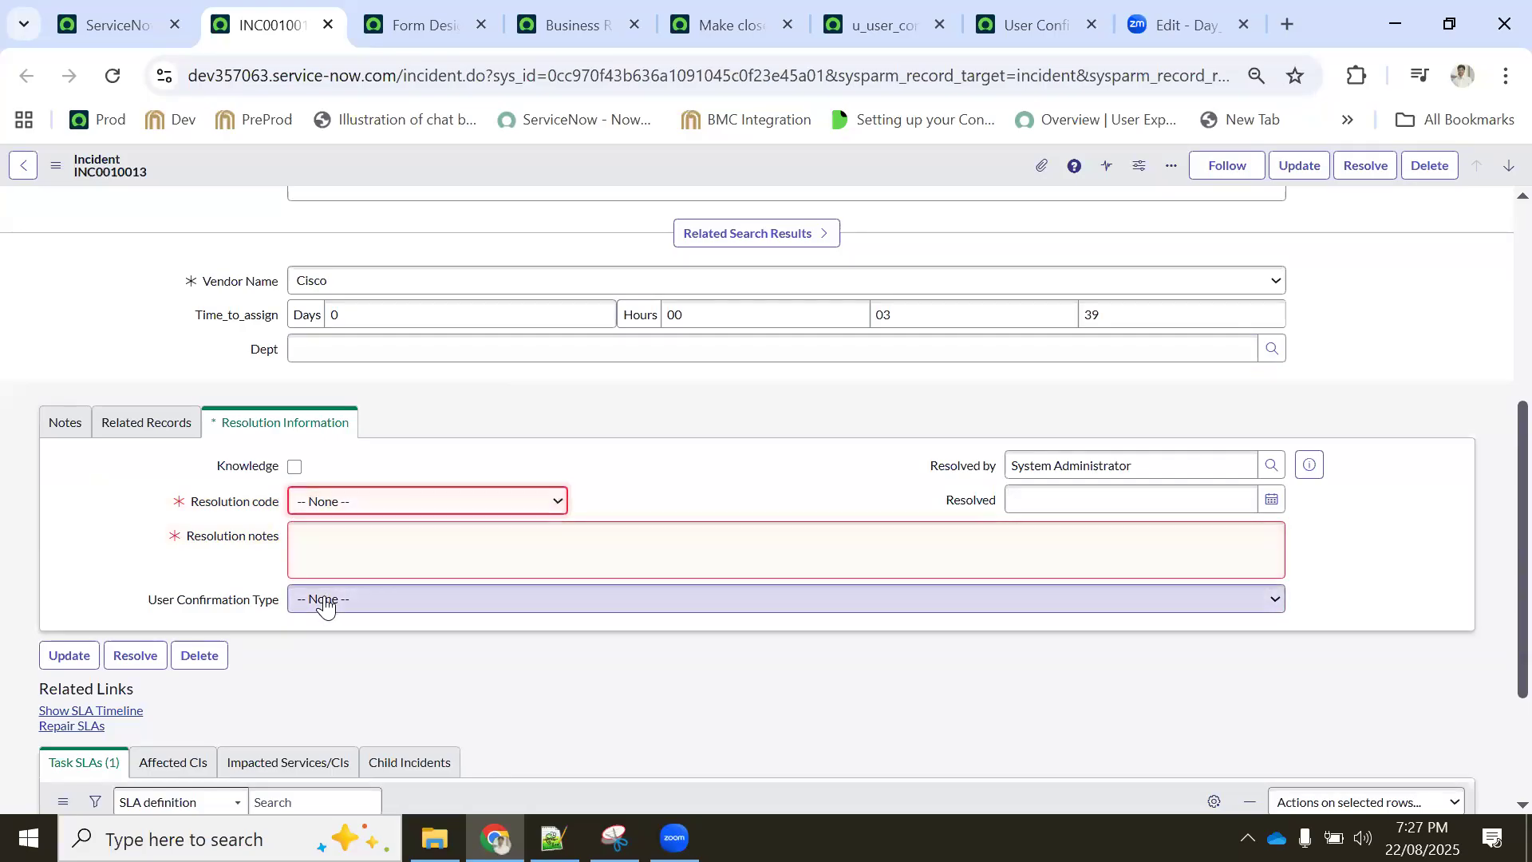
Recheck the User Confirmation Type data policy rule and its parent data policy, and return to incident INC0010013
{"action": "left_click", "coordinate": [1024, 24]}
{"action": "left_click", "coordinate": [890, 40]}
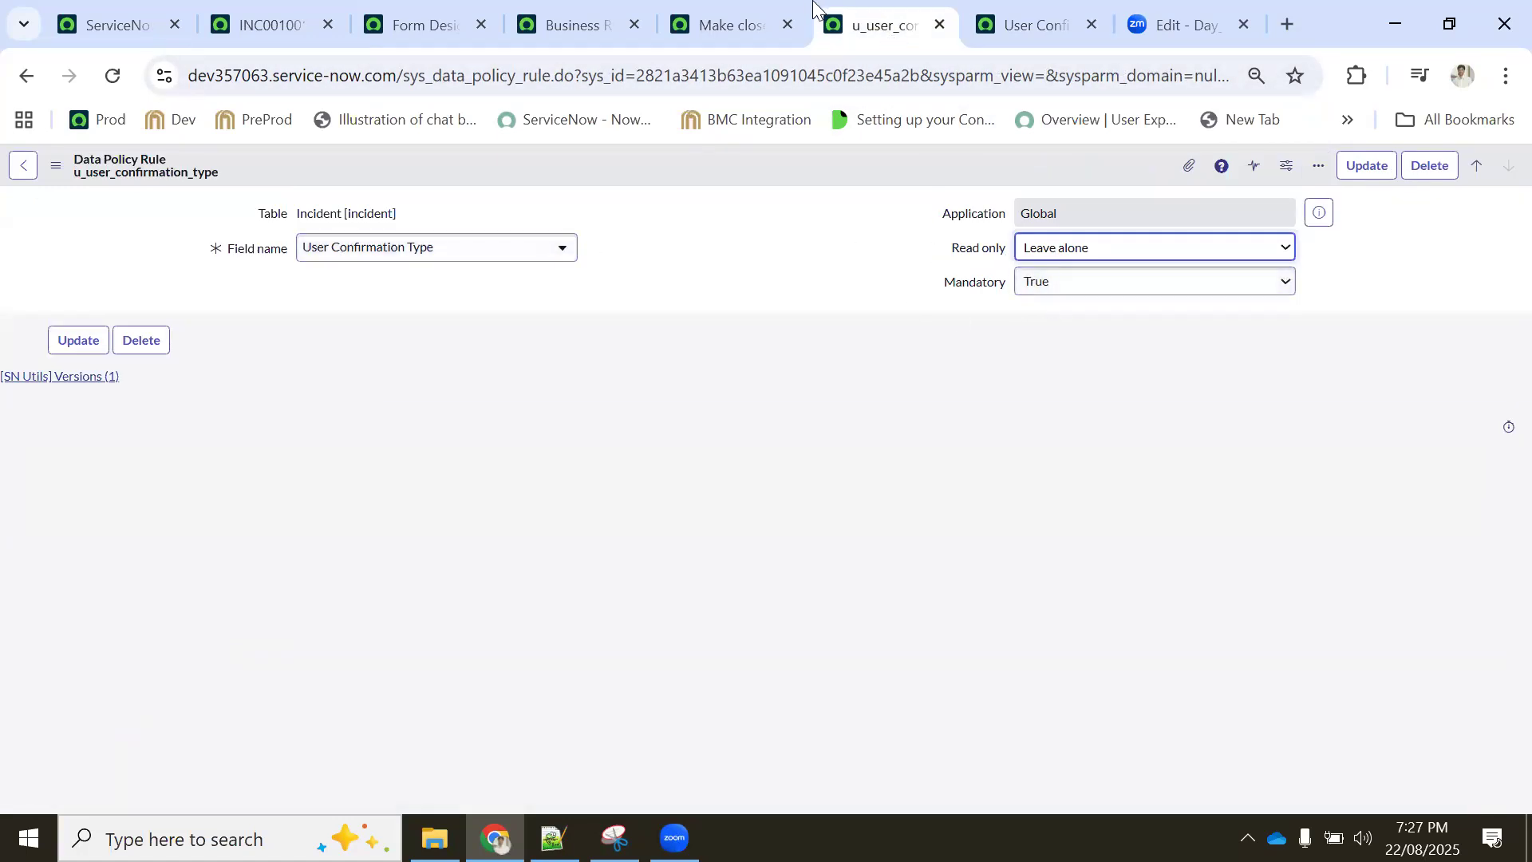
{"action": "left_click", "coordinate": [726, 16]}
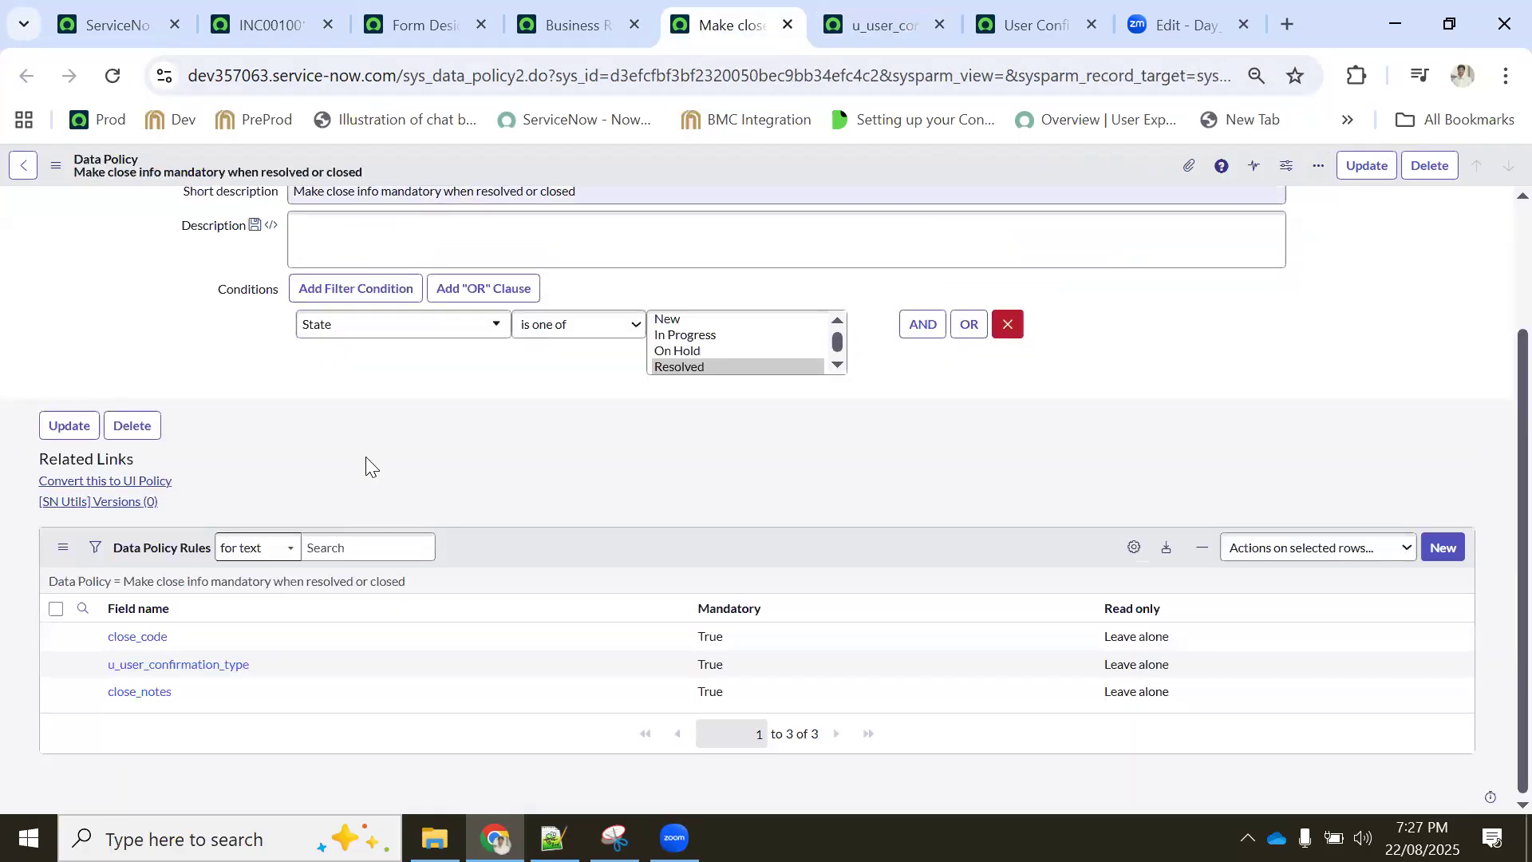
{"action": "left_click", "coordinate": [575, 26]}
{"action": "left_click", "coordinate": [260, 14]}
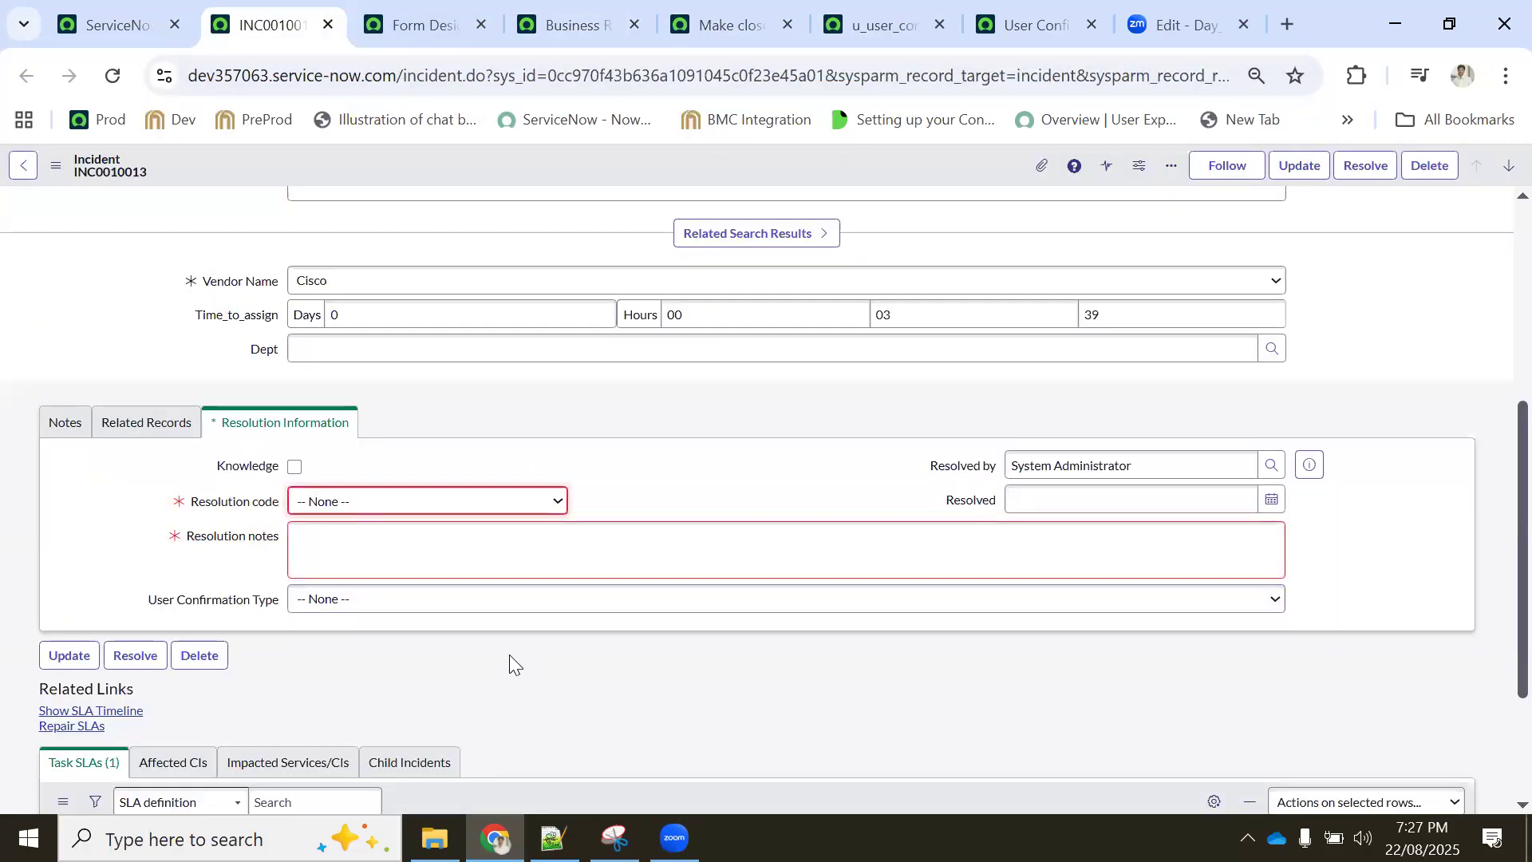
Try to resolve the incident with resolution code Duplicate and resolution notes "test", leaving User Confirmation Type empty
{"action": "left_click", "coordinate": [343, 502]}
{"action": "left_click", "coordinate": [346, 214]}
{"action": "left_click", "coordinate": [359, 558]}
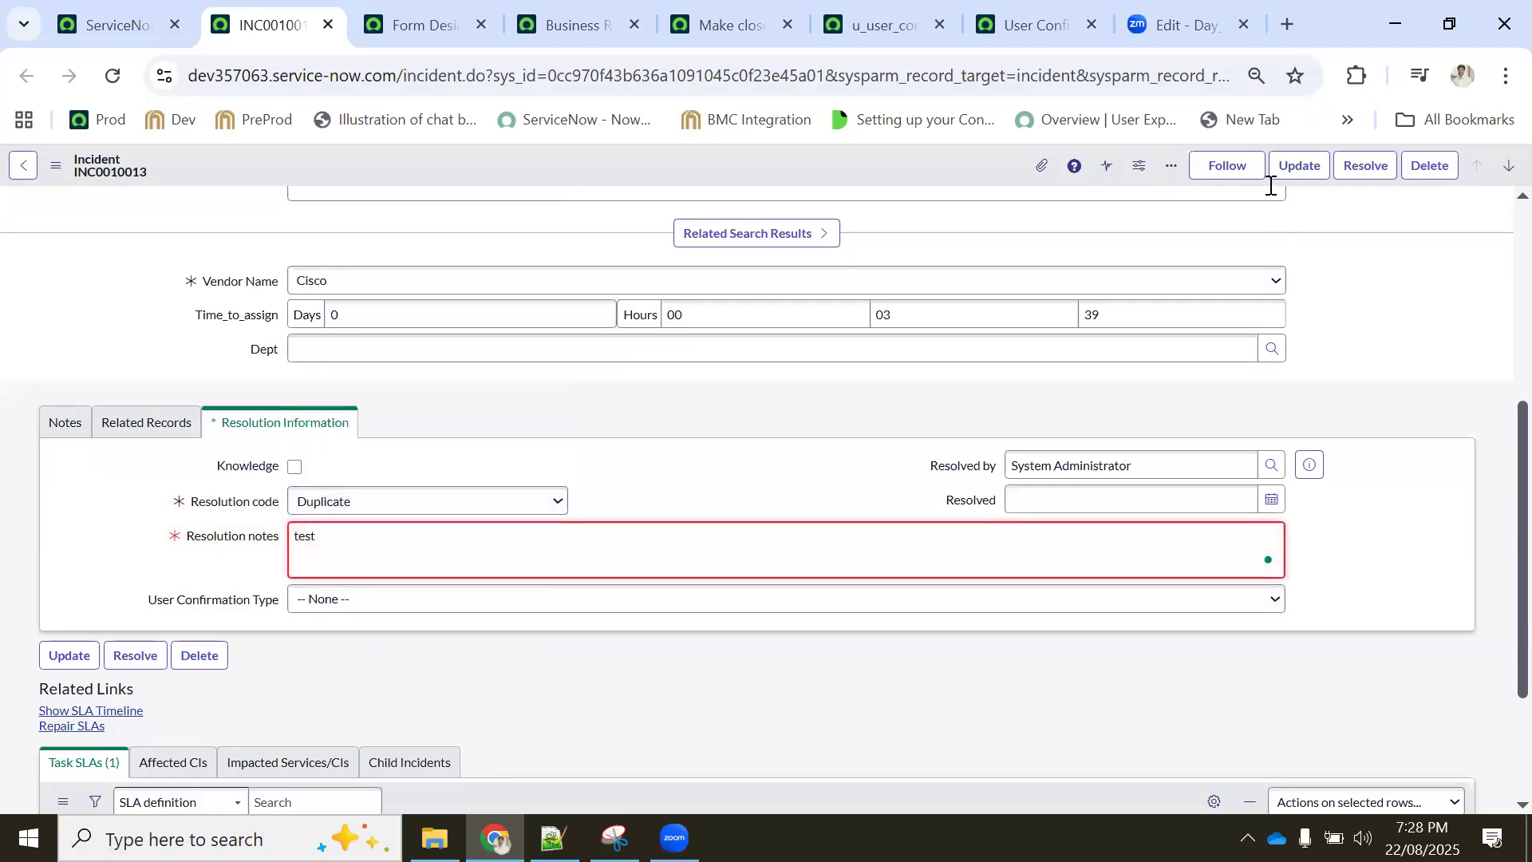
{"action": "left_click", "coordinate": [1365, 165]}
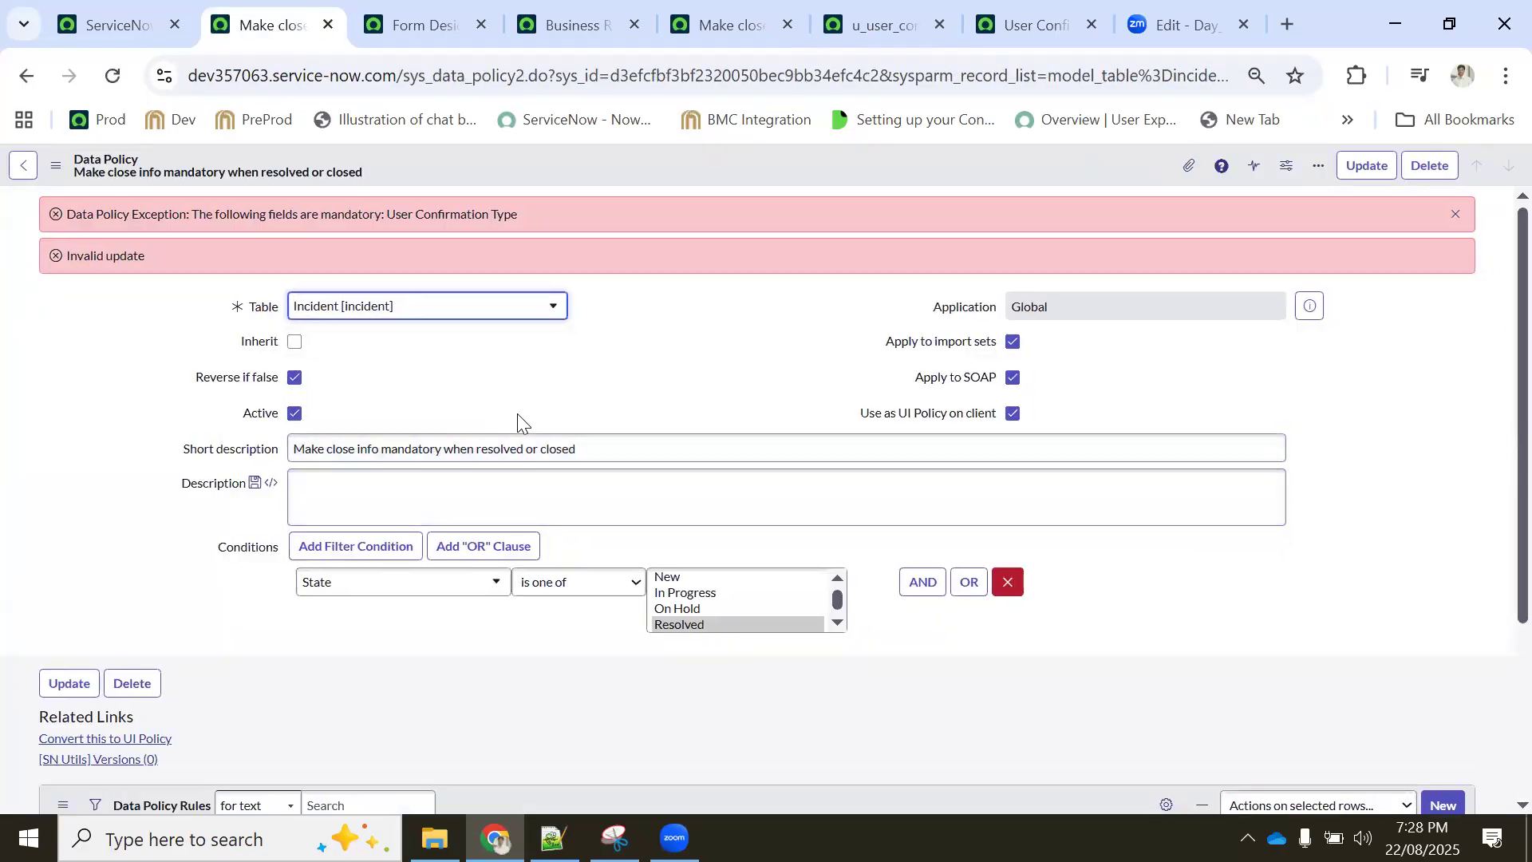
Inspect the data policy's rules, view the u_user_confirmation_type rule in a new browser tab, and return to the policy
{"action": "scroll", "coordinate": [518, 416], "scroll_direction": "down", "scroll_amount": 3}
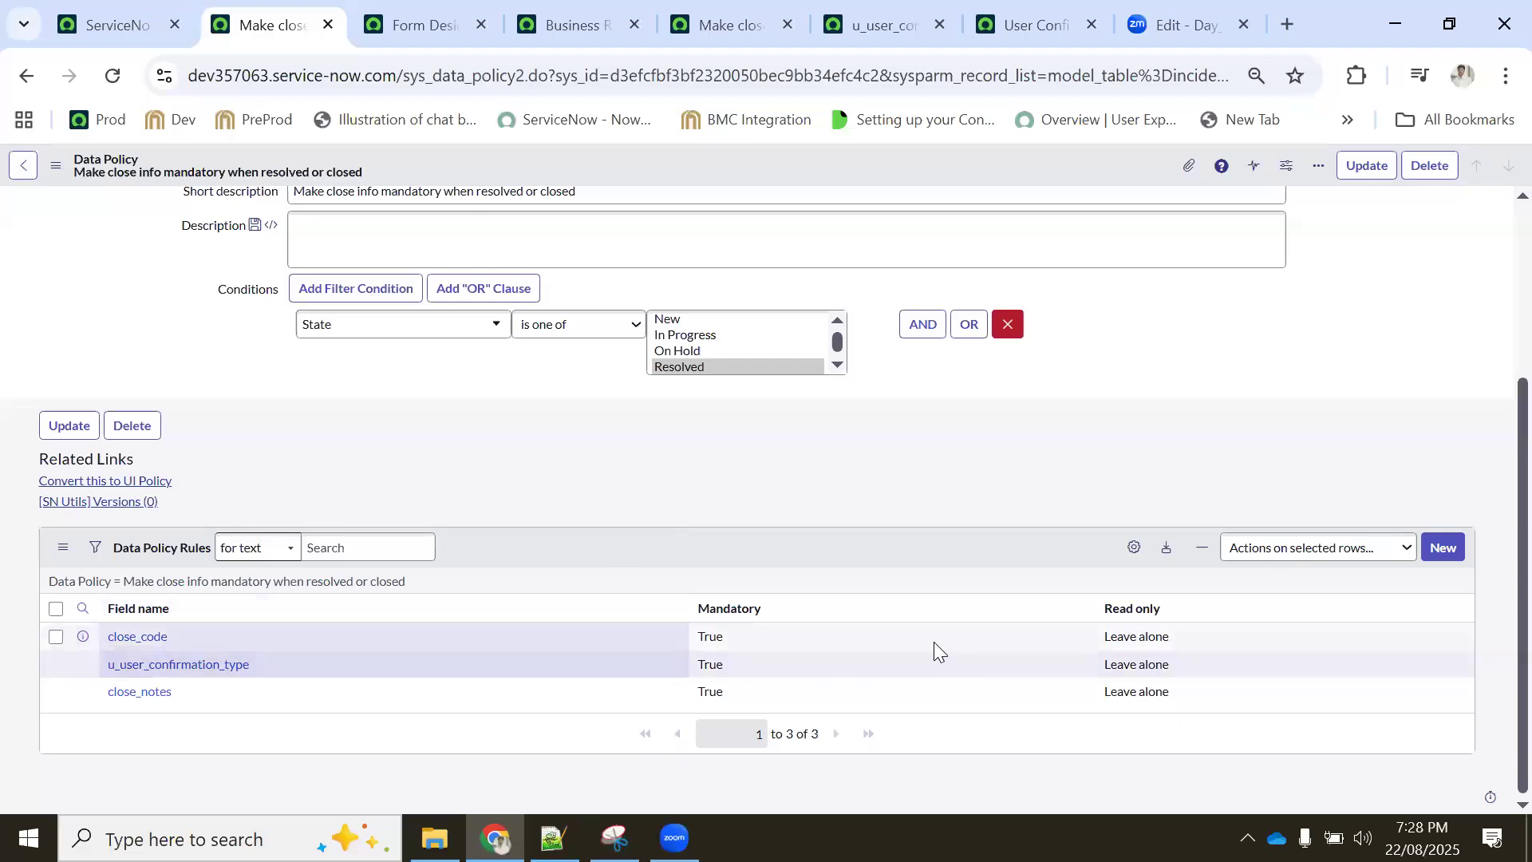
{"action": "left_click", "coordinate": [155, 668], "text": "ctrl"}
{"action": "left_click", "coordinate": [368, 22]}
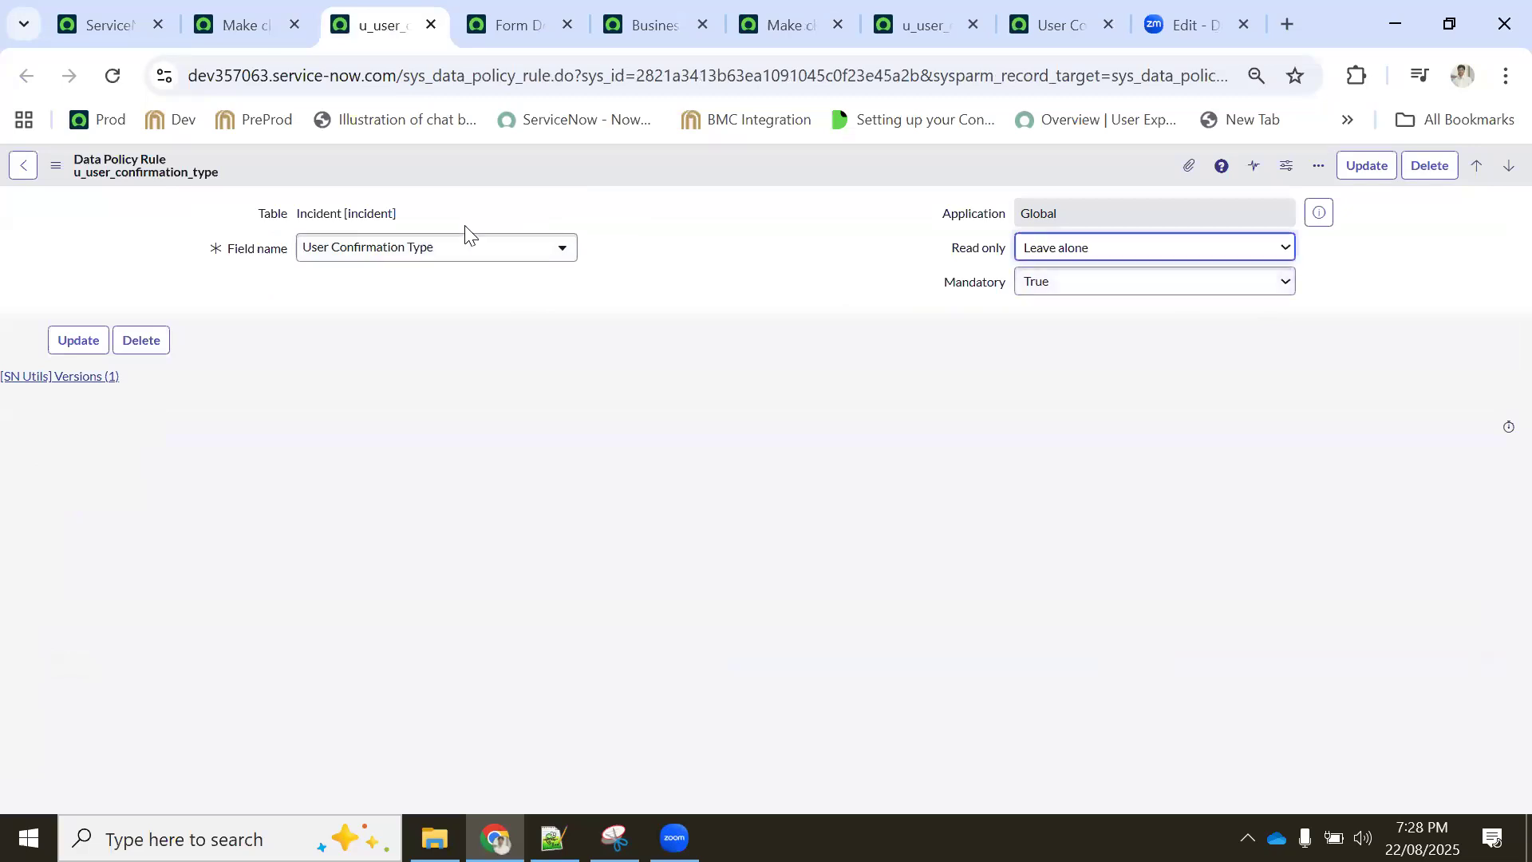
{"action": "left_click", "coordinate": [250, 13]}
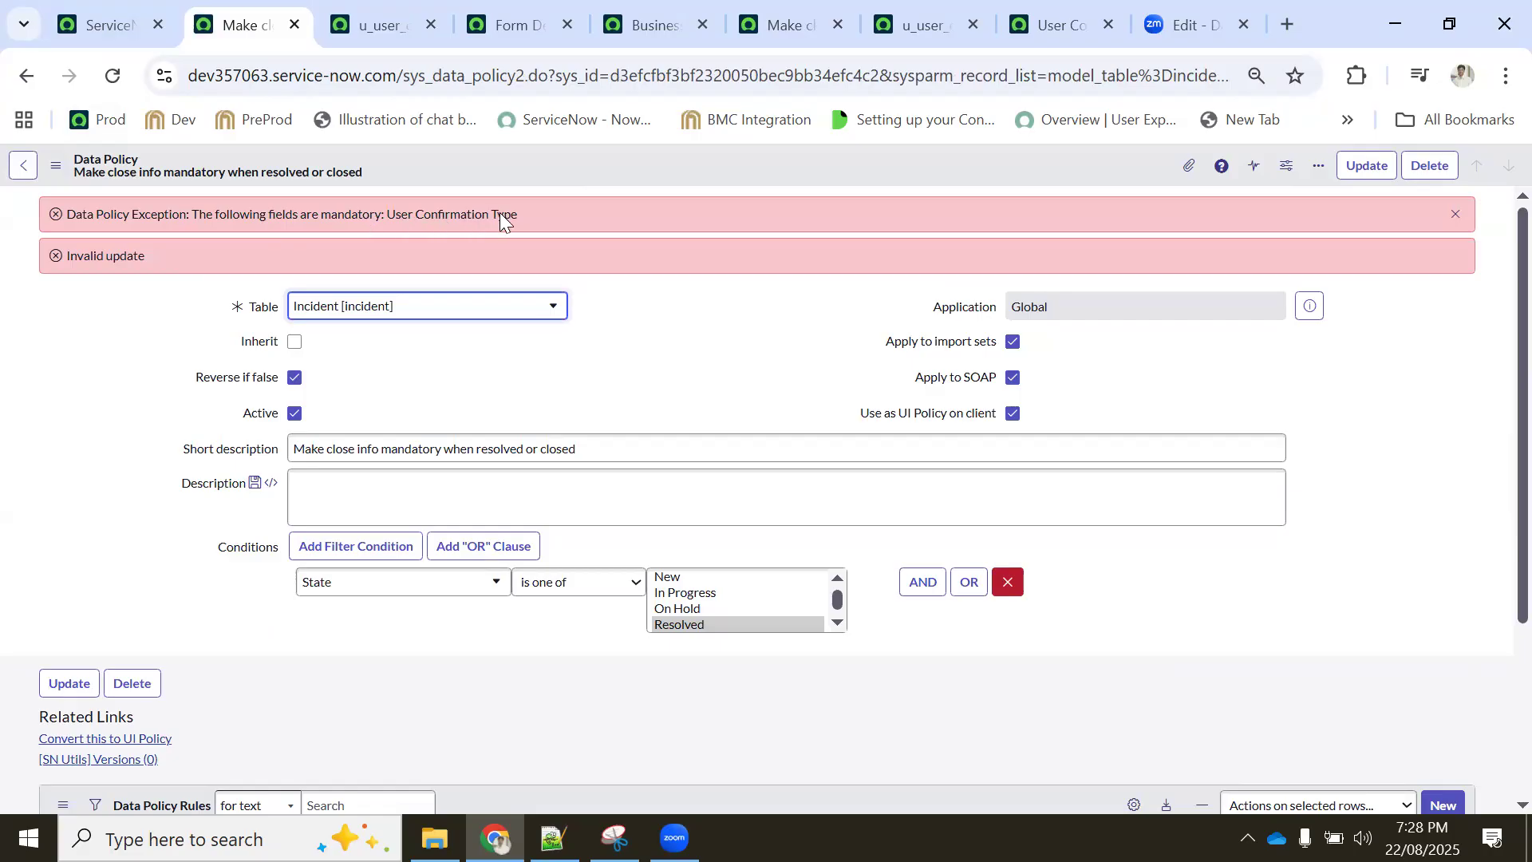
Leave the data policy record and reopen incident INC0010013 from the Incident report at its Resolution Information section
{"action": "left_click", "coordinate": [22, 167]}
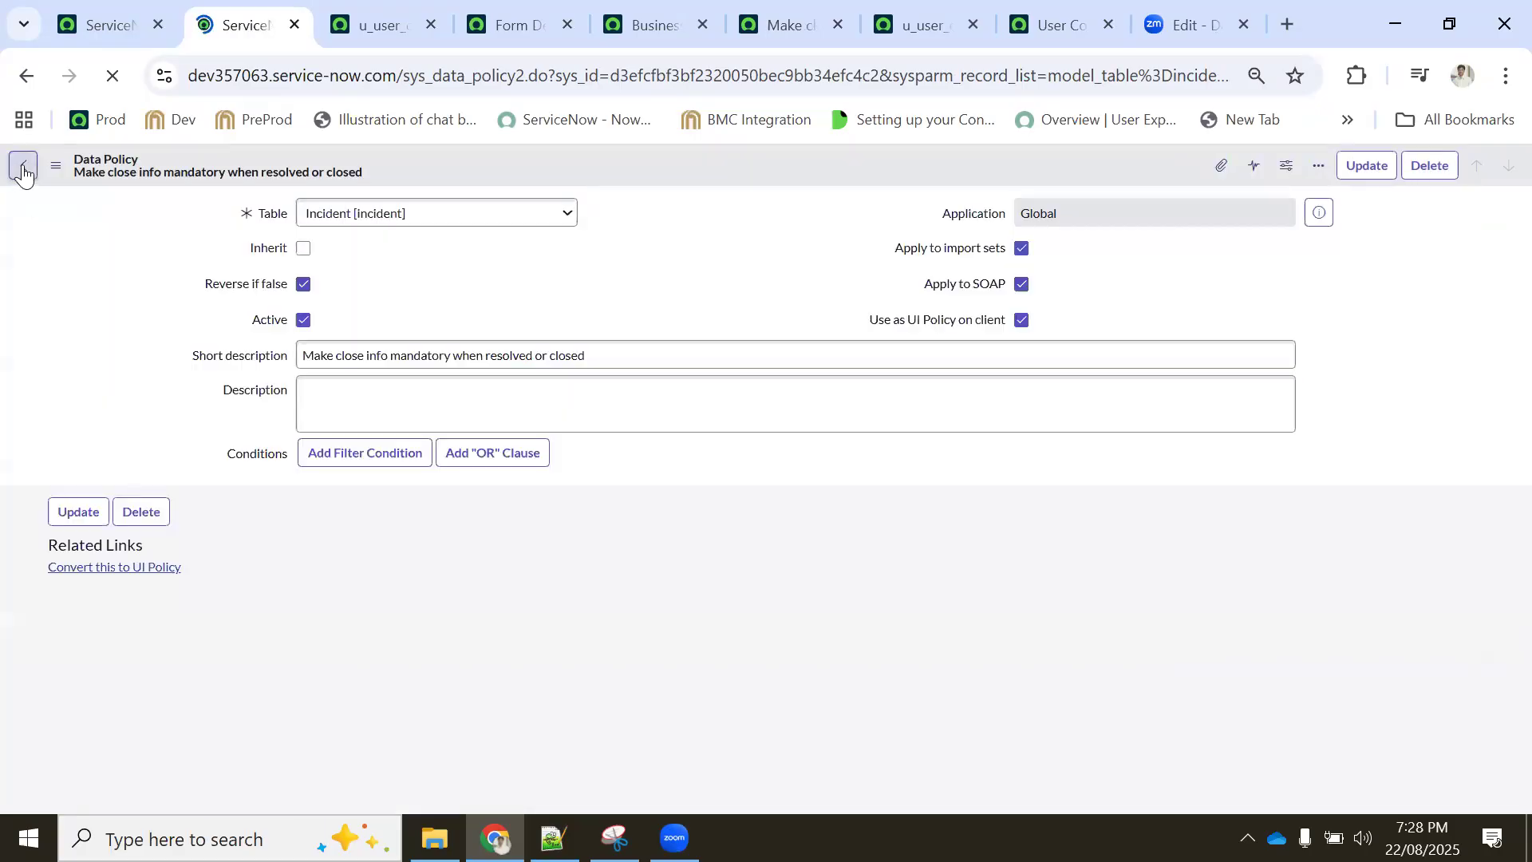
{"action": "left_click", "coordinate": [28, 169]}
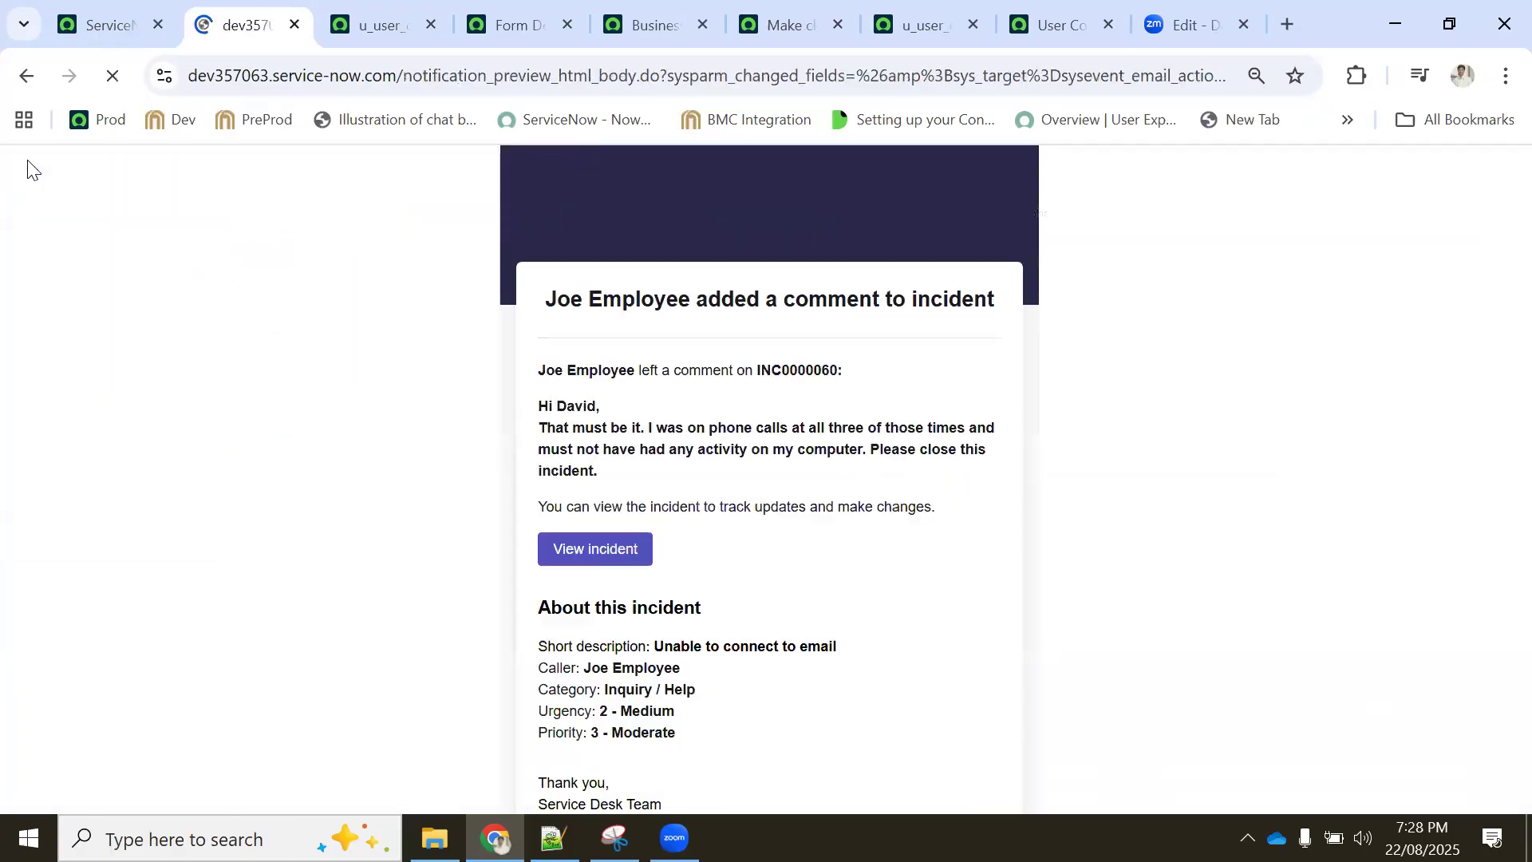
{"action": "left_click", "coordinate": [107, 24]}
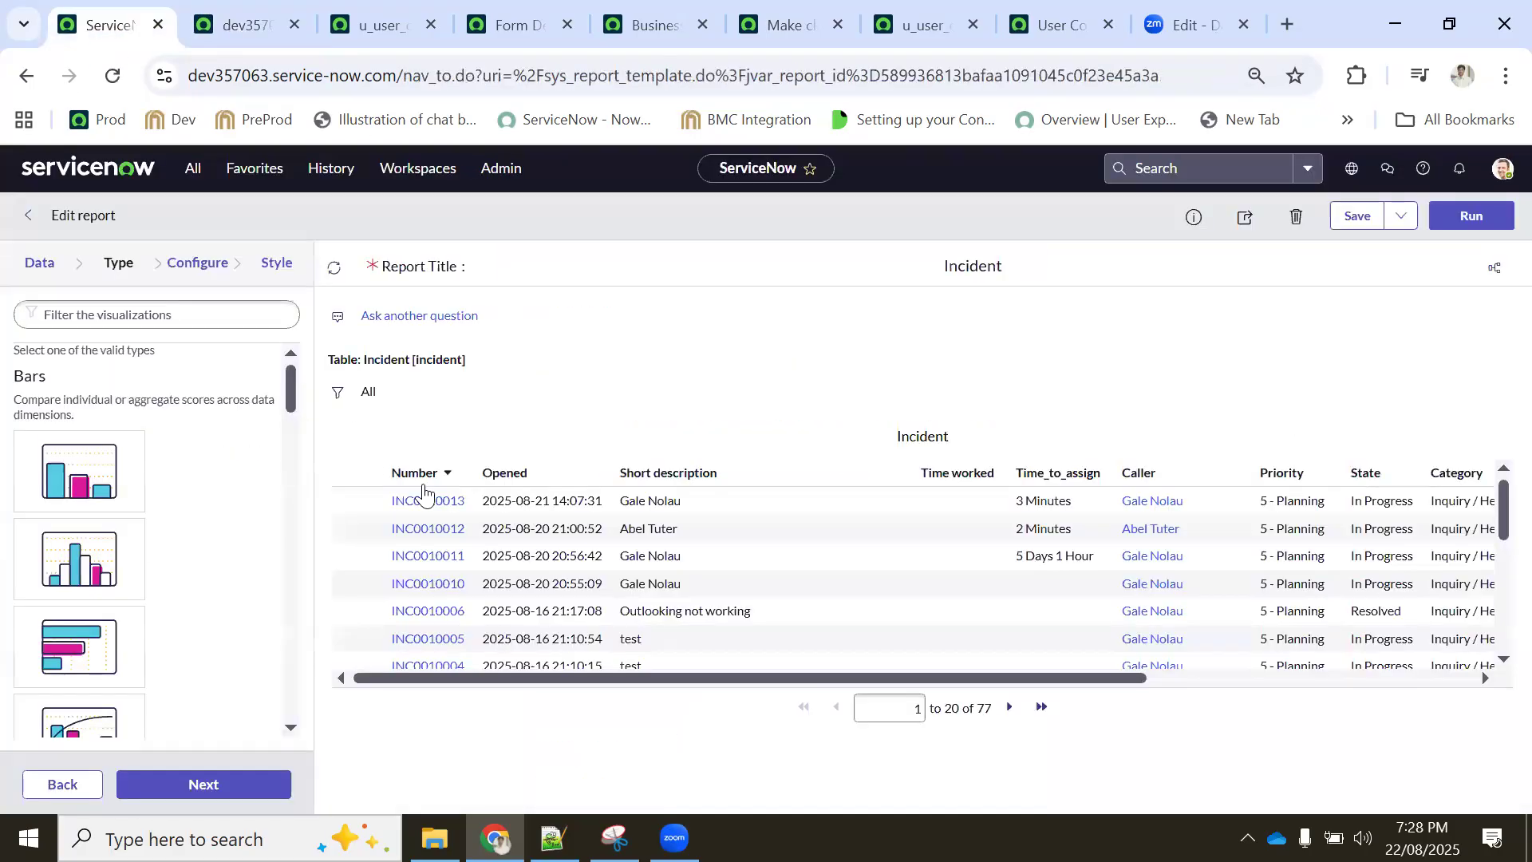
{"action": "left_click", "coordinate": [418, 500]}
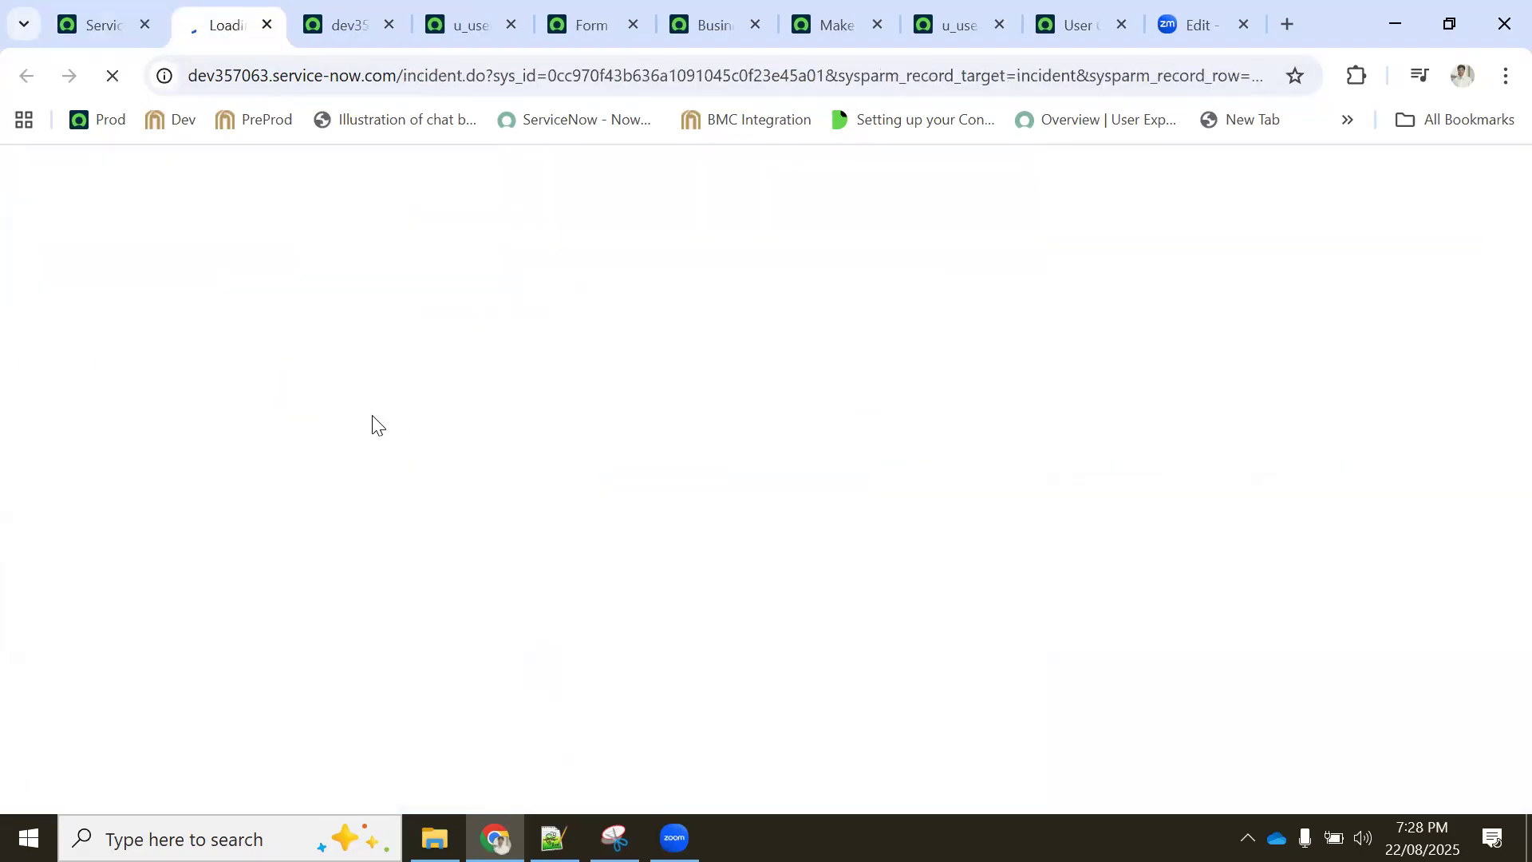
{"action": "scroll", "coordinate": [369, 455], "scroll_direction": "down", "scroll_amount": 5}
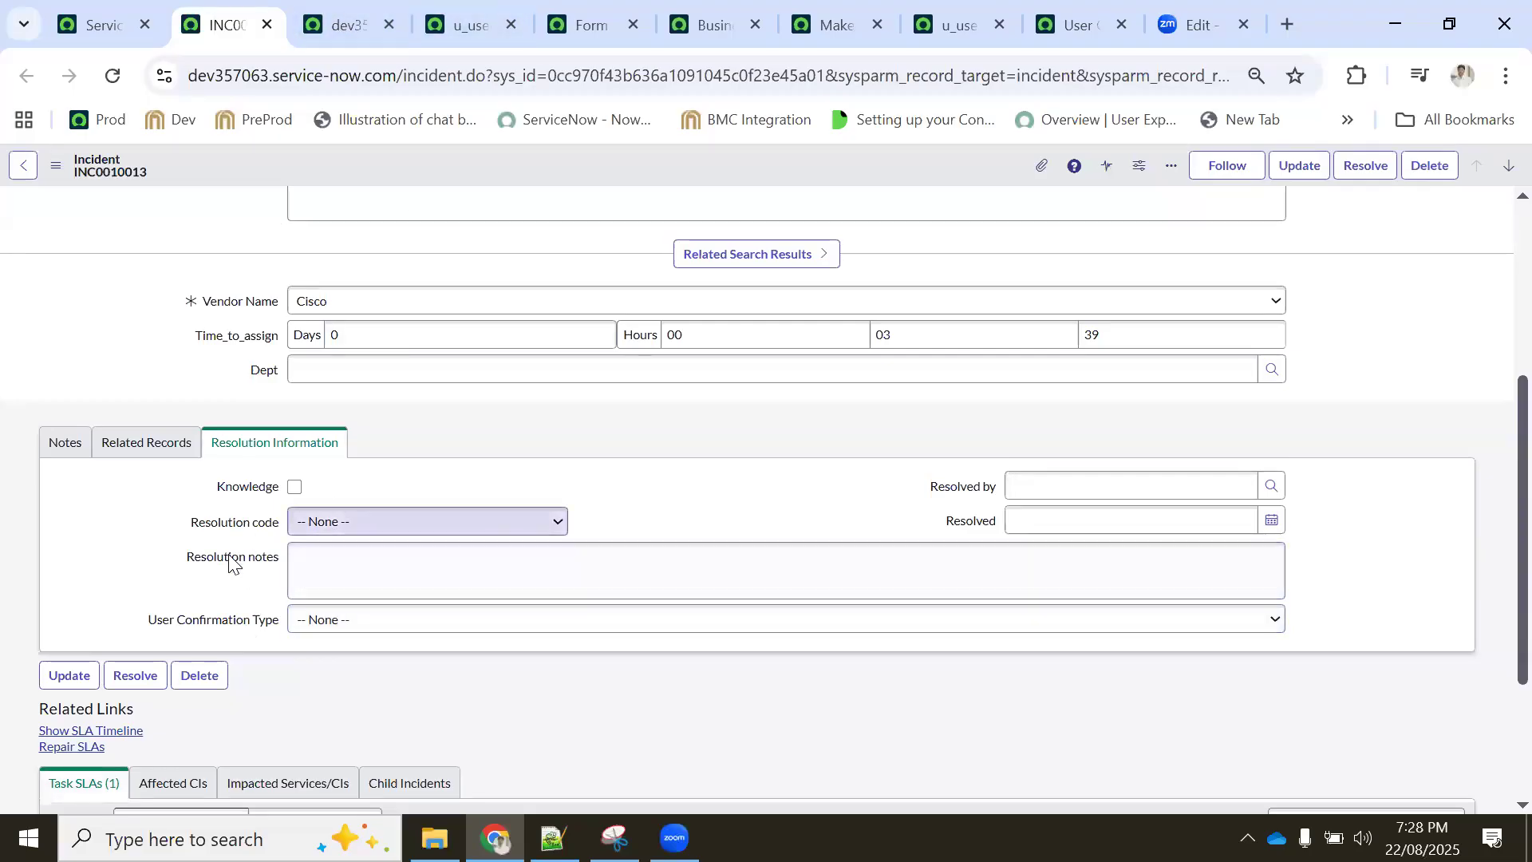
Close the browser tabs with the notification preview, the duplicate rule, Form Design and the incident configurations list
{"action": "left_click", "coordinate": [355, 24]}
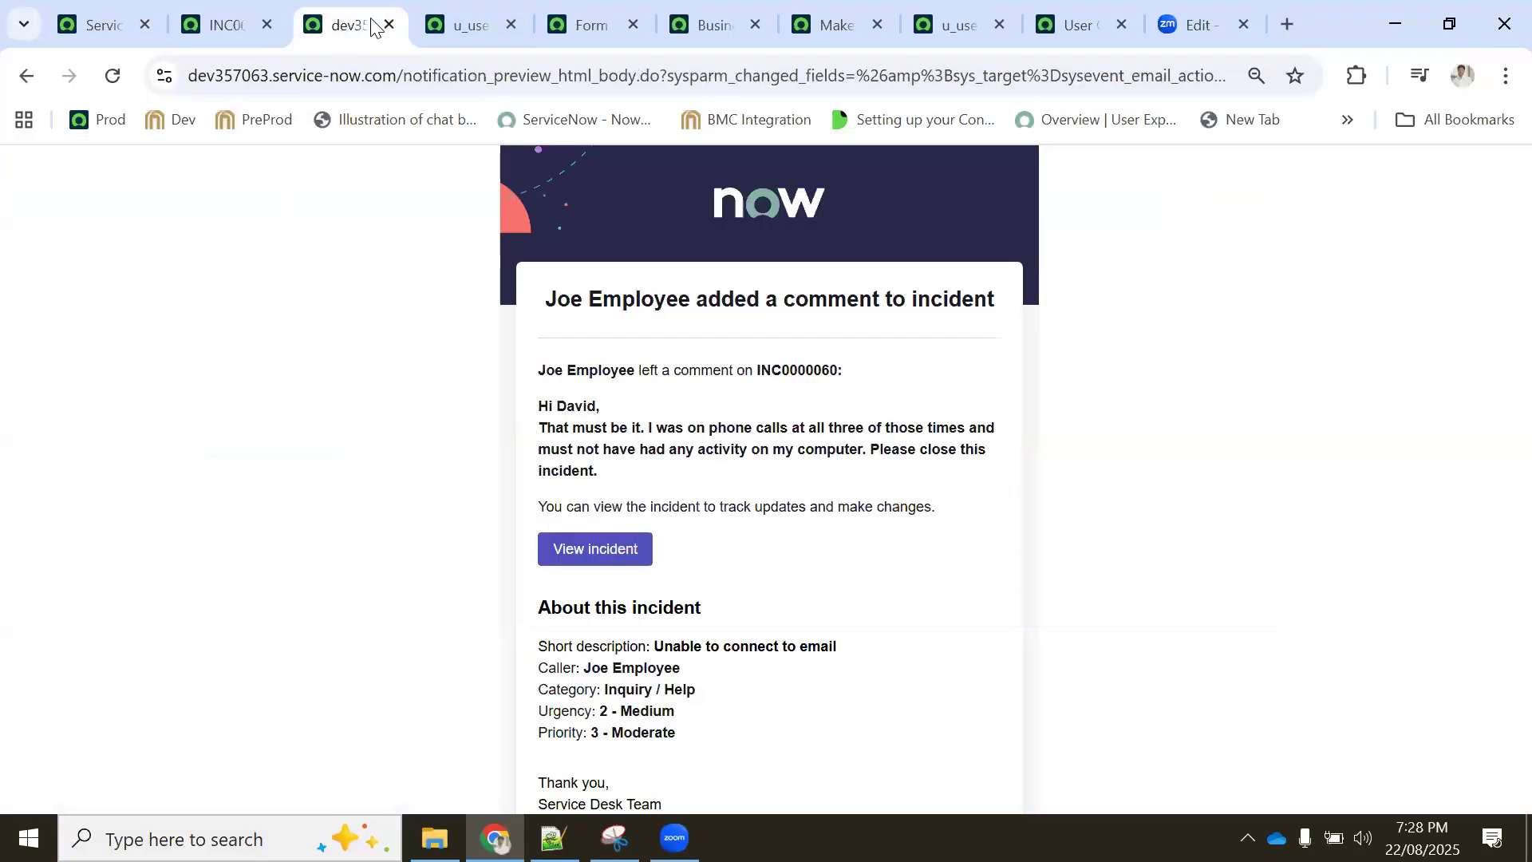
{"action": "left_click", "coordinate": [390, 27]}
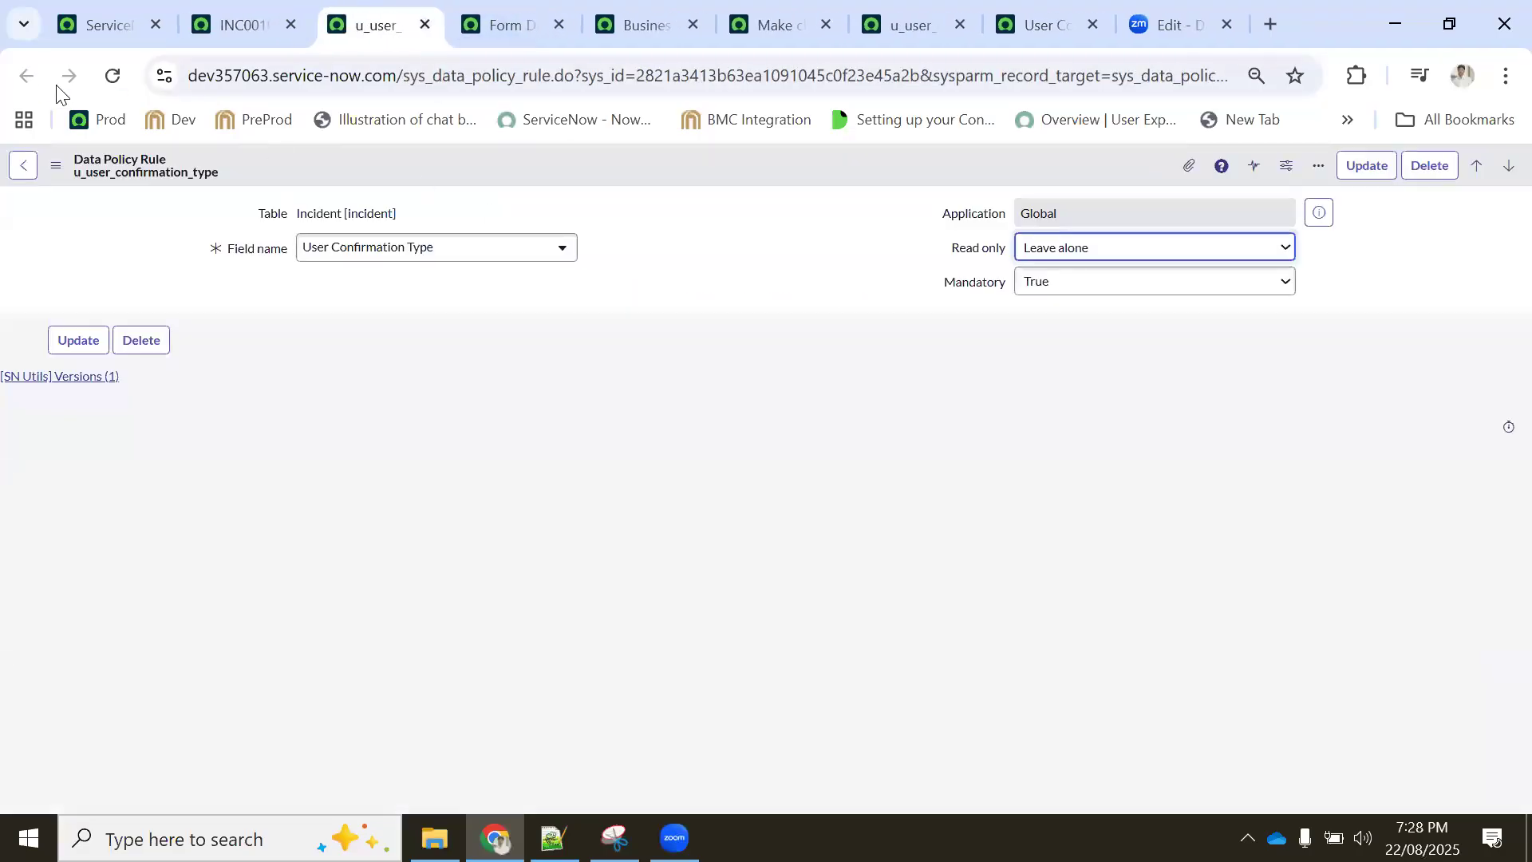
{"action": "key", "text": "ctrl+w"}
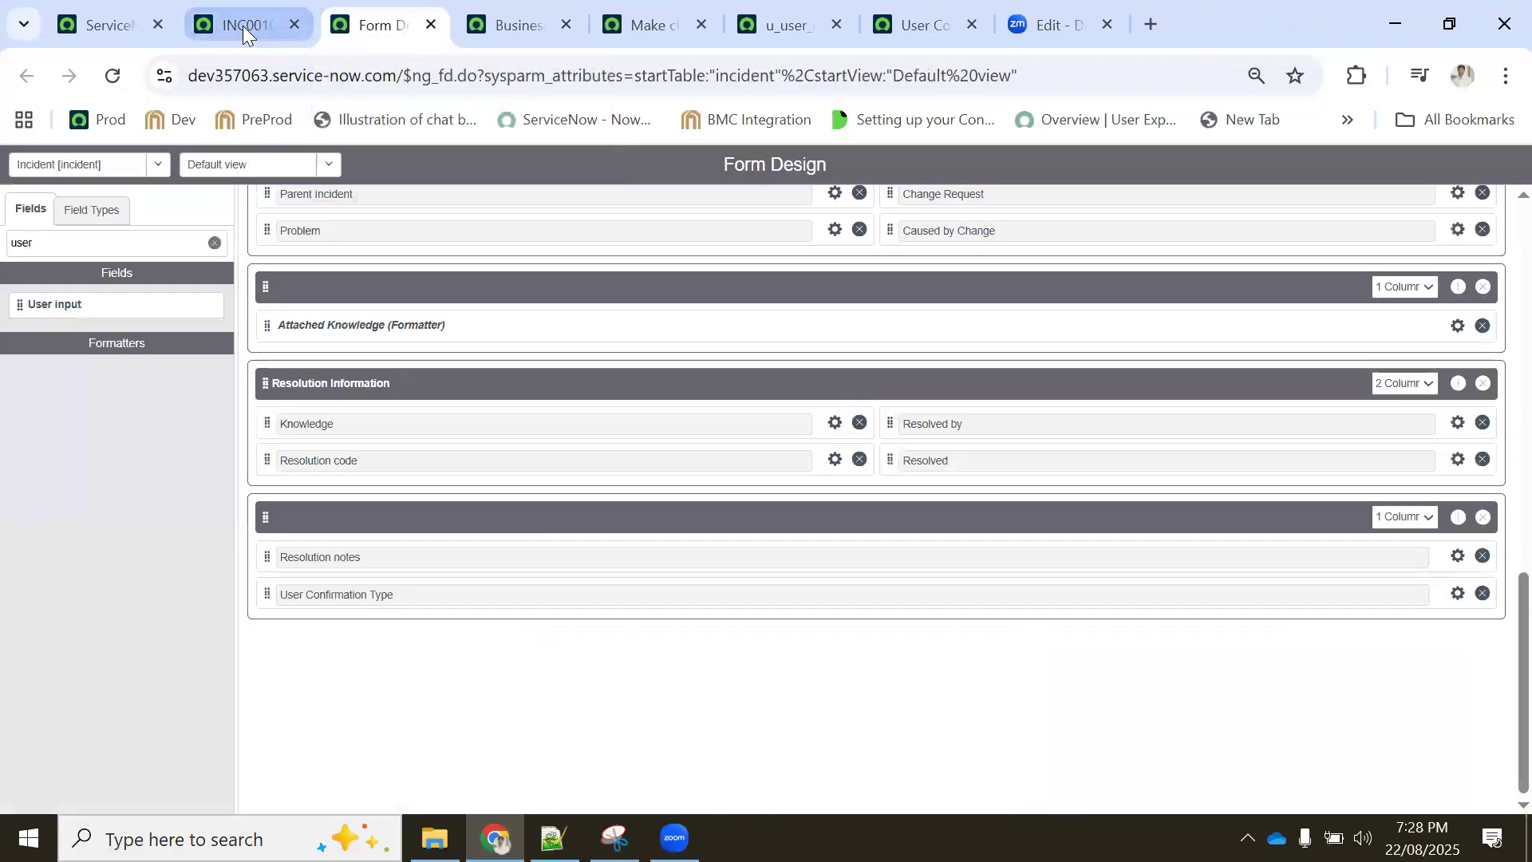
{"action": "left_click", "coordinate": [243, 25]}
{"action": "left_click", "coordinate": [428, 24]}
{"action": "left_click", "coordinate": [428, 24]}
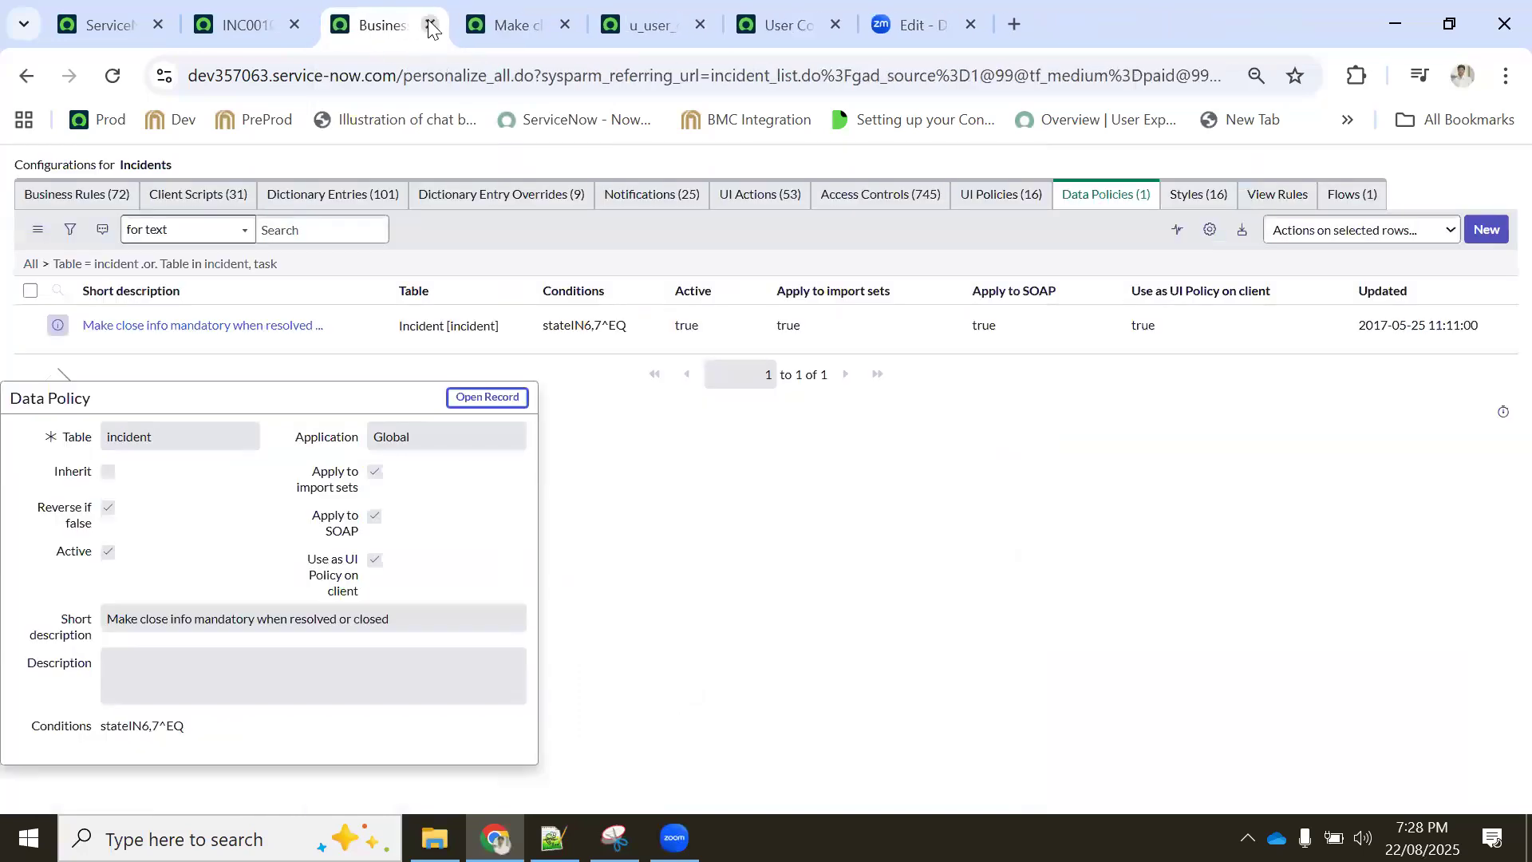
{"action": "left_click", "coordinate": [429, 24]}
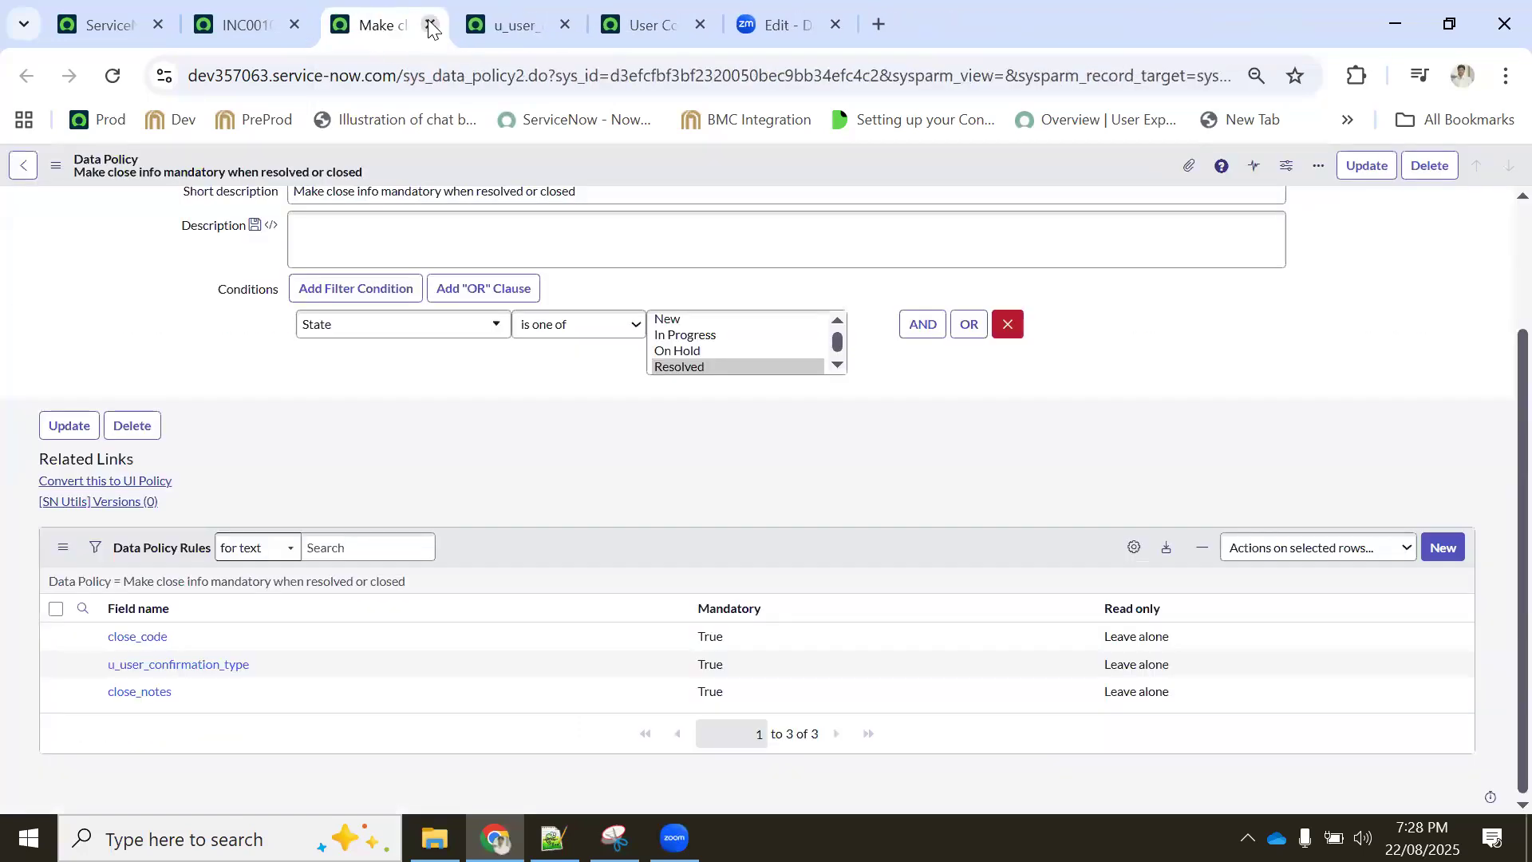
Review the data policy and its close_code rule for comparison, and close the rule tabs opened from it
{"action": "scroll", "coordinate": [492, 280], "scroll_direction": "up", "scroll_amount": 2}
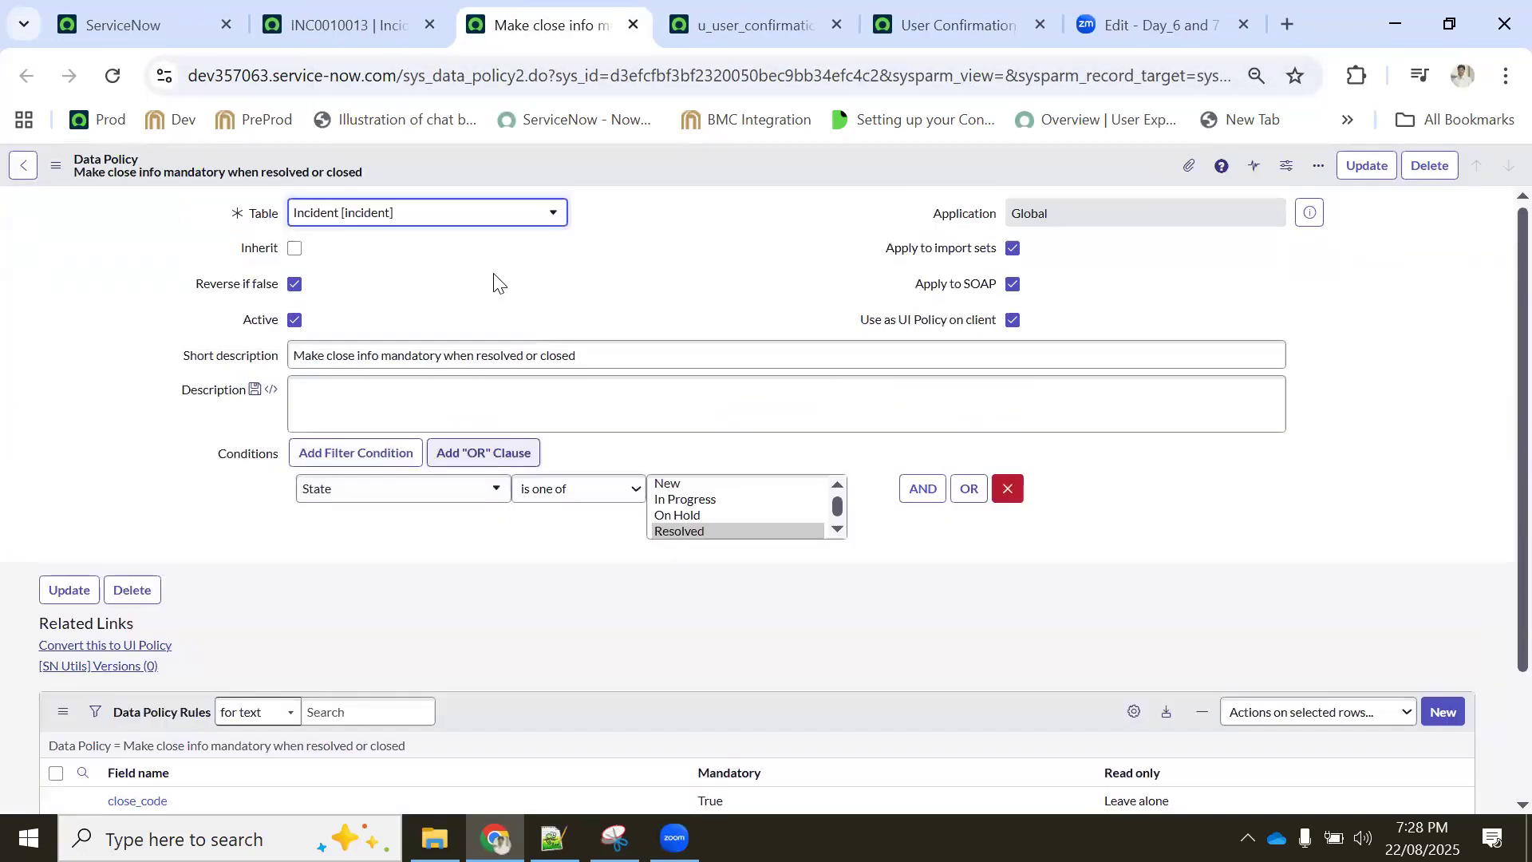
{"action": "scroll", "coordinate": [154, 589], "scroll_direction": "down", "scroll_amount": 2}
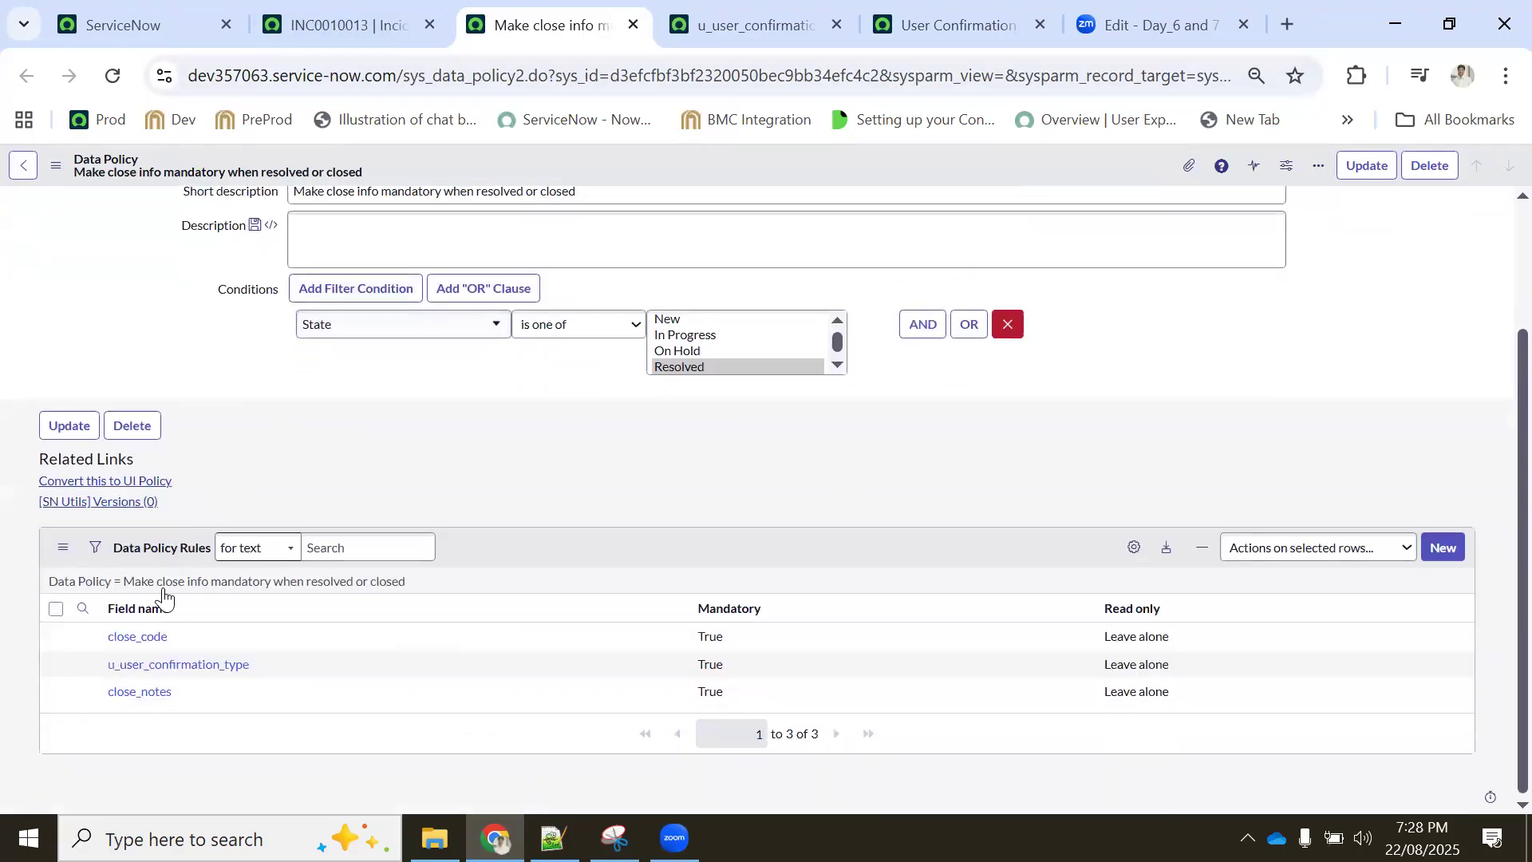
{"action": "middle_click", "coordinate": [137, 638]}
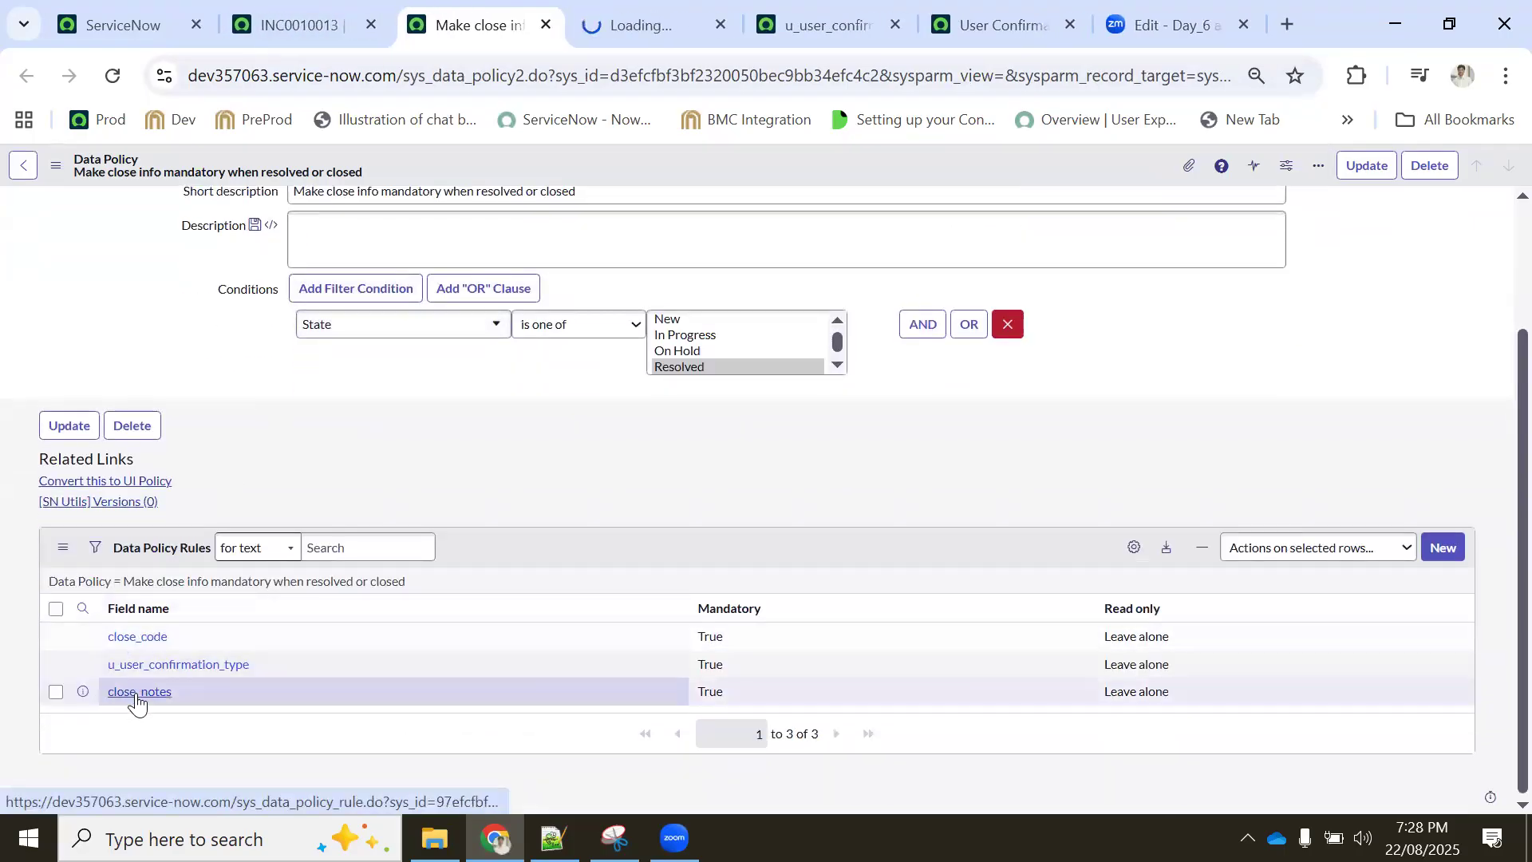
{"action": "middle_click", "coordinate": [257, 665]}
{"action": "left_click", "coordinate": [549, 22]}
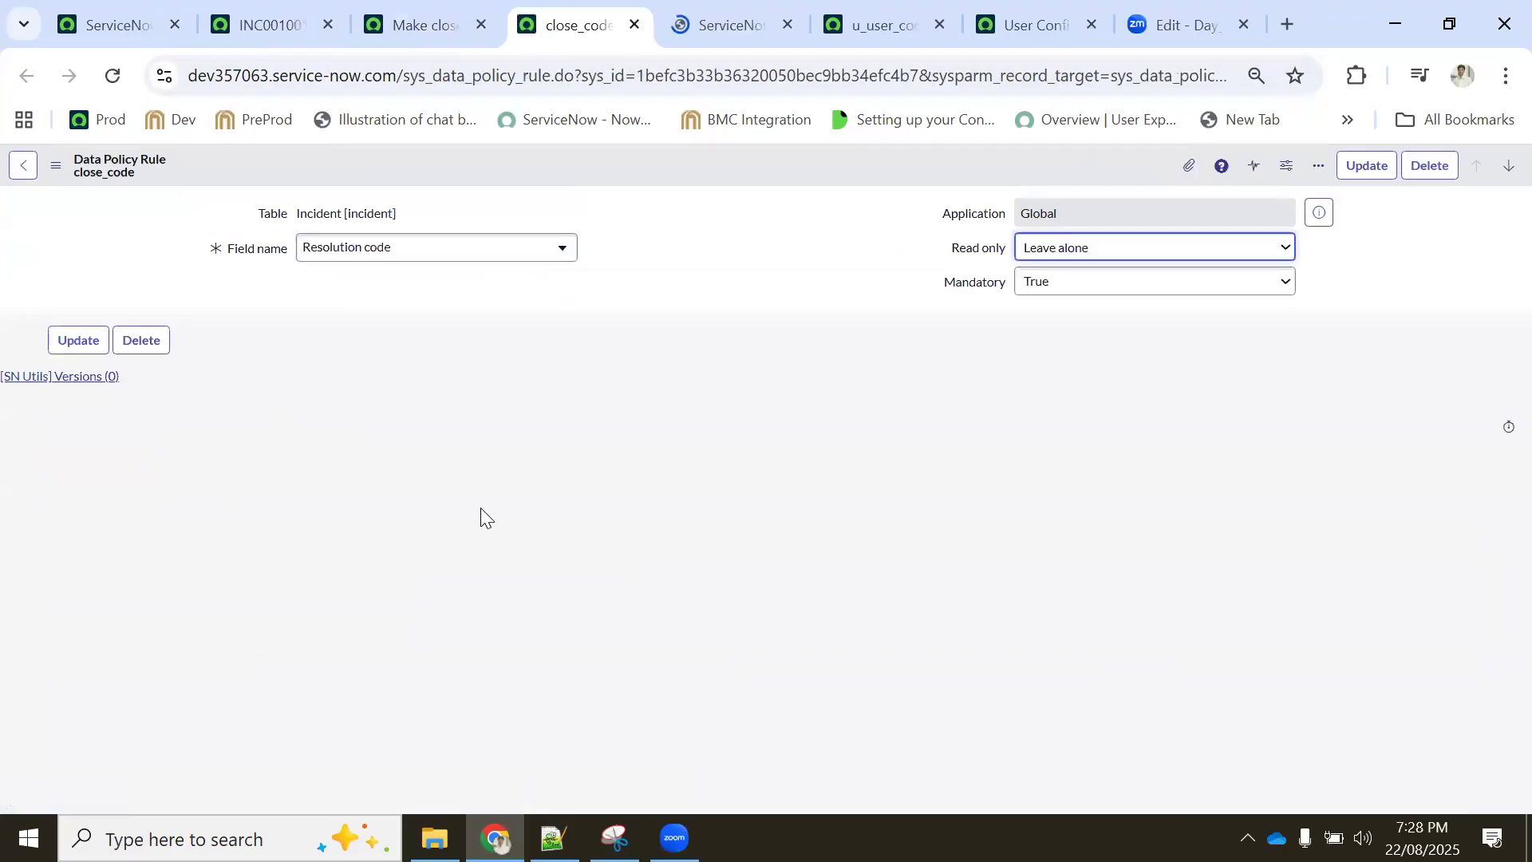
{"action": "left_click", "coordinate": [634, 26]}
{"action": "left_click", "coordinate": [634, 26]}
{"action": "left_click", "coordinate": [428, 18]}
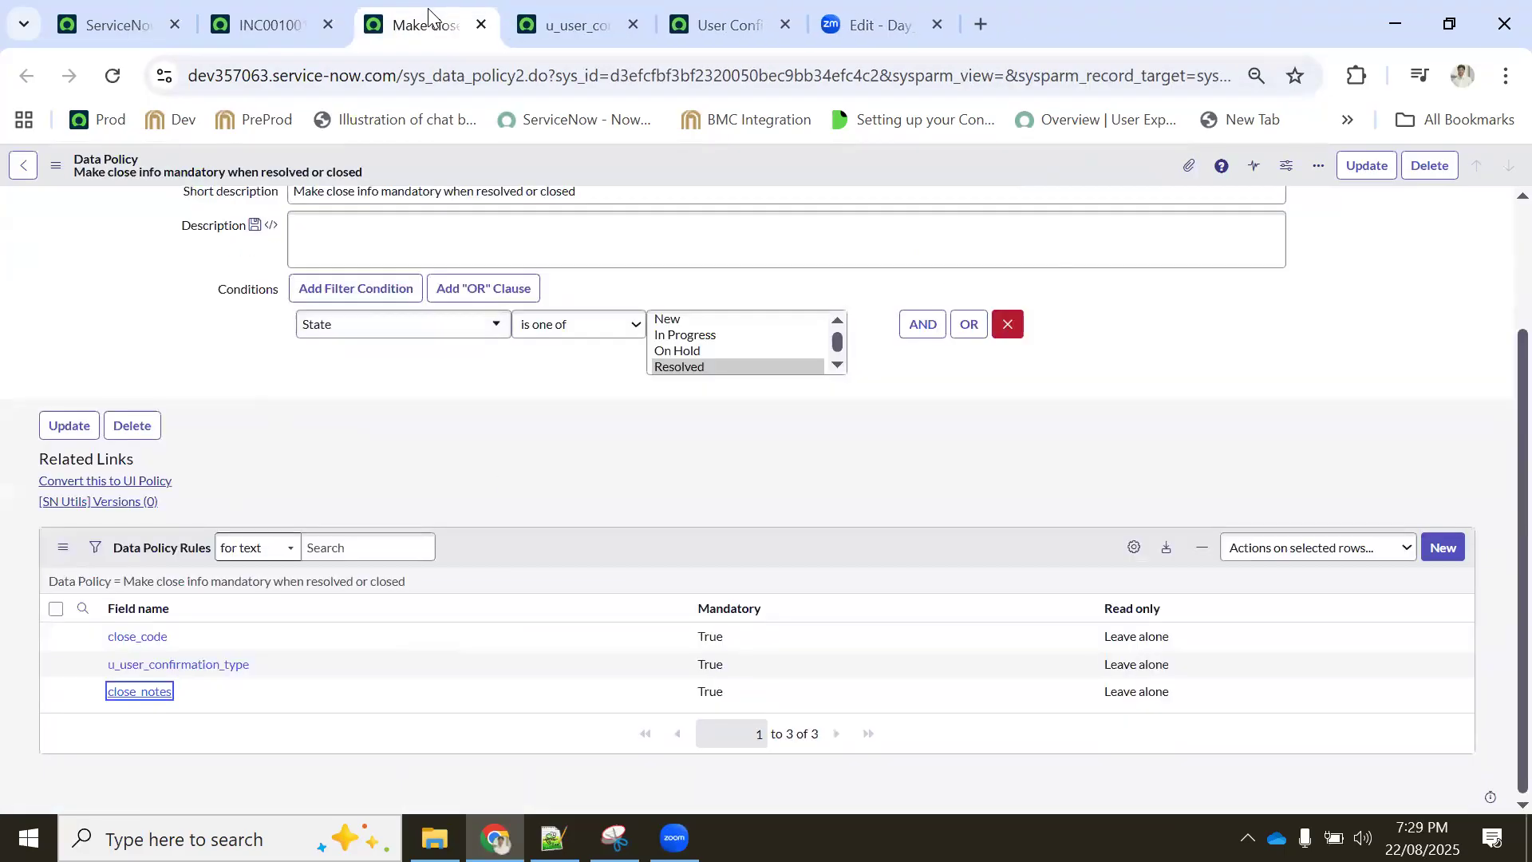
Open the dictionary entry of the incident's Resolution code field and review its settings
{"action": "left_click", "coordinate": [271, 19]}
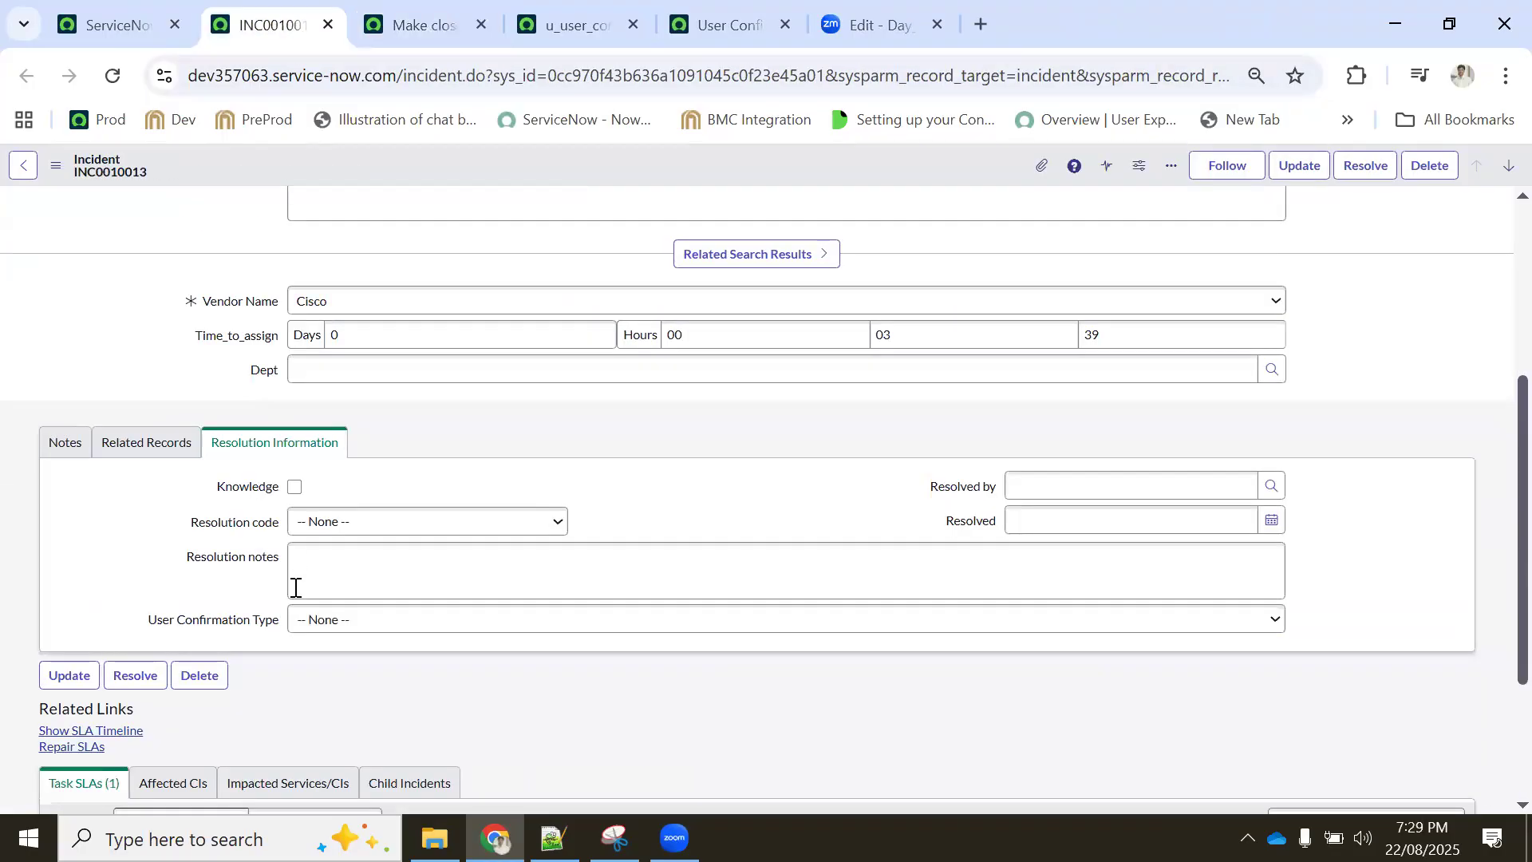
{"action": "right_click", "coordinate": [231, 532]}
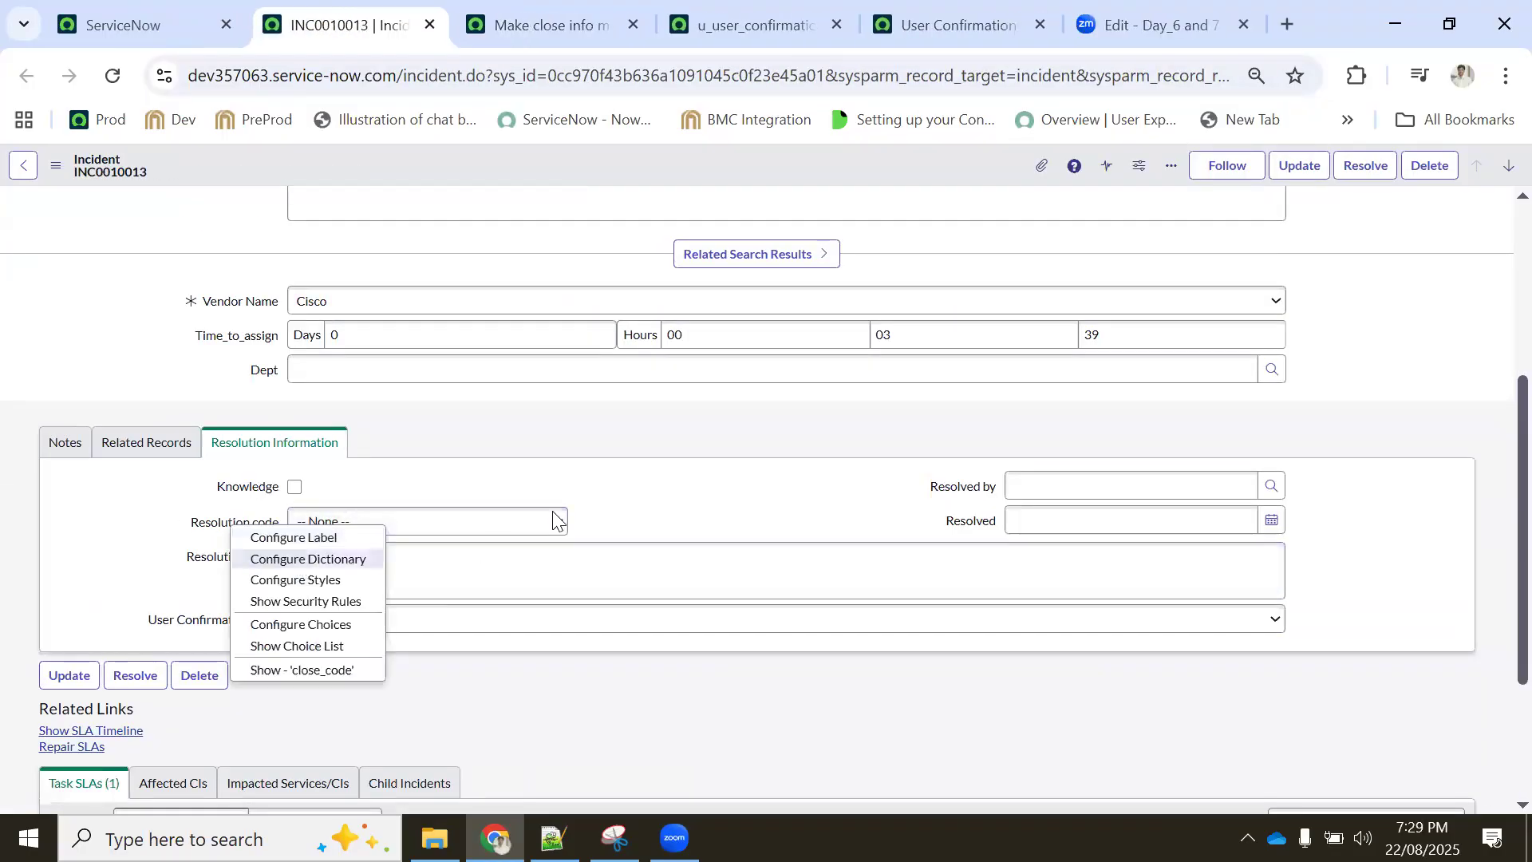
{"action": "left_click", "coordinate": [308, 560]}
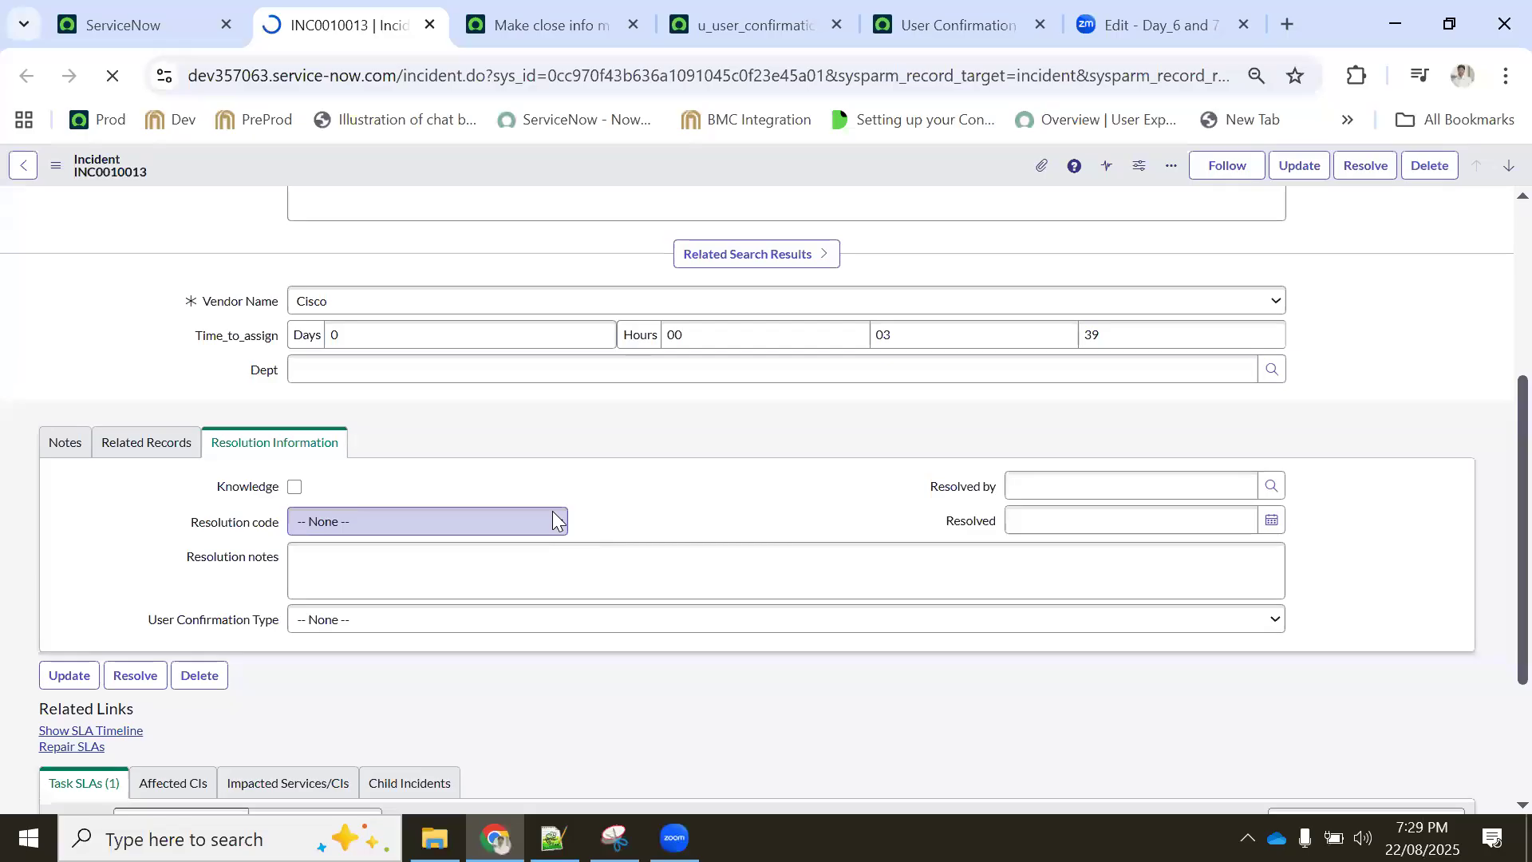
{"action": "scroll", "coordinate": [552, 510], "scroll_direction": "down", "scroll_amount": 6}
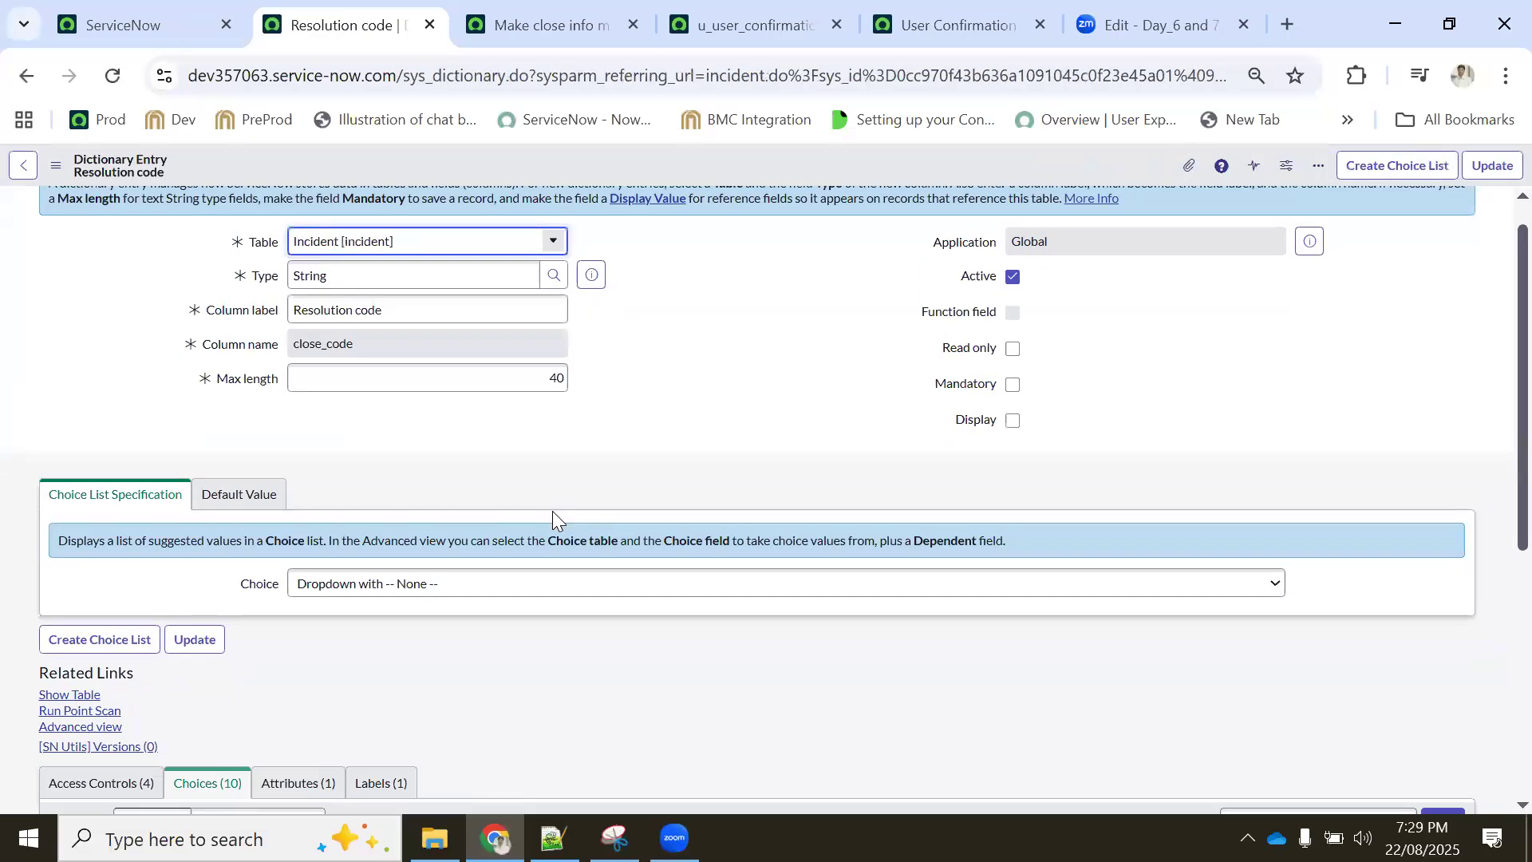
{"action": "scroll", "coordinate": [334, 546], "scroll_direction": "up", "scroll_amount": 3}
{"action": "scroll", "coordinate": [335, 544], "scroll_direction": "down", "scroll_amount": 3}
{"action": "scroll", "coordinate": [337, 543], "scroll_direction": "up", "scroll_amount": 6}
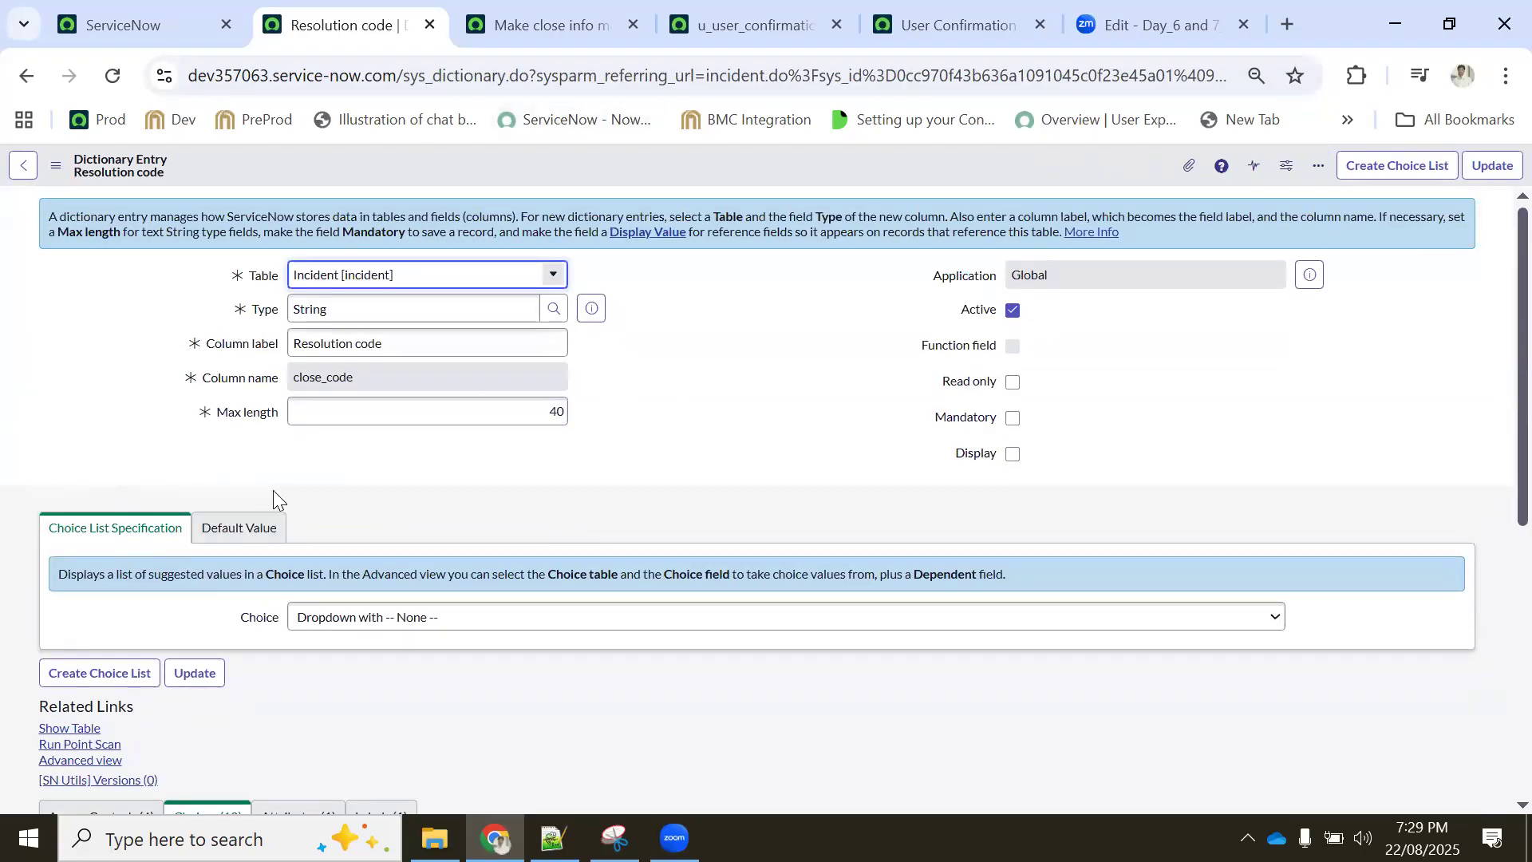
Examine the access controls of the Resolution code dictionary entry, and return to the incident's Resolution Information section
{"action": "scroll", "coordinate": [283, 495], "scroll_direction": "down", "scroll_amount": 6}
{"action": "scroll", "coordinate": [280, 495], "scroll_direction": "up", "scroll_amount": 4}
{"action": "left_click", "coordinate": [117, 650]}
{"action": "scroll", "coordinate": [288, 551], "scroll_direction": "down", "scroll_amount": 2}
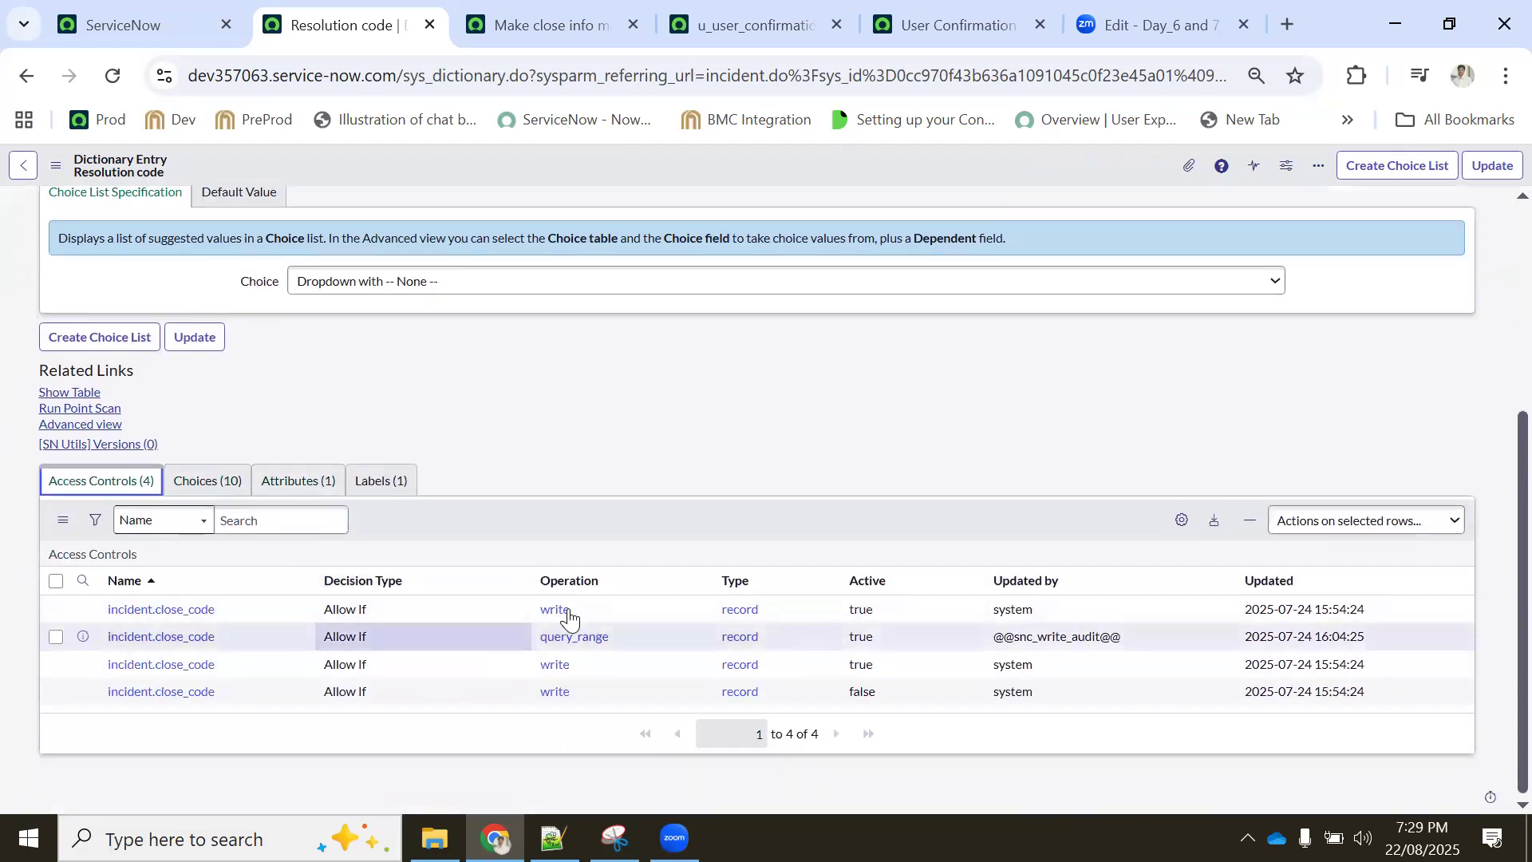
{"action": "scroll", "coordinate": [199, 250], "scroll_direction": "up", "scroll_amount": 4}
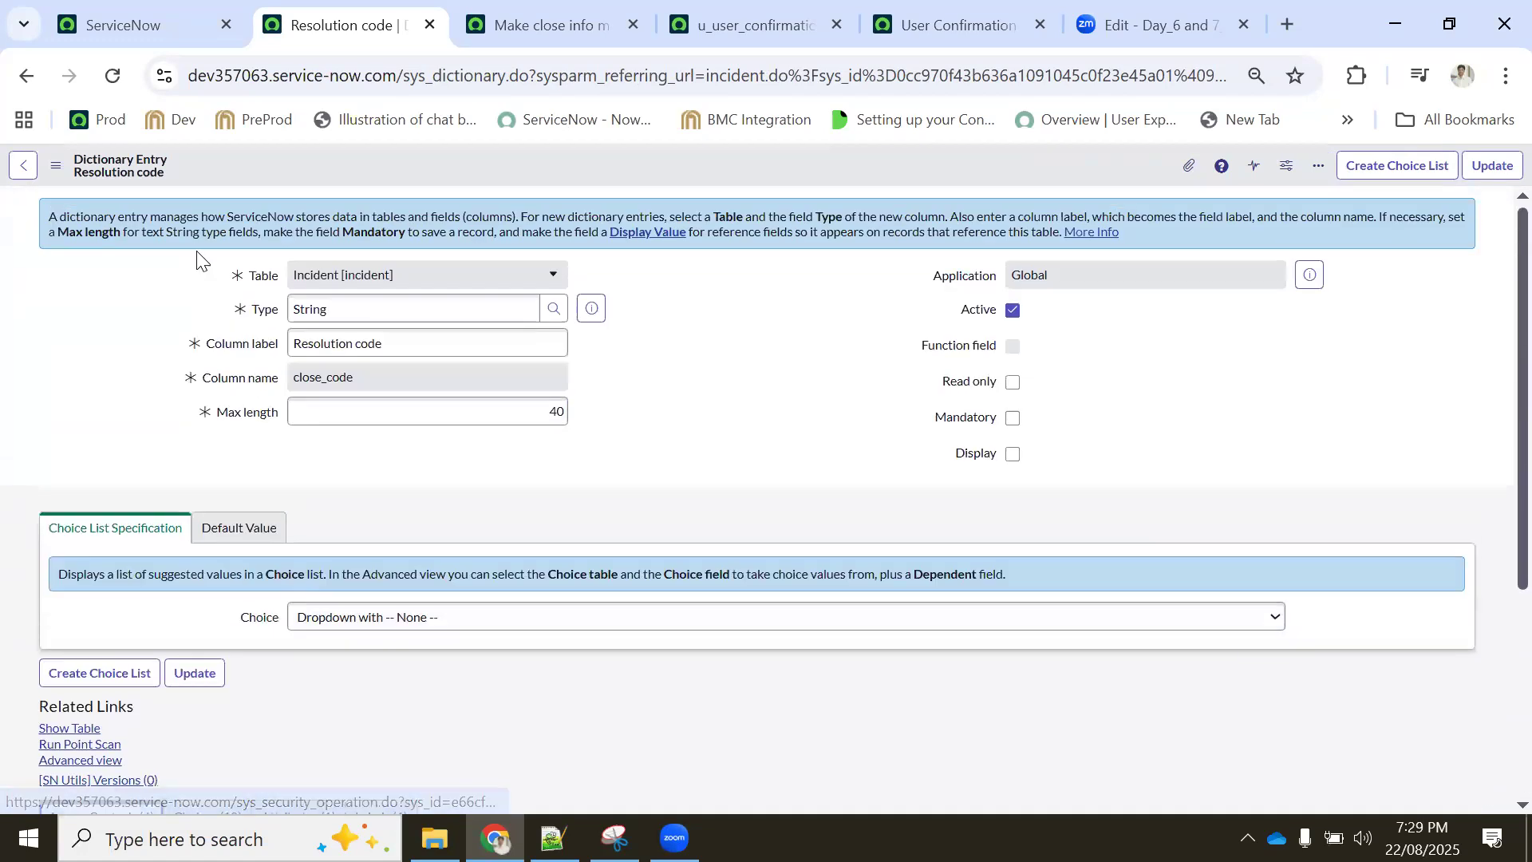
{"action": "left_click", "coordinate": [28, 77]}
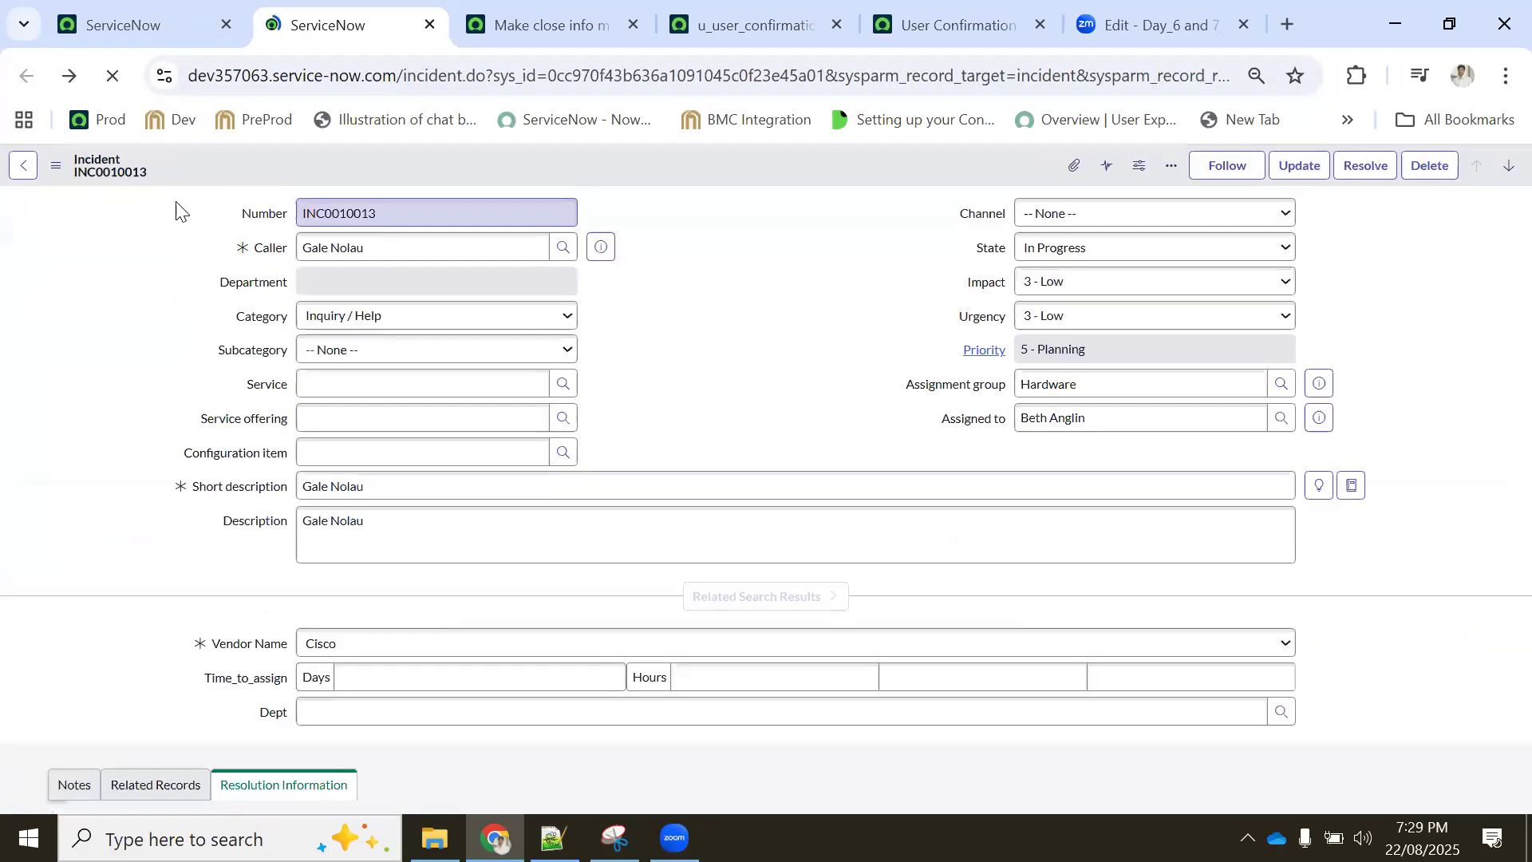
{"action": "scroll", "coordinate": [469, 463], "scroll_direction": "down", "scroll_amount": 4}
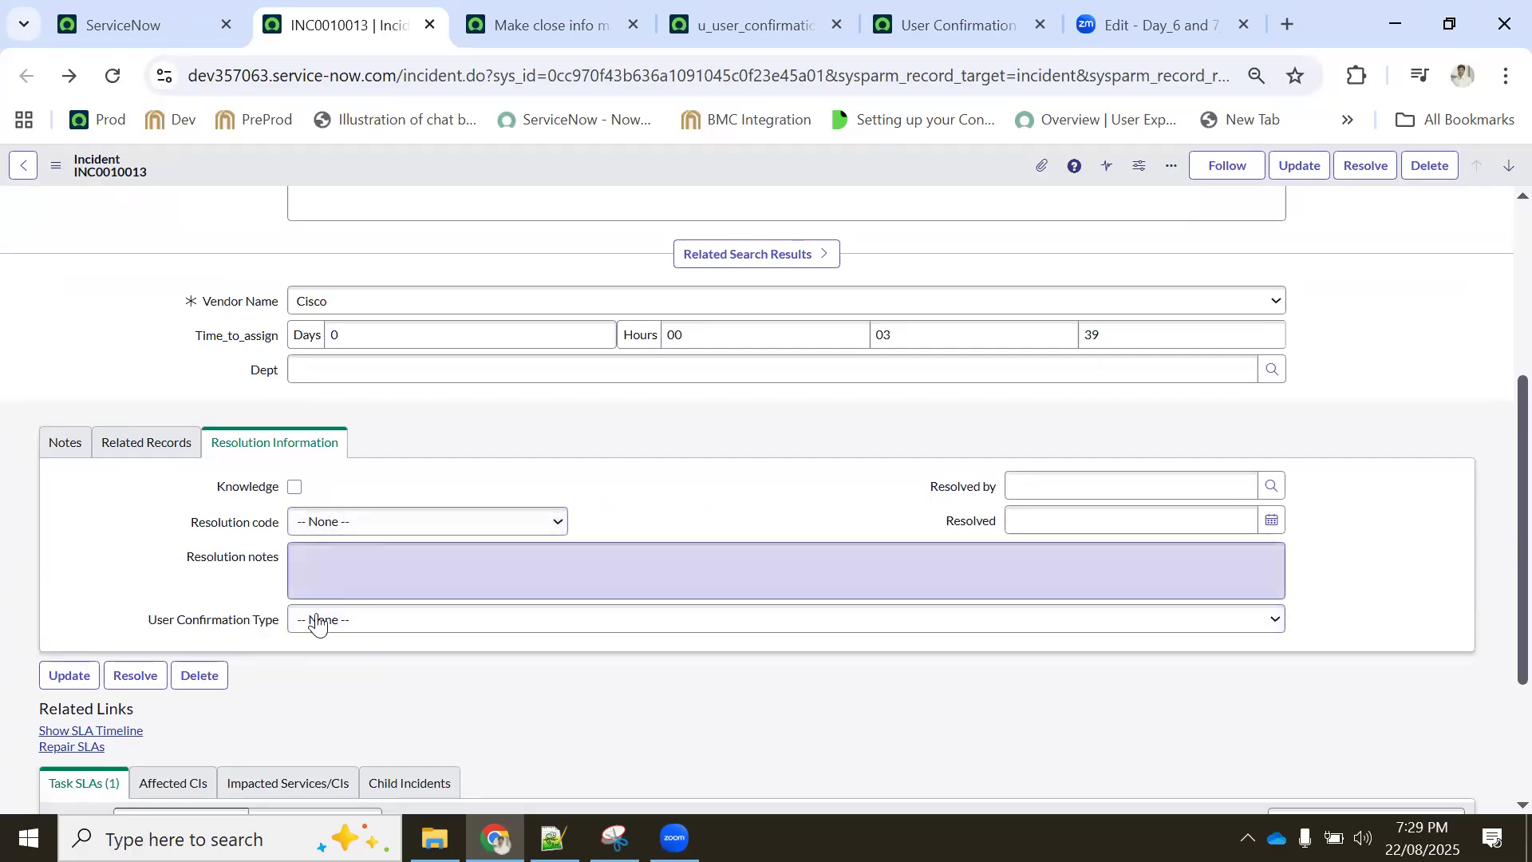
Create a new data policy for the Incident table from its configurations list, with the short description "User confirmatoin Madatory"
{"action": "left_click", "coordinate": [535, 24]}
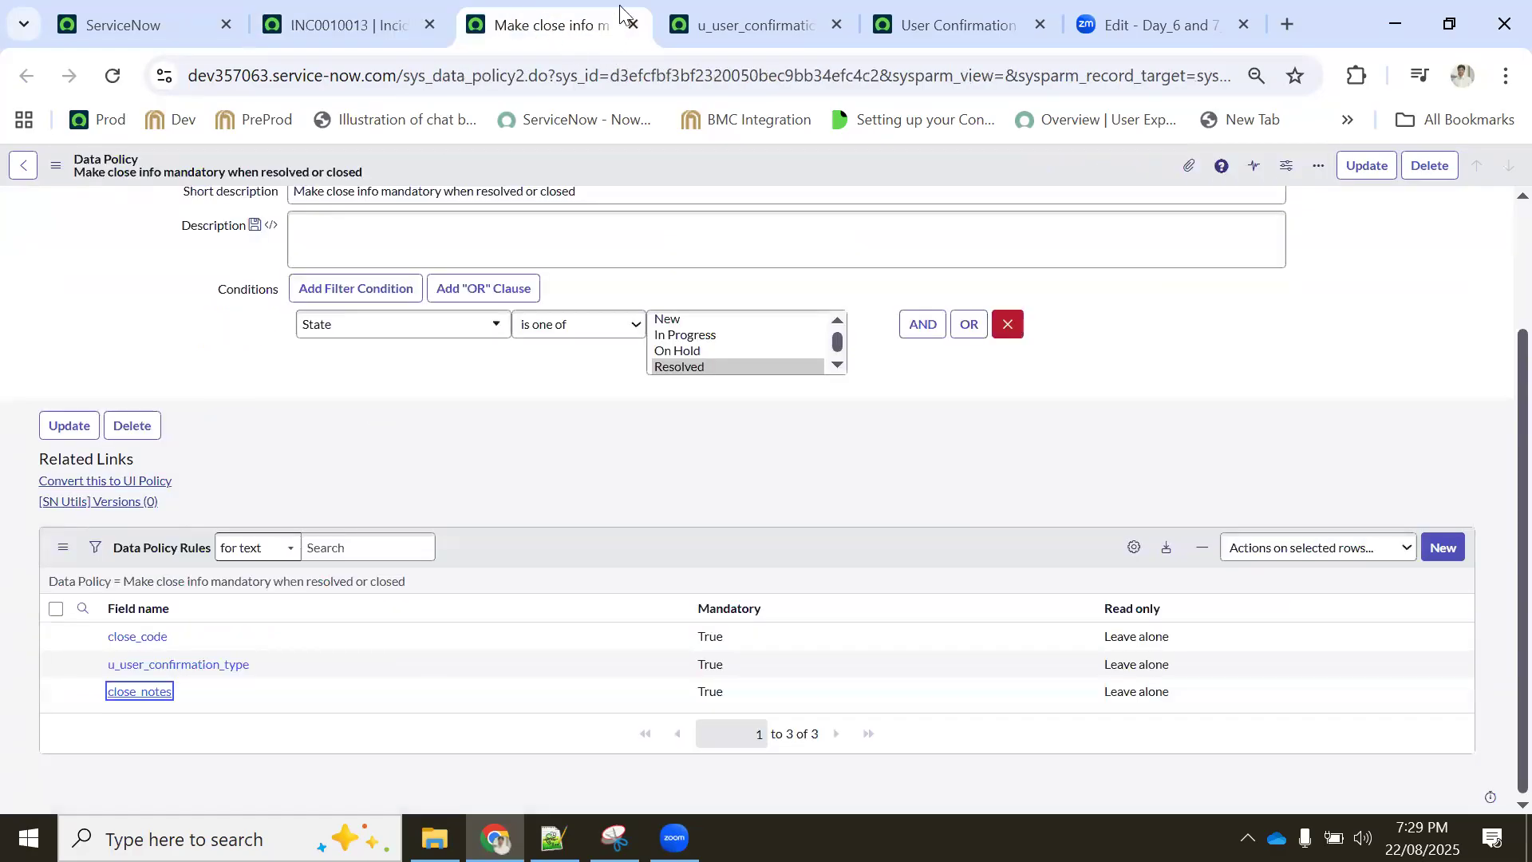
{"action": "left_click", "coordinate": [383, 11]}
{"action": "right_click", "coordinate": [318, 170]}
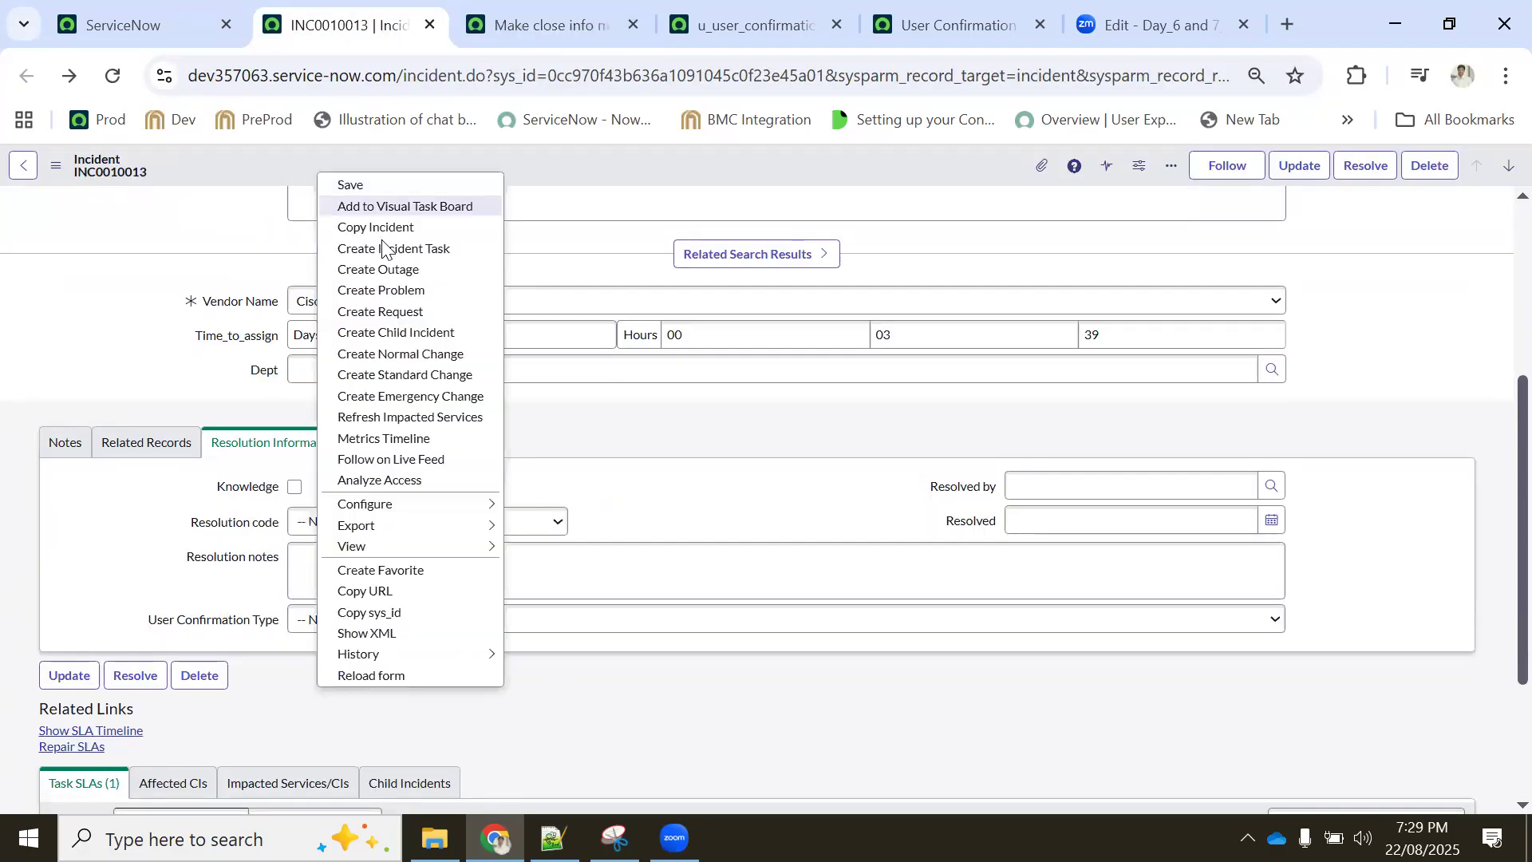
{"action": "mouse_move", "coordinate": [392, 508]}
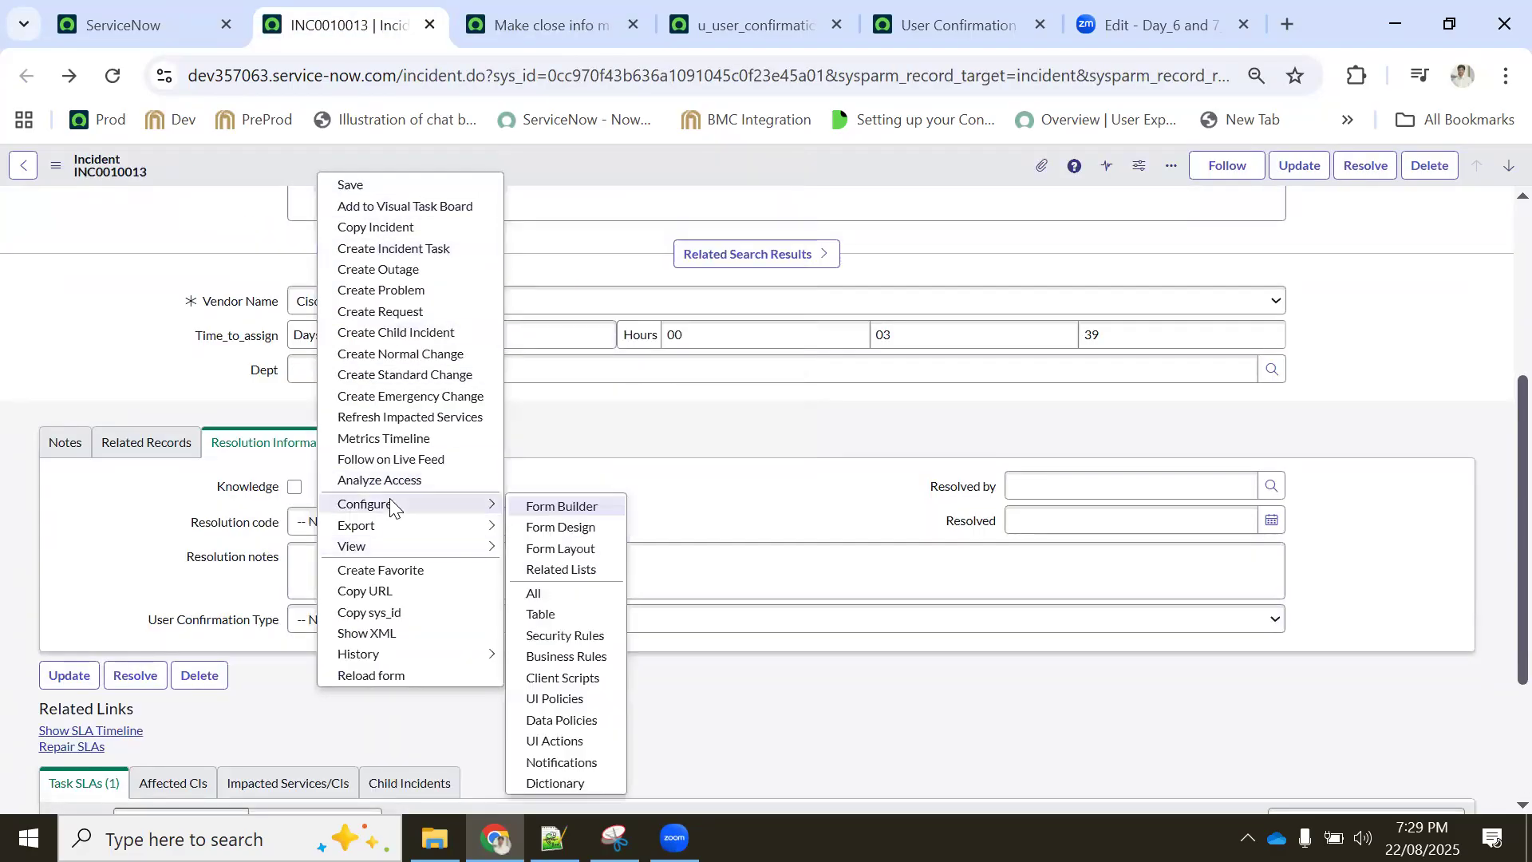
{"action": "left_click", "coordinate": [534, 593]}
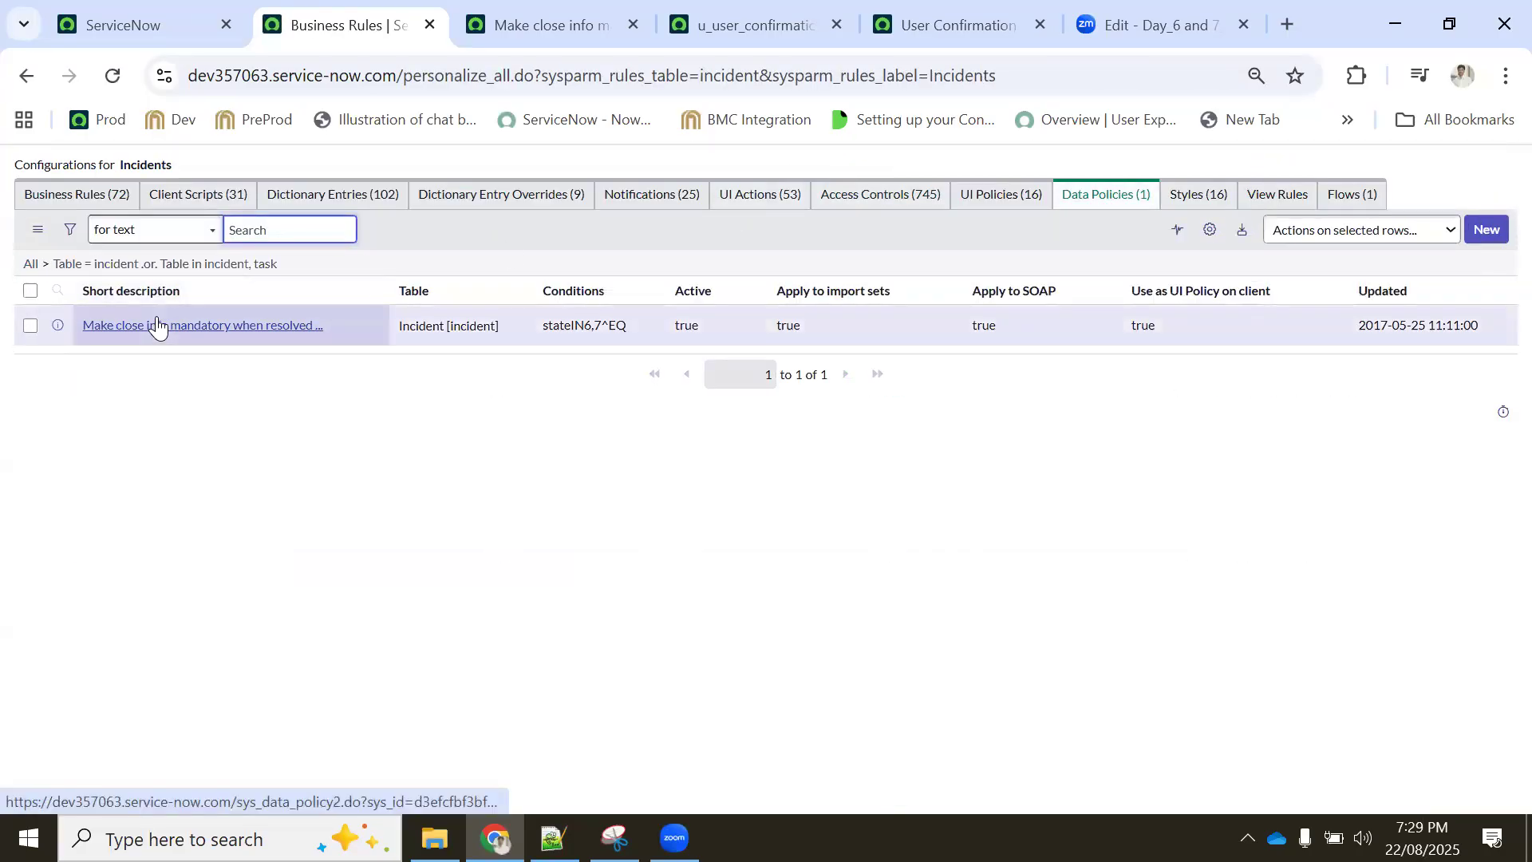
{"action": "left_click", "coordinate": [1486, 231]}
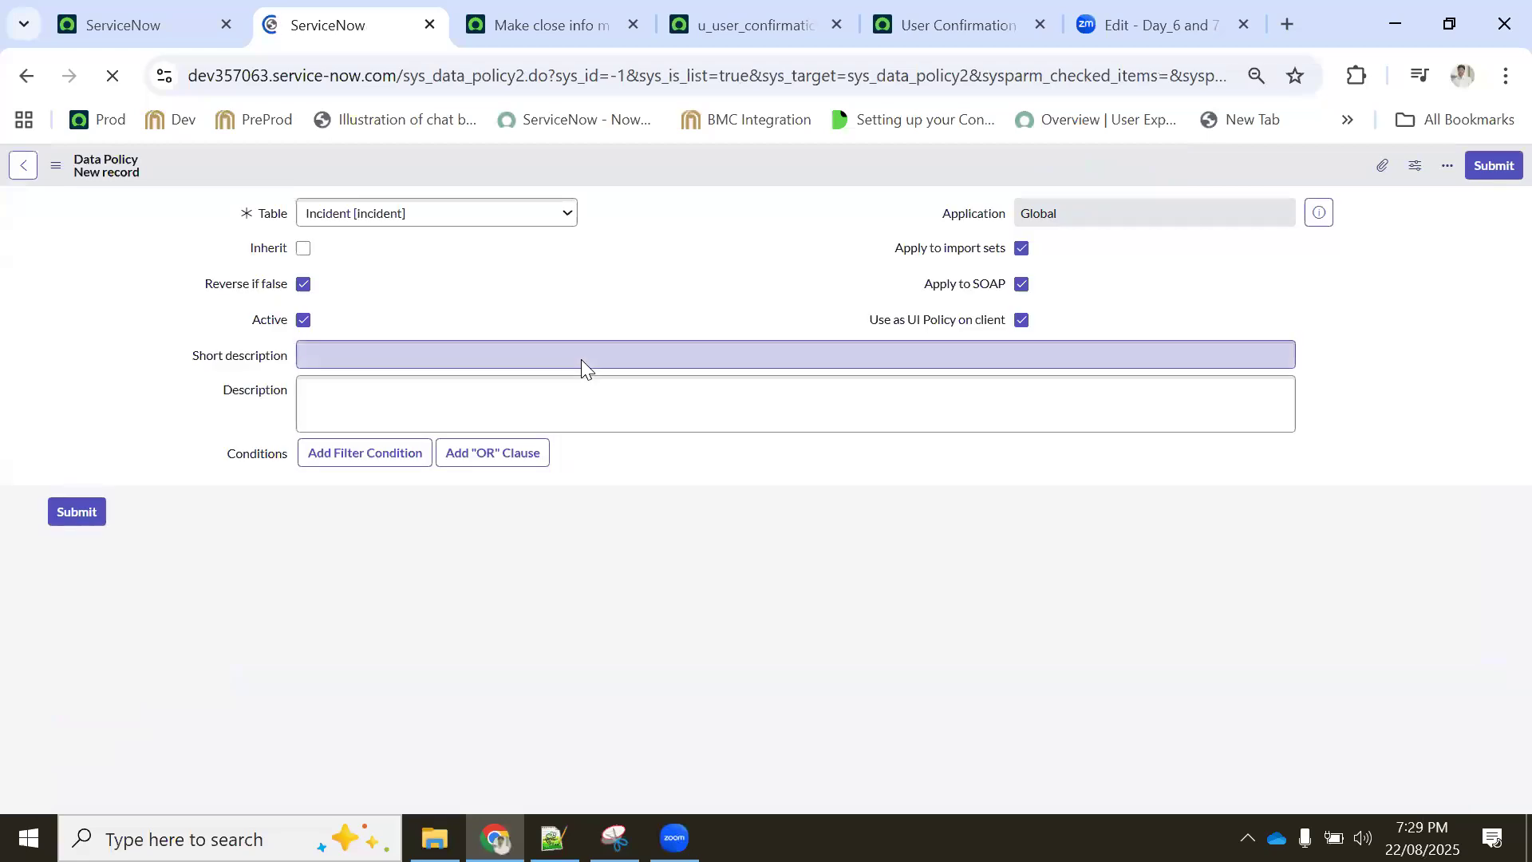
{"action": "left_click", "coordinate": [392, 352]}
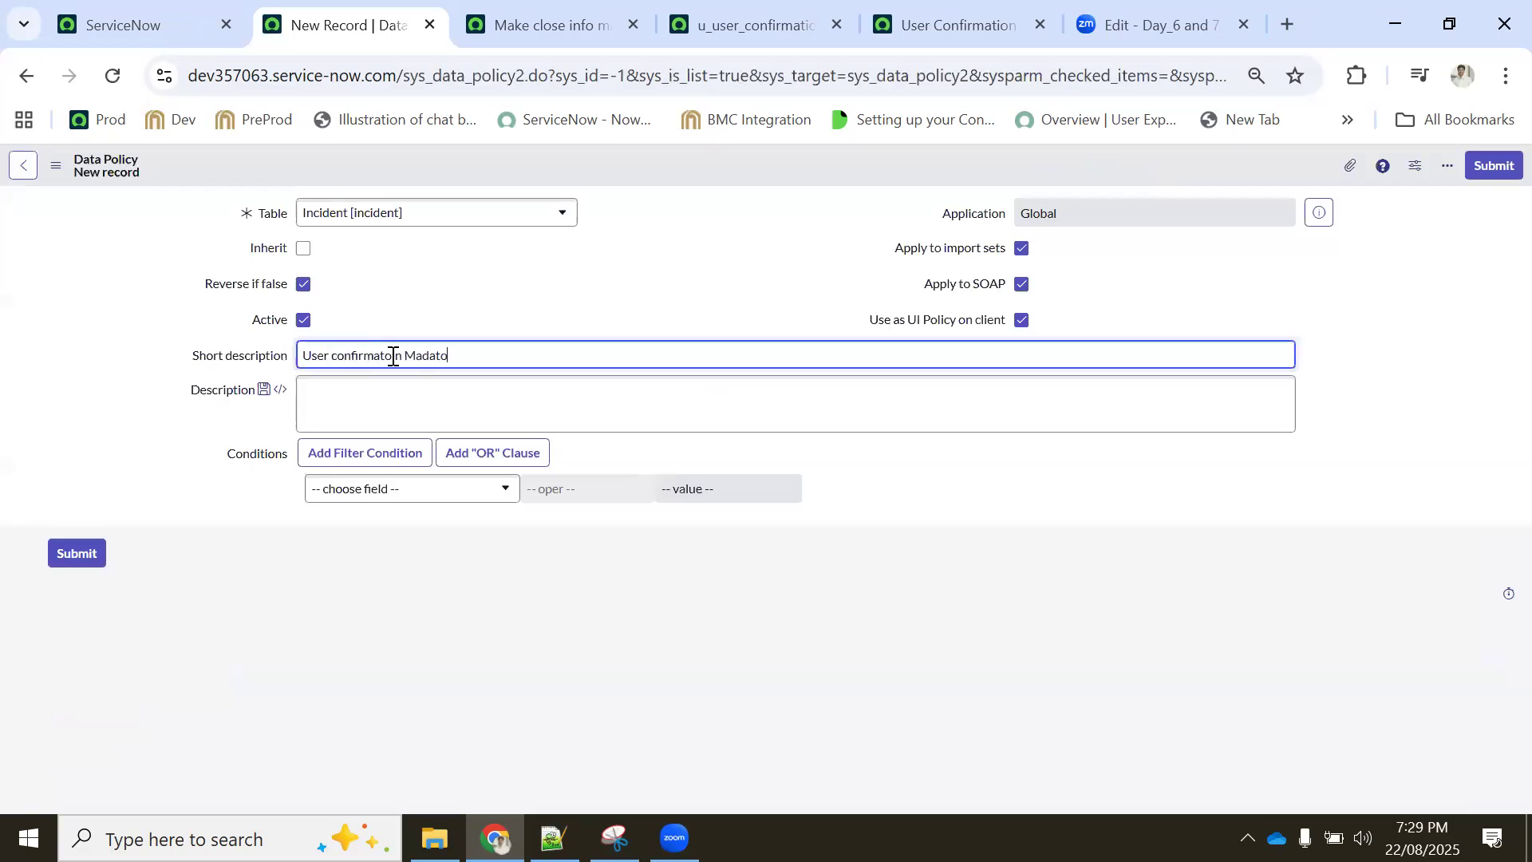
Set the data policy's condition to the State field with the operator "is one of"
{"action": "left_click", "coordinate": [376, 490]}
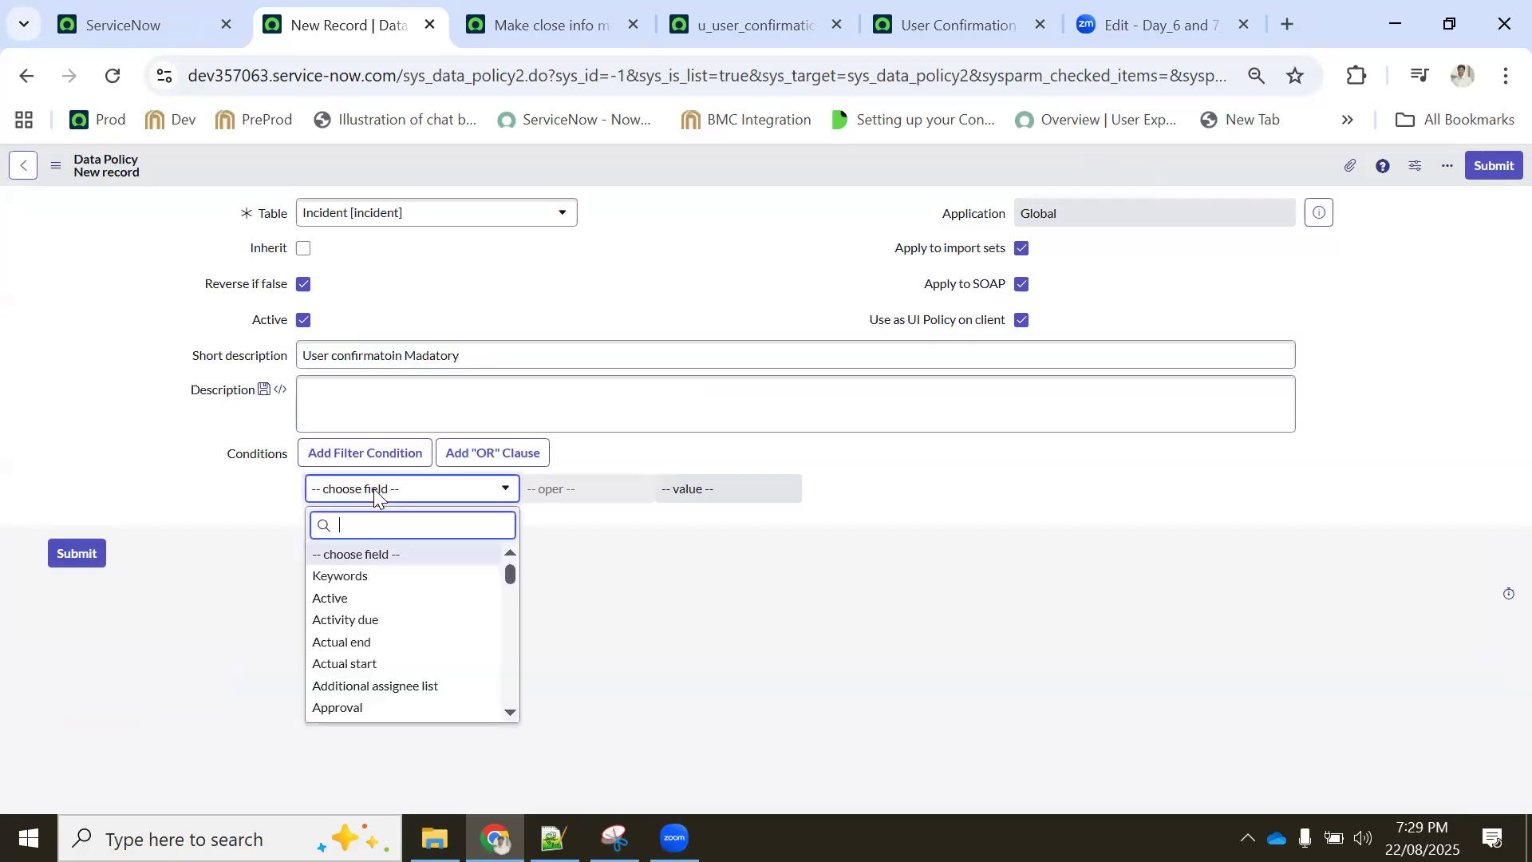
{"action": "type", "text": "stat"}
{"action": "left_click", "coordinate": [352, 587]}
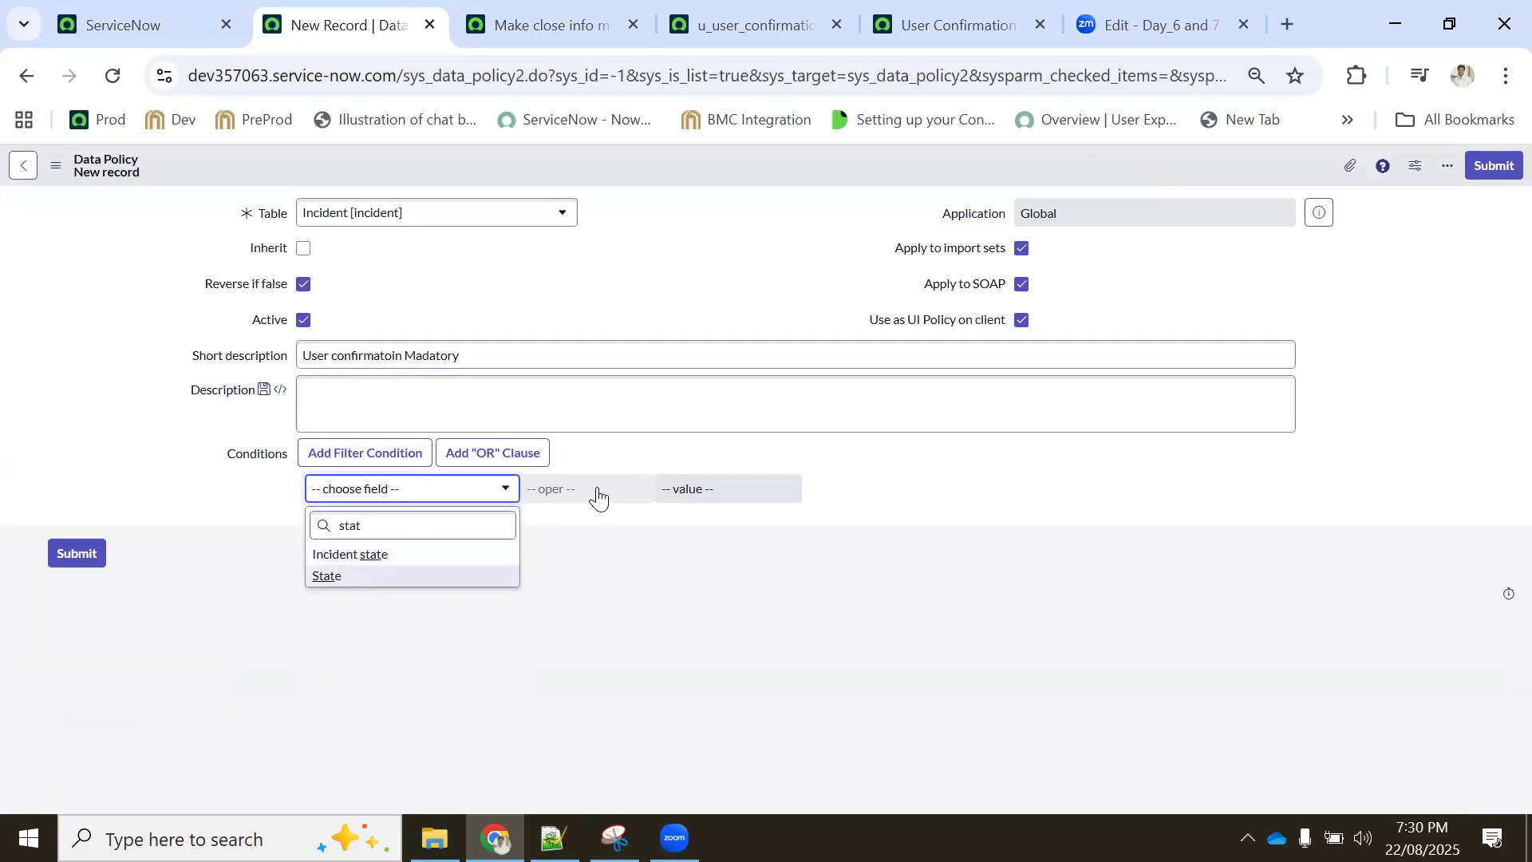
{"action": "left_click", "coordinate": [834, 493]}
{"action": "left_click", "coordinate": [552, 494]}
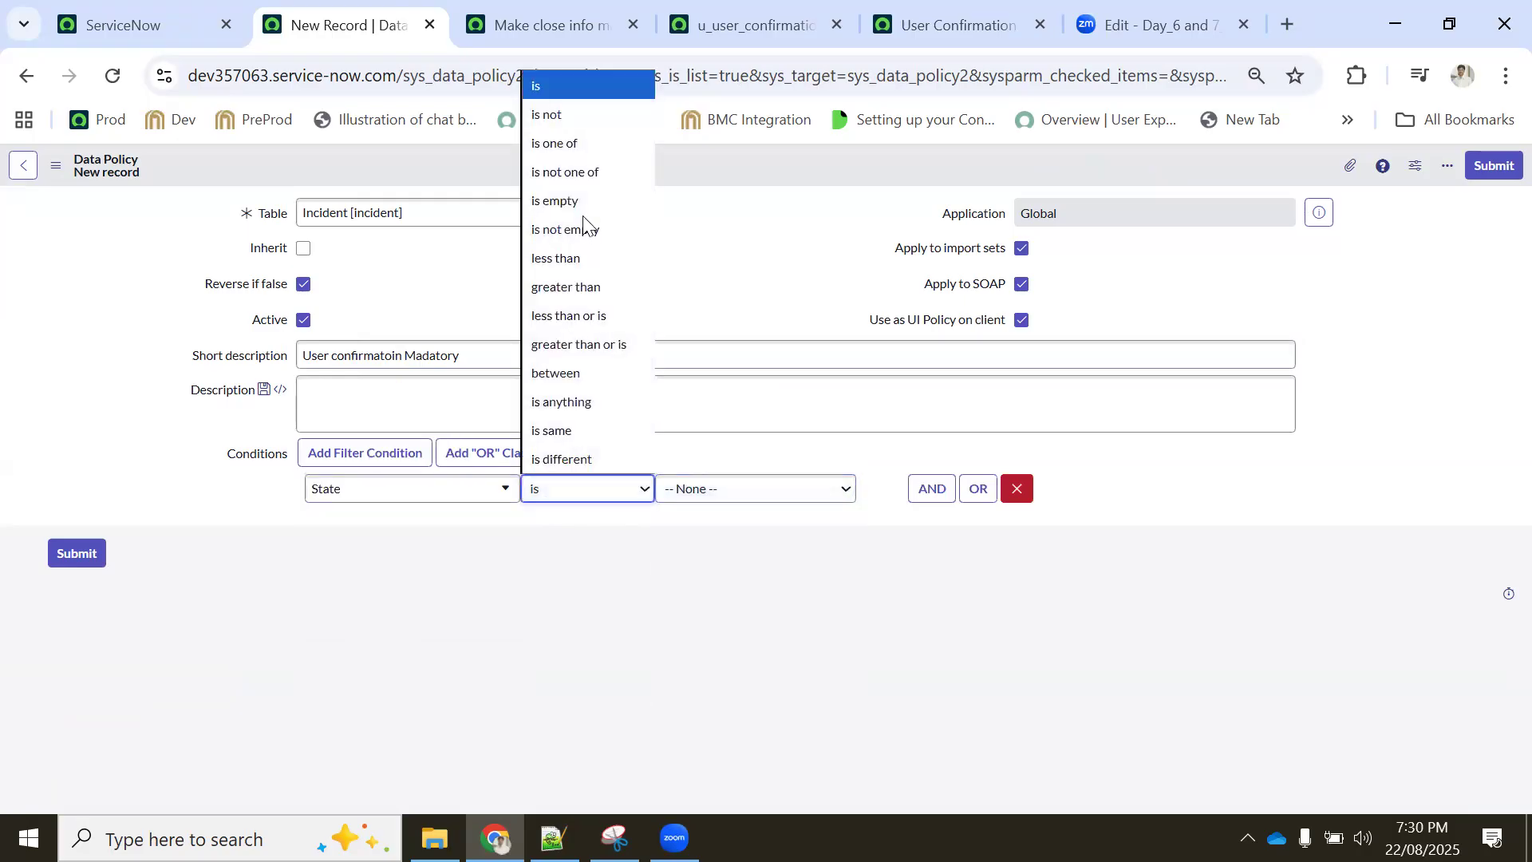
{"action": "left_click", "coordinate": [574, 146]}
Select Resolved and Closed as the condition's states and save the data policy record
{"action": "left_click", "coordinate": [710, 528]}
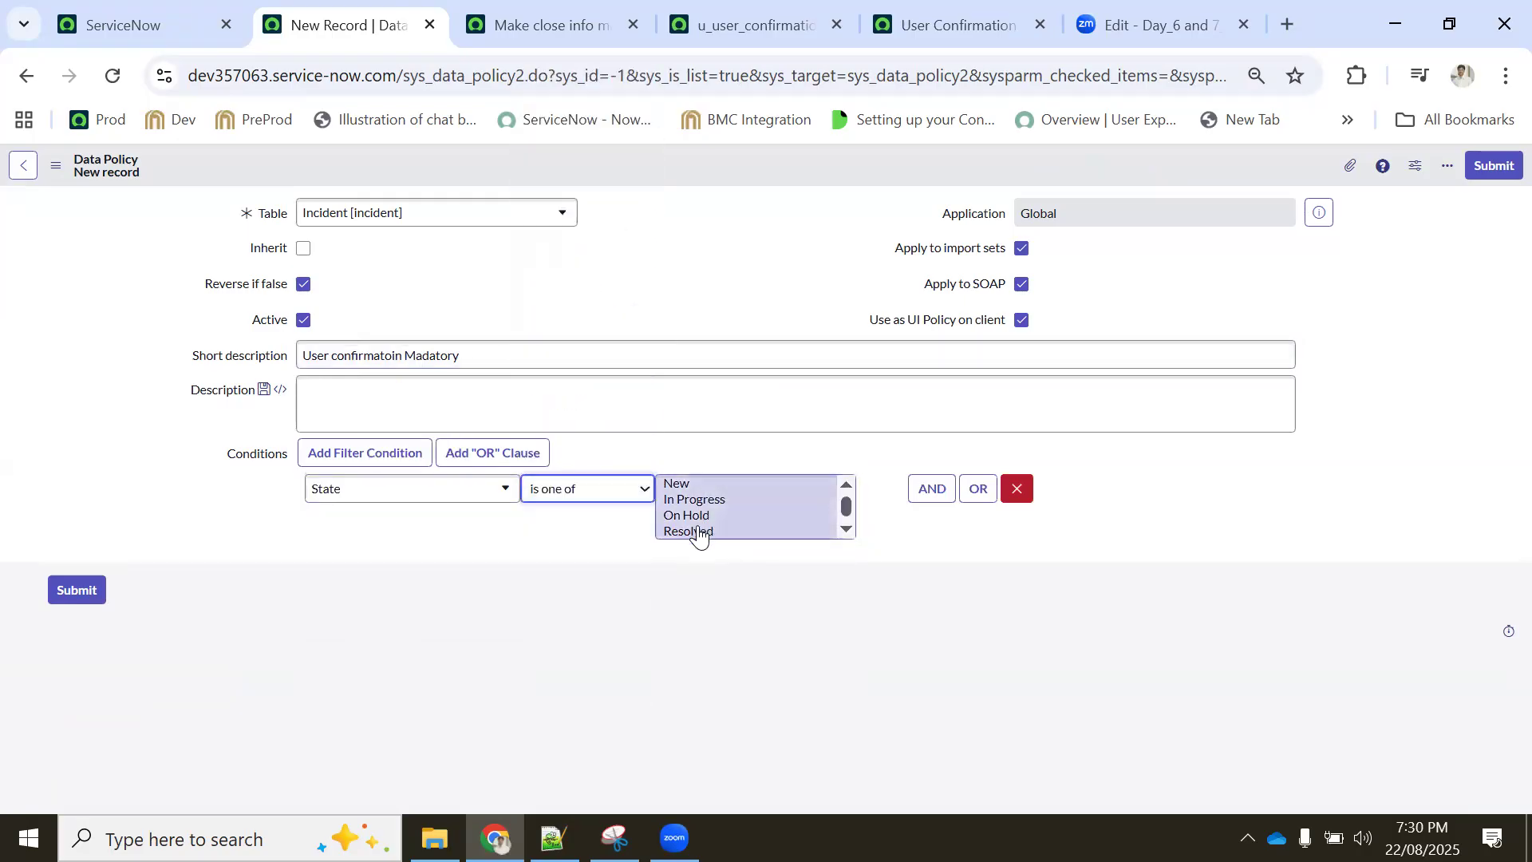
{"action": "scroll", "coordinate": [698, 530], "scroll_direction": "down", "scroll_amount": 1}
{"action": "left_click", "coordinate": [695, 520], "text": "ctrl"}
{"action": "left_click", "coordinate": [695, 533], "text": "ctrl"}
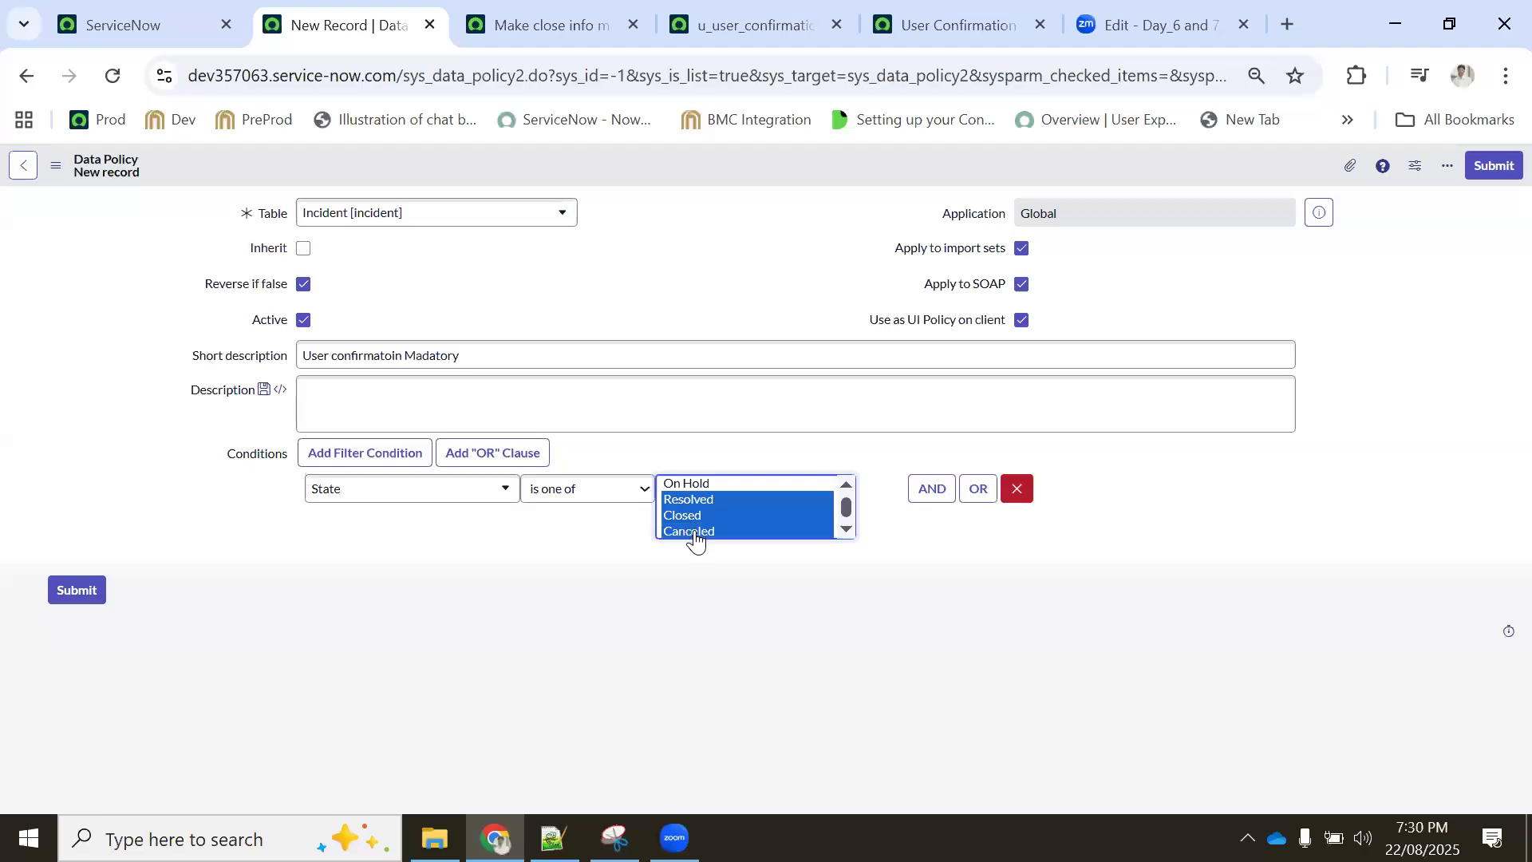
{"action": "left_click", "coordinate": [686, 503], "text": "ctrl"}
{"action": "left_click", "coordinate": [684, 503]}
{"action": "left_click", "coordinate": [683, 515], "text": "ctrl"}
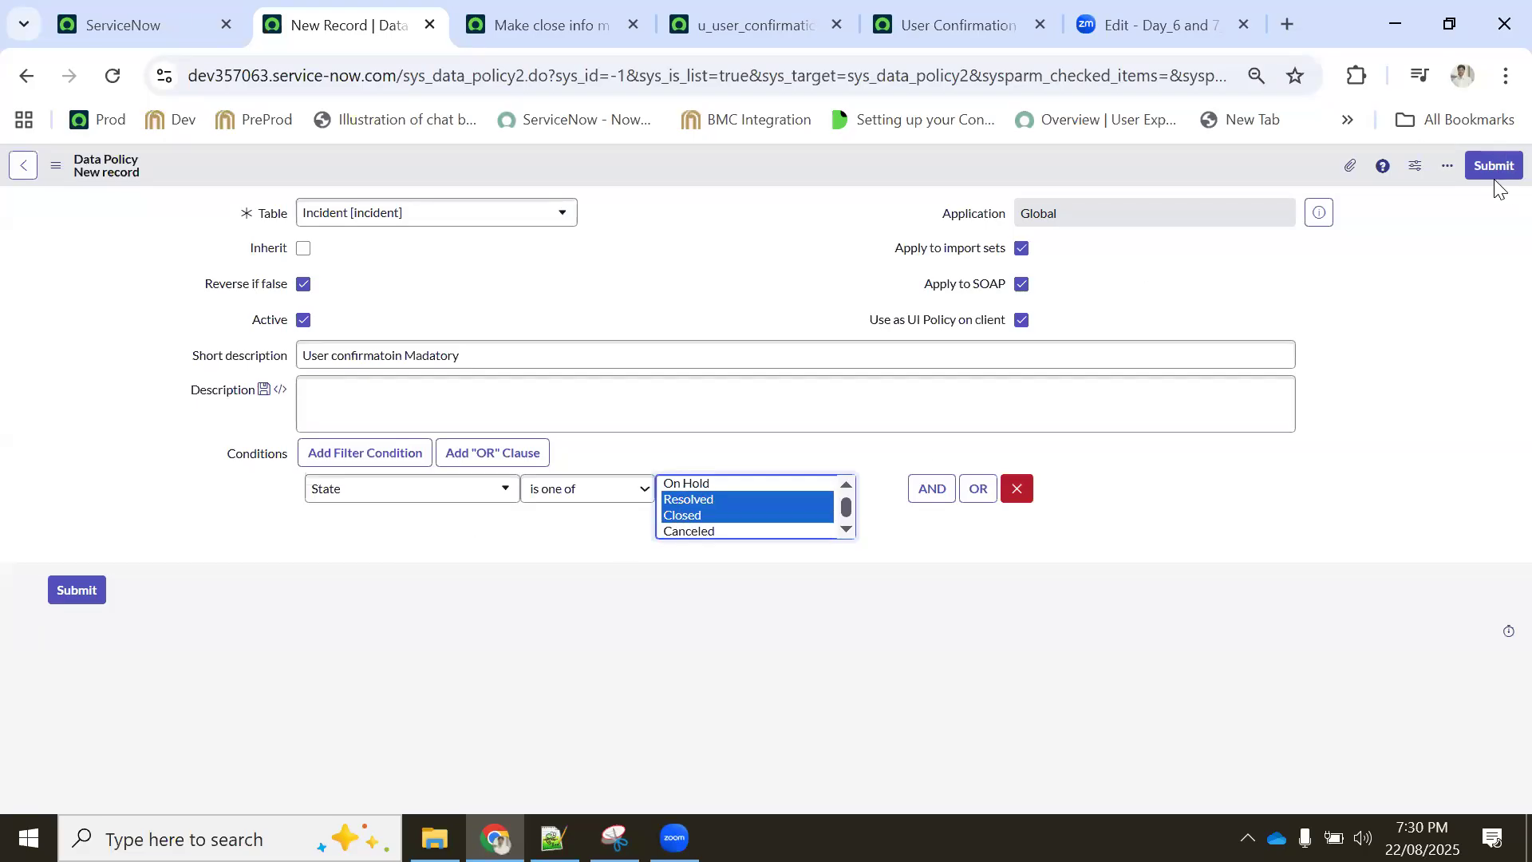
{"action": "right_click", "coordinate": [926, 158]}
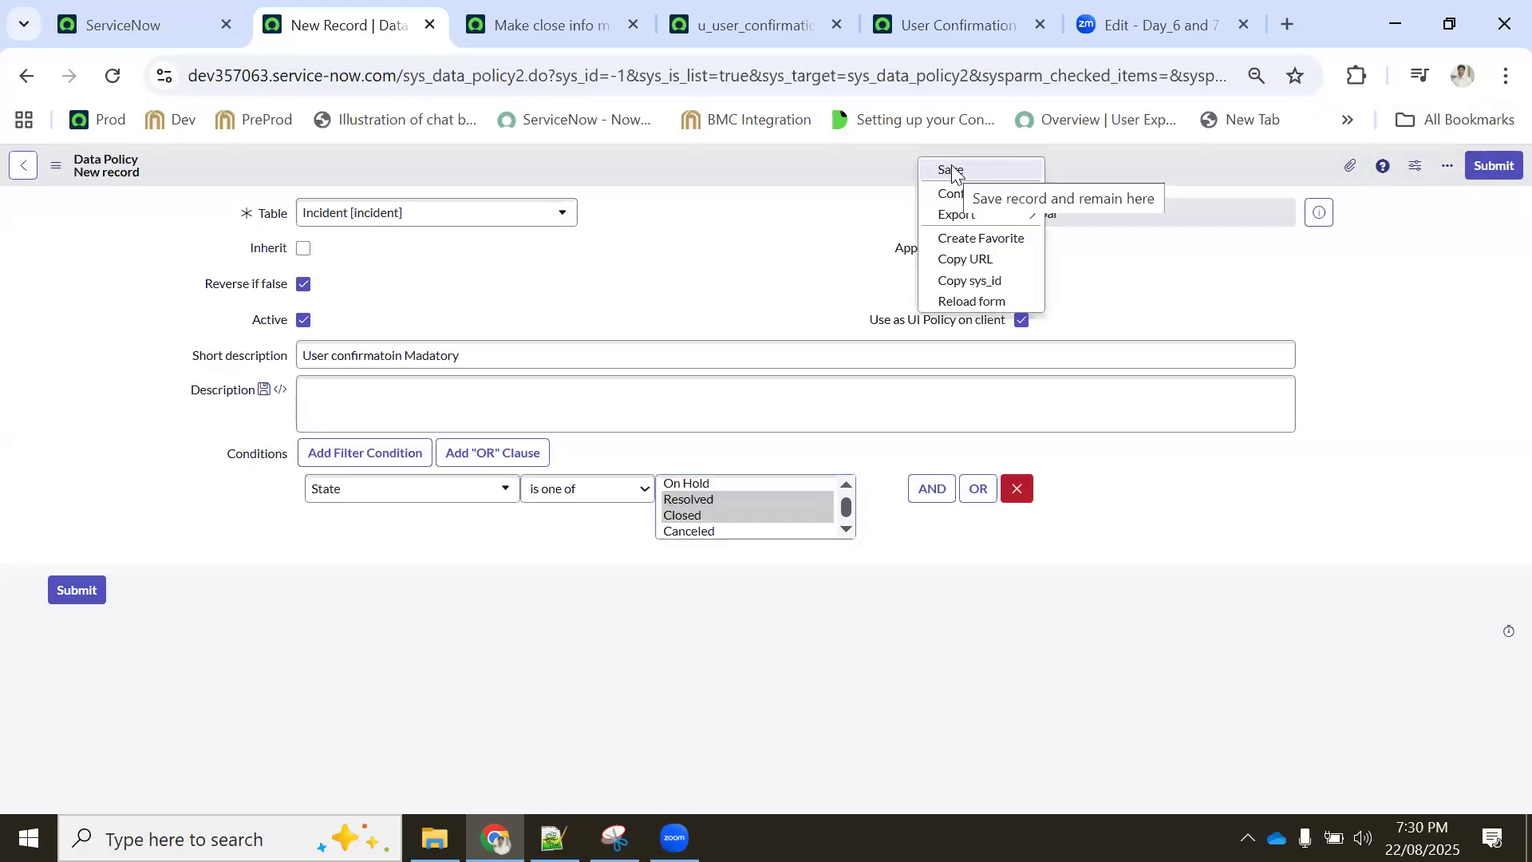
{"action": "left_click", "coordinate": [952, 171]}
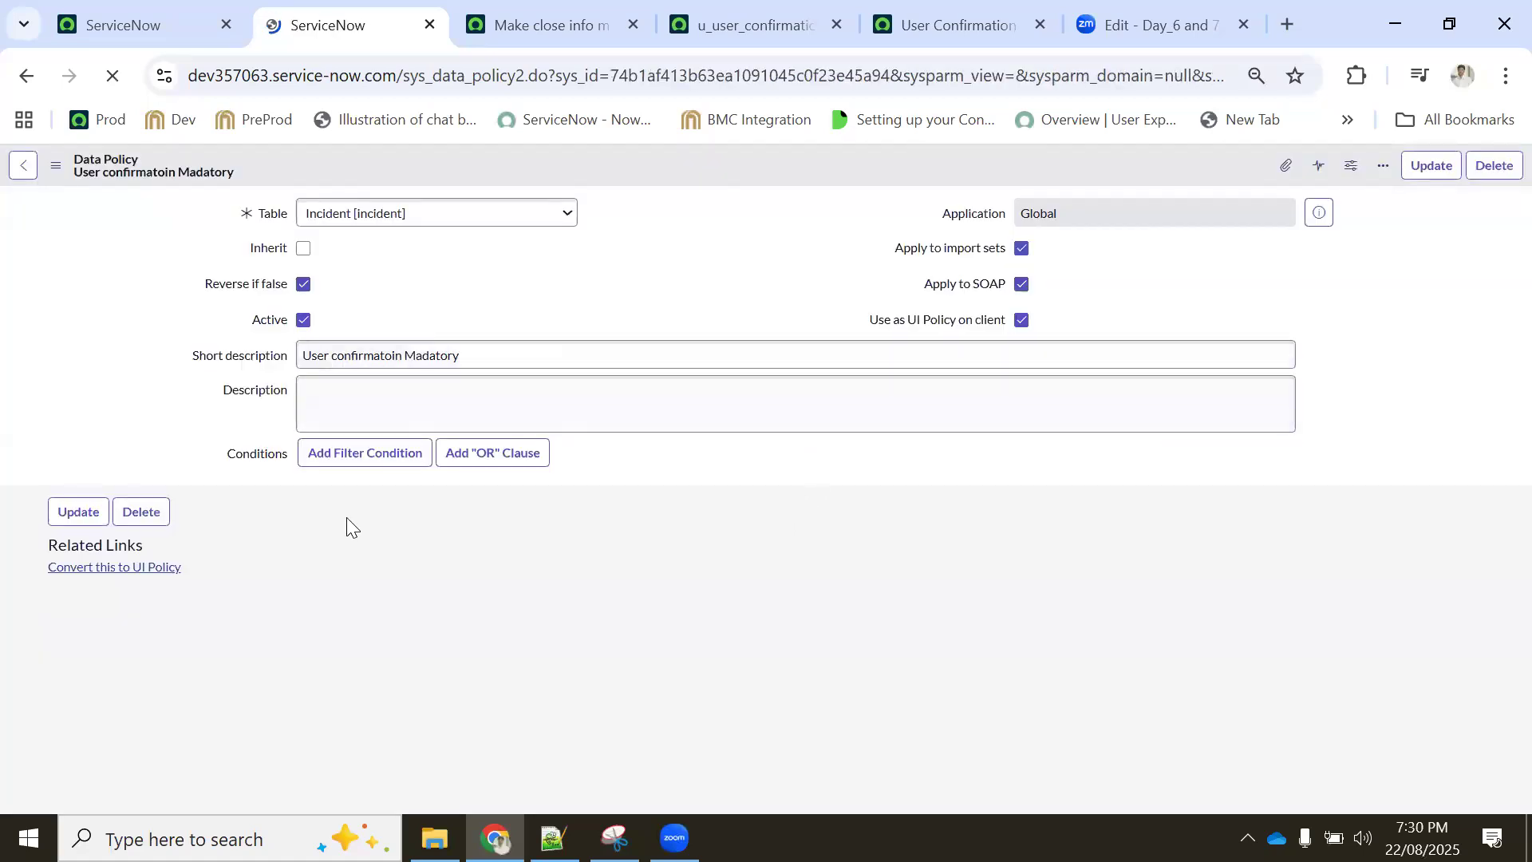
Add a data policy rule for the User Confirmation Type field with Mandatory set to True
{"action": "scroll", "coordinate": [728, 581], "scroll_direction": "down", "scroll_amount": 2}
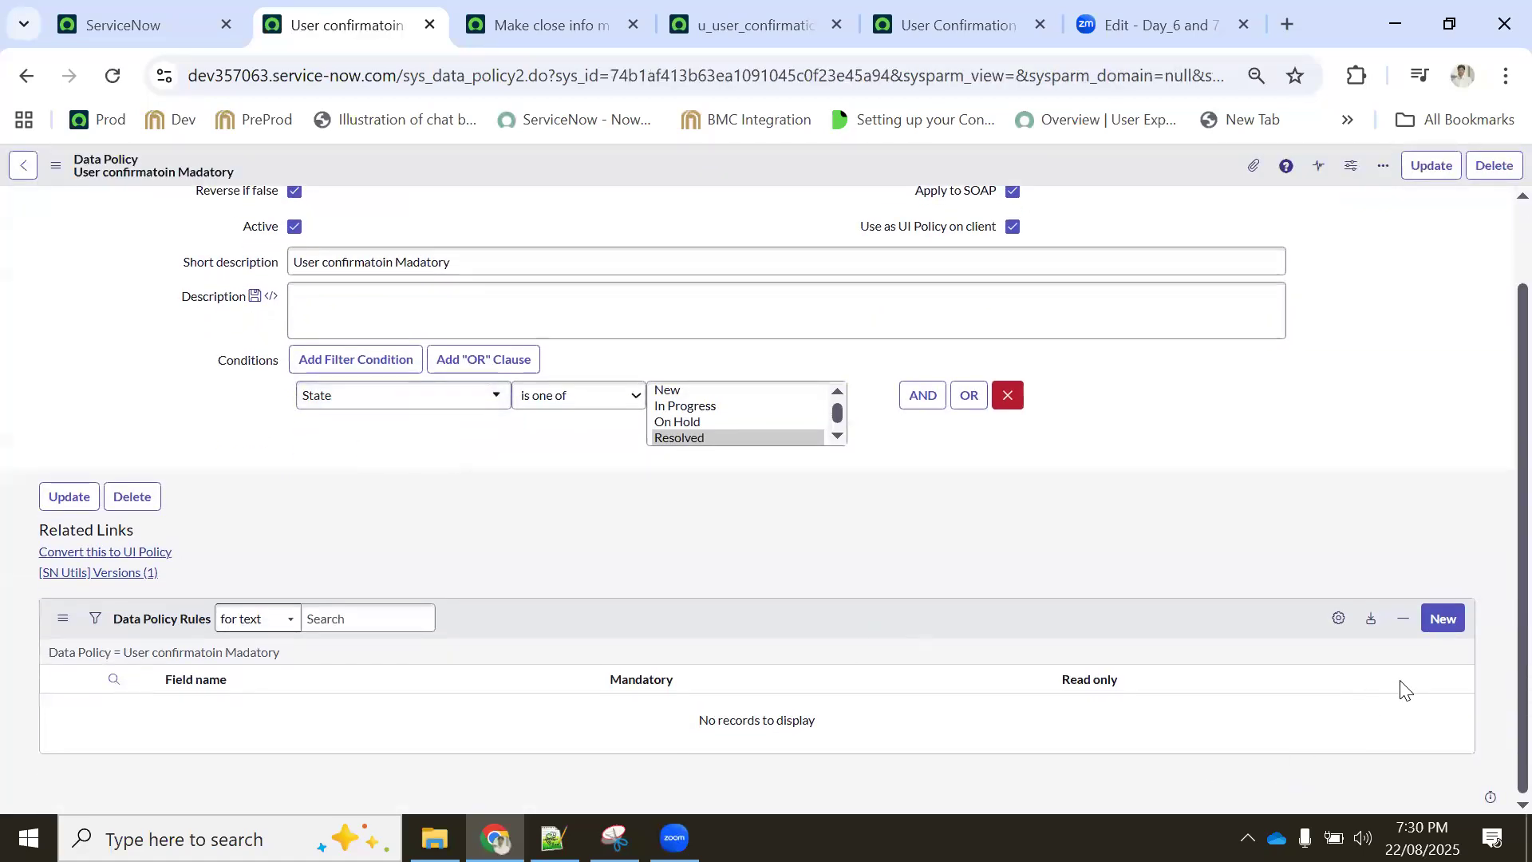
{"action": "left_click", "coordinate": [1441, 619]}
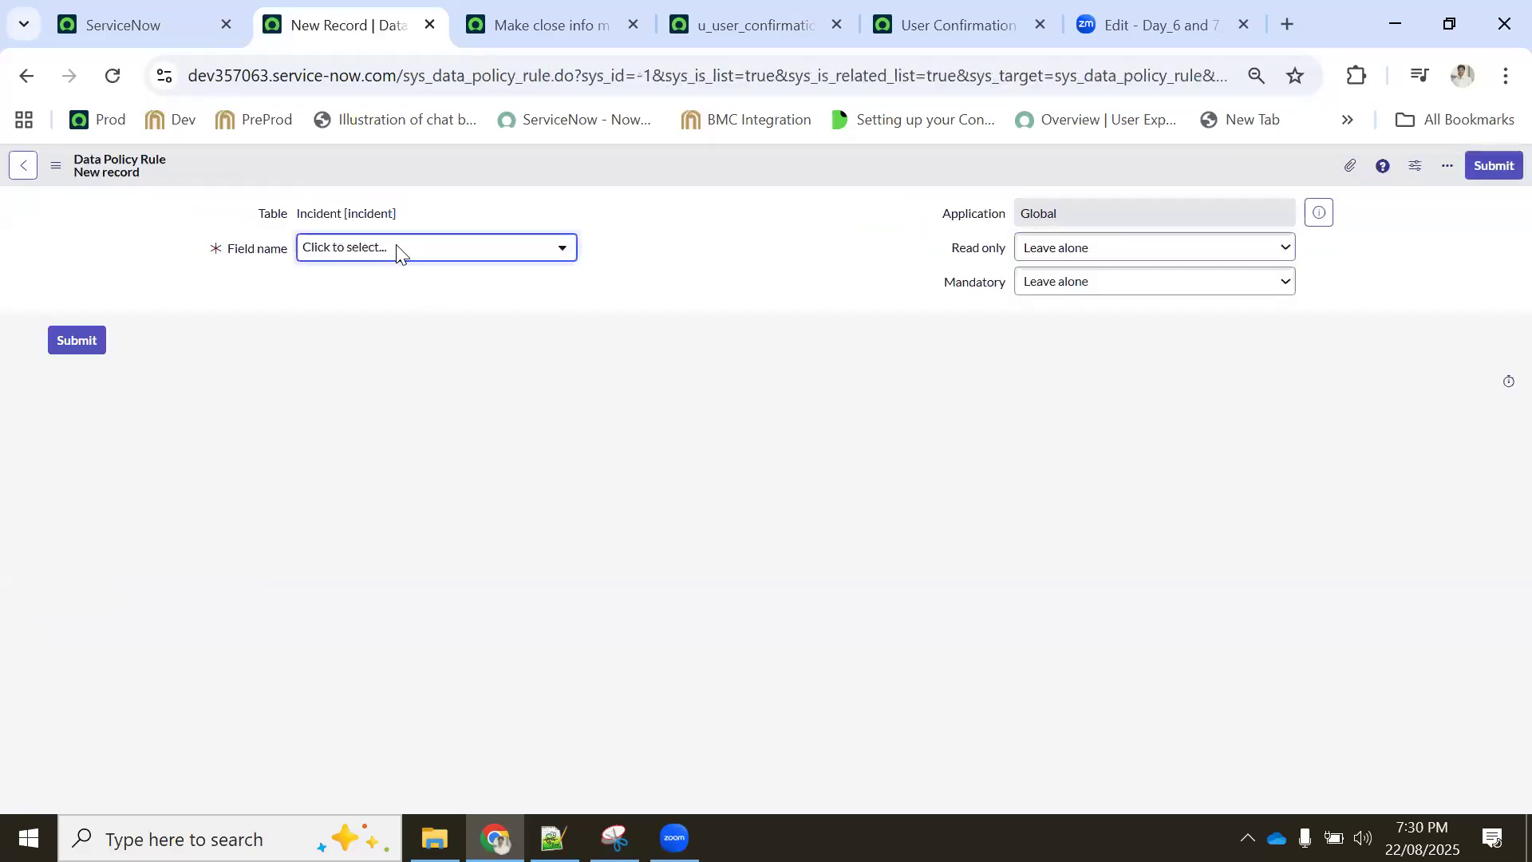
{"action": "left_click", "coordinate": [397, 249]}
{"action": "left_click_drag", "start_coordinate": [862, 256], "coordinate": [866, 496]}
{"action": "left_click", "coordinate": [687, 378]}
{"action": "left_click", "coordinate": [1051, 284]}
{"action": "left_click", "coordinate": [1043, 338]}
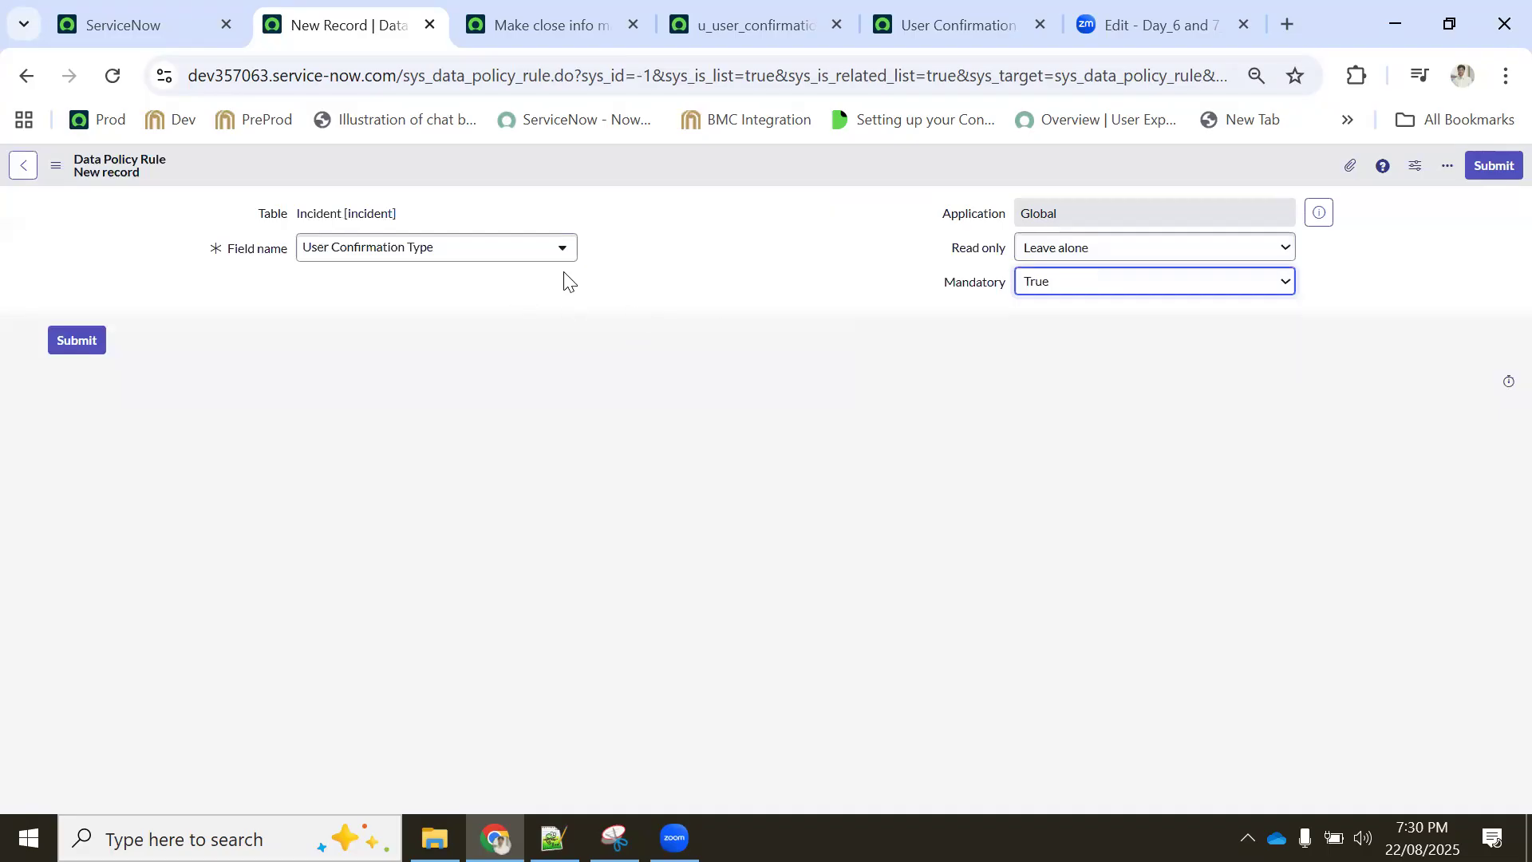
Try to save the rule with Read only set to True alongside Mandatory True
{"action": "left_click", "coordinate": [1070, 259]}
{"action": "left_click", "coordinate": [1048, 328]}
{"action": "left_click", "coordinate": [1057, 247]}
{"action": "left_click", "coordinate": [1044, 307]}
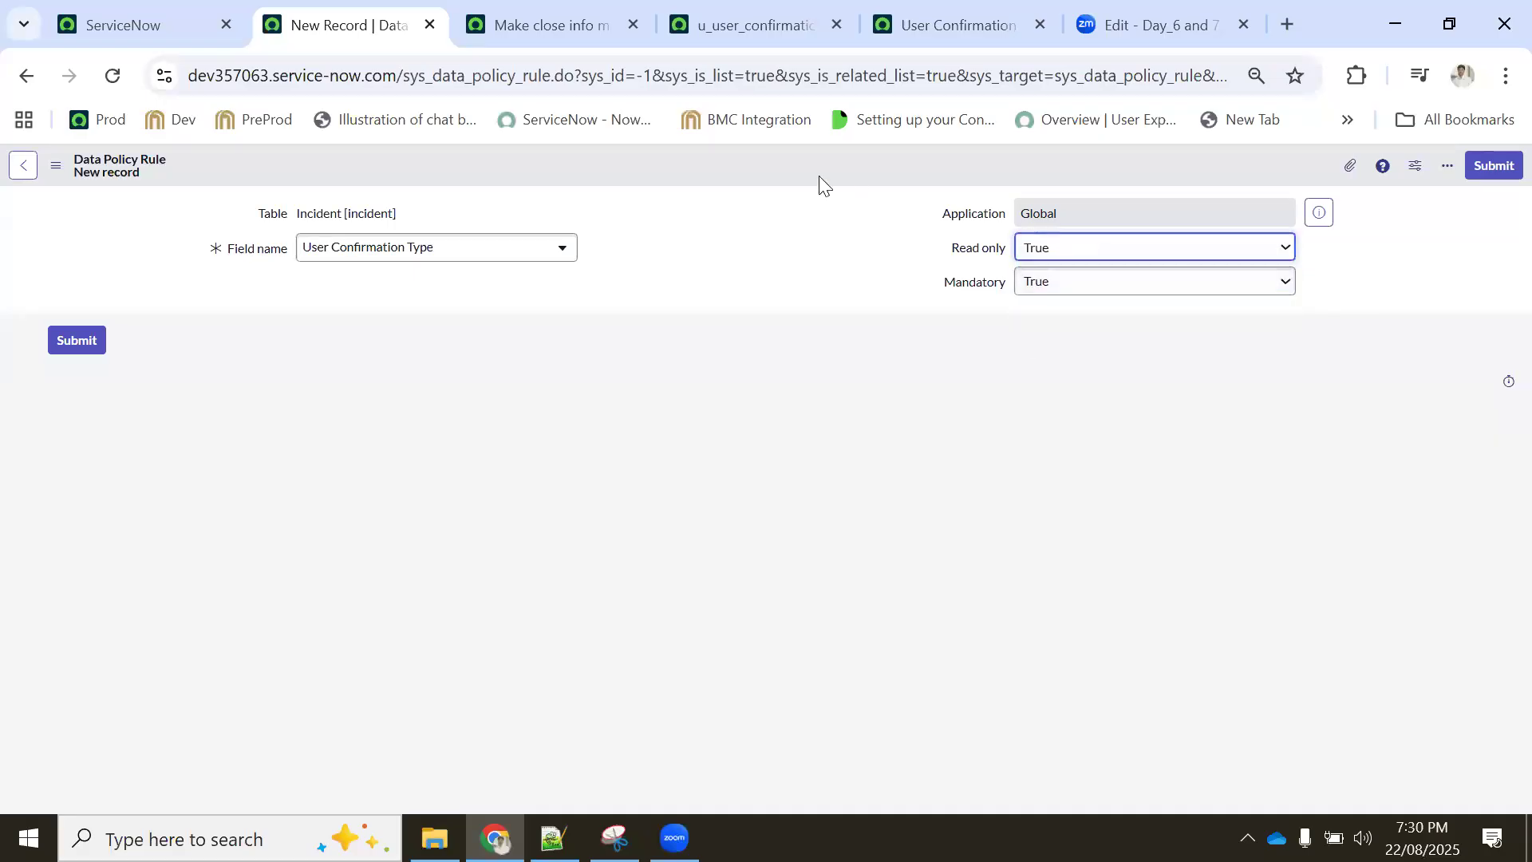
{"action": "right_click", "coordinate": [725, 177]}
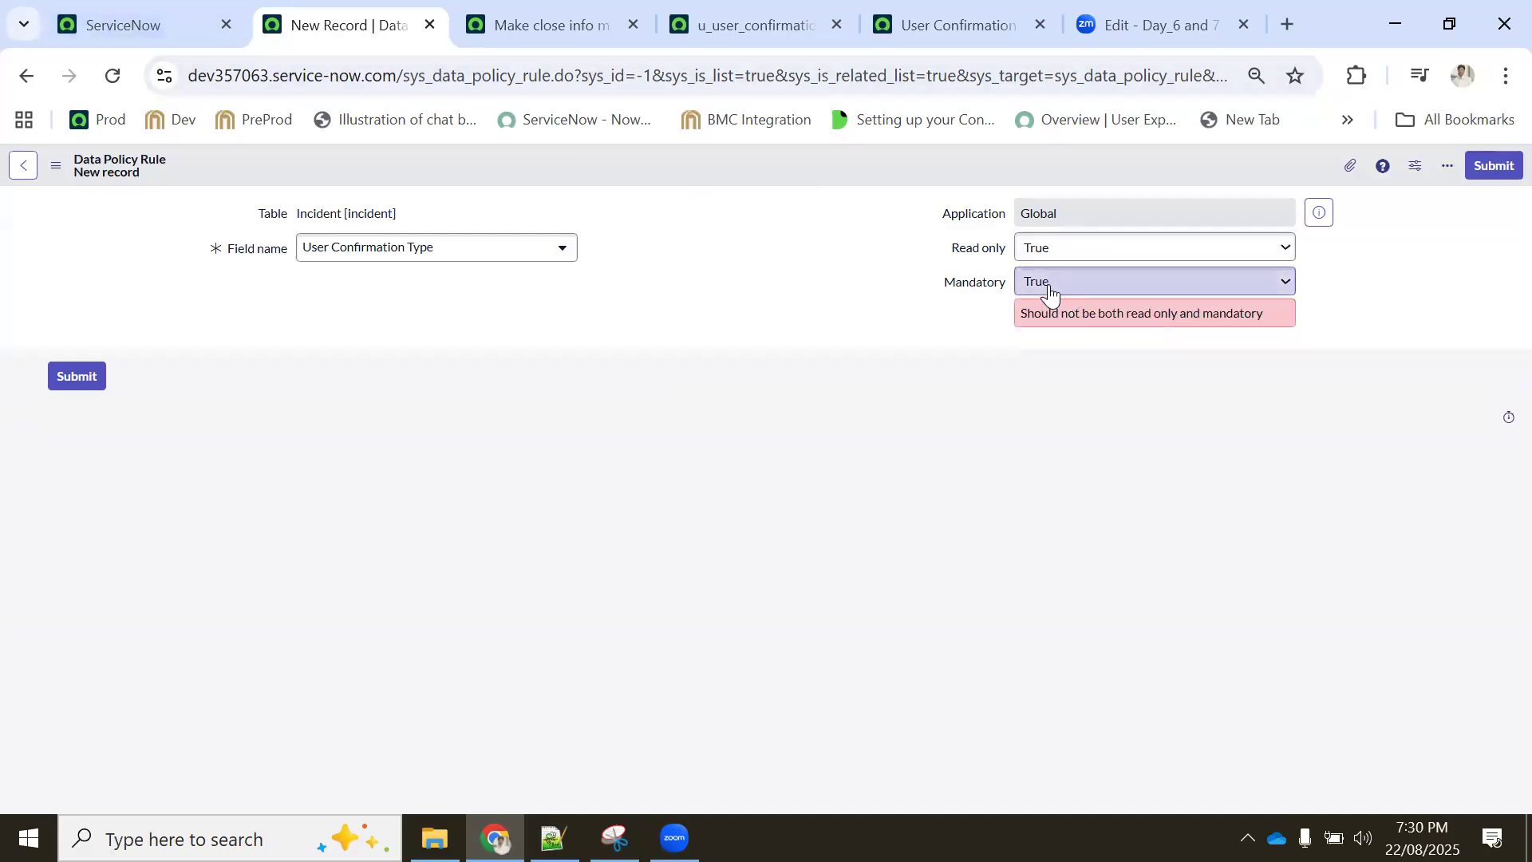
Set the rule's Read only option to False and save the new data policy rule
{"action": "left_click", "coordinate": [1042, 250]}
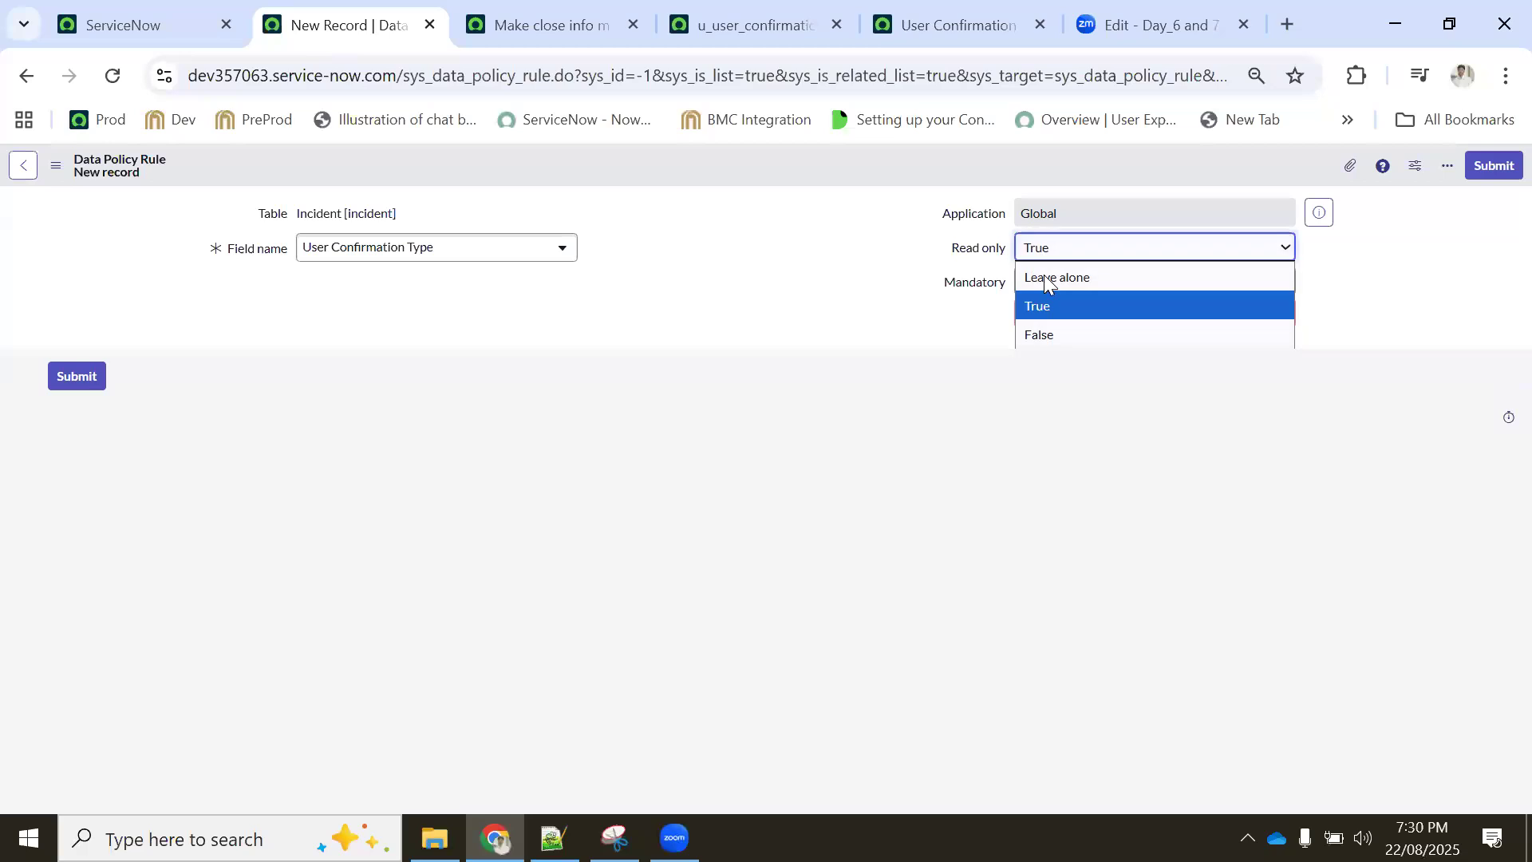
{"action": "left_click", "coordinate": [1045, 335]}
{"action": "right_click", "coordinate": [794, 171]}
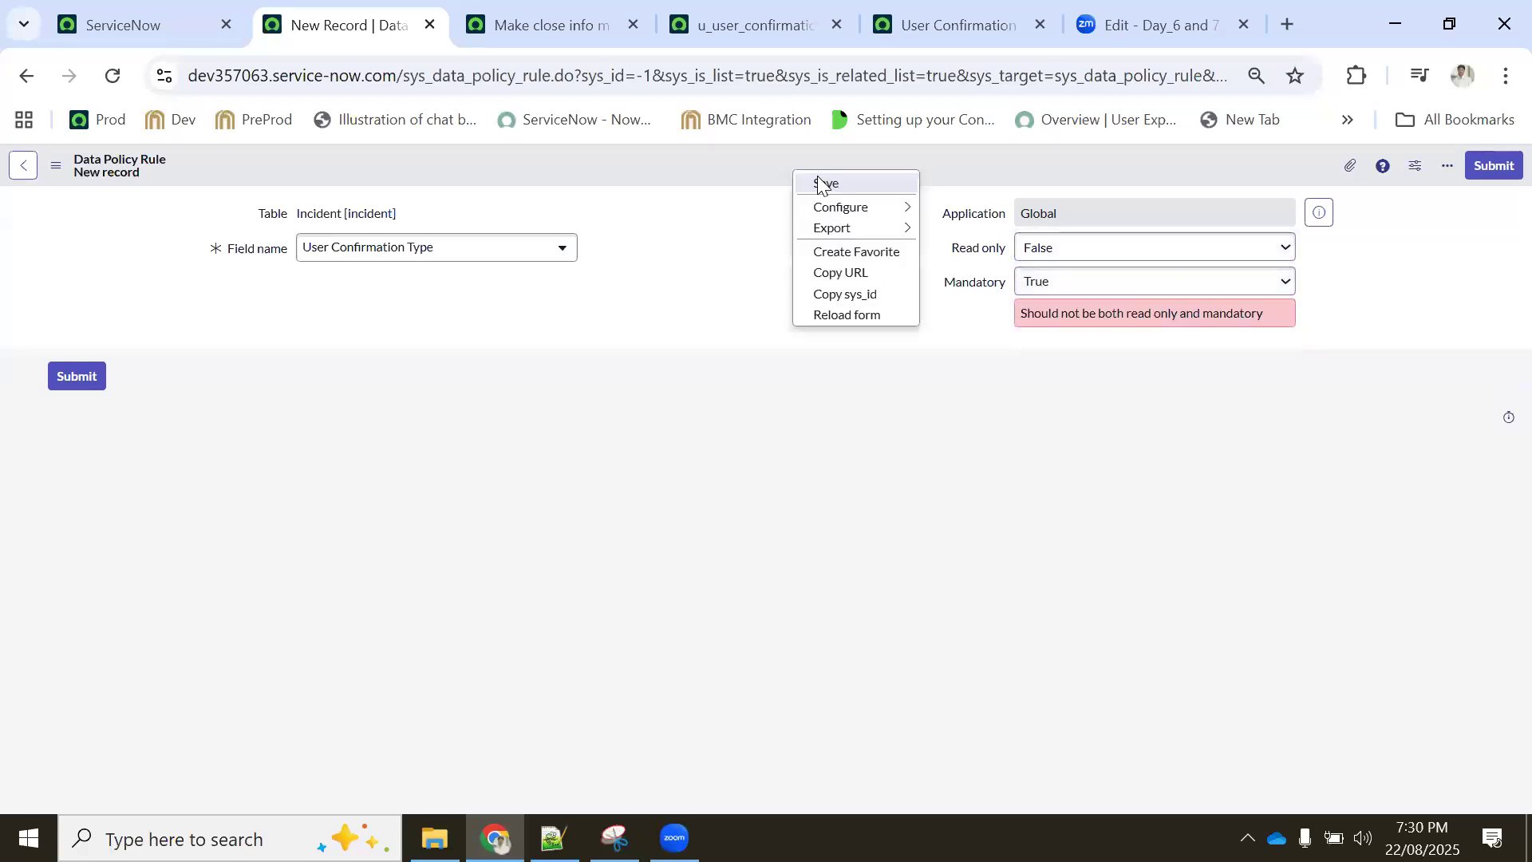
{"action": "left_click", "coordinate": [824, 184]}
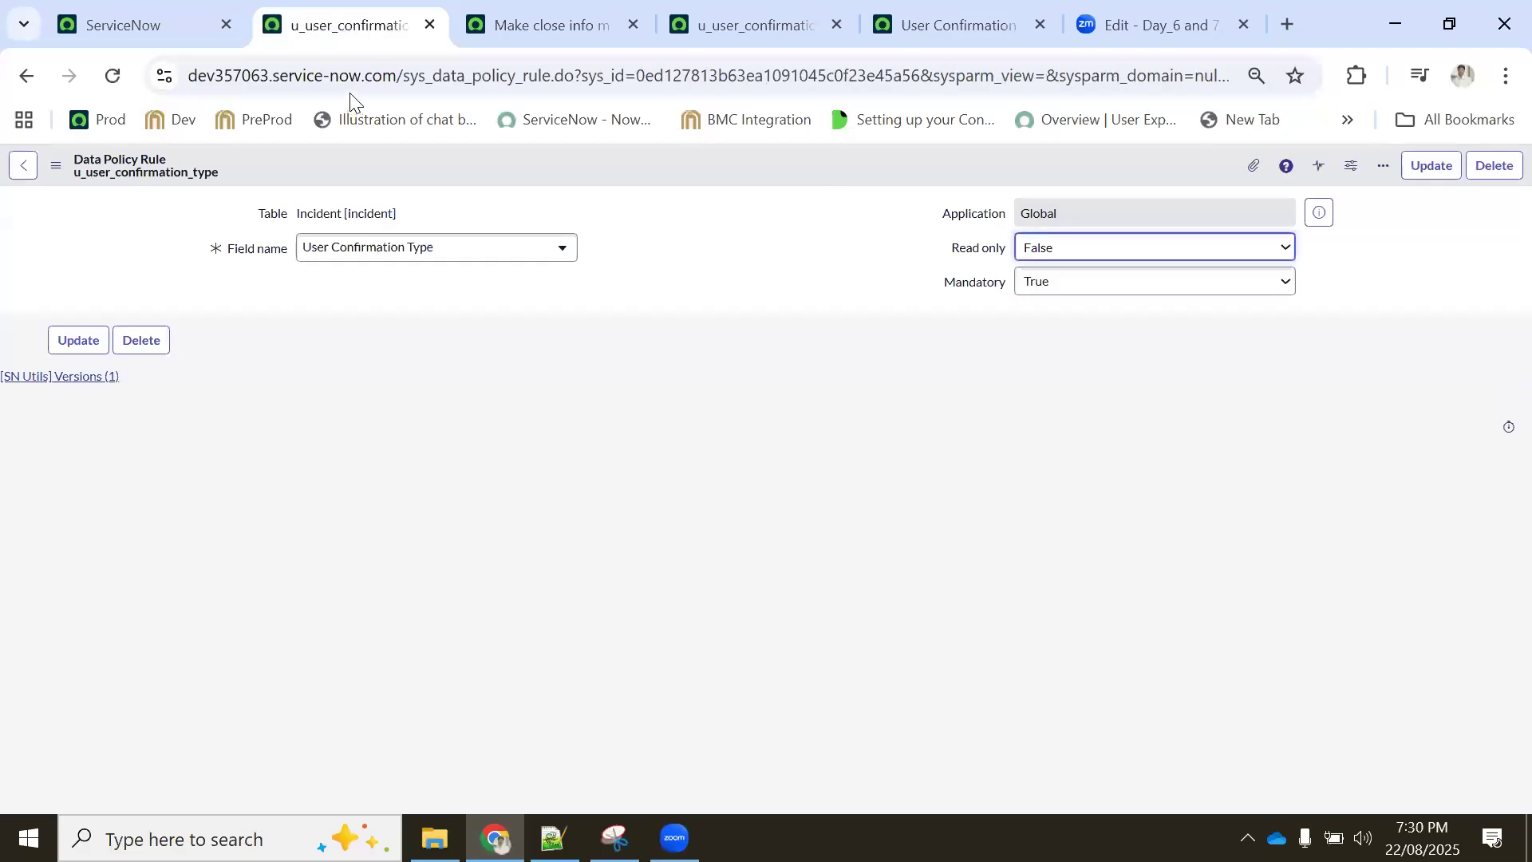
Open incident INC0010012 from the report and check whether its User Confirmation Type field can be edited
{"action": "left_click", "coordinate": [128, 24]}
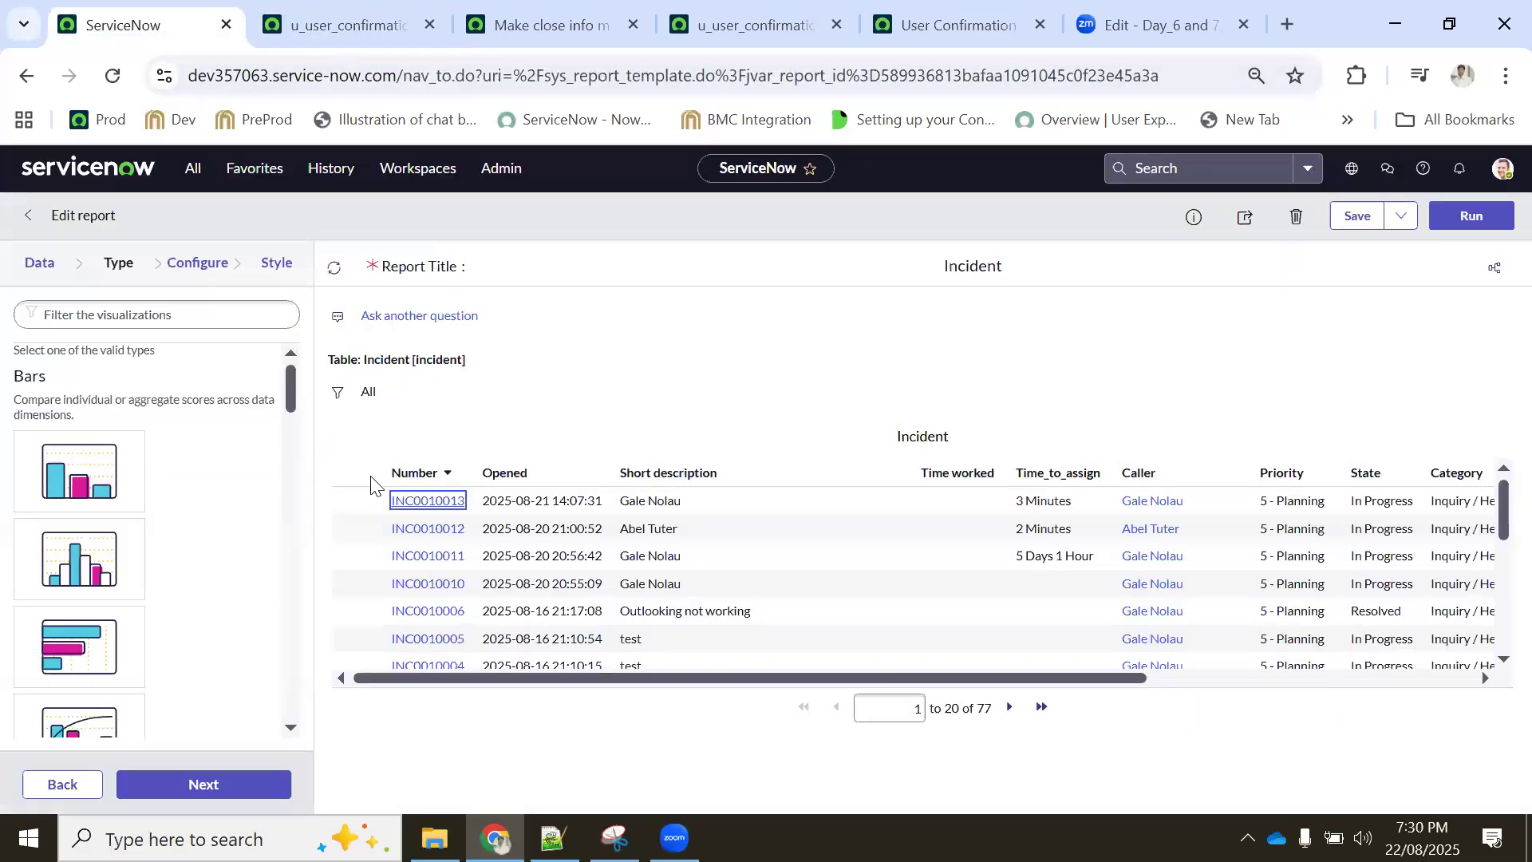
{"action": "middle_click", "coordinate": [434, 524]}
{"action": "left_click", "coordinate": [278, 34]}
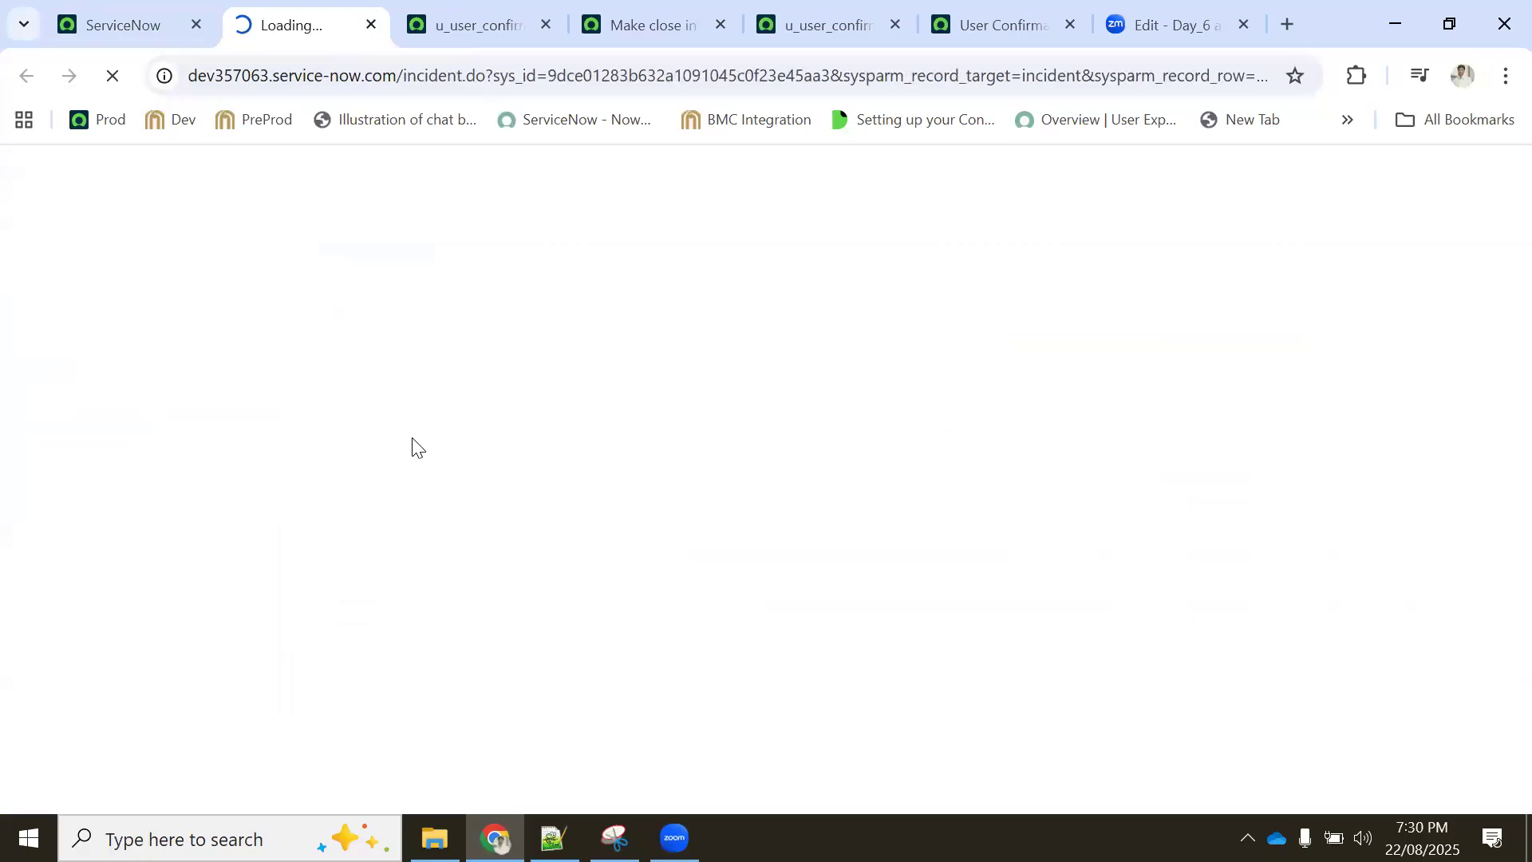
{"action": "scroll", "coordinate": [383, 495], "scroll_direction": "down", "scroll_amount": 3}
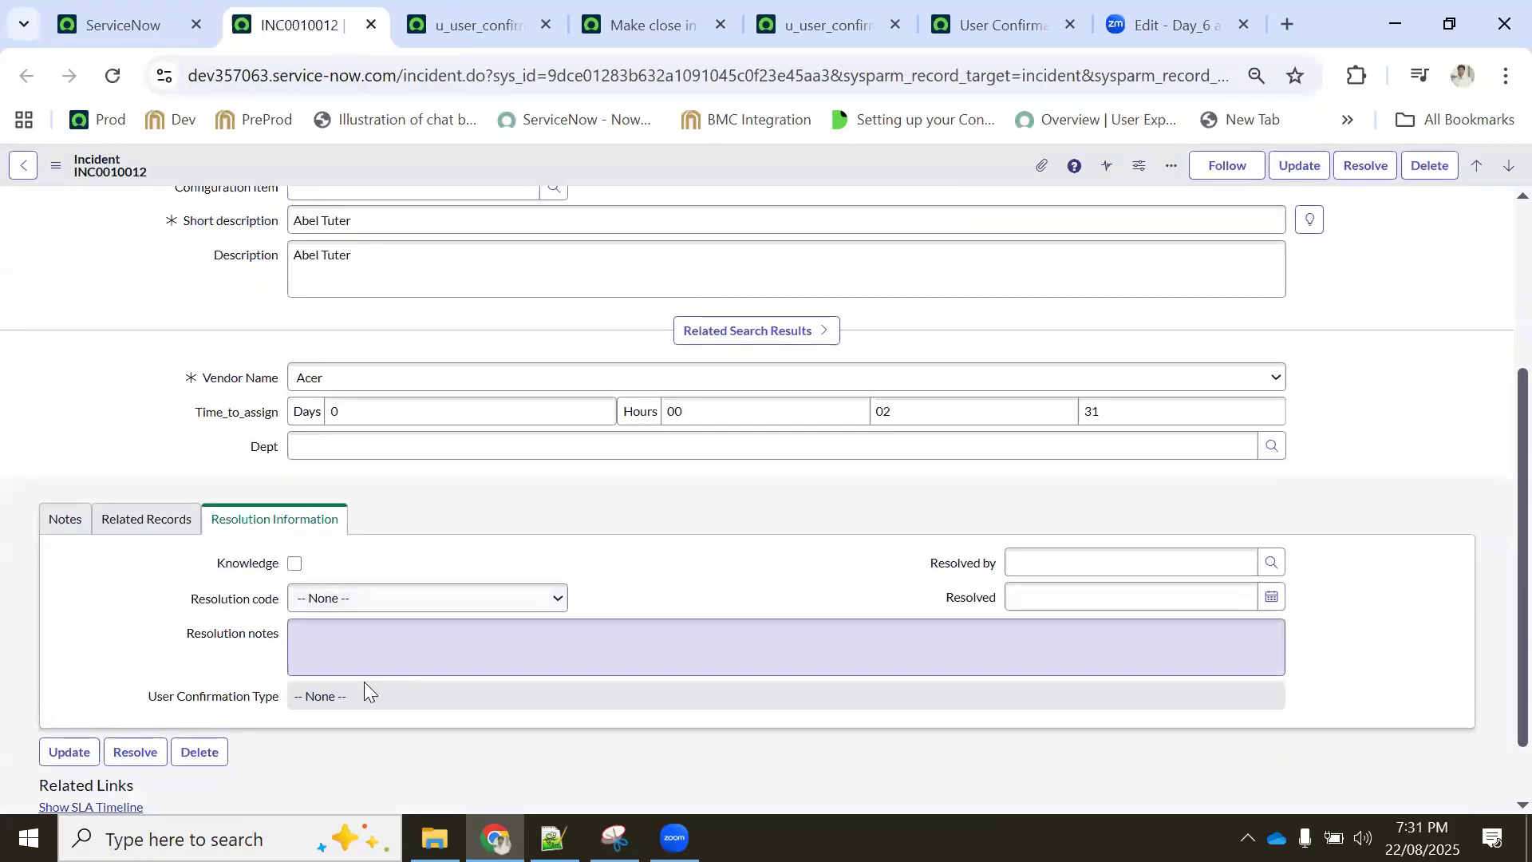
{"action": "left_click", "coordinate": [358, 699]}
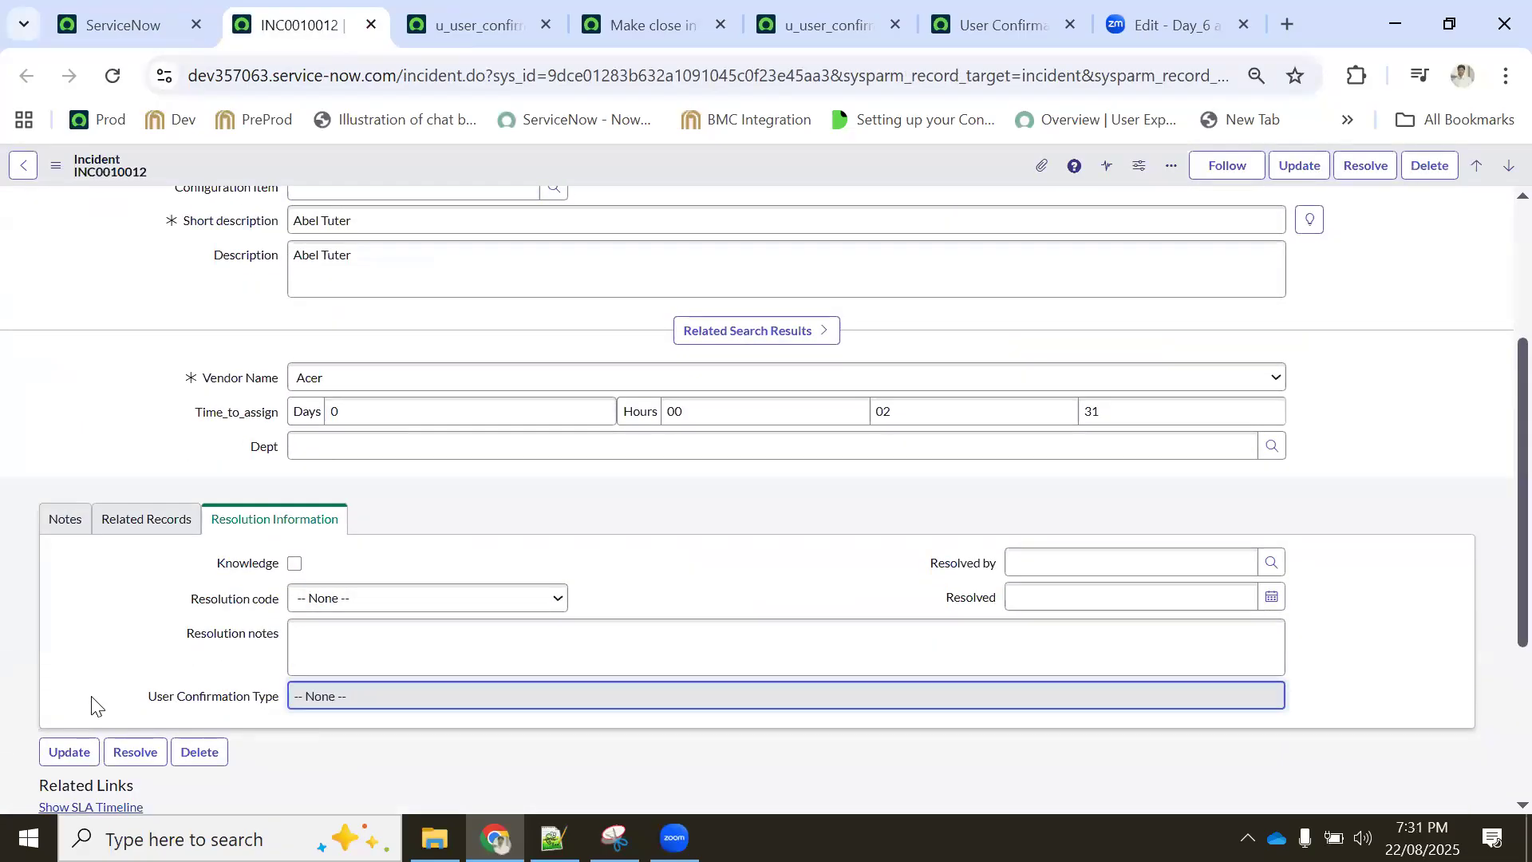
Set Read only to Leave alone in the User Confirmation Type data policy rule and save it
{"action": "left_click", "coordinate": [525, 22]}
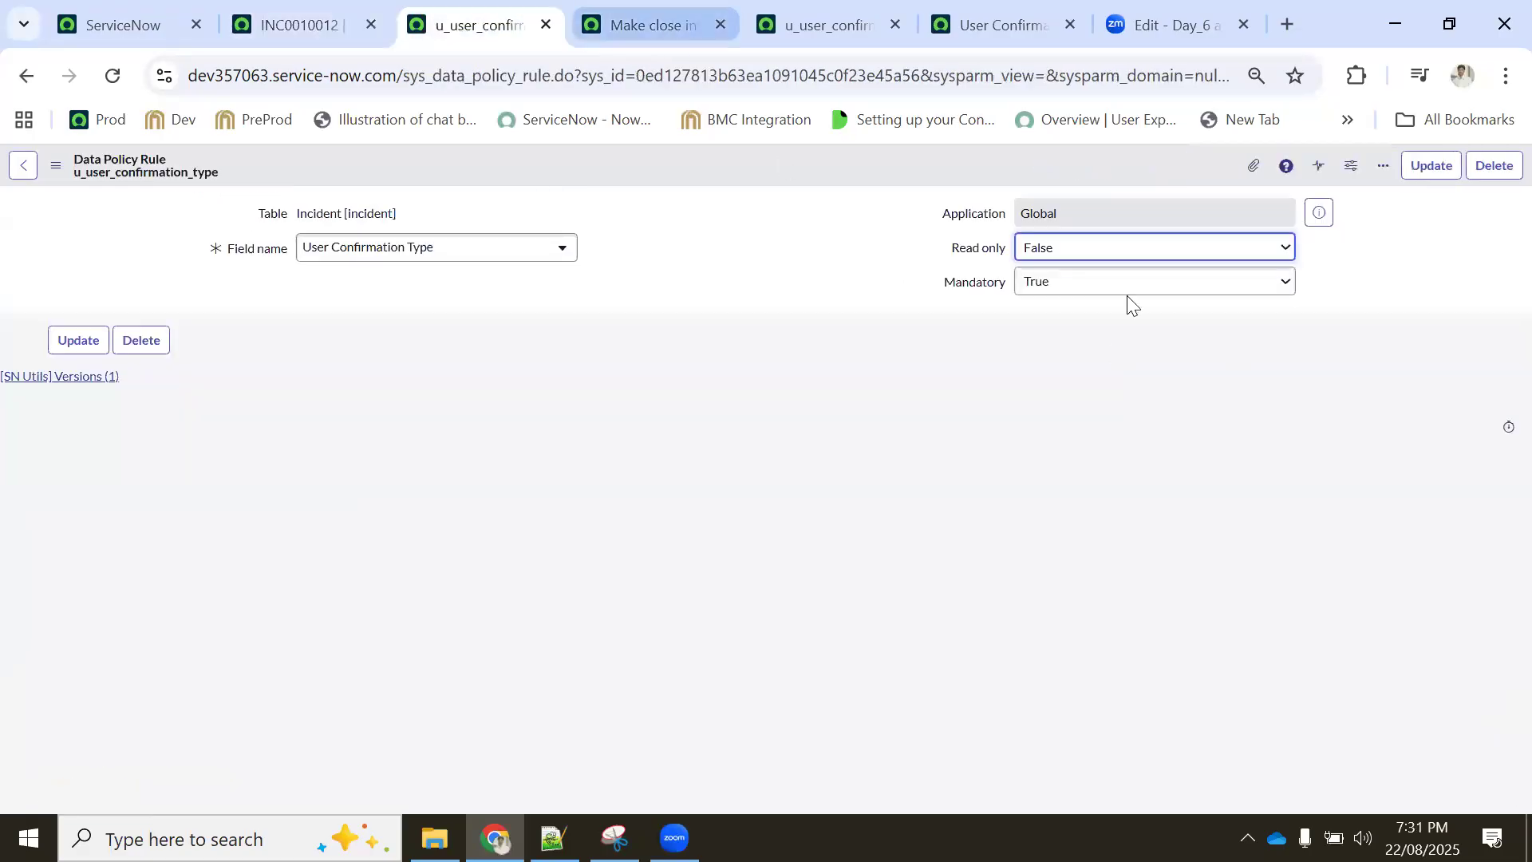
{"action": "left_click", "coordinate": [1065, 255]}
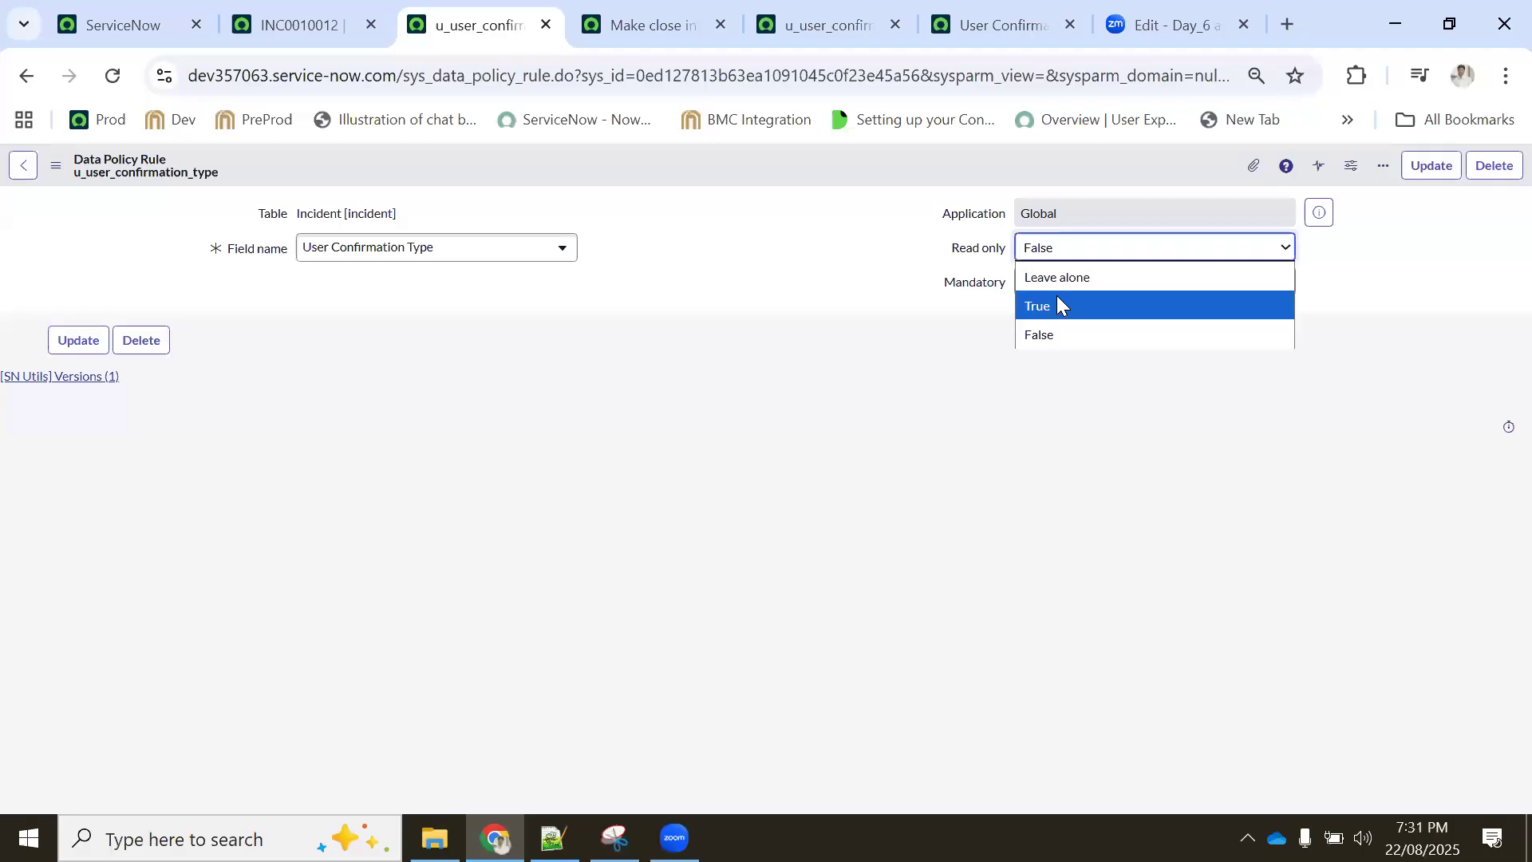
{"action": "left_click", "coordinate": [1057, 277]}
{"action": "right_click", "coordinate": [703, 159]}
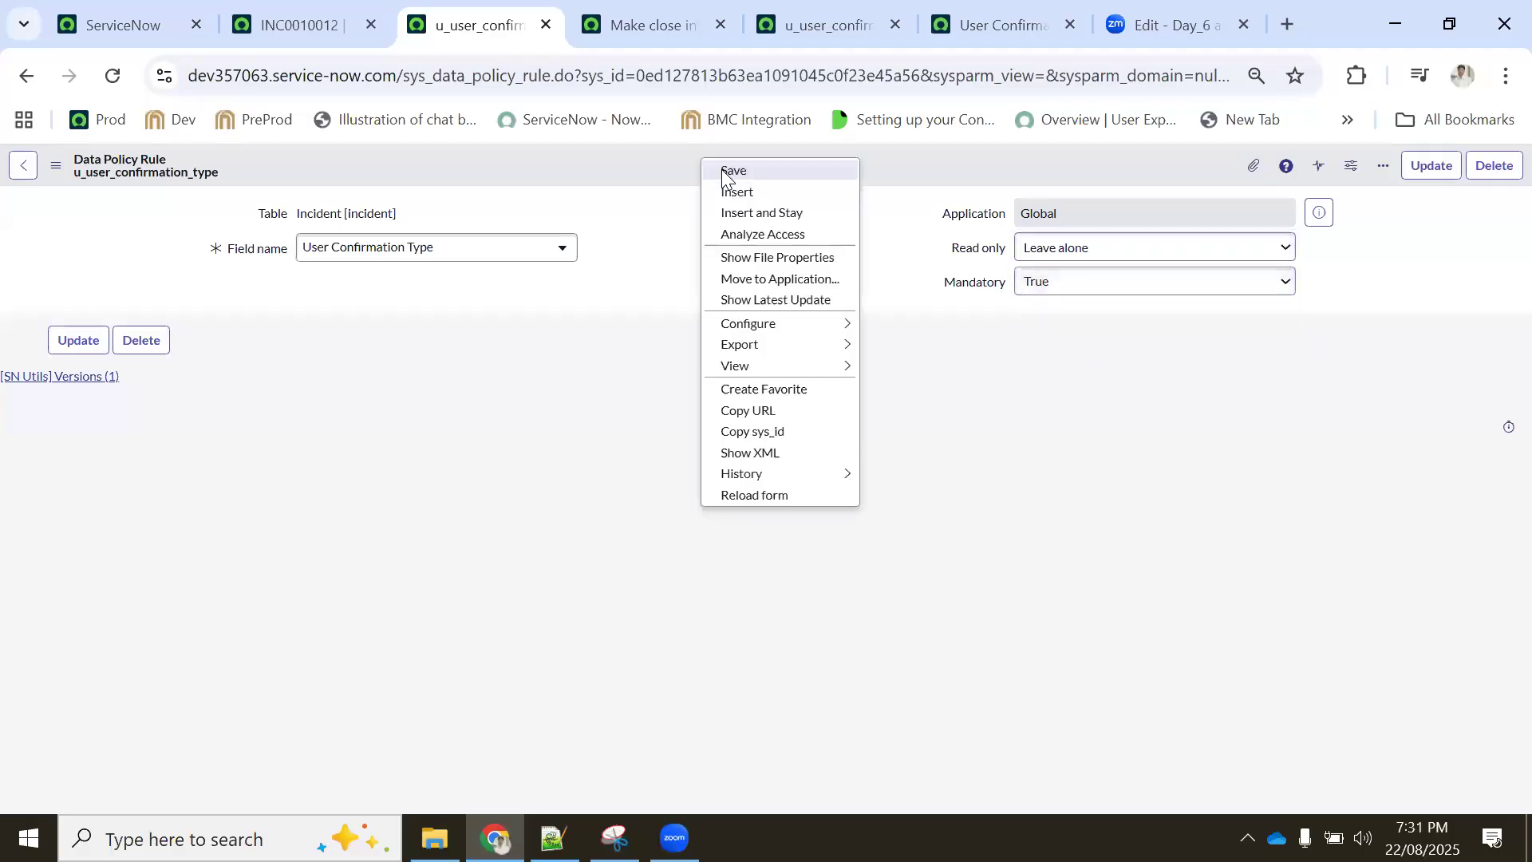
{"action": "left_click", "coordinate": [721, 168]}
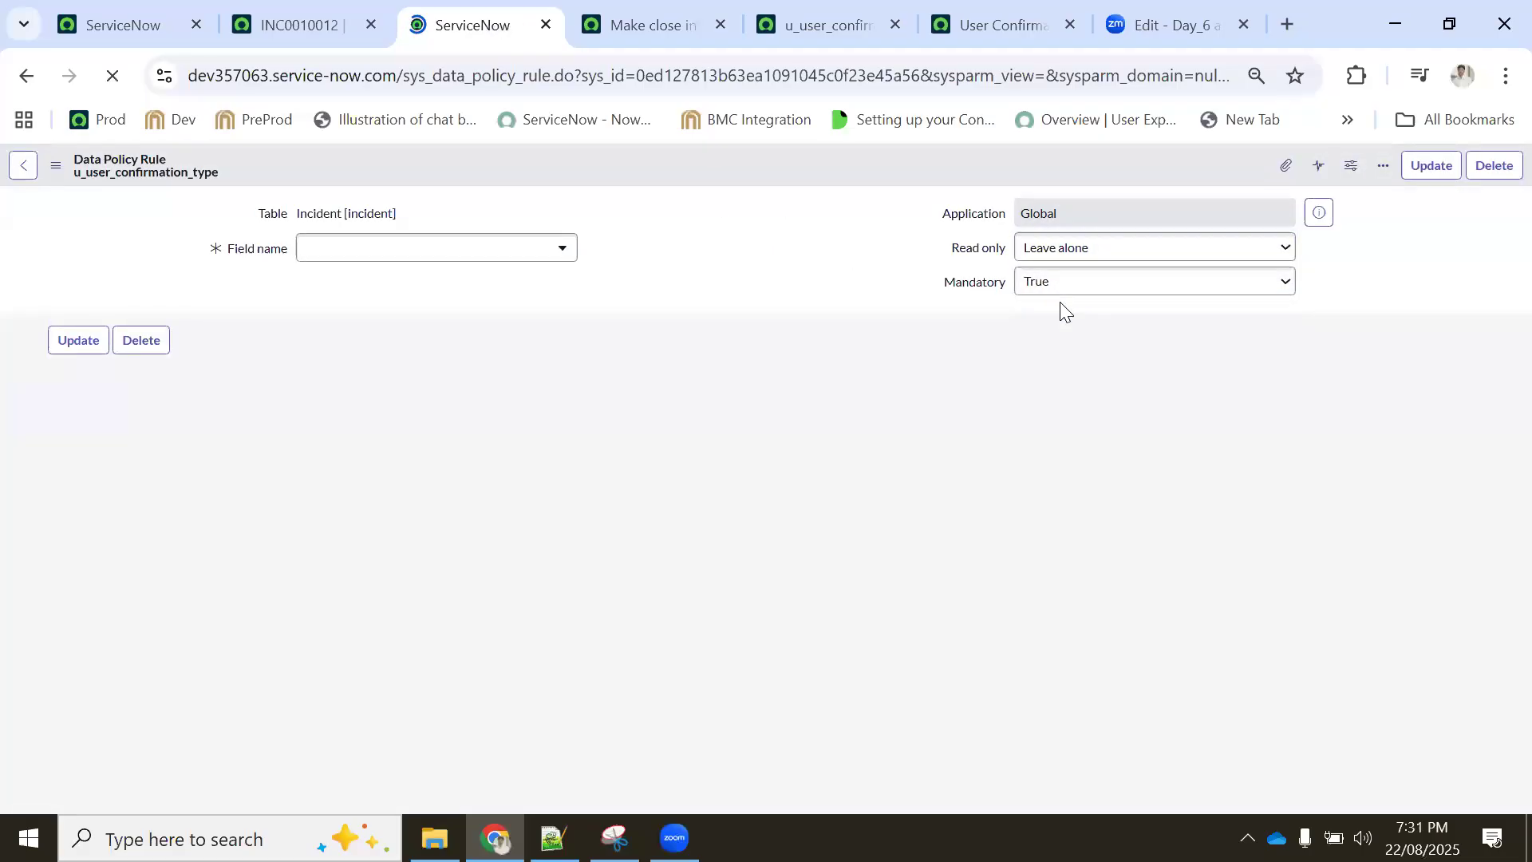
Reload incident INC0010012, set its Resolution code to Duplicate and enter "User Confirmation Type" as the Resolution notes
{"action": "left_click", "coordinate": [279, 22]}
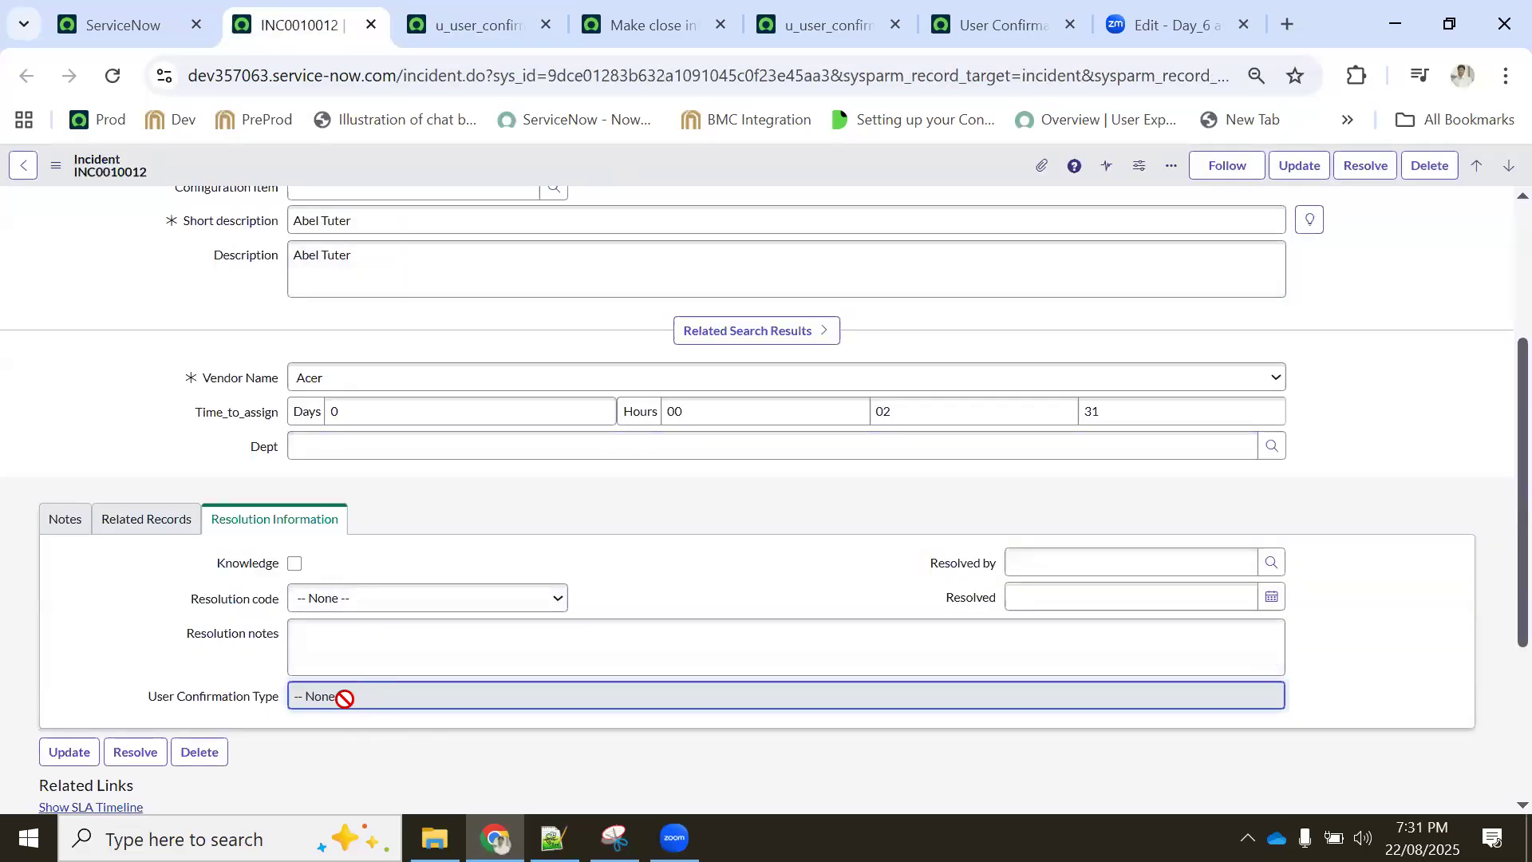
{"action": "left_click", "coordinate": [112, 77]}
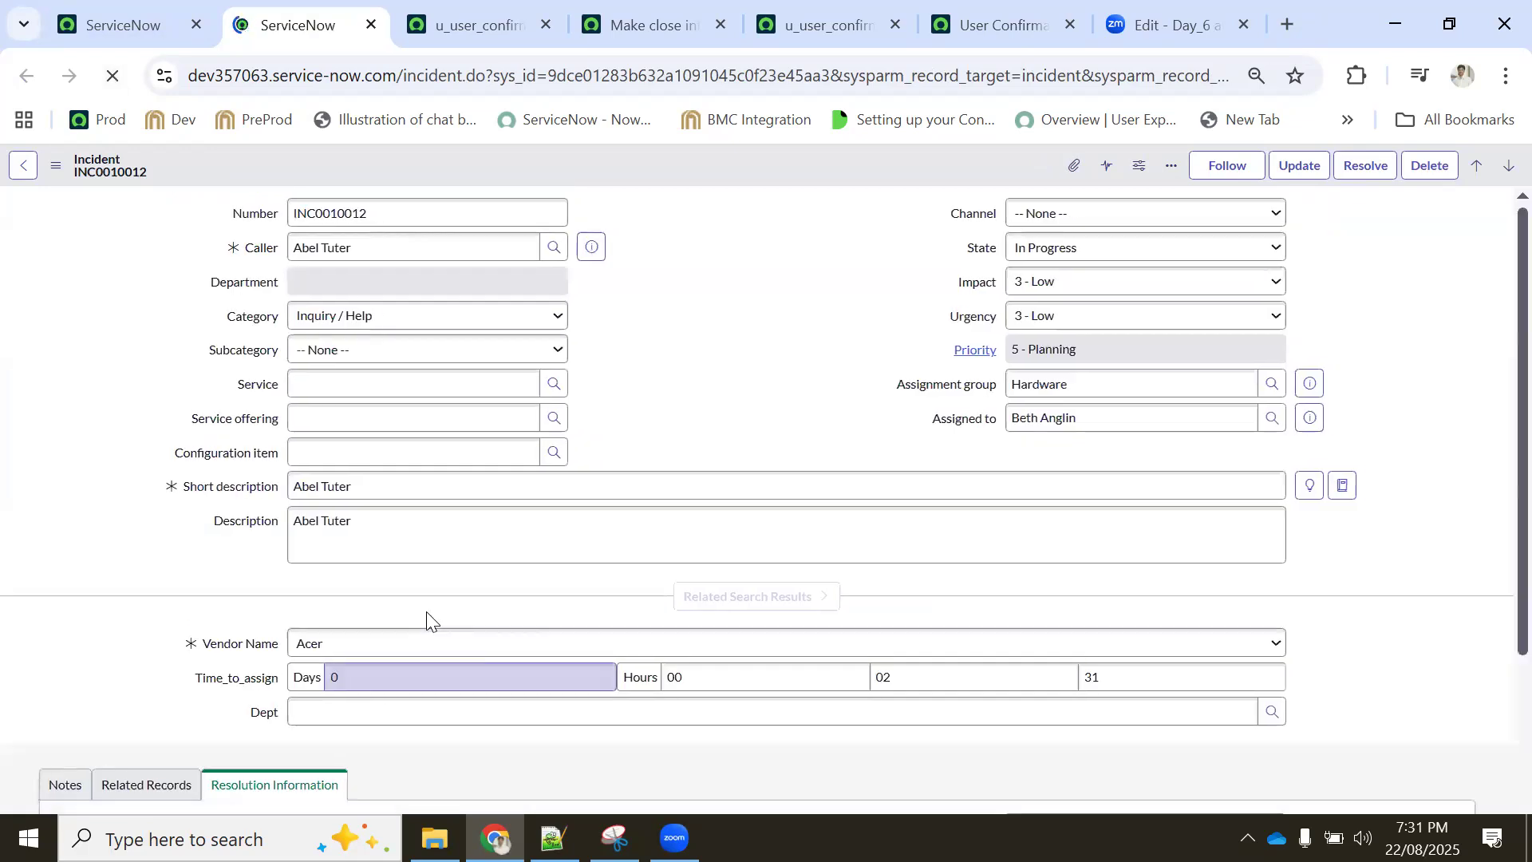
{"action": "left_click", "coordinate": [339, 611]}
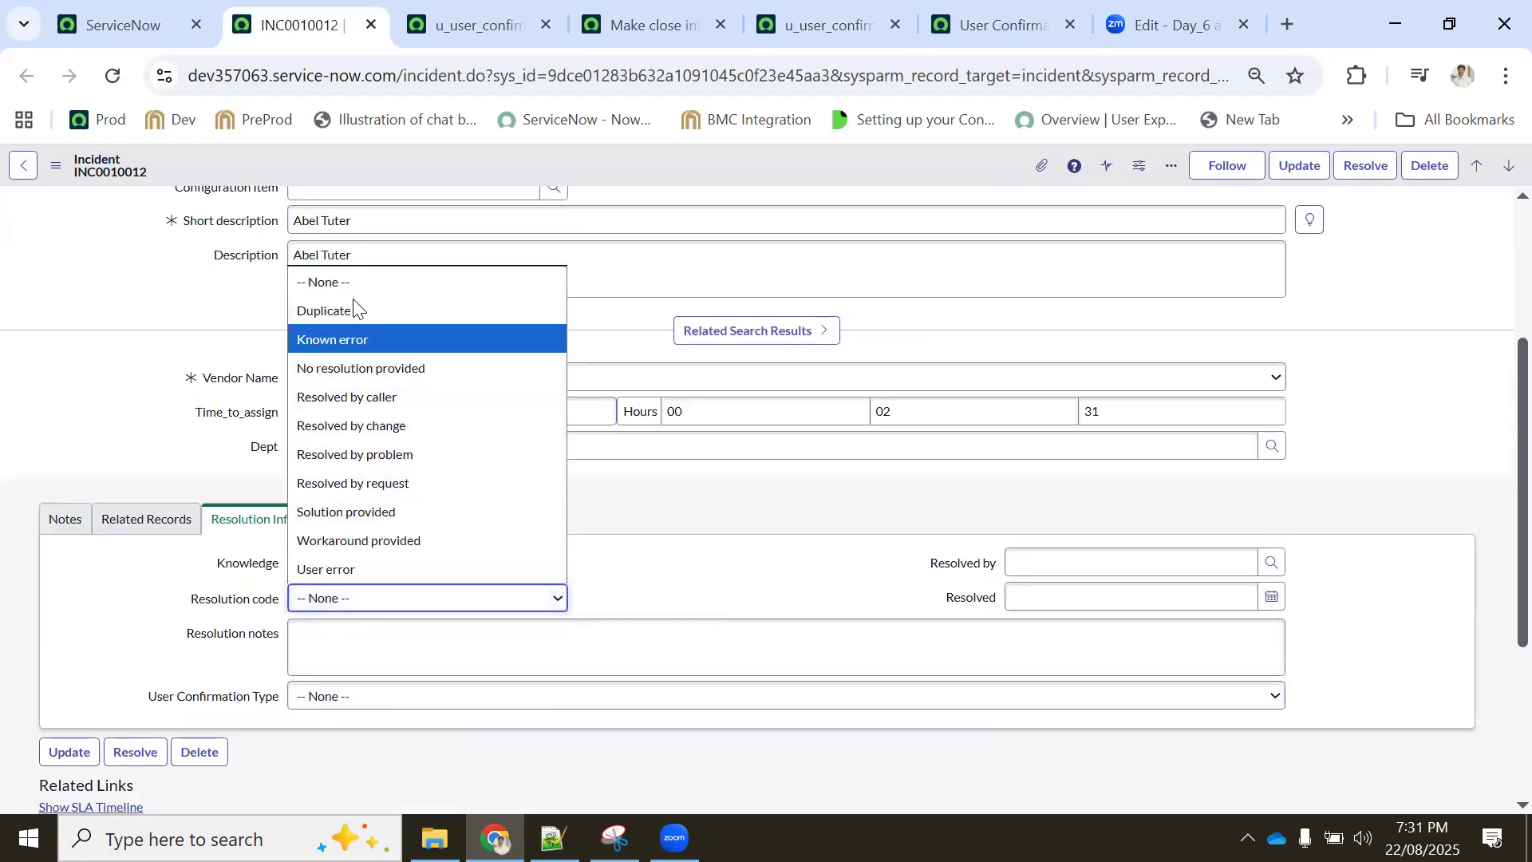
{"action": "left_click", "coordinate": [356, 304]}
{"action": "left_click", "coordinate": [343, 640]}
{"action": "type", "text": "User Confirmation Type"}
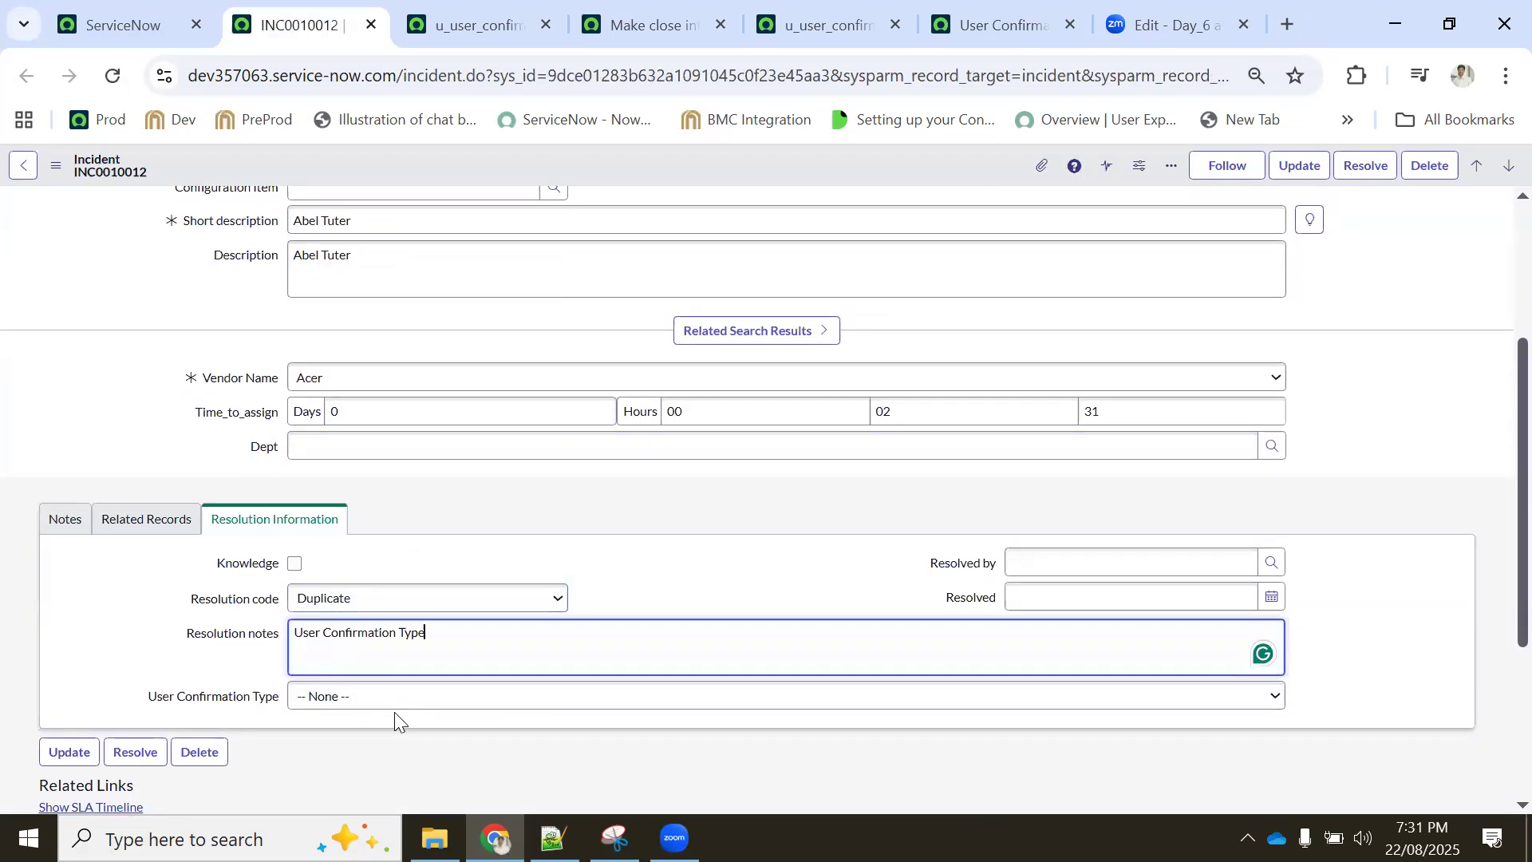
Choose a User Confirmation Type option and resolve the incident
{"action": "left_click", "coordinate": [370, 696]}
{"action": "left_click", "coordinate": [366, 752]}
{"action": "left_click", "coordinate": [1357, 171]}
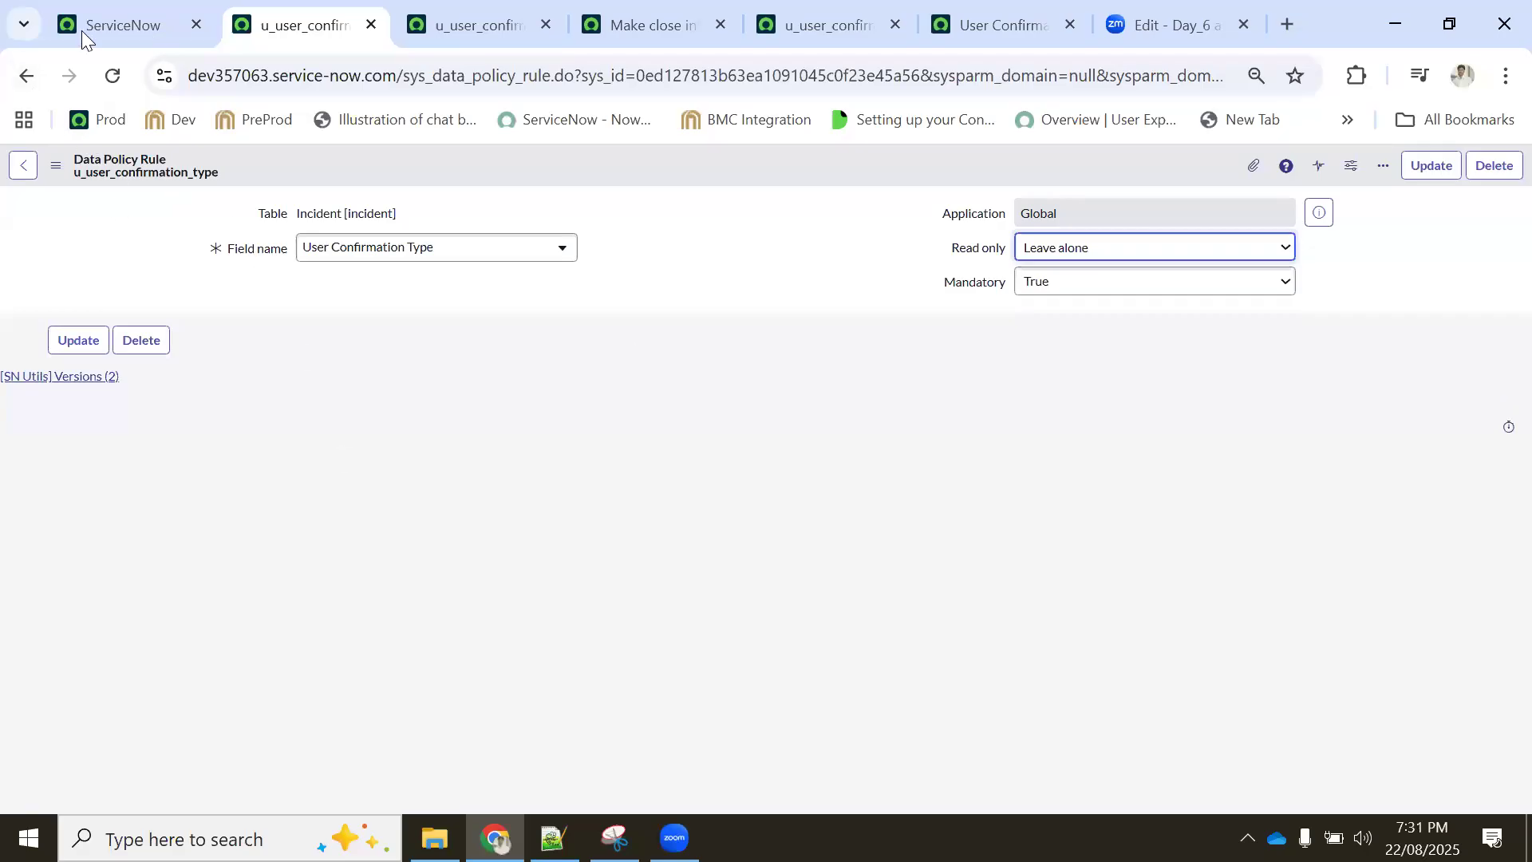
Return from the data policy rule to incident INC0010012 and close the leftover data policy and User Confirmation browser tabs
{"action": "left_click", "coordinate": [27, 70]}
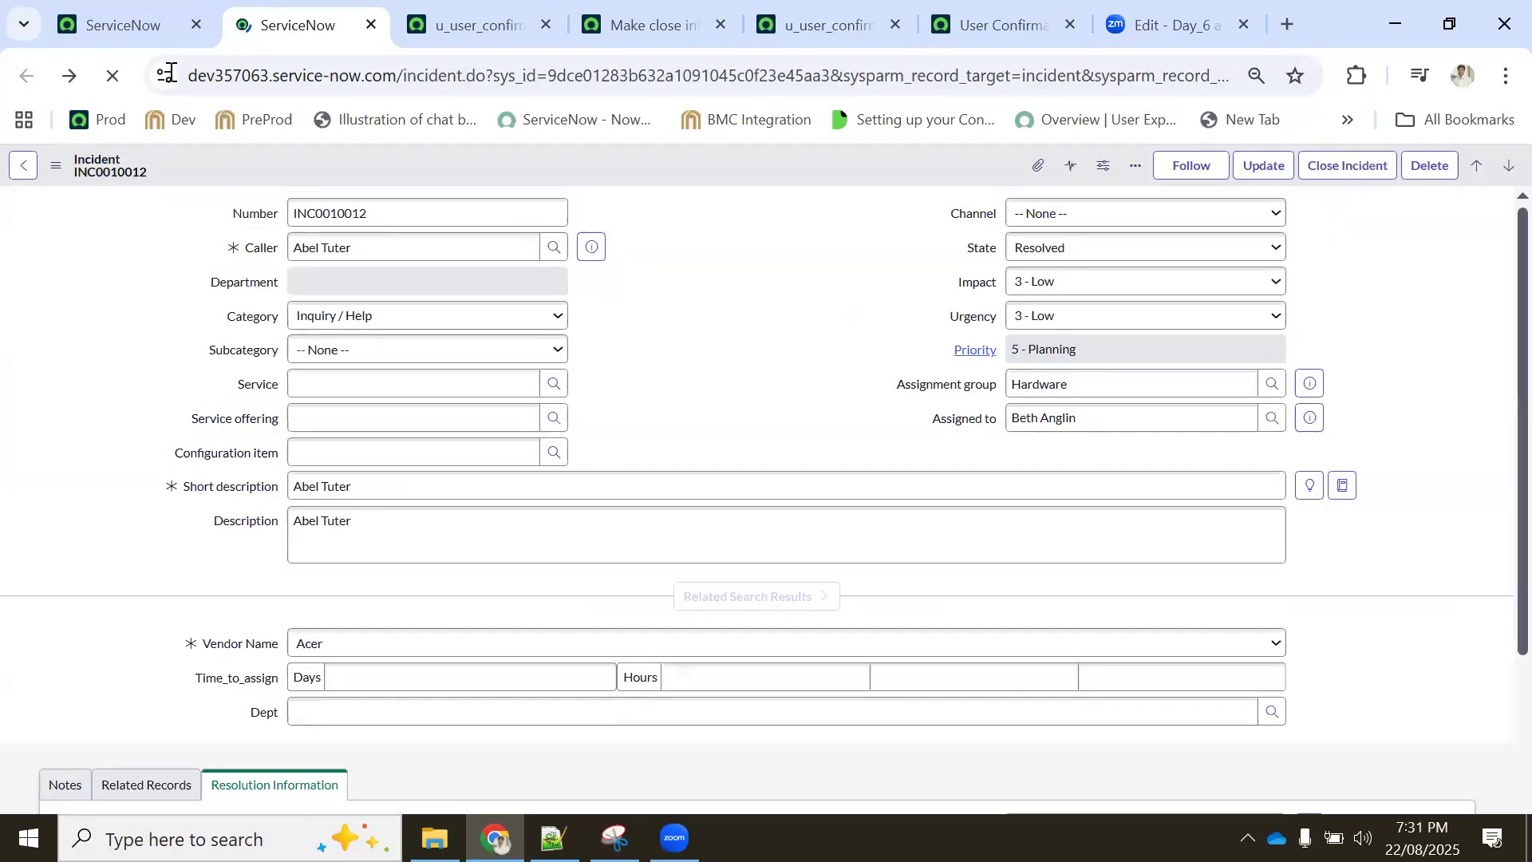
{"action": "left_click", "coordinate": [477, 25]}
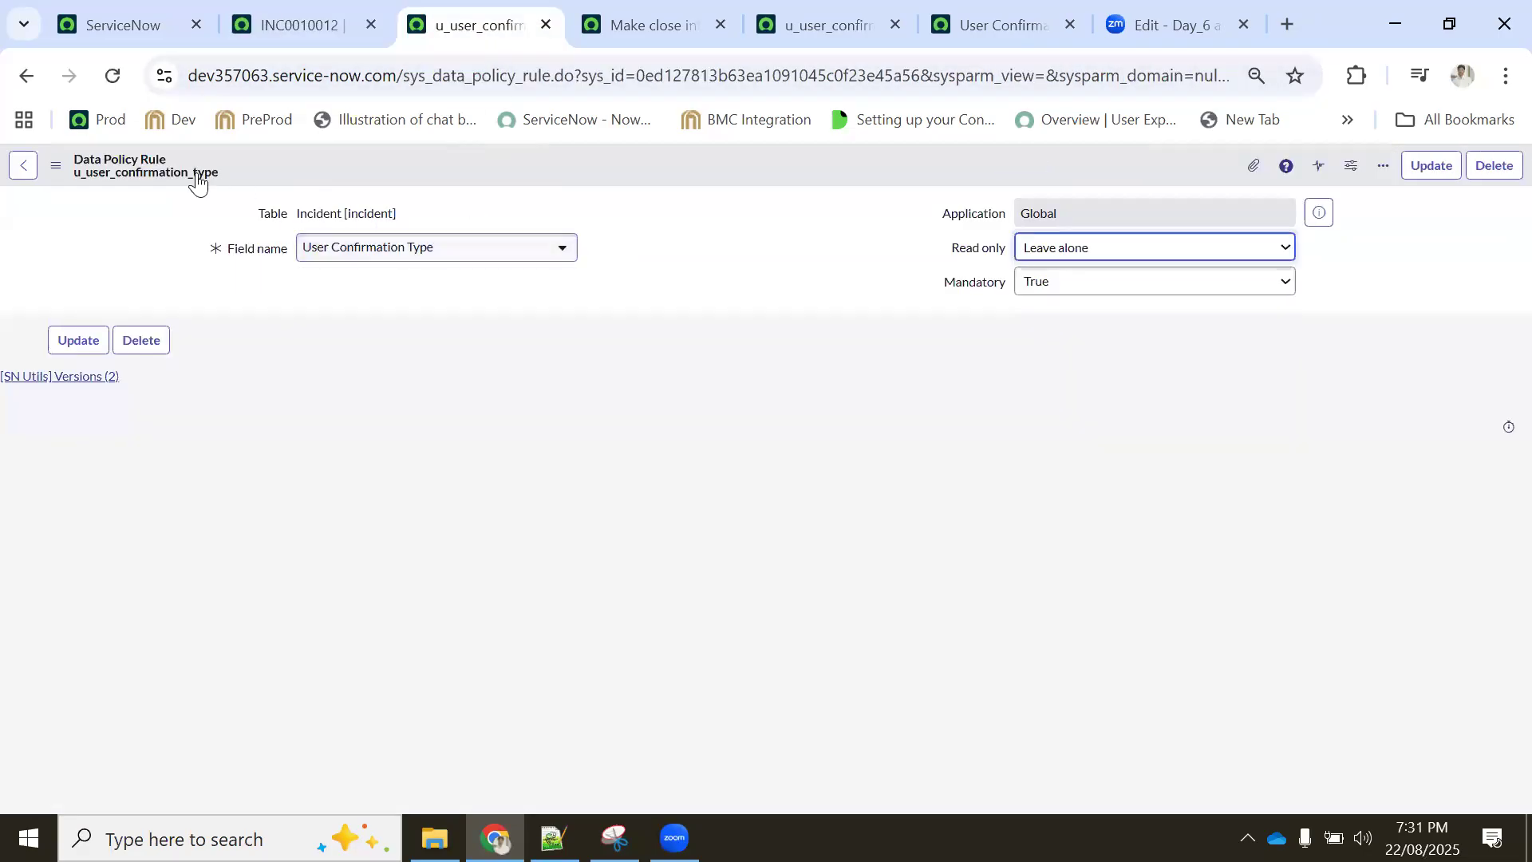
{"action": "left_click", "coordinate": [20, 80]}
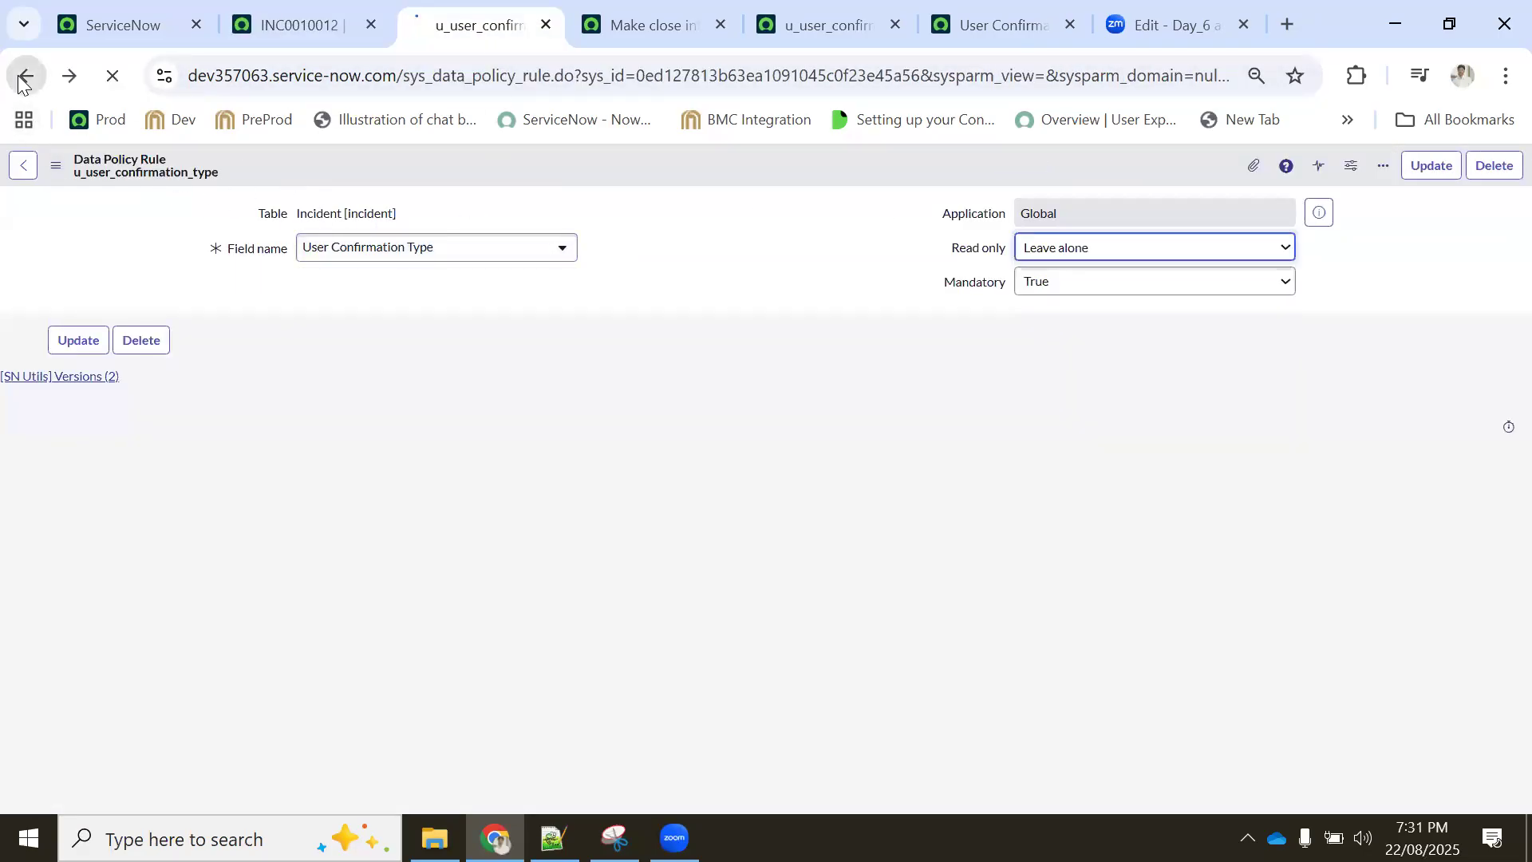
{"action": "left_click", "coordinate": [33, 76]}
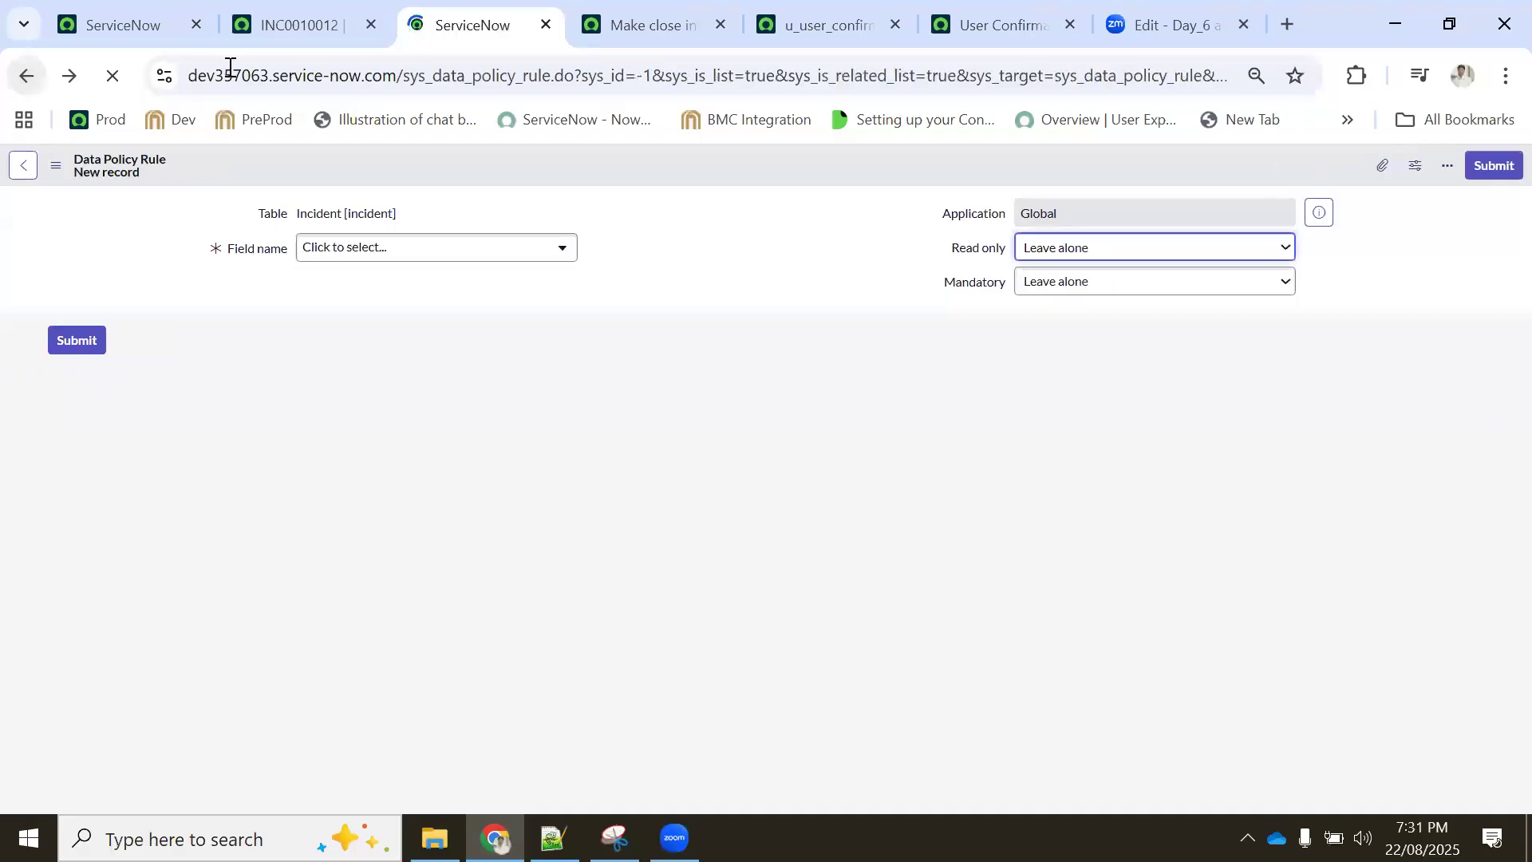
{"action": "left_click", "coordinate": [546, 30]}
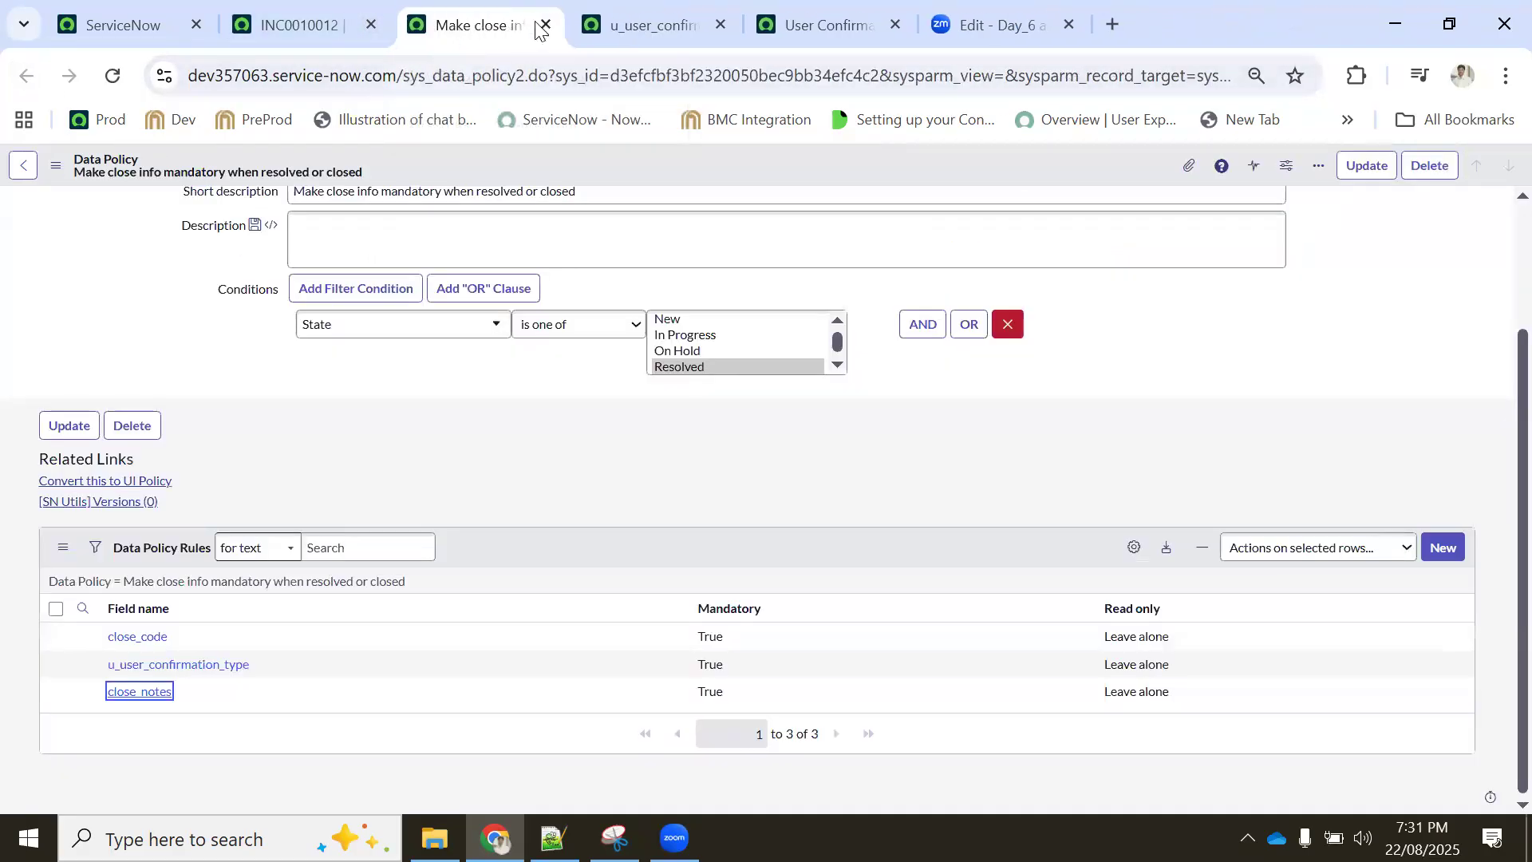
{"action": "left_click", "coordinate": [546, 28]}
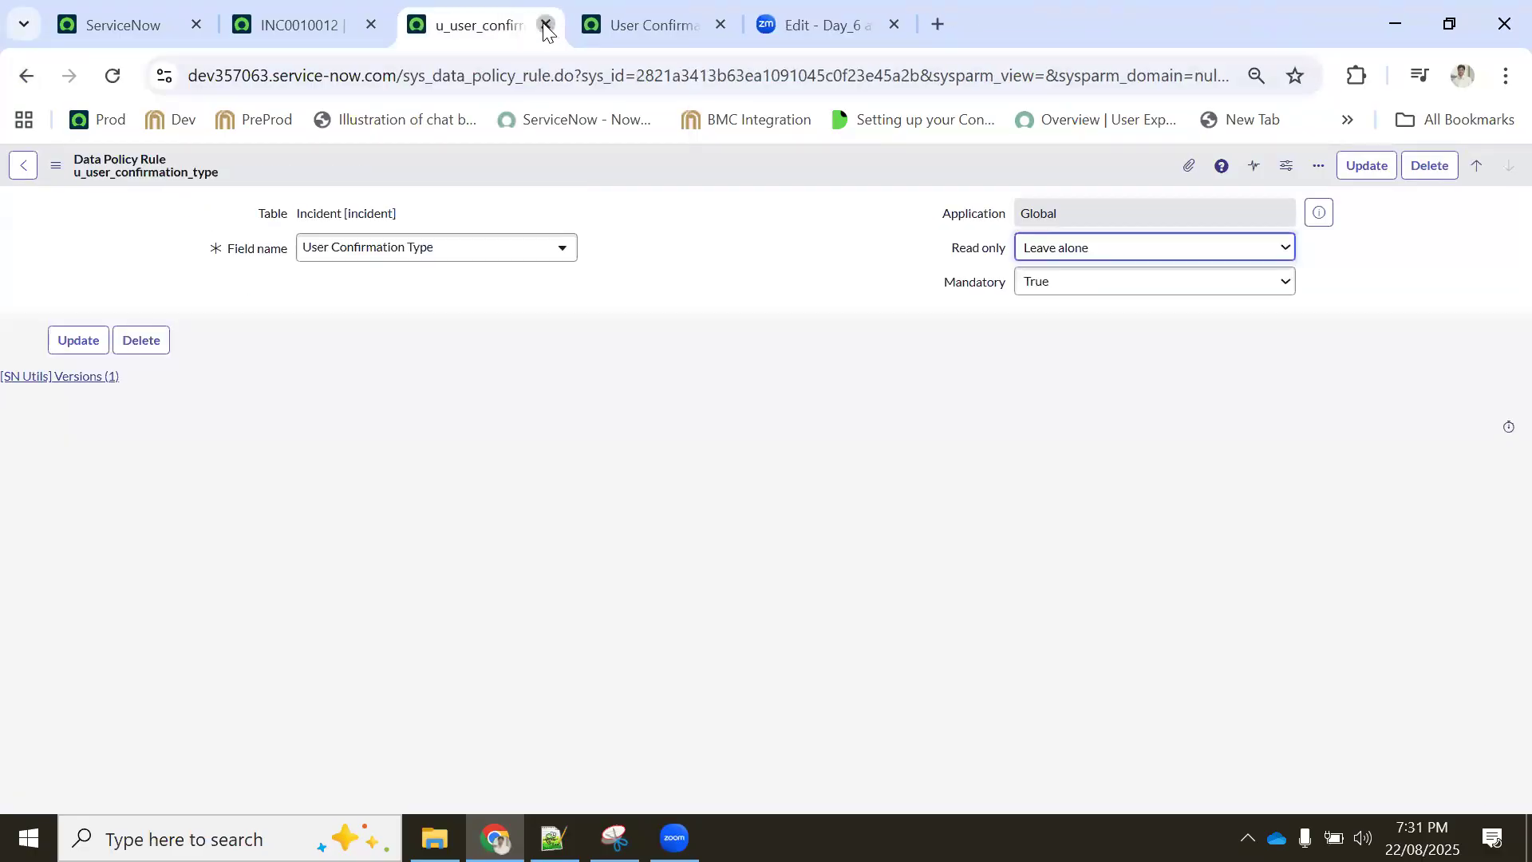
{"action": "left_click", "coordinate": [546, 29]}
{"action": "left_click", "coordinate": [545, 28]}
{"action": "left_click", "coordinate": [262, 22]}
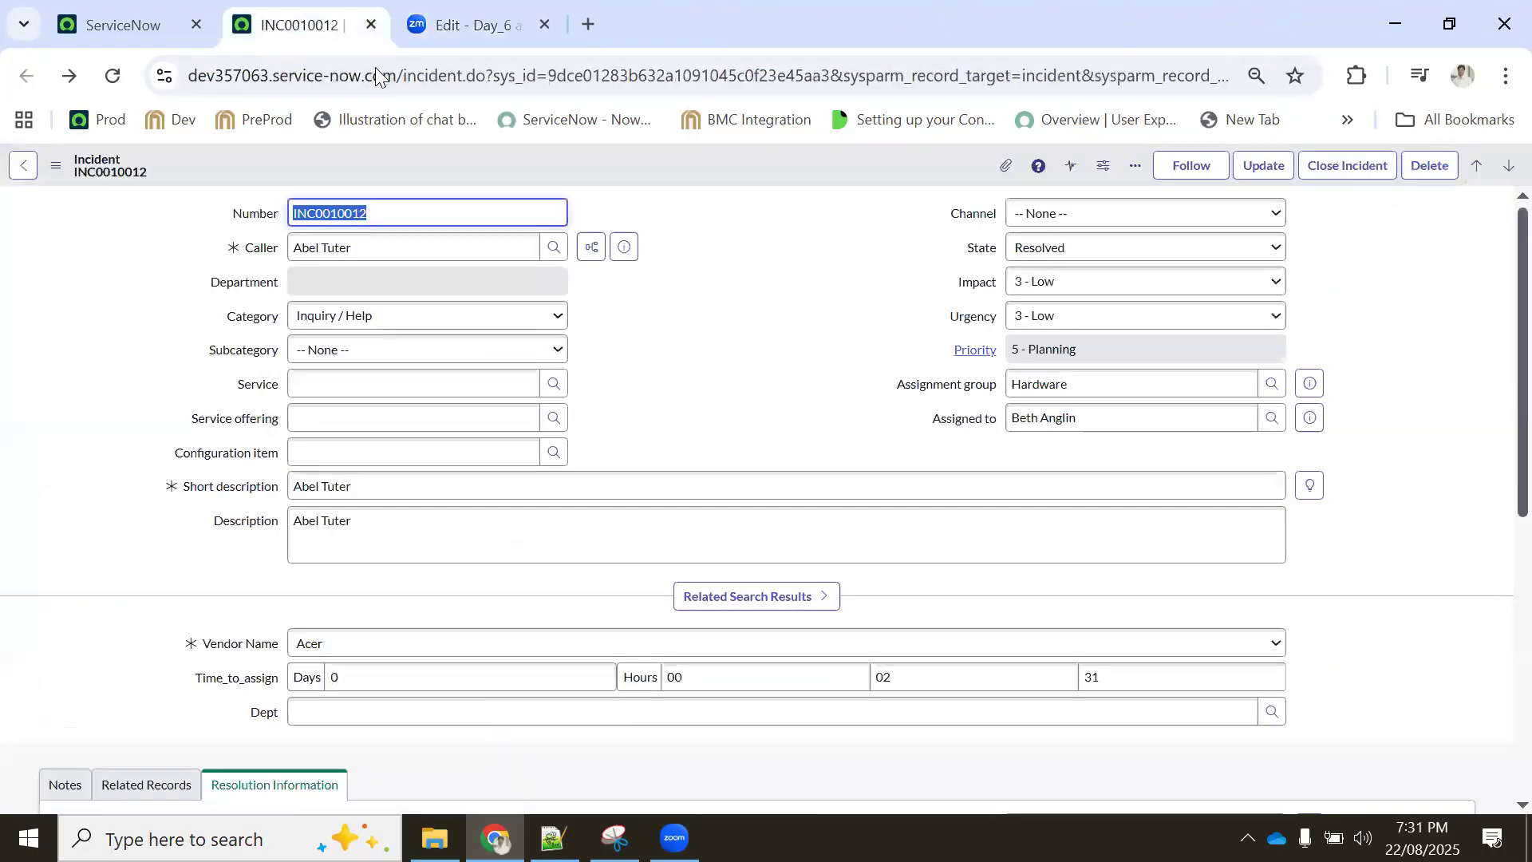
Check the resolution details of incident INC0010012 and open the data policies among all configurations for the Incident table
{"action": "scroll", "coordinate": [608, 295], "scroll_direction": "down", "scroll_amount": 3}
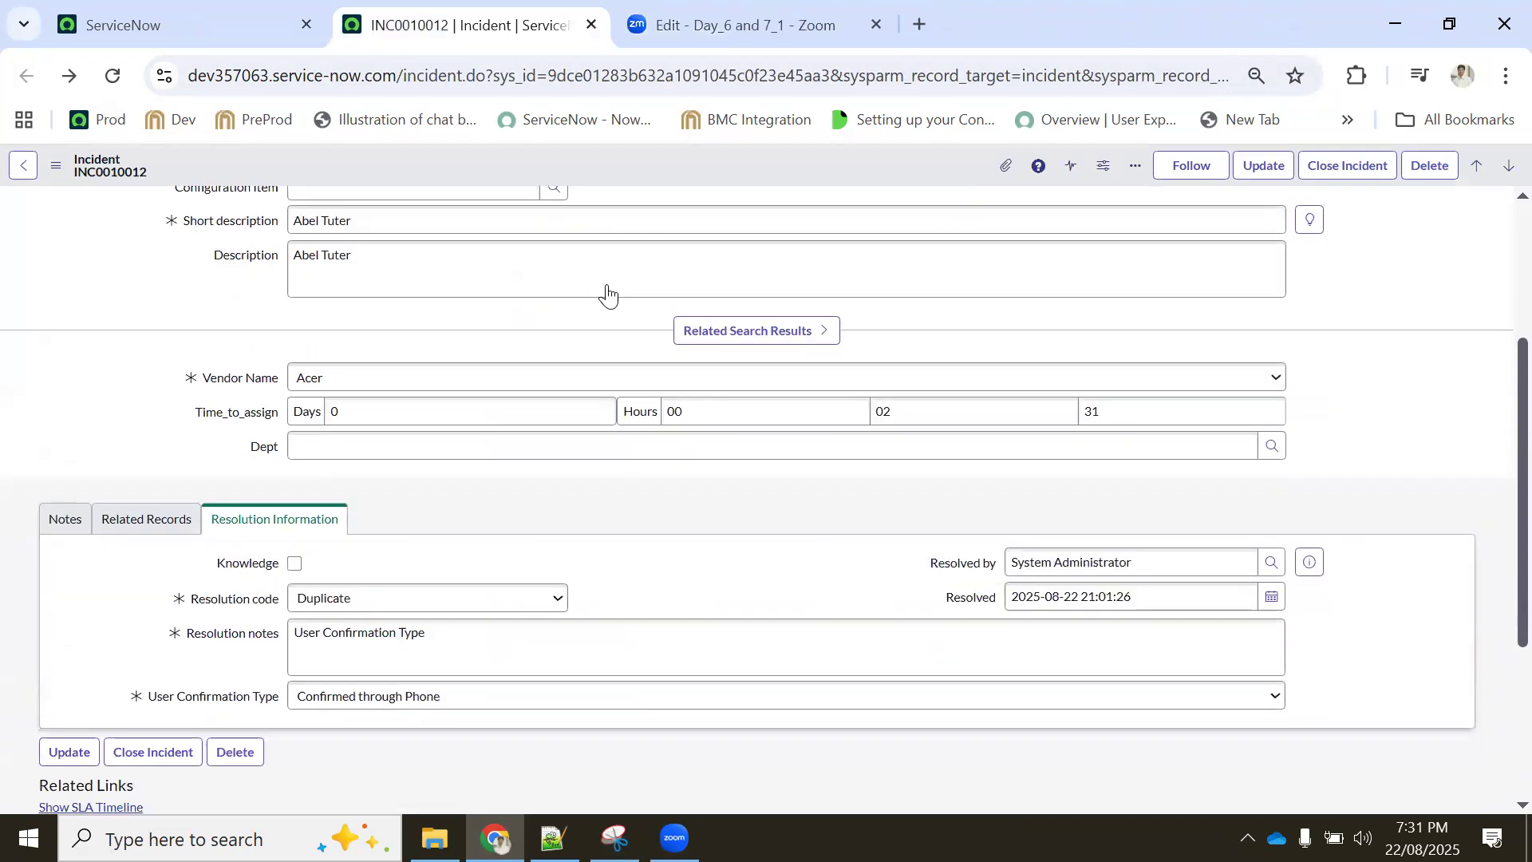
{"action": "scroll", "coordinate": [407, 524], "scroll_direction": "up", "scroll_amount": 5}
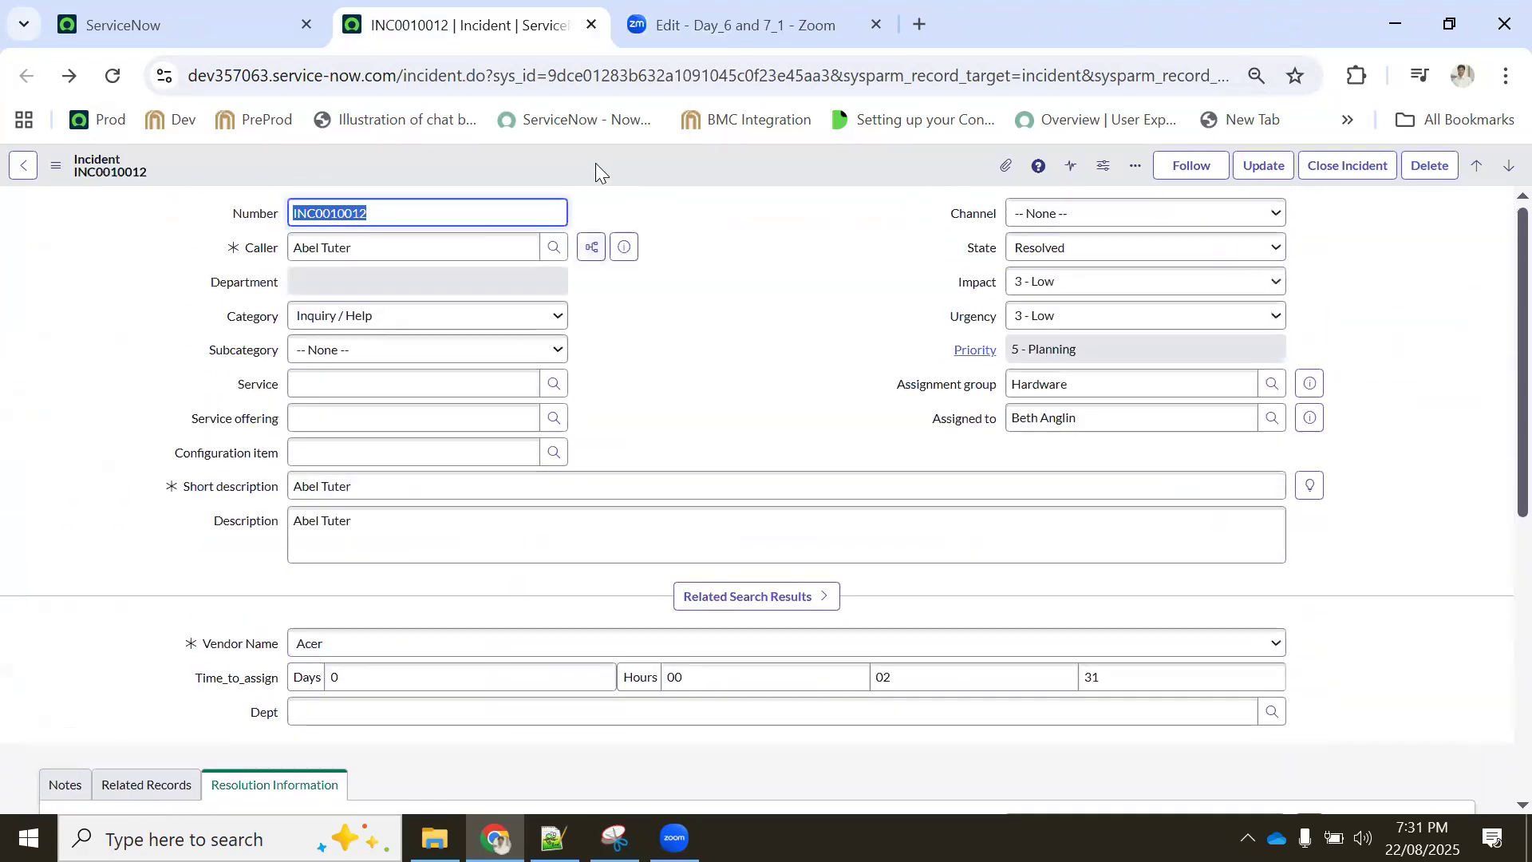
{"action": "right_click", "coordinate": [595, 162]}
{"action": "mouse_move", "coordinate": [645, 501]}
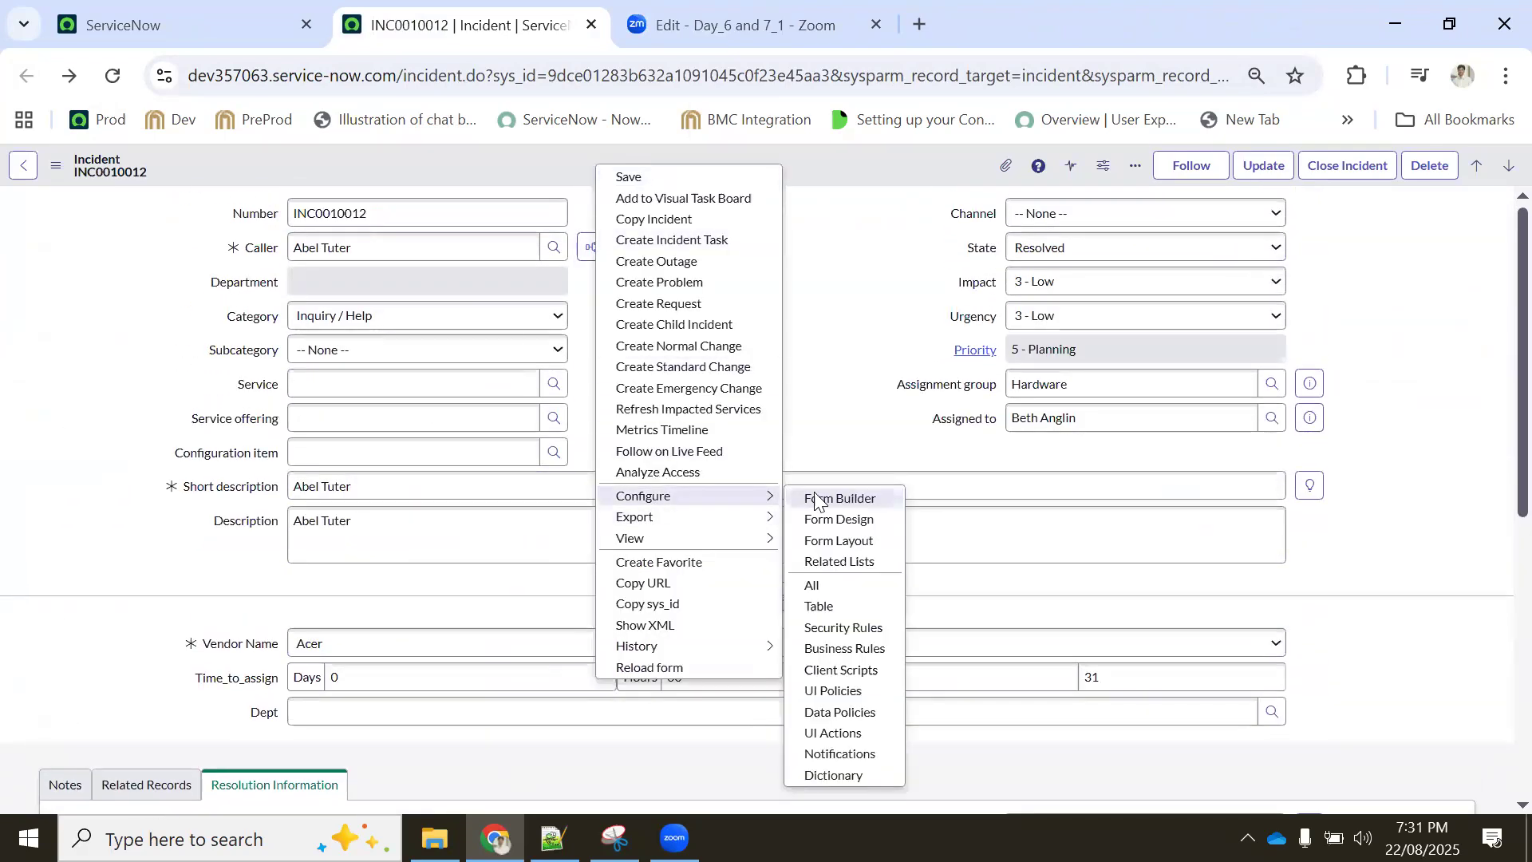
{"action": "left_click", "coordinate": [841, 587]}
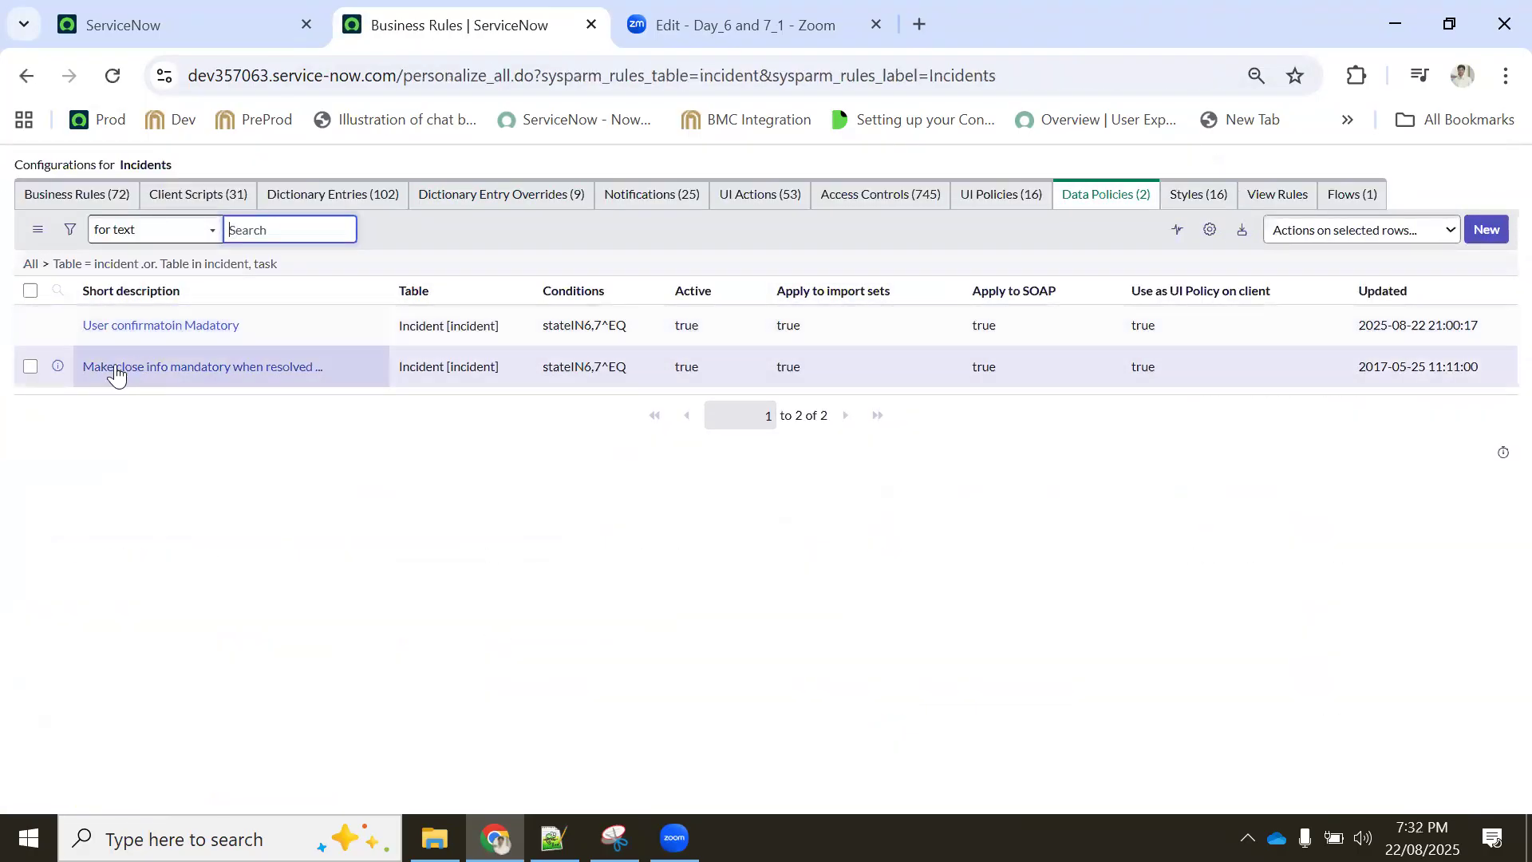
Select the data policy "Make close info mandatory when resolved or closed" and request its deletion
{"action": "left_click", "coordinate": [30, 367]}
{"action": "left_click", "coordinate": [1298, 237]}
{"action": "left_click", "coordinate": [1301, 287]}
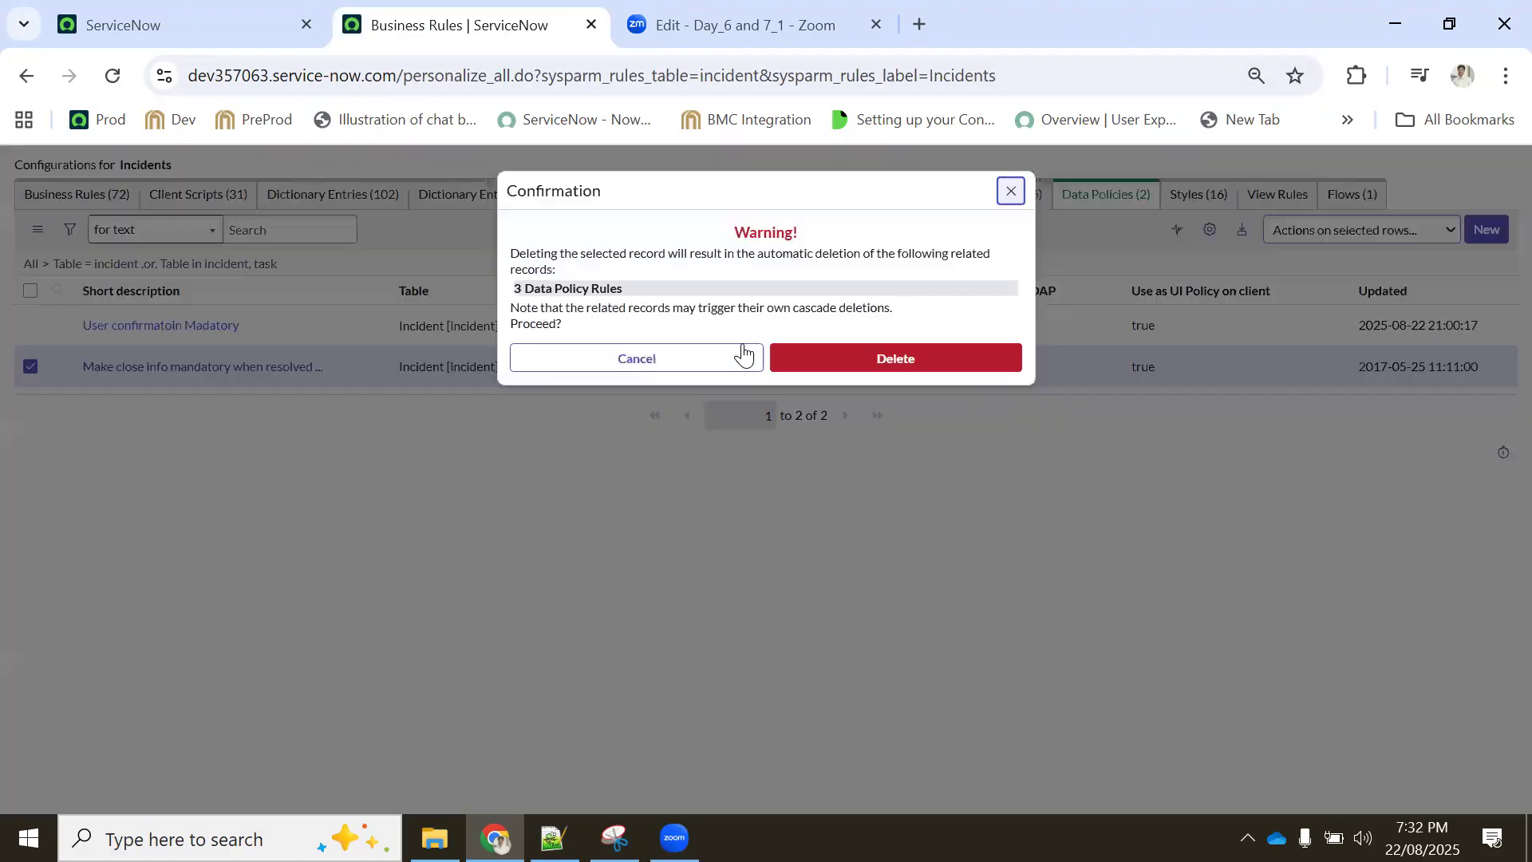
Delete the two Incident data policies, "Make close info mandatory when resolved ..." and "User confirmatoin Madatory", along with their related data policy rules
{"action": "left_click", "coordinate": [902, 360]}
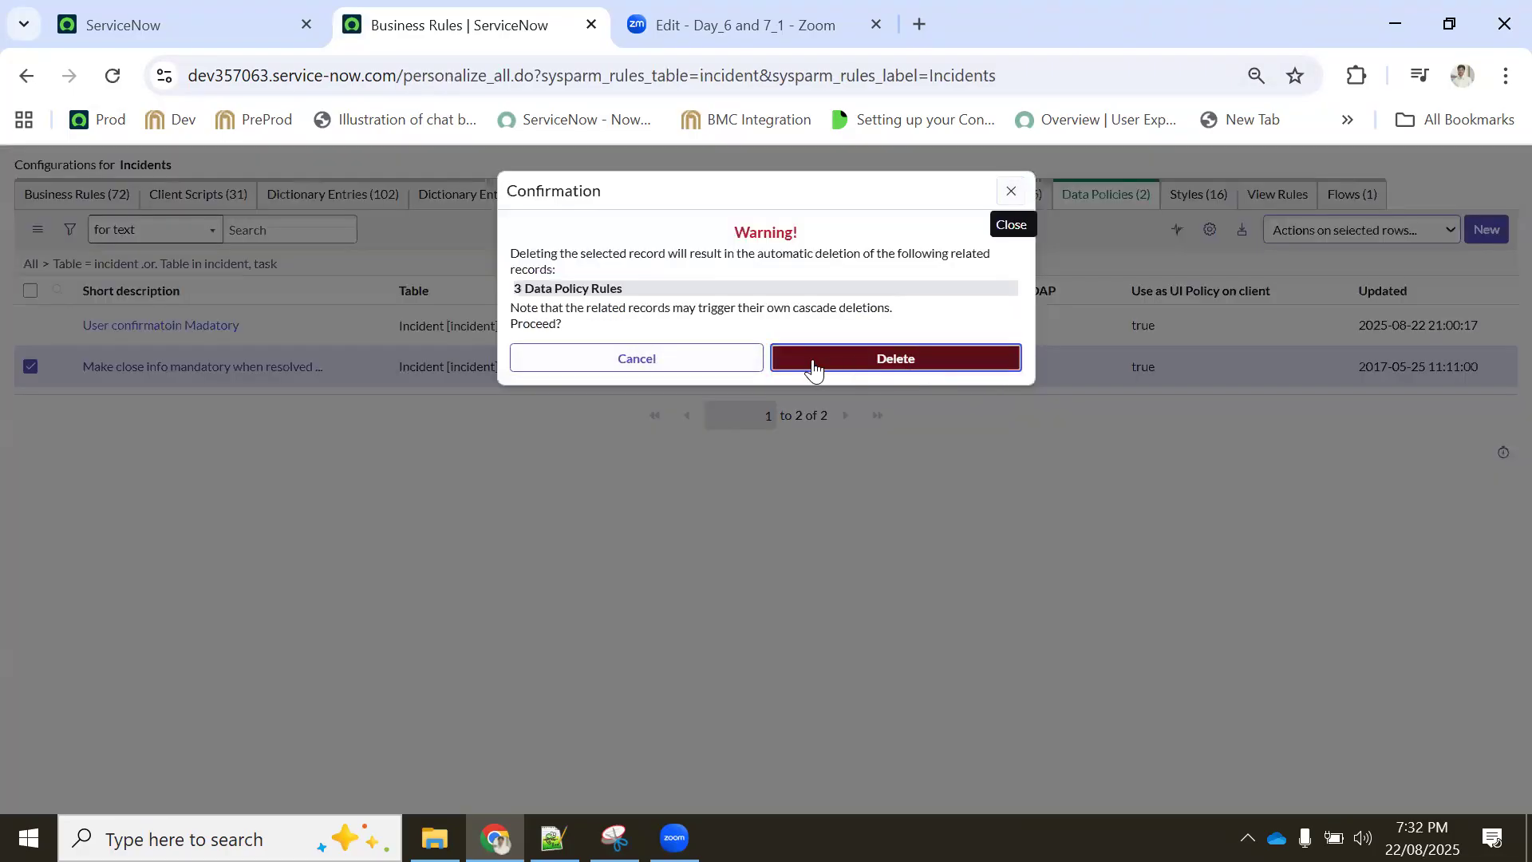
{"action": "left_click", "coordinate": [694, 360]}
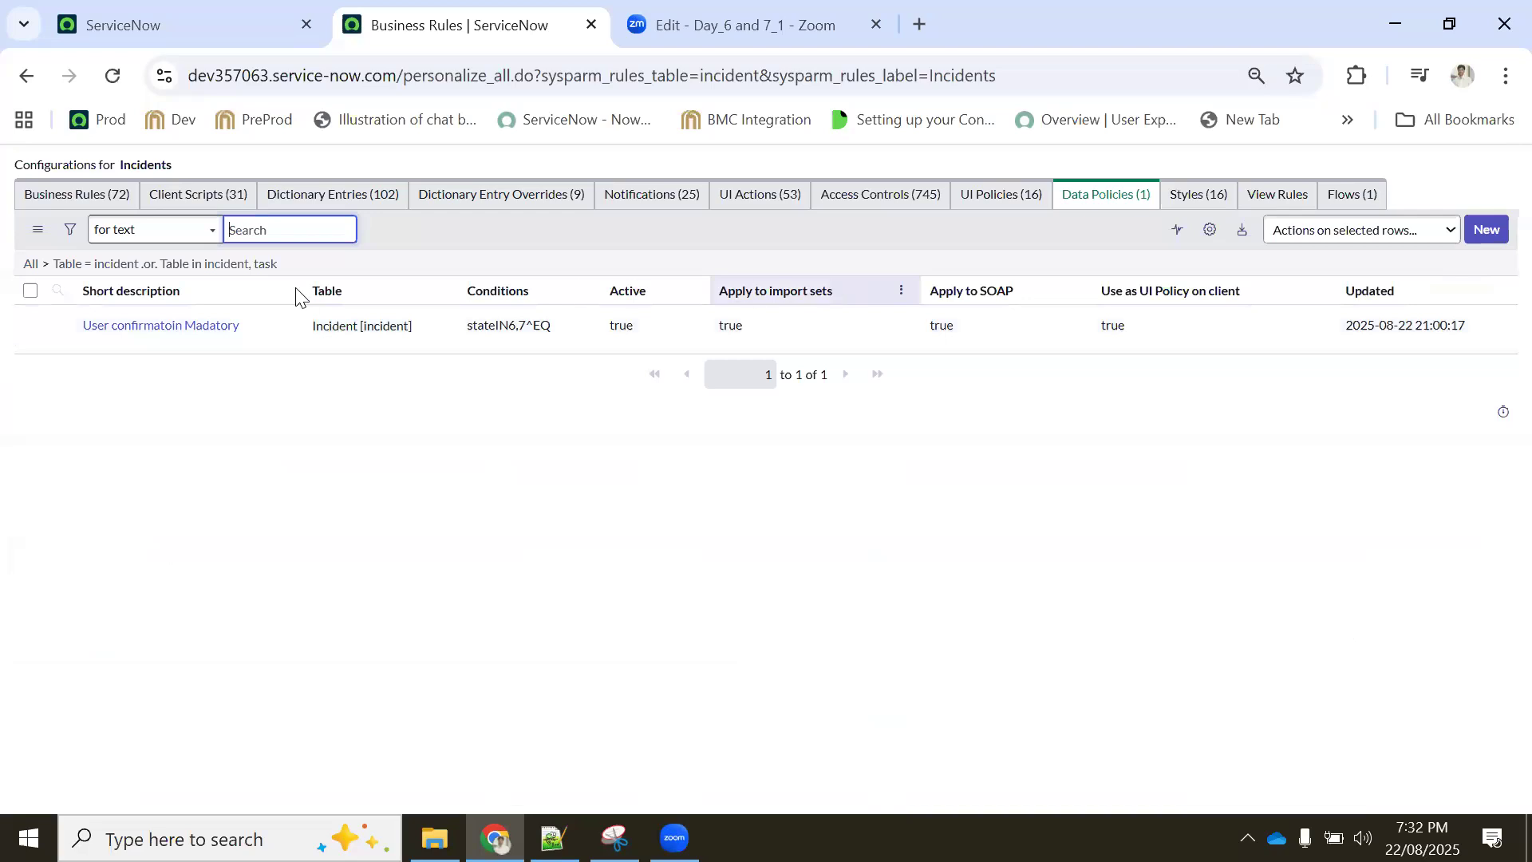
{"action": "left_click", "coordinate": [30, 325]}
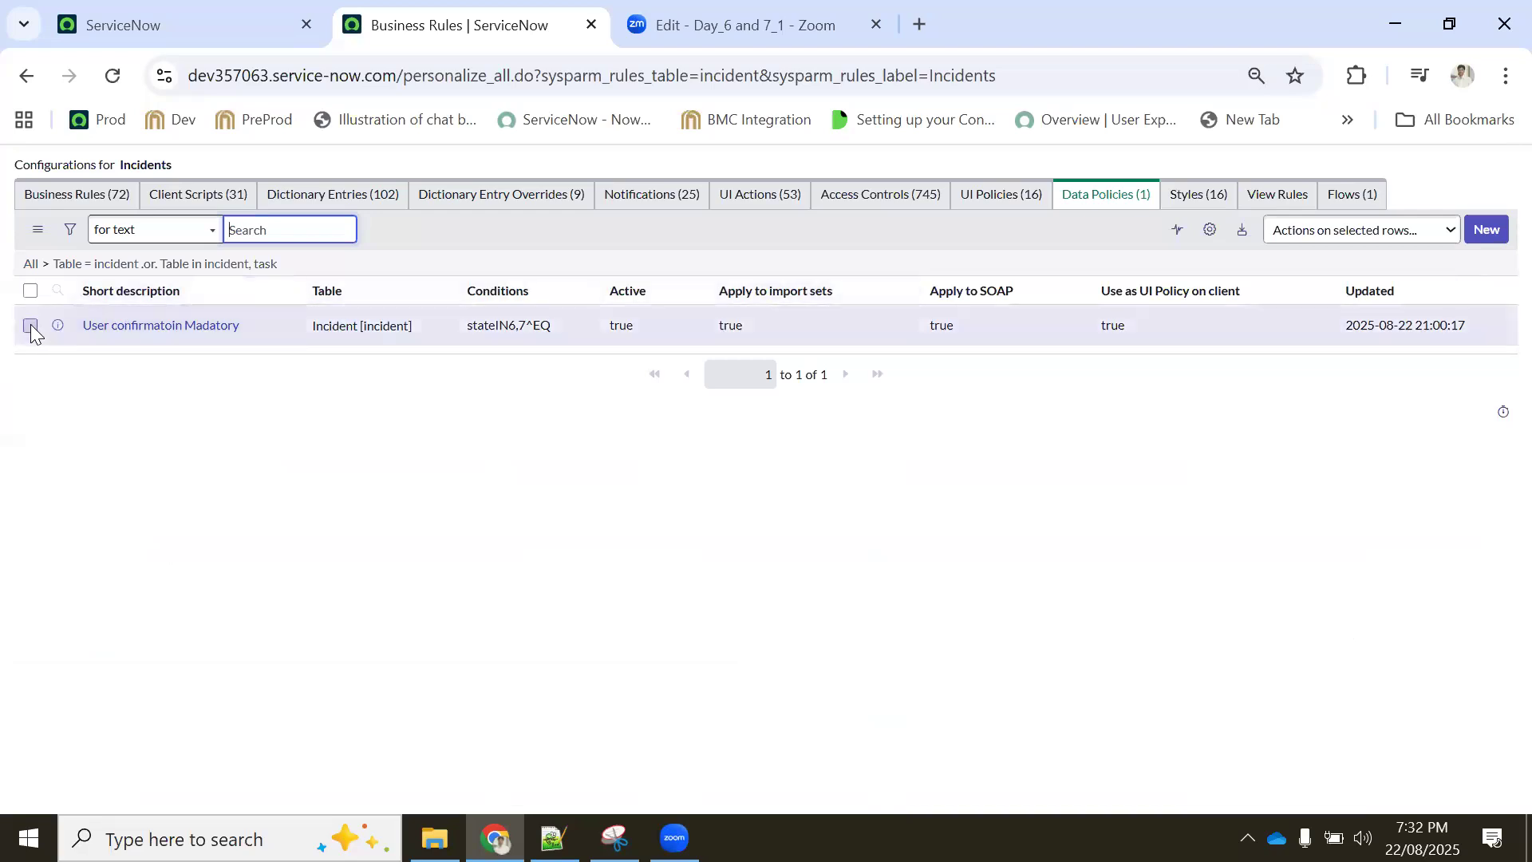
{"action": "left_click", "coordinate": [1309, 231]}
{"action": "left_click", "coordinate": [1313, 291]}
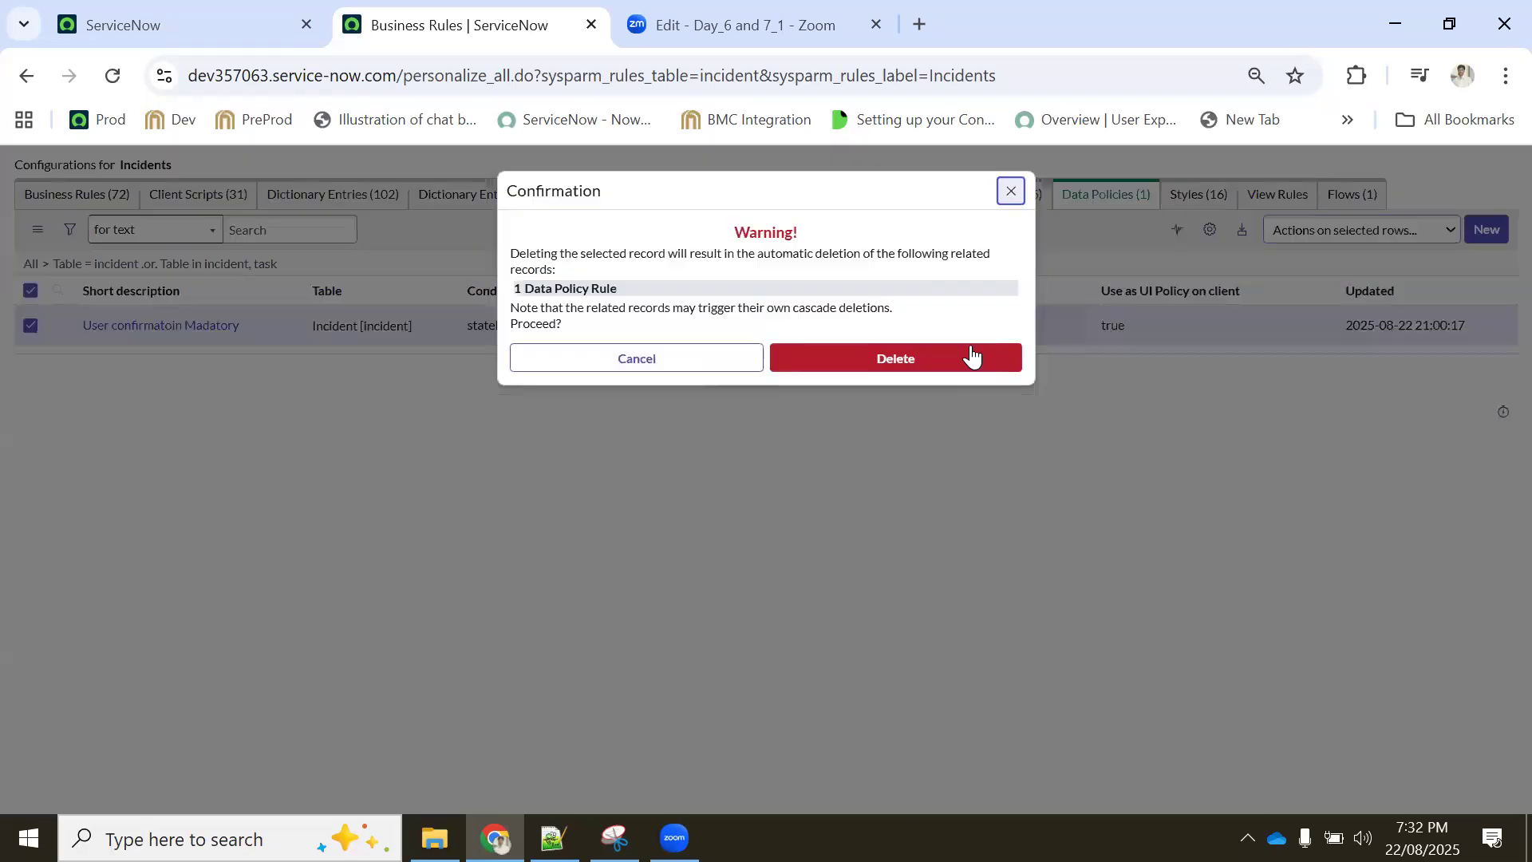
{"action": "left_click", "coordinate": [571, 353]}
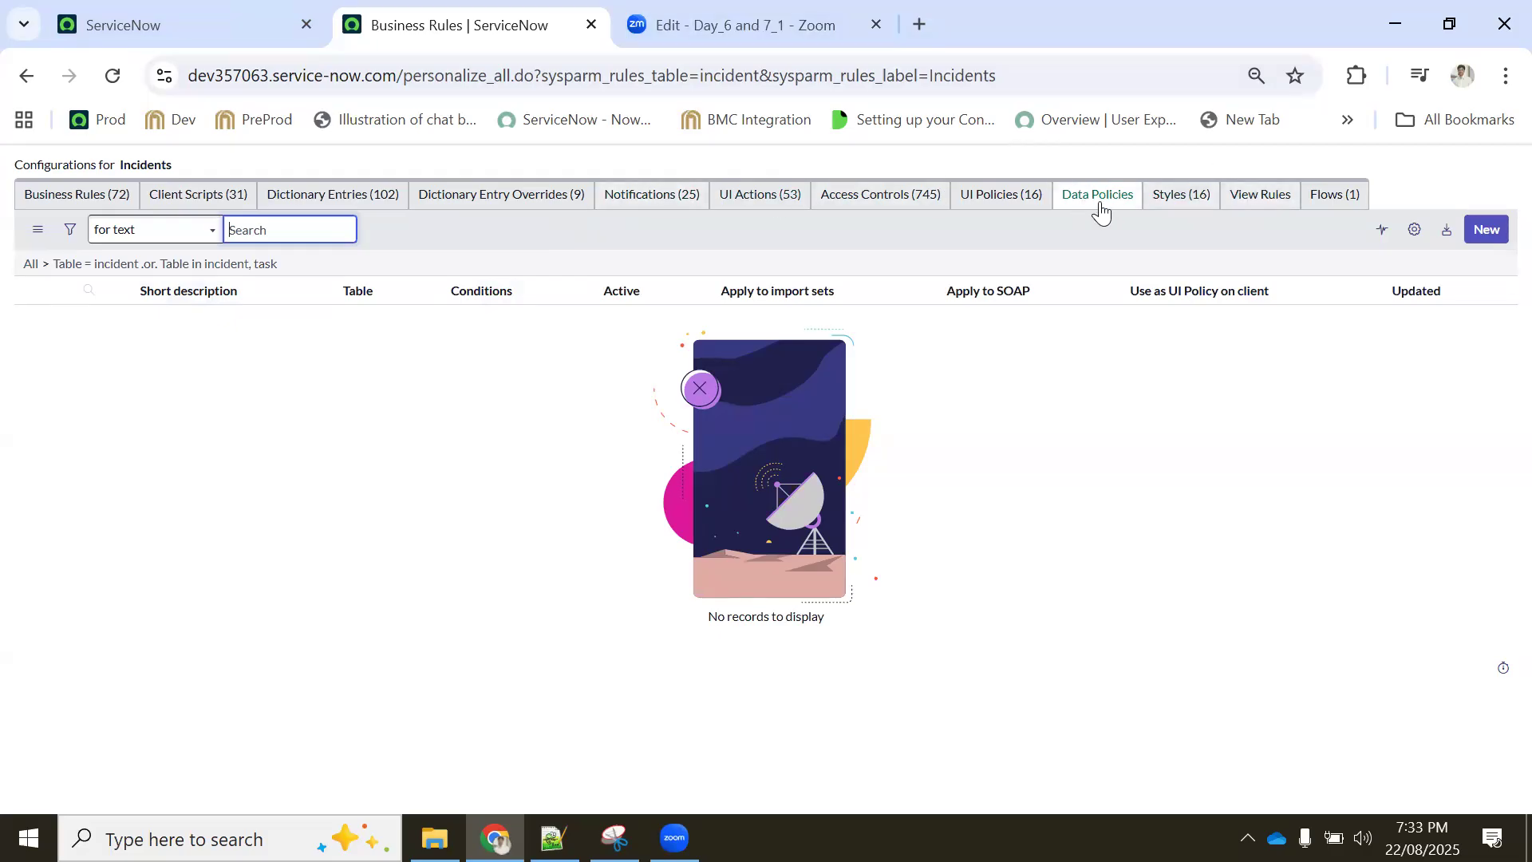
Show the styles configured for Incidents, and open the Service Desk Incidents list in a new tab to examine its priority colours
{"action": "left_click", "coordinate": [1171, 201]}
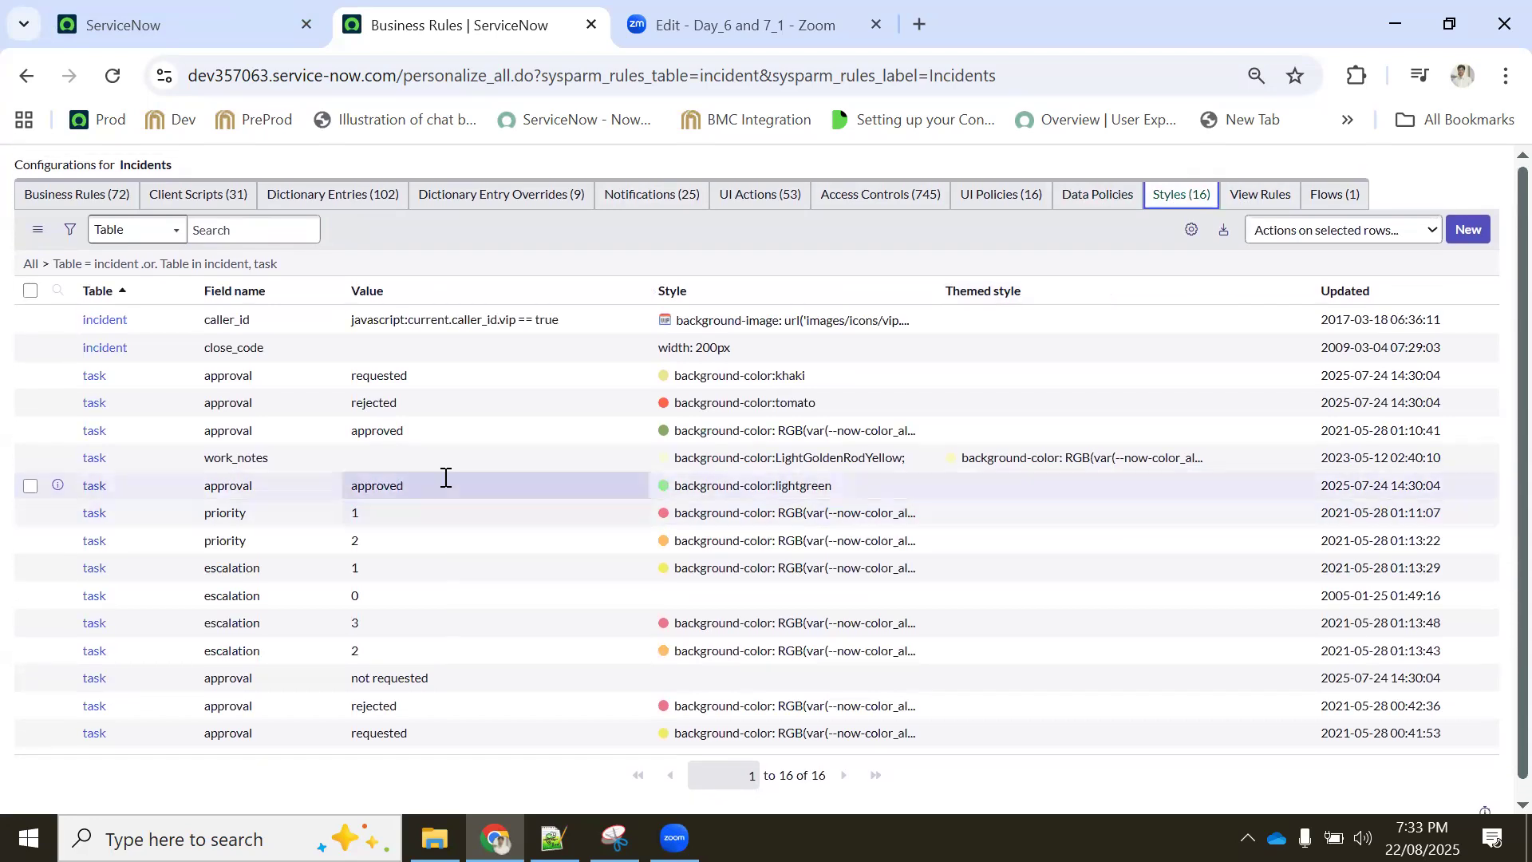
{"action": "left_click", "coordinate": [185, 13]}
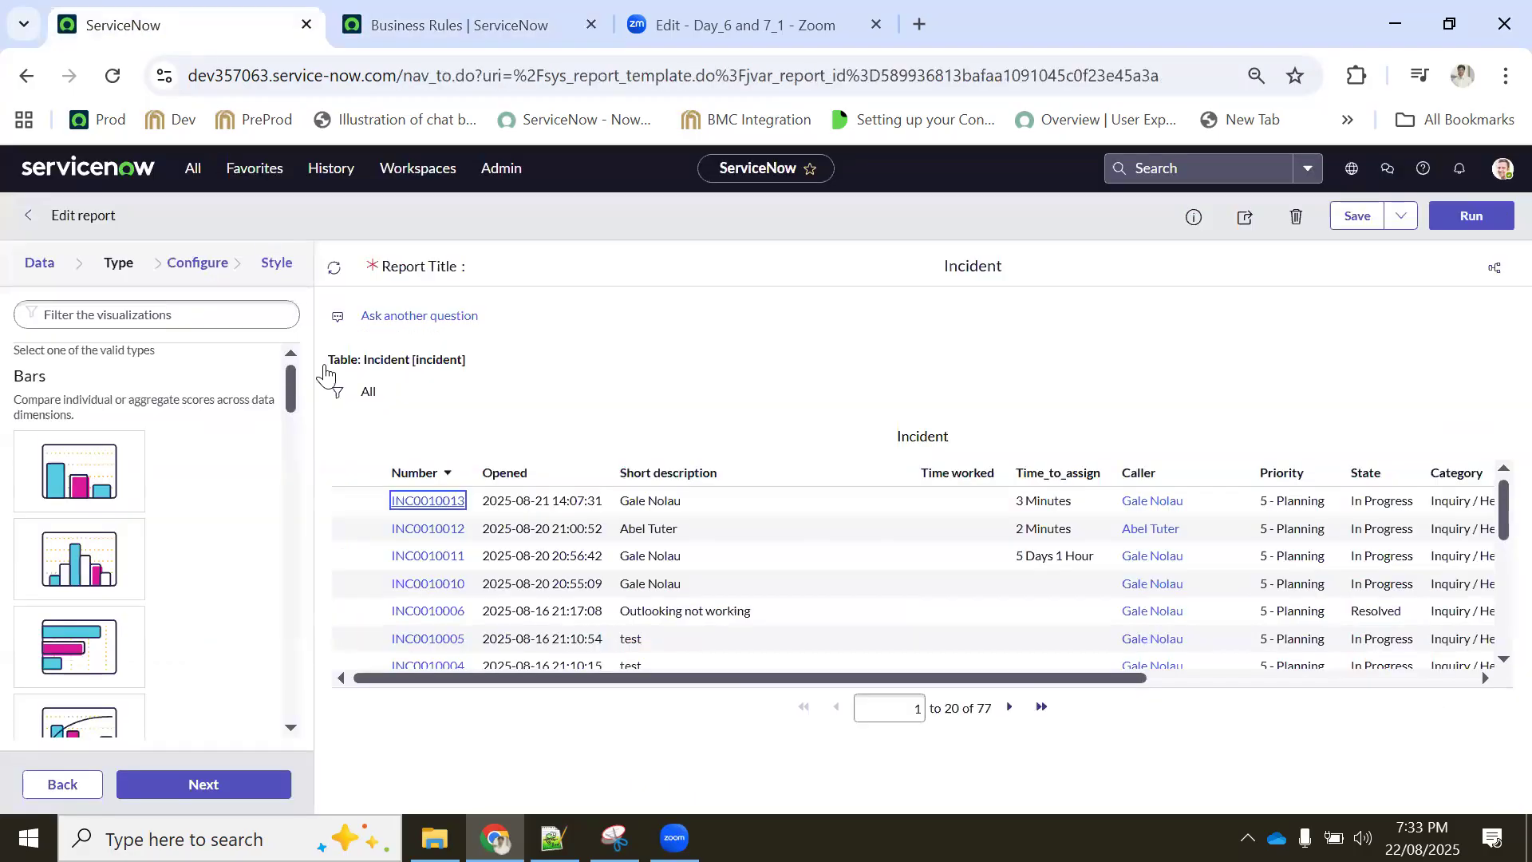
{"action": "left_click", "coordinate": [191, 169]}
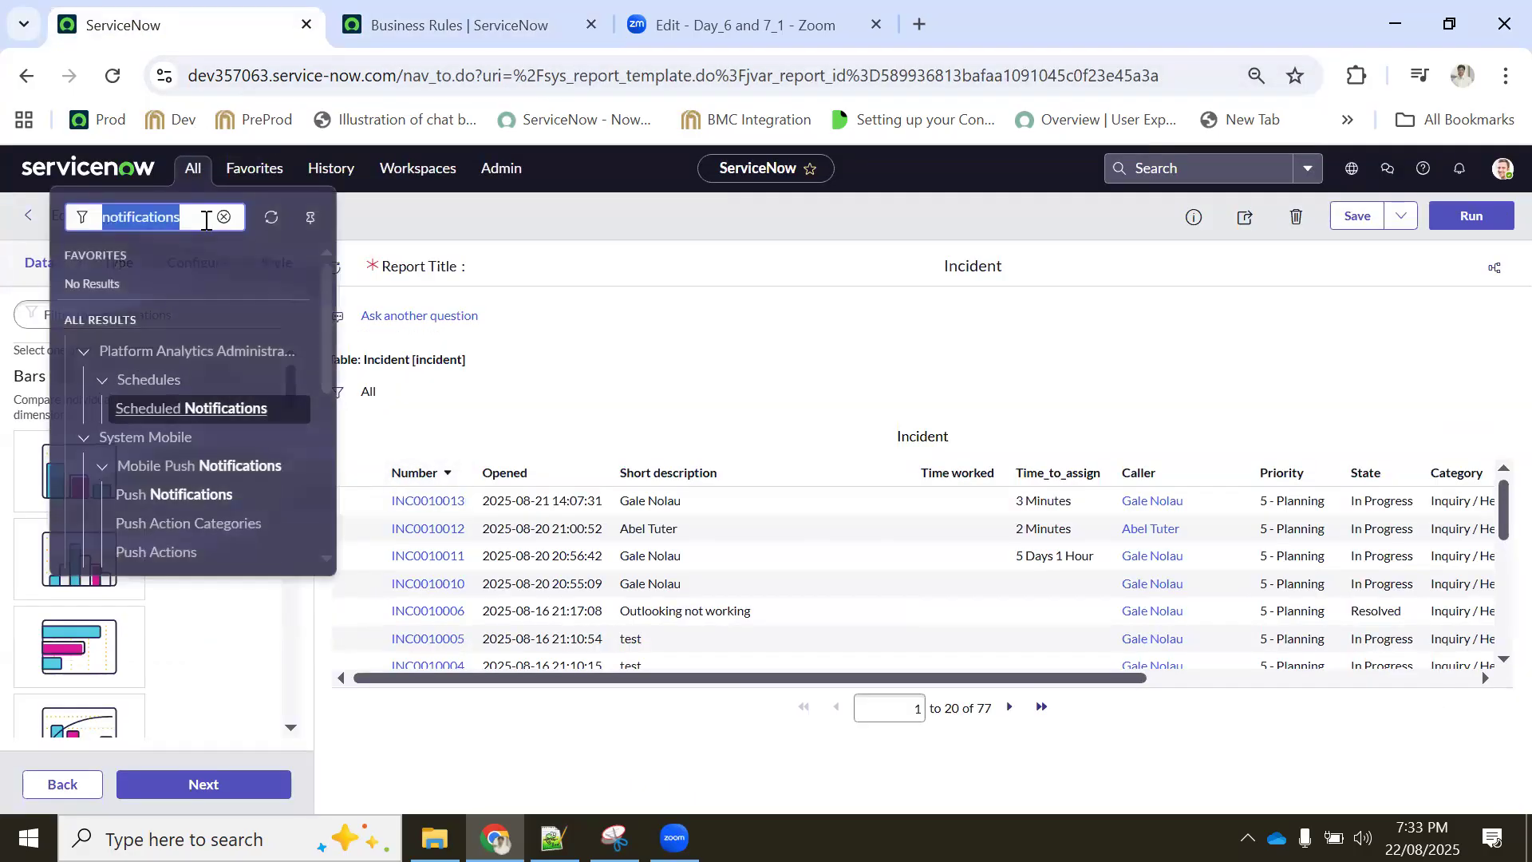
{"action": "type", "text": "incidents"}
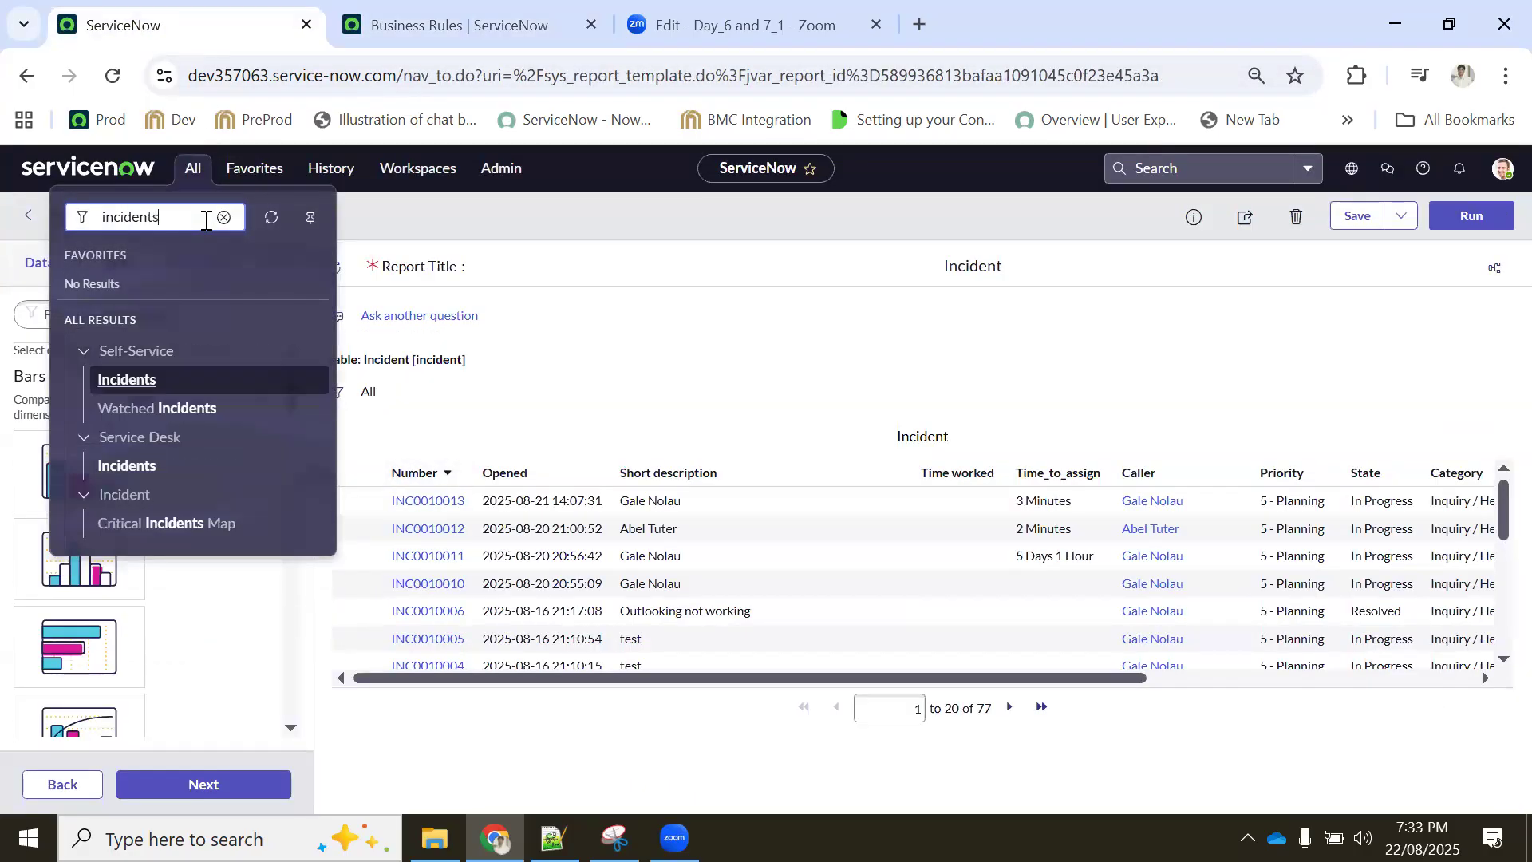
{"action": "middle_click", "coordinate": [128, 466]}
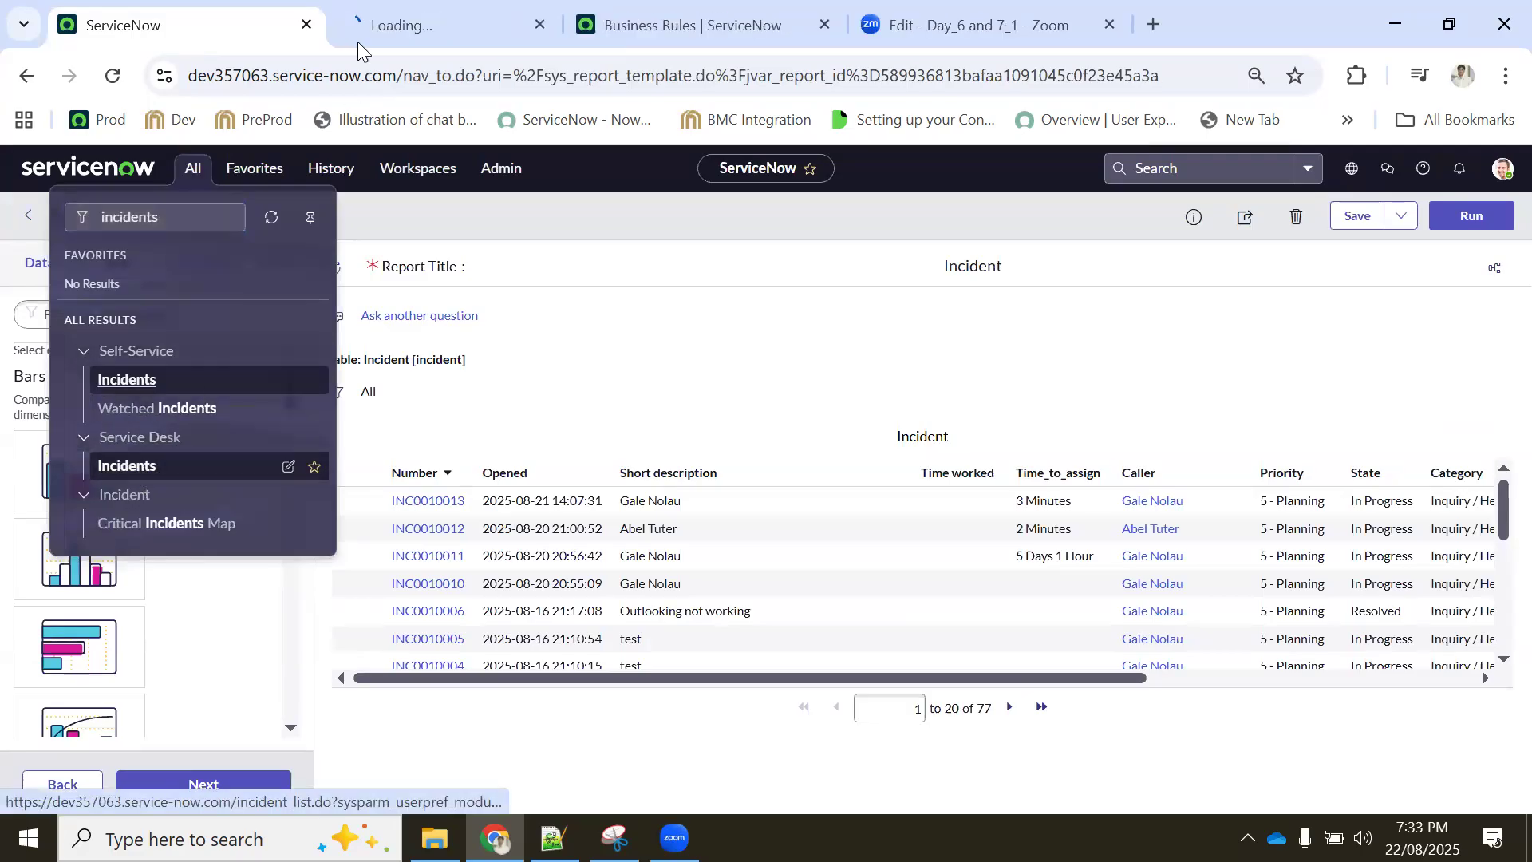
{"action": "left_click", "coordinate": [373, 29]}
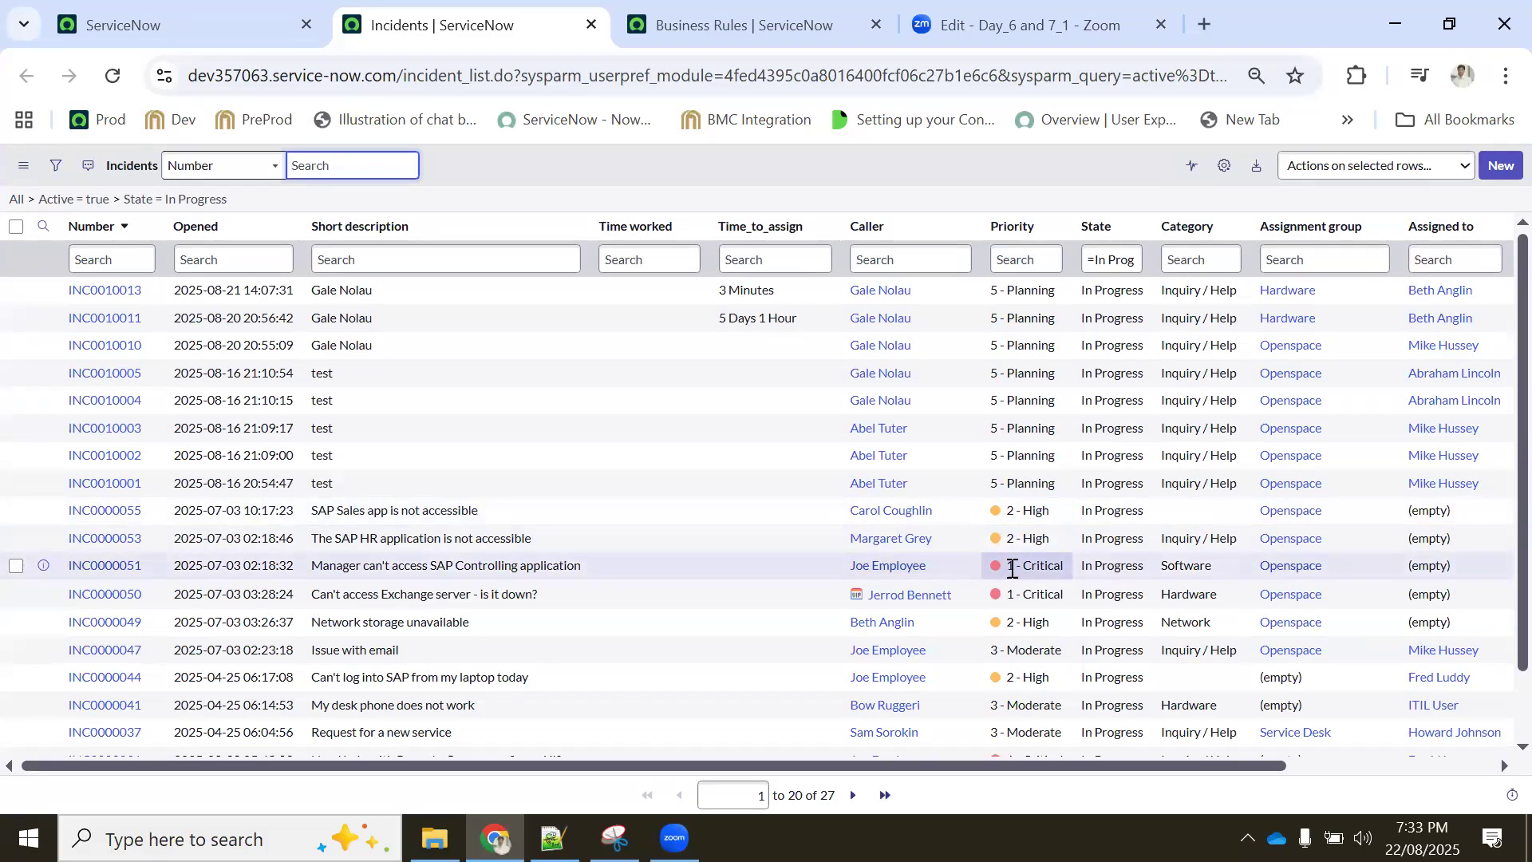
{"action": "scroll", "coordinate": [1045, 607], "scroll_direction": "down", "scroll_amount": 1}
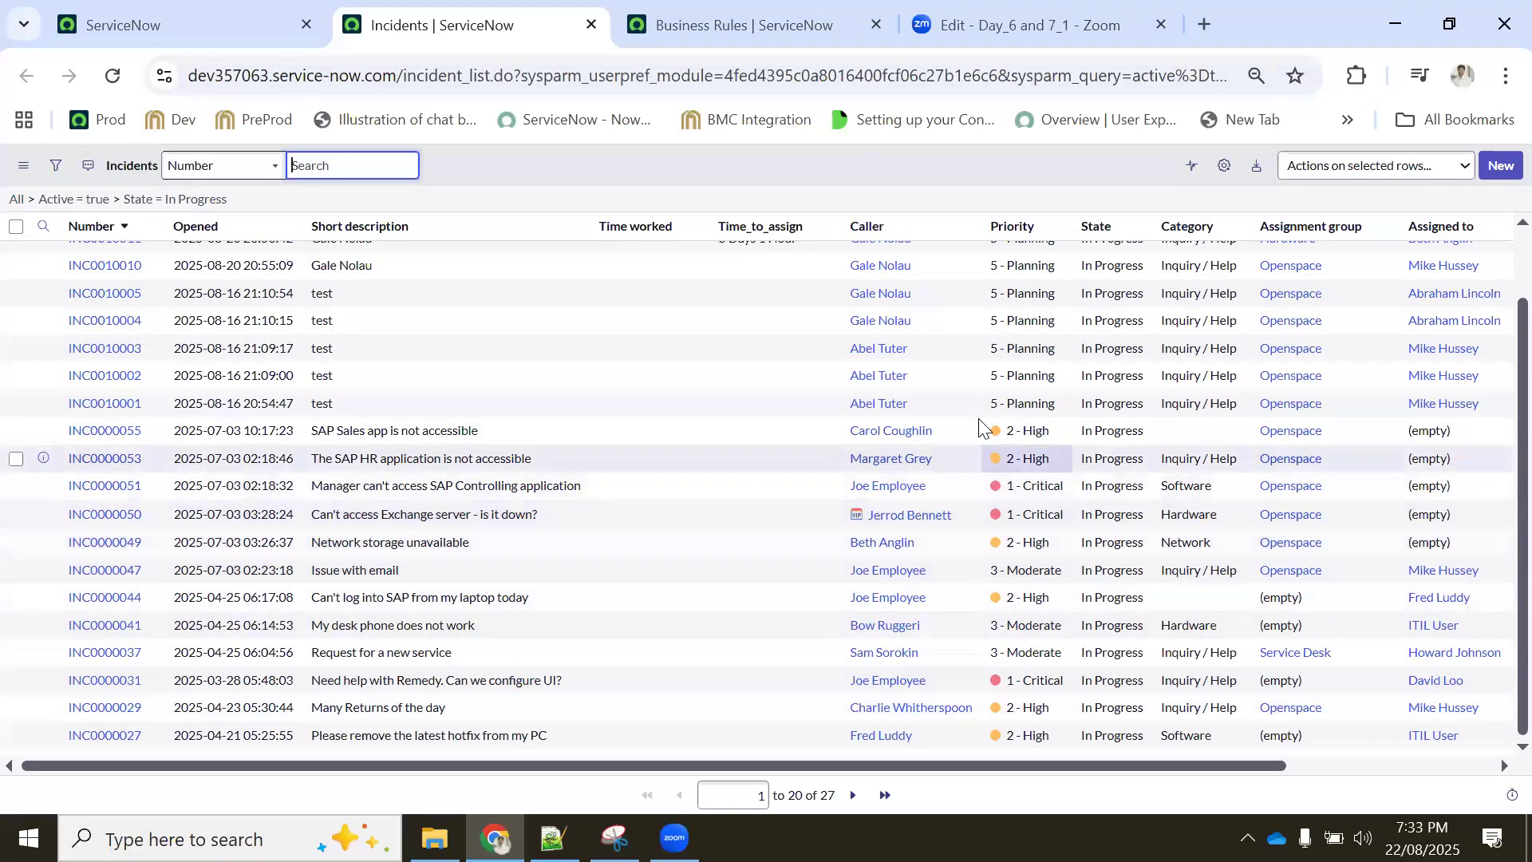
Open the task style record for priority 2 in a new tab and set its value to 3
{"action": "left_click", "coordinate": [714, 11]}
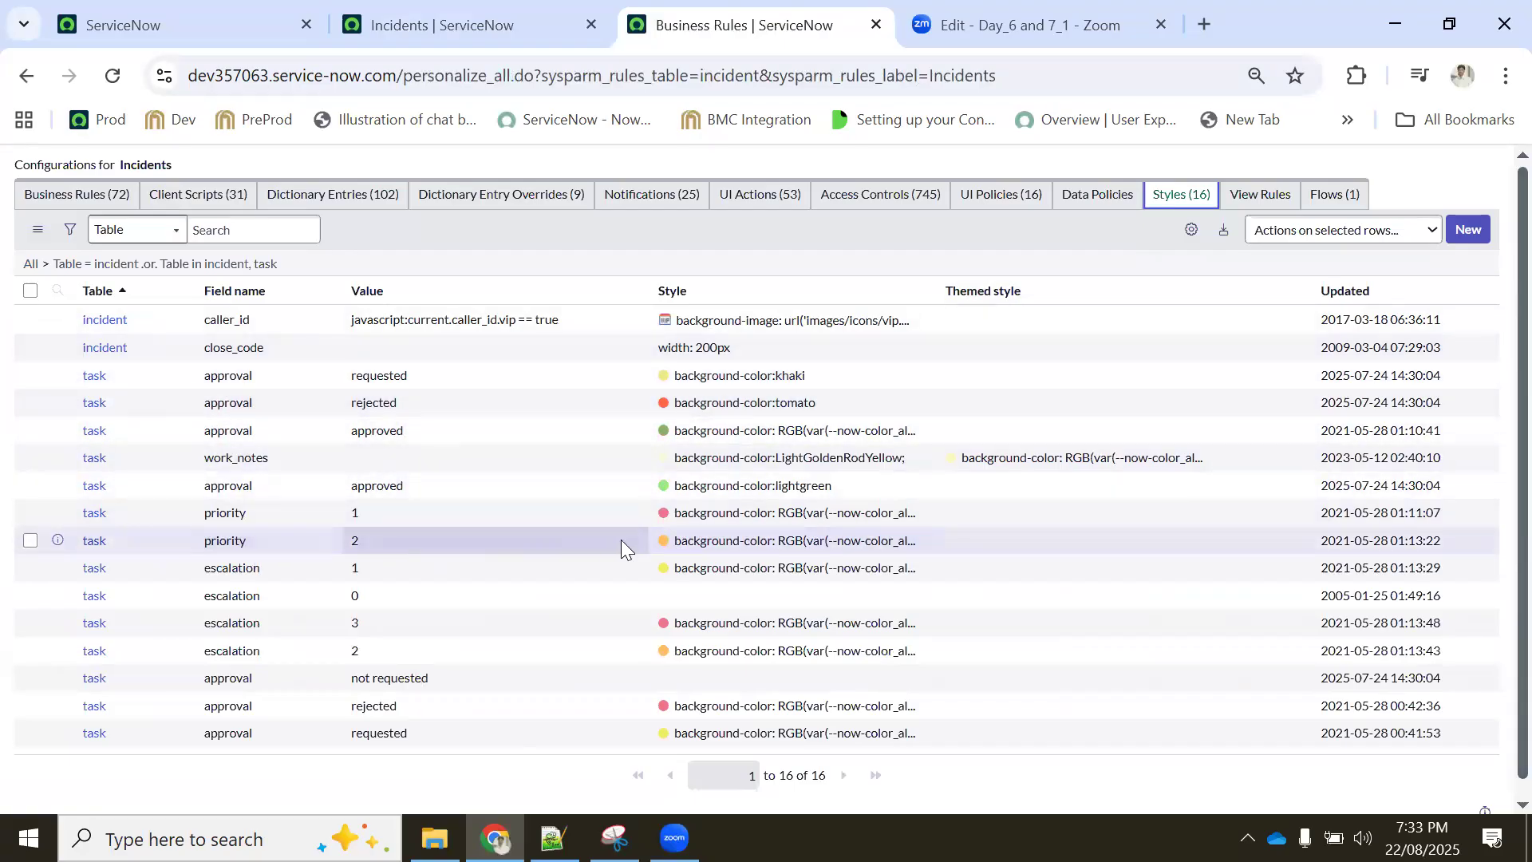
{"action": "left_click", "coordinate": [57, 540]}
{"action": "left_click", "coordinate": [487, 176], "text": "ctrl"}
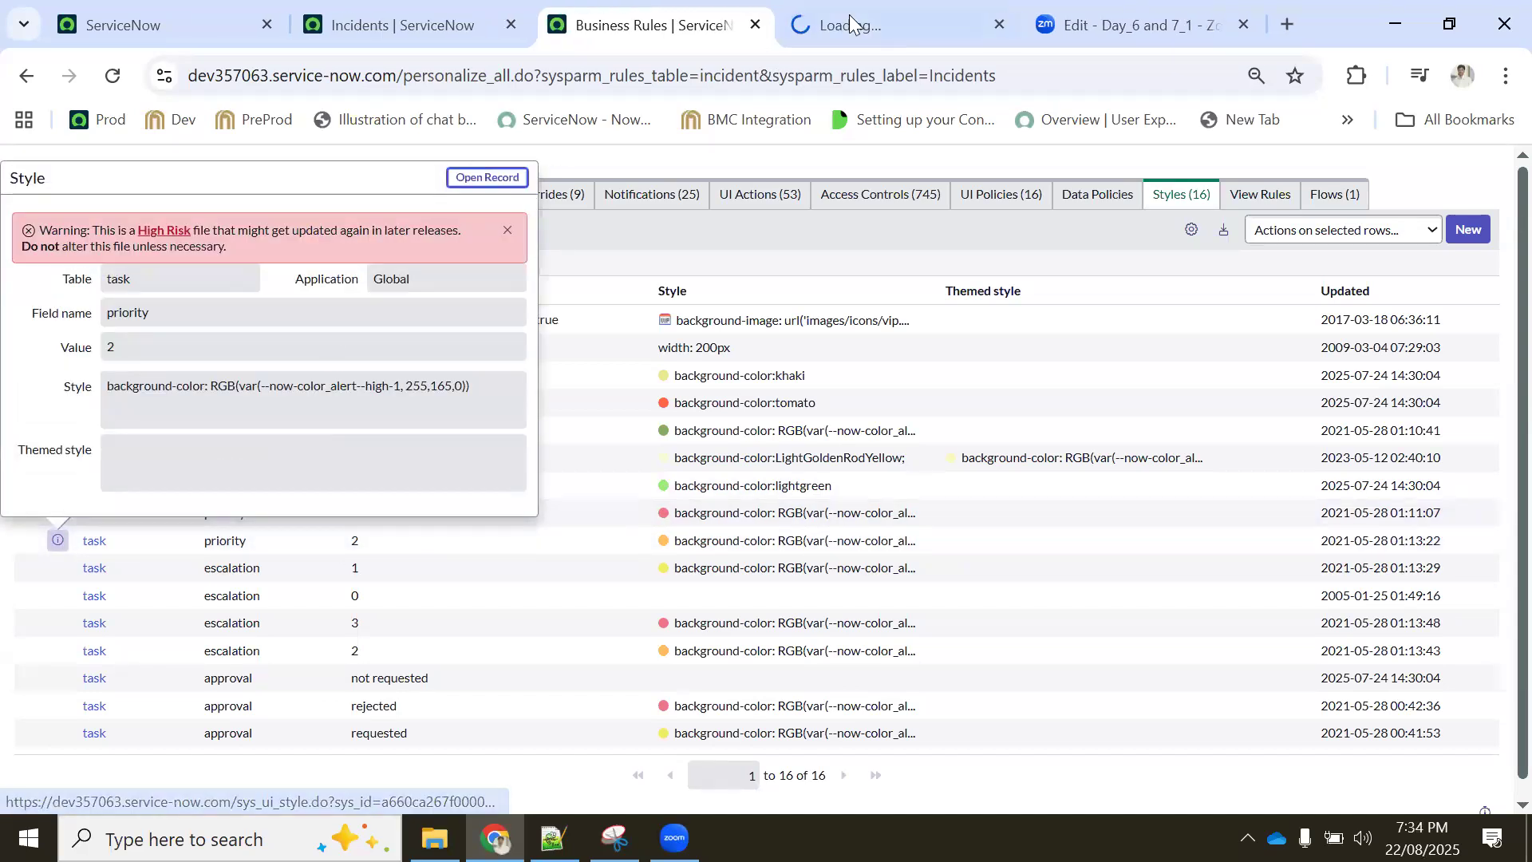
{"action": "left_click", "coordinate": [847, 40]}
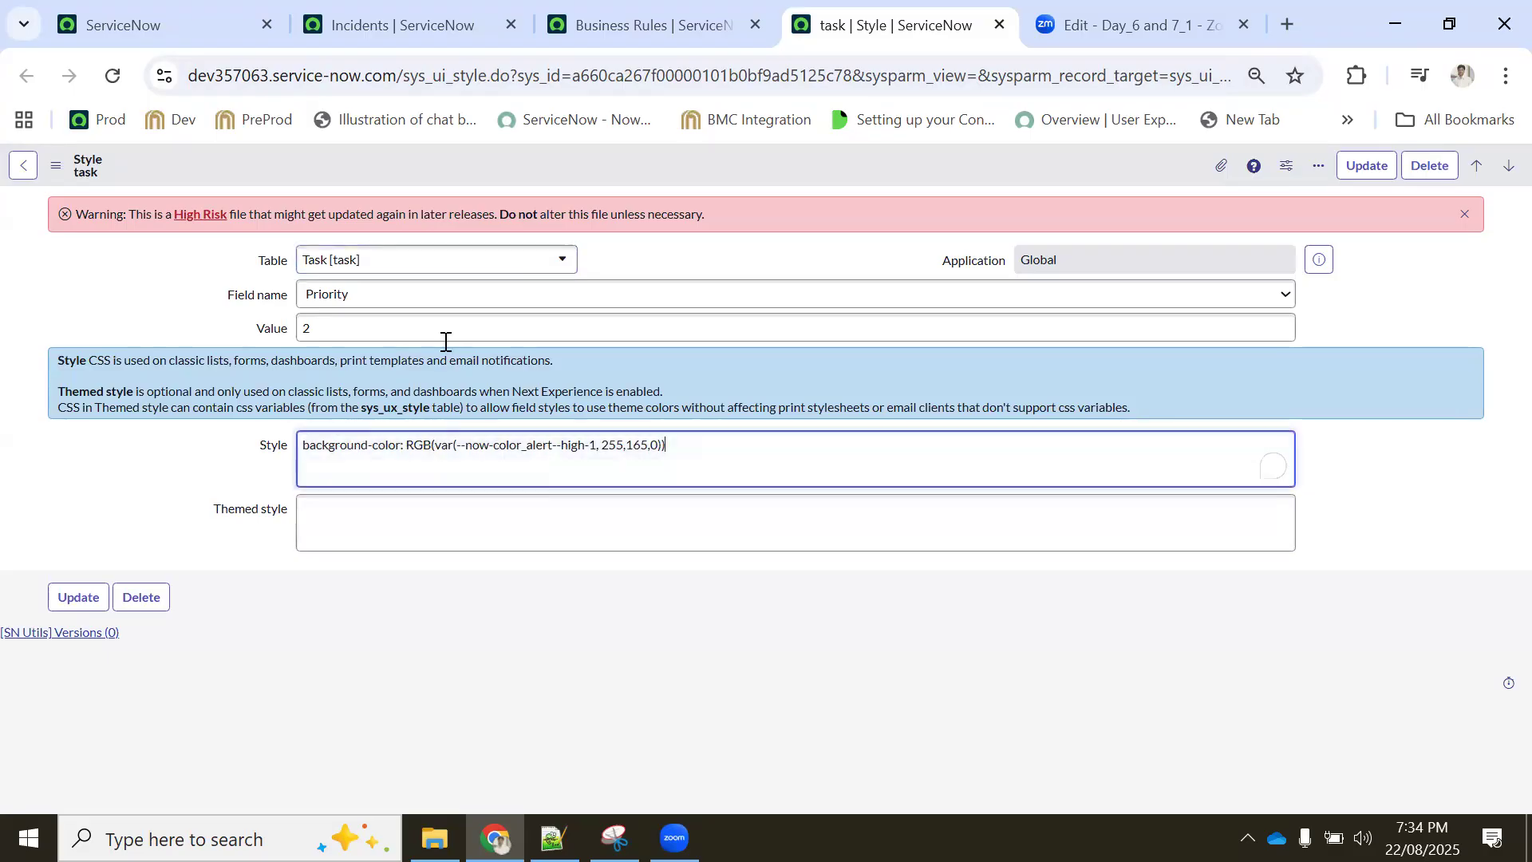
{"action": "left_click", "coordinate": [377, 322]}
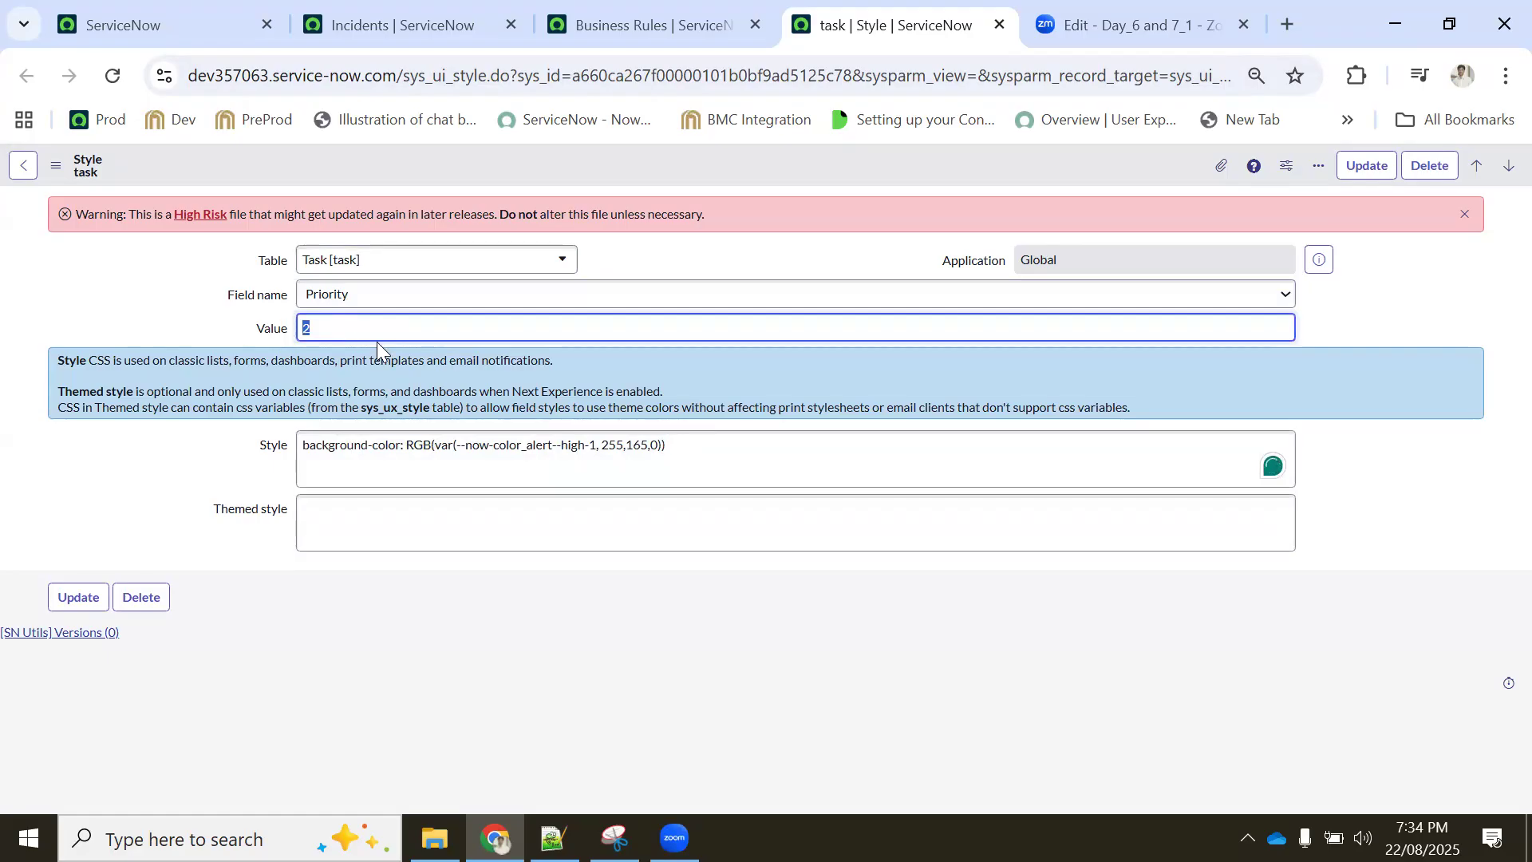
{"action": "type", "text": "3"}
Copy the record's style CSS and ask ChatGPT in a new tab how to apply green instead of yellow to that background-color declaration
{"action": "left_click_drag", "start_coordinate": [705, 444], "coordinate": [303, 444]}
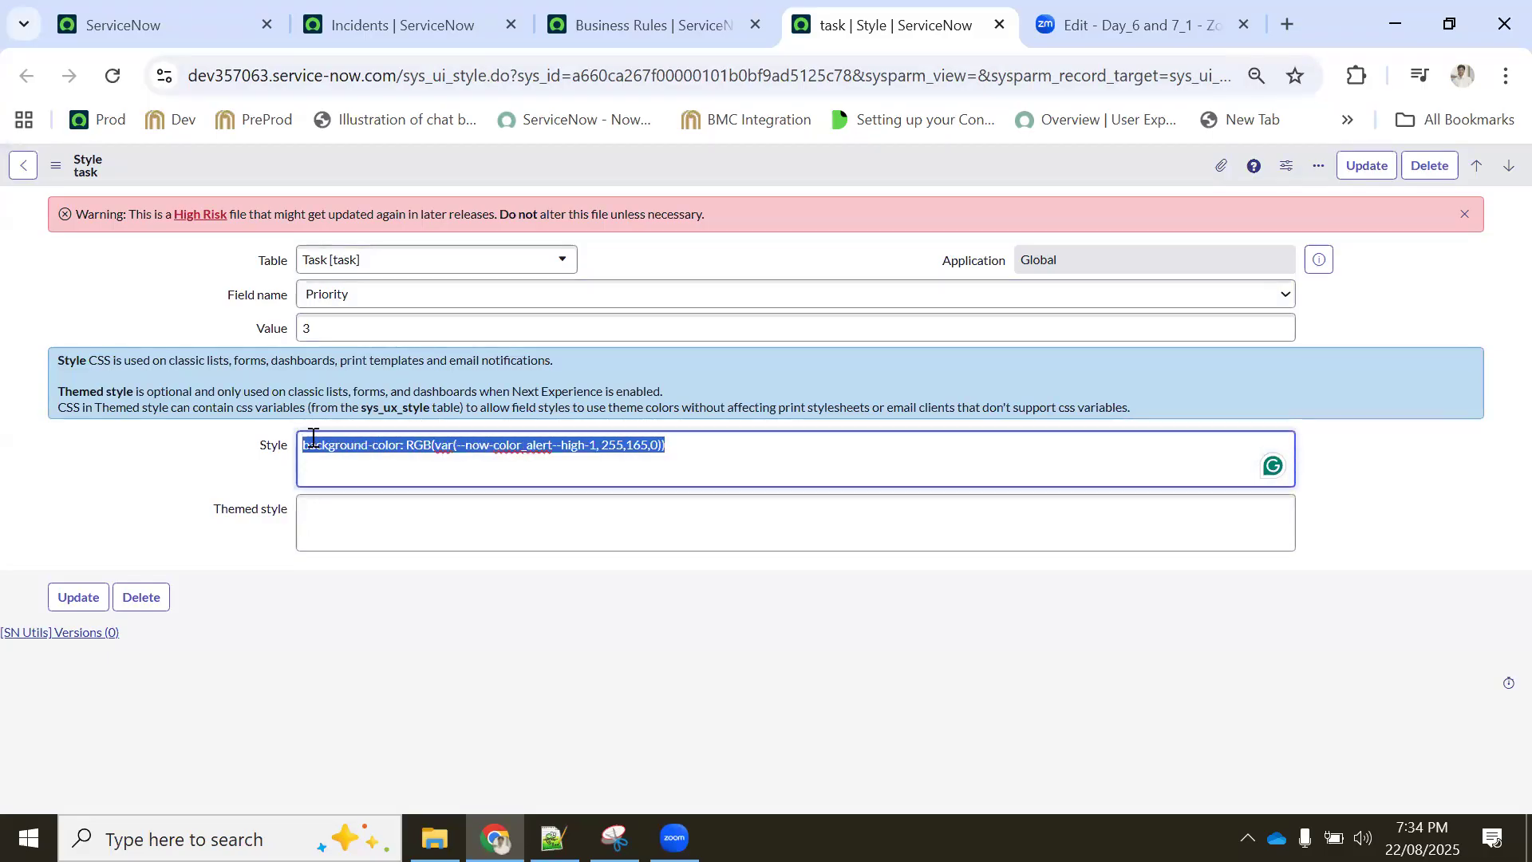
{"action": "left_click", "coordinate": [1105, 23]}
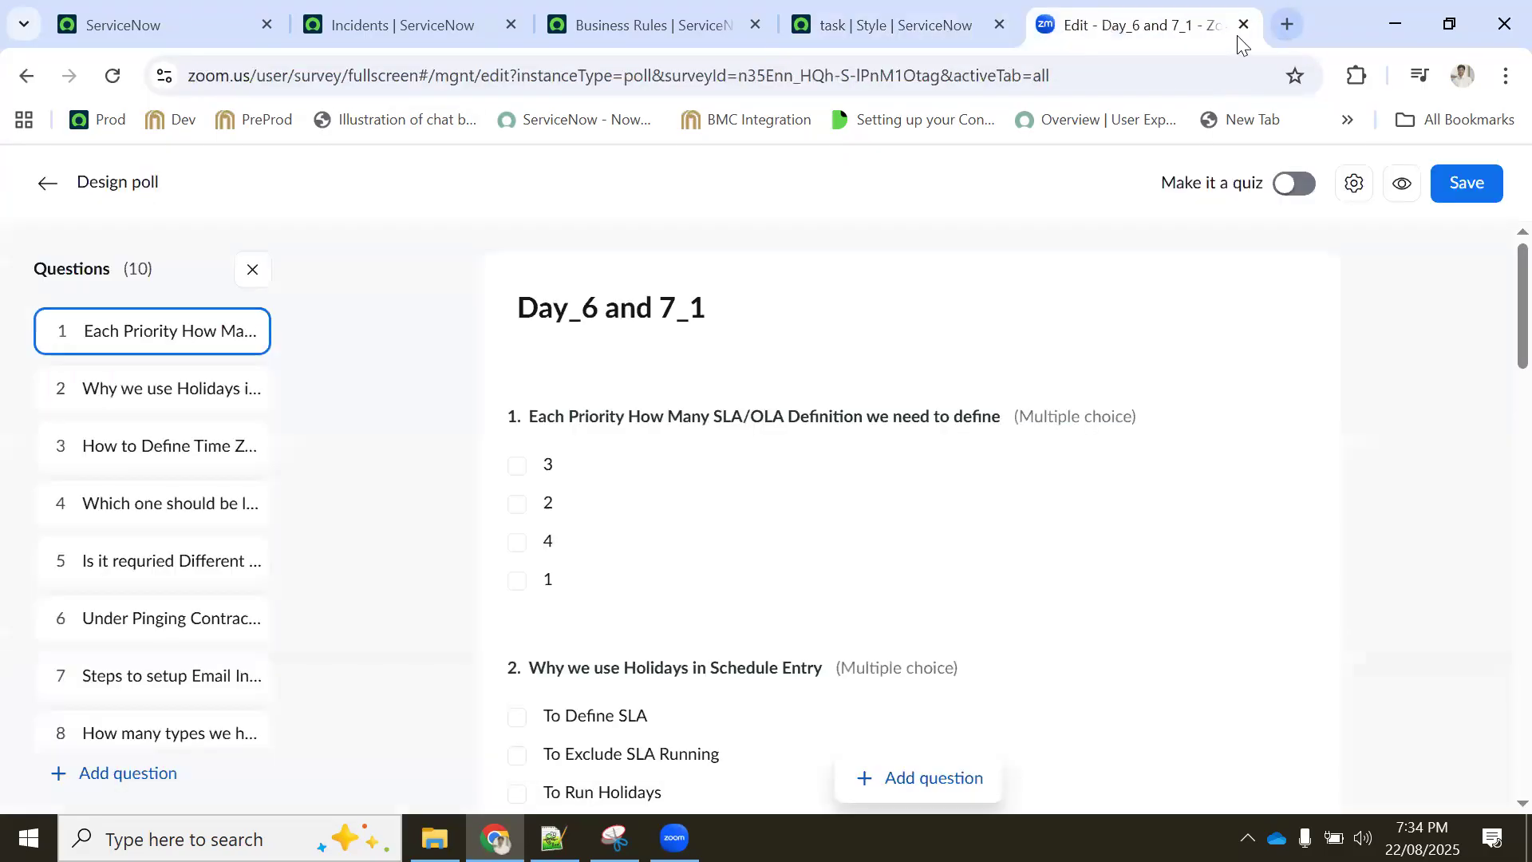
{"action": "key", "text": "ctrl+t"}
{"action": "type", "text": "chatgpt.com"}
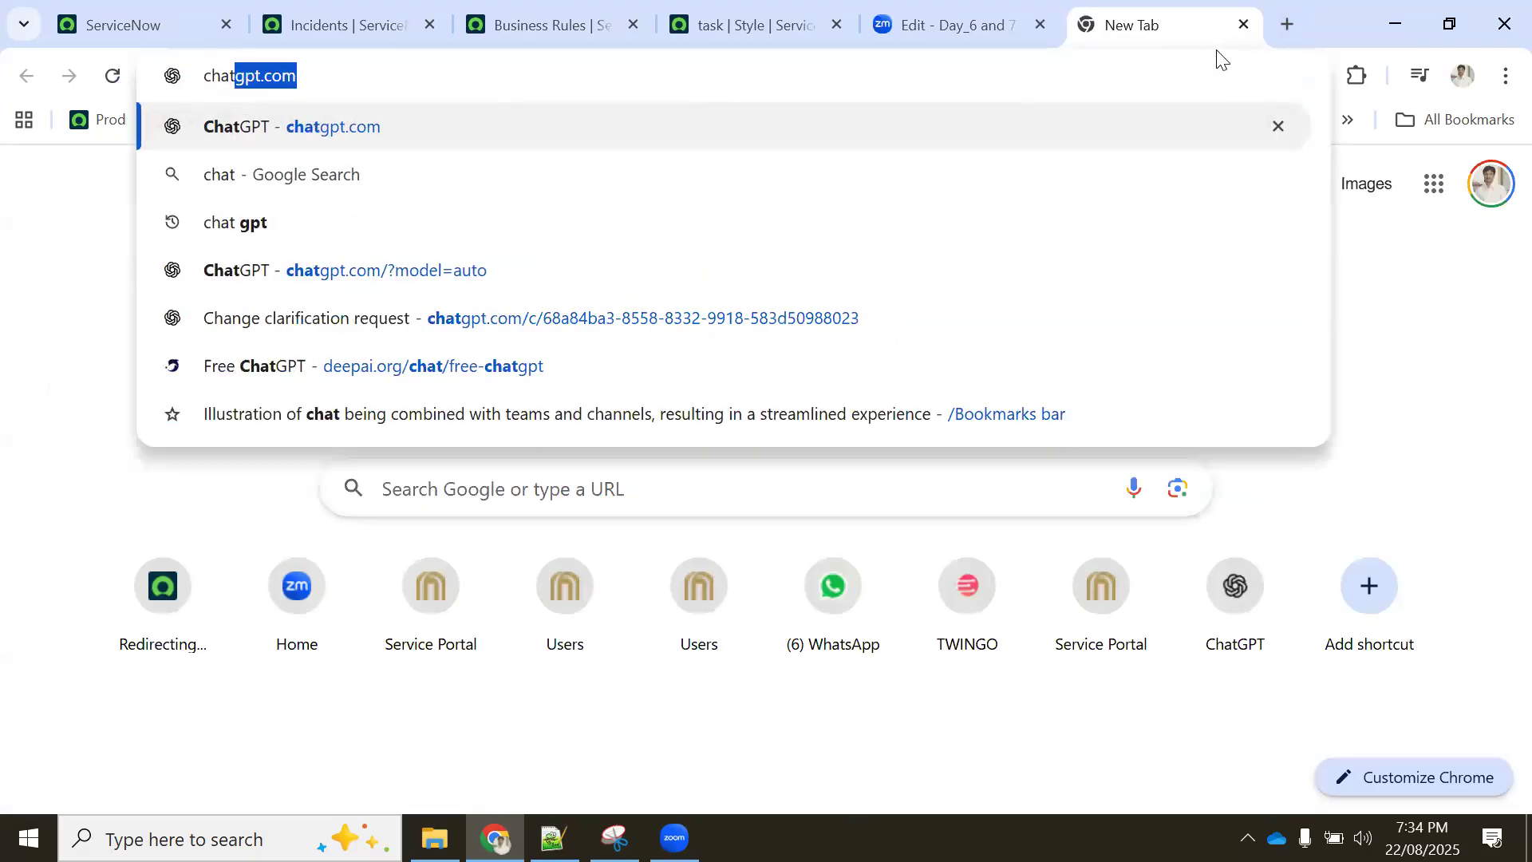
{"action": "key", "text": "Return"}
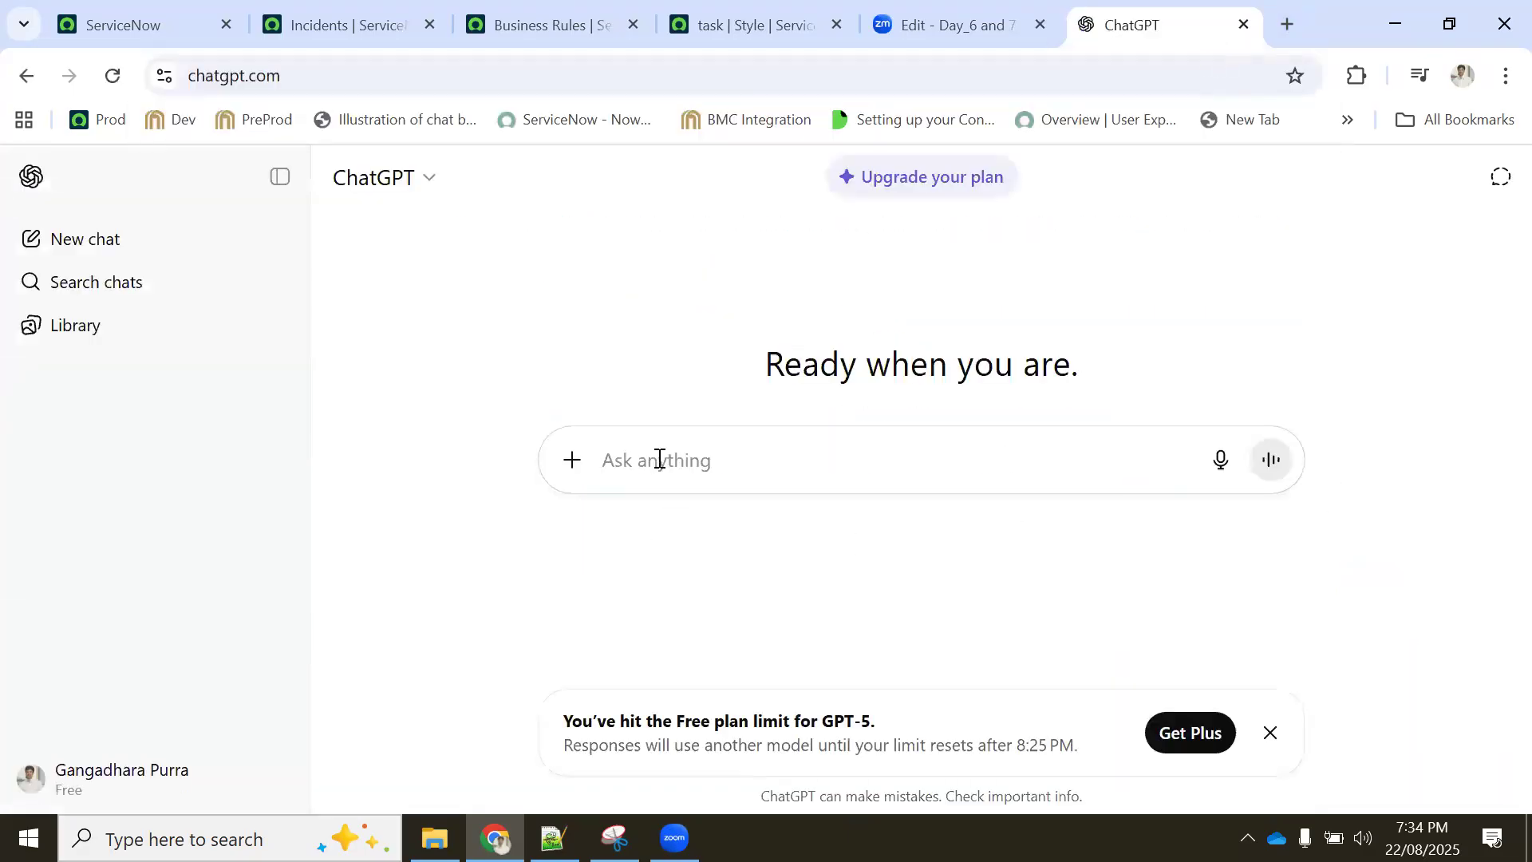
{"action": "type", "text": "I need to apply greed instead yellow"}
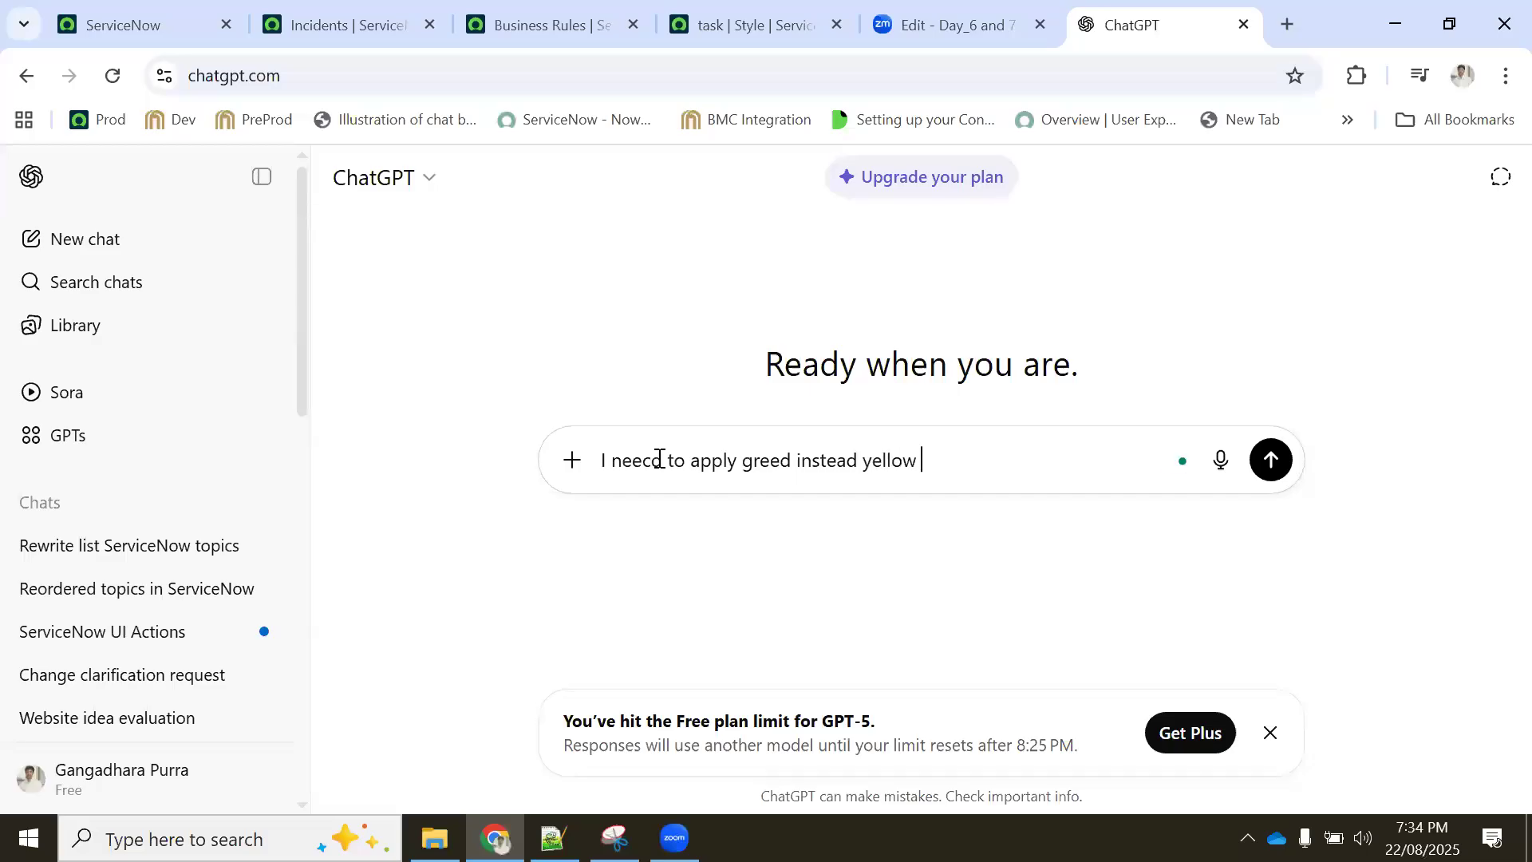
{"action": "type", "text": "background-color: RGB(var(--now-color_alert--high-1, 255,165,0))"}
{"action": "key", "text": "Return"}
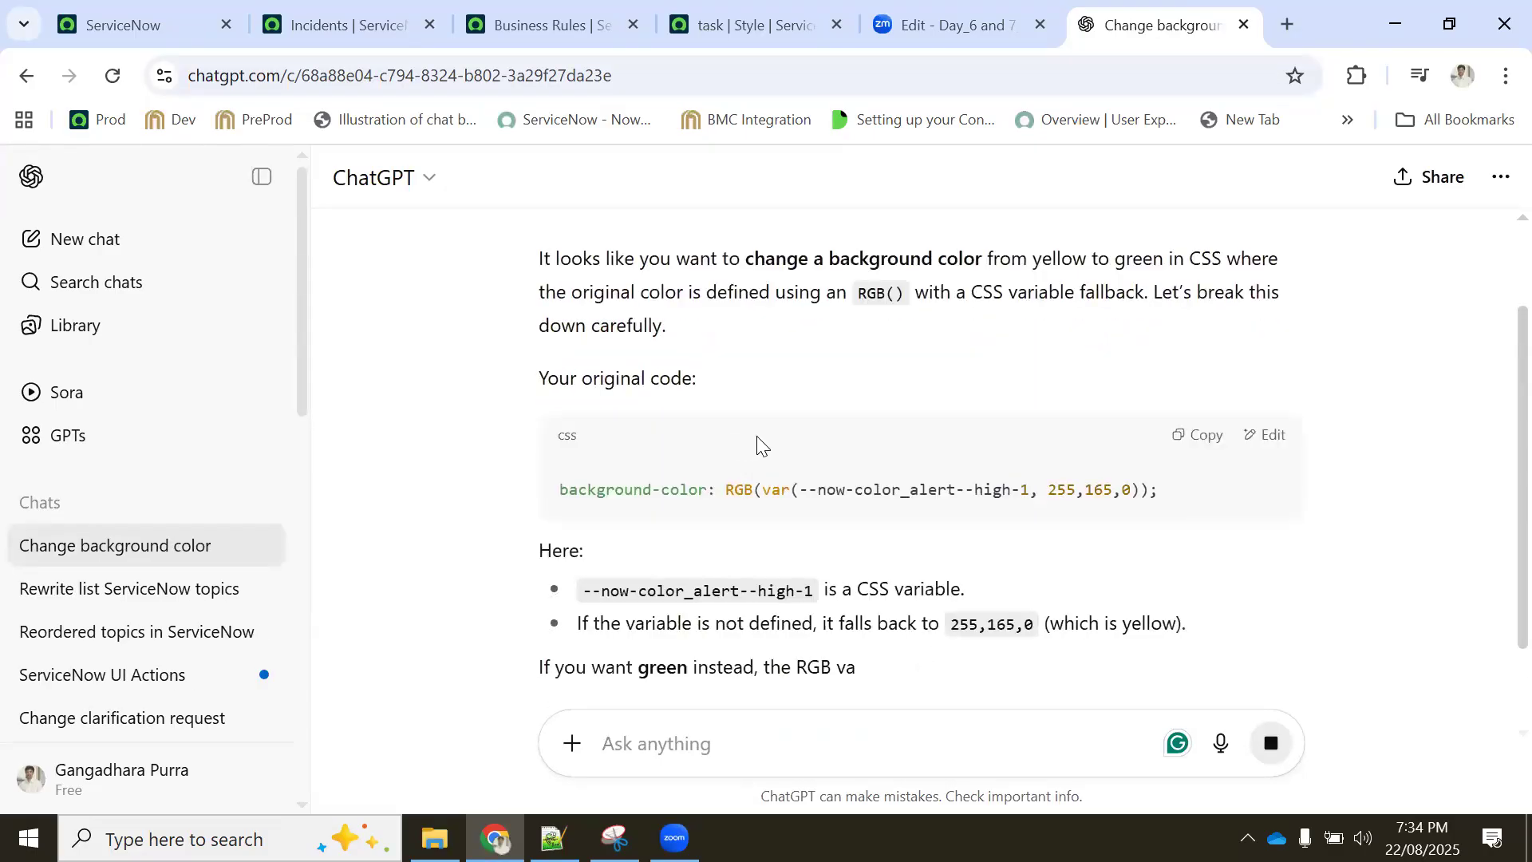
Review the submitted prompt and the original background-color declaration quoted in ChatGPT's reply
{"action": "scroll", "coordinate": [780, 443], "scroll_direction": "up", "scroll_amount": 2}
{"action": "mouse_move", "coordinate": [790, 286]}
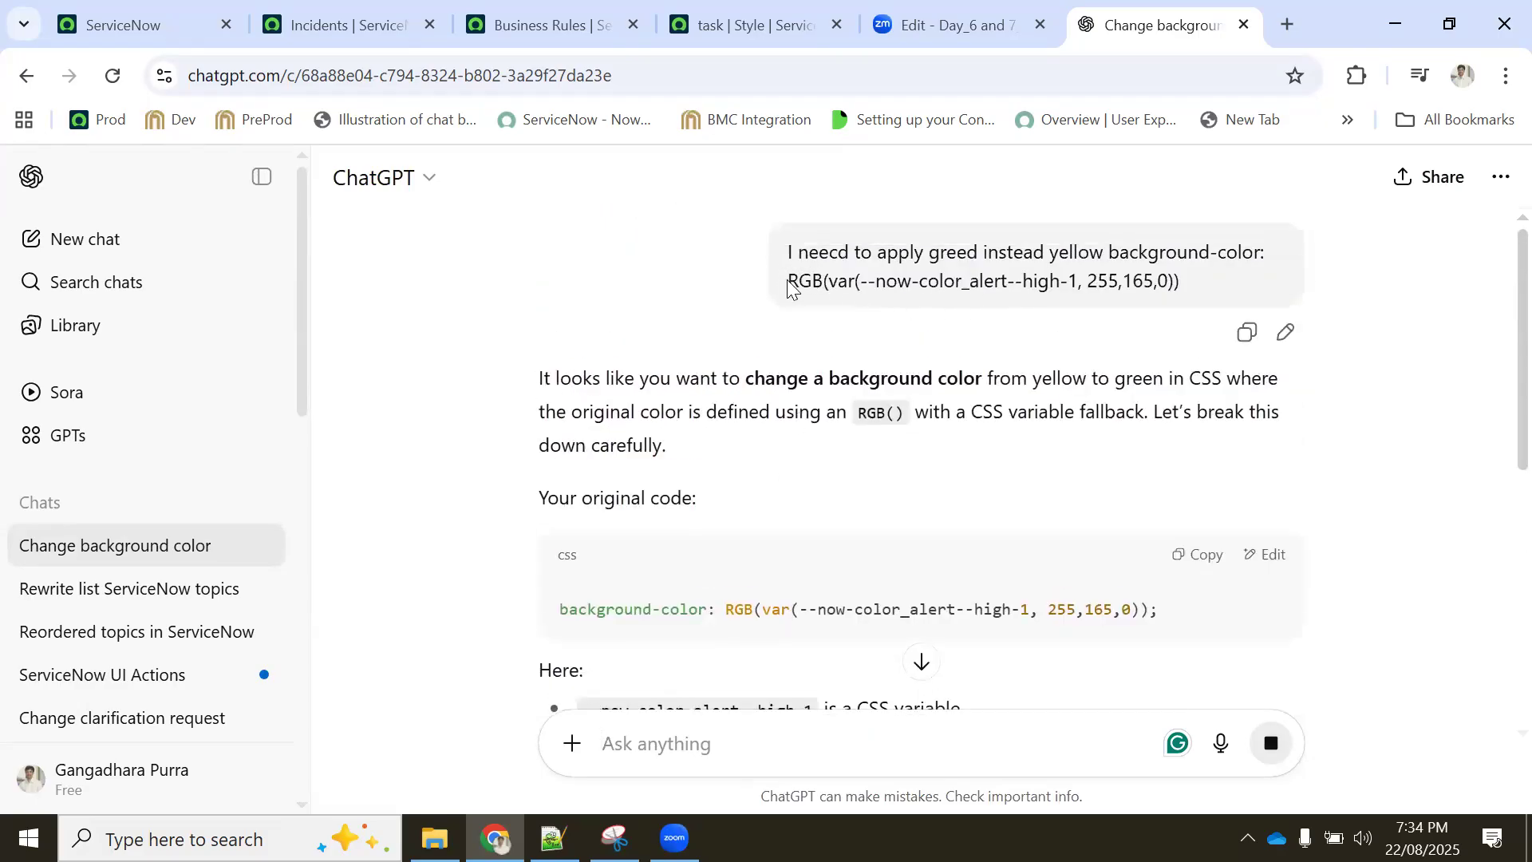
{"action": "left_click_drag", "start_coordinate": [1010, 276], "coordinate": [1179, 283]}
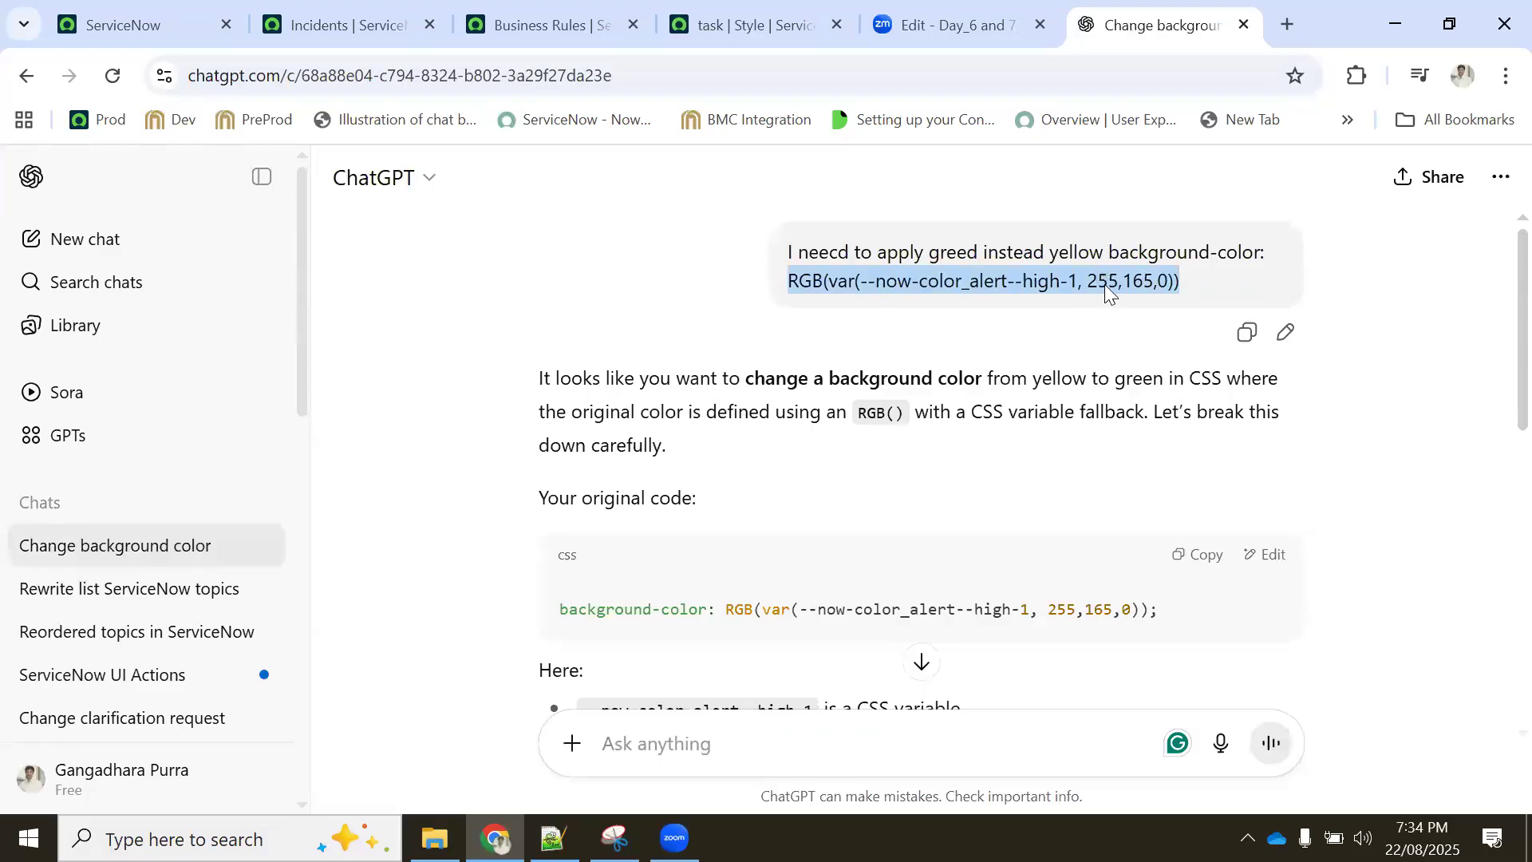
{"action": "scroll", "coordinate": [972, 369], "scroll_direction": "down", "scroll_amount": 3}
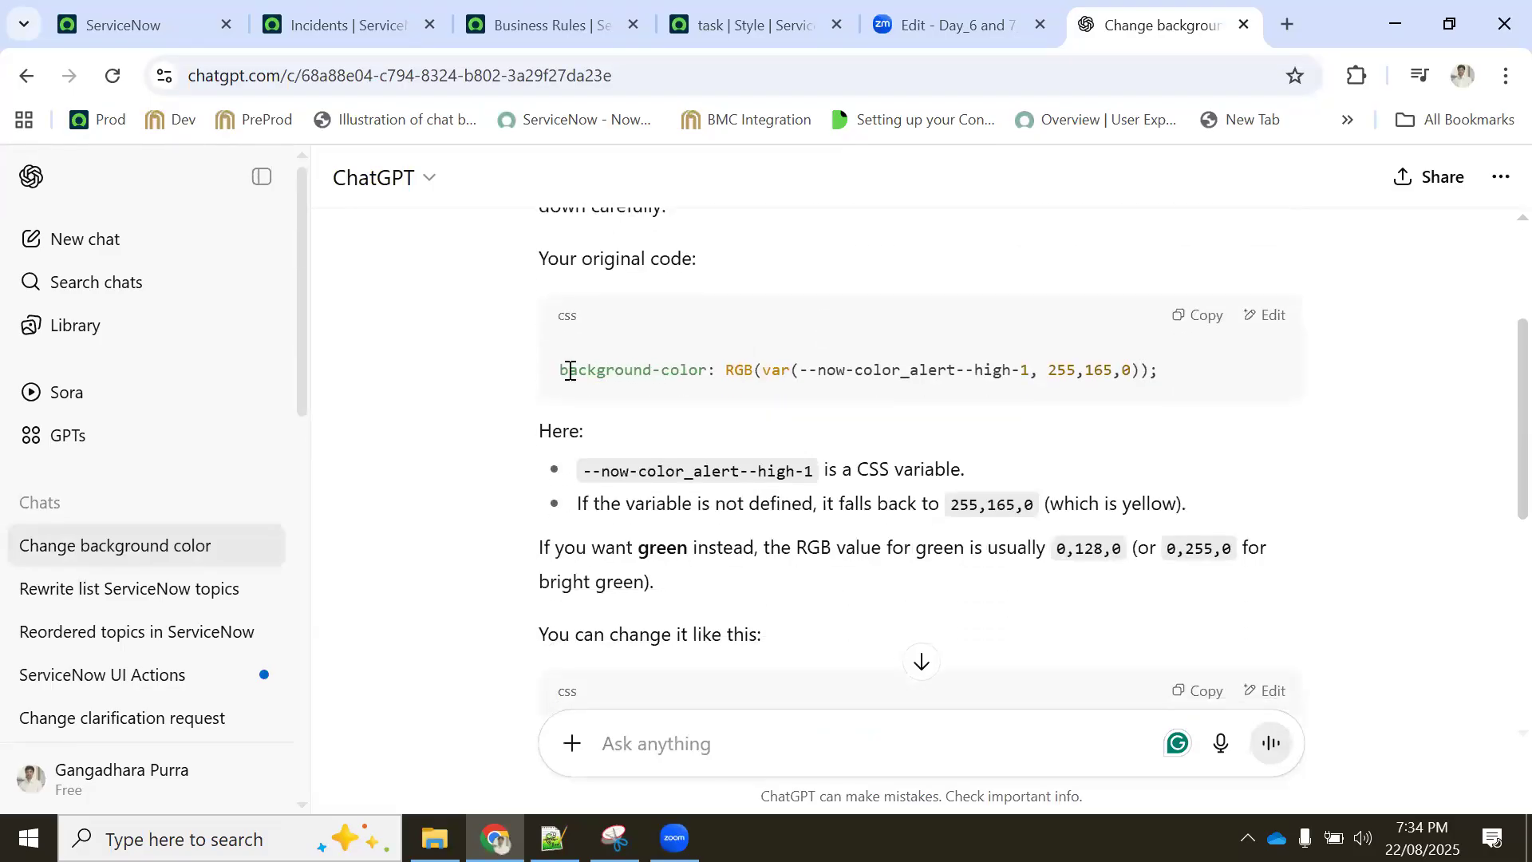
{"action": "left_click_drag", "start_coordinate": [559, 369], "coordinate": [1157, 370]}
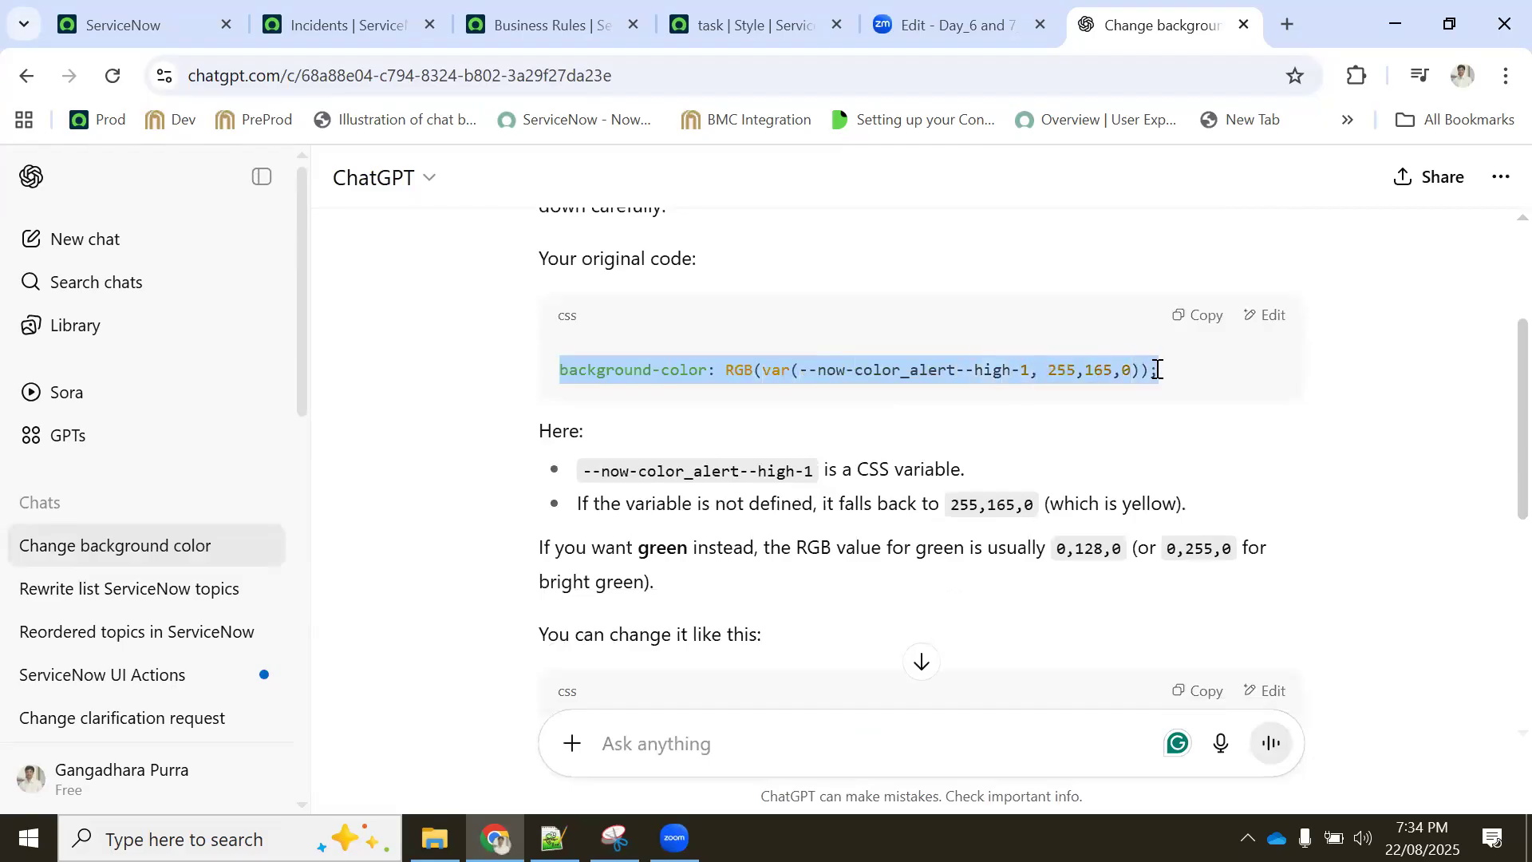
{"action": "right_click", "coordinate": [989, 375]}
{"action": "left_click", "coordinate": [501, 399]}
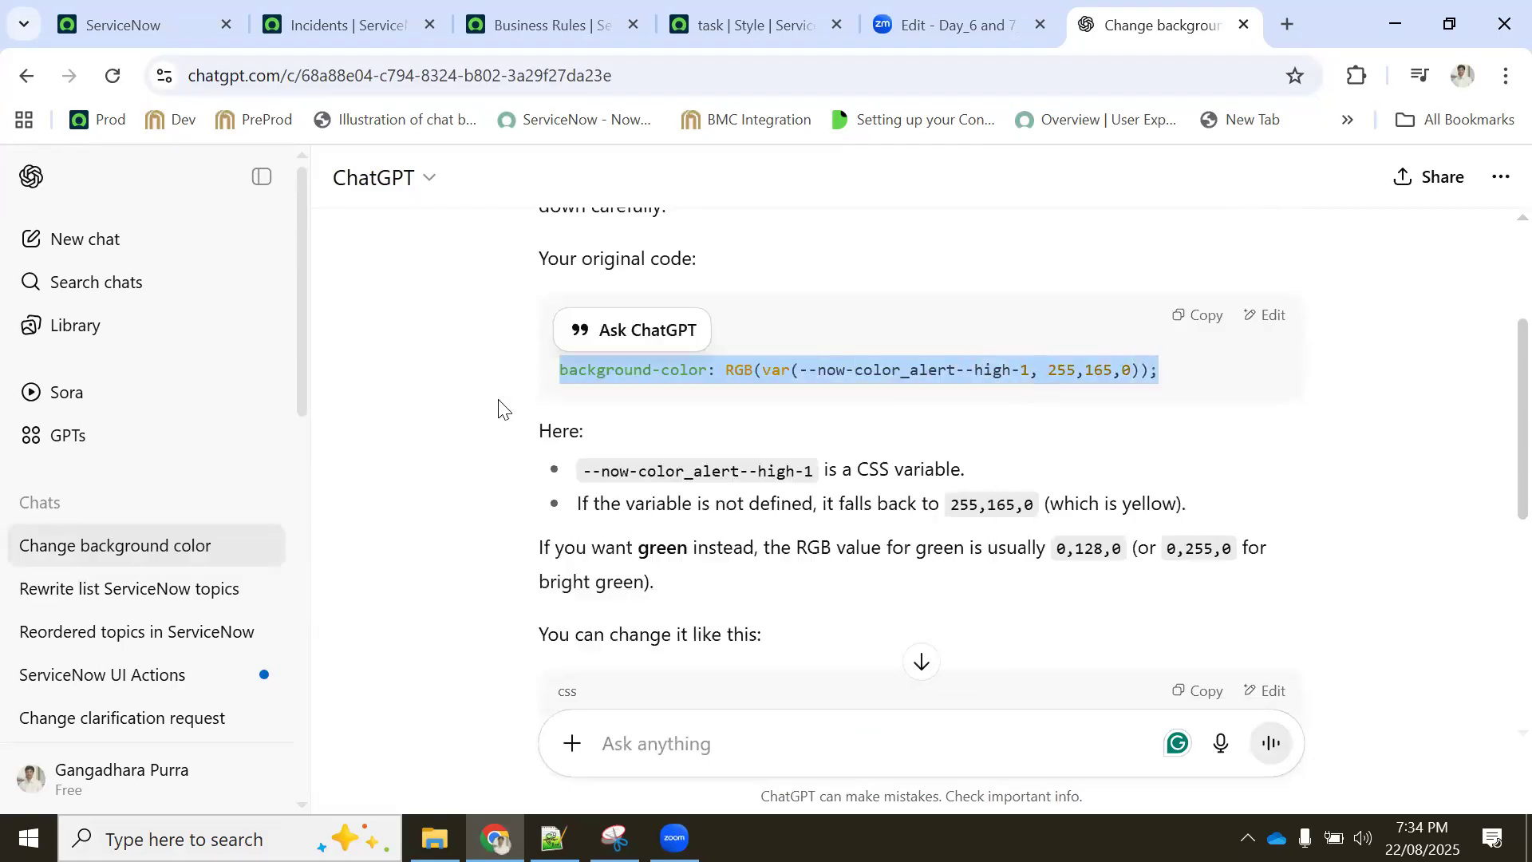
Copy the suggested green declaration "background-color: RGB(var(--now-color_alert--high-1, 0,128,0));" from the ChatGPT reply
{"action": "scroll", "coordinate": [512, 399], "scroll_direction": "down", "scroll_amount": 3}
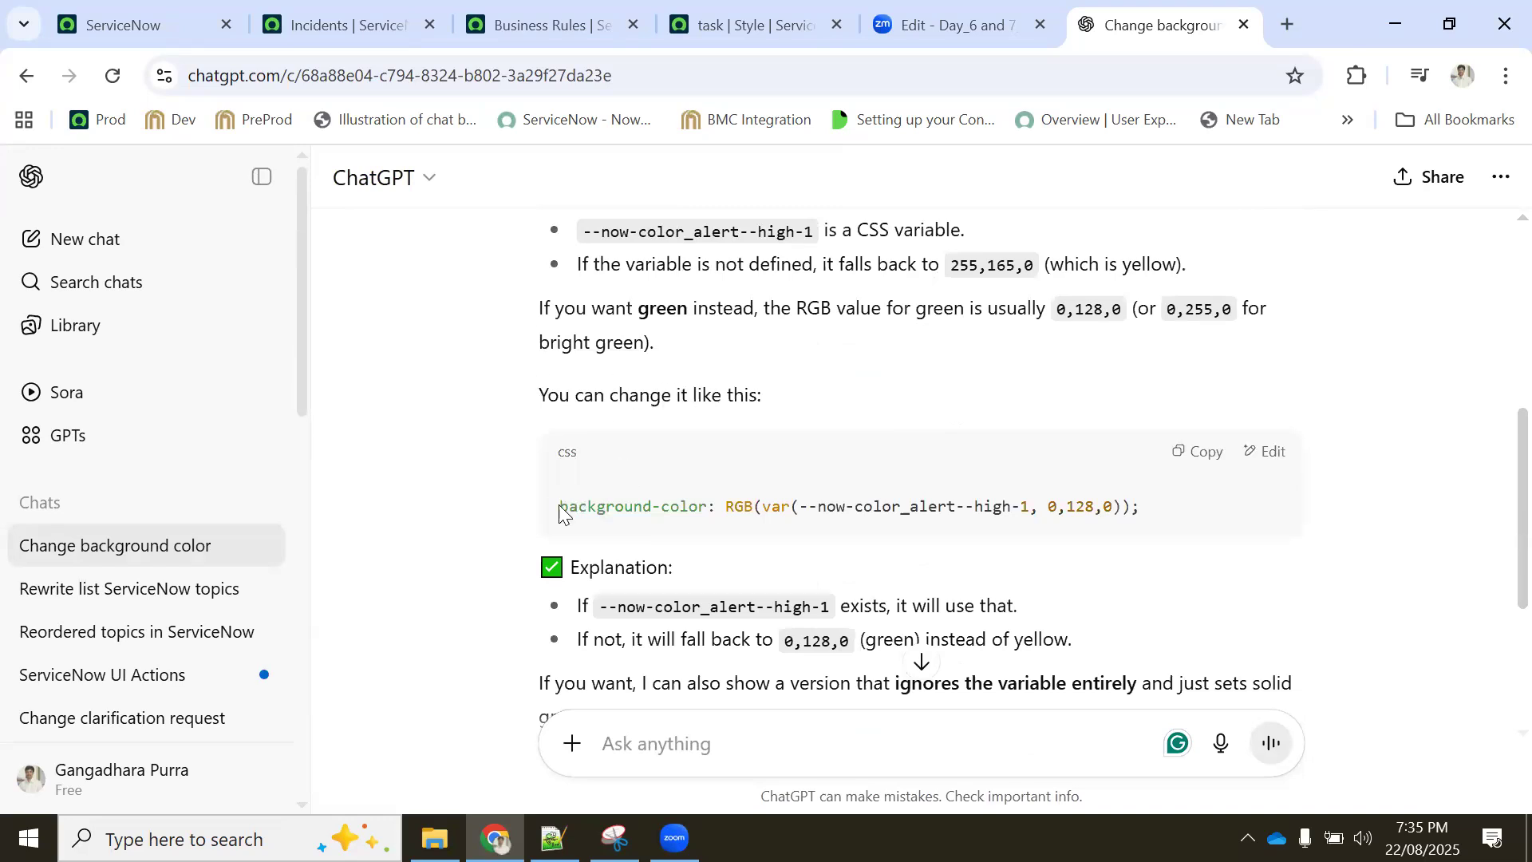
{"action": "left_click_drag", "start_coordinate": [967, 498], "coordinate": [1138, 498]}
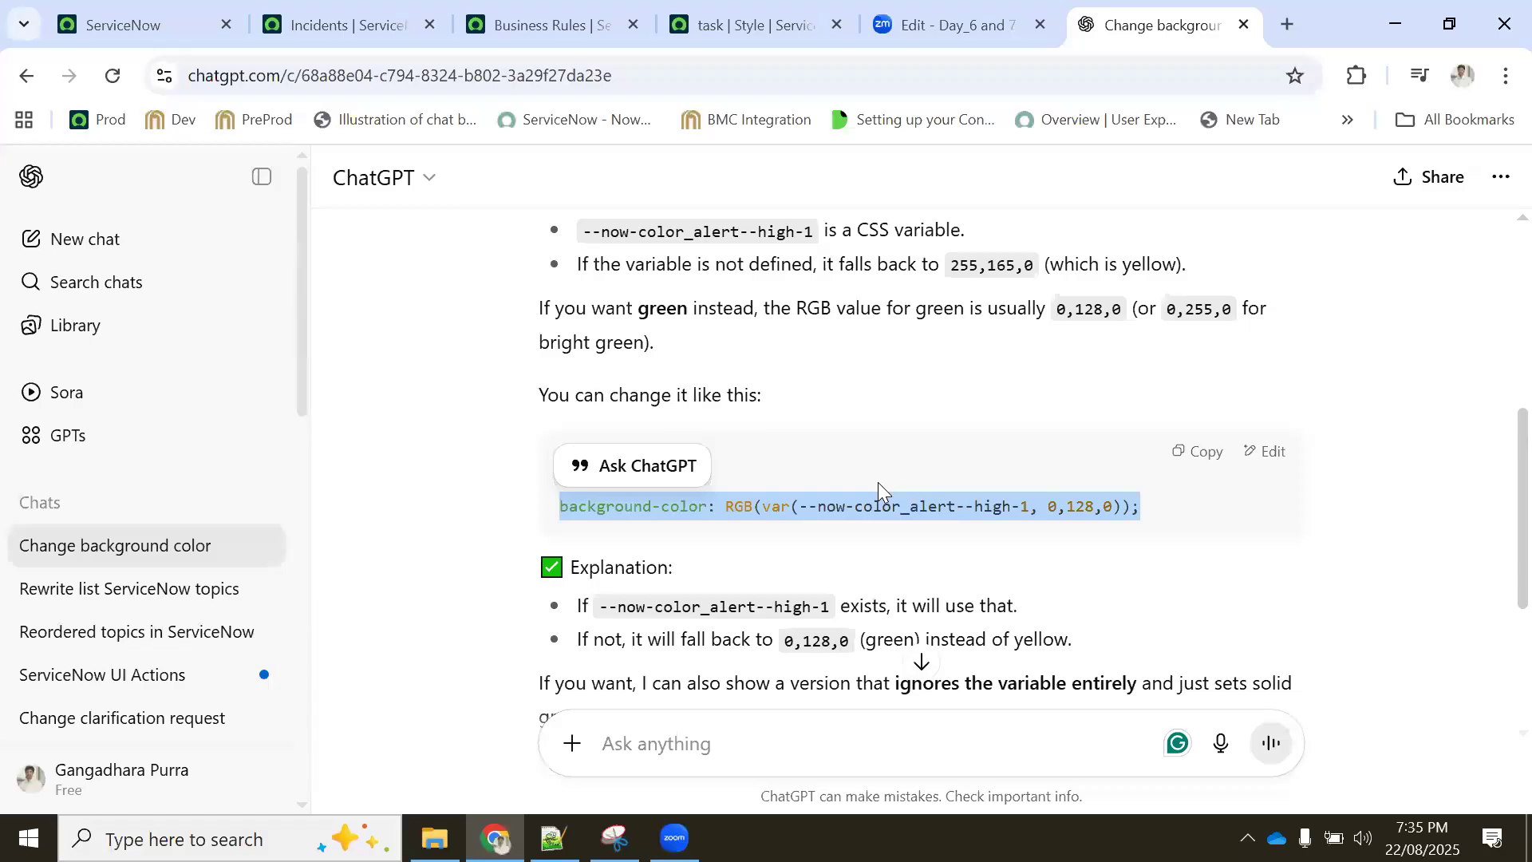
{"action": "scroll", "coordinate": [878, 482], "scroll_direction": "up", "scroll_amount": 3}
{"action": "scroll", "coordinate": [878, 489], "scroll_direction": "down", "scroll_amount": 2}
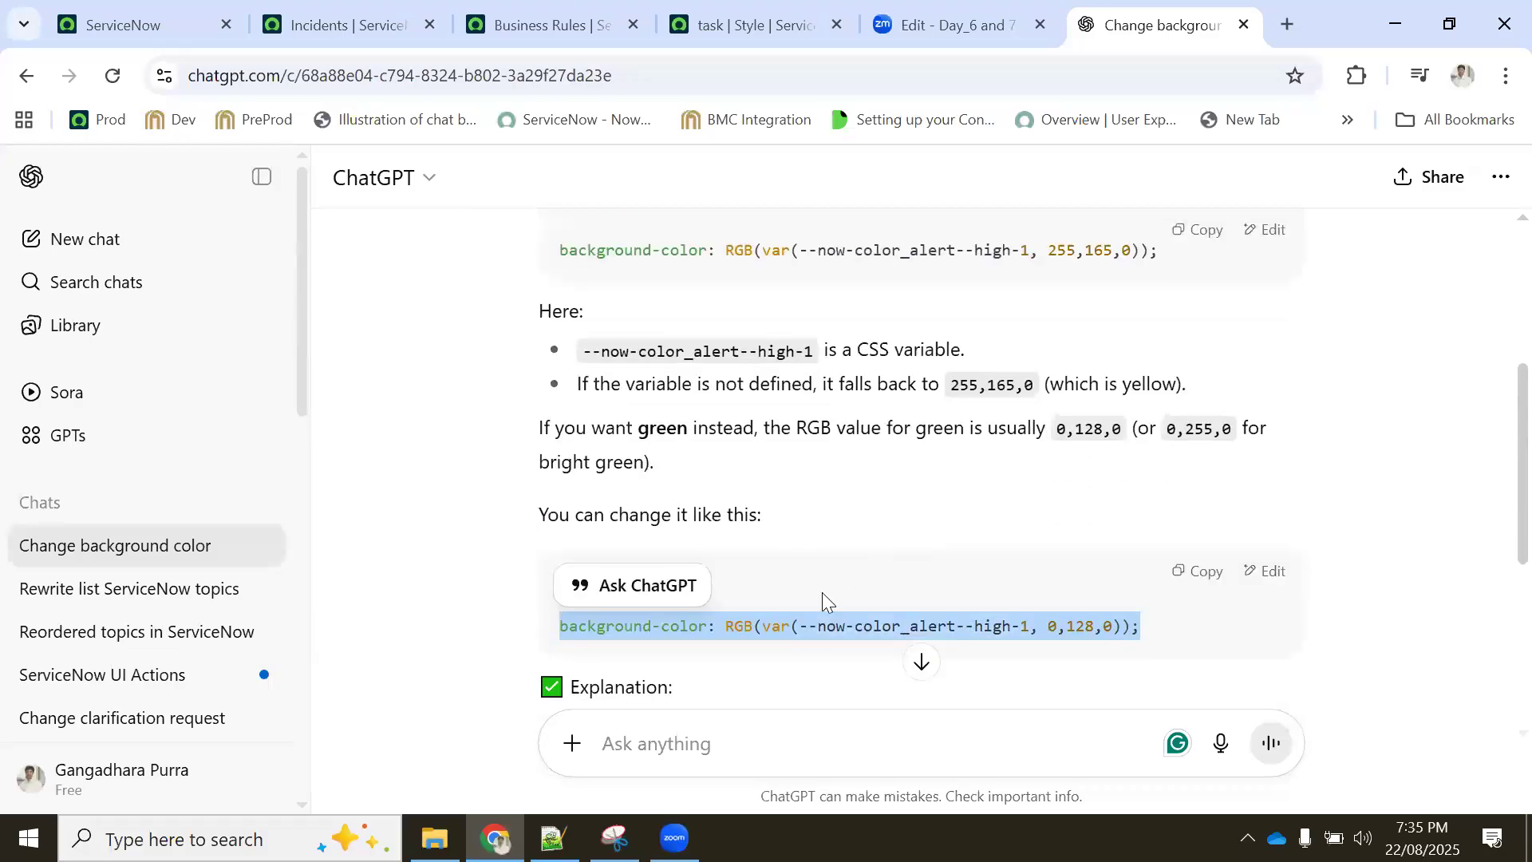
{"action": "right_click", "coordinate": [806, 623]}
{"action": "left_click", "coordinate": [846, 373]}
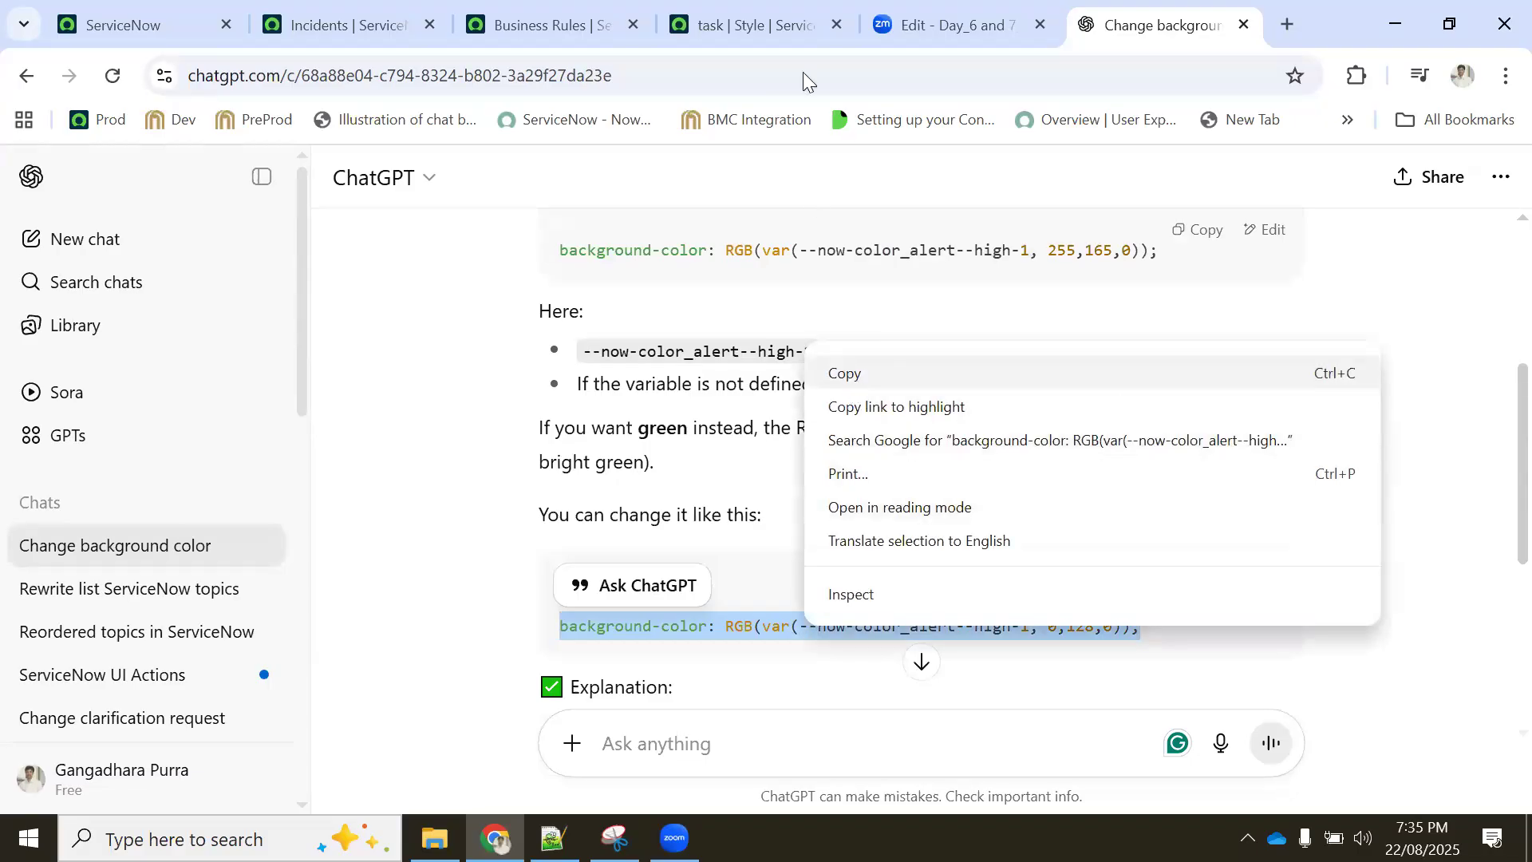
Replace the priority 3 style in the ServiceNow record with "background-color: RGB(var(--now-color_alert--high-1, 0,128,0));" and save the record
{"action": "left_click", "coordinate": [742, 25]}
{"action": "left_click_drag", "start_coordinate": [742, 447], "coordinate": [302, 446]}
{"action": "key", "text": "ctrl+v"}
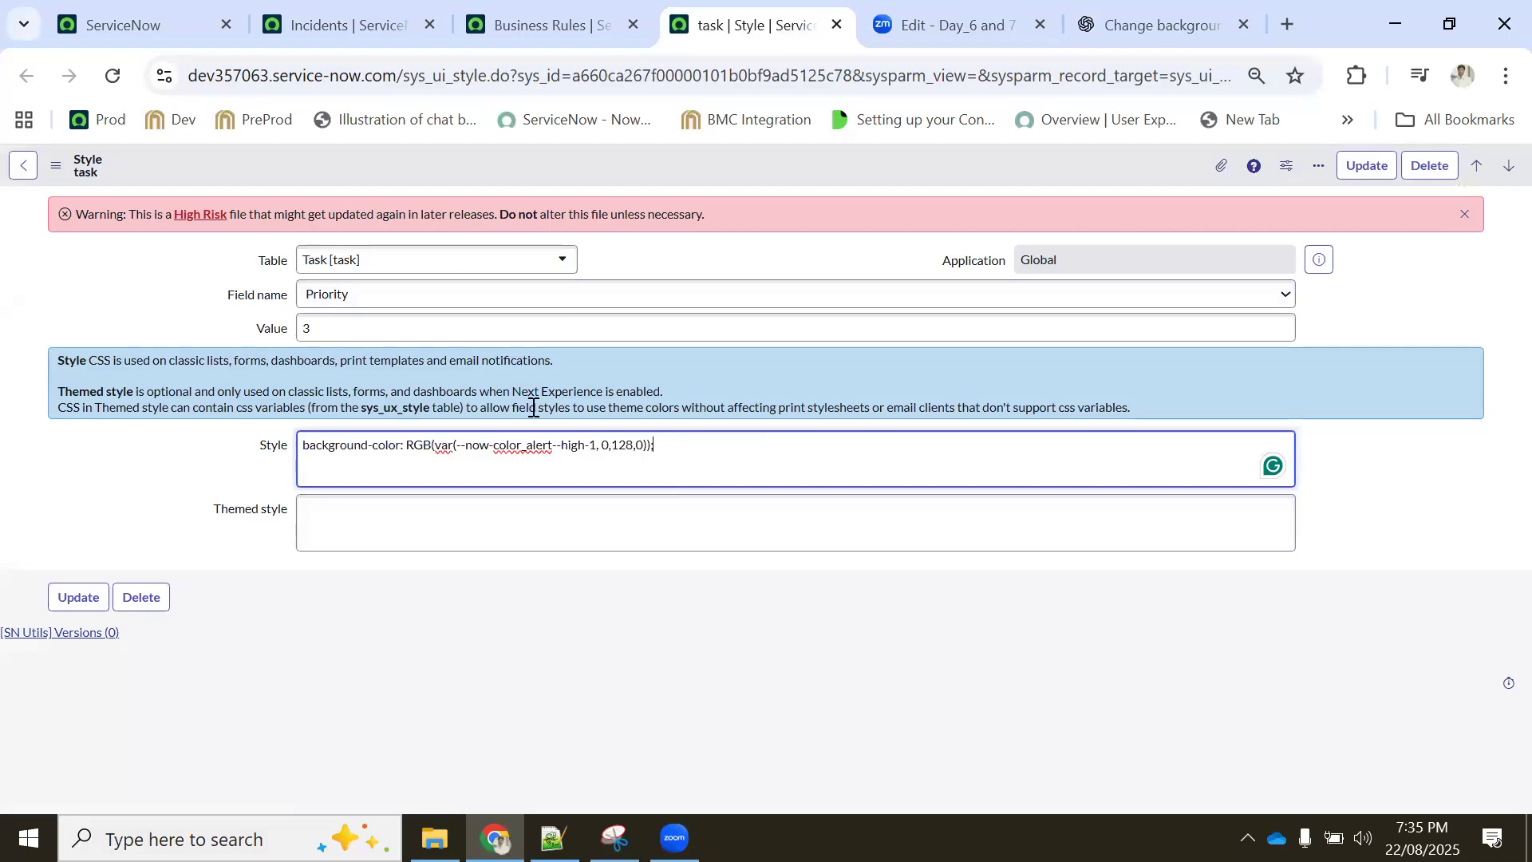
{"action": "right_click", "coordinate": [714, 159]}
{"action": "left_click", "coordinate": [739, 174]}
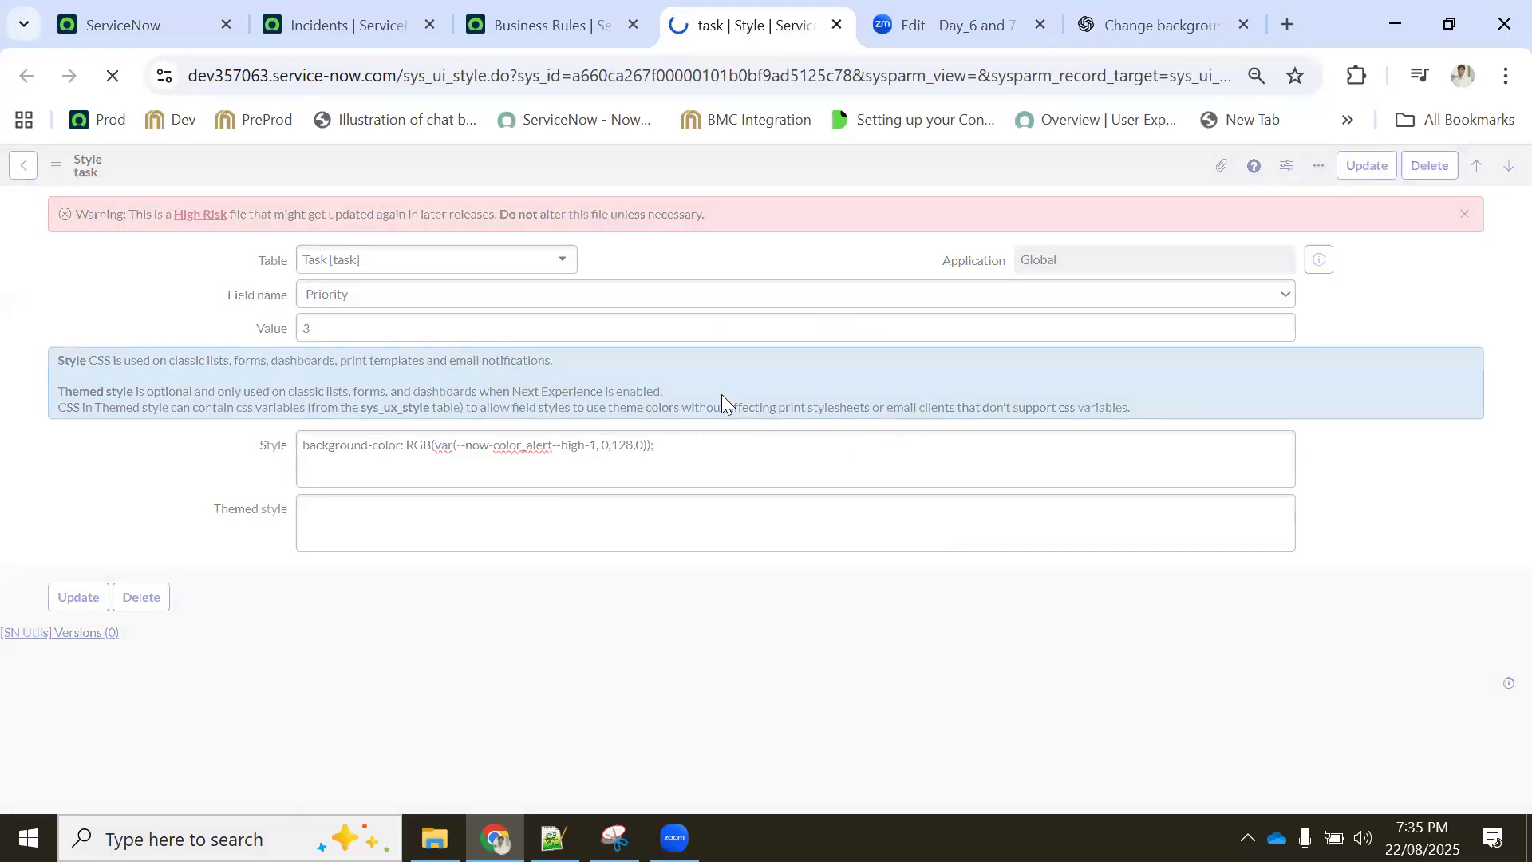
Reload the Incidents list and check the colour markers in its Priority column
{"action": "left_click", "coordinate": [337, 19]}
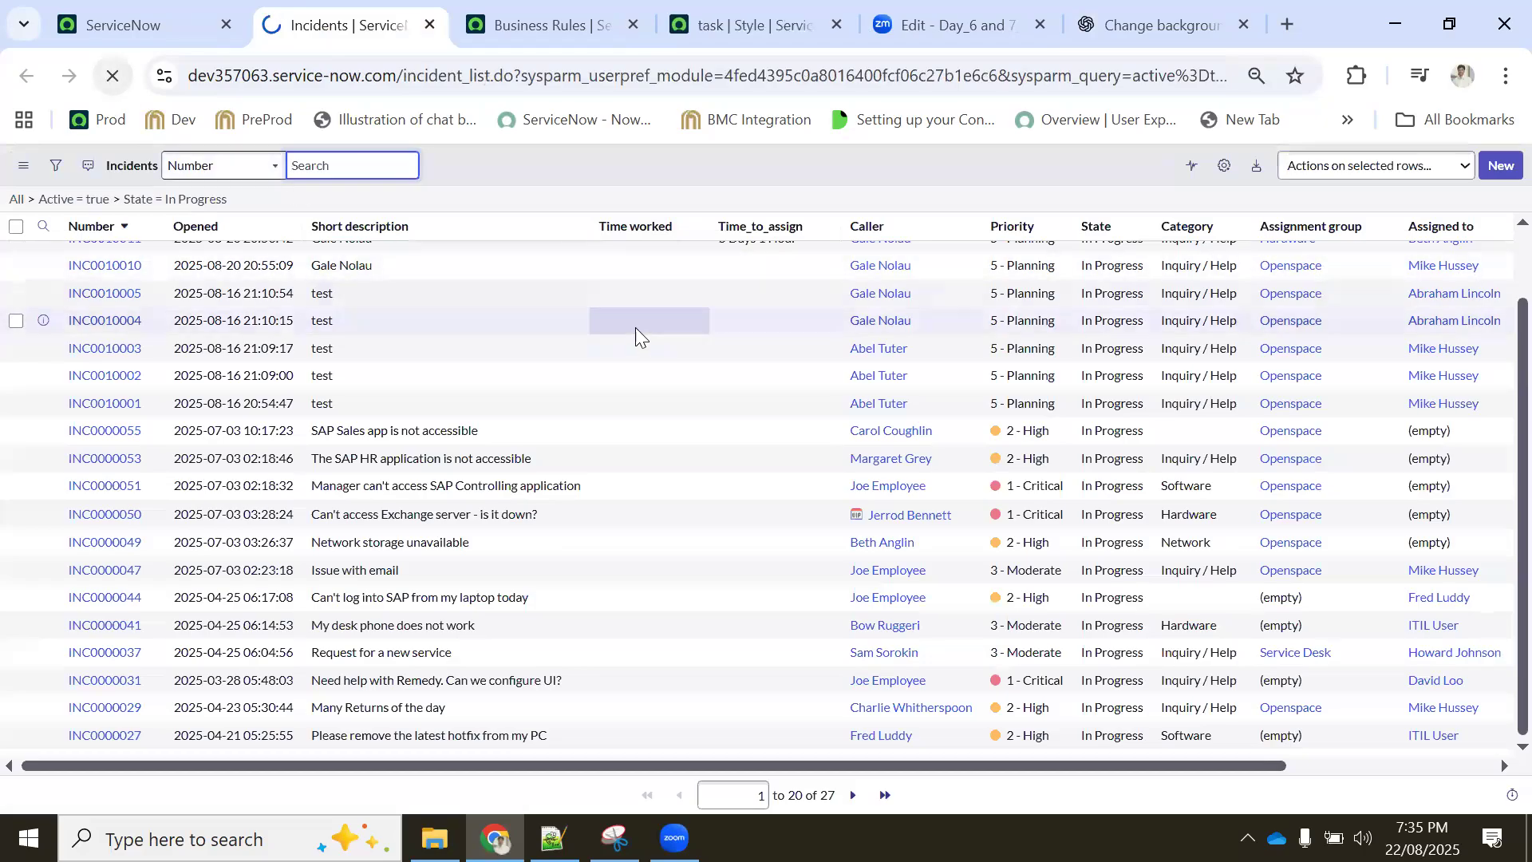
{"action": "scroll", "coordinate": [1065, 556], "scroll_direction": "down", "scroll_amount": 1}
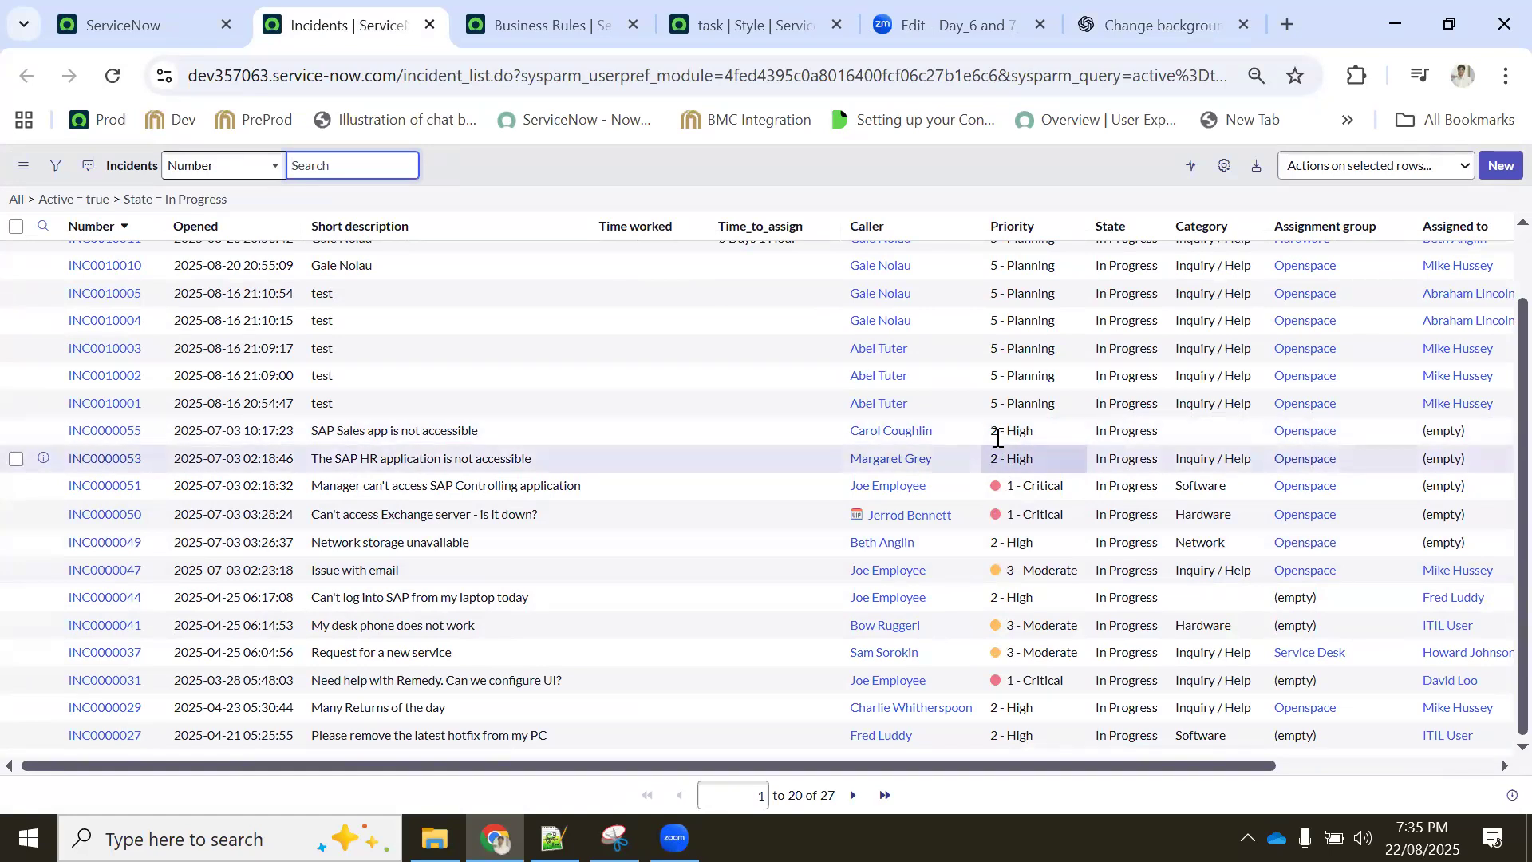
Set the priority style record's value to 2, save it, and reload the Incidents list to check the priority markers
{"action": "left_click", "coordinate": [750, 25]}
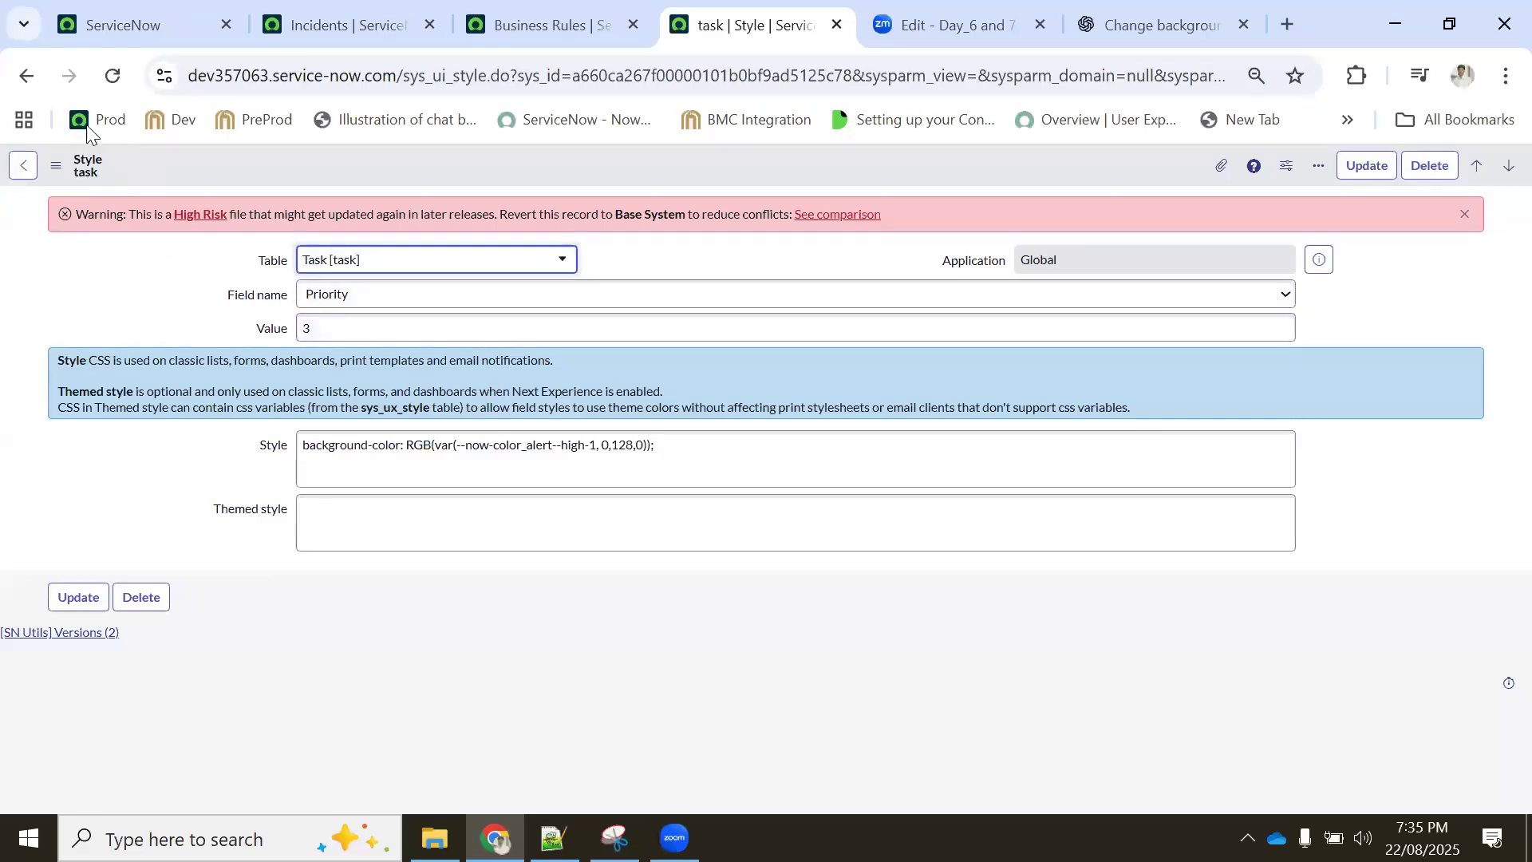
{"action": "left_click", "coordinate": [104, 78]}
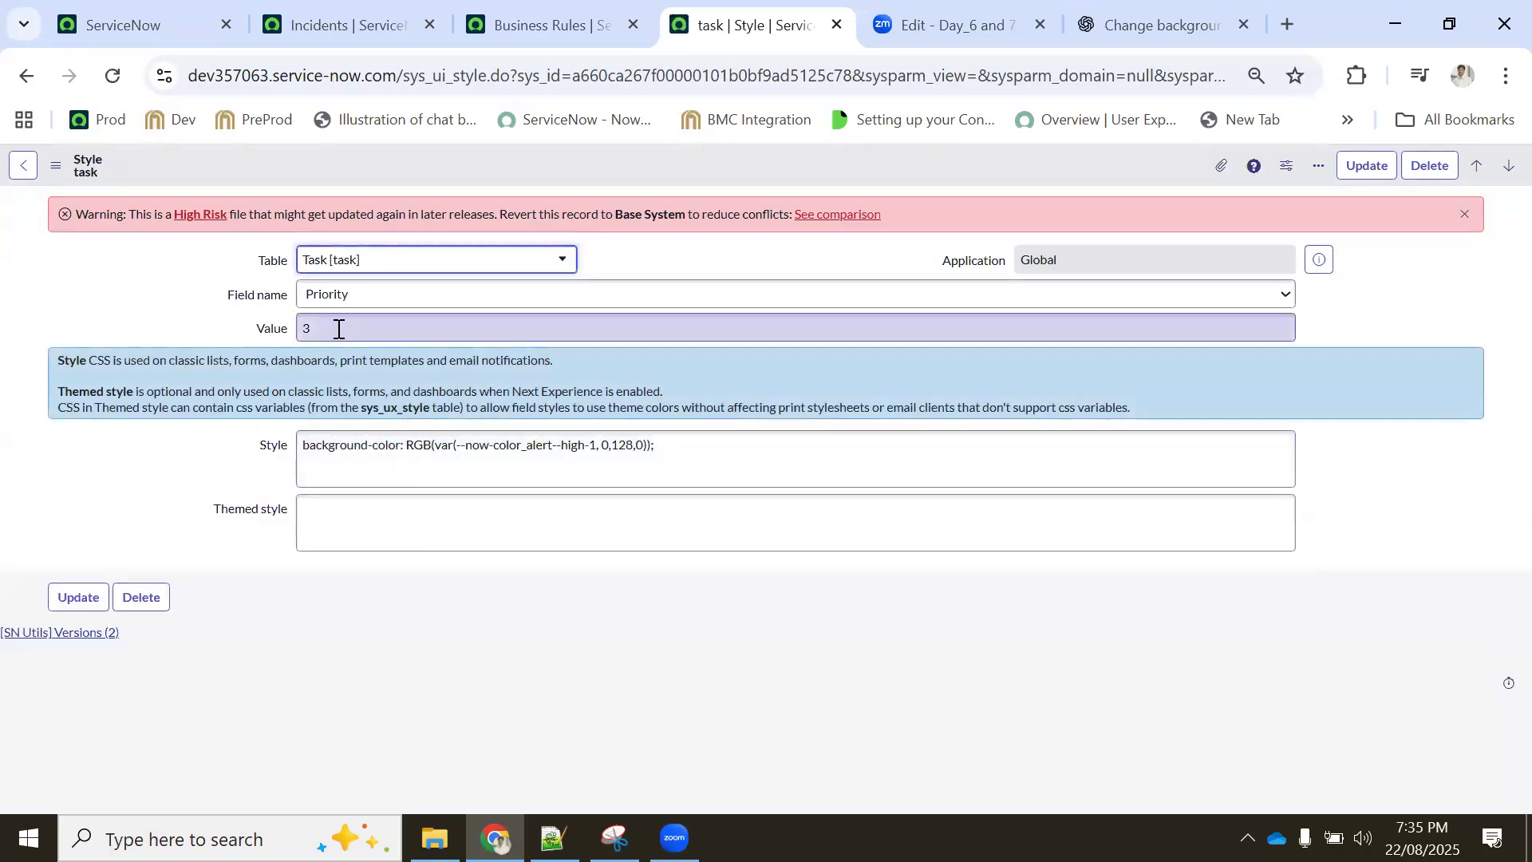
{"action": "left_click_drag", "start_coordinate": [339, 328], "coordinate": [289, 330]}
{"action": "type", "text": "2"}
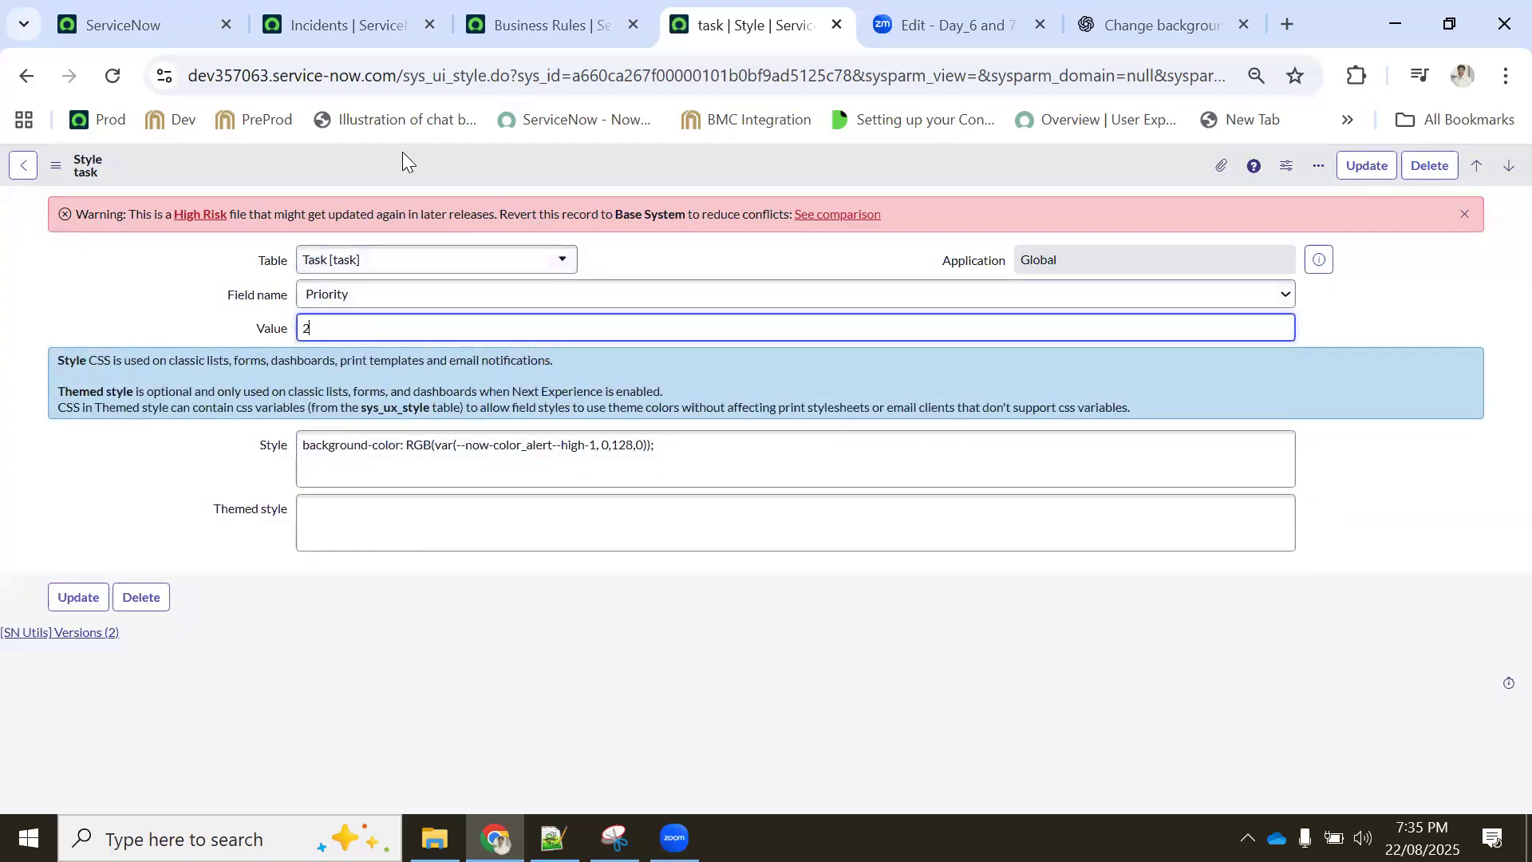
{"action": "right_click", "coordinate": [445, 172]}
{"action": "left_click", "coordinate": [447, 174]}
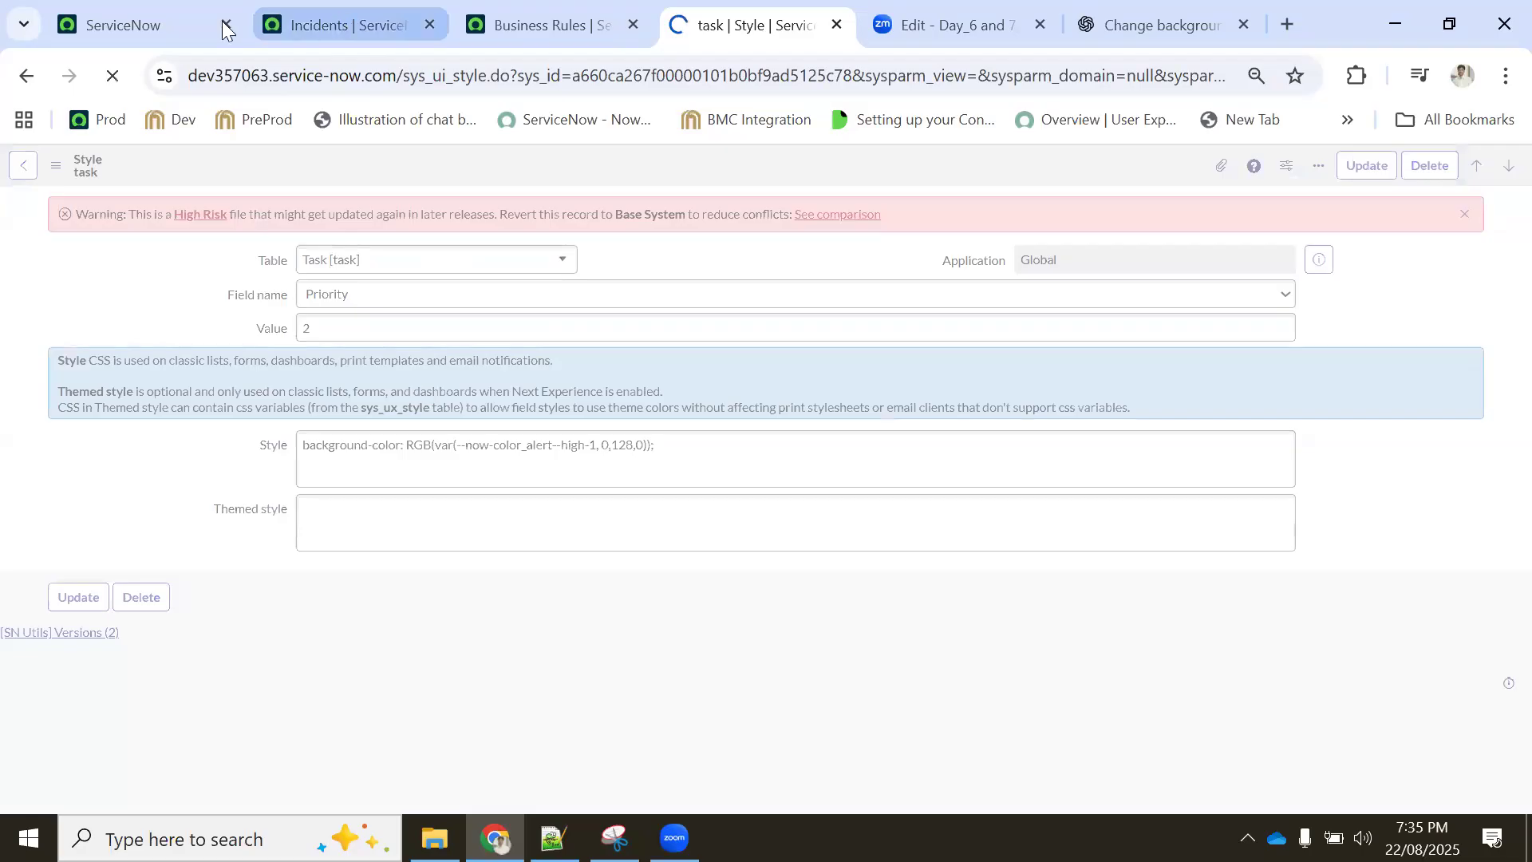
{"action": "left_click", "coordinate": [264, 24]}
{"action": "left_click", "coordinate": [113, 75]}
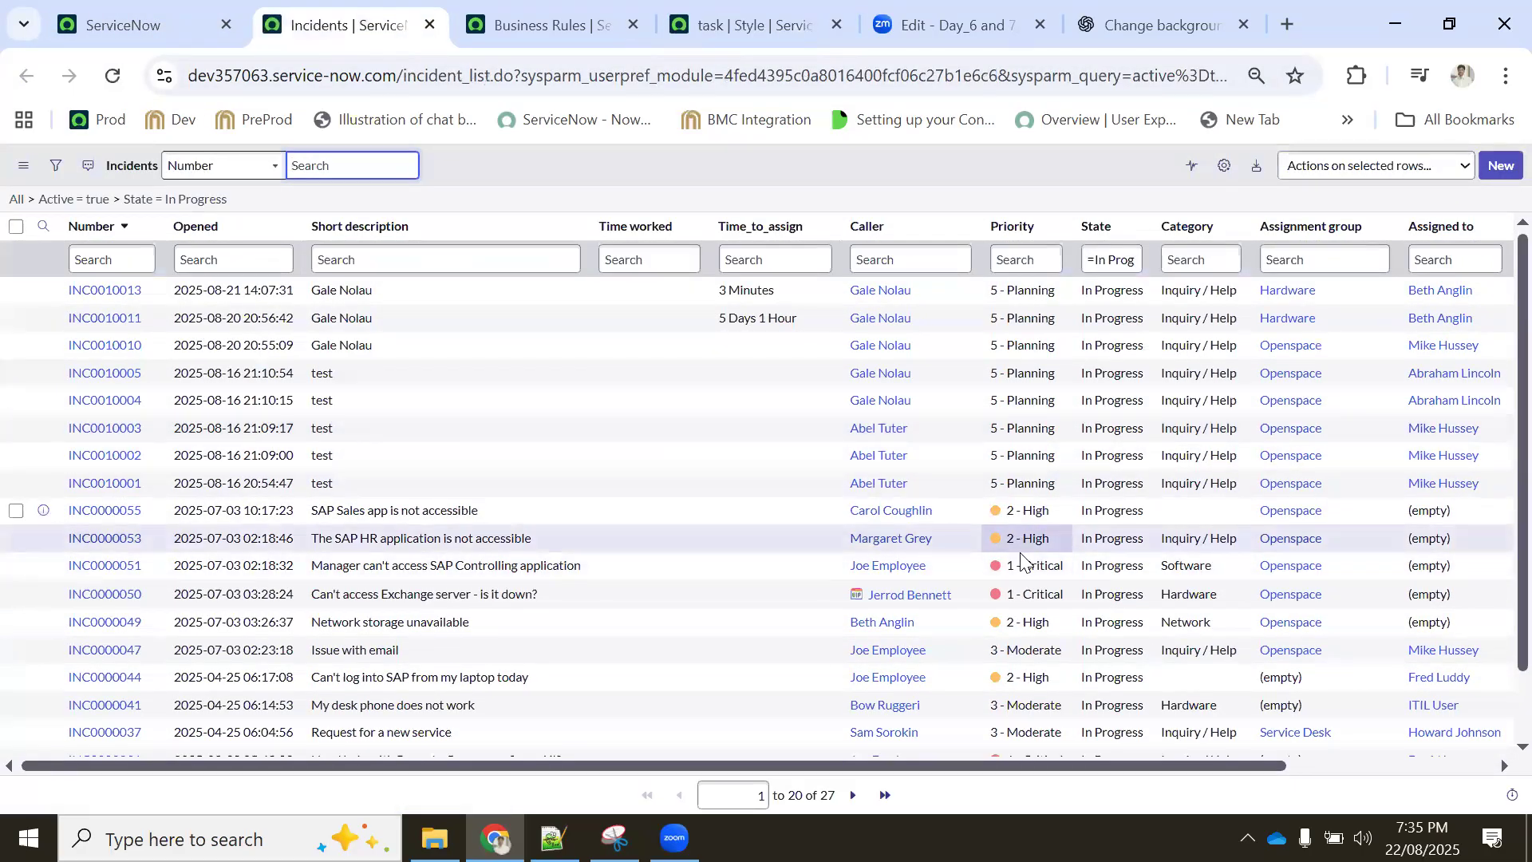
Set the value in the priority style record to 3
{"action": "left_click", "coordinate": [728, 17]}
{"action": "left_click_drag", "start_coordinate": [328, 324], "coordinate": [302, 321]}
{"action": "type", "text": "3"}
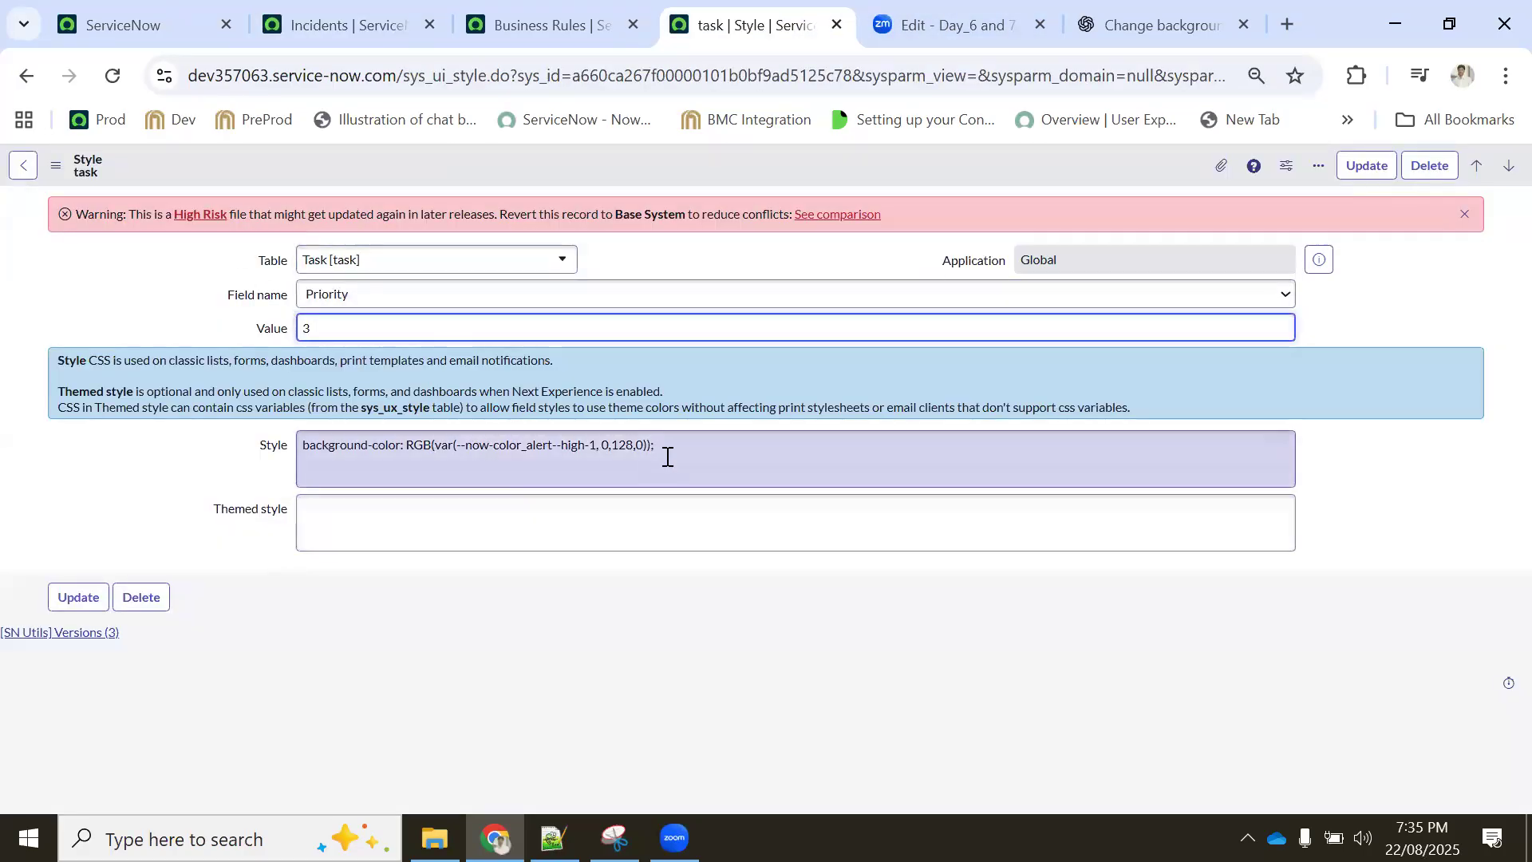
Copy the original declaration "background-color: RGB(var(--now-color_alert--high-1, 255,165,0));" from the ChatGPT reply
{"action": "left_click", "coordinate": [730, 450]}
{"action": "key", "text": "ctrl+a"}
{"action": "left_click", "coordinate": [1149, 24]}
{"action": "scroll", "coordinate": [940, 626], "scroll_direction": "down", "scroll_amount": 5}
{"action": "scroll", "coordinate": [902, 540], "scroll_direction": "up", "scroll_amount": 6}
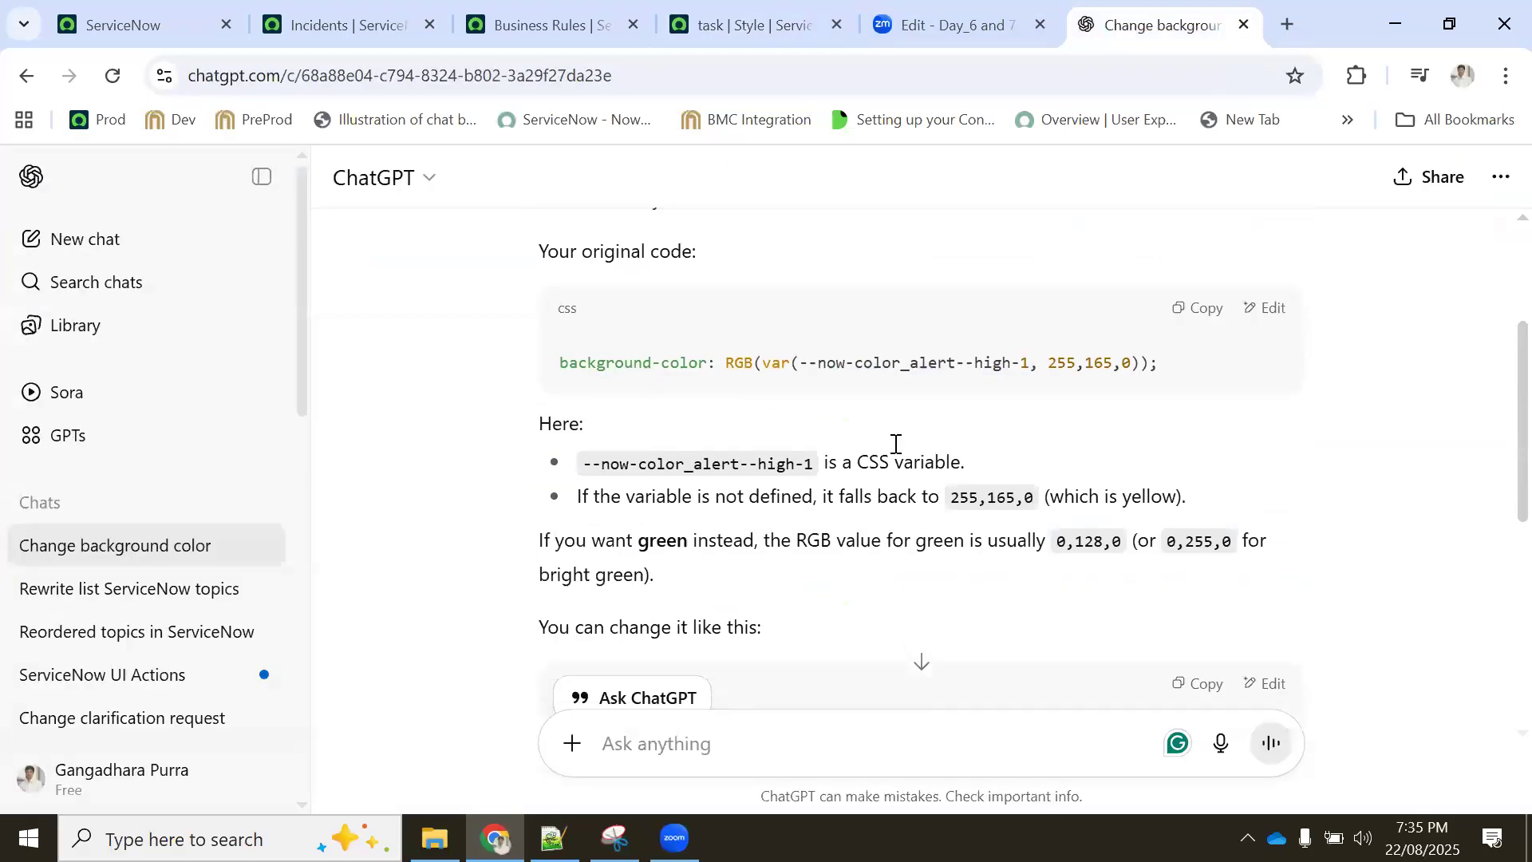
{"action": "left_click_drag", "start_coordinate": [555, 369], "coordinate": [1157, 366]}
{"action": "right_click", "coordinate": [1066, 380]}
{"action": "left_click", "coordinate": [682, 408]}
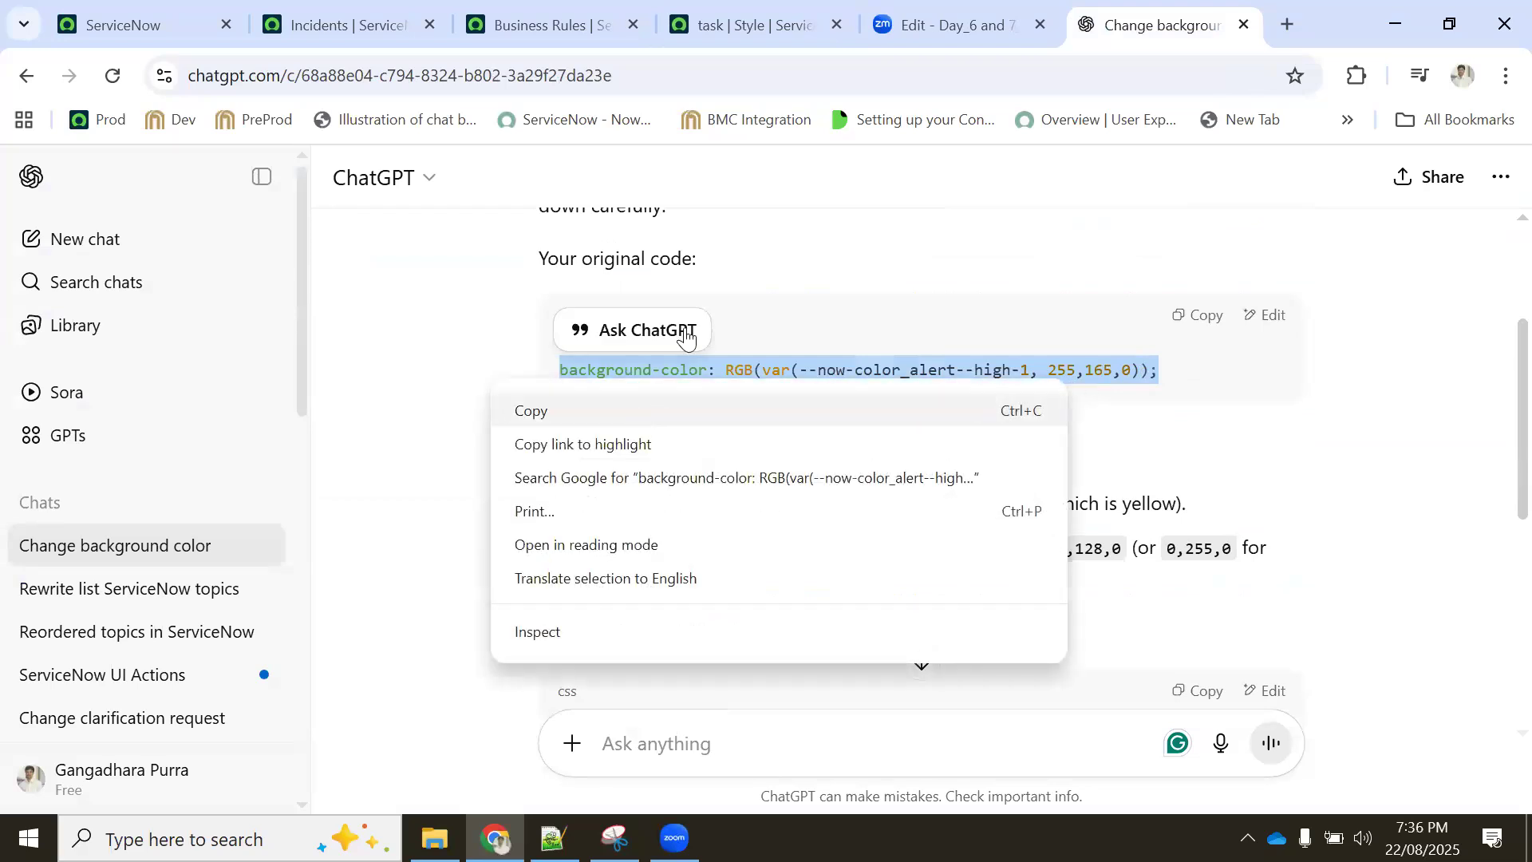
Replace the style with "background-color: RGB(var(--now-color_alert--high-1, 255,165,0));" and insert it as a new priority 3 style record
{"action": "left_click", "coordinate": [742, 37]}
{"action": "left_click", "coordinate": [710, 444]}
{"action": "key", "text": "ctrl+a"}
{"action": "key", "text": "ctrl+v"}
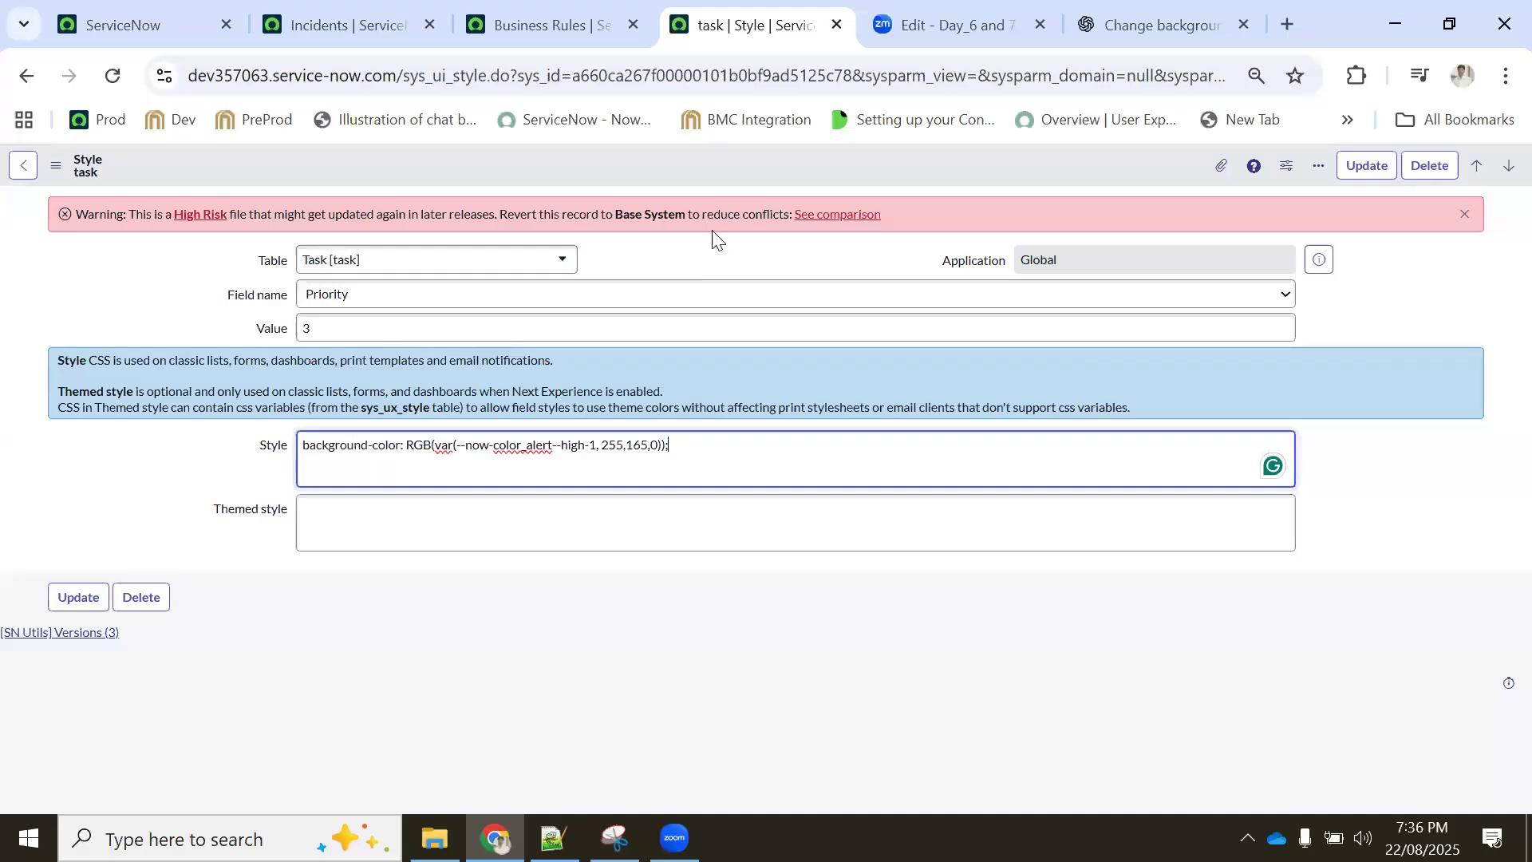
{"action": "right_click", "coordinate": [709, 158]}
{"action": "left_click", "coordinate": [763, 211]}
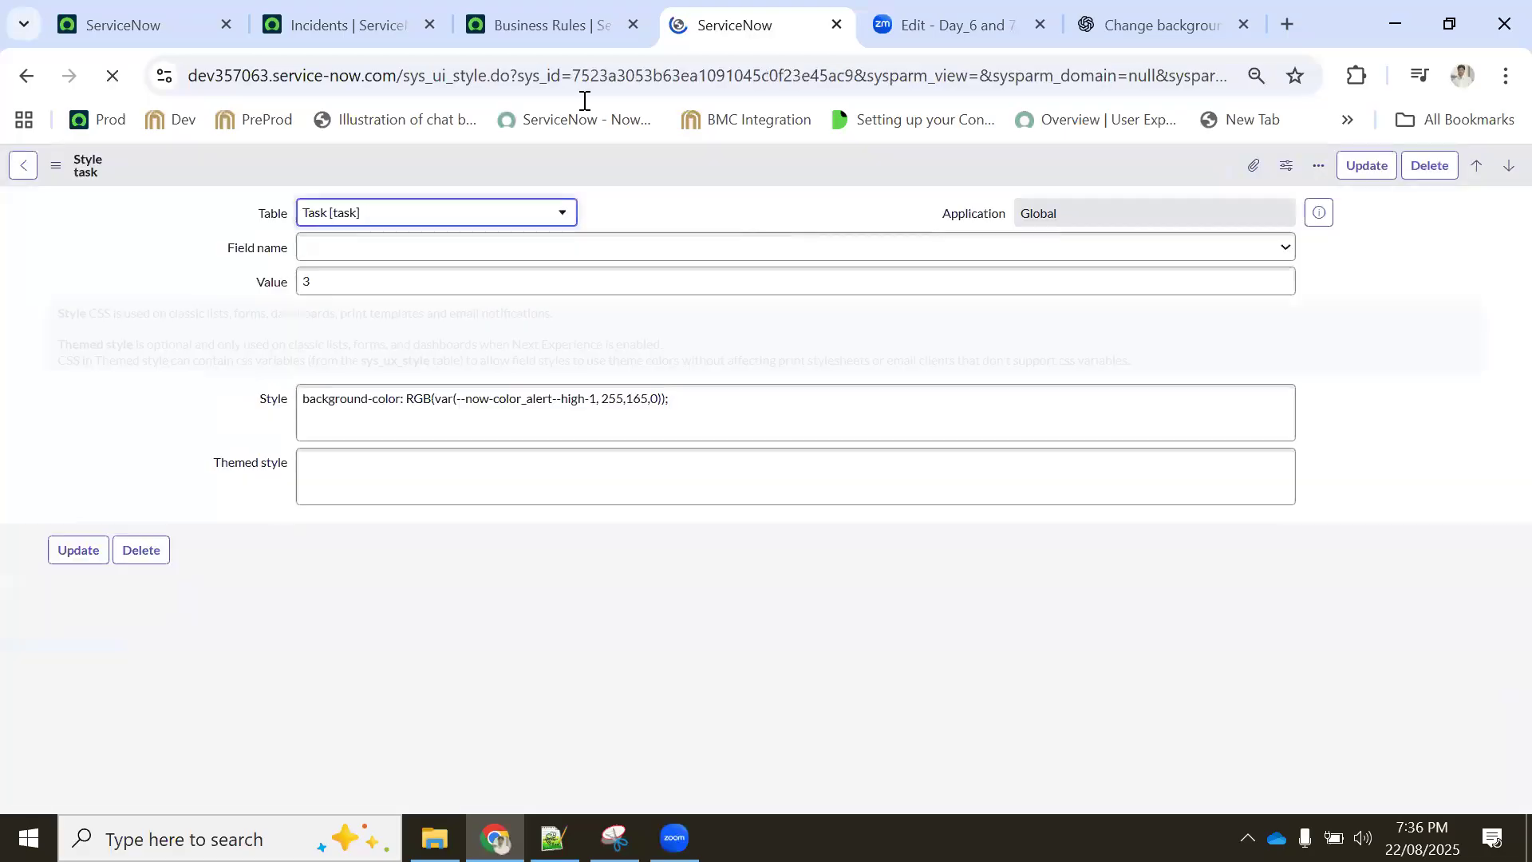
Reload the Incidents configuration page and the Incidents list, and compare the markers of priority 2 and 3 rows
{"action": "left_click", "coordinate": [538, 21]}
{"action": "left_click", "coordinate": [113, 75]}
{"action": "left_click", "coordinate": [335, 24]}
{"action": "left_click", "coordinate": [117, 78]}
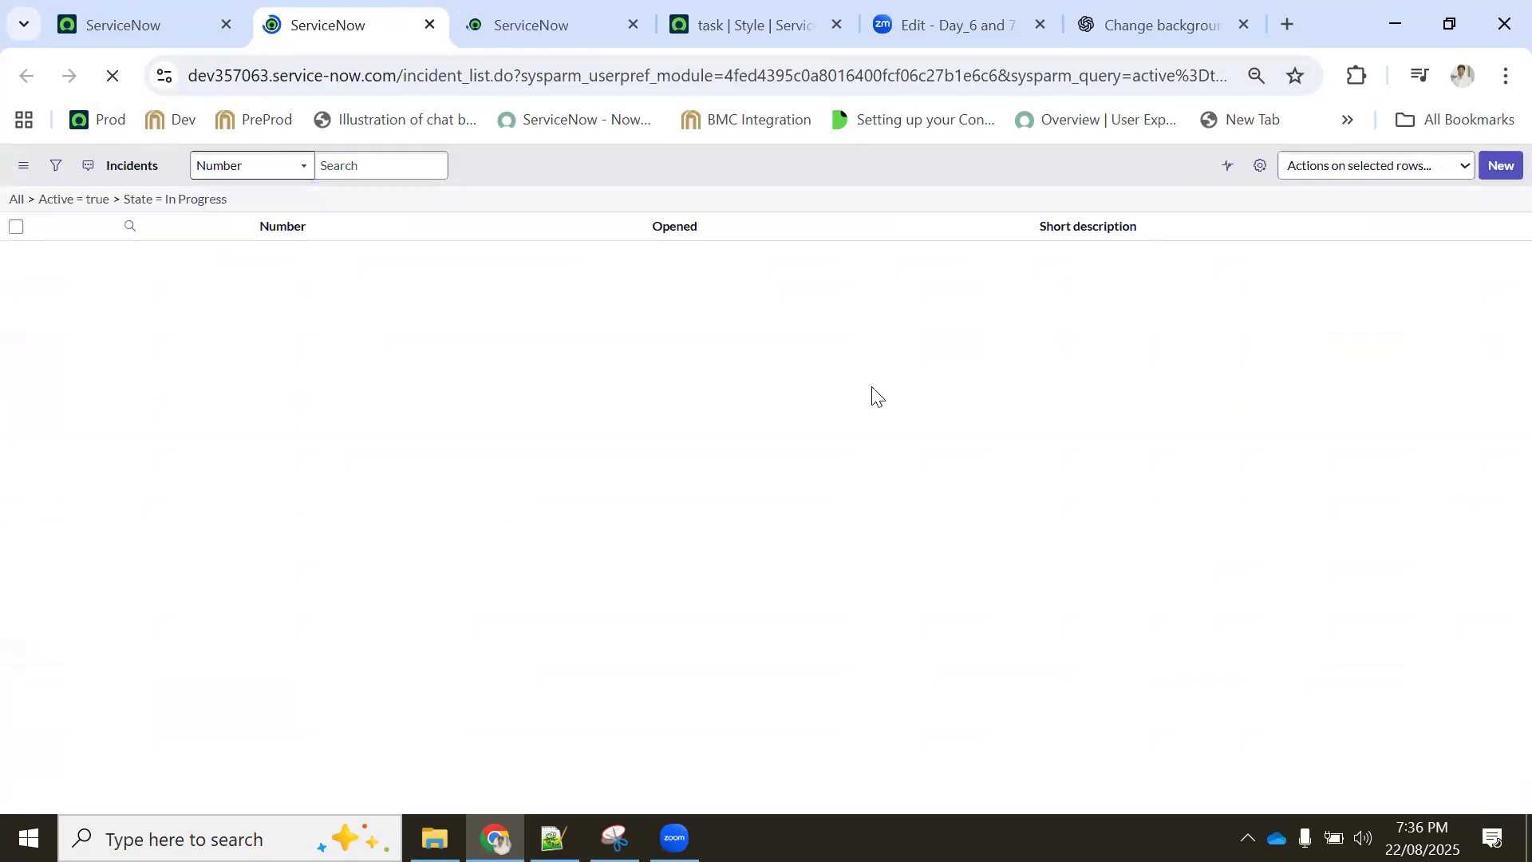
{"action": "scroll", "coordinate": [1074, 594], "scroll_direction": "down", "scroll_amount": 1}
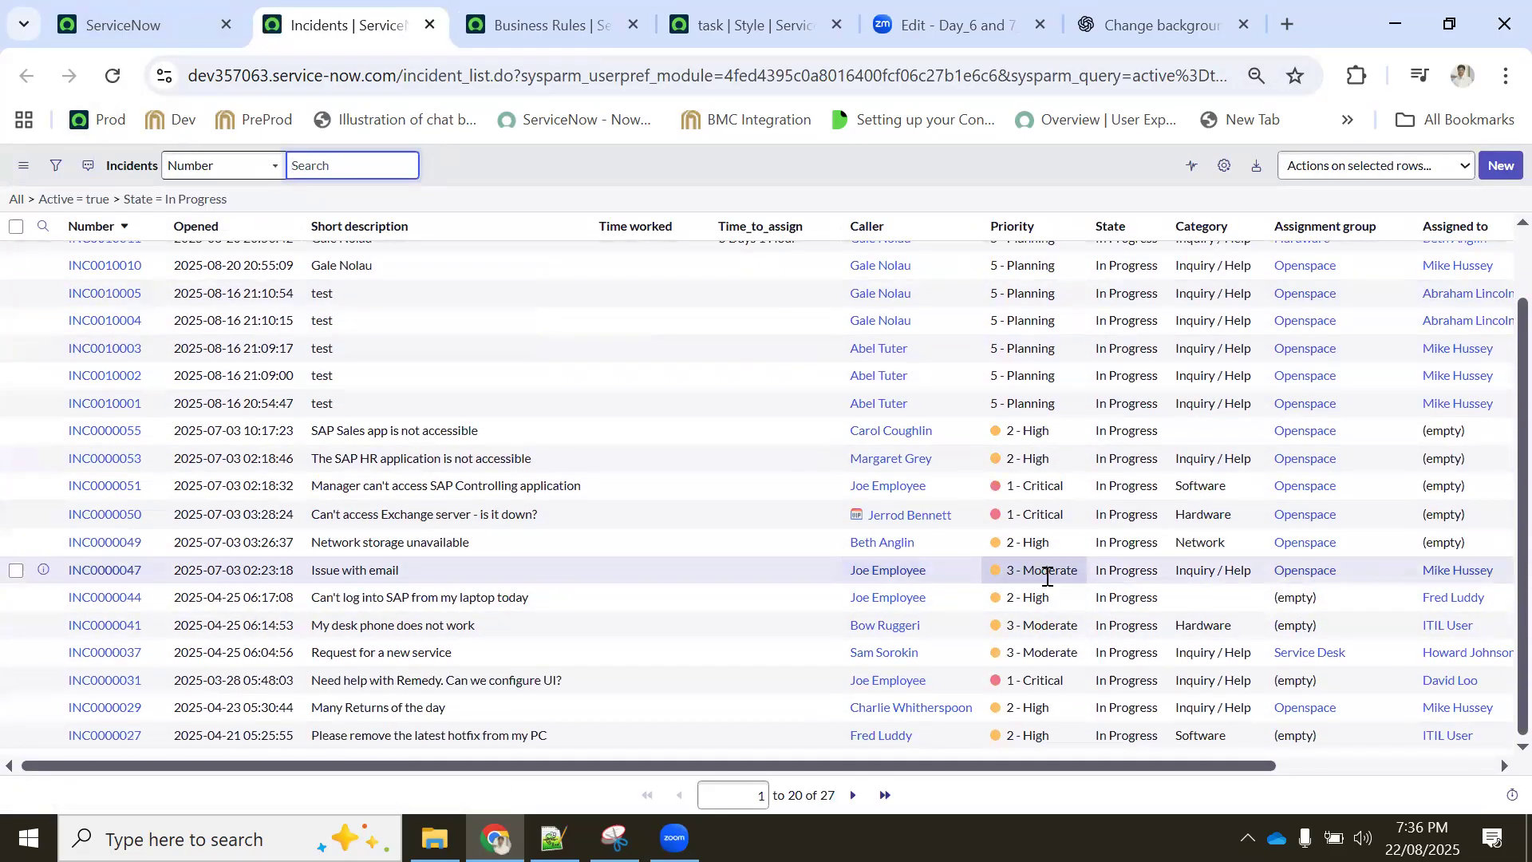
{"action": "scroll", "coordinate": [1043, 566], "scroll_direction": "up", "scroll_amount": 1}
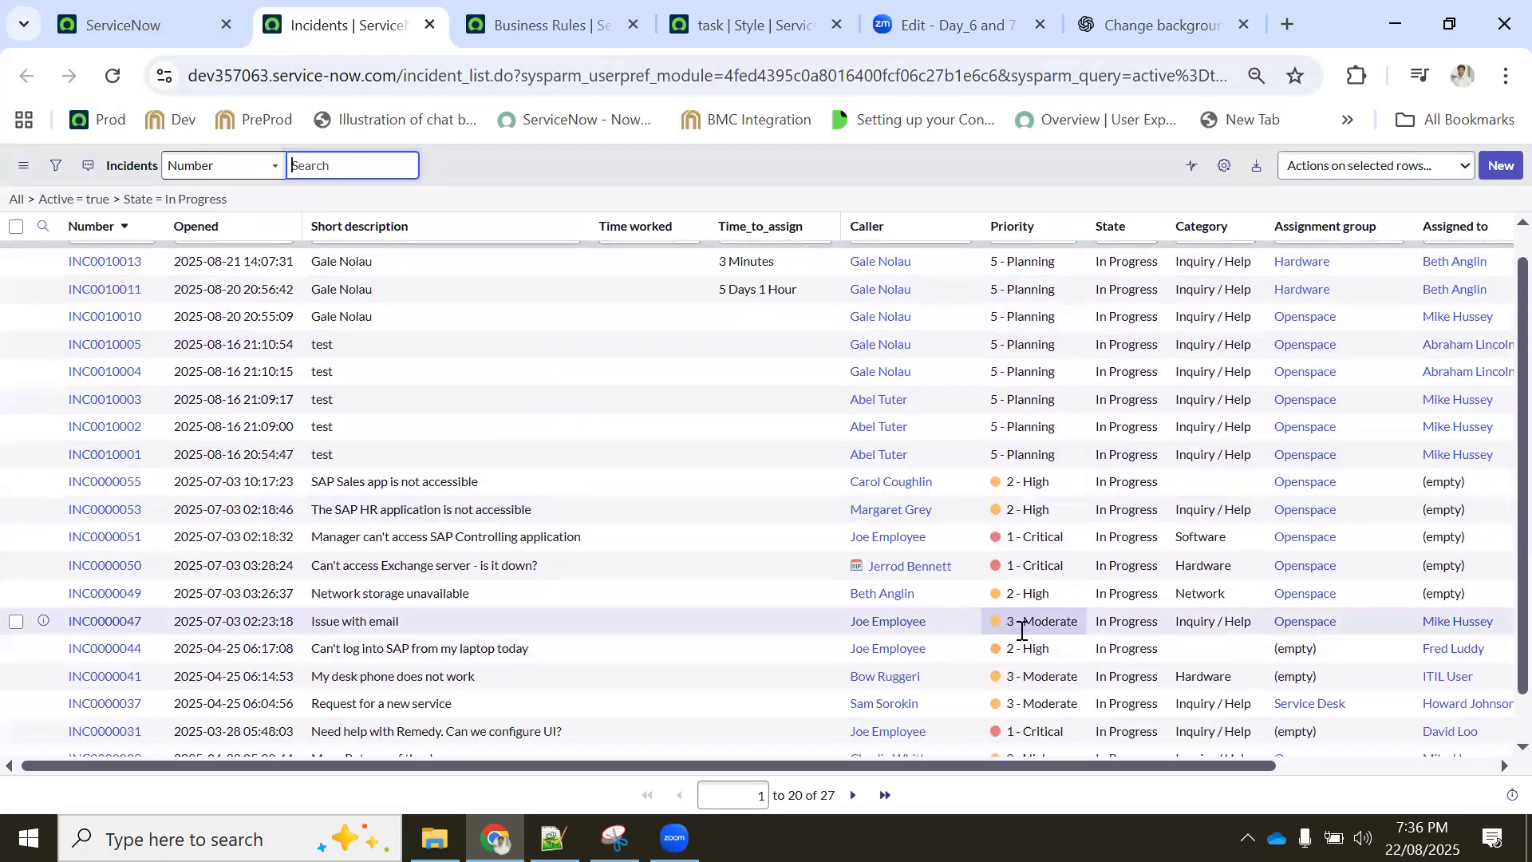
{"action": "scroll", "coordinate": [1045, 555], "scroll_direction": "down", "scroll_amount": 1}
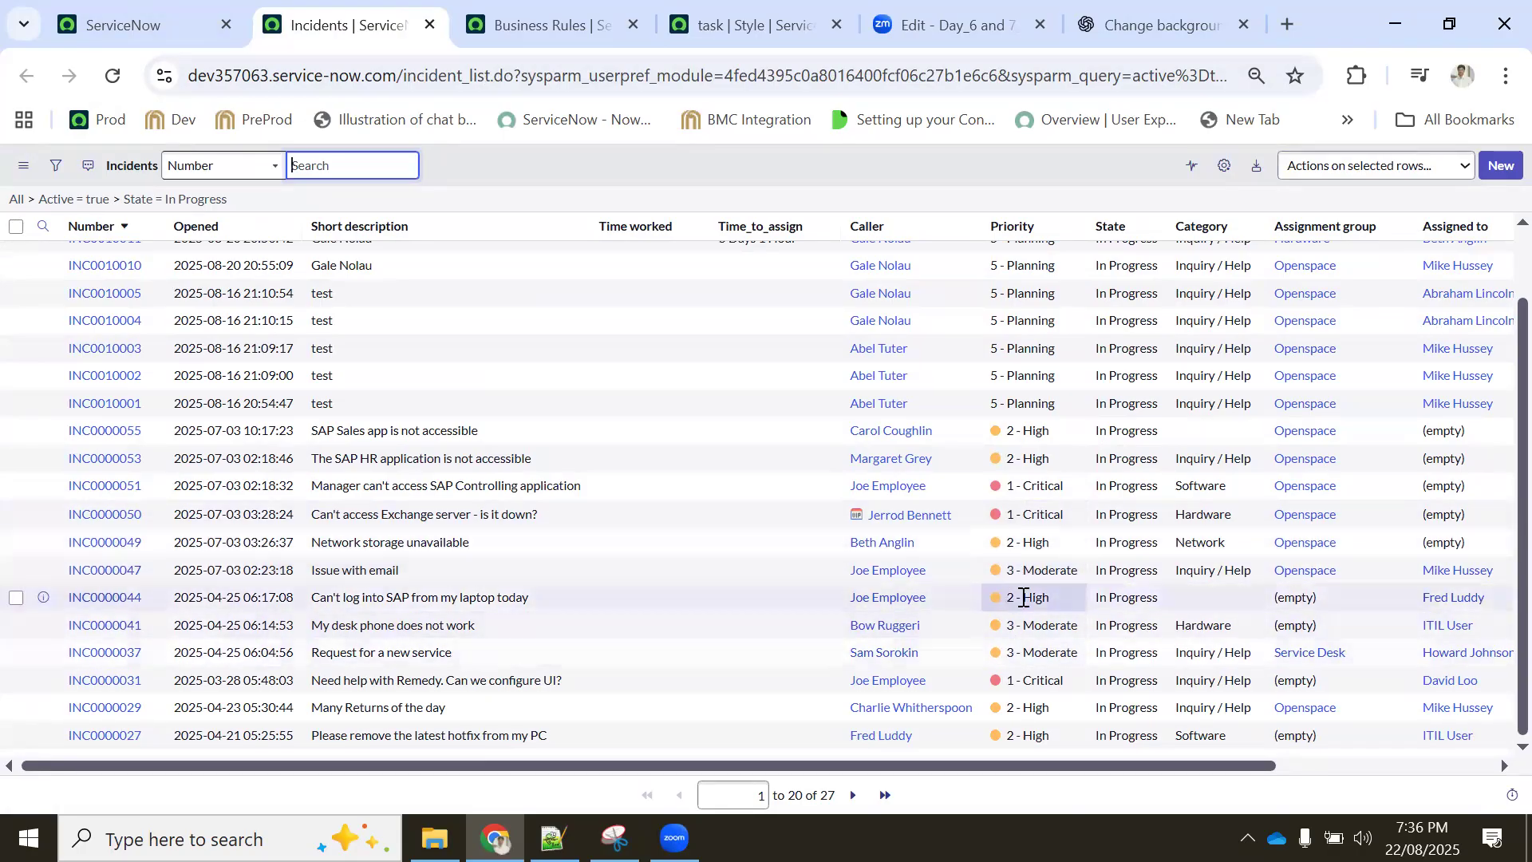
Open the light green approval style for approved from the Incidents Styles list and copy its declaration "background-color:lightgreen"
{"action": "left_click", "coordinate": [949, 19]}
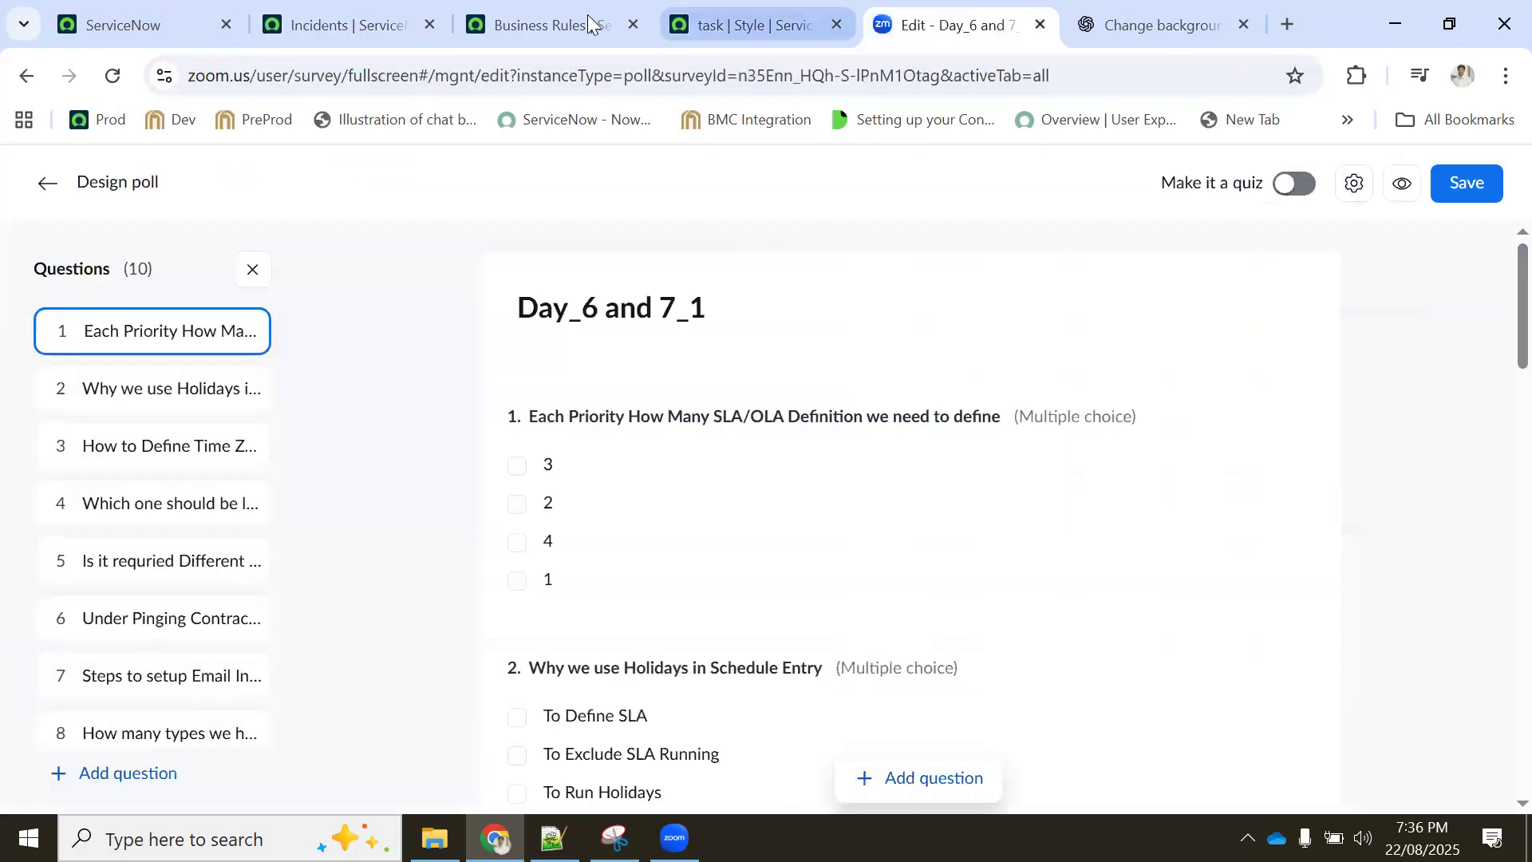
{"action": "left_click", "coordinate": [390, 20]}
{"action": "left_click", "coordinate": [547, 32]}
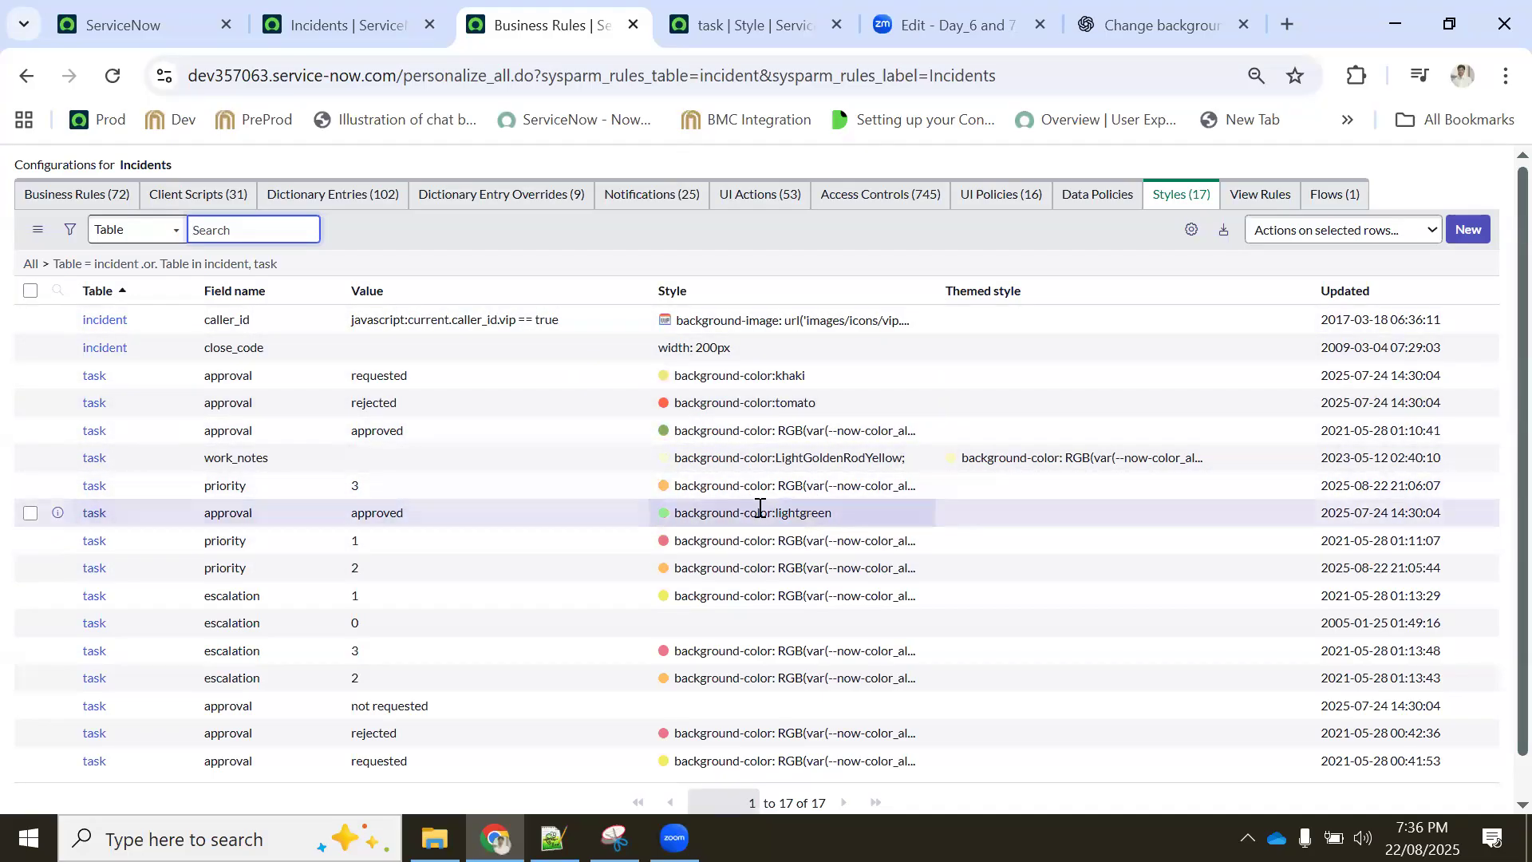
{"action": "left_click", "coordinate": [92, 520], "text": "ctrl"}
{"action": "left_click", "coordinate": [650, 24]}
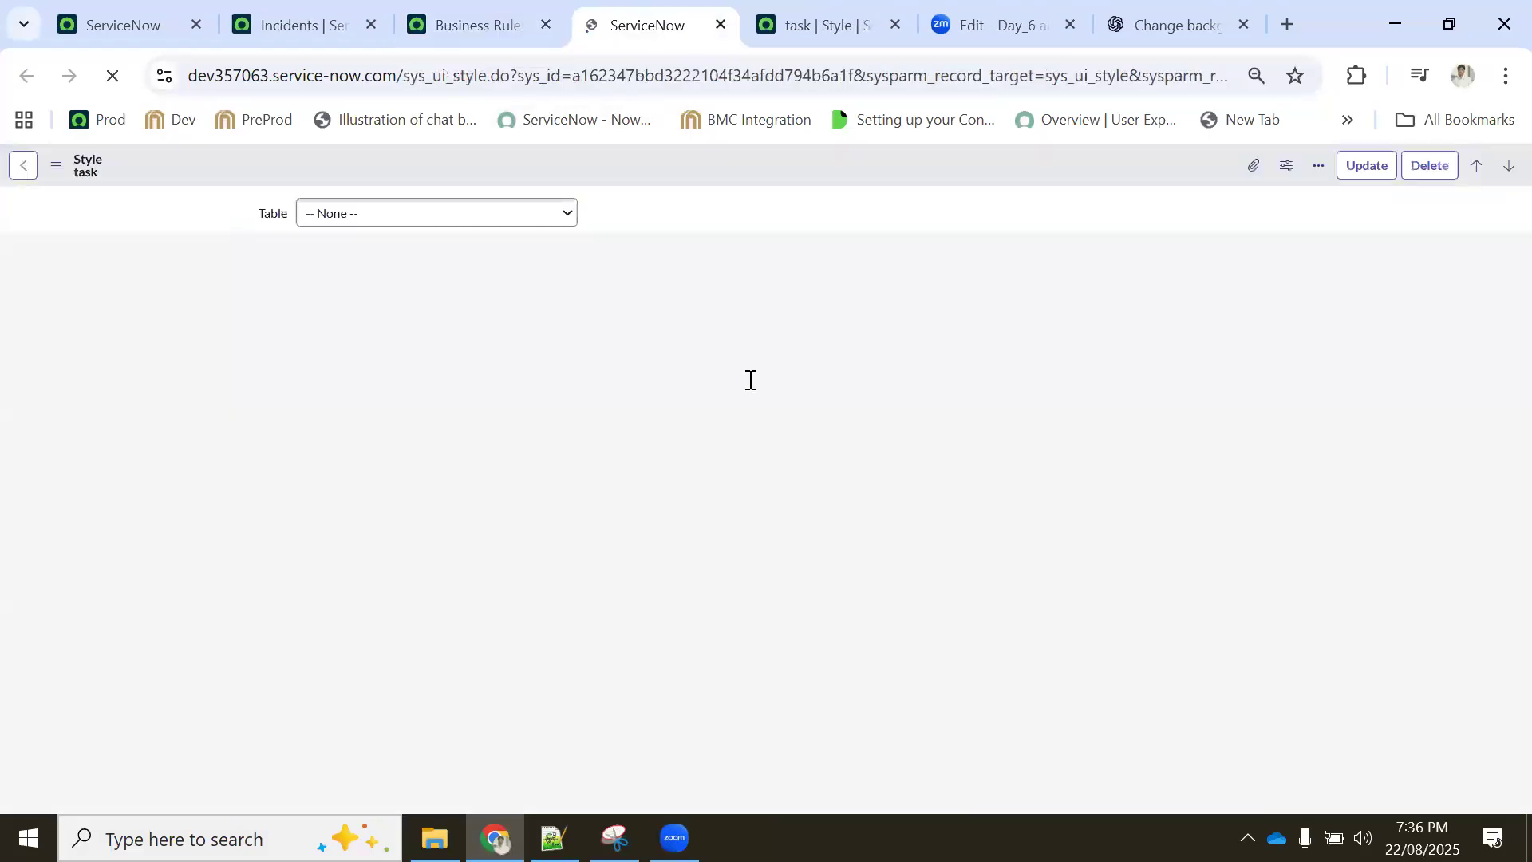
{"action": "left_click_drag", "start_coordinate": [486, 397], "coordinate": [299, 396]}
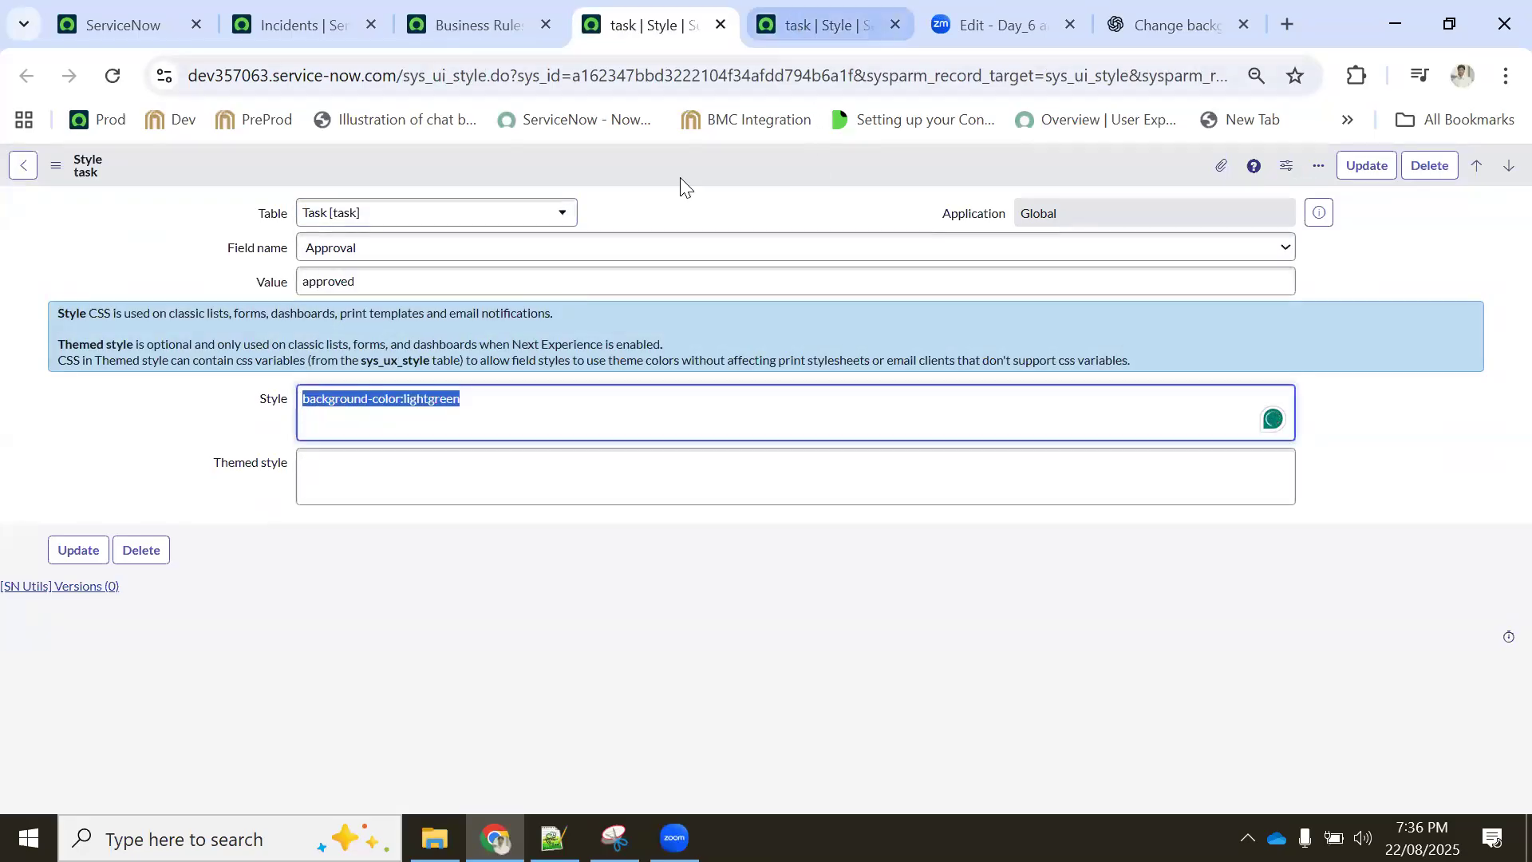
Replace the new priority 3 record's style with "background-color:lightgreen" and save the record
{"action": "left_click", "coordinate": [830, 23]}
{"action": "key", "text": "ctrl+a"}
{"action": "key", "text": "ctrl+v"}
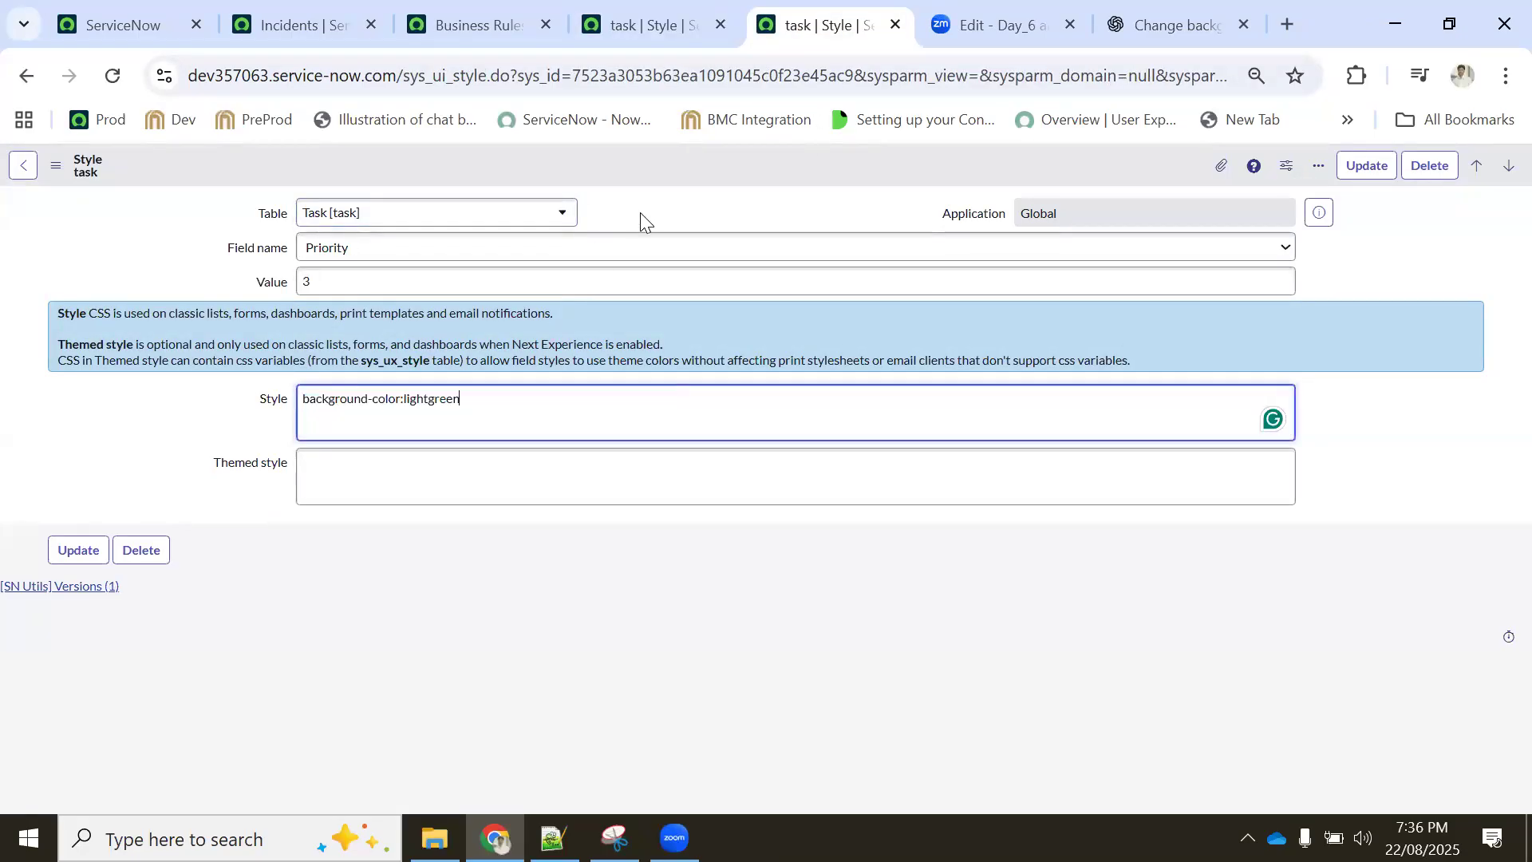
{"action": "right_click", "coordinate": [657, 164]}
{"action": "left_click", "coordinate": [687, 179]}
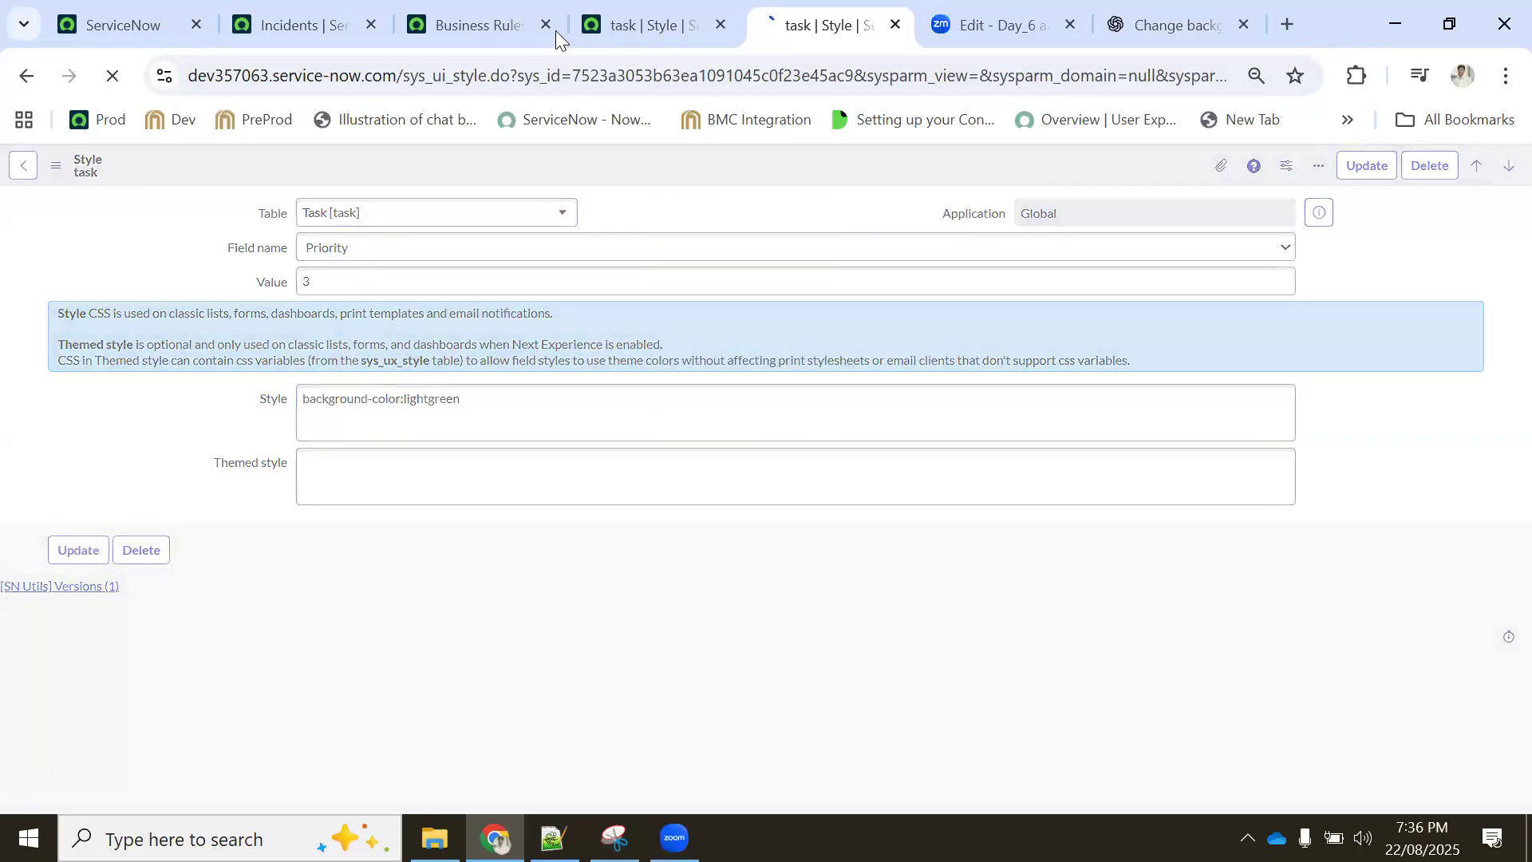
Return to the Incidents list and check the marker colour of the 3 - Moderate rows with refreshed data
{"action": "left_click", "coordinate": [646, 23]}
{"action": "left_click", "coordinate": [447, 15]}
{"action": "left_click", "coordinate": [298, 16]}
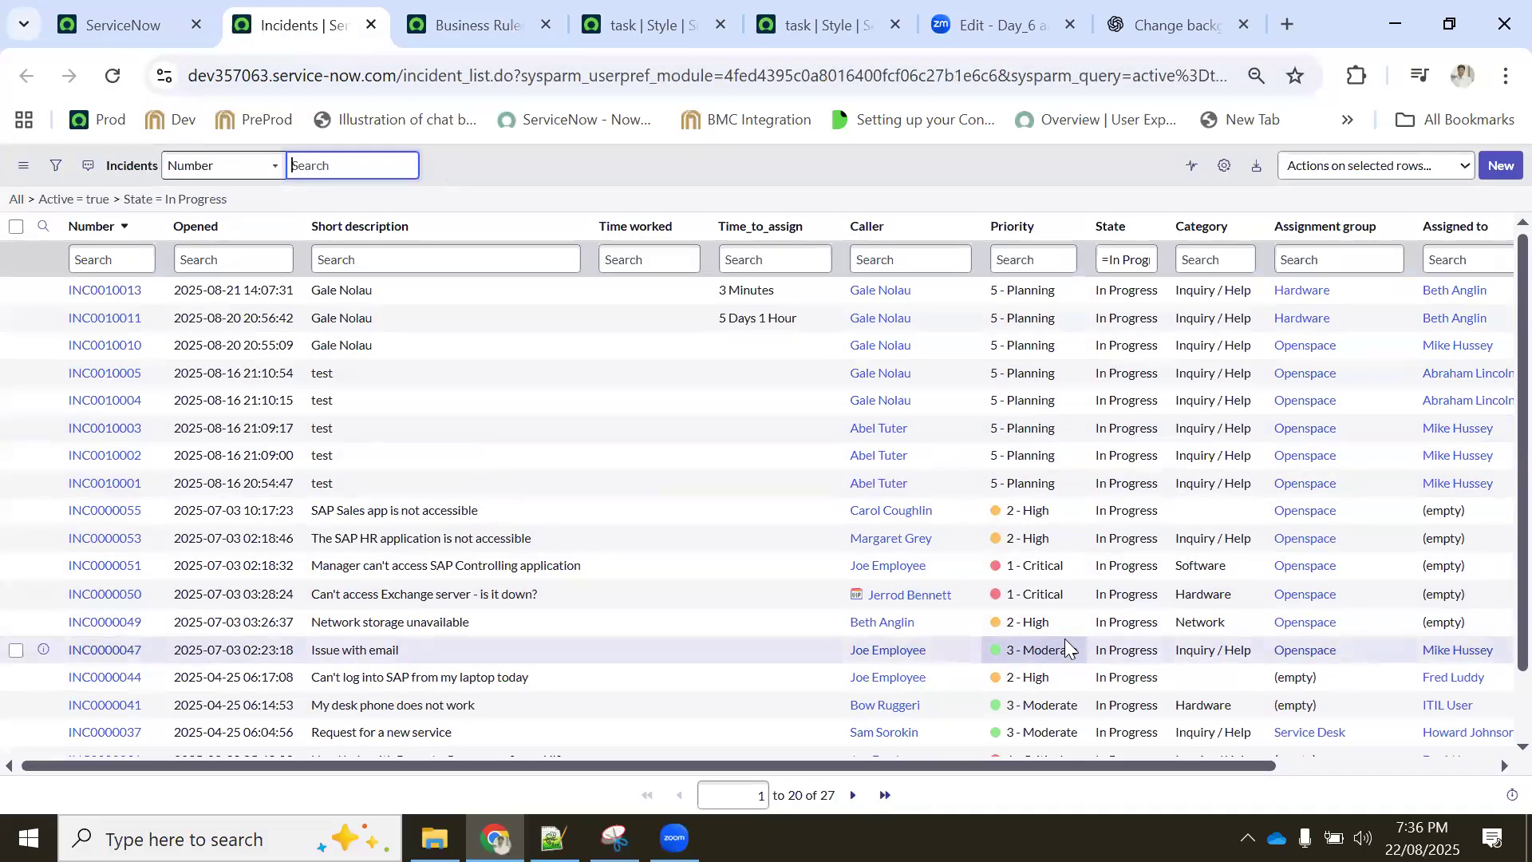
{"action": "scroll", "coordinate": [1066, 648], "scroll_direction": "down", "scroll_amount": 1}
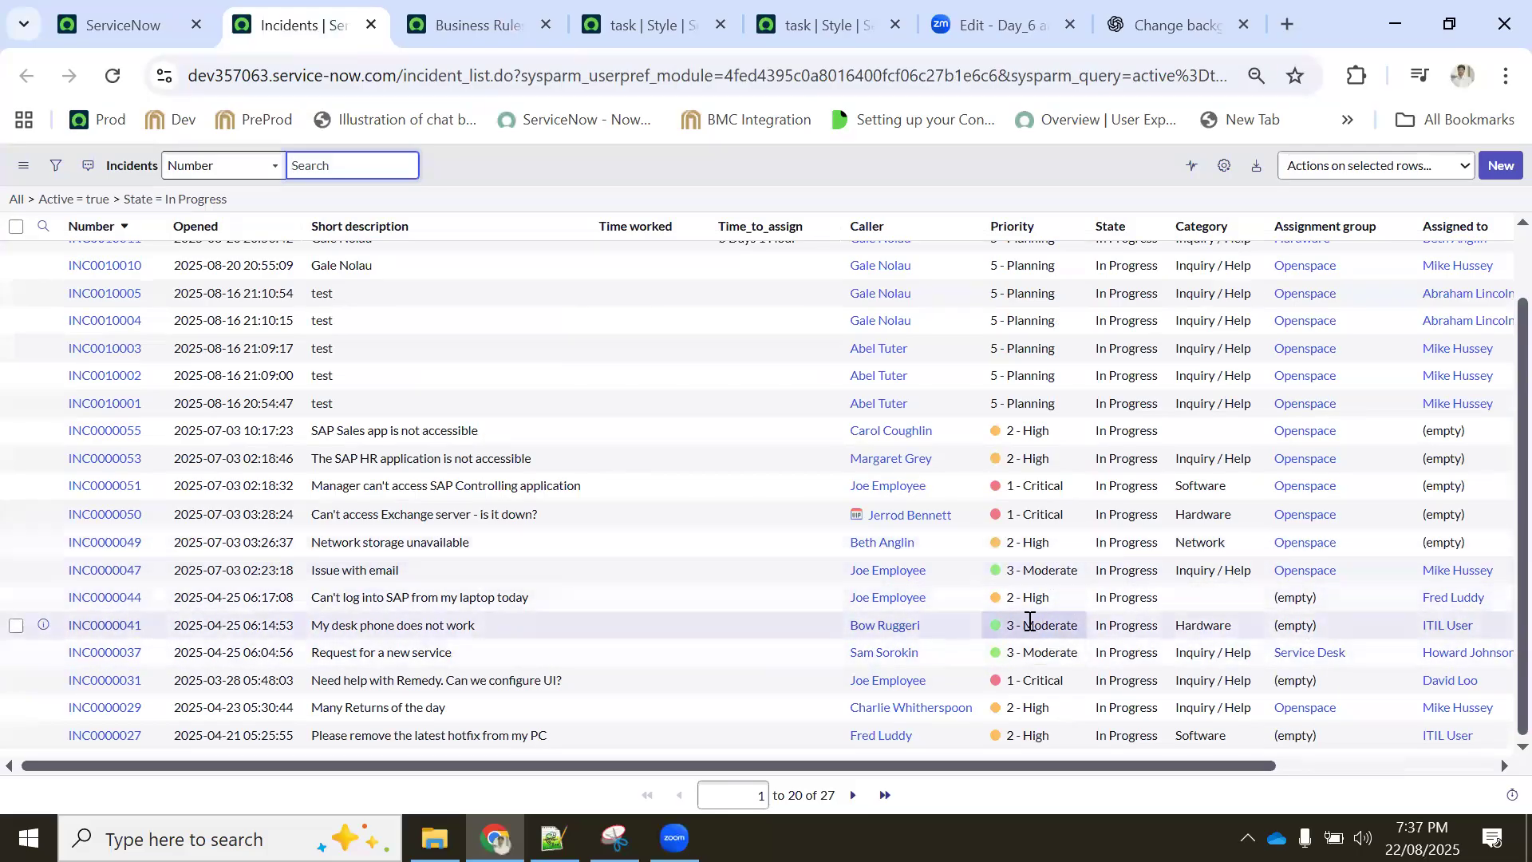
{"action": "scroll", "coordinate": [1030, 620], "scroll_direction": "up", "scroll_amount": 1}
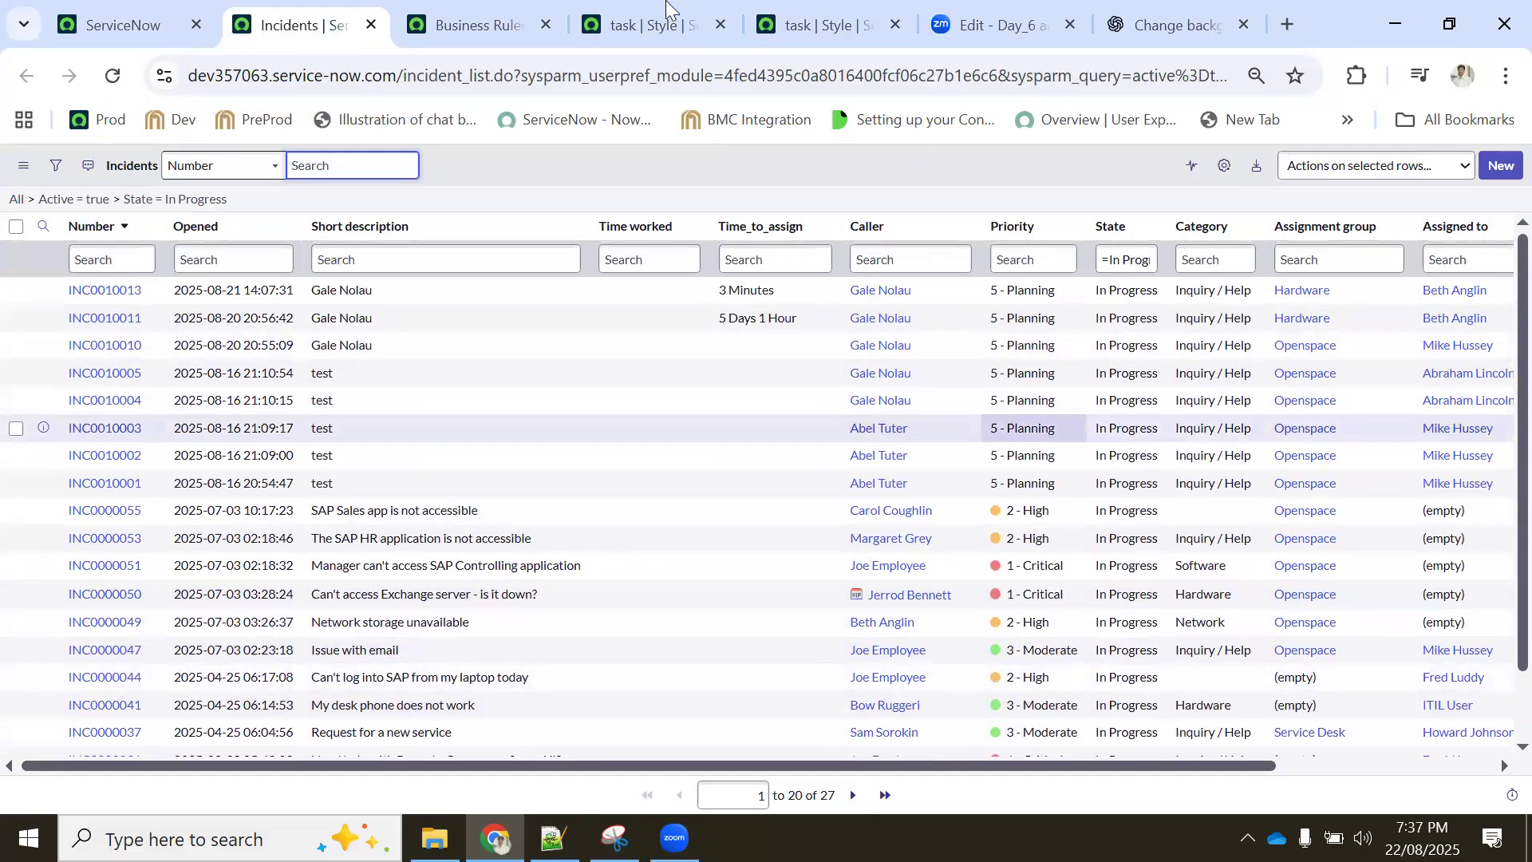
Open the incident caller_id style from the Styles list and examine its VIP condition and background-image declarations
{"action": "left_click", "coordinate": [695, 19]}
{"action": "left_click", "coordinate": [833, 23]}
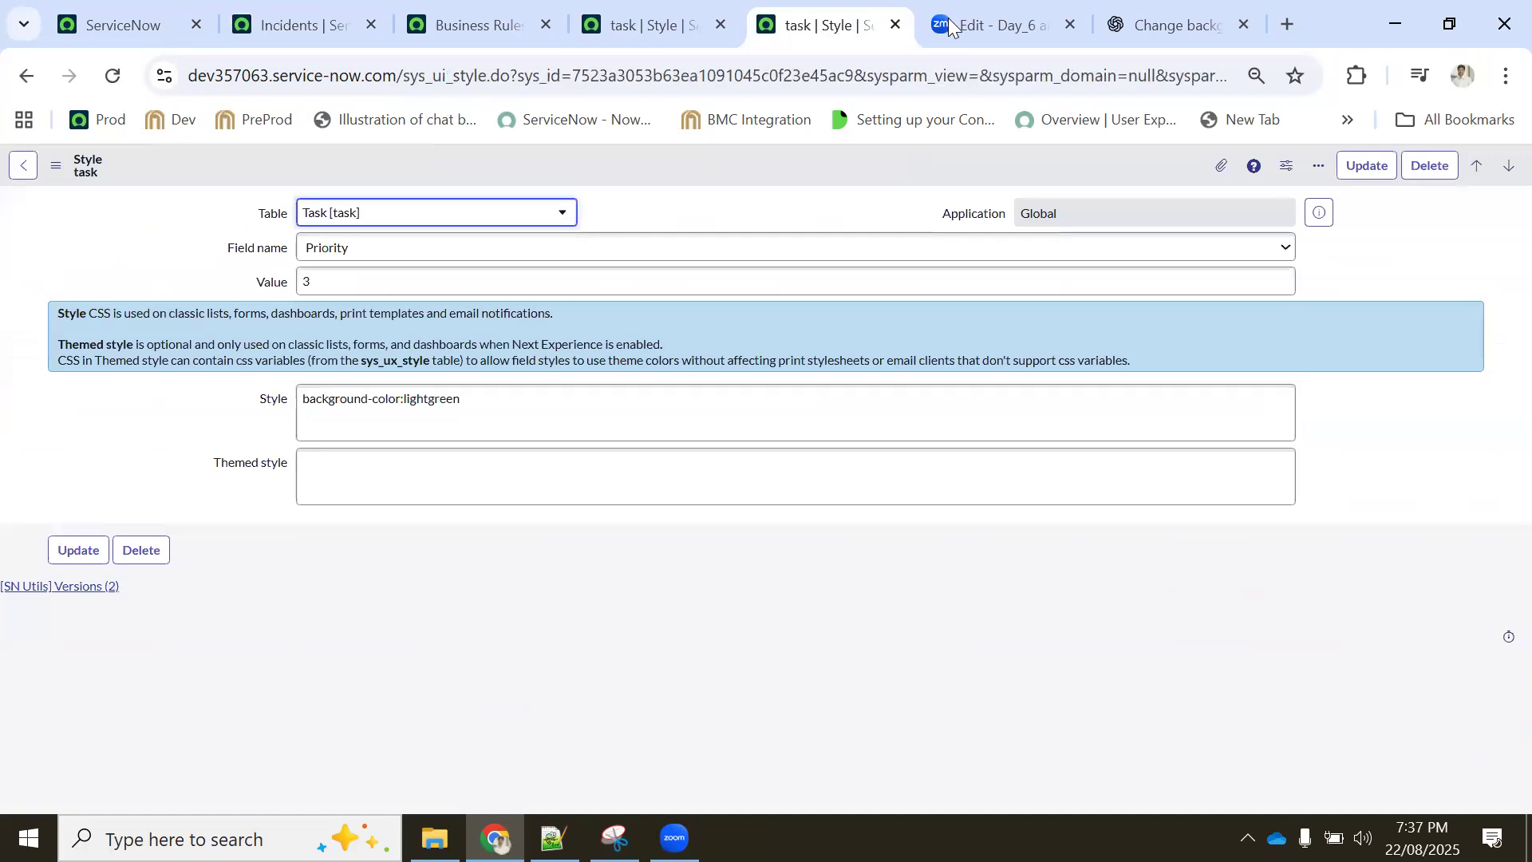
{"action": "left_click", "coordinate": [479, 12]}
{"action": "scroll", "coordinate": [703, 511], "scroll_direction": "down", "scroll_amount": 1}
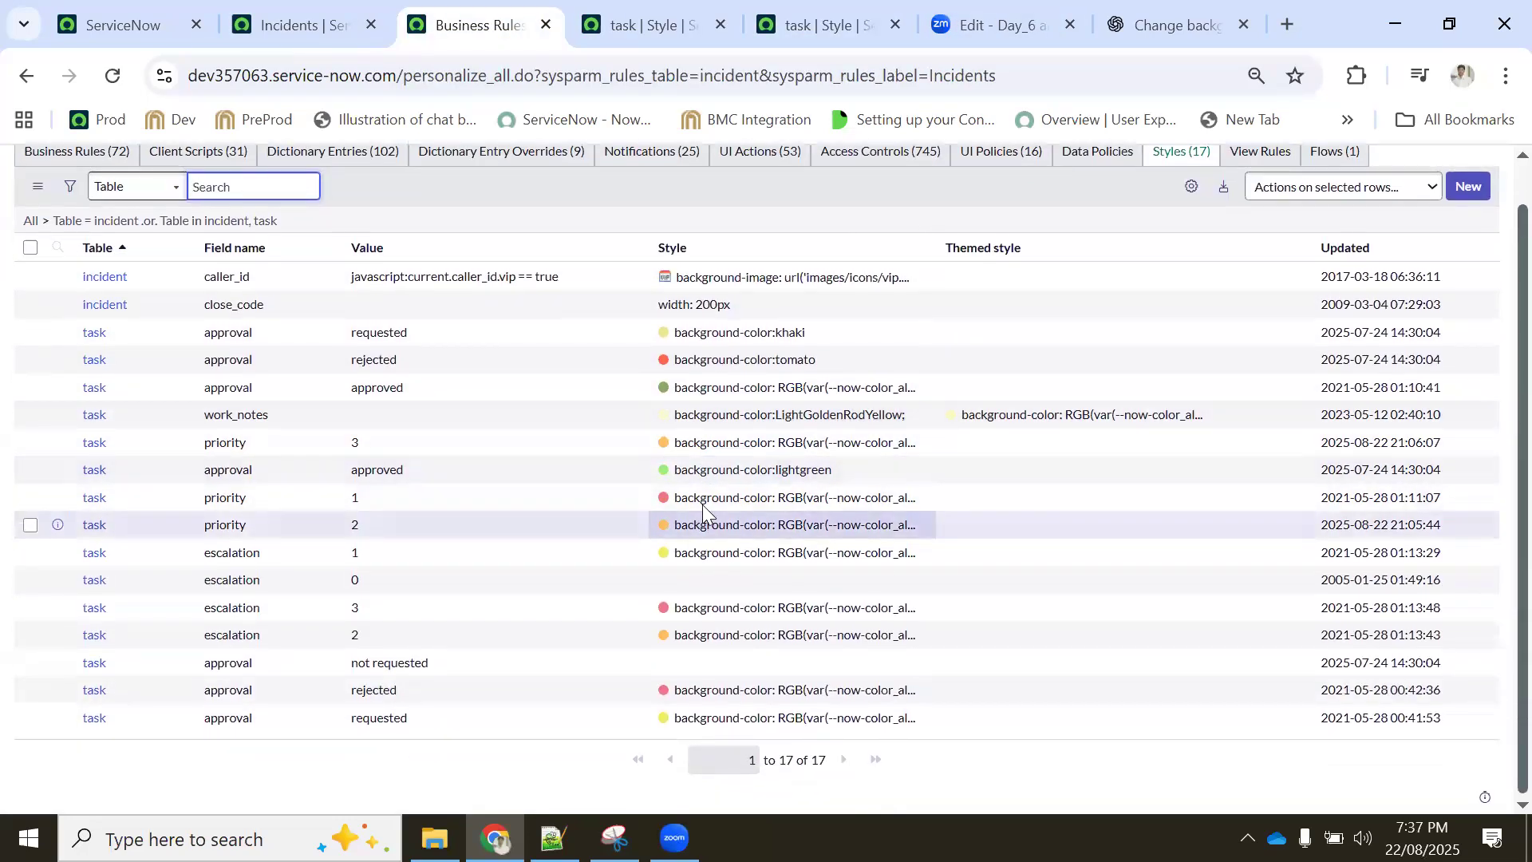
{"action": "scroll", "coordinate": [687, 498], "scroll_direction": "up", "scroll_amount": 1}
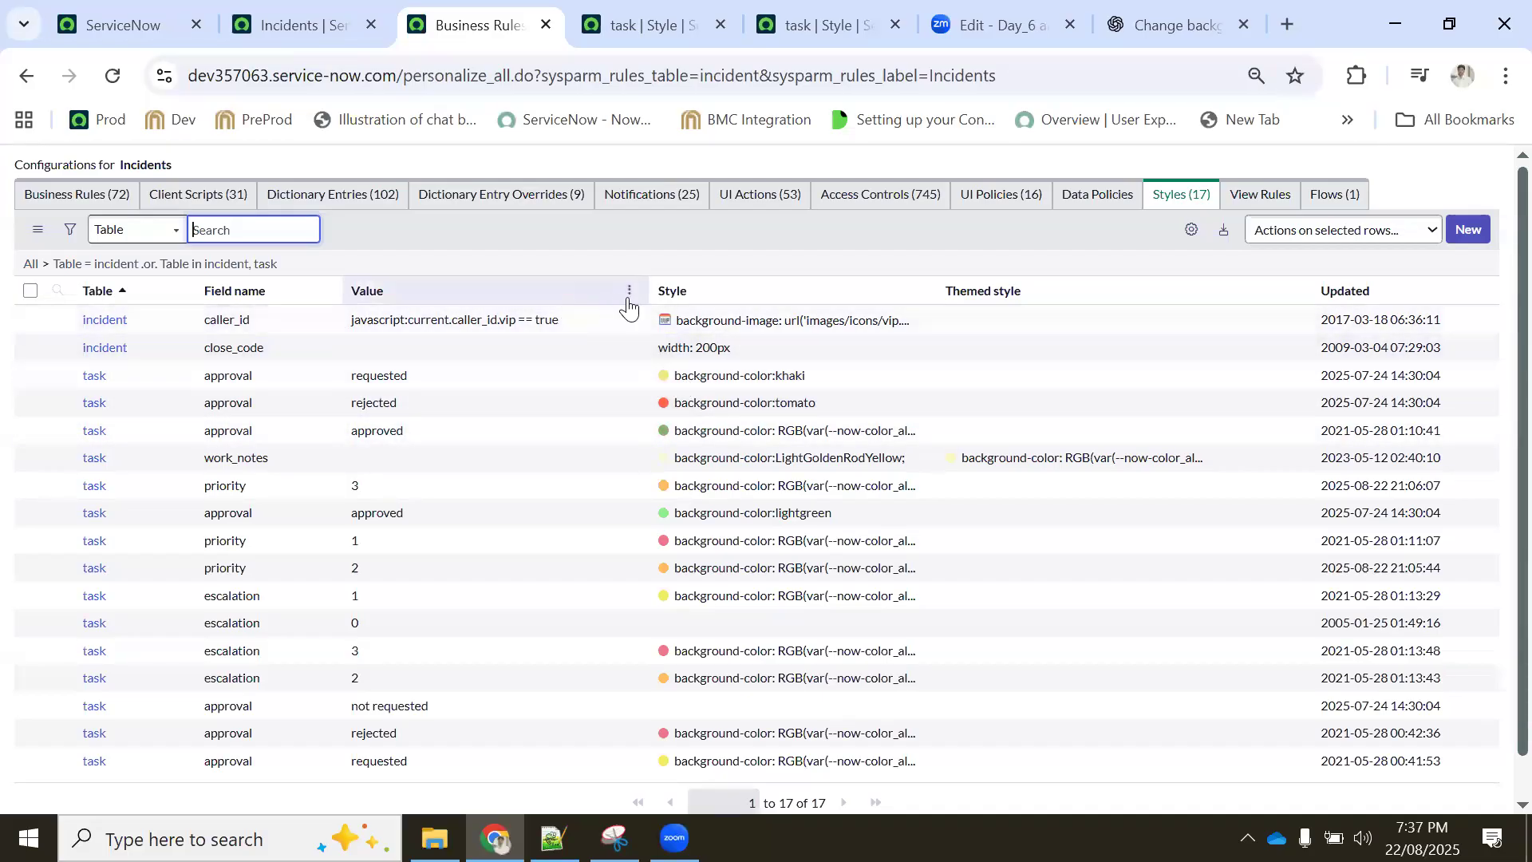
{"action": "left_click", "coordinate": [99, 321]}
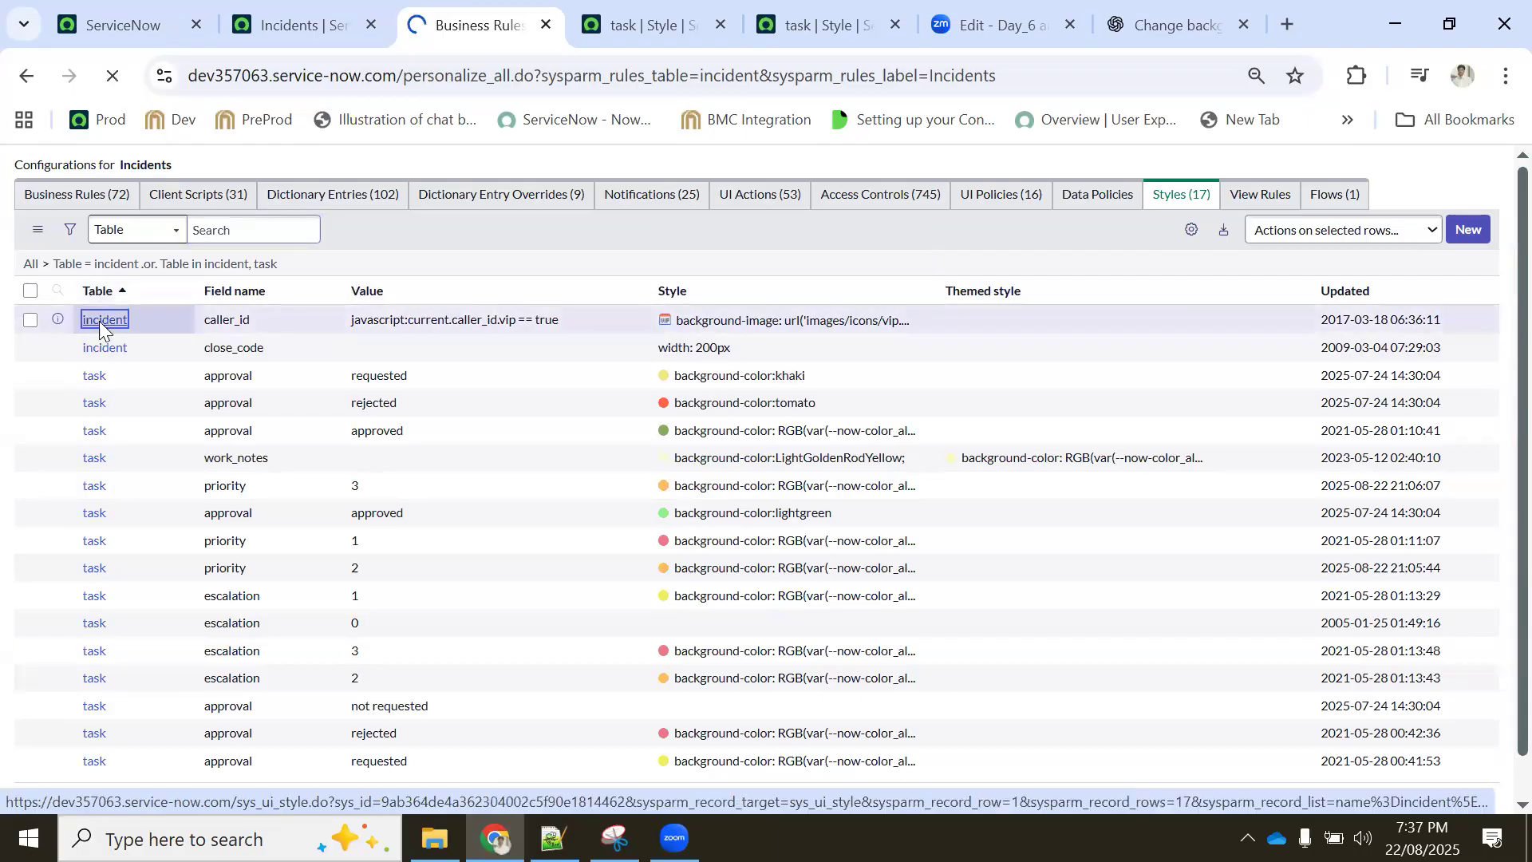
{"action": "left_click", "coordinate": [565, 423]}
{"action": "double_click", "coordinate": [520, 402]}
{"action": "triple_click", "coordinate": [558, 432]}
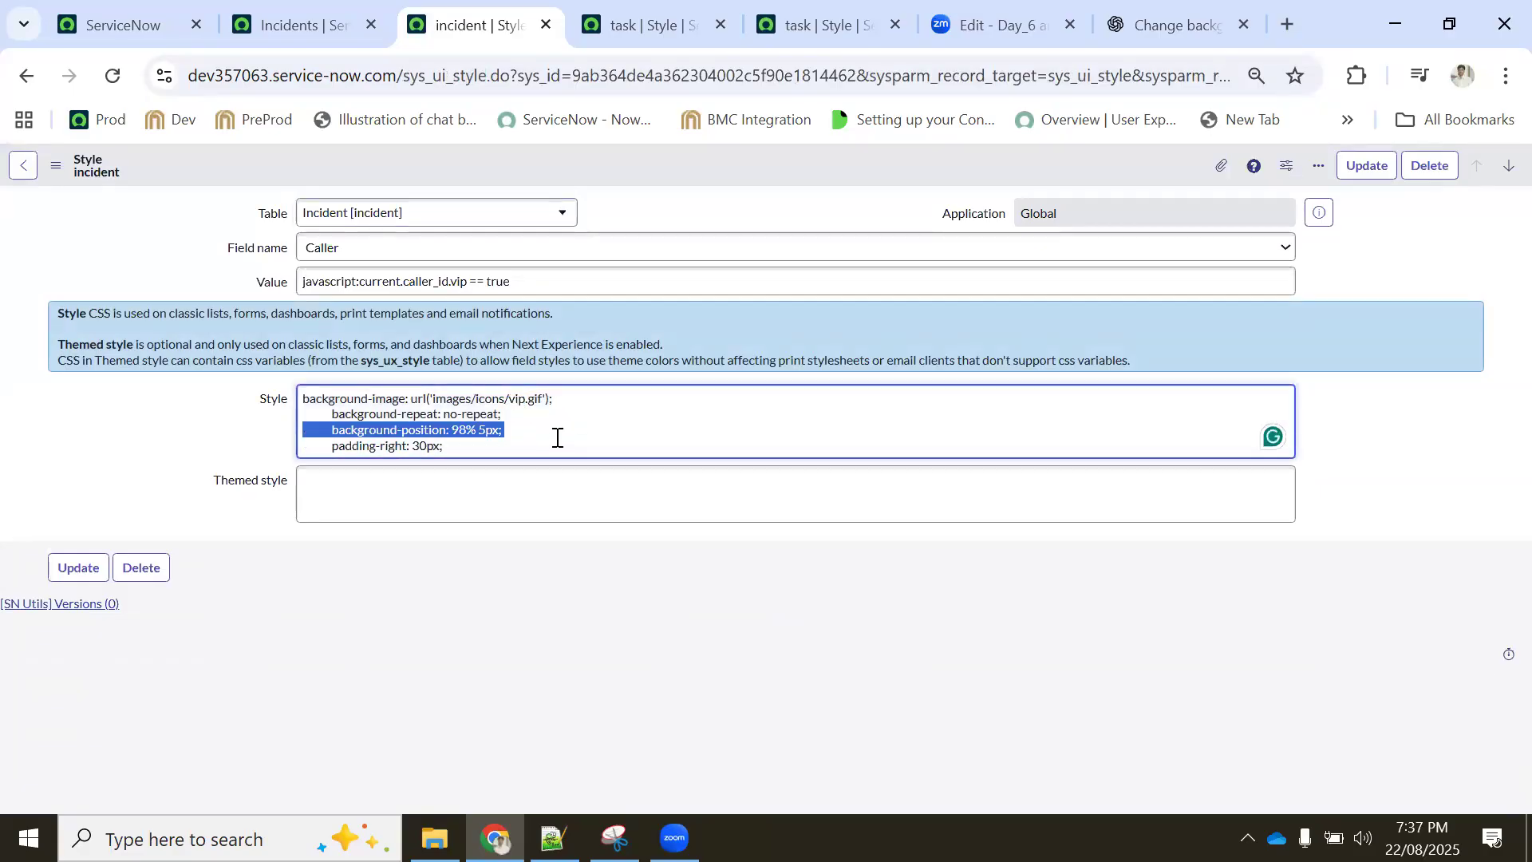
{"action": "left_click", "coordinate": [571, 432]}
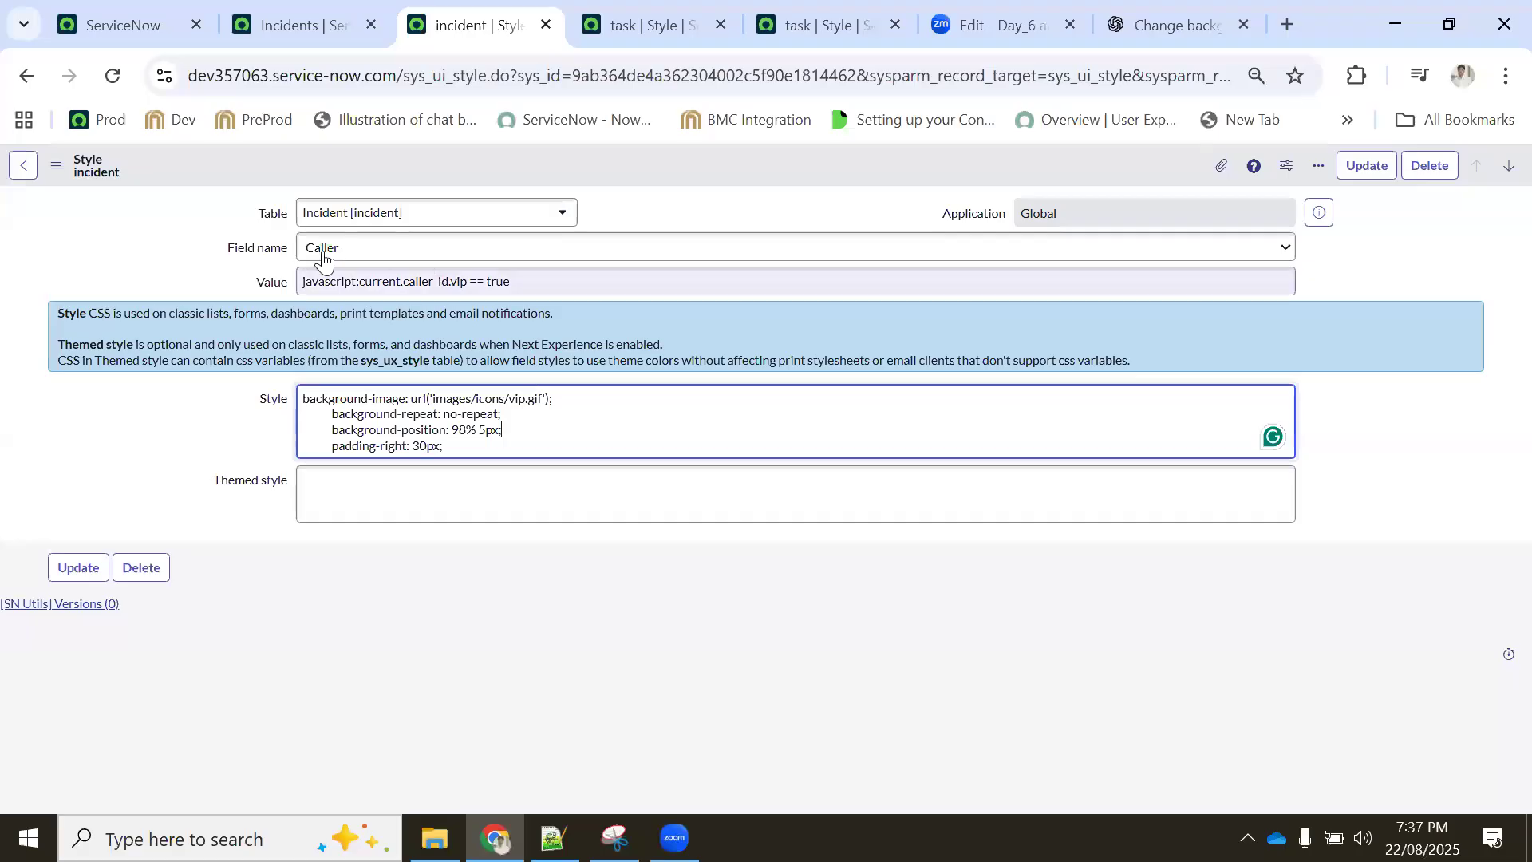
Search the application navigator for "users" and open the User Administration Users list in a new tab
{"action": "left_click", "coordinate": [164, 11]}
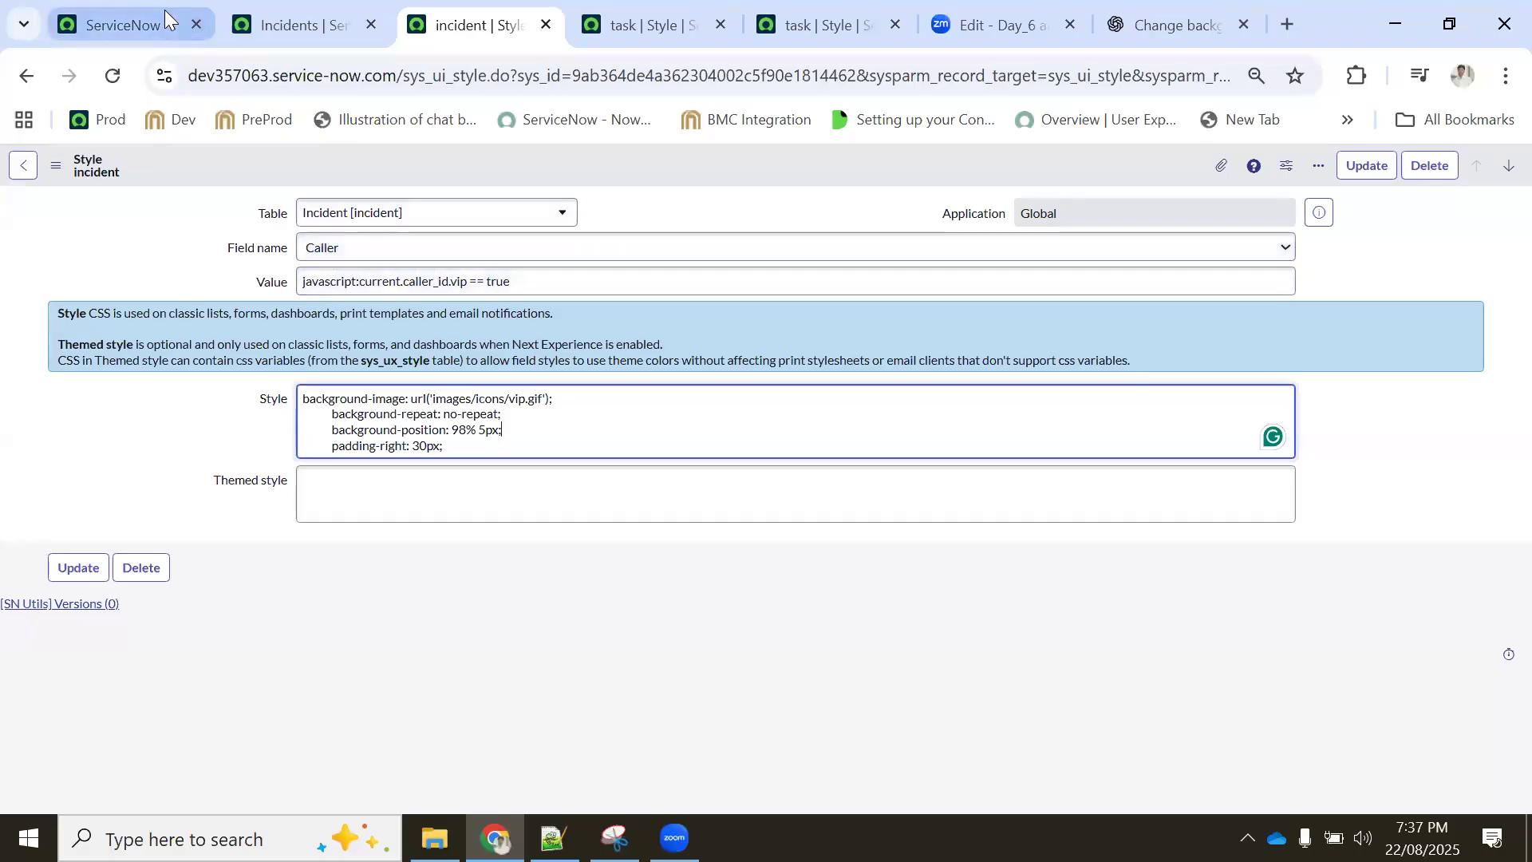
{"action": "left_click", "coordinate": [193, 167]}
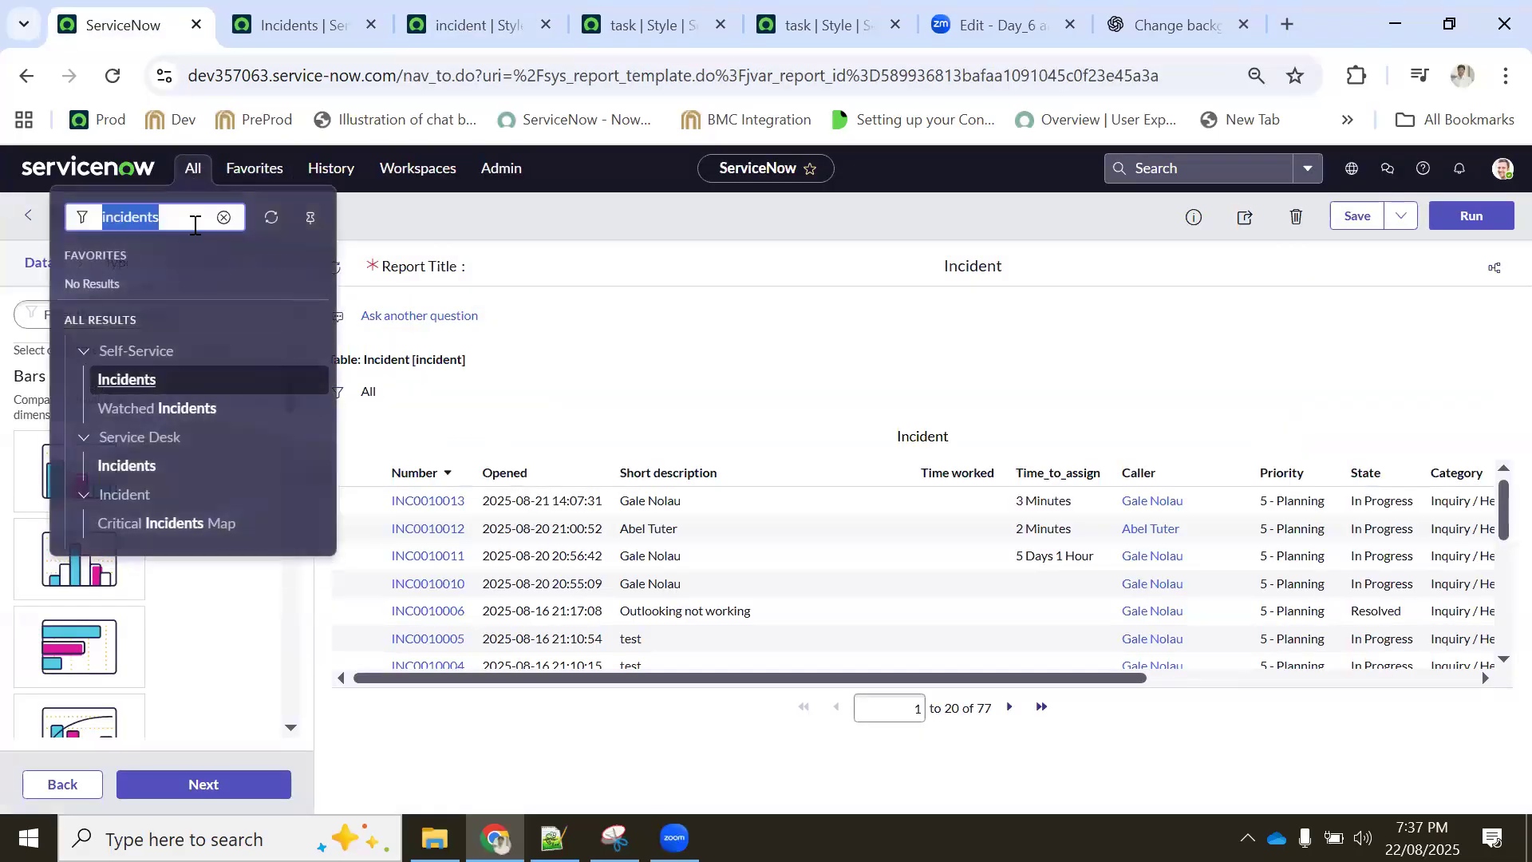
{"action": "type", "text": "users"}
{"action": "scroll", "coordinate": [205, 410], "scroll_direction": "down", "scroll_amount": 2}
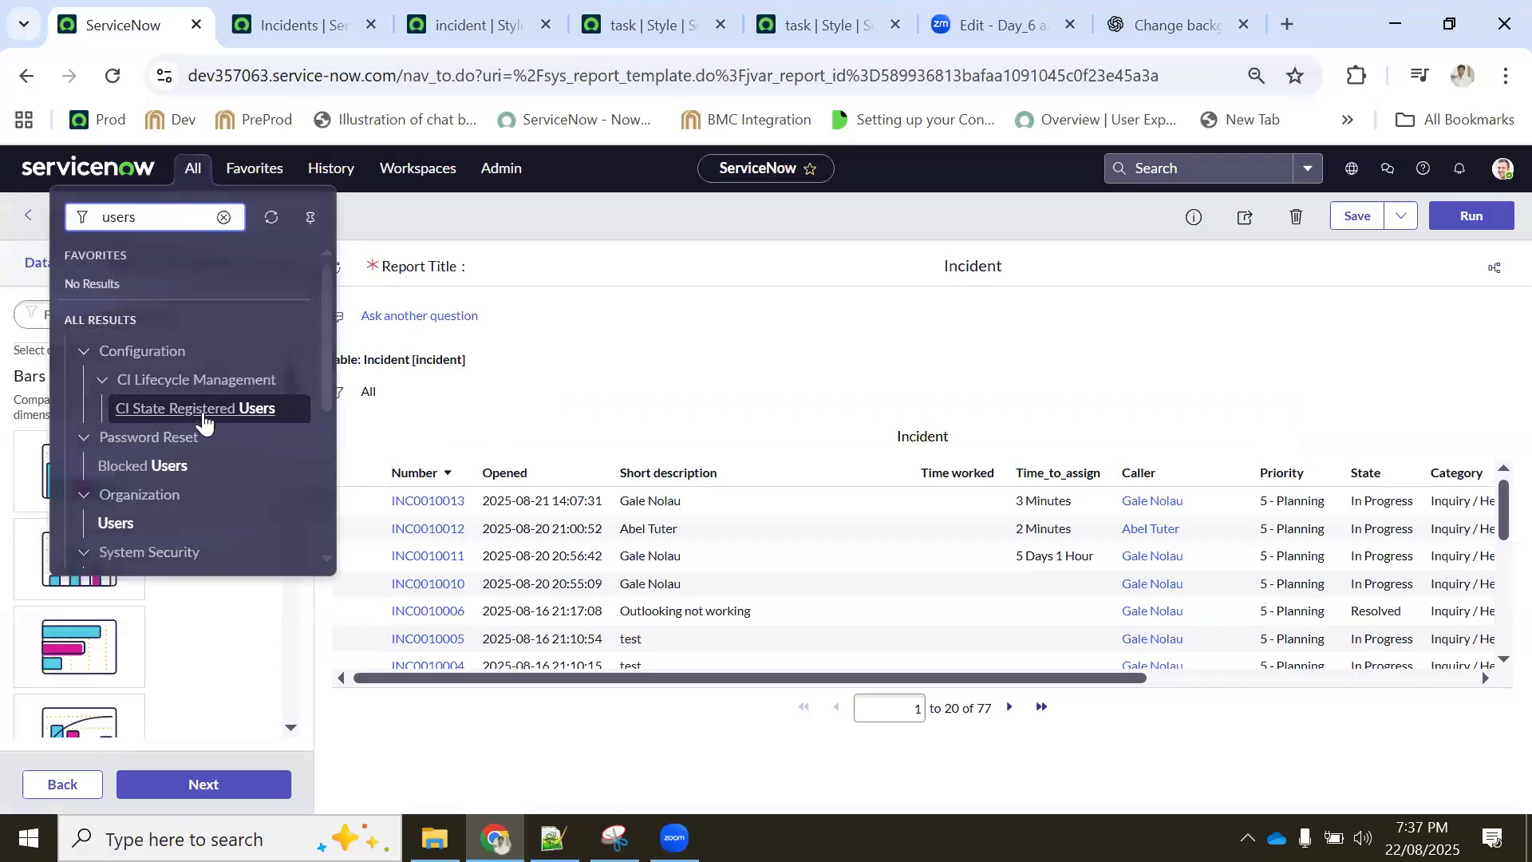
{"action": "scroll", "coordinate": [168, 454], "scroll_direction": "down", "scroll_amount": 3}
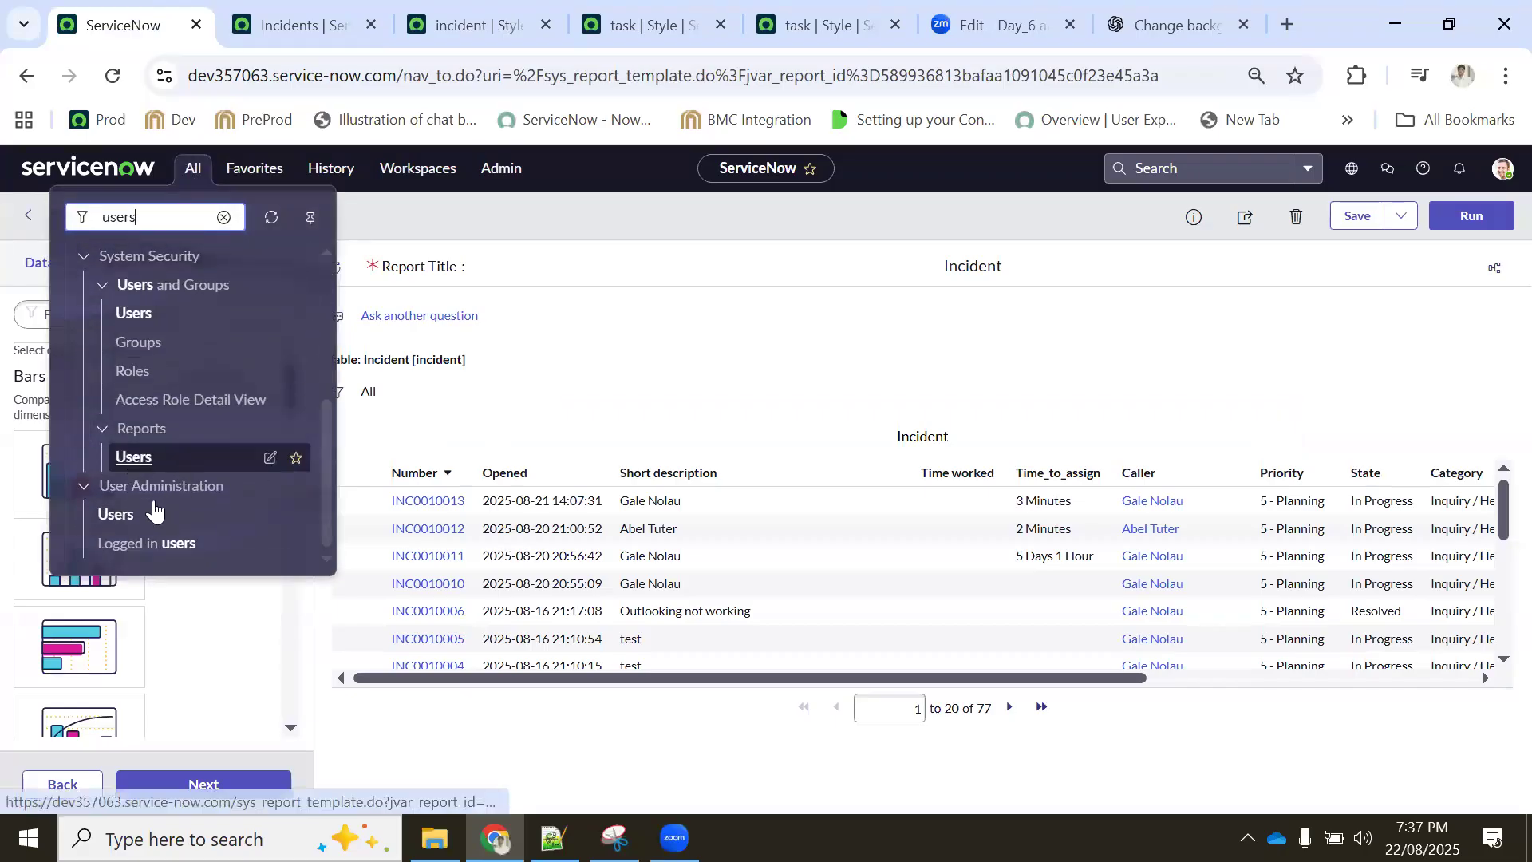
{"action": "middle_click", "coordinate": [128, 511]}
{"action": "left_click", "coordinate": [255, 22]}
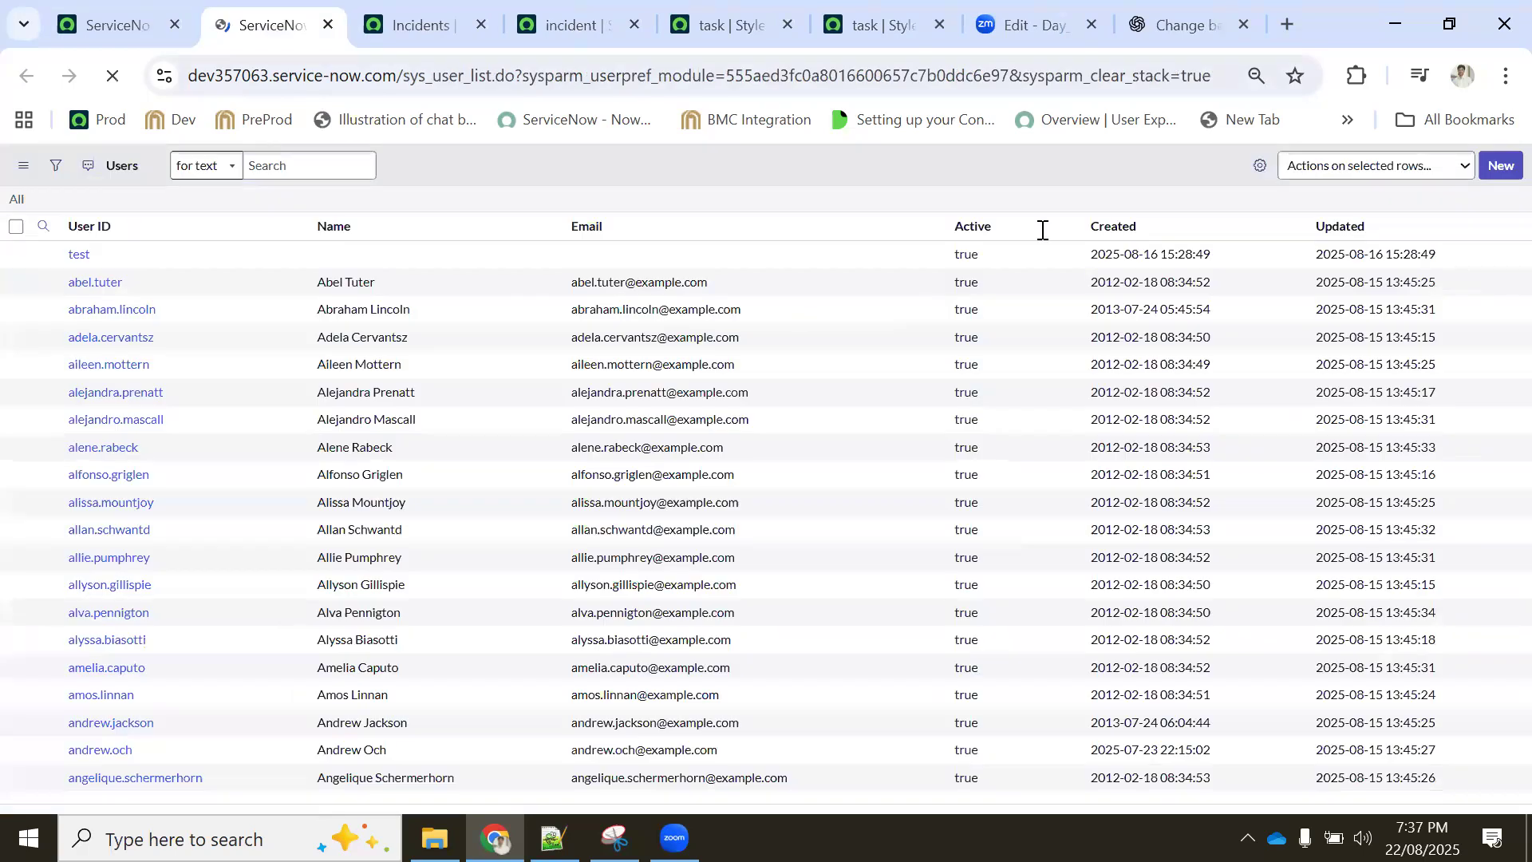
Add the VIP column to the Users list through its column personalization
{"action": "left_click", "coordinate": [1226, 167]}
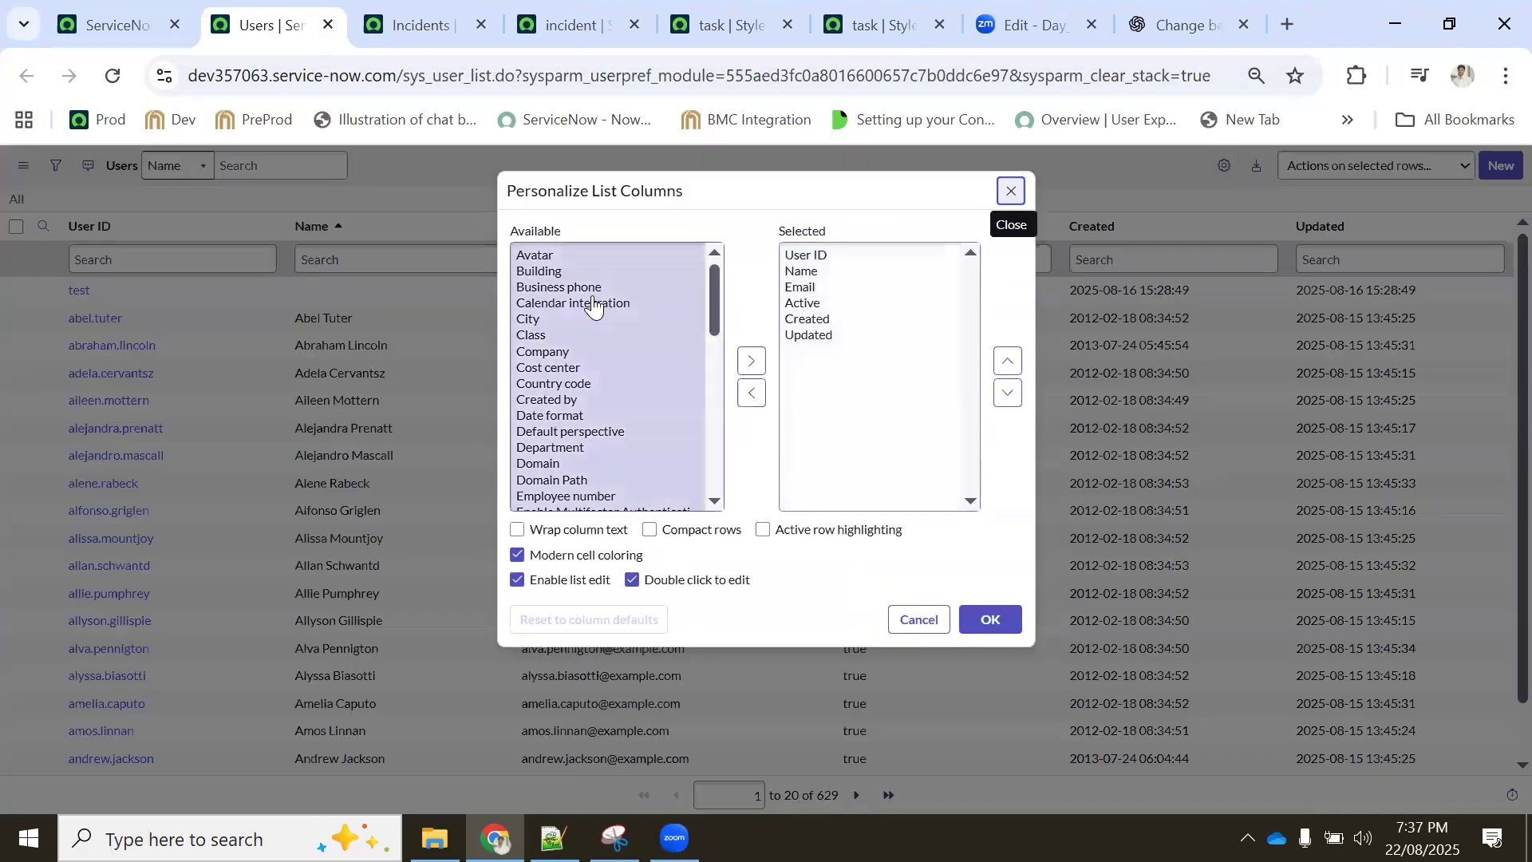
{"action": "left_click", "coordinate": [593, 304]}
{"action": "key", "text": "v"}
{"action": "left_click", "coordinate": [750, 360]}
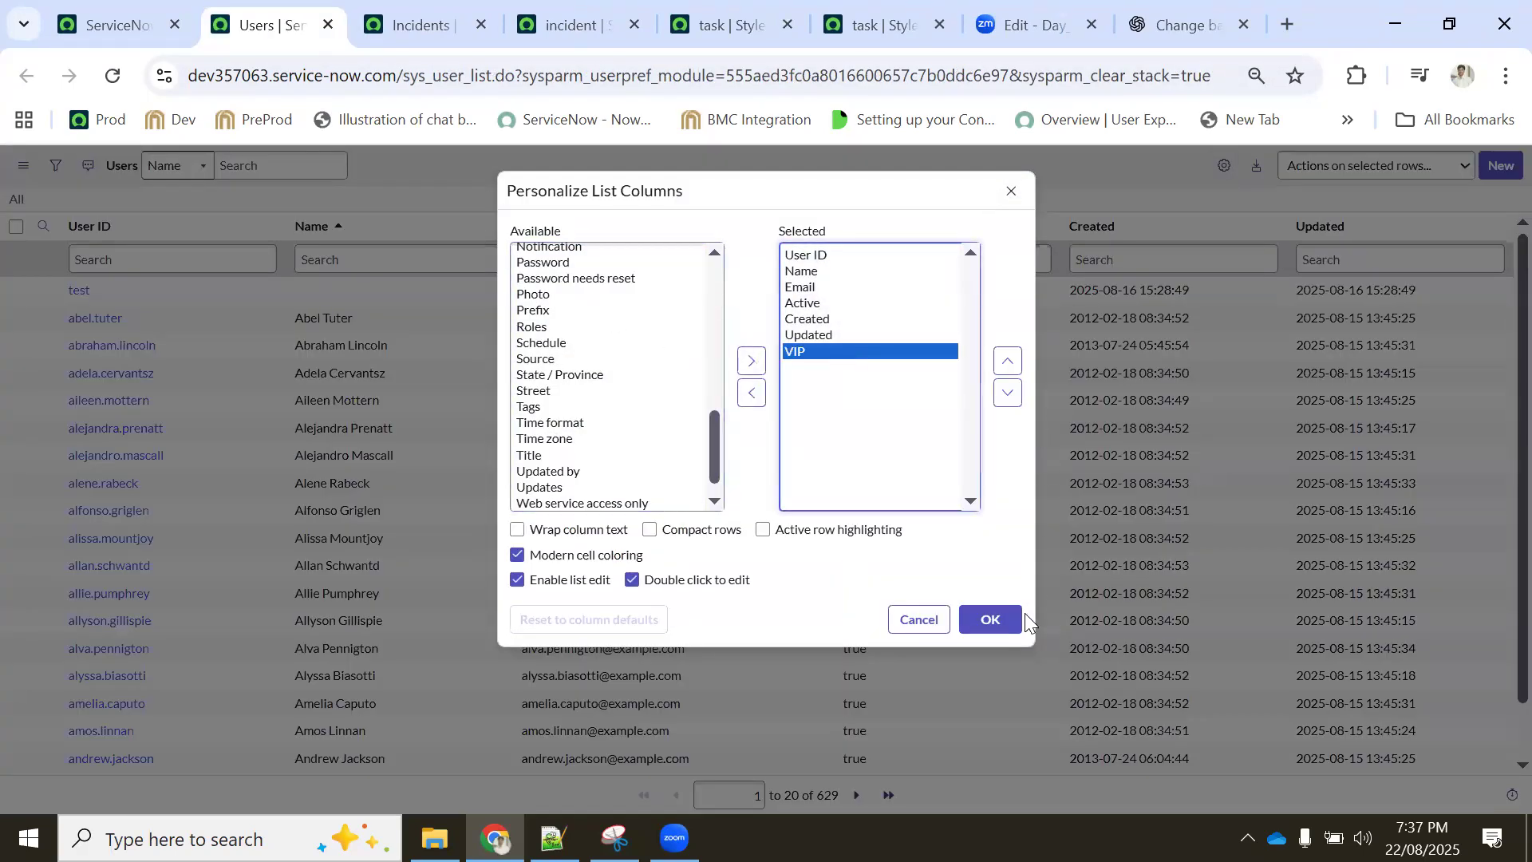
{"action": "key", "text": "Return"}
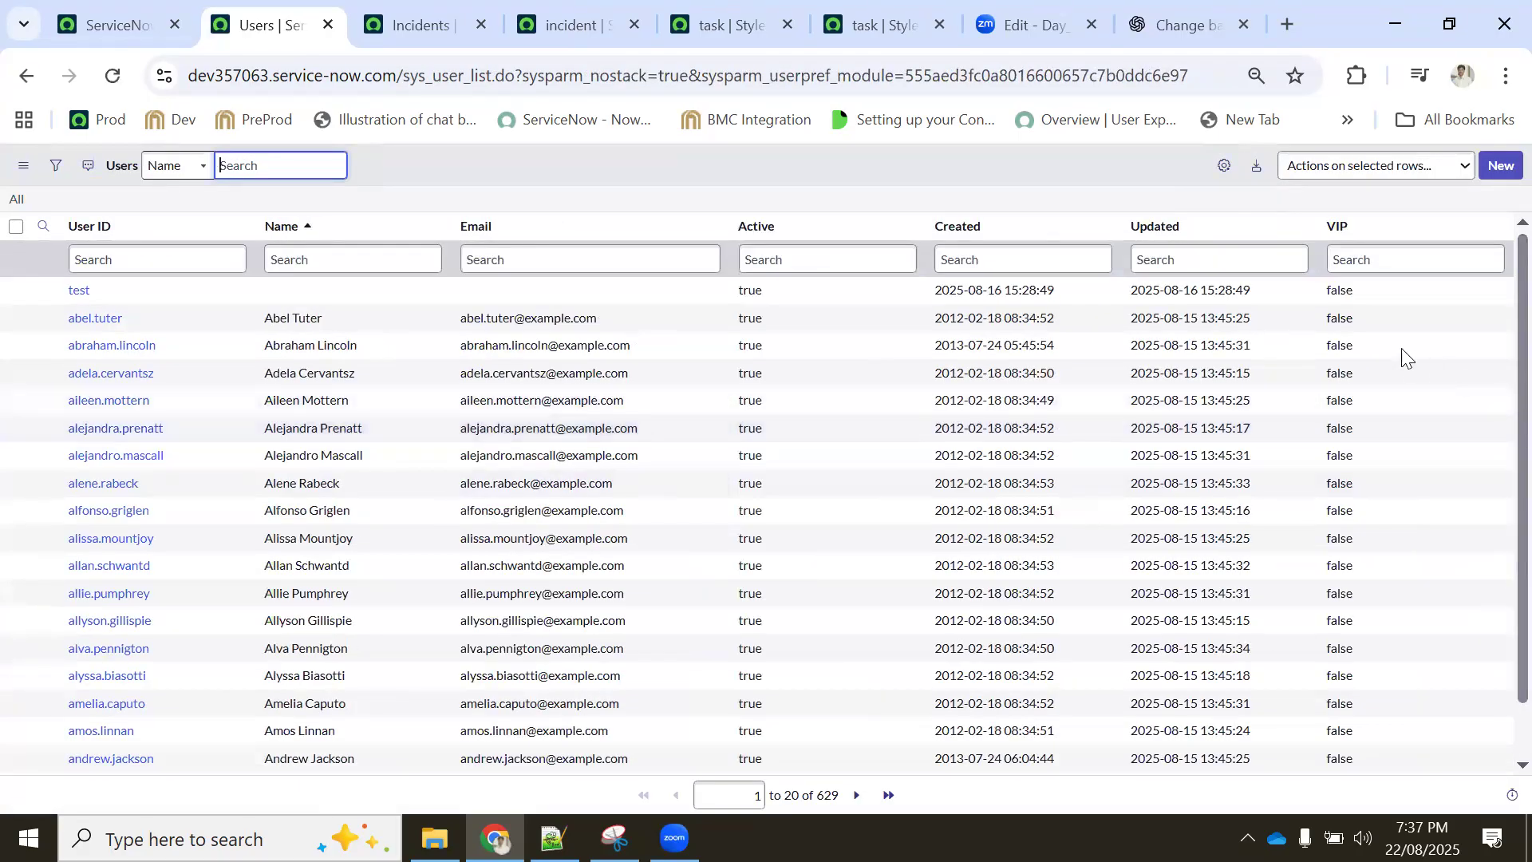
Filter out the users whose VIP value is false from the Users list
{"action": "scroll", "coordinate": [1390, 346], "scroll_direction": "down", "scroll_amount": 1}
{"action": "scroll", "coordinate": [1390, 347], "scroll_direction": "up", "scroll_amount": 1}
{"action": "scroll", "coordinate": [1390, 347], "scroll_direction": "down", "scroll_amount": 1}
{"action": "scroll", "coordinate": [1389, 348], "scroll_direction": "up", "scroll_amount": 1}
{"action": "right_click", "coordinate": [1337, 289]}
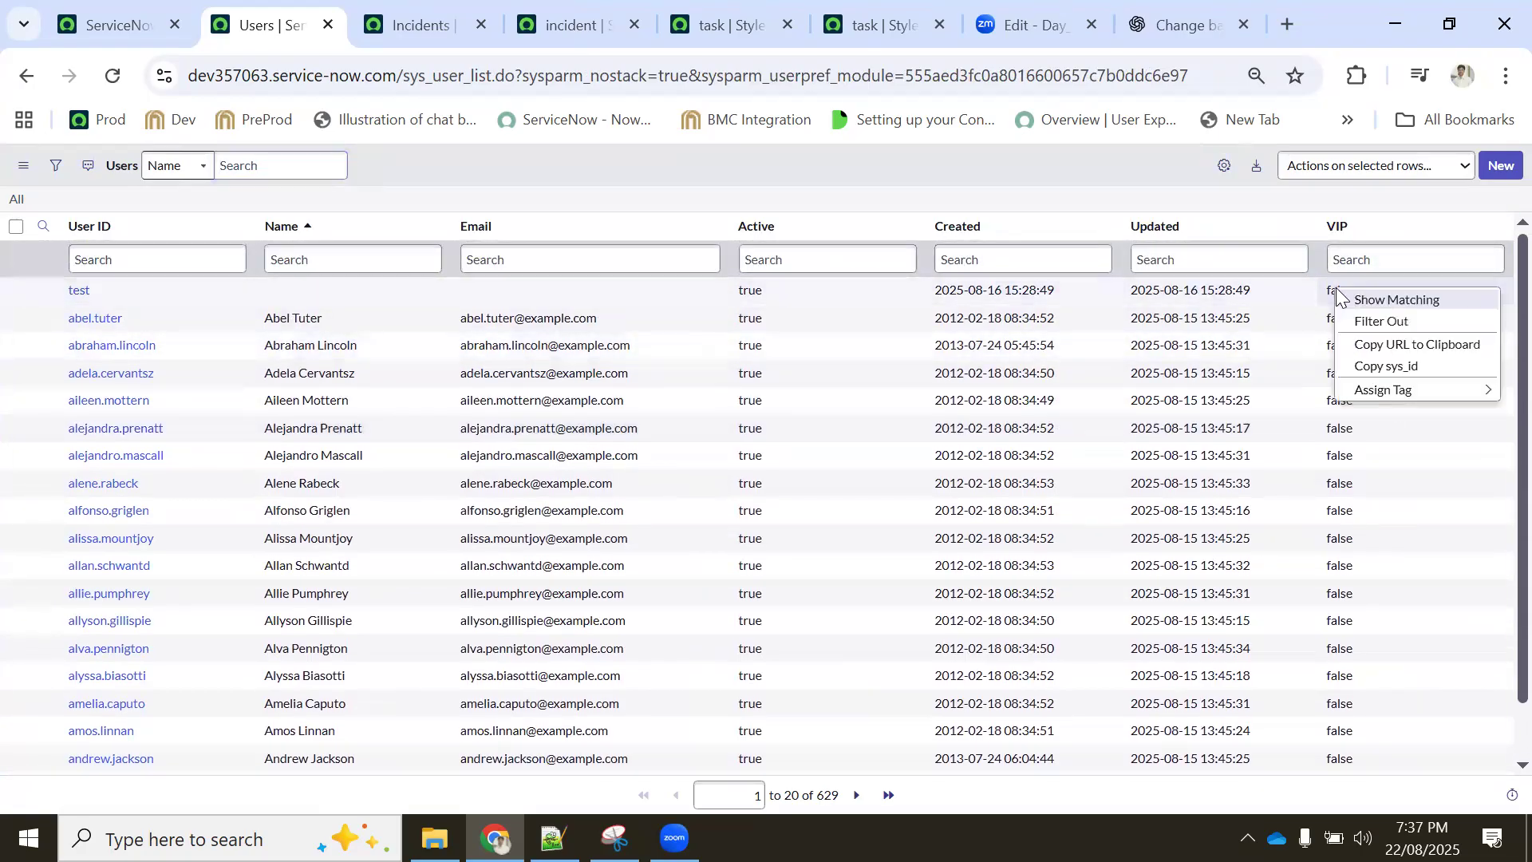
{"action": "left_click", "coordinate": [1371, 321]}
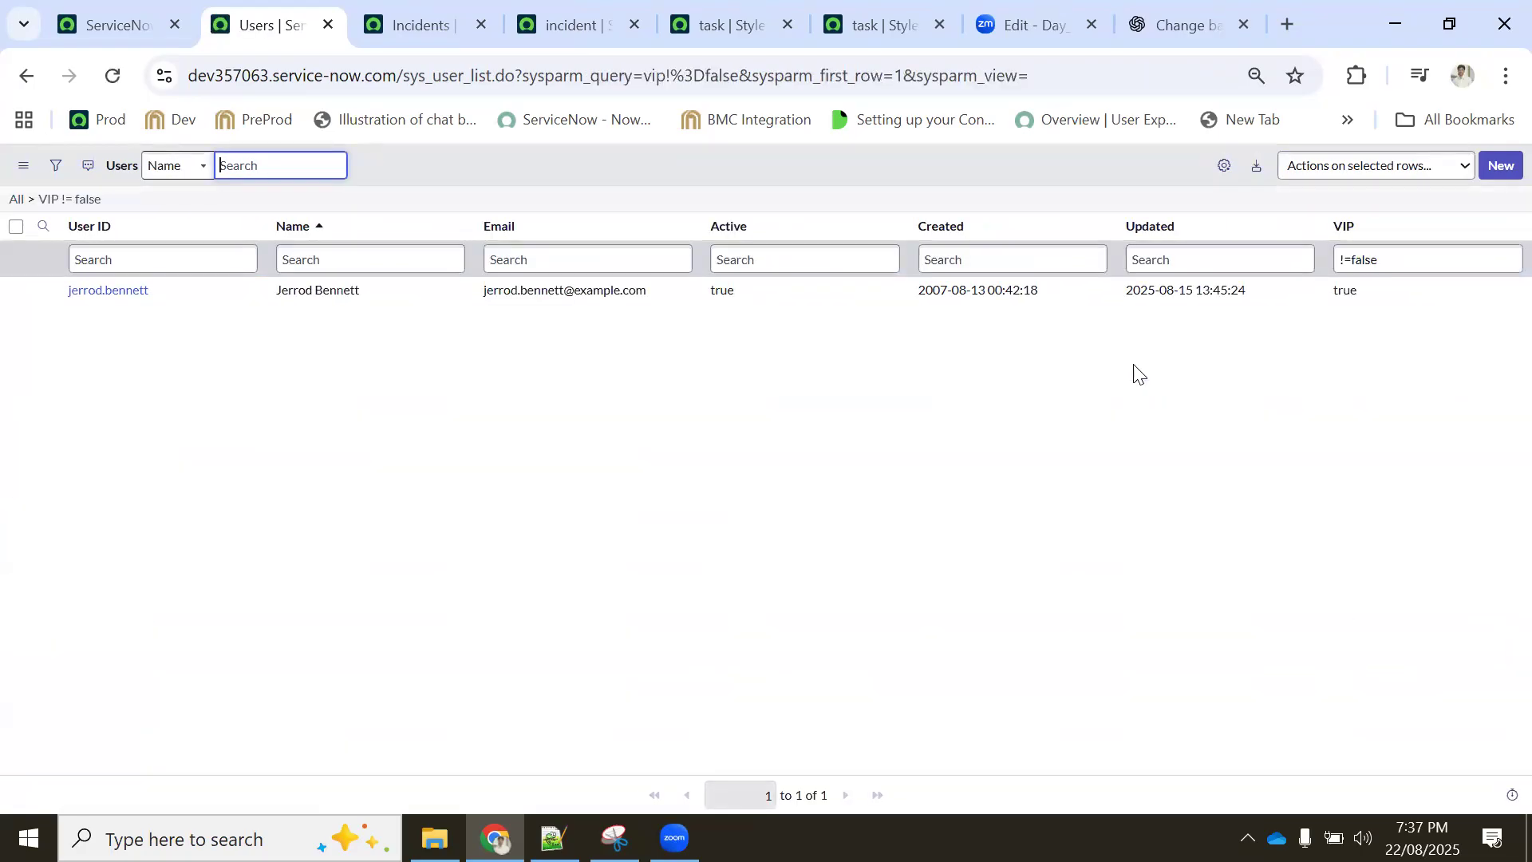
Copy the VIP user's user ID, start a new incident from the Incidents list, and set that user as the caller
{"action": "left_click_drag", "start_coordinate": [161, 291], "coordinate": [64, 288]}
{"action": "key", "text": "ctrl+c"}
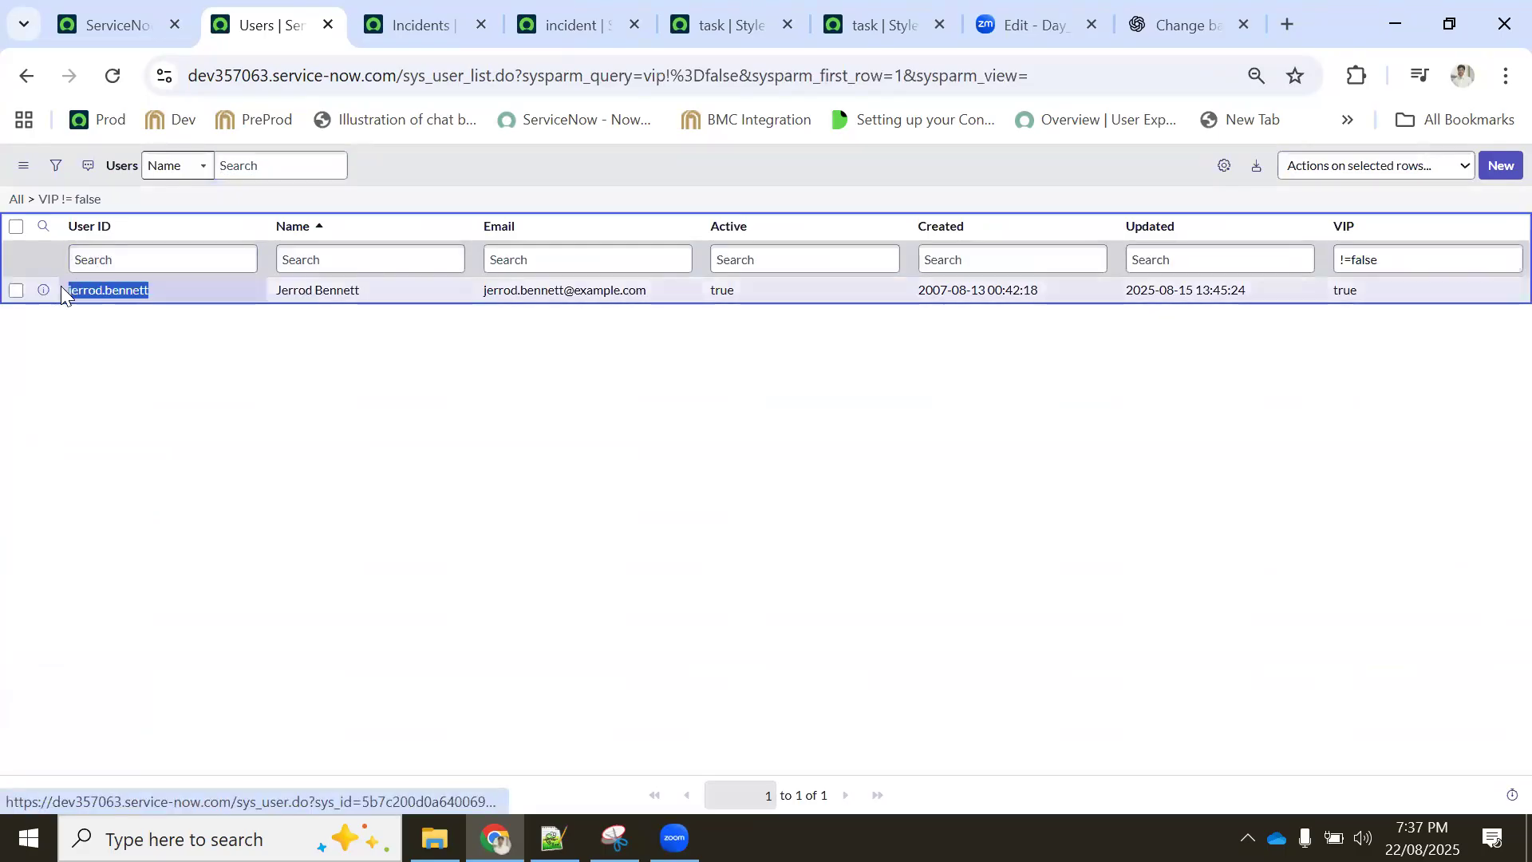
{"action": "left_click", "coordinate": [419, 13]}
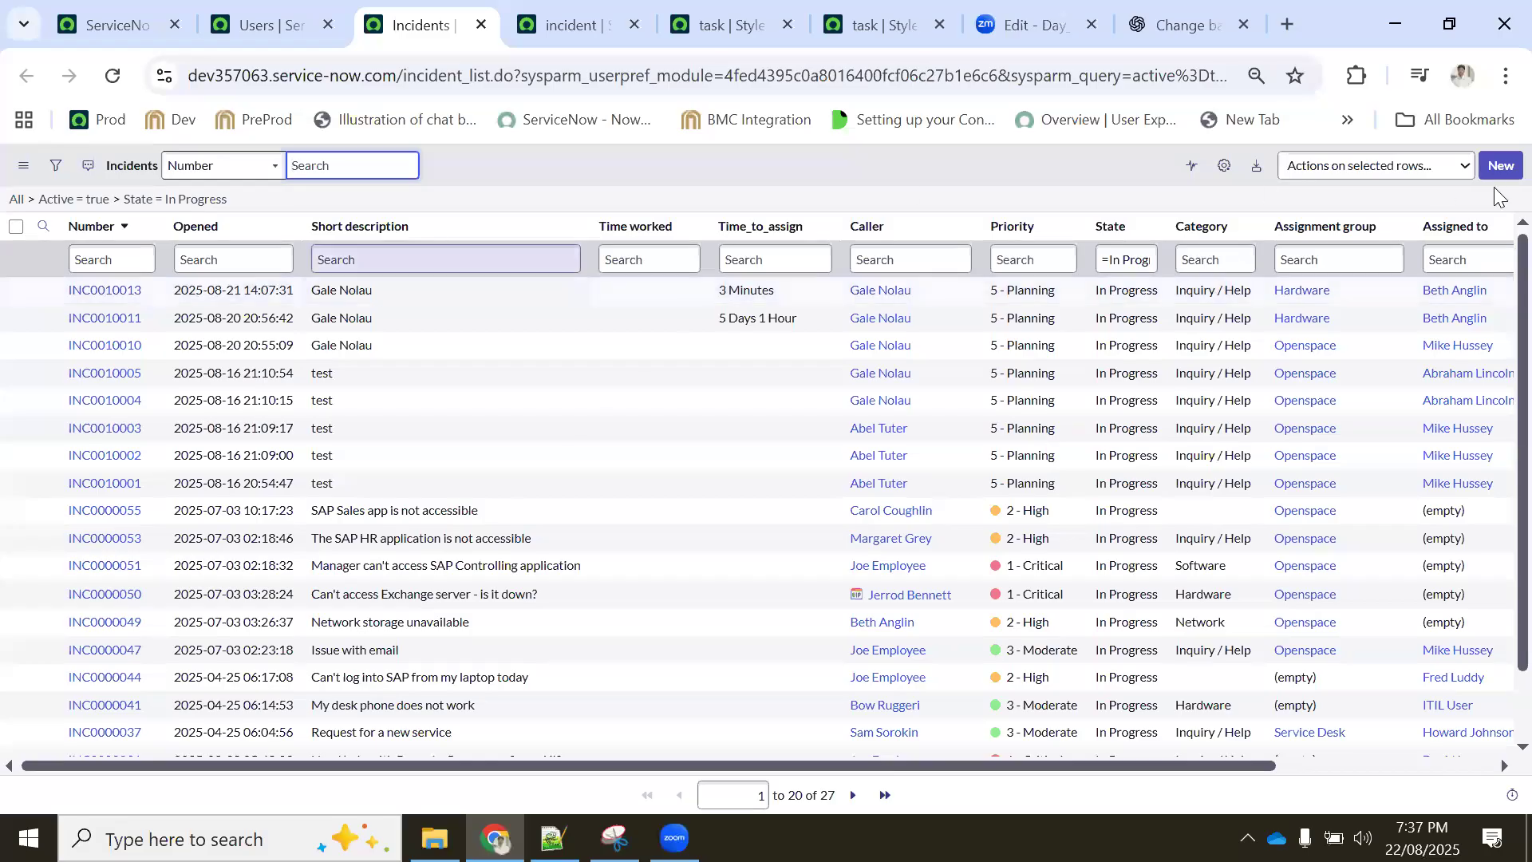
{"action": "left_click", "coordinate": [1500, 166]}
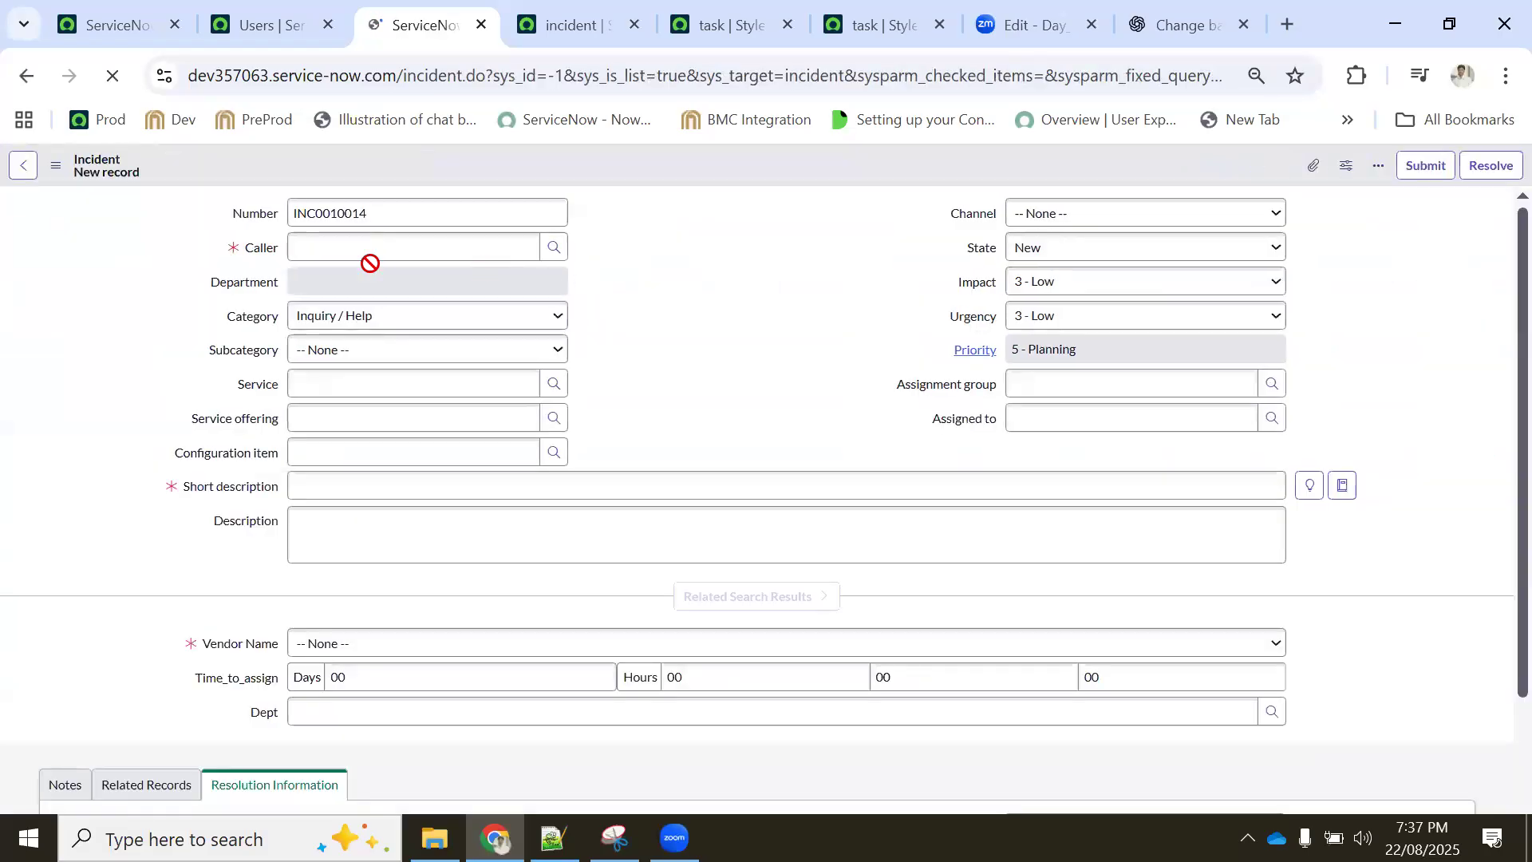
{"action": "left_click", "coordinate": [358, 247]}
{"action": "key", "text": "ctrl+v"}
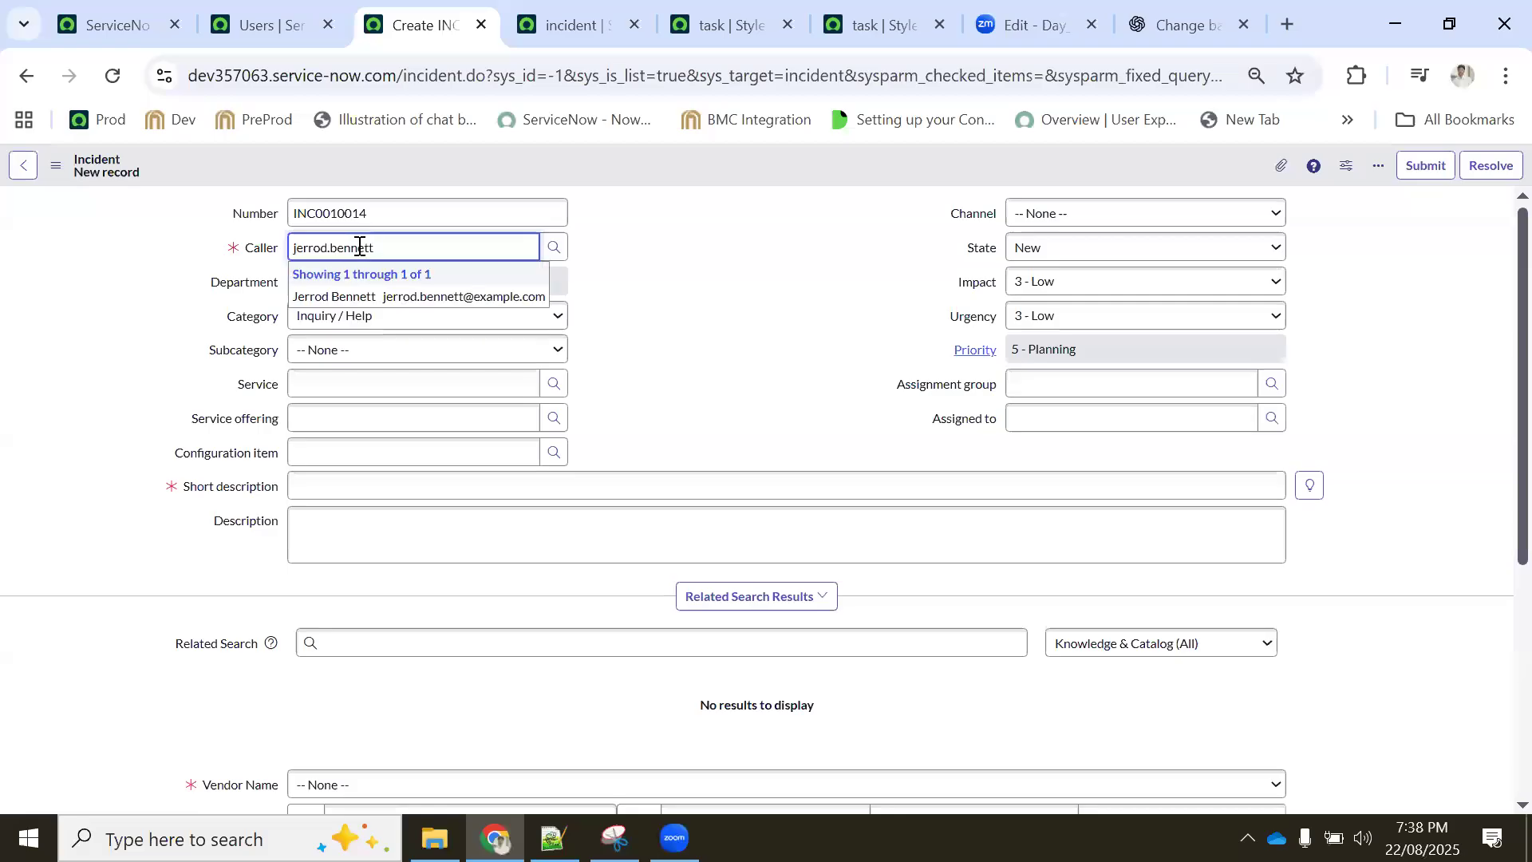
{"action": "left_click", "coordinate": [350, 293]}
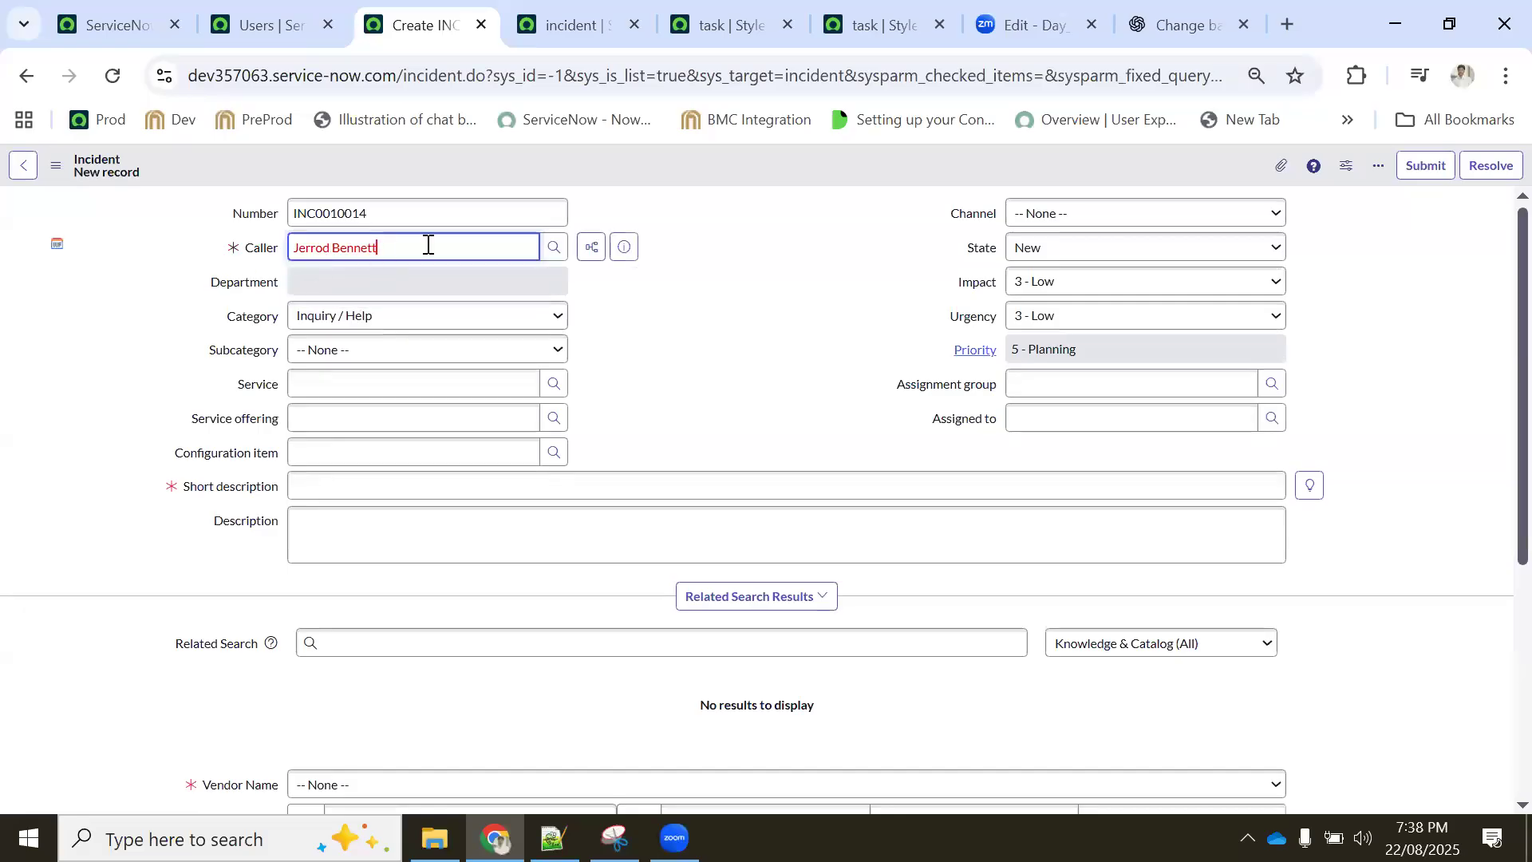
Examine the text colour and VIP icon applied to the Caller field on the new incident form
{"action": "key", "text": "ctrl+a"}
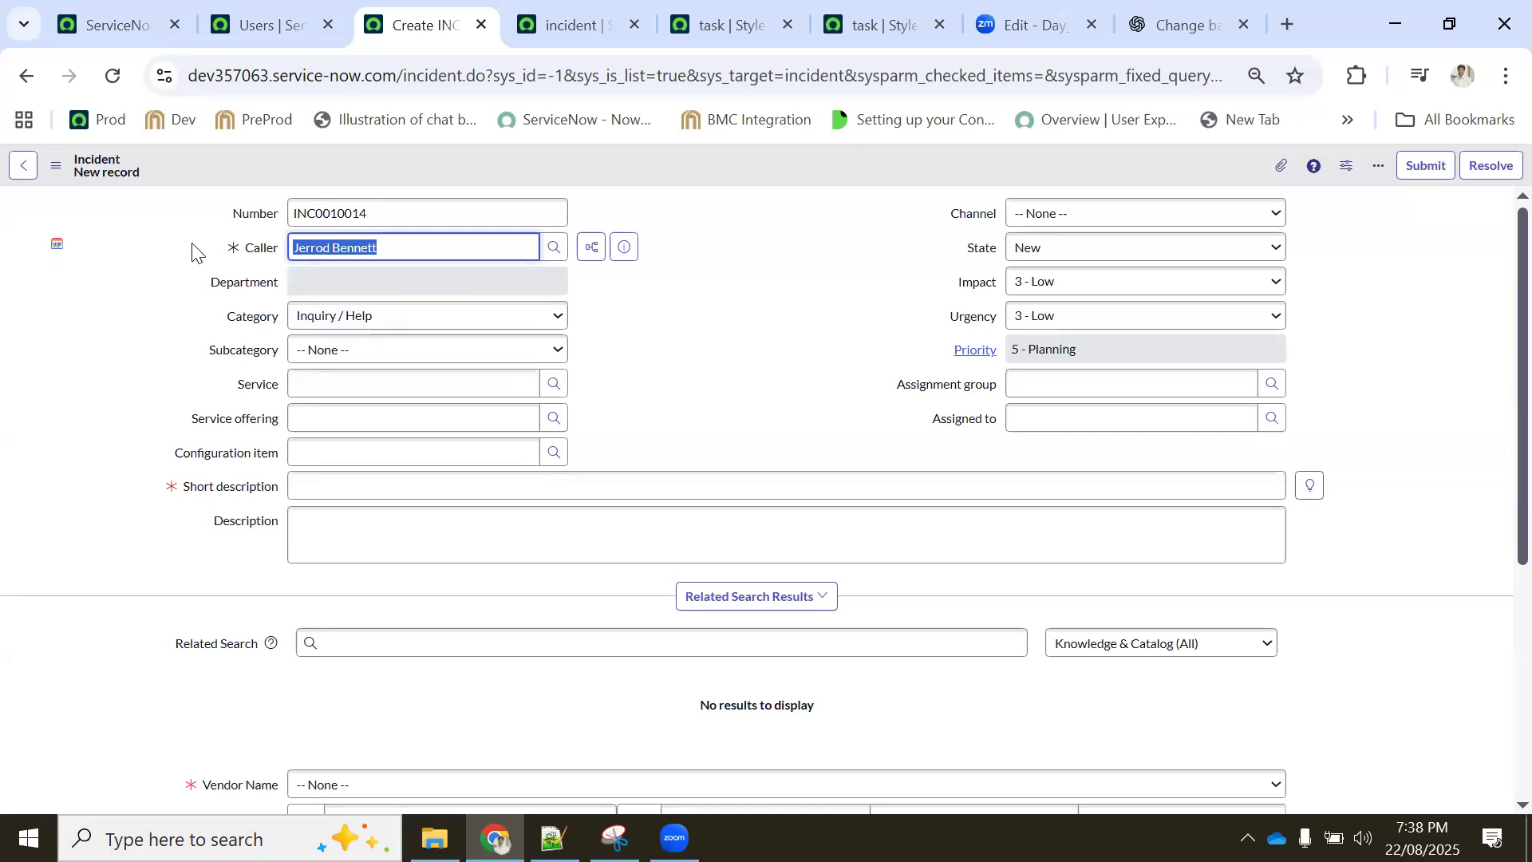
{"action": "left_click", "coordinate": [789, 249]}
{"action": "left_click_drag", "start_coordinate": [386, 250], "coordinate": [281, 250]}
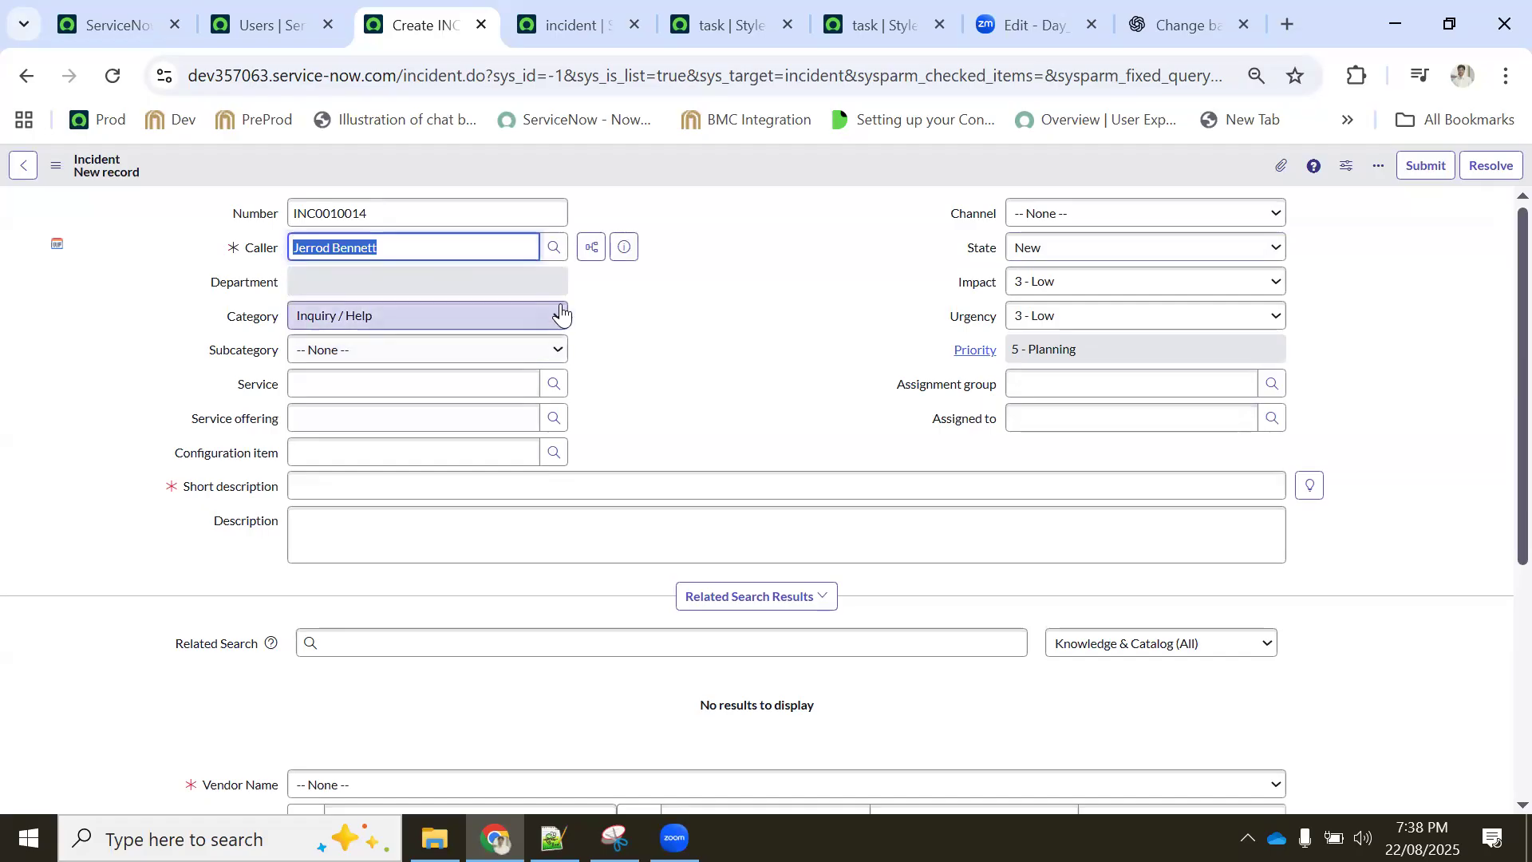
{"action": "left_click_drag", "start_coordinate": [468, 246], "coordinate": [280, 246]}
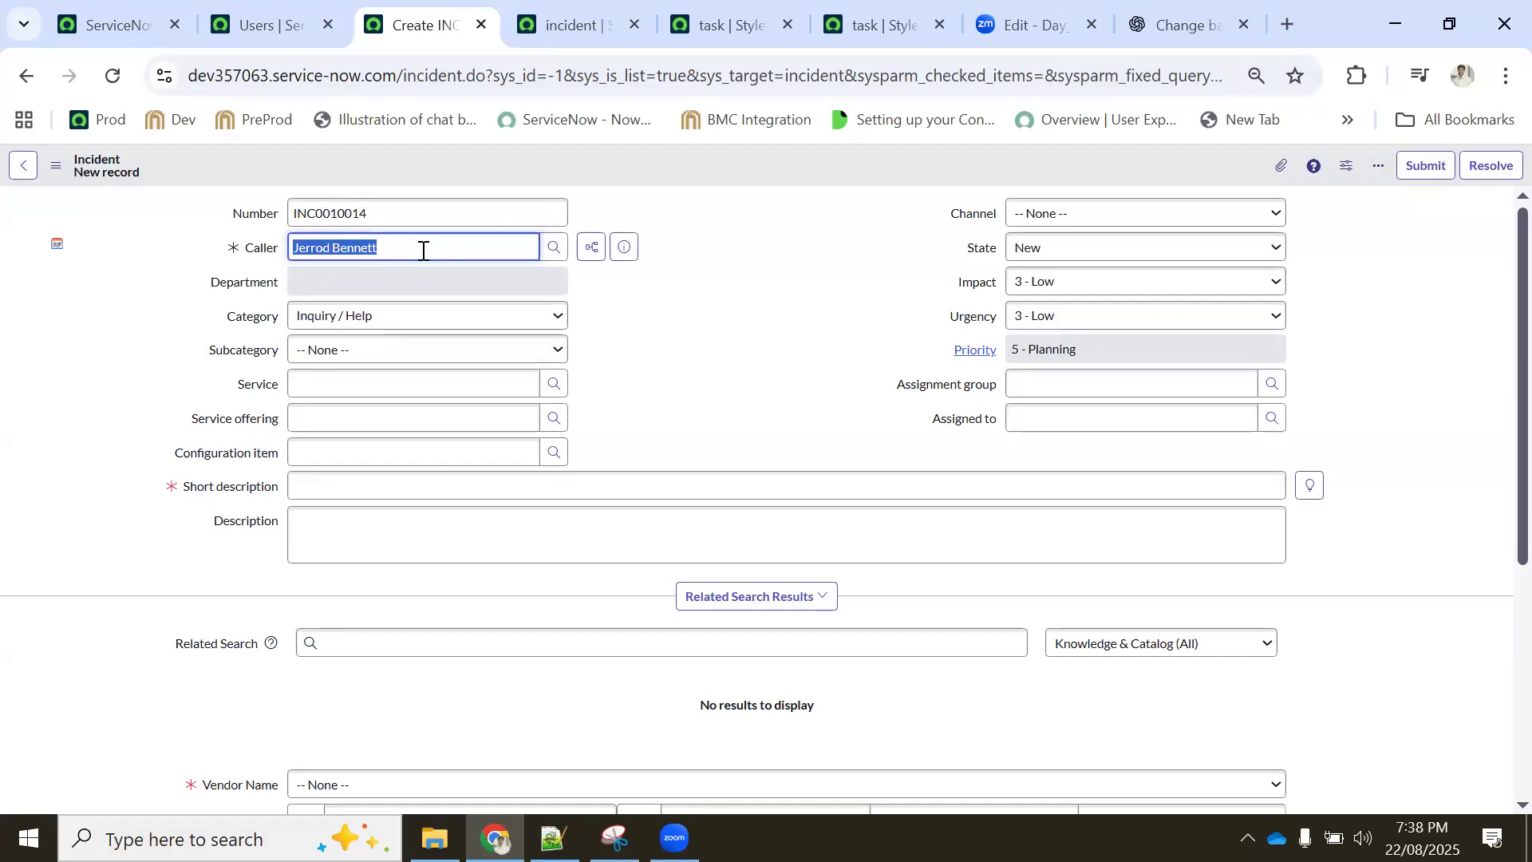
{"action": "left_click", "coordinate": [437, 250]}
{"action": "left_click_drag", "start_coordinate": [437, 251], "coordinate": [269, 241]}
{"action": "left_click", "coordinate": [434, 246]}
{"action": "left_click_drag", "start_coordinate": [434, 245], "coordinate": [255, 247]}
{"action": "left_click", "coordinate": [501, 250]}
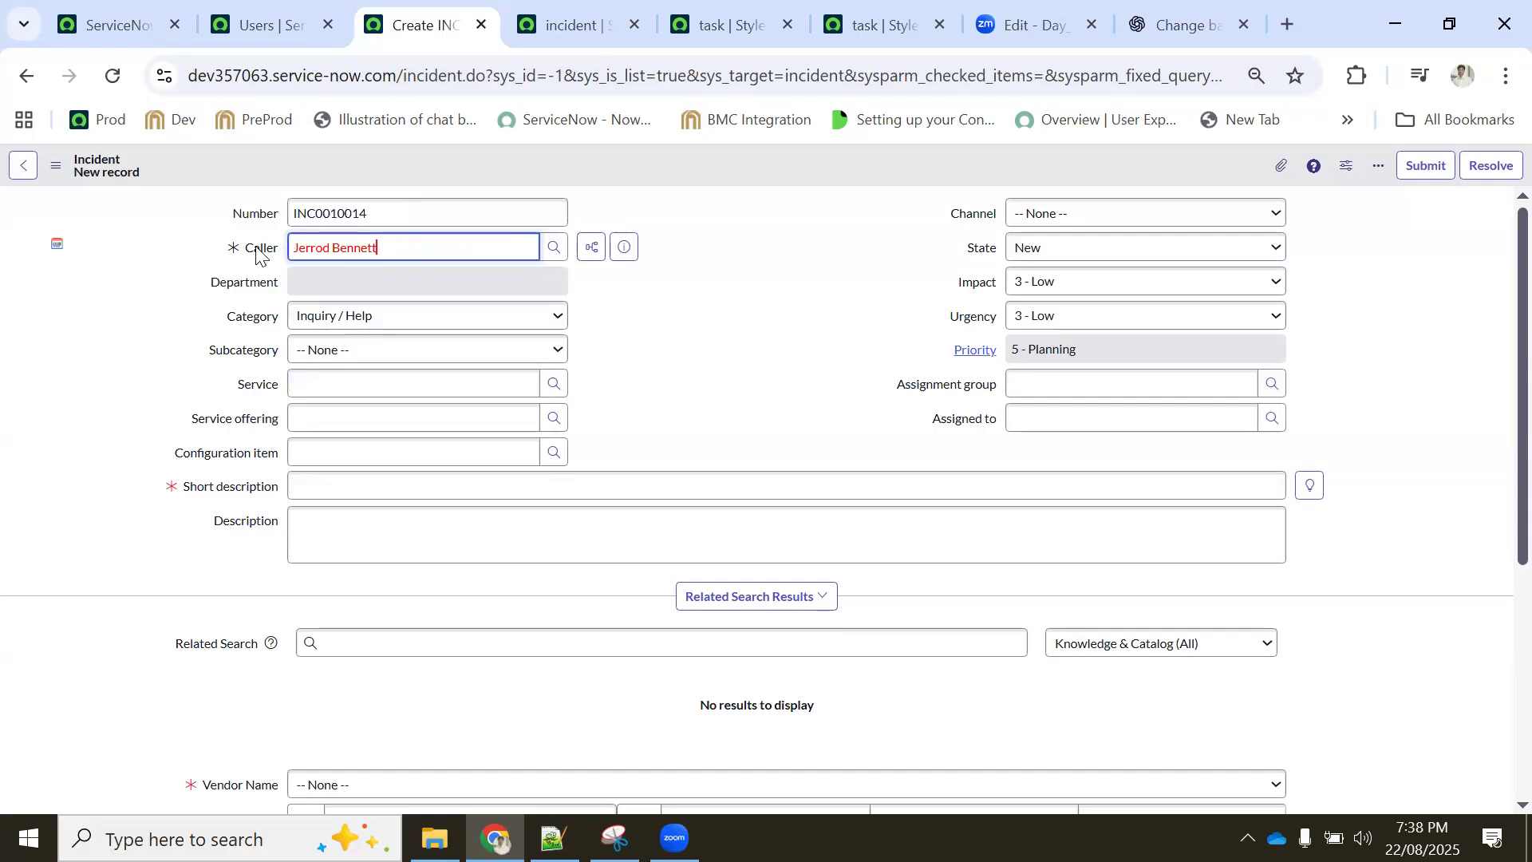
{"action": "key", "text": "ctrl+a"}
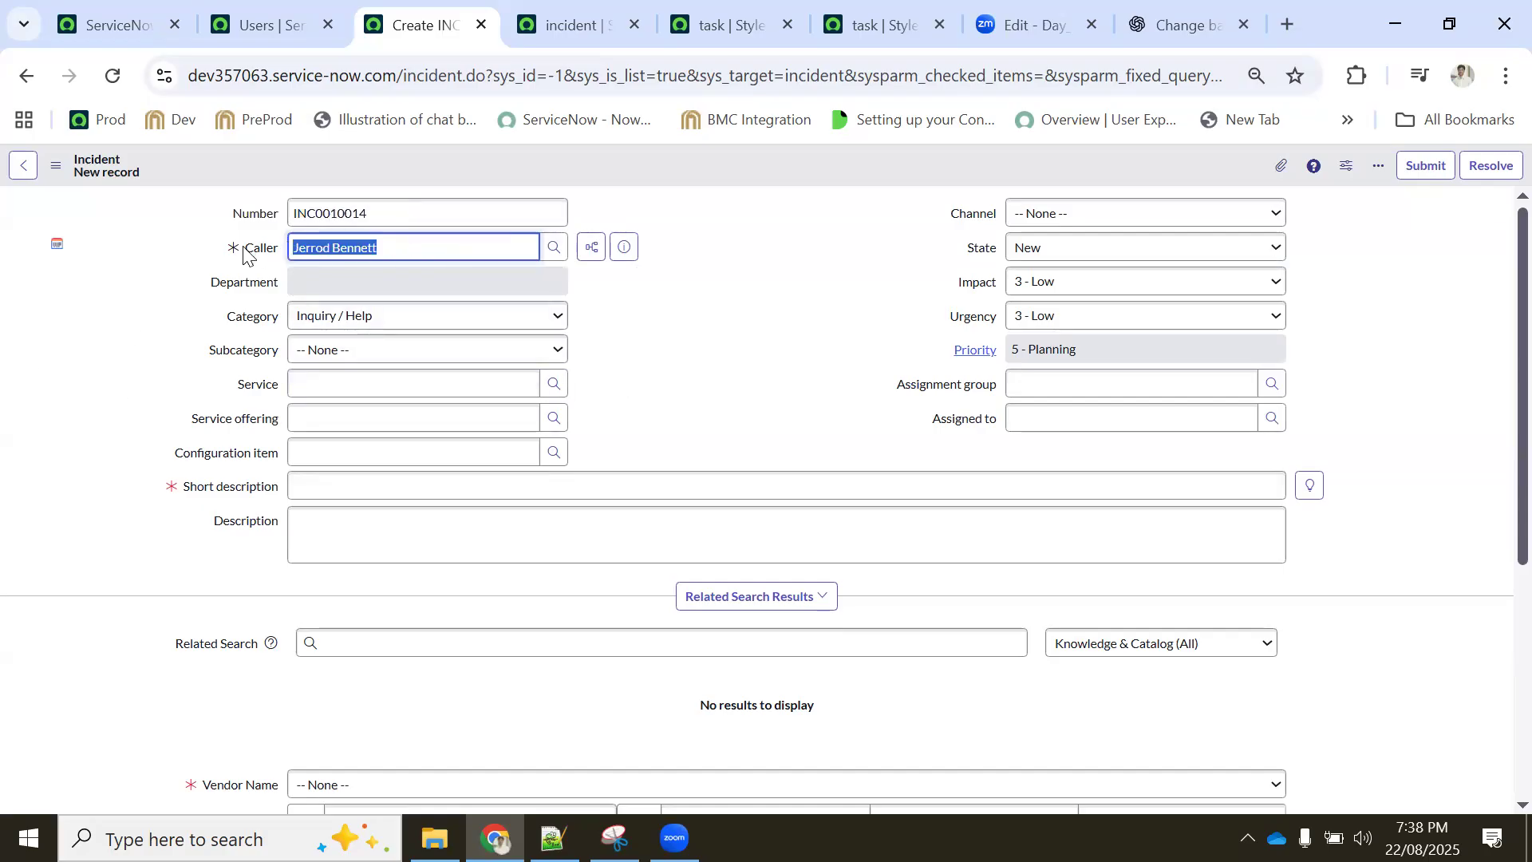
Compare the caller style's background-image, repeat, position and padding declarations with the Caller field on the new incident form
{"action": "left_click", "coordinate": [577, 25]}
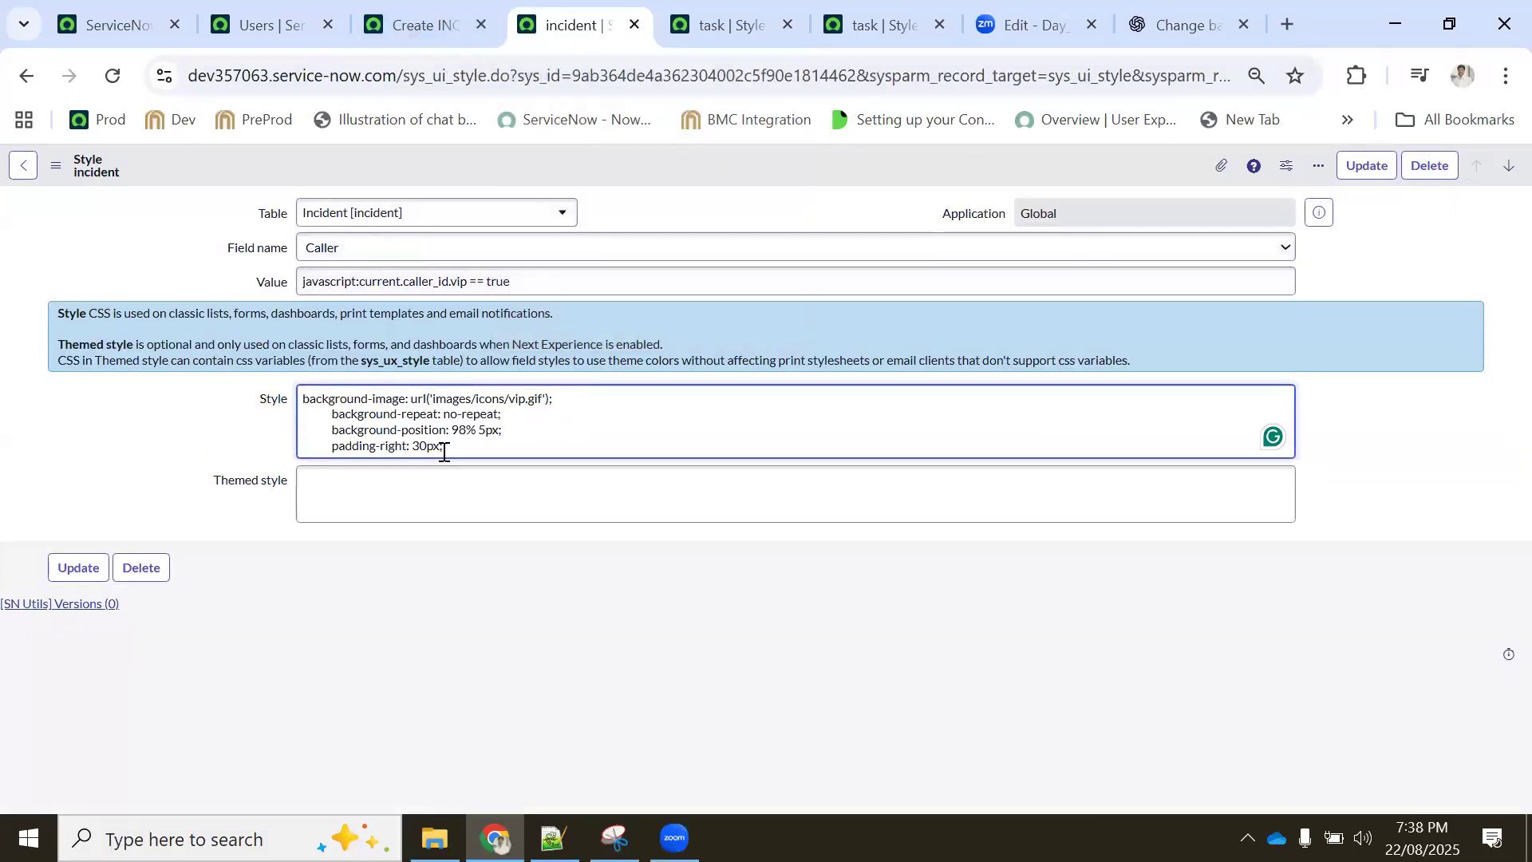
{"action": "left_click_drag", "start_coordinate": [457, 455], "coordinate": [300, 388]}
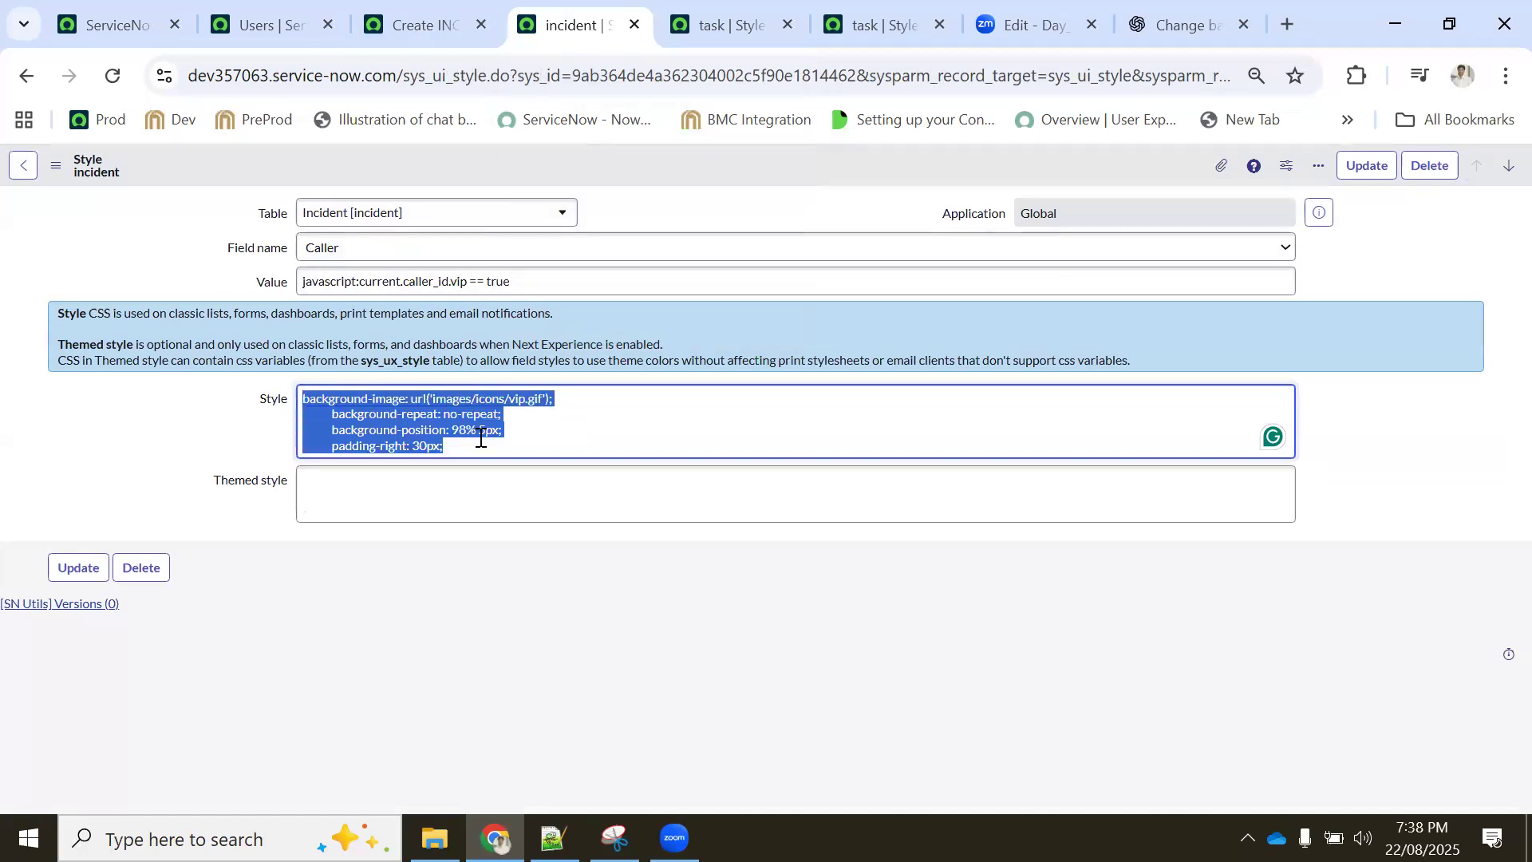
{"action": "left_click", "coordinate": [533, 440]}
{"action": "left_click_drag", "start_coordinate": [461, 450], "coordinate": [296, 343]}
{"action": "left_click", "coordinate": [258, 22]}
{"action": "left_click", "coordinate": [401, 24]}
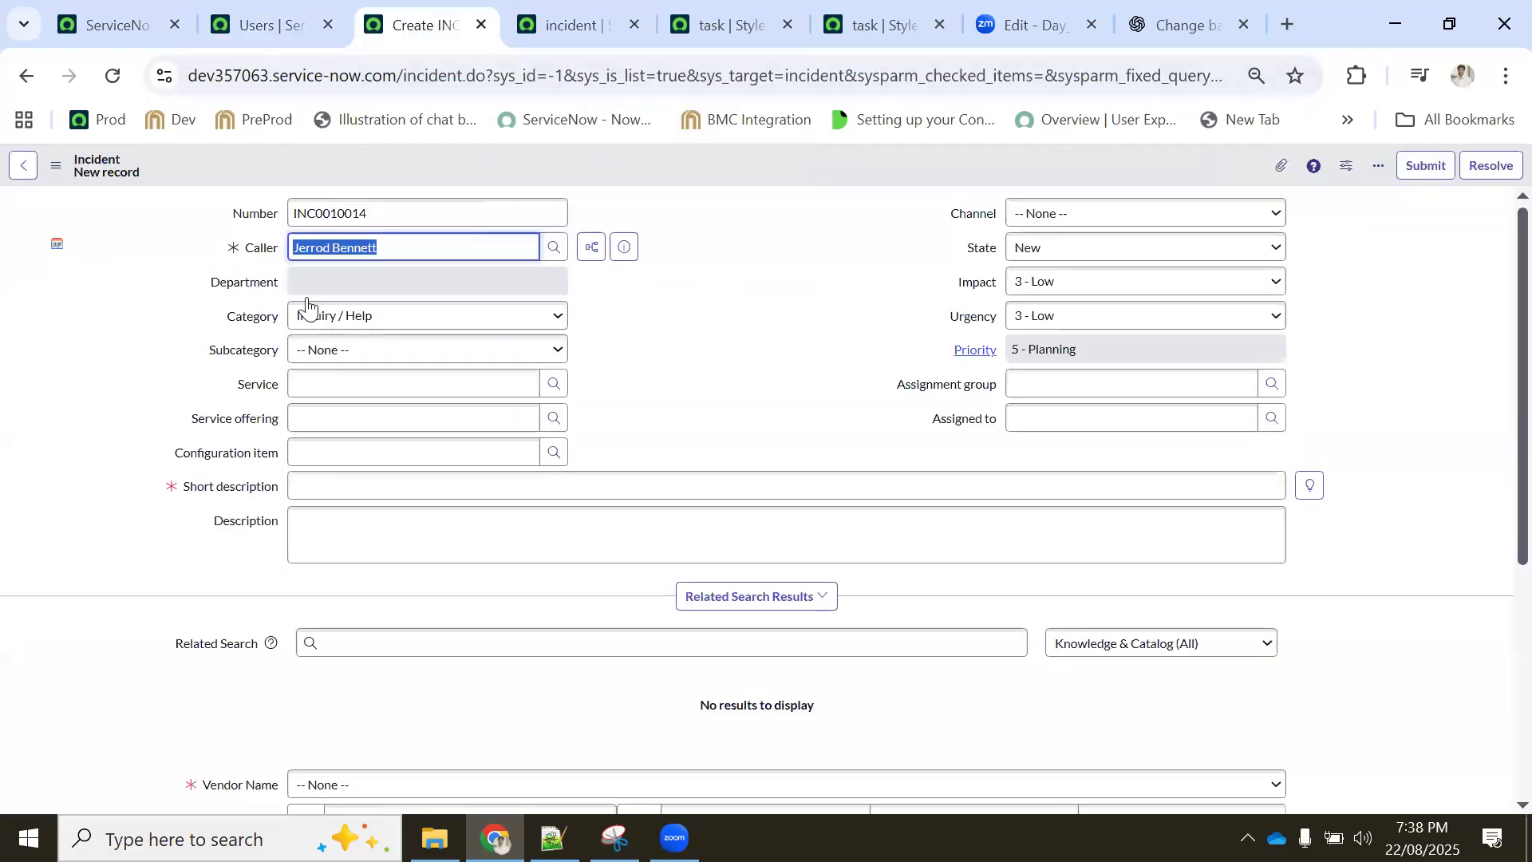
{"action": "left_click", "coordinate": [399, 243]}
{"action": "left_click_drag", "start_coordinate": [399, 245], "coordinate": [260, 242]}
{"action": "left_click", "coordinate": [716, 15]}
{"action": "left_click", "coordinate": [573, 21]}
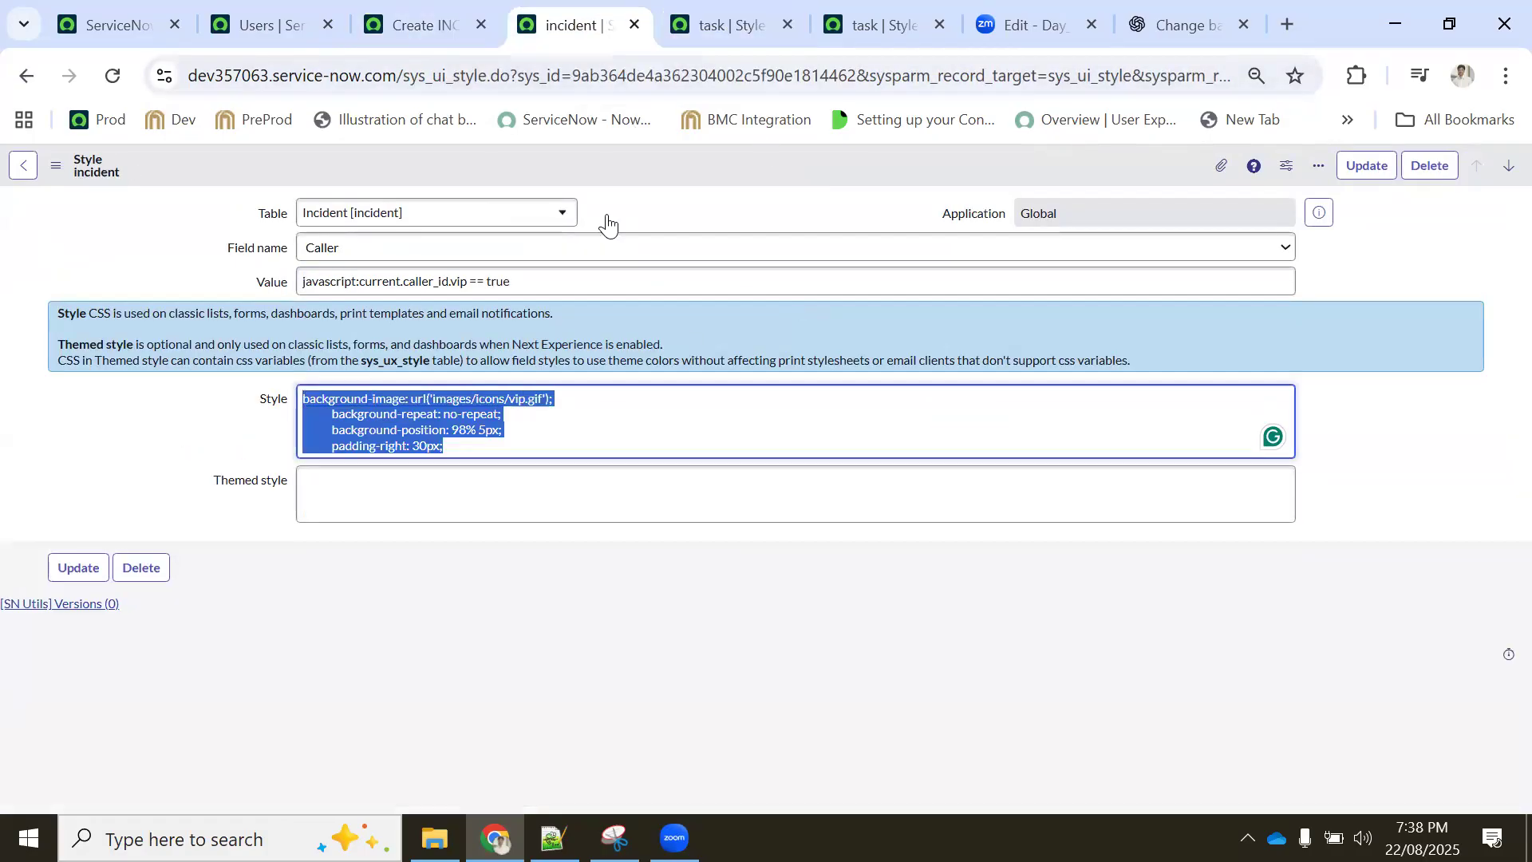
{"action": "left_click", "coordinate": [396, 14]}
{"action": "left_click", "coordinate": [274, 14]}
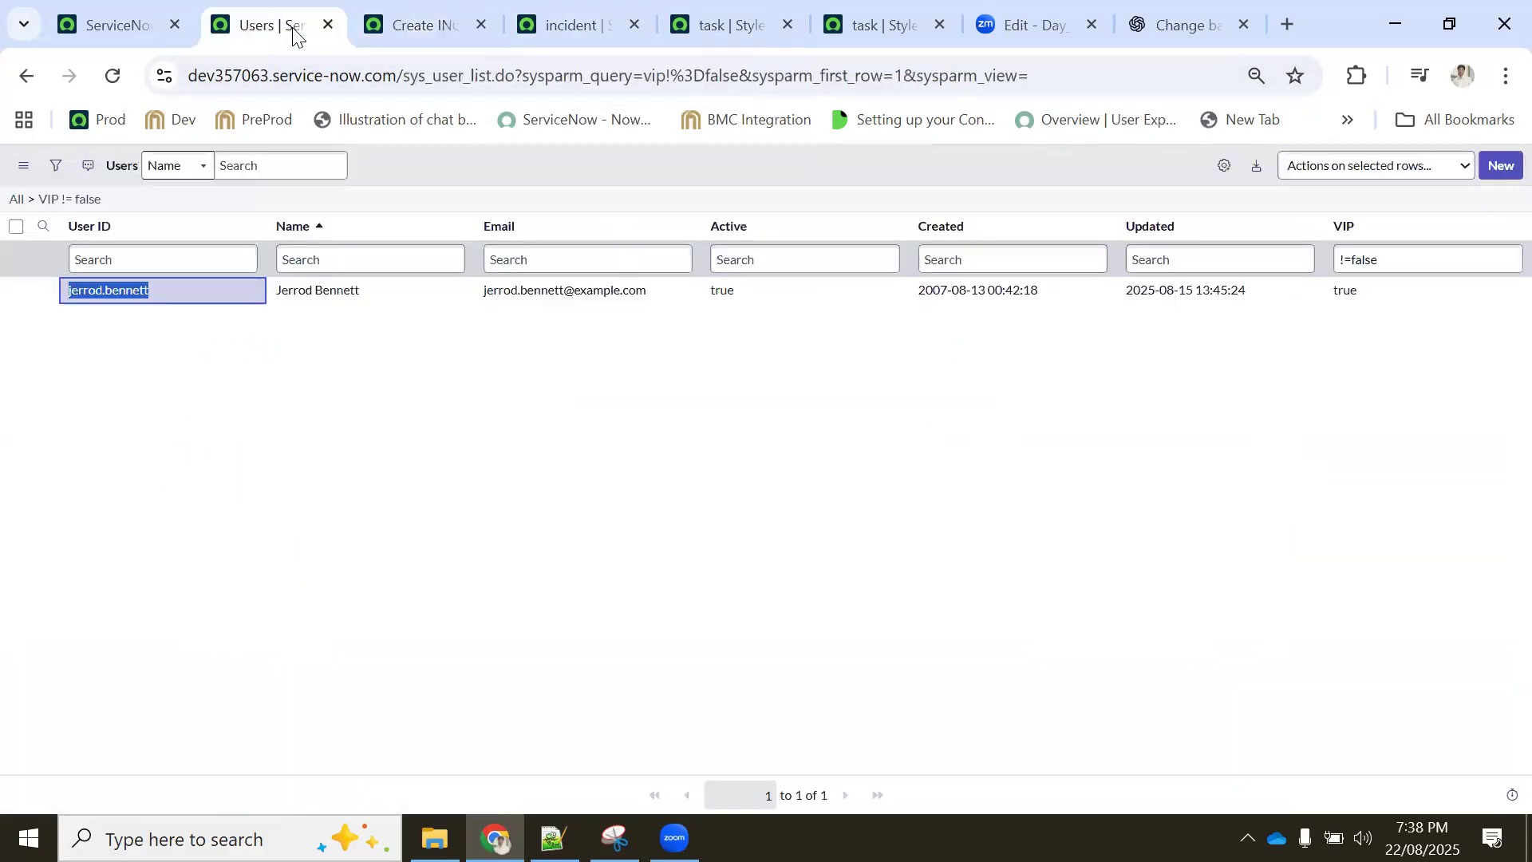
{"action": "left_click", "coordinate": [439, 13]}
{"action": "left_click", "coordinate": [581, 16]}
{"action": "left_click", "coordinate": [706, 19]}
{"action": "left_click", "coordinate": [876, 21]}
{"action": "left_click", "coordinate": [730, 16]}
{"action": "left_click", "coordinate": [590, 14]}
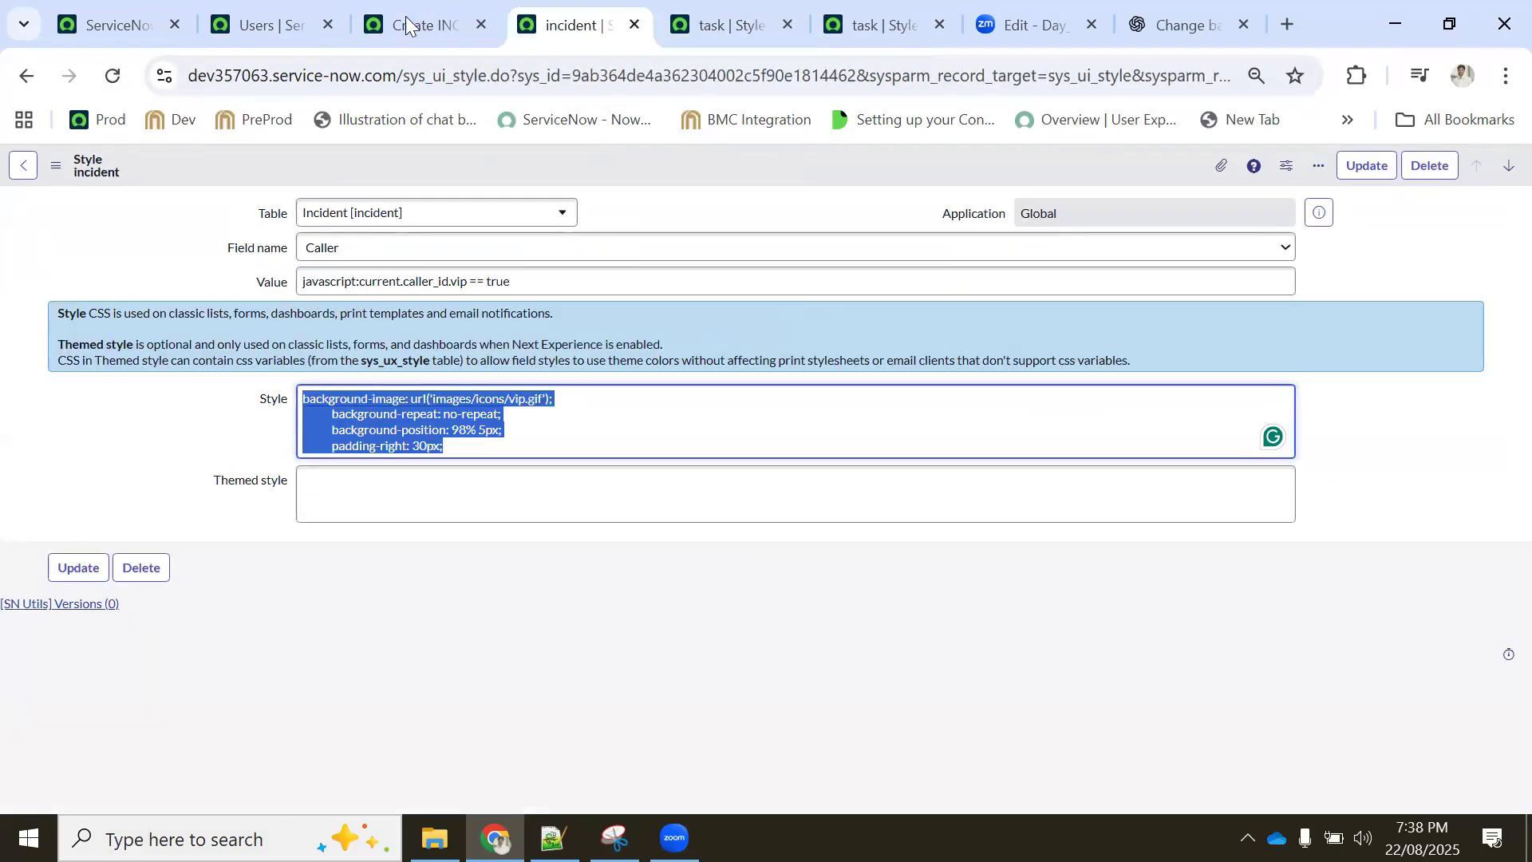
{"action": "left_click", "coordinate": [406, 17]}
{"action": "left_click", "coordinate": [271, 16]}
{"action": "left_click", "coordinate": [109, 15]}
{"action": "left_click", "coordinate": [239, 23]}
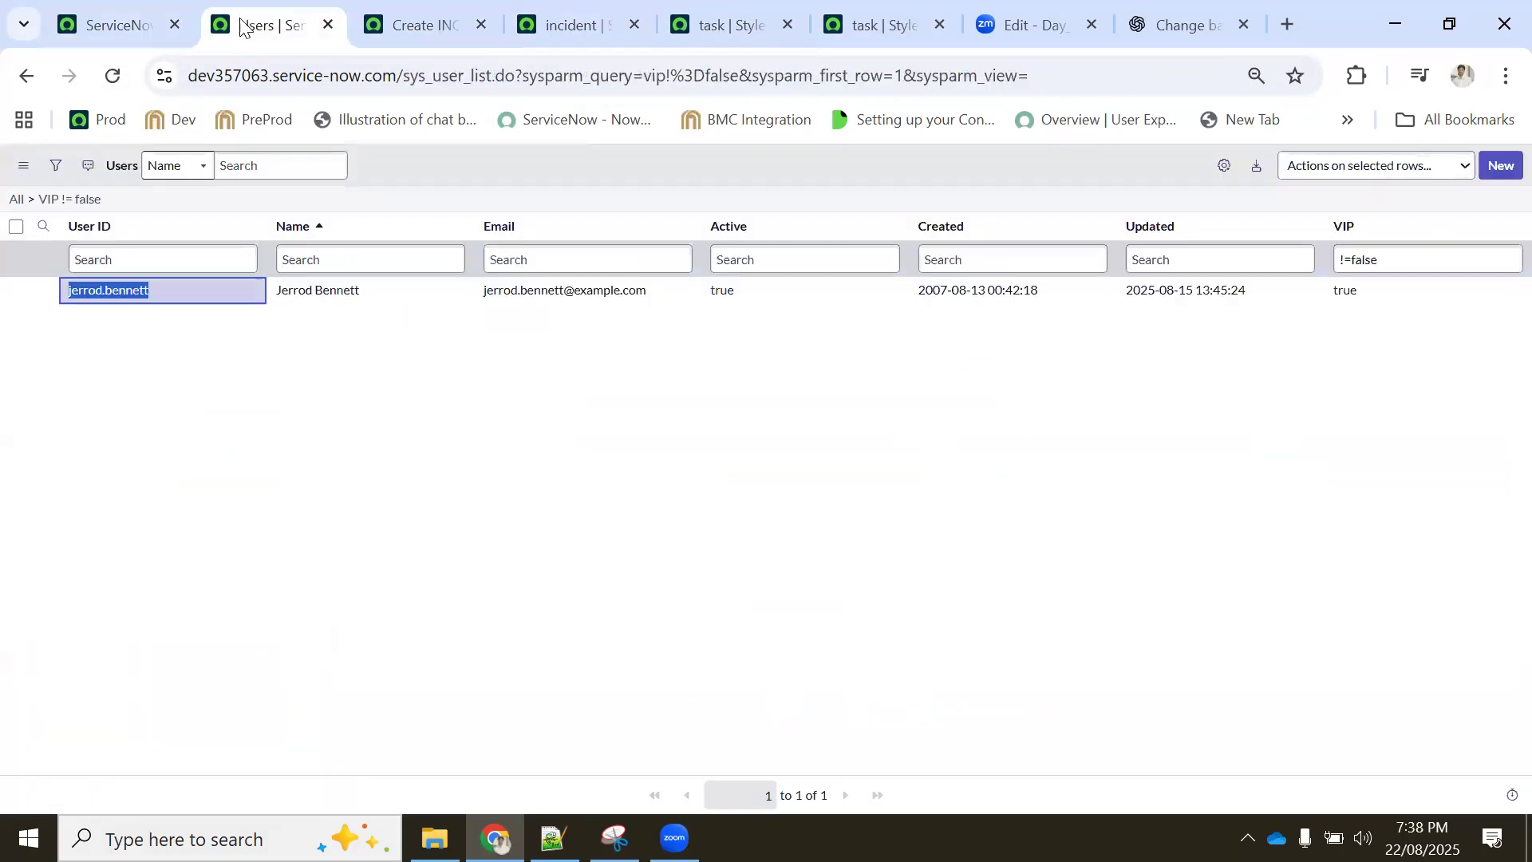
Leave the unsaved incident for the Incidents list, open all configurations for the table, and view its Styles list
{"action": "left_click", "coordinate": [388, 21]}
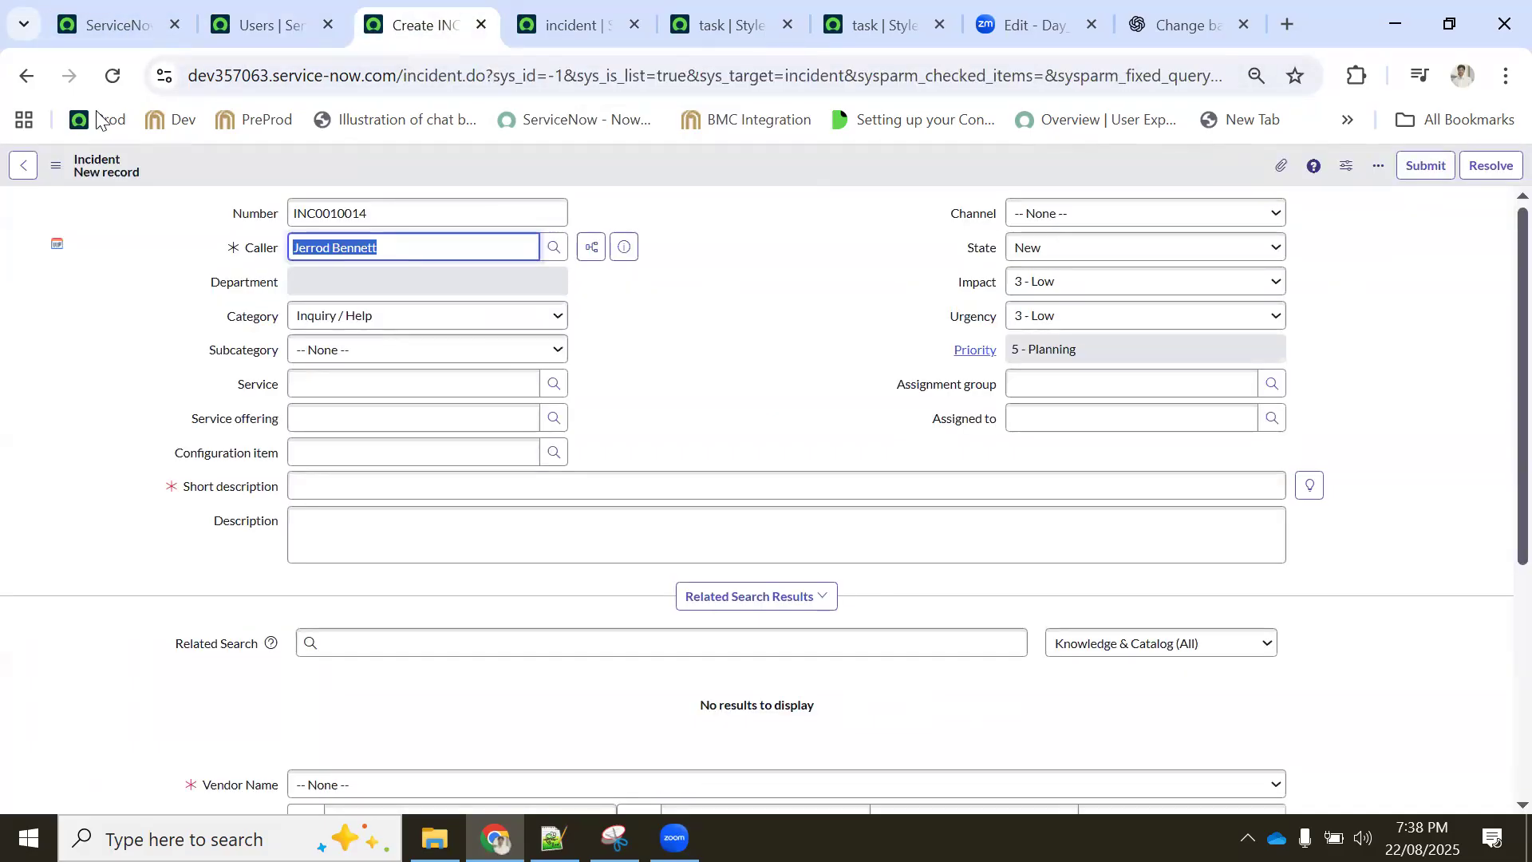
{"action": "left_click", "coordinate": [25, 77]}
{"action": "left_click", "coordinate": [868, 229]}
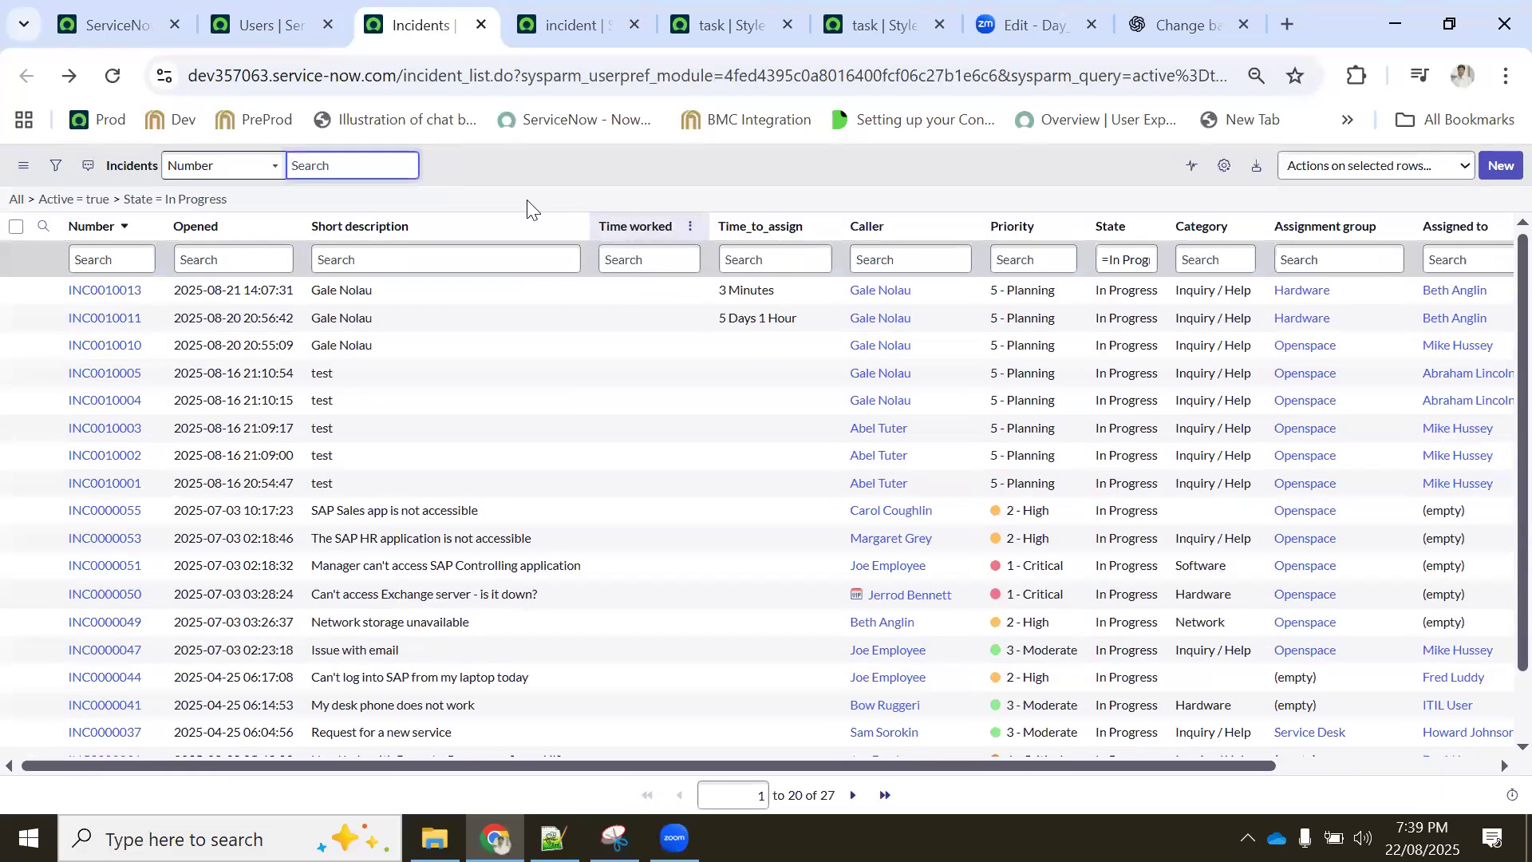
{"action": "right_click", "coordinate": [515, 230]}
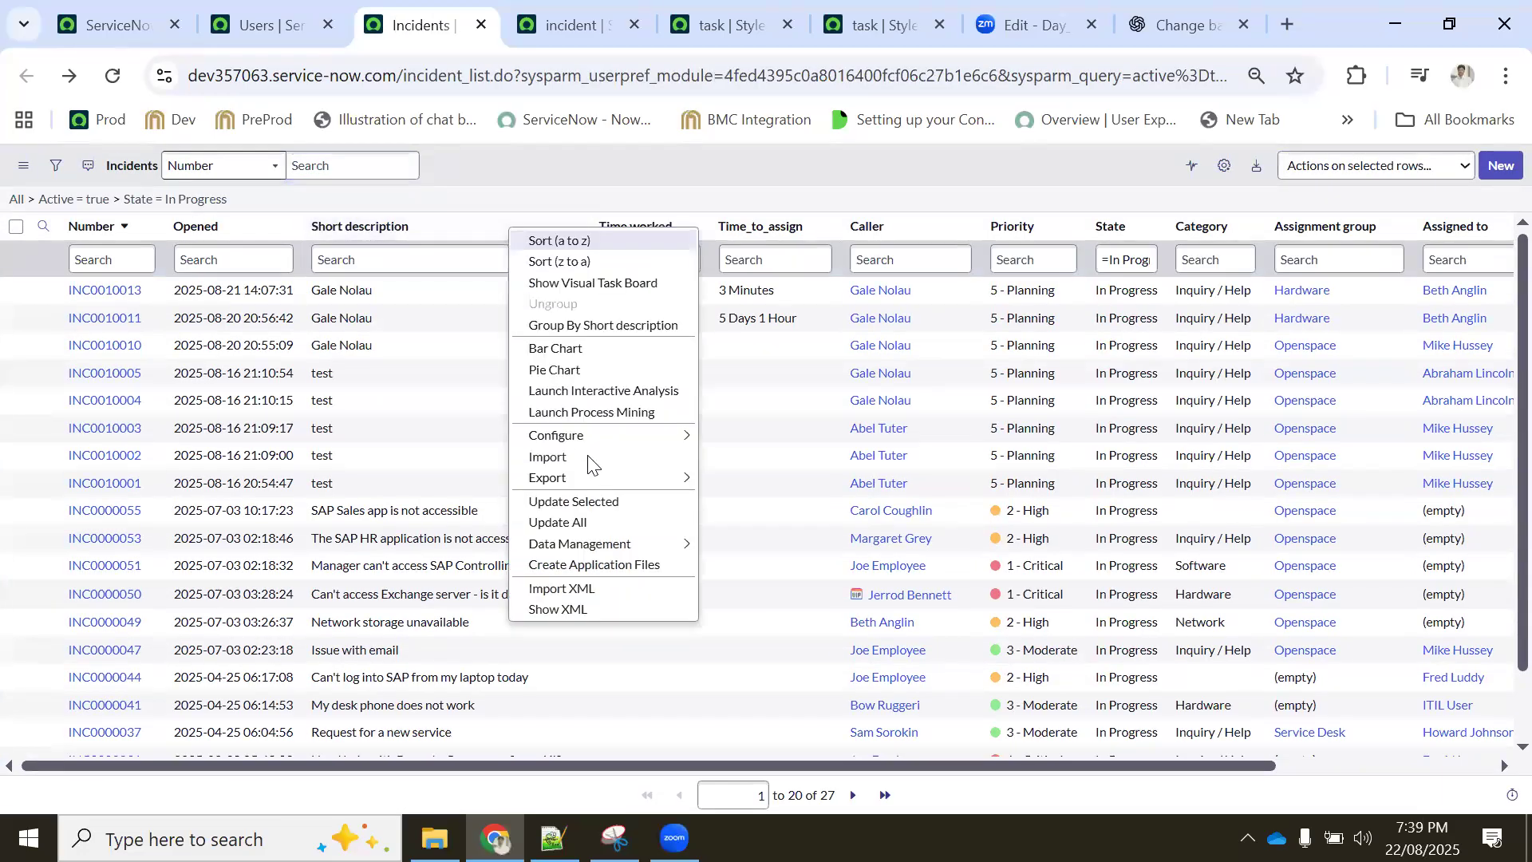
{"action": "mouse_move", "coordinate": [580, 434]}
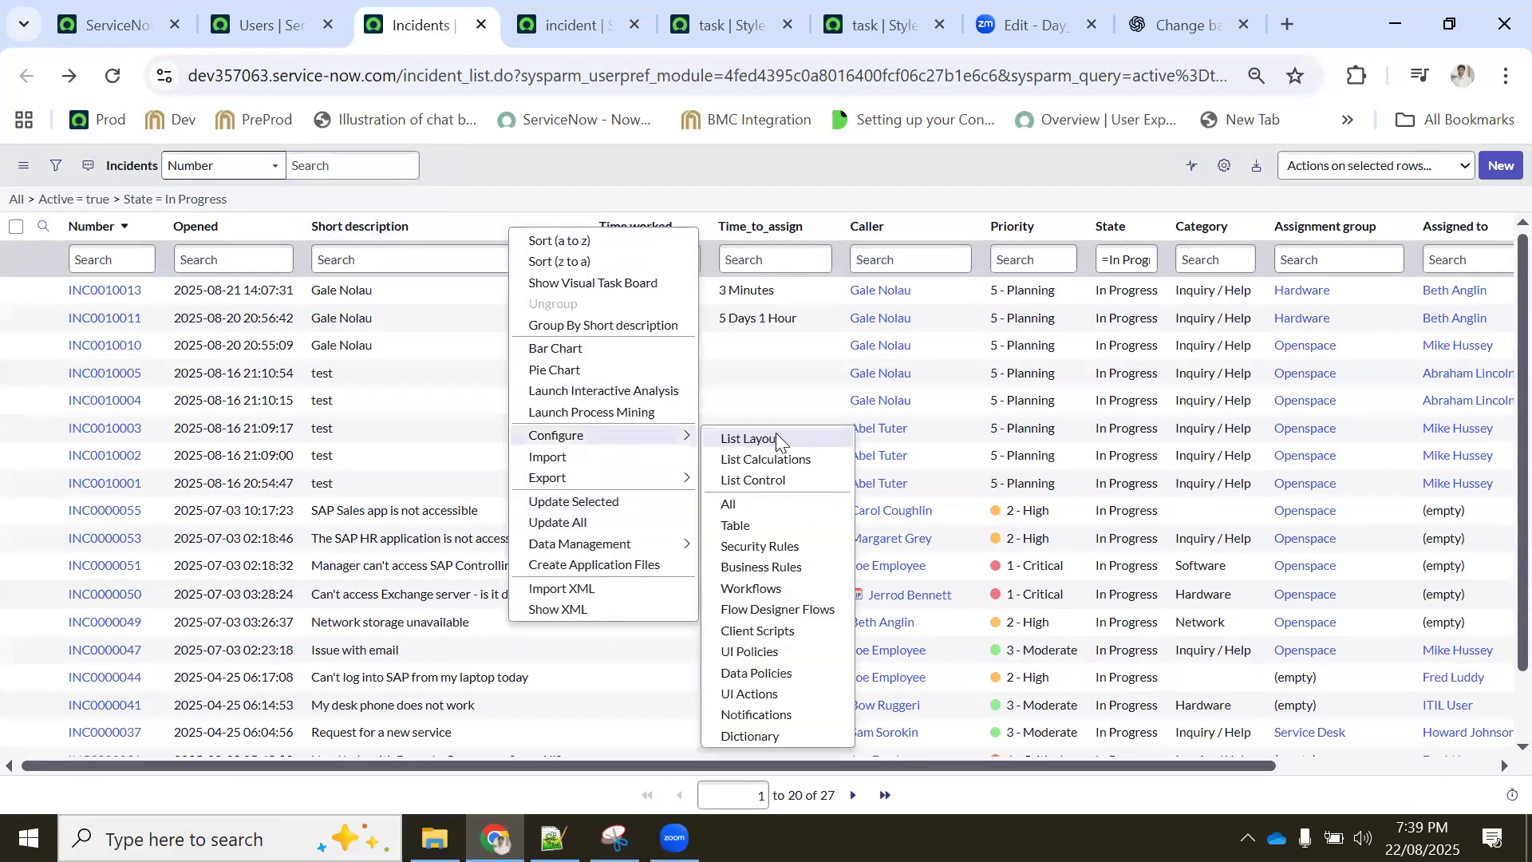
{"action": "left_click", "coordinate": [755, 505]}
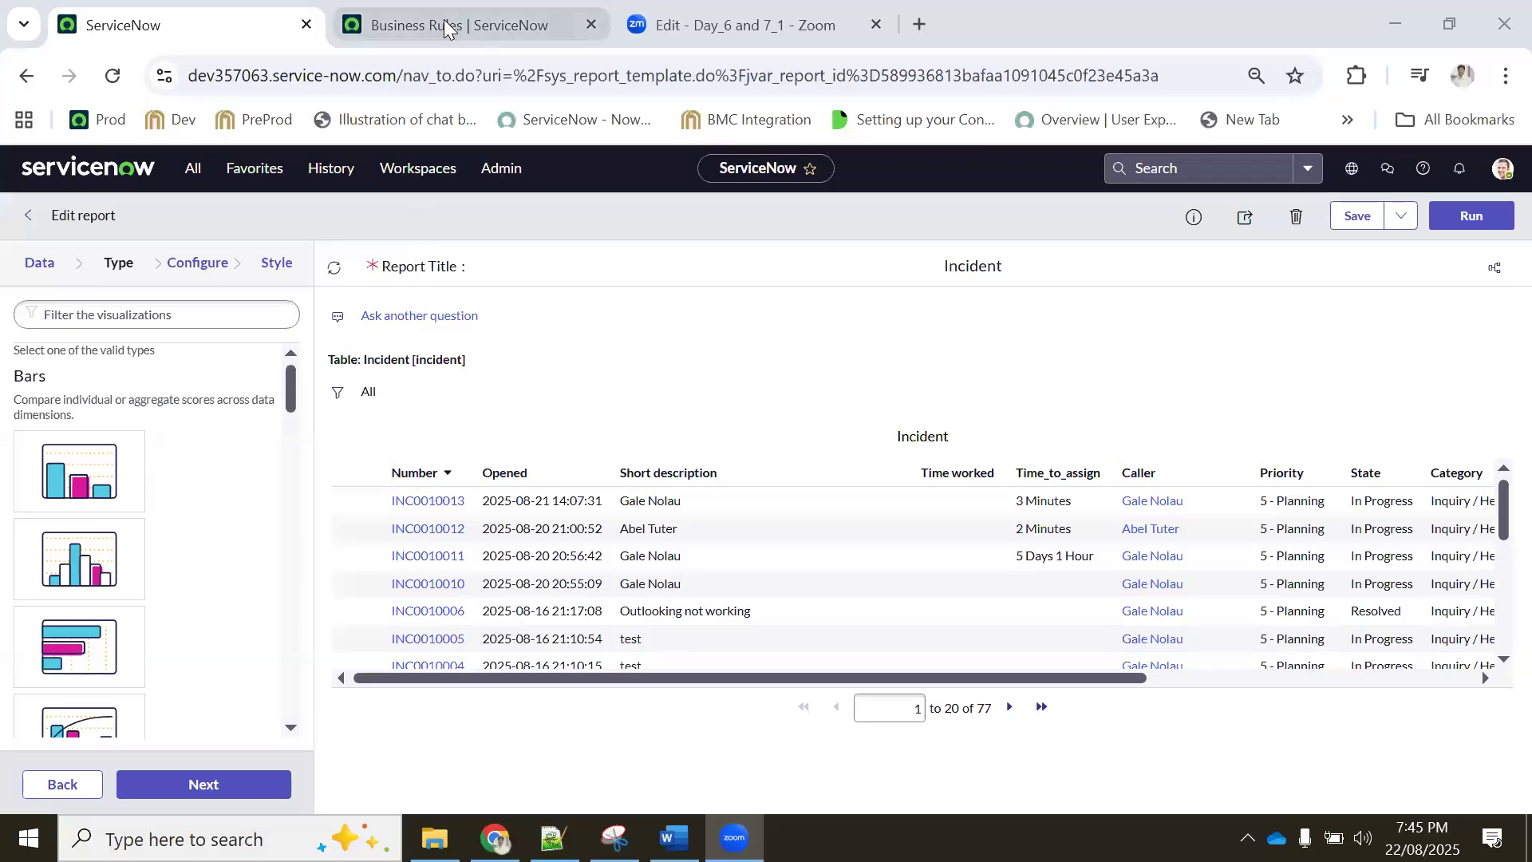
{"action": "left_click", "coordinate": [447, 10]}
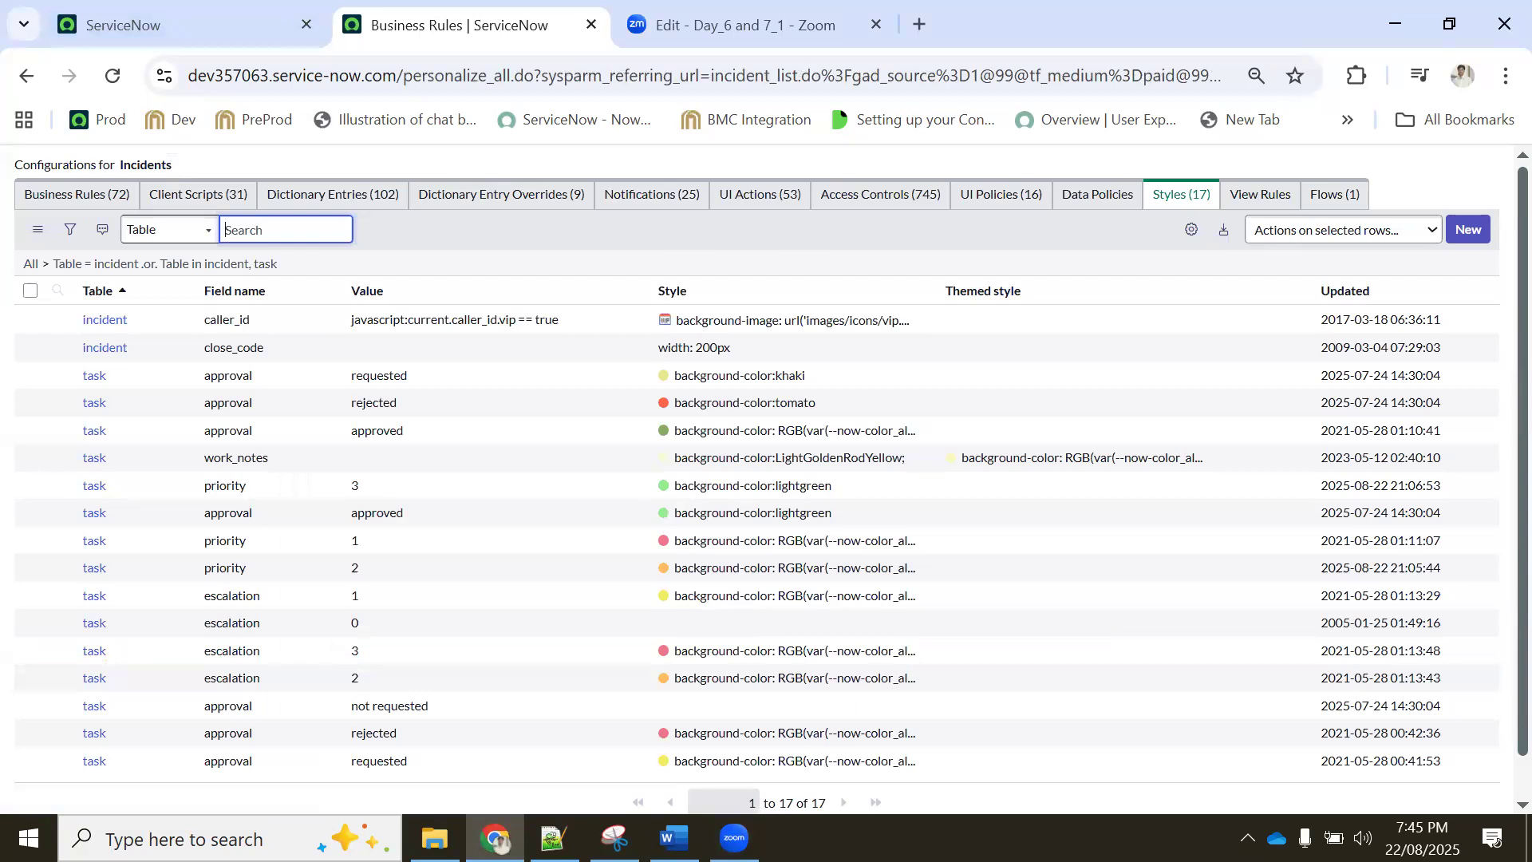
Switch to Notepad++ and review the topic outline around Styles, Assignment Rules and Choice Lists in ServiceNow
{"action": "key", "text": "alt+Tab"}
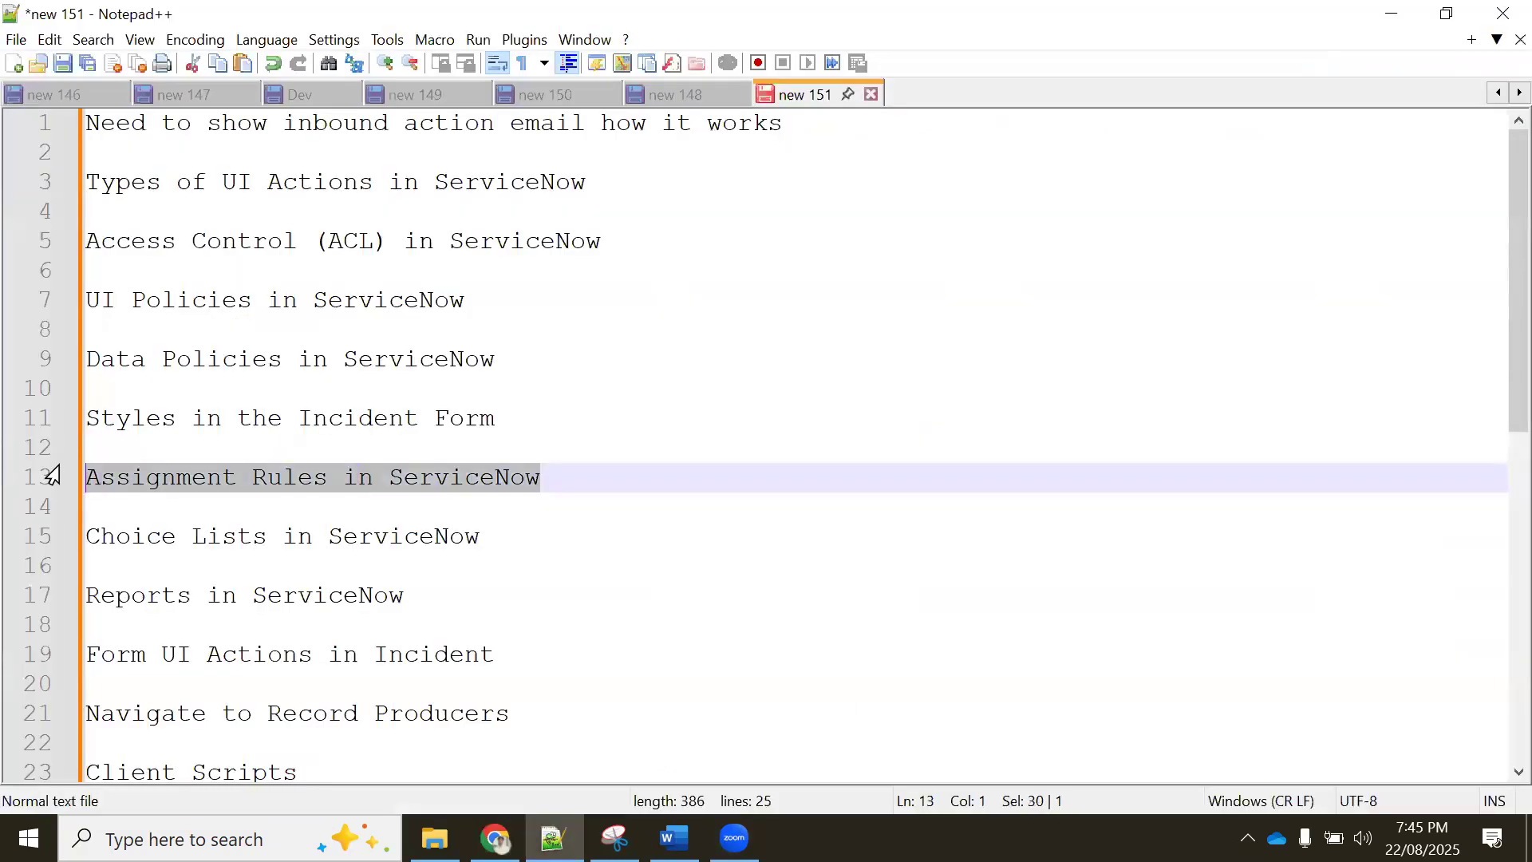
{"action": "left_click_drag", "start_coordinate": [530, 417], "coordinate": [81, 360]}
{"action": "left_click_drag", "start_coordinate": [514, 538], "coordinate": [73, 521]}
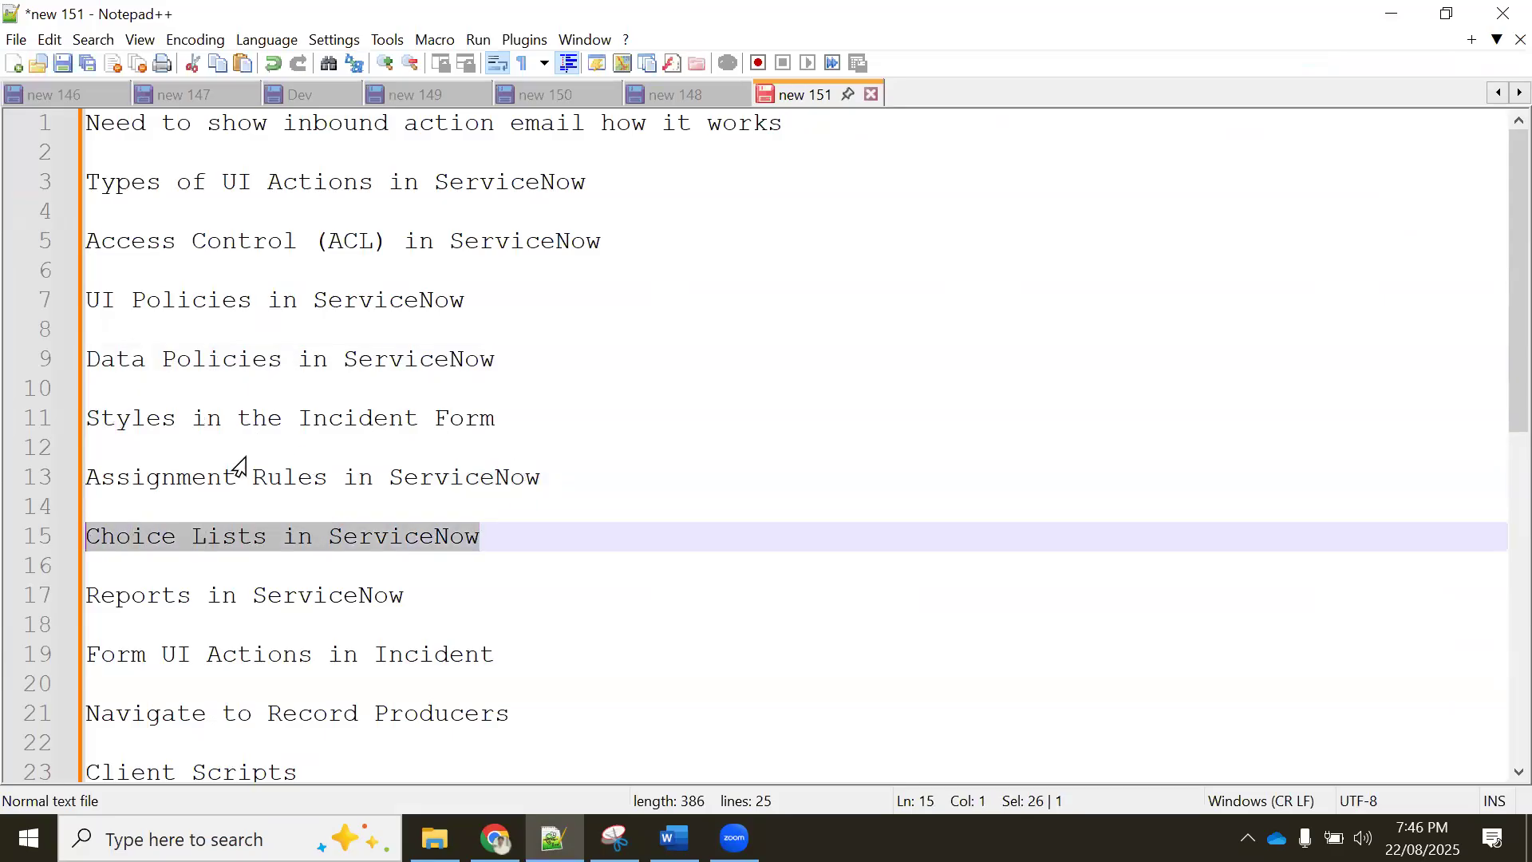
{"action": "left_click_drag", "start_coordinate": [558, 483], "coordinate": [68, 478]}
{"action": "left_click", "coordinate": [576, 484]}
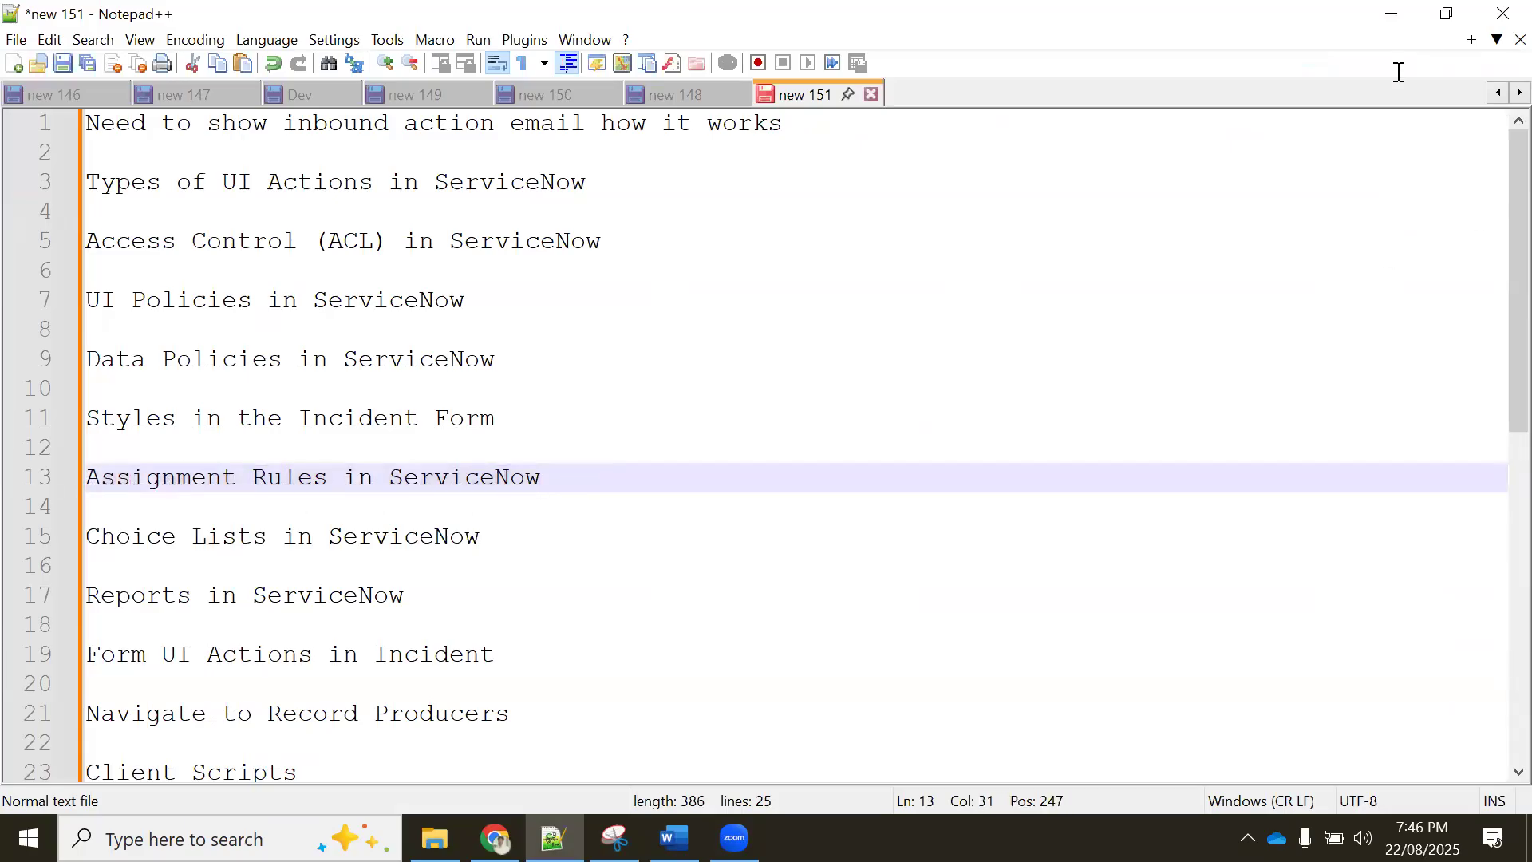
Switch to Chrome, filter the ServiceNow navigator for "assignment", and open Assignment Lookup Rules and Assignment rules in separate browser tabs
{"action": "left_click", "coordinate": [1389, 19]}
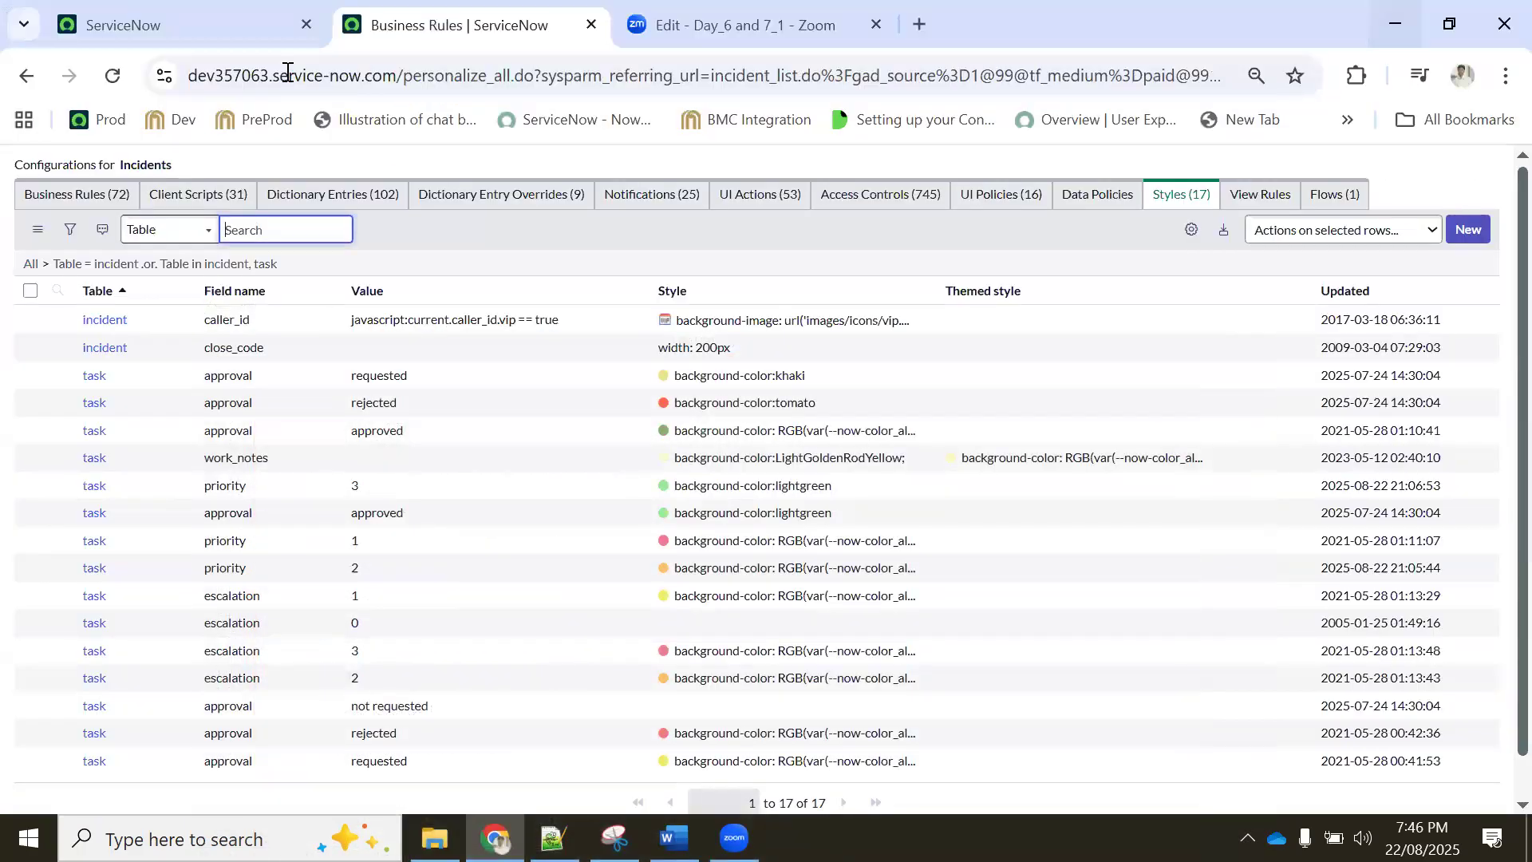
{"action": "left_click", "coordinate": [203, 22]}
{"action": "left_click", "coordinate": [195, 169]}
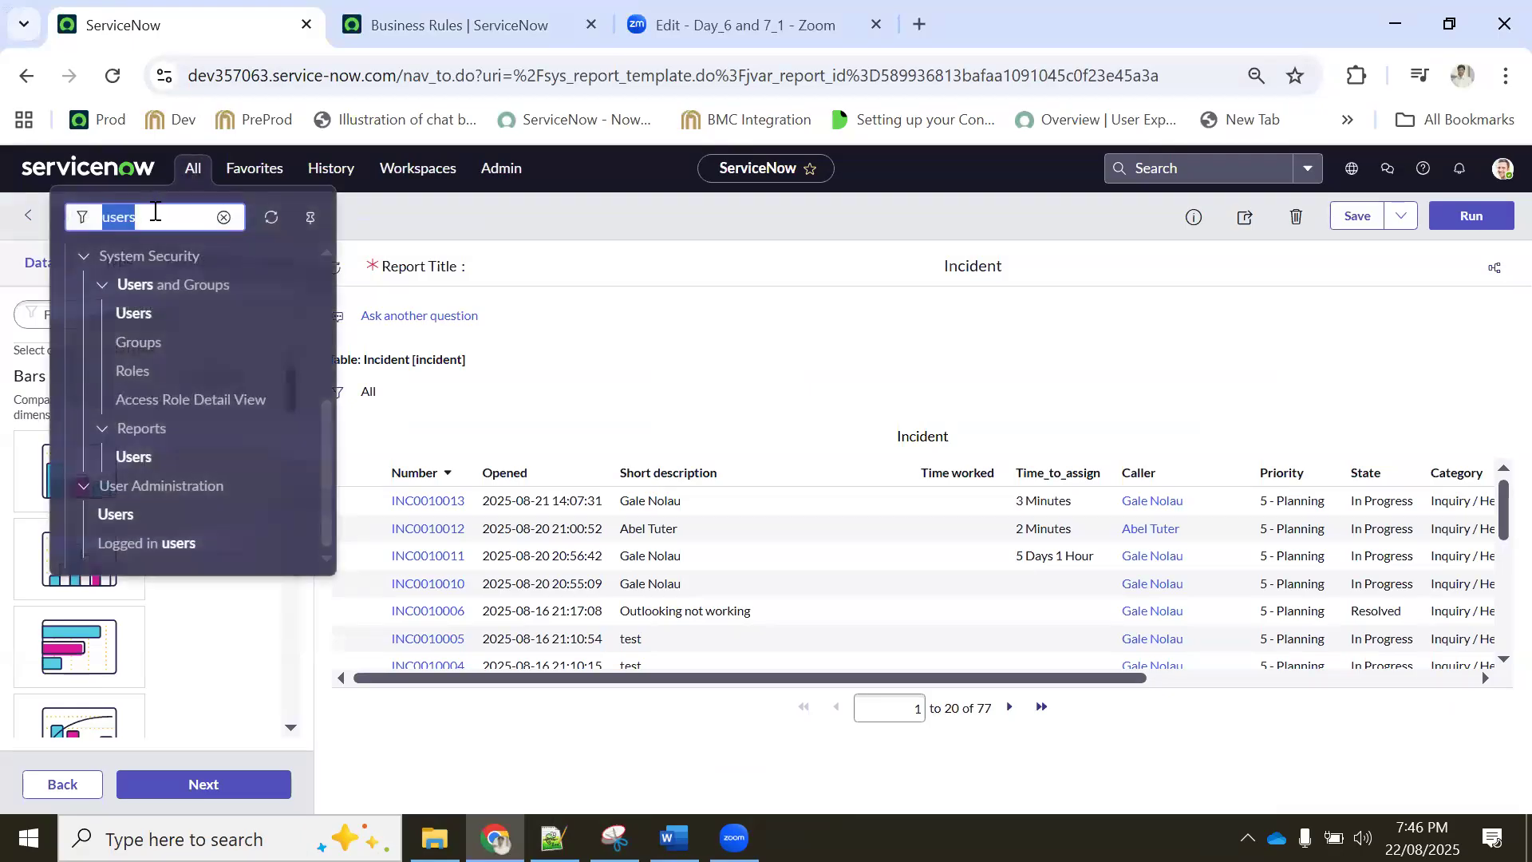
{"action": "key", "text": "BackSpace"}
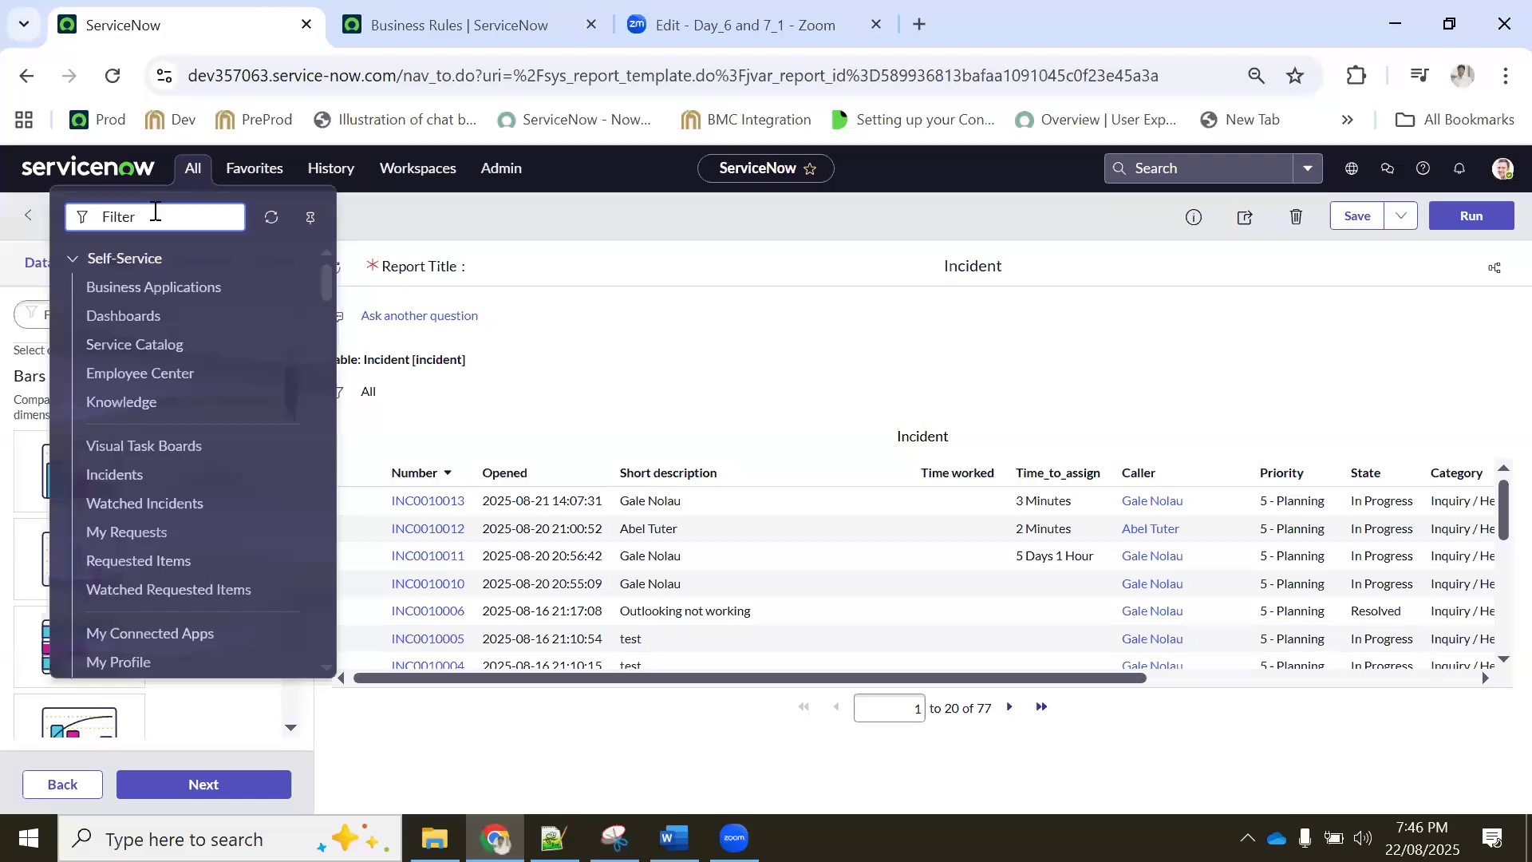
{"action": "type", "text": "assignmen"}
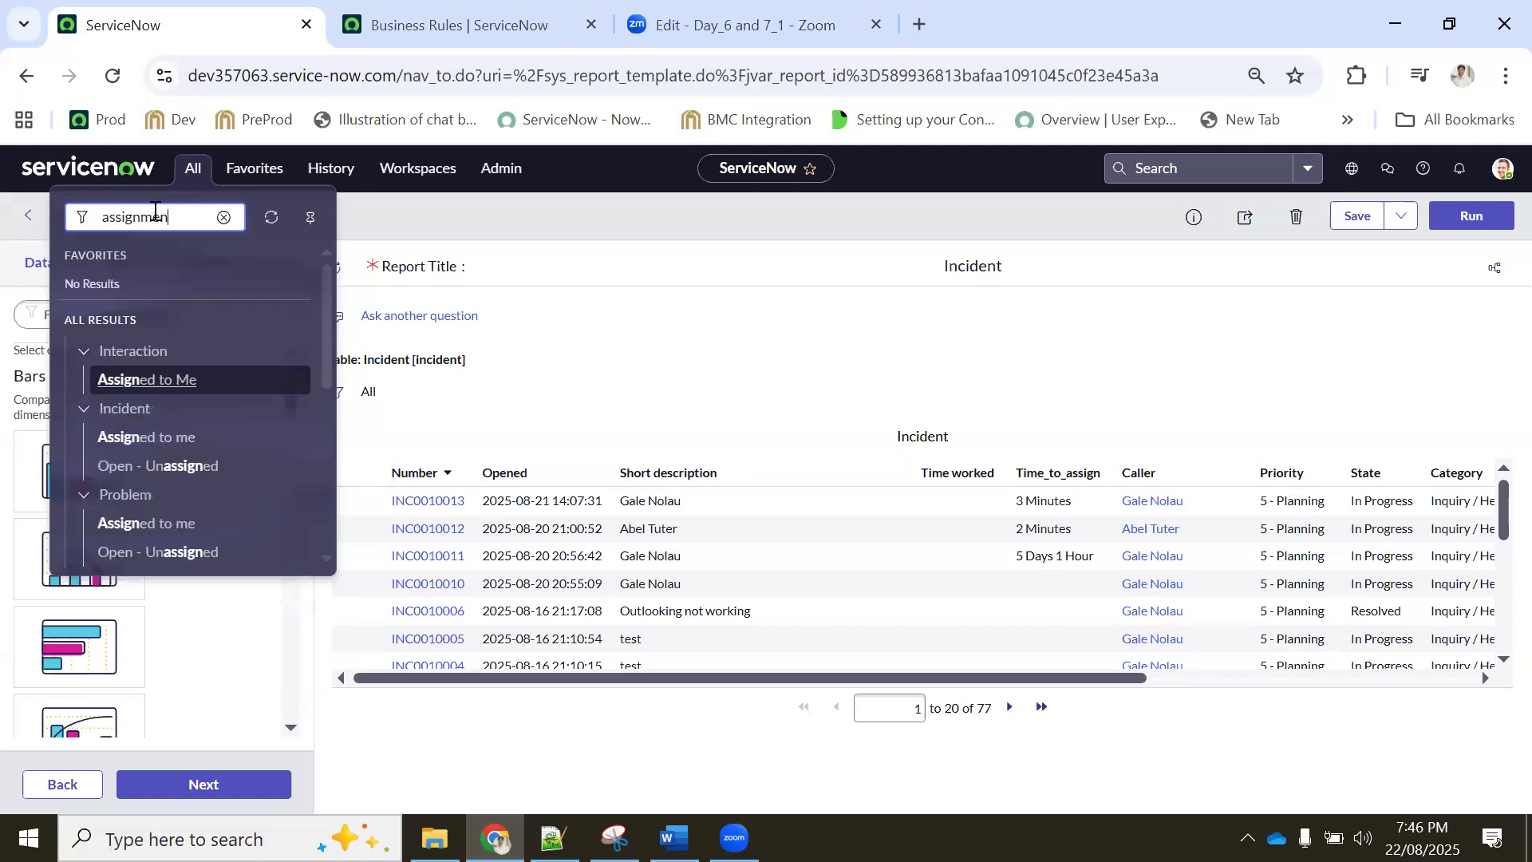
{"action": "type", "text": "t"}
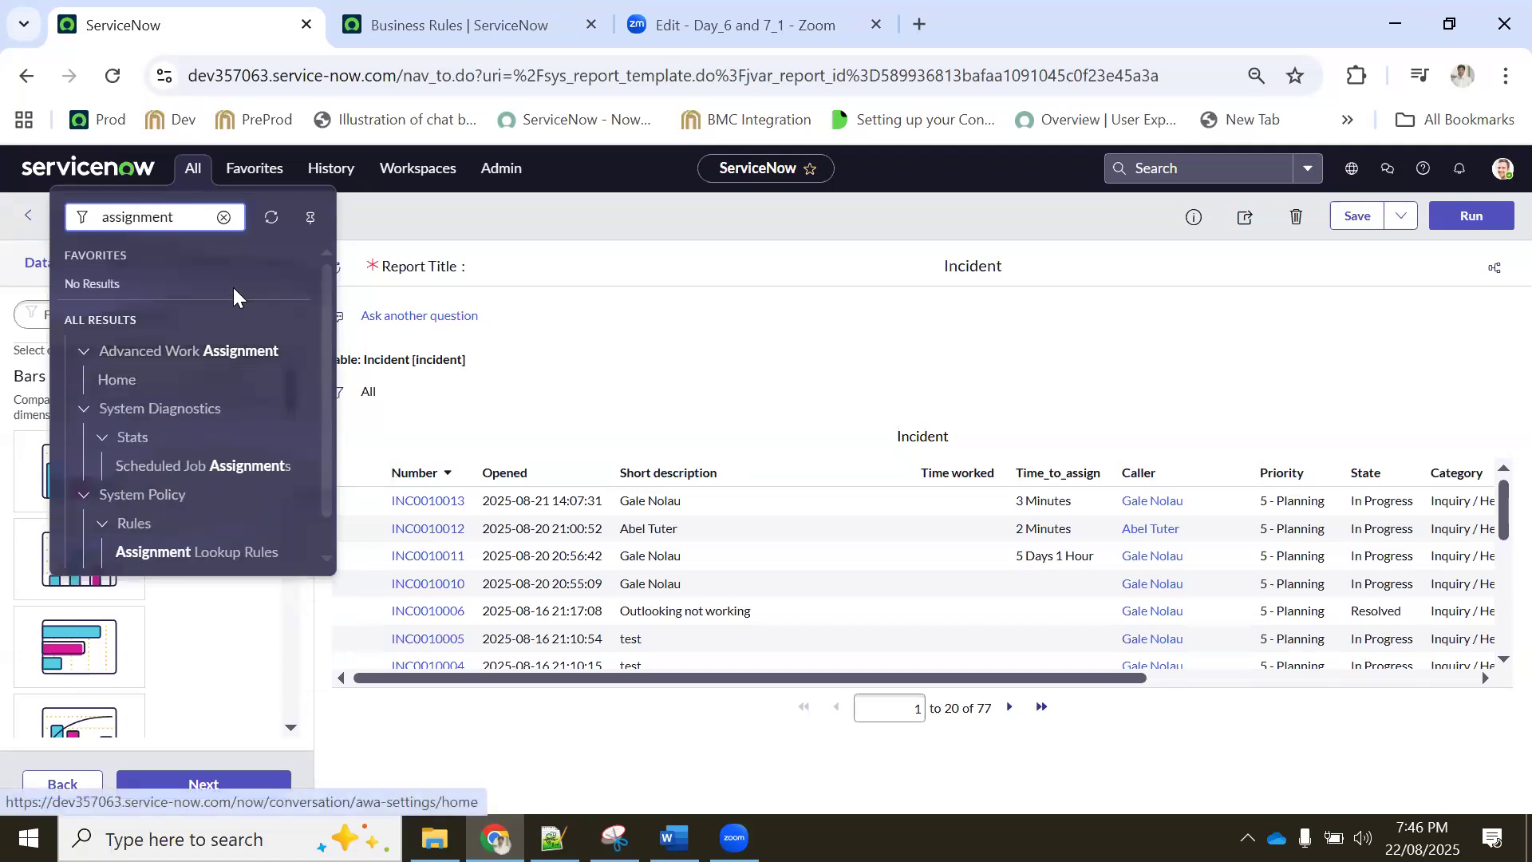
{"action": "scroll", "coordinate": [233, 289], "scroll_direction": "down", "scroll_amount": 1}
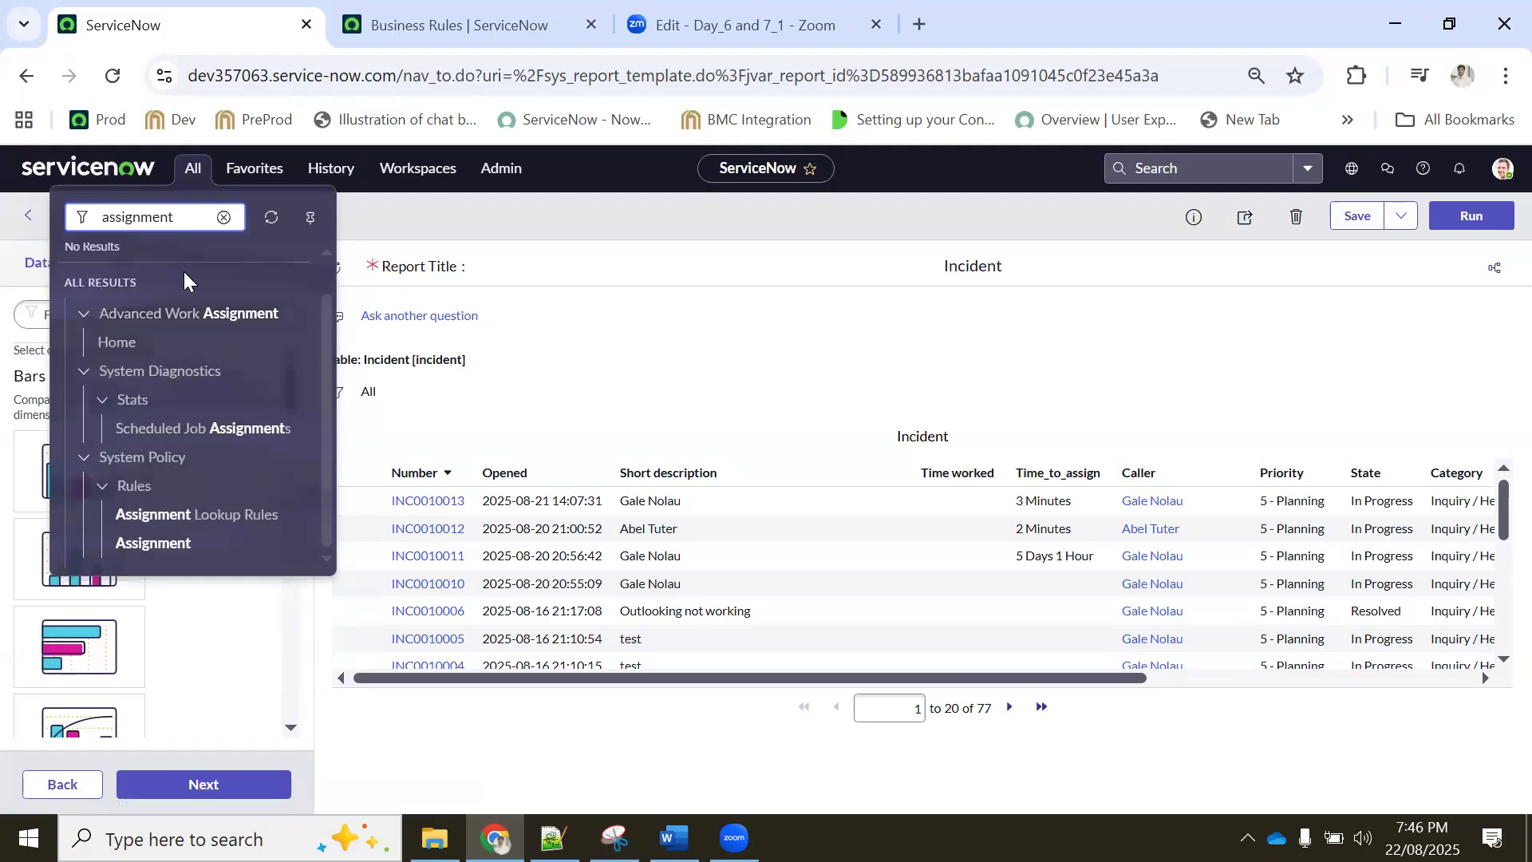
{"action": "middle_click", "coordinate": [195, 517]}
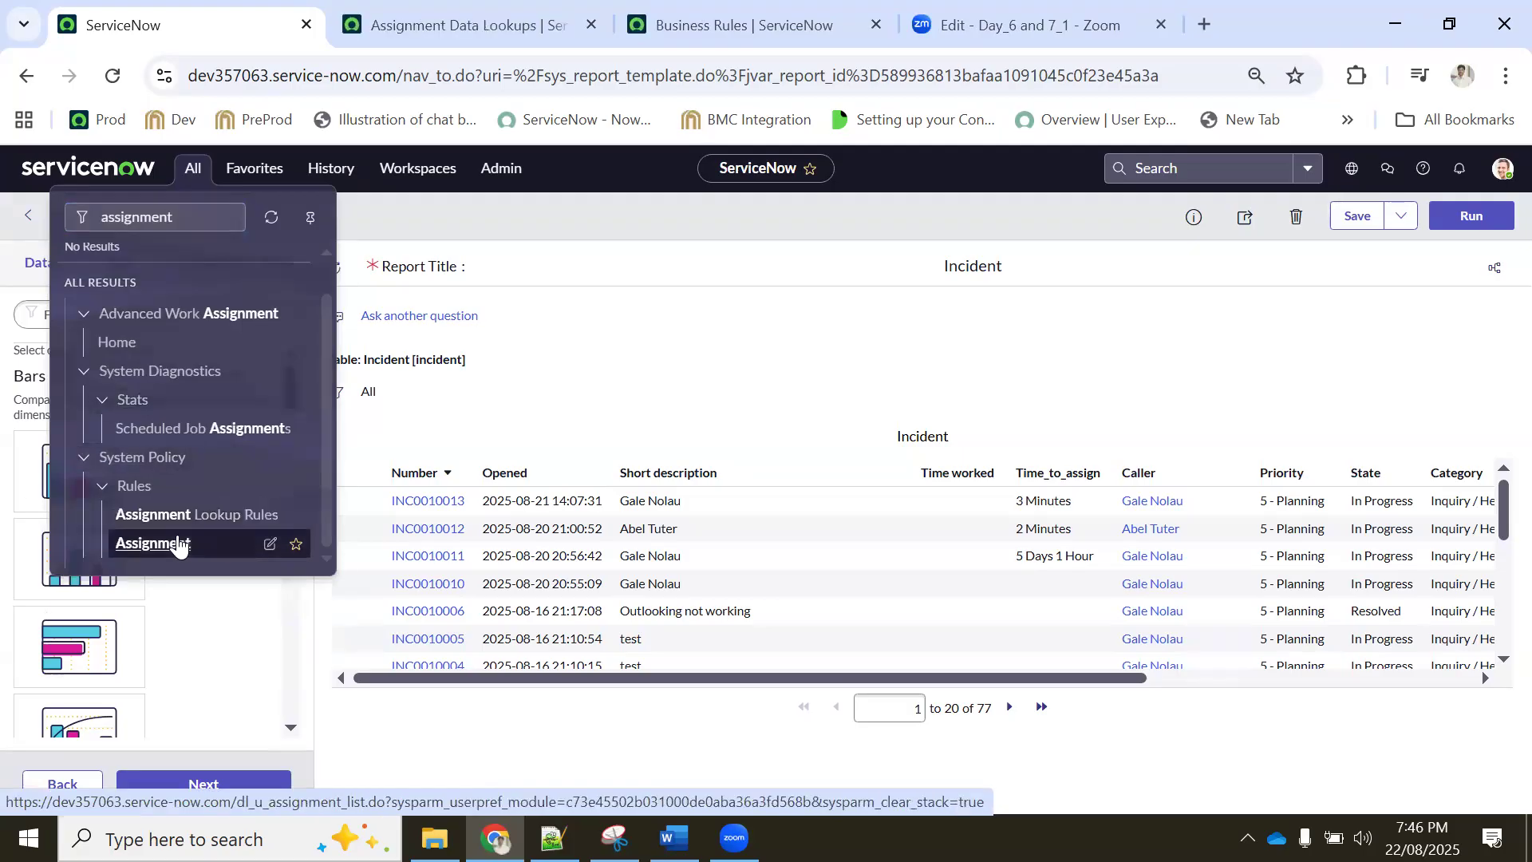
{"action": "middle_click", "coordinate": [222, 545]}
Compare the Assignment Data Lookups list with the activation conditions of the incident rule High Priority for Network
{"action": "left_click", "coordinate": [399, 24]}
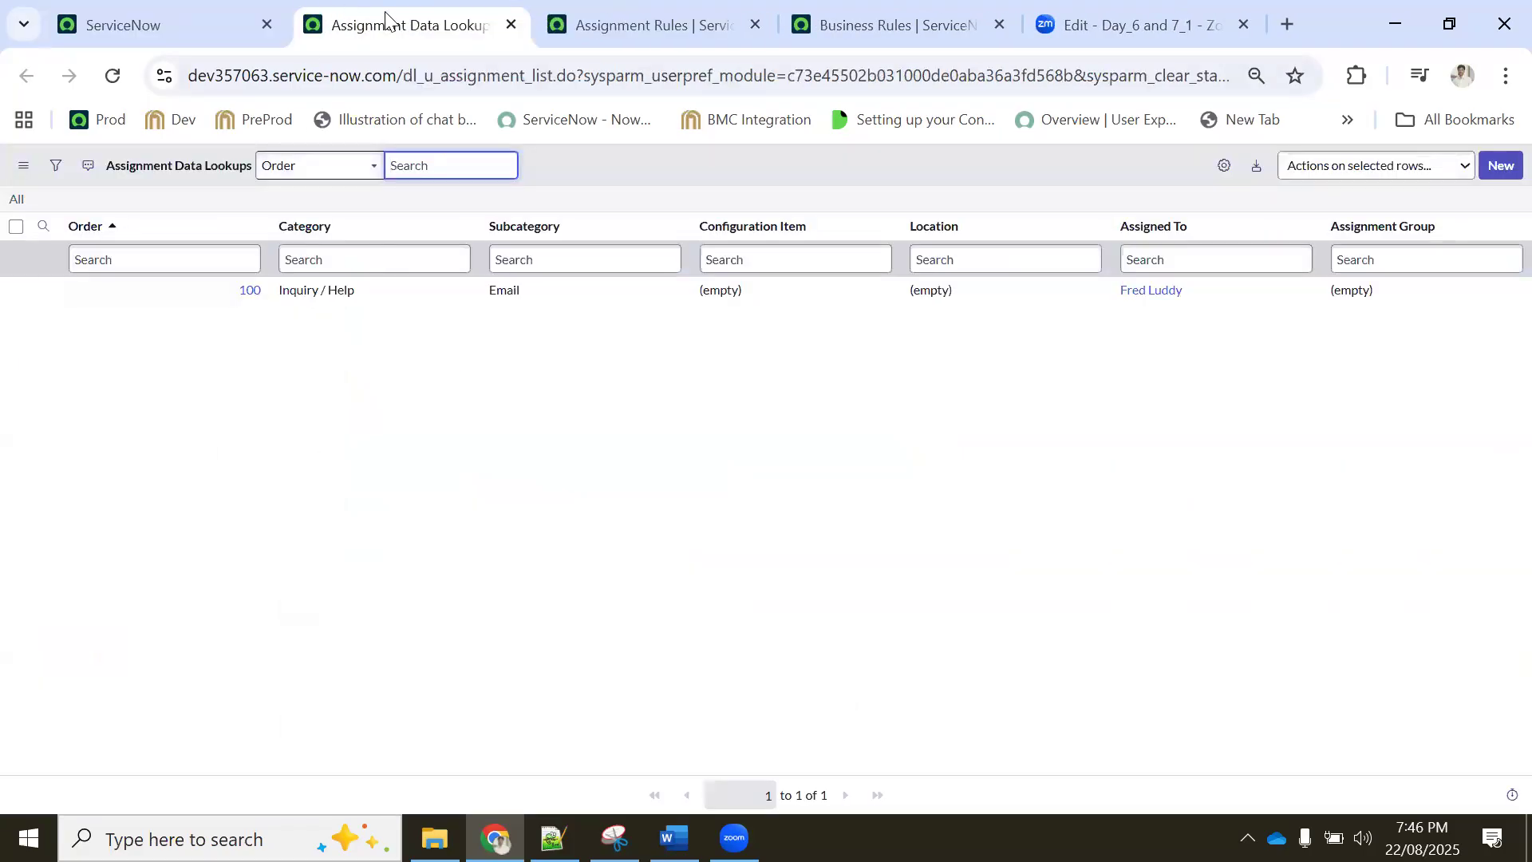
{"action": "left_click", "coordinate": [589, 24]}
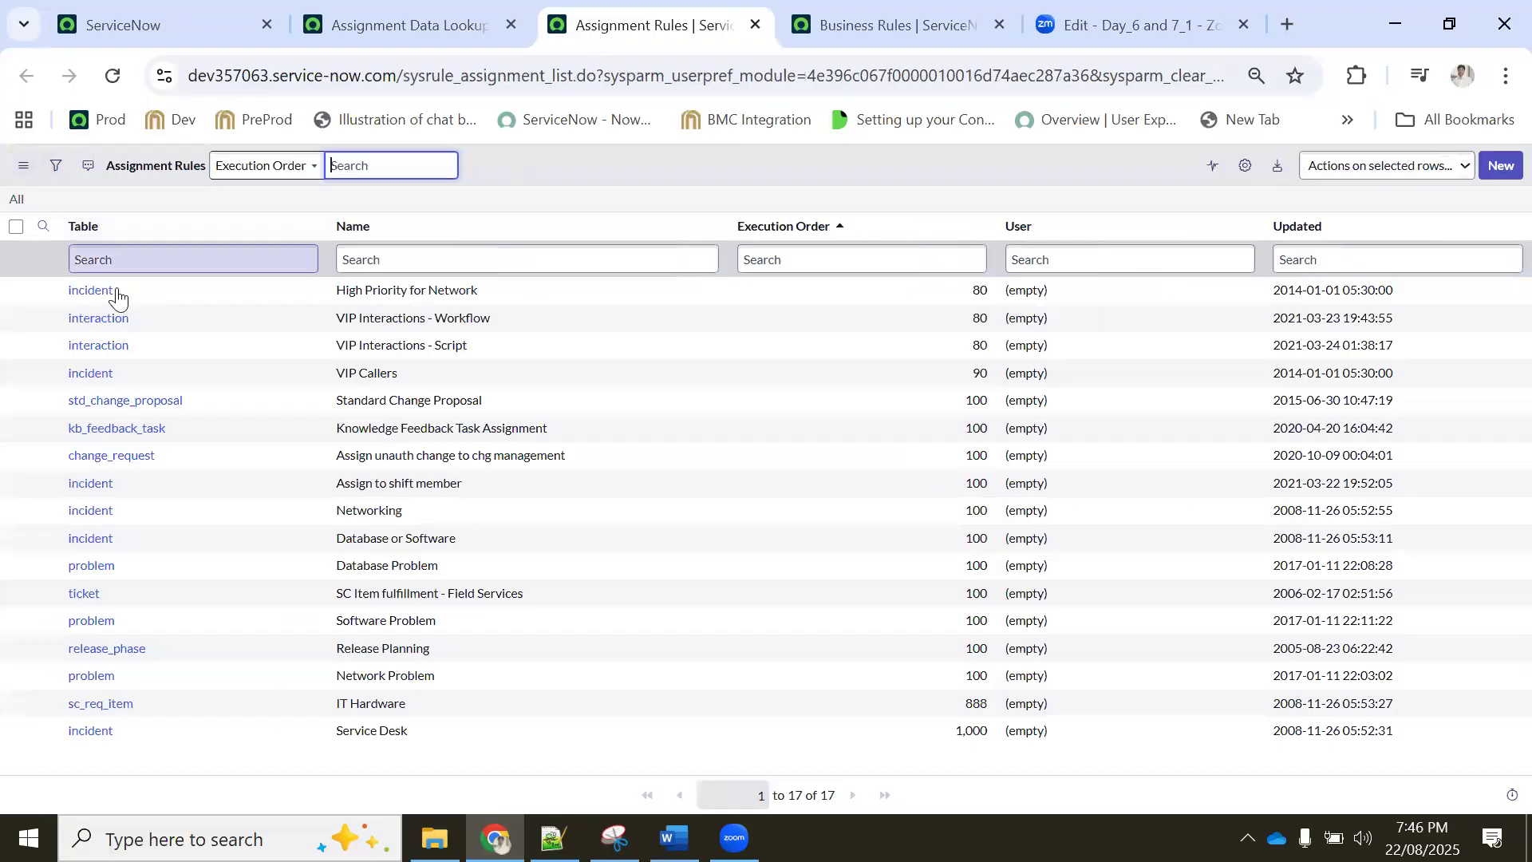
{"action": "left_click", "coordinate": [94, 292]}
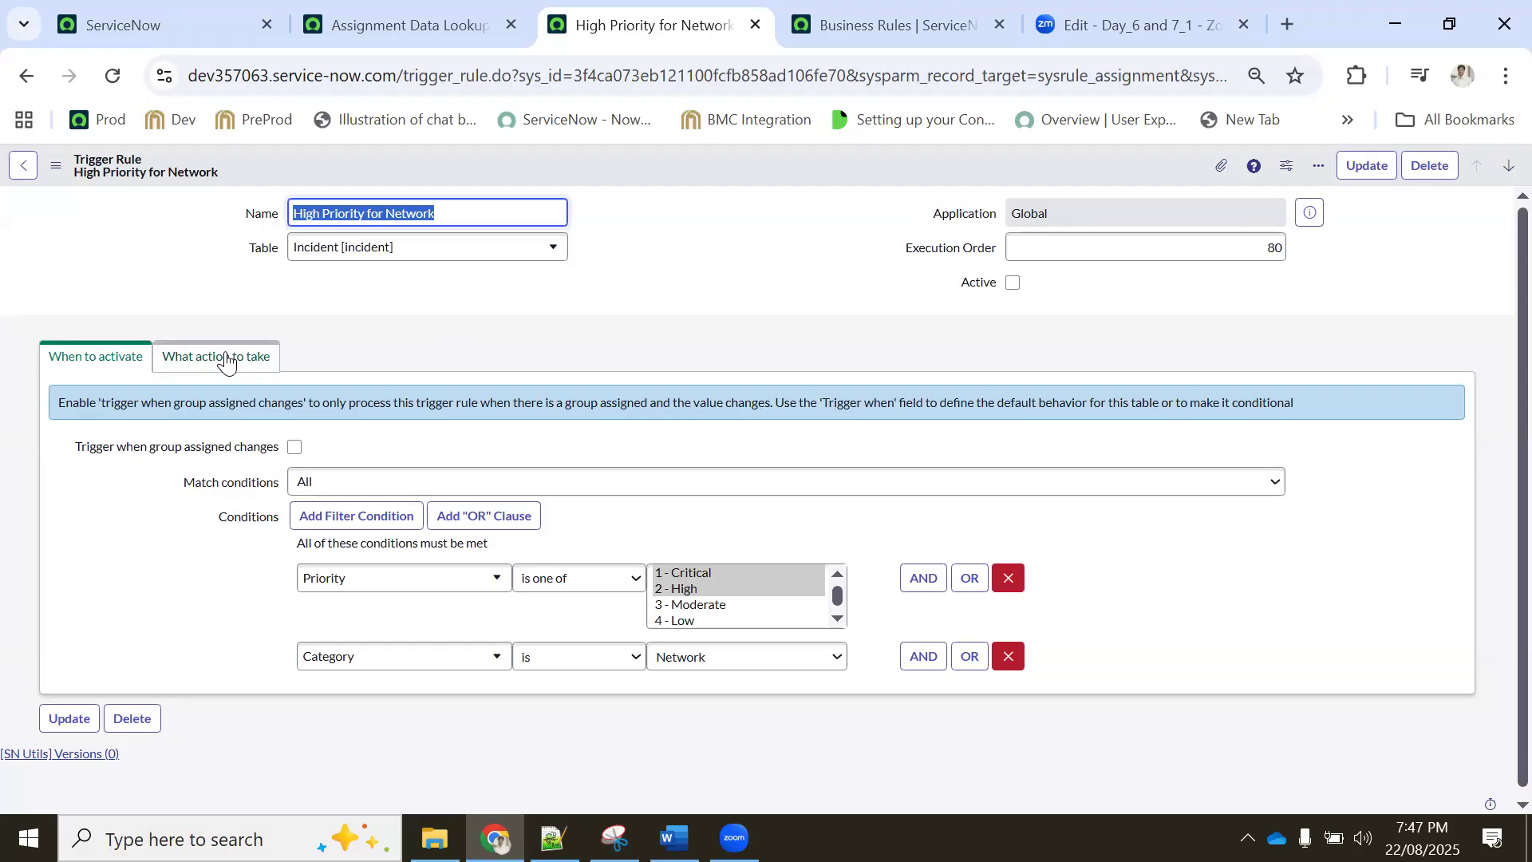
{"action": "left_click", "coordinate": [367, 28]}
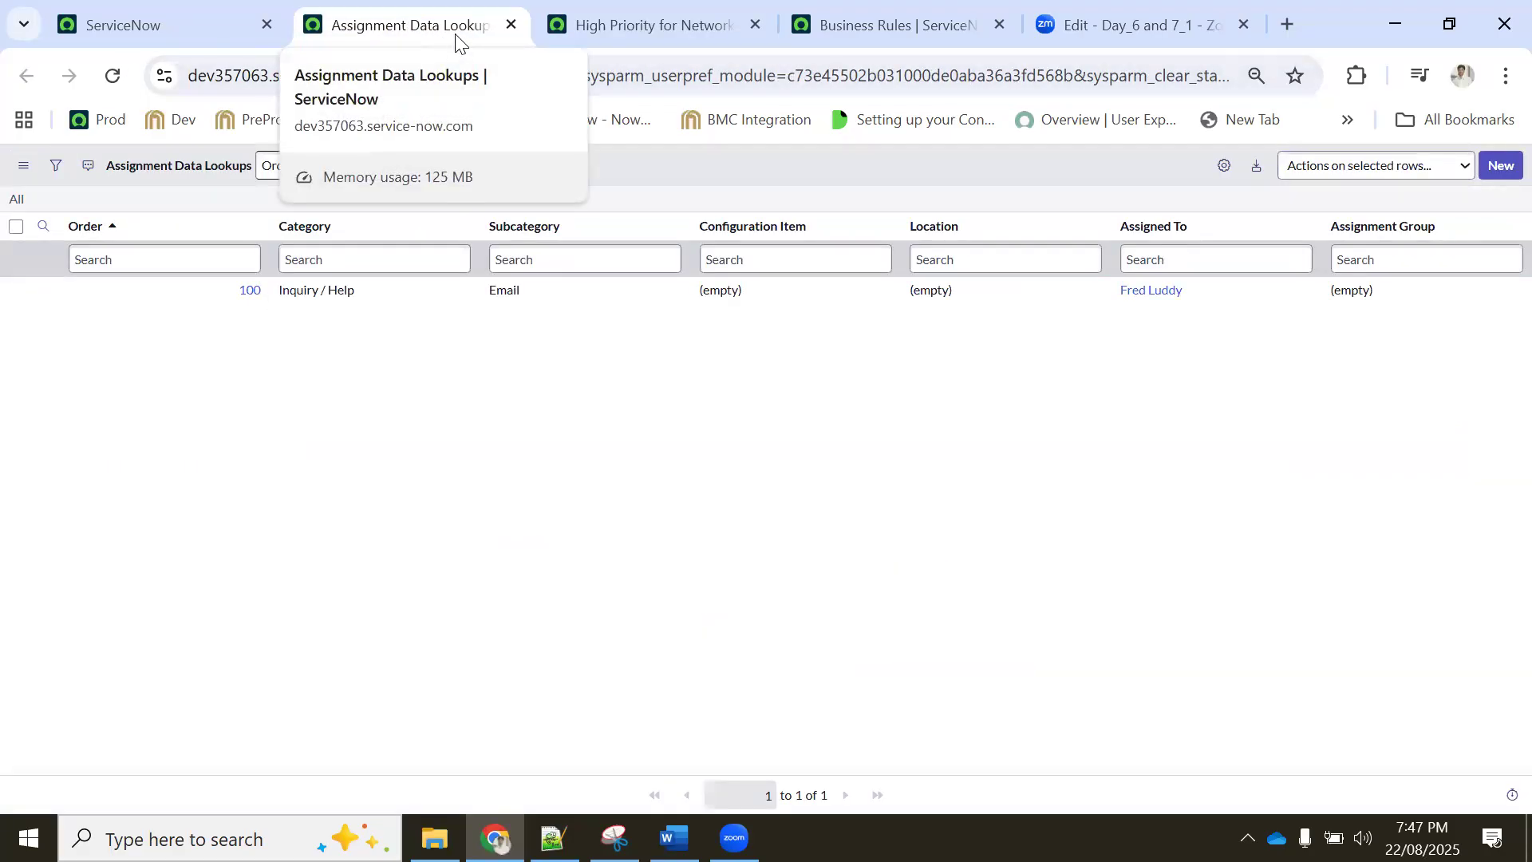
{"action": "left_click", "coordinate": [627, 26]}
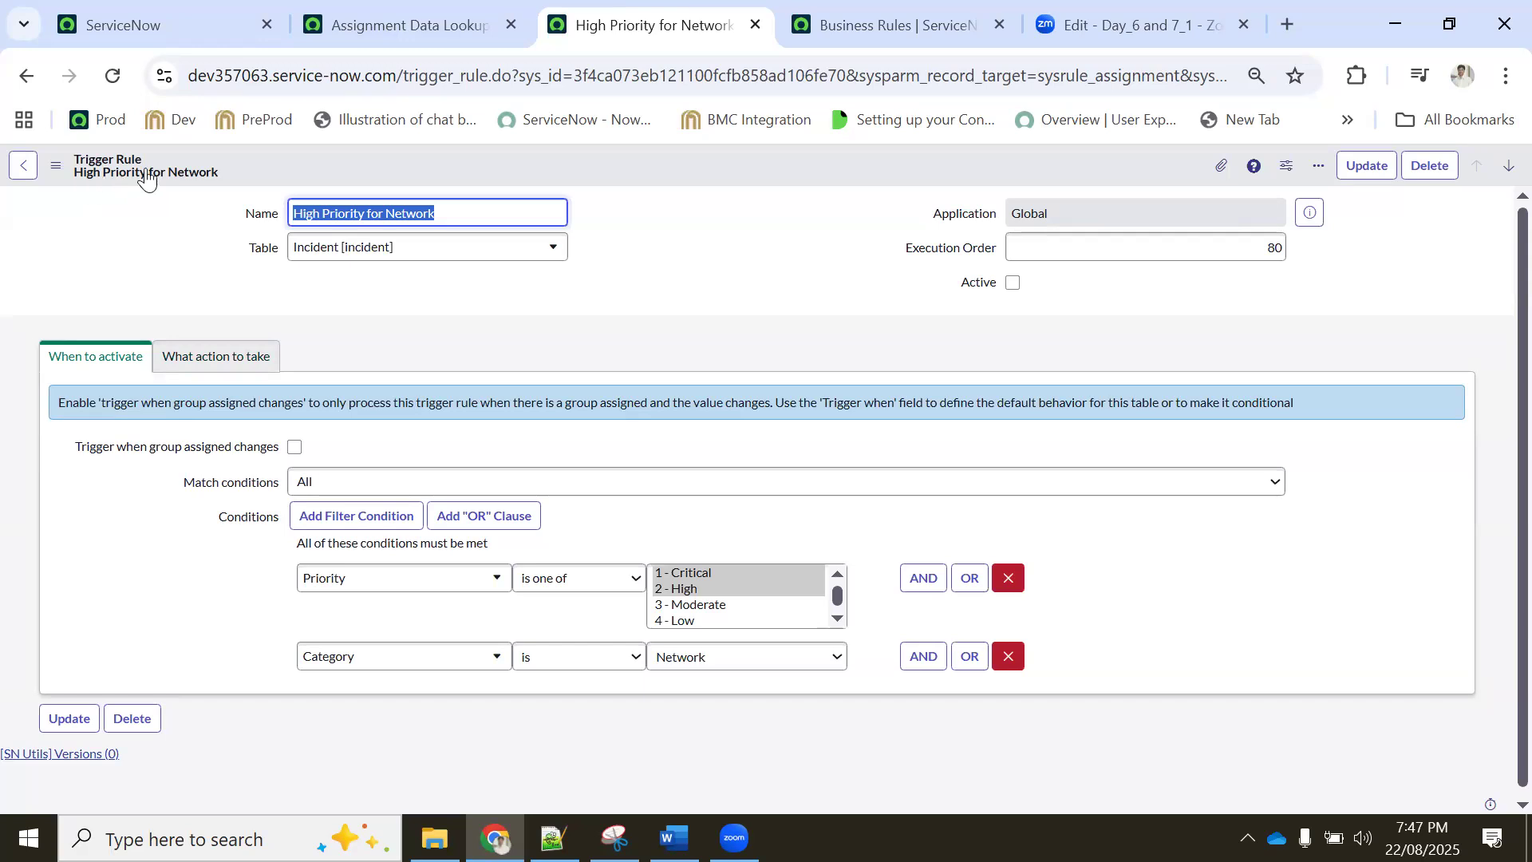
Locate Assignment Lookup Rules in the navigator and open the Inquiry / Help Email lookup record in its own browser tab
{"action": "left_click", "coordinate": [152, 26]}
{"action": "left_click", "coordinate": [193, 168]}
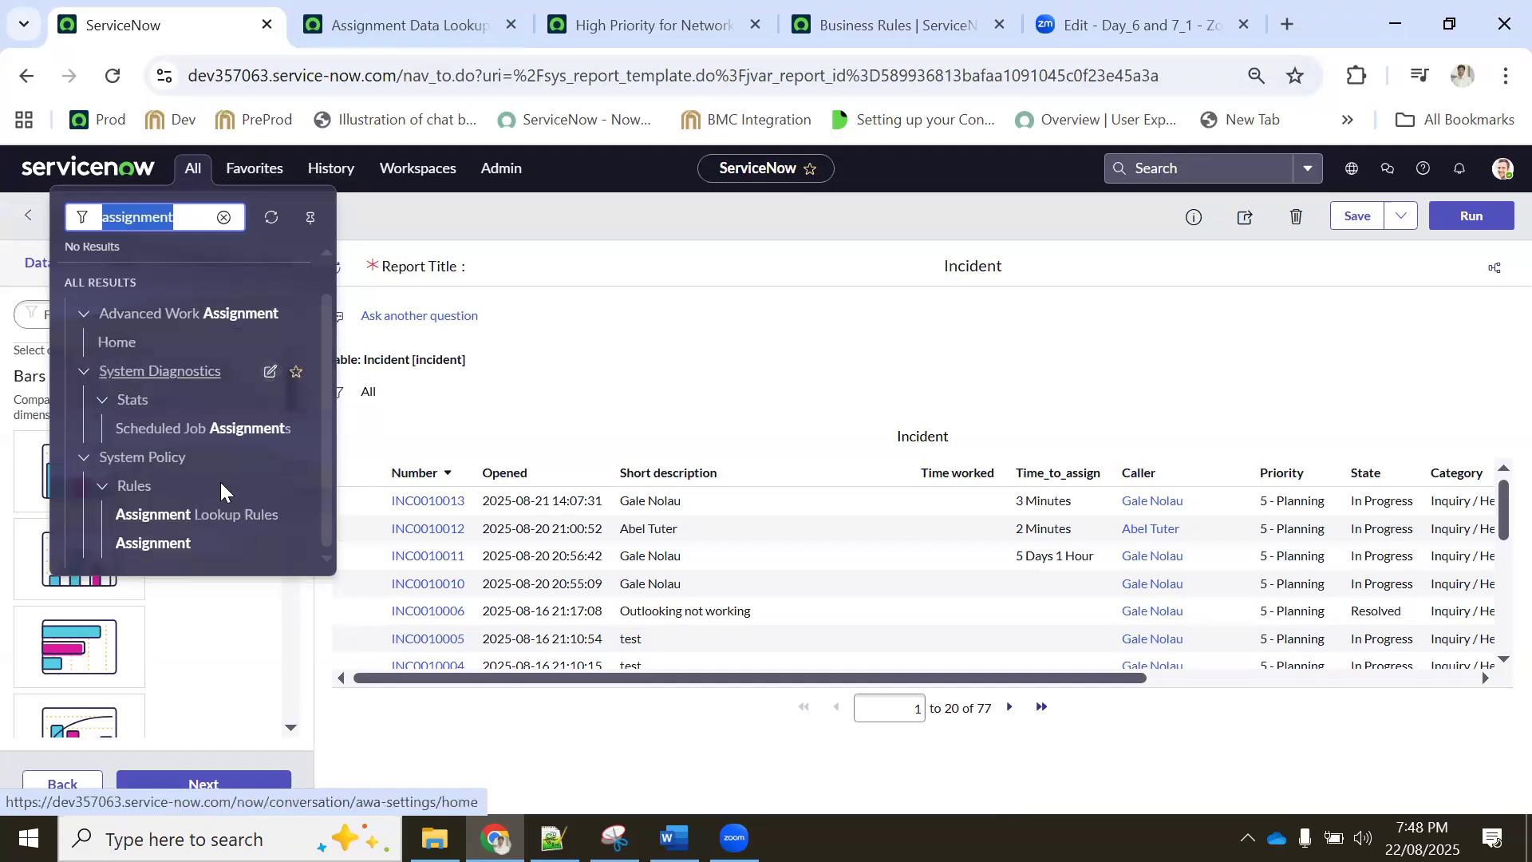
{"action": "left_click", "coordinate": [206, 514]}
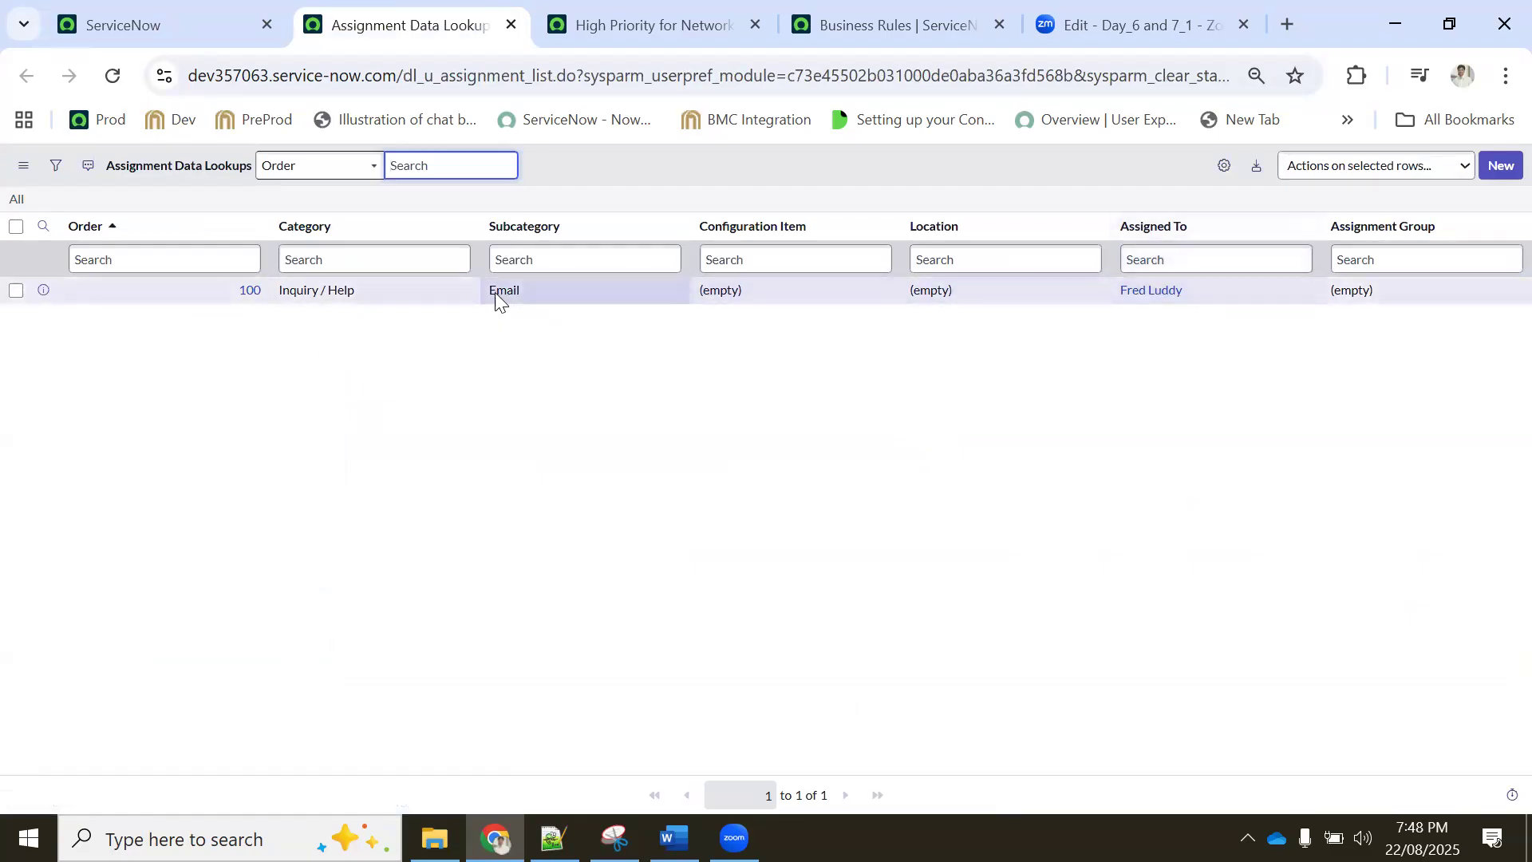
{"action": "left_click", "coordinate": [42, 290]}
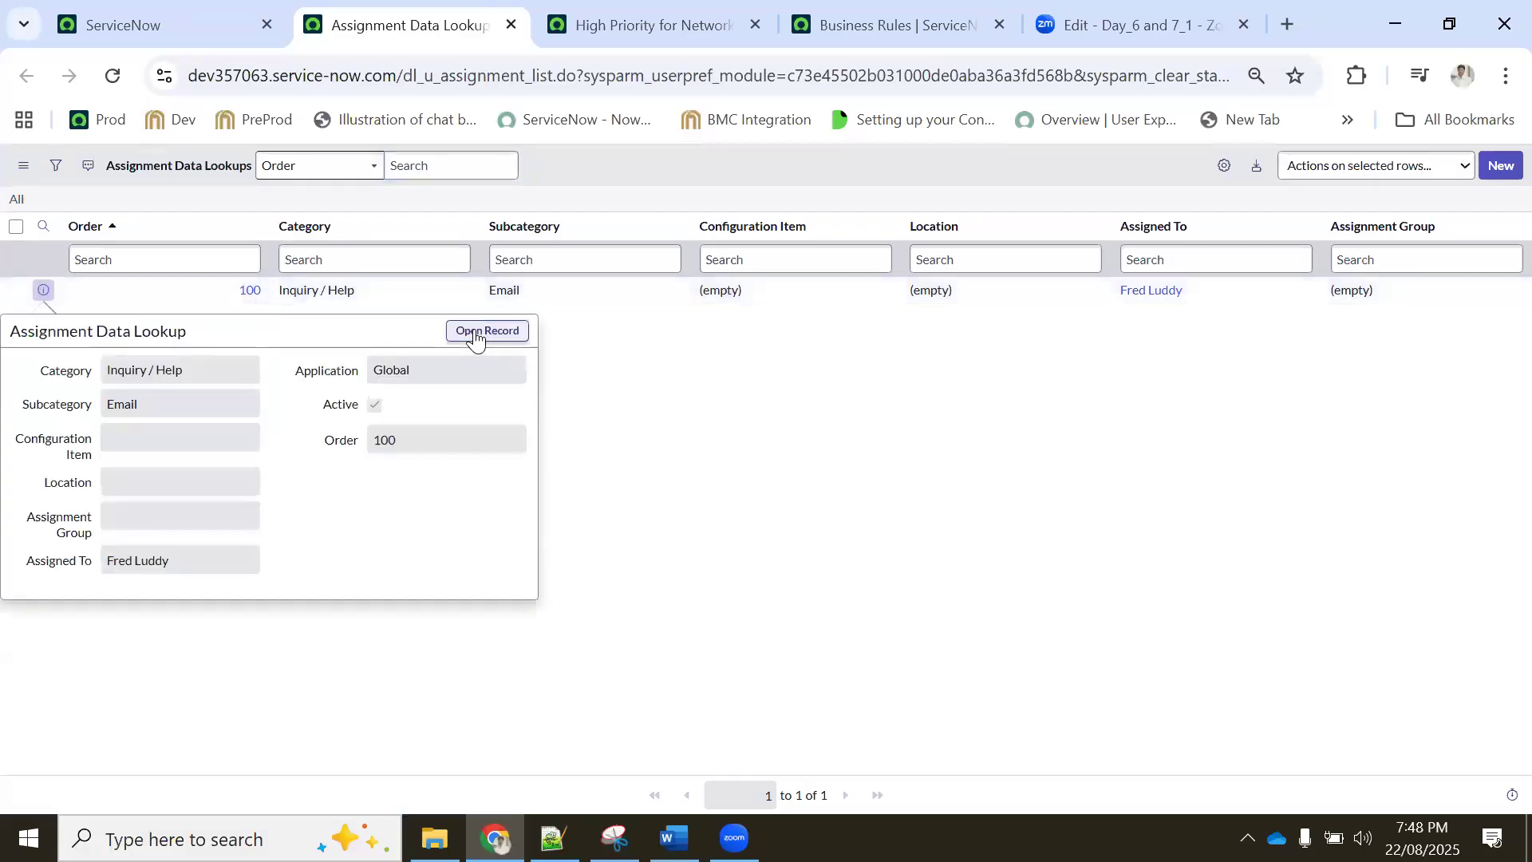
{"action": "middle_click", "coordinate": [486, 328]}
{"action": "left_click", "coordinate": [541, 20]}
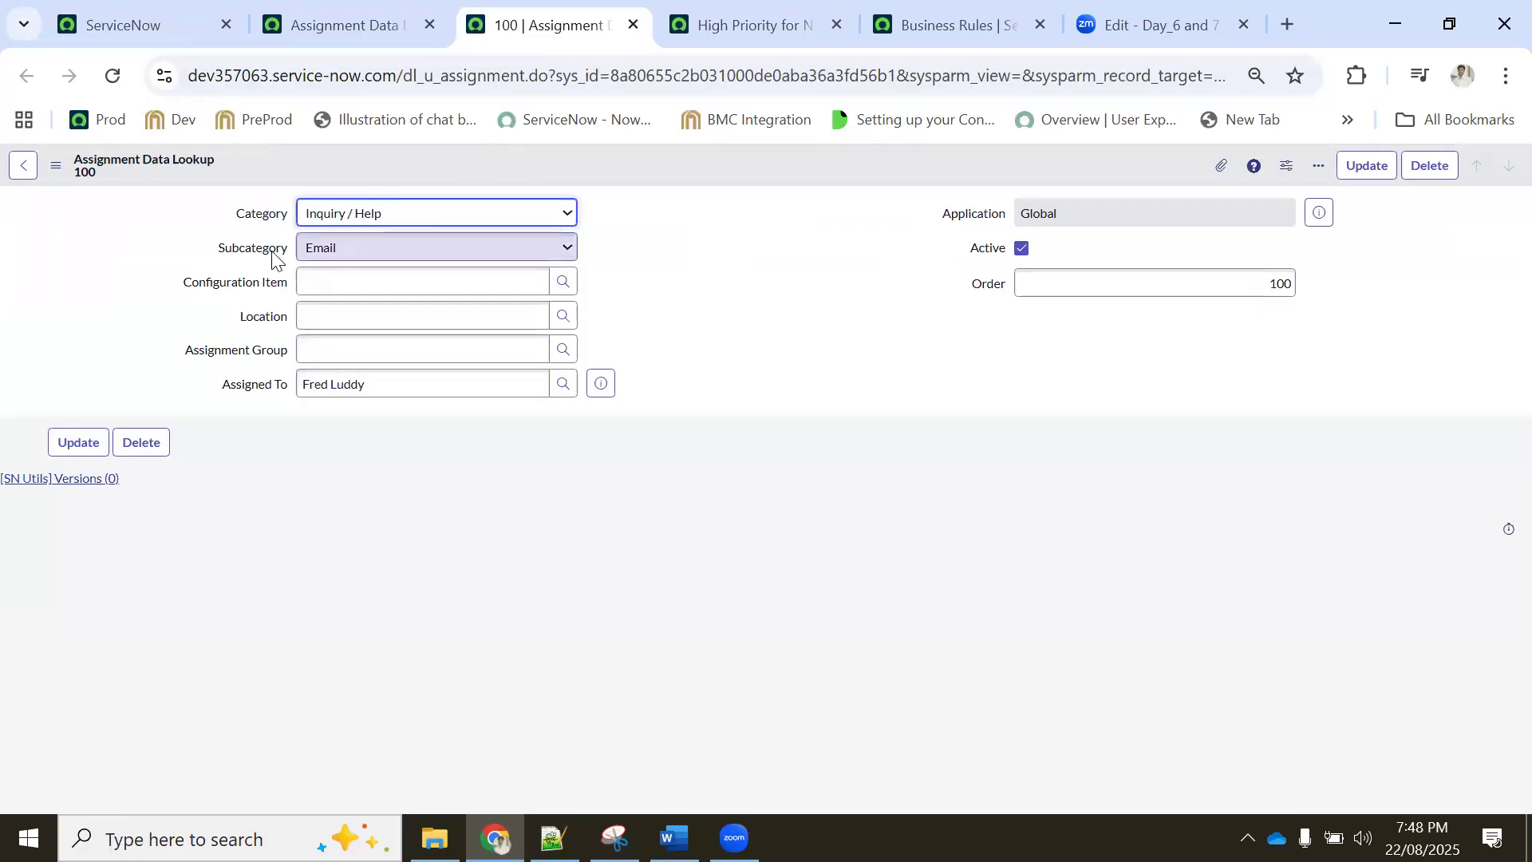
Clear the Assigned To value in the assignment data lookup record
{"action": "left_click", "coordinate": [381, 384]}
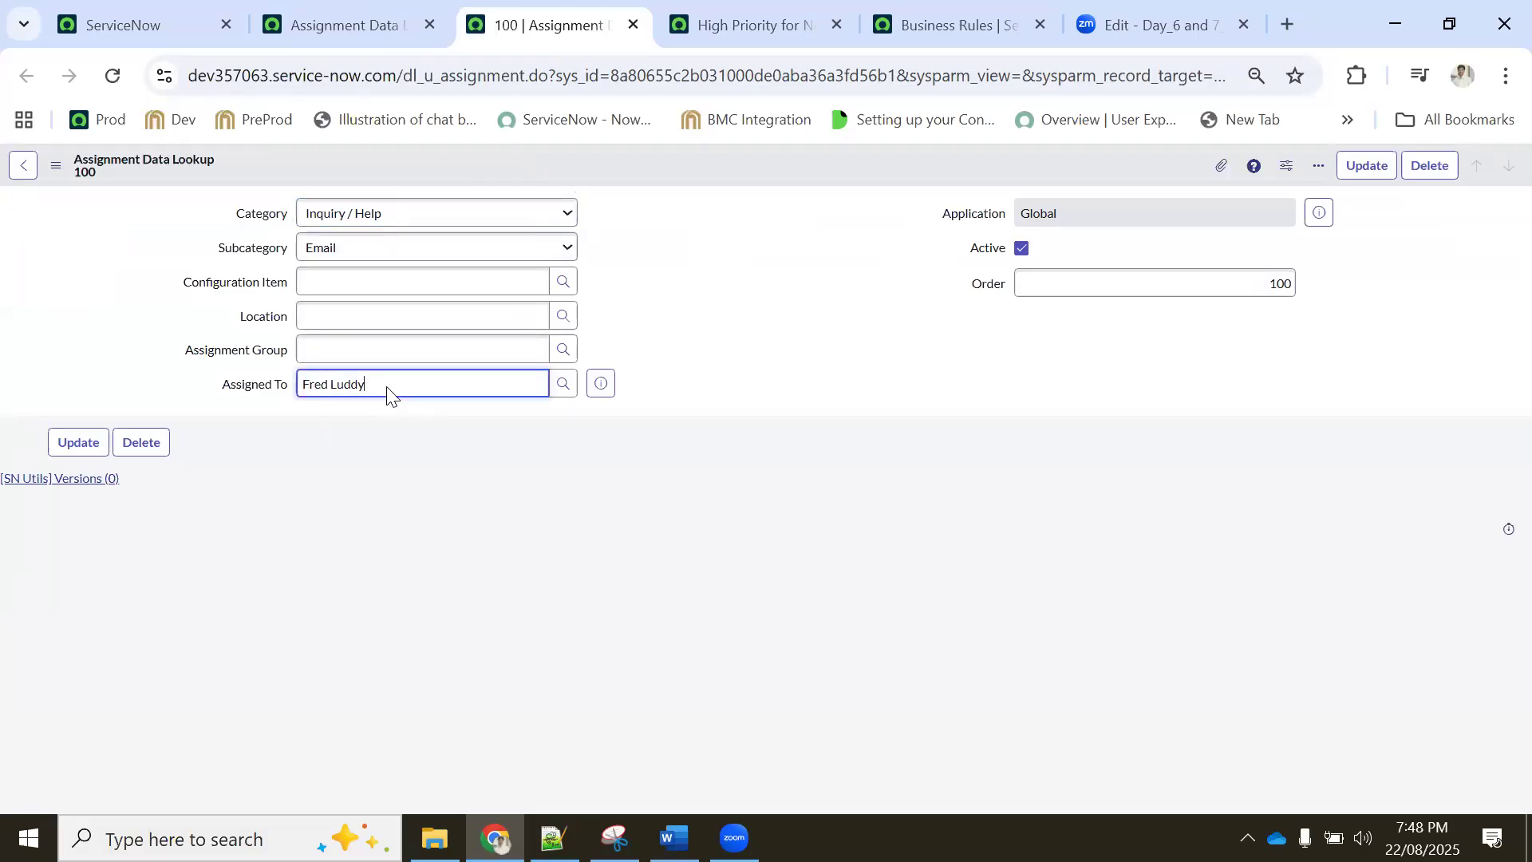
{"action": "left_click", "coordinate": [343, 345]}
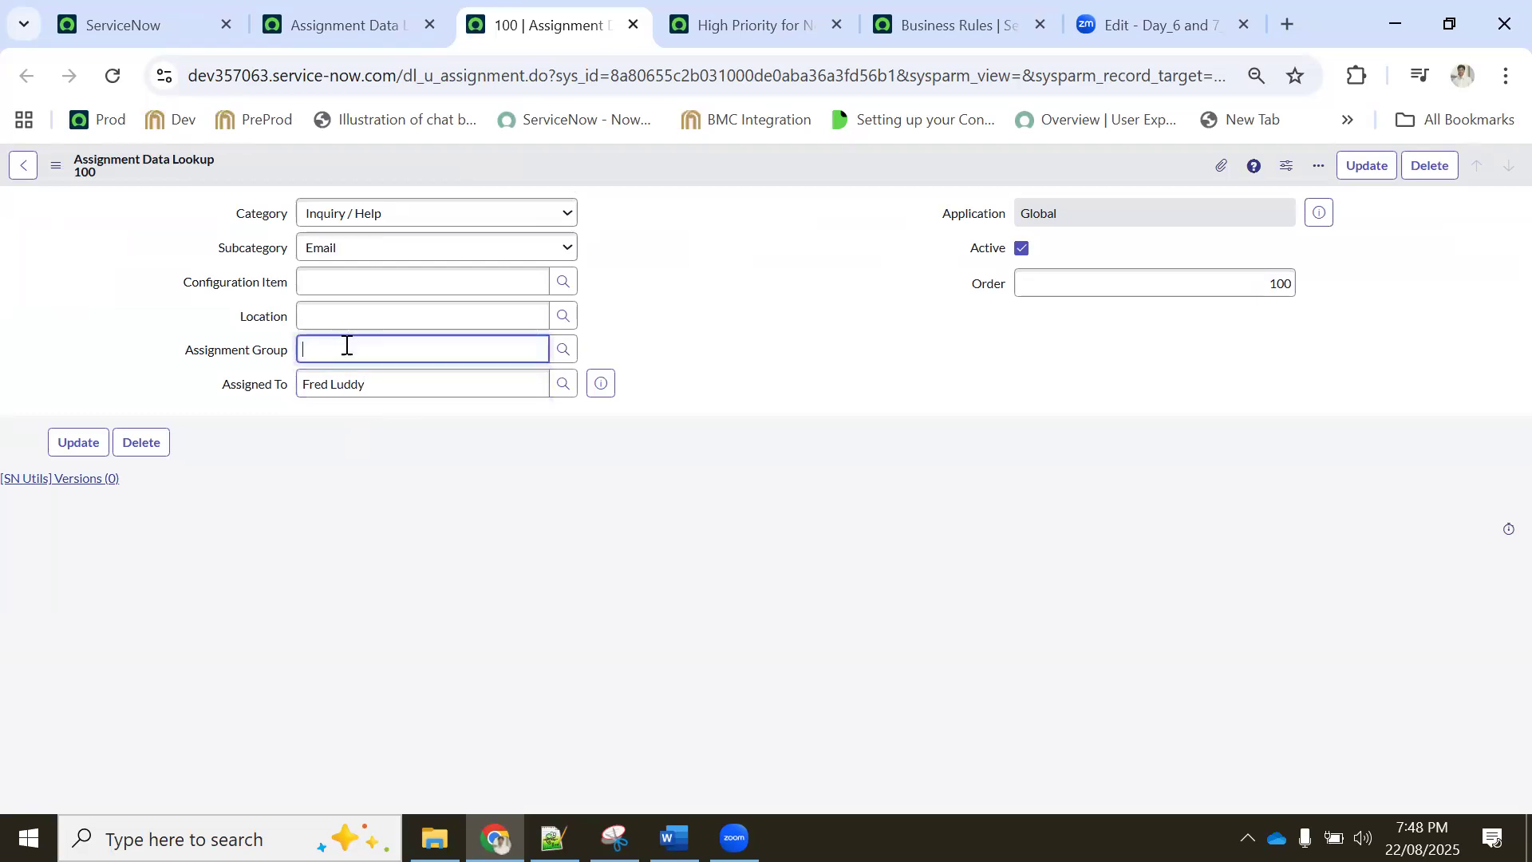
{"action": "left_click_drag", "start_coordinate": [303, 383], "coordinate": [713, 418]}
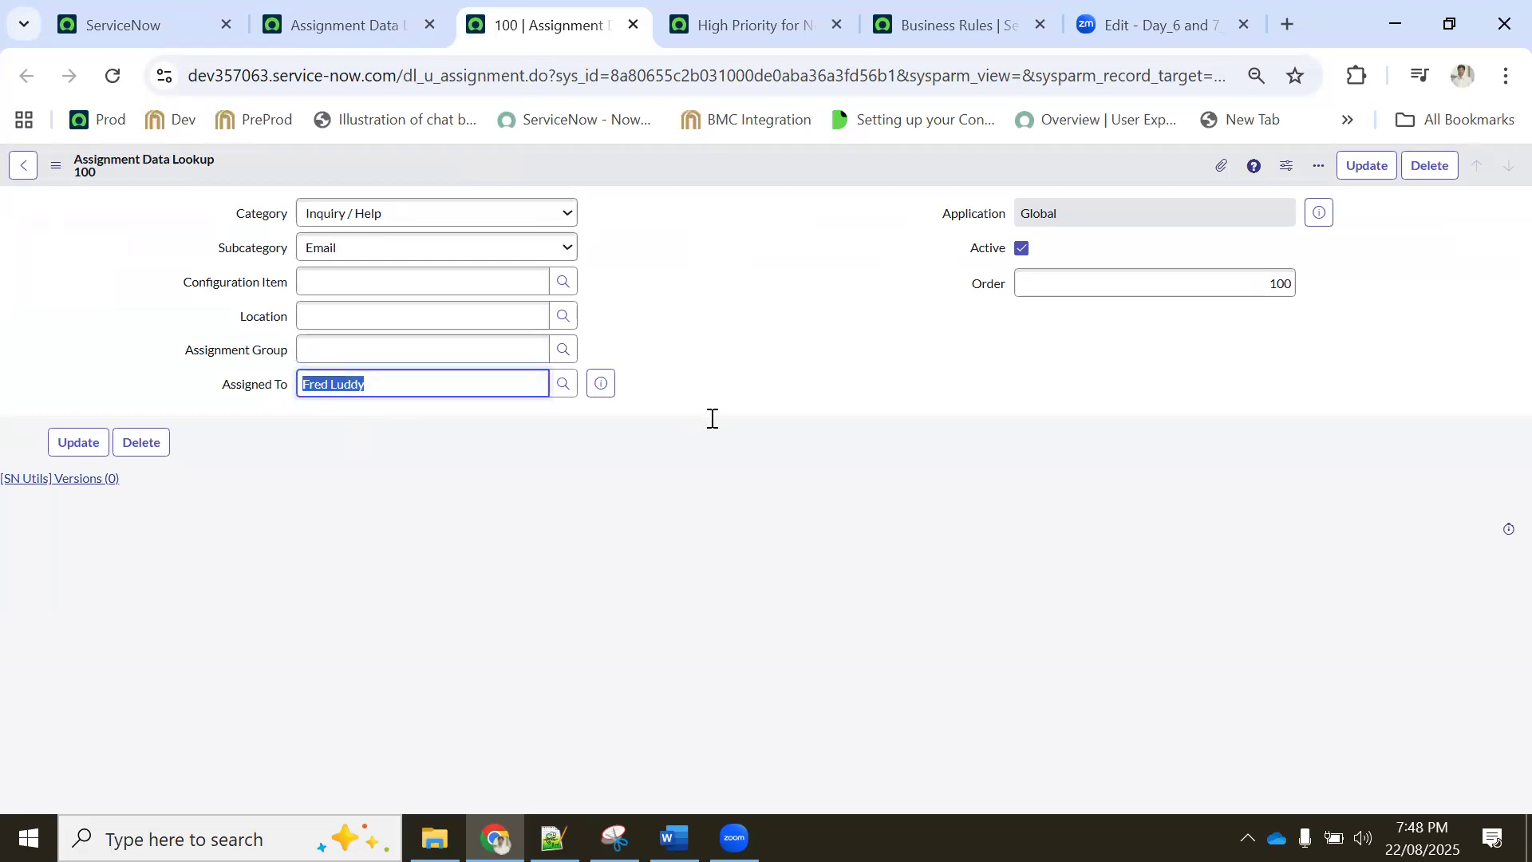
{"action": "key", "text": "BackSpace"}
{"action": "left_click", "coordinate": [638, 324]}
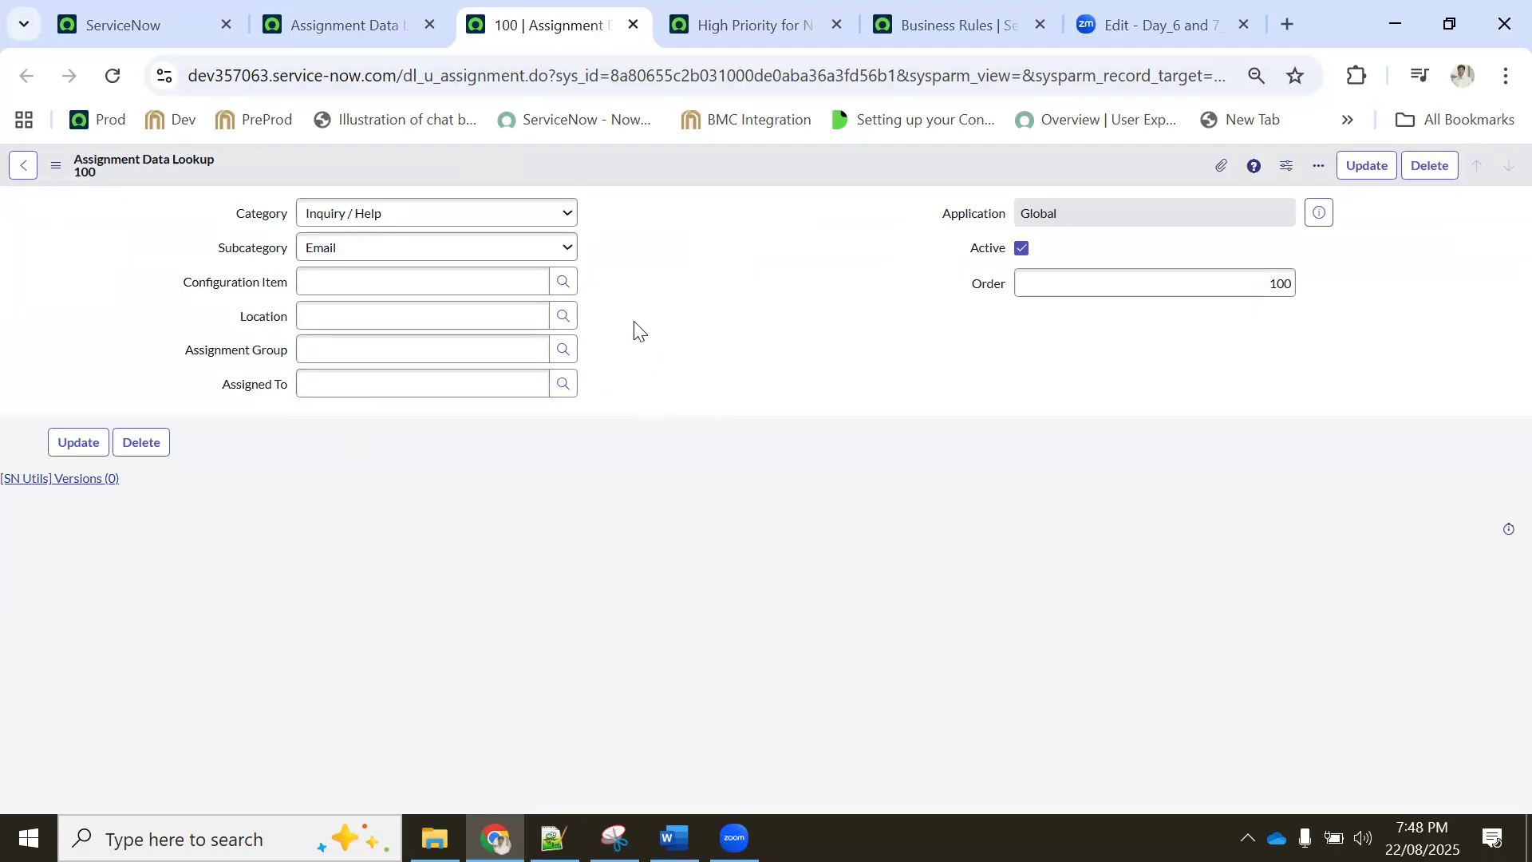
Set both the Category and the Subcategory of the assignment data lookup to Oracle
{"action": "left_click", "coordinate": [351, 221]}
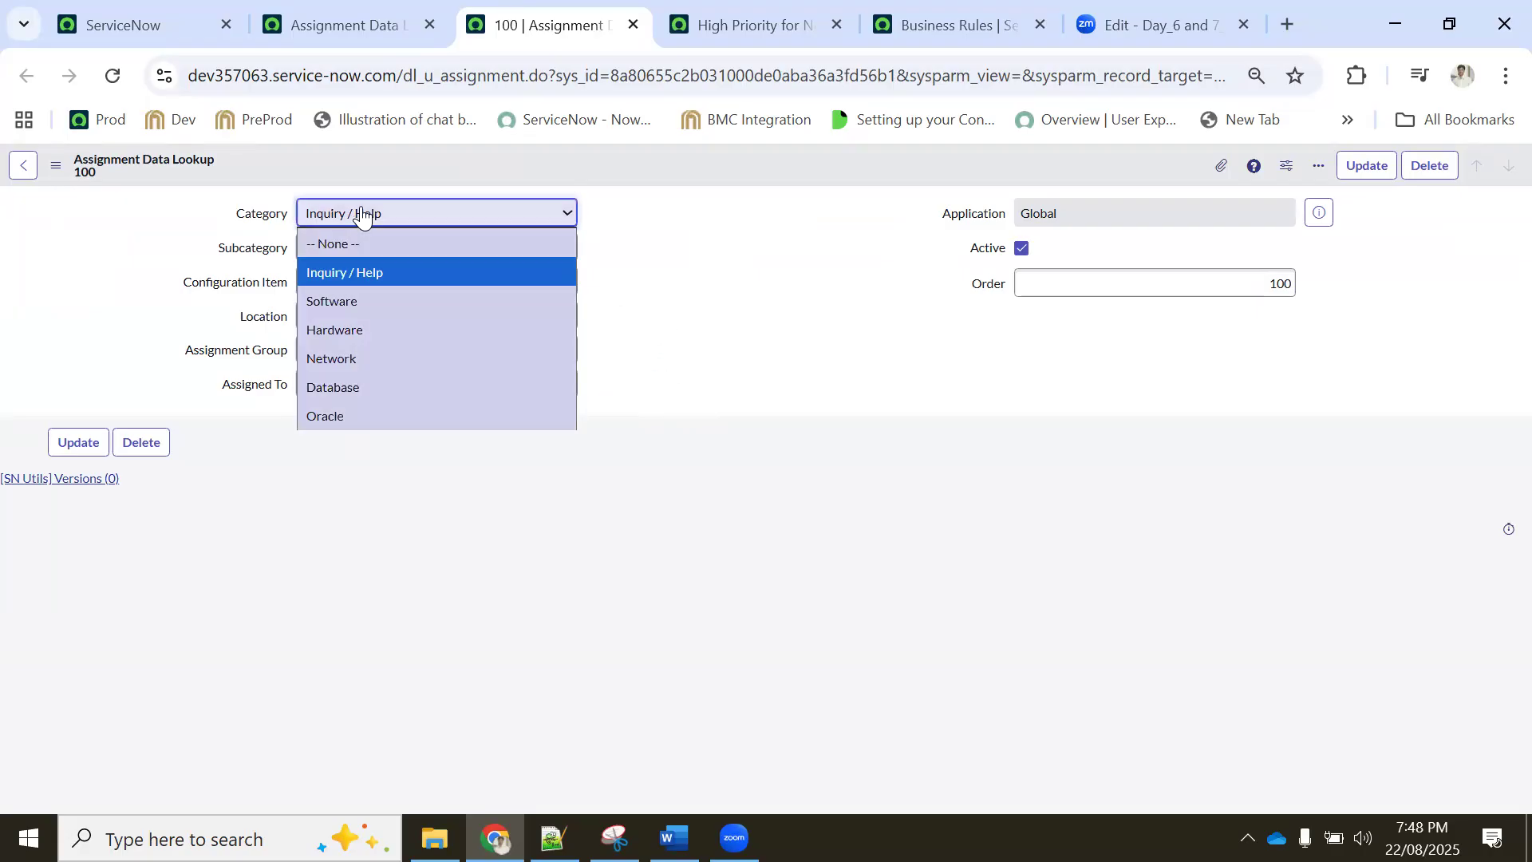
{"action": "left_click", "coordinate": [339, 413]}
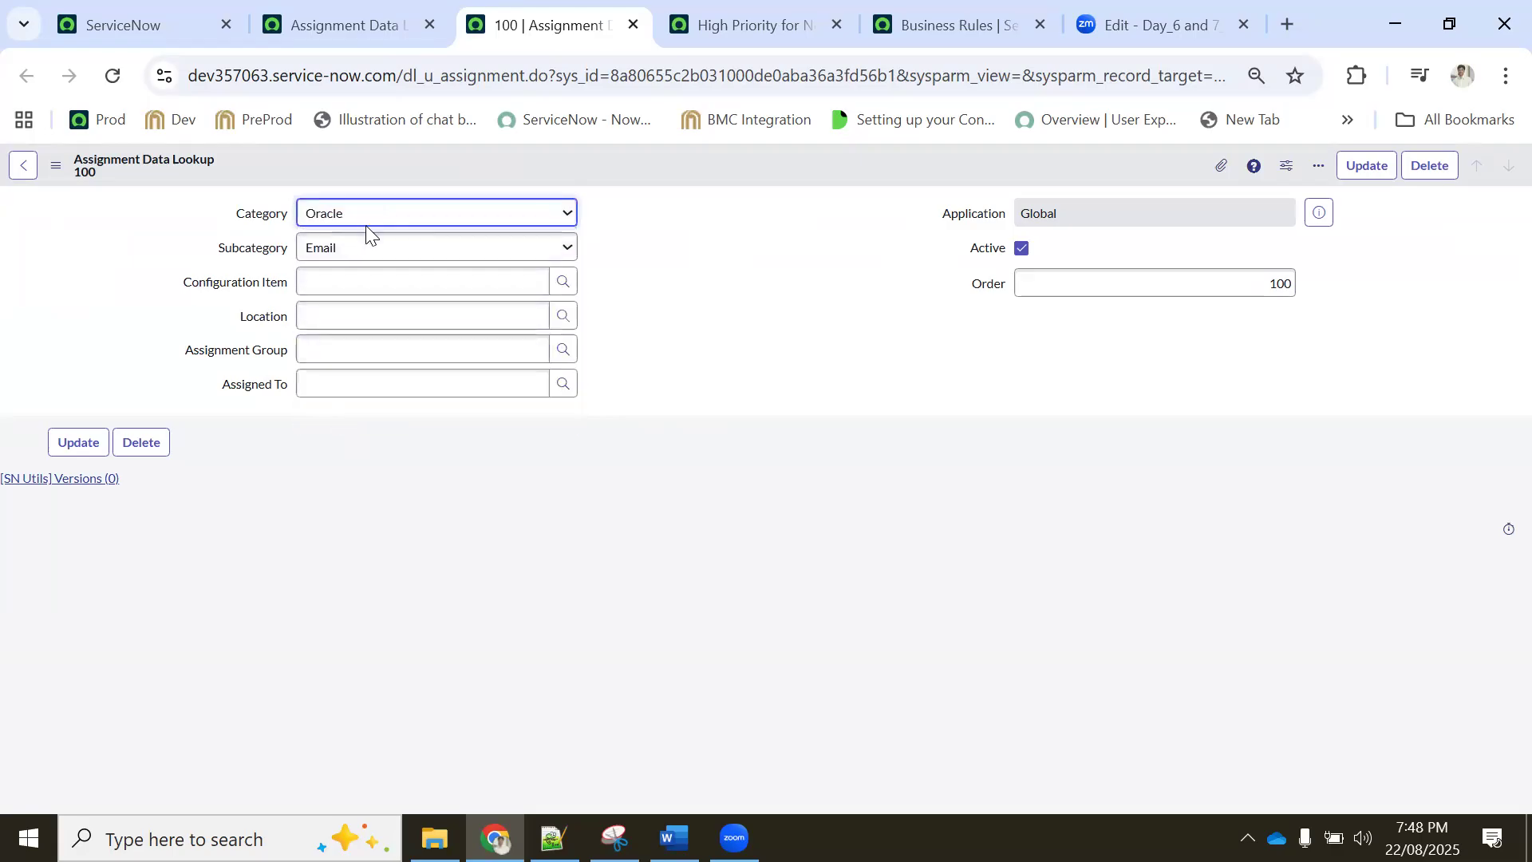
{"action": "left_click", "coordinate": [348, 241]}
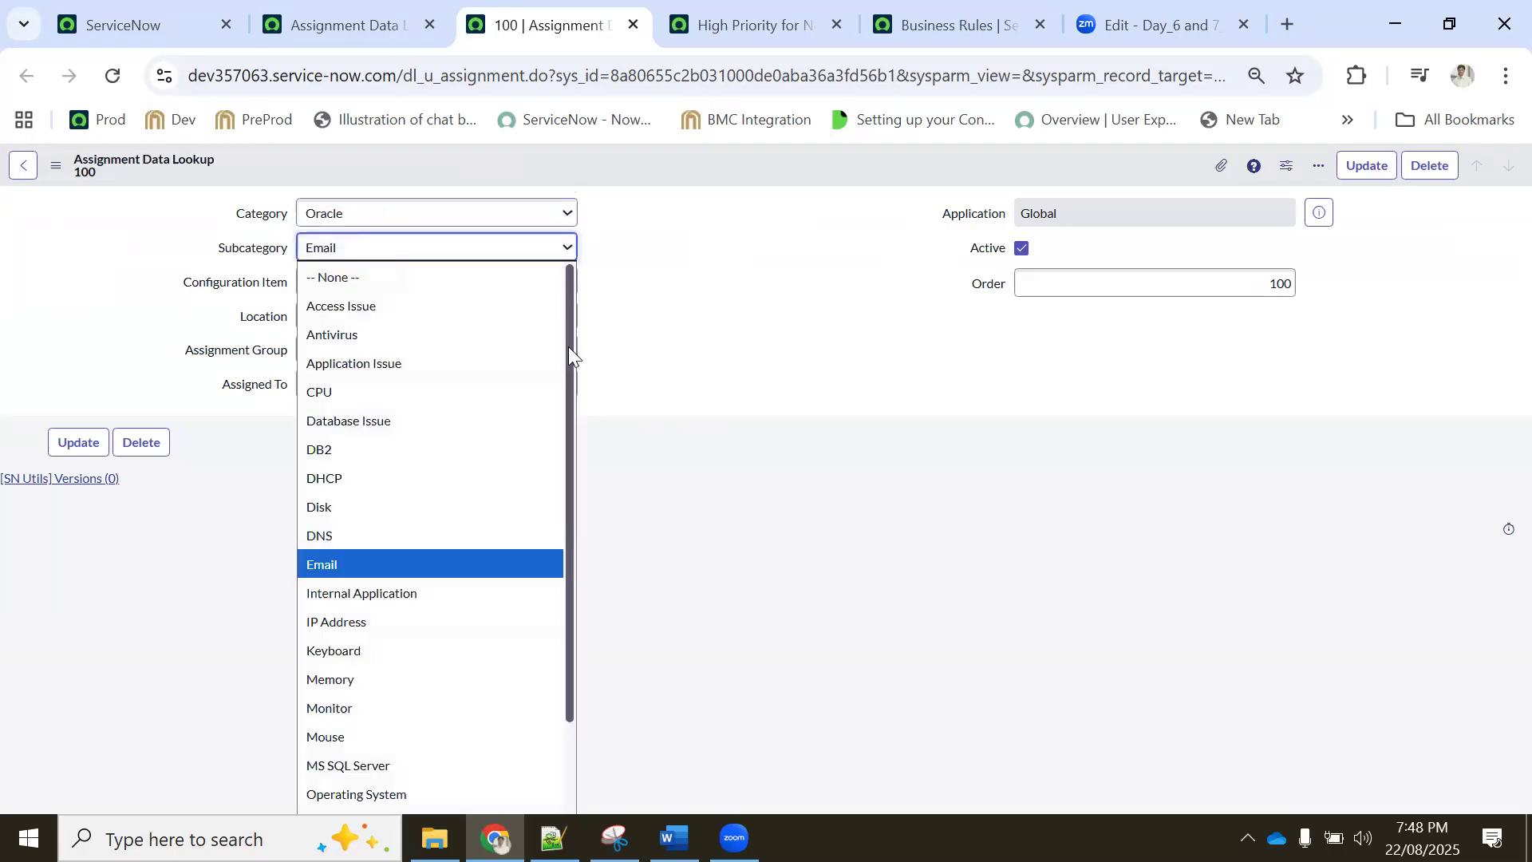
{"action": "left_click", "coordinate": [588, 328]}
{"action": "left_click", "coordinate": [328, 246]}
{"action": "scroll", "coordinate": [429, 443], "scroll_direction": "down", "scroll_amount": 2}
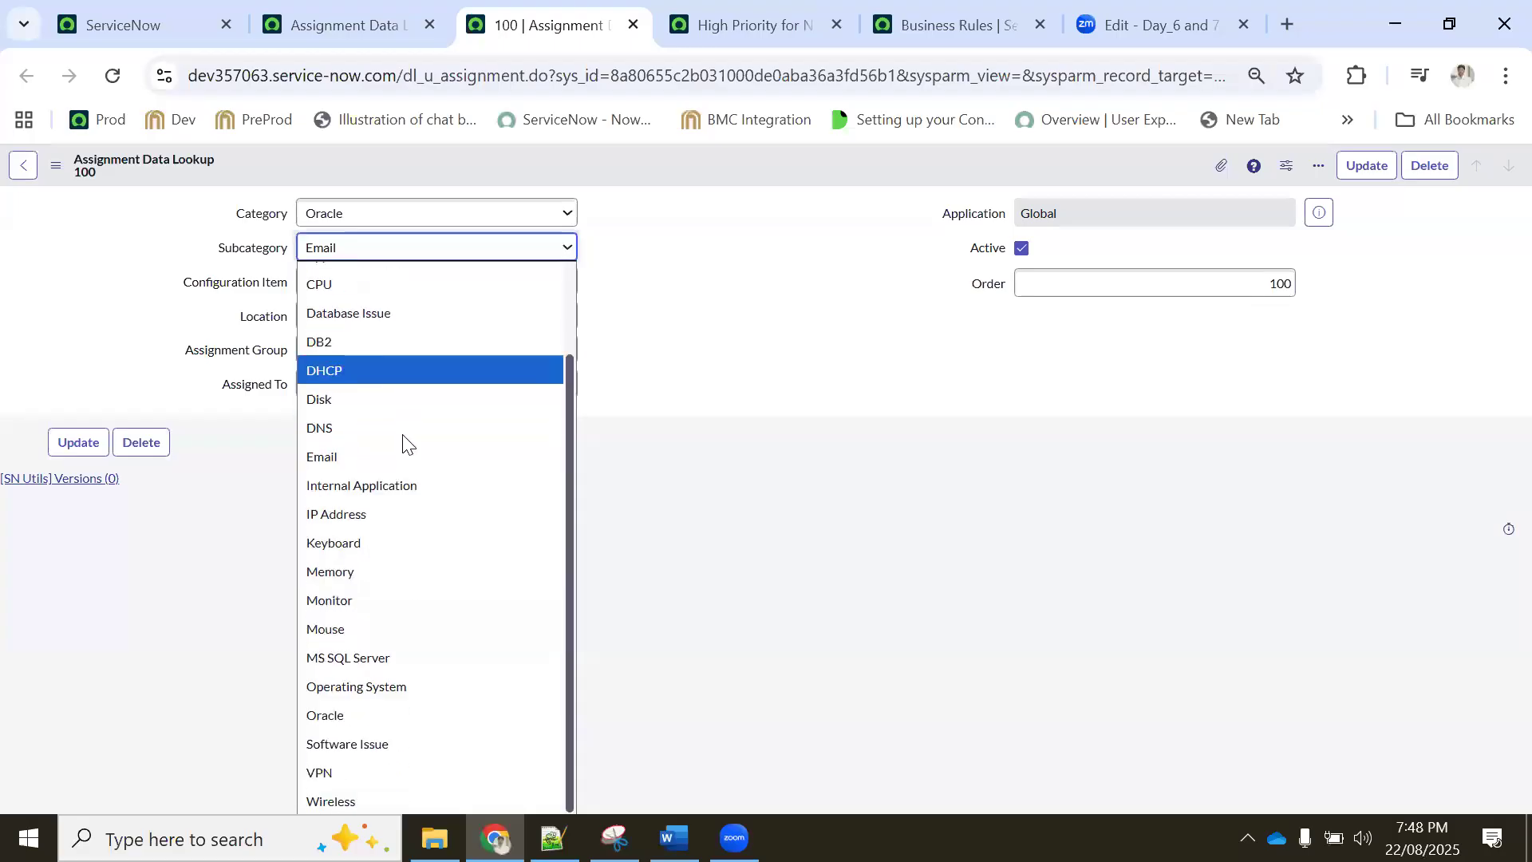
{"action": "left_click", "coordinate": [351, 717]}
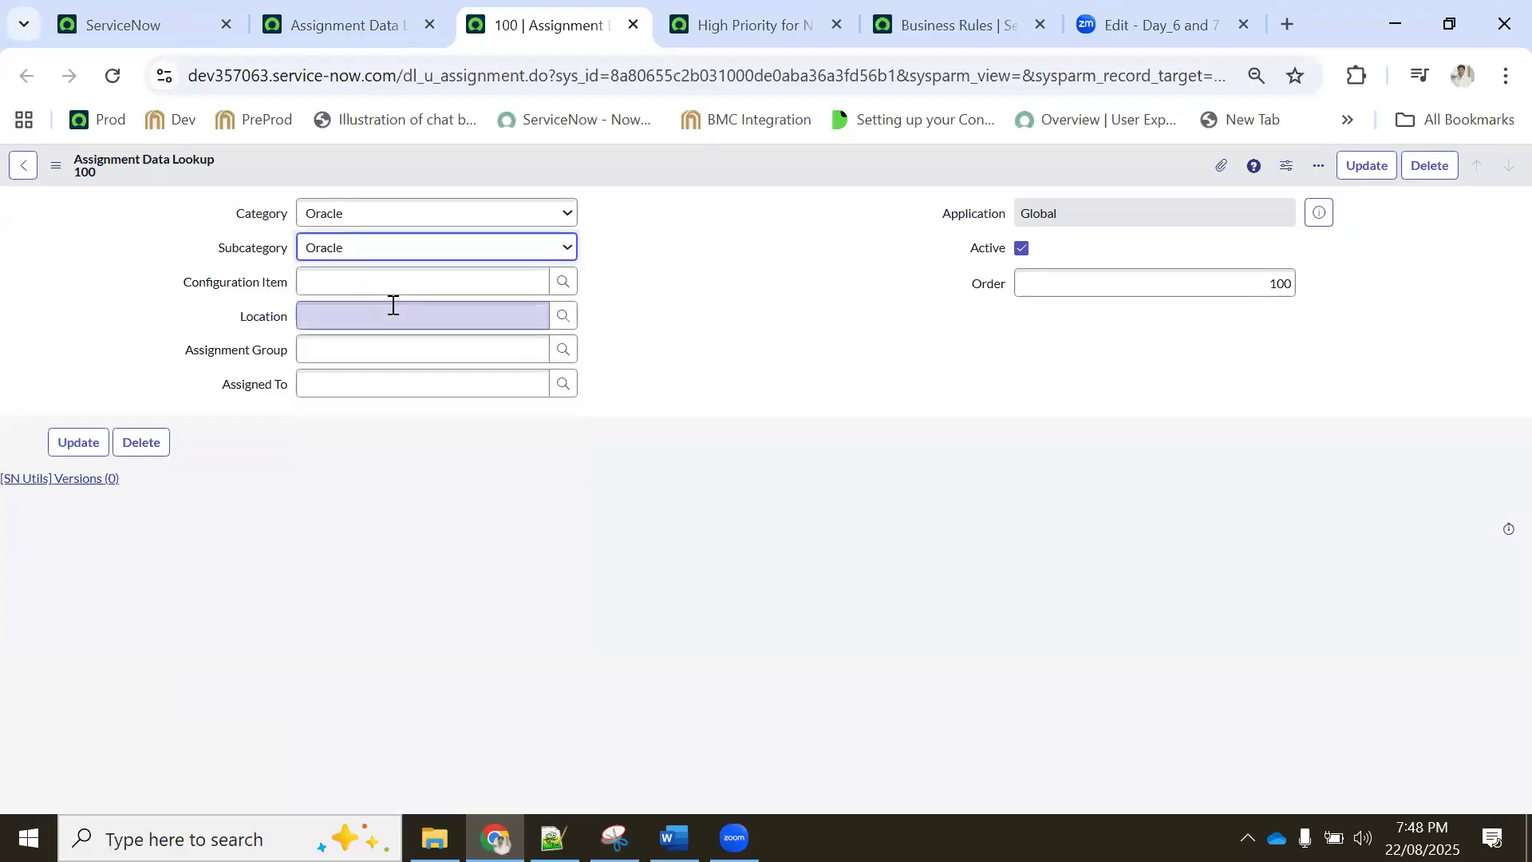
Set the Assignment Group of the assignment data lookup to Service Desk
{"action": "left_click", "coordinate": [332, 348]}
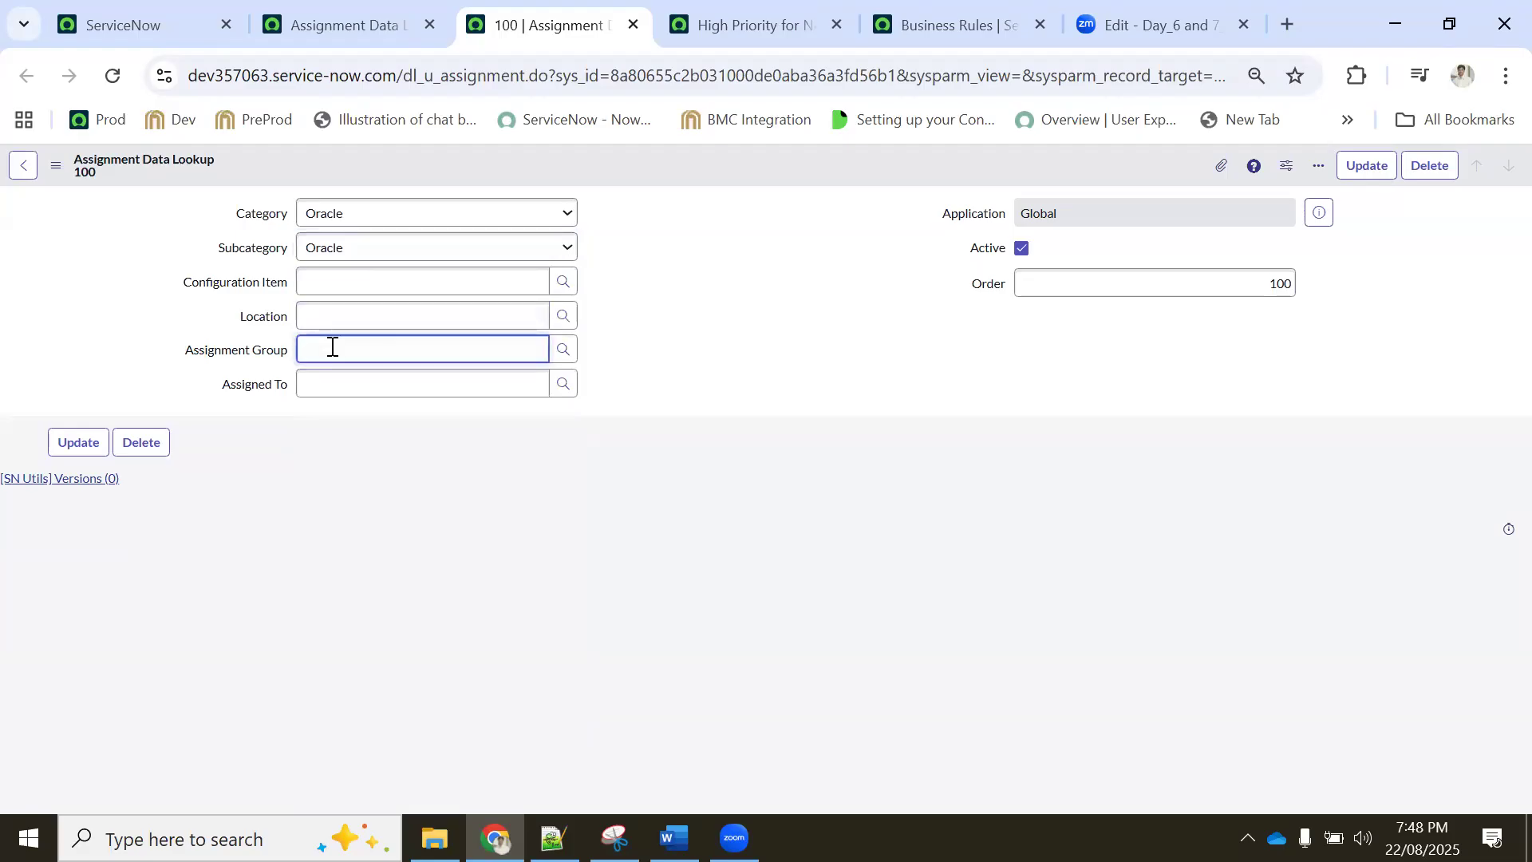
{"action": "type", "text": "Ser"}
{"action": "left_click", "coordinate": [342, 376]}
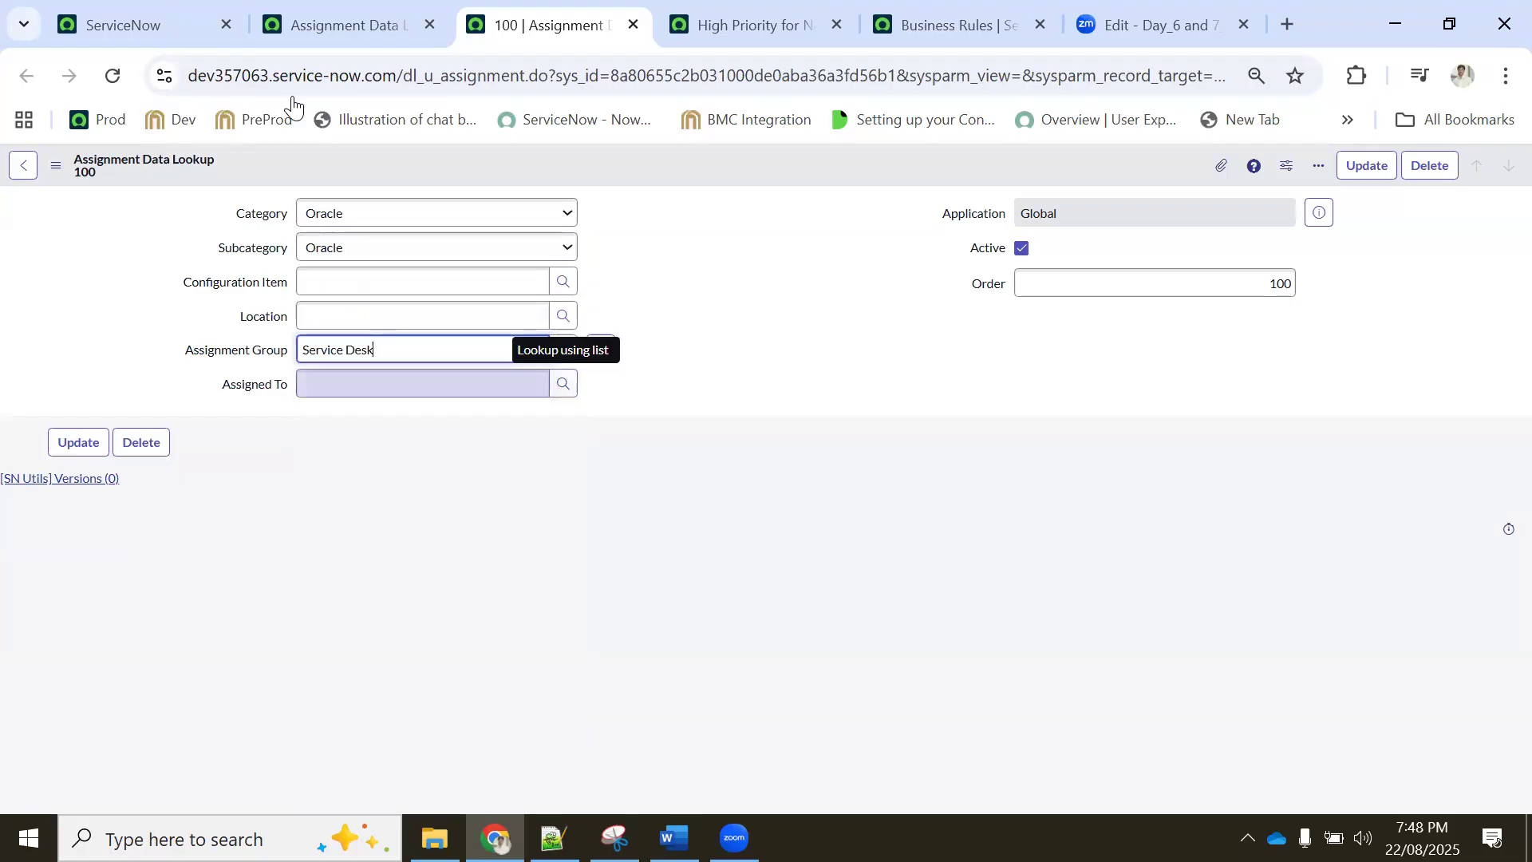
{"action": "left_click", "coordinate": [228, 343]}
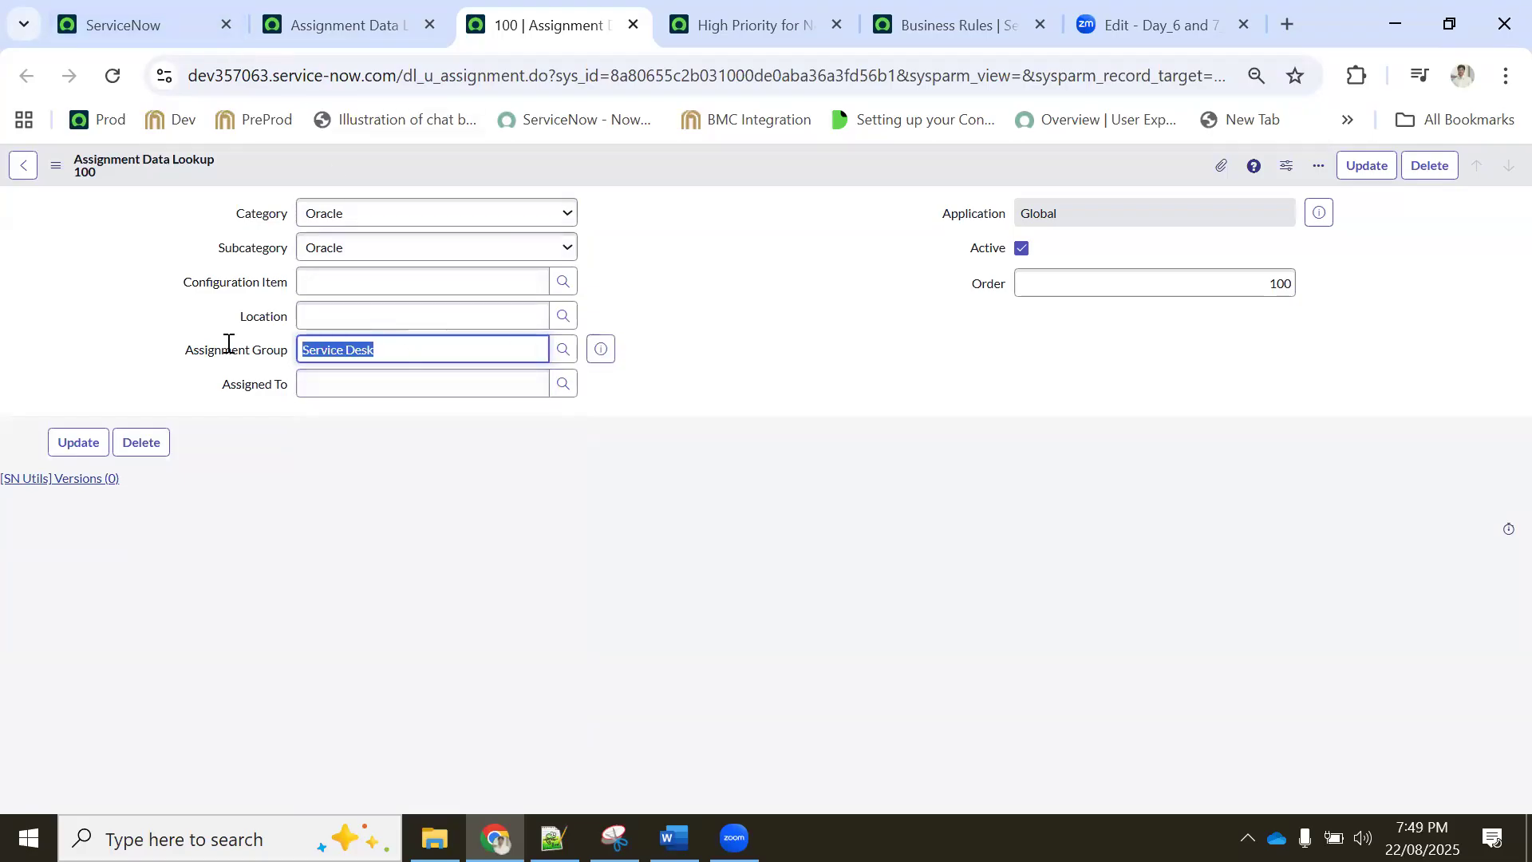
Open the Service Desk group record from the lookup and check its group members for a suitable assignee
{"action": "left_click", "coordinate": [600, 347]}
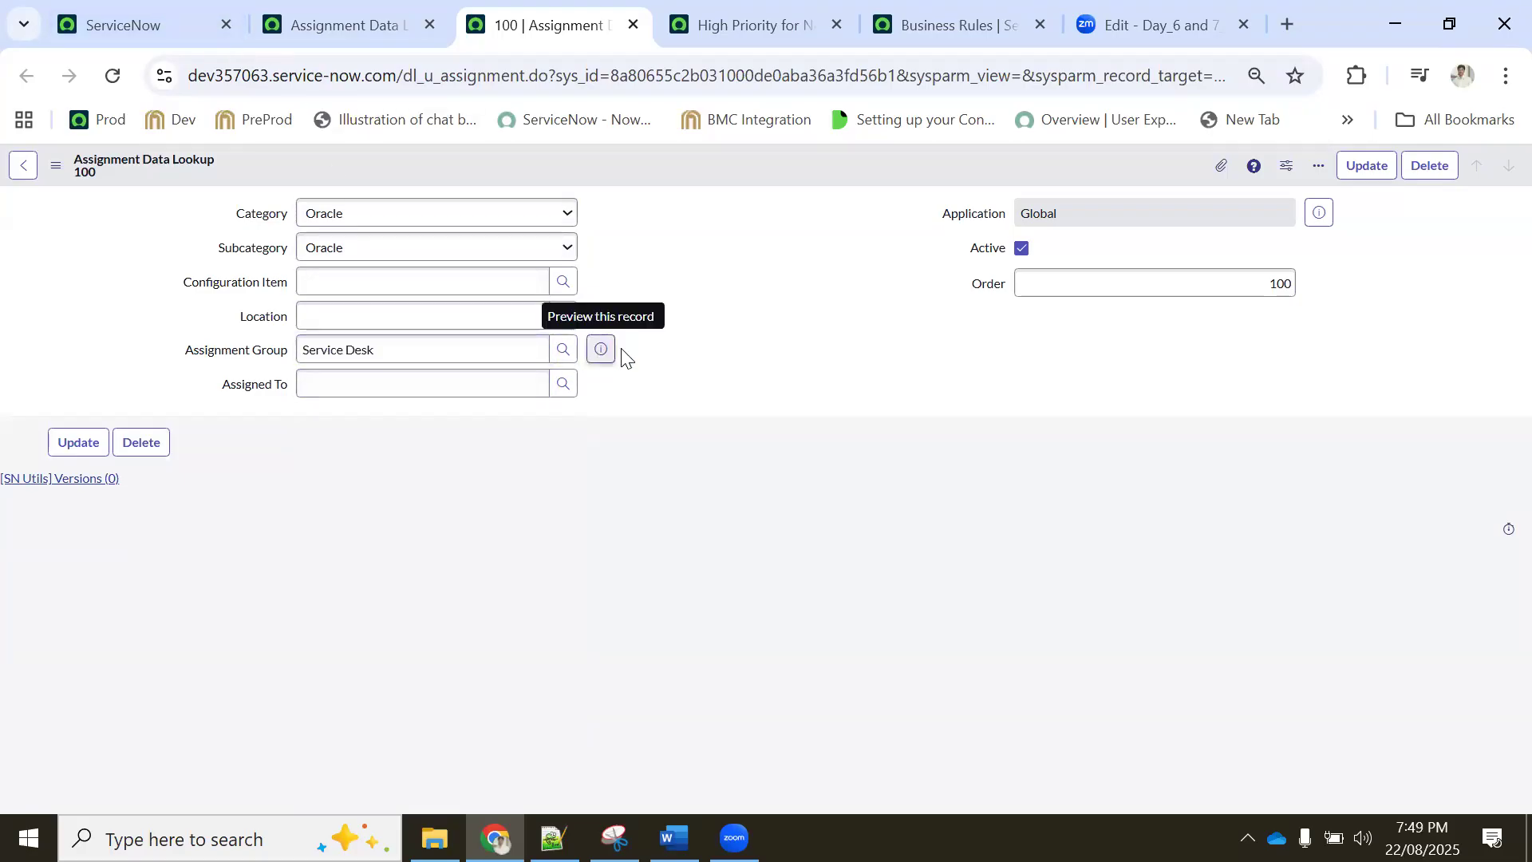
{"action": "left_click", "coordinate": [838, 396]}
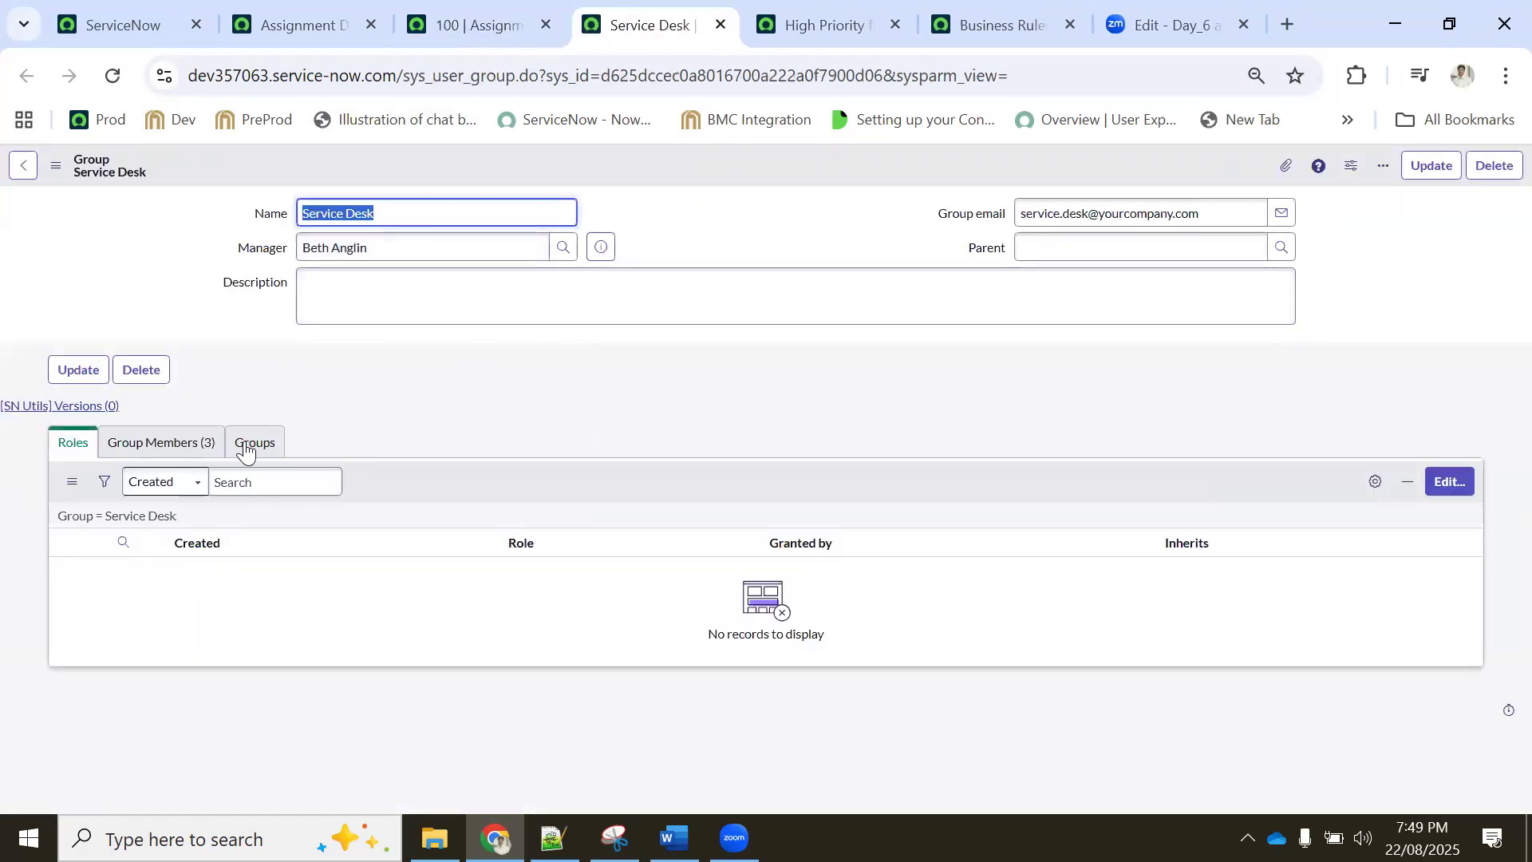
{"action": "left_click", "coordinate": [155, 443]}
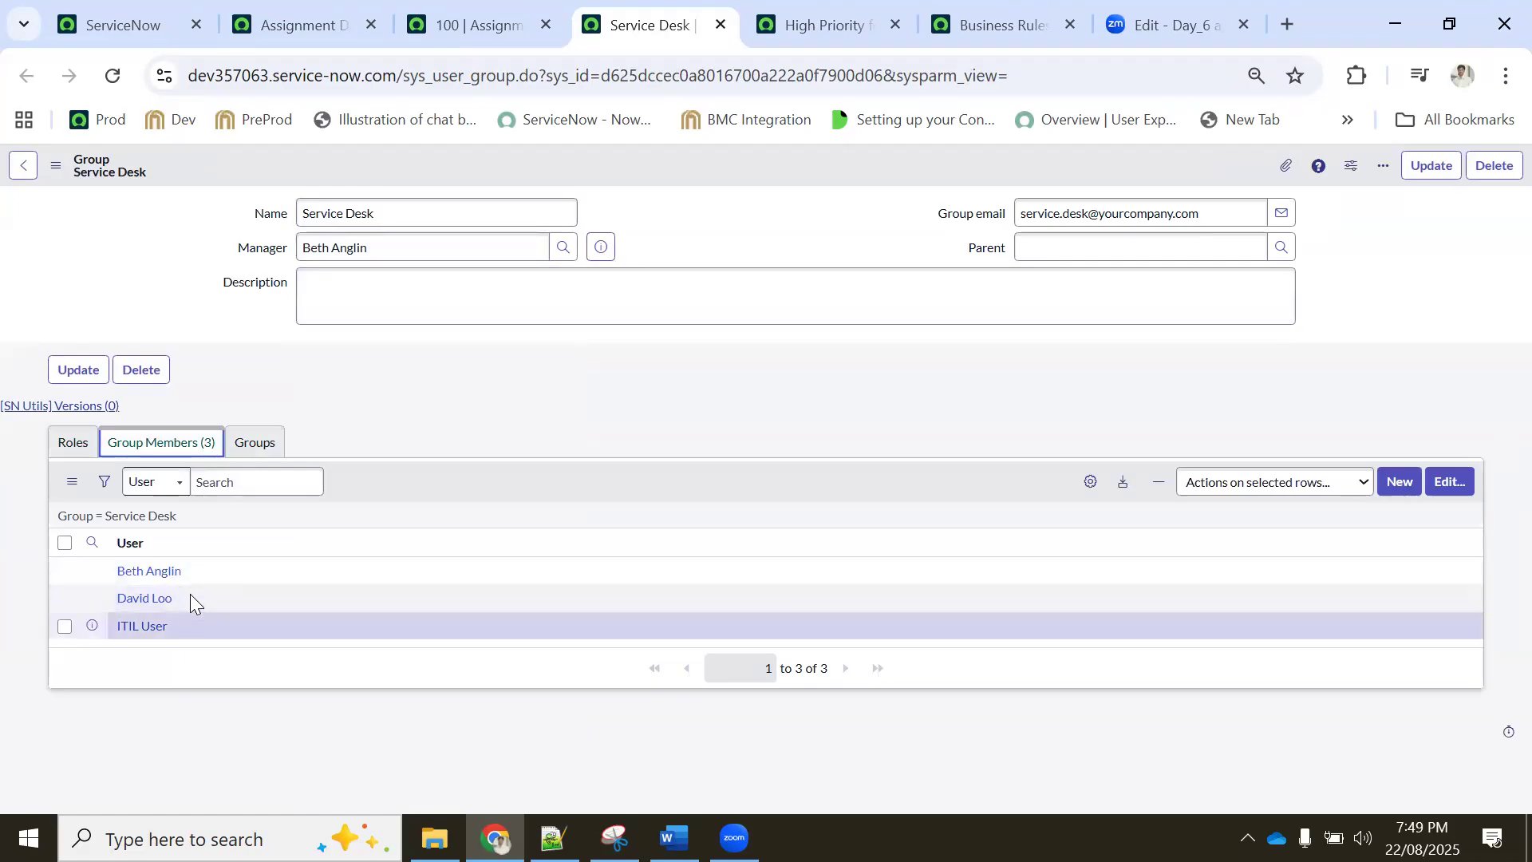
{"action": "left_click_drag", "start_coordinate": [191, 596], "coordinate": [119, 573]}
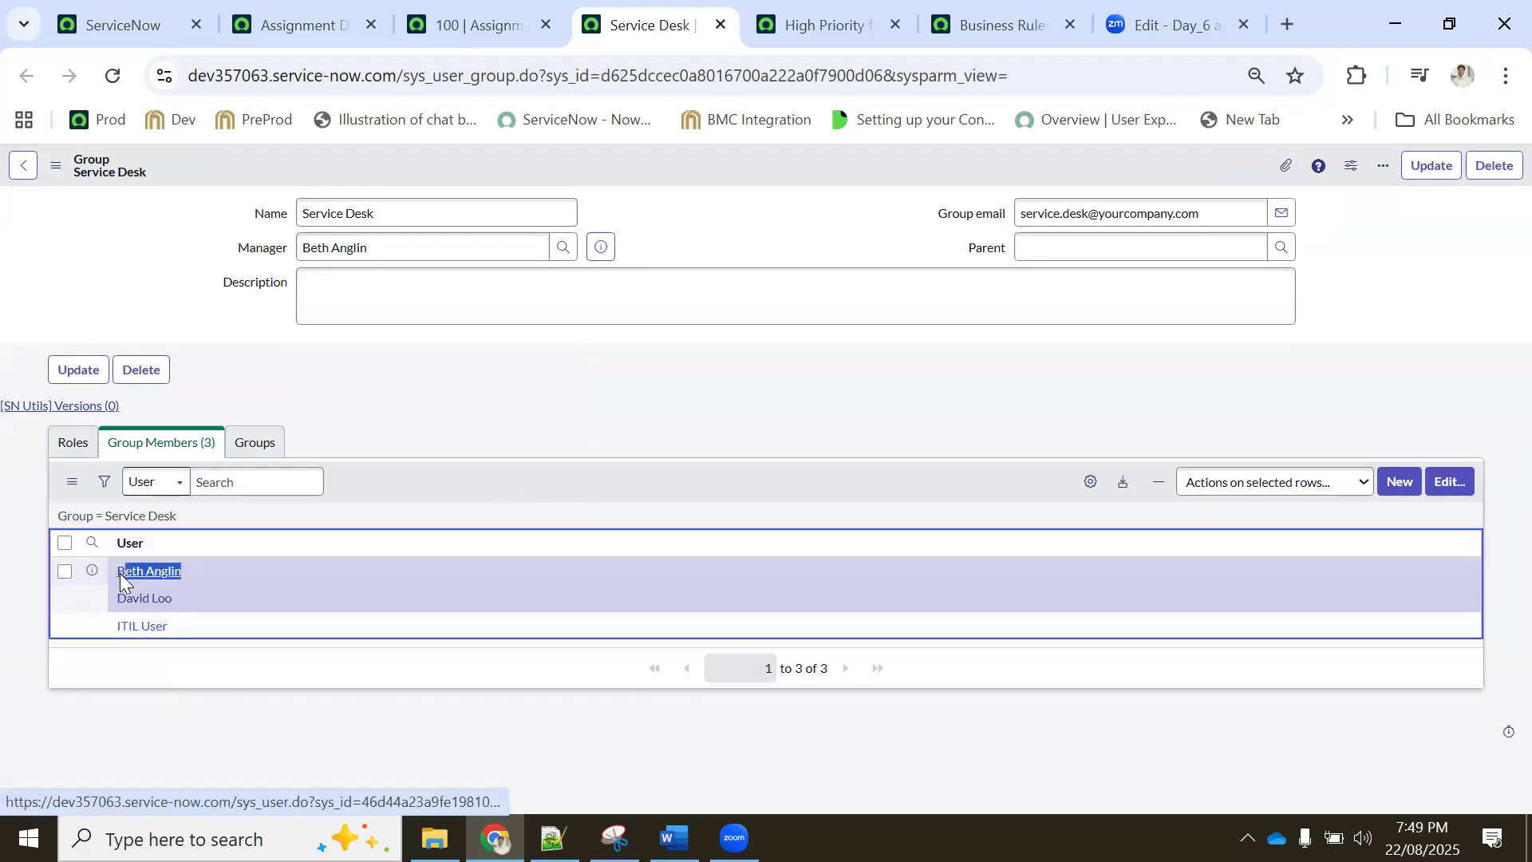
Return to the assignment data lookup and fill Assigned To with the Service Desk manager's name, leaving Location and Configuration Item empty
{"action": "left_click", "coordinate": [445, 17]}
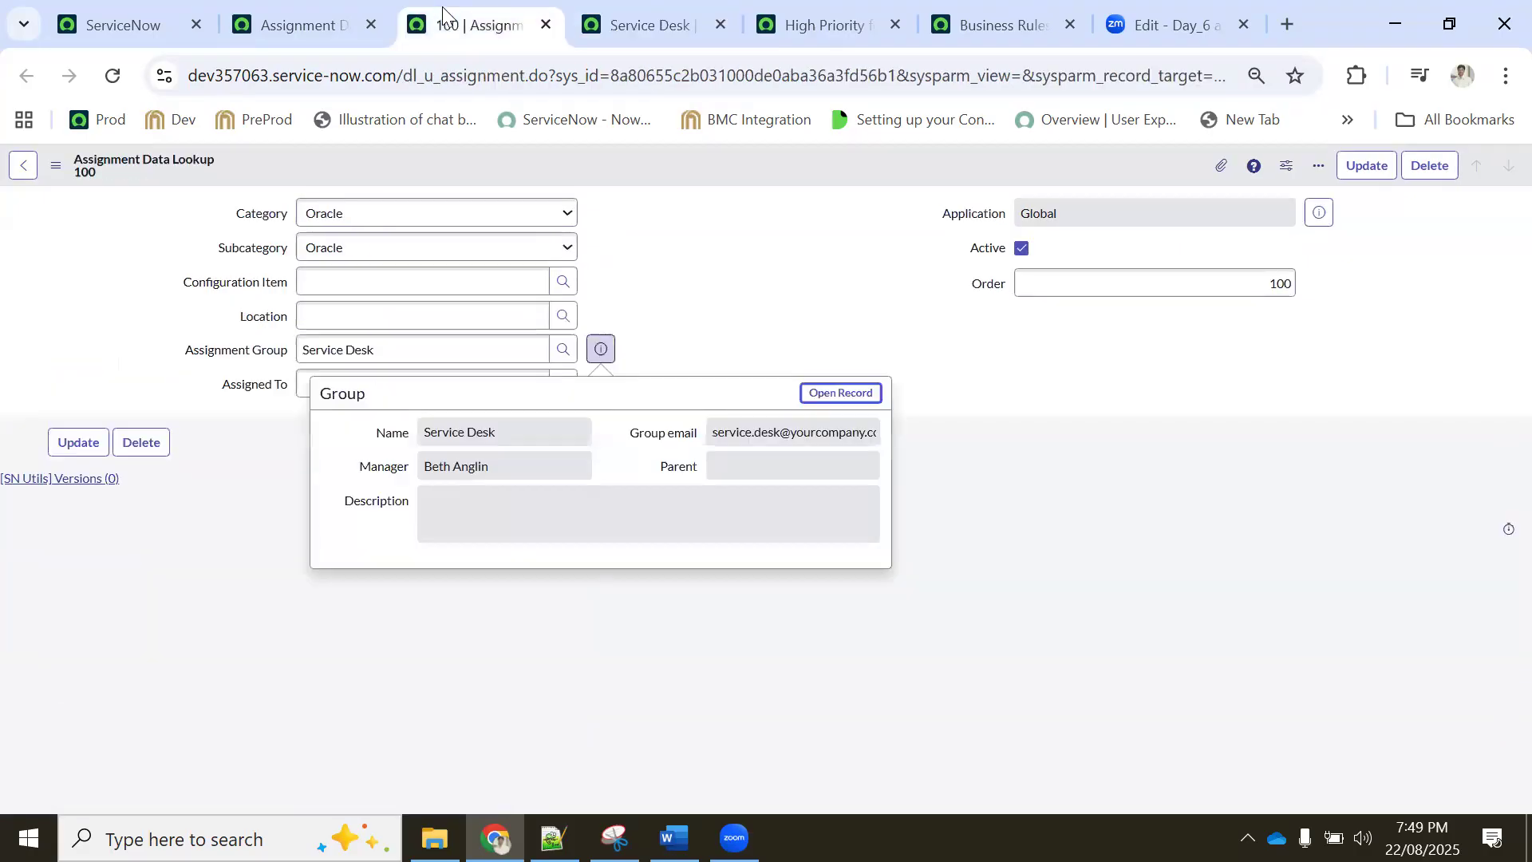
{"action": "left_click", "coordinate": [353, 384]}
{"action": "type", "text": "Beth Anglin"}
{"action": "left_click", "coordinate": [348, 430]}
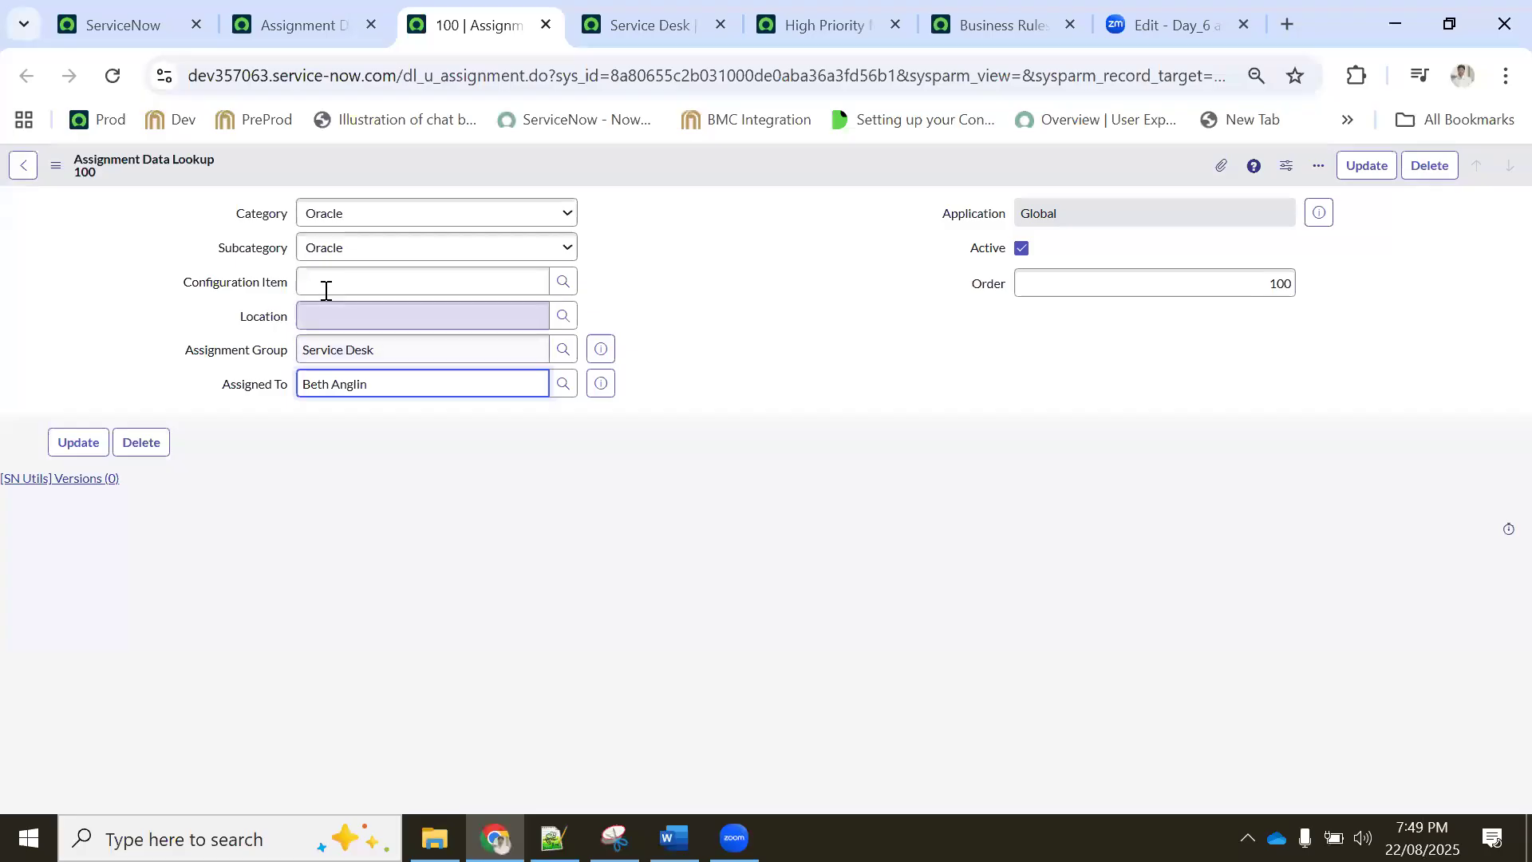
{"action": "left_click", "coordinate": [310, 315]}
{"action": "left_click", "coordinate": [335, 286]}
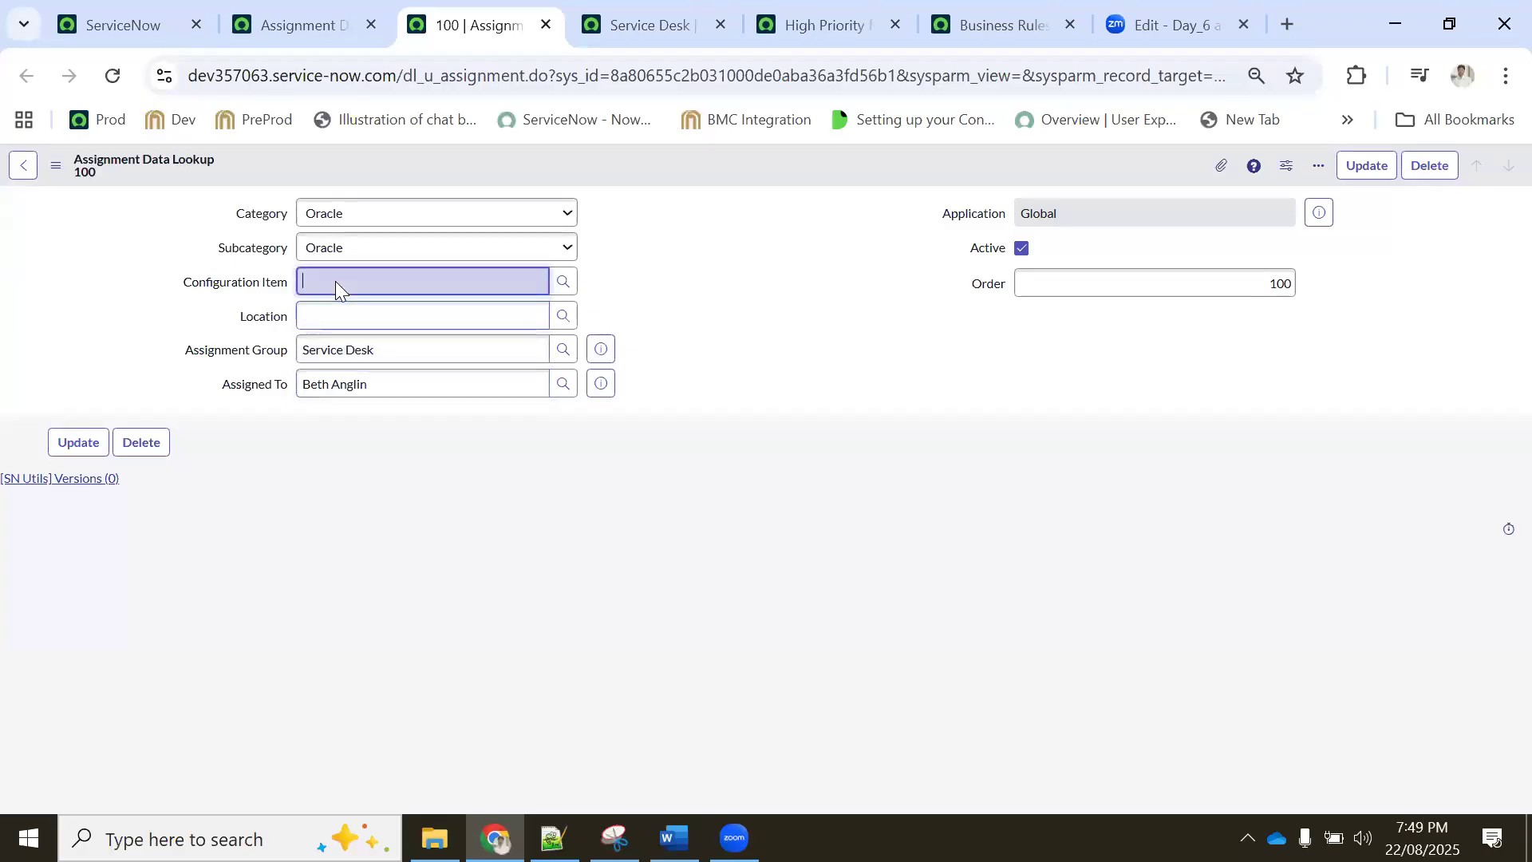
Set the Configuration Item of the assignment data lookup to *BUD-IBM and view the available Subcategory choices
{"action": "left_click", "coordinate": [562, 286]}
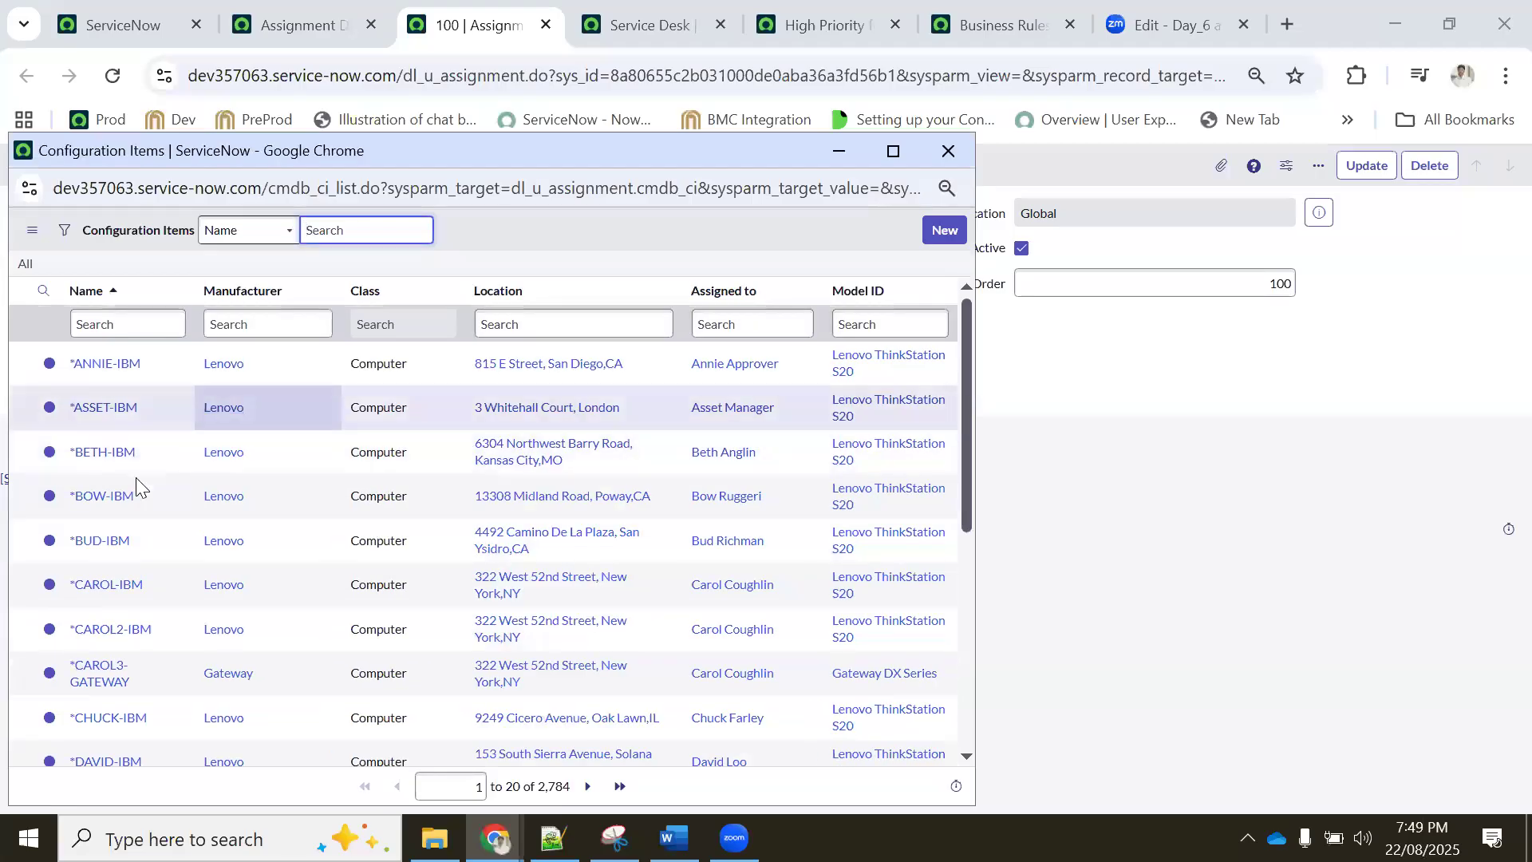
{"action": "left_click", "coordinate": [101, 540]}
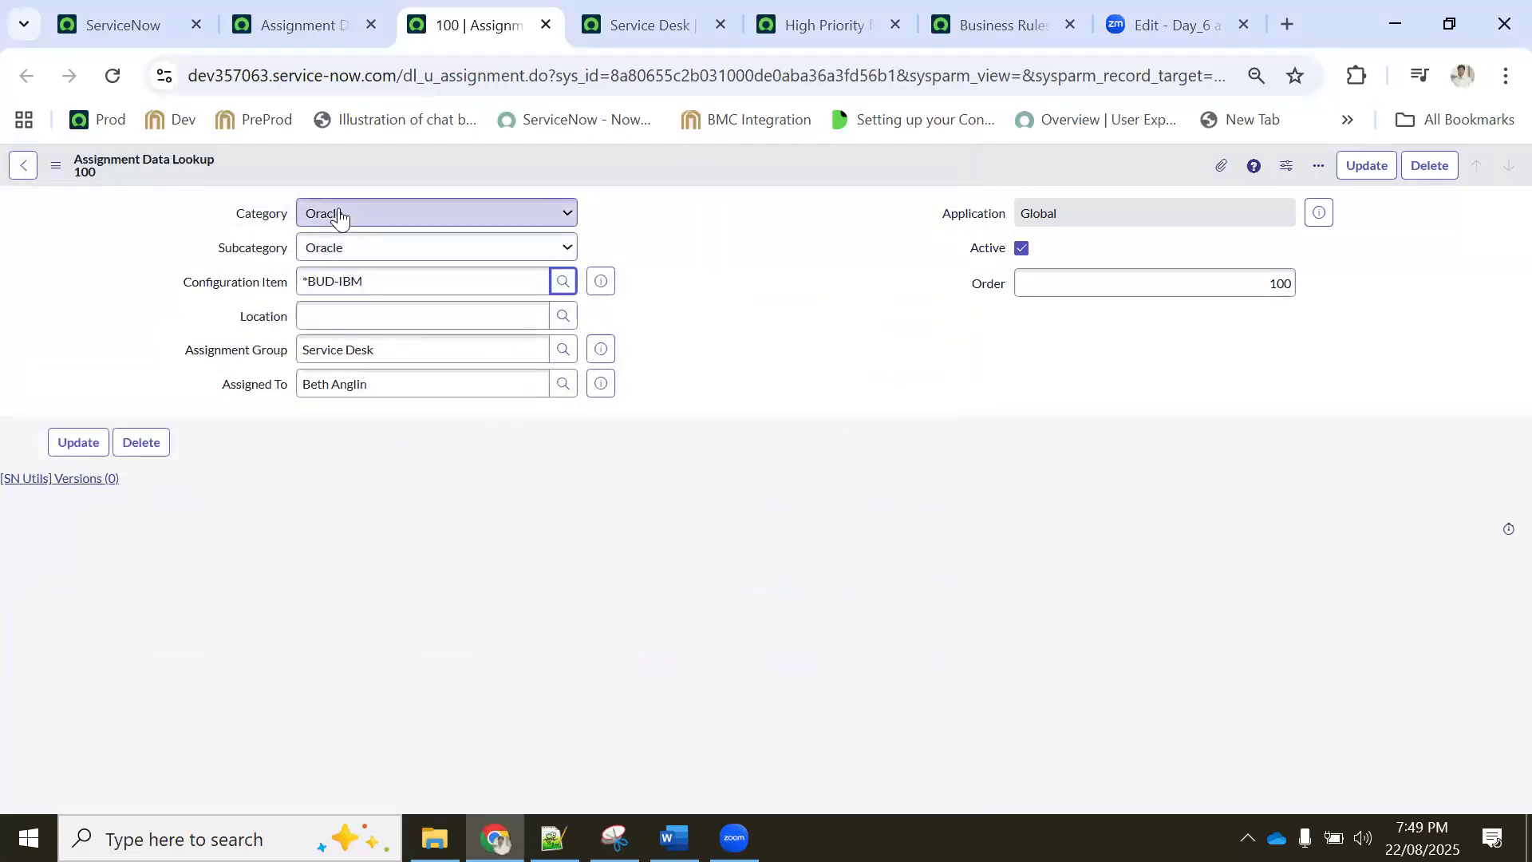
{"action": "left_click", "coordinate": [363, 250]}
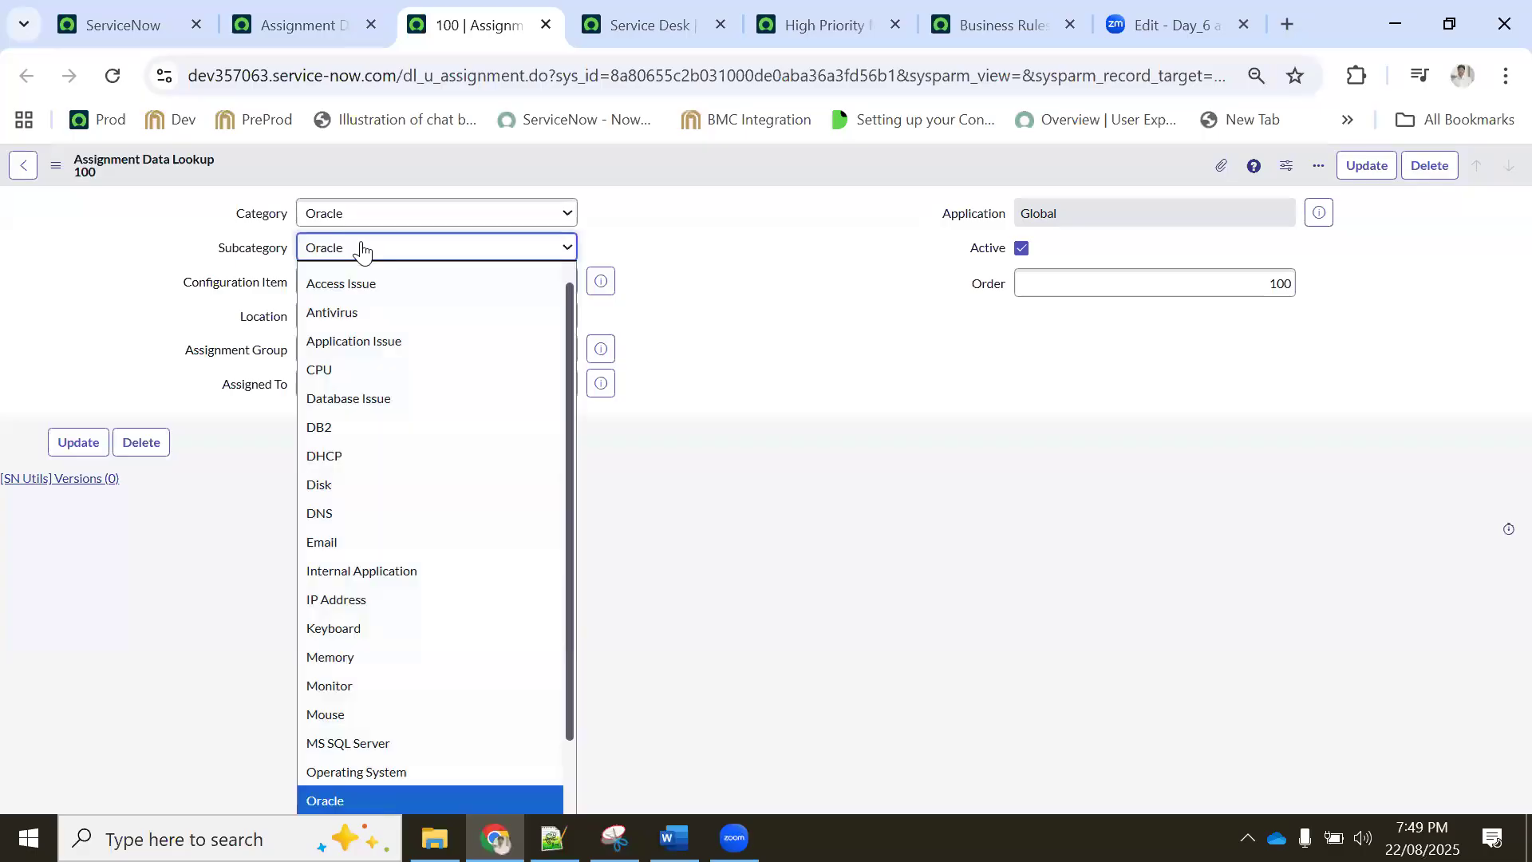
Open incident INC0010013 from the incident report, choose the Oracle category and check which subcategories it offers
{"action": "left_click", "coordinate": [341, 32]}
{"action": "left_click", "coordinate": [341, 32]}
{"action": "left_click", "coordinate": [169, 14]}
{"action": "left_click", "coordinate": [449, 499]}
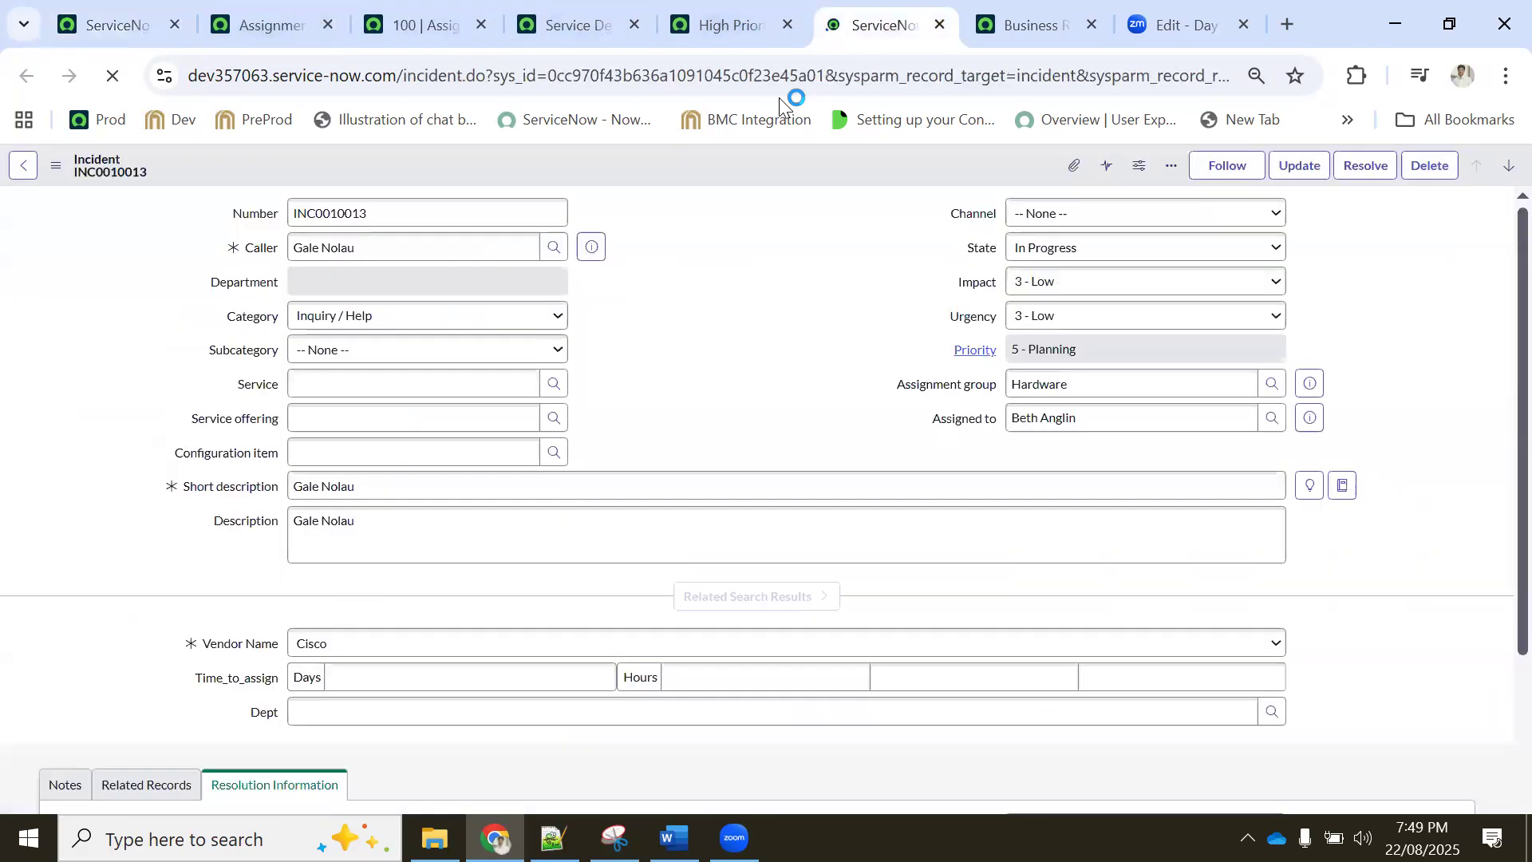
{"action": "left_click", "coordinate": [335, 319]}
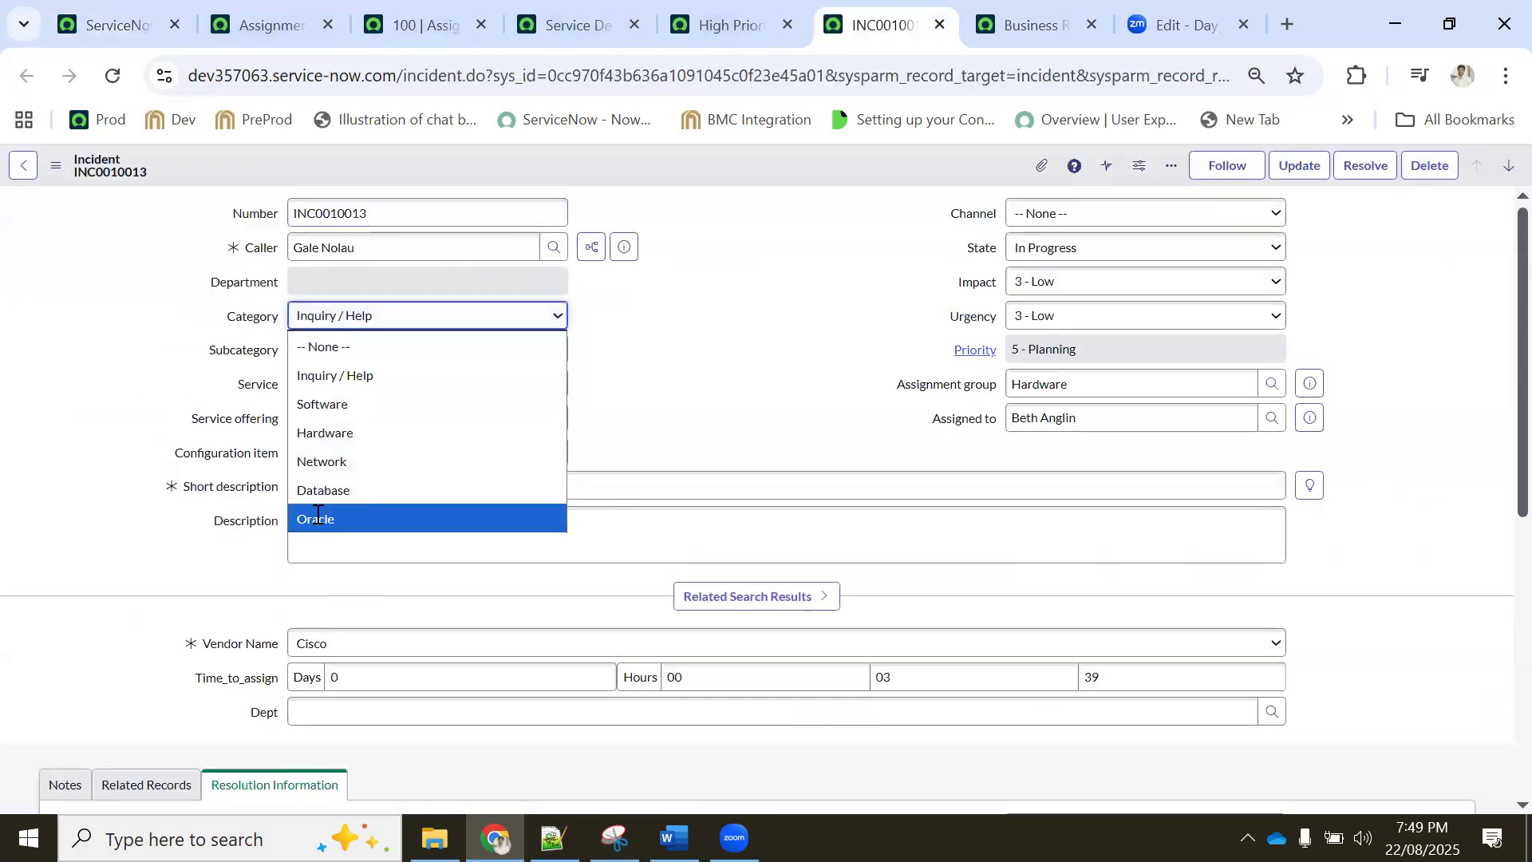
{"action": "left_click", "coordinate": [317, 518]}
{"action": "left_click", "coordinate": [338, 350]}
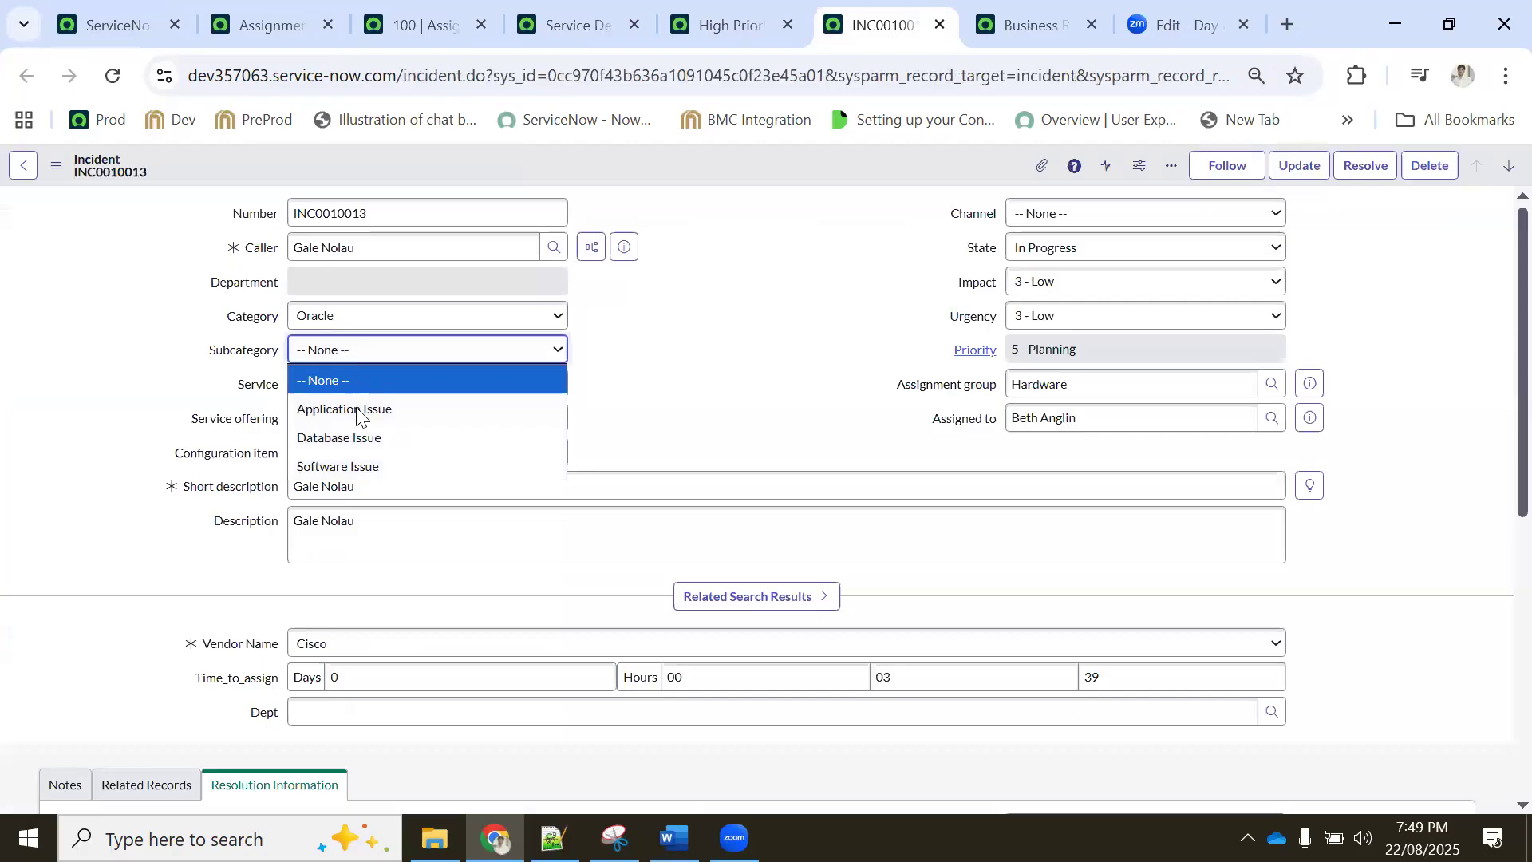
Set the assignment data lookup's Subcategory to Application Issue, insert it as a new record and check the lookup list
{"action": "left_click", "coordinate": [250, 16]}
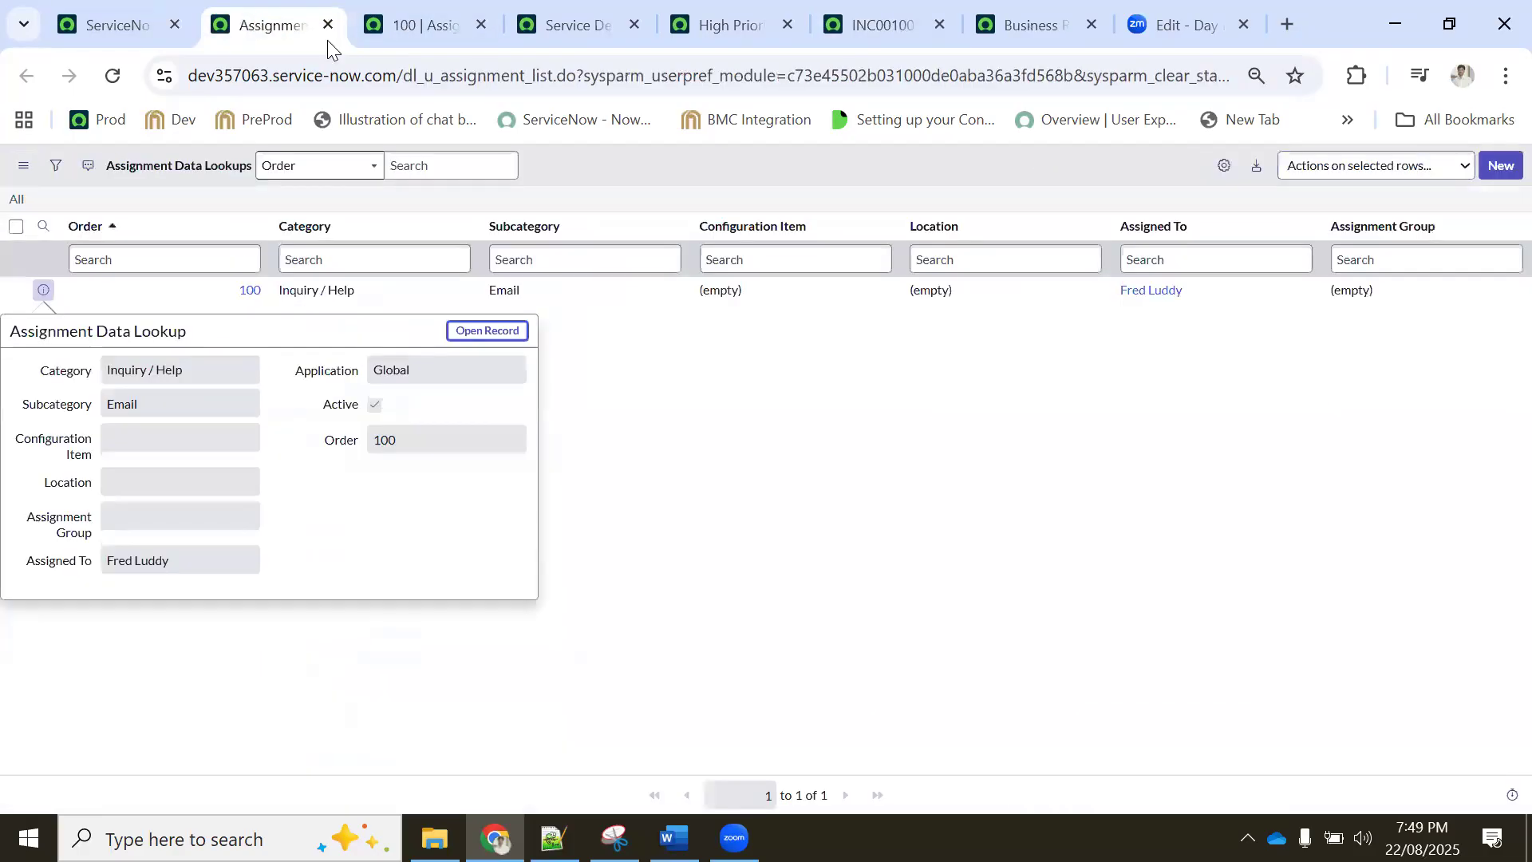
{"action": "left_click", "coordinate": [397, 32]}
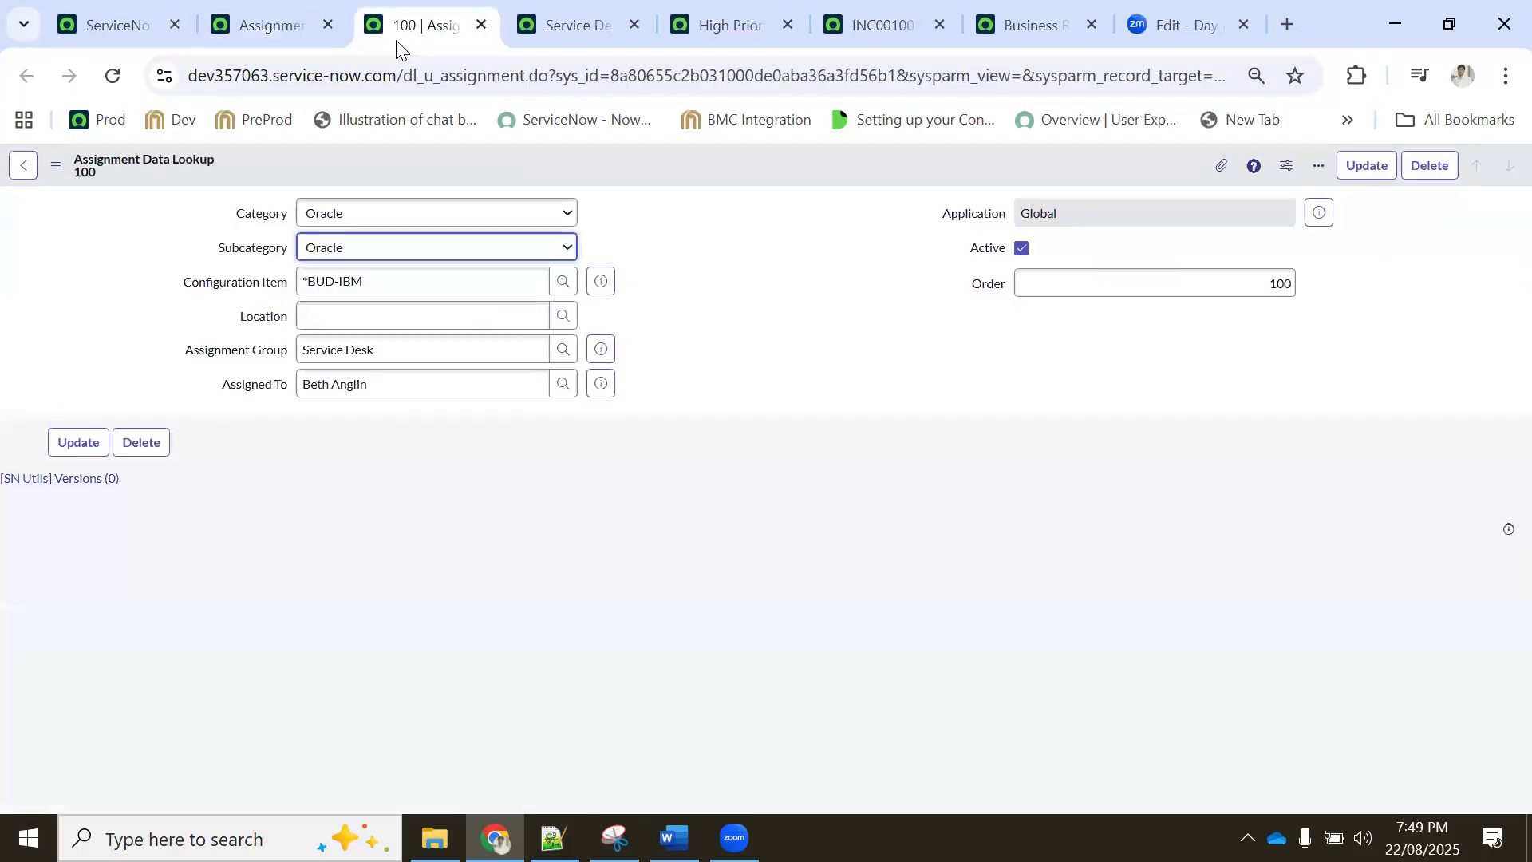
{"action": "left_click", "coordinate": [339, 248]}
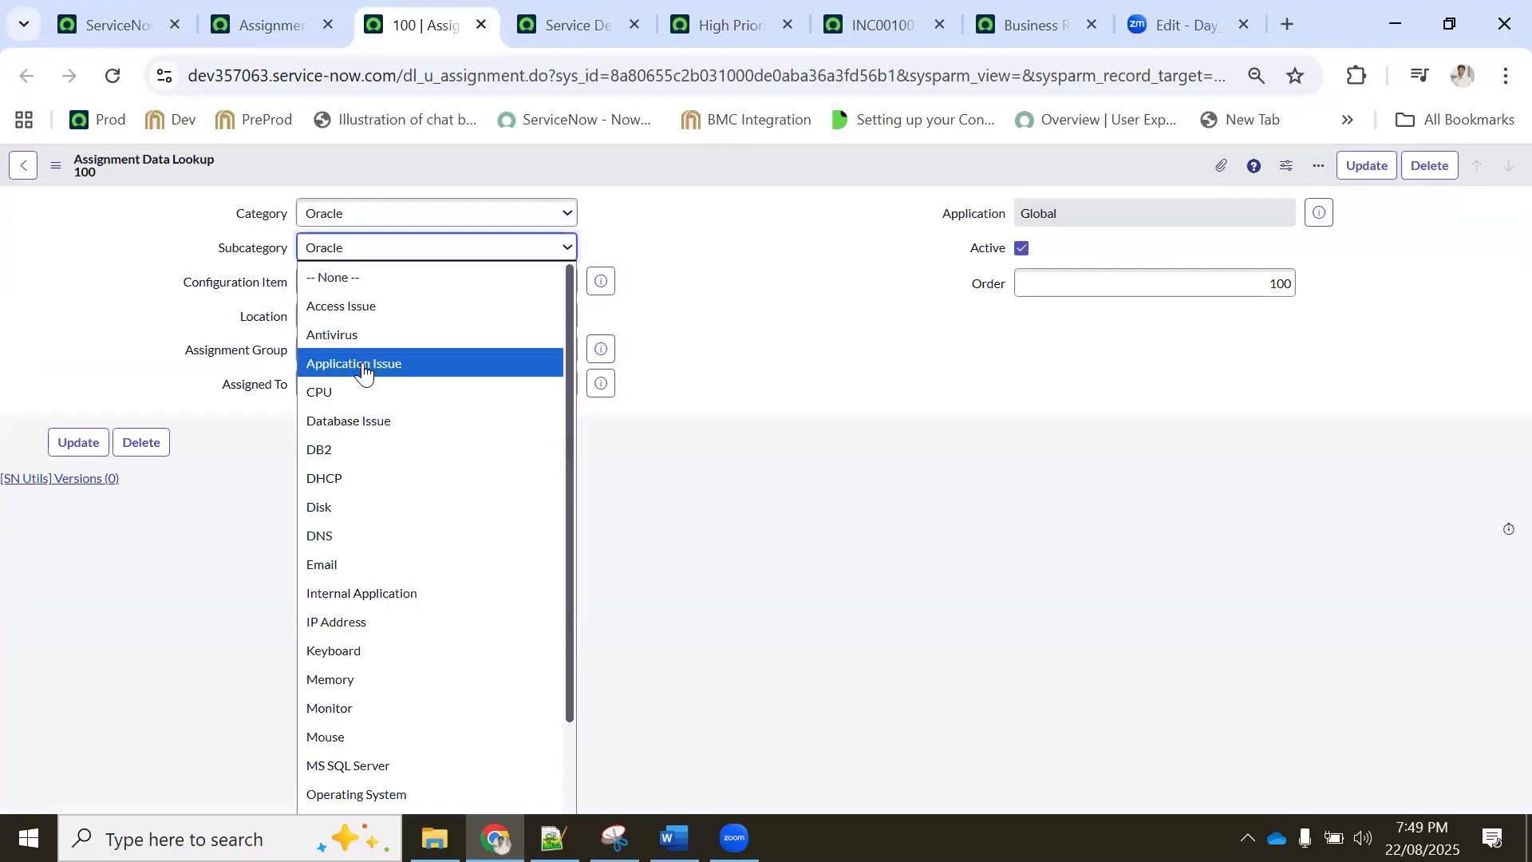
{"action": "left_click", "coordinate": [363, 363]}
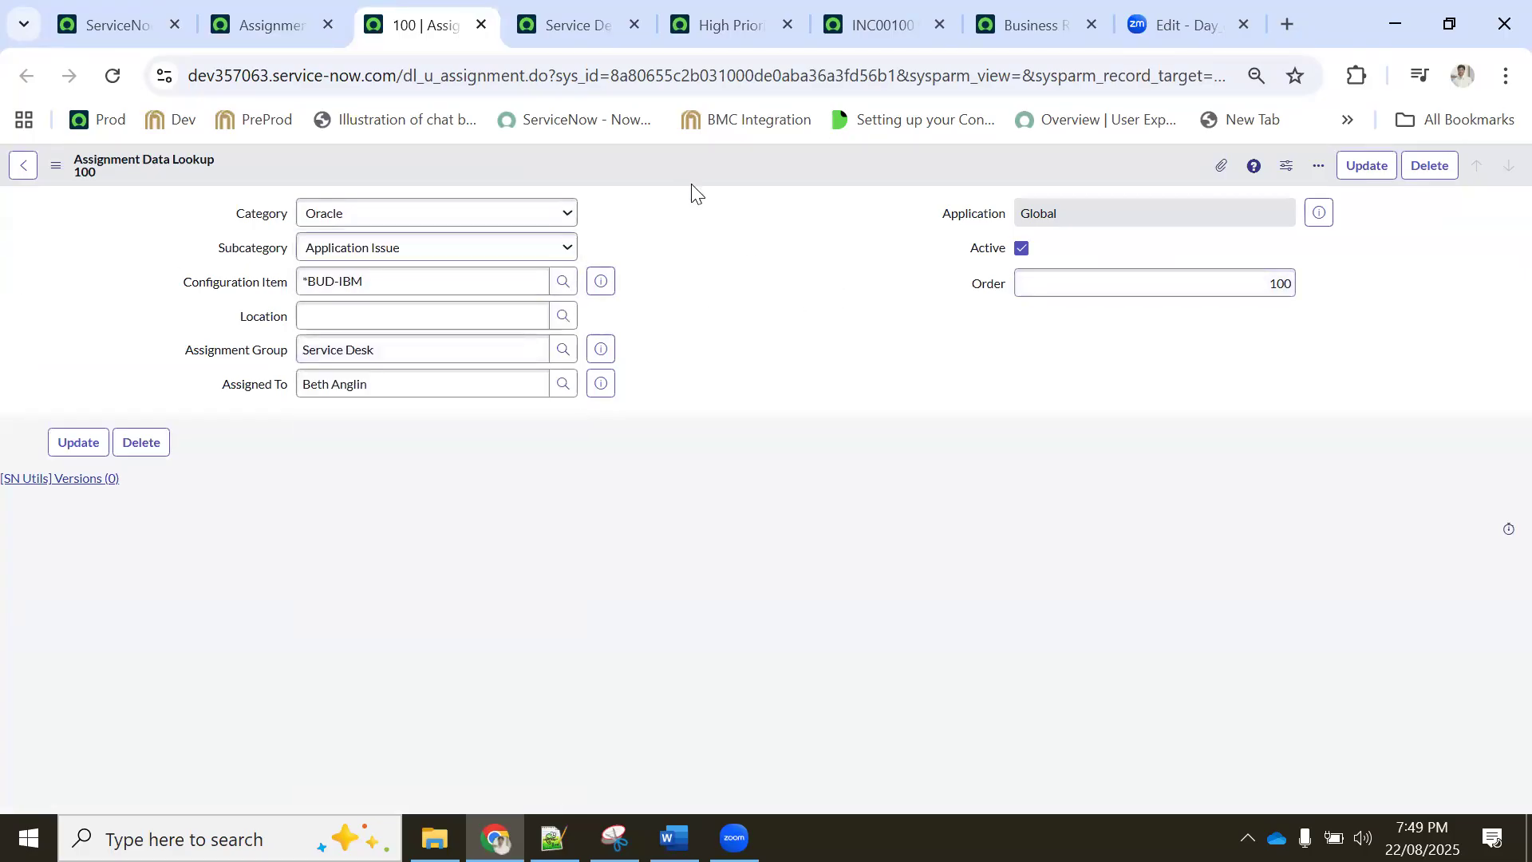
{"action": "right_click", "coordinate": [675, 167]}
{"action": "left_click", "coordinate": [264, 13]}
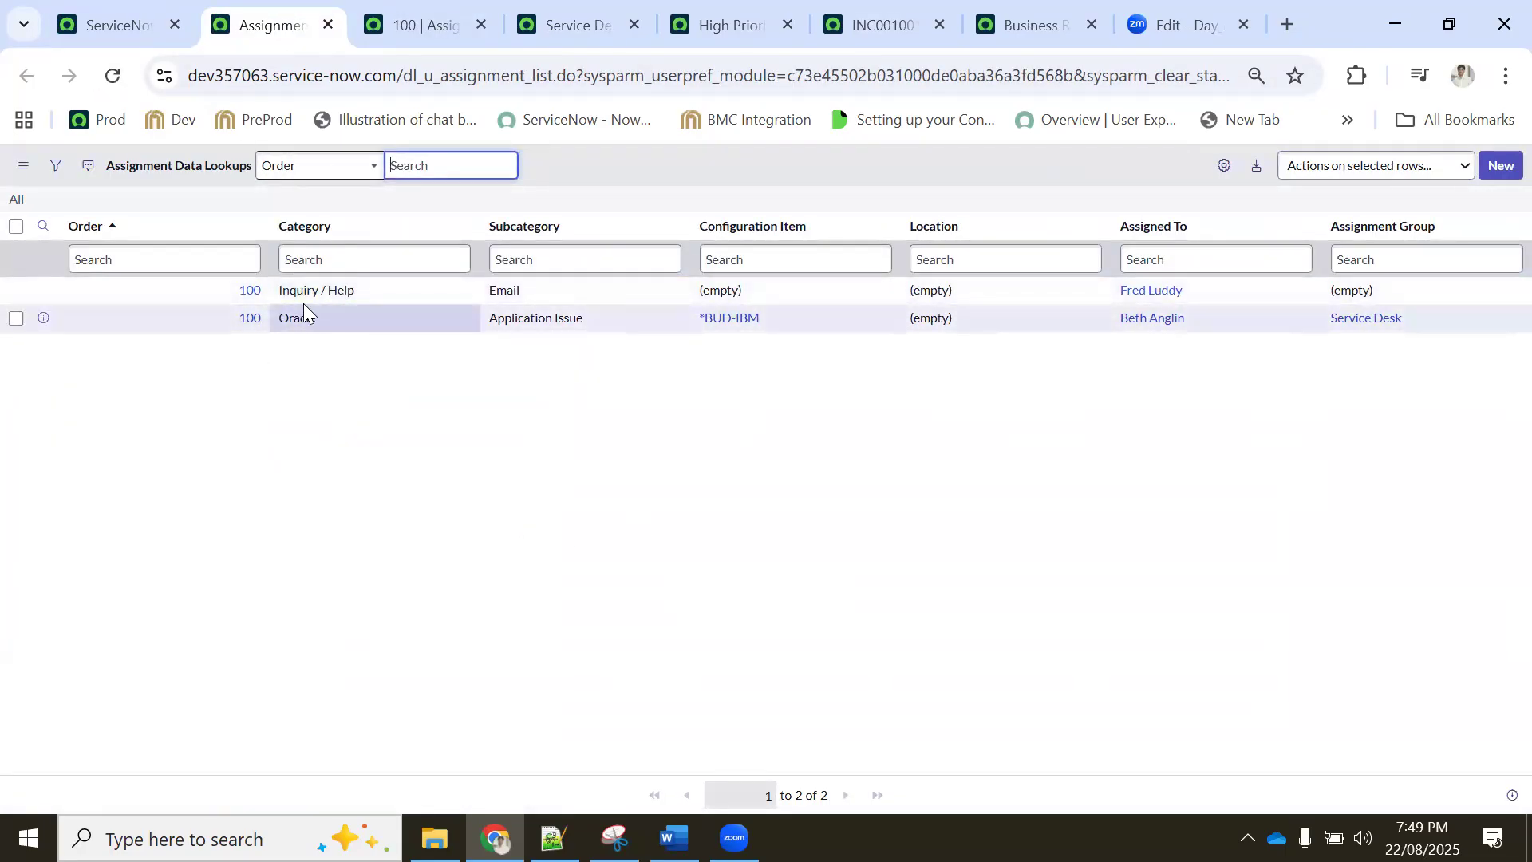
Set the Order of the new Oracle lookup record to 101, save it and check the lookup list
{"action": "left_click", "coordinate": [403, 28]}
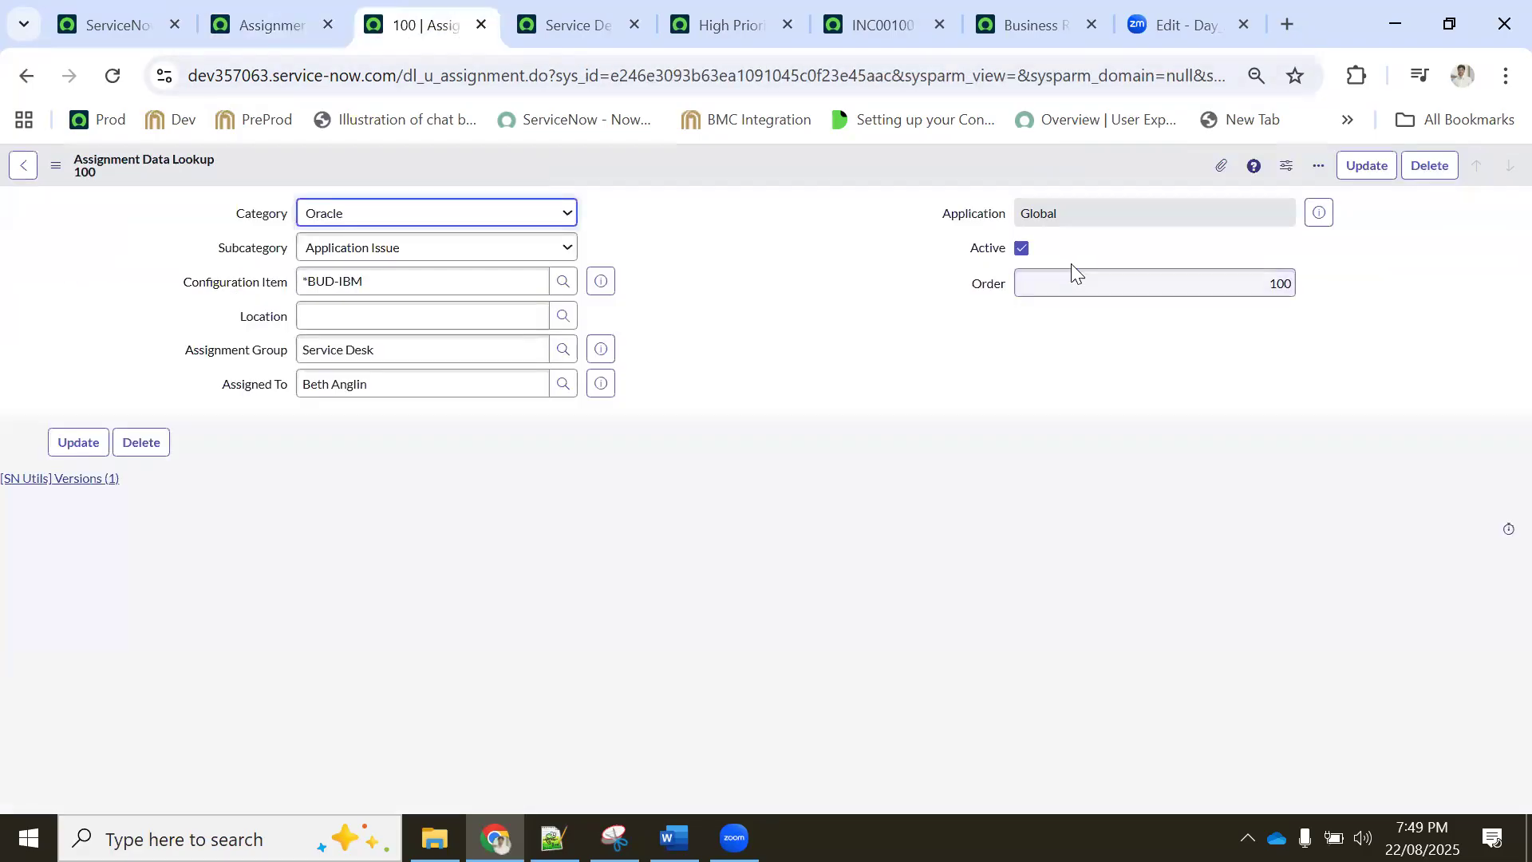
{"action": "double_click", "coordinate": [1151, 276]}
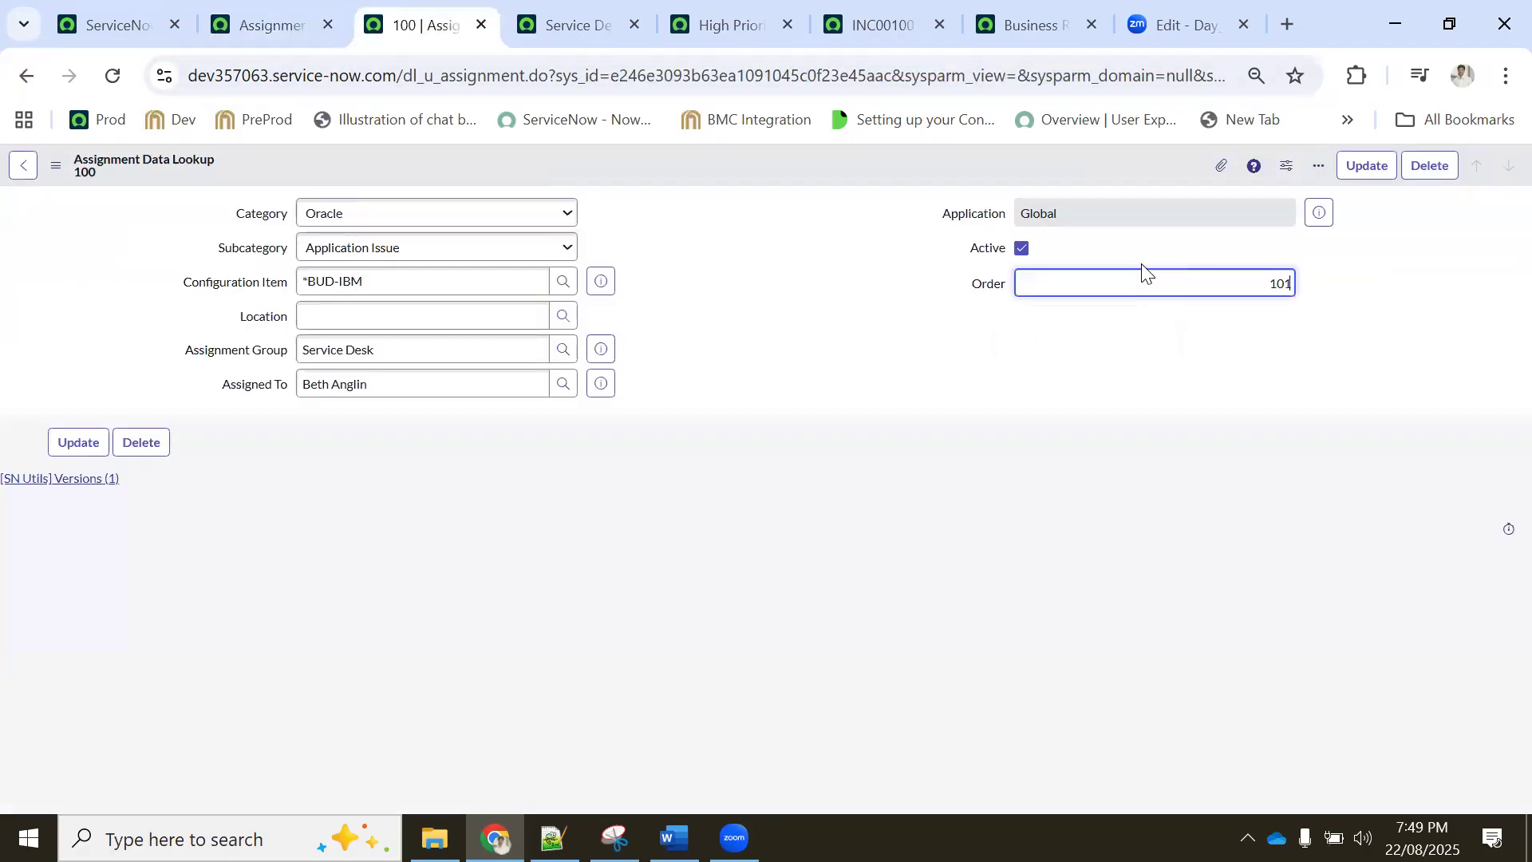
{"action": "right_click", "coordinate": [746, 176]}
{"action": "left_click", "coordinate": [766, 186]}
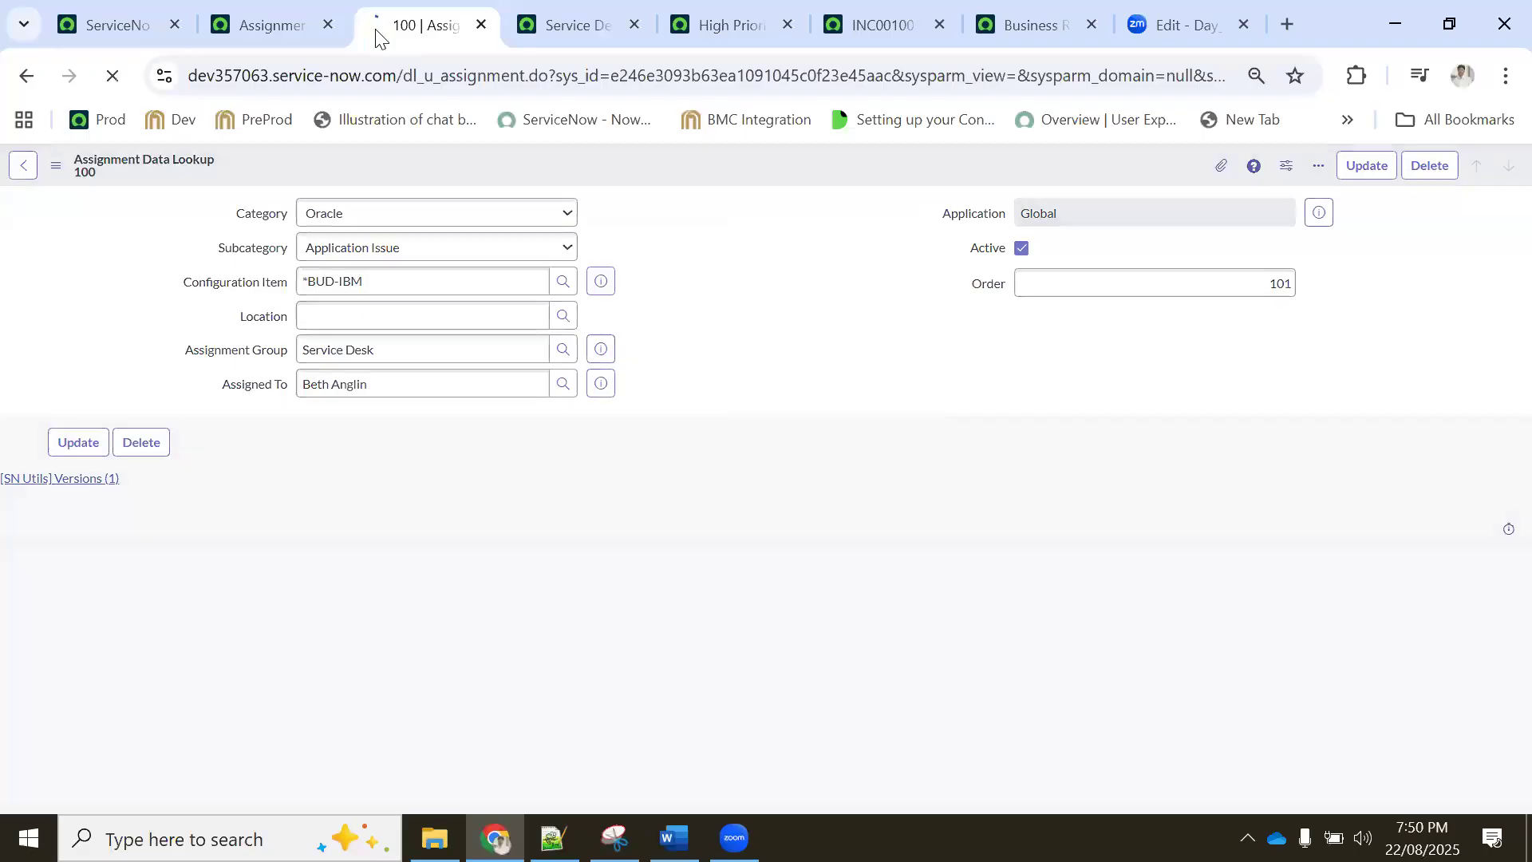
{"action": "left_click", "coordinate": [276, 25]}
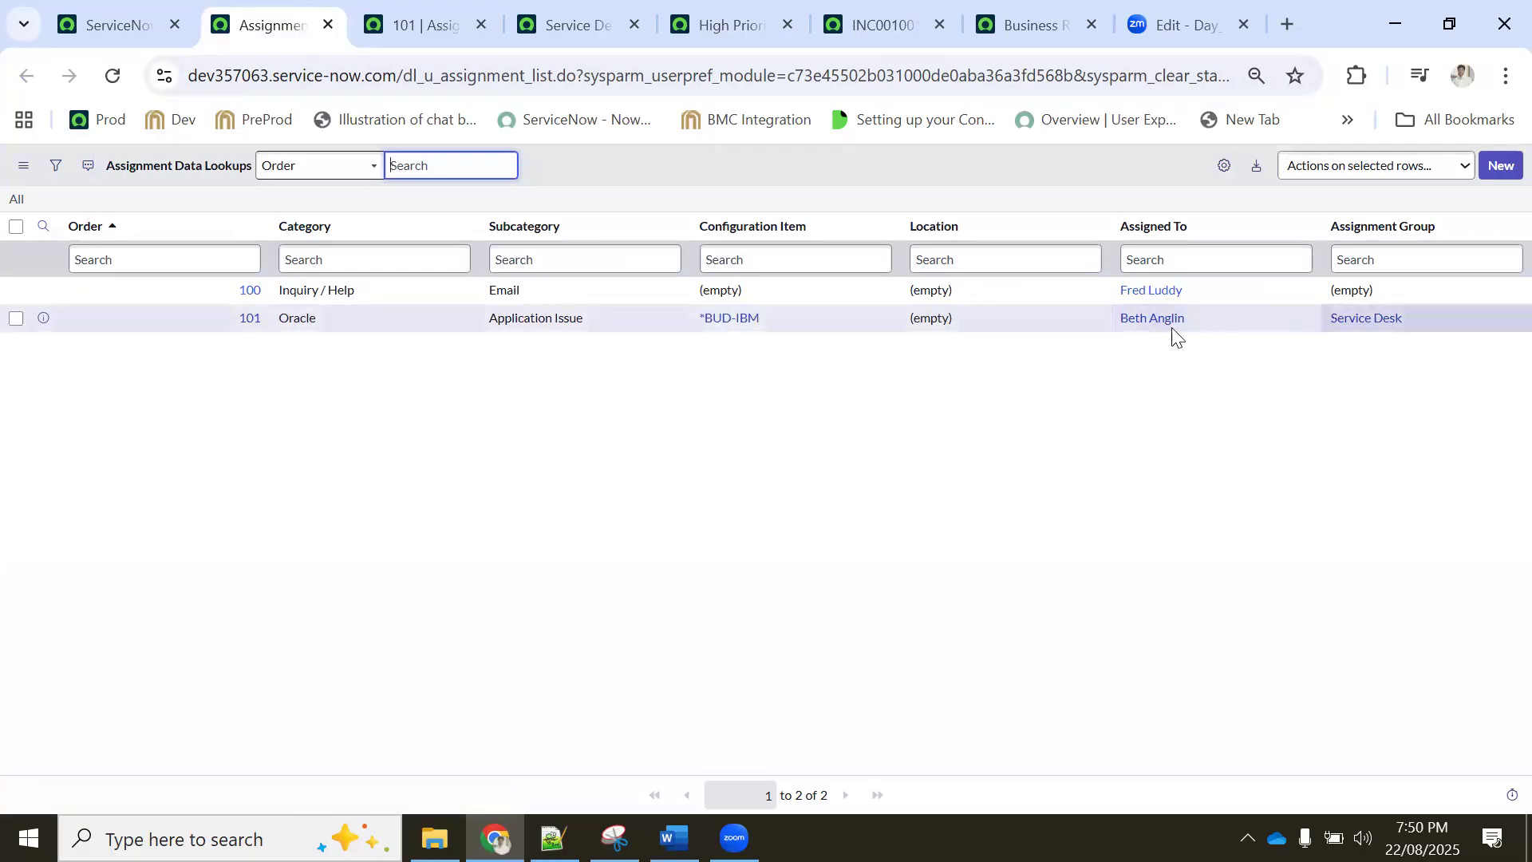
Open a new incident form in a separate tab and choose the first recently selected caller
{"action": "key", "text": "ctrl+shift+Tab"}
{"action": "left_click", "coordinate": [195, 169]}
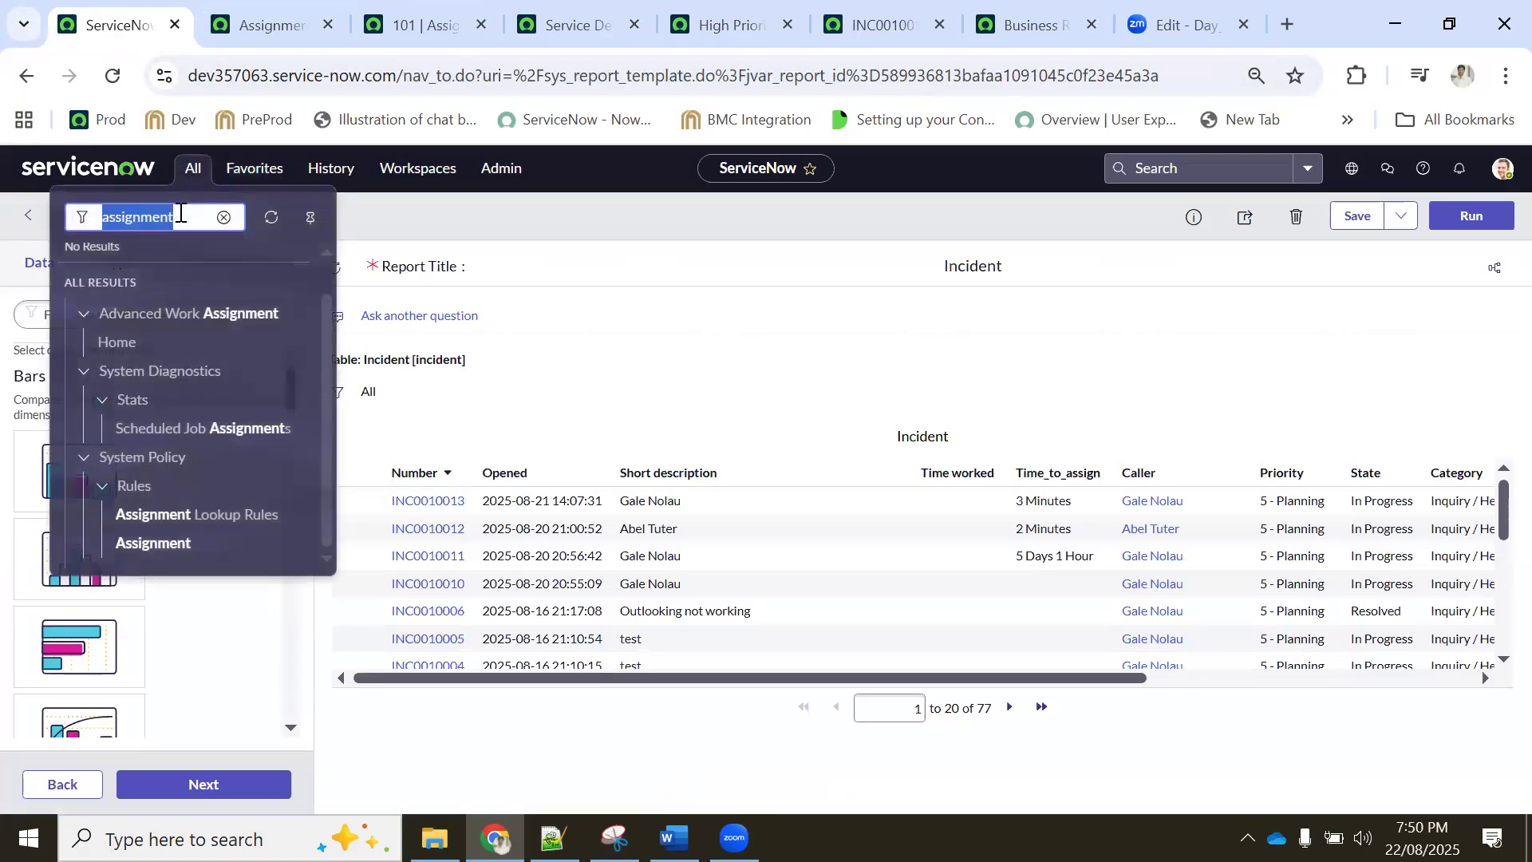
{"action": "type", "text": "incid"}
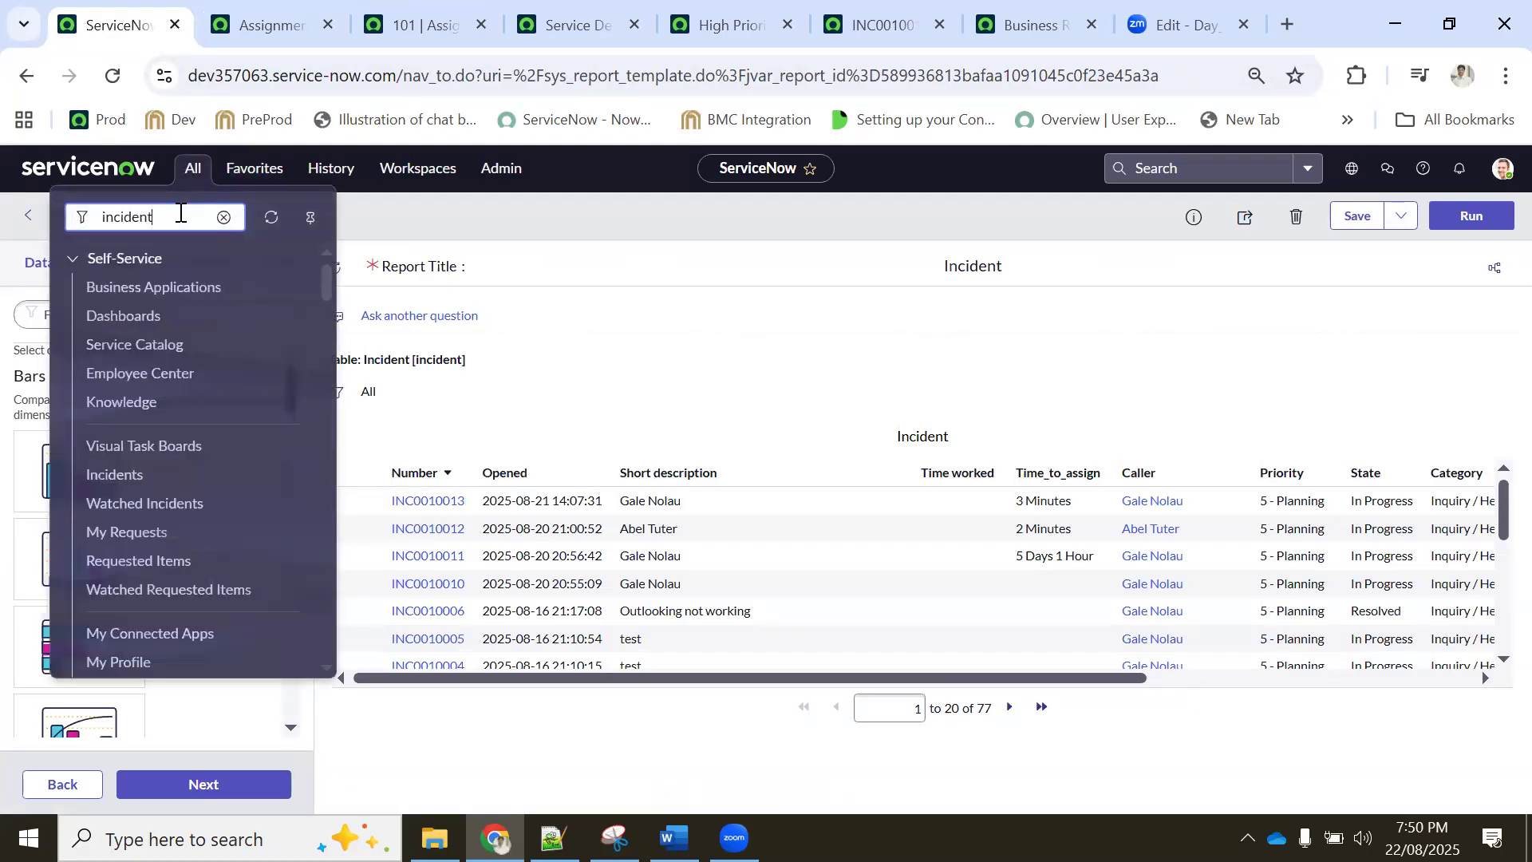
{"action": "middle_click", "coordinate": [157, 523]}
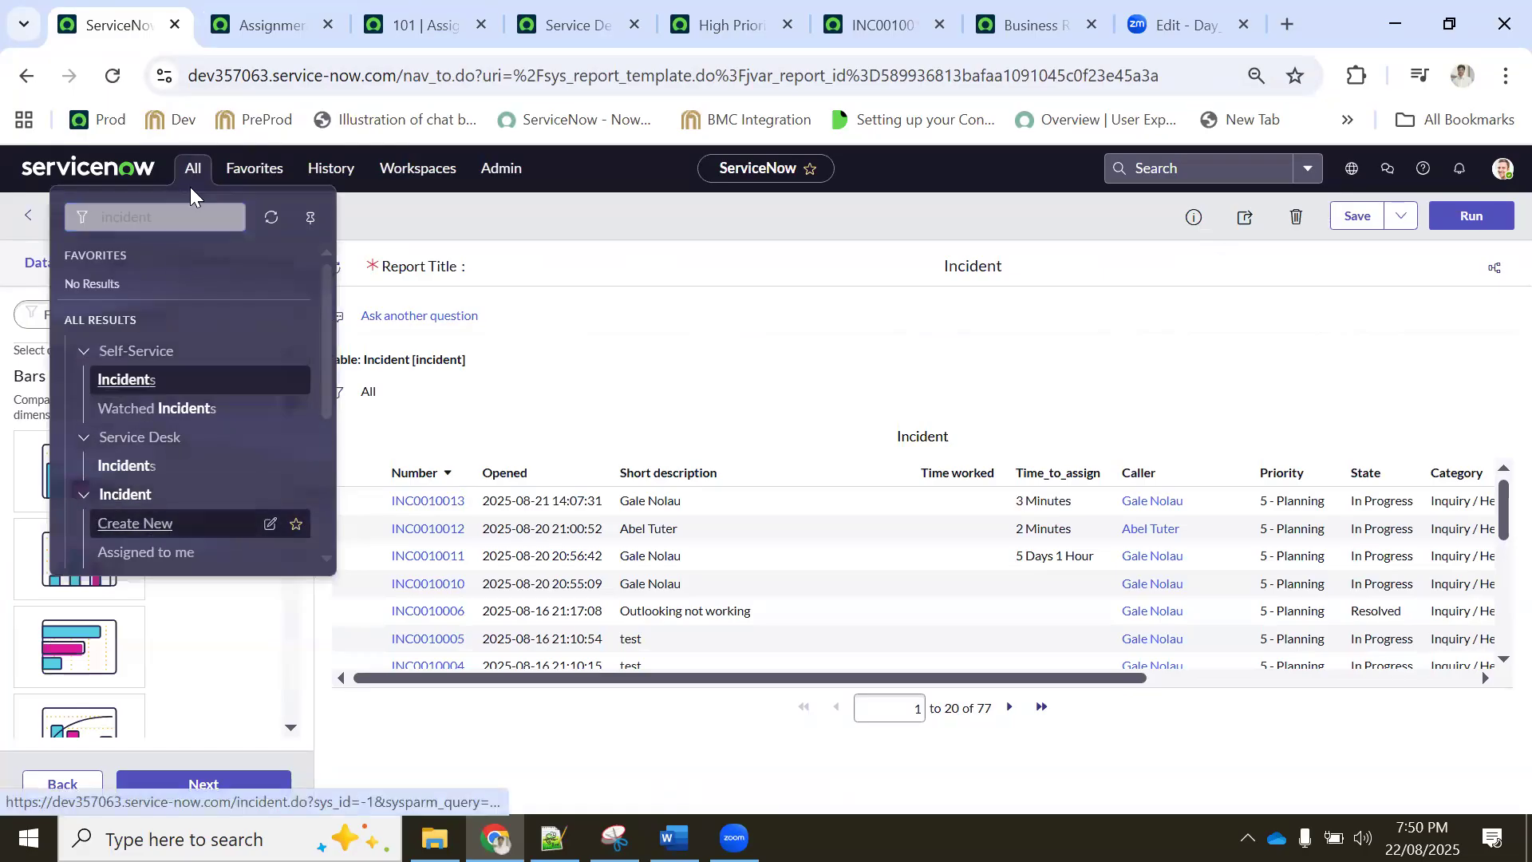
{"action": "left_click", "coordinate": [911, 23]}
{"action": "left_click", "coordinate": [343, 249]}
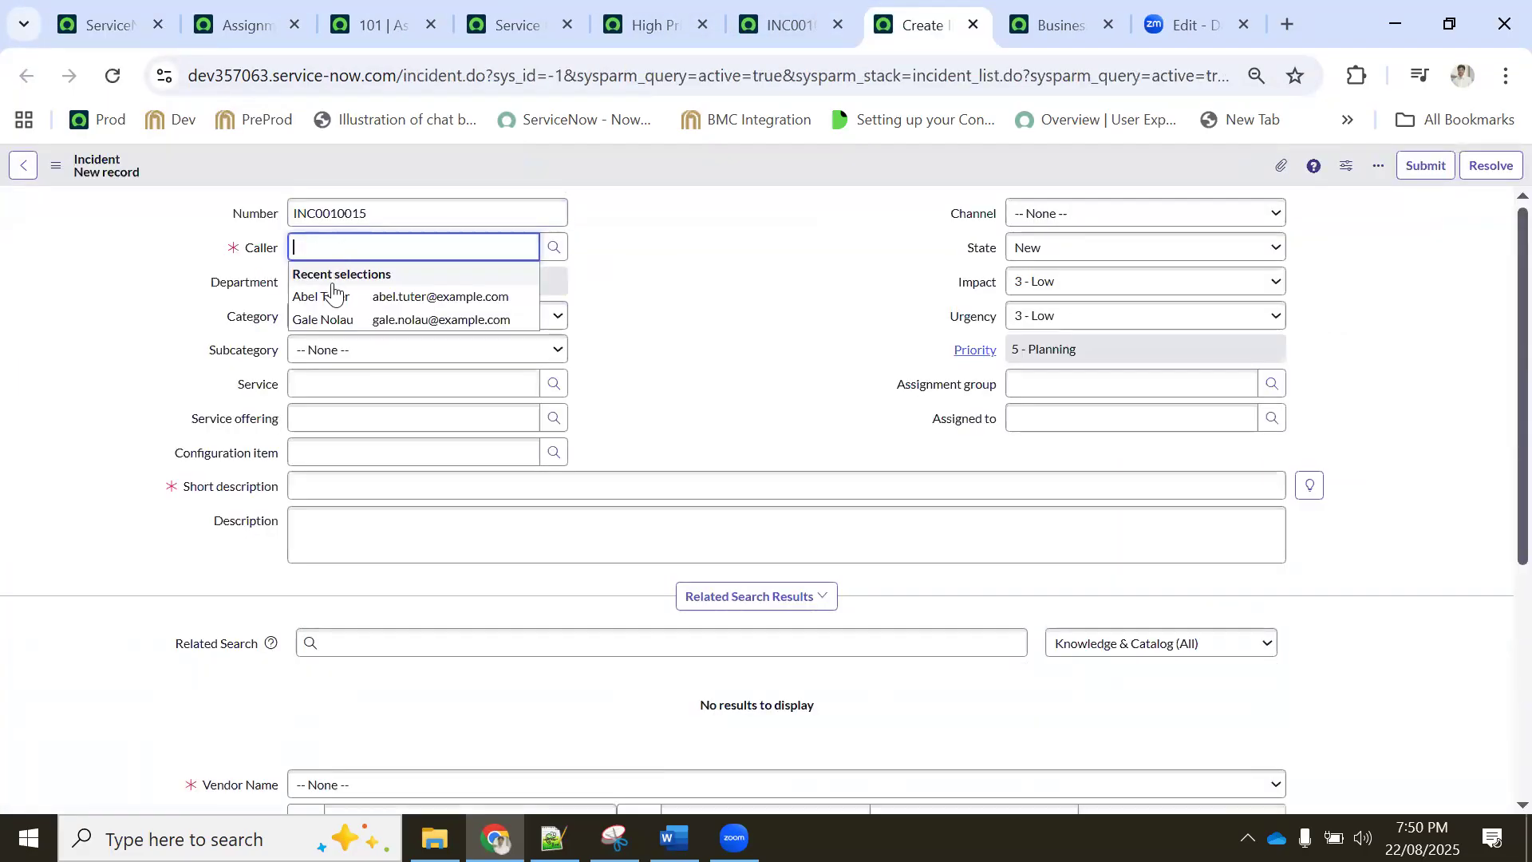
{"action": "left_click", "coordinate": [332, 296]}
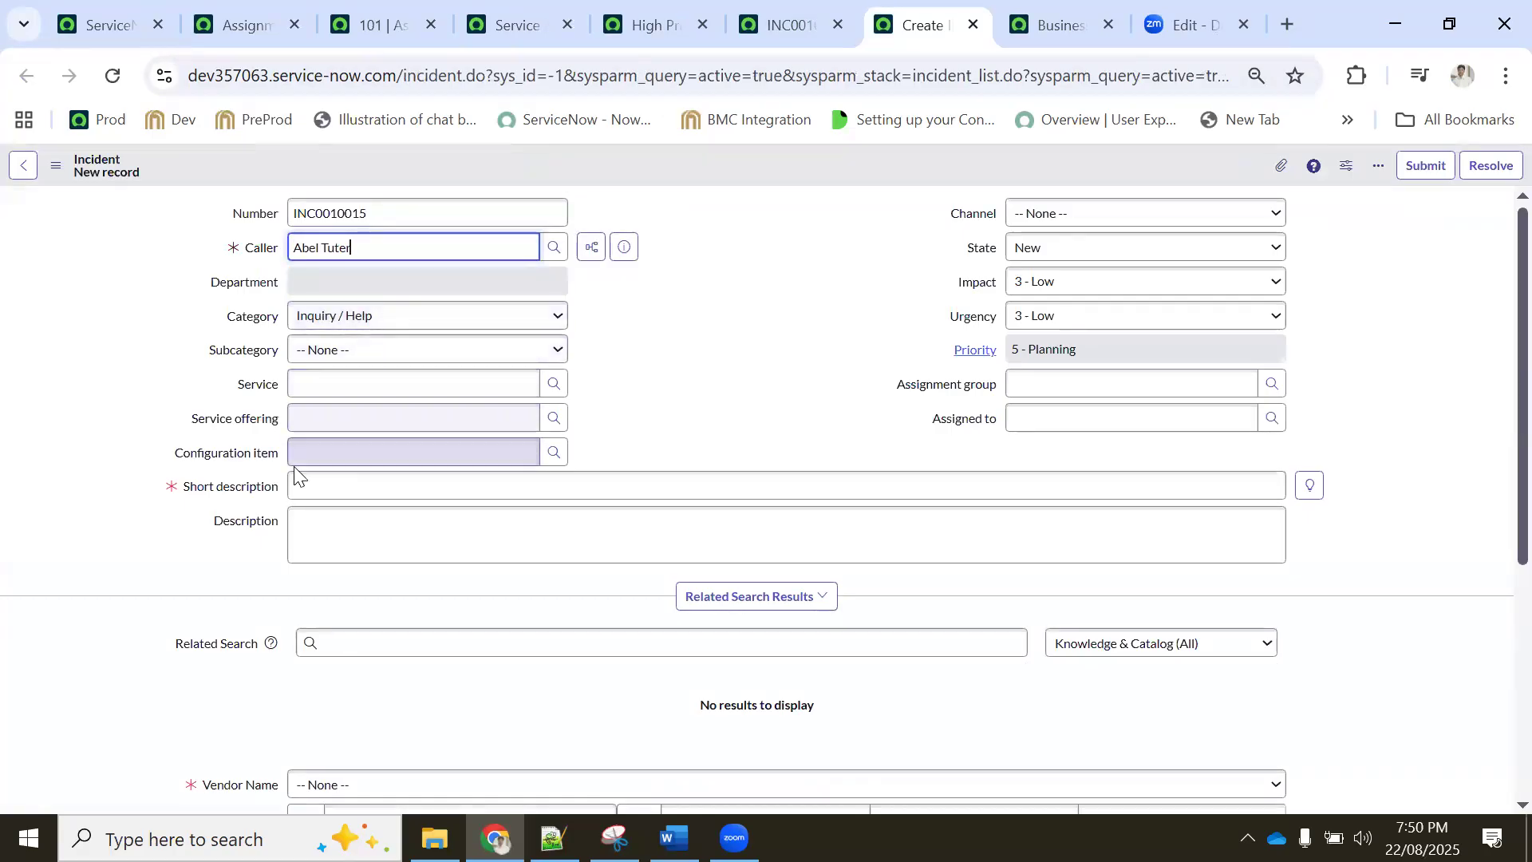
Give the new incident the category Oracle, subcategory Application Issue, short description "Test" and description "test"
{"action": "left_click", "coordinate": [346, 316]}
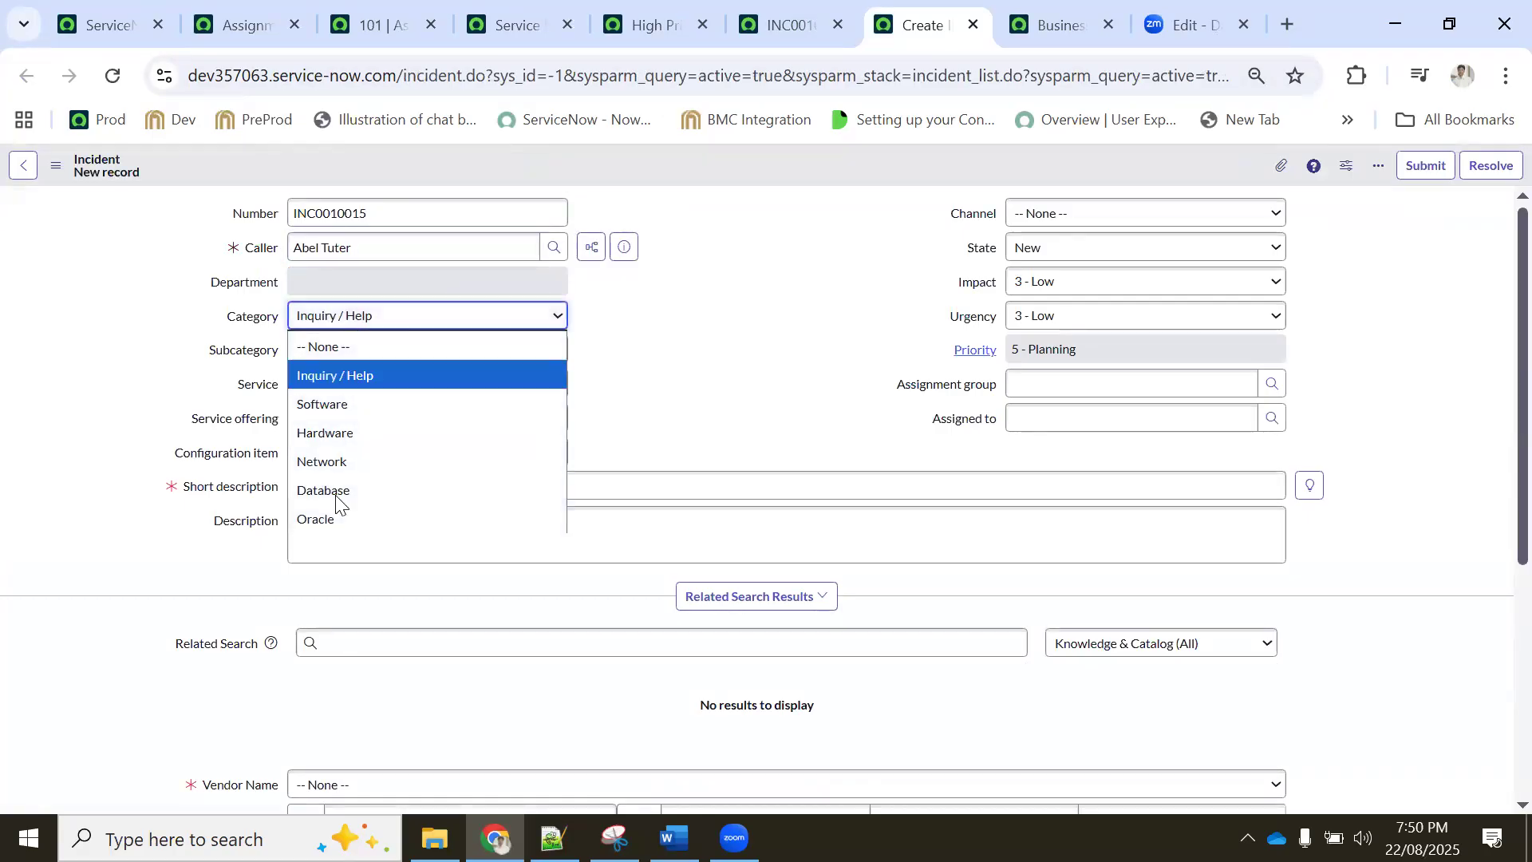
{"action": "left_click", "coordinate": [327, 519]}
{"action": "left_click", "coordinate": [326, 348]}
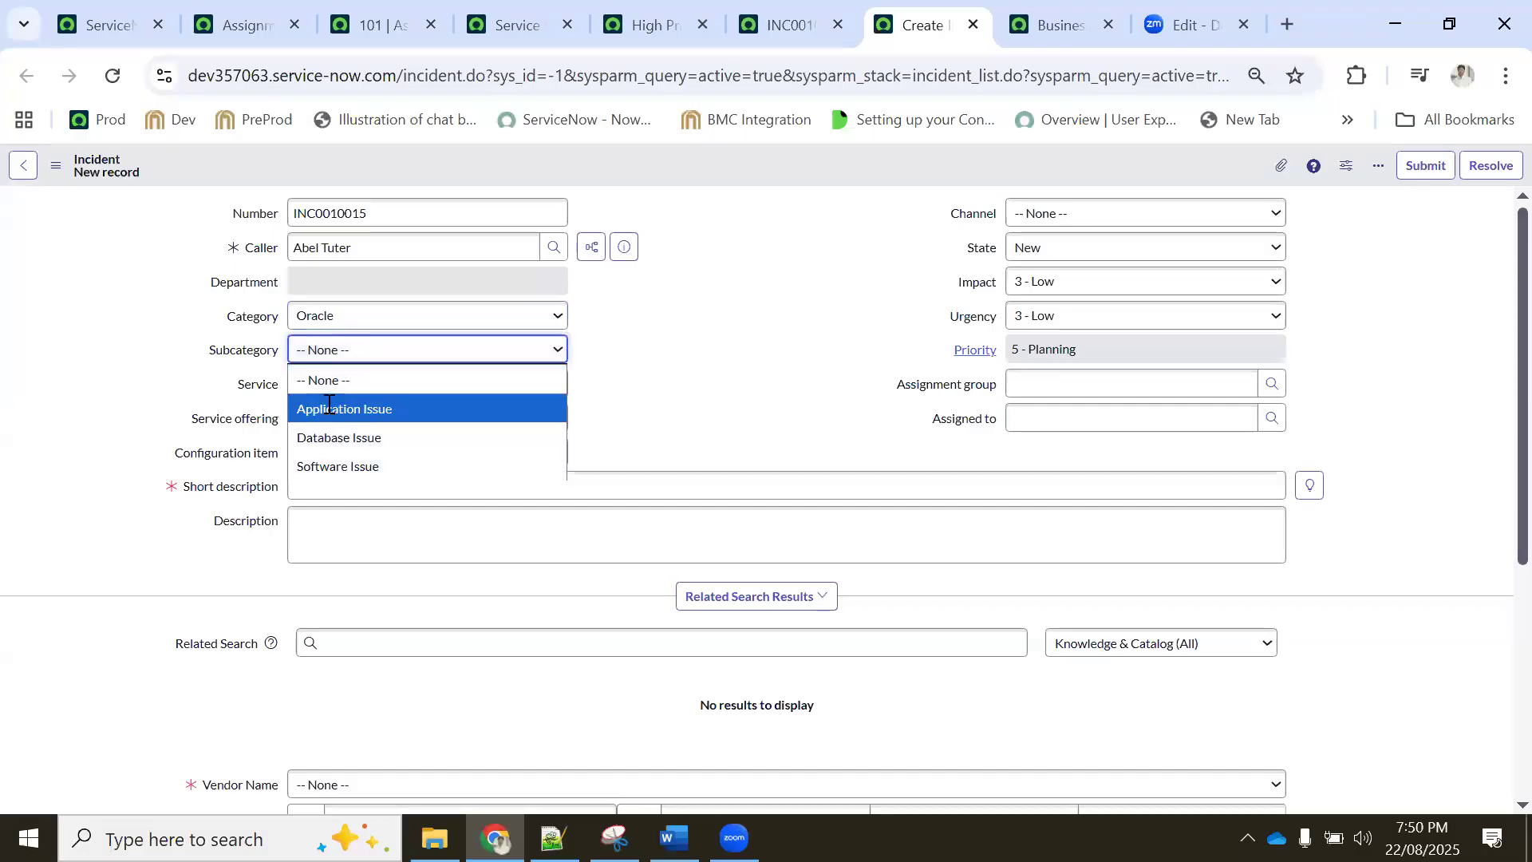
{"action": "left_click", "coordinate": [328, 407]}
{"action": "left_click", "coordinate": [325, 488]}
{"action": "type", "text": "Test"}
{"action": "left_click", "coordinate": [359, 523]}
{"action": "type", "text": "test"}
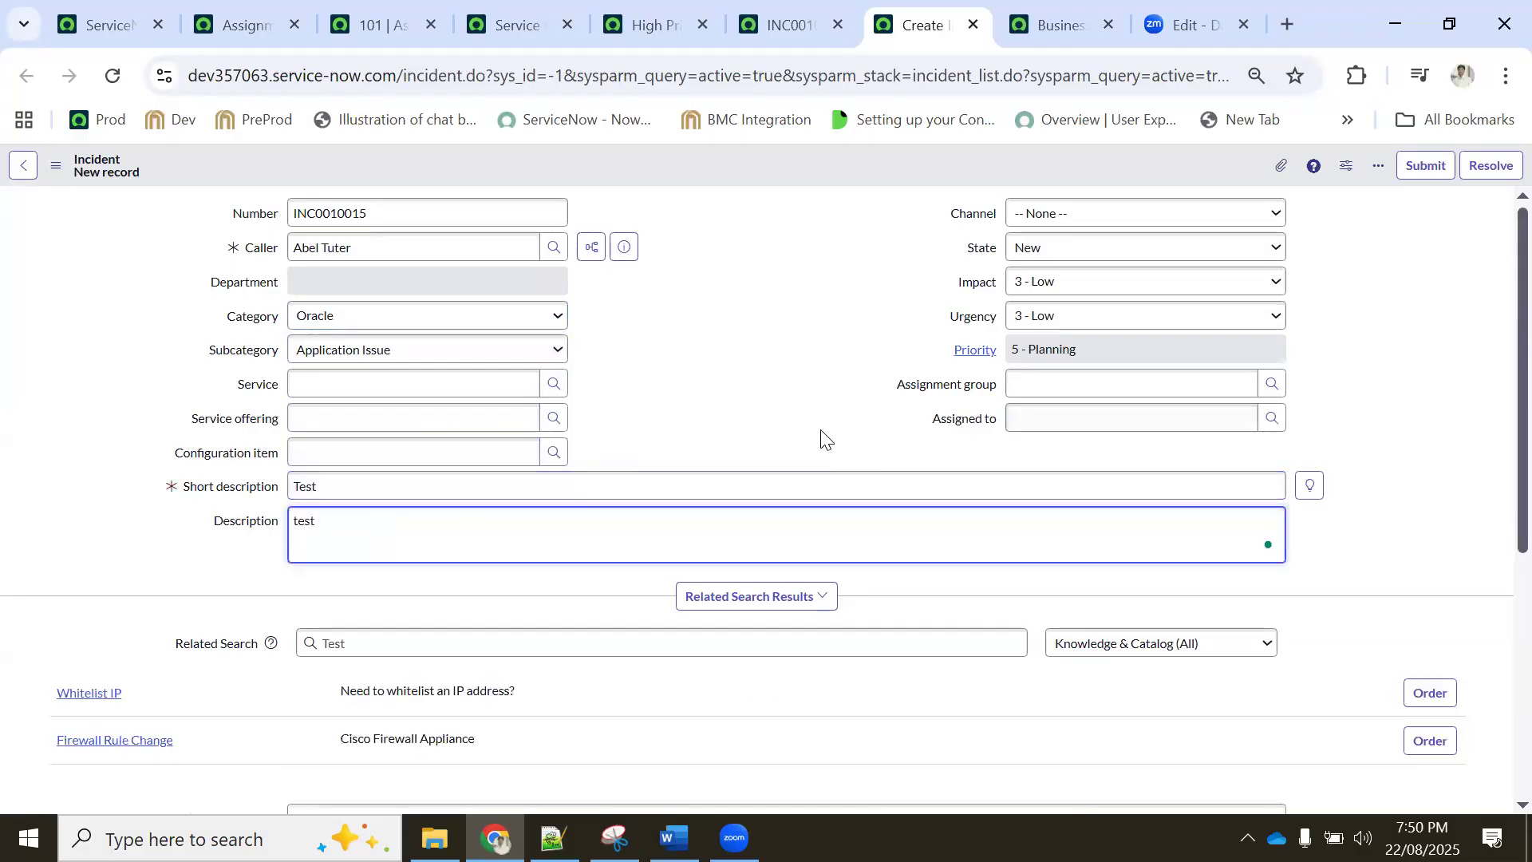
Set the mandatory Vendor Name to Cisco and save the new incident, staying on its record
{"action": "right_click", "coordinate": [680, 158]}
{"action": "left_click", "coordinate": [702, 169]}
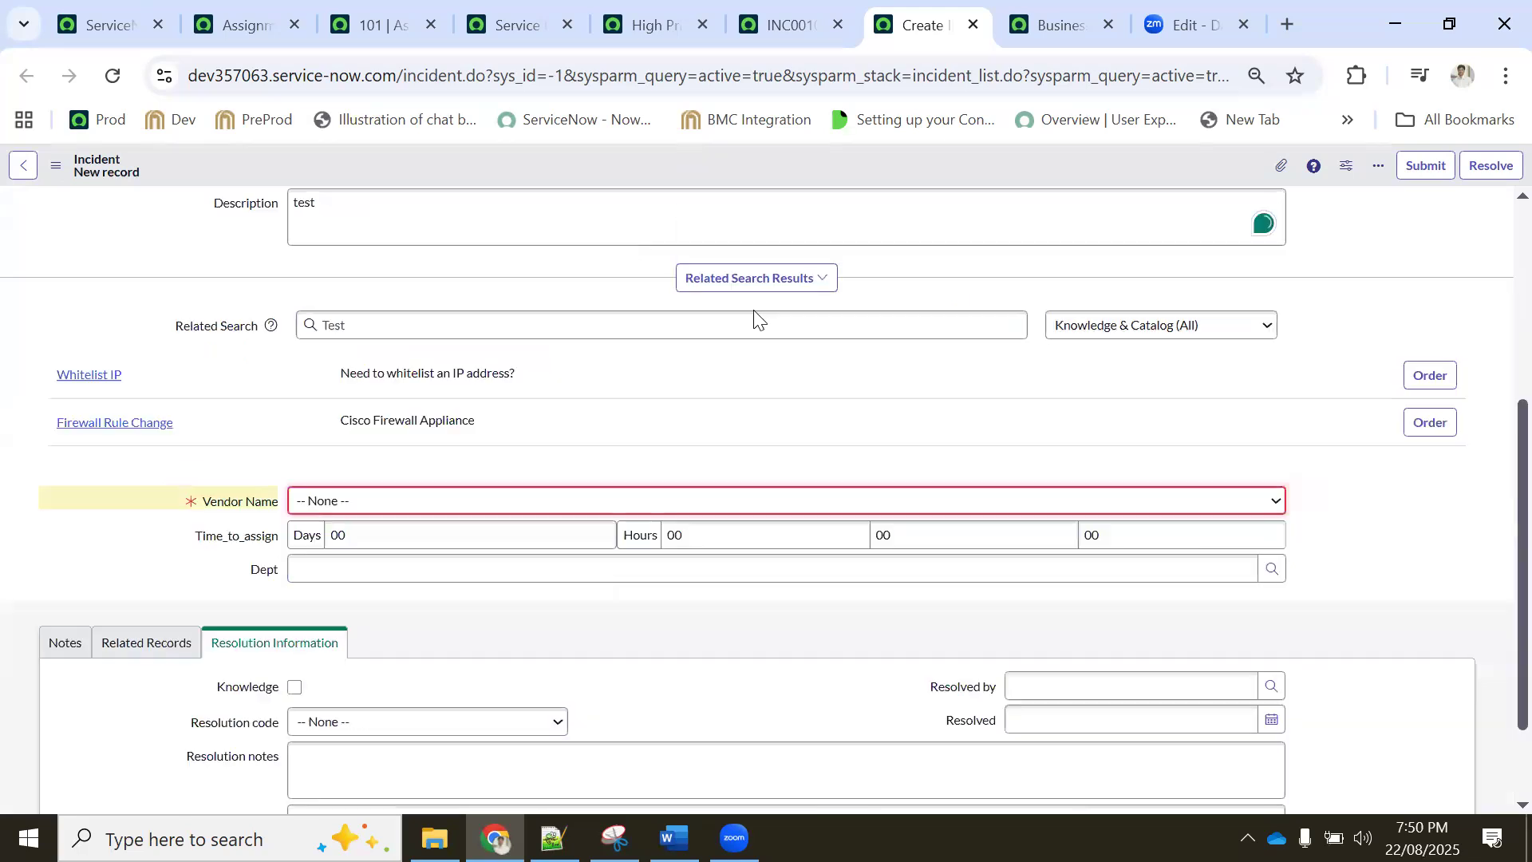
{"action": "left_click", "coordinate": [357, 499]}
{"action": "left_click", "coordinate": [331, 555]}
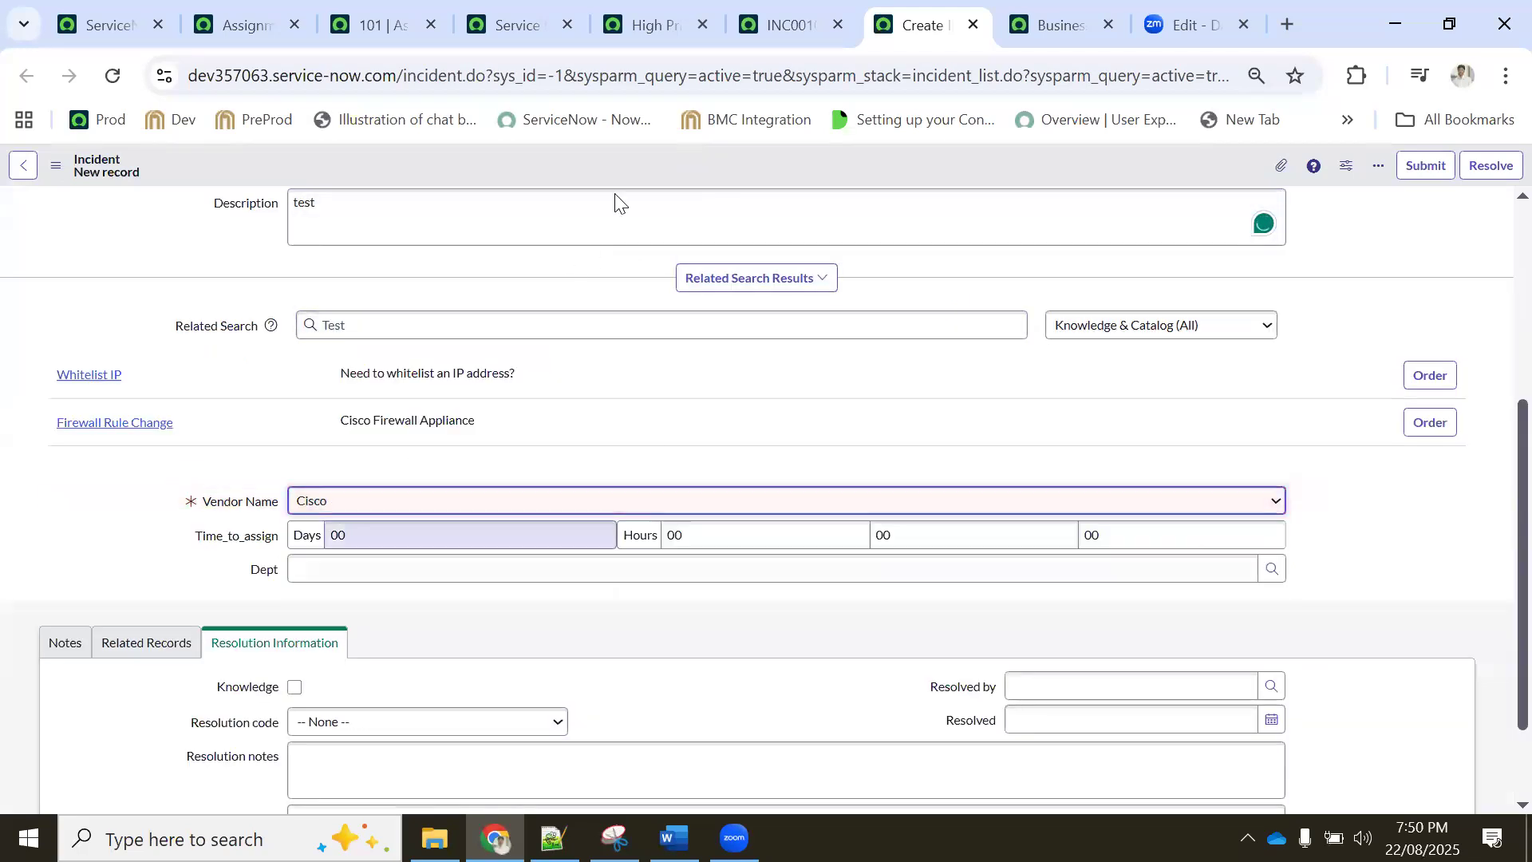
{"action": "scroll", "coordinate": [615, 198], "scroll_direction": "up", "scroll_amount": 5}
{"action": "right_click", "coordinate": [726, 158]}
{"action": "left_click", "coordinate": [729, 167]}
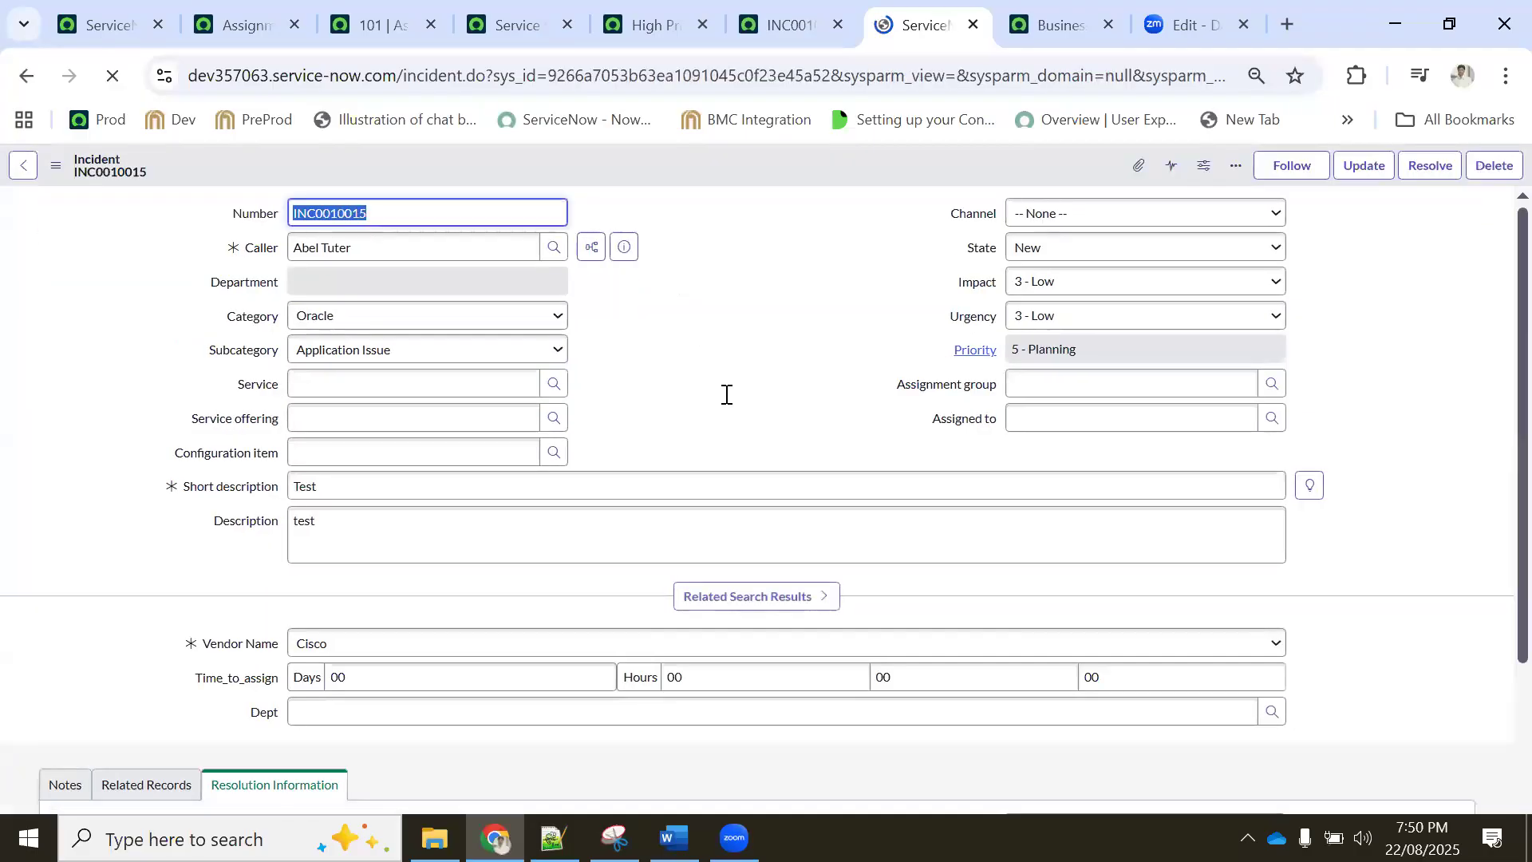
Open the Oracle lookup record with order 101 from the lookup list and check its Active setting
{"action": "left_click", "coordinate": [252, 20]}
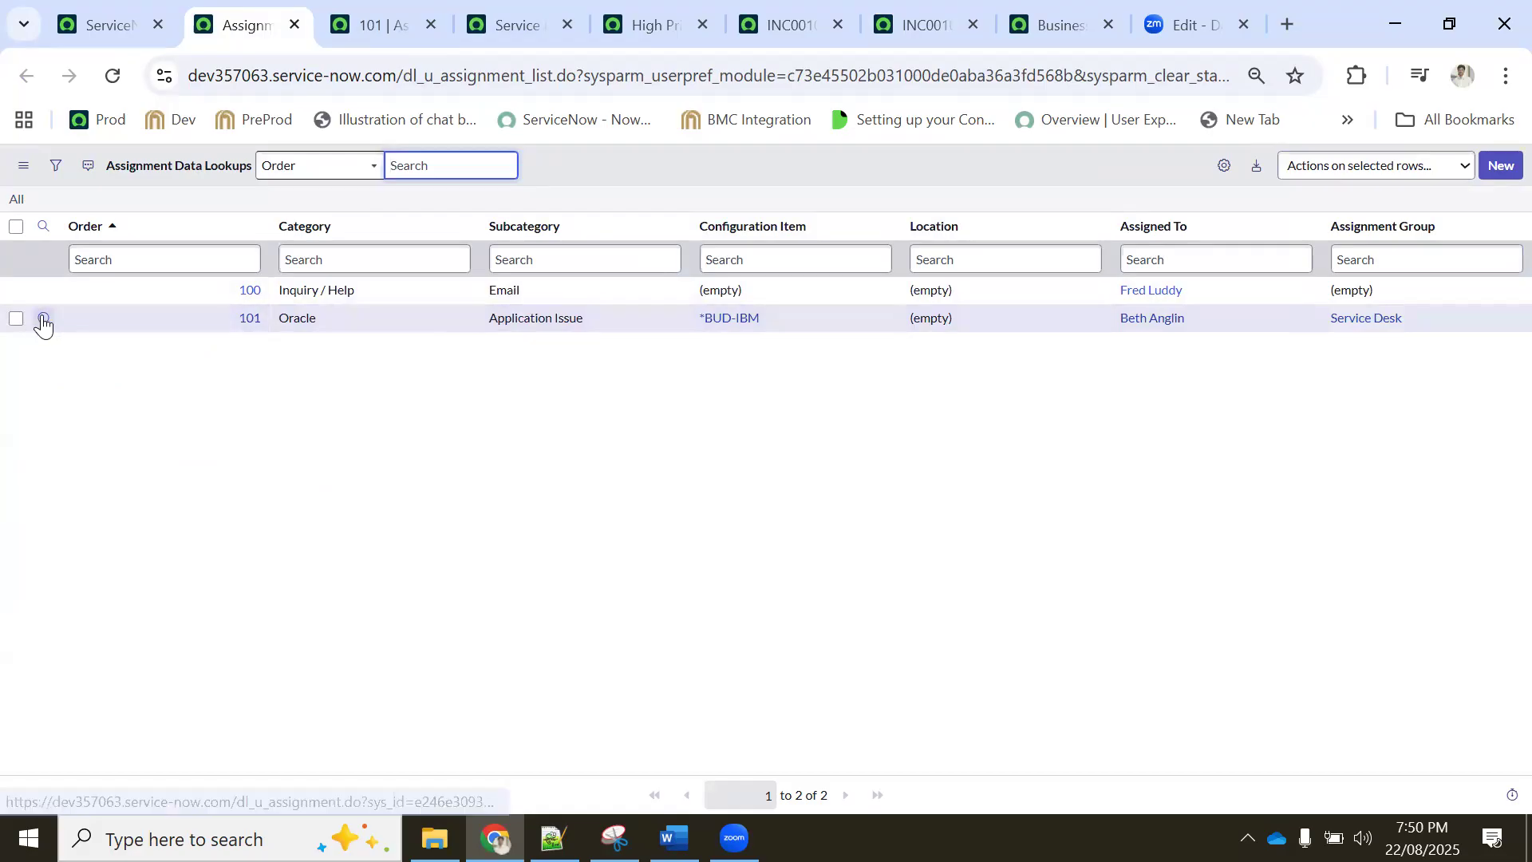
{"action": "left_click", "coordinate": [43, 317]}
{"action": "left_click", "coordinate": [592, 26]}
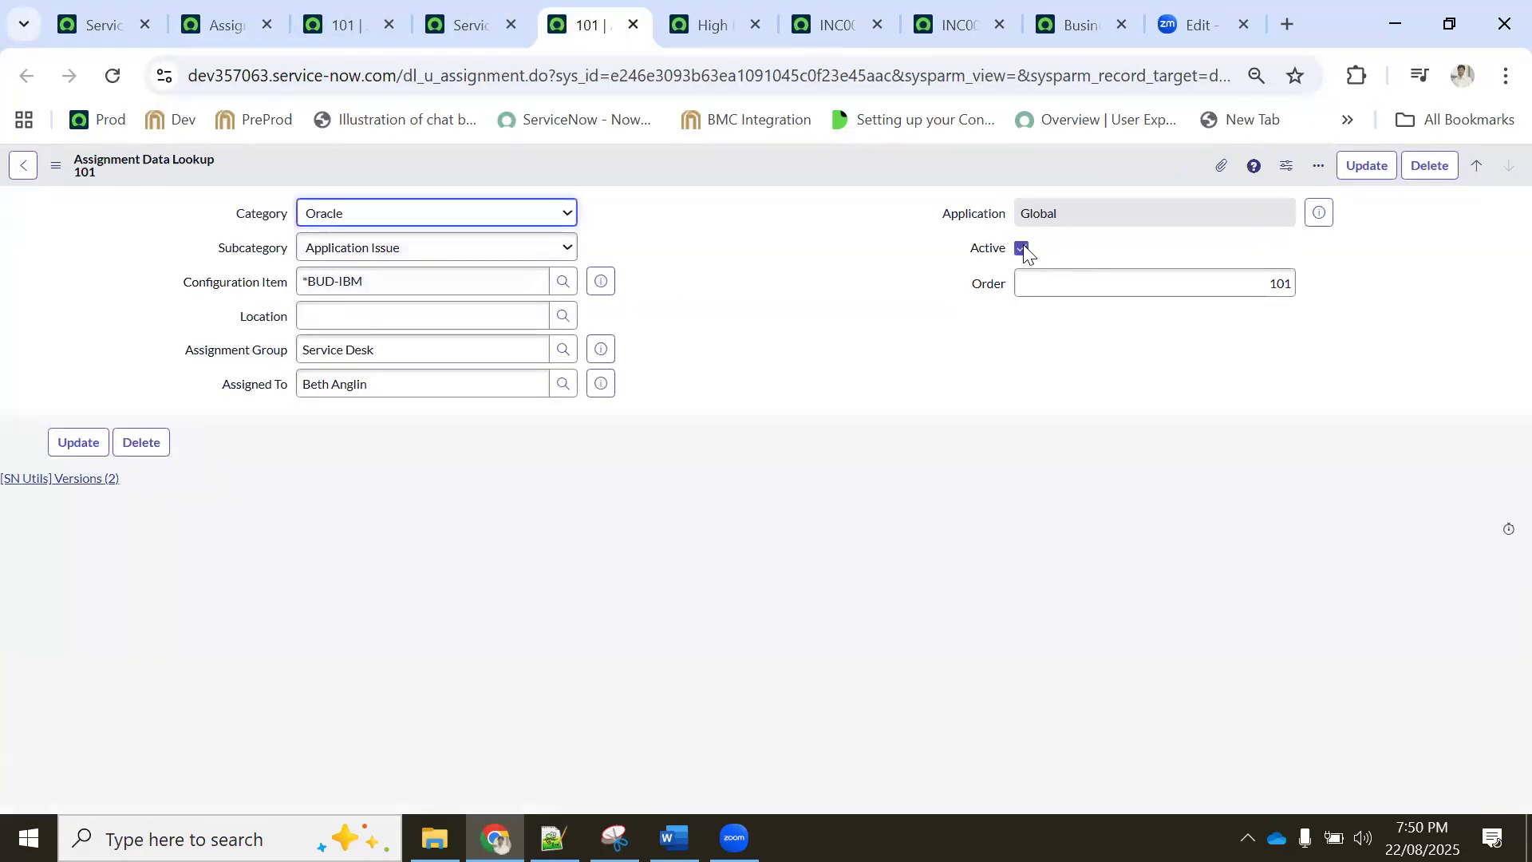
{"action": "double_click", "coordinate": [1021, 247]}
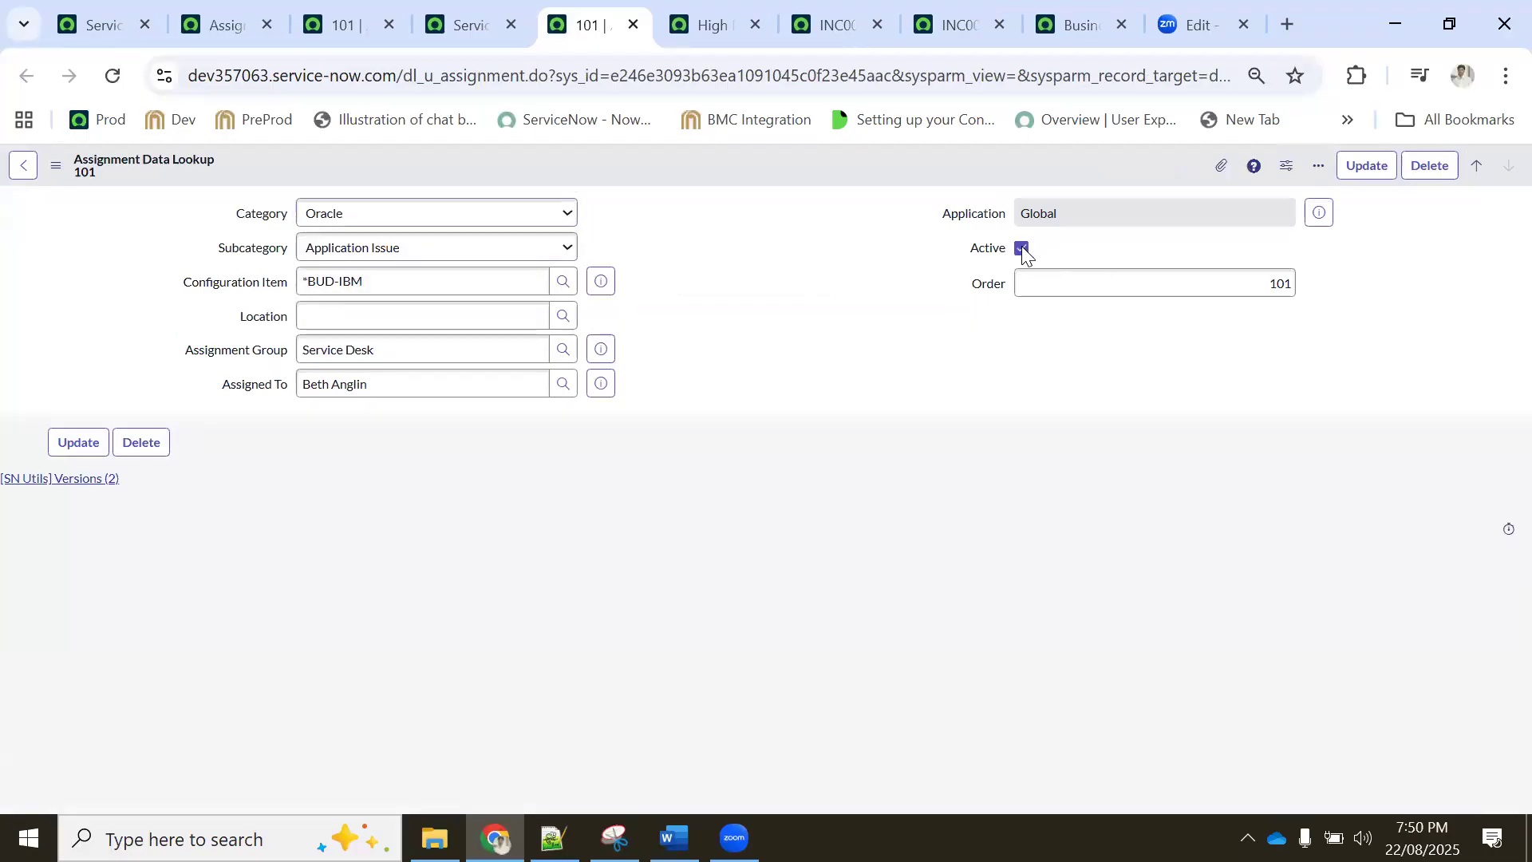
Review the High Priority for Network trigger rule's action, the Oracle assignment lookup's values and the Service Desk group record
{"action": "left_click", "coordinate": [706, 32]}
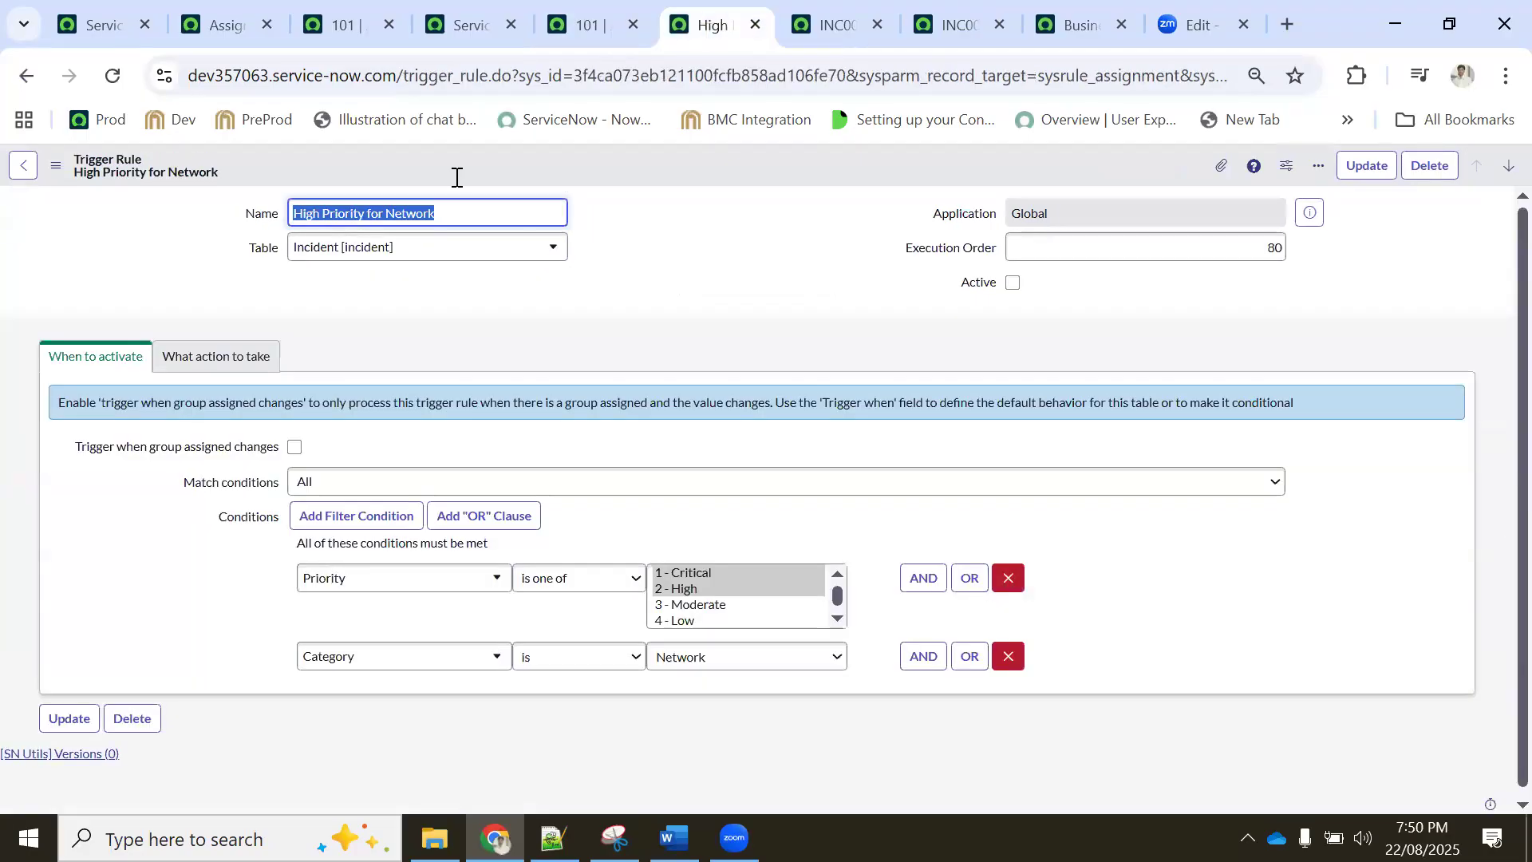
{"action": "left_click", "coordinate": [188, 362]}
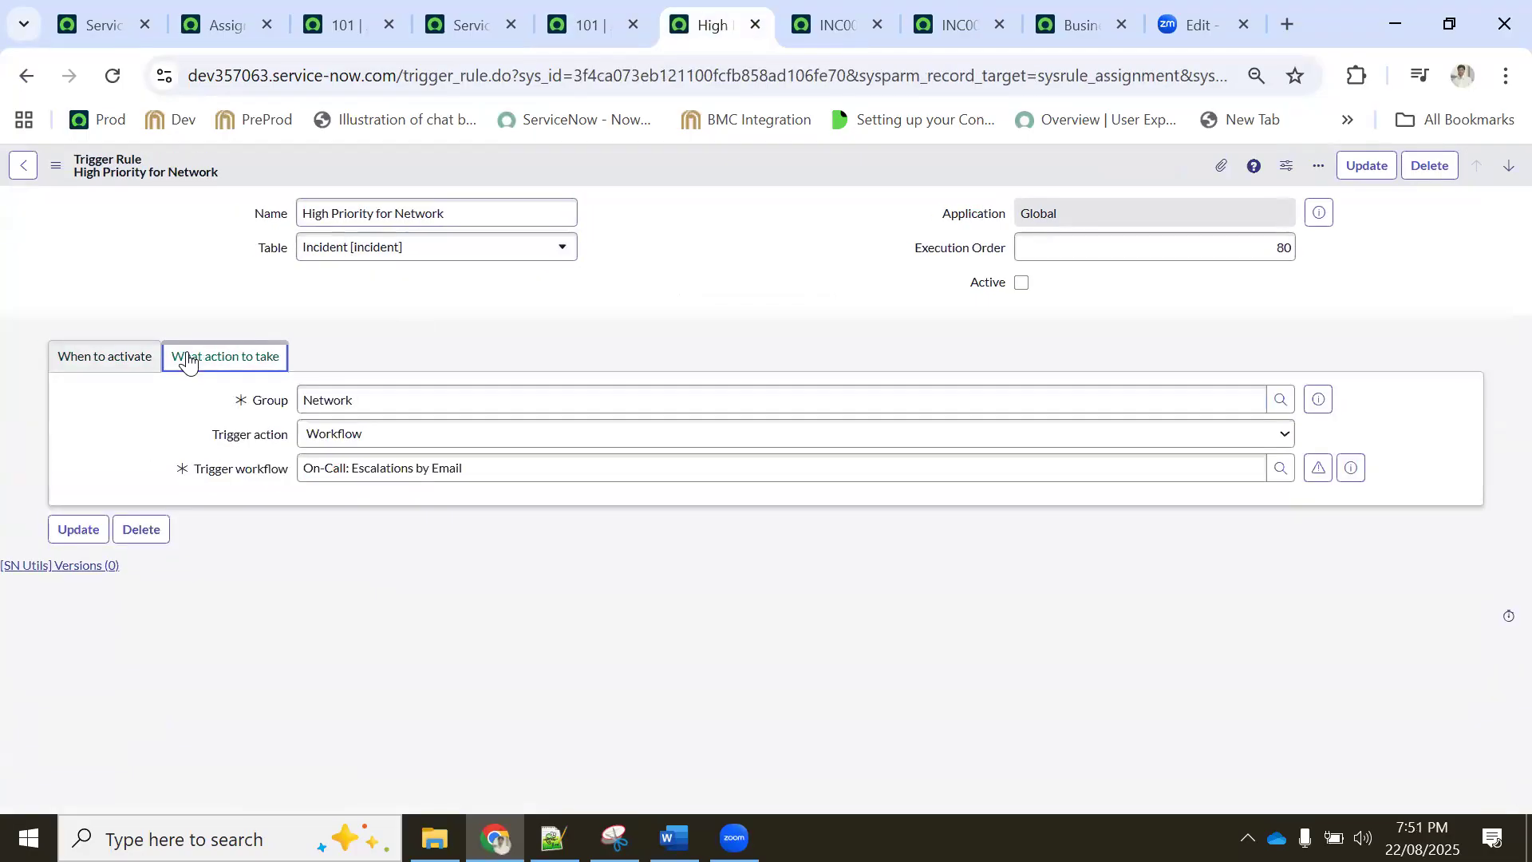
{"action": "left_click", "coordinate": [320, 10]}
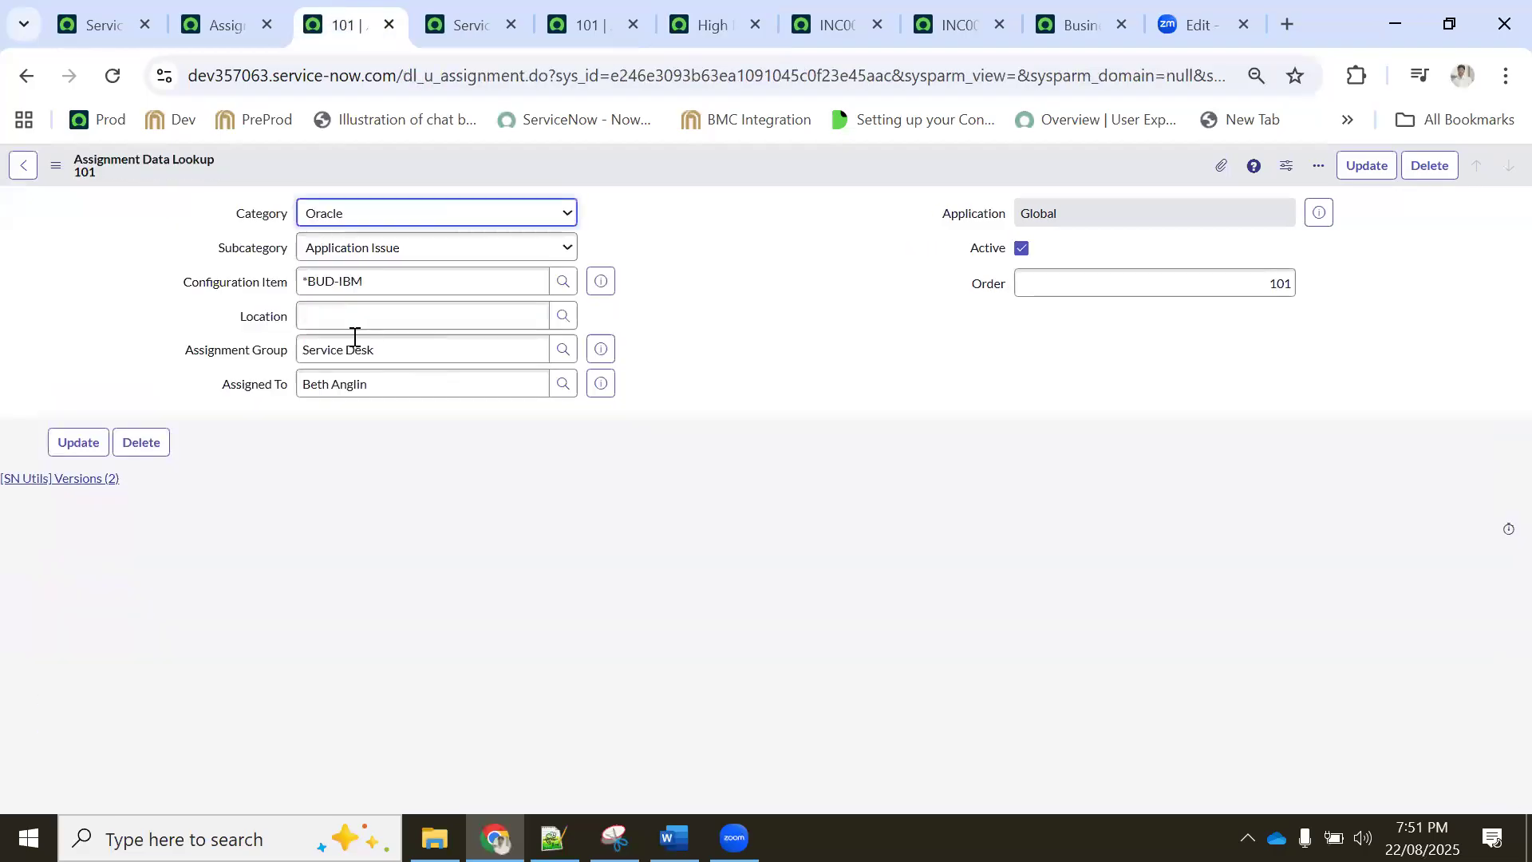
{"action": "left_click", "coordinate": [239, 15]}
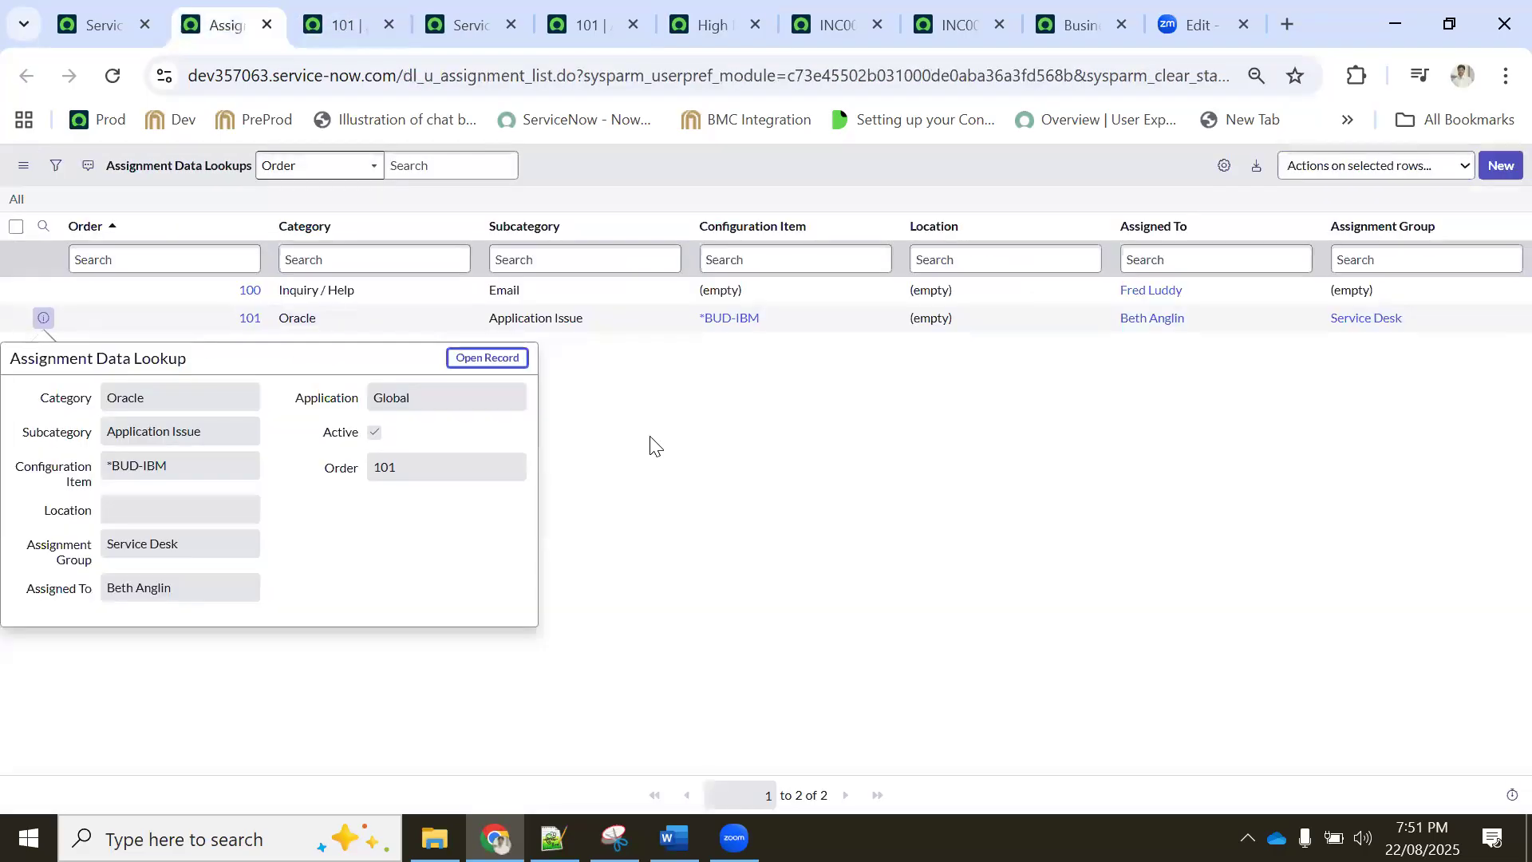
{"action": "left_click", "coordinate": [331, 24]}
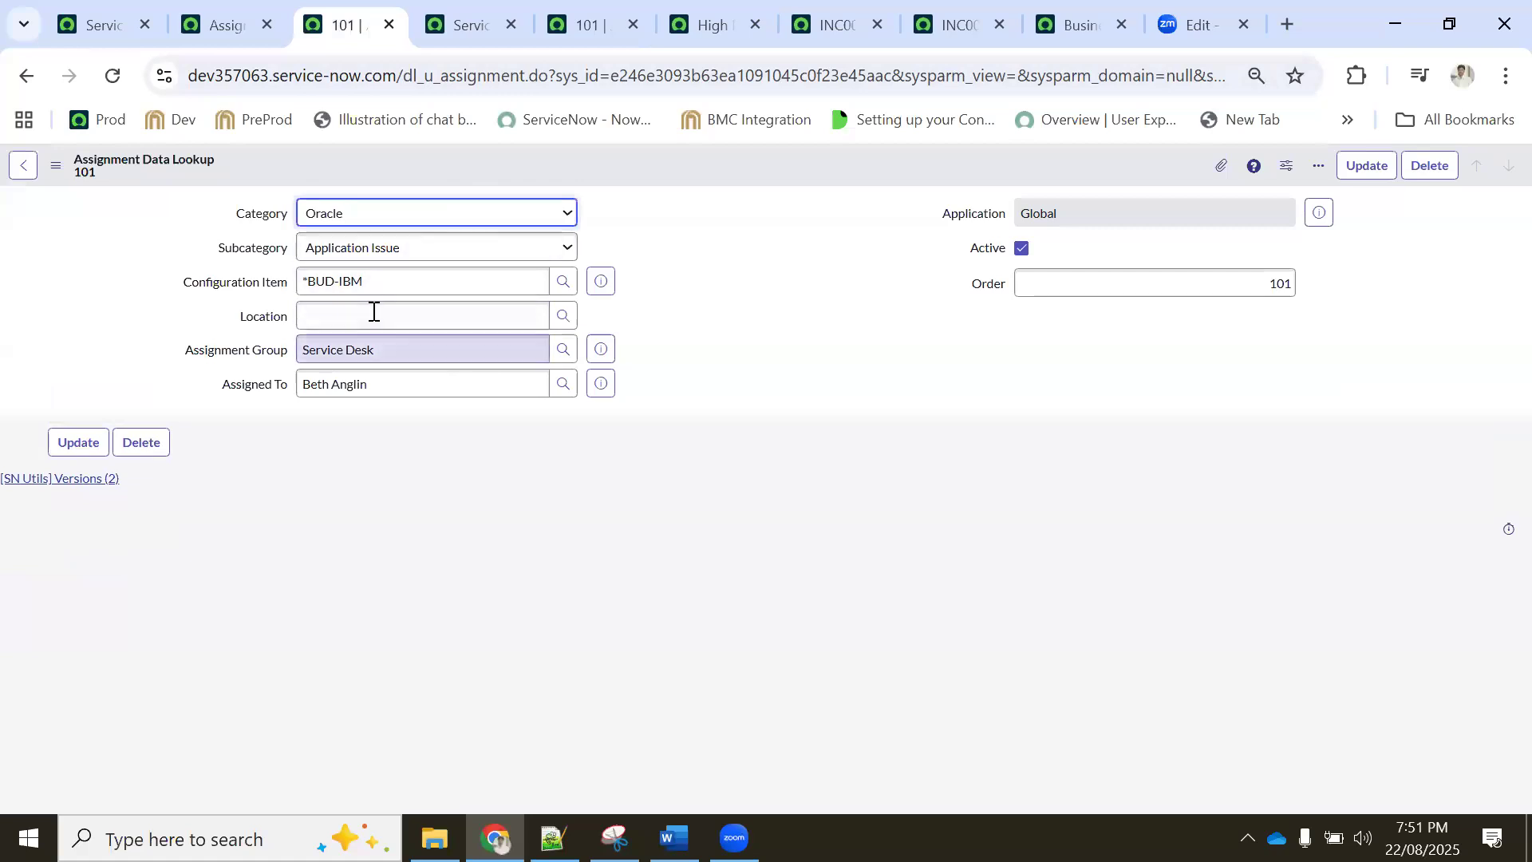
{"action": "left_click", "coordinate": [443, 20]}
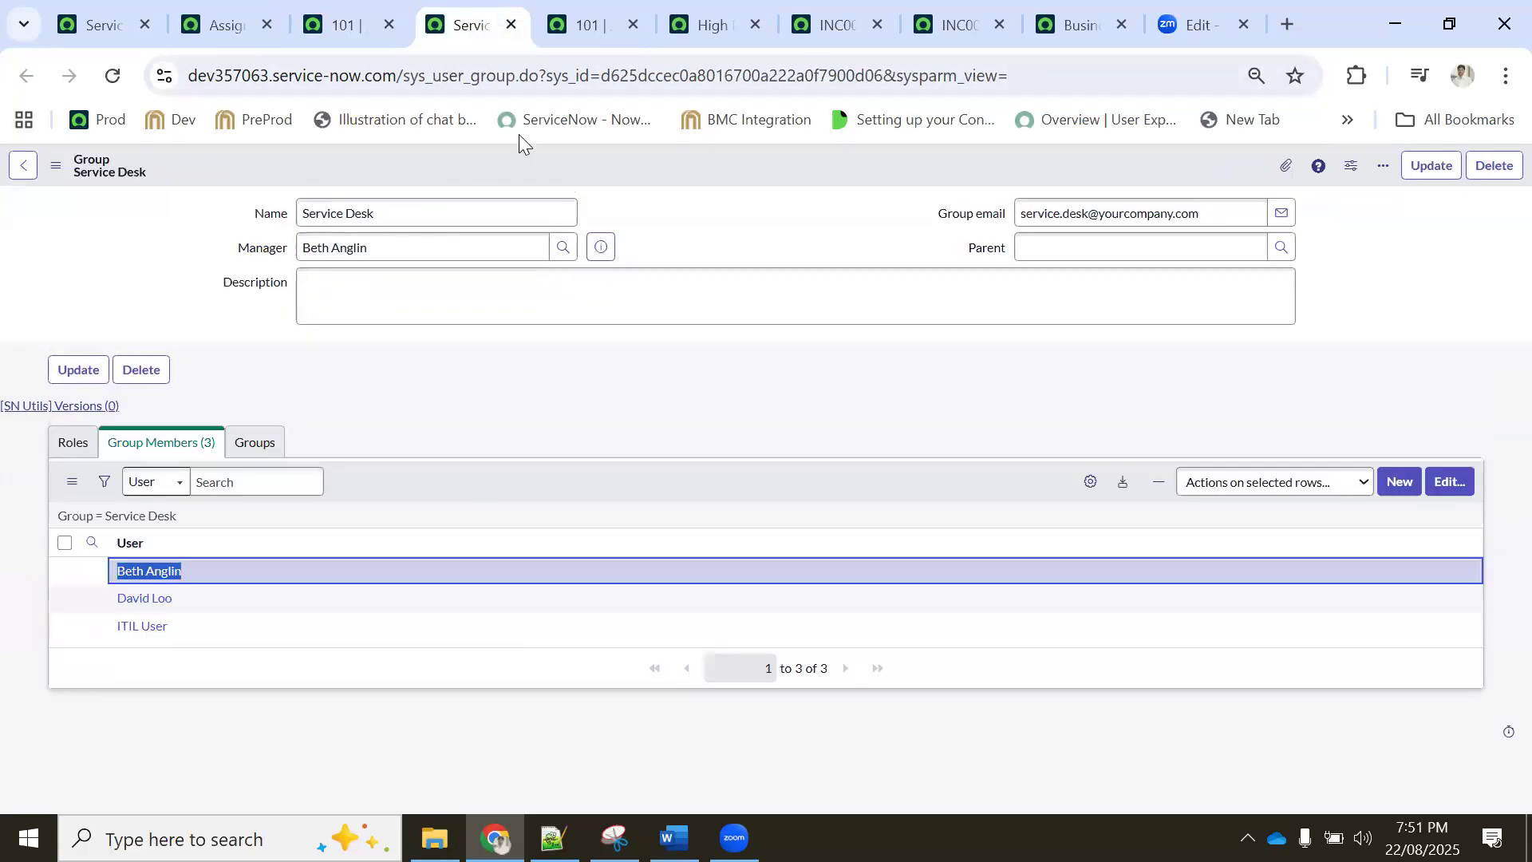
Compare the assignment lookup list and its Oracle record with the assignment fields of the saved Oracle incident
{"action": "left_click", "coordinate": [594, 27]}
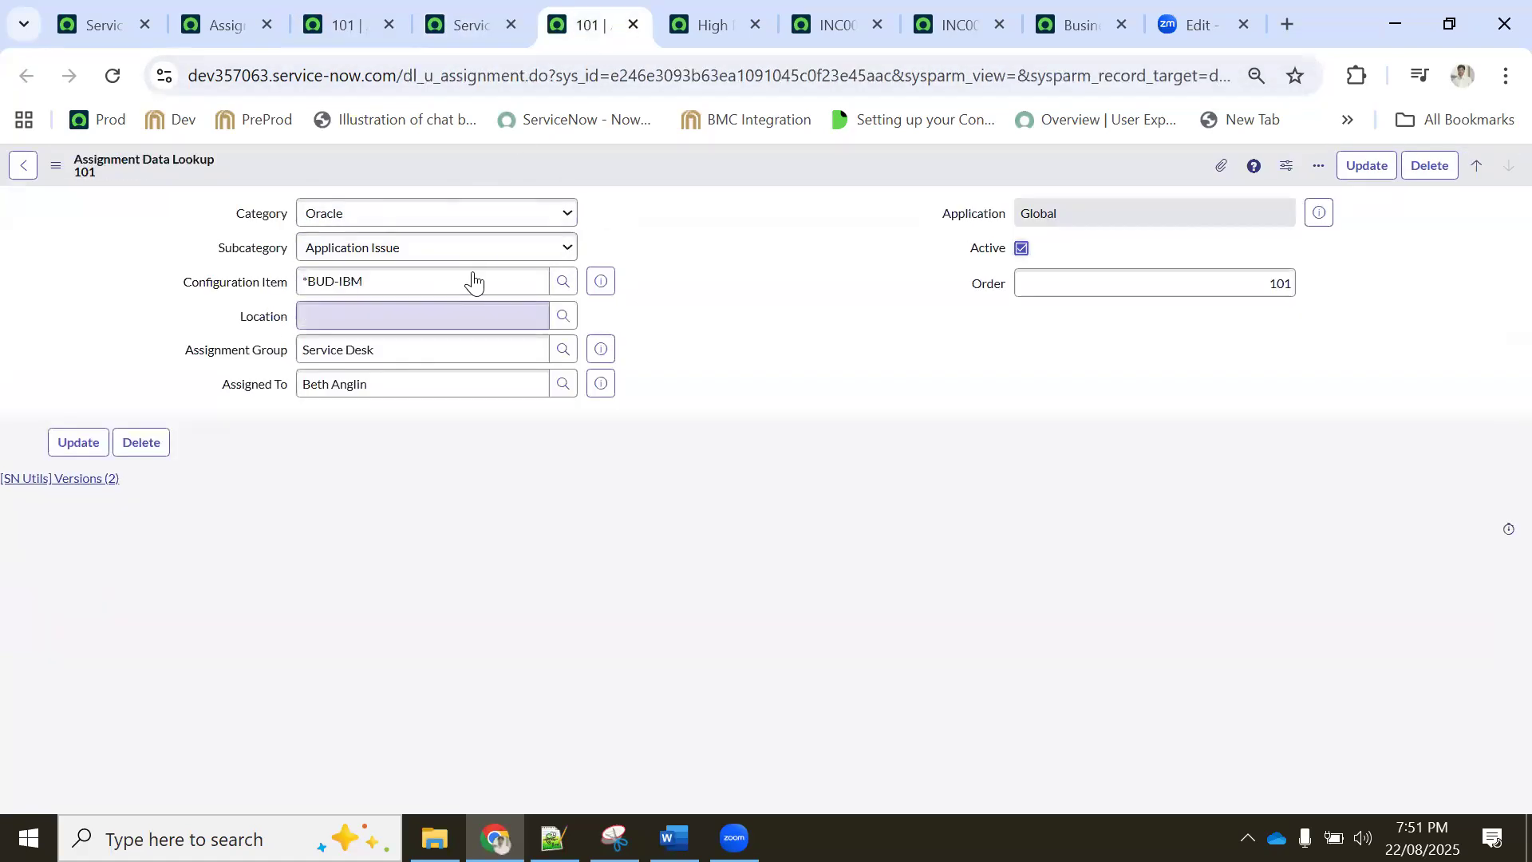
{"action": "left_click", "coordinate": [336, 19]}
{"action": "left_click", "coordinate": [216, 26]}
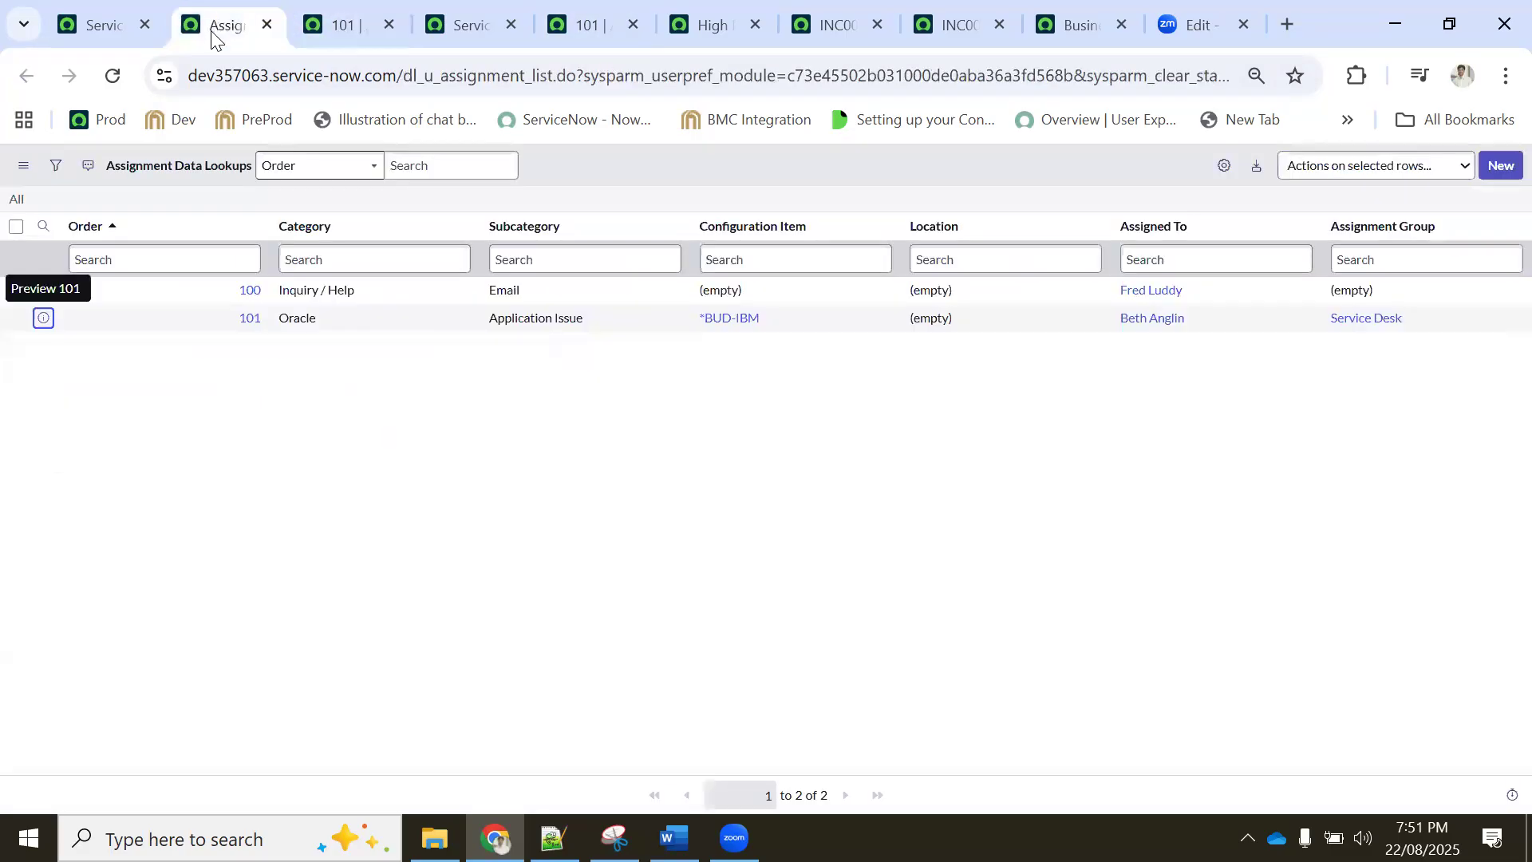
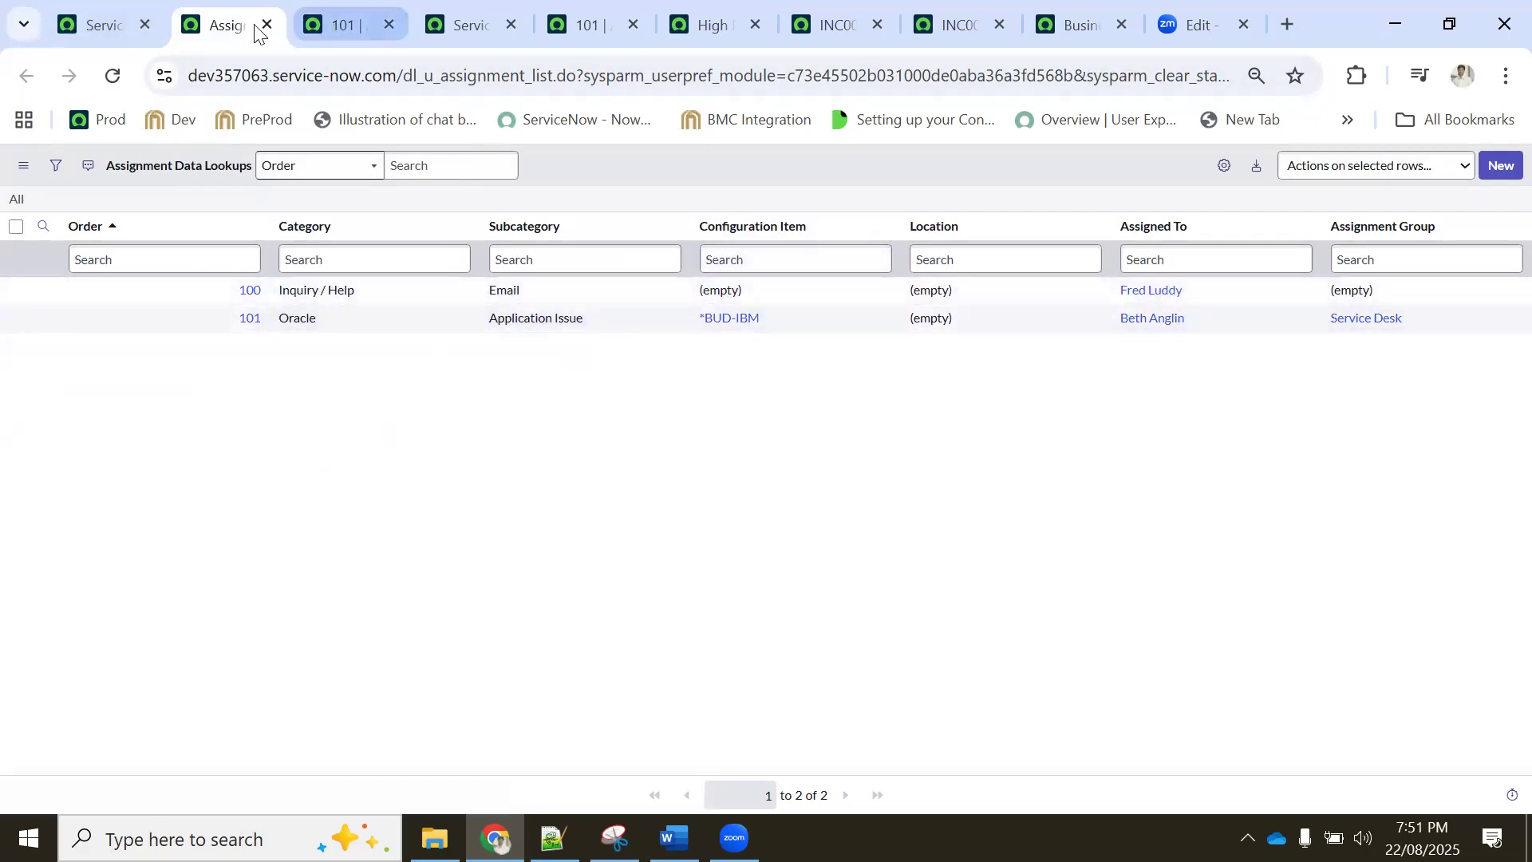
{"action": "left_click", "coordinate": [339, 25]}
{"action": "left_click", "coordinate": [121, 24]}
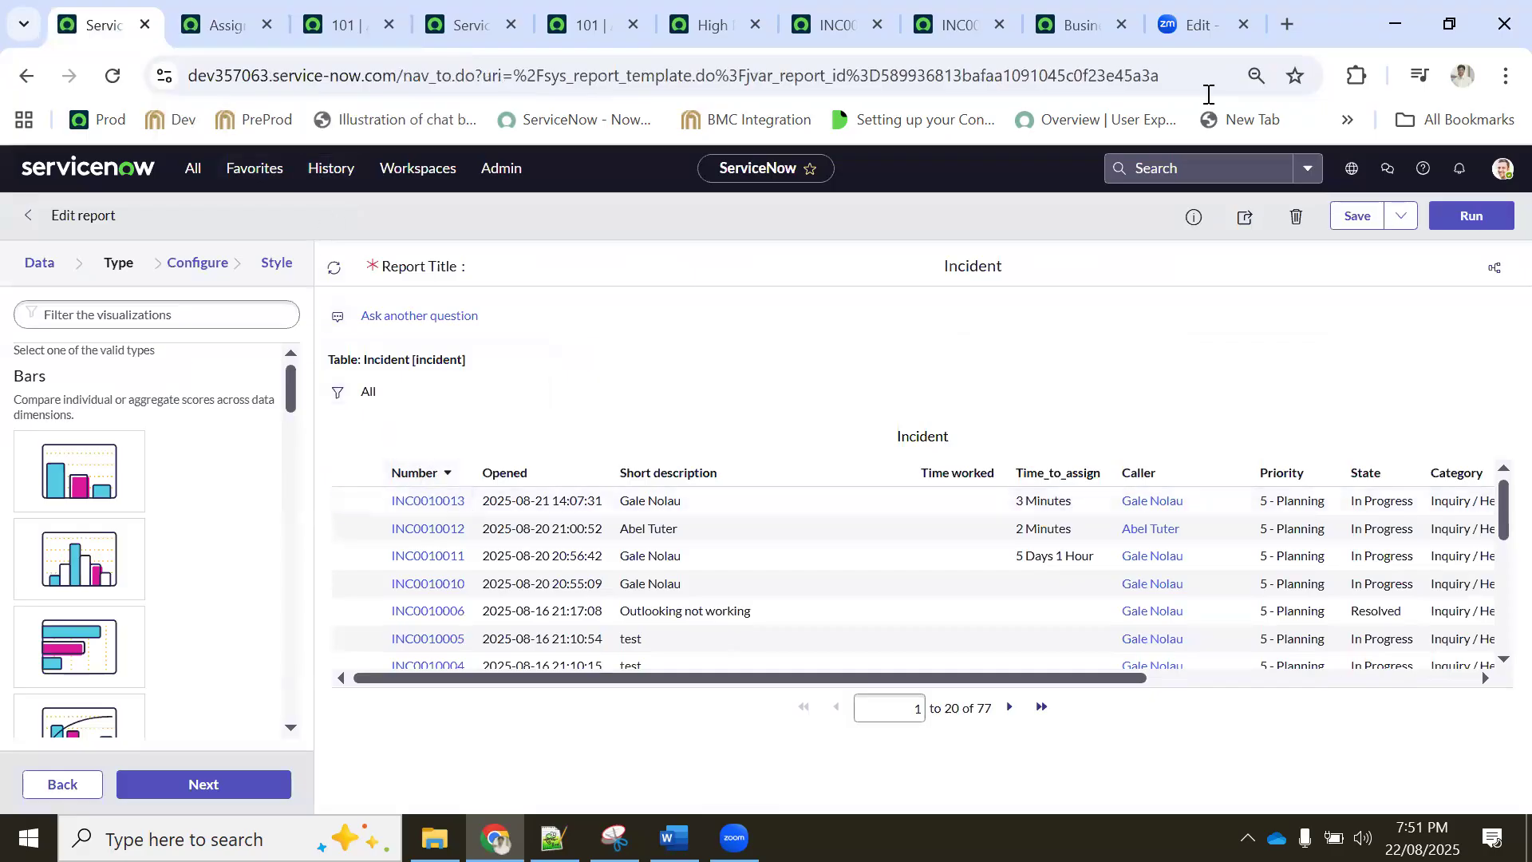
{"action": "left_click", "coordinate": [956, 32]}
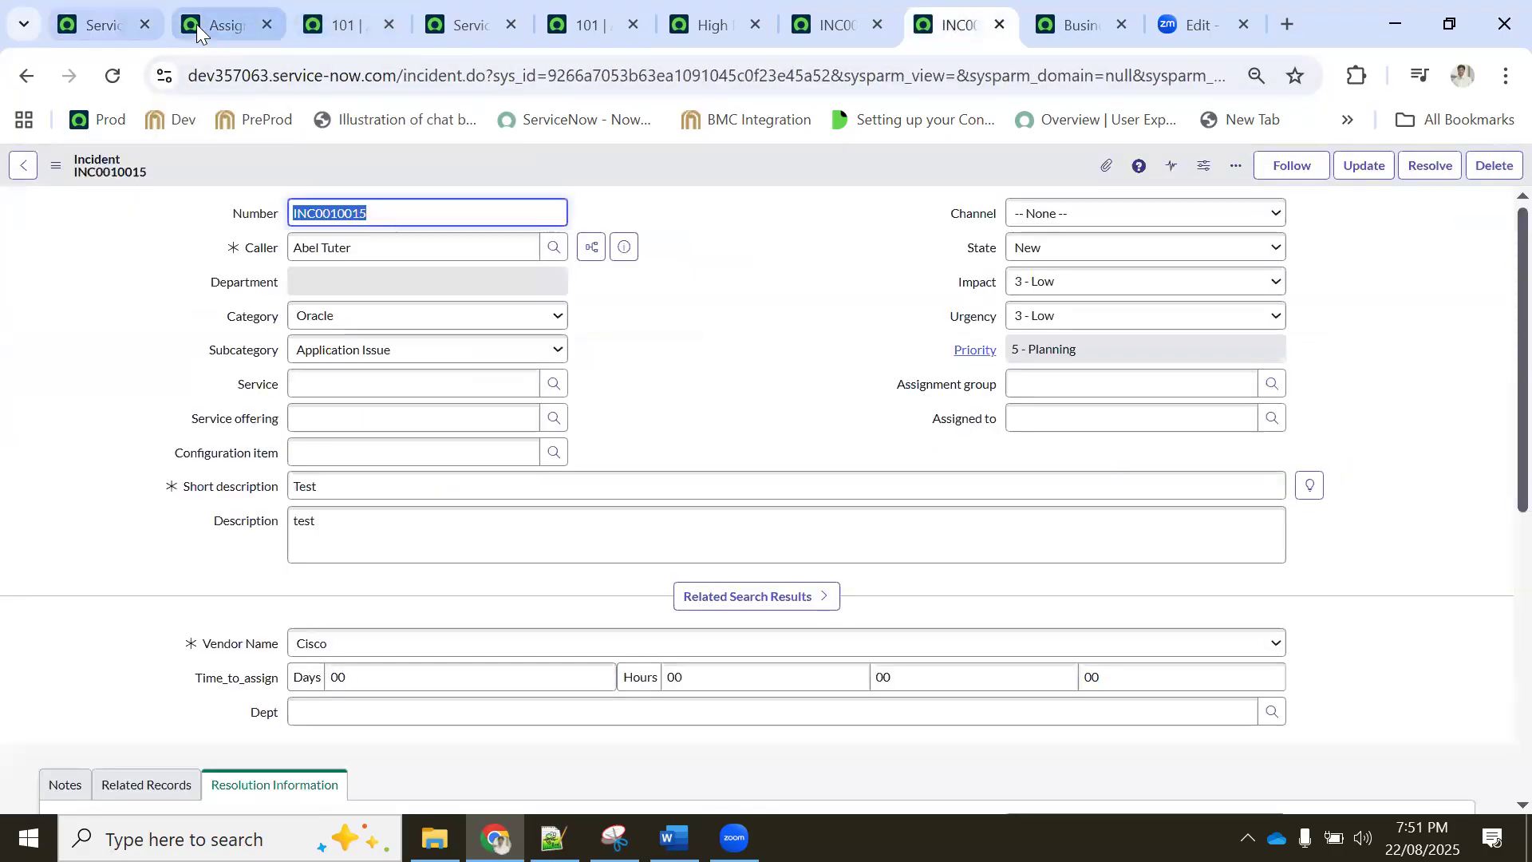
Open the incident list and a blank new incident separately, and pick a caller for the incident from the user list
{"action": "left_click", "coordinate": [104, 25]}
{"action": "left_click", "coordinate": [193, 168]}
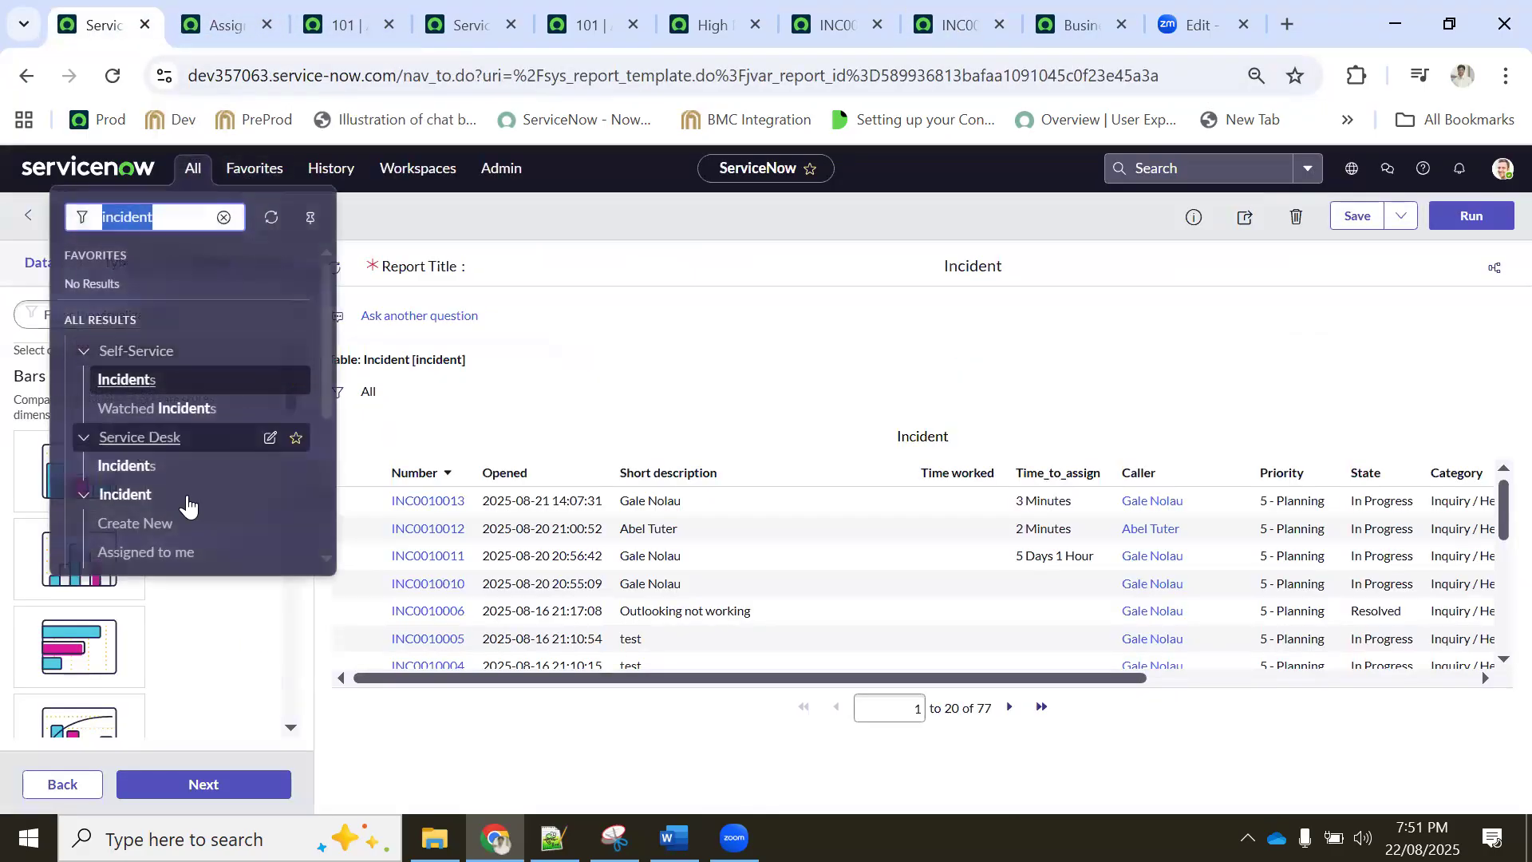
{"action": "middle_click", "coordinate": [152, 470]}
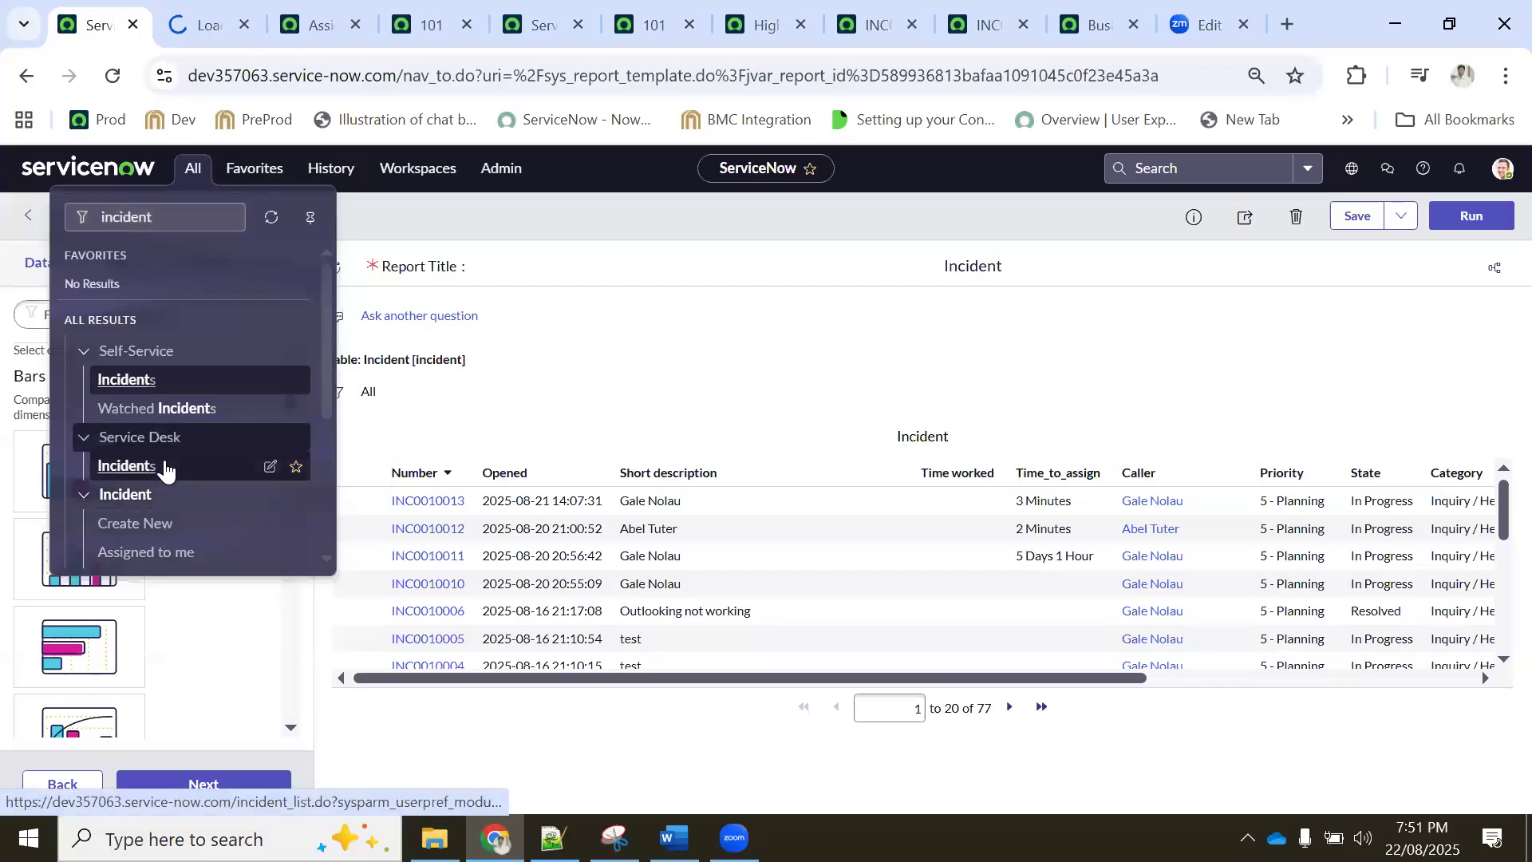
{"action": "middle_click", "coordinate": [145, 520]}
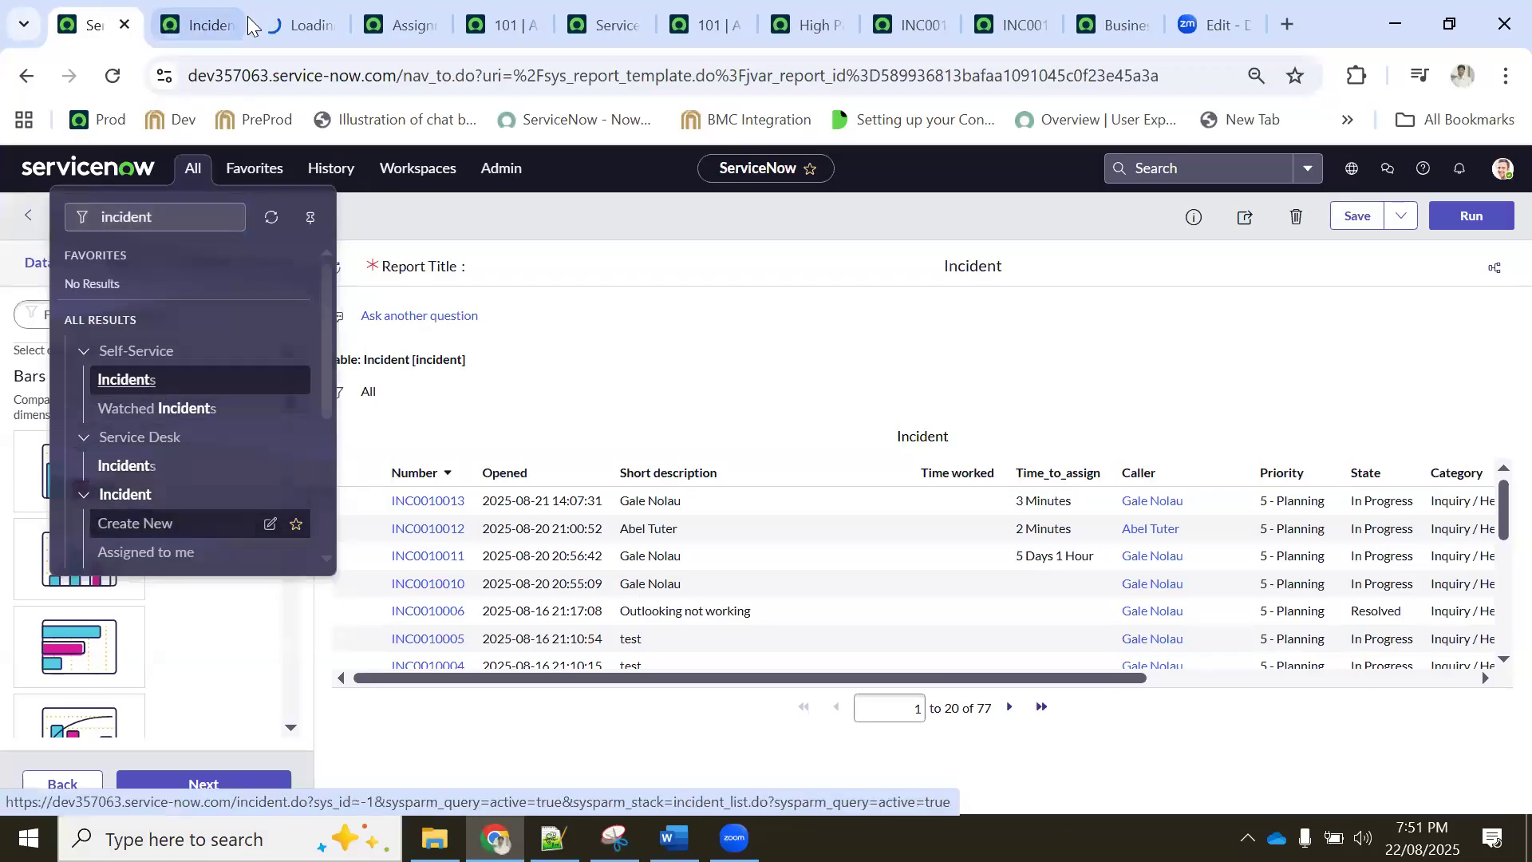
{"action": "left_click", "coordinate": [287, 22]}
{"action": "left_click", "coordinate": [344, 252]}
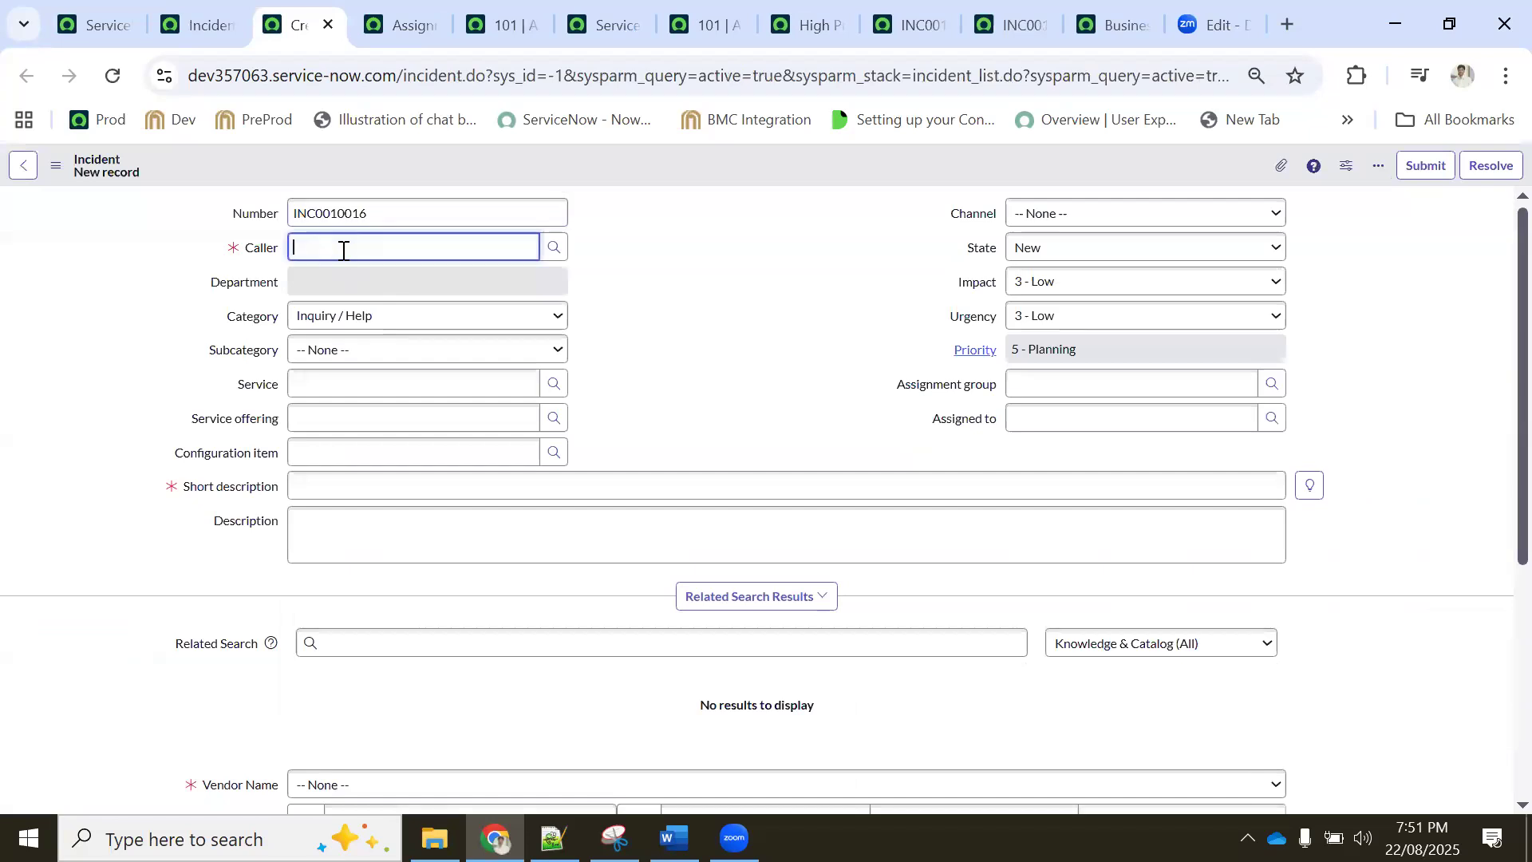
{"action": "left_click", "coordinate": [554, 250]}
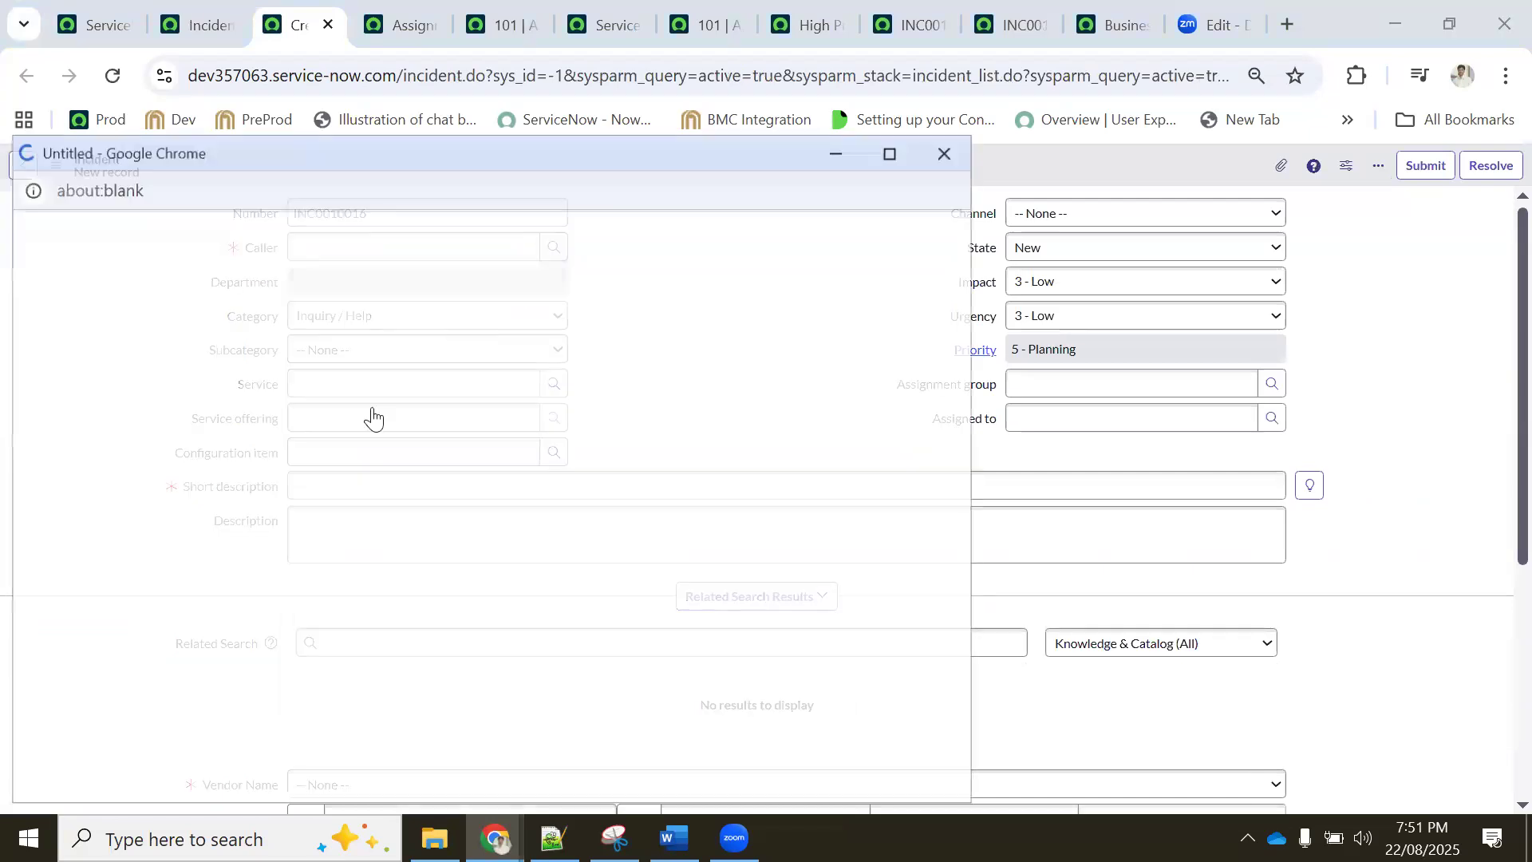
{"action": "left_click", "coordinate": [109, 578]}
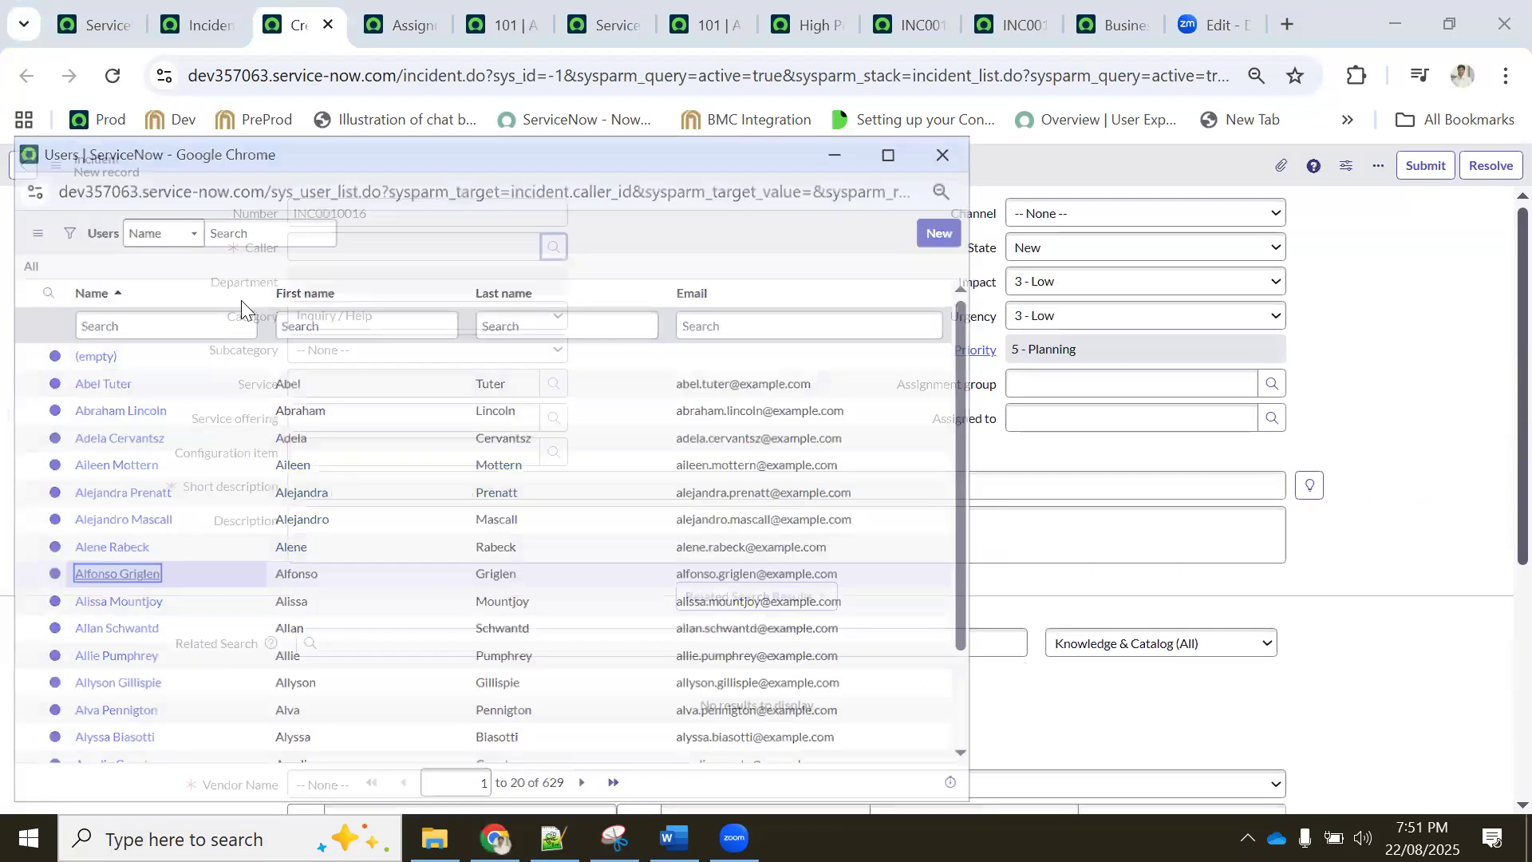
Enter "test" as the new incident's short description and set the subcategory to Email to check its automatic assignment
{"action": "left_click", "coordinate": [343, 483]}
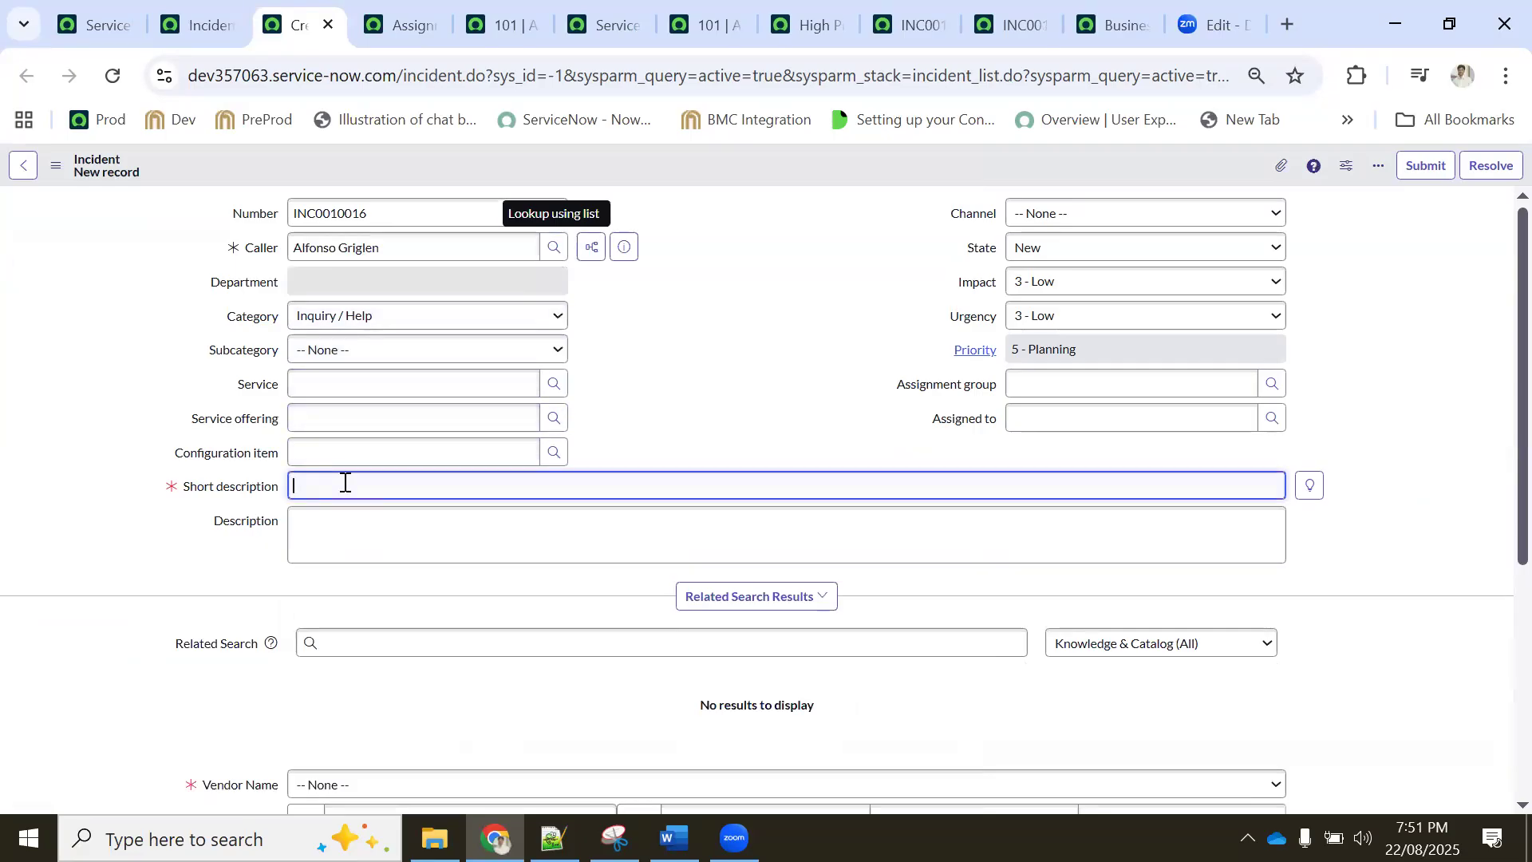
{"action": "left_click", "coordinate": [325, 355]}
{"action": "left_click", "coordinate": [324, 435]}
{"action": "scroll", "coordinate": [514, 399], "scroll_direction": "down", "scroll_amount": 2}
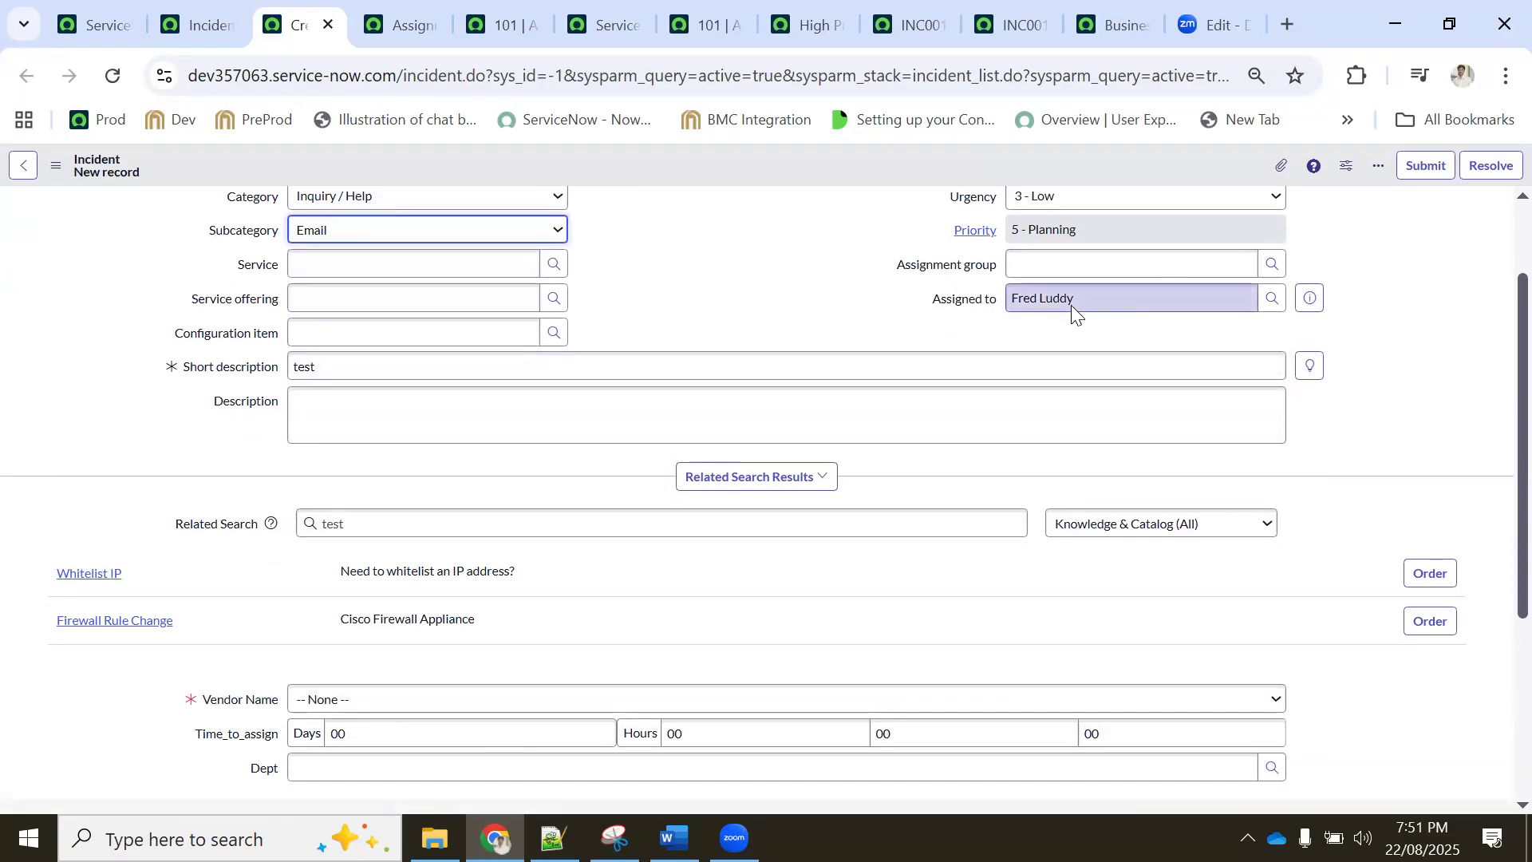
{"action": "left_click", "coordinate": [1092, 306]}
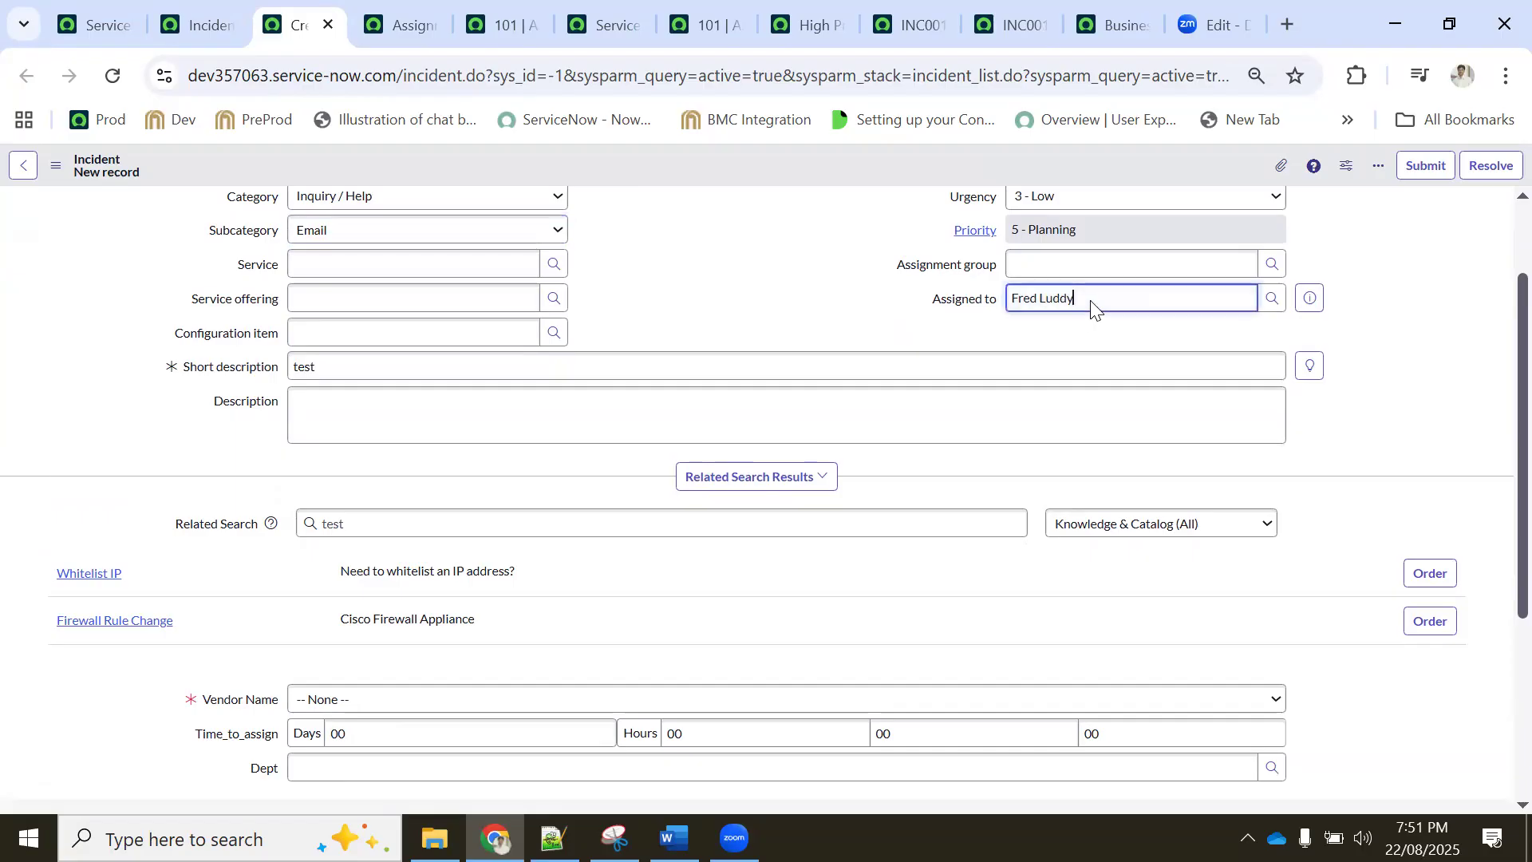
Enter "test" as the description, set Vendor Name to Cisco and save the email incident, staying on its record
{"action": "left_click", "coordinate": [358, 410]}
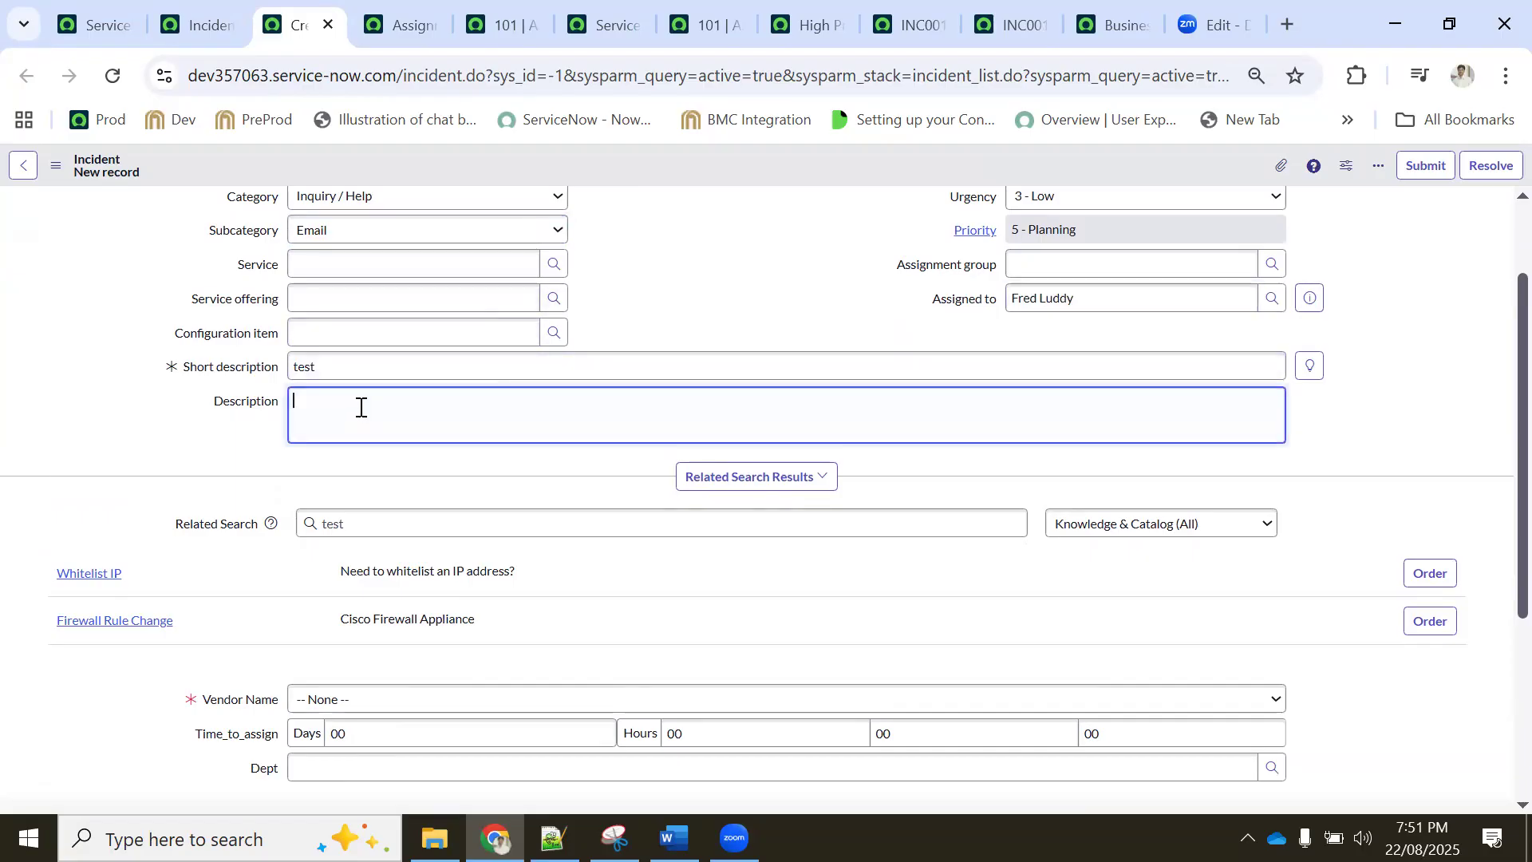
{"action": "scroll", "coordinate": [403, 412], "scroll_direction": "down", "scroll_amount": 4}
{"action": "left_click", "coordinate": [345, 391]}
{"action": "left_click", "coordinate": [319, 451]}
{"action": "scroll", "coordinate": [914, 343], "scroll_direction": "up", "scroll_amount": 5}
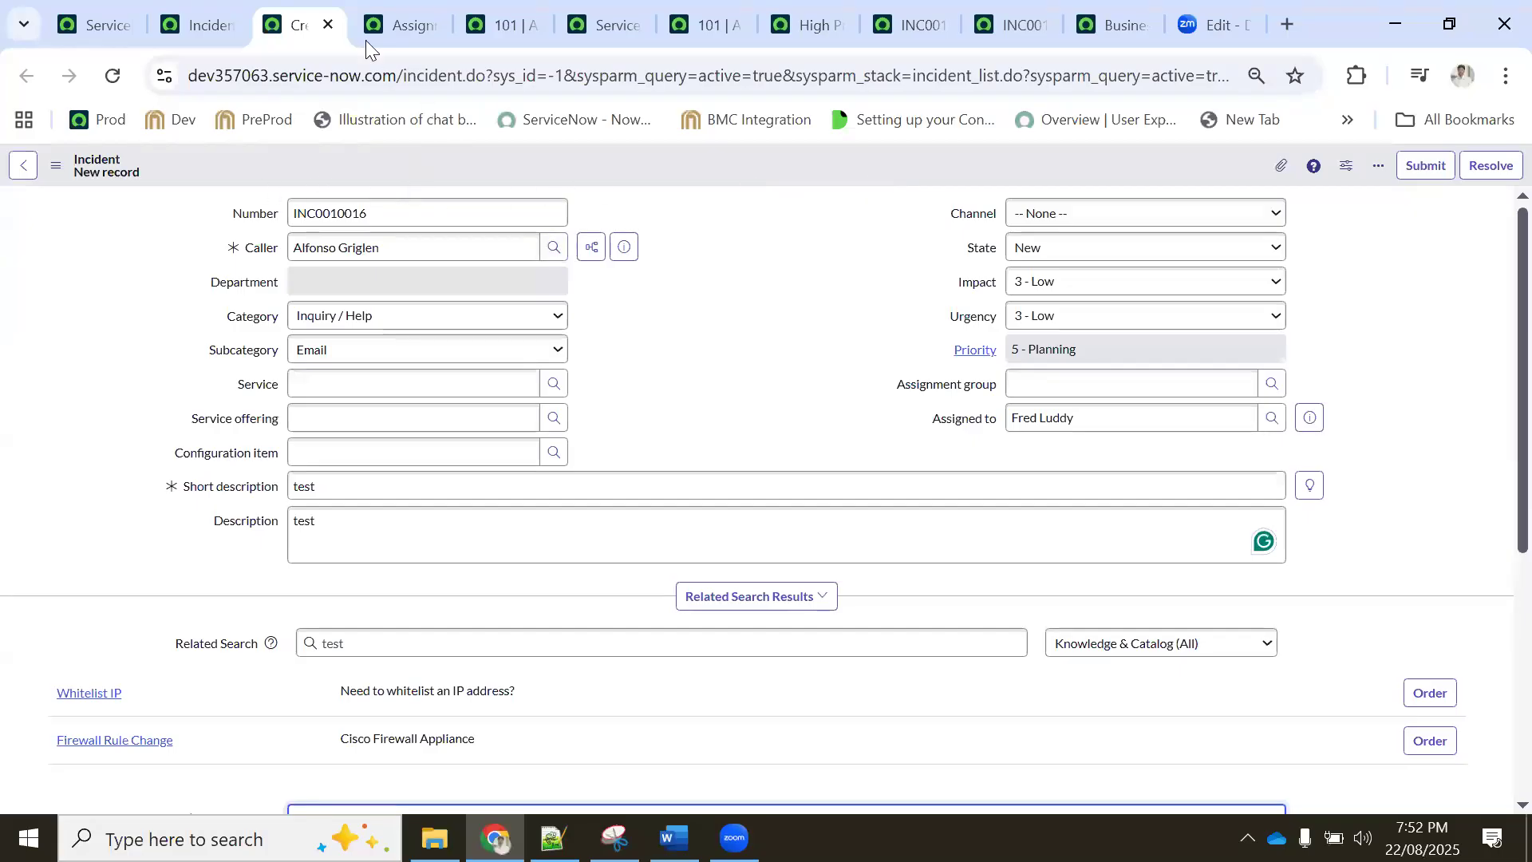
{"action": "right_click", "coordinate": [531, 165]}
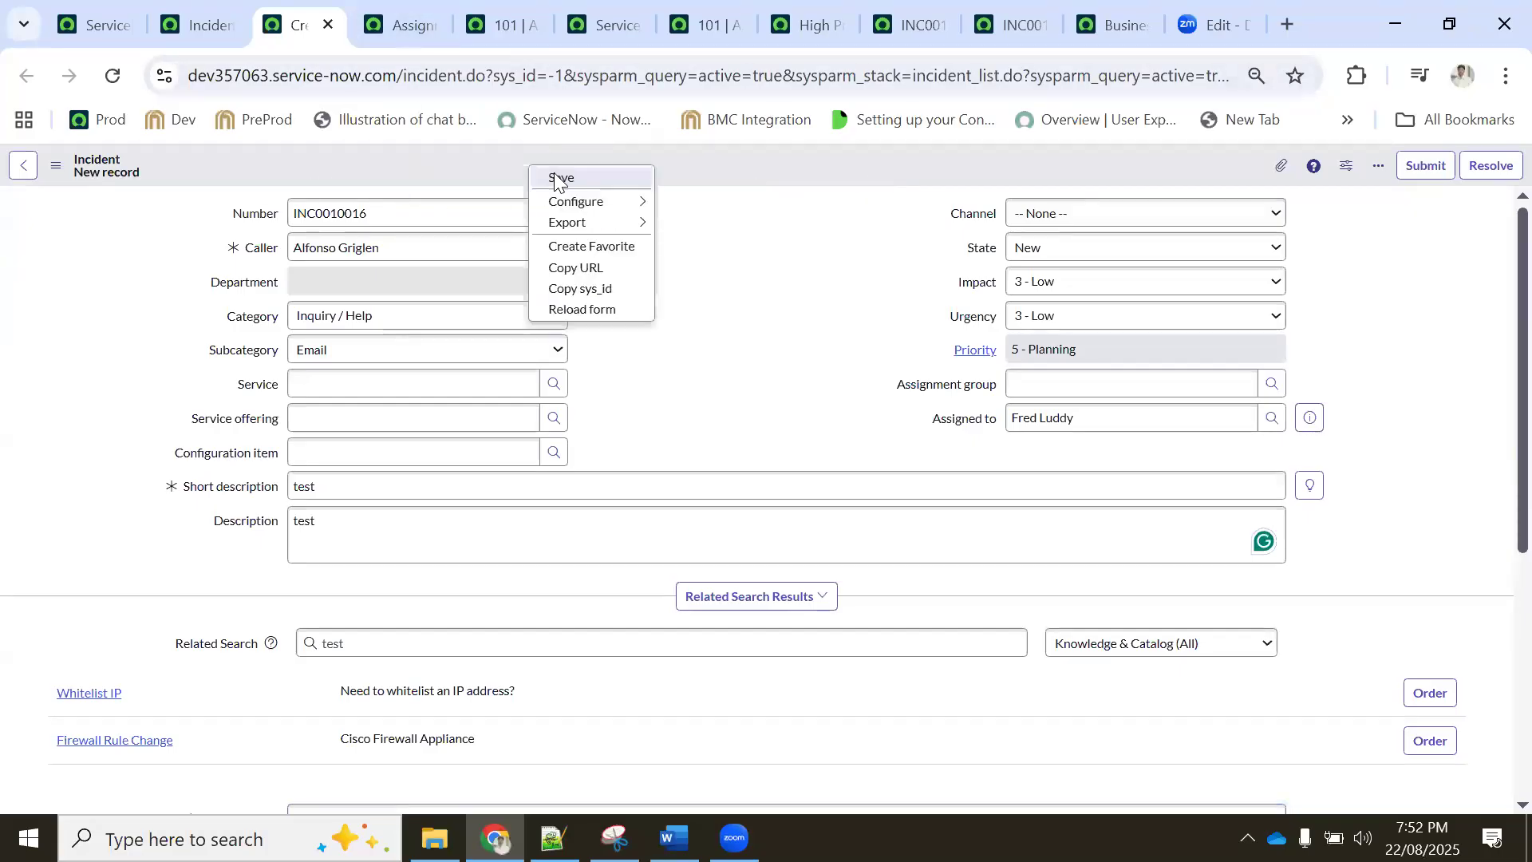
{"action": "left_click", "coordinate": [560, 177]}
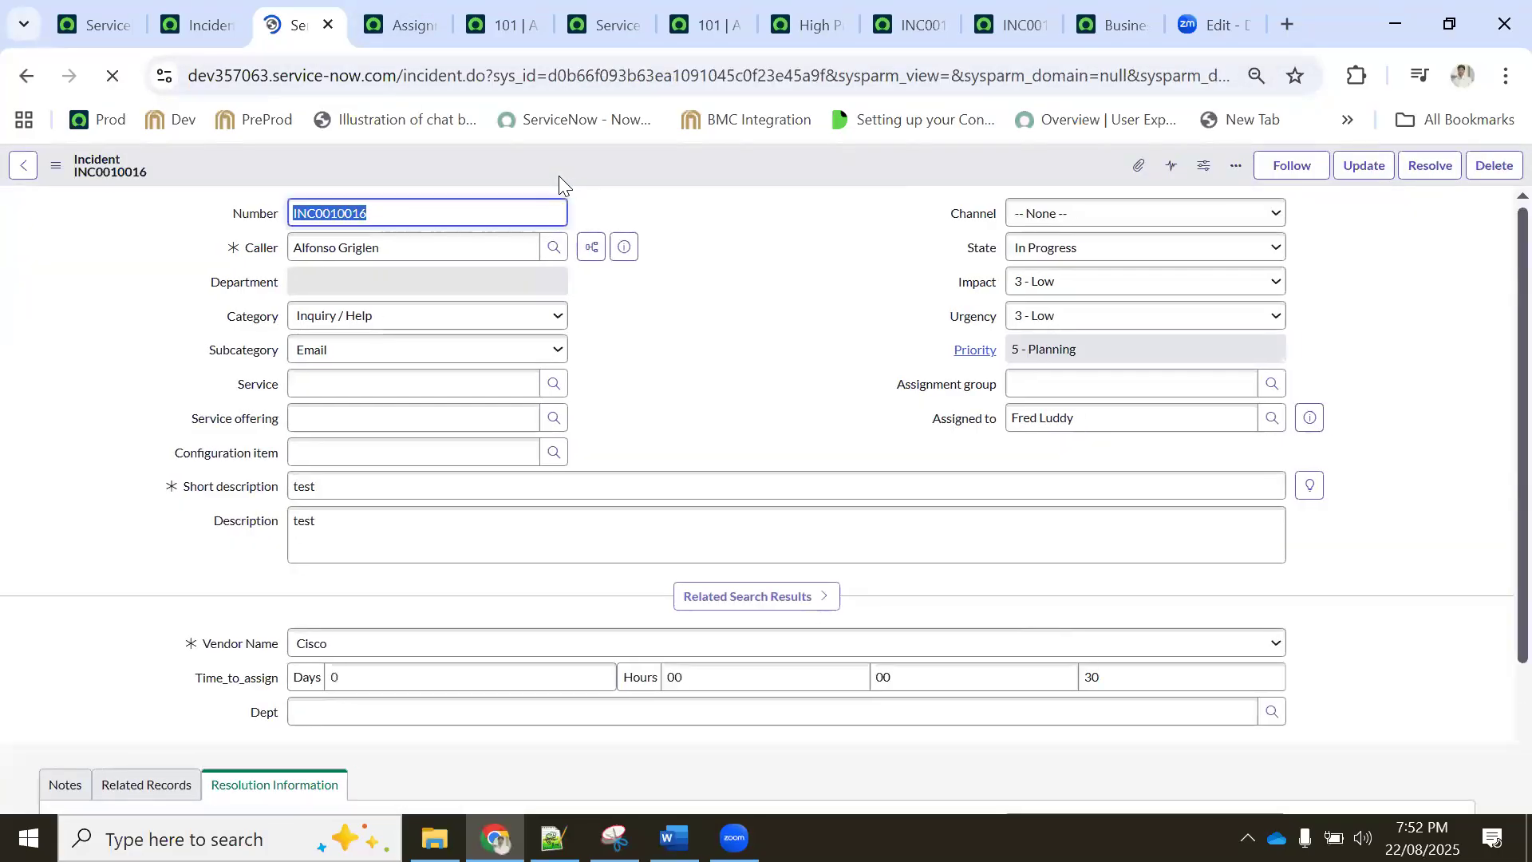
Clear the Configuration Item from the Oracle assignment lookup with order 101 and save the record
{"action": "left_click", "coordinate": [203, 16]}
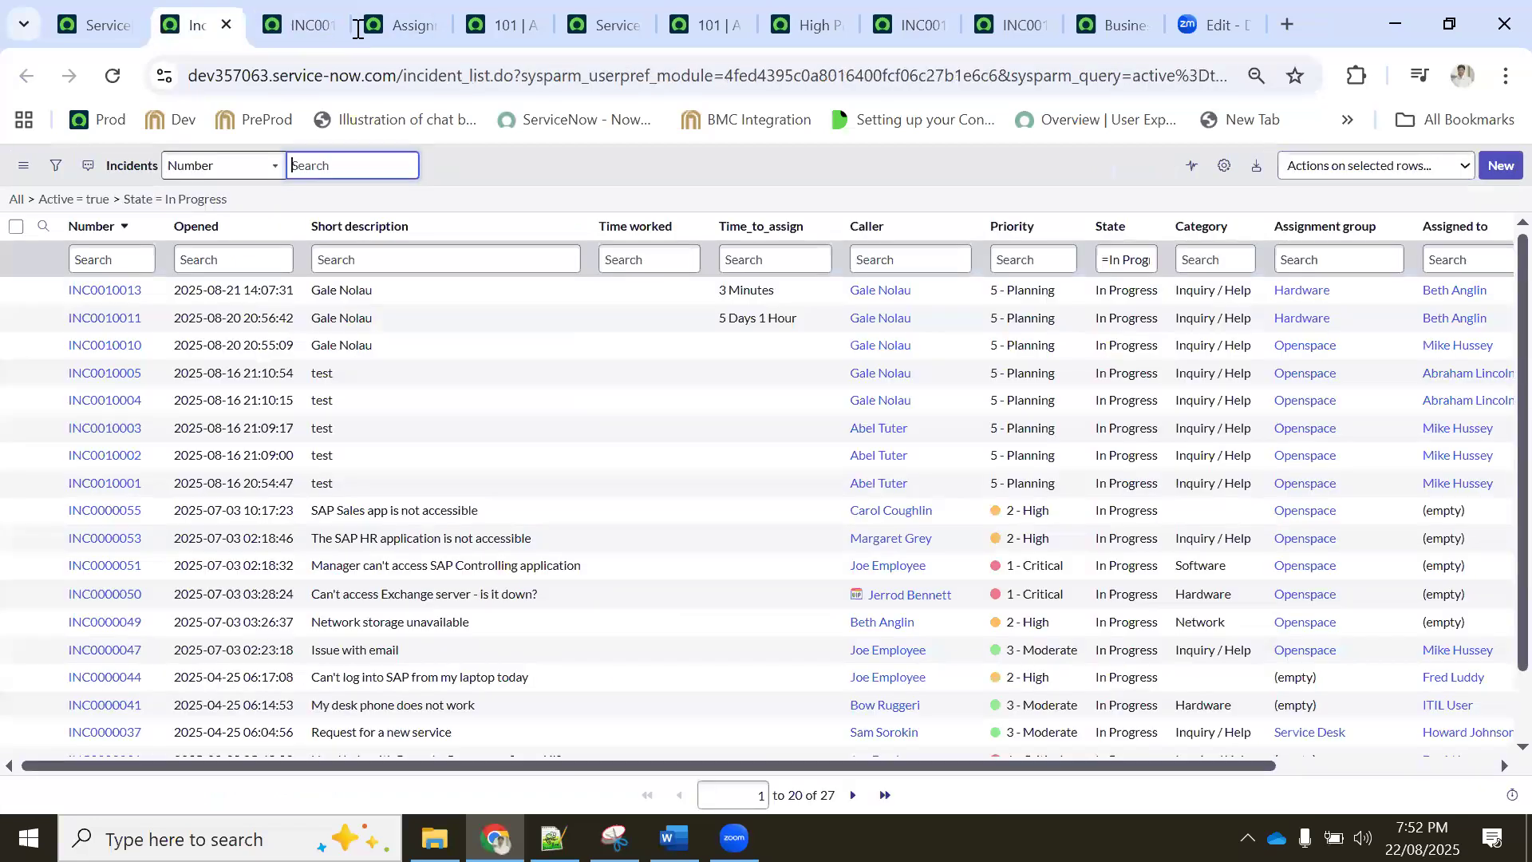
{"action": "left_click", "coordinate": [376, 20]}
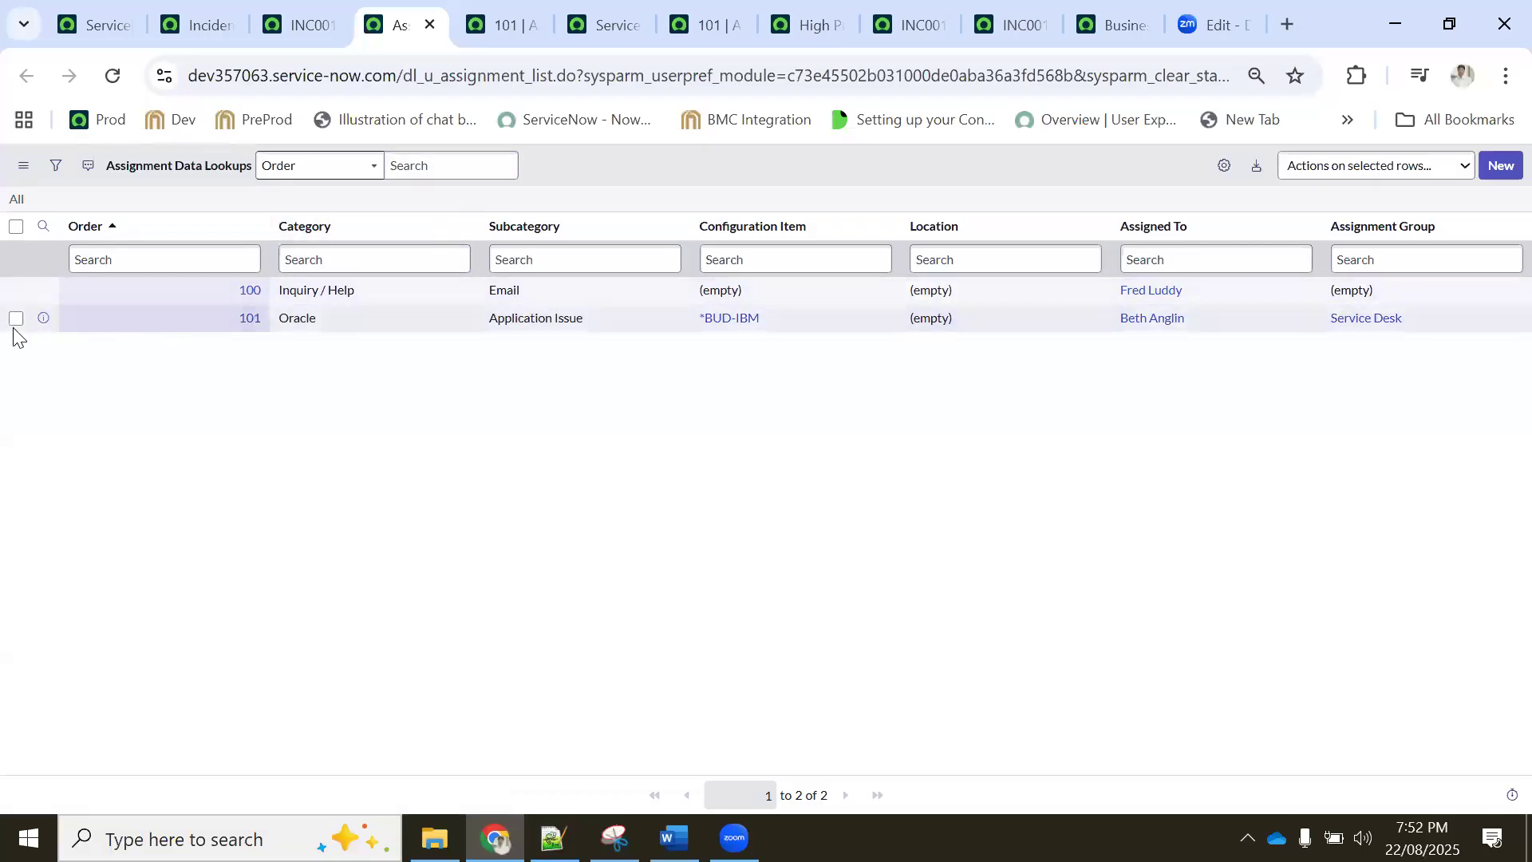
{"action": "left_click", "coordinate": [43, 318]}
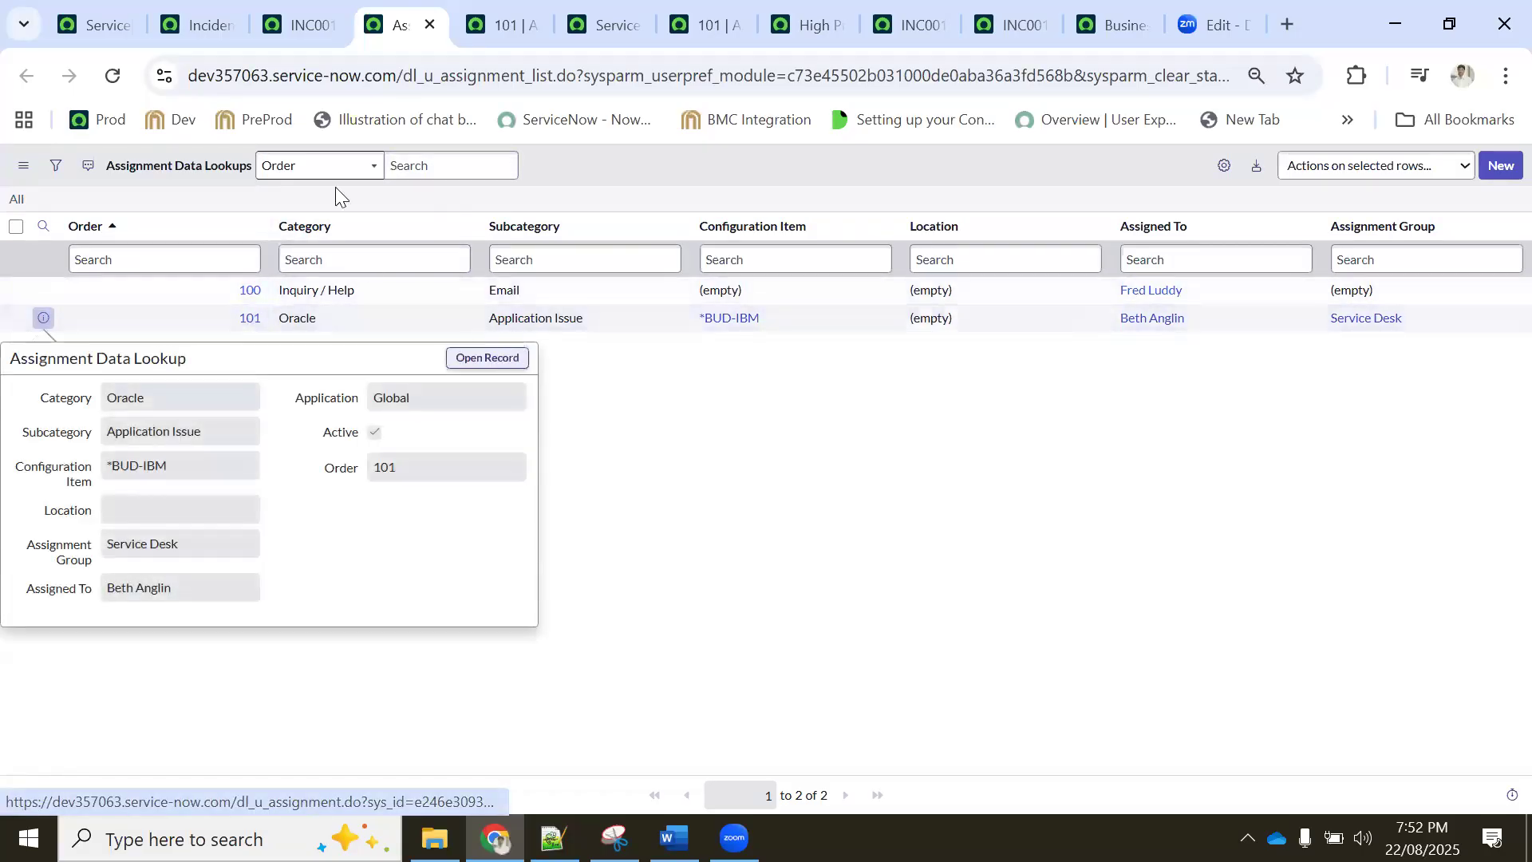
{"action": "left_click", "coordinate": [449, 19]}
{"action": "left_click_drag", "start_coordinate": [413, 280], "coordinate": [304, 279]}
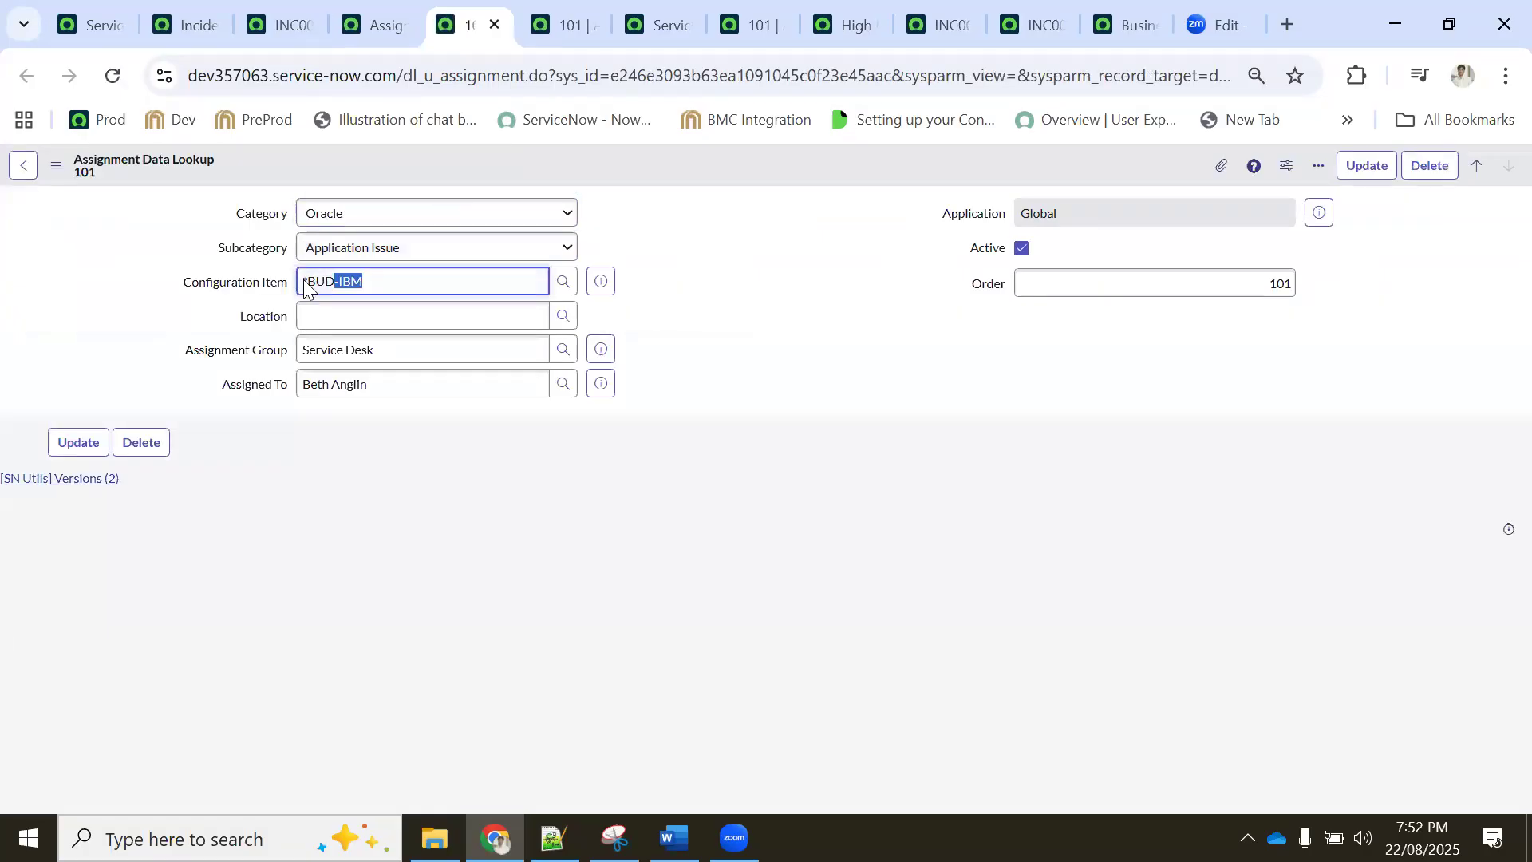
{"action": "key", "text": "BackSpace"}
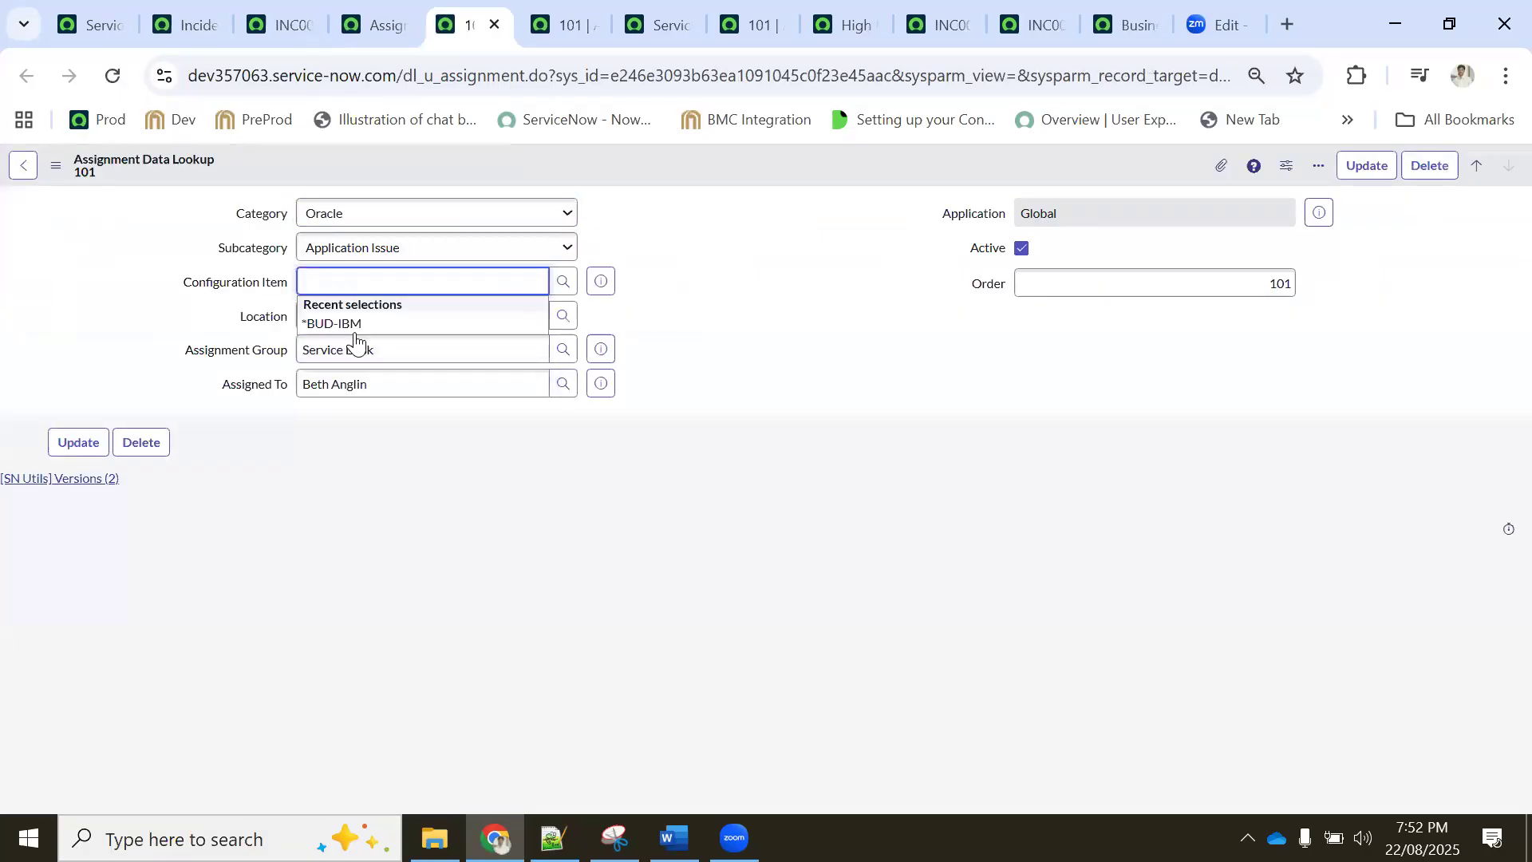
{"action": "right_click", "coordinate": [612, 157]}
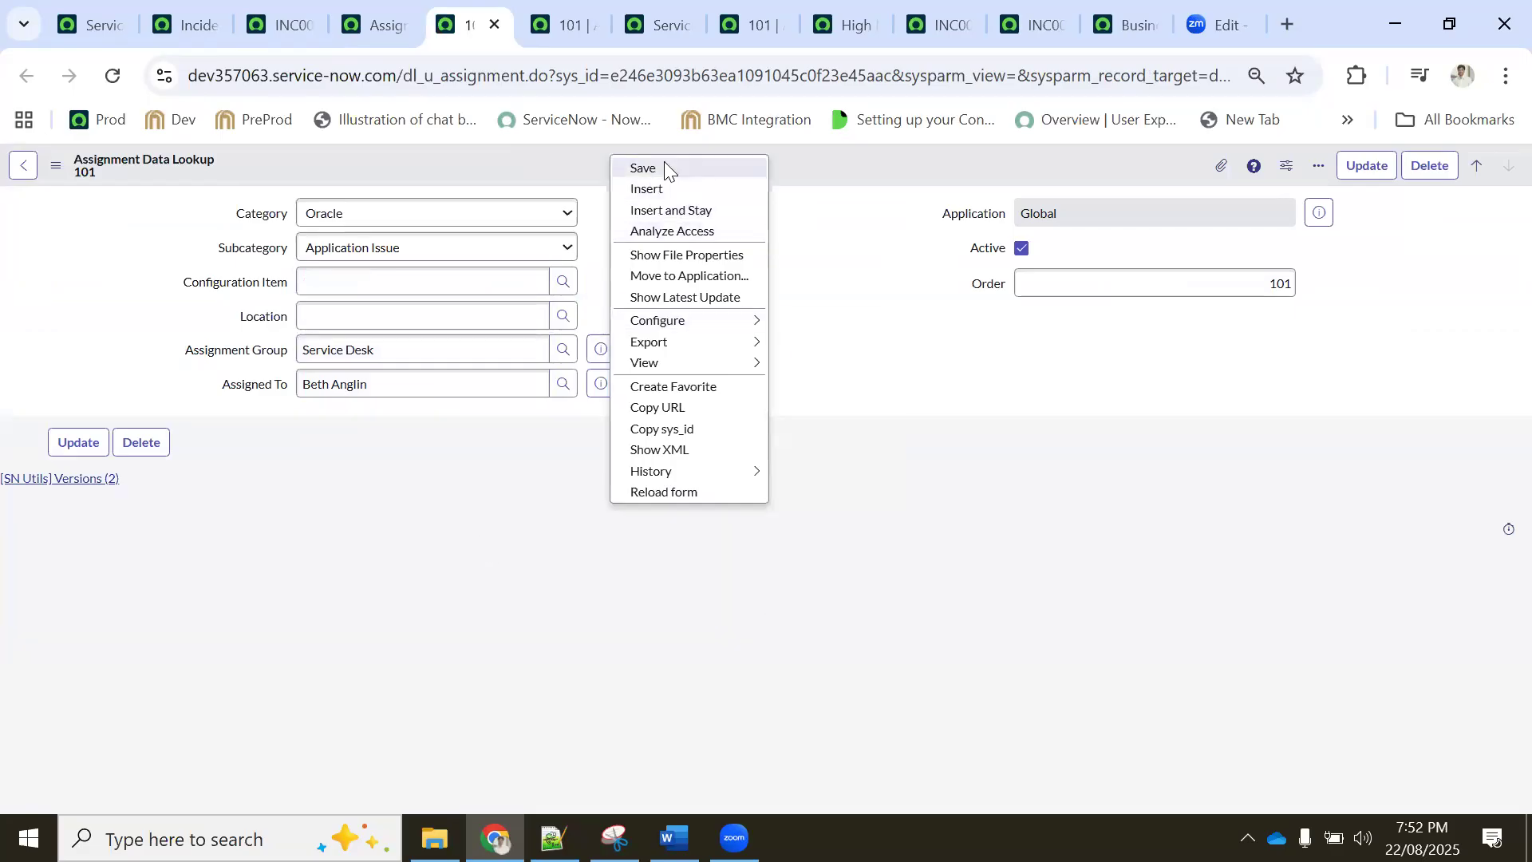
{"action": "left_click", "coordinate": [664, 167]}
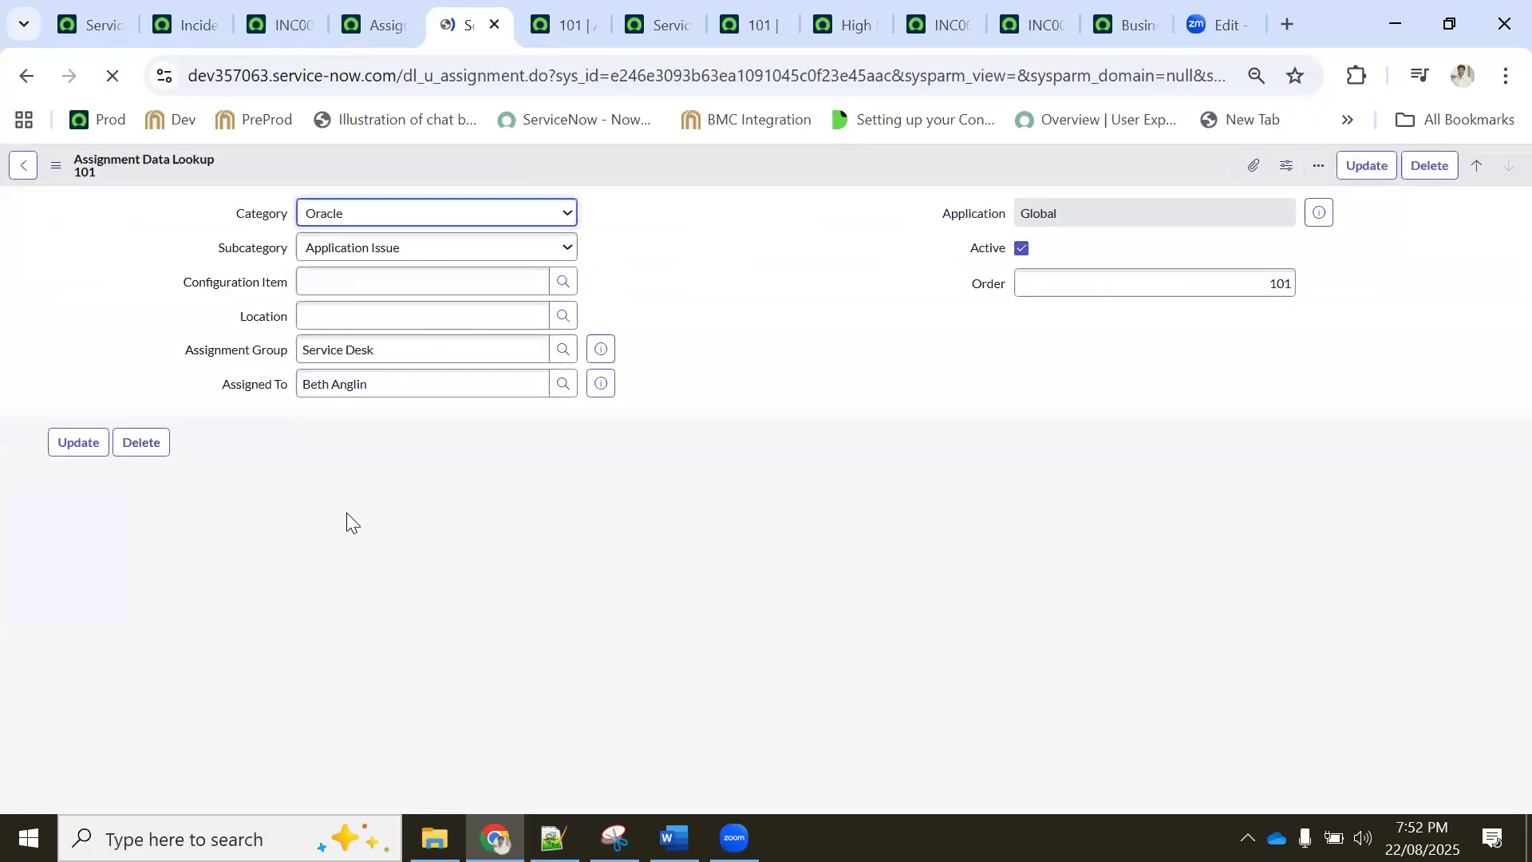
Start another new incident from a freshly opened incident list and pick its caller from the user list
{"action": "left_click", "coordinate": [166, 26]}
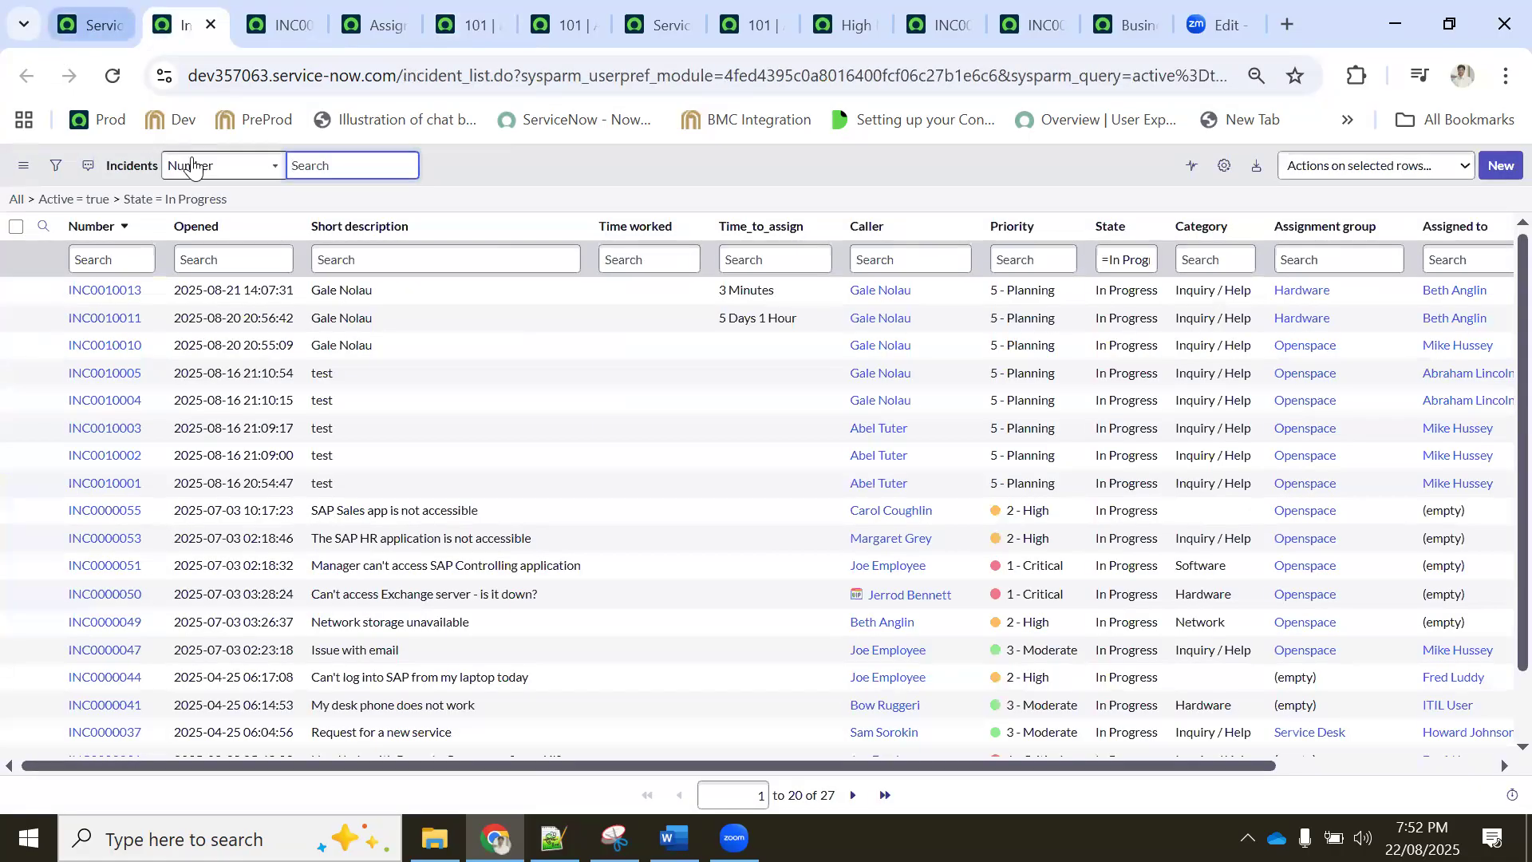
{"action": "left_click", "coordinate": [87, 26]}
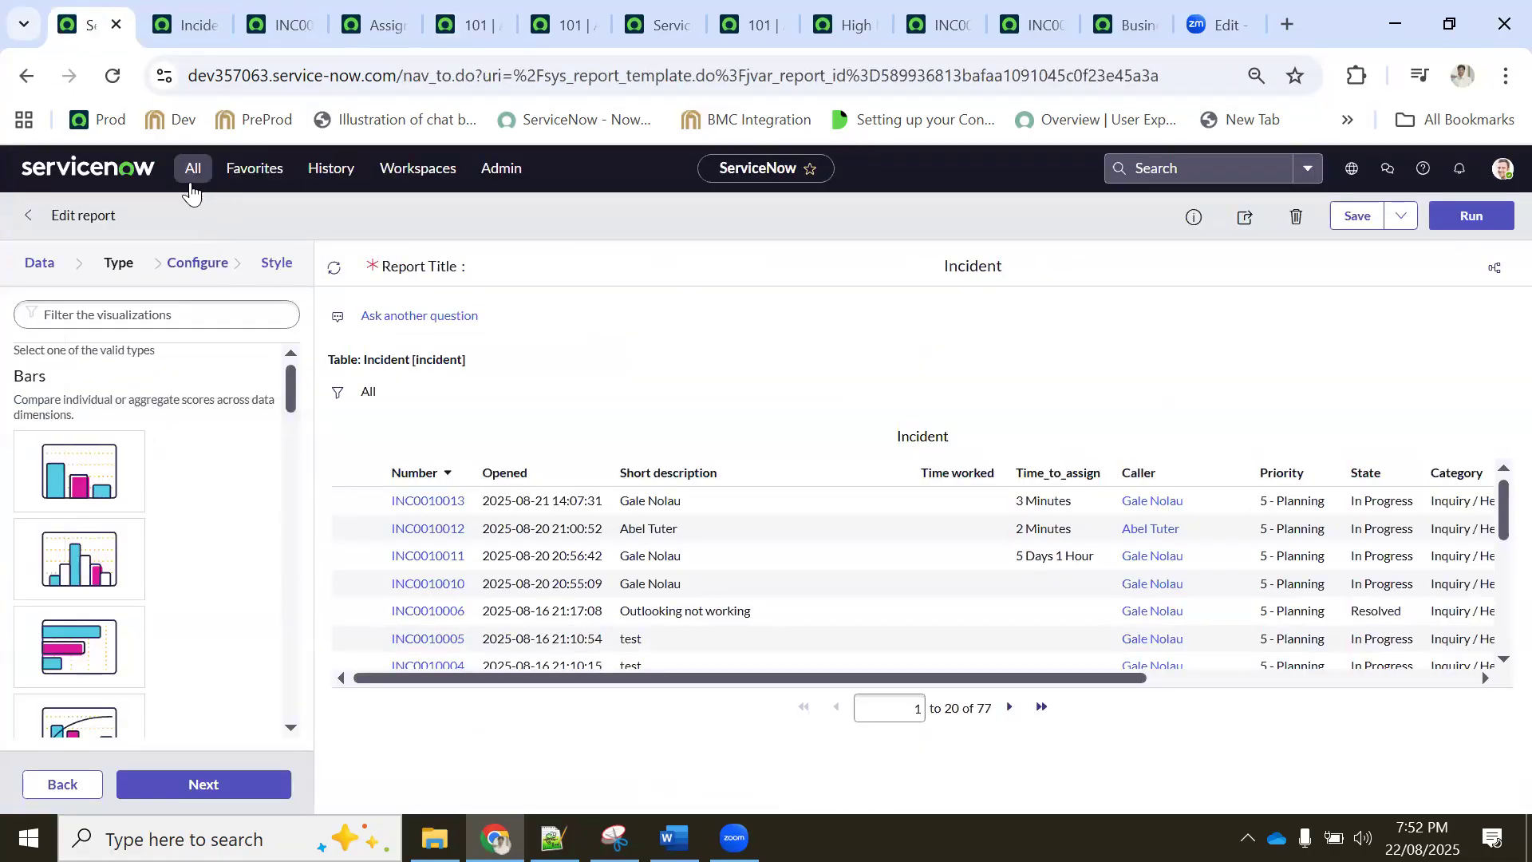
{"action": "left_click", "coordinate": [193, 174]}
{"action": "middle_click", "coordinate": [126, 465]}
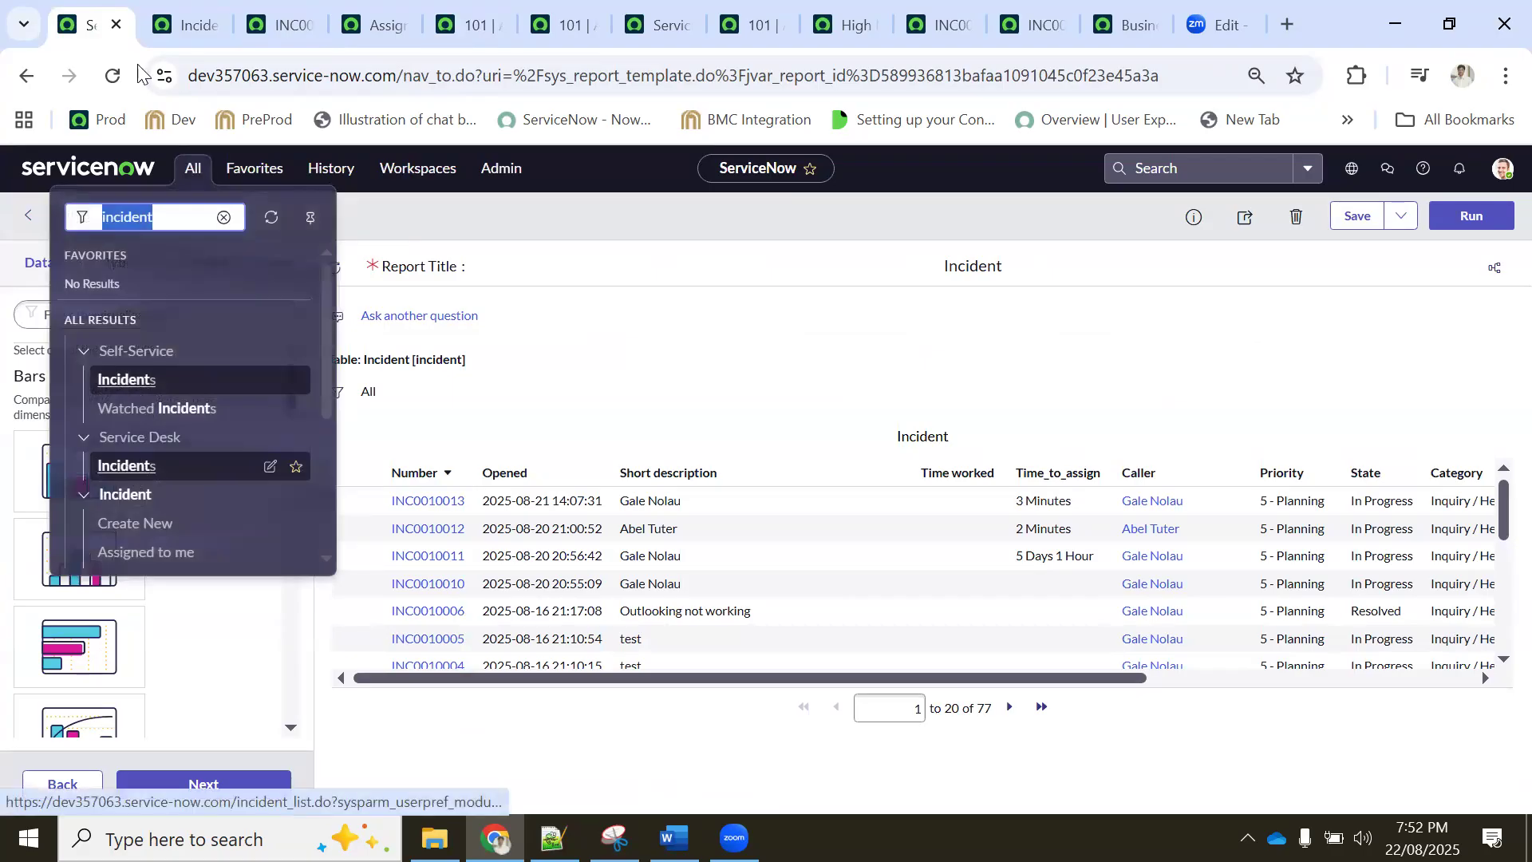
{"action": "left_click", "coordinate": [166, 22]}
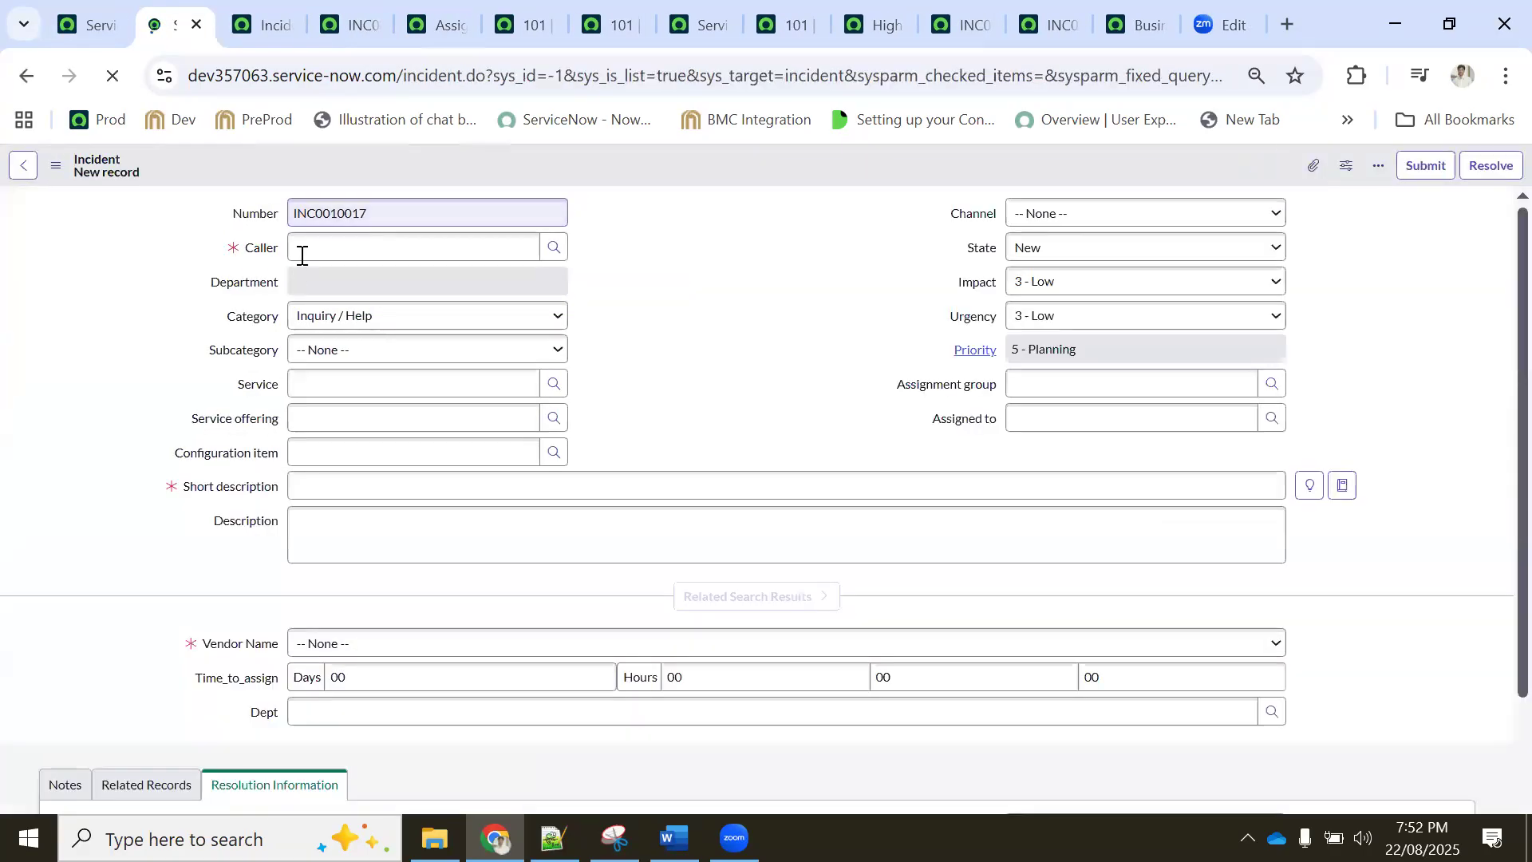
{"action": "left_click", "coordinate": [331, 250]}
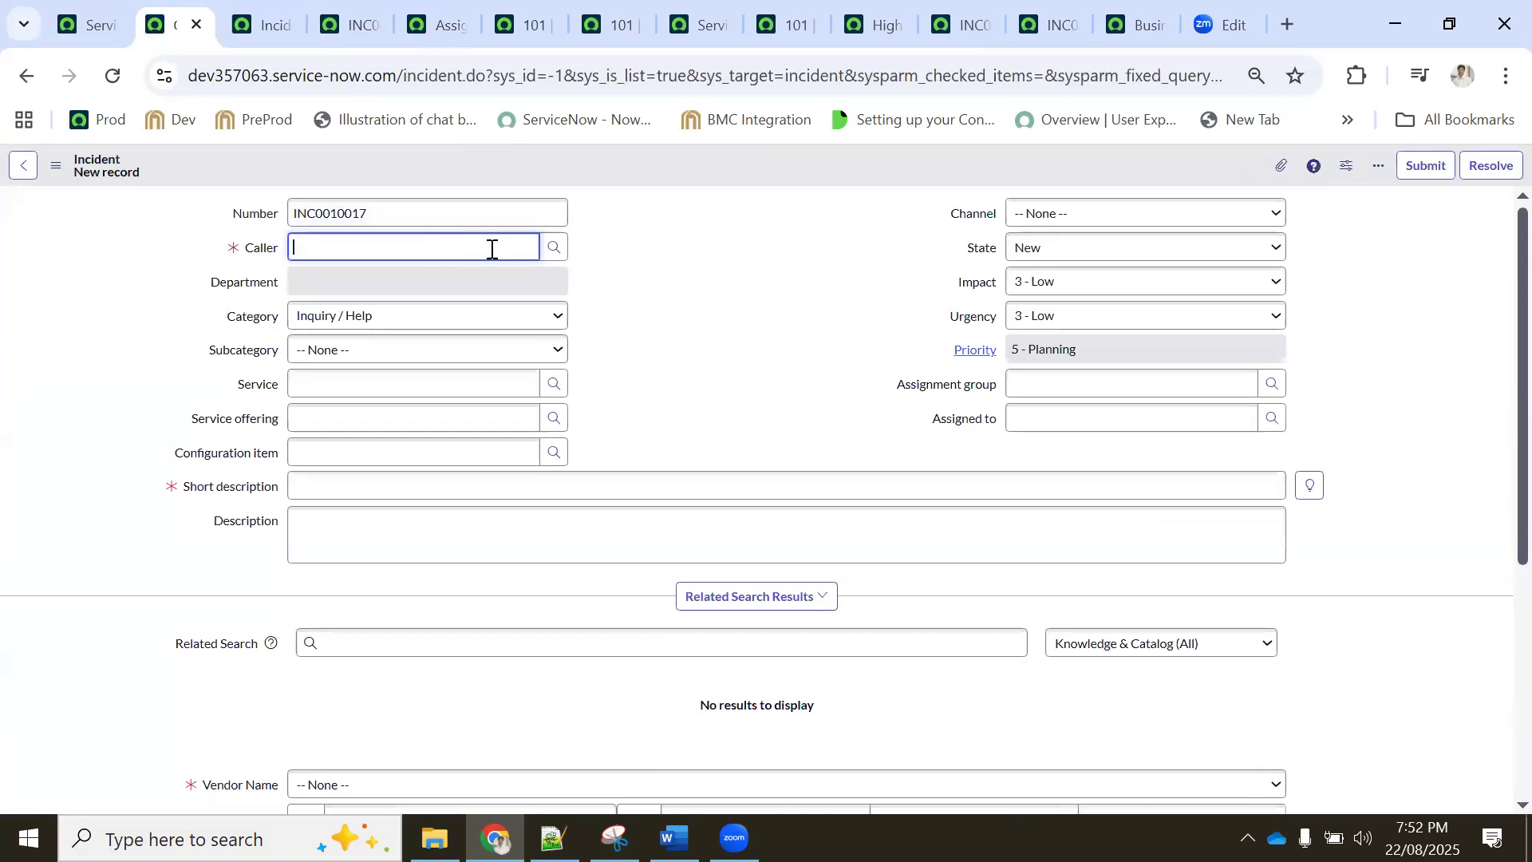
{"action": "left_click", "coordinate": [547, 252]}
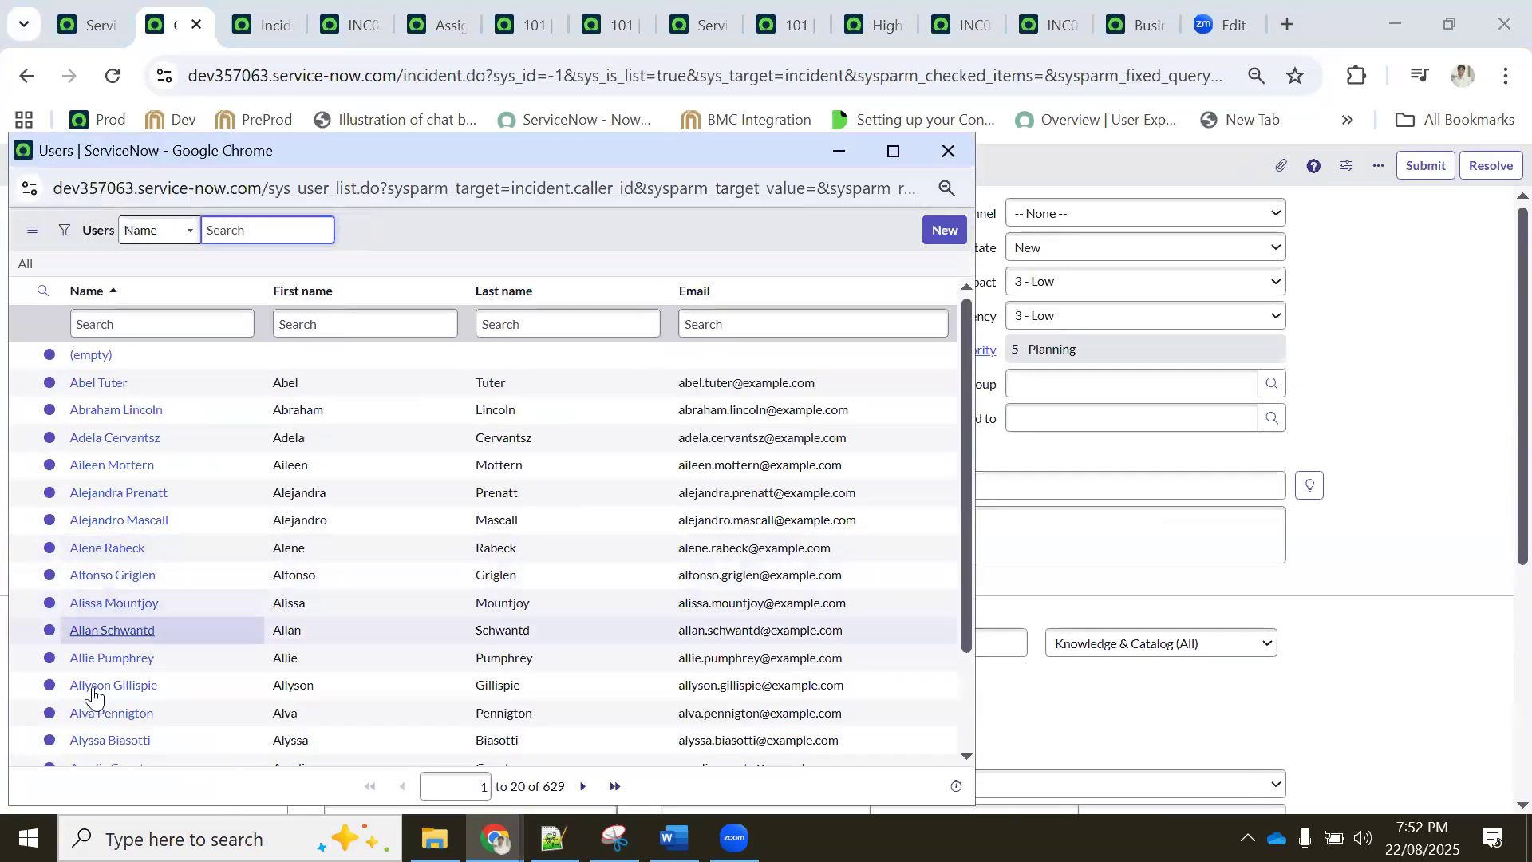
{"action": "left_click", "coordinate": [94, 686]}
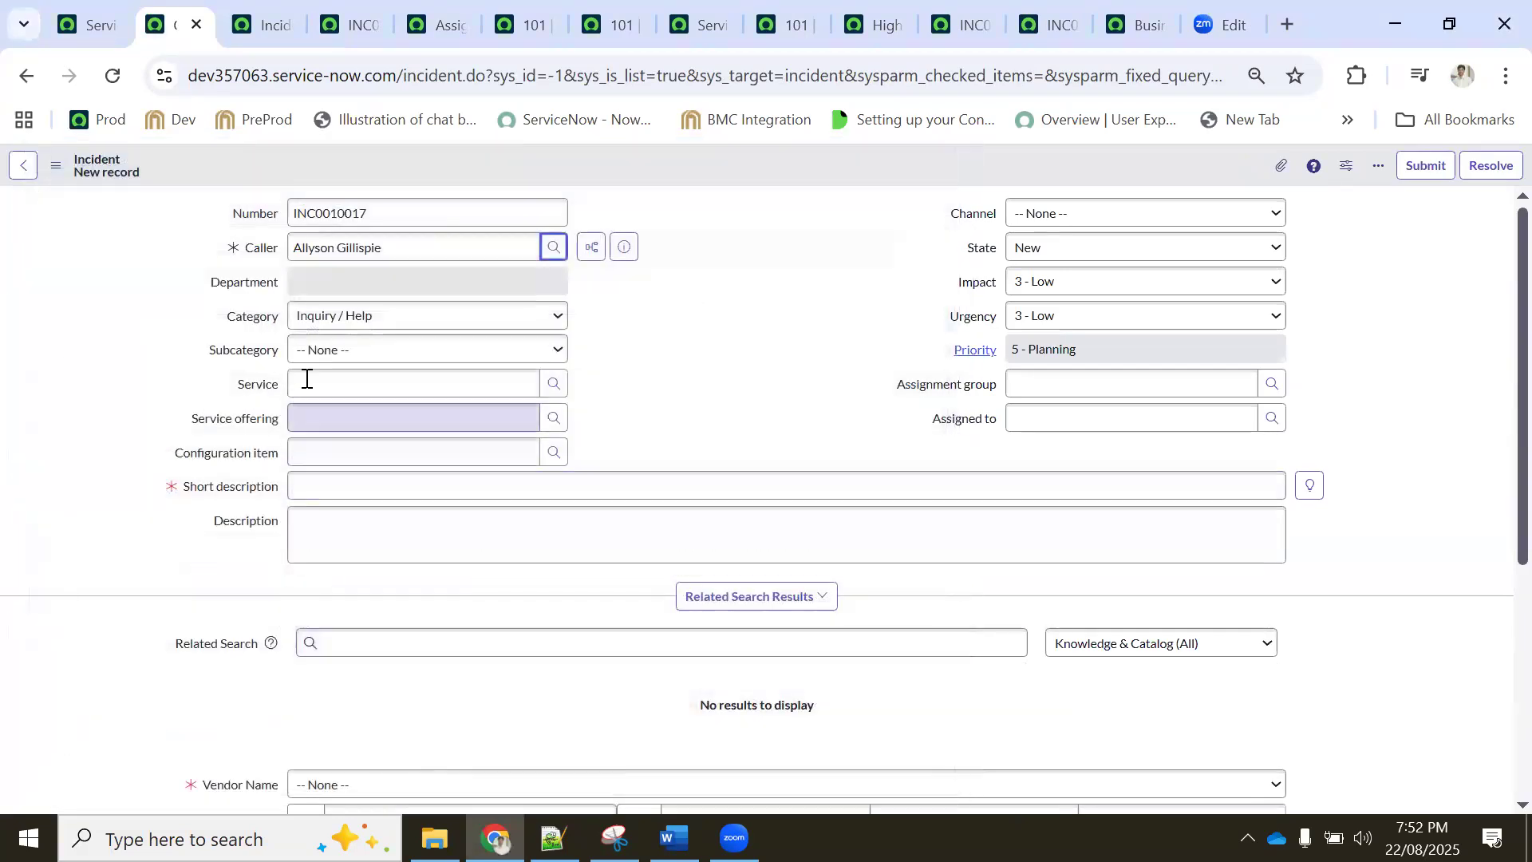
Set the new incident's category to Oracle and subcategory to Application Issue to test the automatic assignment
{"action": "left_click", "coordinate": [335, 322]}
{"action": "left_click", "coordinate": [308, 514]}
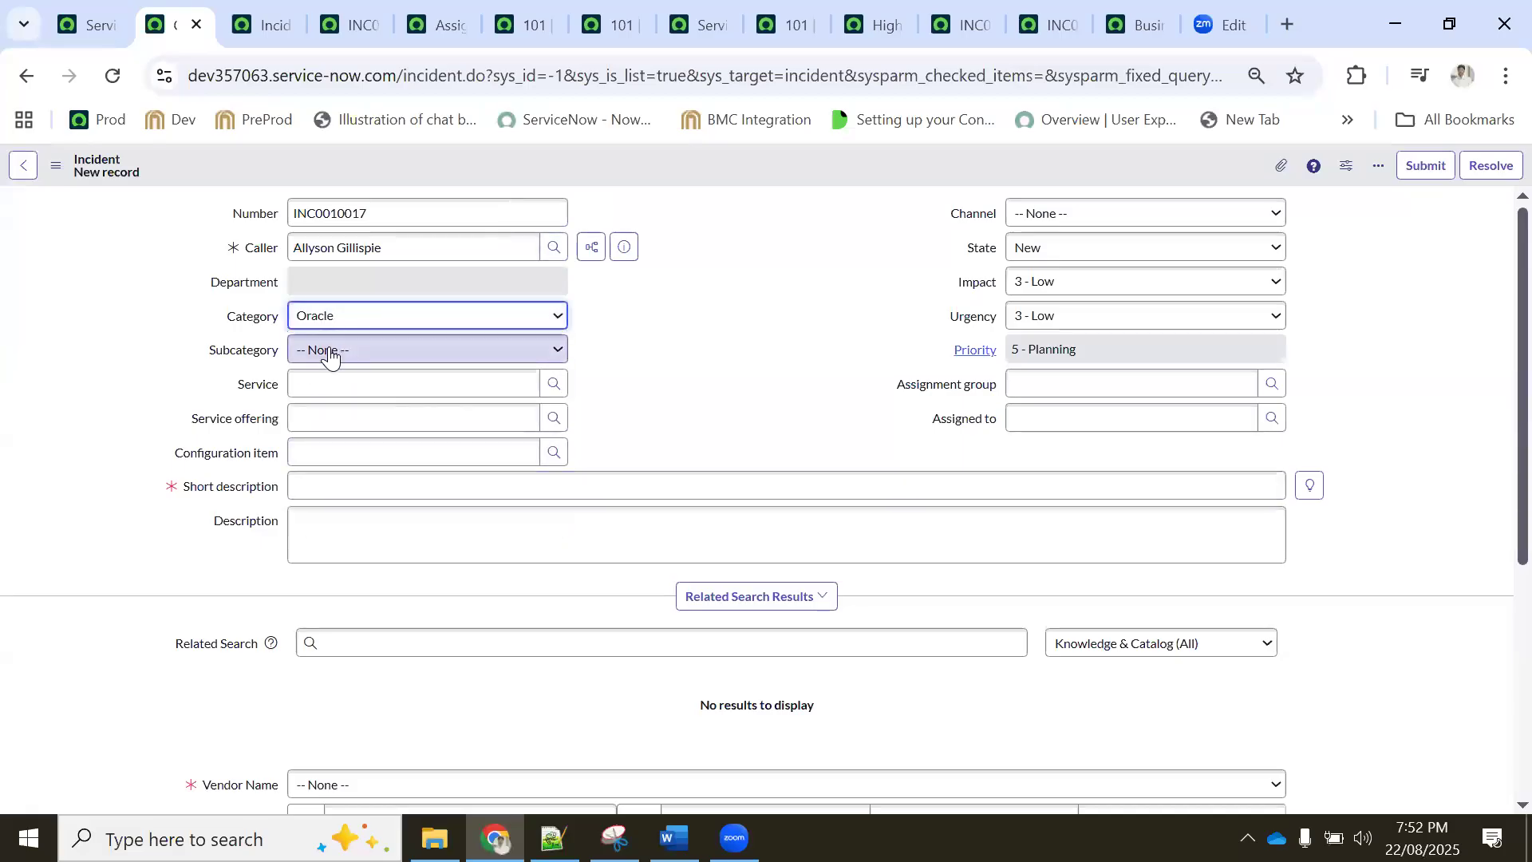
{"action": "left_click", "coordinate": [331, 356]}
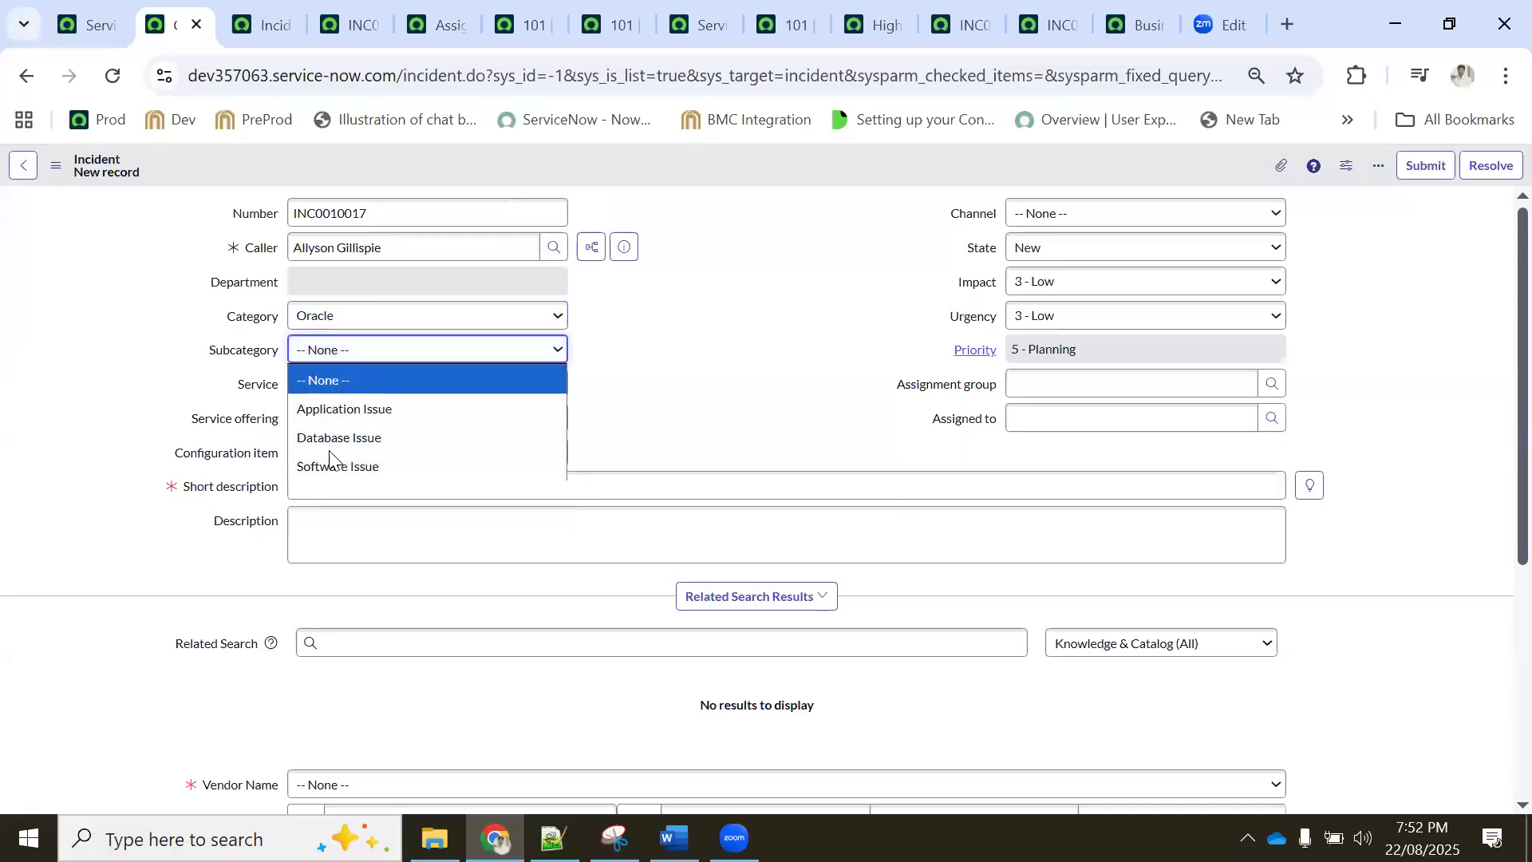
{"action": "left_click", "coordinate": [324, 409]}
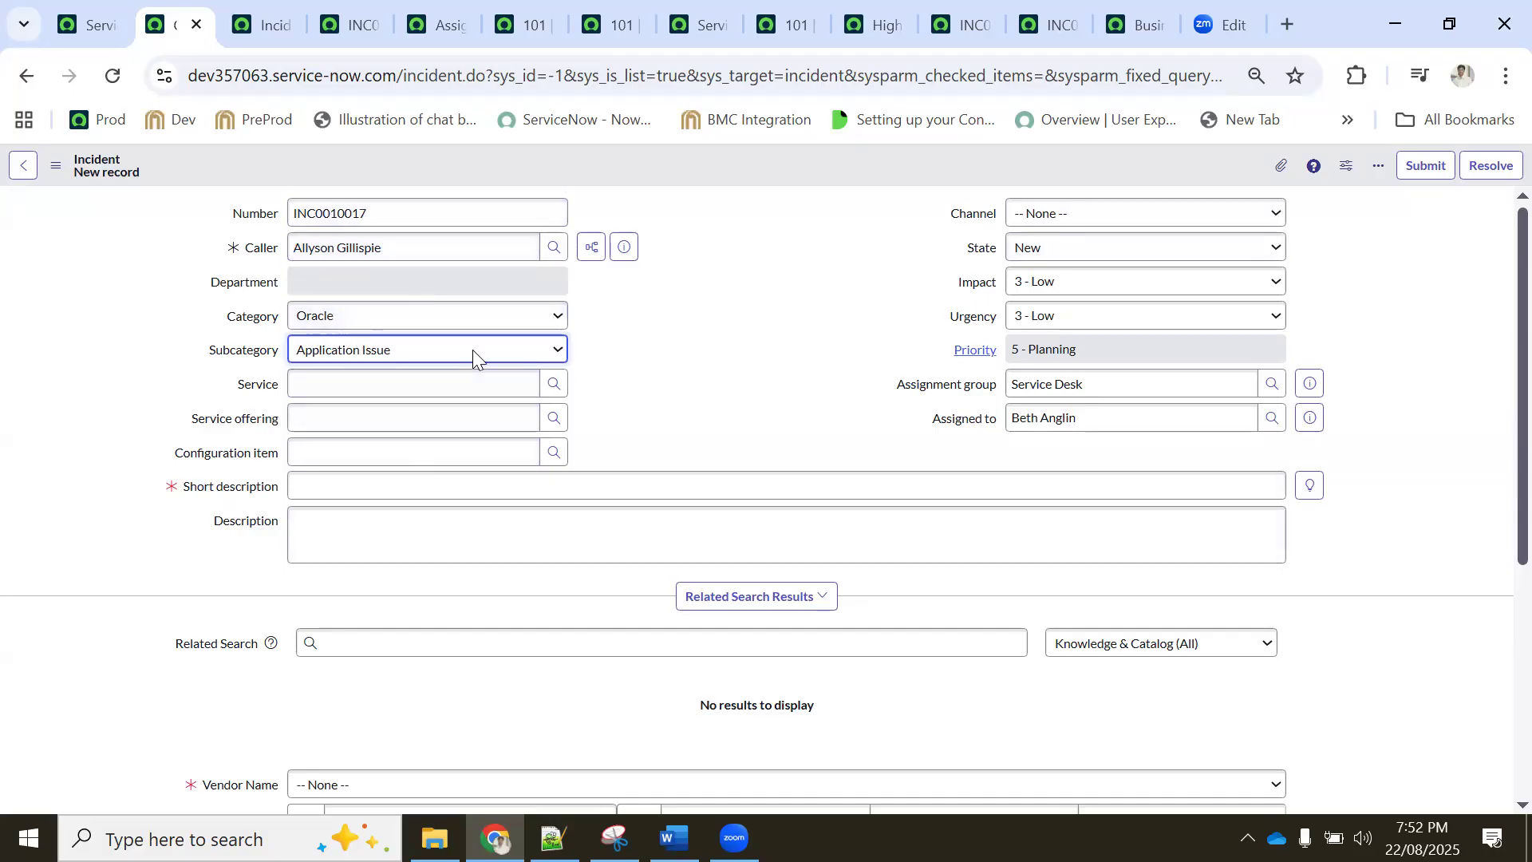
Enter "test" as both the short description and the description of the new Oracle incident
{"action": "left_click", "coordinate": [329, 488]}
{"action": "type", "text": "test"}
{"action": "left_click", "coordinate": [346, 525]}
{"action": "type", "text": "test"}
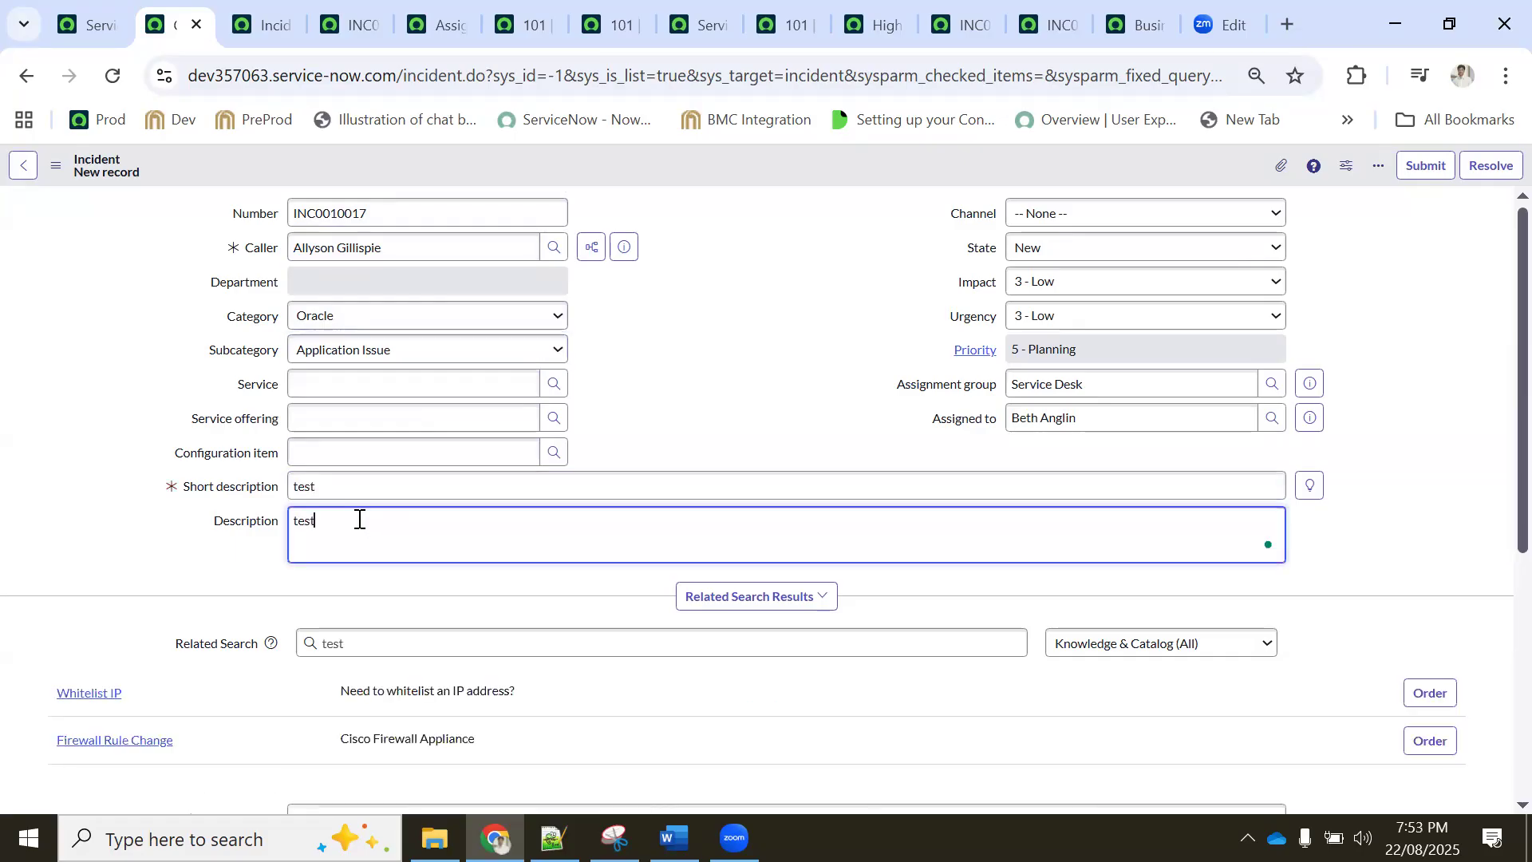
Set Vendor Name to Cisco and save the Oracle incident, staying on its record to check the assignee
{"action": "scroll", "coordinate": [375, 551], "scroll_direction": "down", "scroll_amount": 3}
{"action": "left_click", "coordinate": [352, 582]}
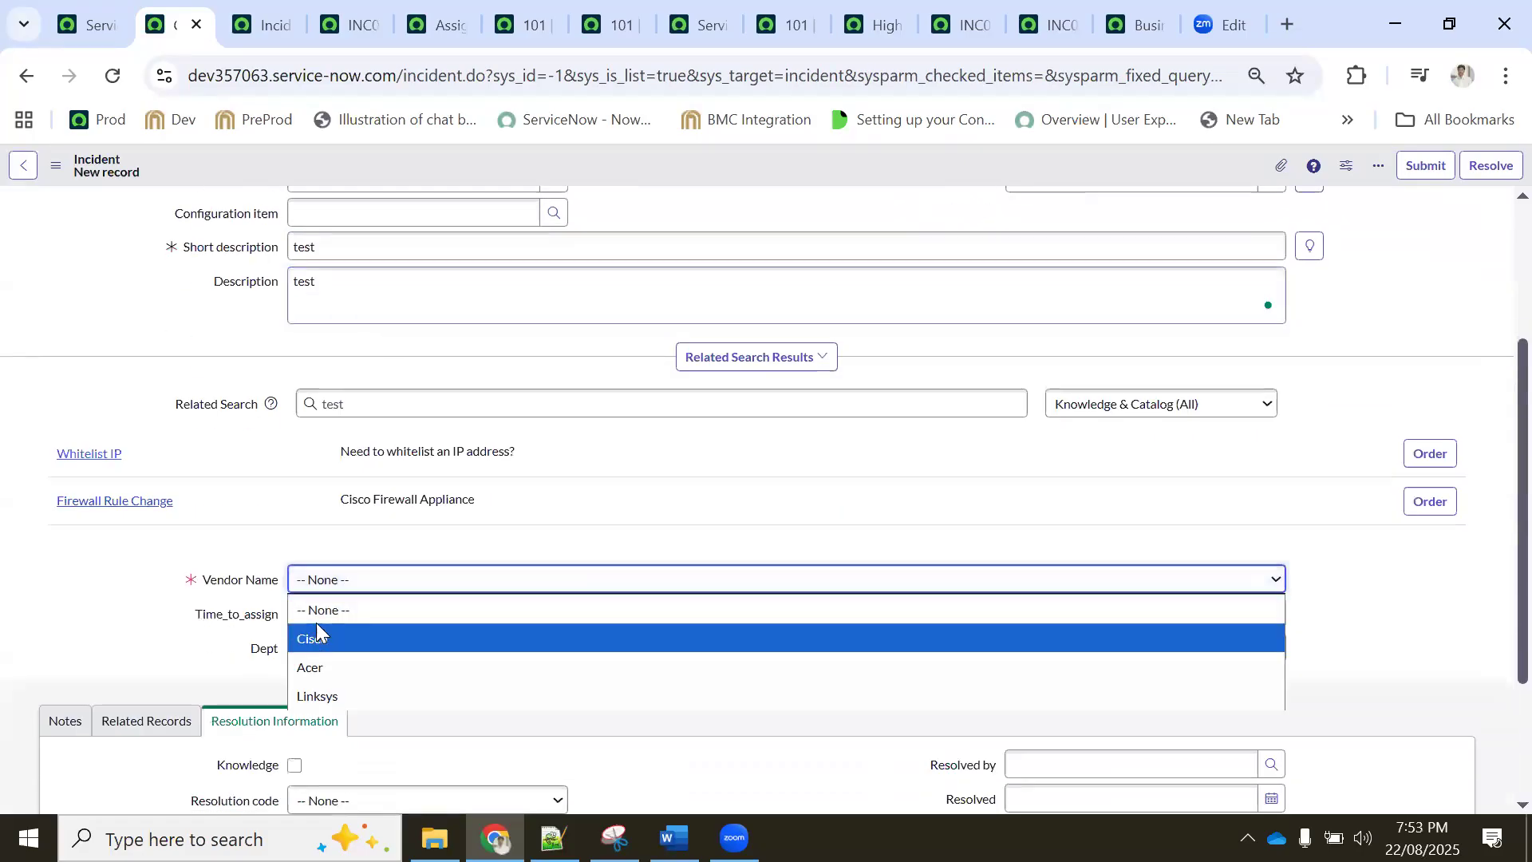
{"action": "left_click", "coordinate": [318, 635]}
{"action": "scroll", "coordinate": [712, 349], "scroll_direction": "up", "scroll_amount": 3}
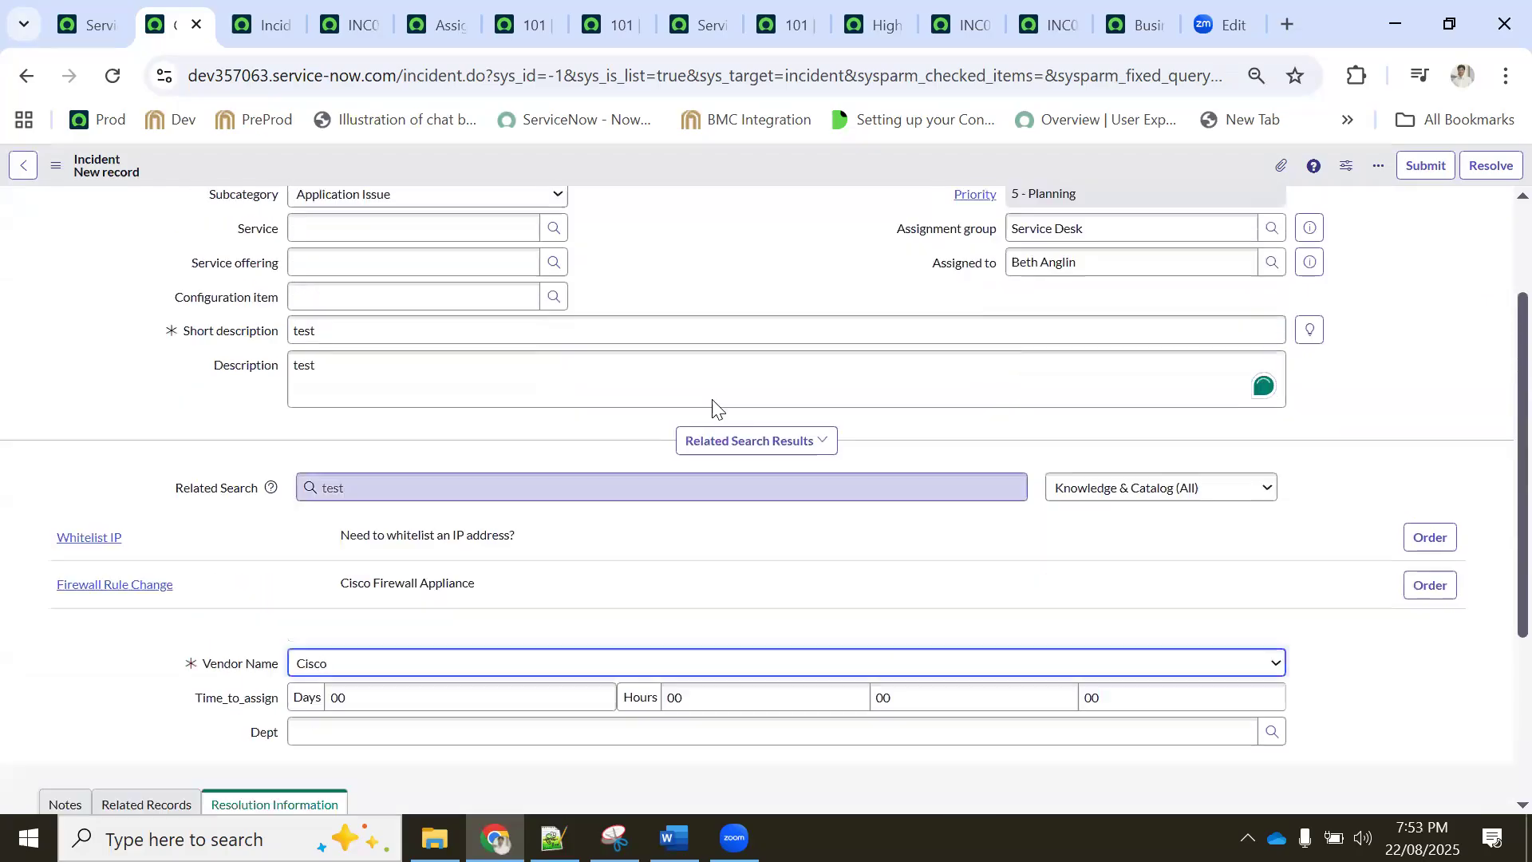
{"action": "right_click", "coordinate": [659, 176]}
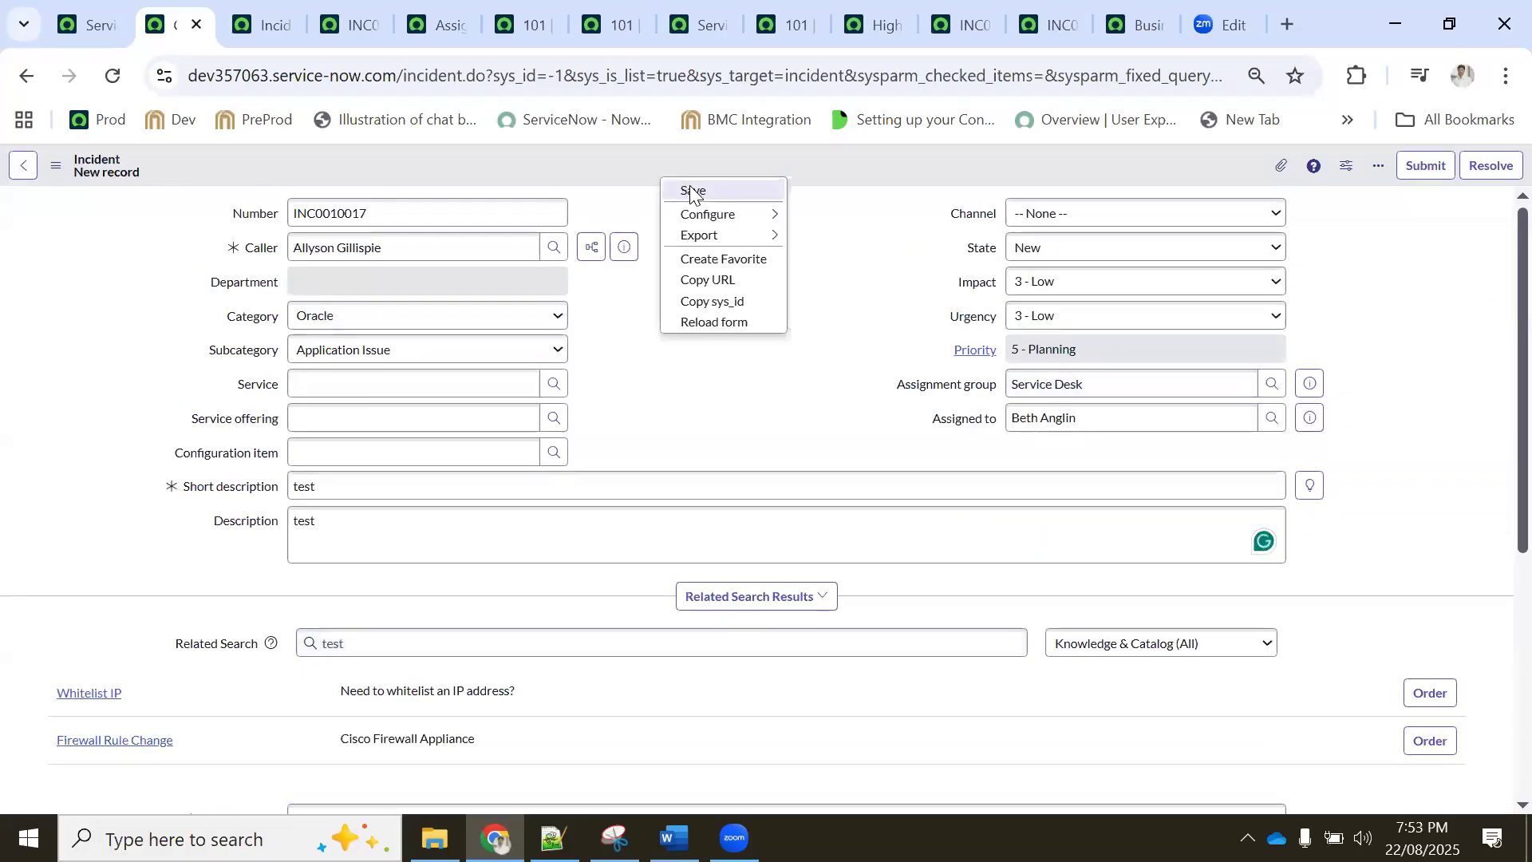
{"action": "left_click", "coordinate": [691, 195]}
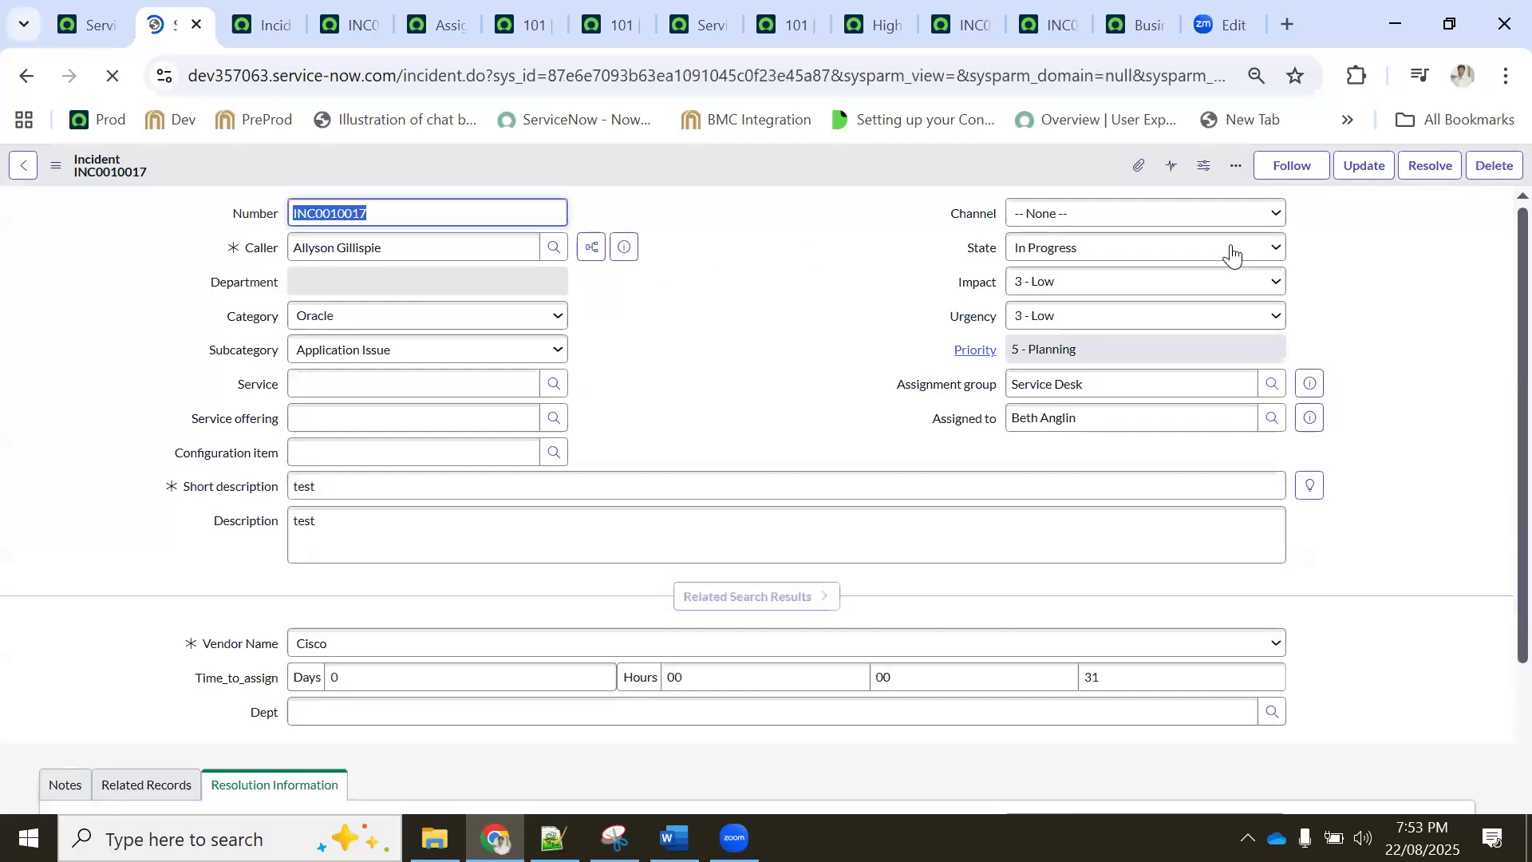
{"action": "left_click", "coordinate": [1114, 415]}
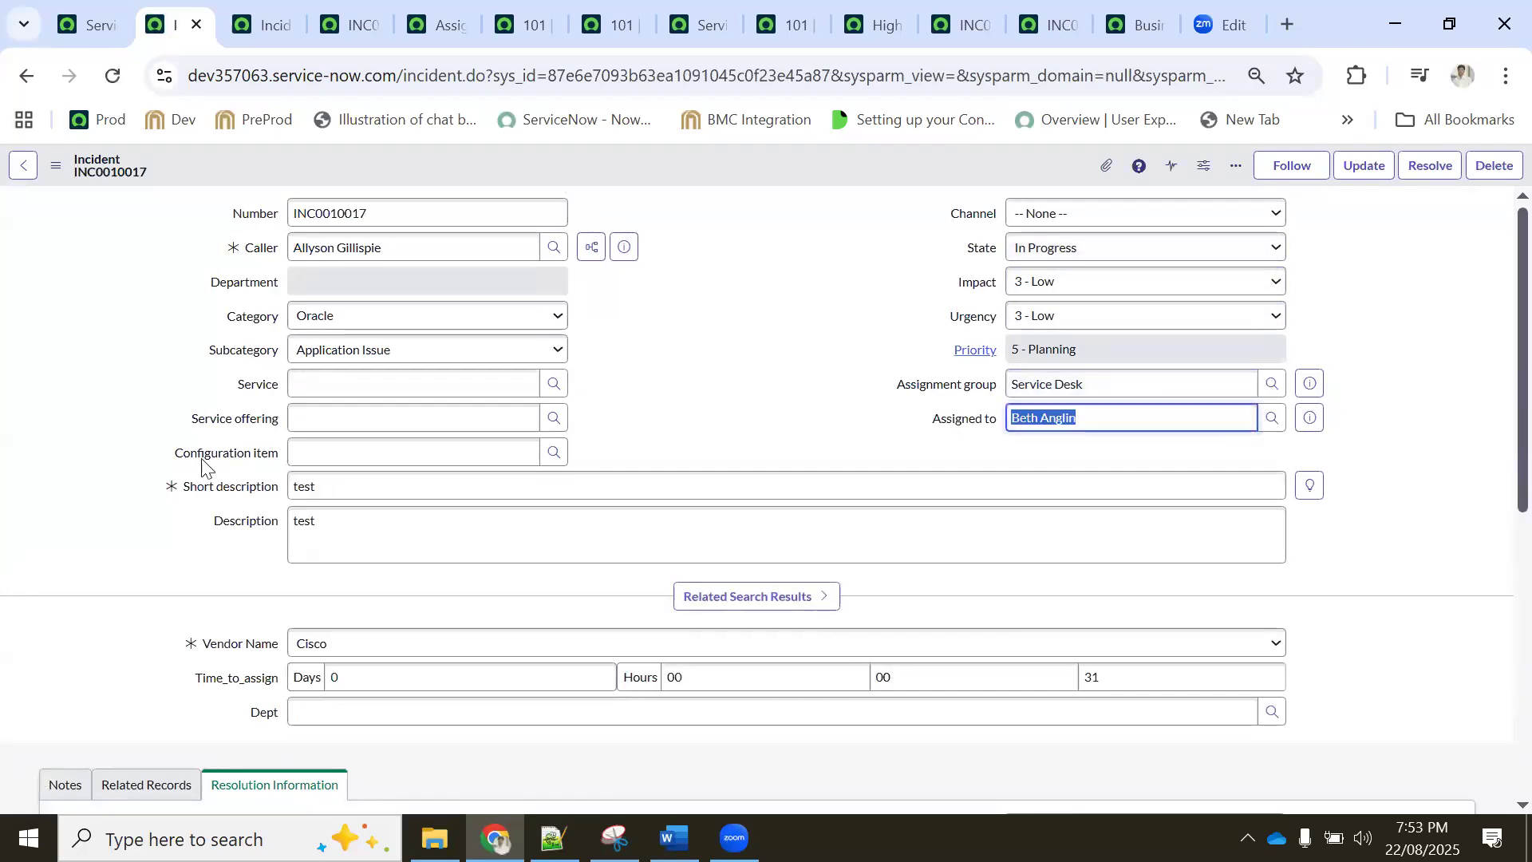
Make the Vendor Name field optional in its dictionary entry and save the entry
{"action": "right_click", "coordinate": [240, 643]}
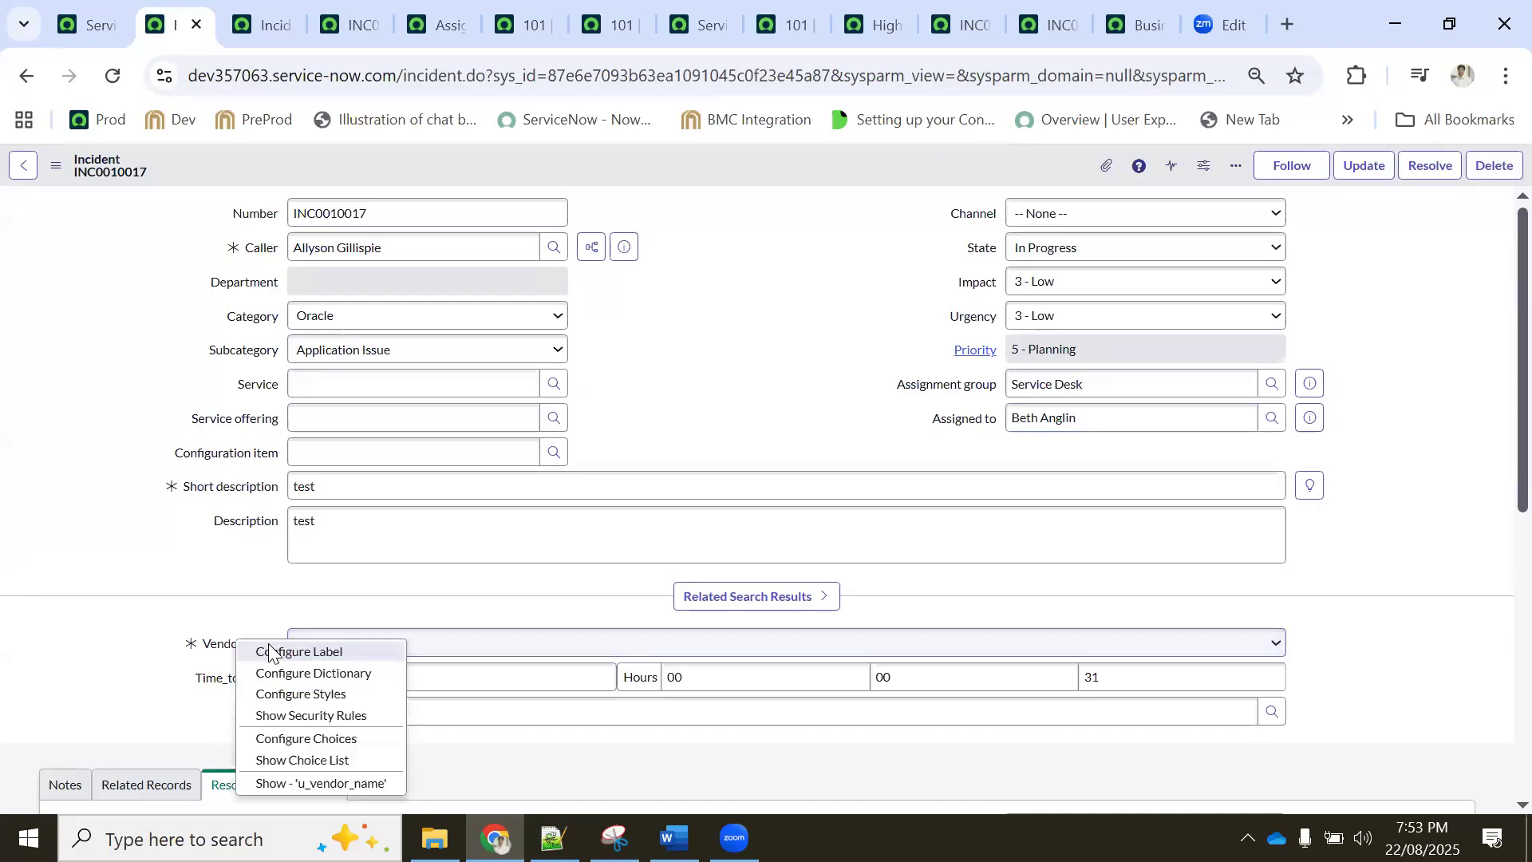
{"action": "left_click", "coordinate": [294, 675]}
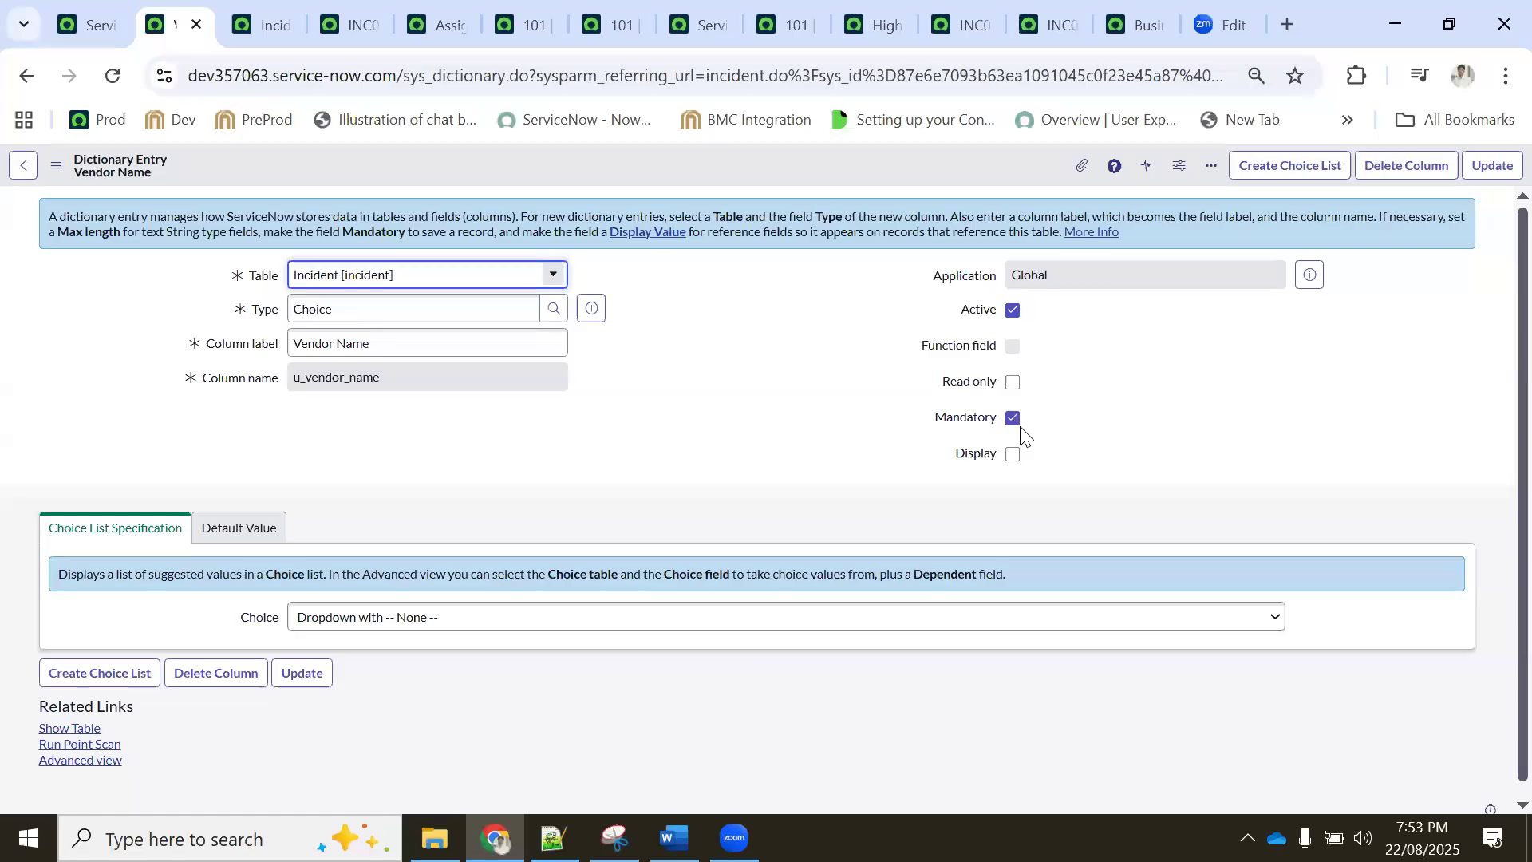
{"action": "left_click", "coordinate": [998, 421]}
{"action": "right_click", "coordinate": [752, 178]}
{"action": "left_click", "coordinate": [786, 183]}
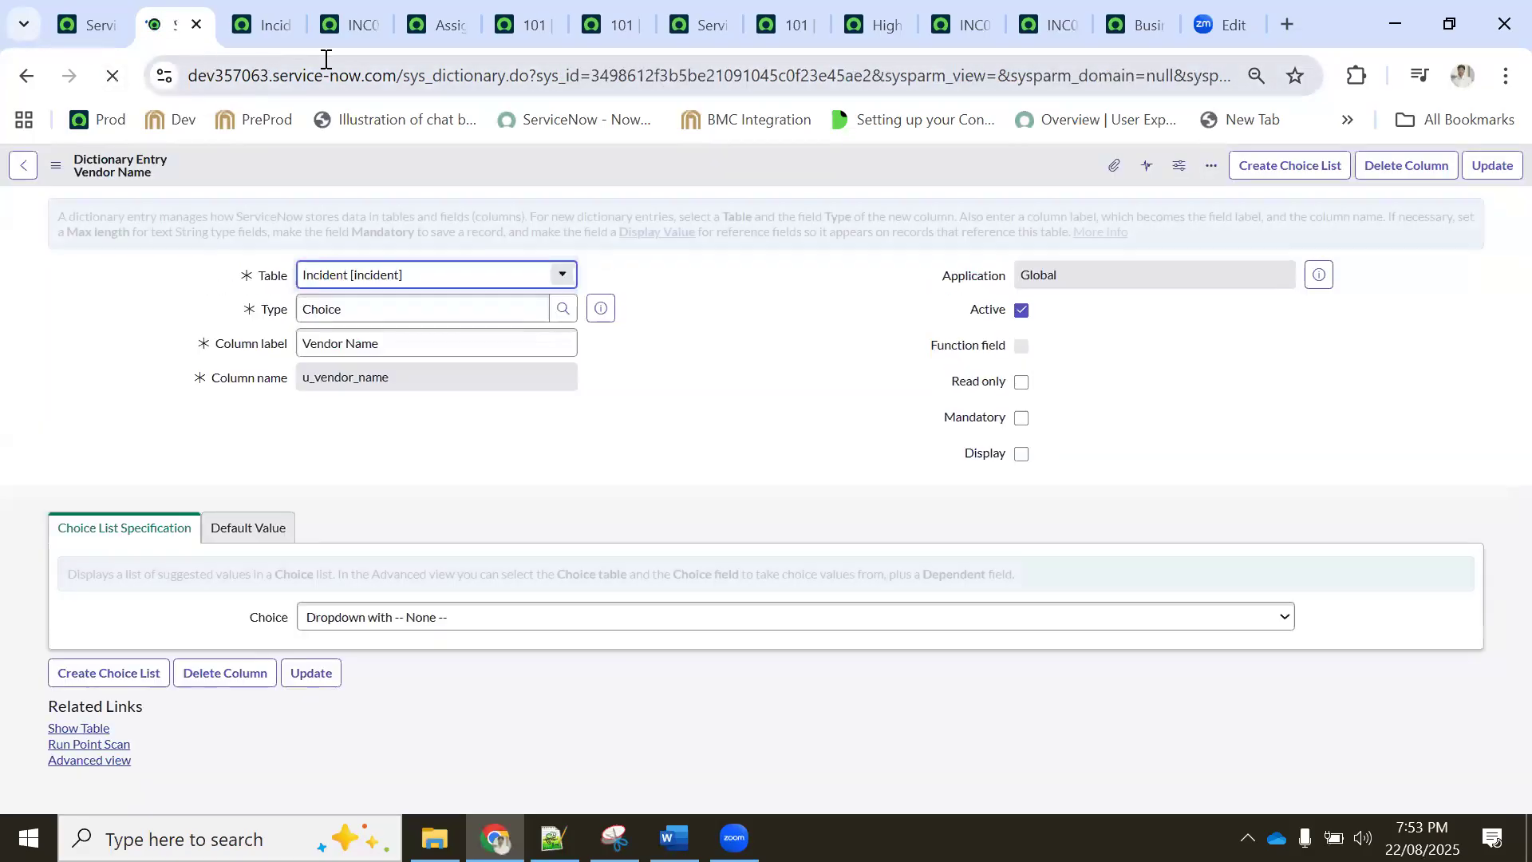
Close the leftover browser tabs for the incident list, assignment lookups, Service Desk group and Vendor Name dictionary entry
{"action": "left_click", "coordinate": [259, 26]}
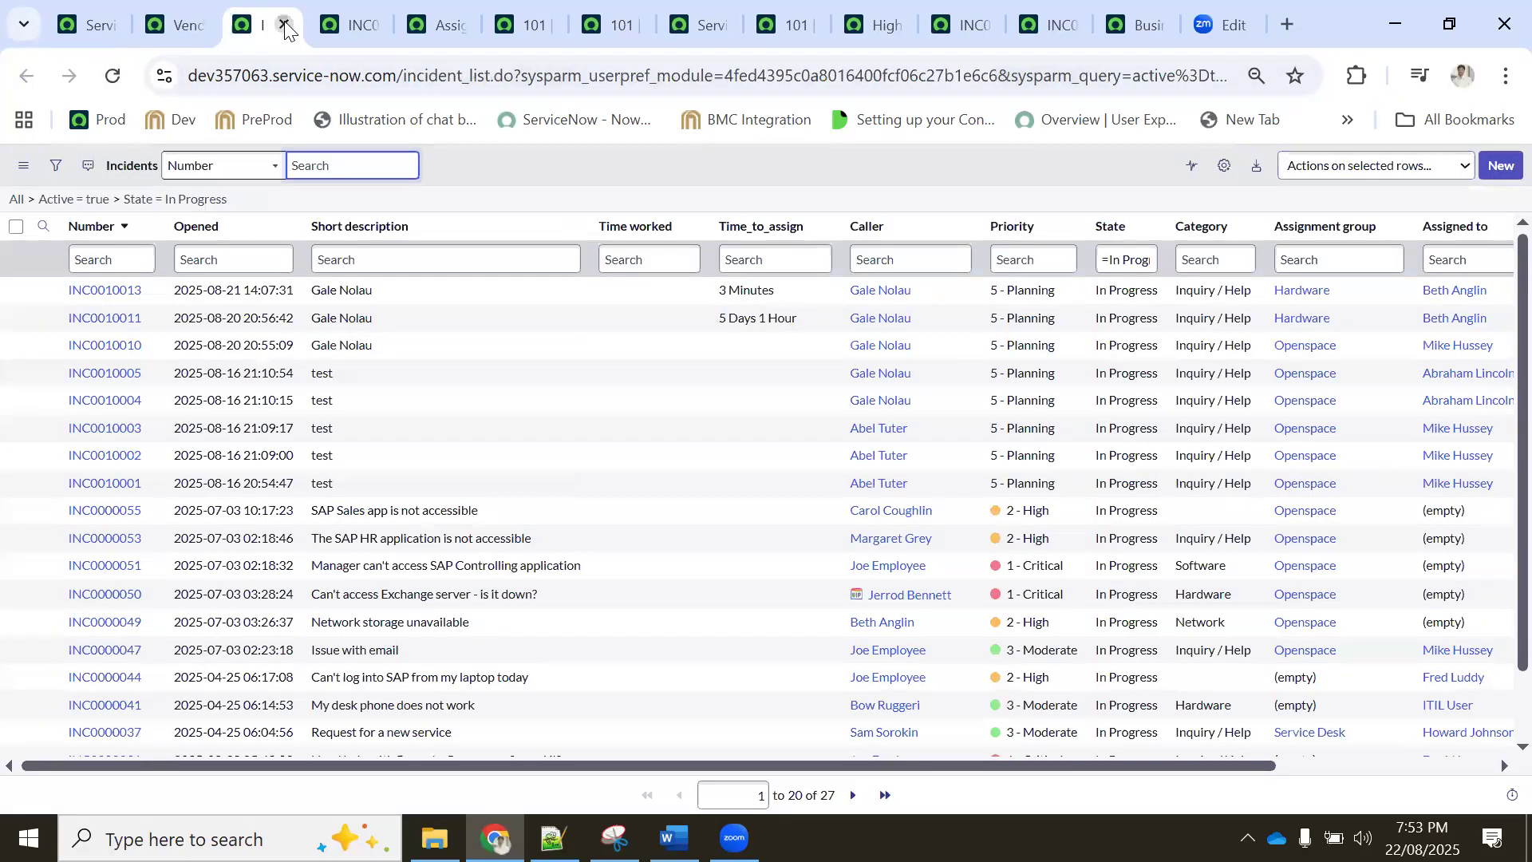
{"action": "left_click", "coordinate": [284, 28]}
{"action": "left_click", "coordinate": [285, 28]}
{"action": "left_click", "coordinate": [285, 28]}
{"action": "left_click", "coordinate": [285, 28]}
{"action": "left_click", "coordinate": [285, 28]}
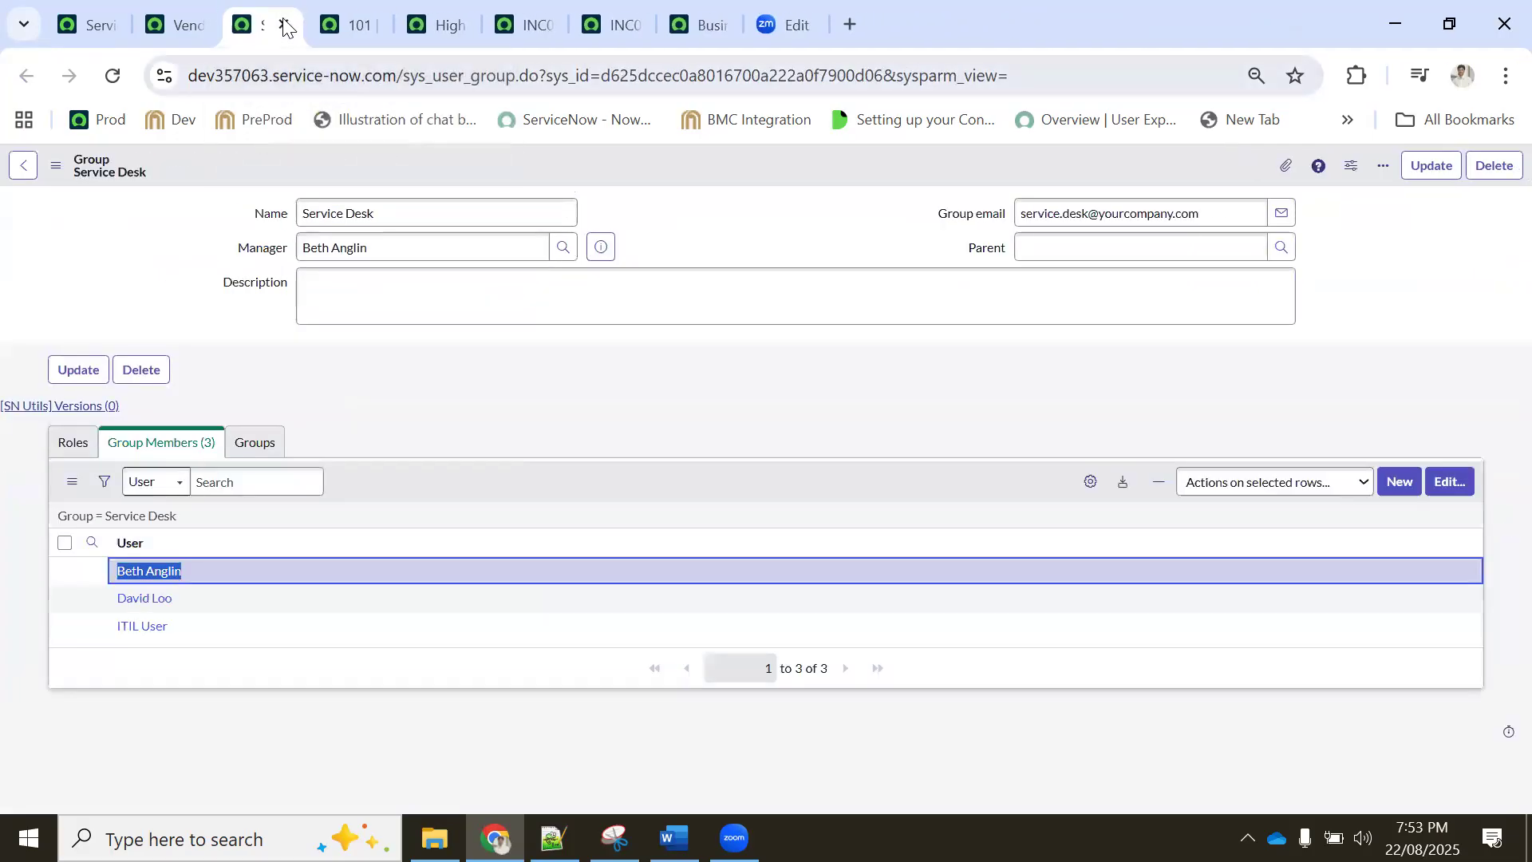
{"action": "left_click", "coordinate": [283, 27]}
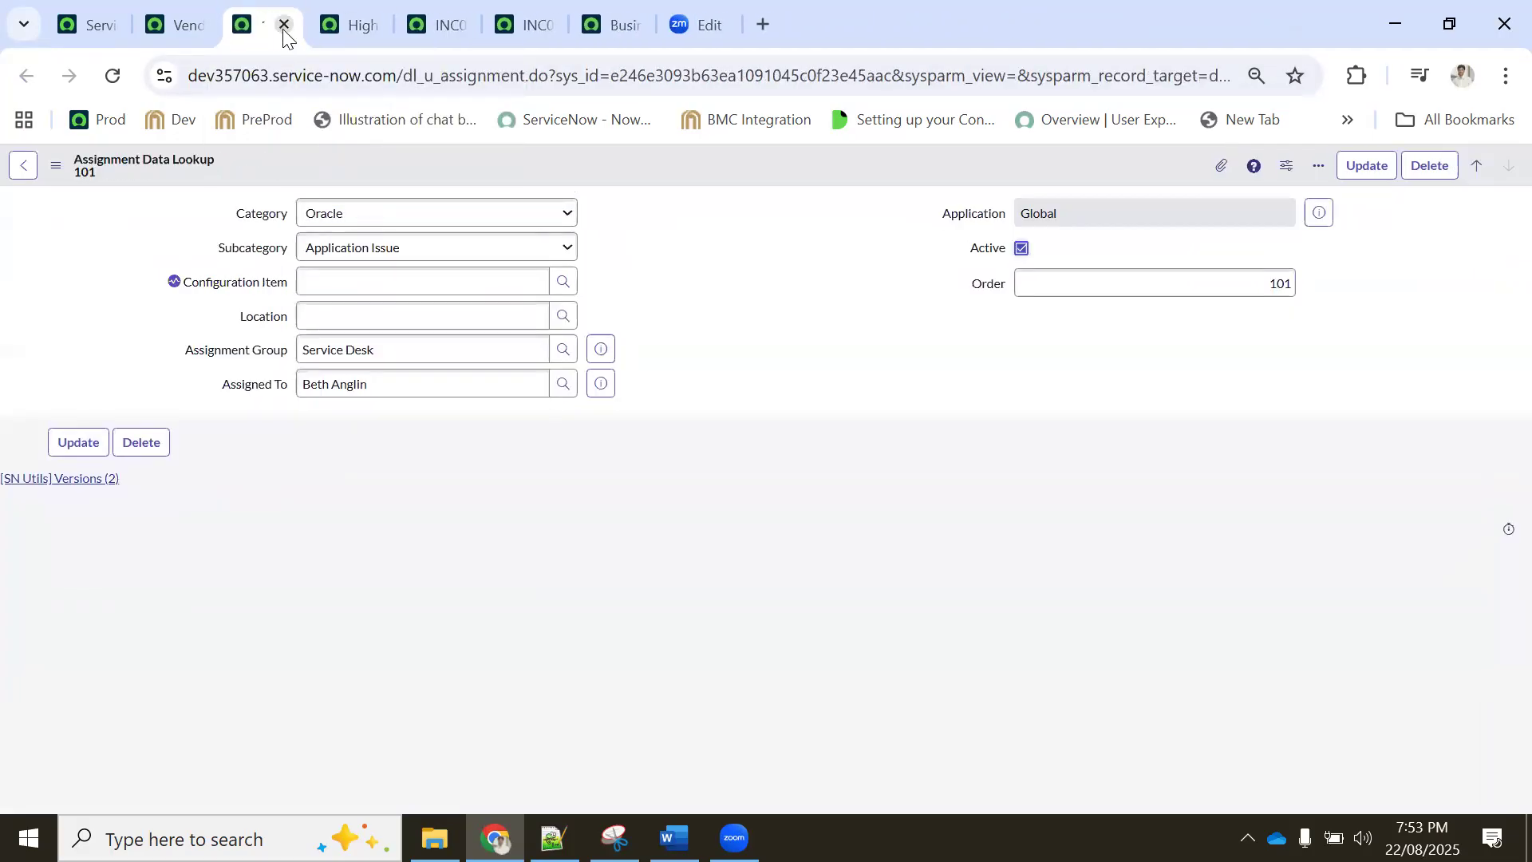
{"action": "left_click", "coordinate": [284, 28]}
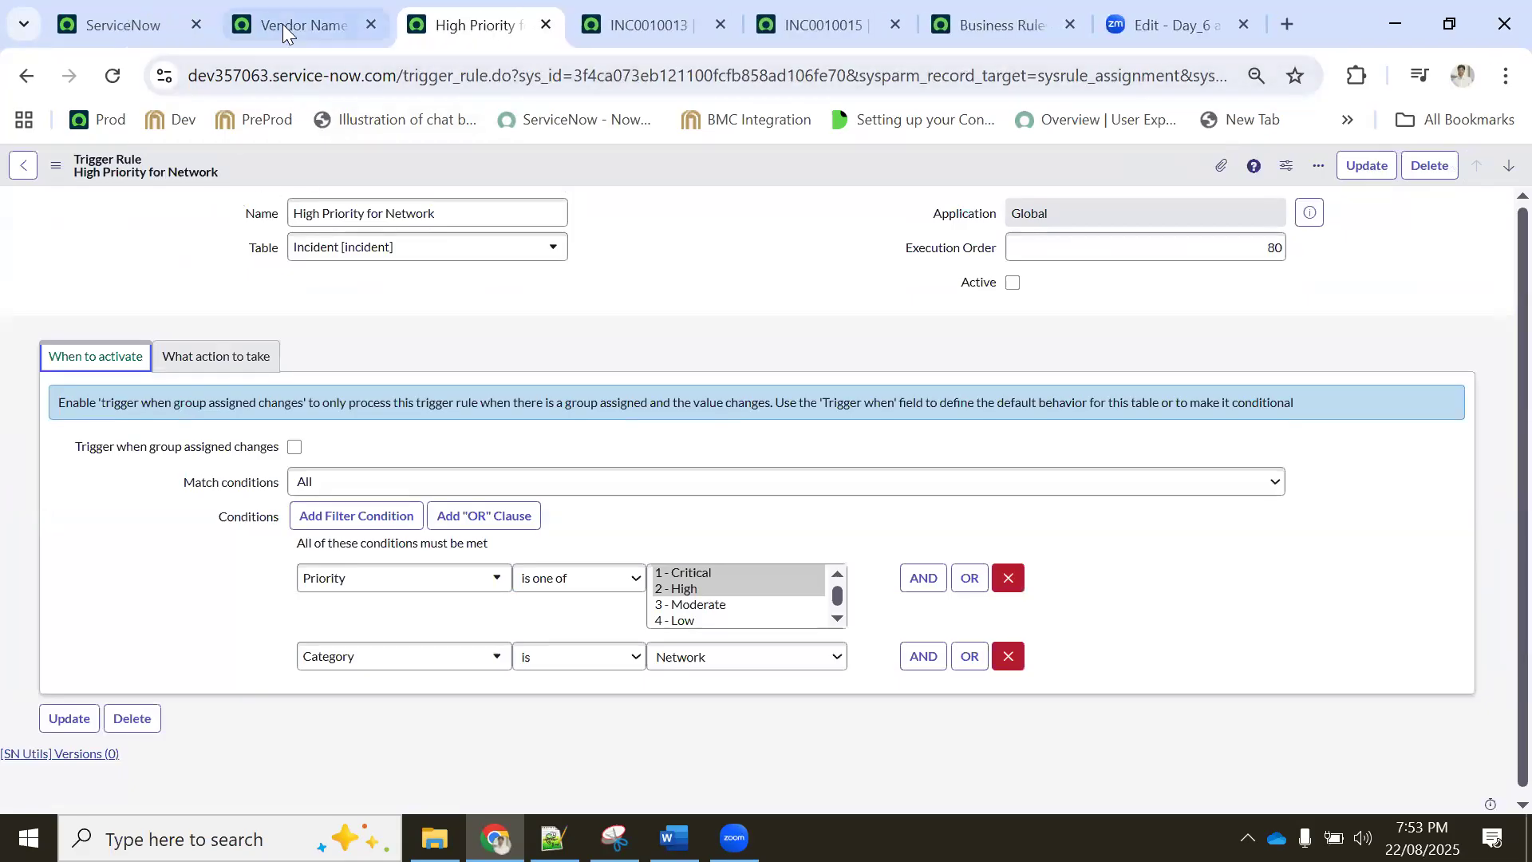
{"action": "left_click", "coordinate": [283, 24]}
{"action": "left_click", "coordinate": [370, 29]}
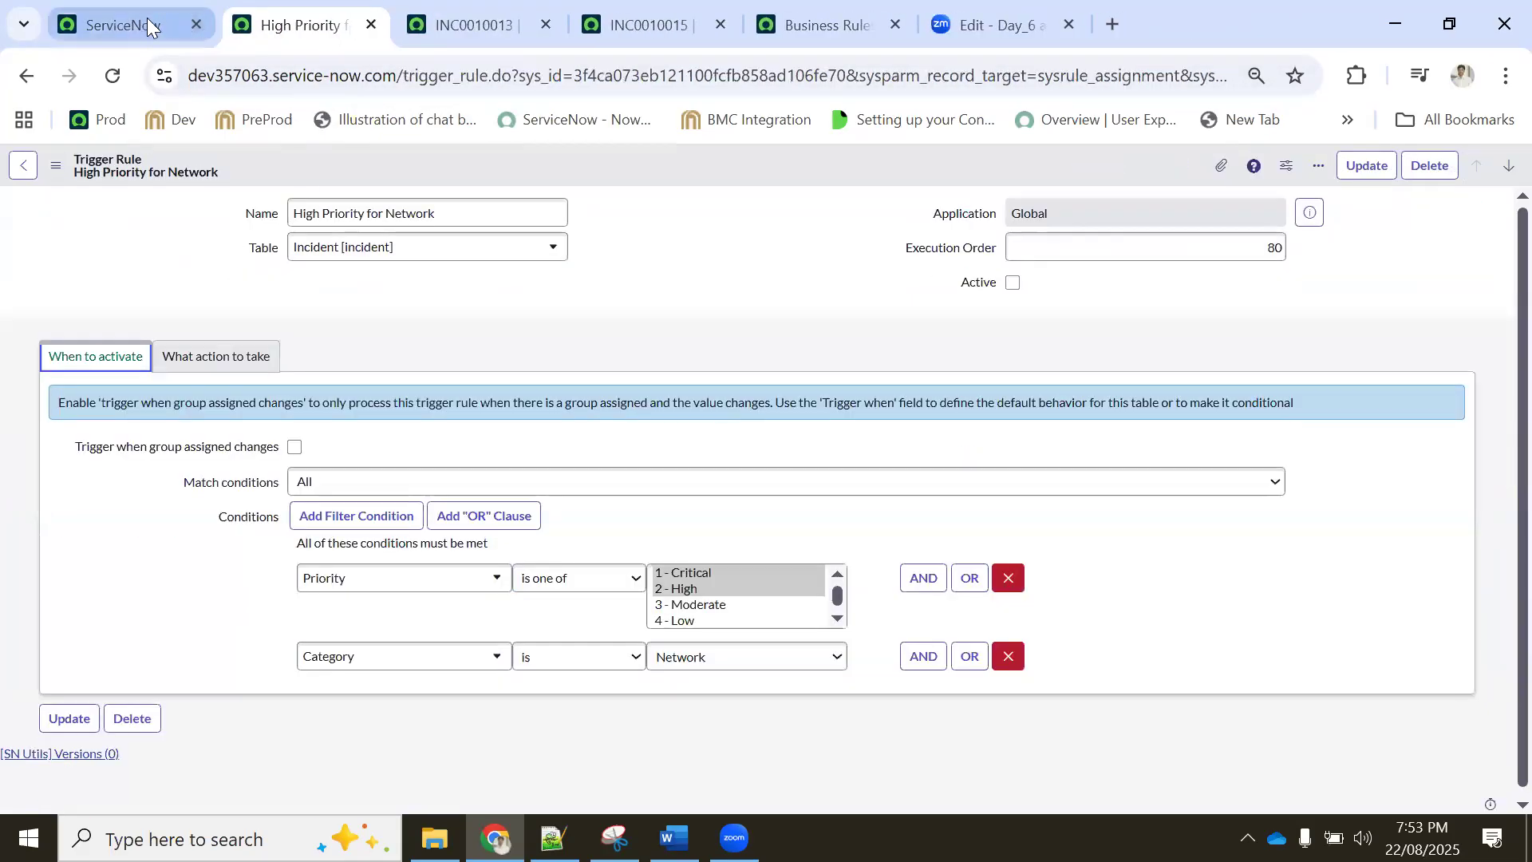
Close the open records of incidents INC0010013 and INC0010015, discarding unsaved changes
{"action": "left_click", "coordinate": [147, 19]}
{"action": "left_click", "coordinate": [471, 25]}
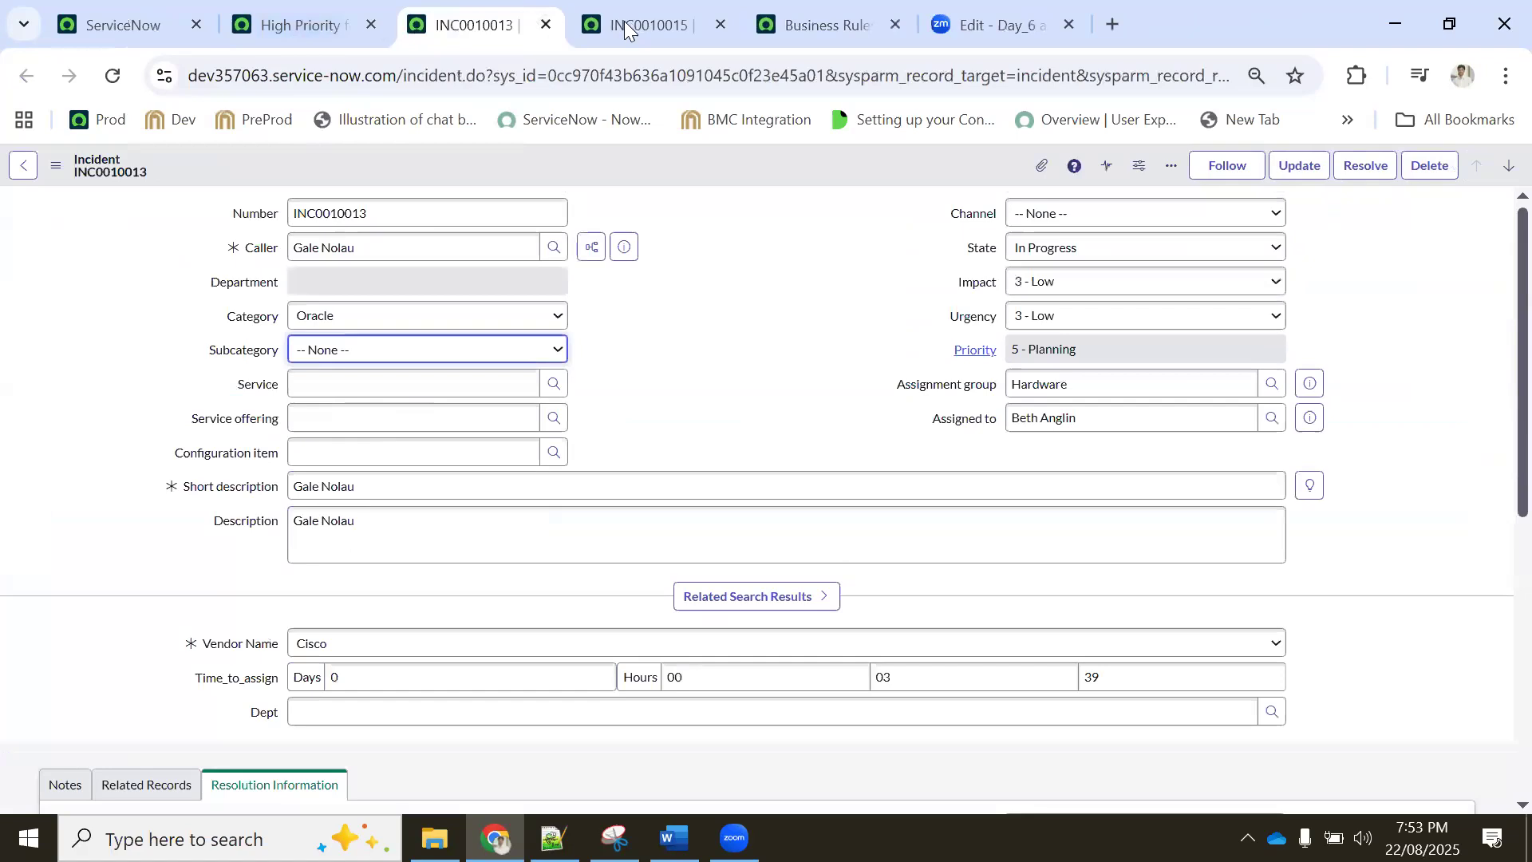
{"action": "left_click", "coordinate": [323, 14]}
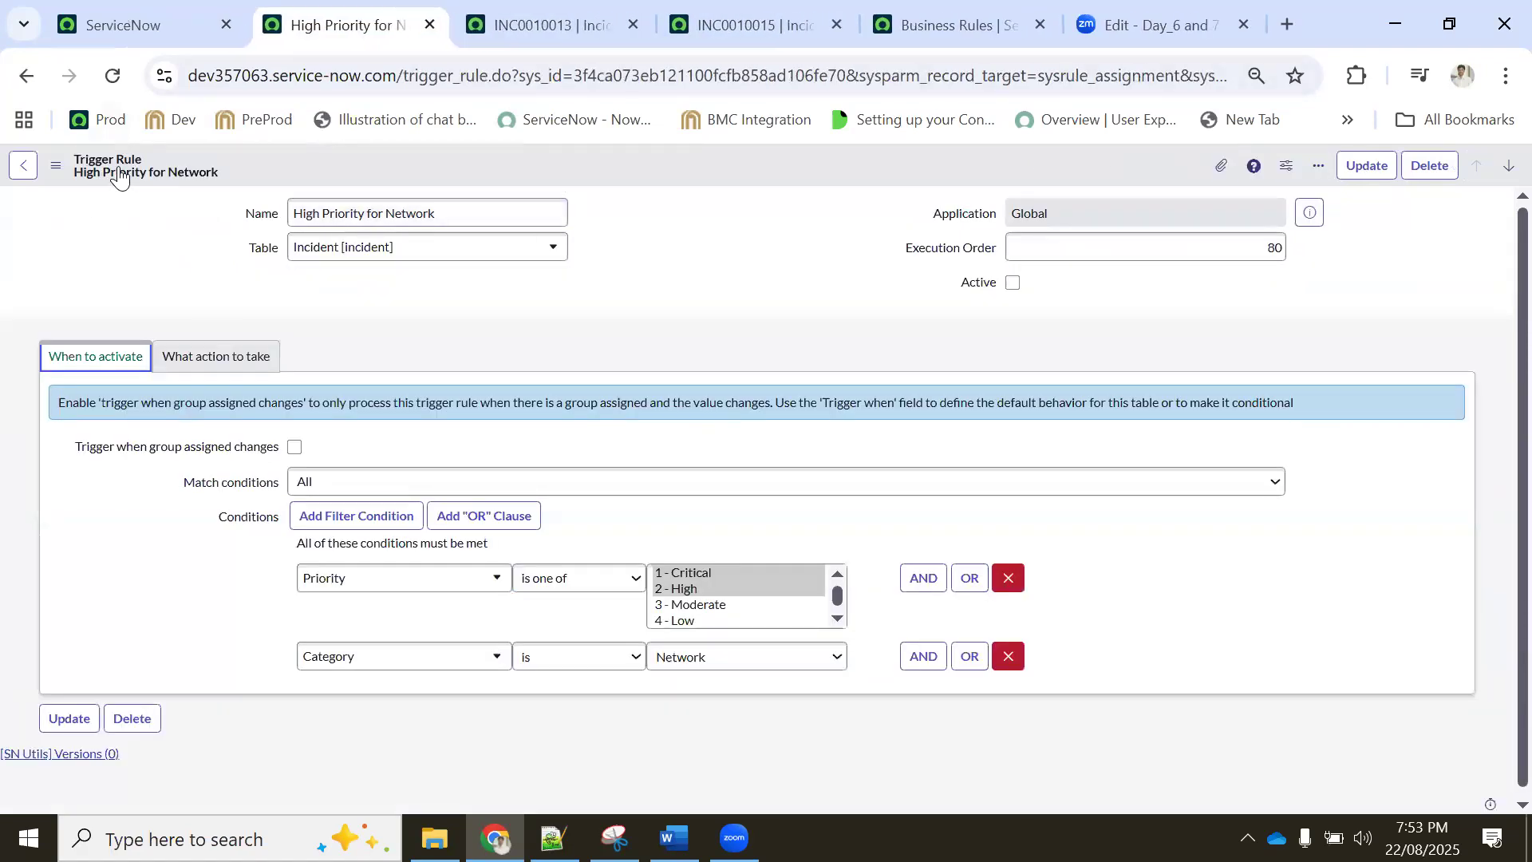
{"action": "left_click", "coordinate": [560, 17]}
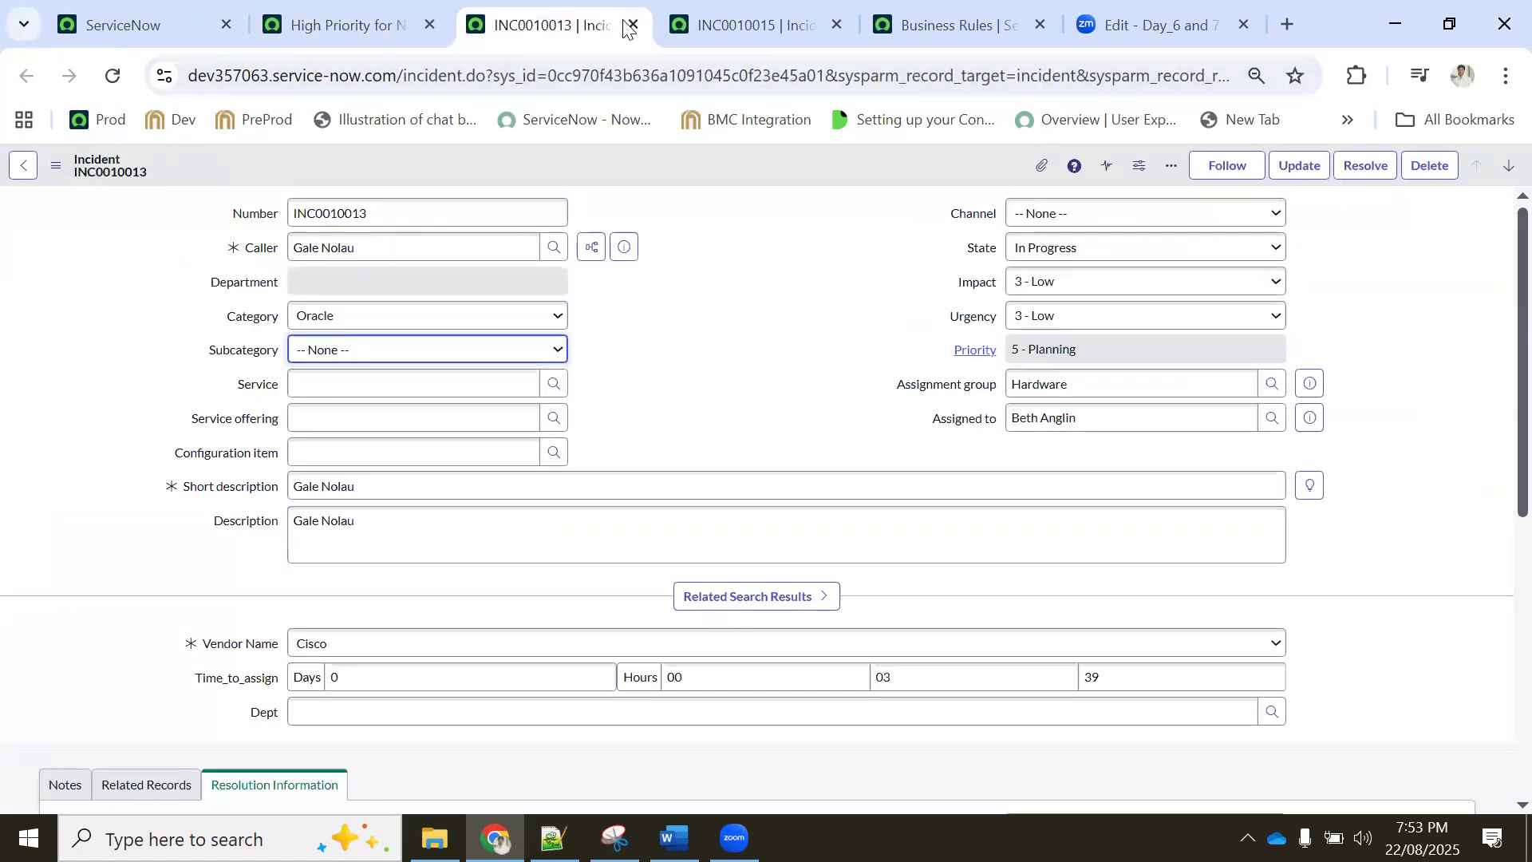
{"action": "left_click", "coordinate": [633, 24]}
{"action": "key", "text": "Return"}
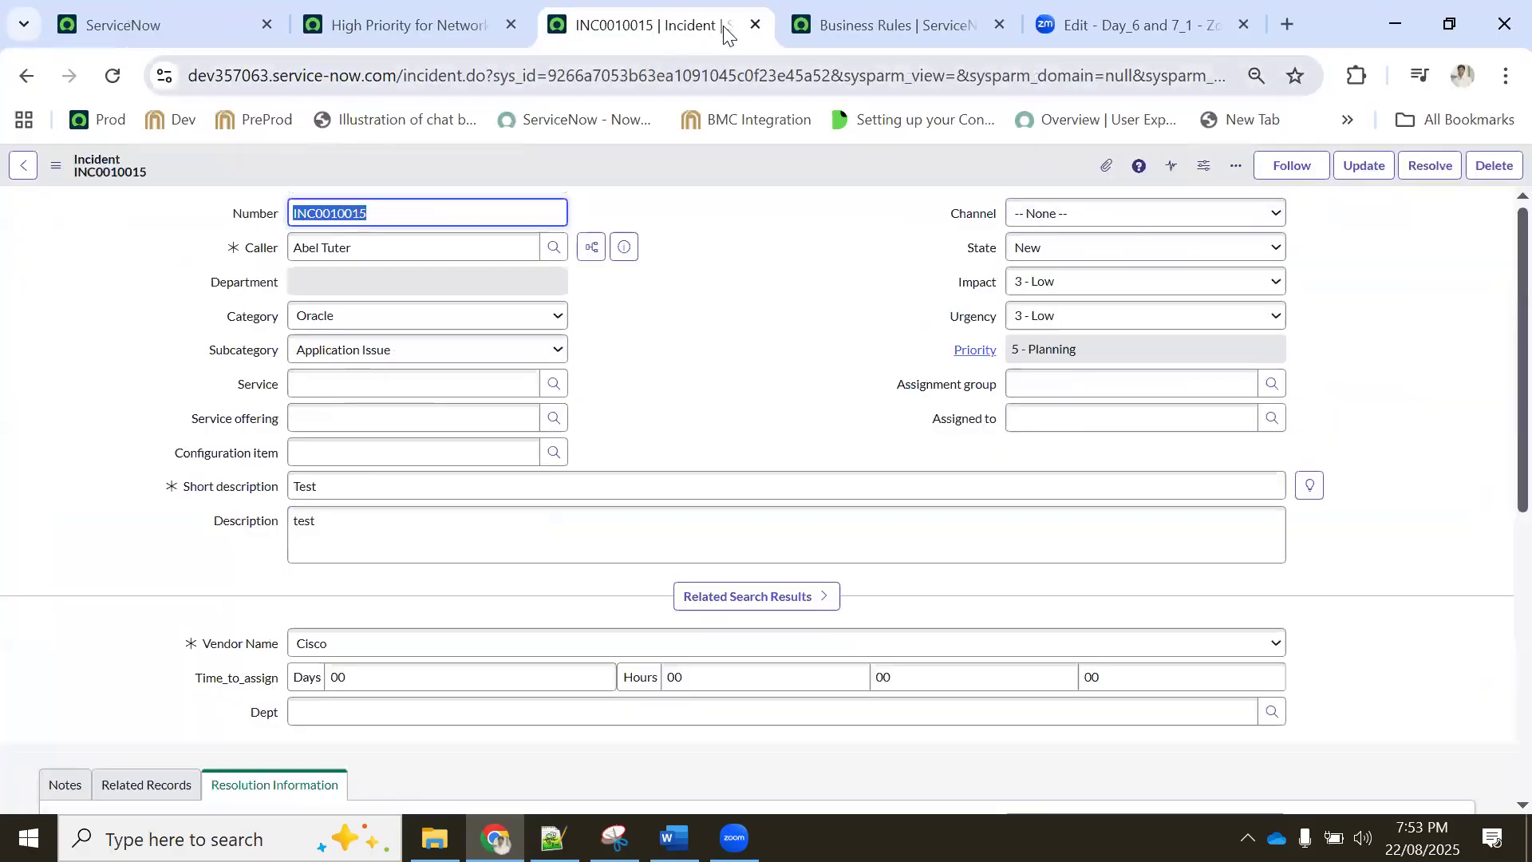
{"action": "left_click", "coordinate": [755, 25]}
Activate the High Priority for Network trigger rule and save it
{"action": "left_click", "coordinate": [335, 24]}
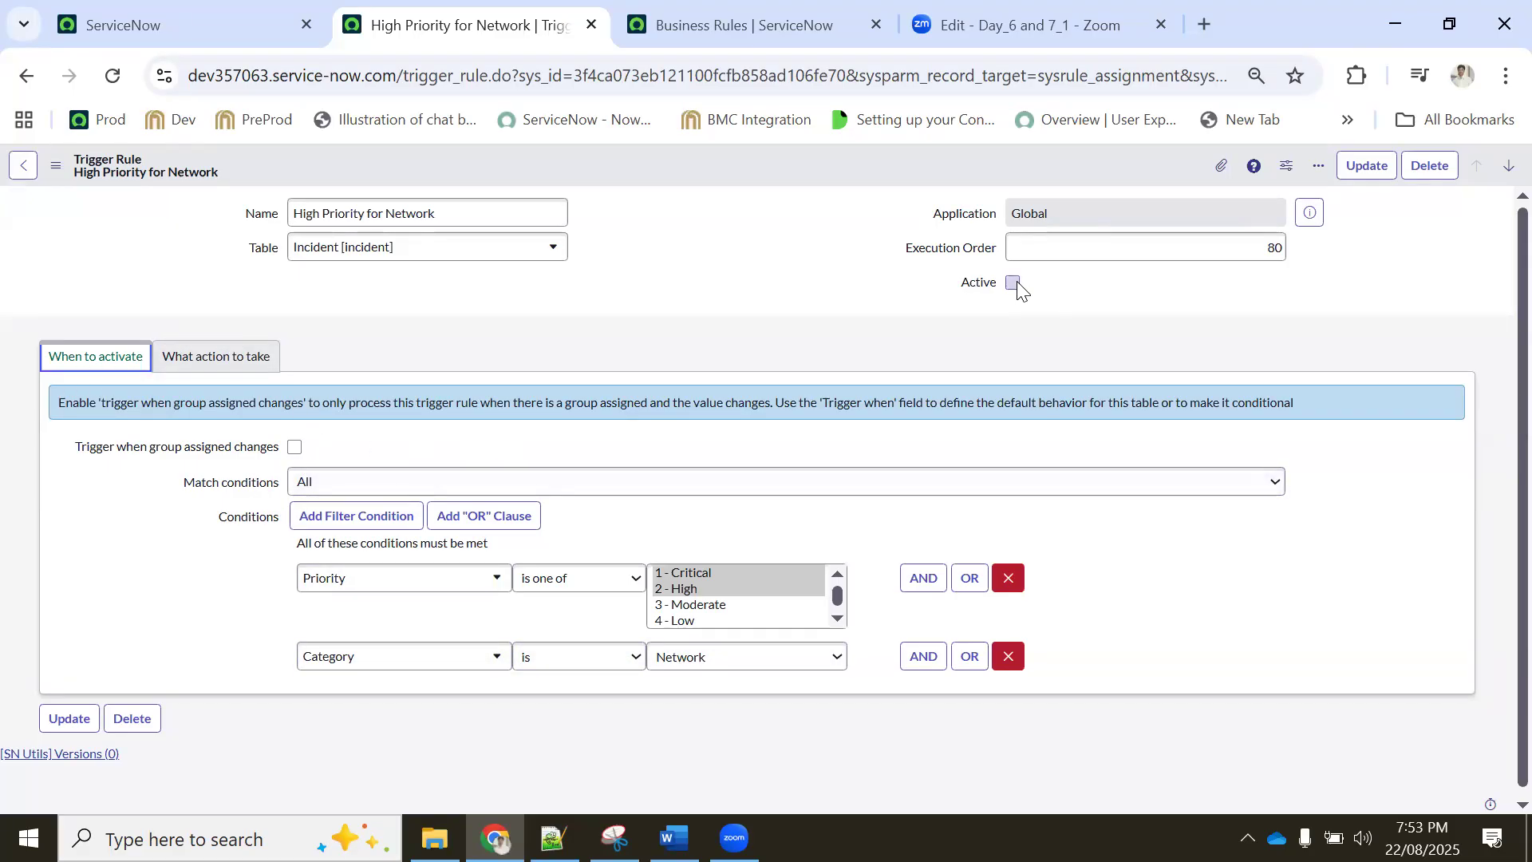
{"action": "right_click", "coordinate": [668, 167]}
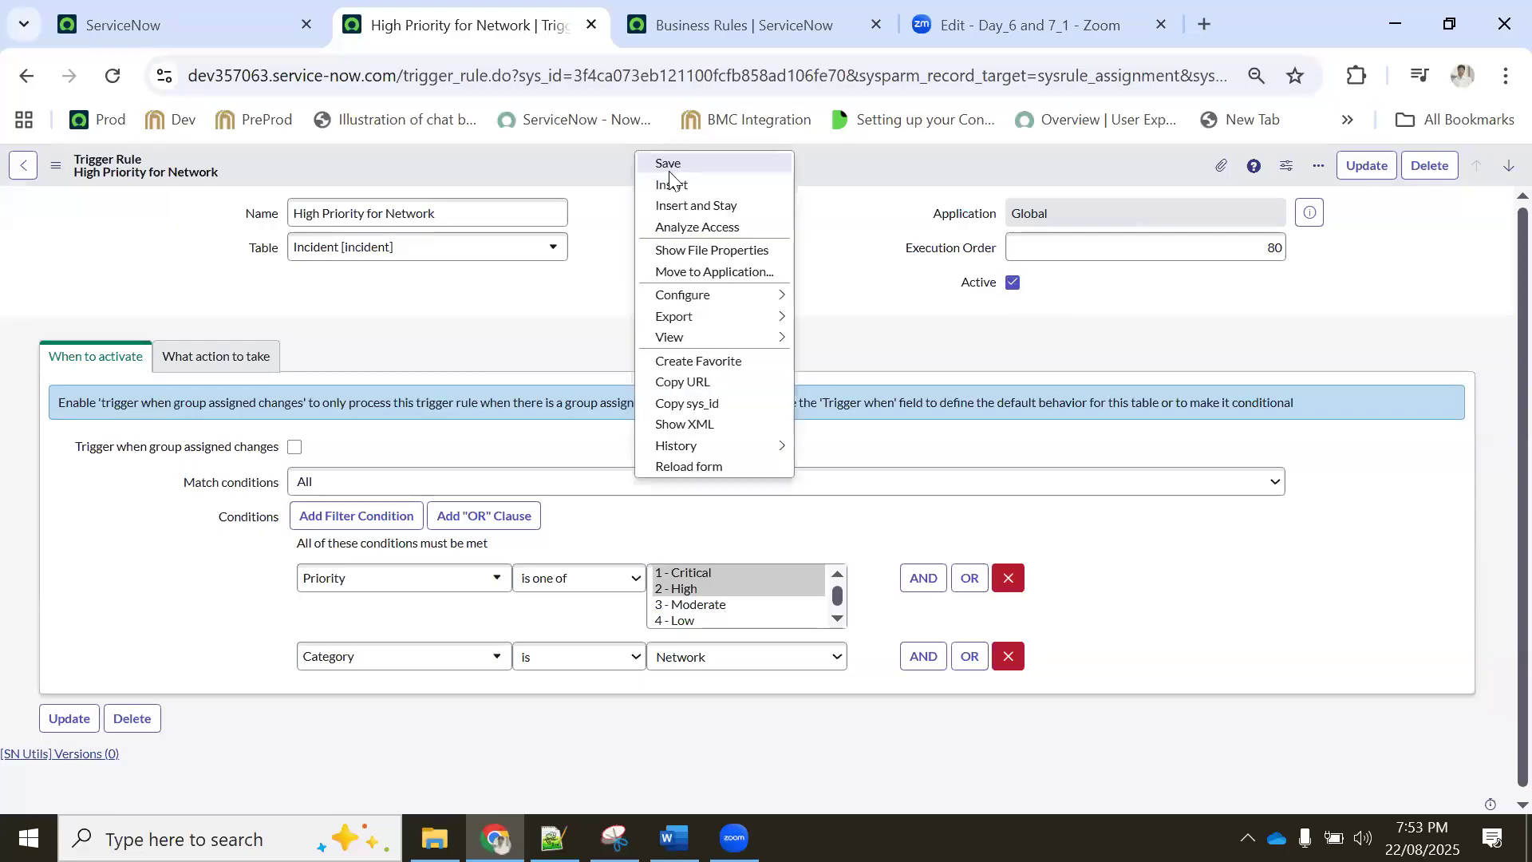
{"action": "left_click", "coordinate": [669, 166]}
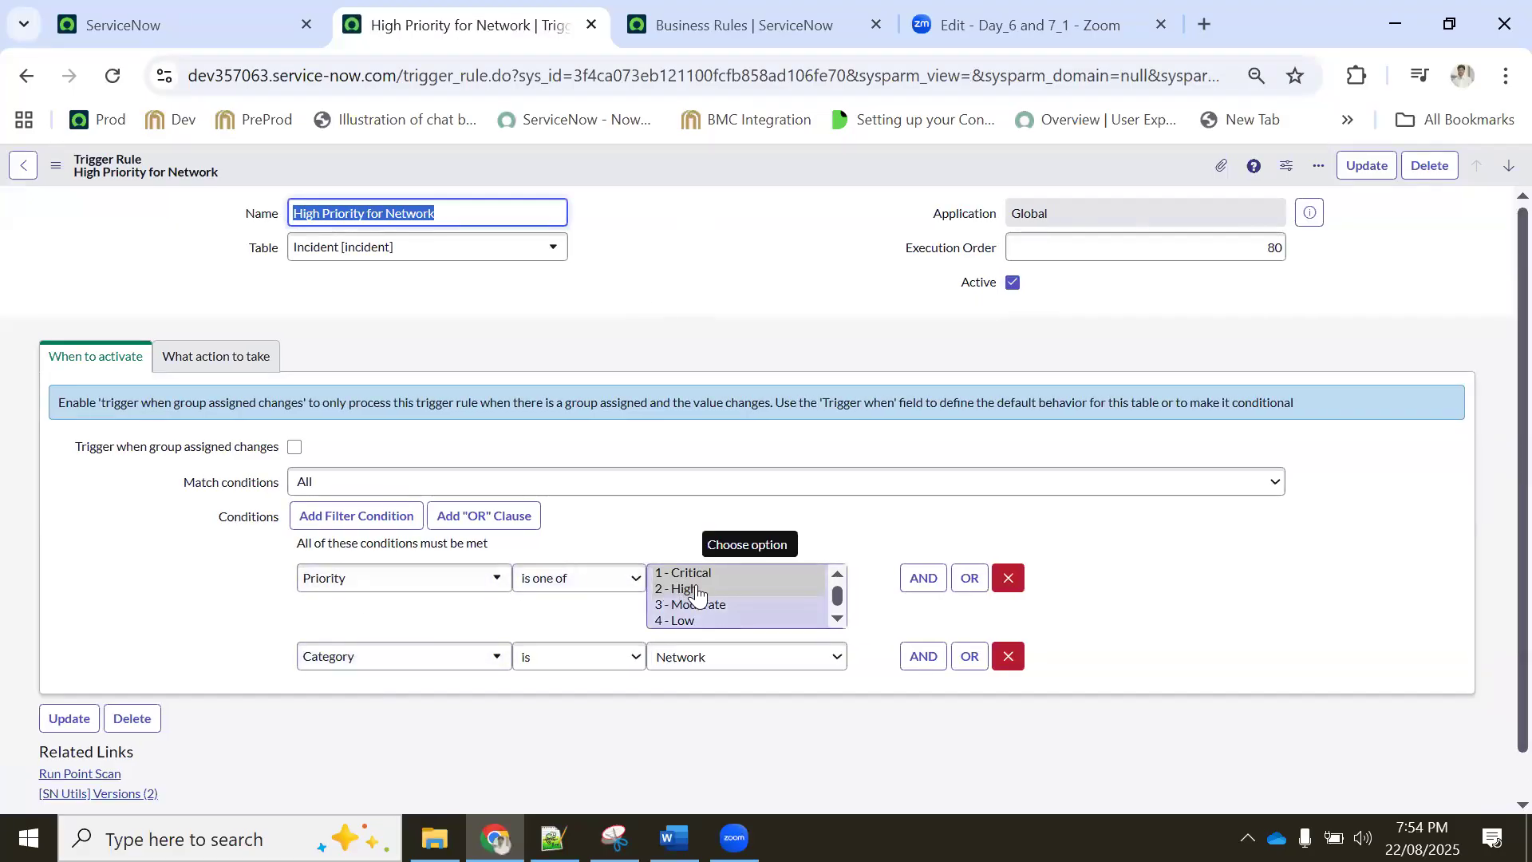
Review the group, trigger action and trigger workflow set as the rule's action
{"action": "left_click", "coordinate": [191, 356]}
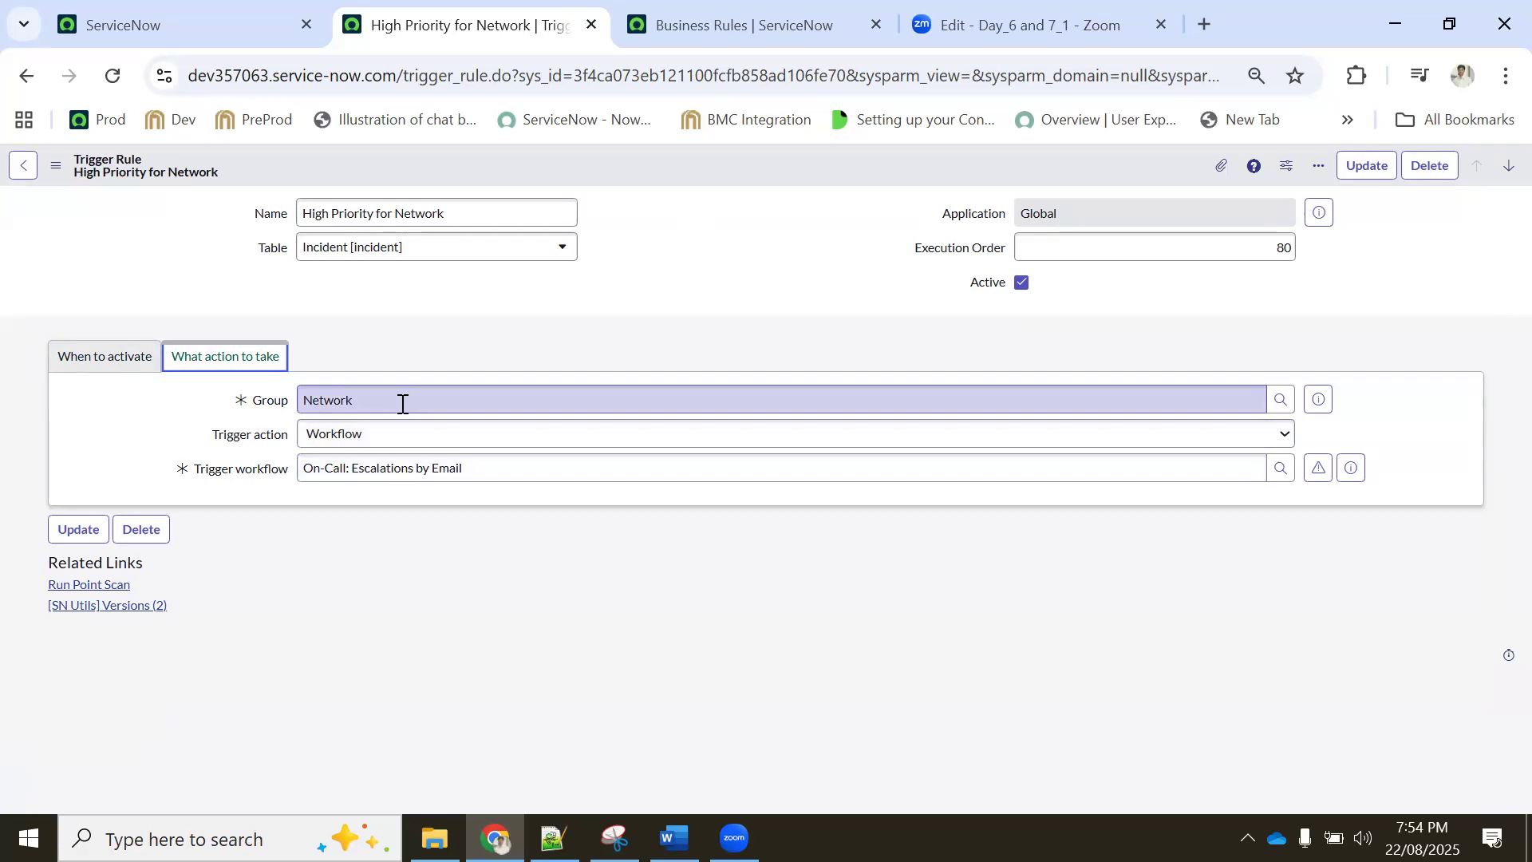
{"action": "left_click", "coordinate": [354, 440]}
{"action": "left_click", "coordinate": [355, 462]}
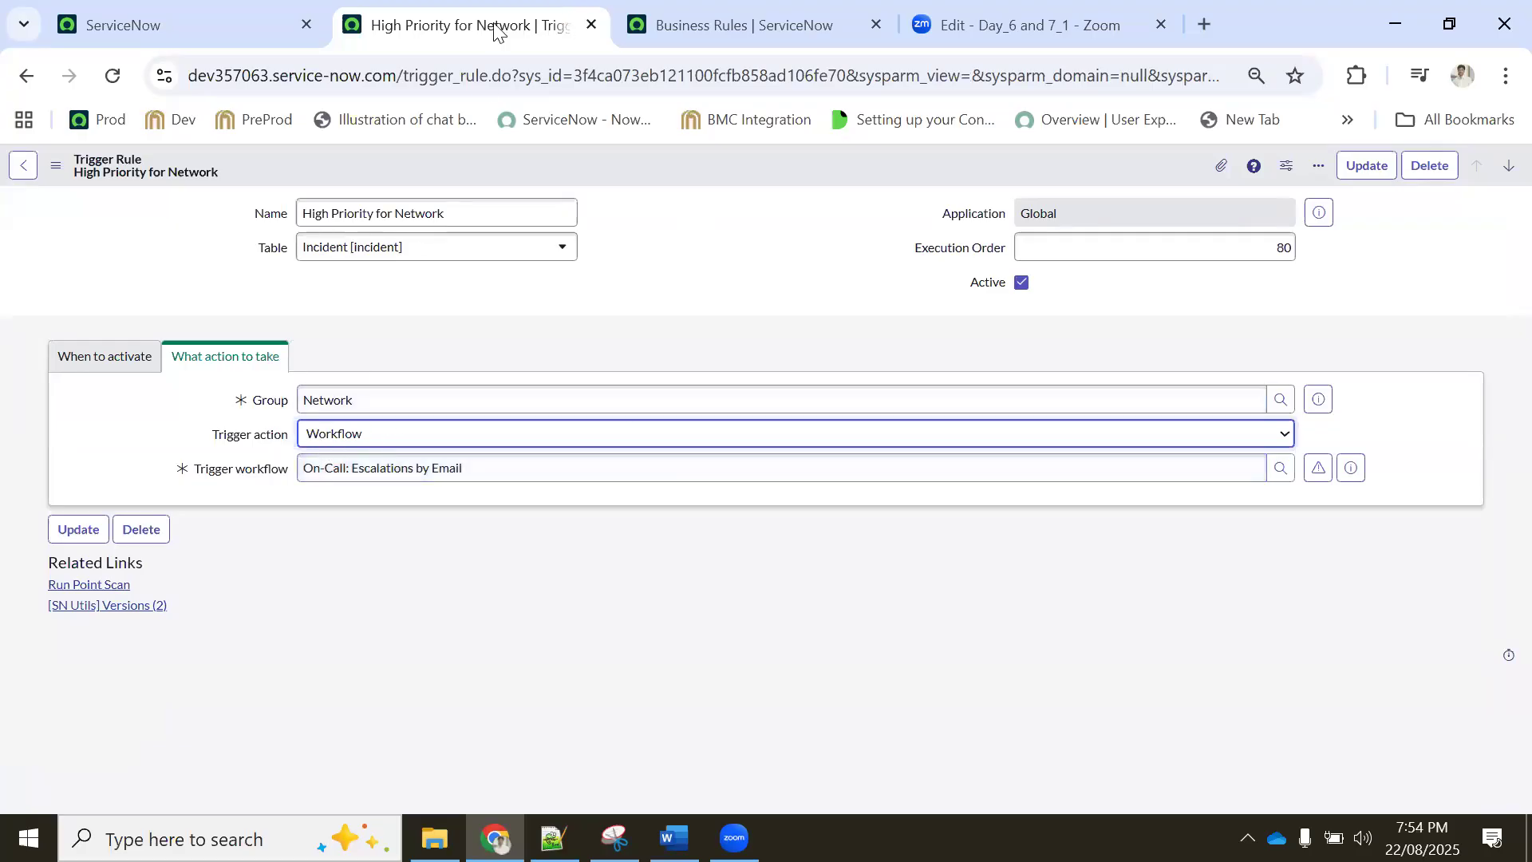
Open incident INC0010013 from the report, list all configurations for the Incident table and examine its flows
{"action": "left_click", "coordinate": [179, 24]}
{"action": "middle_click", "coordinate": [427, 501]}
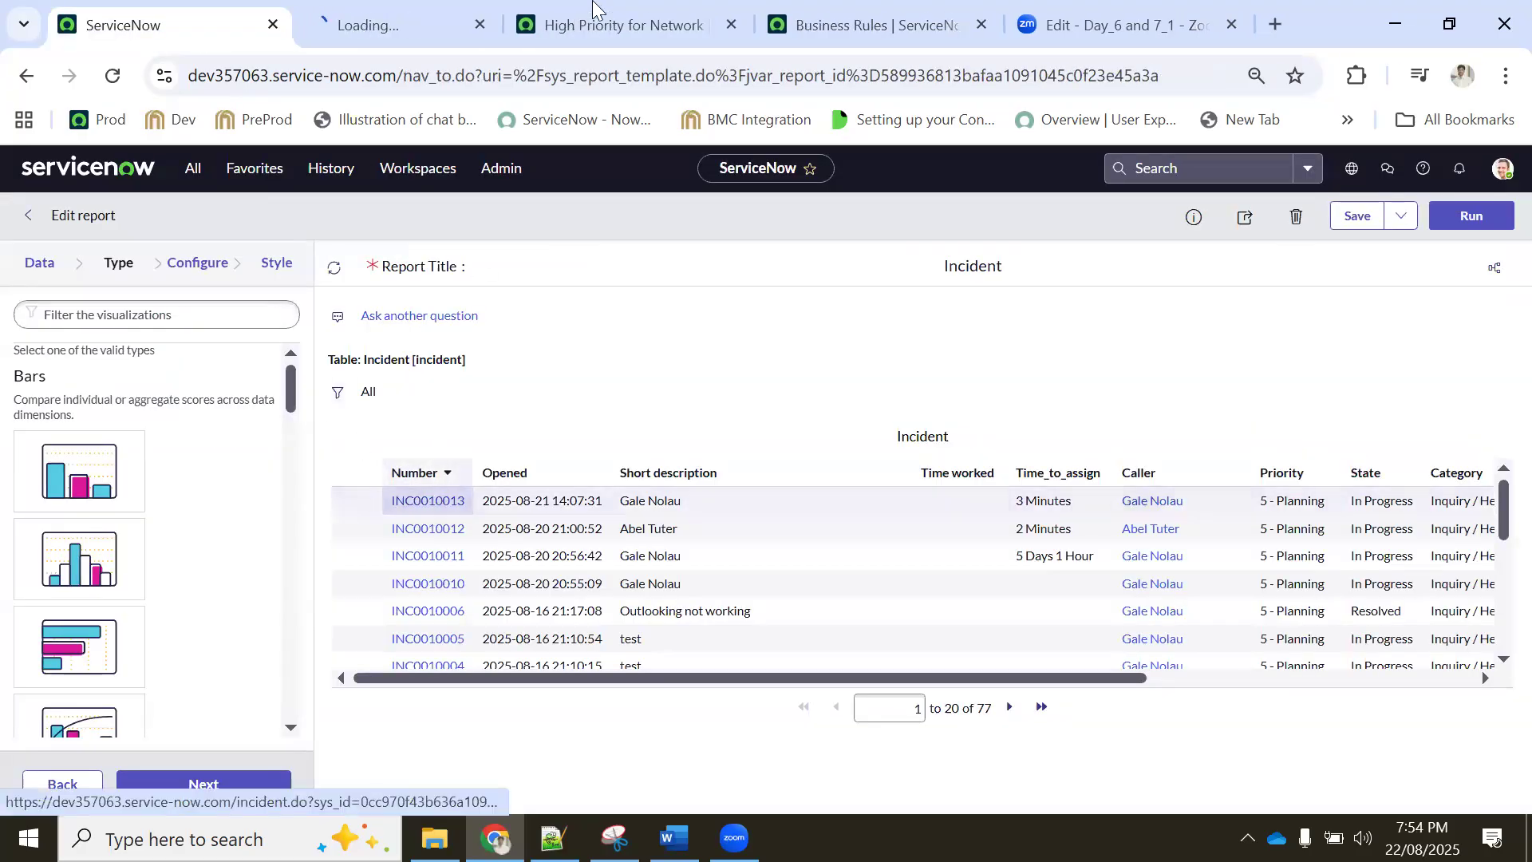
{"action": "left_click", "coordinate": [355, 22]}
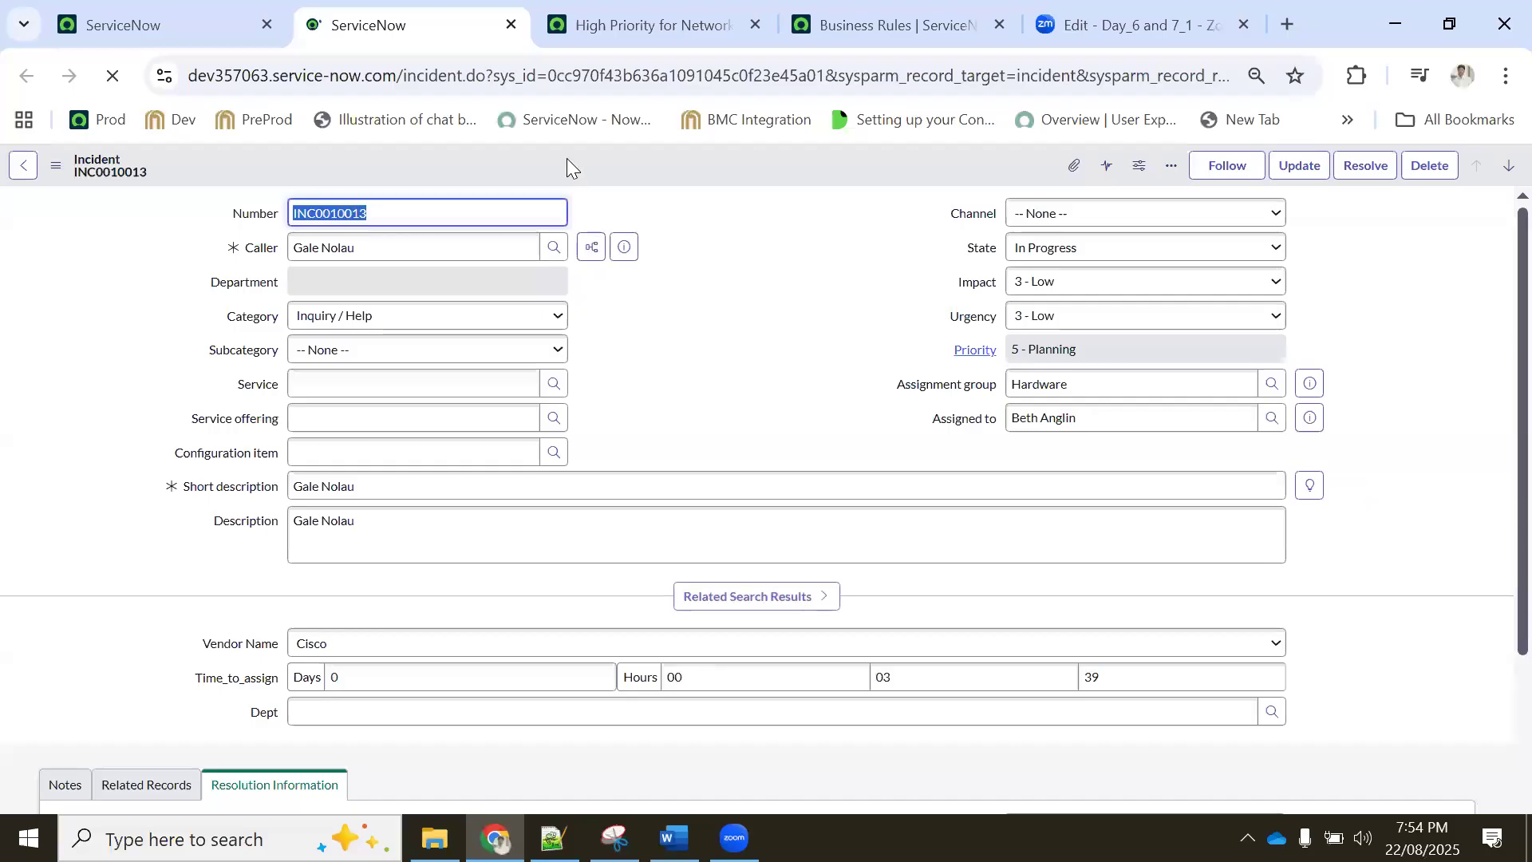
{"action": "right_click", "coordinate": [566, 158]}
{"action": "mouse_move", "coordinate": [650, 494]}
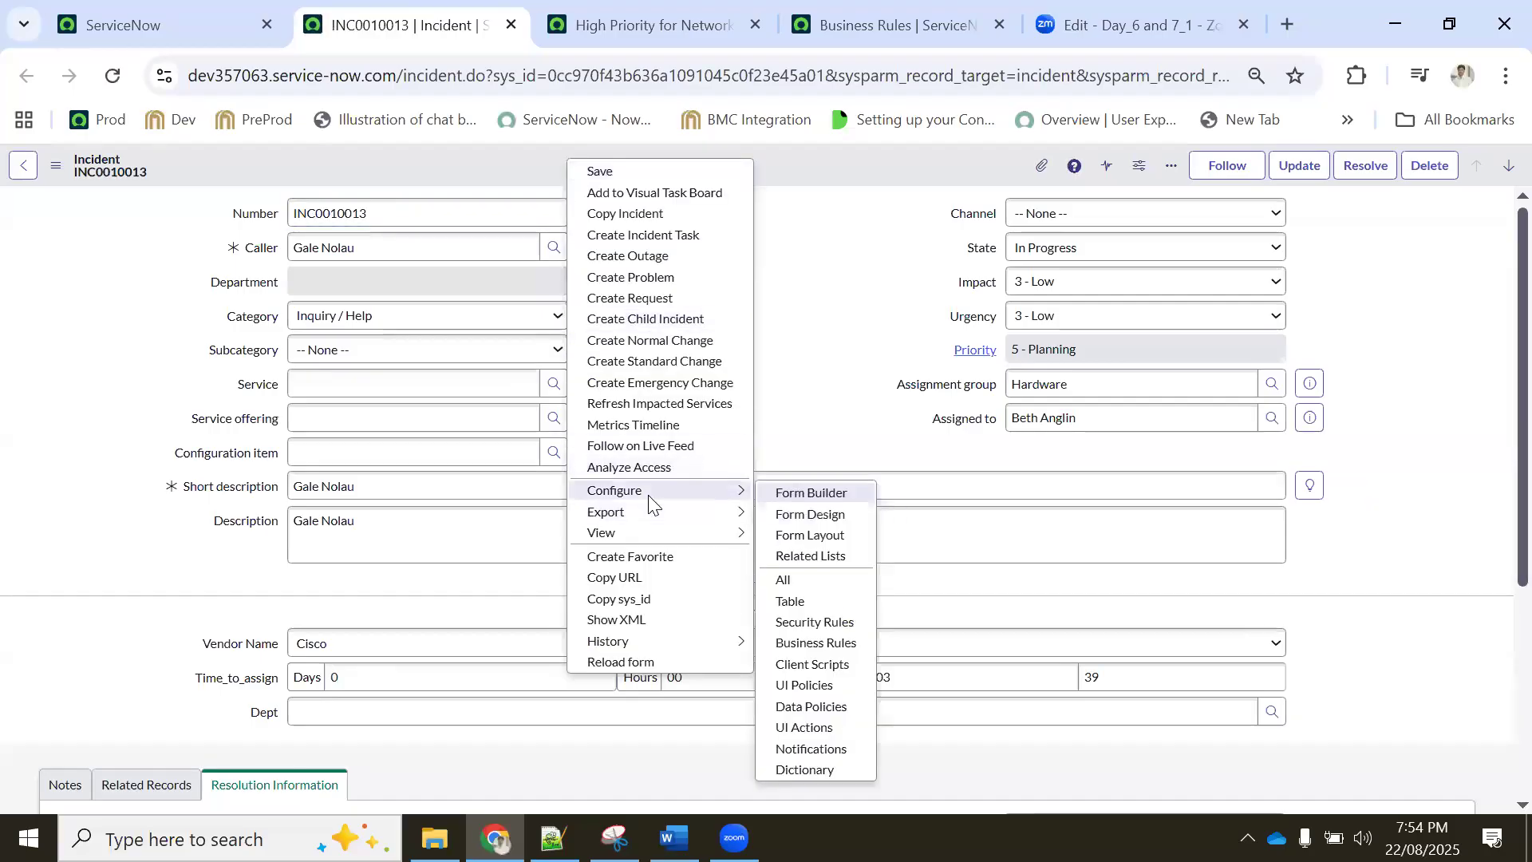
{"action": "left_click", "coordinate": [825, 579]}
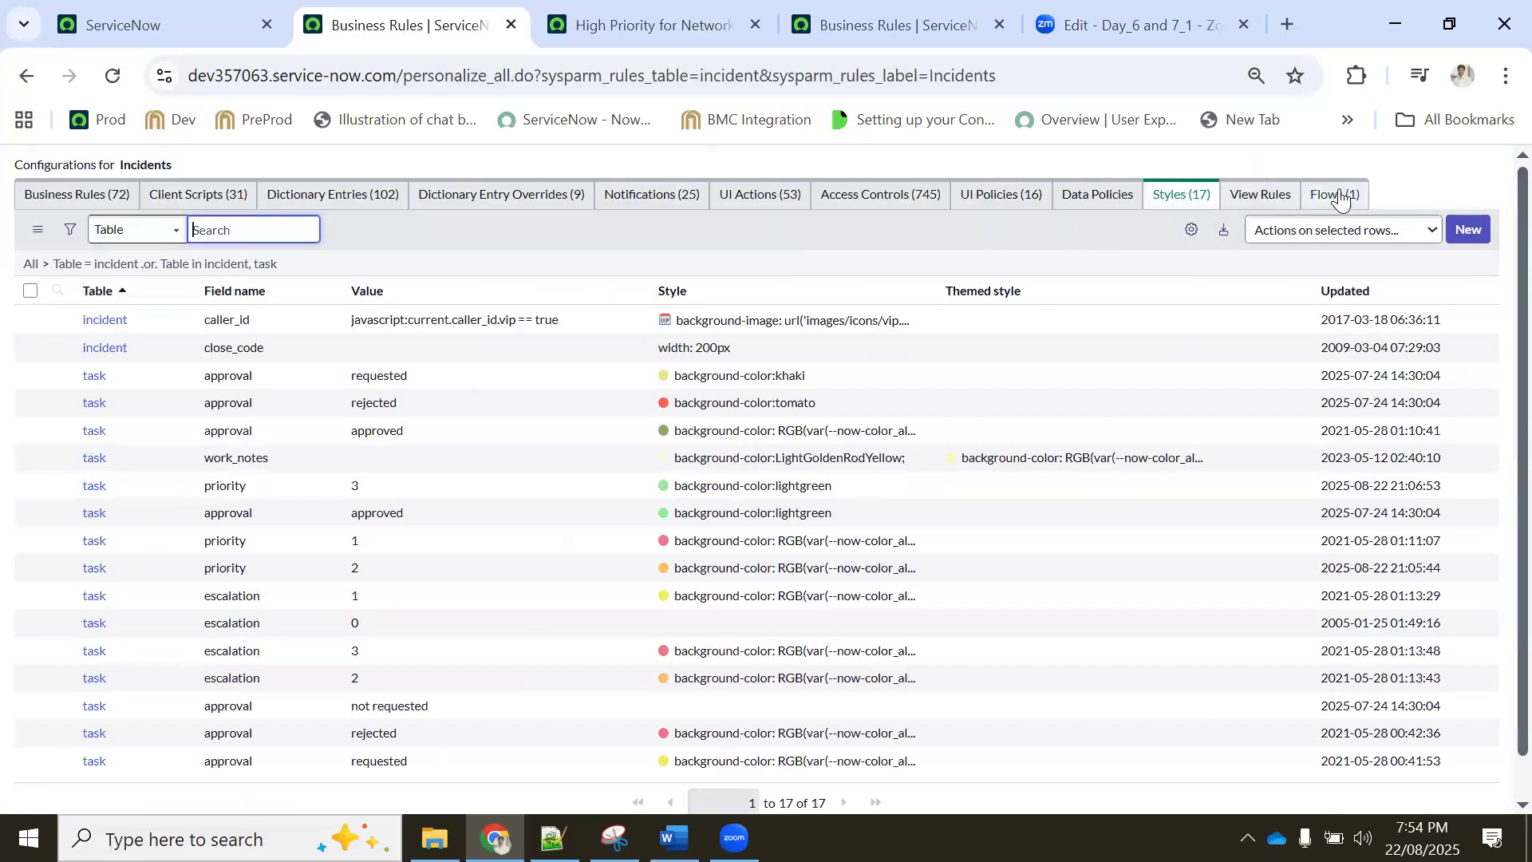
{"action": "left_click", "coordinate": [1338, 195]}
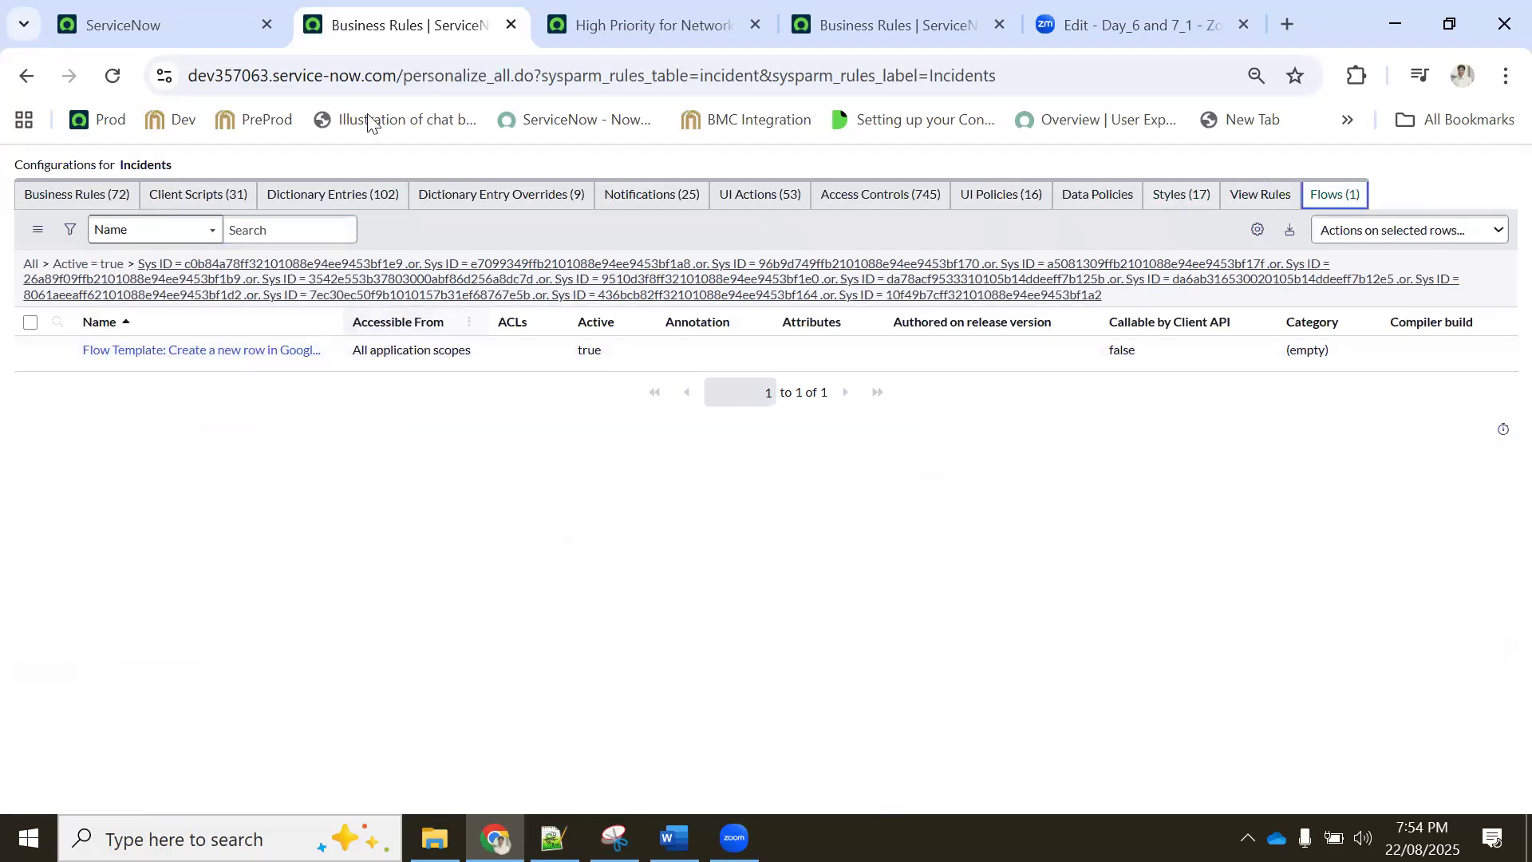
Return to the trigger rule's activation settings and switch triggering on assigned group changes on and off again
{"action": "left_click", "coordinate": [180, 20]}
{"action": "left_click", "coordinate": [622, 24]}
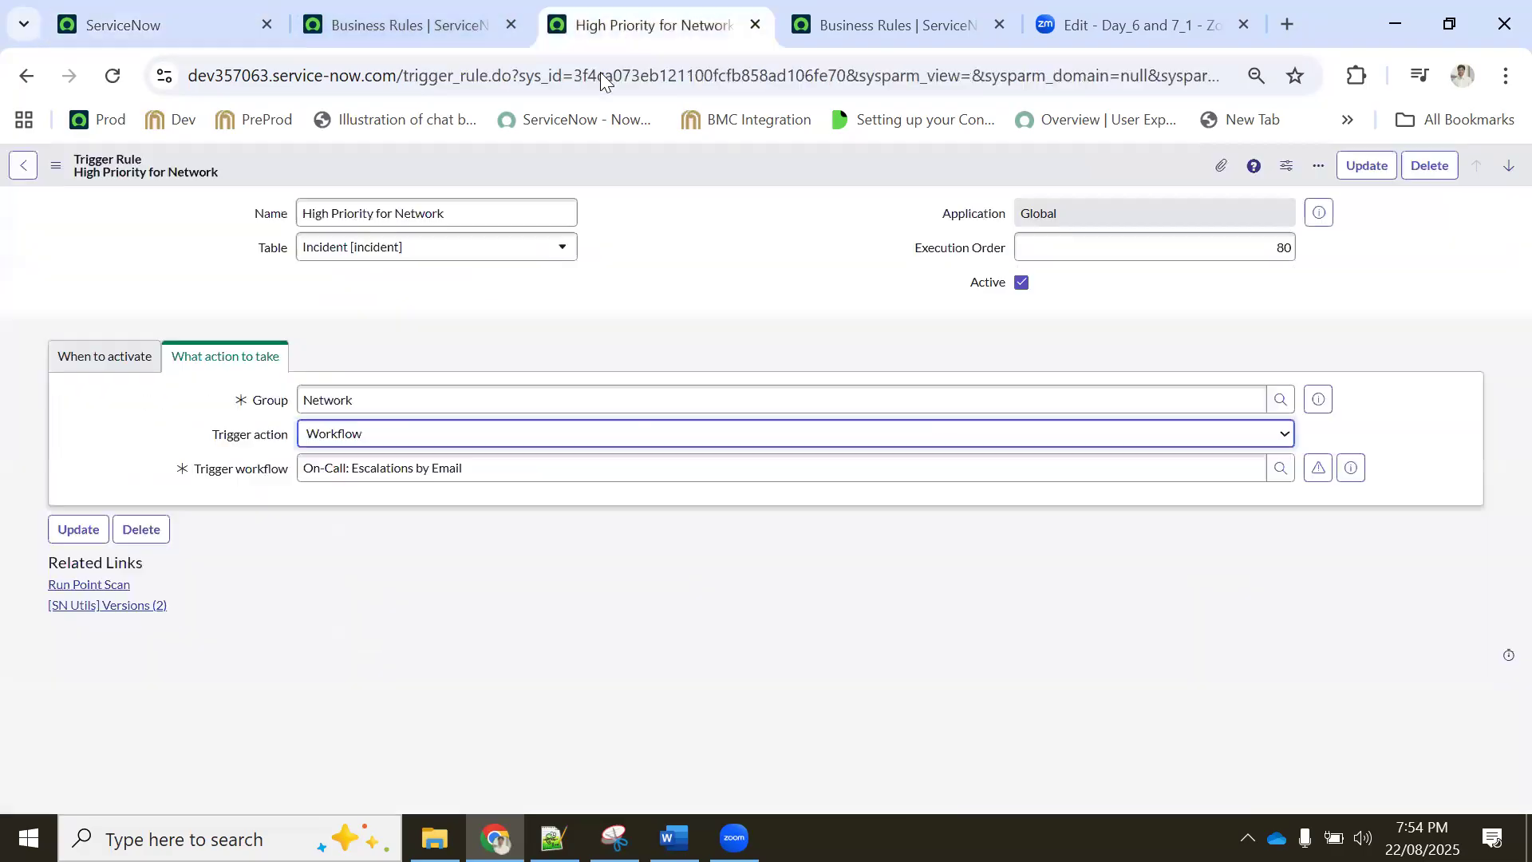
{"action": "left_click", "coordinate": [96, 358]}
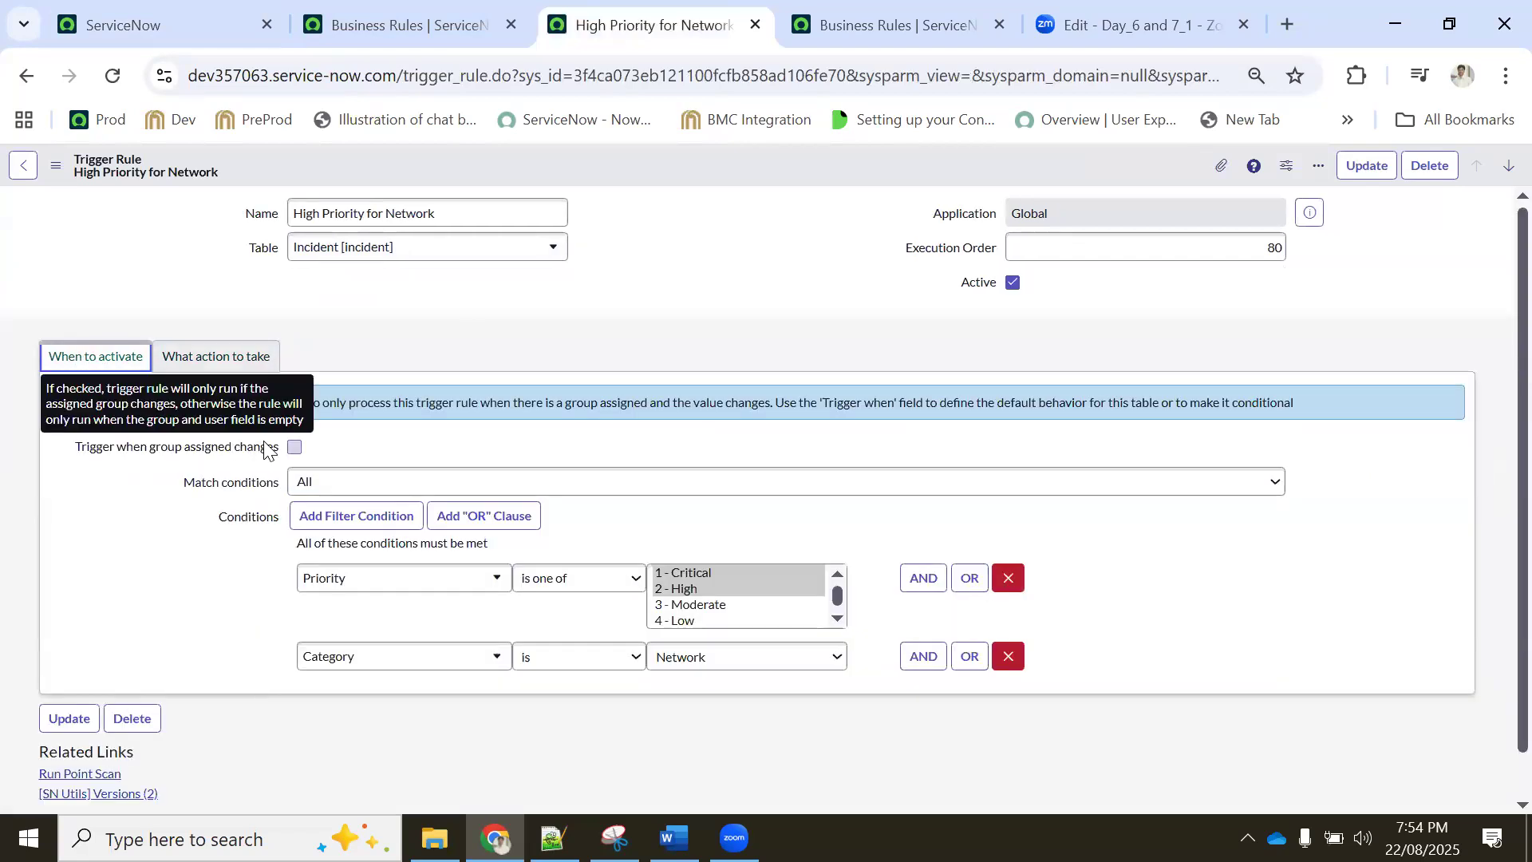
{"action": "left_click", "coordinate": [294, 448]}
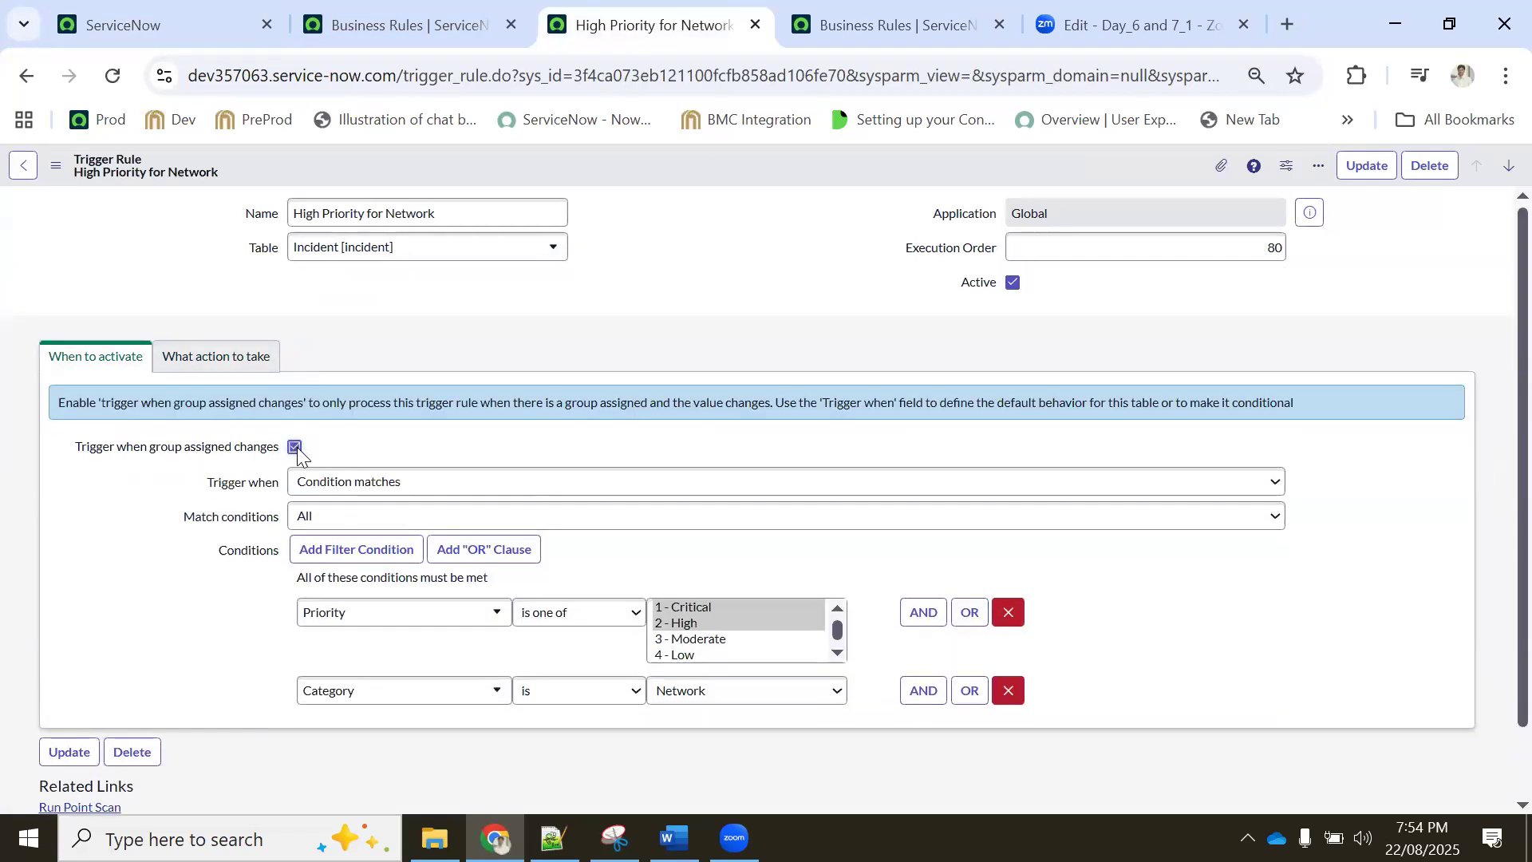
{"action": "left_click", "coordinate": [295, 449]}
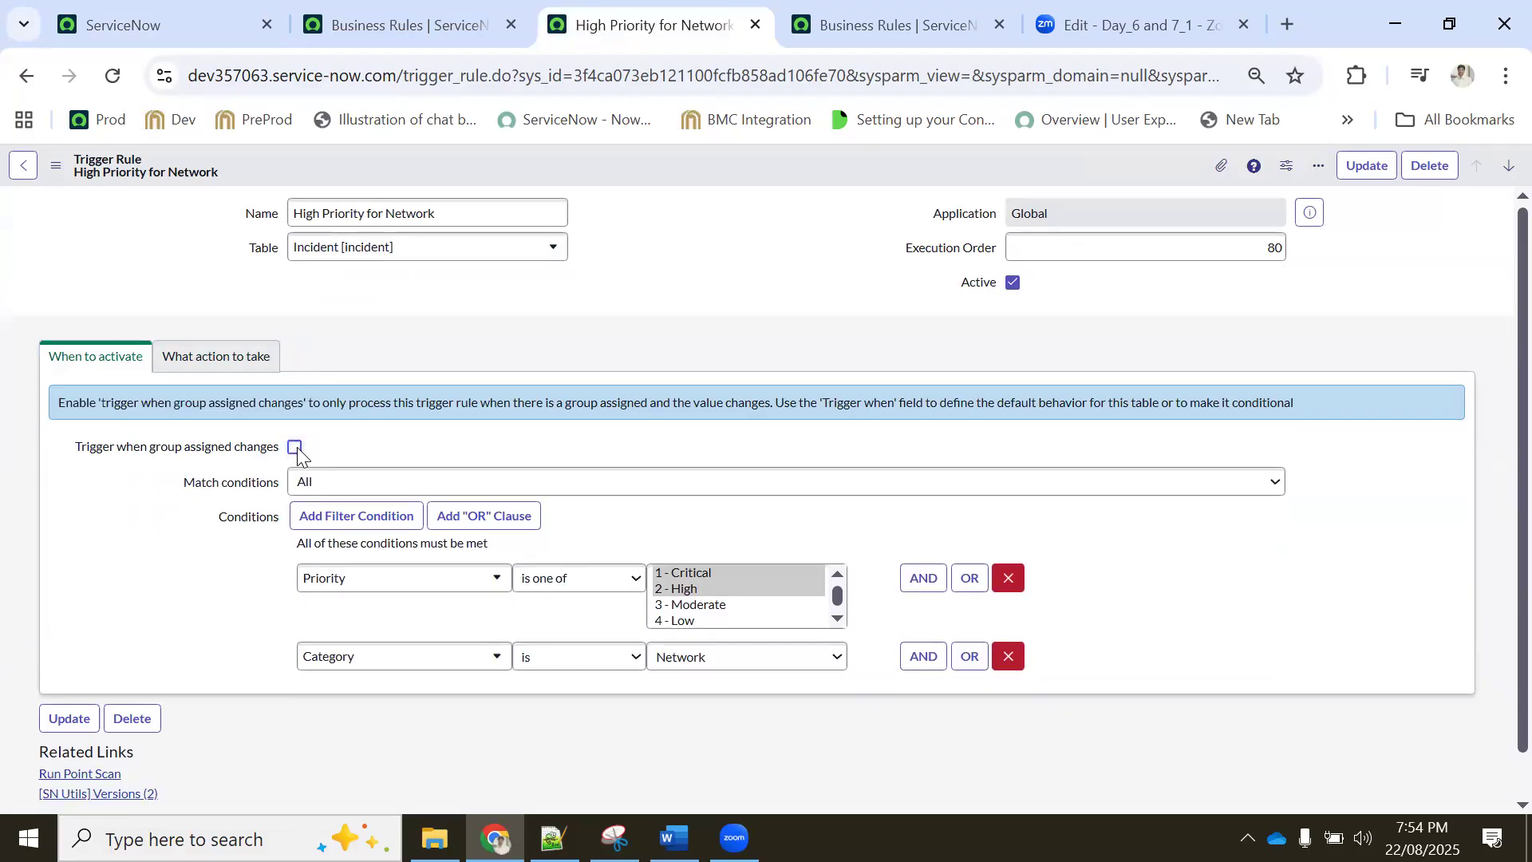
Check the trigger rule's action and activation conditions once more and save the rule
{"action": "left_click", "coordinate": [220, 355]}
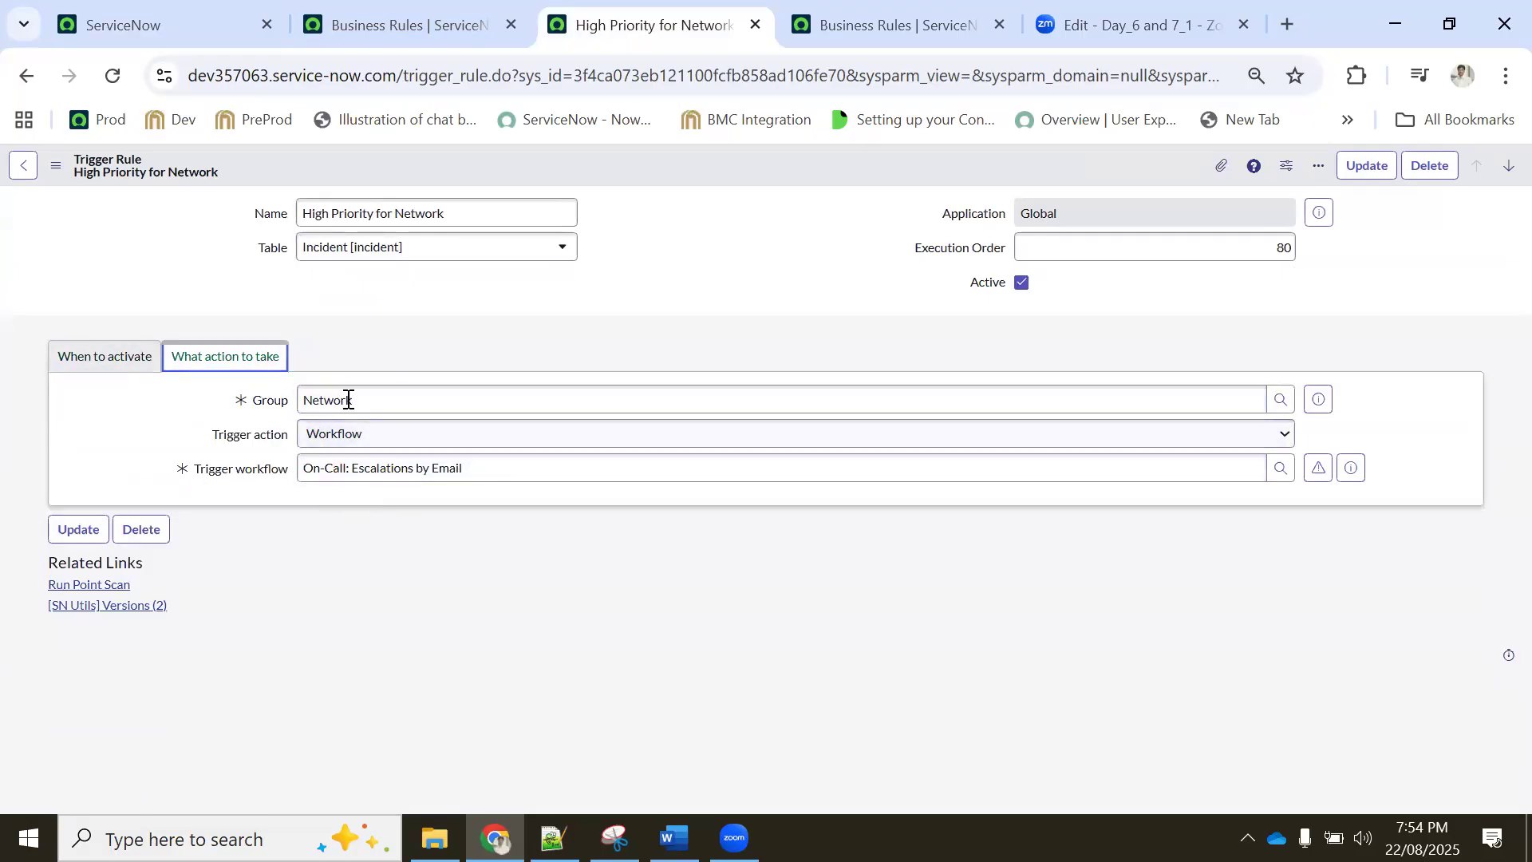
{"action": "left_click", "coordinate": [136, 355]}
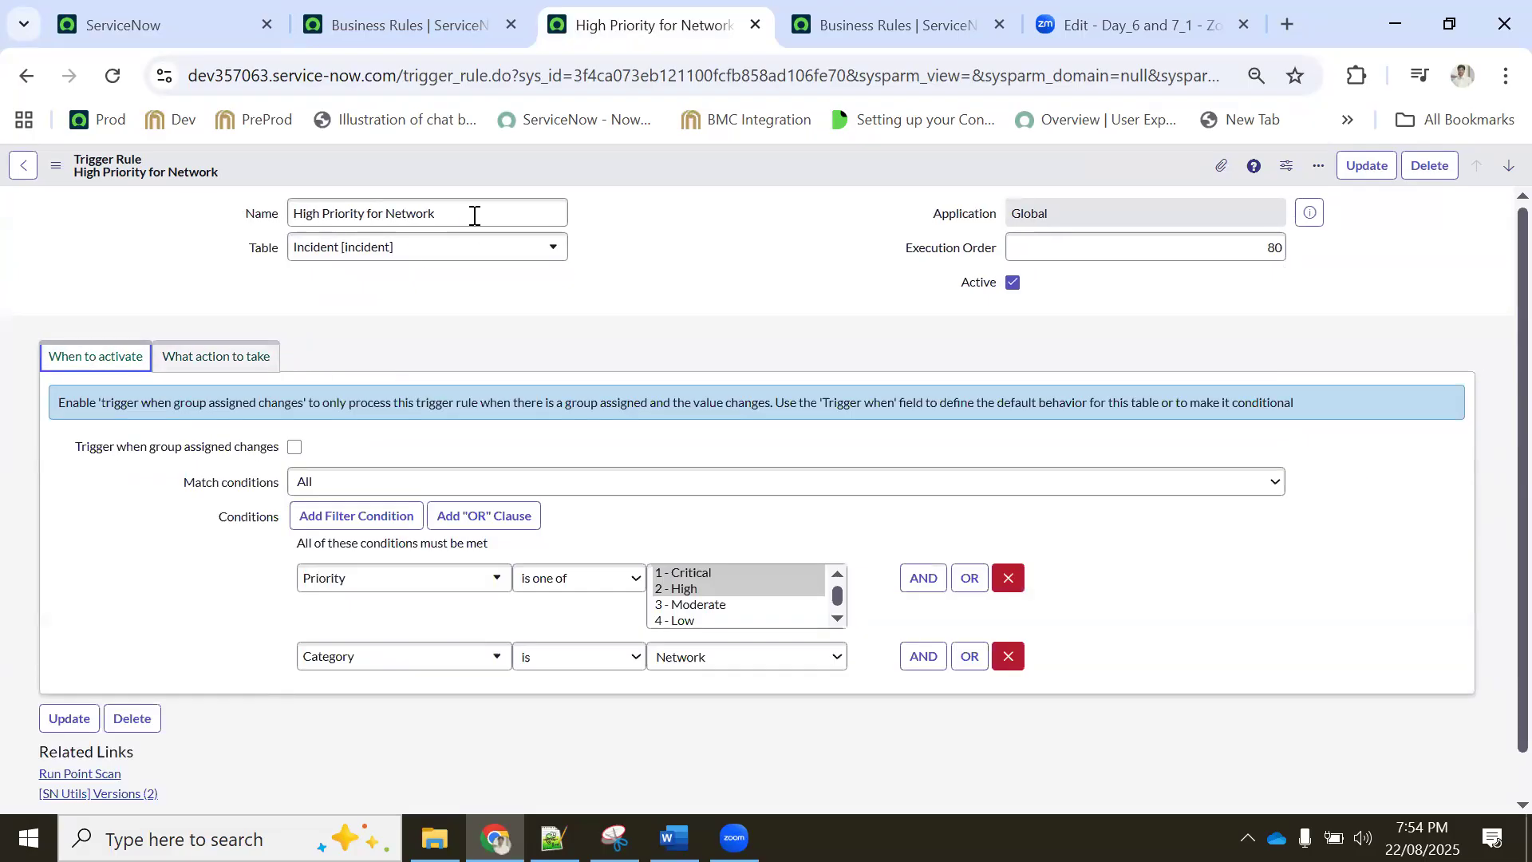
{"action": "right_click", "coordinate": [549, 164]}
{"action": "left_click", "coordinate": [588, 177]}
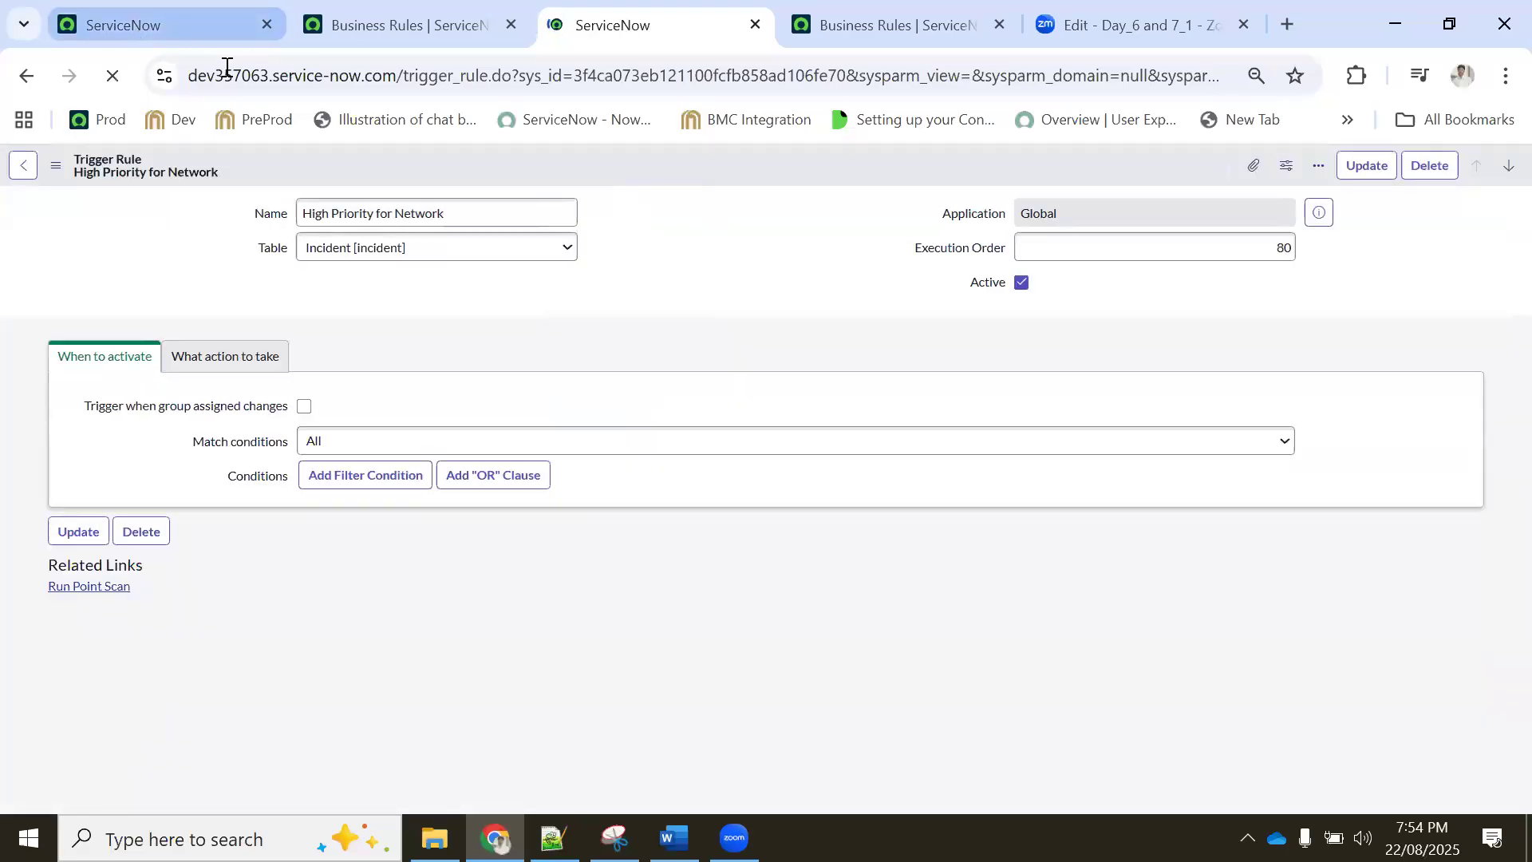
Open a blank incident form in its own tab alongside the existing record pages
{"action": "left_click", "coordinate": [149, 23]}
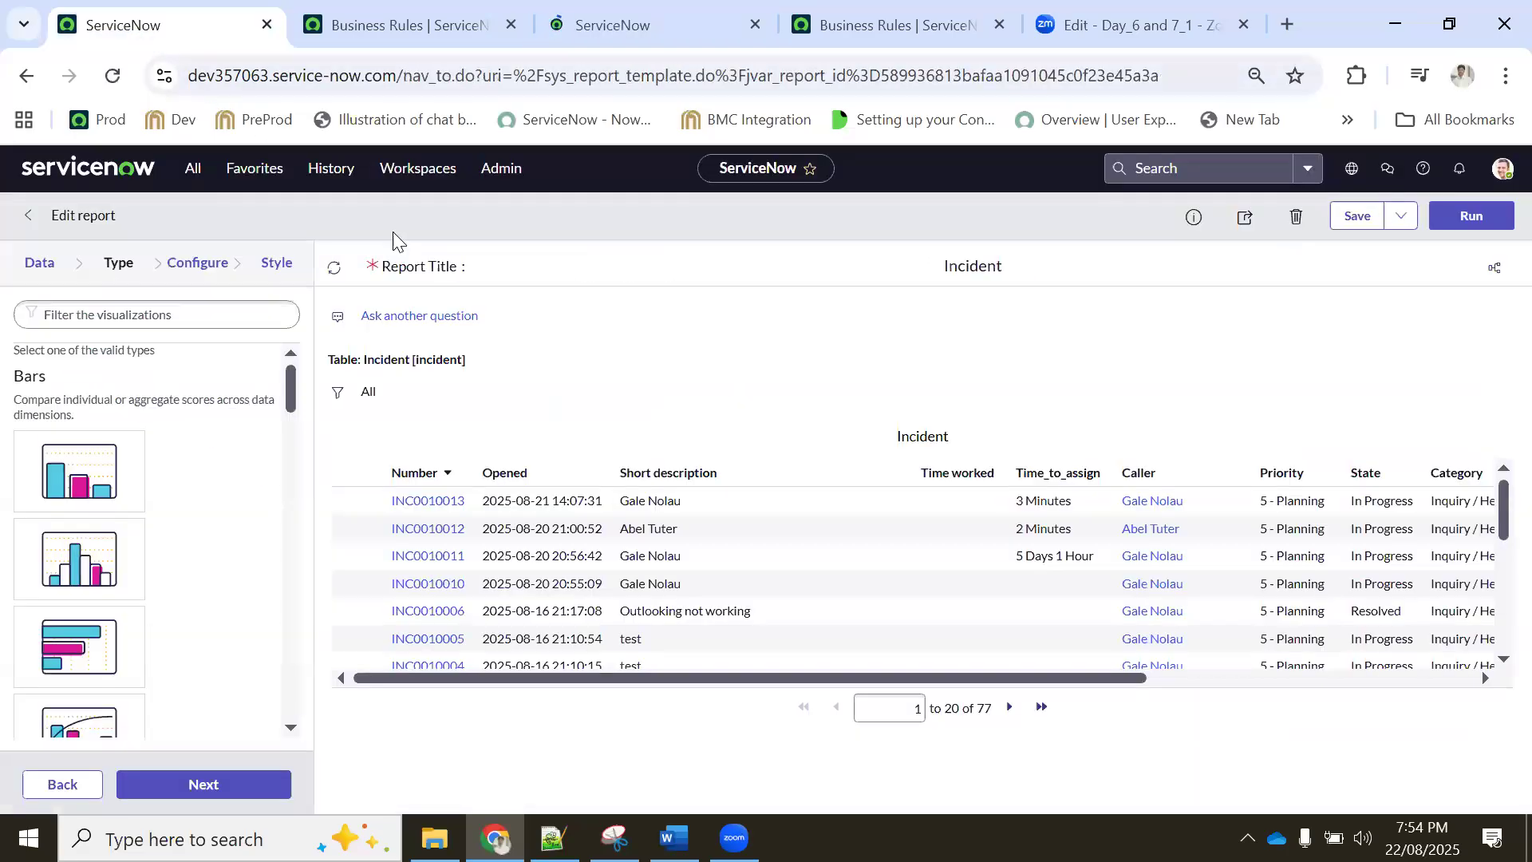
{"action": "left_click", "coordinate": [193, 169]}
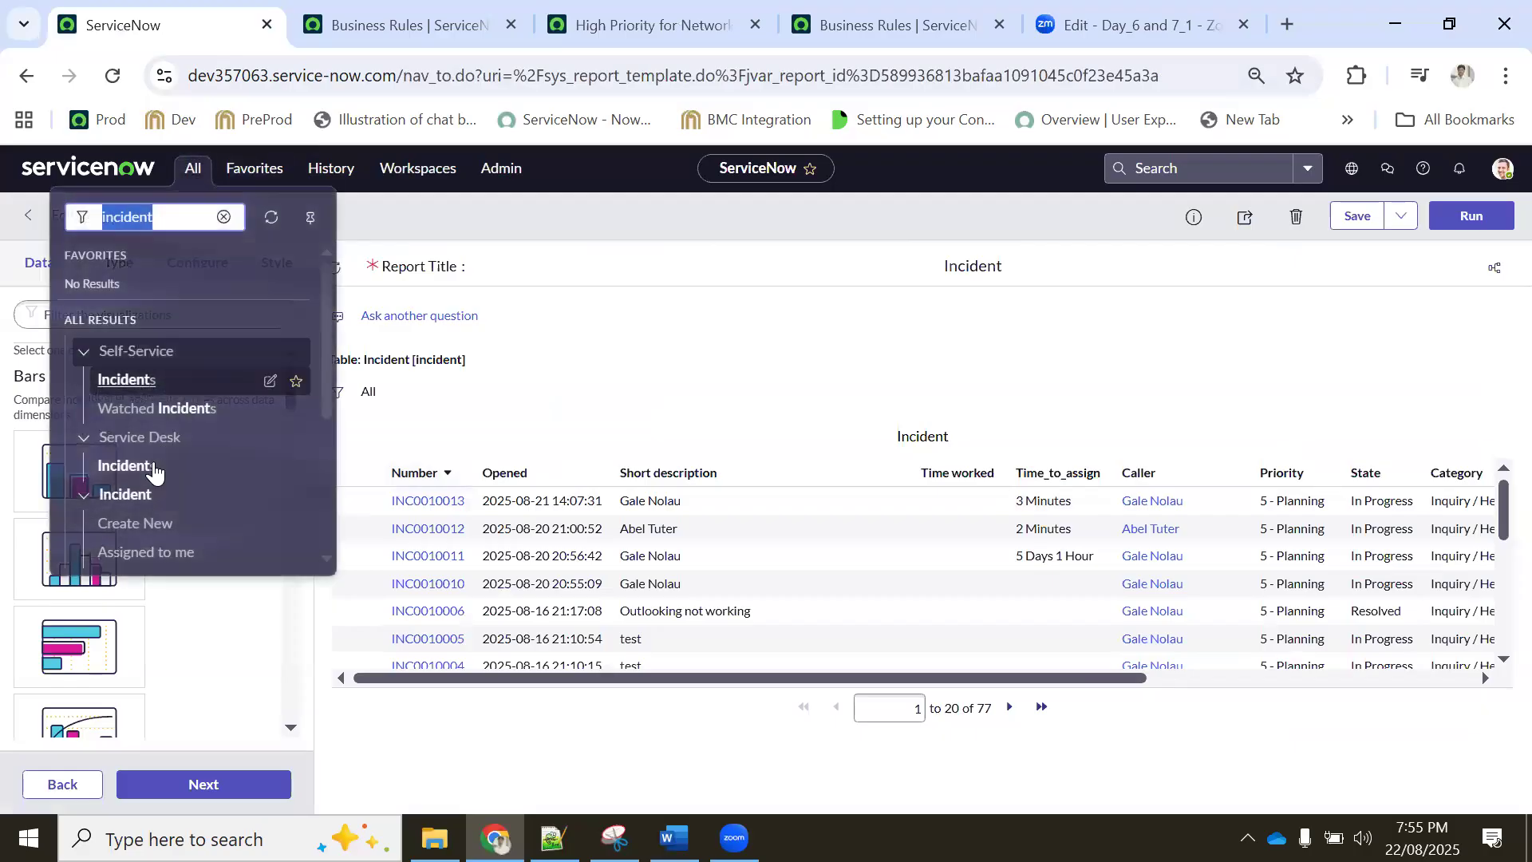
{"action": "middle_click", "coordinate": [135, 523]}
{"action": "left_click_drag", "start_coordinate": [517, 30], "coordinate": [314, 22]}
Review the High Priority for Network trigger rule's activation conditions and the action it takes
{"action": "left_click", "coordinate": [756, 21]}
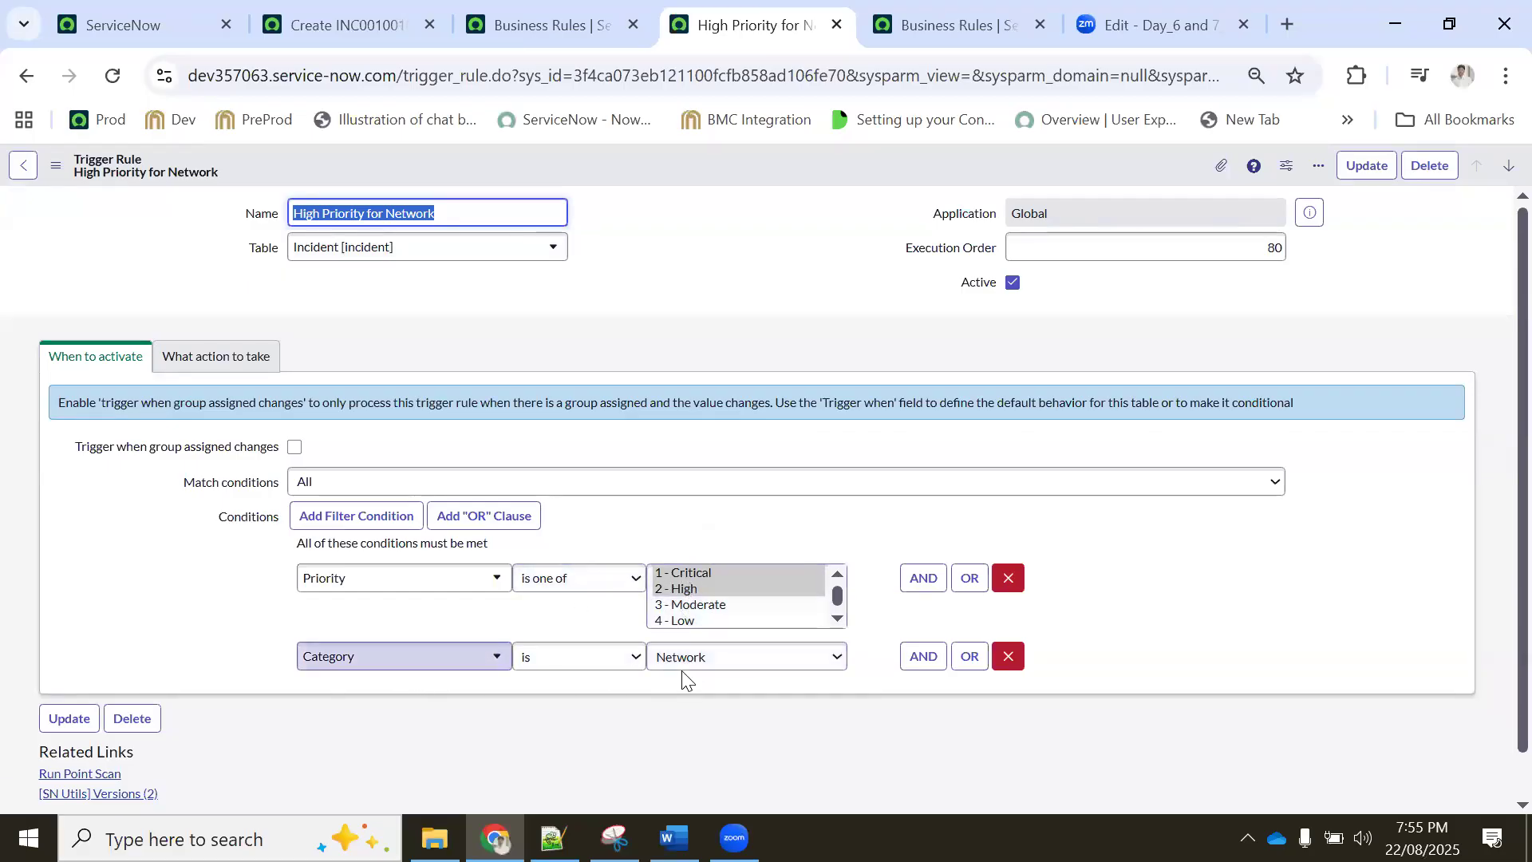
{"action": "left_click", "coordinate": [193, 361]}
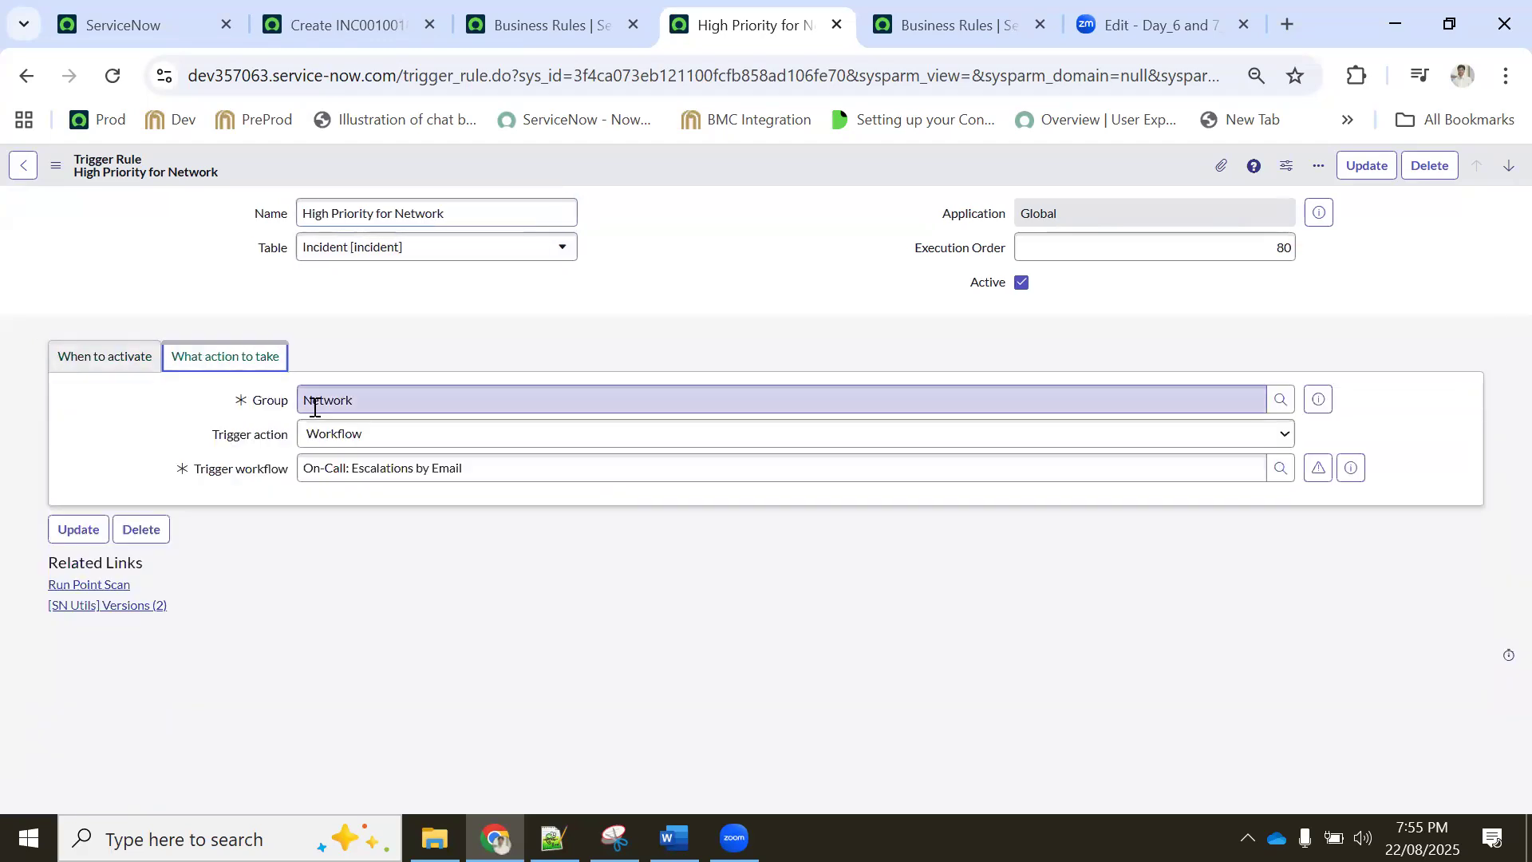
{"action": "left_click", "coordinate": [509, 19]}
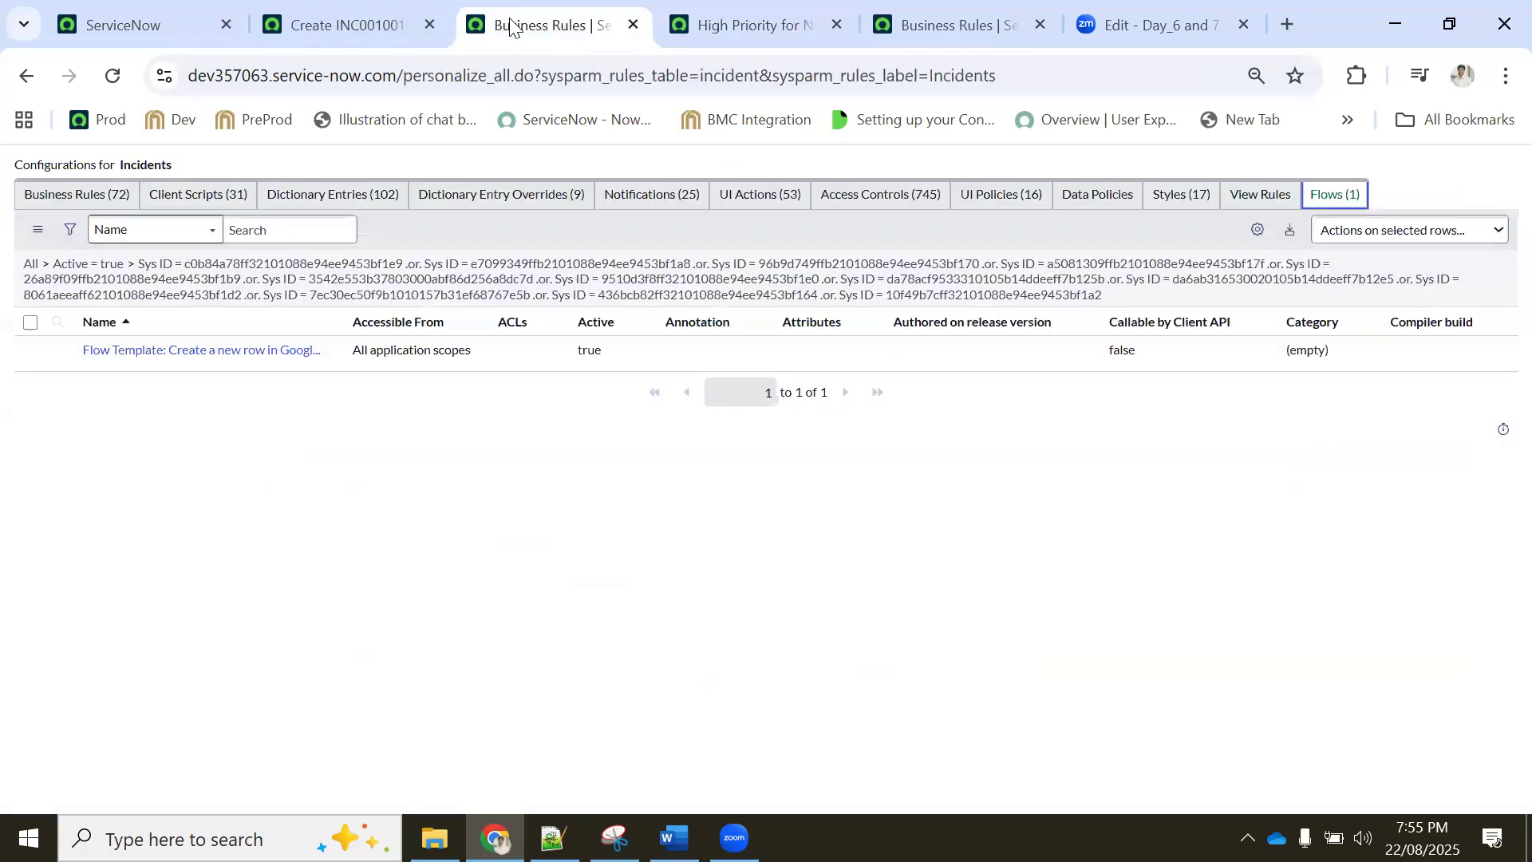
Fill in the caller on the new incident and set its category to Network
{"action": "left_click", "coordinate": [344, 19]}
{"action": "left_click", "coordinate": [441, 248]}
{"action": "left_click", "coordinate": [547, 247]}
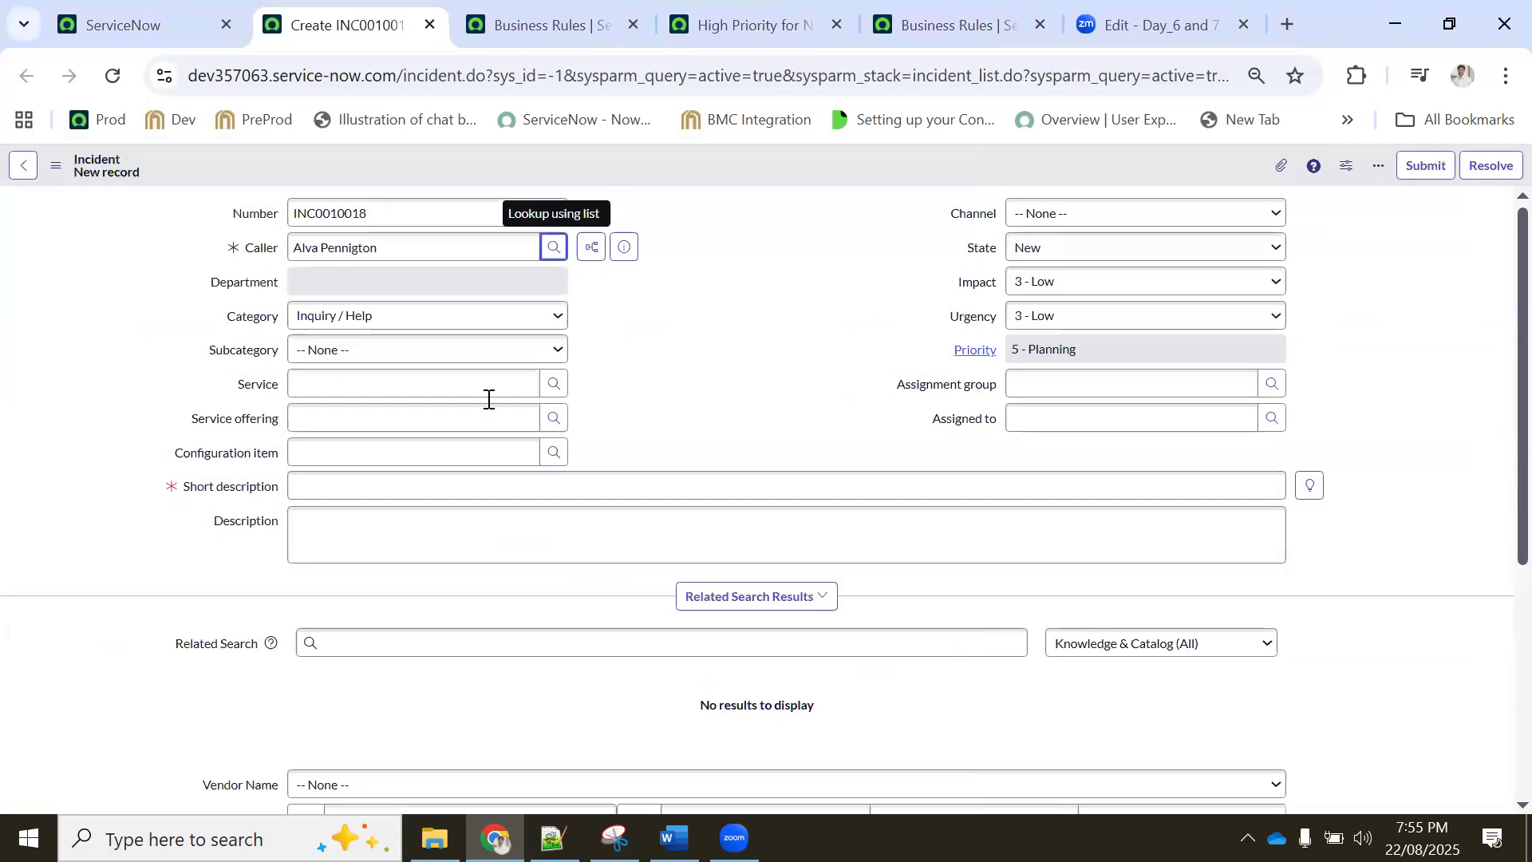
{"action": "left_click", "coordinate": [348, 318]}
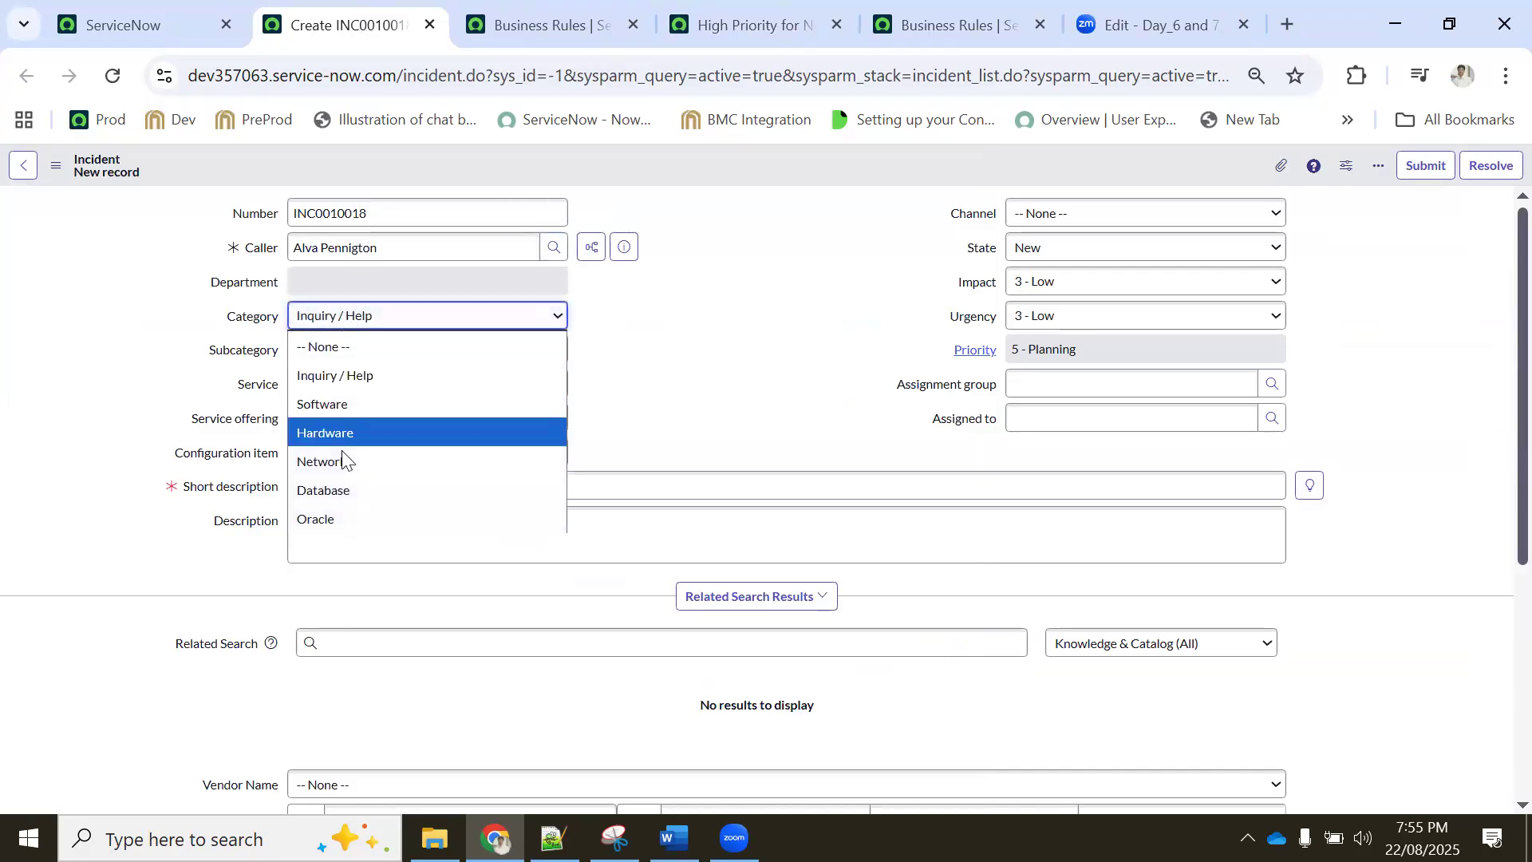
{"action": "left_click", "coordinate": [329, 461]}
{"action": "left_click", "coordinate": [346, 351]}
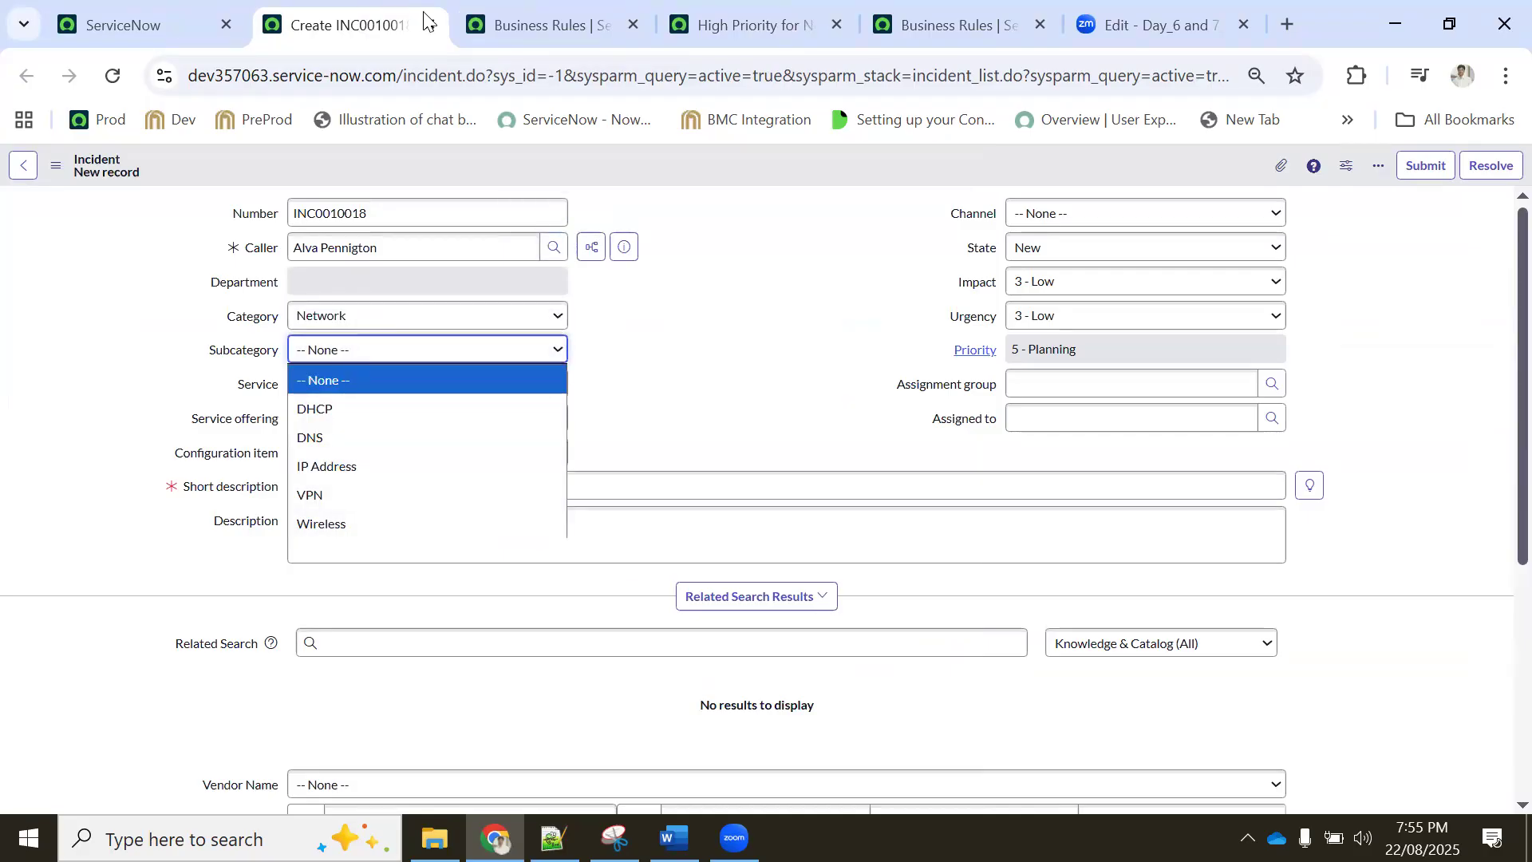
Check the priority and category conditions that activate the High Priority for Network rule
{"action": "left_click", "coordinate": [542, 25]}
{"action": "left_click", "coordinate": [716, 26]}
{"action": "left_click", "coordinate": [123, 352]}
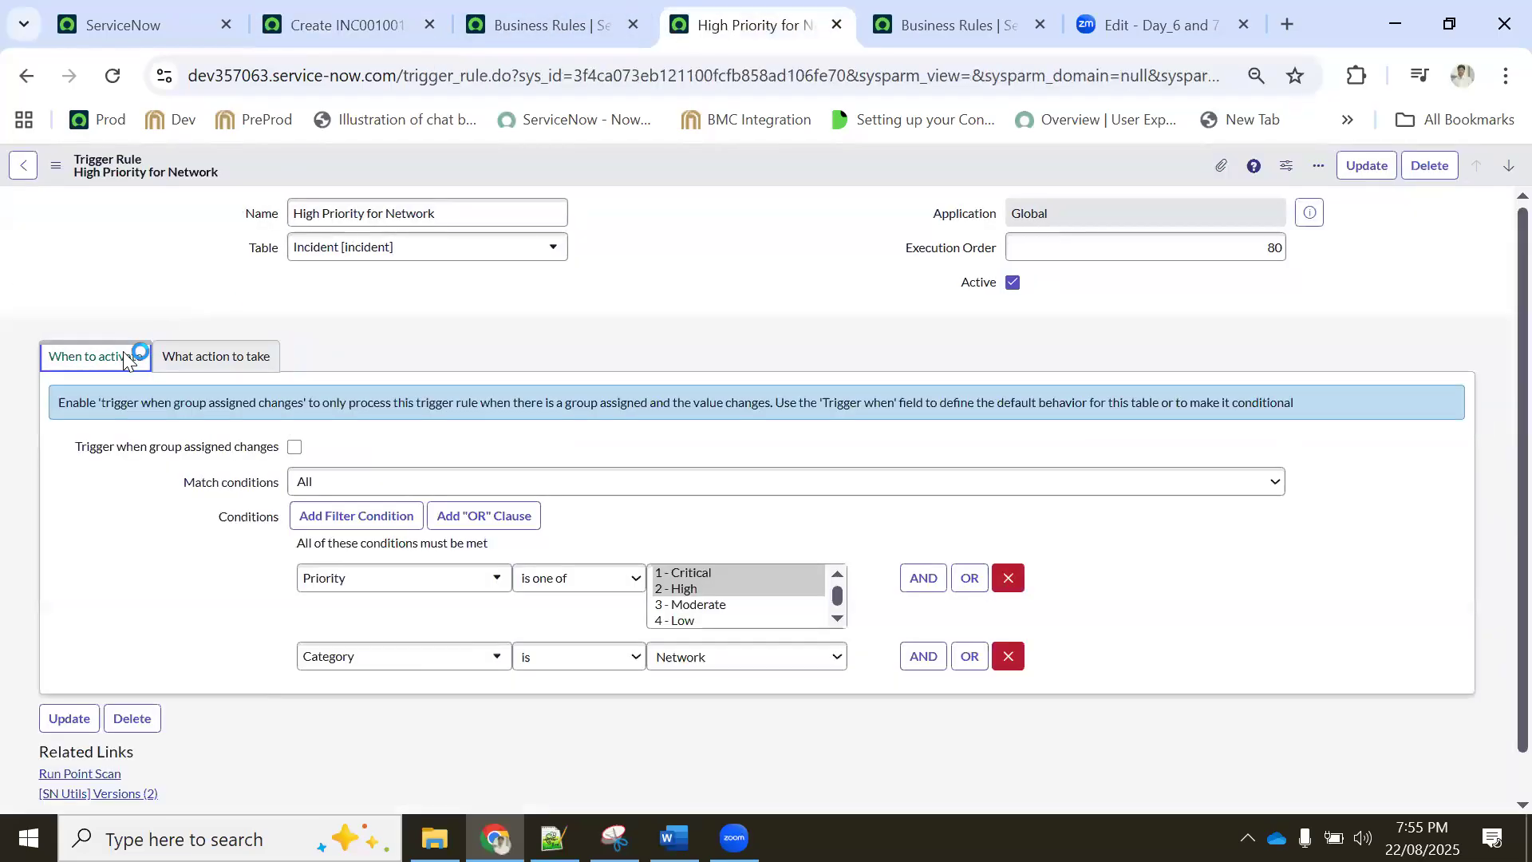
Set both the impact and the urgency of the new incident to 1 - High
{"action": "left_click", "coordinate": [353, 22]}
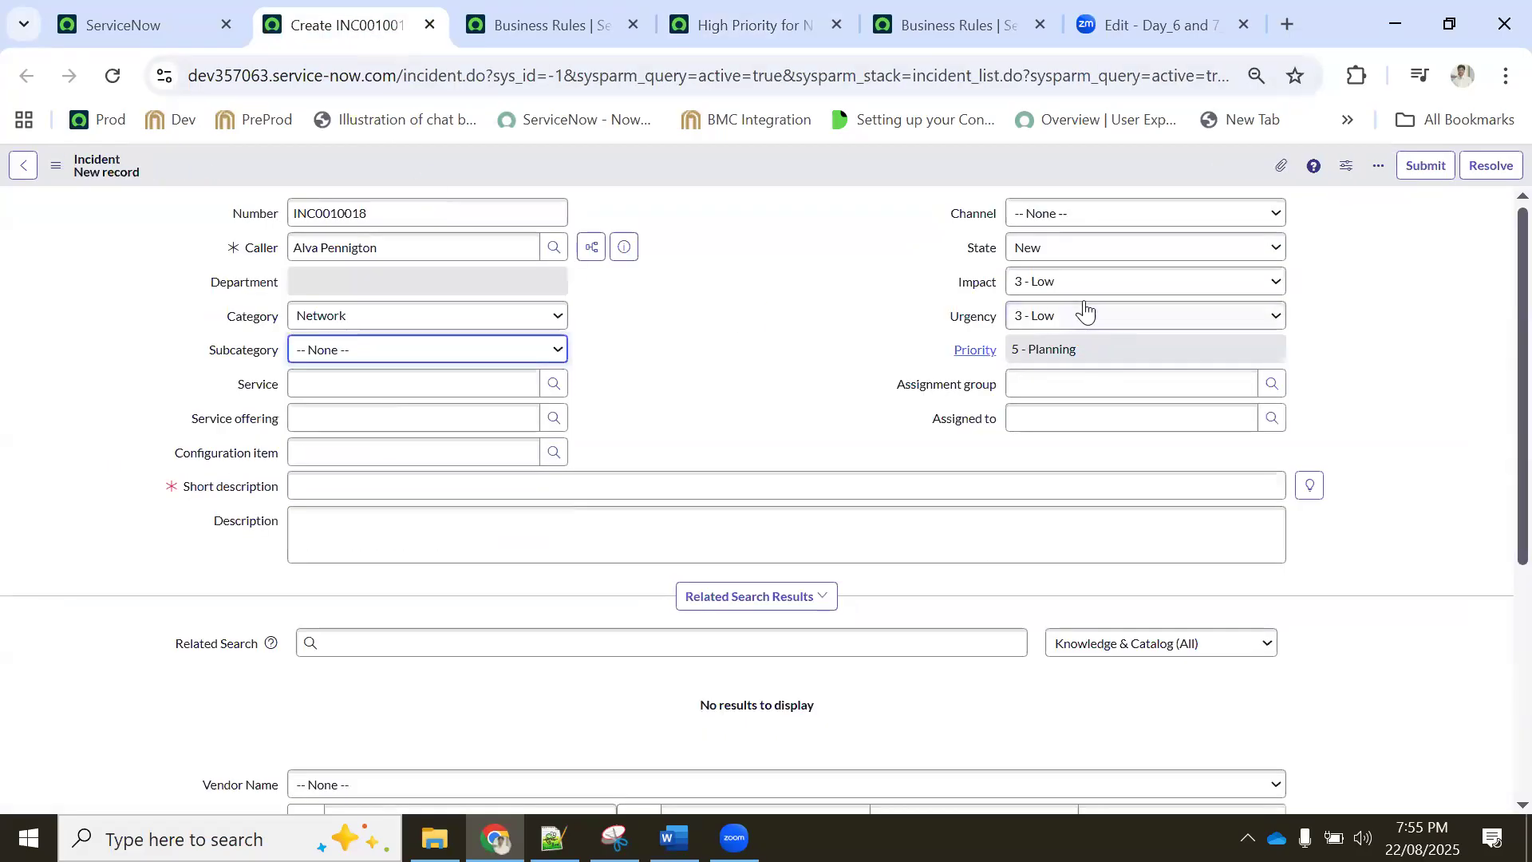
{"action": "left_click", "coordinate": [1040, 284]}
{"action": "left_click", "coordinate": [1041, 309]}
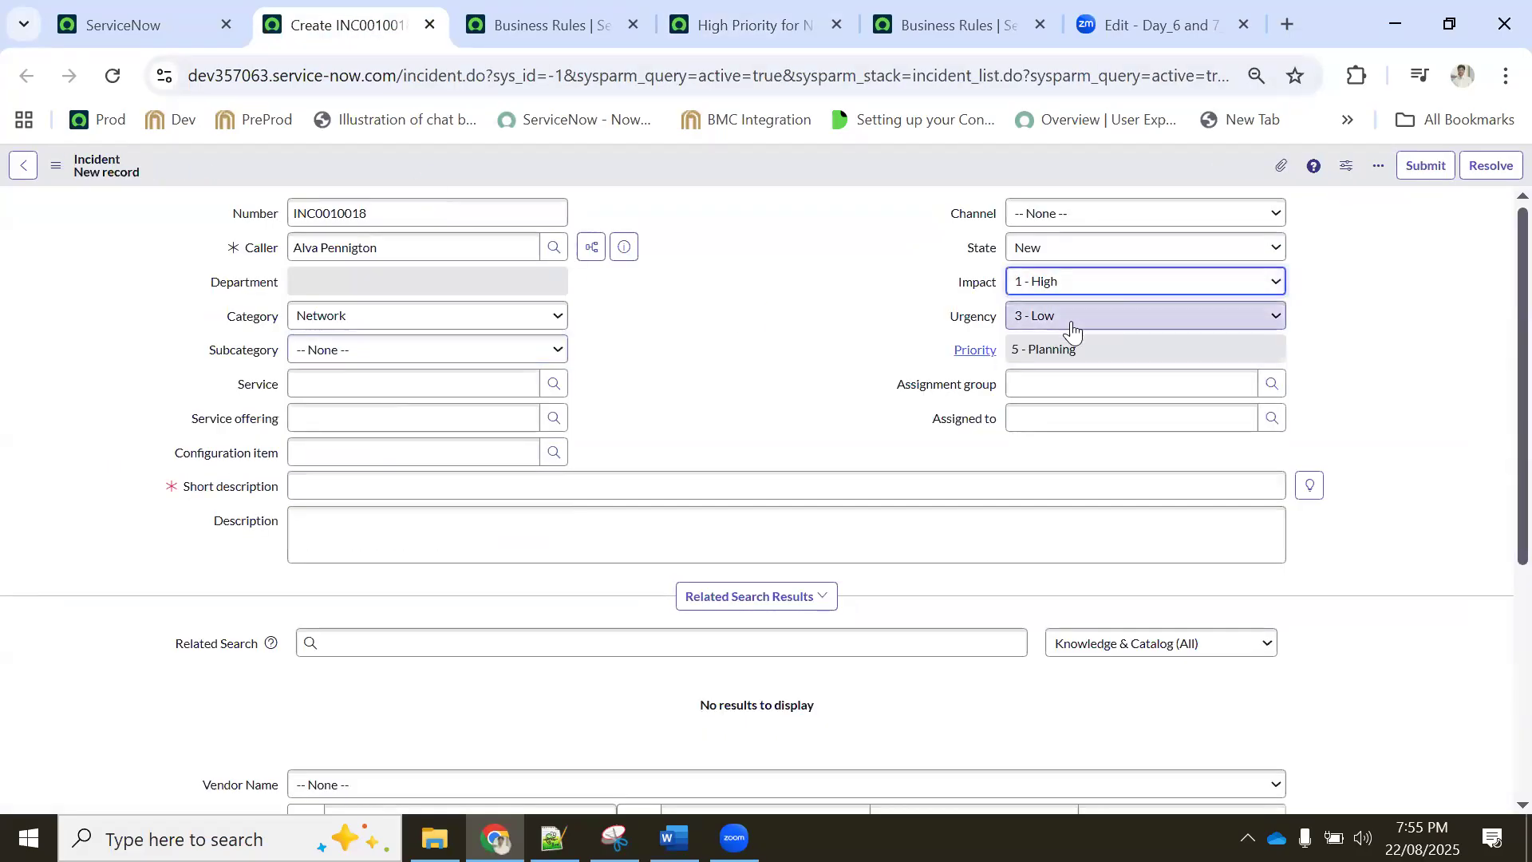
{"action": "left_click", "coordinate": [1055, 316]}
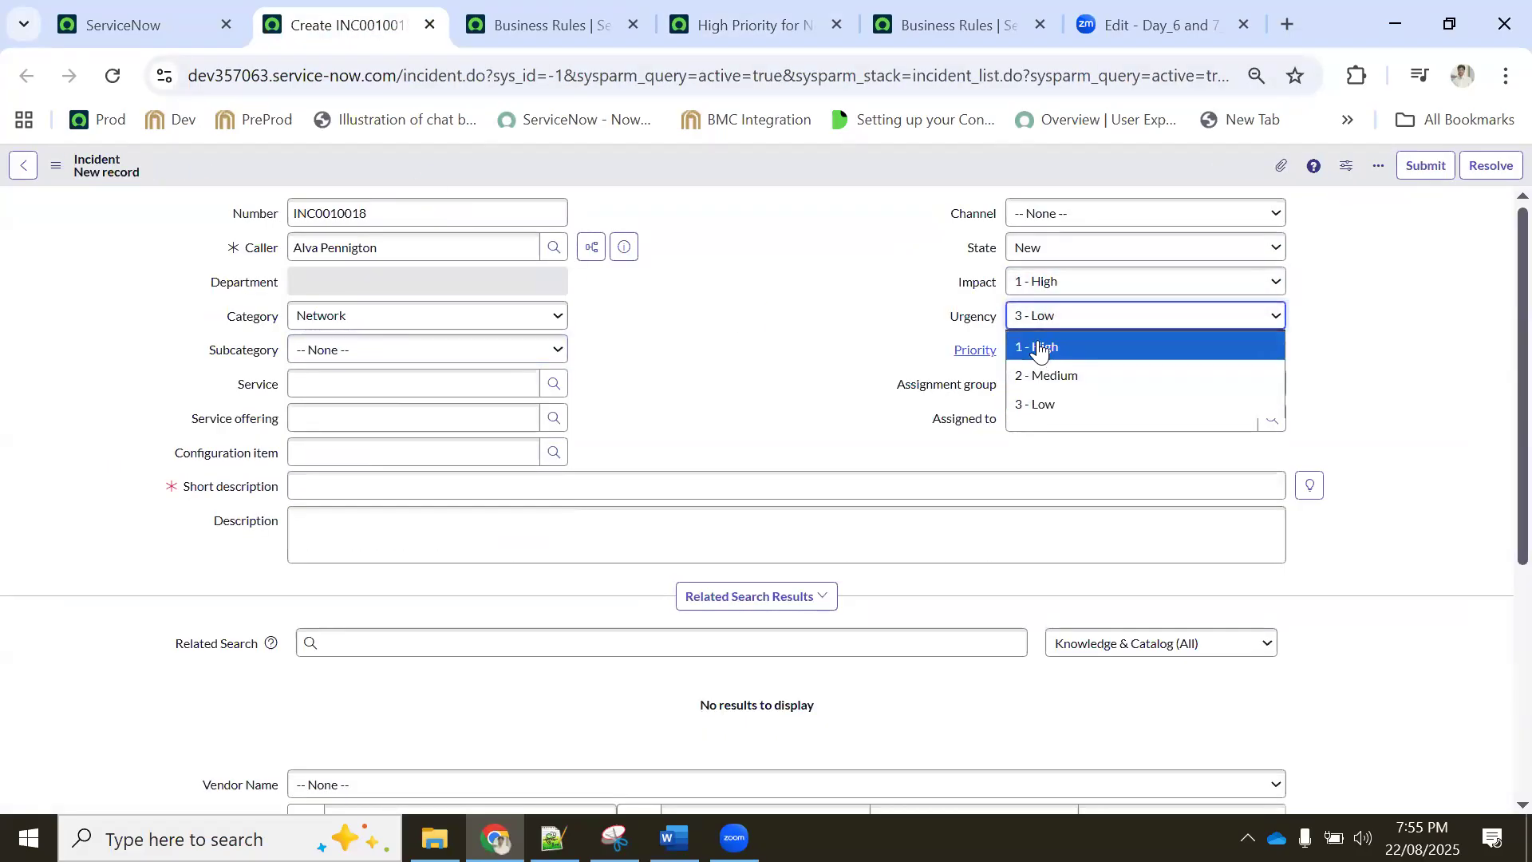
{"action": "left_click", "coordinate": [1039, 349]}
Enter the person's name as the incident's short description and description, and save the record
{"action": "left_click", "coordinate": [328, 485]}
{"action": "left_click", "coordinate": [349, 527]}
{"action": "type", "text": "Beth Anglin"}
{"action": "scroll", "coordinate": [511, 342], "scroll_direction": "down", "scroll_amount": 1}
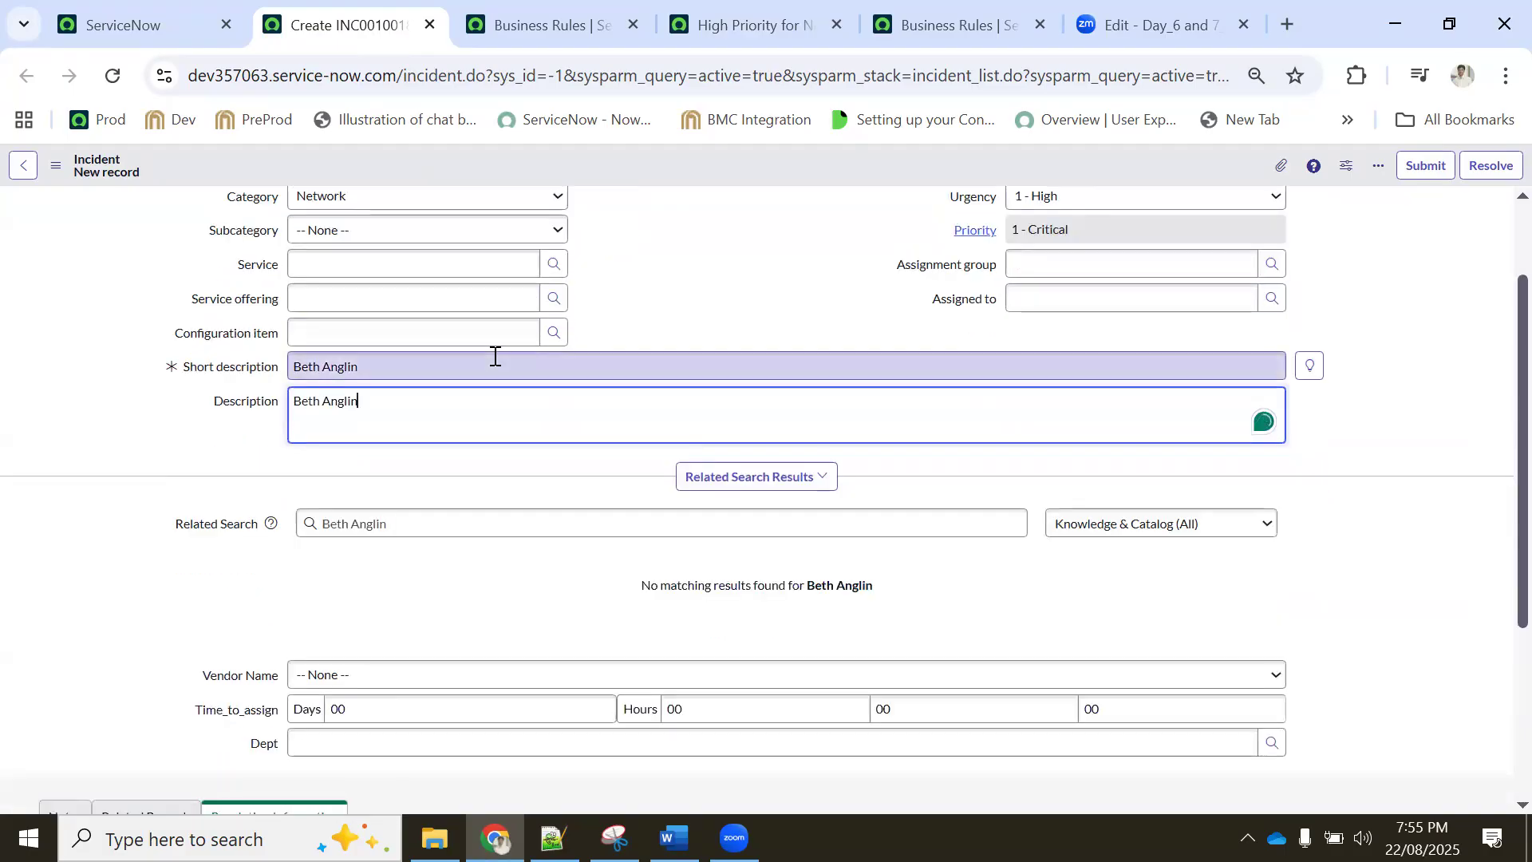
{"action": "scroll", "coordinate": [478, 375], "scroll_direction": "down", "scroll_amount": 3}
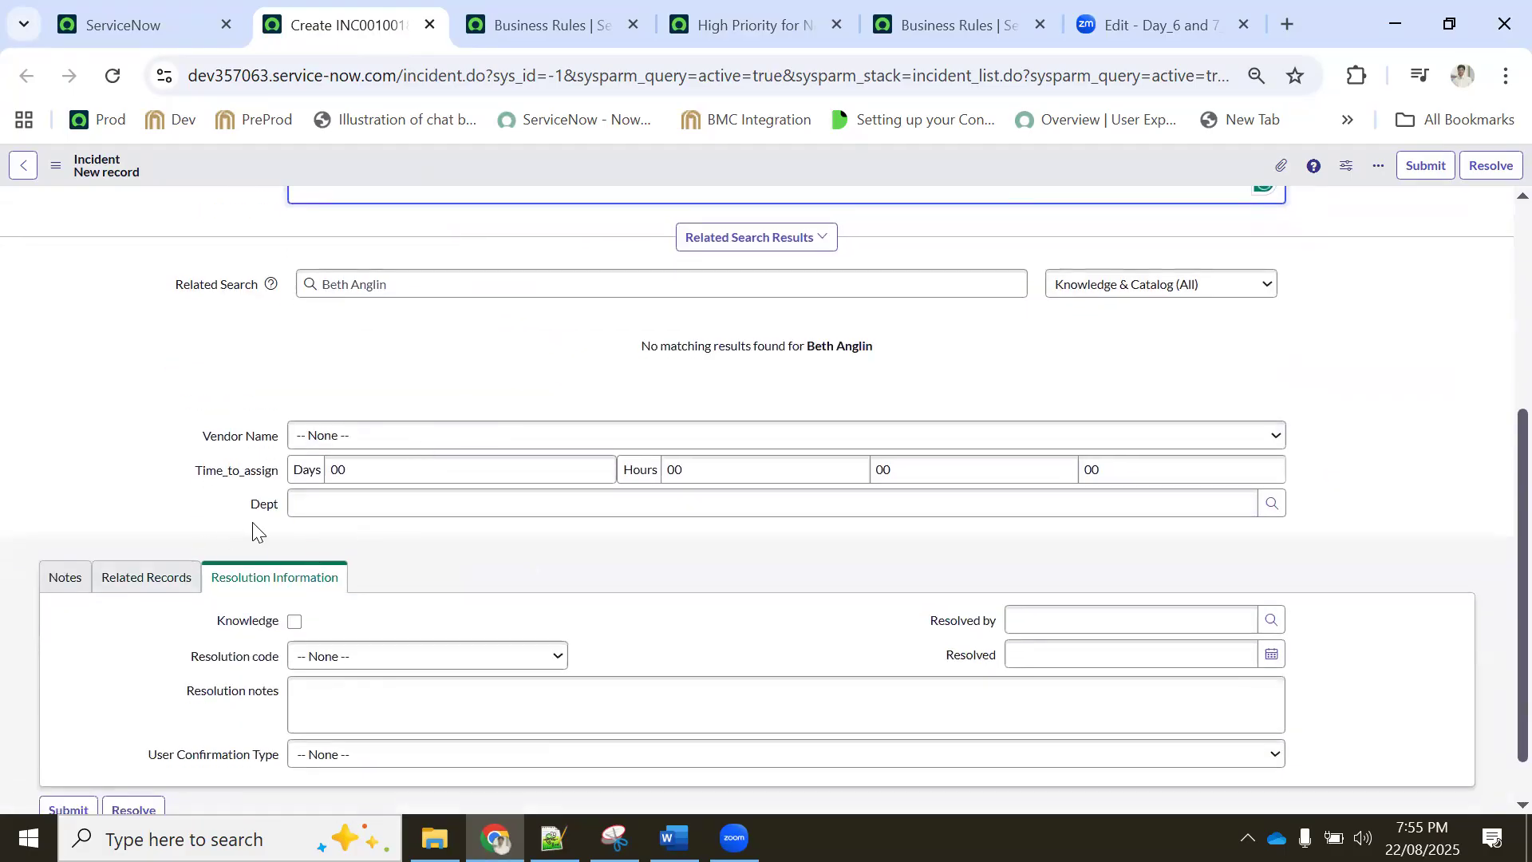
{"action": "scroll", "coordinate": [320, 511], "scroll_direction": "up", "scroll_amount": 4}
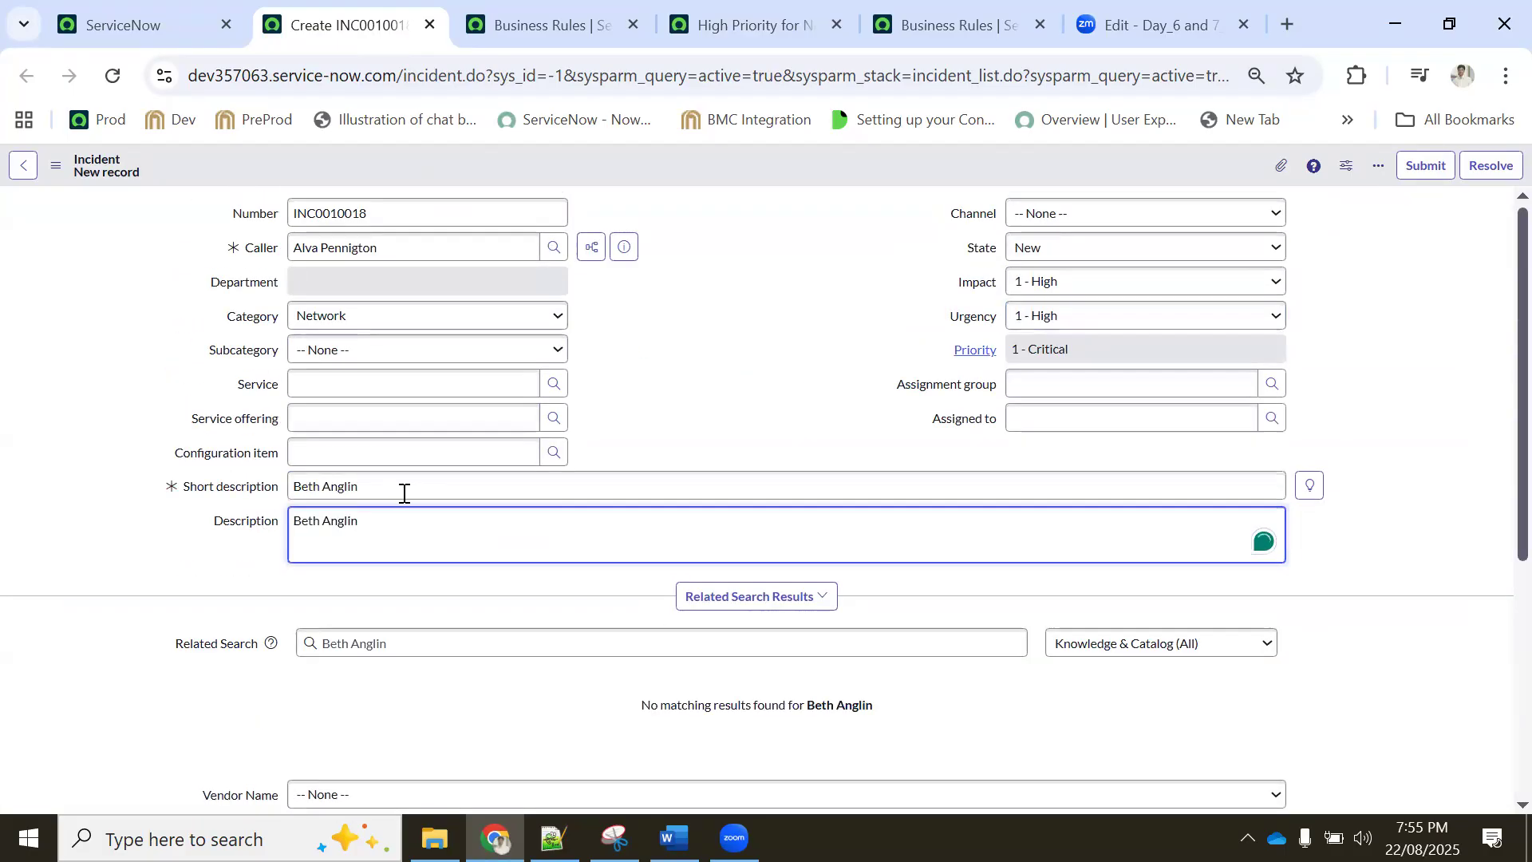
{"action": "right_click", "coordinate": [623, 163]}
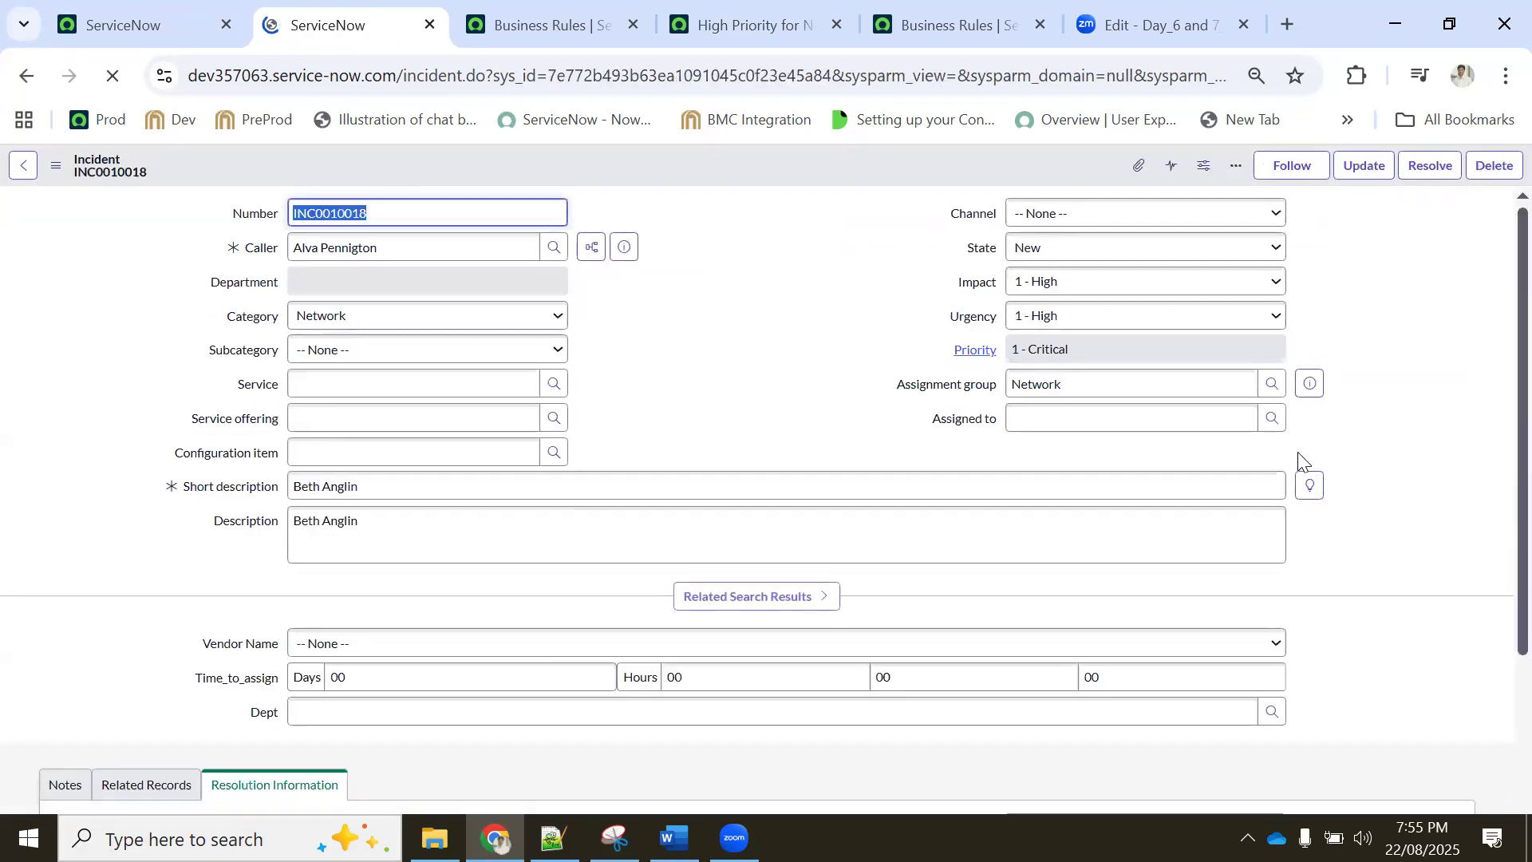
Examine the saved incident's assignment group and compare it with the trigger rule's conditions and the Incident table's flows
{"action": "left_click", "coordinate": [1132, 386]}
{"action": "key", "text": "ctrl+a"}
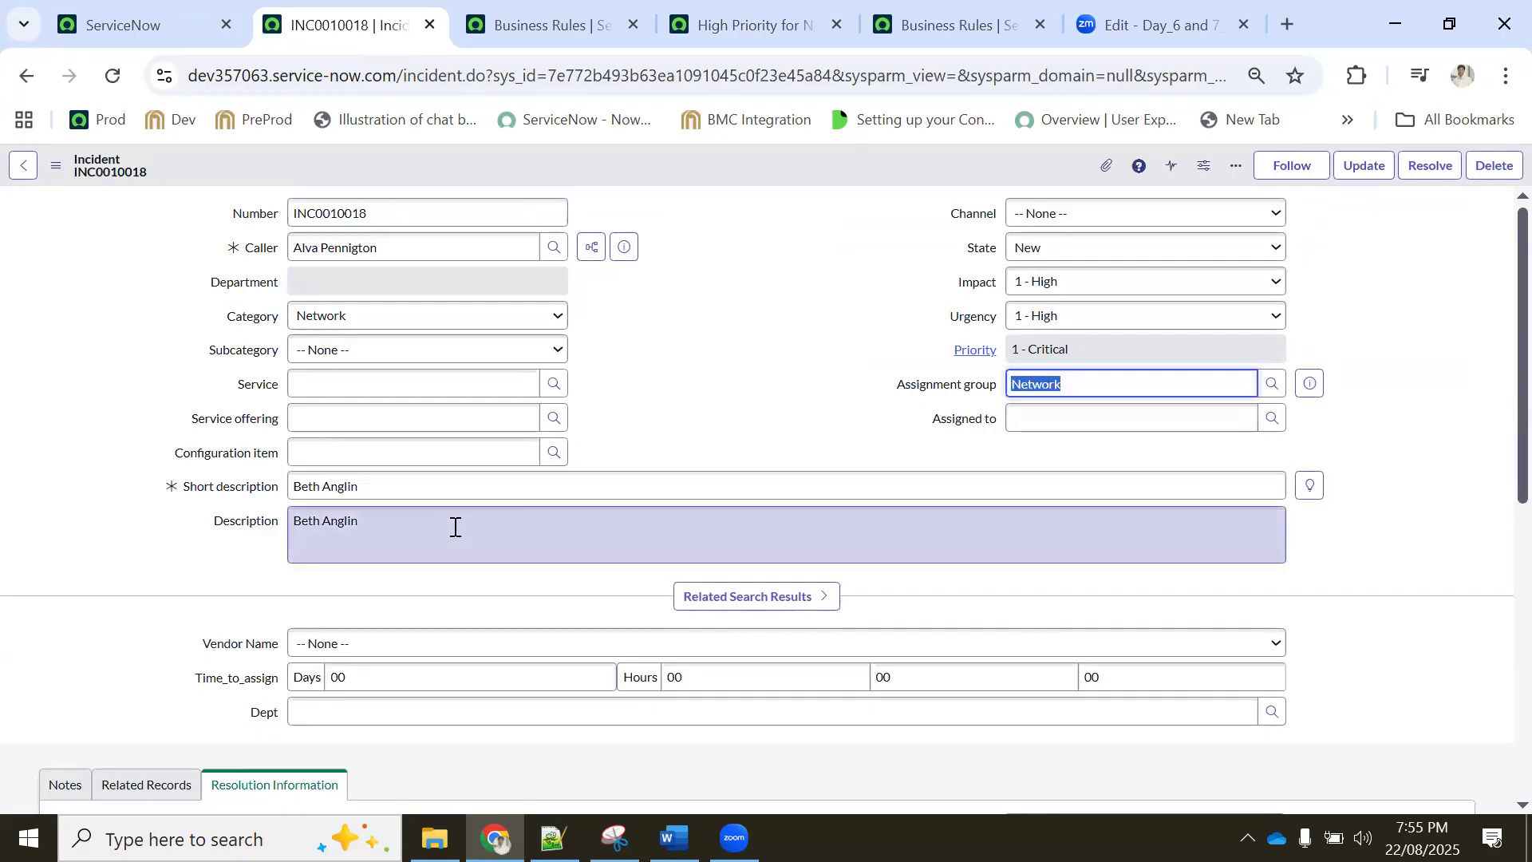
{"action": "left_click", "coordinate": [562, 16]}
{"action": "left_click", "coordinate": [367, 24]}
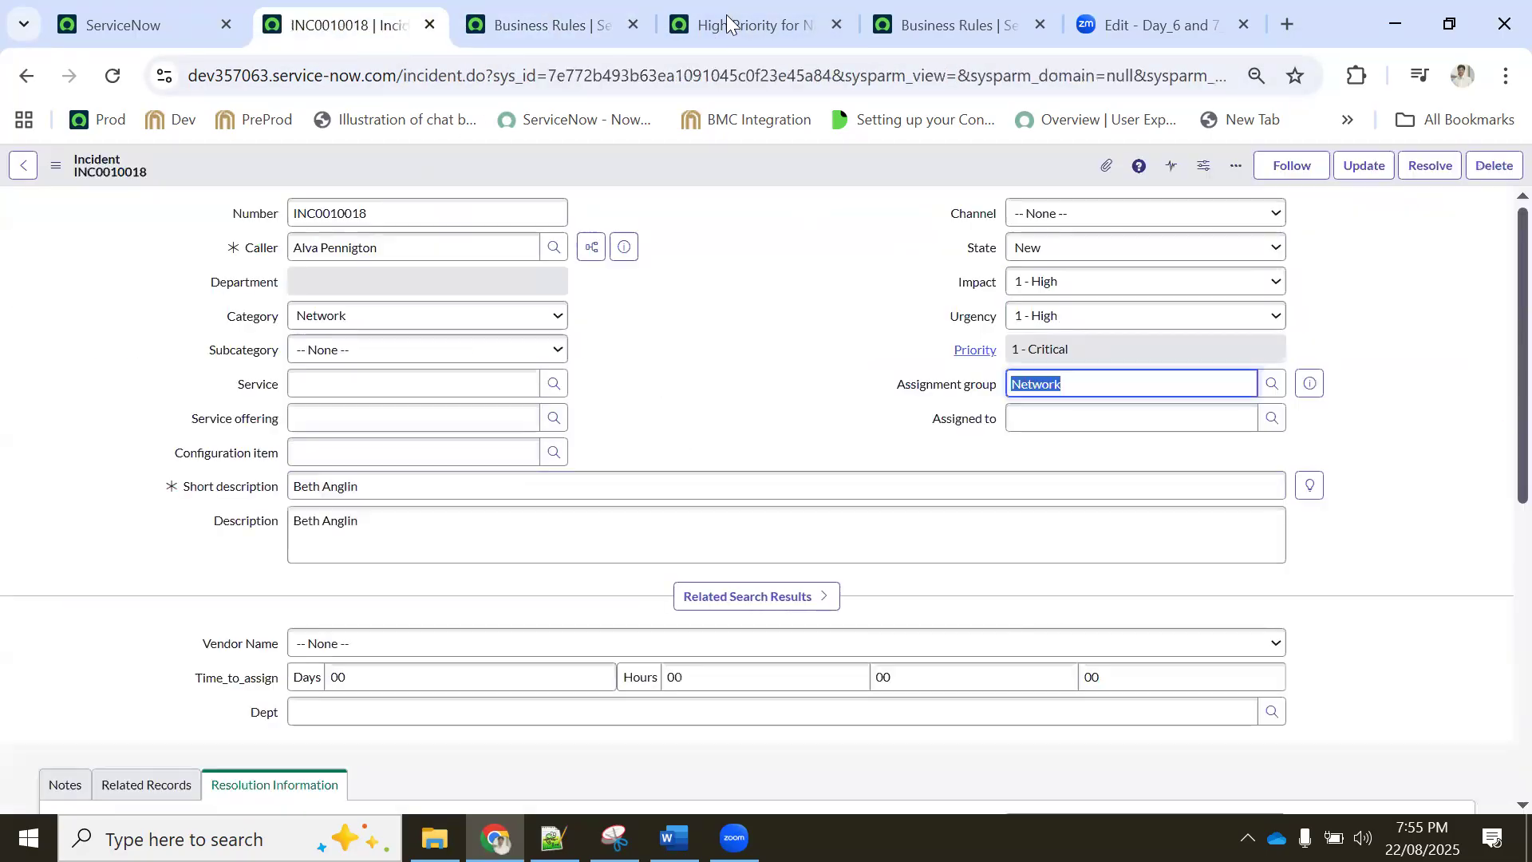
{"action": "left_click", "coordinate": [726, 16]}
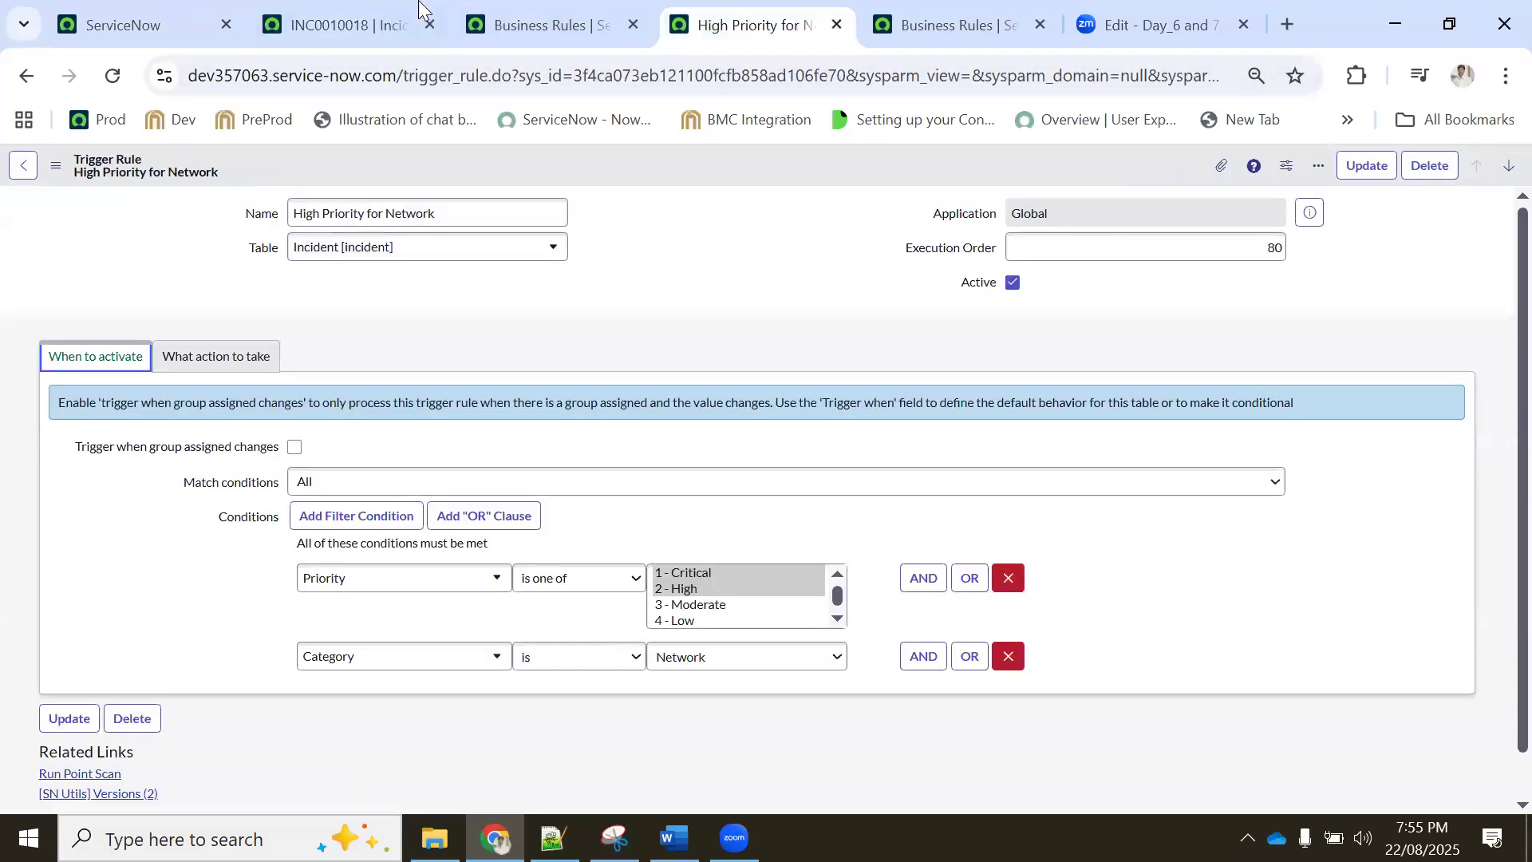
{"action": "left_click", "coordinate": [376, 19]}
{"action": "left_click", "coordinate": [503, 14]}
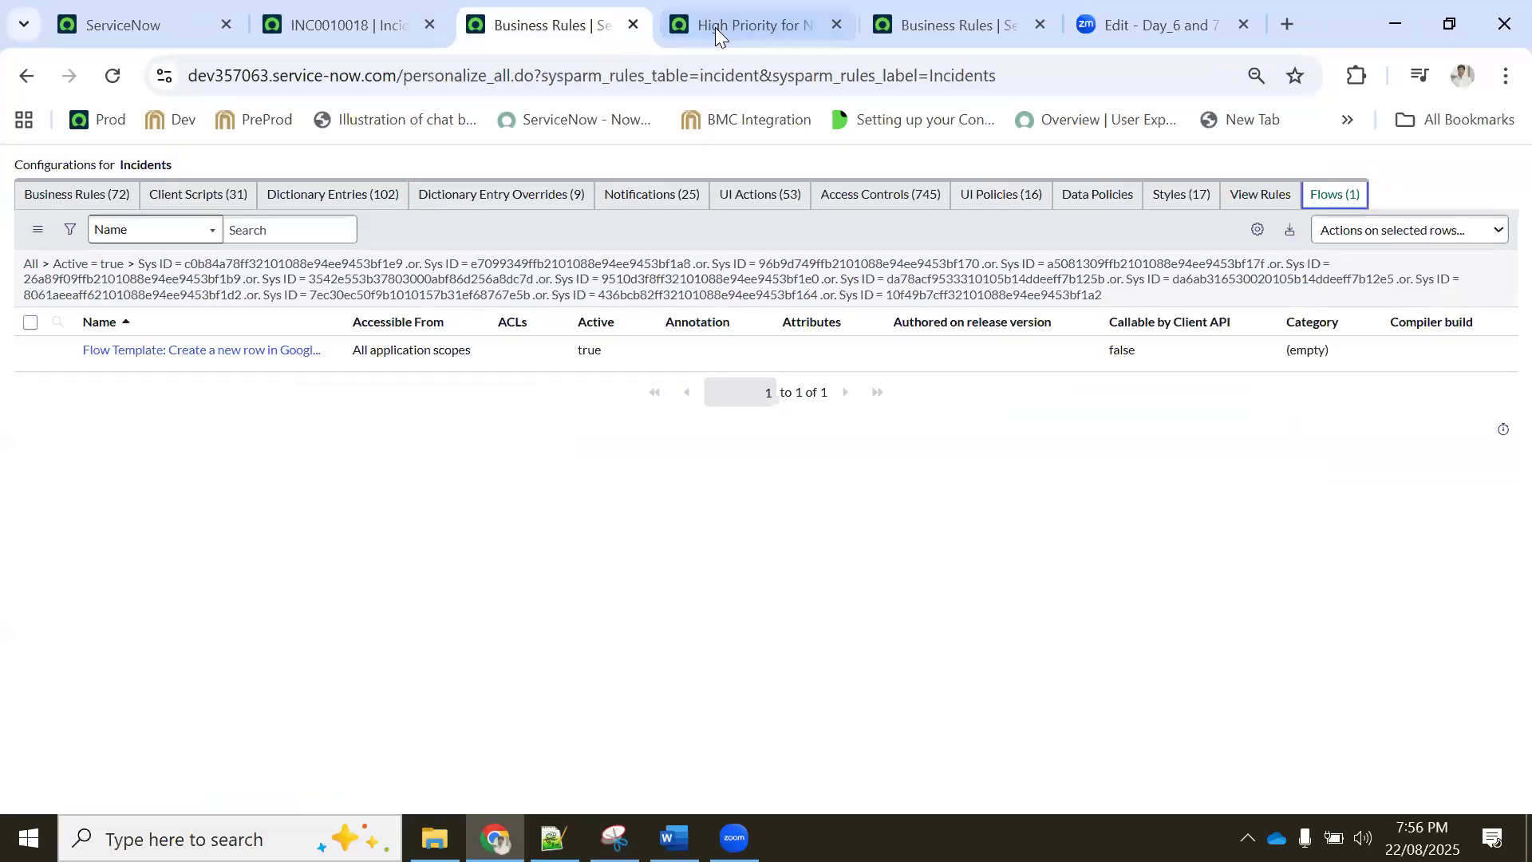
{"action": "left_click", "coordinate": [714, 27]}
Find the assignment modules in the navigator and open Assignment and Assignment Lookup Rules in separate tabs
{"action": "left_click", "coordinate": [192, 19]}
{"action": "left_click", "coordinate": [193, 168]}
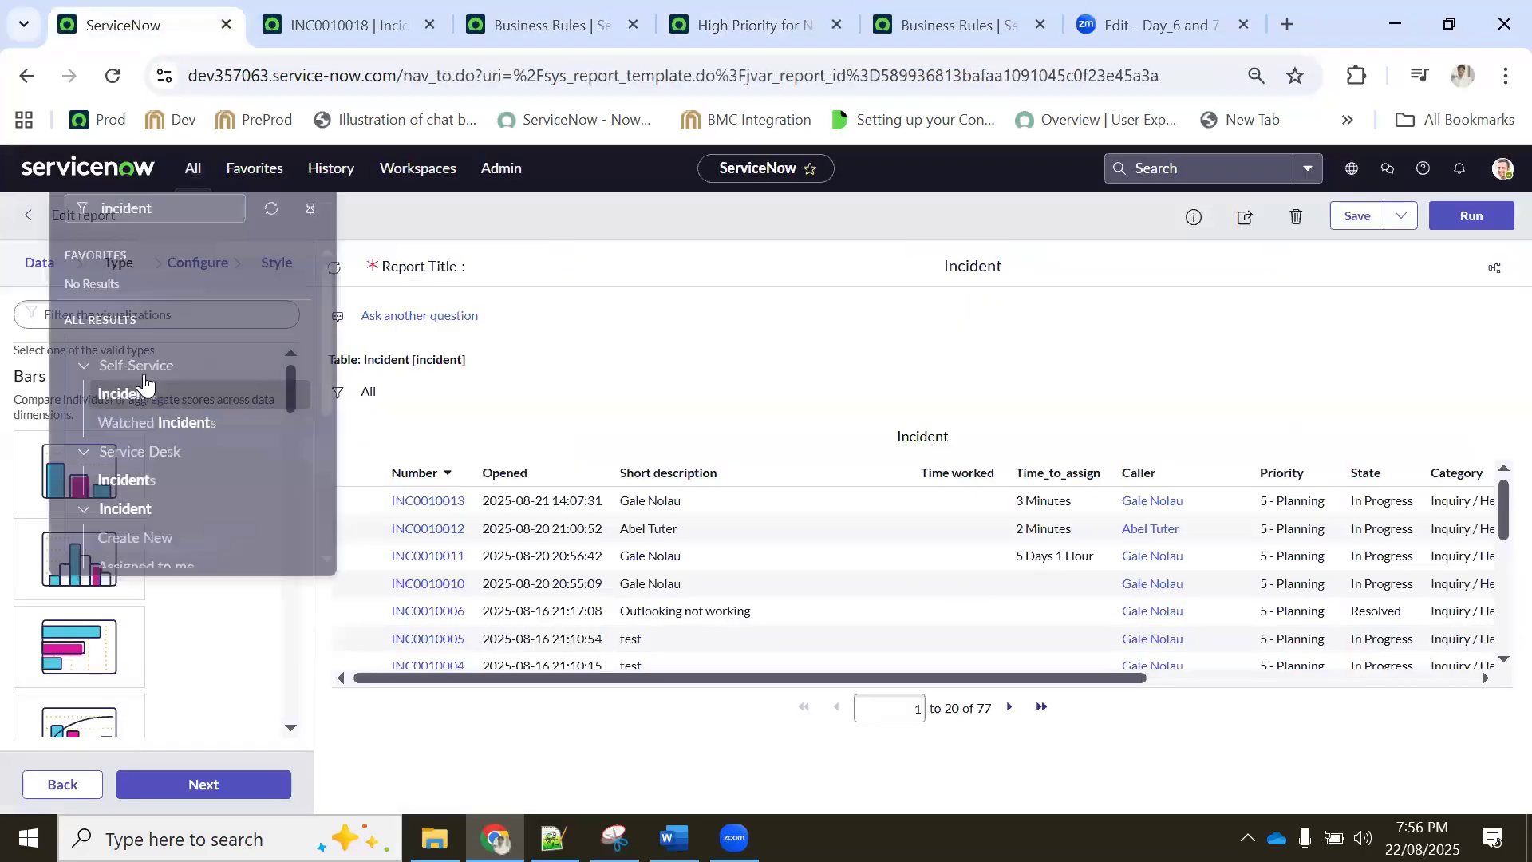
{"action": "scroll", "coordinate": [175, 455], "scroll_direction": "down", "scroll_amount": 4}
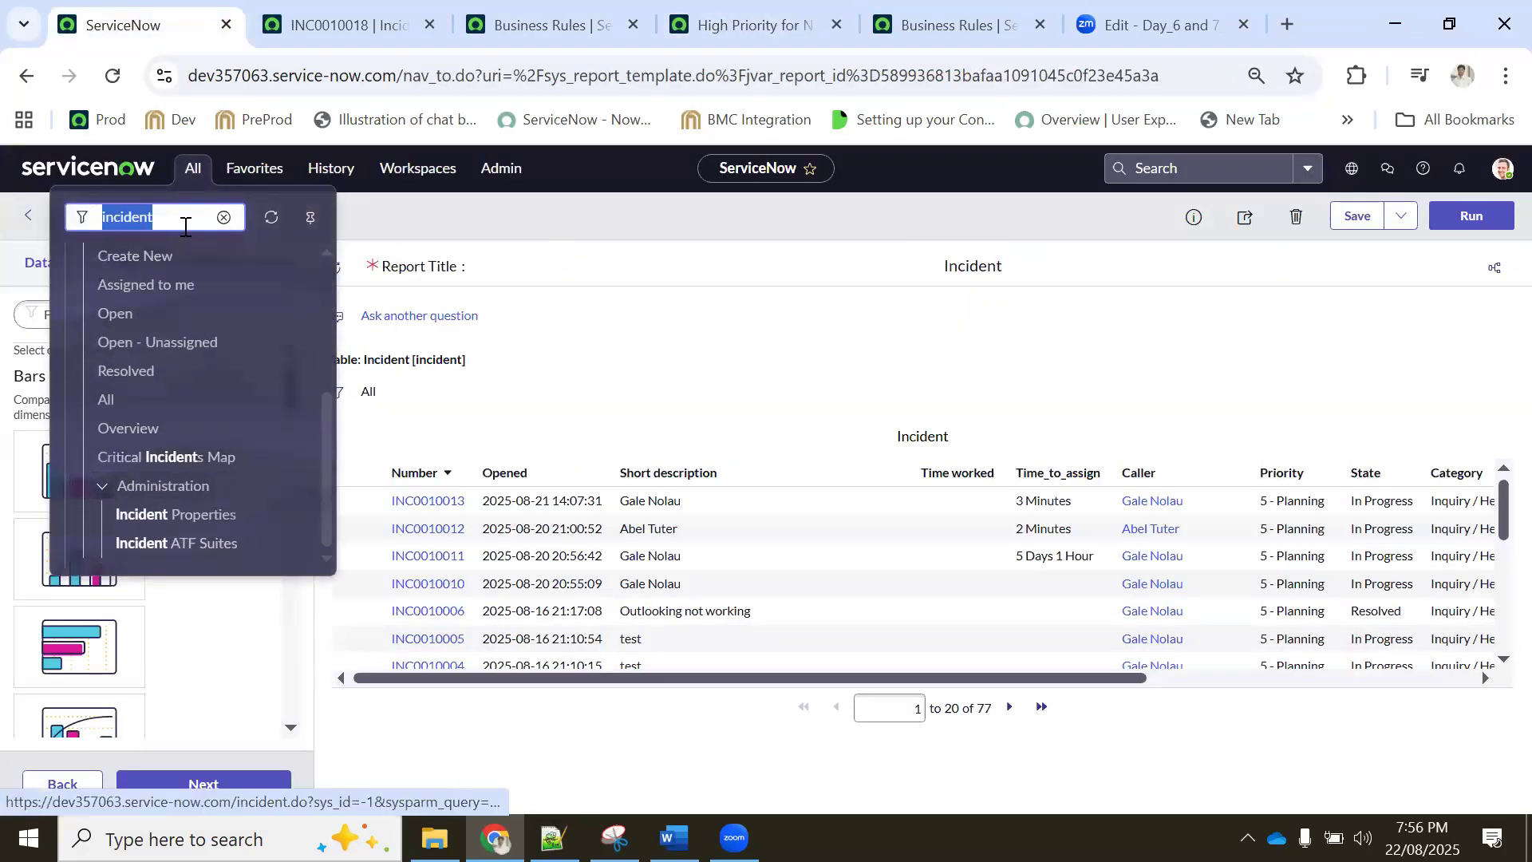
{"action": "type", "text": "assign"}
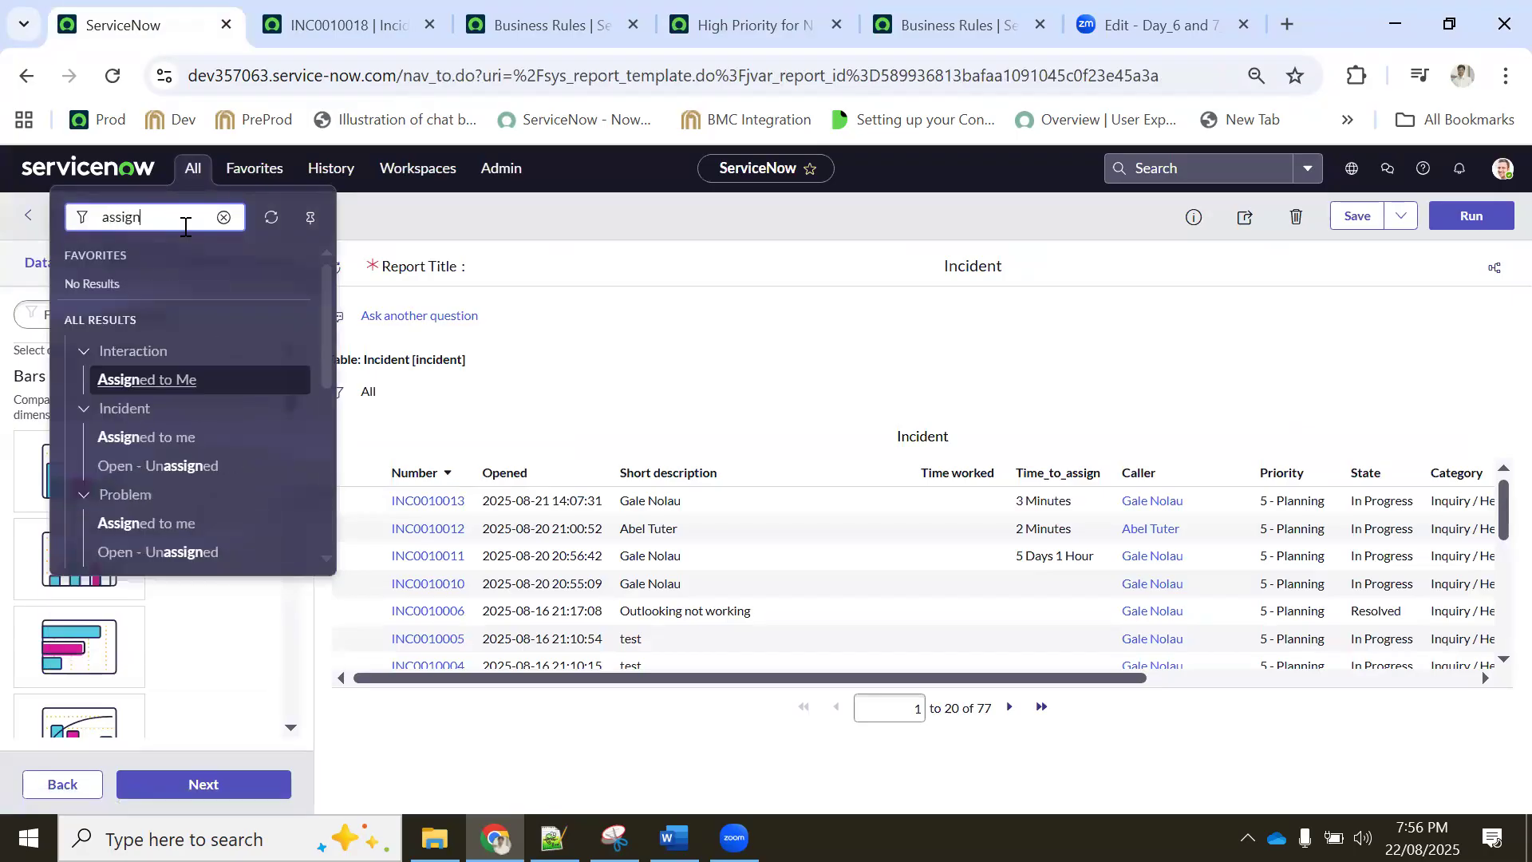
{"action": "scroll", "coordinate": [132, 555], "scroll_direction": "down", "scroll_amount": 2}
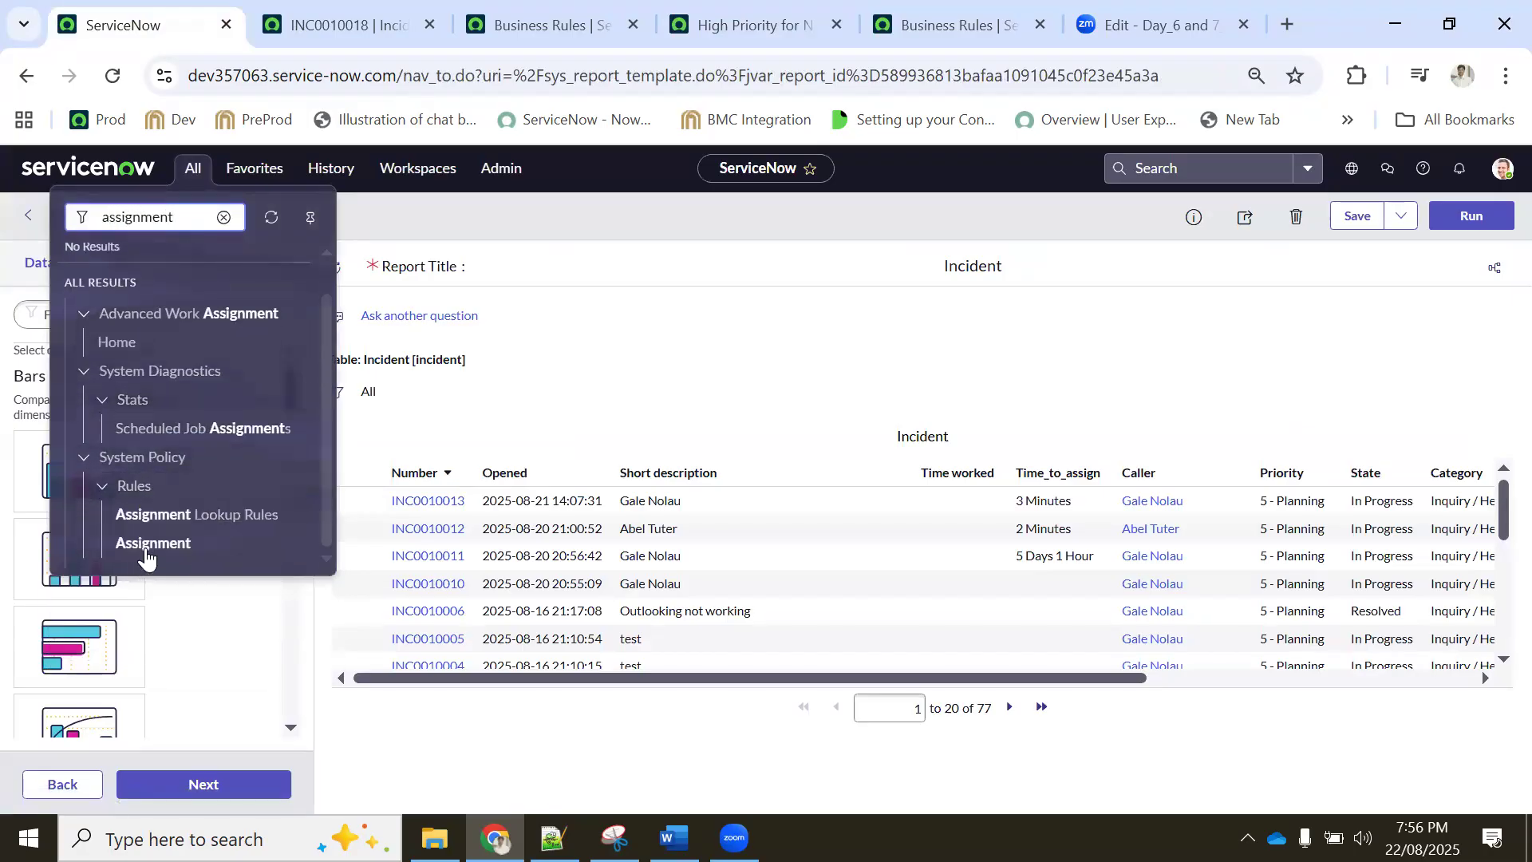
{"action": "left_click", "coordinate": [150, 549]}
{"action": "left_click", "coordinate": [177, 514], "text": "ctrl"}
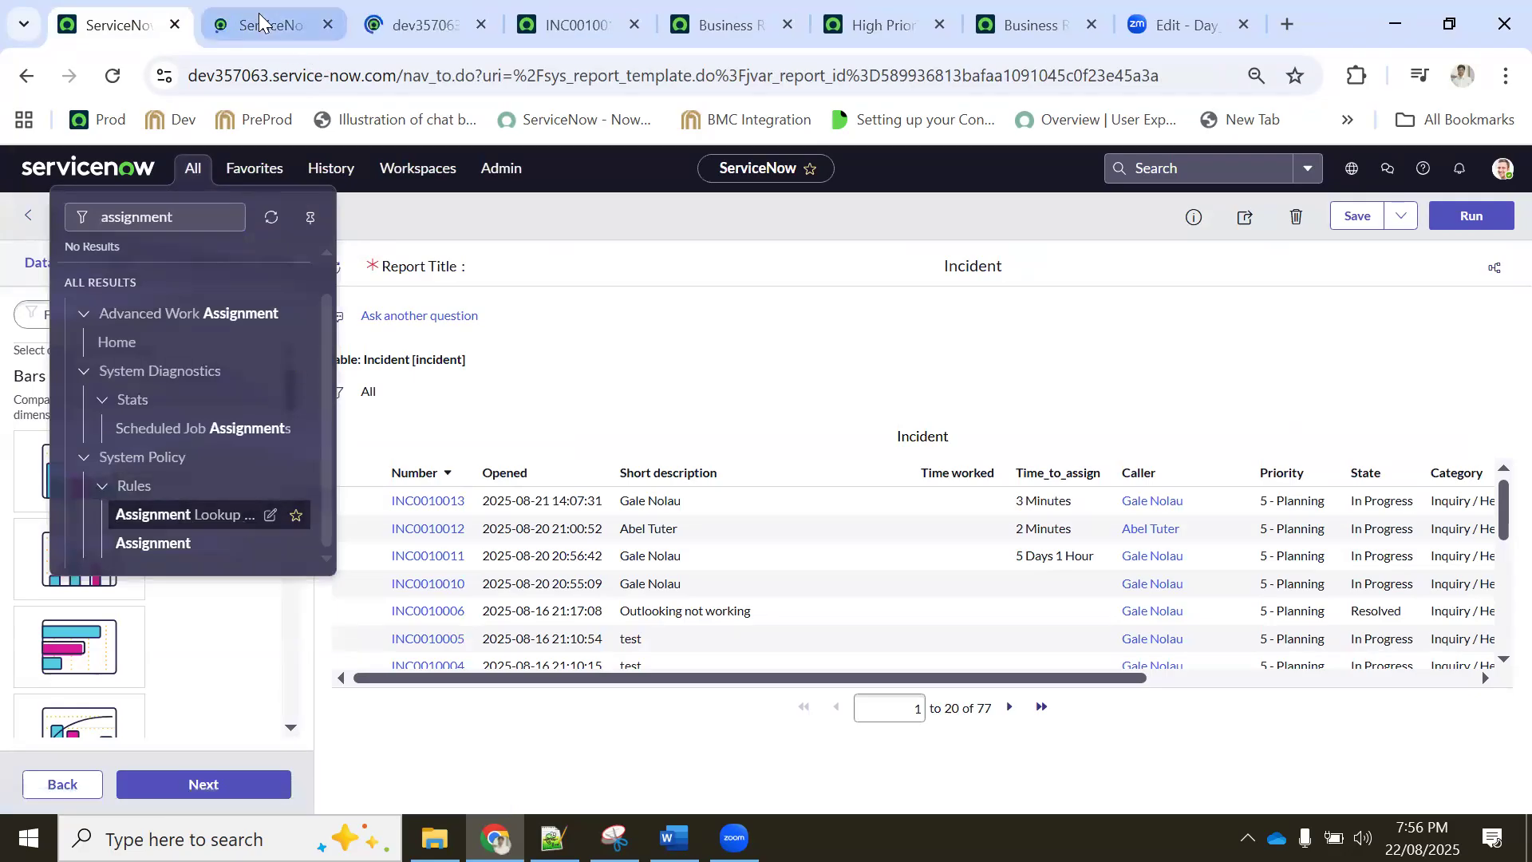
Filter the Assignment Rules list to show only rules for the incident table
{"action": "left_click", "coordinate": [263, 22]}
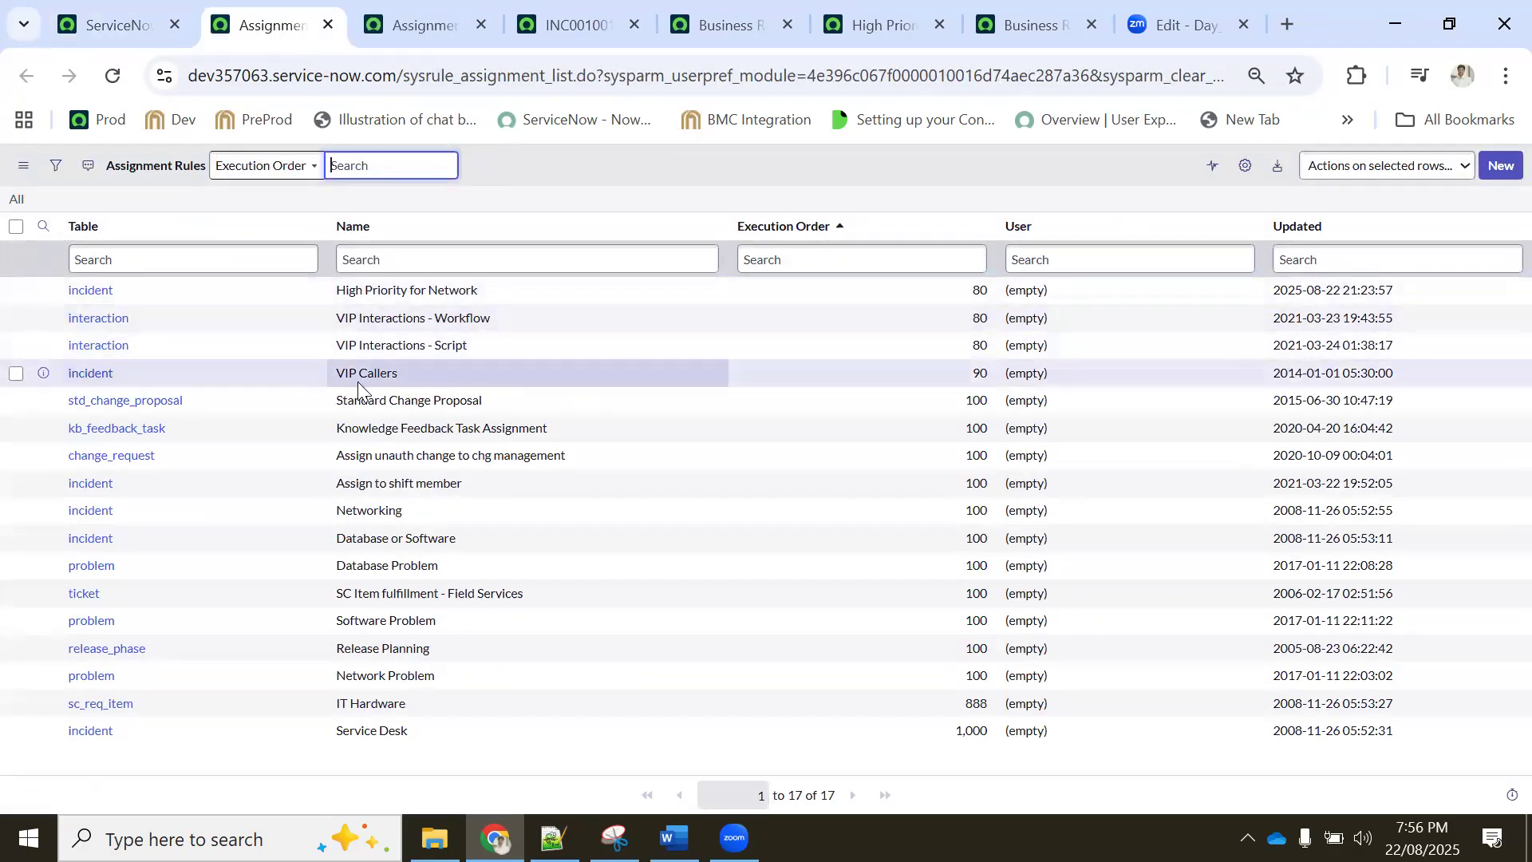
{"action": "right_click", "coordinate": [121, 378]}
{"action": "left_click", "coordinate": [171, 437]}
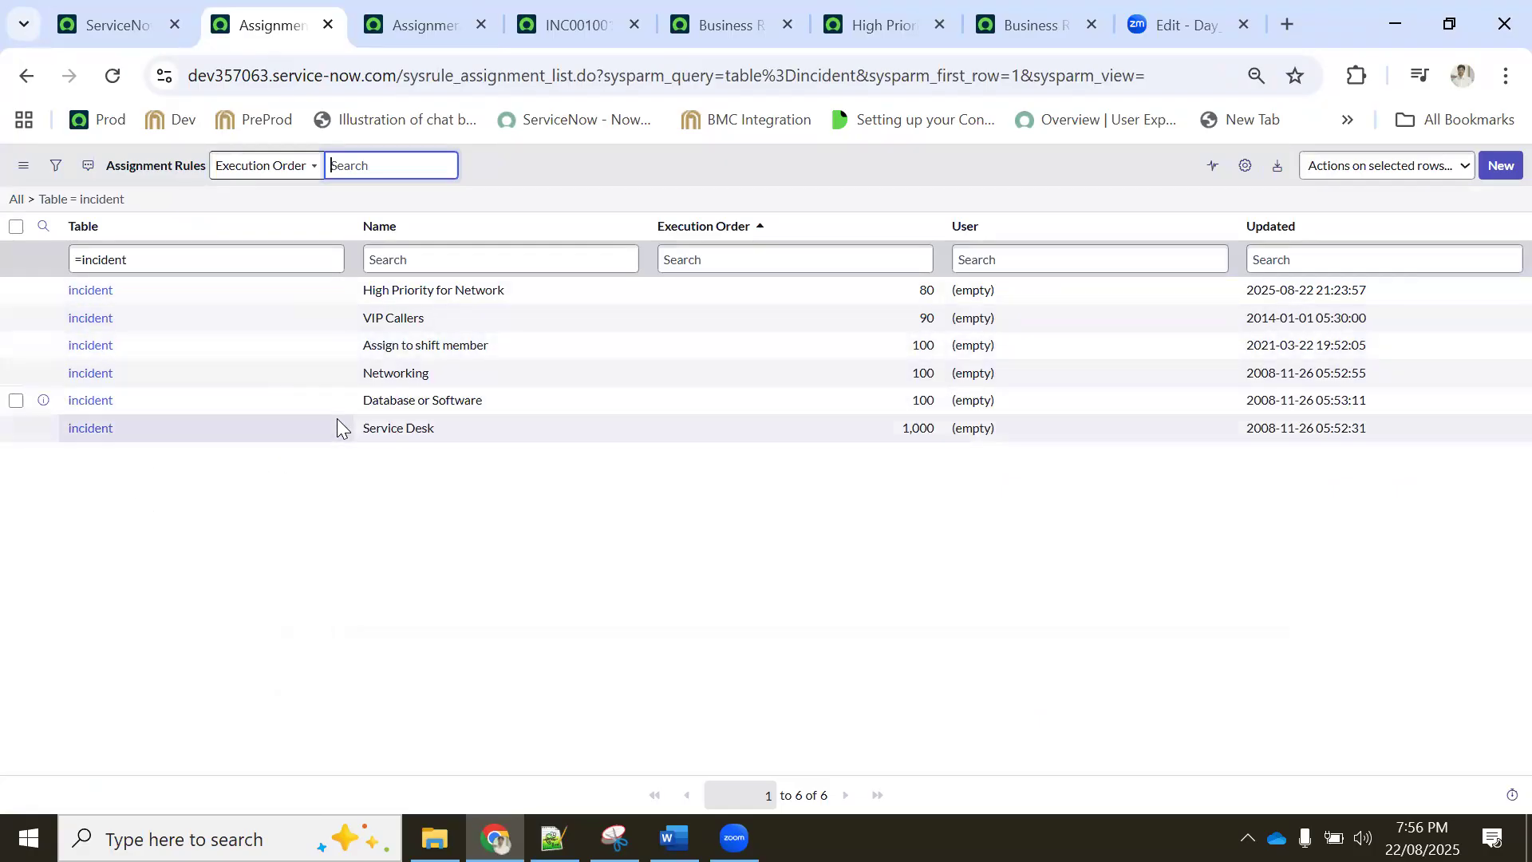
Open the Inquiry / Help assignment data lookup with order 100 as a full record
{"action": "left_click", "coordinate": [403, 25]}
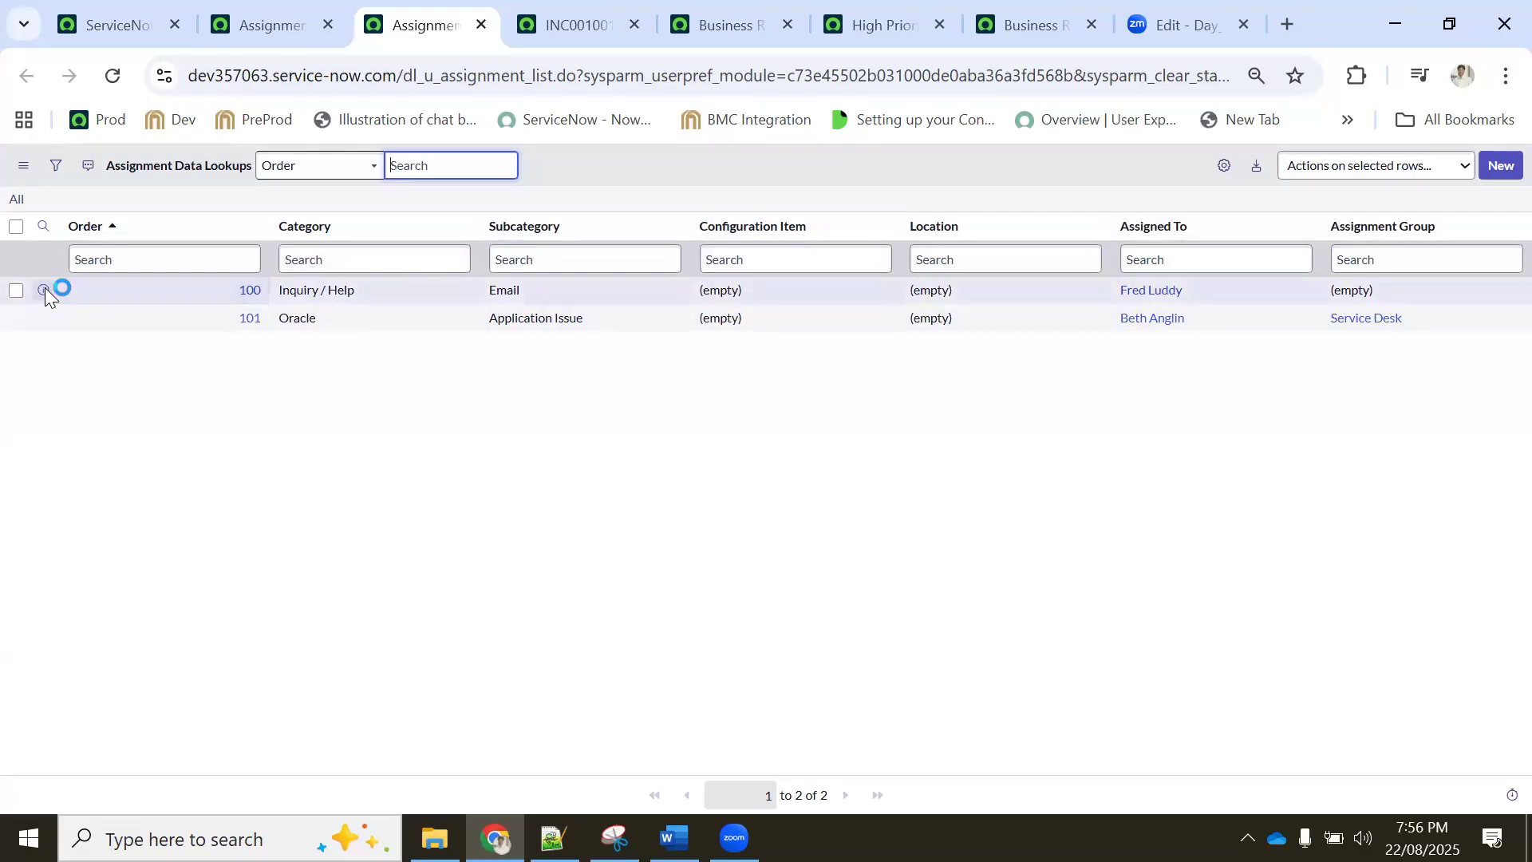
{"action": "left_click", "coordinate": [44, 292]}
{"action": "left_click", "coordinate": [485, 331]}
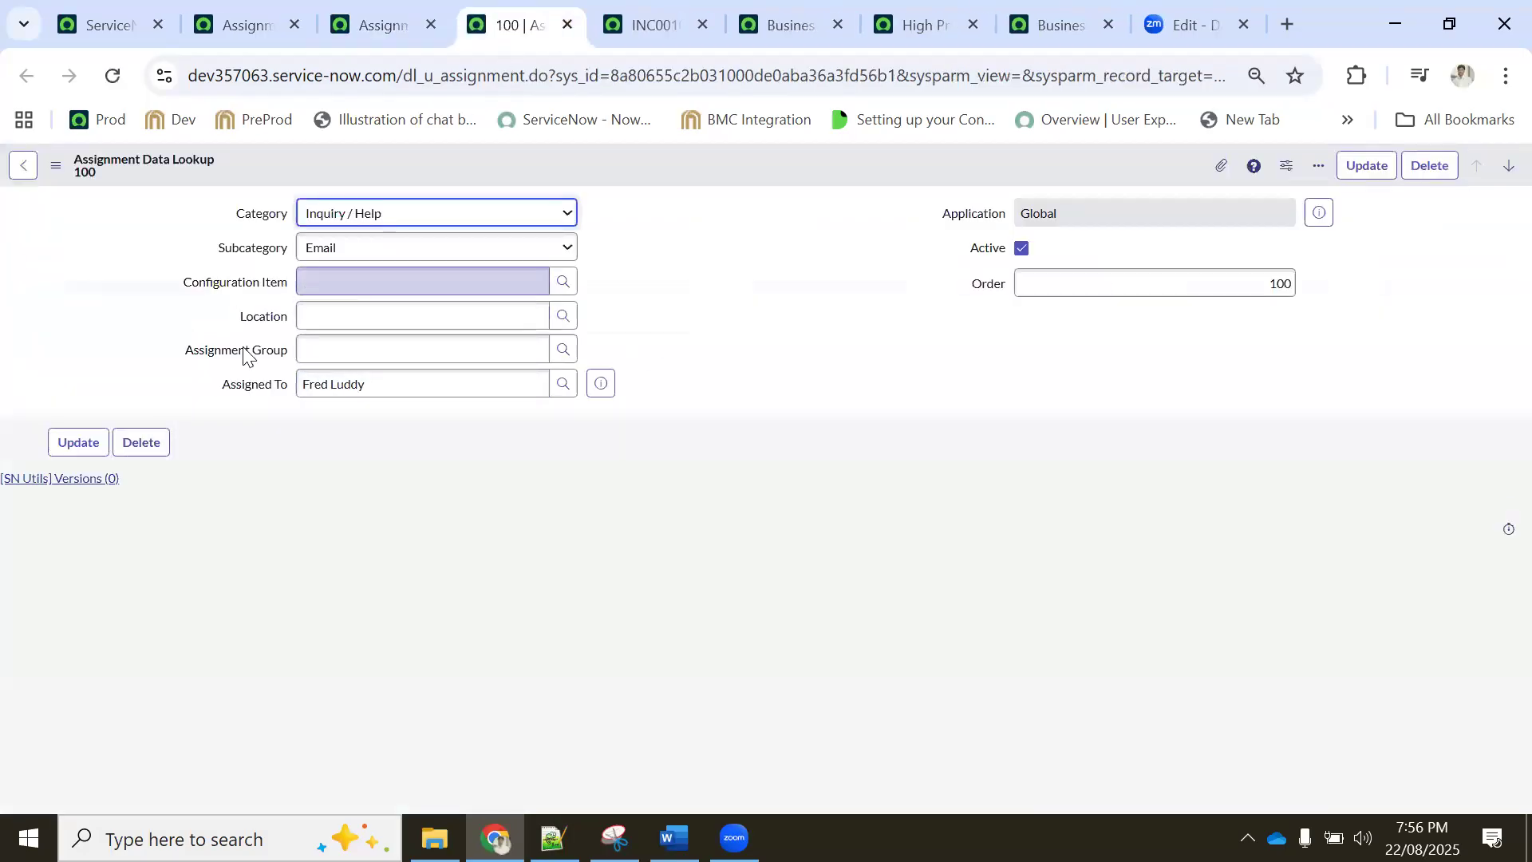
Compare the incident assignment rules, the network incident's fields and the assignment data lookup entries
{"action": "left_click", "coordinate": [236, 25]}
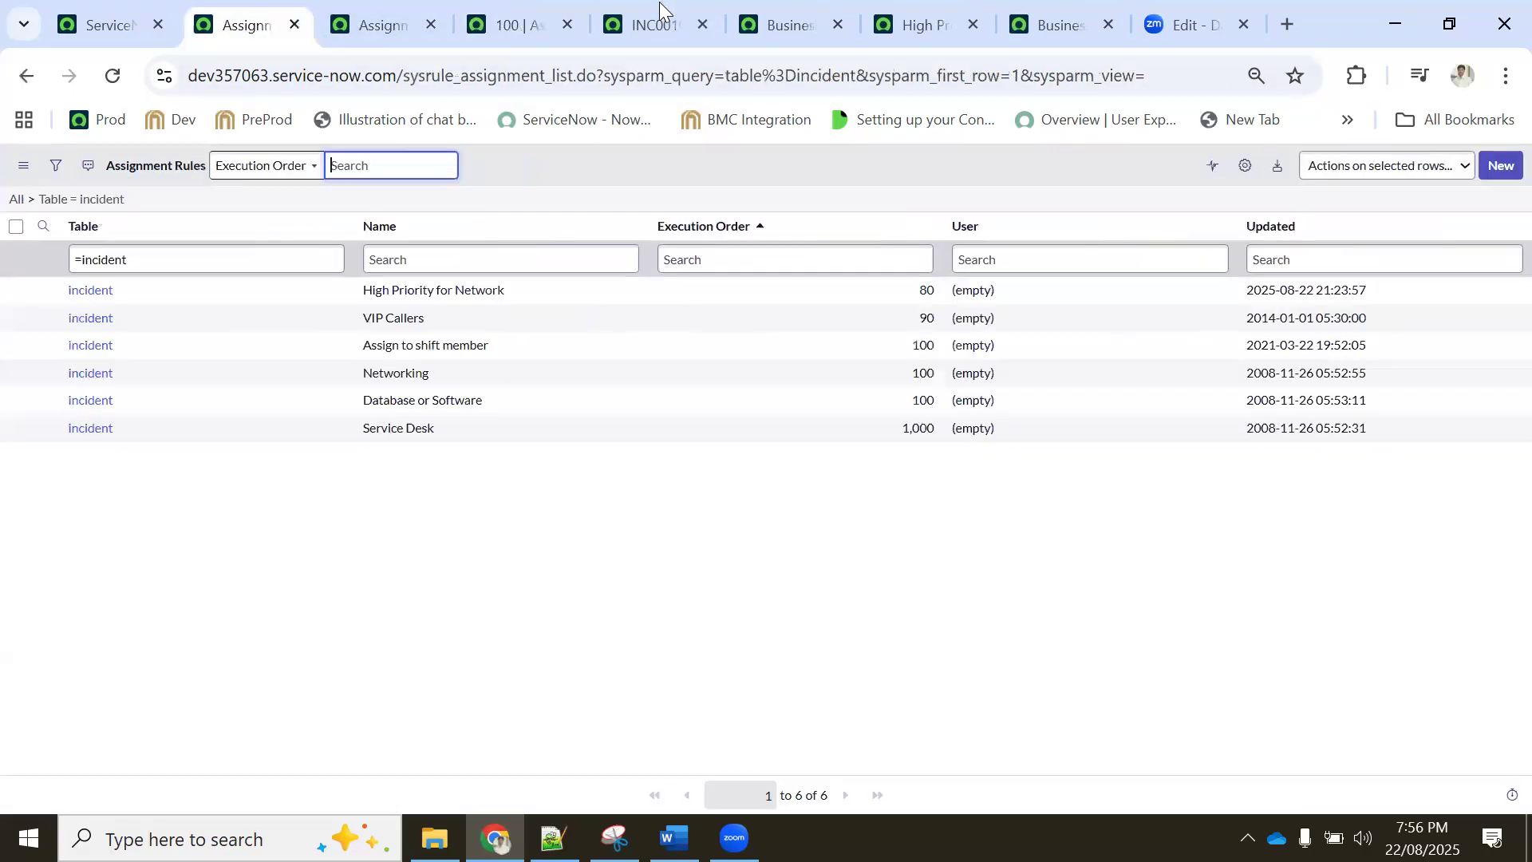
{"action": "key", "text": "ctrl+5"}
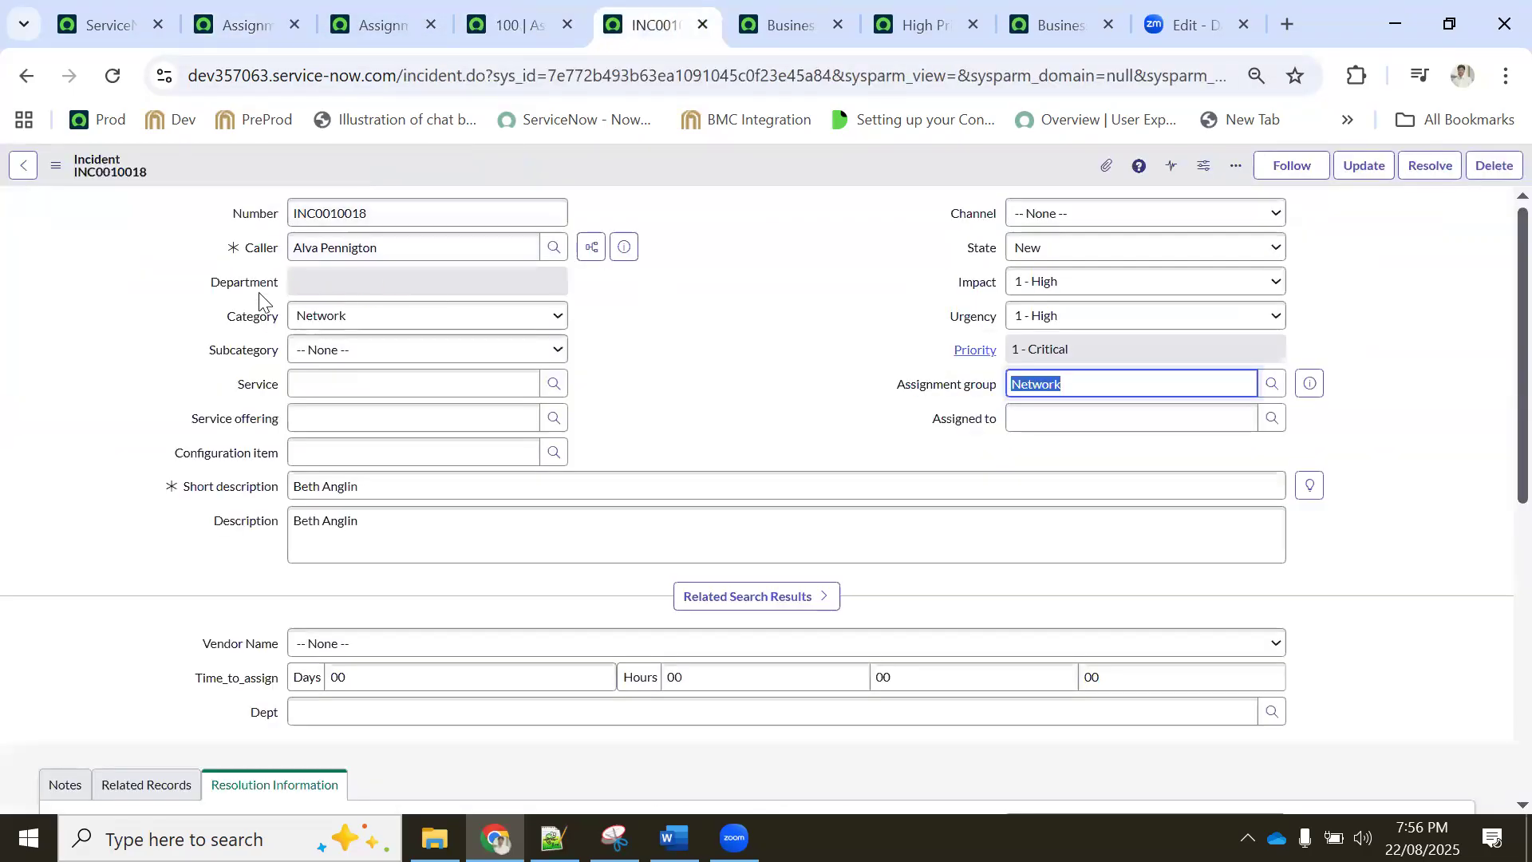
{"action": "left_click", "coordinate": [324, 382]}
{"action": "left_click", "coordinate": [390, 11]}
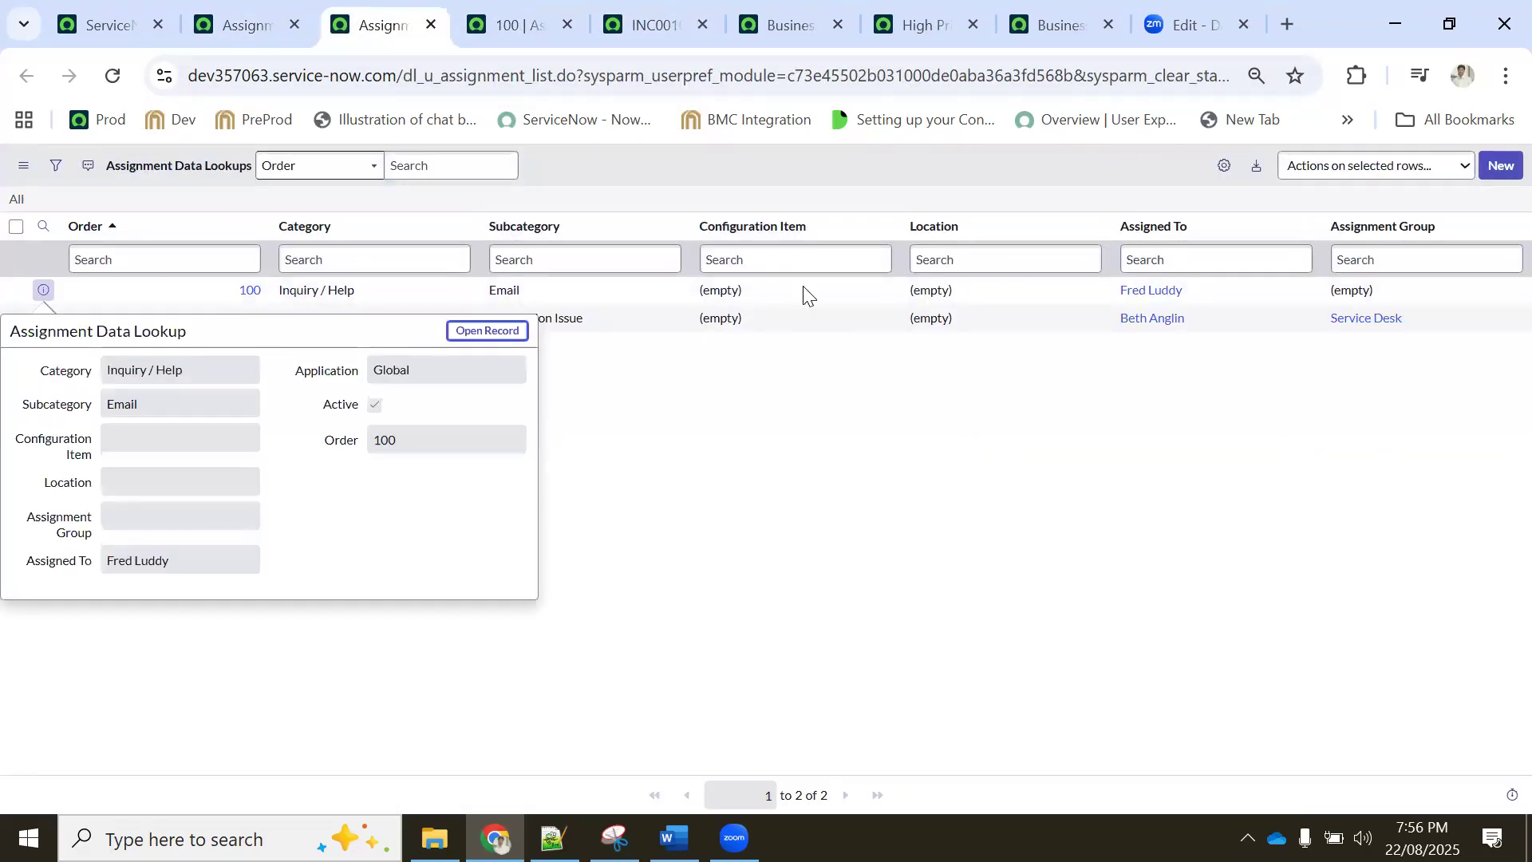
{"action": "left_click", "coordinate": [515, 22]}
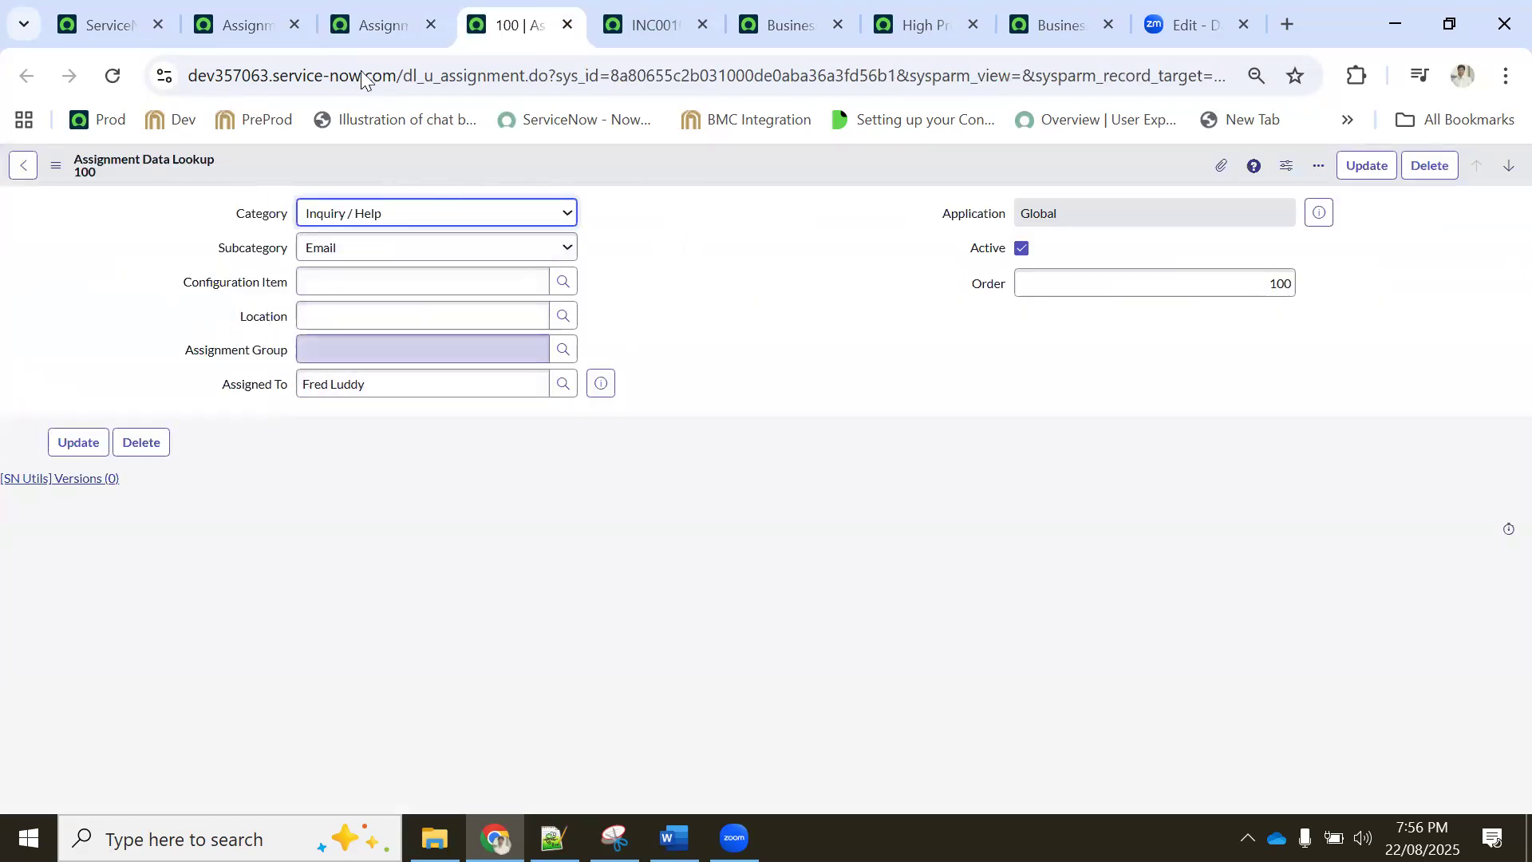
{"action": "left_click", "coordinate": [366, 18]}
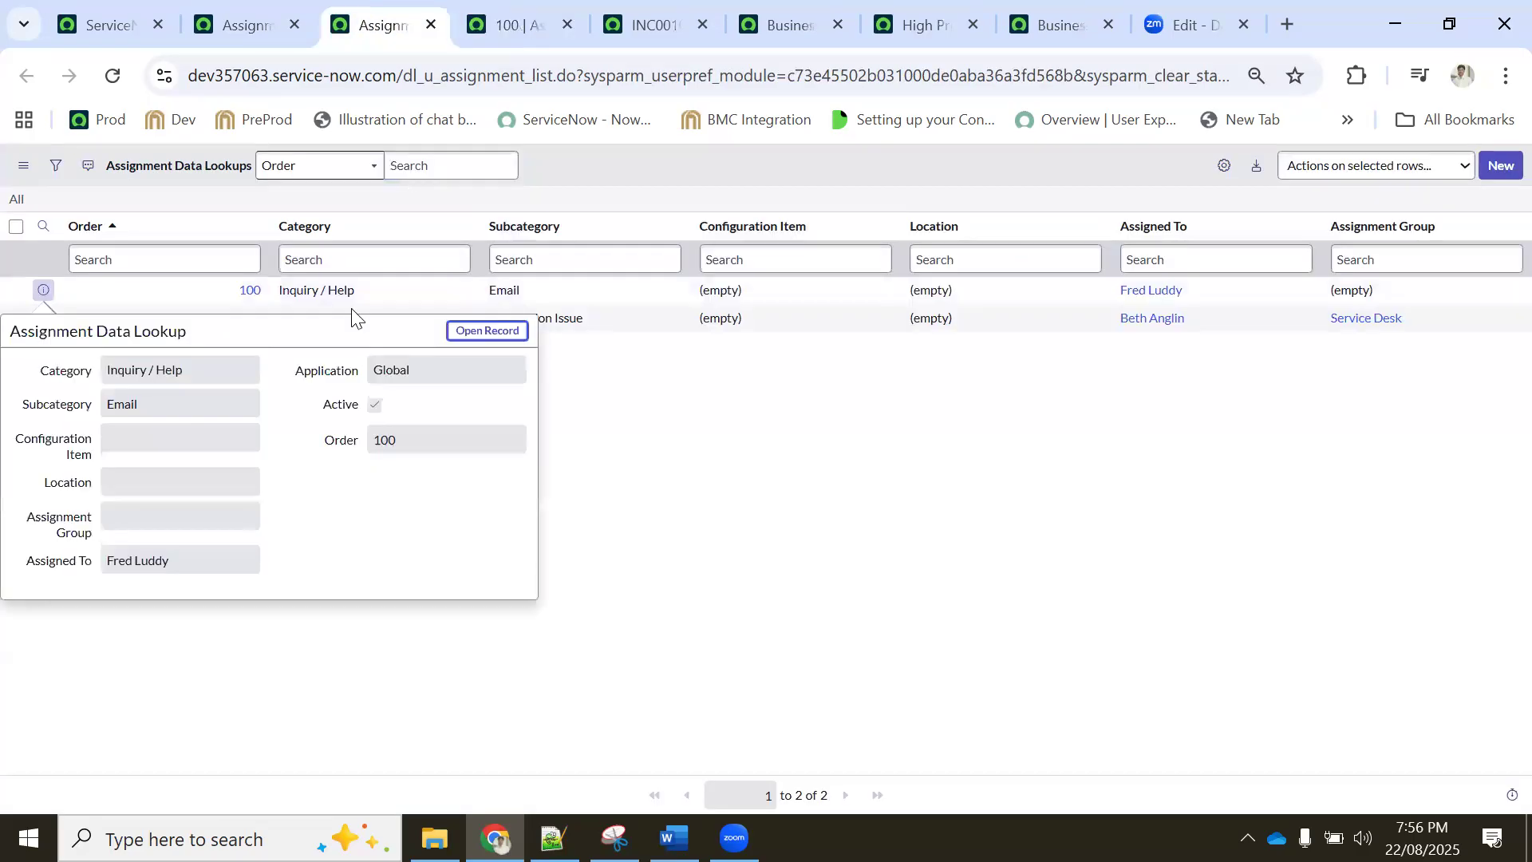
{"action": "left_click", "coordinate": [800, 445]}
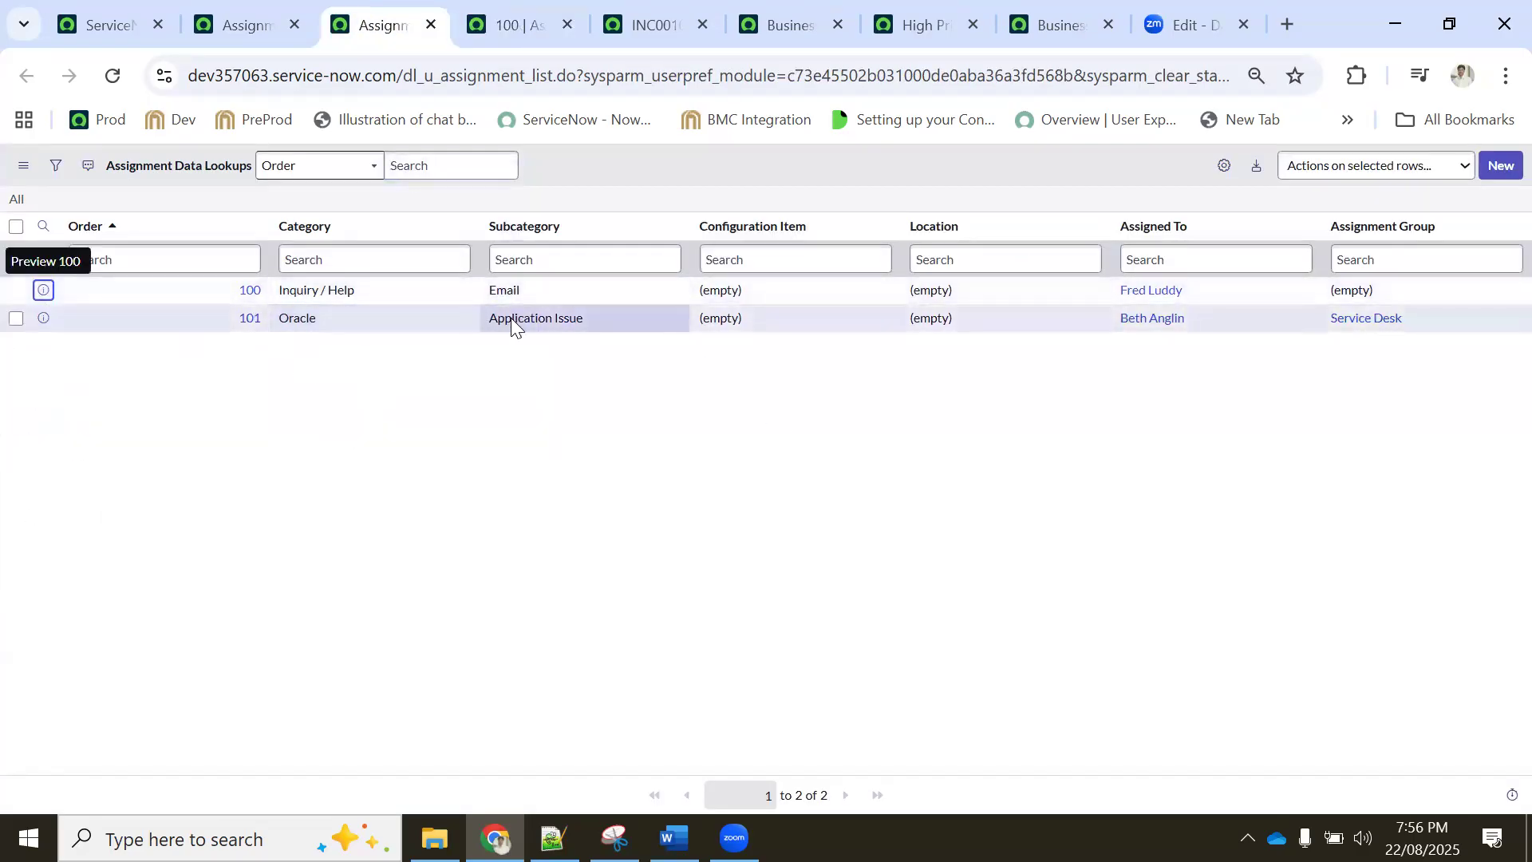
Set the category to Oracle and the subcategory to Database Issue on the assignment data lookup with order 100
{"action": "left_click", "coordinate": [509, 25]}
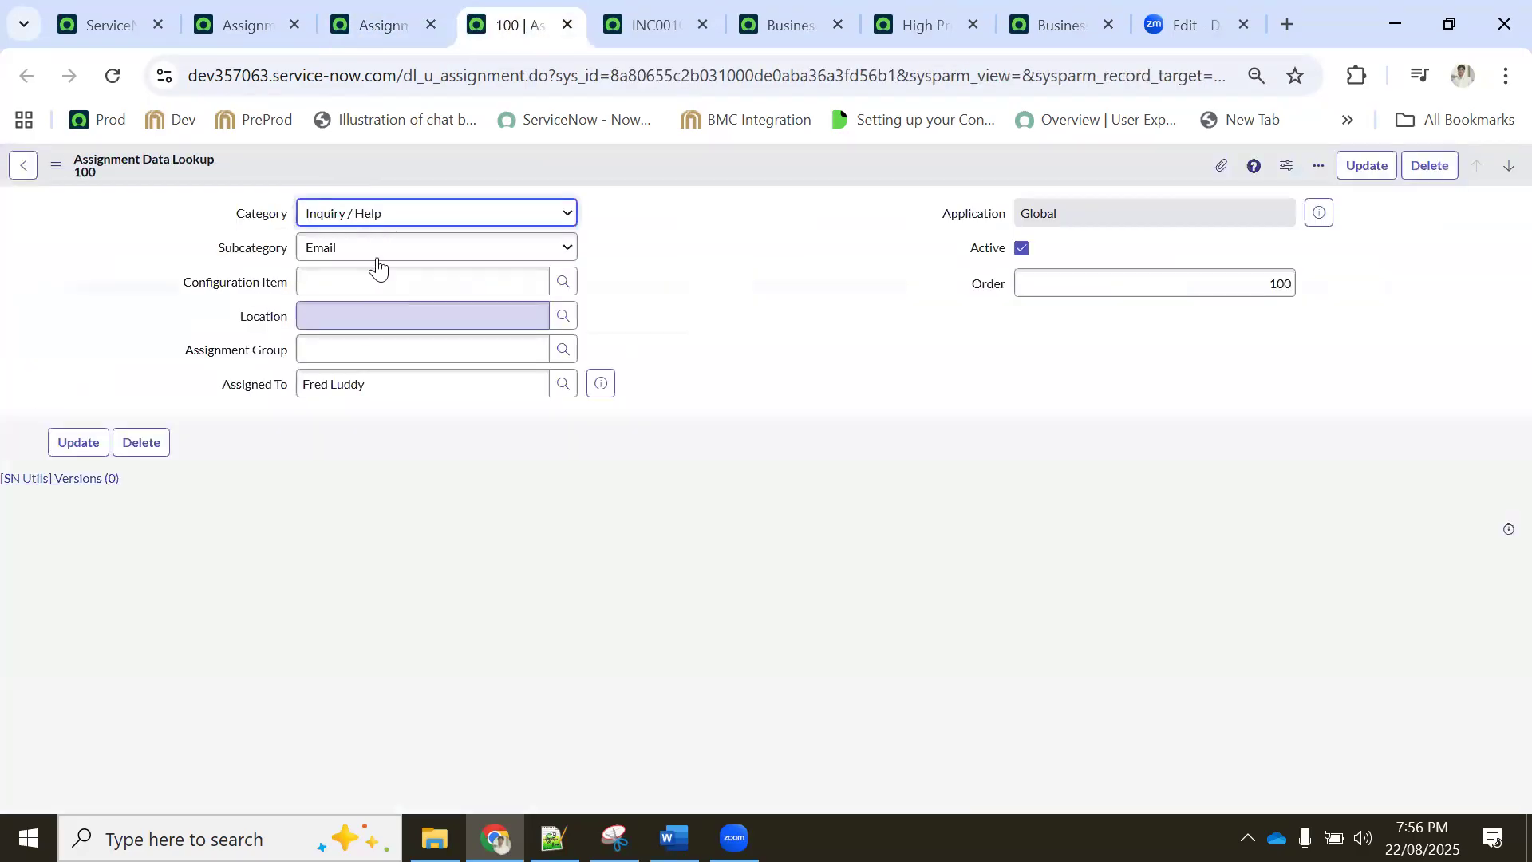
{"action": "left_click", "coordinate": [357, 216]}
{"action": "left_click", "coordinate": [328, 416]}
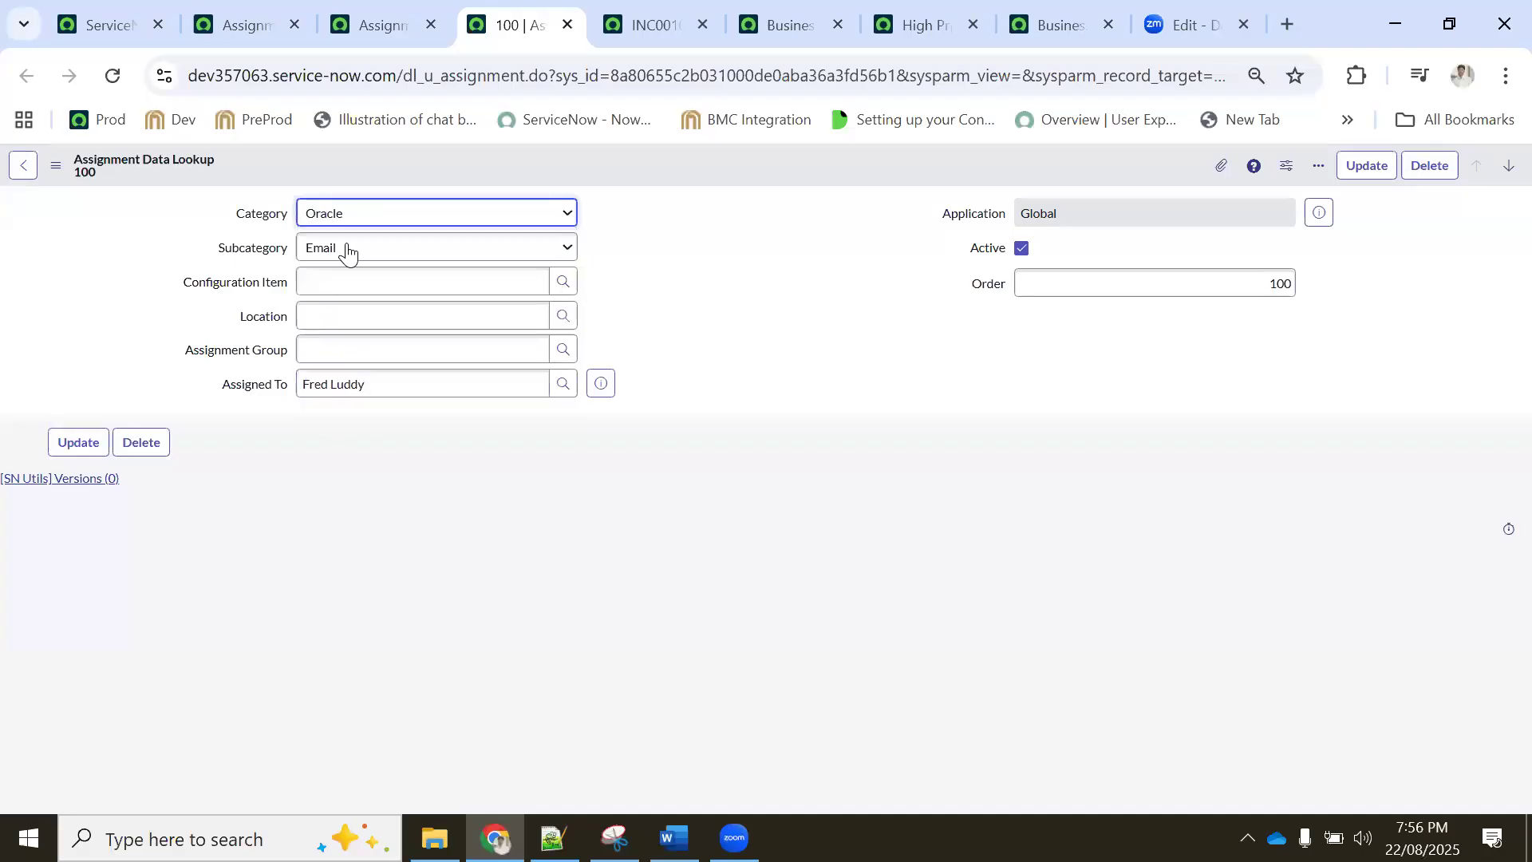
{"action": "left_click", "coordinate": [345, 249]}
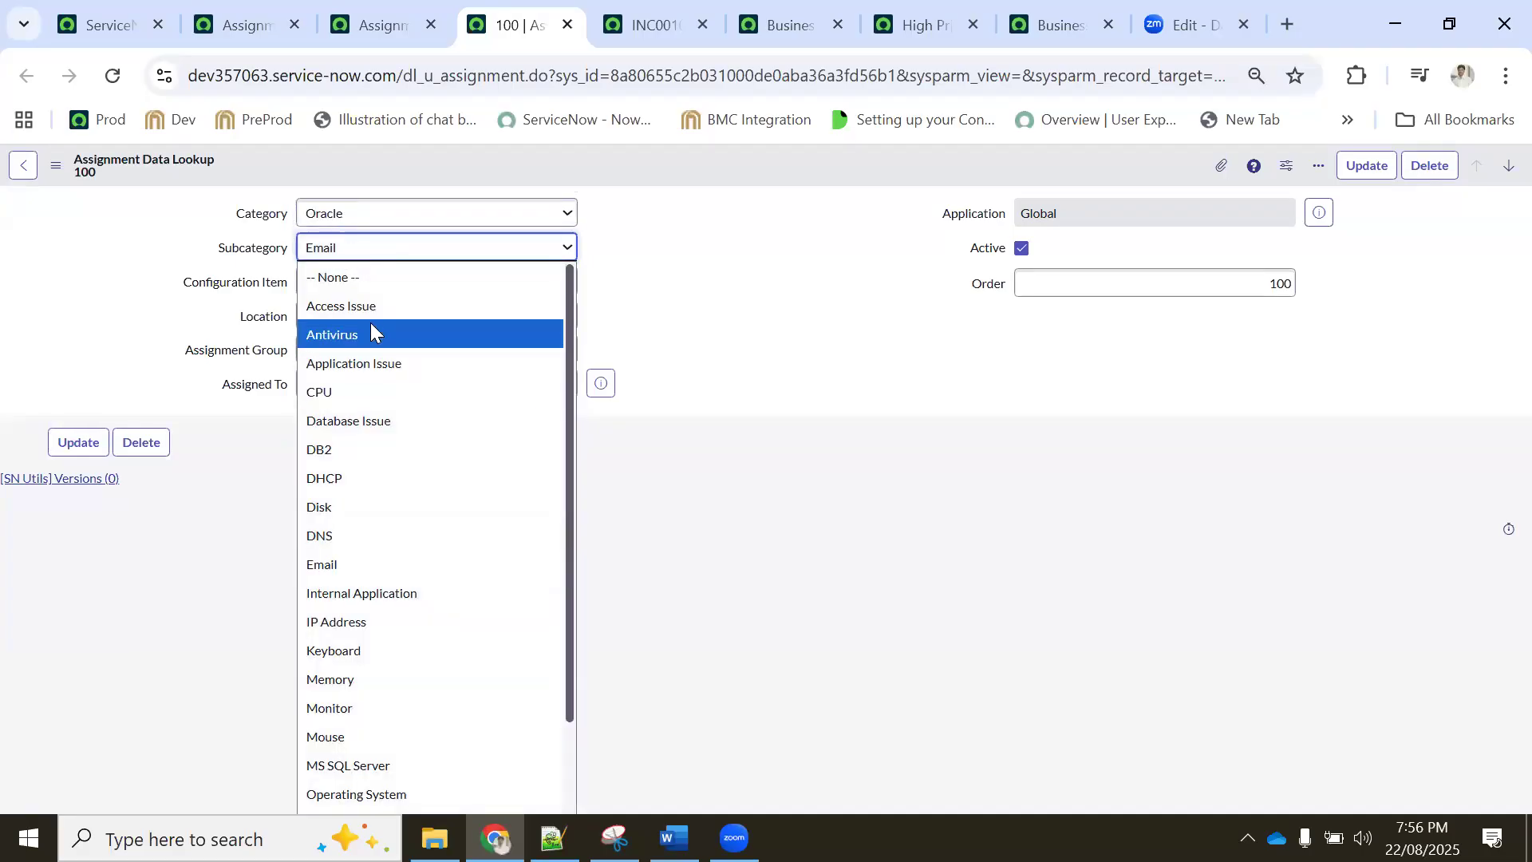
{"action": "left_click", "coordinate": [365, 420]}
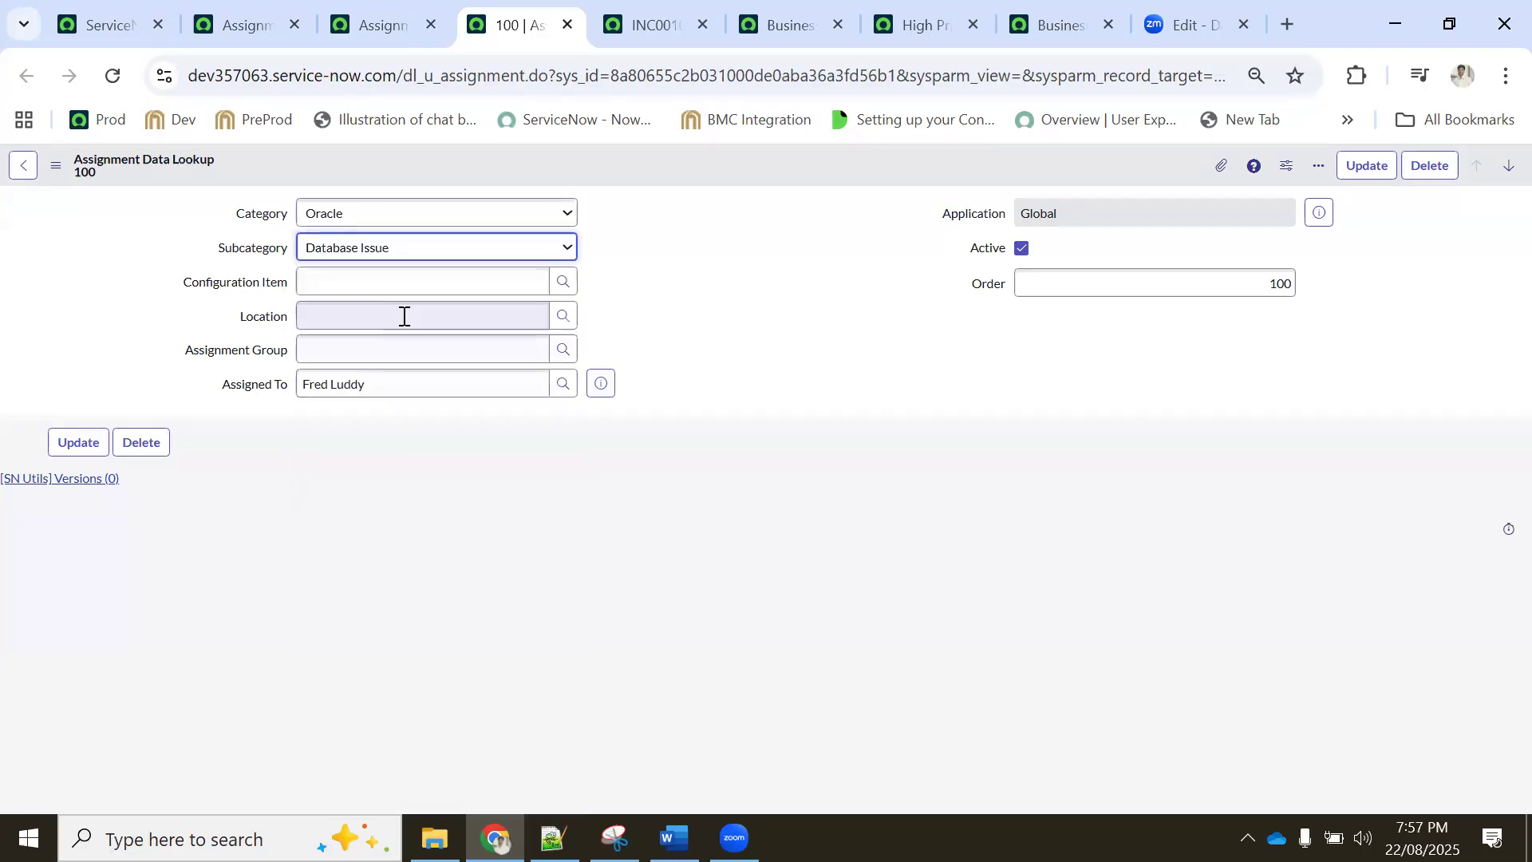
Set the lookup's assignment group to Application Development, clear its assigned person and save the record
{"action": "left_click", "coordinate": [356, 352]}
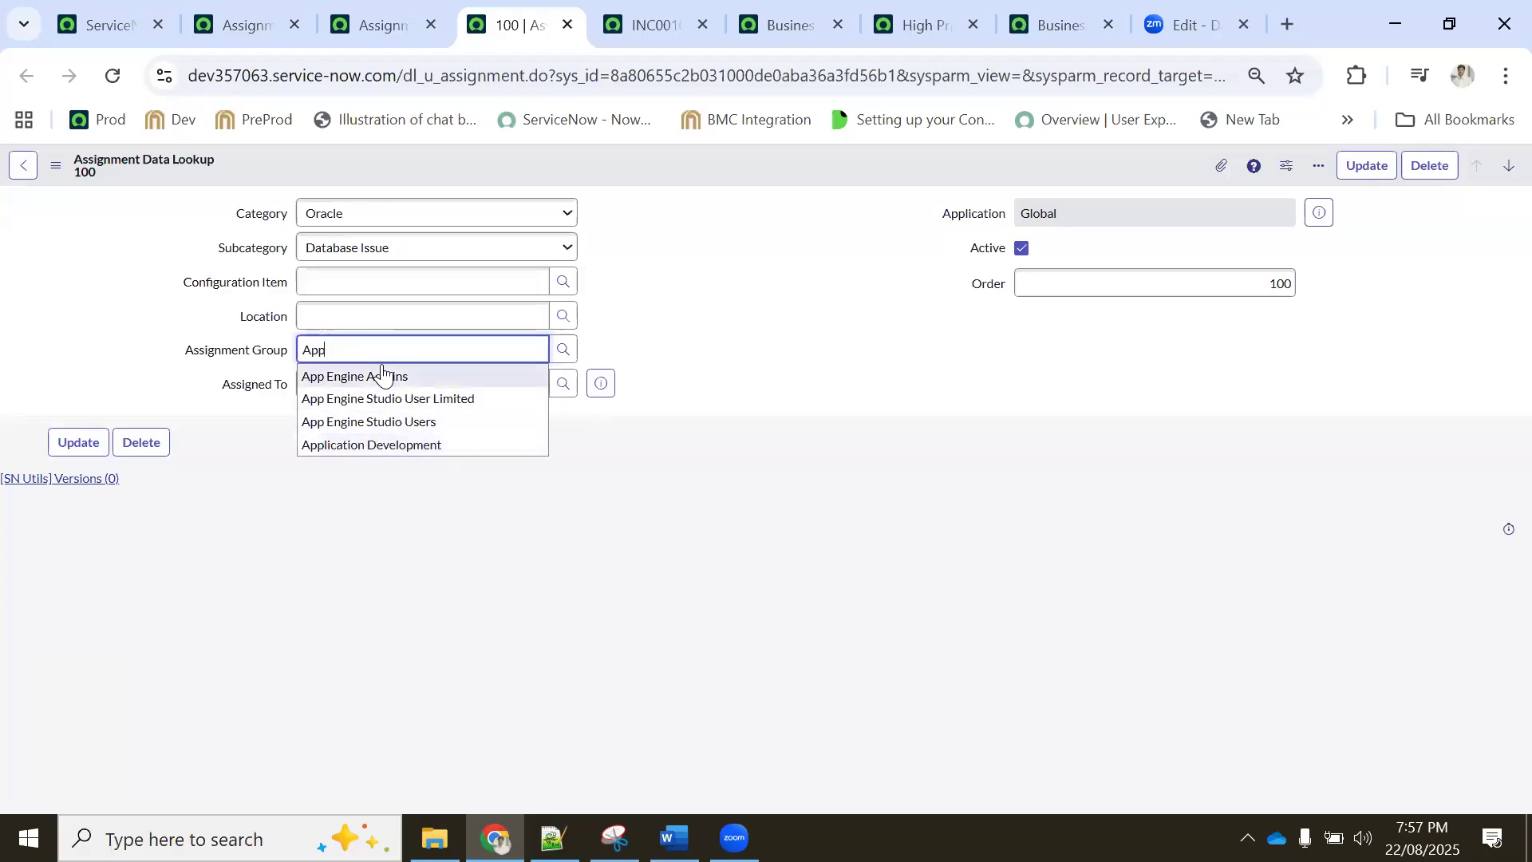
{"action": "left_click", "coordinate": [391, 444]}
{"action": "left_click", "coordinate": [317, 382]}
{"action": "key", "text": "ctrl+a"}
{"action": "key", "text": "BackSpace"}
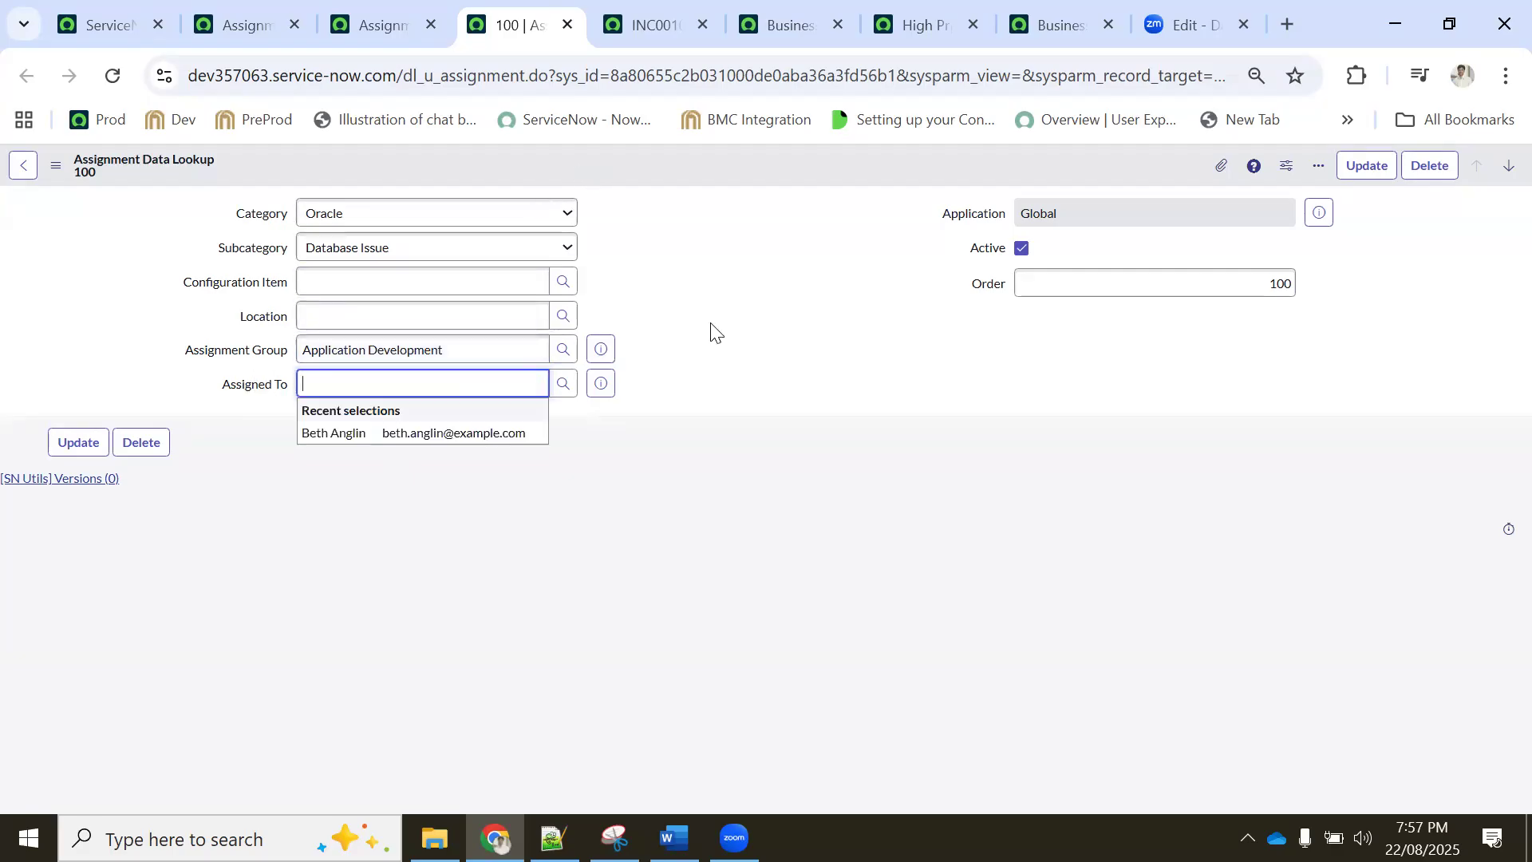
{"action": "right_click", "coordinate": [674, 175]}
{"action": "left_click", "coordinate": [699, 180]}
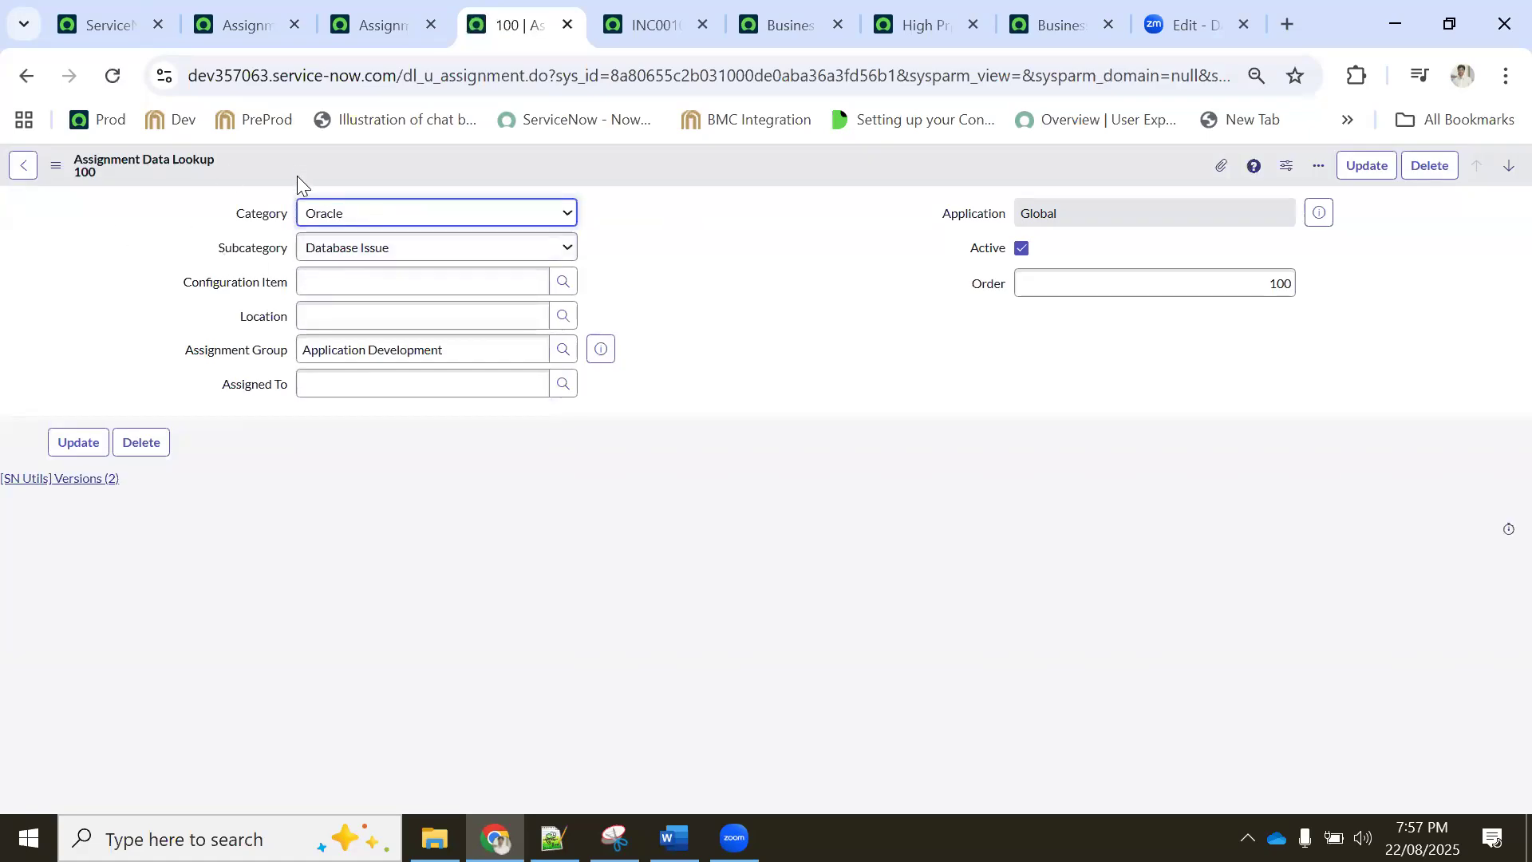
Find the incident modules in the navigator and open a new incident form in a separate tab
{"action": "left_click", "coordinate": [382, 22]}
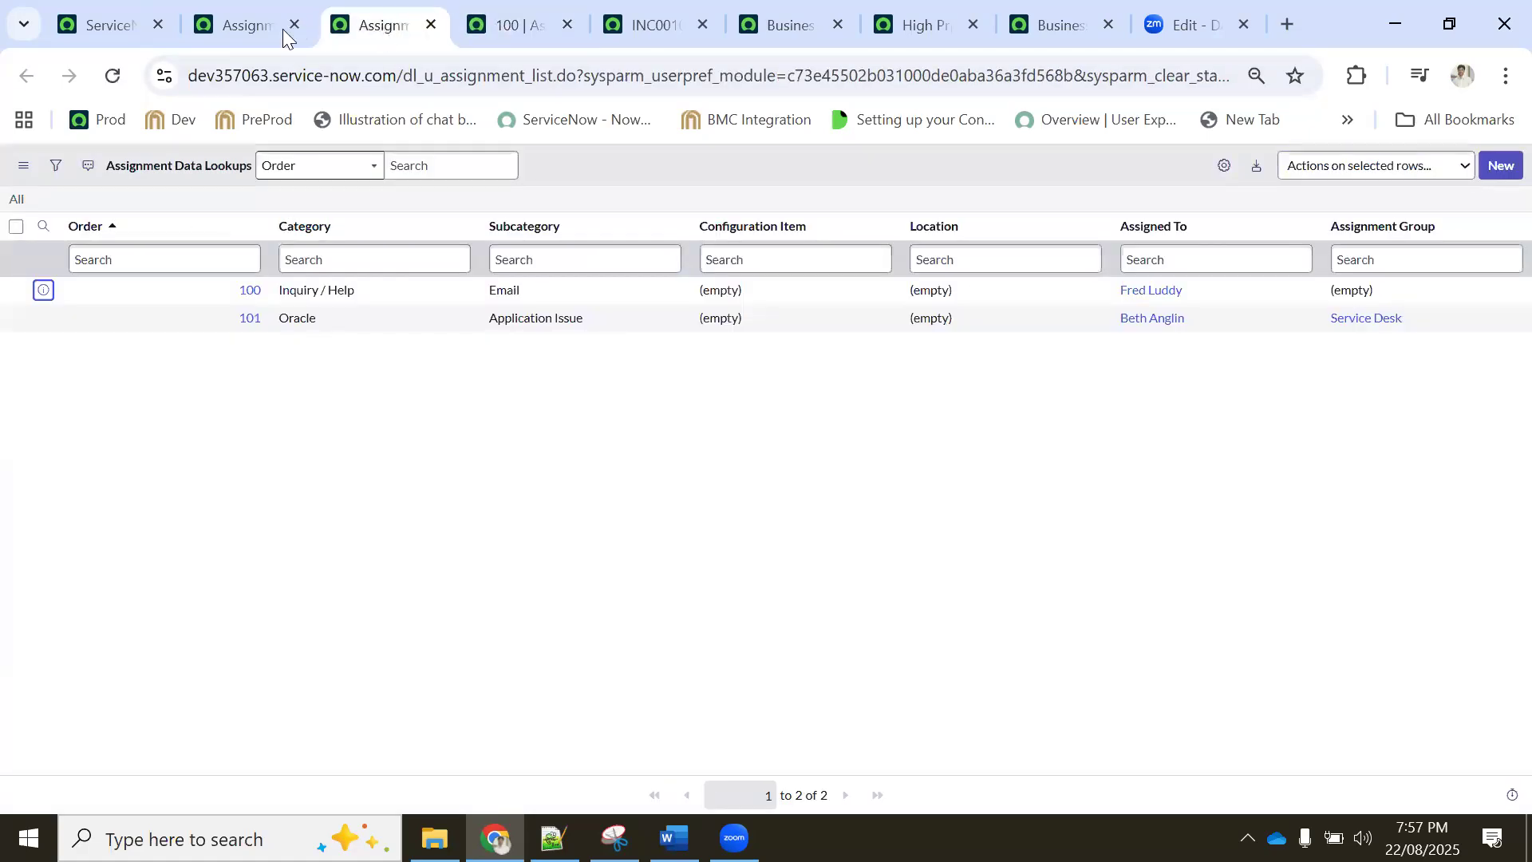
{"action": "left_click", "coordinate": [483, 21]}
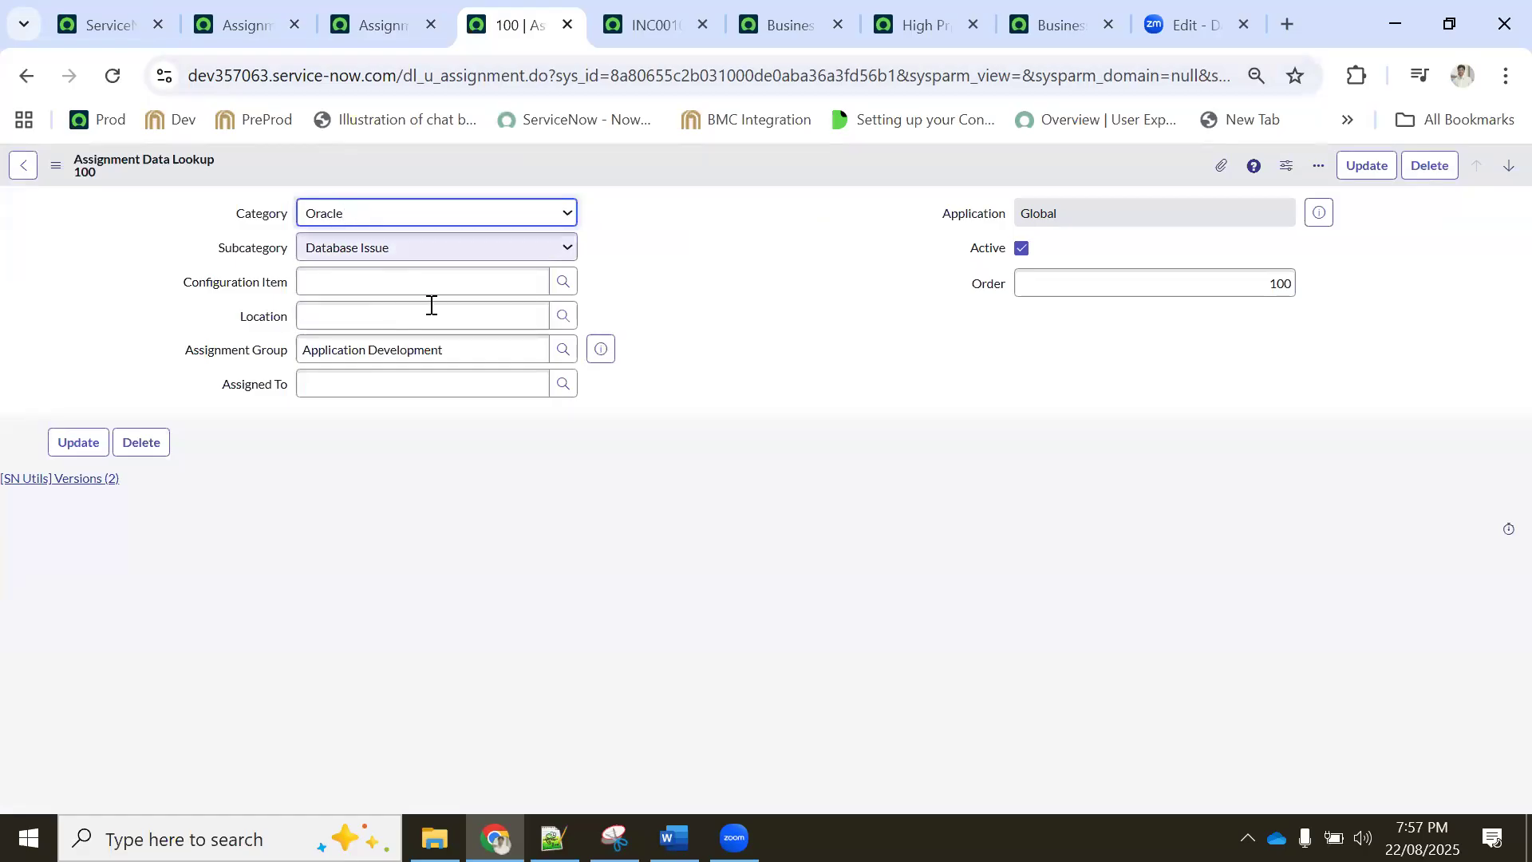
{"action": "left_click", "coordinate": [129, 18]}
{"action": "left_click", "coordinate": [319, 168]}
{"action": "left_click", "coordinate": [193, 168]}
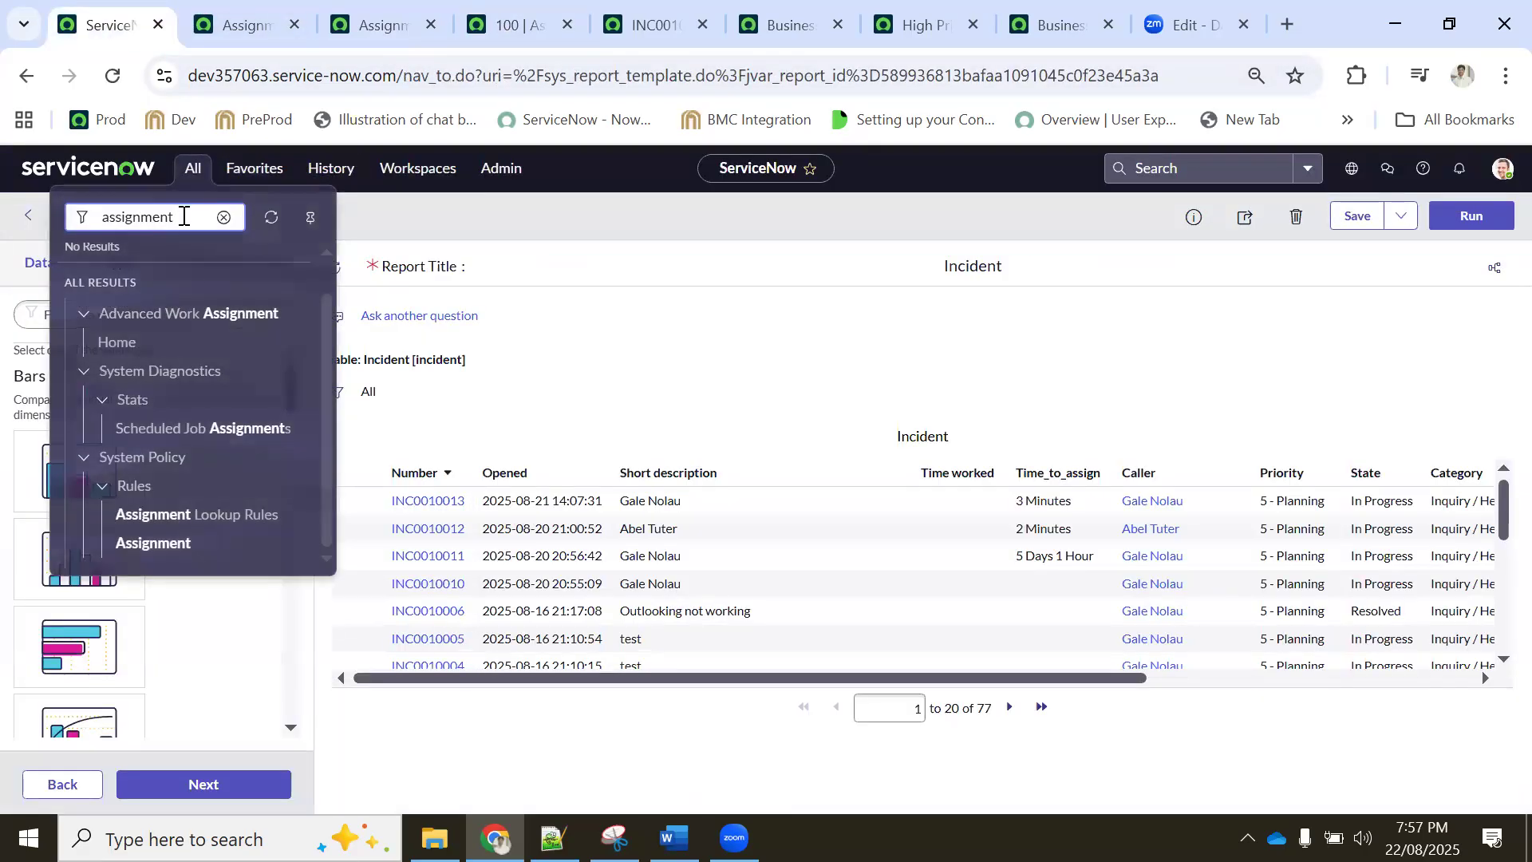
{"action": "double_click", "coordinate": [186, 218]}
{"action": "type", "text": "n"}
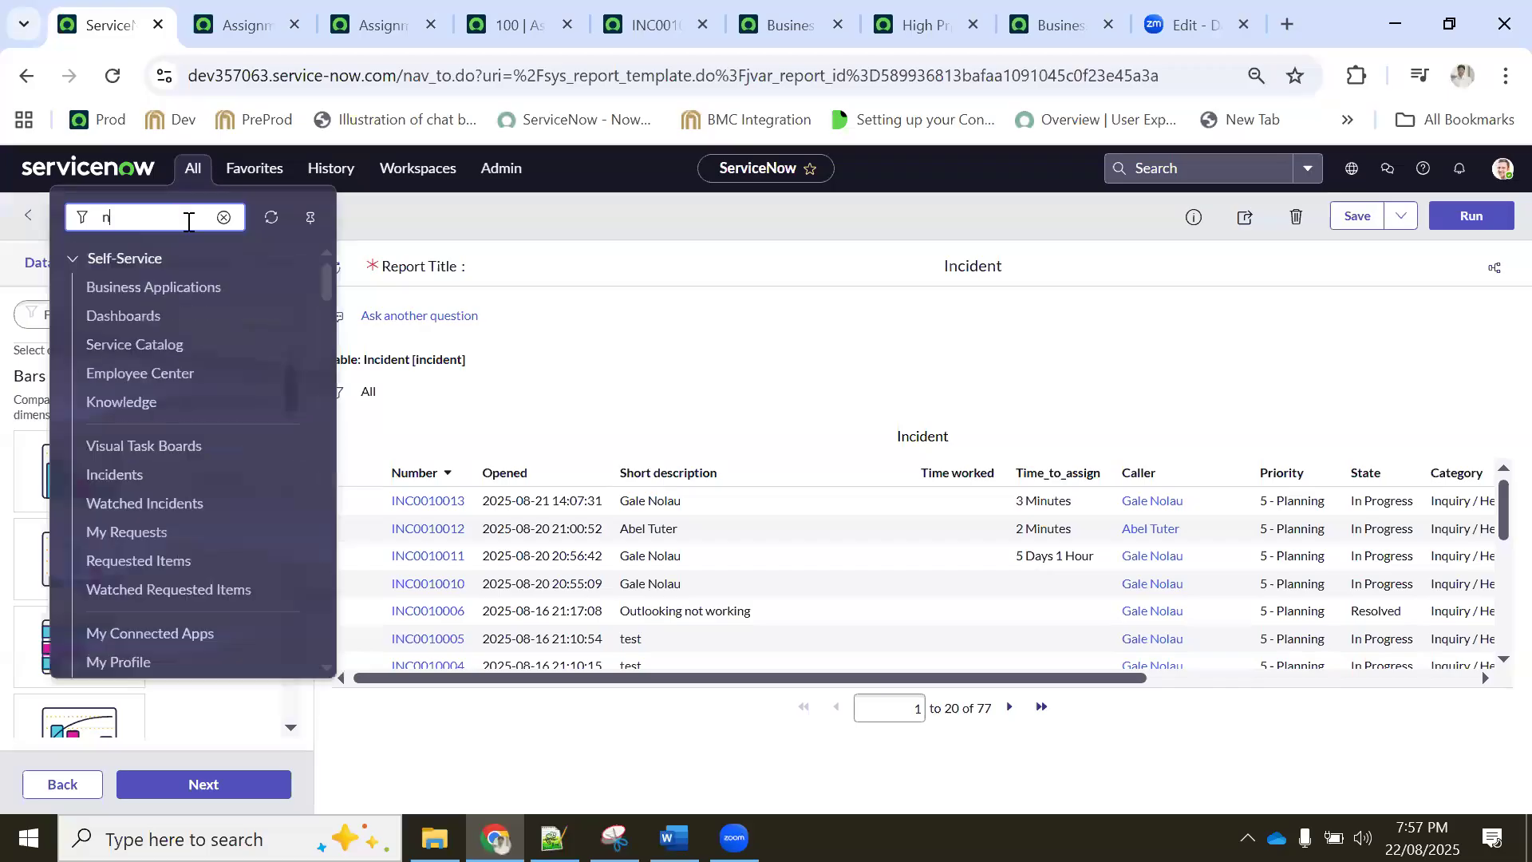
{"action": "type", "text": "ncident"}
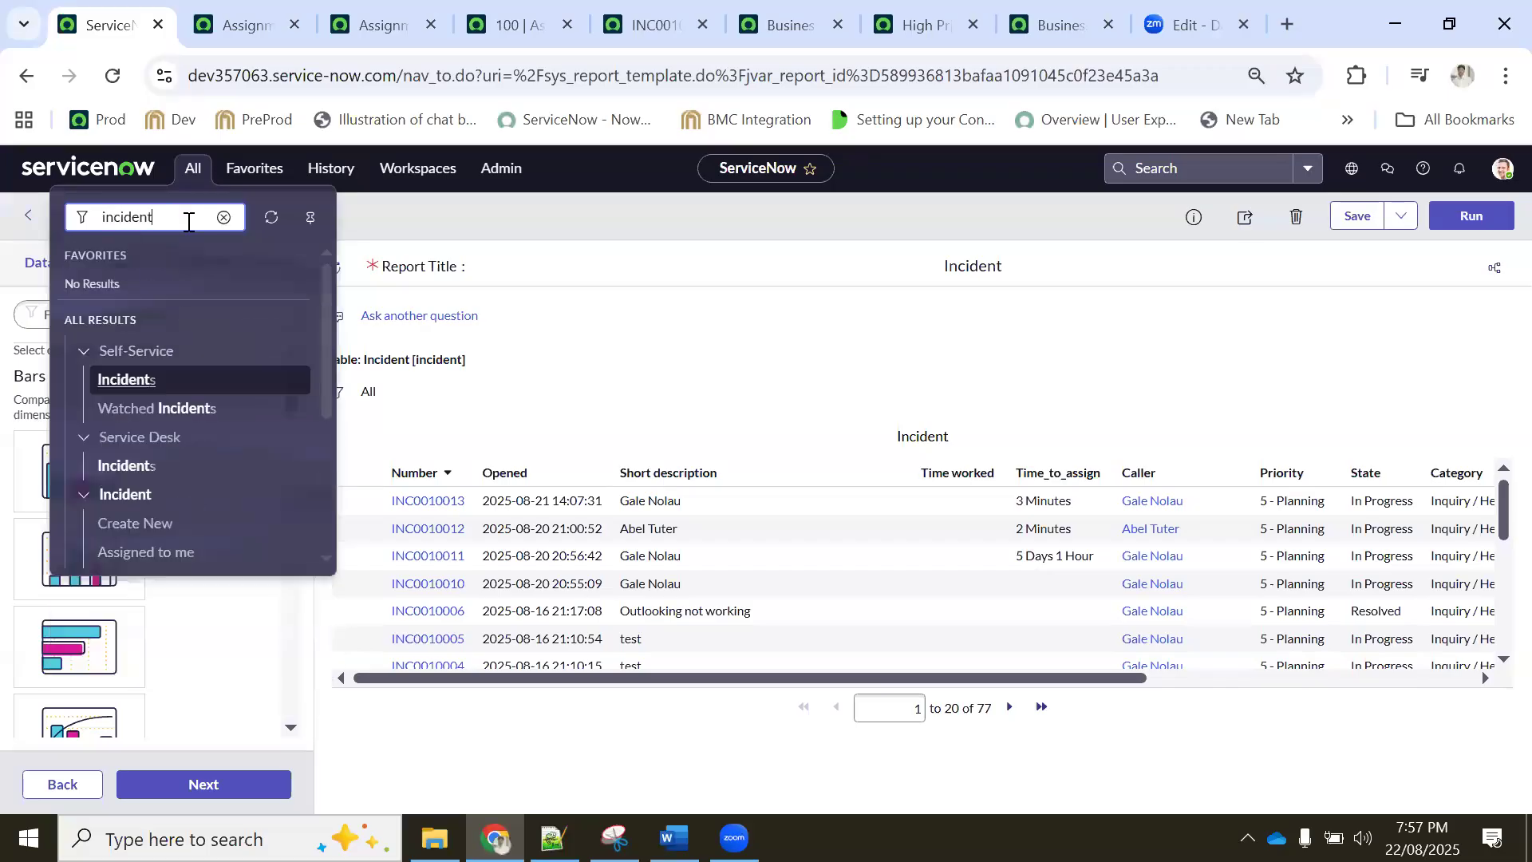
{"action": "left_click", "coordinate": [148, 524]}
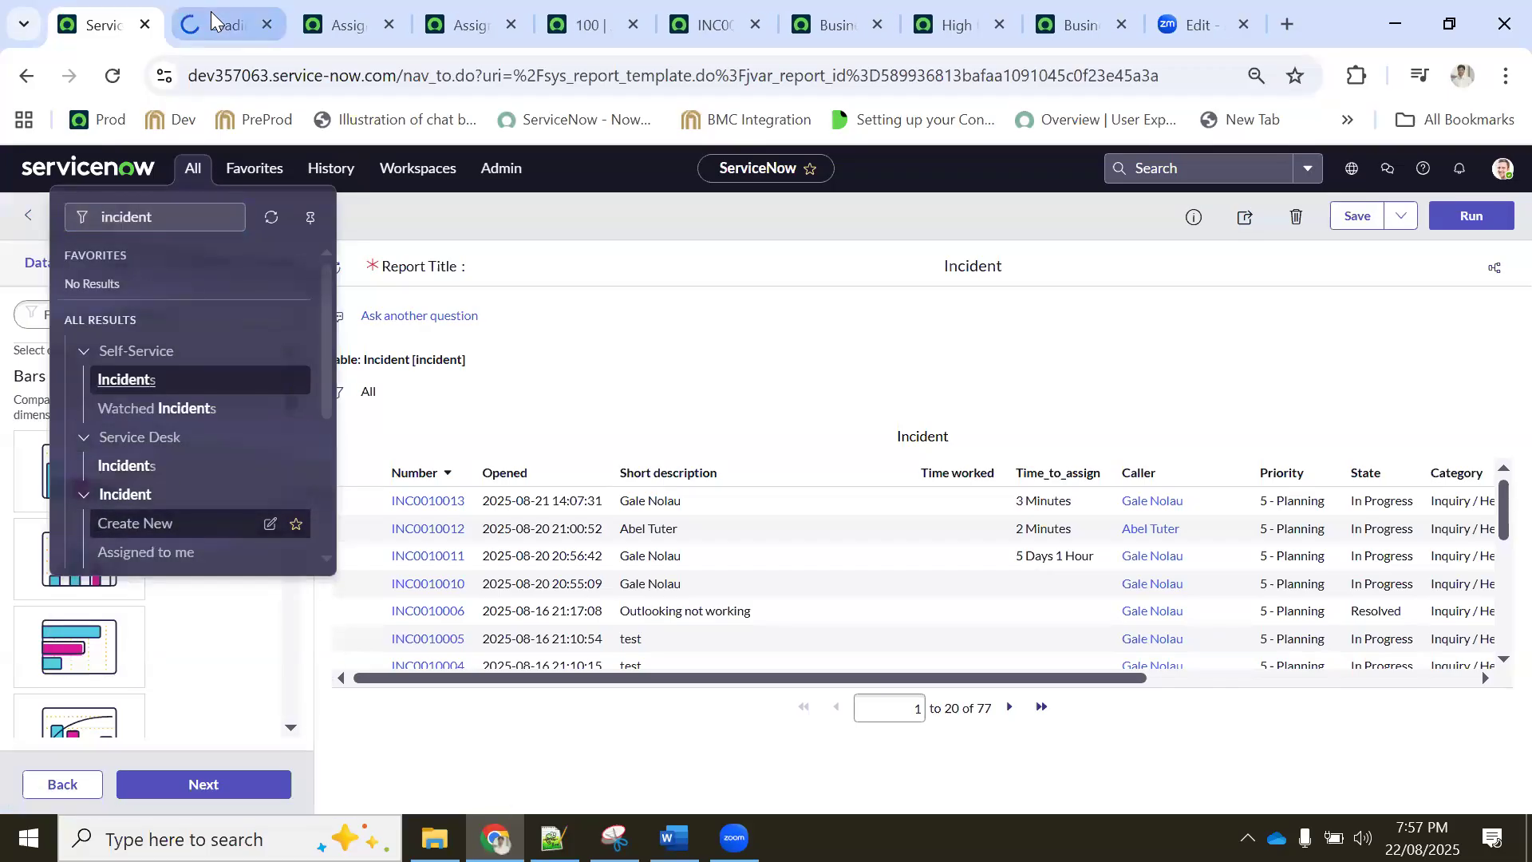
Choose a recent caller for the new incident and set category Oracle with subcategory Database Issue
{"action": "left_click", "coordinate": [332, 247]}
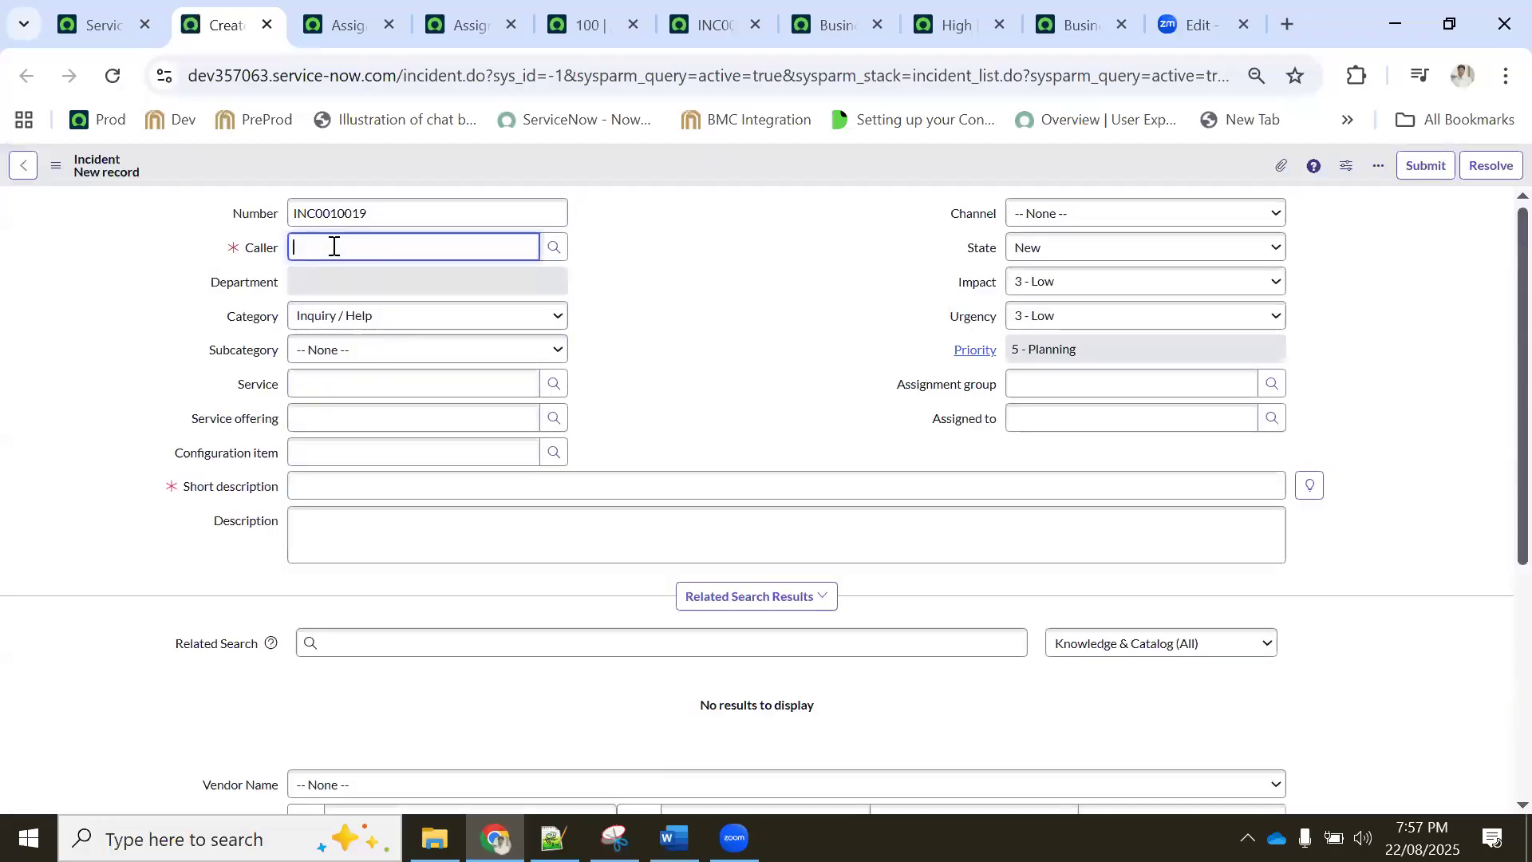
{"action": "left_click", "coordinate": [329, 342]}
{"action": "left_click", "coordinate": [342, 317]}
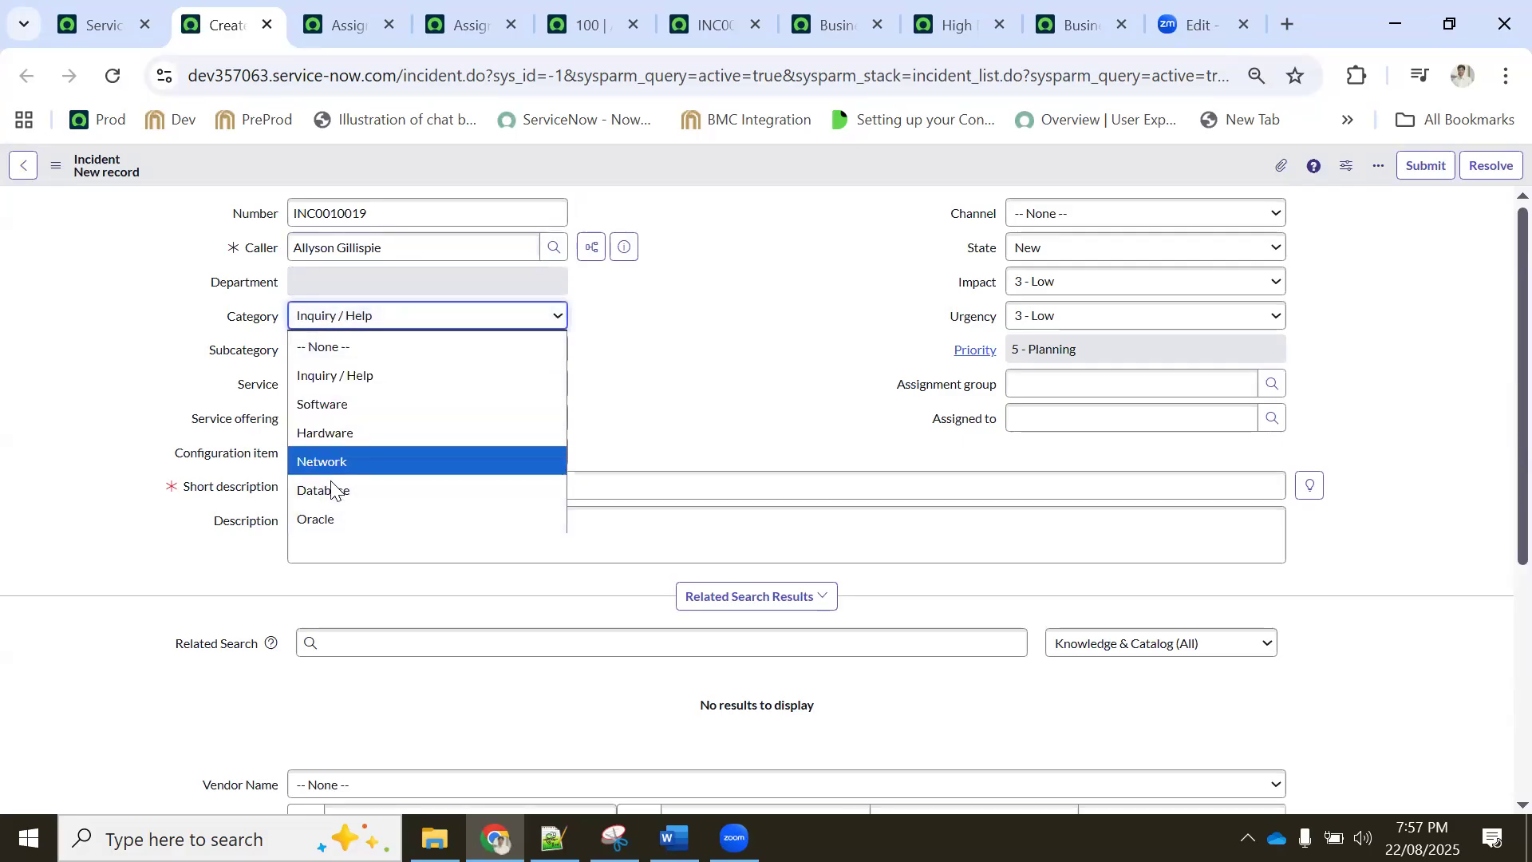
{"action": "left_click", "coordinate": [318, 520]}
{"action": "left_click", "coordinate": [340, 352]}
{"action": "left_click", "coordinate": [359, 438]}
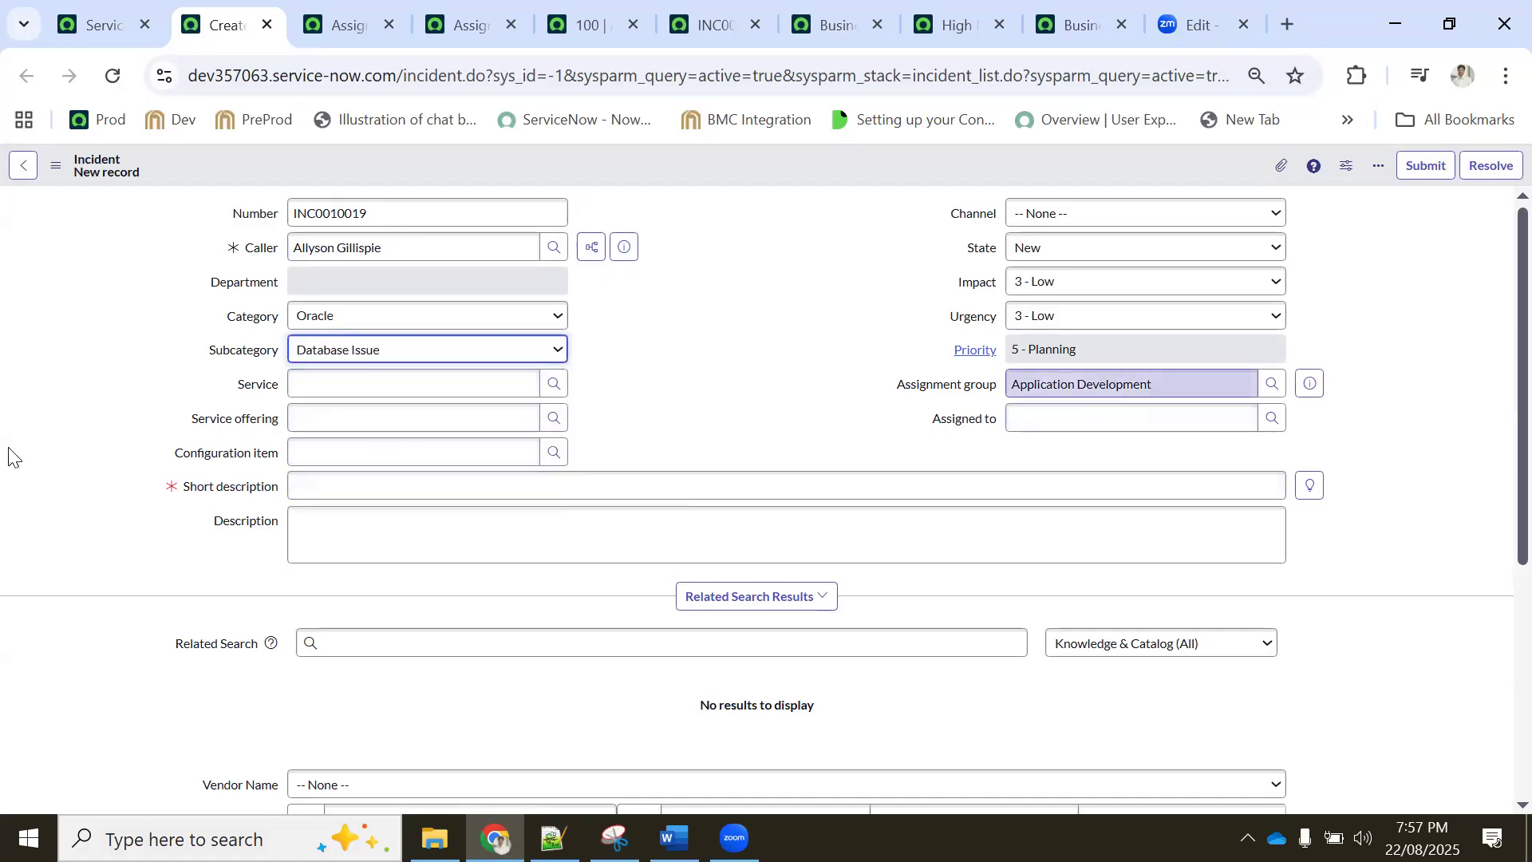
Enter a person's name as both the short description and the description, and save the Oracle incident
{"action": "left_click", "coordinate": [304, 477]}
{"action": "type", "text": "Beth Anglin"}
{"action": "left_click", "coordinate": [353, 528]}
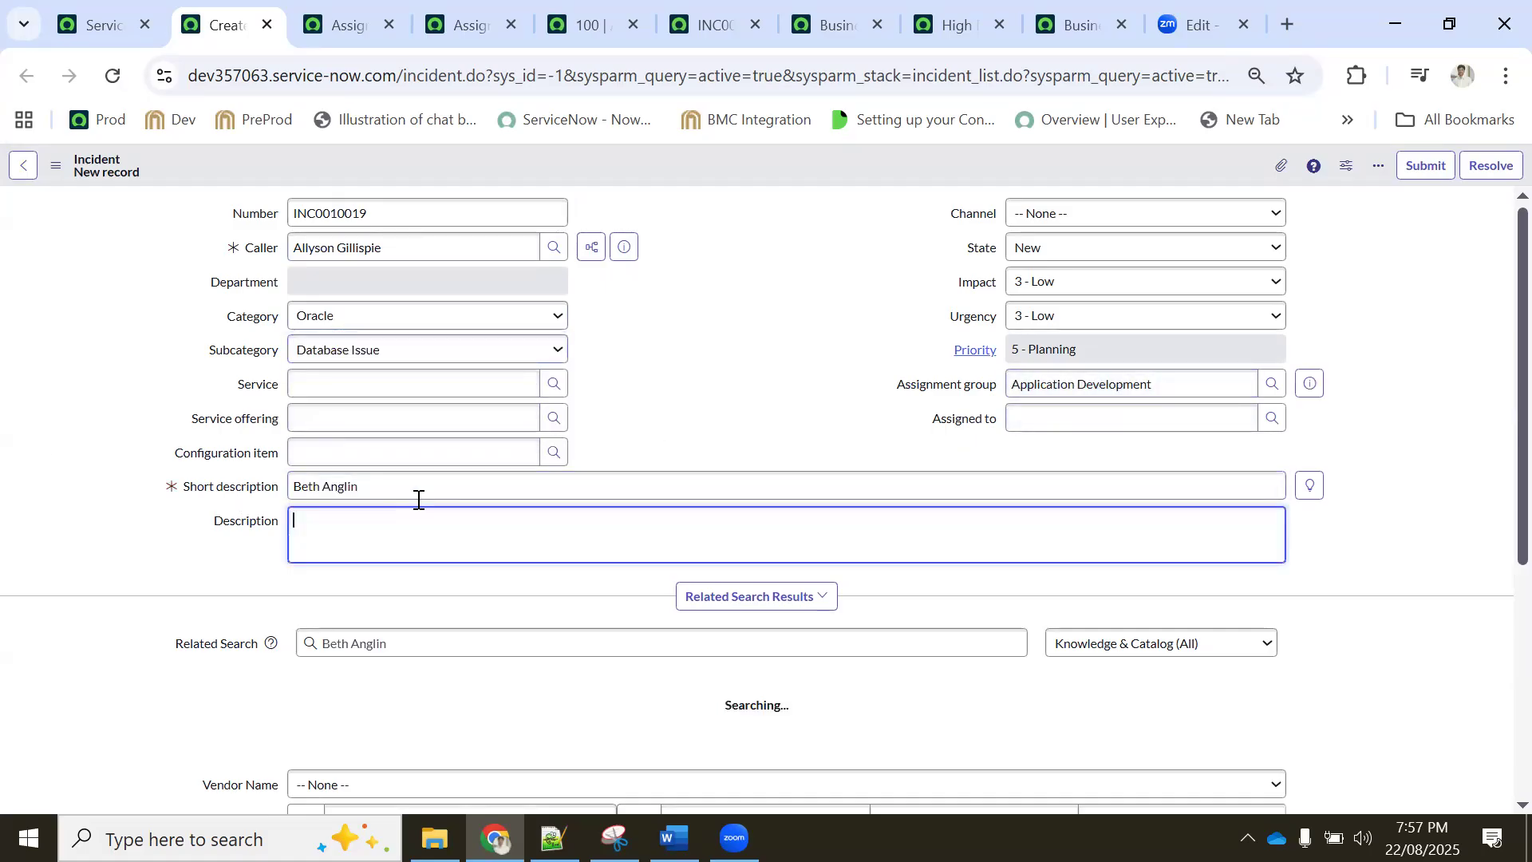
{"action": "type", "text": "Beth Anglin"}
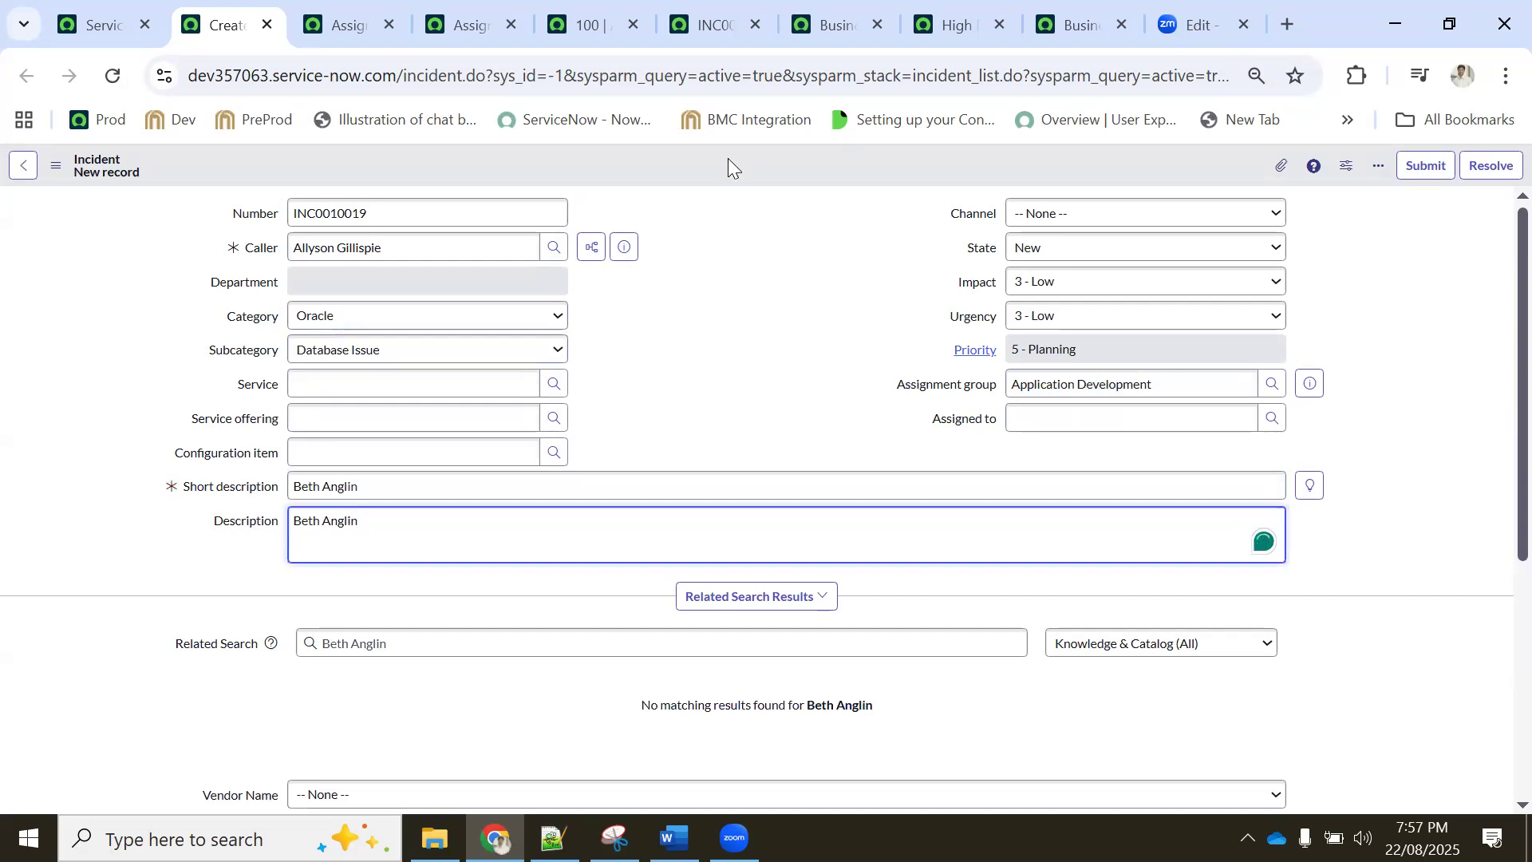
{"action": "right_click", "coordinate": [737, 173]}
{"action": "left_click", "coordinate": [745, 177]}
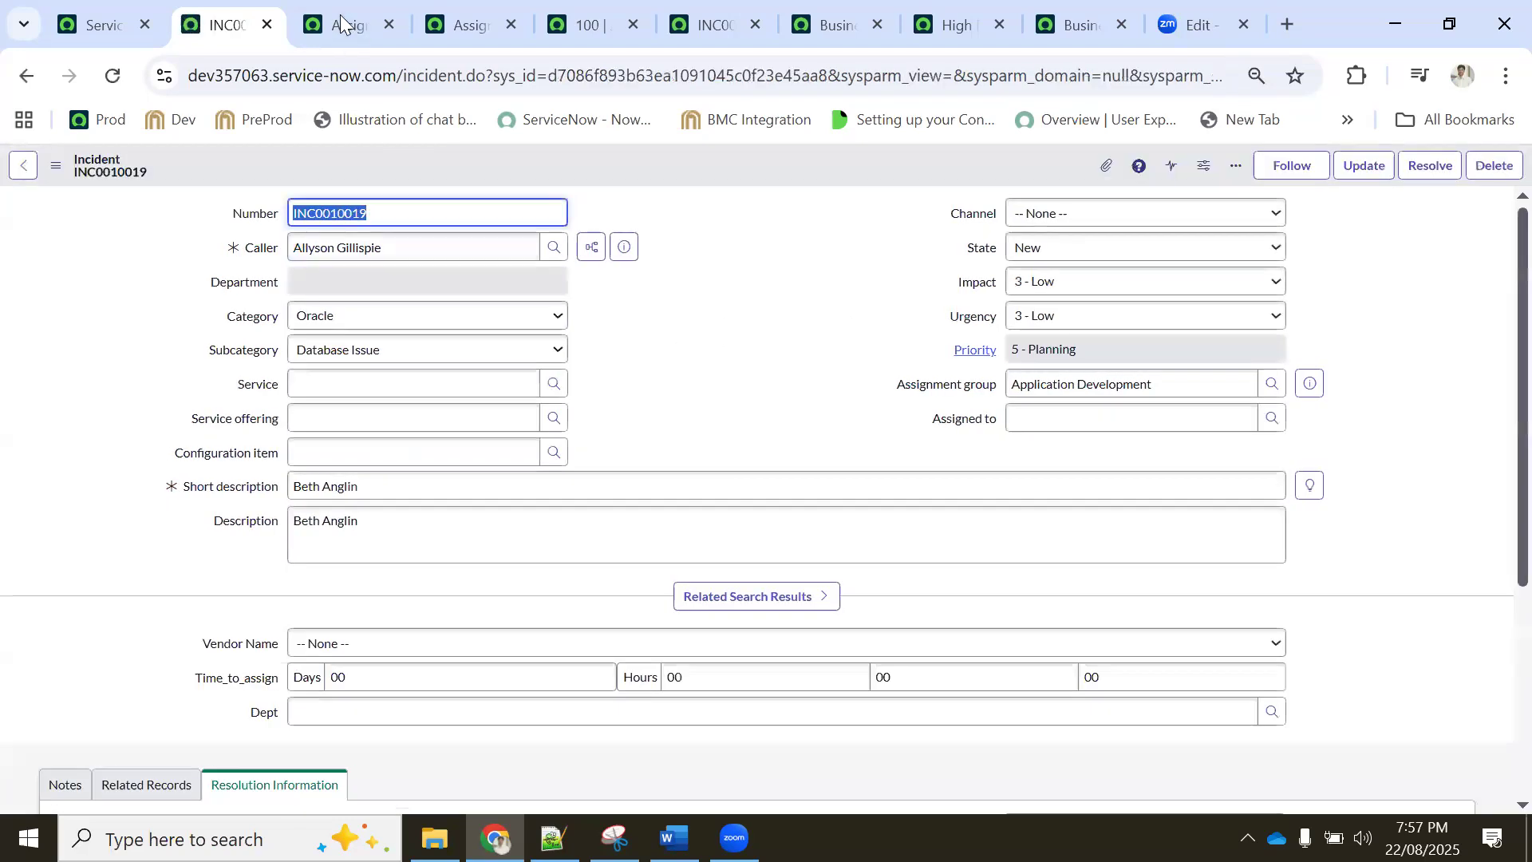
Compare the saved Oracle incident with the assignment rules, the edited data lookup and the High Priority for Network trigger rule
{"action": "left_click", "coordinate": [338, 16]}
{"action": "left_click", "coordinate": [222, 19]}
{"action": "left_click", "coordinate": [340, 21]}
{"action": "left_click", "coordinate": [466, 28]}
{"action": "left_click", "coordinate": [575, 33]}
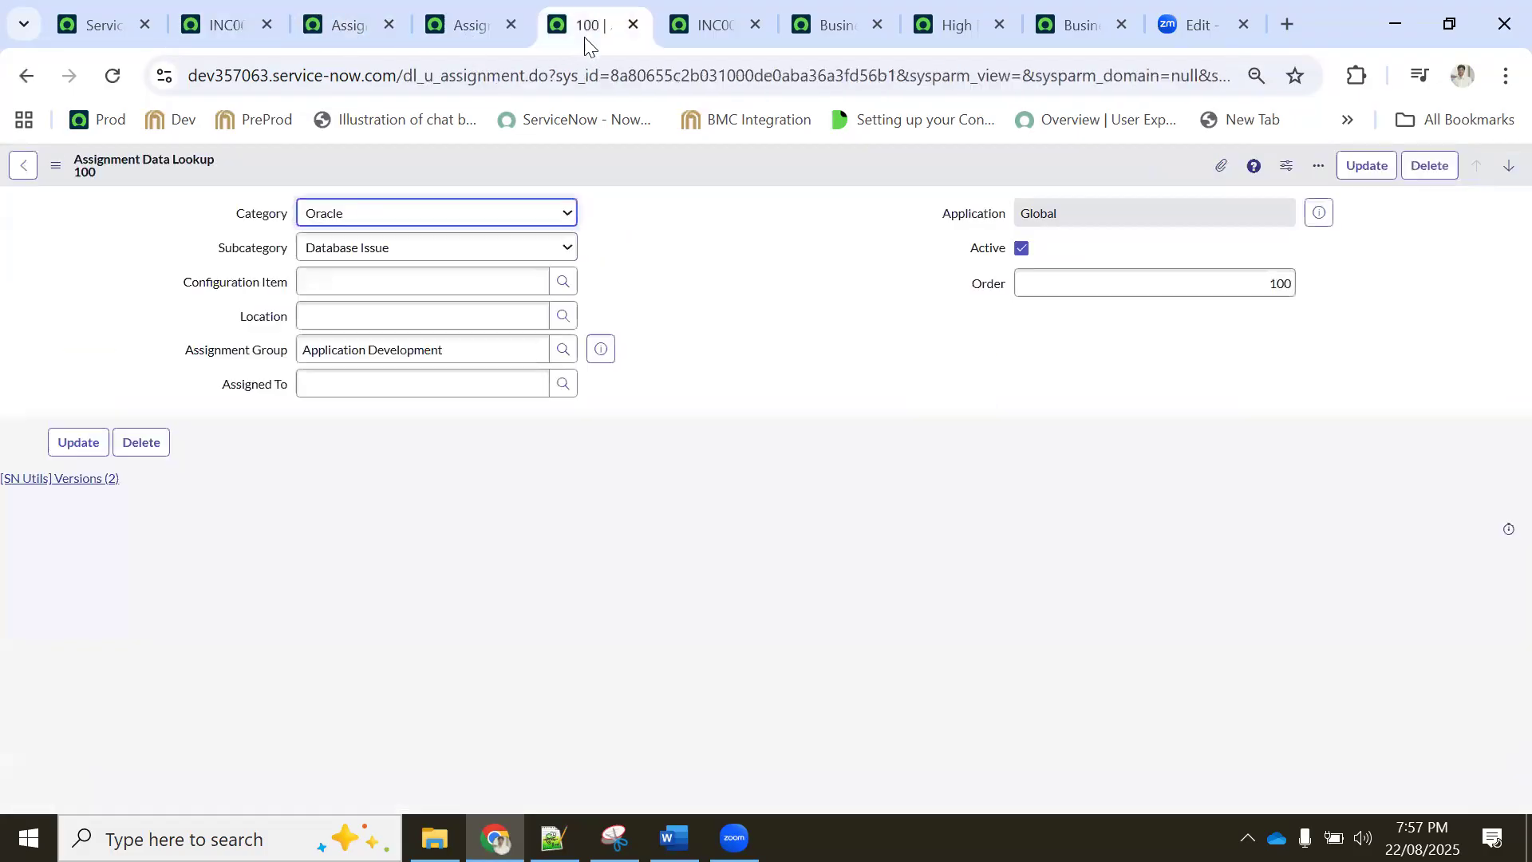
{"action": "left_click", "coordinate": [461, 21]}
{"action": "left_click", "coordinate": [571, 26]}
{"action": "left_click", "coordinate": [707, 25]}
{"action": "left_click", "coordinate": [837, 24]}
{"action": "left_click", "coordinate": [935, 19]}
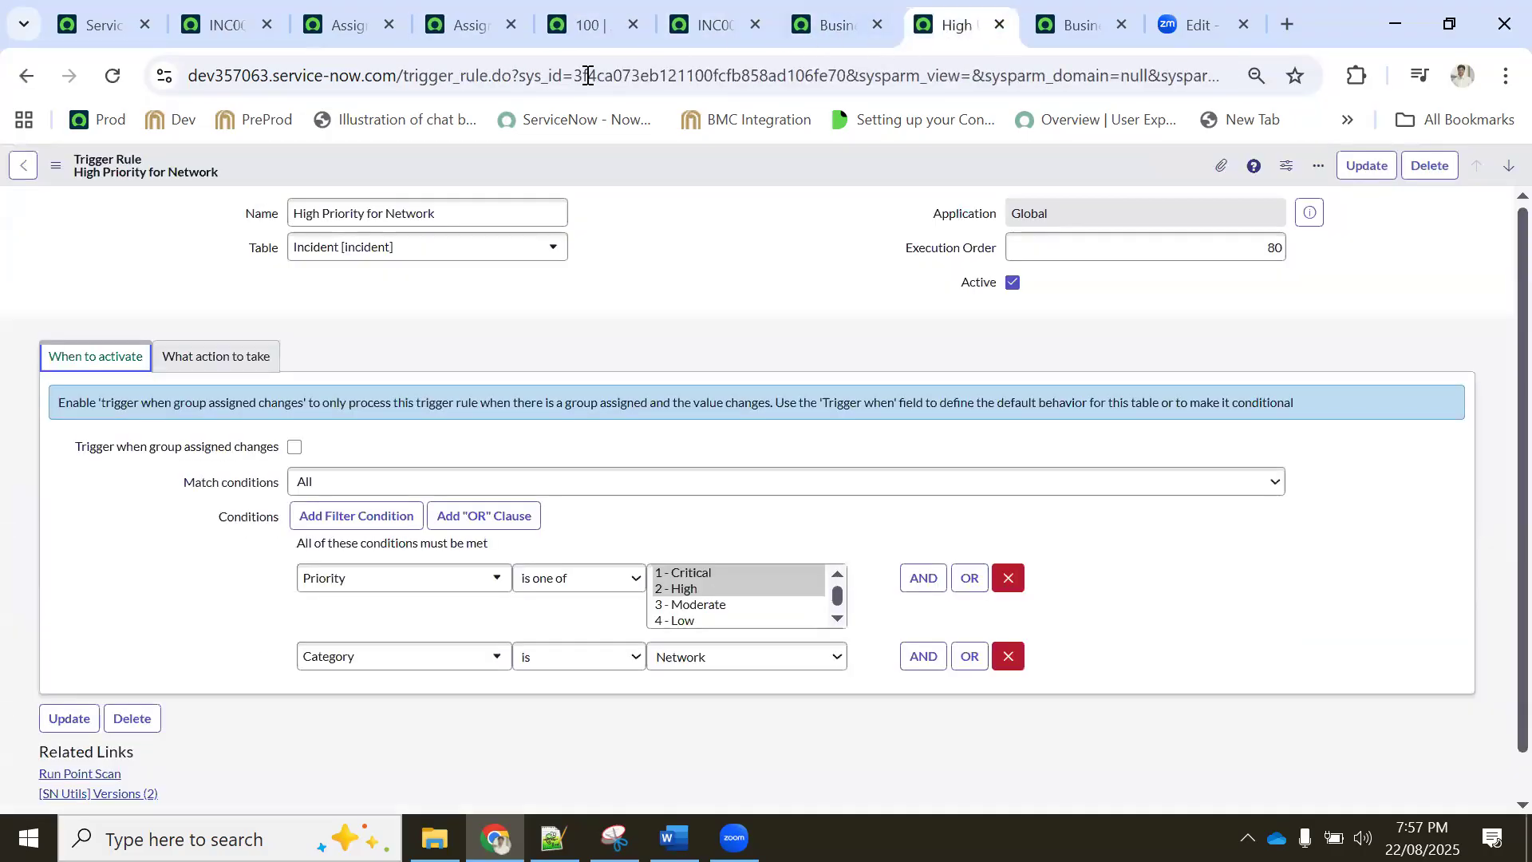
{"action": "left_click", "coordinate": [1061, 27]}
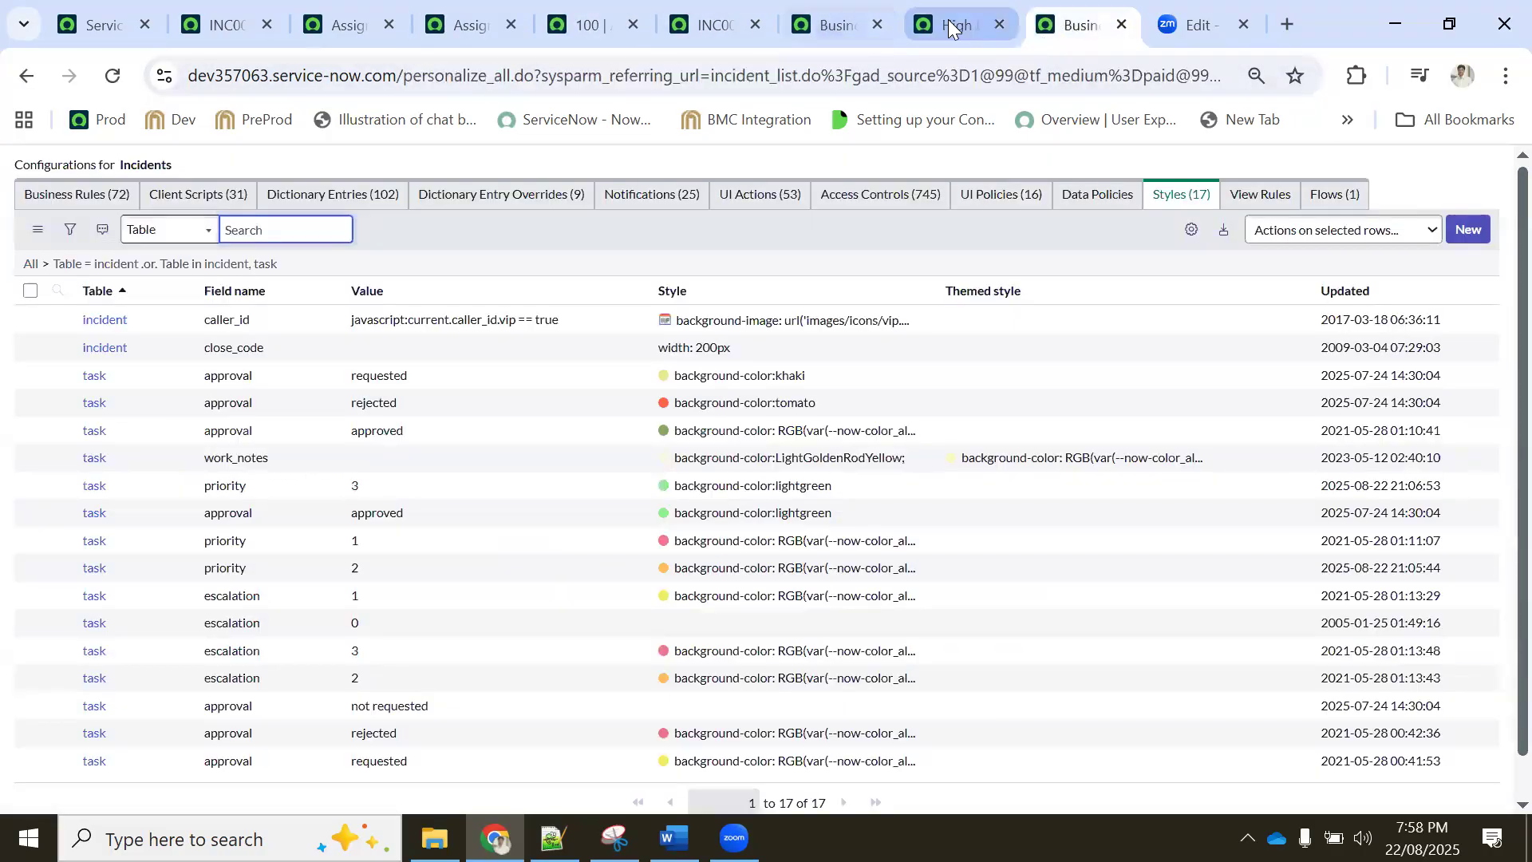
Review how the assignment rules, data lookups and trigger rule relate to the Oracle and network incidents
{"action": "left_click", "coordinate": [948, 19]}
{"action": "left_click", "coordinate": [846, 20]}
{"action": "left_click", "coordinate": [619, 17]}
{"action": "left_click", "coordinate": [479, 21]}
{"action": "left_click", "coordinate": [332, 27]}
{"action": "left_click", "coordinate": [234, 22]}
{"action": "left_click", "coordinate": [343, 24]}
{"action": "left_click", "coordinate": [472, 22]}
{"action": "left_click", "coordinate": [592, 21]}
{"action": "left_click", "coordinate": [714, 24]}
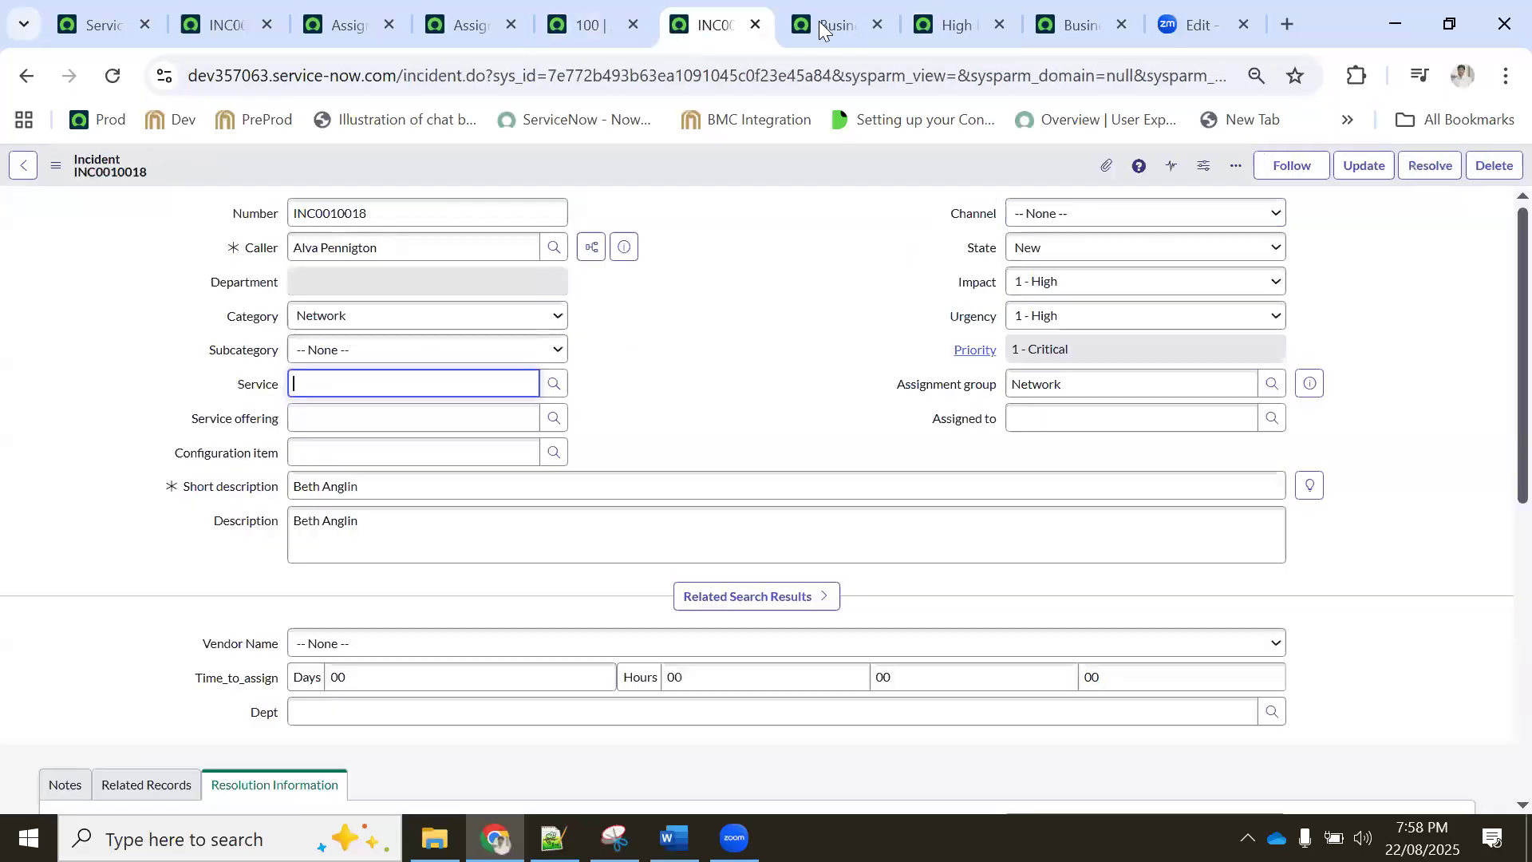
{"action": "left_click", "coordinate": [854, 23]}
{"action": "left_click", "coordinate": [935, 22]}
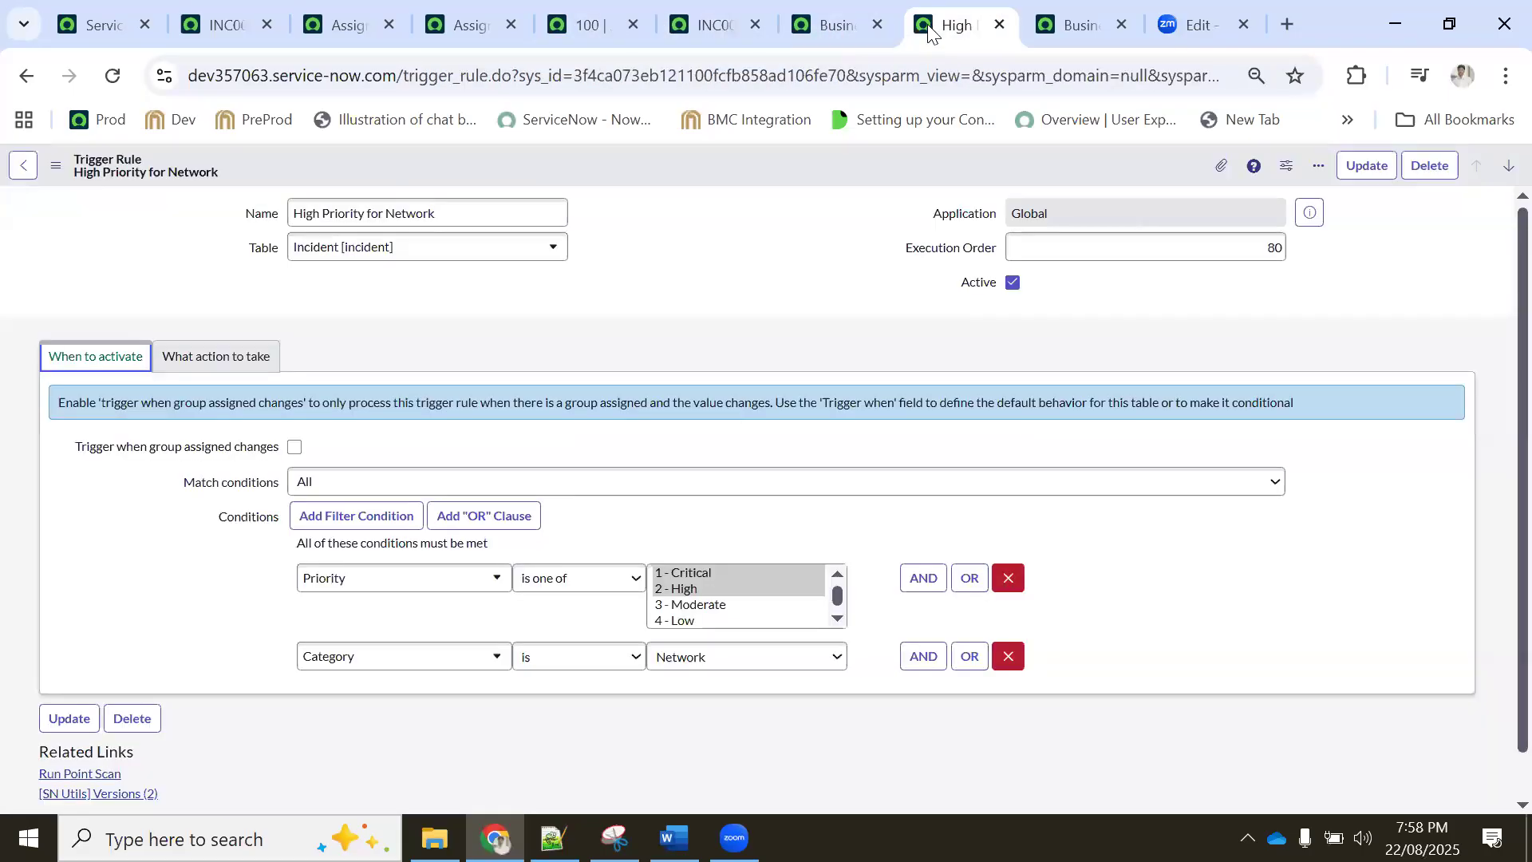
{"action": "left_click", "coordinate": [460, 23]}
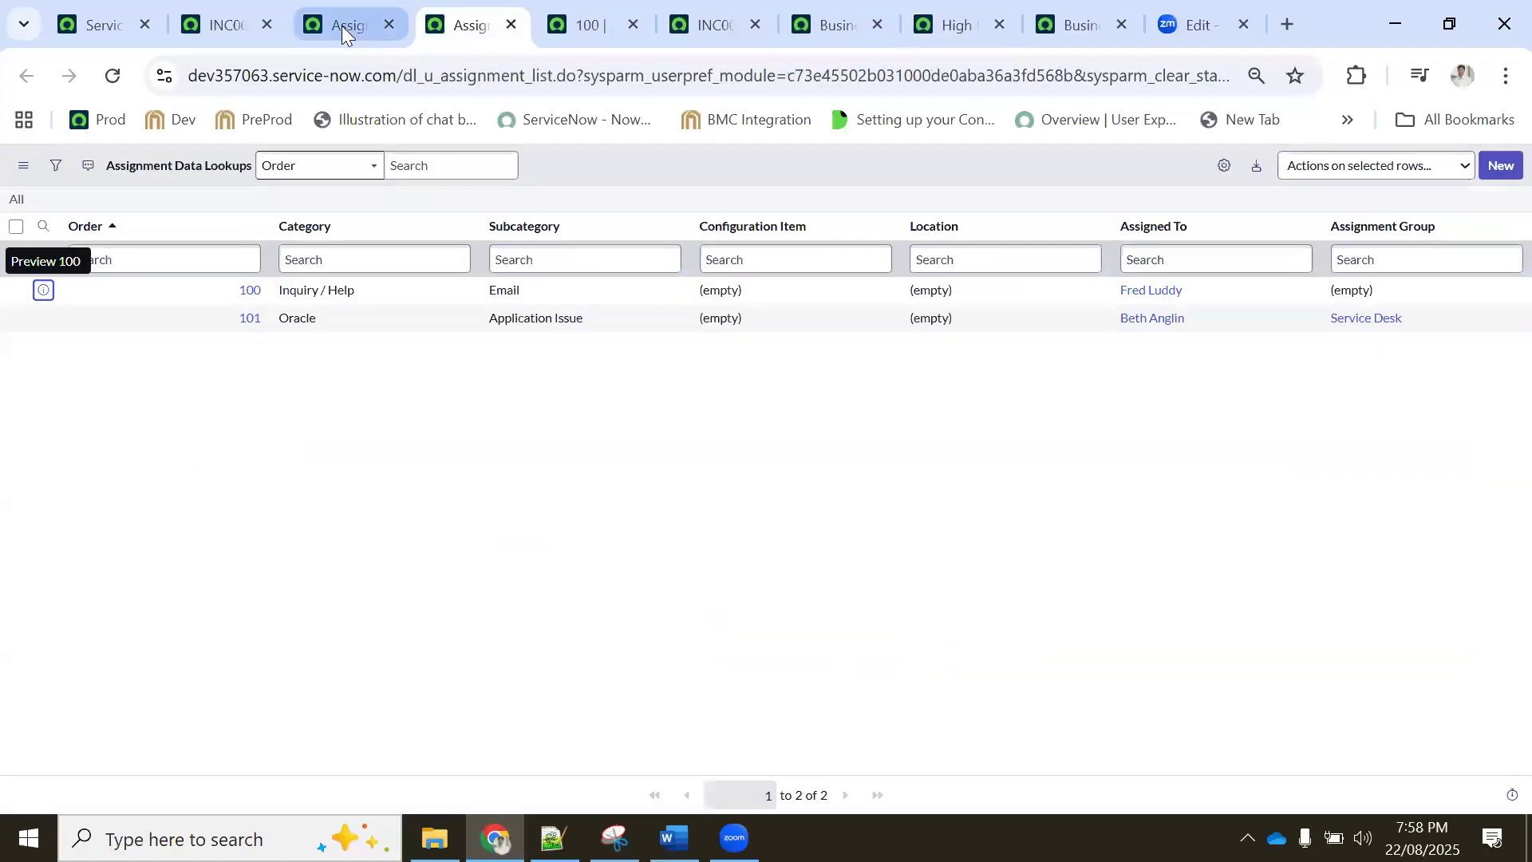
{"action": "left_click", "coordinate": [342, 25]}
{"action": "left_click", "coordinate": [214, 22]}
{"action": "left_click", "coordinate": [327, 26]}
{"action": "left_click", "coordinate": [455, 24]}
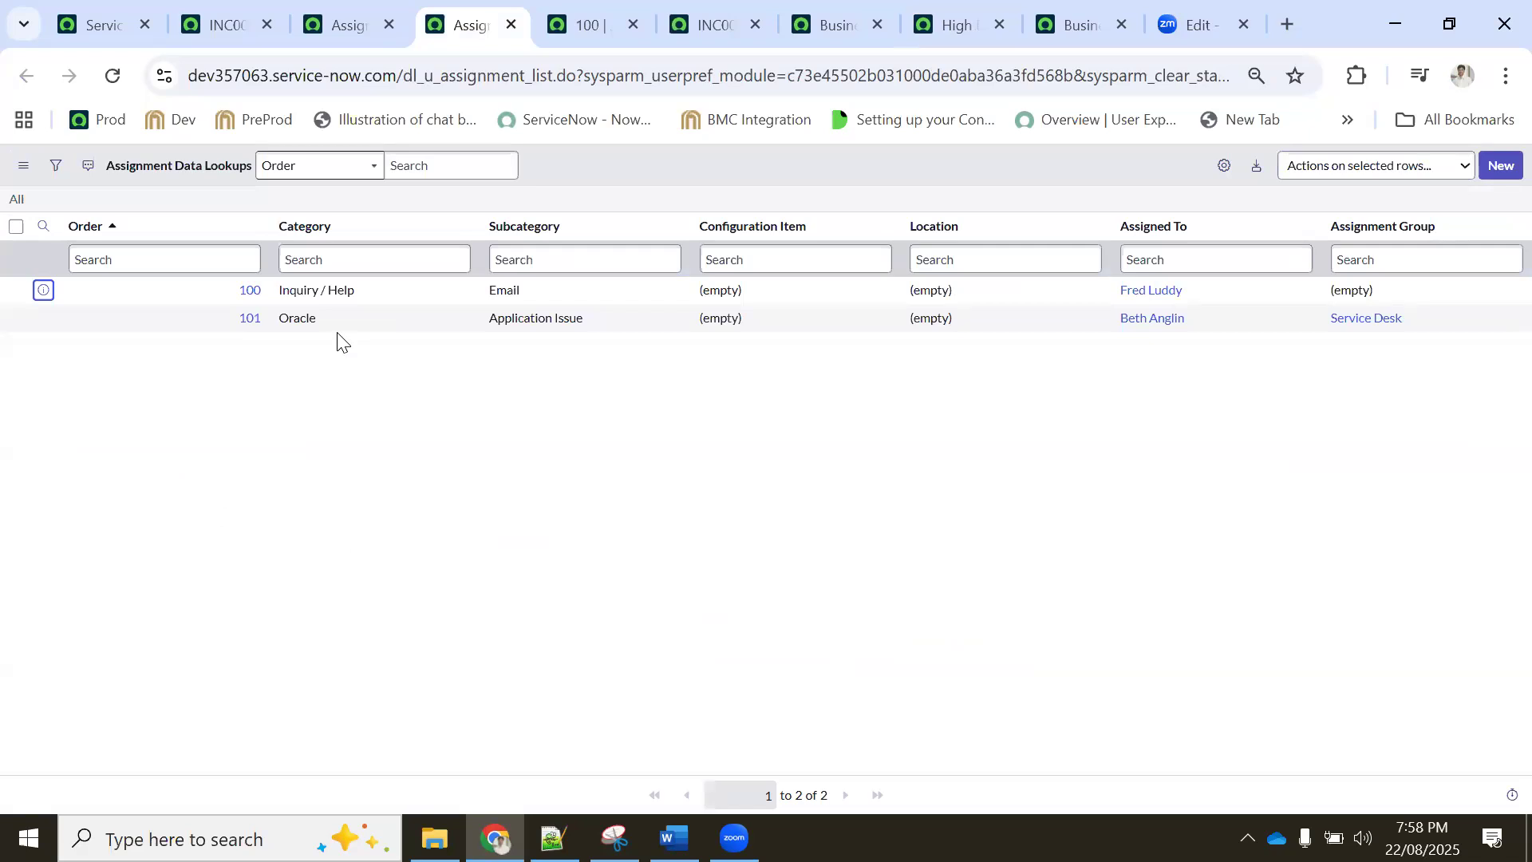
Open another new incident form in a separate tab from the navigator's incident modules
{"action": "left_click", "coordinate": [100, 24]}
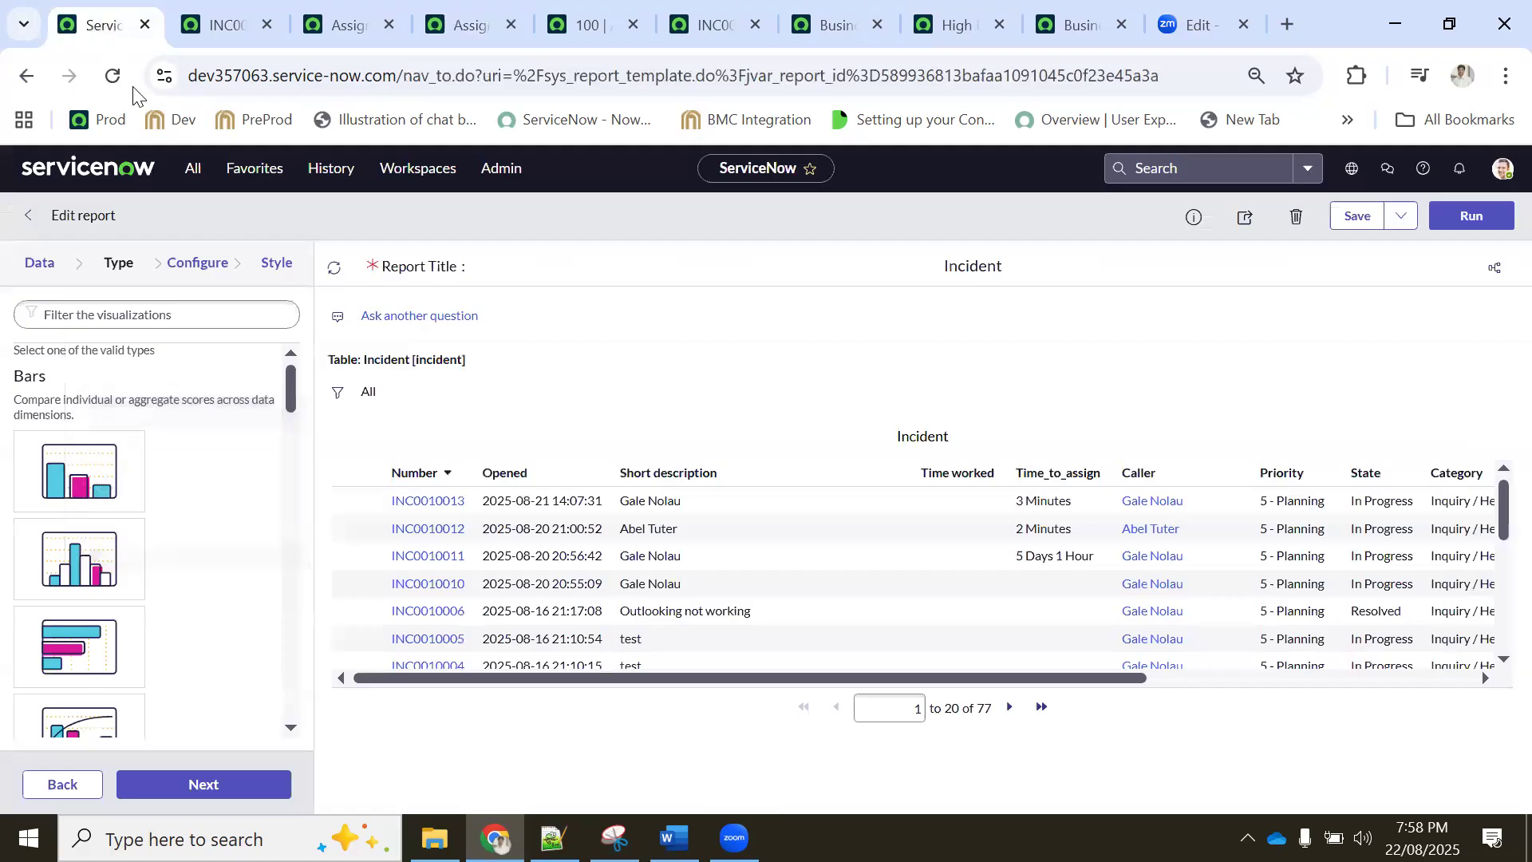
{"action": "left_click", "coordinate": [192, 169]}
{"action": "middle_click", "coordinate": [152, 525]}
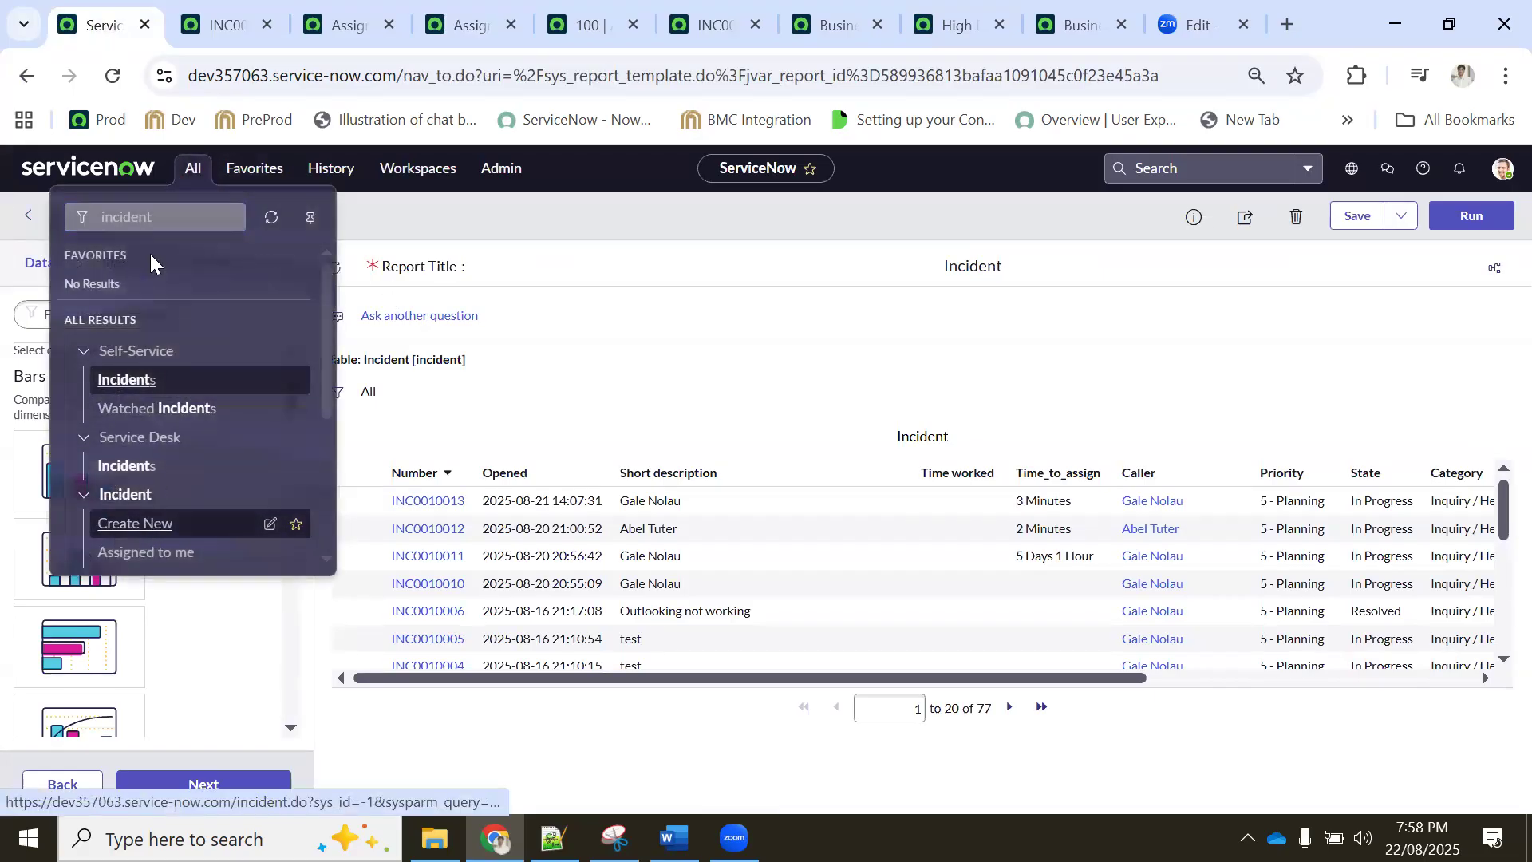
{"action": "left_click", "coordinate": [182, 22]}
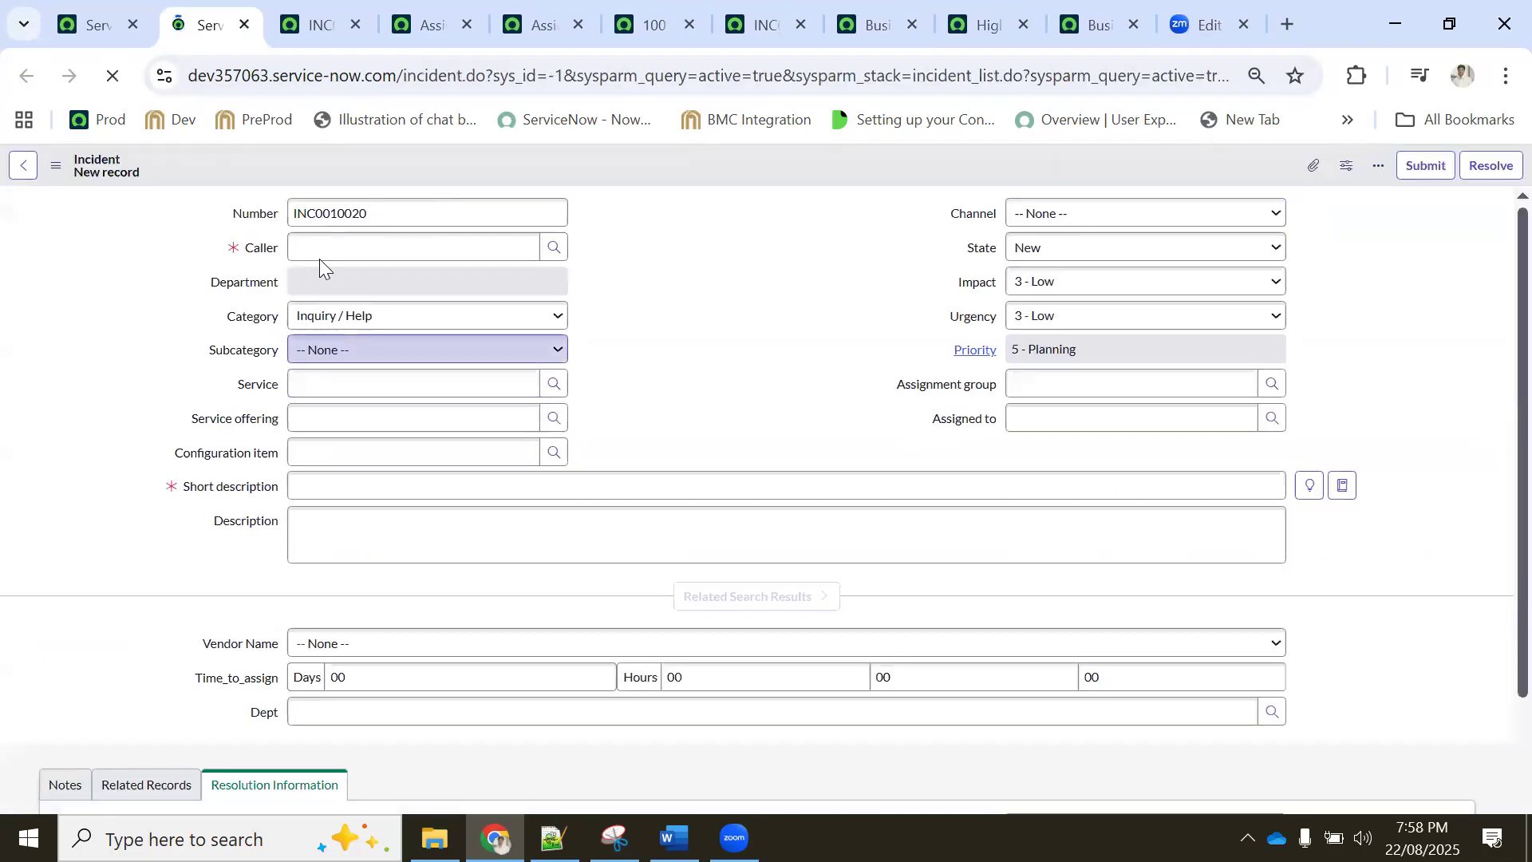
Choose a recent caller for the second incident and set category Hardware with subcategory Memory
{"action": "left_click", "coordinate": [319, 247]}
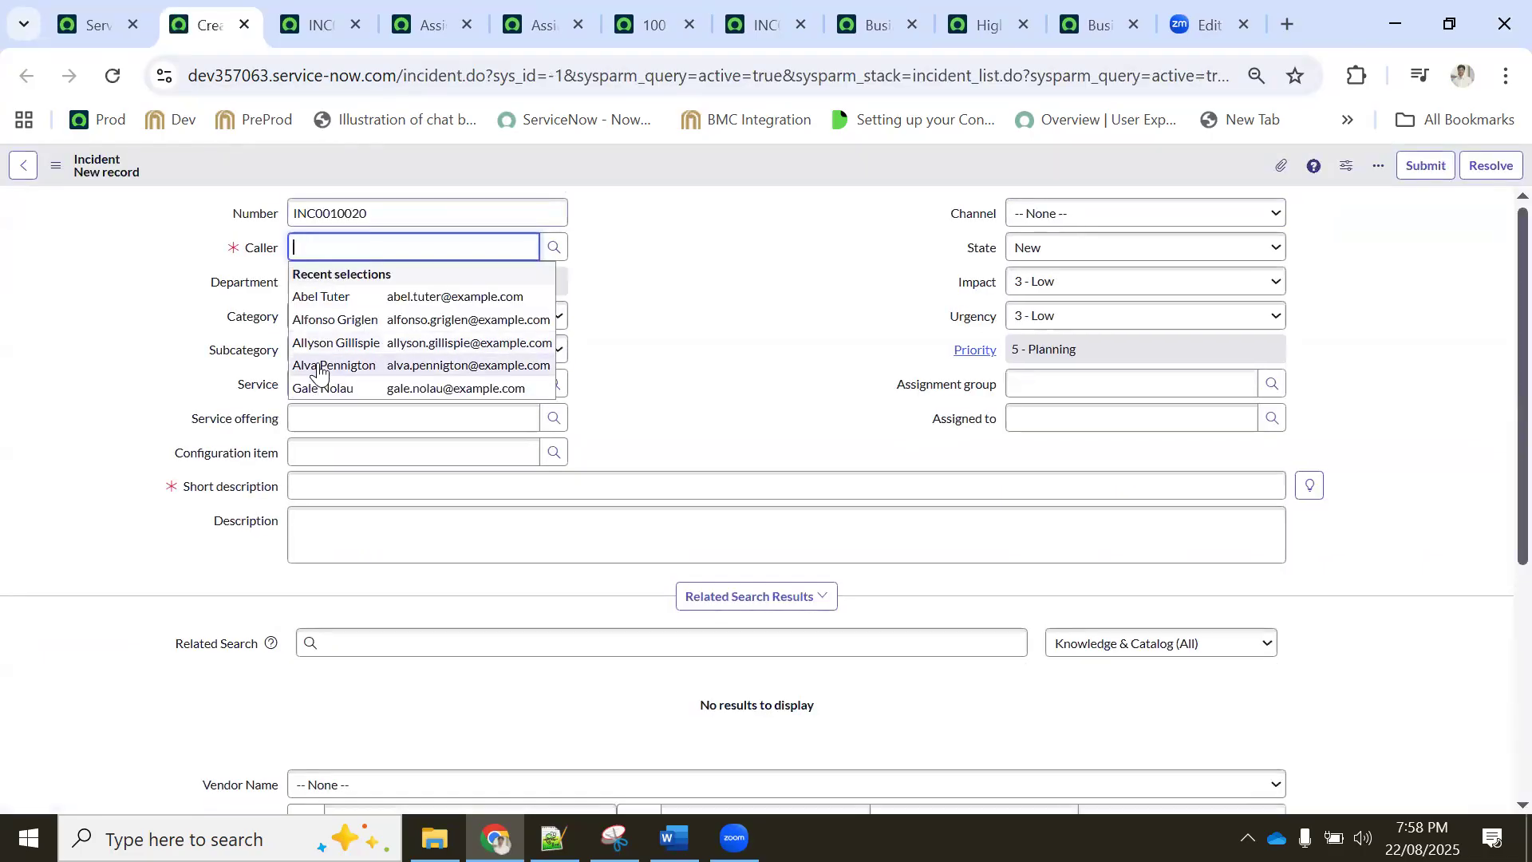
{"action": "left_click", "coordinate": [320, 369]}
{"action": "left_click", "coordinate": [334, 317]}
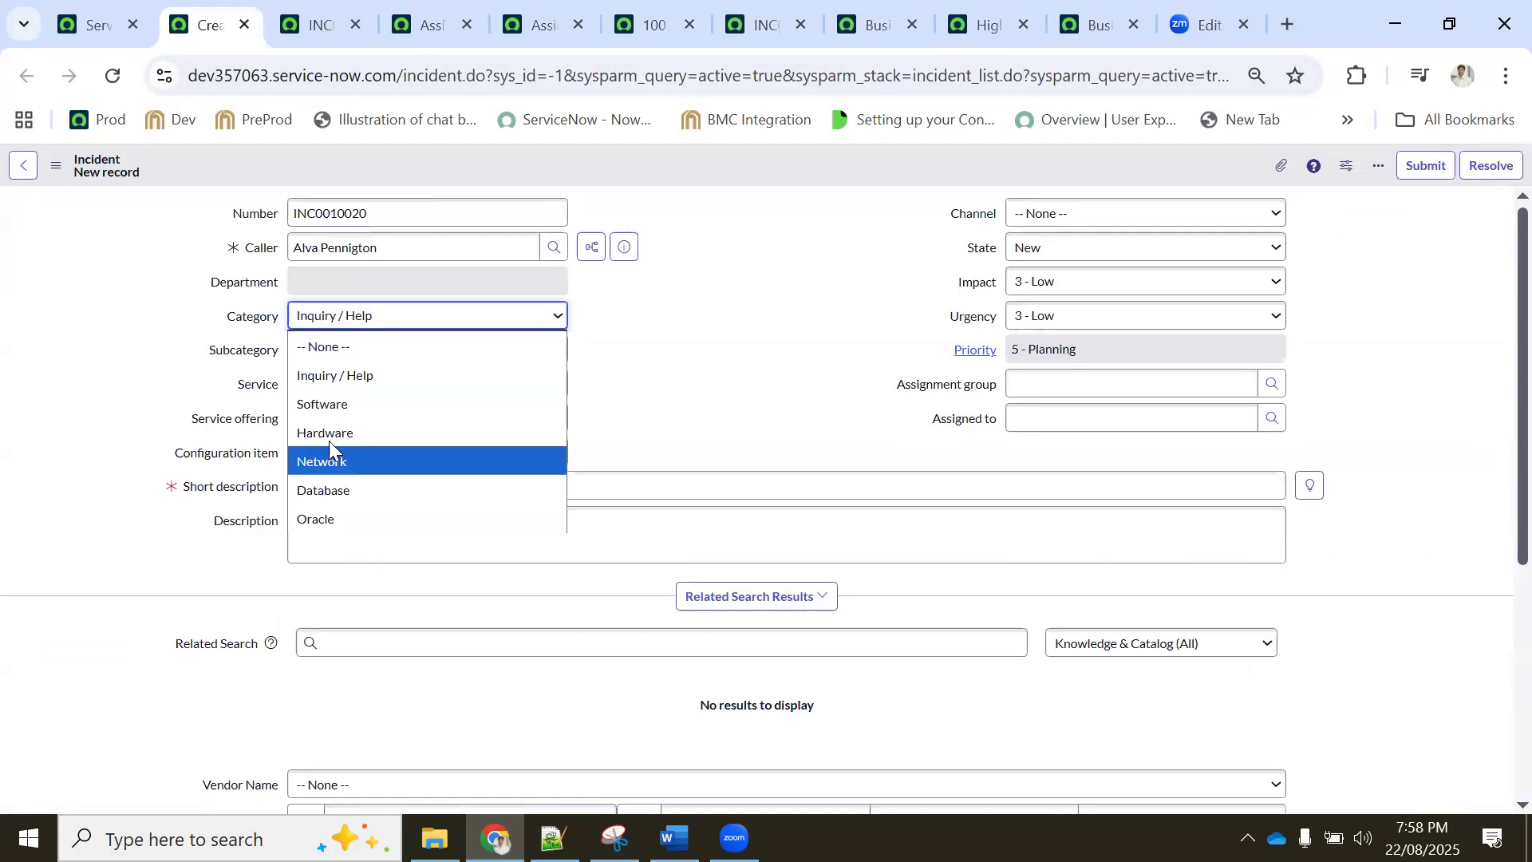
{"action": "left_click", "coordinate": [331, 431]}
{"action": "left_click", "coordinate": [333, 355]}
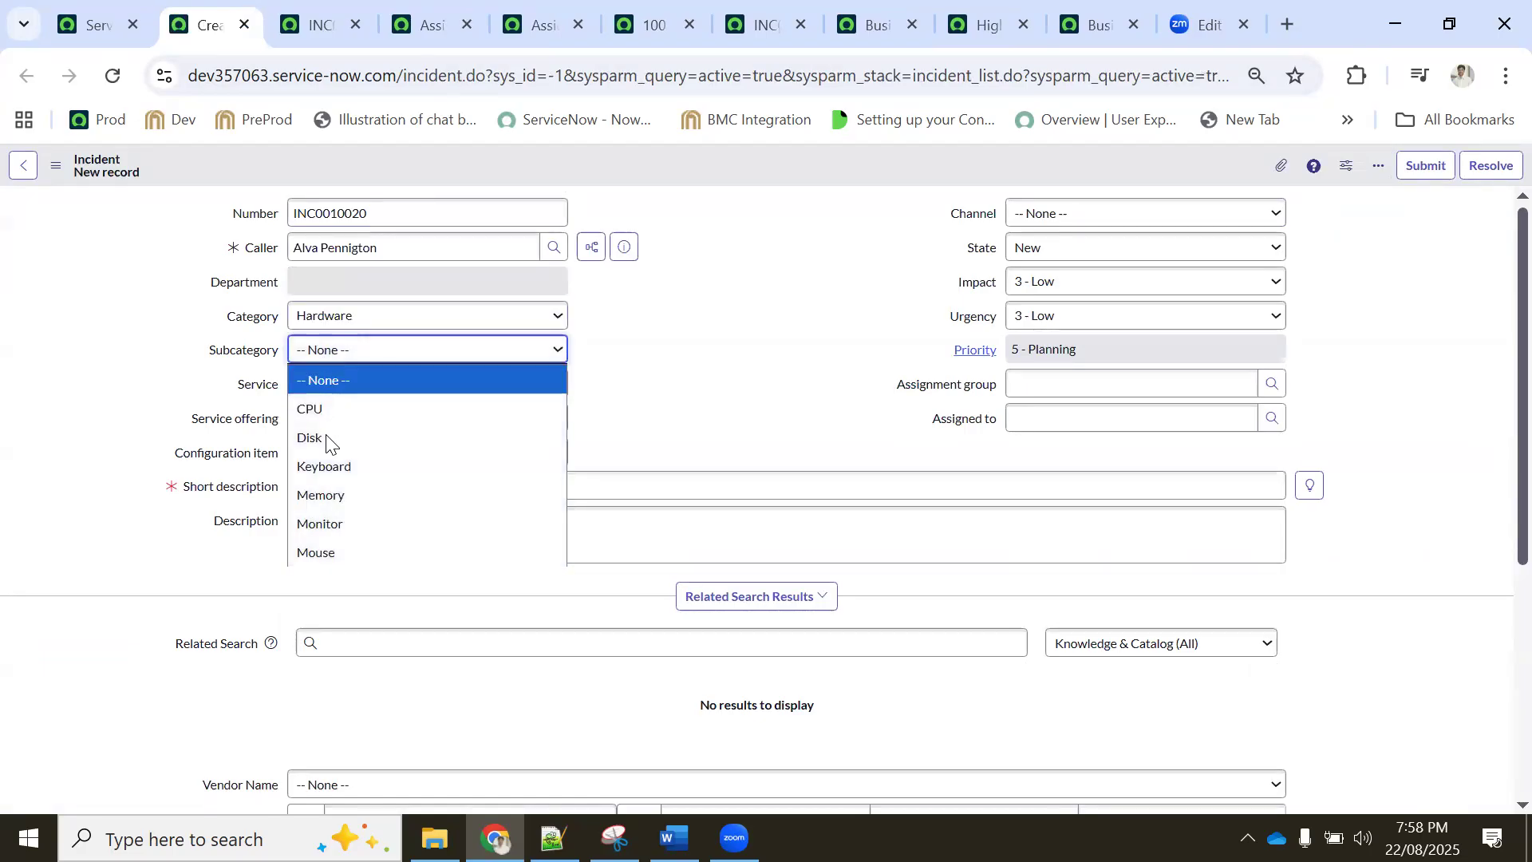
{"action": "left_click", "coordinate": [324, 493]}
Fill the short description and description with a person's name and save the hardware incident
{"action": "left_click", "coordinate": [317, 488]}
{"action": "type", "text": "Beth Anglin"}
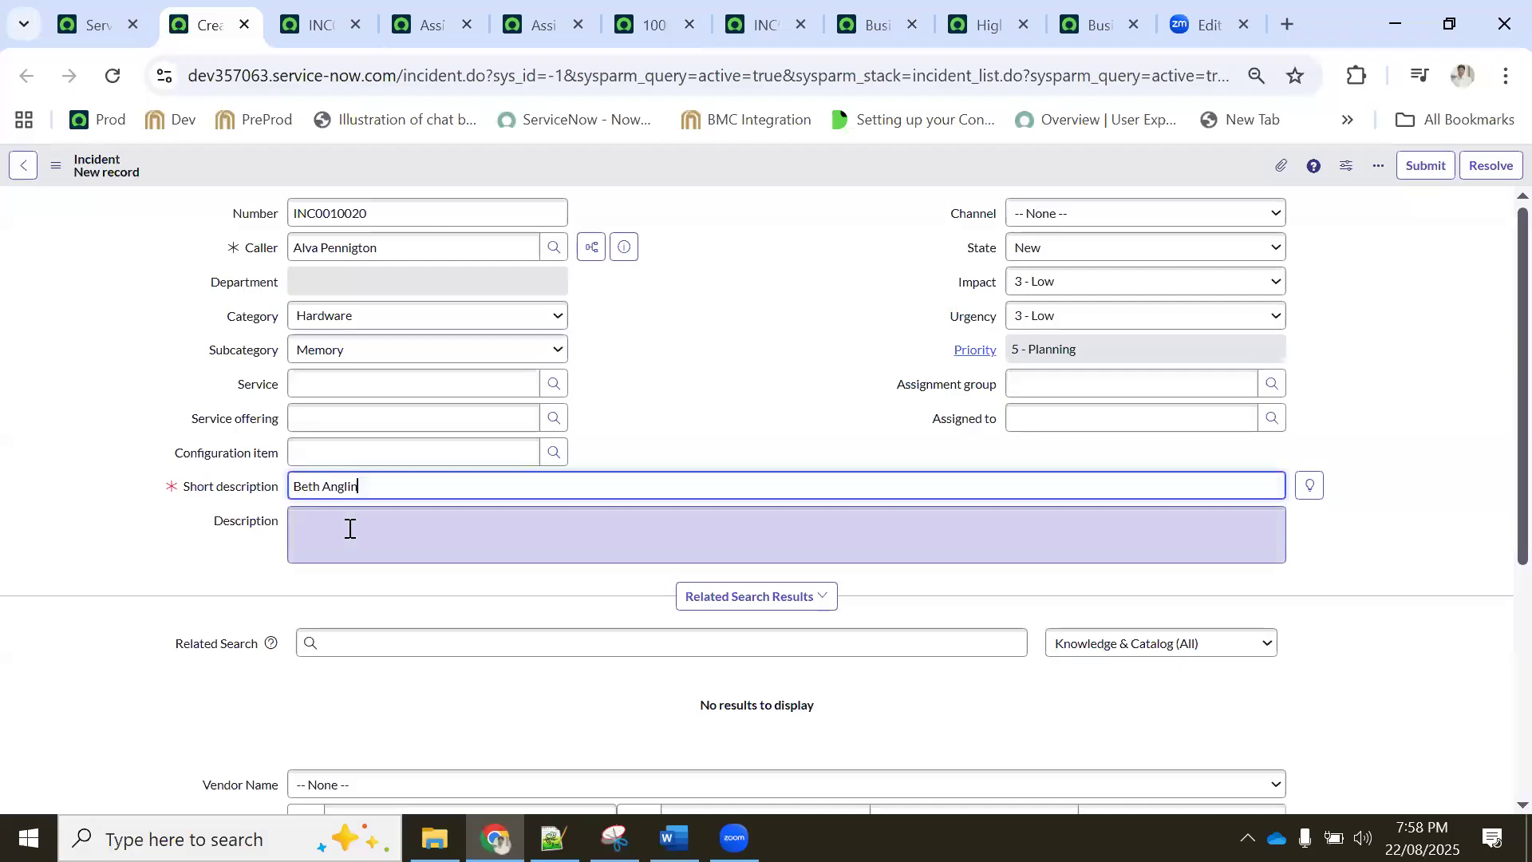
{"action": "left_click", "coordinate": [348, 530]}
{"action": "type", "text": "Beth Anglin"}
{"action": "right_click", "coordinate": [754, 181]}
{"action": "left_click", "coordinate": [767, 189]}
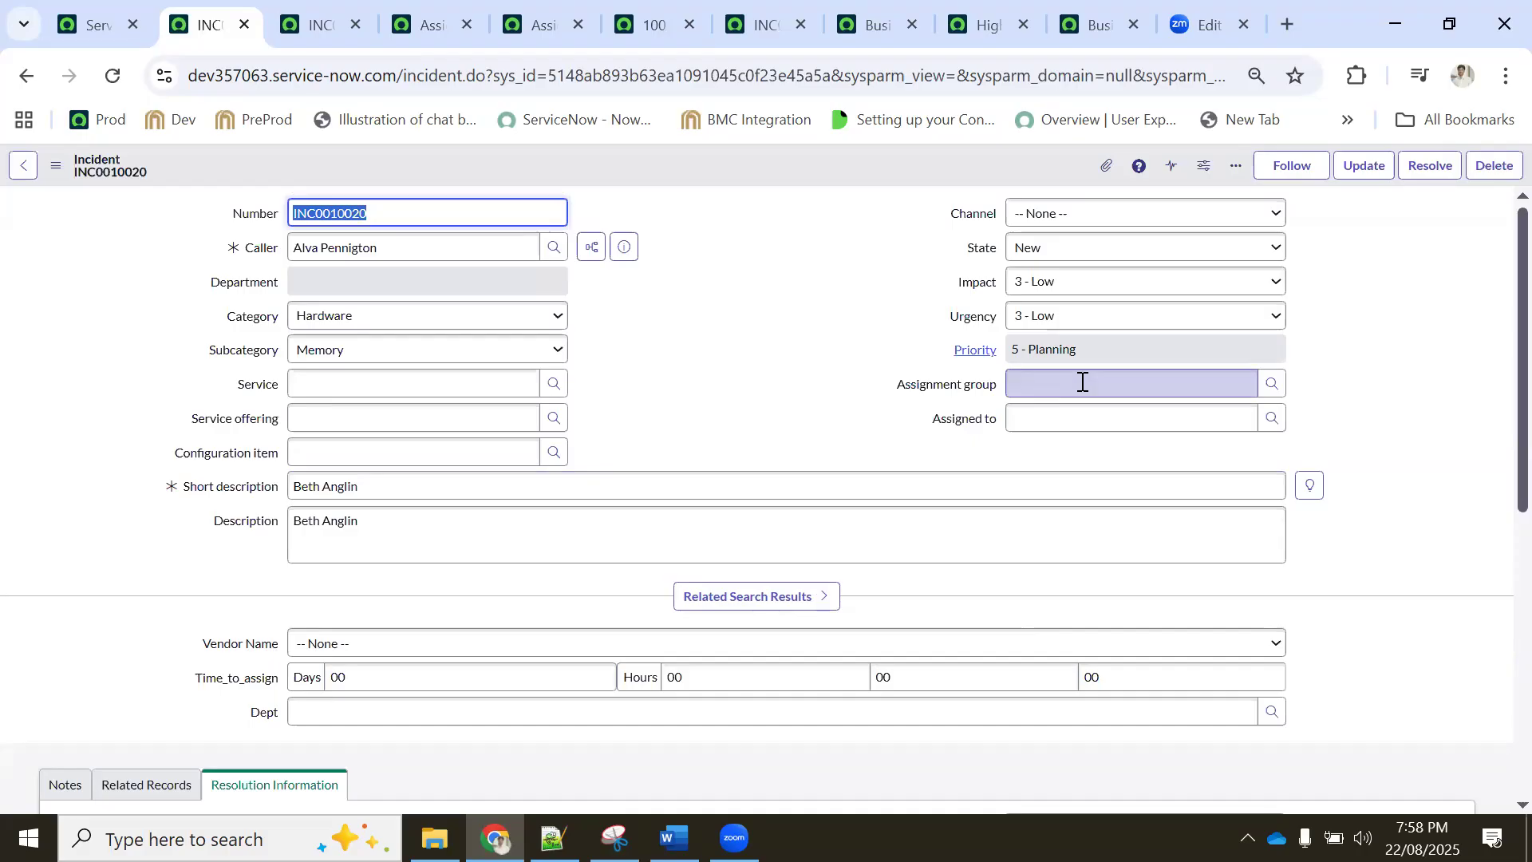
Check the Oracle incident, the assignment rules and the assignment data lookups for comparison with the hardware incident
{"action": "left_click", "coordinate": [304, 26]}
{"action": "left_click", "coordinate": [426, 25]}
{"action": "left_click", "coordinate": [535, 24]}
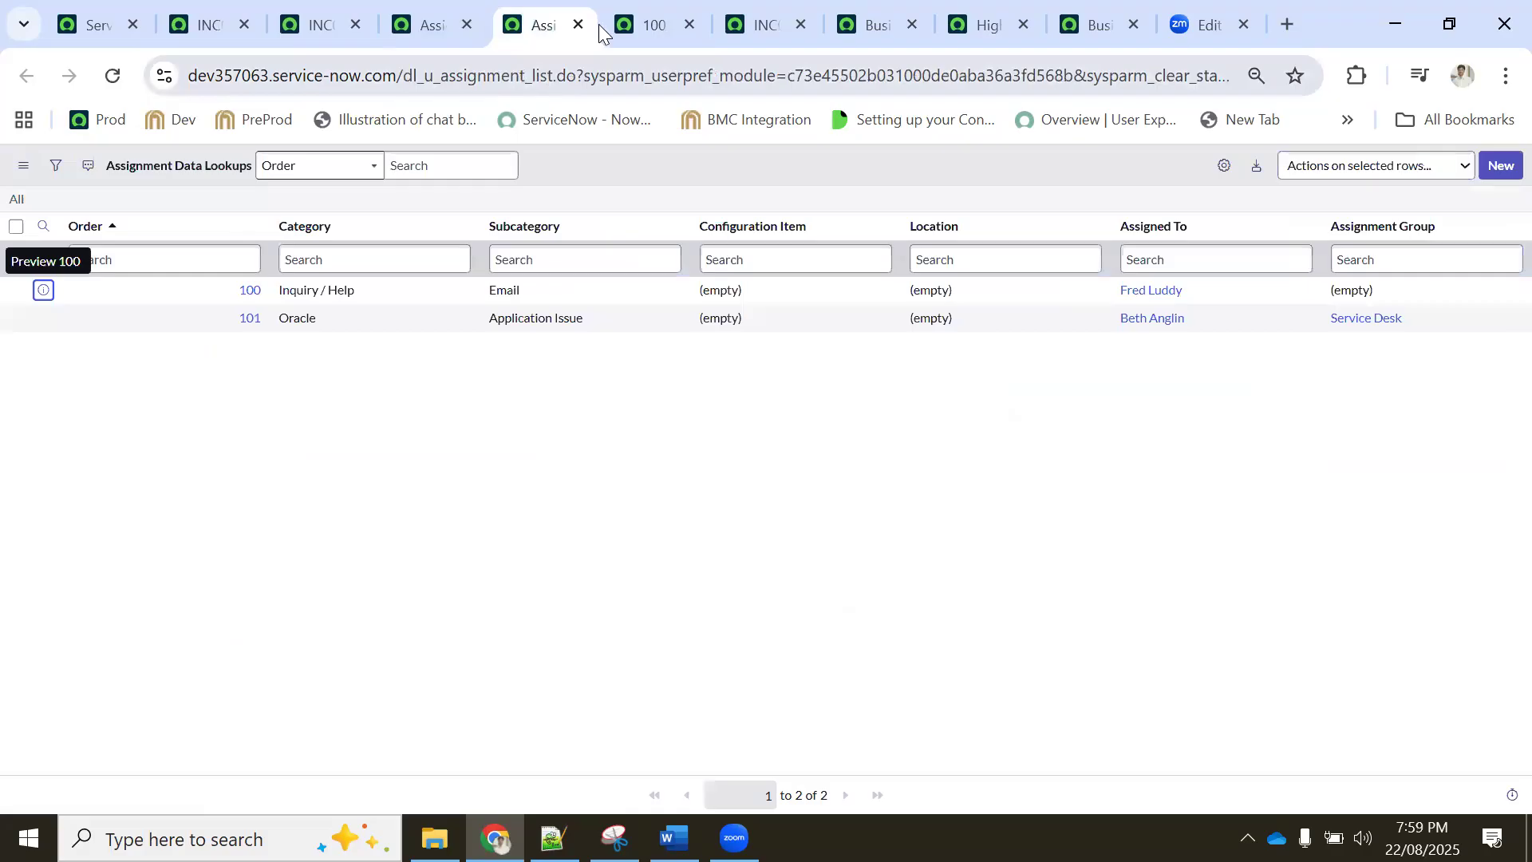
Close the tabs of the order 100 lookup, the network incident, the trigger rule and the incident configurations
{"action": "left_click", "coordinate": [656, 24]}
{"action": "left_click", "coordinate": [689, 24]}
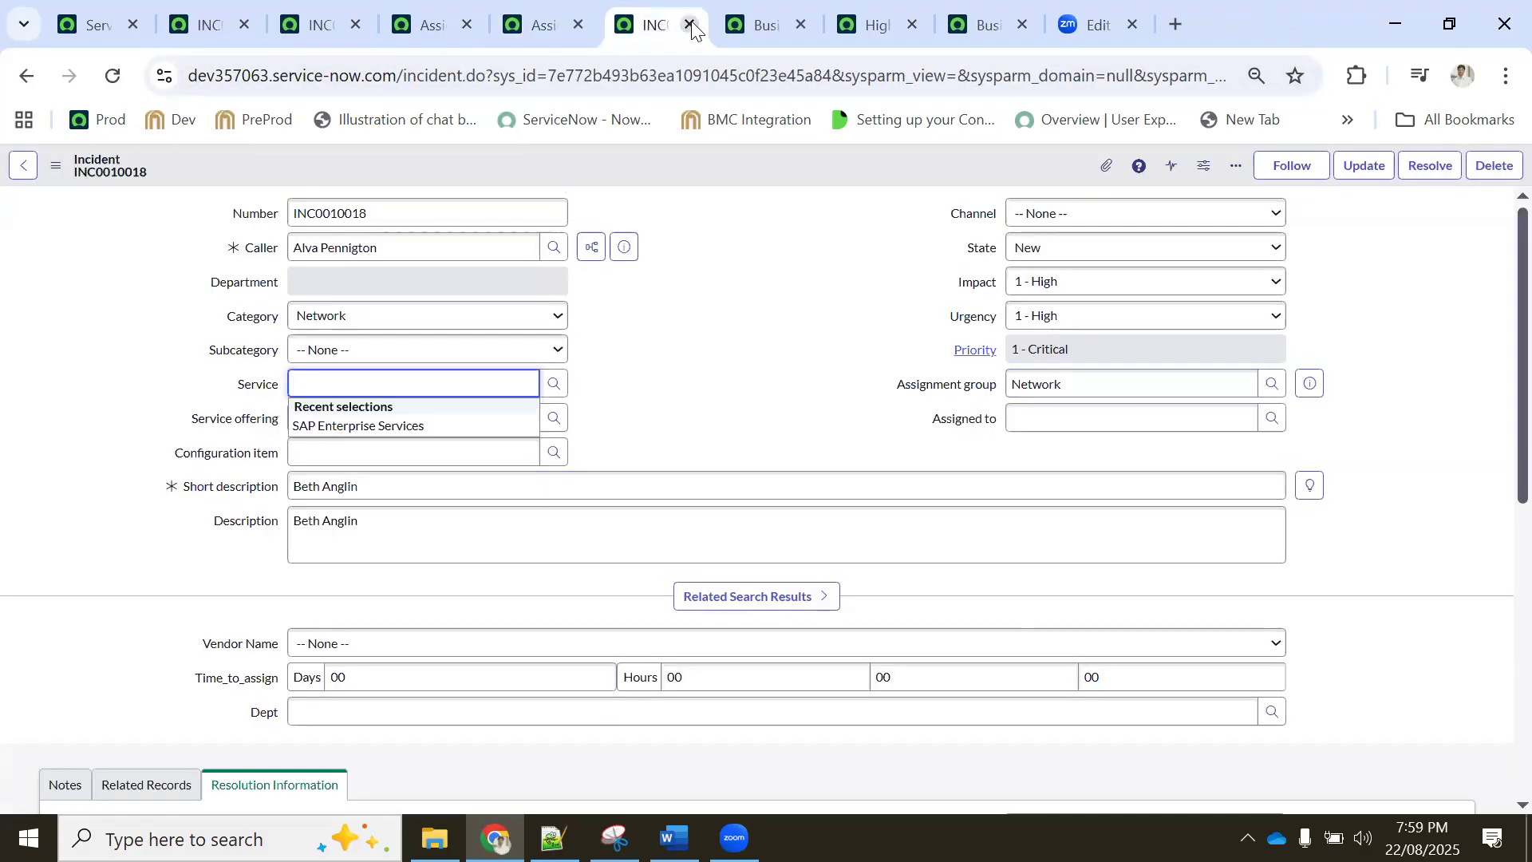
{"action": "left_click", "coordinate": [689, 26]}
{"action": "left_click", "coordinate": [689, 26]}
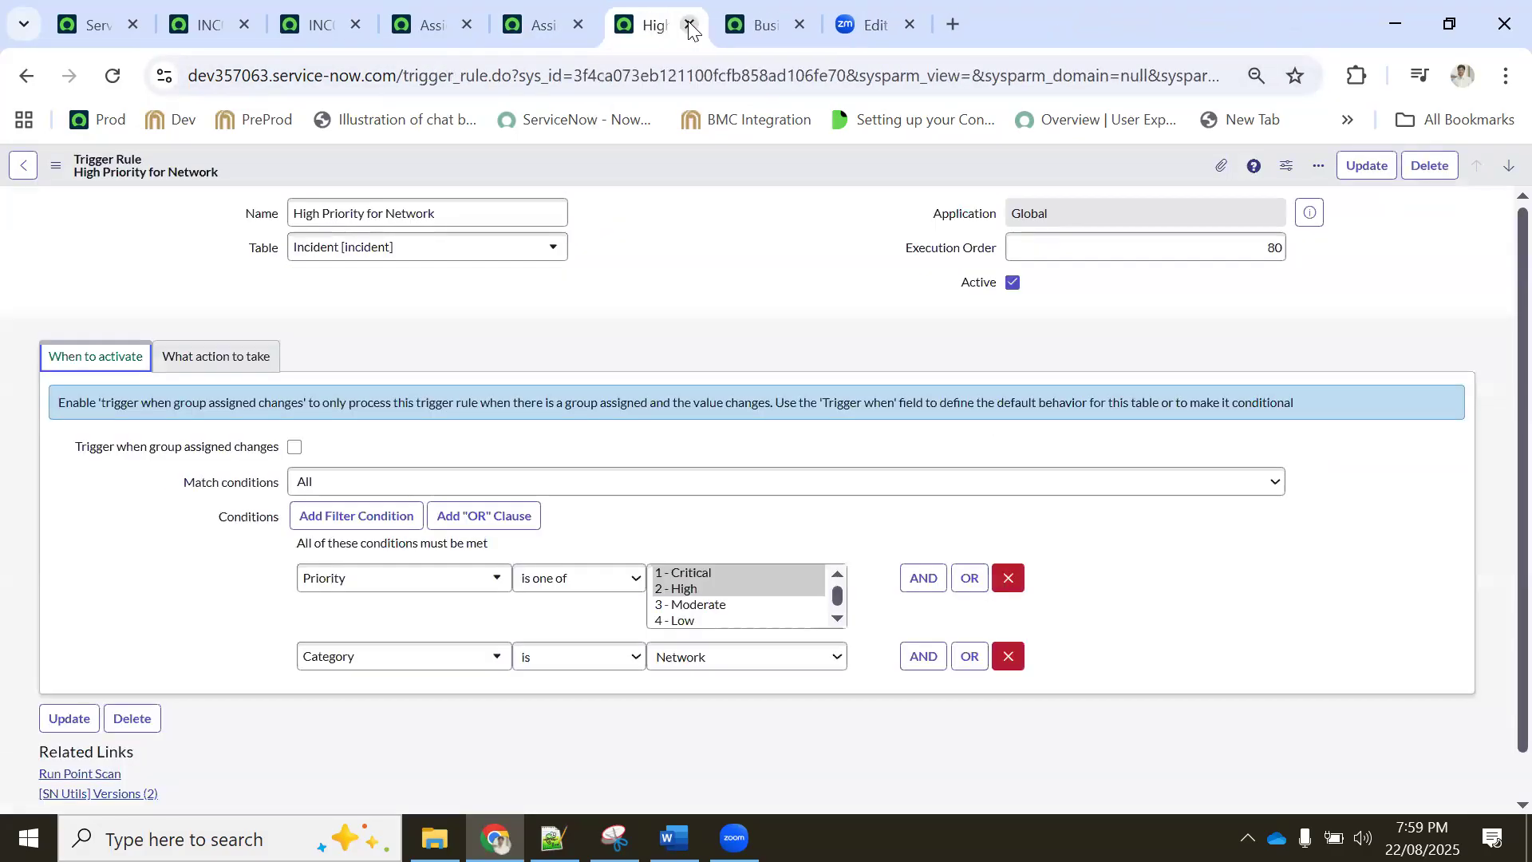
{"action": "left_click", "coordinate": [690, 26]}
{"action": "left_click", "coordinate": [690, 26]}
Close the assignment list tabs and both new incident tabs, and return to the Incident report tab
{"action": "left_click", "coordinate": [539, 26]}
{"action": "left_click", "coordinate": [580, 26]}
{"action": "left_click", "coordinate": [431, 24]}
{"action": "left_click", "coordinate": [466, 24]}
{"action": "left_click", "coordinate": [331, 24]}
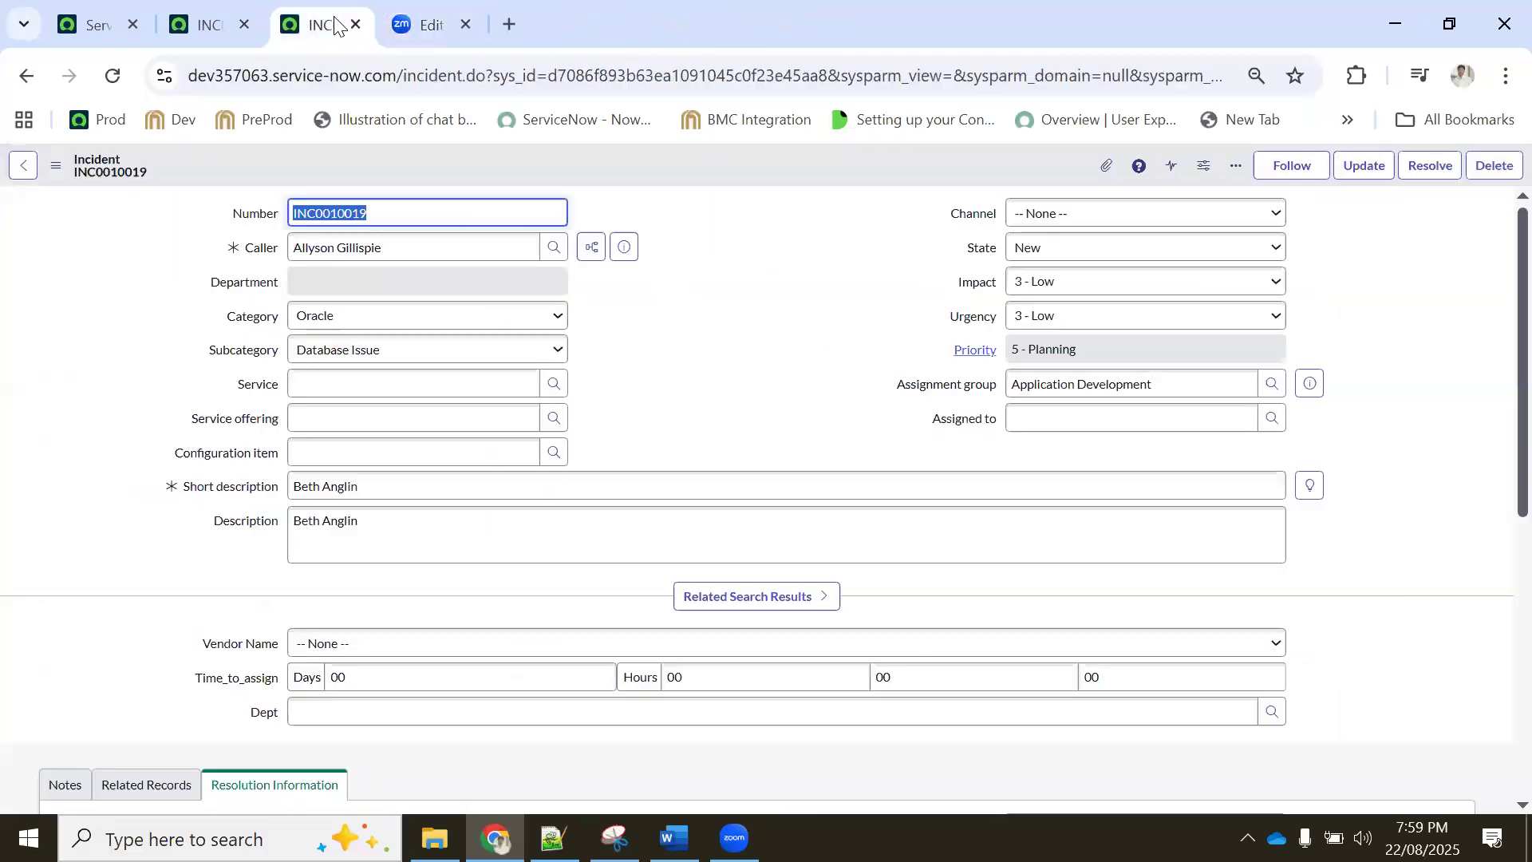
{"action": "left_click", "coordinate": [356, 24]}
{"action": "left_click", "coordinate": [215, 26]}
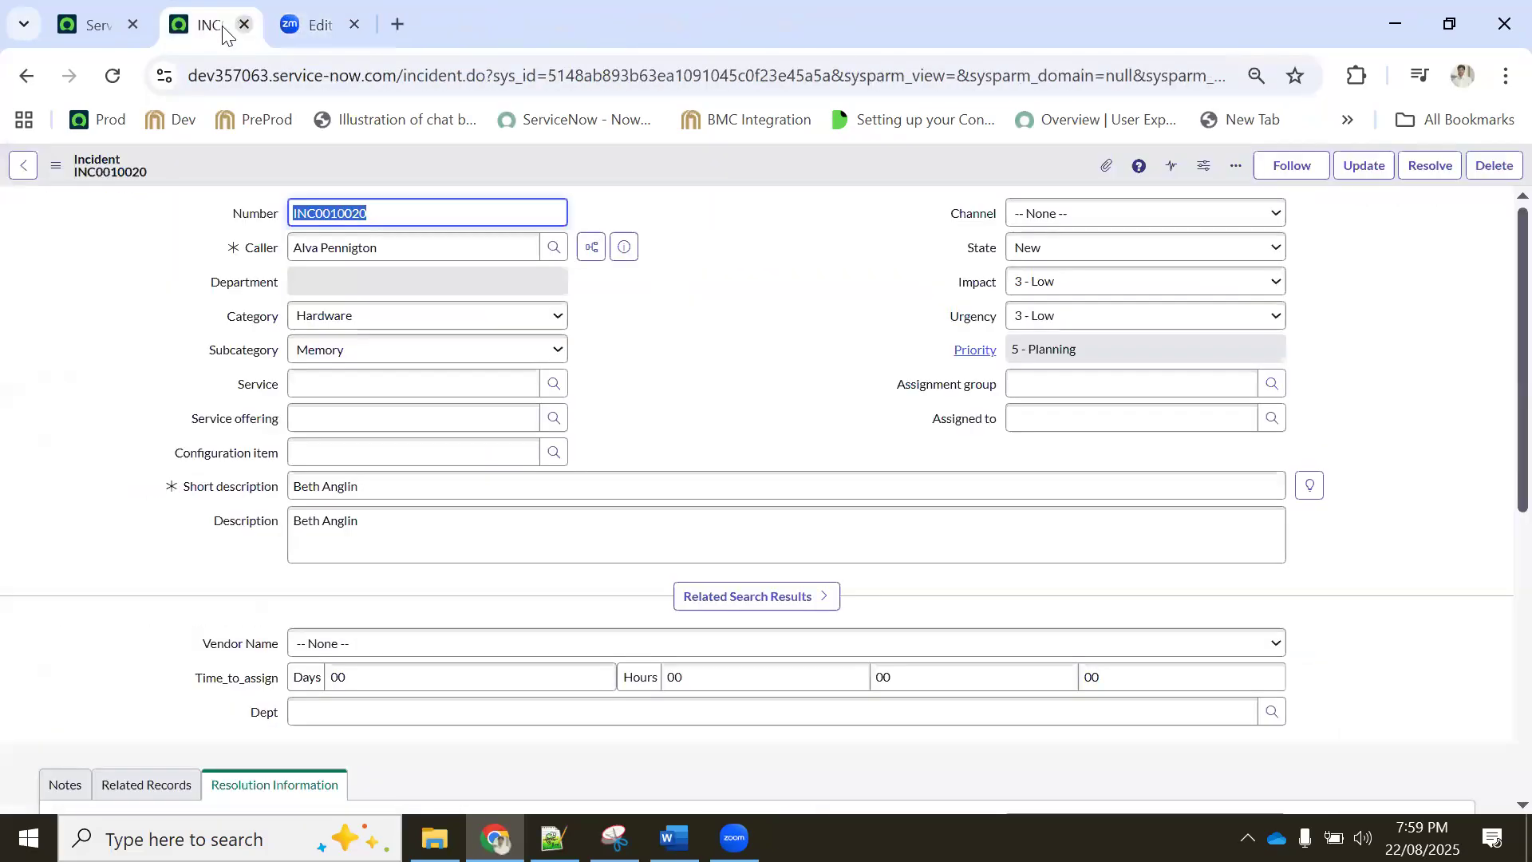
{"action": "left_click", "coordinate": [244, 24]}
{"action": "left_click", "coordinate": [83, 22]}
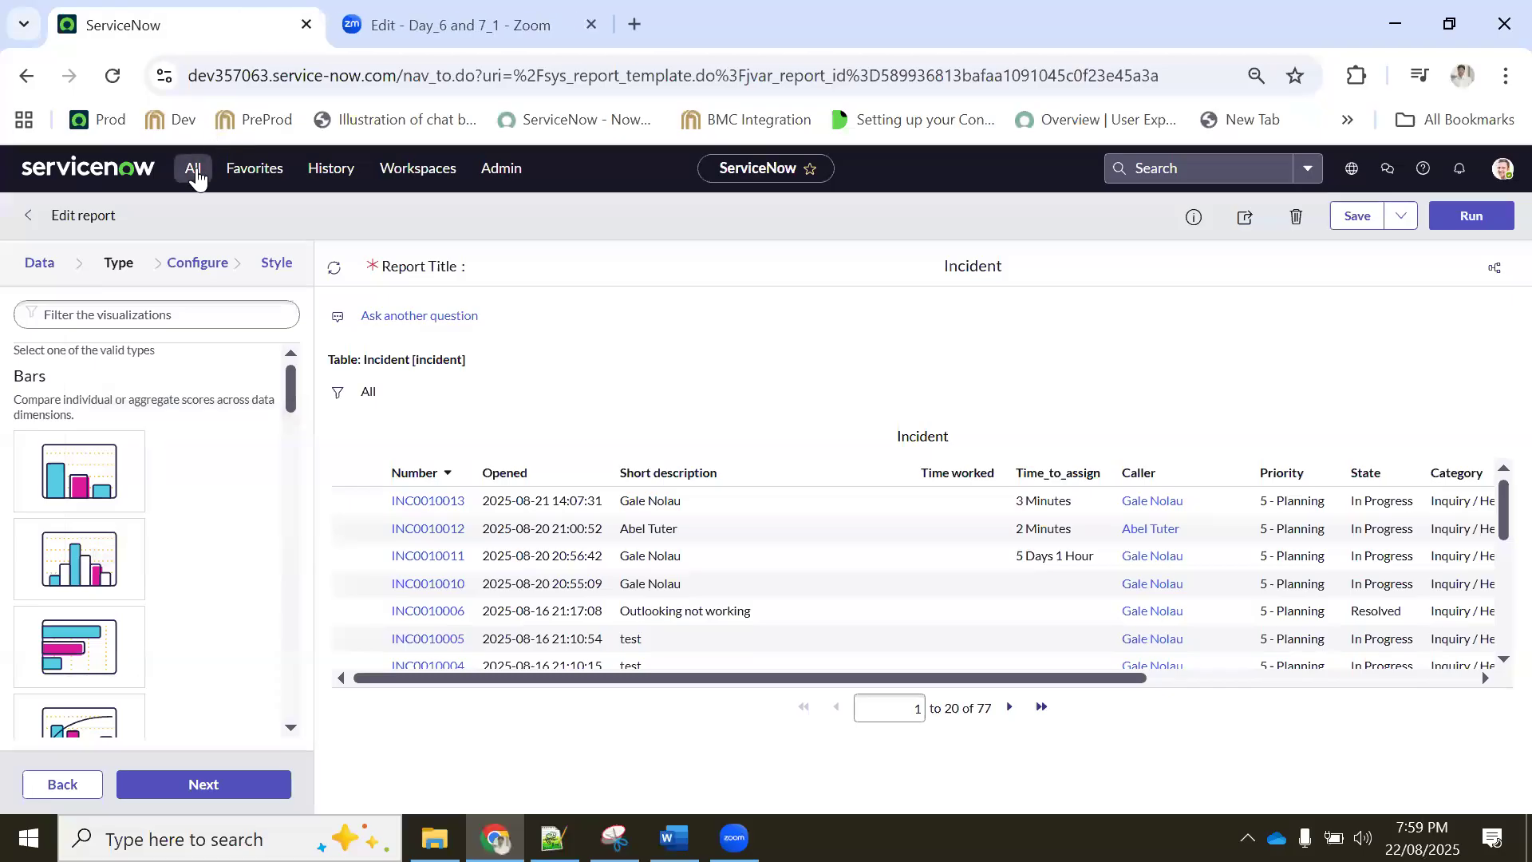